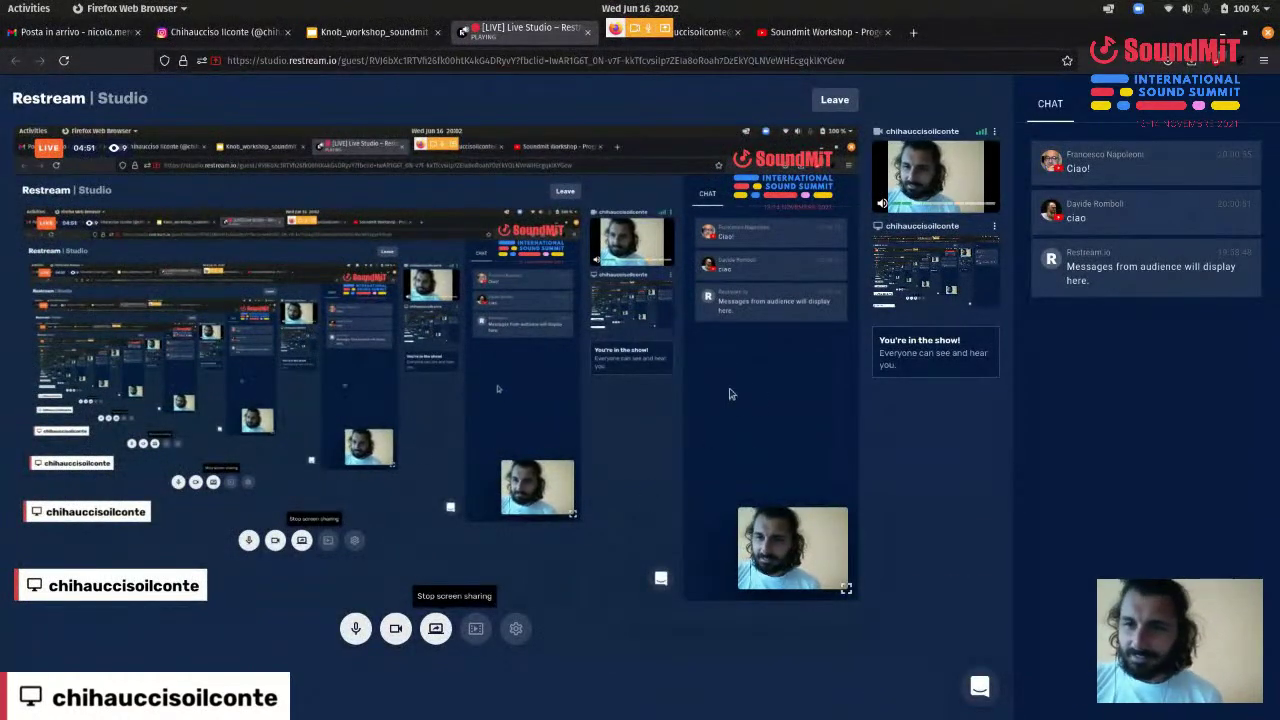
# - Switch to the Knob_workshop_soundmit Google Slides tab
pyautogui.click(368, 36)
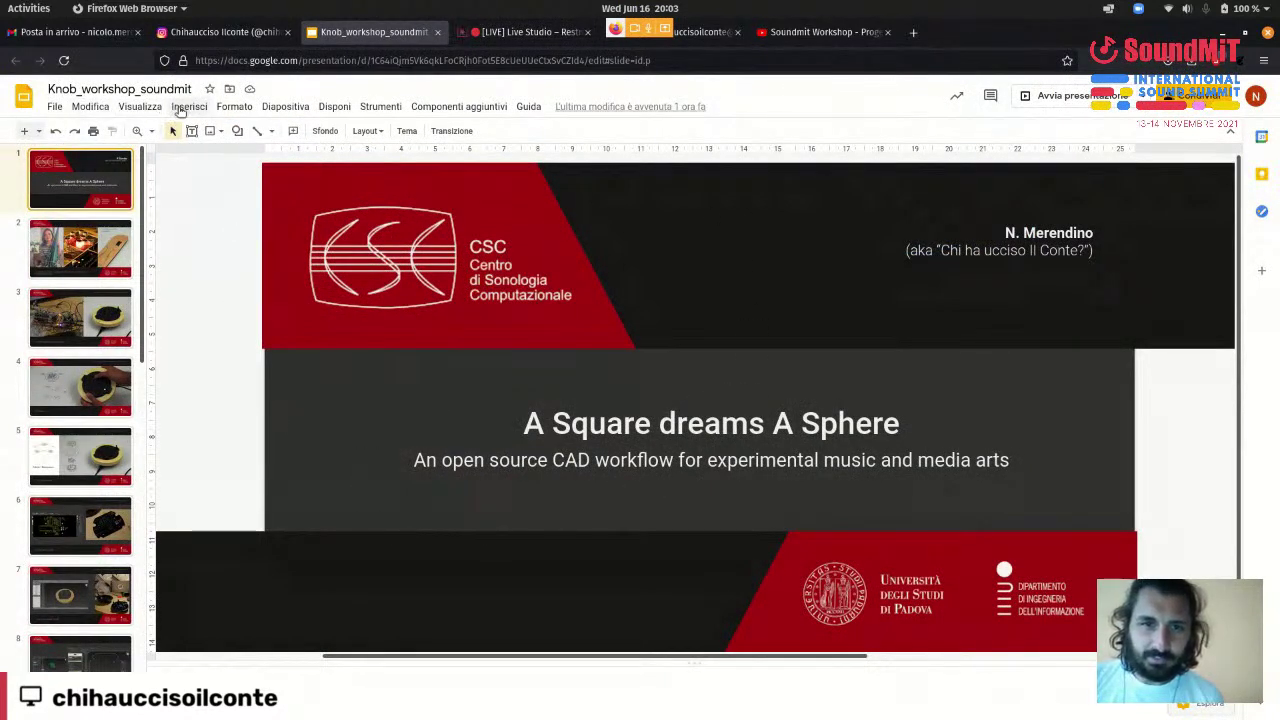
# - Present the deck full screen using Avvia presentazione from the Modifica menu
pyautogui.click(84, 108)
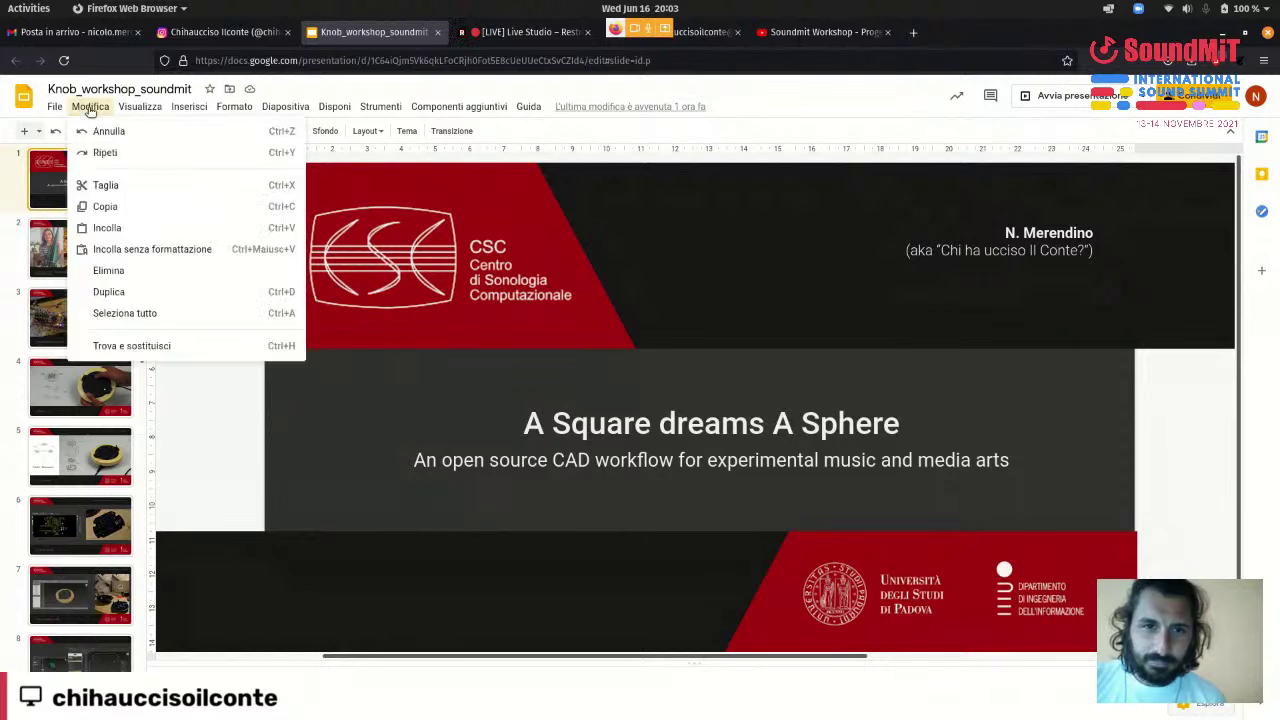
pyautogui.moveTo(140, 107)
pyautogui.click(180, 130)
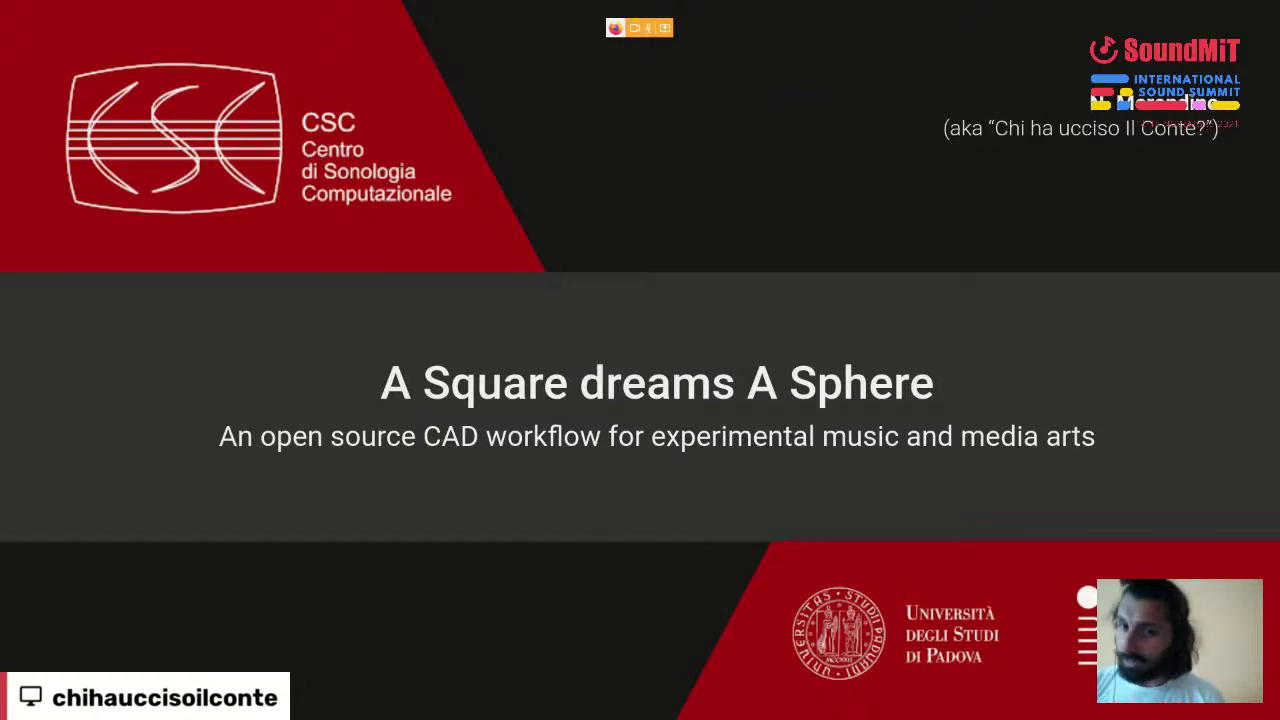
# - Advance the slideshow to the 'From a prototype to a usable interface' slide
pyautogui.press('Right')
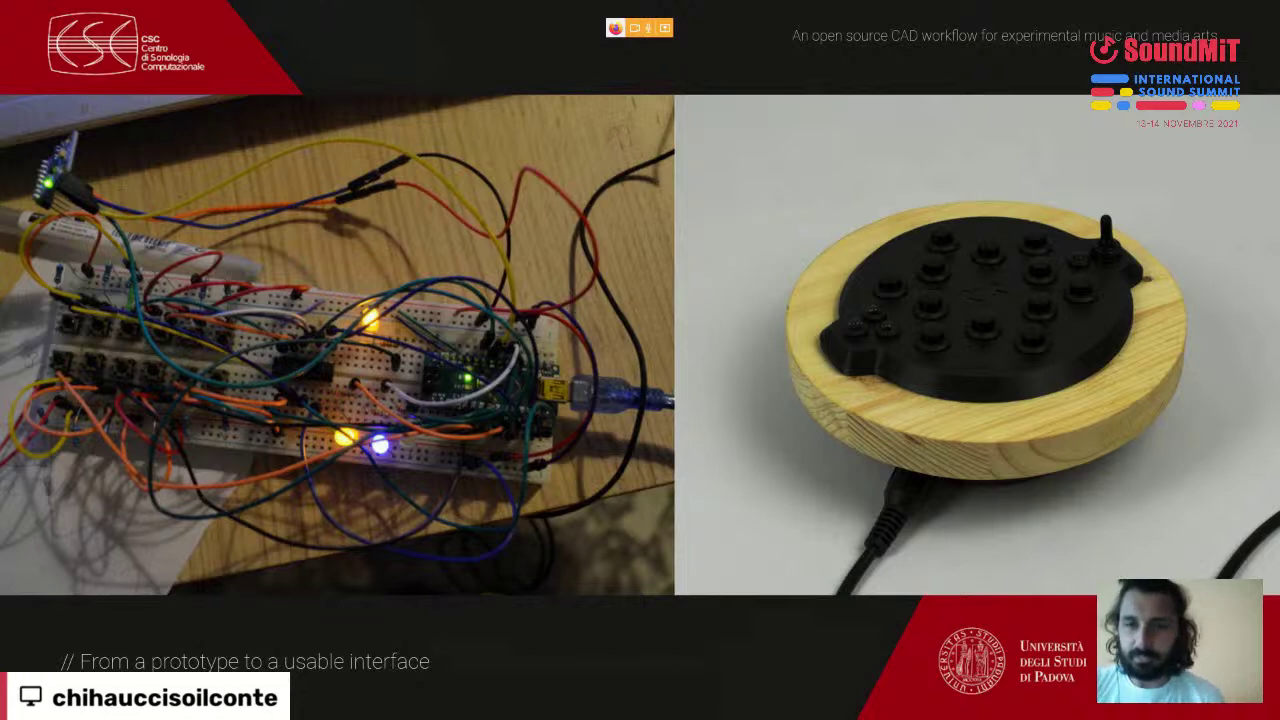
# - Advance through the Final product and Overview of the parts slides
pyautogui.press('Right')
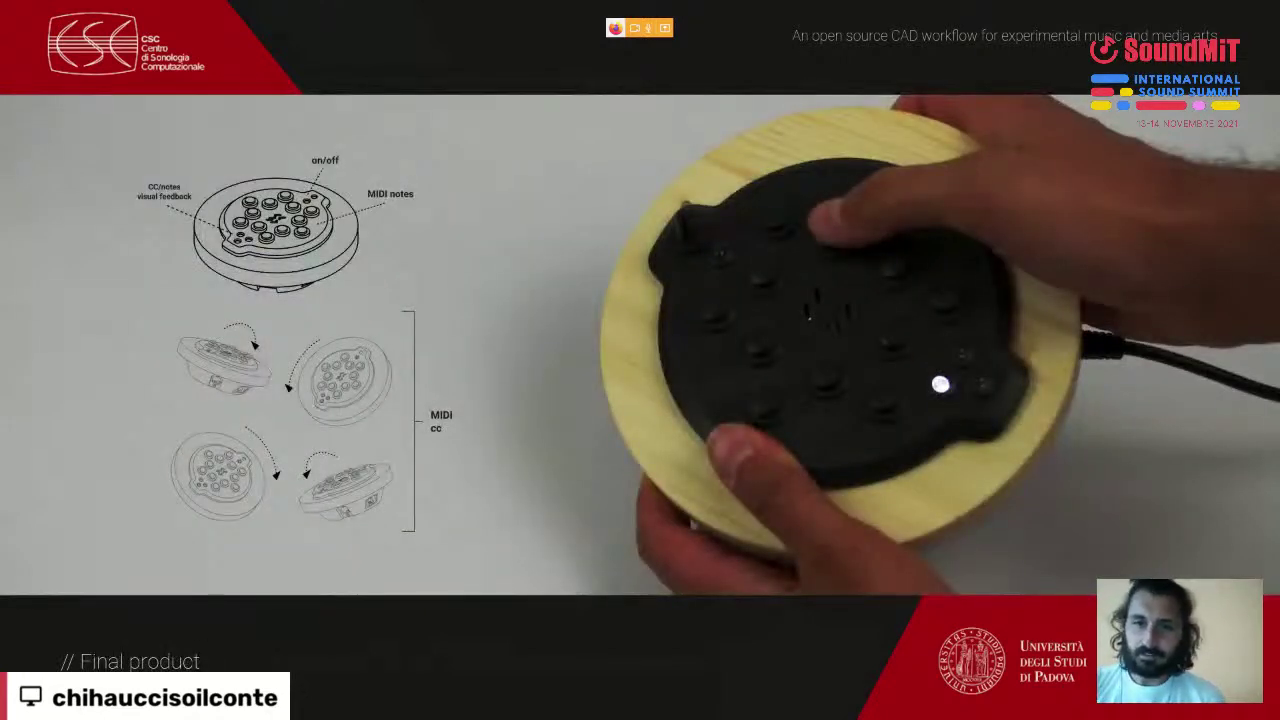
pyautogui.press('Right')
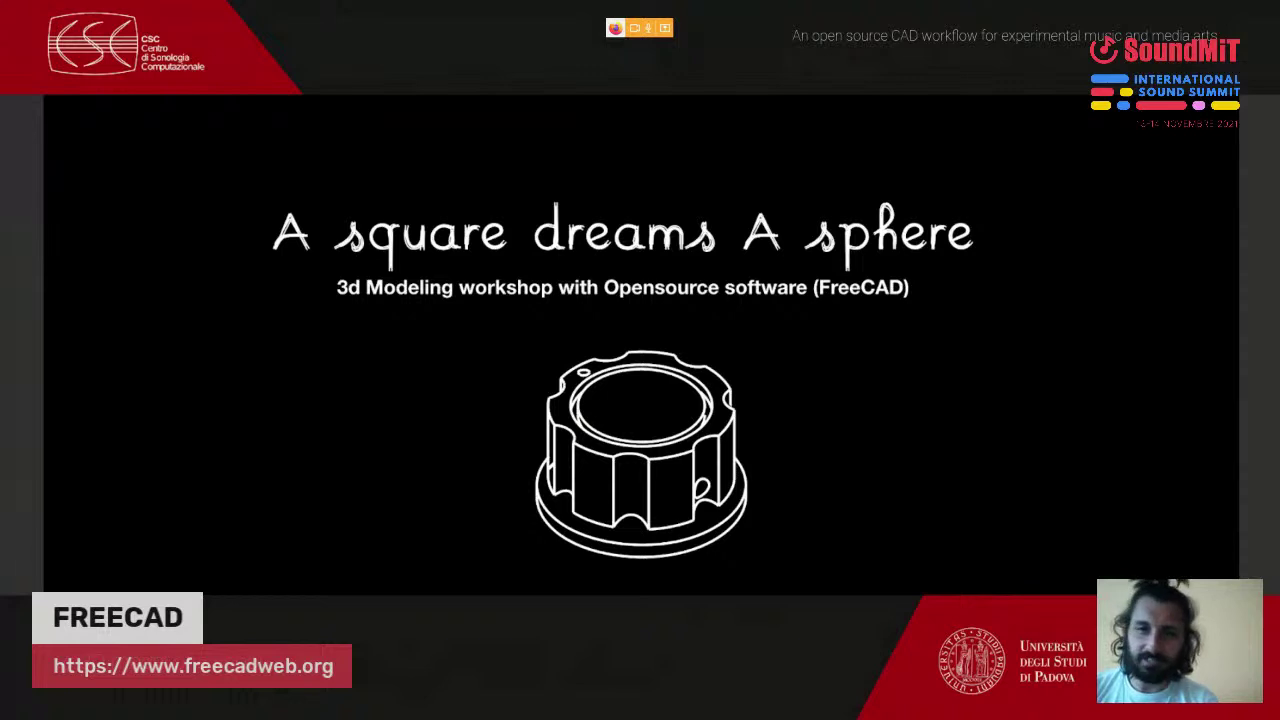
# - Advance to the Fablabs slide, exit the slideshow, and return to the Restream live studio
pyautogui.press('Right')
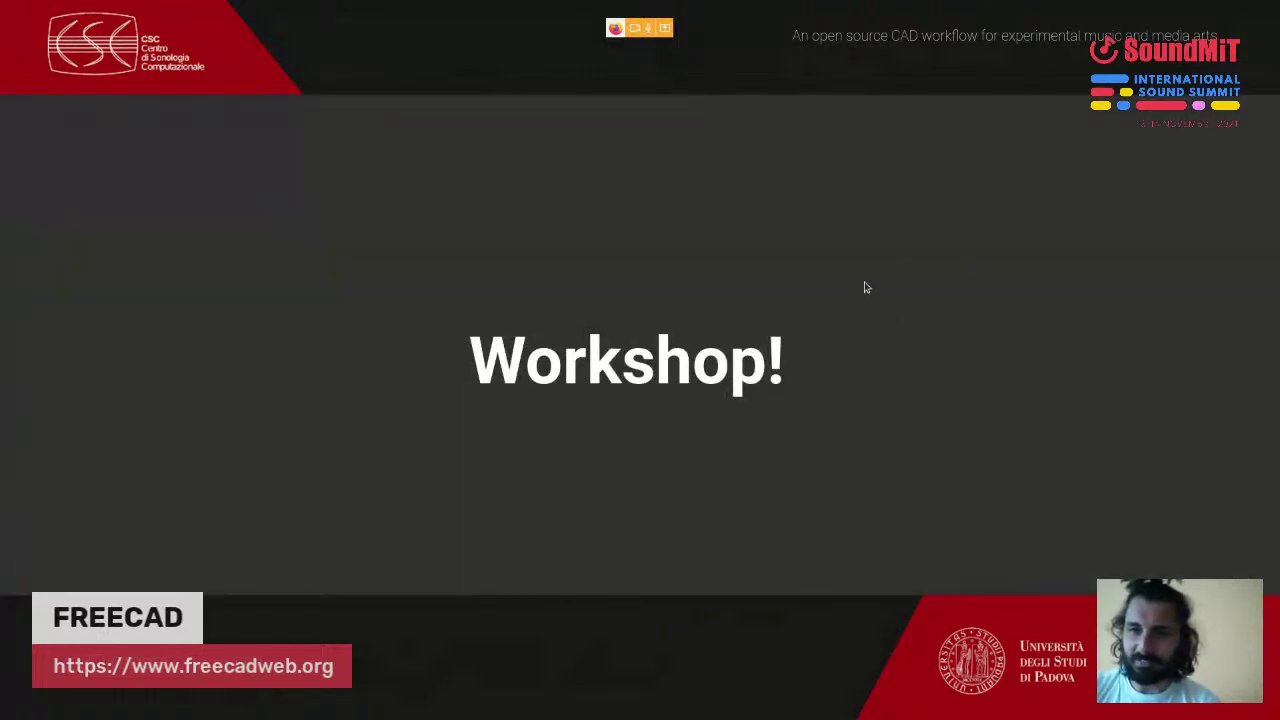
pyautogui.press('Right')
pyautogui.press('Right')
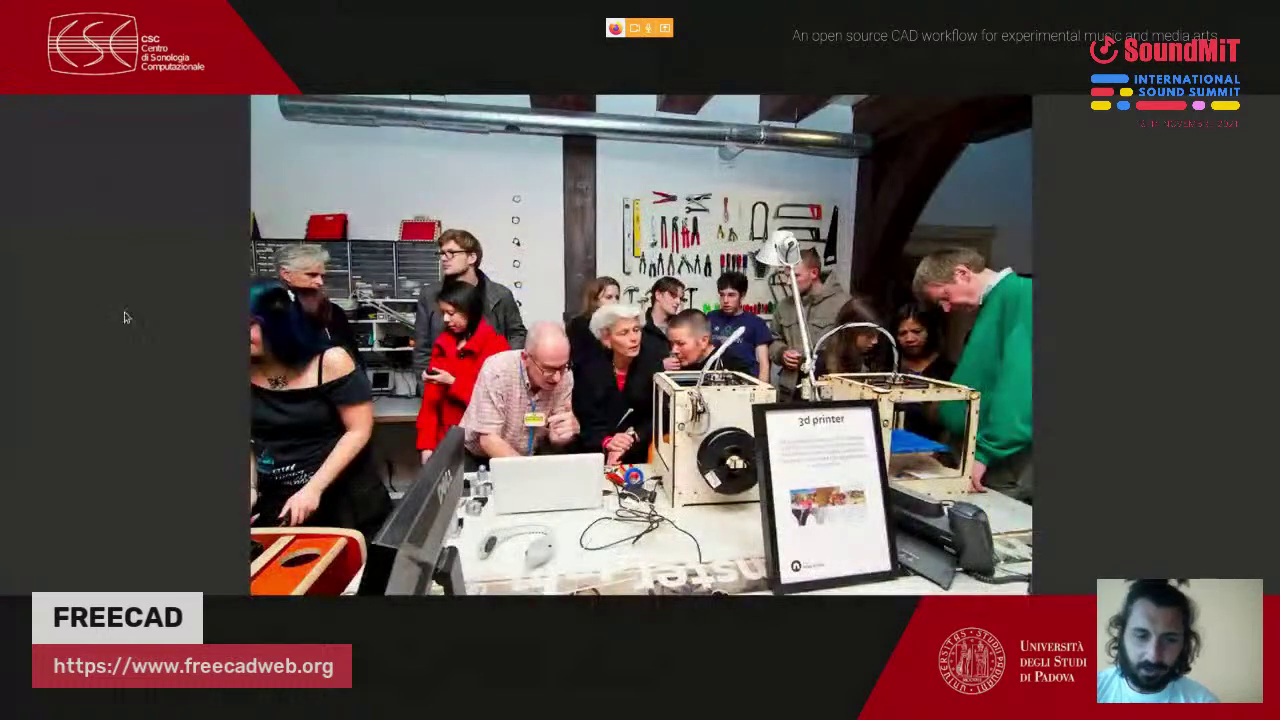
pyautogui.press('Escape')
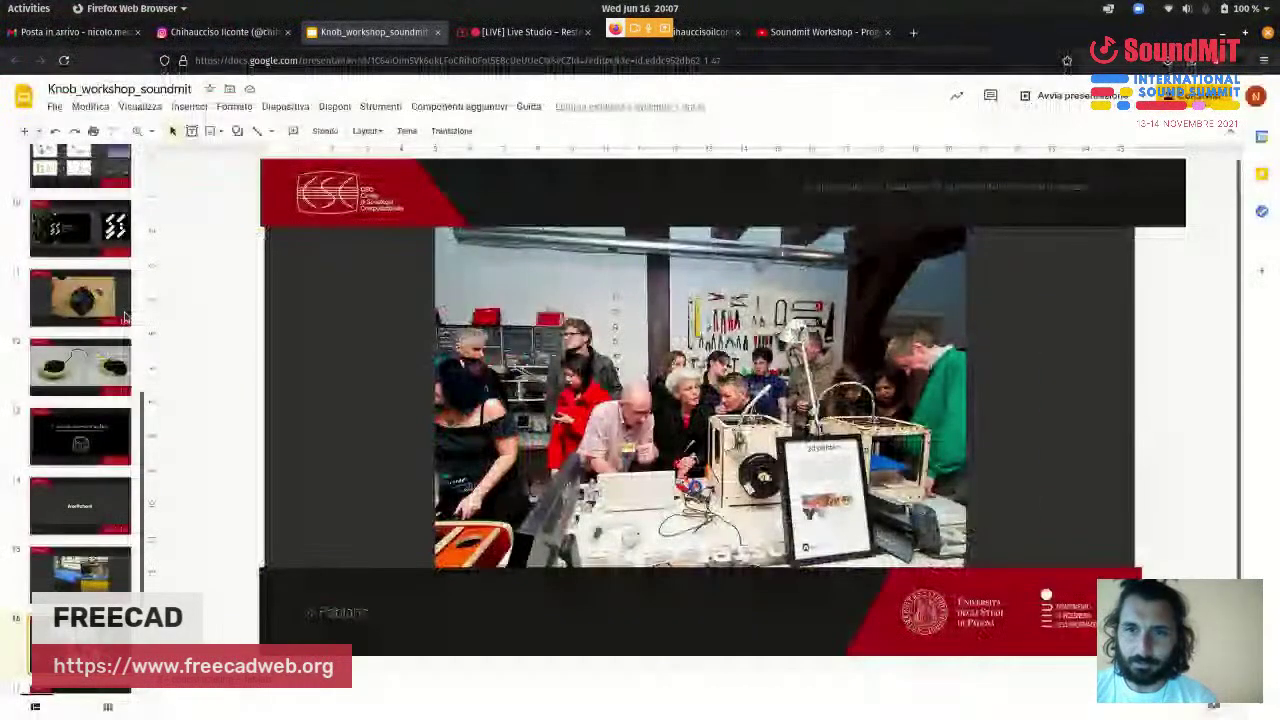
pyautogui.moveTo(933, 697)
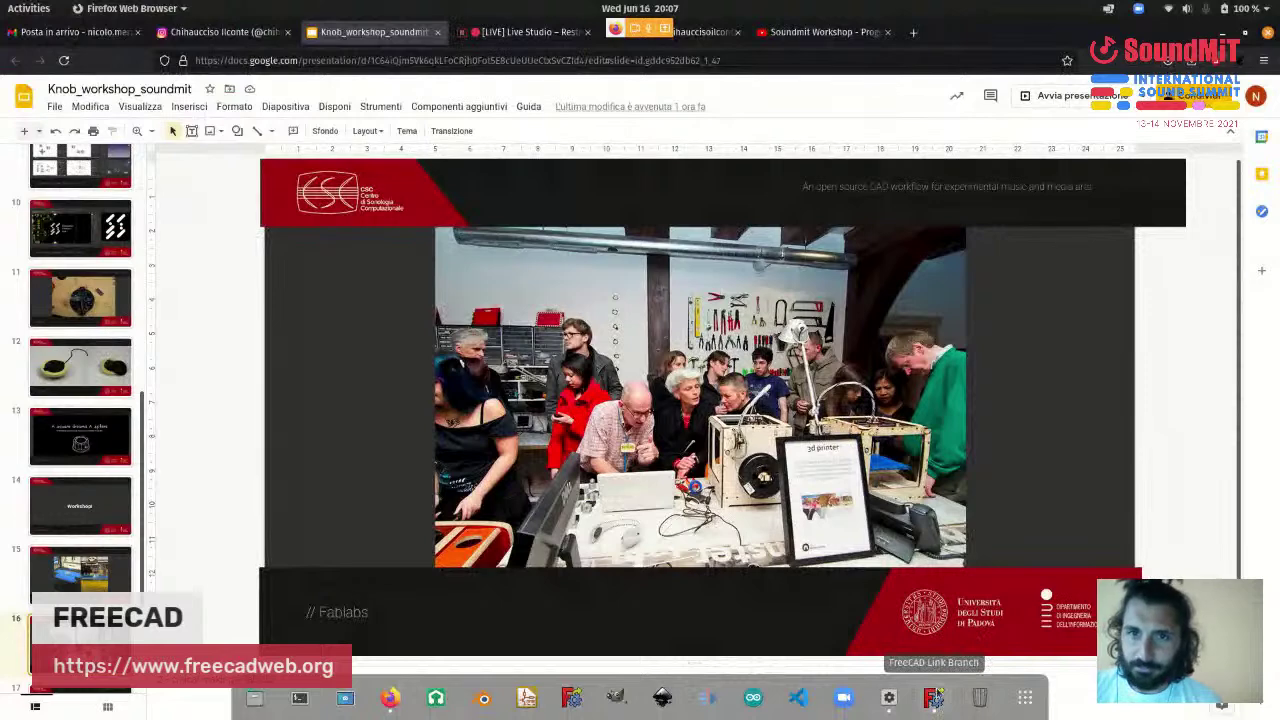
pyautogui.click(530, 32)
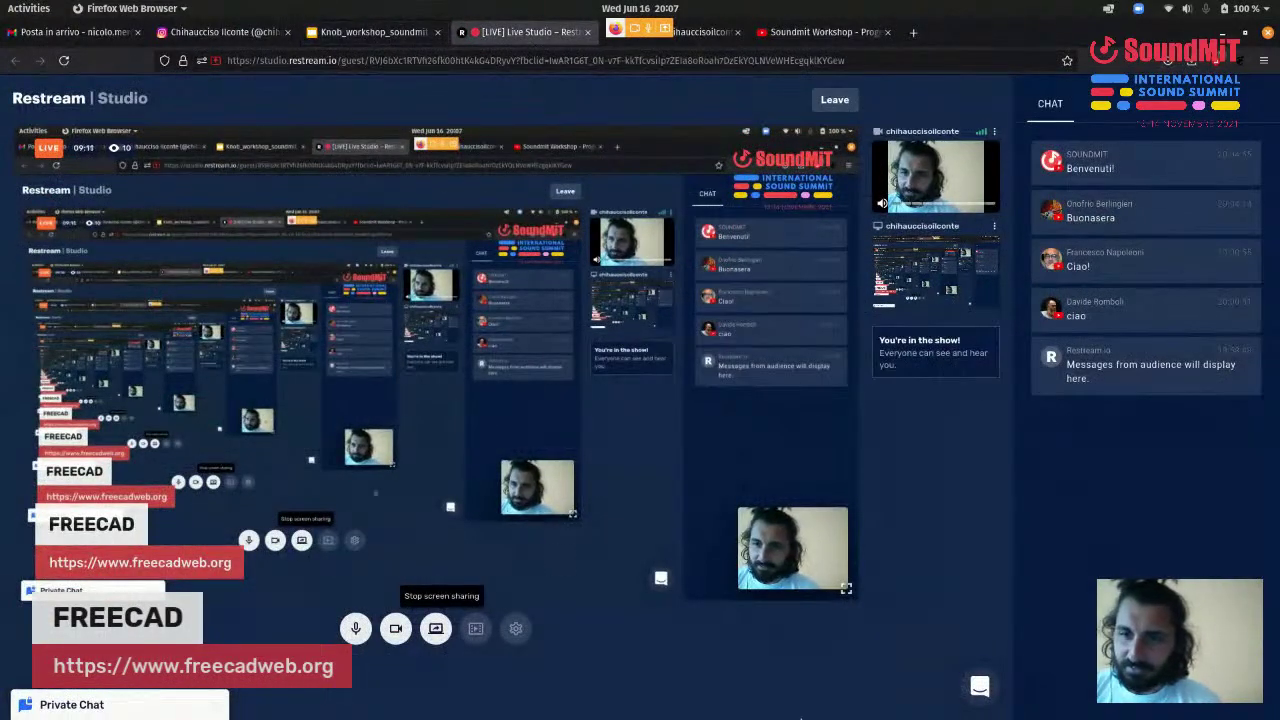
# - Bring the FreeCAD Link Branch window to the front from the dock
pyautogui.click(928, 705)
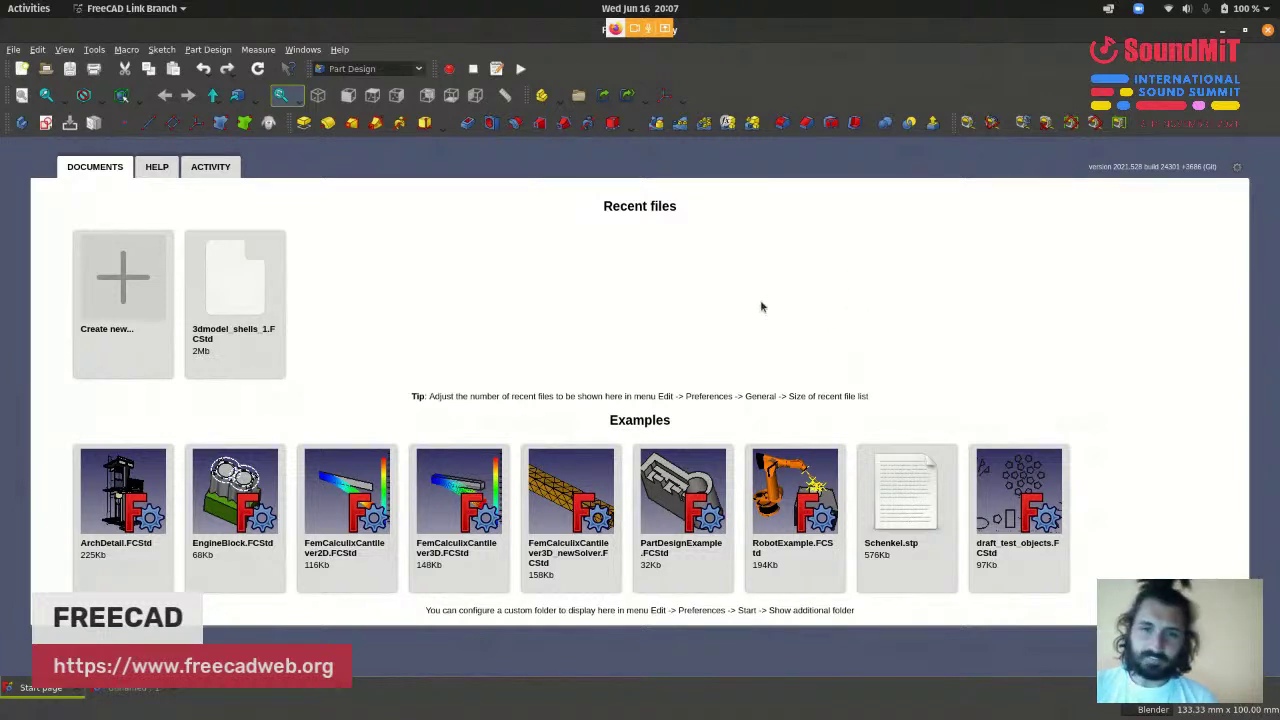
# - Choose Start in the workbench dropdown to show the start page's recent files
pyautogui.click(378, 68)
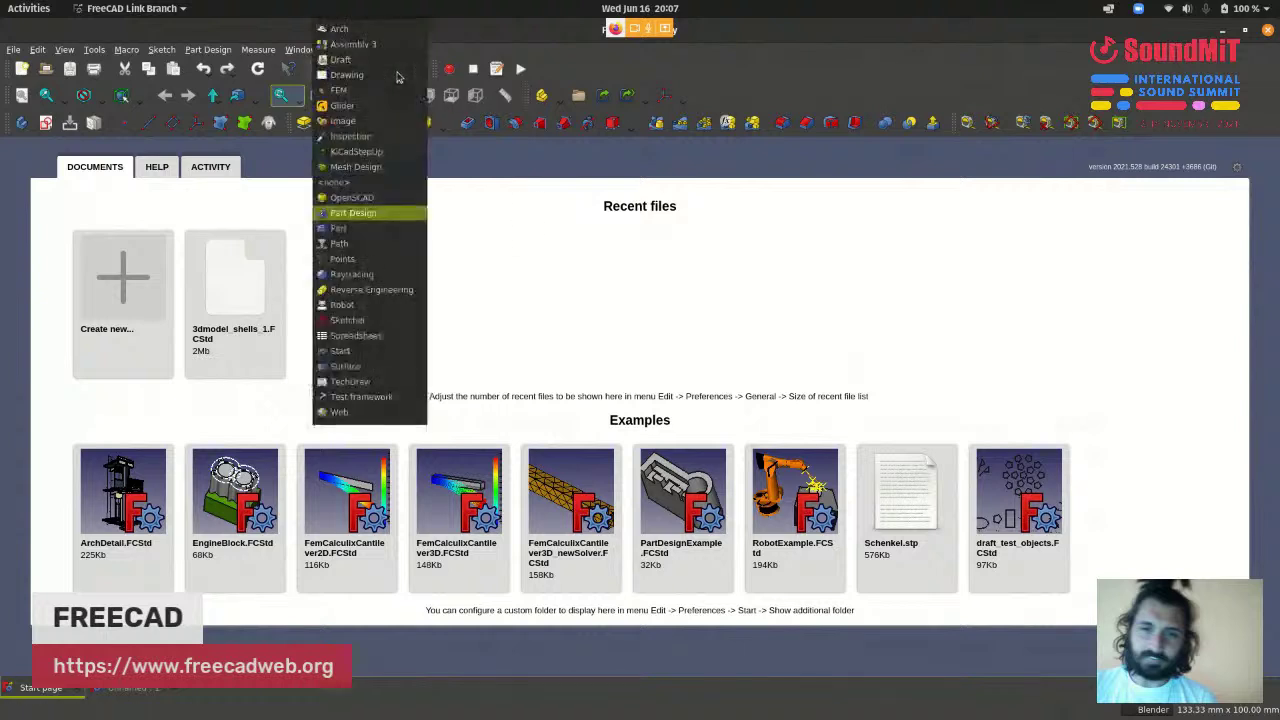
pyautogui.click(350, 351)
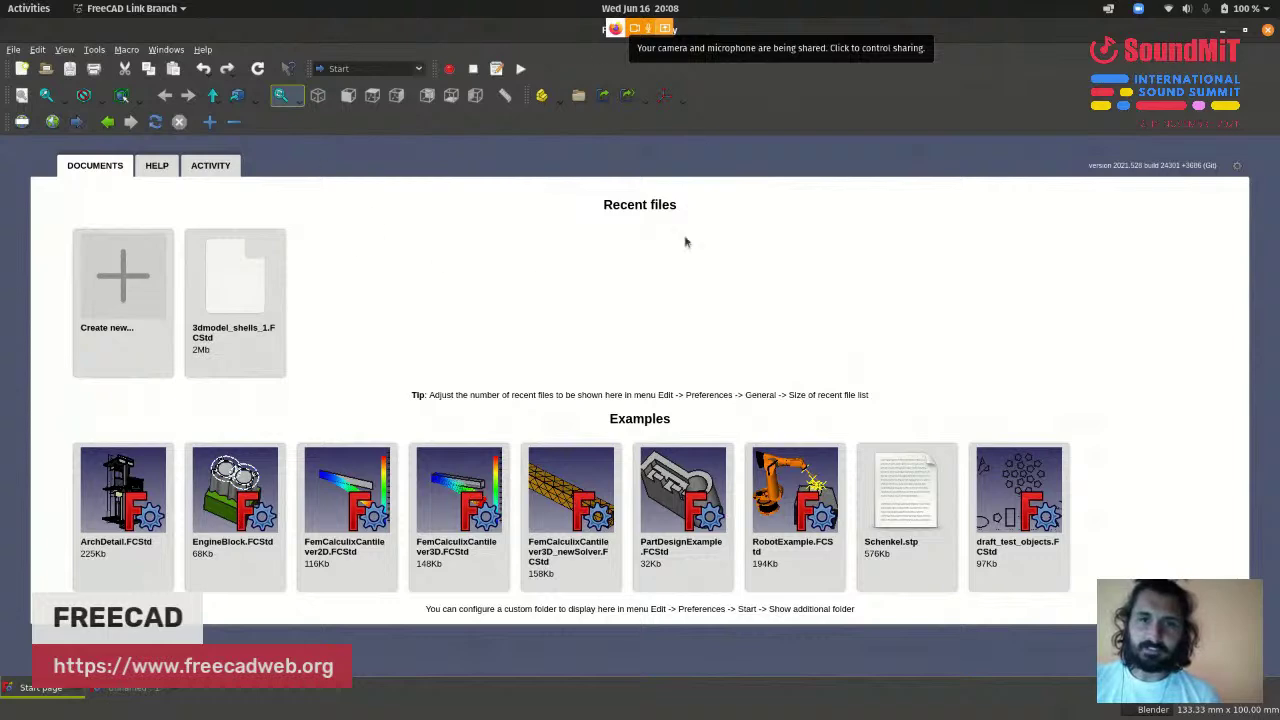
# - Select Part Design from the workbench dropdown
pyautogui.click(418, 68)
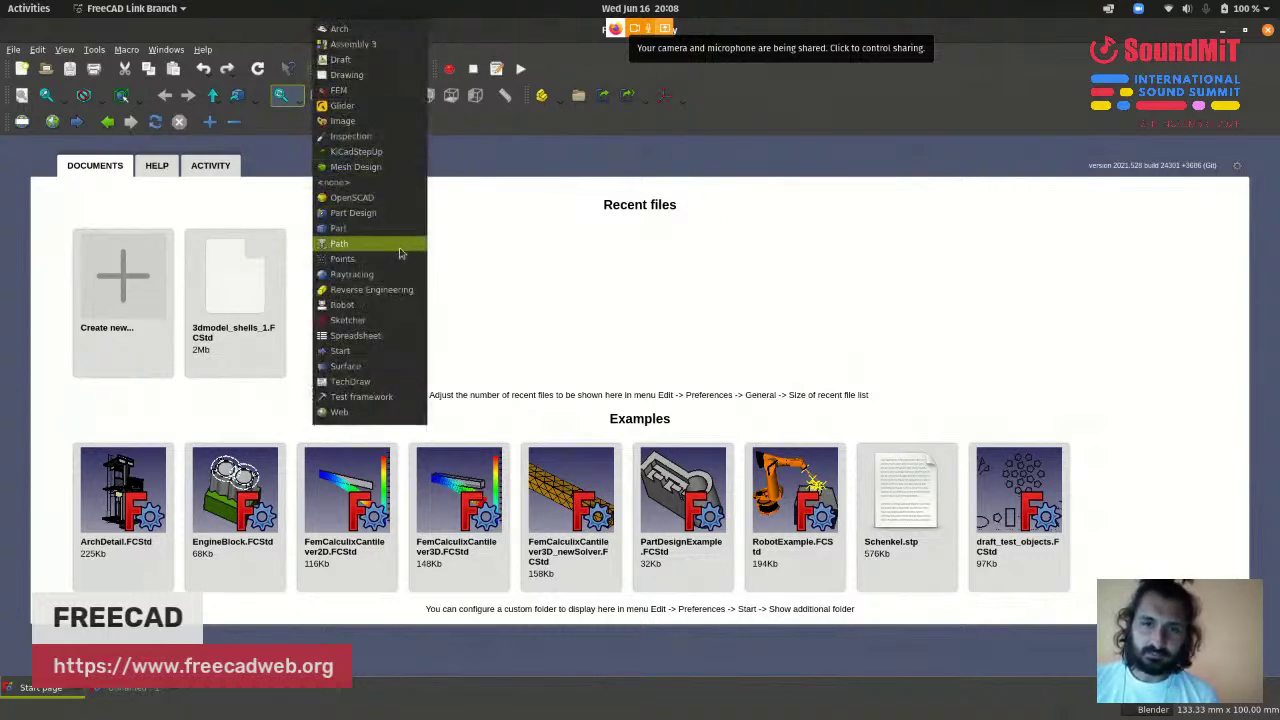
pyautogui.click(548, 197)
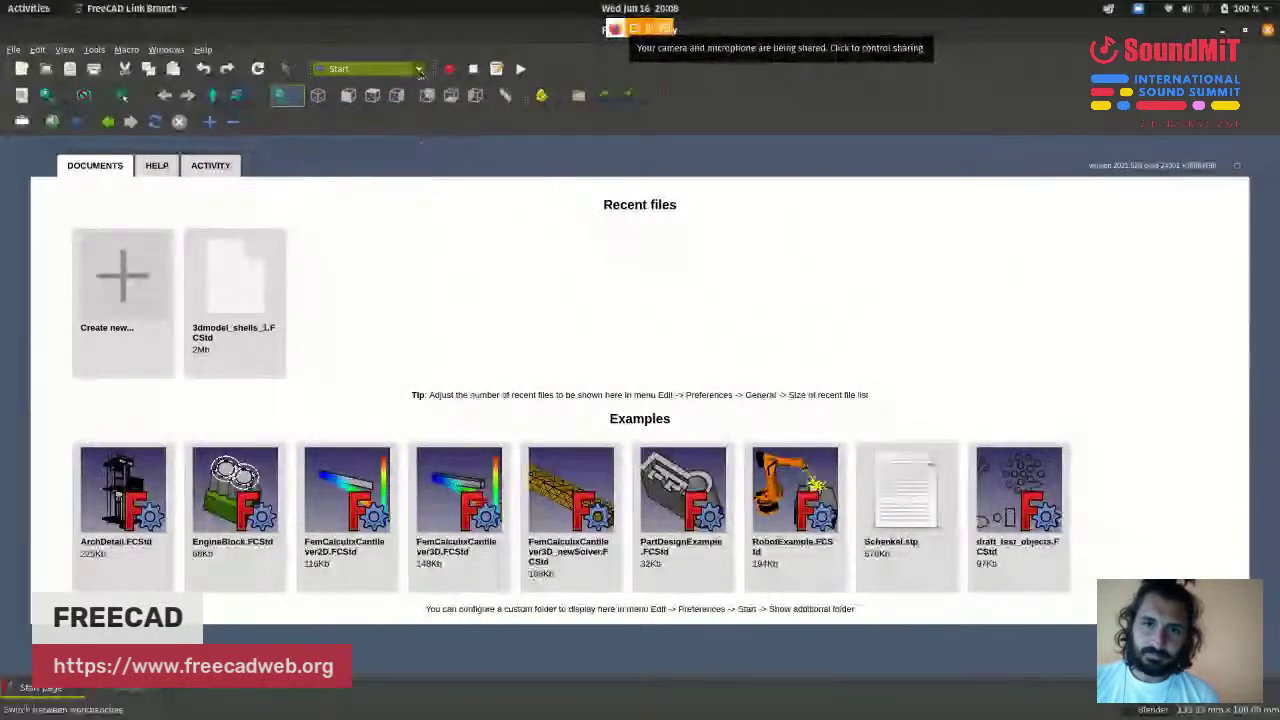
pyautogui.click(408, 68)
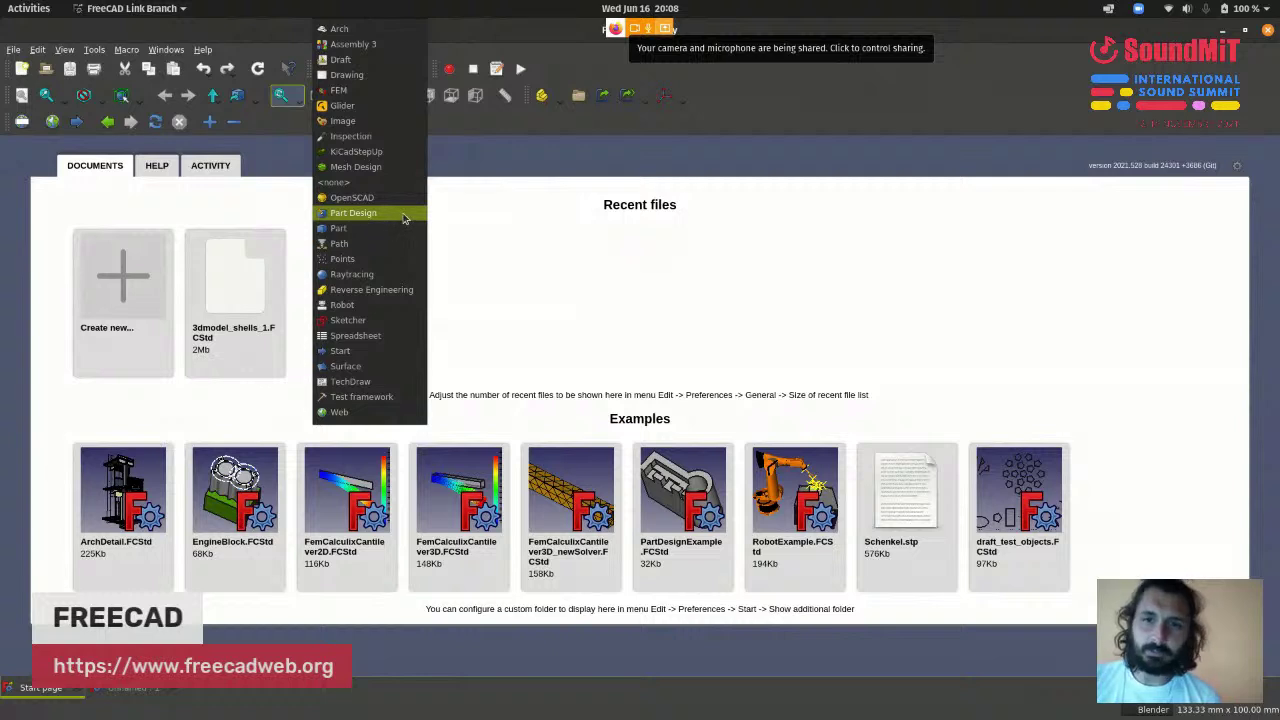
pyautogui.click(352, 214)
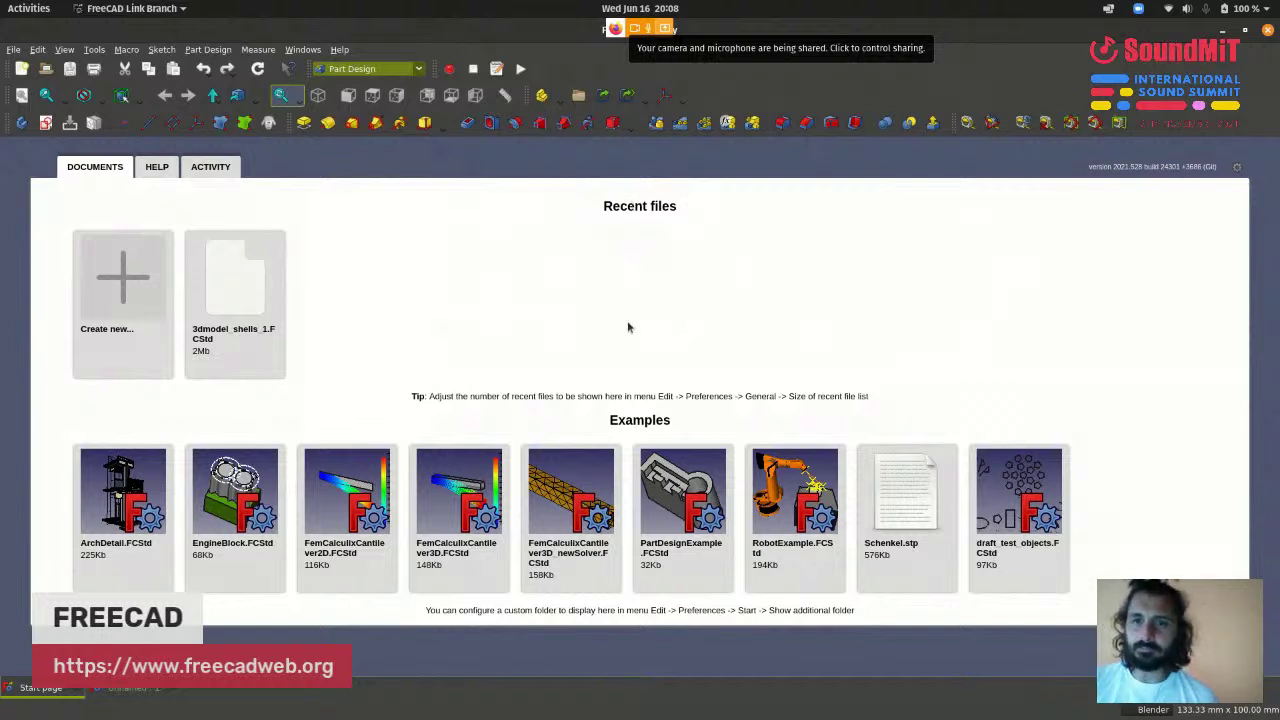
pyautogui.click(14, 50)
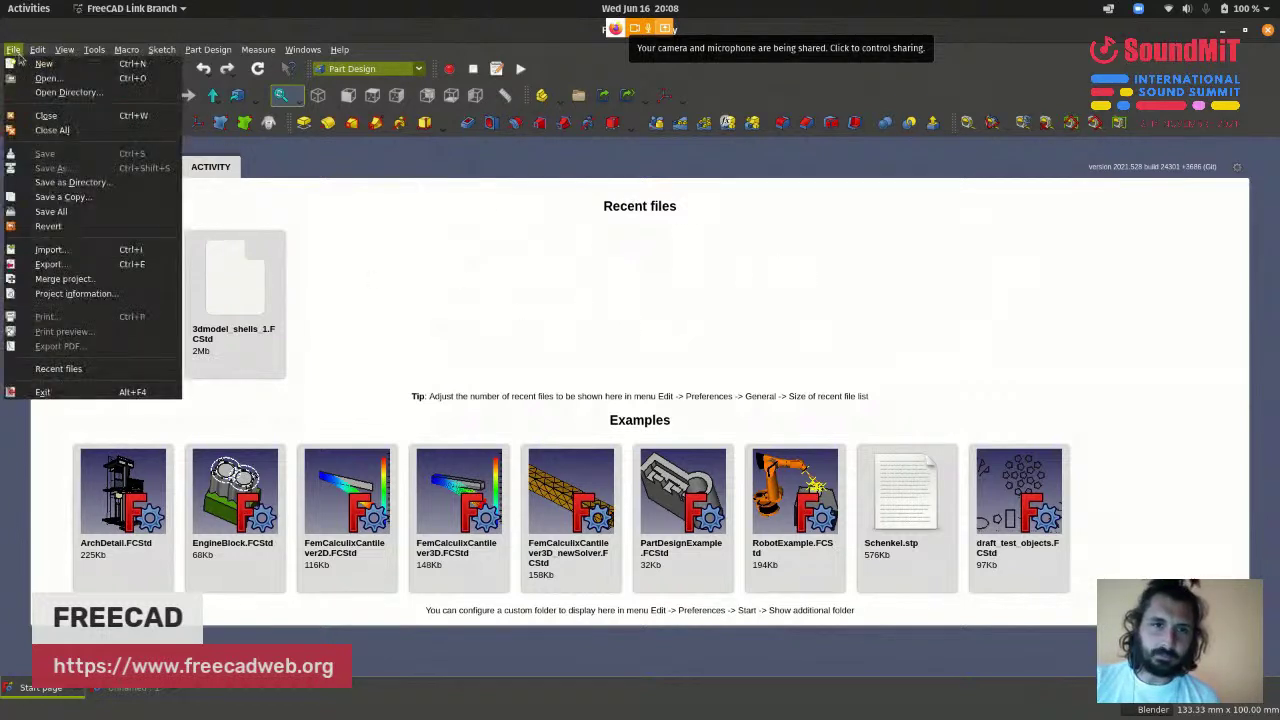
# - Create the new document Unnamed1 and keep Part Design as the active workbench
pyautogui.click(97, 67)
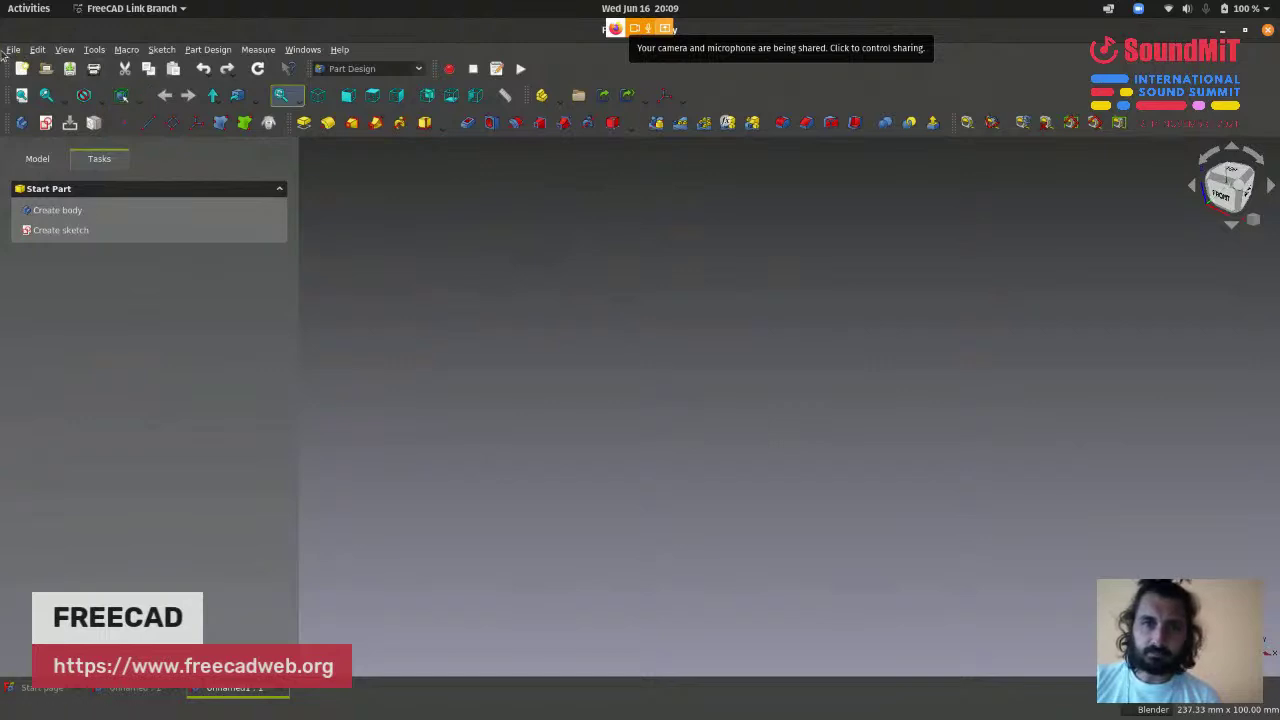
pyautogui.click(362, 68)
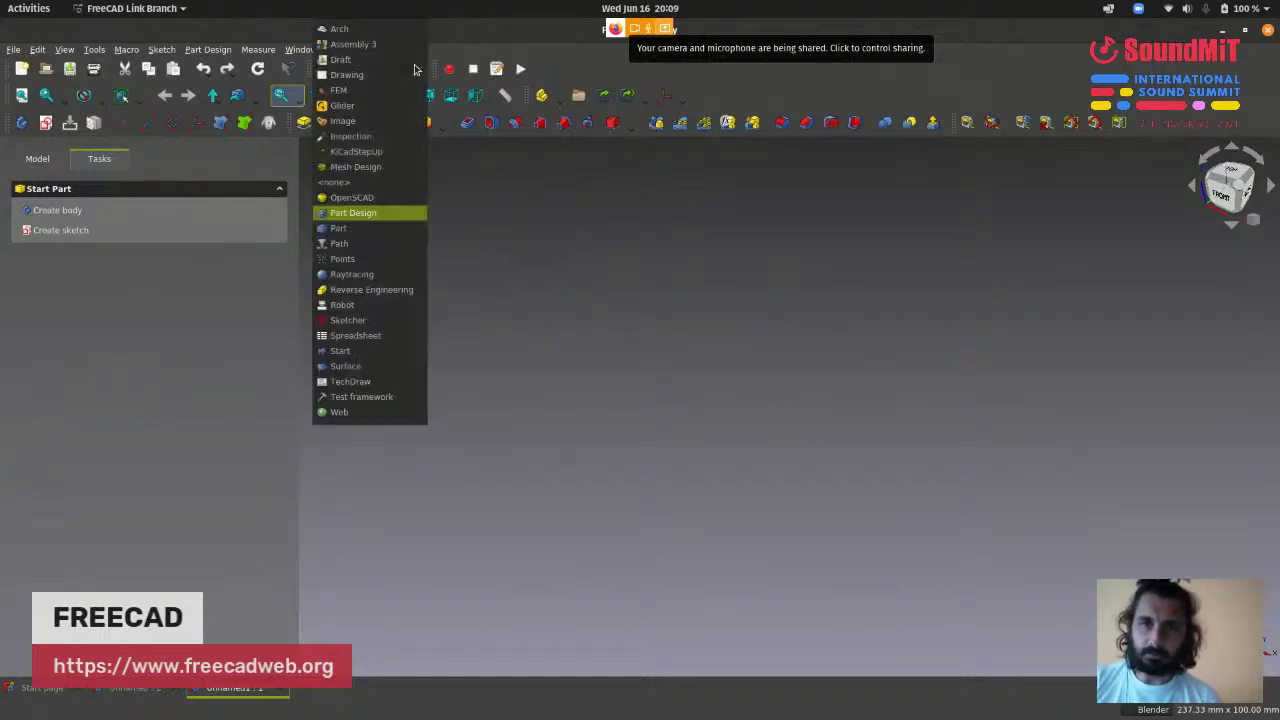
pyautogui.click(380, 212)
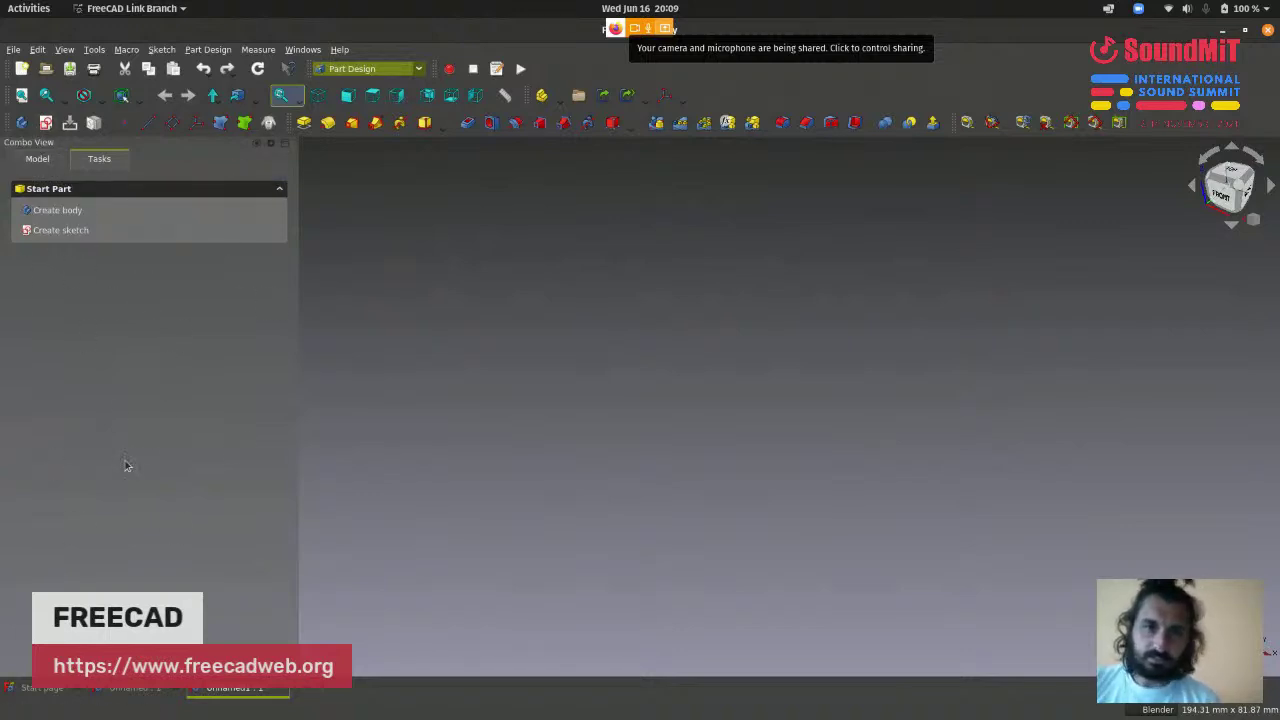
# - Close the extra Unnamed document from the Model tab and return to the Tasks panel
pyautogui.click(37, 158)
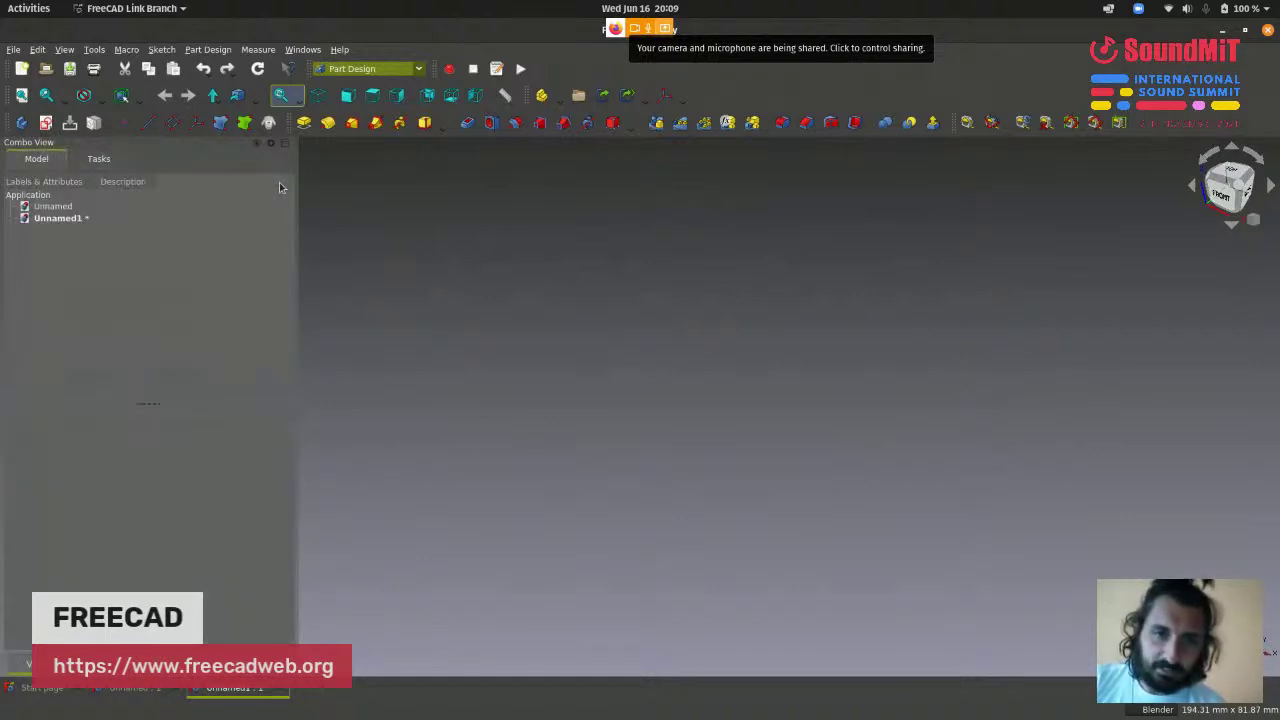
pyautogui.click(99, 158)
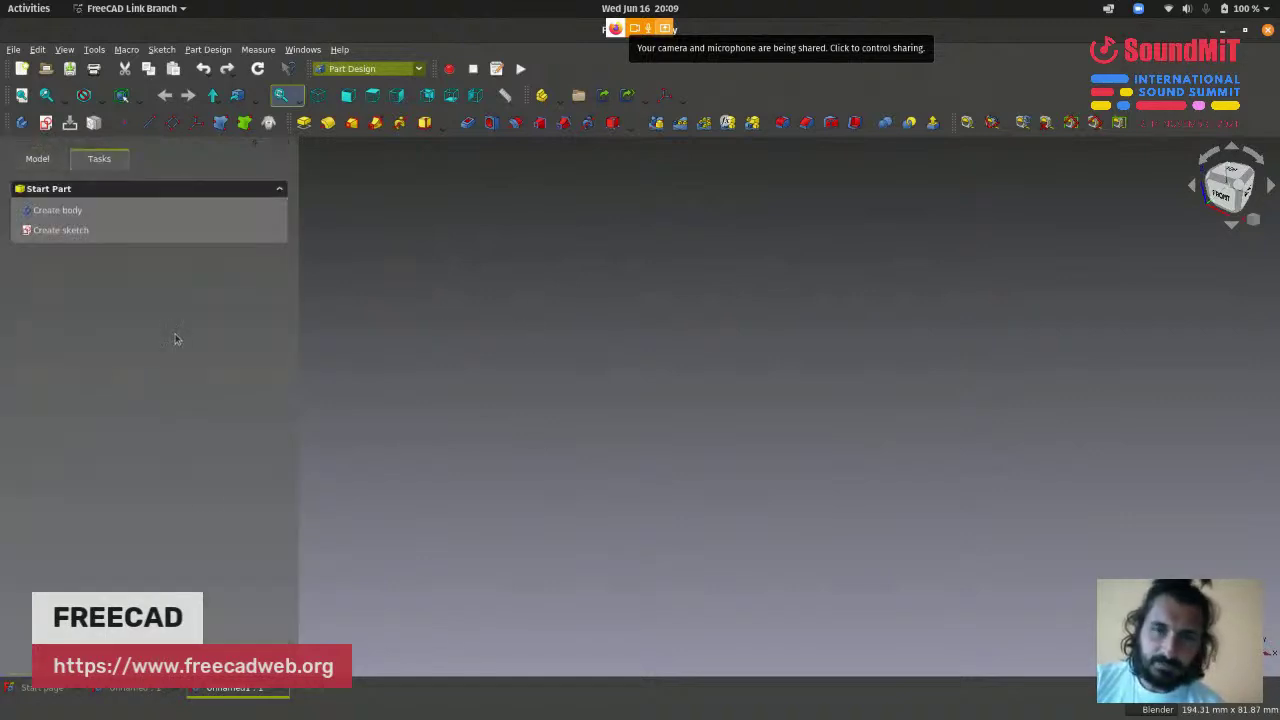
pyautogui.click(40, 158)
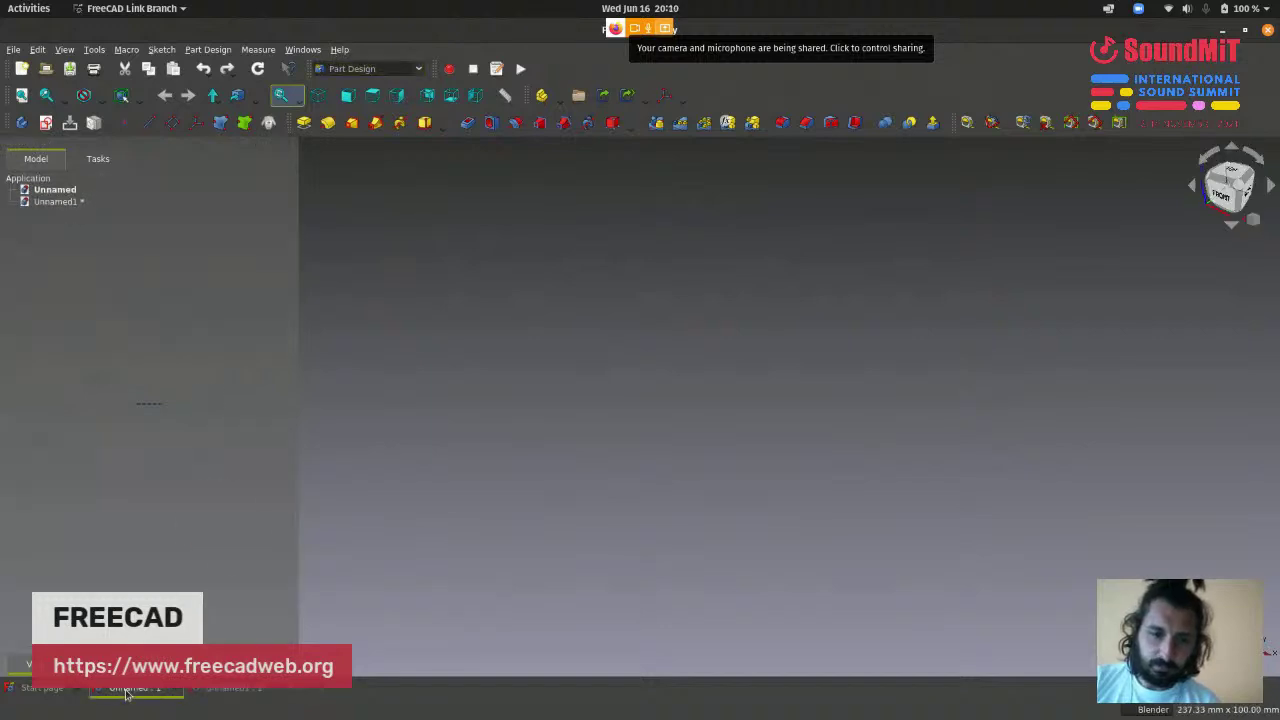
pyautogui.click(172, 695)
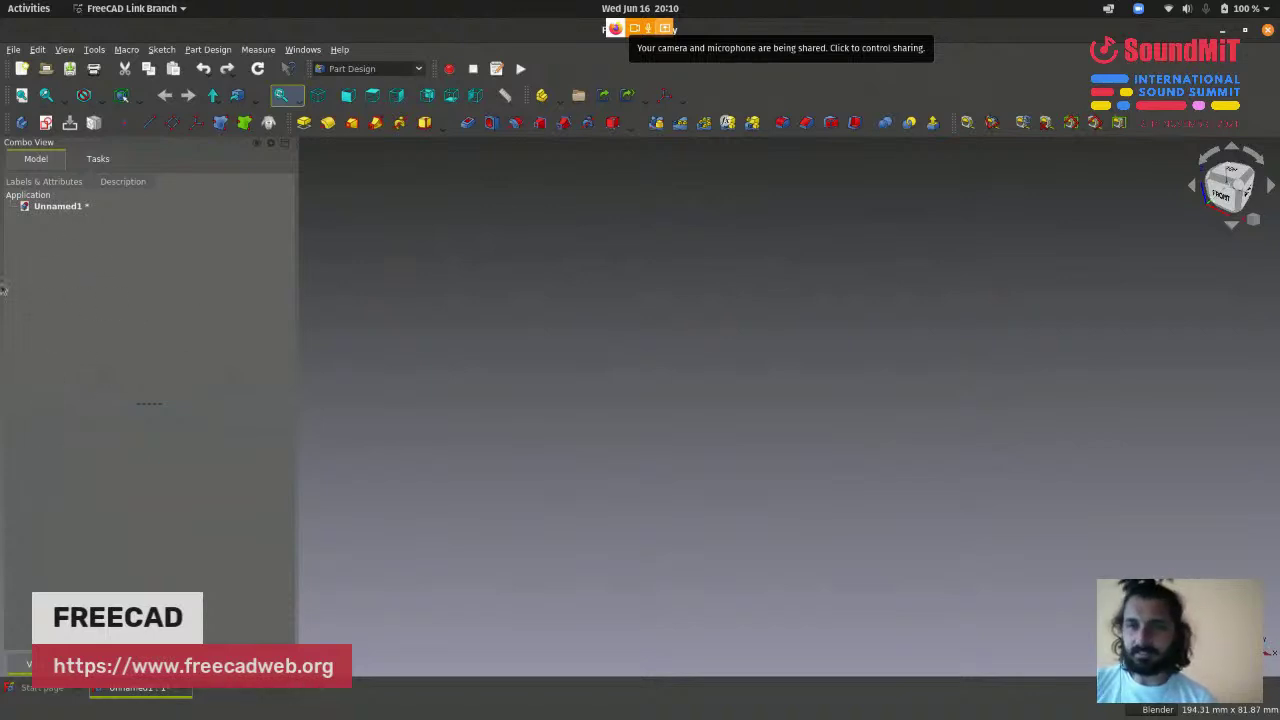
pyautogui.click(95, 163)
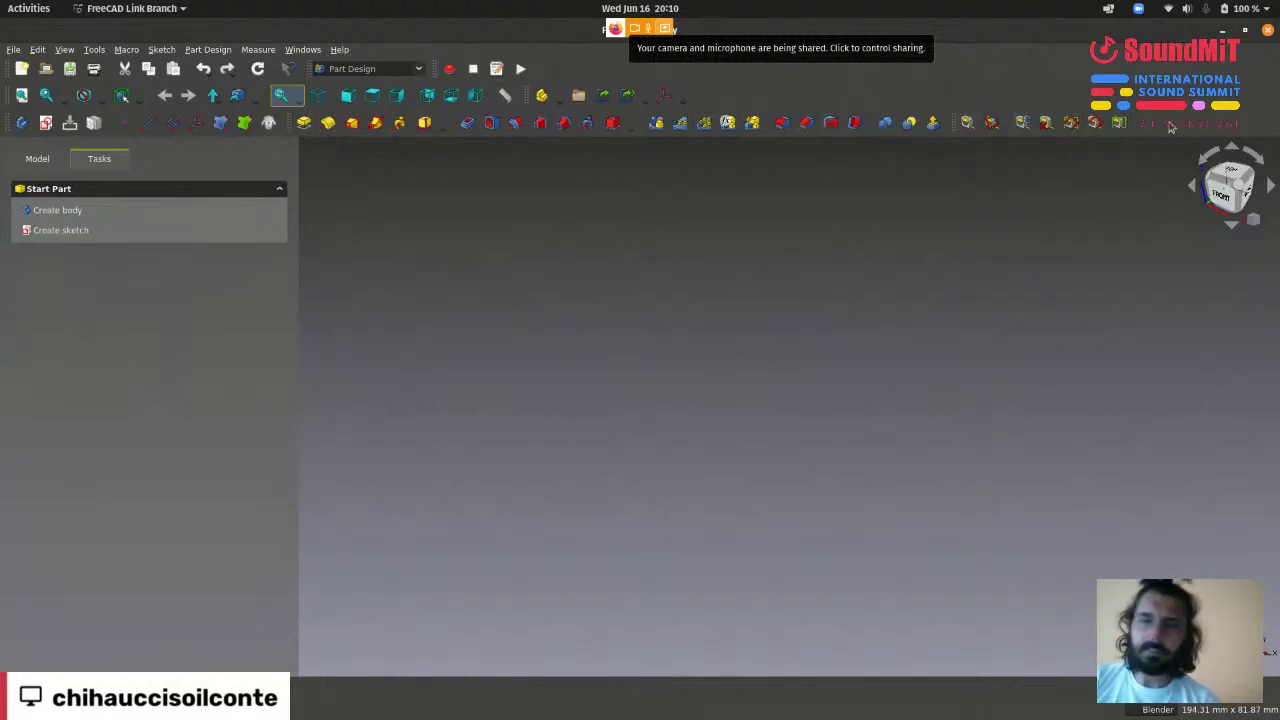
# - Switch the empty Unnamed1 document to the Part workbench, then reopen the workbench list
pyautogui.click(405, 72)
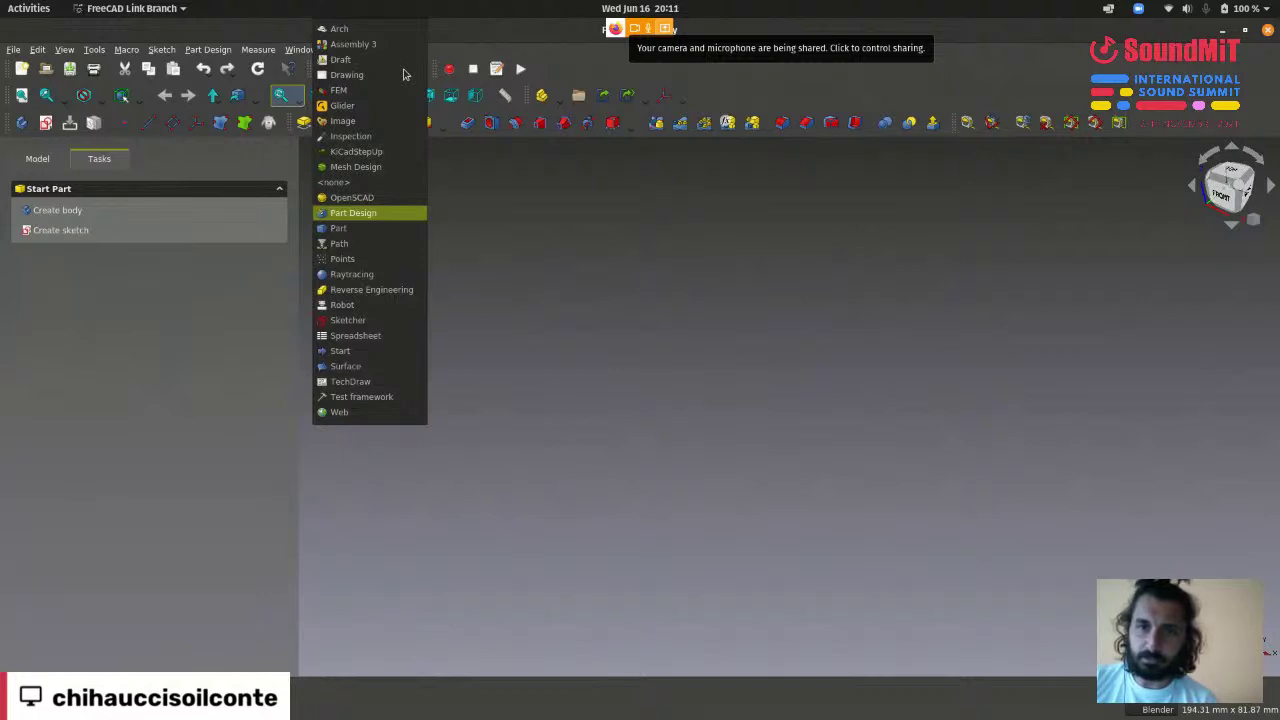
pyautogui.click(393, 231)
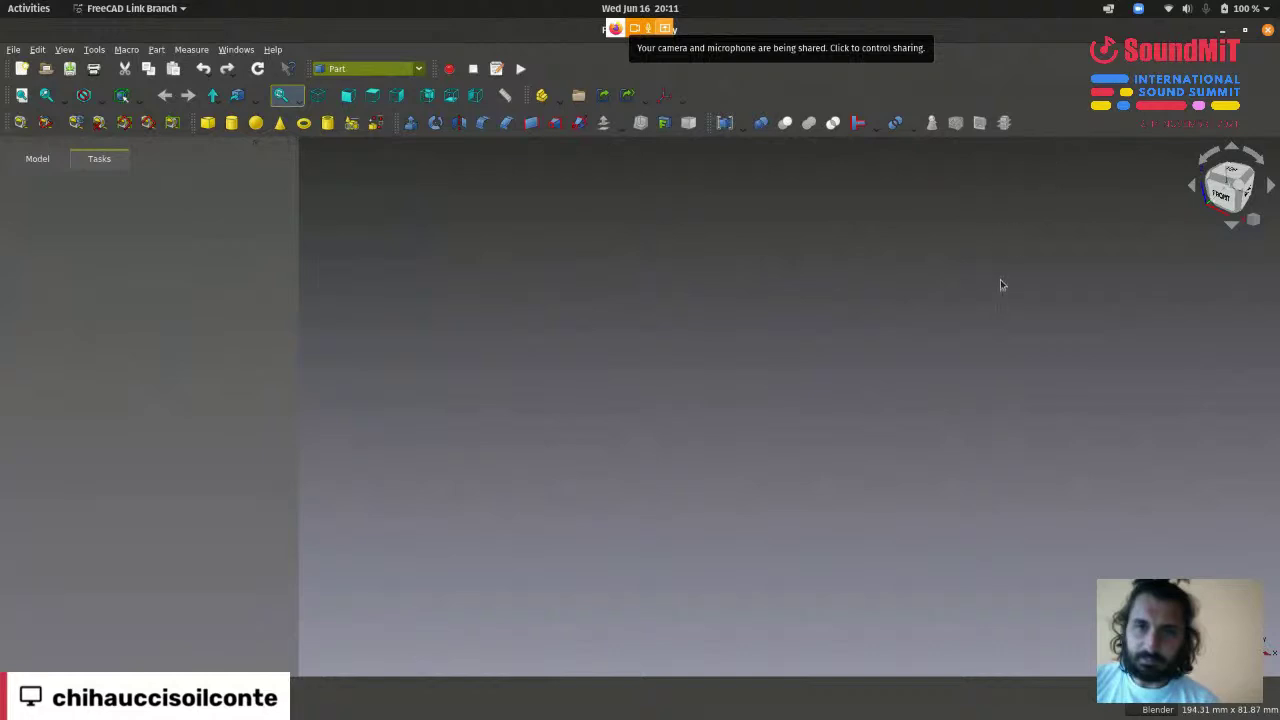
pyautogui.click(420, 70)
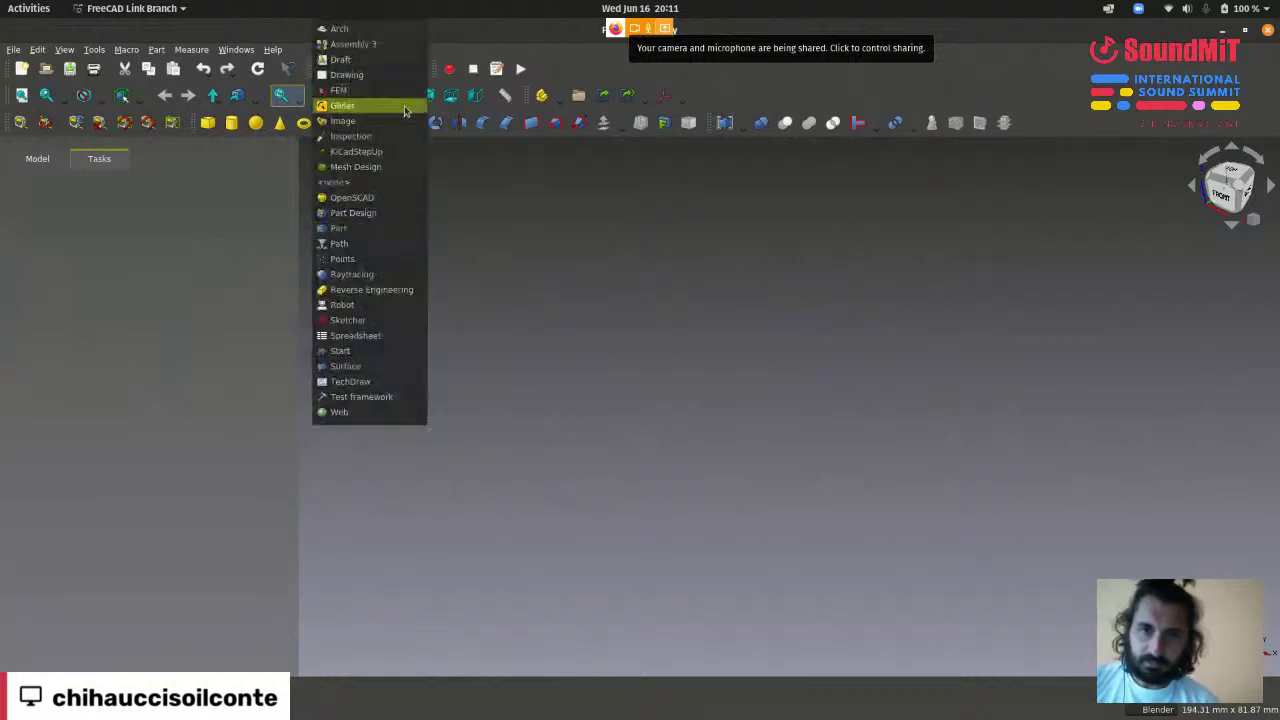
# - Select Part Design in the workbench list, which brings back the Start page
pyautogui.click(395, 212)
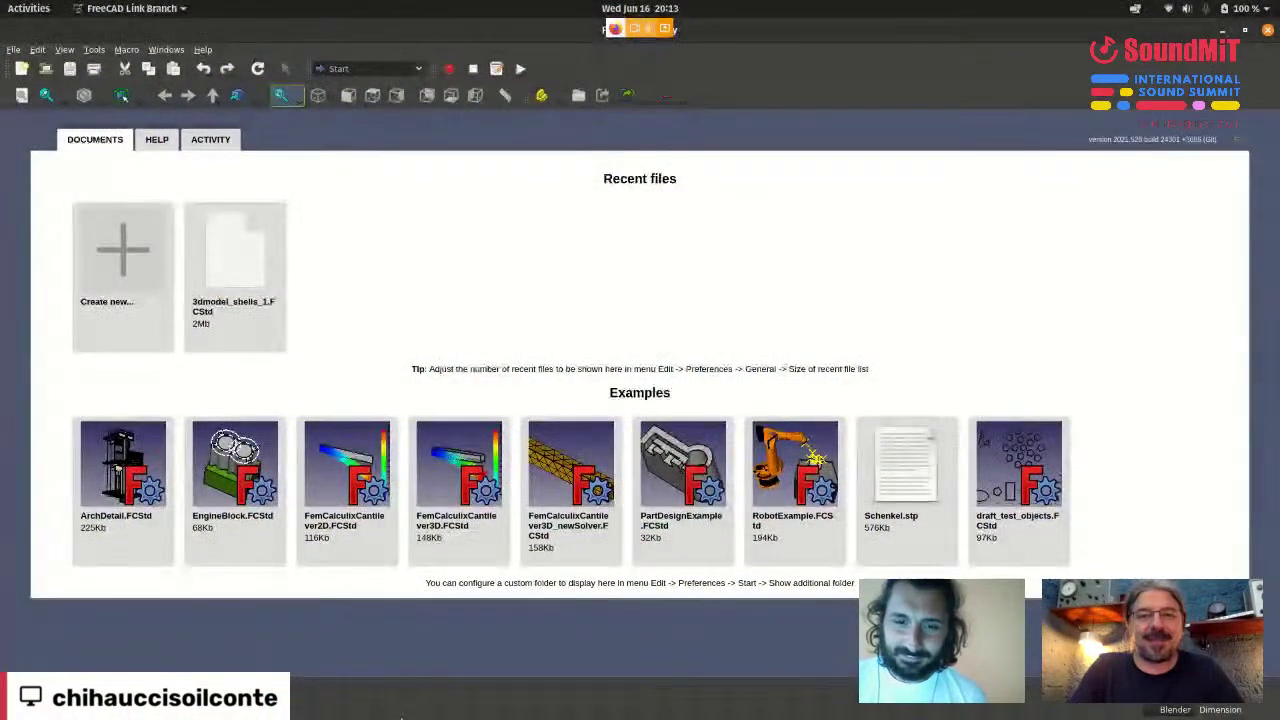
# - Dismiss the open menus and choose Part Design from the workbench dropdown
pyautogui.click(13, 49)
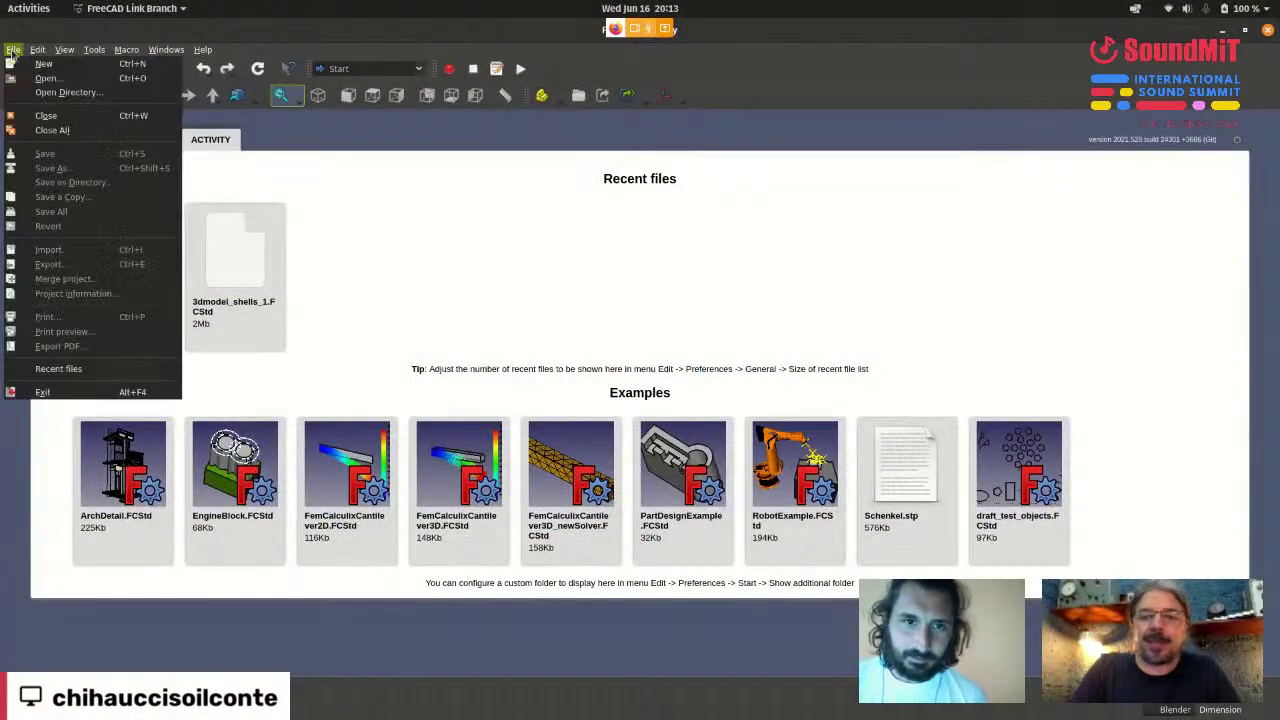
pyautogui.moveTo(203, 49)
pyautogui.click(415, 120)
pyautogui.click(370, 95)
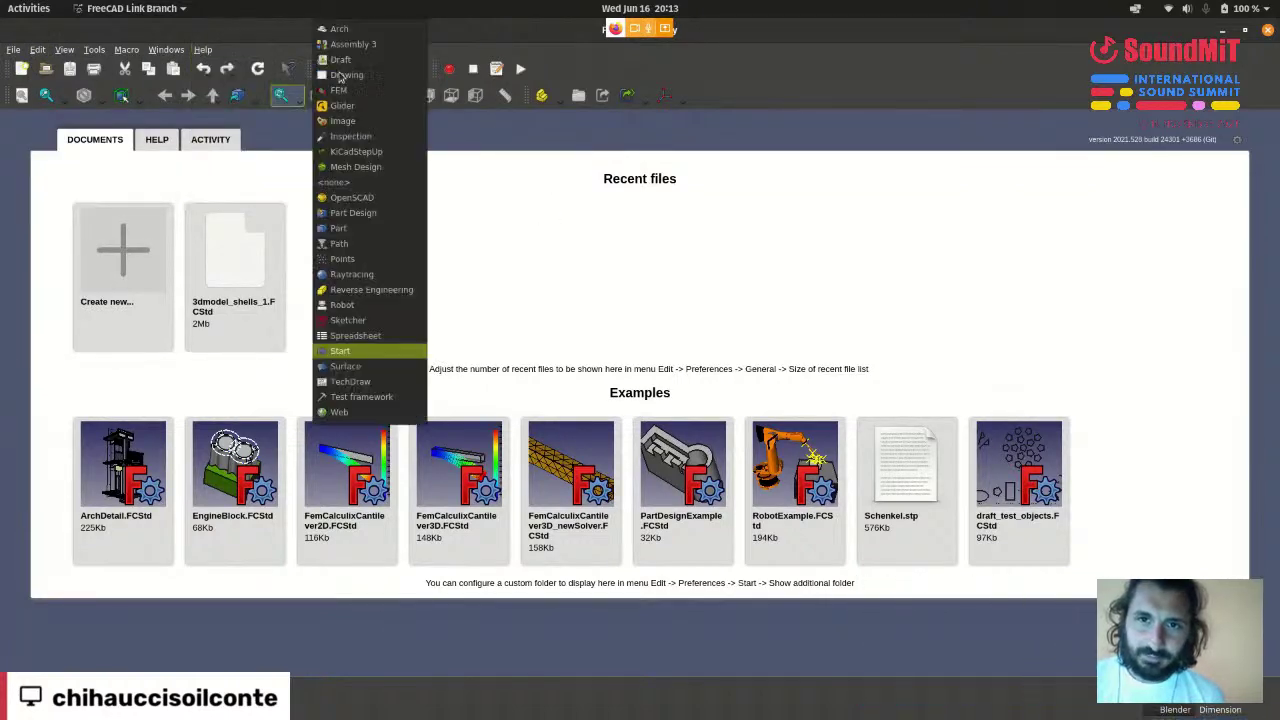
pyautogui.click(360, 212)
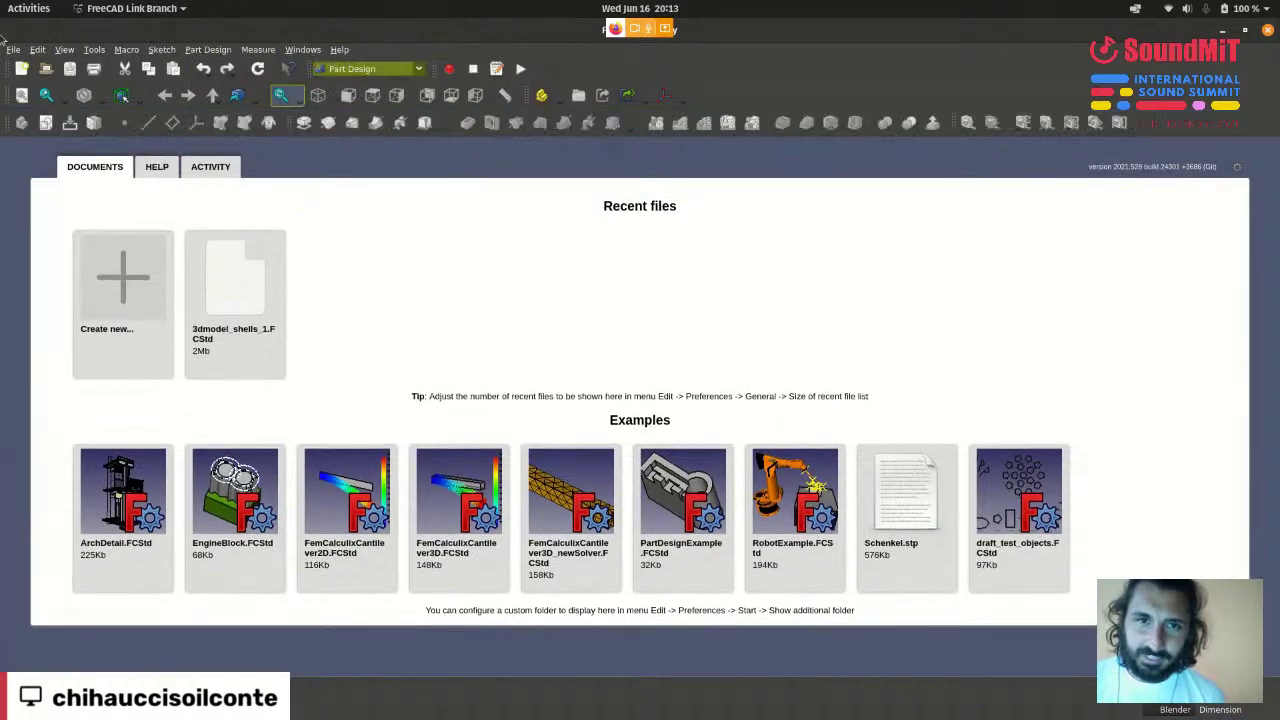
pyautogui.click(13, 49)
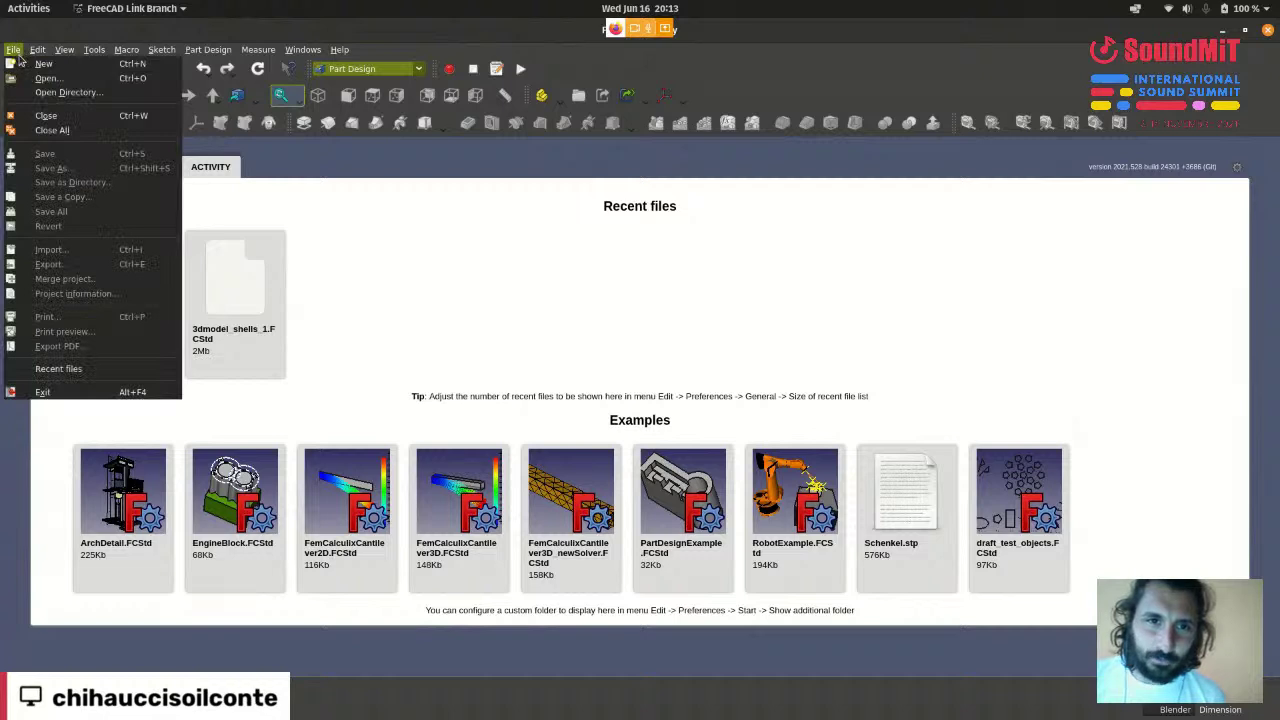
# - Create a new empty document via File > New, then minimize FreeCAD
pyautogui.click(32, 64)
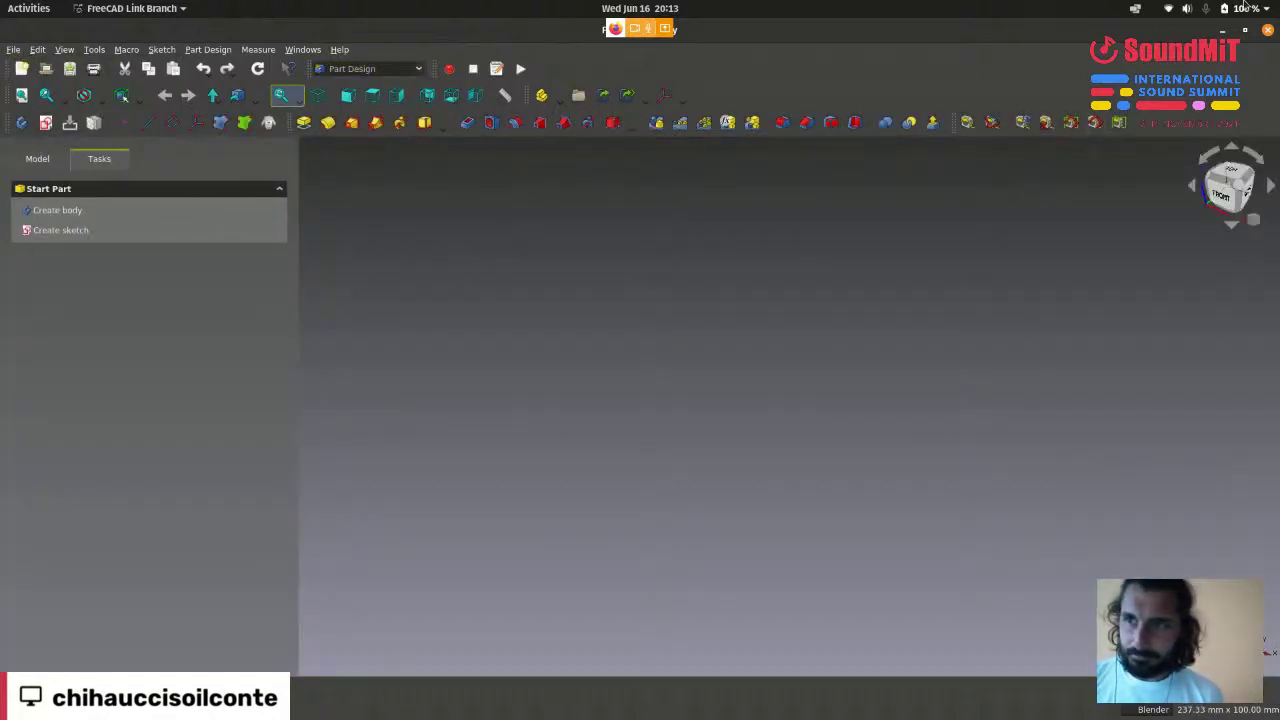
pyautogui.click(1227, 29)
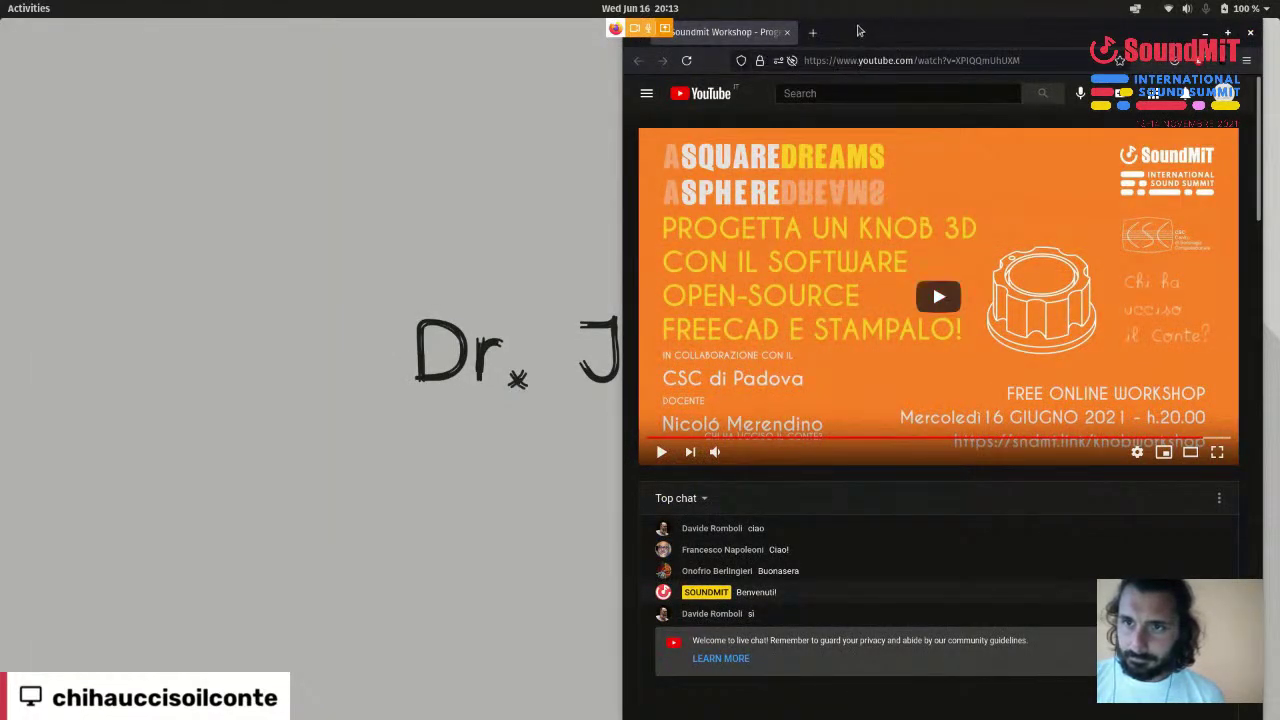
# - Unmaximize and minimize Firefox, then bring the empty FreeCAD document back to the front
pyautogui.moveTo(1200, 38); pyautogui.dragTo(1024, 98)
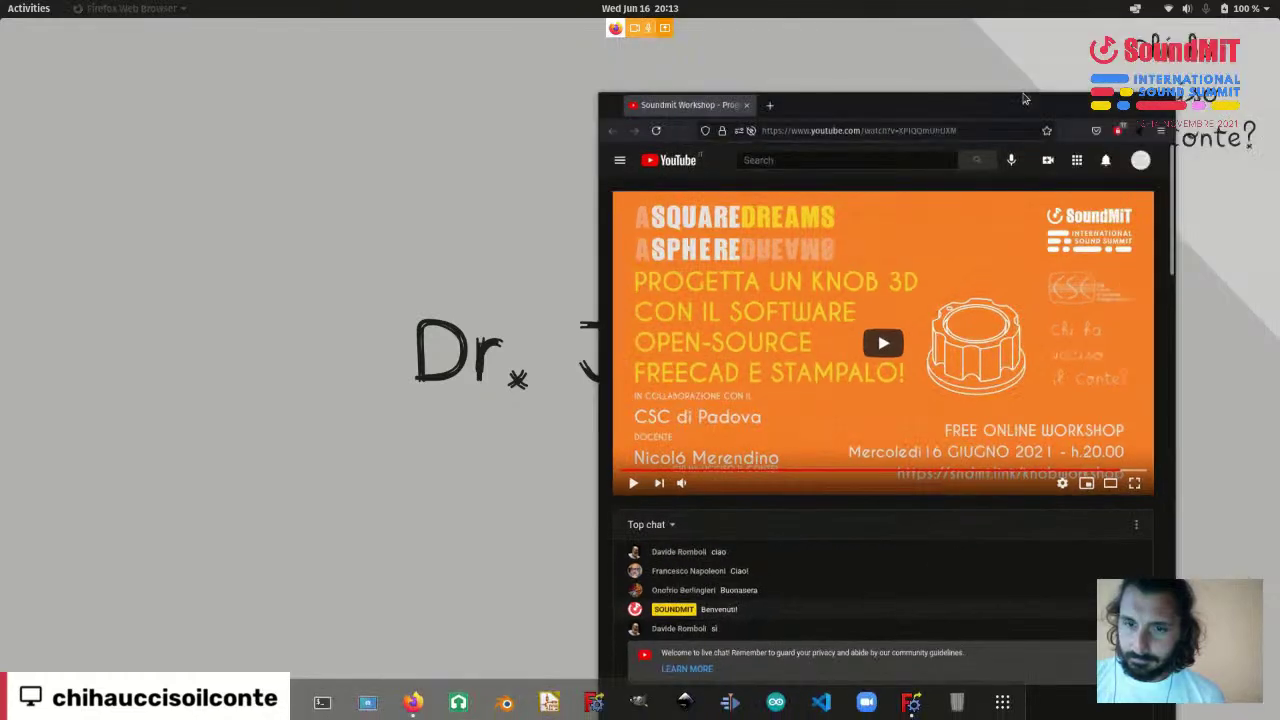
pyautogui.click(413, 701)
pyautogui.click(908, 699)
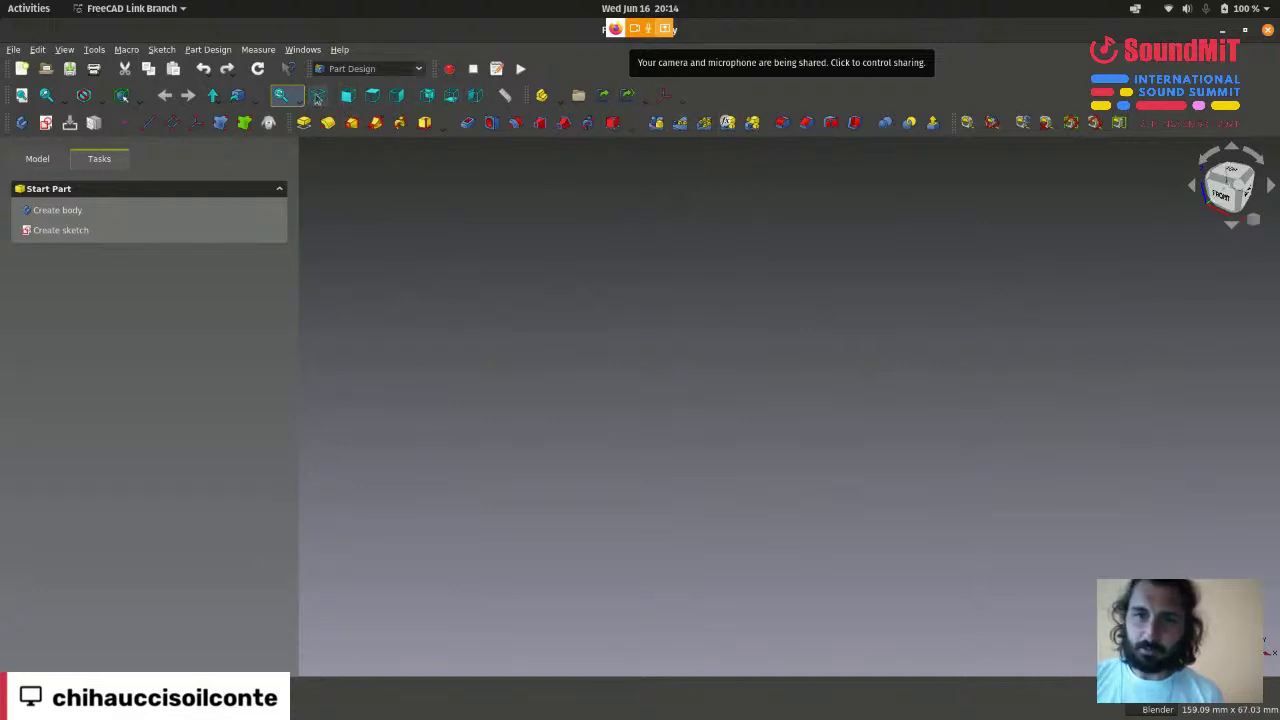
# - Show the empty scene in Front view, then return to the Isometric view
pyautogui.click(374, 97)
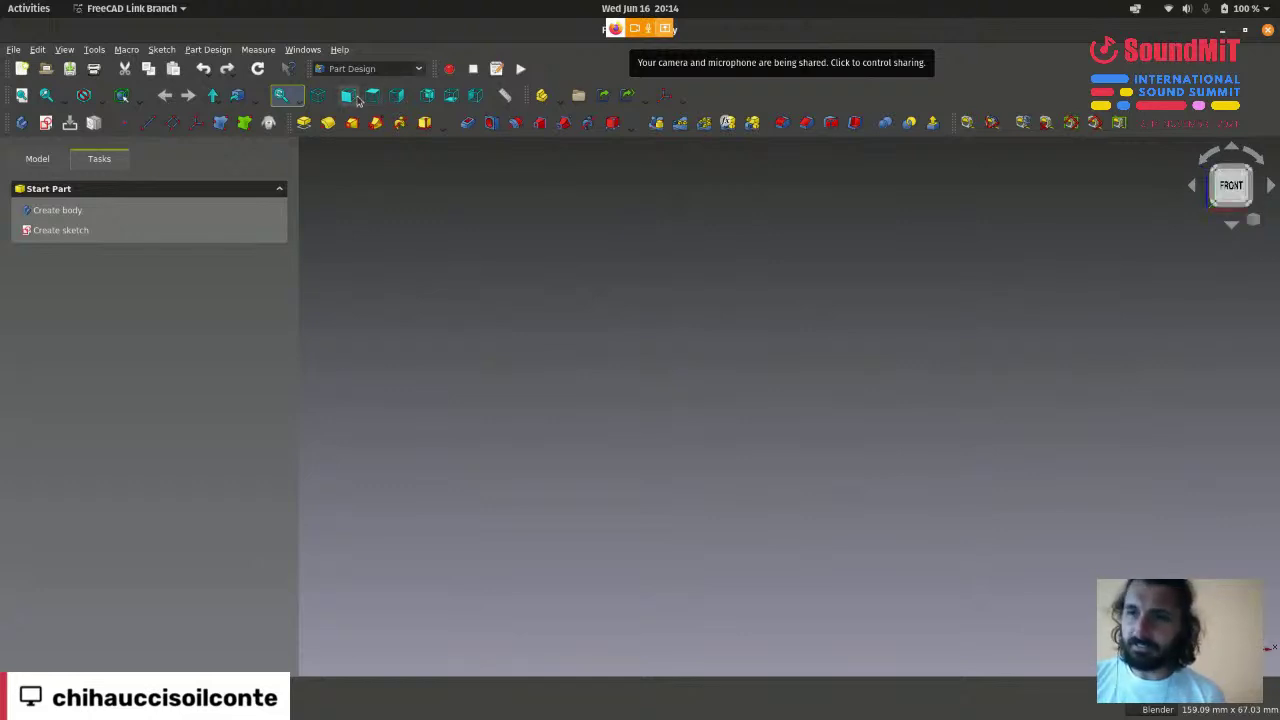
pyautogui.click(318, 95)
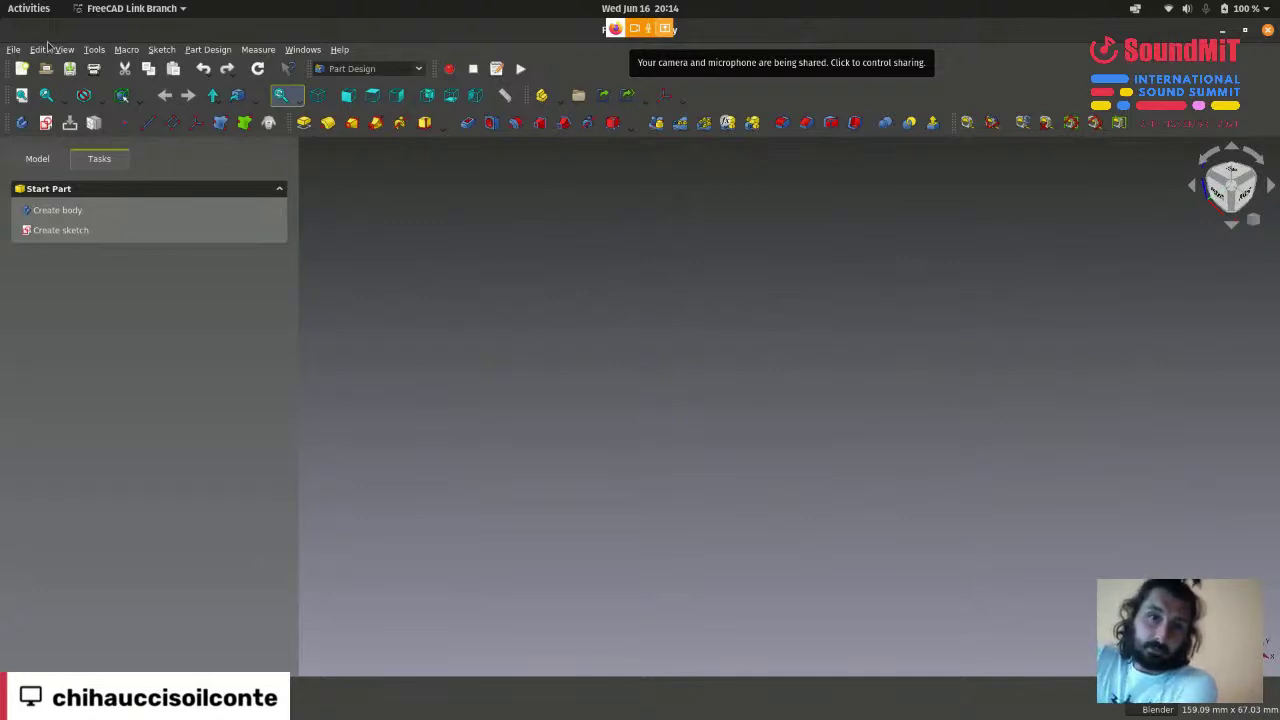
pyautogui.click(13, 49)
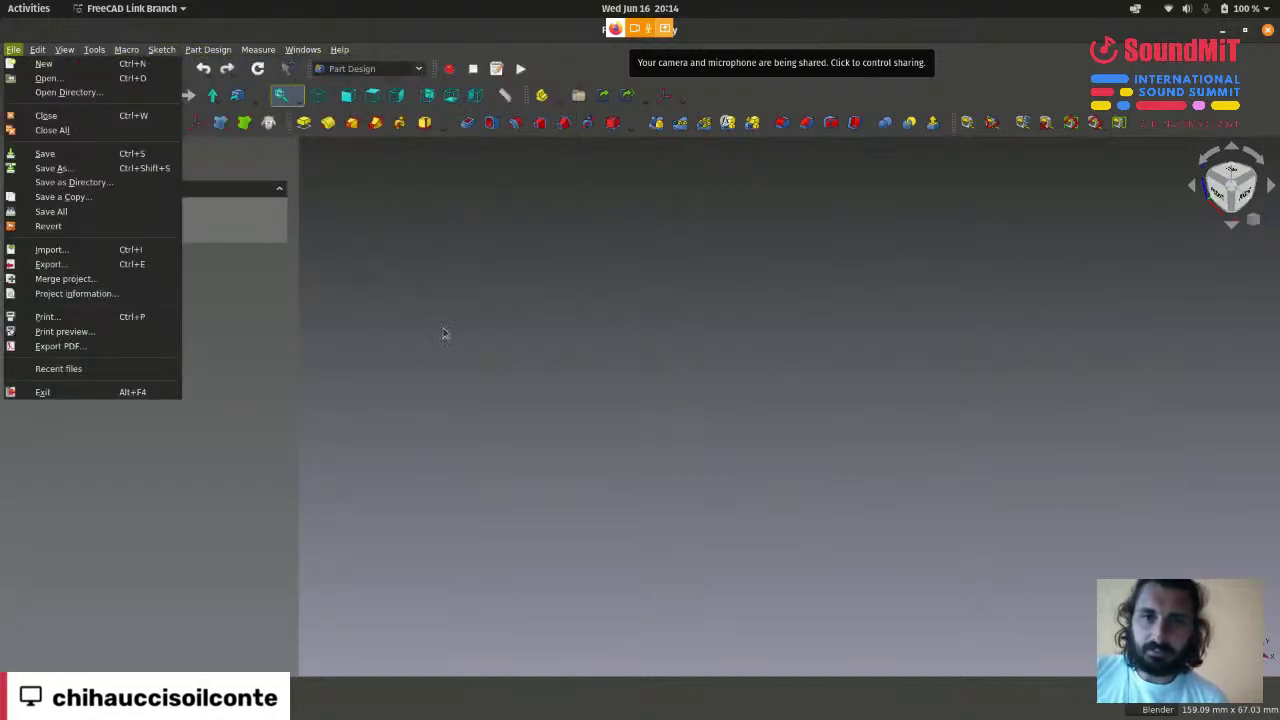
pyautogui.click(7, 54)
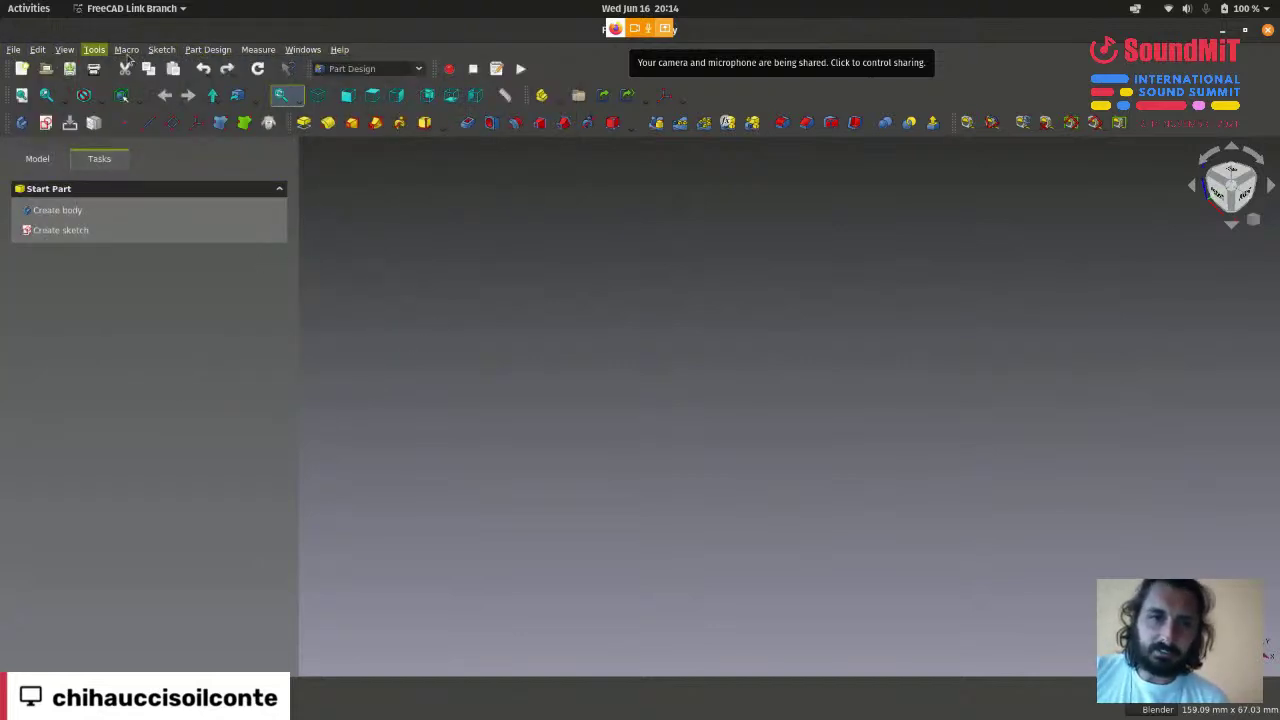
pyautogui.click(12, 50)
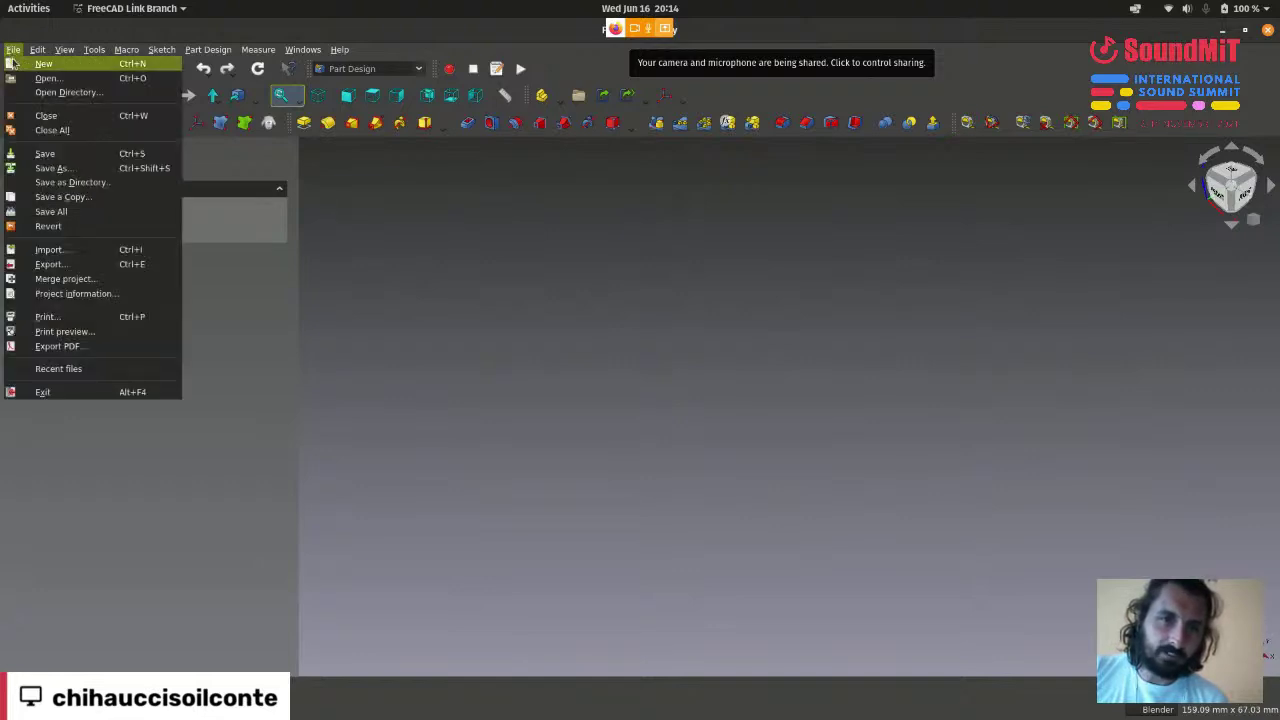
pyautogui.click(12, 50)
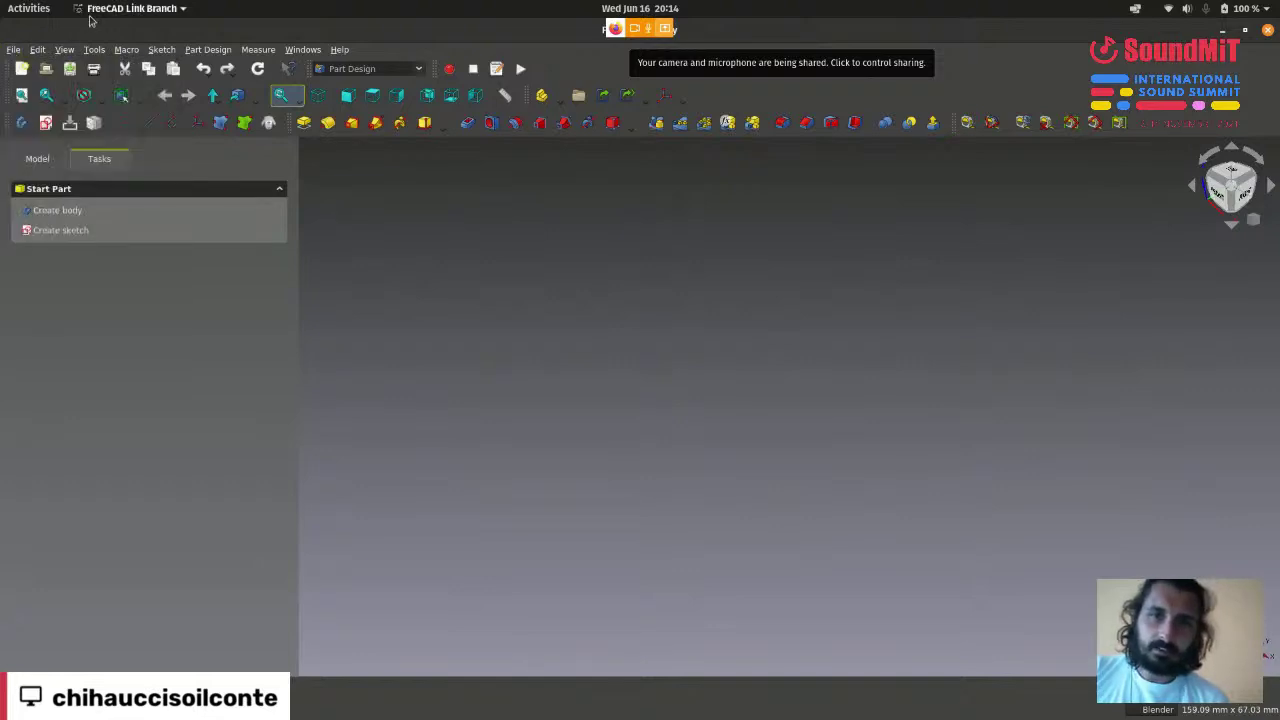
pyautogui.click(194, 50)
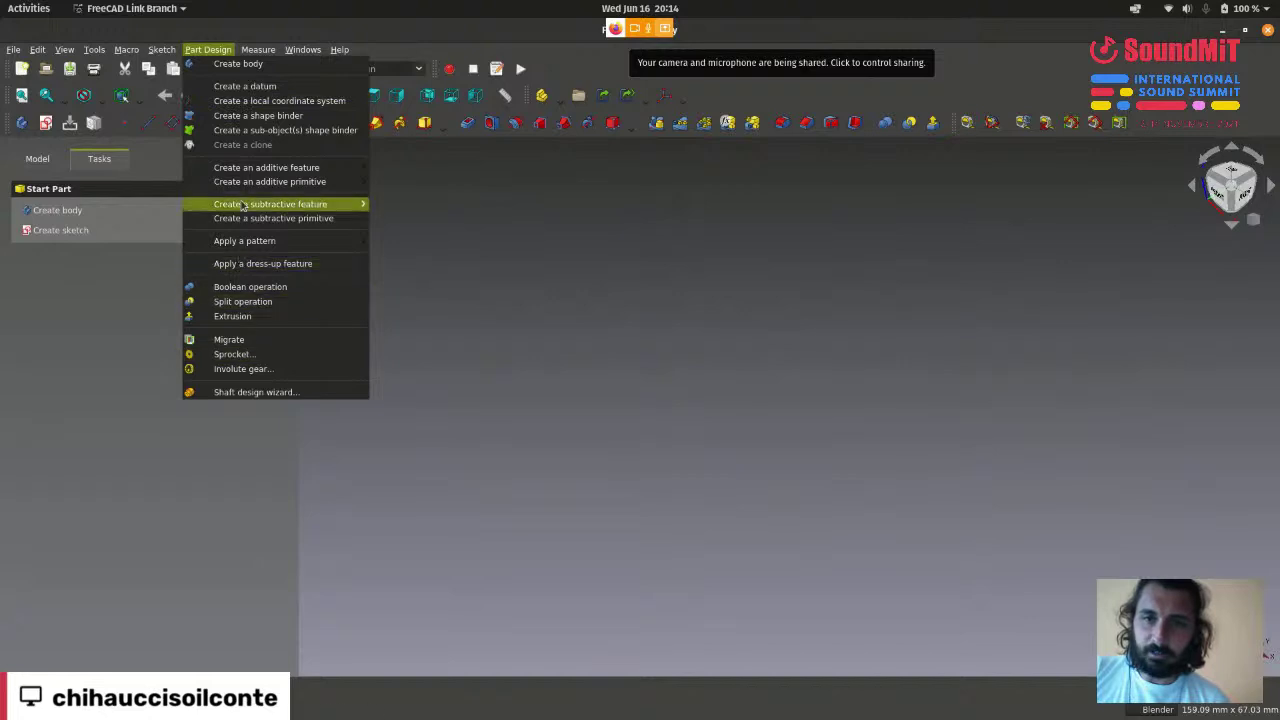
pyautogui.click(565, 289)
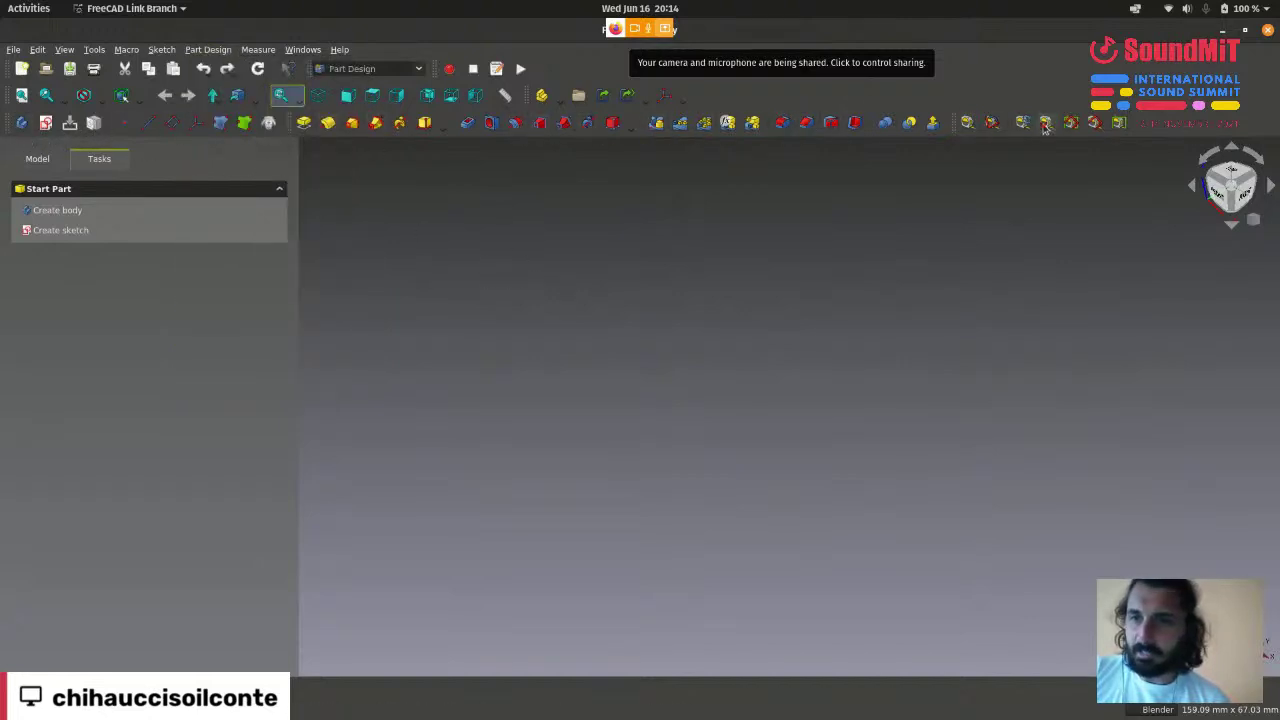
pyautogui.click(222, 52)
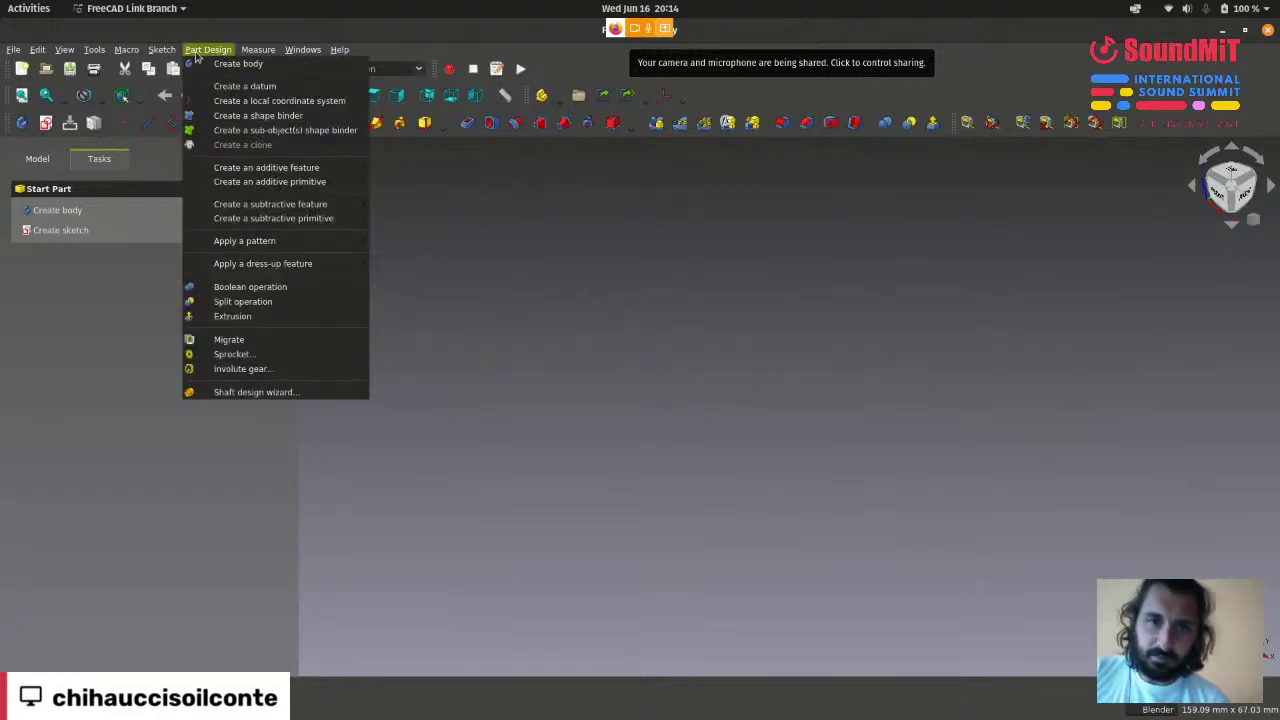
pyautogui.moveTo(257, 172)
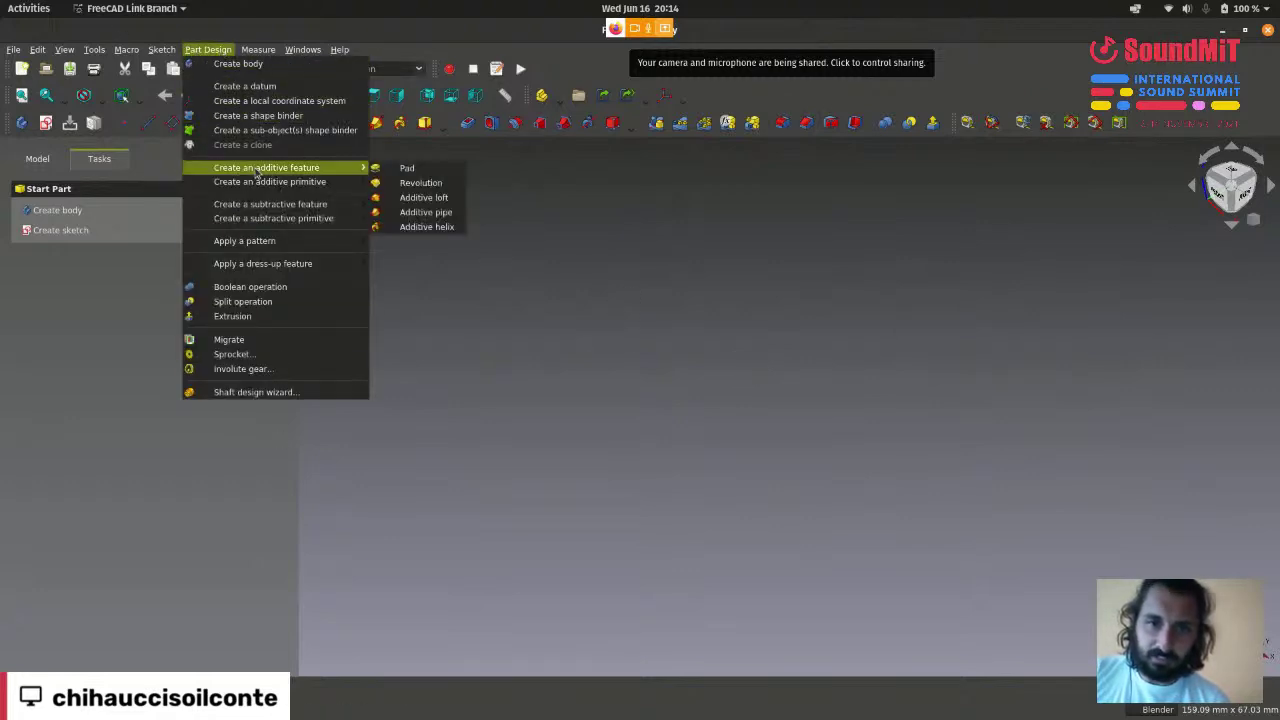
pyautogui.click(600, 185)
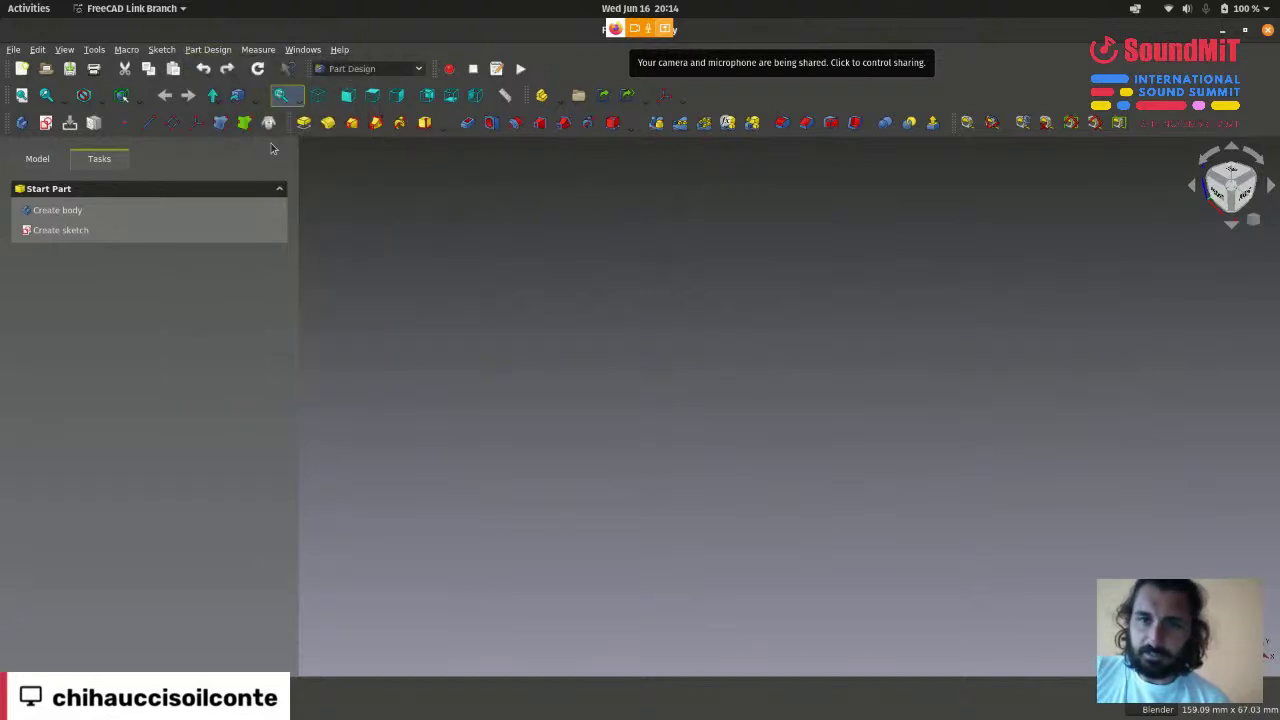
pyautogui.click(212, 52)
pyautogui.click(571, 234)
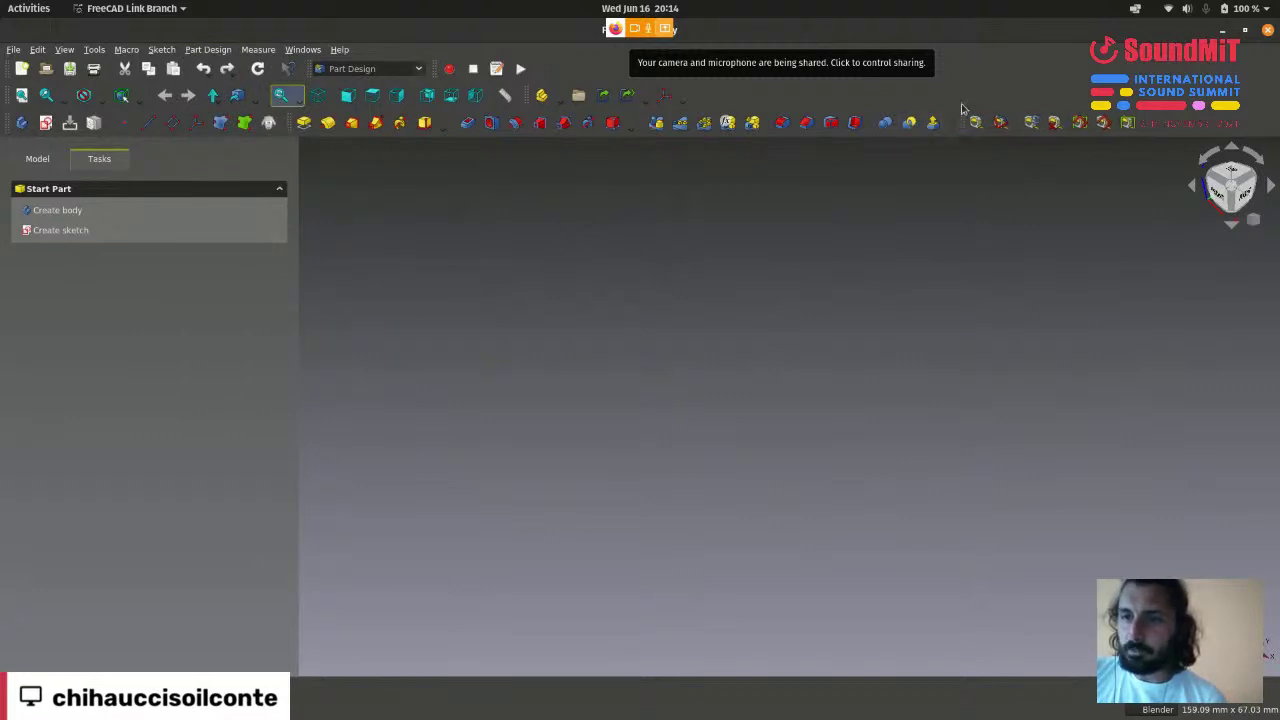
pyautogui.moveTo(957, 118); pyautogui.dragTo(994, 160)
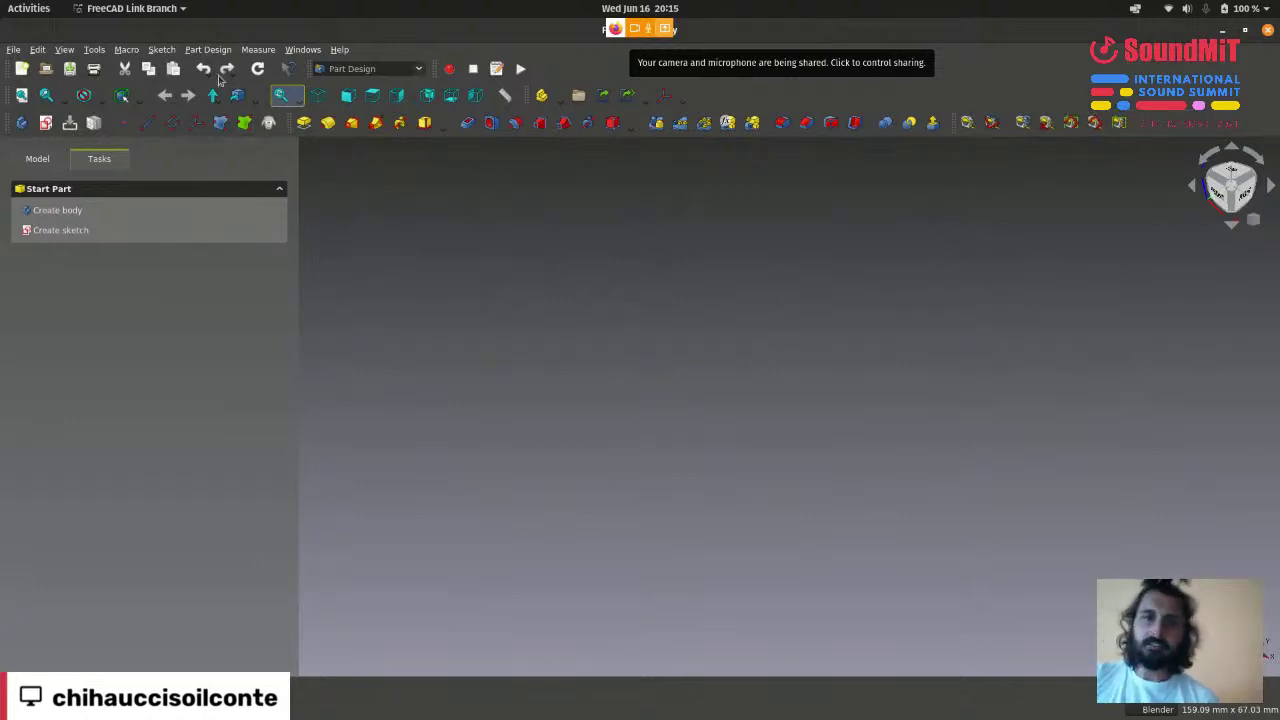
pyautogui.click(219, 54)
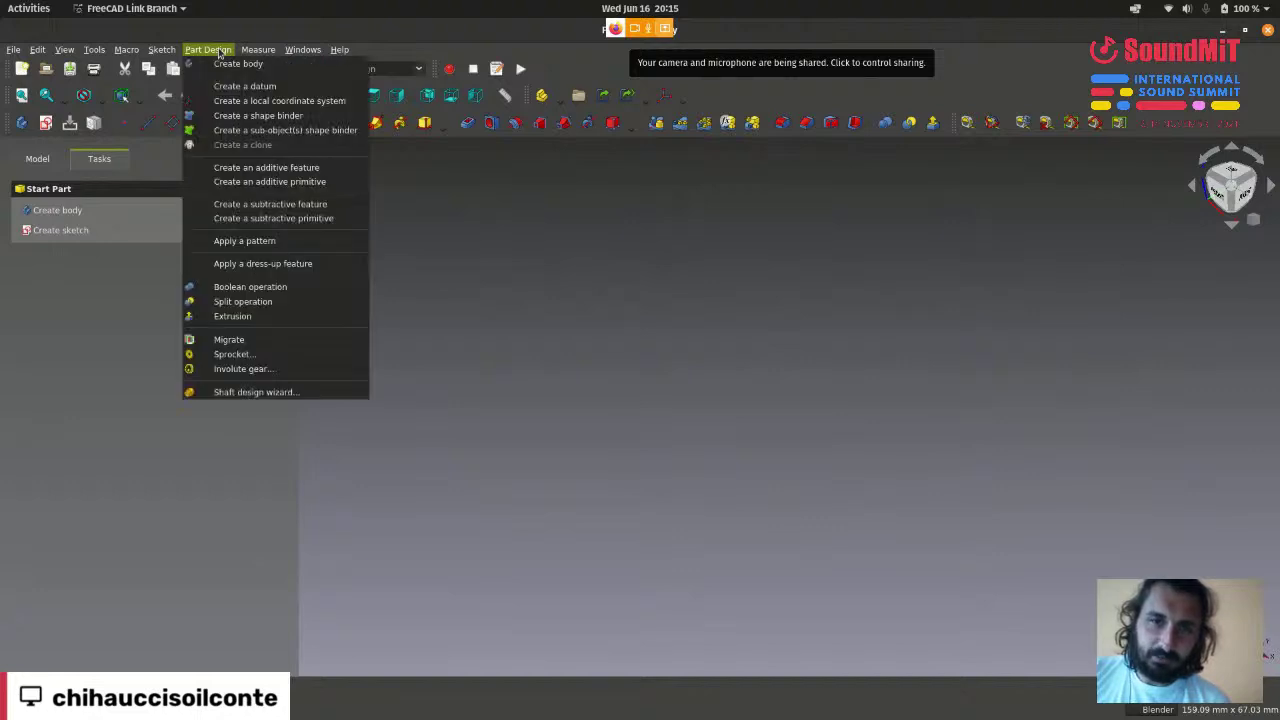
pyautogui.click(446, 243)
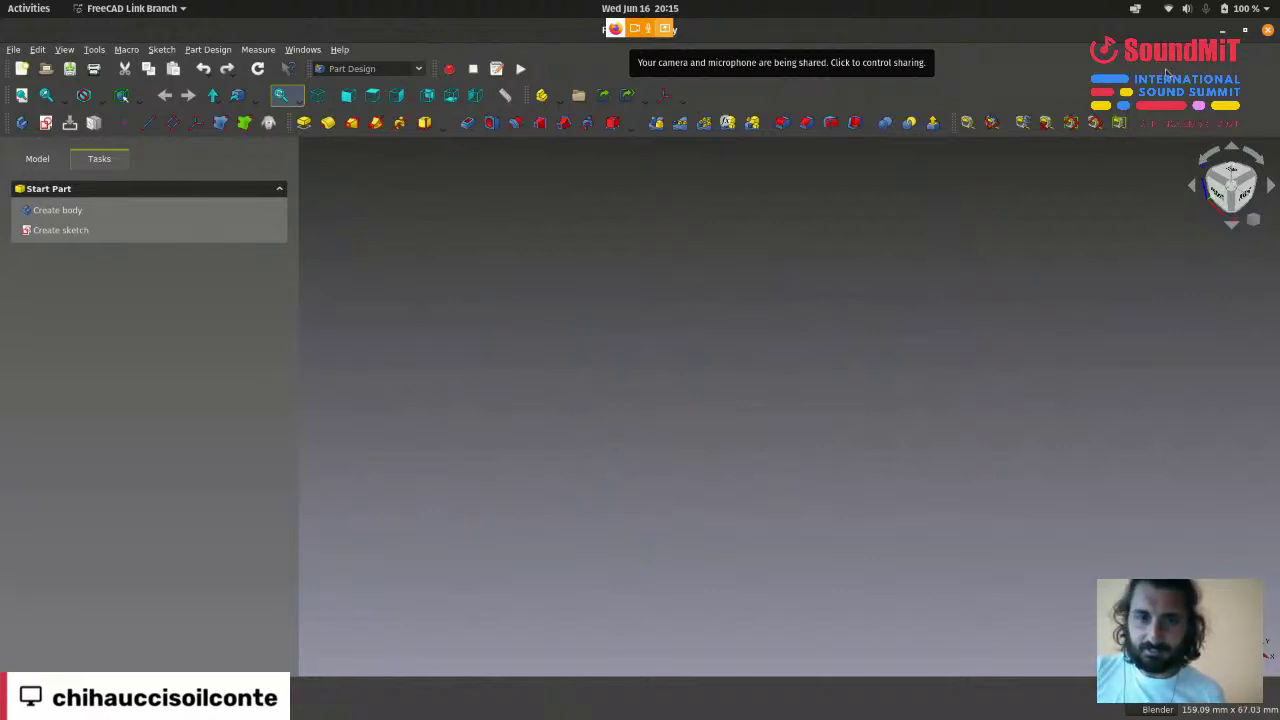
# - Minimize FreeCAD and bring the Firefox window with the YouTube stream forward
pyautogui.click(1222, 31)
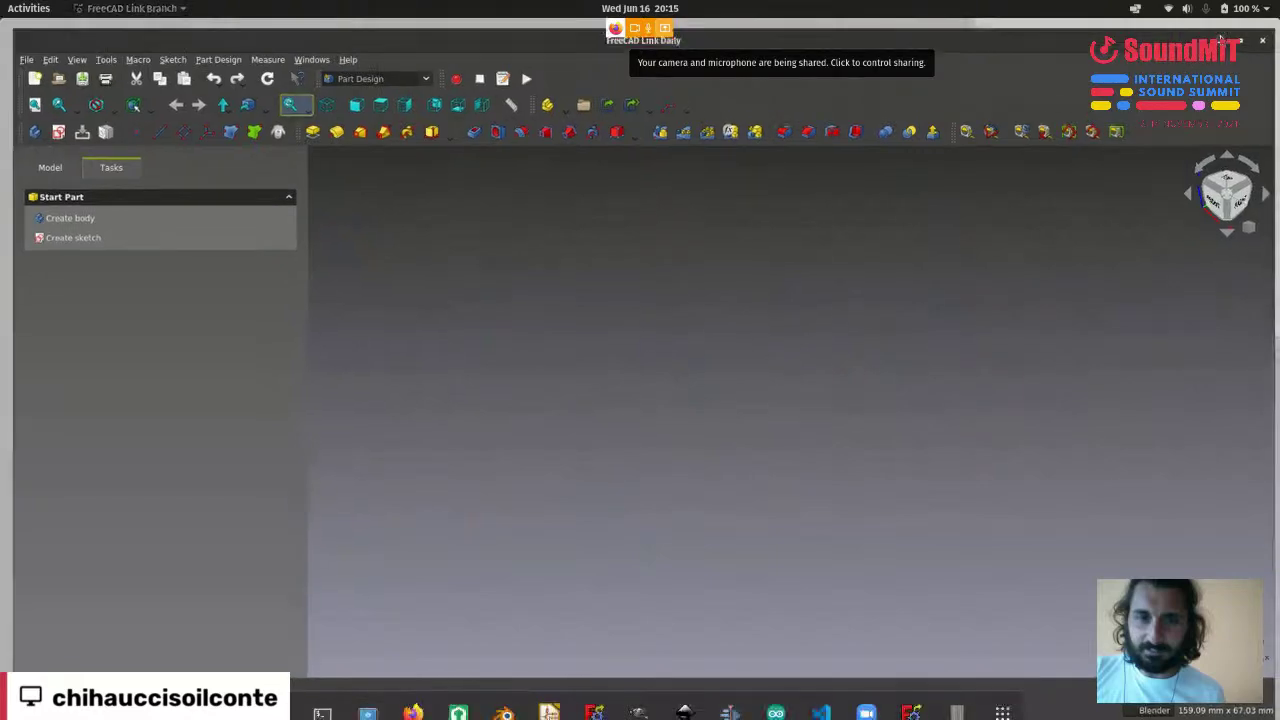
pyautogui.click(1222, 38)
pyautogui.click(413, 712)
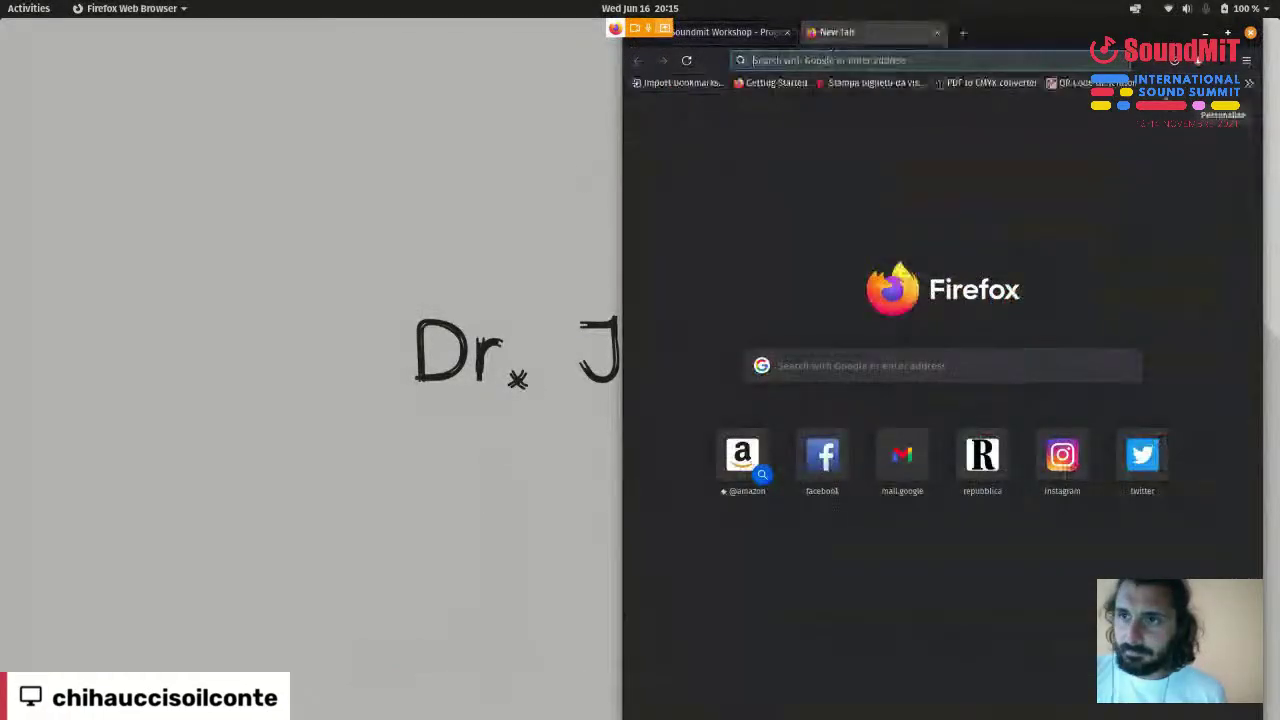
# - In a new tab, open the Knob_workshop_soundmit presentation from bookmarks
pyautogui.click(813, 34)
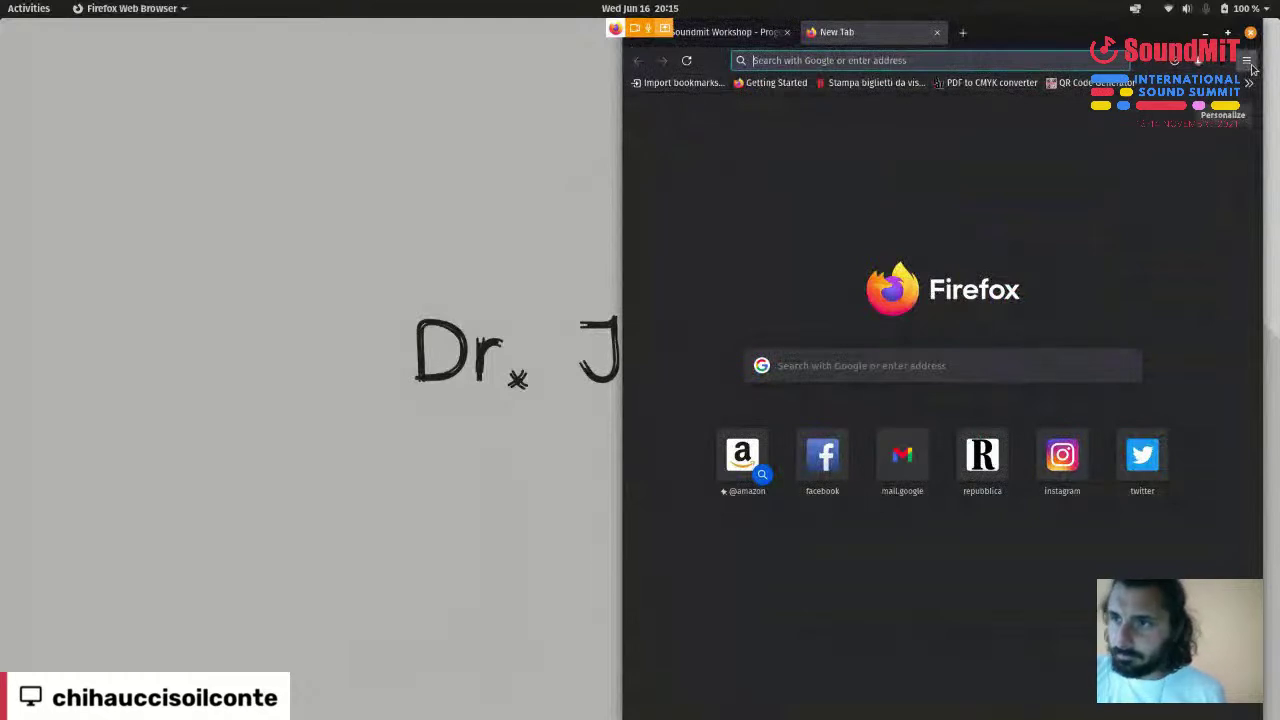
pyautogui.click(1248, 62)
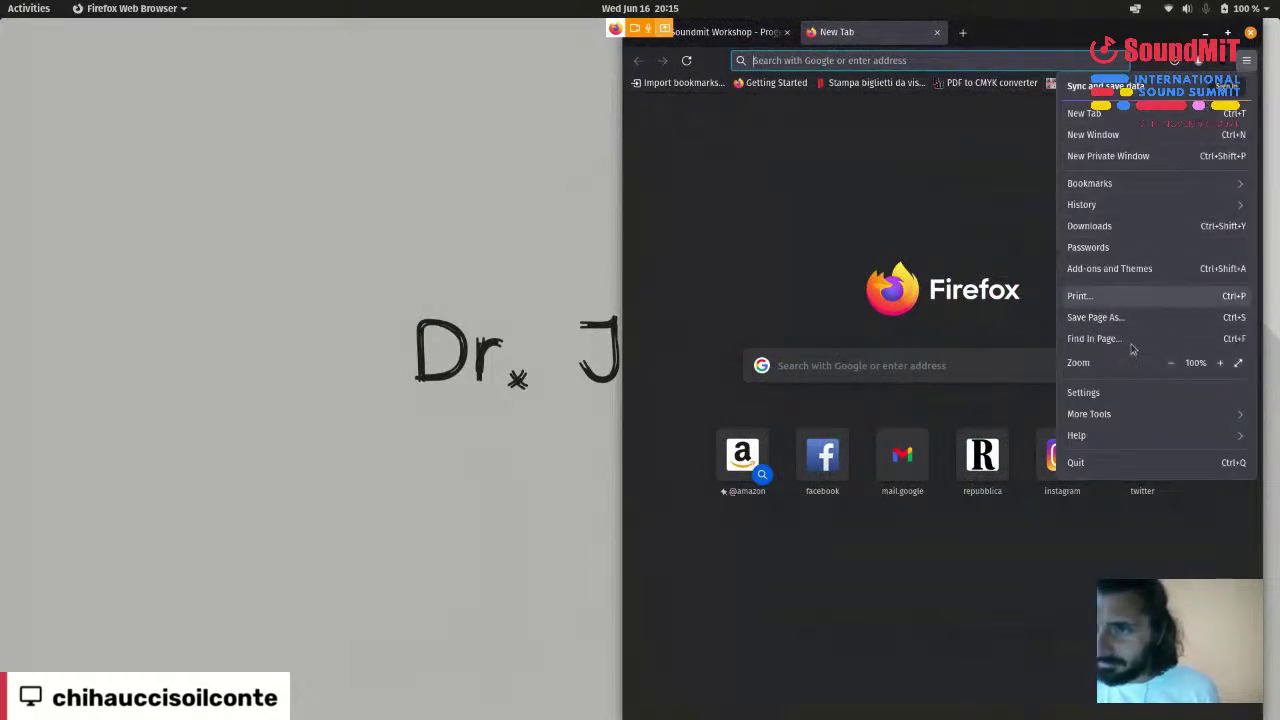
pyautogui.click(1110, 190)
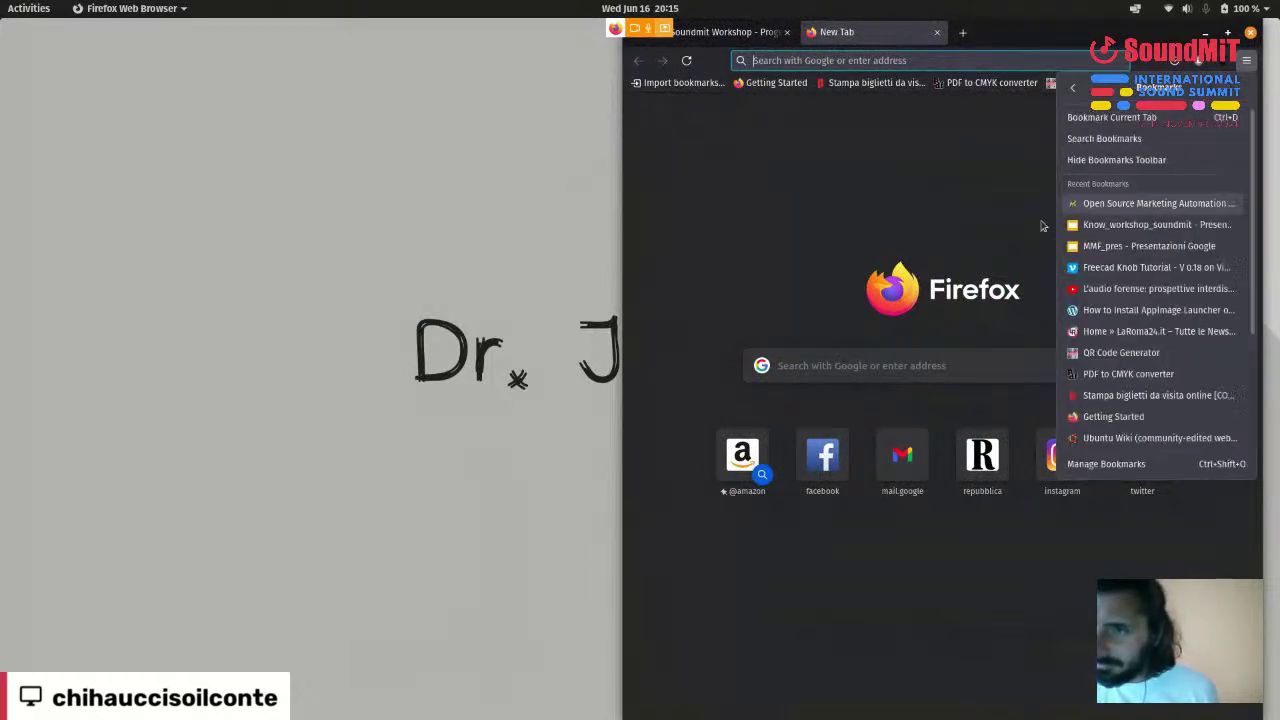
pyautogui.click(1190, 226)
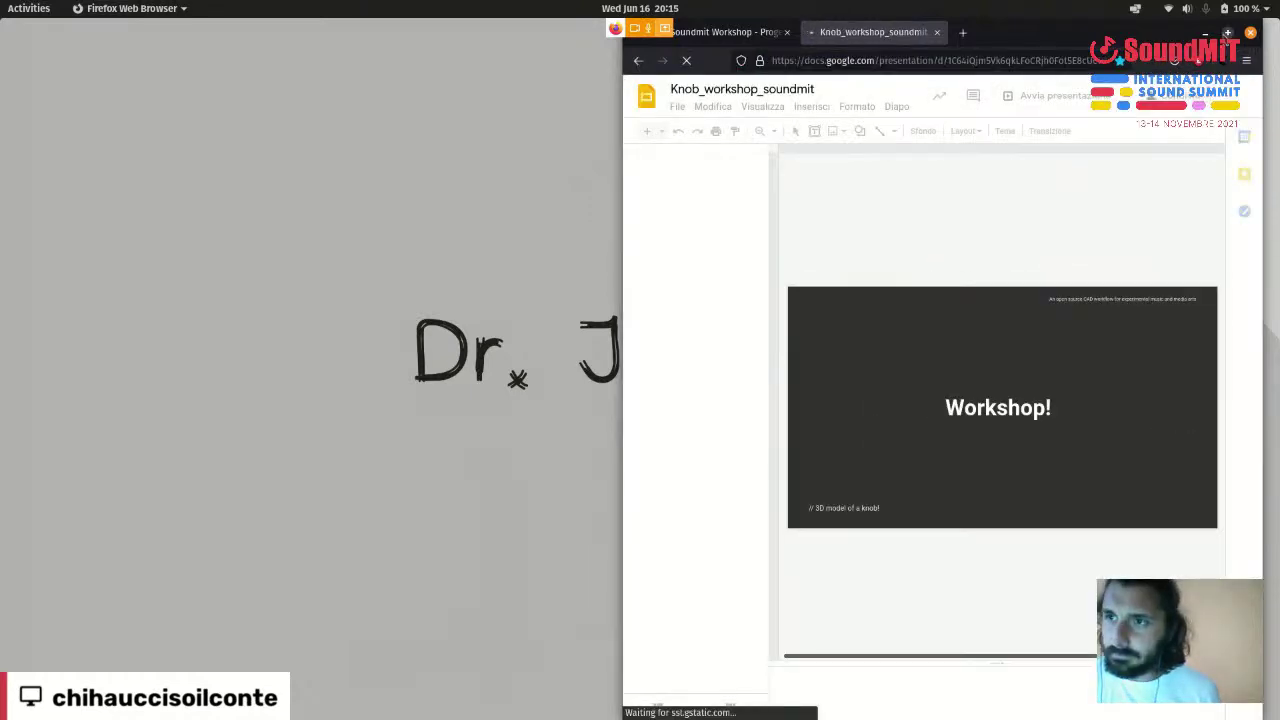
# - Maximize Firefox, display slide 13 'A square dreams A sphere', then hide the browser
pyautogui.click(1227, 33)
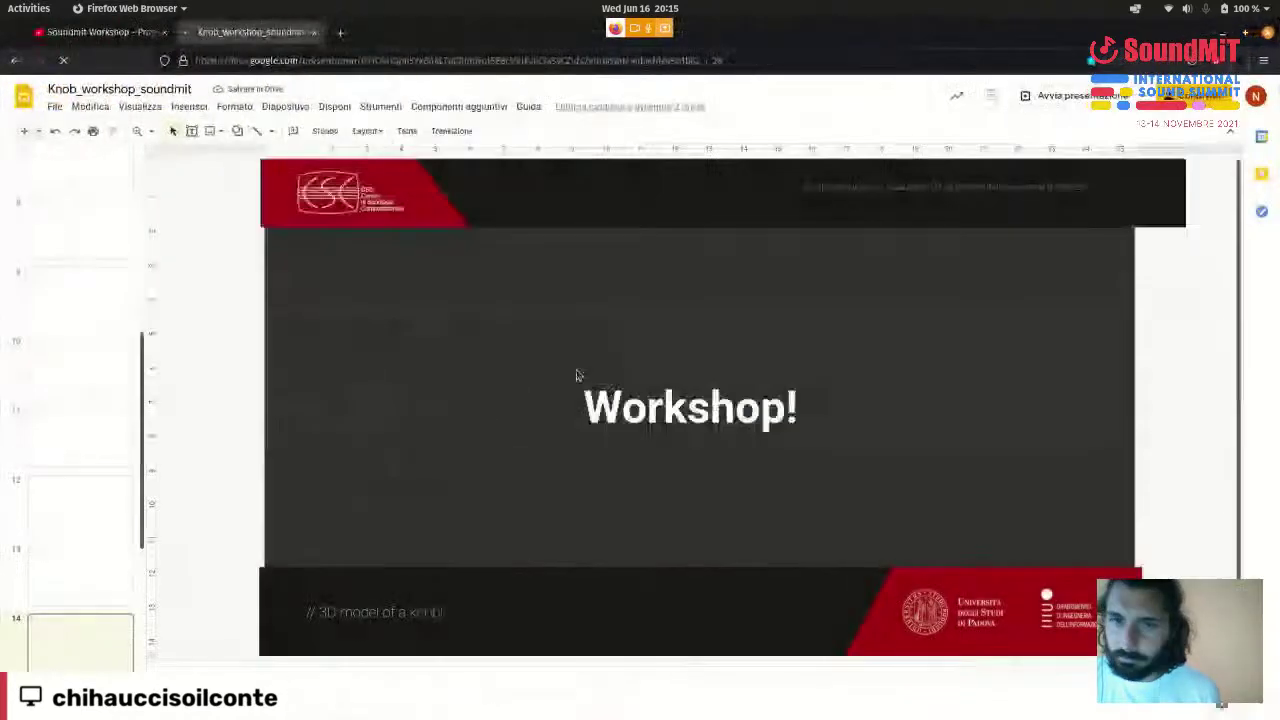
pyautogui.scroll(-2, 89, 452)
pyautogui.click(87, 478)
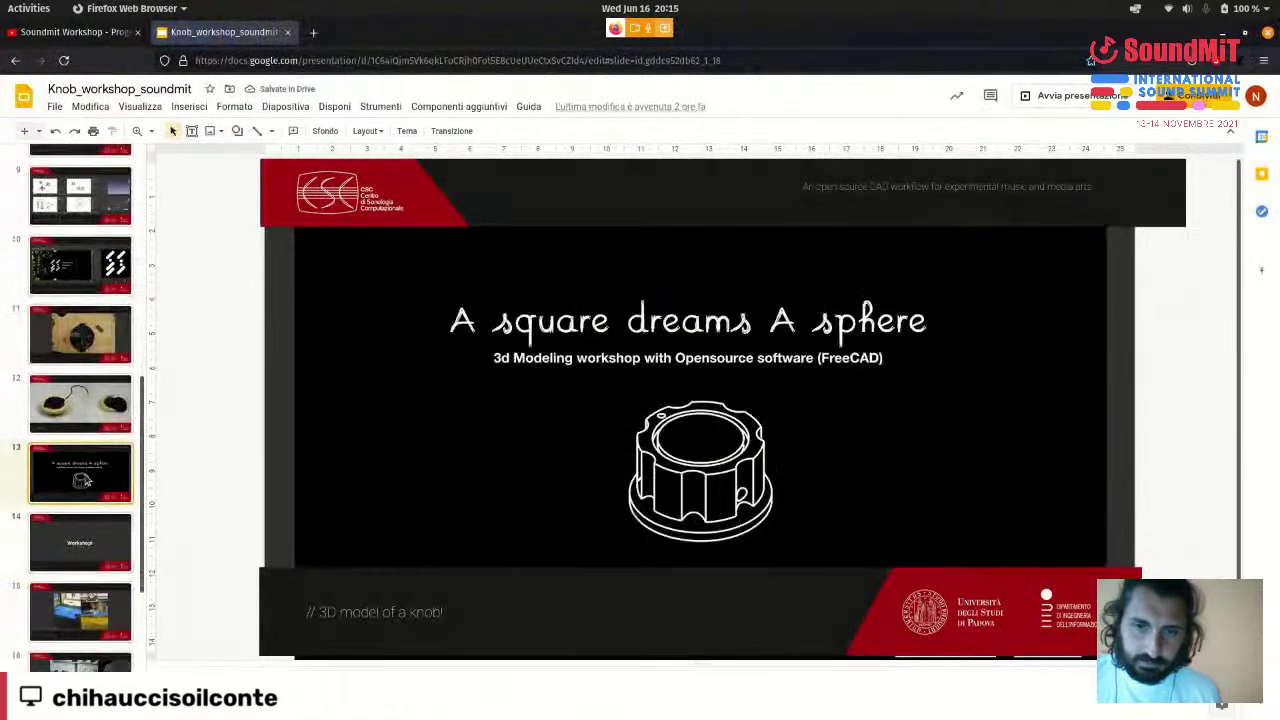
pyautogui.scroll(-1, 733, 432)
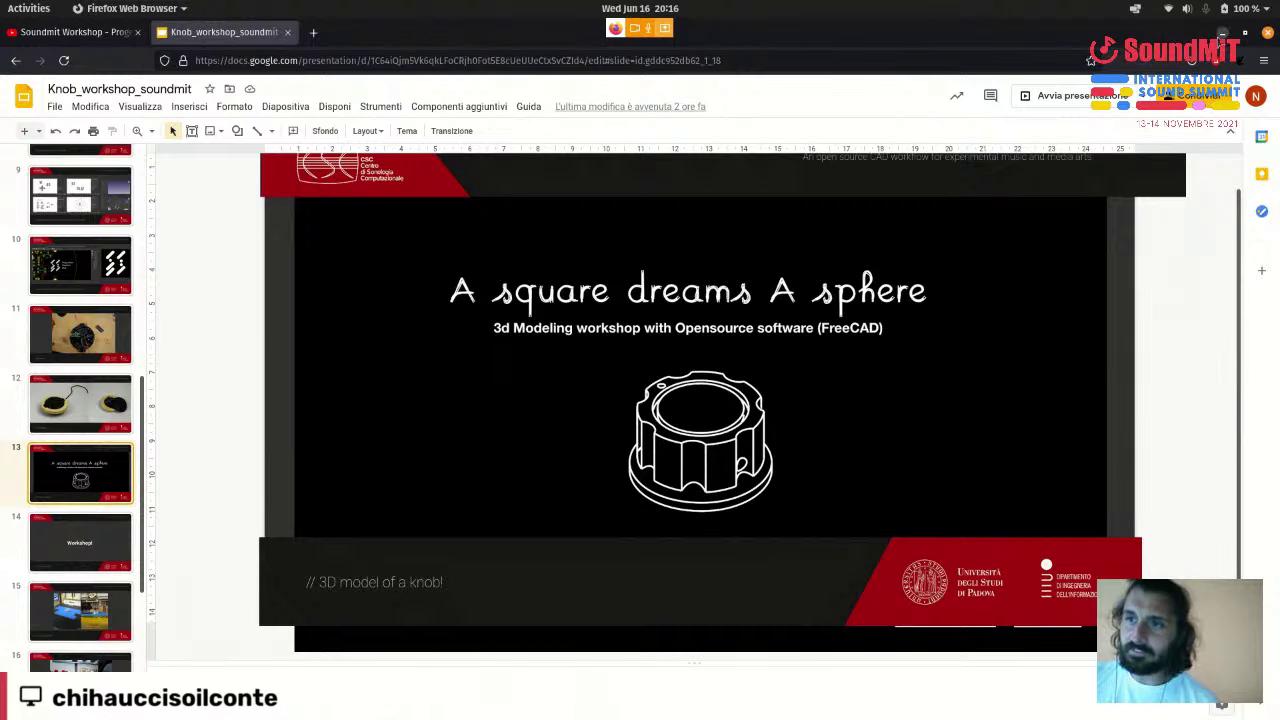
pyautogui.press('super+h')
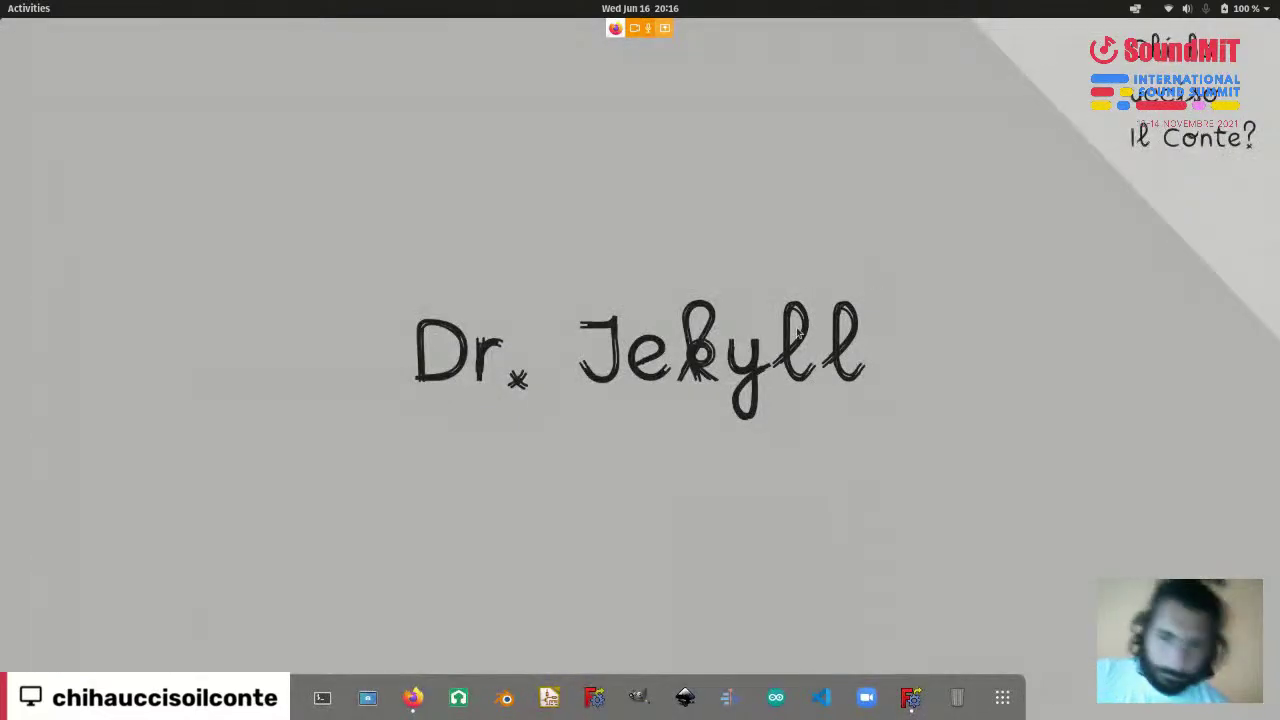
# - Set FreeCAD's 3D view navigation style to Blender, then return to the slides in Firefox
pyautogui.click(910, 697)
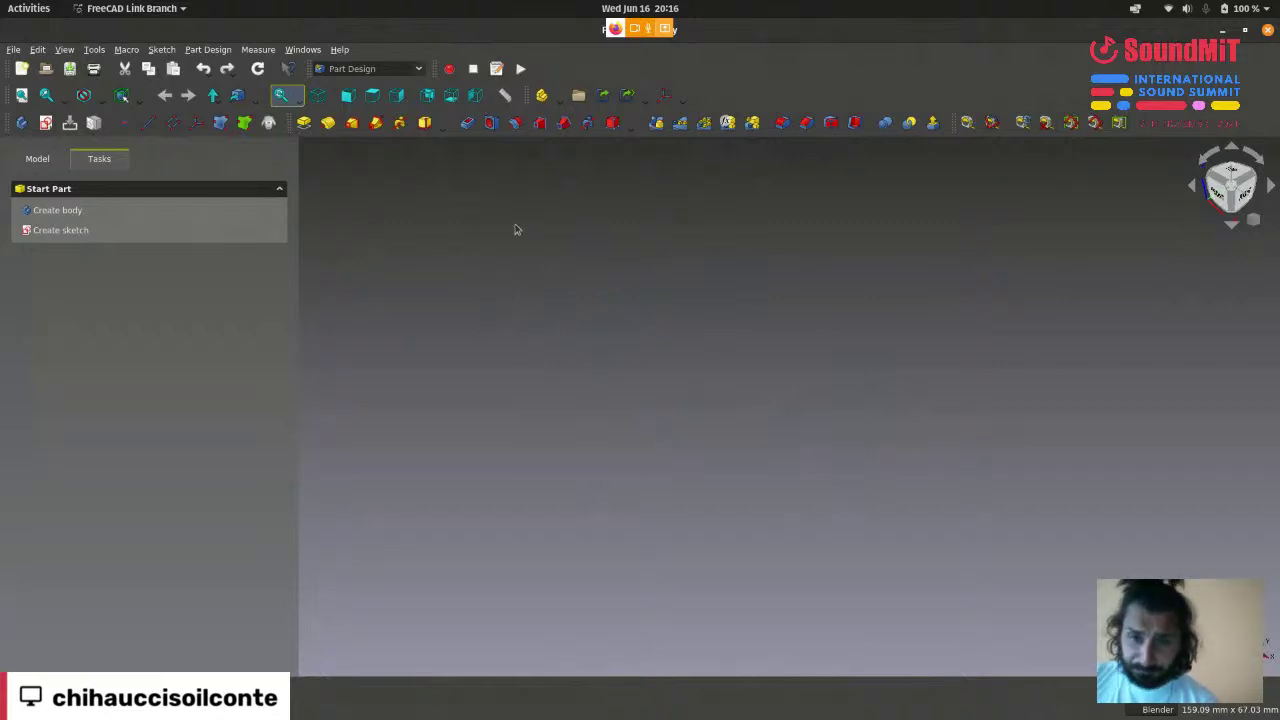
pyautogui.rightClick(543, 305)
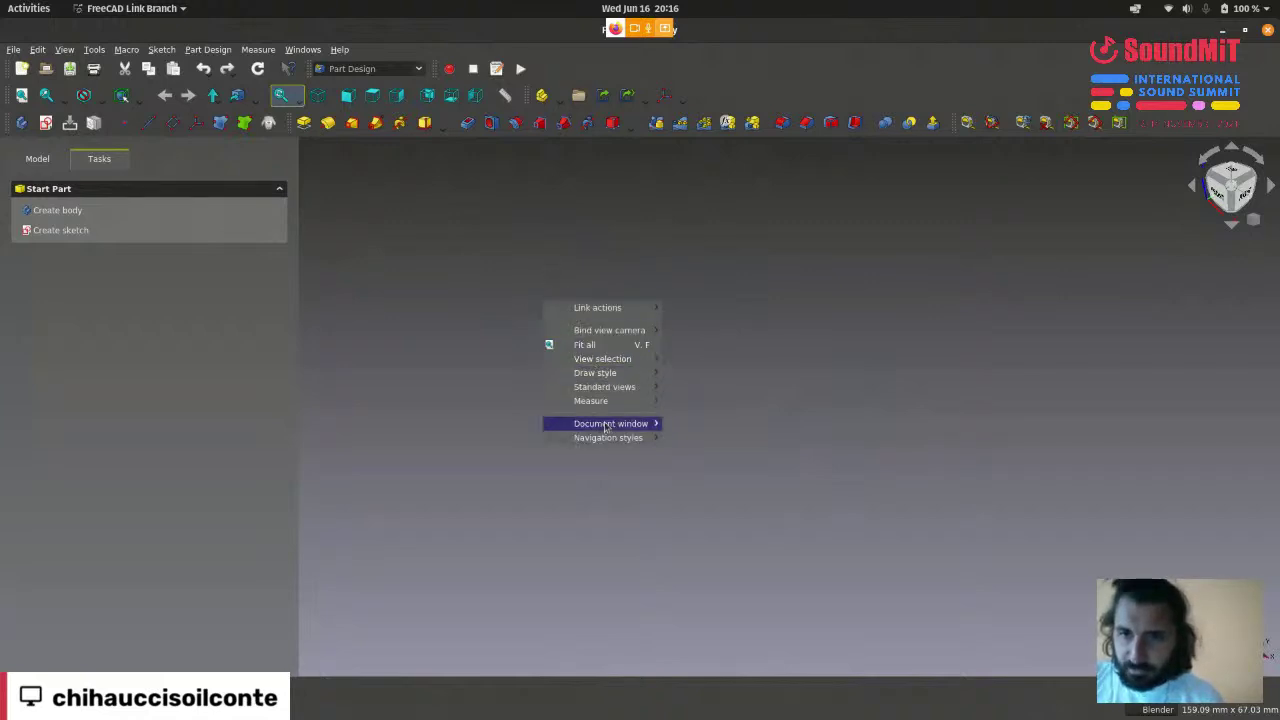
pyautogui.moveTo(607, 440)
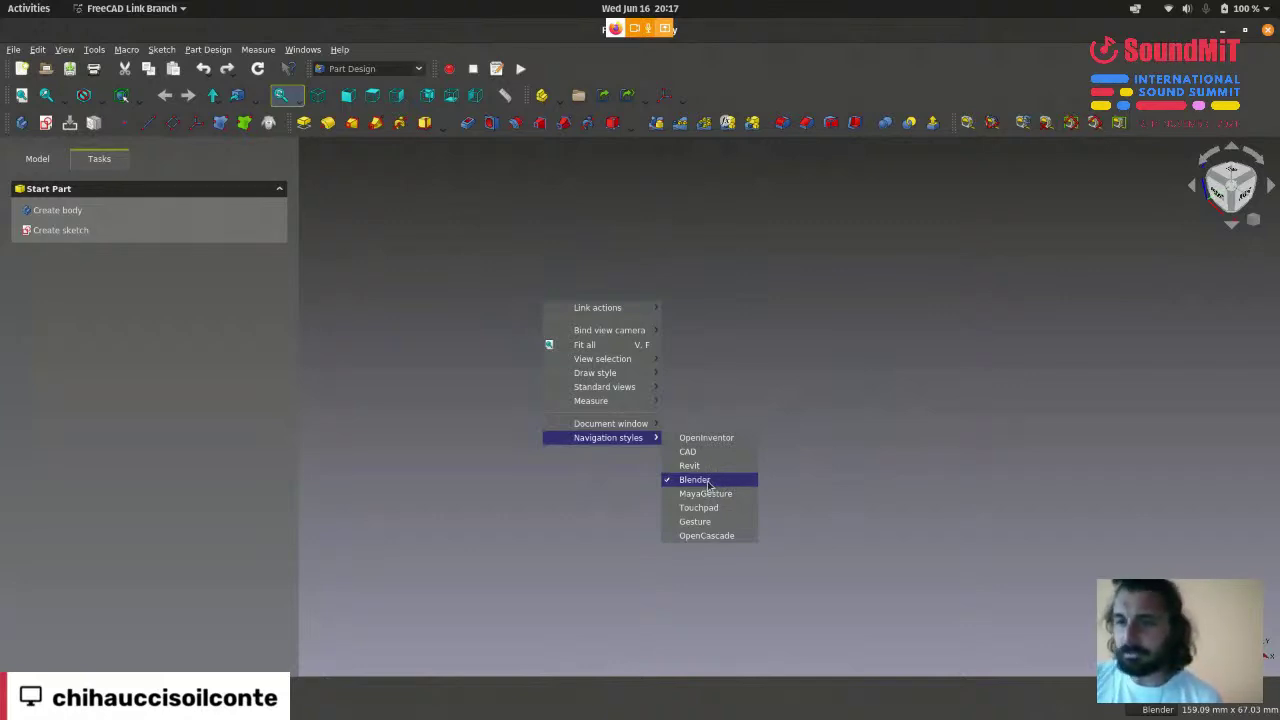
pyautogui.click(700, 480)
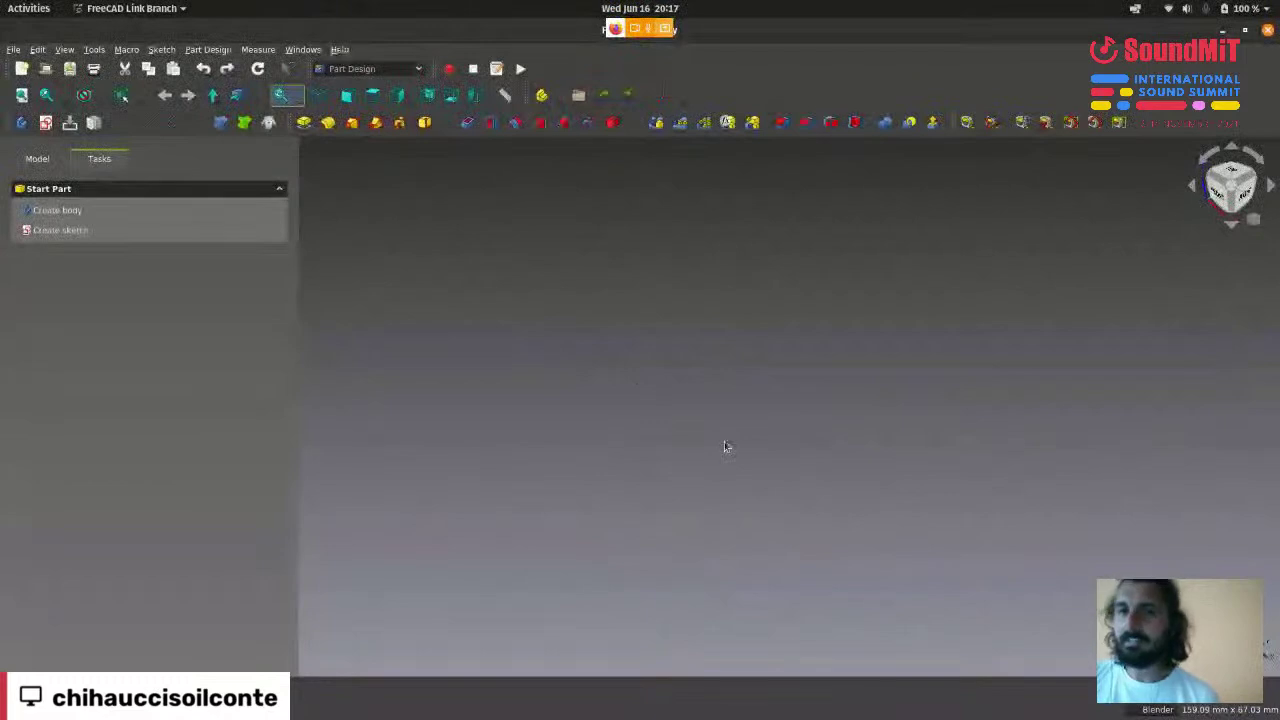
pyautogui.moveTo(613, 718)
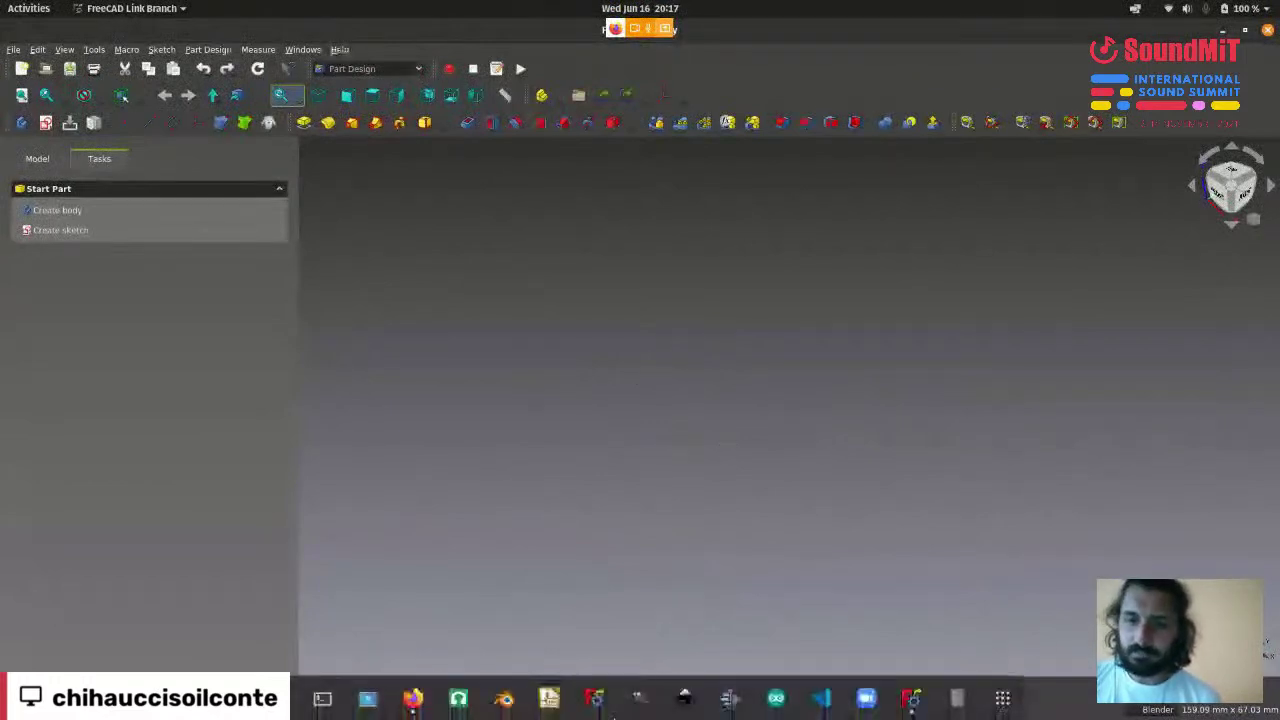
pyautogui.click(413, 699)
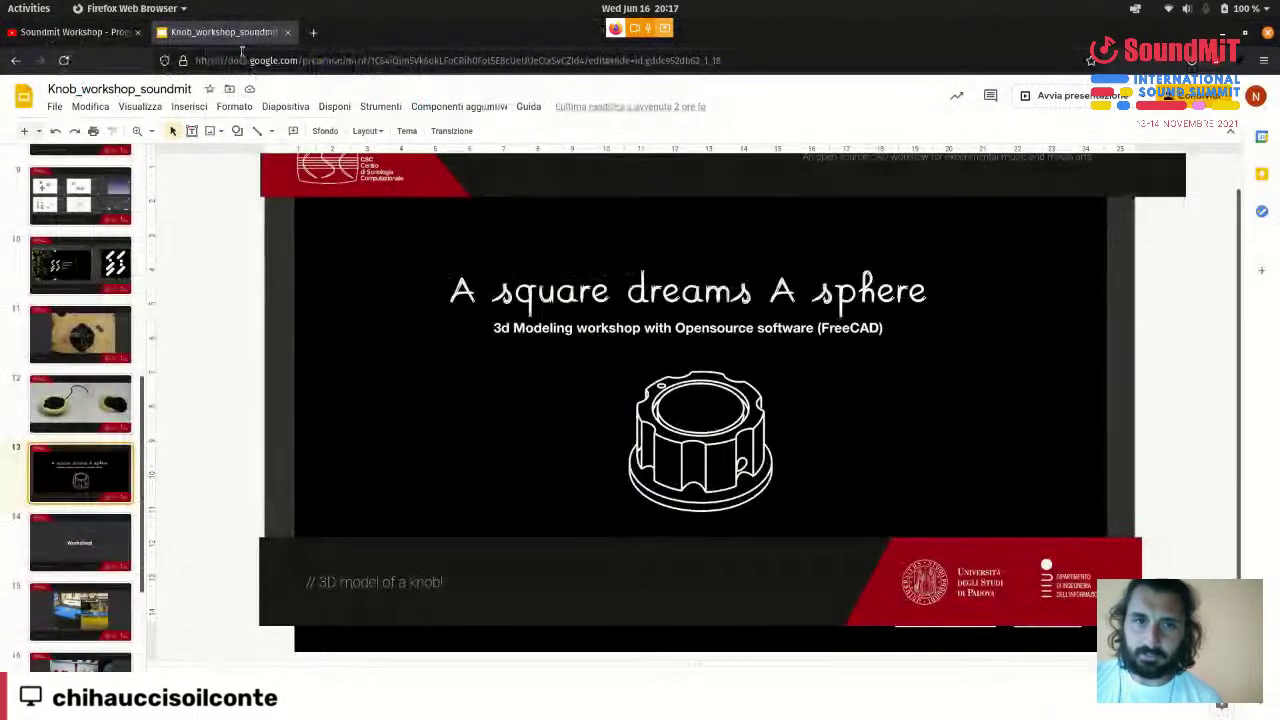
# - Minimize Firefox briefly, restore it from the dock, and open a new blank tab
pyautogui.click(1222, 33)
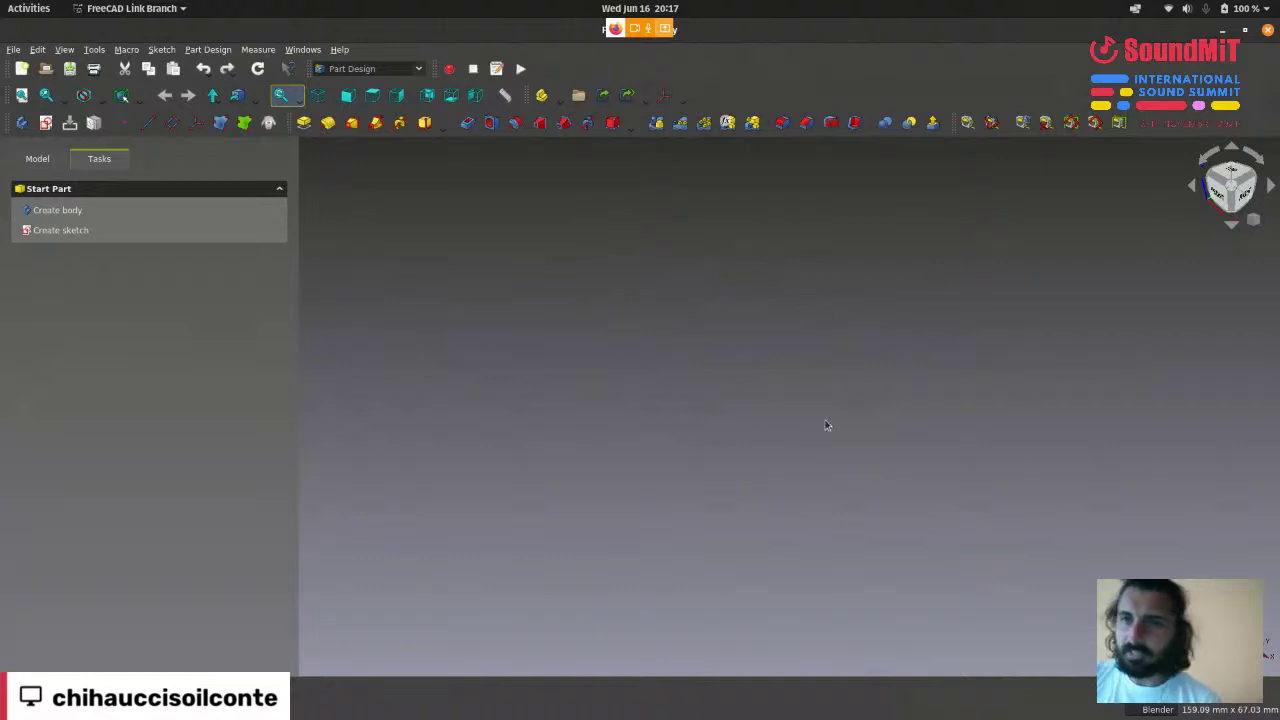
pyautogui.moveTo(548, 700)
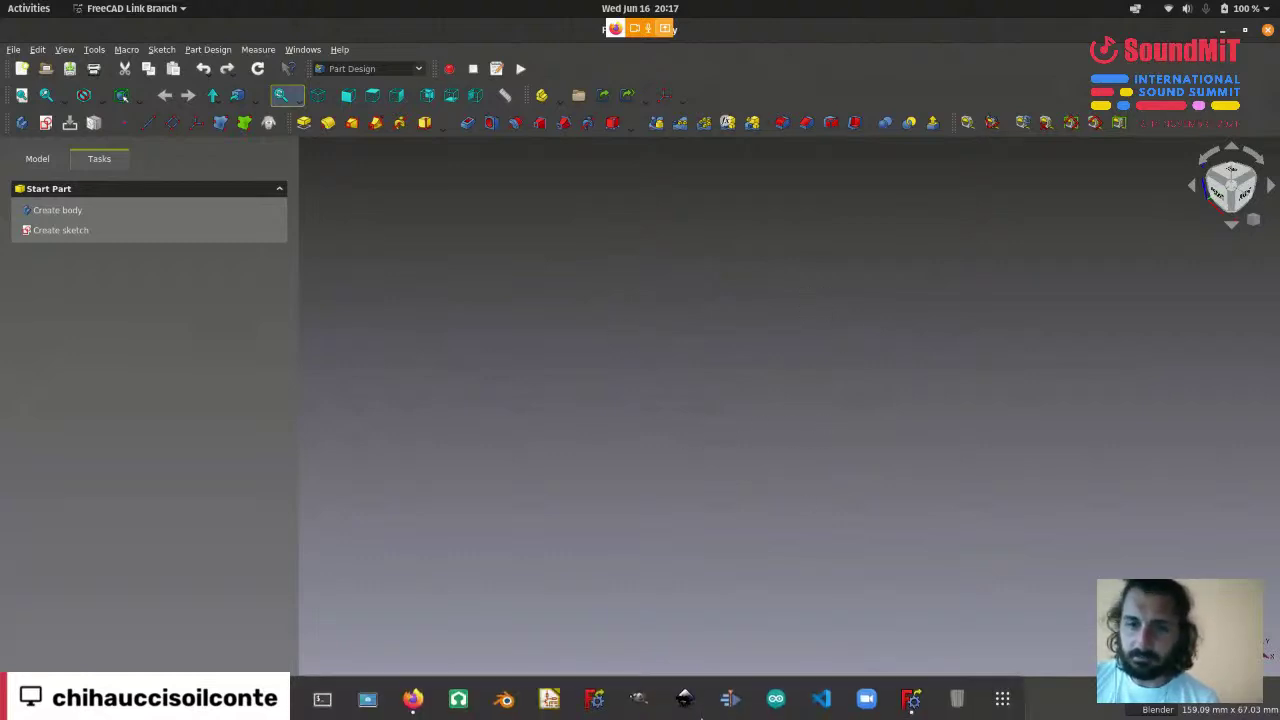
pyautogui.click(413, 700)
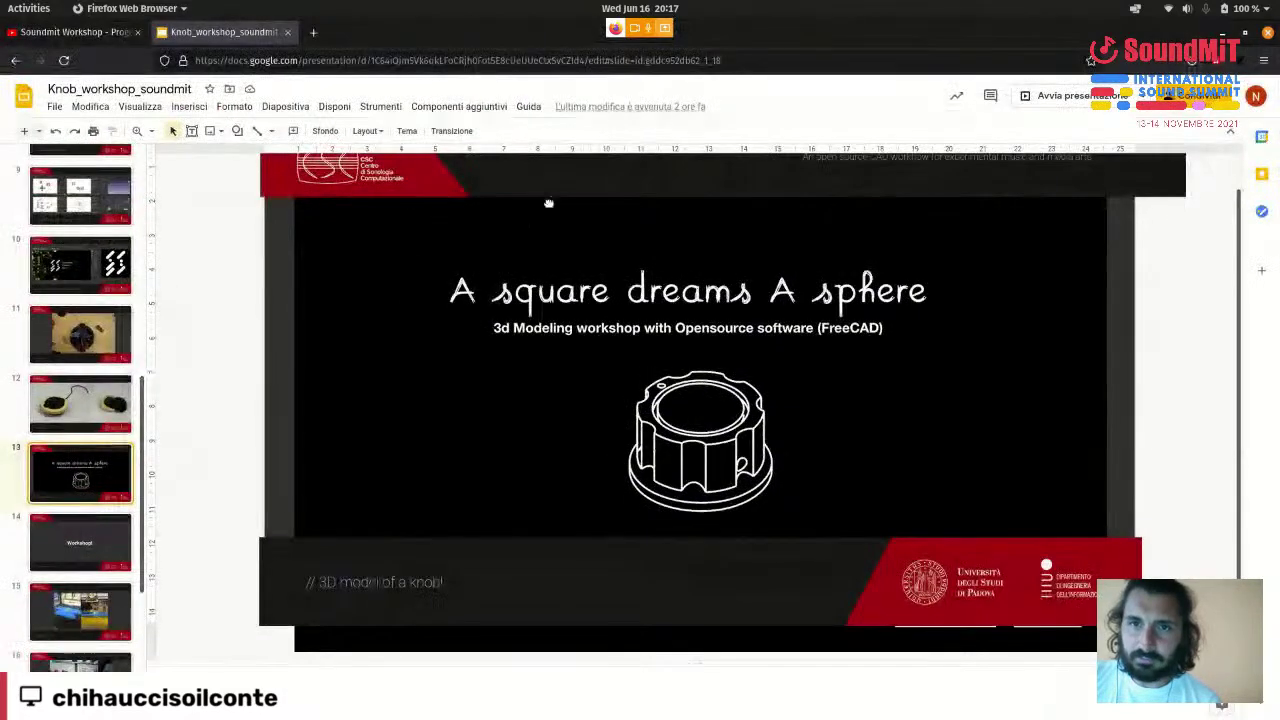
pyautogui.click(311, 33)
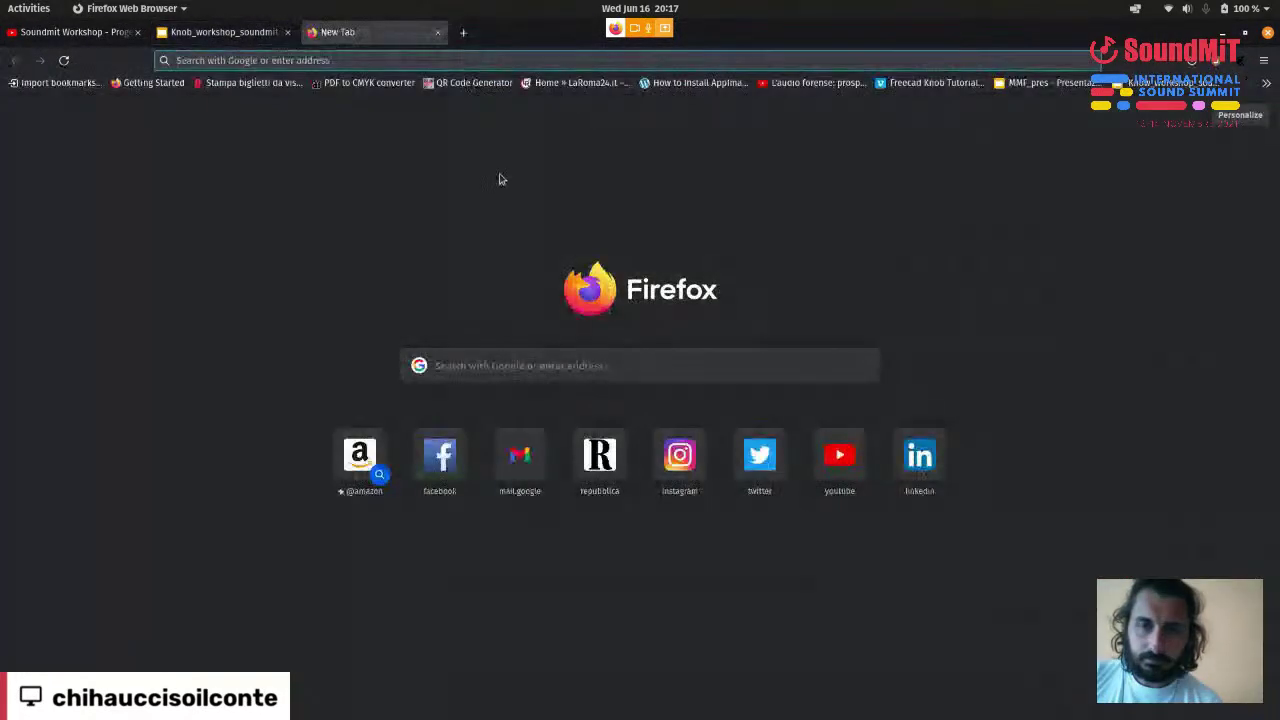
# - Go to Facebook and open the most recent Messenger conversation
pyautogui.click(1264, 61)
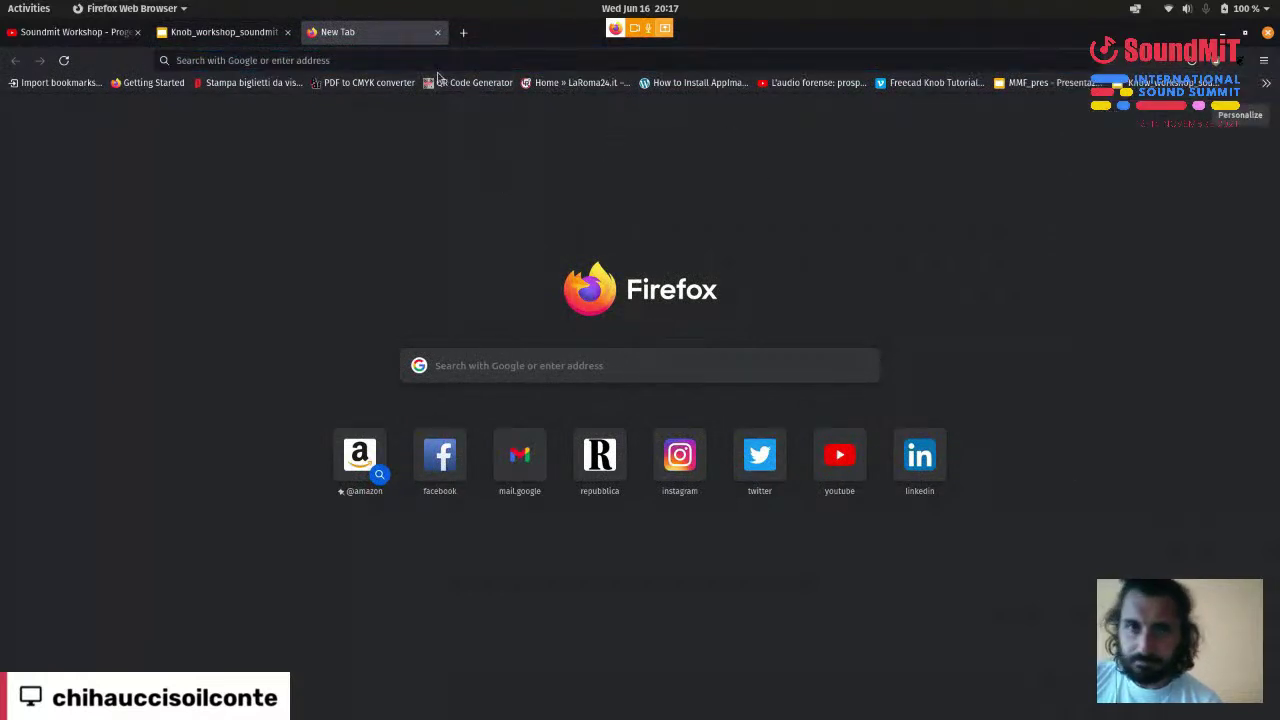
pyautogui.click(424, 58)
pyautogui.click(349, 113)
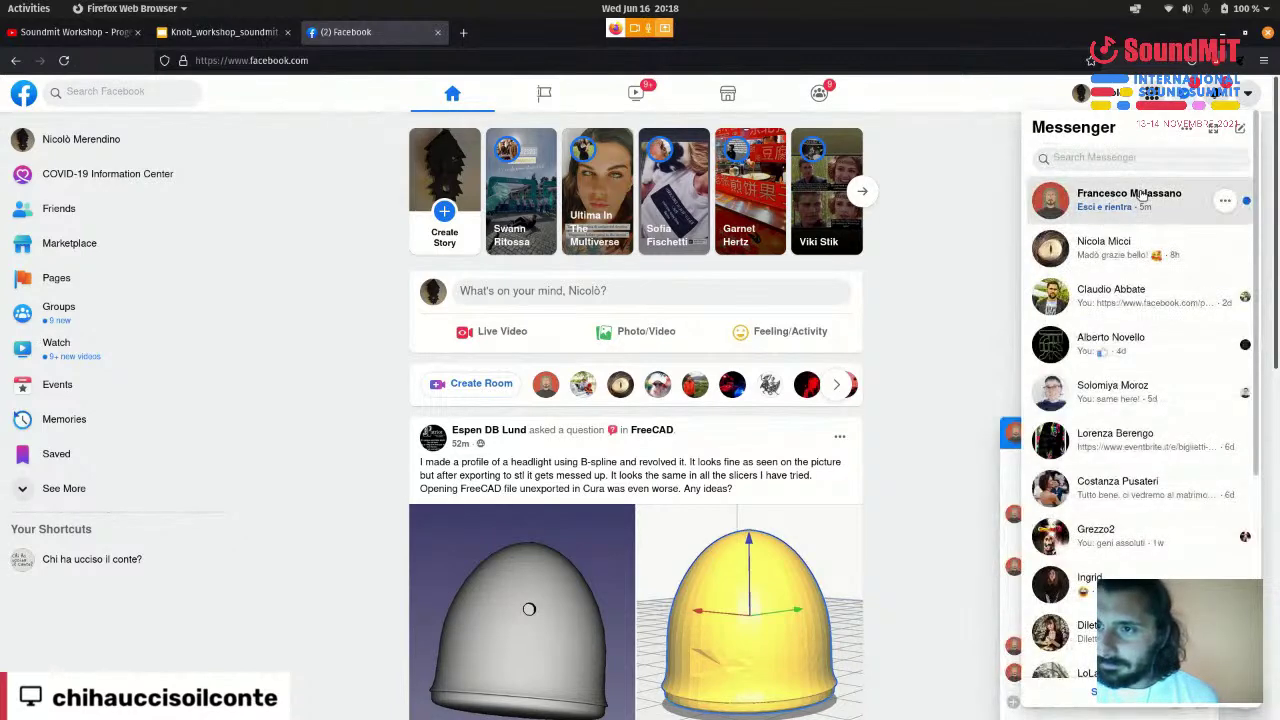
pyautogui.click(1142, 197)
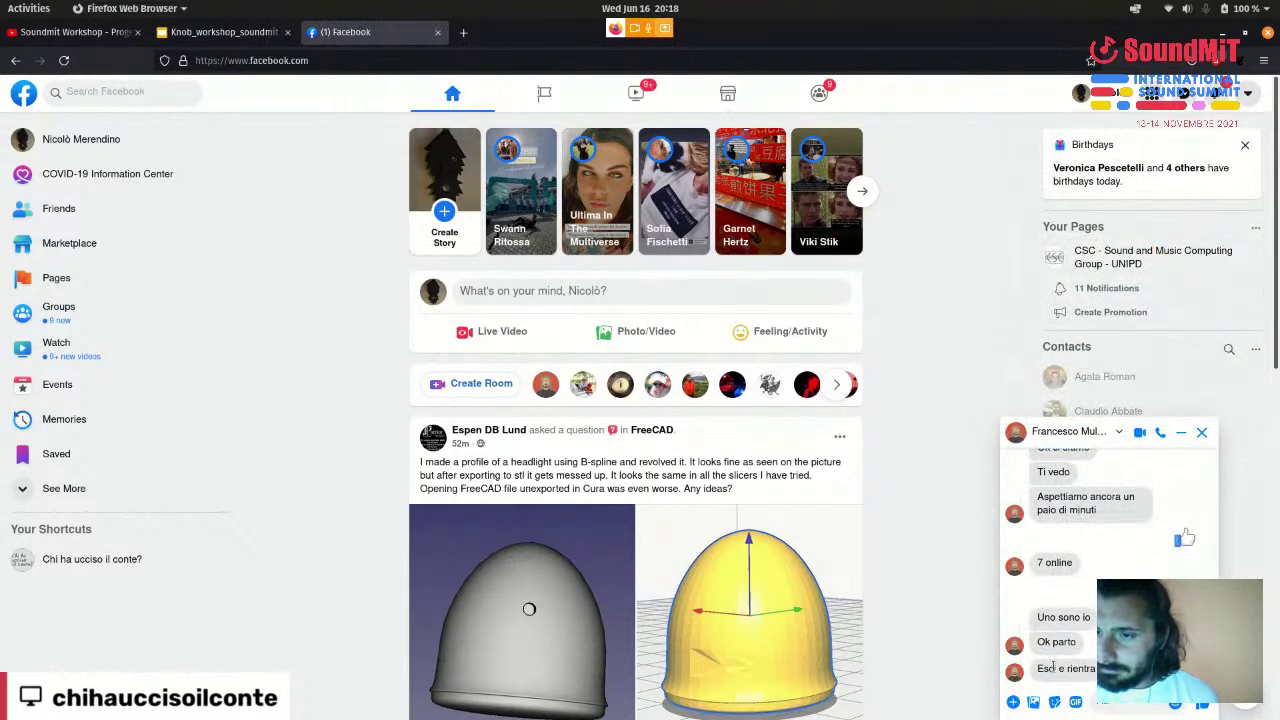
# - Scroll up the chat and follow the shared studio.restream.io guest link
pyautogui.scroll(1, 1060, 645)
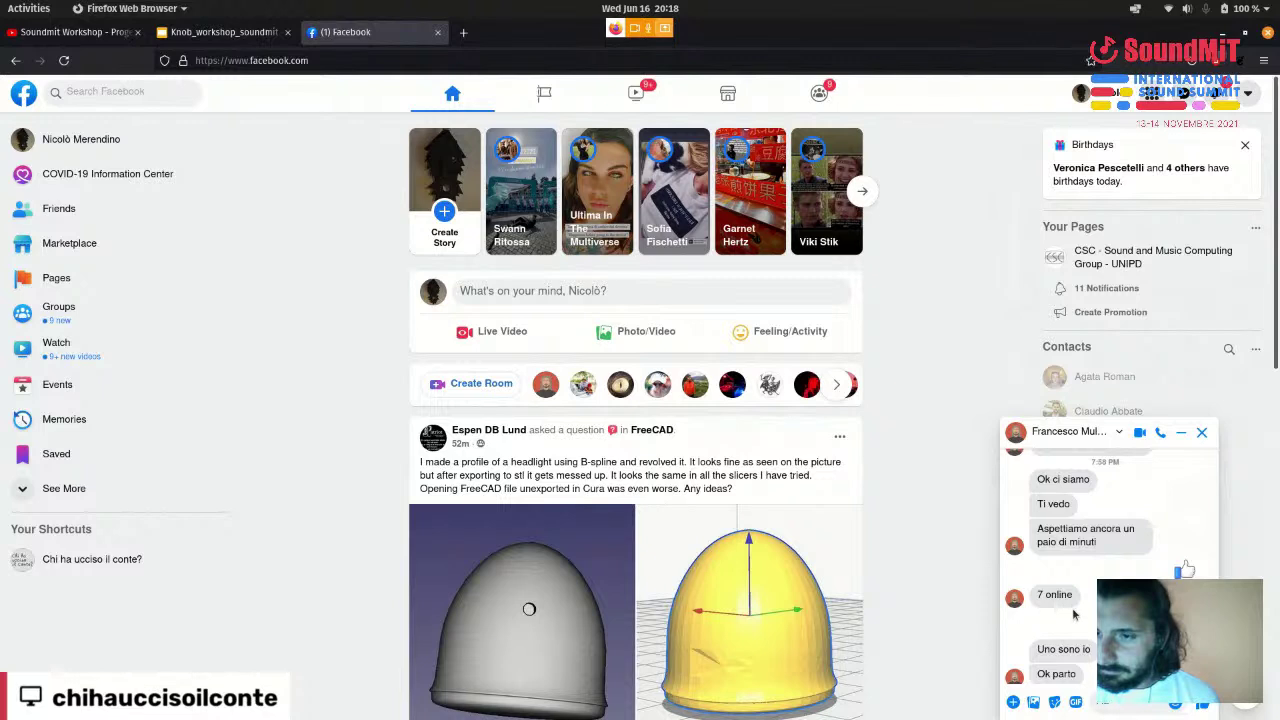
pyautogui.scroll(4, 1075, 615)
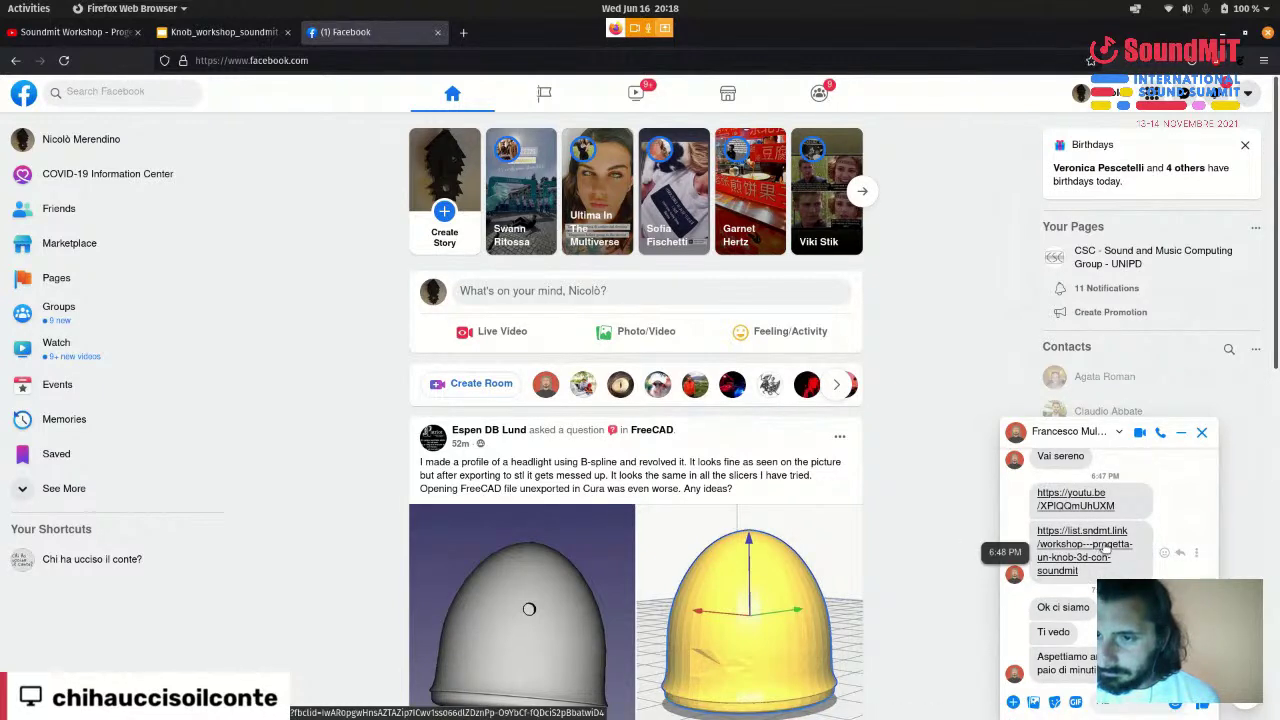
pyautogui.scroll(3, 1103, 552)
pyautogui.scroll(2, 1087, 595)
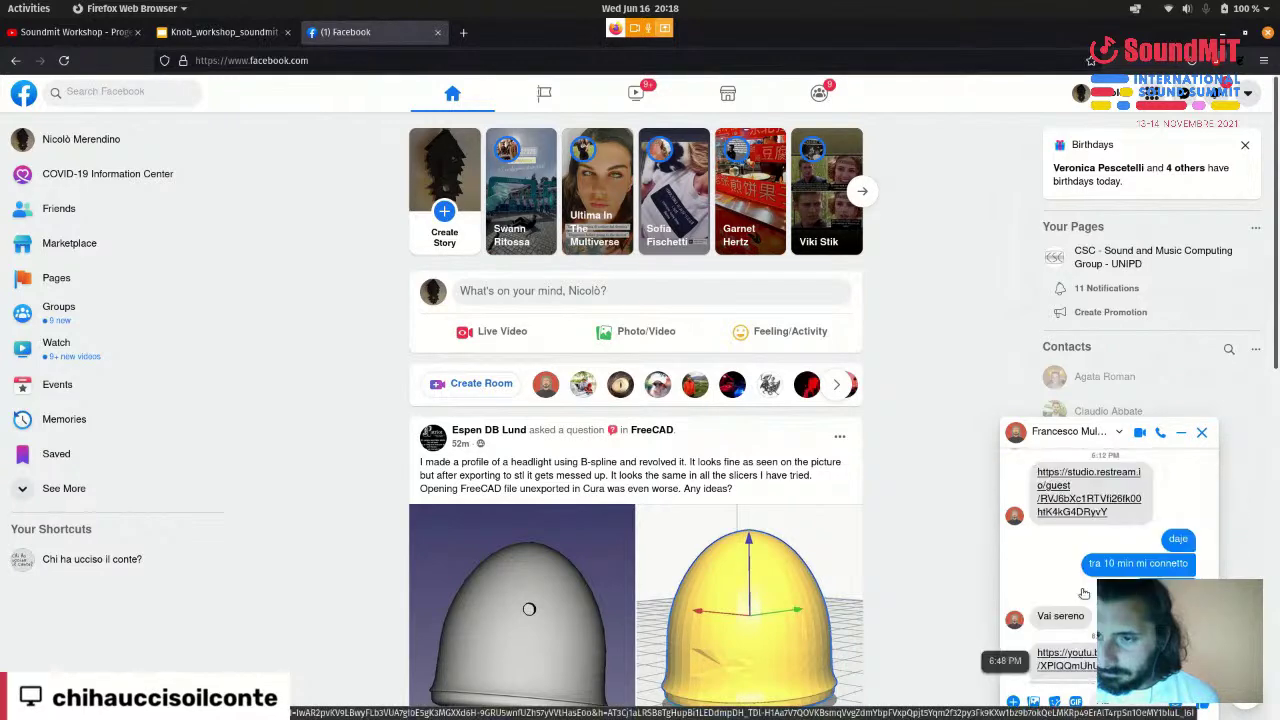
pyautogui.click(1072, 526)
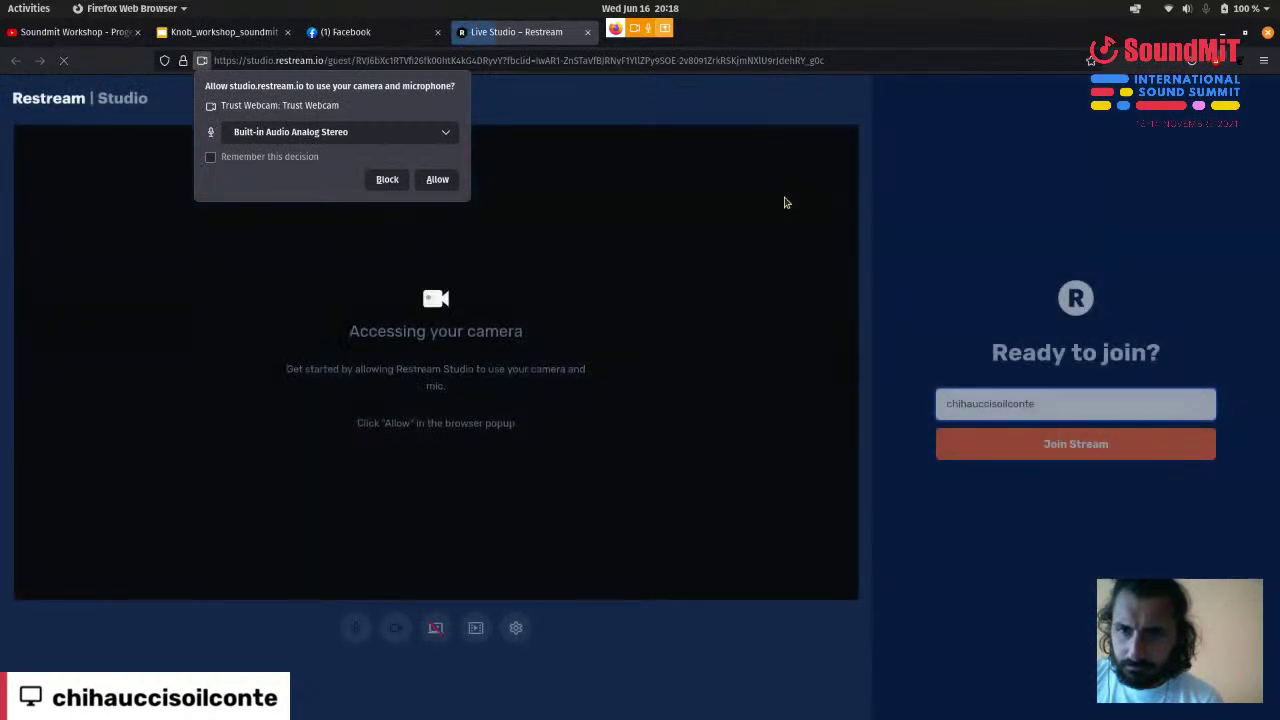
# - Allow camera and microphone, join the Restream stream as a guest, then return to the Facebook tab
pyautogui.click(437, 179)
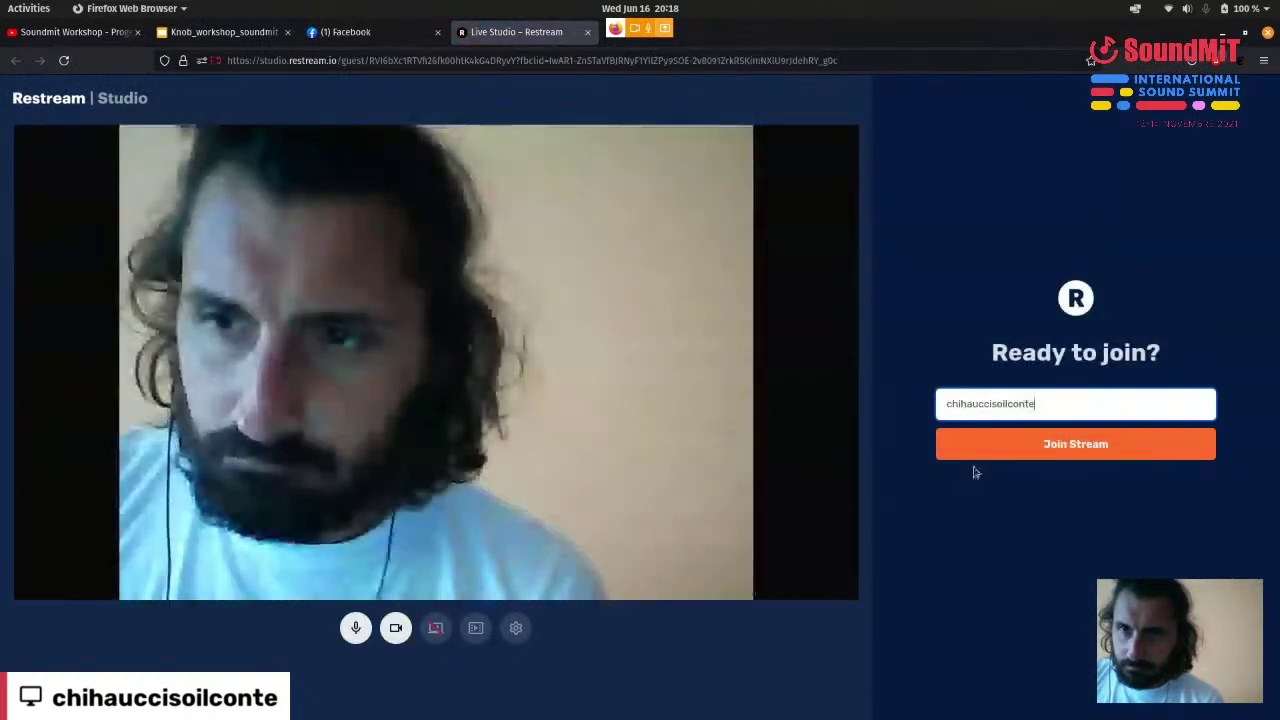
pyautogui.click(996, 458)
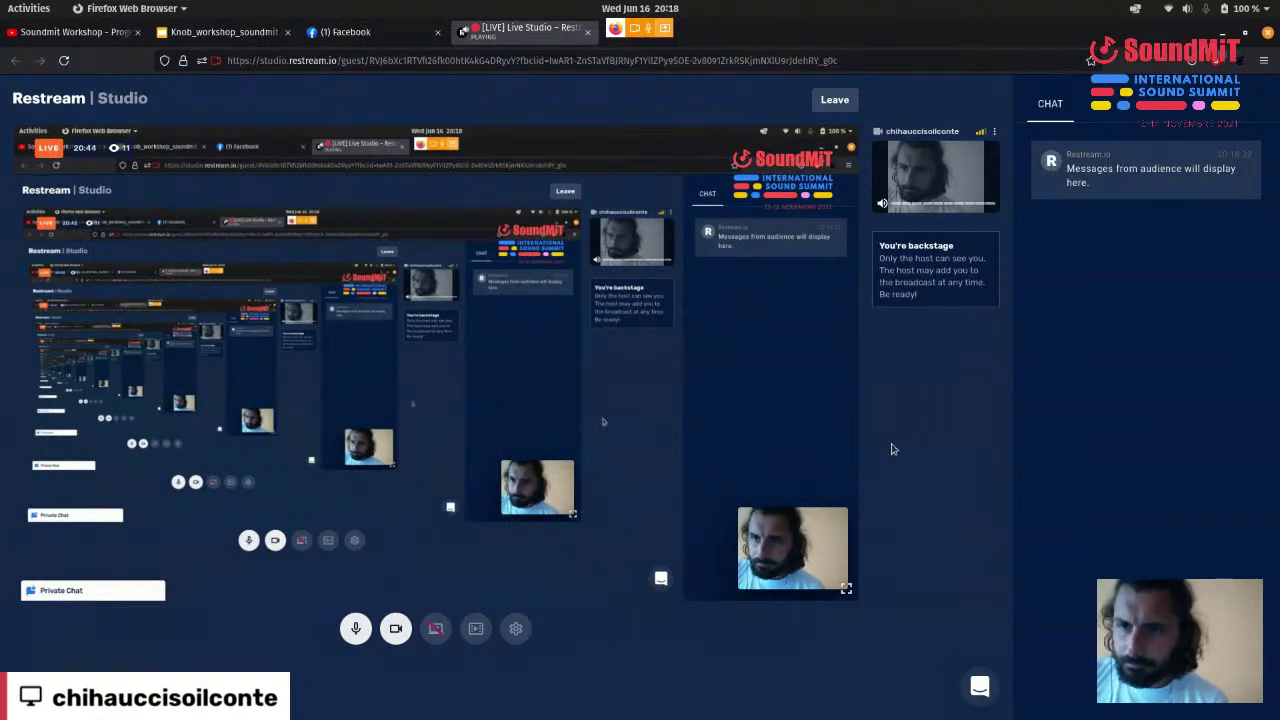
pyautogui.click(340, 33)
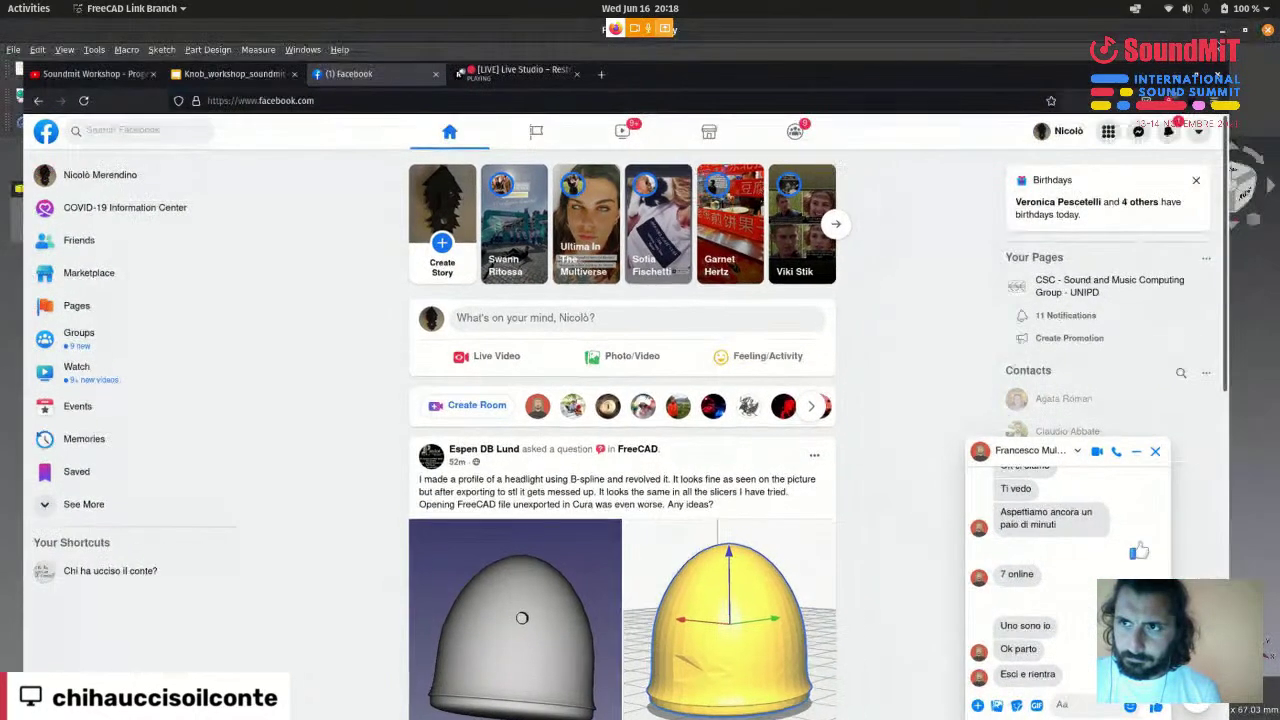
# - Close the Soundmit Workshop YouTube tab and bring the empty FreeCAD Part Design document back
pyautogui.press('super+h')
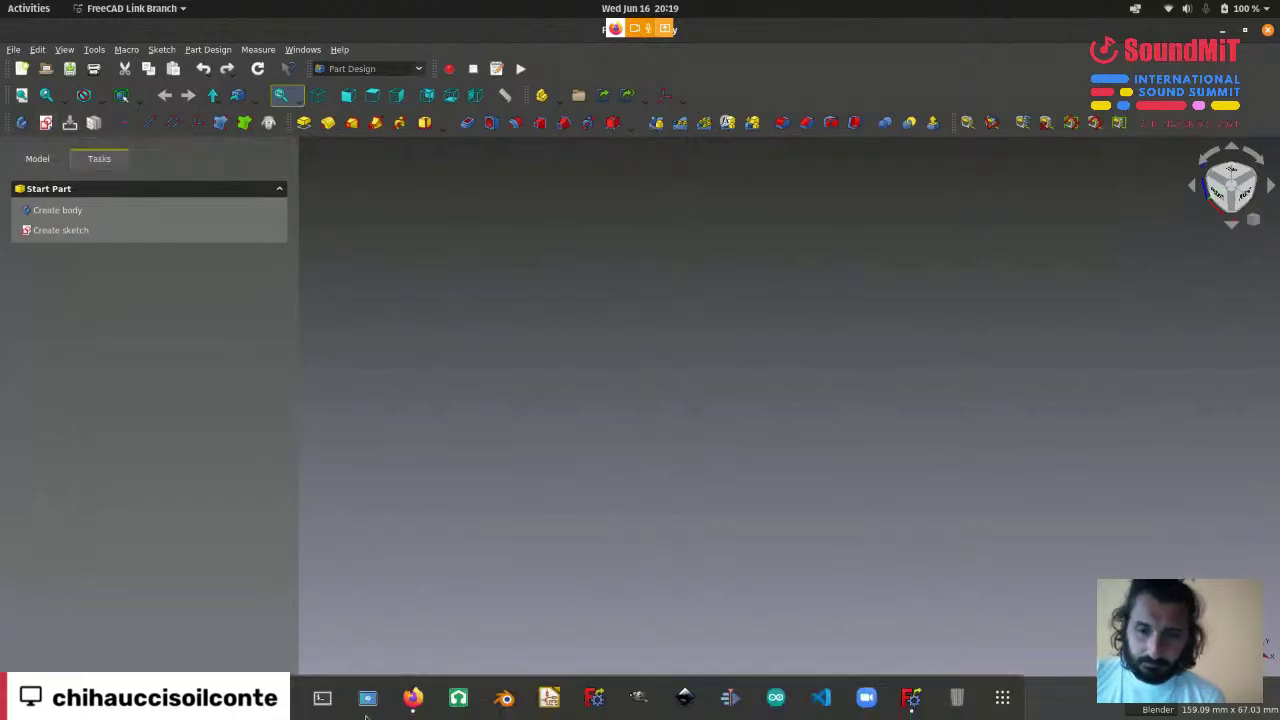
pyautogui.click(414, 697)
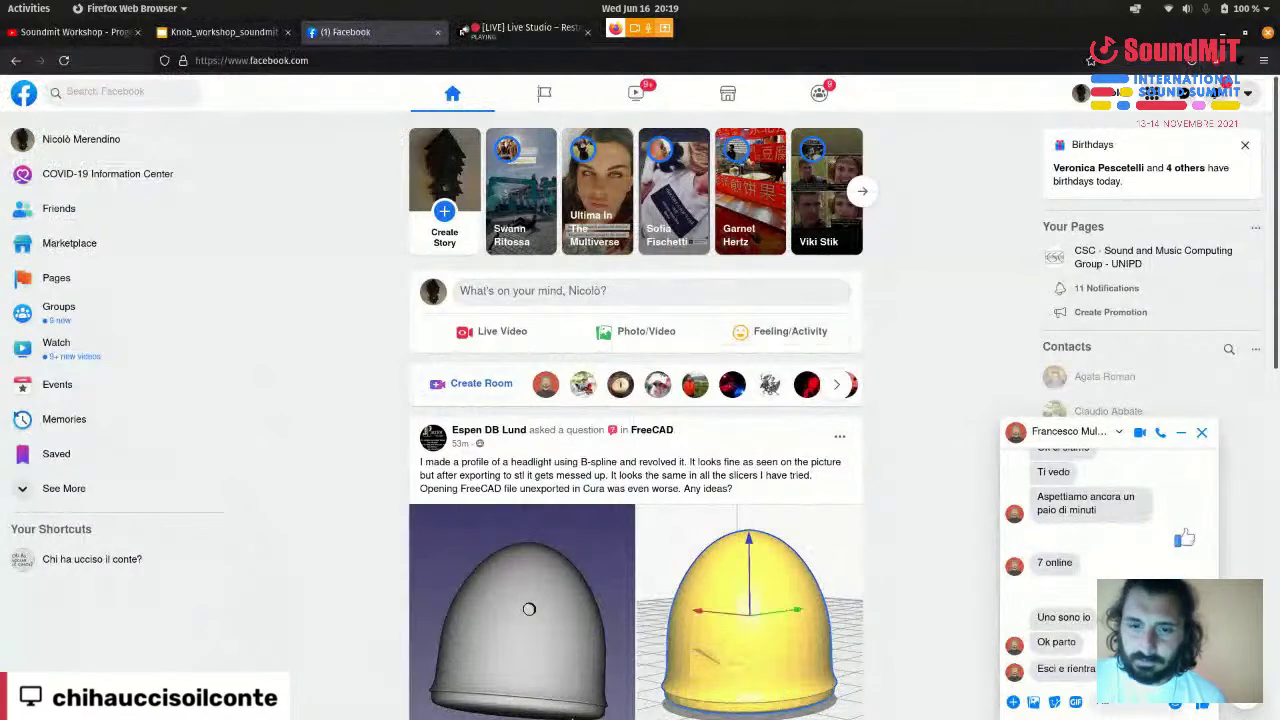
pyautogui.click(428, 700)
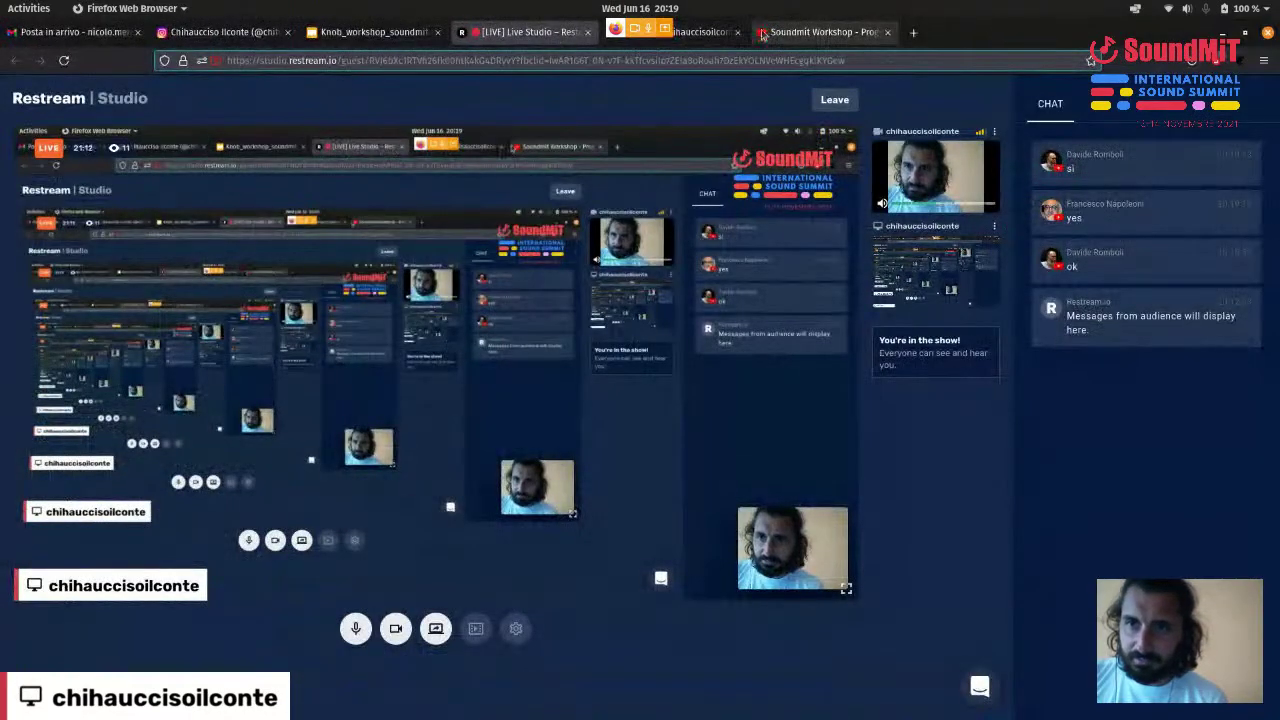
pyautogui.click(878, 33)
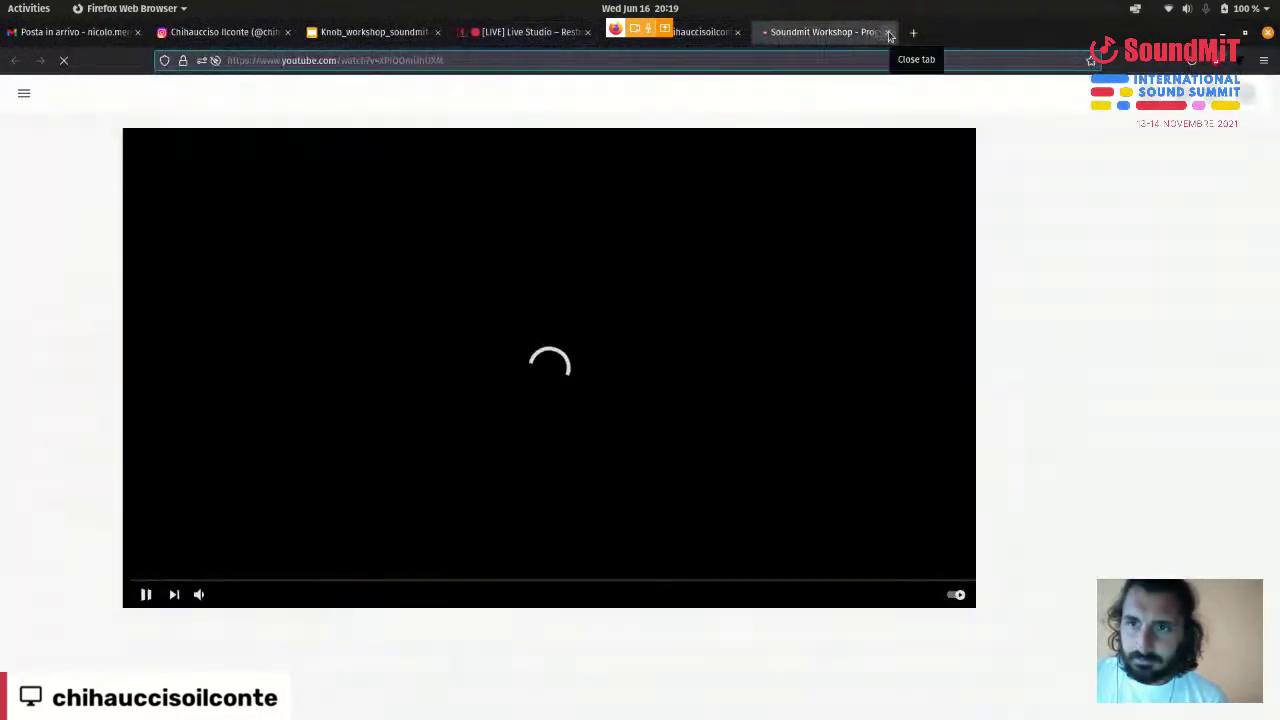
pyautogui.click(887, 32)
pyautogui.hotkey('alt', 'Tab')
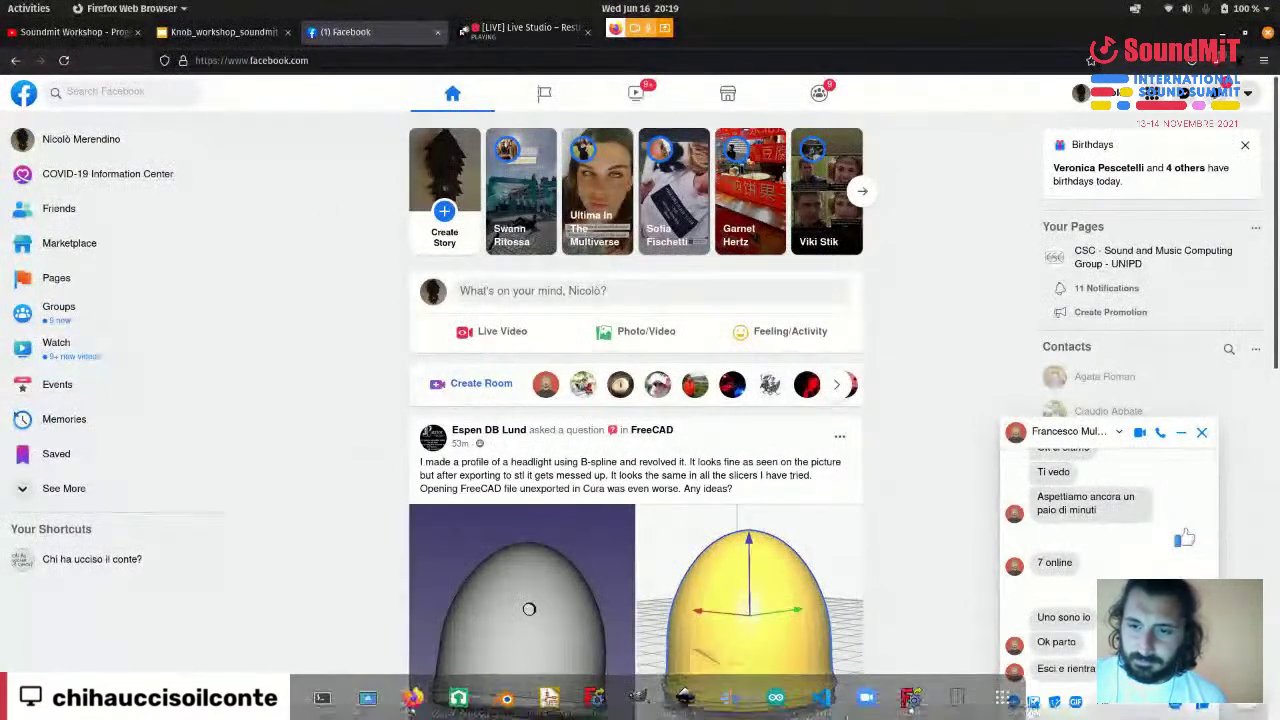
pyautogui.click(886, 705)
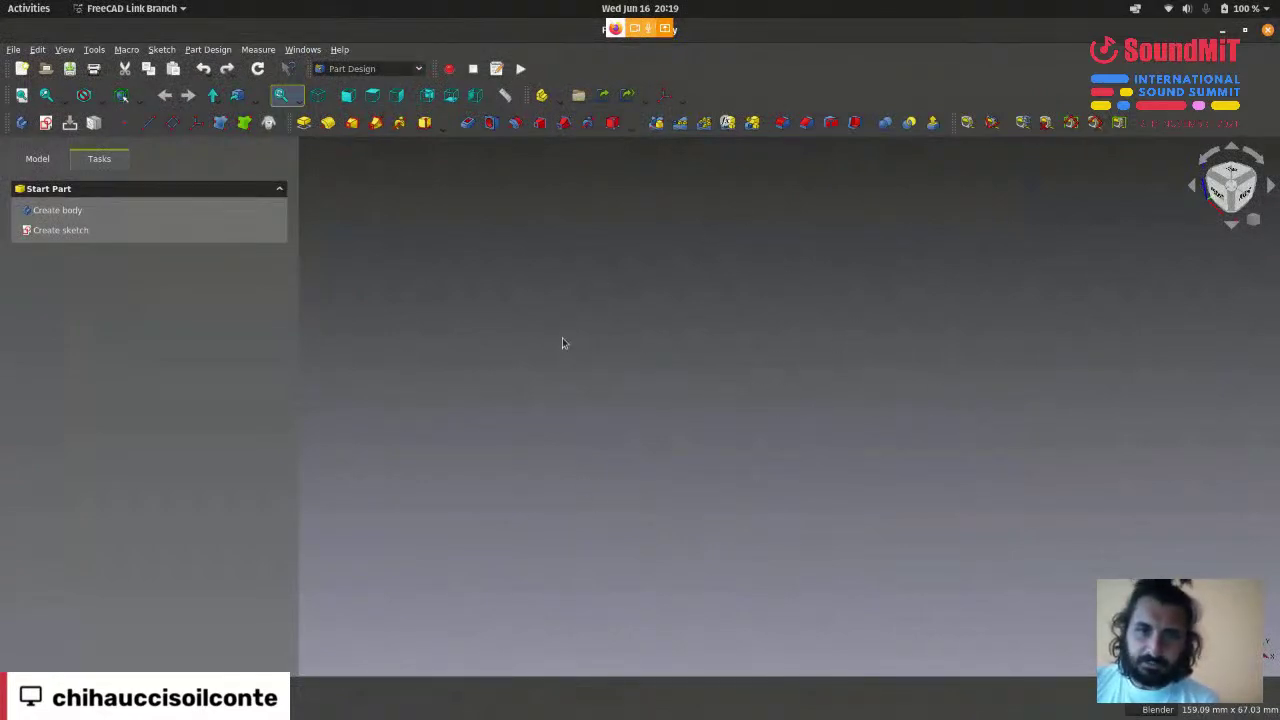
# - Create a Body with its Origin and show it in the Combo View's Model tree
pyautogui.click(58, 211)
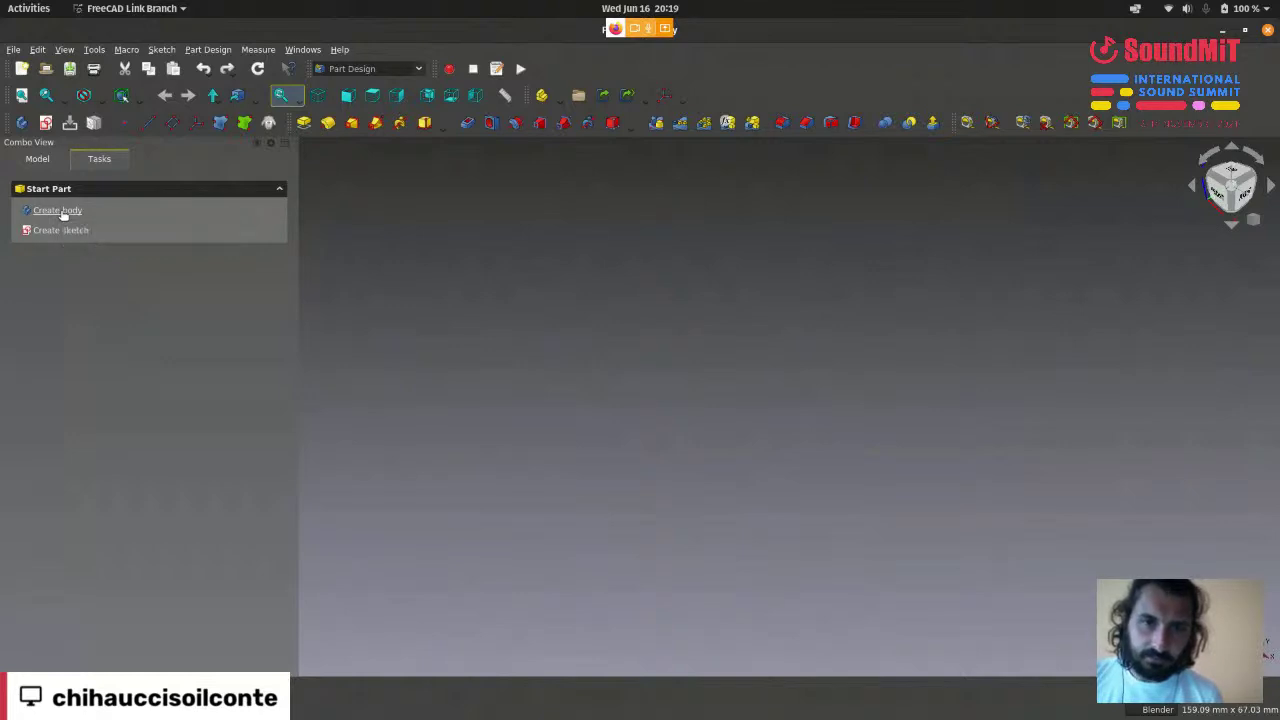
pyautogui.click(37, 158)
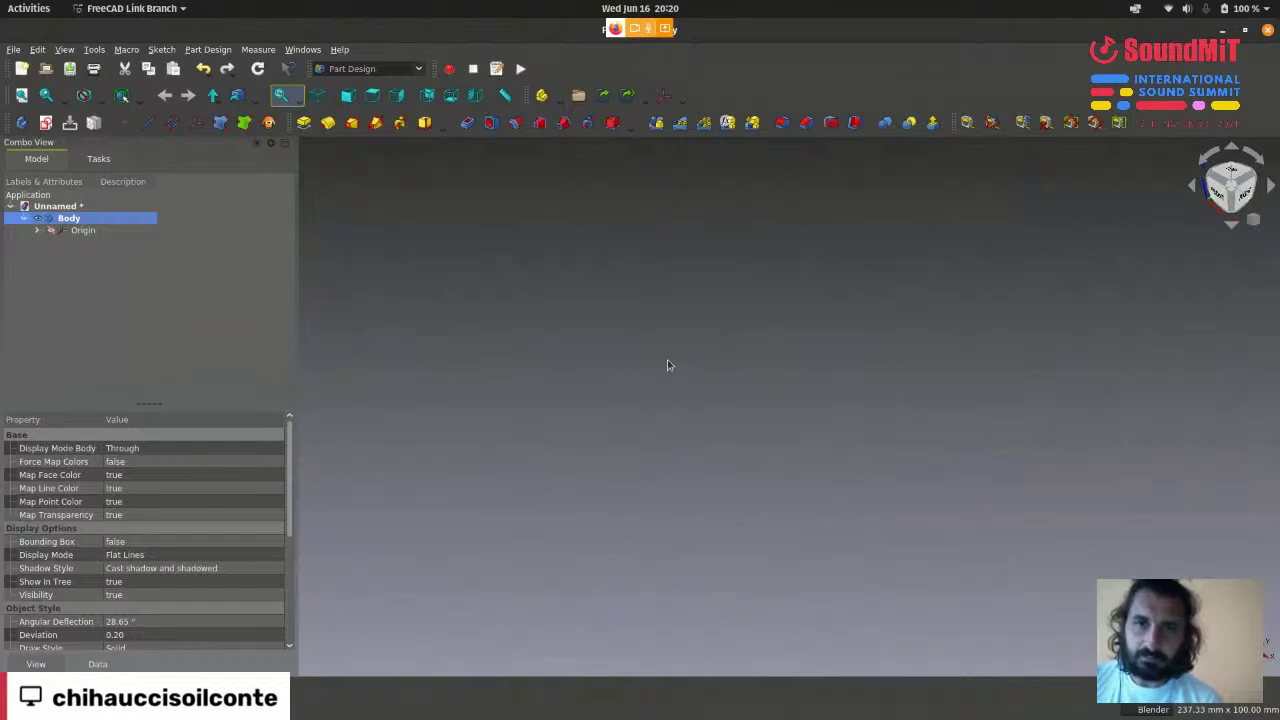
pyautogui.click(200, 49)
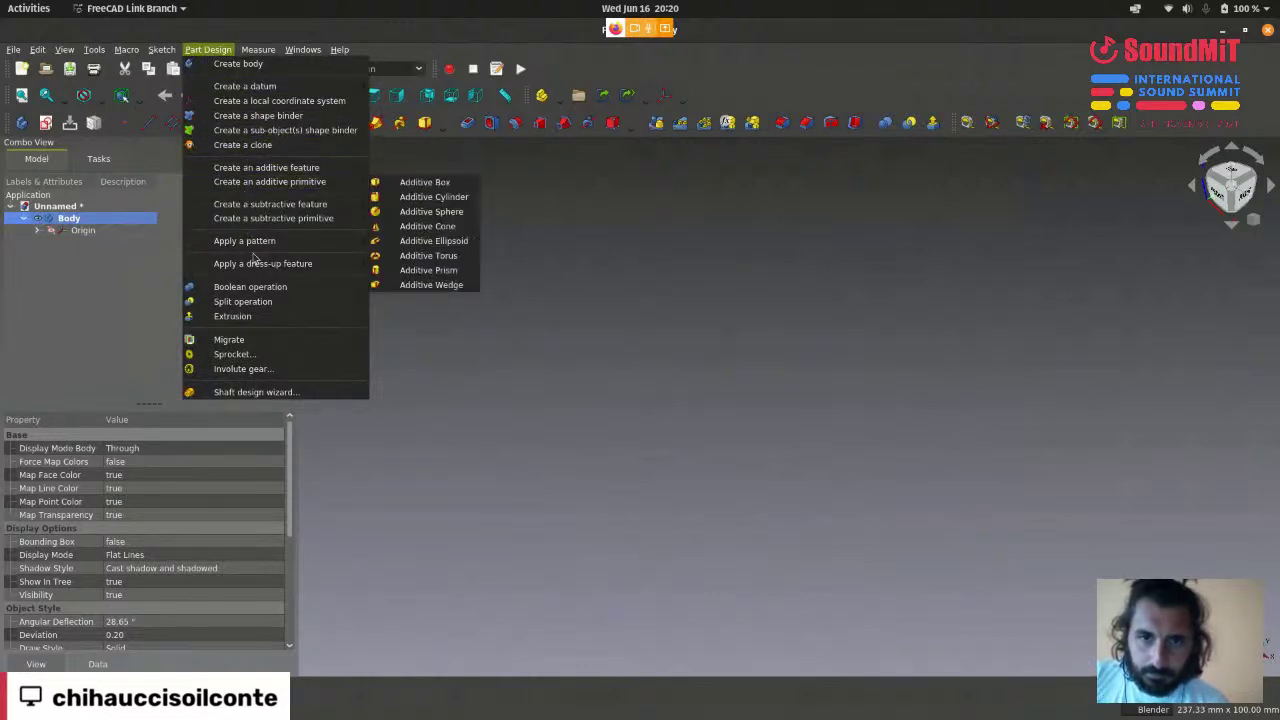
pyautogui.moveTo(309, 84)
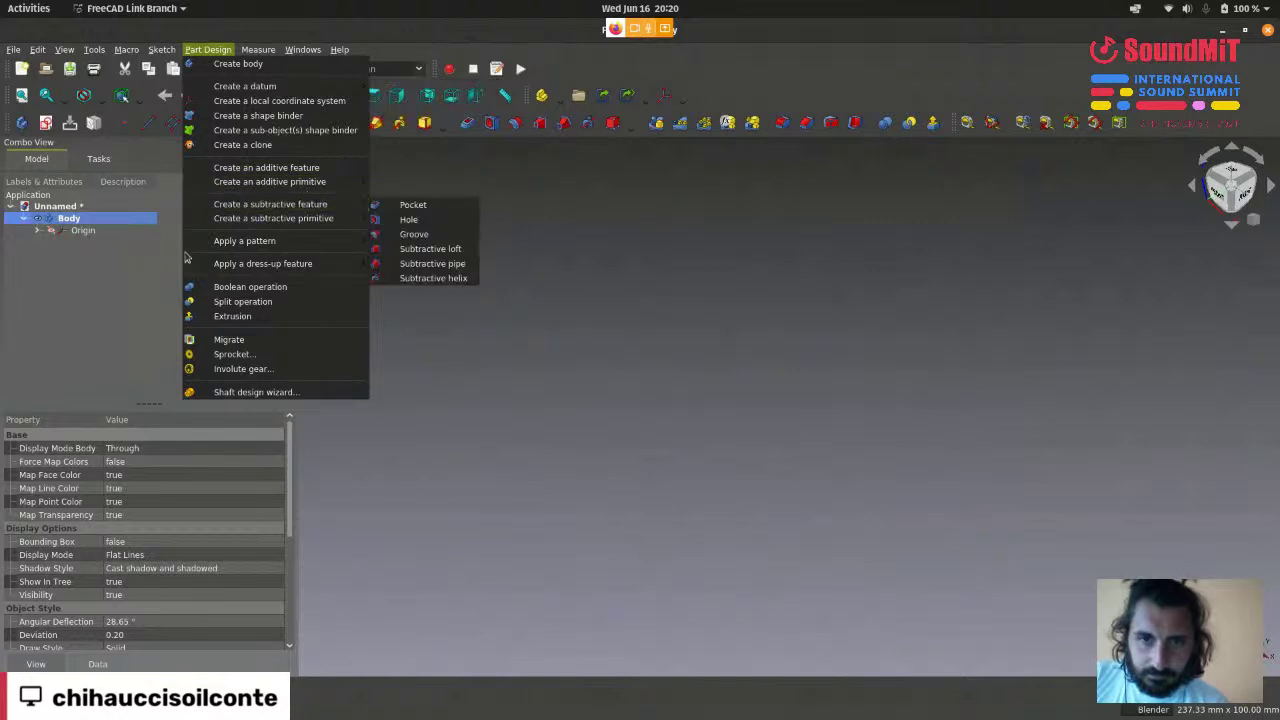
pyautogui.click(598, 403)
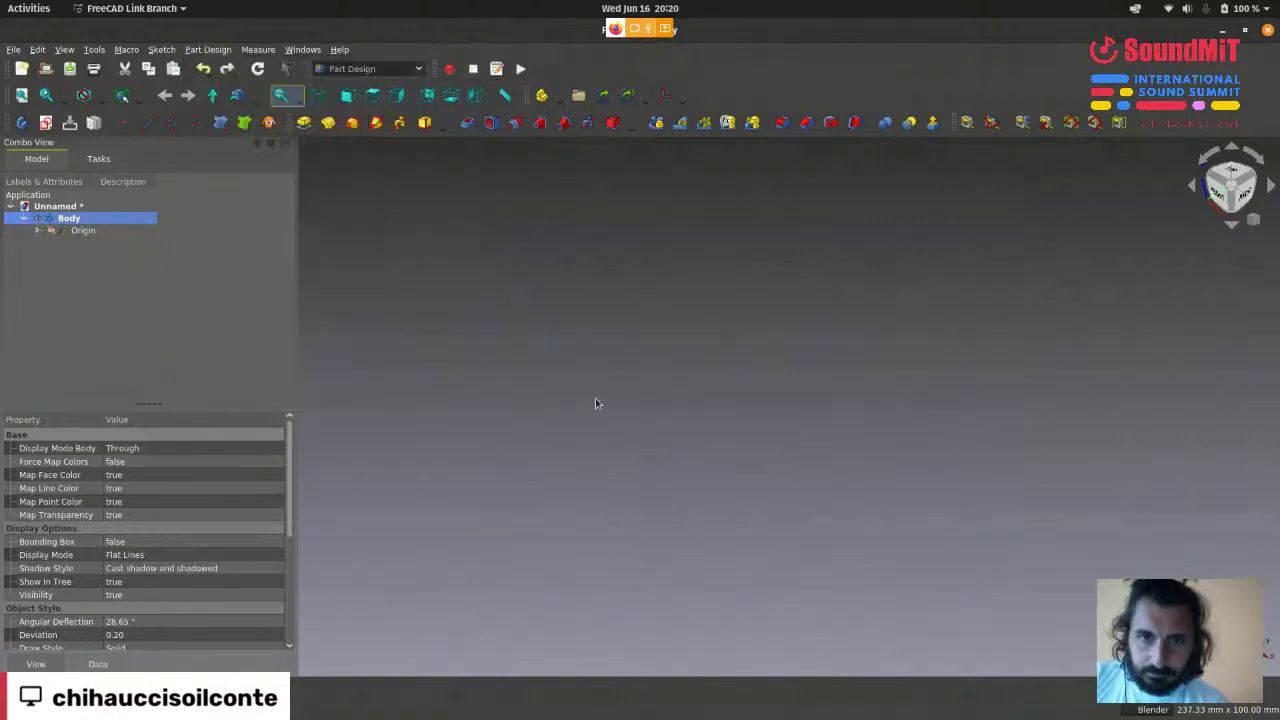
# - Start a new sketch in the Body and pick XY_Plane as its support in Plane face mode
pyautogui.click(46, 123)
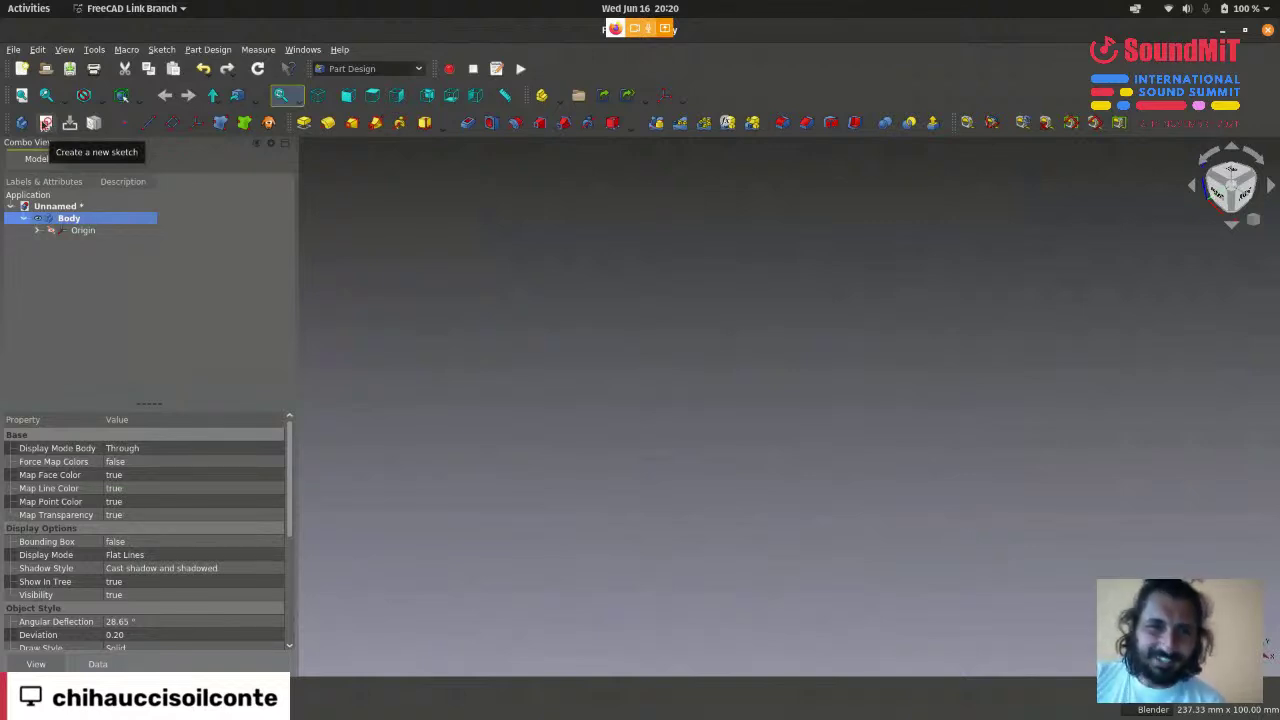
pyautogui.click(46, 123)
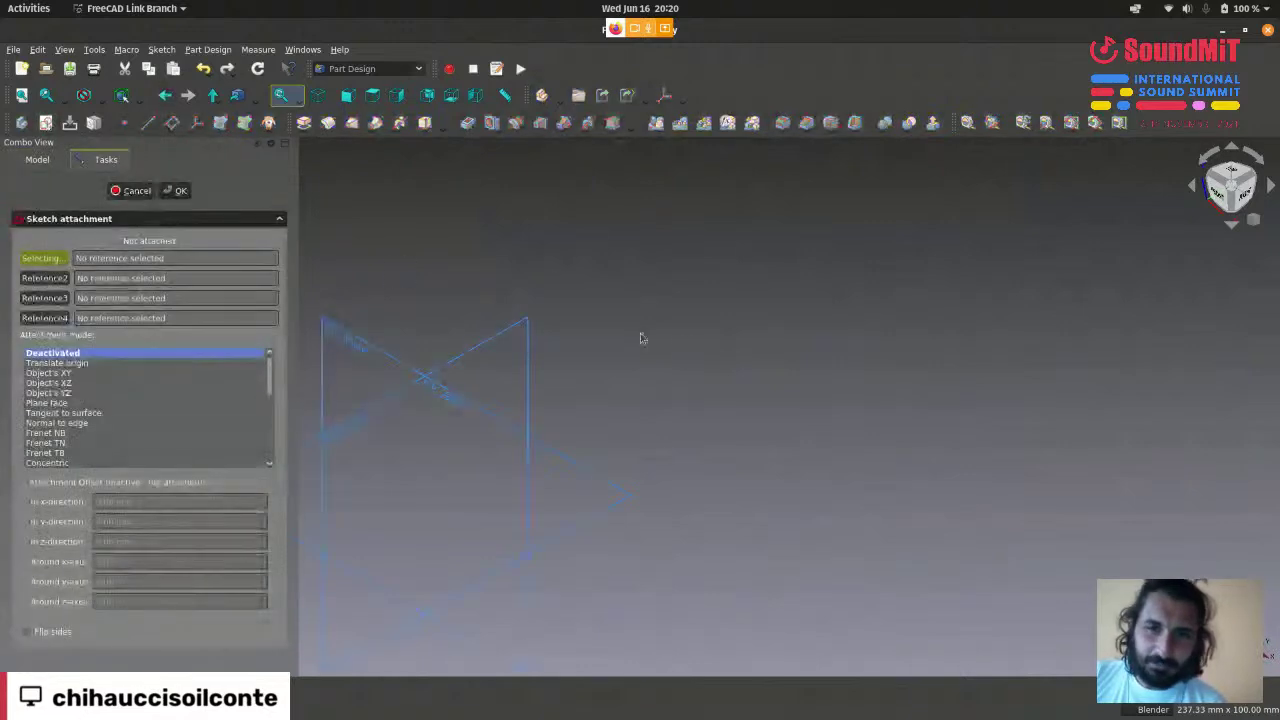
pyautogui.scroll(5, 771, 383)
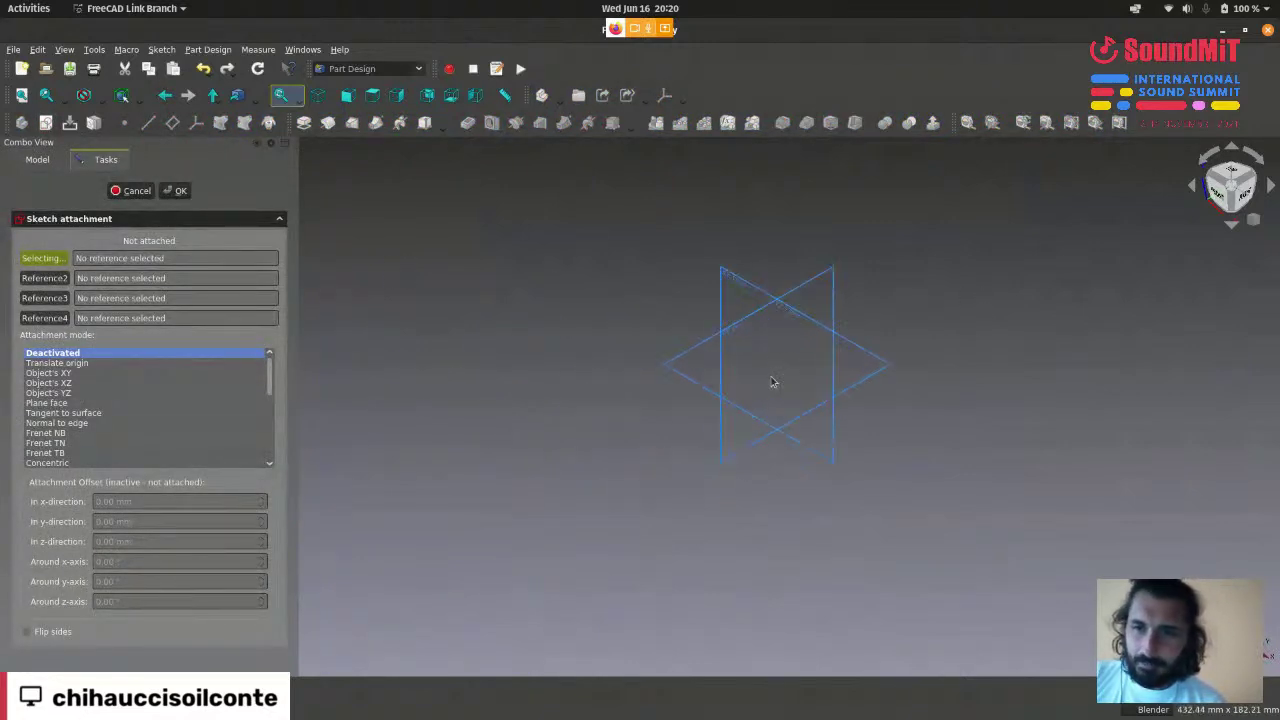
pyautogui.scroll(4, 723, 320)
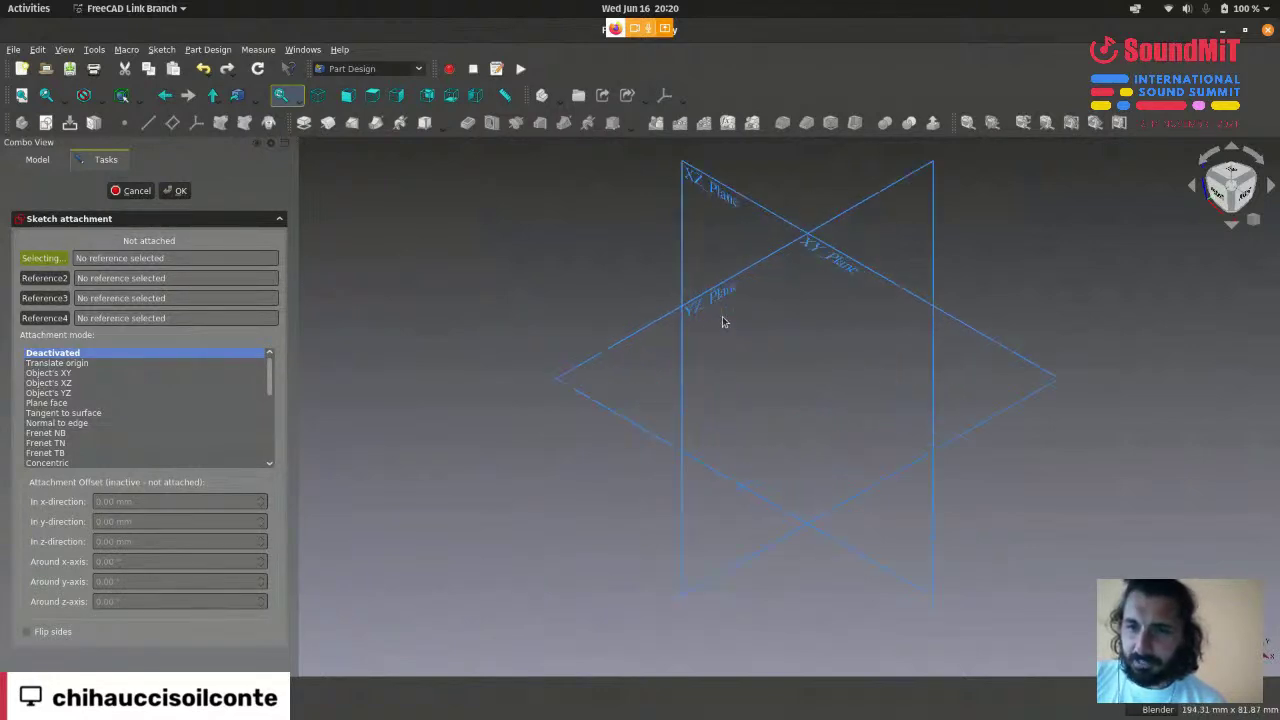
pyautogui.scroll(-4, 729, 324)
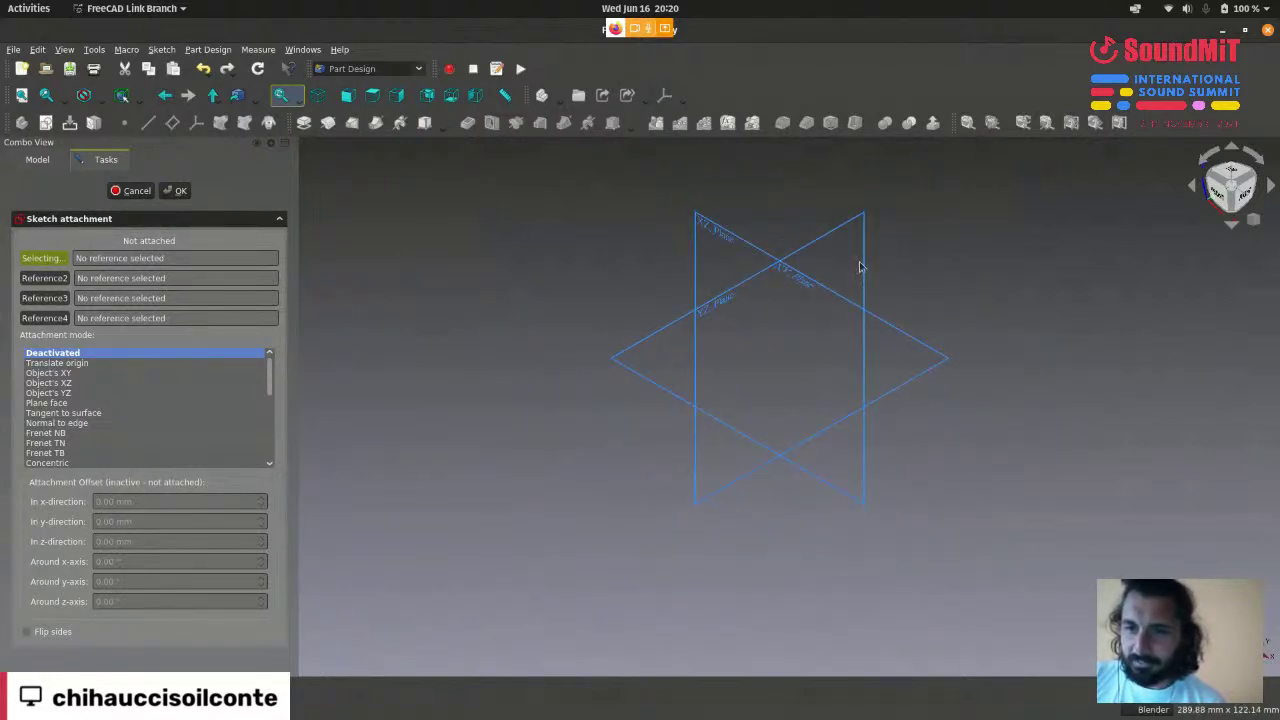
pyautogui.moveTo(638, 497); pyautogui.dragTo(786, 434, button='middle')
pyautogui.scroll(3, 913, 361)
pyautogui.scroll(-2, 913, 361)
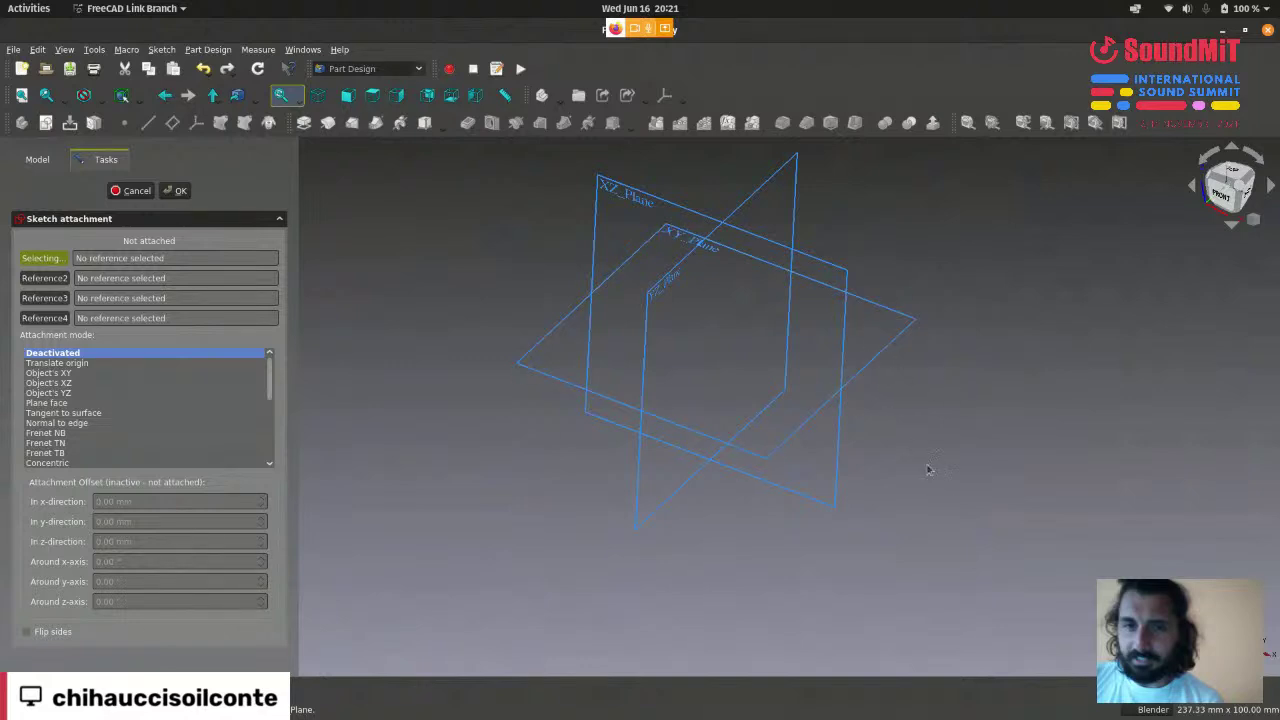
pyautogui.scroll(3, 886, 400)
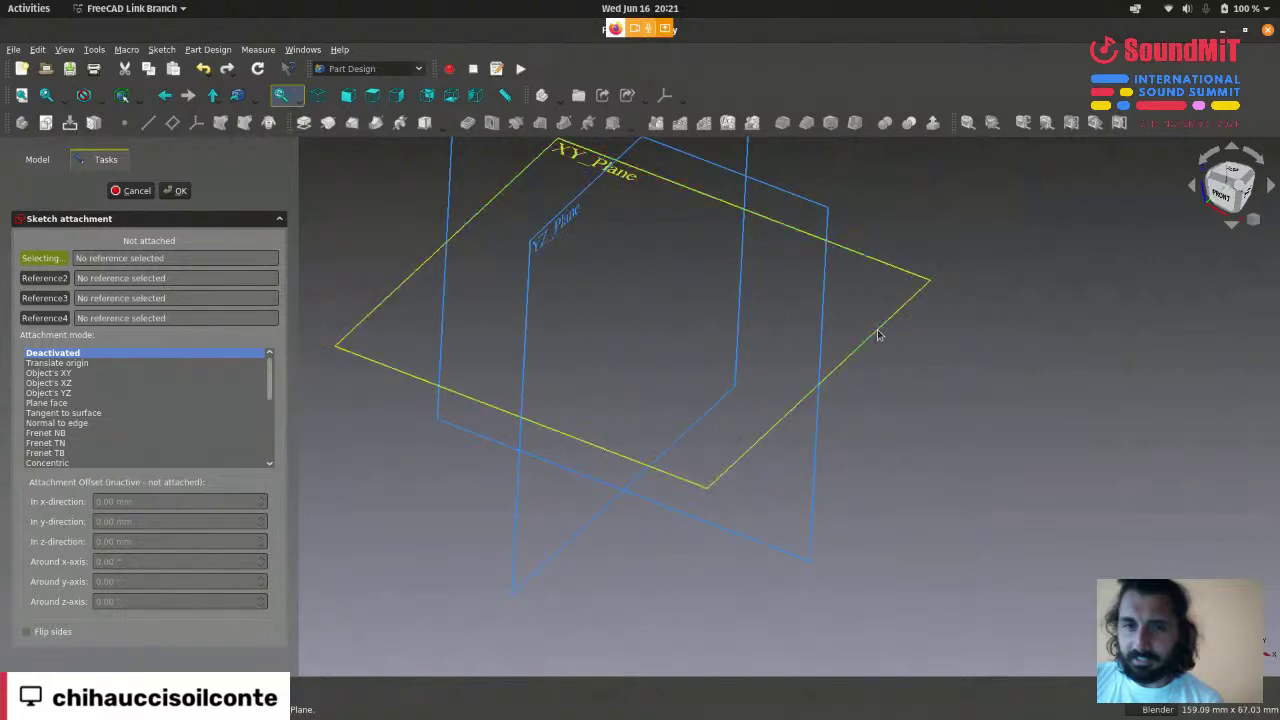
pyautogui.scroll(-2, 979, 486)
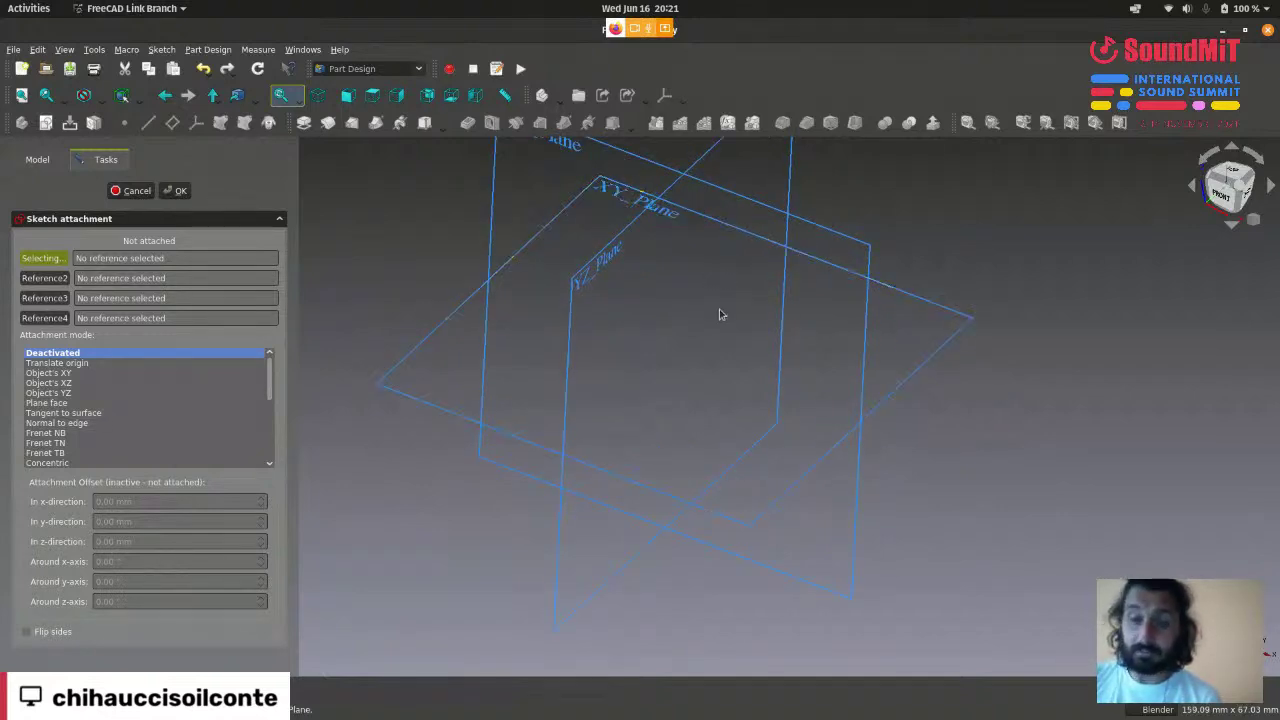
pyautogui.click(712, 223)
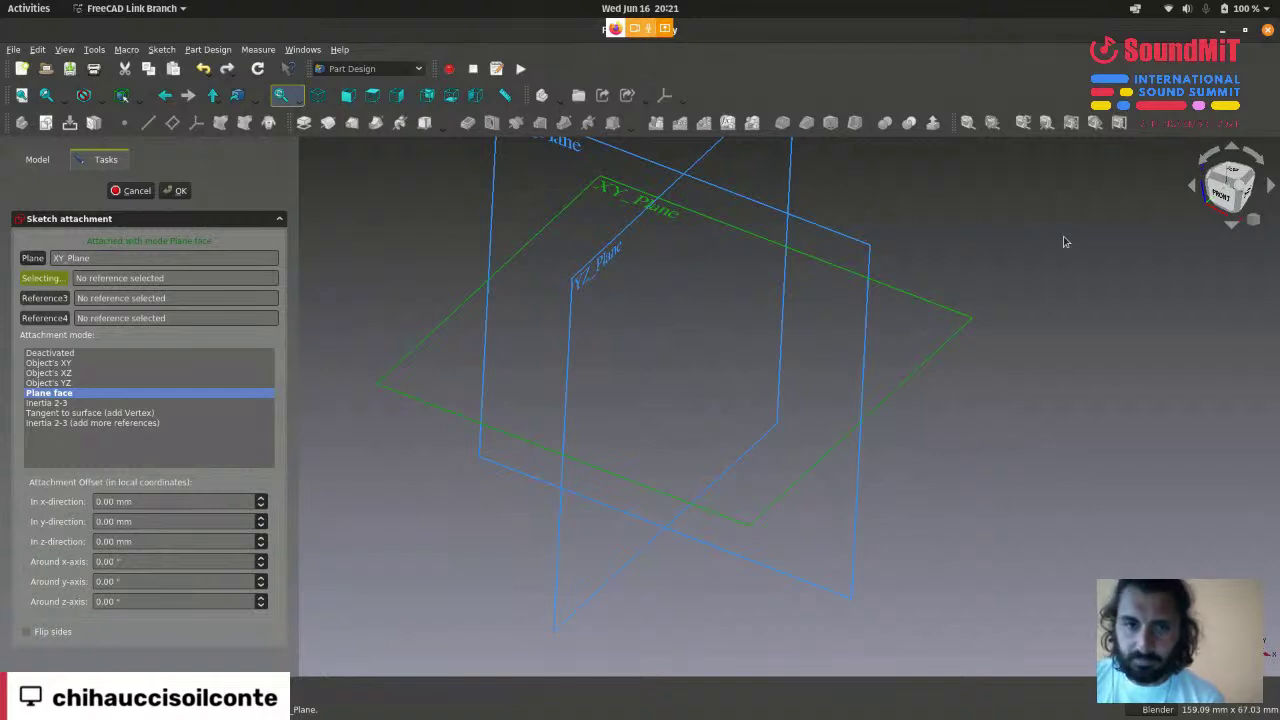
# - Confirm the XY_Plane attachment to edit the empty sketch in Sketcher, then select the vertical axis
pyautogui.click(180, 191)
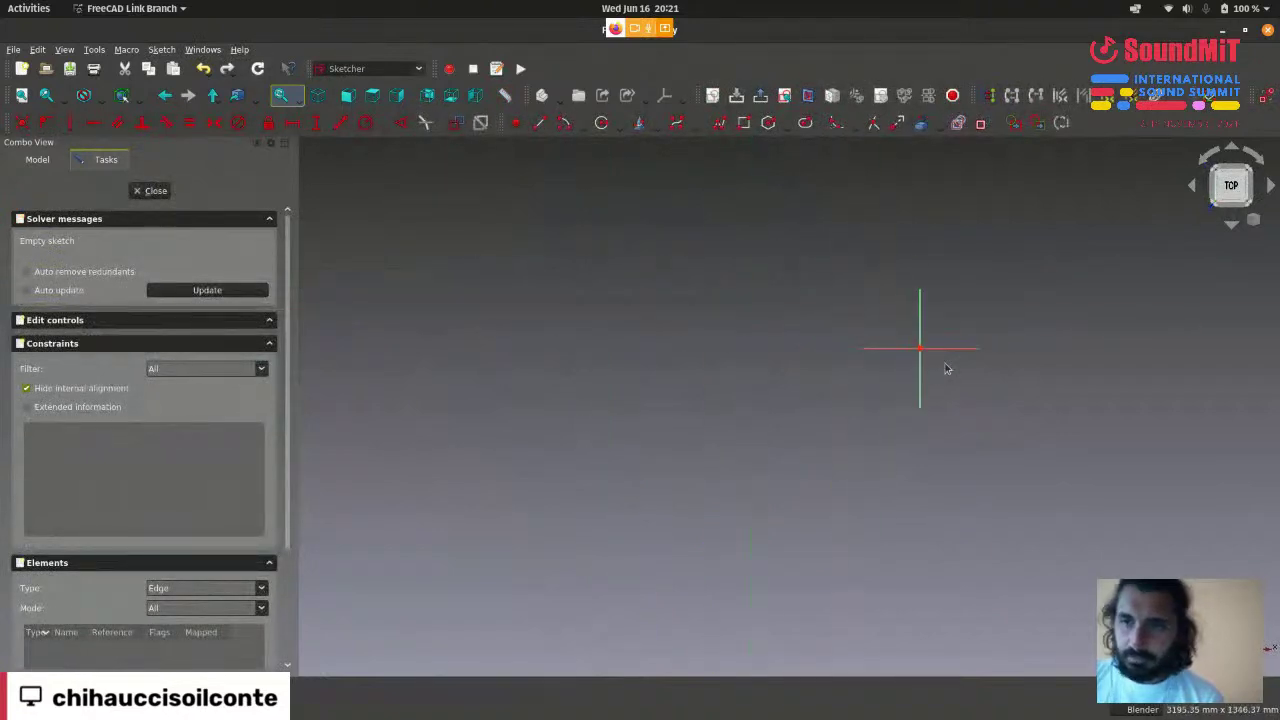
pyautogui.scroll(3, 945, 364)
pyautogui.scroll(-2, 820, 440)
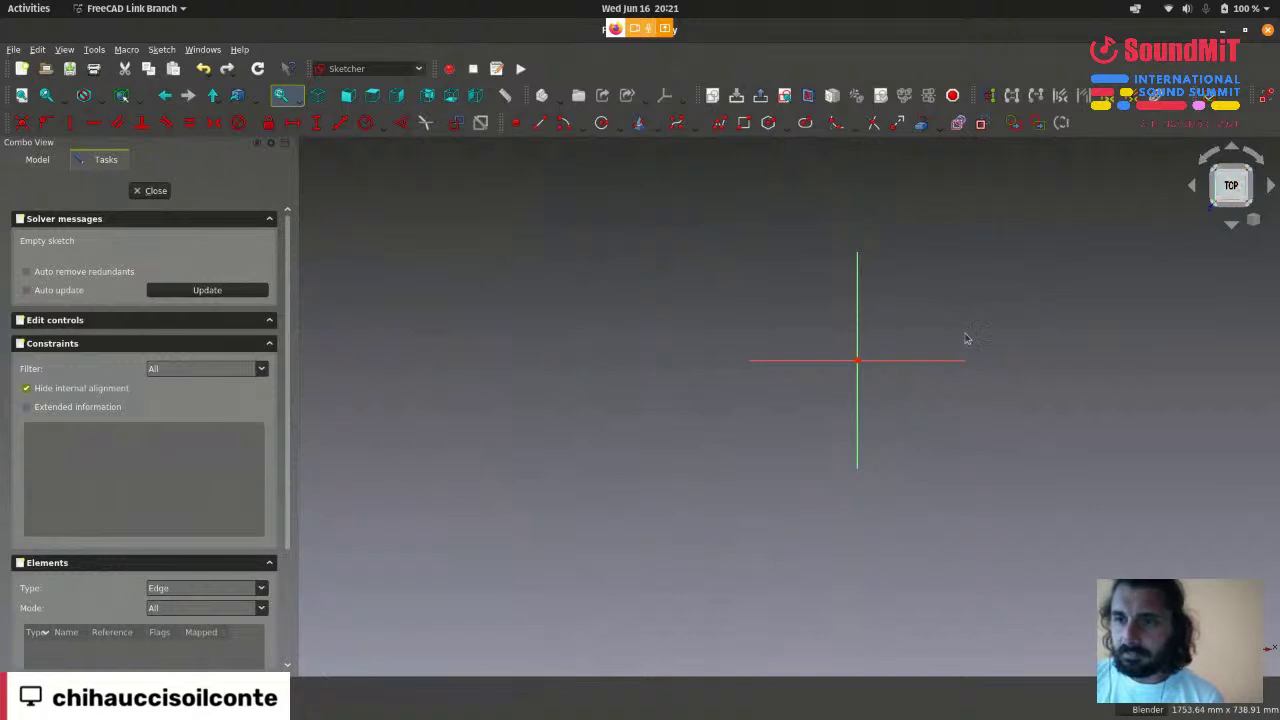
pyautogui.scroll(2, 891, 374)
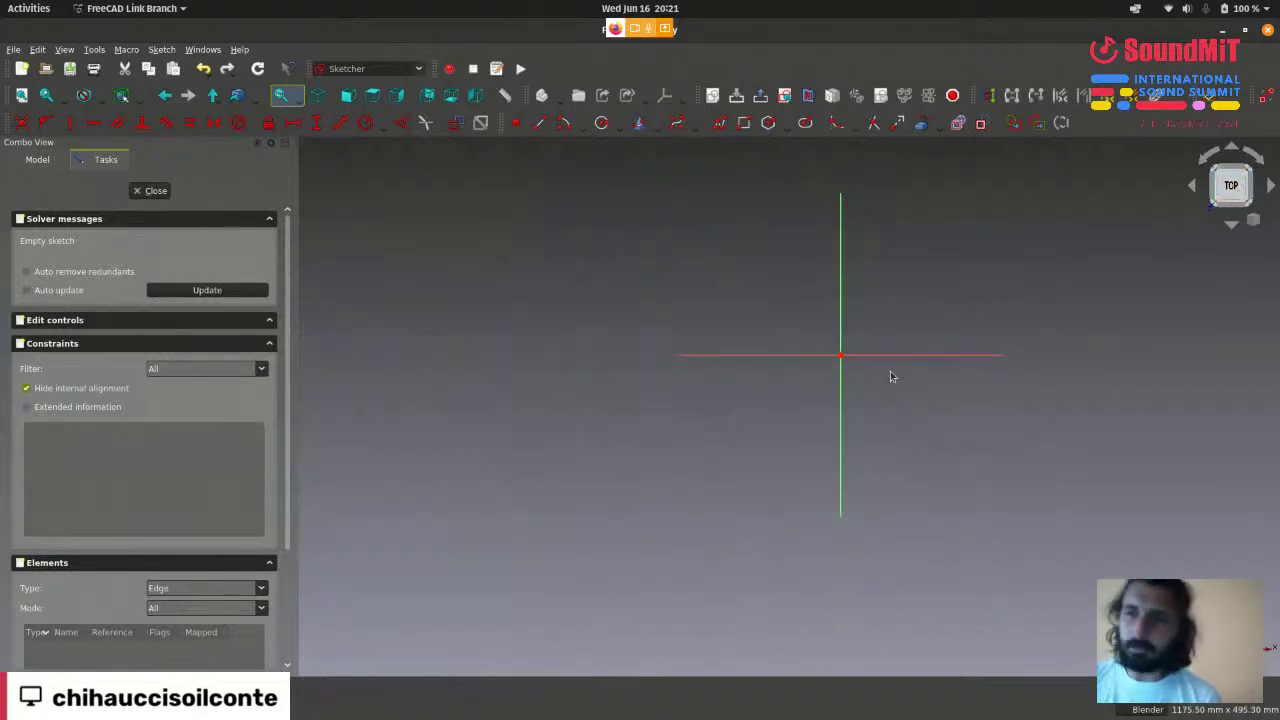
pyautogui.scroll(-1, 892, 376)
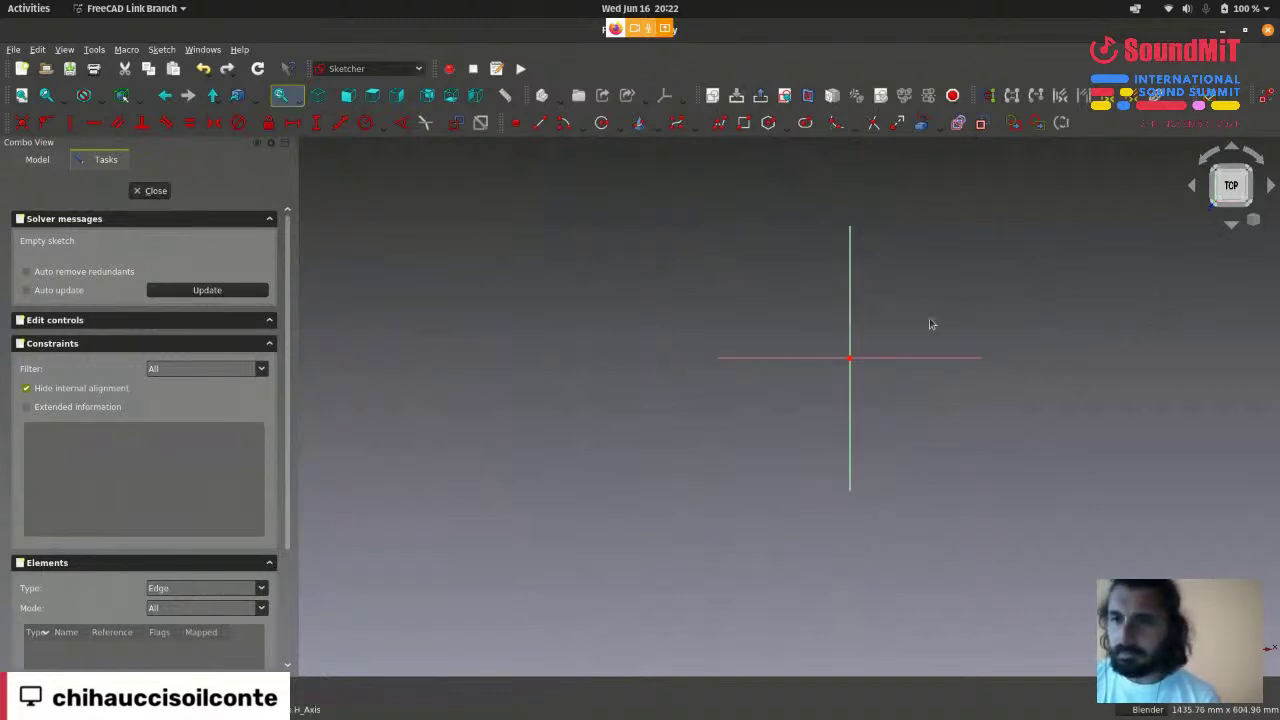
pyautogui.scroll(1, 928, 323)
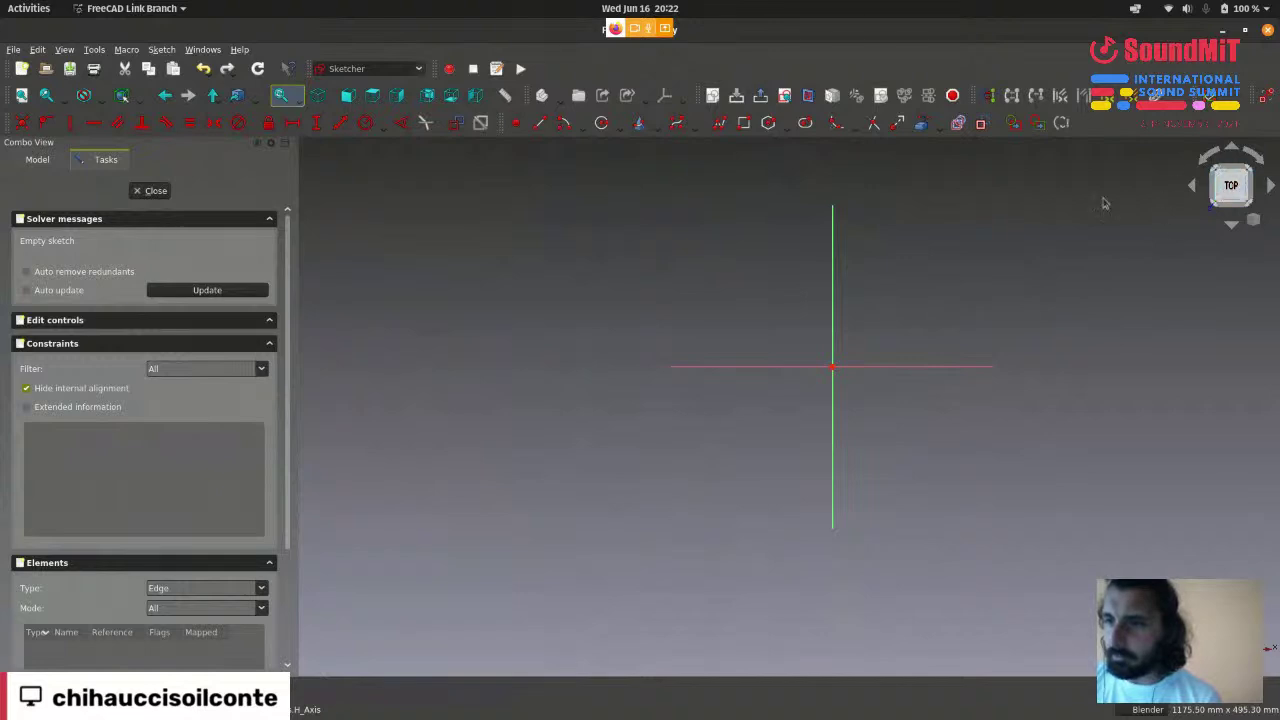
pyautogui.click(830, 524)
pyautogui.press('Right')
pyautogui.press('Up')
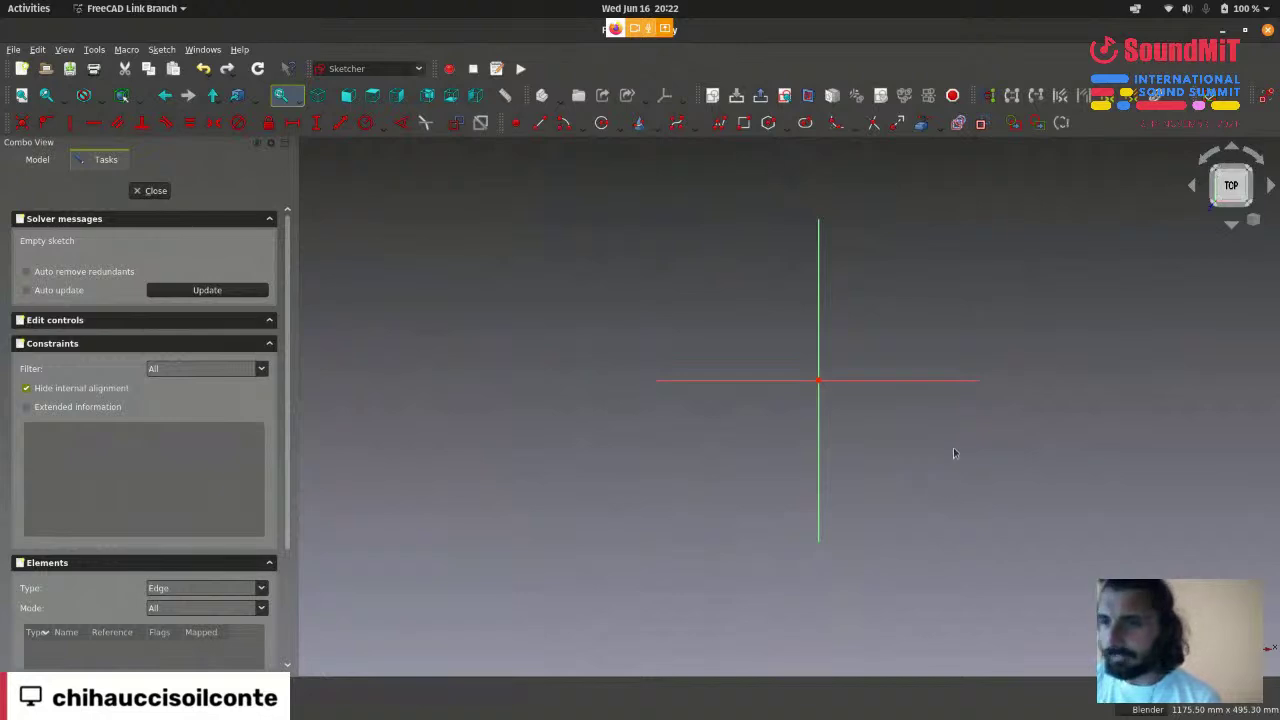
pyautogui.scroll(1, 953, 450)
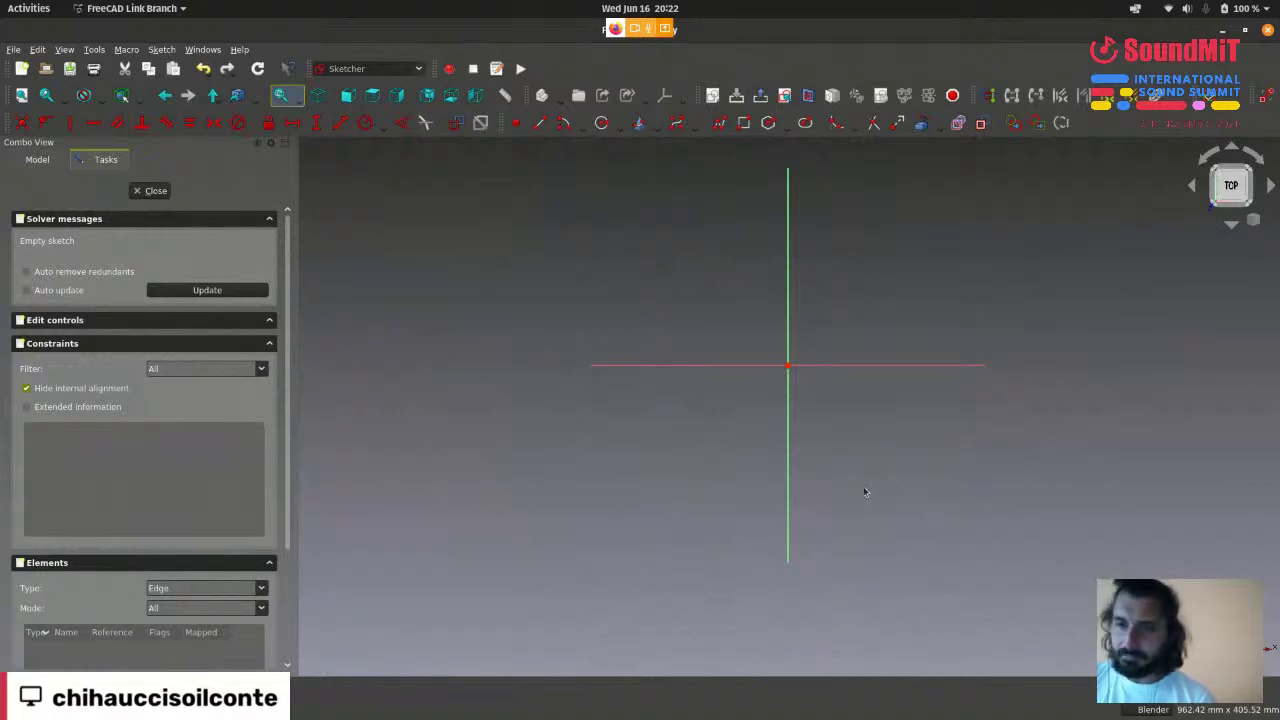
pyautogui.scroll(-1, 863, 455)
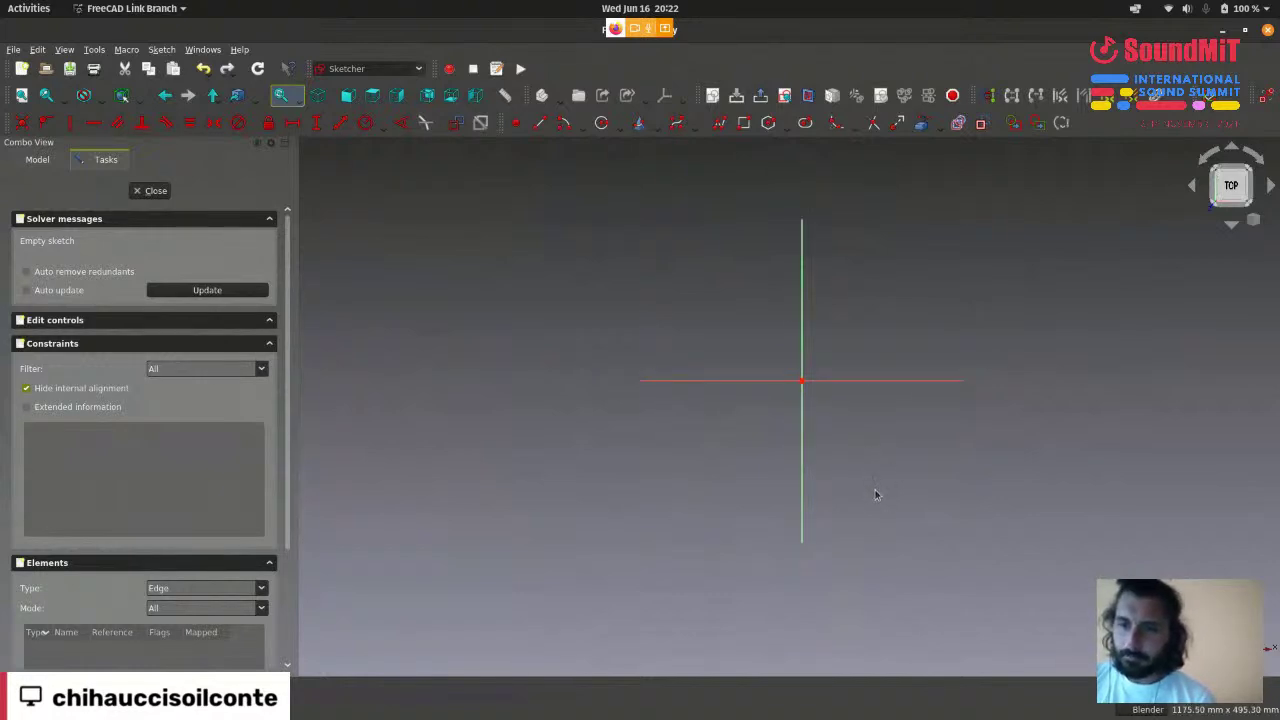
pyautogui.moveTo(875, 494); pyautogui.dragTo(865, 497, button='middle')
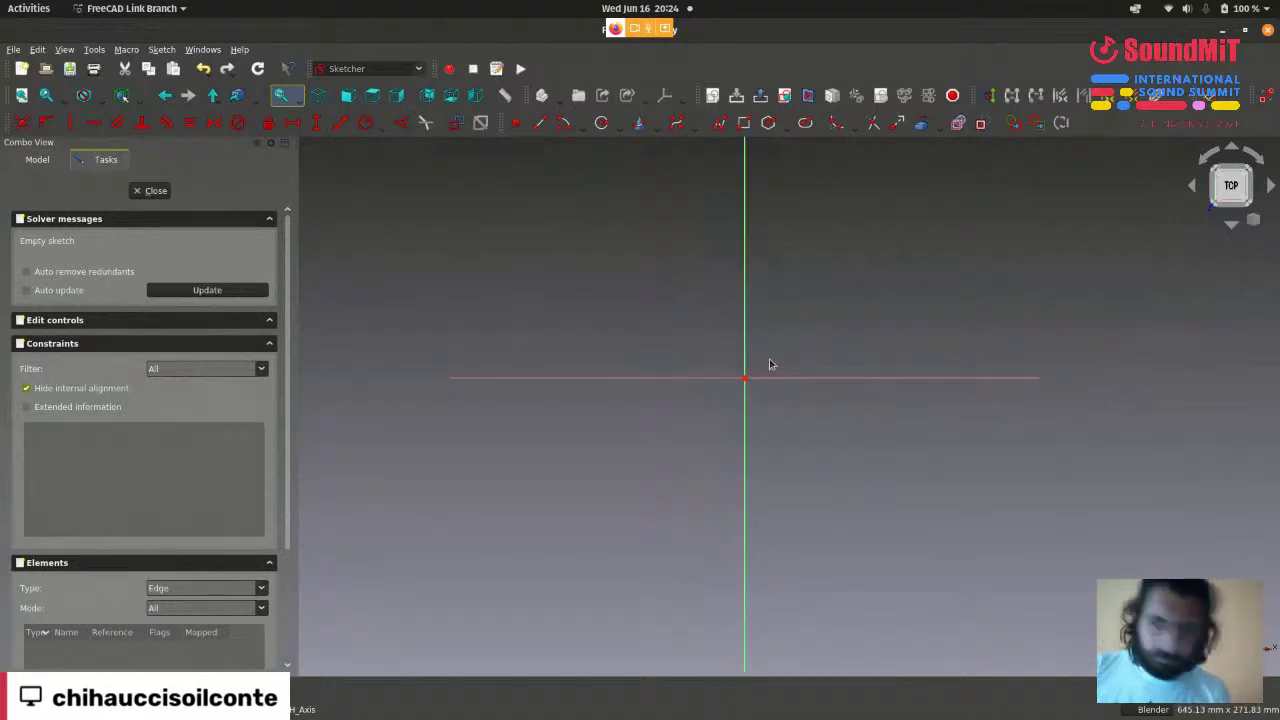
pyautogui.scroll(2, 810, 362)
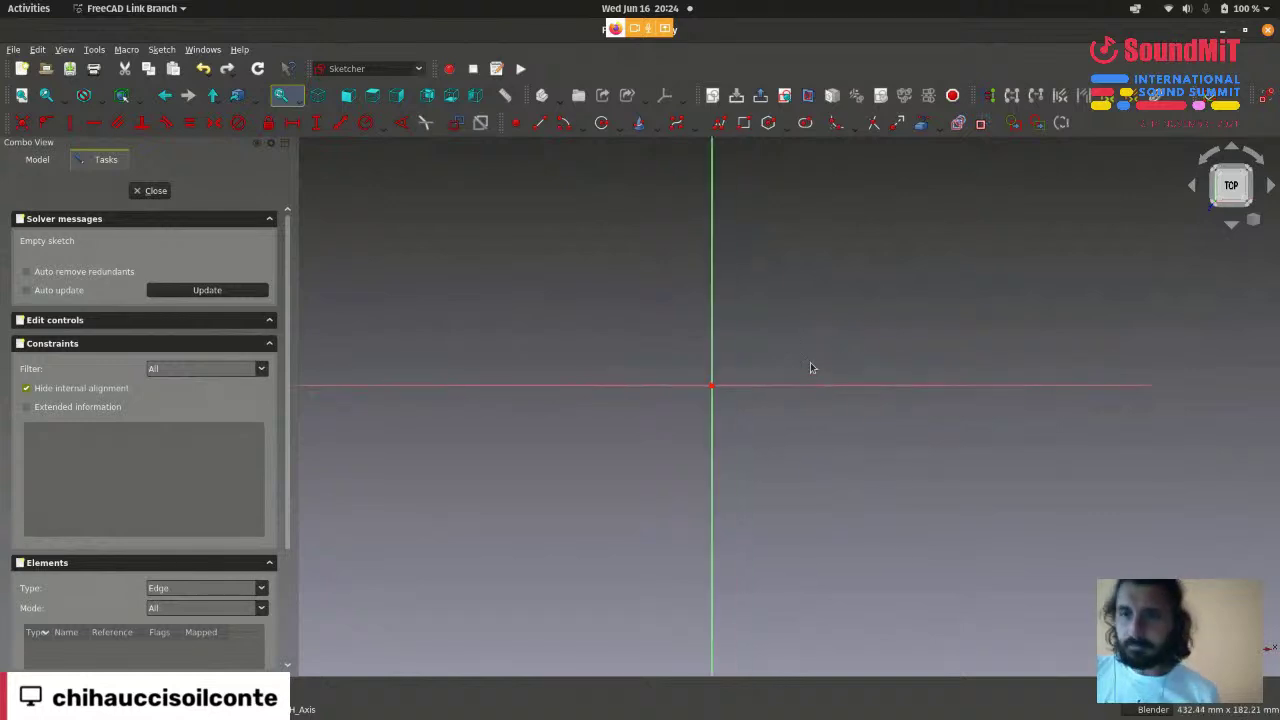
pyautogui.scroll(-3, 815, 345)
pyautogui.scroll(3, 818, 330)
pyautogui.scroll(-1, 820, 294)
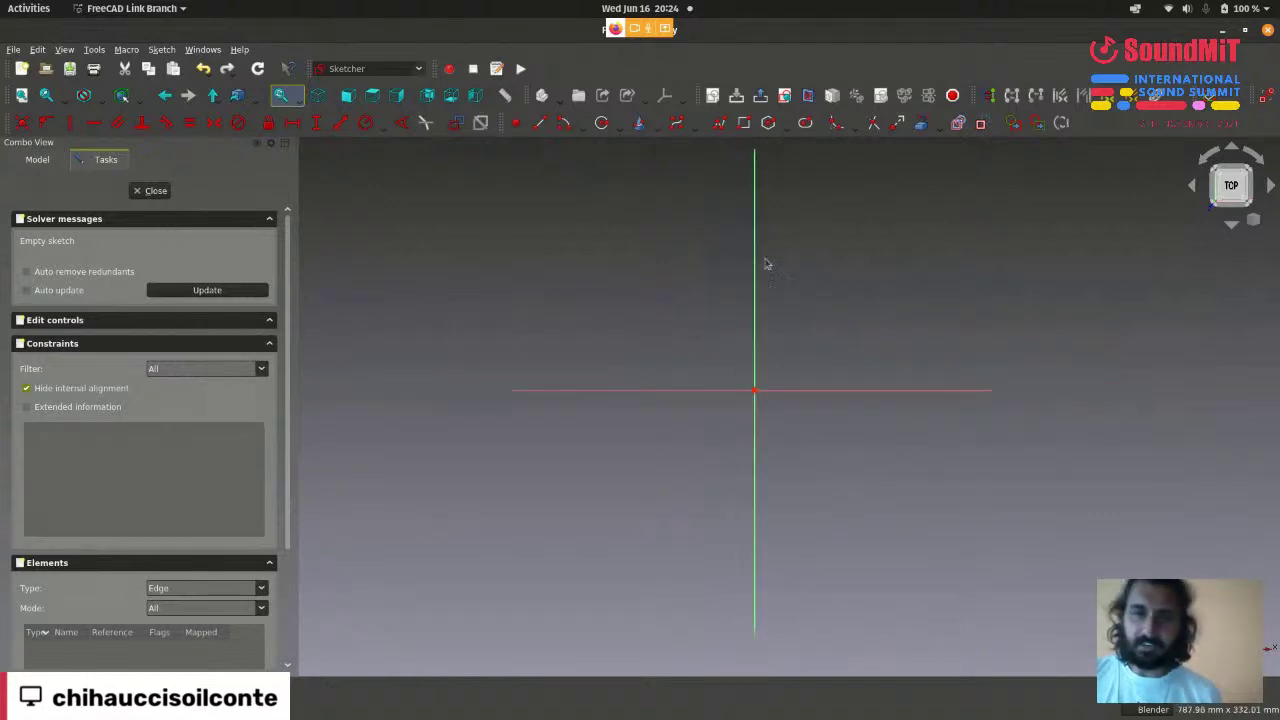
pyautogui.scroll(1, 836, 456)
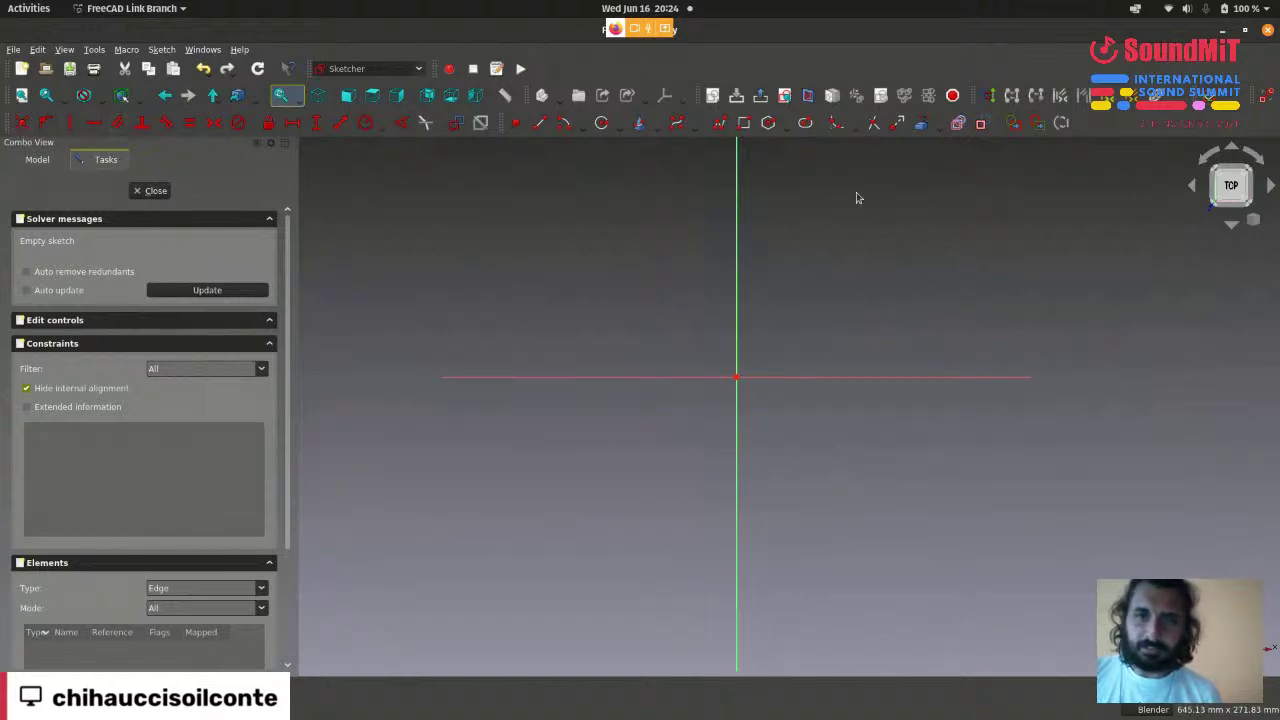
pyautogui.scroll(1, 880, 268)
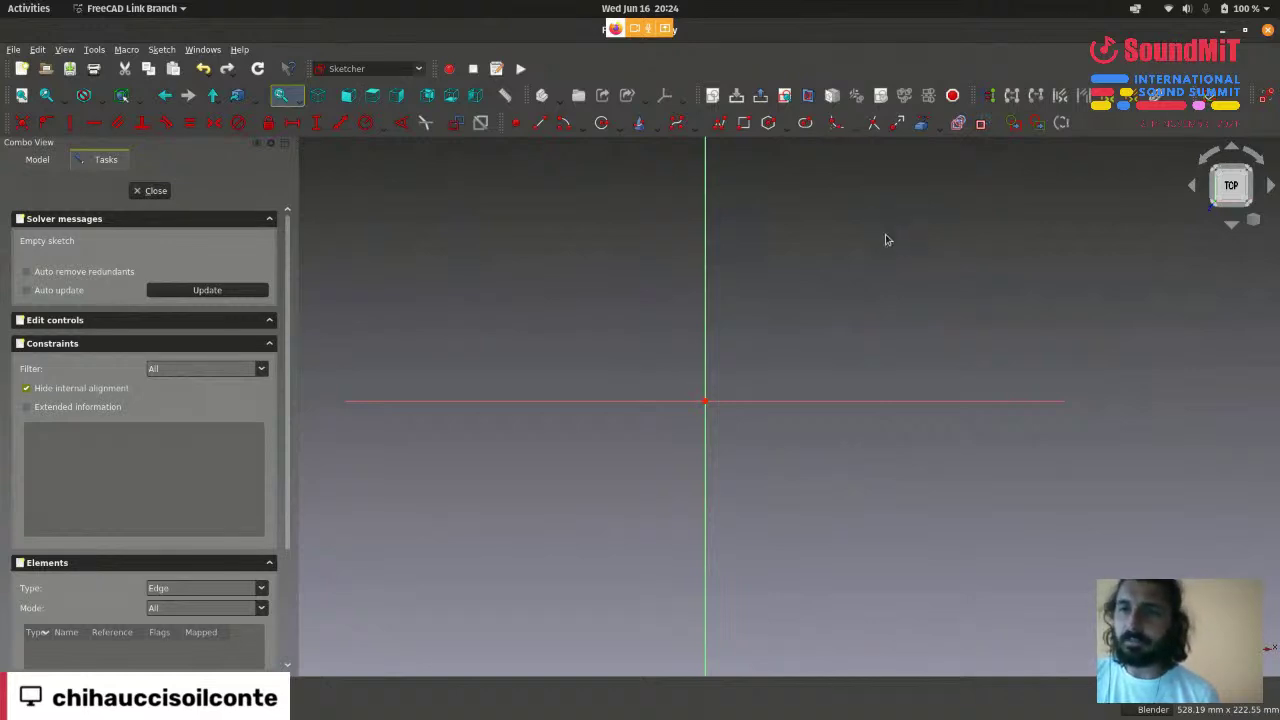
pyautogui.scroll(-2, 885, 238)
pyautogui.scroll(2, 826, 330)
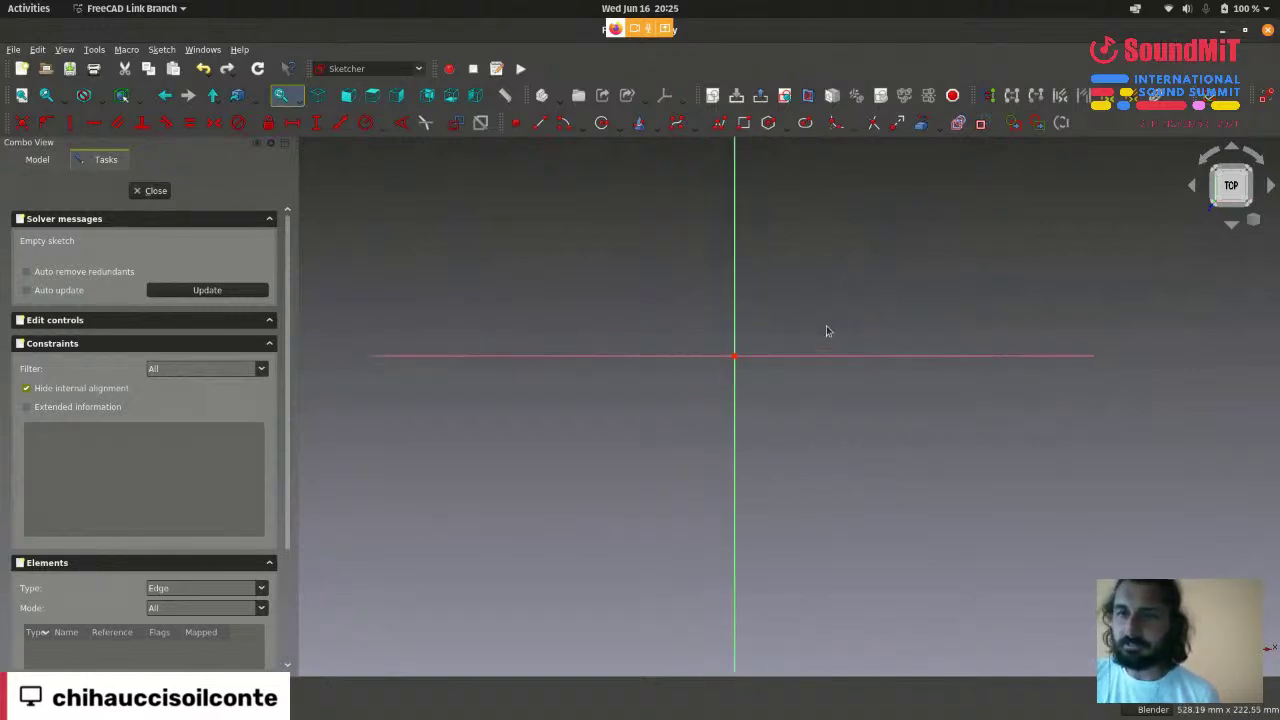
pyautogui.click(162, 50)
pyautogui.moveTo(184, 226)
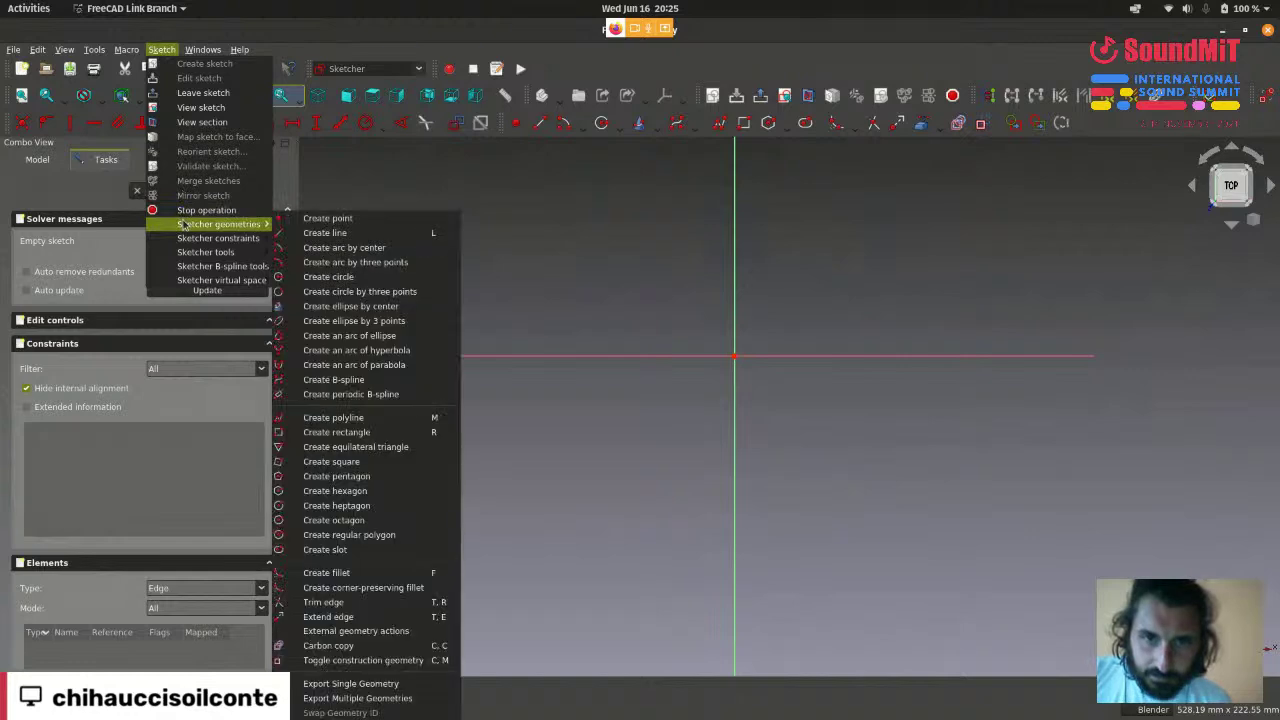
pyautogui.click(368, 283)
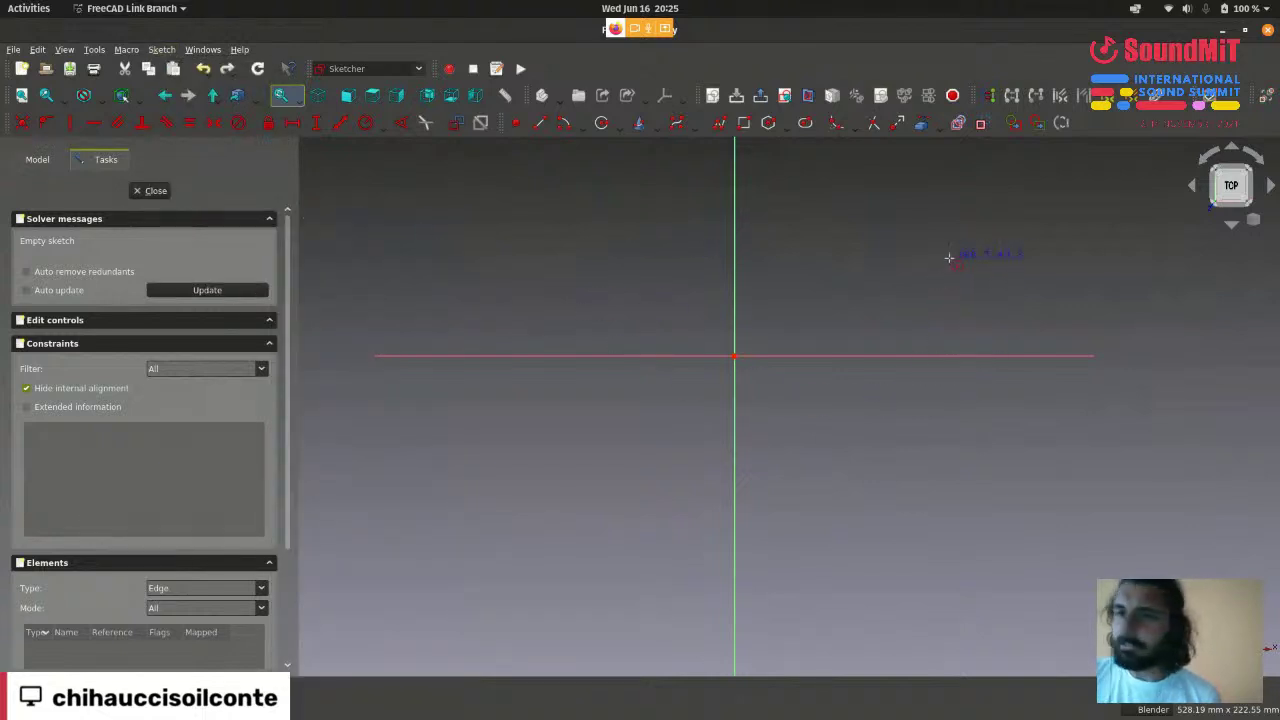
pyautogui.scroll(-2, 950, 250)
pyautogui.scroll(2, 851, 273)
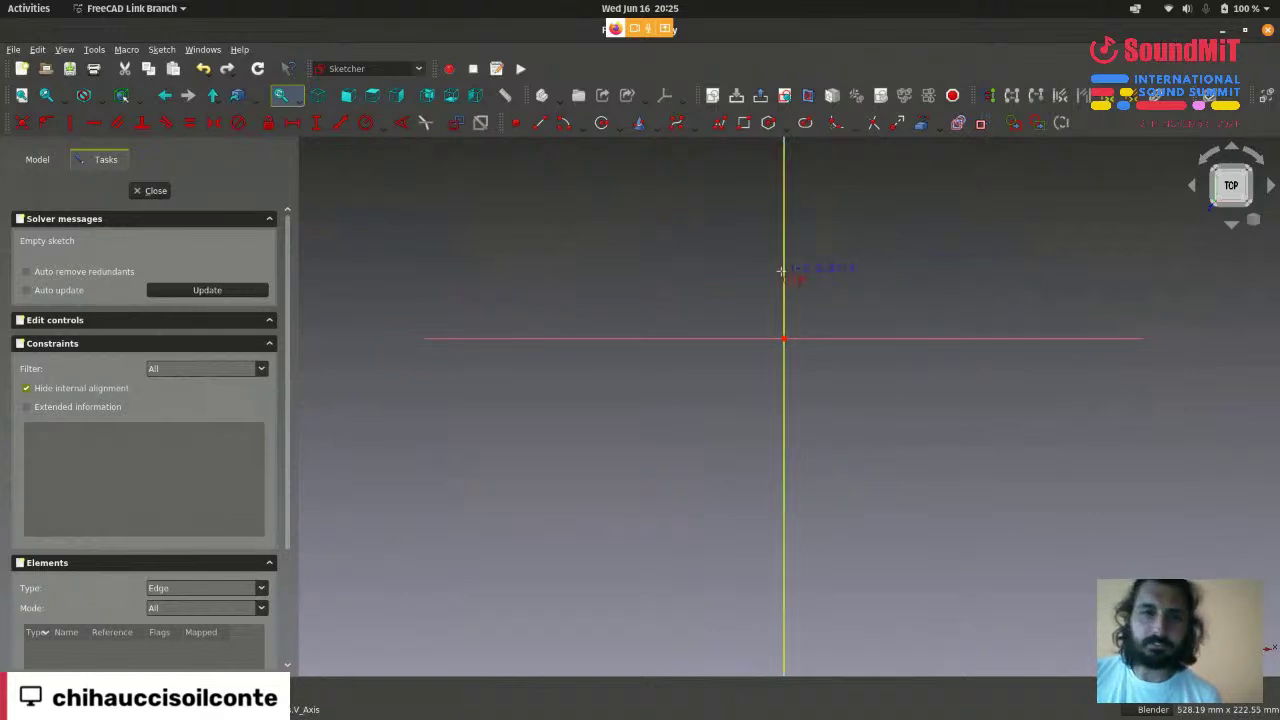
pyautogui.scroll(-1, 936, 263)
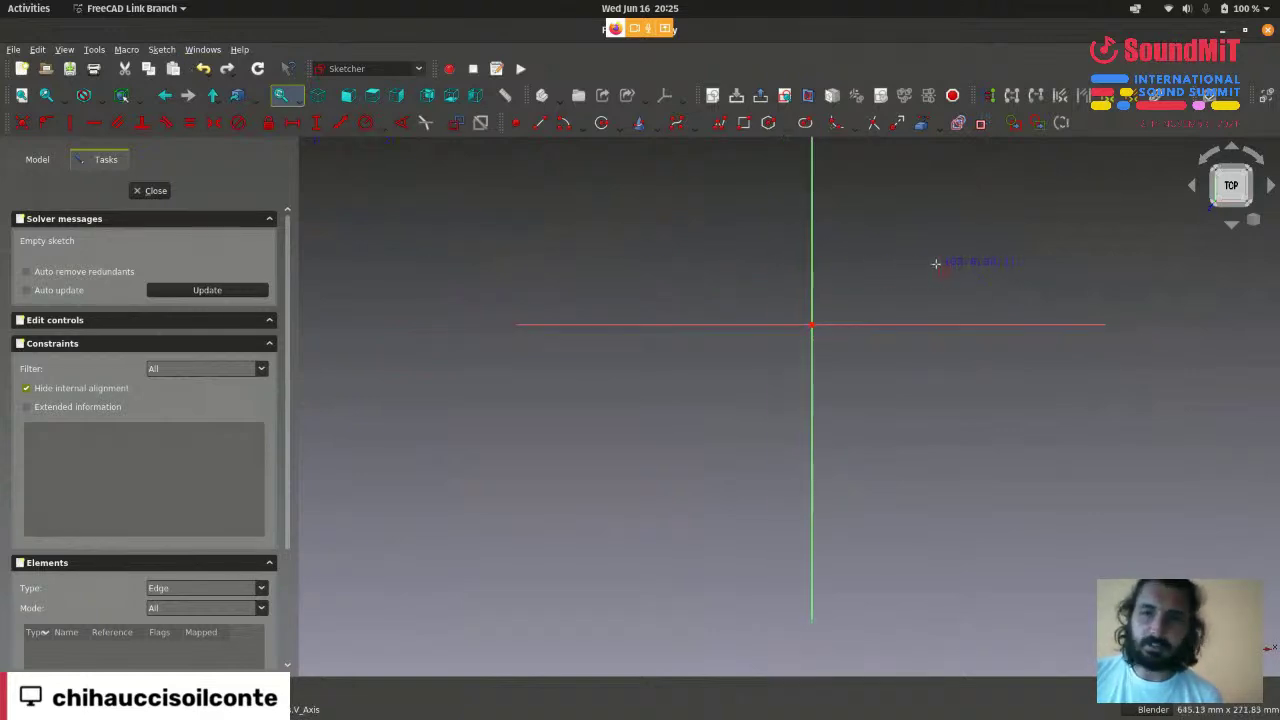
pyautogui.scroll(2, 936, 263)
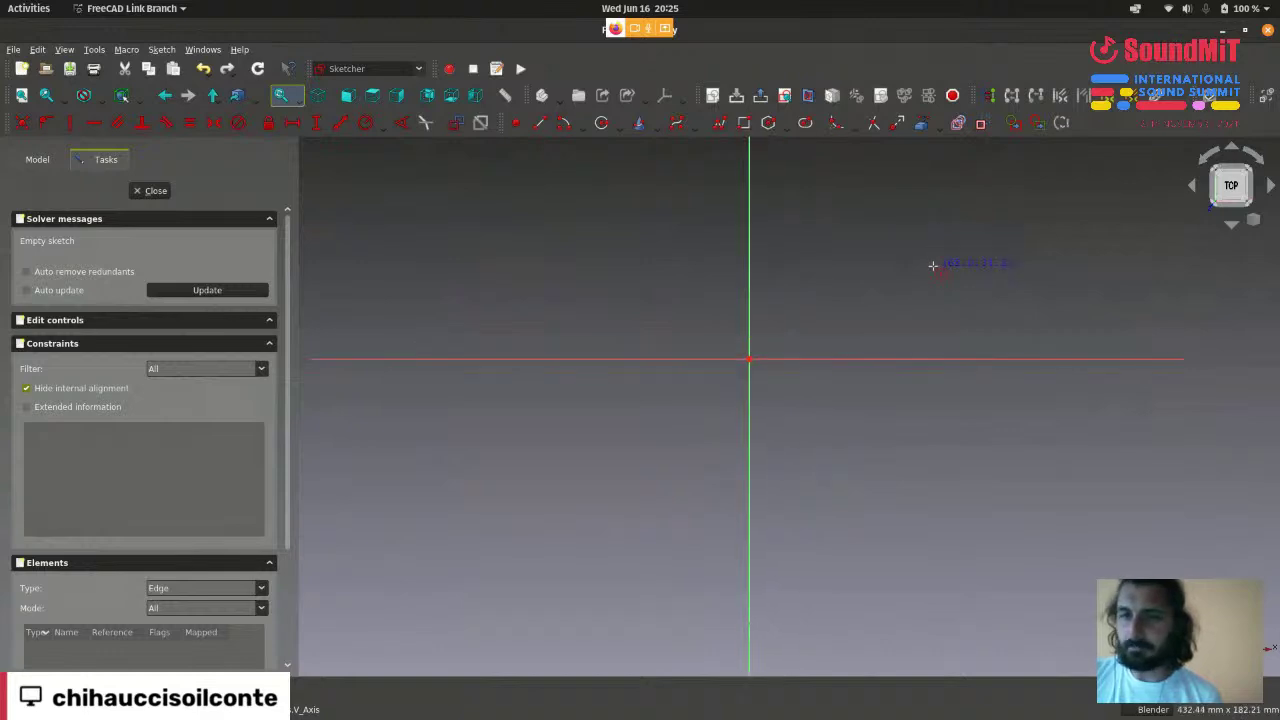
pyautogui.scroll(-2, 933, 265)
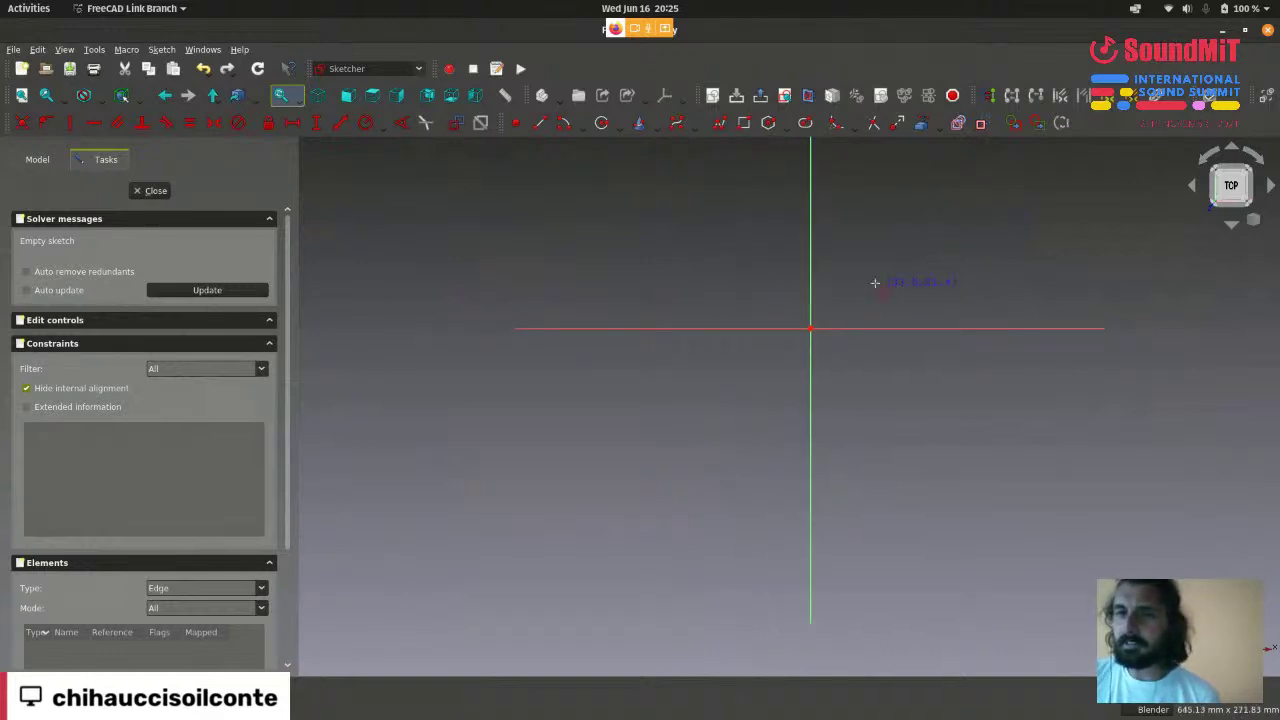
pyautogui.scroll(2, 871, 230)
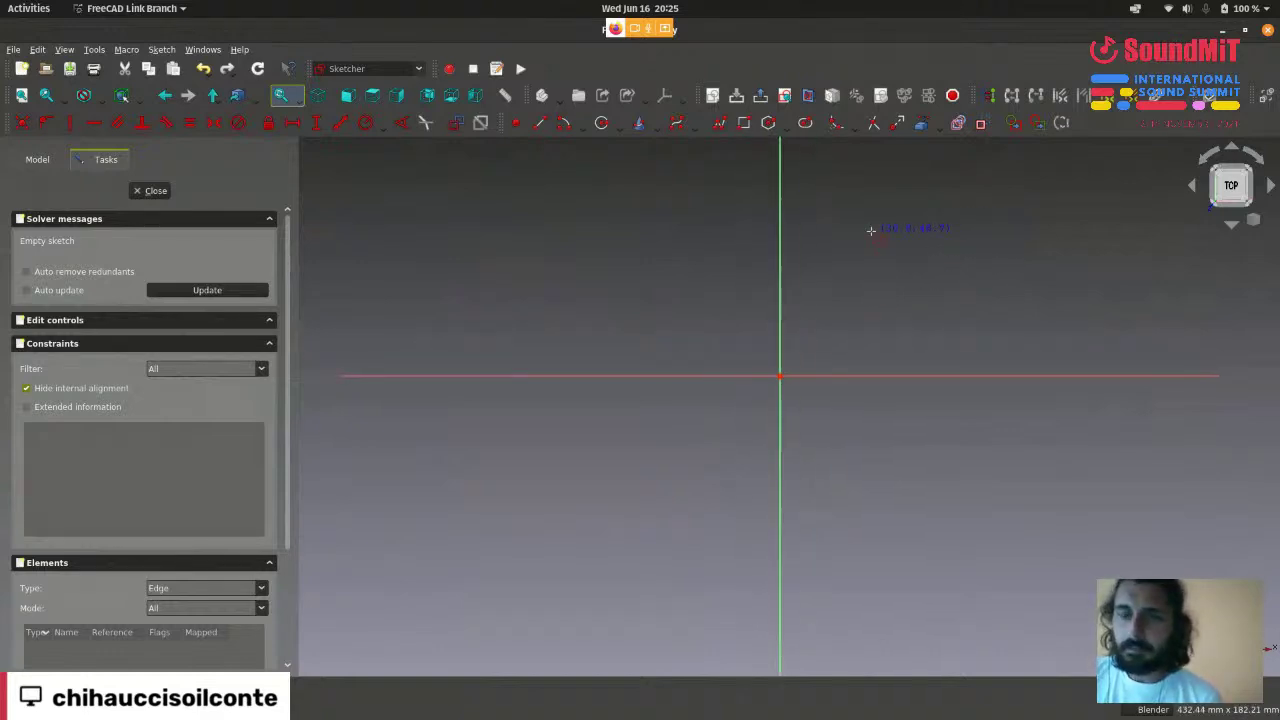
pyautogui.scroll(-2, 871, 230)
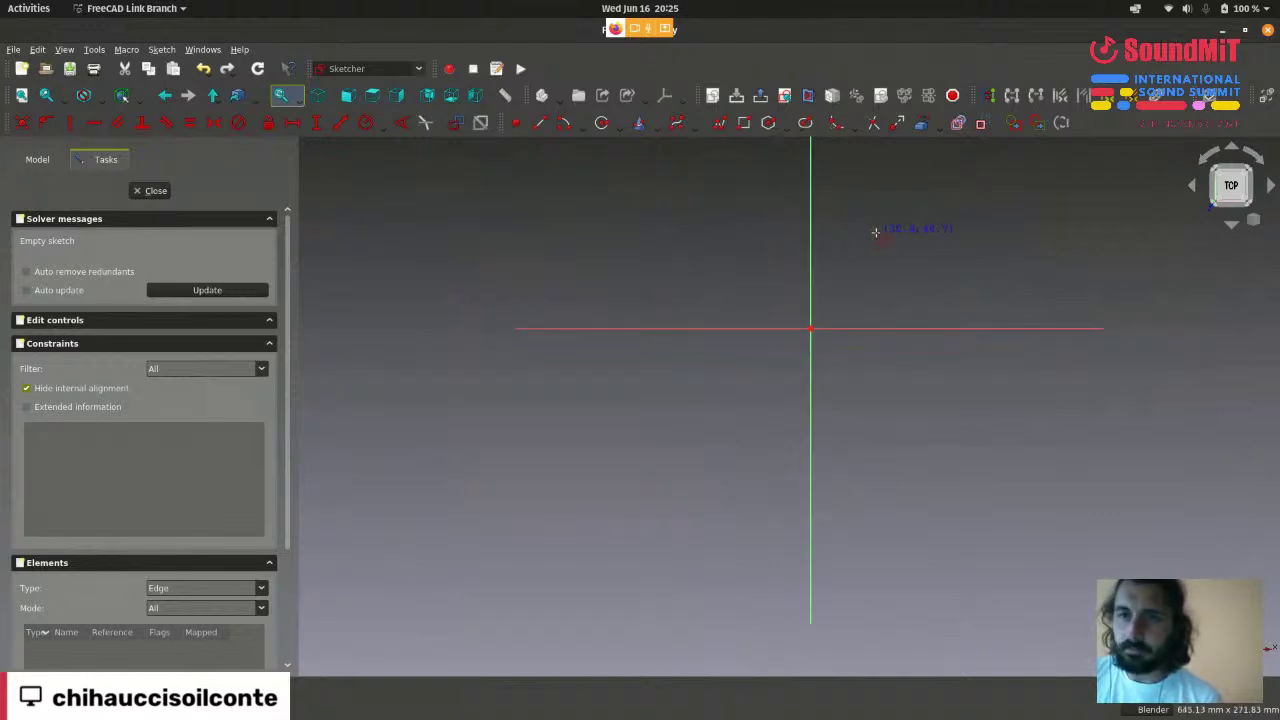
pyautogui.scroll(1, 878, 234)
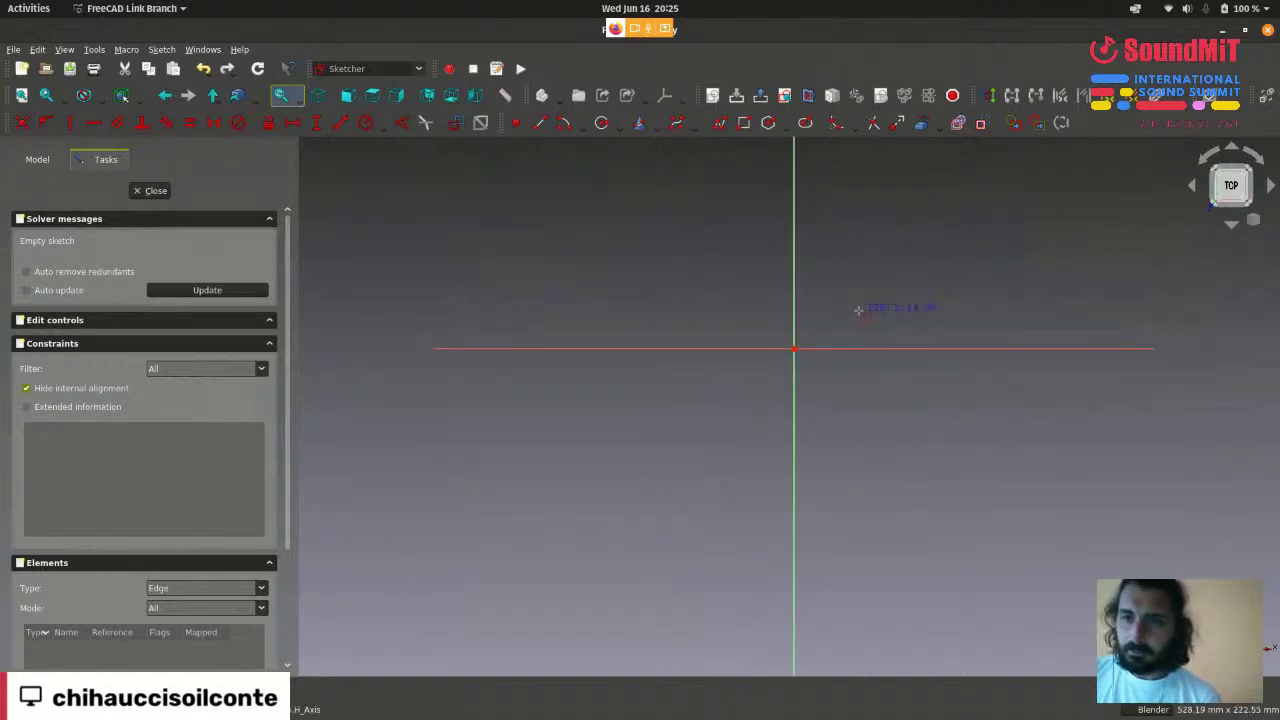
pyautogui.scroll(2, 834, 312)
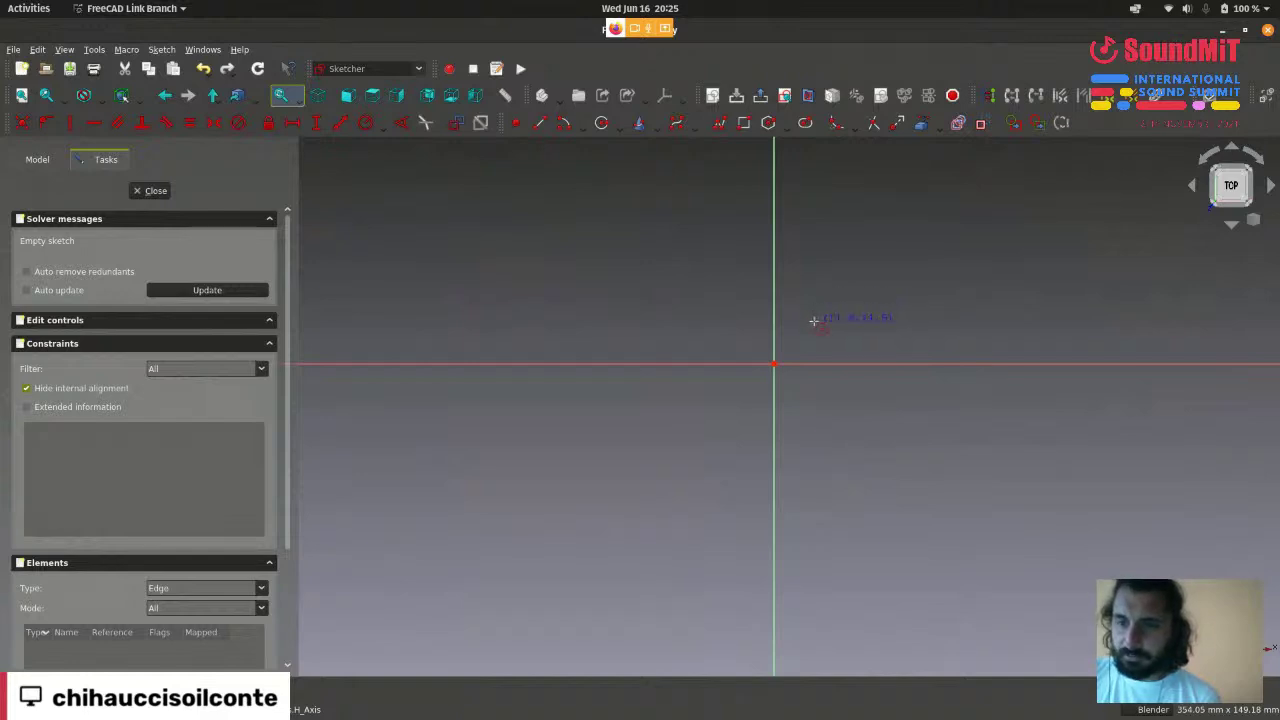
pyautogui.scroll(2, 813, 314)
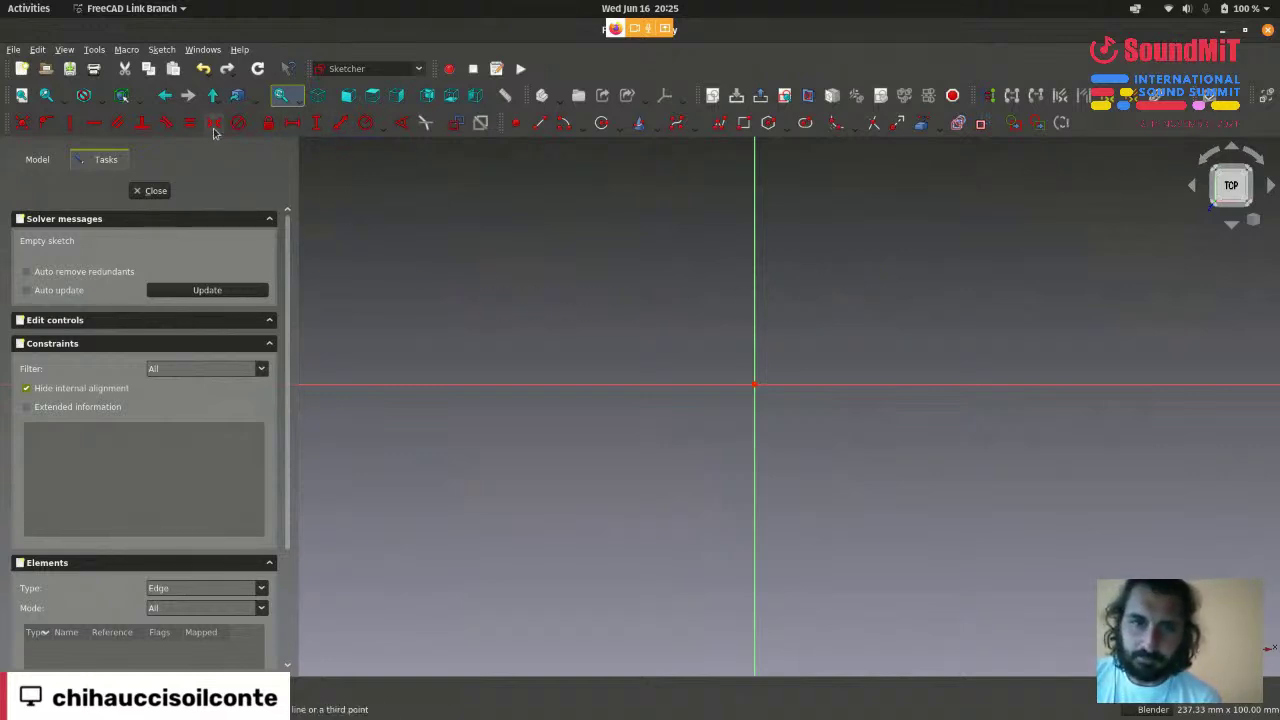
pyautogui.scroll(2, 782, 366)
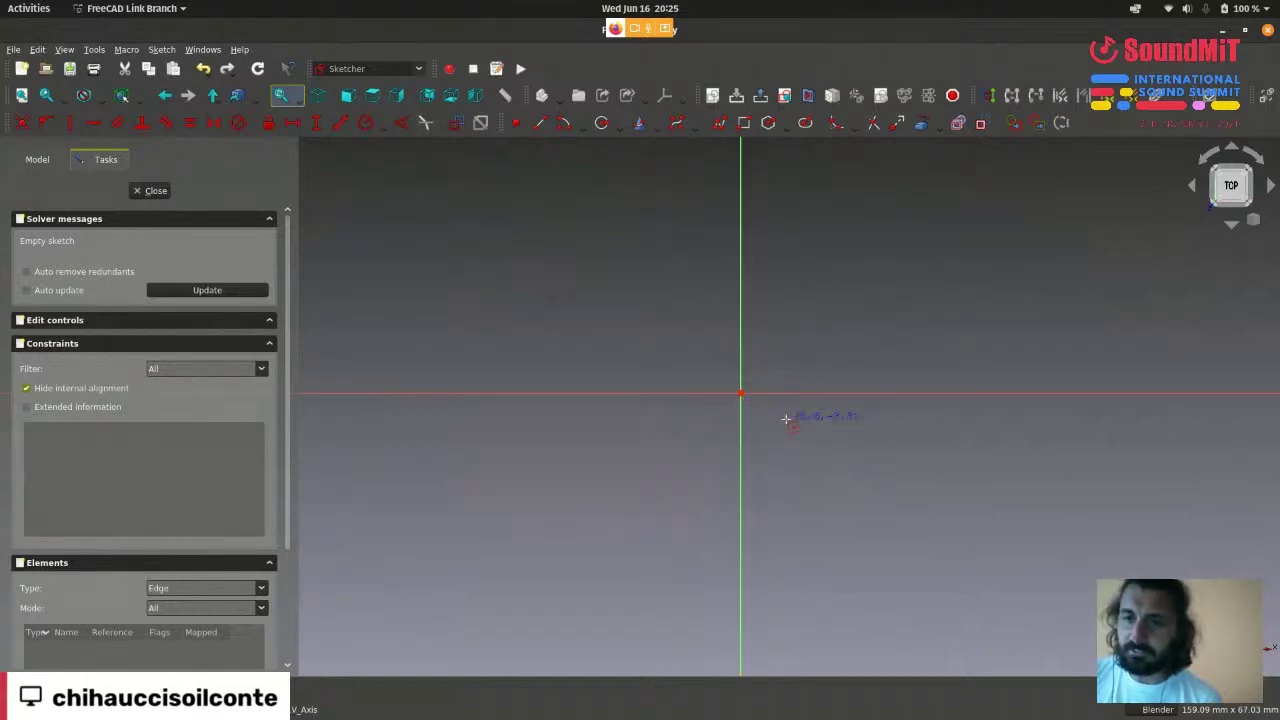
pyautogui.scroll(-2, 790, 440)
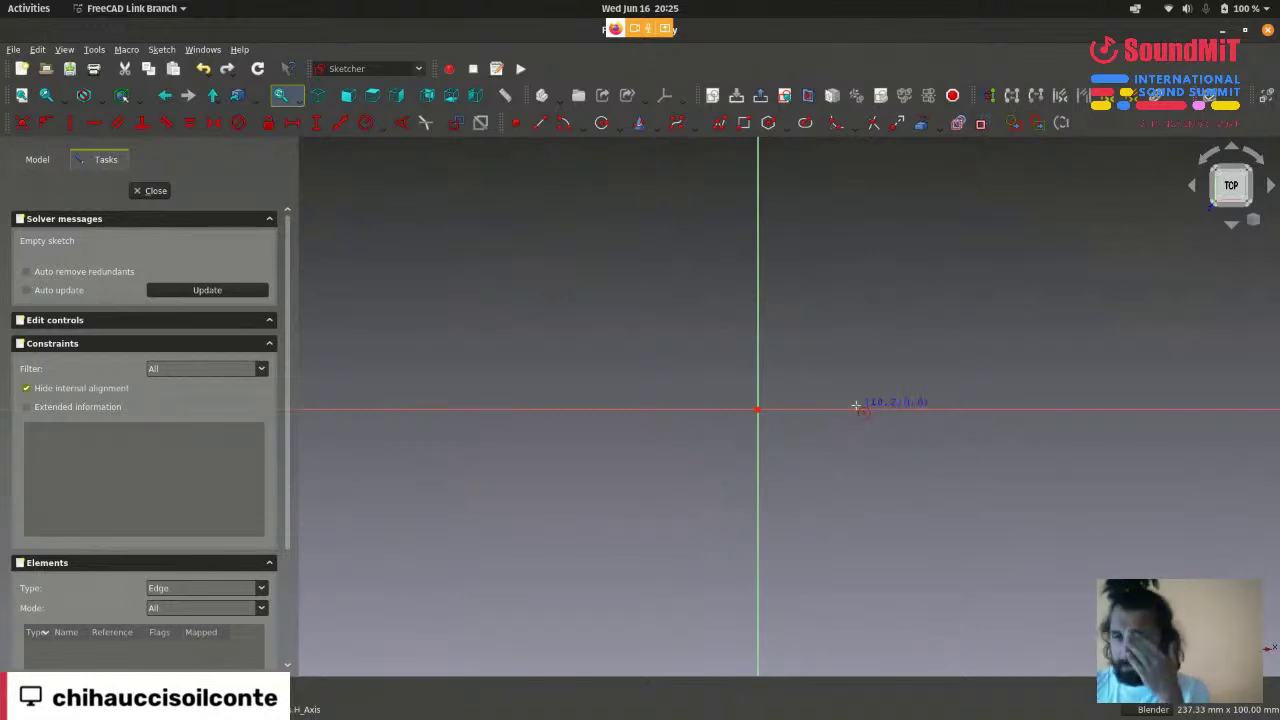
pyautogui.scroll(2, 853, 408)
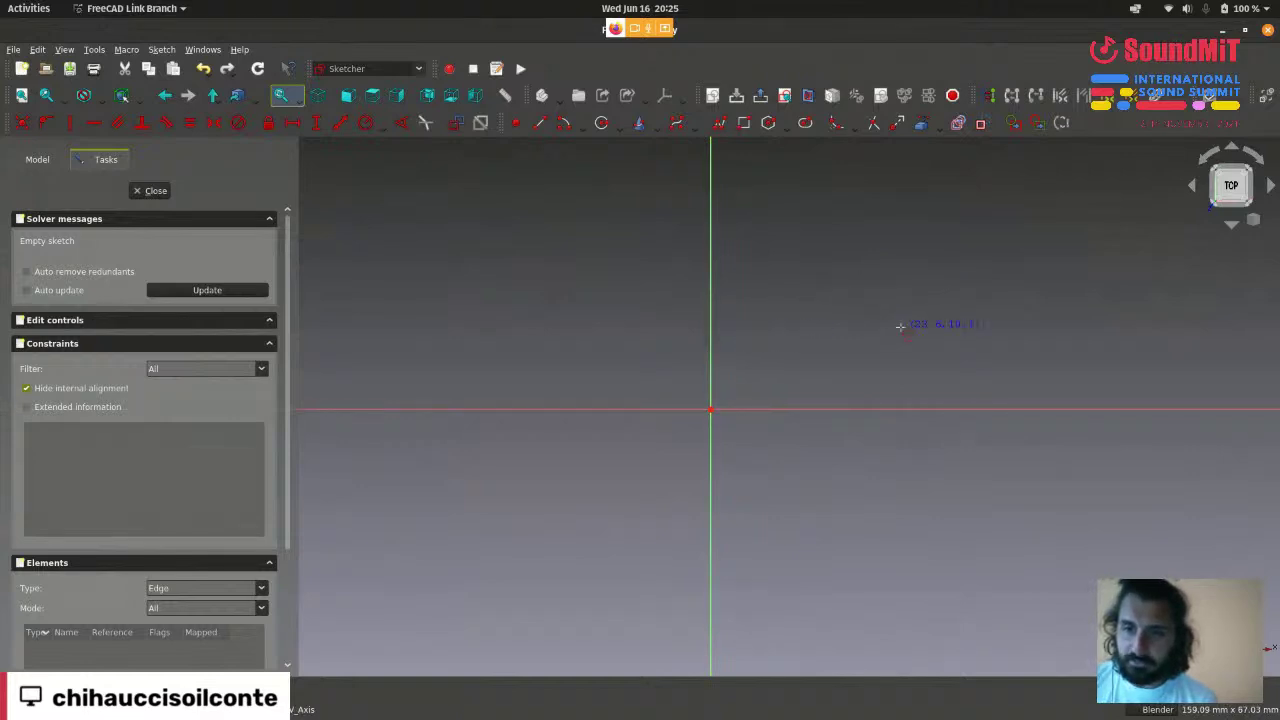
pyautogui.scroll(1, 805, 331)
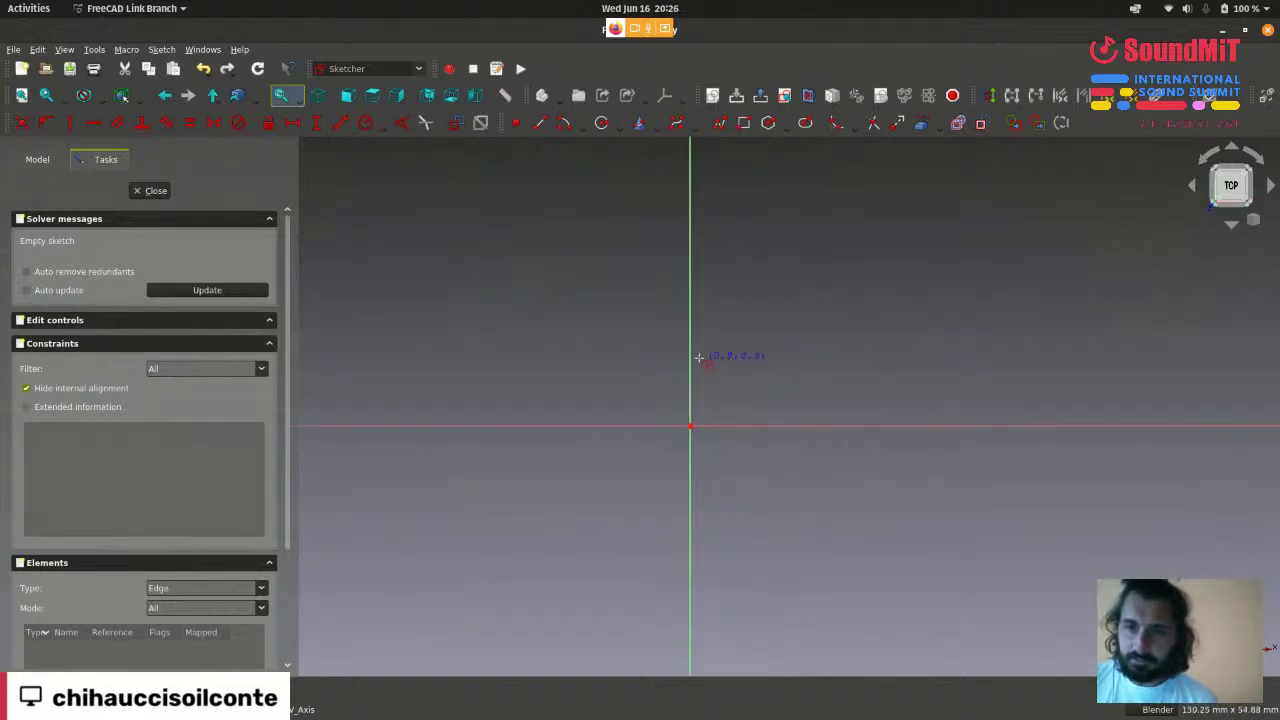
# - Draw a circle with its centre placed on the vertical axis
pyautogui.press('Escape')
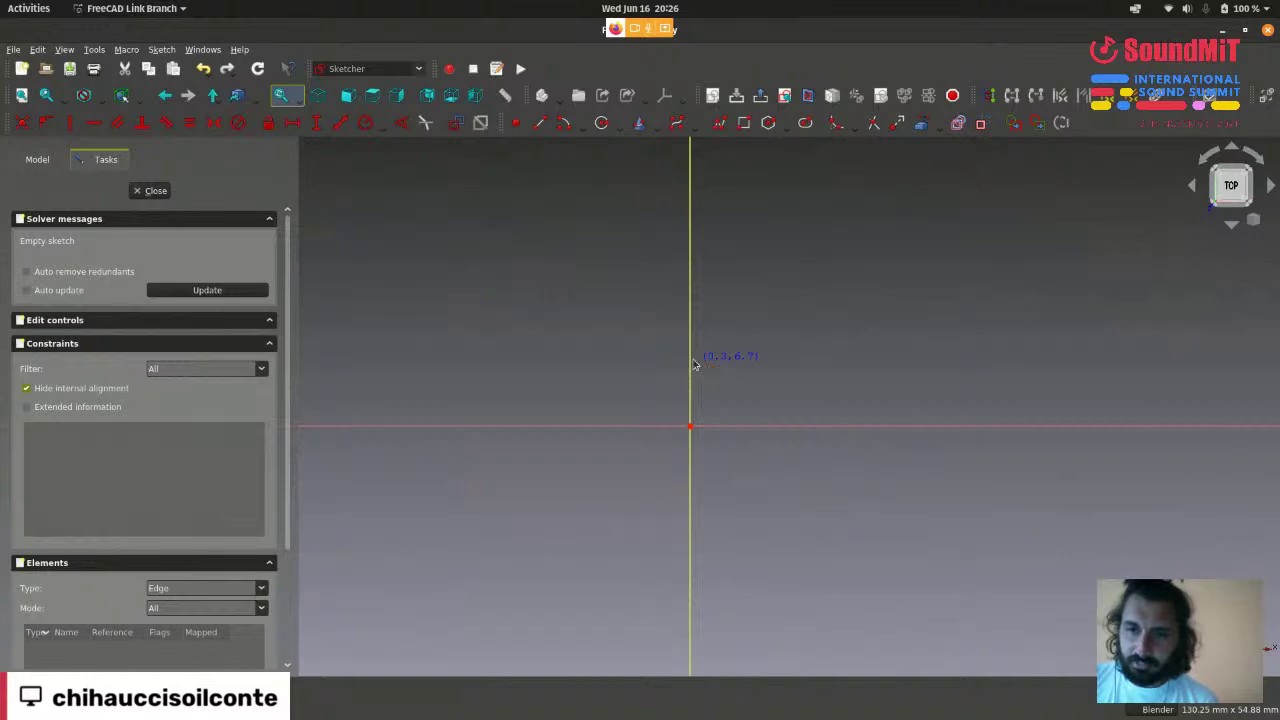
pyautogui.press('g')
pyautogui.press('c')
pyautogui.click(693, 360)
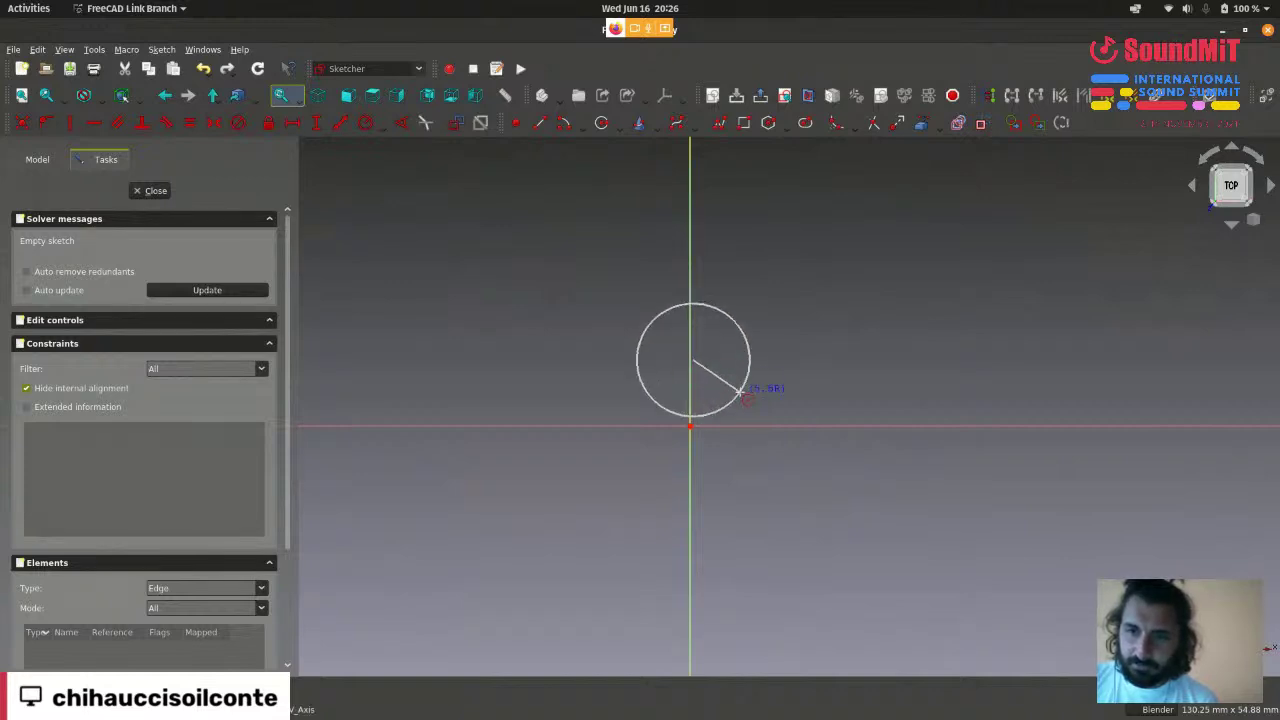
pyautogui.click(745, 398)
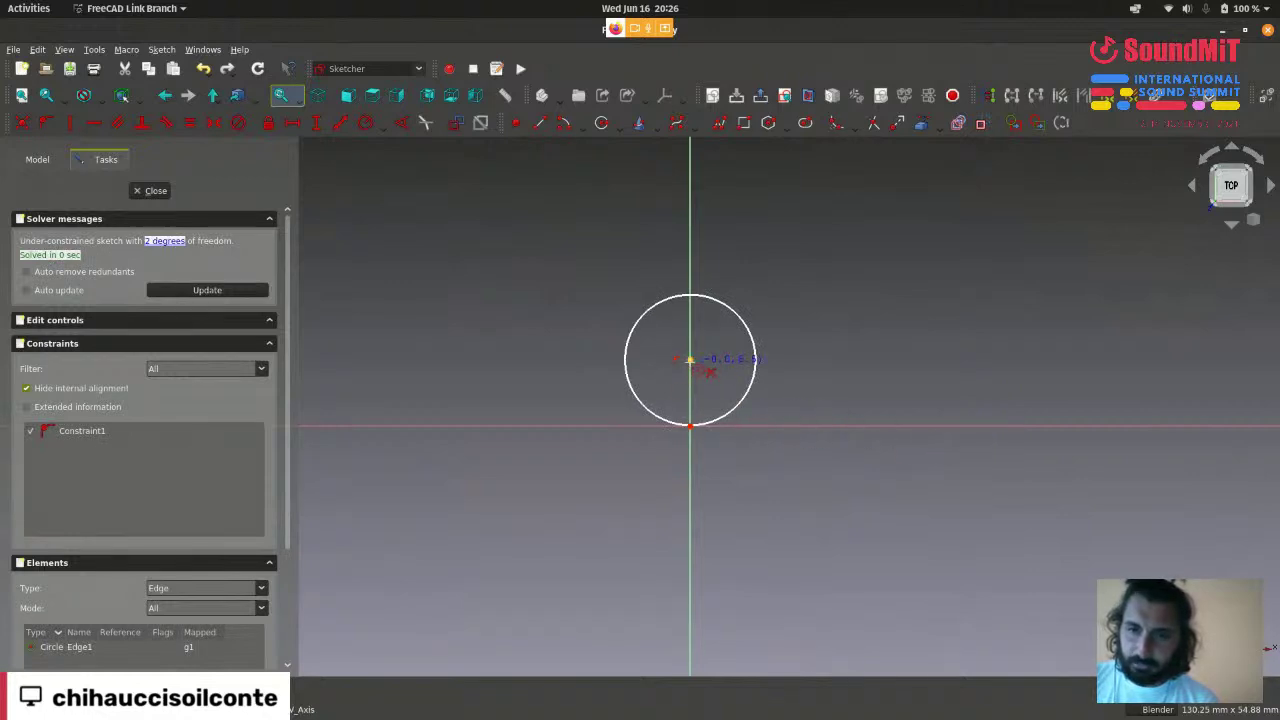
# - Drag the circle's centre up the vertical axis, then select the circle
pyautogui.scroll(5, 705, 368)
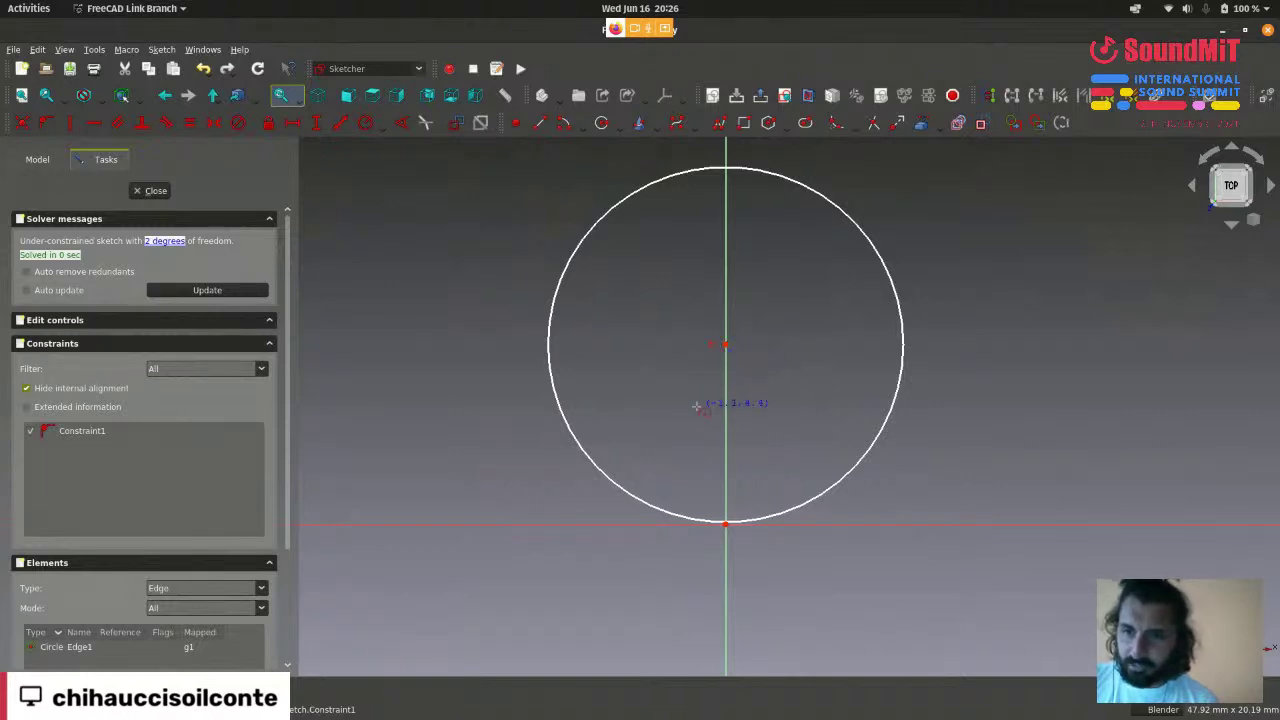
pyautogui.scroll(-3, 816, 379)
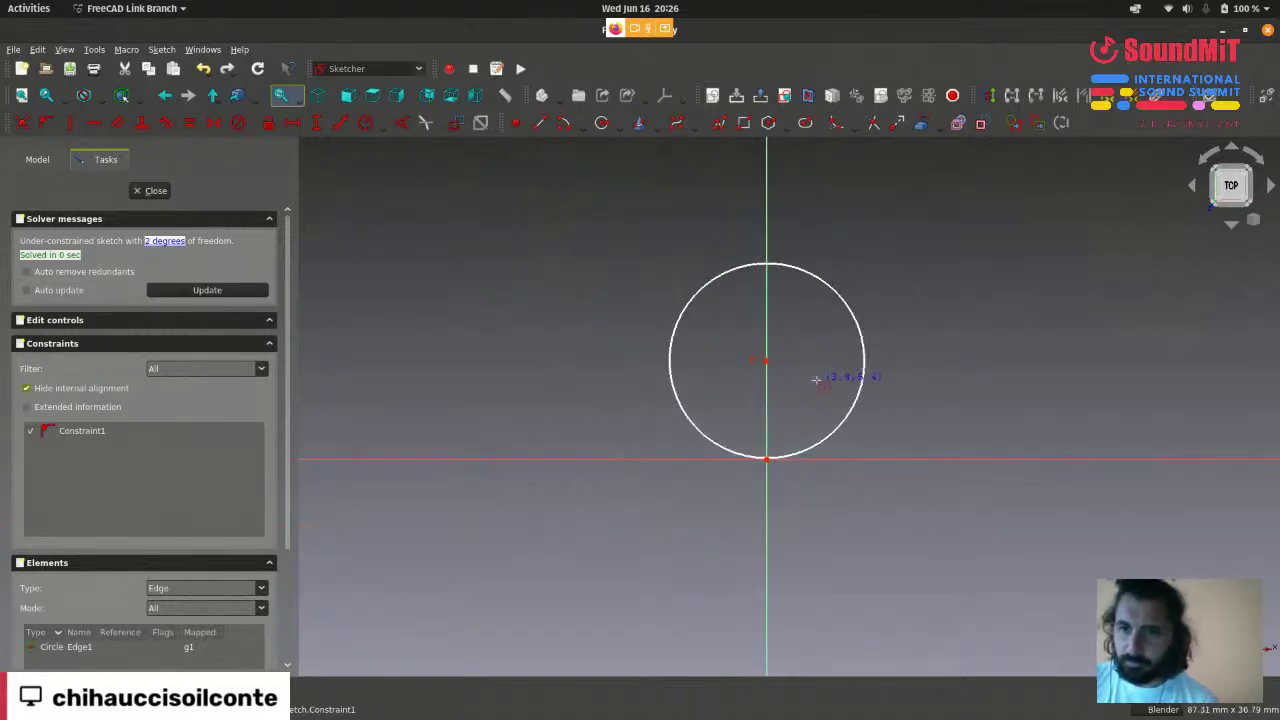
pyautogui.scroll(1, 816, 379)
pyautogui.scroll(2, 817, 383)
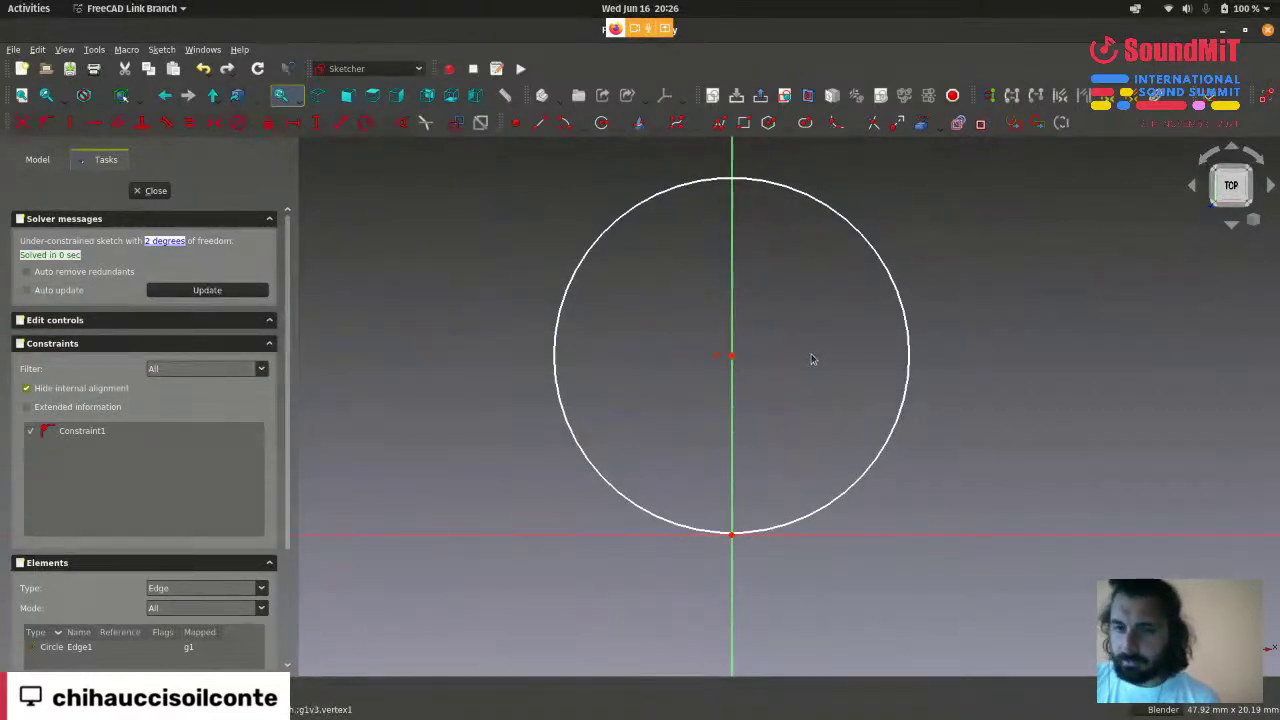
pyautogui.scroll(-3, 812, 359)
pyautogui.scroll(2, 813, 360)
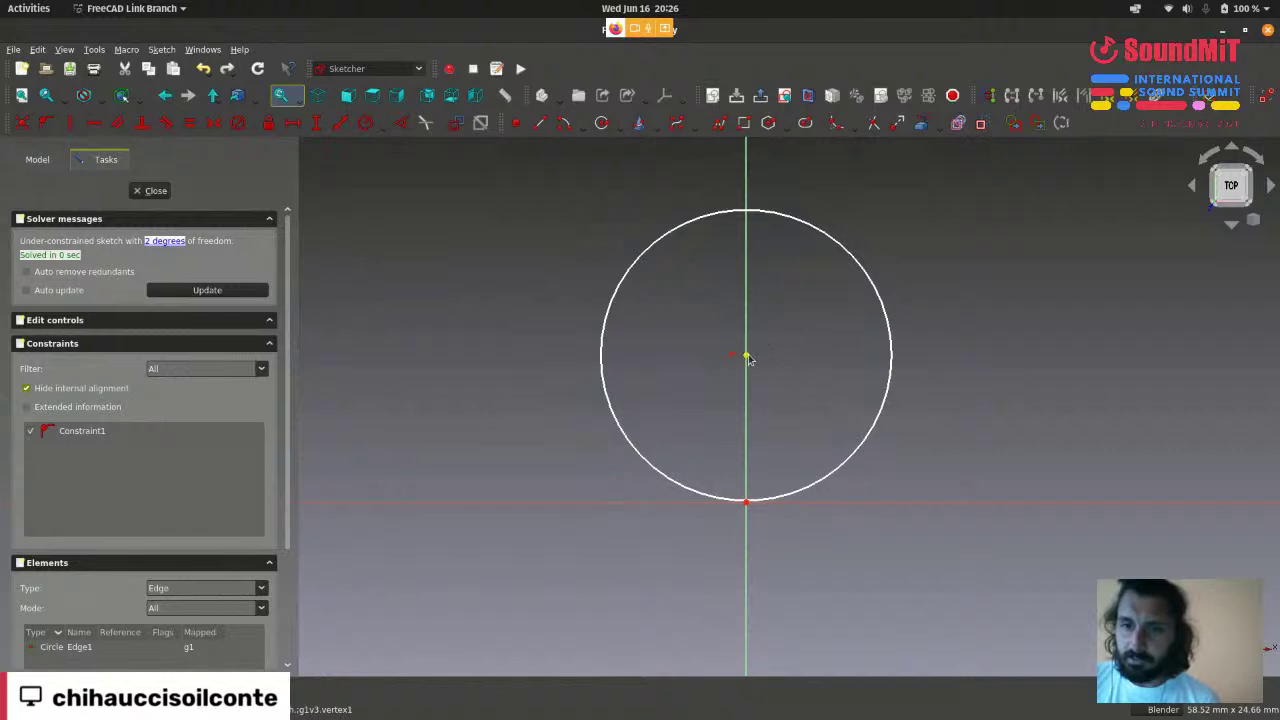
pyautogui.moveTo(748, 358)
pyautogui.mouseDown()
pyautogui.moveTo(791, 309)
pyautogui.moveTo(802, 382)
pyautogui.moveTo(783, 391)
pyautogui.moveTo(769, 323)
pyautogui.moveTo(786, 380)
pyautogui.moveTo(811, 323)
pyautogui.moveTo(797, 353)
pyautogui.mouseUp()
pyautogui.scroll(-1, 797, 353)
pyautogui.scroll(3, 797, 353)
pyautogui.scroll(-2, 797, 353)
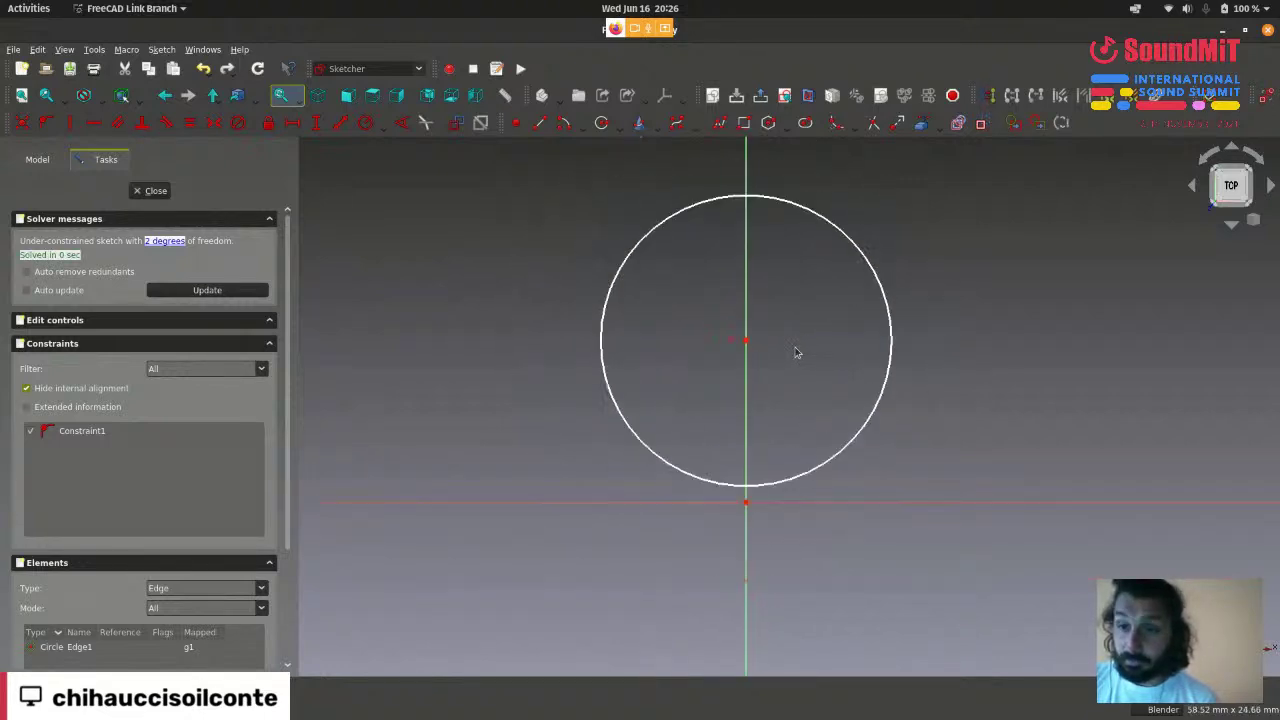
pyautogui.scroll(1, 797, 353)
pyautogui.click(937, 340)
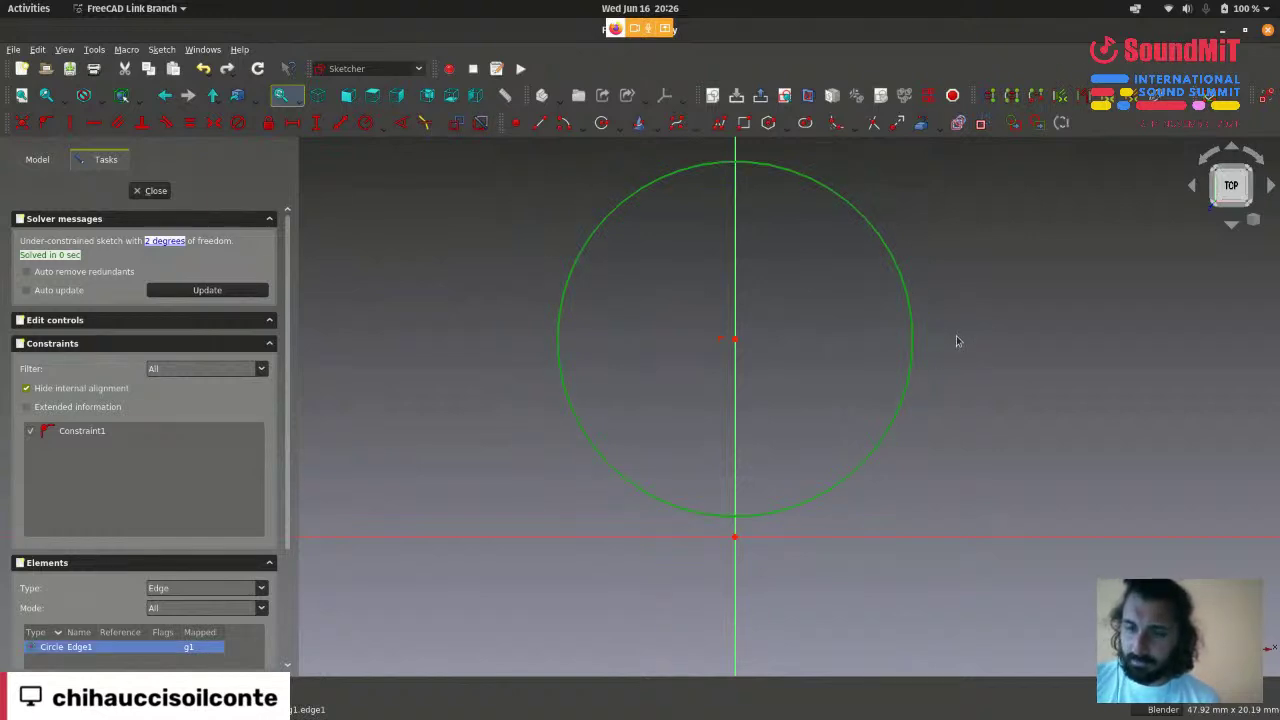
# - Delete the off-centre circle from the sketch
pyautogui.press('Delete')
pyautogui.scroll(-1, 782, 263)
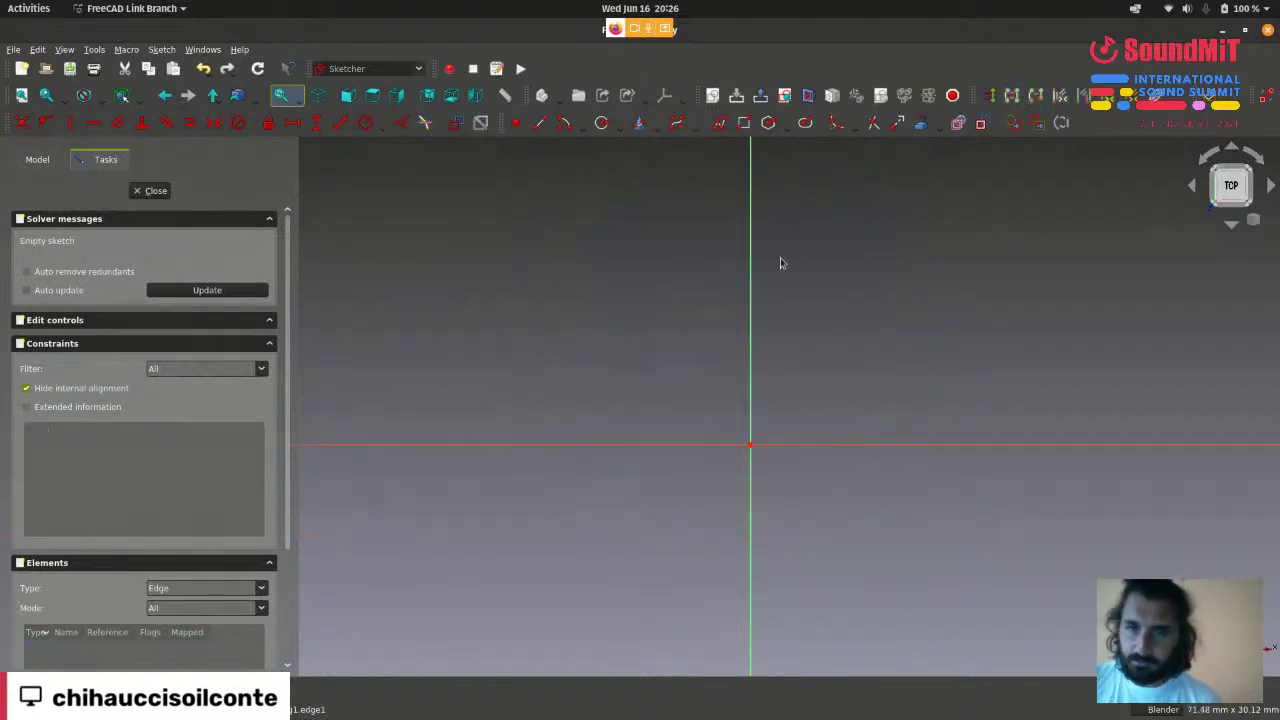
pyautogui.scroll(1, 812, 431)
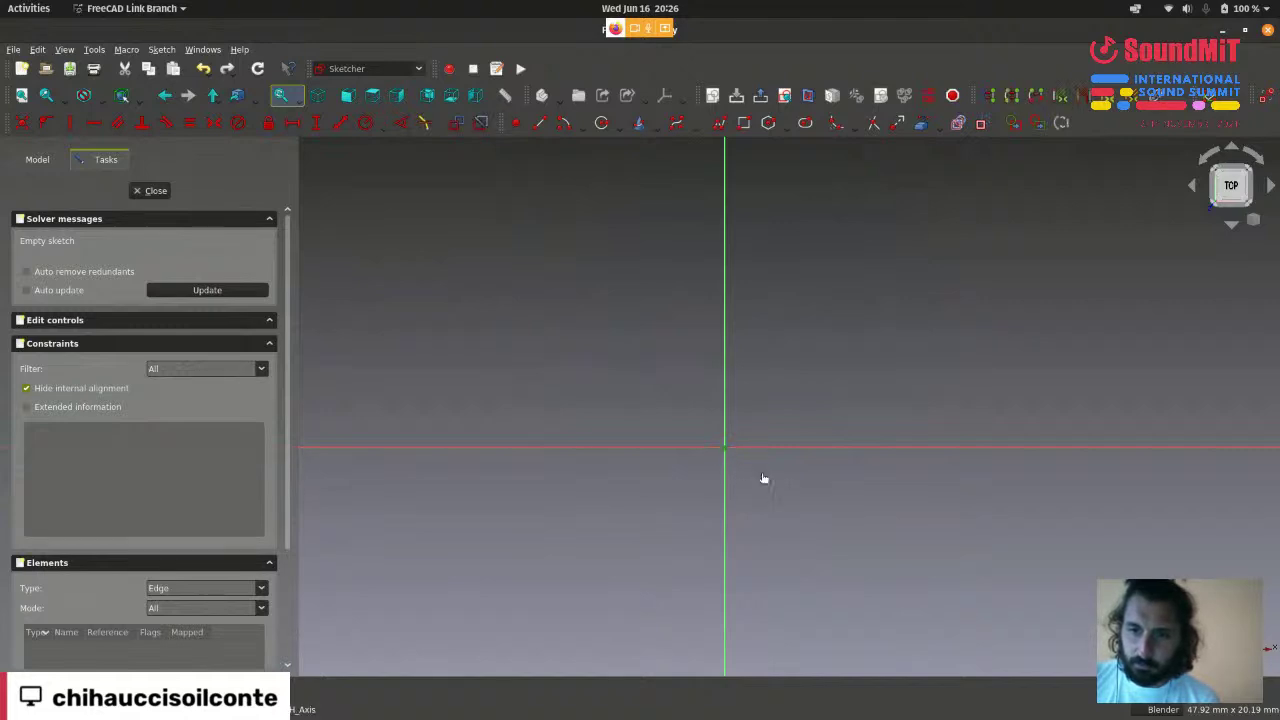
pyautogui.scroll(-2, 801, 283)
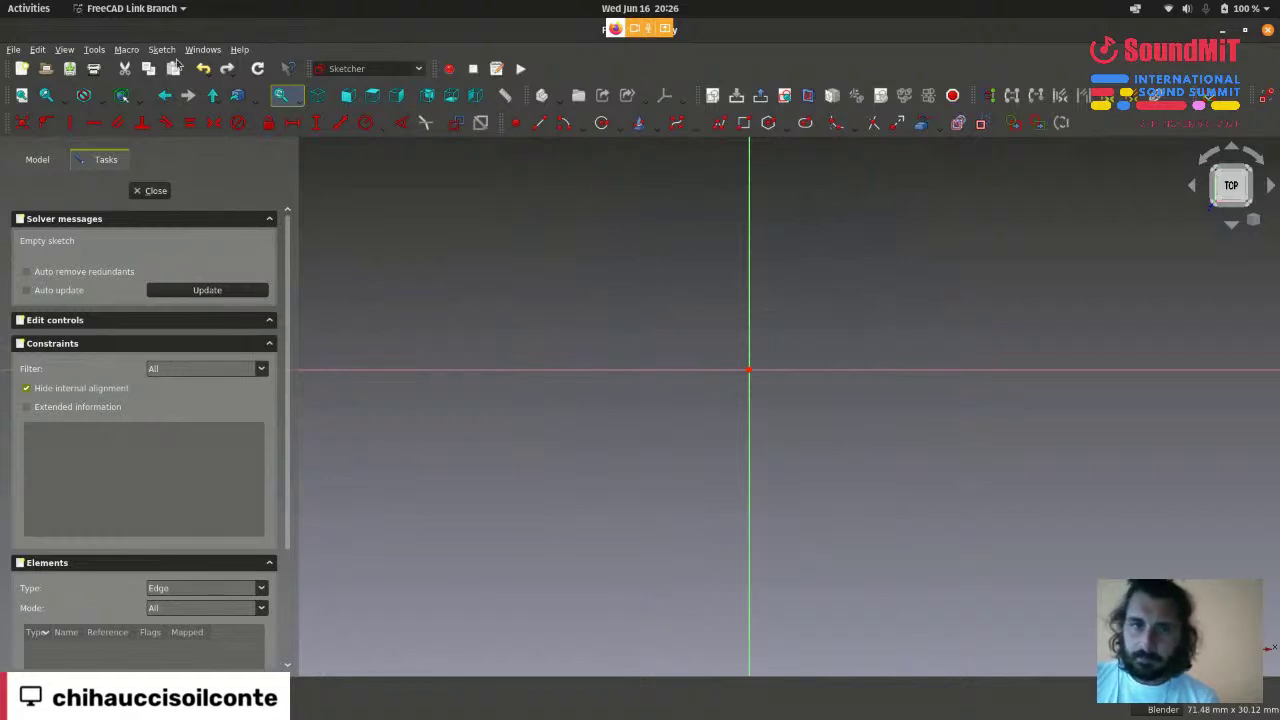
# - Draw a new circle via Sketcher geometries > Create circle, centred on the sketch origin
pyautogui.click(166, 51)
pyautogui.moveTo(164, 225)
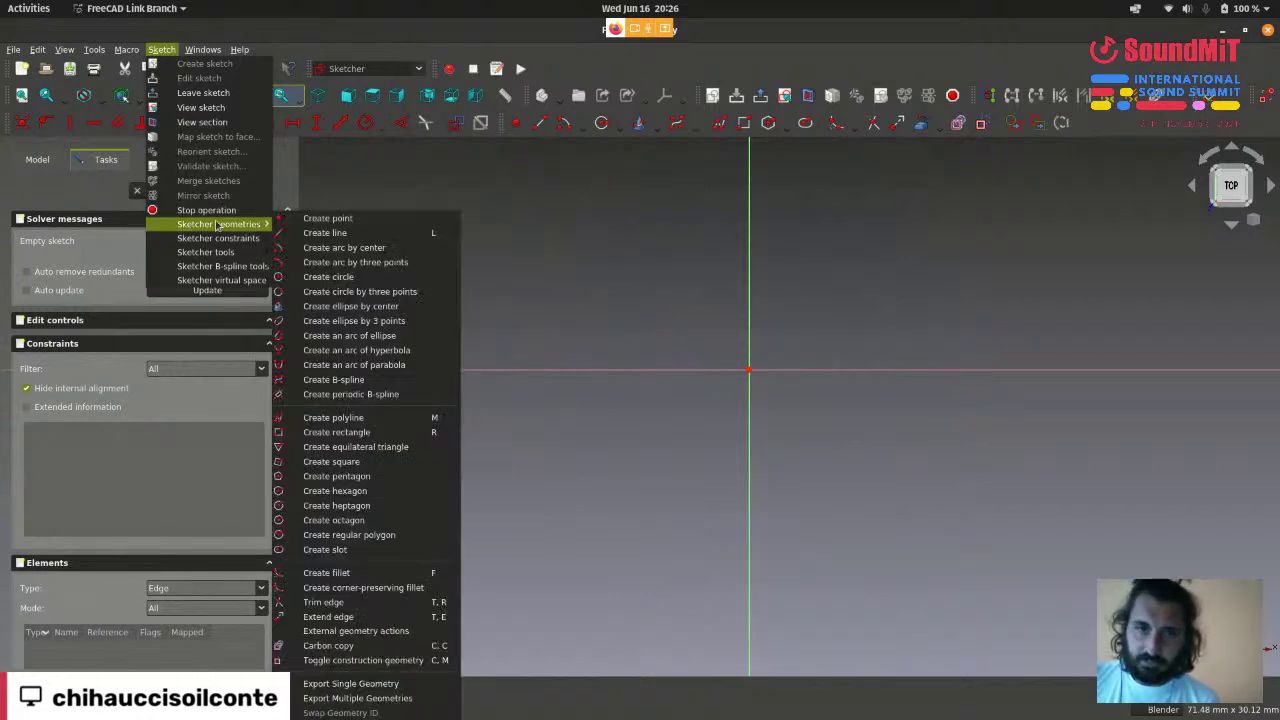
pyautogui.click(323, 281)
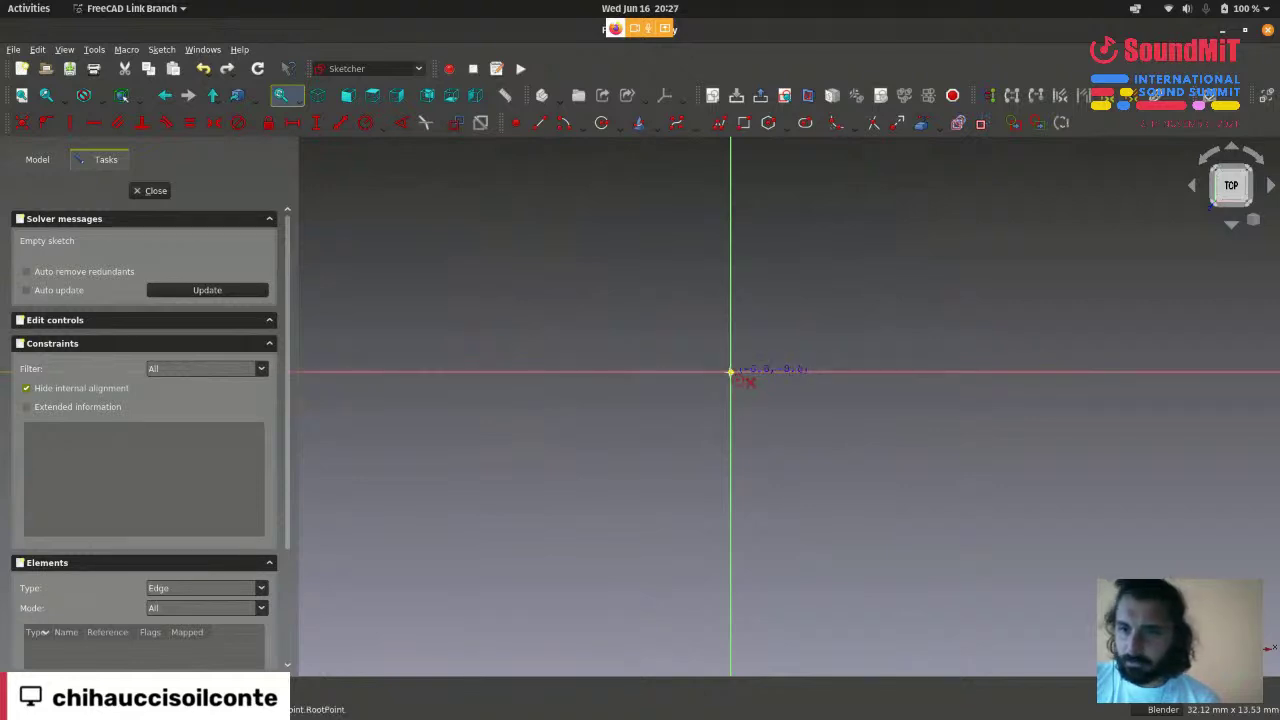
pyautogui.click(731, 372)
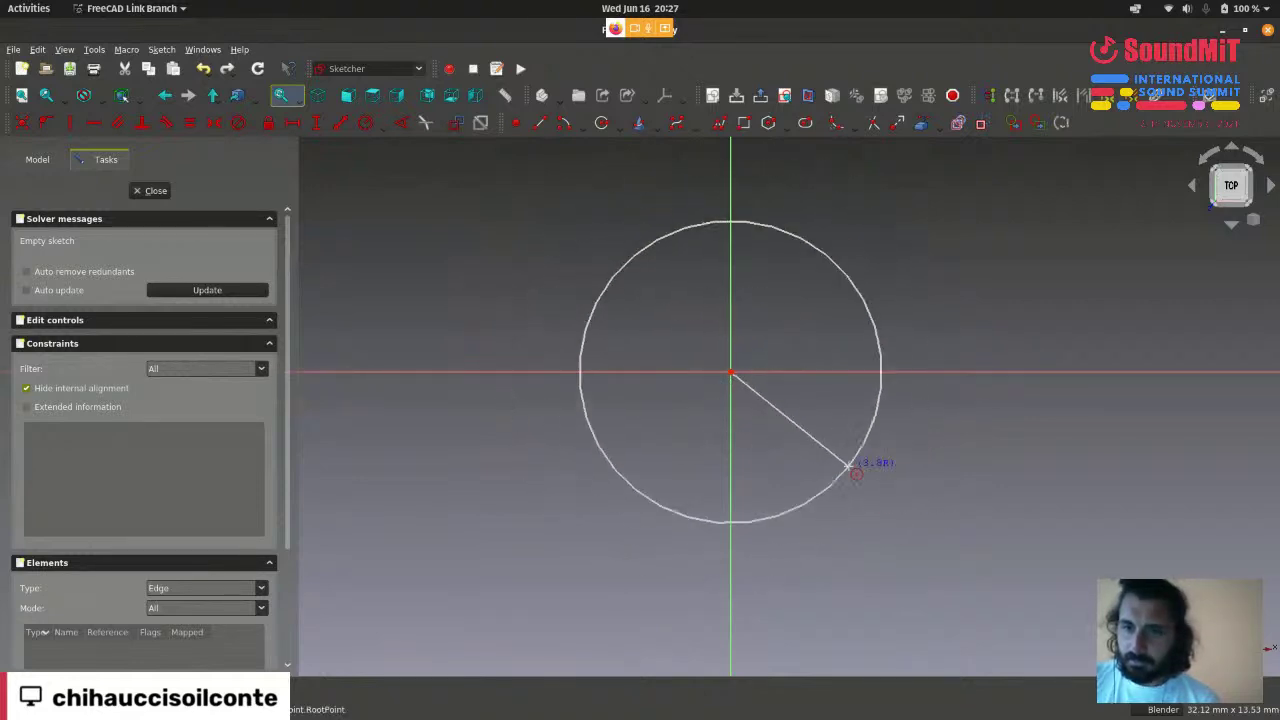
pyautogui.click(895, 500)
# - Enlarge the circle by dragging its edge outward
pyautogui.scroll(-1, 865, 460)
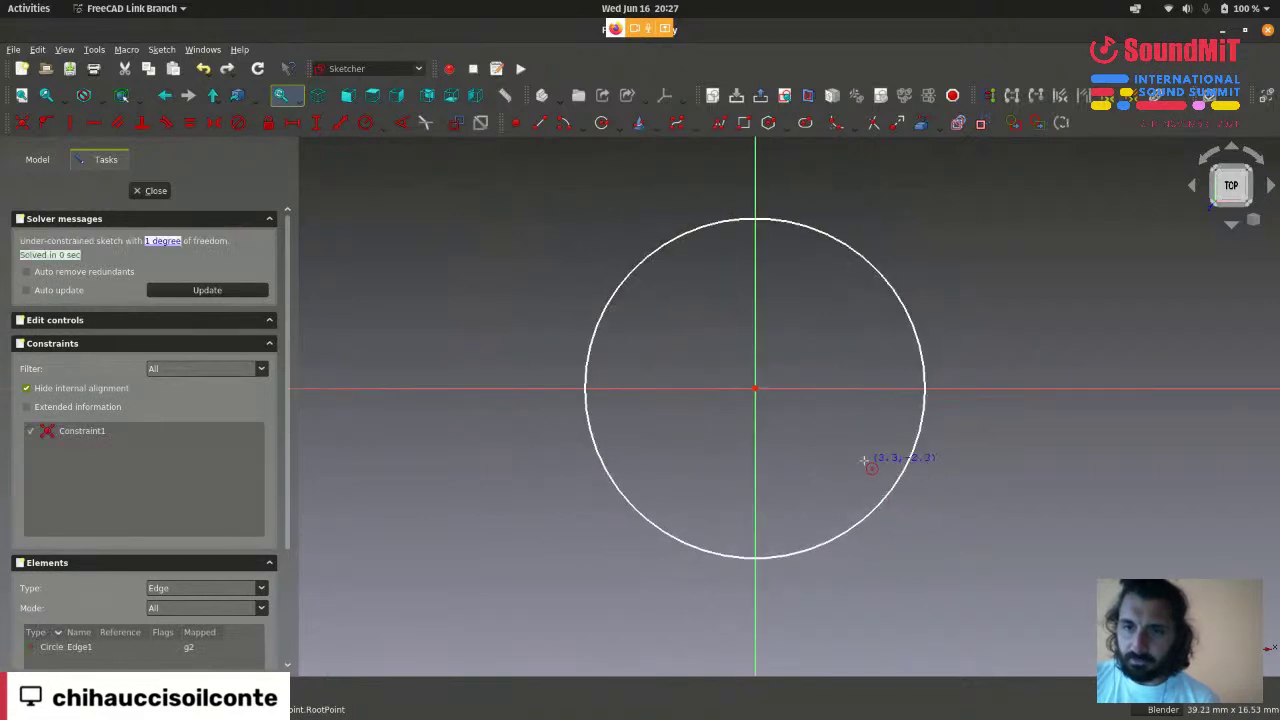
pyautogui.scroll(1, 865, 461)
pyautogui.scroll(-2, 865, 461)
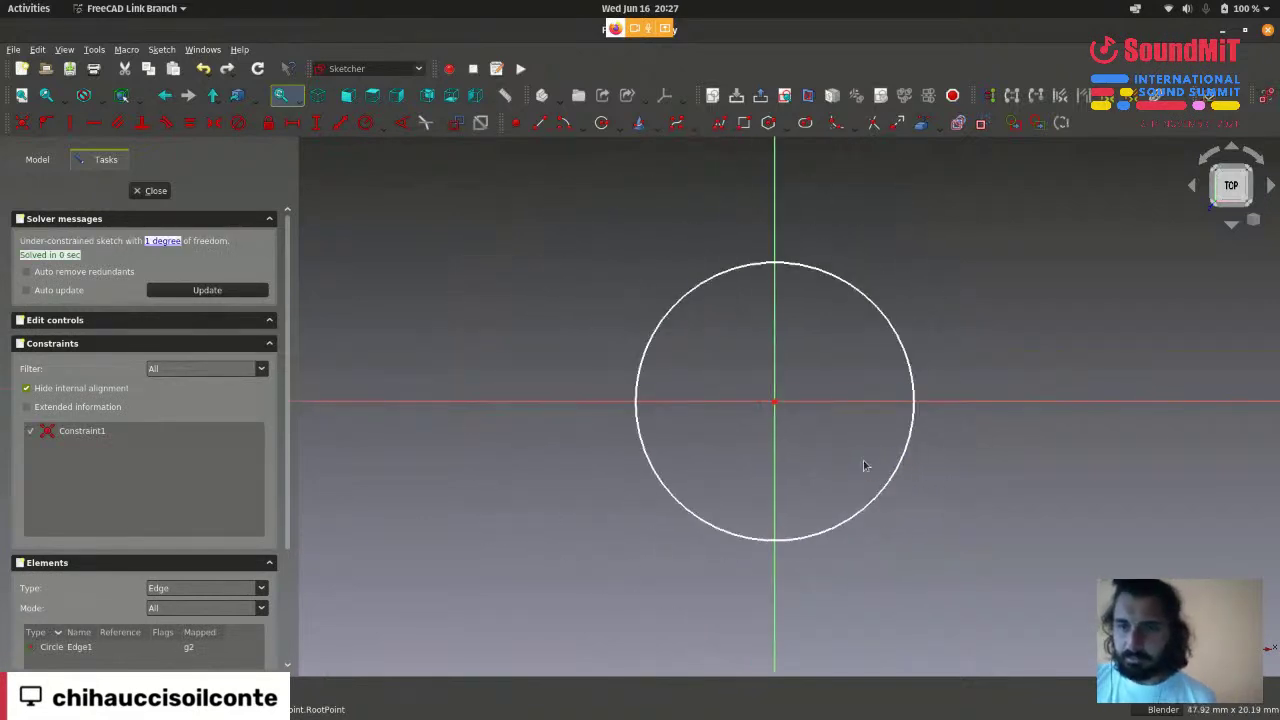
pyautogui.scroll(1, 865, 461)
pyautogui.moveTo(906, 466); pyautogui.dragTo(902, 258)
# - Try dragging the circle's centre and see it stay pinned at the origin
pyautogui.scroll(-1, 829, 314)
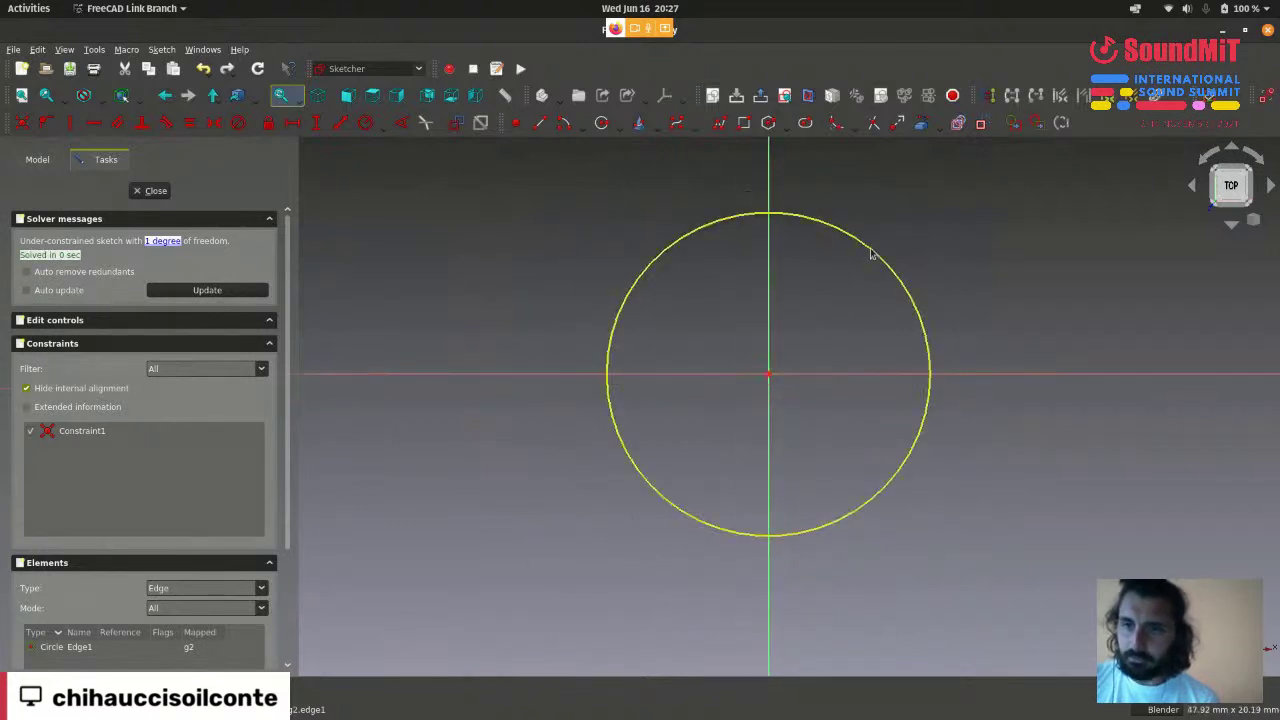
pyautogui.scroll(2, 790, 351)
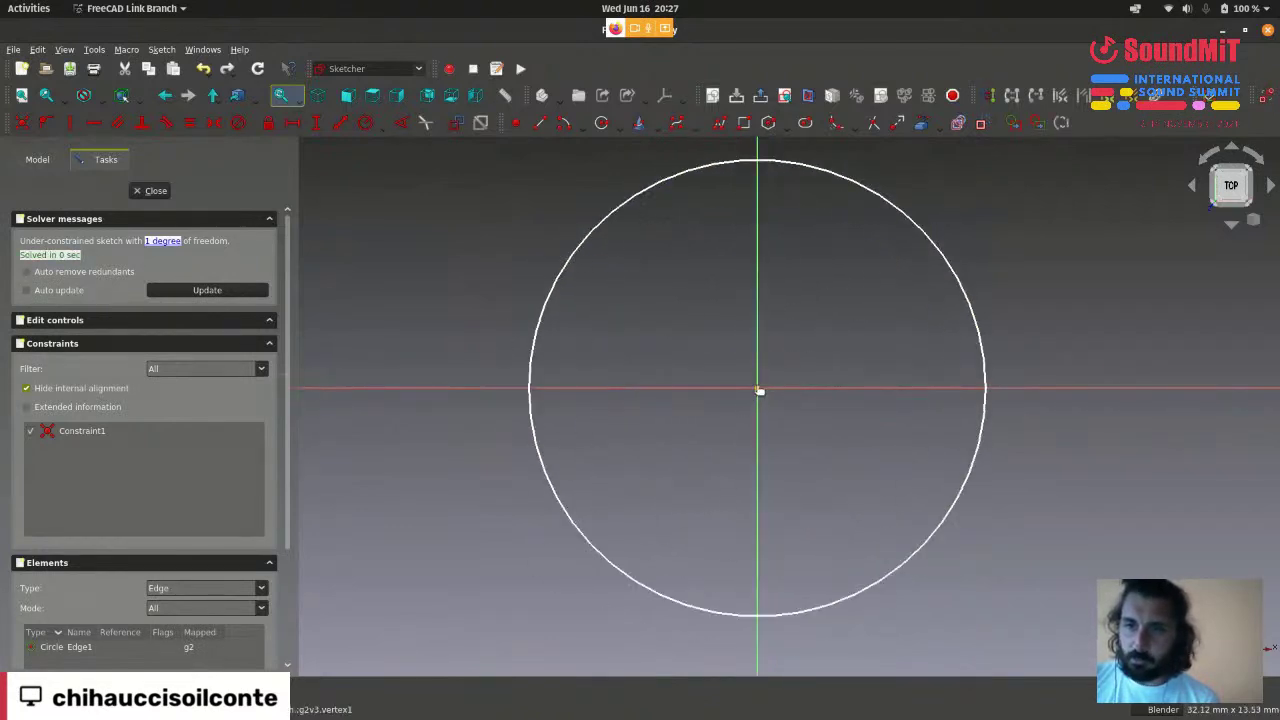
pyautogui.moveTo(757, 389); pyautogui.dragTo(756, 428)
pyautogui.moveTo(760, 377); pyautogui.dragTo(803, 423)
# - Shrink the circle to a smaller radius, one degree of freedom remaining
pyautogui.scroll(-1, 801, 417)
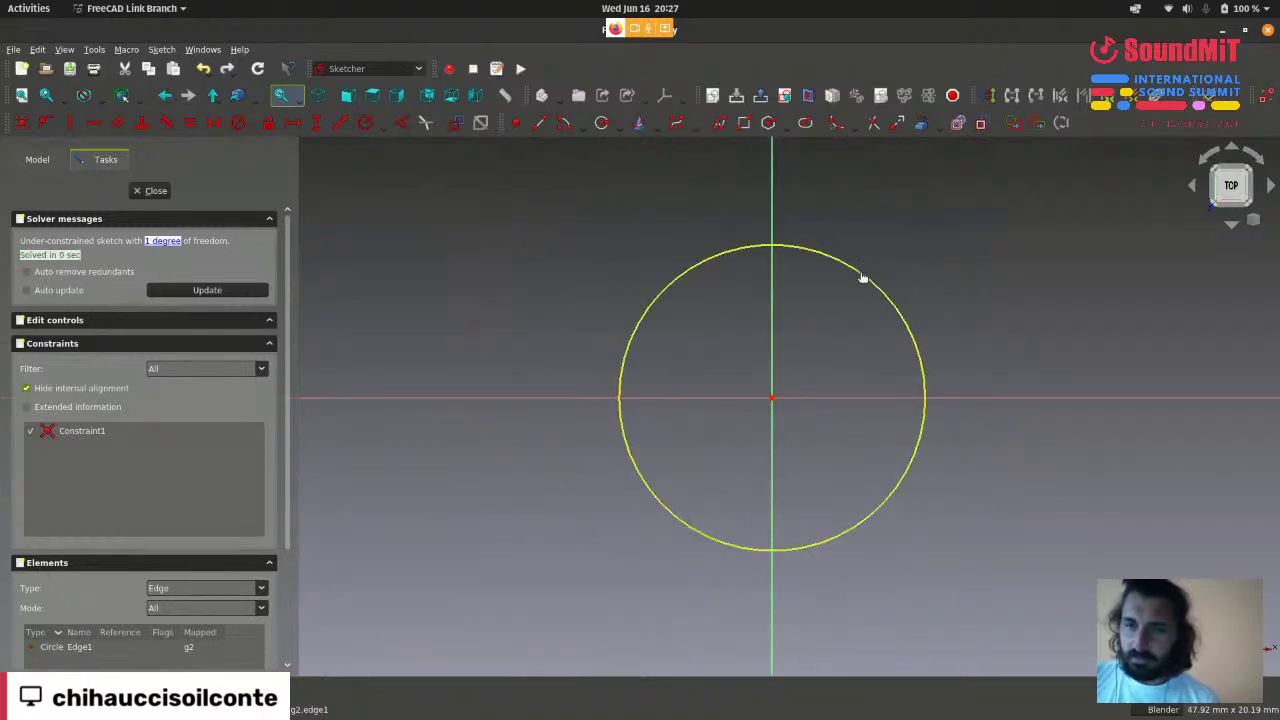
pyautogui.moveTo(860, 277)
pyautogui.mouseDown()
pyautogui.moveTo(866, 268)
pyautogui.moveTo(852, 299)
pyautogui.mouseUp()
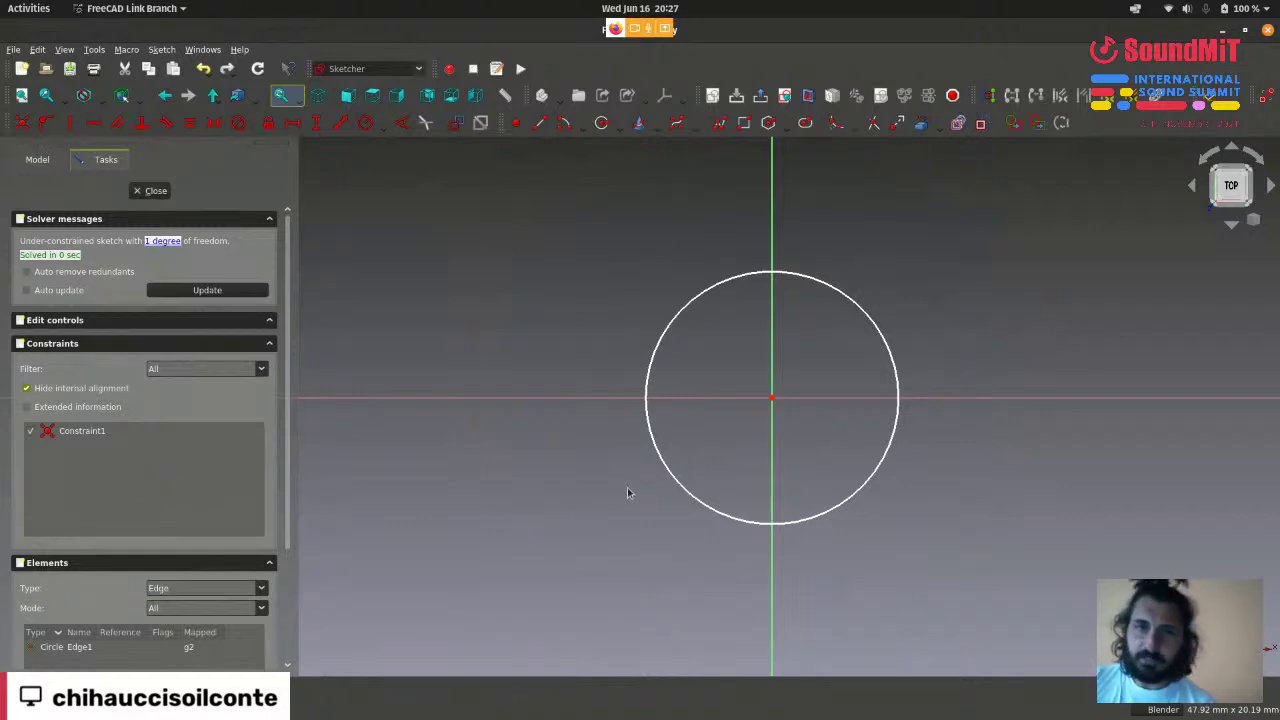
pyautogui.scroll(1, 855, 416)
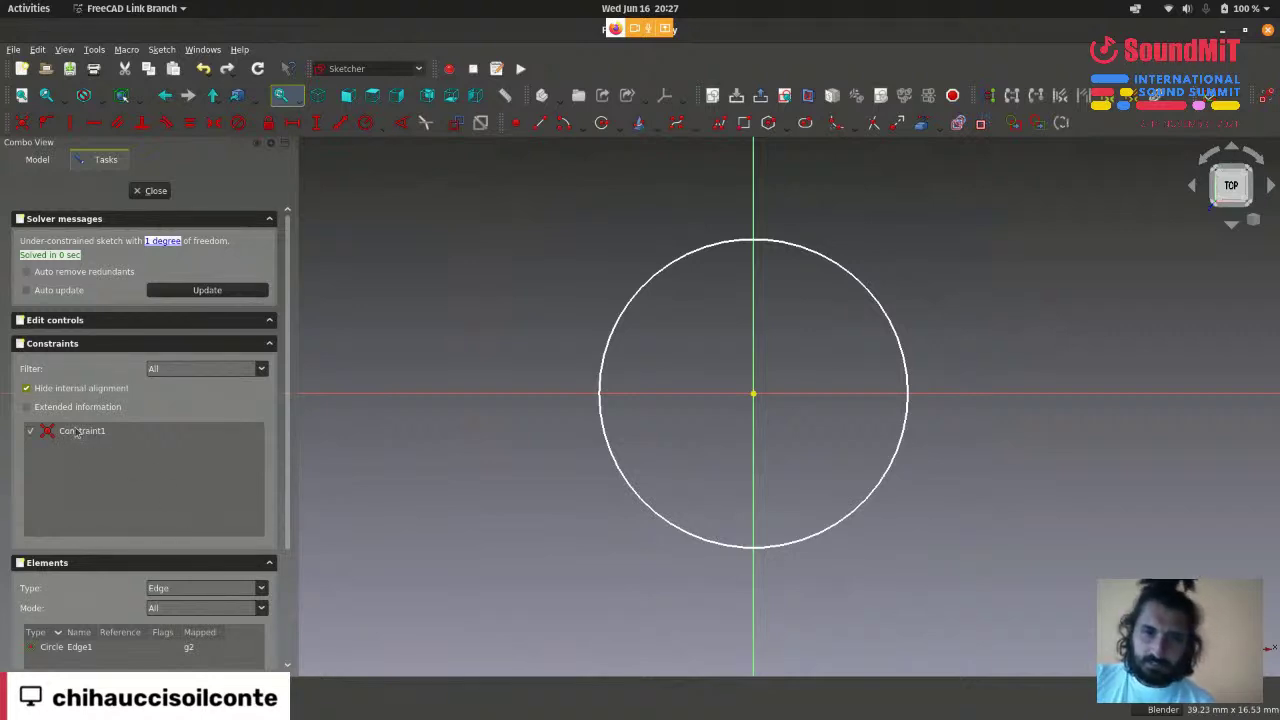
pyautogui.scroll(2, 806, 363)
pyautogui.scroll(-1, 803, 363)
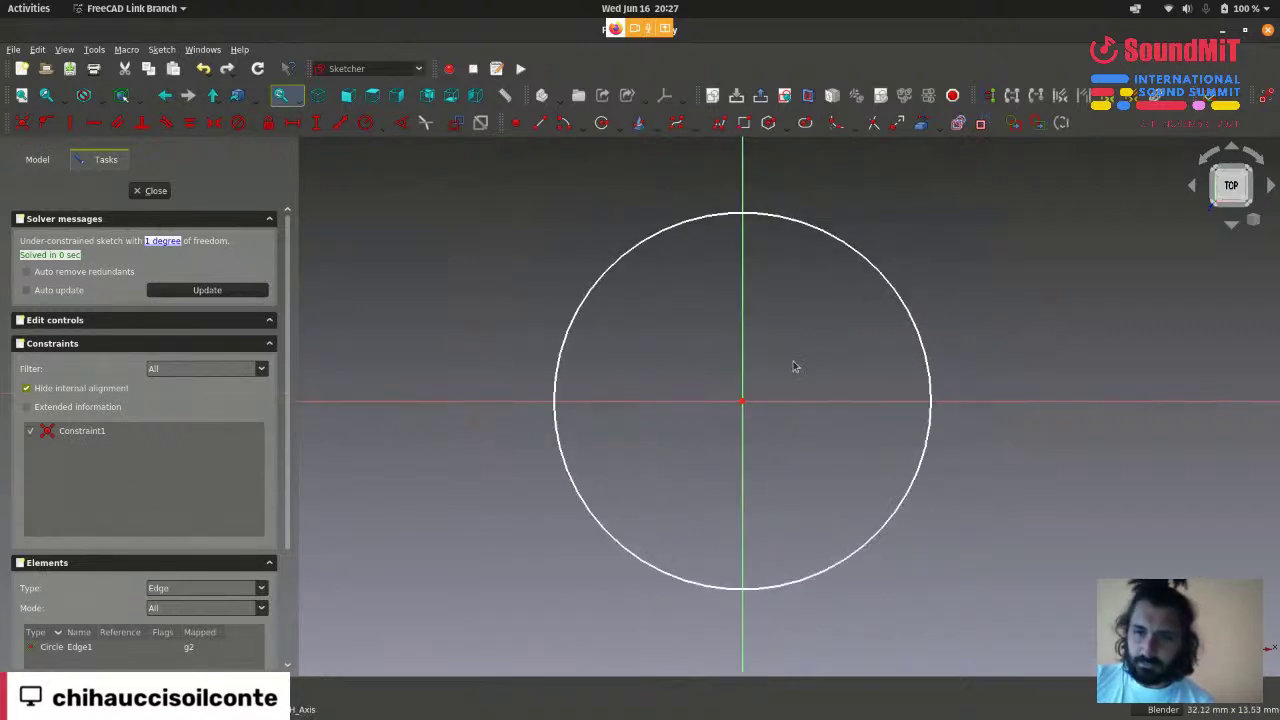
pyautogui.scroll(1, 743, 403)
pyautogui.scroll(-2, 748, 385)
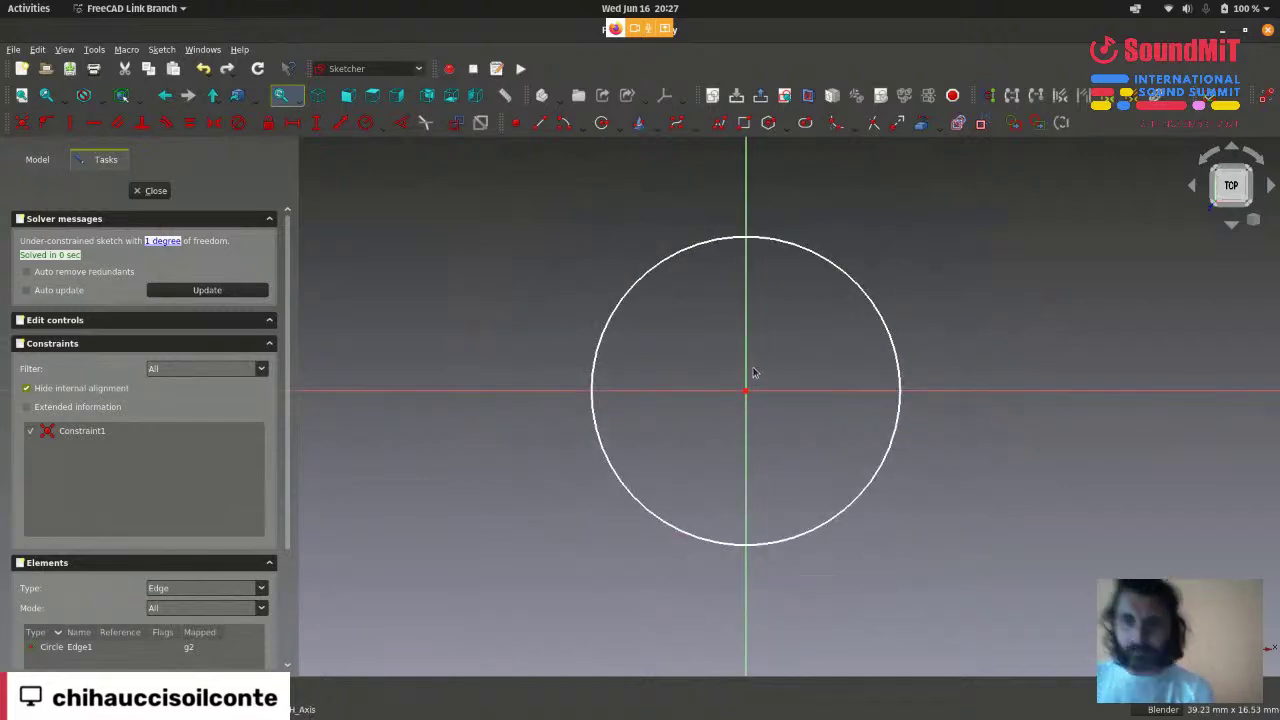
pyautogui.scroll(-2, 798, 331)
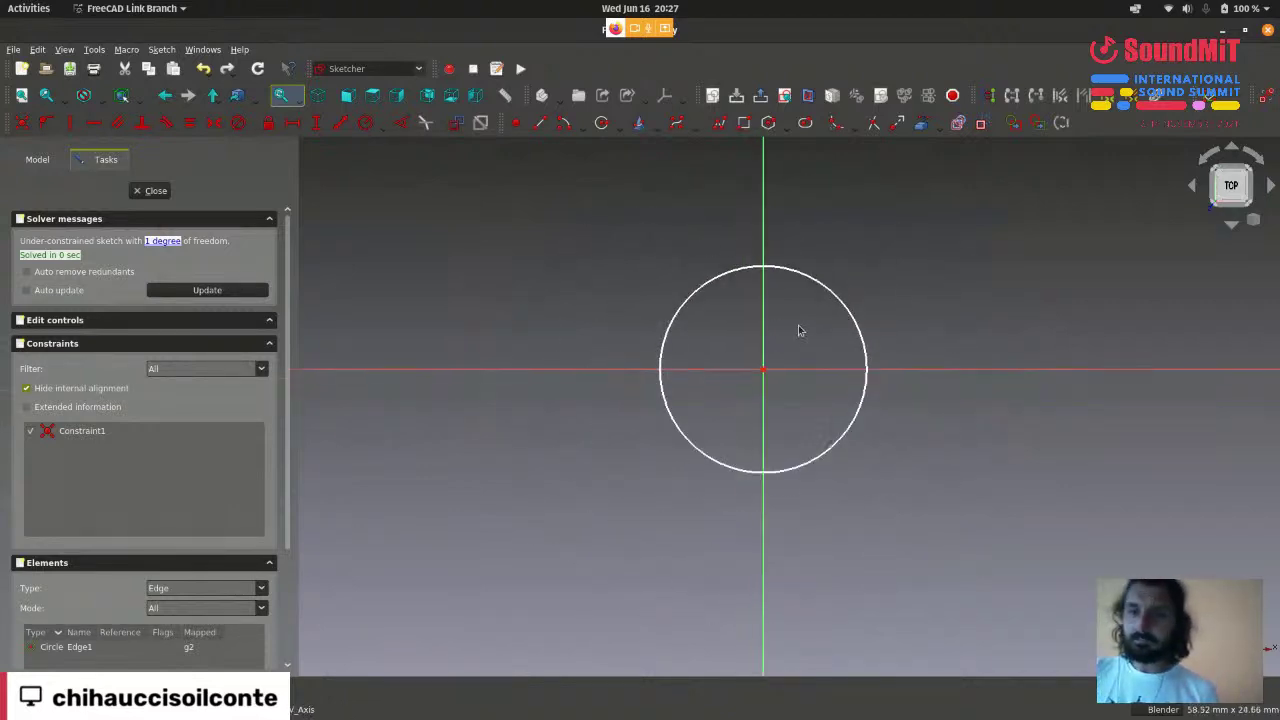
pyautogui.scroll(1, 798, 331)
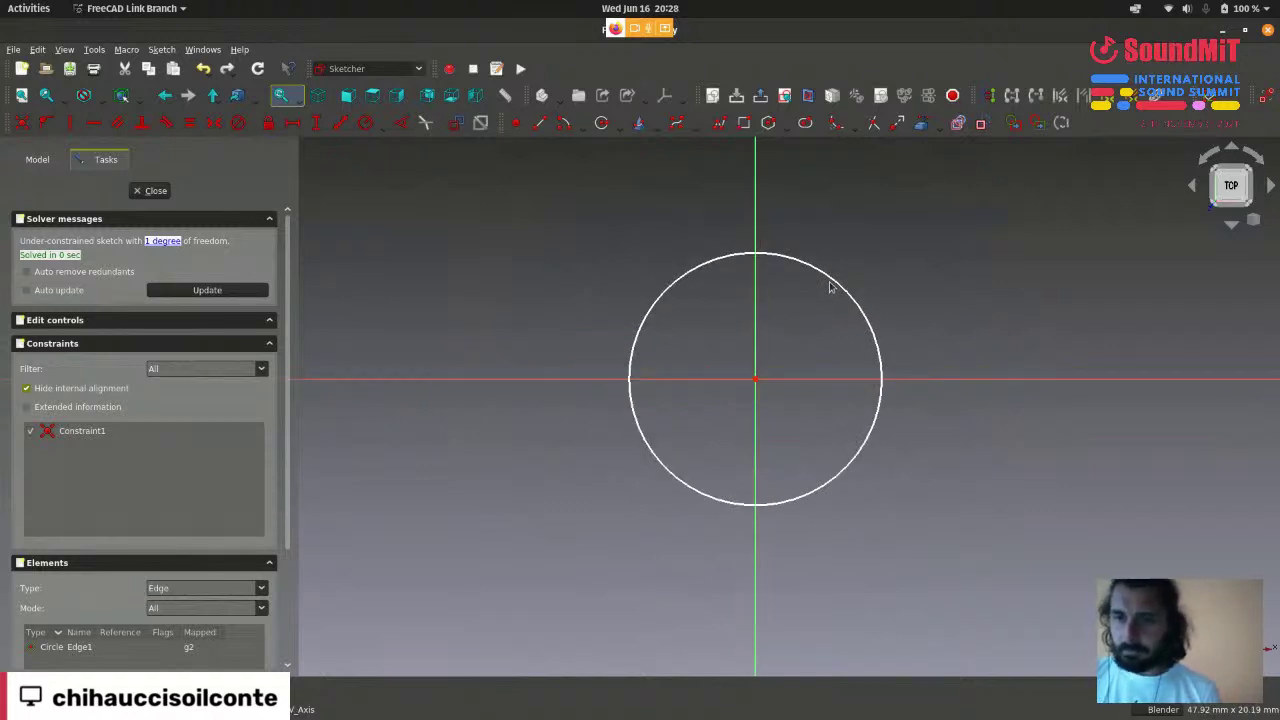
pyautogui.scroll(-2, 820, 323)
pyautogui.scroll(1, 834, 320)
pyautogui.scroll(-2, 808, 334)
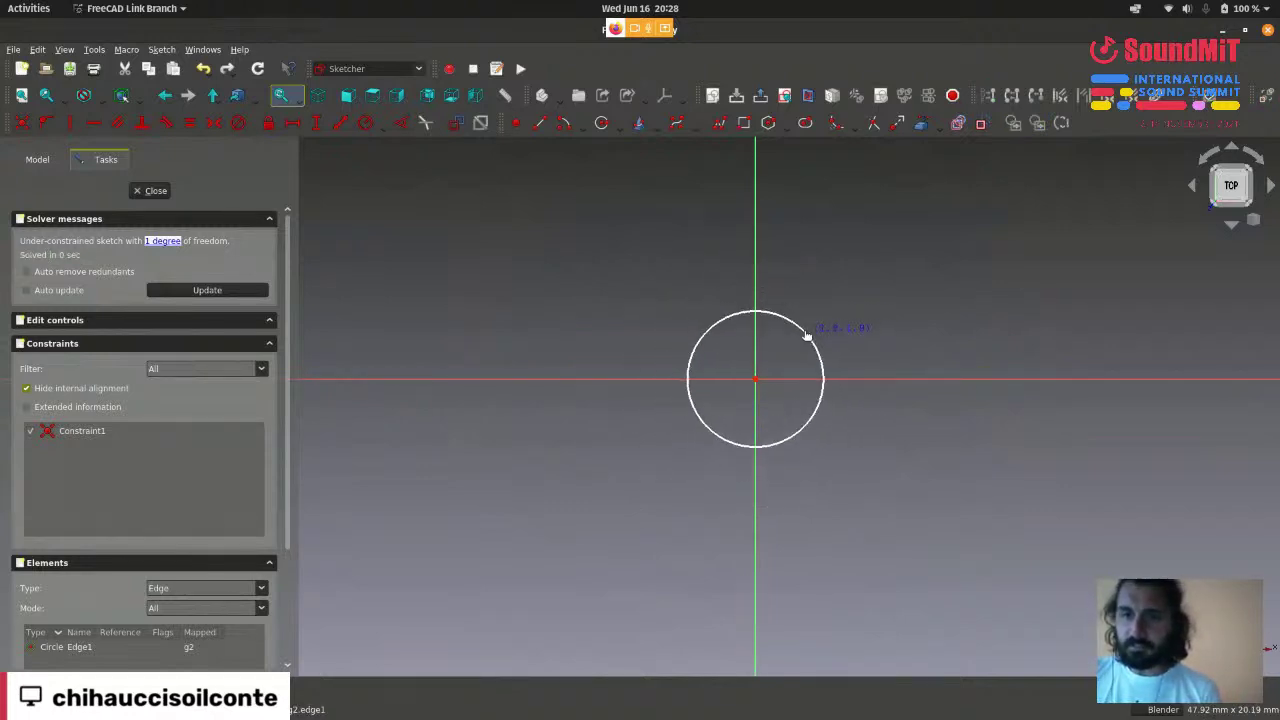
pyautogui.scroll(3, 789, 364)
pyautogui.scroll(-1, 789, 364)
pyautogui.scroll(2, 789, 364)
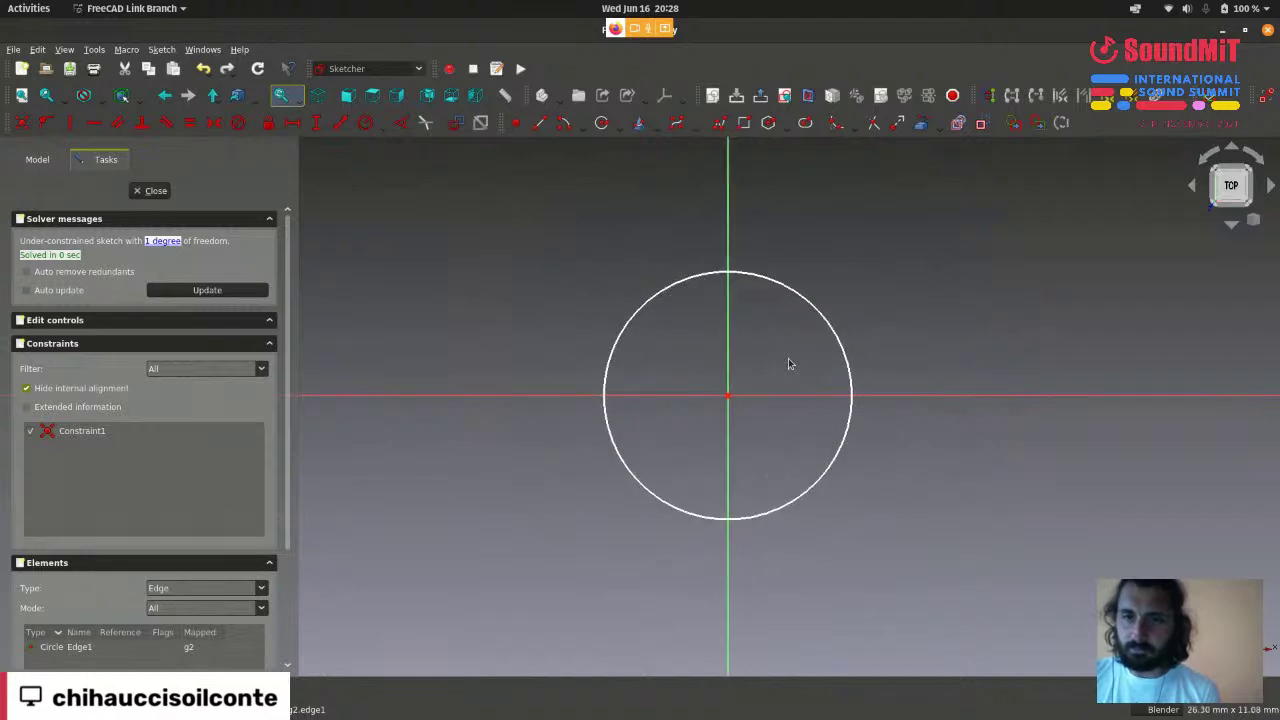
pyautogui.scroll(-2, 802, 342)
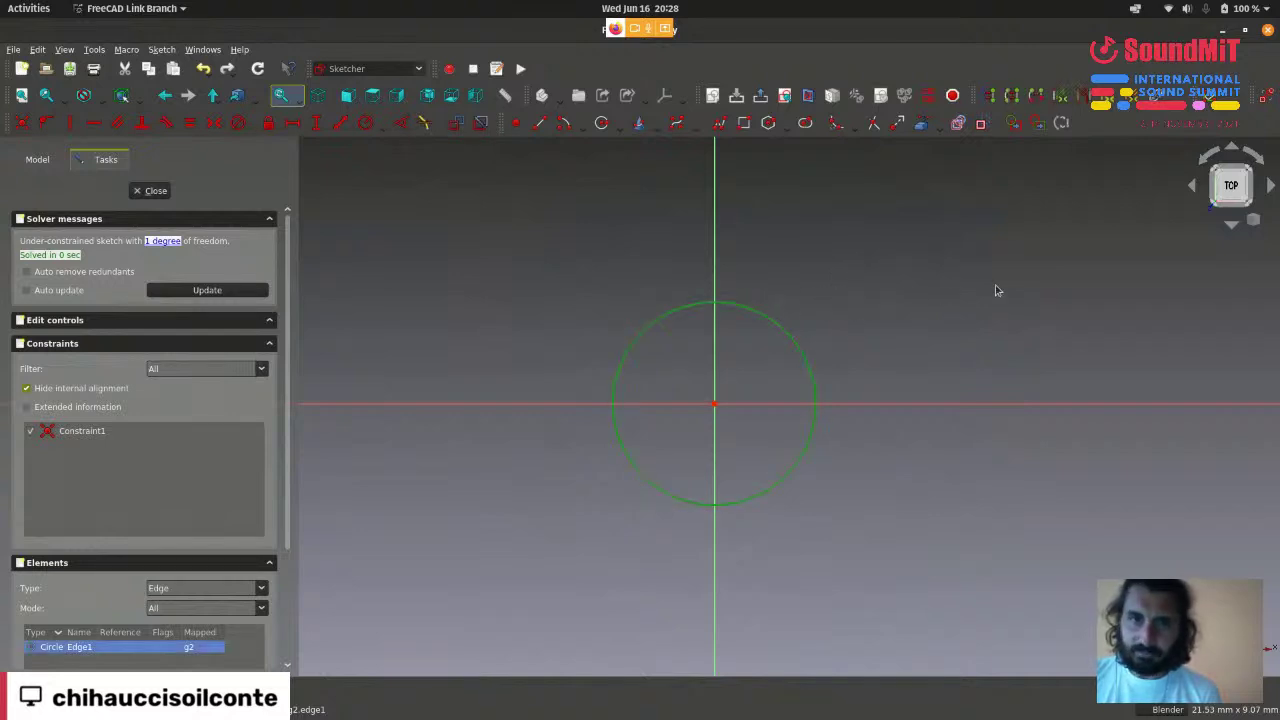
# - Add a Constrain radius constraint of 12.5 mm to the circle, fully constraining the sketch
pyautogui.click(163, 52)
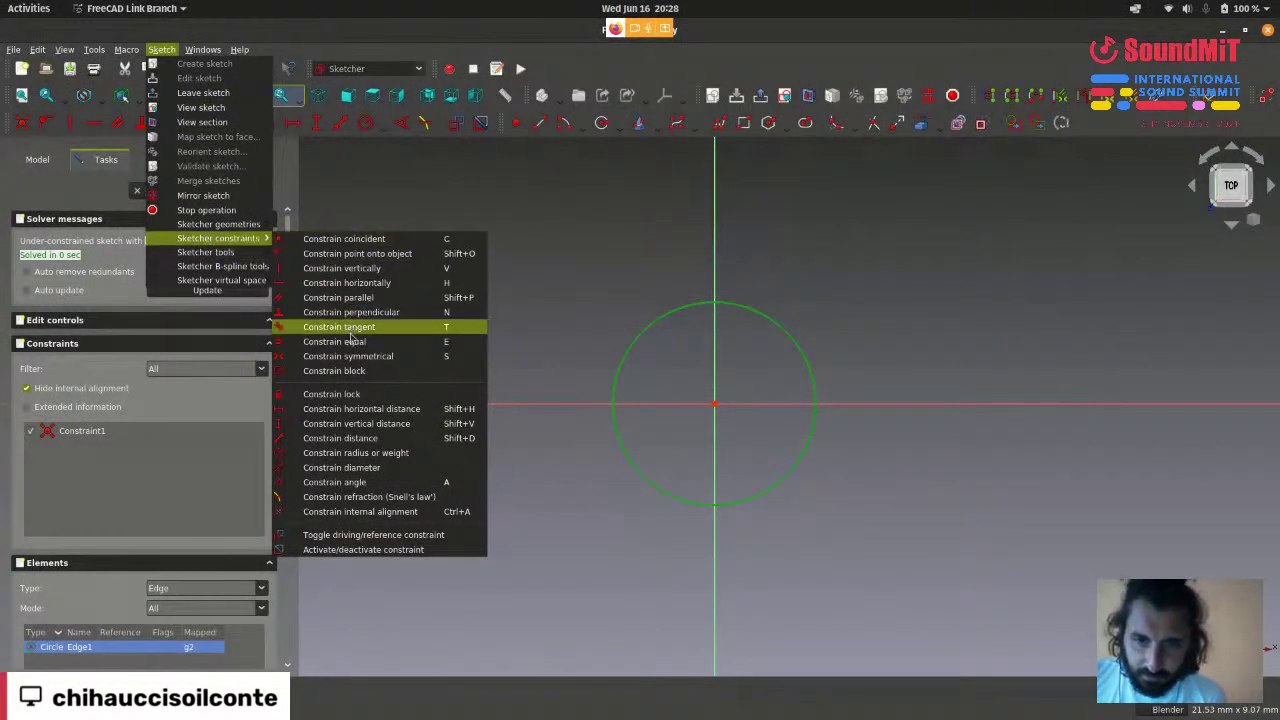
pyautogui.click(446, 457)
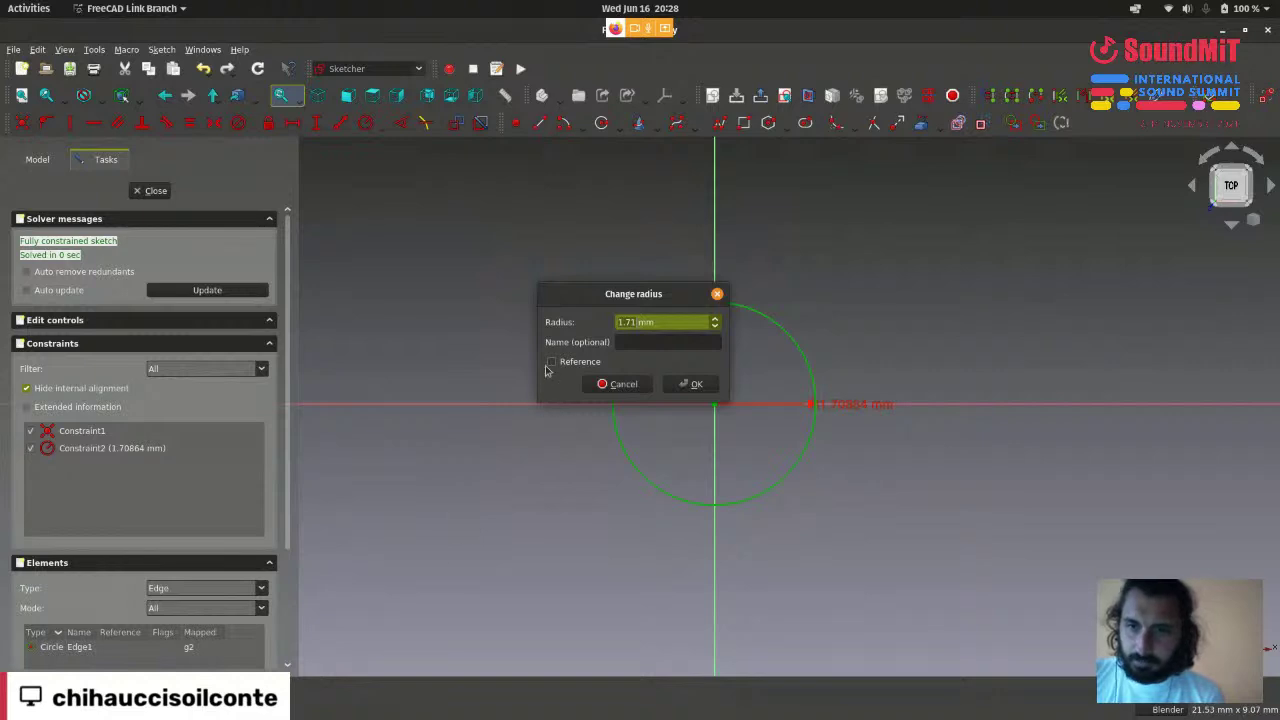
pyautogui.moveTo(559, 289); pyautogui.dragTo(439, 241)
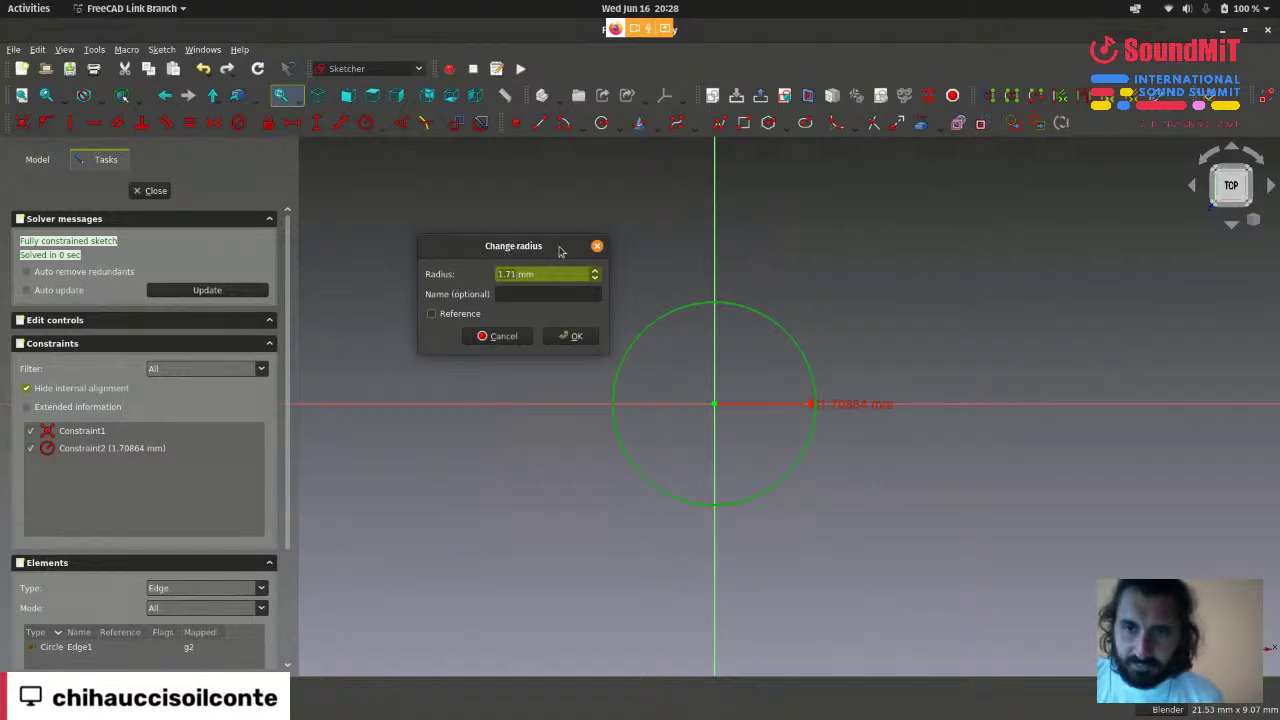
pyautogui.moveTo(559, 246); pyautogui.dragTo(527, 250)
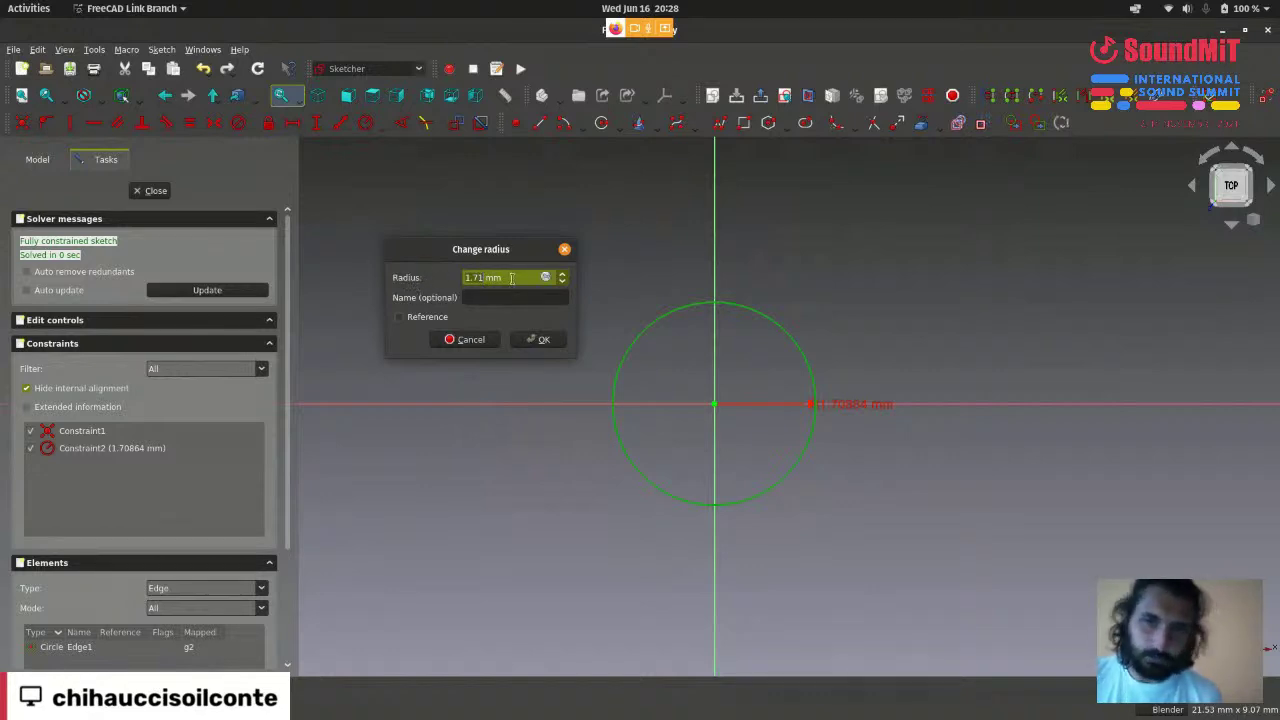
pyautogui.moveTo(503, 257); pyautogui.dragTo(501, 271)
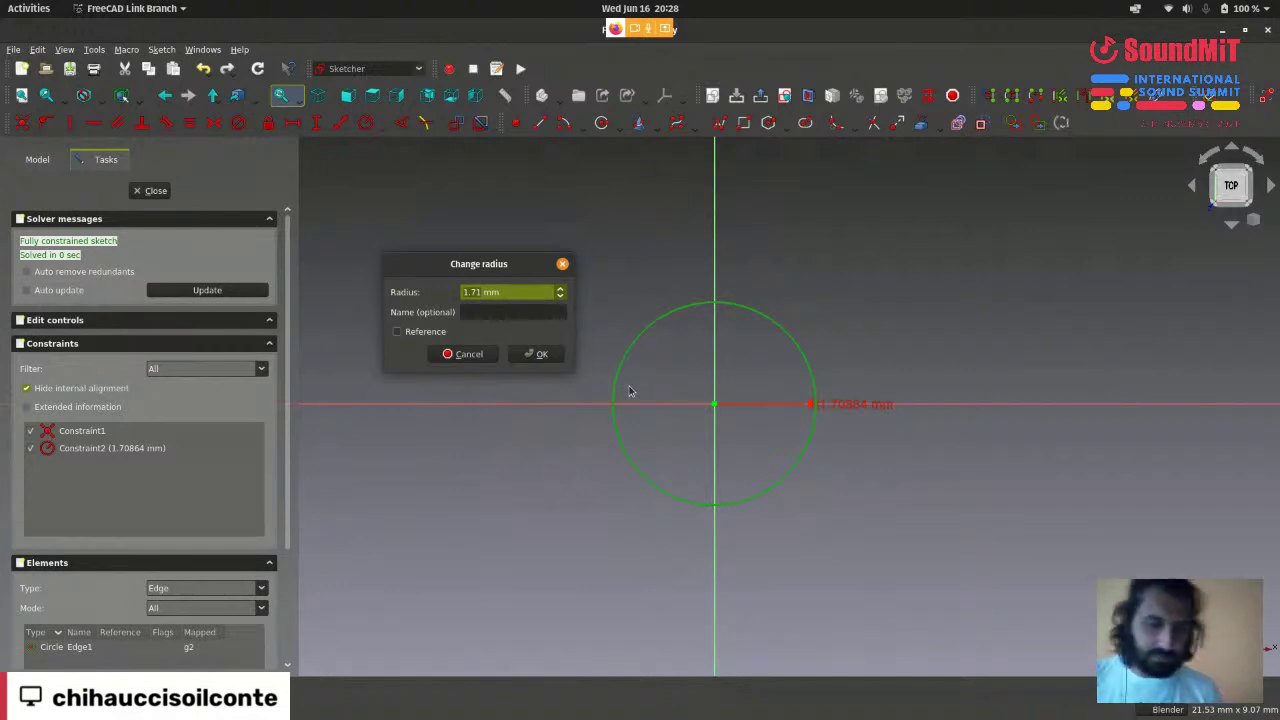
pyautogui.write('1')
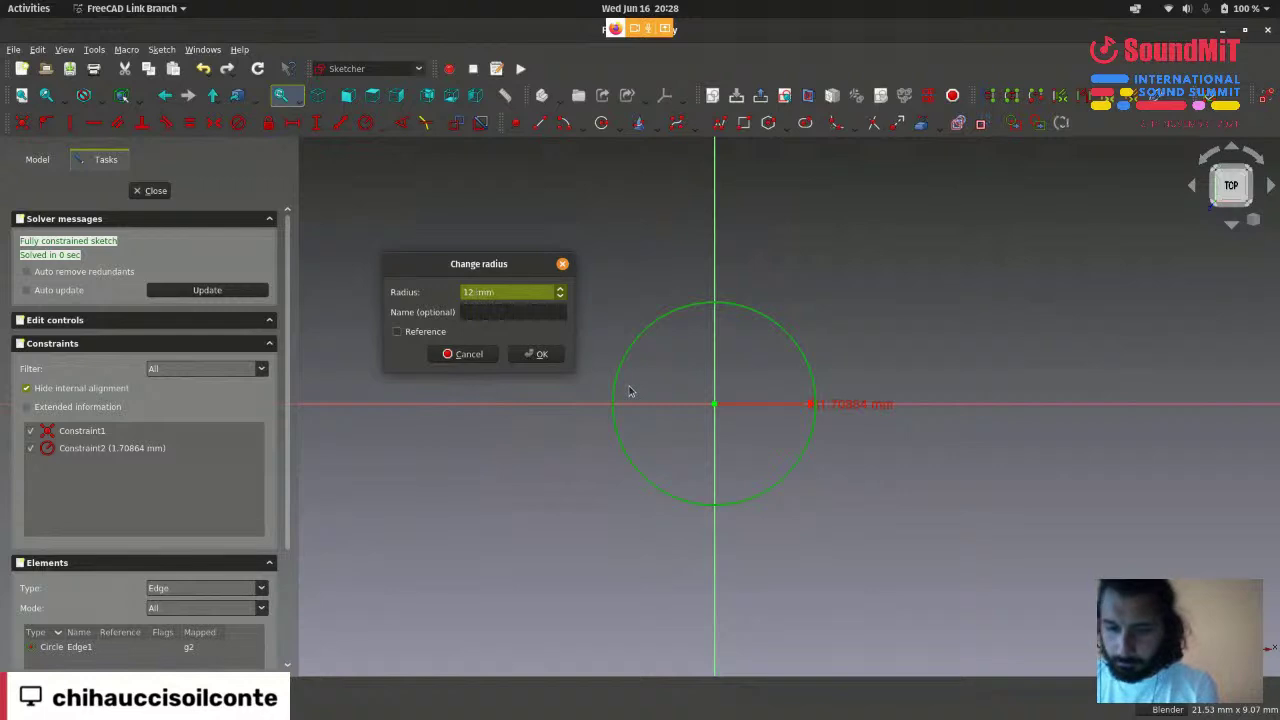
pyautogui.click(540, 354)
pyautogui.scroll(-10, 771, 429)
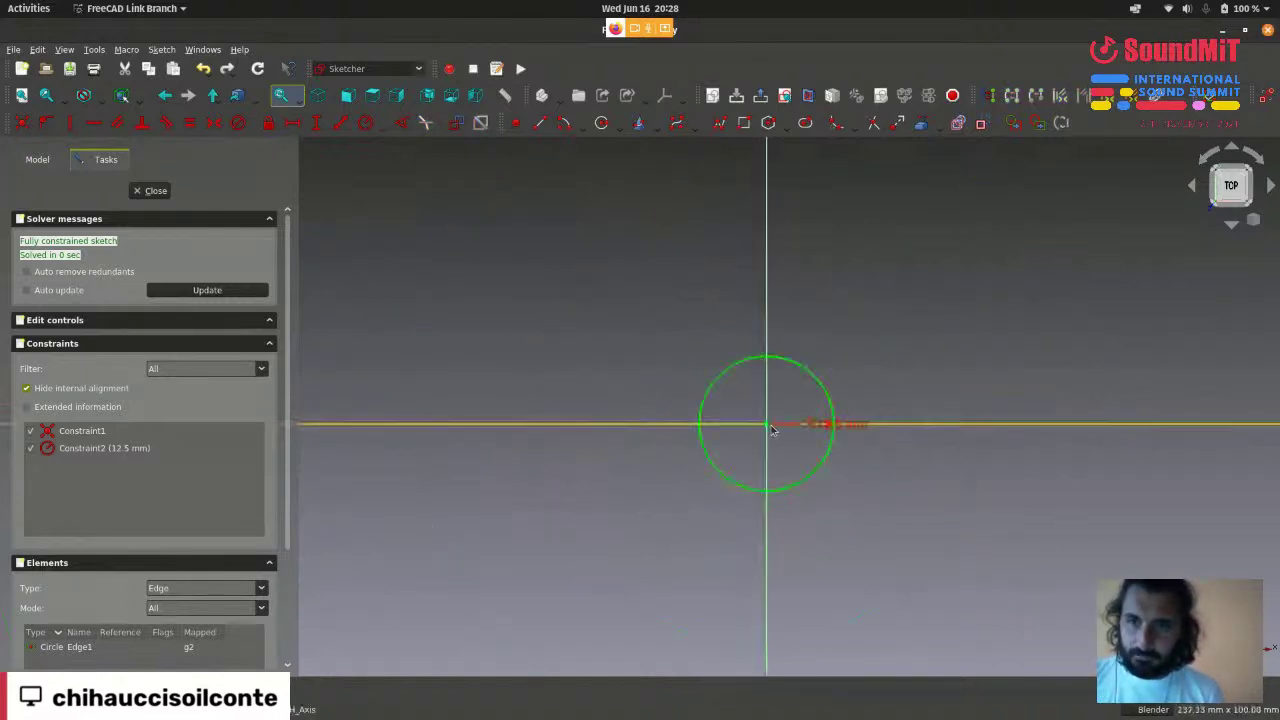
# - Drag the 12.5 mm radius label (Constraint2) to sit diagonally off the circle's upper right
pyautogui.scroll(5, 771, 429)
pyautogui.moveTo(937, 426); pyautogui.dragTo(940, 312)
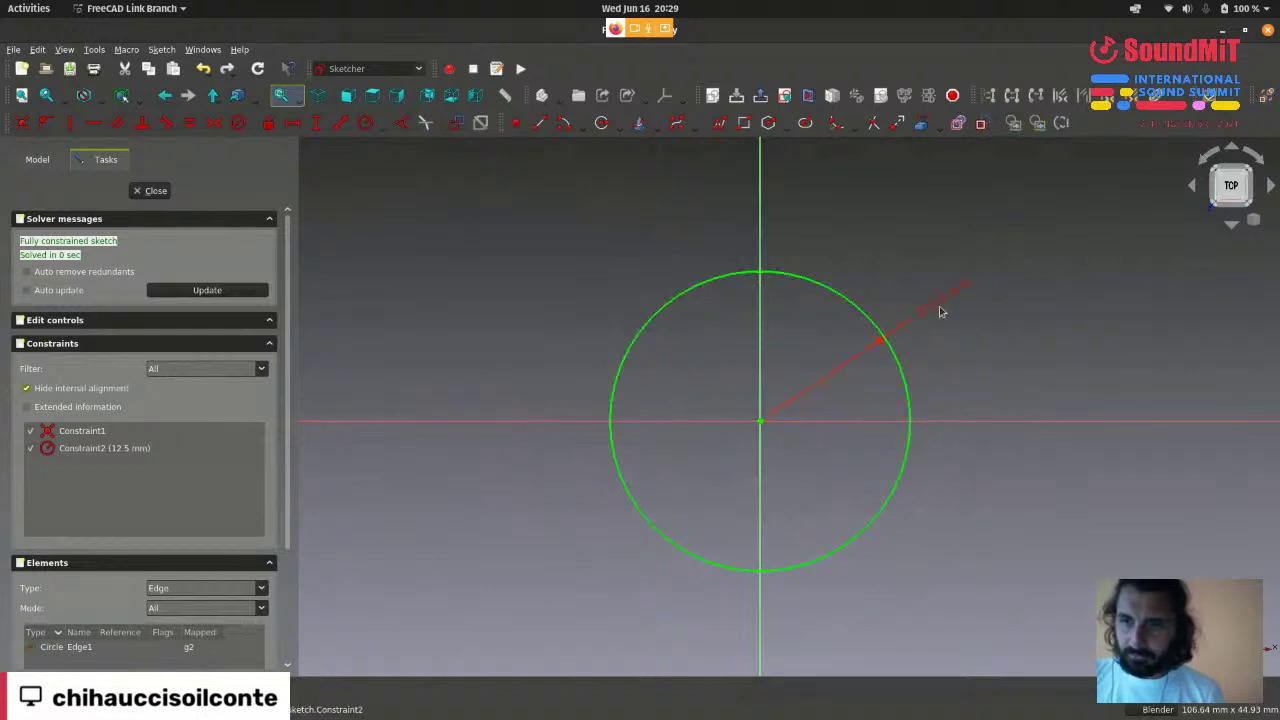
pyautogui.click(101, 458)
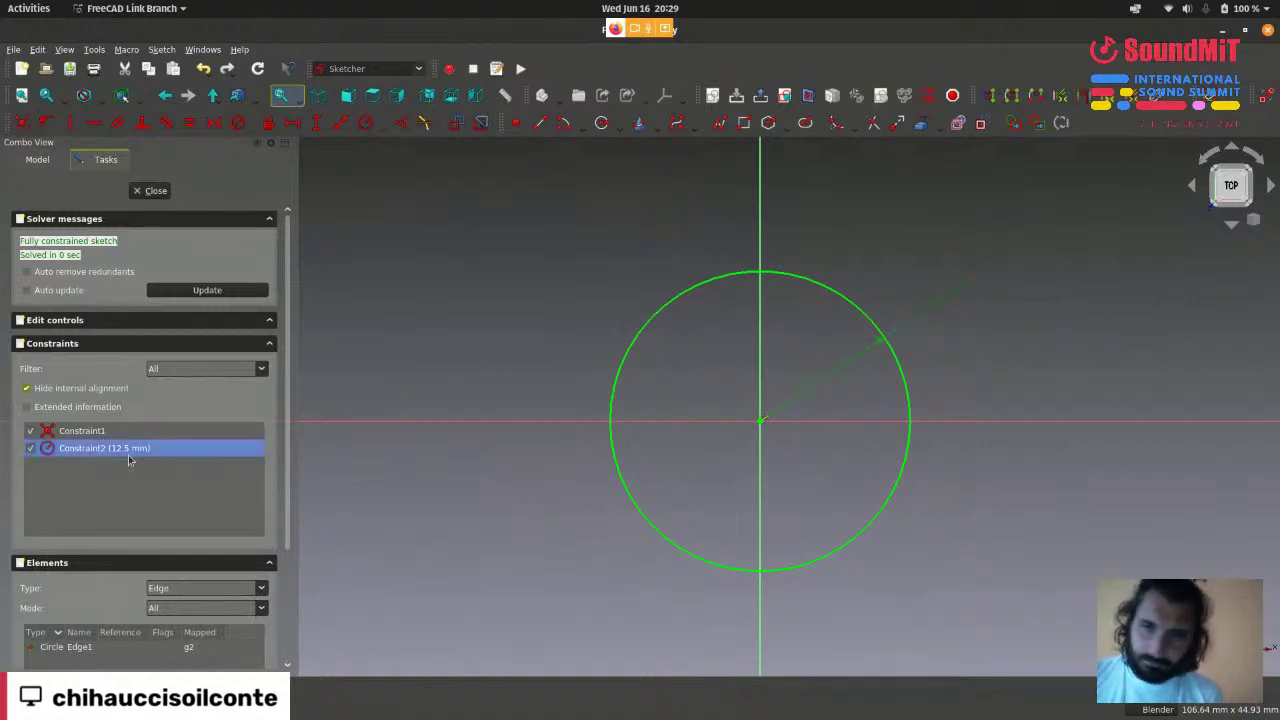
pyautogui.click(457, 549)
pyautogui.scroll(-1, 457, 549)
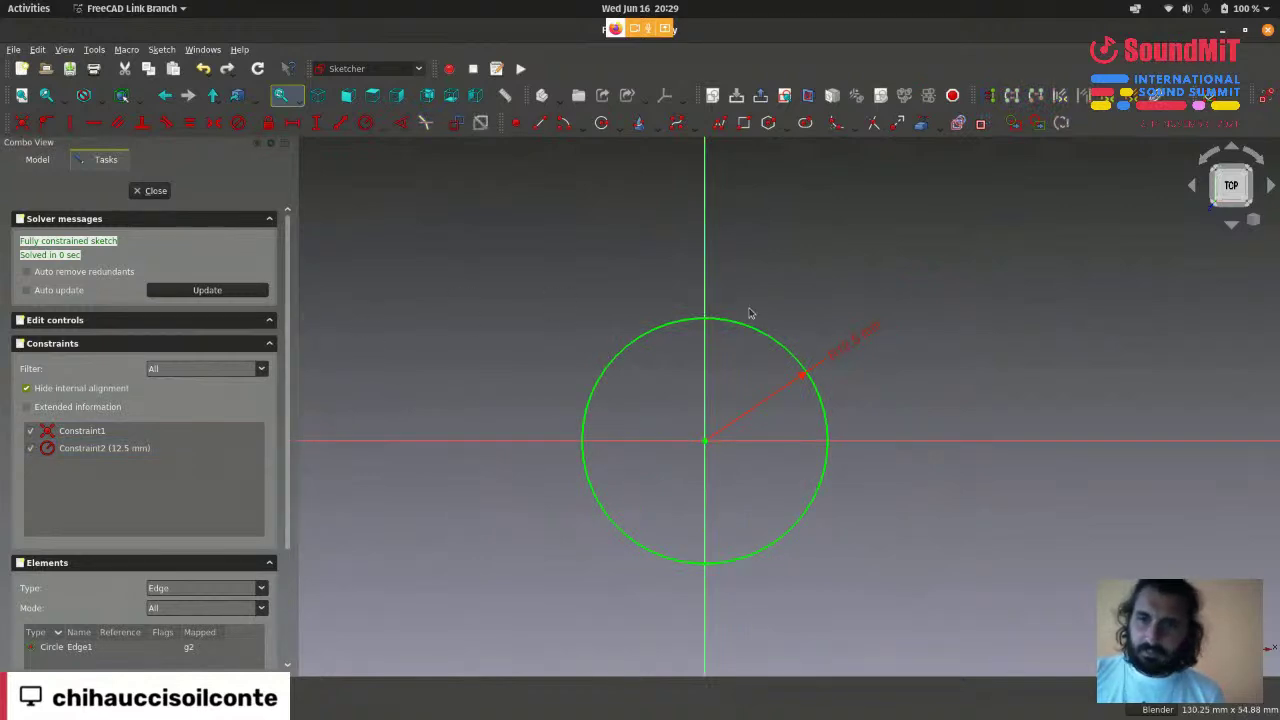
pyautogui.scroll(2, 750, 313)
pyautogui.scroll(-1, 764, 330)
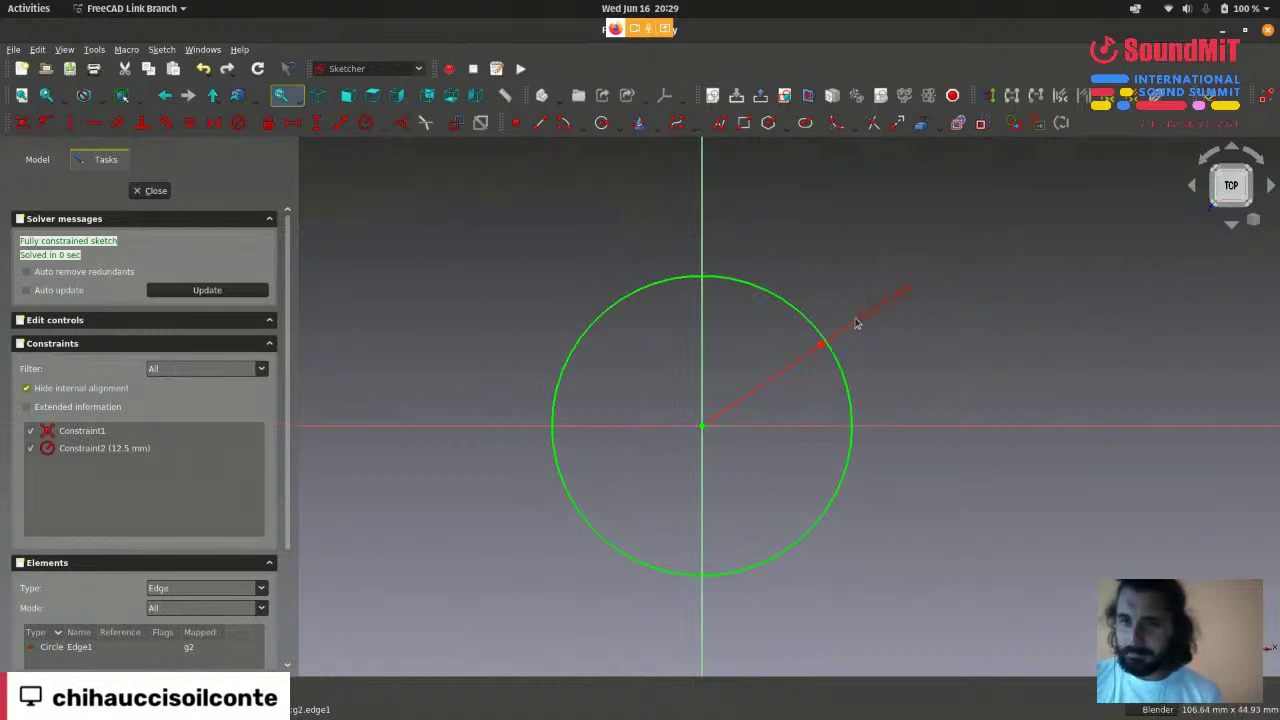
pyautogui.moveTo(857, 323); pyautogui.dragTo(893, 327)
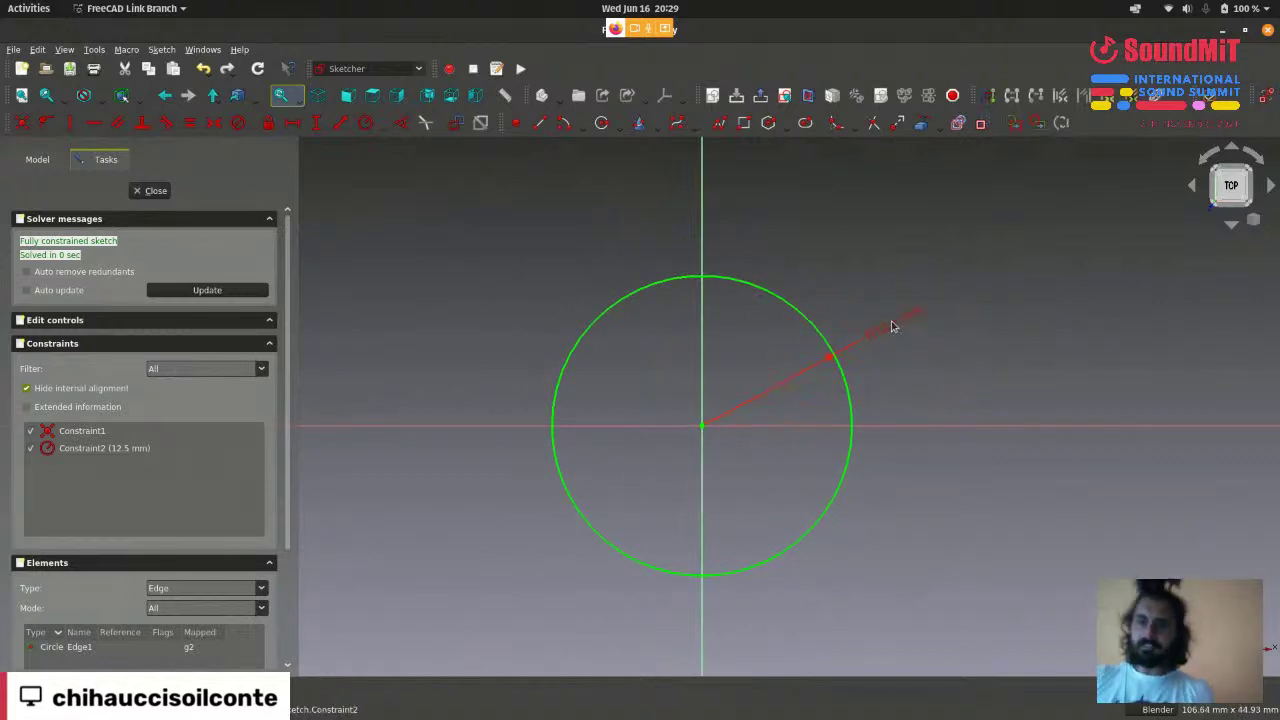
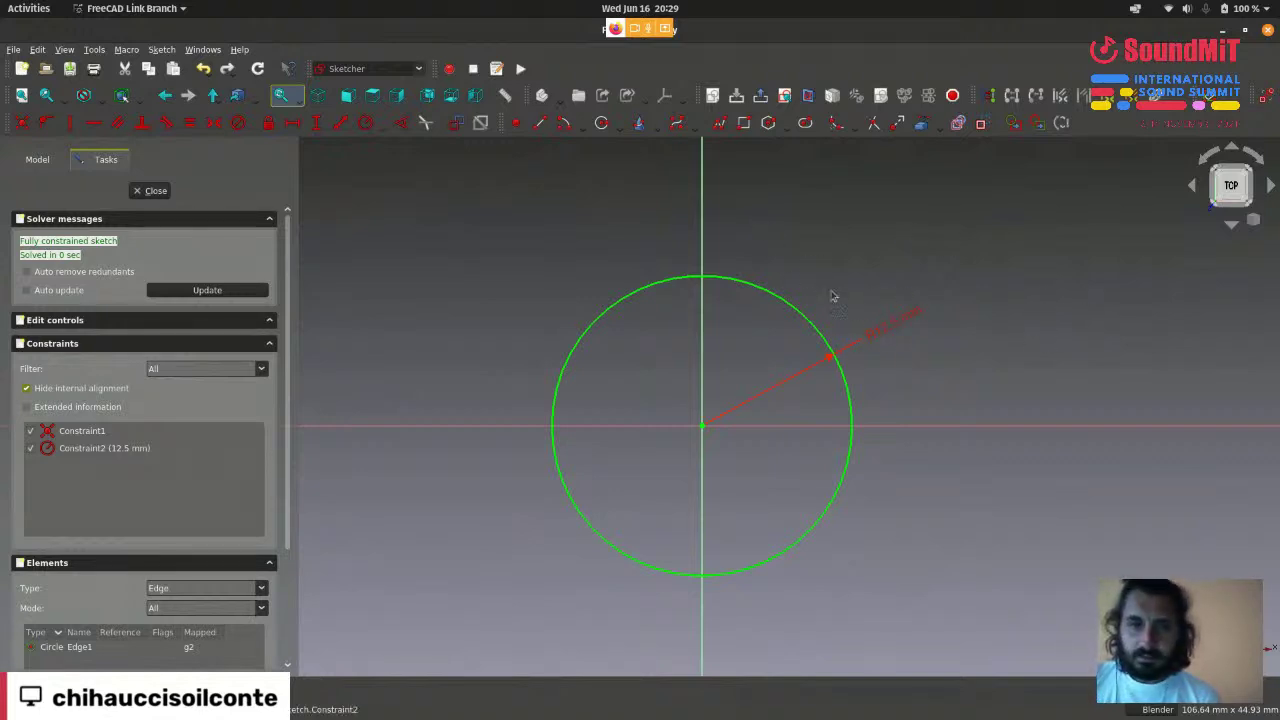
# - Move the 12.5 mm radius dimension farther out at a shallower angle, then select the circle
pyautogui.moveTo(893, 328)
pyautogui.mouseDown()
pyautogui.moveTo(925, 320)
pyautogui.moveTo(902, 271)
pyautogui.moveTo(877, 320)
pyautogui.mouseUp()
pyautogui.scroll(-1, 922, 274)
pyautogui.scroll(1, 877, 320)
pyautogui.scroll(-1, 877, 320)
pyautogui.scroll(1, 877, 320)
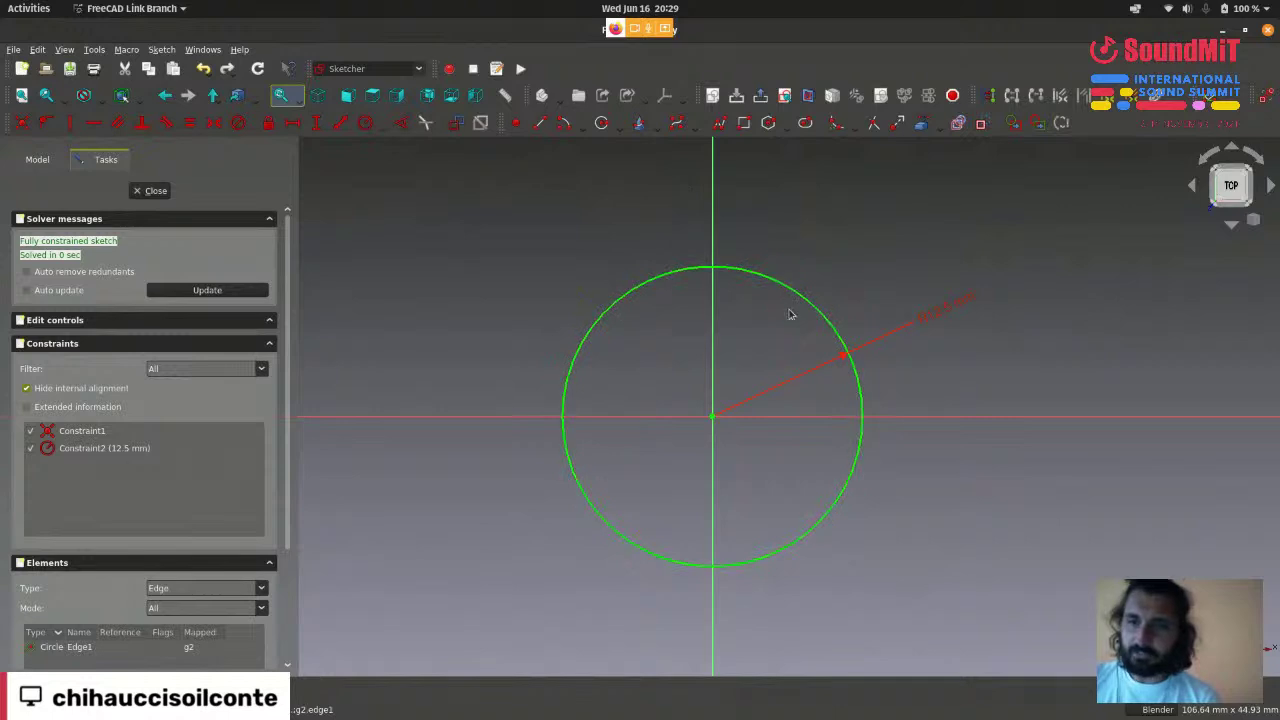
pyautogui.moveTo(940, 305)
pyautogui.mouseDown()
pyautogui.moveTo(957, 234)
pyautogui.moveTo(931, 300)
pyautogui.moveTo(943, 303)
pyautogui.mouseUp()
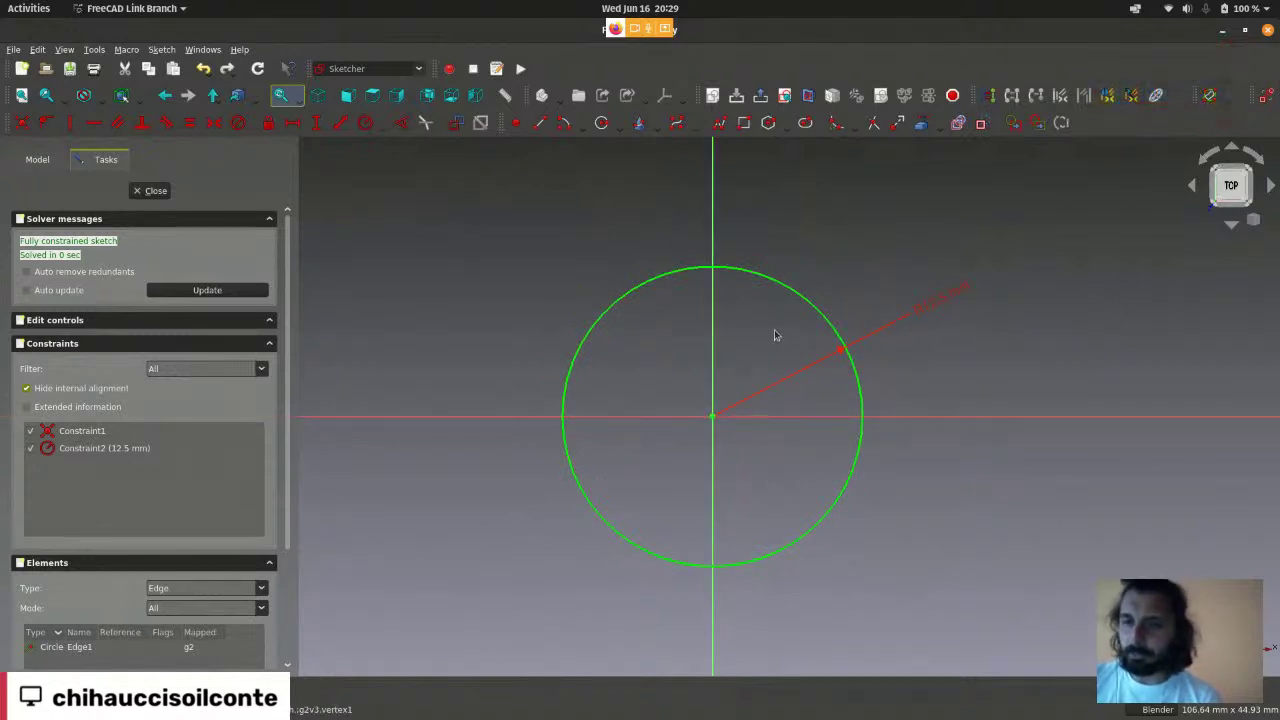
pyautogui.click(622, 294)
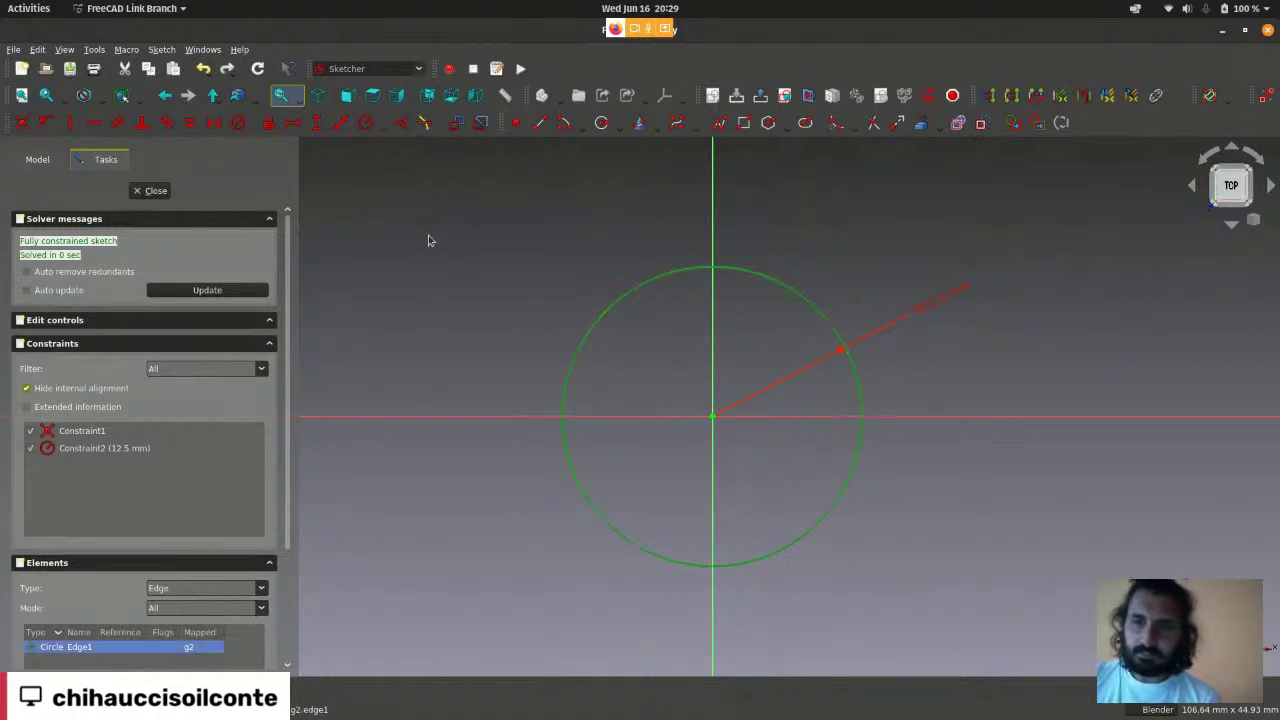
# - Try a duplicate 12.50 mm radius constraint on the circle and dismiss the invalid-constraint error
pyautogui.click(367, 124)
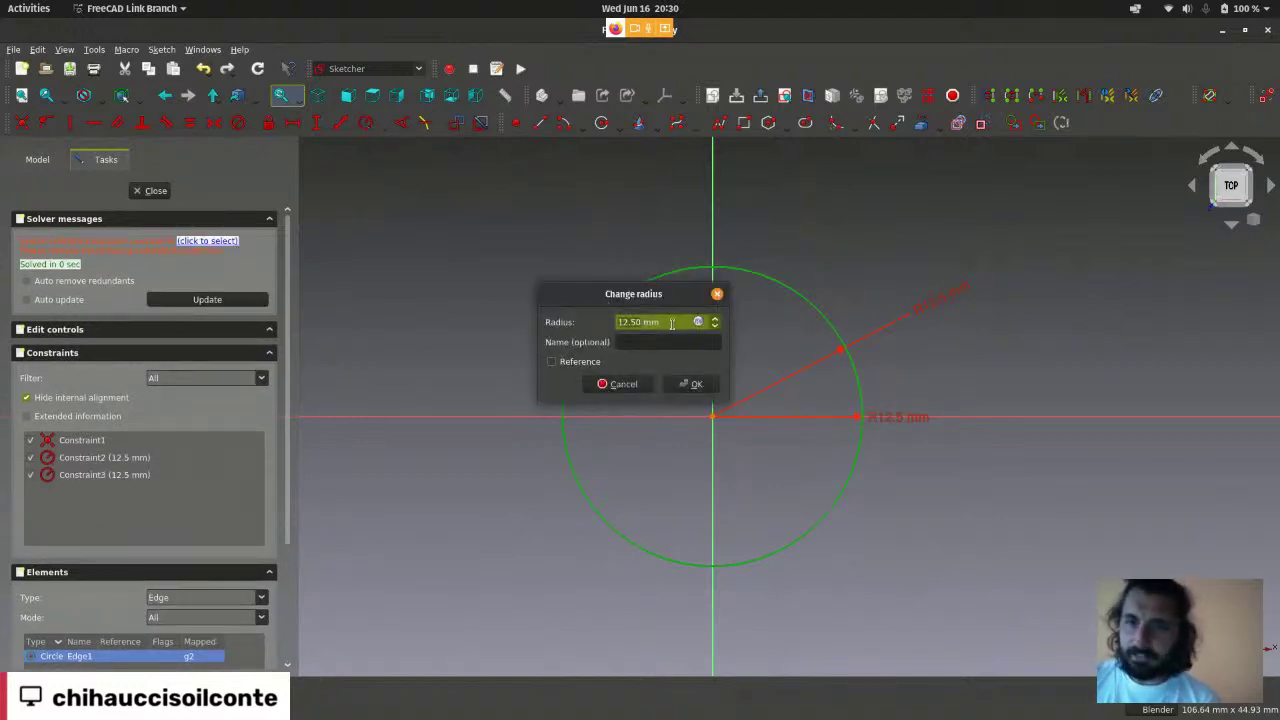
pyautogui.click(697, 394)
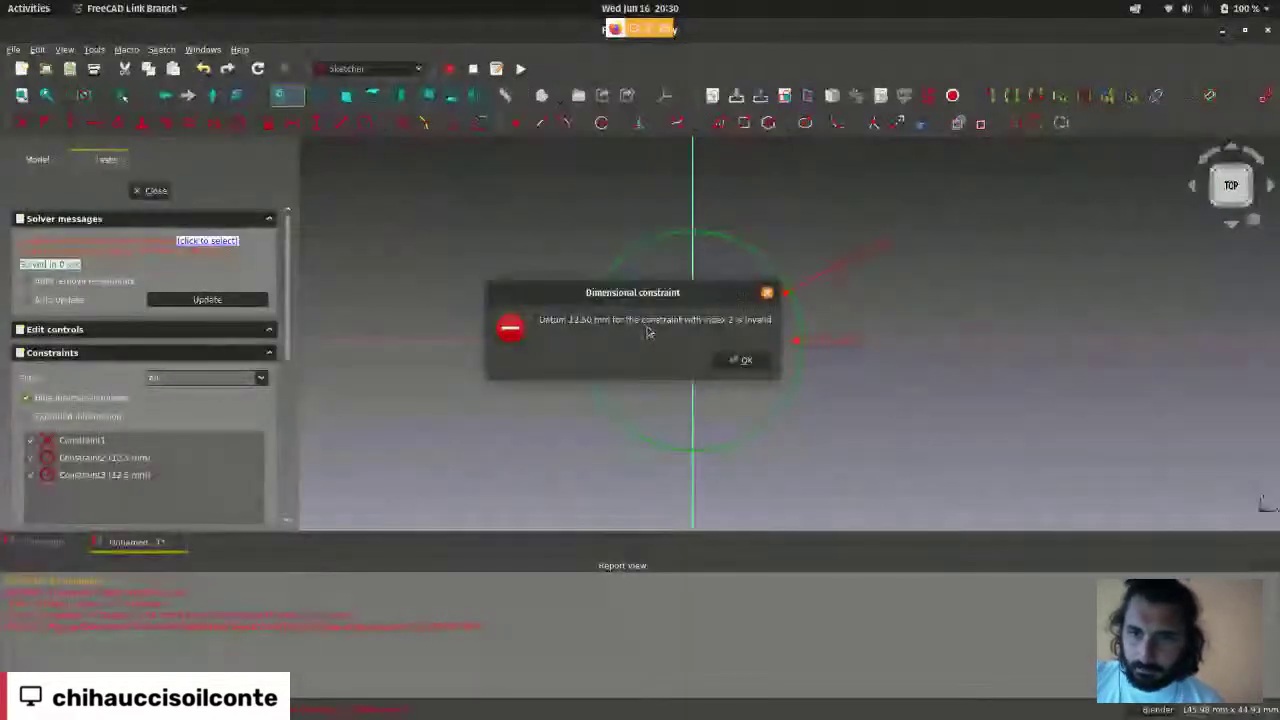
pyautogui.click(749, 366)
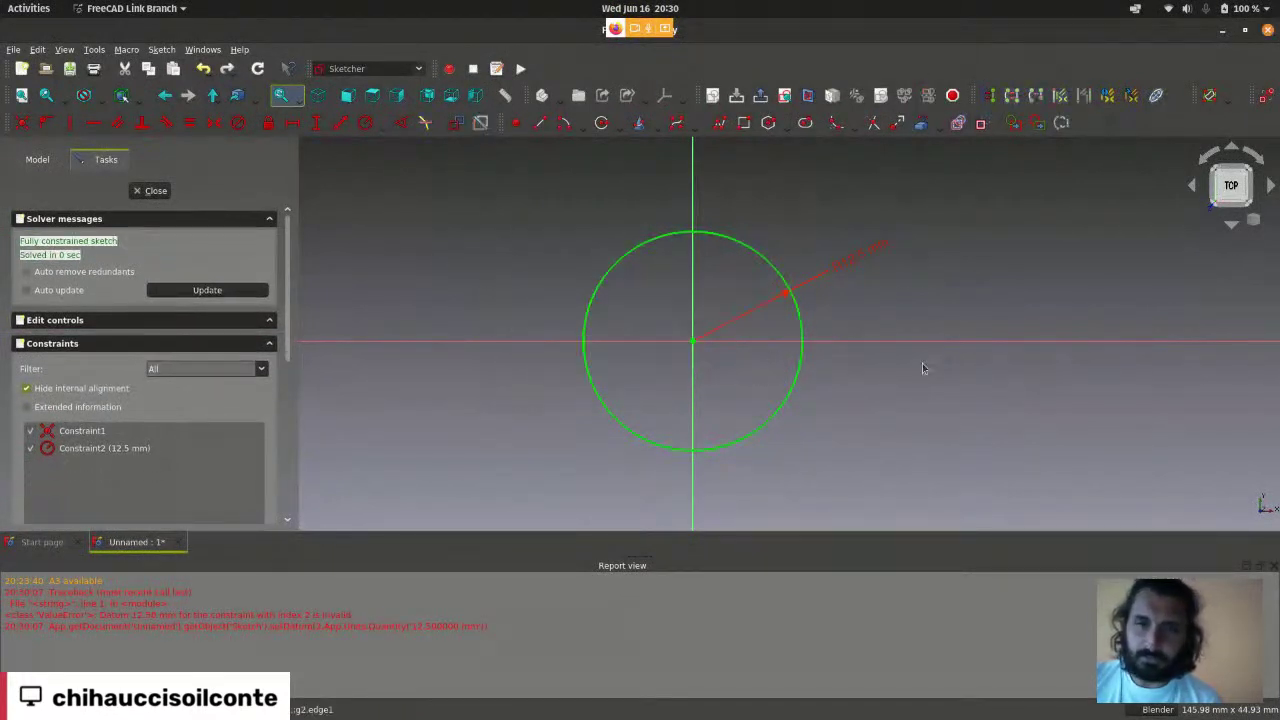
# - Drag the radius dimension label slightly lower
pyautogui.scroll(2, 853, 273)
pyautogui.moveTo(848, 259); pyautogui.dragTo(858, 297)
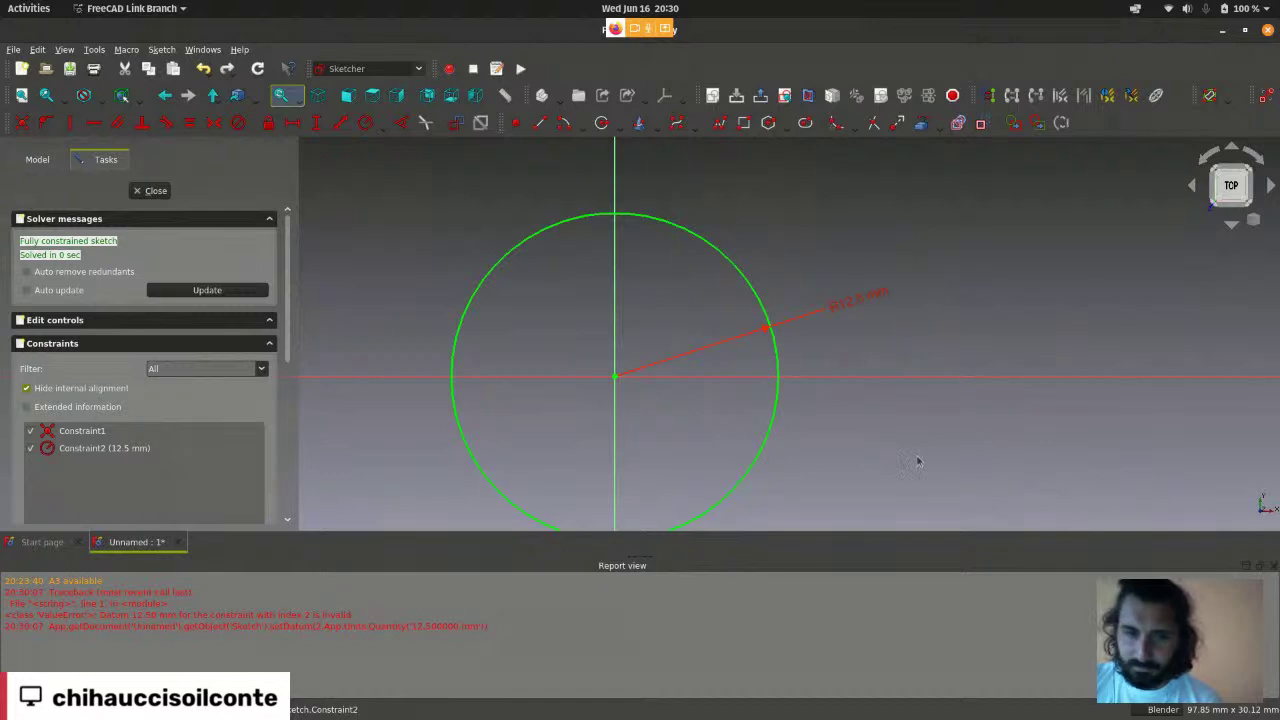
pyautogui.scroll(-2, 916, 458)
# - Close the Report view panel and zoom around the sketch
pyautogui.click(1270, 570)
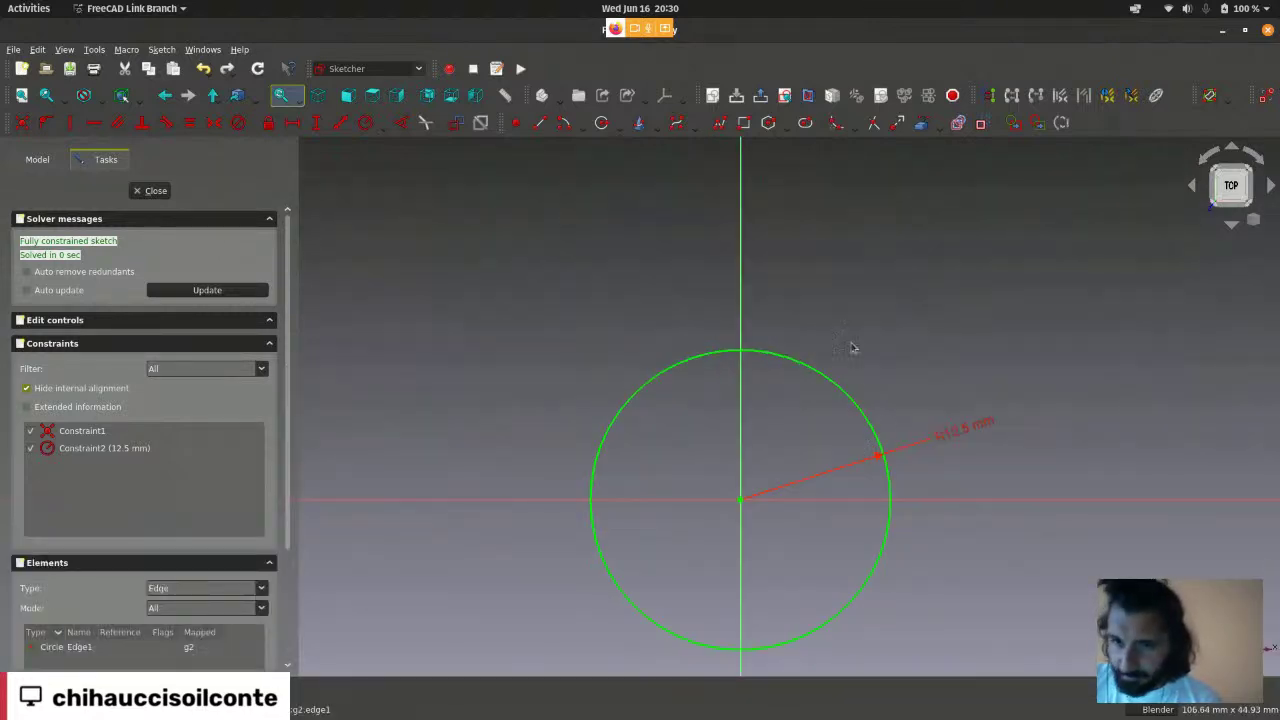
pyautogui.scroll(-2, 814, 443)
pyautogui.scroll(3, 795, 486)
pyautogui.scroll(-1, 795, 486)
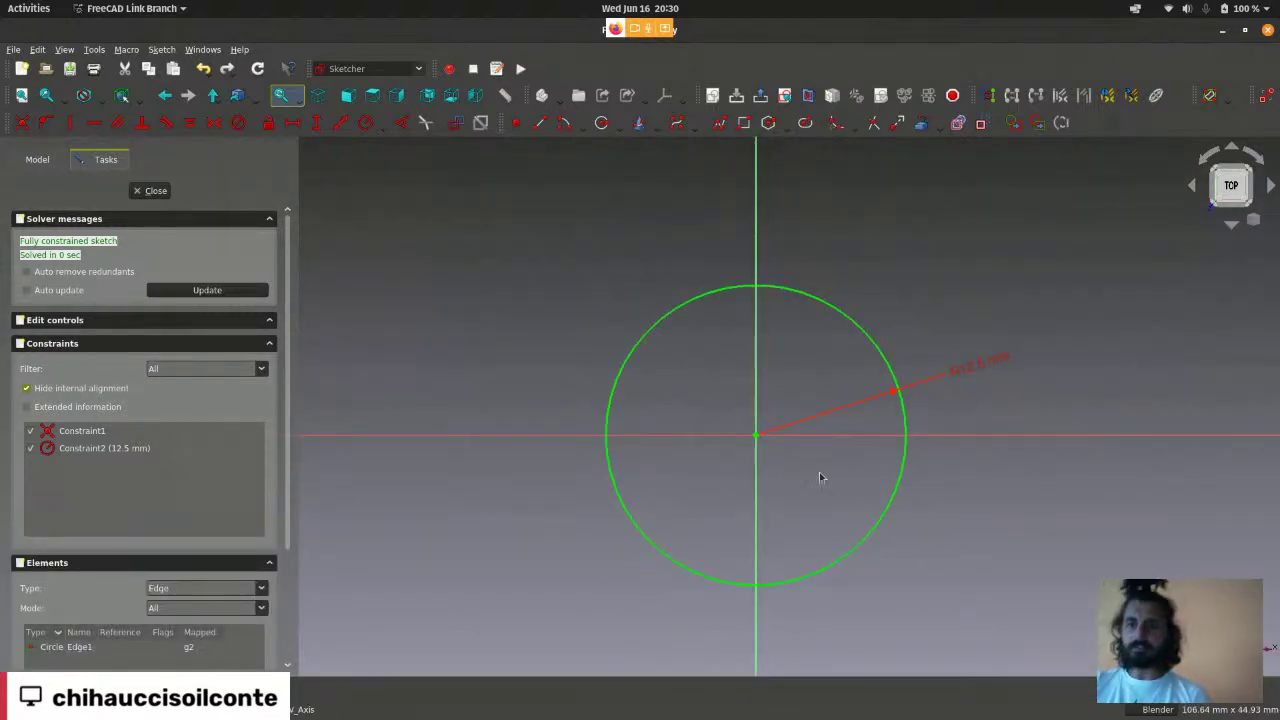
pyautogui.scroll(1, 810, 495)
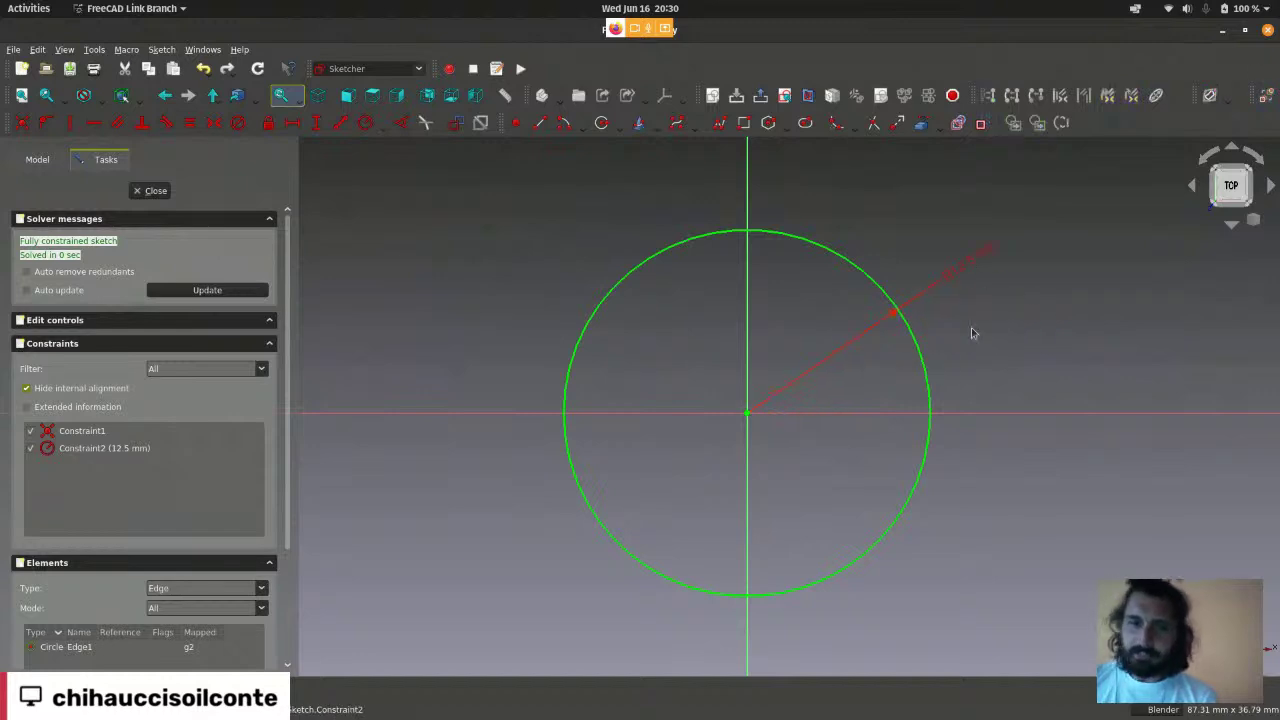
pyautogui.scroll(-1, 975, 346)
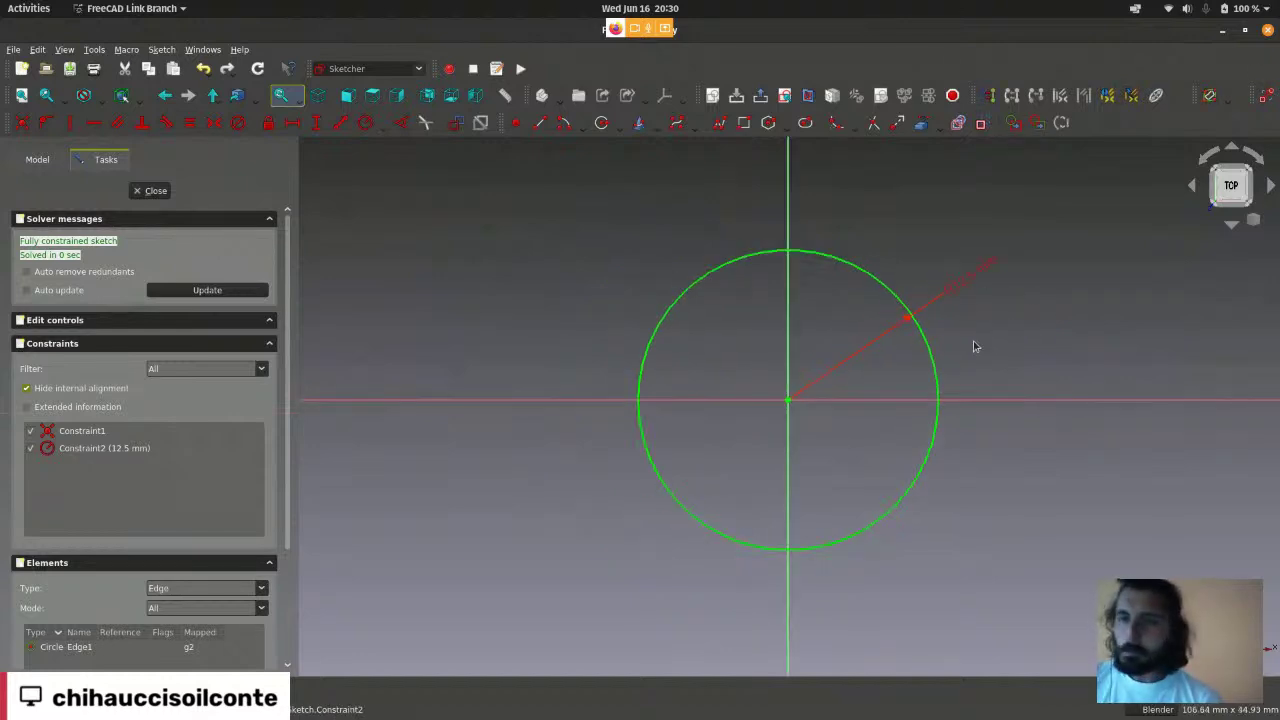
pyautogui.scroll(1, 975, 346)
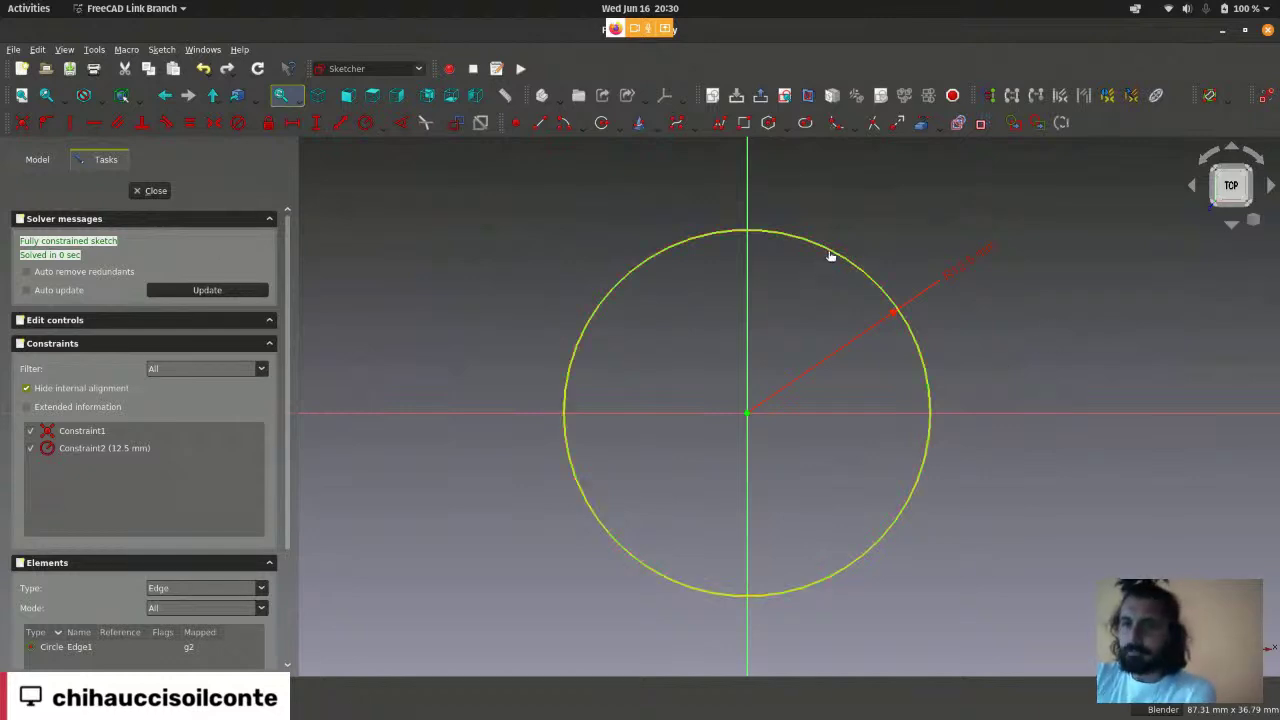
pyautogui.scroll(-2, 822, 280)
pyautogui.scroll(1, 822, 280)
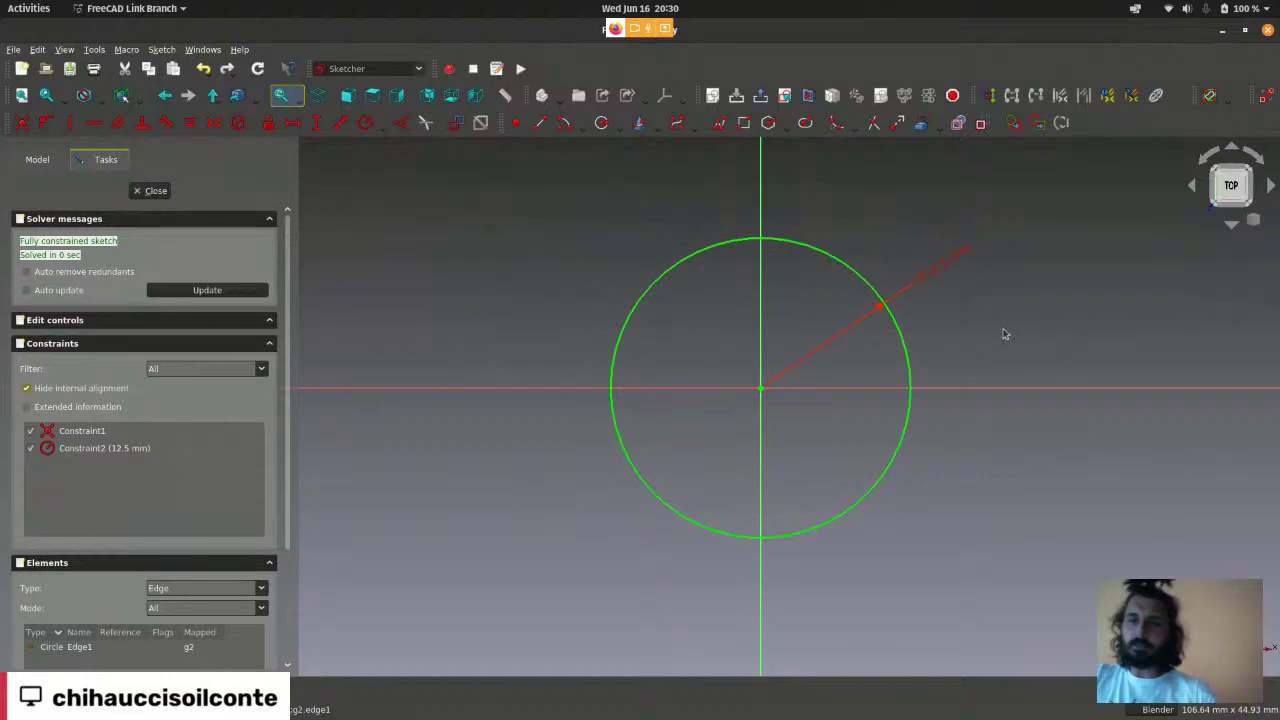
pyautogui.scroll(2, 946, 344)
pyautogui.scroll(-2, 946, 344)
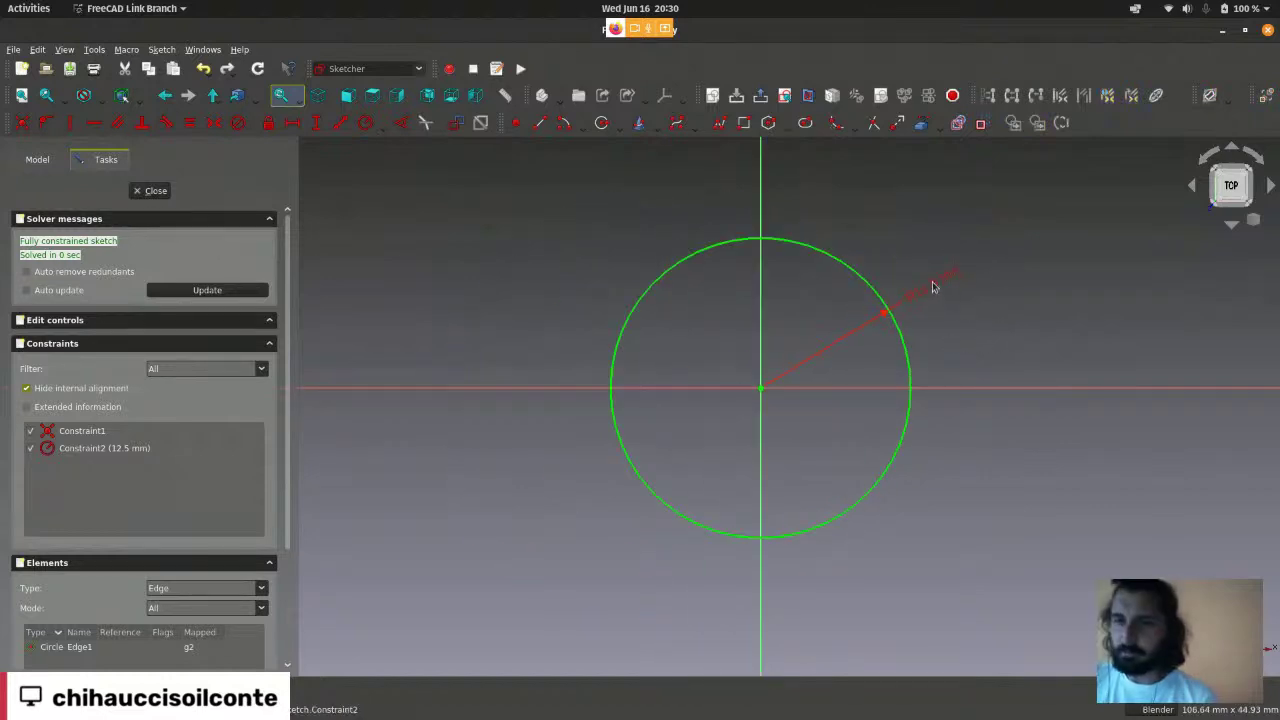
pyautogui.scroll(-3, 958, 270)
pyautogui.scroll(2, 946, 287)
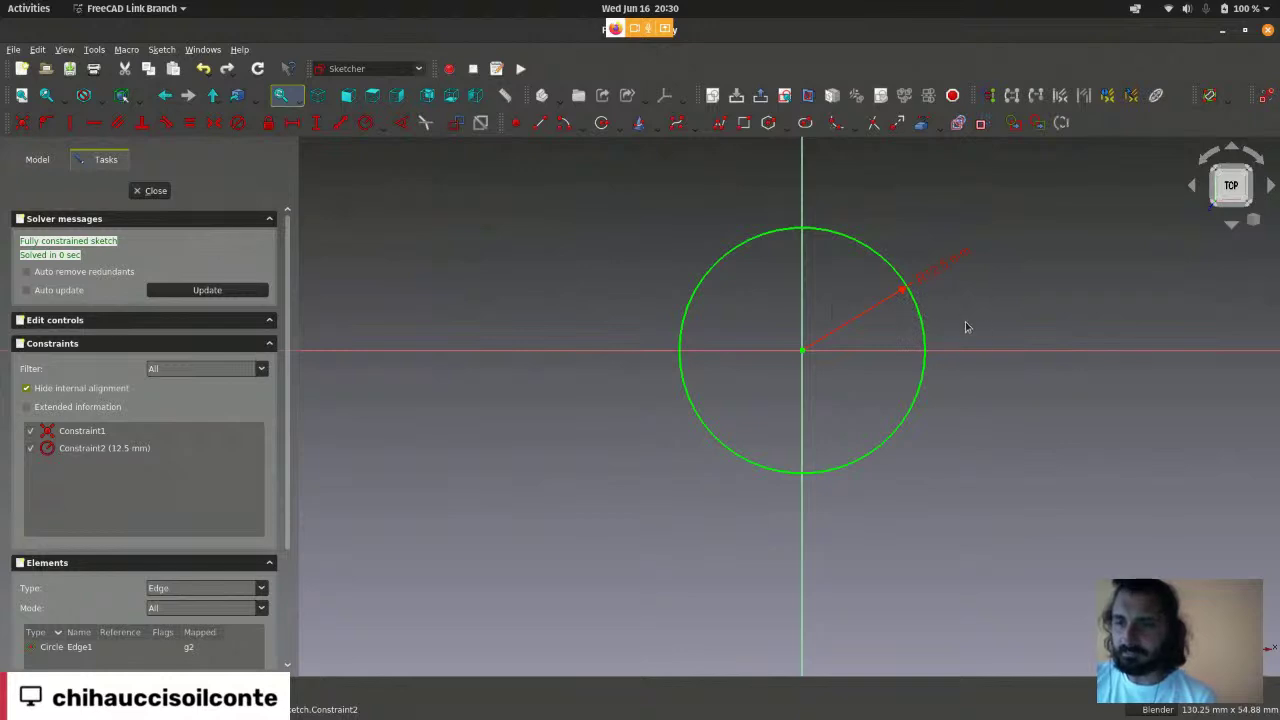
pyautogui.scroll(1, 937, 317)
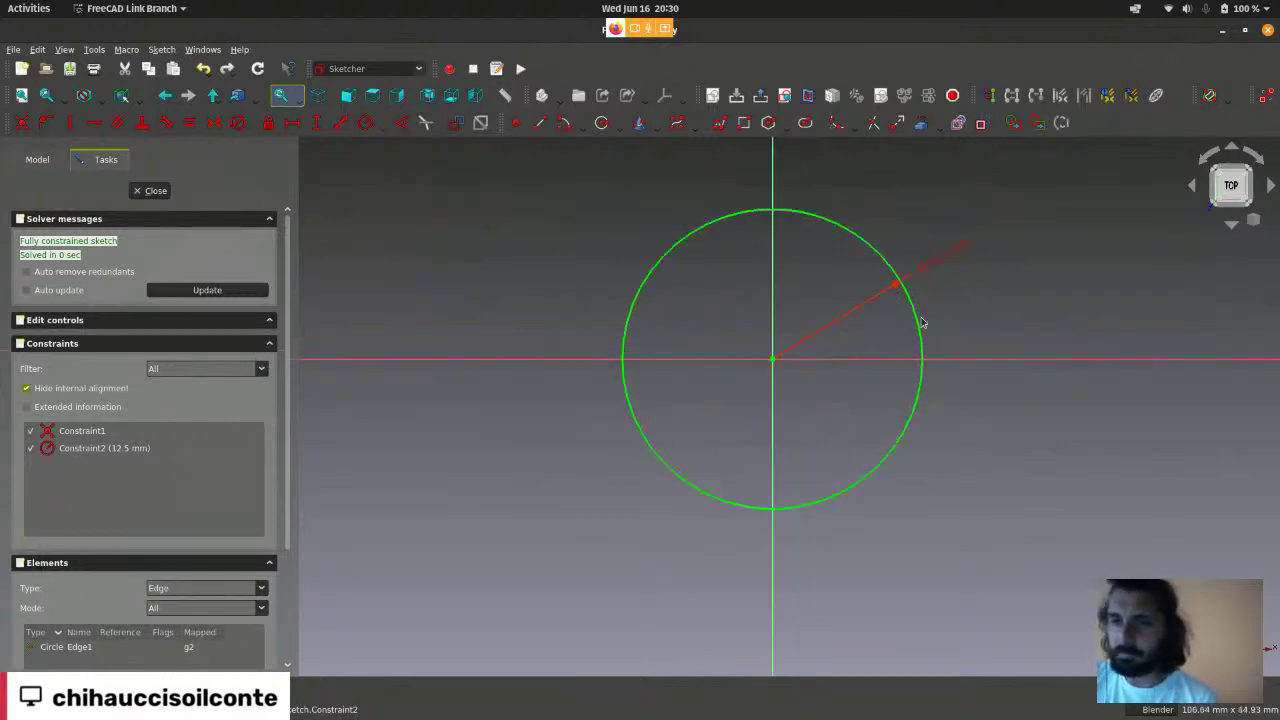
pyautogui.scroll(-1, 930, 317)
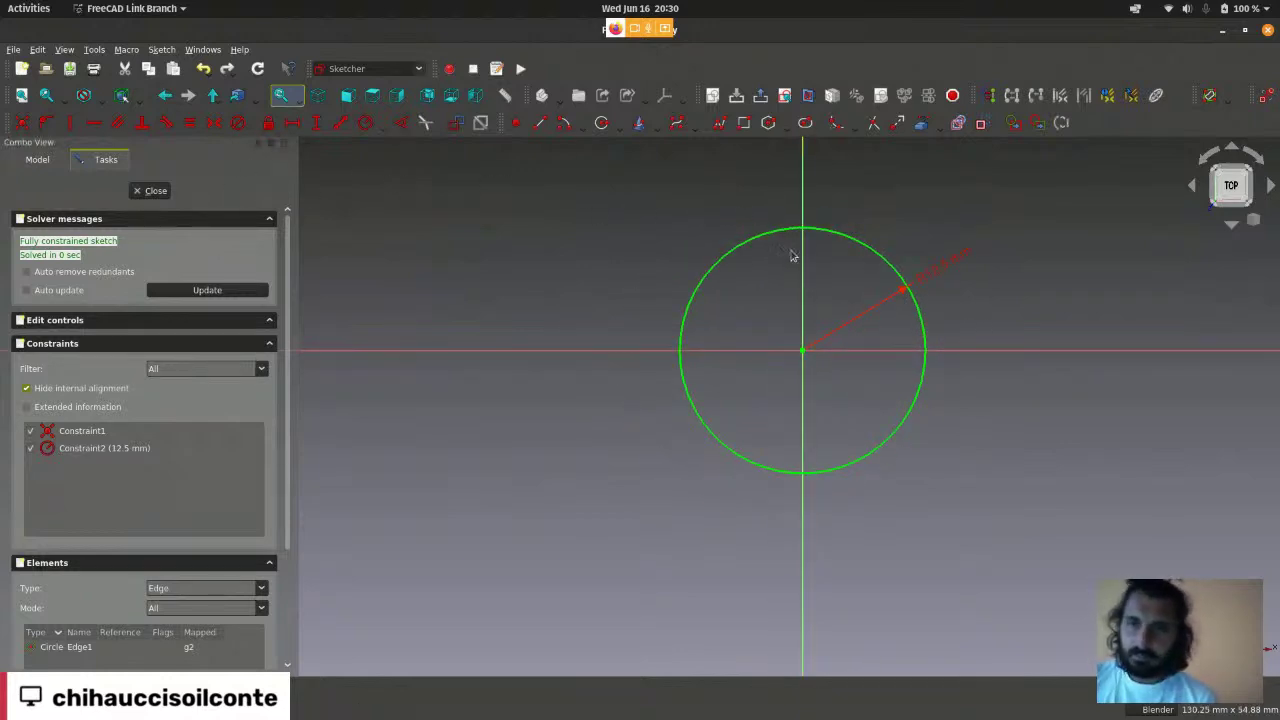
pyautogui.scroll(2, 519, 247)
# - Leave the sketch editor and clear the sketch selection
pyautogui.click(152, 190)
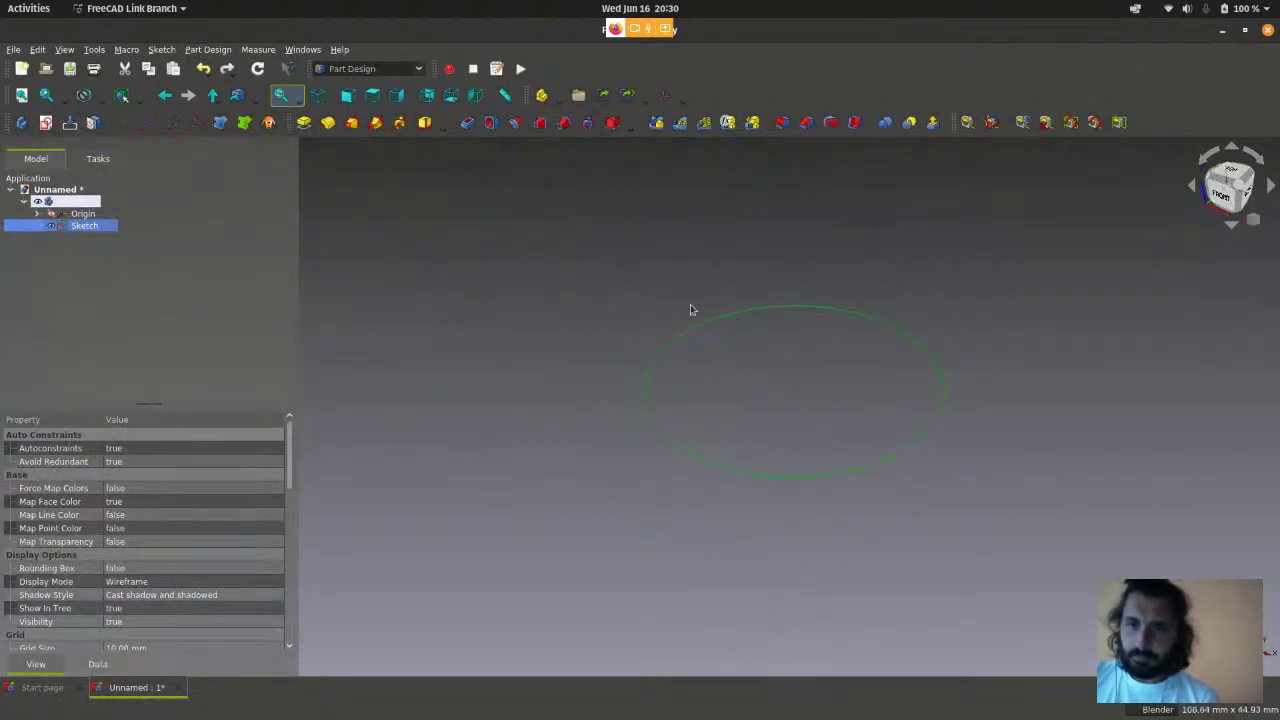
pyautogui.click(762, 297)
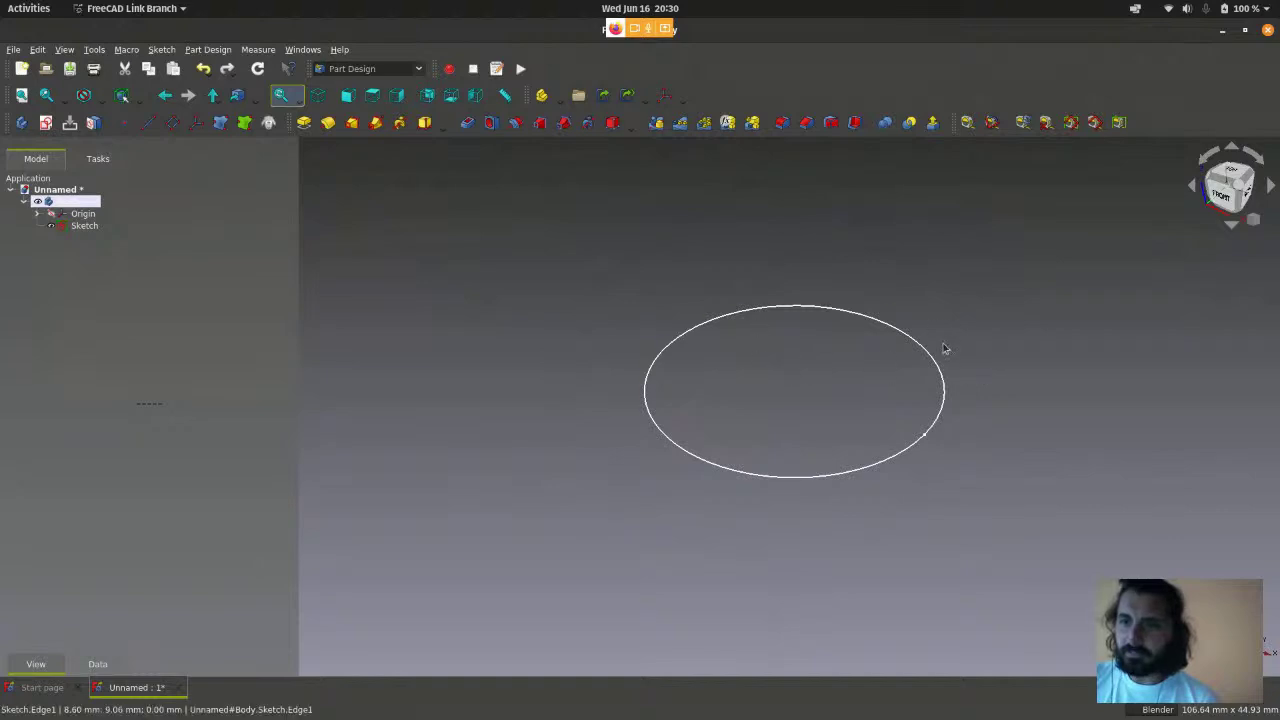
pyautogui.scroll(-1, 939, 375)
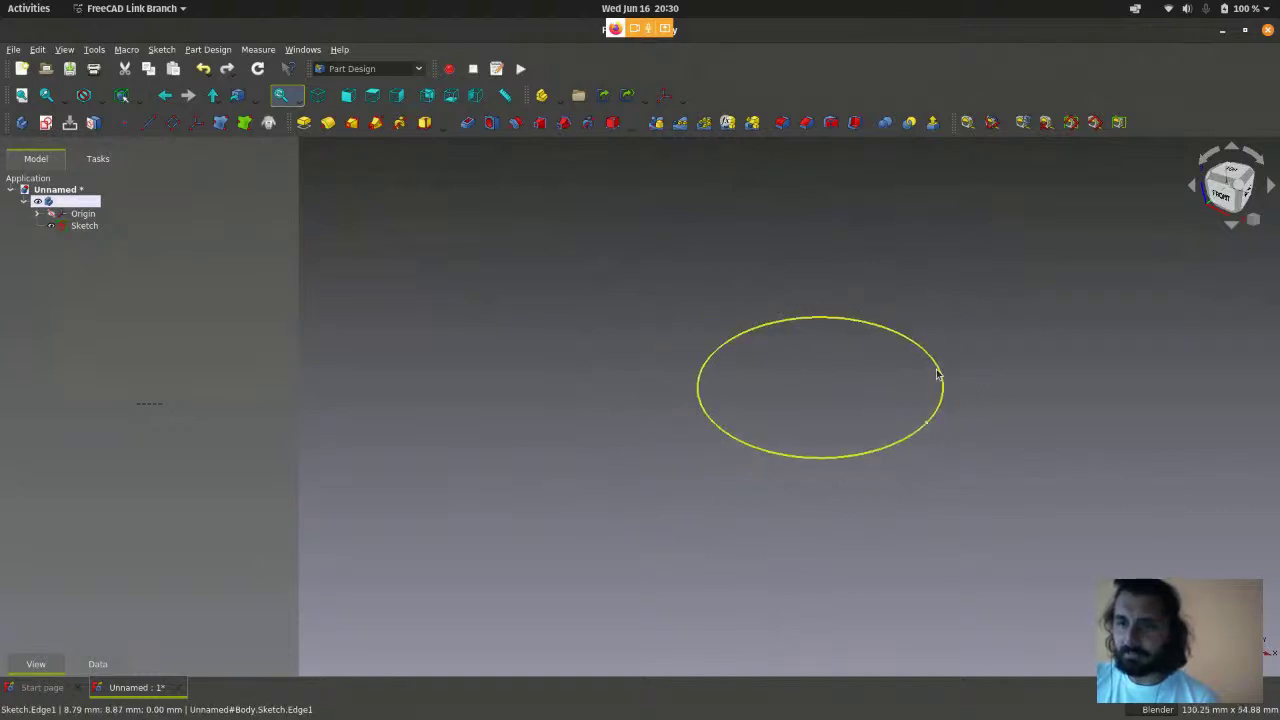
pyautogui.scroll(-1, 991, 400)
pyautogui.scroll(1, 997, 410)
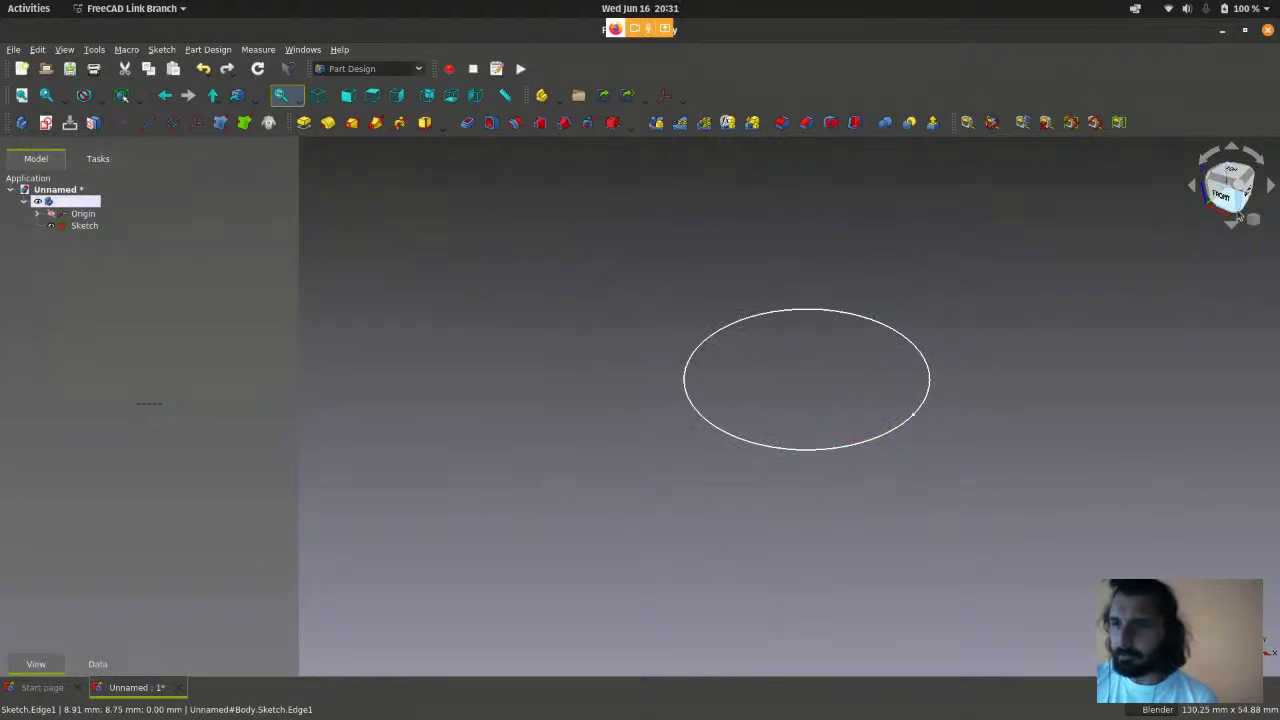
# - View the circle from the top, then orbit and switch to isometric
pyautogui.click(1230, 175)
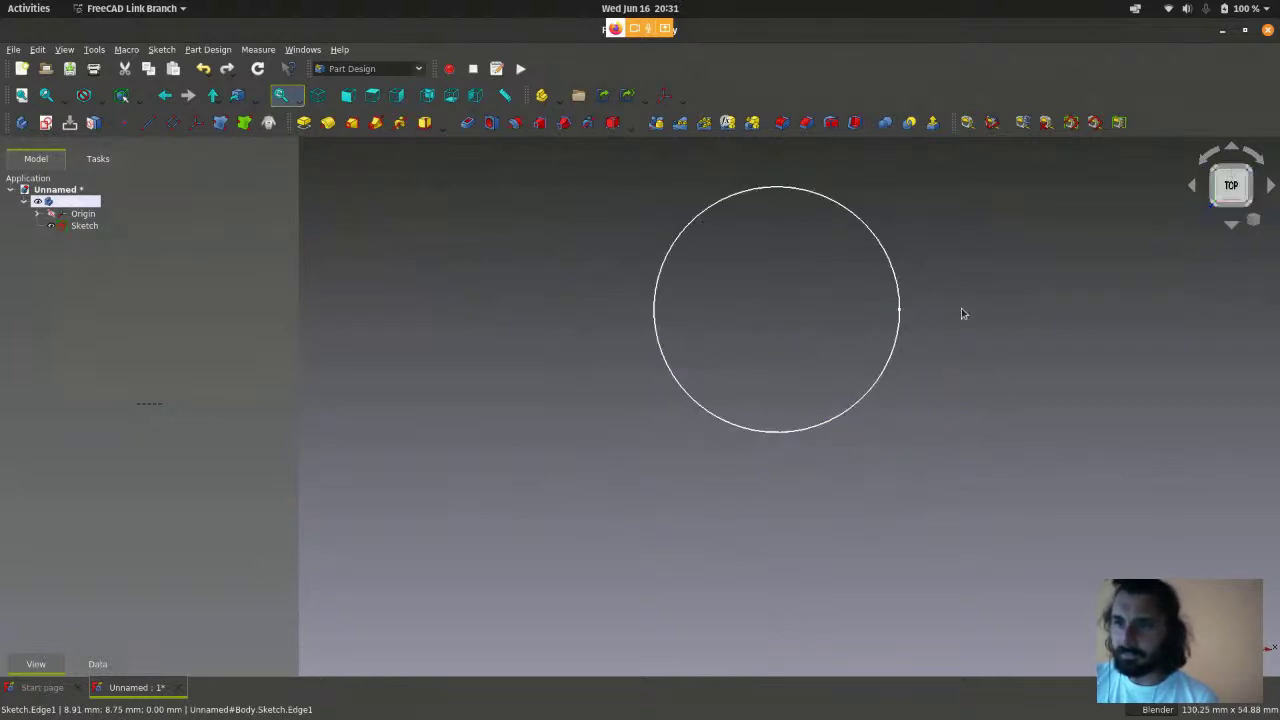
pyautogui.scroll(-1, 961, 310)
pyautogui.scroll(2, 955, 261)
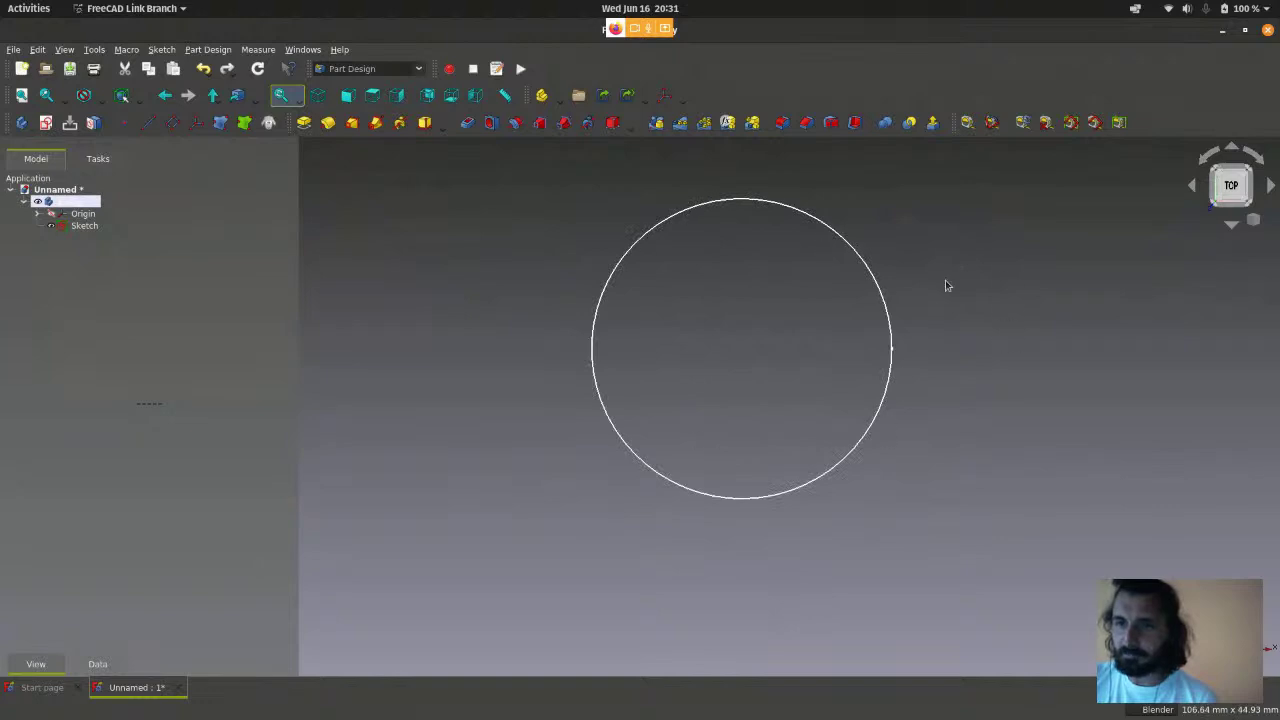
pyautogui.scroll(-1, 945, 286)
pyautogui.moveTo(800, 525); pyautogui.dragTo(795, 347, button='middle')
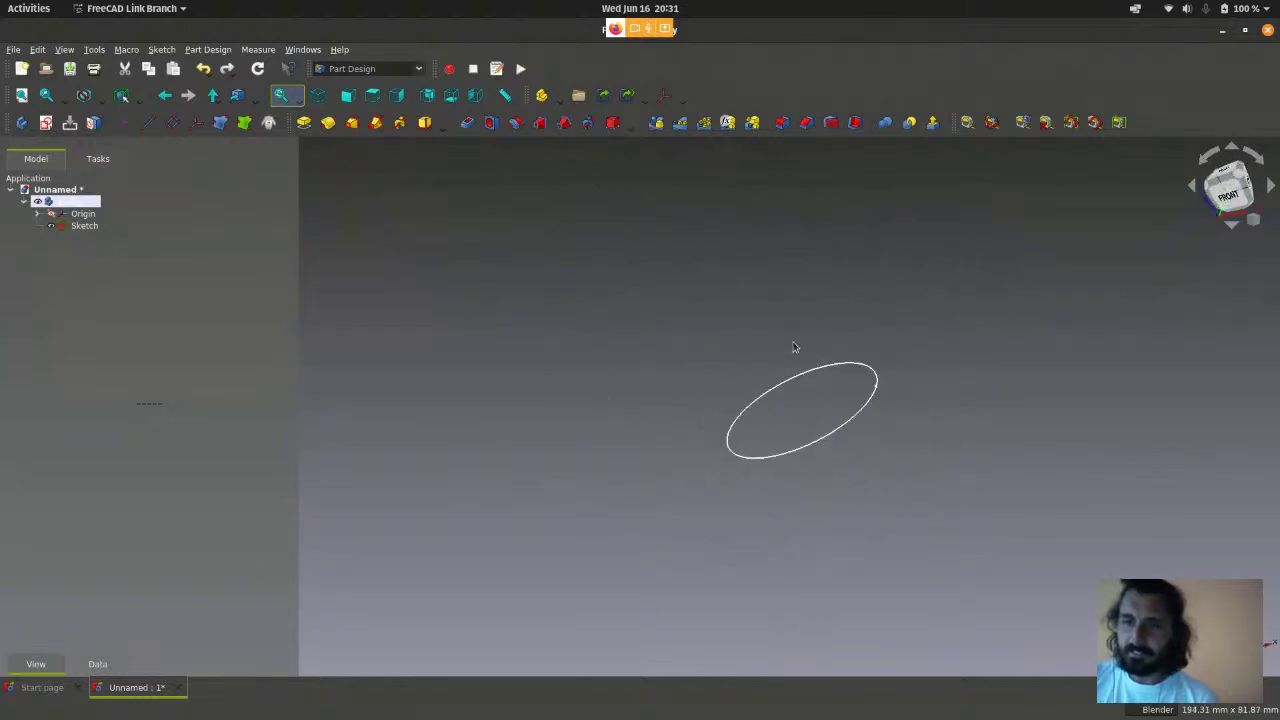
pyautogui.click(317, 95)
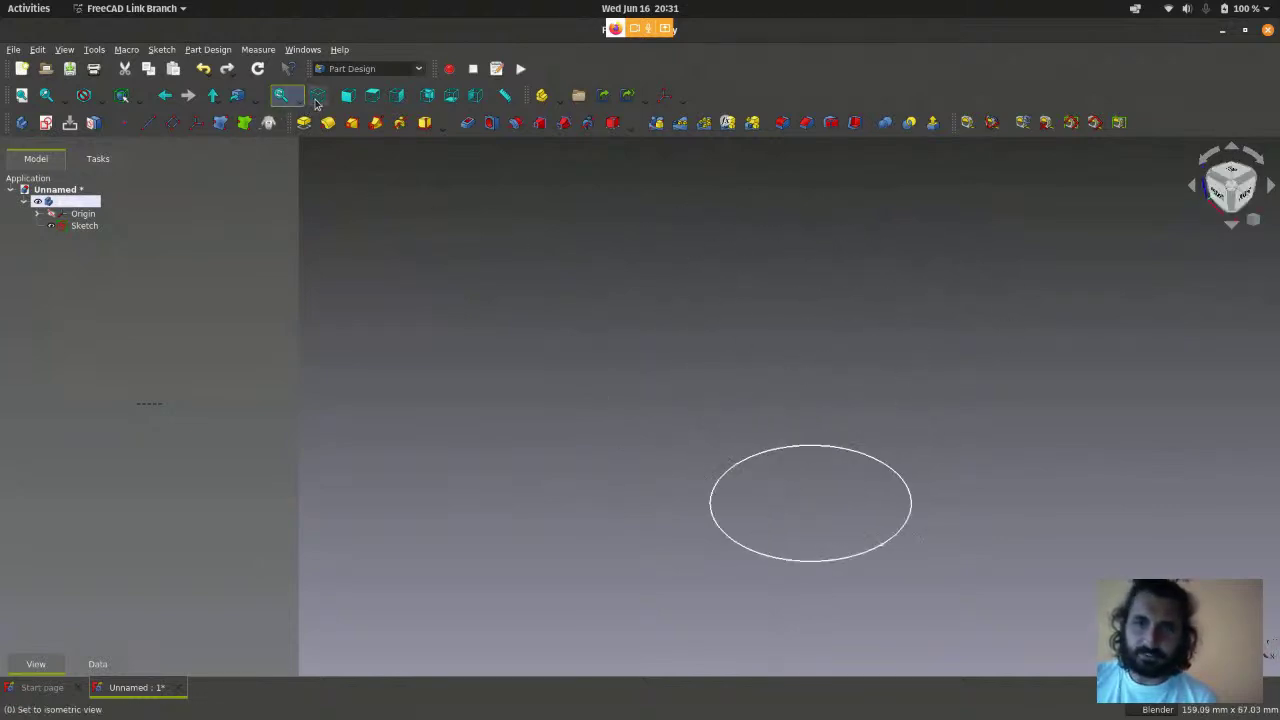
pyautogui.scroll(-1, 766, 374)
pyautogui.scroll(2, 837, 546)
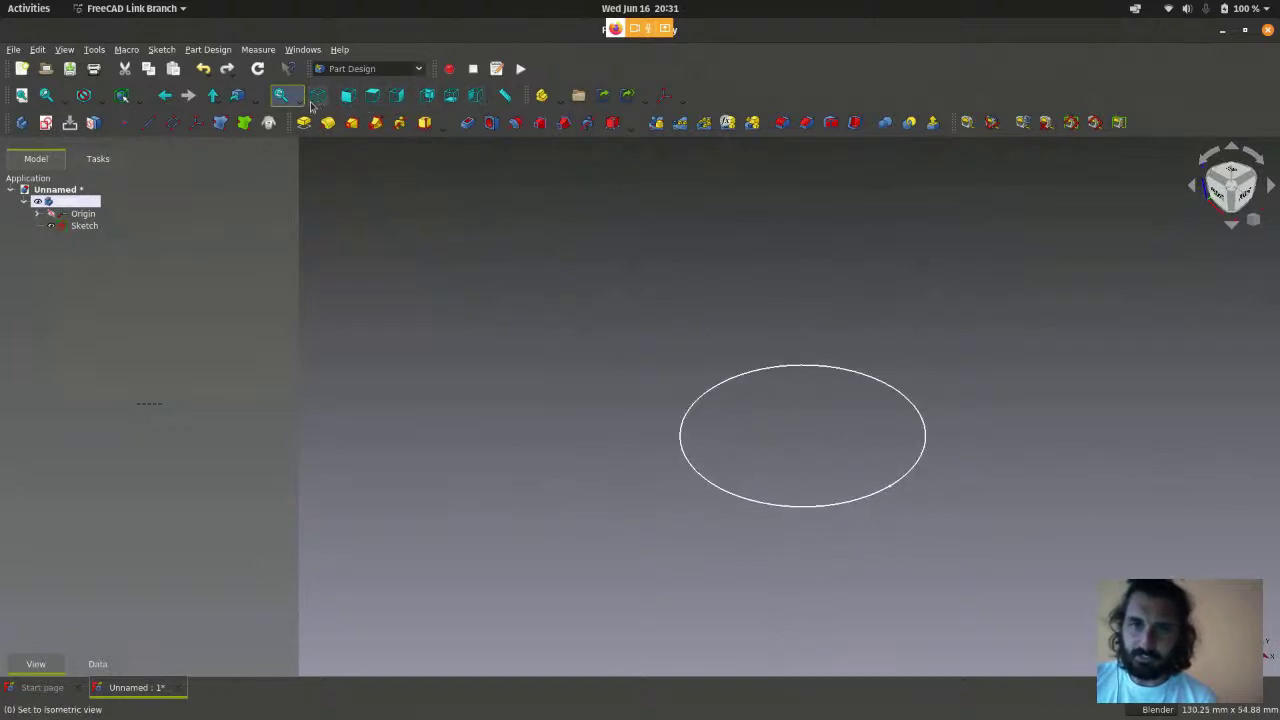
# - Check the sketch in top, right and rear views, ending in isometric
pyautogui.click(371, 96)
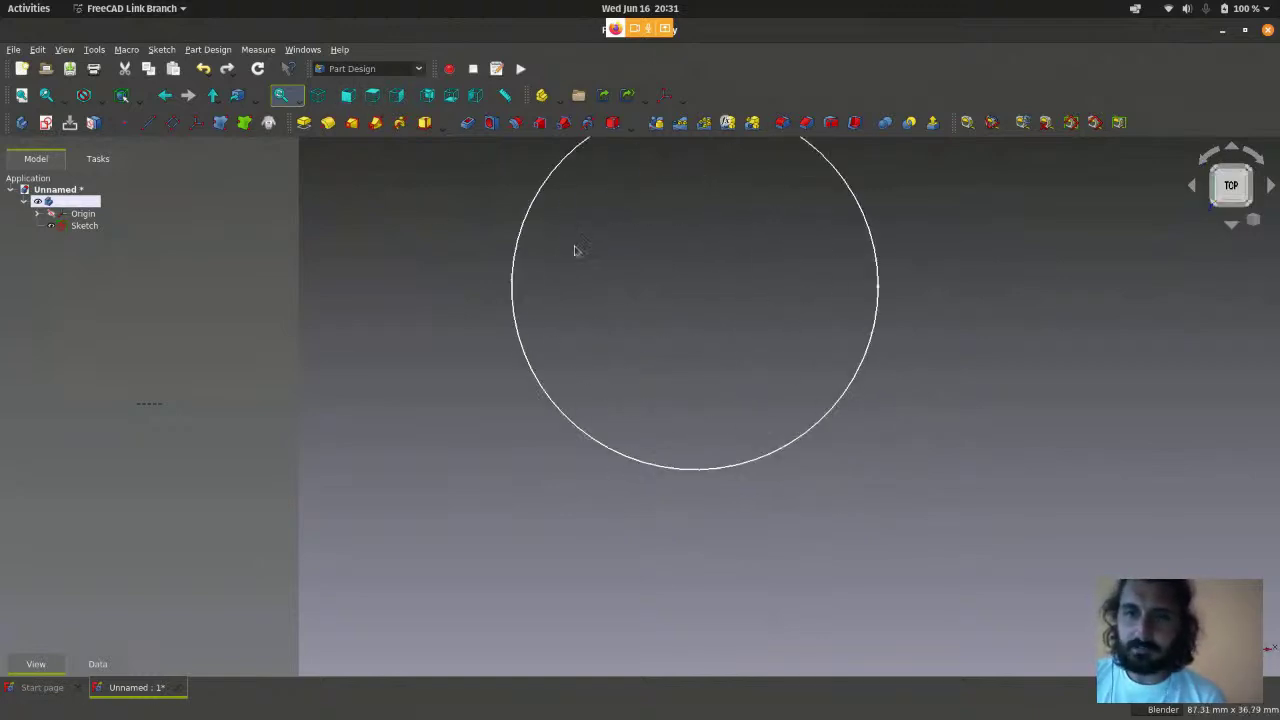
pyautogui.click(396, 96)
pyautogui.scroll(-1, 736, 401)
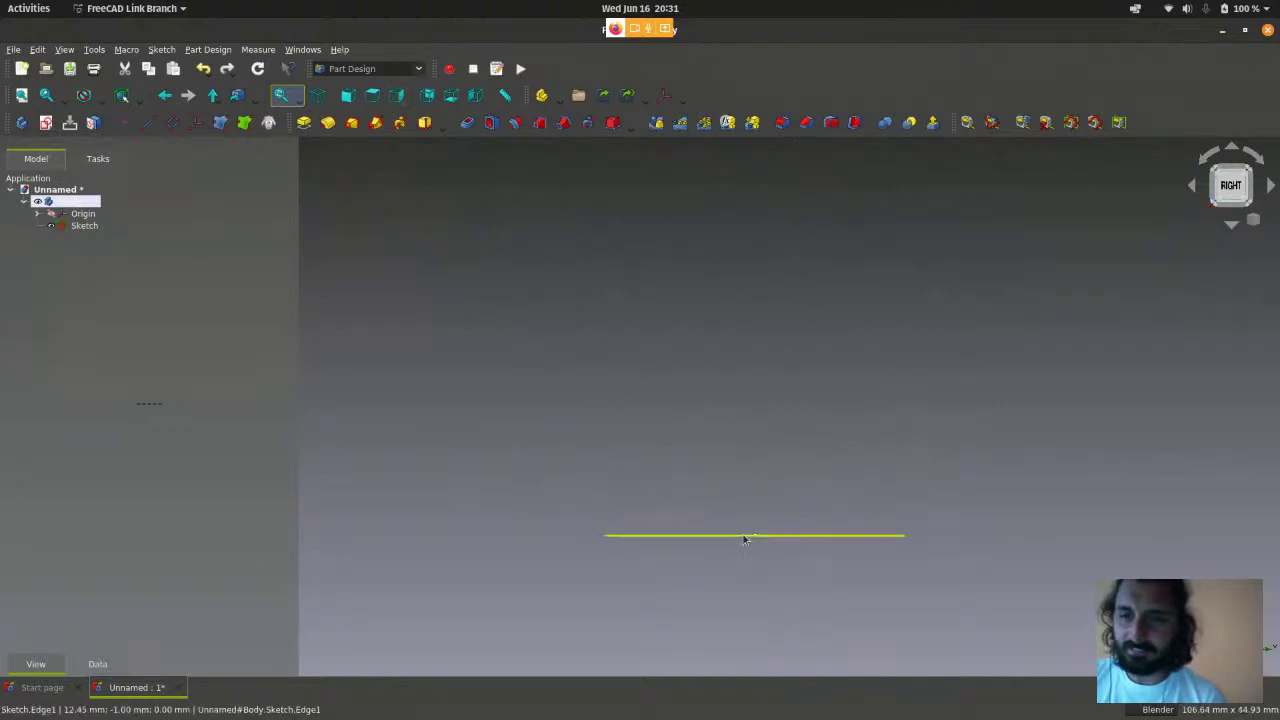
pyautogui.scroll(2, 743, 534)
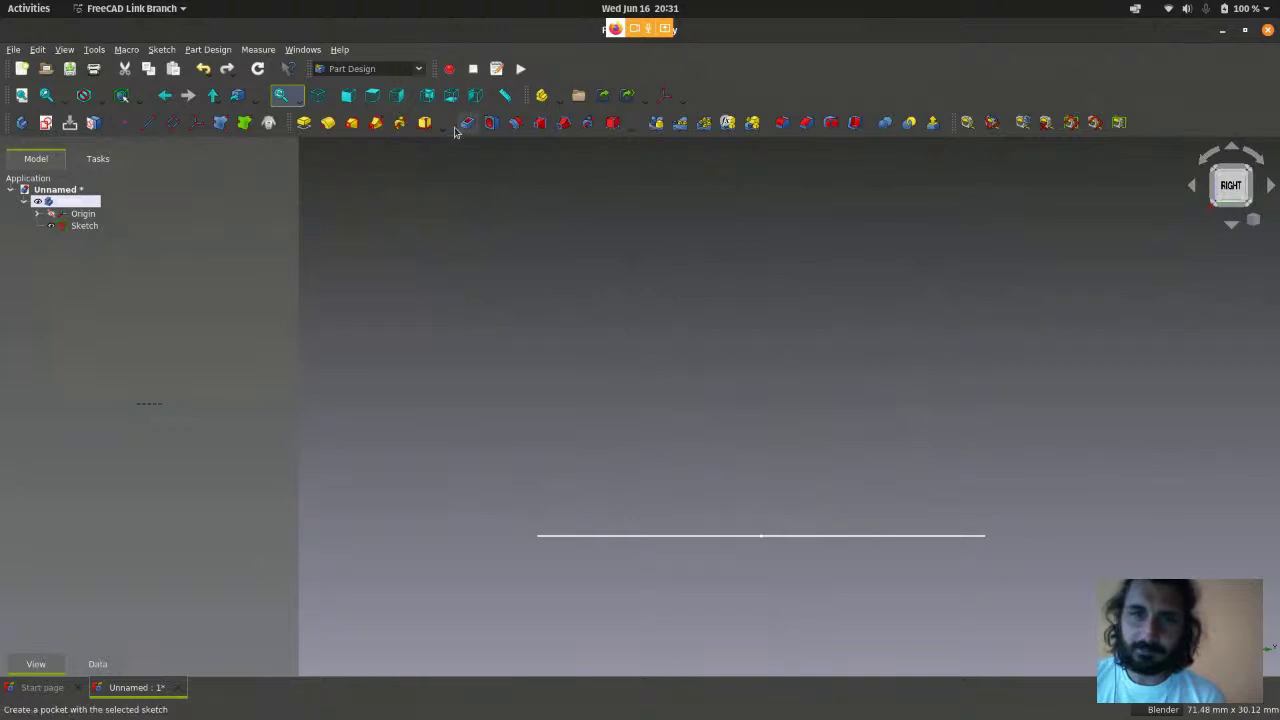
pyautogui.keyDown('shift'); pyautogui.moveTo(793, 314); pyautogui.dragTo(603, 314, button='middle'); pyautogui.keyUp('shift')
pyautogui.press('4')
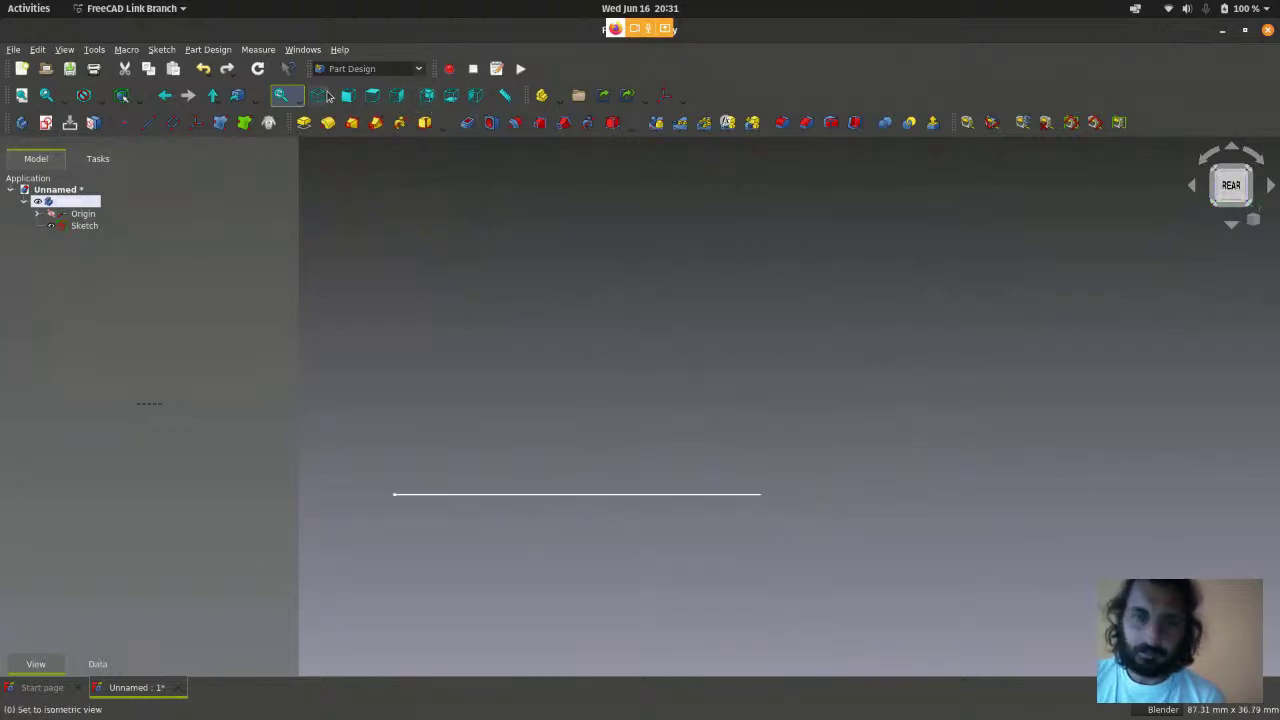
pyautogui.click(320, 95)
pyautogui.scroll(2, 661, 395)
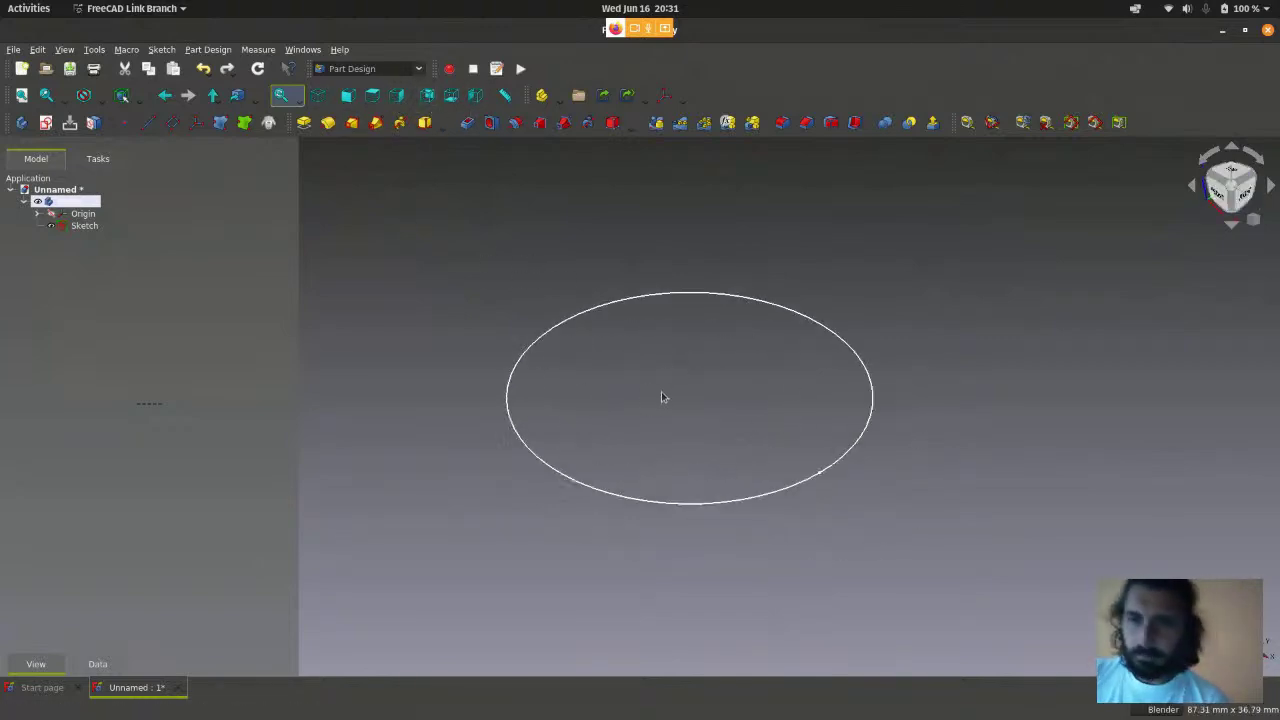
pyautogui.scroll(-2, 783, 317)
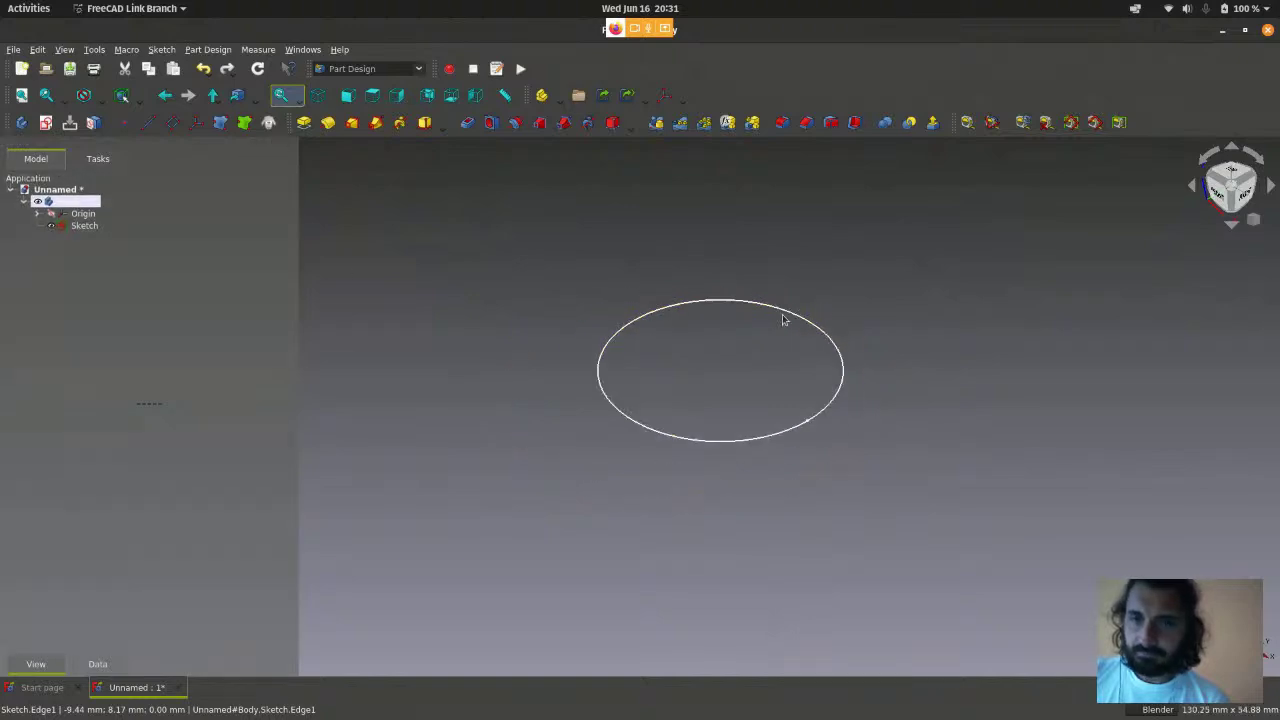
pyautogui.scroll(2, 617, 374)
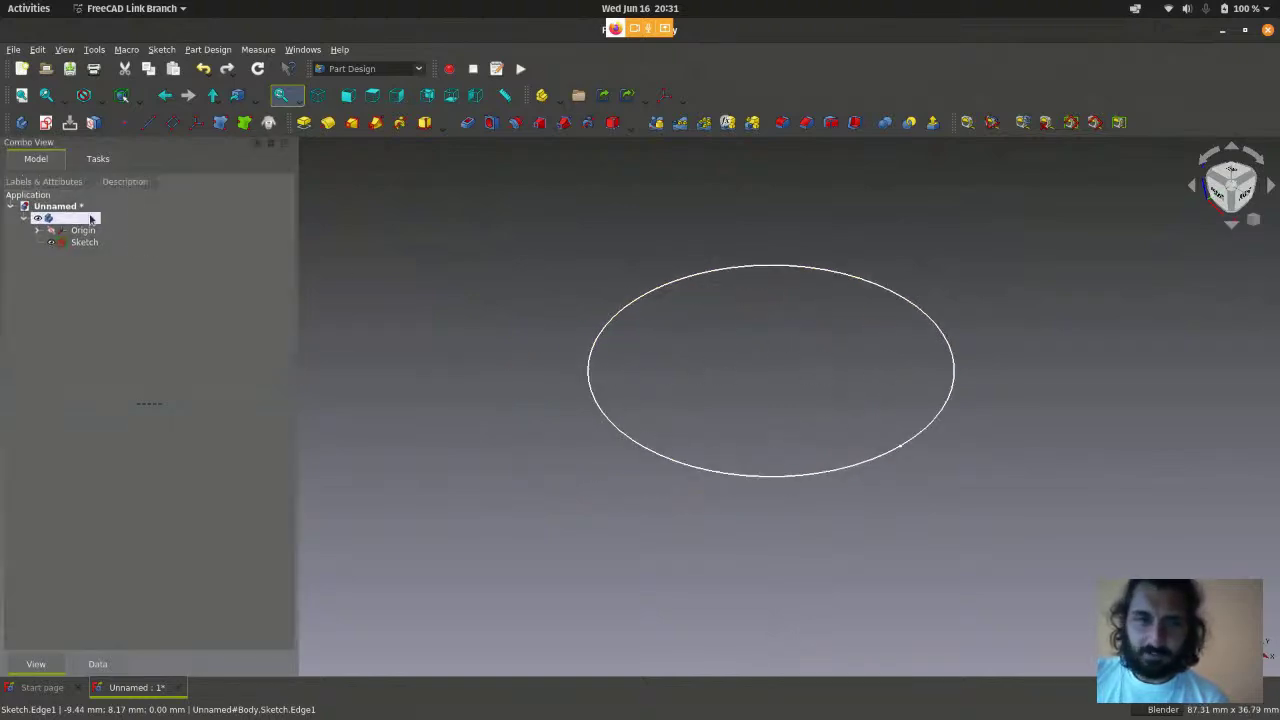
# - Select the circle sketch in the tree and inspect it from the Top view
pyautogui.click(85, 242)
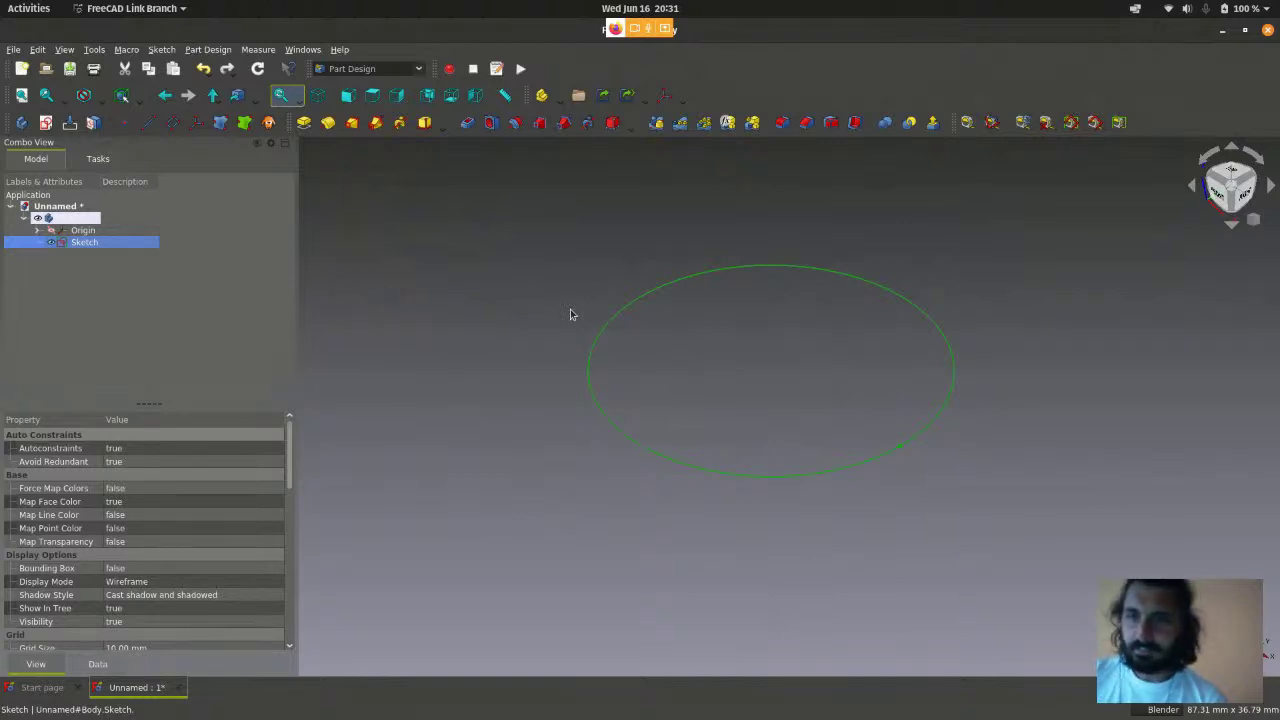
pyautogui.scroll(-1, 650, 340)
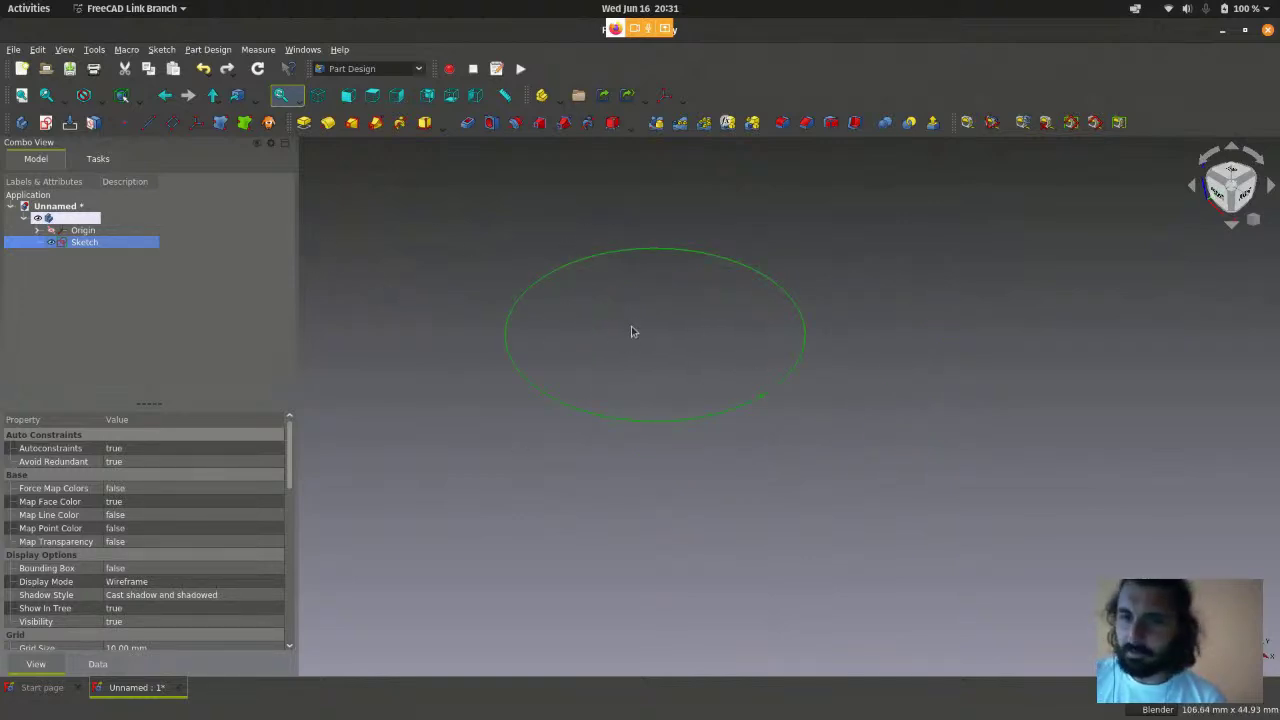
pyautogui.moveTo(631, 331); pyautogui.dragTo(645, 347, button='middle')
pyautogui.scroll(-1, 645, 347)
pyautogui.press('2')
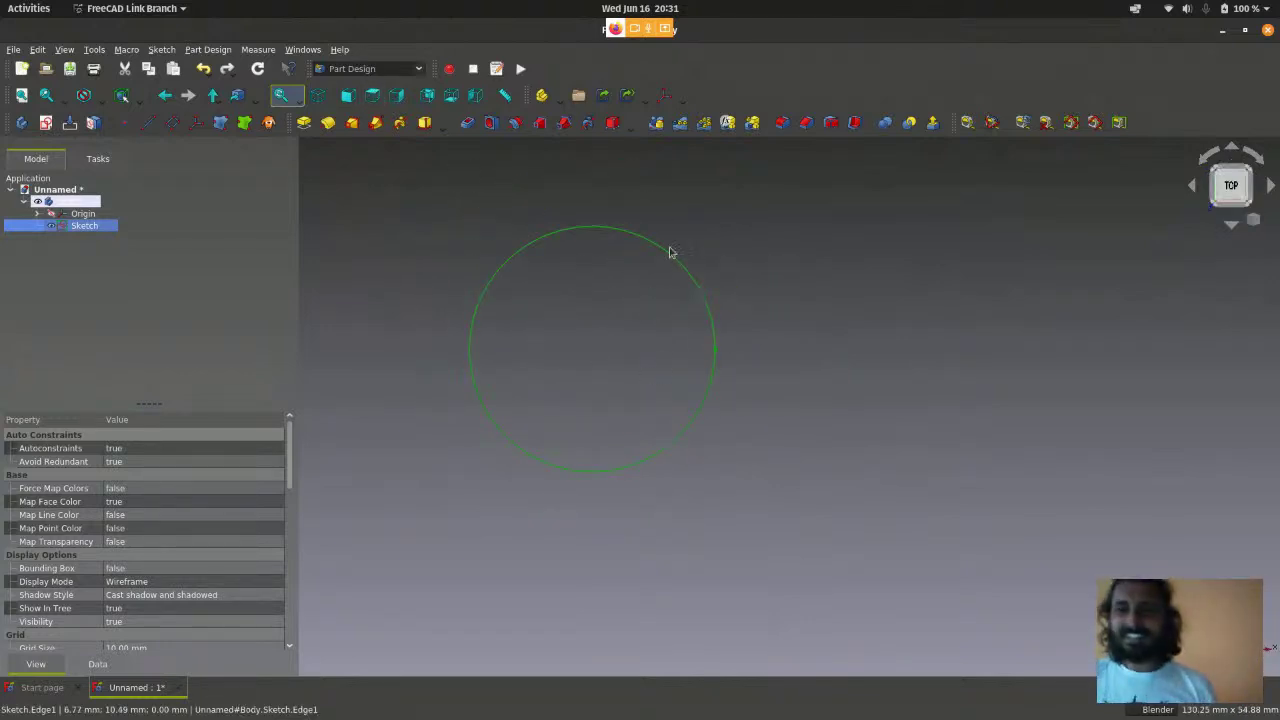
pyautogui.keyDown('shift'); pyautogui.moveTo(745, 263); pyautogui.dragTo(820, 274, button='middle'); pyautogui.keyUp('shift')
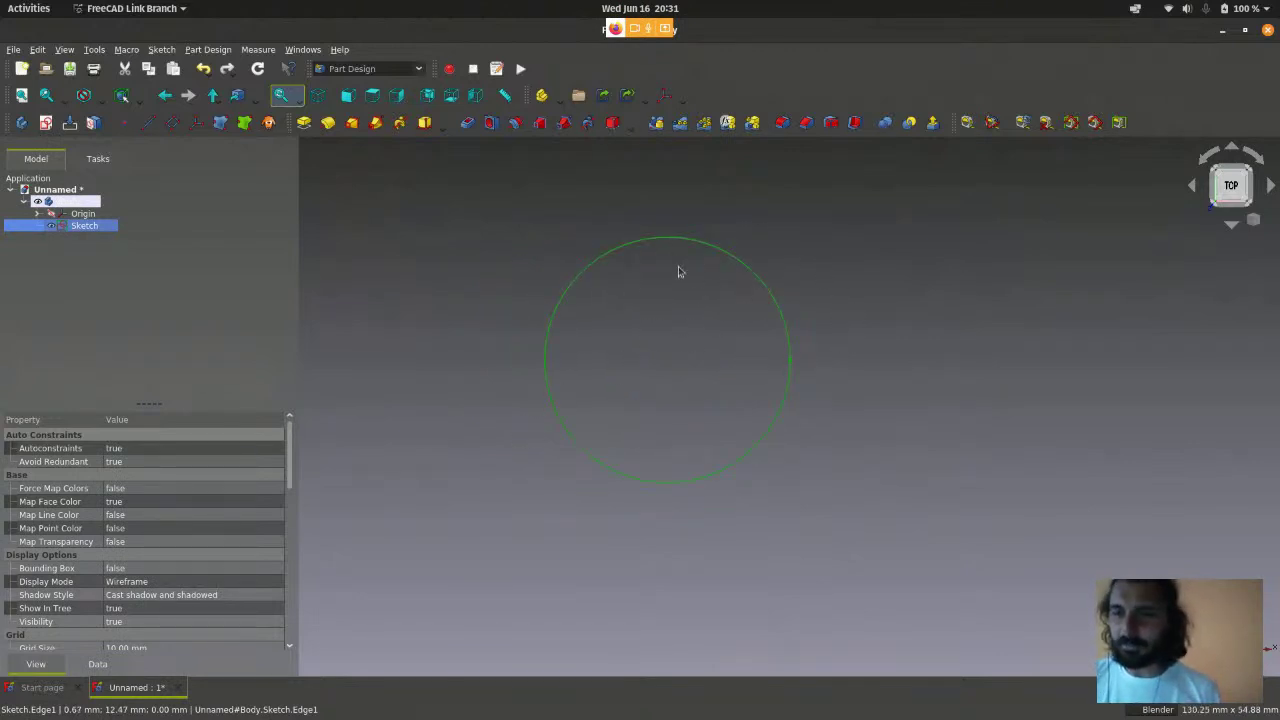
pyautogui.scroll(2, 692, 300)
# - Reselect the circle sketch and delete it from the body
pyautogui.click(186, 241)
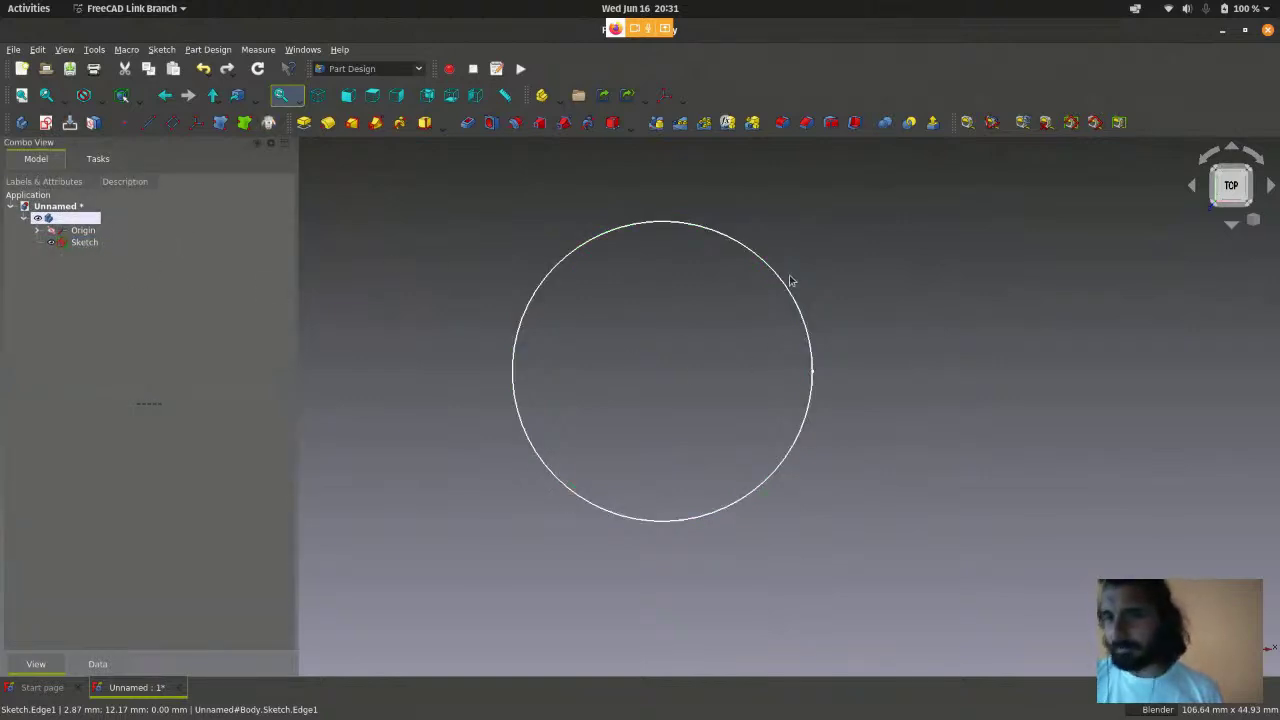
pyautogui.scroll(-1, 882, 267)
pyautogui.scroll(1, 691, 329)
pyautogui.scroll(1, 693, 325)
pyautogui.scroll(-1, 693, 325)
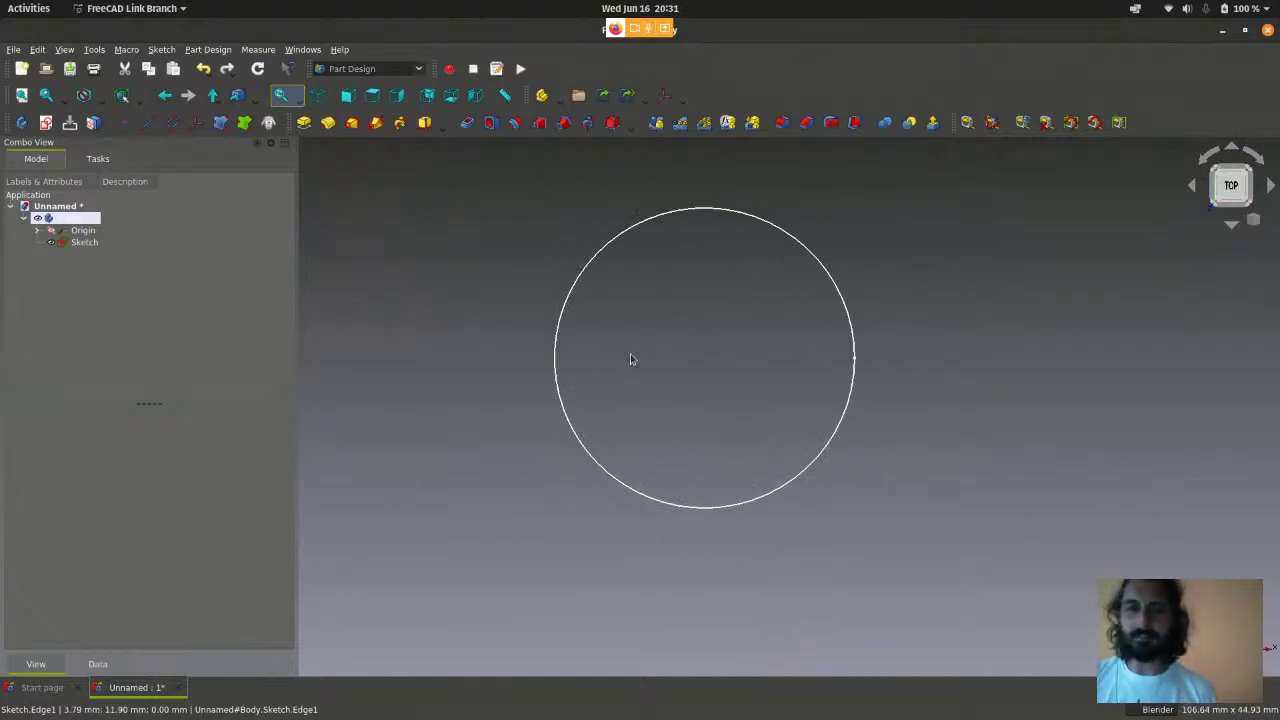
pyautogui.click(86, 243)
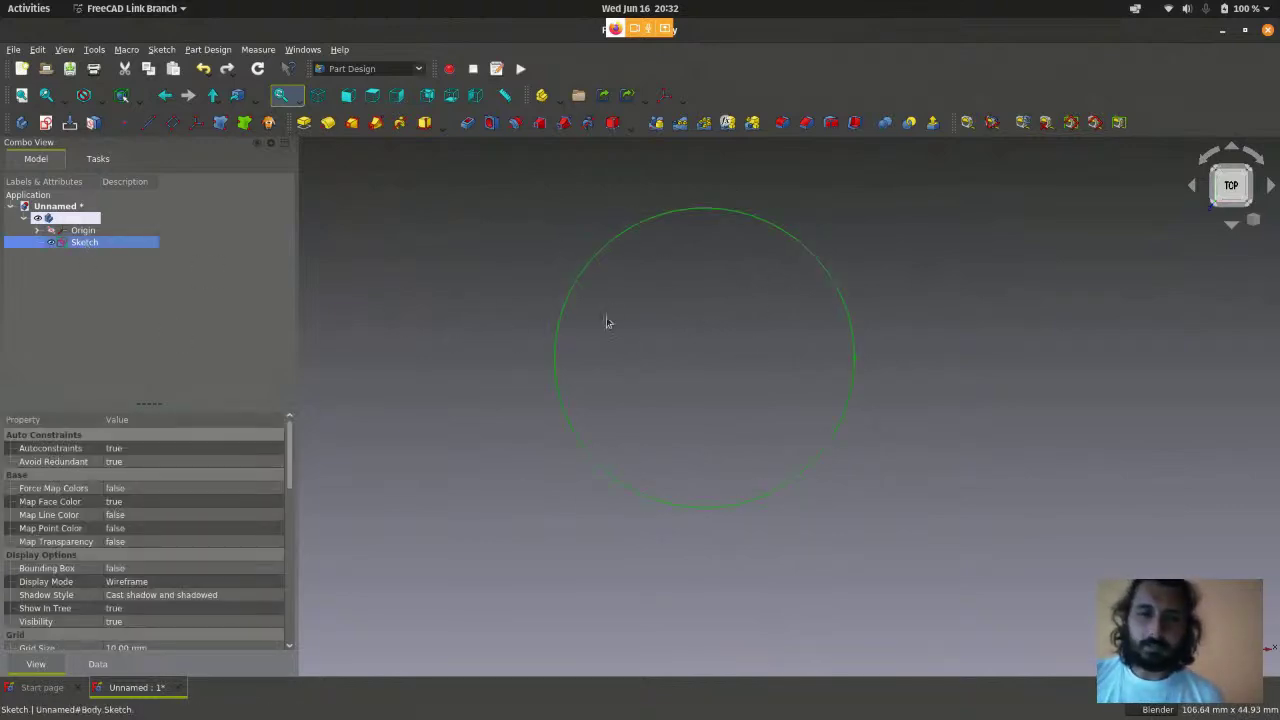
pyautogui.press('Delete')
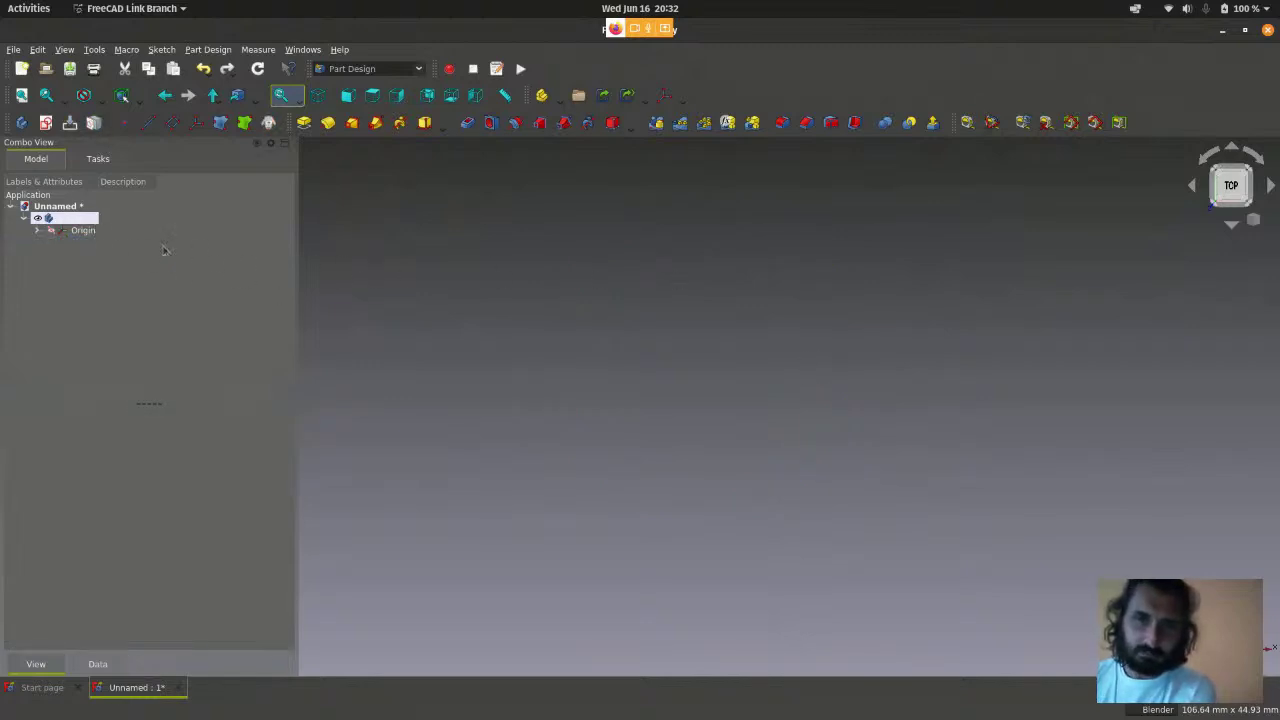
# - Delete the Body together with its origin from the model tree
pyautogui.click(92, 219)
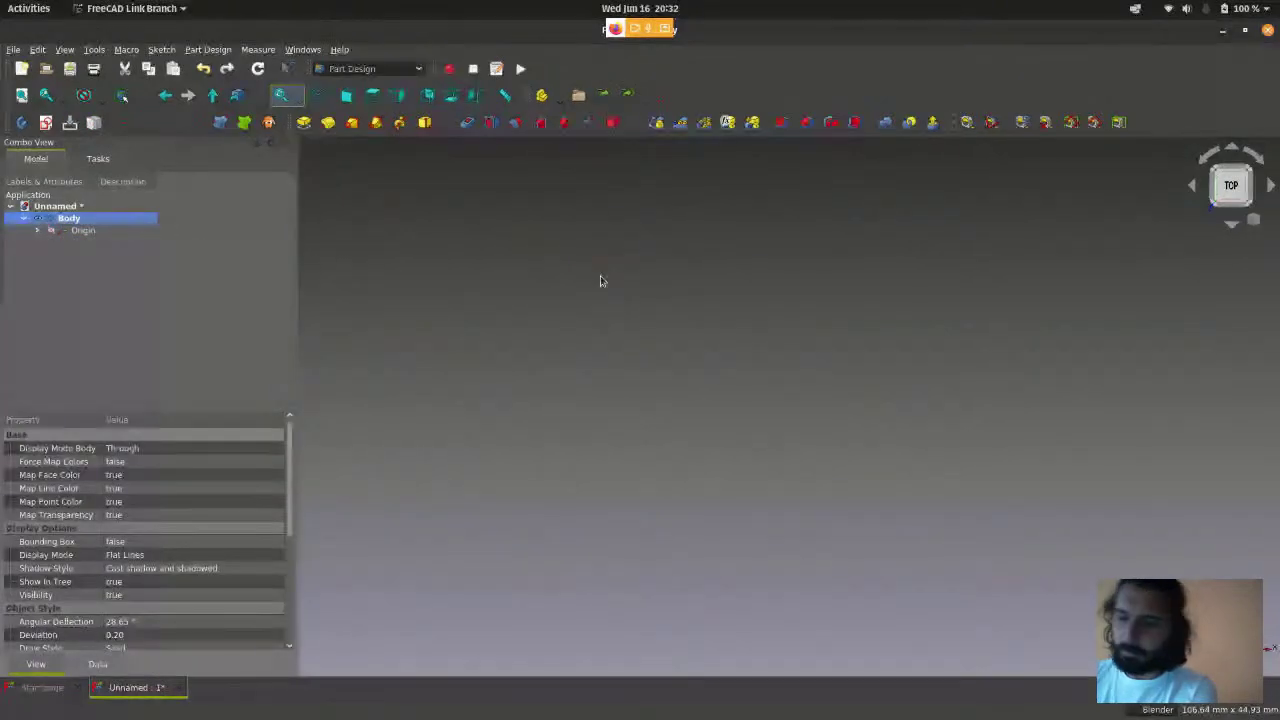
pyautogui.press('Delete')
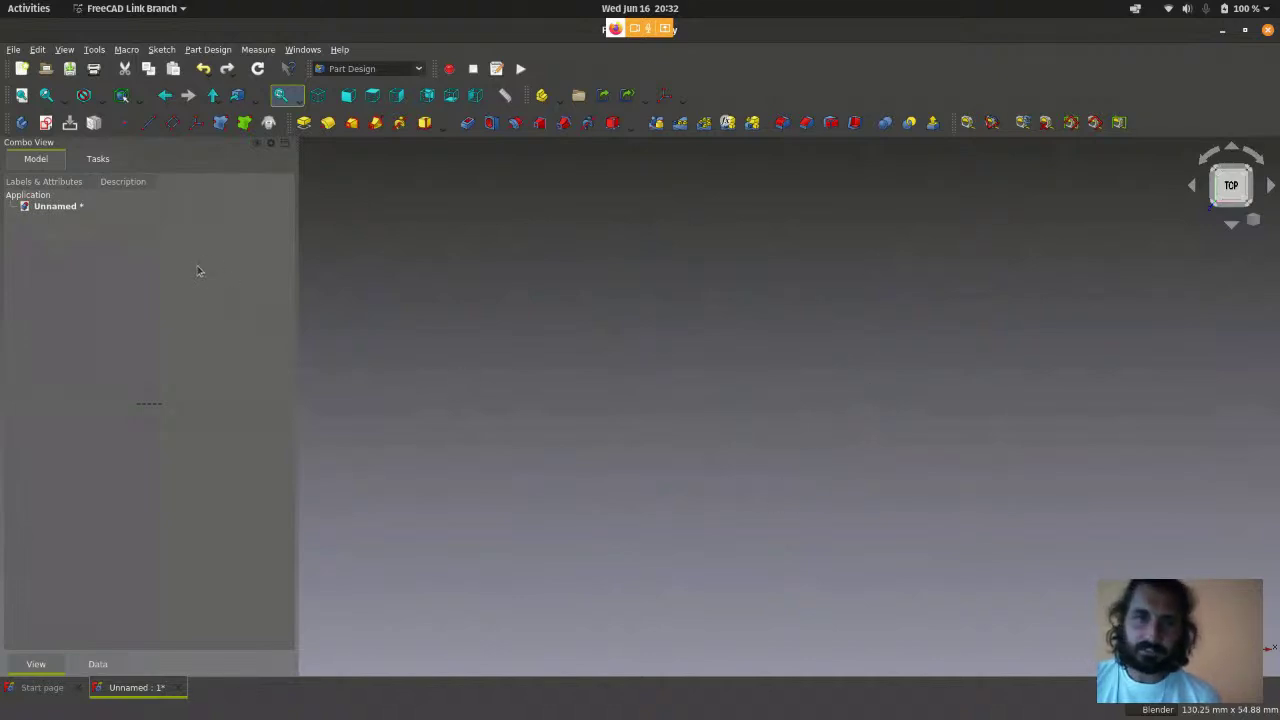
# - Add a new active Body with its Origin to the empty document
pyautogui.click(194, 52)
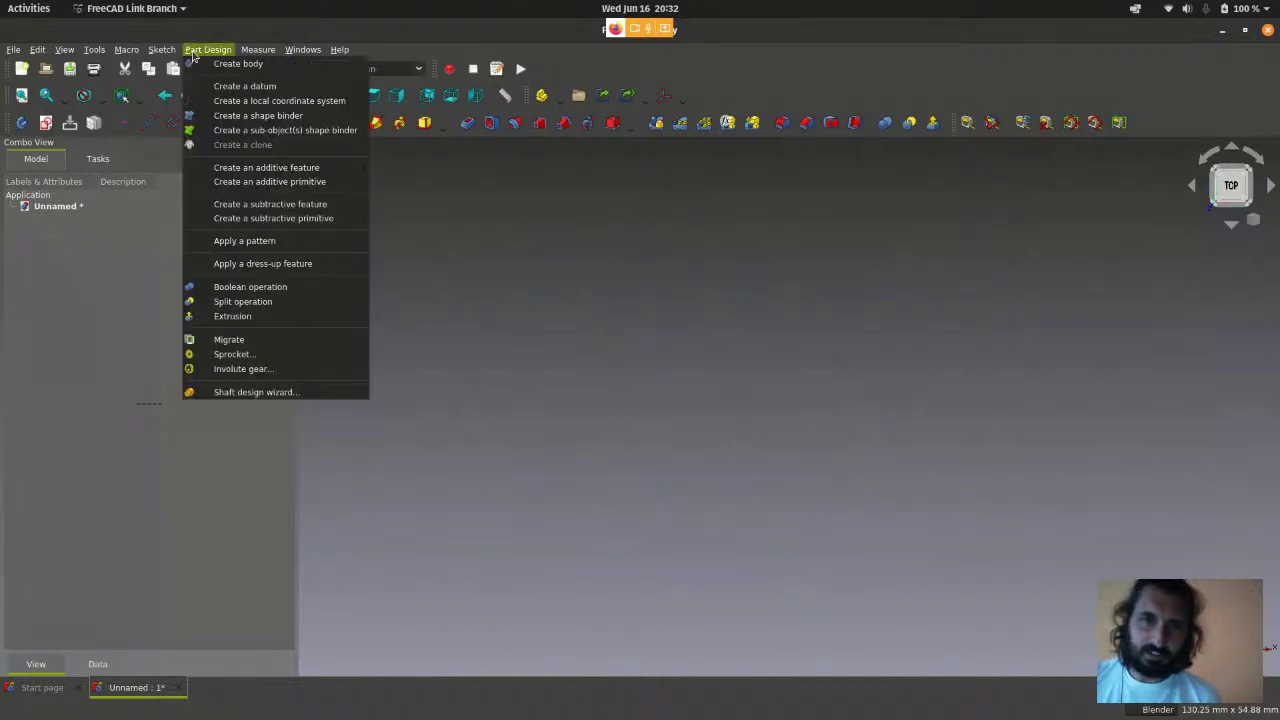
pyautogui.click(420, 237)
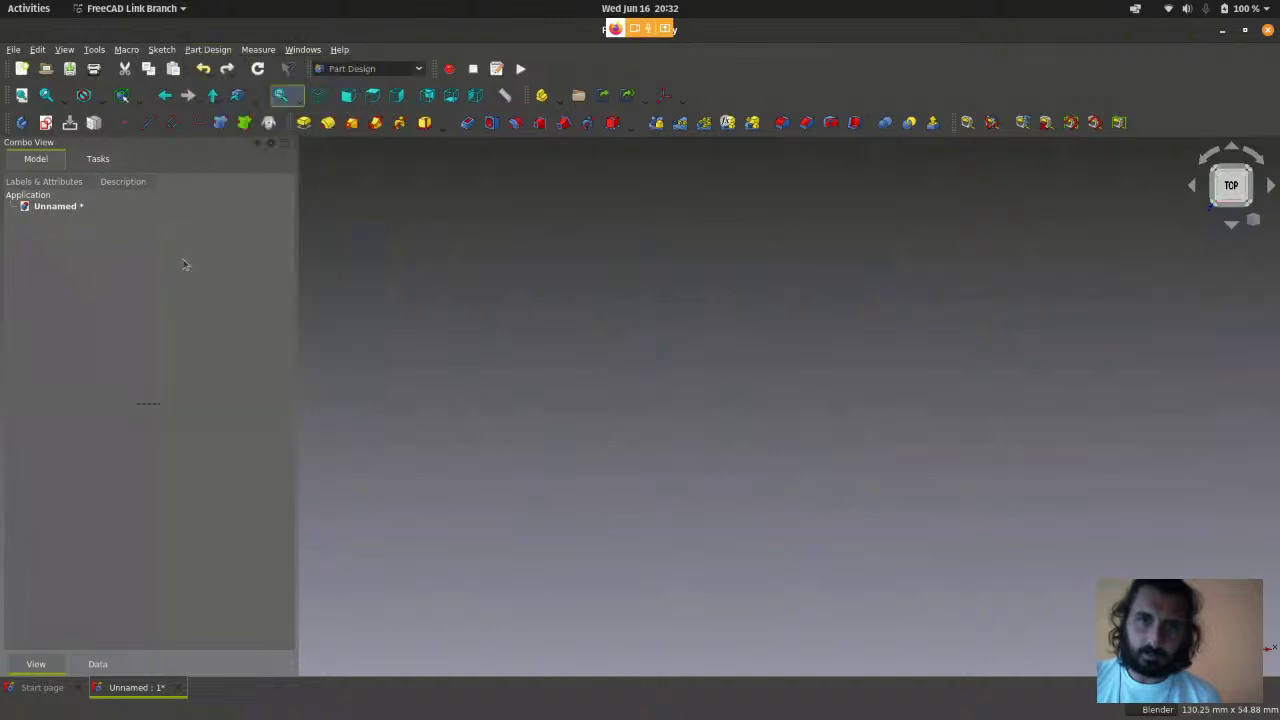
pyautogui.click(22, 124)
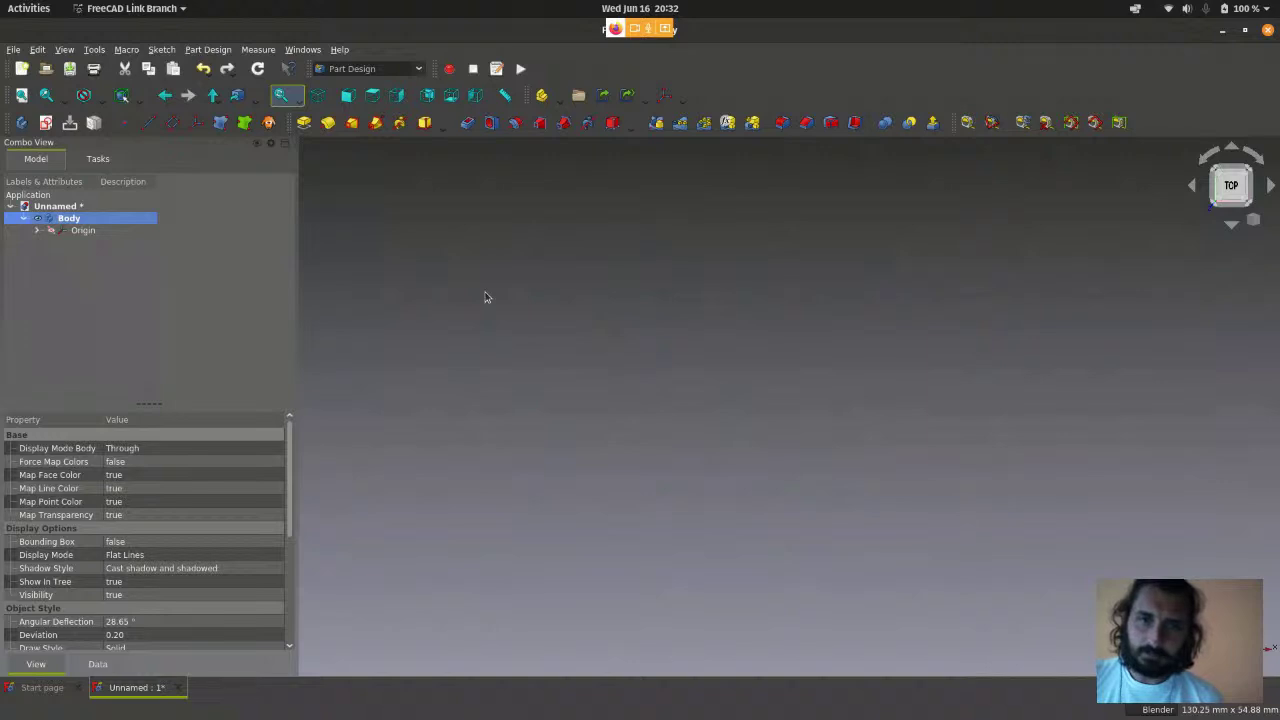
# - Create a new sketch attached to the body's XY_Plane, picked in isometric view
pyautogui.click(45, 123)
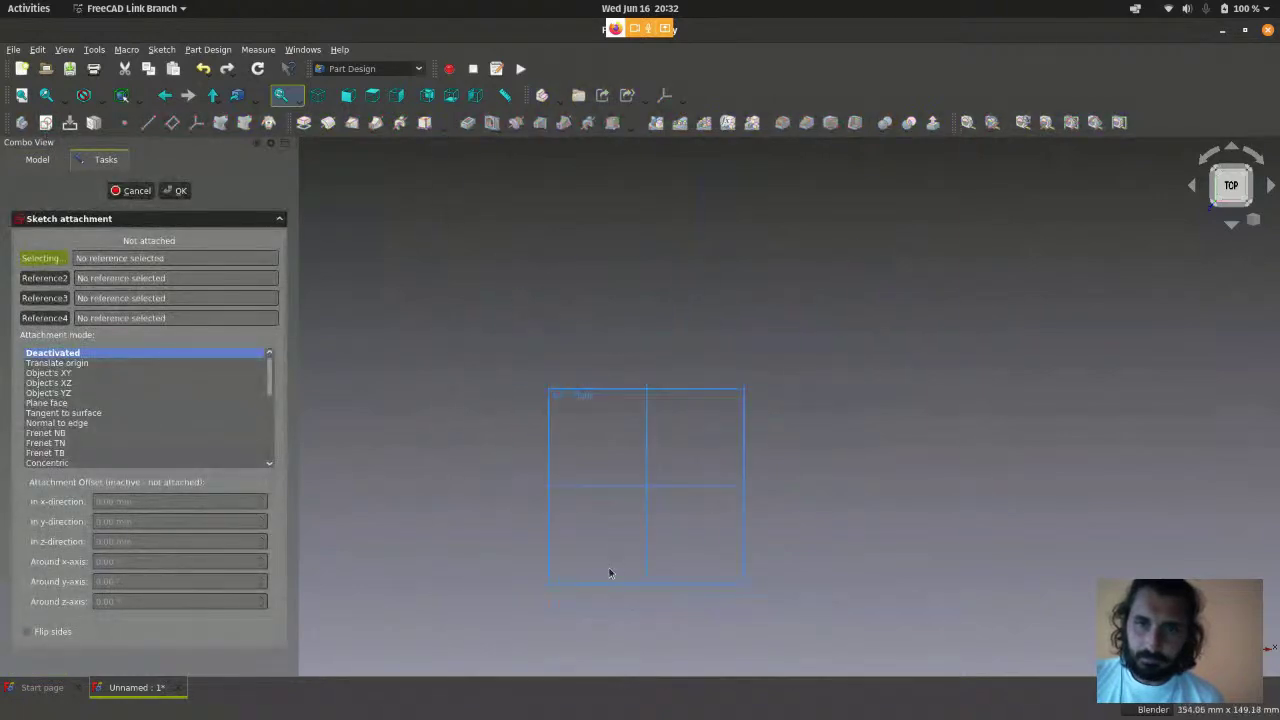
pyautogui.press('0')
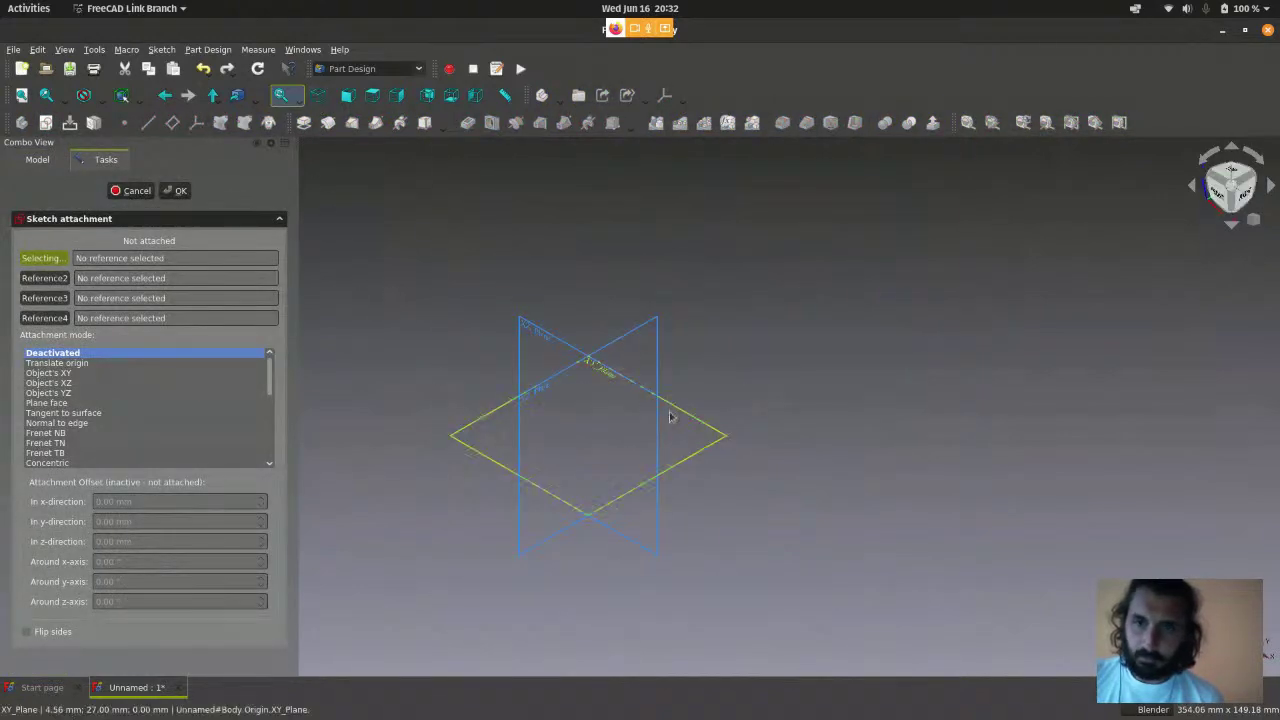
pyautogui.scroll(2, 545, 490)
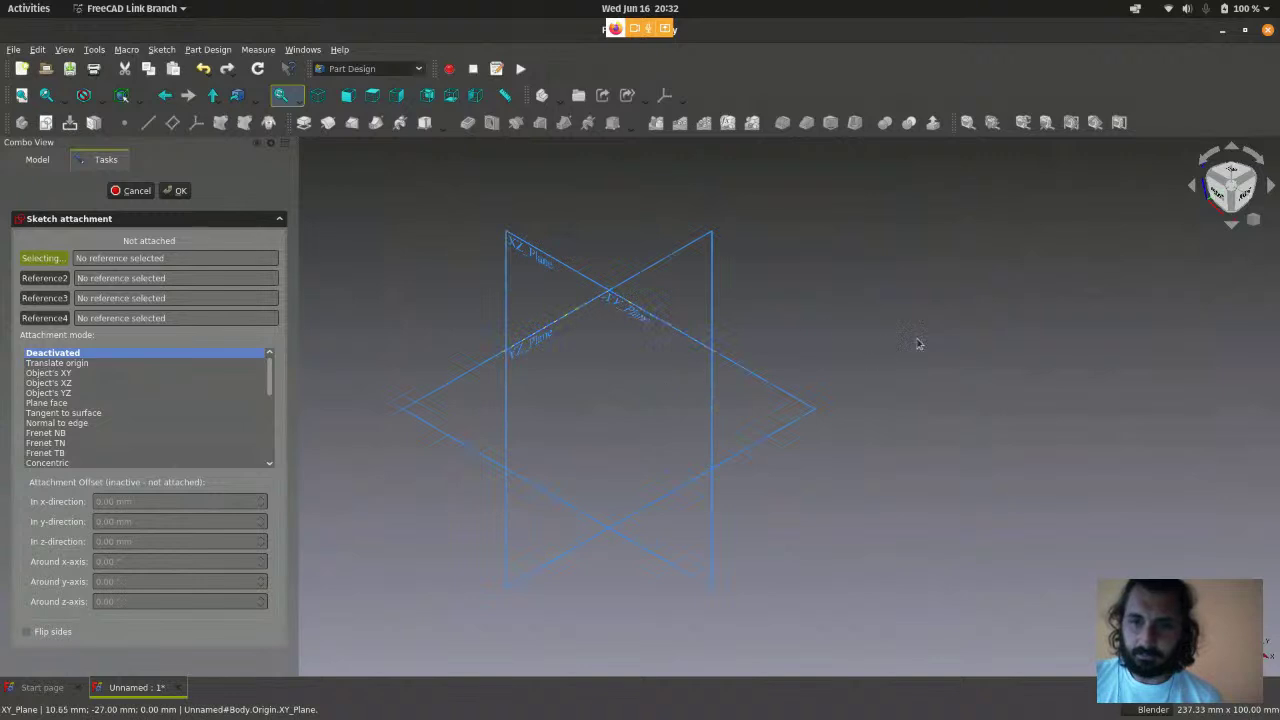
pyautogui.scroll(2, 783, 375)
pyautogui.scroll(-2, 783, 375)
pyautogui.scroll(2, 503, 270)
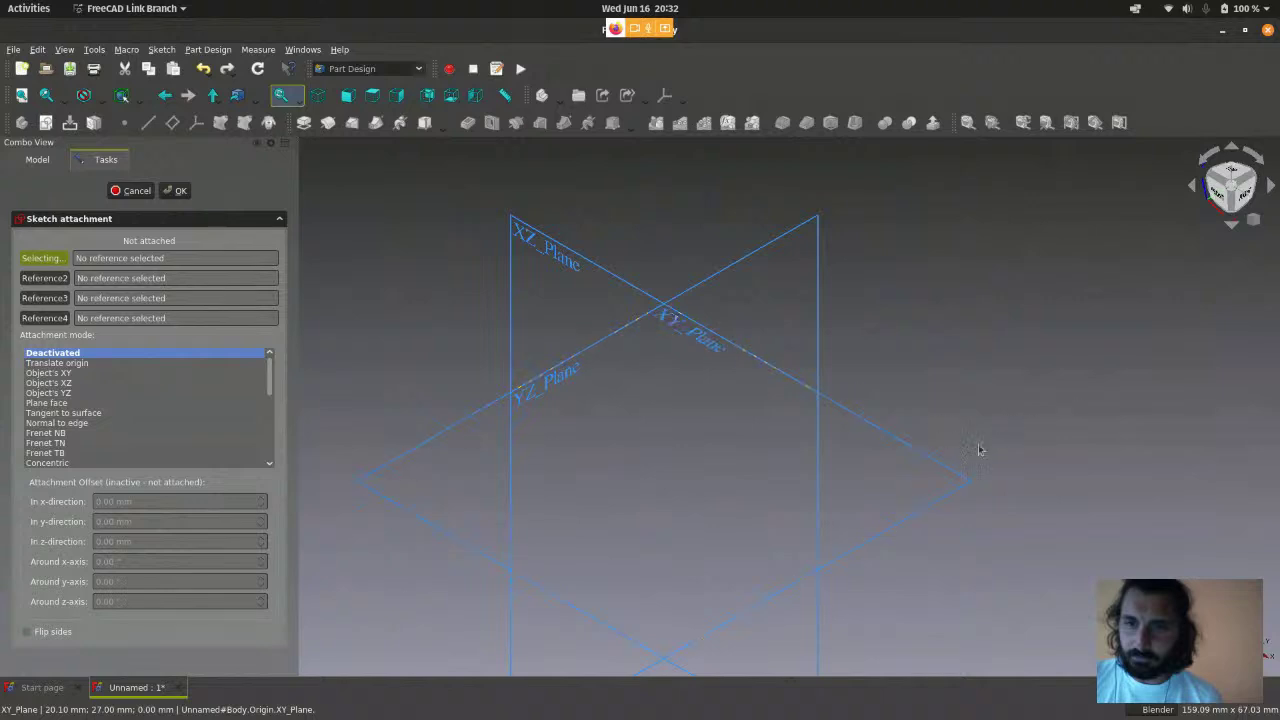
pyautogui.click(938, 466)
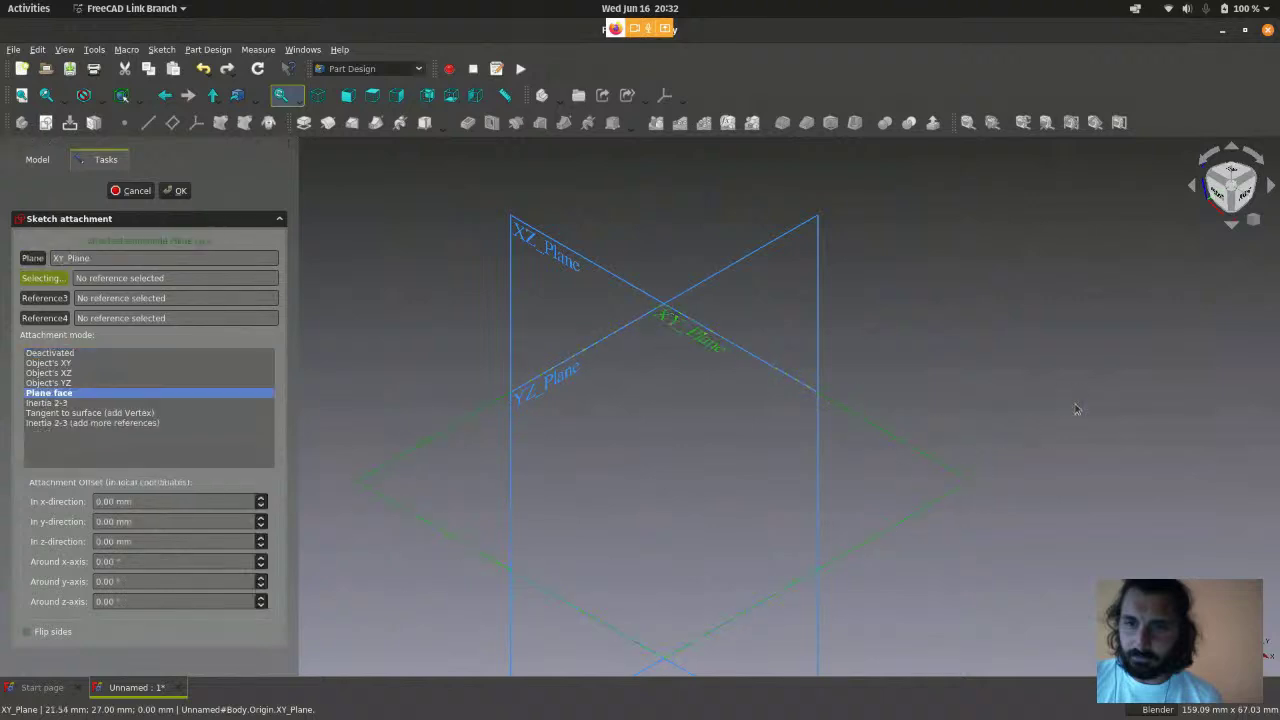
pyautogui.click(180, 190)
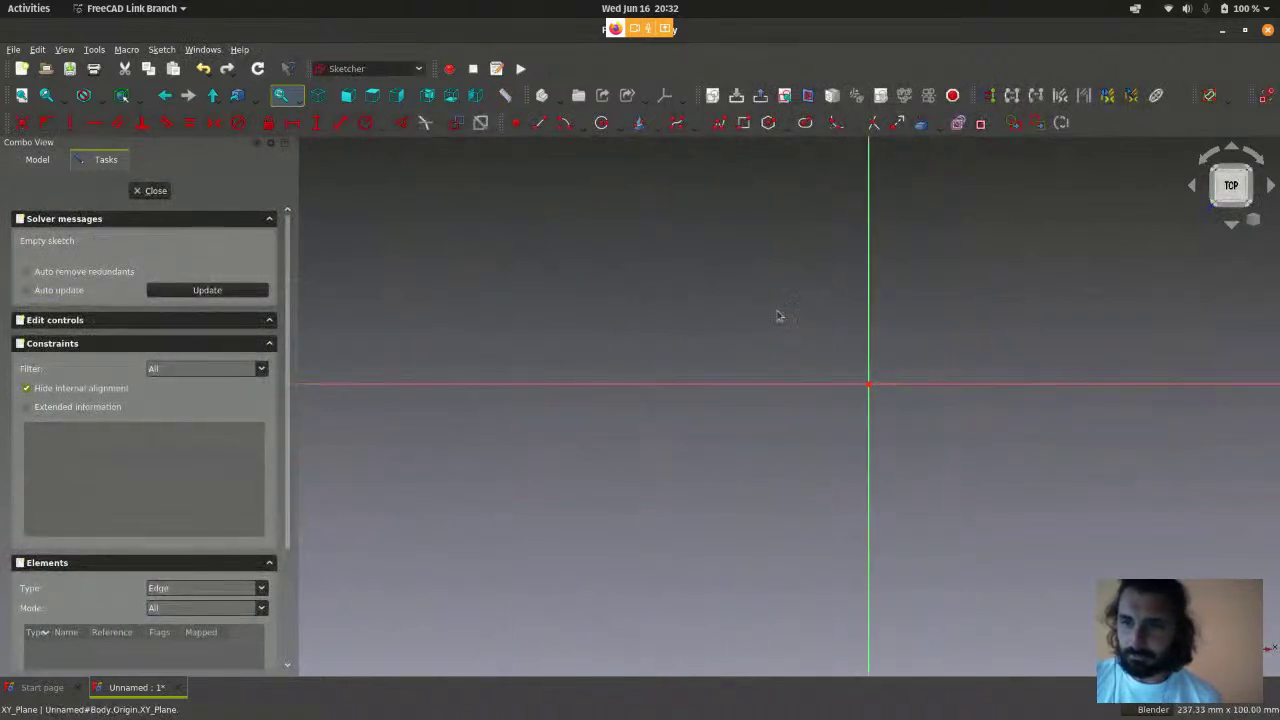
# - Pan the sketch view up and left, then activate the Circle tool
pyautogui.scroll(-6, 917, 363)
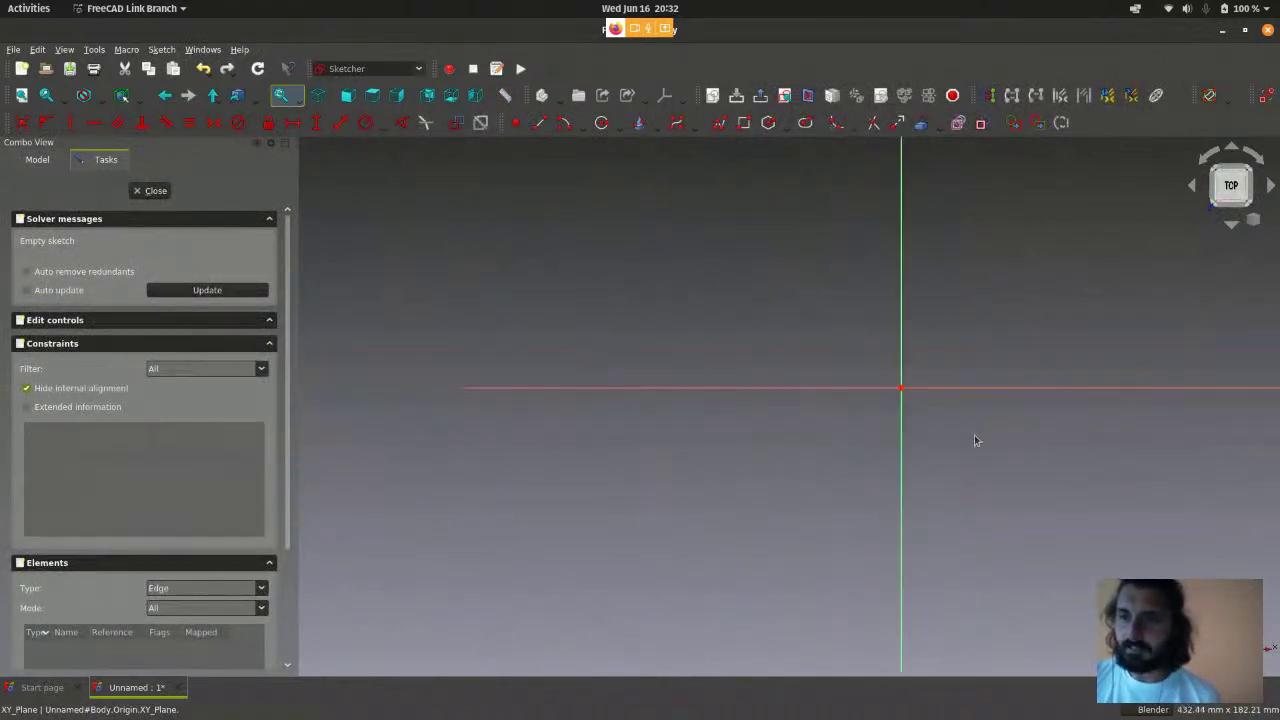
pyautogui.scroll(4, 1004, 360)
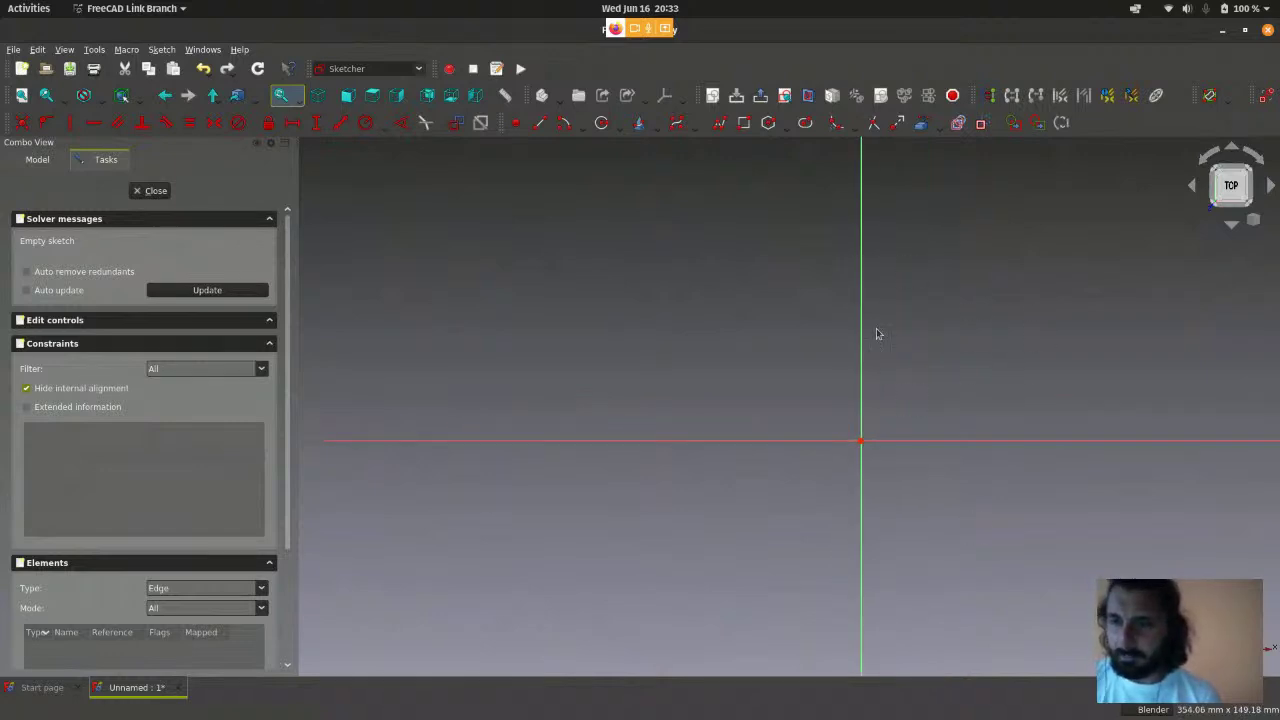
pyautogui.press('Up')
pyautogui.press('Left')
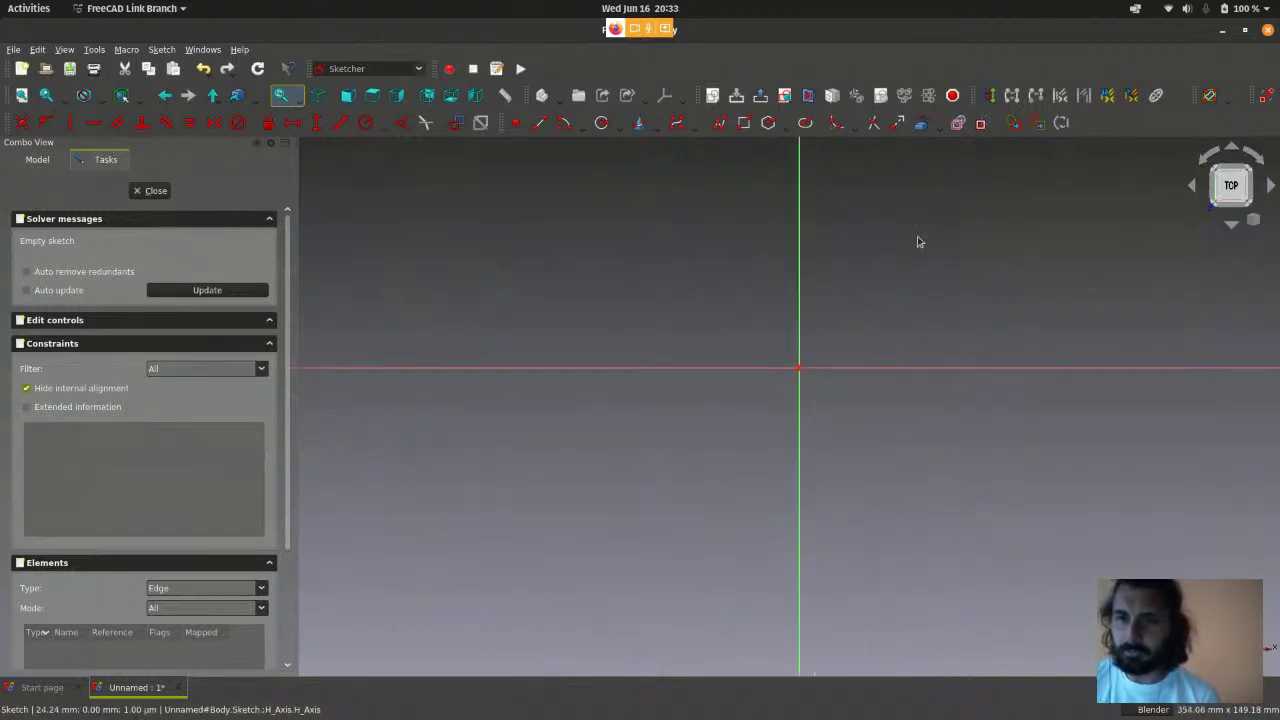
pyautogui.click(161, 49)
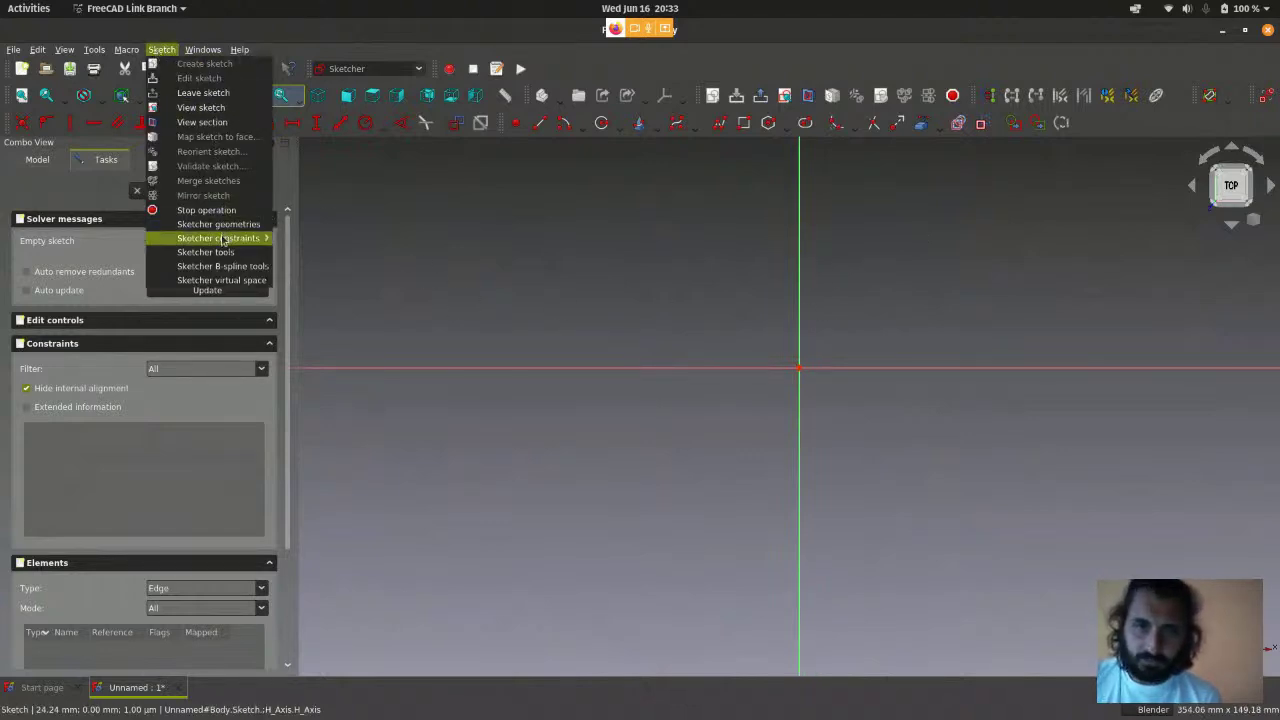
pyautogui.moveTo(240, 224)
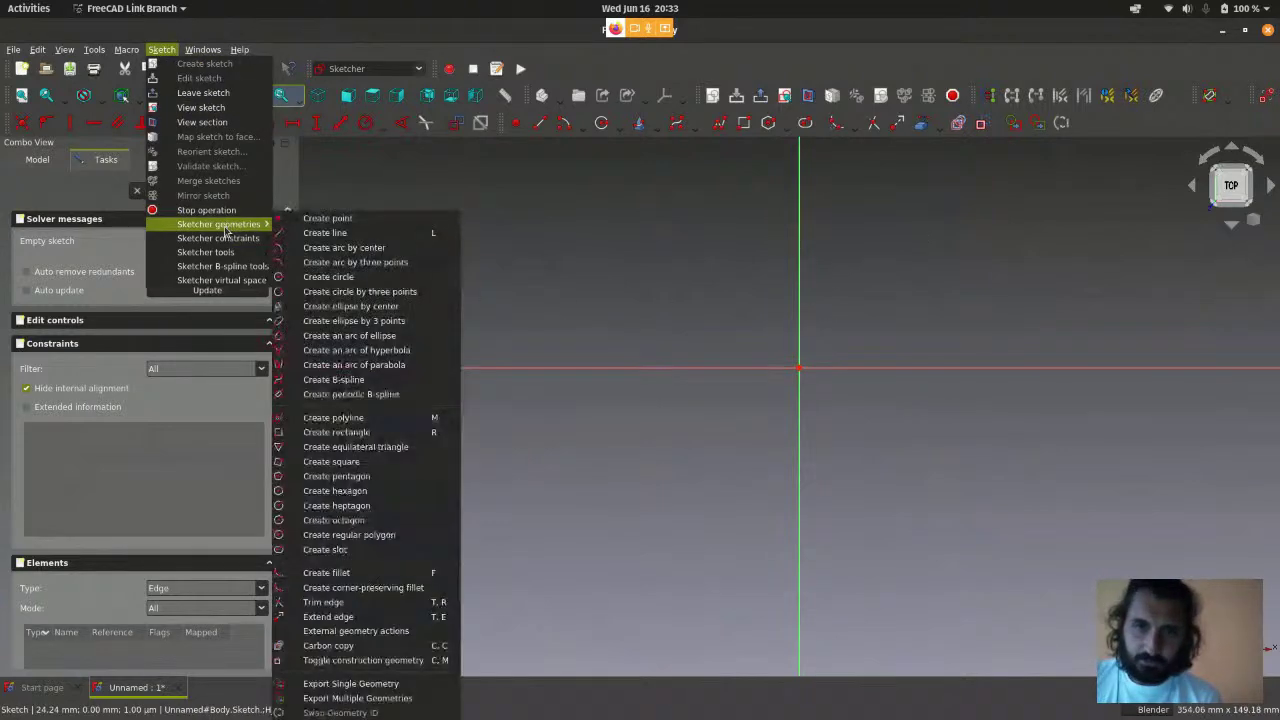
pyautogui.click(346, 276)
pyautogui.scroll(2, 824, 337)
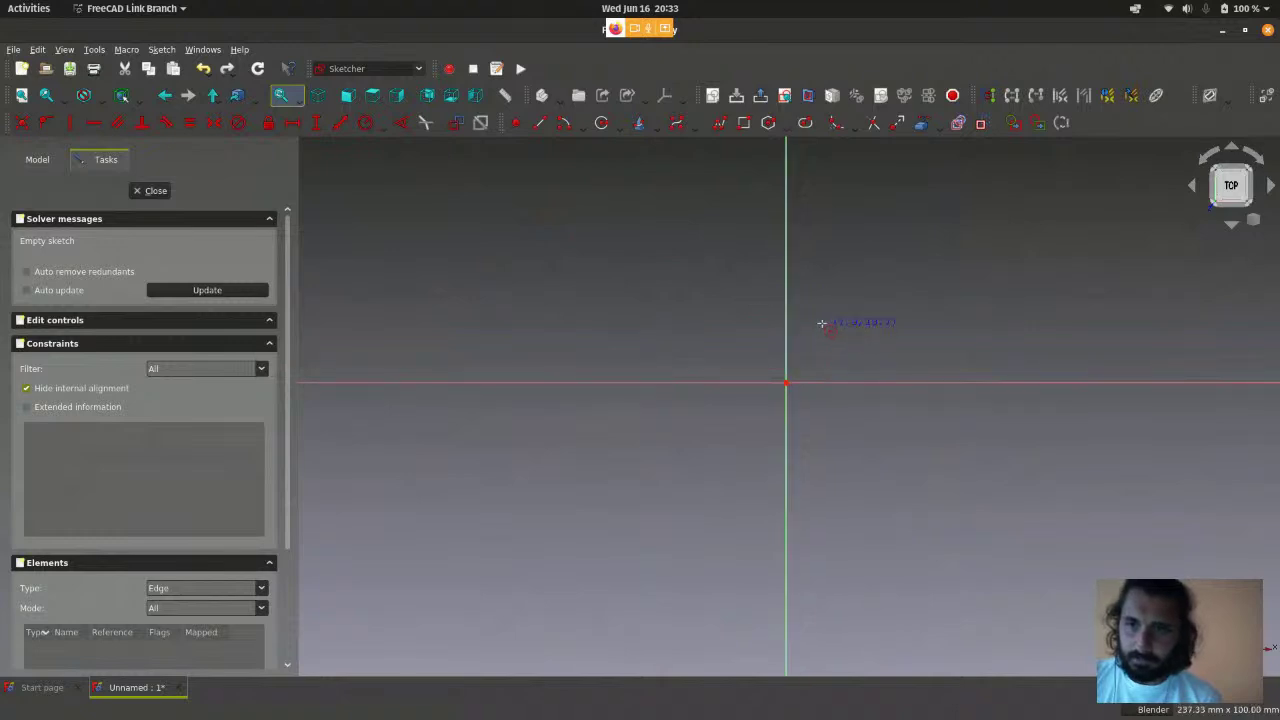
pyautogui.scroll(3, 805, 398)
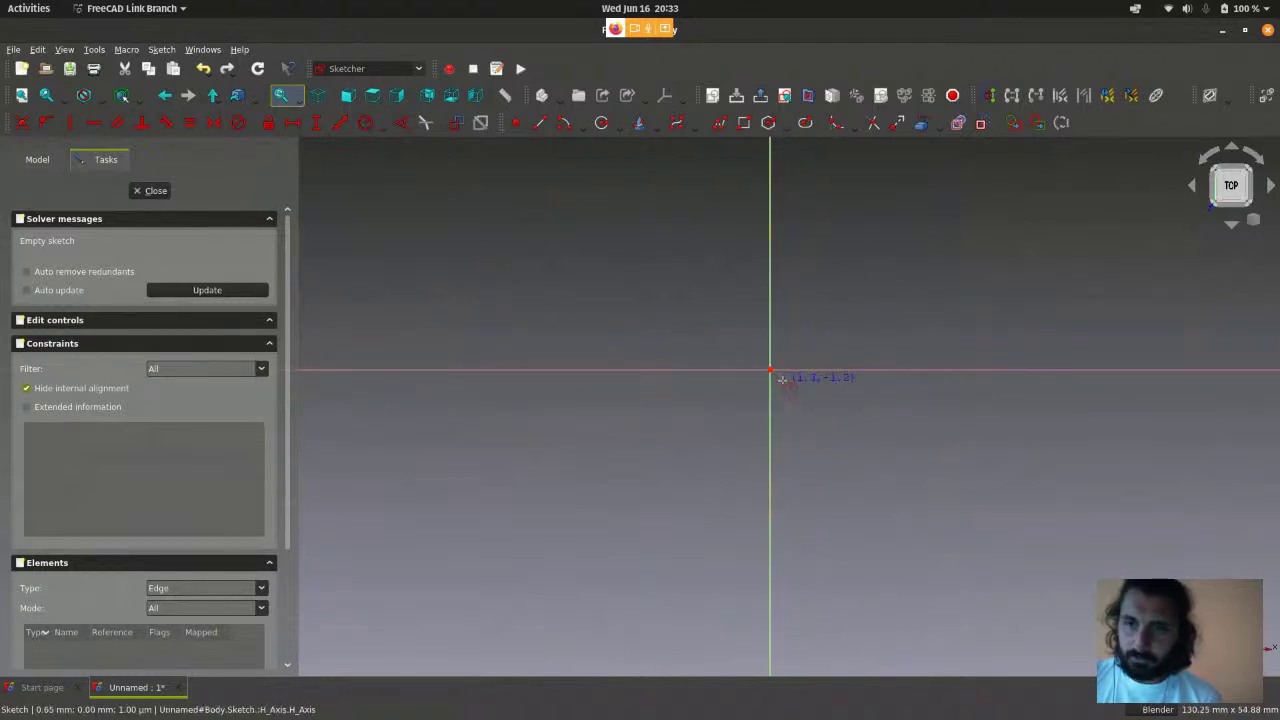
pyautogui.scroll(2, 768, 369)
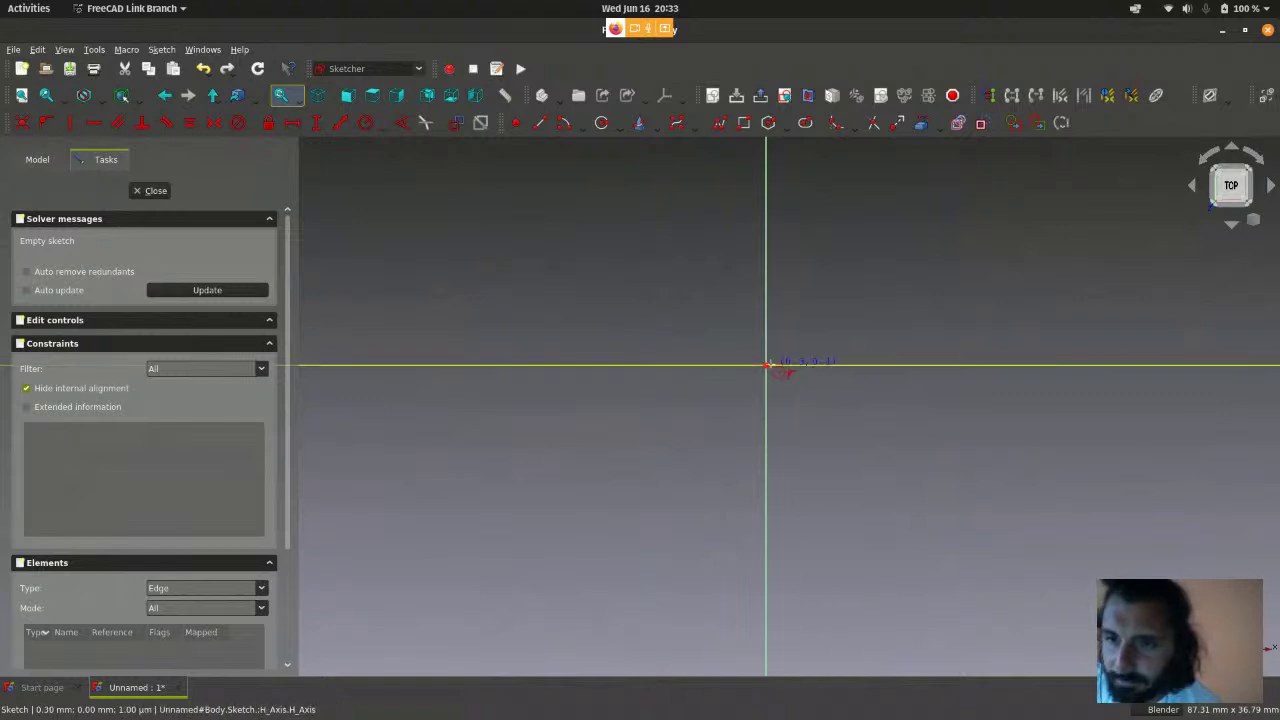
# - Draw a circle centred on the sketch origin and exit the Circle tool
pyautogui.click(766, 366)
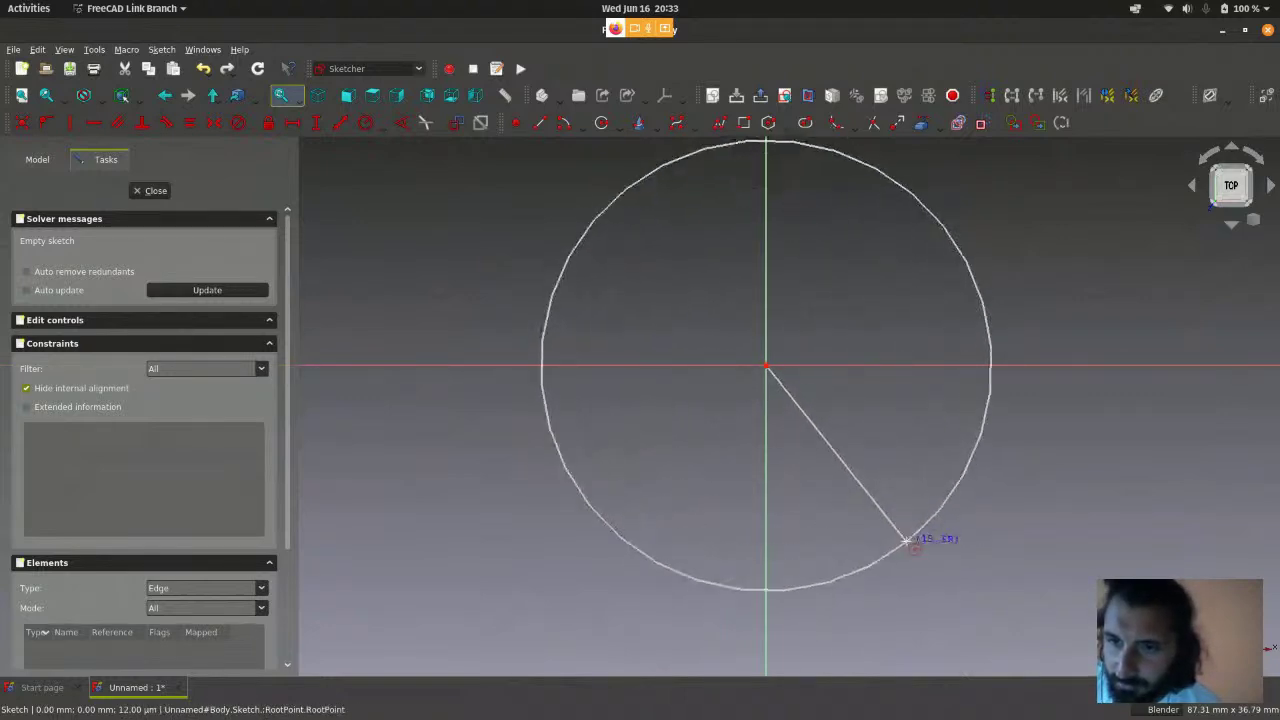
pyautogui.click(897, 525)
pyautogui.scroll(-2, 843, 486)
pyautogui.scroll(-2, 845, 486)
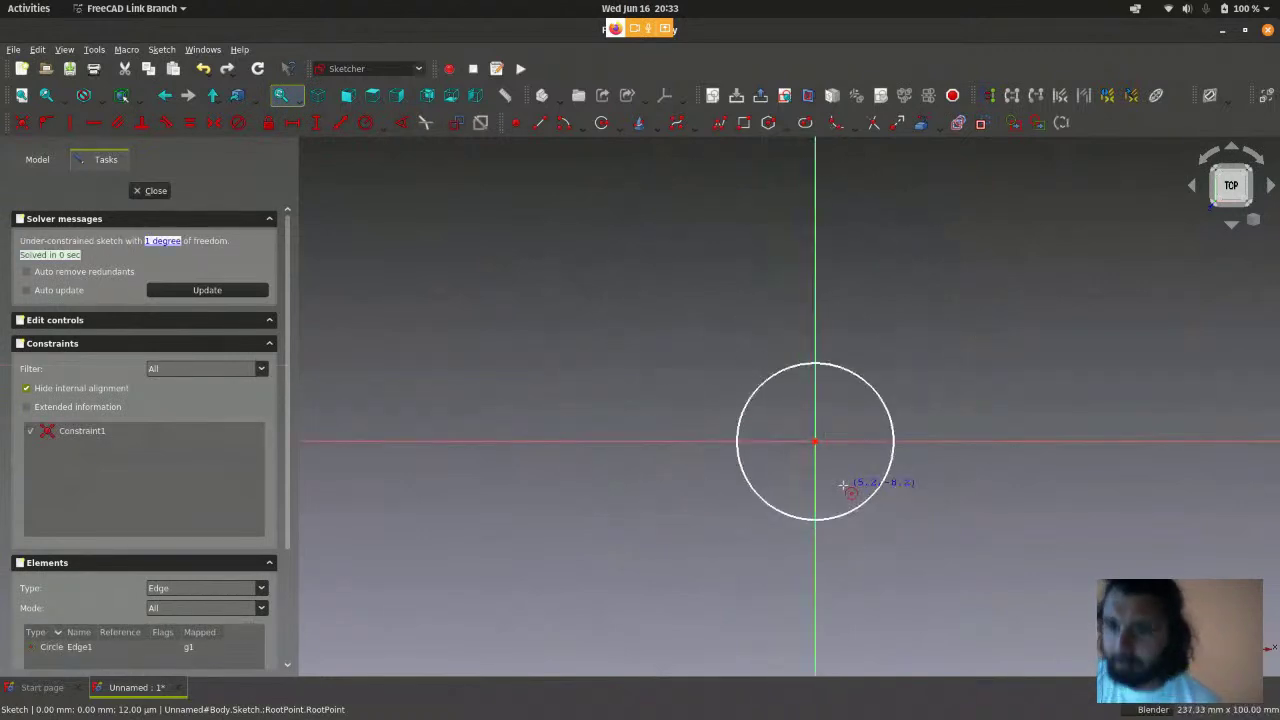
pyautogui.scroll(-1, 878, 503)
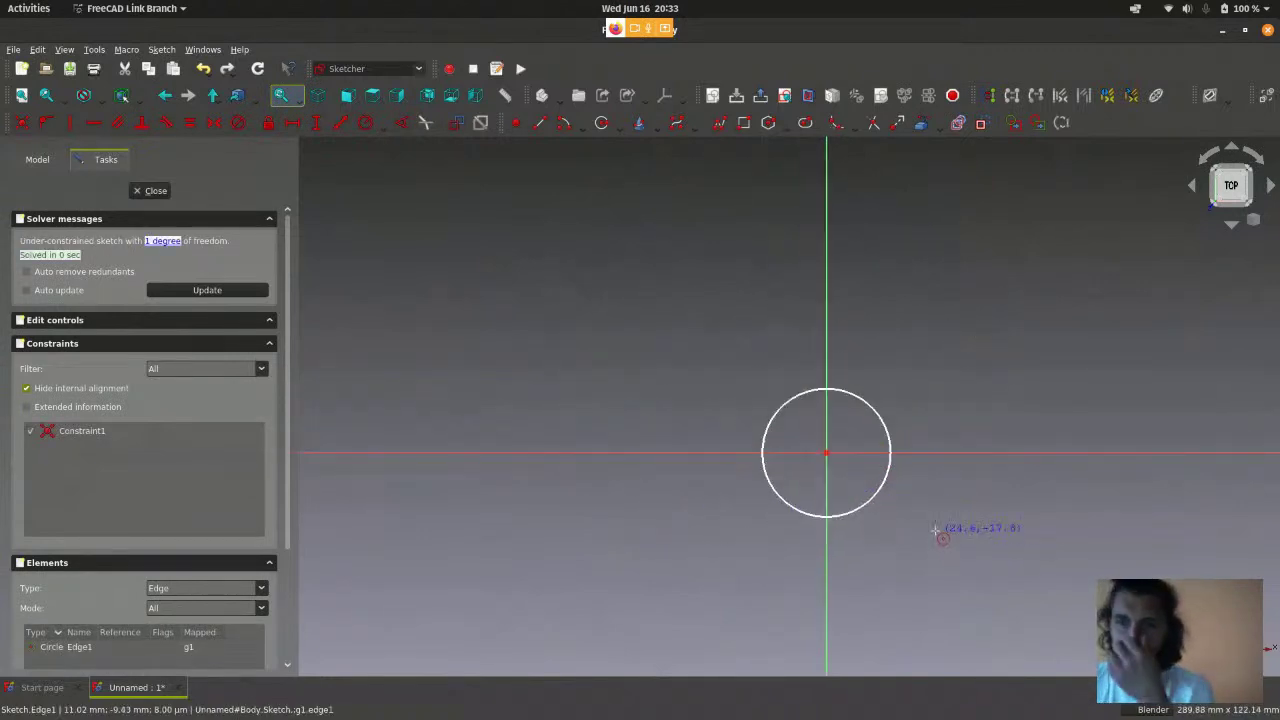
pyautogui.scroll(-1, 940, 530)
pyautogui.scroll(2, 955, 530)
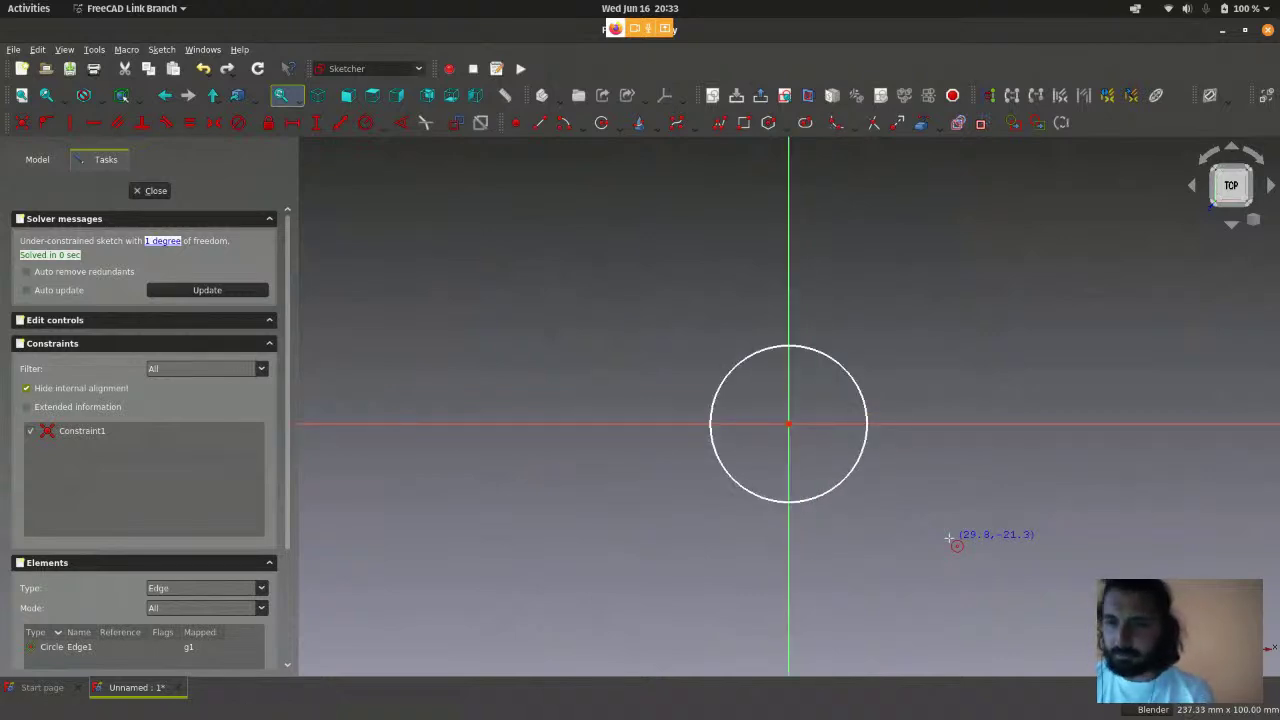
pyautogui.rightClick(908, 486)
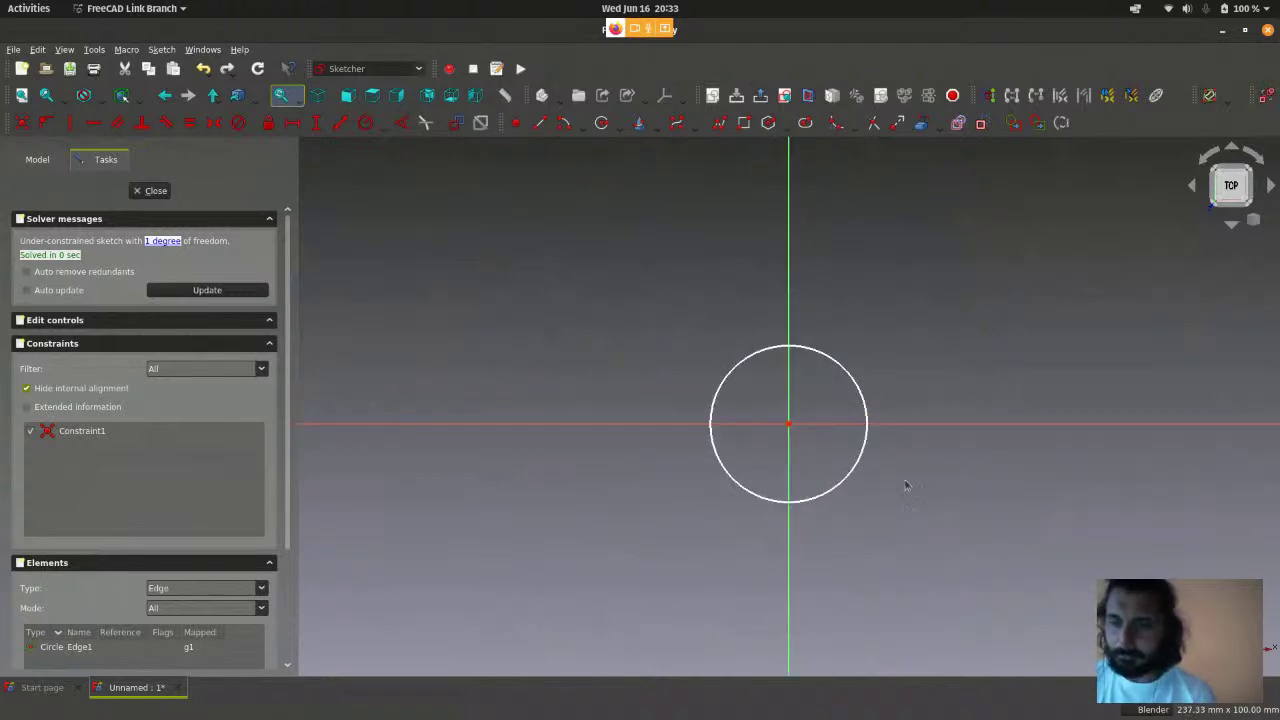
# - Recentre and zoom the view on the circle; open and dismiss the sketch context menu
pyautogui.scroll(1, 830, 458)
pyautogui.scroll(4, 830, 458)
pyautogui.scroll(-4, 830, 458)
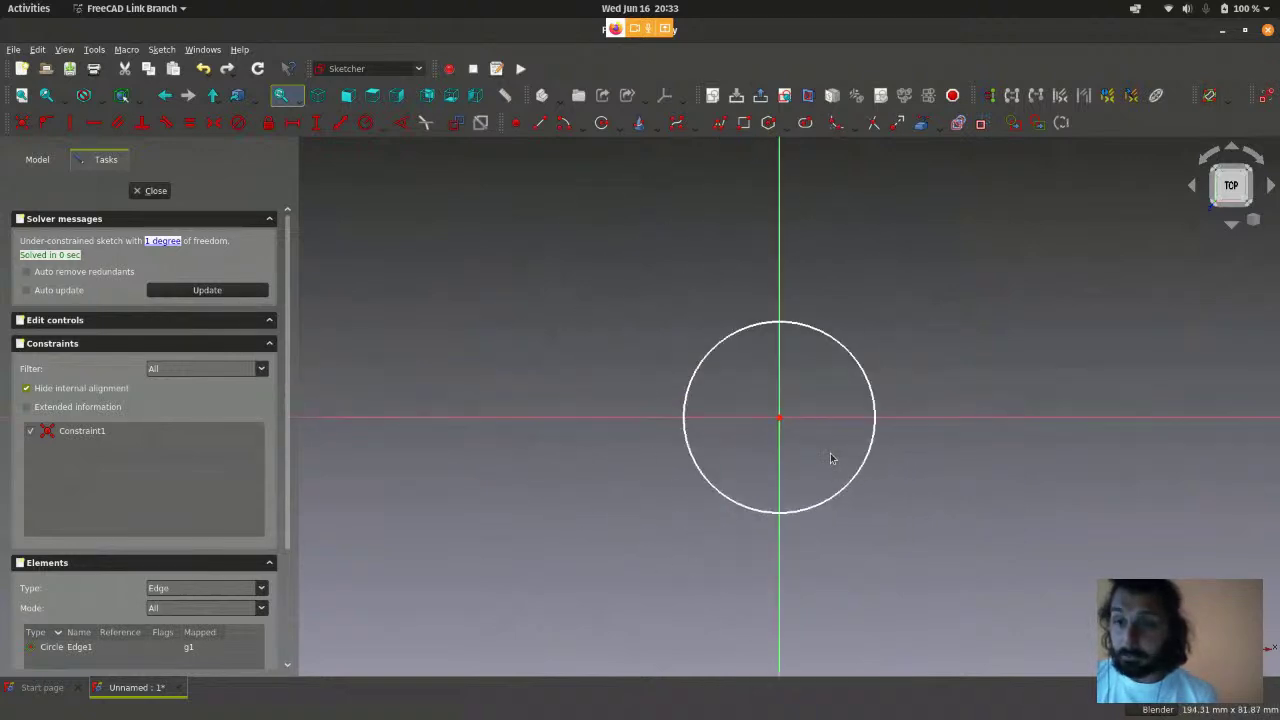
pyautogui.scroll(4, 826, 447)
pyautogui.scroll(-4, 826, 447)
pyautogui.scroll(8, 826, 447)
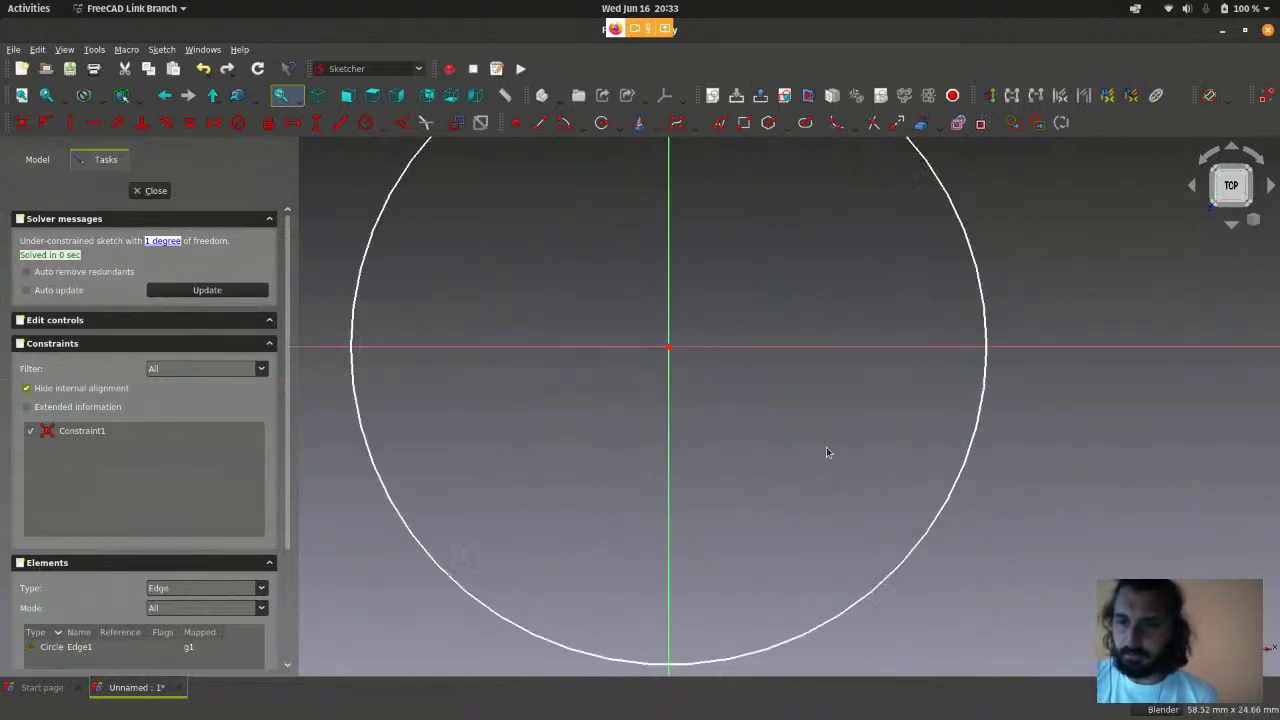
pyautogui.scroll(-7, 826, 447)
pyautogui.scroll(4, 826, 447)
pyautogui.scroll(-2, 826, 447)
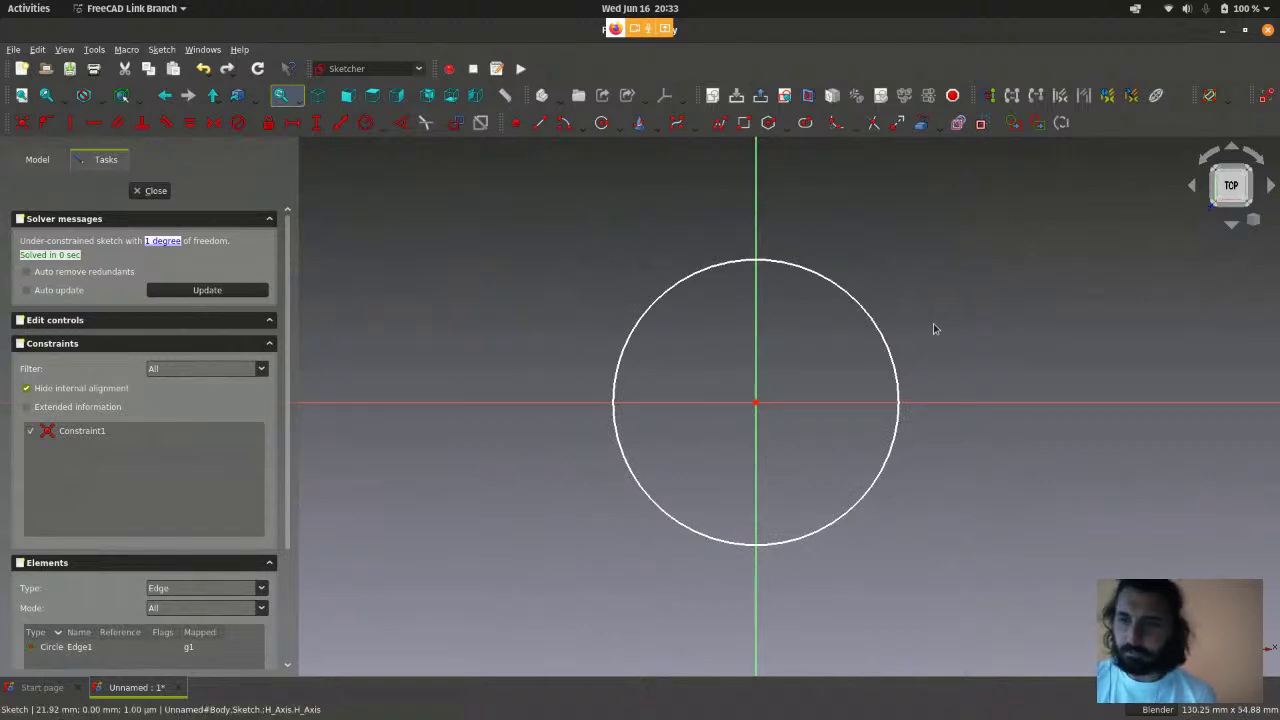
pyautogui.moveTo(868, 262)
pyautogui.keyDown('shift'); pyautogui.mouseDown(button='middle')
pyautogui.moveTo(911, 250)
pyautogui.moveTo(807, 244)
pyautogui.moveTo(897, 257)
pyautogui.moveTo(897, 271)
pyautogui.moveTo(912, 236)
pyautogui.moveTo(855, 268)
pyautogui.moveTo(886, 214)
pyautogui.moveTo(857, 254)
pyautogui.moveTo(869, 283)
pyautogui.moveTo(868, 271)
pyautogui.mouseUp(button='middle'); pyautogui.keyUp('shift')
pyautogui.scroll(-1, 770, 427)
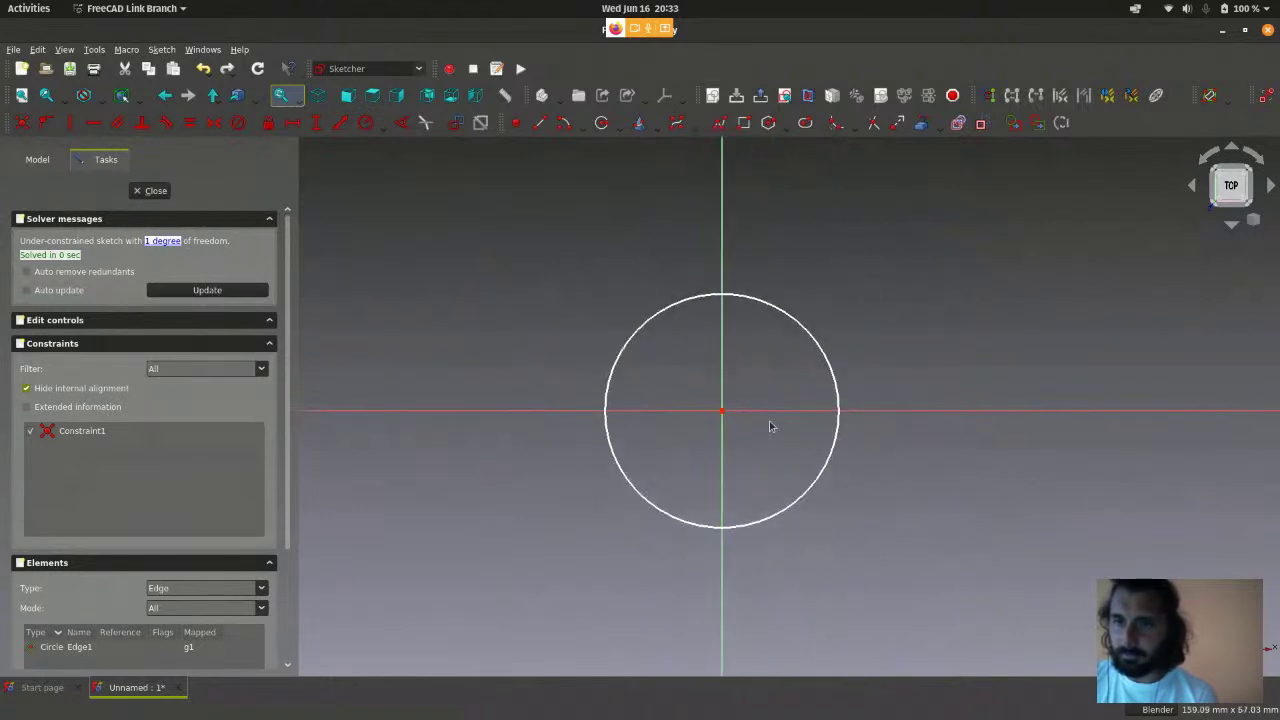
pyautogui.scroll(1, 785, 352)
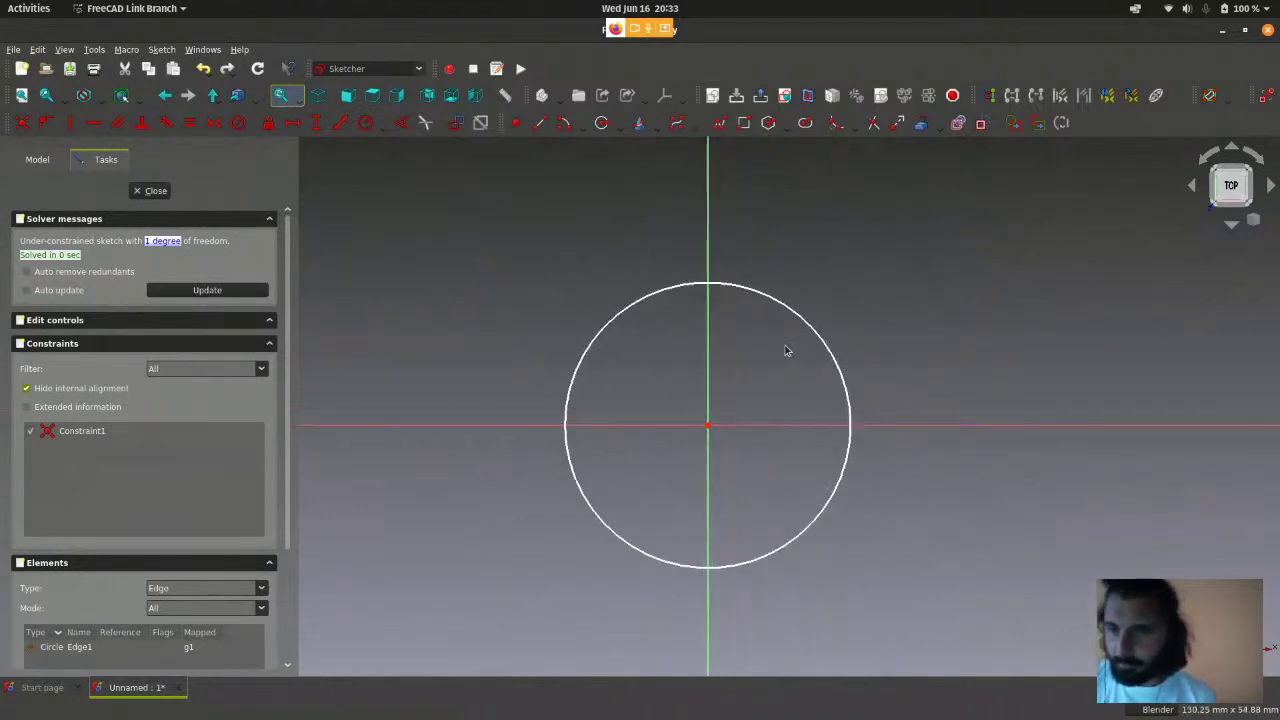
pyautogui.scroll(-1, 786, 351)
pyautogui.scroll(1, 786, 350)
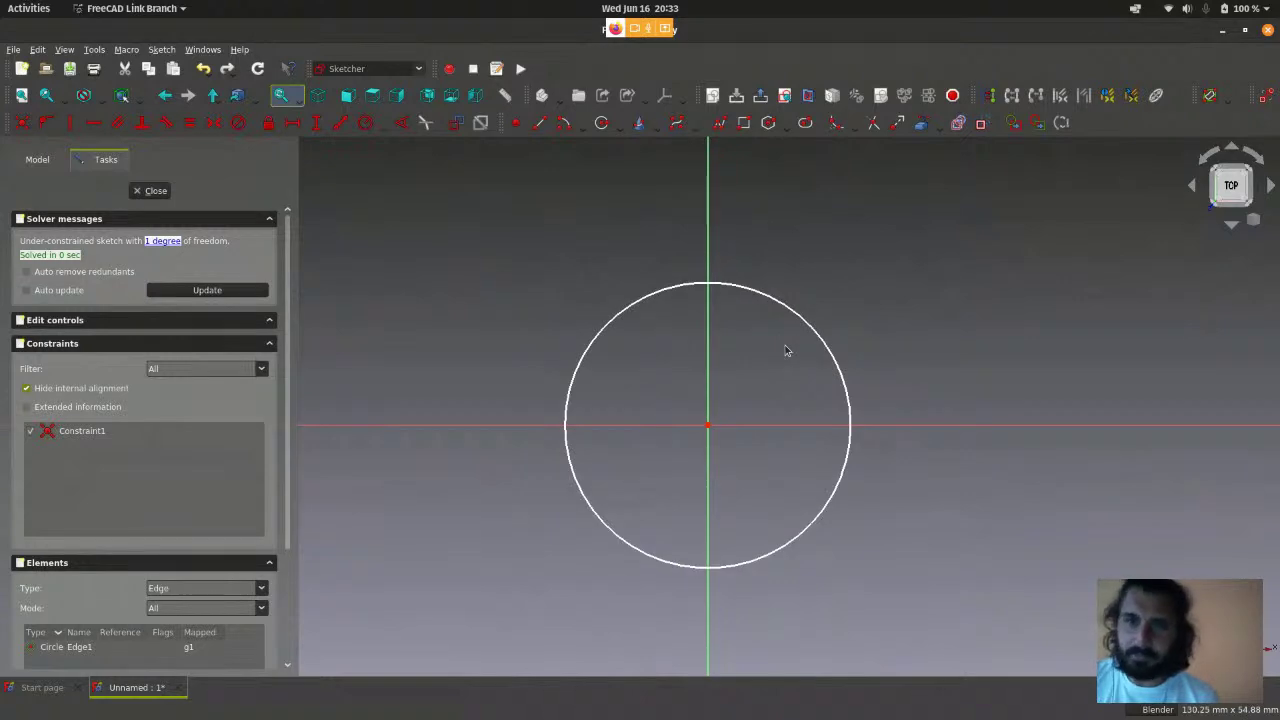
pyautogui.rightClick(962, 292)
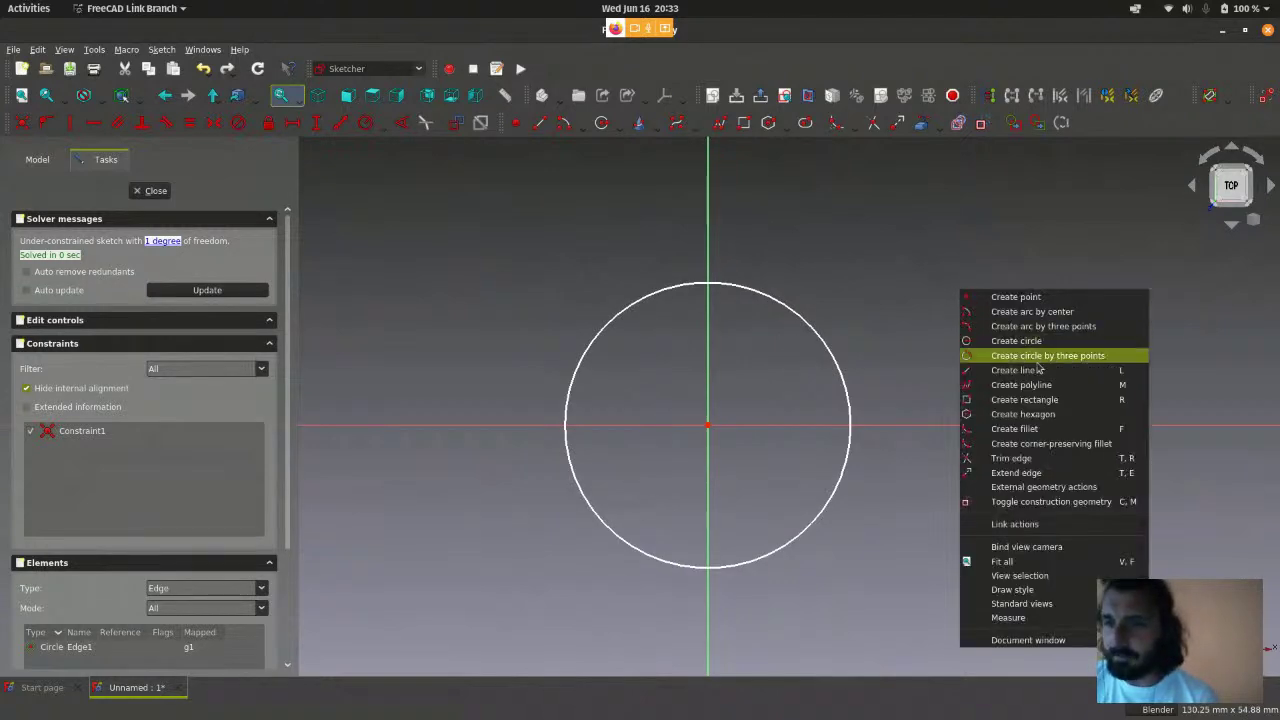
pyautogui.click(895, 603)
pyautogui.scroll(-1, 906, 531)
pyautogui.scroll(-1, 829, 423)
pyautogui.scroll(2, 832, 418)
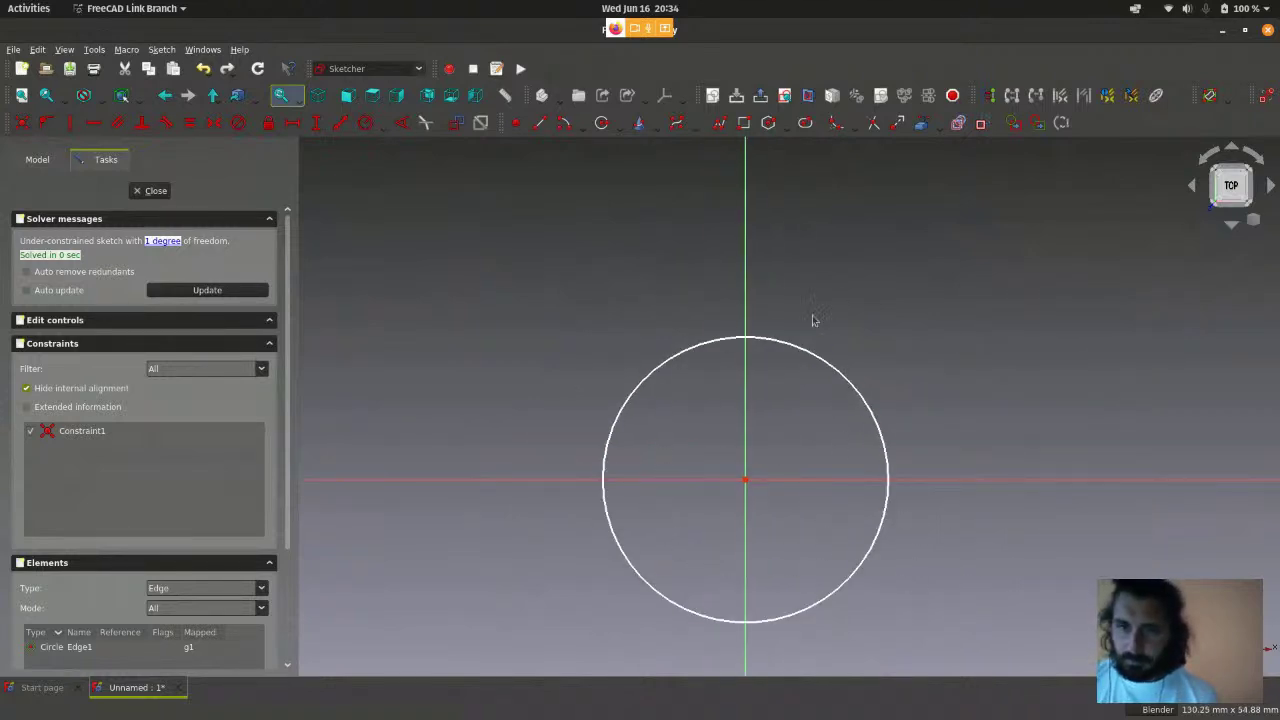
pyautogui.scroll(1, 811, 420)
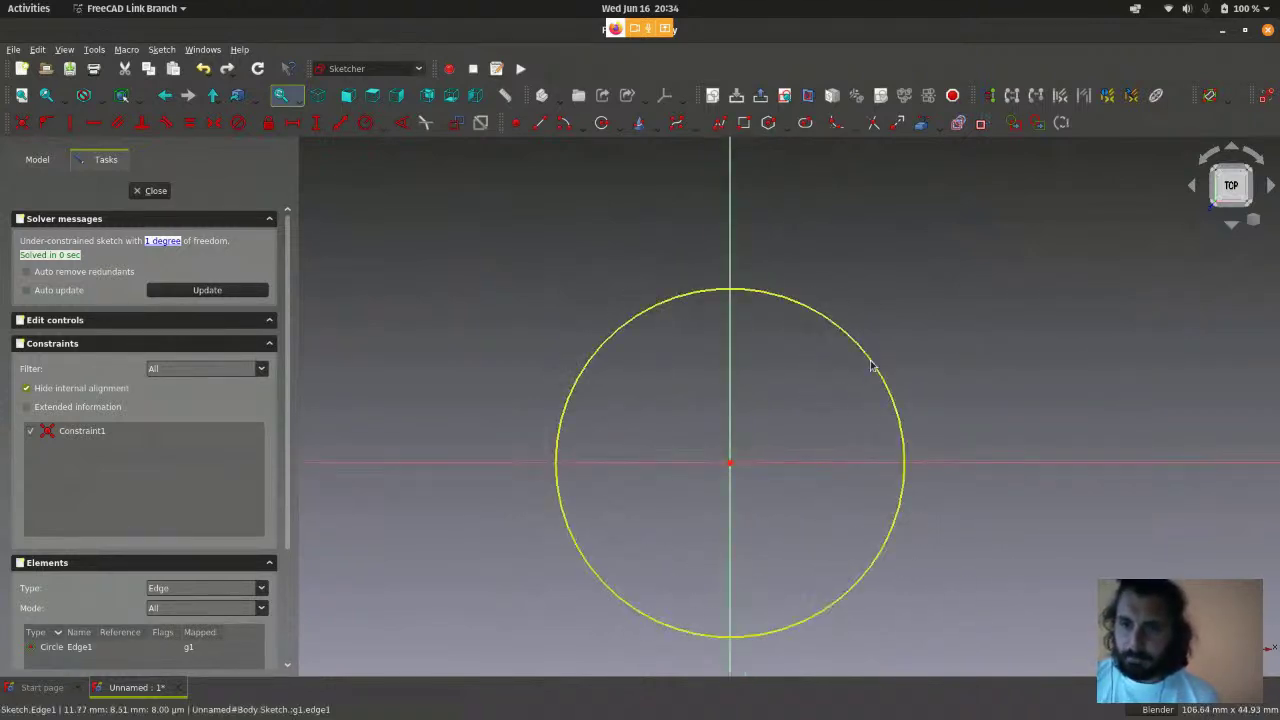
# - Add a 14.532 mm radius constraint to the circle to fully constrain the sketch, and enter 126 as the new radius
pyautogui.click(871, 366)
pyautogui.scroll(-2, 963, 277)
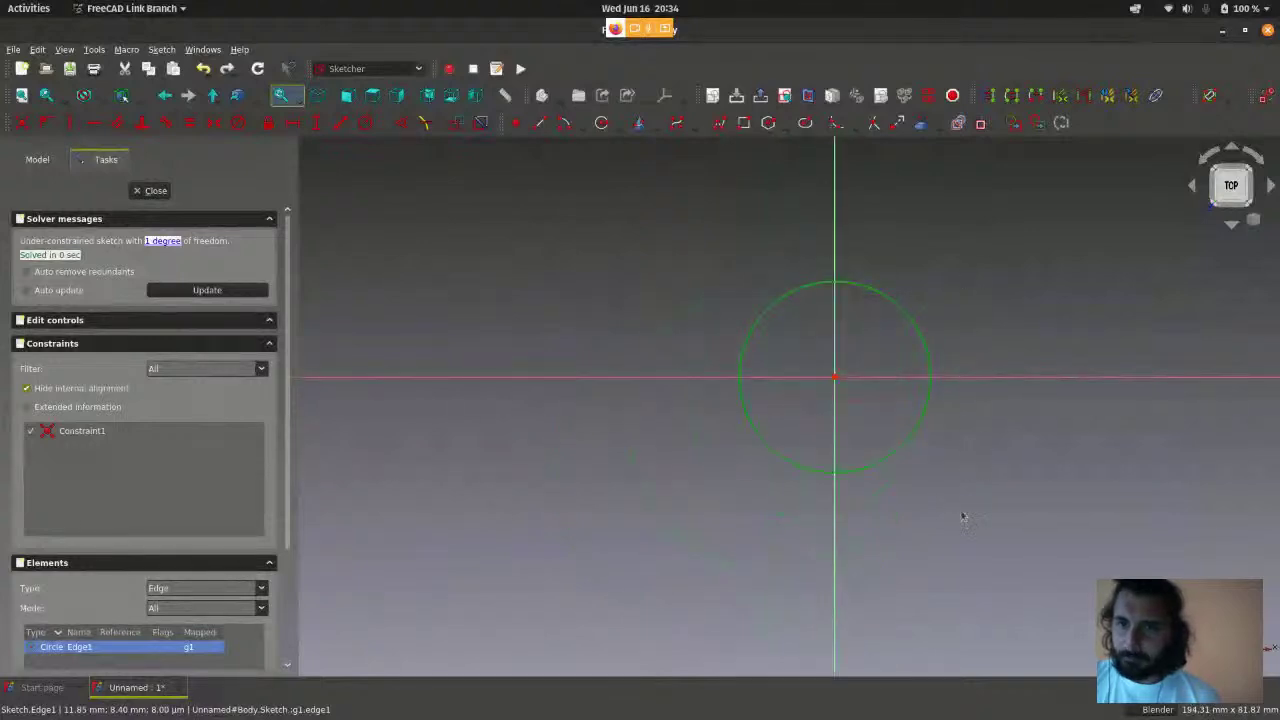
pyautogui.click(162, 49)
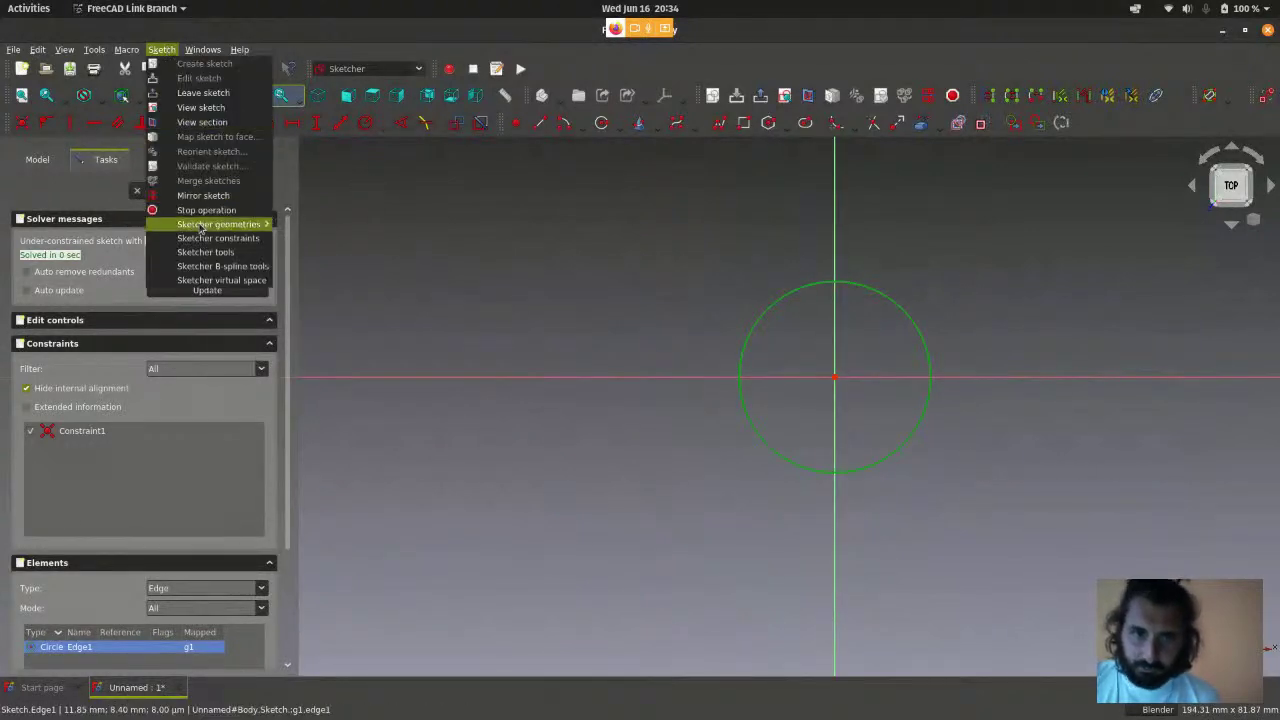
pyautogui.moveTo(213, 236)
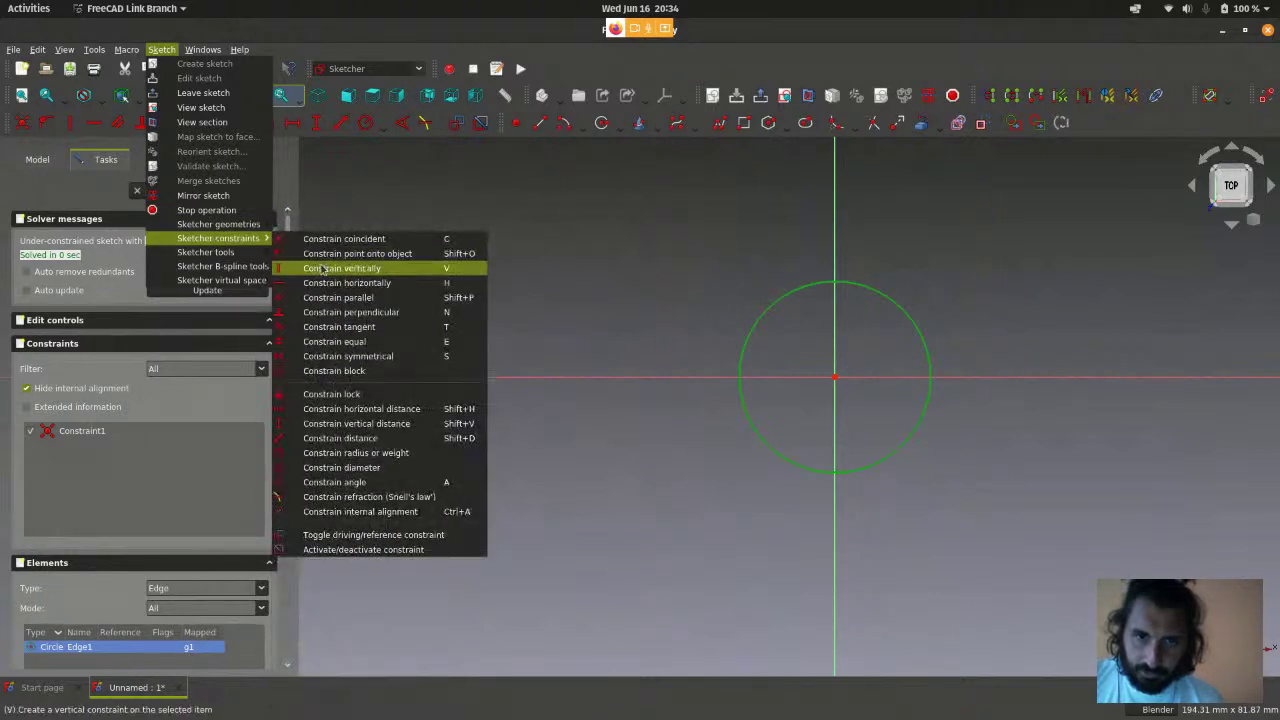
pyautogui.click(360, 453)
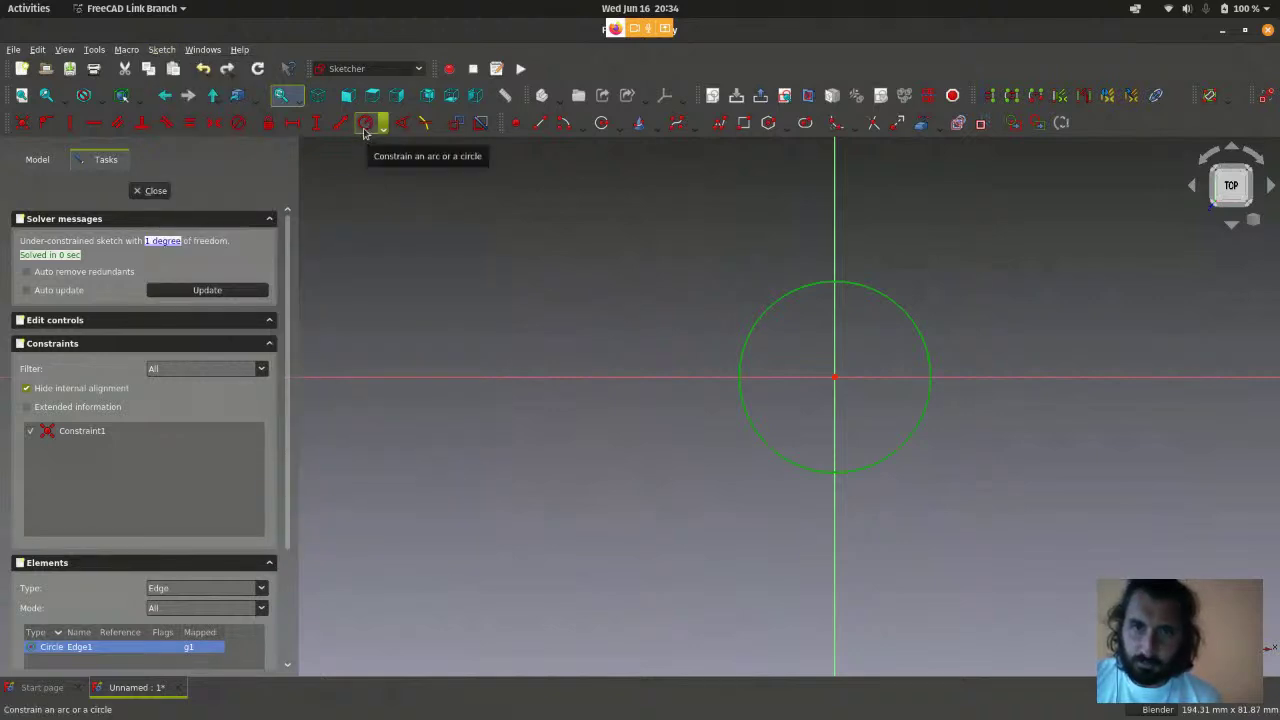
pyautogui.click(365, 128)
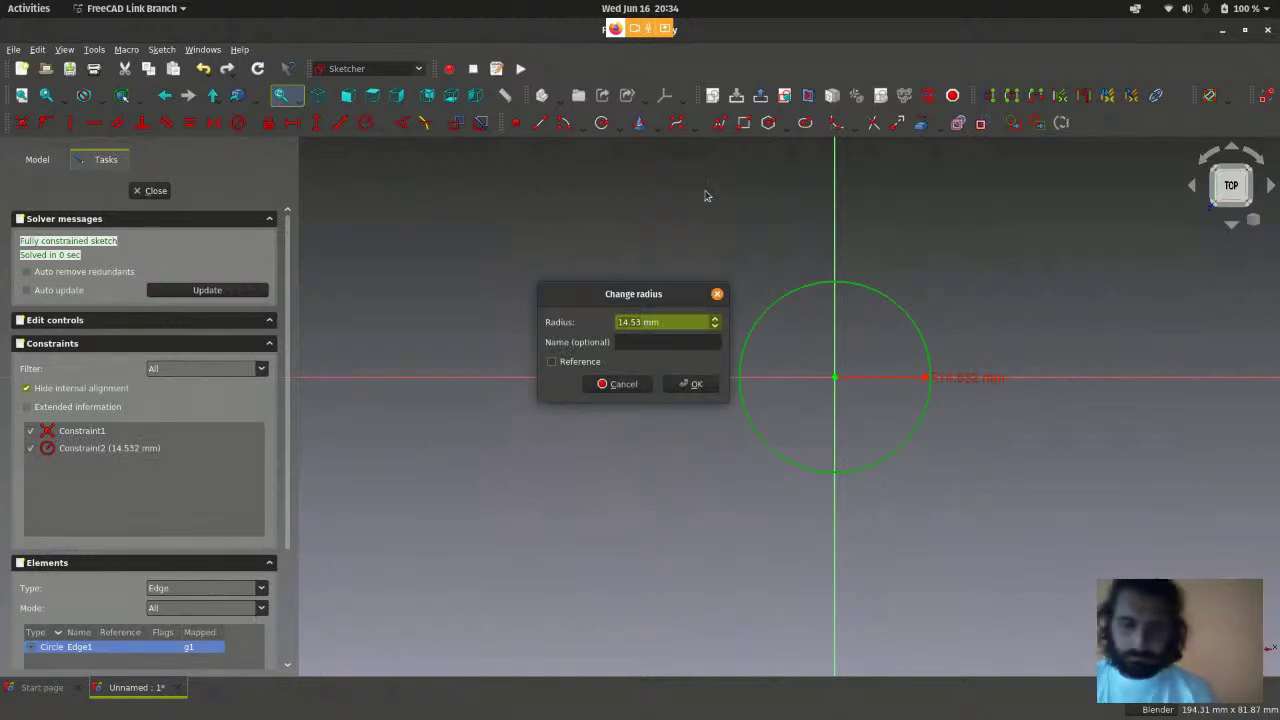
pyautogui.write('12')
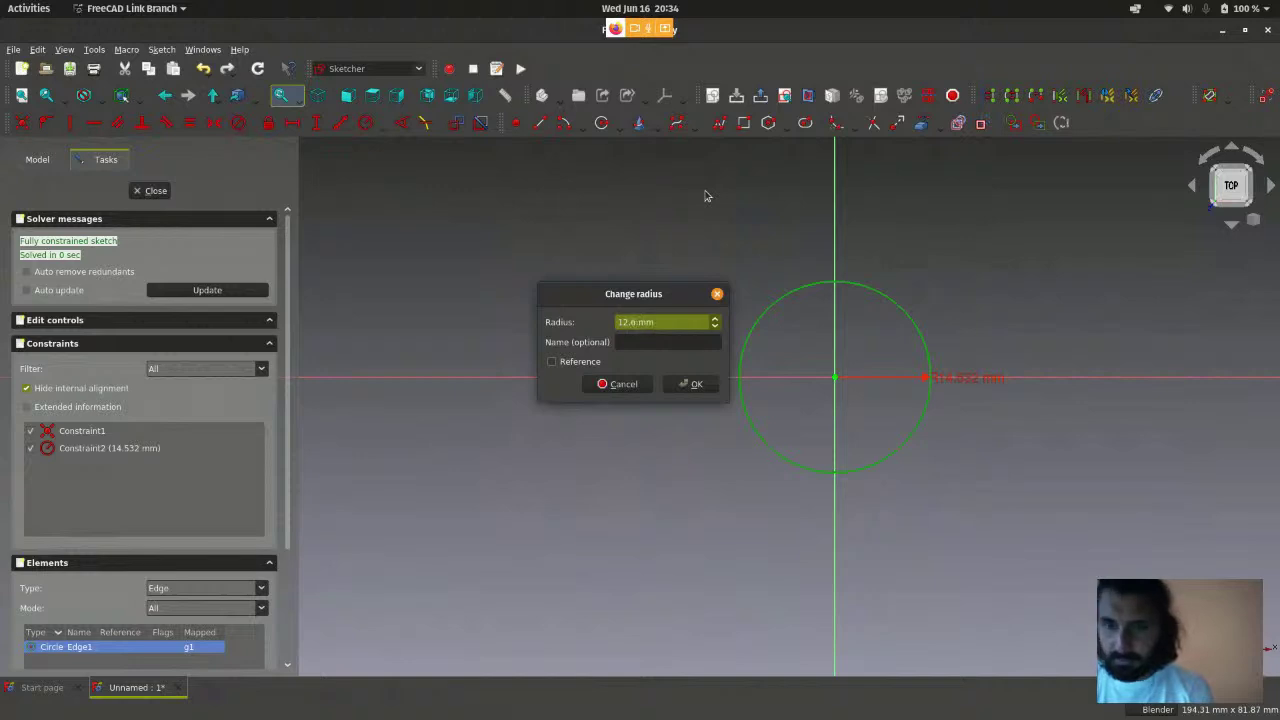
pyautogui.write('6')
# - Confirm the 126 mm radius and frame the enlarged circle in the view
pyautogui.click(689, 383)
pyautogui.scroll(-4, 642, 302)
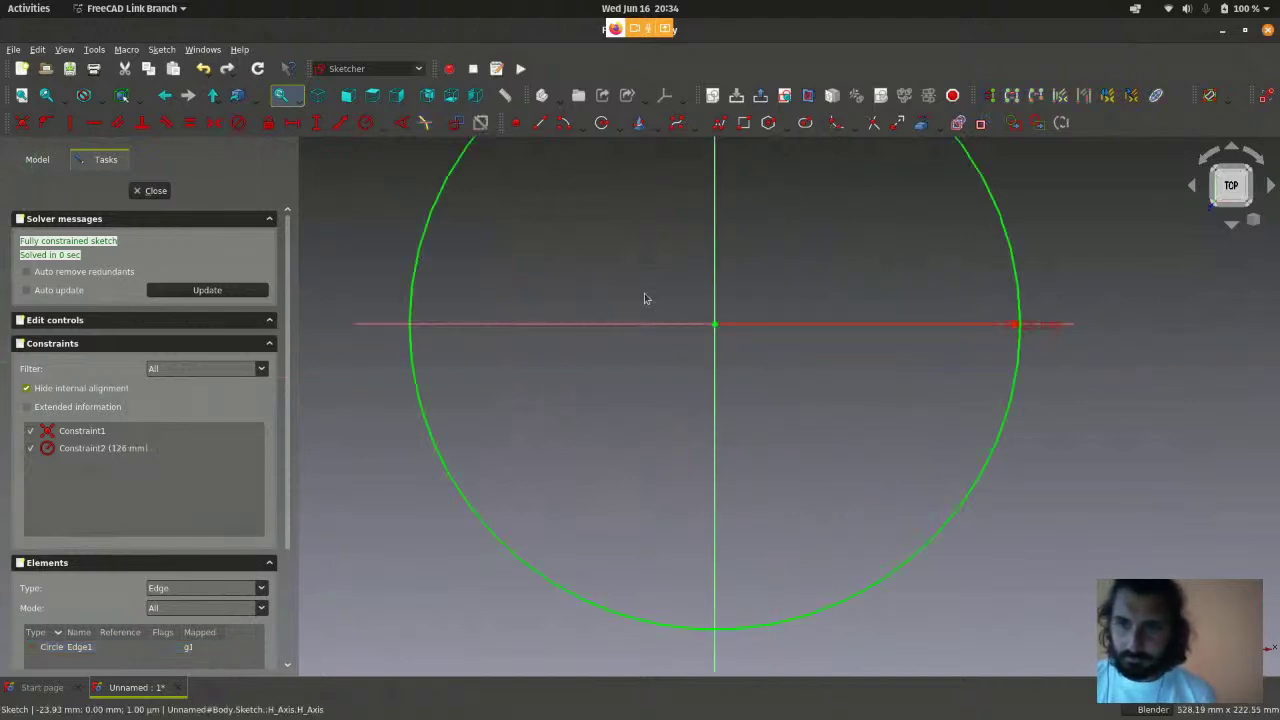
pyautogui.scroll(-5, 645, 298)
pyautogui.scroll(3, 668, 443)
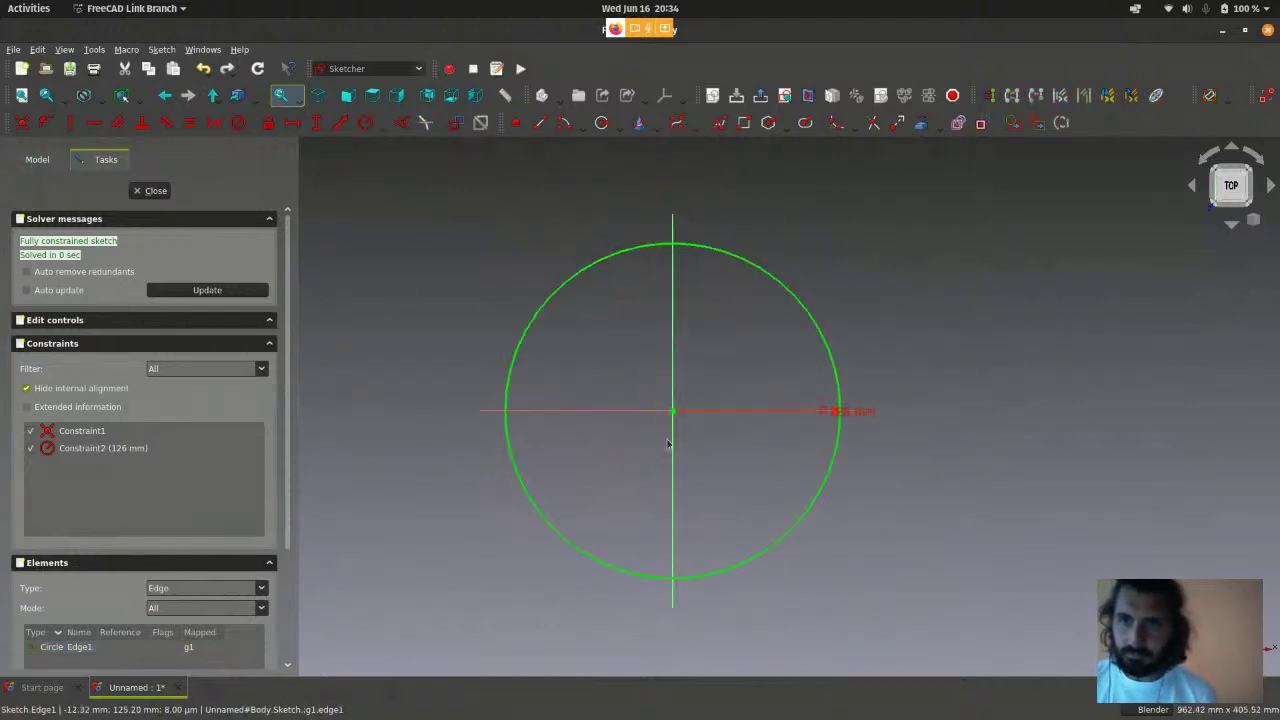
pyautogui.scroll(6, 668, 443)
pyautogui.scroll(-1, 694, 446)
pyautogui.scroll(1, 694, 440)
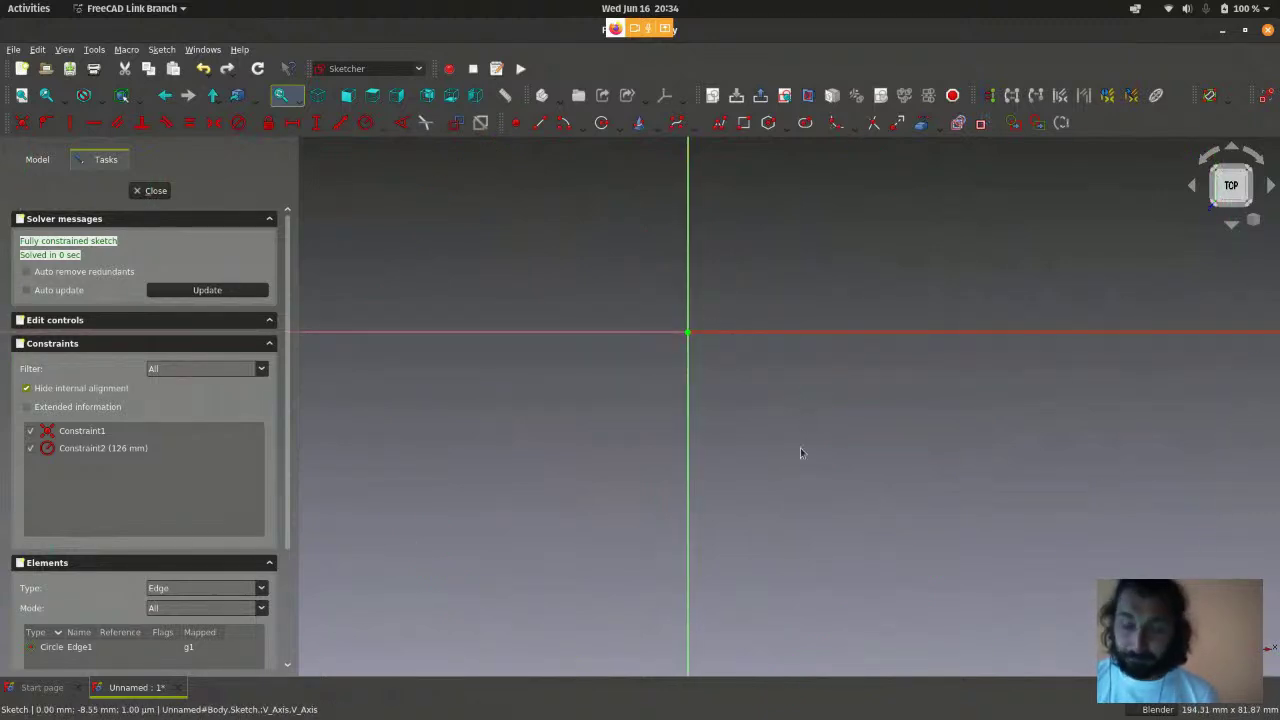
pyautogui.keyDown('shift'); pyautogui.moveTo(790, 422); pyautogui.dragTo(820, 485, button='middle'); pyautogui.keyUp('shift')
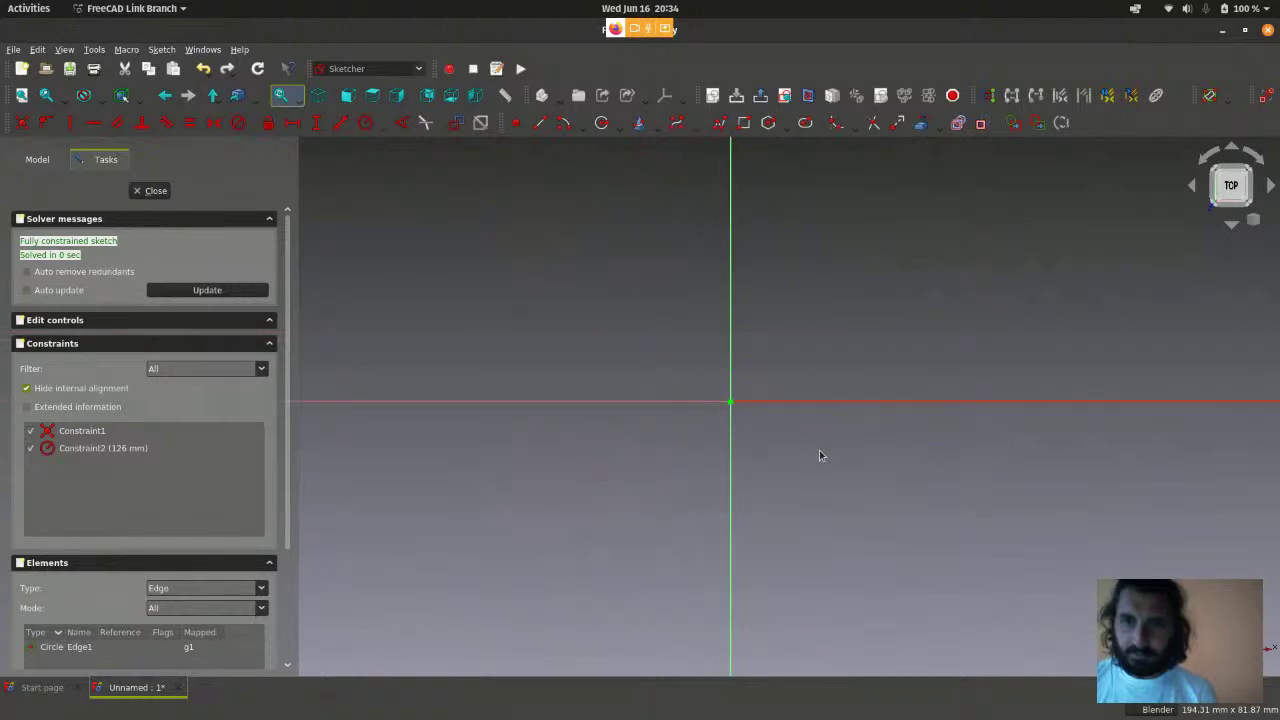
pyautogui.scroll(-8, 793, 455)
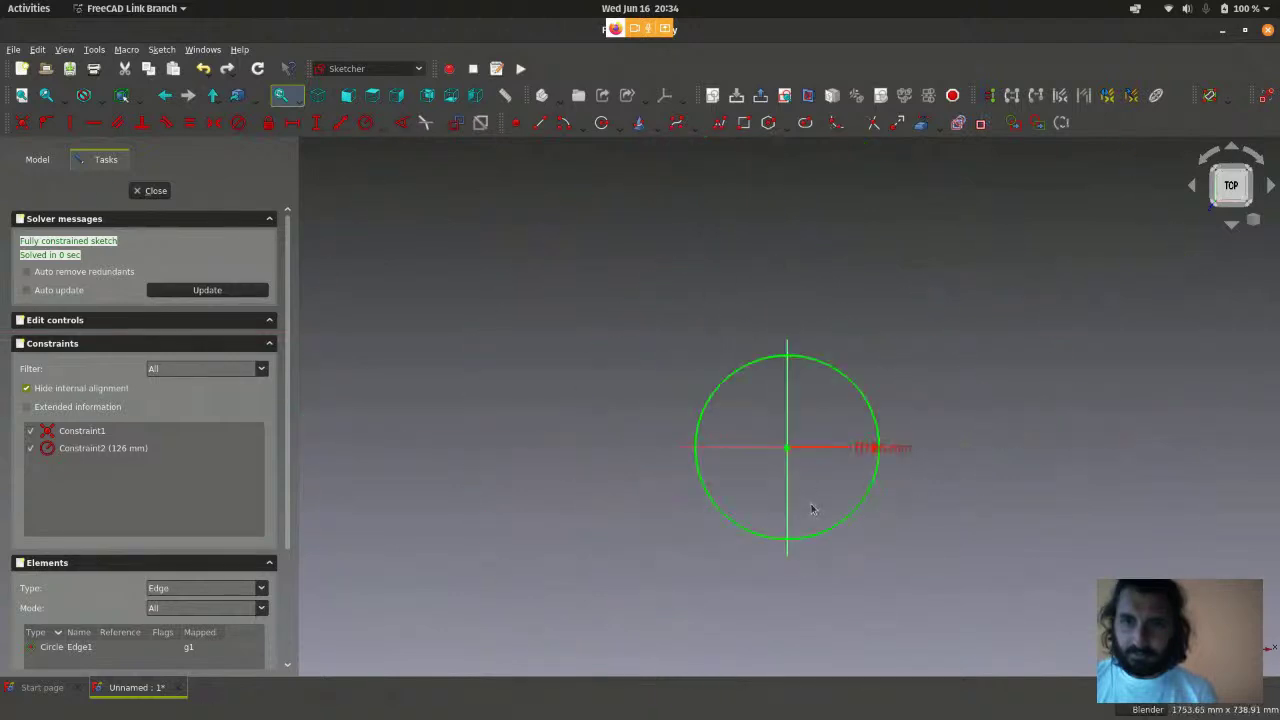
pyautogui.scroll(3, 812, 509)
# - Swing the R126 mm radius dimension to point up and to the right
pyautogui.moveTo(966, 413); pyautogui.dragTo(1005, 282)
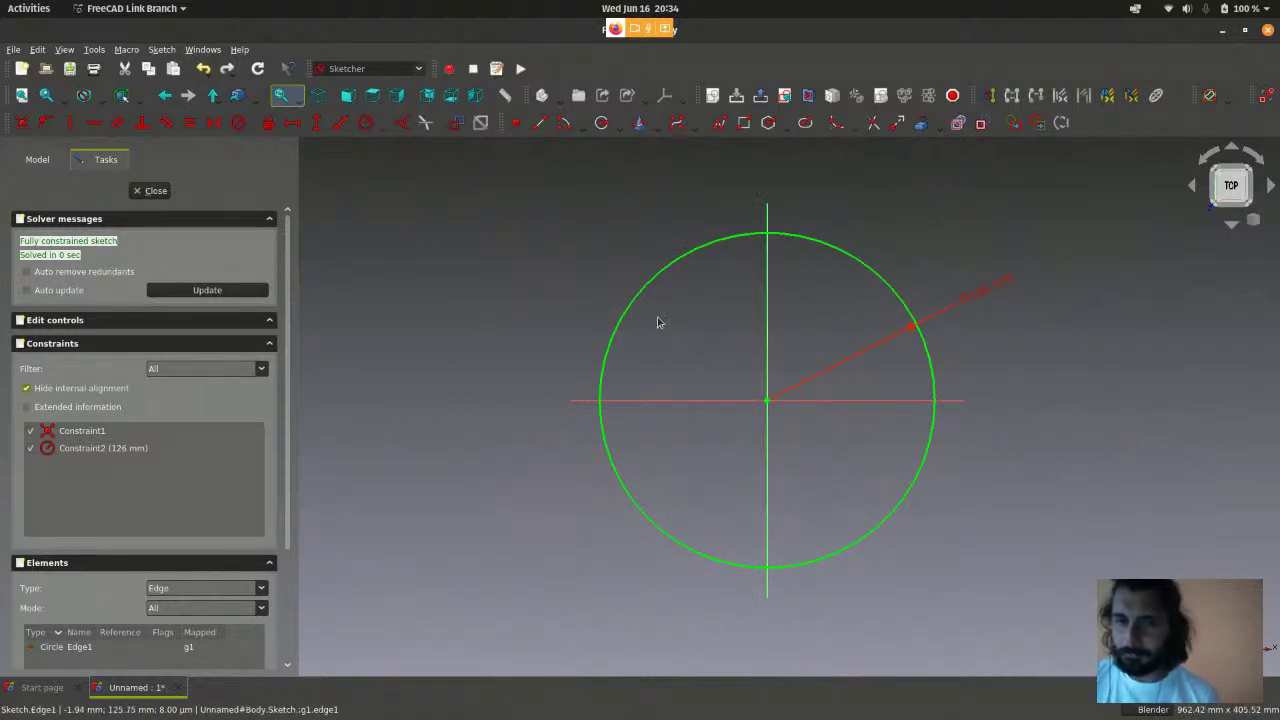
pyautogui.scroll(-1, 660, 320)
pyautogui.scroll(1, 783, 363)
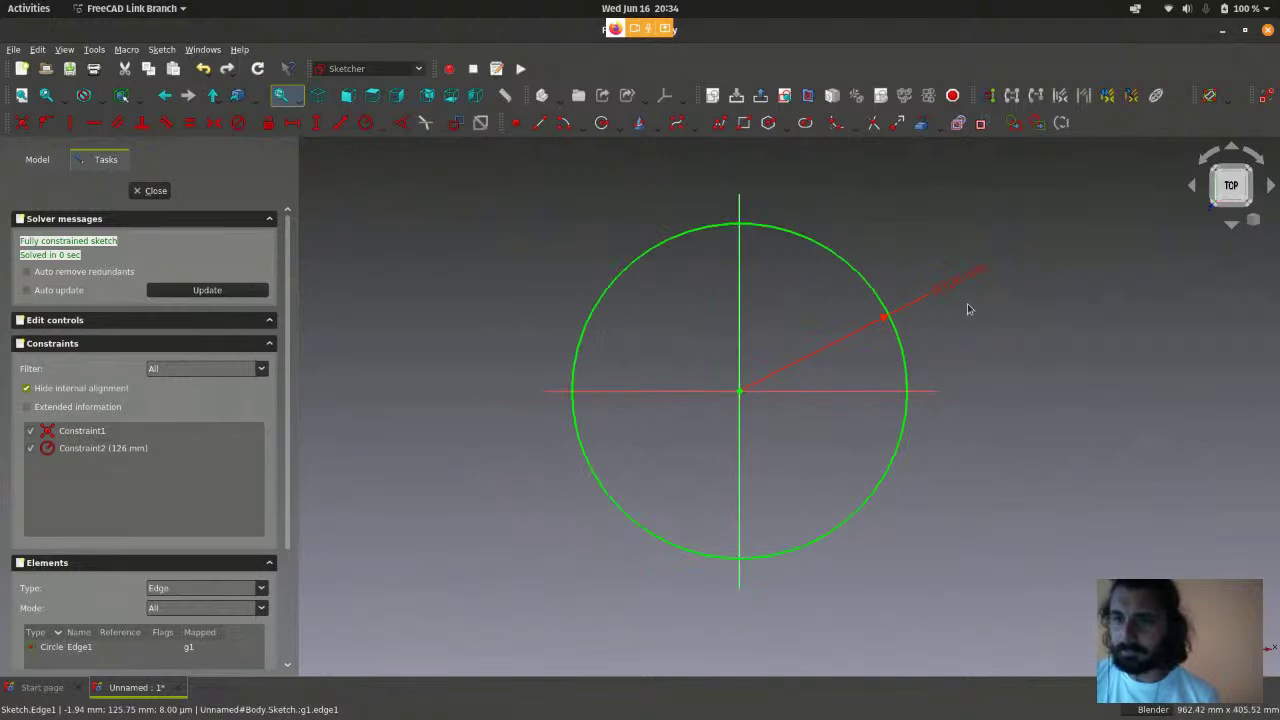
pyautogui.scroll(2, 966, 280)
pyautogui.scroll(-3, 969, 343)
# - Edit the circle's radius dimension from 126 mm to 12.6 mm
pyautogui.scroll(2, 884, 390)
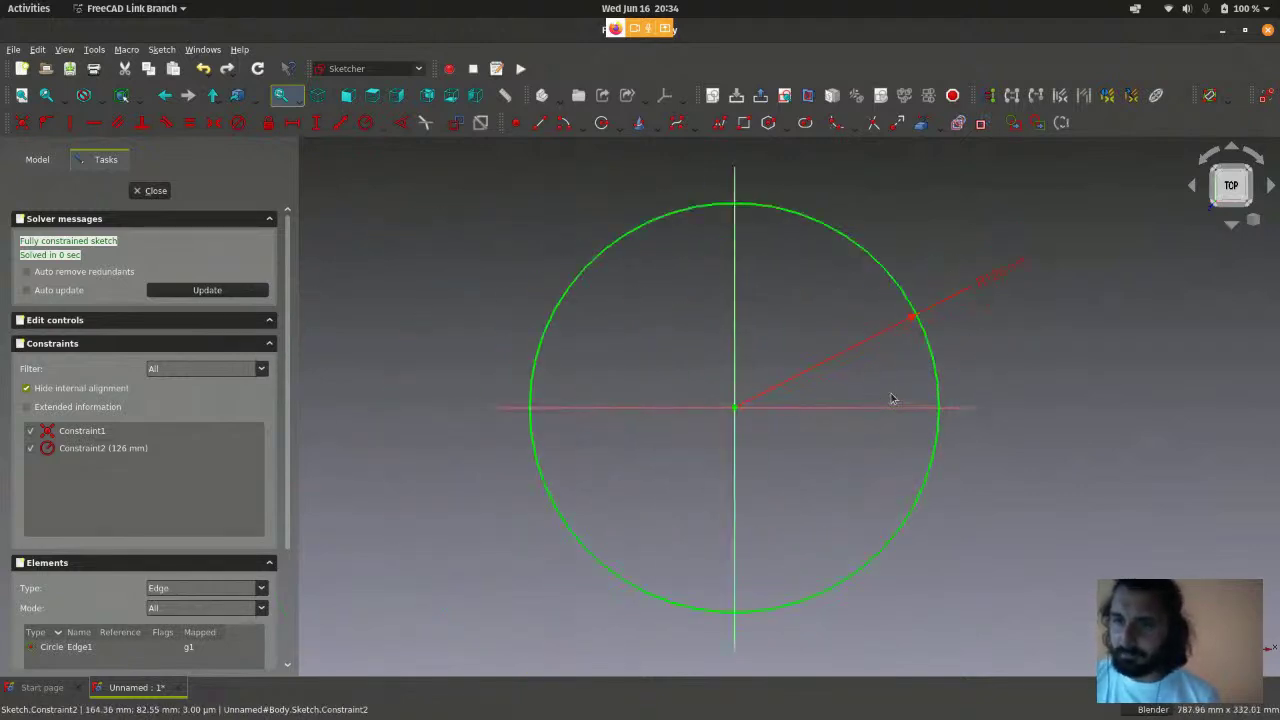
pyautogui.doubleClick(993, 283)
pyautogui.moveTo(1100, 272); pyautogui.dragTo(1067, 257)
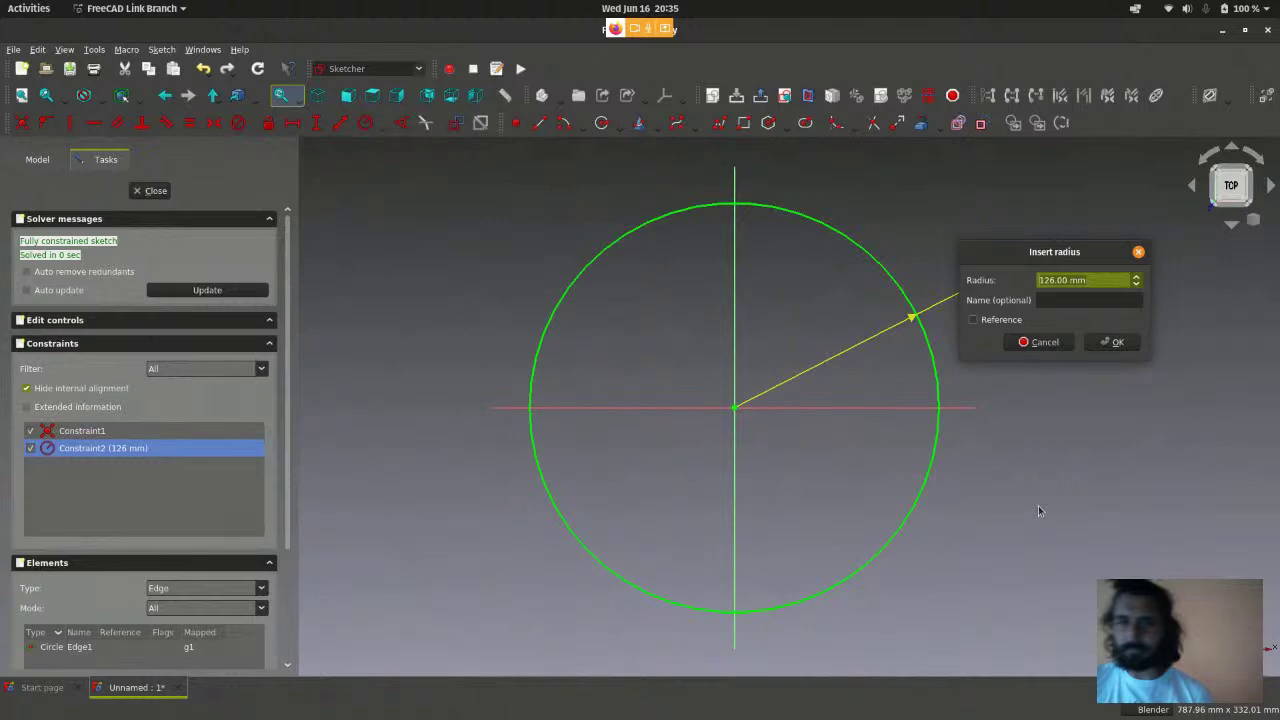
pyautogui.write('12')
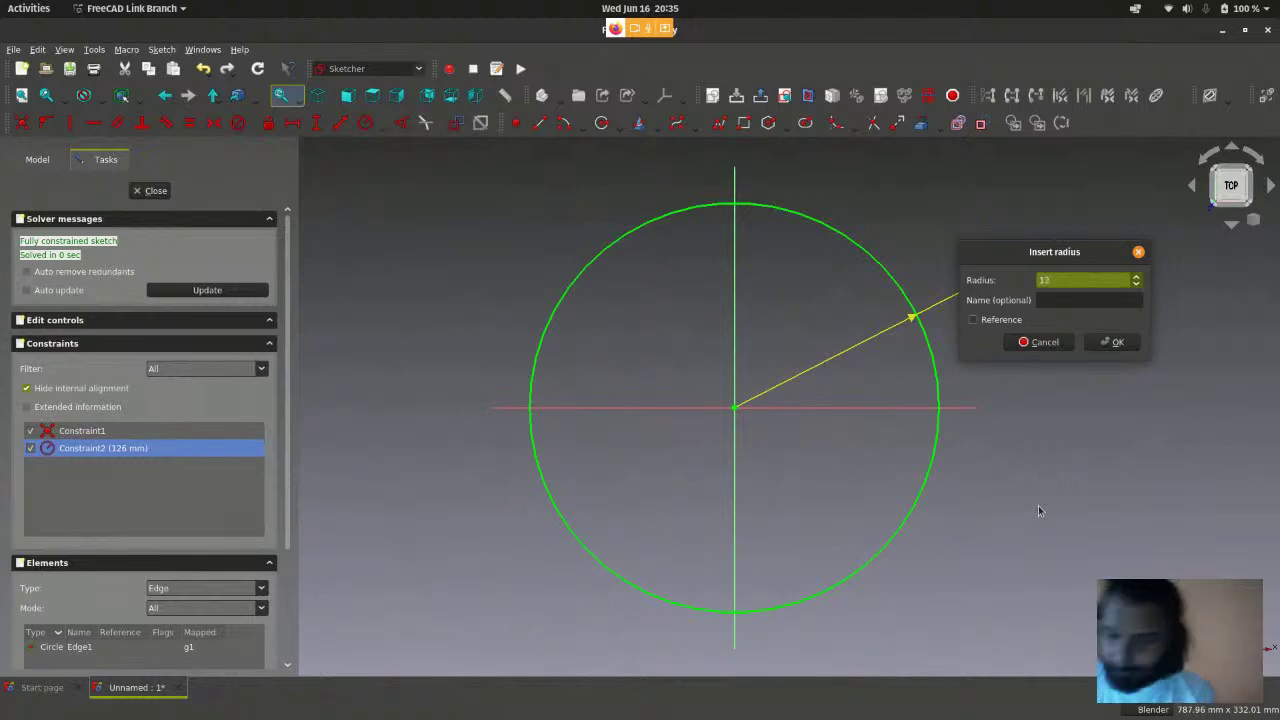
pyautogui.write('.')
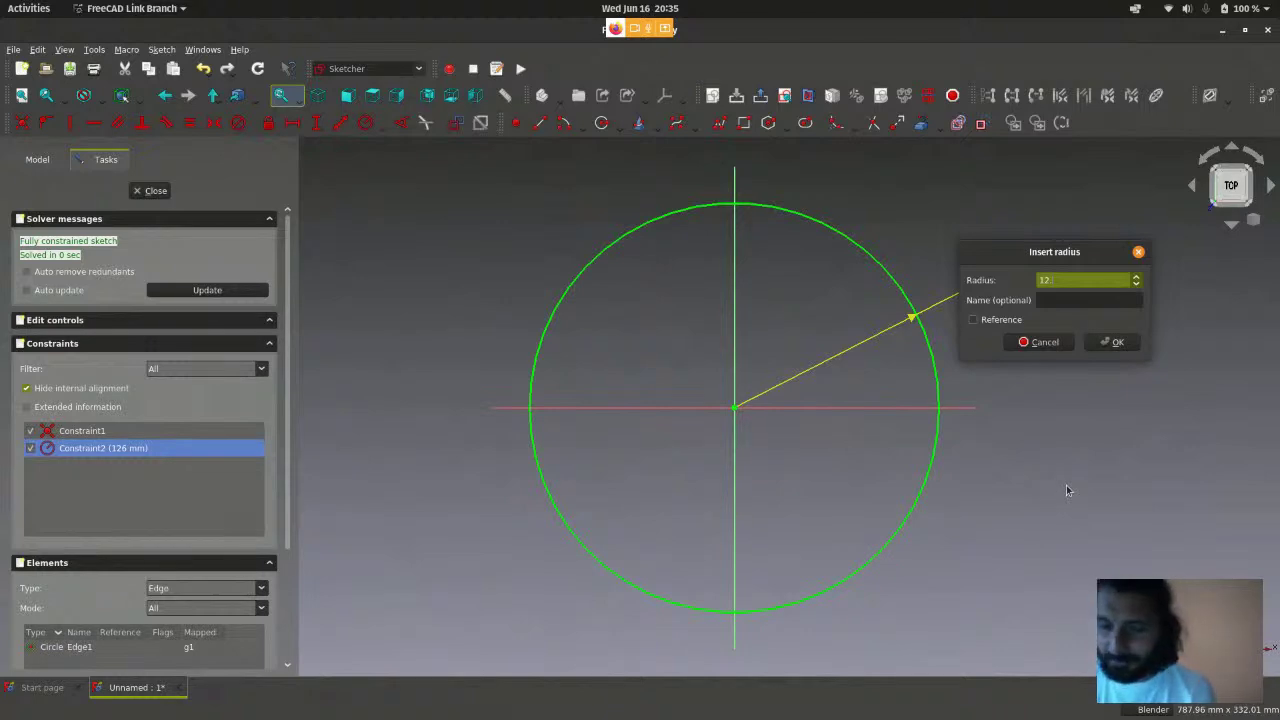
pyautogui.write('6')
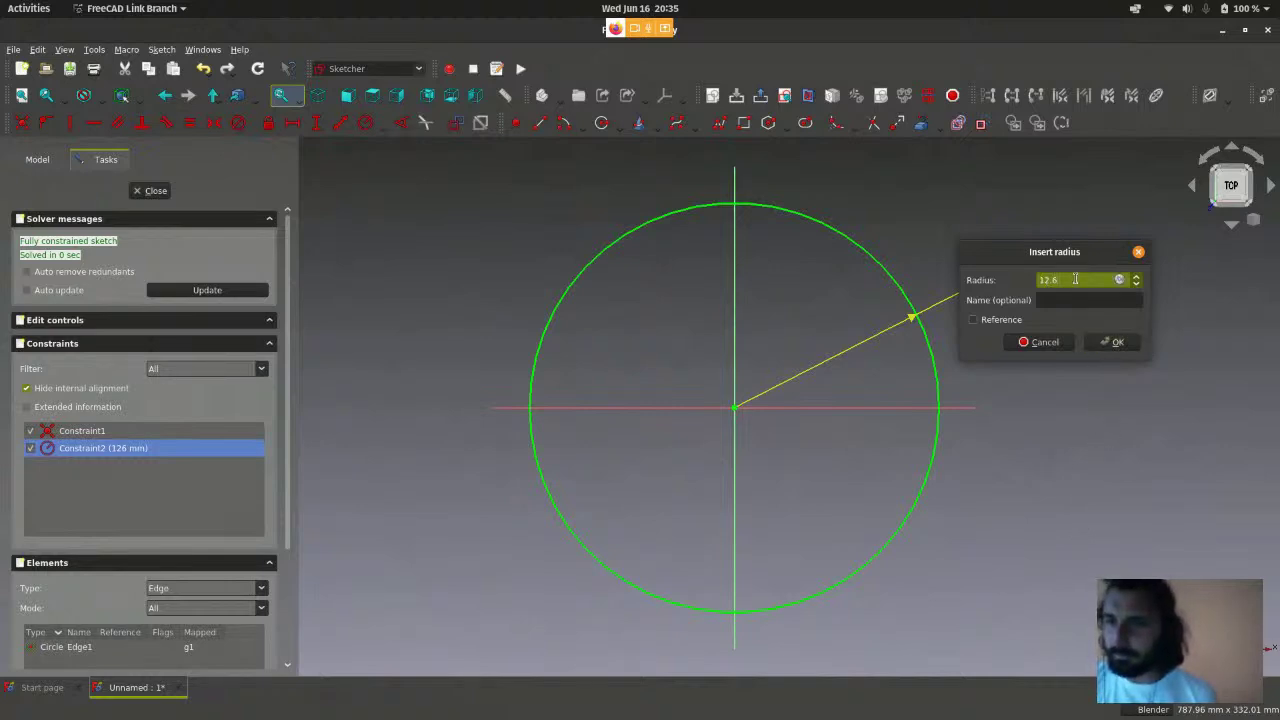
pyautogui.click(1094, 338)
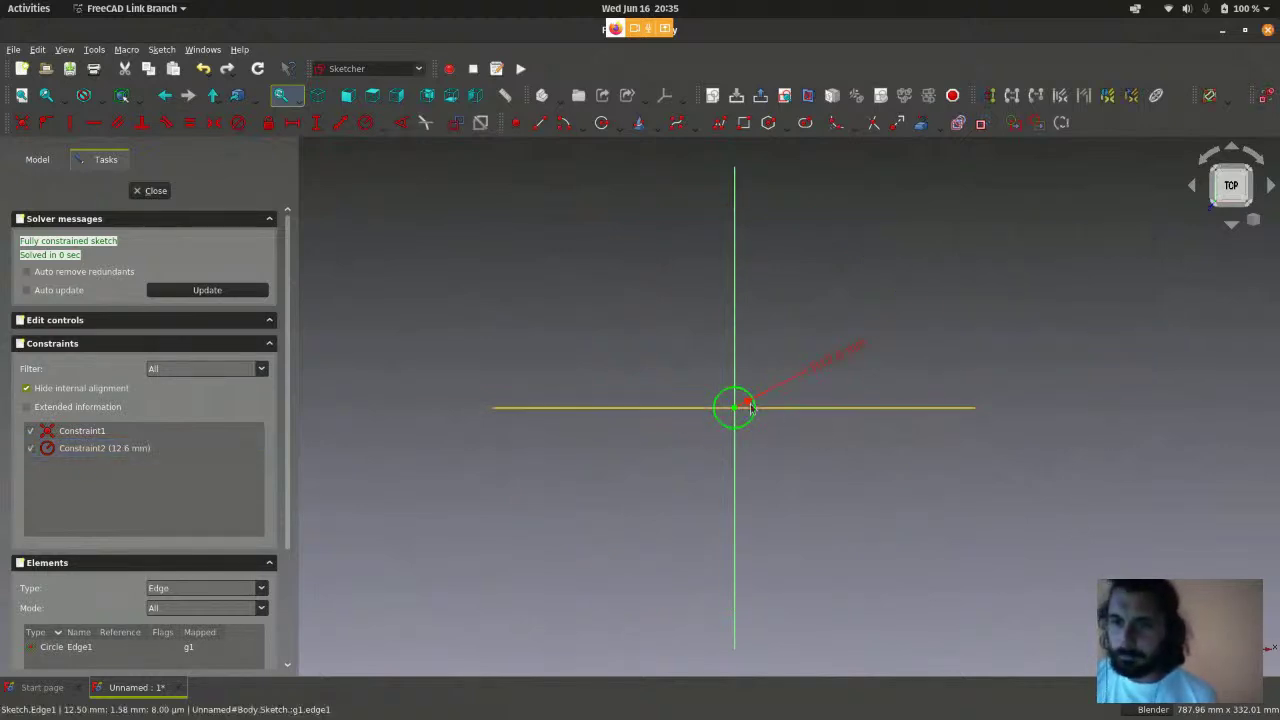
# - Close the circle sketch and return to the Part Design 3D view
pyautogui.scroll(5, 749, 402)
pyautogui.scroll(-3, 751, 405)
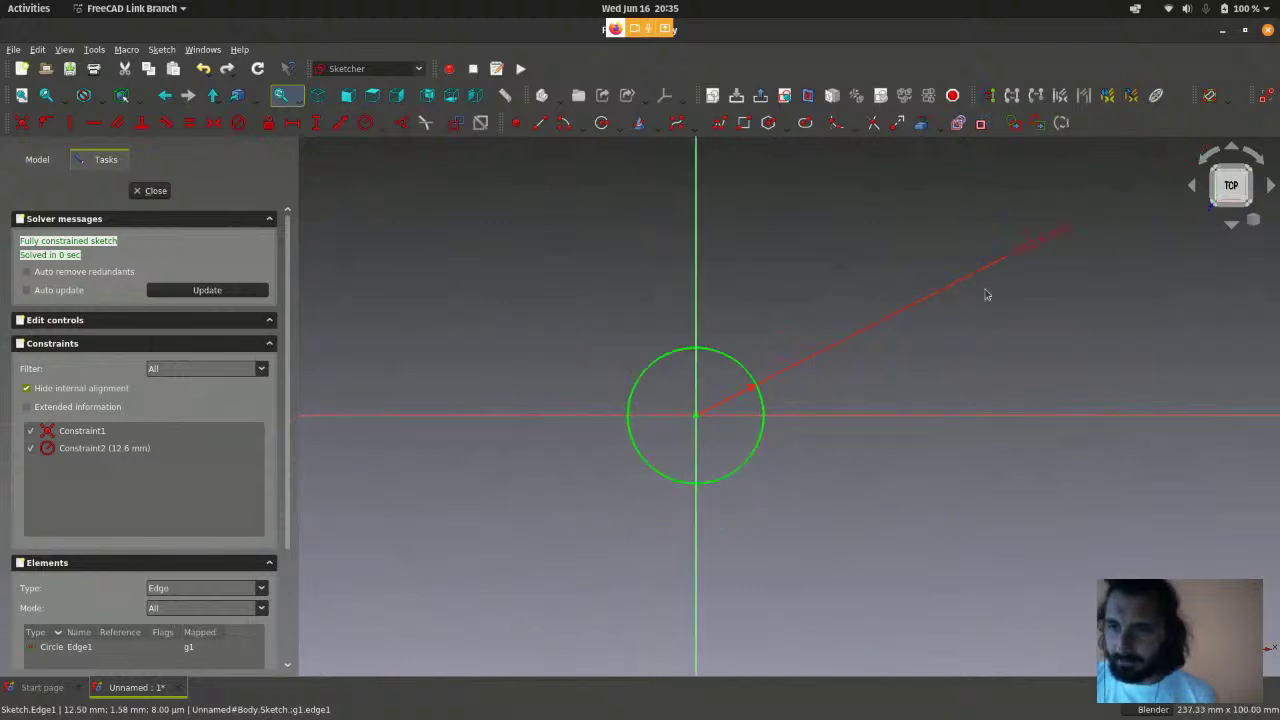
pyautogui.scroll(5, 820, 383)
pyautogui.scroll(-2, 813, 389)
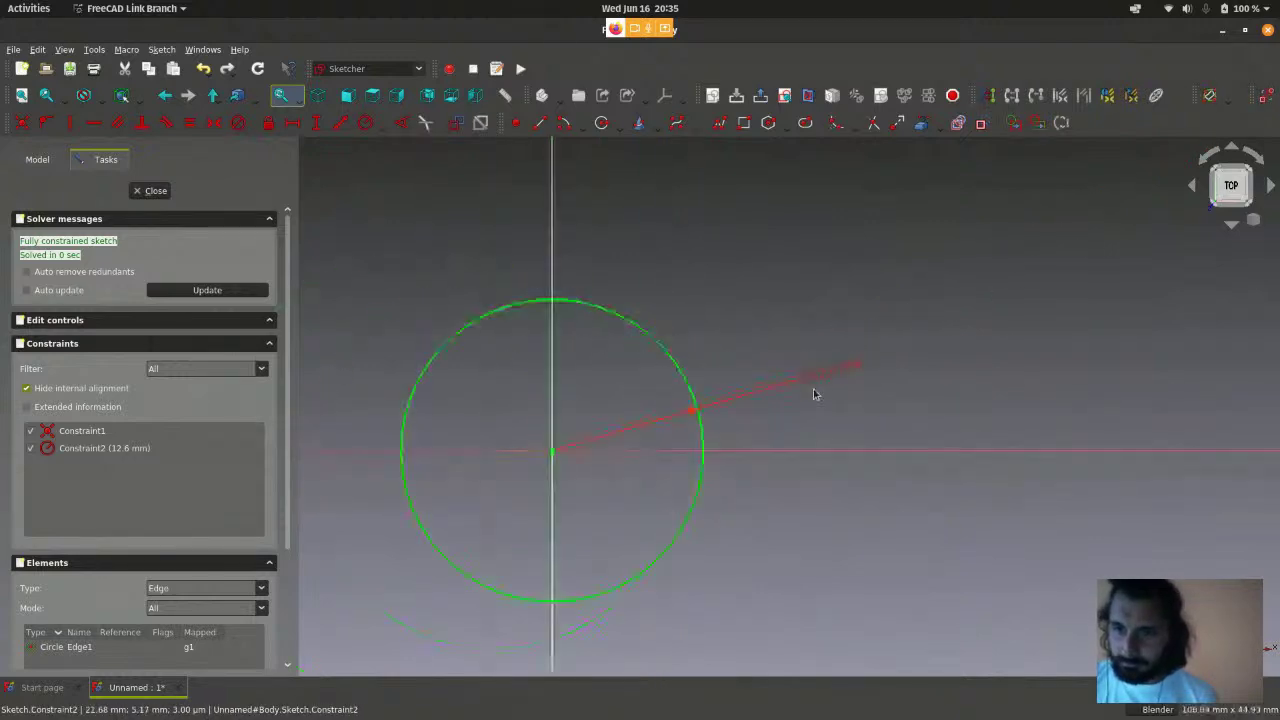
pyautogui.scroll(-2, 900, 368)
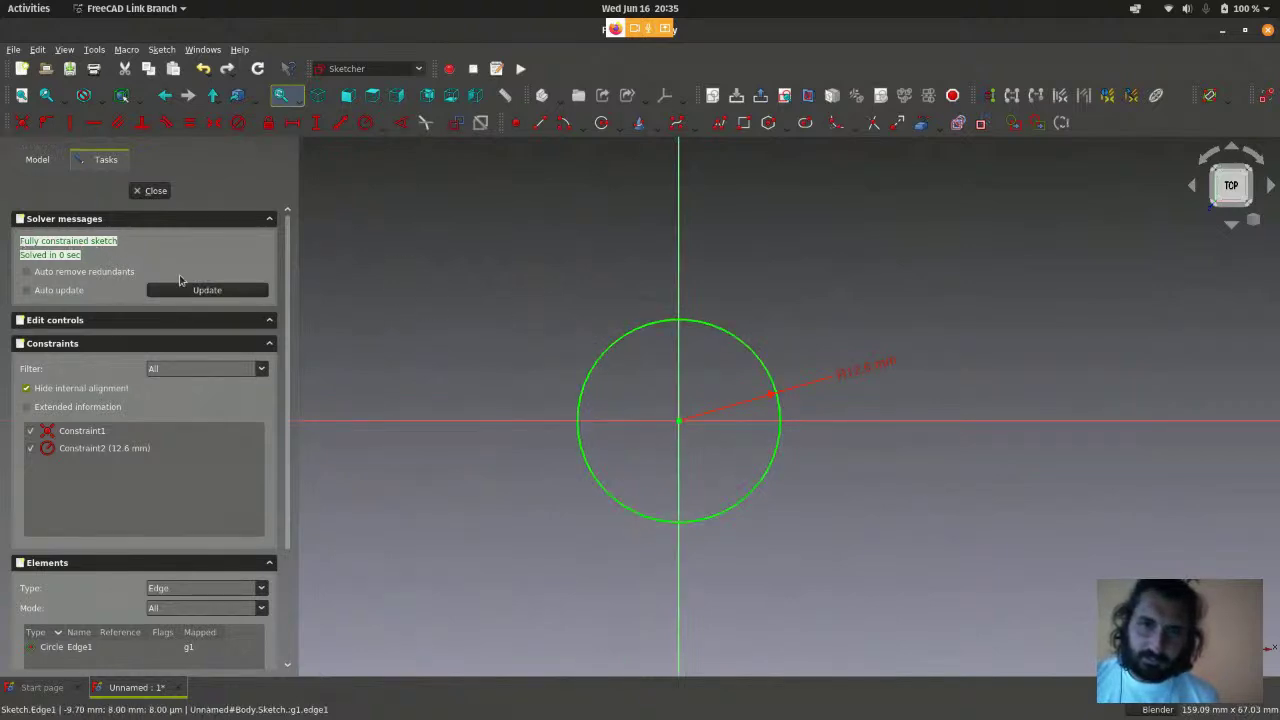
pyautogui.scroll(-3, 694, 309)
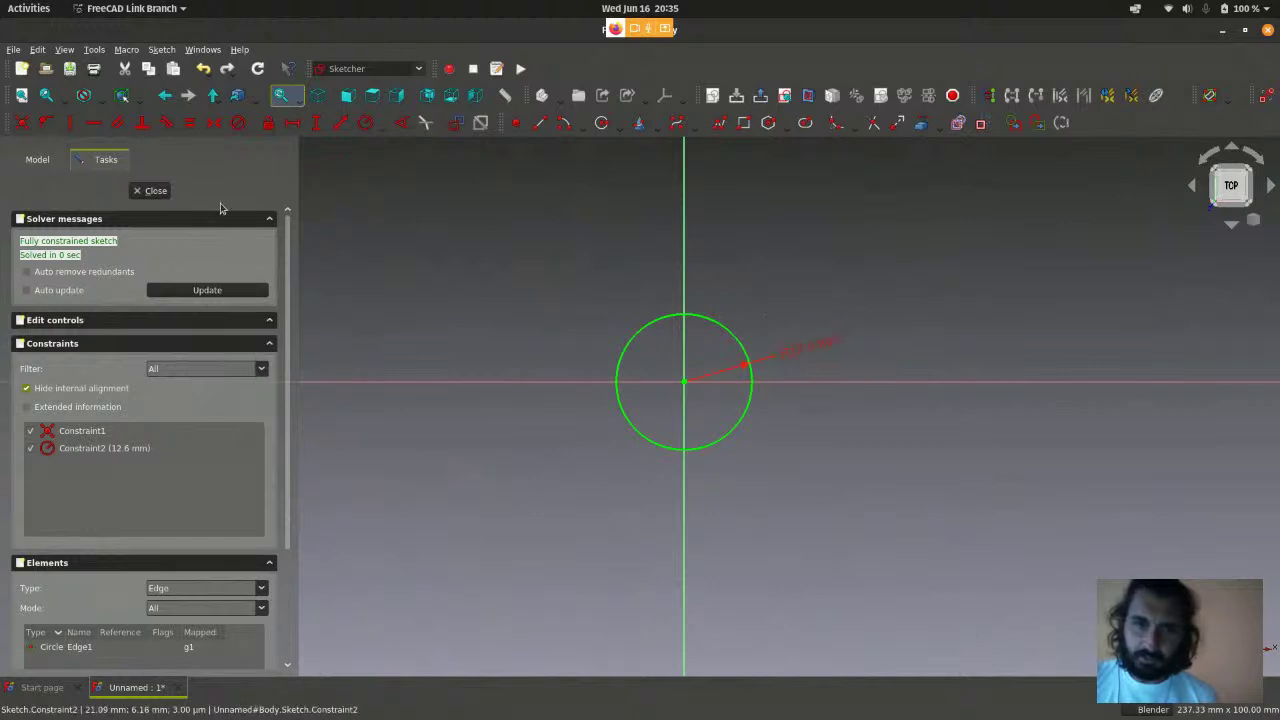
pyautogui.click(156, 192)
# - Clear the sketch selection and minimize the FreeCAD window
pyautogui.scroll(1, 568, 441)
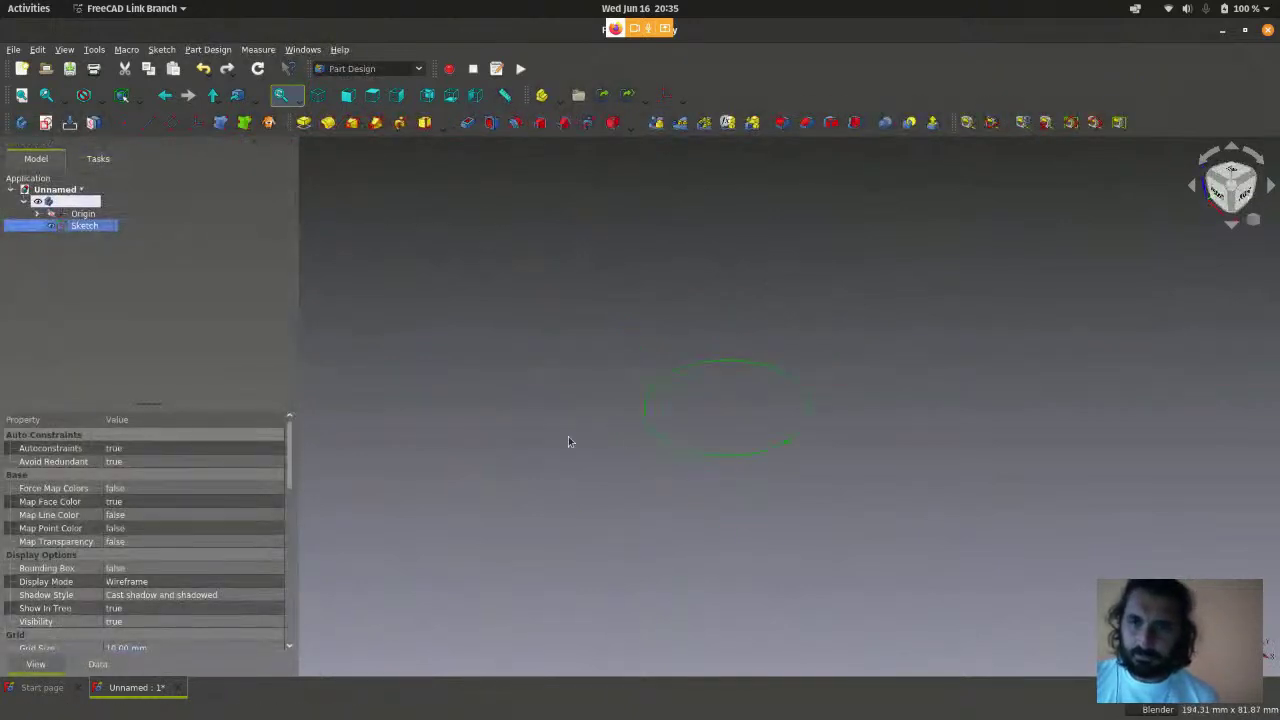
pyautogui.scroll(1, 774, 354)
pyautogui.click(963, 552)
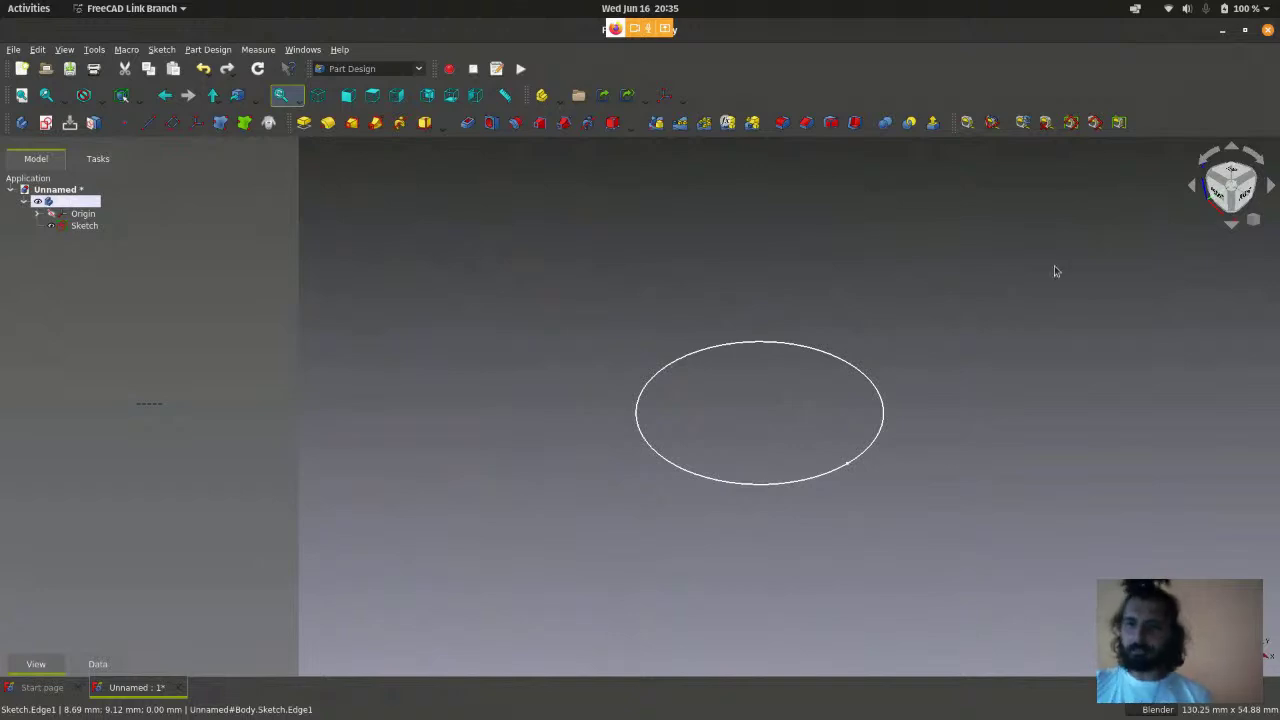
pyautogui.click(1221, 32)
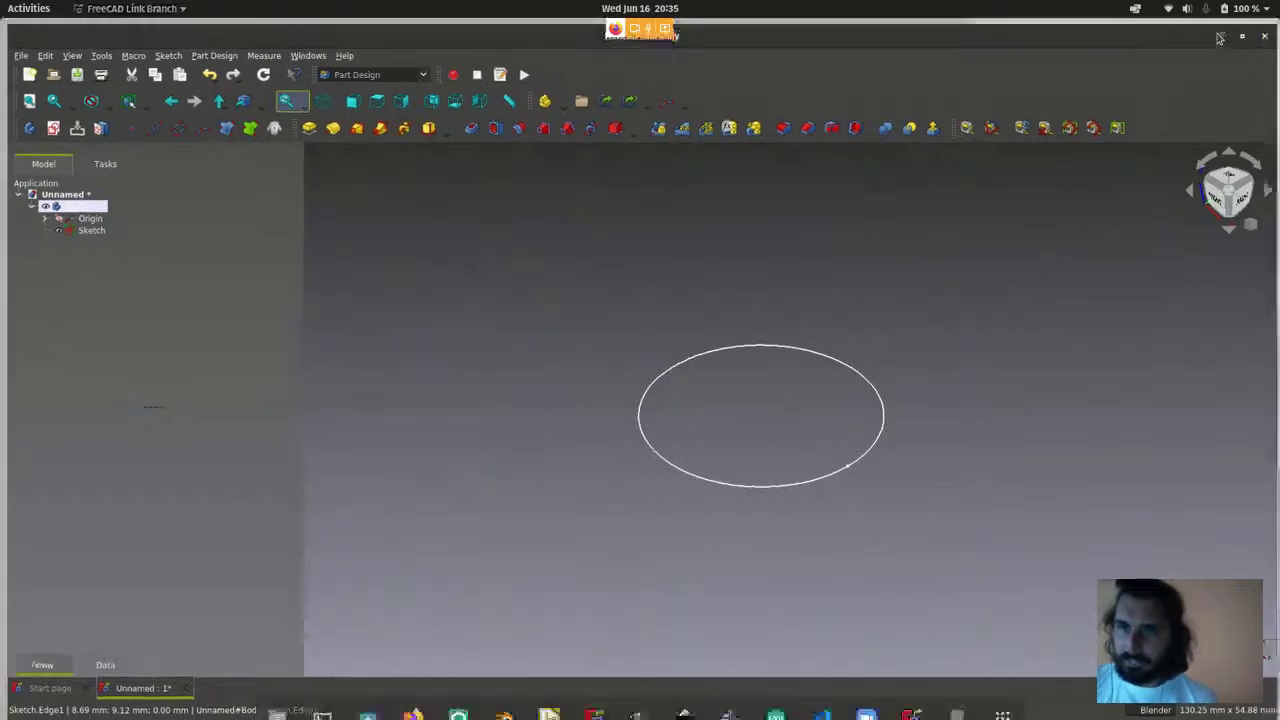
# - View the Knob_workshop 'A square dreams A sphere' slide in Firefox, then return to FreeCAD
pyautogui.click(420, 700)
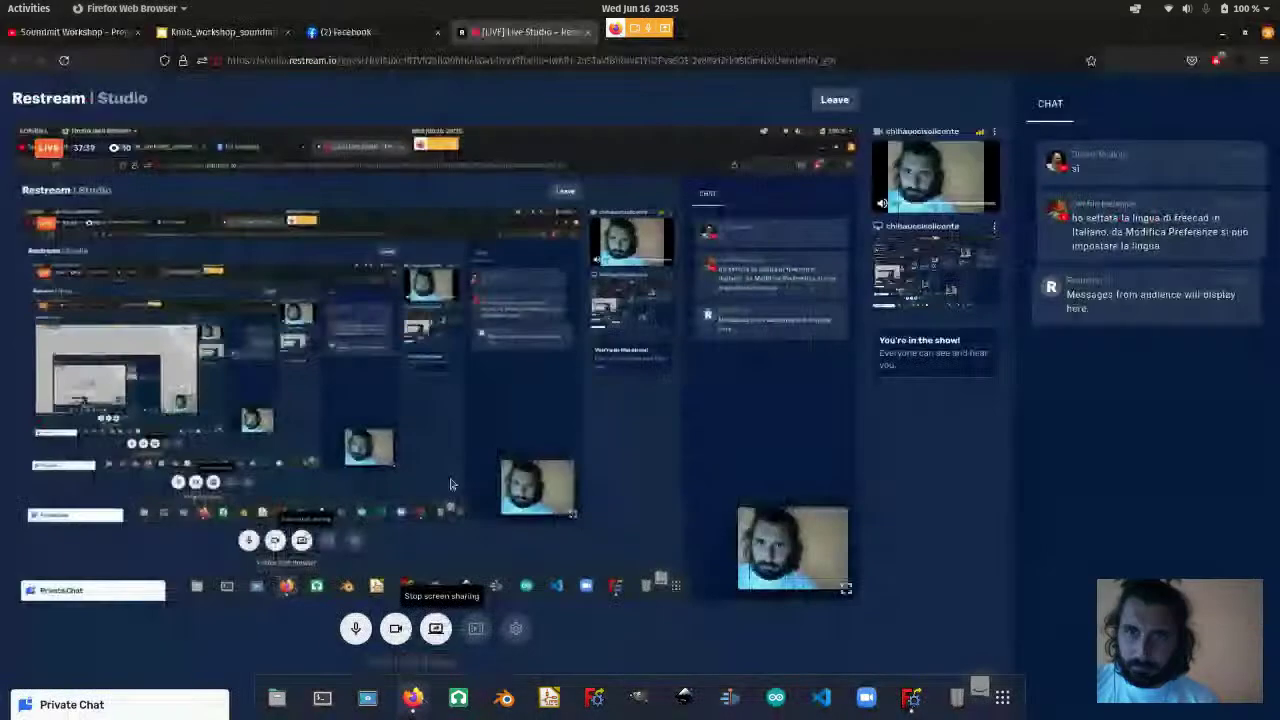
pyautogui.hotkey('ctrl', 'pageup')
pyautogui.hotkey('ctrl', 'pageup')
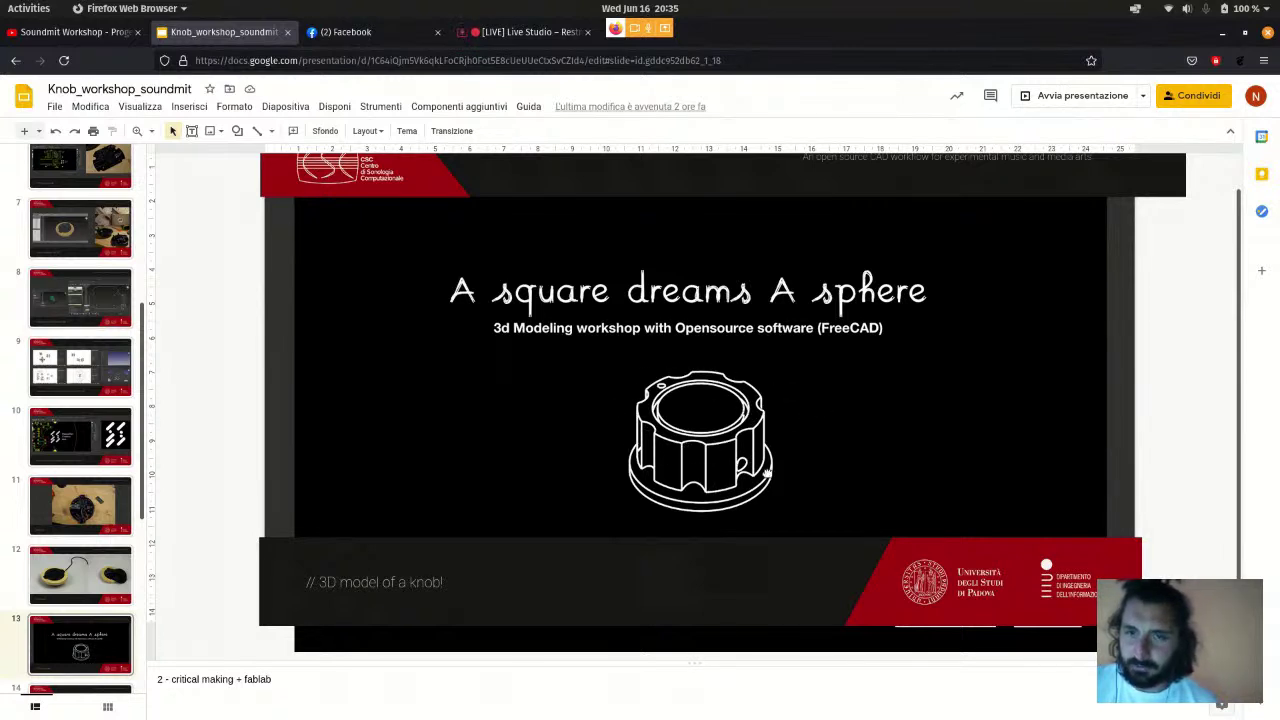
pyautogui.click(1222, 33)
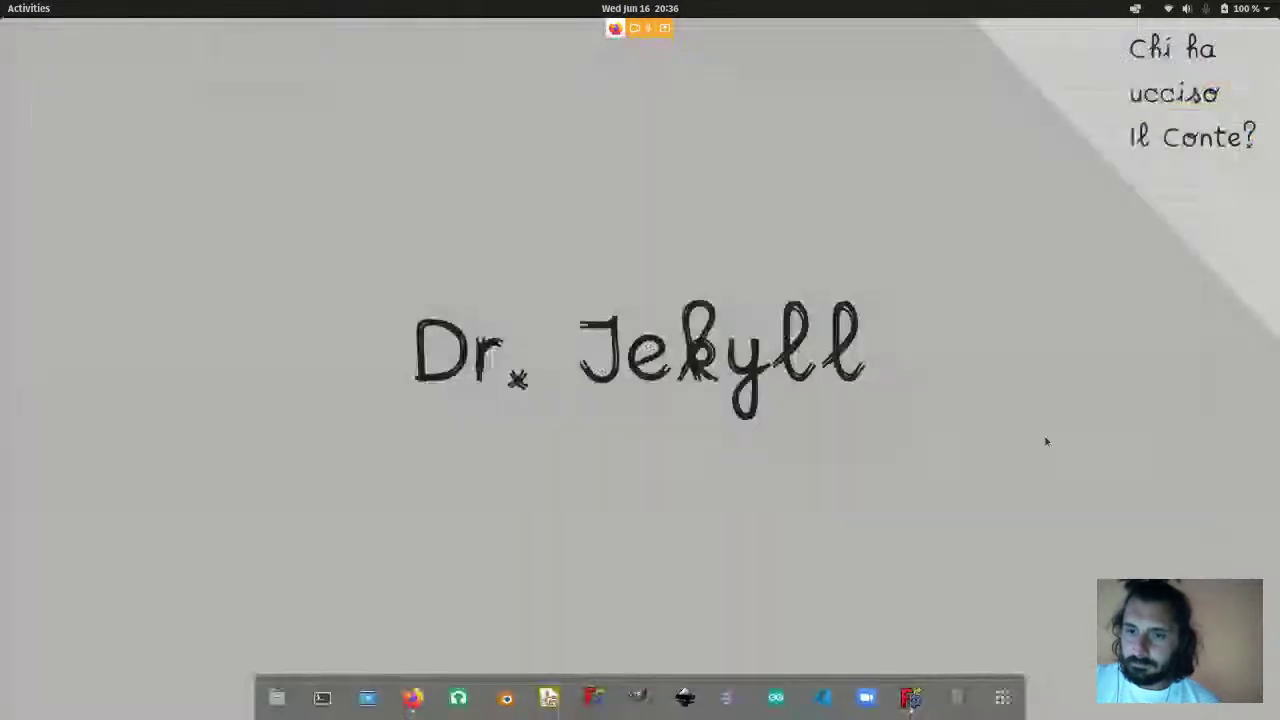
pyautogui.click(913, 703)
# - Reopen the circle sketch for editing, then close it and clear the selection
pyautogui.scroll(-1, 890, 570)
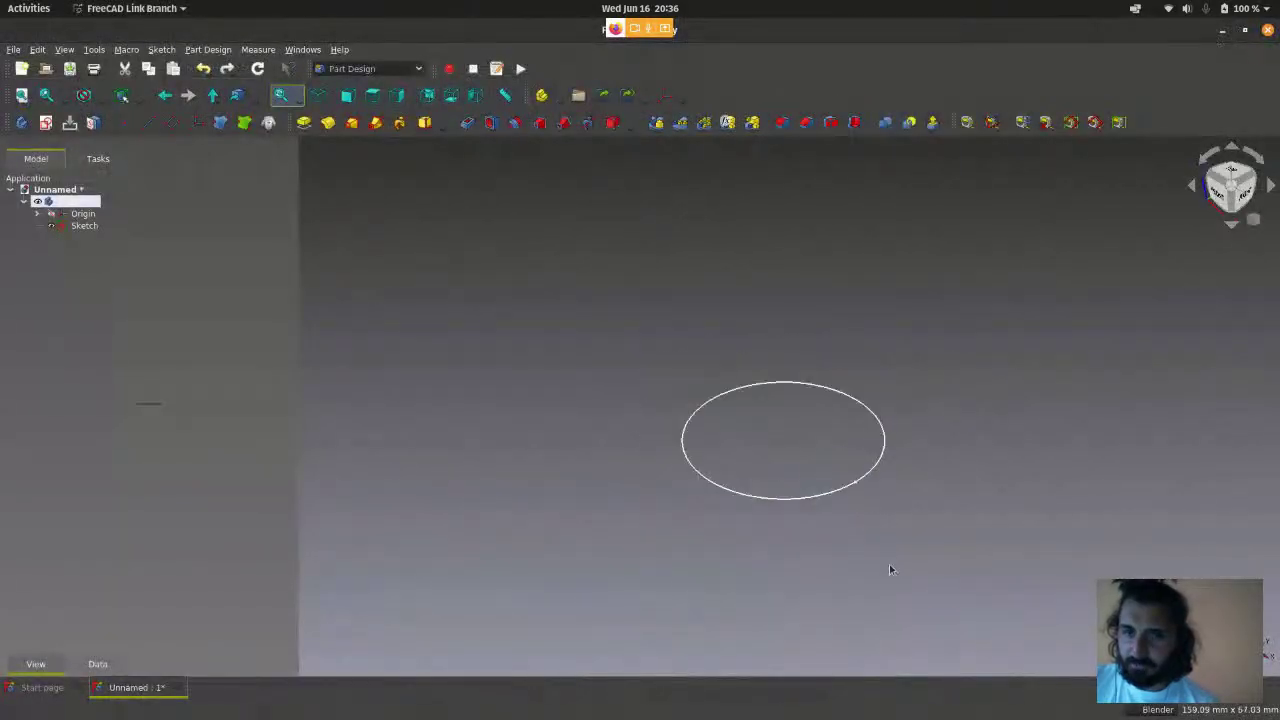
pyautogui.click(85, 243)
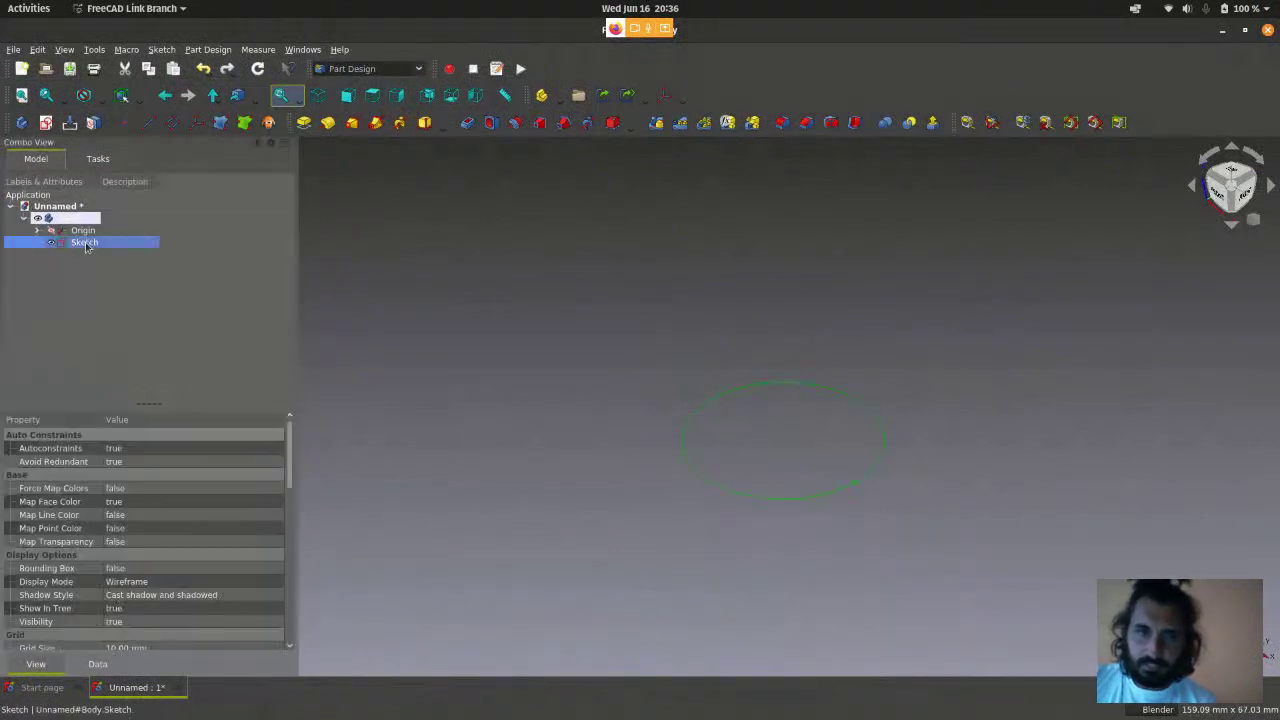
pyautogui.click(621, 323)
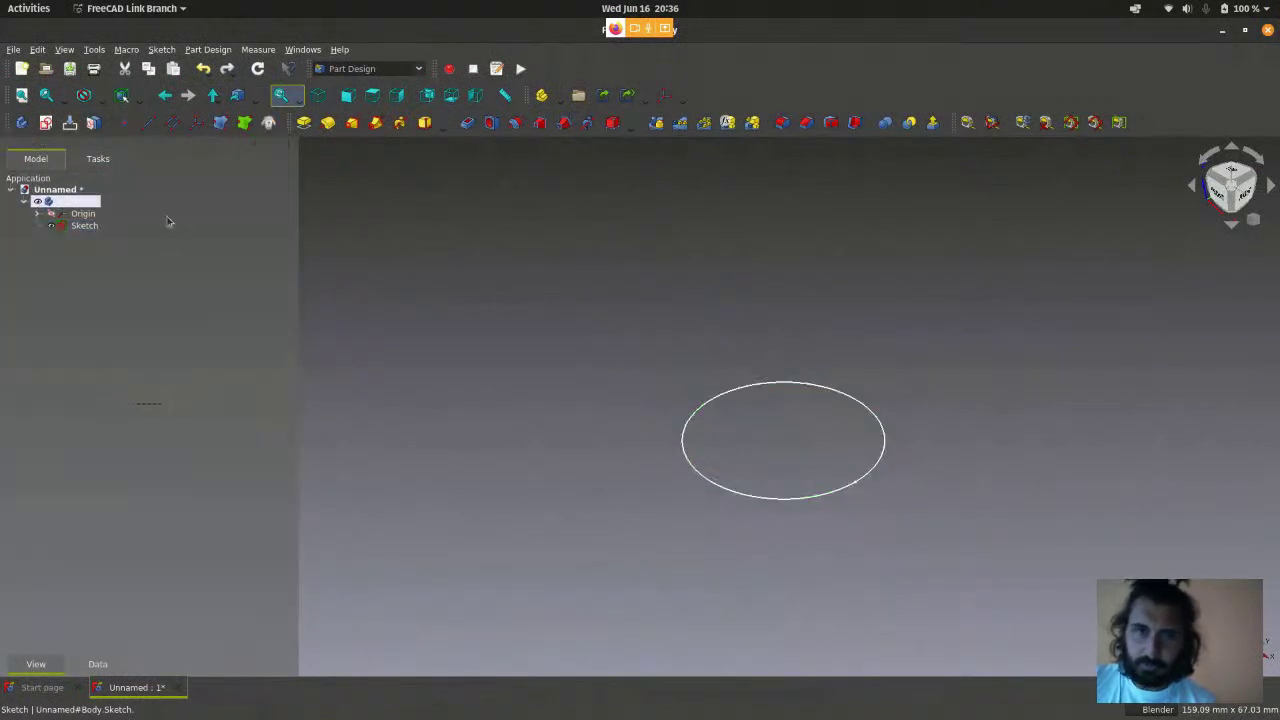
pyautogui.doubleClick(85, 243)
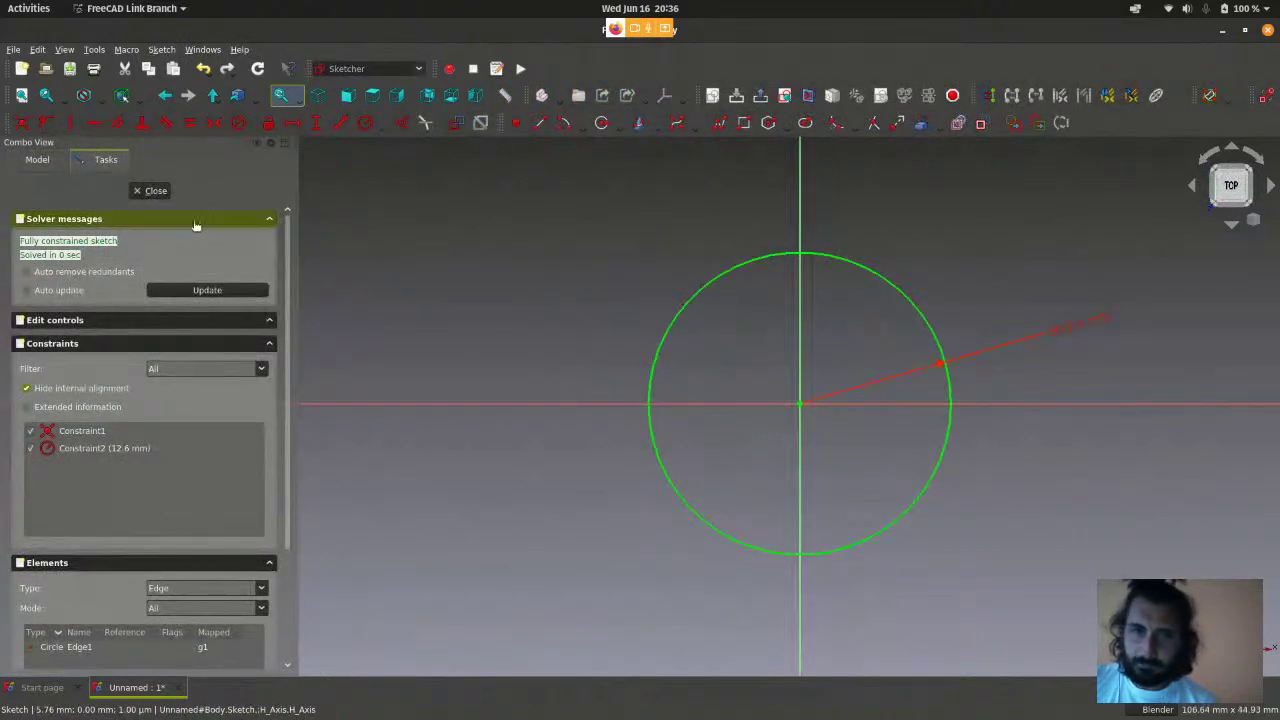
pyautogui.click(150, 191)
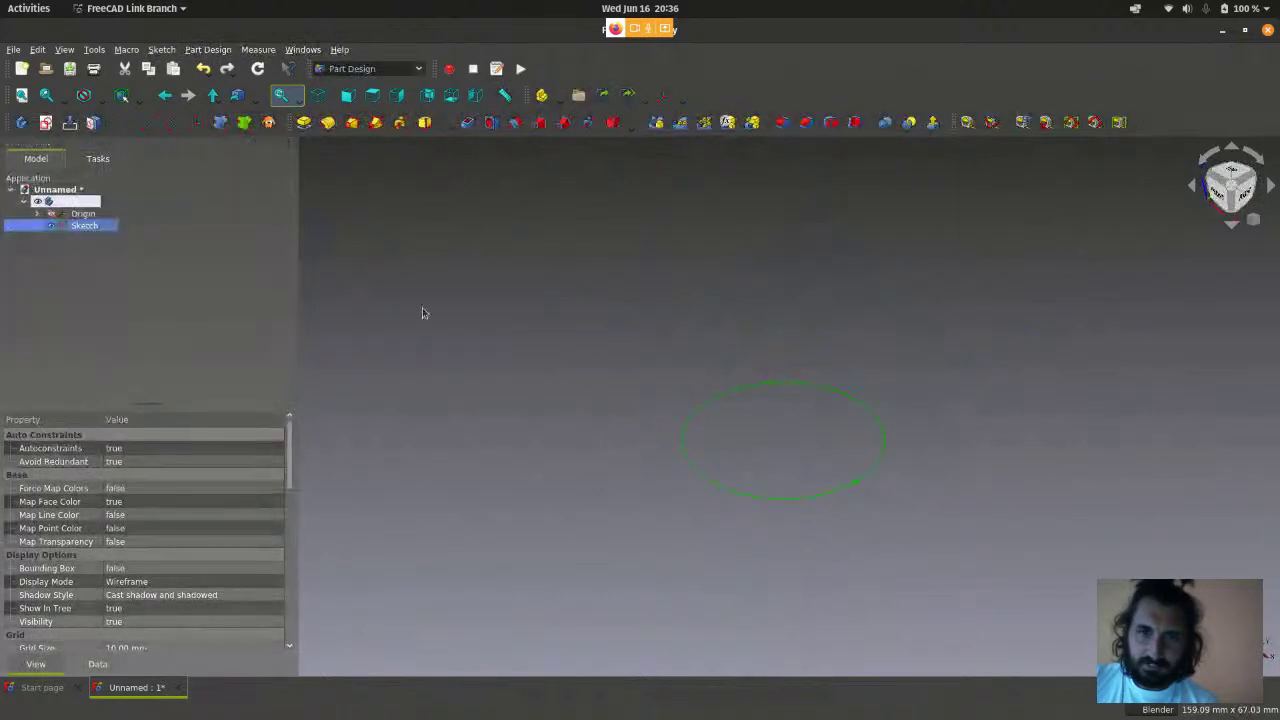
pyautogui.scroll(2, 824, 447)
pyautogui.click(974, 215)
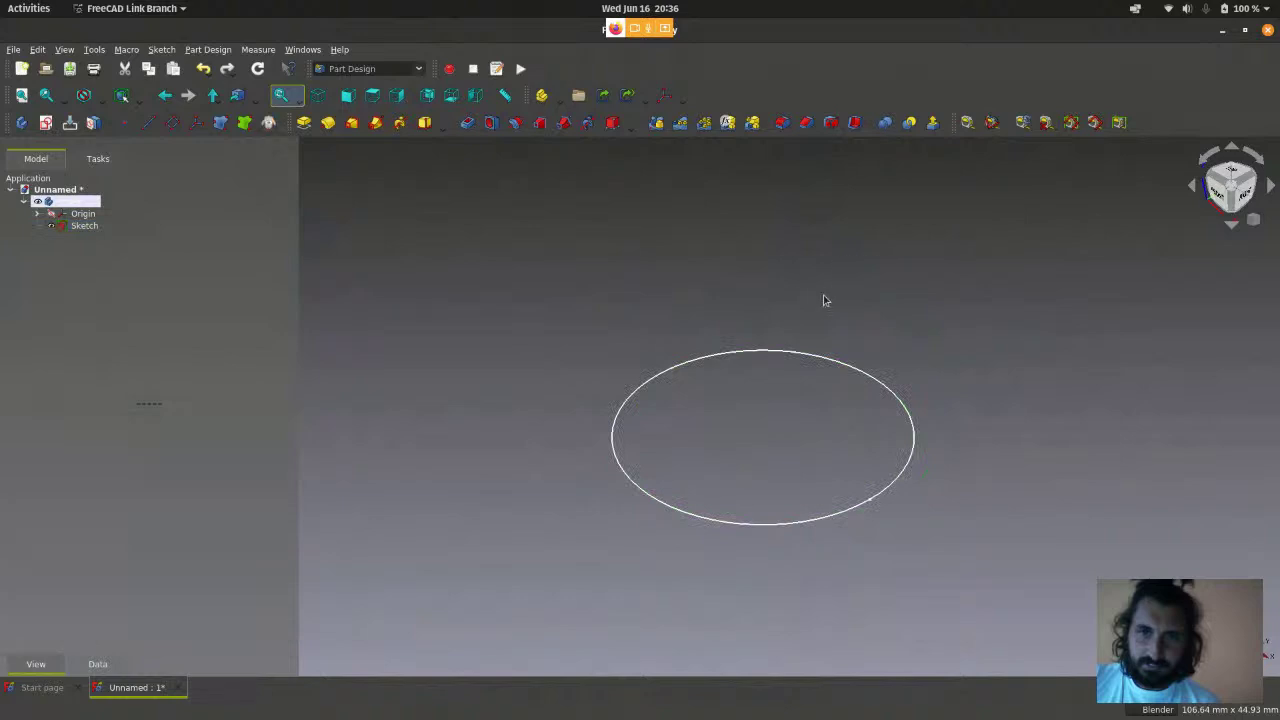
pyautogui.scroll(-1, 833, 328)
pyautogui.scroll(1, 833, 325)
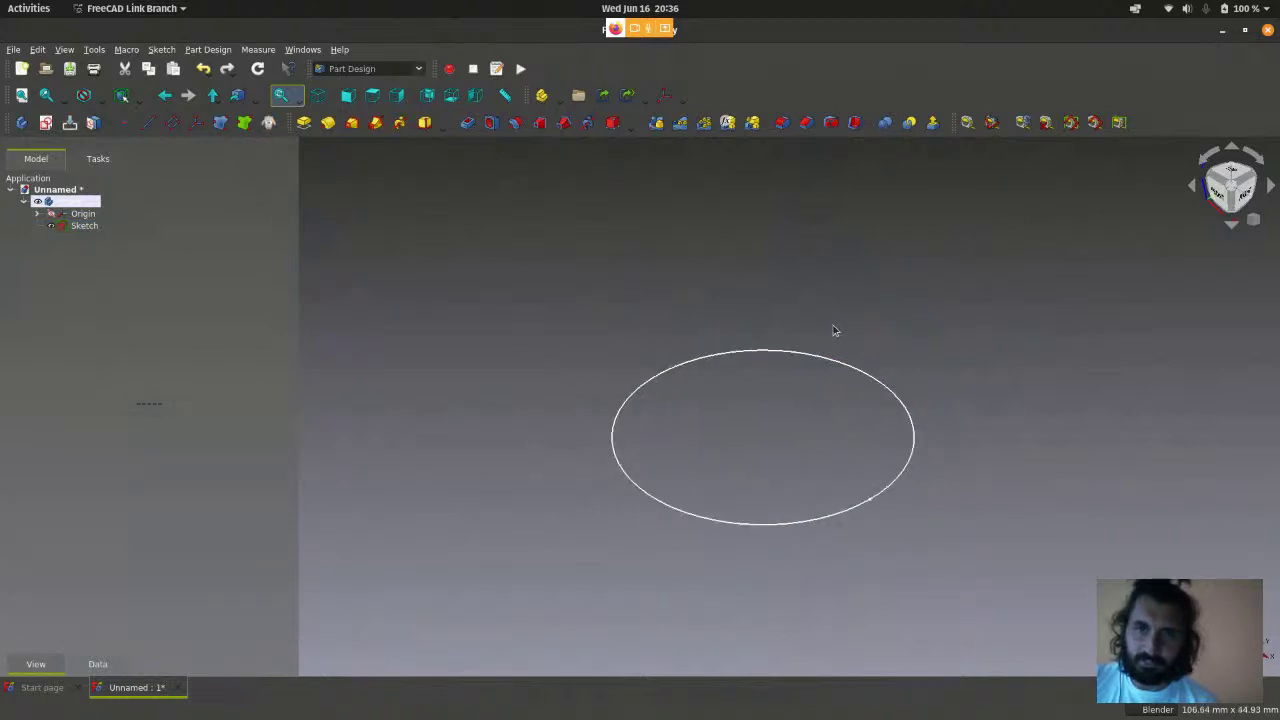
# - Switch to the Sketcher workbench and back to Part Design
pyautogui.click(413, 72)
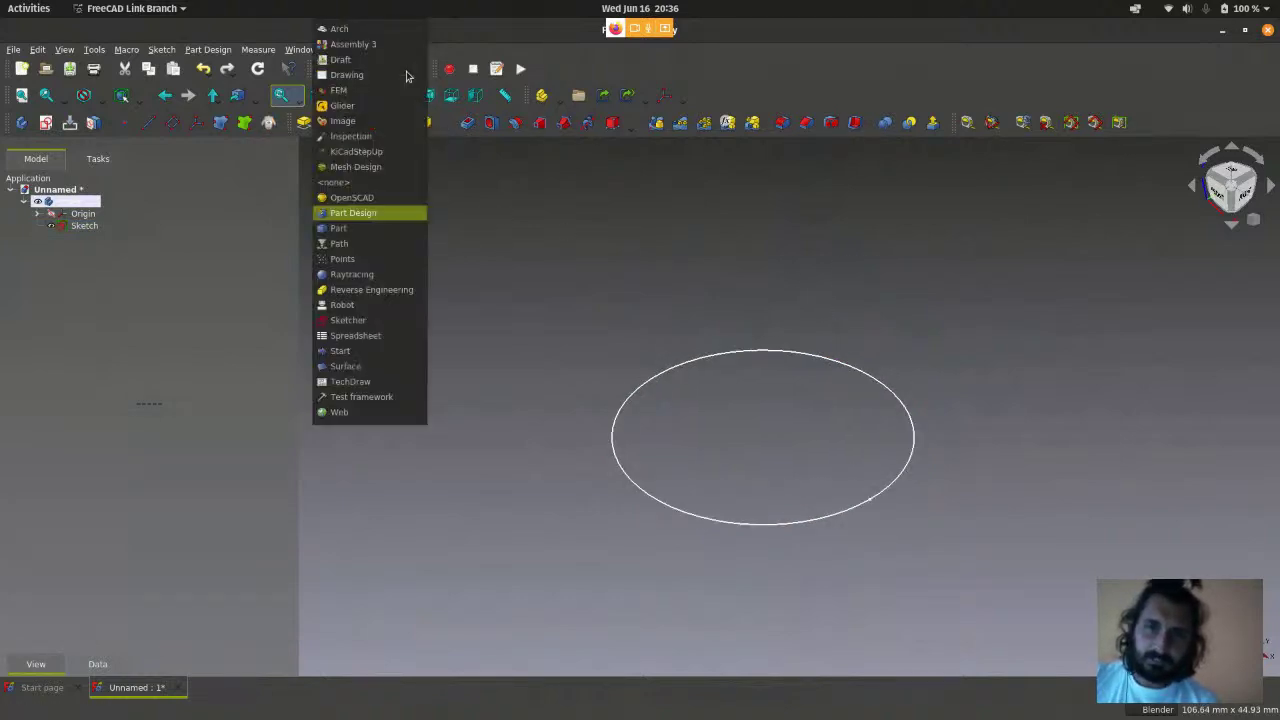
pyautogui.click(355, 320)
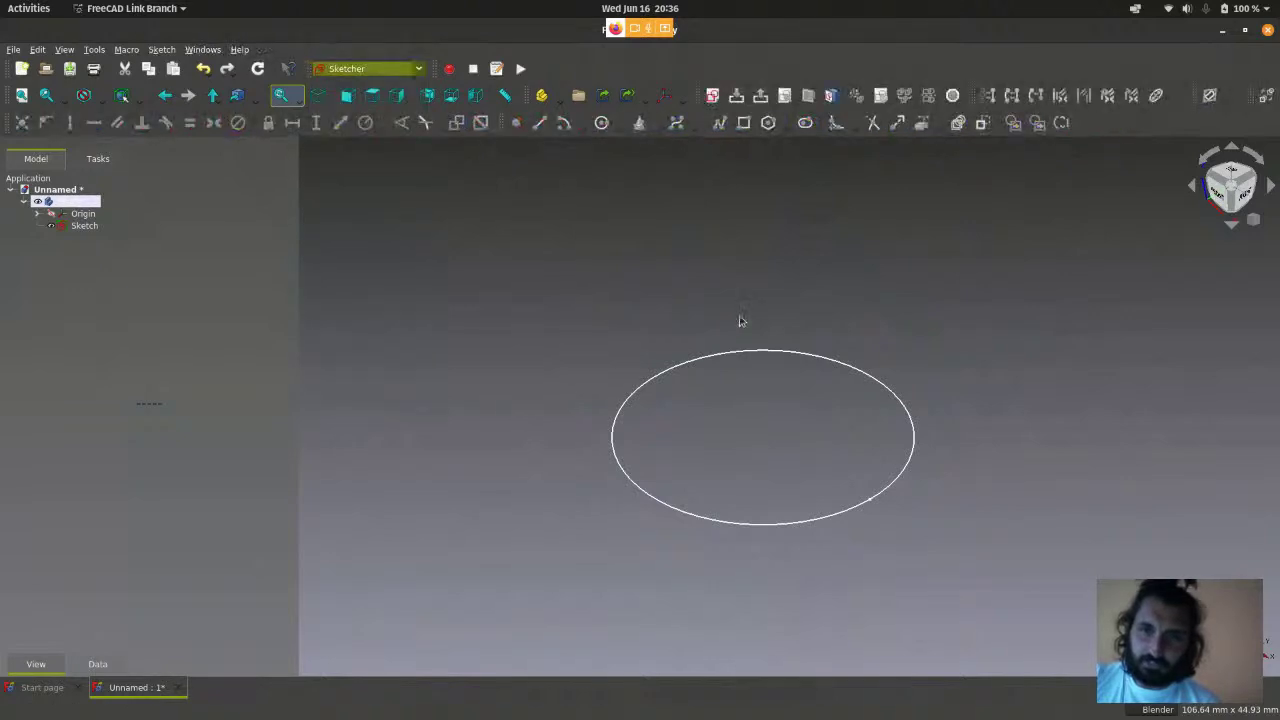
pyautogui.click(420, 70)
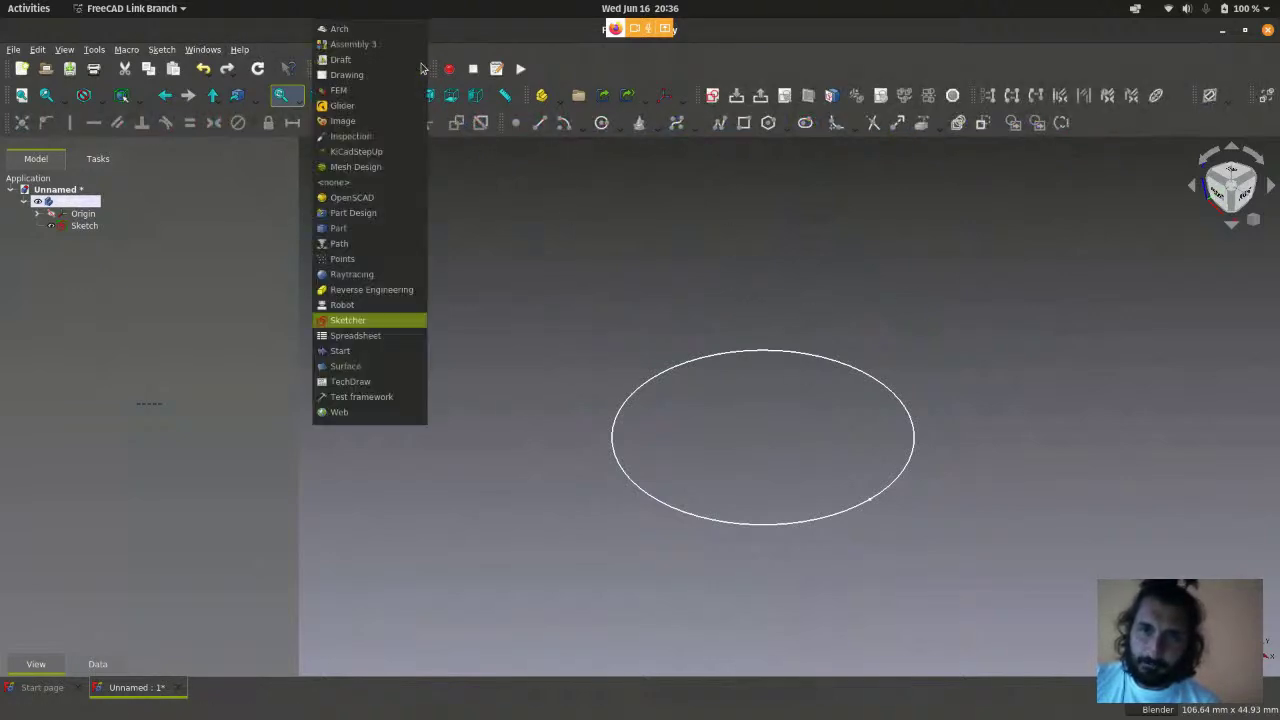
pyautogui.click(355, 213)
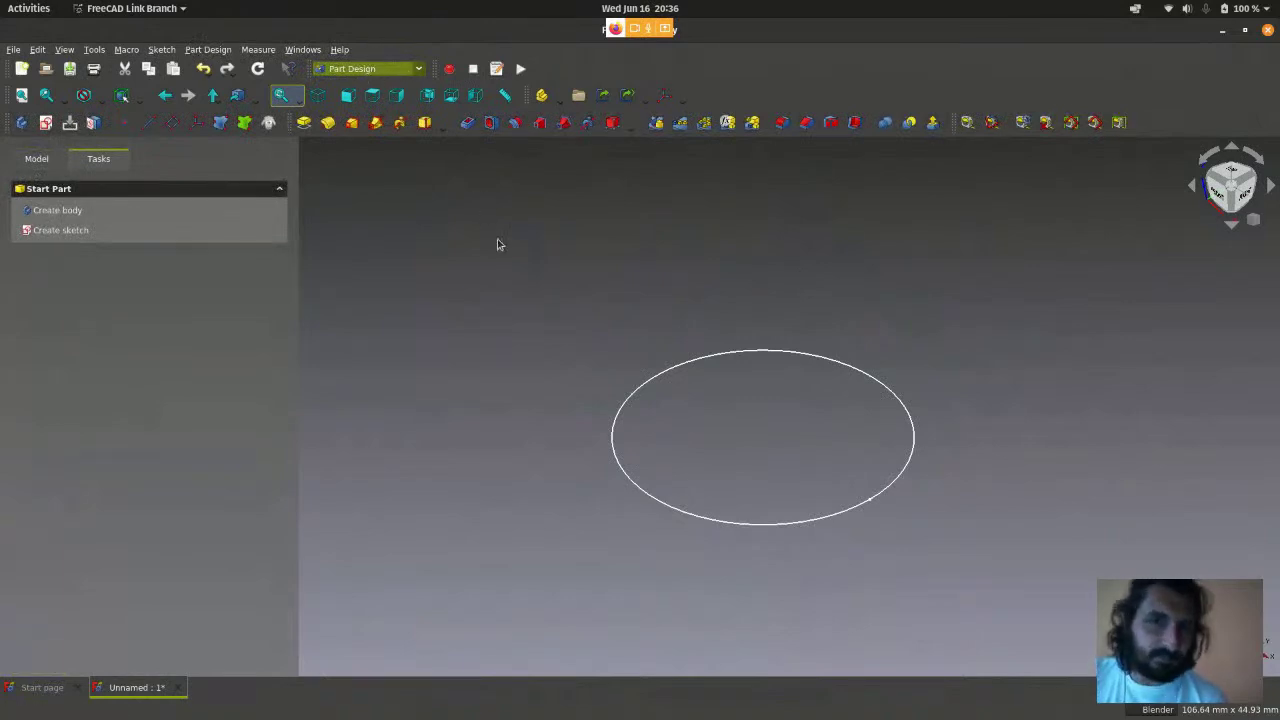
# - Select the circle sketch and bring up Part Design's additive features list showing Pad
pyautogui.scroll(-1, 504, 268)
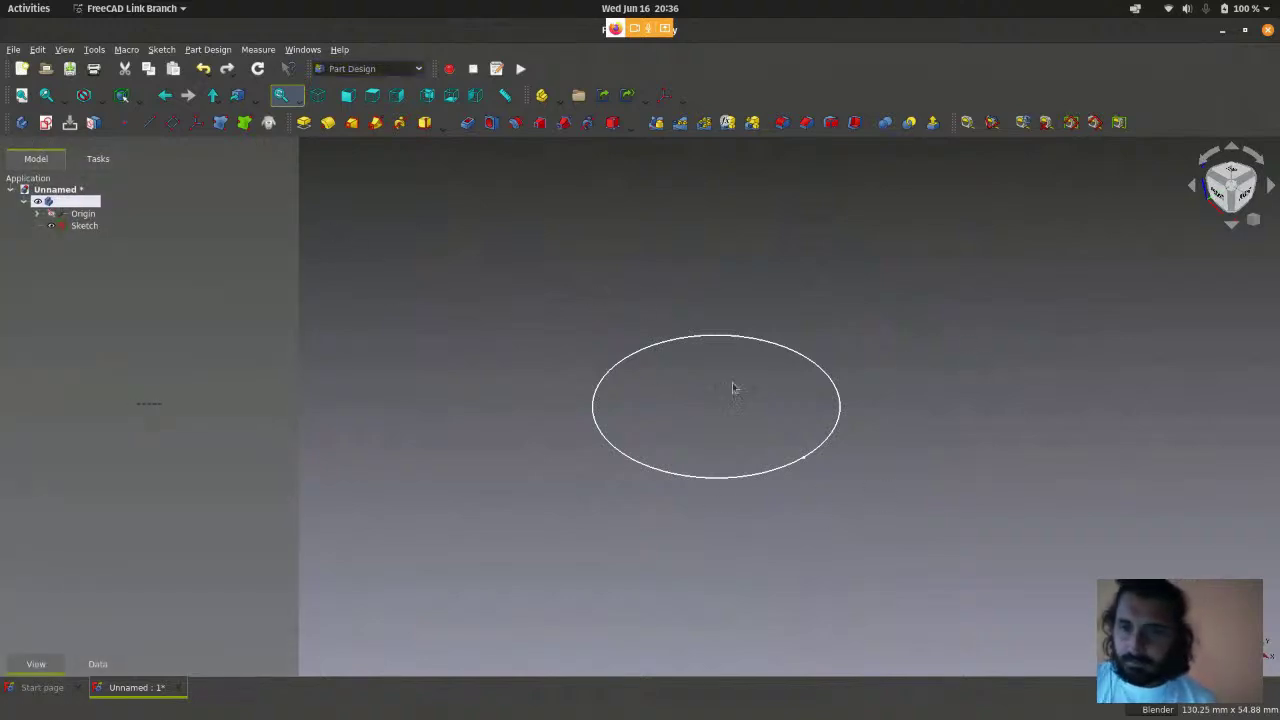
pyautogui.scroll(1, 714, 387)
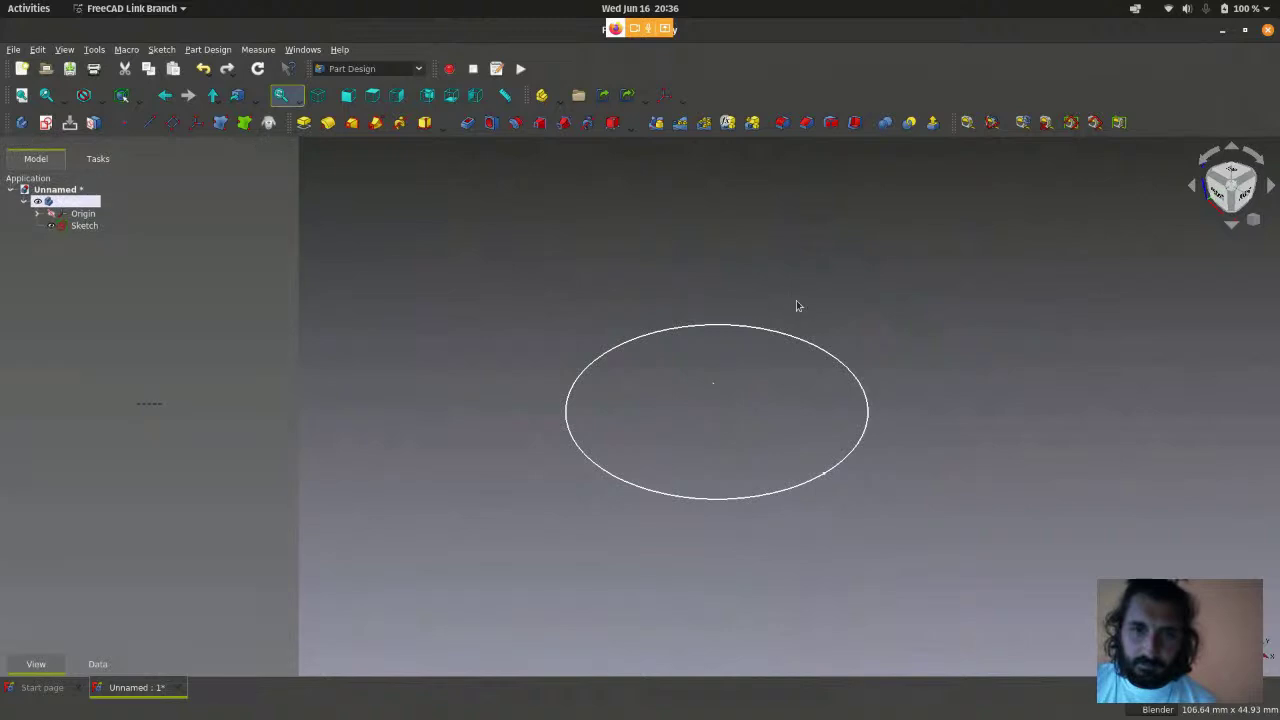
pyautogui.scroll(-2, 646, 486)
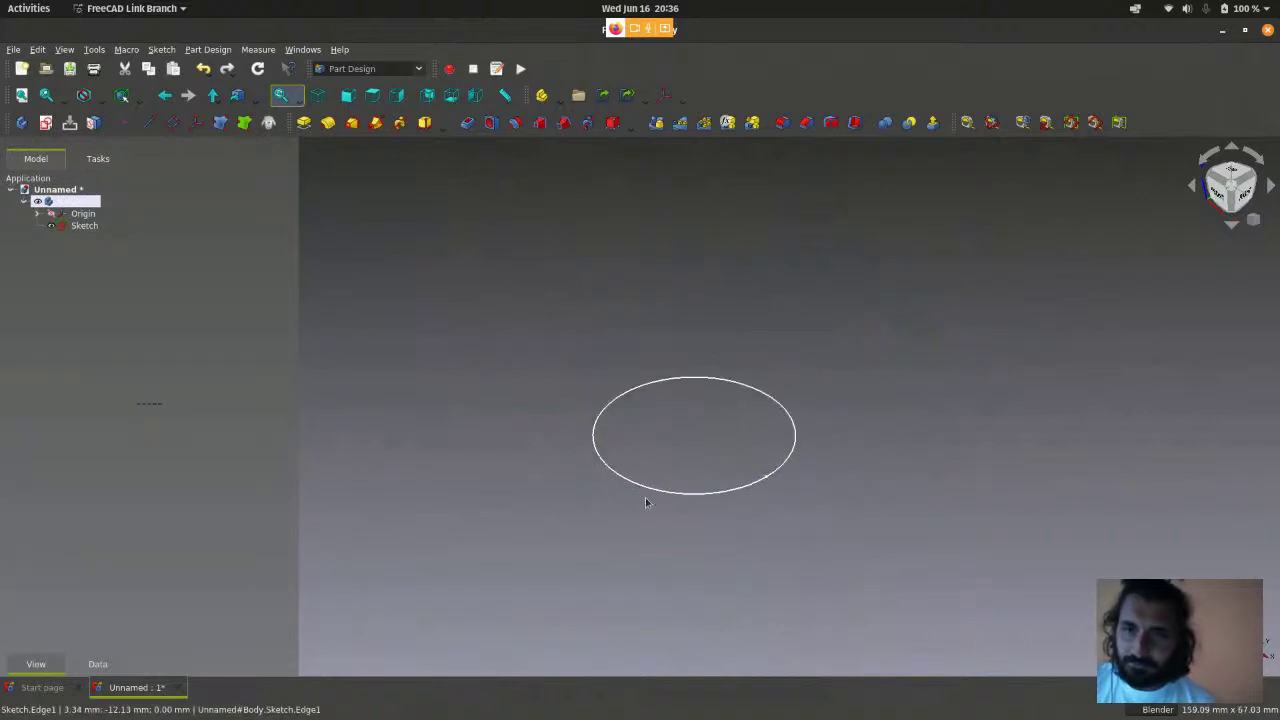
pyautogui.scroll(1, 686, 425)
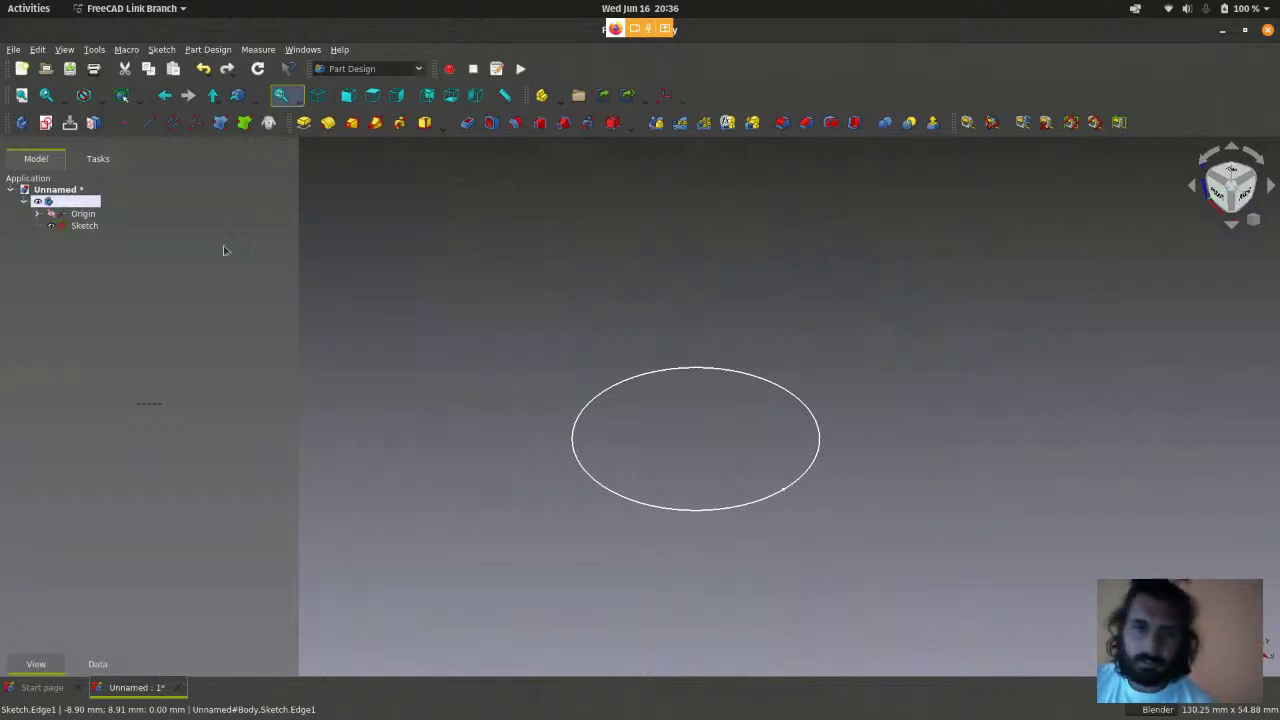
pyautogui.click(89, 246)
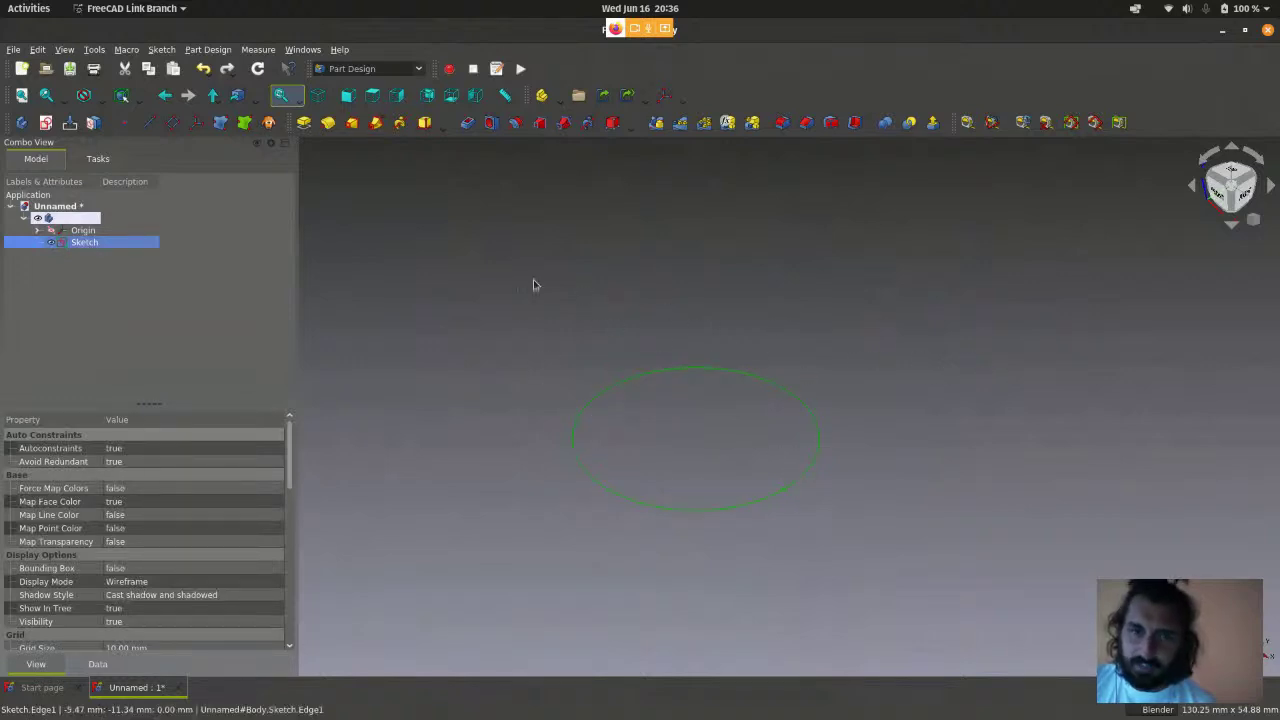
pyautogui.click(596, 296)
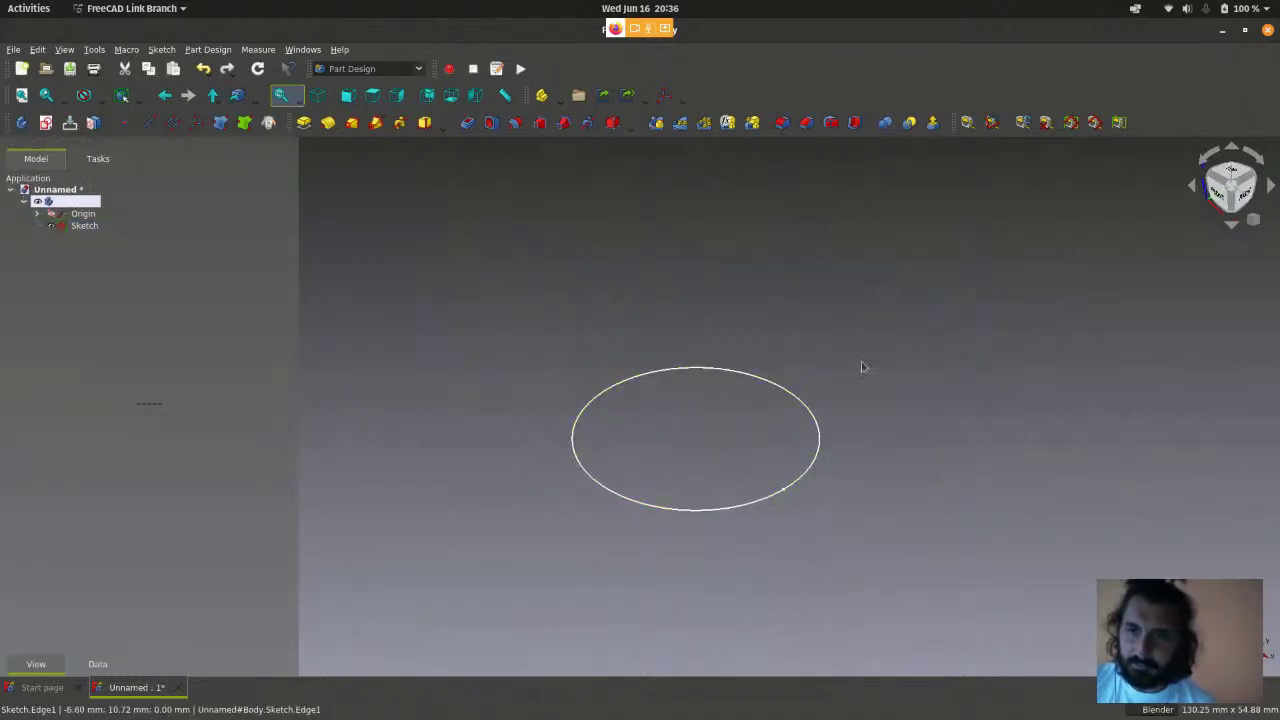
pyautogui.click(89, 242)
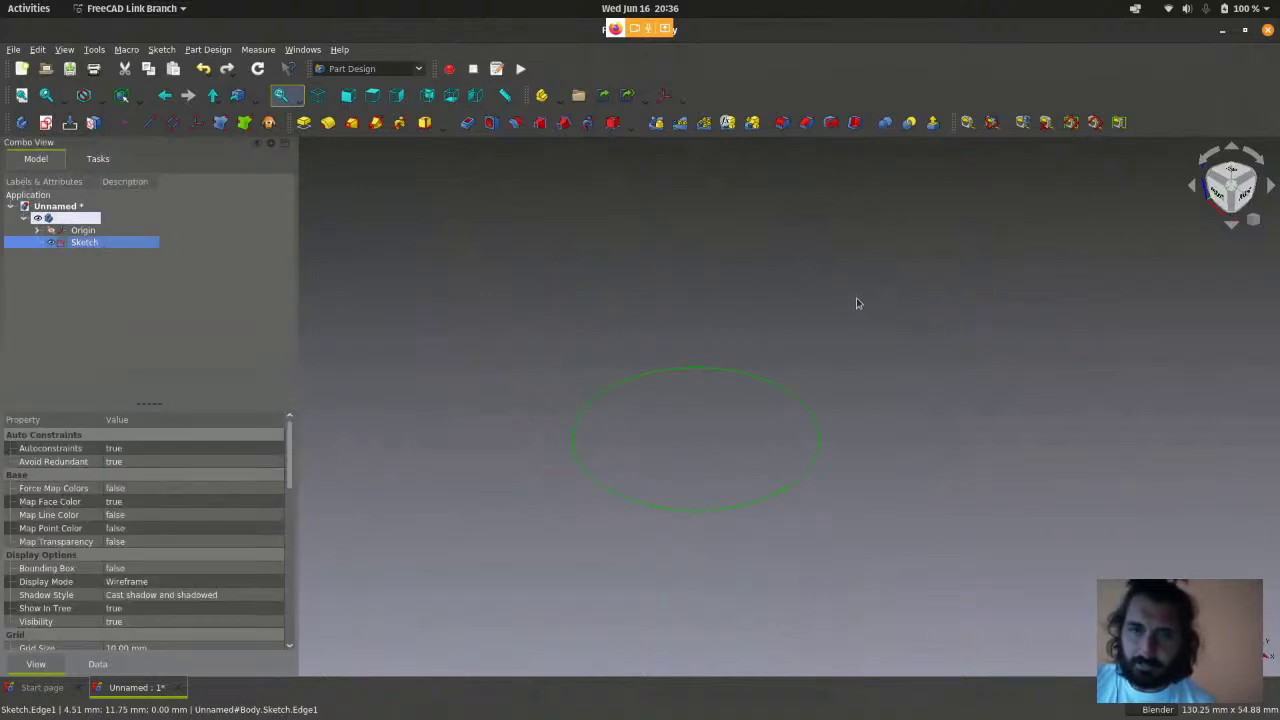
pyautogui.click(207, 50)
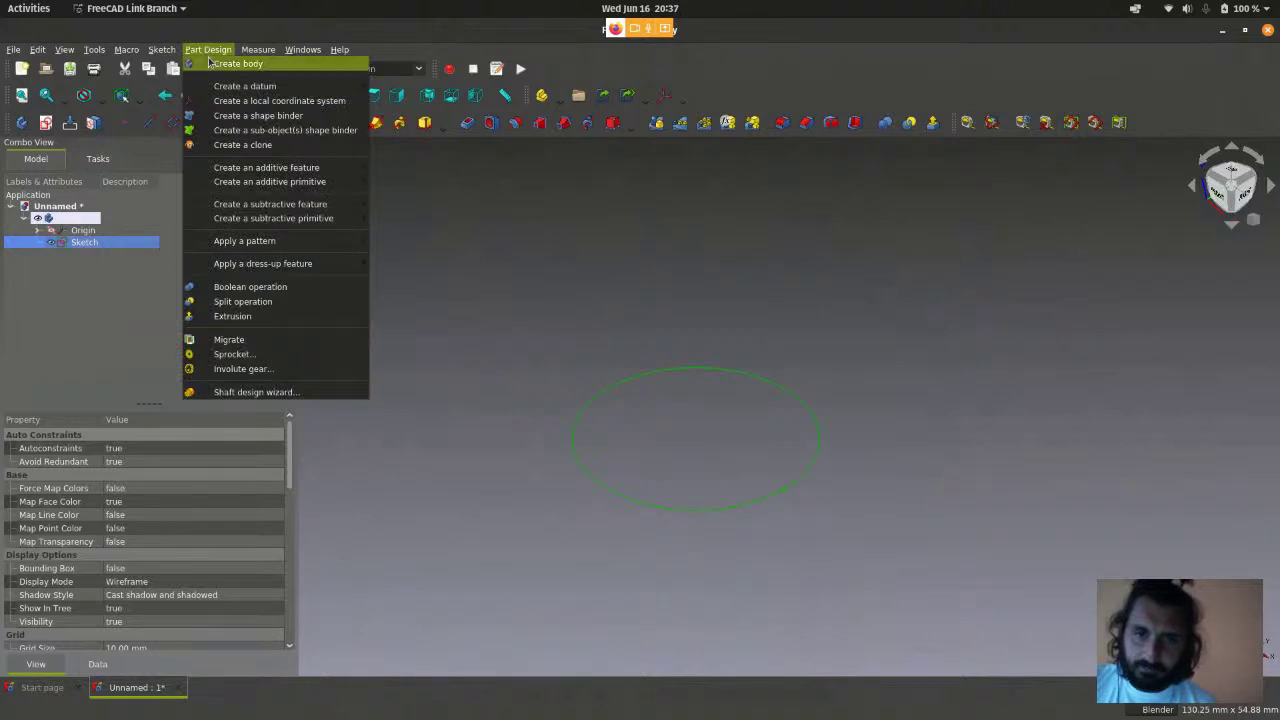
pyautogui.moveTo(232, 170)
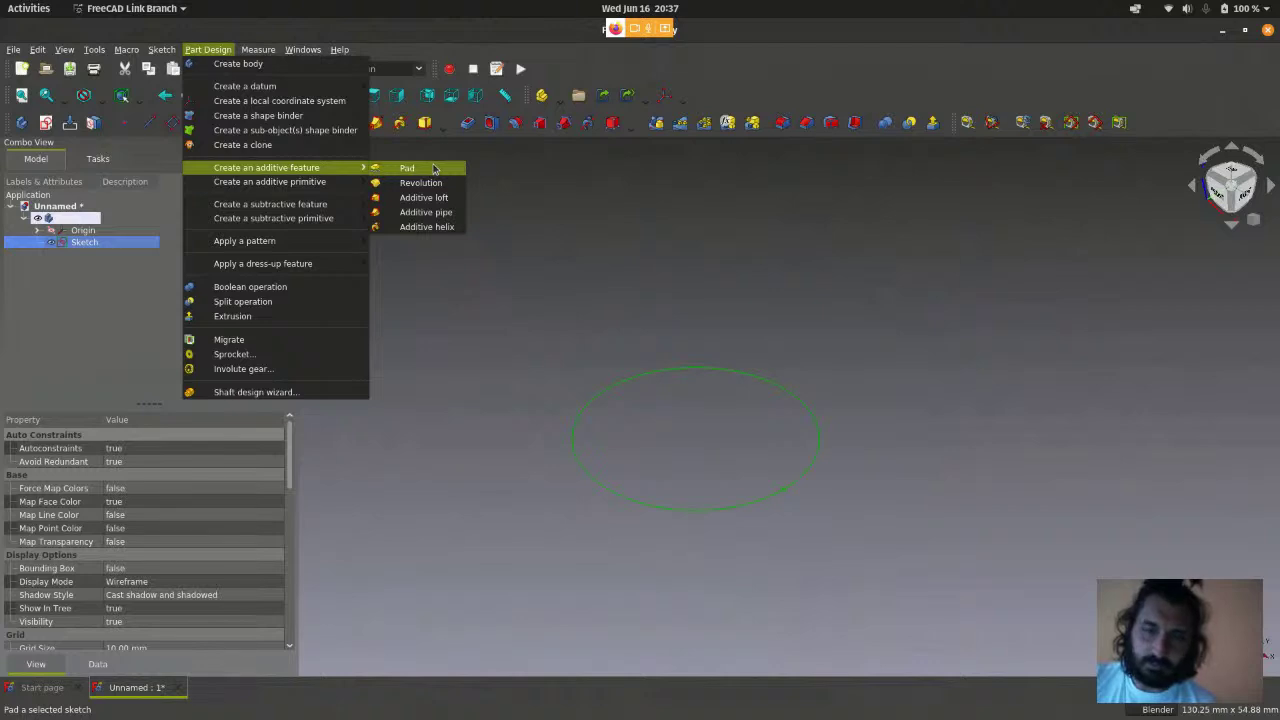
# - Pad the circle sketch into a cylinder with a length of 15 mm
pyautogui.click(433, 169)
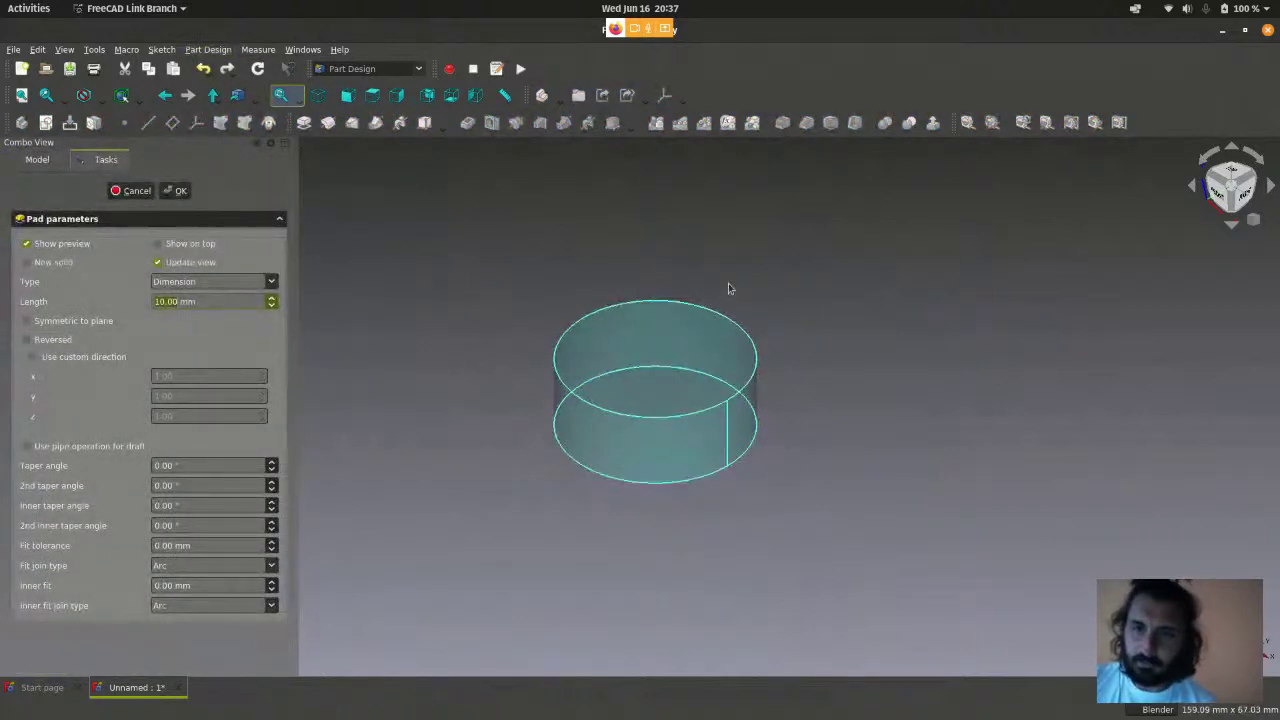
pyautogui.scroll(1, 568, 394)
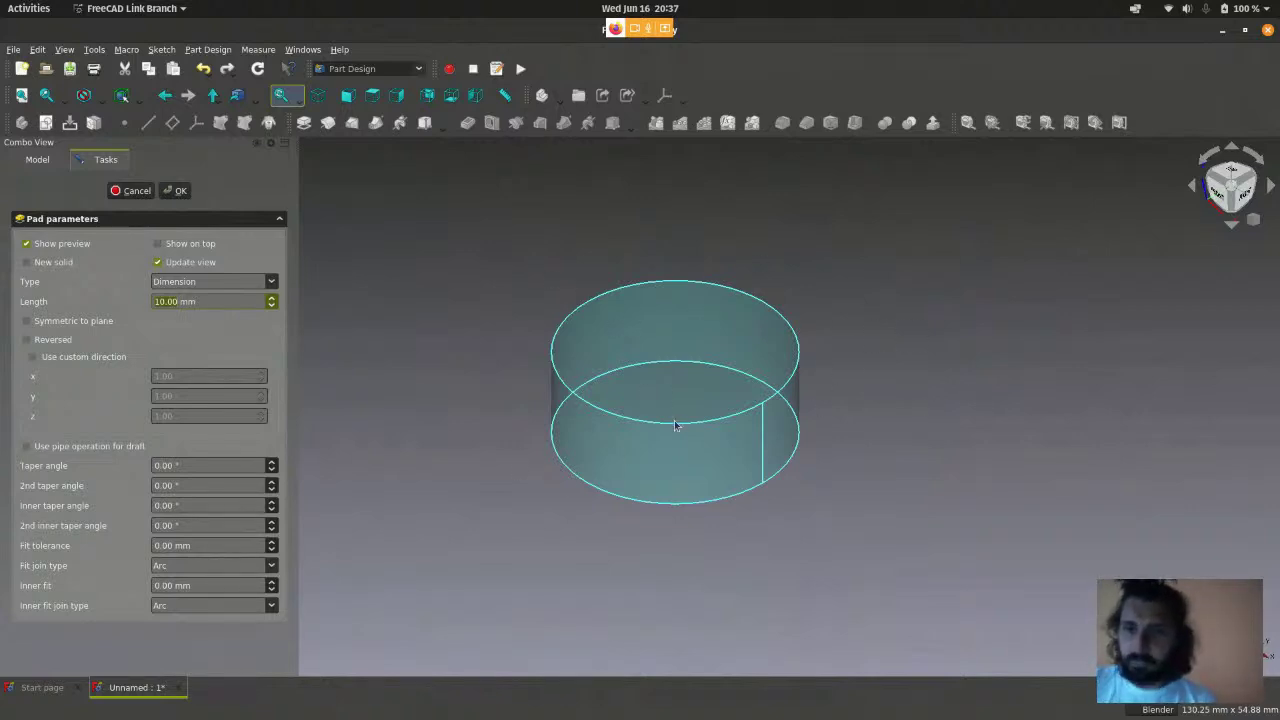
pyautogui.scroll(1, 674, 424)
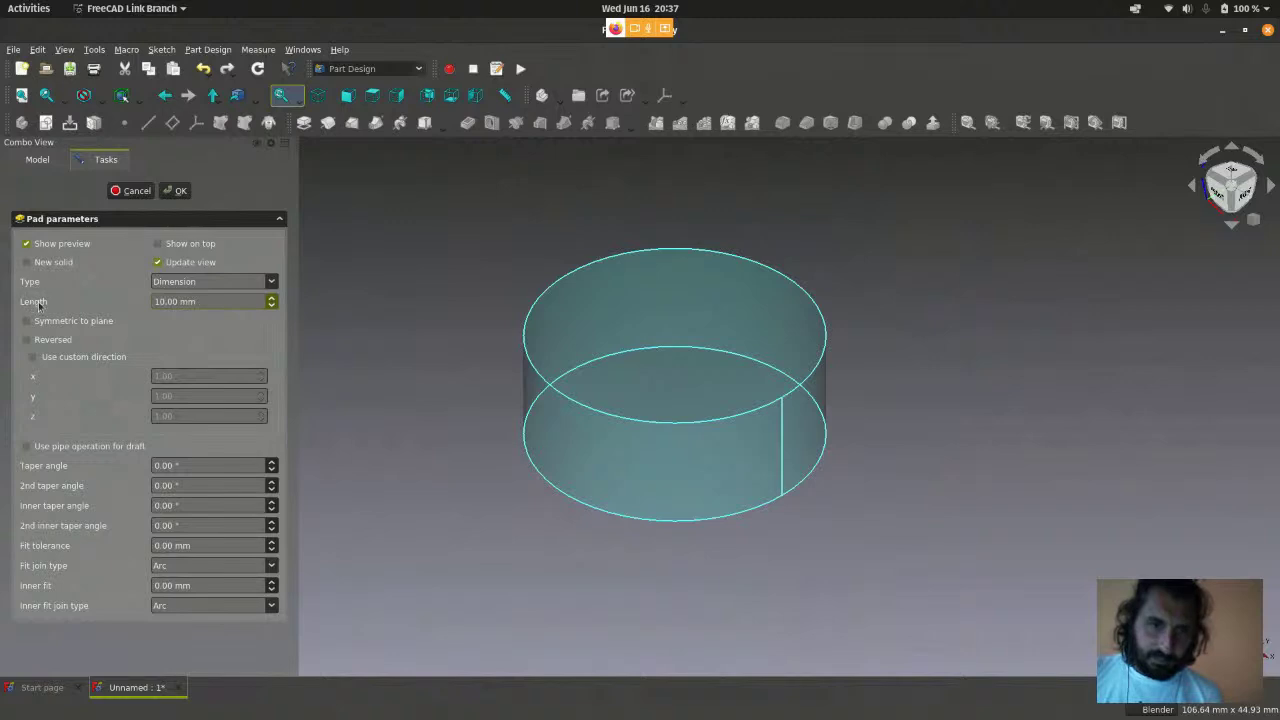
pyautogui.click(175, 300)
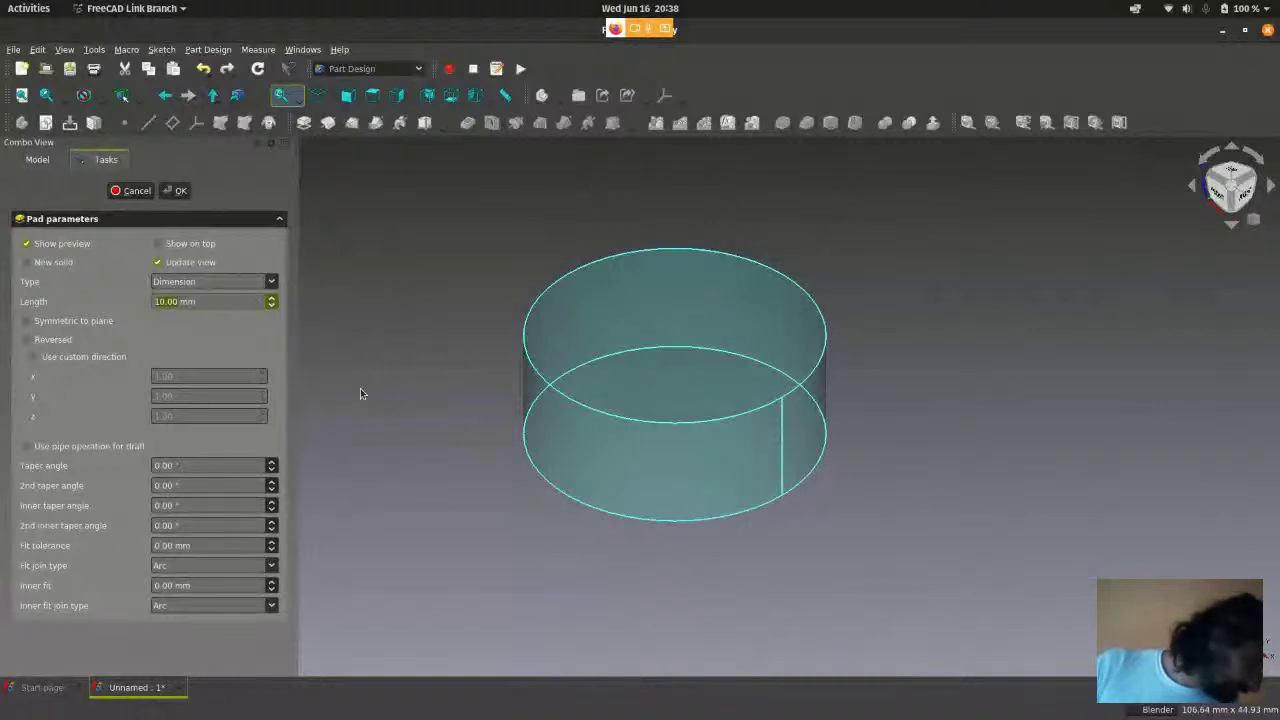
pyautogui.write('15')
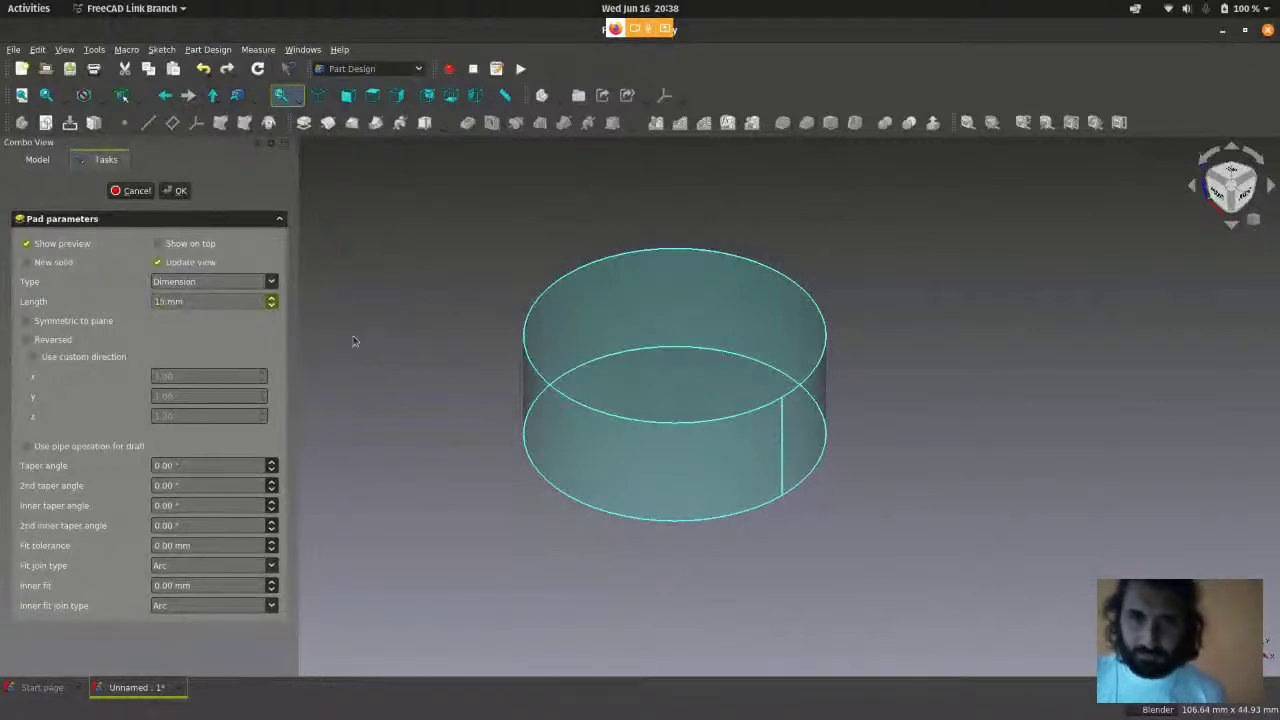
# - Commit the 15 mm pad, then reopen the Pad feature's settings for editing
pyautogui.click(181, 192)
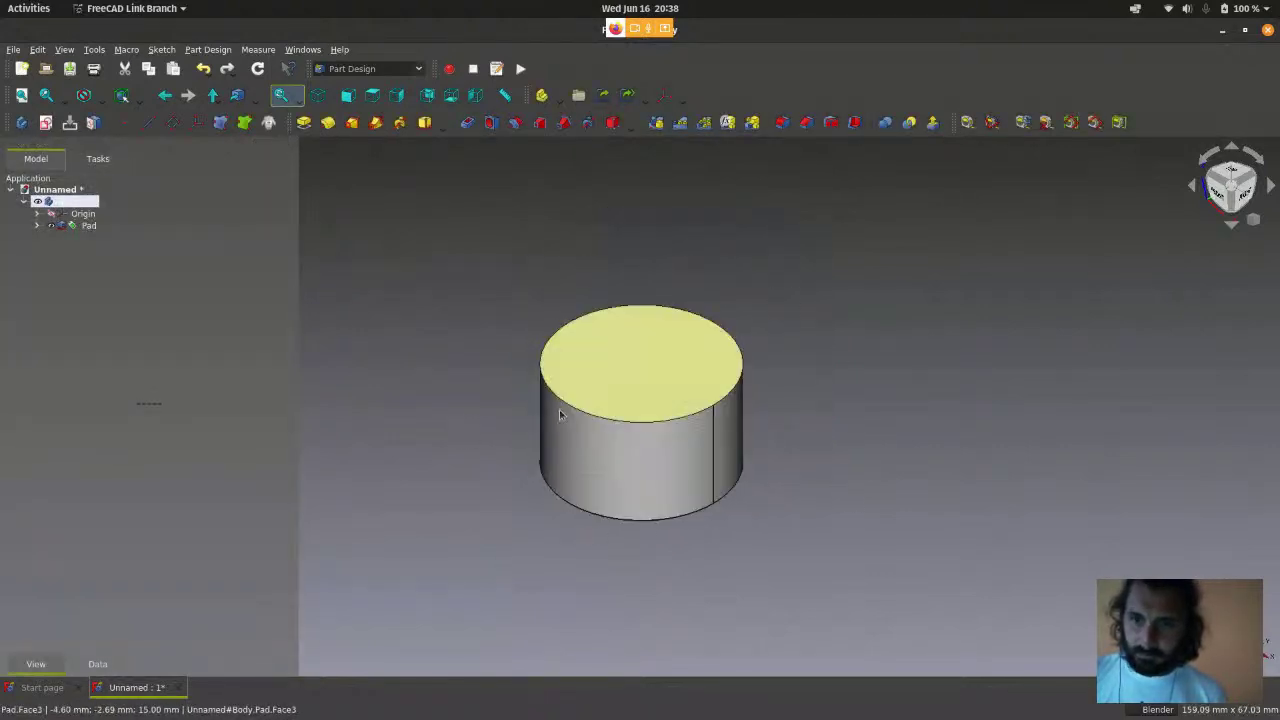
pyautogui.scroll(-2, 660, 441)
pyautogui.scroll(4, 660, 441)
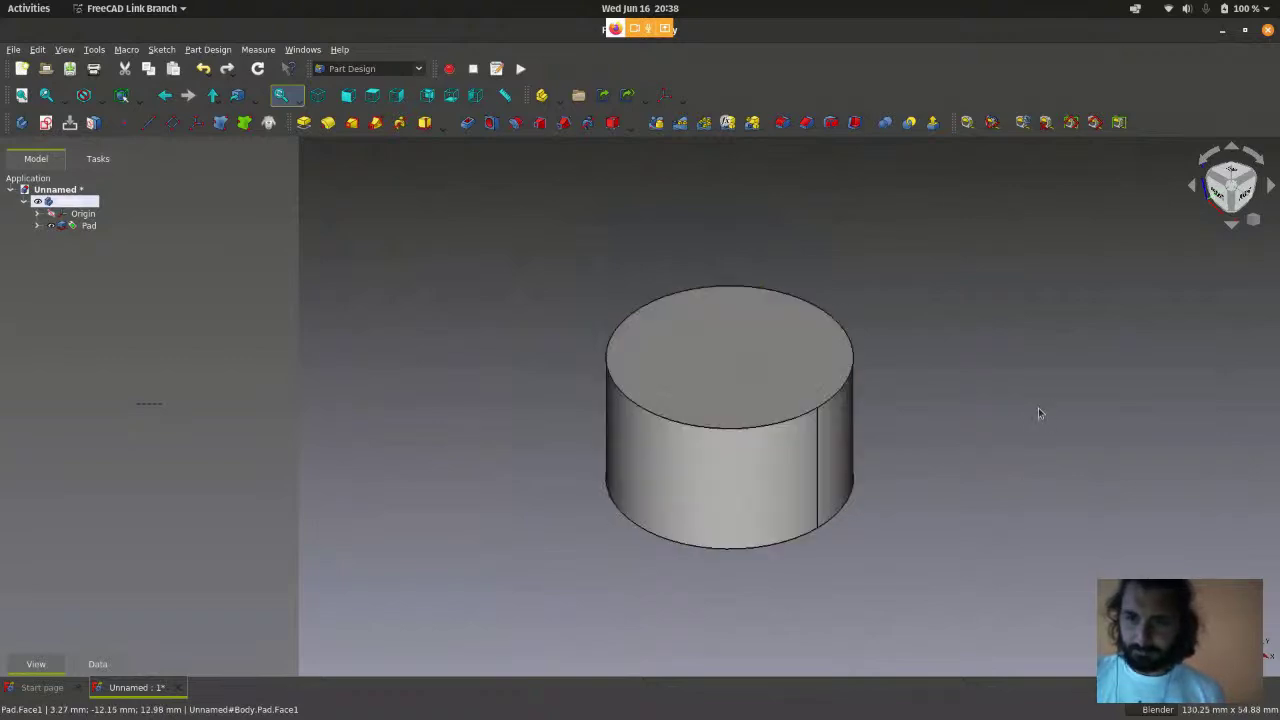
pyautogui.click(88, 242)
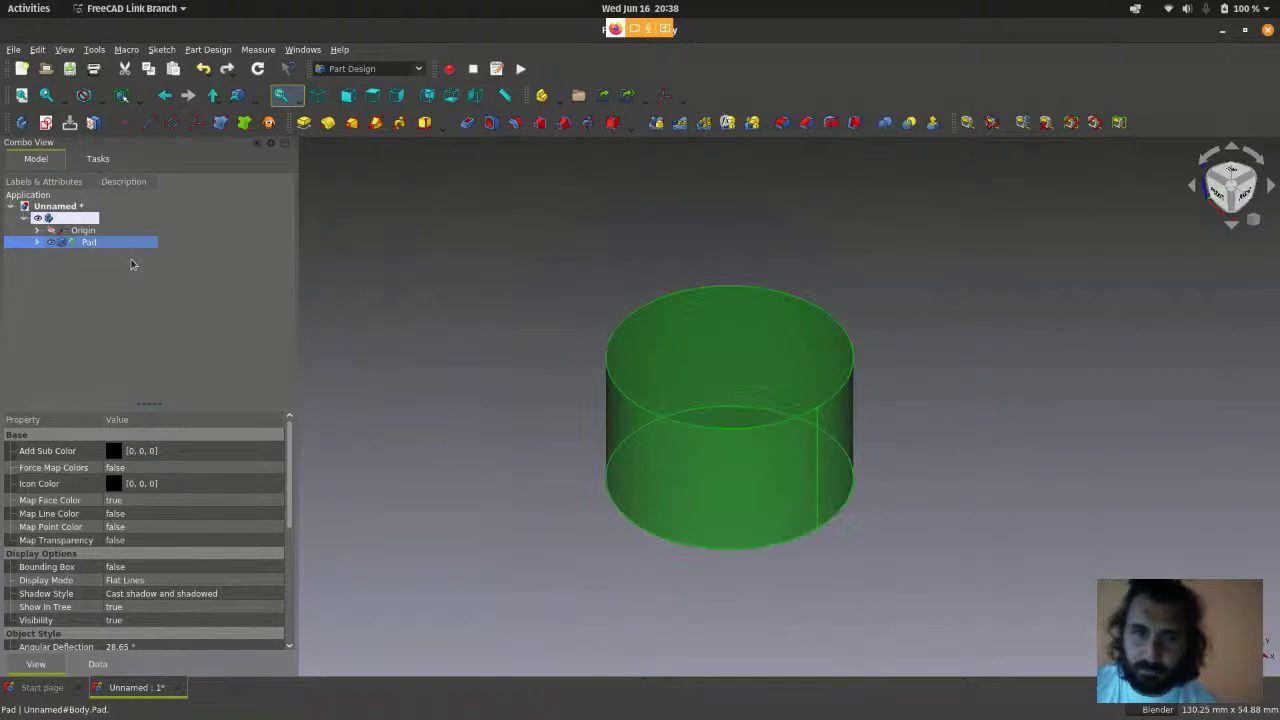
pyautogui.doubleClick(89, 243)
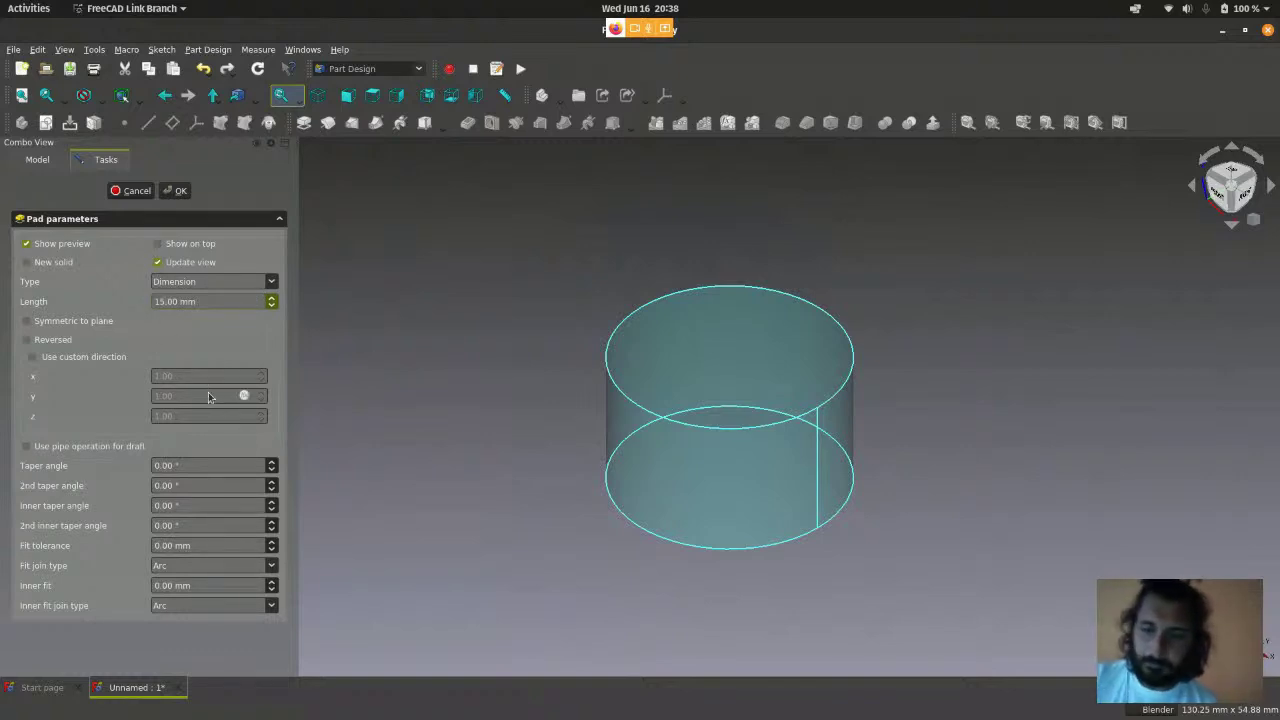
# - Commit a 12 mm pad length, then restore it to 15 mm and reselect the Pad
pyautogui.press('Down')
pyautogui.press('Down')
pyautogui.press('Down')
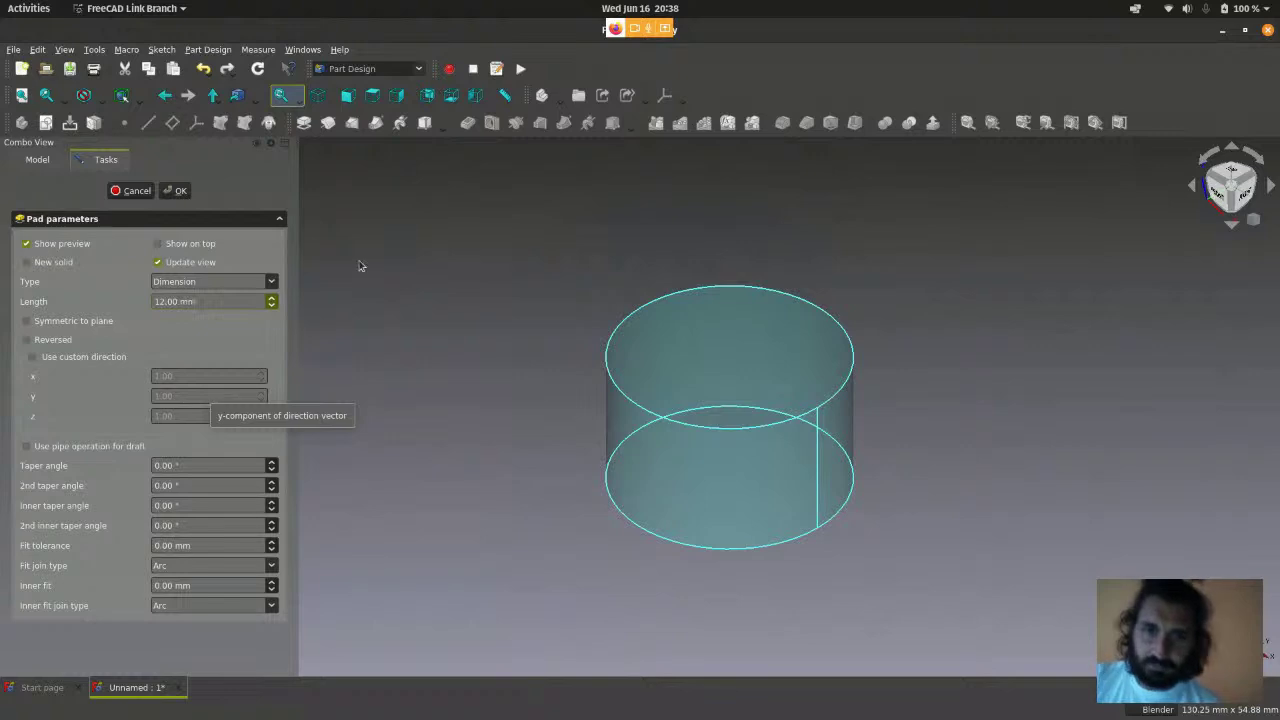
pyautogui.click(176, 190)
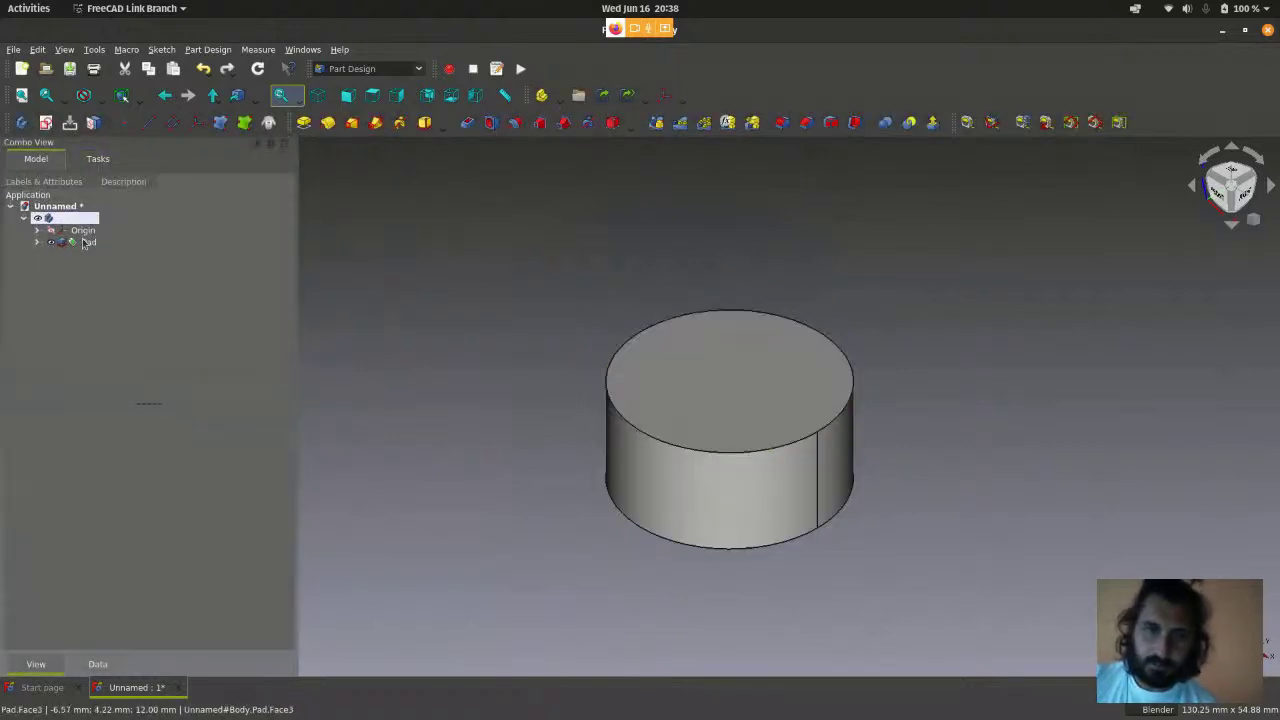
pyautogui.doubleClick(86, 242)
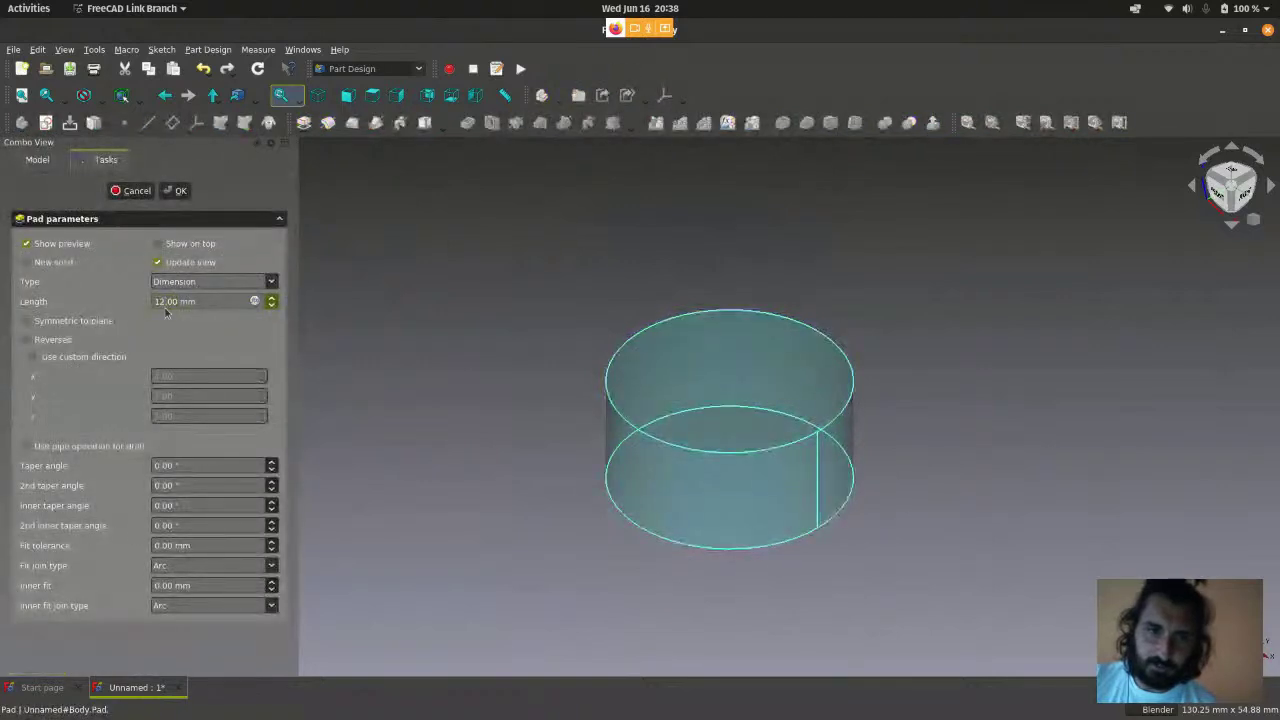
pyautogui.press('Up')
pyautogui.press('Up')
pyautogui.press('Up')
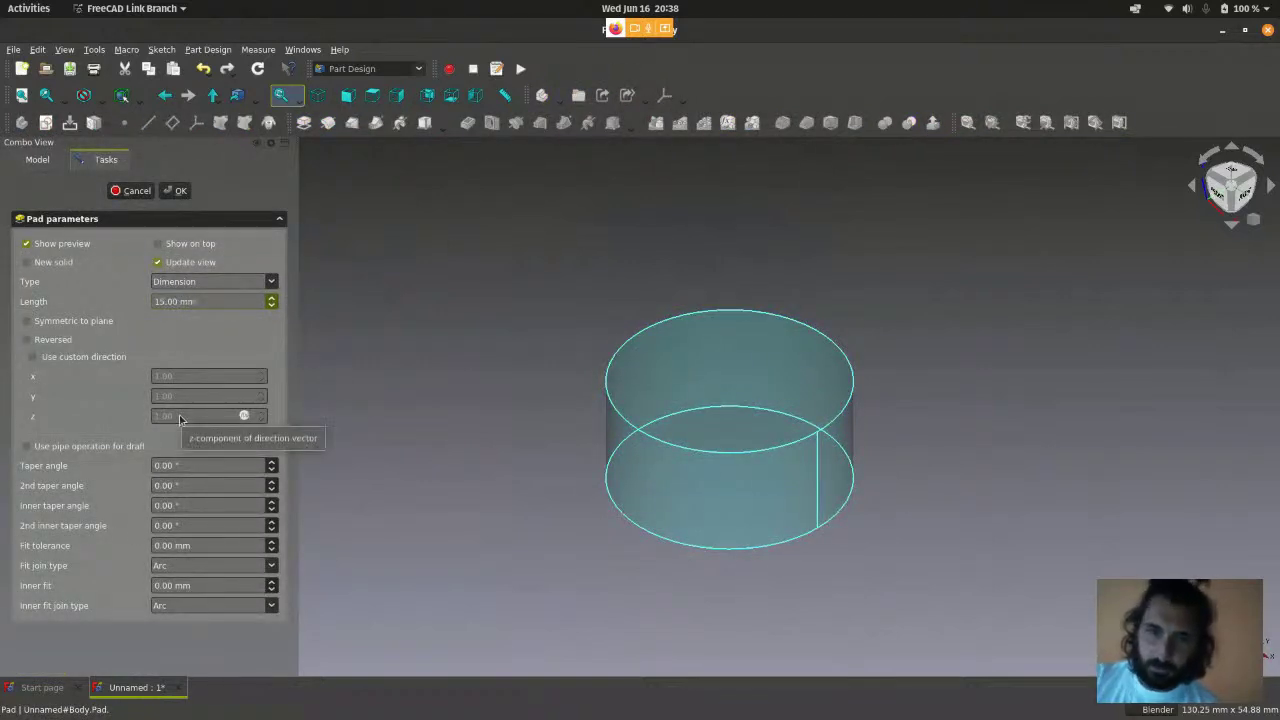
pyautogui.click(176, 190)
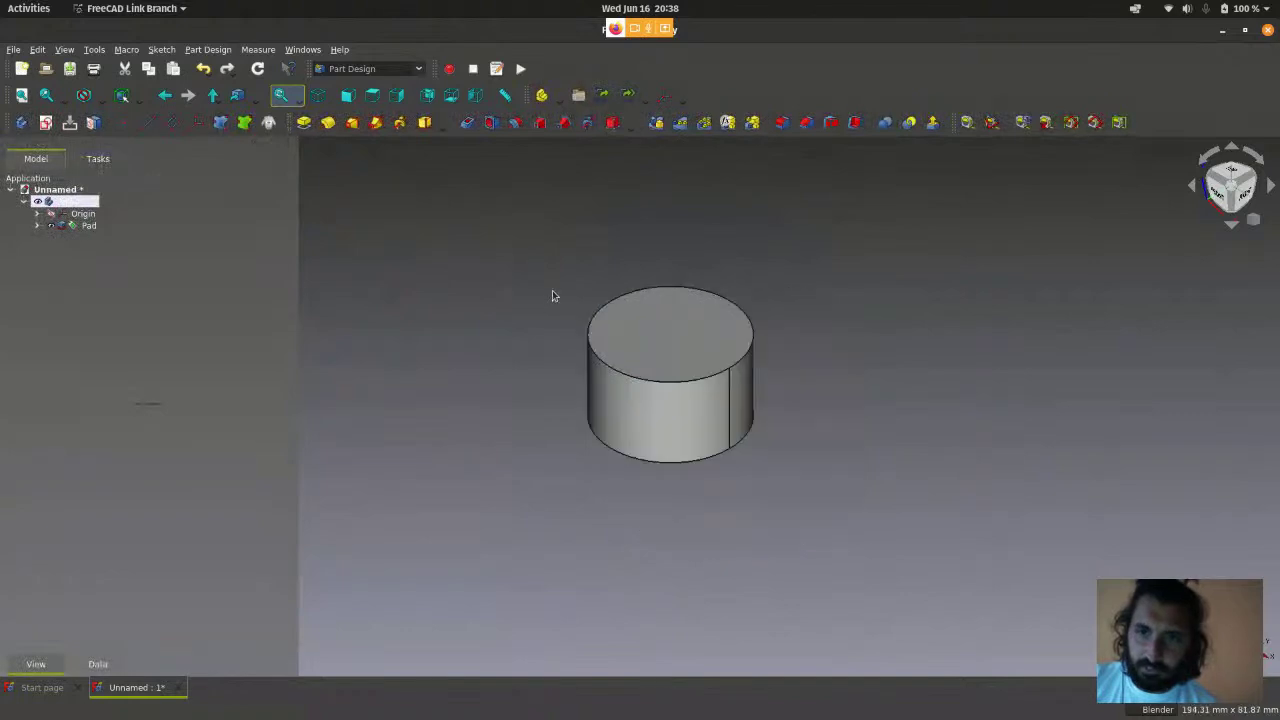
pyautogui.scroll(2, 669, 366)
pyautogui.scroll(-1, 867, 518)
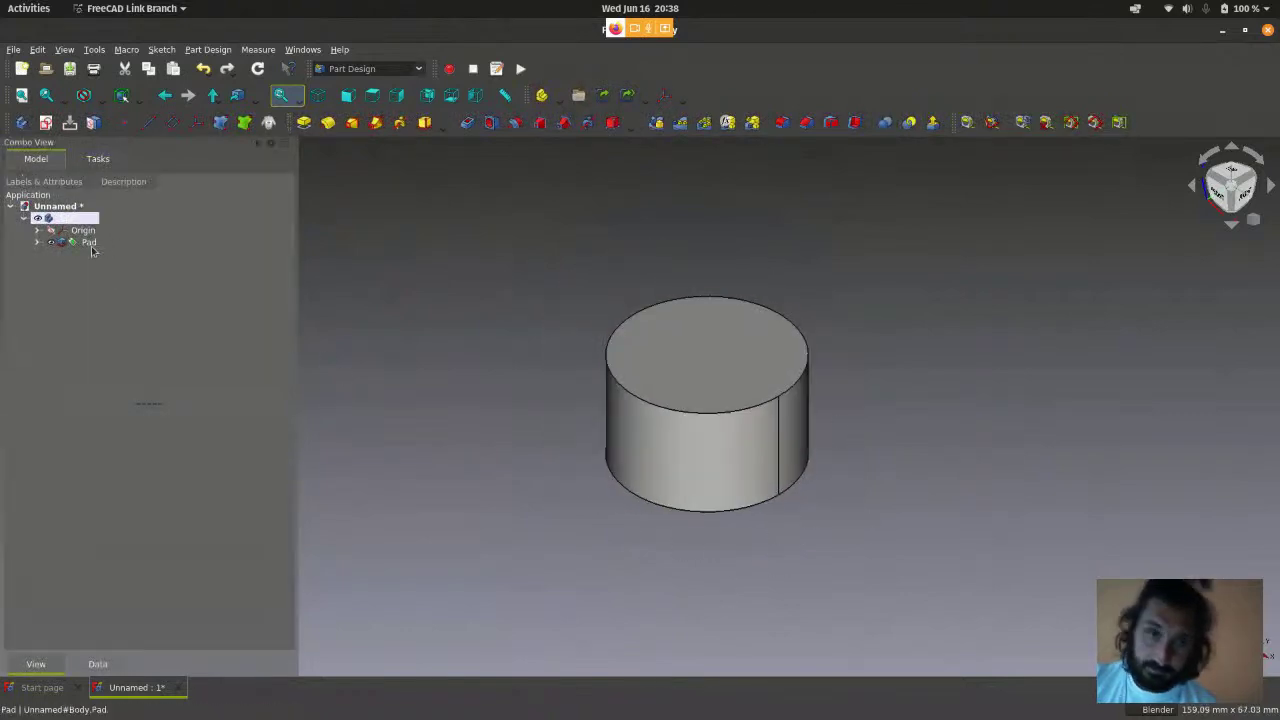
pyautogui.click(90, 242)
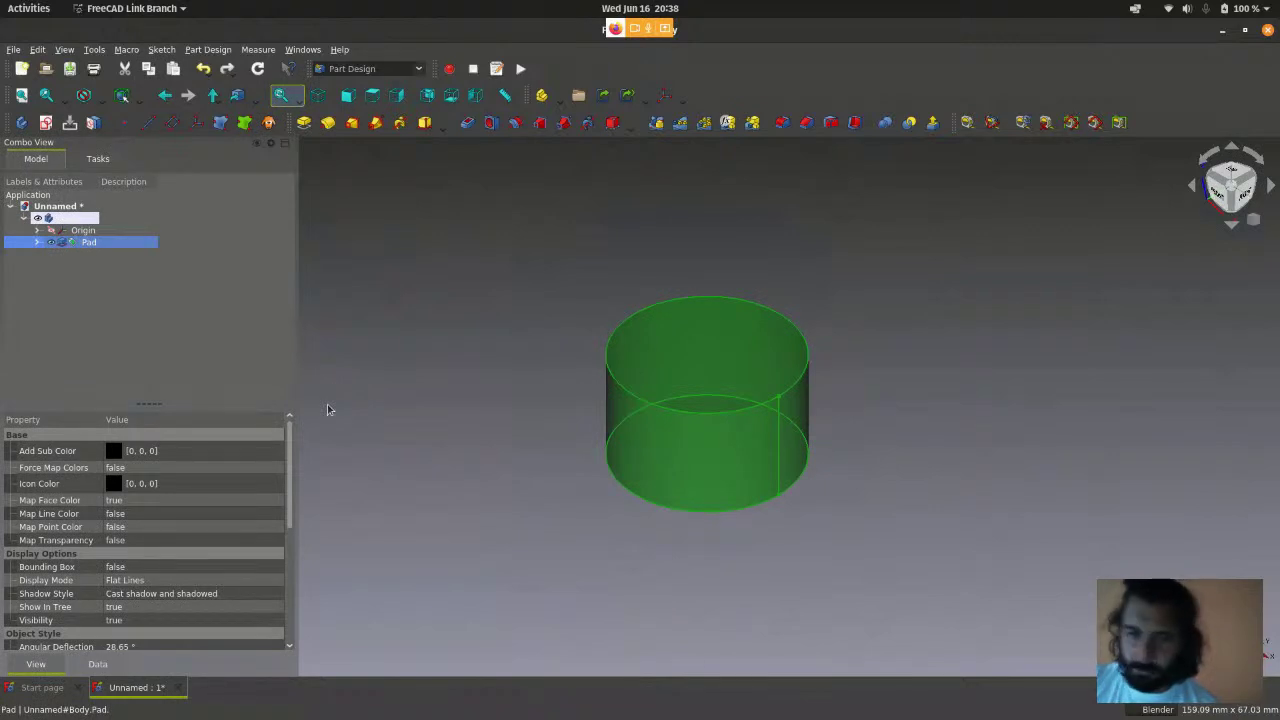
# - Delete the existing Pad, leaving only the circle sketch
pyautogui.press('Delete')
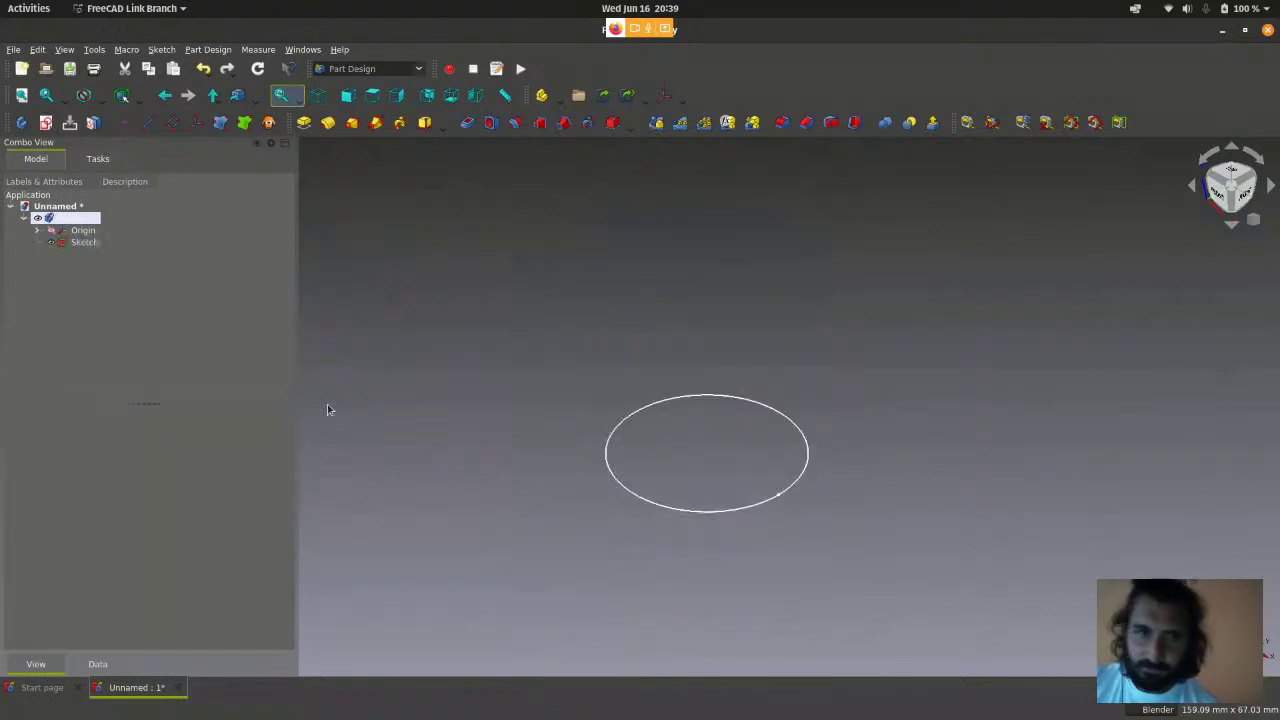
pyautogui.scroll(2, 699, 429)
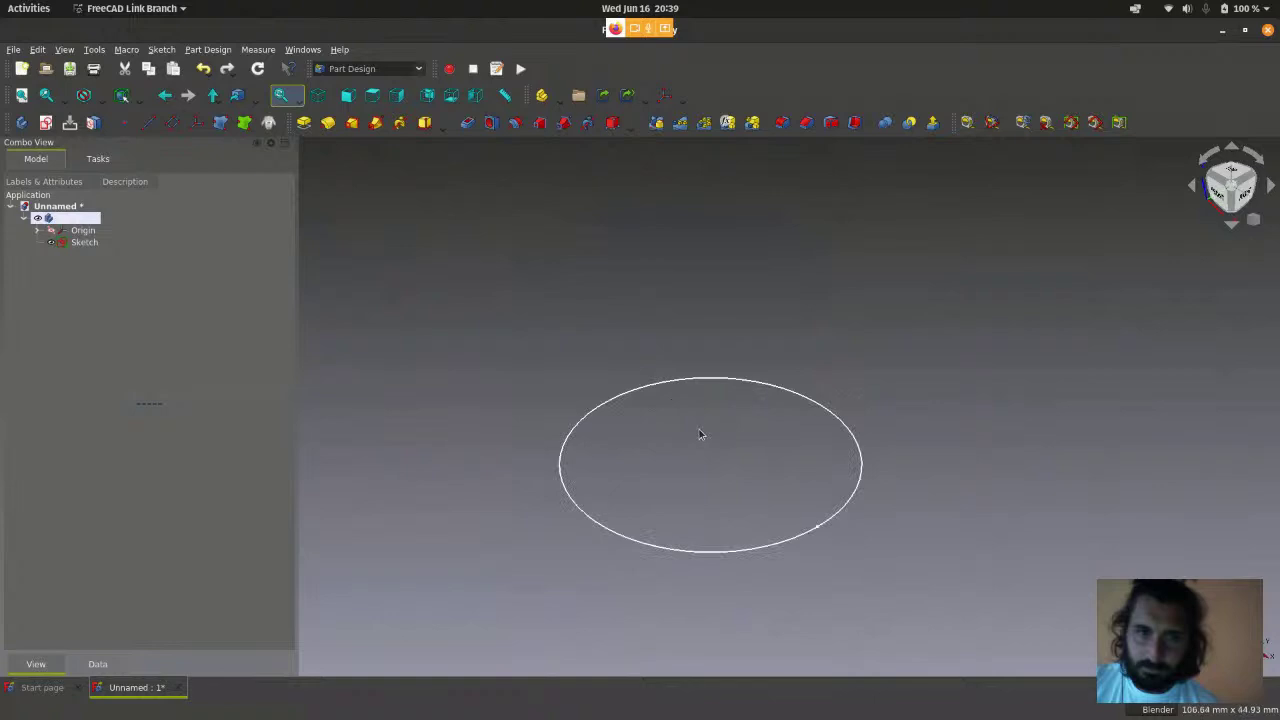
pyautogui.scroll(-2, 699, 429)
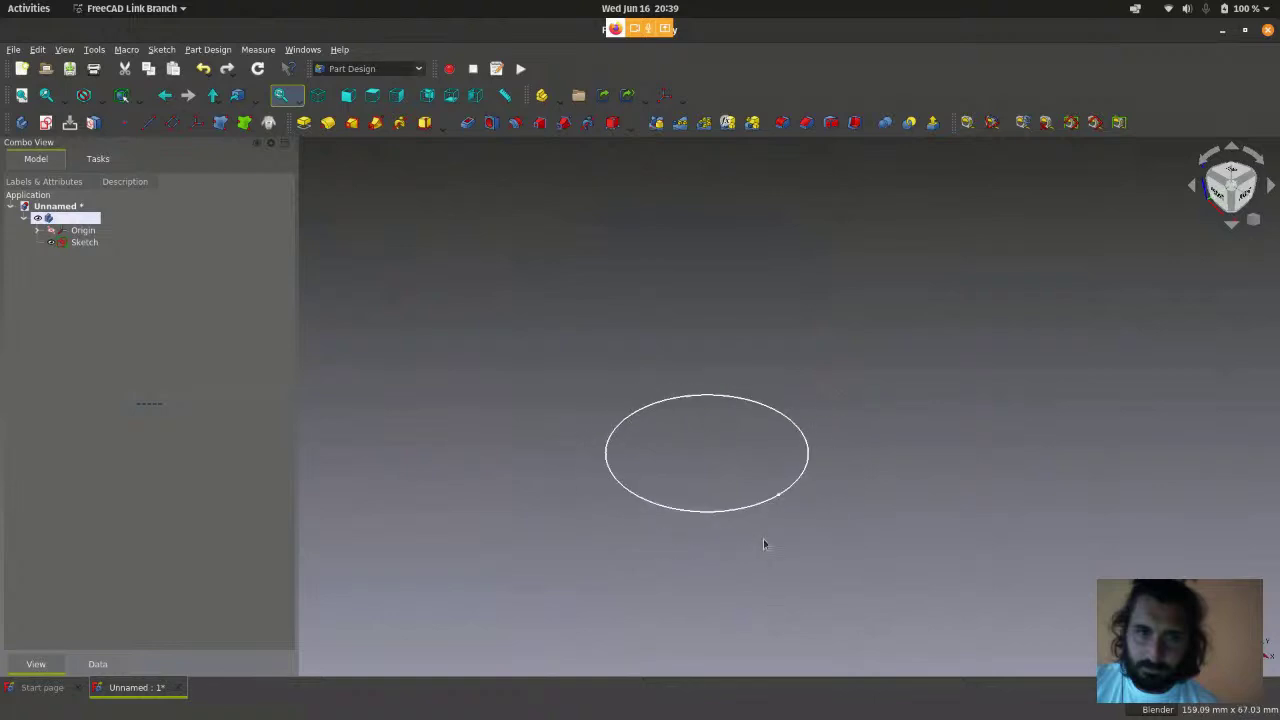
pyautogui.scroll(1, 763, 543)
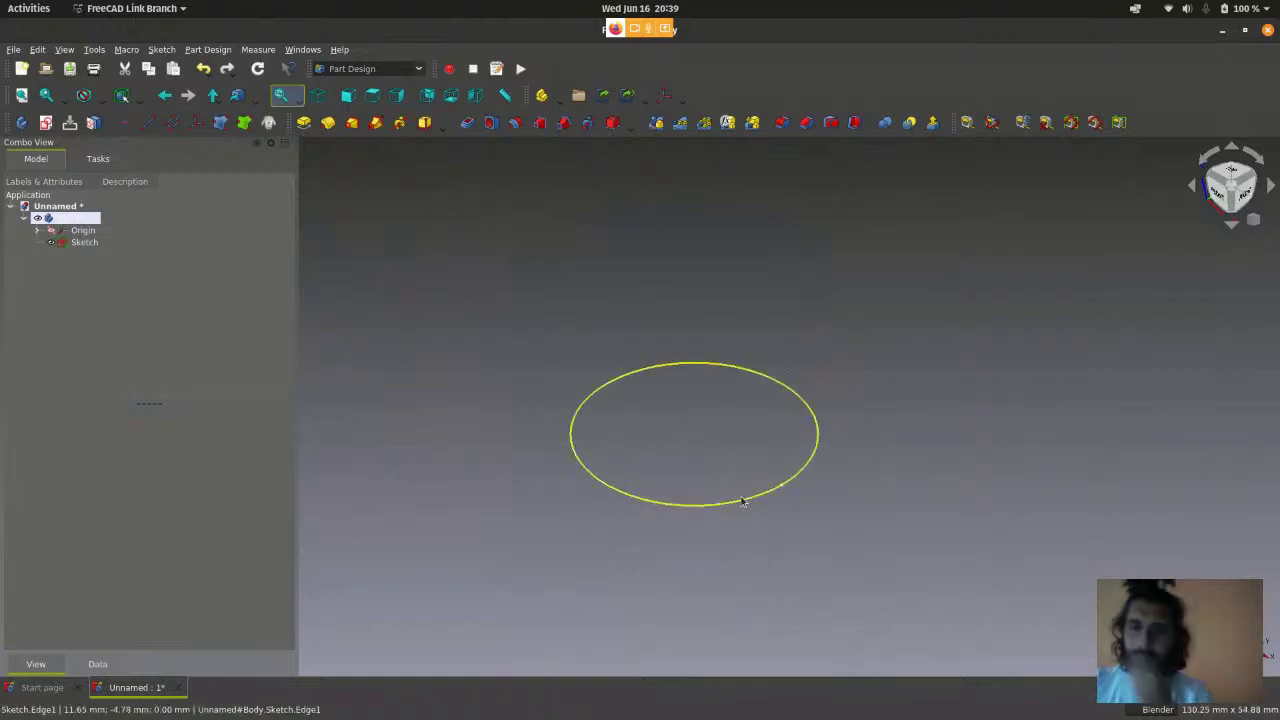
pyautogui.scroll(1, 740, 502)
# - Pad the circle sketch again to a 15 mm solid cylinder
pyautogui.click(97, 248)
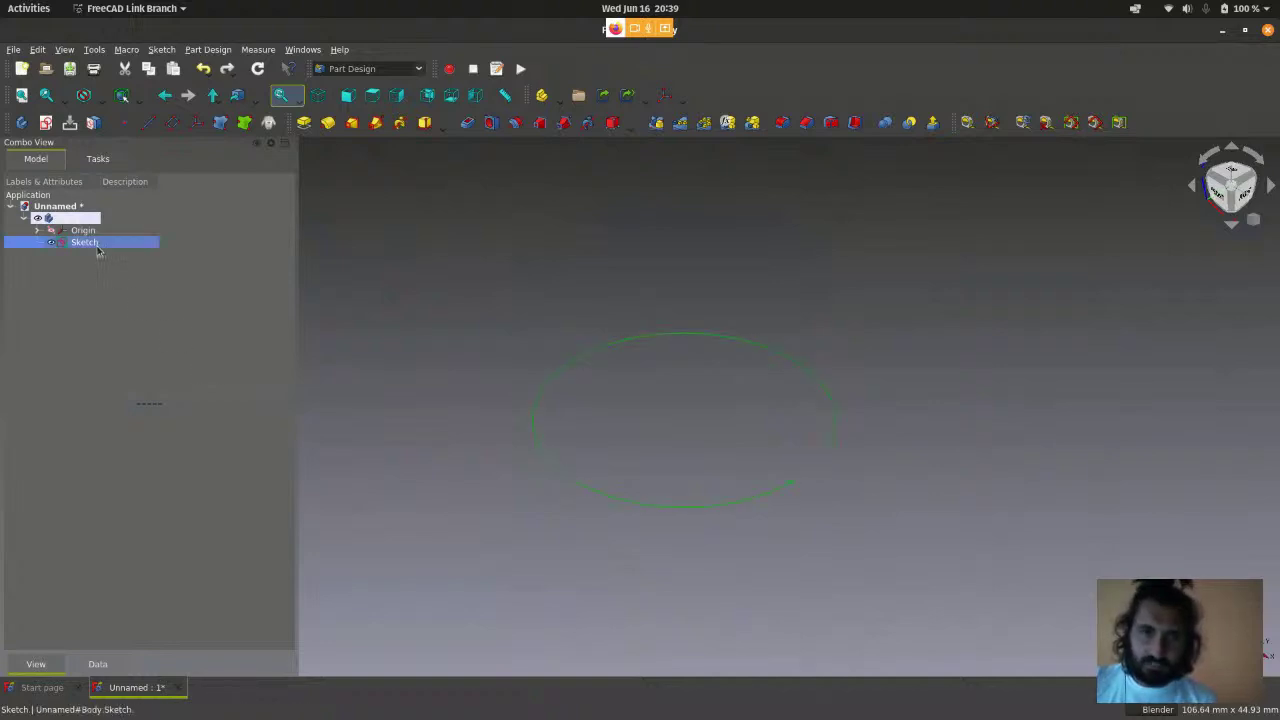
pyautogui.scroll(-1, 820, 503)
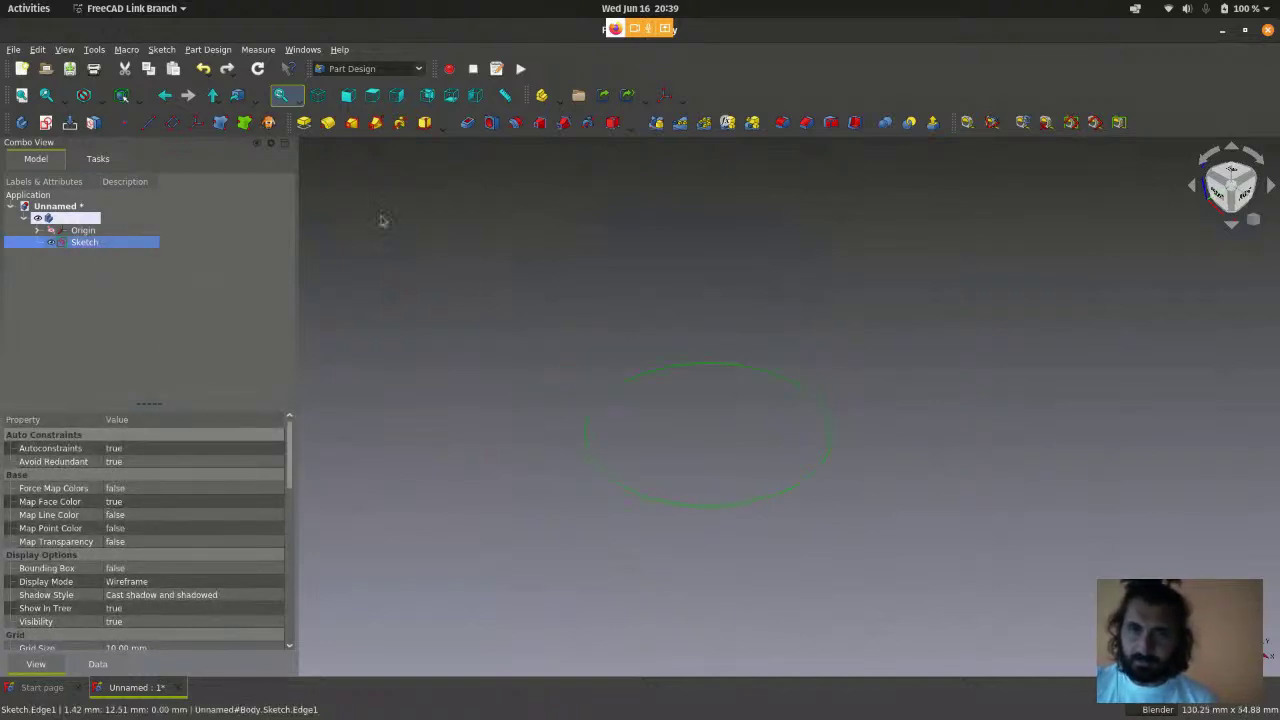
pyautogui.click(203, 50)
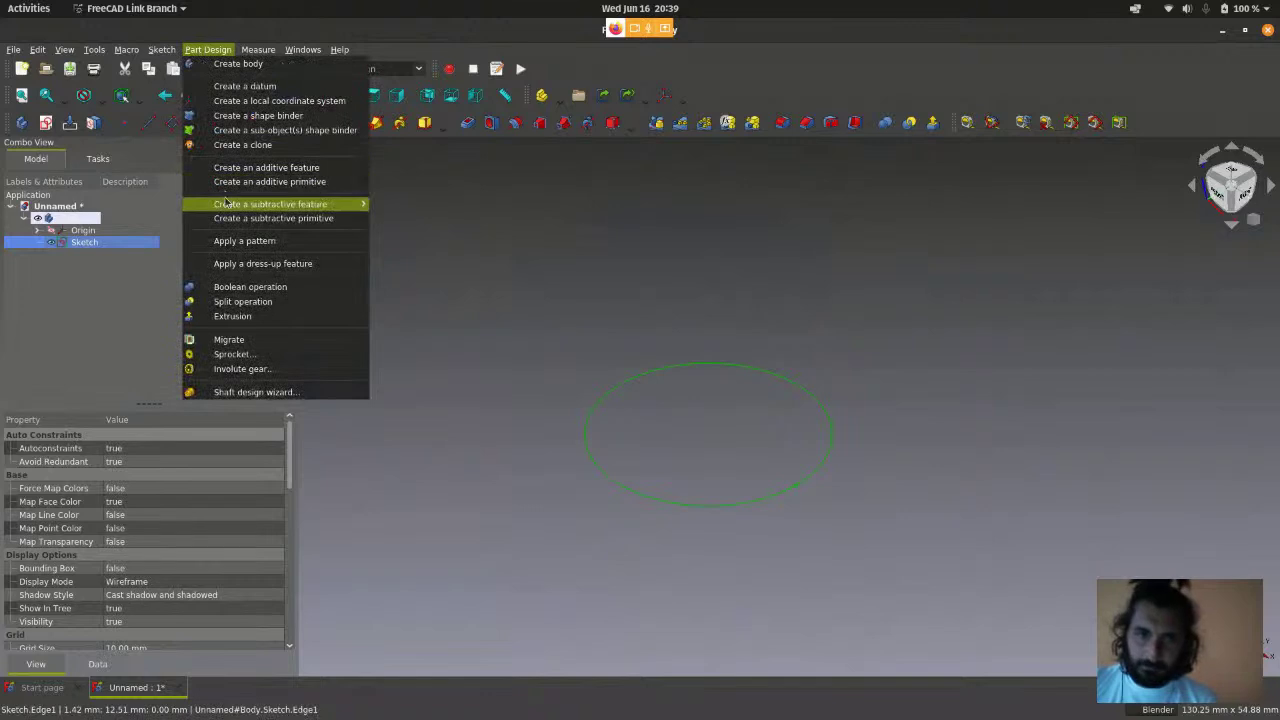
pyautogui.moveTo(255, 172)
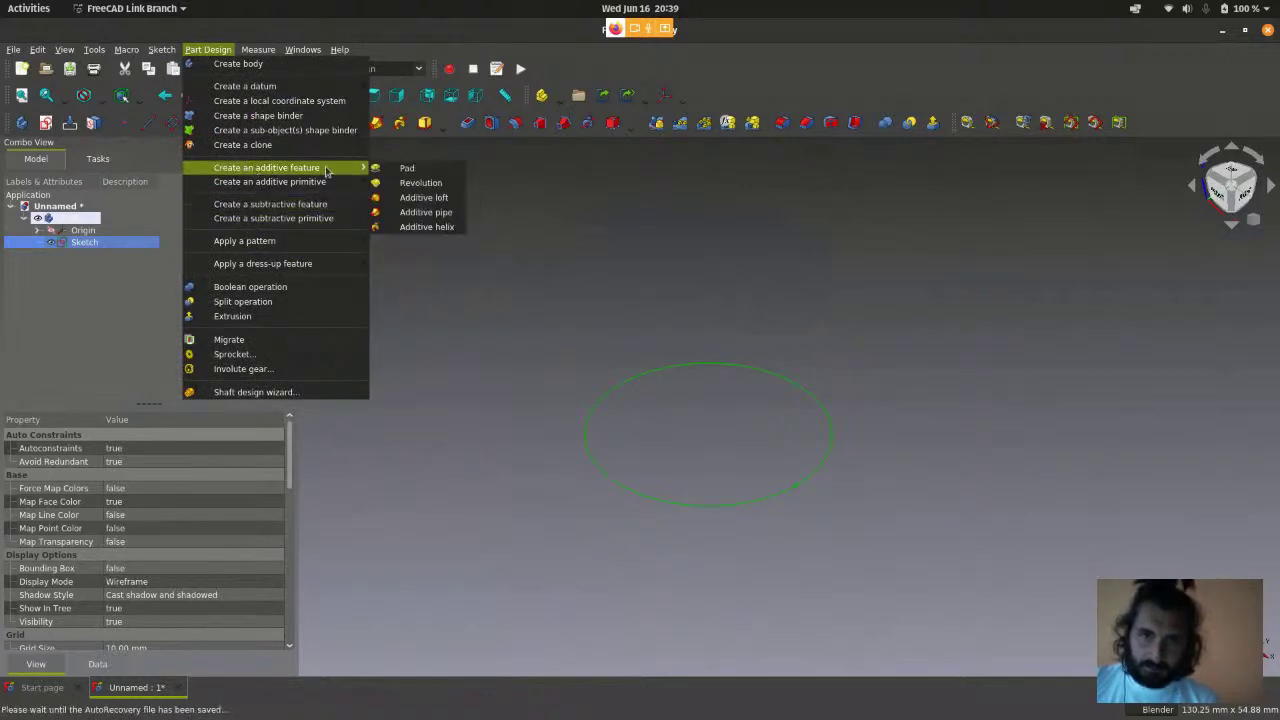
pyautogui.click(408, 169)
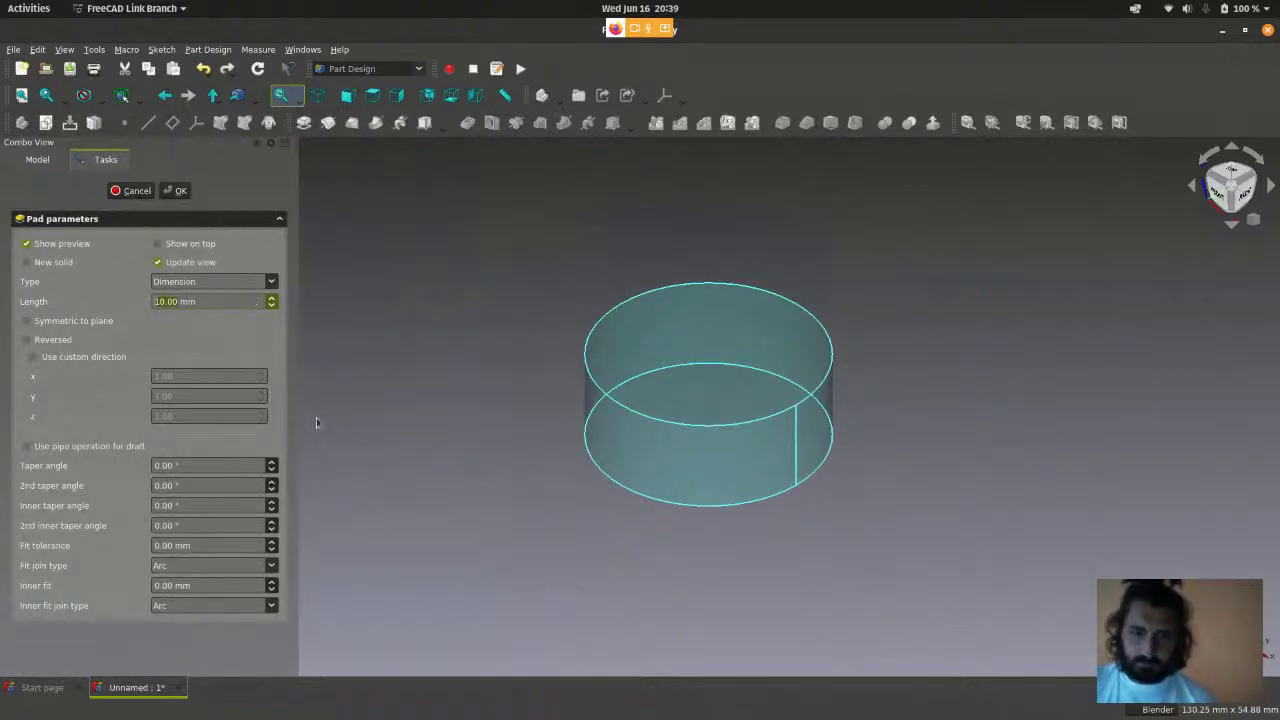
pyautogui.write('15')
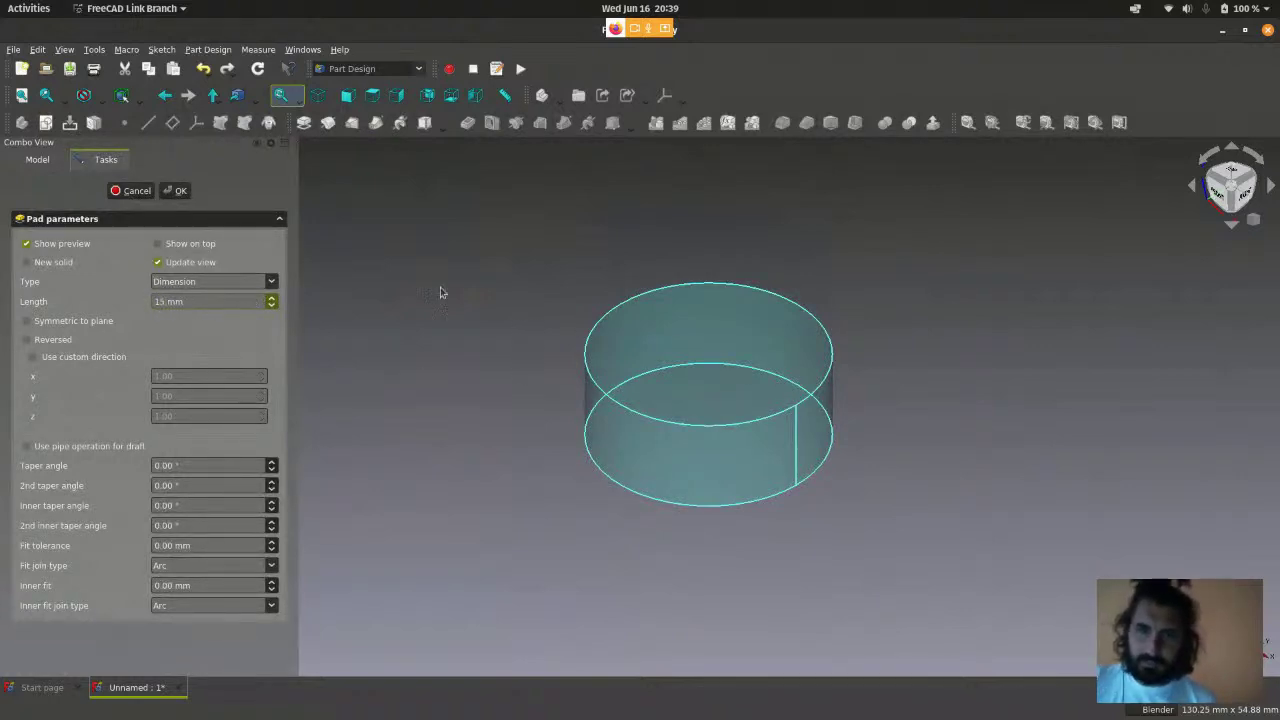
pyautogui.click(176, 190)
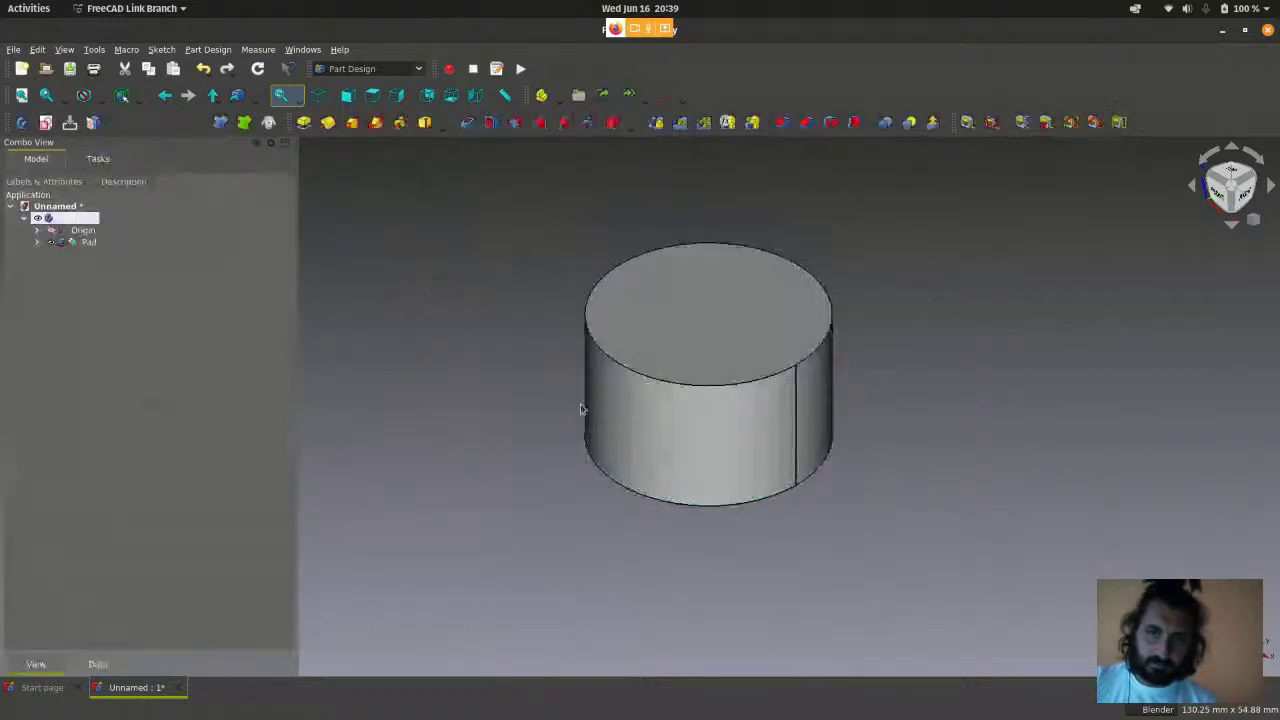
pyautogui.scroll(-4, 523, 463)
pyautogui.scroll(1, 523, 463)
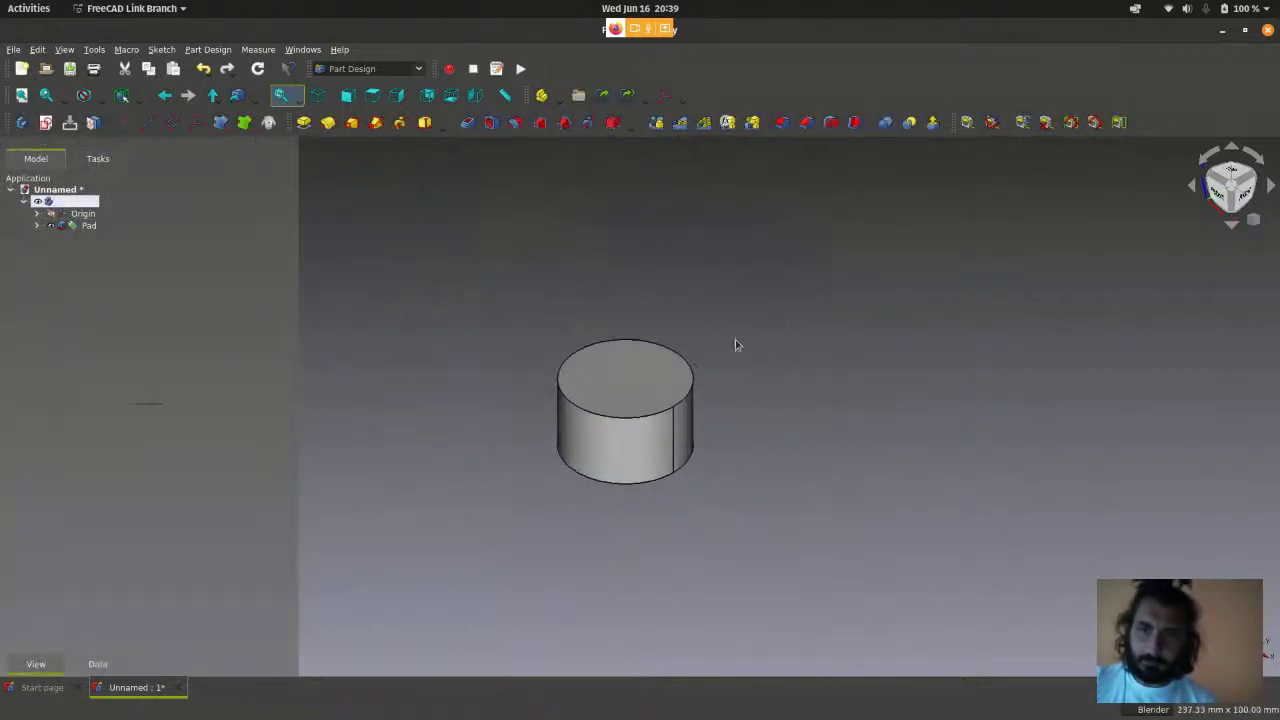
pyautogui.scroll(2, 631, 397)
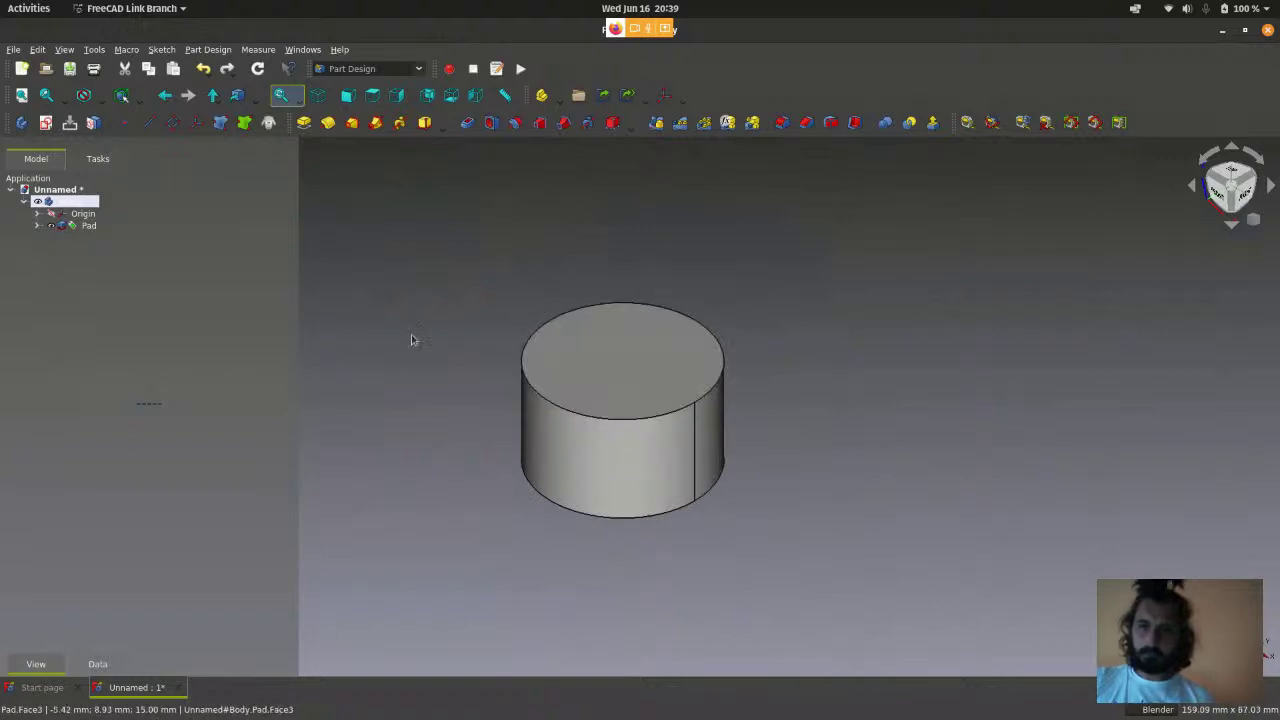
pyautogui.scroll(-1, 806, 360)
pyautogui.scroll(-2, 863, 336)
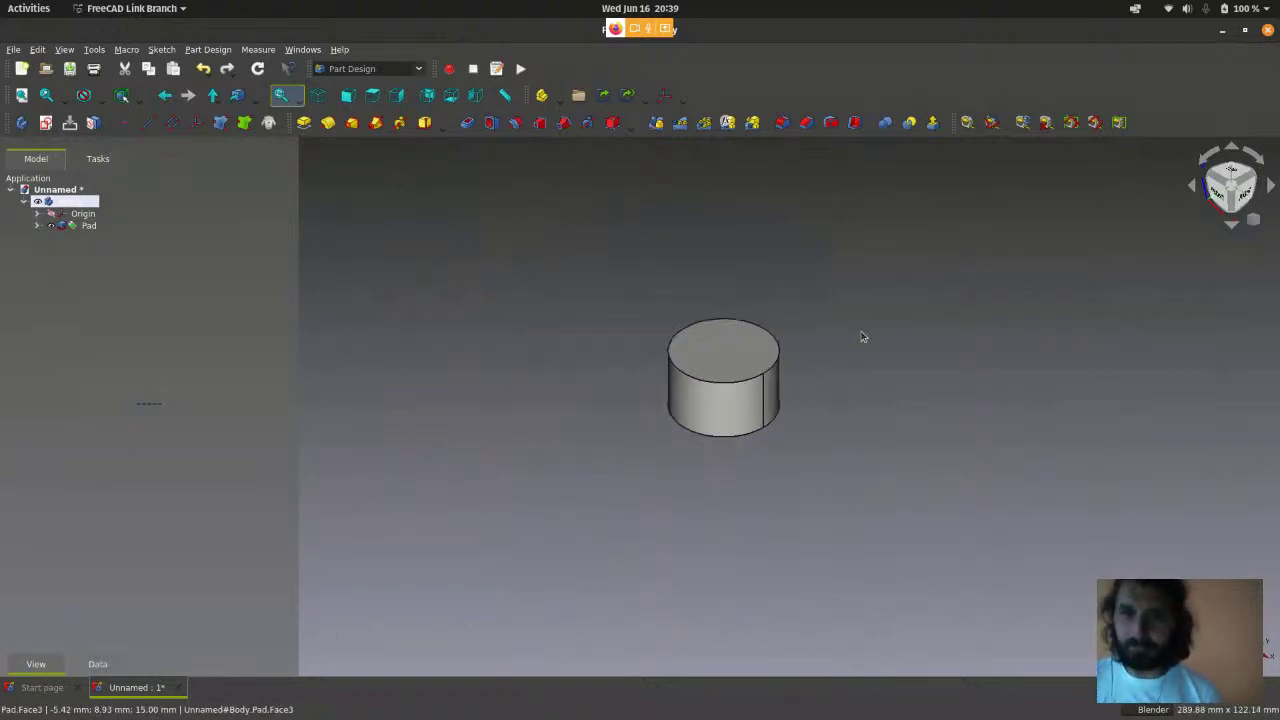
pyautogui.scroll(2, 740, 327)
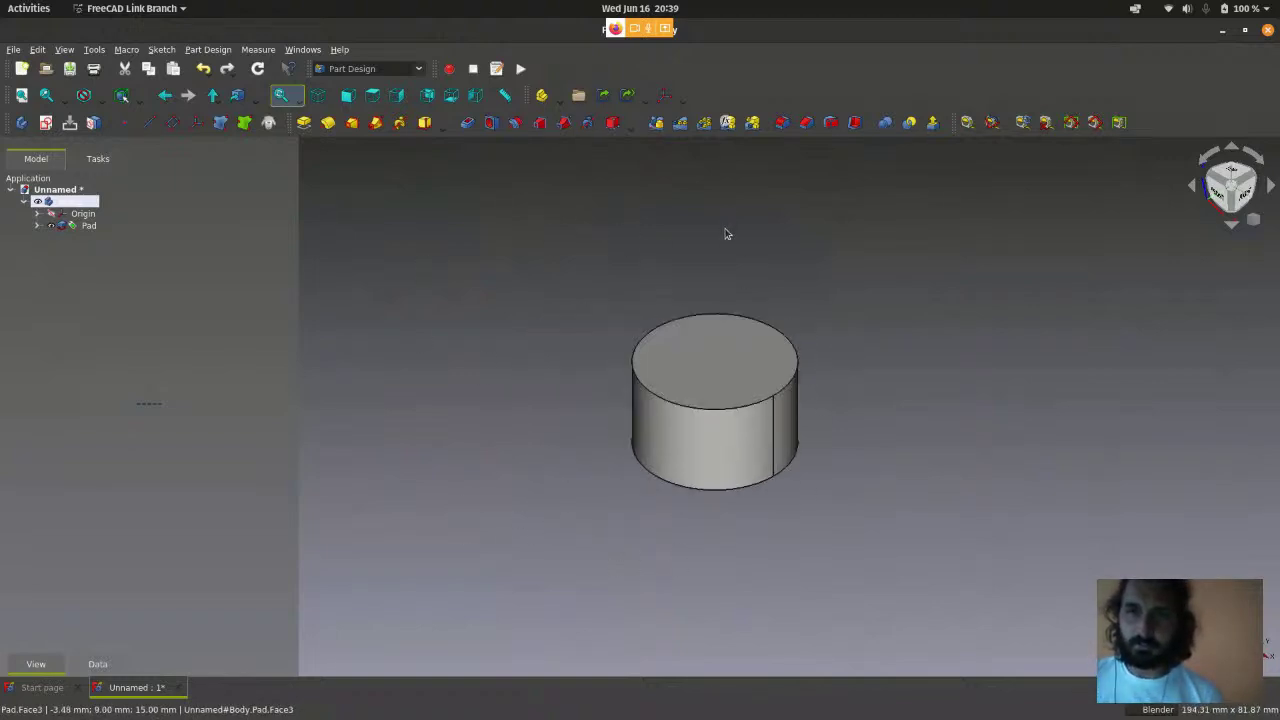
pyautogui.scroll(1, 724, 253)
pyautogui.scroll(-1, 724, 253)
pyautogui.scroll(1, 724, 253)
pyautogui.scroll(-1, 897, 282)
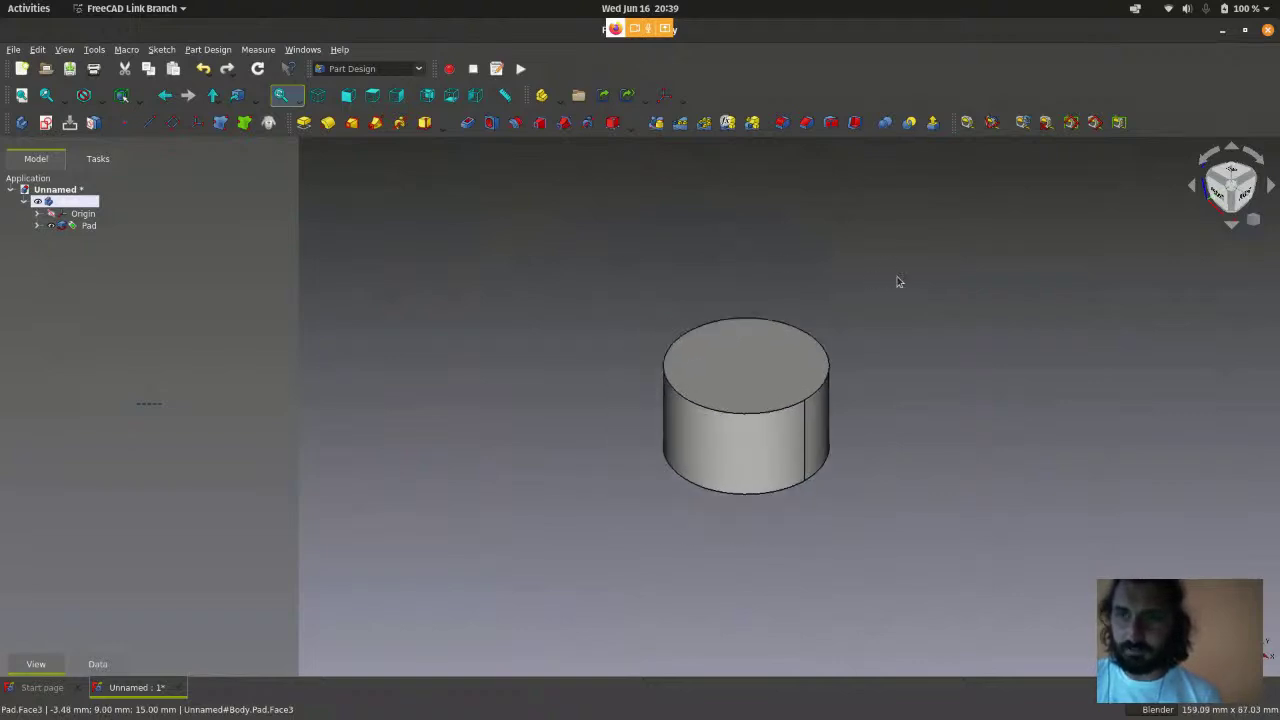
pyautogui.scroll(1, 851, 442)
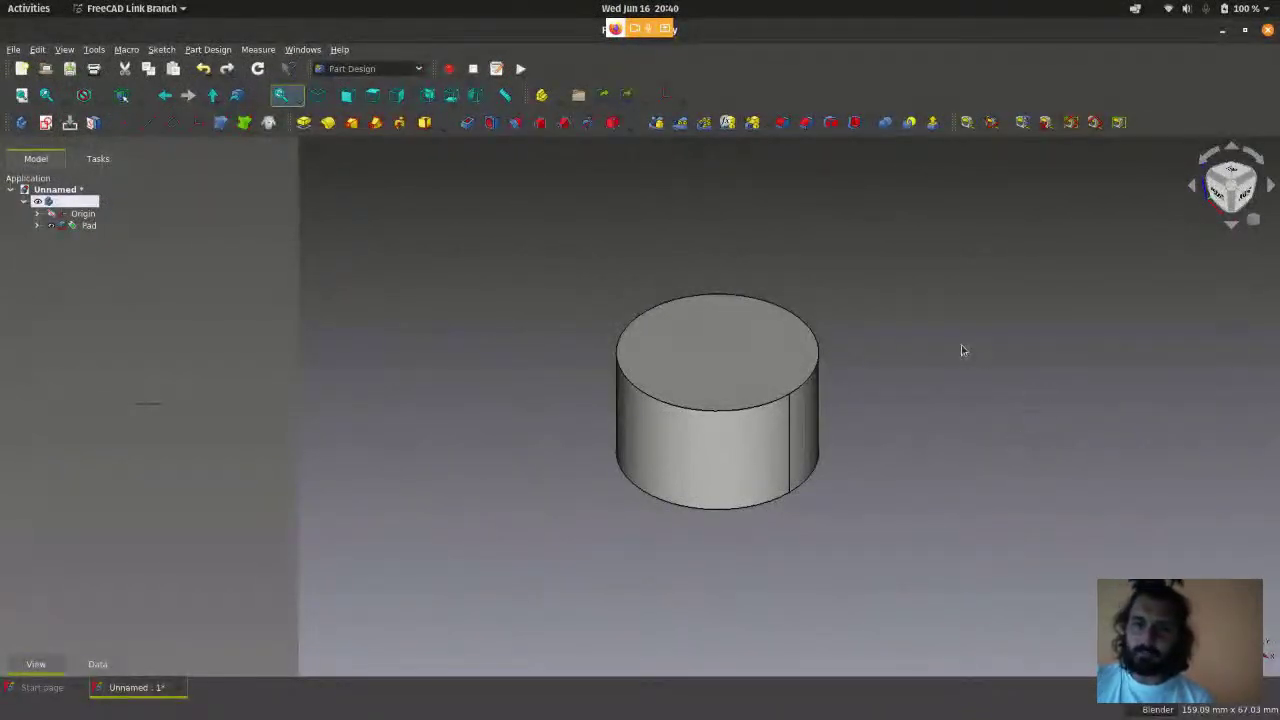
pyautogui.scroll(1, 961, 349)
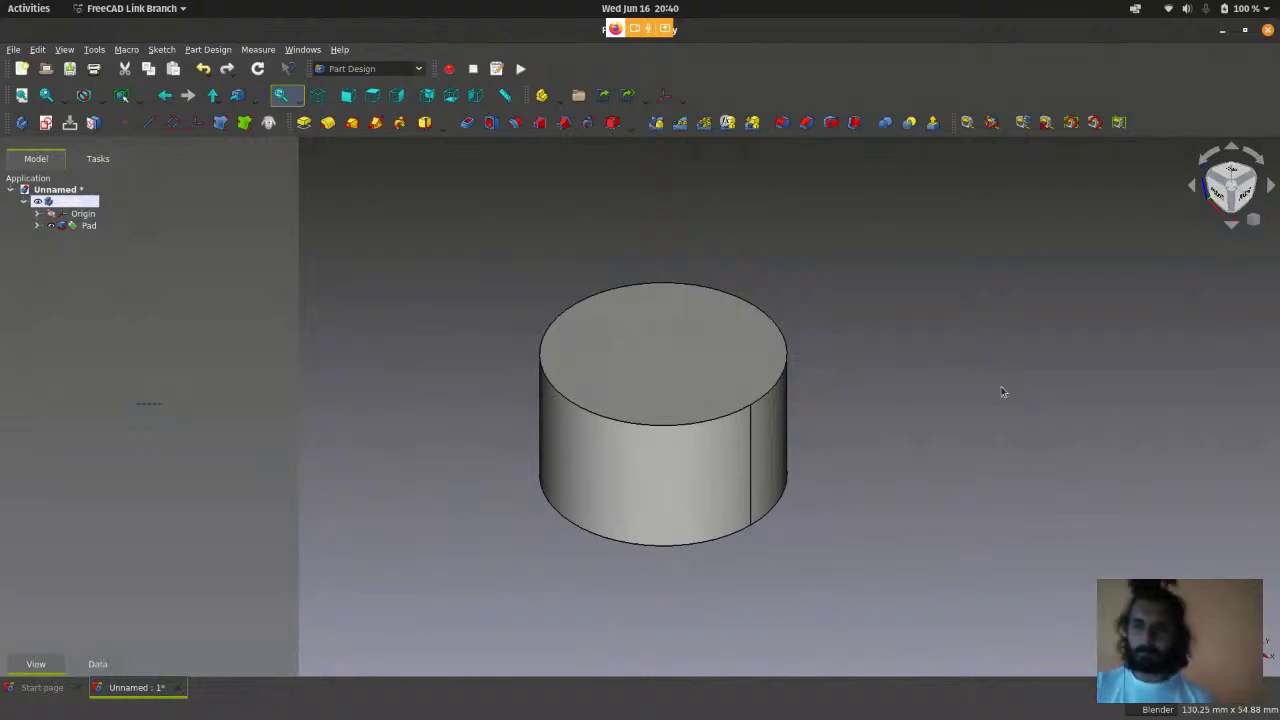
pyautogui.scroll(-1, 1003, 391)
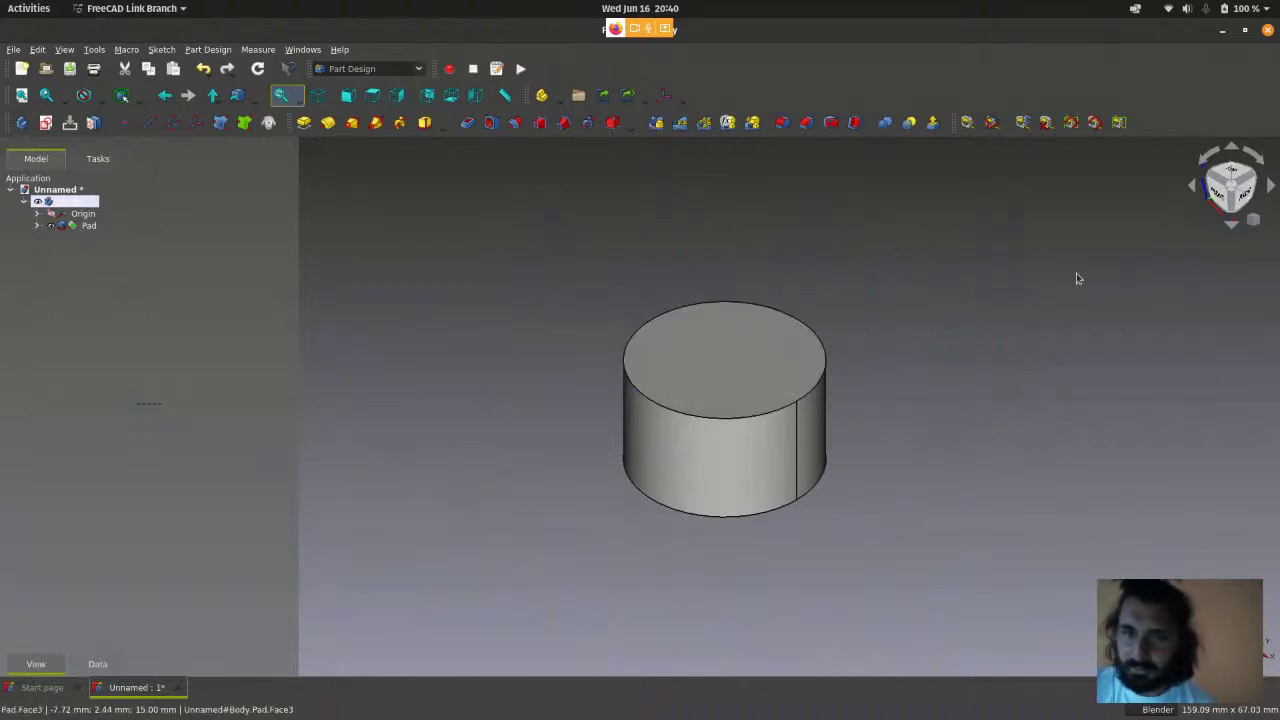
# - Create a new sketch on the cylinder's top face
pyautogui.click(760, 369)
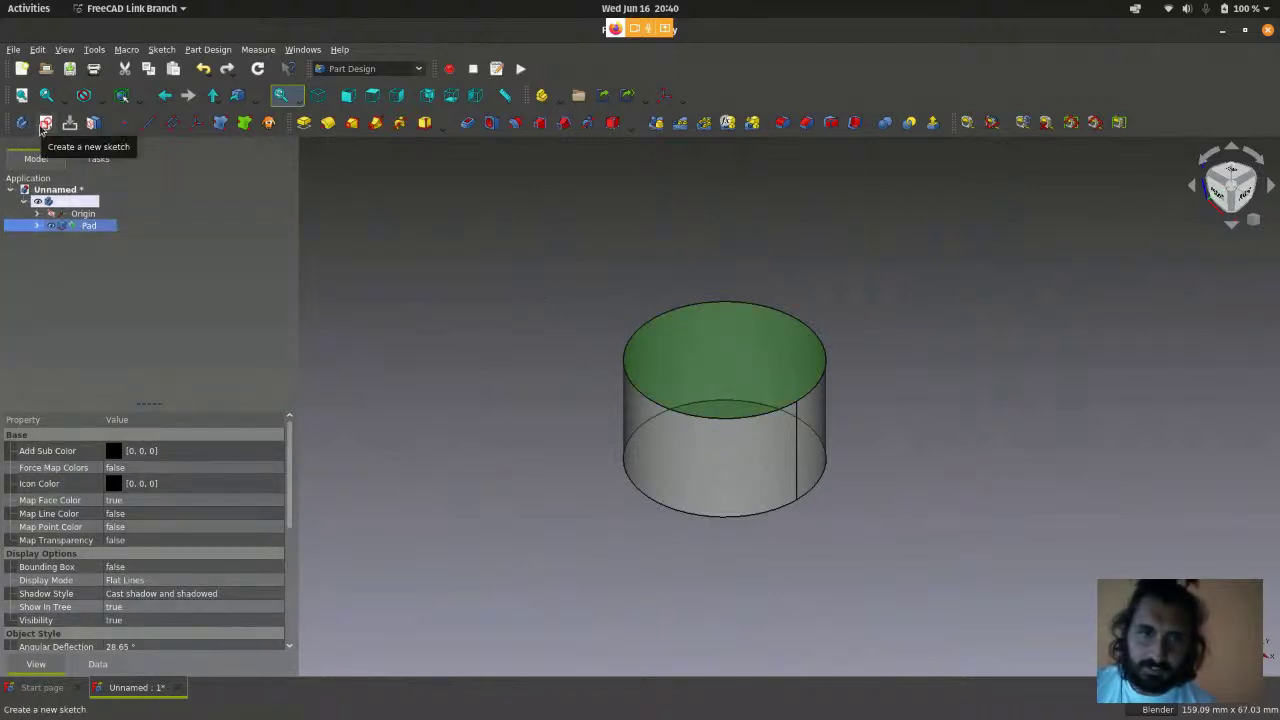
pyautogui.click(44, 124)
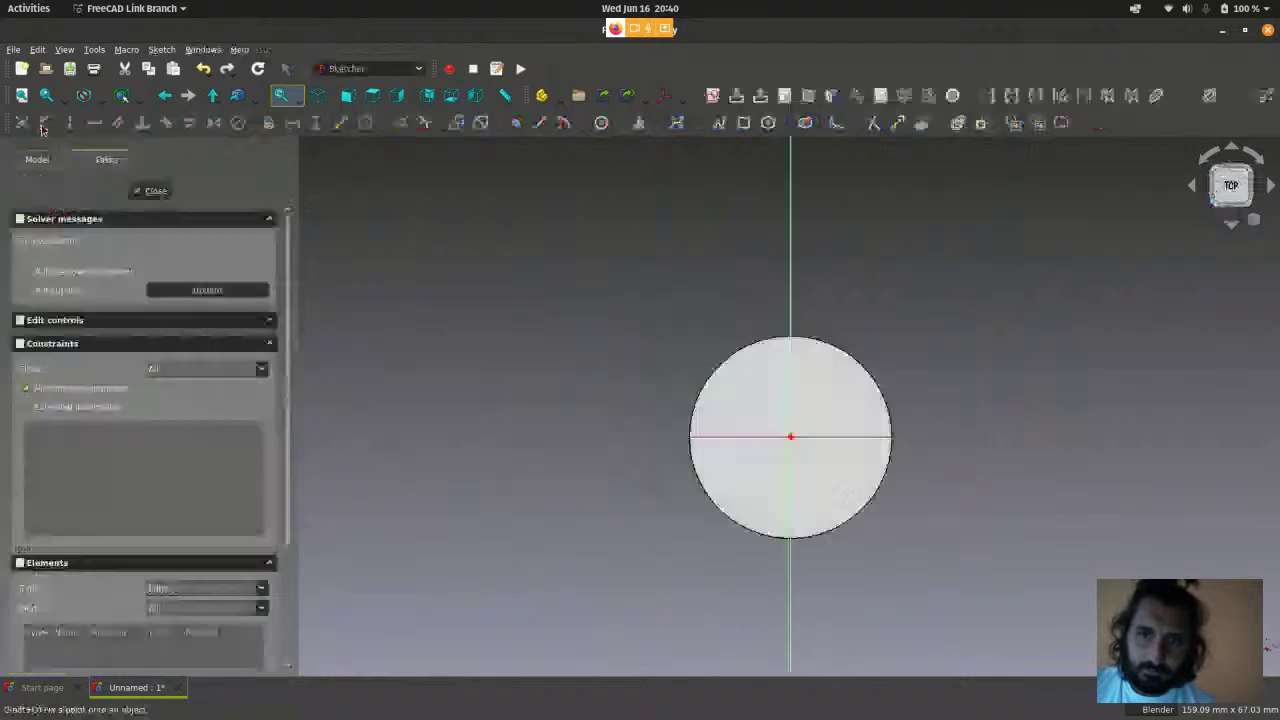
pyautogui.scroll(-3, 572, 362)
pyautogui.scroll(4, 763, 409)
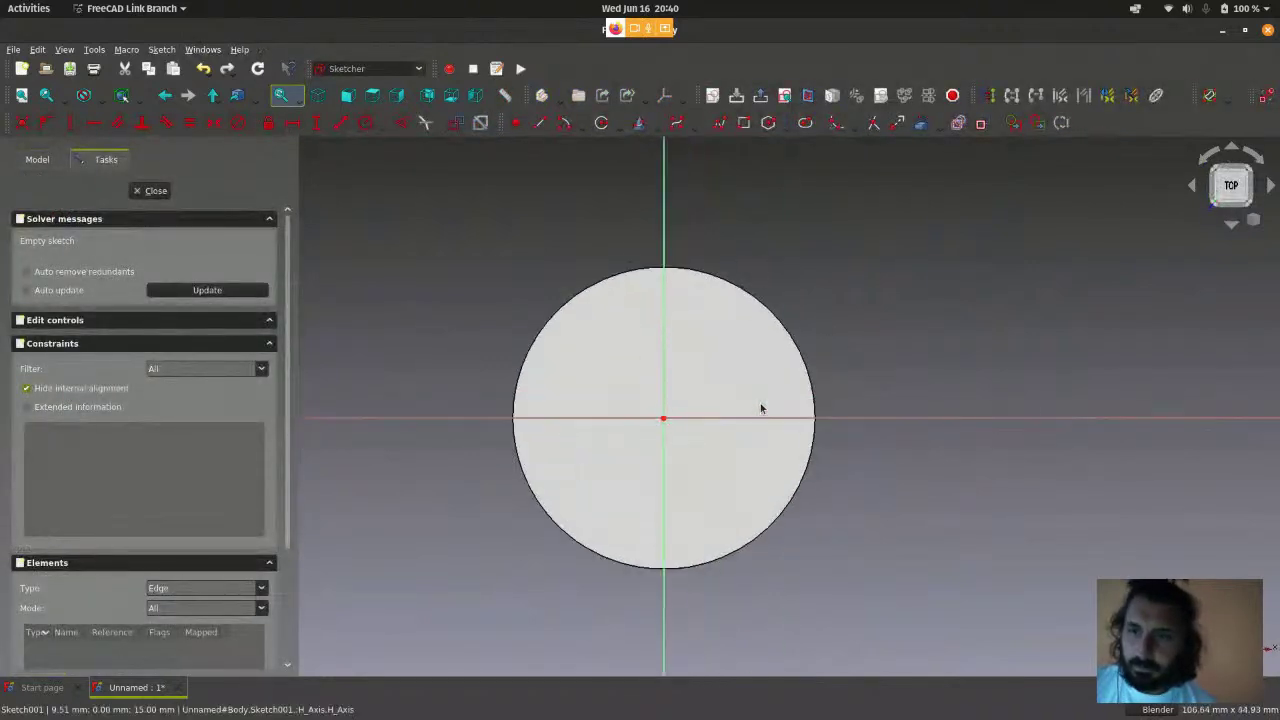
pyautogui.scroll(-2, 760, 409)
pyautogui.scroll(1, 774, 334)
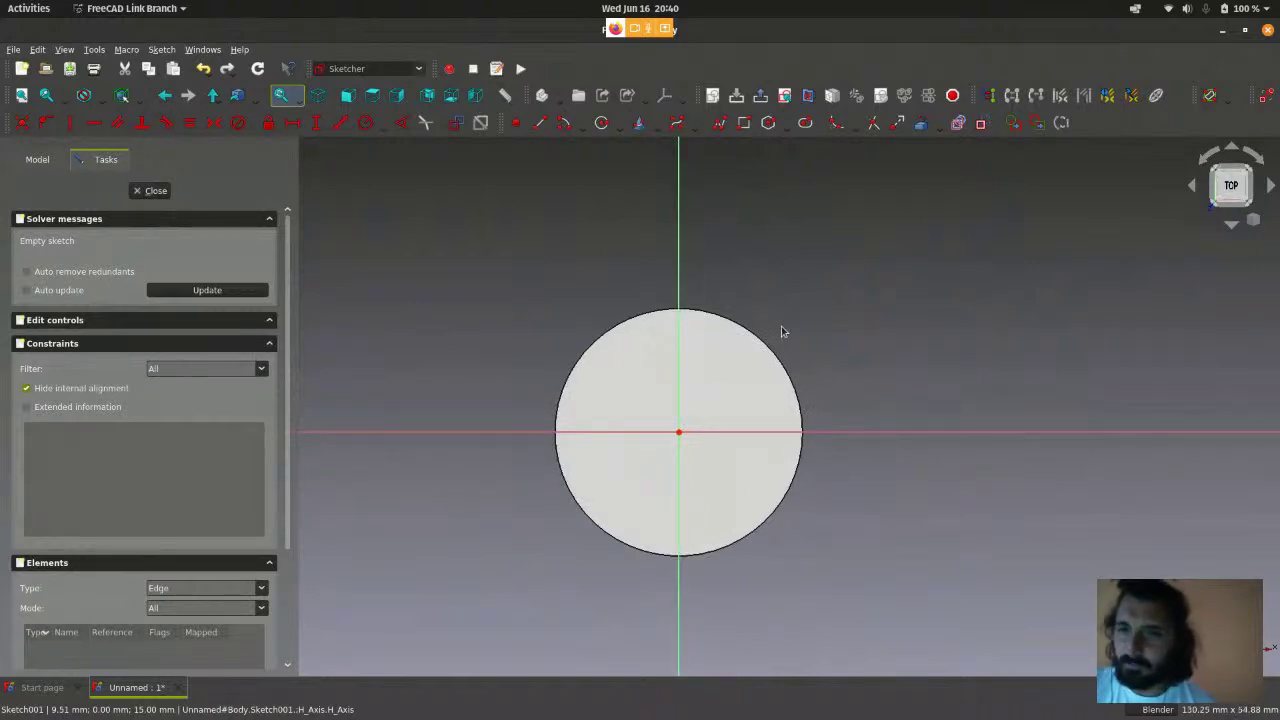
pyautogui.scroll(-1, 784, 326)
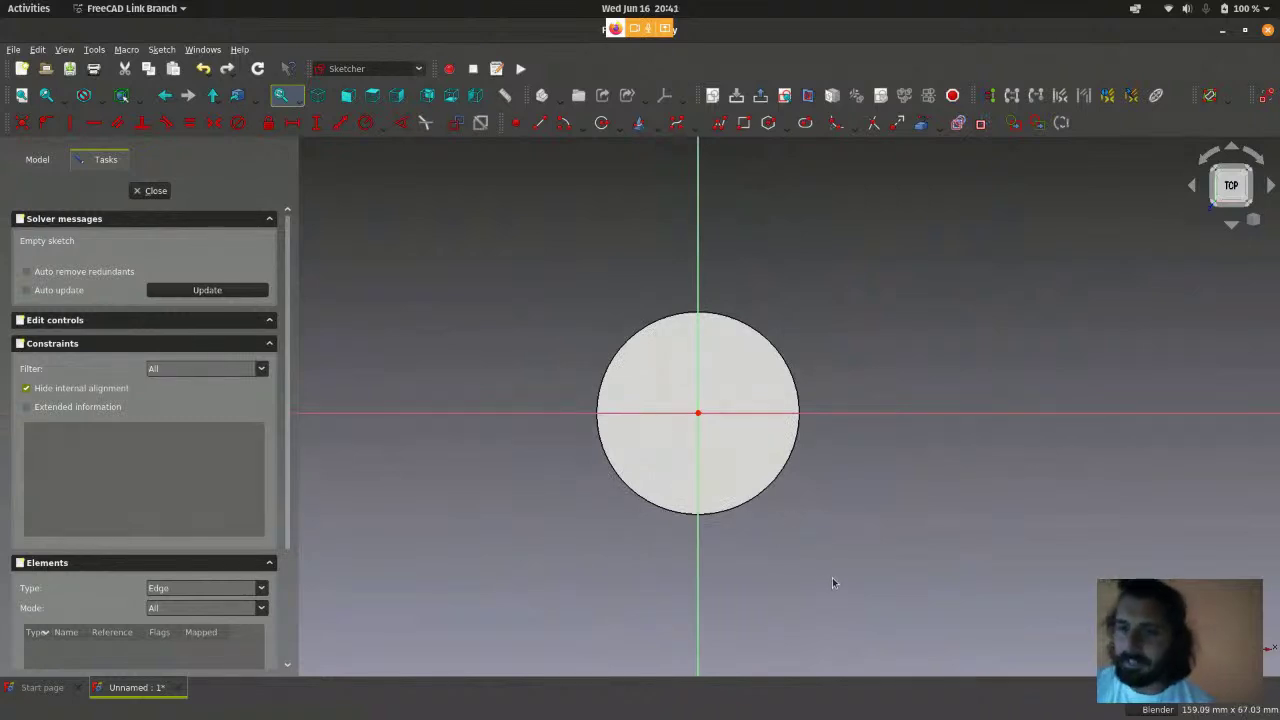
pyautogui.moveTo(832, 577); pyautogui.dragTo(894, 550, button='middle')
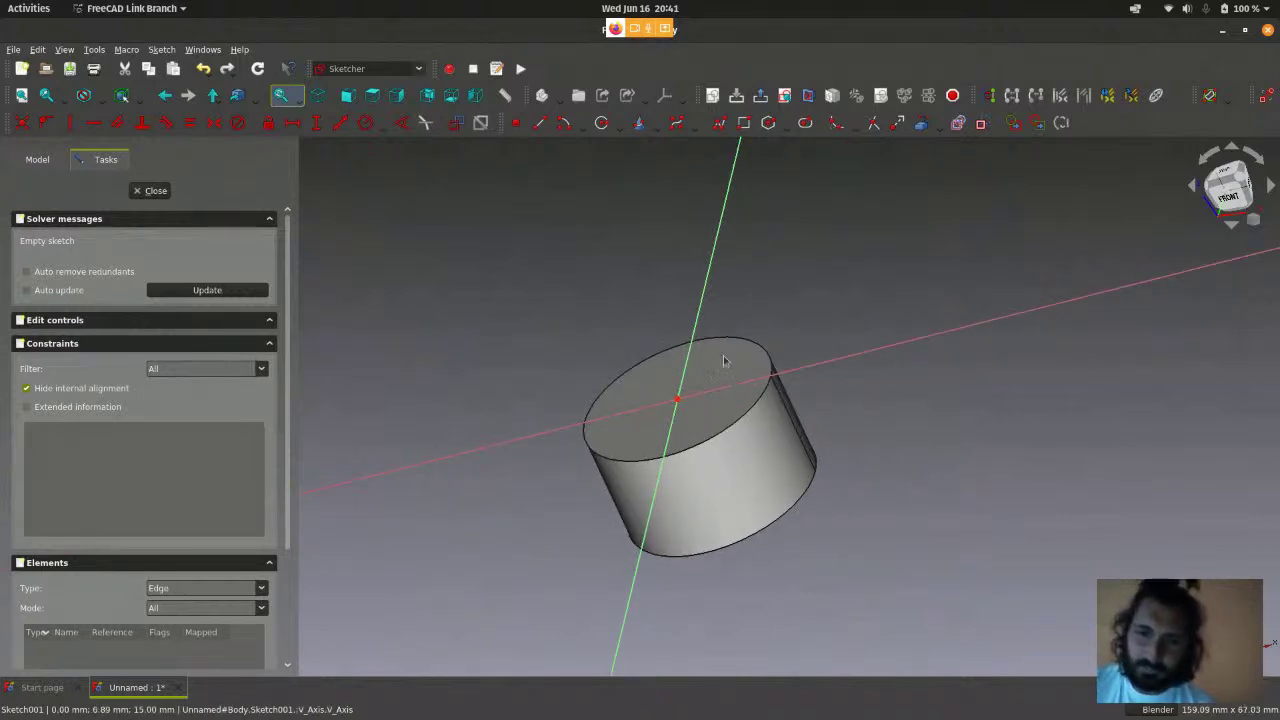
# - Switch the sketch to Top view and pick the circle tool
pyautogui.click(373, 97)
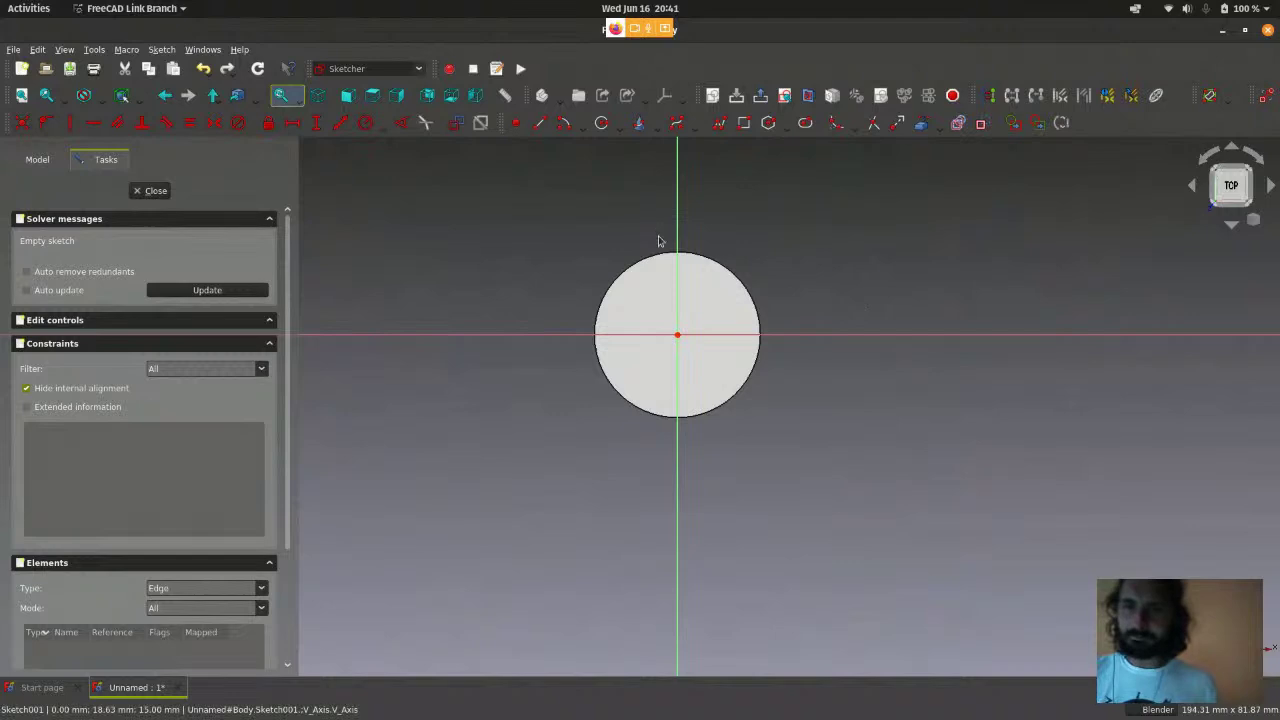
pyautogui.scroll(4, 660, 240)
pyautogui.scroll(-2, 660, 240)
pyautogui.scroll(4, 658, 241)
pyautogui.scroll(-2, 658, 241)
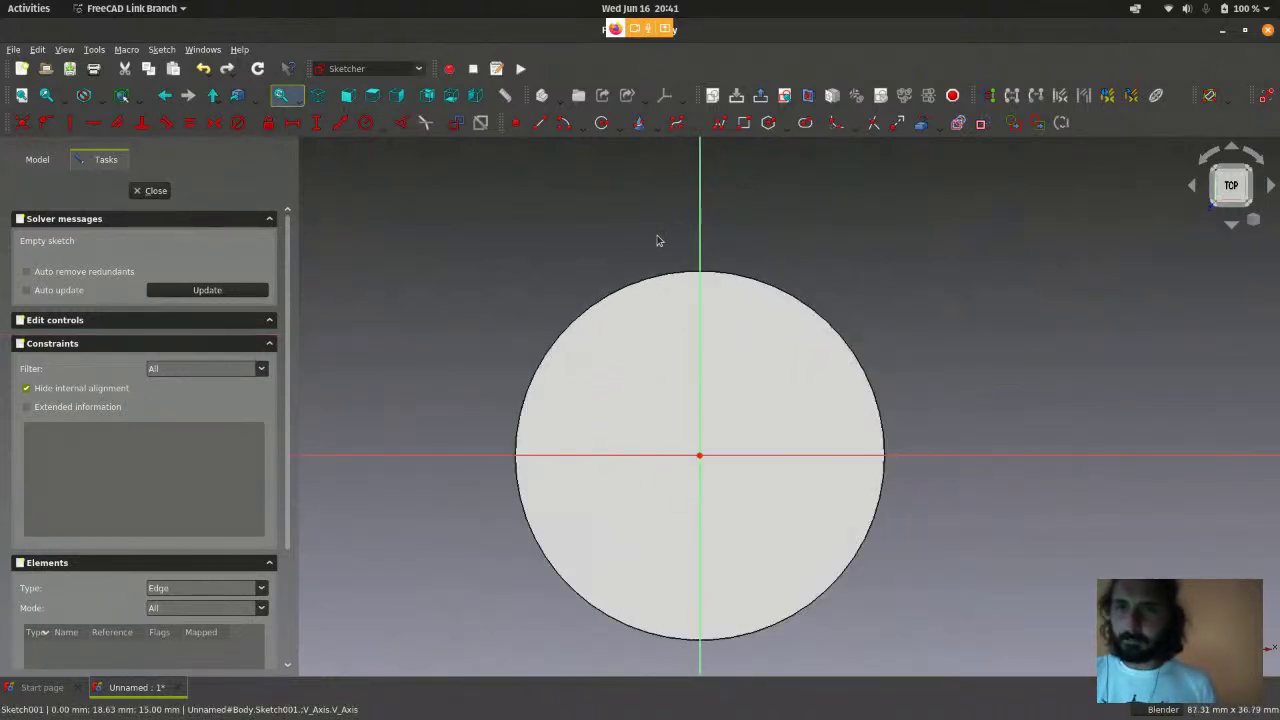
pyautogui.scroll(2, 658, 241)
pyautogui.scroll(-2, 658, 241)
pyautogui.scroll(1, 656, 240)
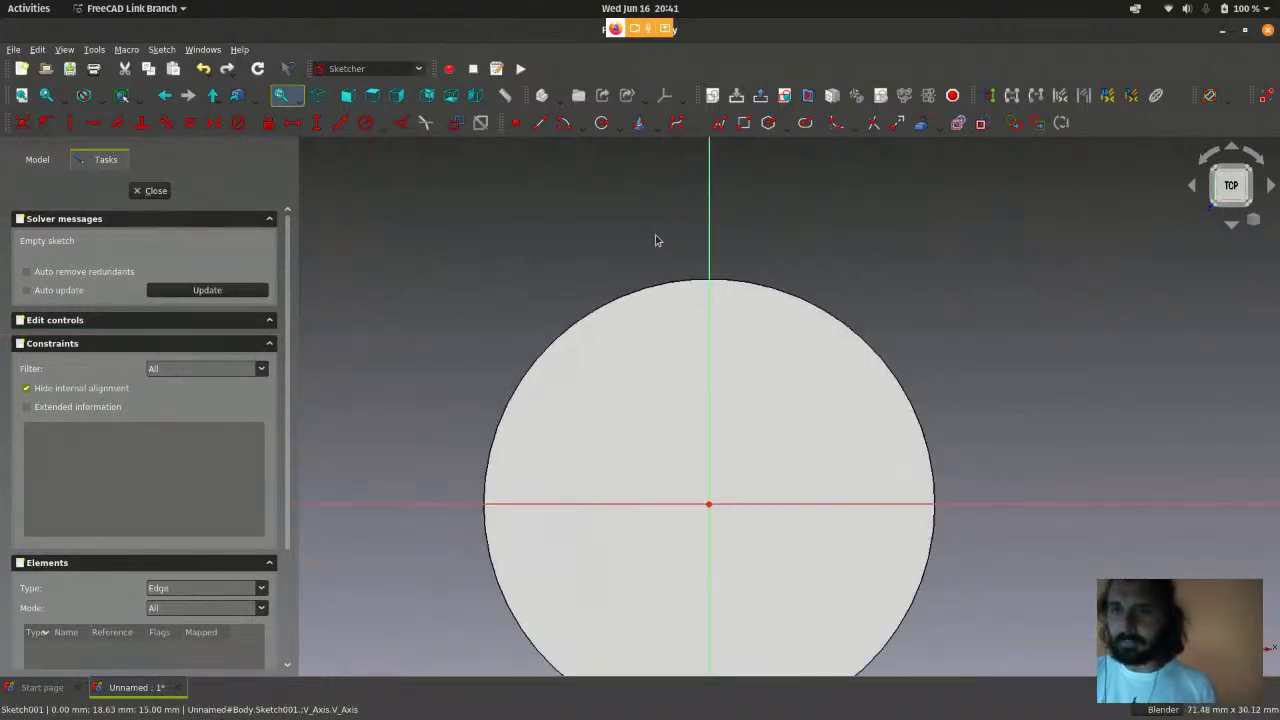
pyautogui.click(601, 122)
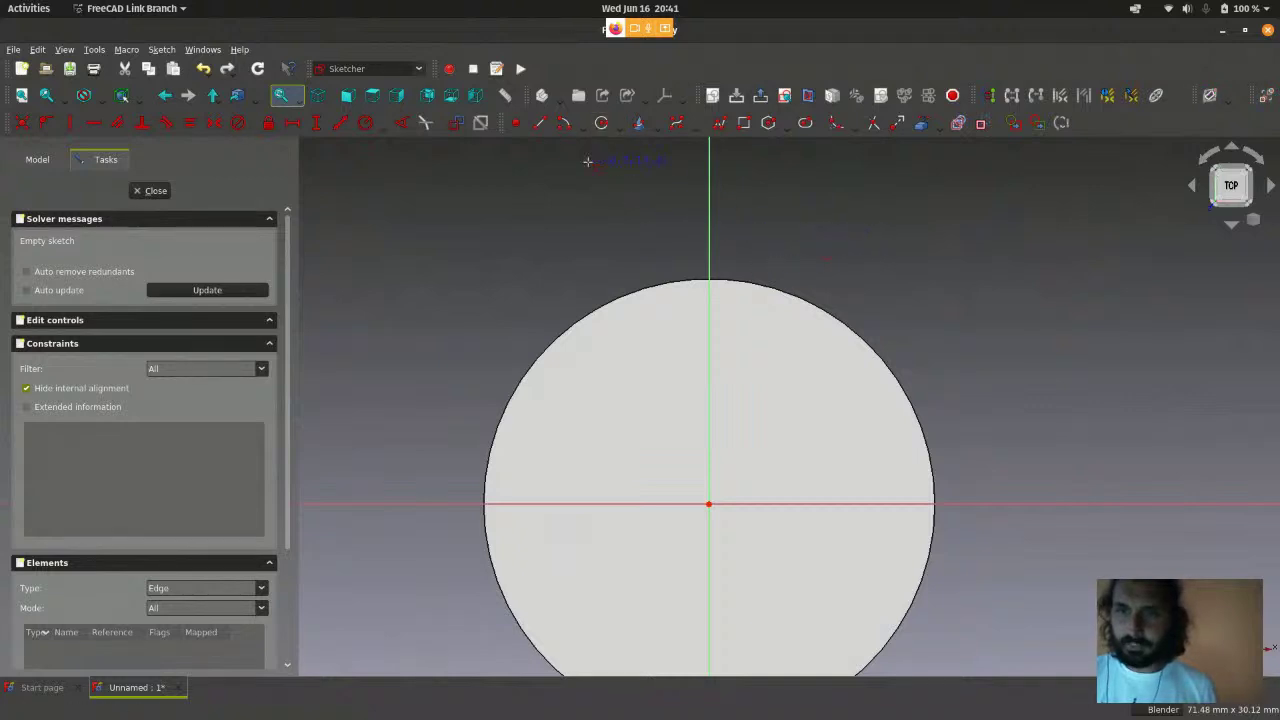
# - Draw a small circle just above the big circle's top edge
pyautogui.click(161, 49)
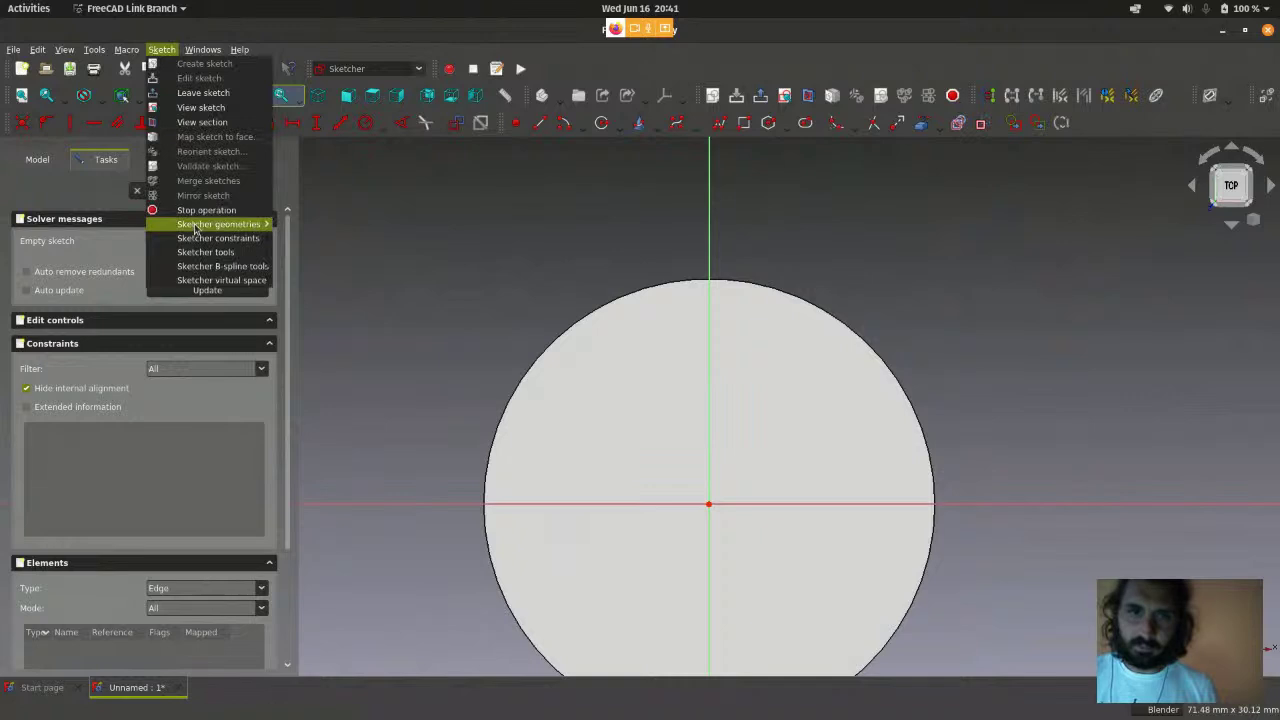
pyautogui.moveTo(195, 230)
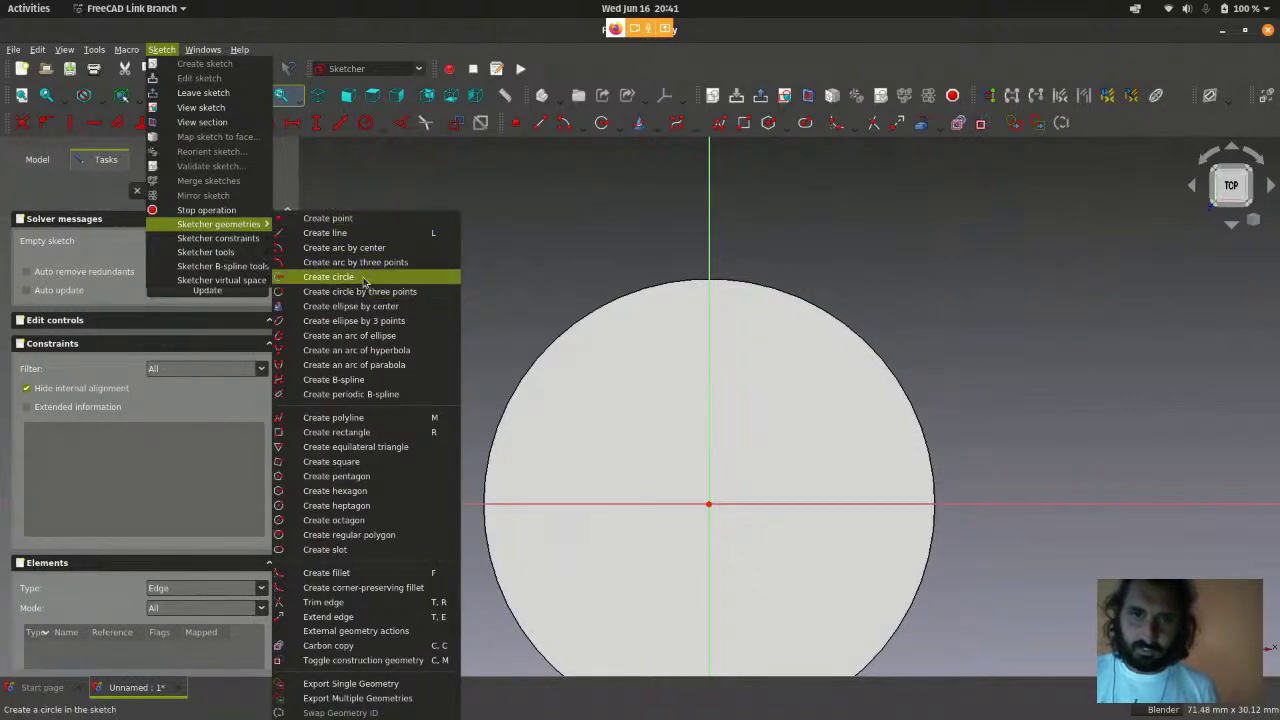
pyautogui.click(603, 133)
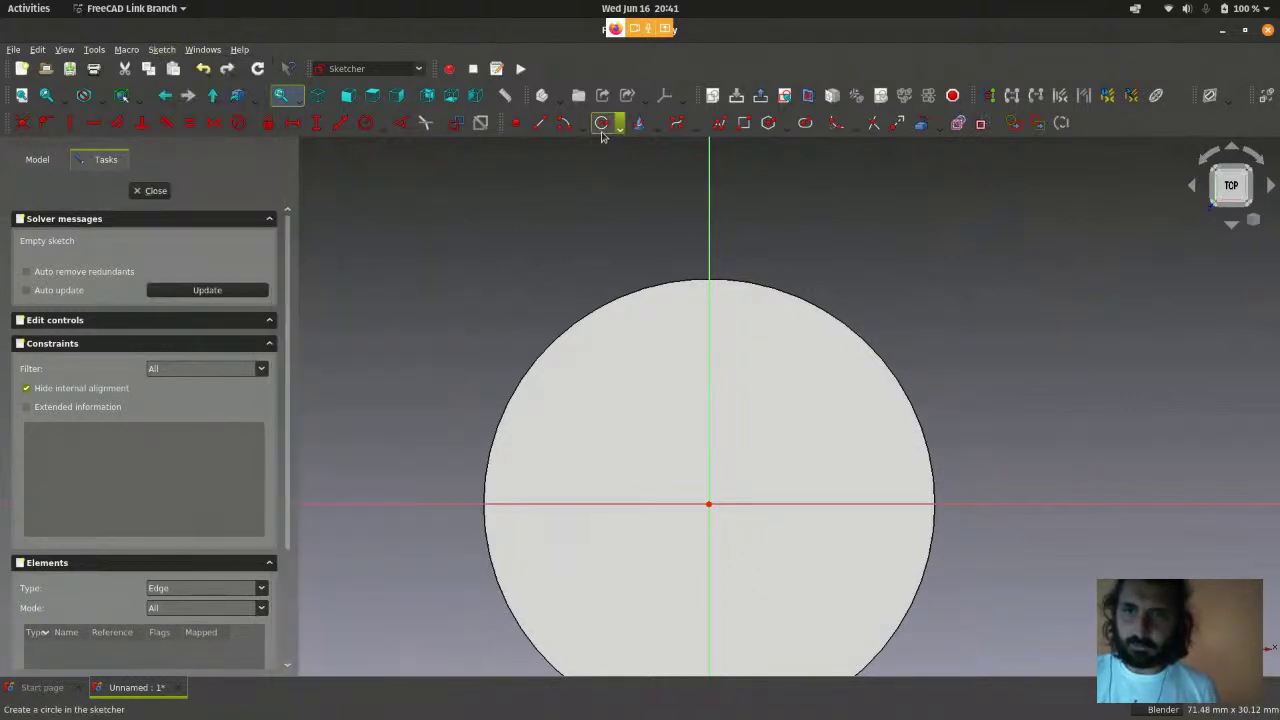
pyautogui.scroll(2, 733, 245)
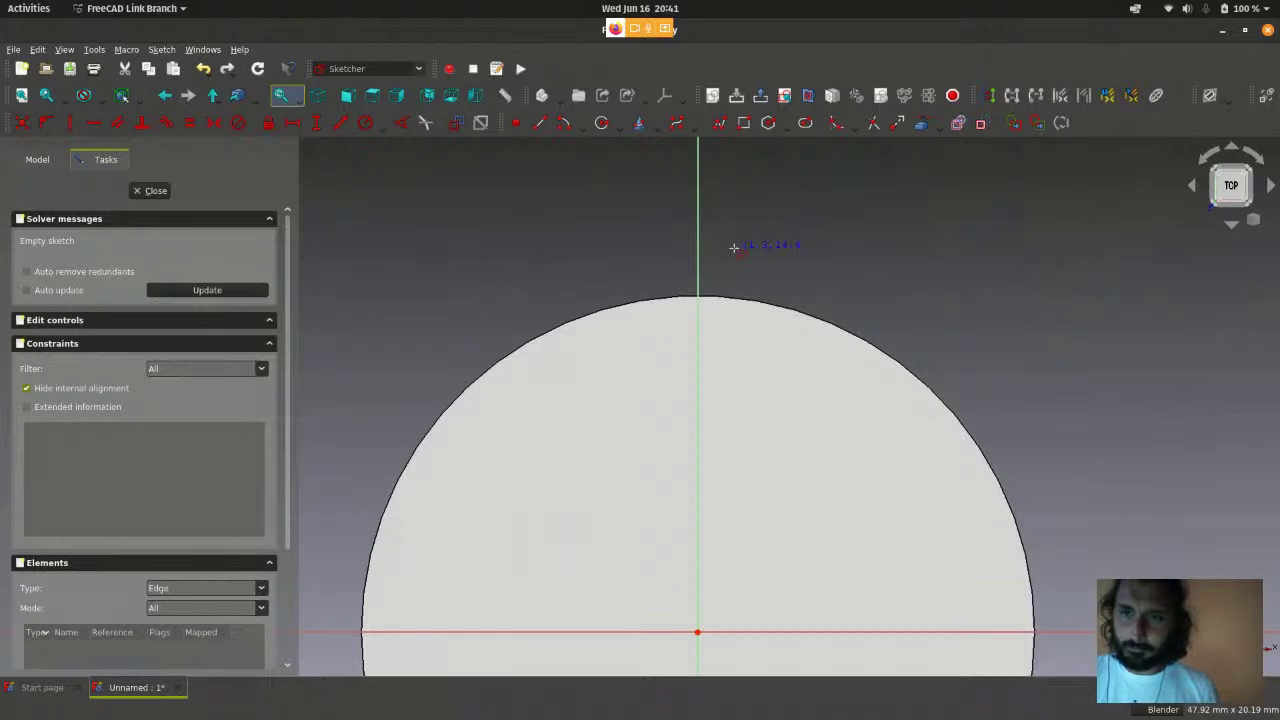
pyautogui.click(734, 250)
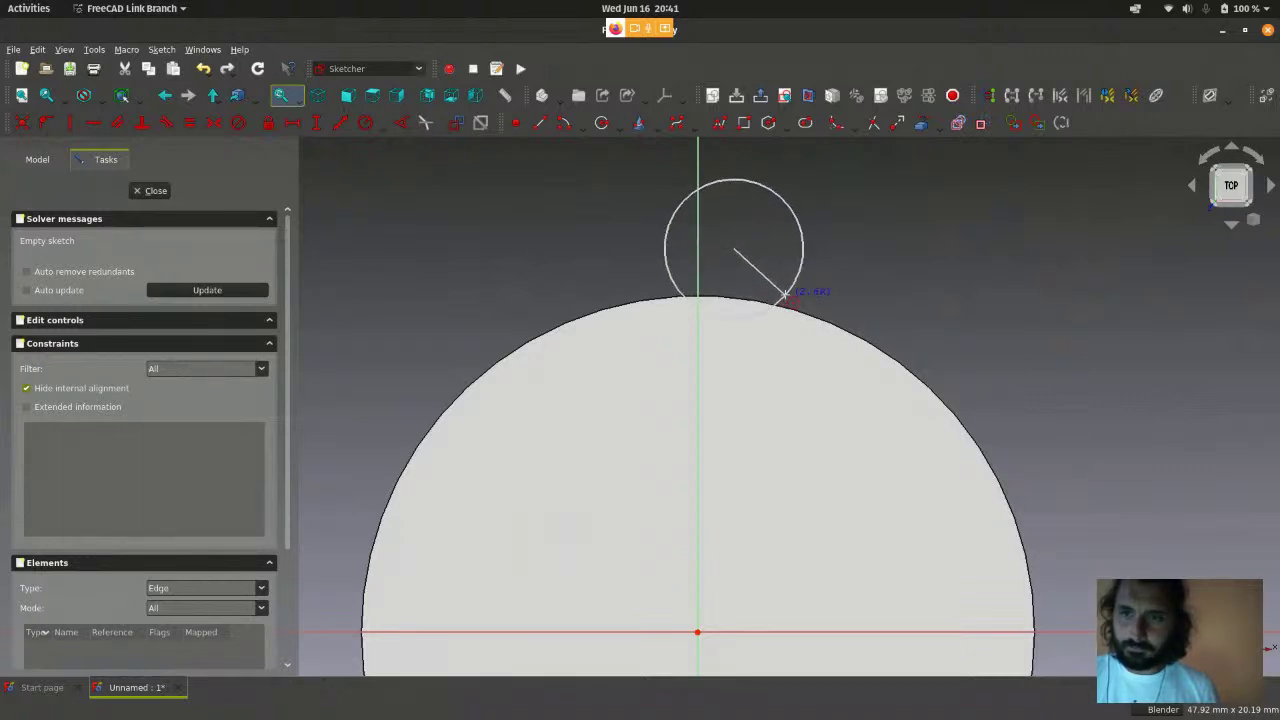
pyautogui.scroll(-2, 785, 292)
pyautogui.scroll(2, 785, 292)
pyautogui.click(786, 294)
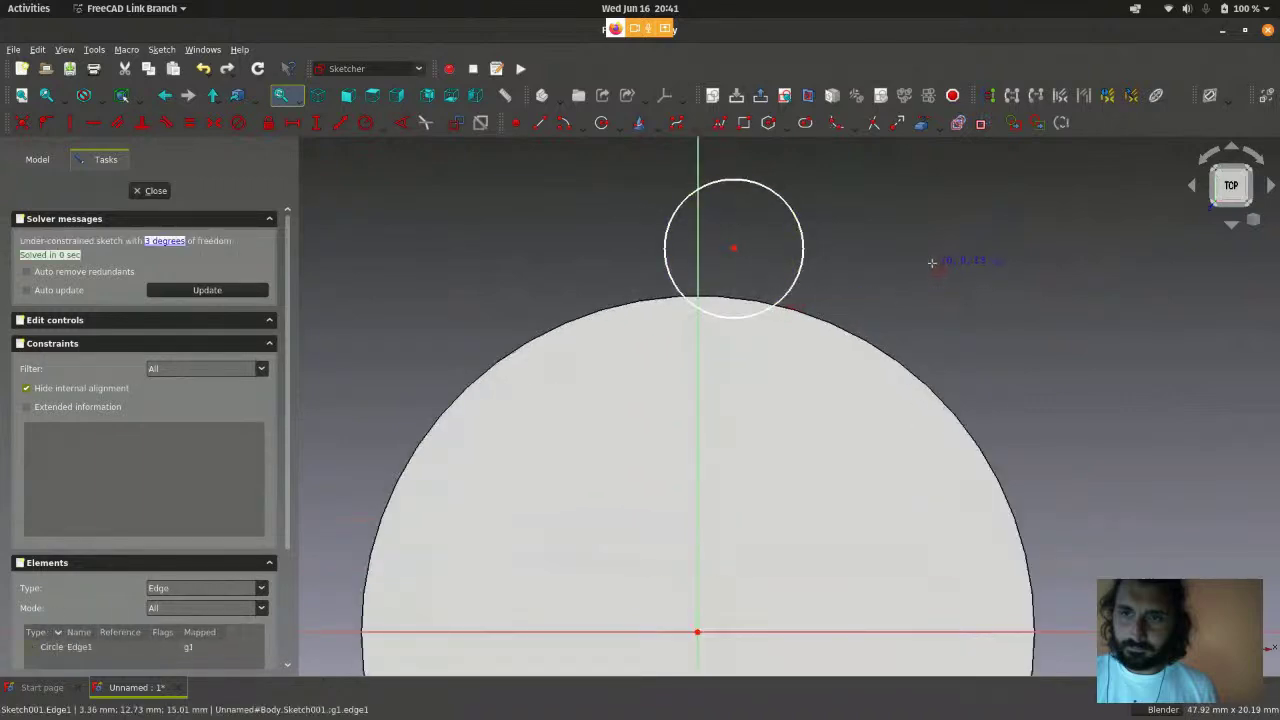
pyautogui.scroll(-2, 930, 261)
pyautogui.scroll(1, 928, 259)
pyautogui.rightClick(886, 266)
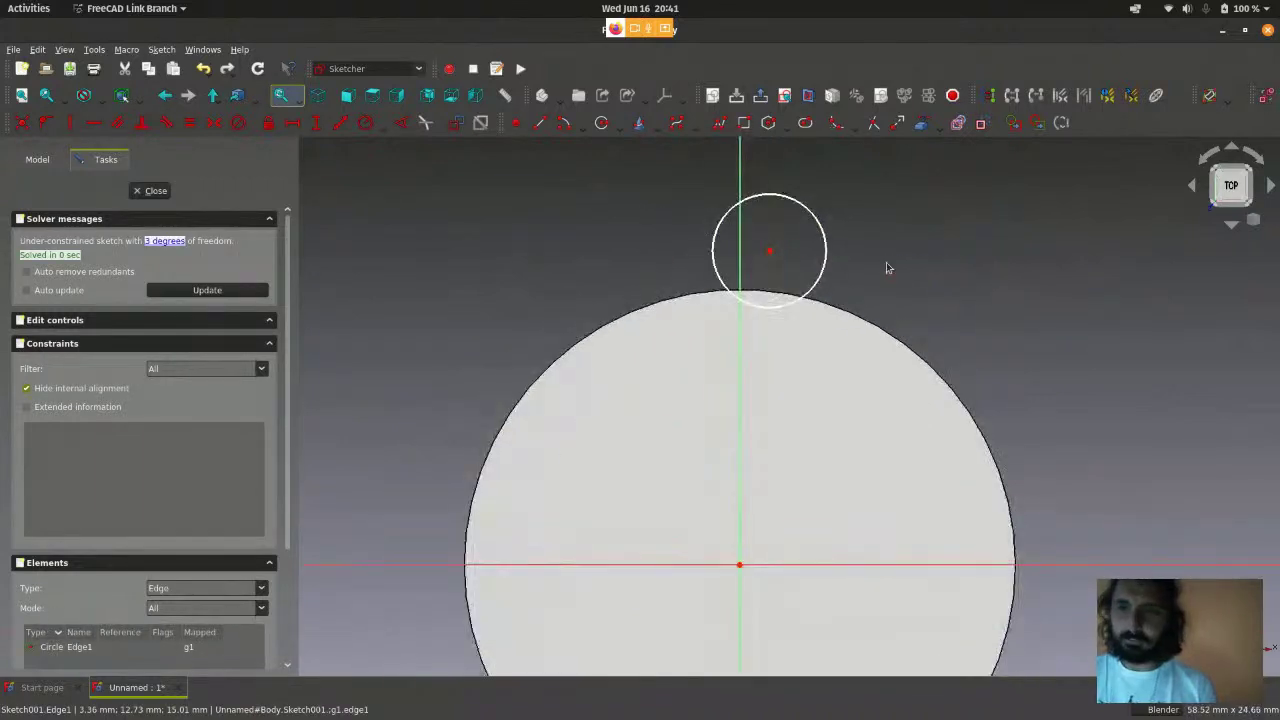
# - Nudge the small circle's centre toward the vertical axis
pyautogui.scroll(-1, 886, 266)
pyautogui.scroll(1, 886, 266)
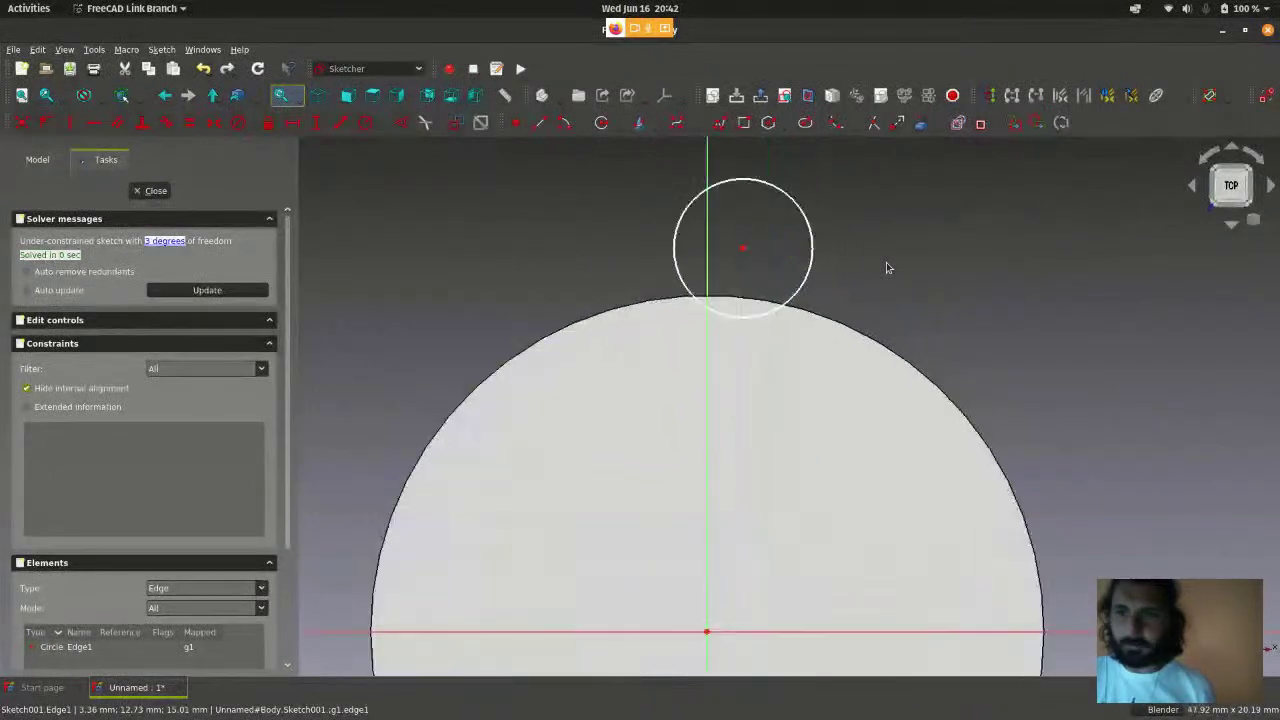
pyautogui.scroll(-1, 886, 266)
pyautogui.scroll(1, 808, 260)
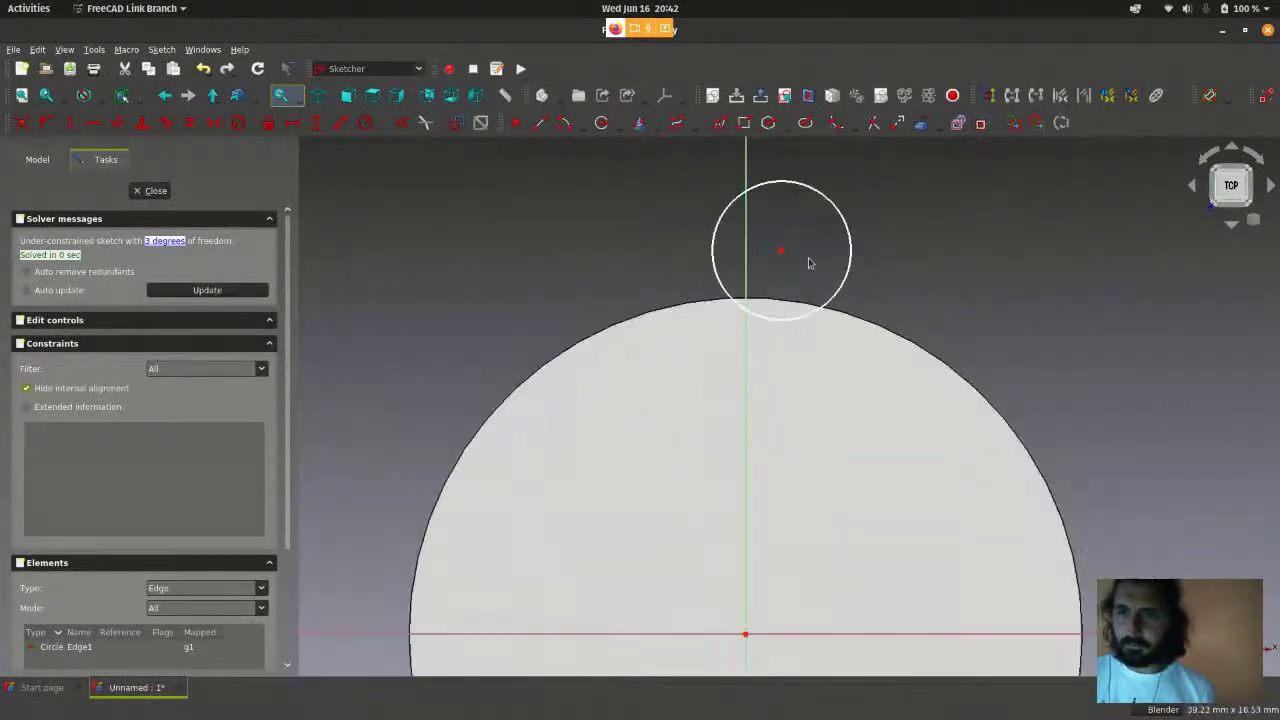
pyautogui.scroll(-1, 808, 262)
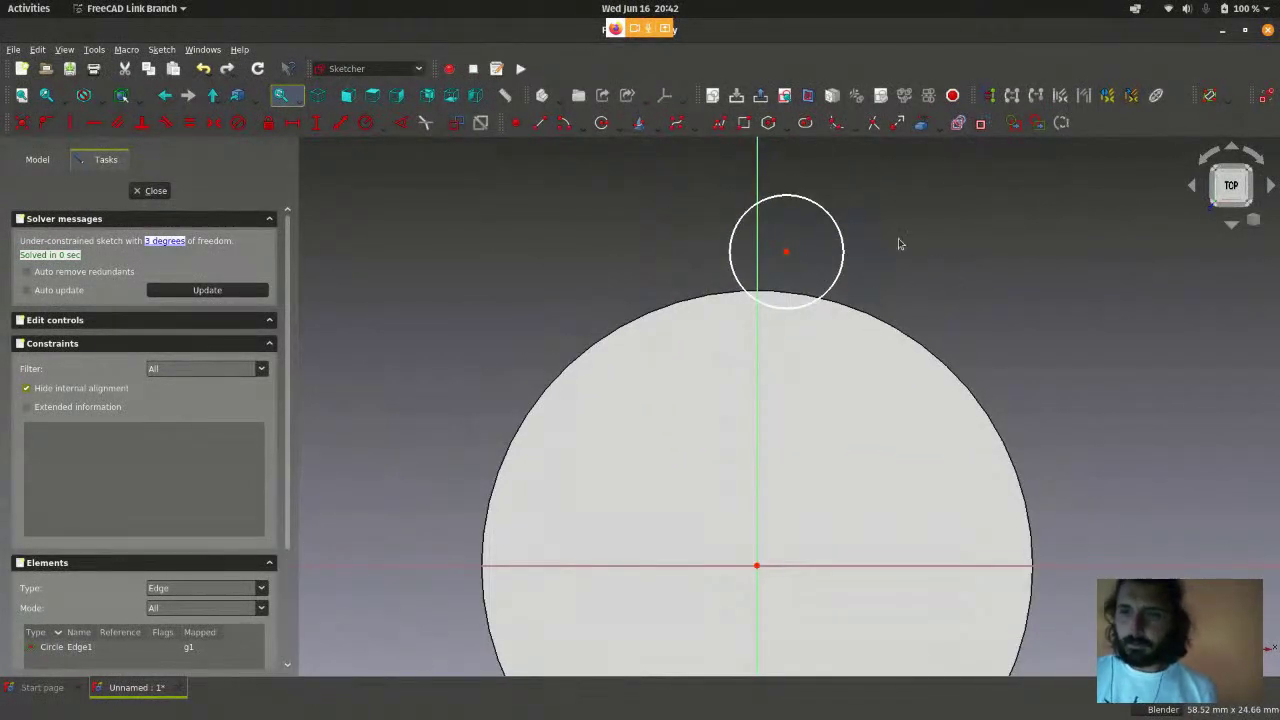
pyautogui.scroll(1, 877, 229)
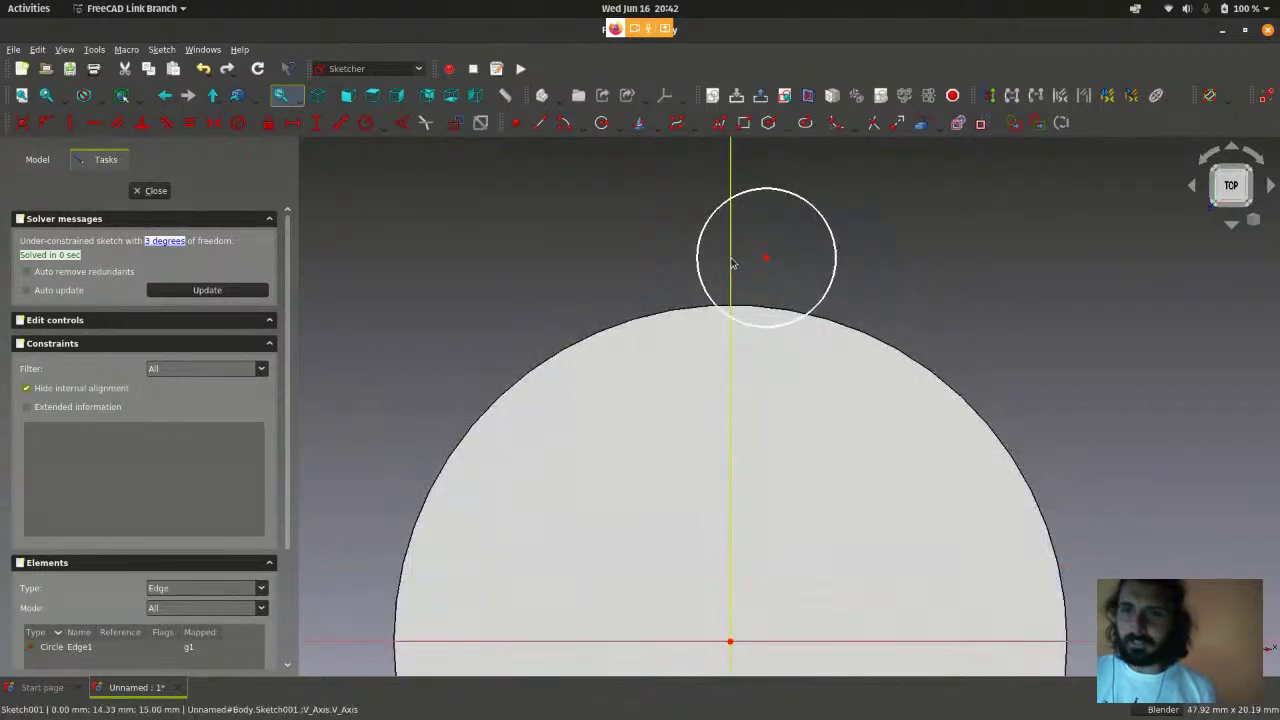
pyautogui.scroll(1, 766, 262)
pyautogui.moveTo(770, 261); pyautogui.dragTo(758, 255)
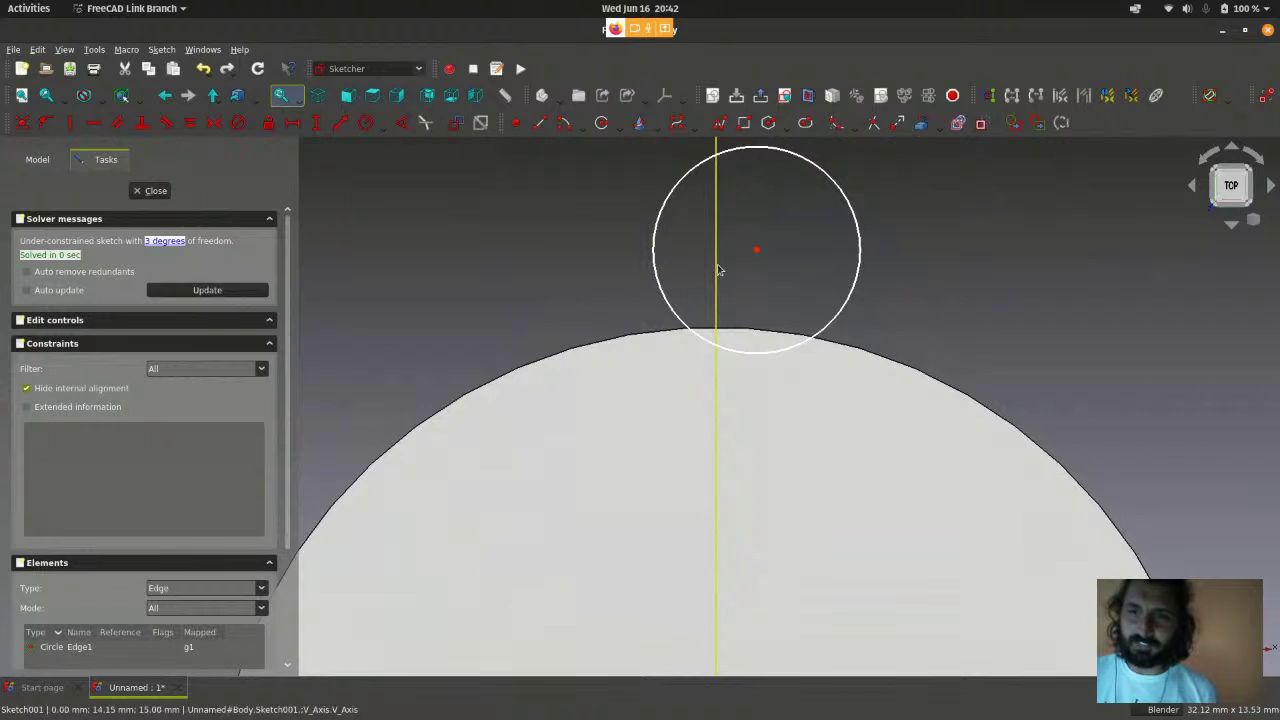
pyautogui.click(718, 270)
pyautogui.moveTo(757, 250)
pyautogui.mouseDown()
pyautogui.moveTo(755, 272)
pyautogui.moveTo(766, 252)
pyautogui.mouseUp()
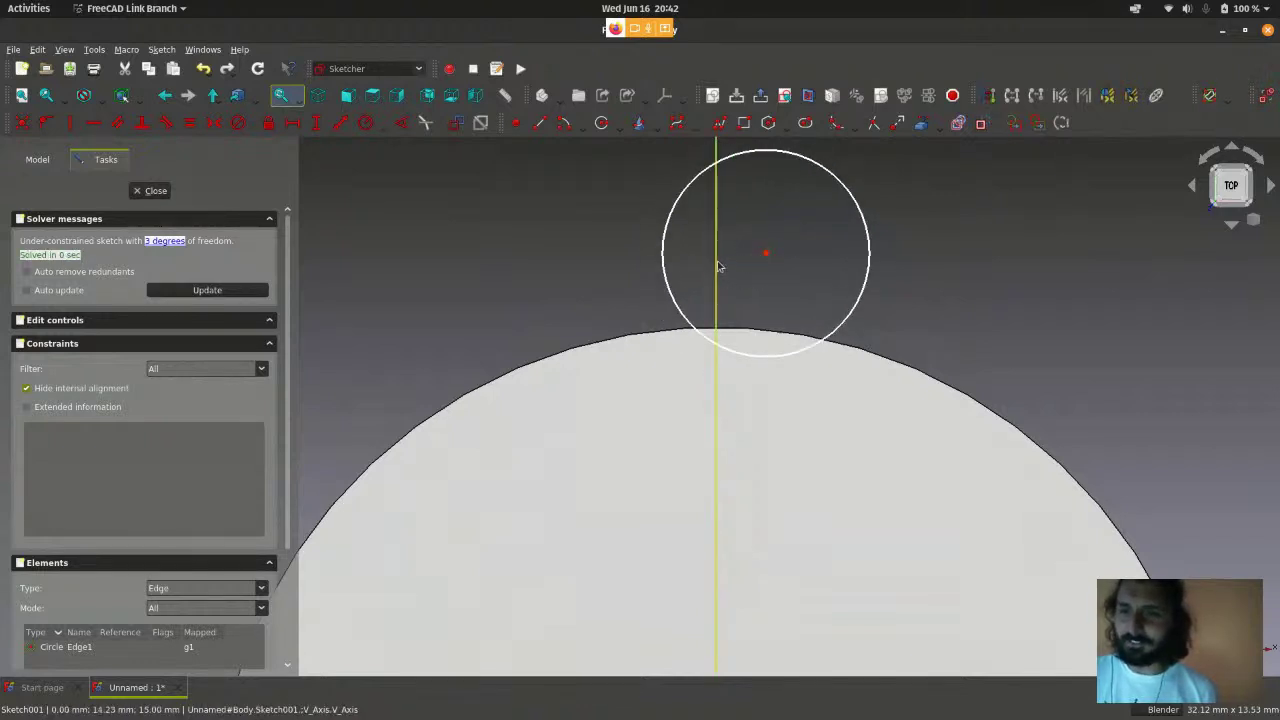
pyautogui.scroll(-1, 814, 288)
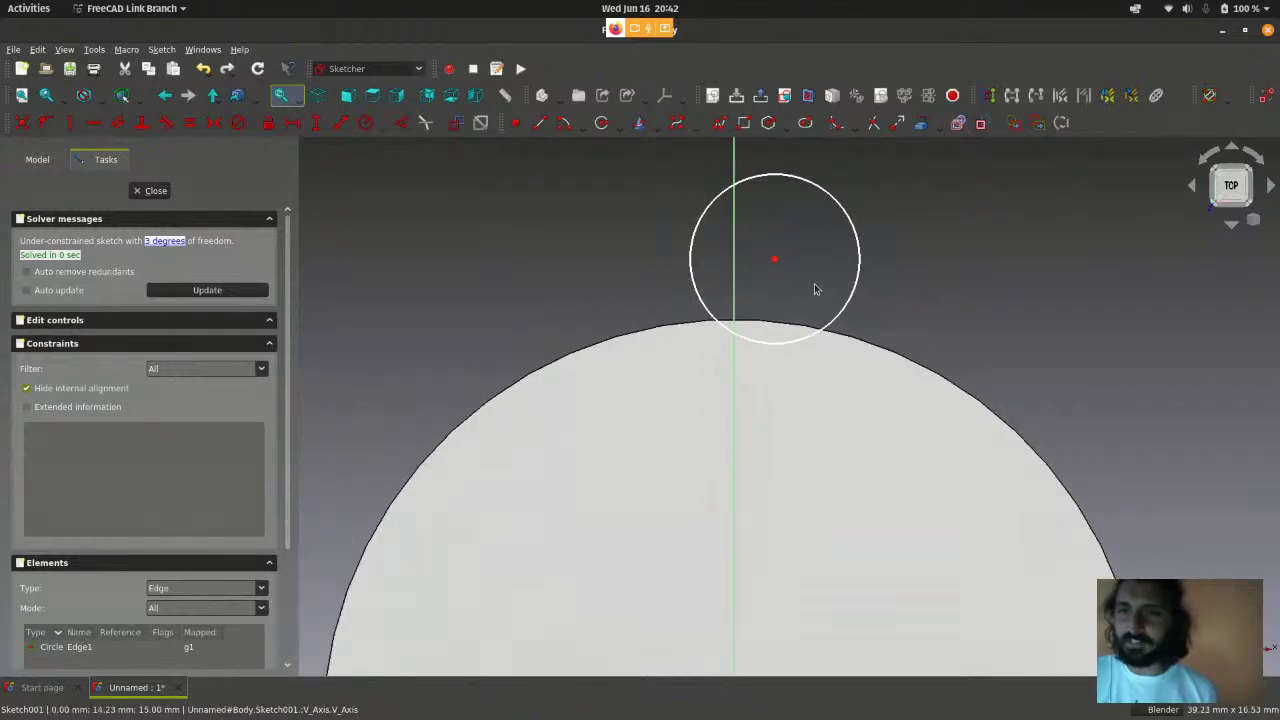
pyautogui.scroll(1, 816, 287)
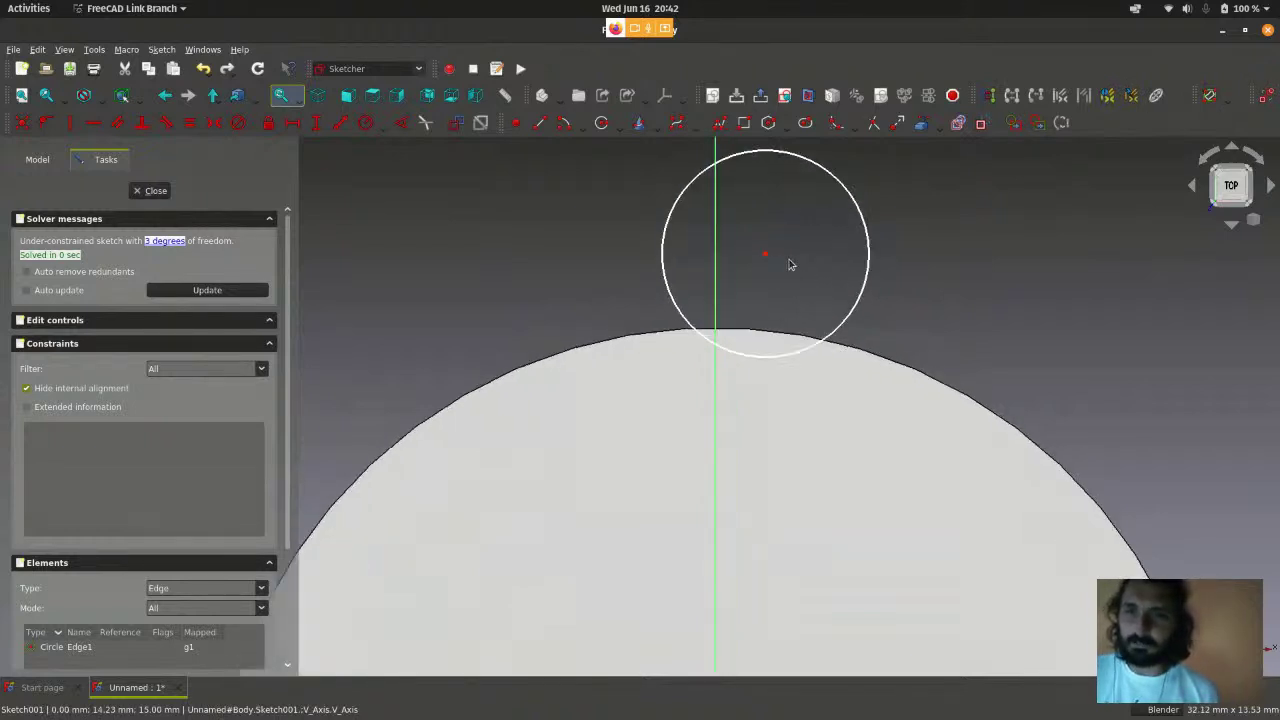
# - Enlarge the small circle and bring its centre close to the vertical axis
pyautogui.moveTo(765, 254)
pyautogui.mouseDown()
pyautogui.moveTo(872, 303)
pyautogui.moveTo(820, 268)
pyautogui.moveTo(851, 328)
pyautogui.moveTo(889, 303)
pyautogui.moveTo(839, 304)
pyautogui.moveTo(894, 264)
pyautogui.moveTo(854, 286)
pyautogui.mouseUp()
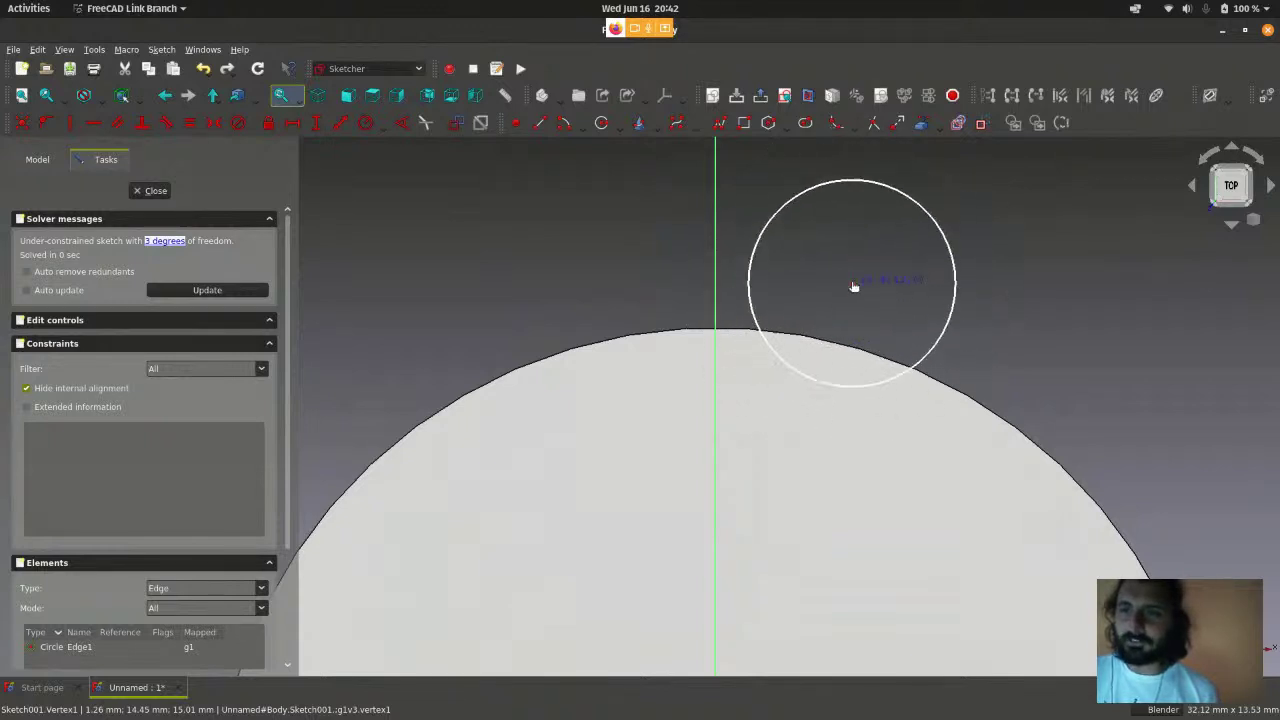
pyautogui.moveTo(956, 290); pyautogui.dragTo(977, 292)
pyautogui.scroll(-2, 1066, 372)
pyautogui.scroll(2, 1066, 372)
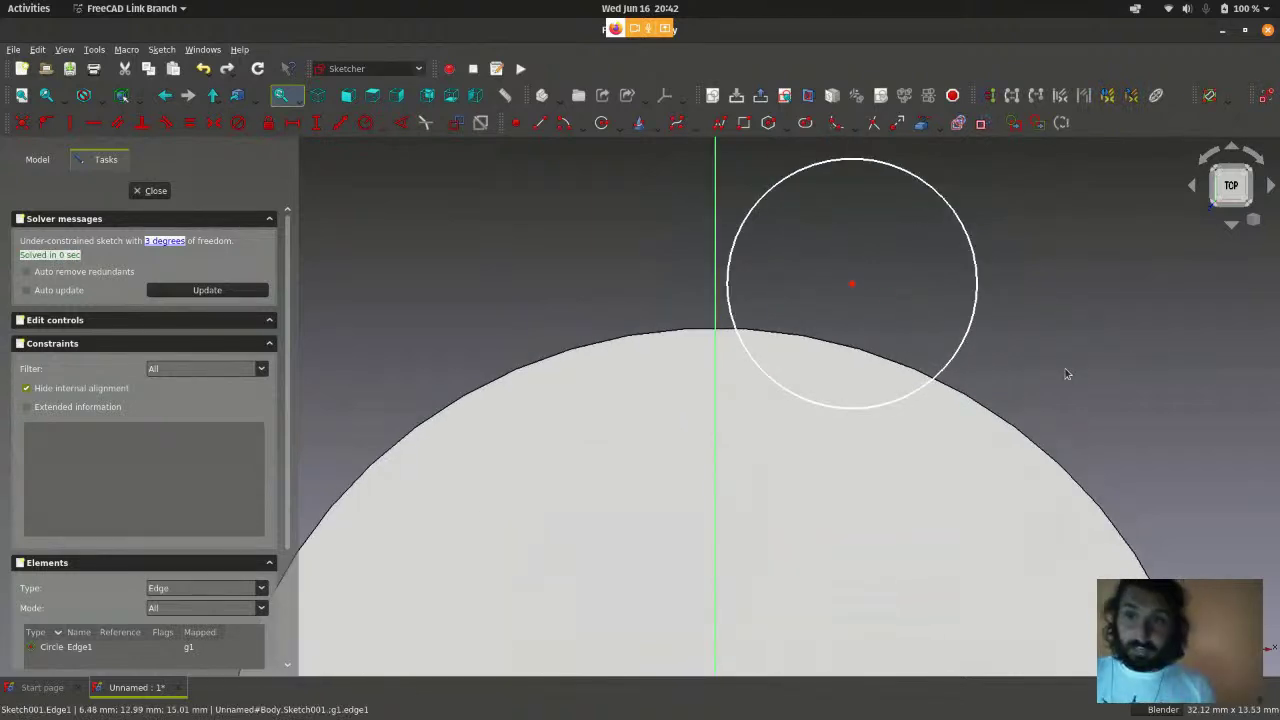
pyautogui.moveTo(852, 284); pyautogui.dragTo(772, 261)
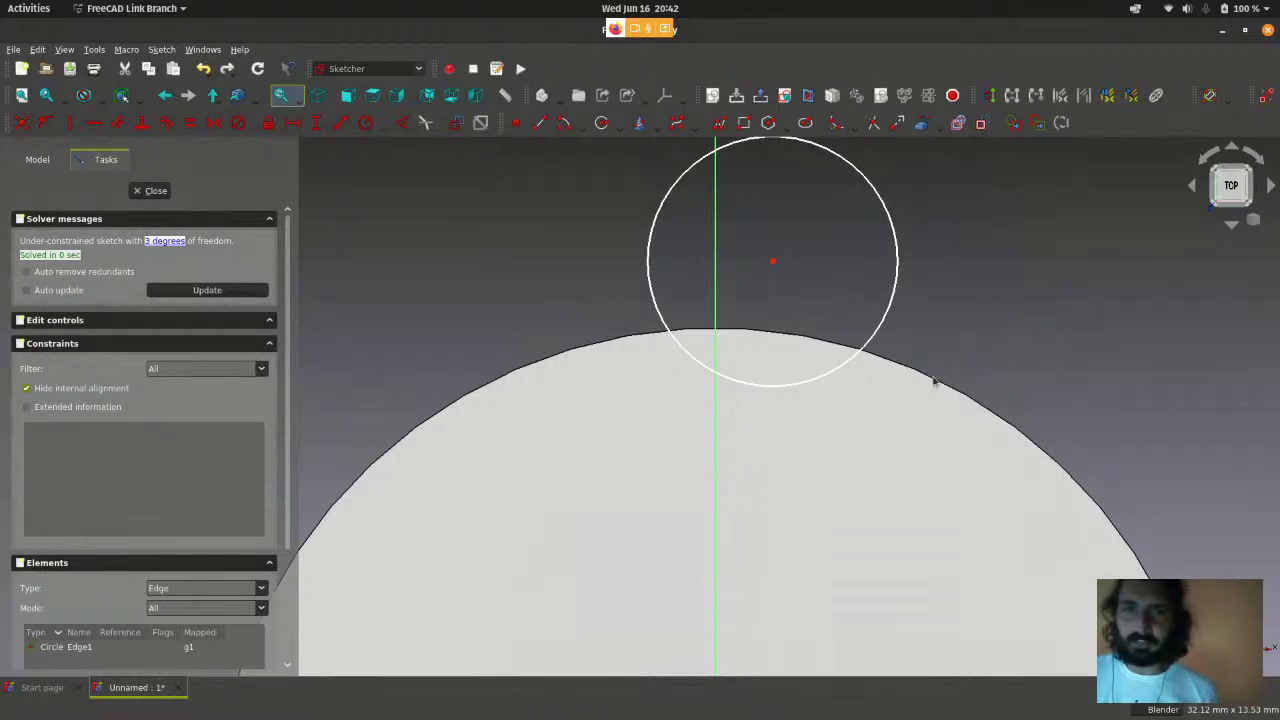
pyautogui.scroll(-1, 979, 390)
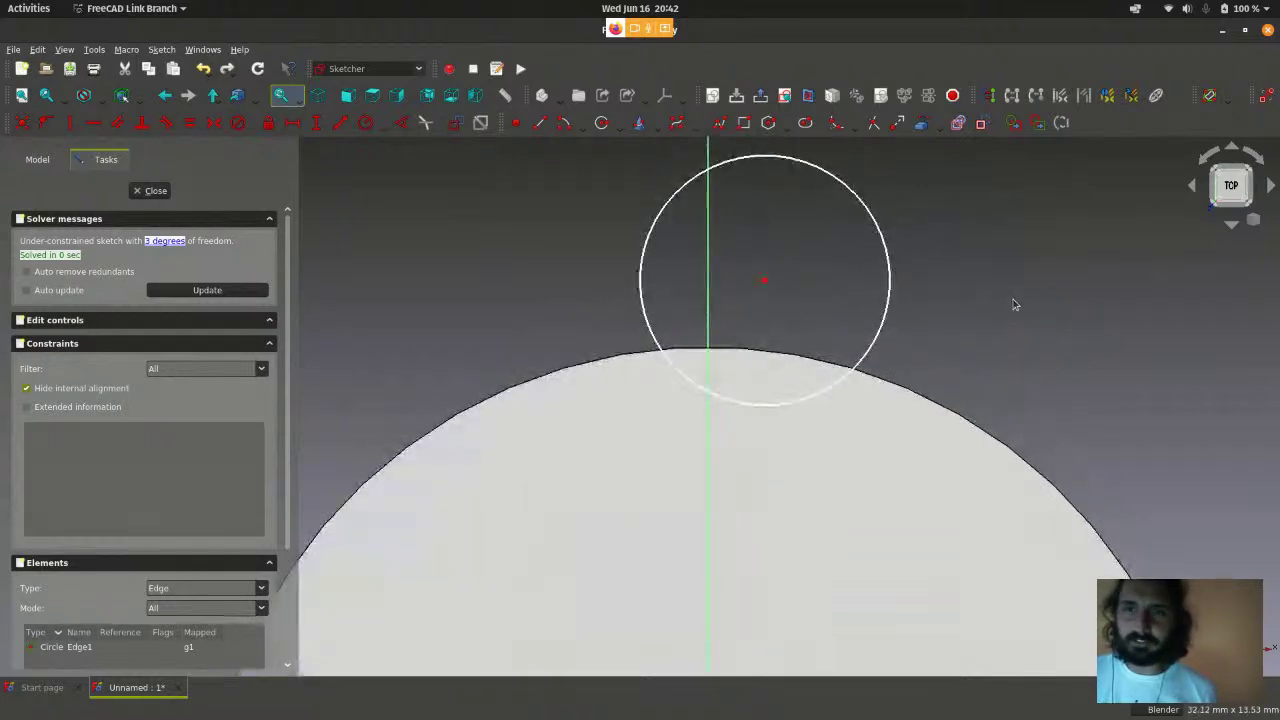
pyautogui.scroll(1, 806, 286)
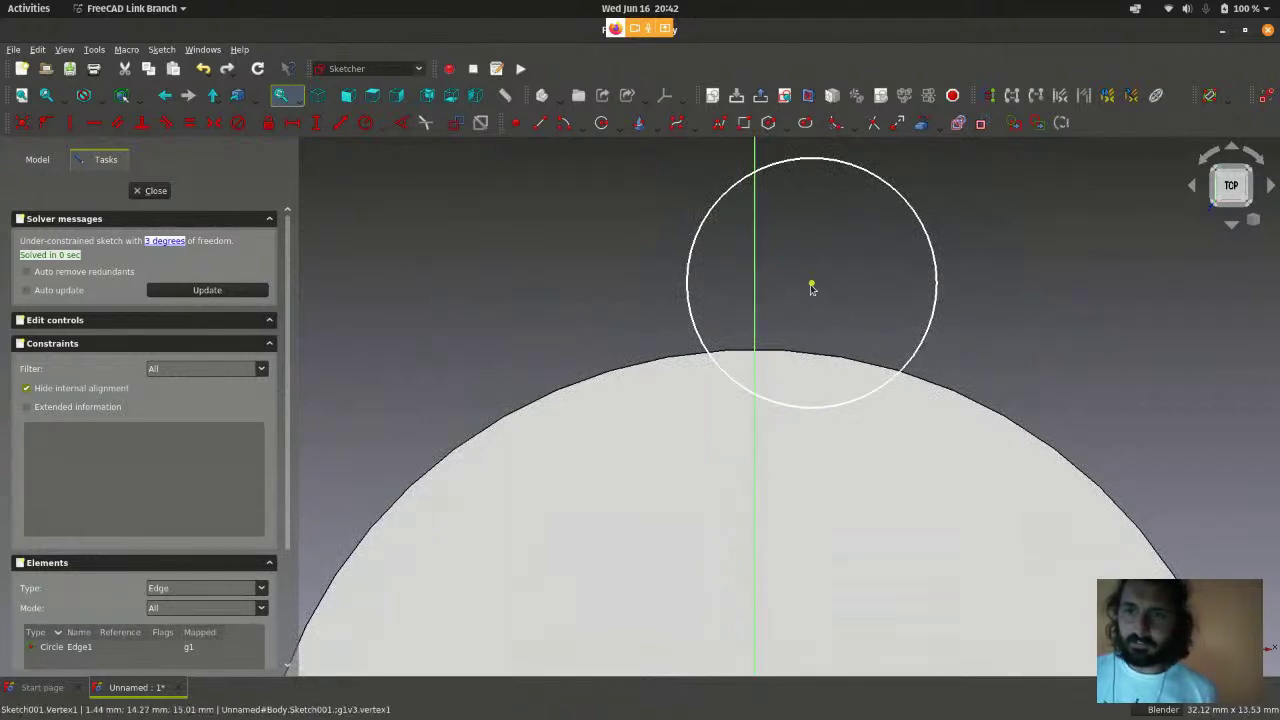
pyautogui.moveTo(811, 284)
pyautogui.mouseDown()
pyautogui.moveTo(820, 260)
pyautogui.moveTo(712, 259)
pyautogui.moveTo(806, 271)
pyautogui.mouseUp()
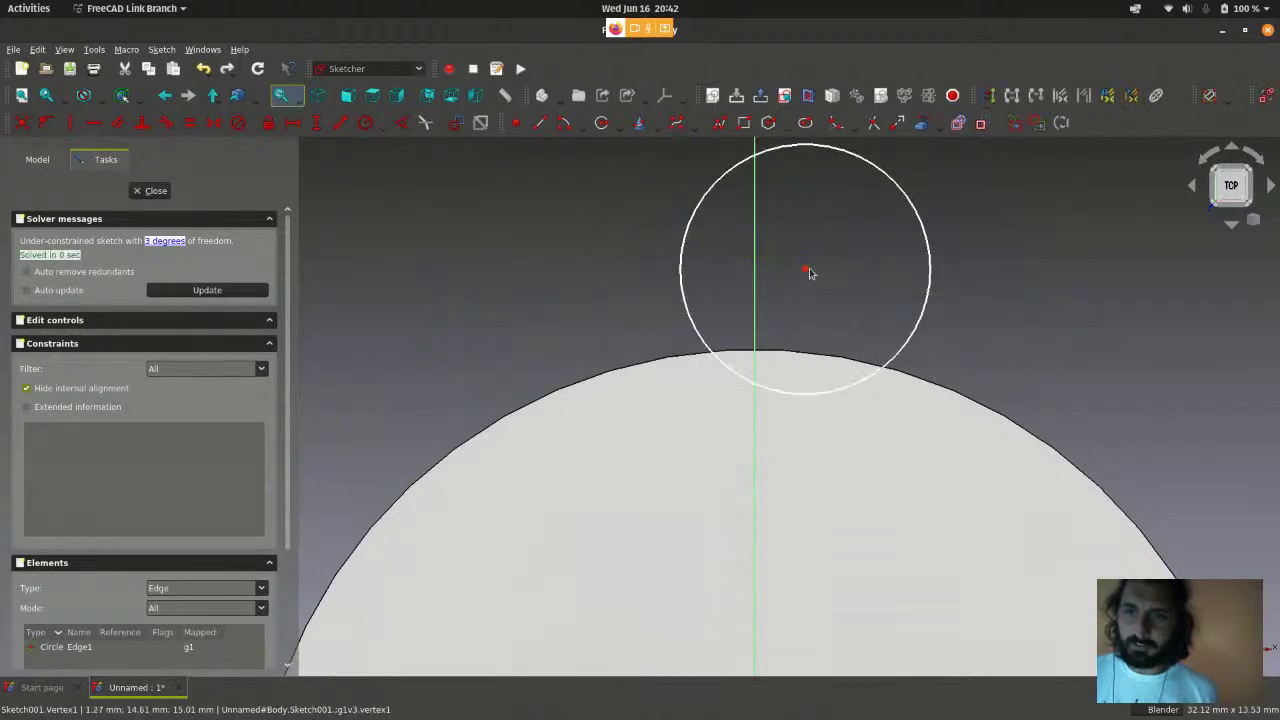
# - Select the small circle's centre point
pyautogui.click(780, 314)
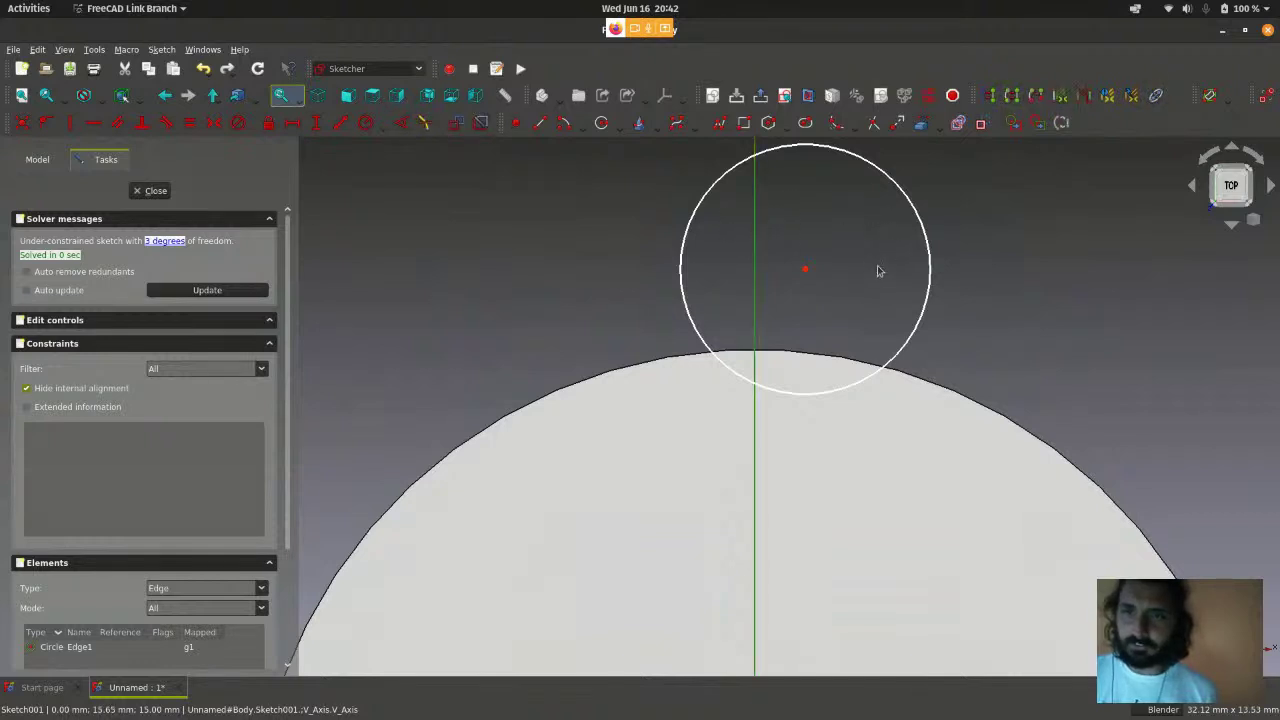
pyautogui.click(806, 270)
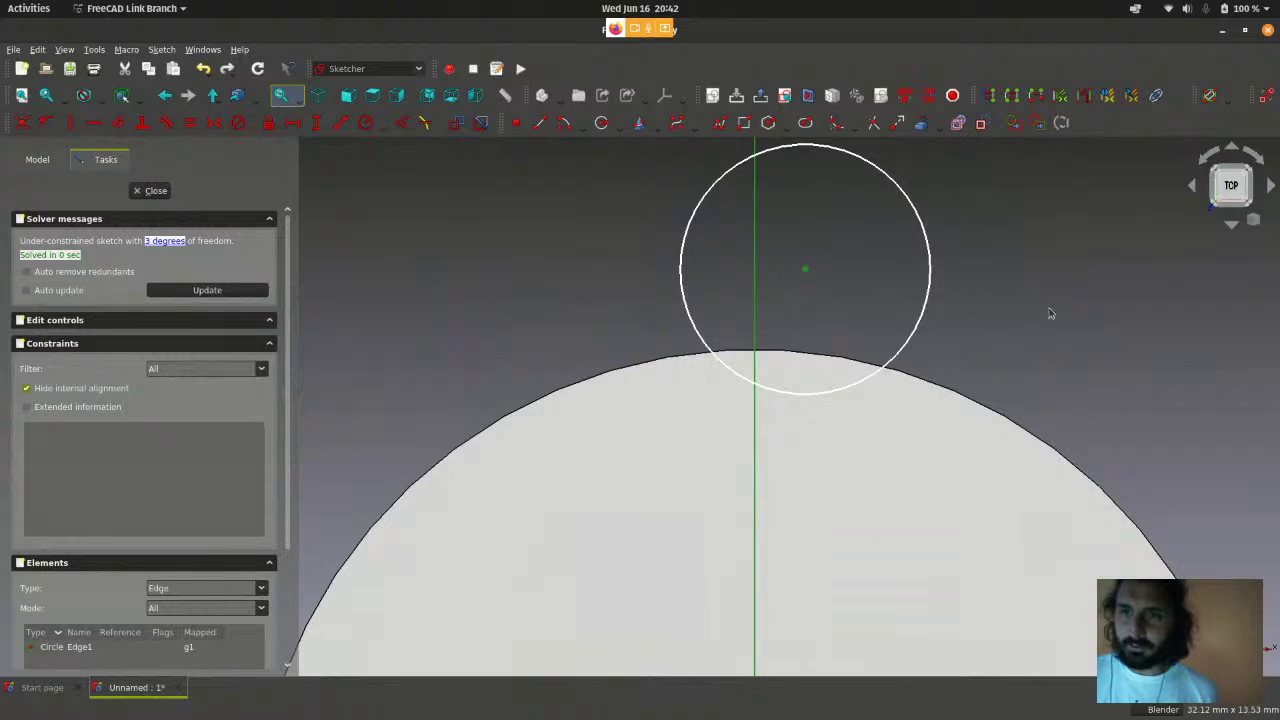
pyautogui.click(1050, 314)
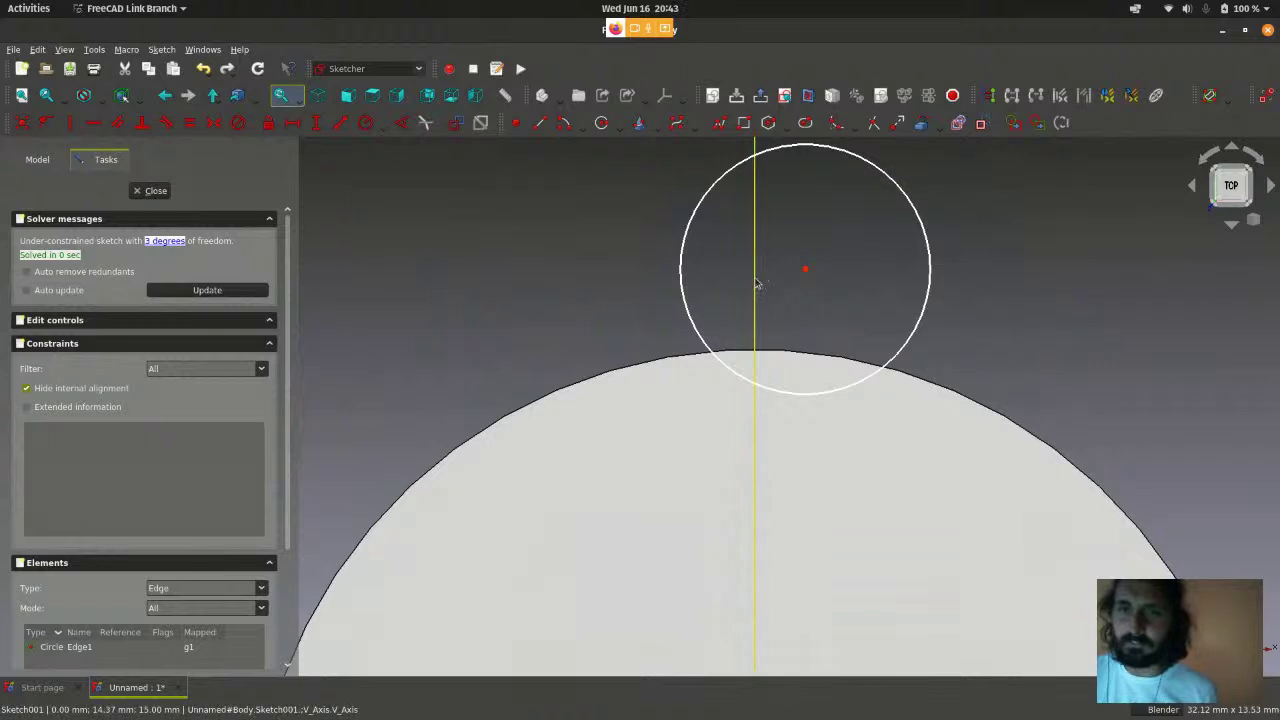
pyautogui.click(810, 272)
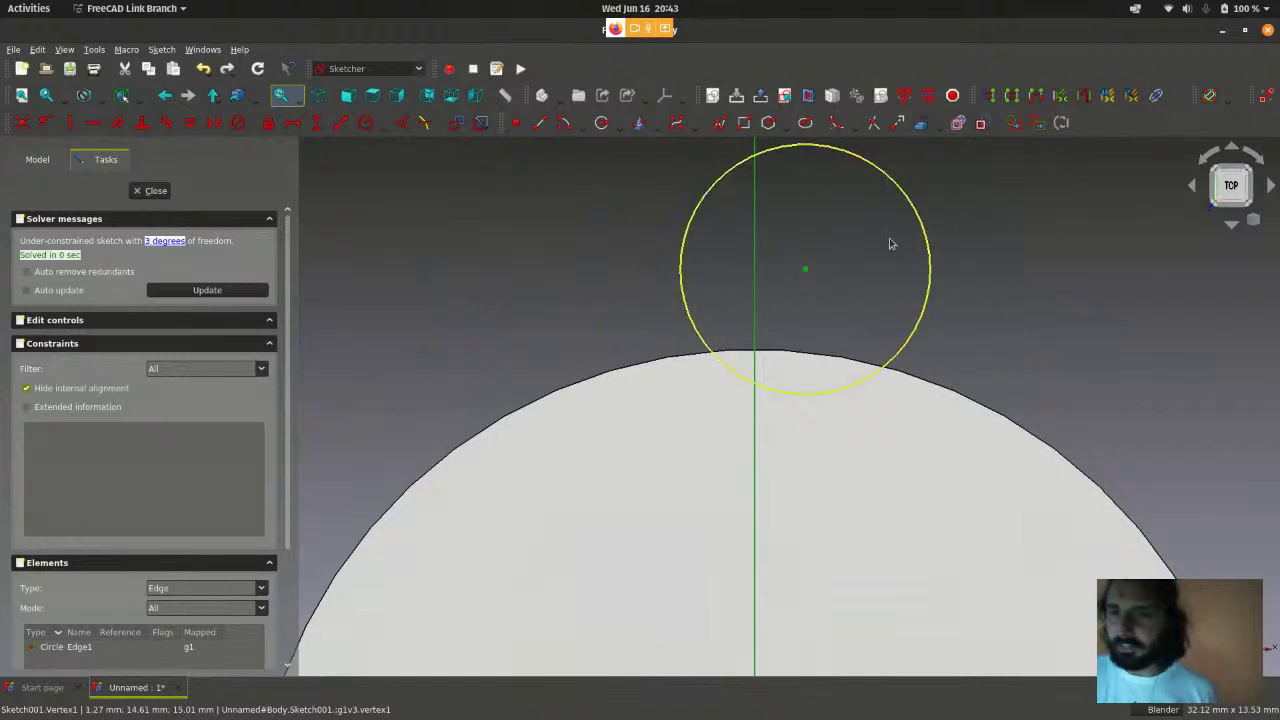
pyautogui.scroll(-1, 962, 305)
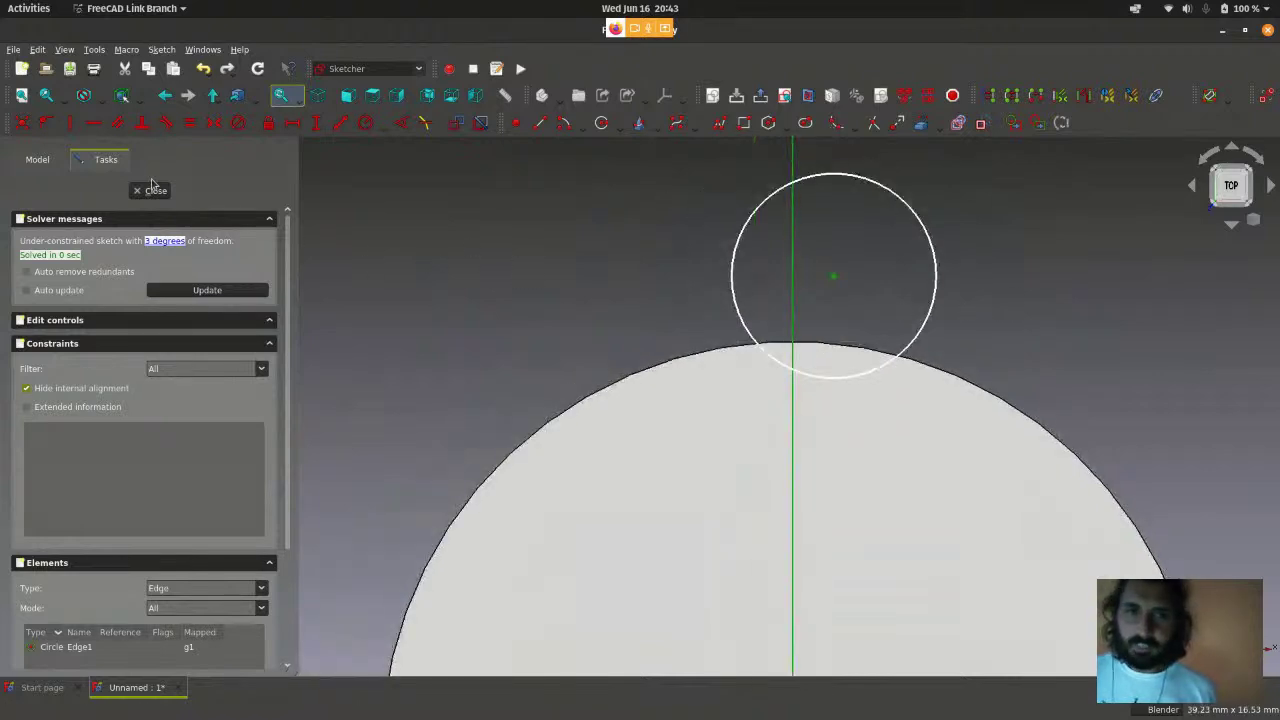
# - Bring up the Sketch menu's Sketcher constraints submenu
pyautogui.click(162, 50)
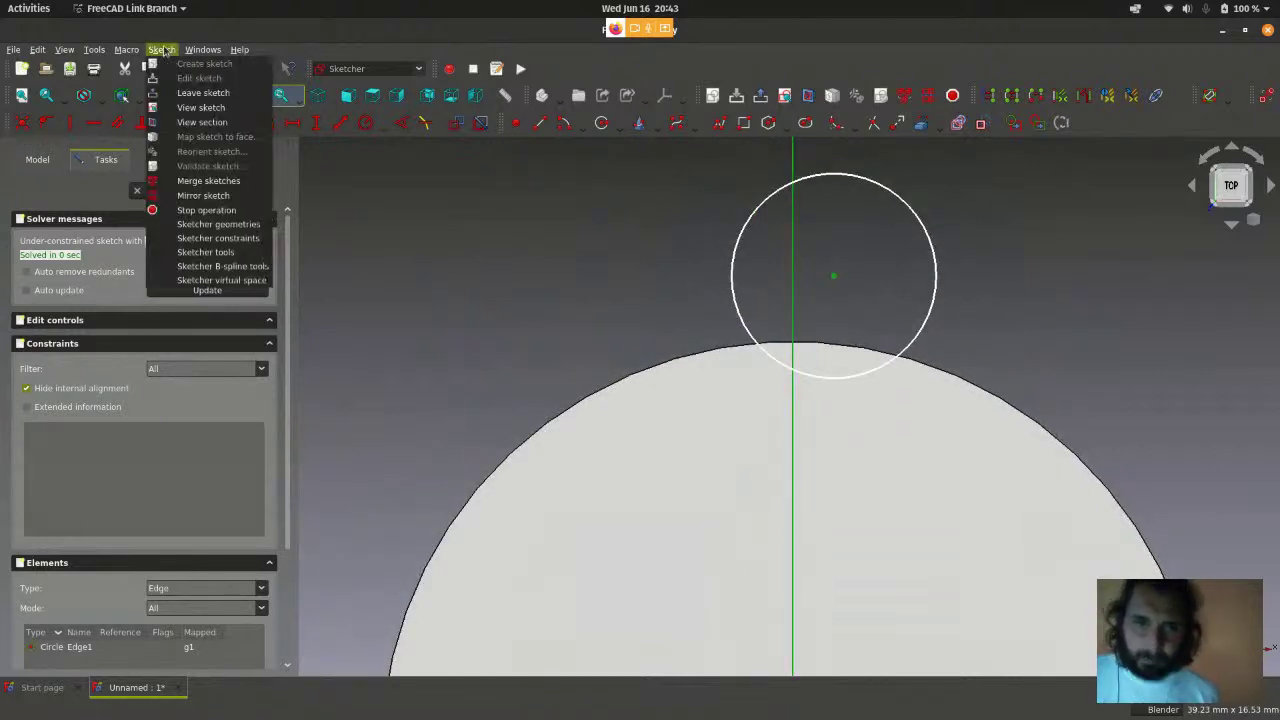
pyautogui.moveTo(188, 237)
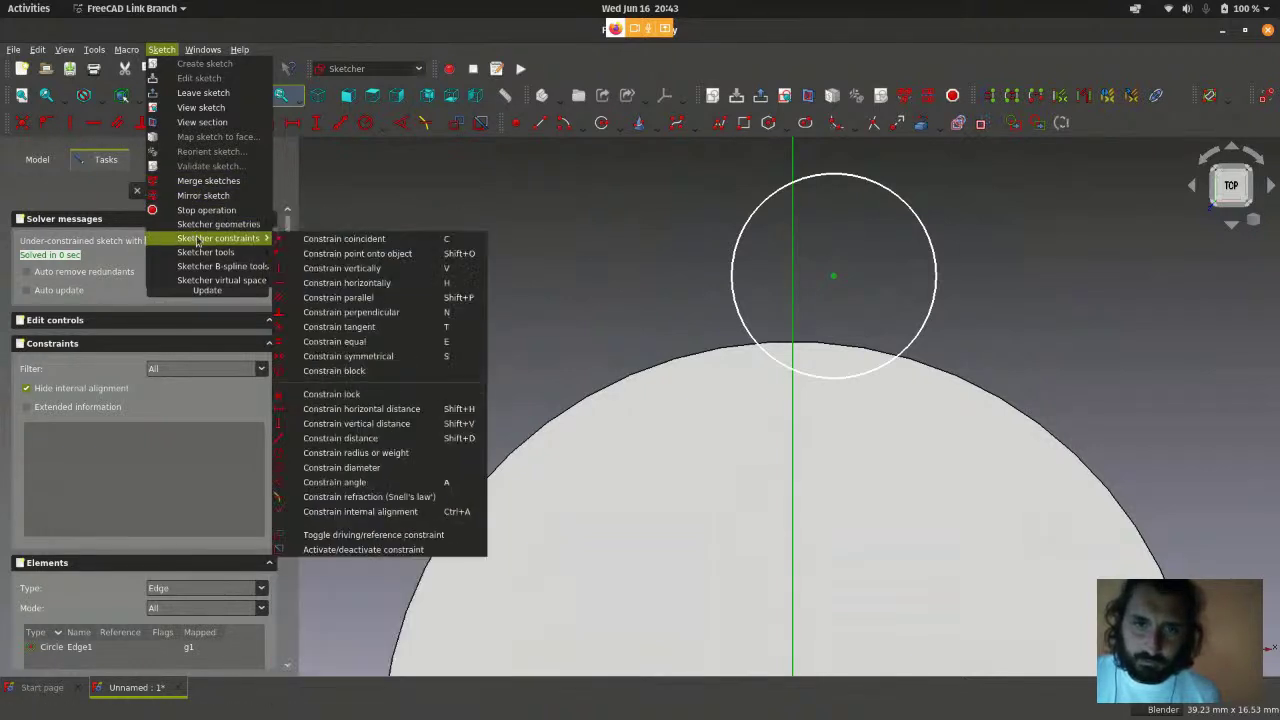
# - Constrain the small circle's centre onto the vertical axis and slide it down
pyautogui.click(323, 256)
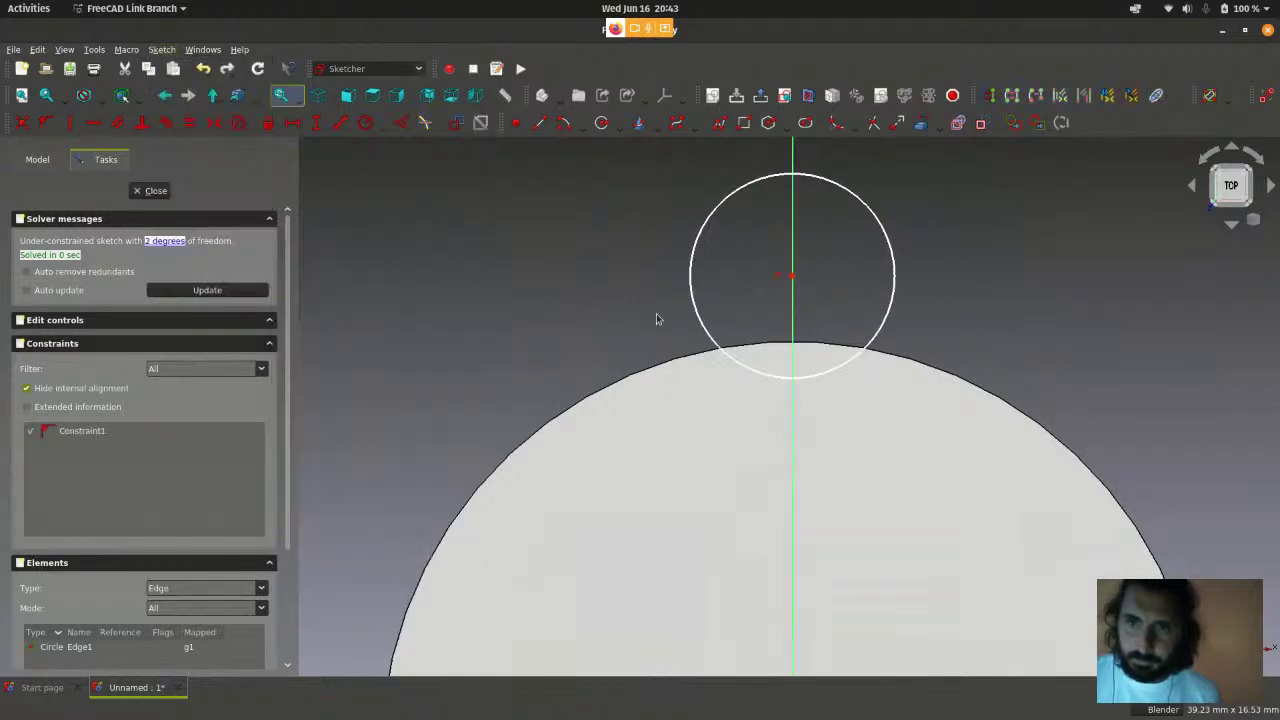
pyautogui.scroll(3, 815, 249)
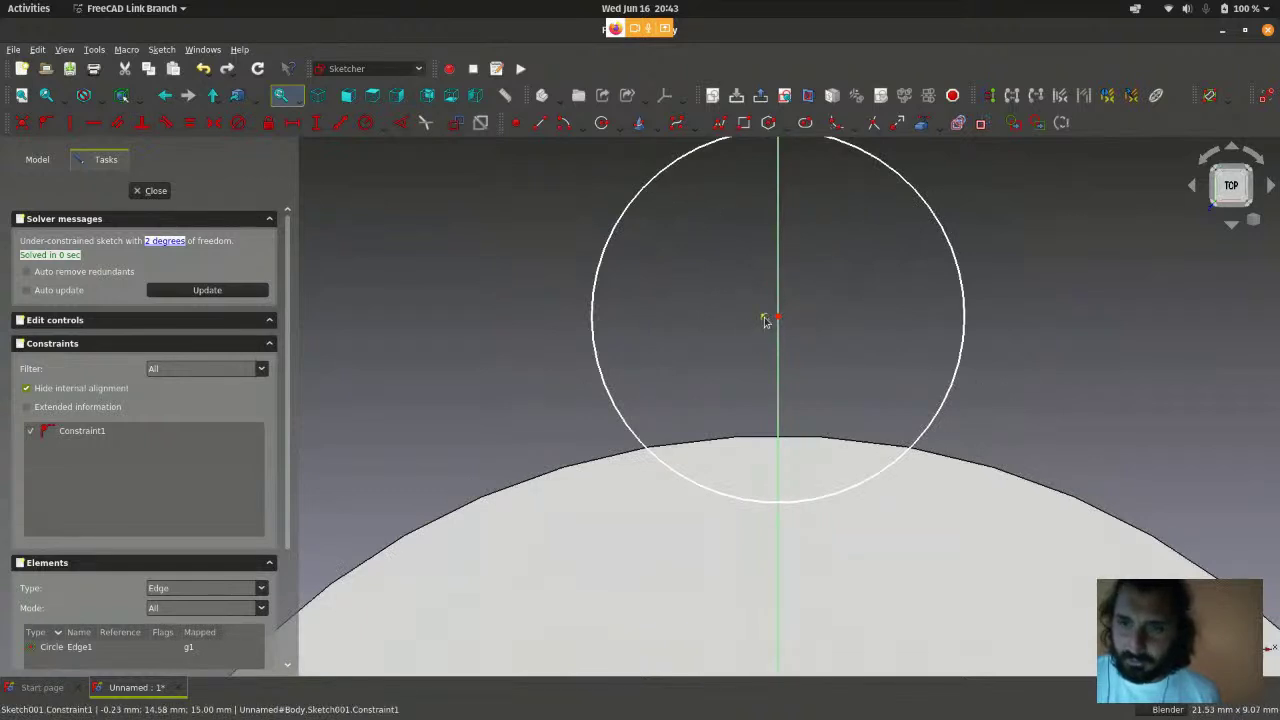
pyautogui.moveTo(777, 321); pyautogui.dragTo(760, 342)
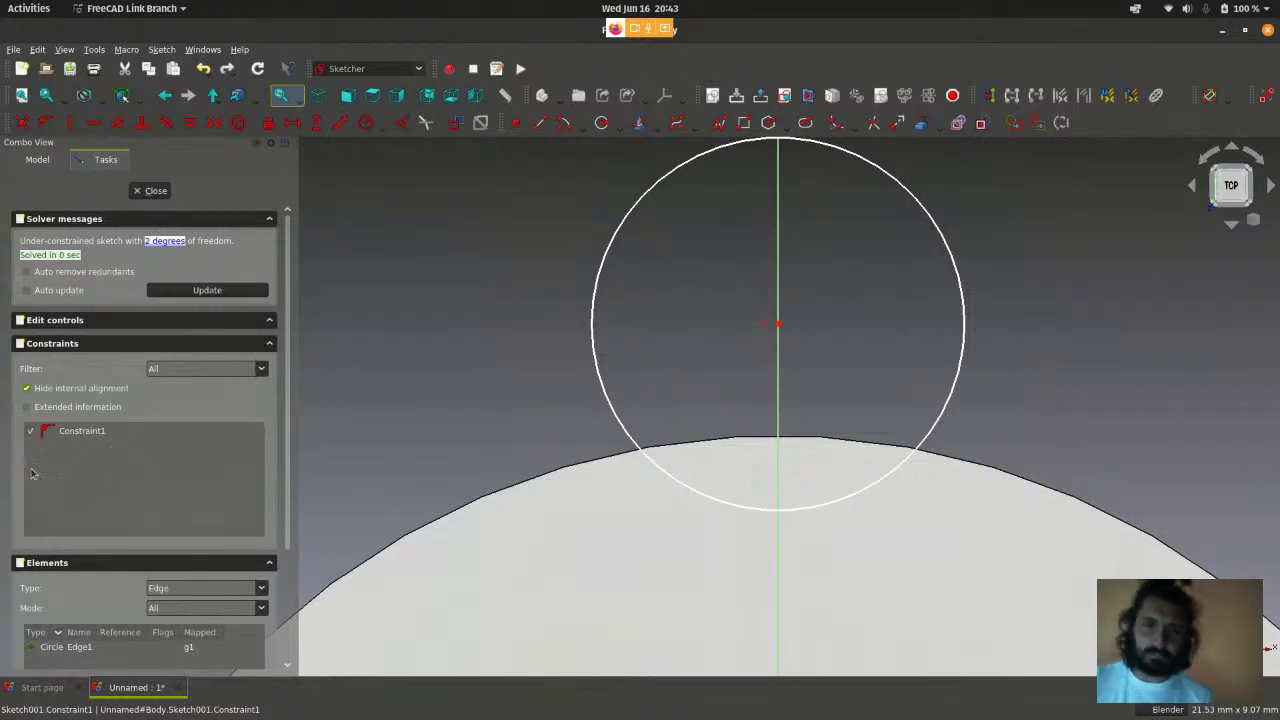
pyautogui.scroll(-3, 746, 403)
pyautogui.scroll(3, 806, 357)
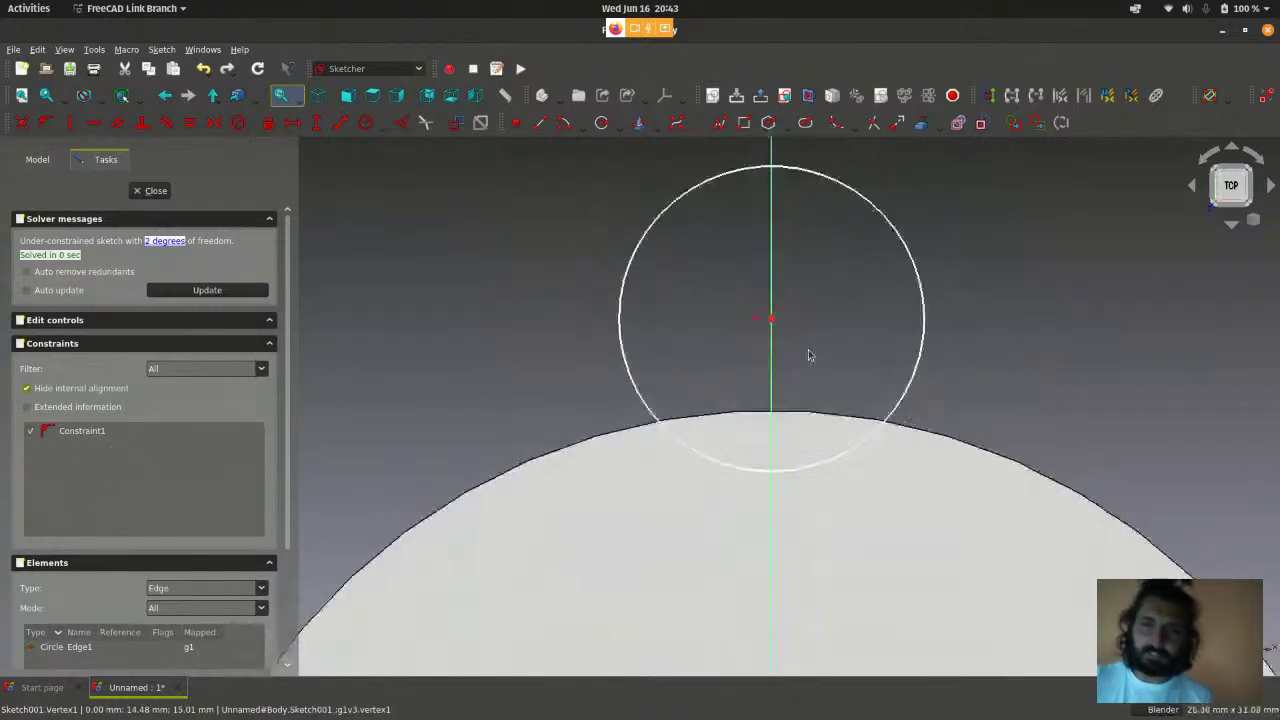
# - Fine-tune the circle's height along the vertical axis
pyautogui.moveTo(773, 323)
pyautogui.mouseDown()
pyautogui.moveTo(817, 306)
pyautogui.moveTo(786, 329)
pyautogui.moveTo(809, 278)
pyautogui.moveTo(797, 341)
pyautogui.moveTo(806, 297)
pyautogui.moveTo(771, 374)
pyautogui.moveTo(823, 311)
pyautogui.moveTo(846, 306)
pyautogui.moveTo(828, 352)
pyautogui.moveTo(831, 323)
pyautogui.mouseUp()
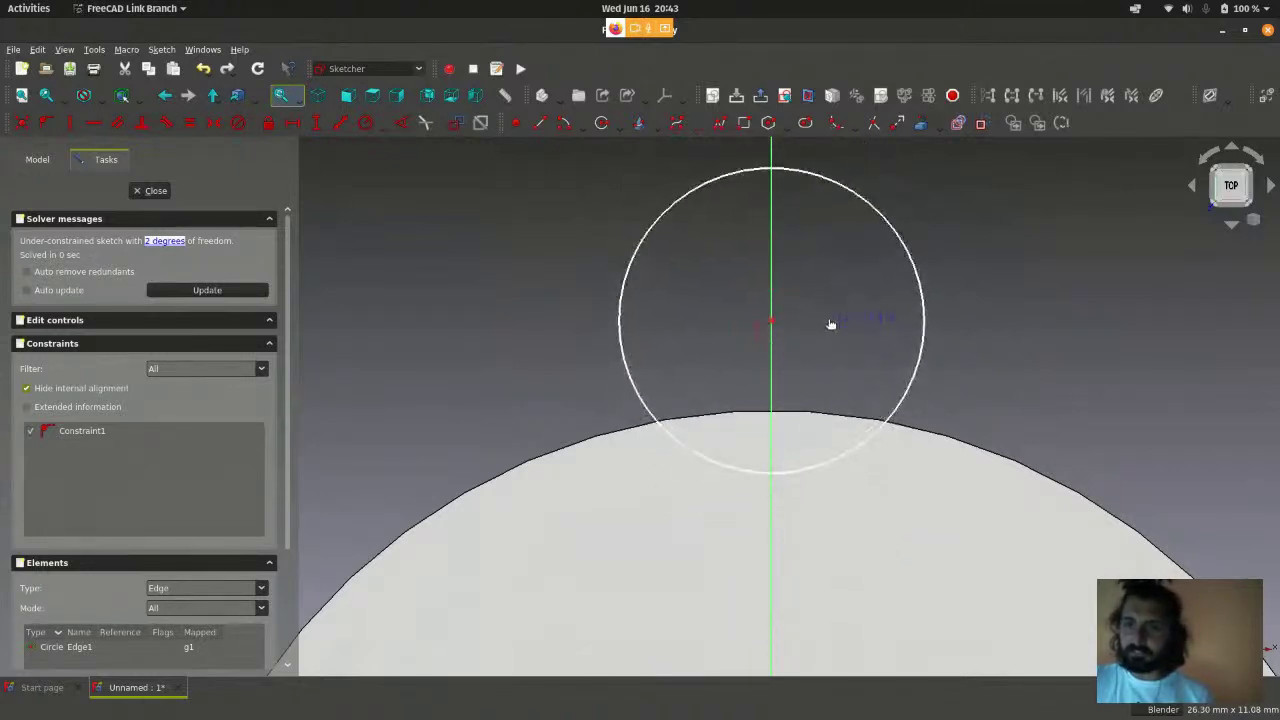
pyautogui.scroll(-2, 831, 323)
pyautogui.scroll(1, 831, 323)
pyautogui.scroll(1, 831, 323)
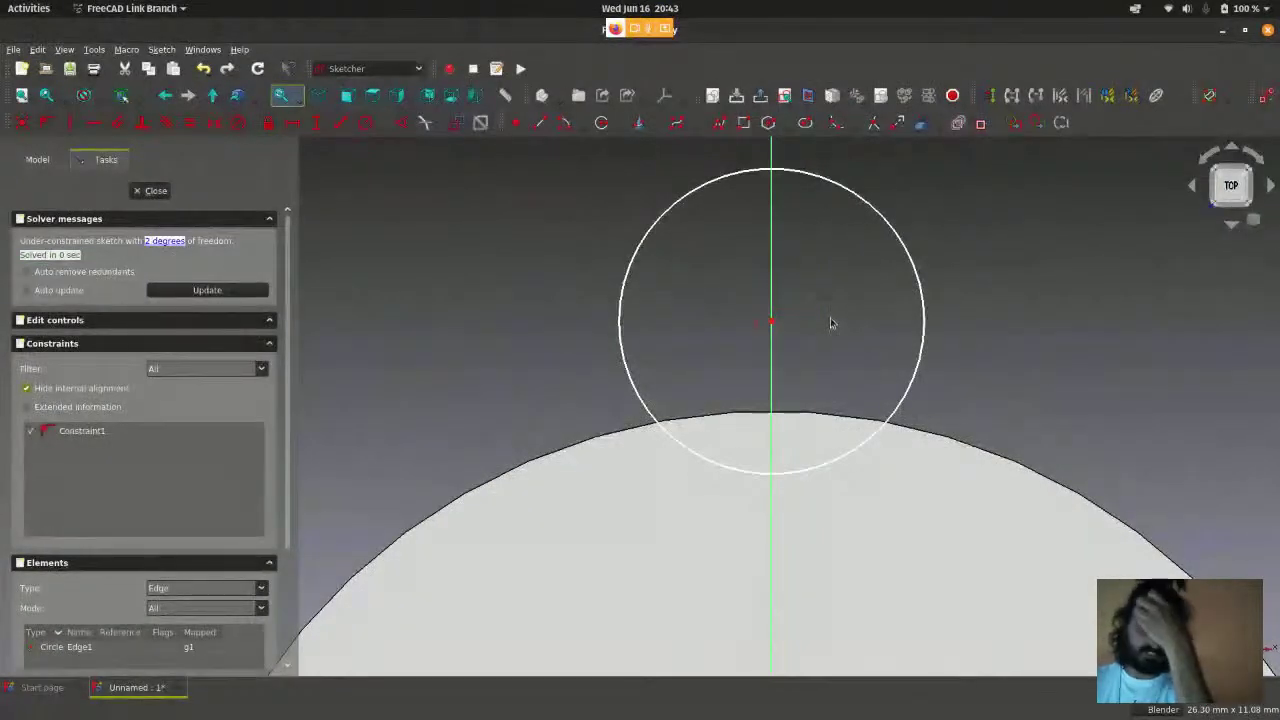
pyautogui.scroll(-2, 831, 323)
pyautogui.scroll(3, 831, 323)
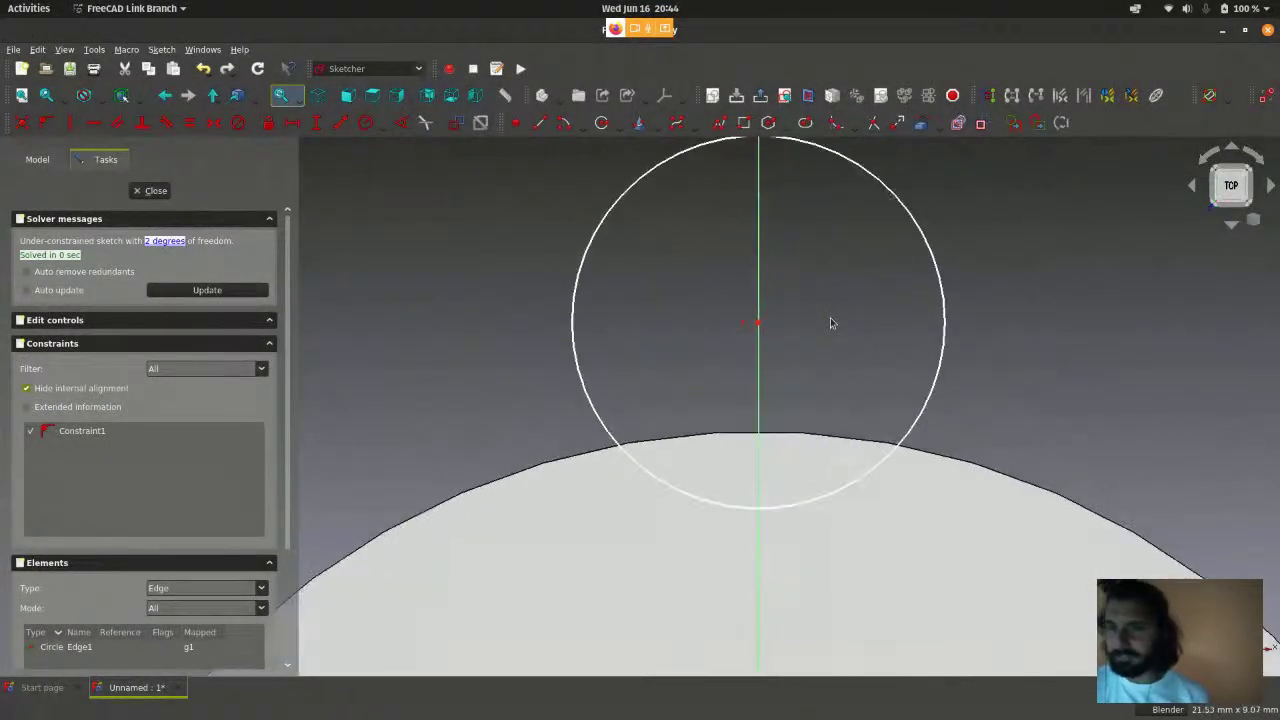
pyautogui.scroll(-2, 1132, 473)
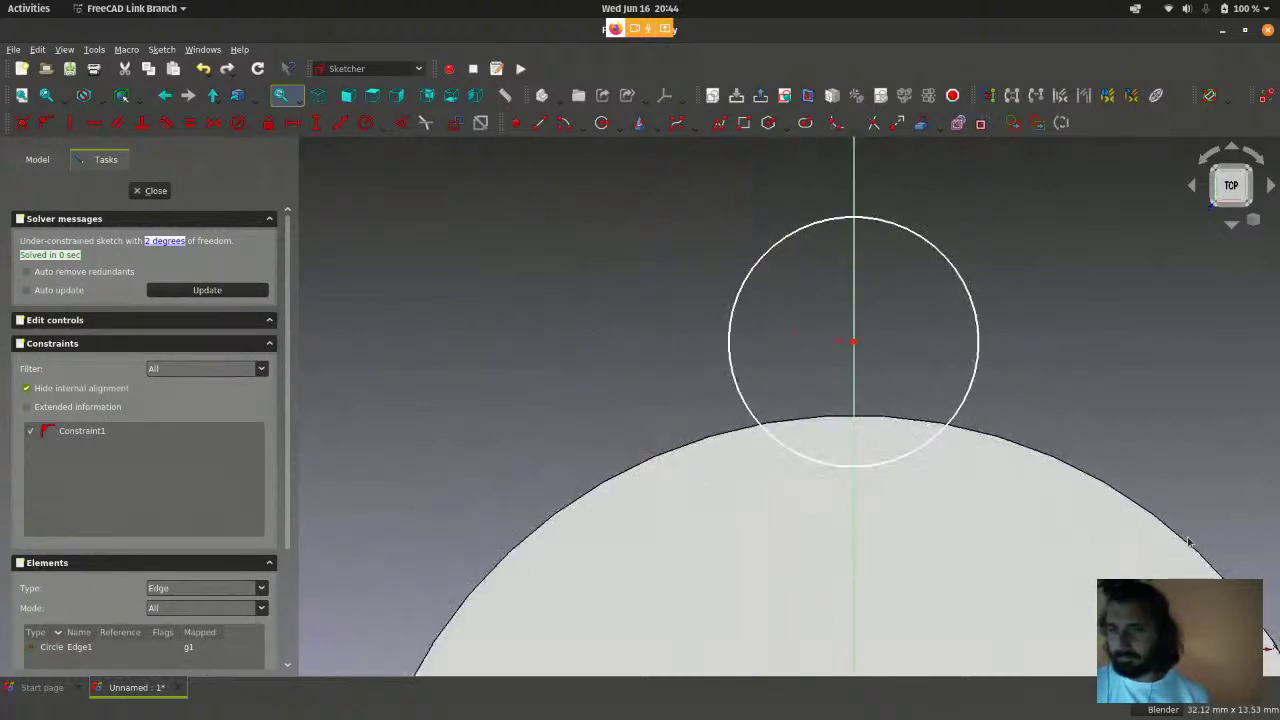
pyautogui.scroll(1, 1000, 354)
pyautogui.scroll(-2, 1000, 354)
pyautogui.scroll(2, 902, 350)
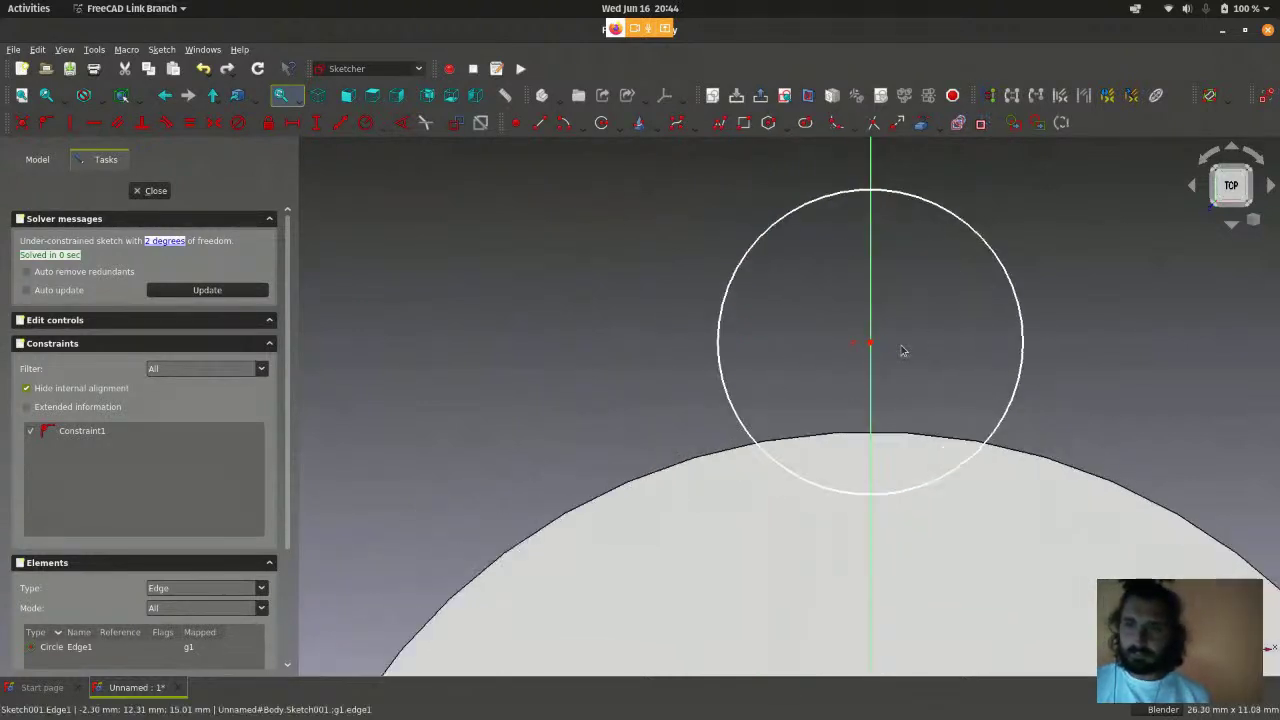
pyautogui.moveTo(873, 345)
pyautogui.mouseDown()
pyautogui.moveTo(882, 369)
pyautogui.moveTo(884, 347)
pyautogui.mouseUp()
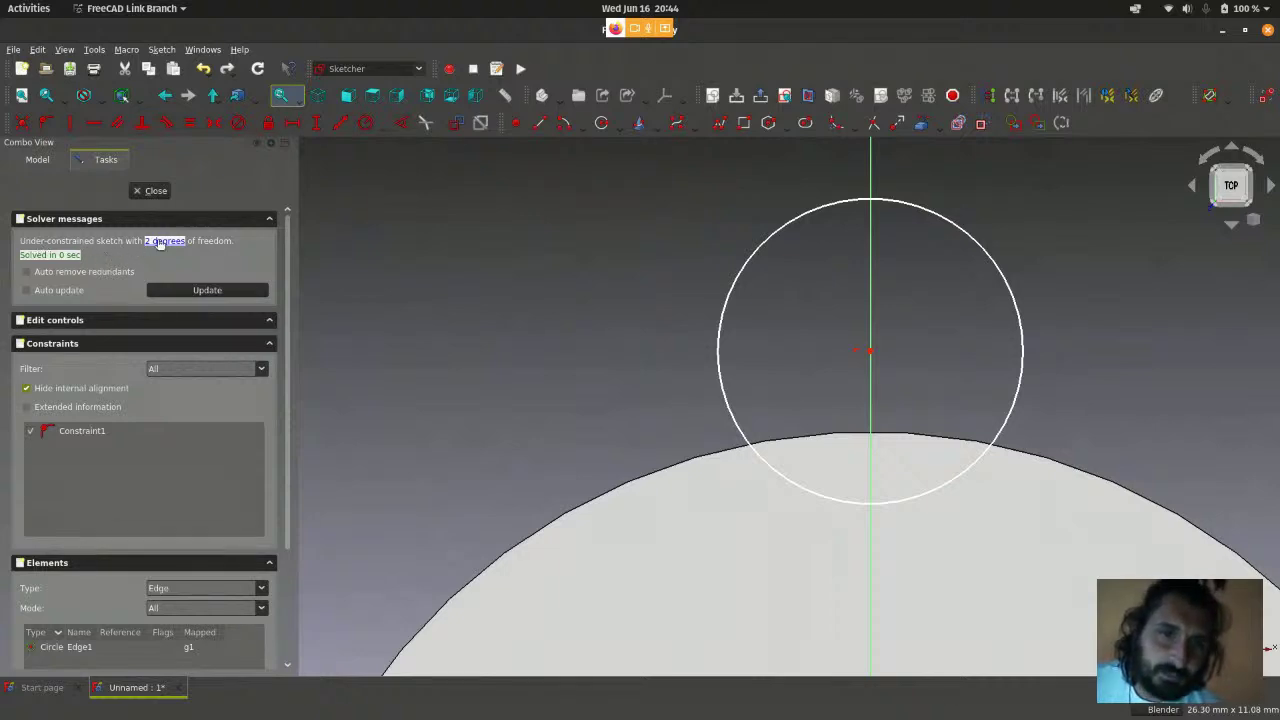
pyautogui.scroll(-2, 561, 326)
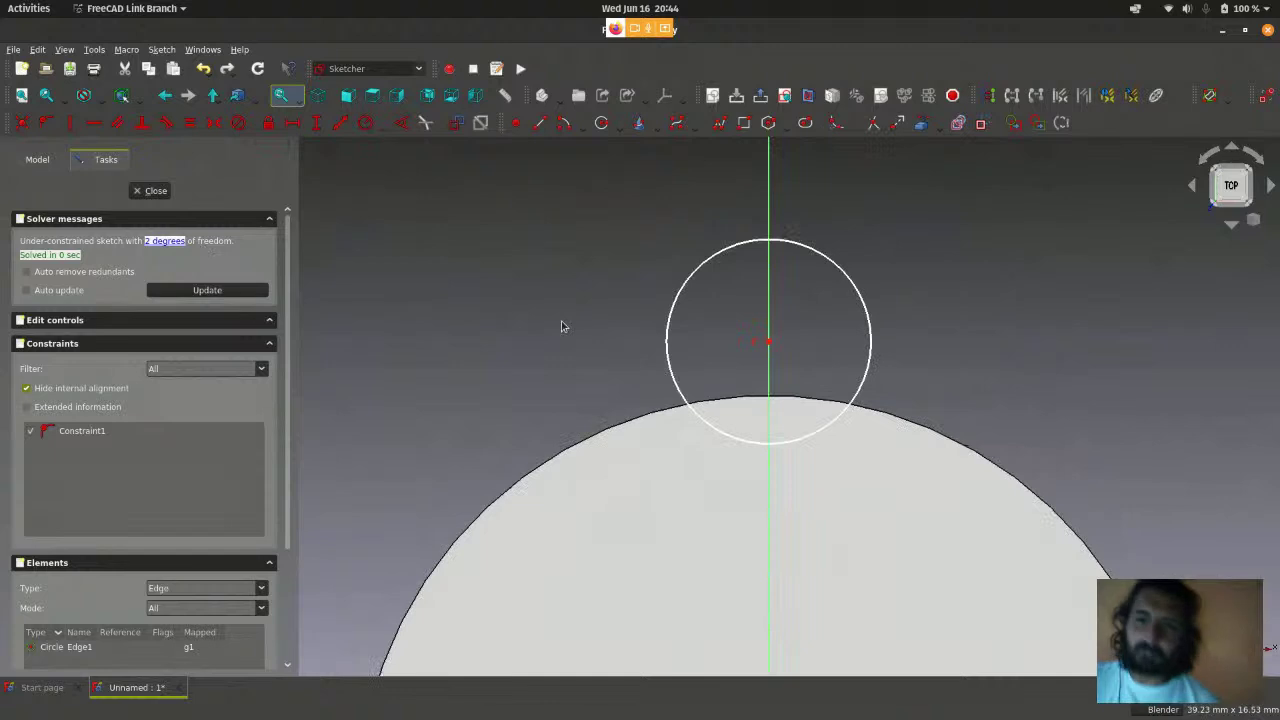
pyautogui.scroll(1, 561, 326)
pyautogui.scroll(-2, 561, 326)
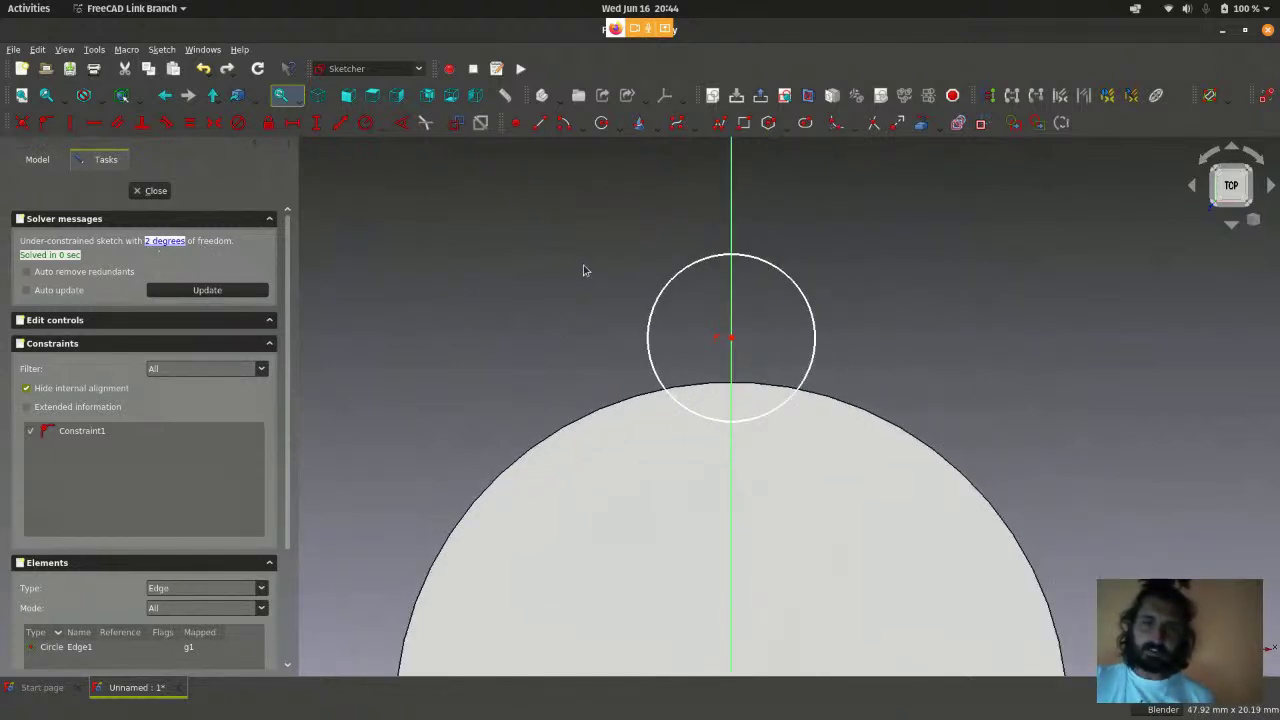
pyautogui.scroll(2, 745, 356)
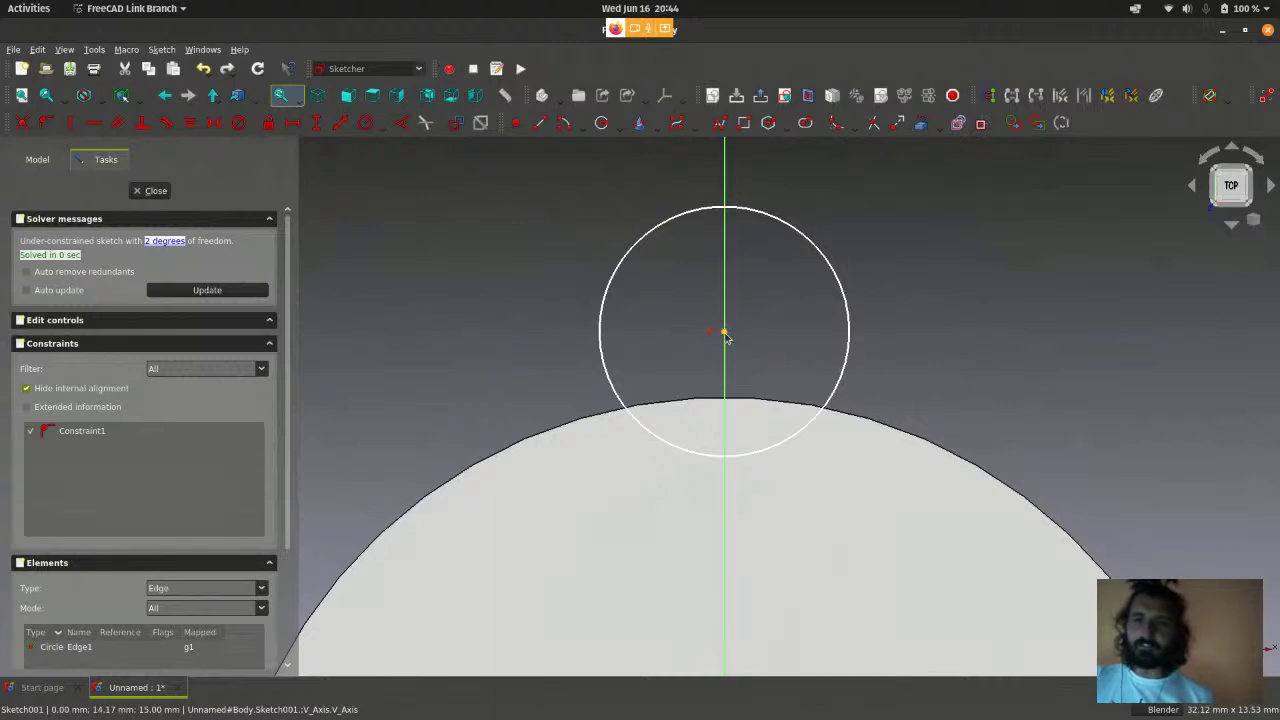
pyautogui.scroll(-3, 928, 288)
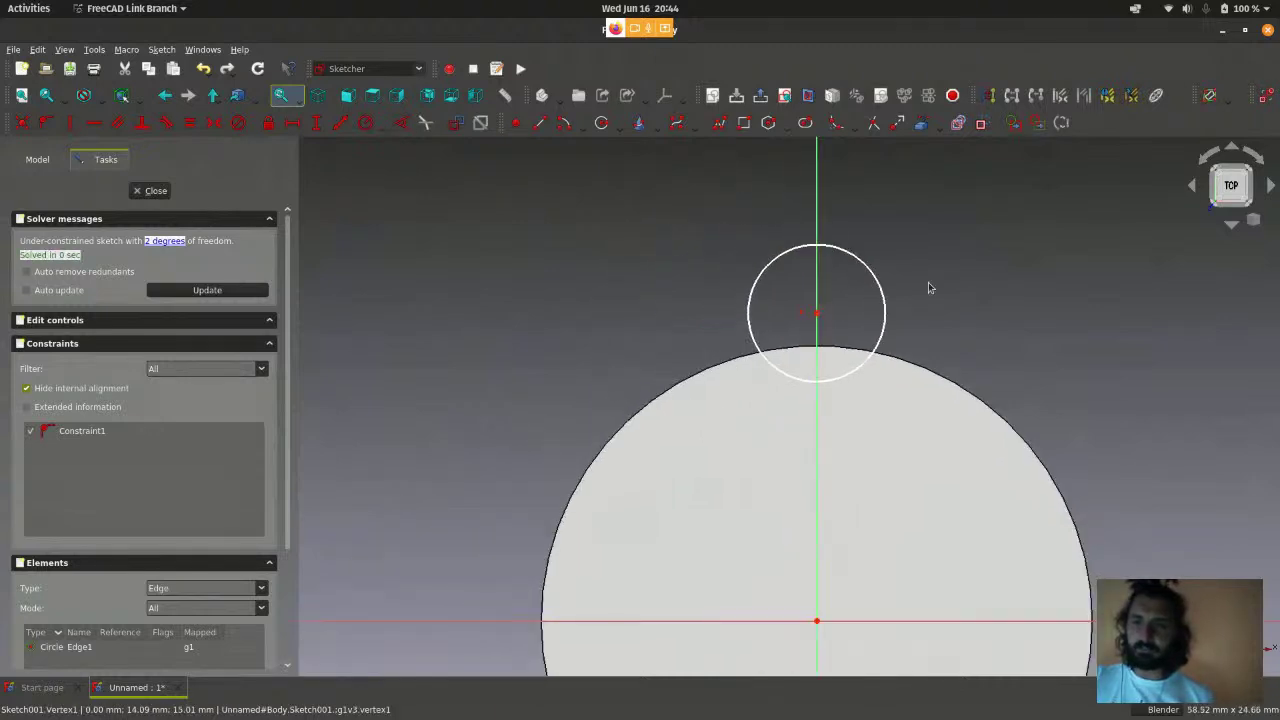
pyautogui.scroll(-1, 928, 288)
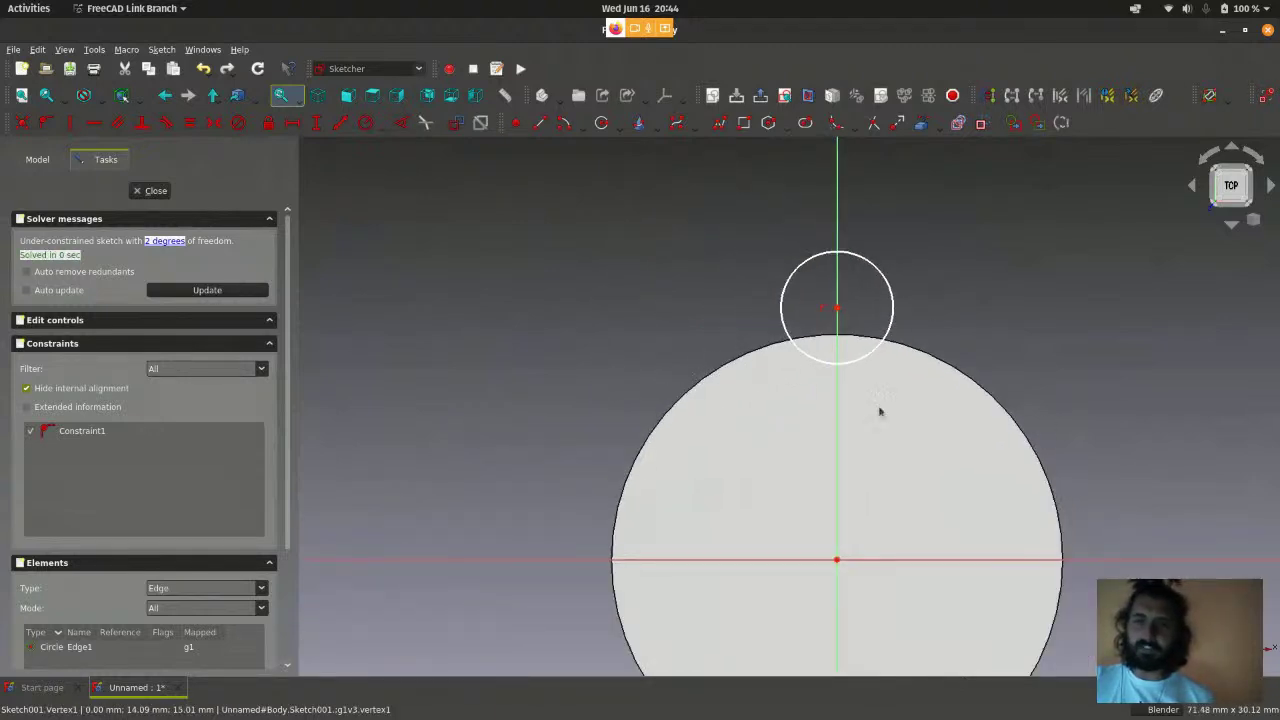
pyautogui.scroll(1, 895, 394)
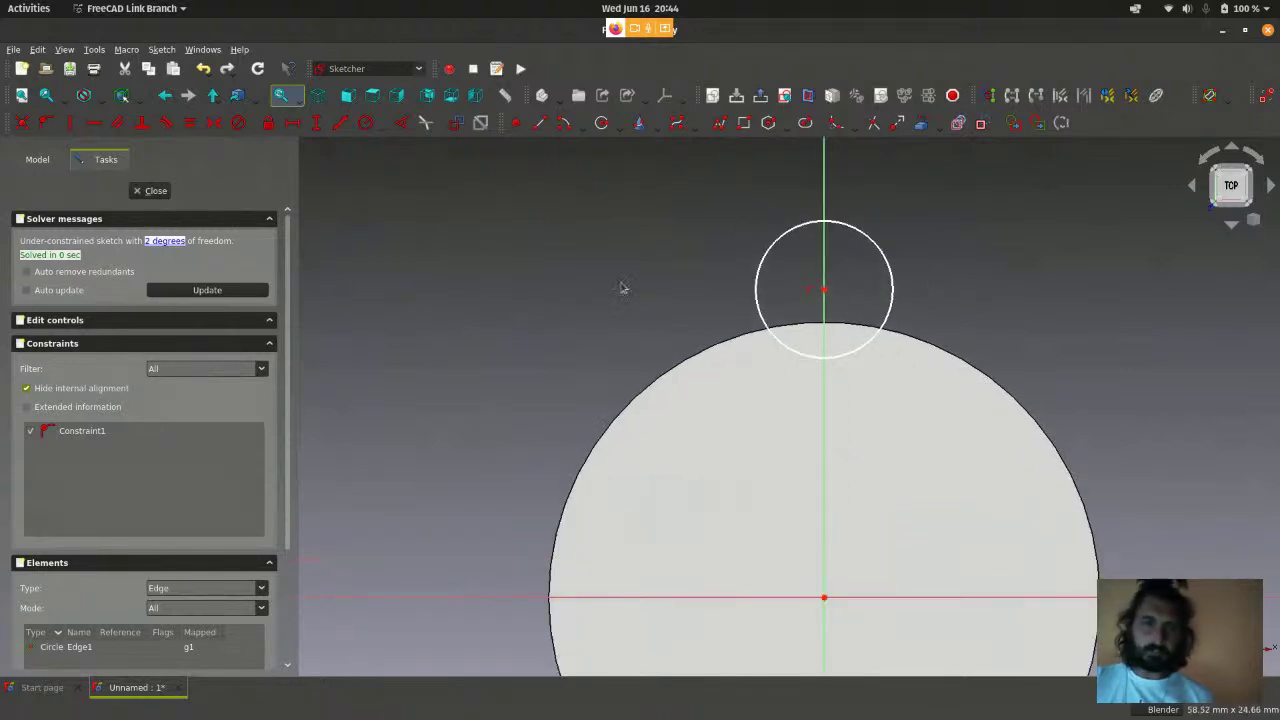
pyautogui.scroll(2, 880, 290)
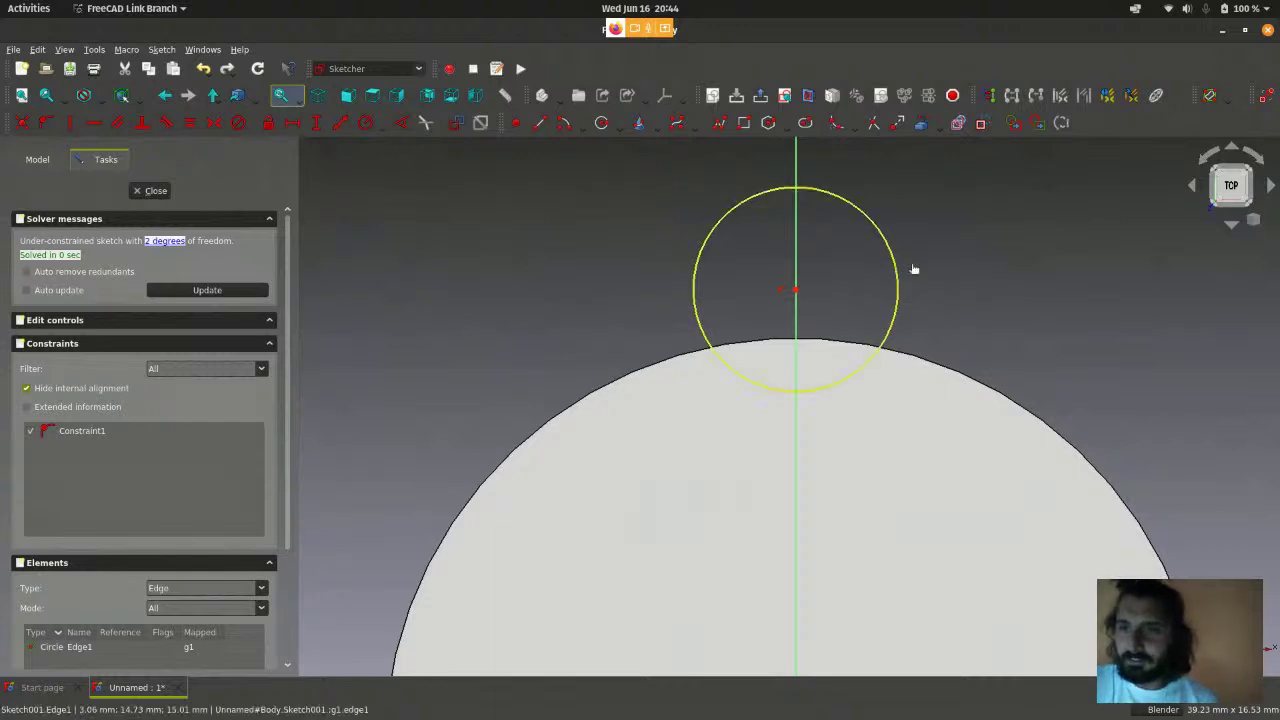
# - Shrink the circle and move its centre just above the pad's top edge
pyautogui.moveTo(911, 269); pyautogui.dragTo(854, 295)
pyautogui.scroll(-1, 981, 323)
pyautogui.scroll(2, 981, 324)
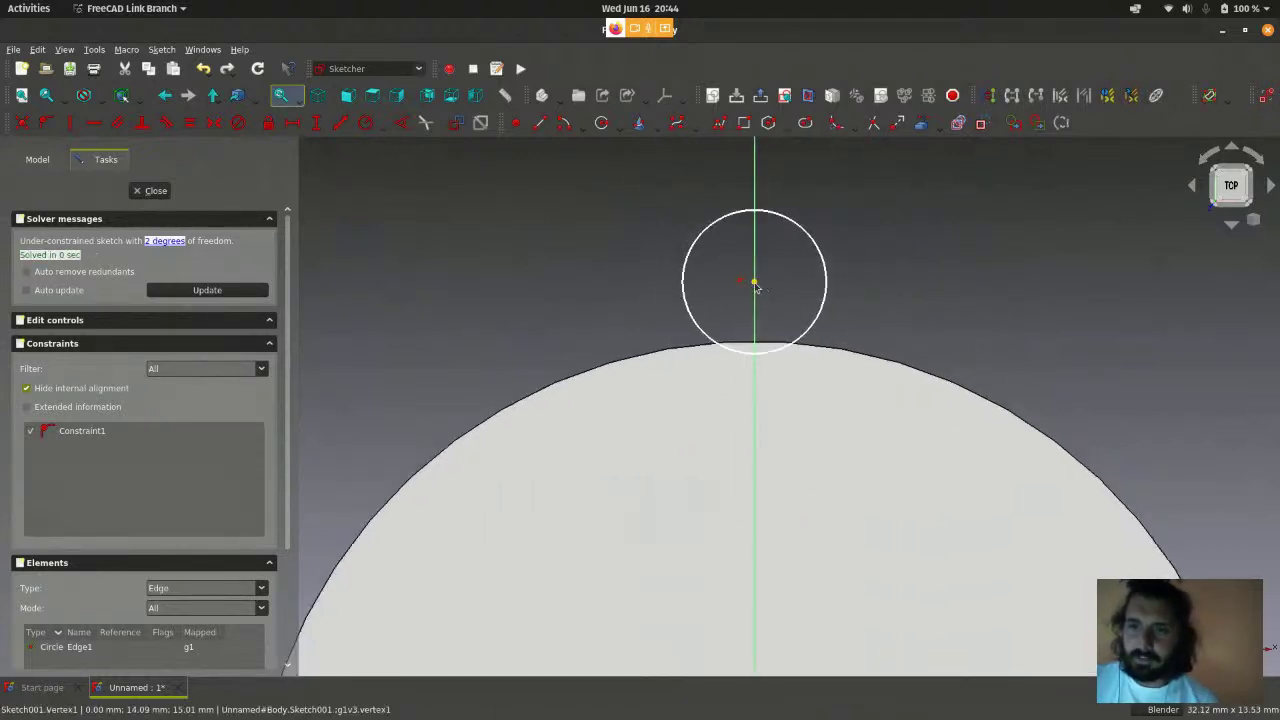
pyautogui.moveTo(756, 281)
pyautogui.mouseDown()
pyautogui.moveTo(754, 327)
pyautogui.moveTo(780, 292)
pyautogui.moveTo(814, 380)
pyautogui.moveTo(817, 300)
pyautogui.mouseUp()
pyautogui.scroll(-2, 942, 265)
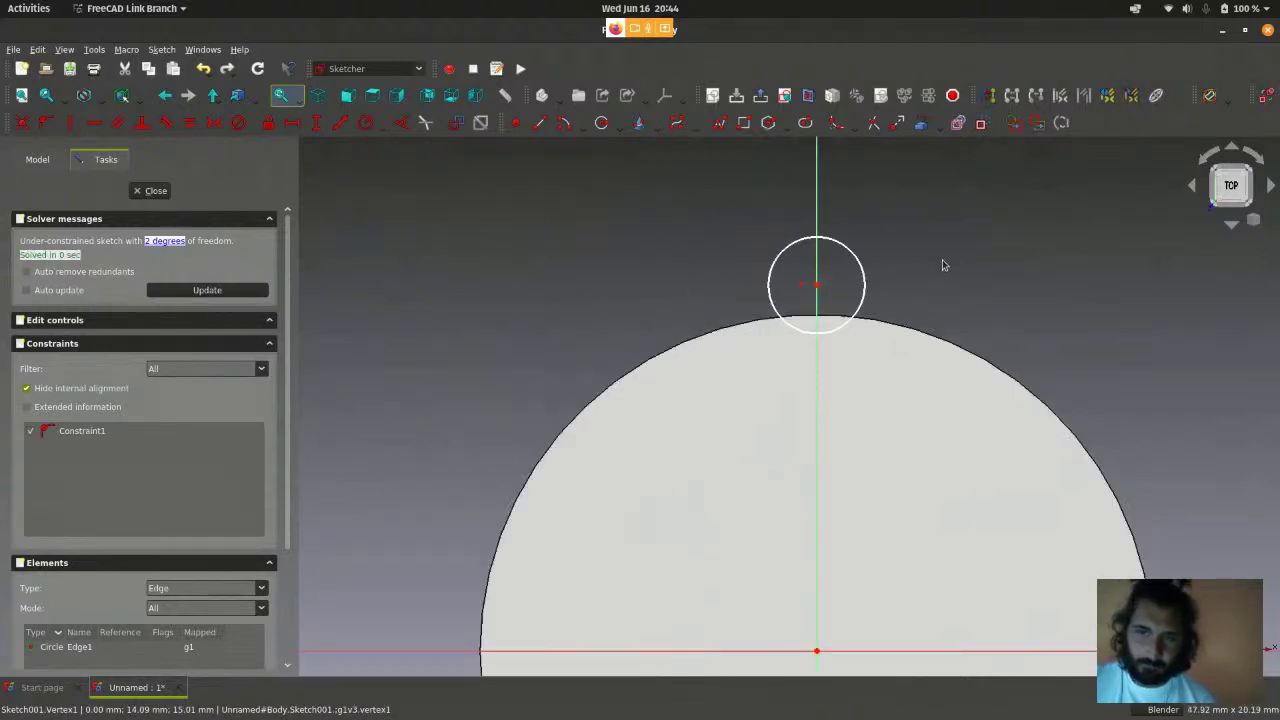
pyautogui.scroll(-2, 942, 265)
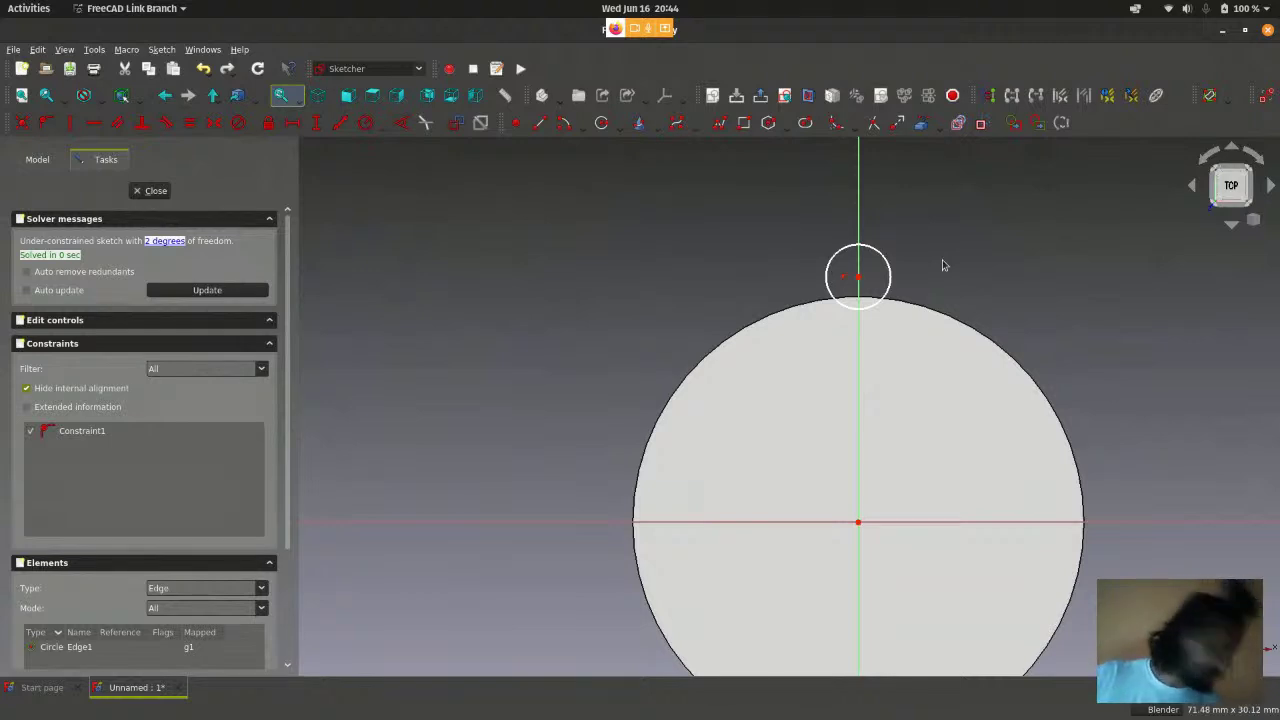
pyautogui.scroll(2, 920, 263)
# - Add a radius constraint of about 1.80 mm to the small circle
pyautogui.click(877, 271)
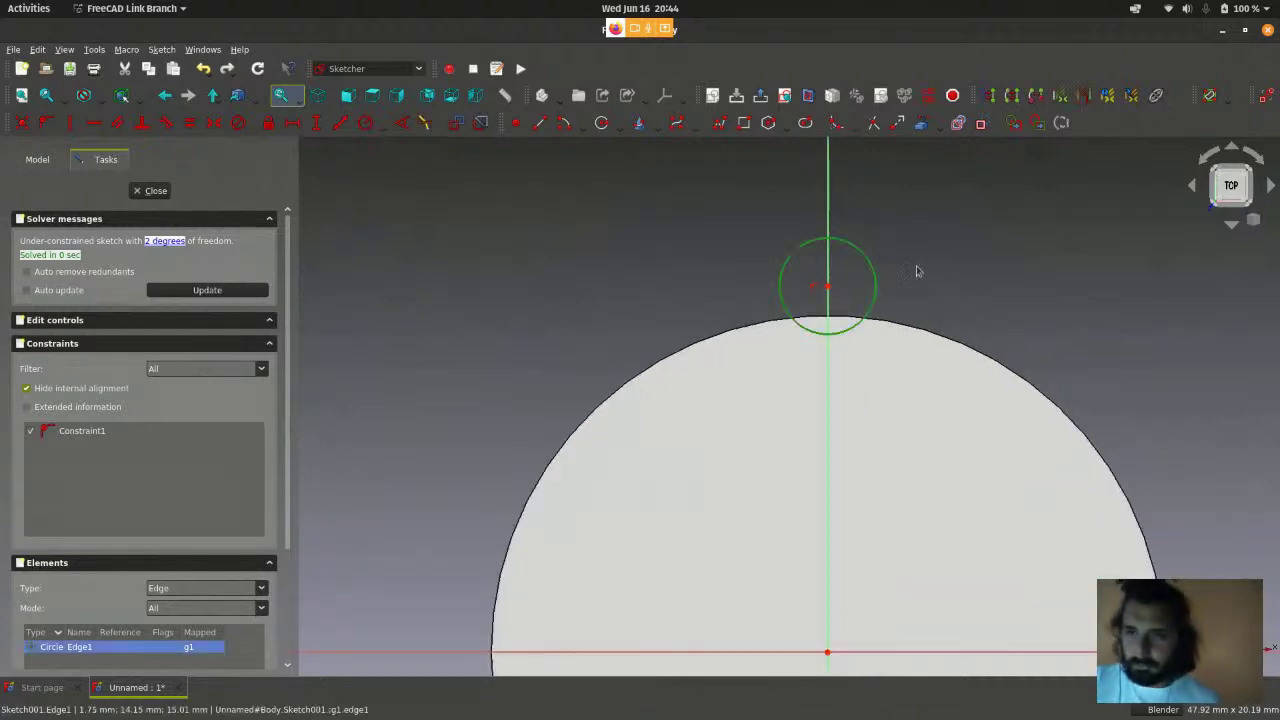
pyautogui.scroll(3, 915, 245)
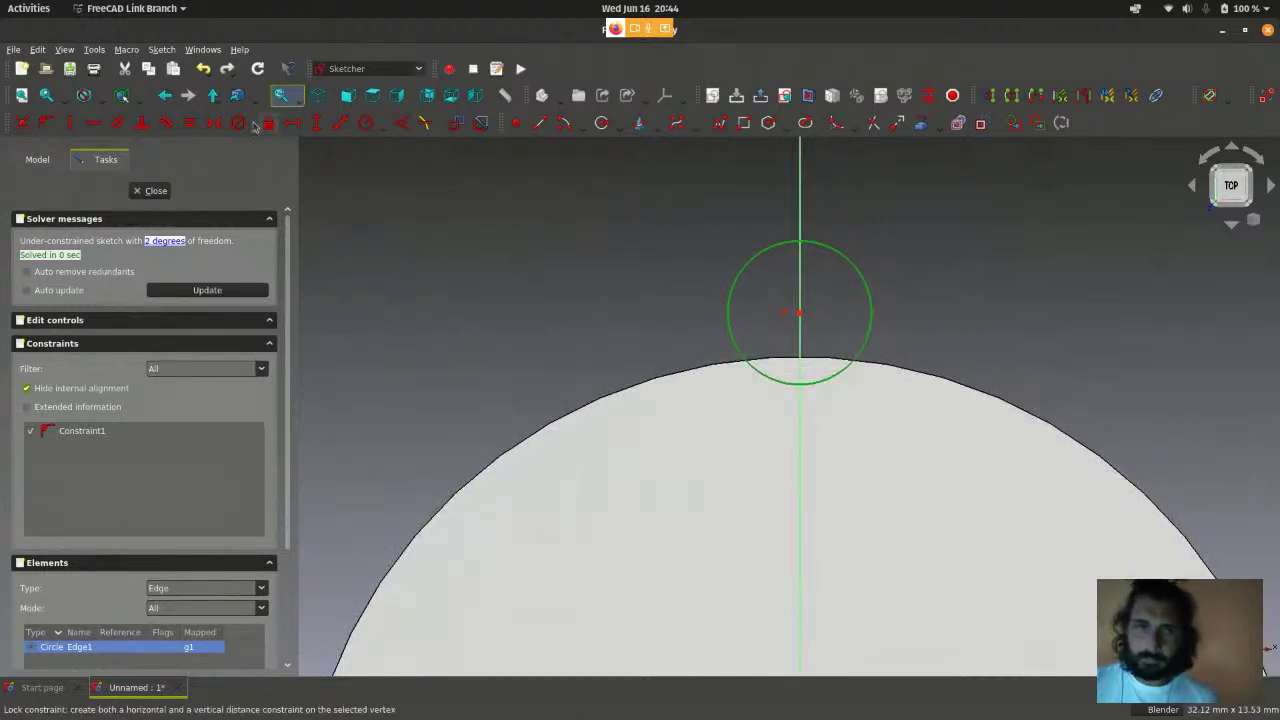
pyautogui.click(163, 52)
pyautogui.moveTo(220, 238)
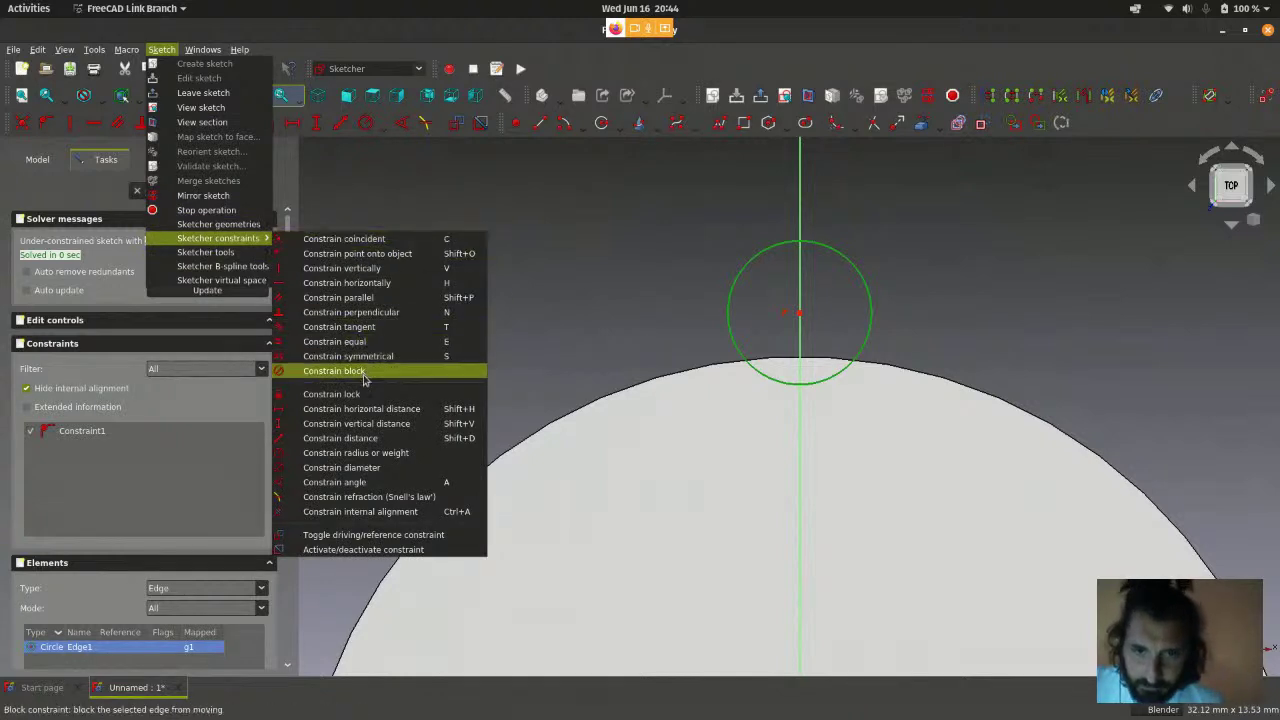
pyautogui.click(373, 456)
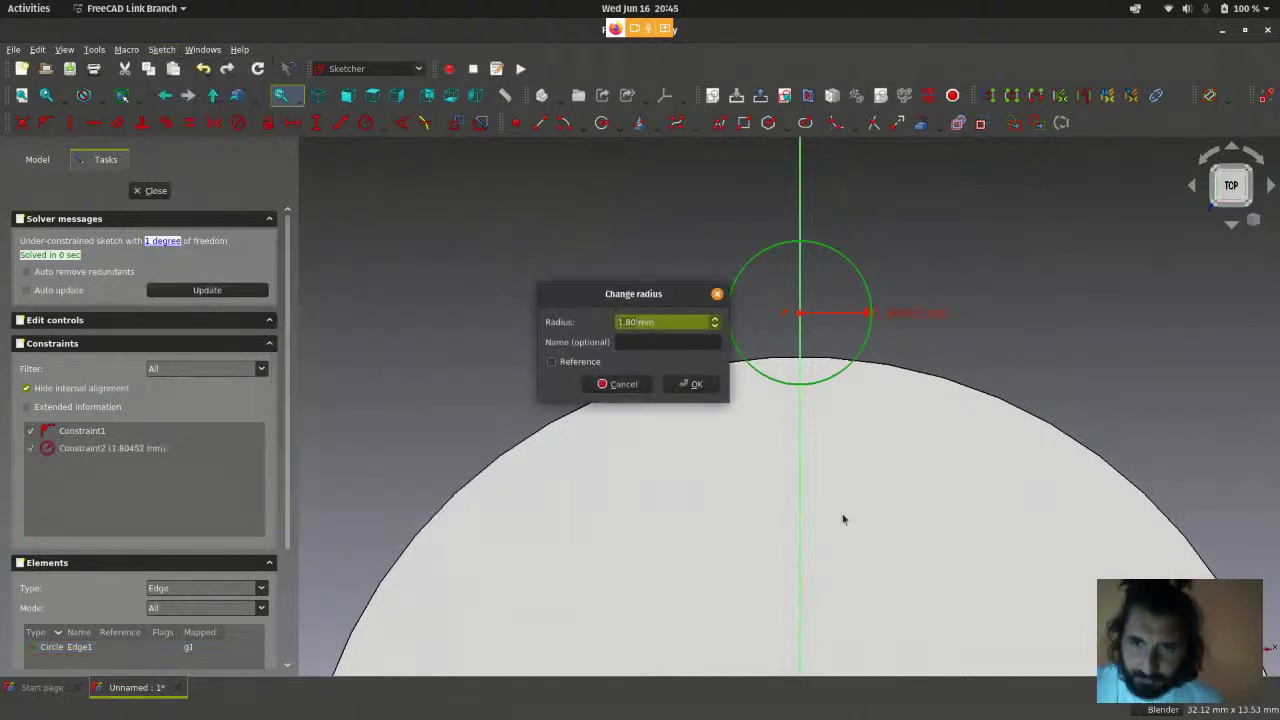
# - Give the small circle's radius constraint a value of 2.1 mm
pyautogui.moveTo(654, 304); pyautogui.dragTo(587, 247)
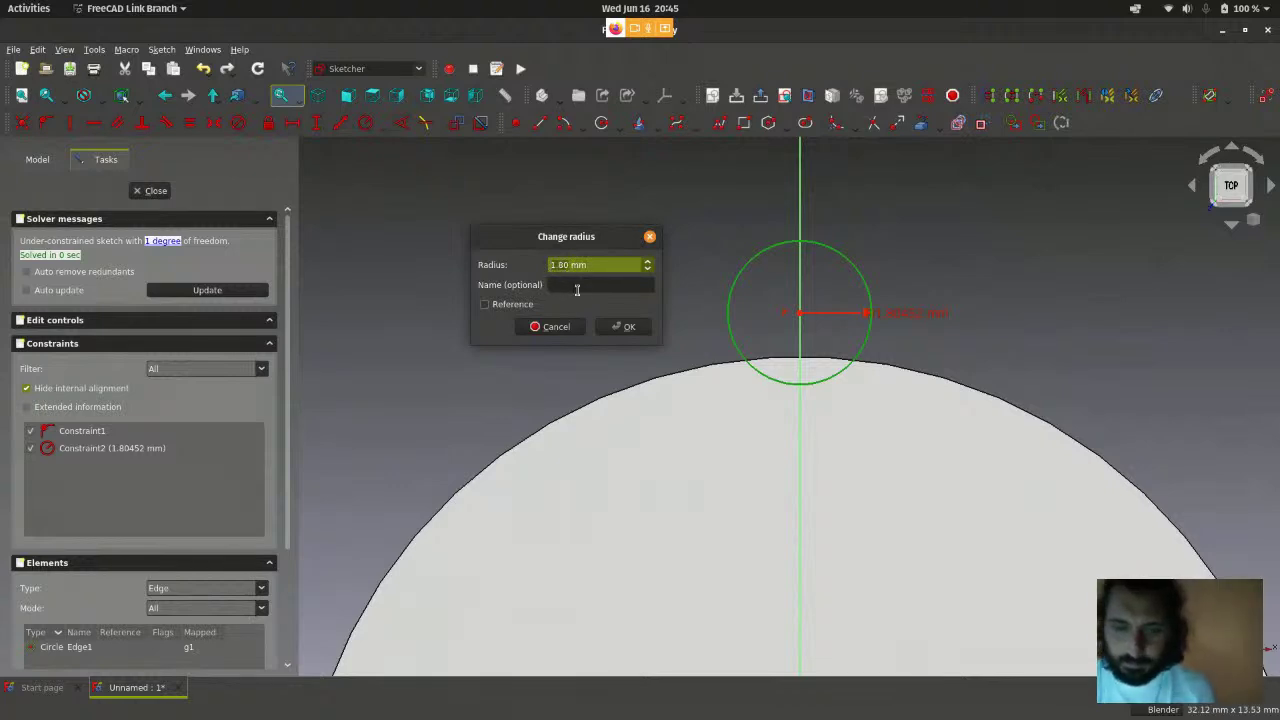
pyautogui.write('2.1')
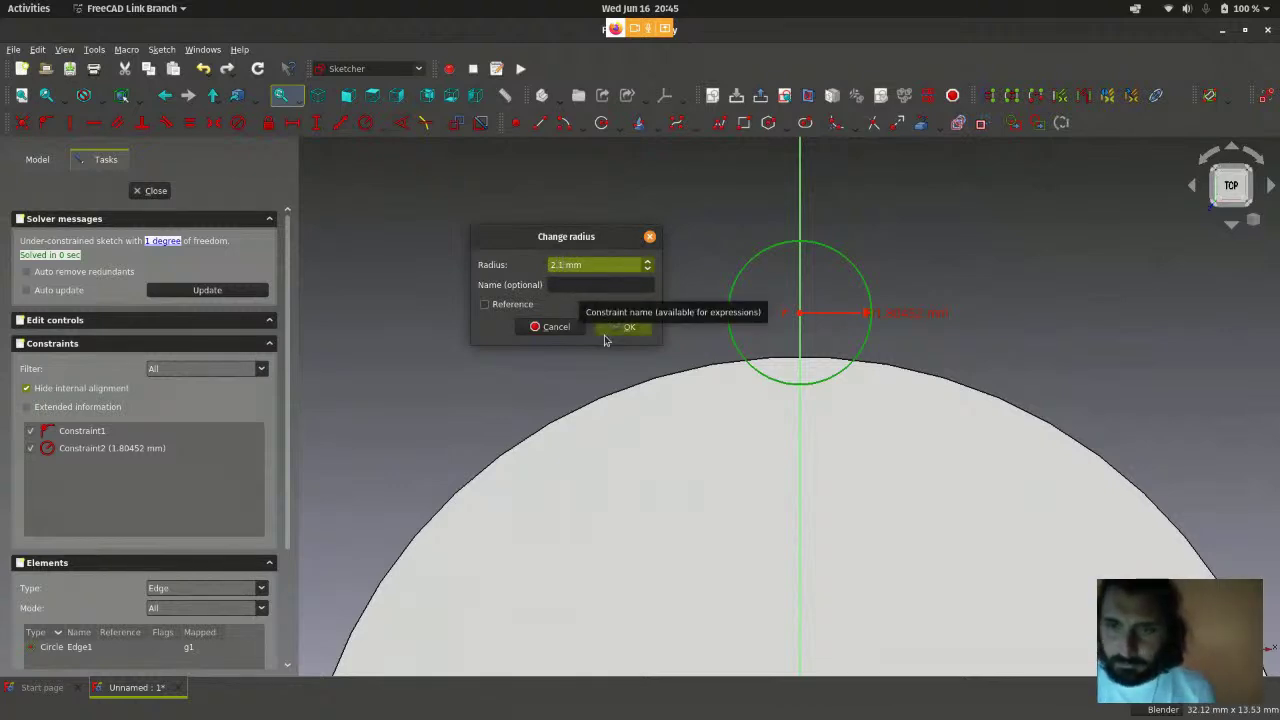
pyautogui.click(620, 328)
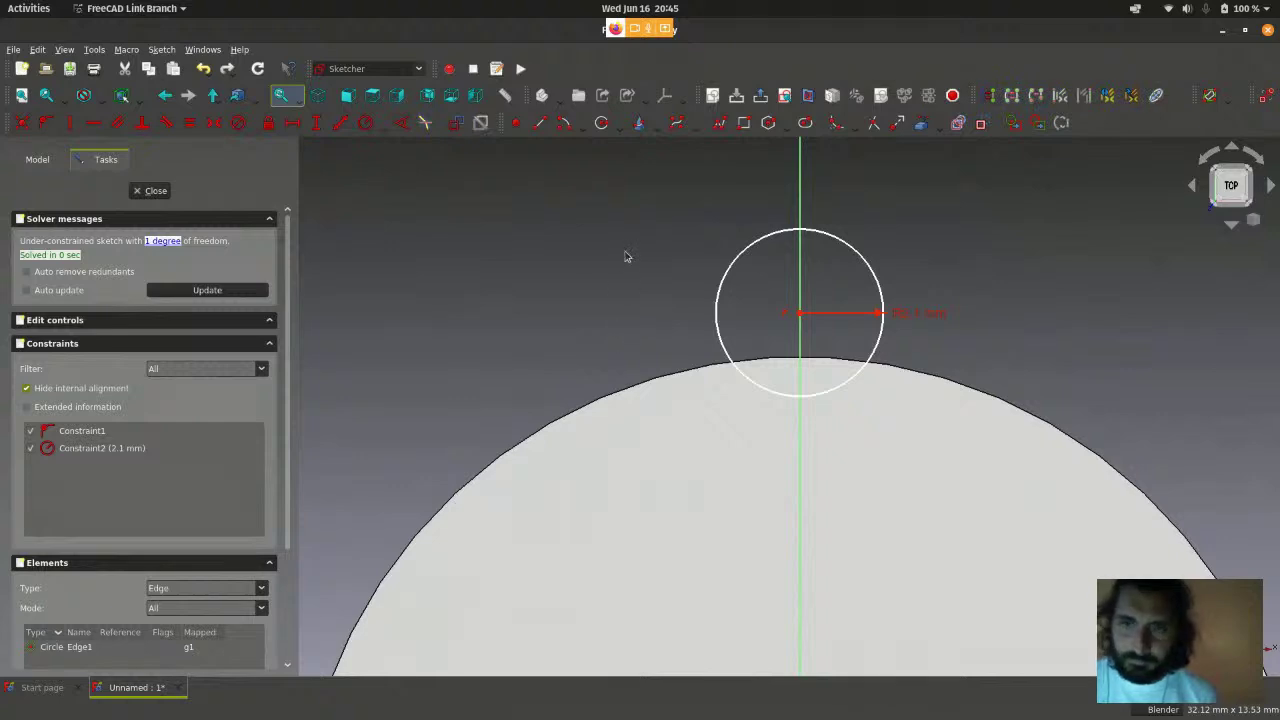
# - Slide the 2.1 mm circle along the vertical axis onto the big circle's top edge
pyautogui.moveTo(920, 320); pyautogui.dragTo(936, 250)
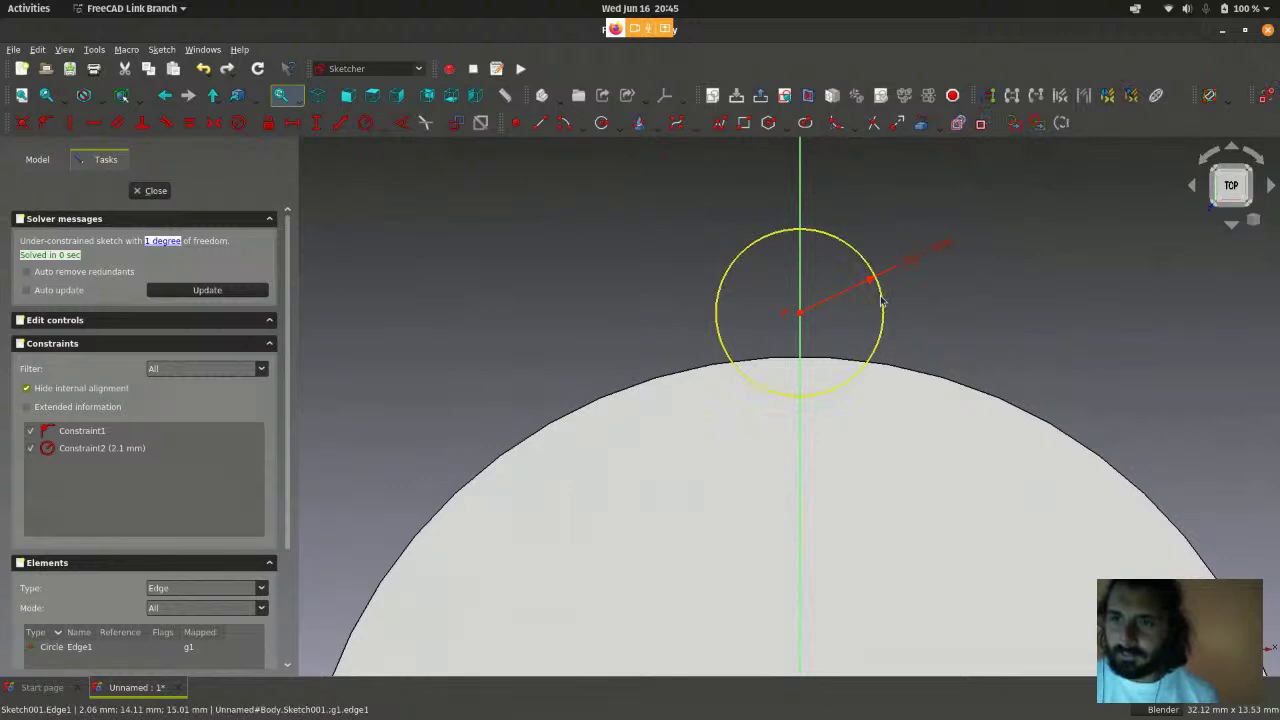
pyautogui.moveTo(886, 299); pyautogui.dragTo(857, 327)
pyautogui.scroll(-3, 857, 327)
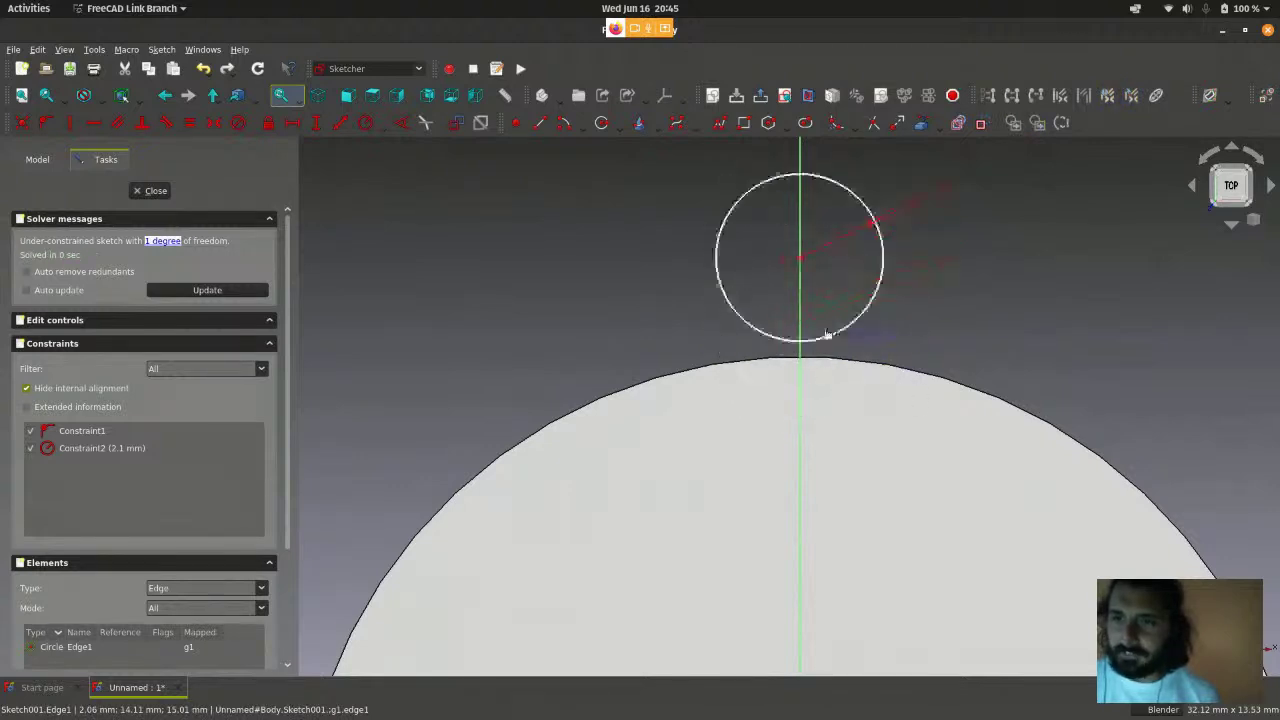
pyautogui.moveTo(790, 300); pyautogui.dragTo(790, 241)
pyautogui.scroll(3, 814, 366)
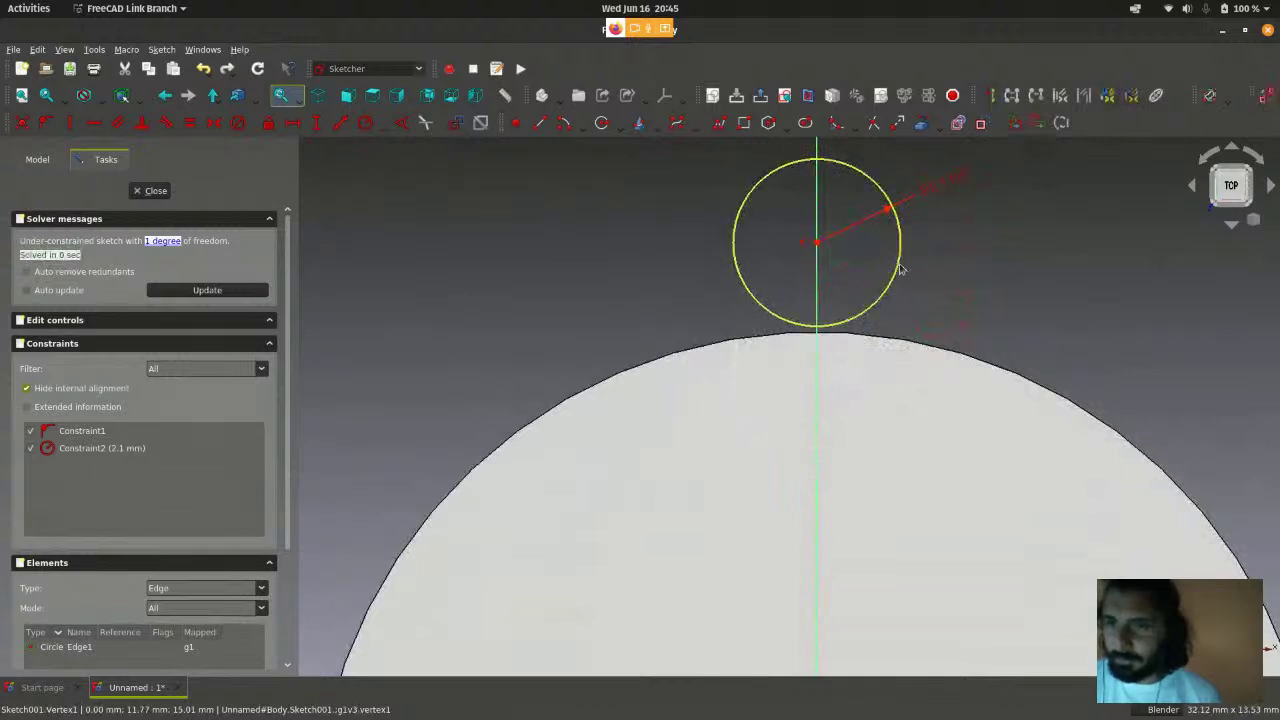
pyautogui.moveTo(897, 271); pyautogui.dragTo(957, 277)
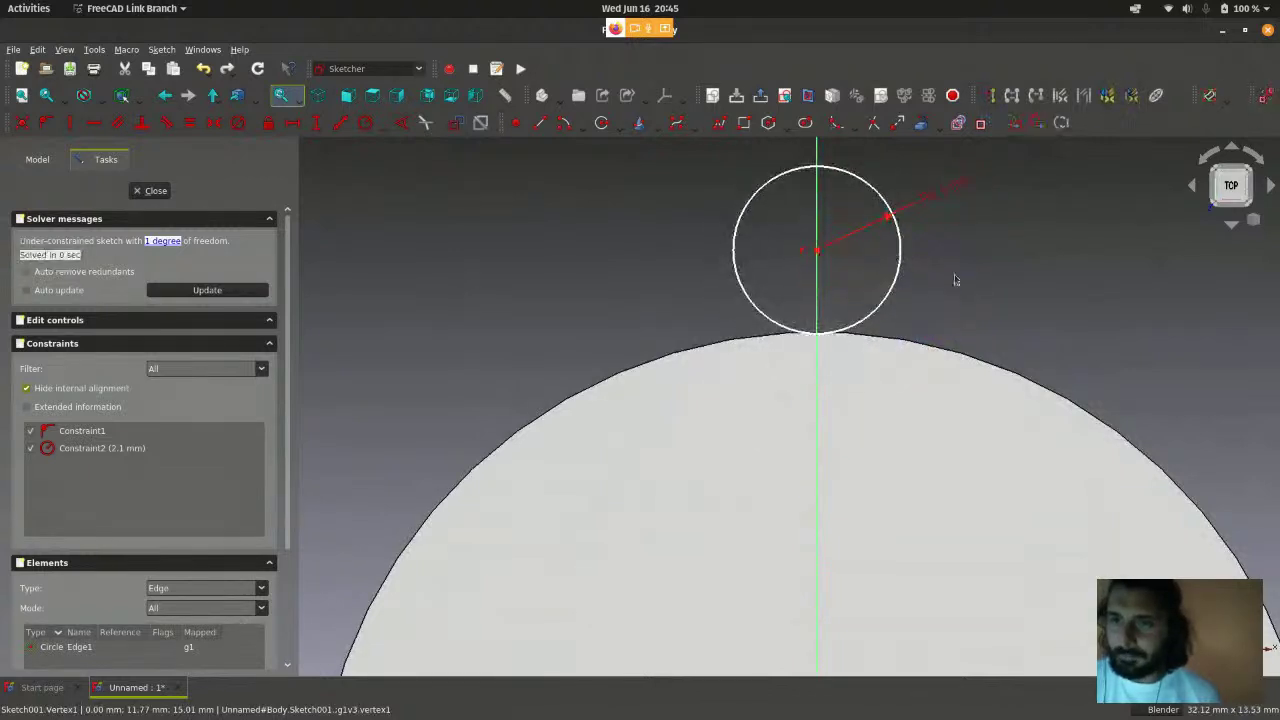
pyautogui.scroll(-3, 957, 278)
pyautogui.scroll(2, 957, 280)
# - Swing the radius dimension label toward horizontal
pyautogui.moveTo(950, 218); pyautogui.dragTo(937, 264)
pyautogui.scroll(2, 937, 266)
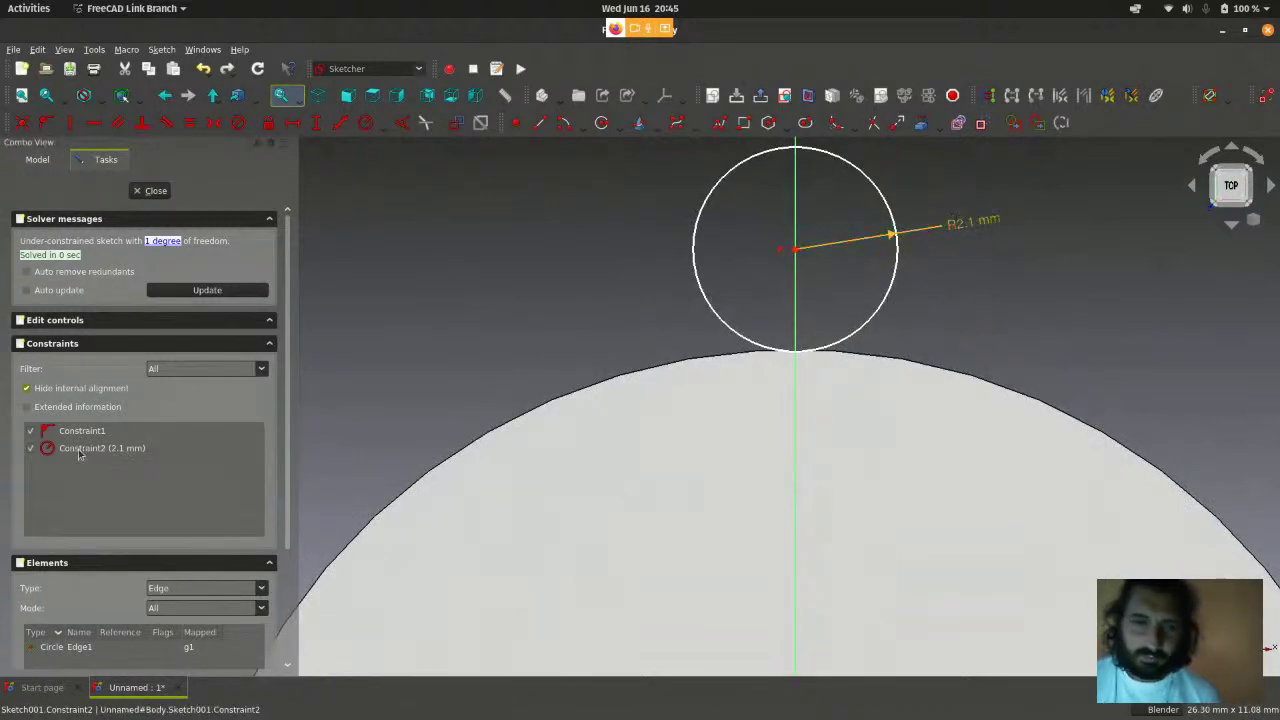
pyautogui.scroll(-2, 496, 353)
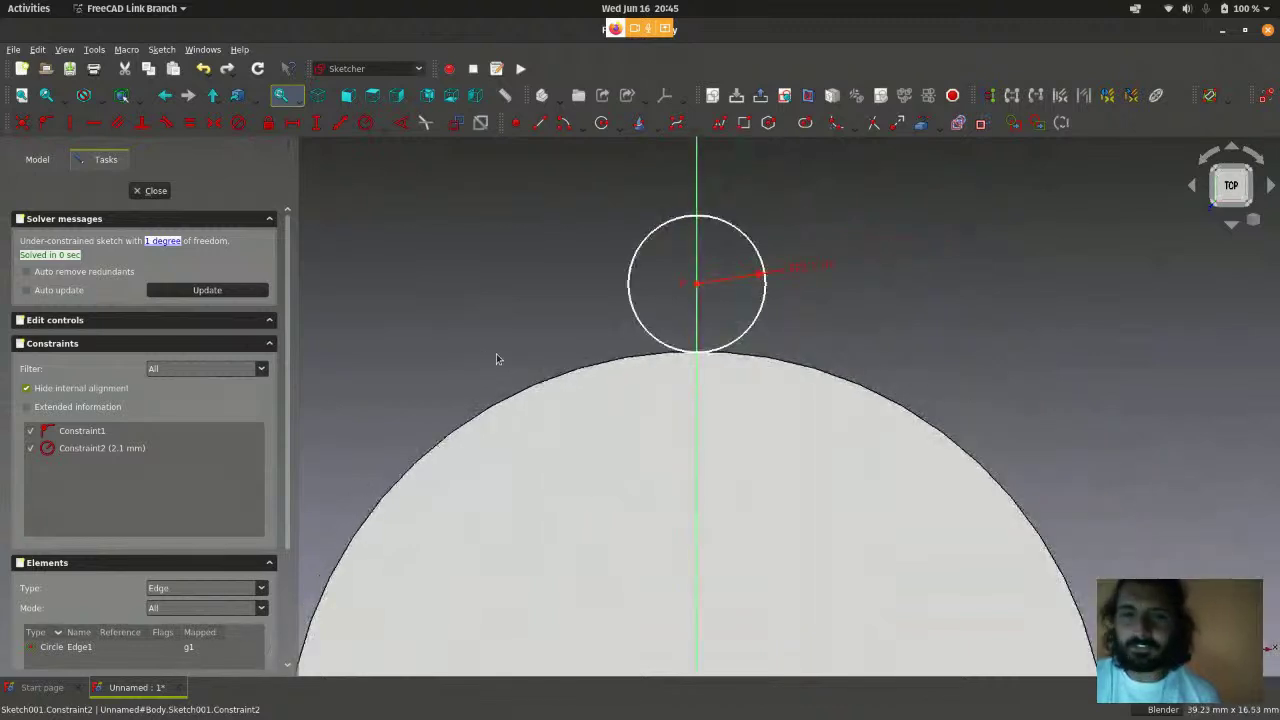
pyautogui.scroll(-2, 497, 357)
pyautogui.scroll(1, 671, 375)
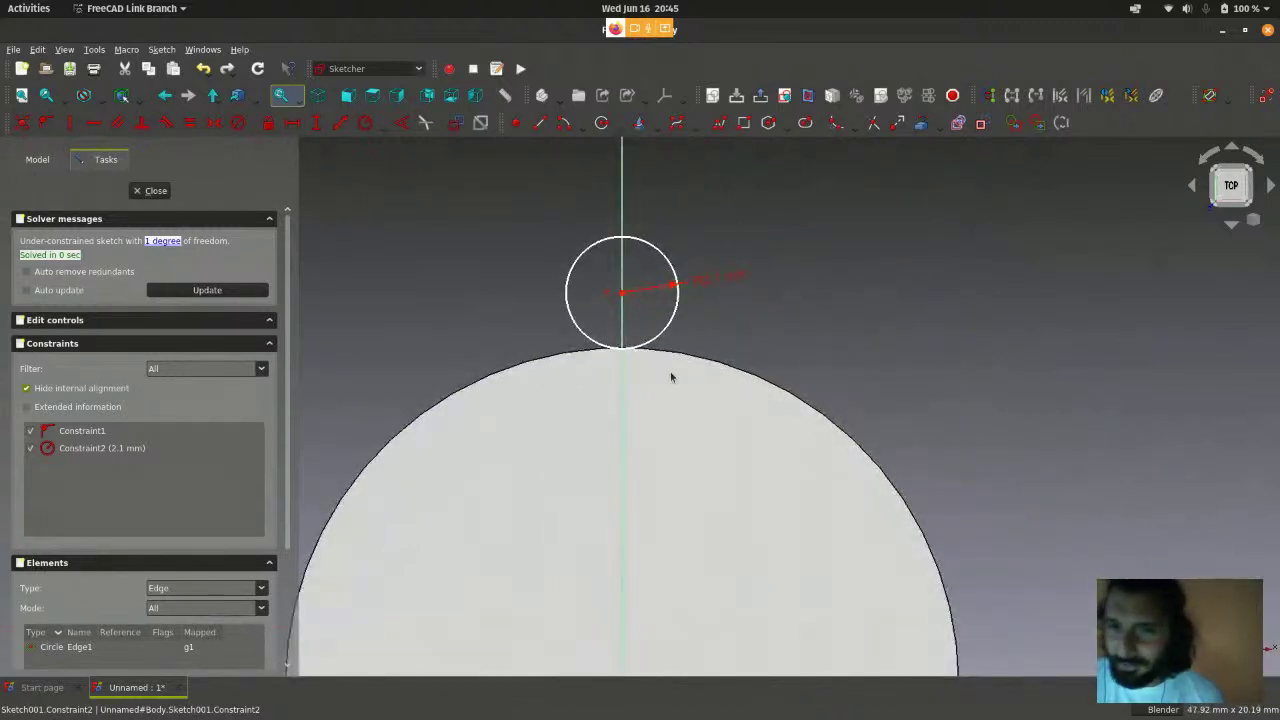
pyautogui.scroll(-2, 671, 376)
pyautogui.scroll(2, 584, 412)
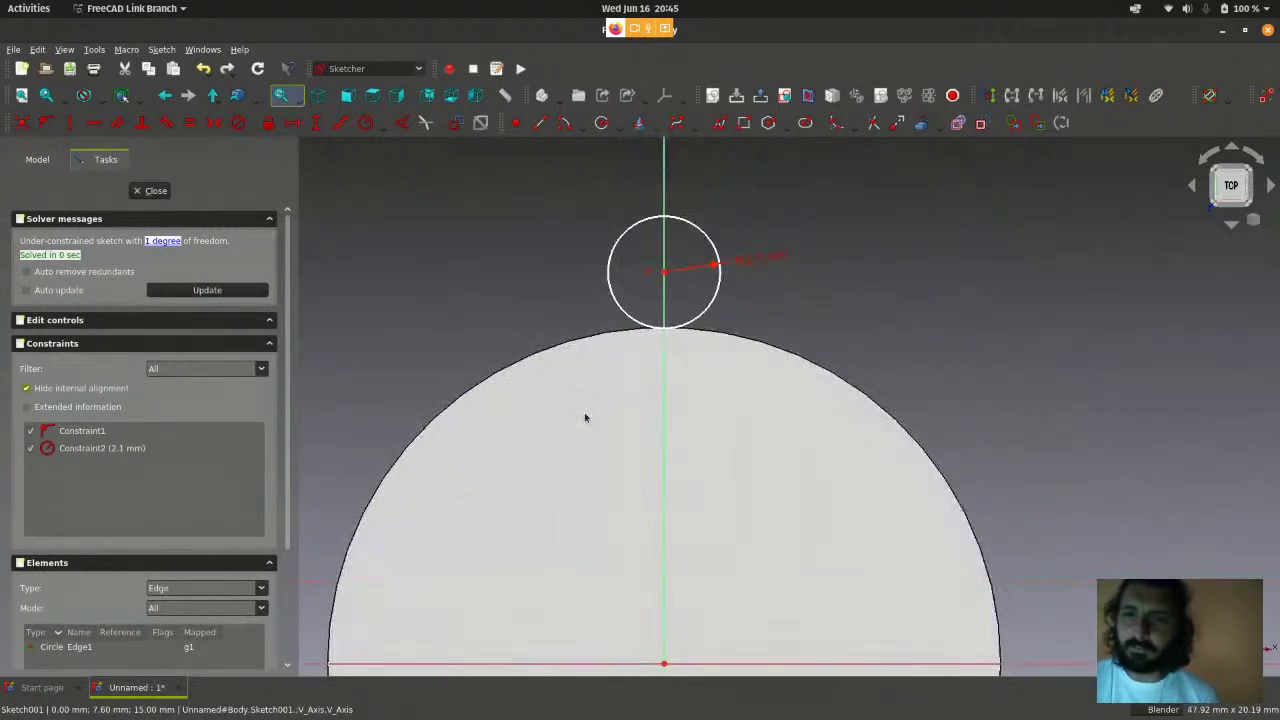
pyautogui.scroll(2, 700, 270)
pyautogui.scroll(-2, 694, 266)
pyautogui.scroll(2, 742, 268)
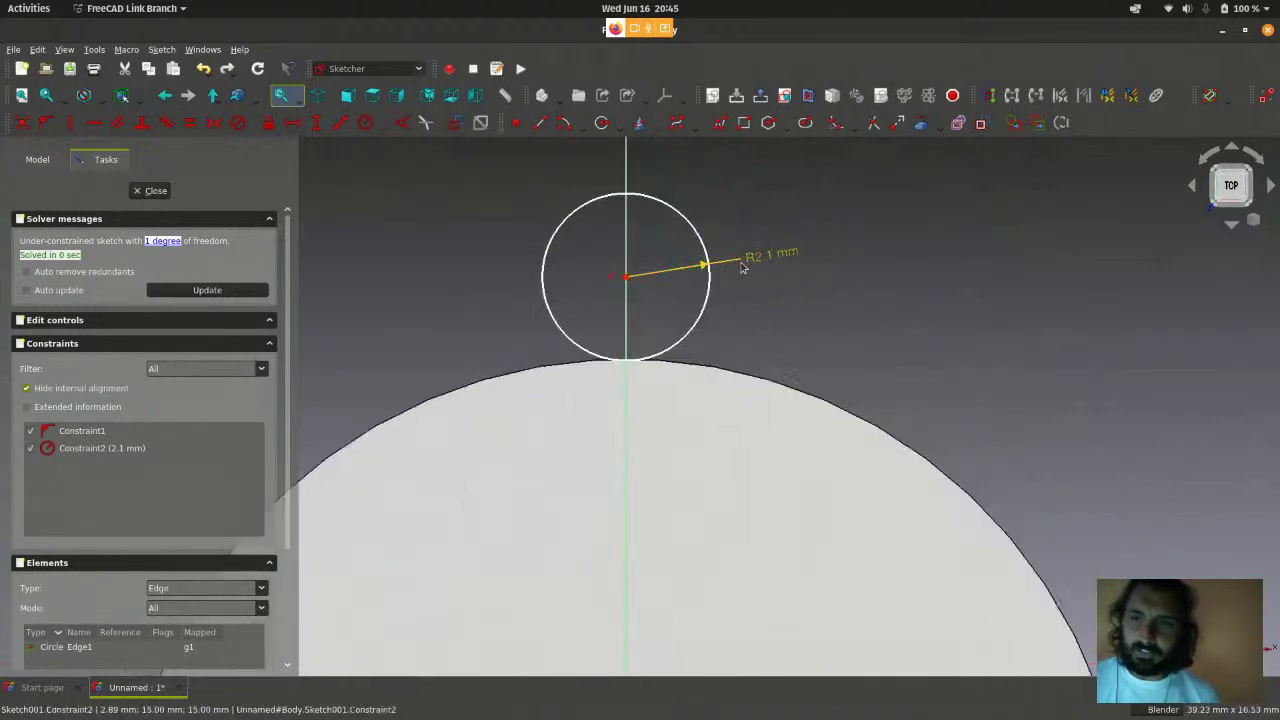
pyautogui.scroll(1, 742, 268)
# - Change the small circle's radius constraint to 2.5 mm
pyautogui.click(749, 263)
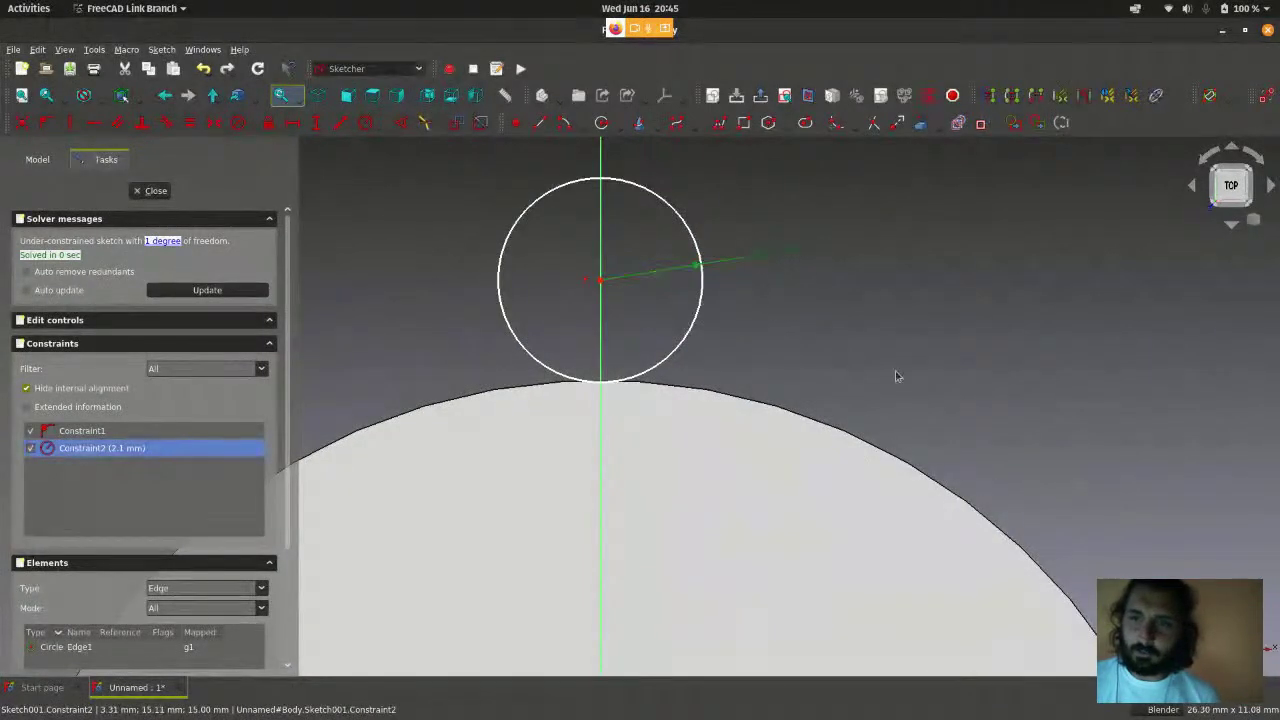
pyautogui.click(770, 296)
pyautogui.click(768, 254)
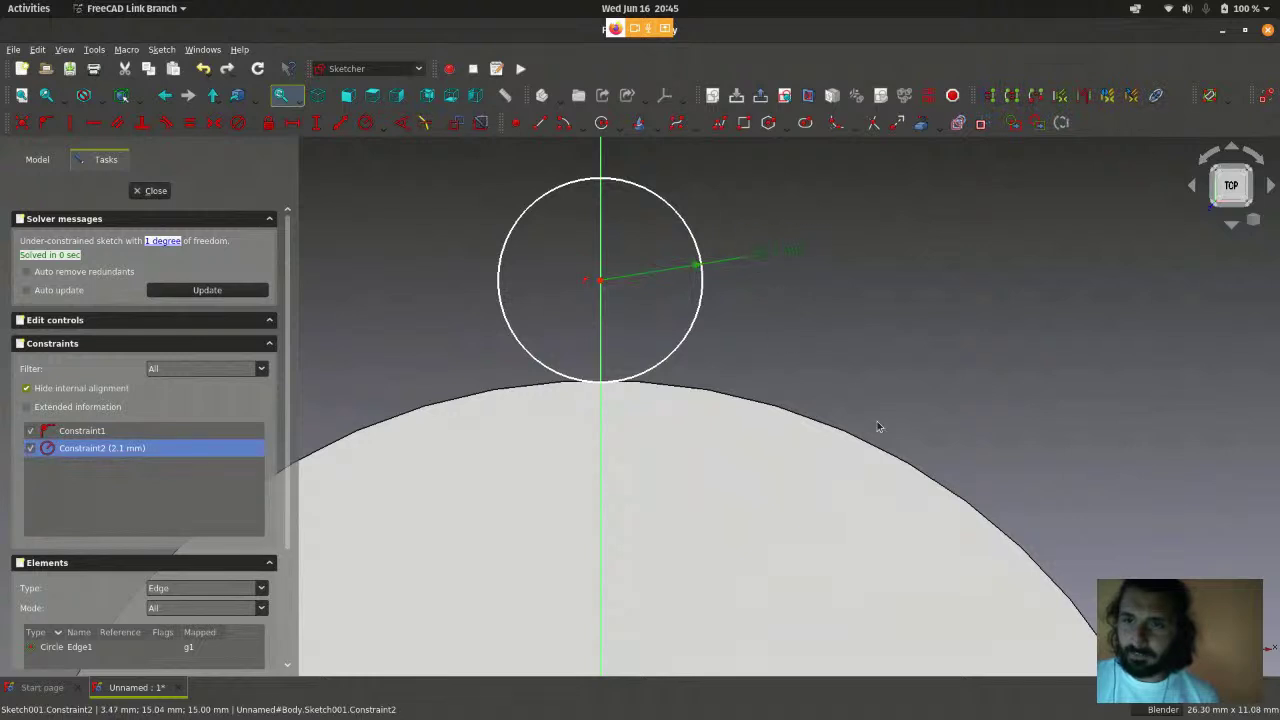
pyautogui.doubleClick(762, 253)
pyautogui.click(845, 274)
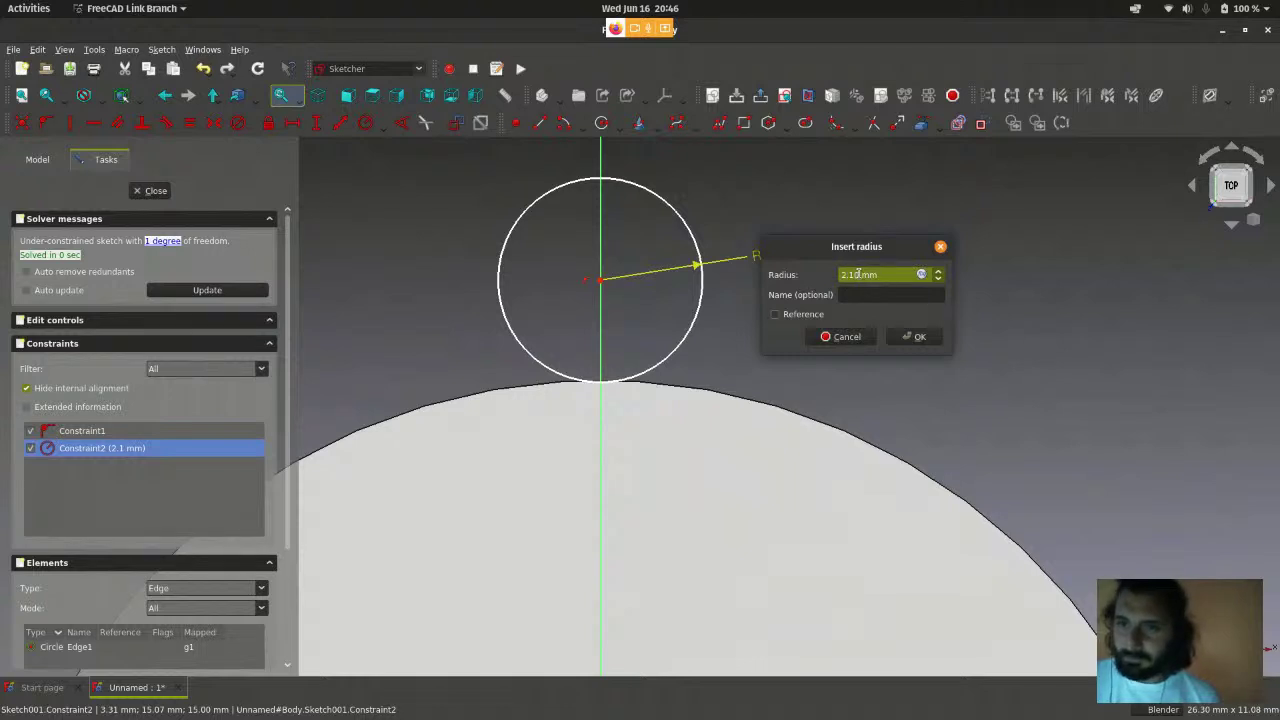
pyautogui.click(912, 340)
pyautogui.scroll(-2, 915, 353)
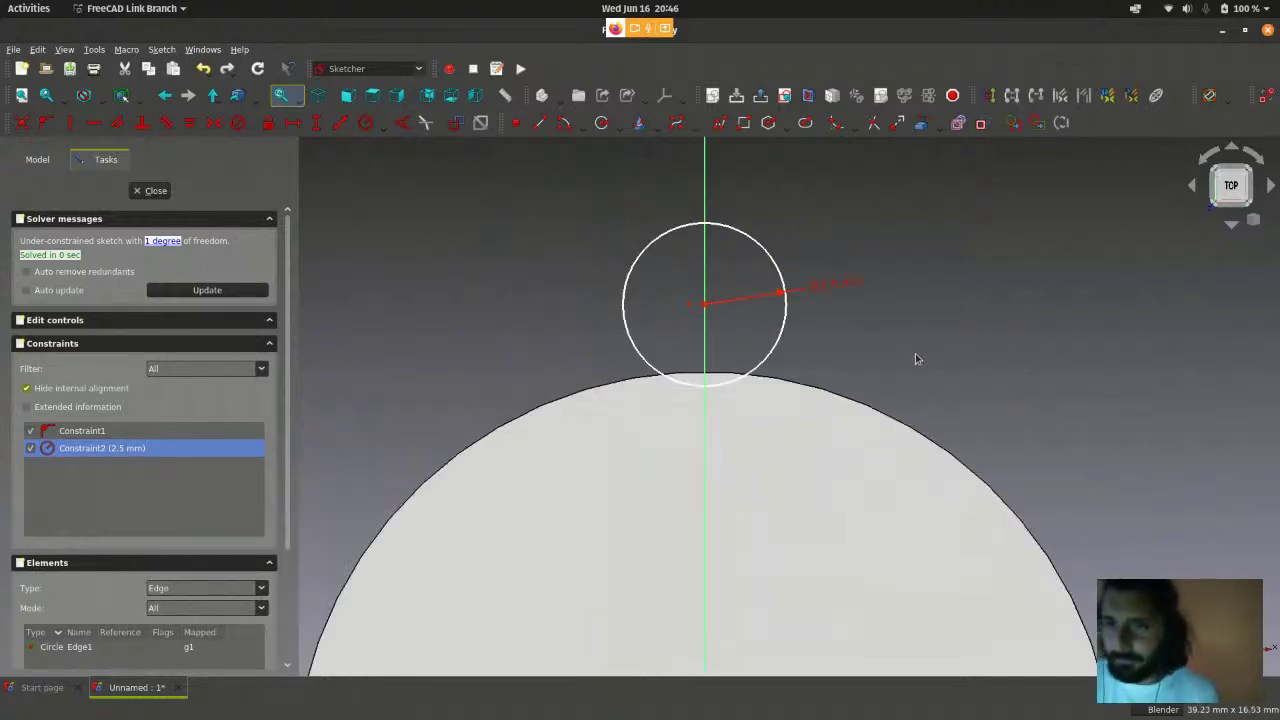
pyautogui.scroll(1, 915, 353)
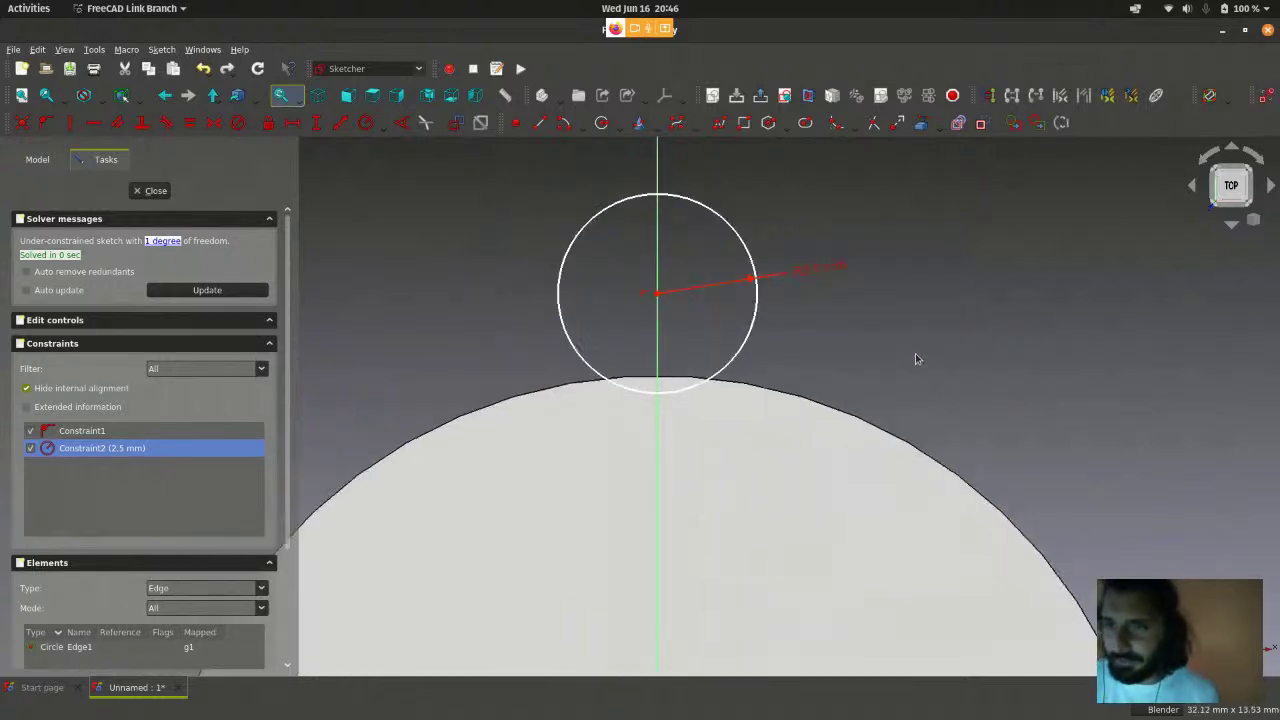
# - Set the radius constraint back to 2.1 mm
pyautogui.doubleClick(826, 268)
pyautogui.write('2')
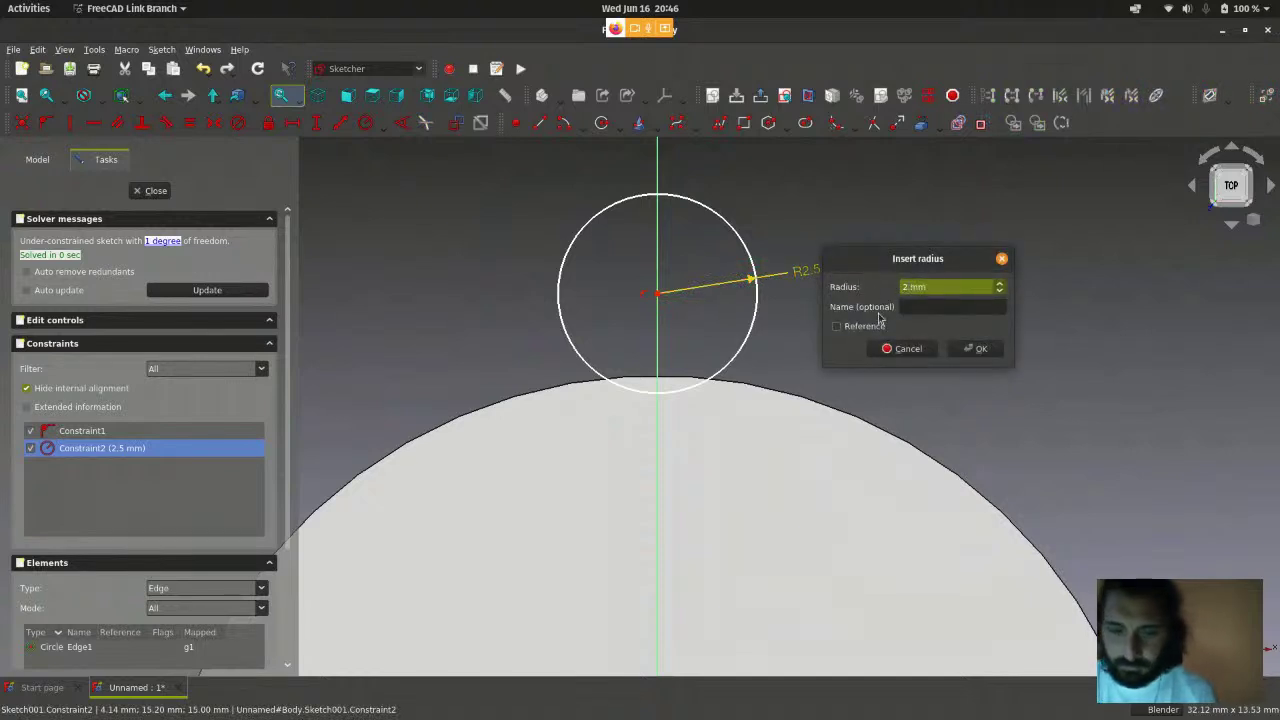
pyautogui.write('.1')
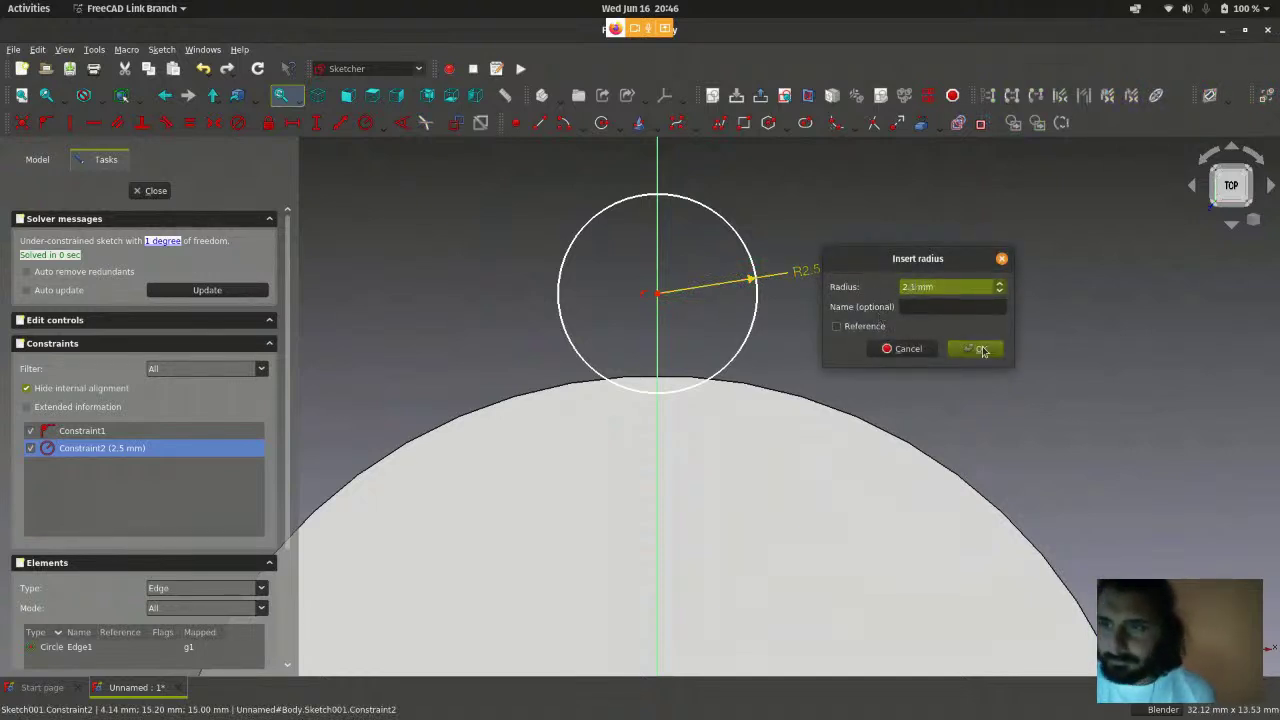
pyautogui.click(977, 348)
pyautogui.scroll(-3, 992, 252)
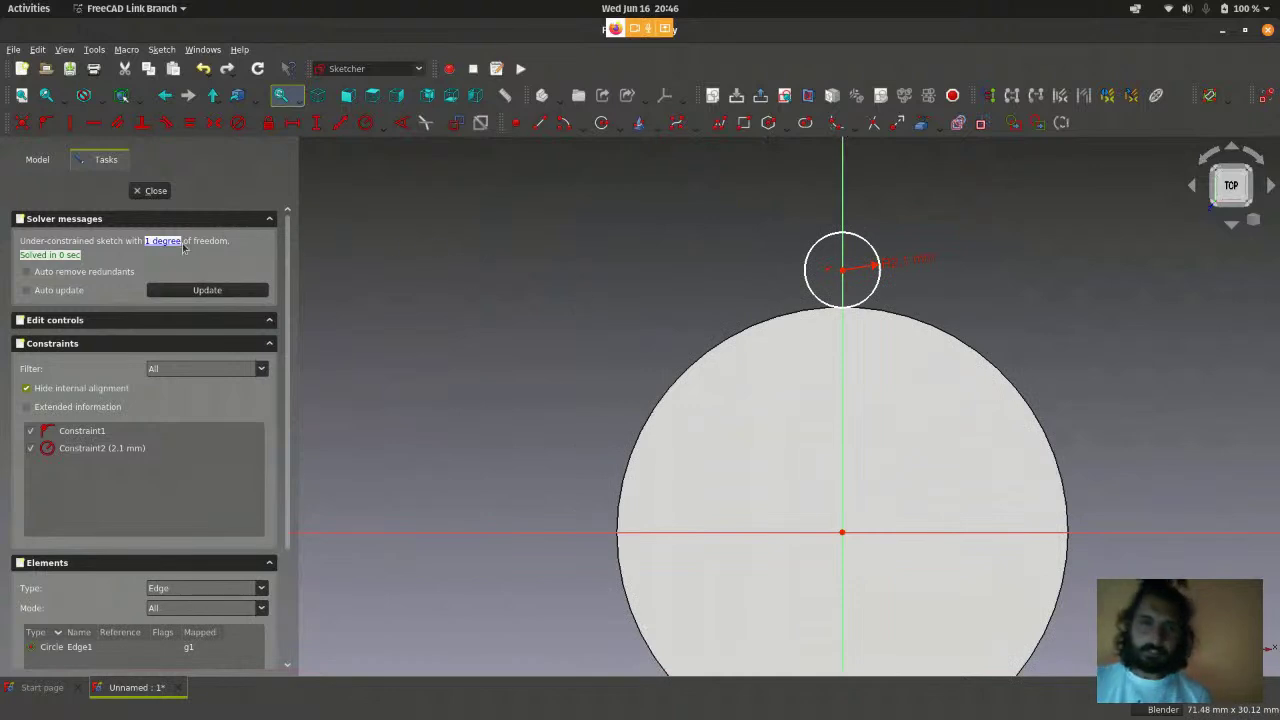
# - Drag the small circle to confirm it slides only along the vertical axis
pyautogui.scroll(2, 857, 363)
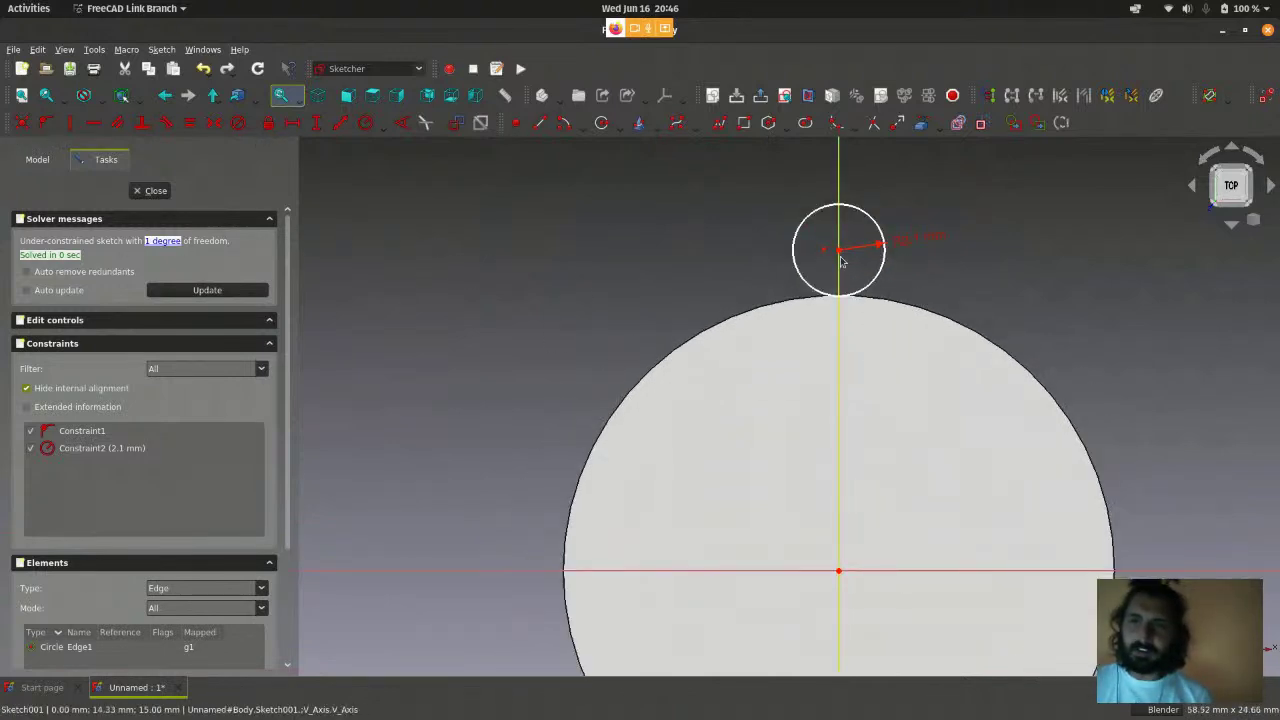
pyautogui.moveTo(839, 251)
pyautogui.mouseDown()
pyautogui.moveTo(838, 337)
pyautogui.moveTo(839, 252)
pyautogui.moveTo(843, 265)
pyautogui.moveTo(834, 326)
pyautogui.moveTo(828, 244)
pyautogui.moveTo(827, 308)
pyautogui.moveTo(827, 262)
pyautogui.mouseUp()
pyautogui.scroll(-3, 951, 281)
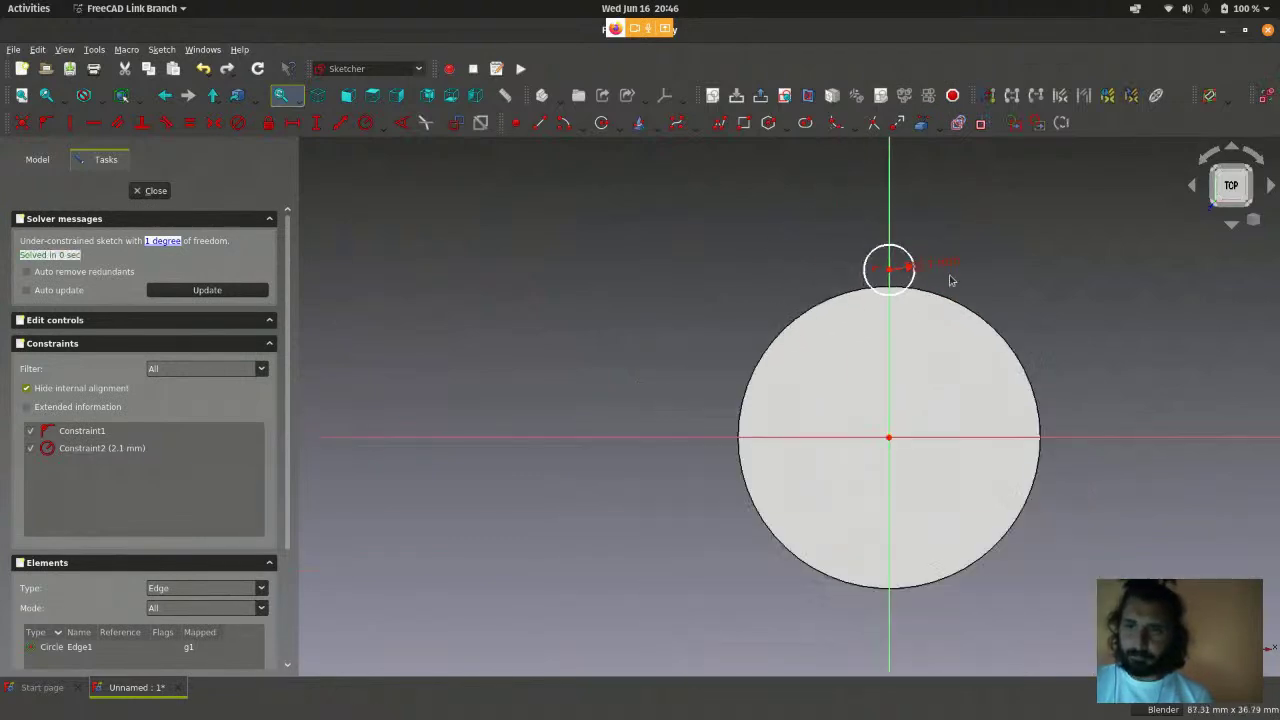
# - Select the small circle's centre point together with the sketch origin
pyautogui.scroll(2, 909, 335)
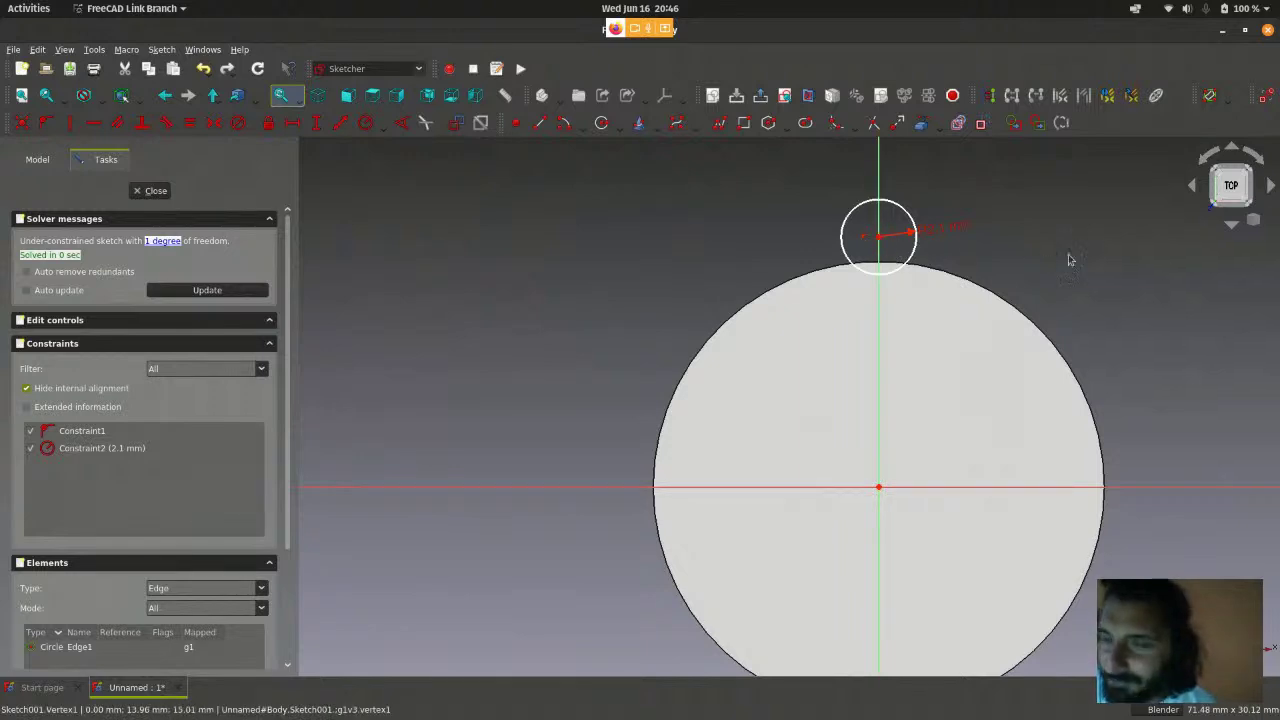
pyautogui.scroll(1, 985, 252)
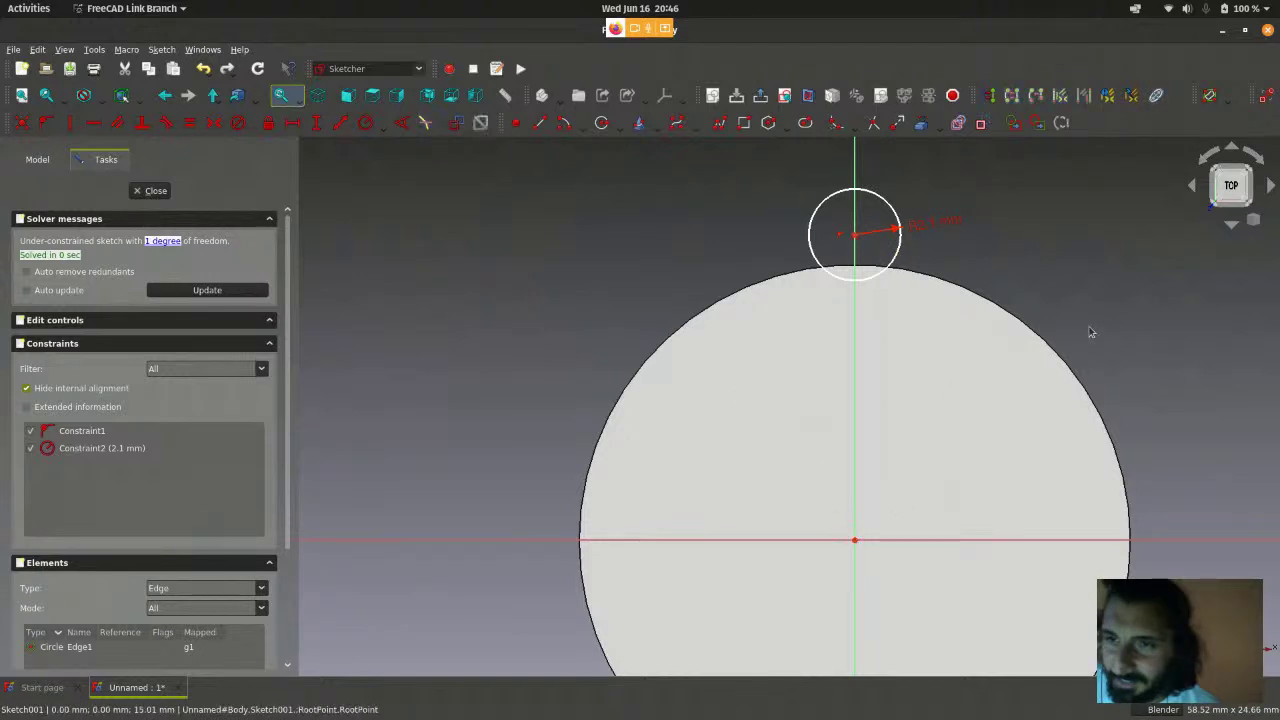
pyautogui.click(854, 235)
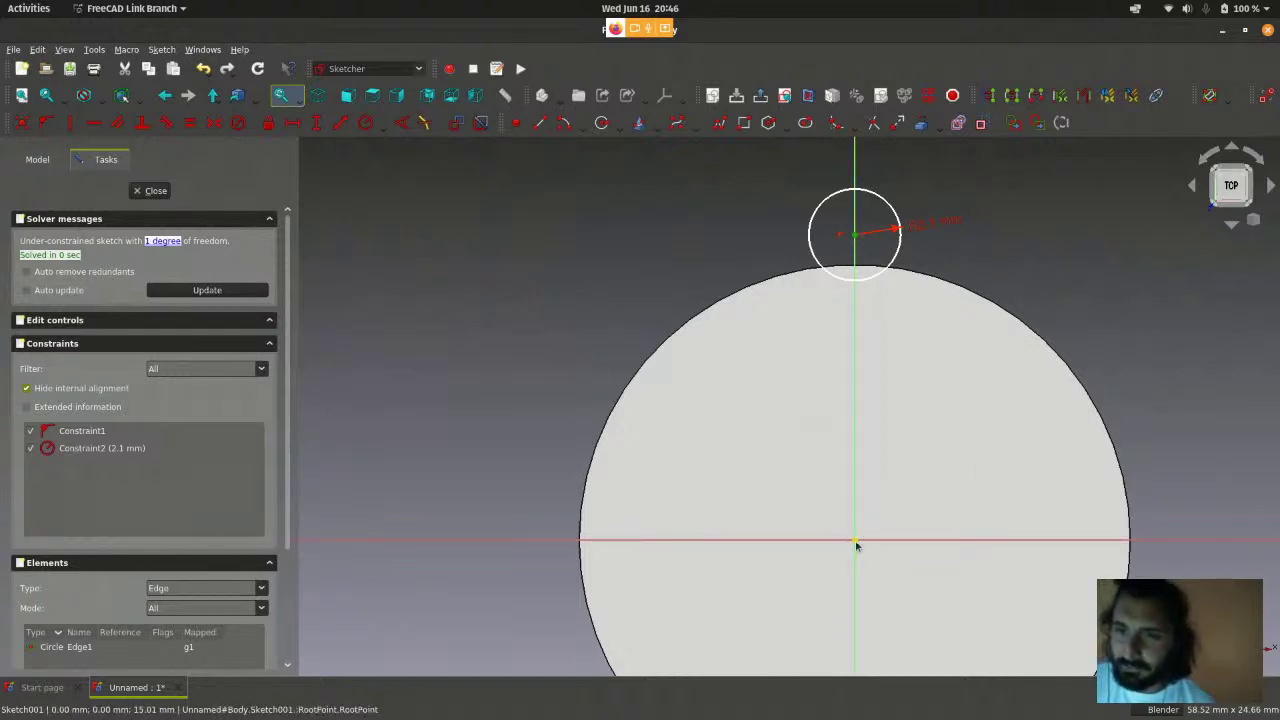
pyautogui.click(855, 540)
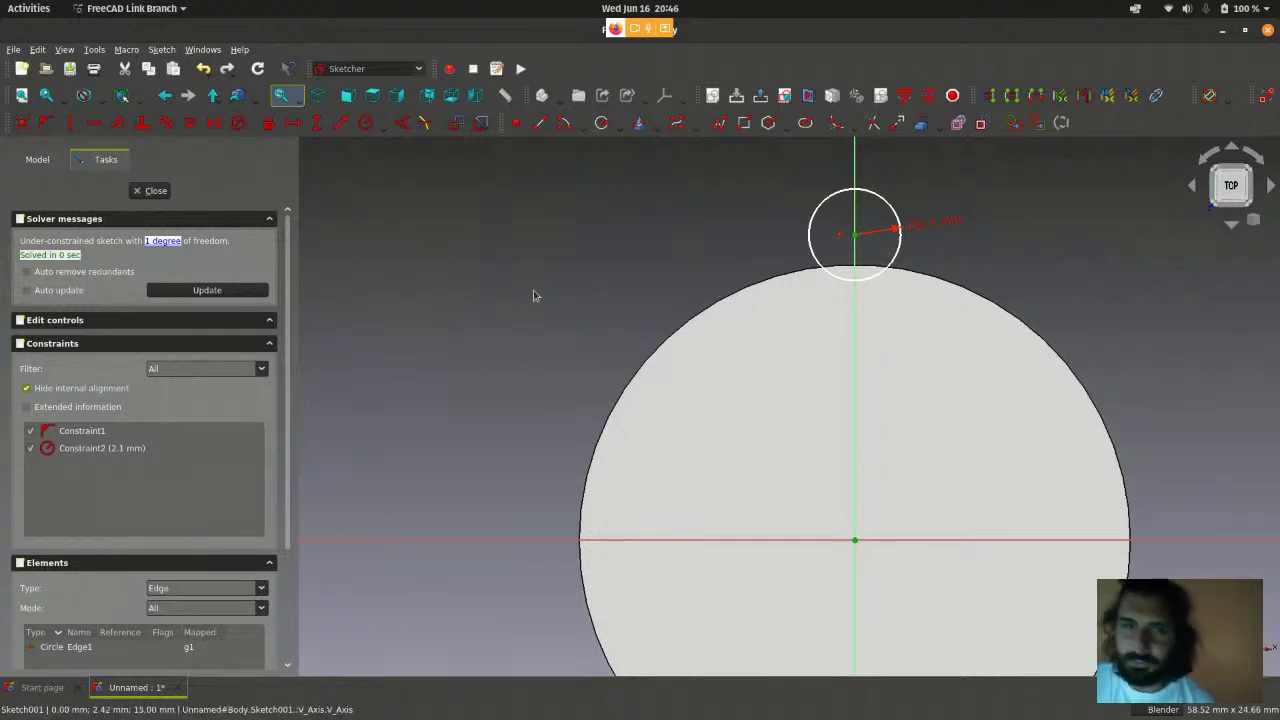
# - Constrain the circle centre to a 14.1 mm vertical distance above the sketch origin
pyautogui.click(161, 50)
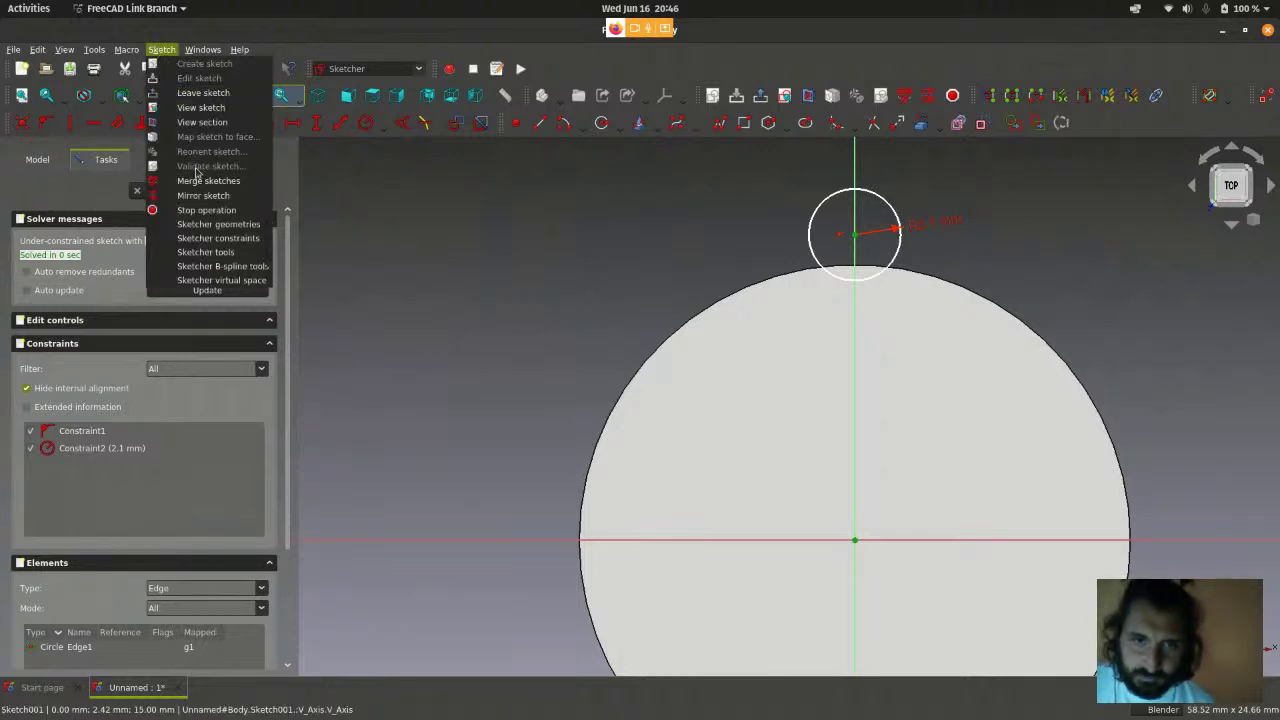
pyautogui.moveTo(203, 239)
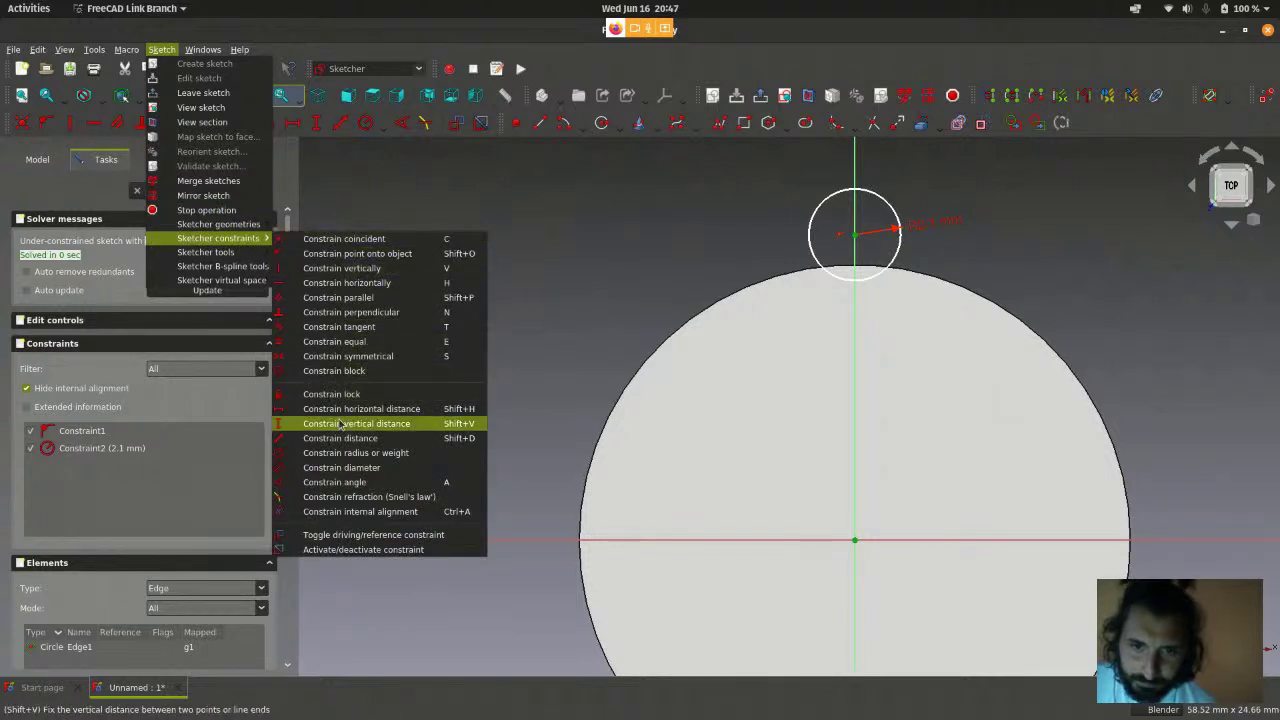
pyautogui.click(418, 428)
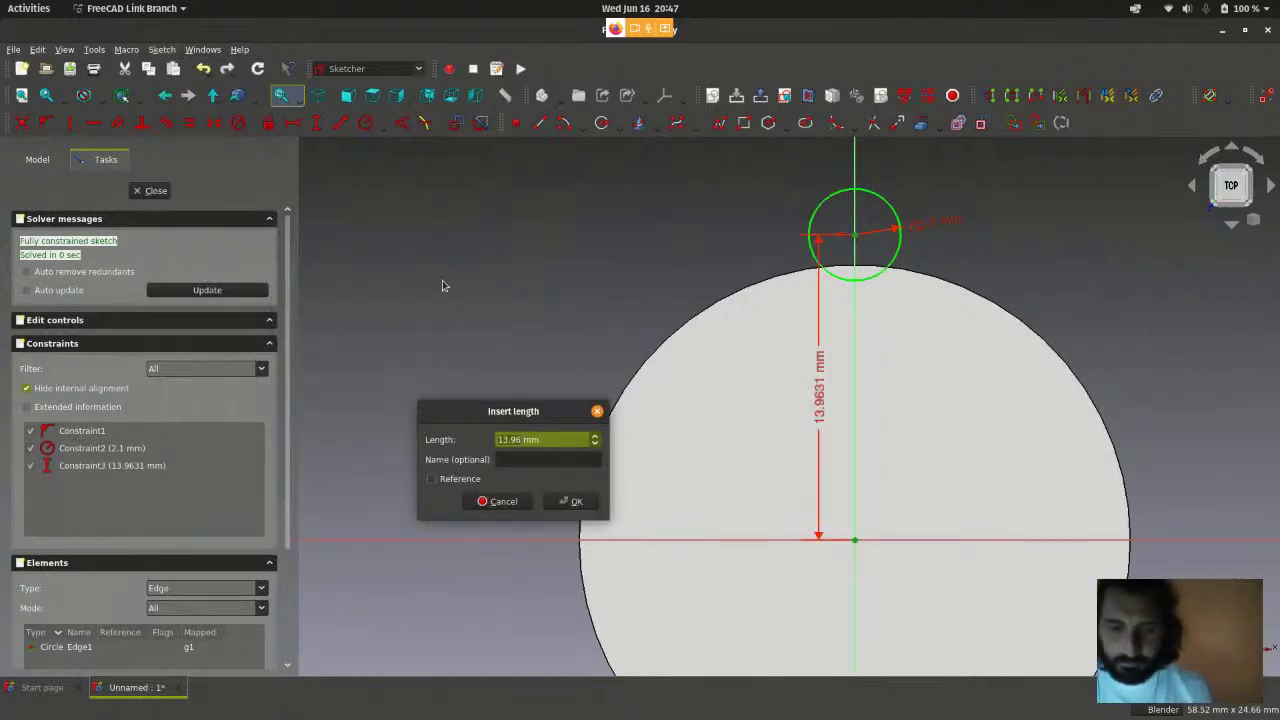
pyautogui.write('14')
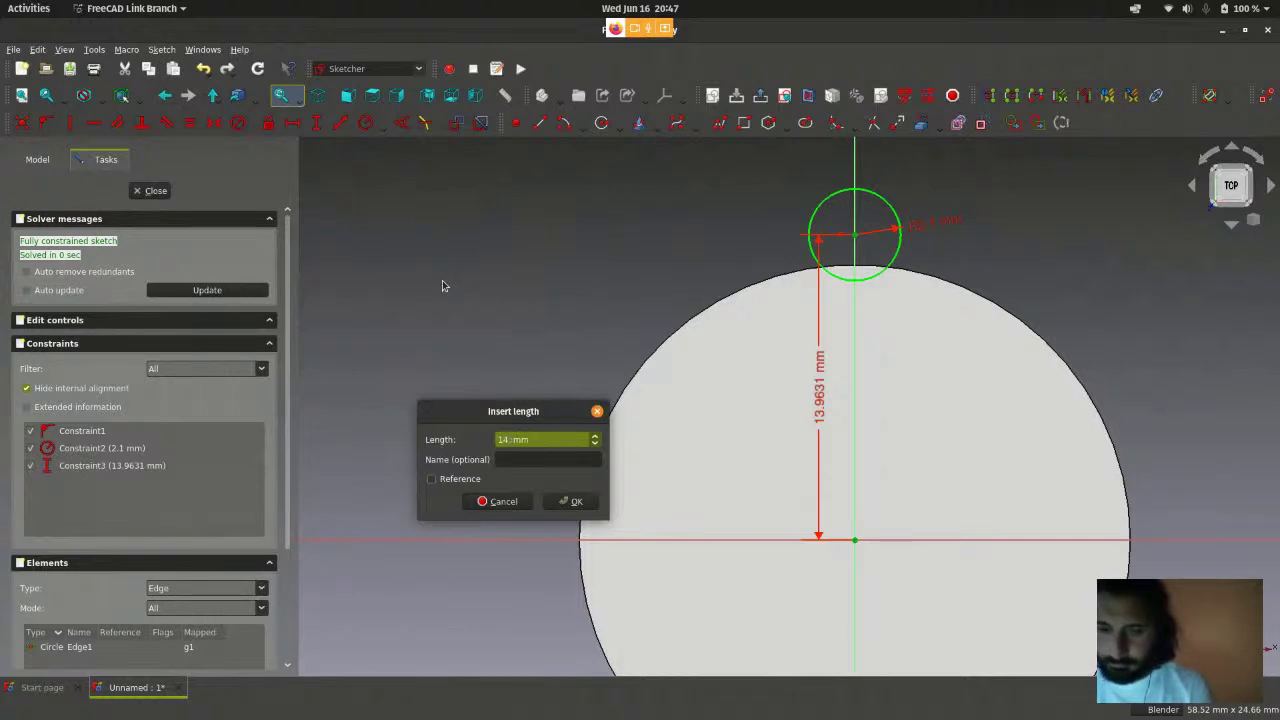
pyautogui.write('.1')
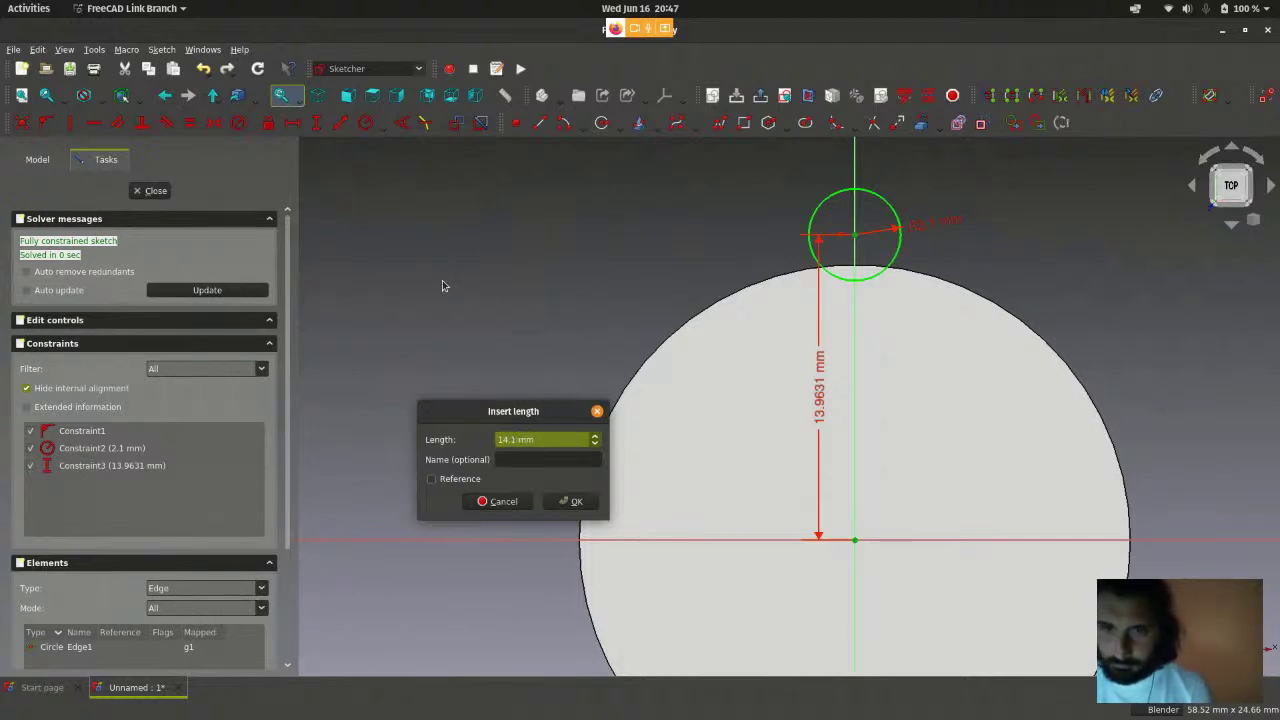
pyautogui.click(569, 502)
# - Move the 14.1 mm dimension right of the circle, leaving its value unchanged
pyautogui.scroll(-1, 496, 270)
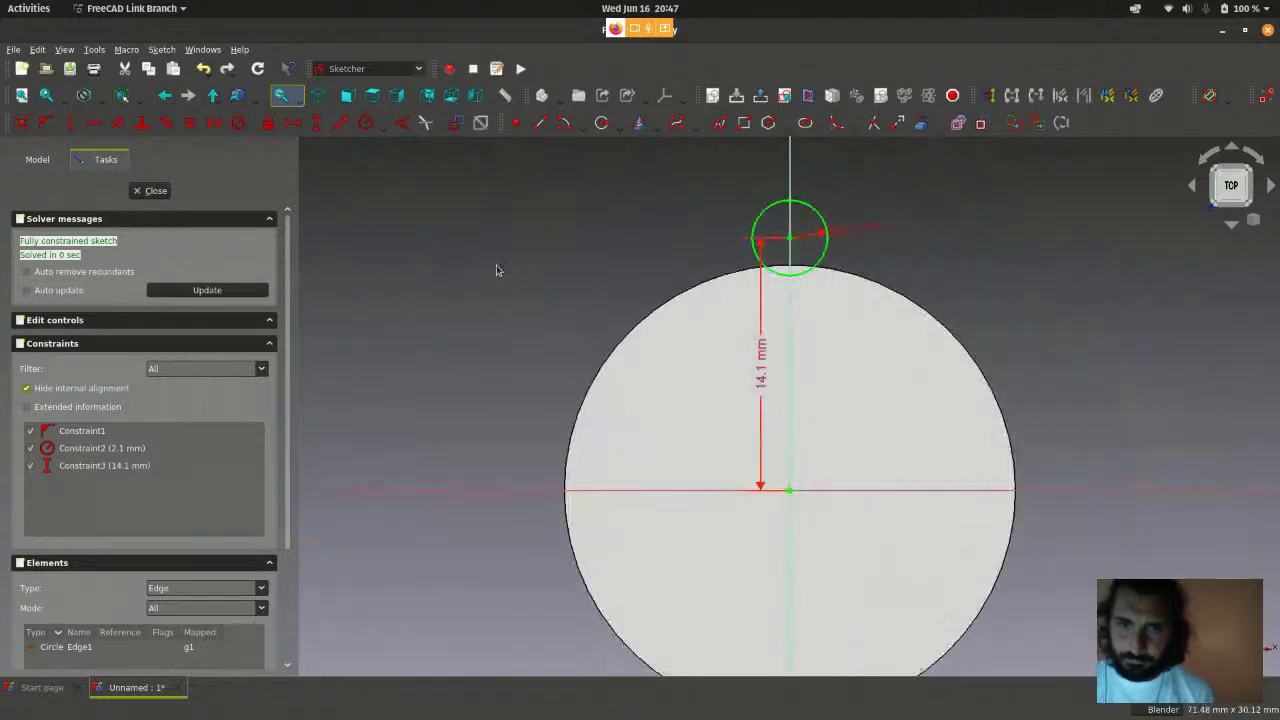
pyautogui.scroll(1, 888, 355)
pyautogui.moveTo(731, 357); pyautogui.dragTo(848, 363)
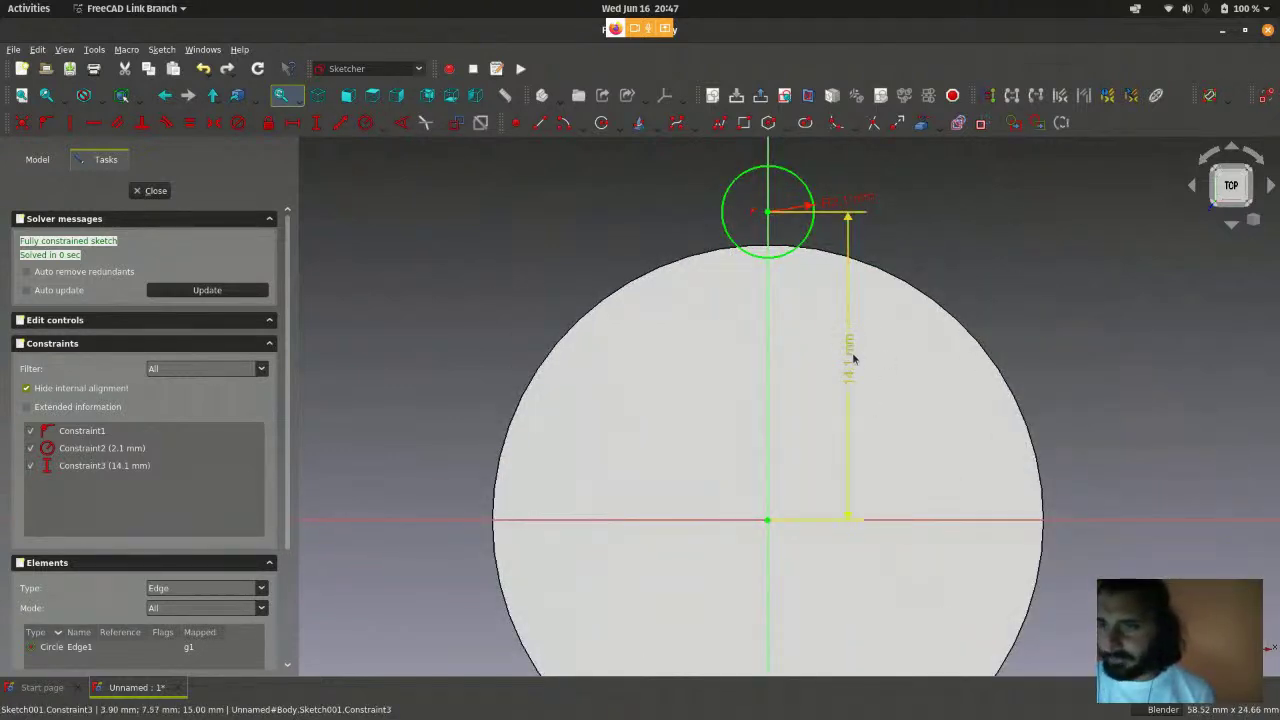
pyautogui.click(853, 359)
pyautogui.doubleClick(853, 359)
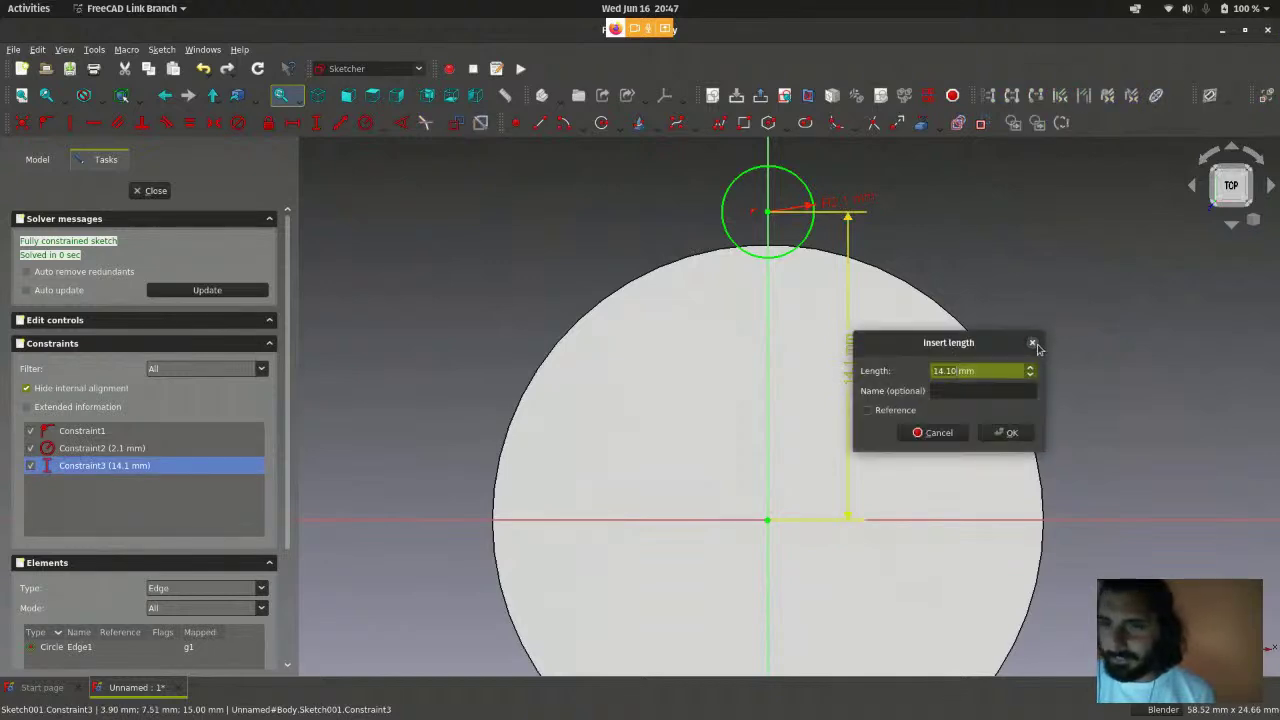
pyautogui.click(1033, 342)
# - Swing the 2.1 mm radius label up-right, then add a horizontal distance constraint to the circle
pyautogui.scroll(2, 848, 190)
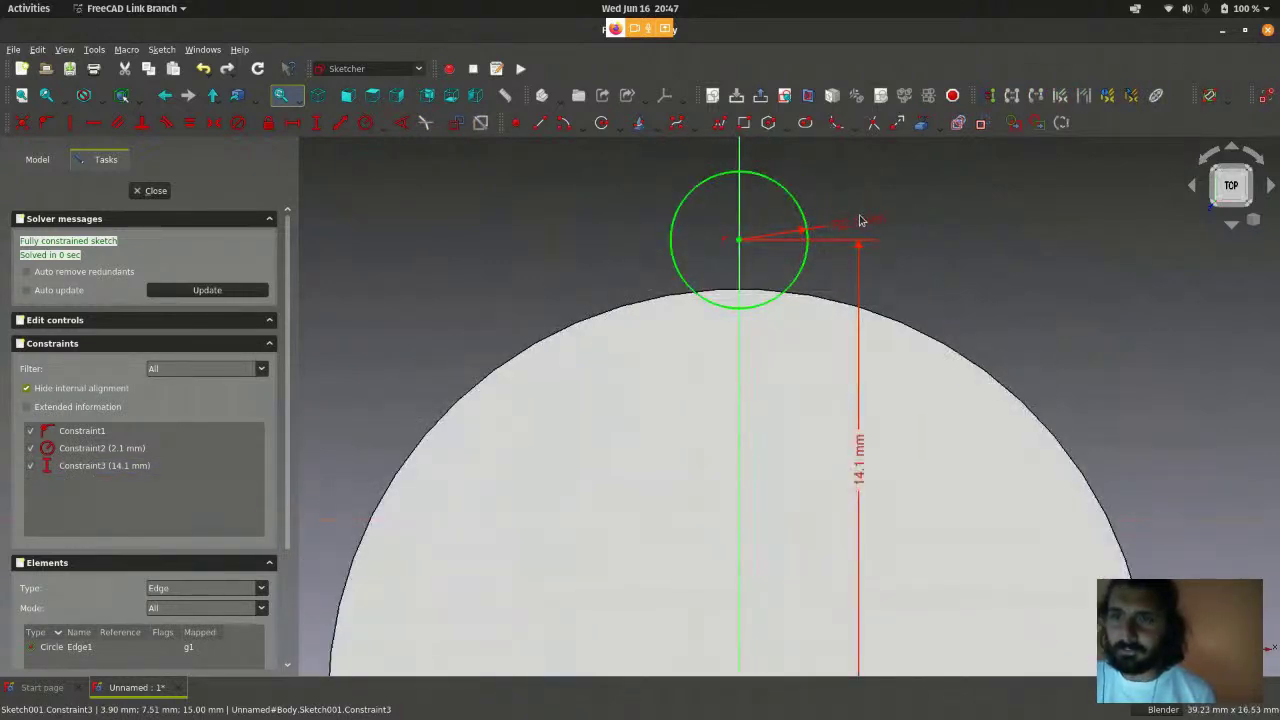
pyautogui.moveTo(871, 217); pyautogui.dragTo(864, 182)
pyautogui.scroll(-2, 864, 182)
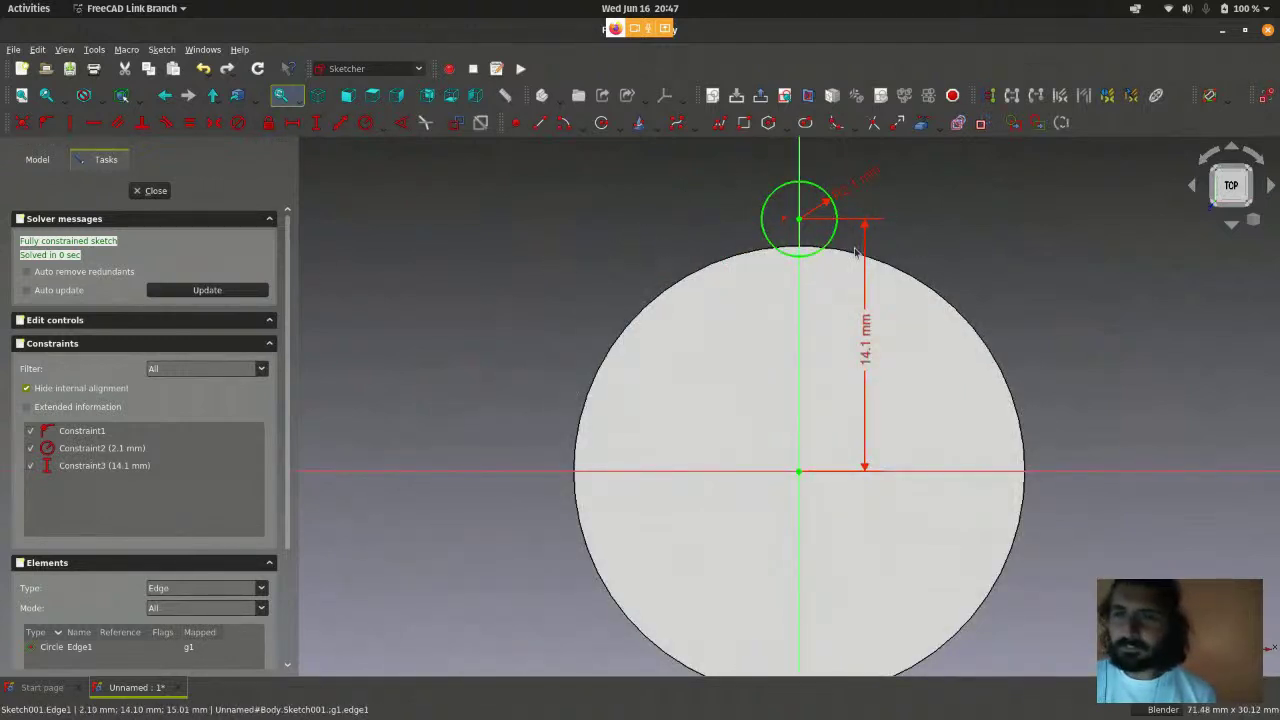
pyautogui.scroll(1, 855, 252)
pyautogui.scroll(-1, 855, 252)
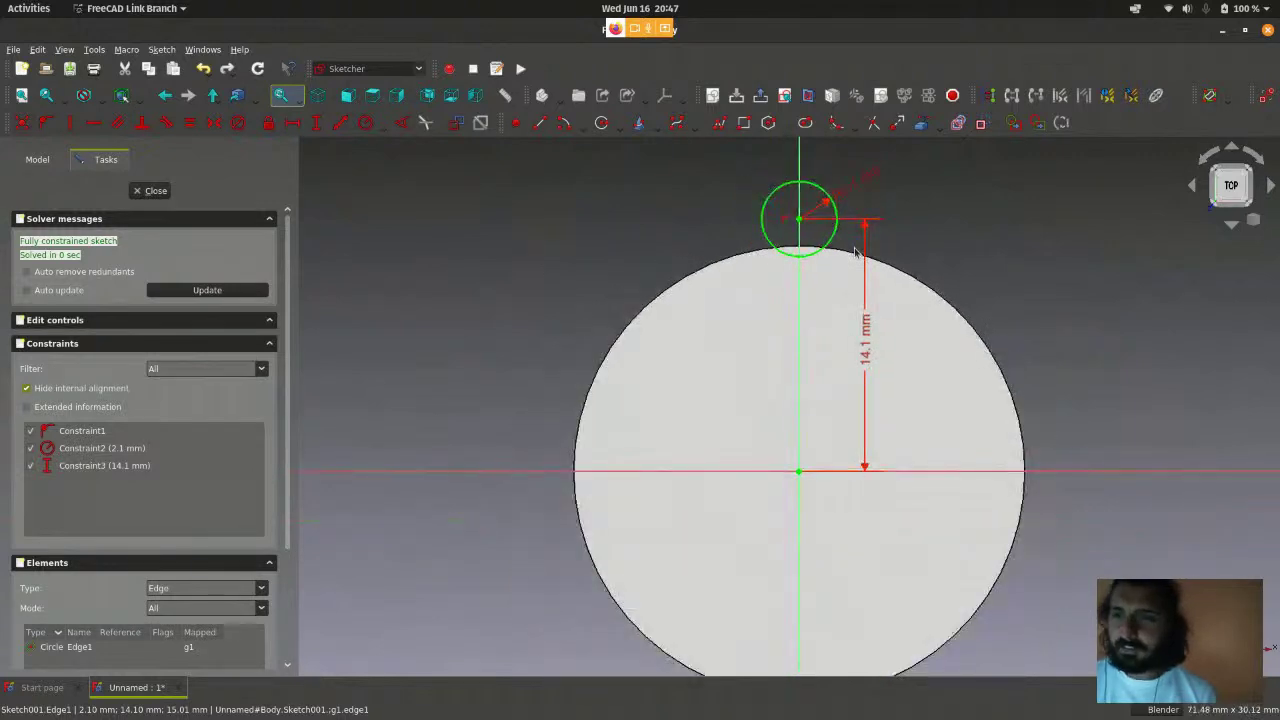
pyautogui.scroll(1, 855, 252)
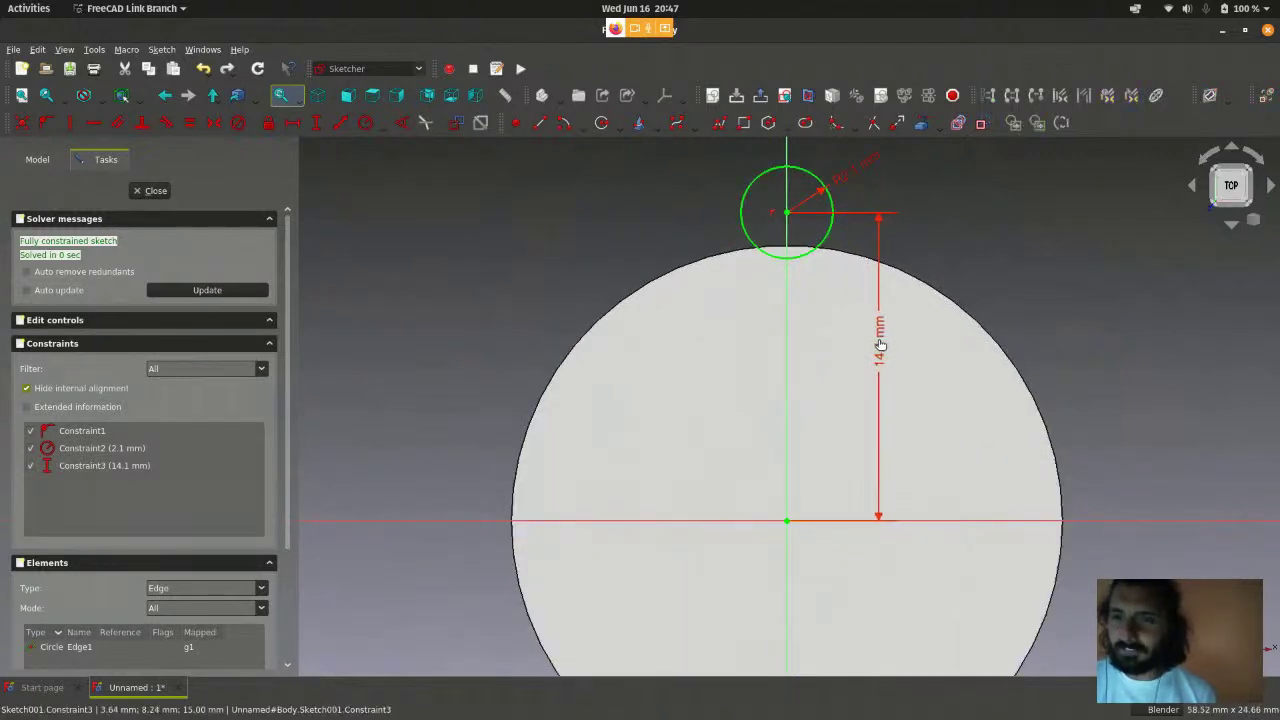
pyautogui.scroll(-1, 845, 371)
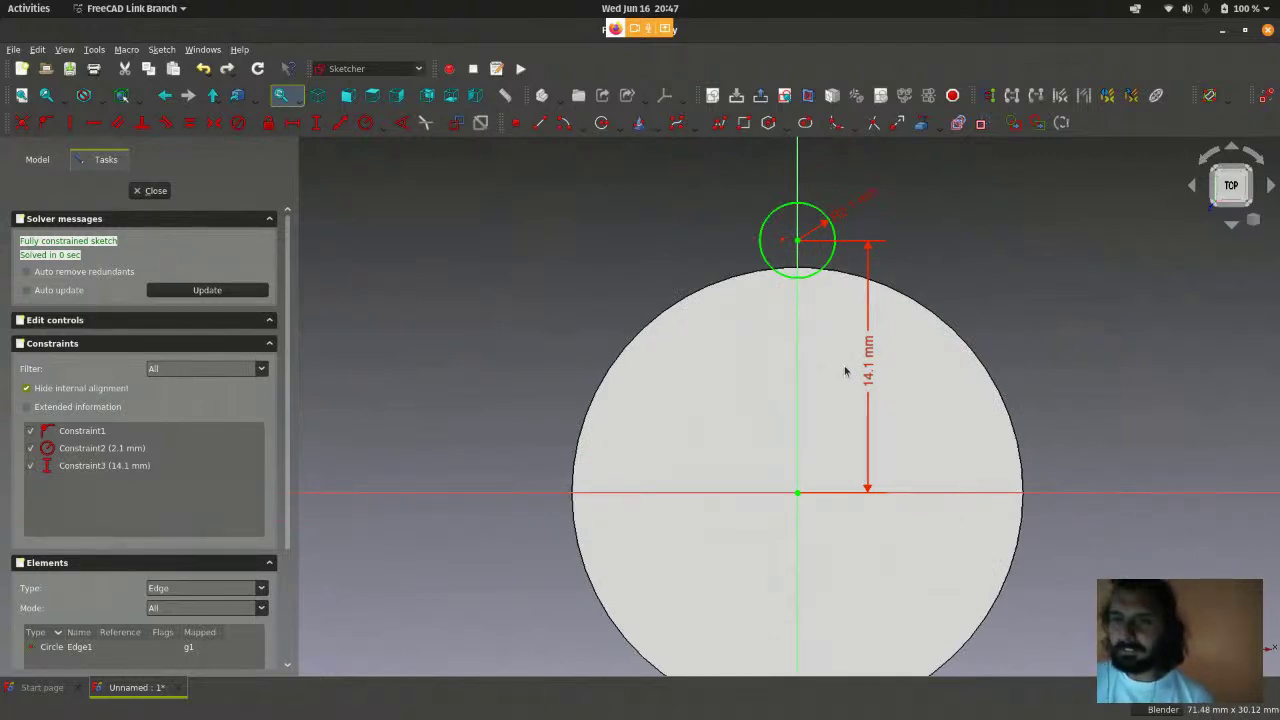
pyautogui.scroll(1, 845, 371)
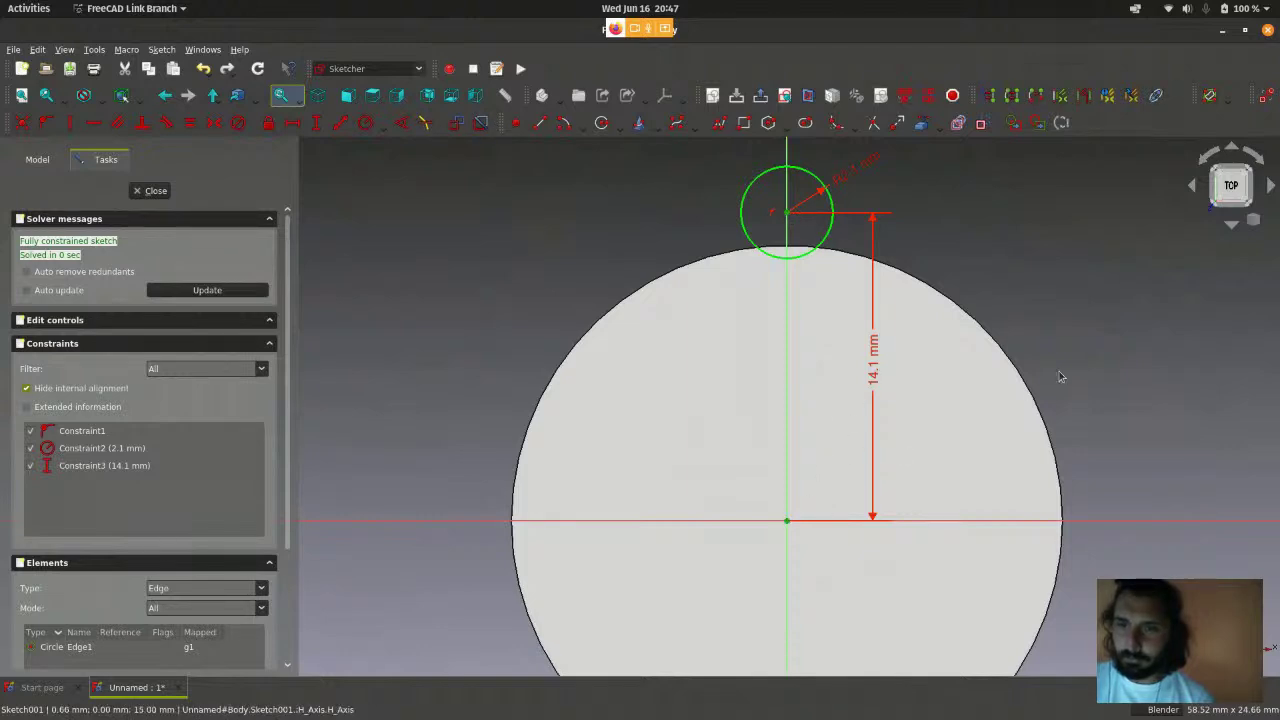
pyautogui.click(294, 124)
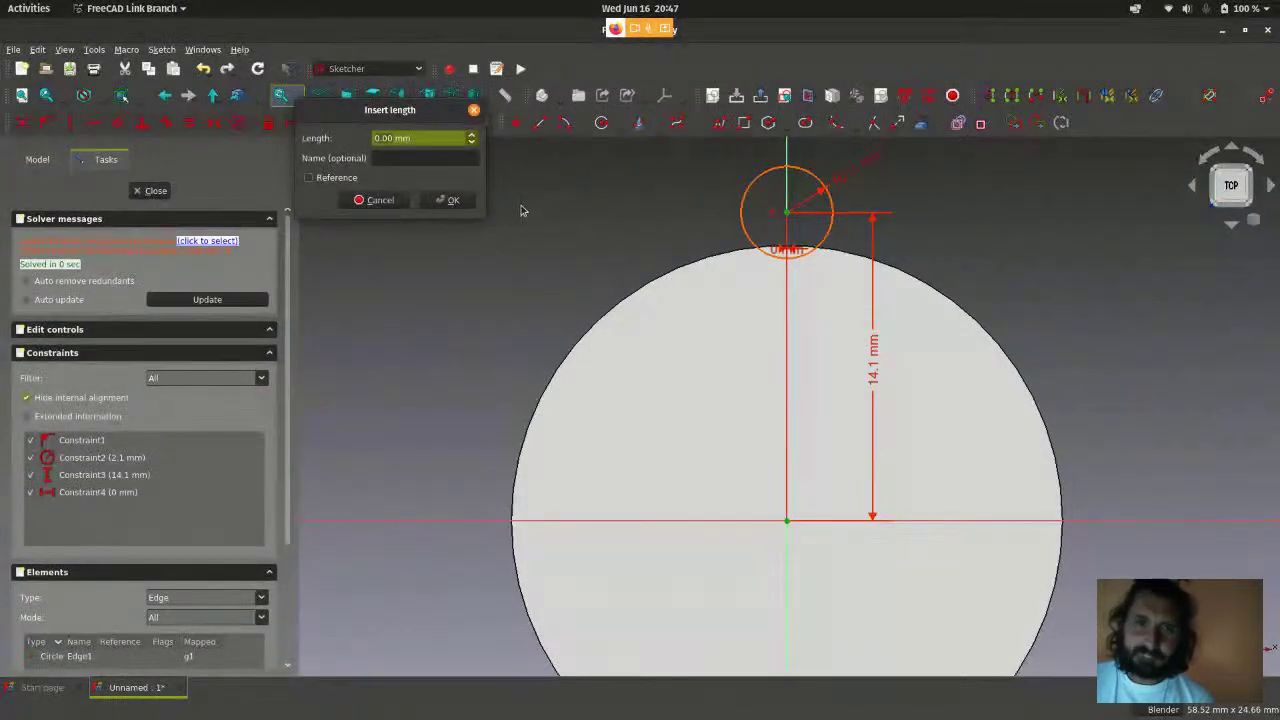
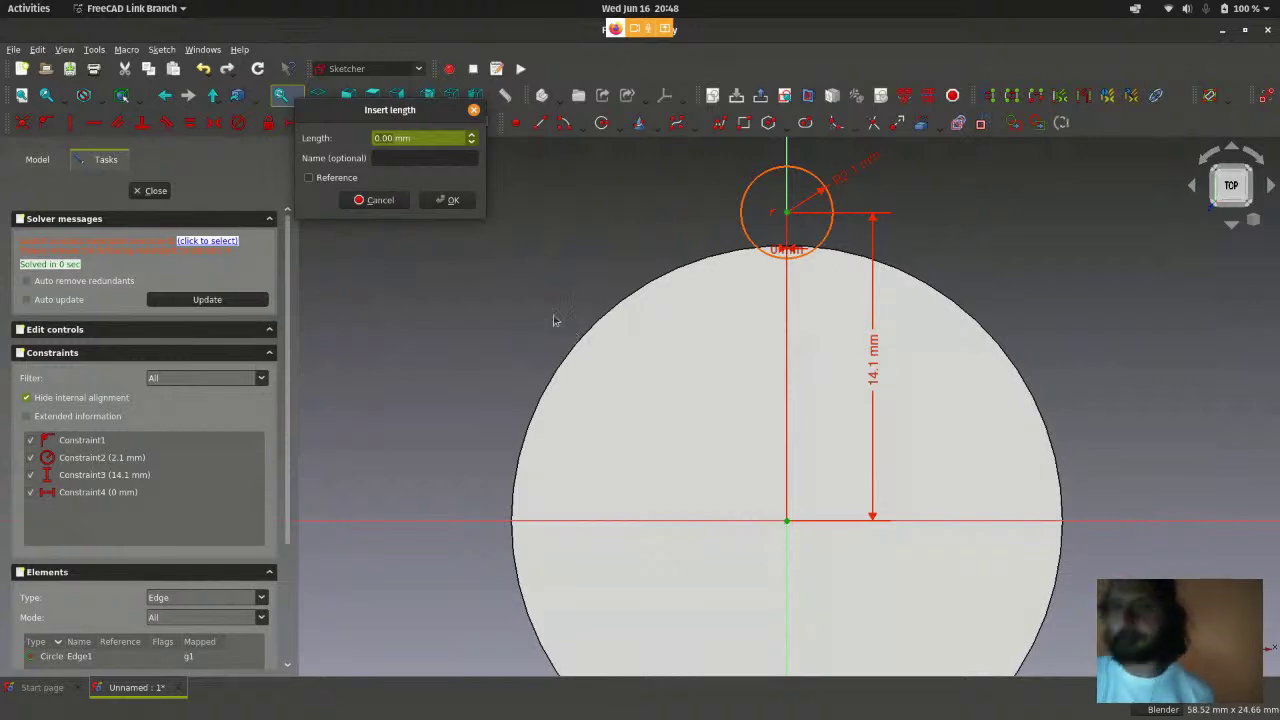
# - Discard the extra length dimension and close the notch-circle sketch
pyautogui.click(374, 201)
pyautogui.scroll(-2, 437, 348)
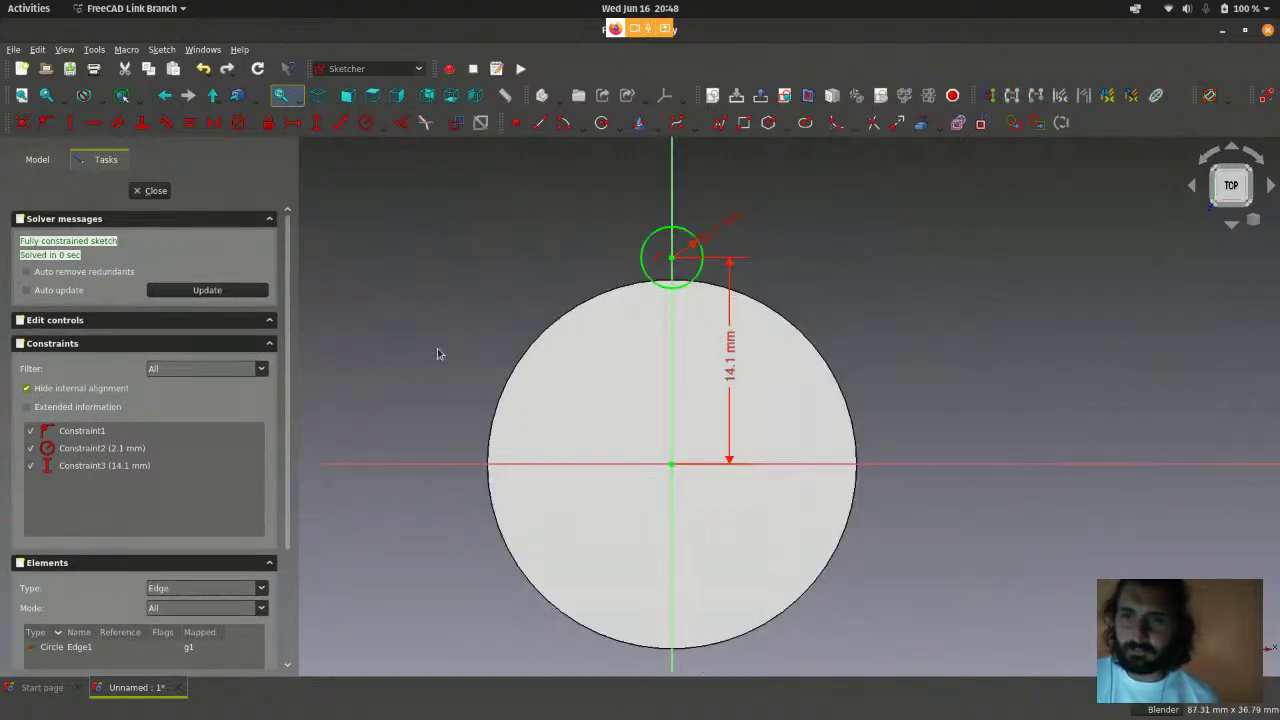
pyautogui.click(156, 191)
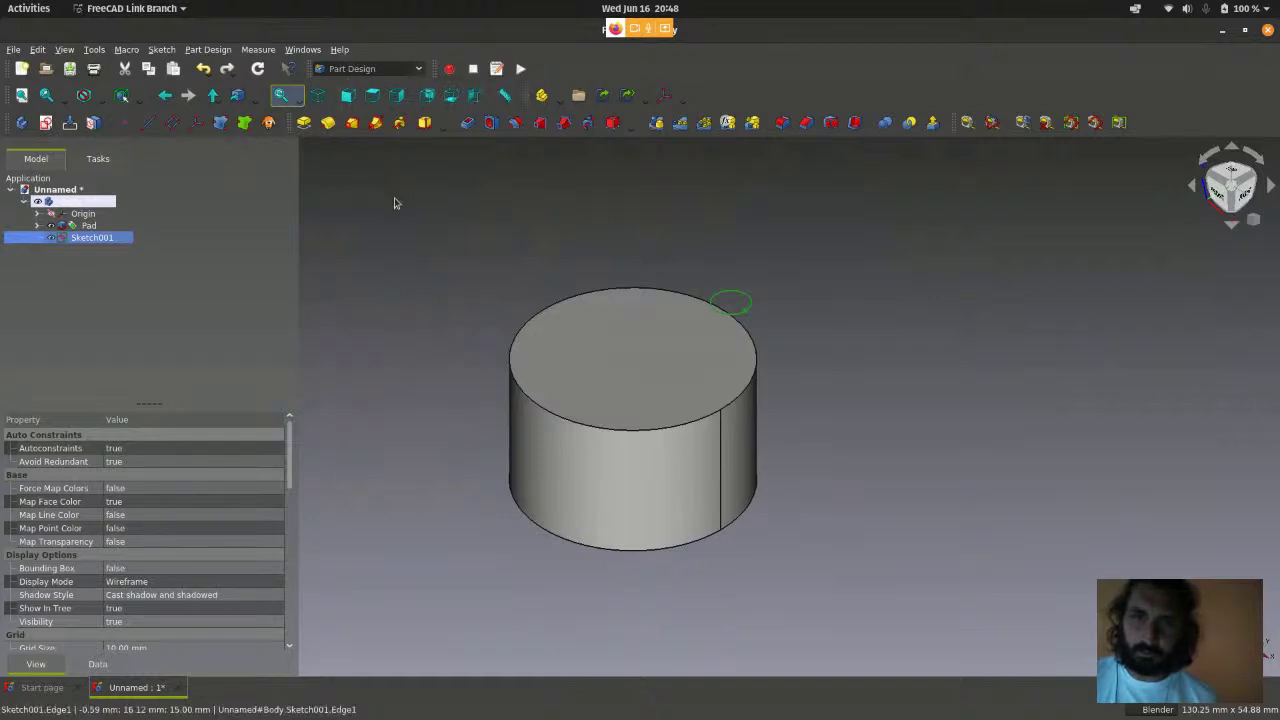
# - Recentre the view and select Sketch001 in the model tree
pyautogui.press('Right')
pyautogui.press('Right')
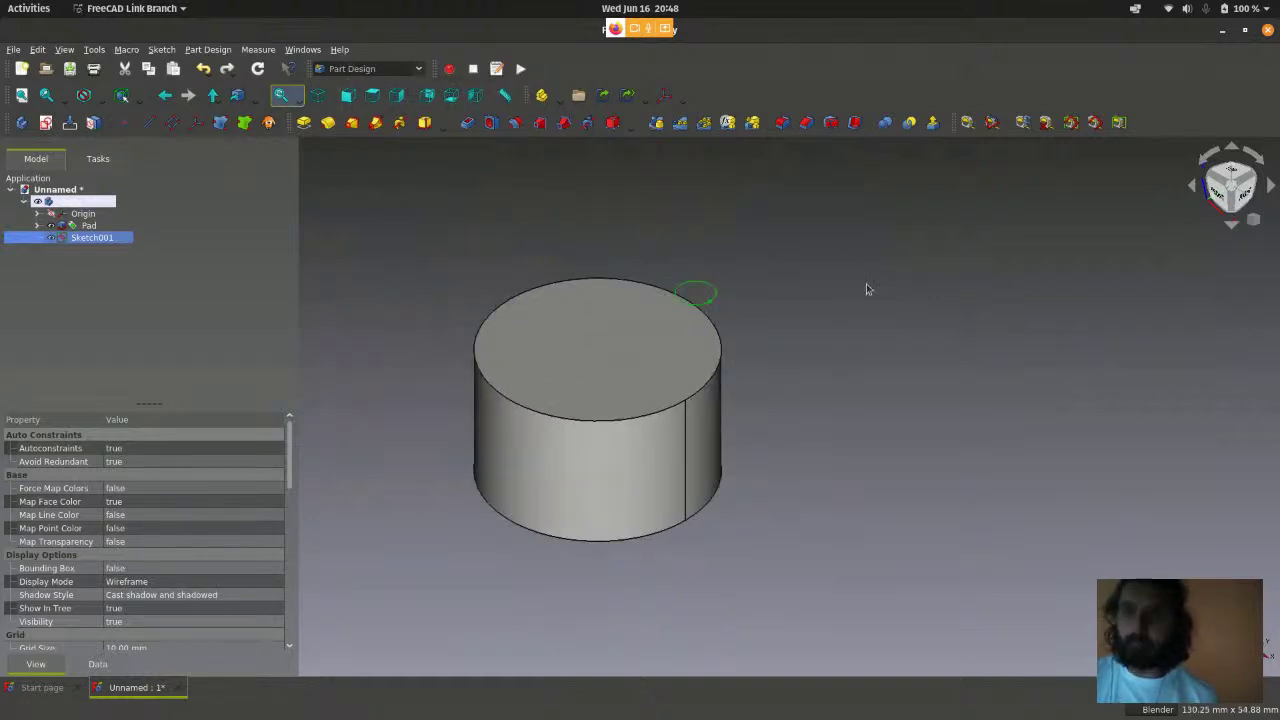
pyautogui.scroll(-2, 715, 292)
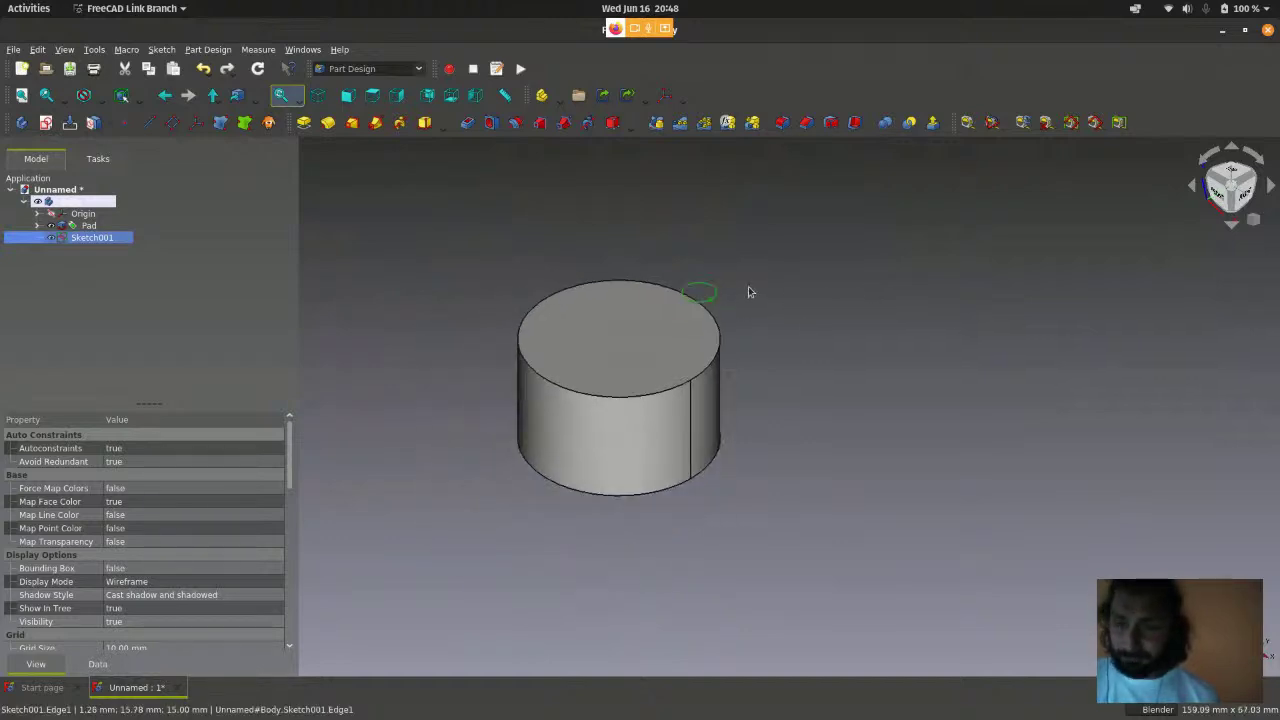
pyautogui.scroll(2, 750, 292)
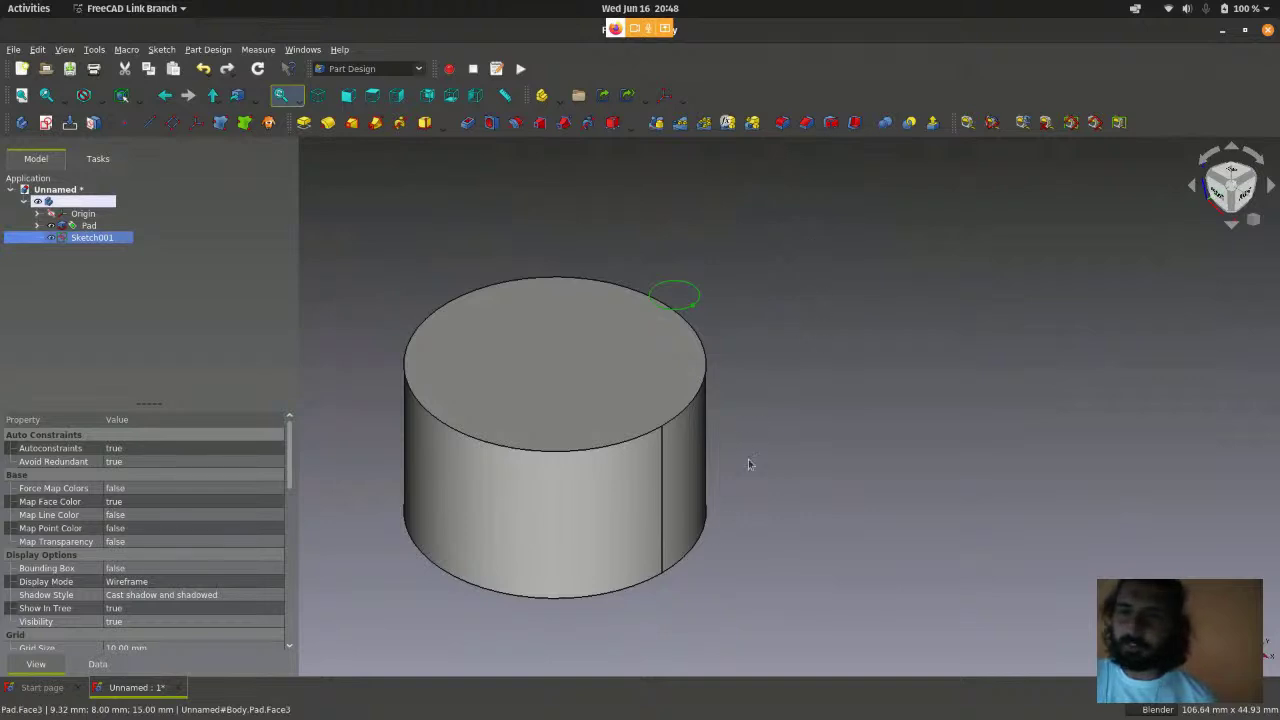
pyautogui.scroll(-2, 727, 565)
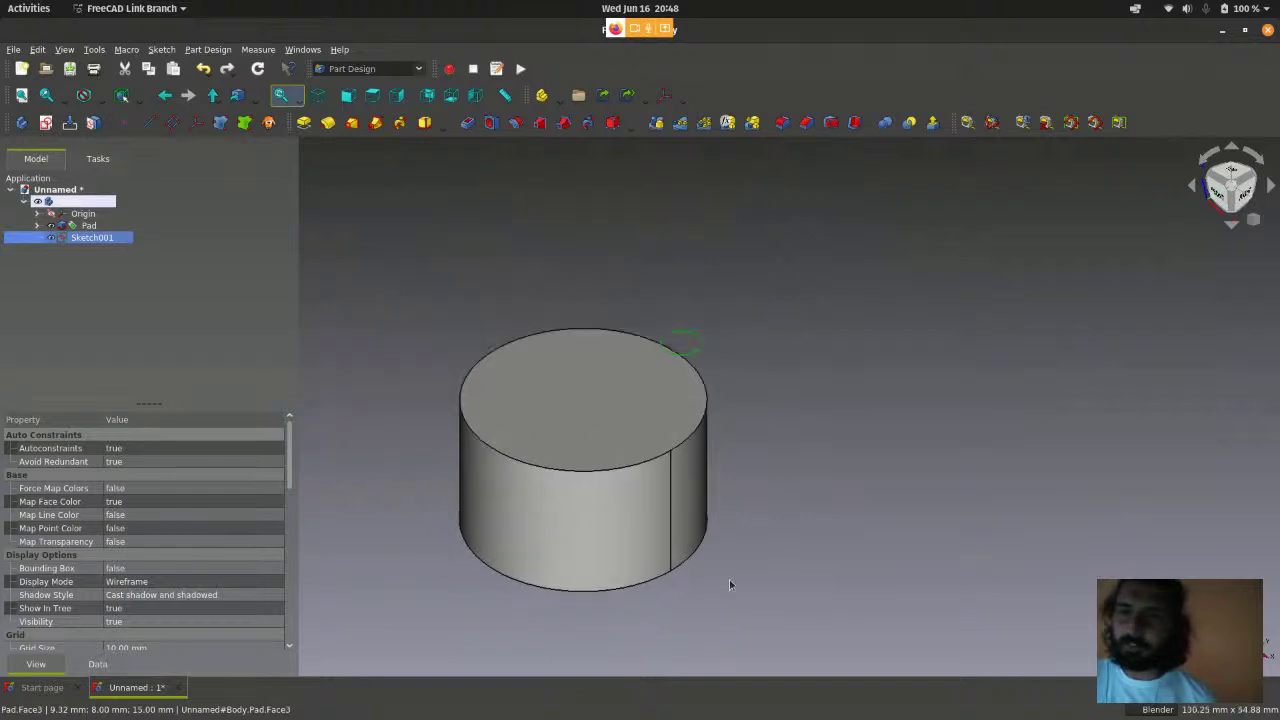
pyautogui.click(697, 238)
pyautogui.scroll(1, 697, 317)
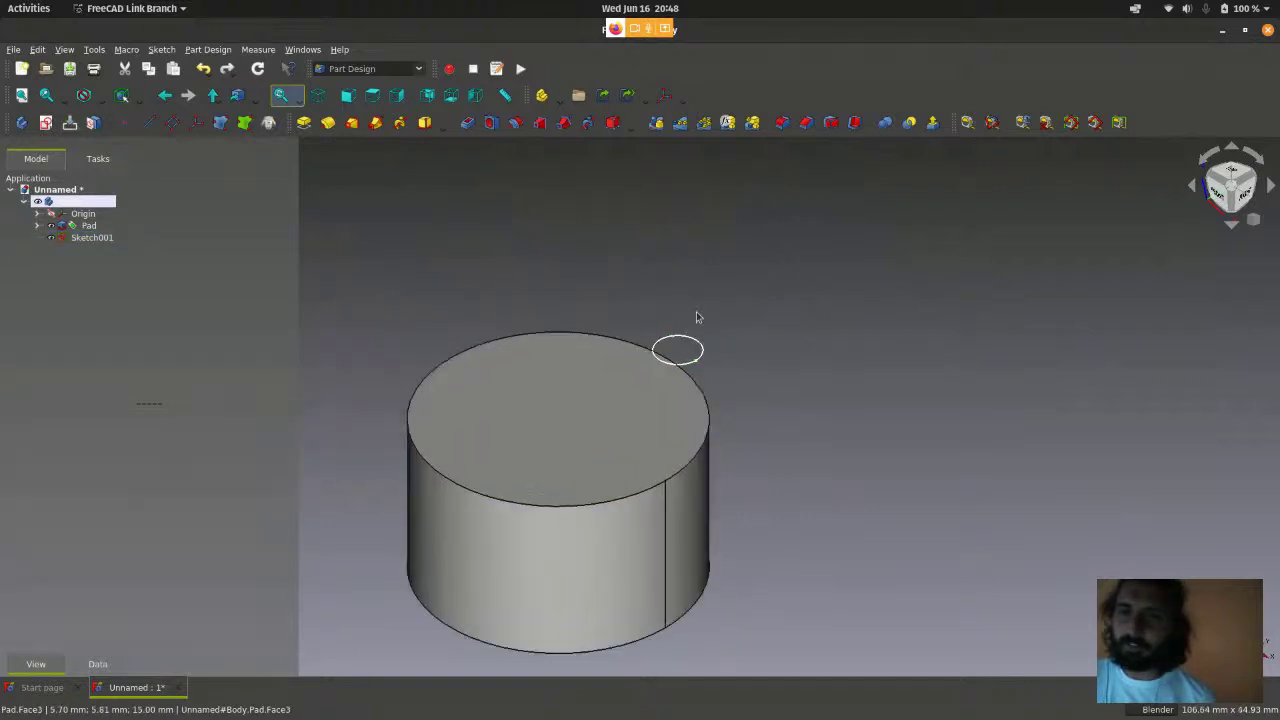
pyautogui.click(92, 254)
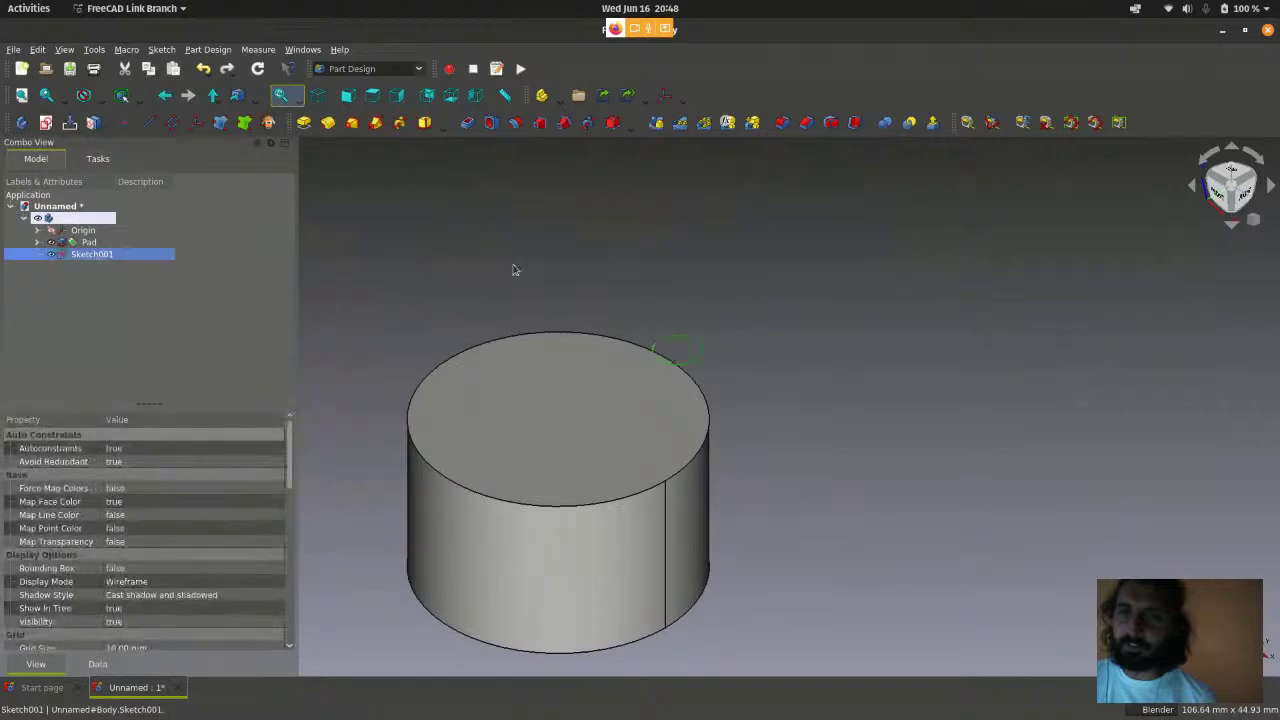
pyautogui.scroll(-1, 514, 271)
# - Create a Pocket from Sketch001 and orbit to inspect its preview
pyautogui.click(205, 52)
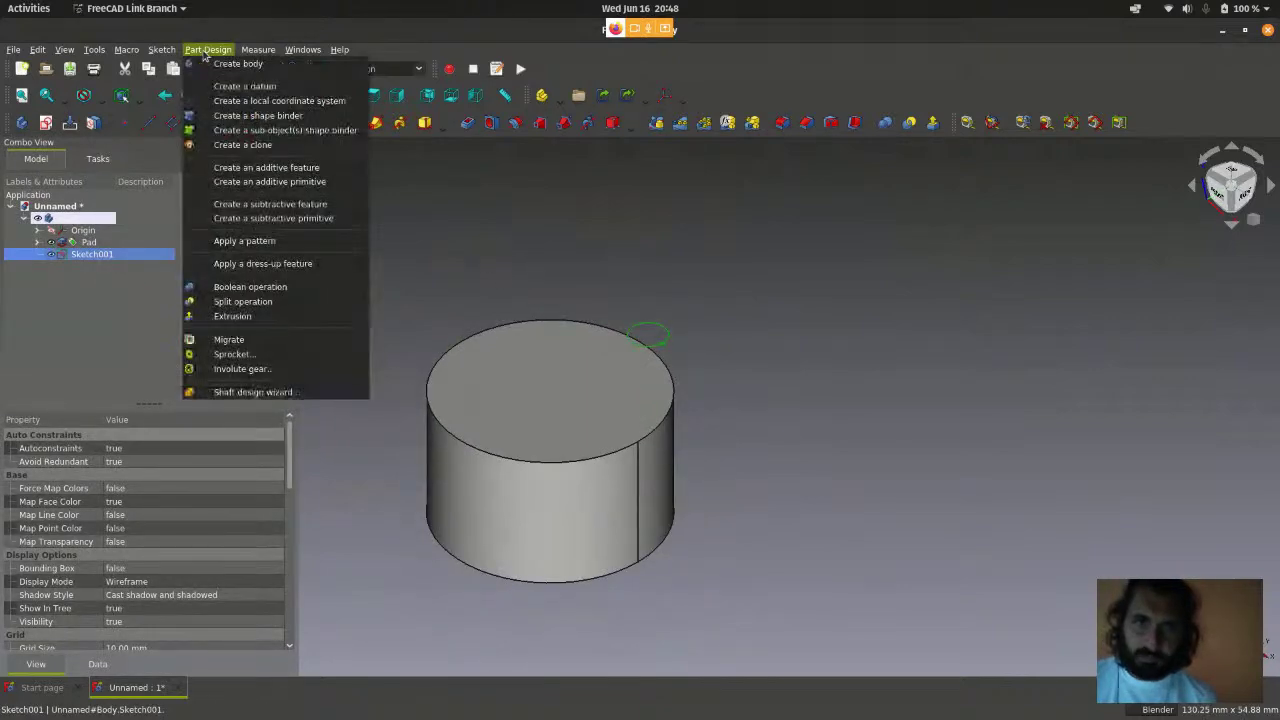
pyautogui.moveTo(226, 204)
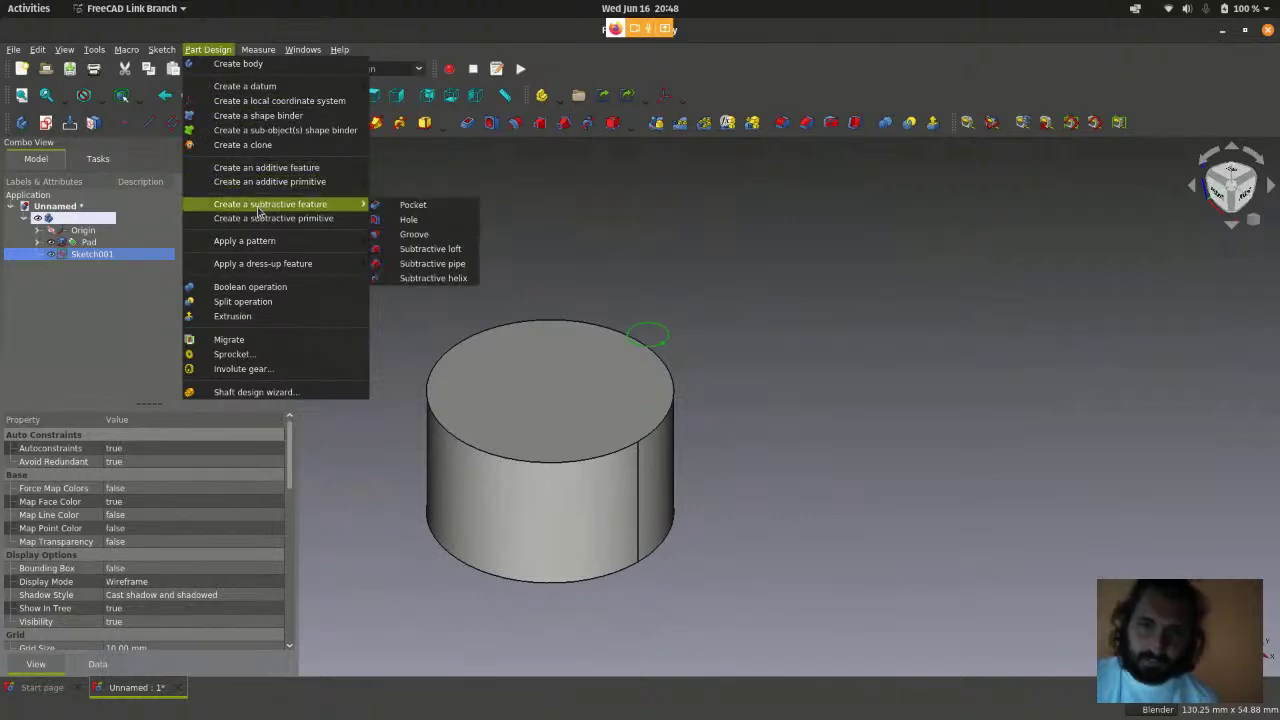
pyautogui.click(463, 205)
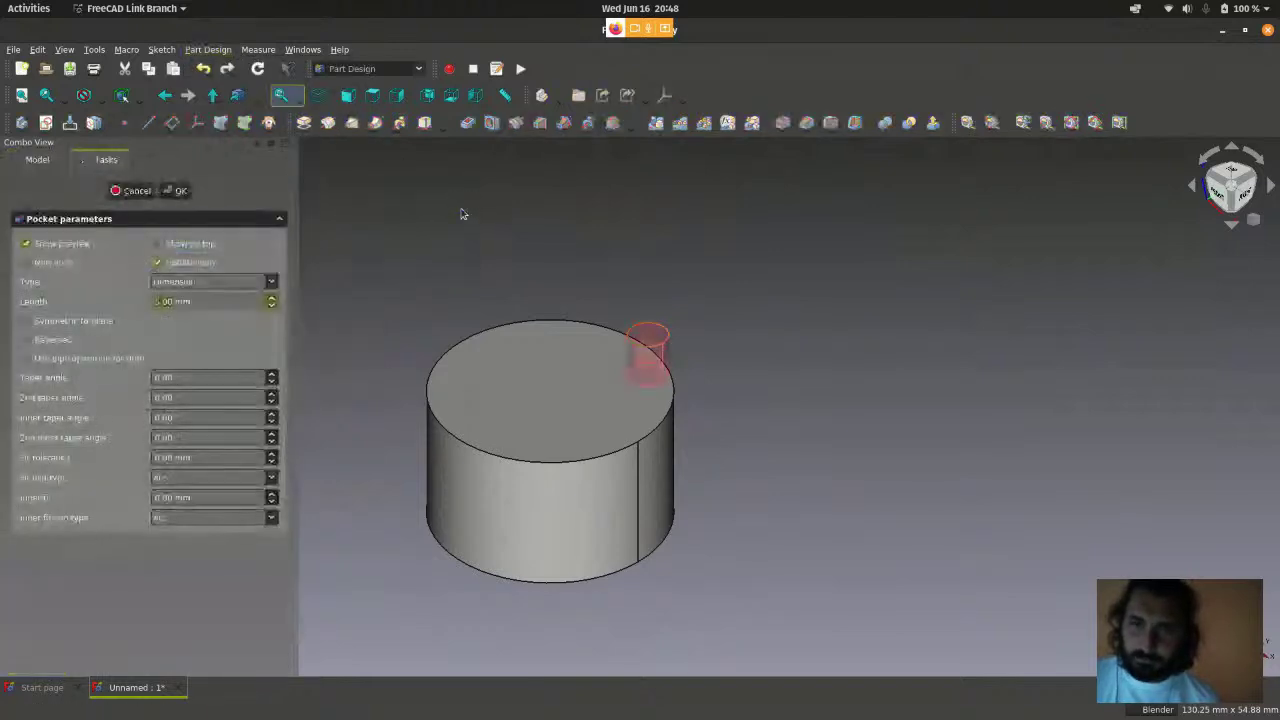
pyautogui.scroll(-3, 463, 210)
pyautogui.moveTo(797, 334); pyautogui.dragTo(614, 431, button='middle')
pyautogui.scroll(4, 530, 267)
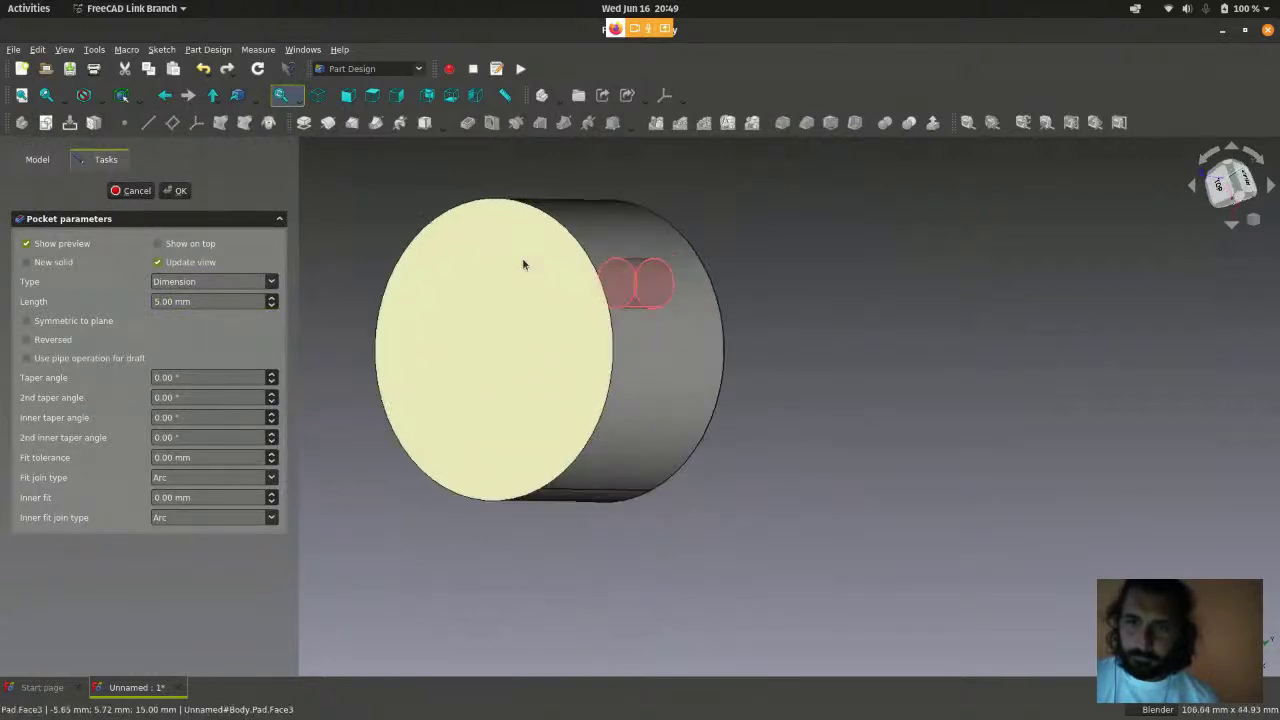
pyautogui.moveTo(588, 181); pyautogui.dragTo(658, 427, button='middle')
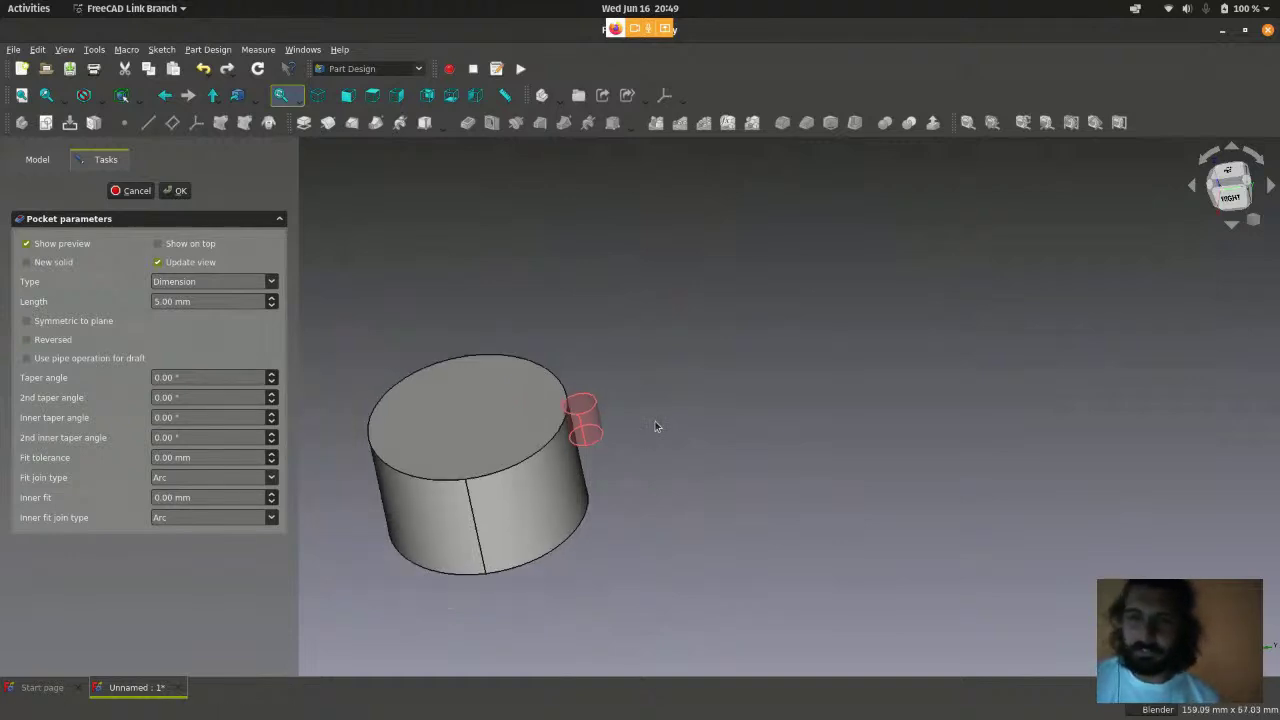
pyautogui.moveTo(622, 300); pyautogui.dragTo(583, 314, button='middle')
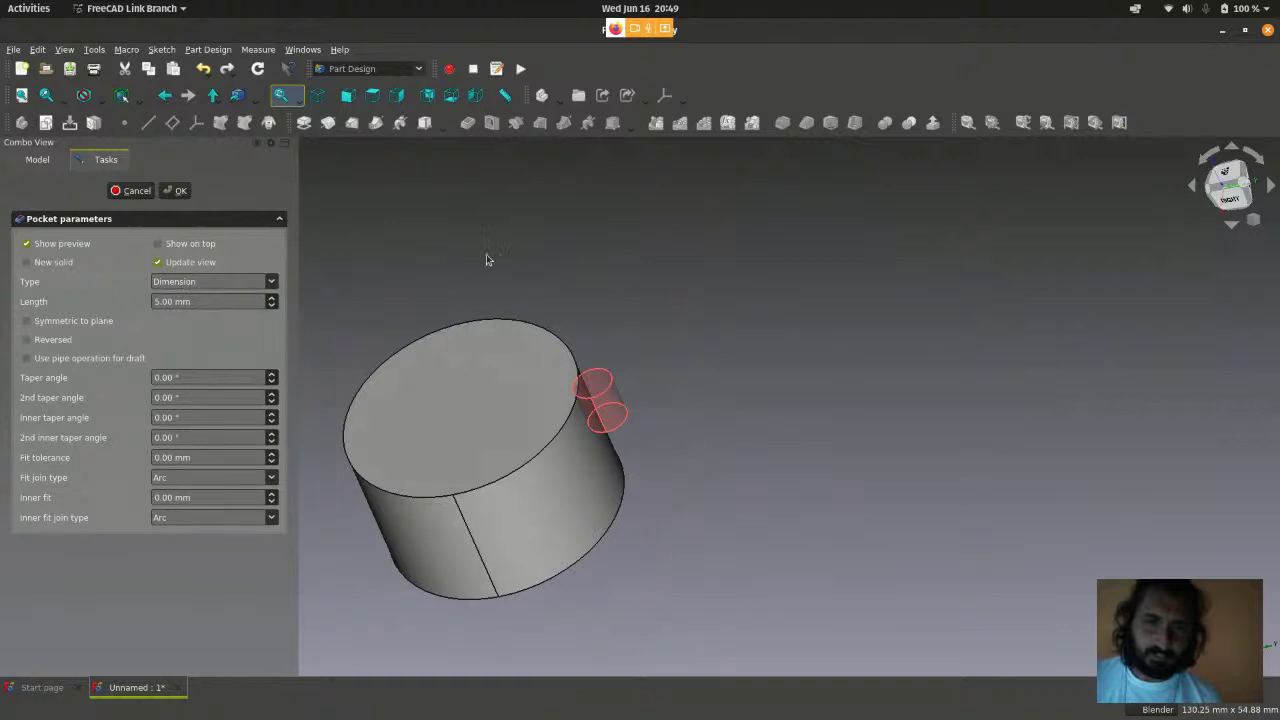
pyautogui.scroll(-1, 537, 289)
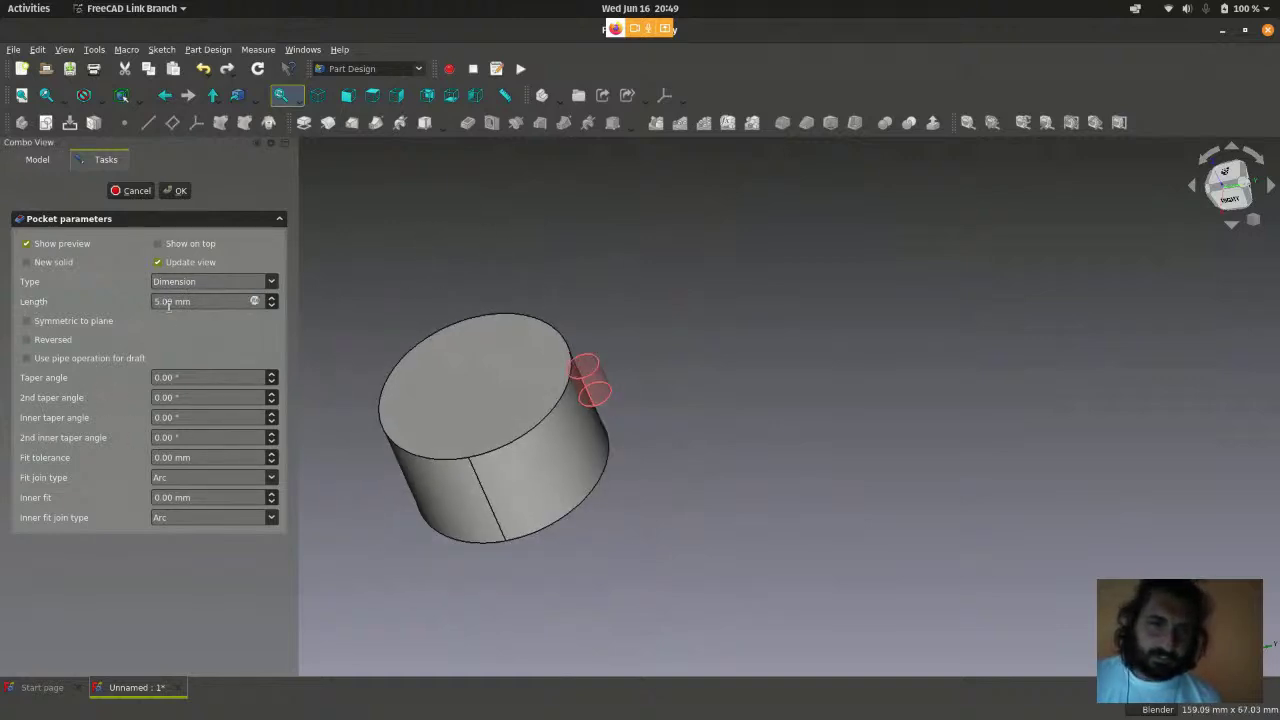
pyautogui.scroll(-1, 626, 243)
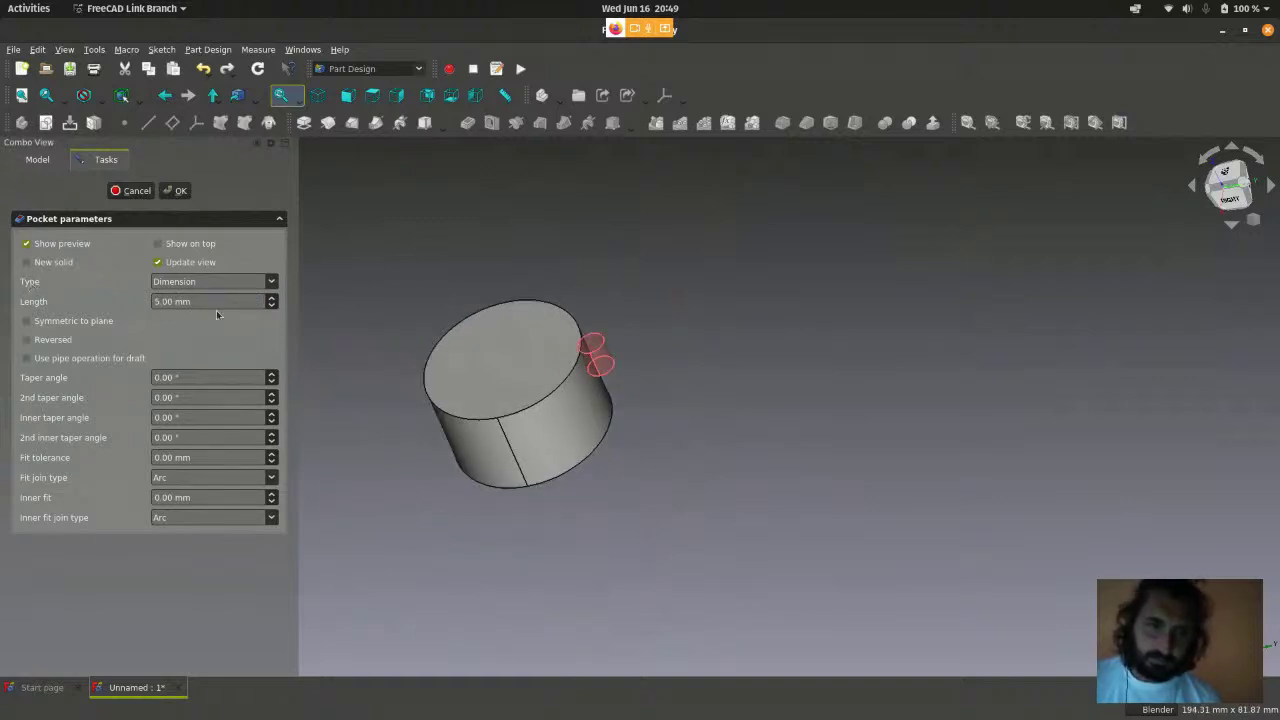
# - Set the pocket type to Through all
pyautogui.click(272, 284)
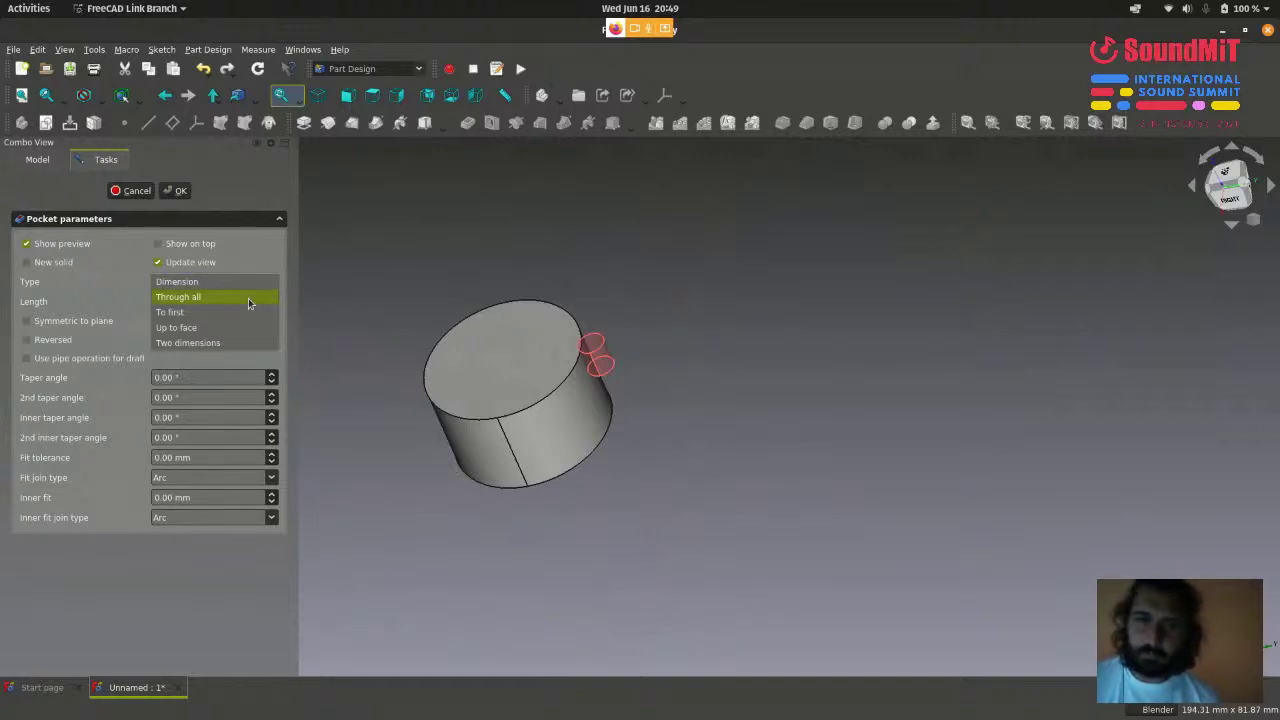
pyautogui.click(249, 298)
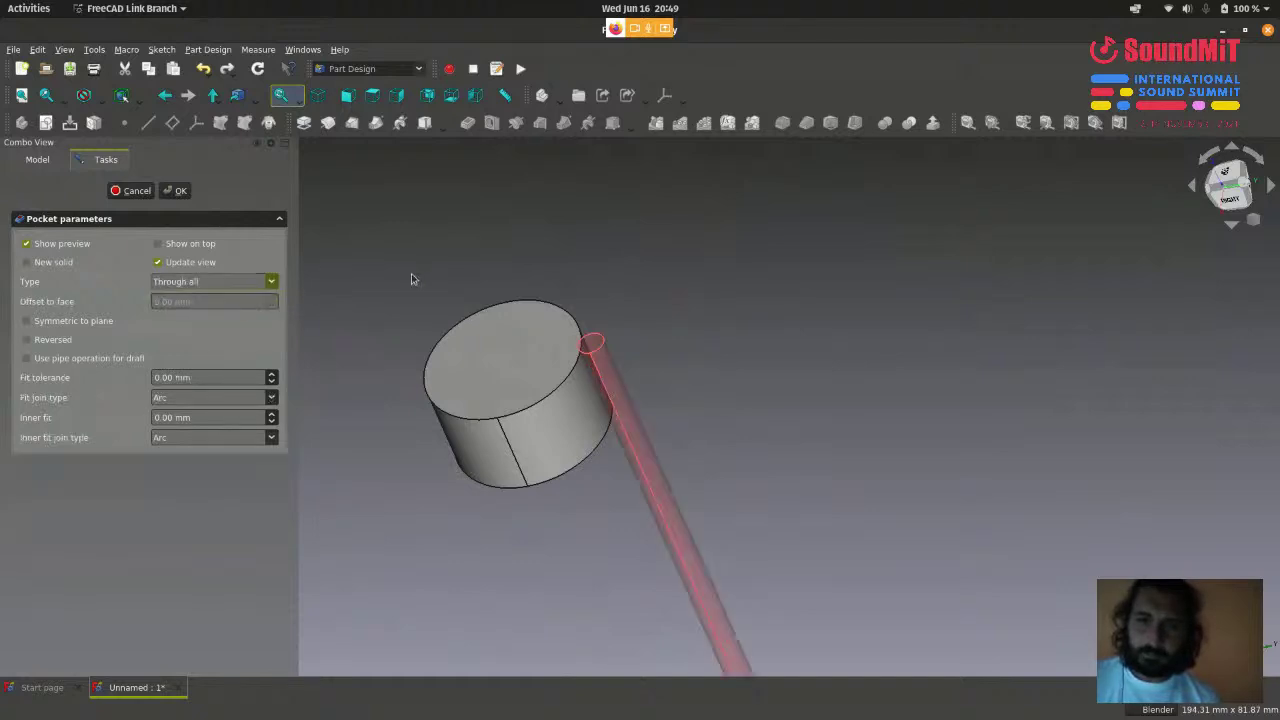
pyautogui.scroll(-3, 520, 276)
pyautogui.scroll(2, 532, 271)
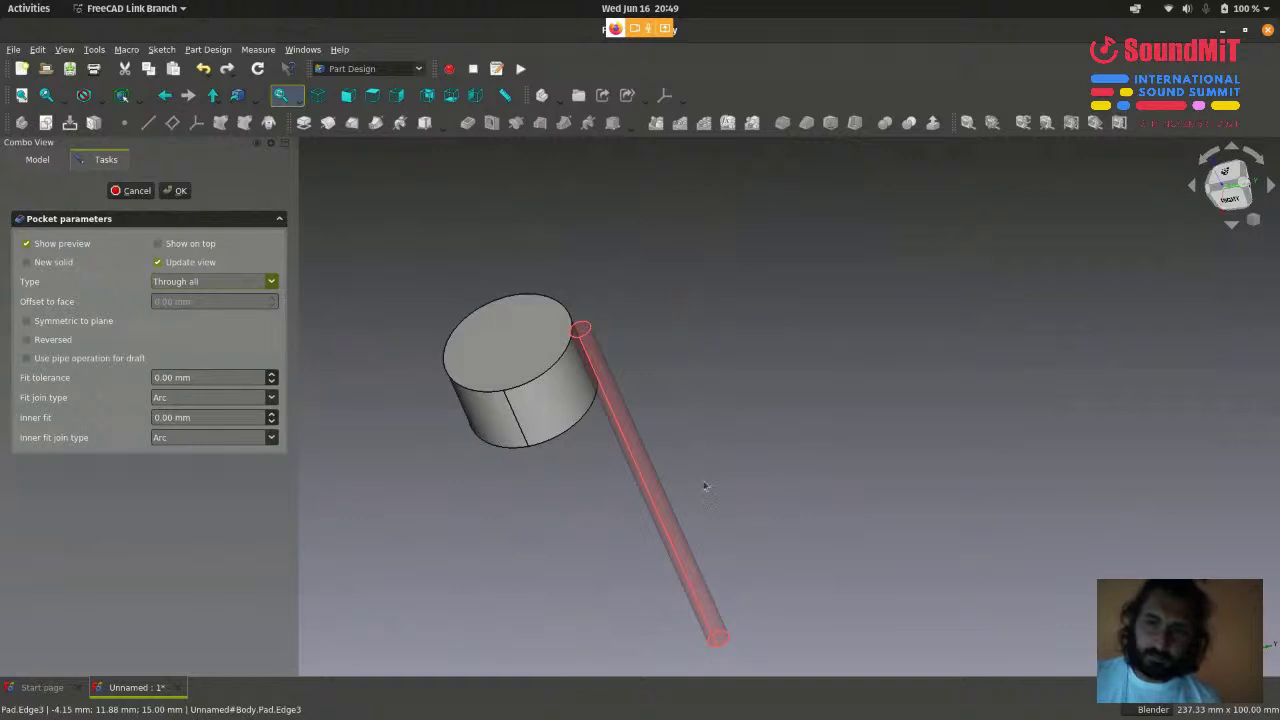
pyautogui.scroll(1, 684, 416)
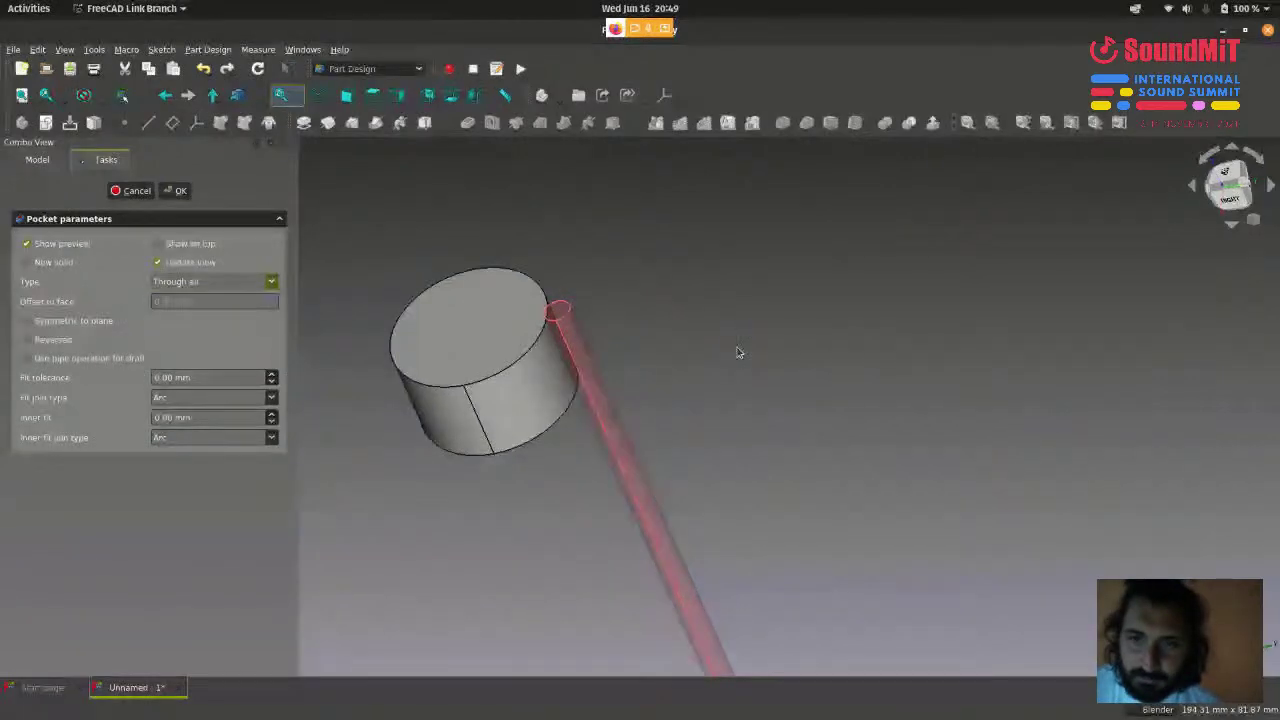
pyautogui.scroll(-1, 738, 352)
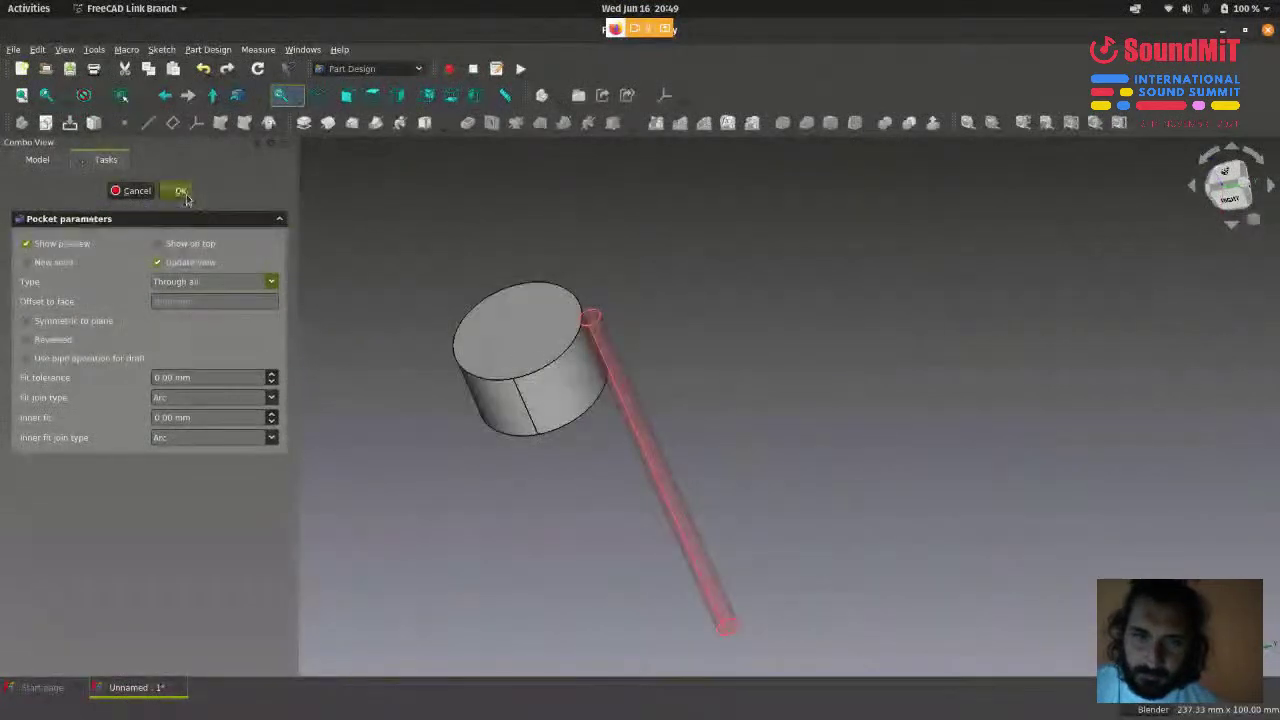
# - Orbit around the notched cylinder to inspect the new notch
pyautogui.scroll(4, 636, 244)
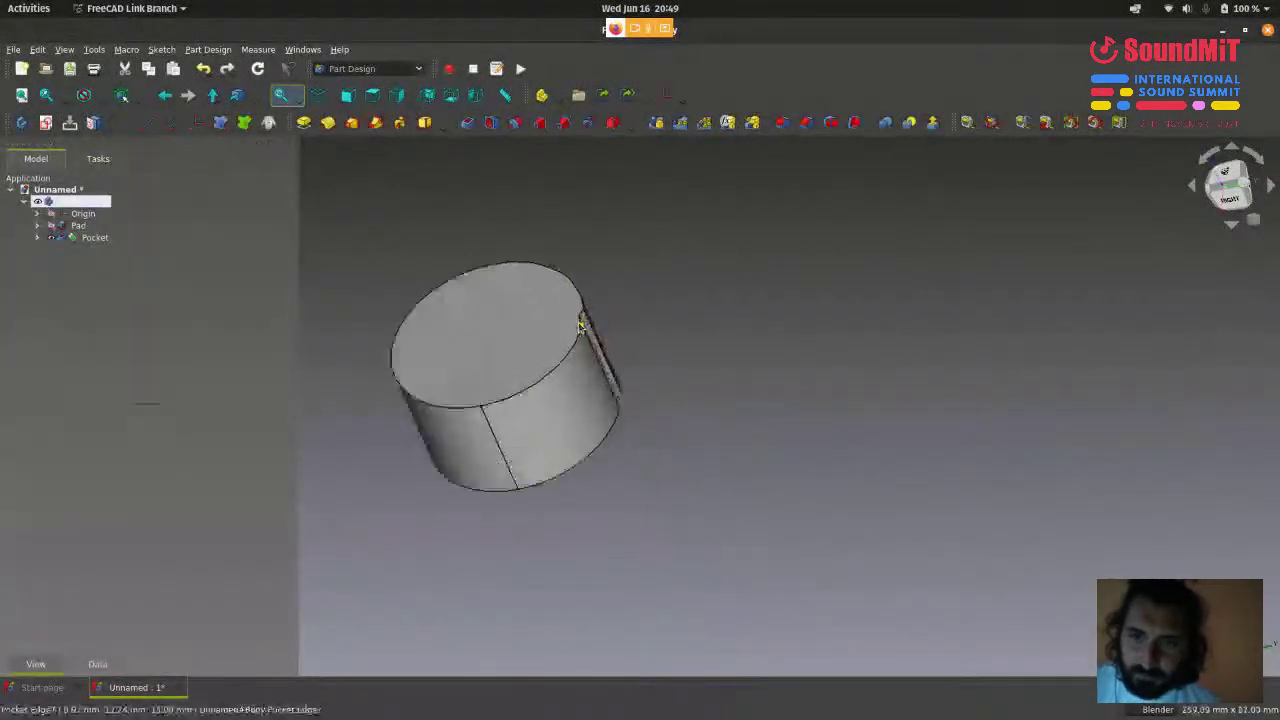
pyautogui.scroll(-3, 818, 317)
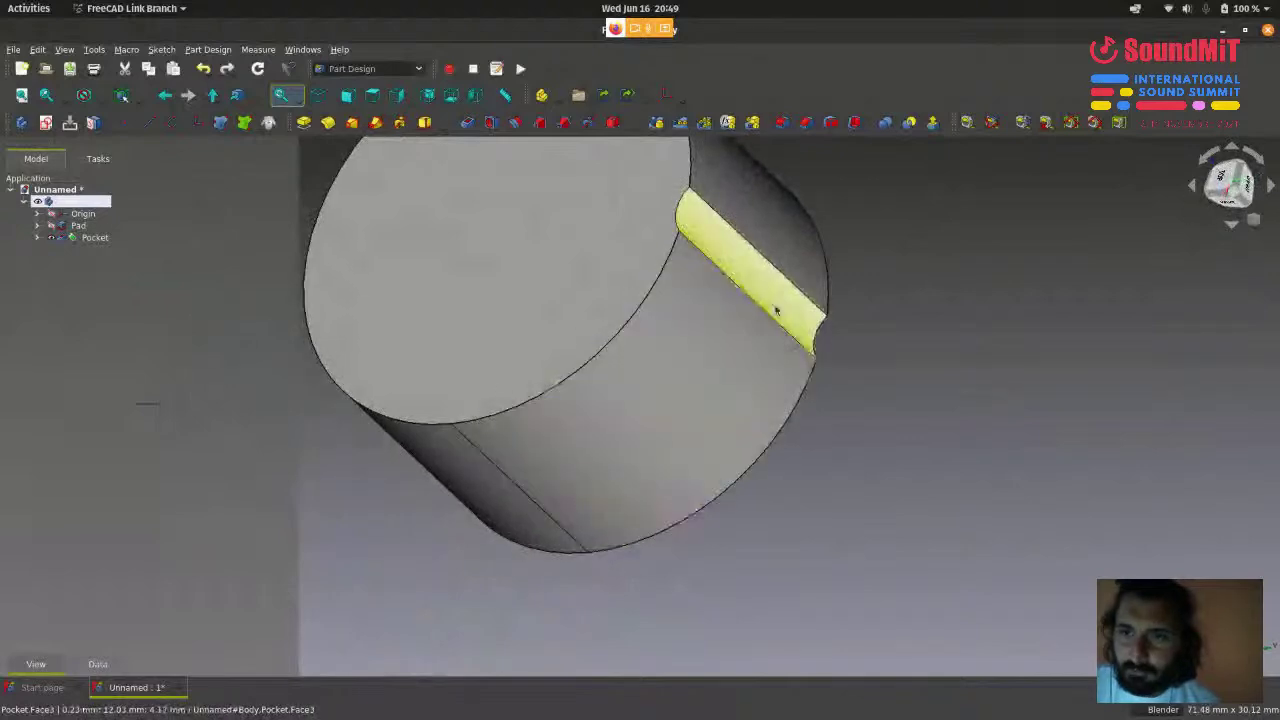
pyautogui.moveTo(876, 278); pyautogui.dragTo(866, 309, button='middle')
pyautogui.scroll(-4, 866, 309)
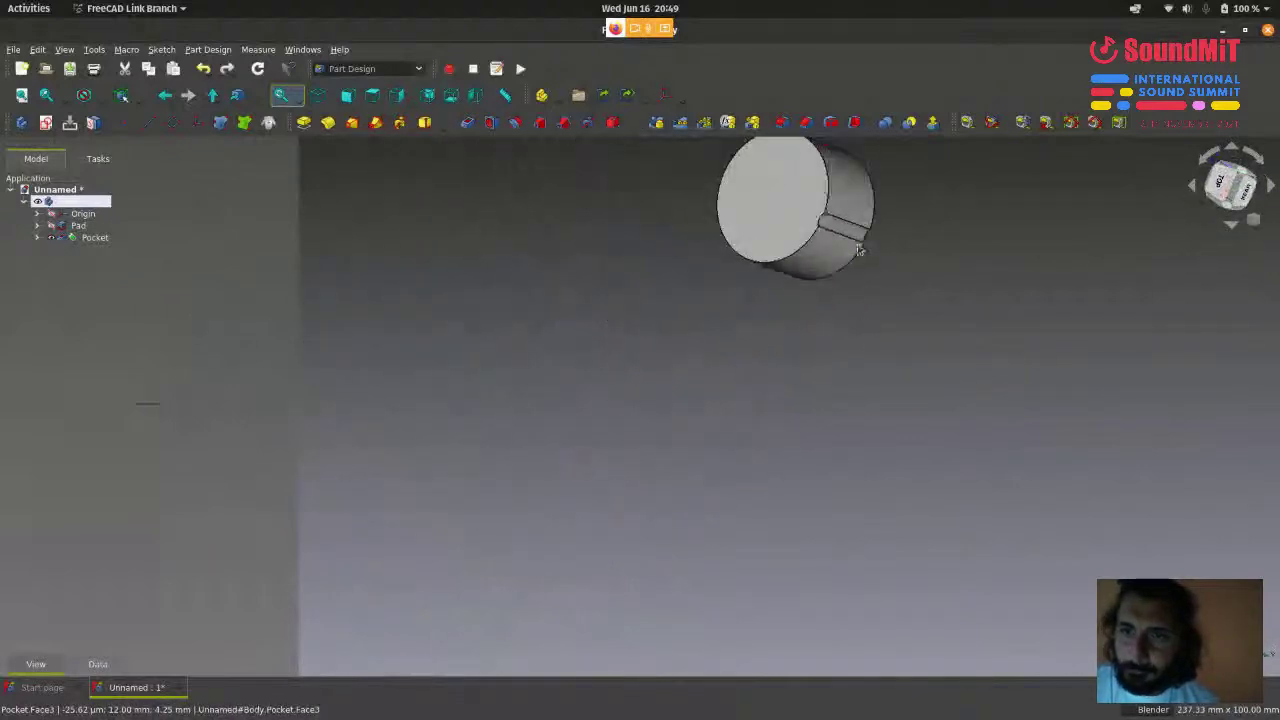
pyautogui.scroll(3, 850, 260)
pyautogui.click(844, 242)
pyautogui.click(1082, 314)
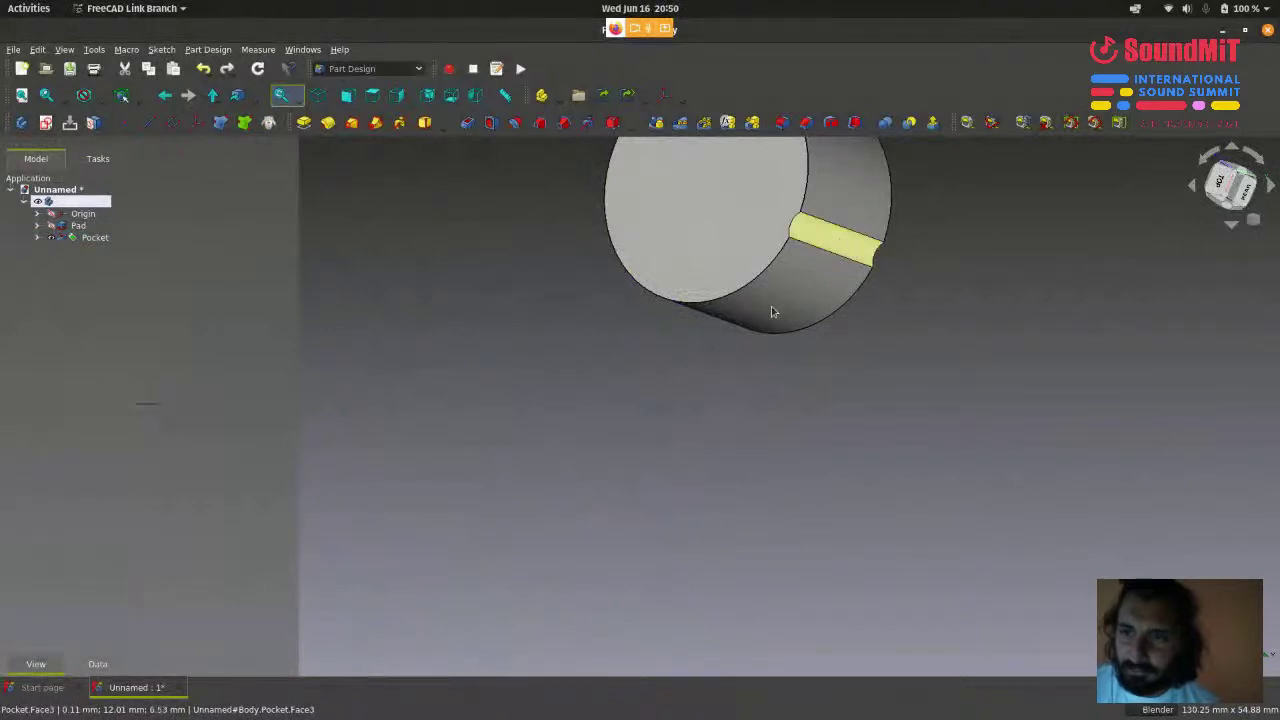
pyautogui.moveTo(857, 249); pyautogui.dragTo(693, 316, button='middle')
pyautogui.scroll(-1, 775, 405)
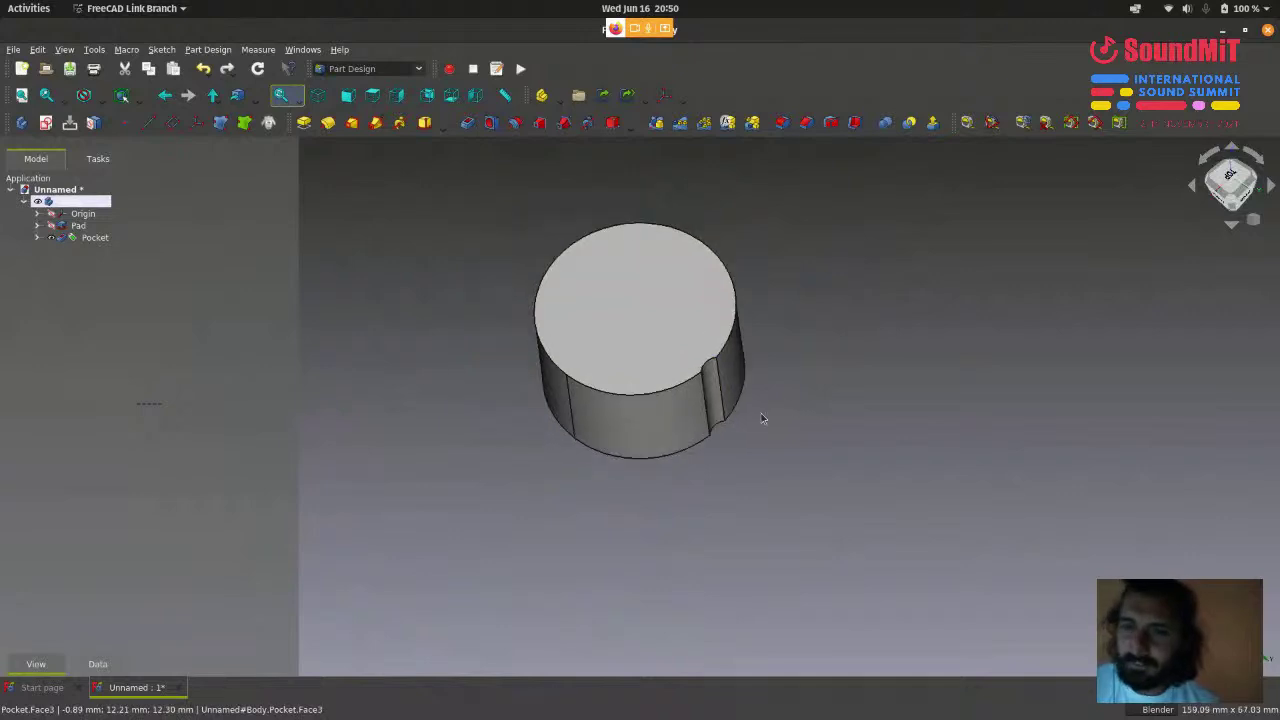
pyautogui.scroll(2, 750, 410)
pyautogui.scroll(1, 738, 415)
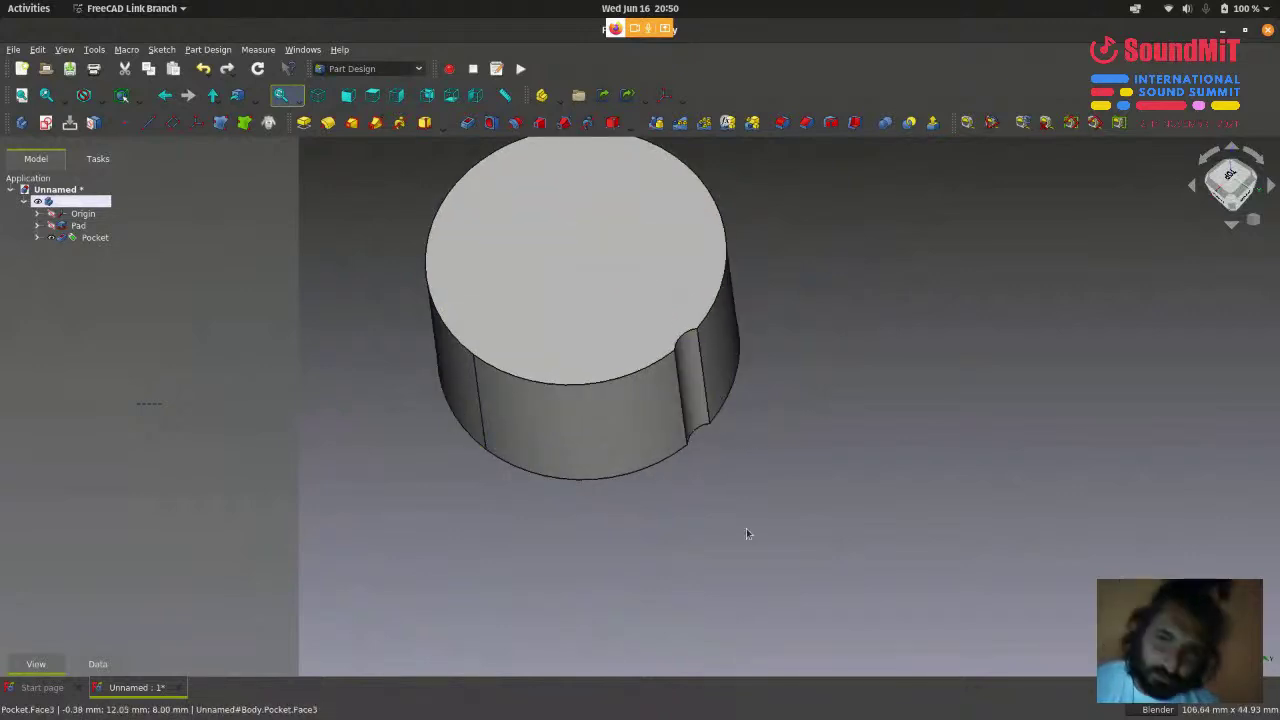
pyautogui.scroll(-2, 746, 528)
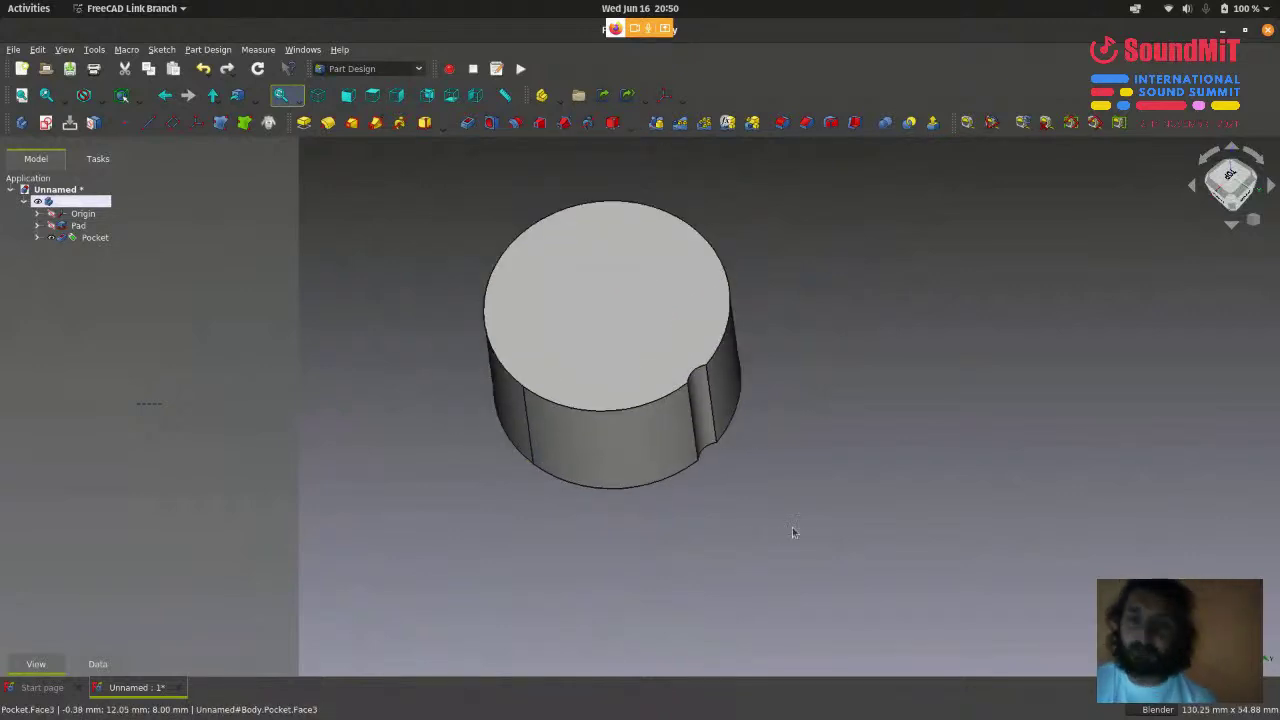
pyautogui.moveTo(391, 157); pyautogui.dragTo(680, 451, button='middle')
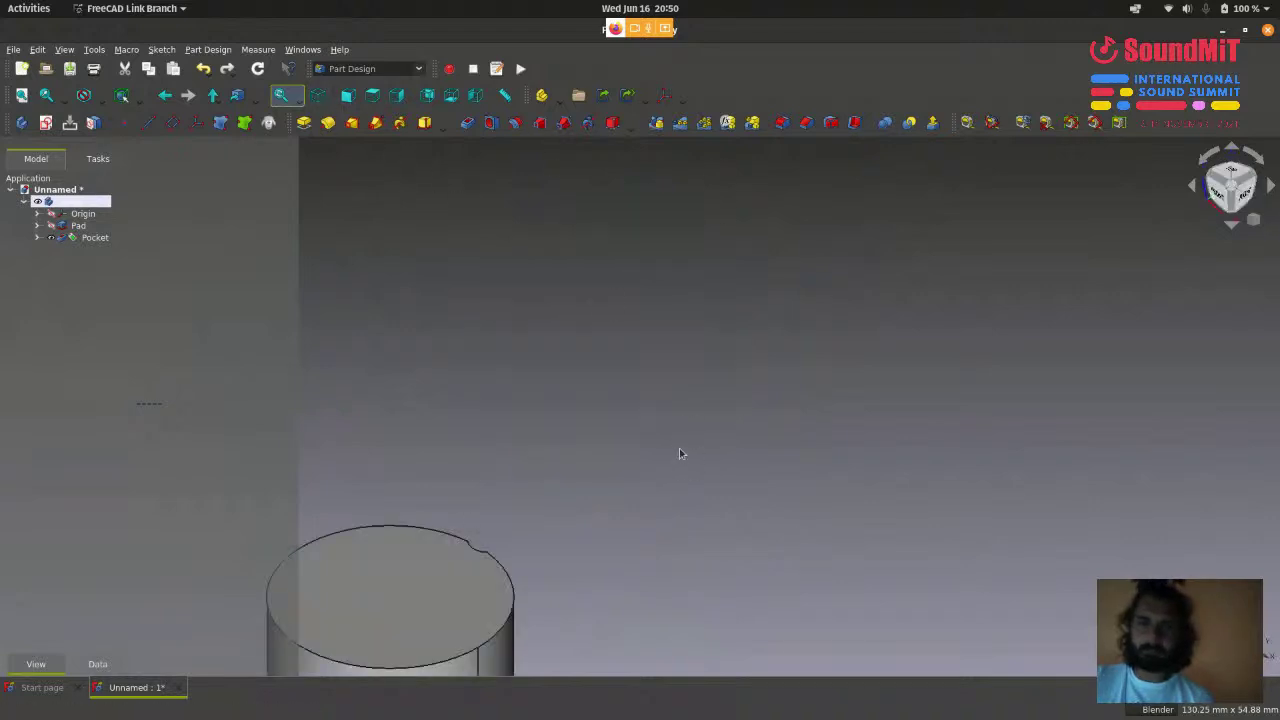
pyautogui.scroll(-2, 670, 441)
pyautogui.scroll(3, 466, 615)
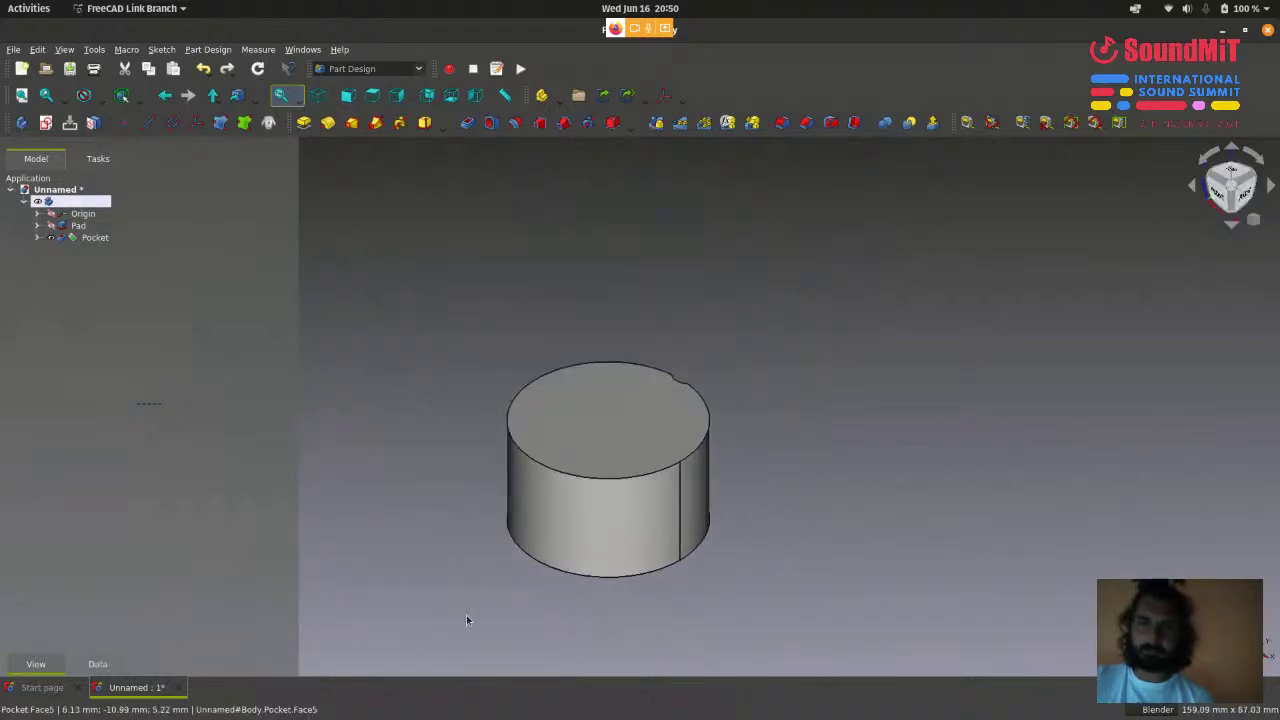
# - Undo the pocket, delete the leftover Sketch001, and select the cylinder's top face
pyautogui.hotkey('ctrl', 'z')
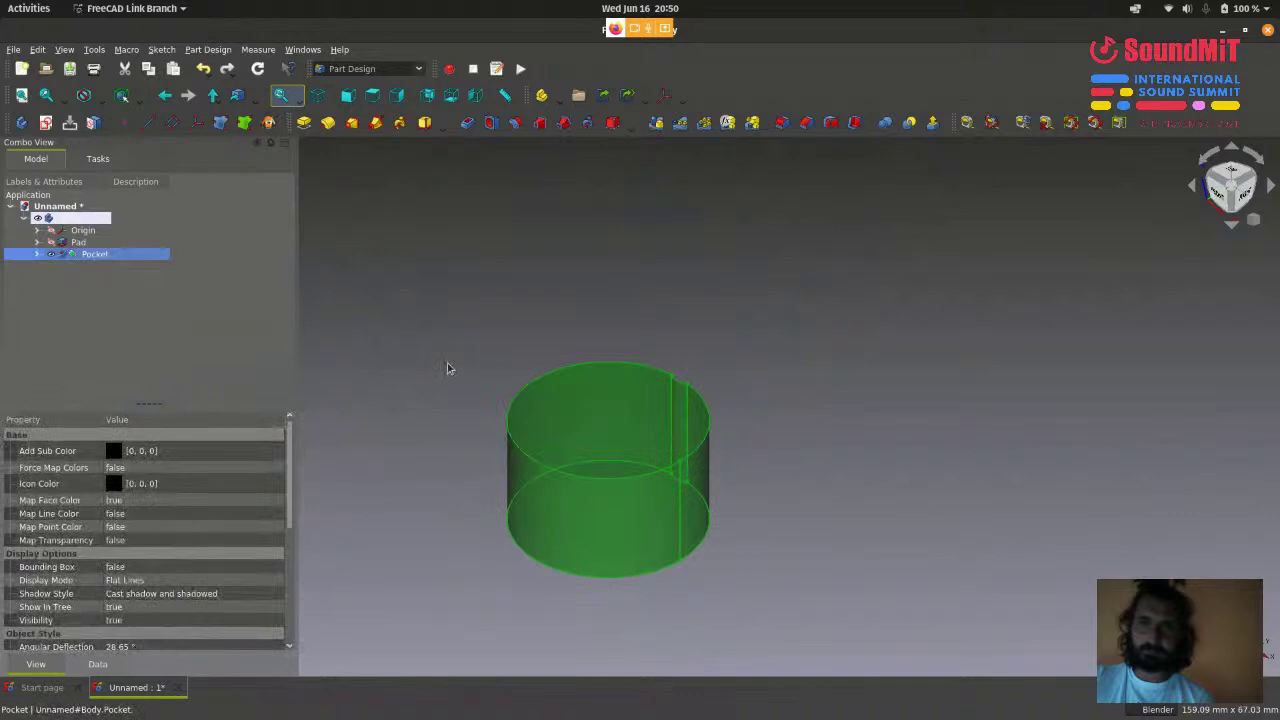
pyautogui.click(449, 368)
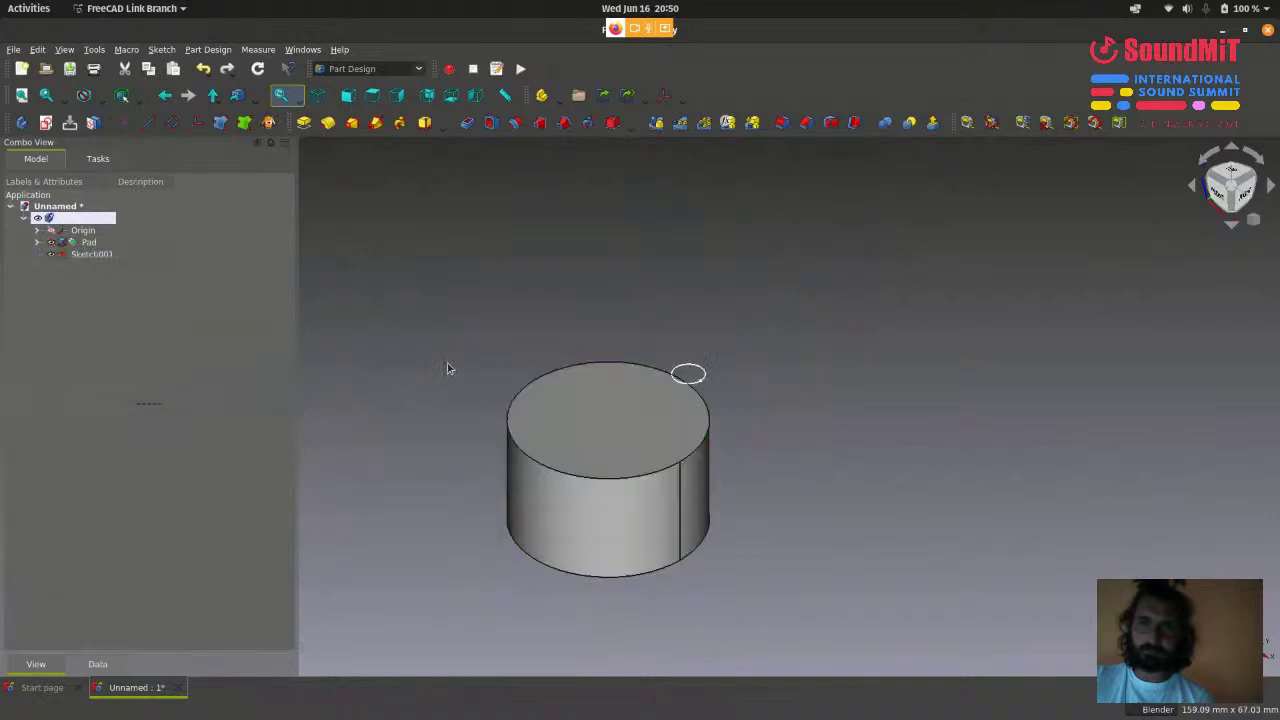
pyautogui.click(92, 254)
pyautogui.press('Delete')
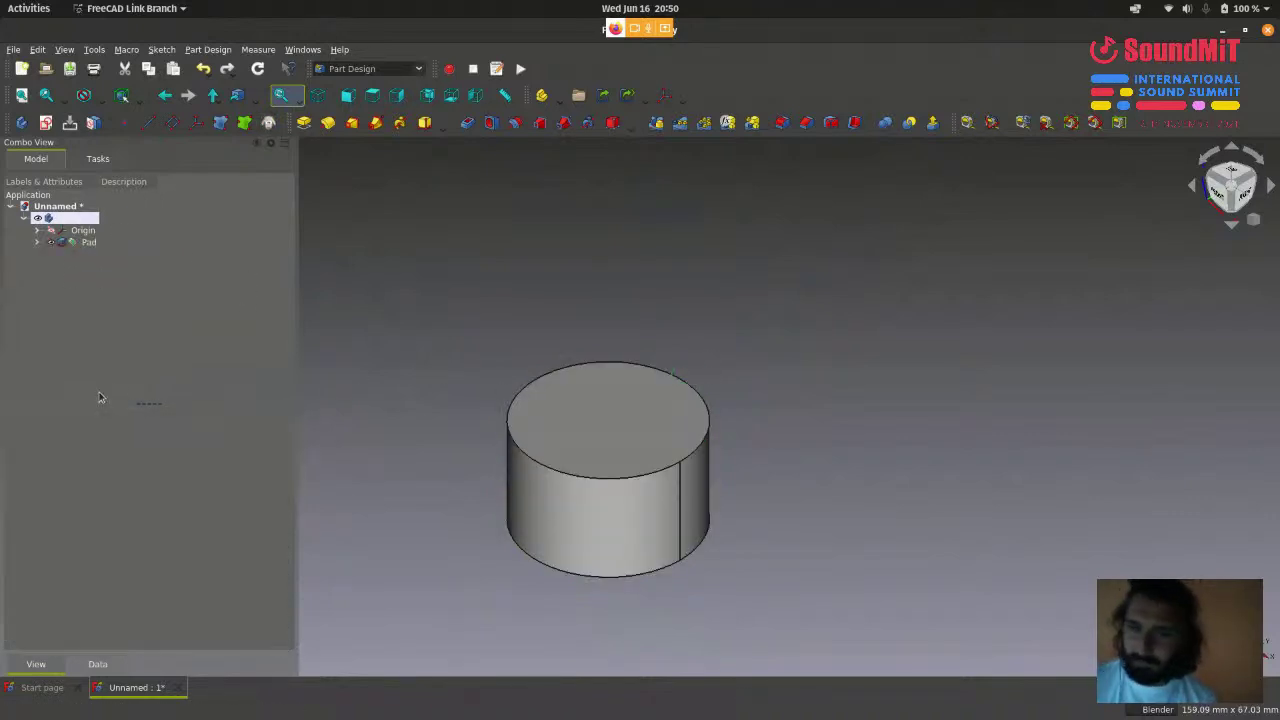
pyautogui.scroll(-1, 475, 342)
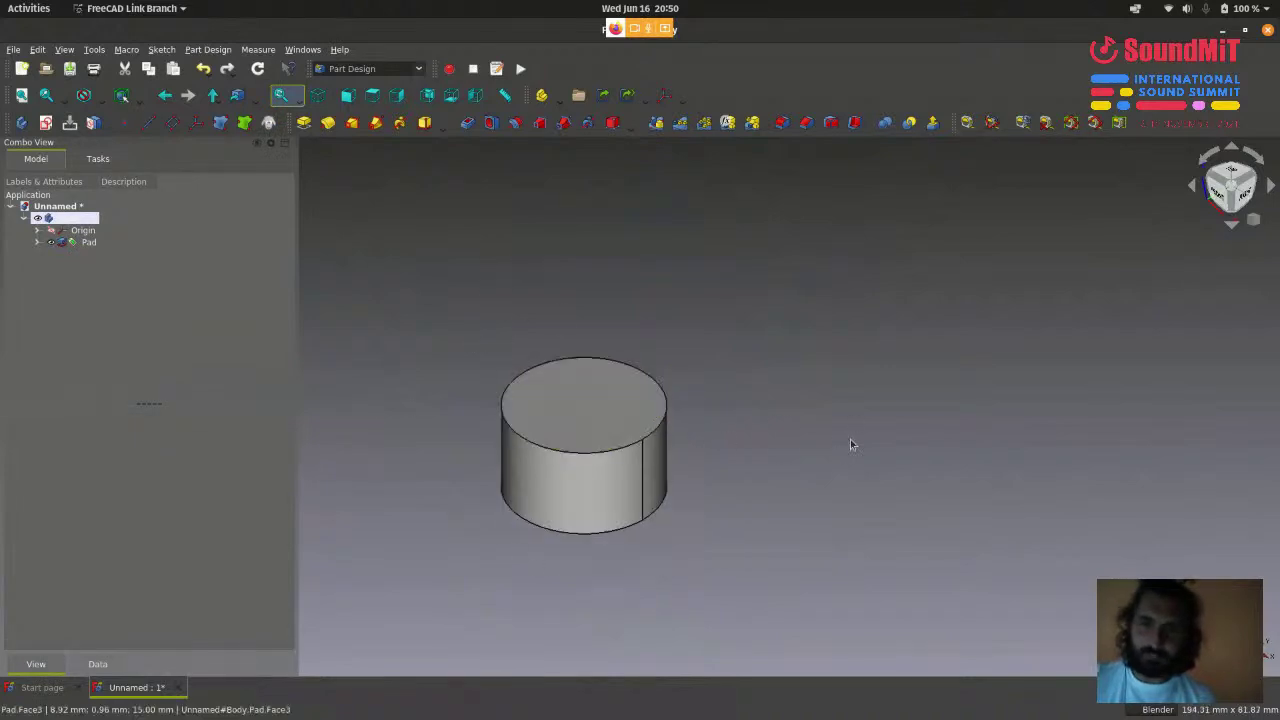
pyautogui.scroll(-2, 735, 345)
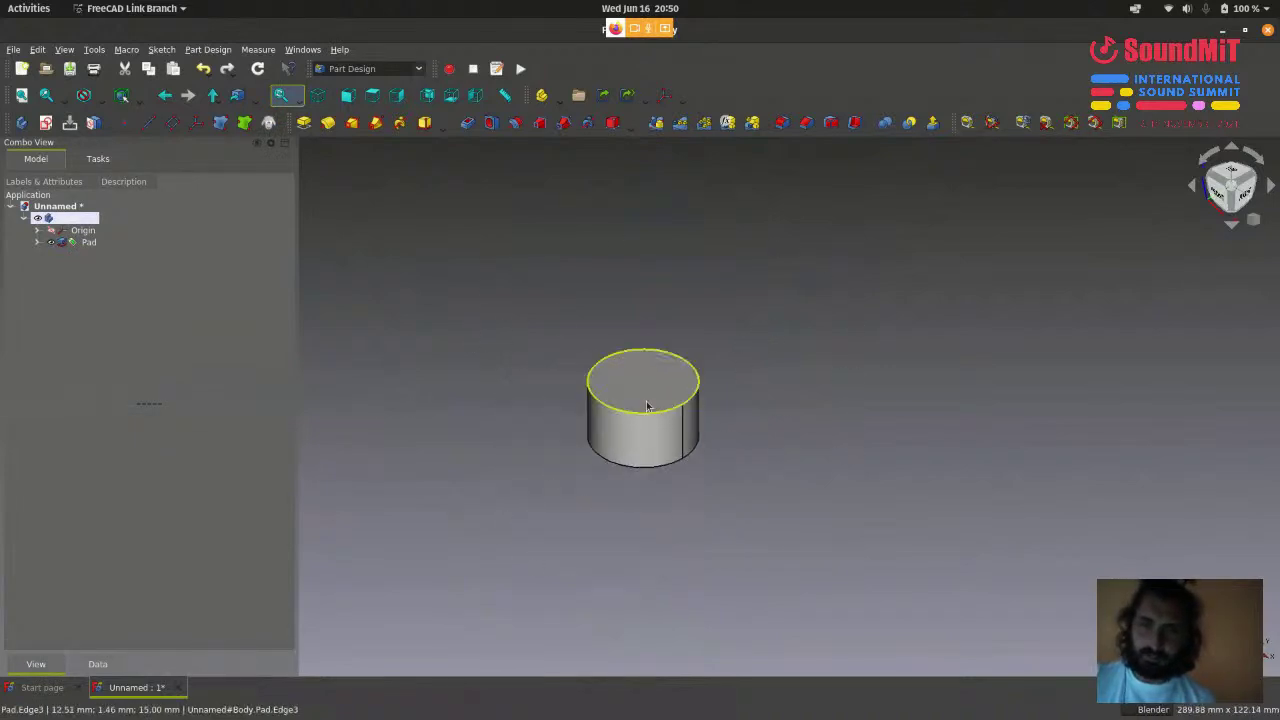
pyautogui.scroll(2, 657, 363)
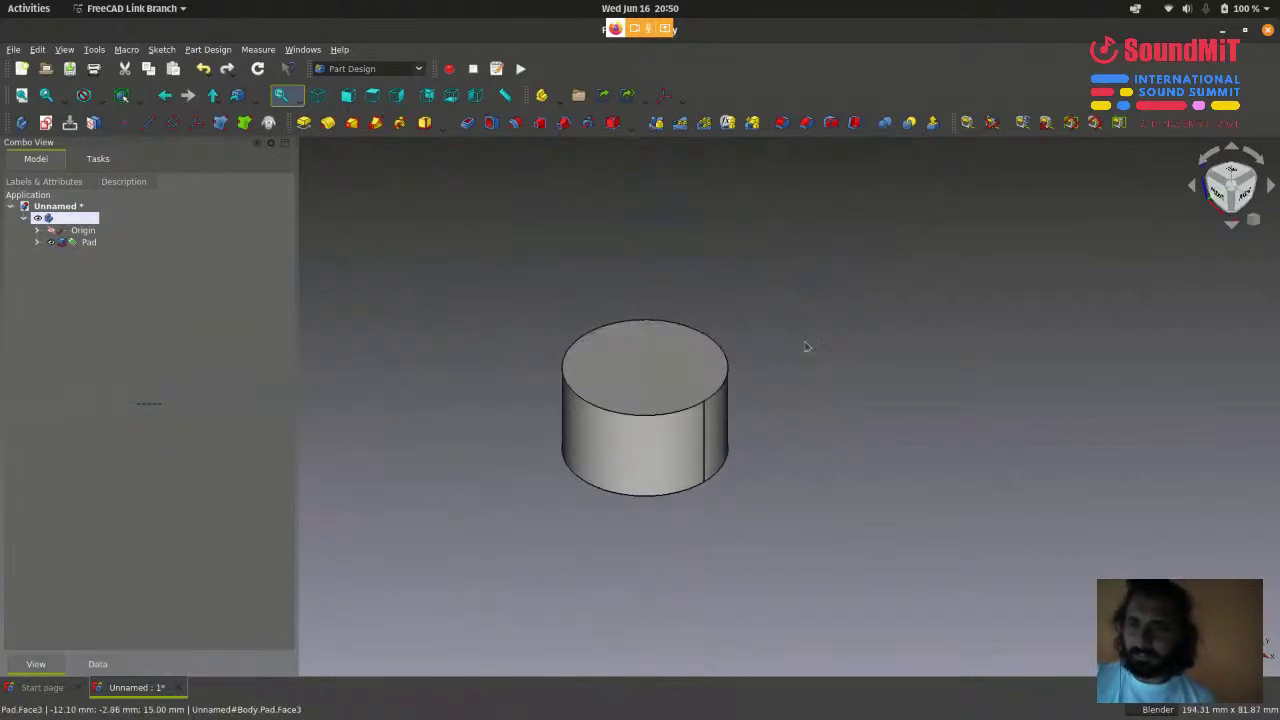
pyautogui.click(666, 400)
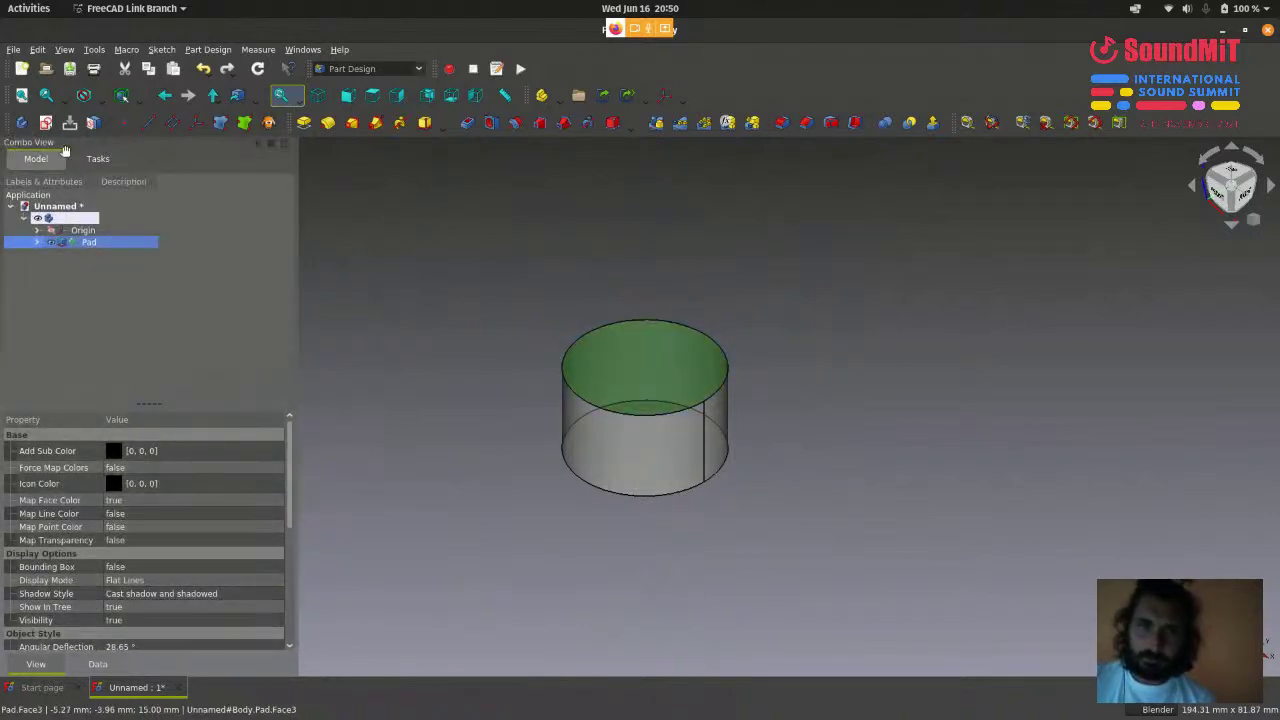
# - Create a new sketch on the cylinder's top face
pyautogui.click(45, 122)
pyautogui.scroll(-2, 636, 463)
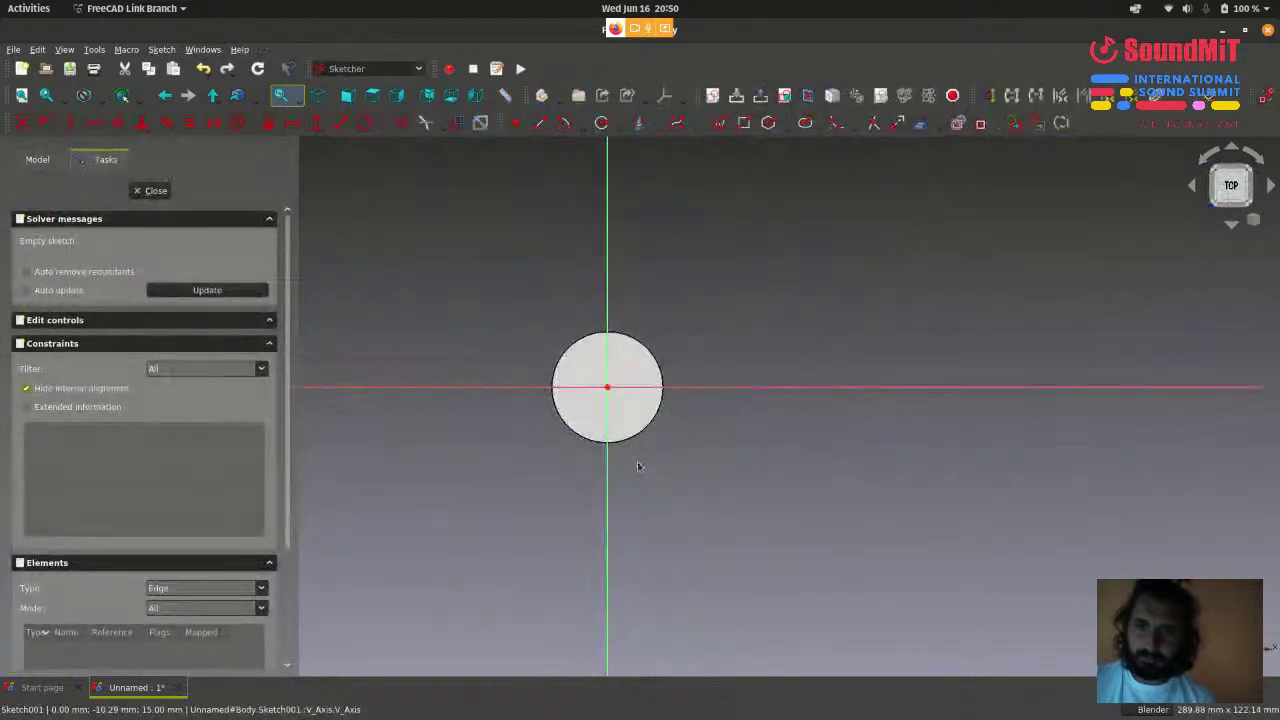
pyautogui.scroll(3, 581, 384)
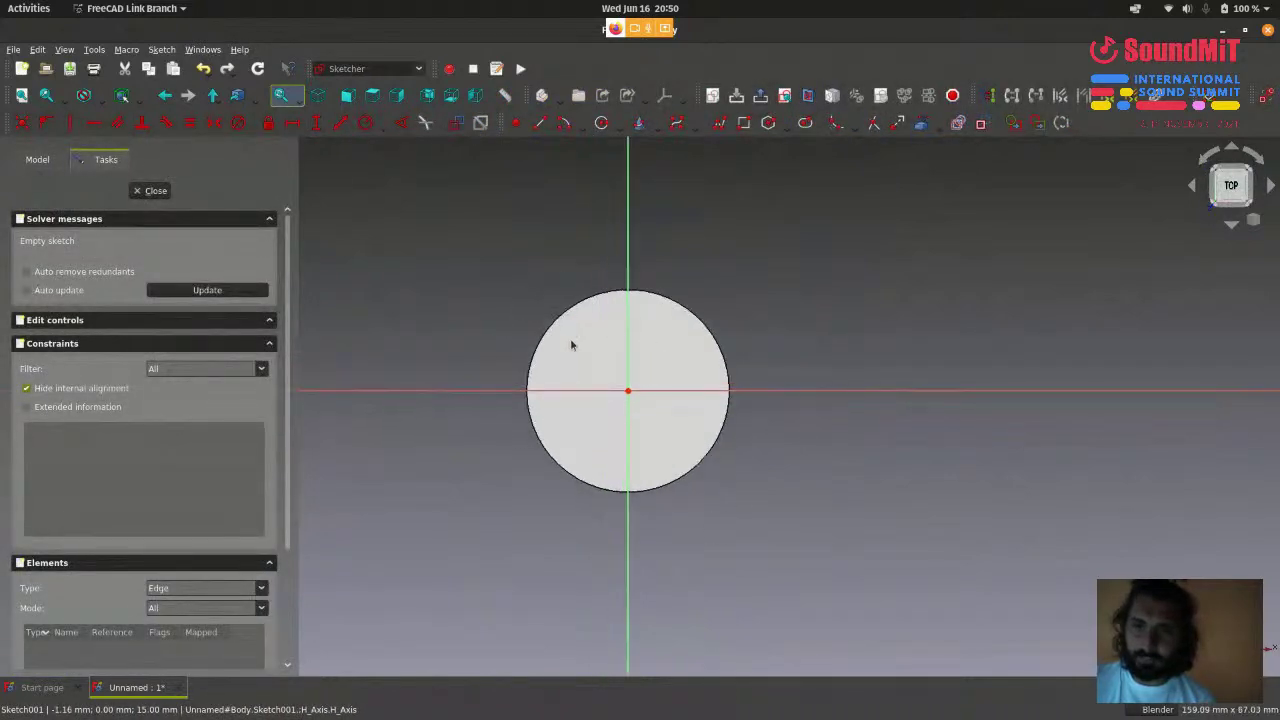
pyautogui.scroll(1, 658, 277)
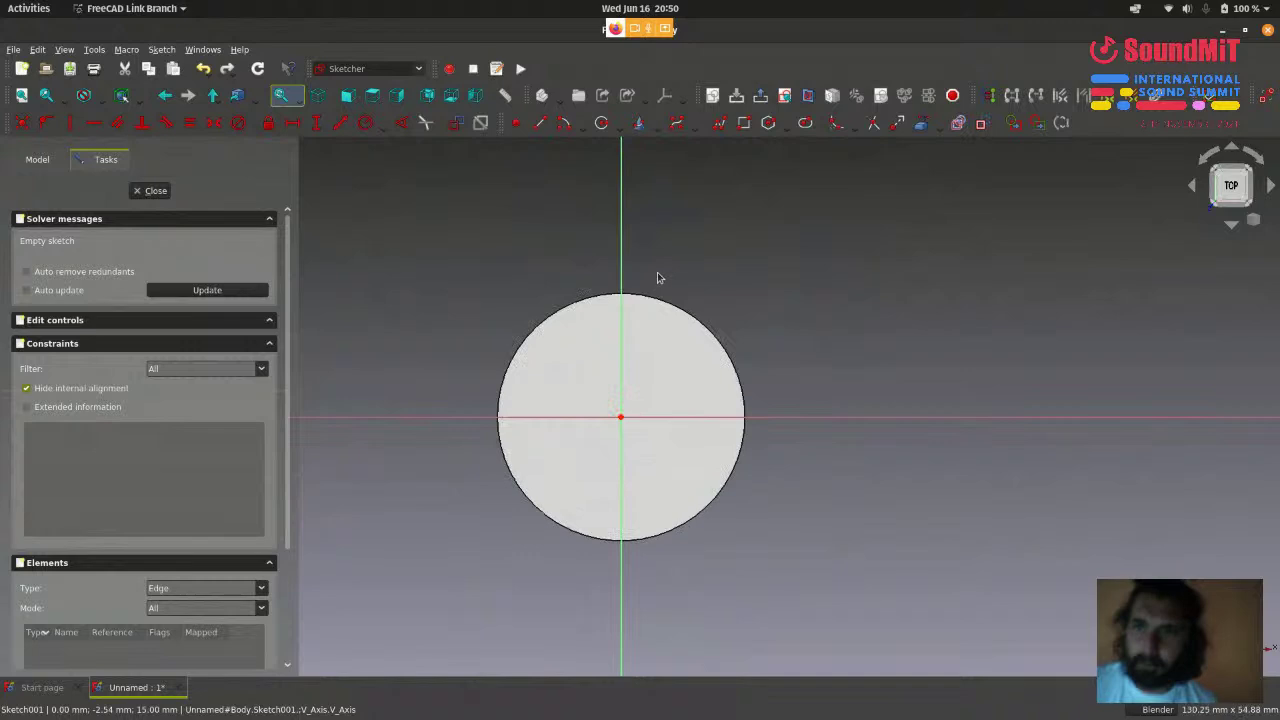
# - Draw a small circle centred just above the top rim edge
pyautogui.click(604, 126)
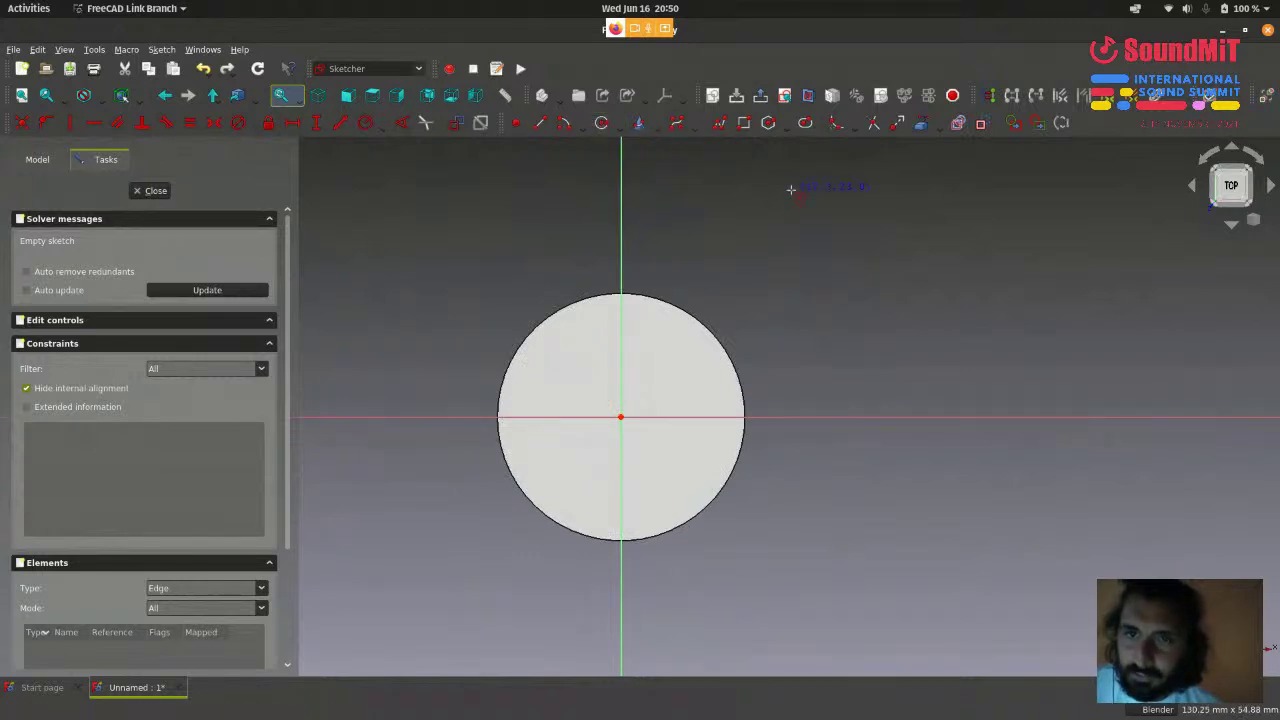
pyautogui.click(163, 51)
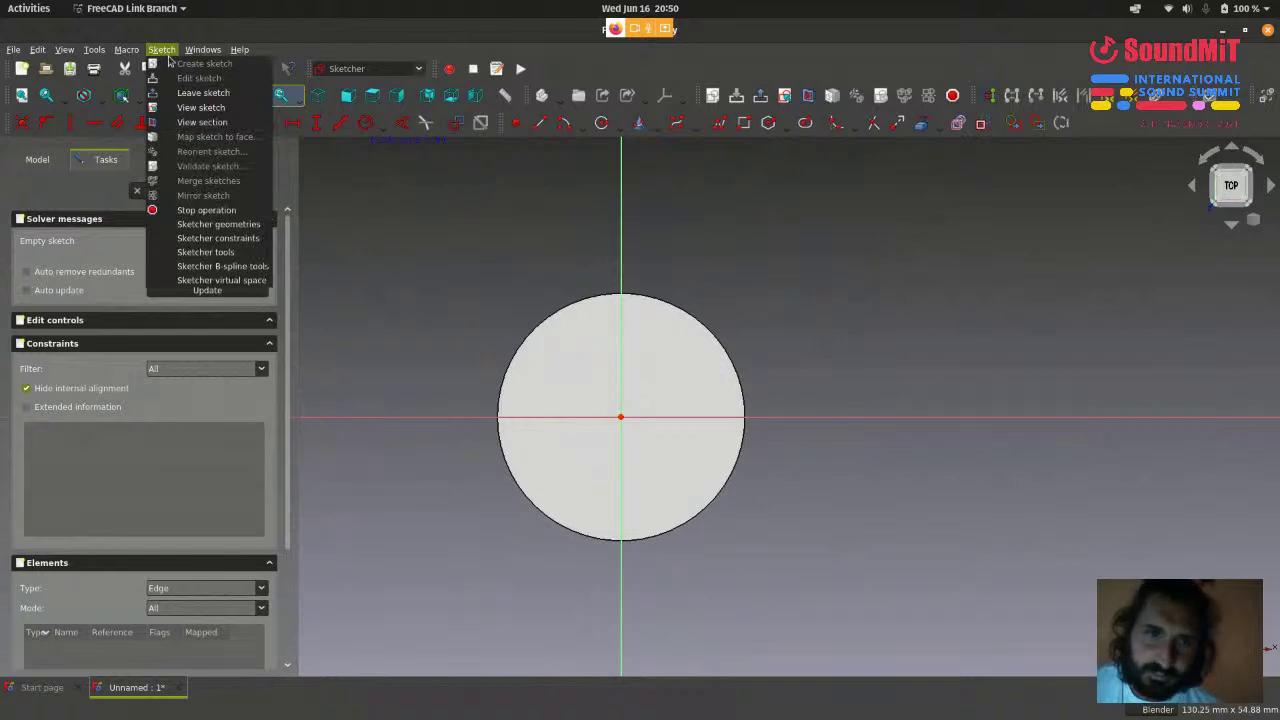
pyautogui.moveTo(200, 229)
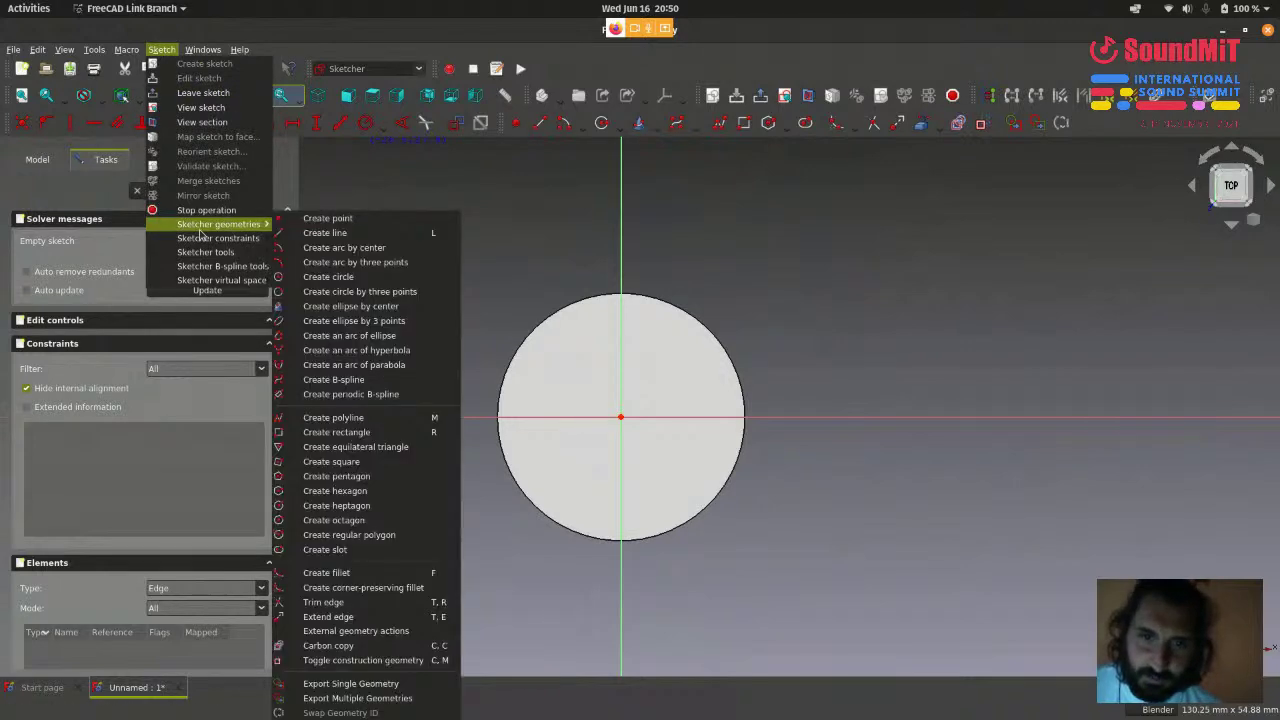
pyautogui.click(348, 277)
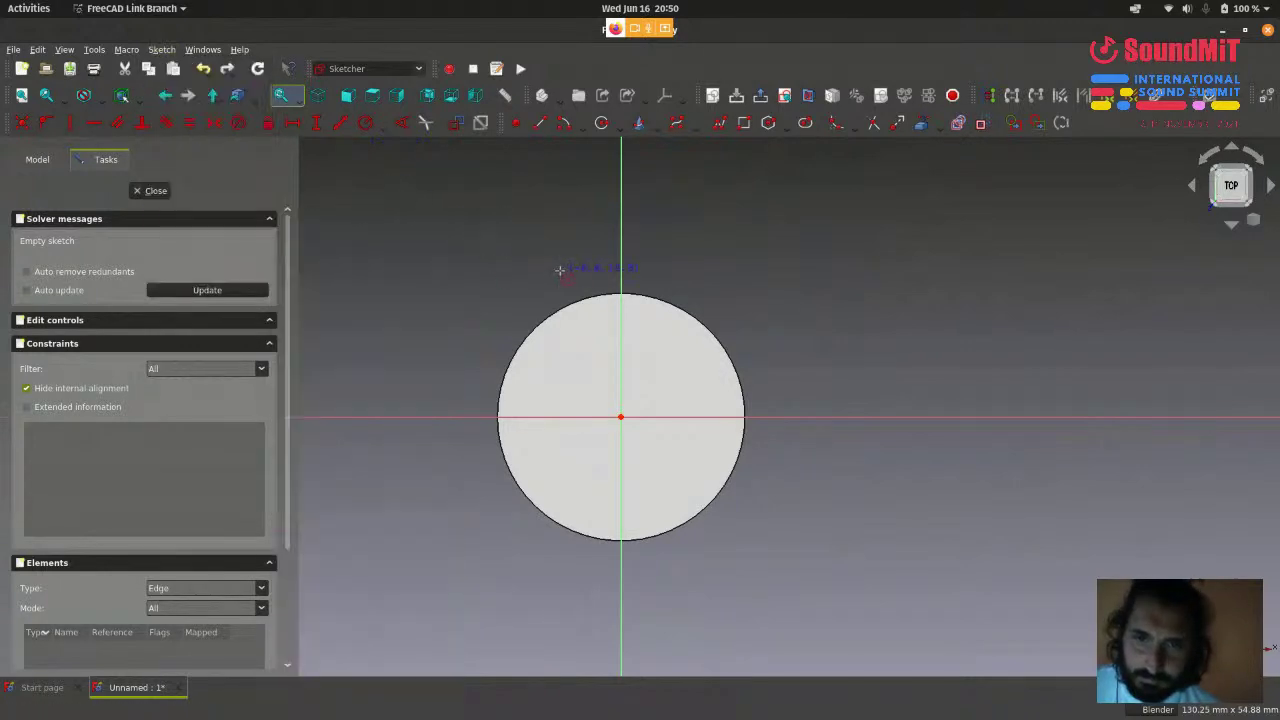
pyautogui.scroll(2, 560, 270)
pyautogui.scroll(3, 648, 298)
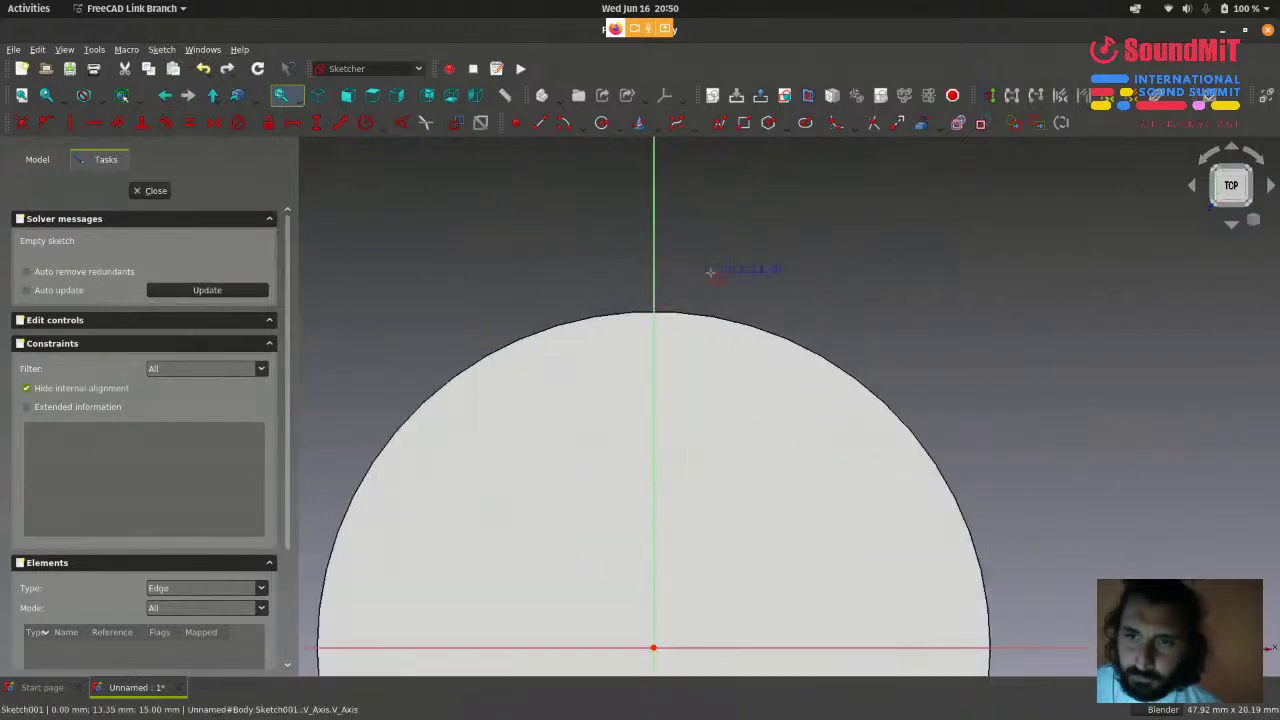
pyautogui.click(700, 272)
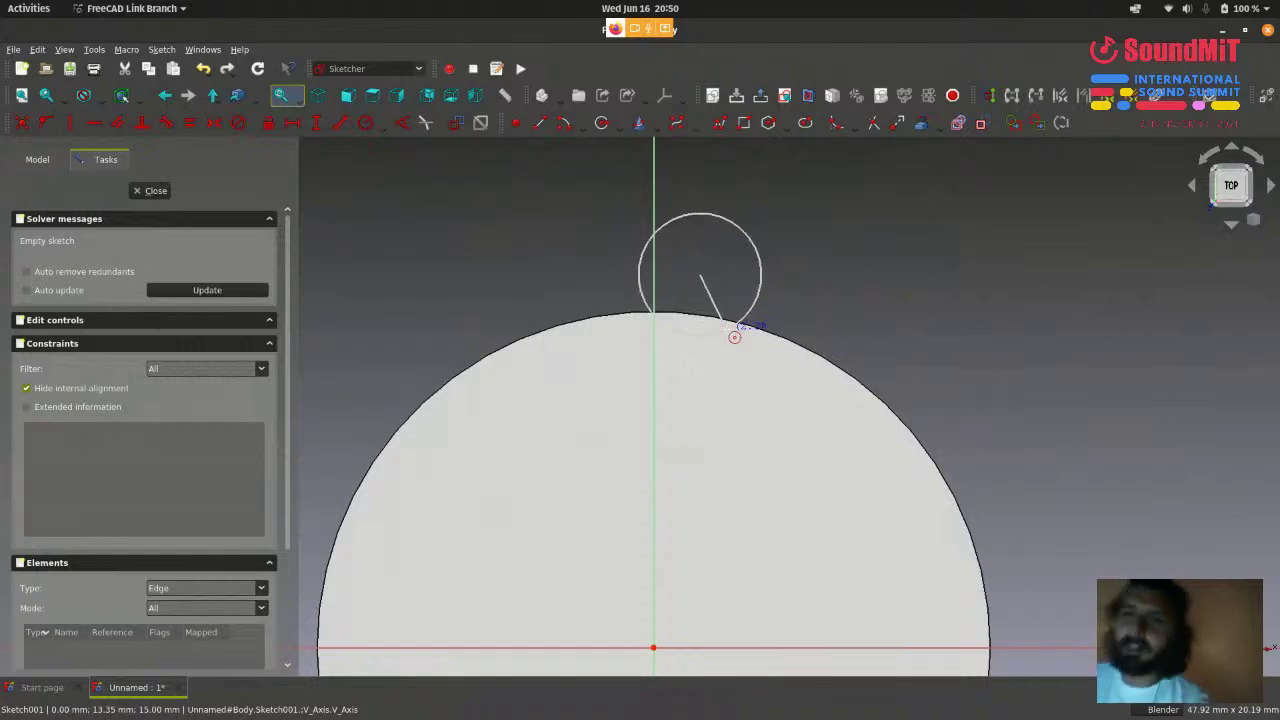
pyautogui.click(734, 337)
pyautogui.scroll(-3, 900, 264)
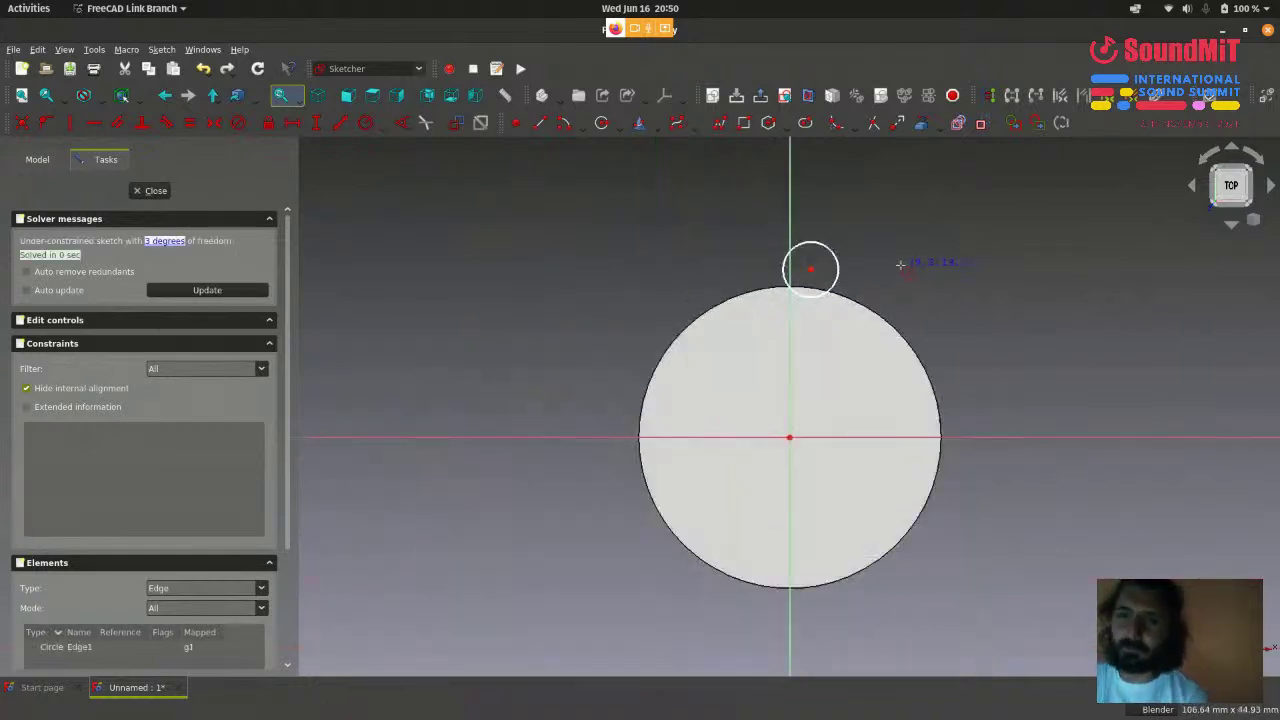
pyautogui.scroll(2, 900, 264)
pyautogui.rightClick(900, 264)
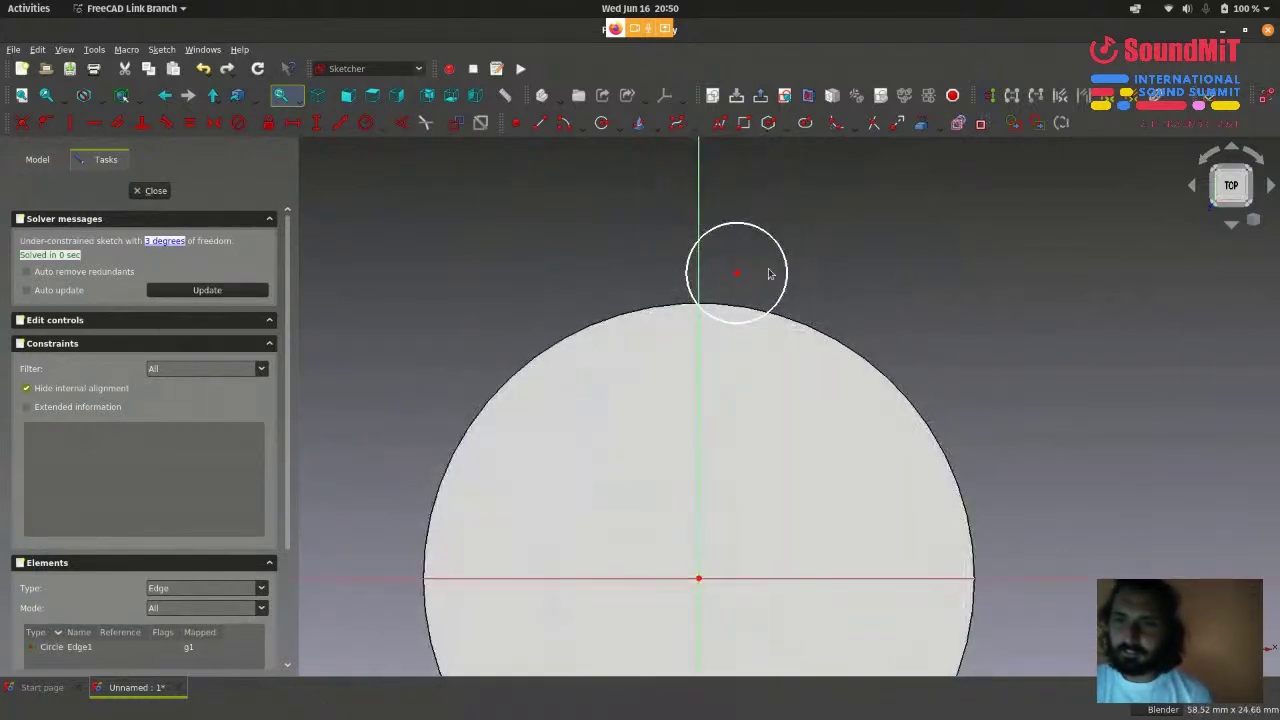
pyautogui.scroll(-2, 1013, 270)
pyautogui.scroll(2, 838, 282)
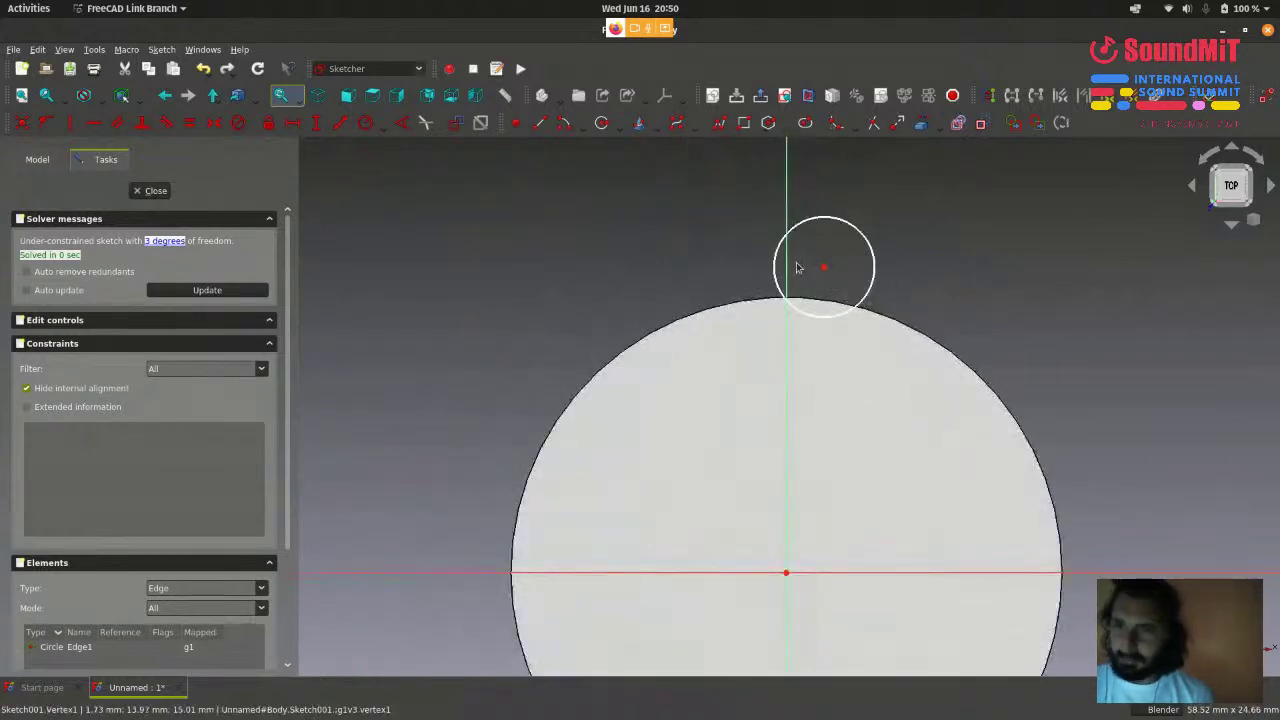
# - Constrain the small circle's centre onto the vertical axis, then select the circle
pyautogui.click(787, 272)
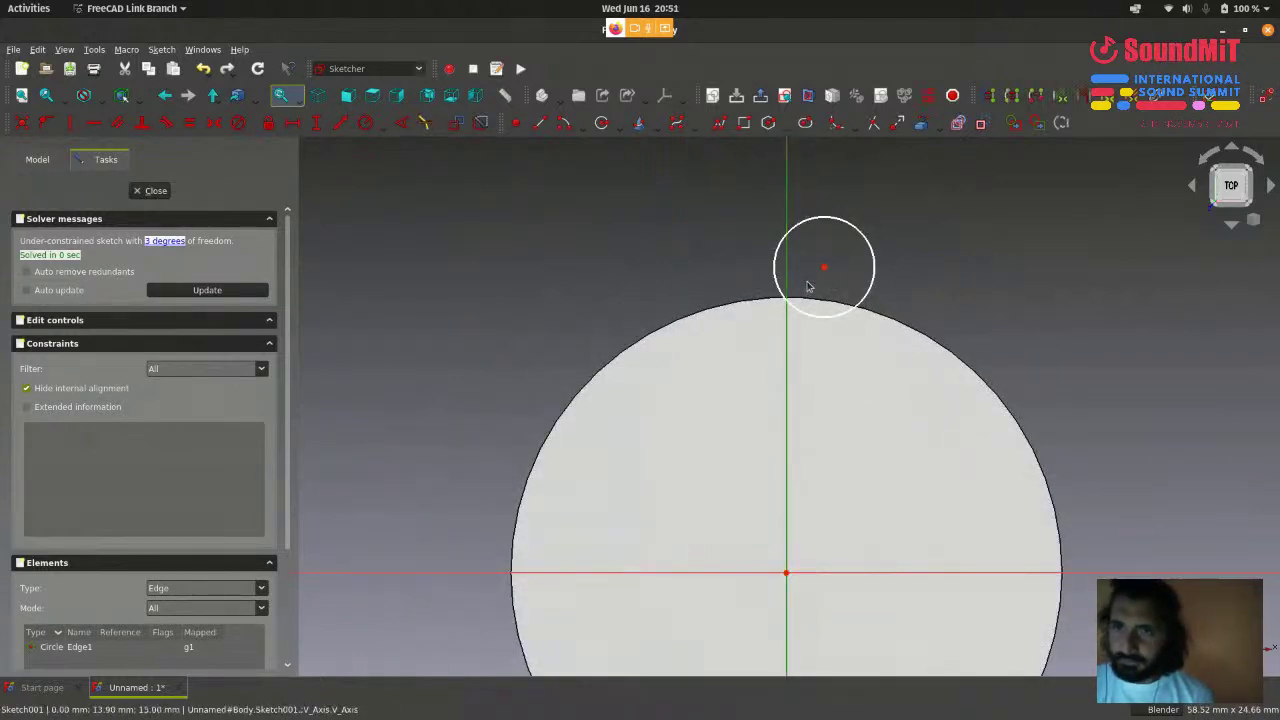
pyautogui.click(823, 268)
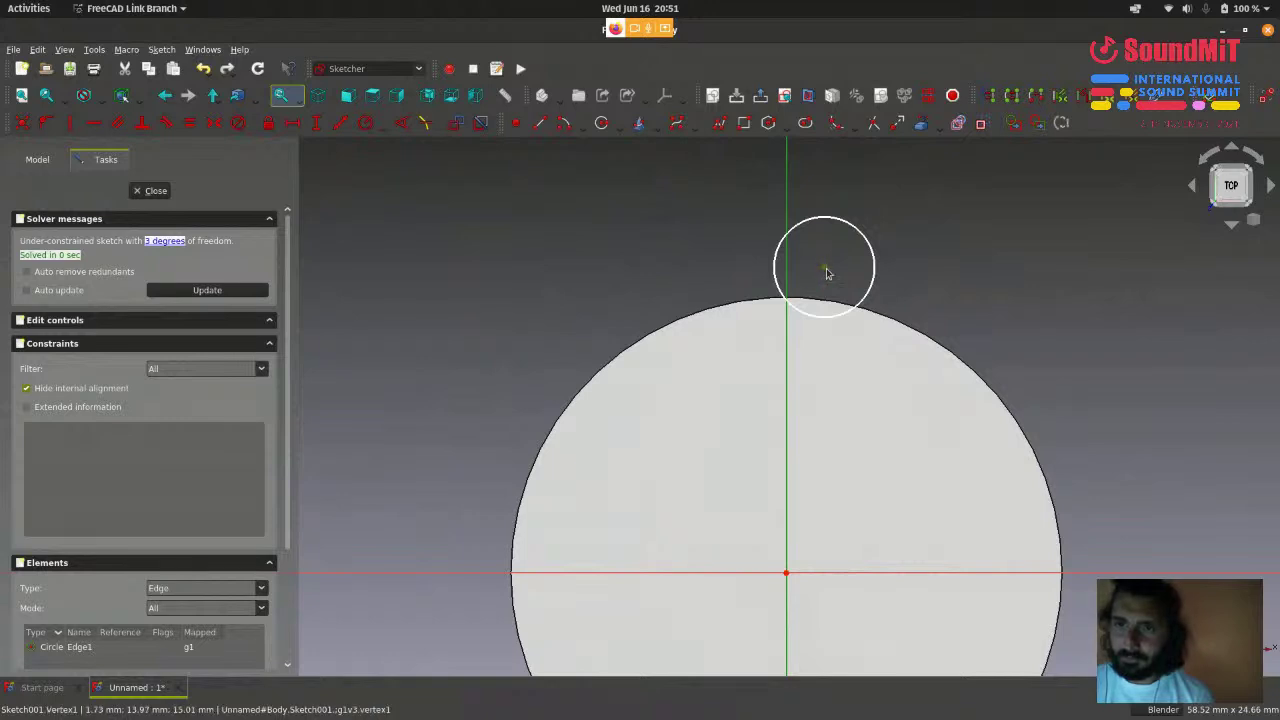
pyautogui.click(45, 130)
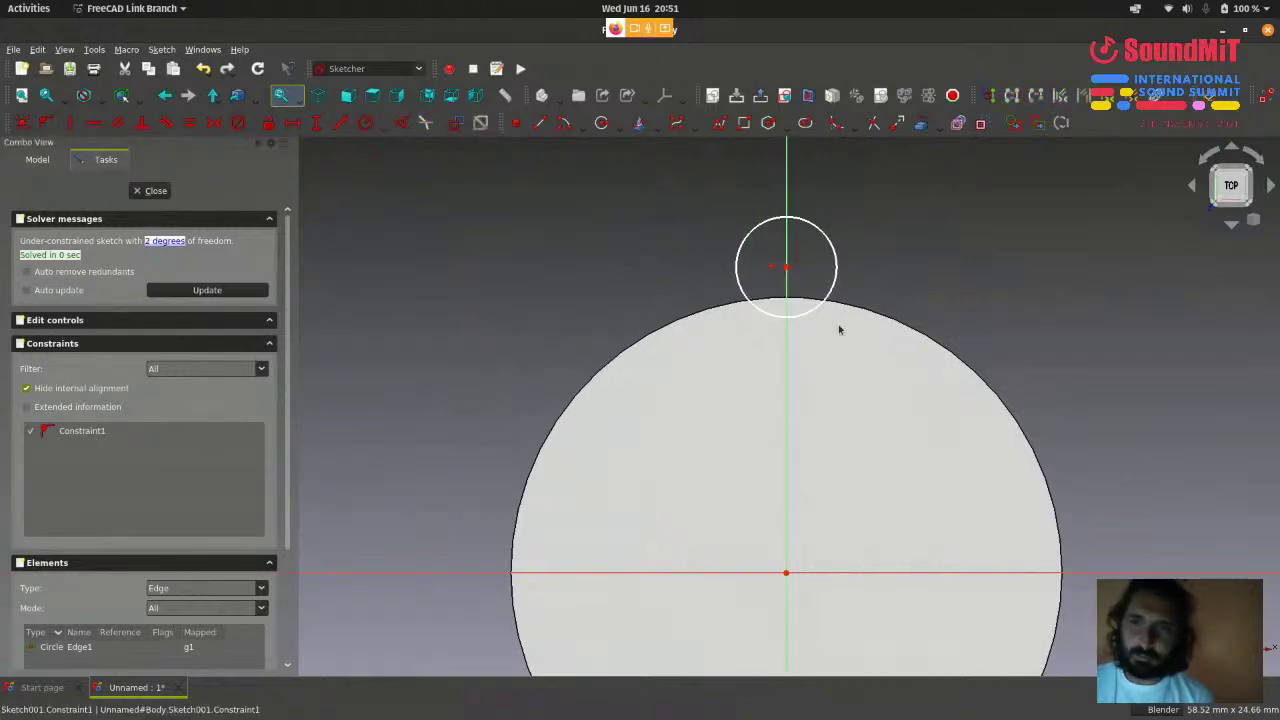
pyautogui.click(836, 279)
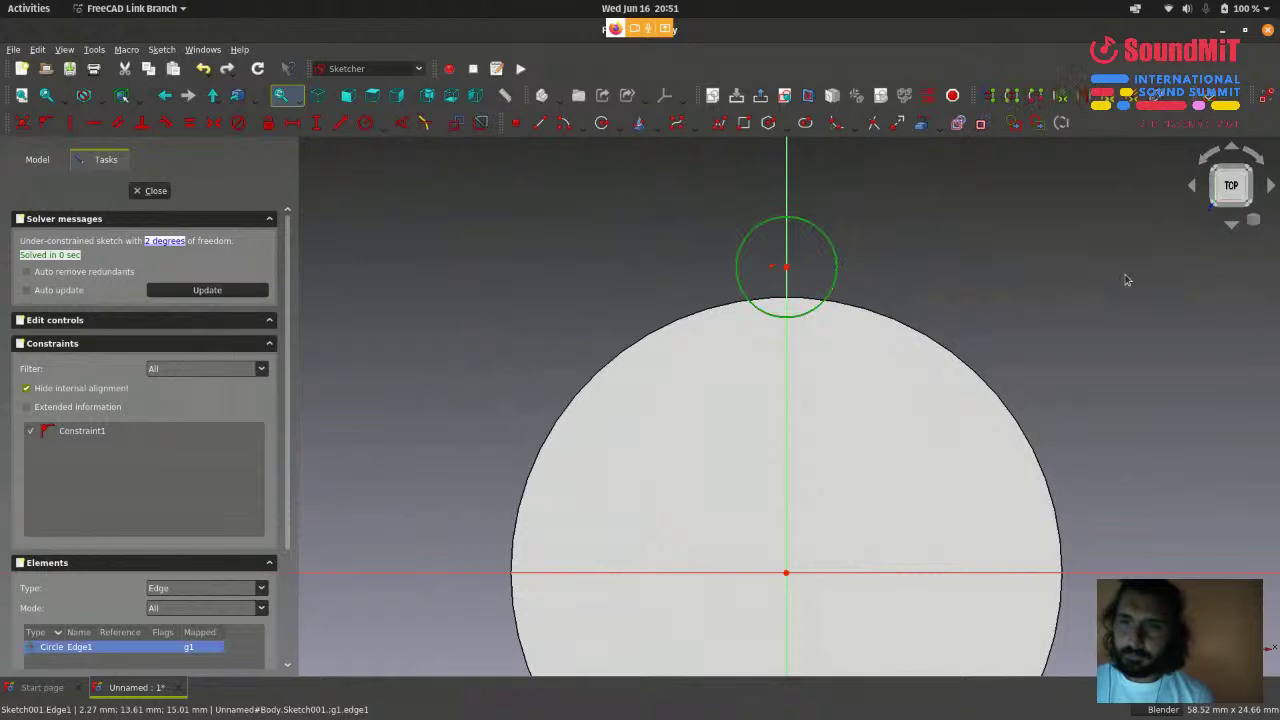
pyautogui.scroll(1, 936, 280)
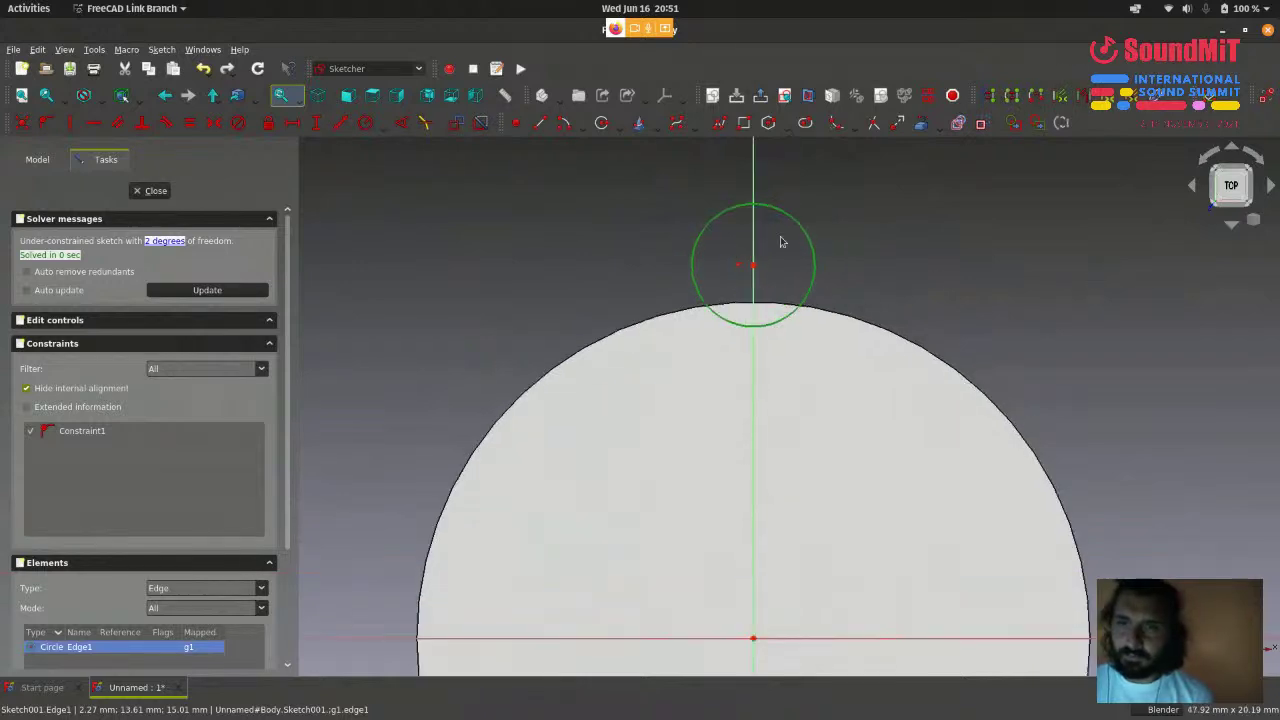
pyautogui.click(161, 49)
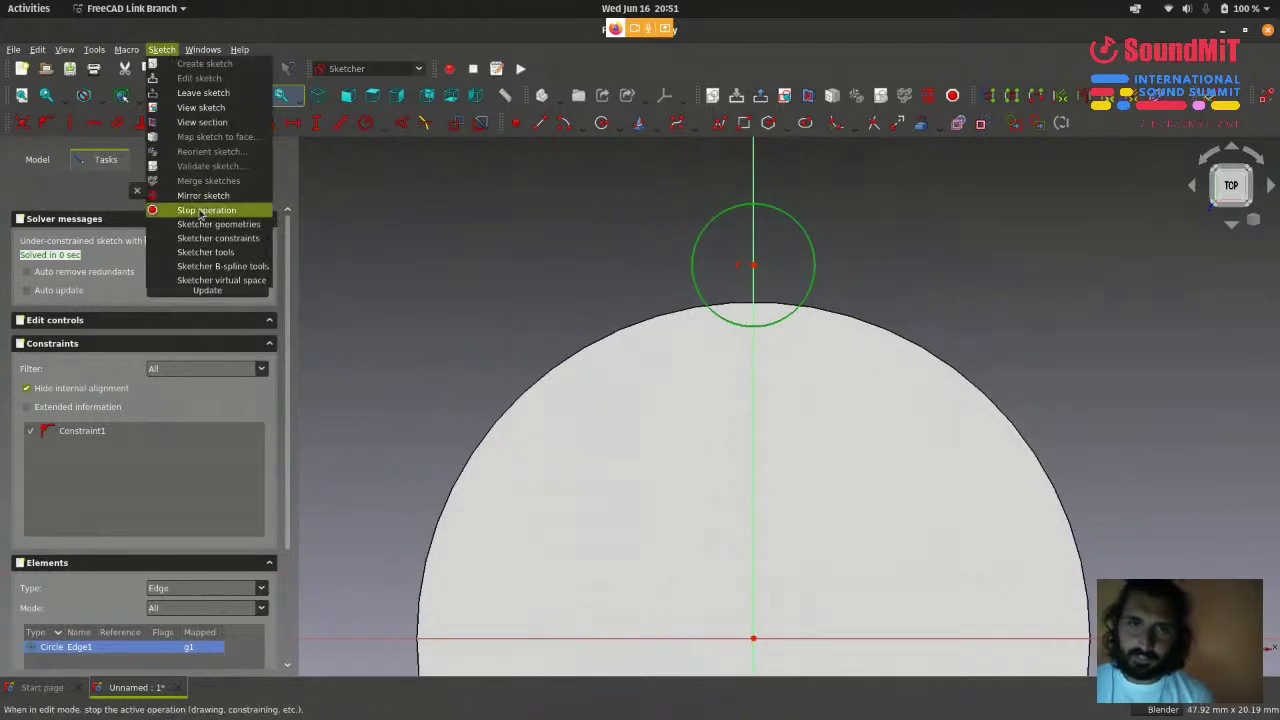
# - Give the small notch circle a 3.1 mm radius constraint
pyautogui.moveTo(202, 238)
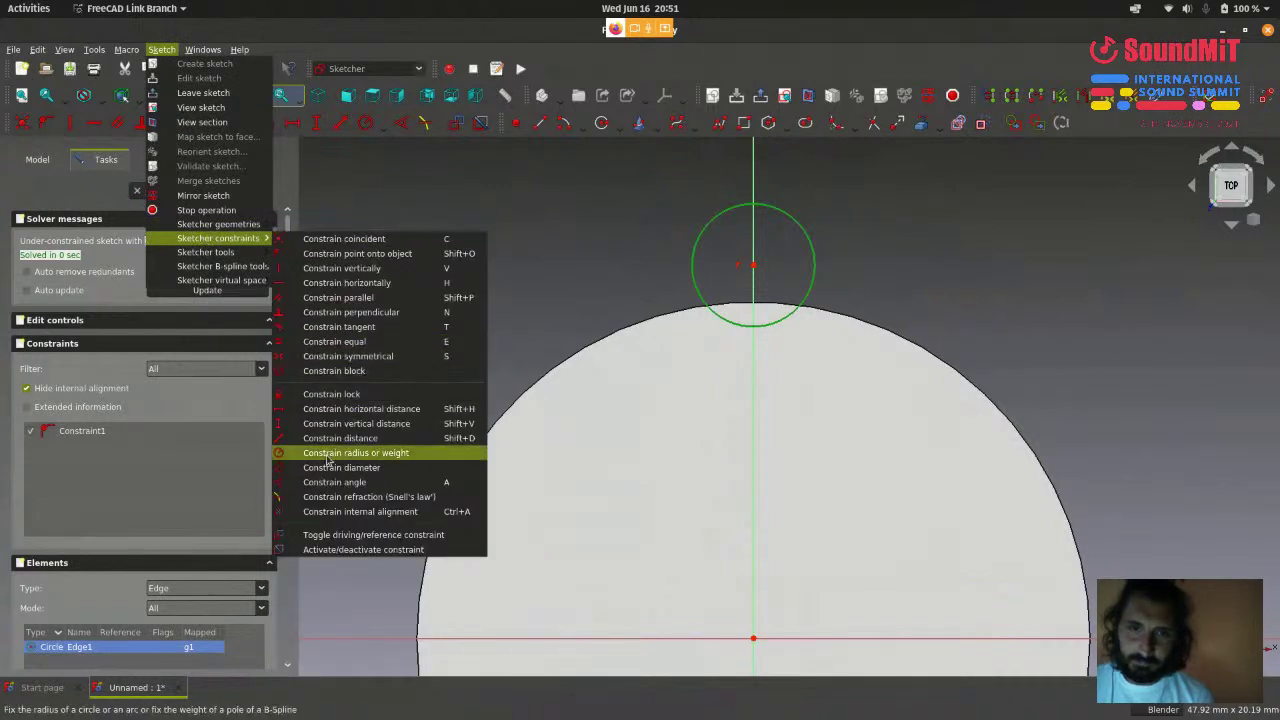
pyautogui.click(330, 458)
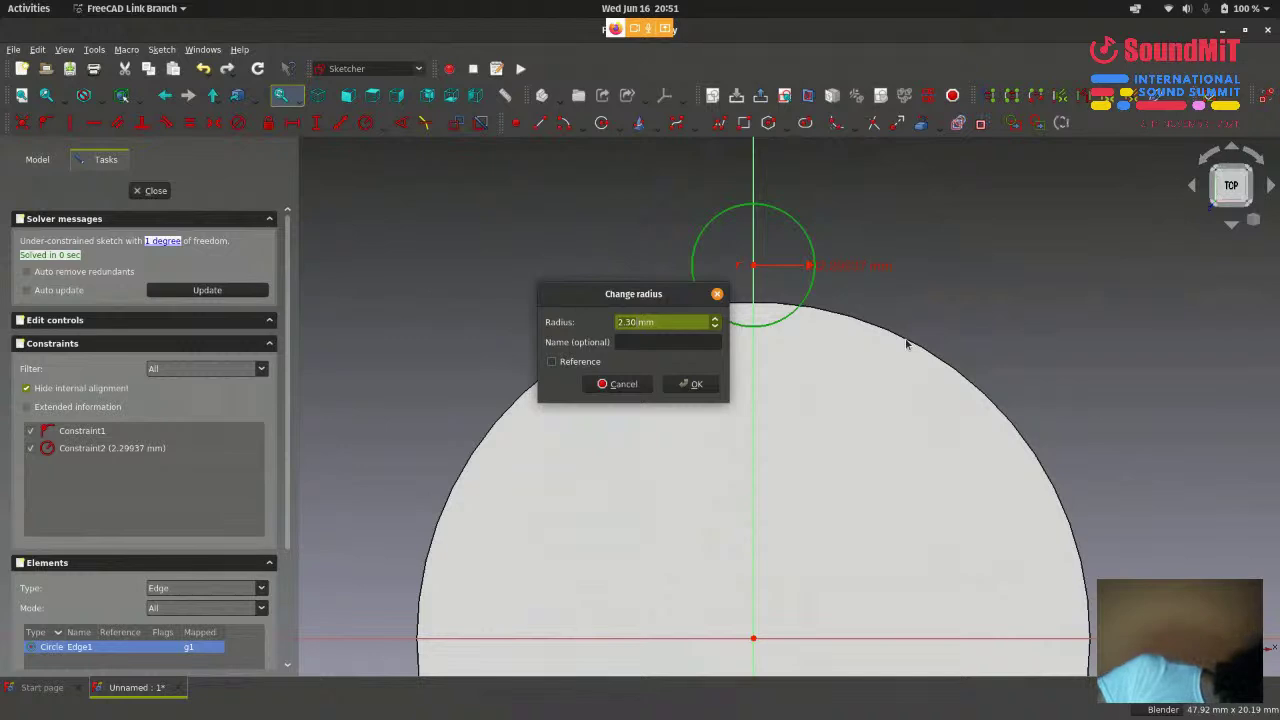
pyautogui.write('3')
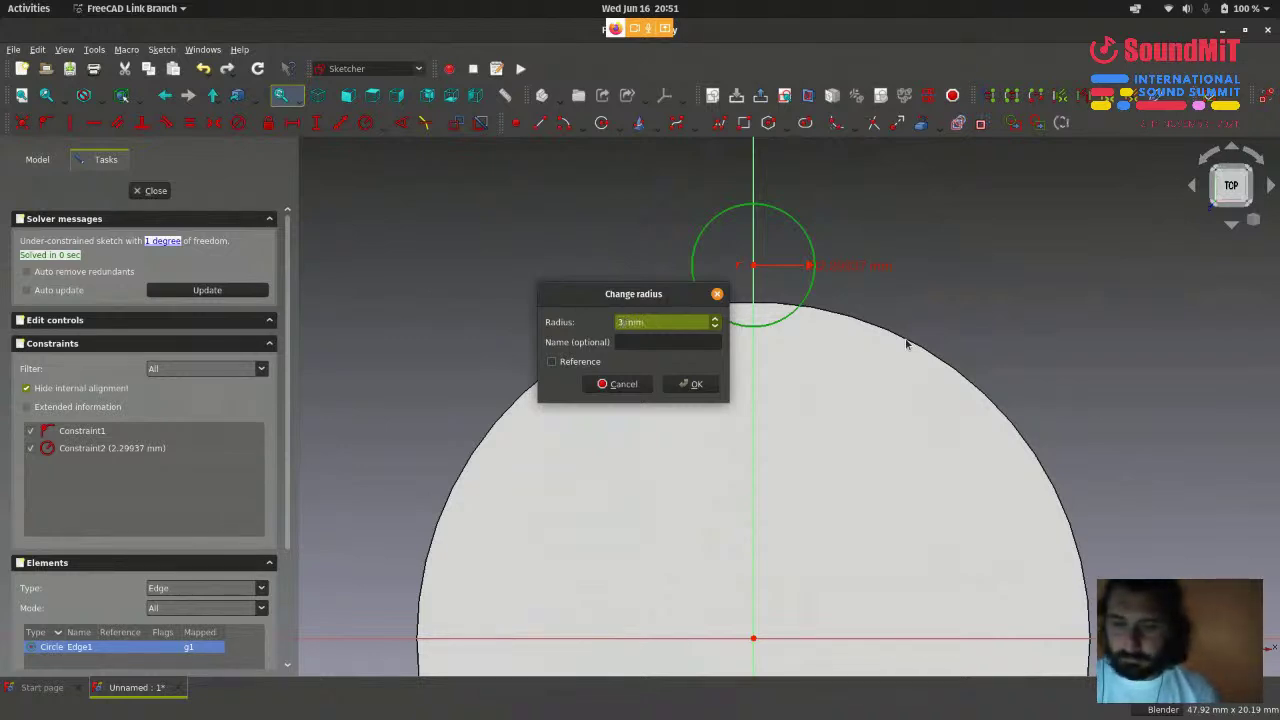
pyautogui.click(696, 384)
pyautogui.scroll(-3, 826, 389)
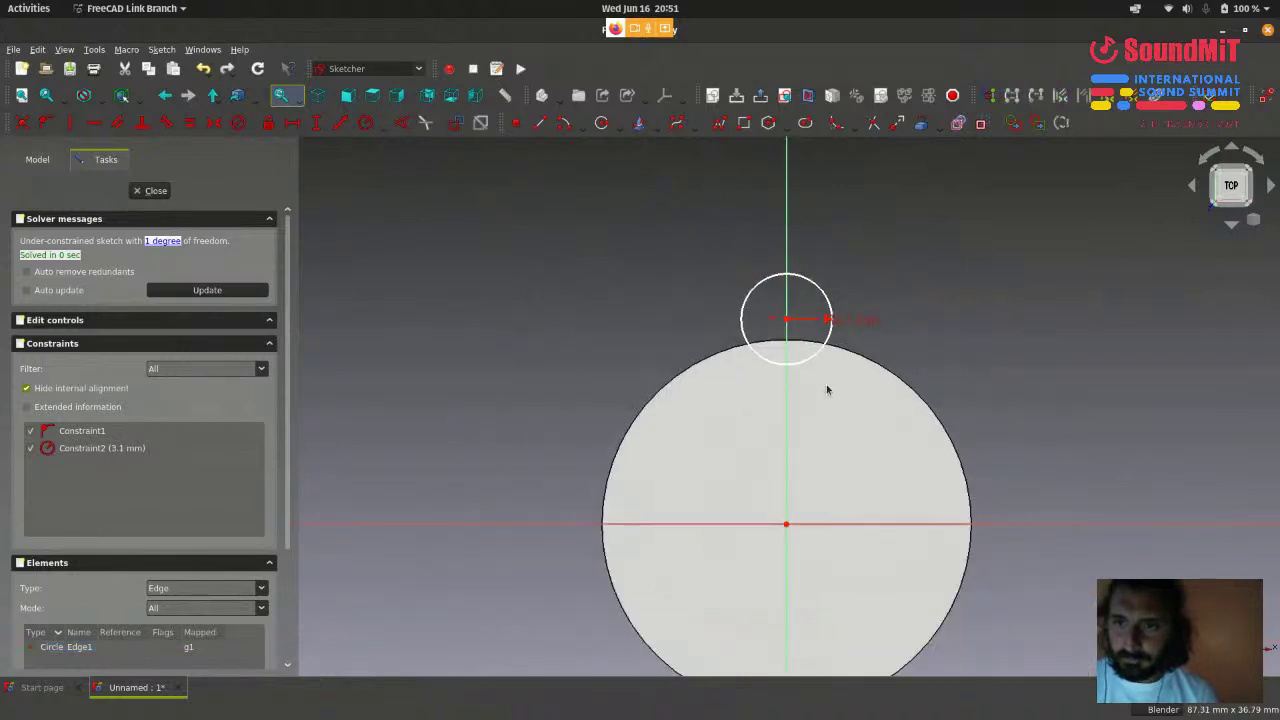
pyautogui.scroll(2, 814, 389)
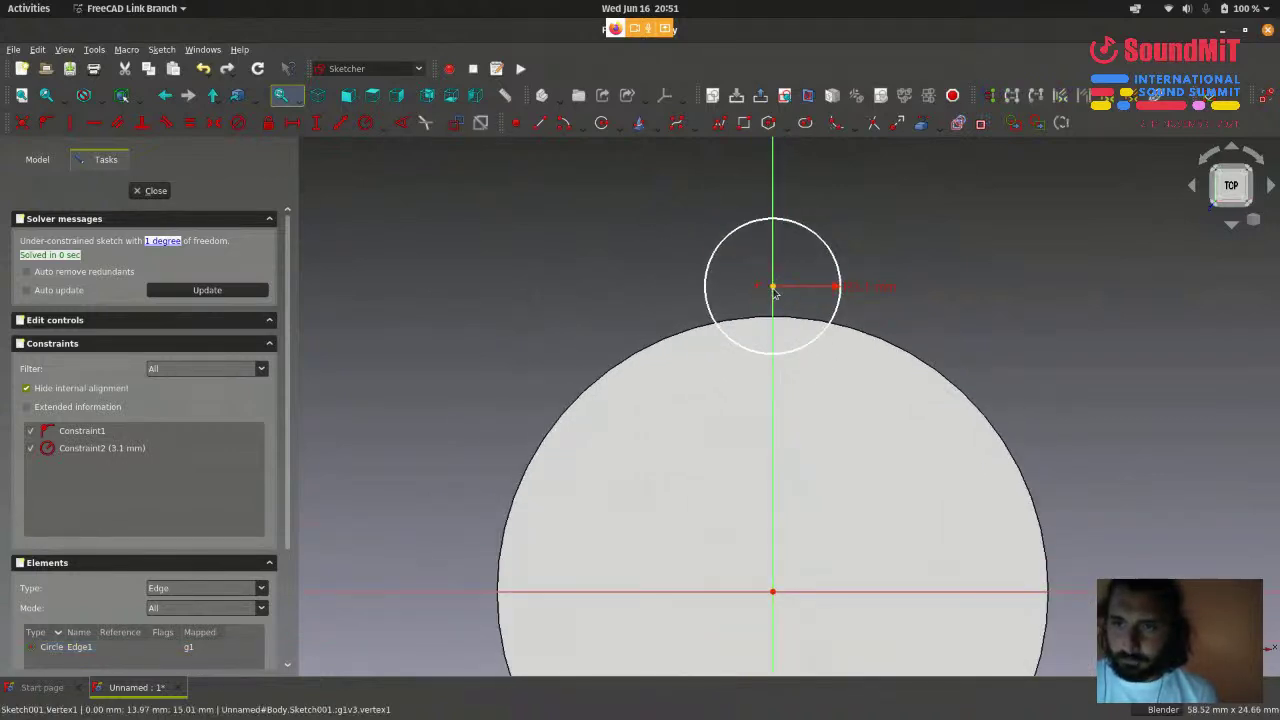
pyautogui.scroll(-3, 1006, 258)
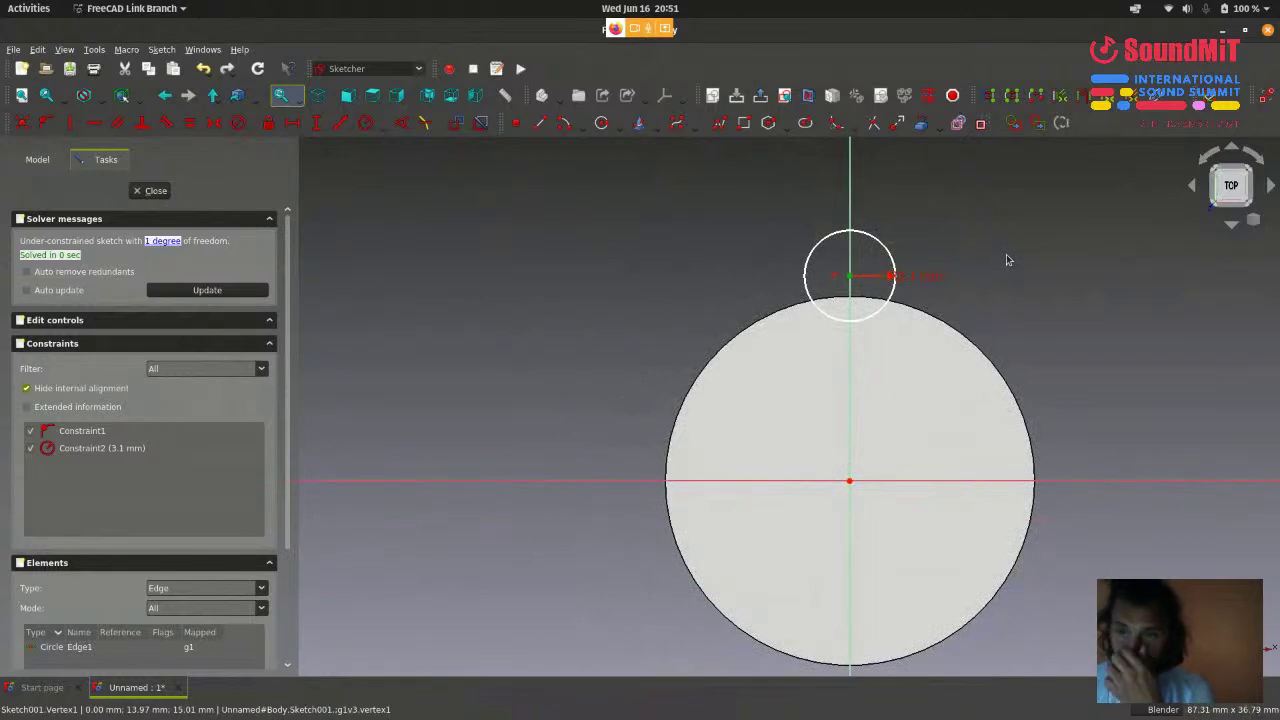
pyautogui.scroll(1, 931, 415)
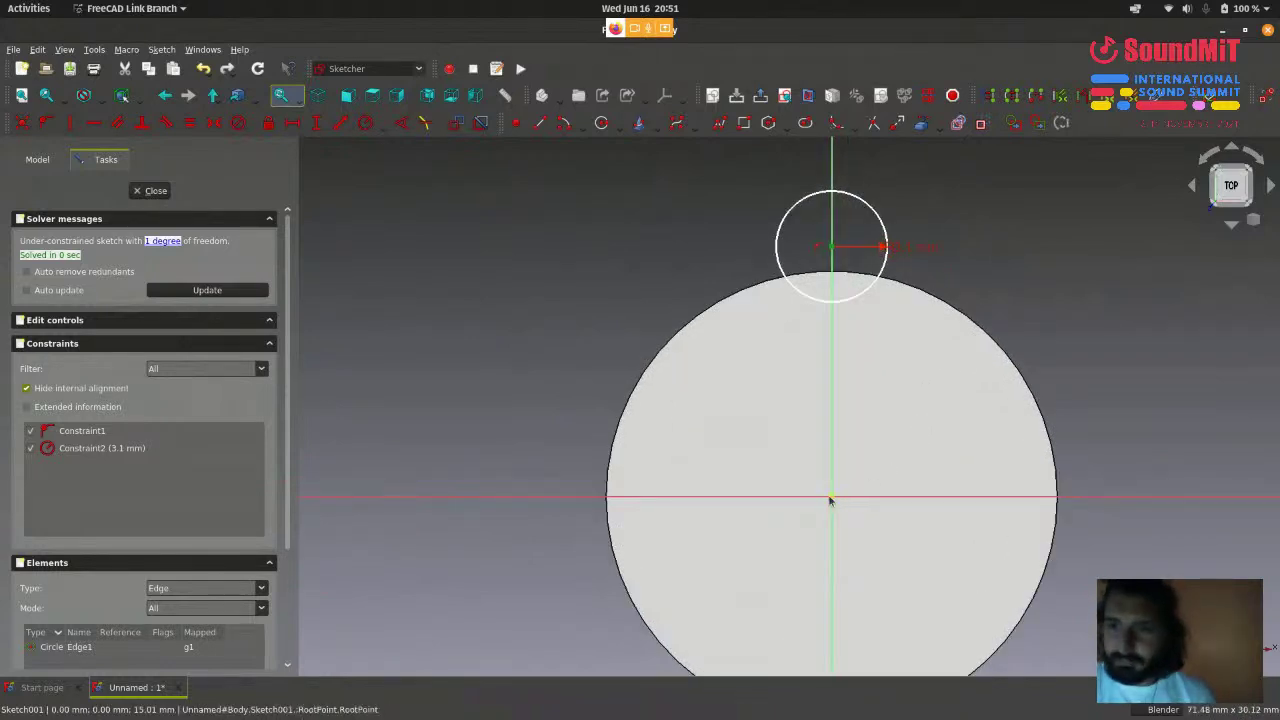
pyautogui.scroll(-1, 869, 402)
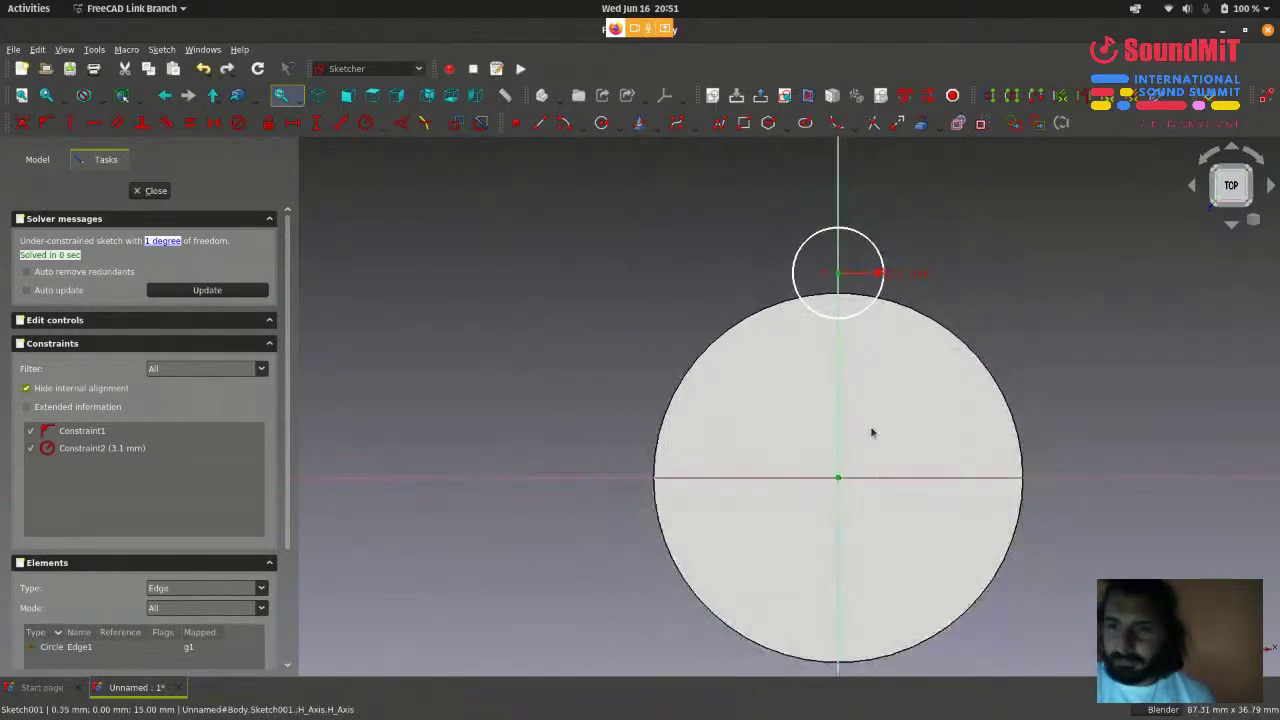
pyautogui.scroll(-1, 638, 336)
pyautogui.scroll(3, 823, 400)
pyautogui.scroll(-4, 823, 400)
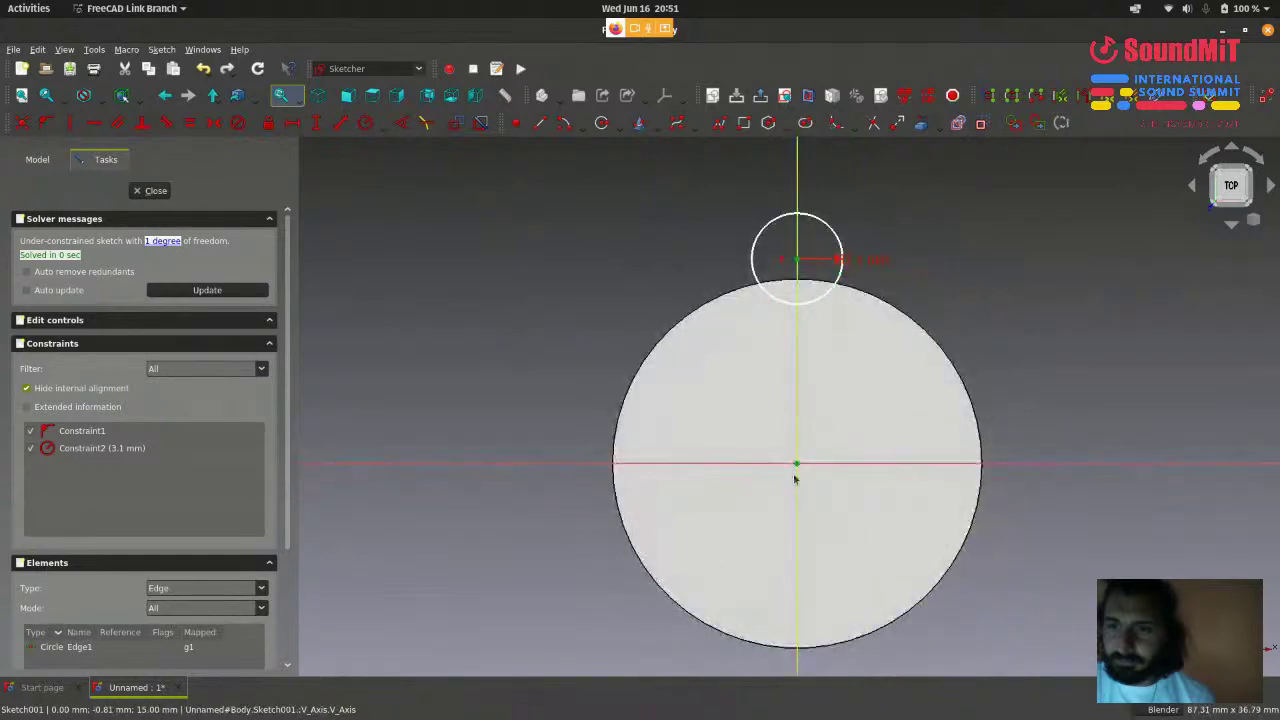
pyautogui.scroll(1, 839, 433)
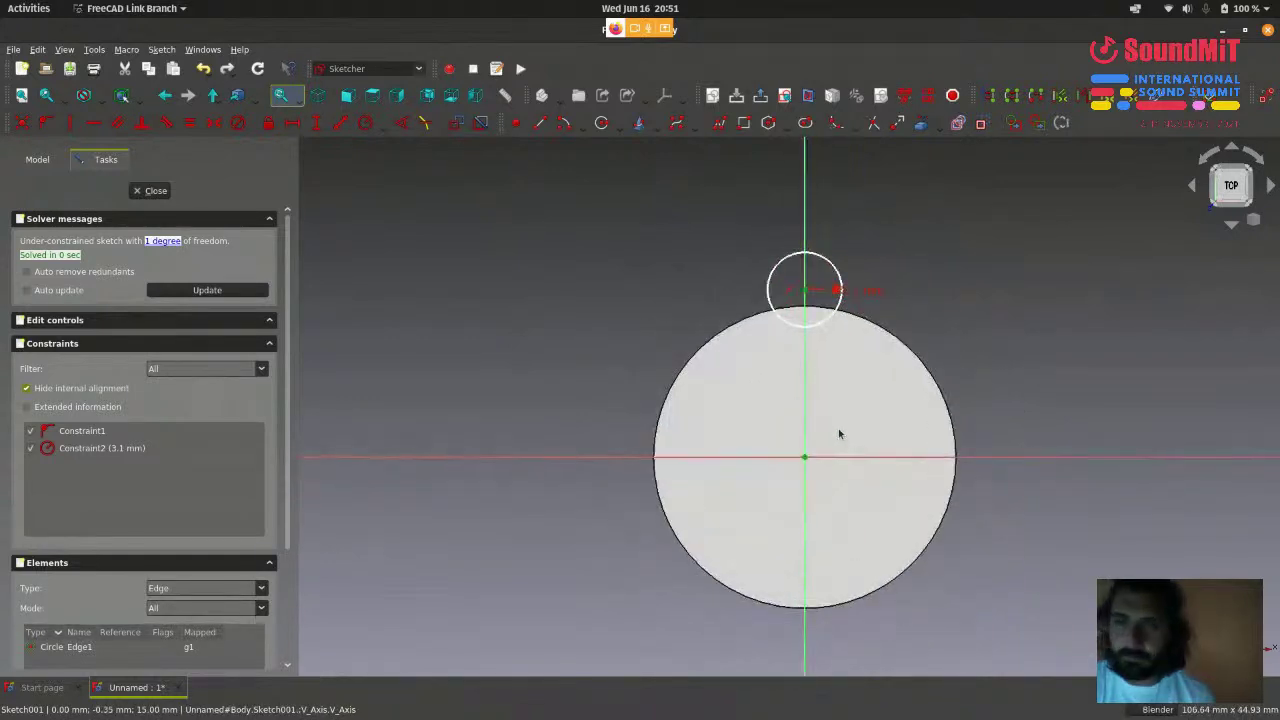
# - Add a 14.1 mm vertical distance from the main circle's centre to the notch centre
pyautogui.click(161, 50)
pyautogui.moveTo(190, 236)
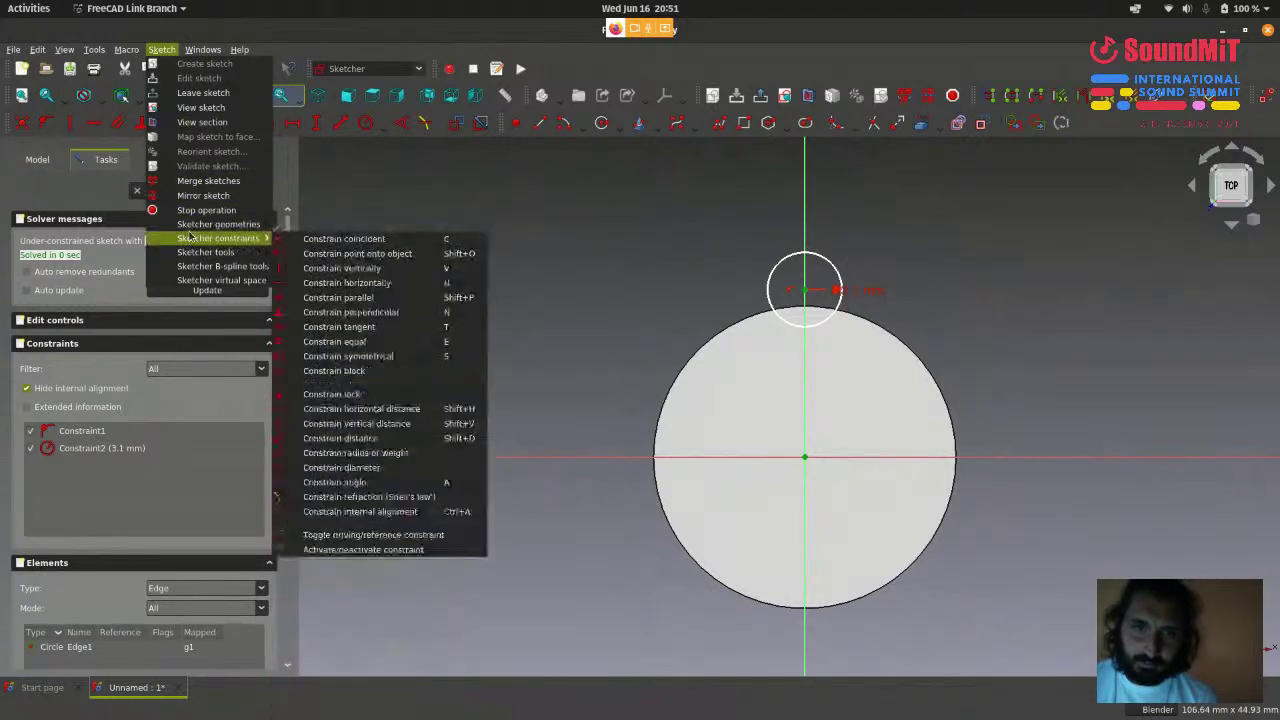
pyautogui.click(361, 426)
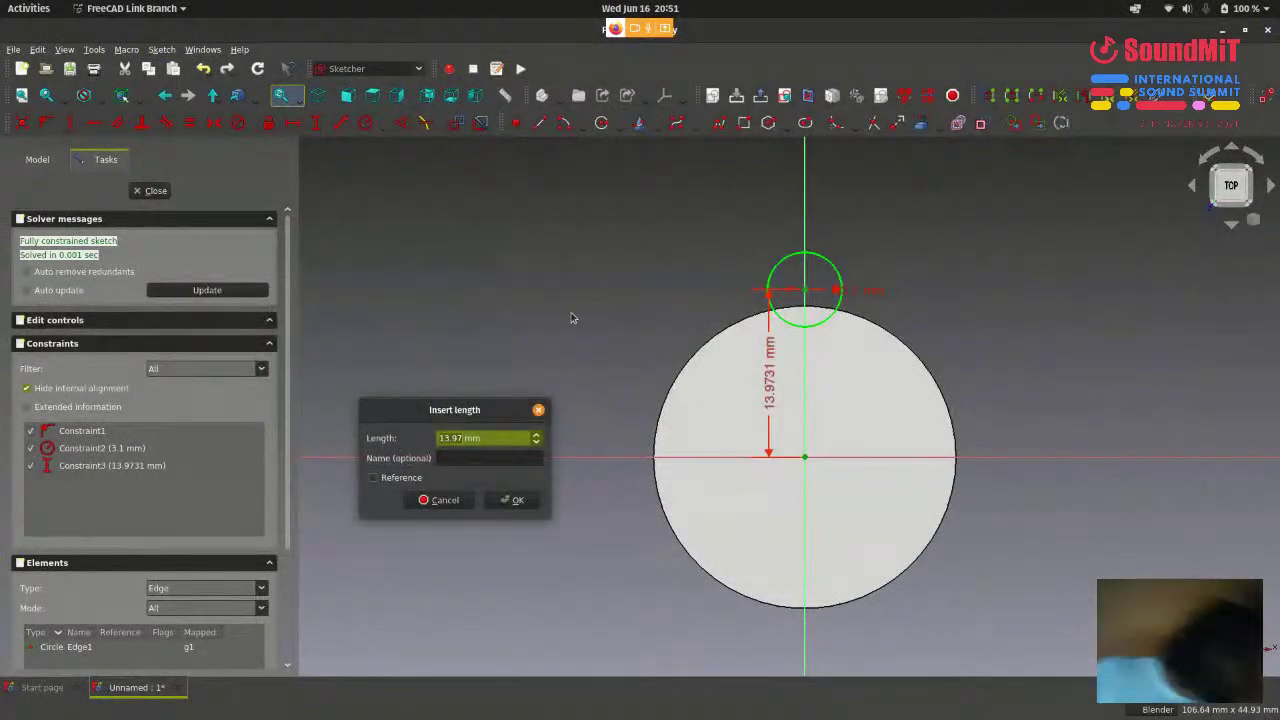
pyautogui.write('14')
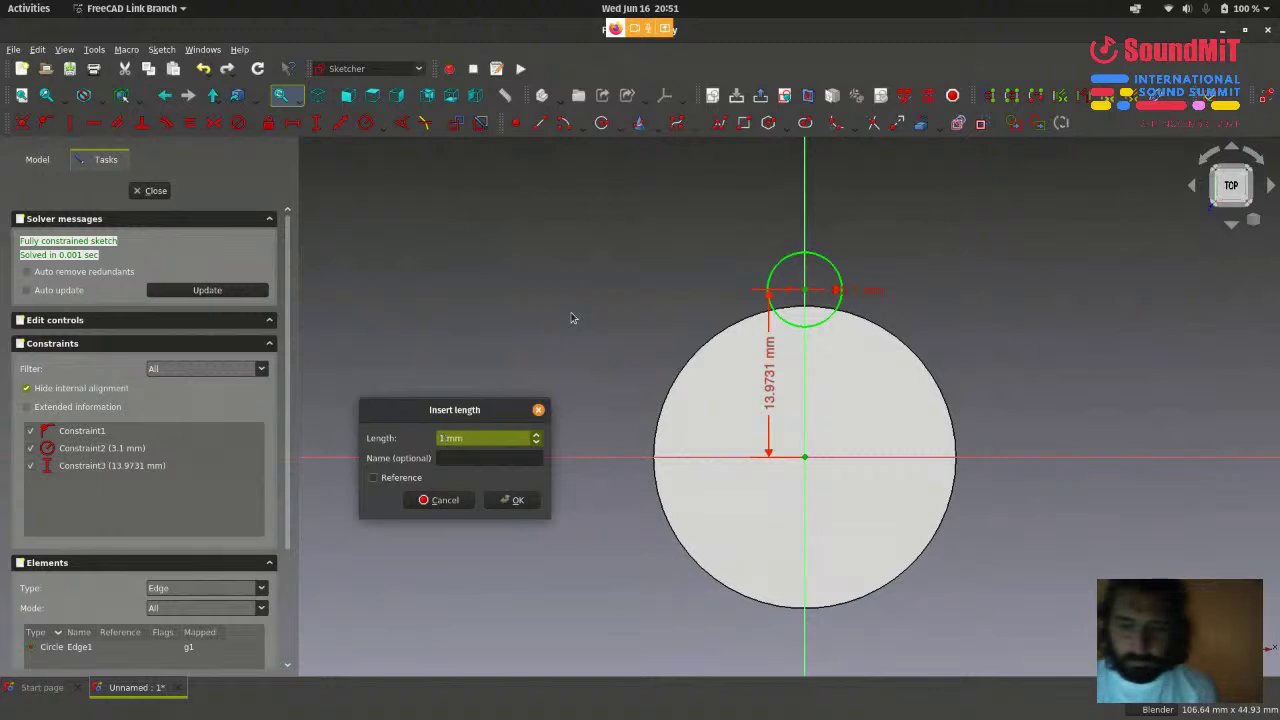
pyautogui.write('.1')
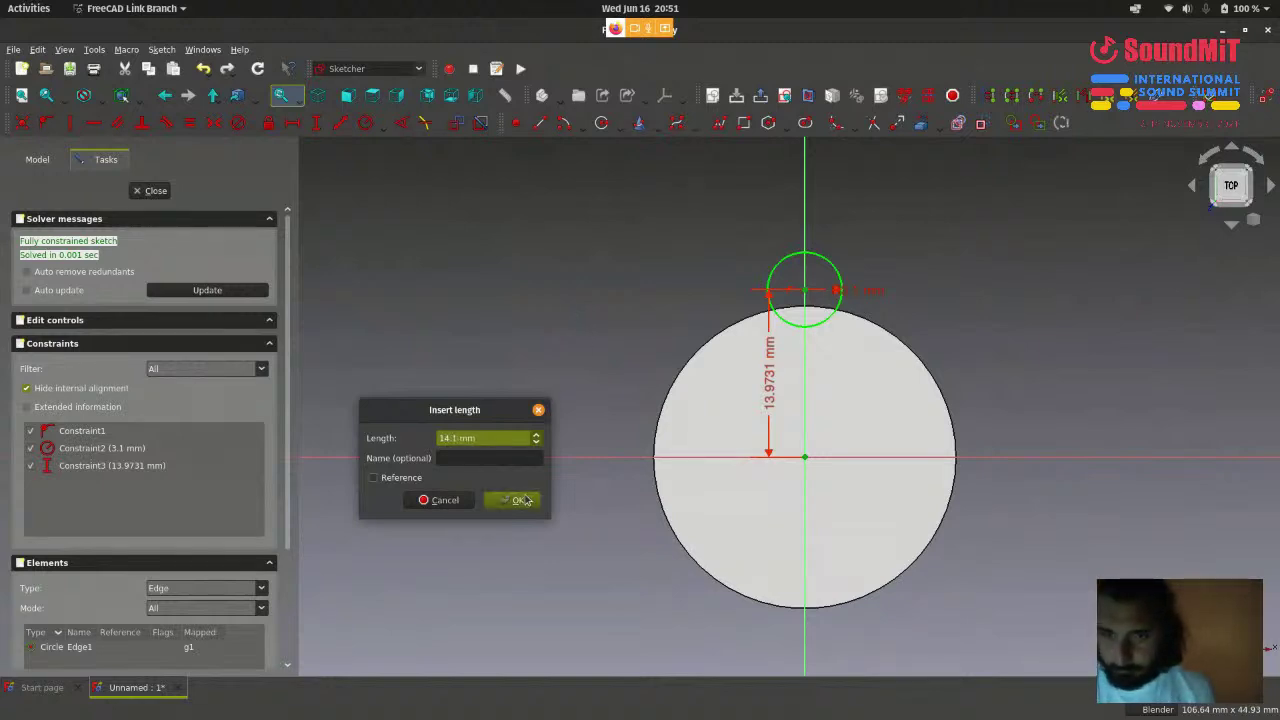
pyautogui.click(518, 502)
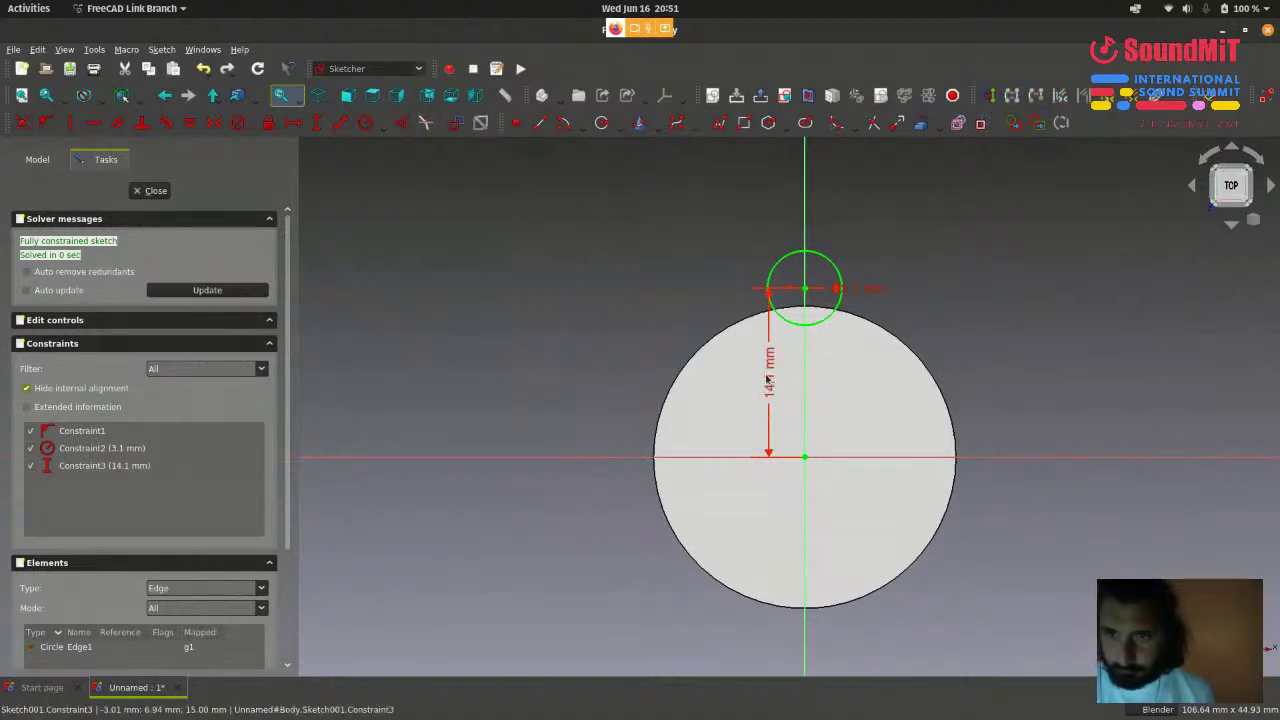
# - Move the 14.1 mm and R3.1 mm dimension labels clear of the circle
pyautogui.moveTo(767, 378); pyautogui.dragTo(977, 372)
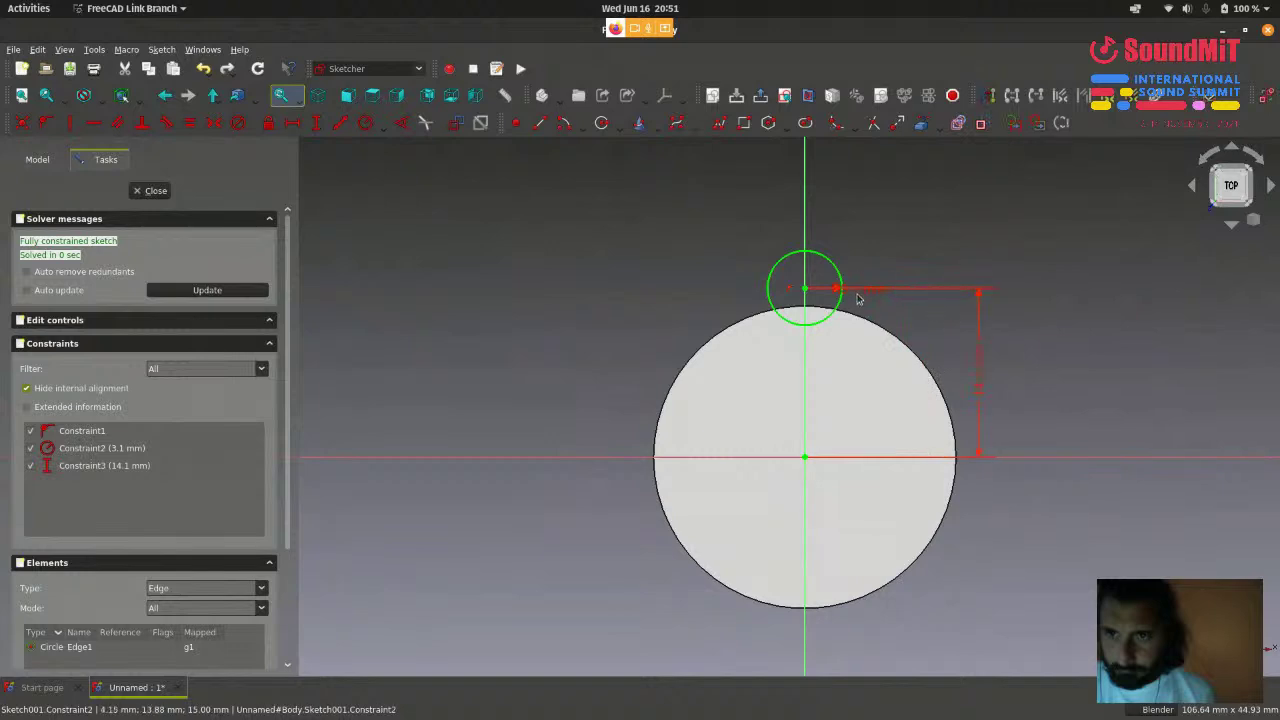
pyautogui.moveTo(854, 289); pyautogui.dragTo(886, 223)
pyautogui.scroll(3, 880, 251)
pyautogui.scroll(-3, 862, 246)
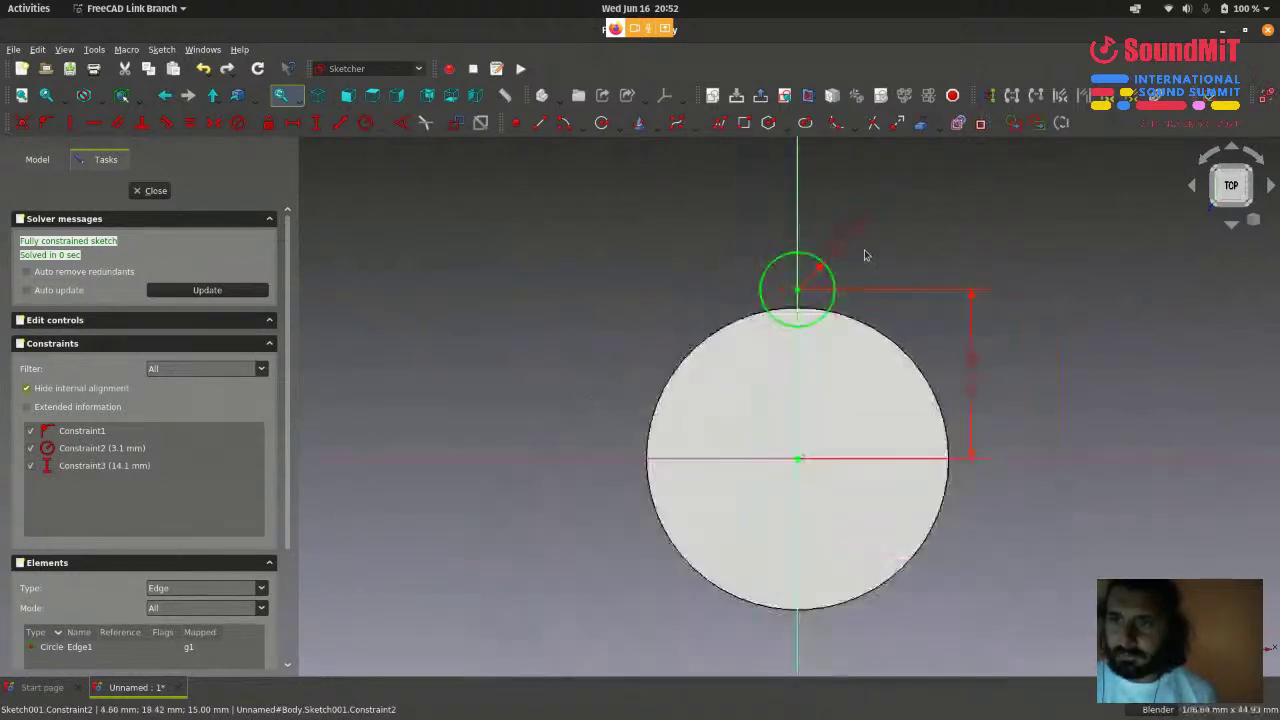
pyautogui.moveTo(854, 240); pyautogui.dragTo(877, 223)
pyautogui.scroll(1, 860, 300)
pyautogui.scroll(-2, 851, 246)
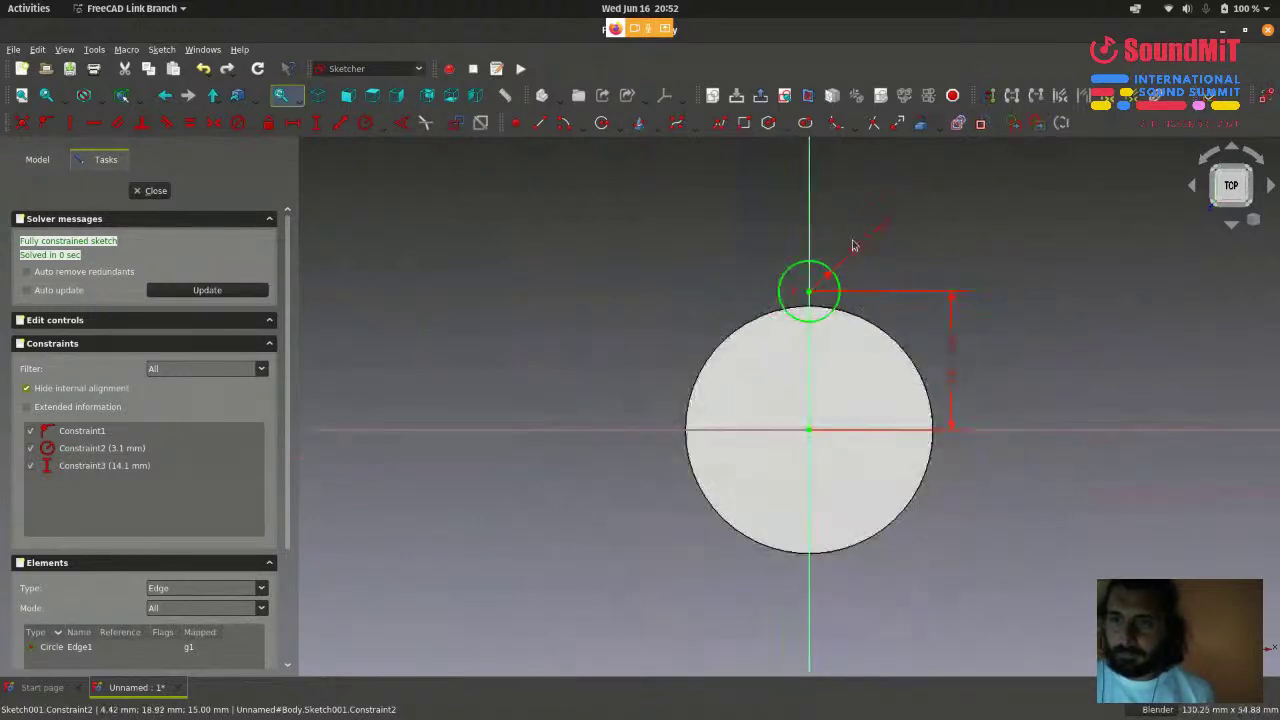
pyautogui.scroll(1, 888, 294)
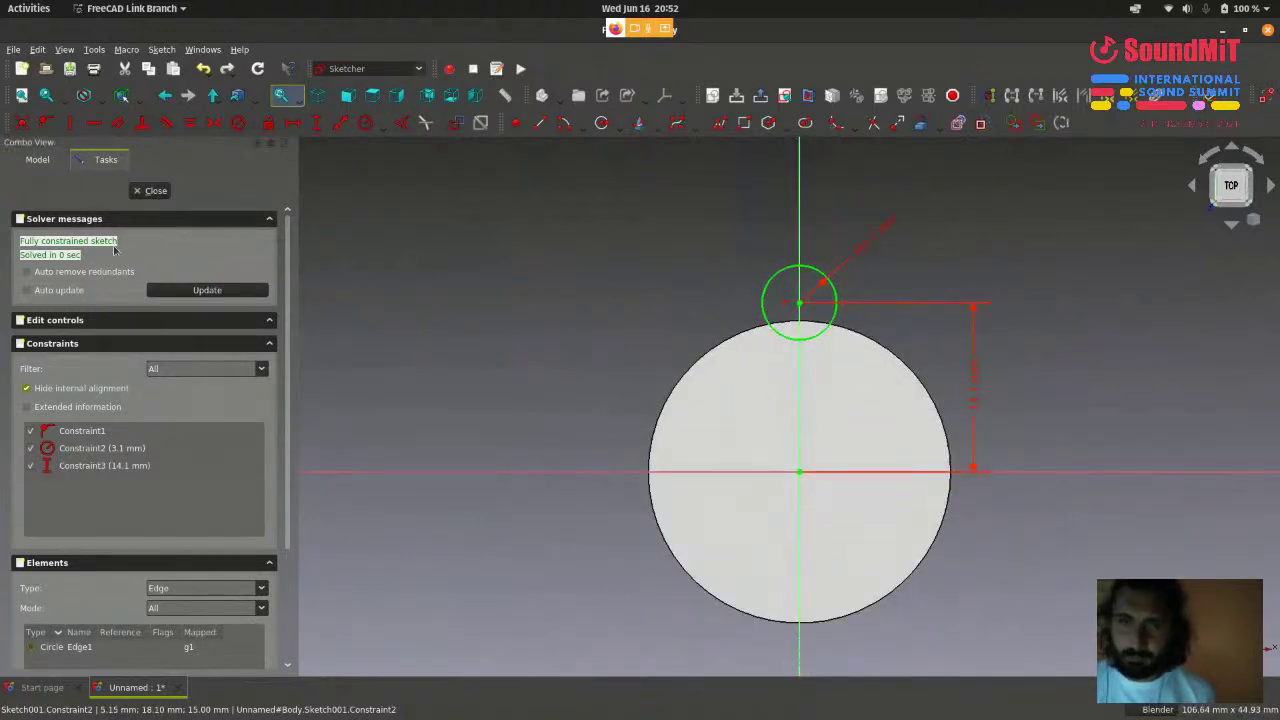
pyautogui.scroll(-2, 602, 276)
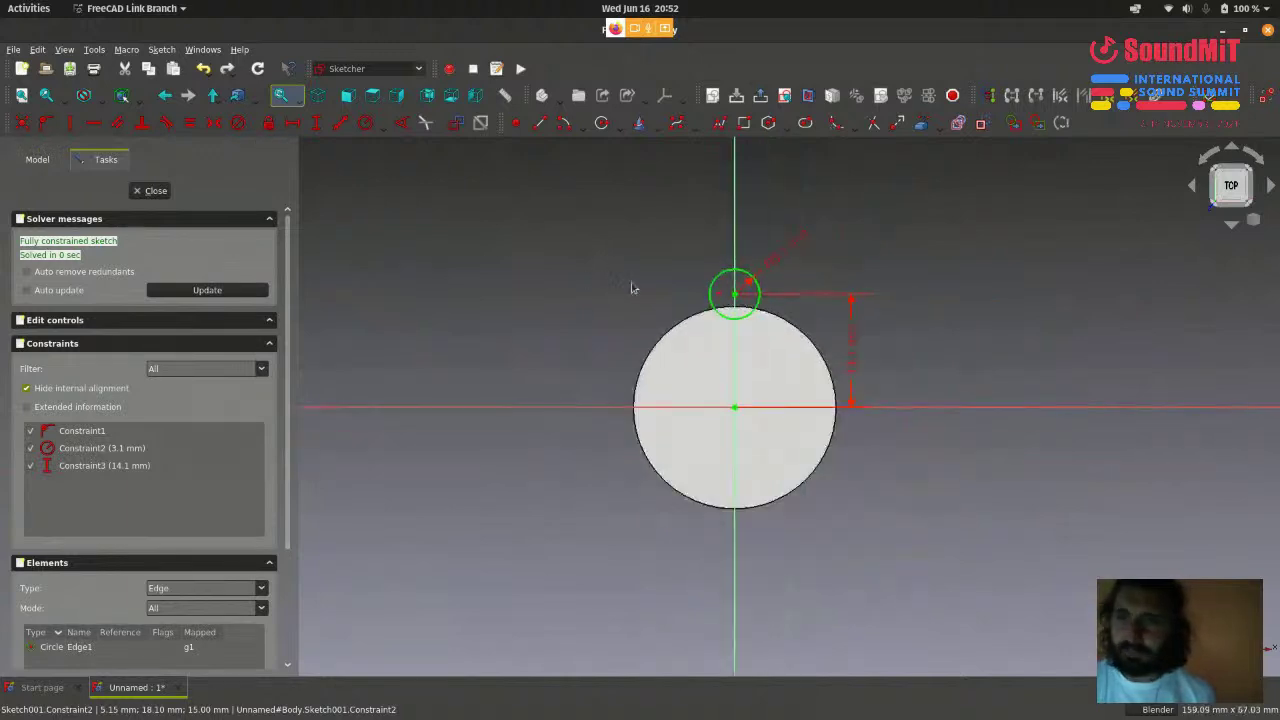
# - Close the sketch and cut it as a Through all pocket
pyautogui.click(156, 191)
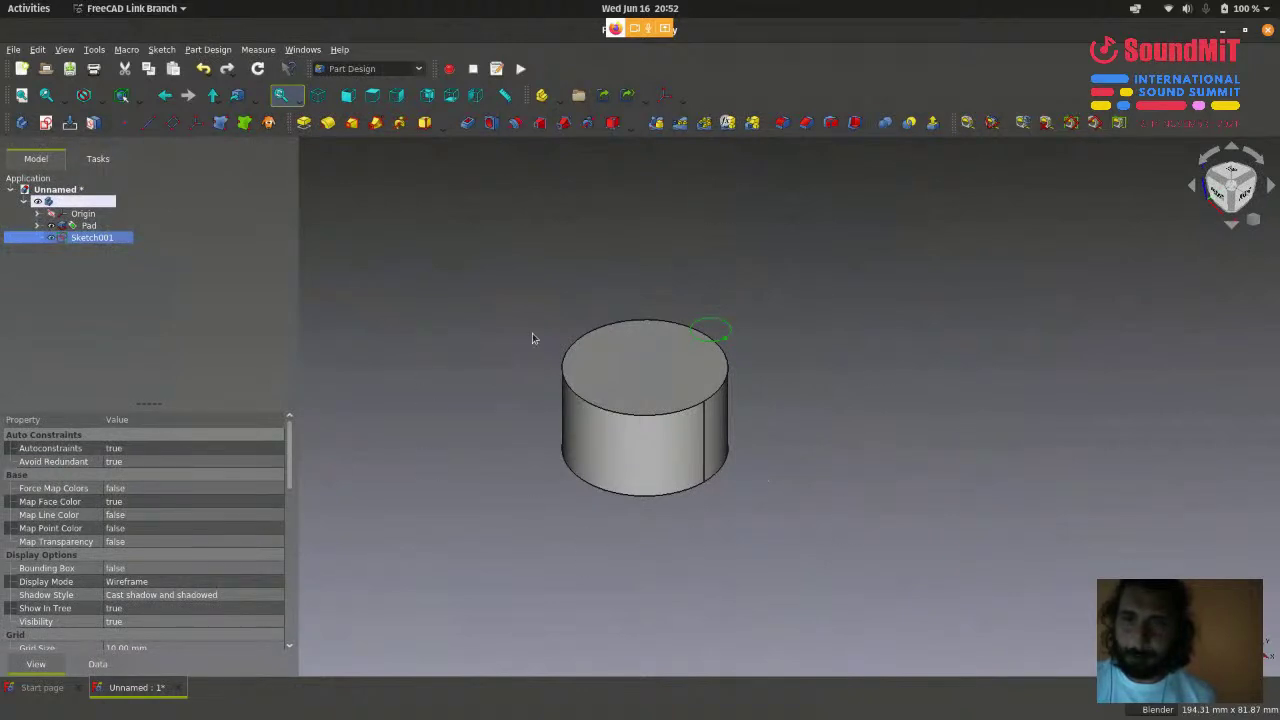
pyautogui.click(196, 51)
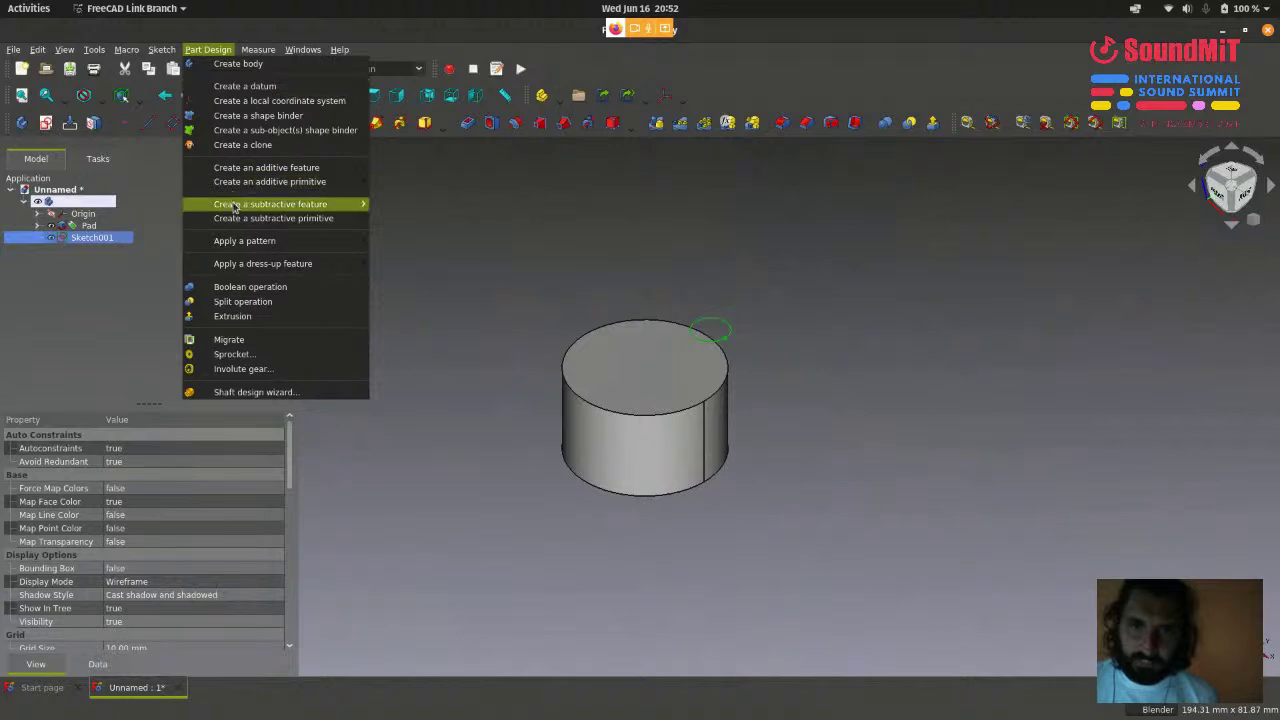
pyautogui.moveTo(234, 206)
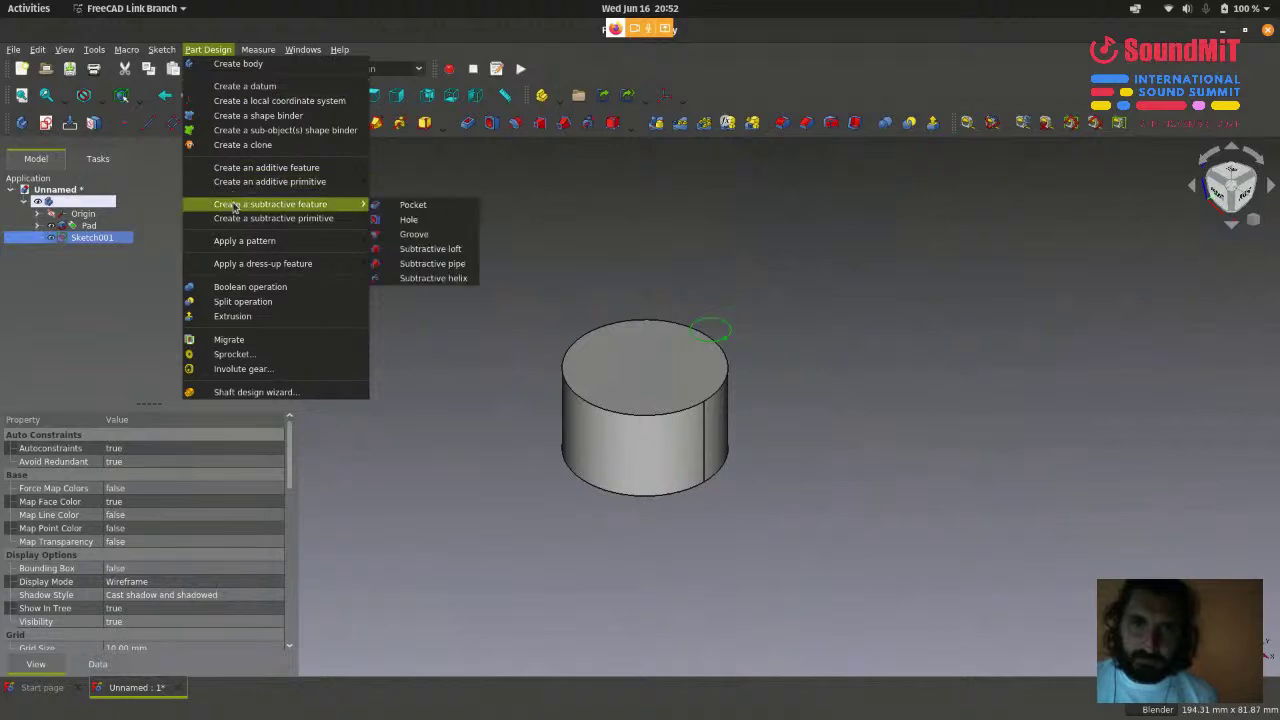
pyautogui.click(410, 205)
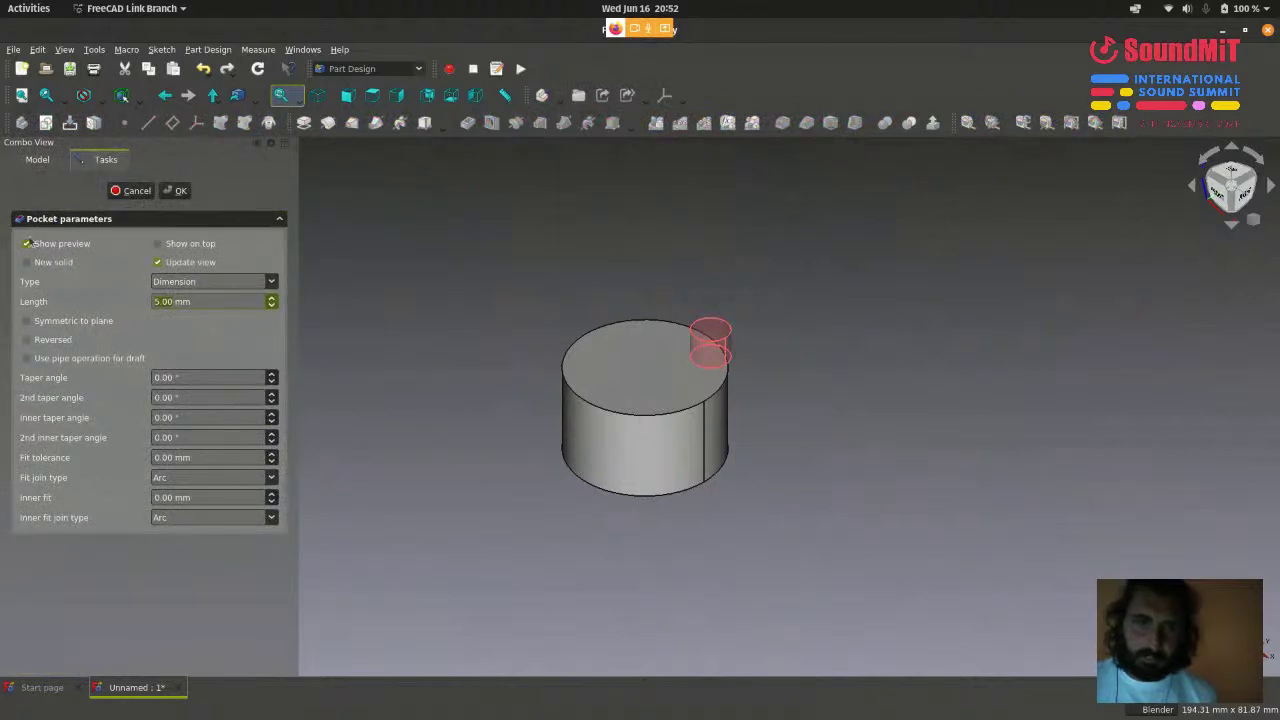
pyautogui.click(274, 284)
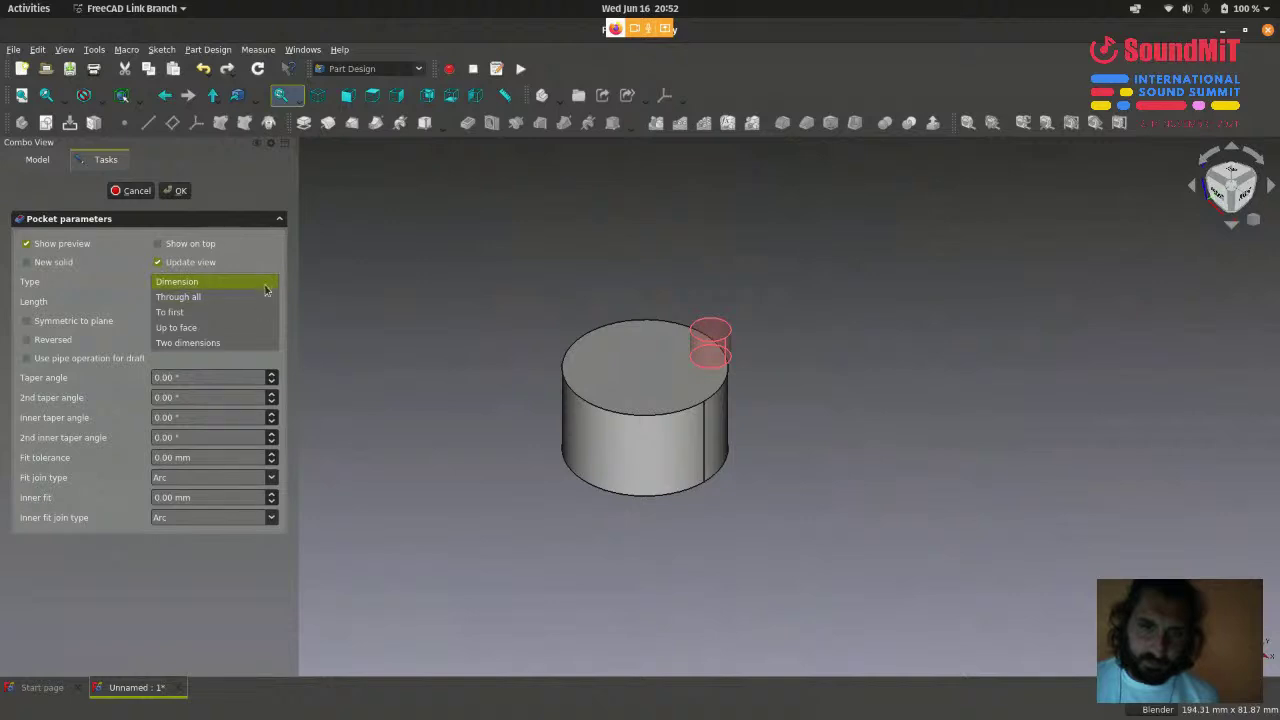
pyautogui.click(266, 297)
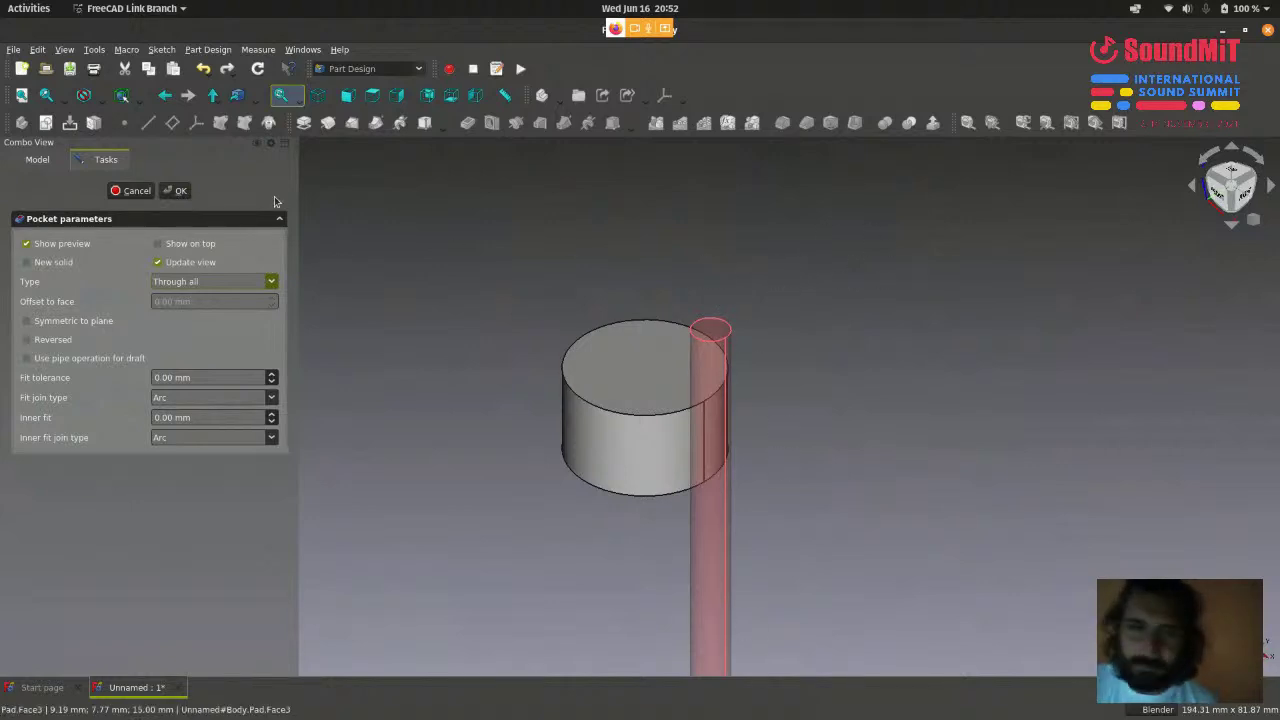
pyautogui.click(182, 191)
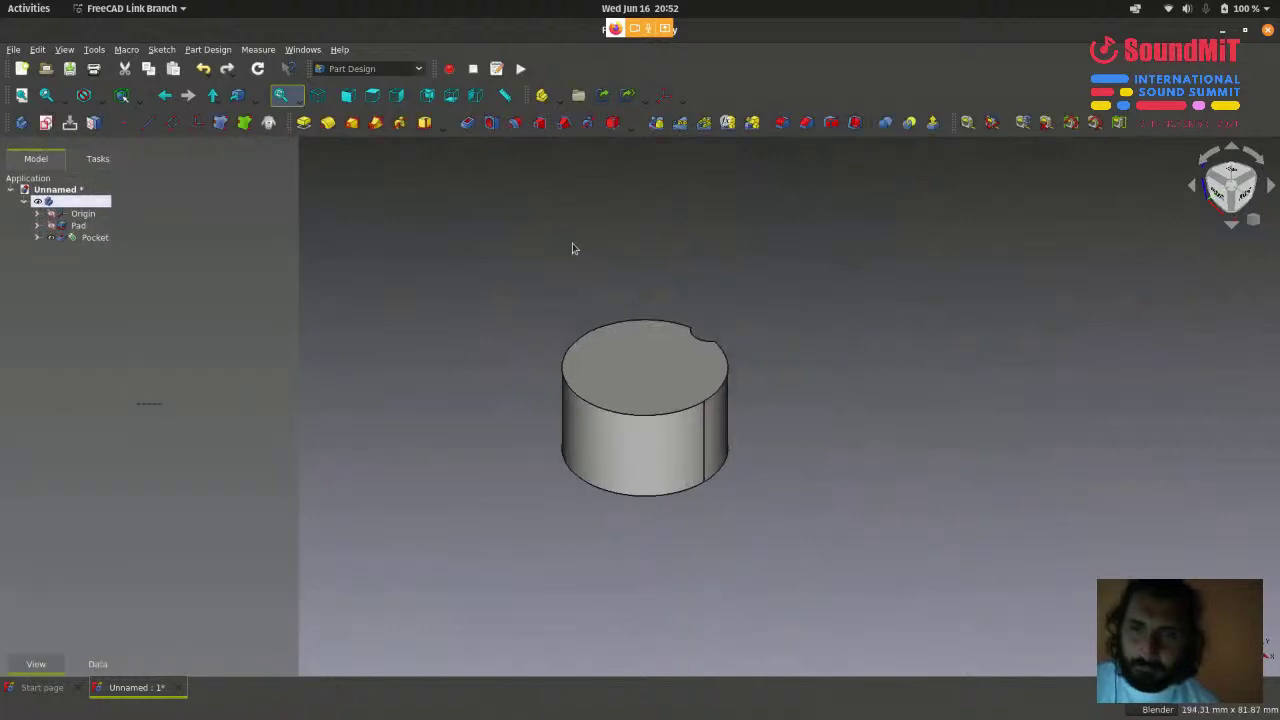
# - Orbit to inspect the notch, then return to the isometric view
pyautogui.moveTo(903, 274); pyautogui.dragTo(686, 343, button='middle')
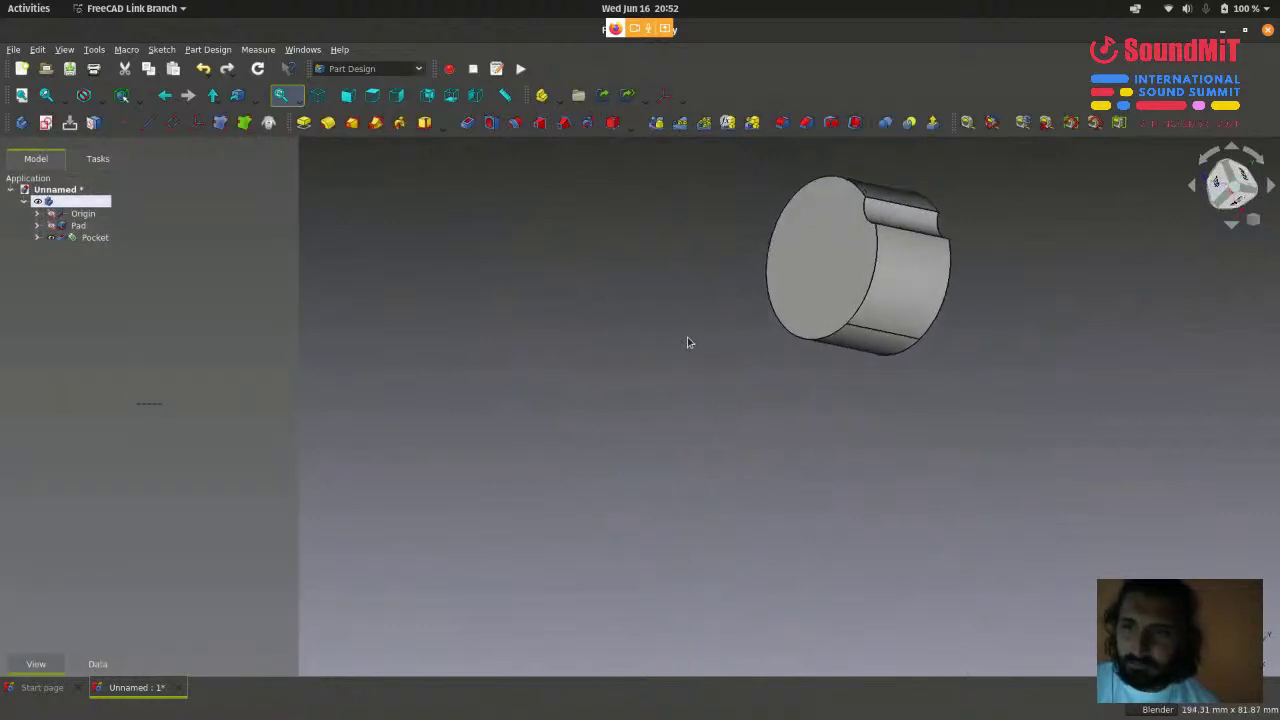
pyautogui.scroll(-3, 690, 343)
pyautogui.scroll(4, 735, 260)
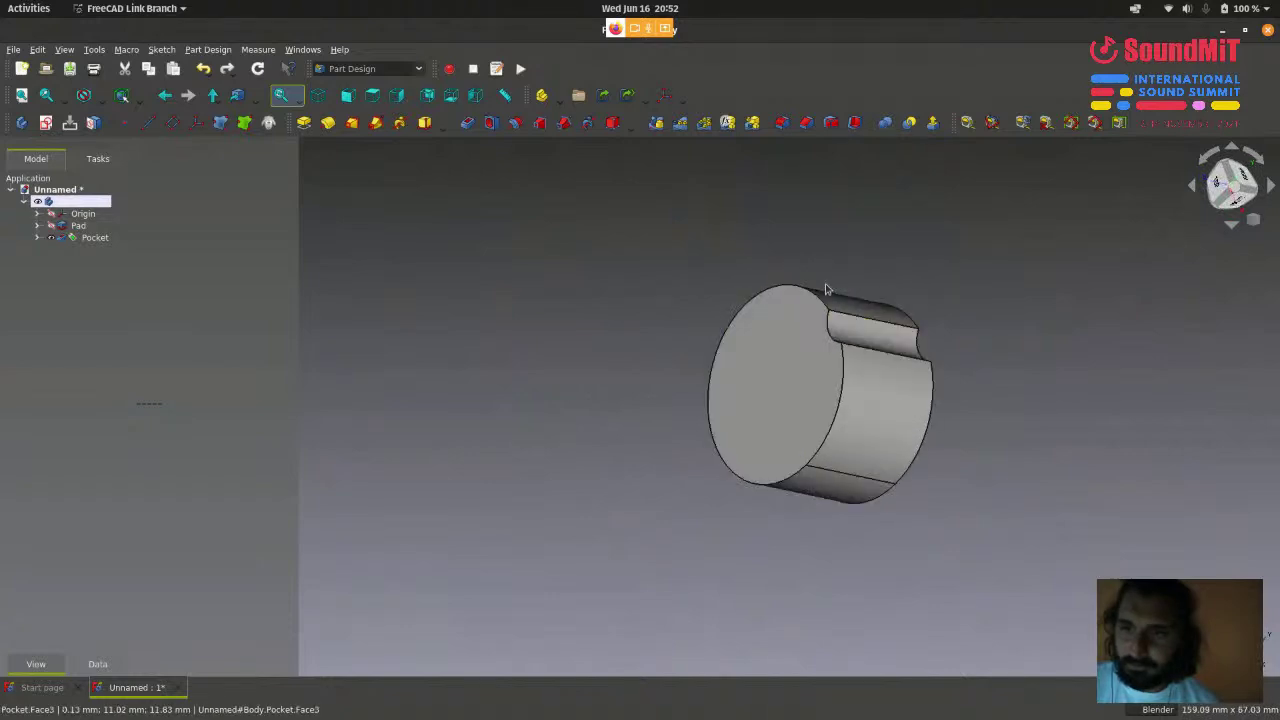
pyautogui.click(326, 98)
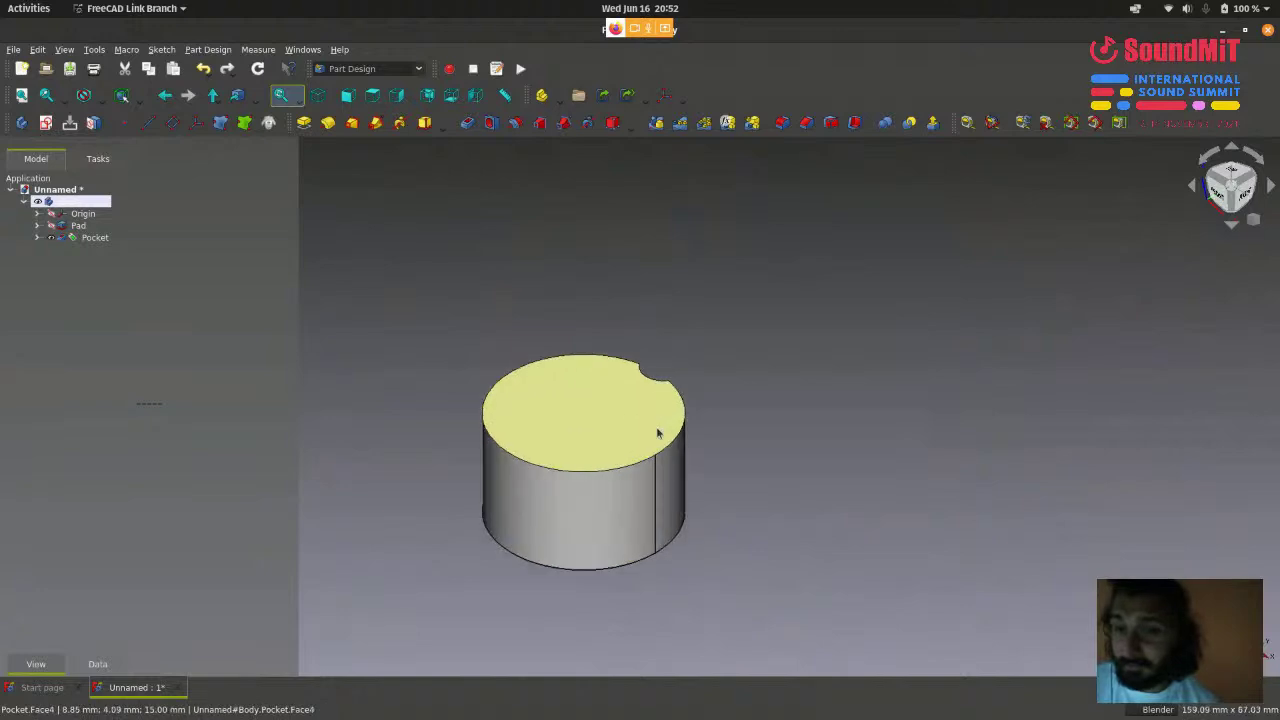
pyautogui.scroll(-2, 890, 423)
pyautogui.scroll(3, 641, 548)
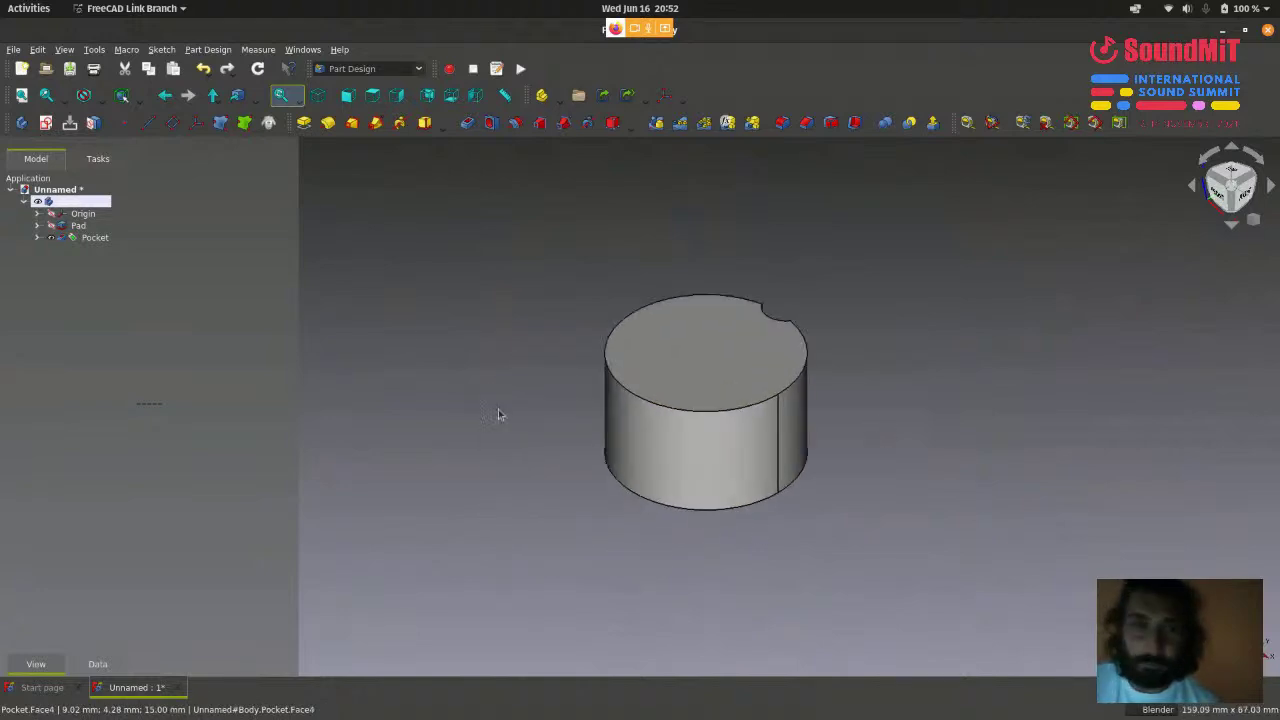
pyautogui.click(15, 50)
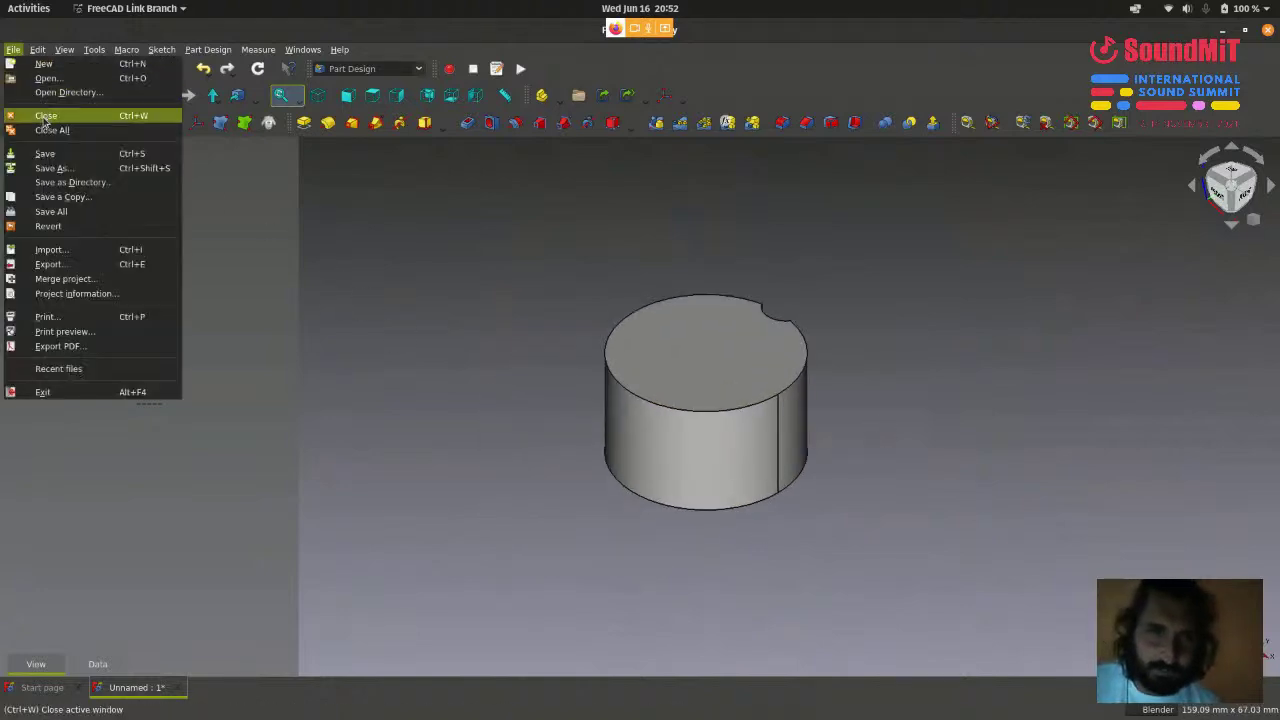
# - Save the document as knob_soundmit
pyautogui.click(80, 168)
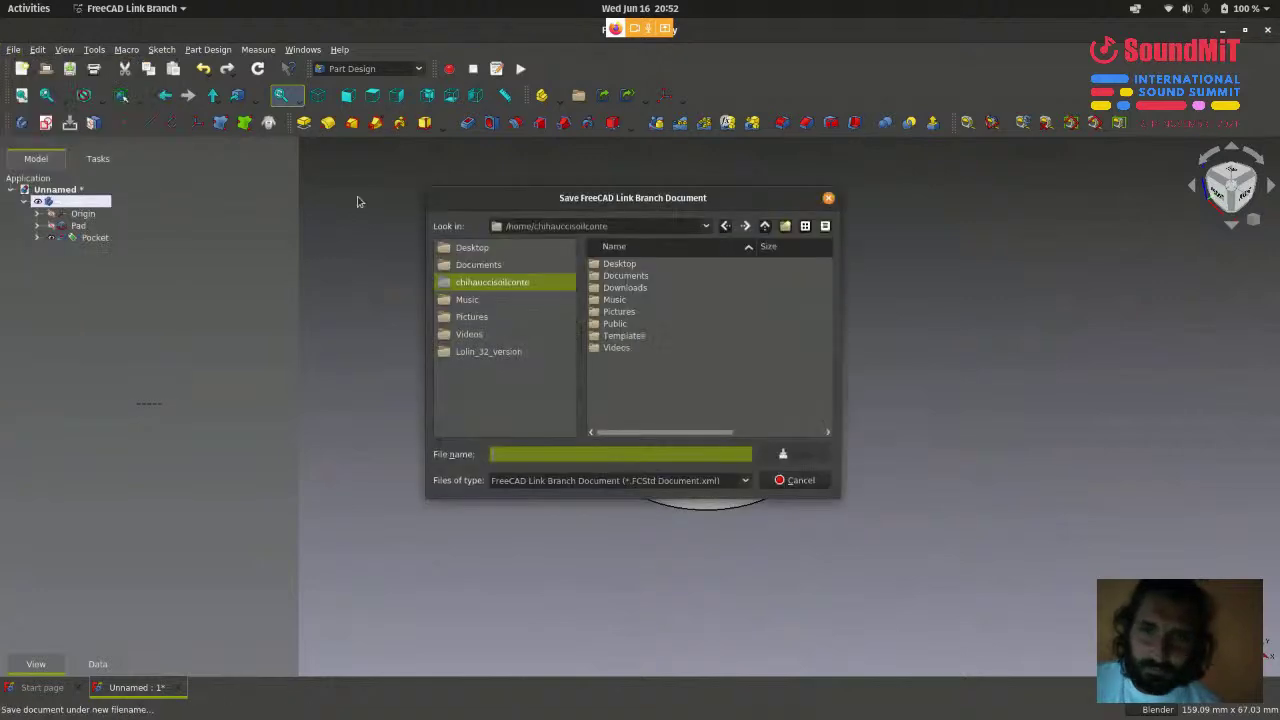
pyautogui.click(633, 266)
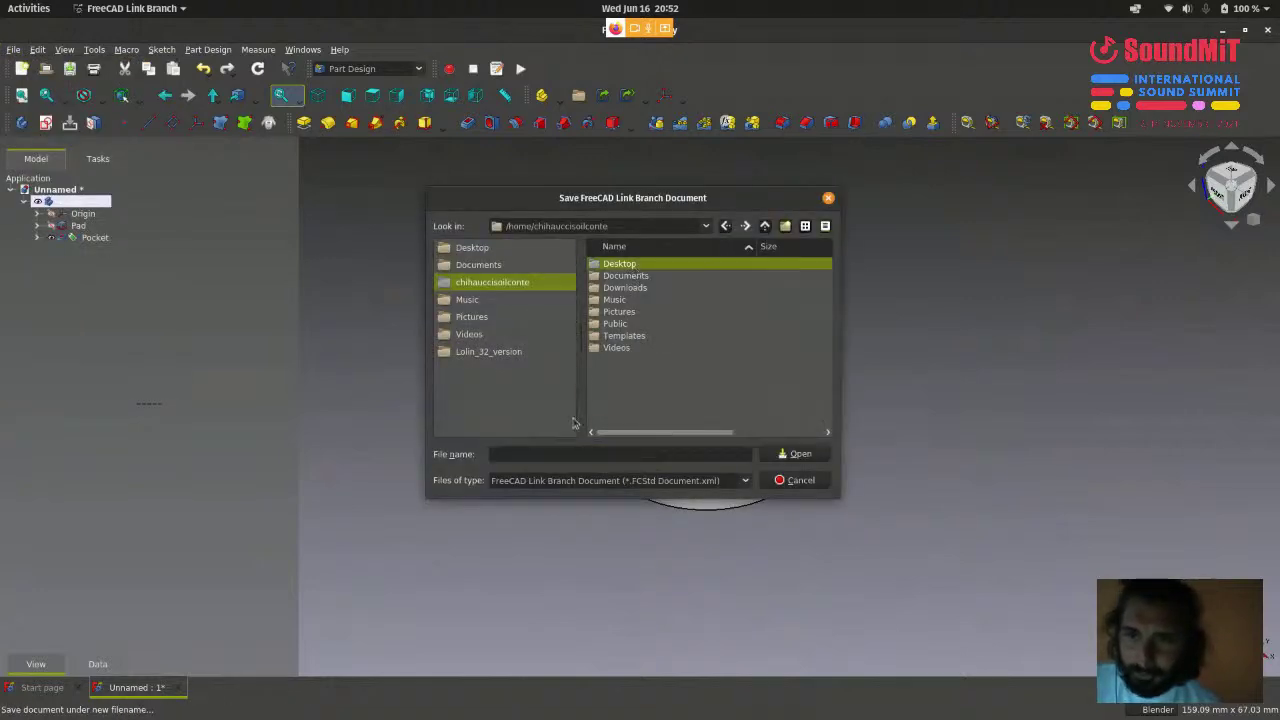
pyautogui.press('Tab')
pyautogui.write('t')
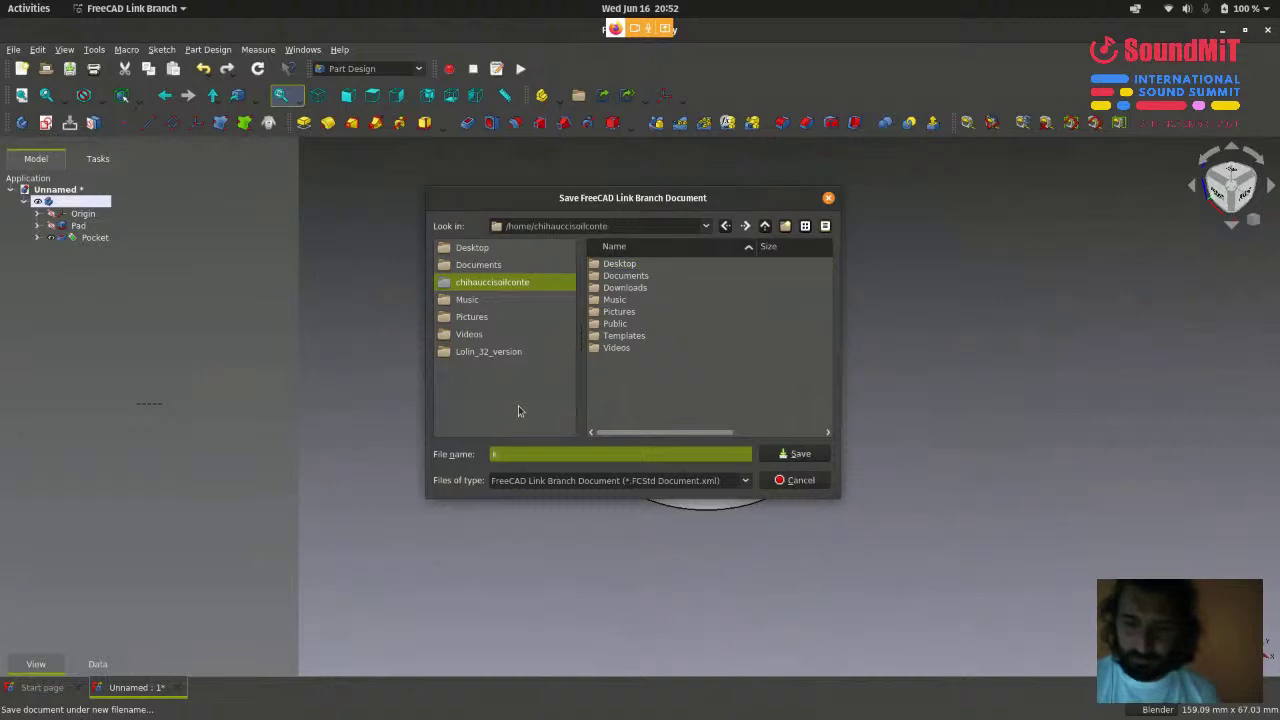
pyautogui.write('nob_soundmit')
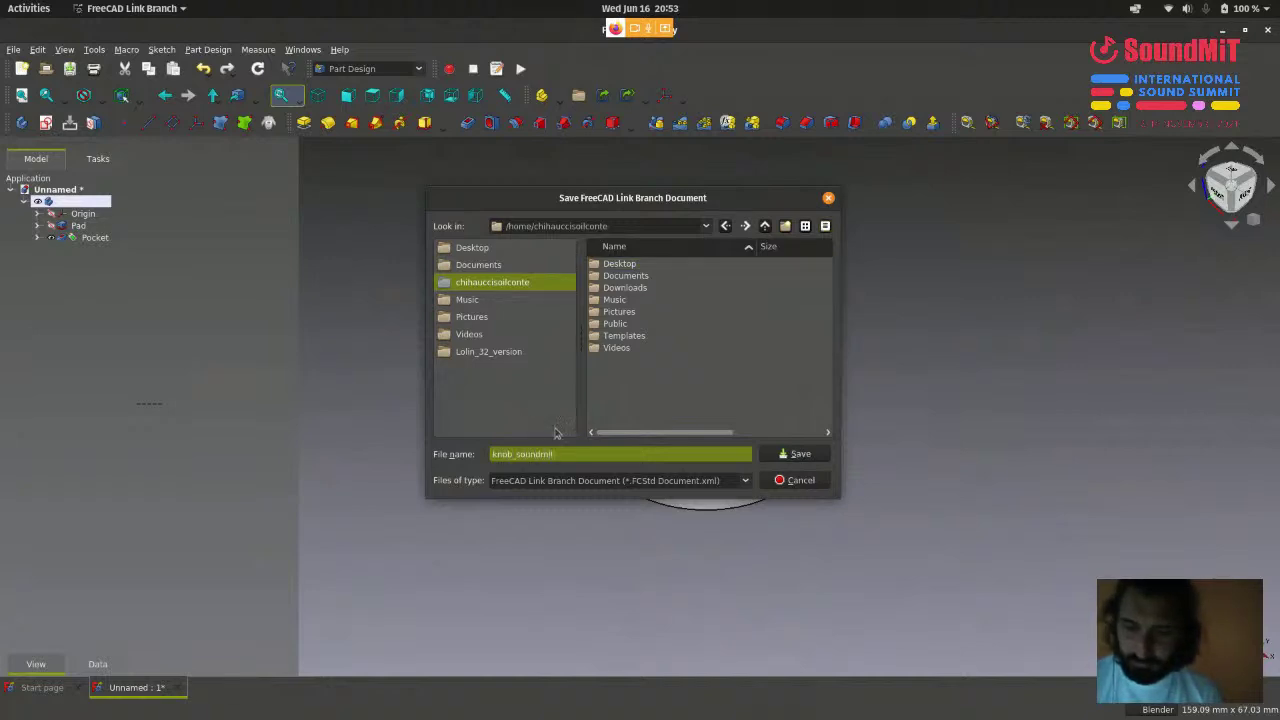
pyautogui.click(795, 459)
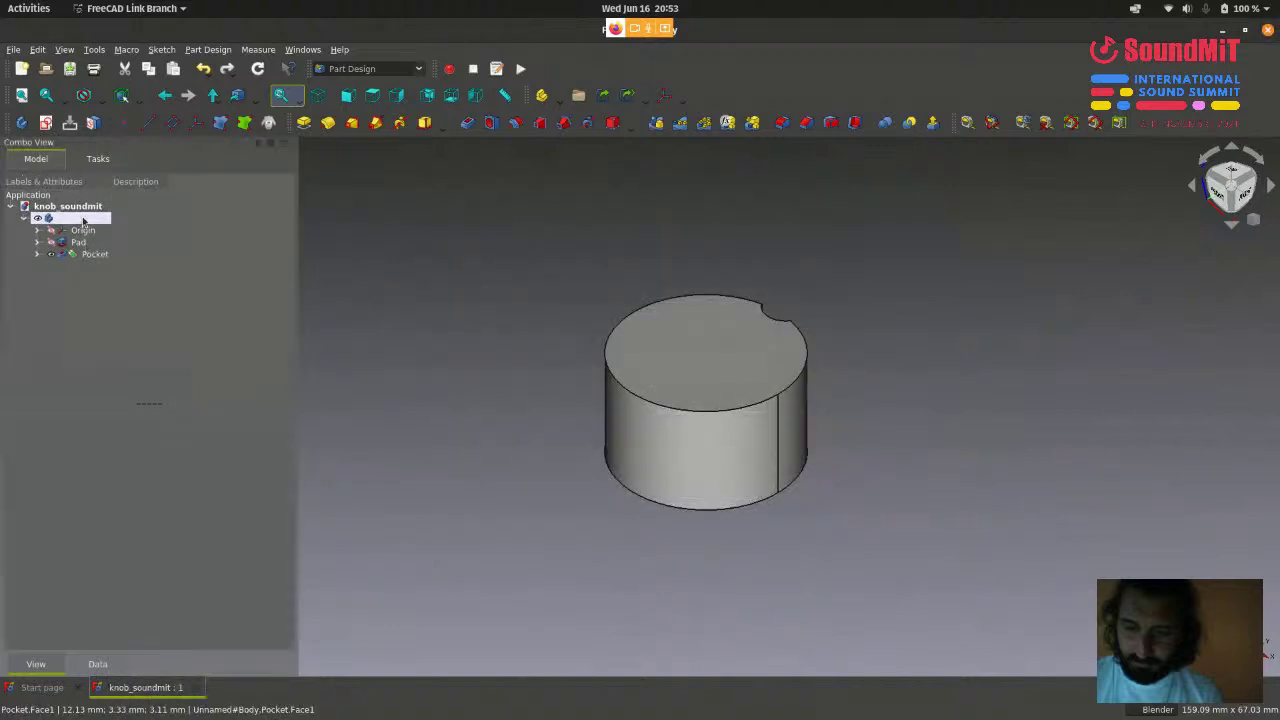
pyautogui.scroll(-1, 529, 306)
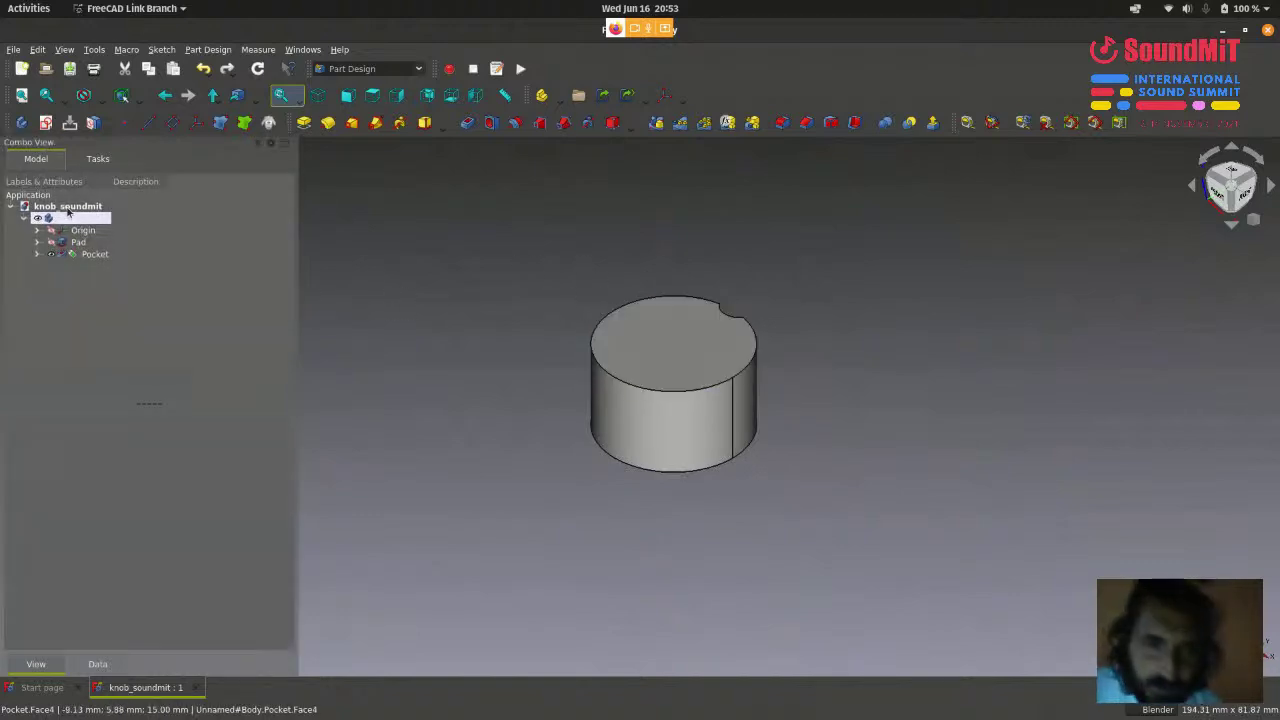
pyautogui.click(67, 218)
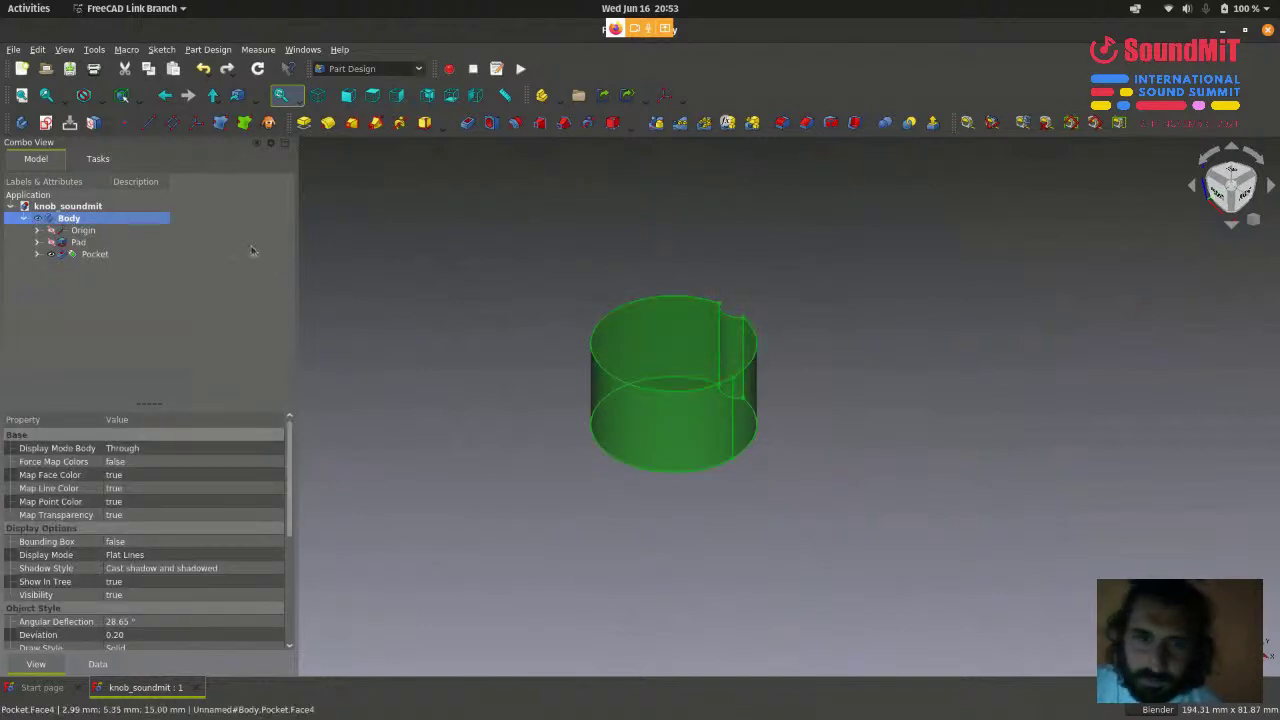
# - Rename the Pad feature in the model tree to 'cilindro base'
pyautogui.click(112, 253)
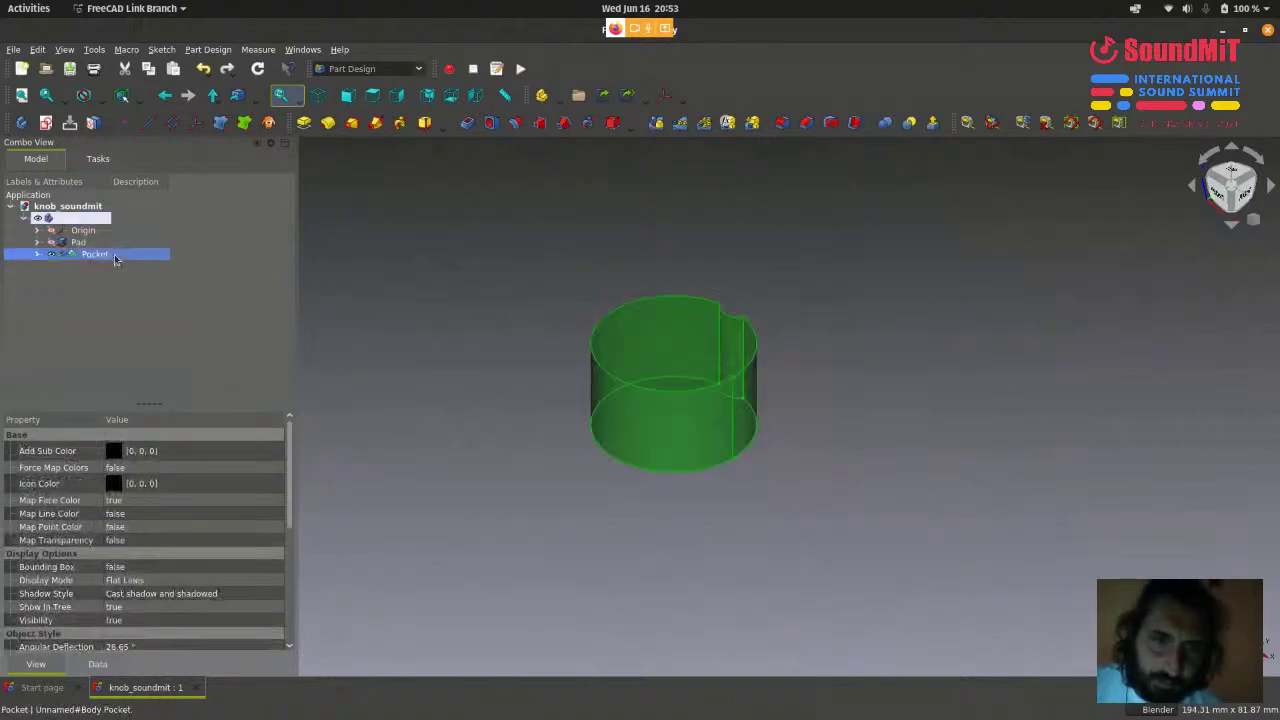
pyautogui.click(410, 277)
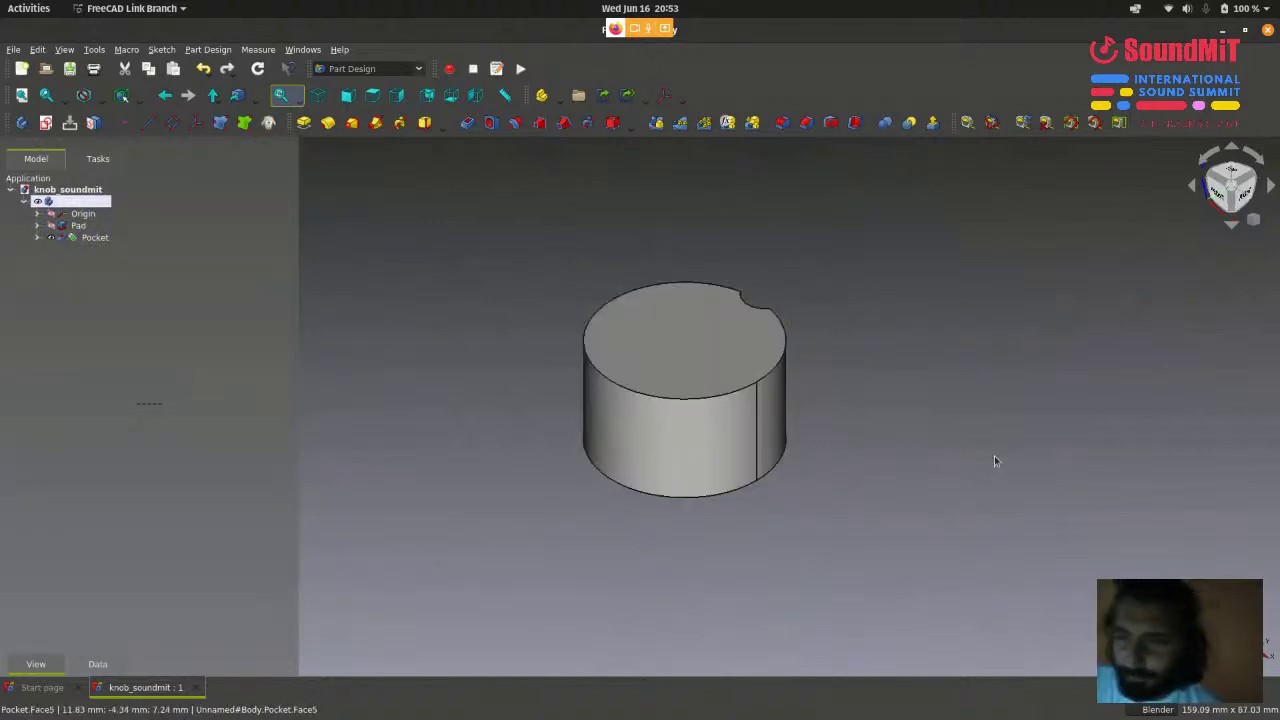
pyautogui.keyDown('shift'); pyautogui.moveTo(685, 466); pyautogui.dragTo(752, 483, button='middle'); pyautogui.keyUp('shift')
pyautogui.scroll(3, 752, 483)
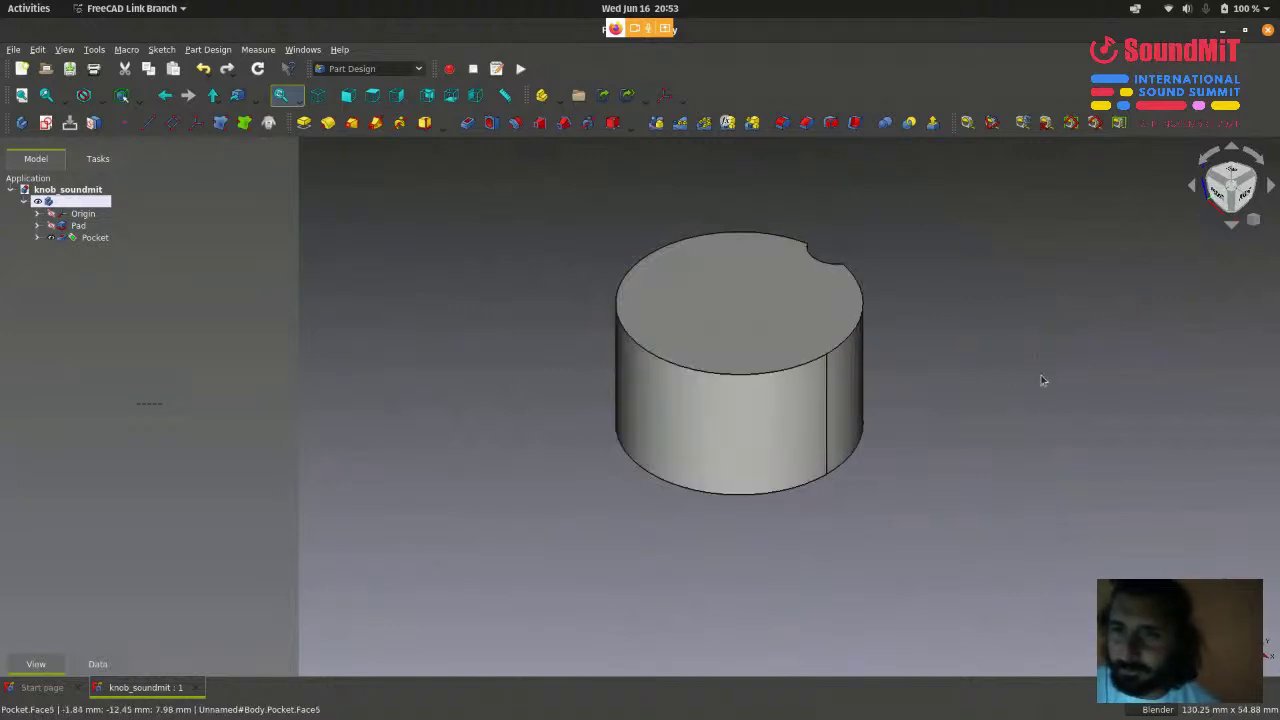
pyautogui.click(80, 242)
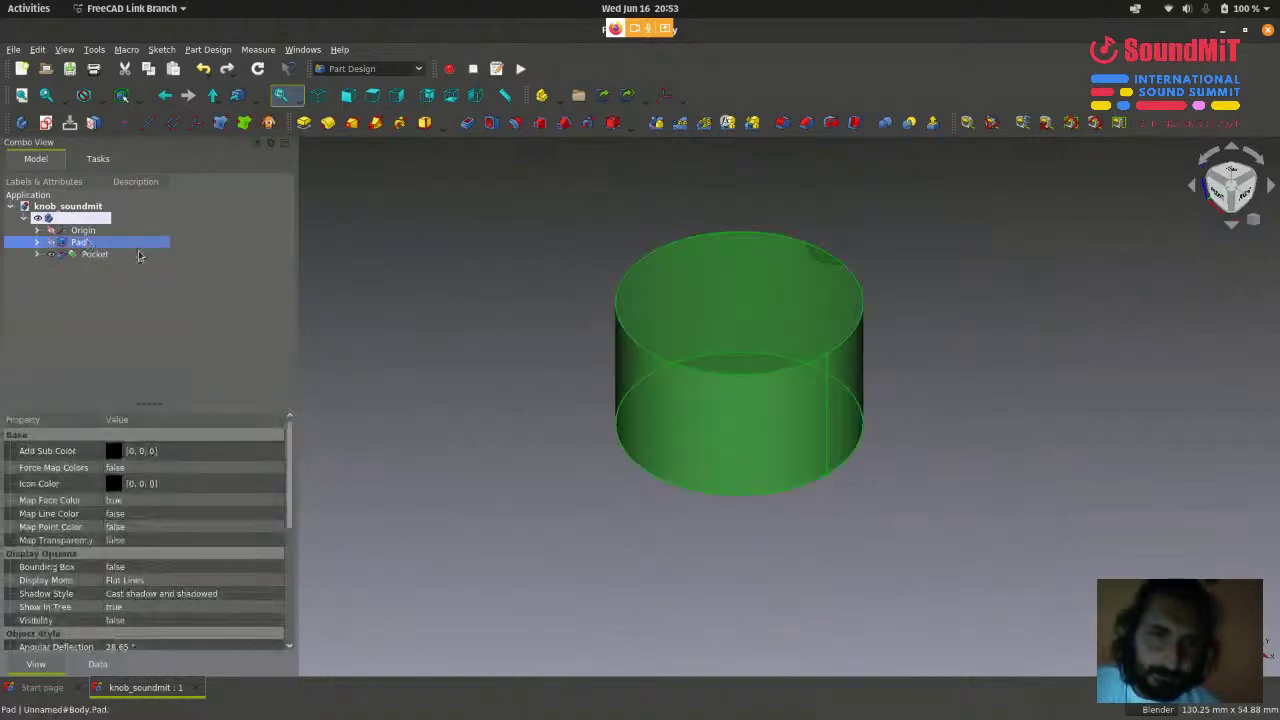
pyautogui.click(440, 234)
pyautogui.scroll(-1, 440, 234)
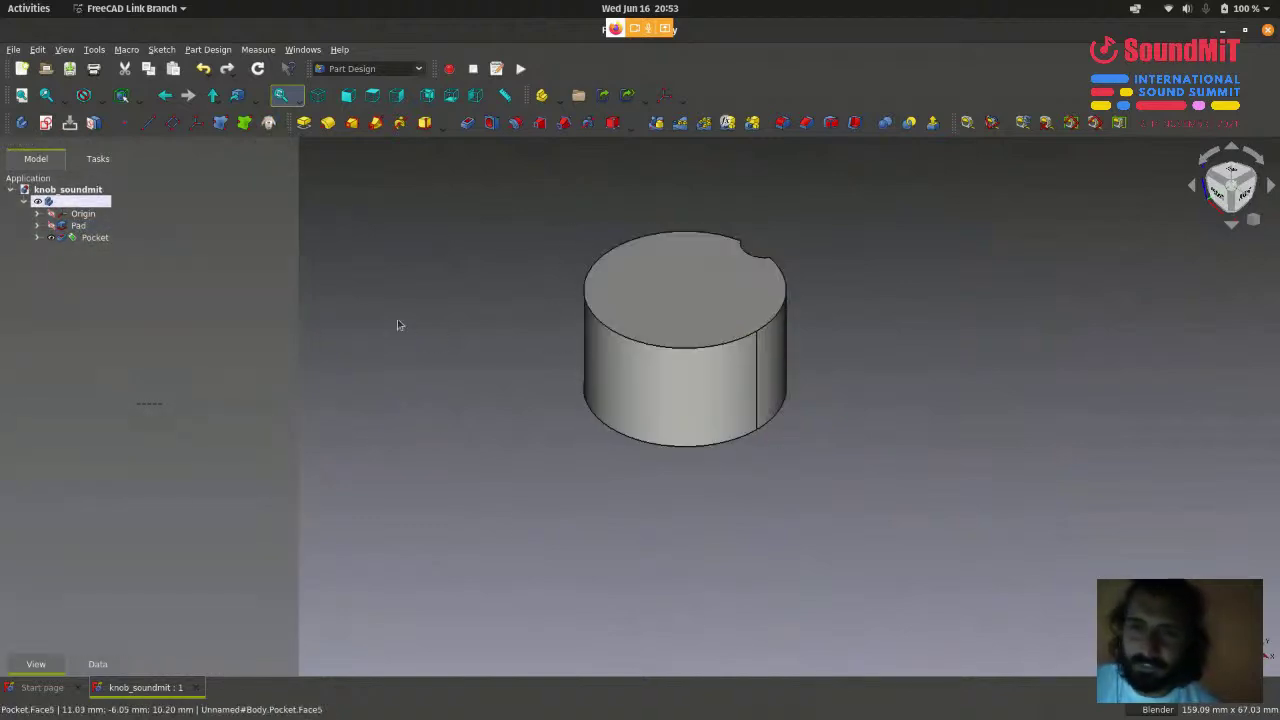
pyautogui.rightClick(75, 244)
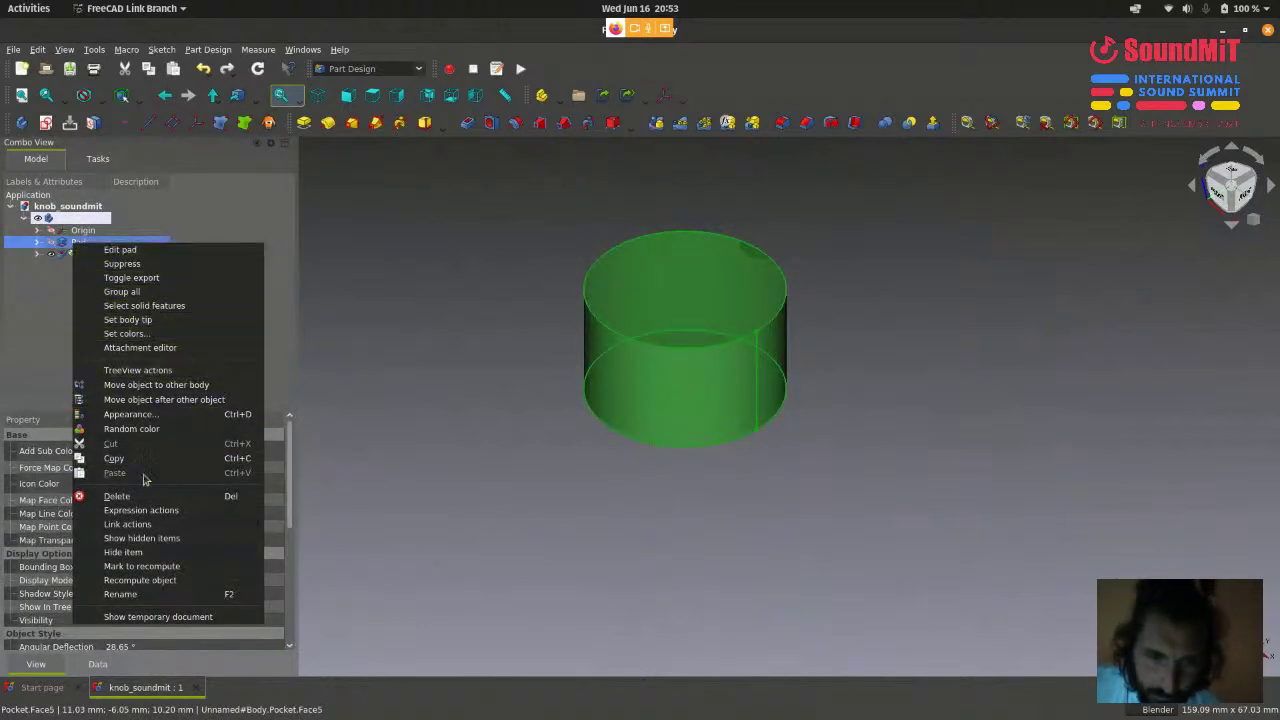
pyautogui.click(122, 594)
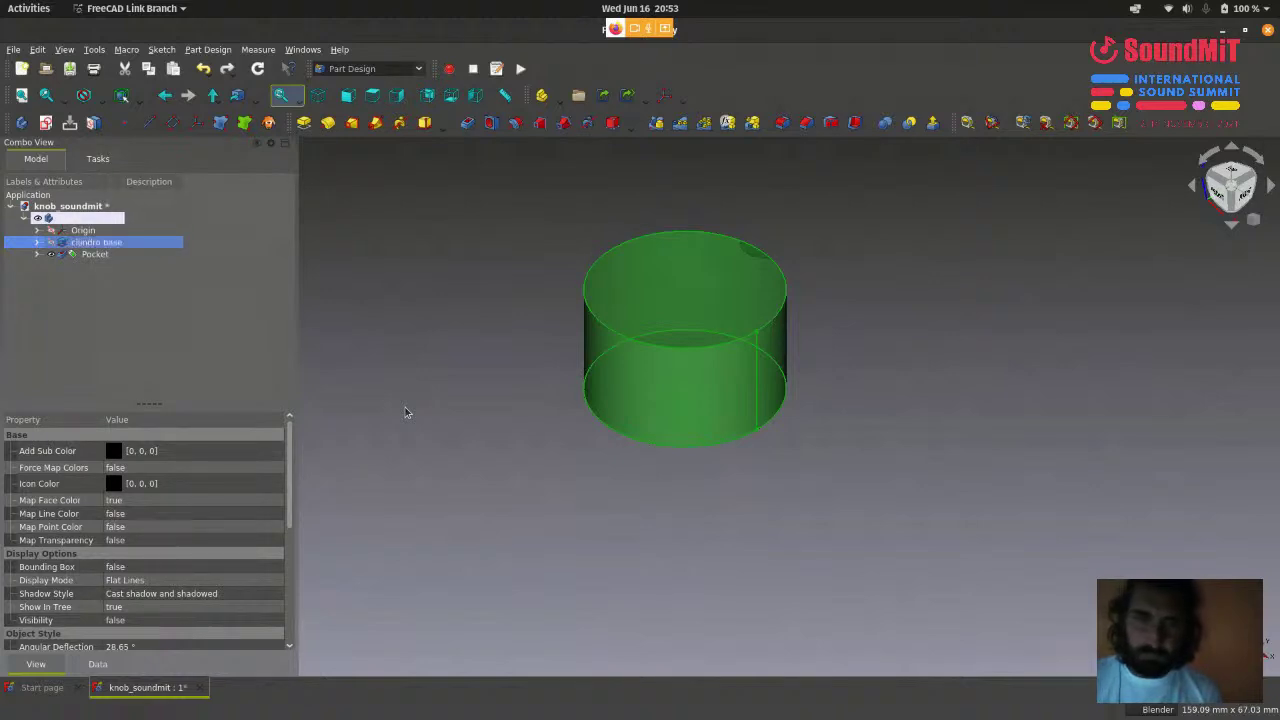
pyautogui.click(405, 410)
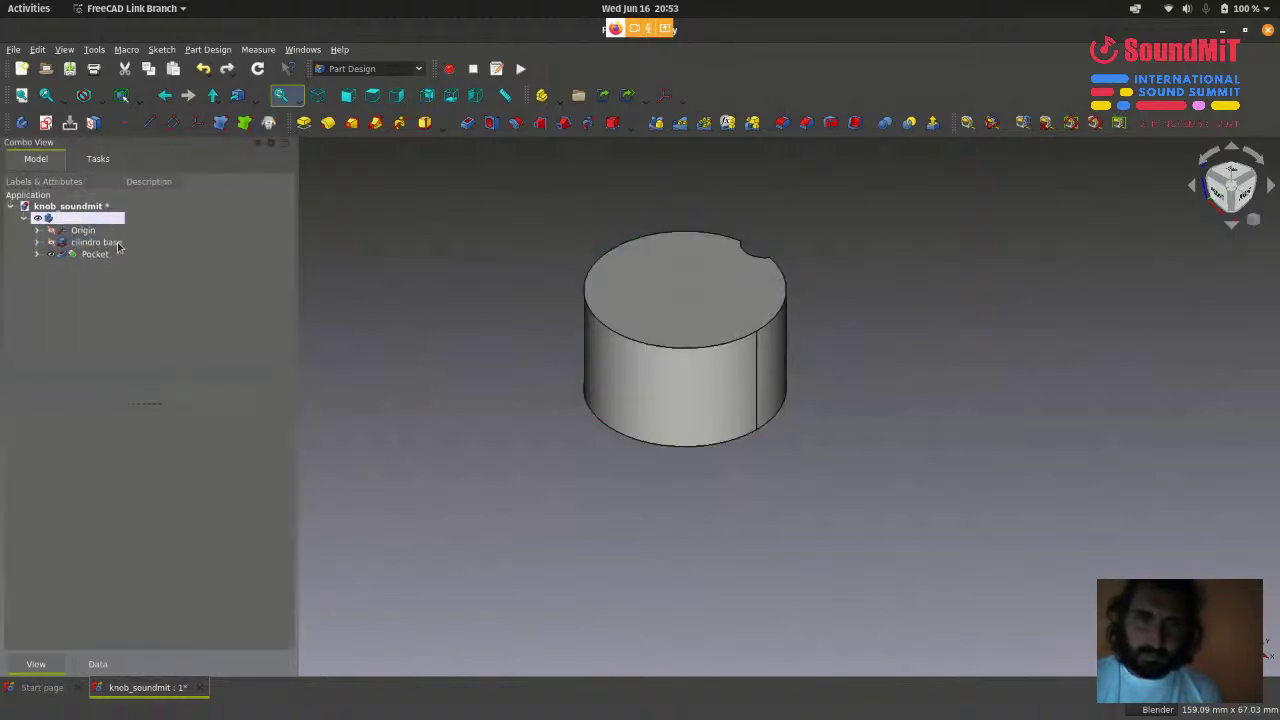
pyautogui.click(117, 247)
# - Reopen the cilindro base pad and accept its parameters unchanged
pyautogui.click(474, 271)
pyautogui.scroll(2, 721, 272)
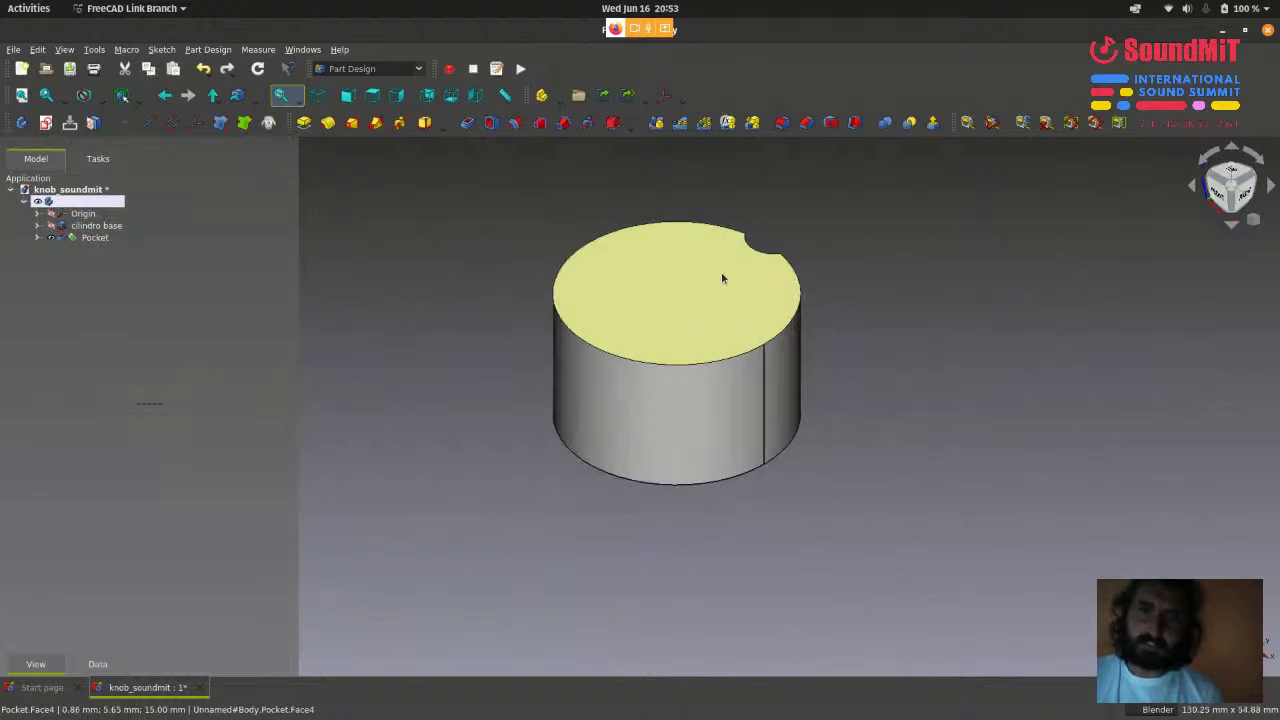
pyautogui.click(116, 246)
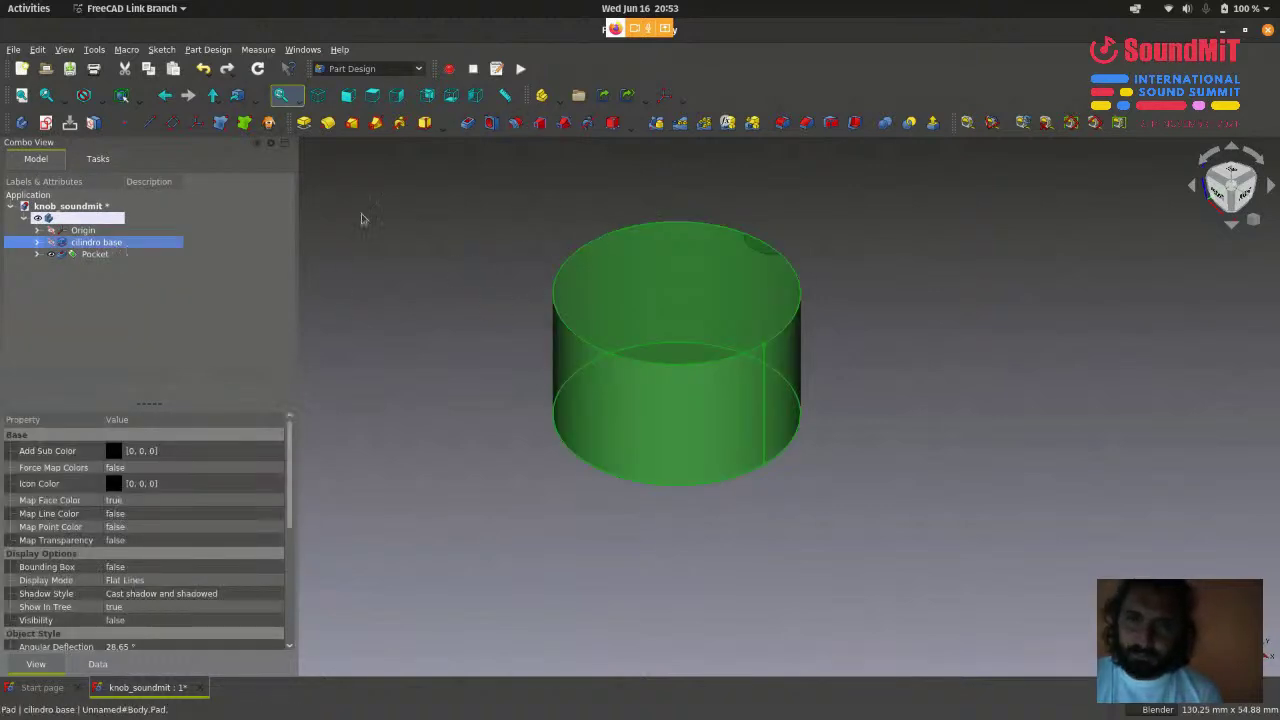
pyautogui.click(979, 335)
pyautogui.scroll(-1, 979, 335)
pyautogui.scroll(1, 979, 335)
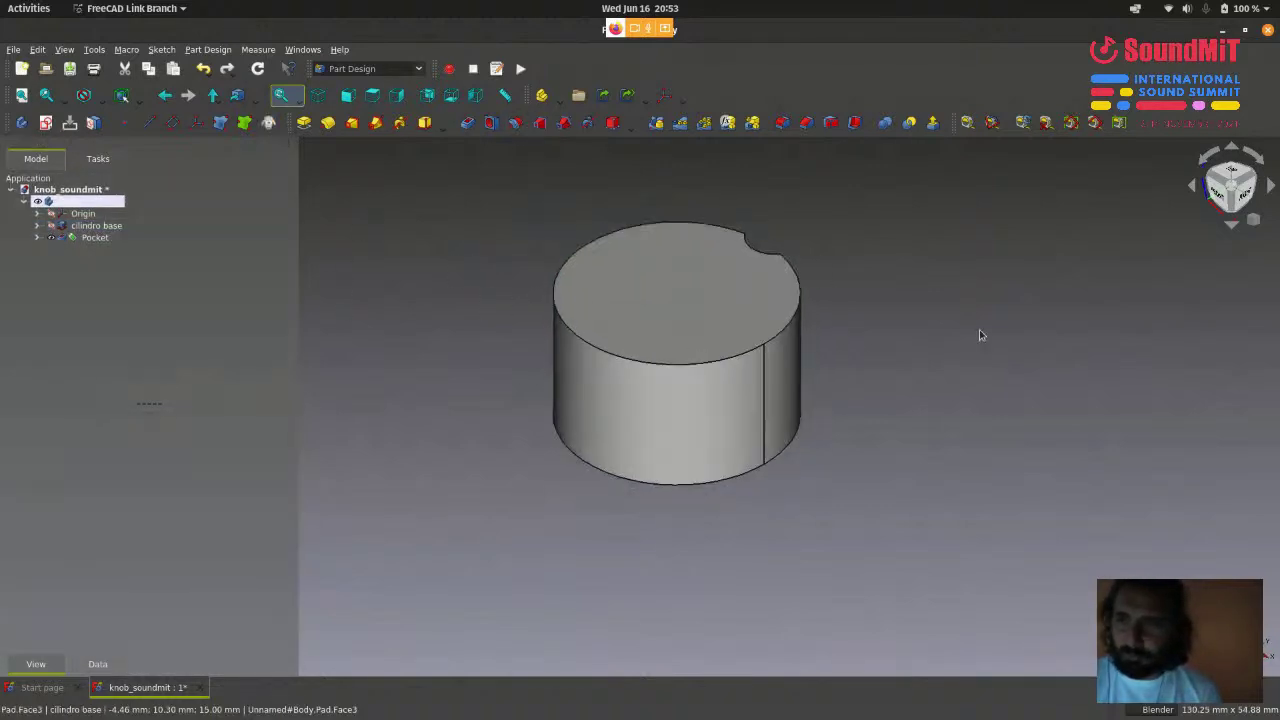
pyautogui.doubleClick(100, 243)
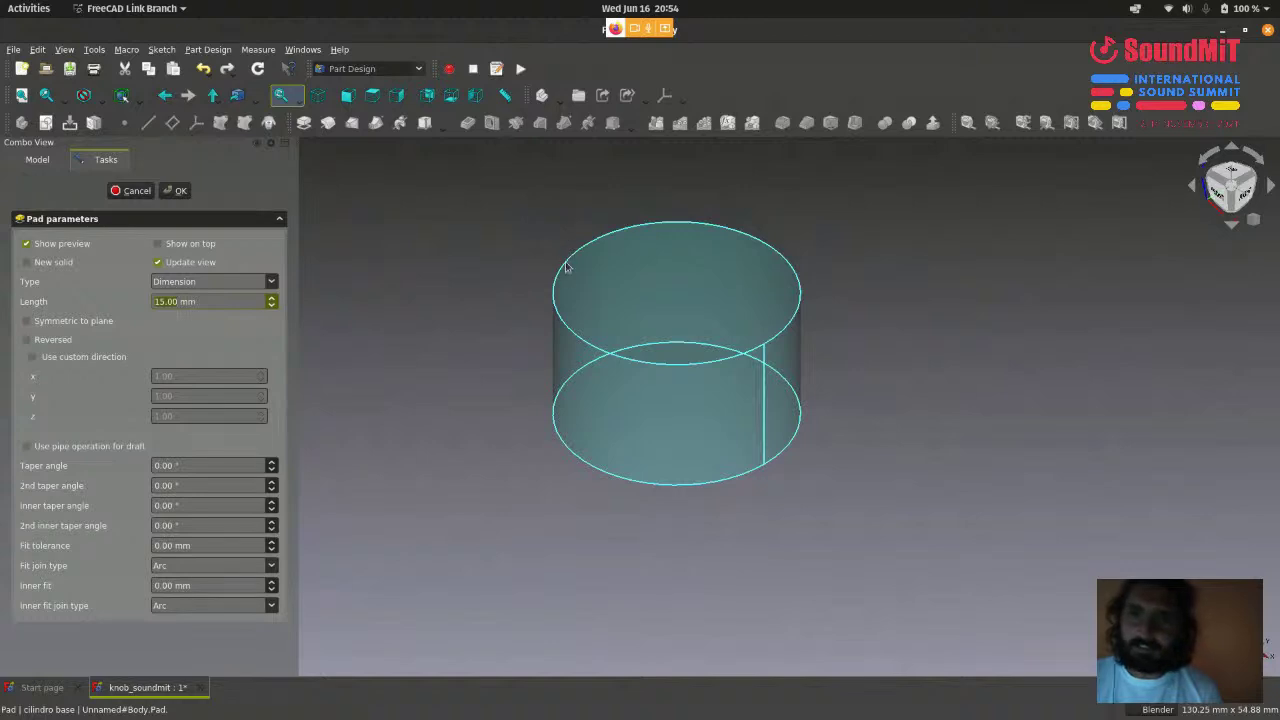
pyautogui.click(176, 192)
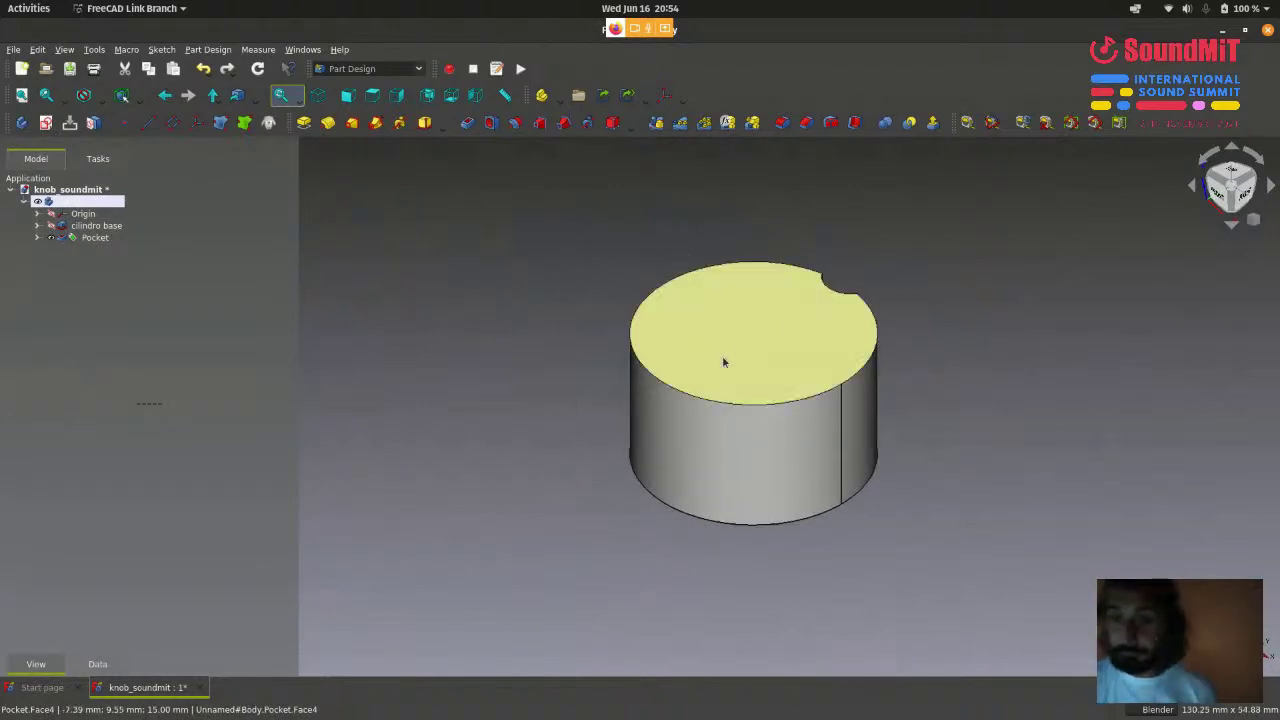
# - Expand cilindro base in the model tree and select its Sketch
pyautogui.scroll(1, 816, 310)
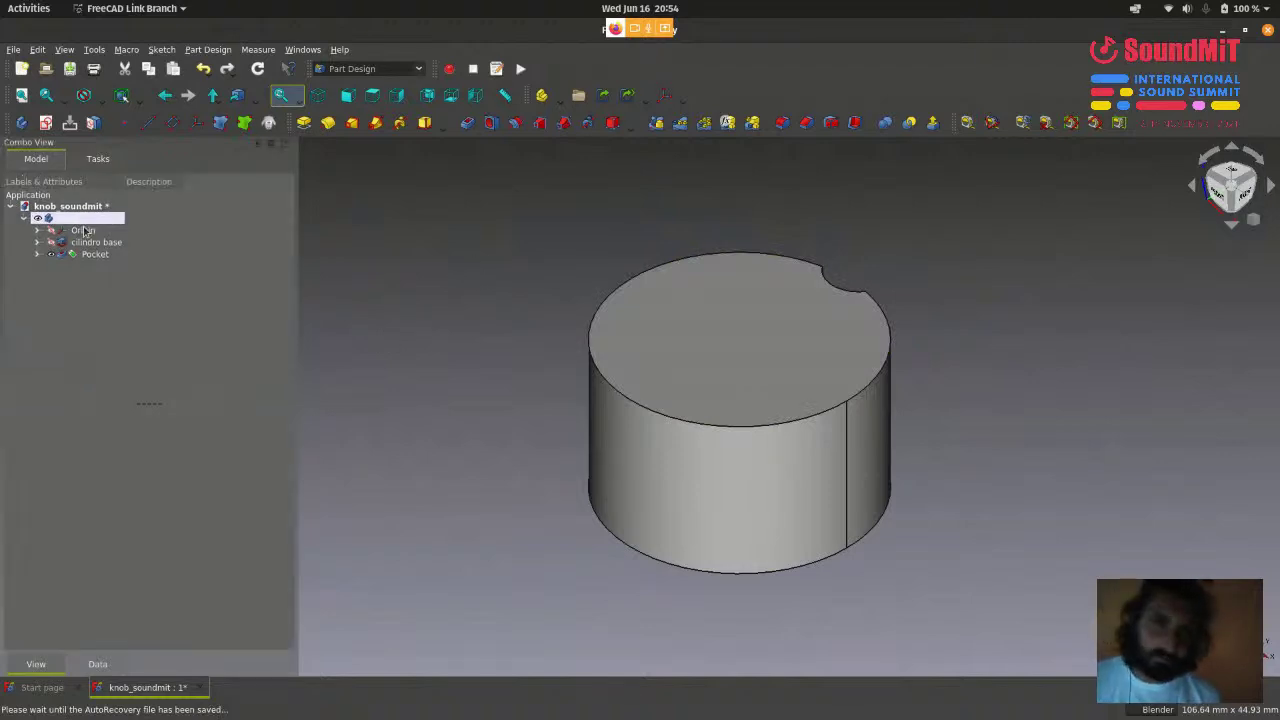
pyautogui.scroll(-1, 547, 282)
pyautogui.scroll(1, 547, 282)
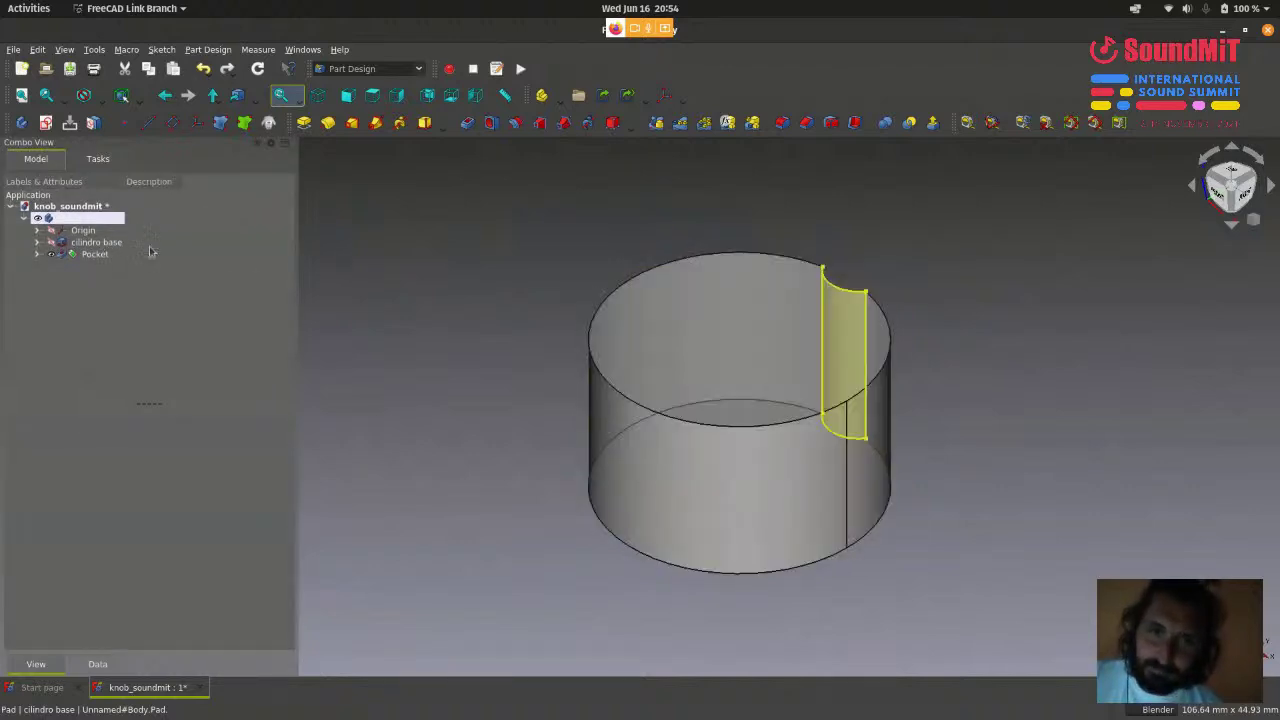
pyautogui.click(37, 242)
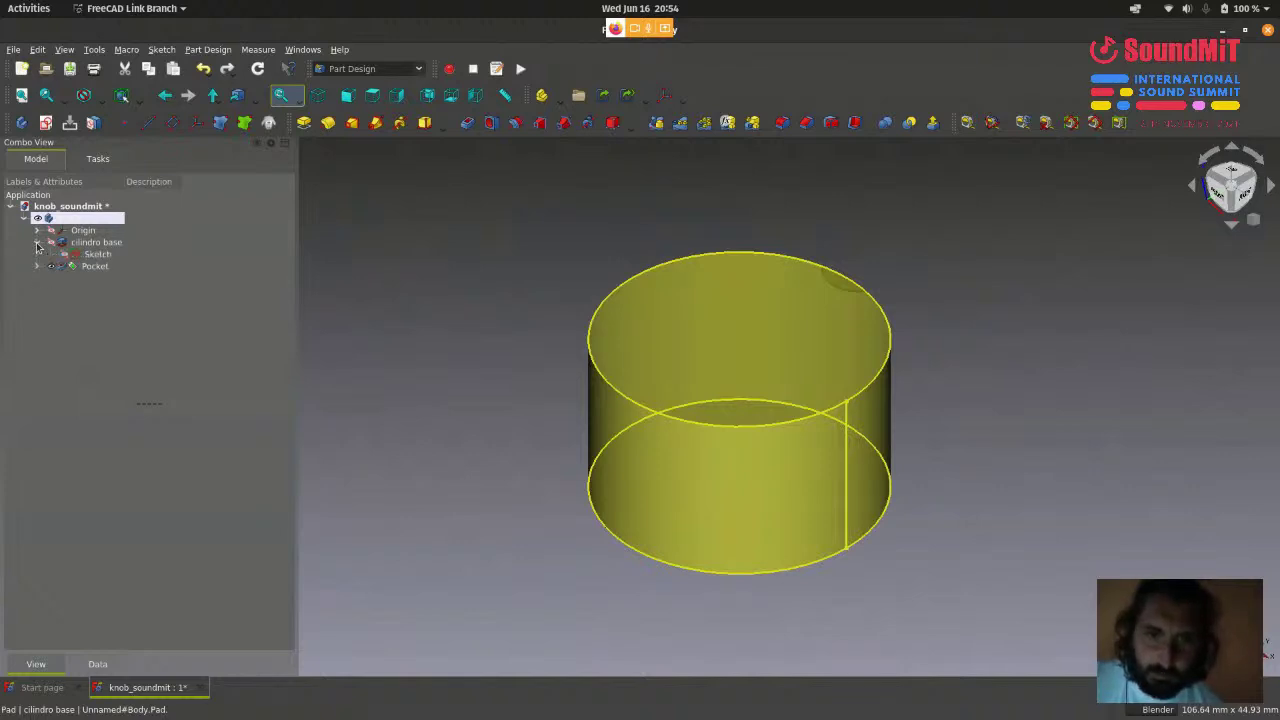
pyautogui.click(86, 254)
pyautogui.scroll(-1, 470, 320)
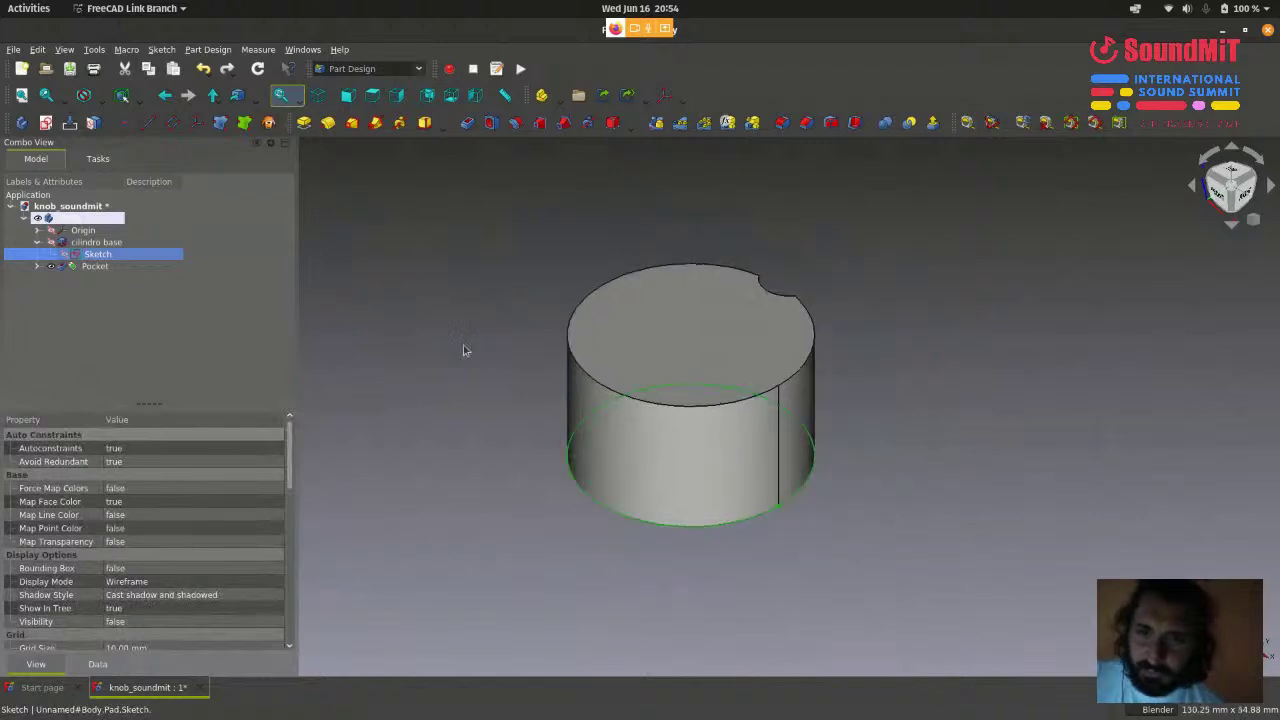
pyautogui.scroll(1, 502, 479)
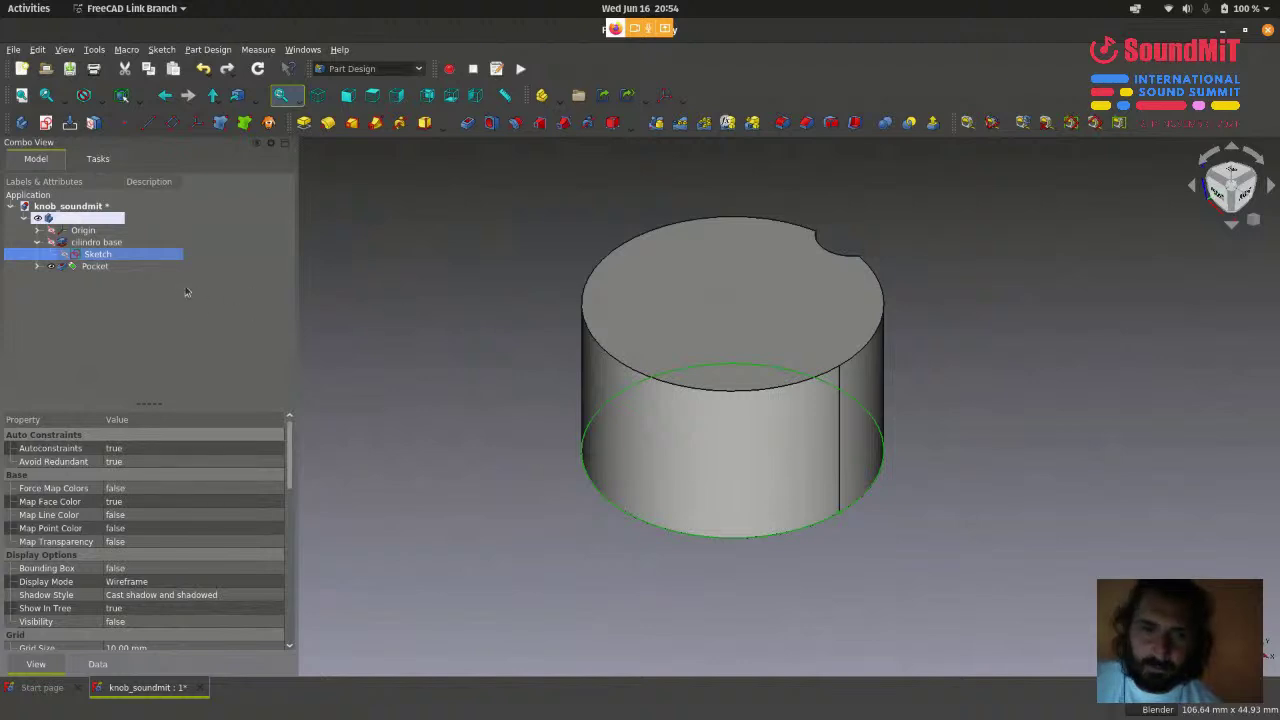
pyautogui.scroll(-1, 405, 305)
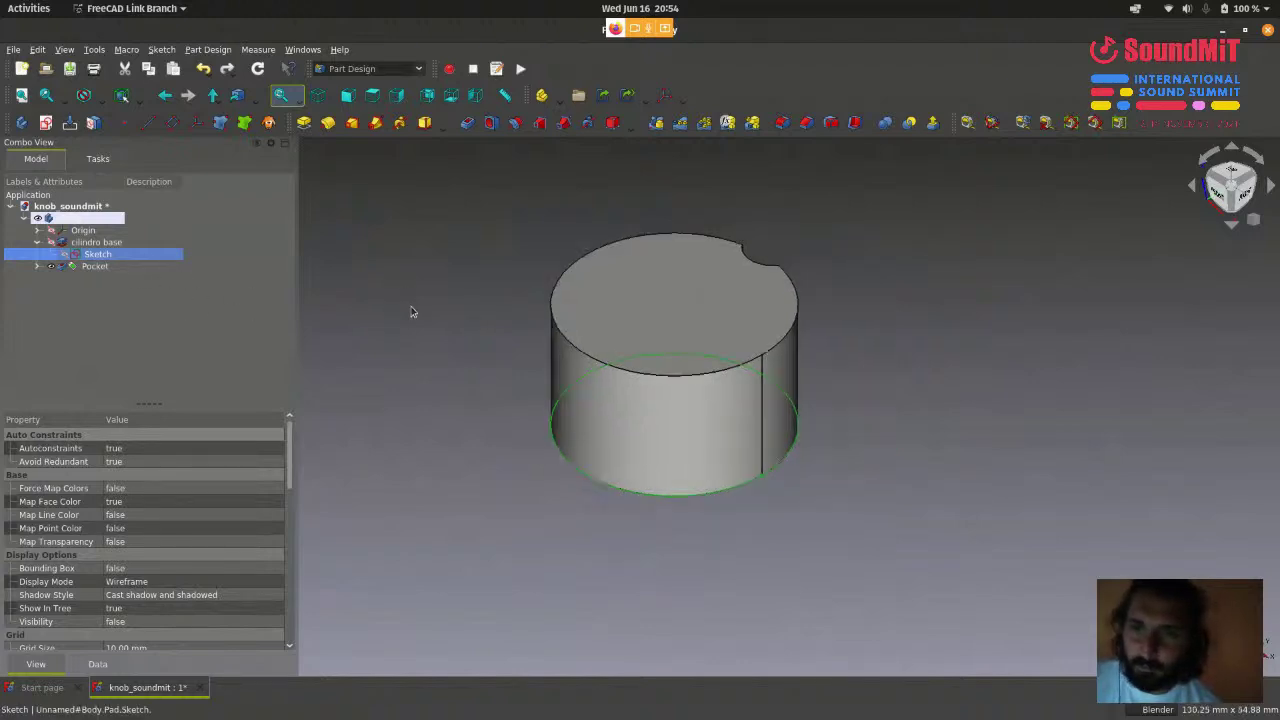
pyautogui.scroll(1, 410, 365)
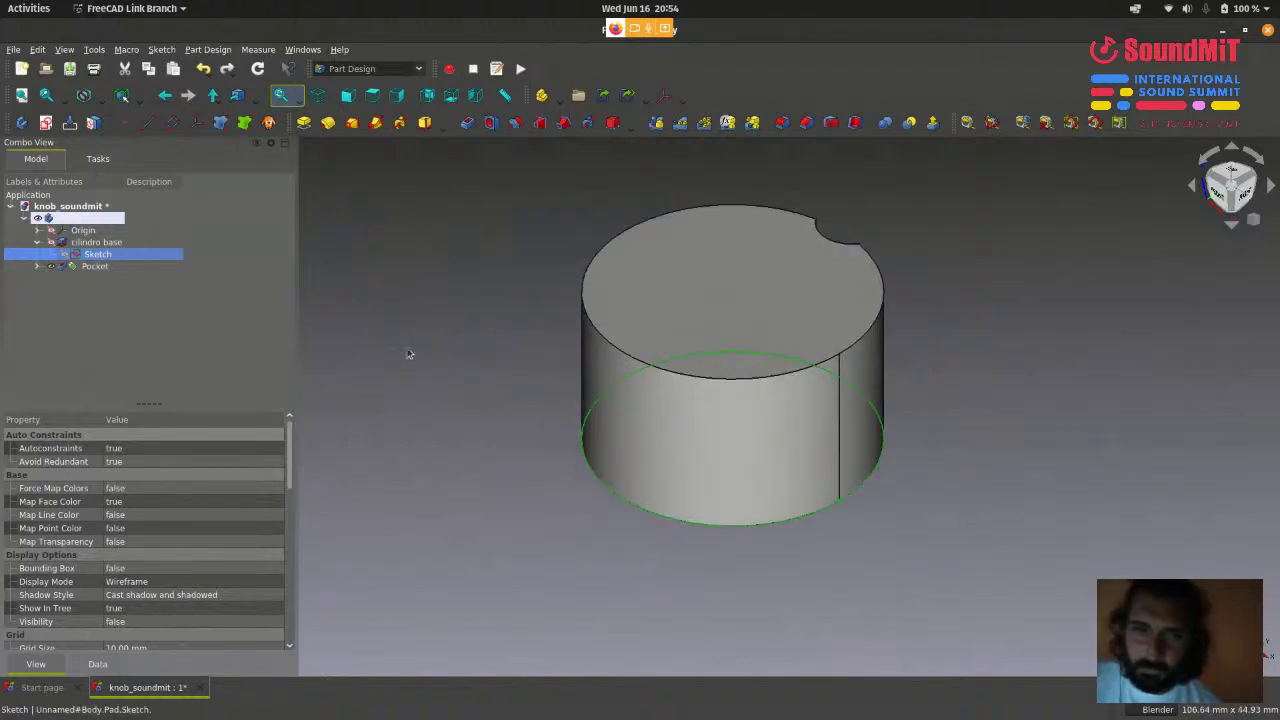
# - Change the base sketch circle's radius from 12.6 mm to 14 mm
pyautogui.doubleClick(108, 257)
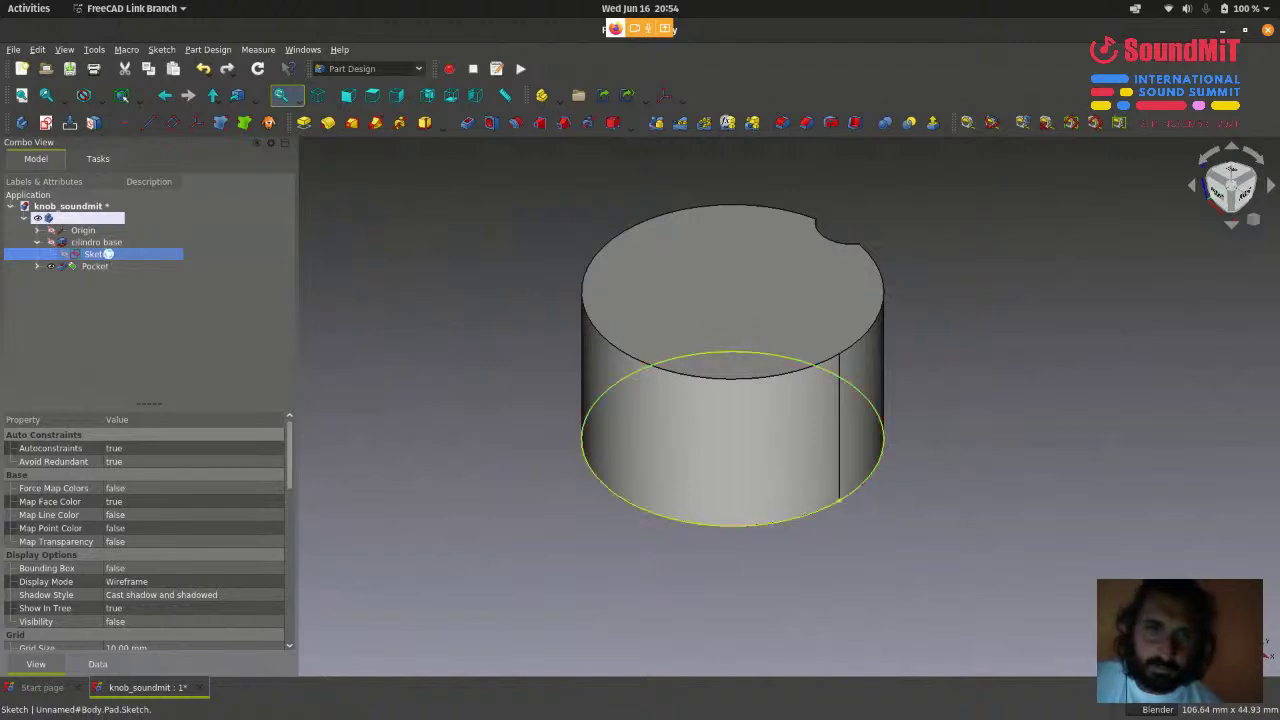
pyautogui.scroll(-3, 534, 529)
pyautogui.scroll(2, 516, 301)
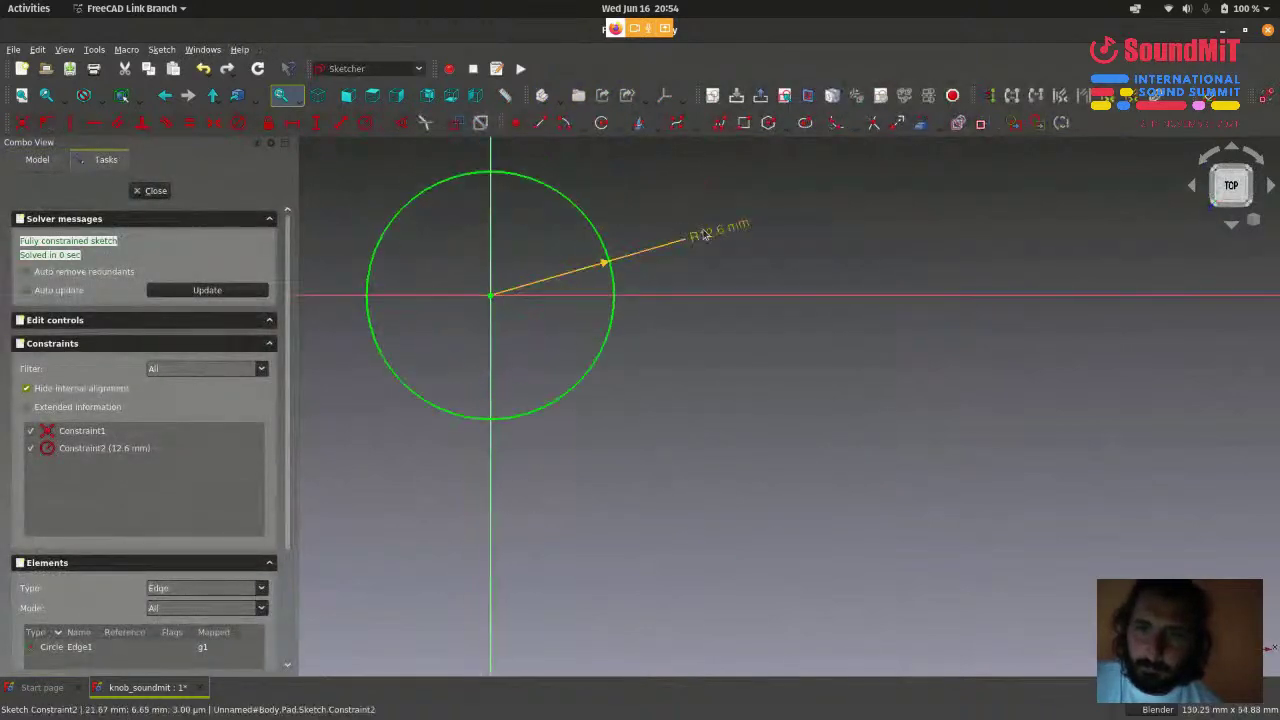
pyautogui.doubleClick(713, 238)
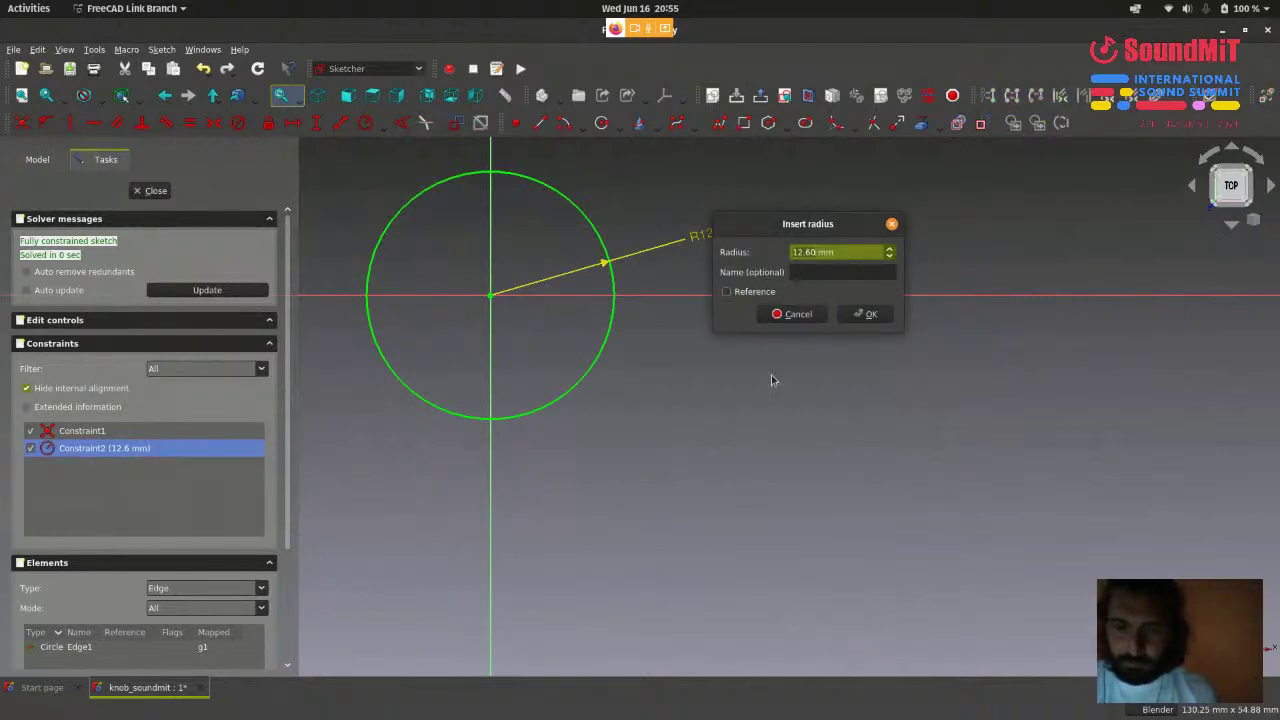
pyautogui.write('14')
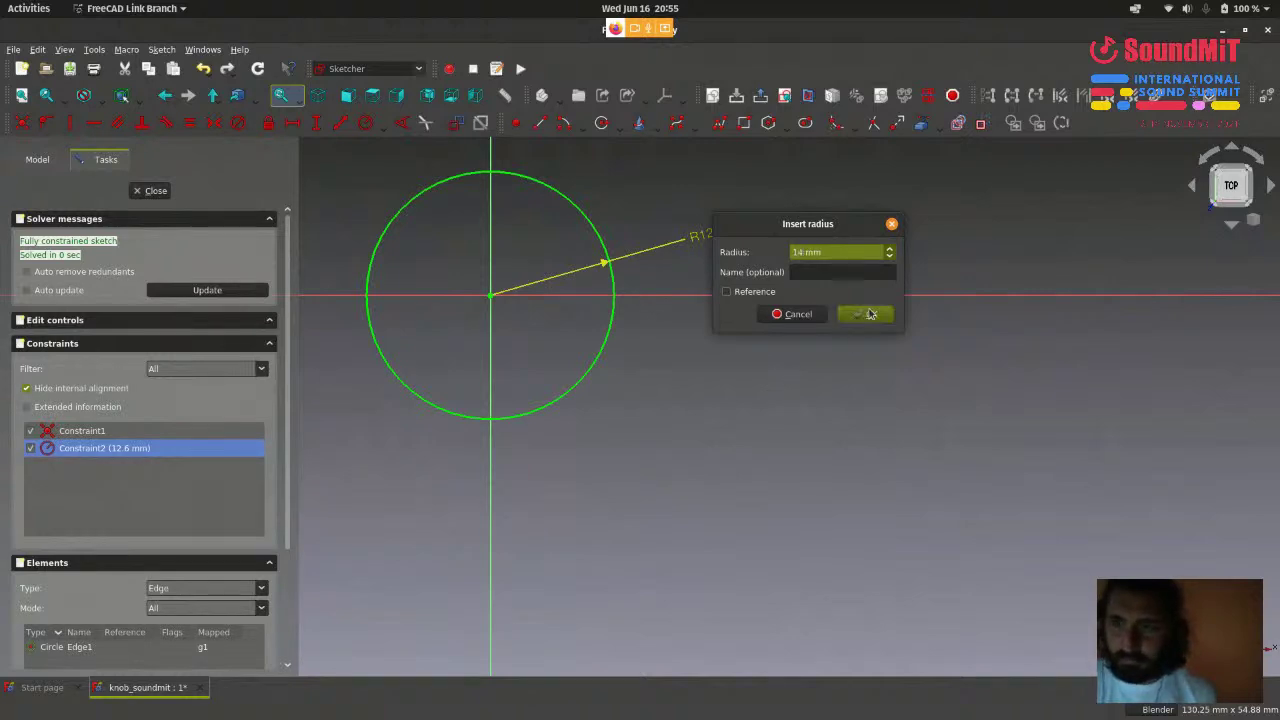
pyautogui.click(866, 314)
# - Close the sketch and view the wider knob from the top
pyautogui.scroll(-2, 826, 450)
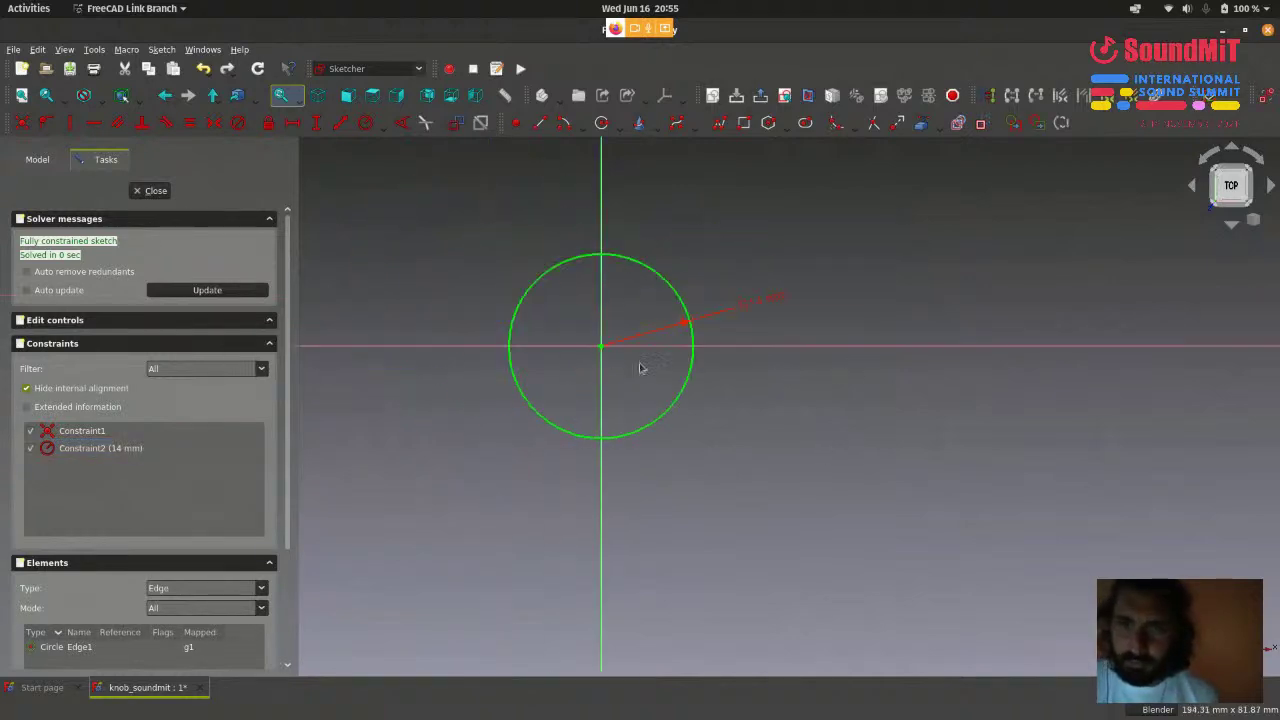
pyautogui.click(152, 190)
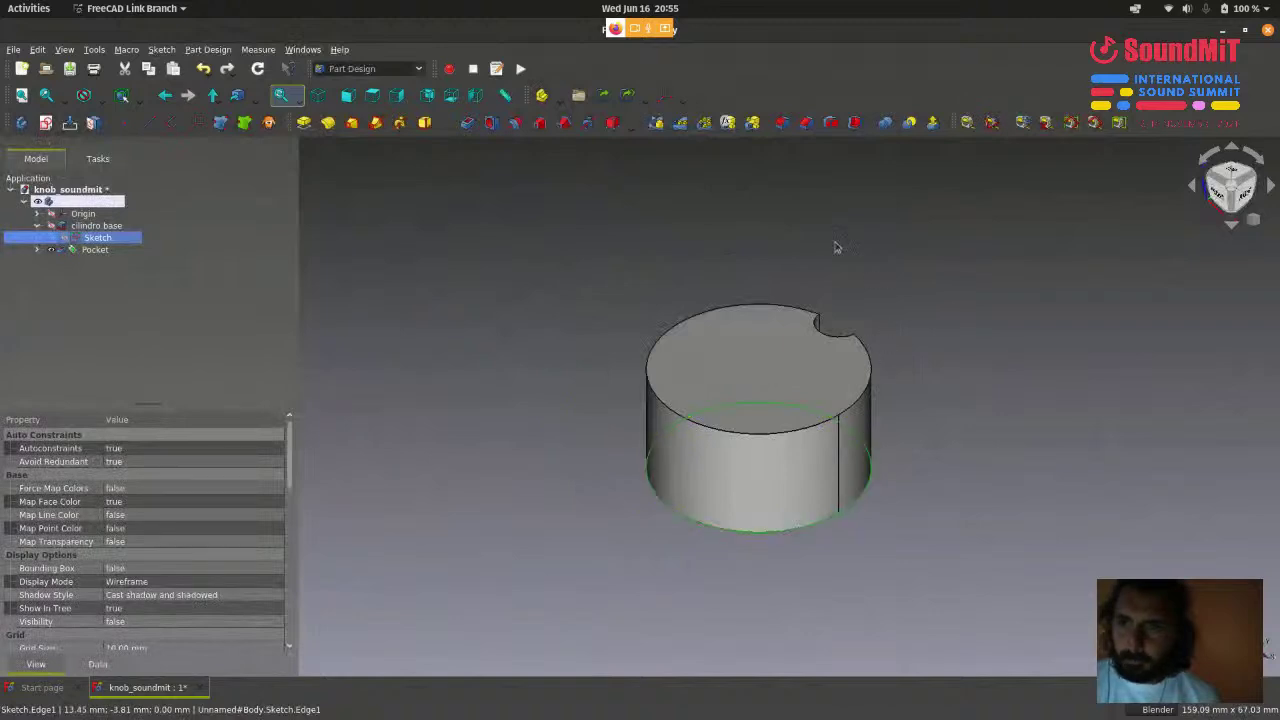
pyautogui.scroll(2, 850, 296)
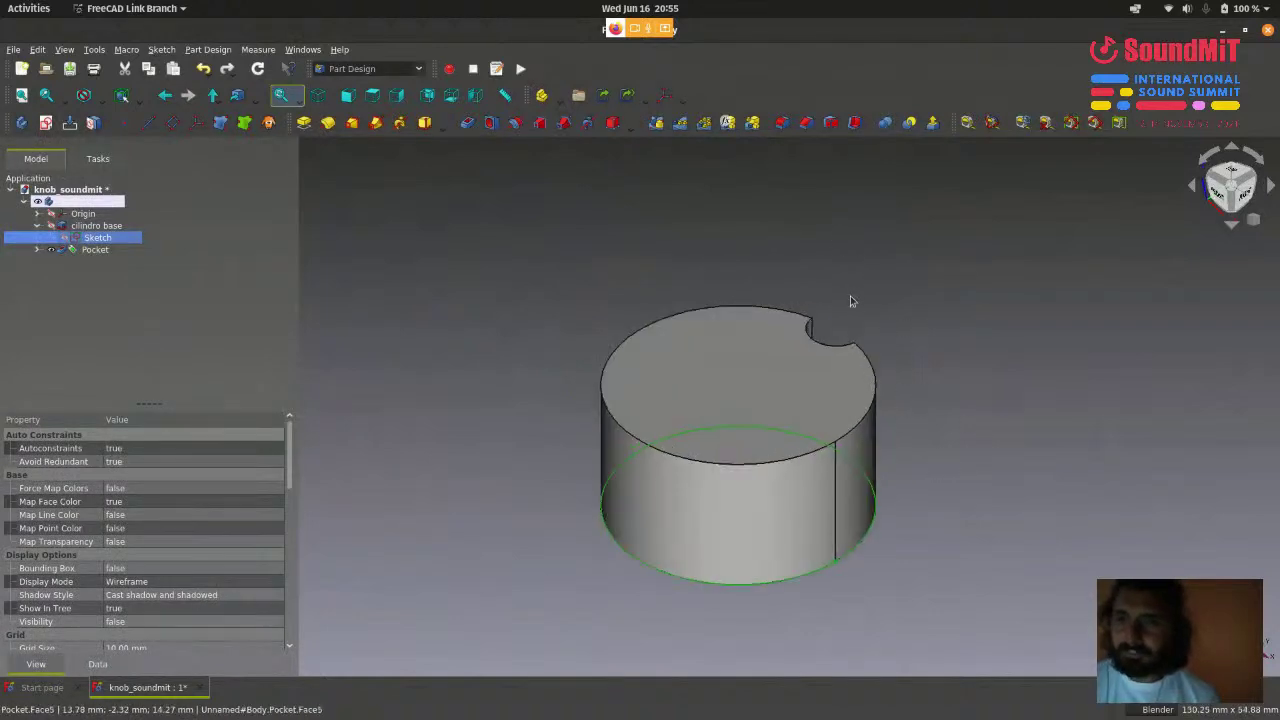
pyautogui.press('2')
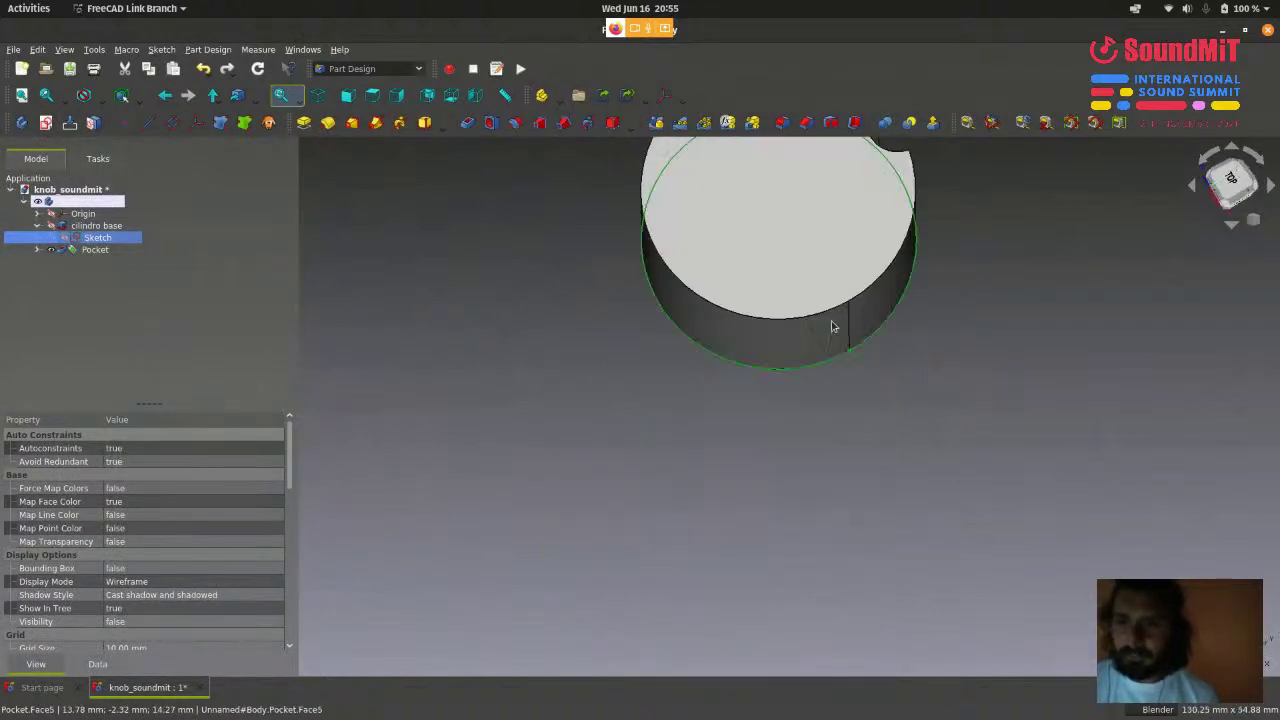
pyautogui.scroll(-3, 818, 400)
pyautogui.scroll(2, 842, 242)
pyautogui.scroll(1, 842, 242)
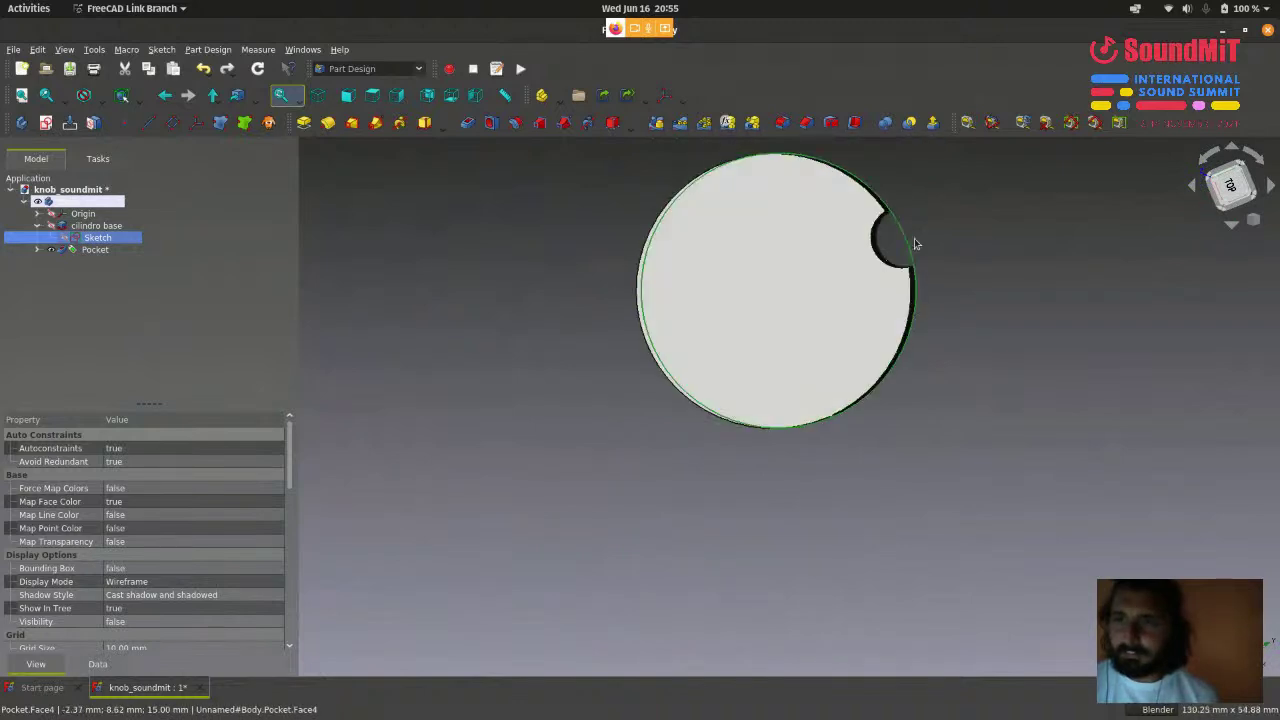
pyautogui.scroll(2, 888, 242)
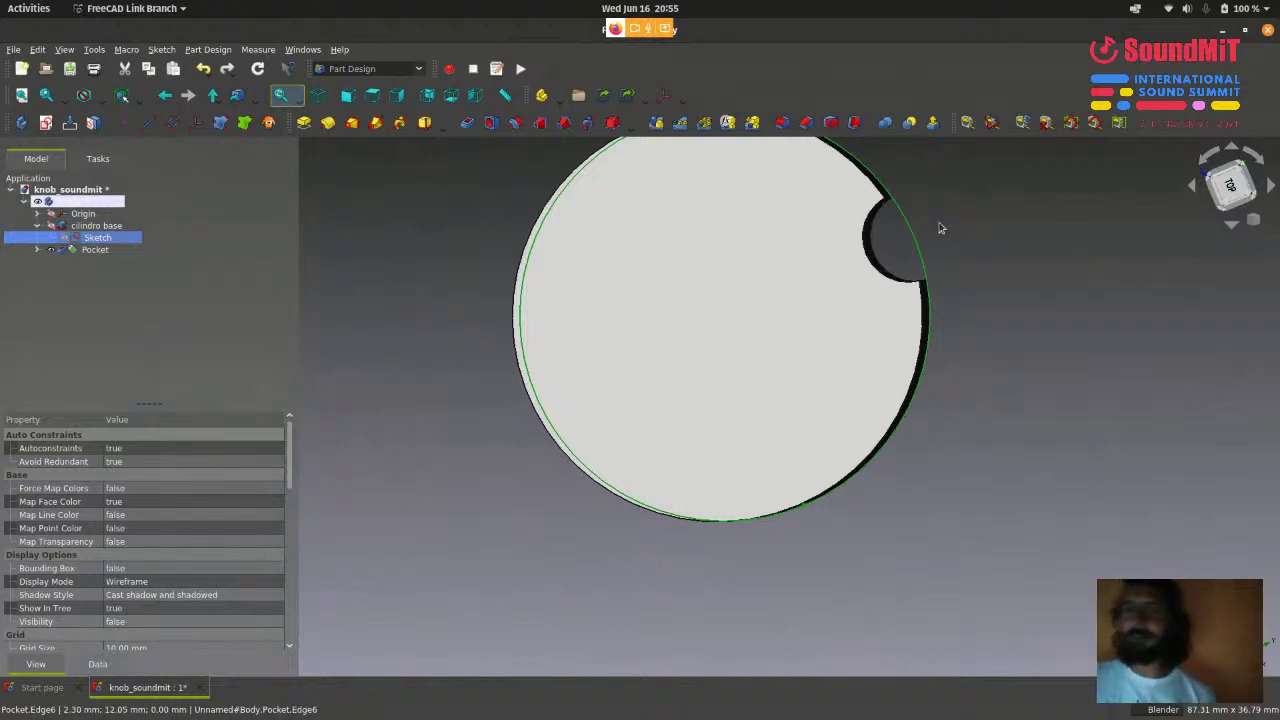
pyautogui.scroll(-1, 940, 228)
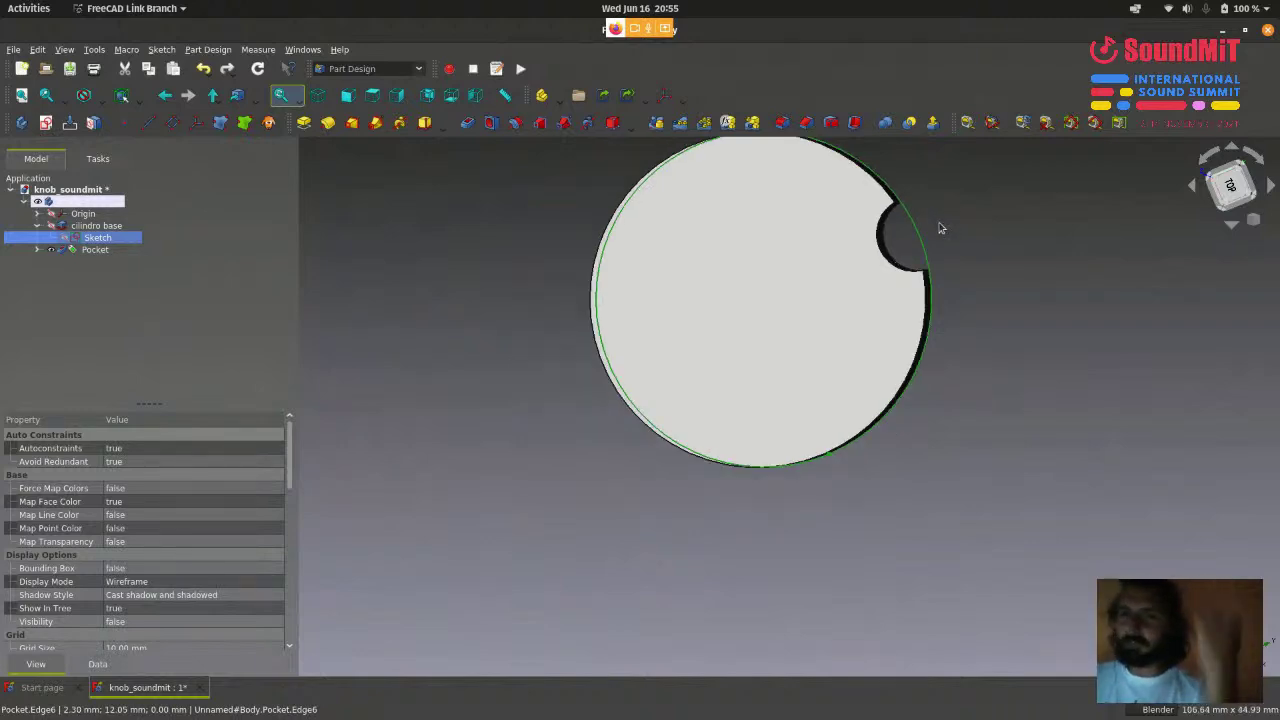
pyautogui.scroll(-1, 940, 228)
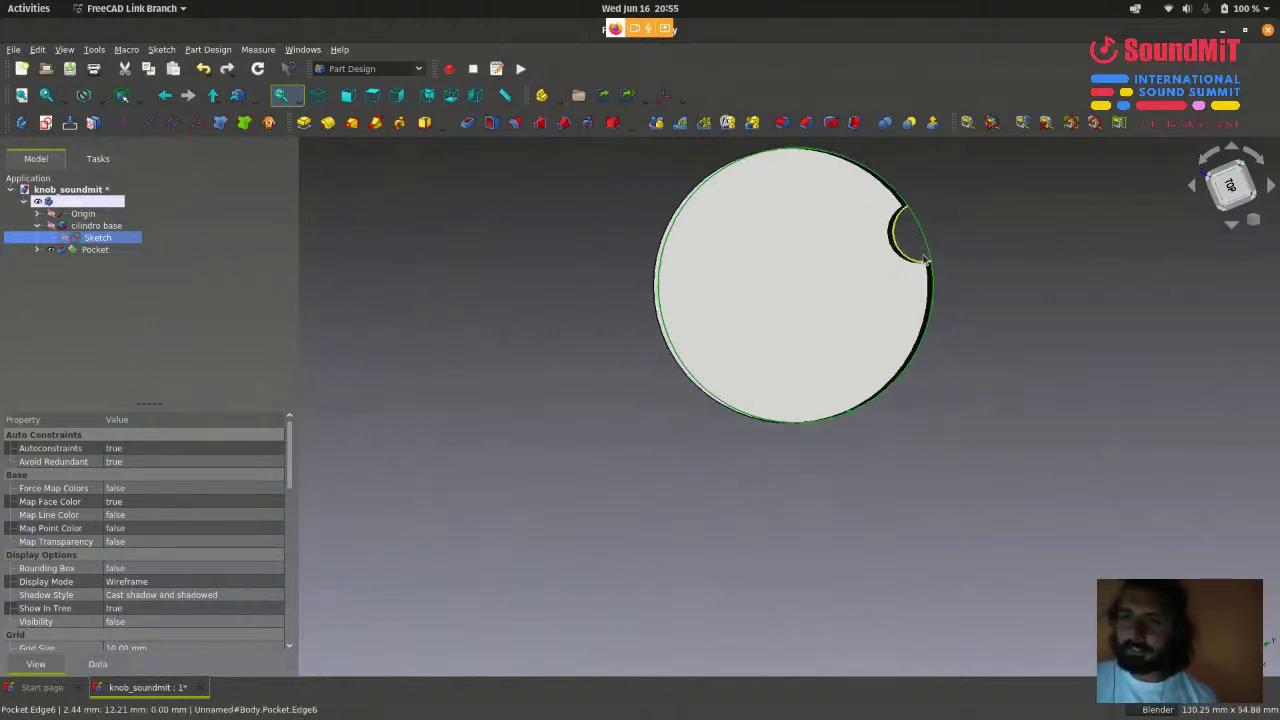
pyautogui.scroll(1, 970, 228)
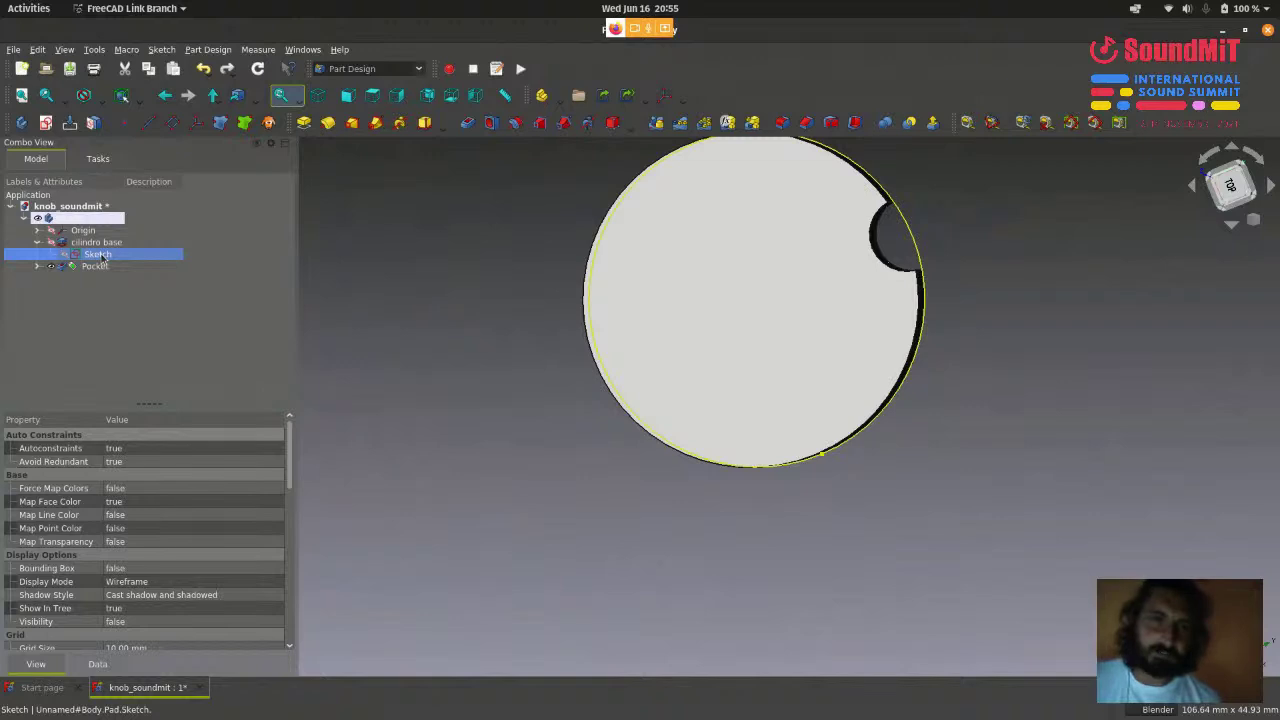
# - Set the base sketch circle's radius to 12.5 mm
pyautogui.doubleClick(100, 256)
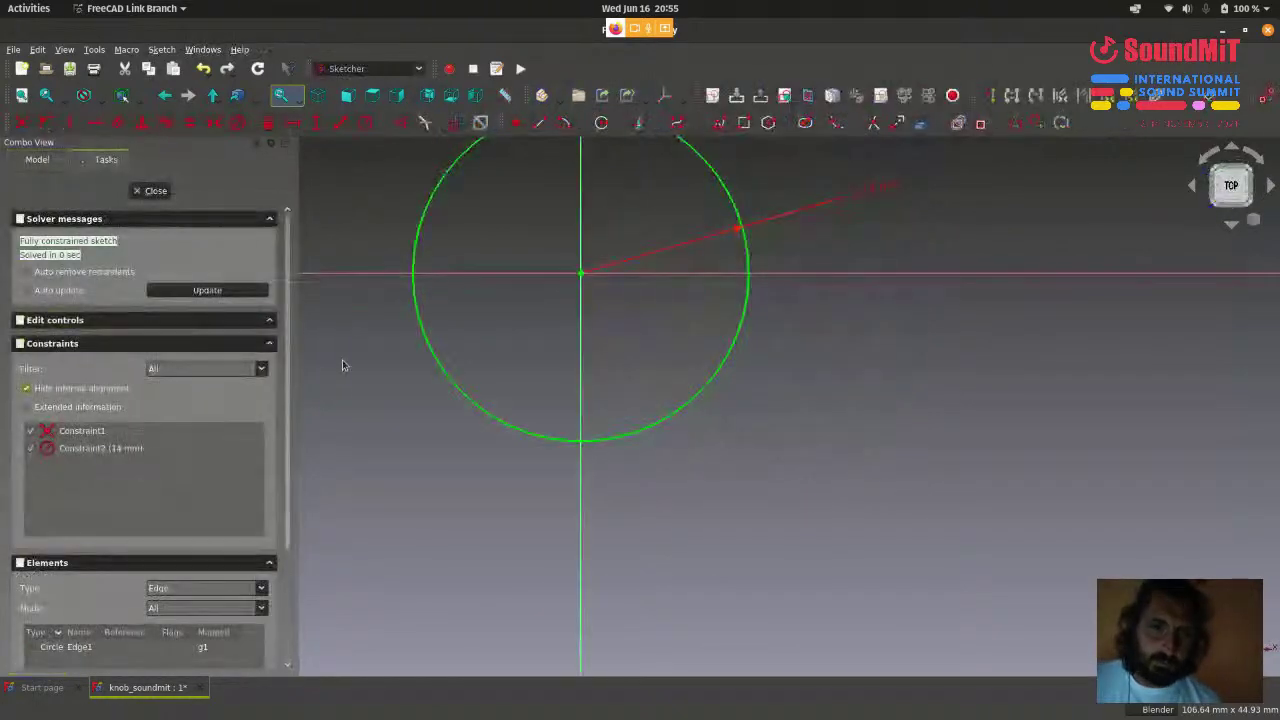
pyautogui.scroll(-2, 620, 440)
pyautogui.scroll(2, 768, 351)
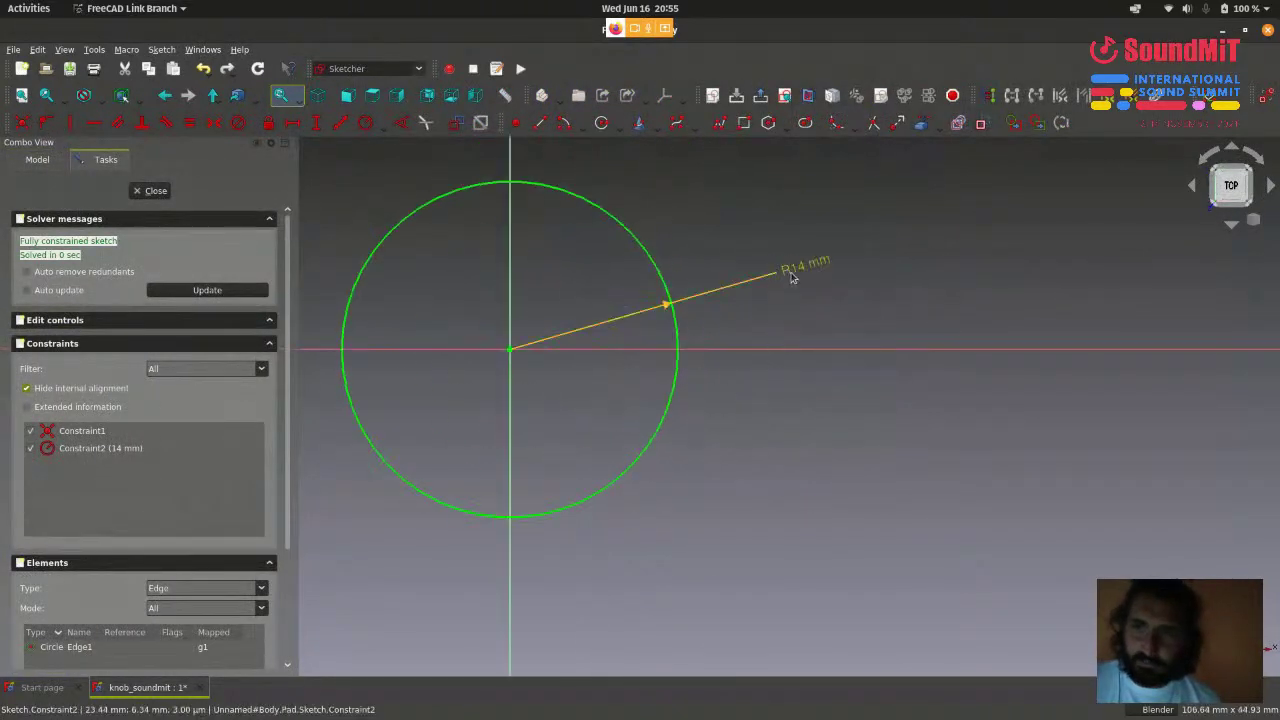
pyautogui.doubleClick(785, 270)
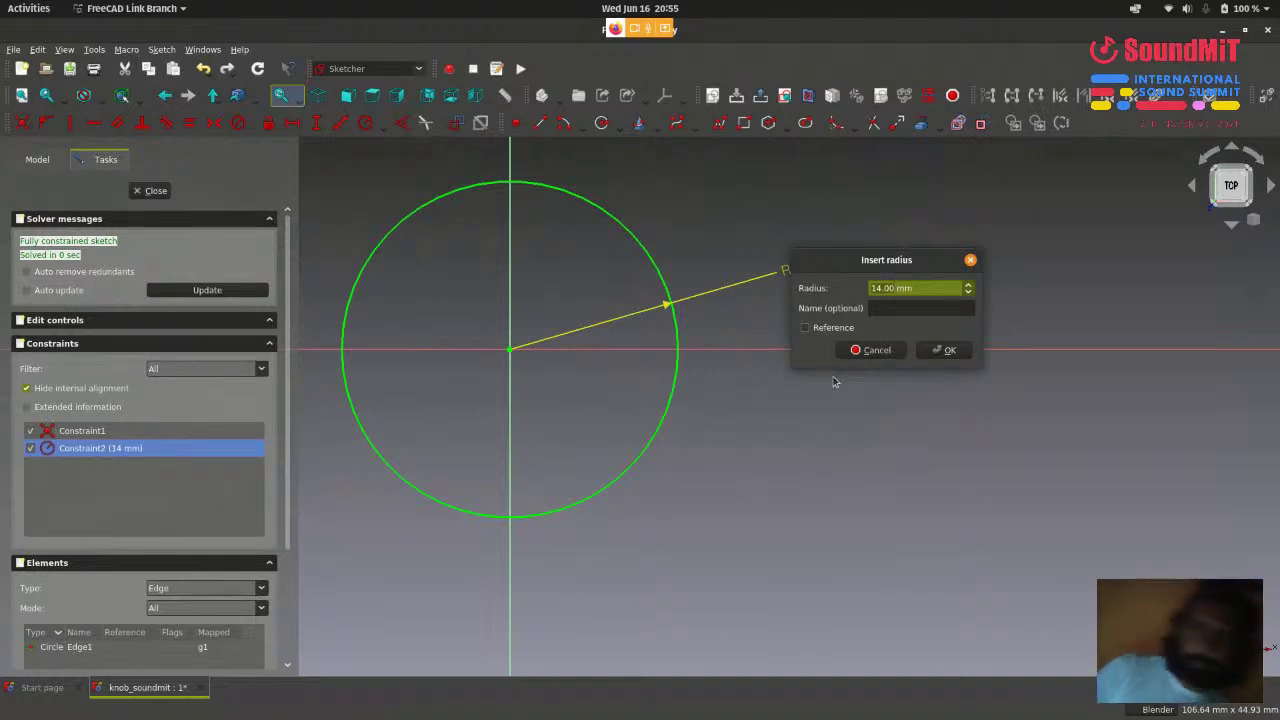
pyautogui.write('12')
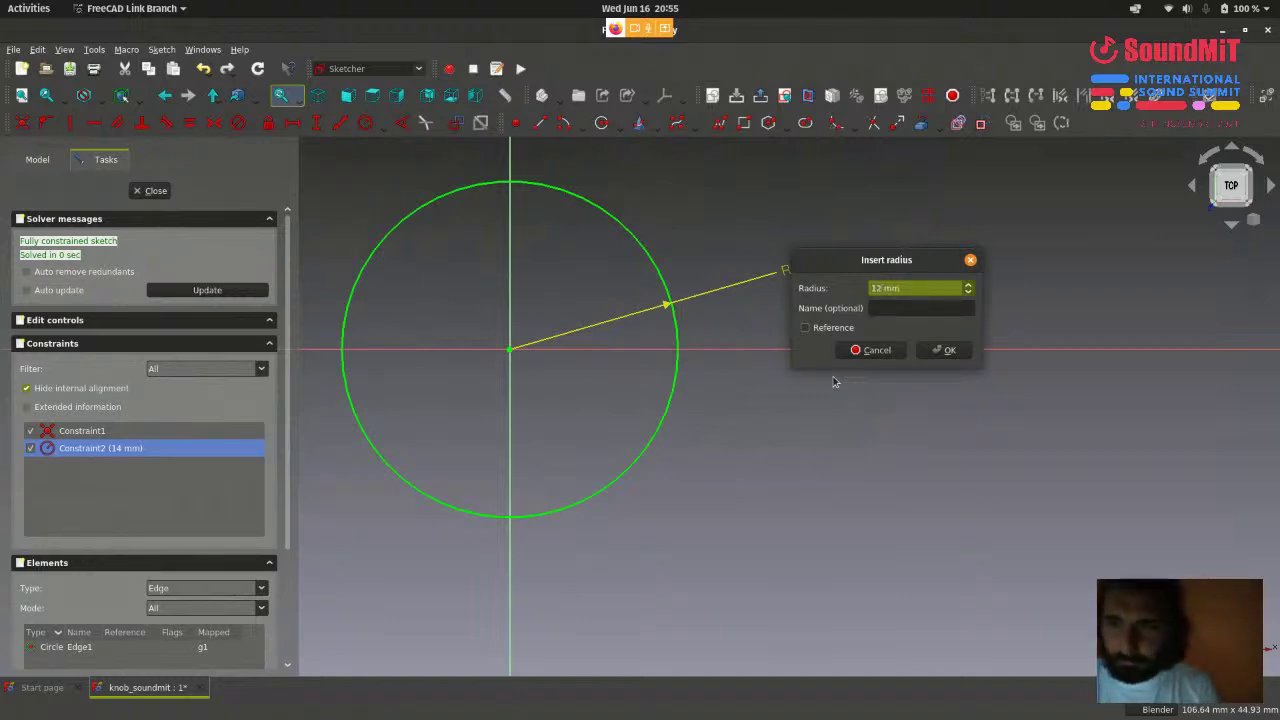
pyautogui.click(944, 350)
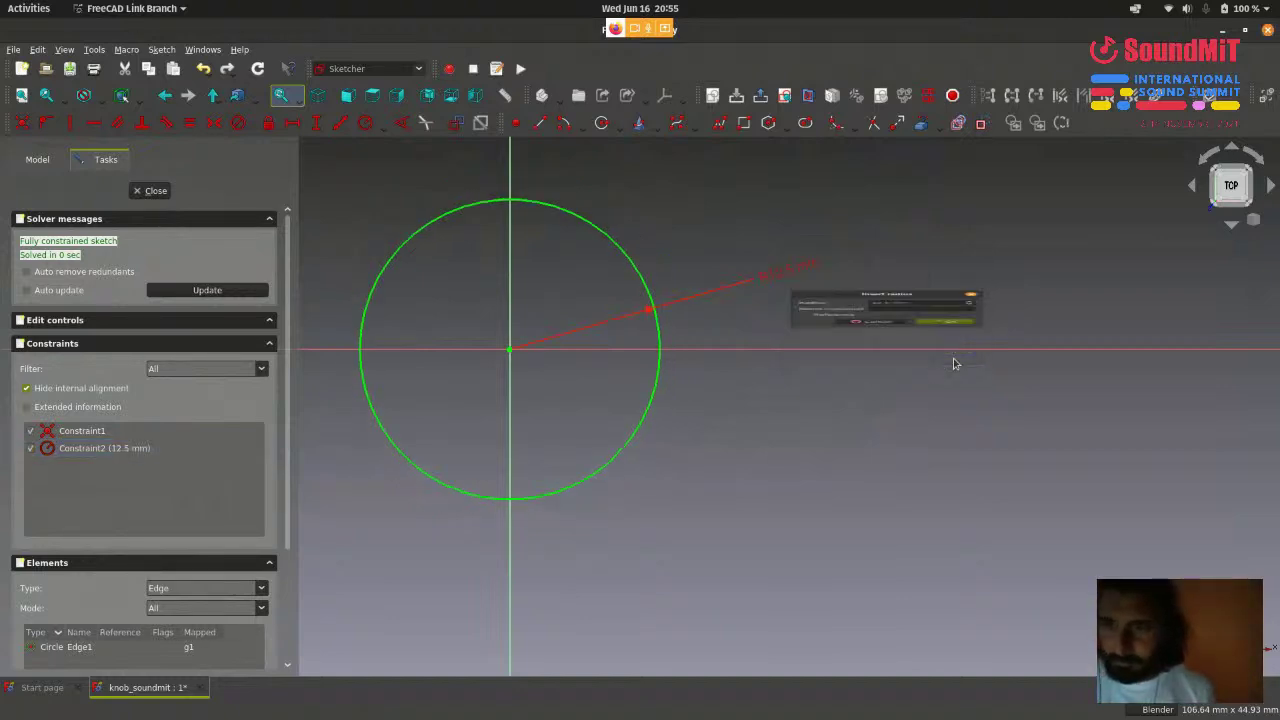
# - Leave the sketch, view the notched knob isometrically, then minimize FreeCAD to the desktop
pyautogui.press('Escape')
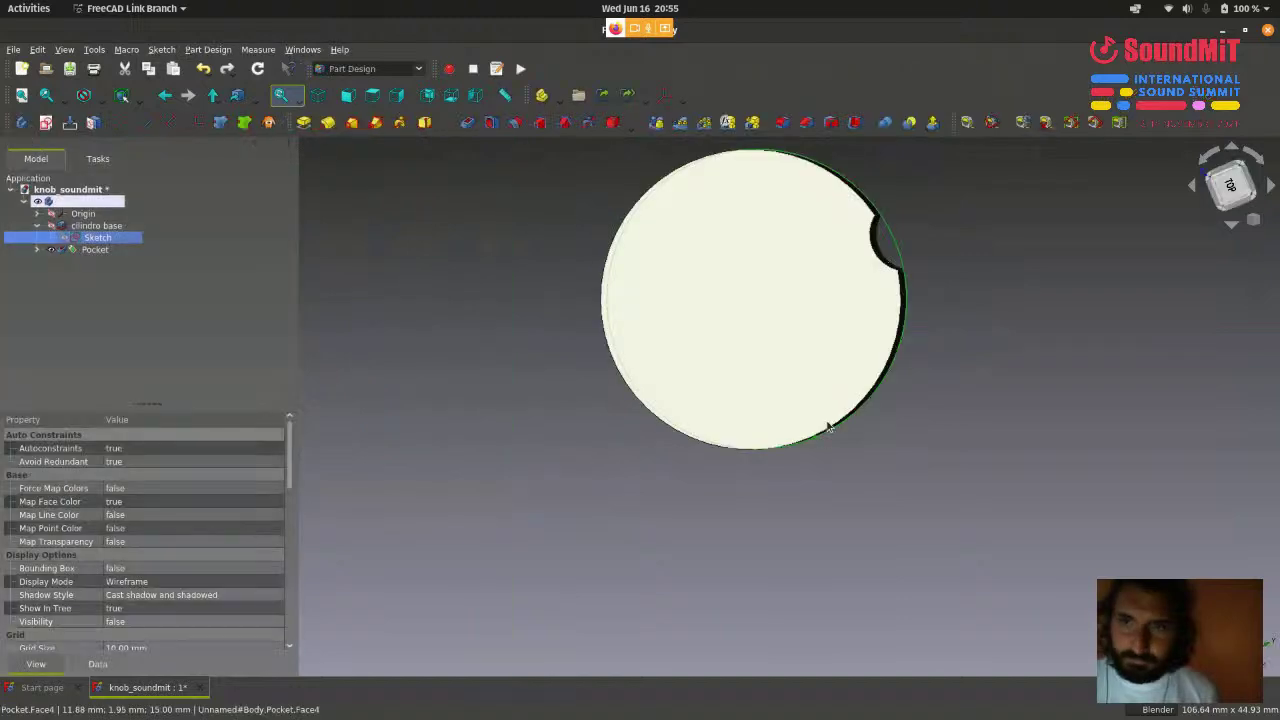
pyautogui.click(600, 347)
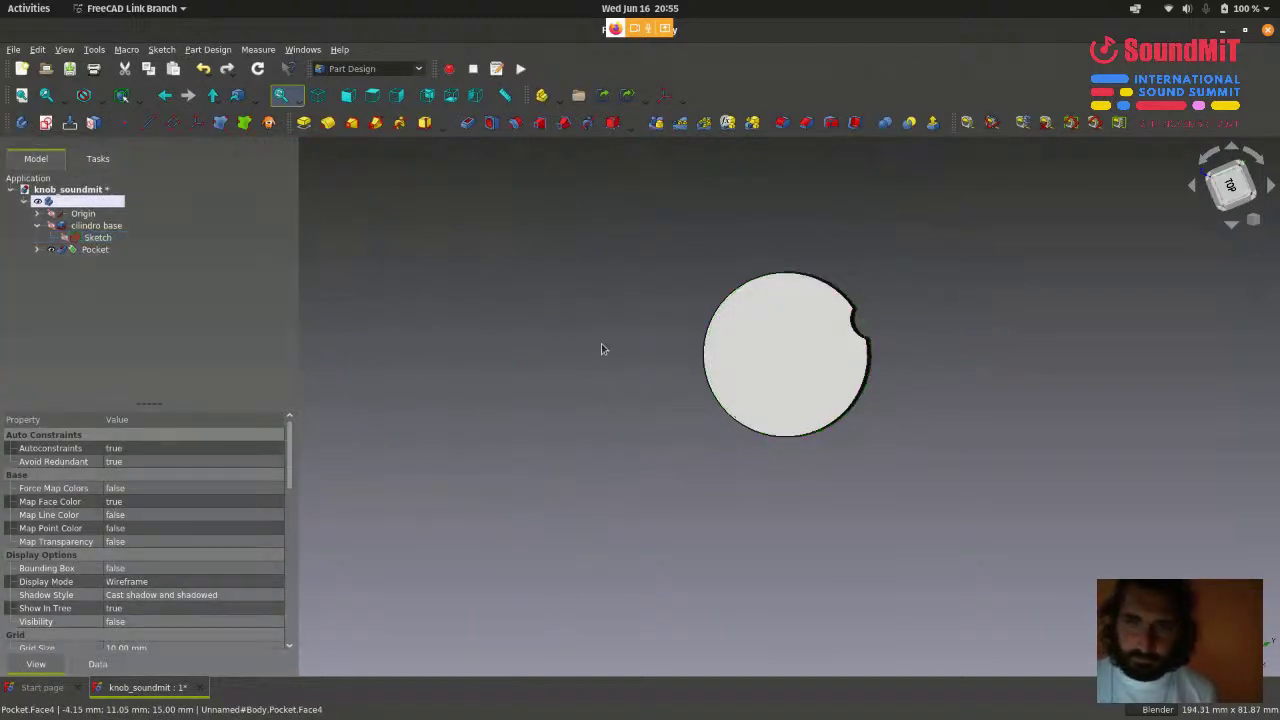
pyautogui.scroll(2, 565, 447)
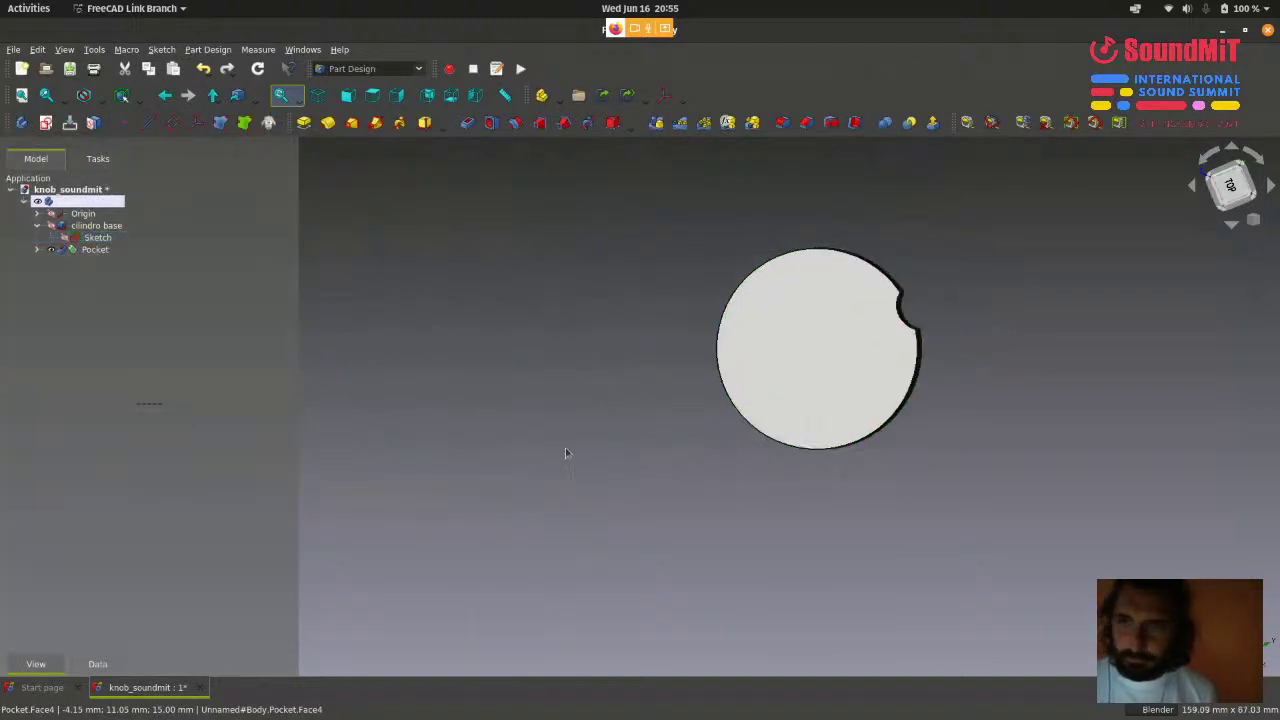
pyautogui.click(318, 95)
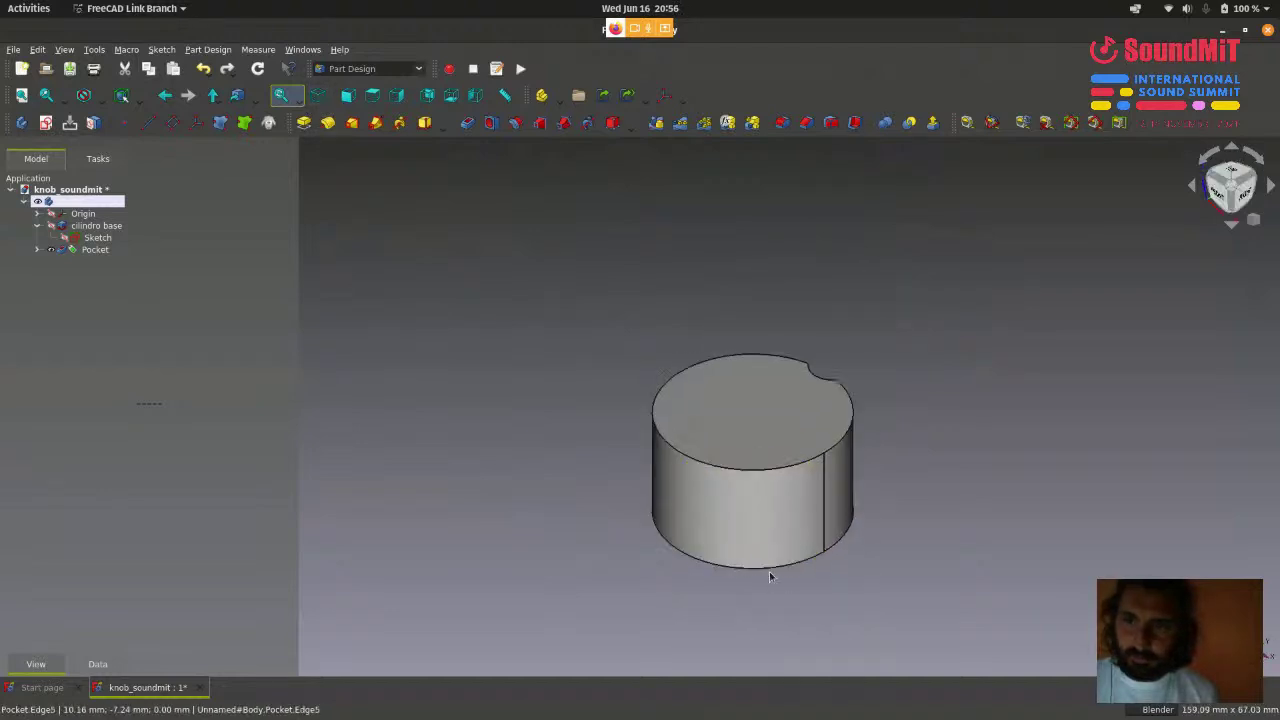
pyautogui.scroll(1, 800, 615)
pyautogui.scroll(-1, 840, 451)
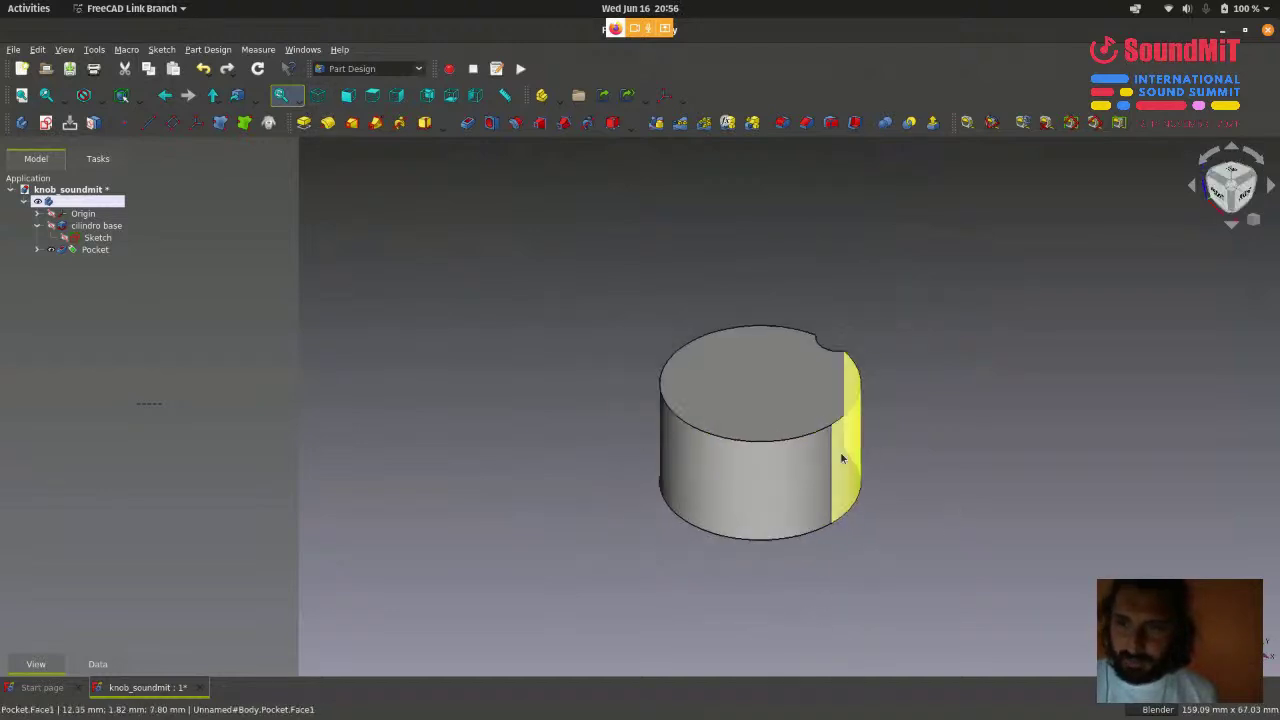
pyautogui.scroll(1, 829, 559)
pyautogui.scroll(1, 829, 559)
pyautogui.scroll(-1, 829, 559)
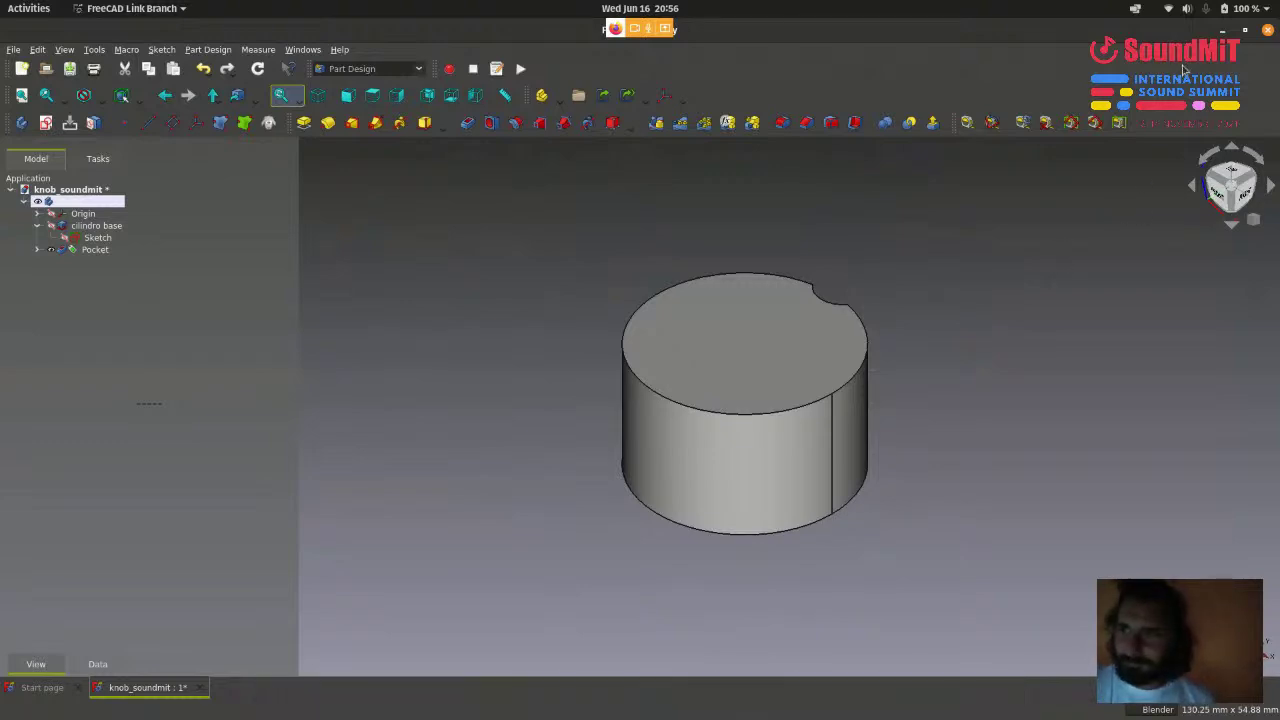
pyautogui.press('super+d')
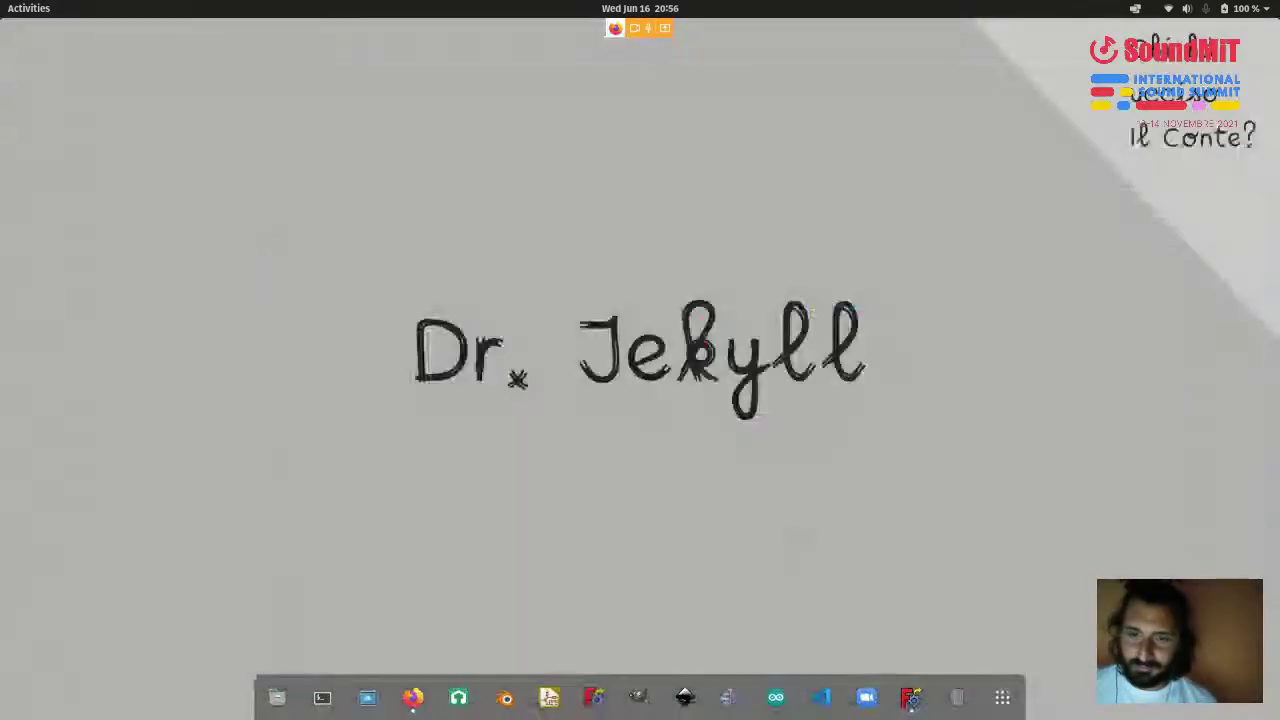
# - Glance at the knob workshop title slide in Firefox, then restore the FreeCAD window
pyautogui.click(414, 697)
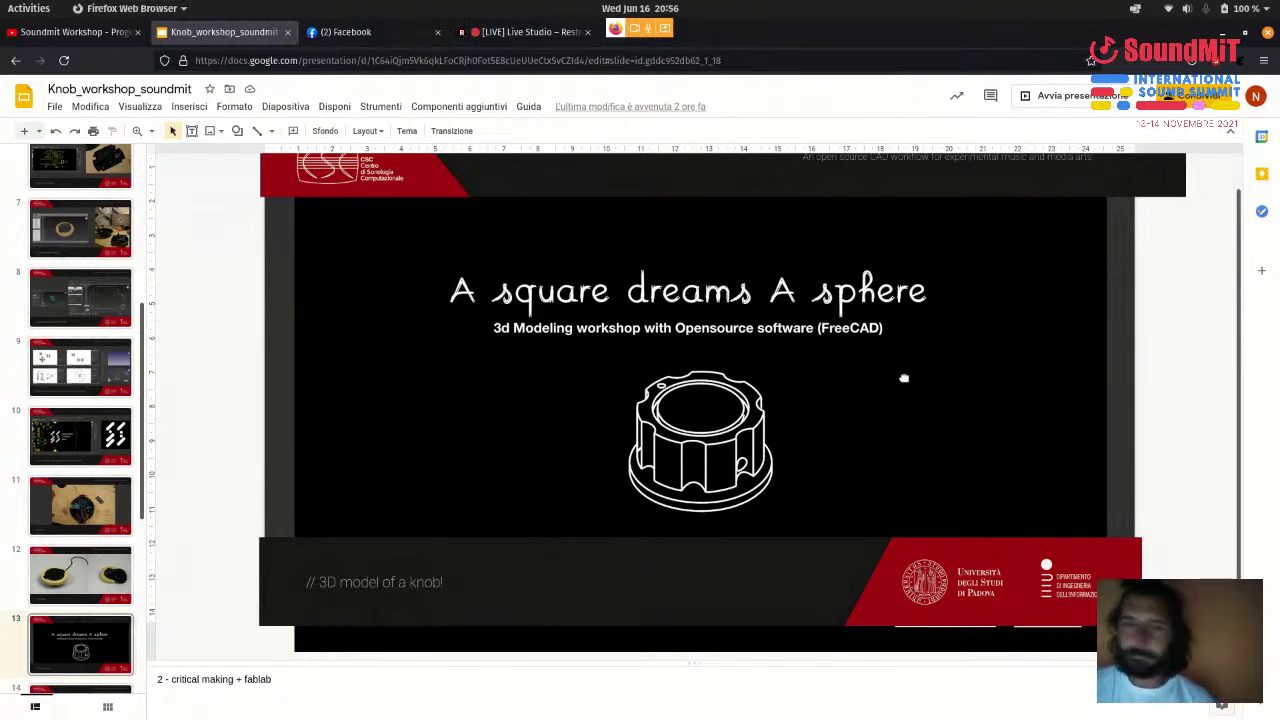
pyautogui.click(1222, 36)
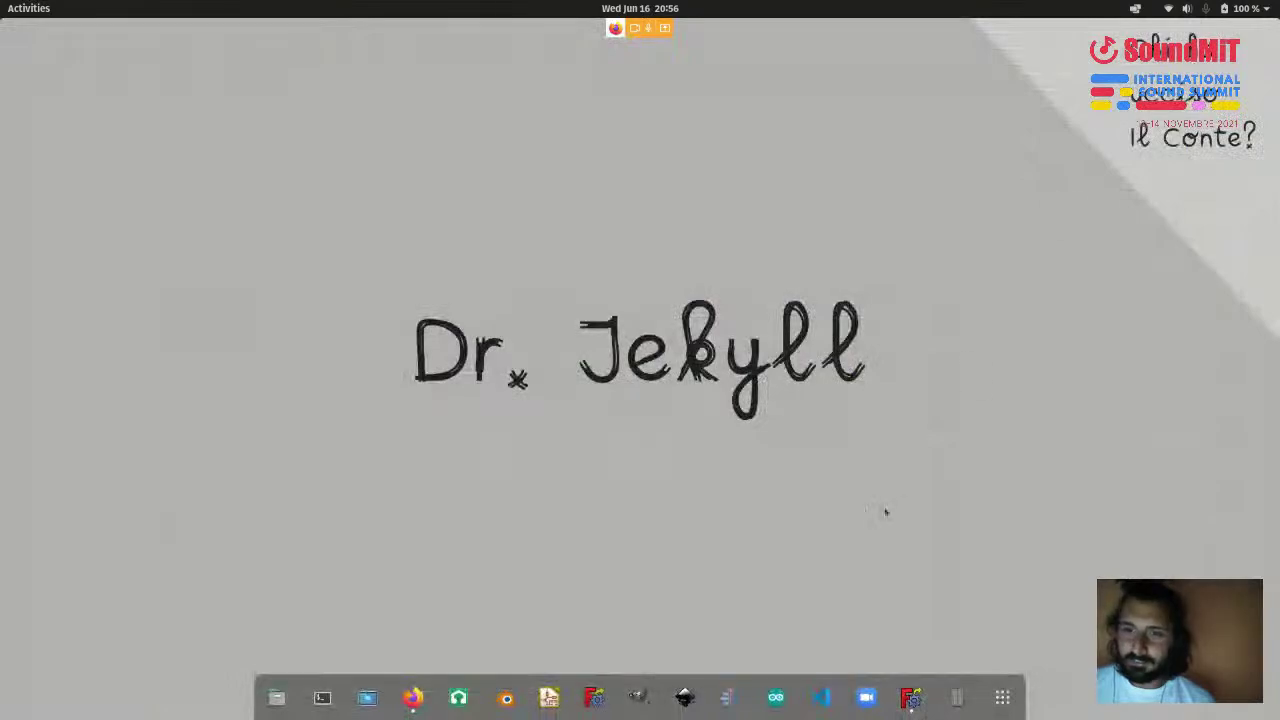
pyautogui.click(910, 697)
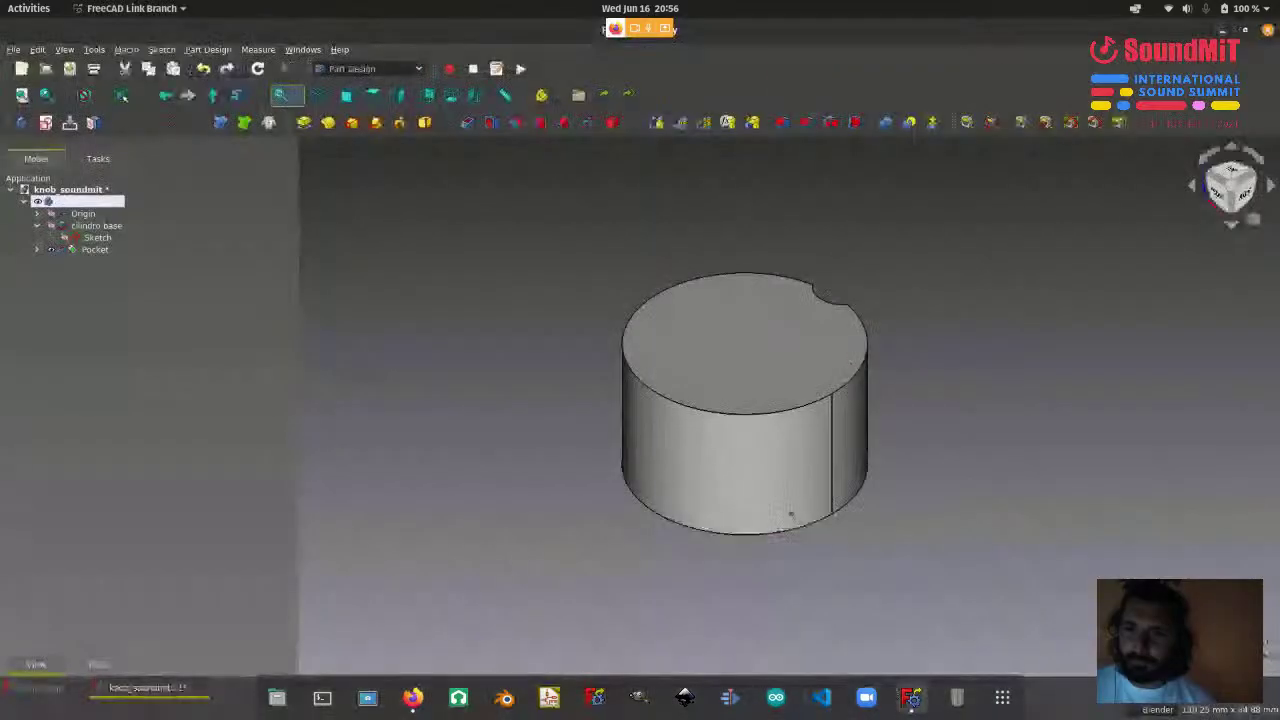
pyautogui.click(722, 310)
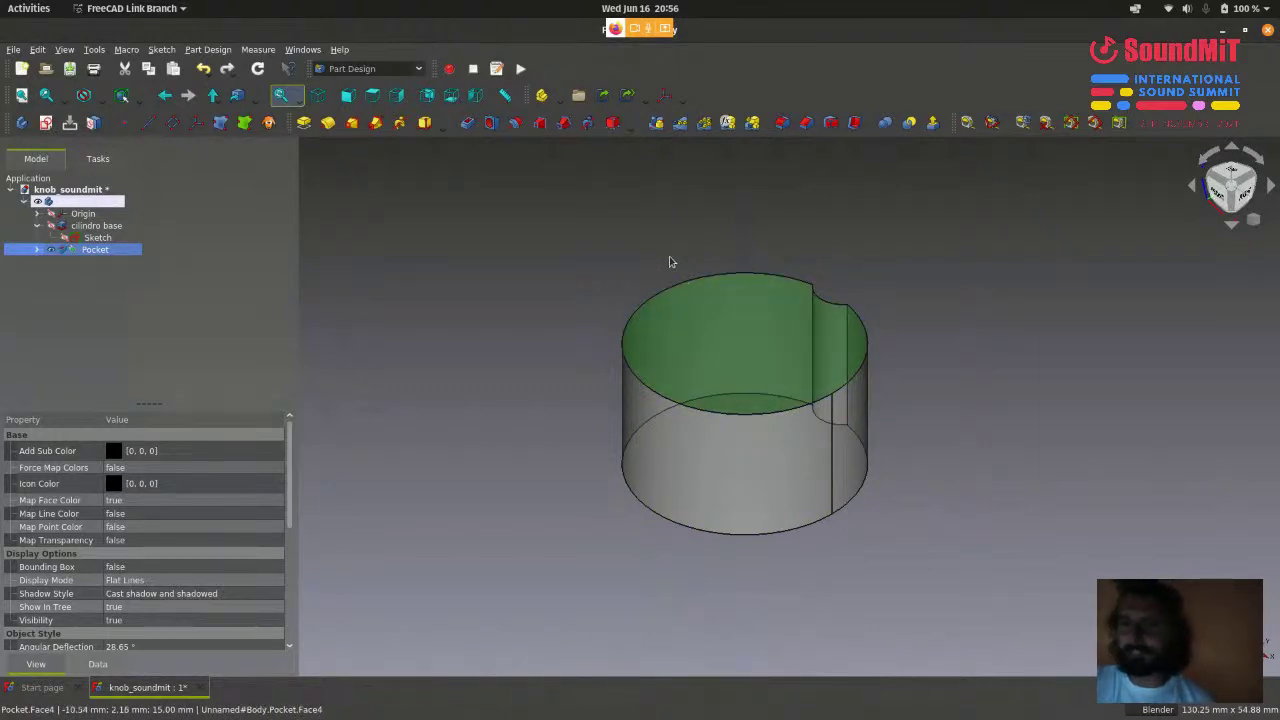
pyautogui.click(1028, 385)
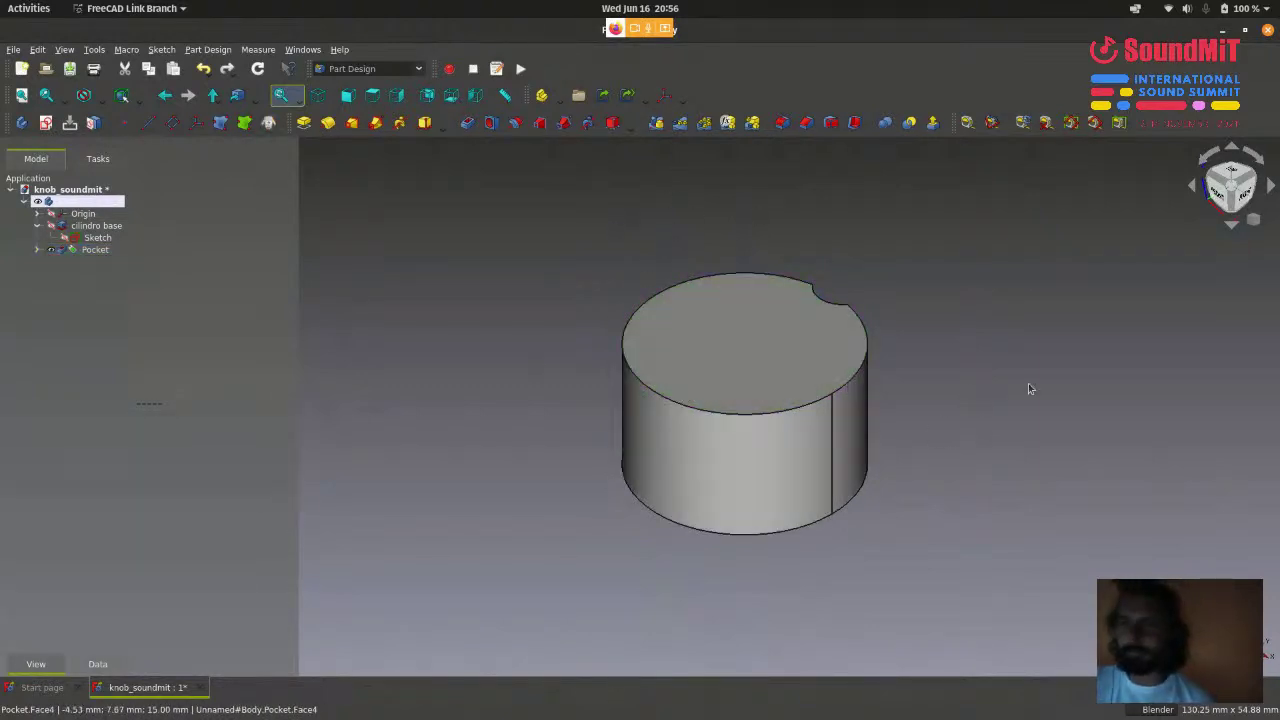
pyautogui.scroll(-1, 1028, 387)
pyautogui.scroll(2, 1028, 388)
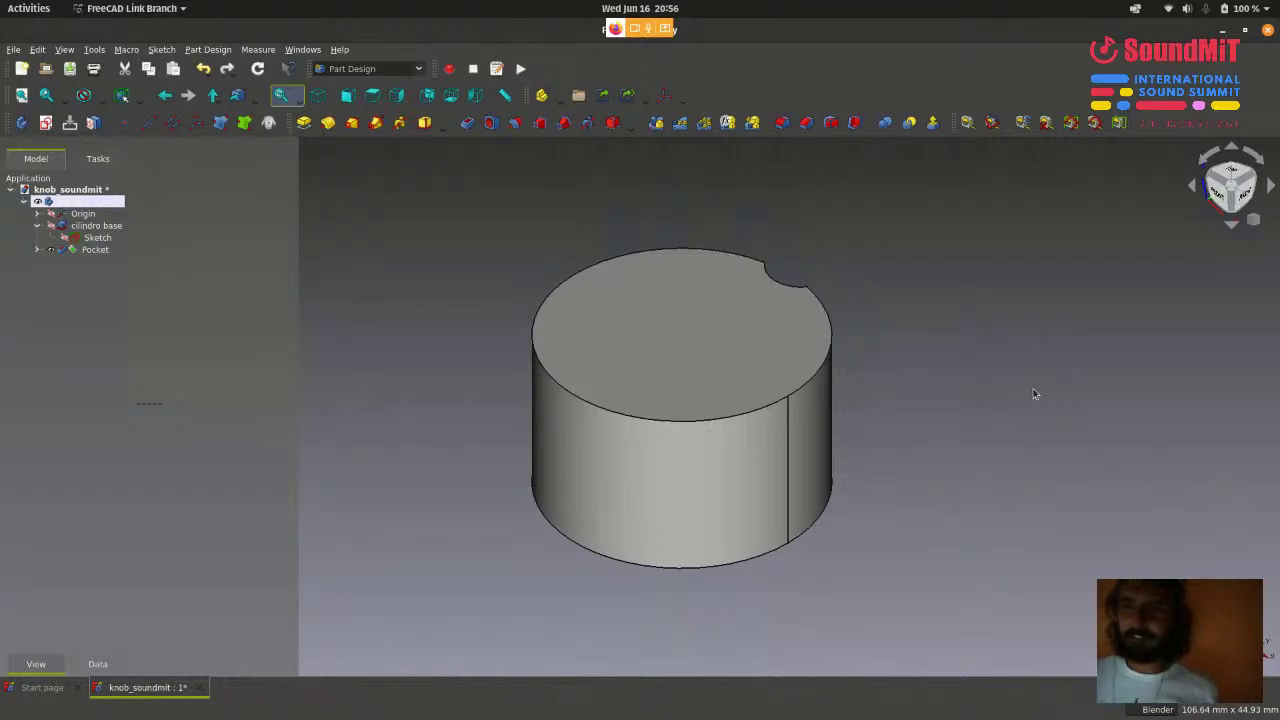
pyautogui.scroll(-1, 1034, 394)
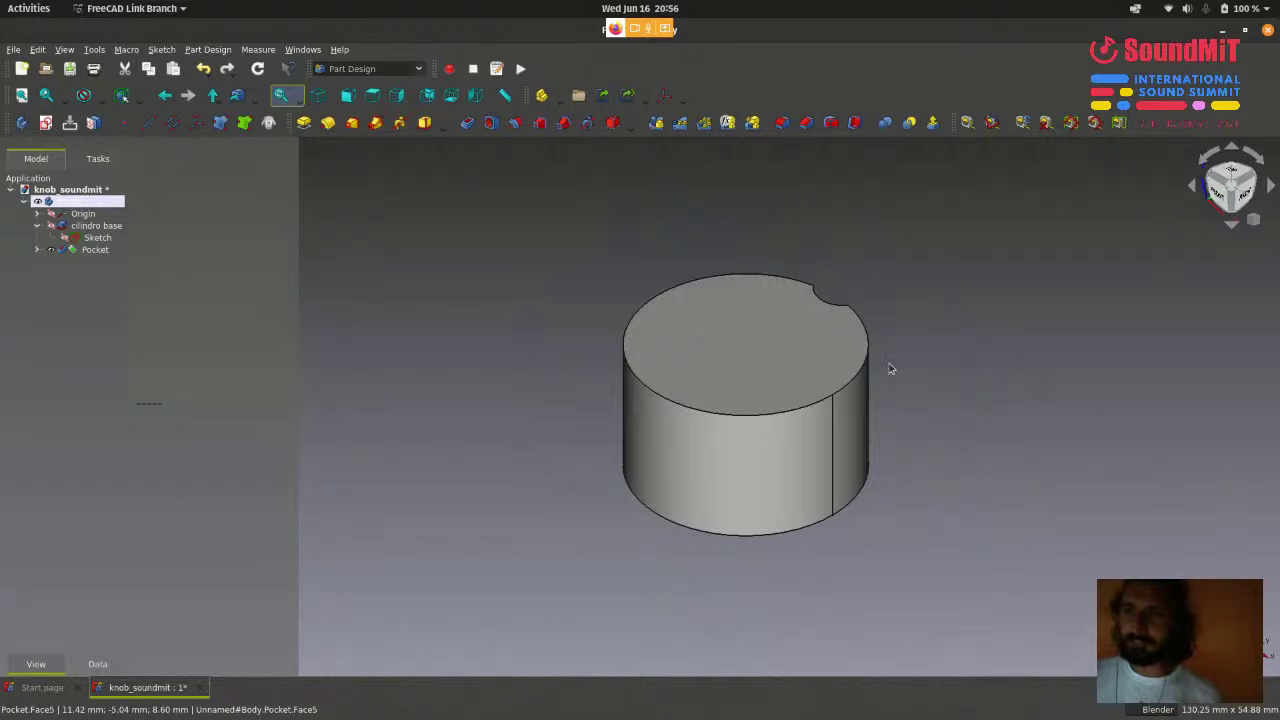
pyautogui.scroll(1, 924, 329)
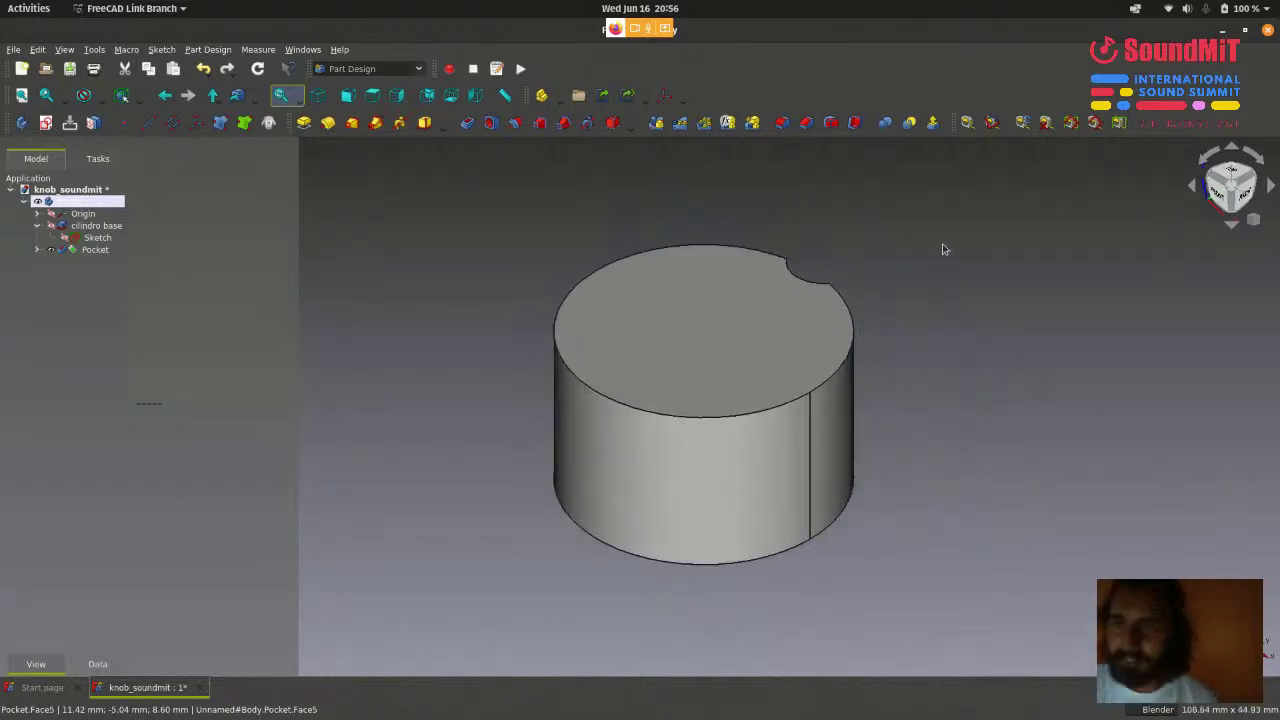
pyautogui.scroll(-1, 942, 249)
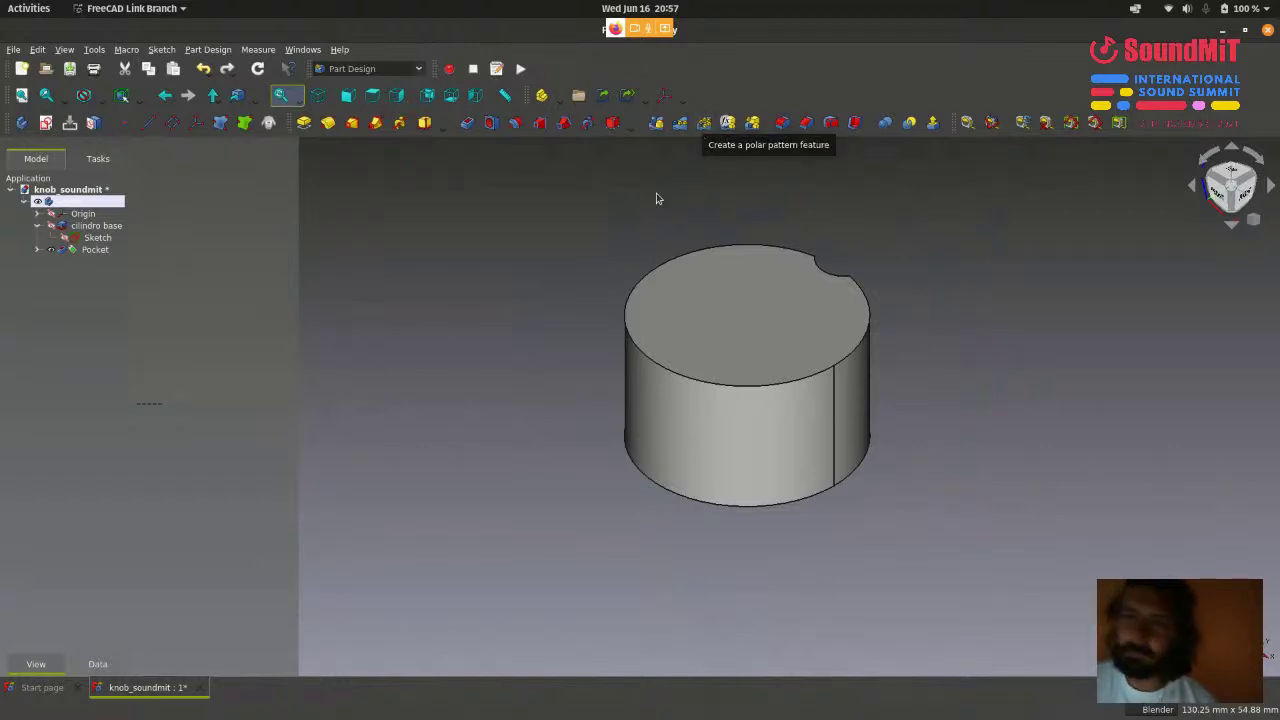
pyautogui.scroll(-1, 512, 287)
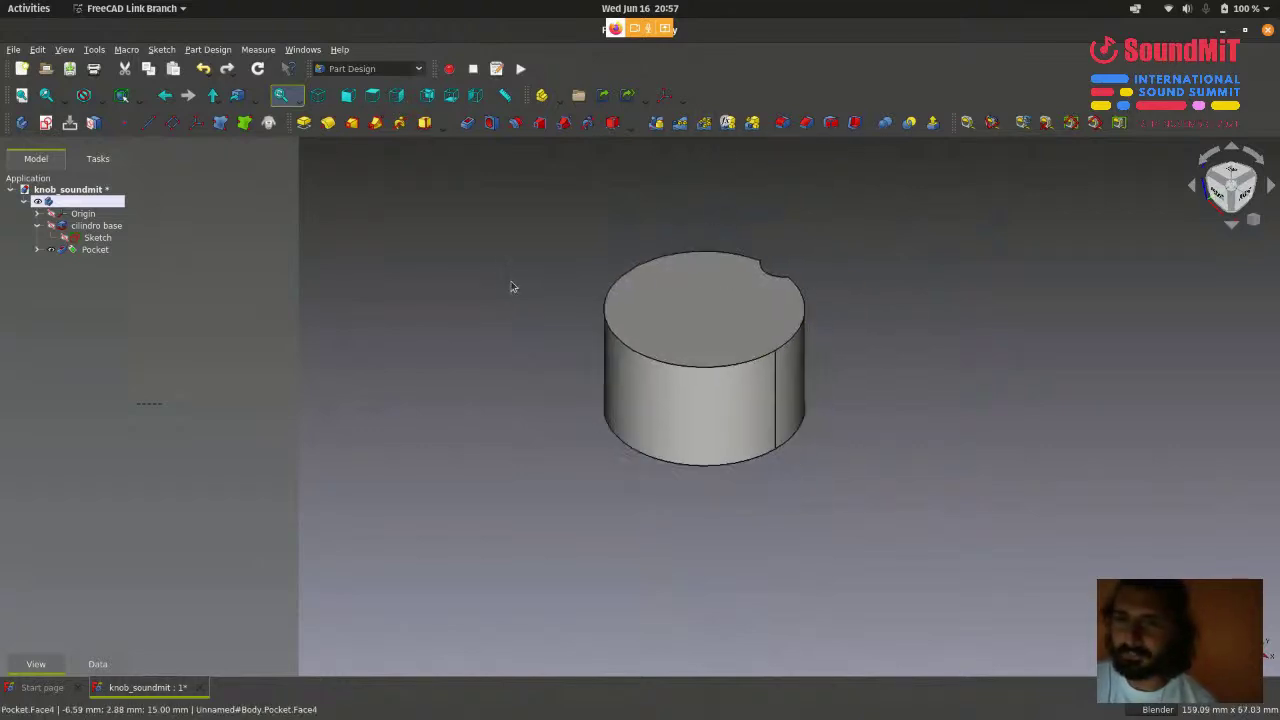
pyautogui.scroll(1, 510, 283)
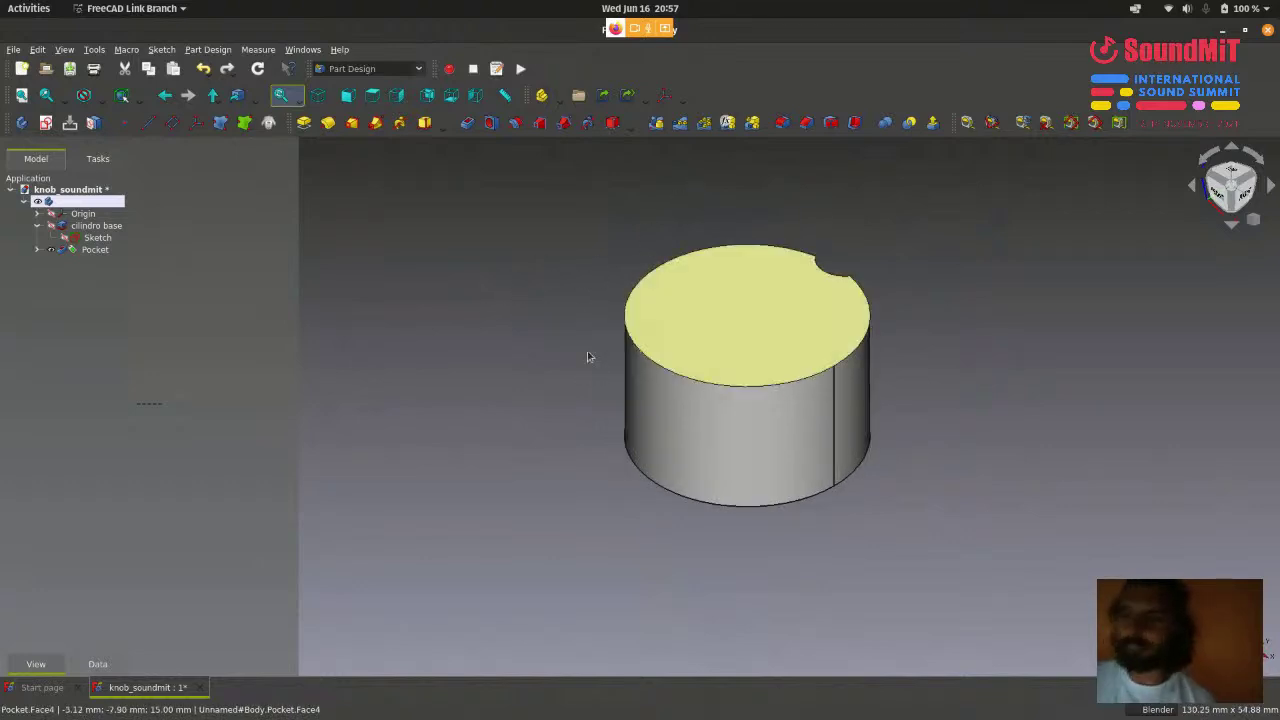
pyautogui.scroll(-1, 504, 440)
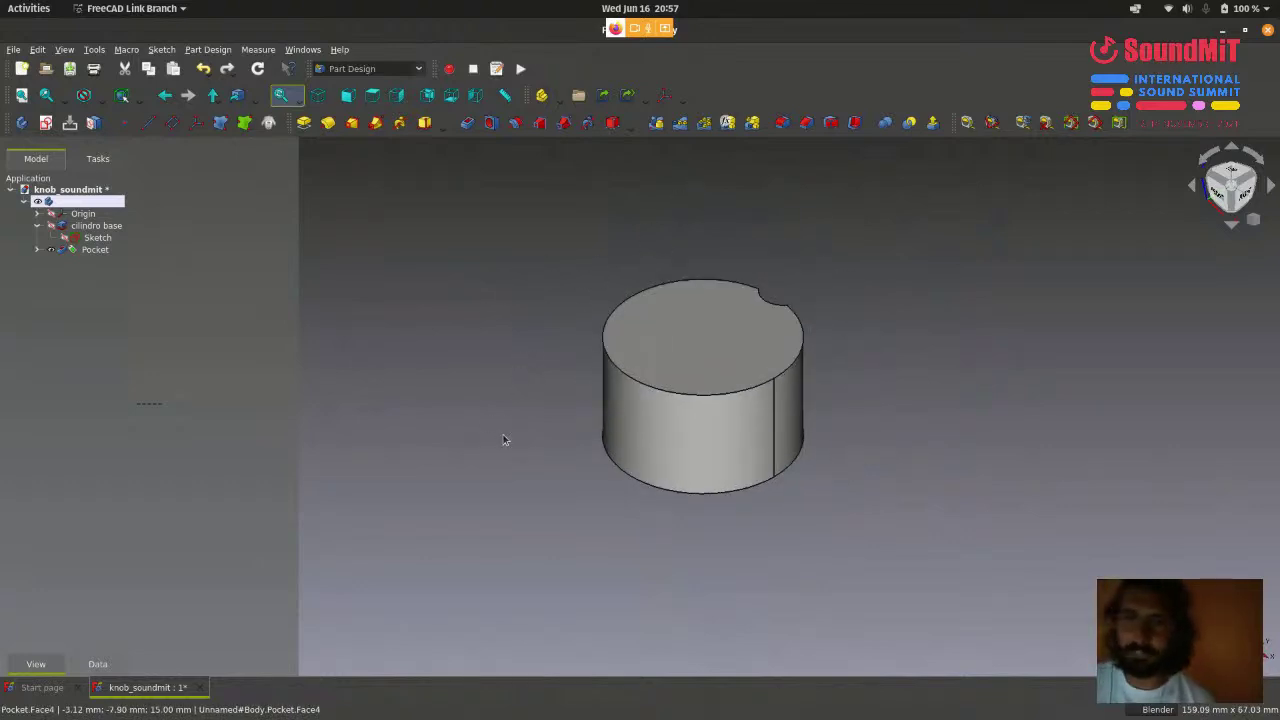
# - Show the knob in top view
pyautogui.click(373, 97)
pyautogui.scroll(-3, 651, 404)
pyautogui.scroll(2, 527, 227)
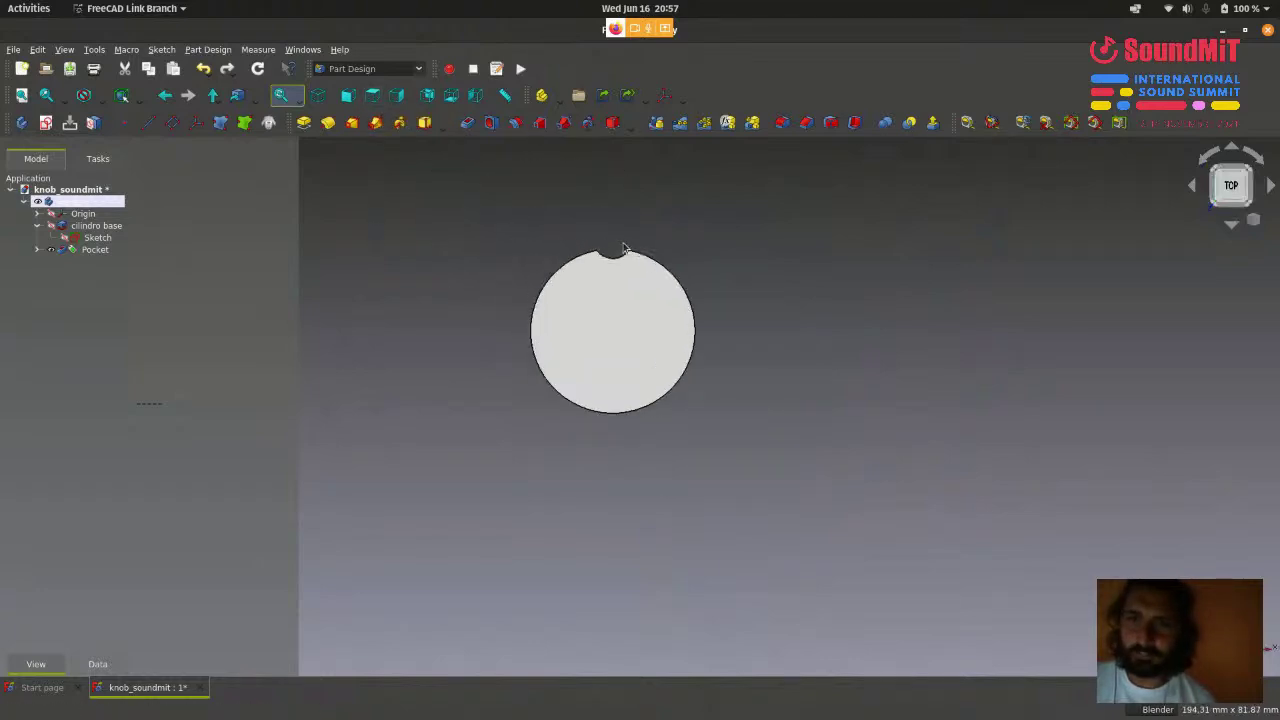
pyautogui.scroll(2, 622, 247)
pyautogui.scroll(-1, 672, 236)
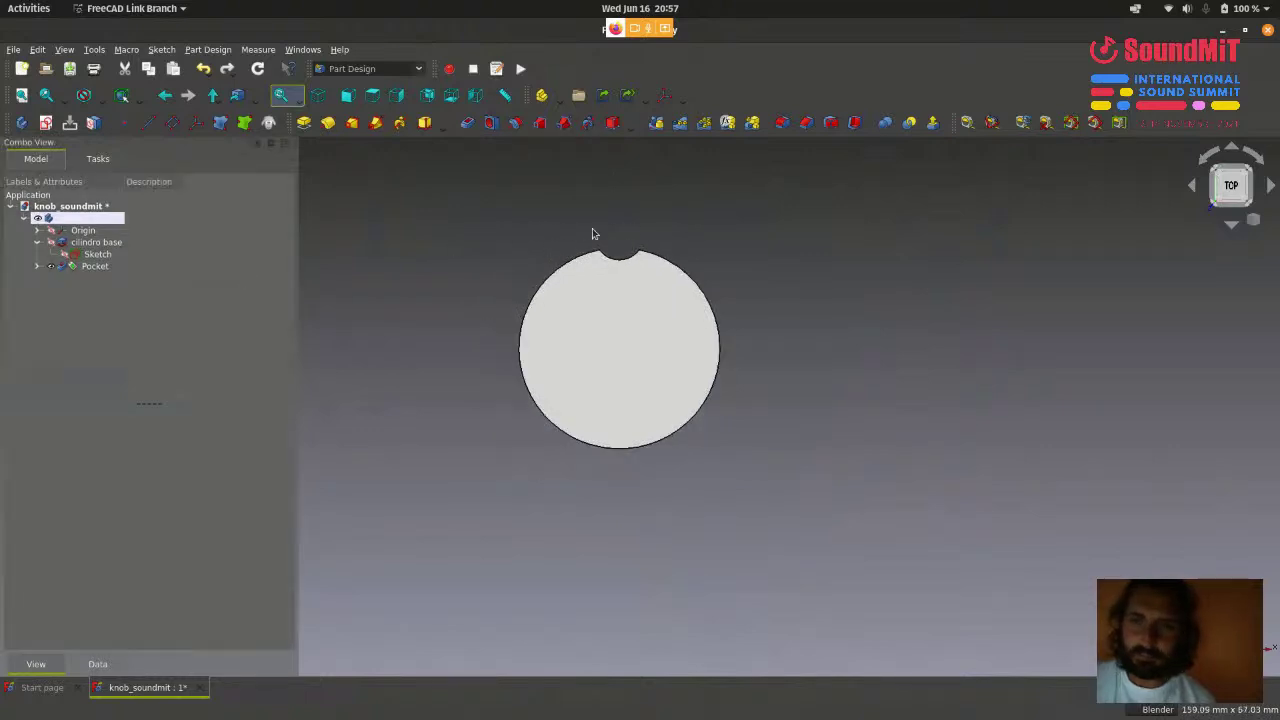
pyautogui.scroll(1, 592, 228)
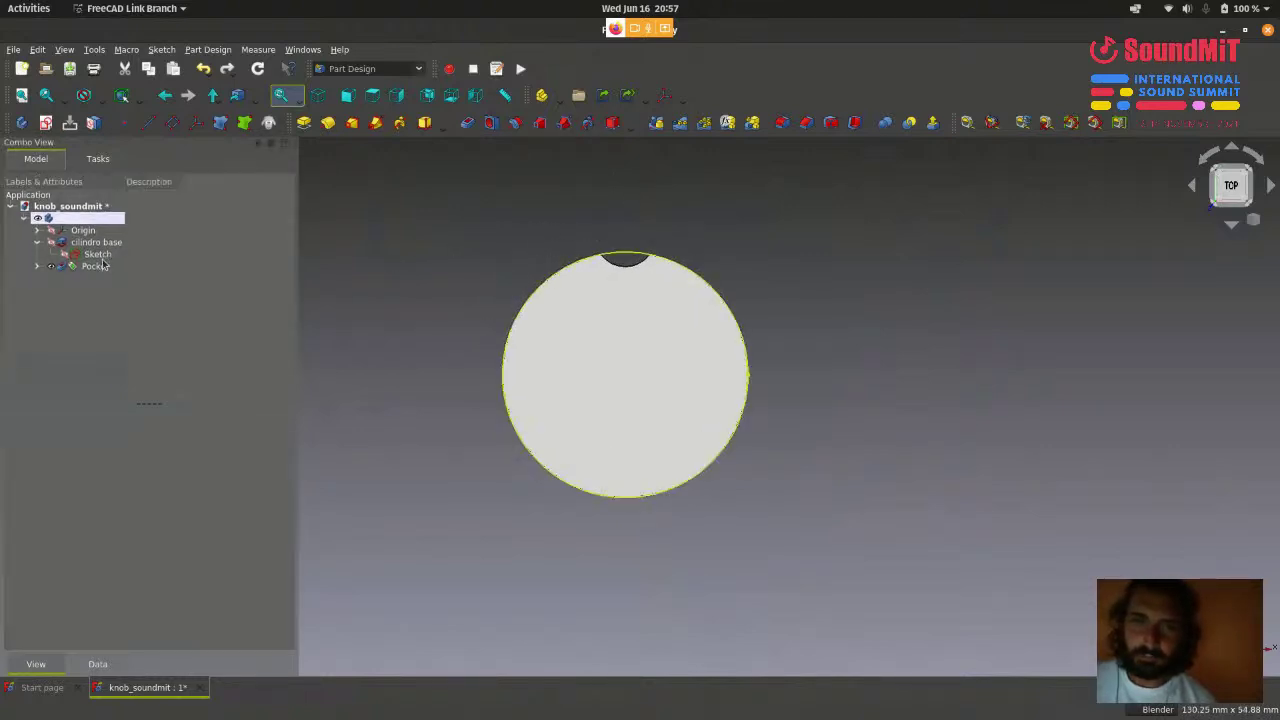
# - Select the Pocket and go to Part Design's Apply a pattern submenu
pyautogui.click(100, 266)
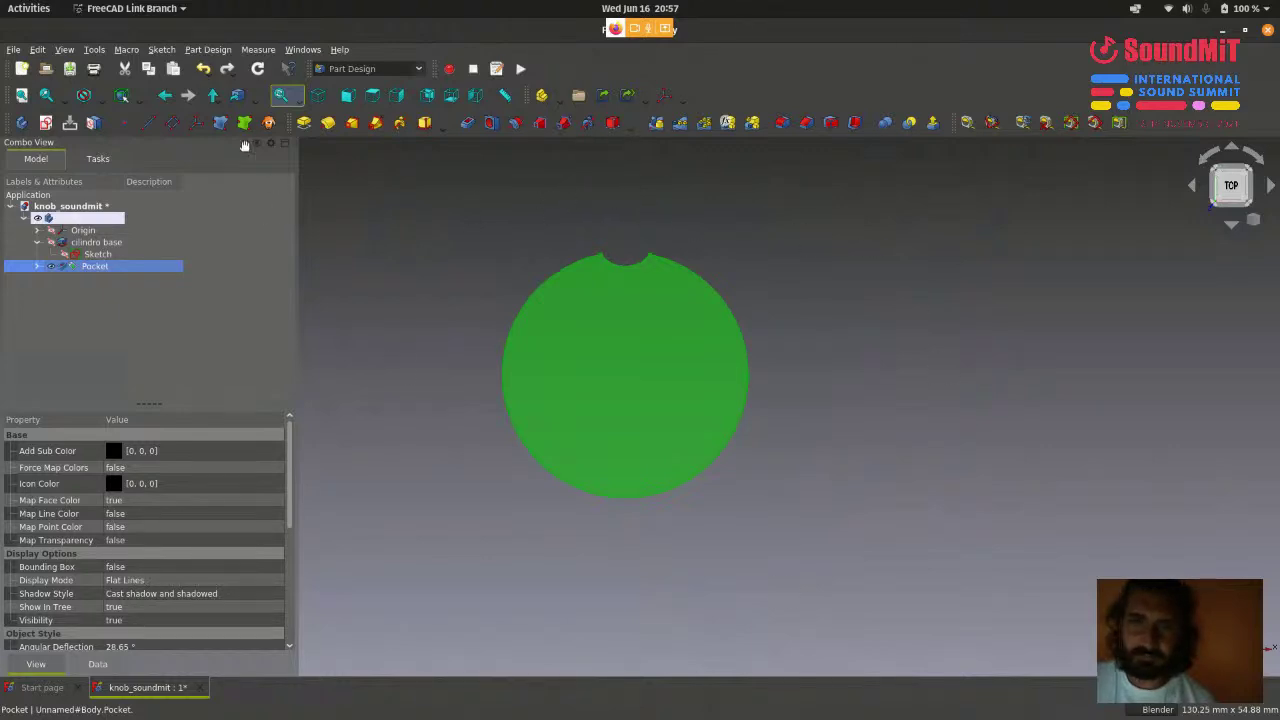
pyautogui.click(207, 49)
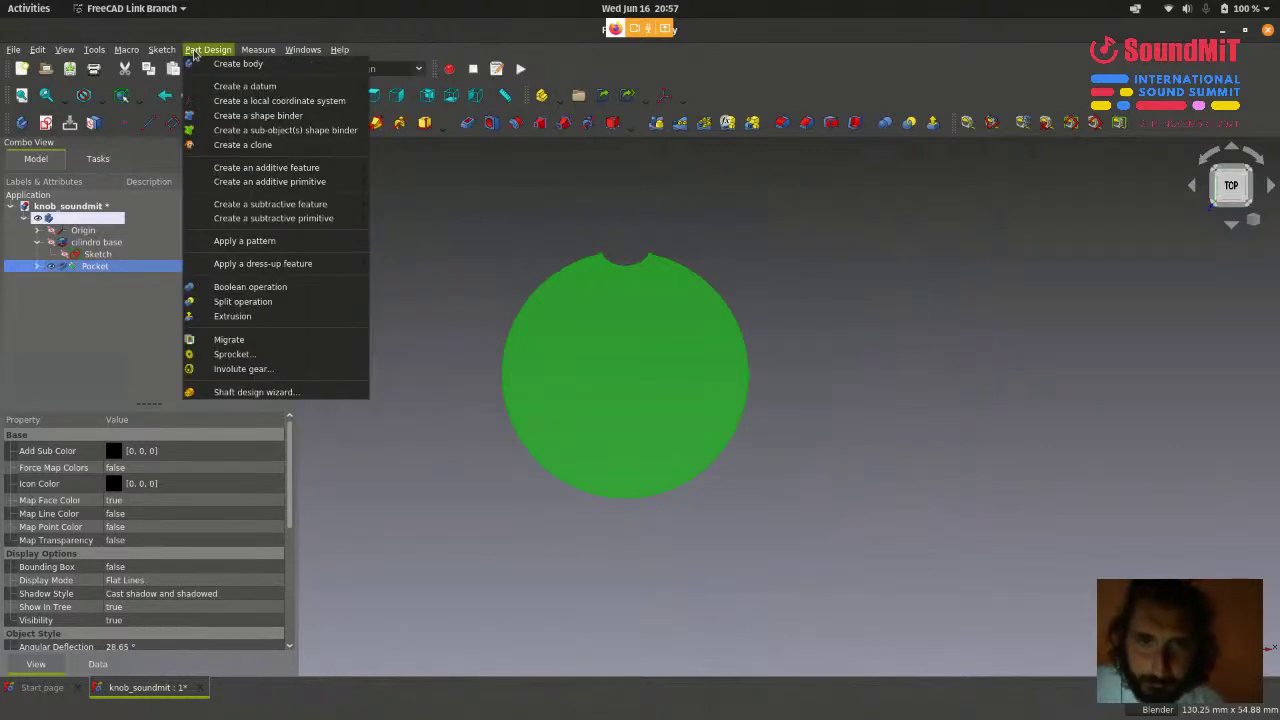
pyautogui.moveTo(226, 172)
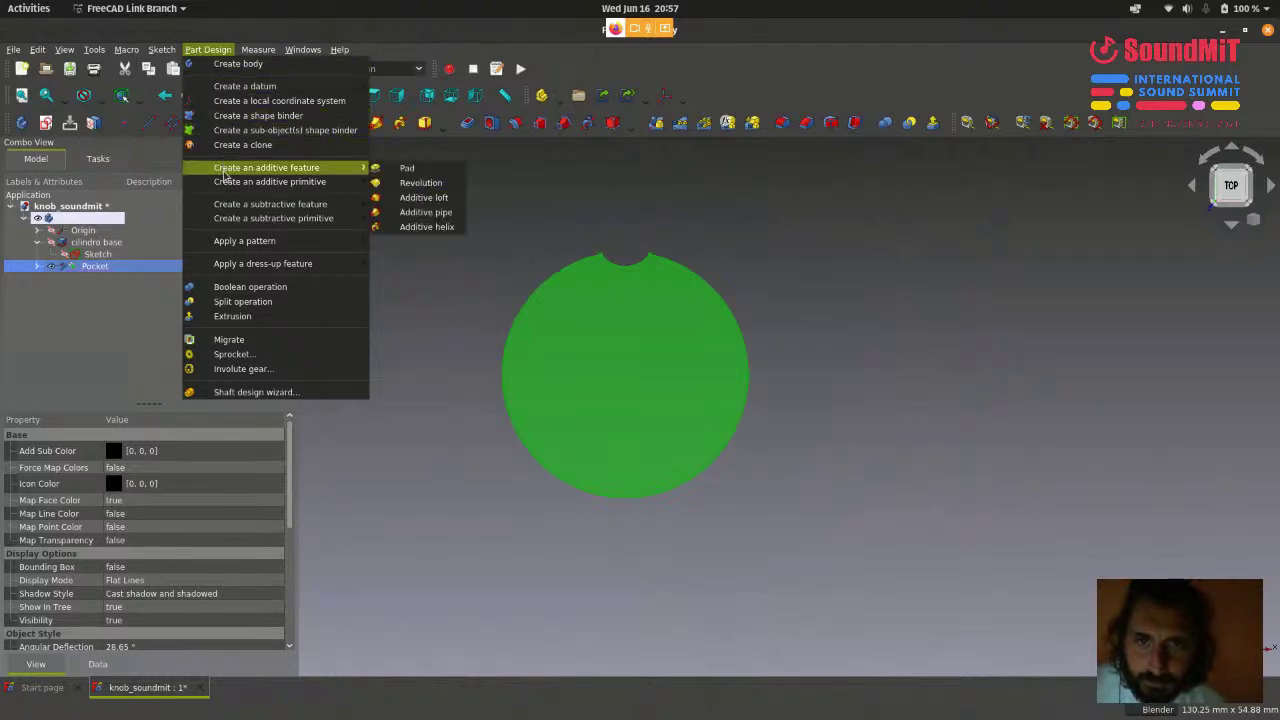
pyautogui.moveTo(238, 243)
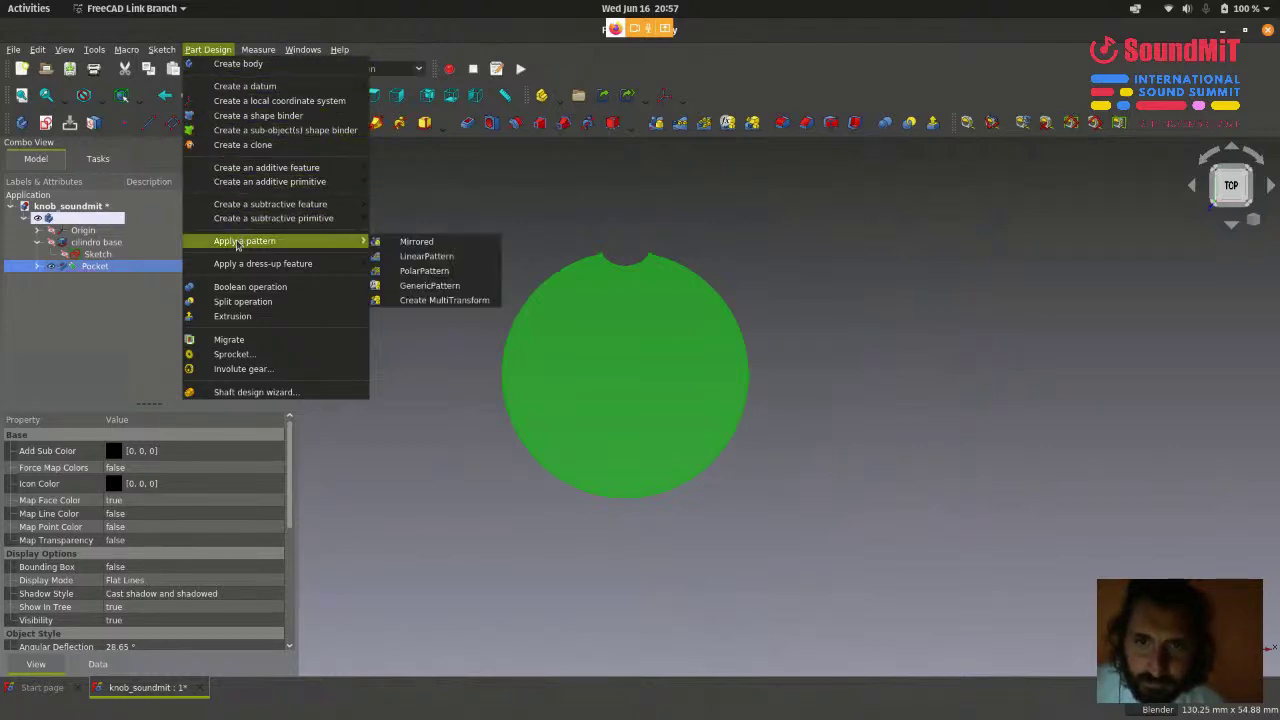
# - Create a PolarPattern of the Pocket at 360° and inspect it in isometric view
pyautogui.click(471, 273)
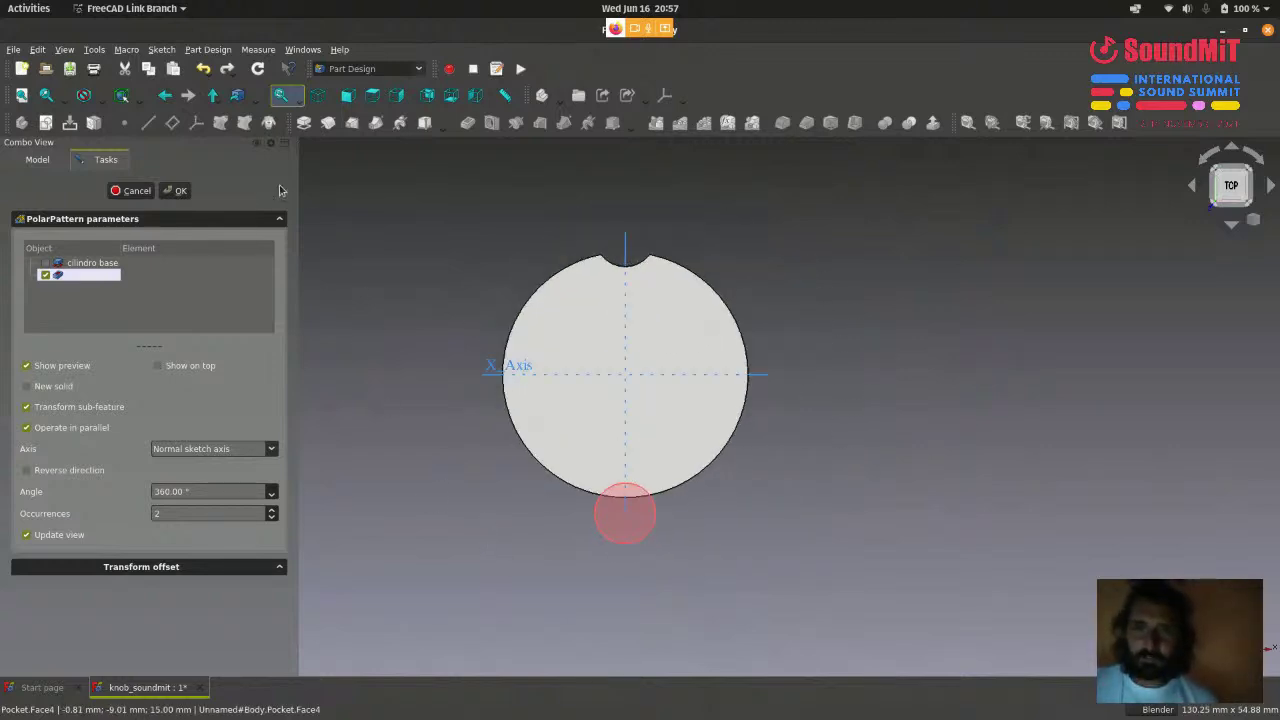
pyautogui.press('0')
pyautogui.scroll(-5, 871, 345)
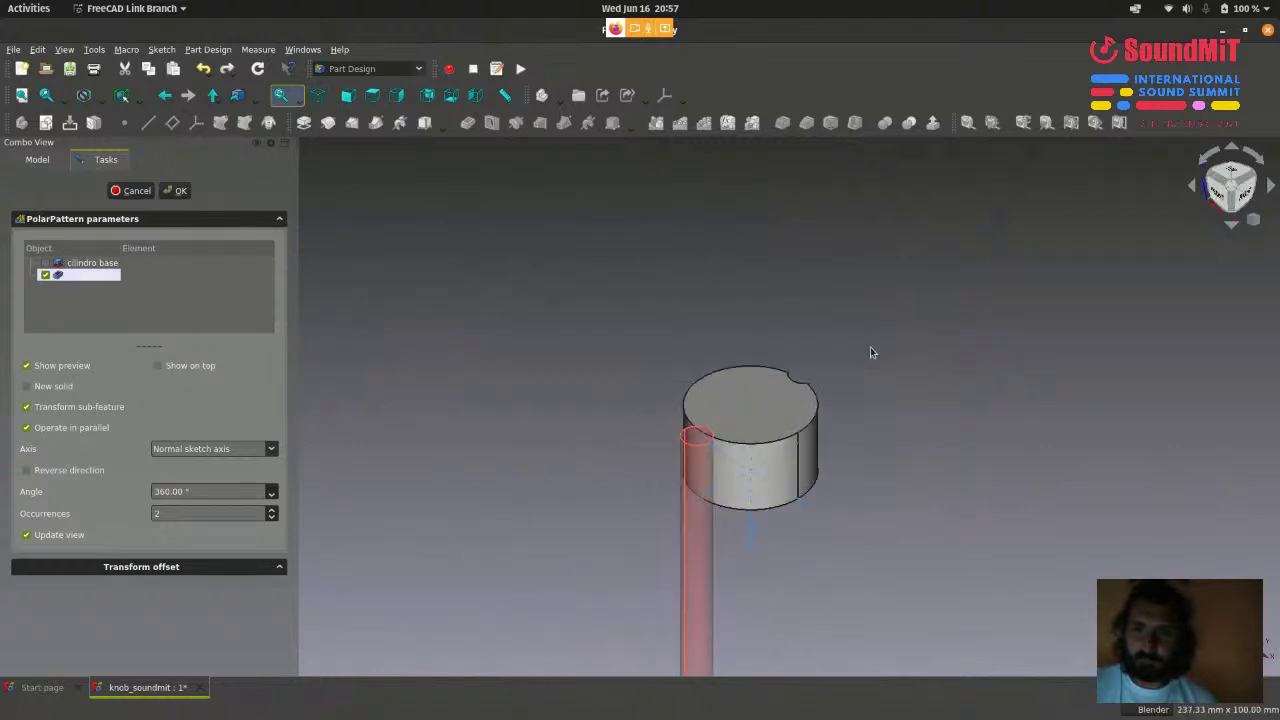
pyautogui.scroll(2, 870, 352)
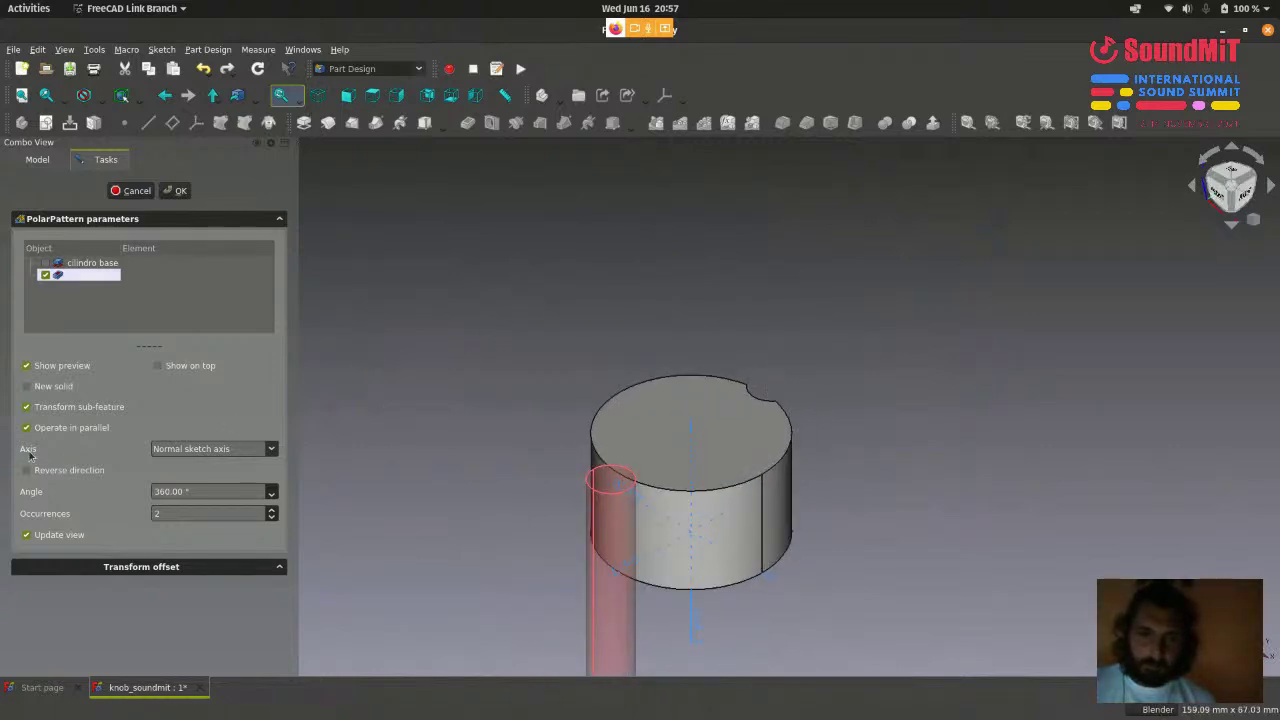
pyautogui.scroll(-4, 532, 305)
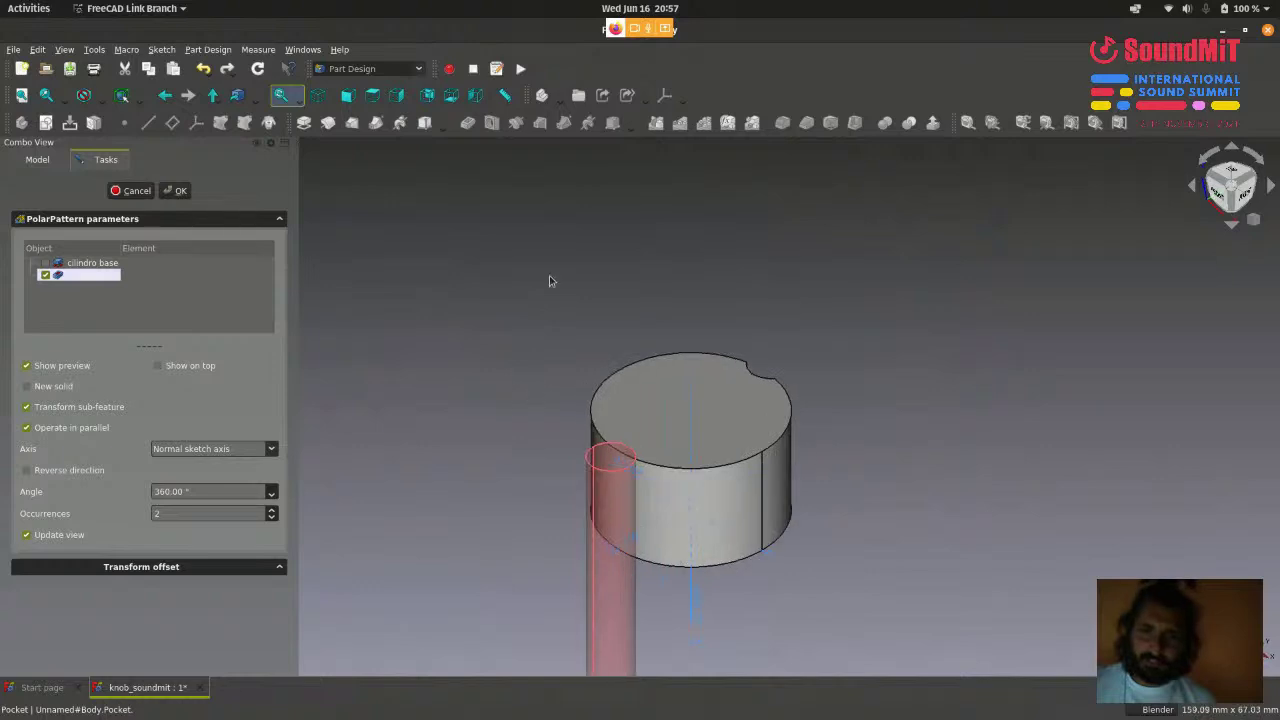
pyautogui.scroll(1, 671, 510)
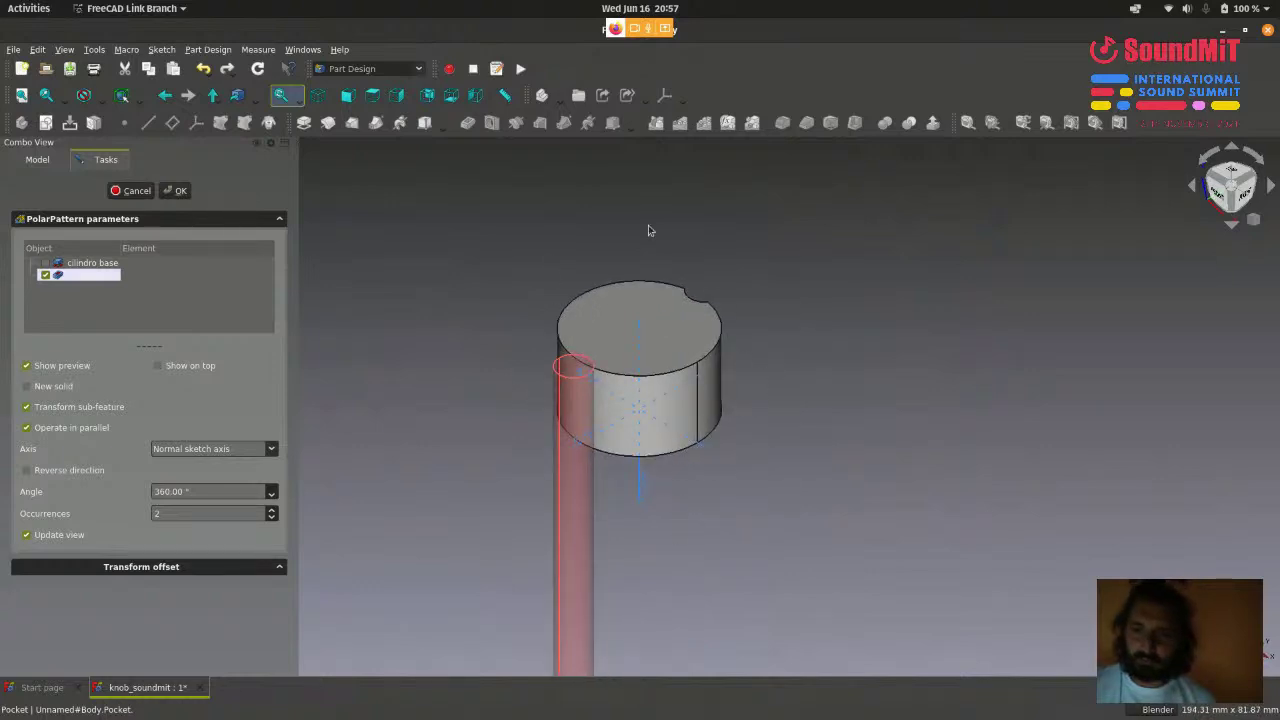
pyautogui.scroll(2, 429, 445)
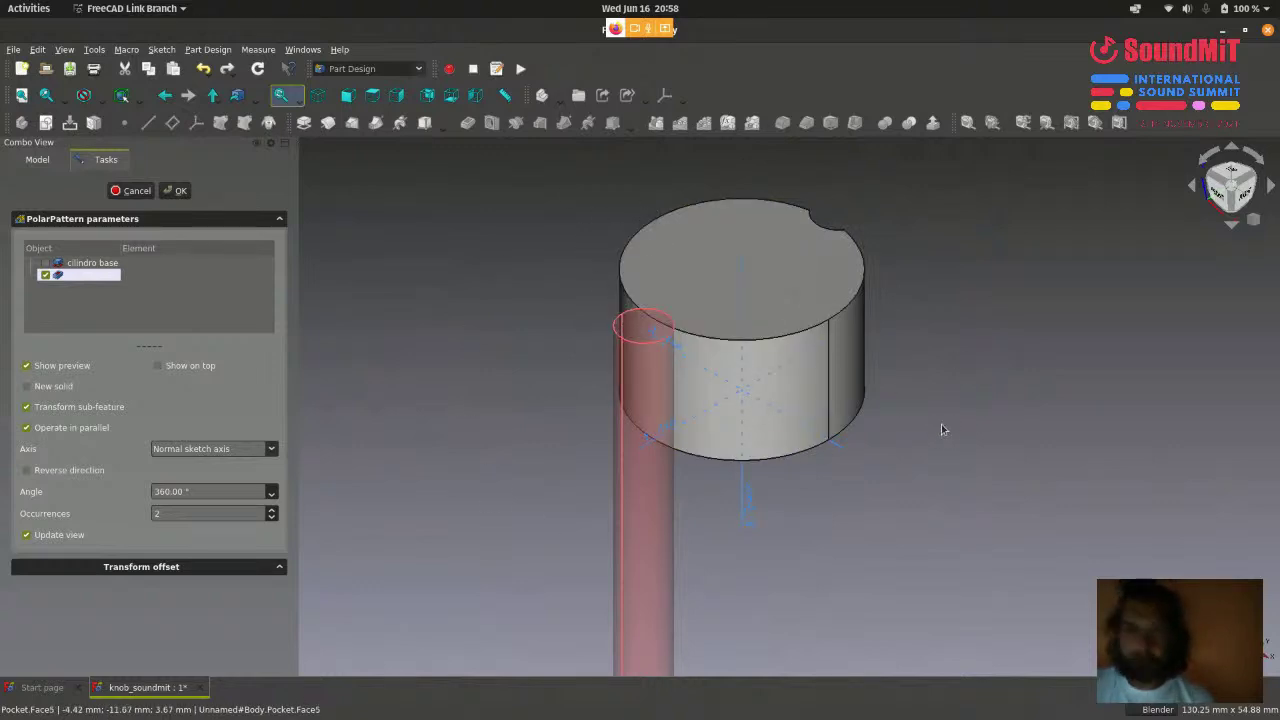
pyautogui.scroll(-1, 458, 474)
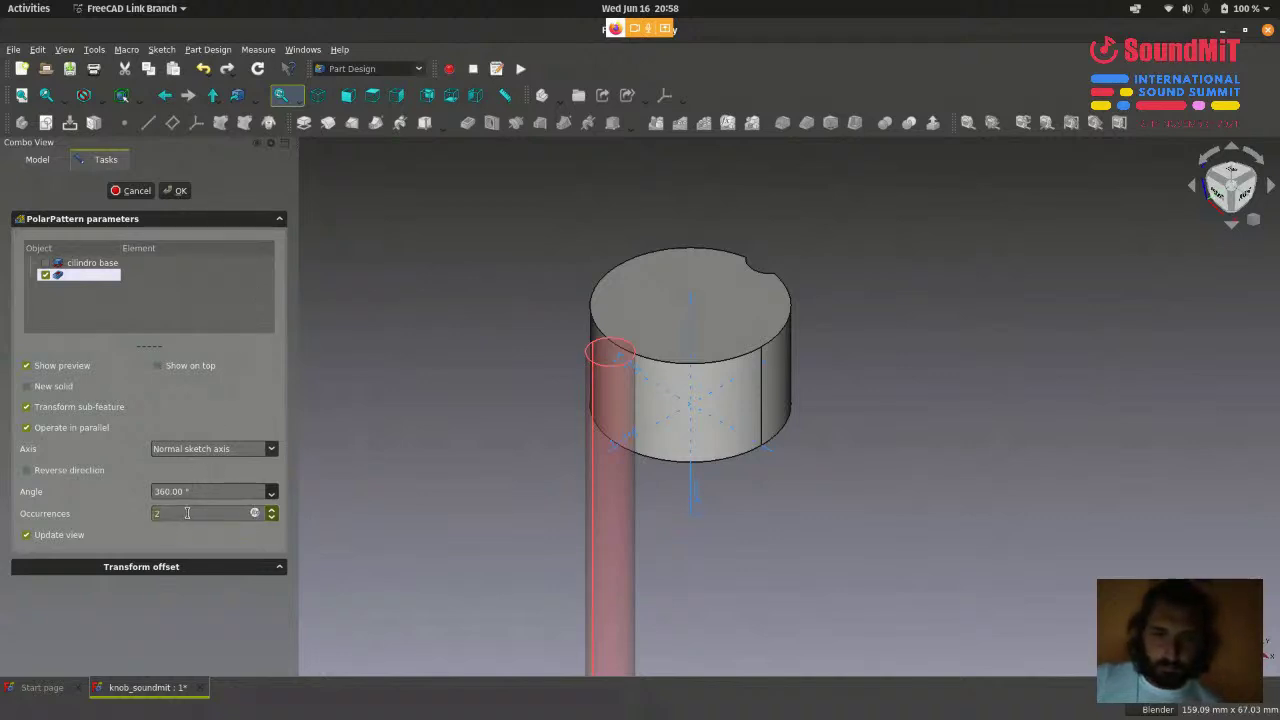
pyautogui.scroll(5, 240, 513)
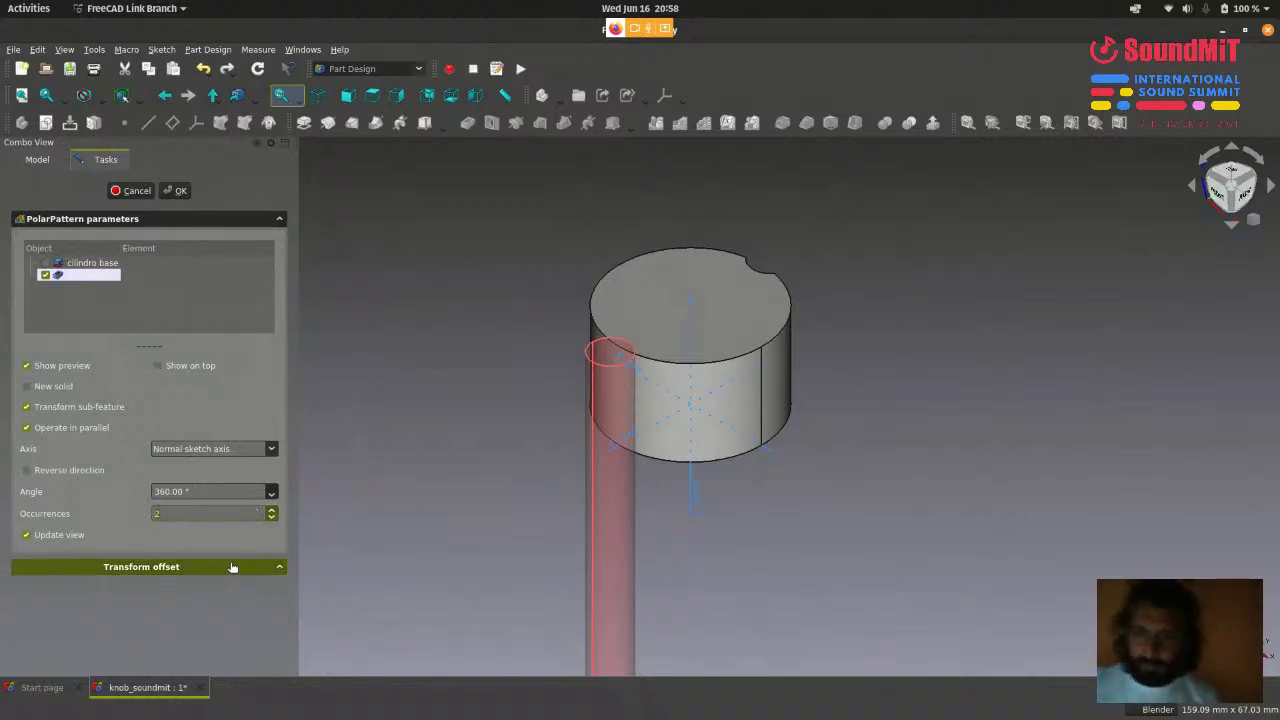
pyautogui.moveTo(449, 434); pyautogui.dragTo(529, 211, button='middle')
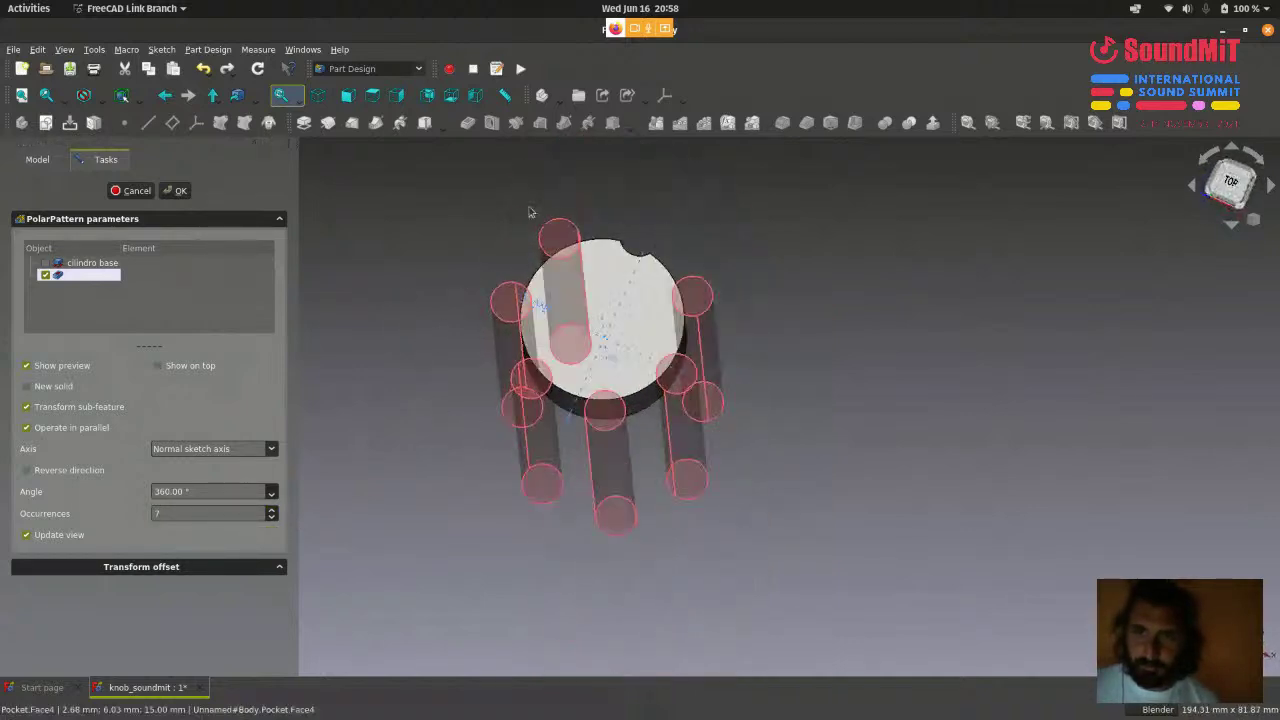
pyautogui.click(272, 518)
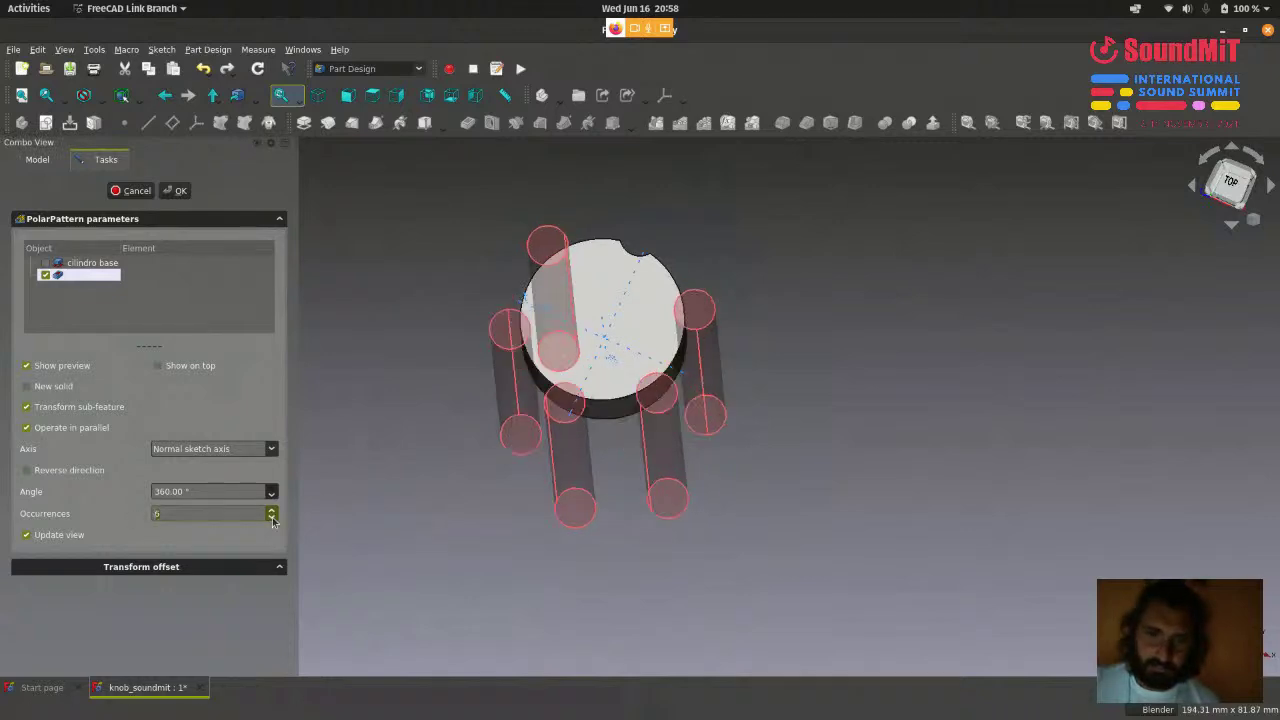
pyautogui.click(272, 518)
pyautogui.click(272, 518)
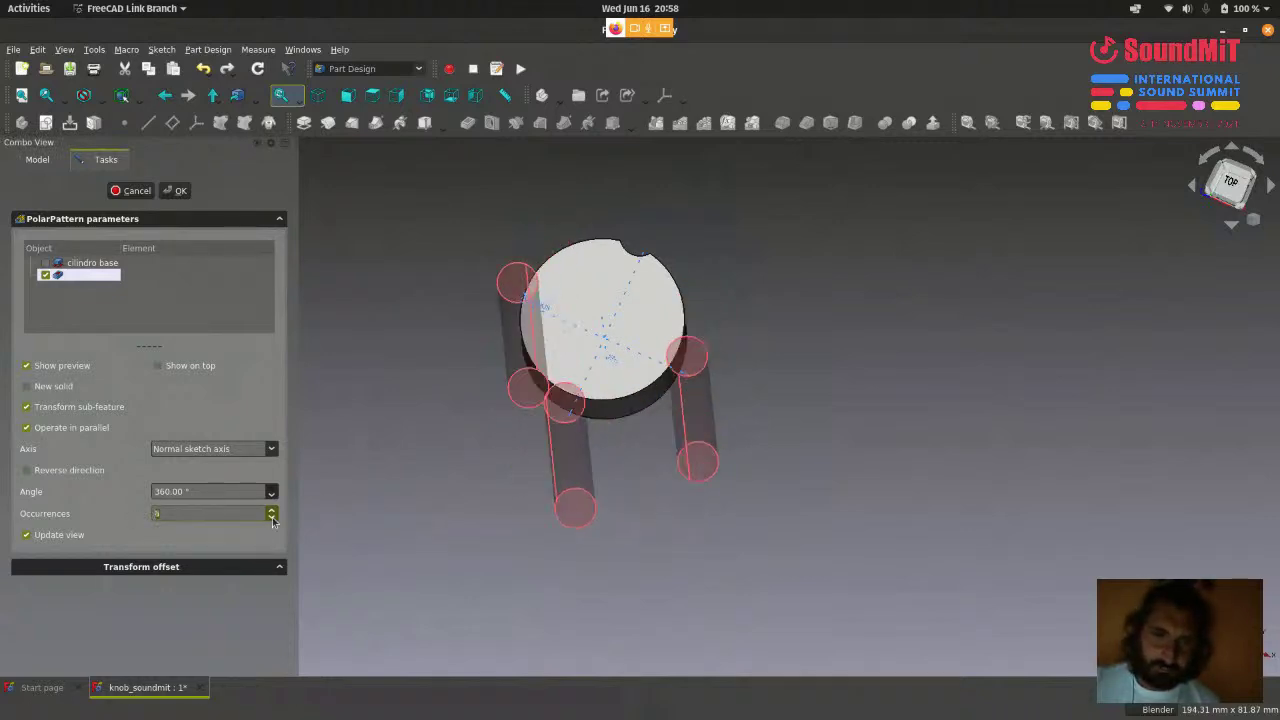
pyautogui.click(272, 518)
pyautogui.click(272, 518)
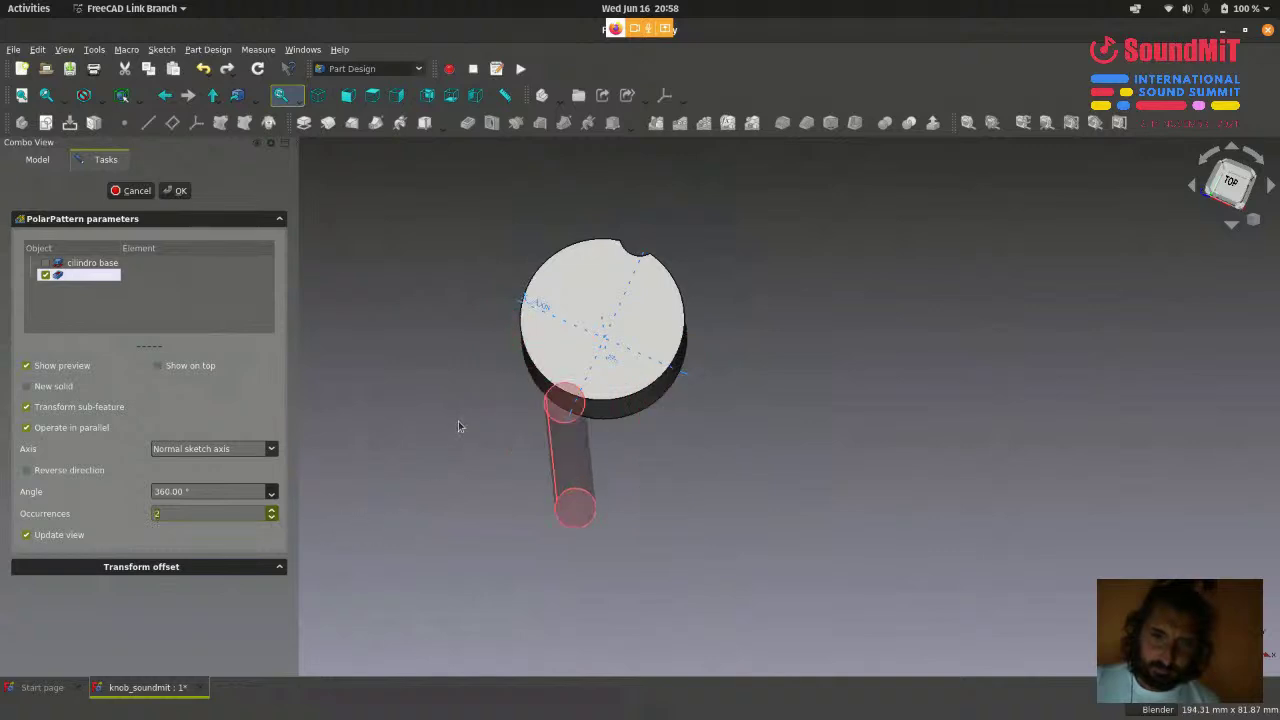
pyautogui.click(271, 513)
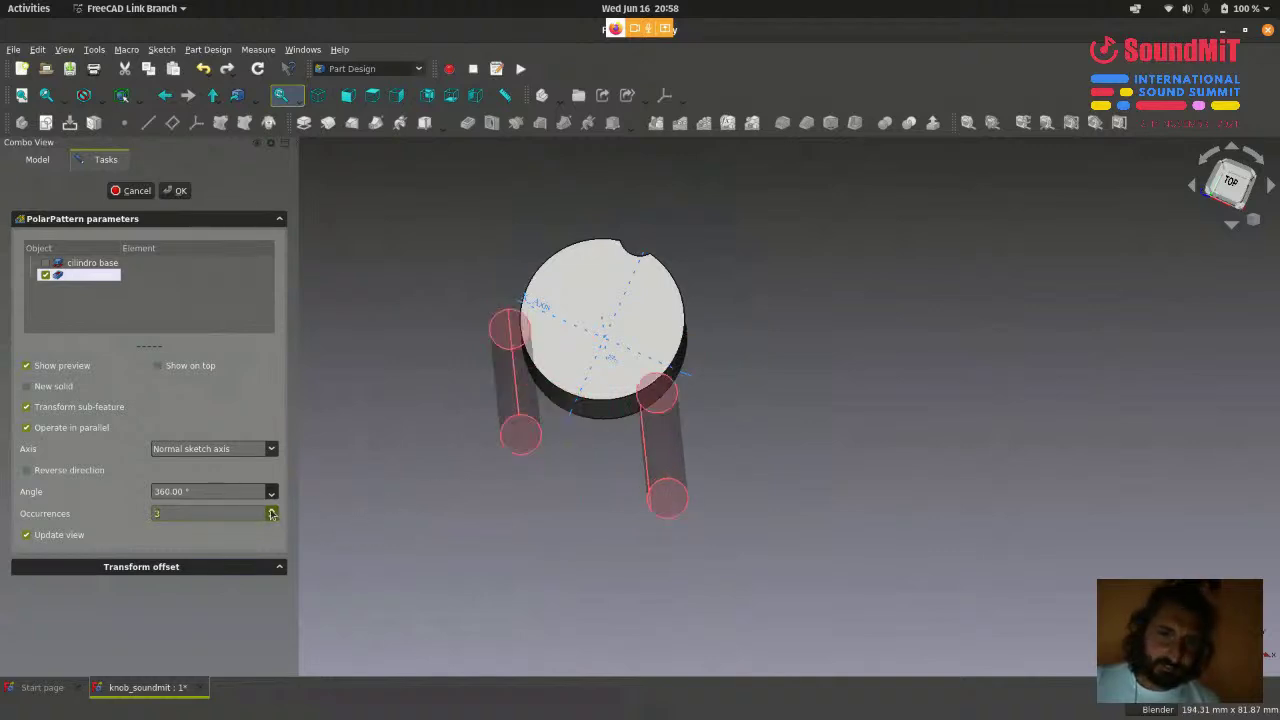
pyautogui.click(271, 511)
pyautogui.click(271, 511)
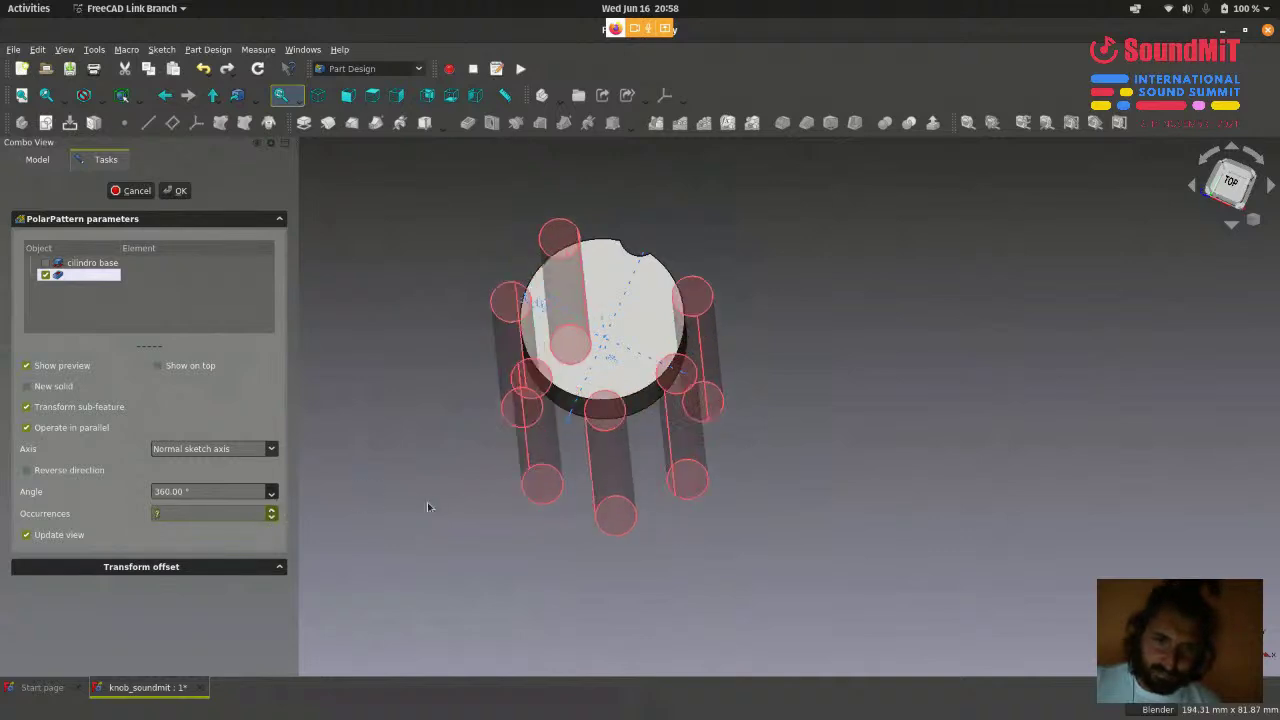
pyautogui.moveTo(485, 262); pyautogui.dragTo(474, 286, button='middle')
pyautogui.click(368, 90)
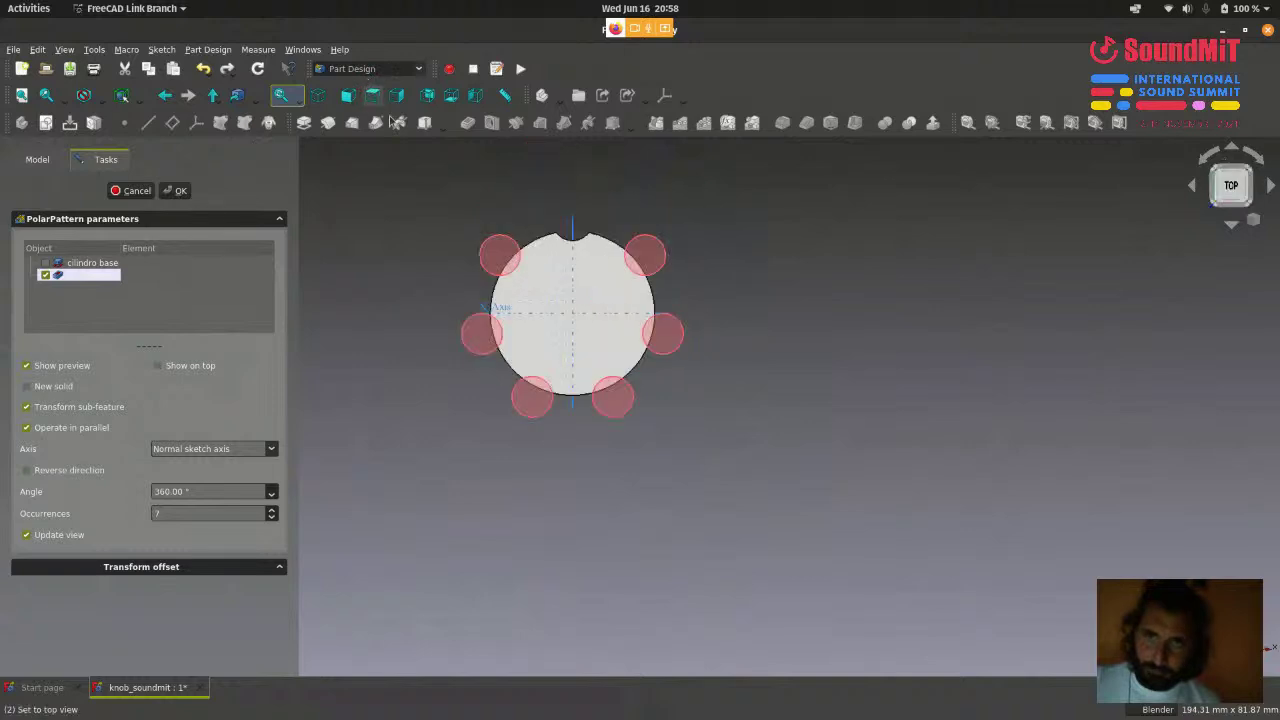
pyautogui.scroll(-2, 600, 260)
pyautogui.scroll(4, 619, 271)
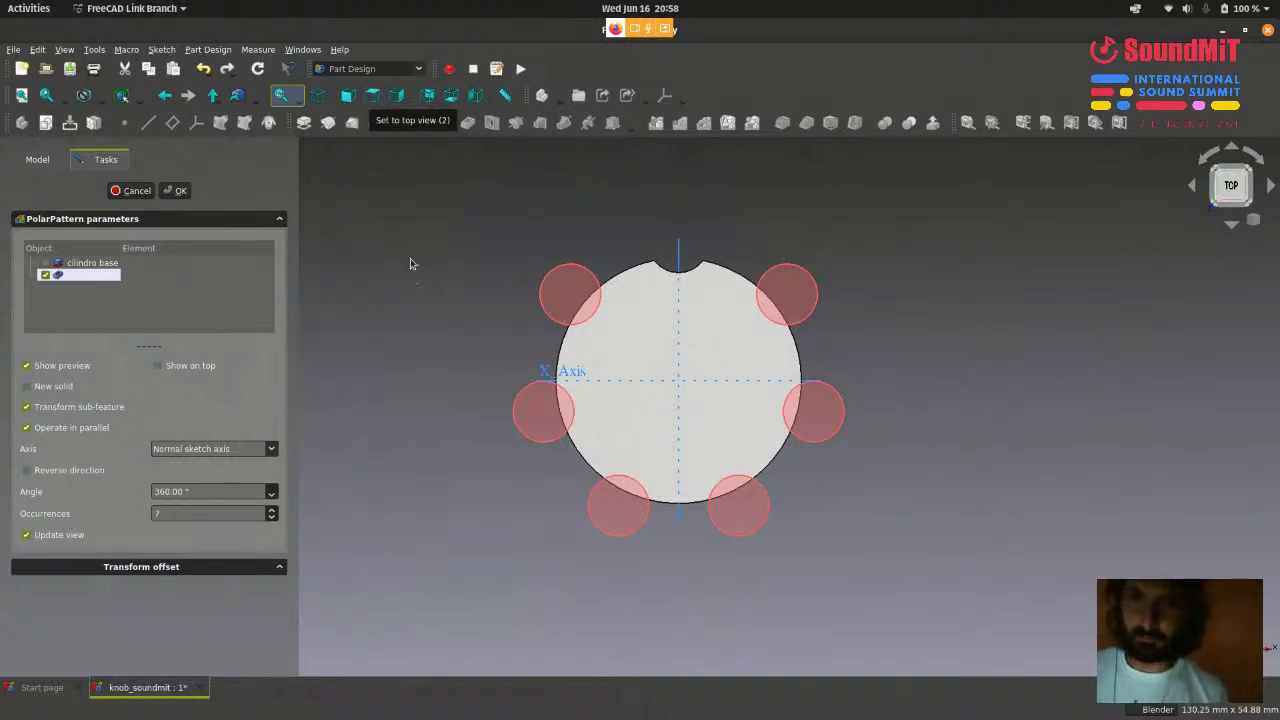
pyautogui.scroll(-1, 420, 277)
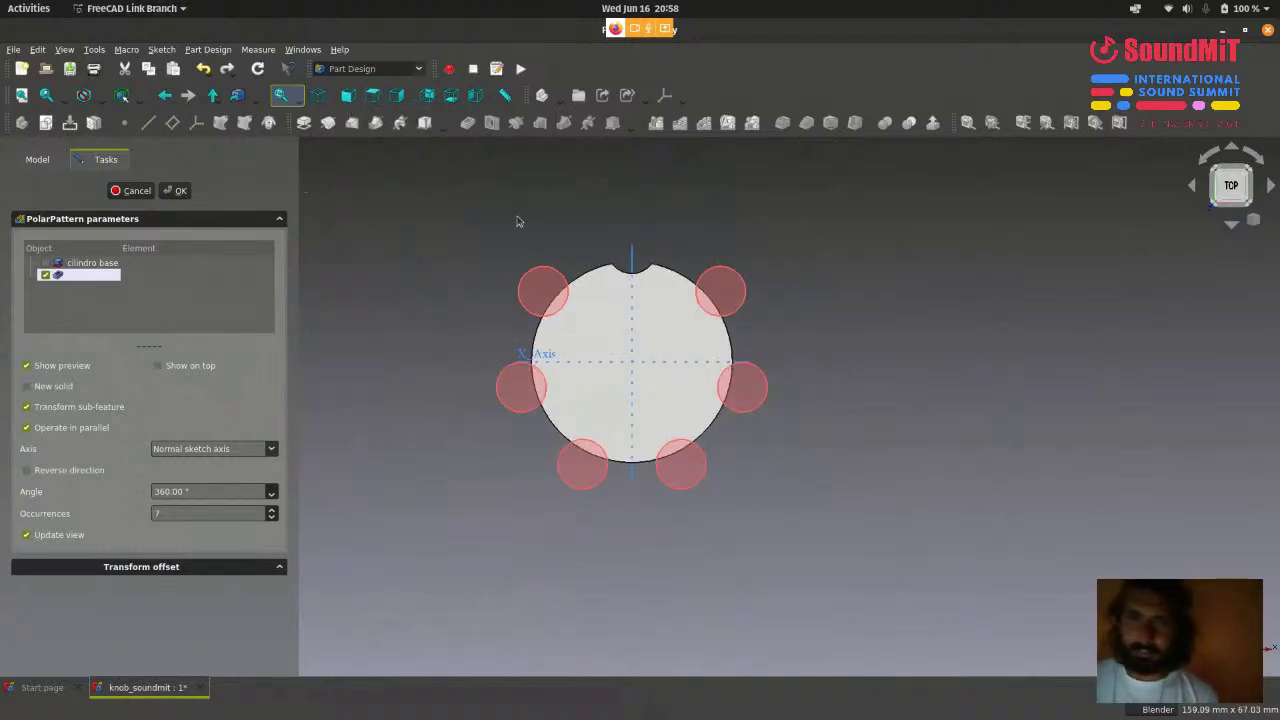
pyautogui.scroll(1, 620, 447)
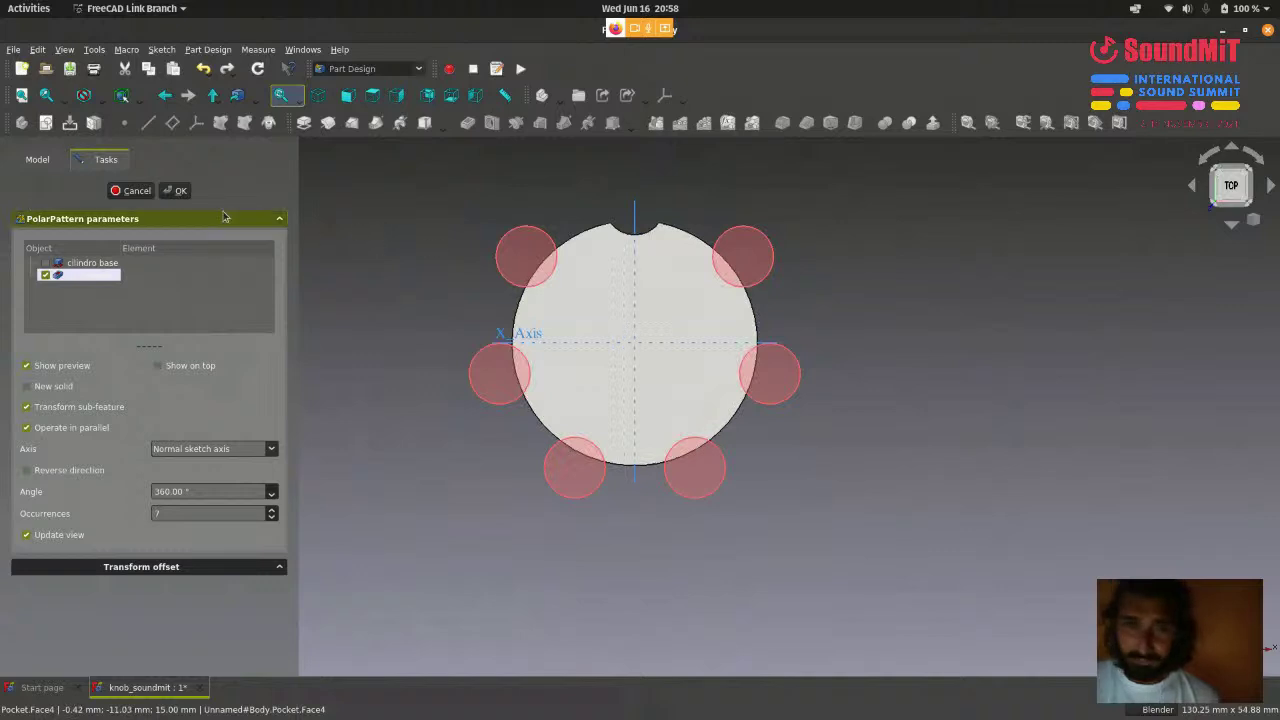
# - Apply the polar pattern and orbit to see the knob's fluted sides
pyautogui.click(180, 192)
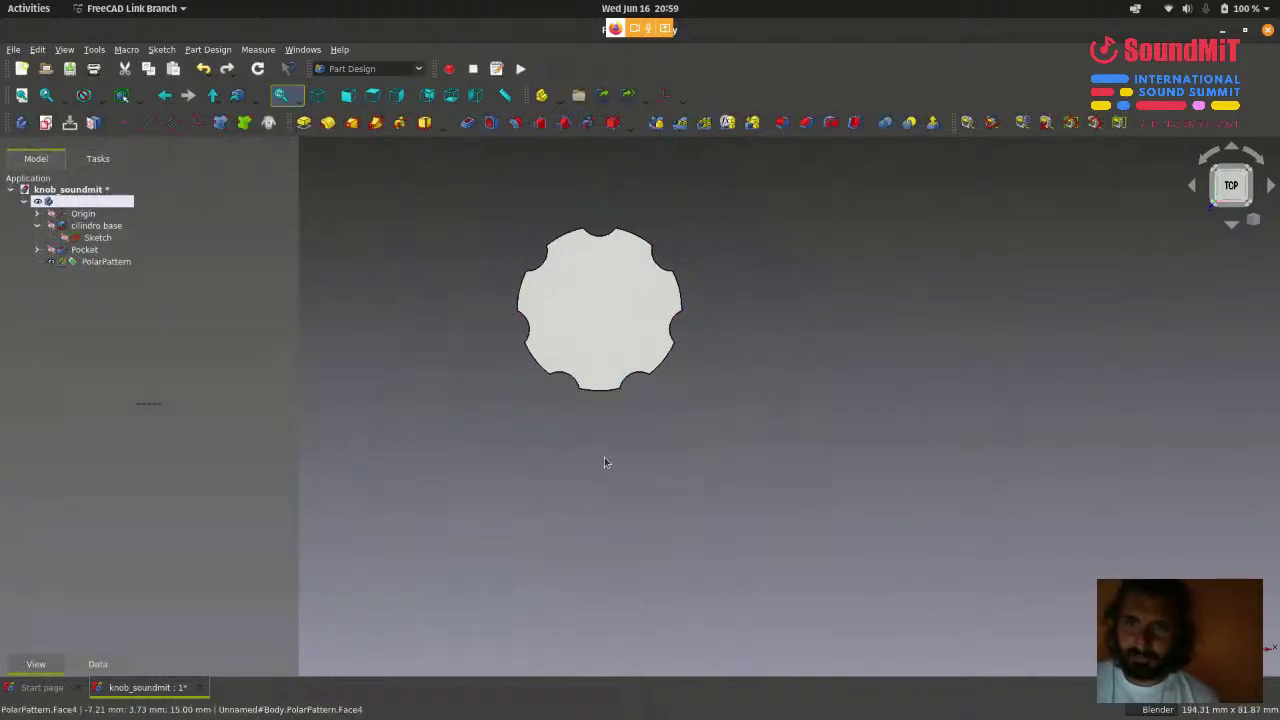
pyautogui.moveTo(604, 462); pyautogui.dragTo(628, 372, button='middle')
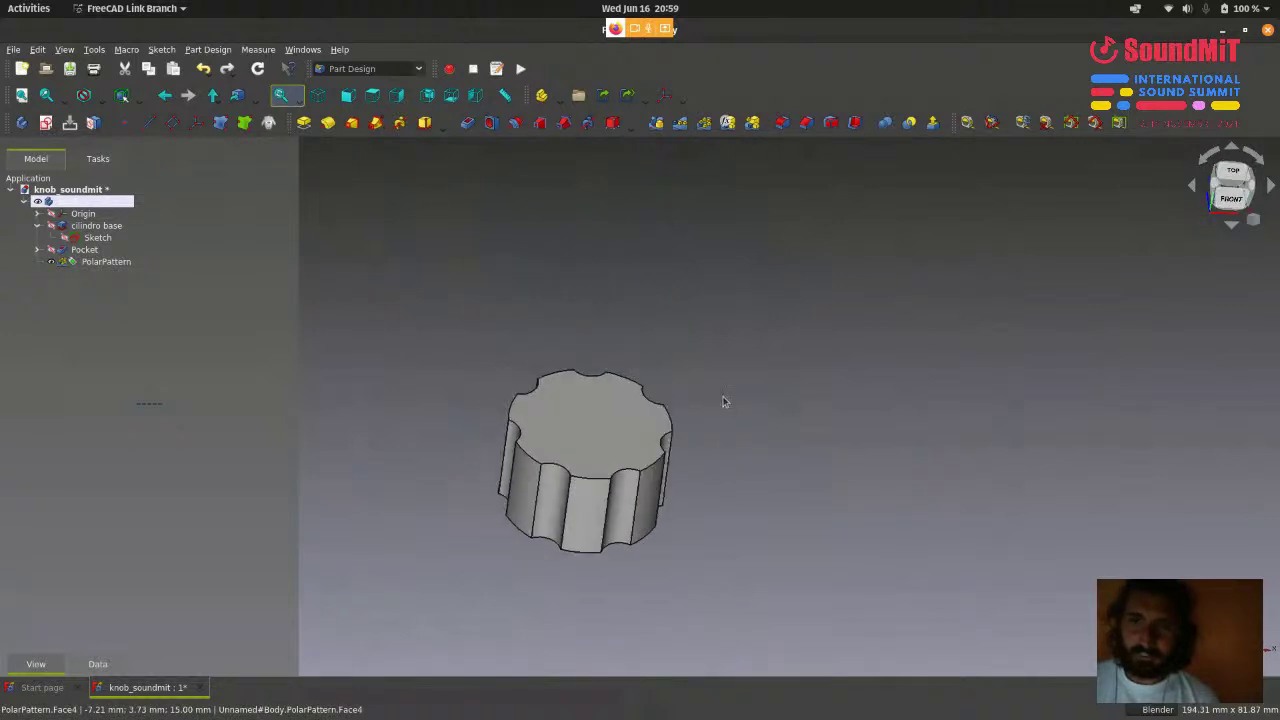
pyautogui.moveTo(725, 401); pyautogui.dragTo(816, 354, button='middle')
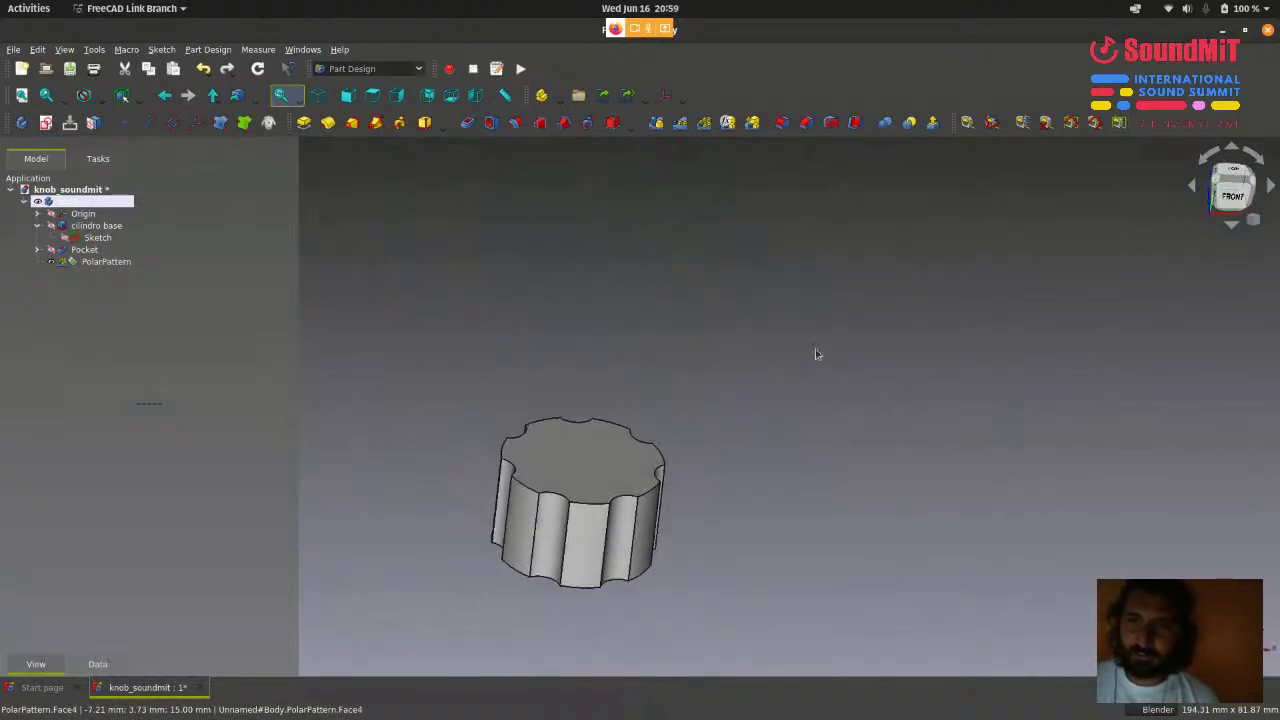
pyautogui.scroll(-2, 815, 334)
pyautogui.scroll(3, 534, 477)
pyautogui.moveTo(534, 477); pyautogui.dragTo(666, 451, button='middle')
# - Orbit and zoom around the seven-notch knob, ending in isometric view
pyautogui.scroll(-2, 558, 477)
pyautogui.scroll(-3, 663, 451)
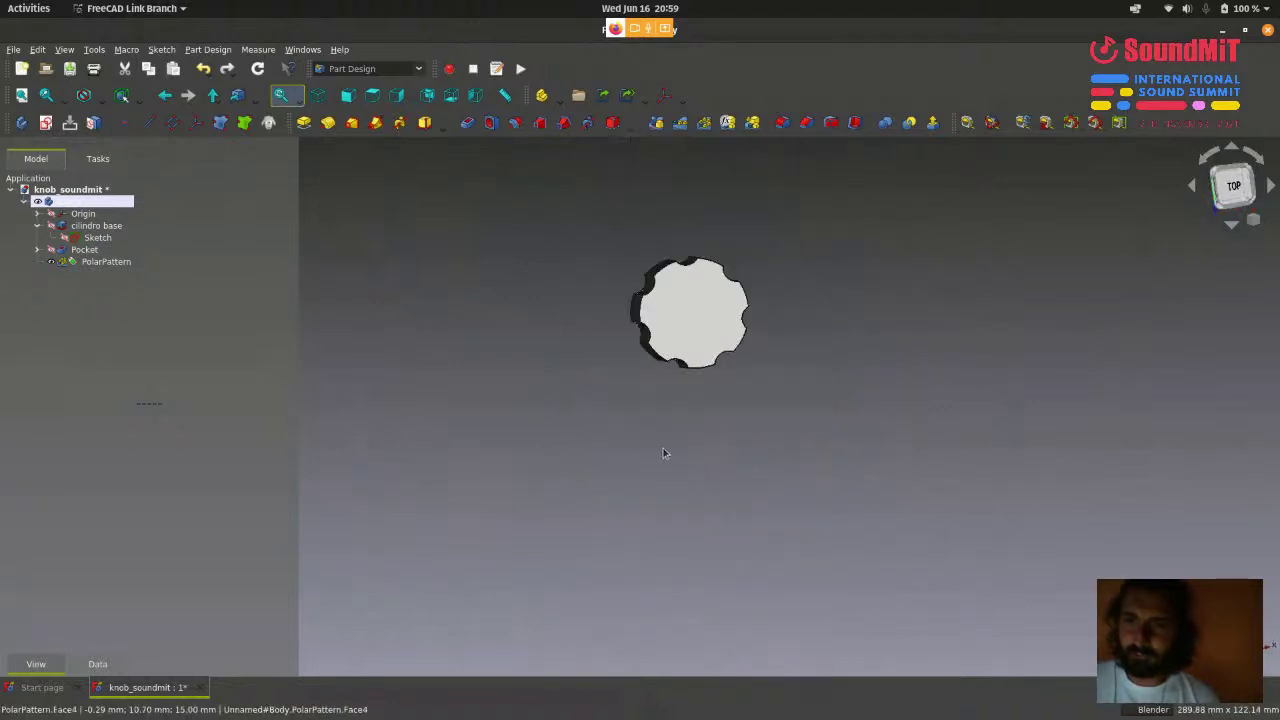
pyautogui.scroll(2, 700, 226)
pyautogui.moveTo(700, 226); pyautogui.dragTo(686, 277, button='middle')
pyautogui.scroll(-3, 569, 466)
pyautogui.scroll(2, 570, 414)
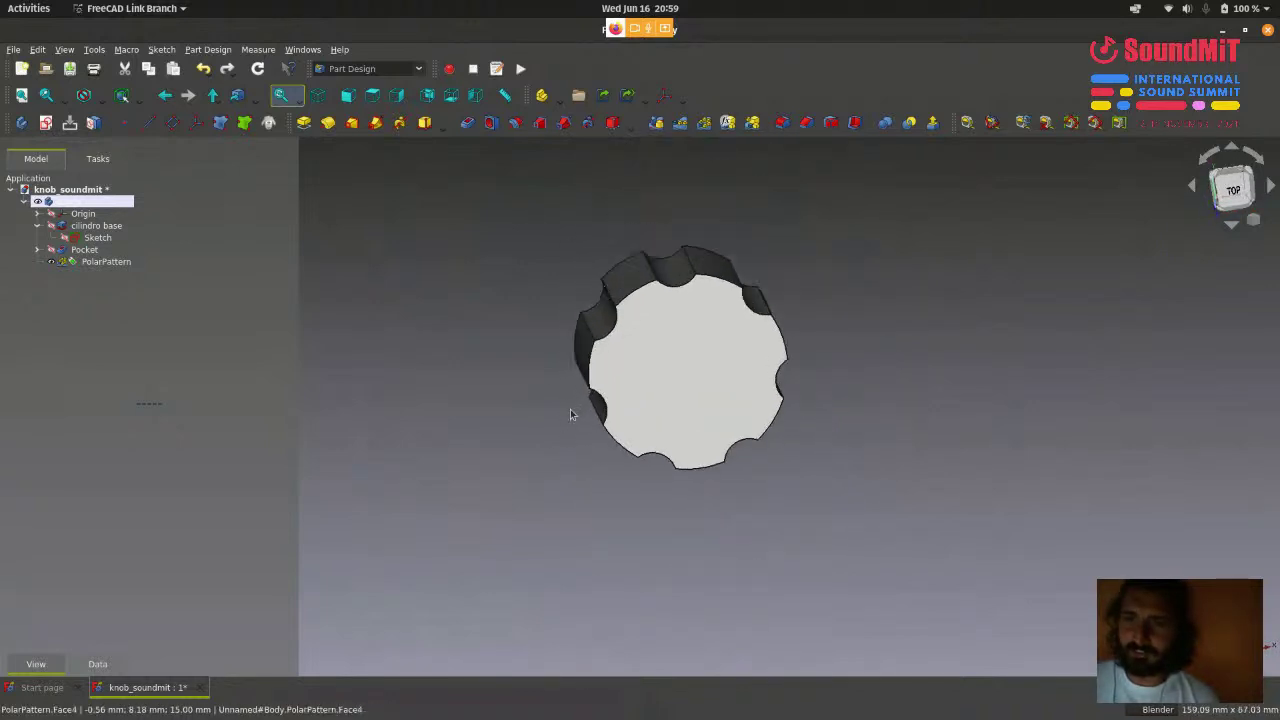
pyautogui.moveTo(711, 551); pyautogui.dragTo(781, 357, button='middle')
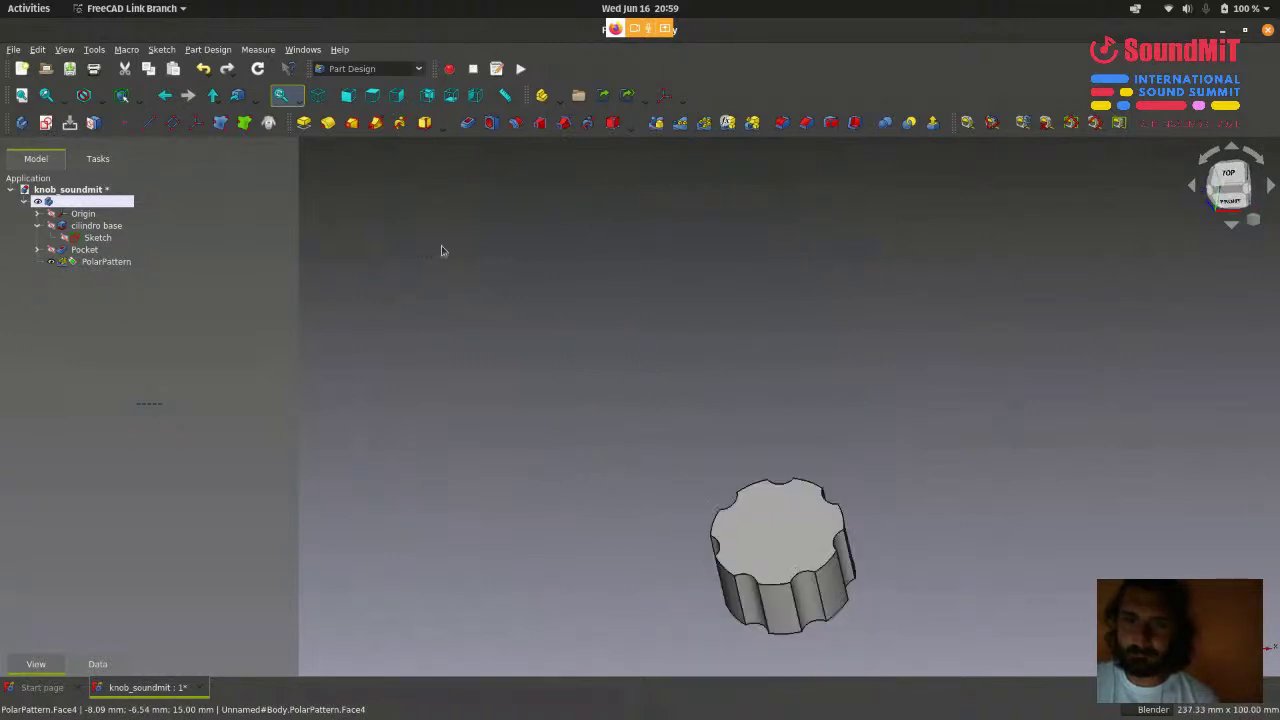
pyautogui.click(319, 97)
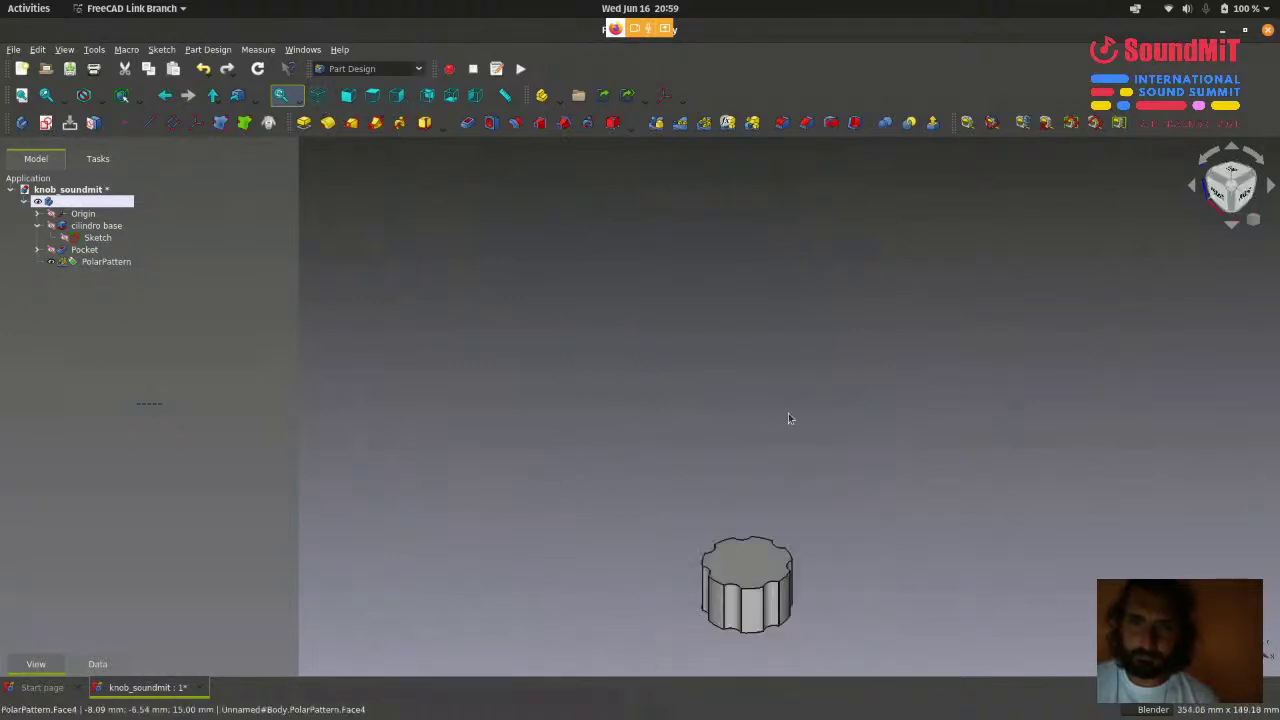
pyautogui.scroll(5, 755, 600)
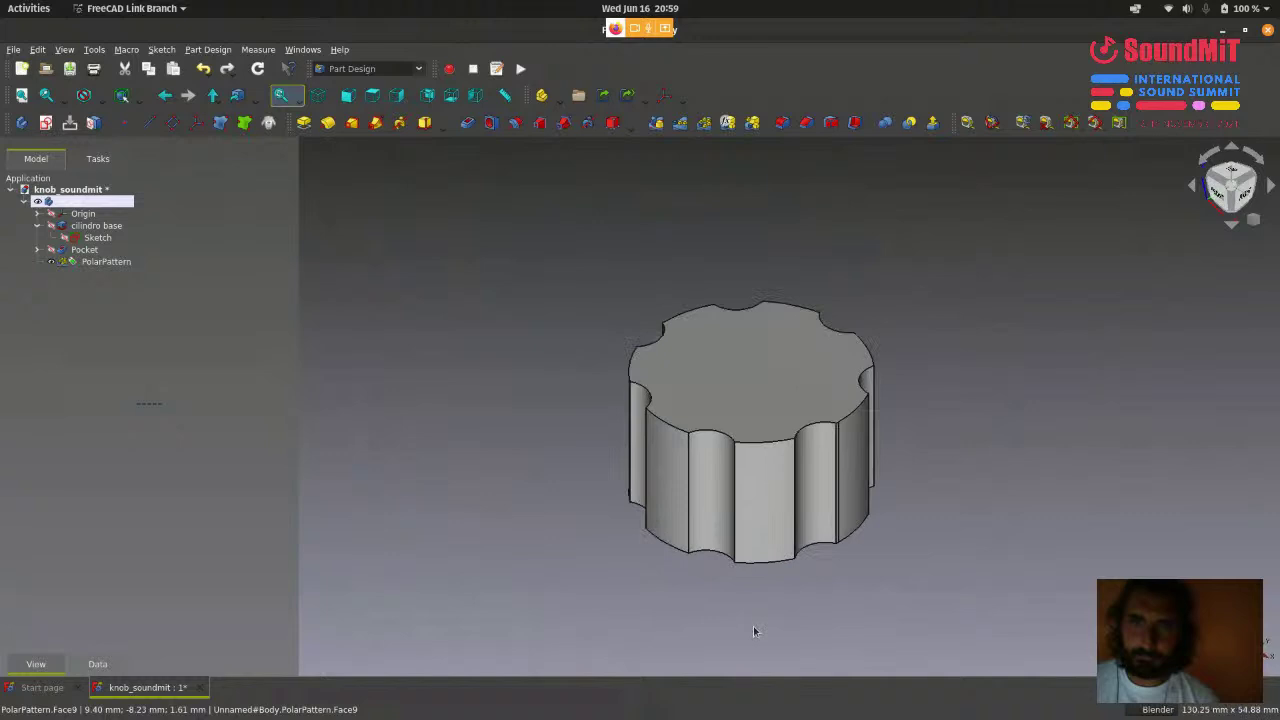
# - Save the knob_soundmit document and select PolarPattern in the model tree
pyautogui.click(14, 50)
pyautogui.click(45, 153)
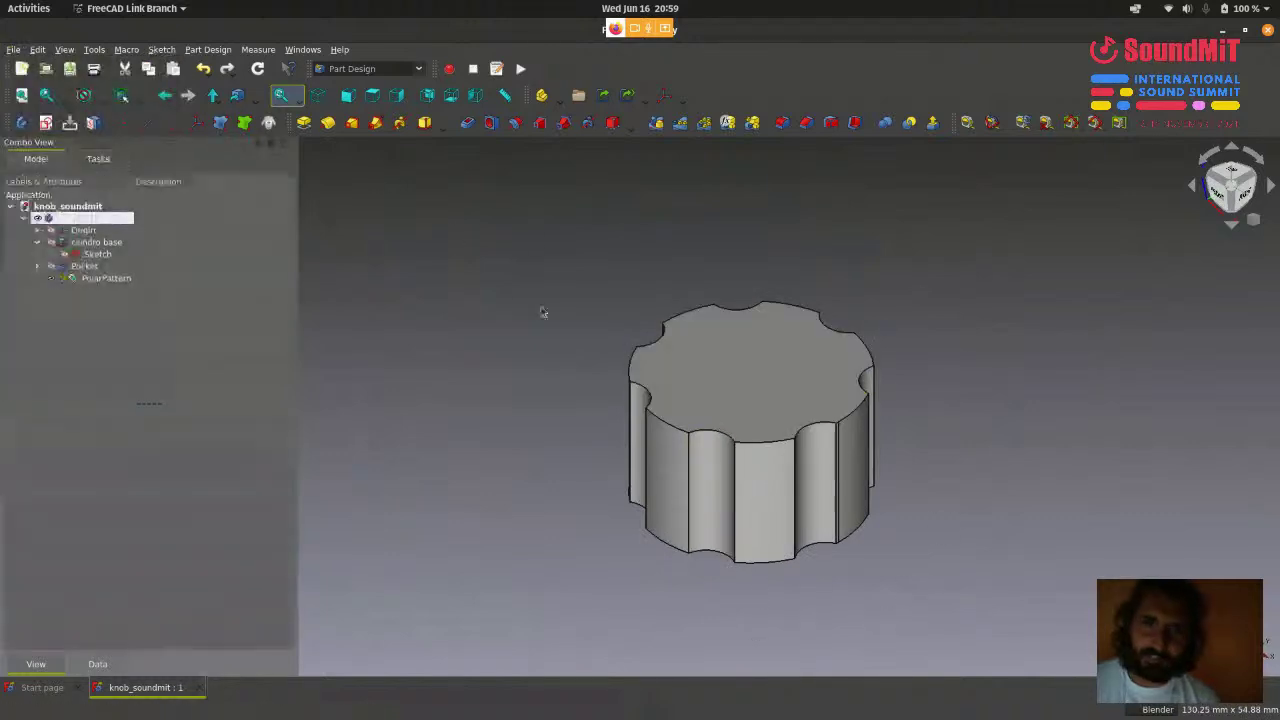
pyautogui.scroll(-2, 542, 312)
pyautogui.scroll(2, 665, 430)
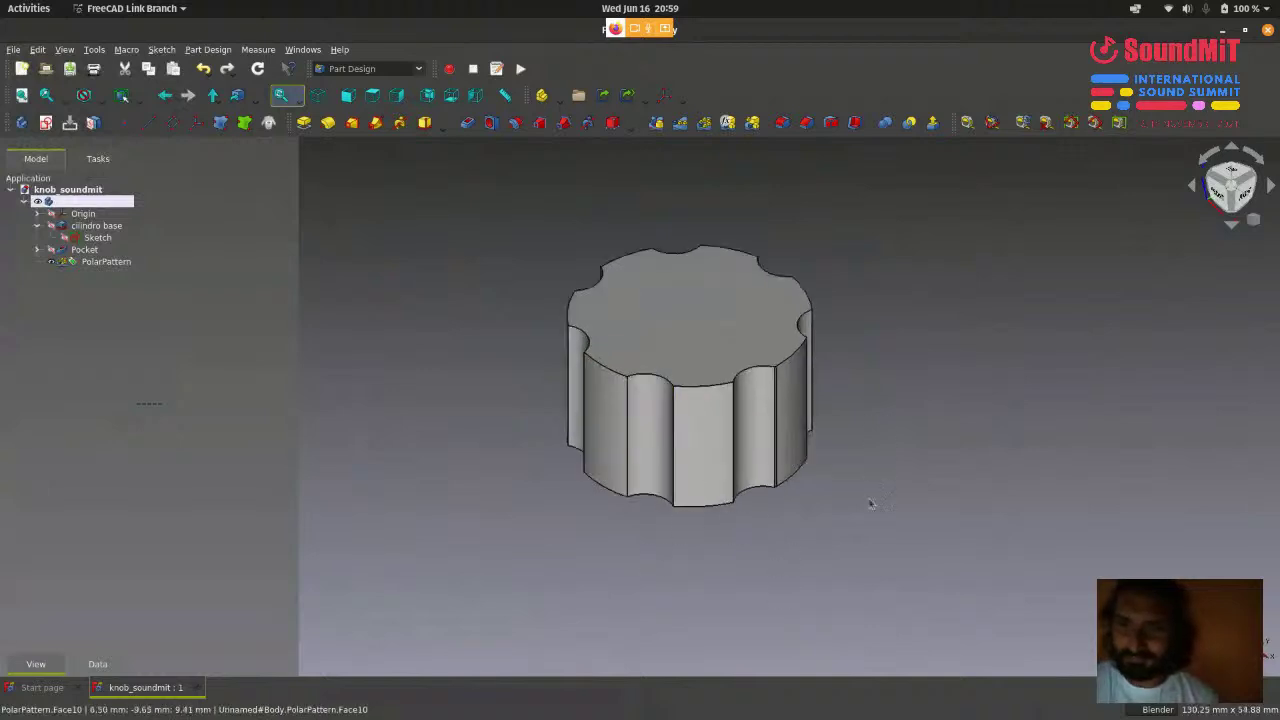
pyautogui.scroll(-1, 986, 458)
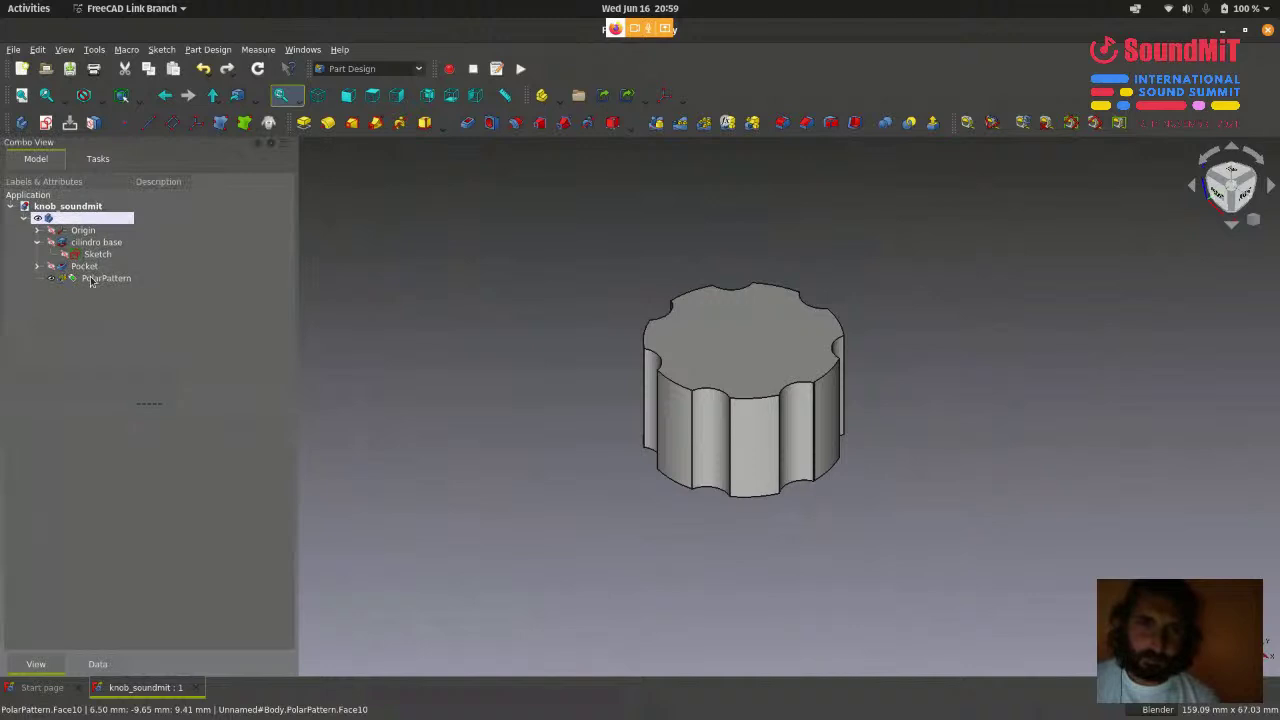
pyautogui.click(95, 278)
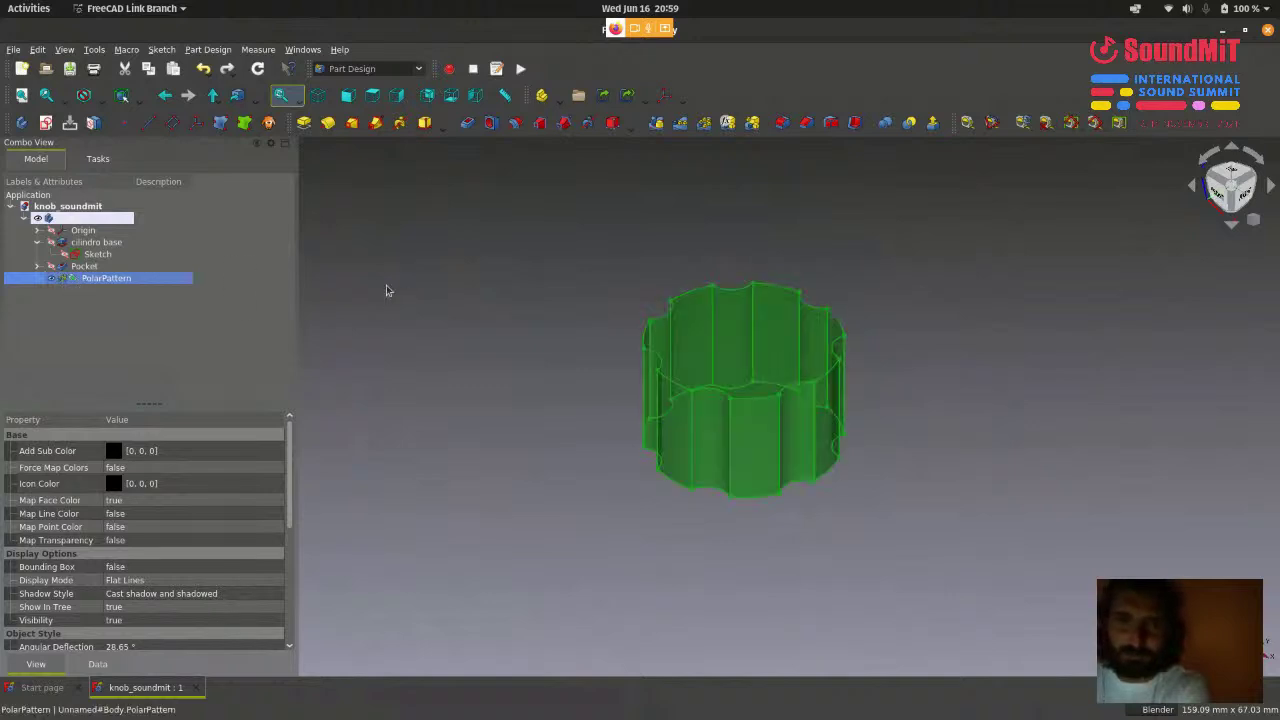
# - Delete the PolarPattern, view the knob from the top, and select the Pocket
pyautogui.press('Delete')
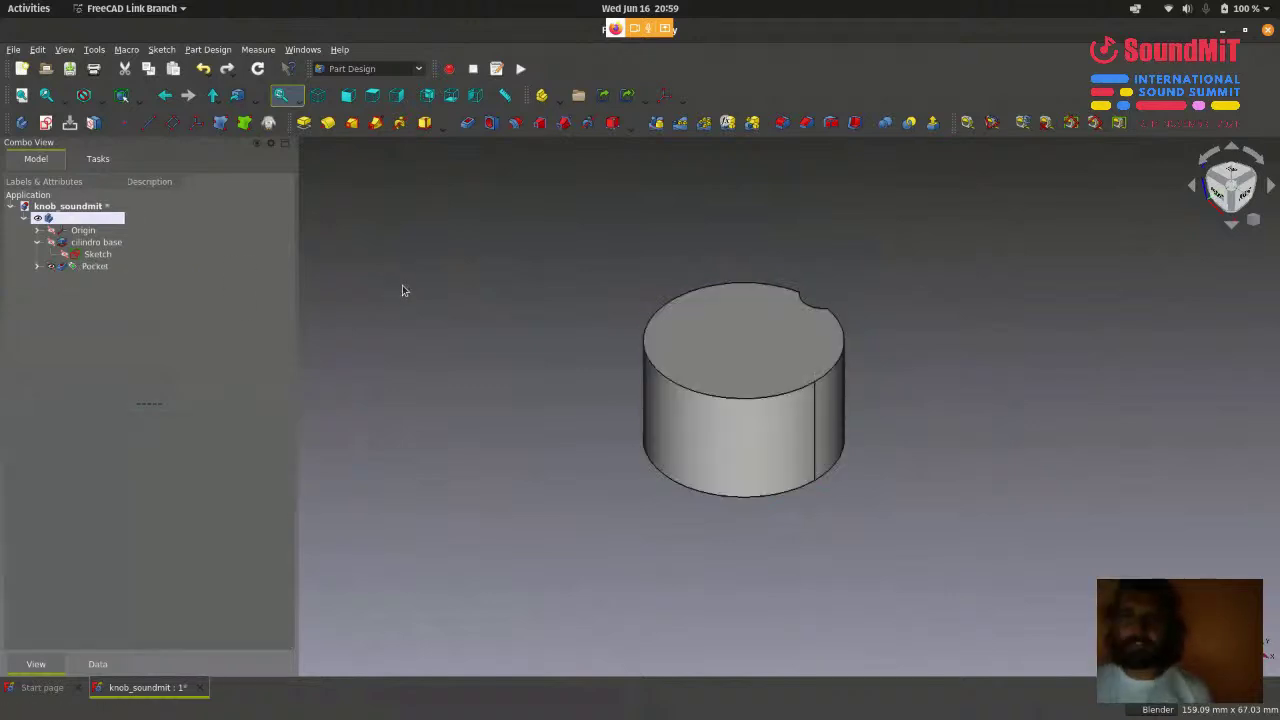
pyautogui.scroll(-1, 402, 290)
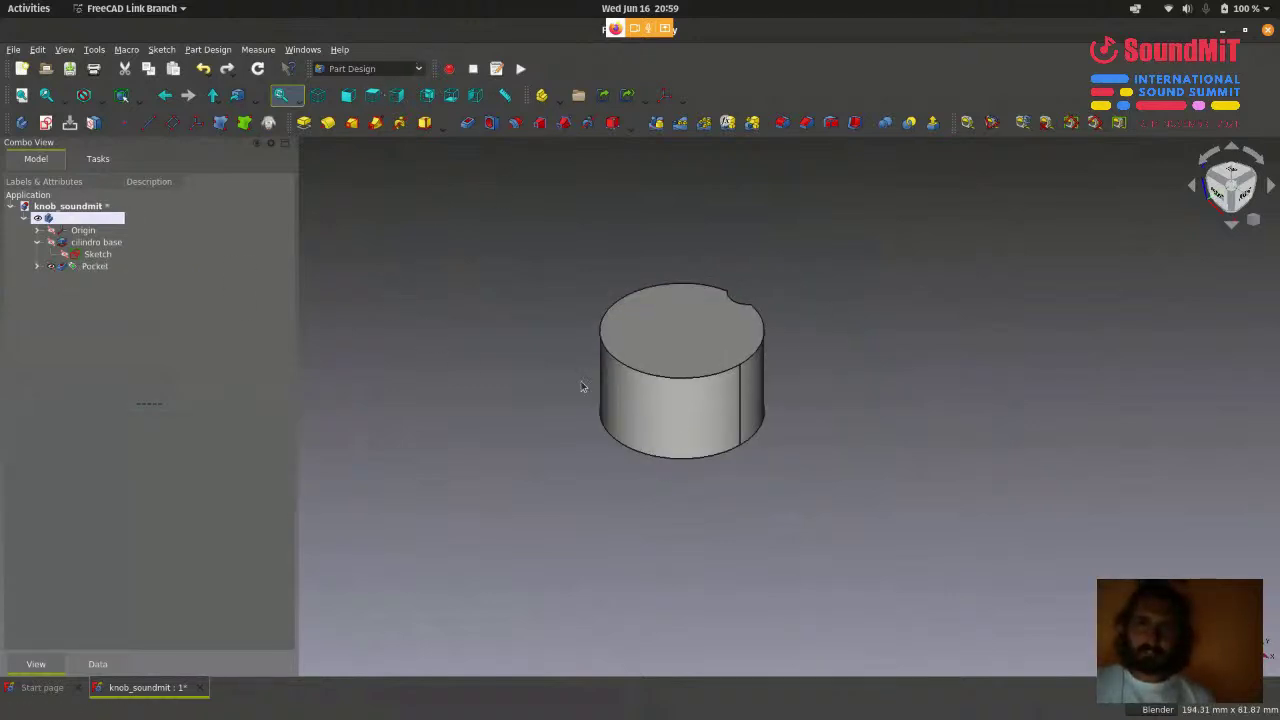
pyautogui.scroll(1, 523, 295)
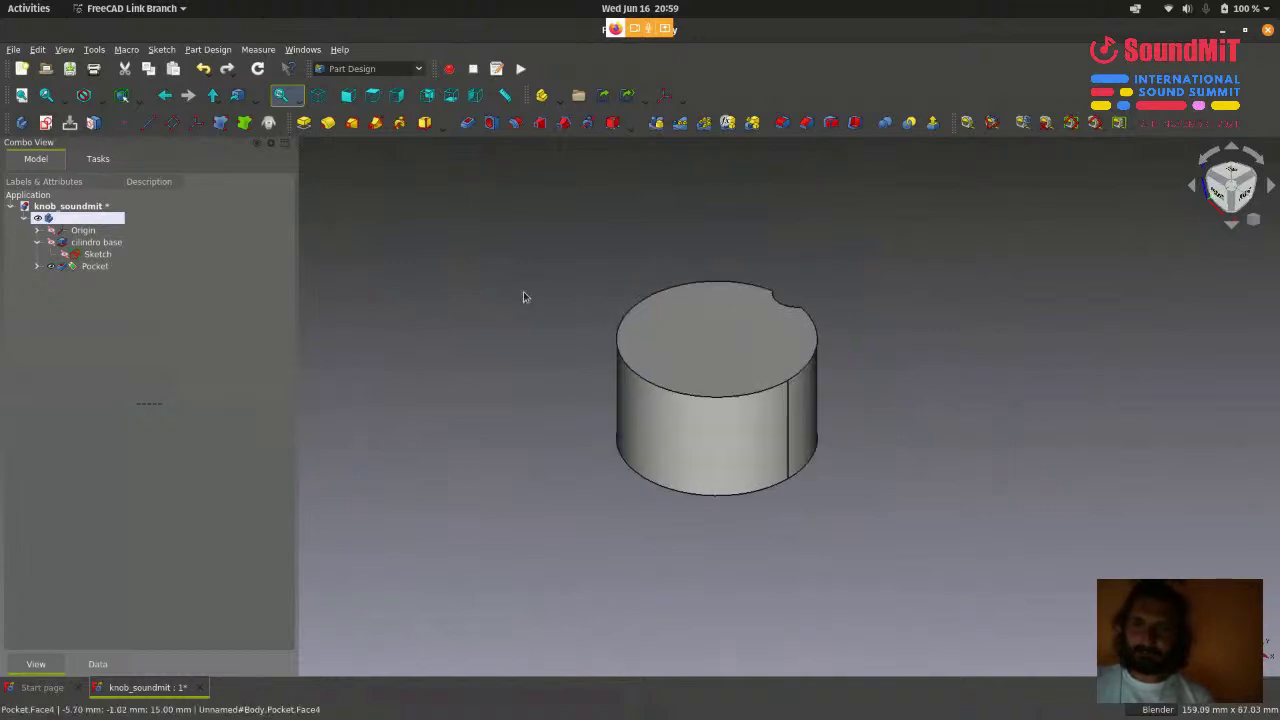
pyautogui.scroll(-2, 523, 295)
pyautogui.scroll(1, 762, 405)
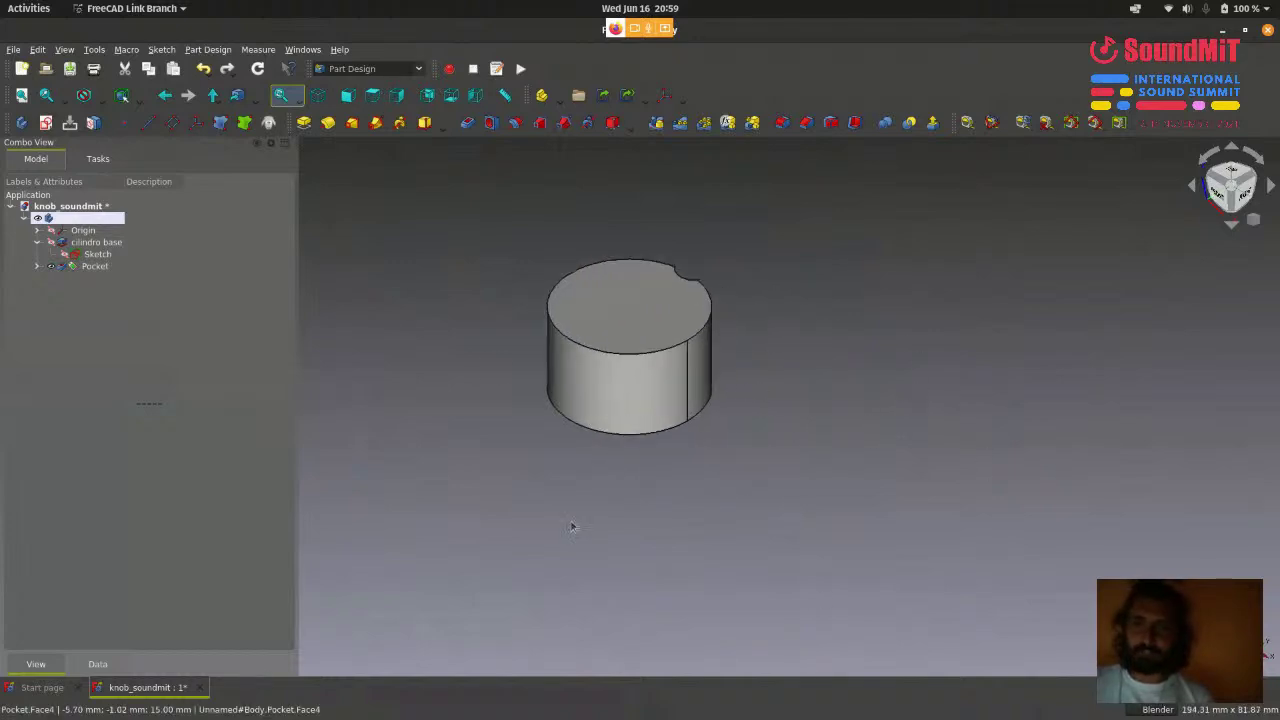
pyautogui.scroll(1, 618, 208)
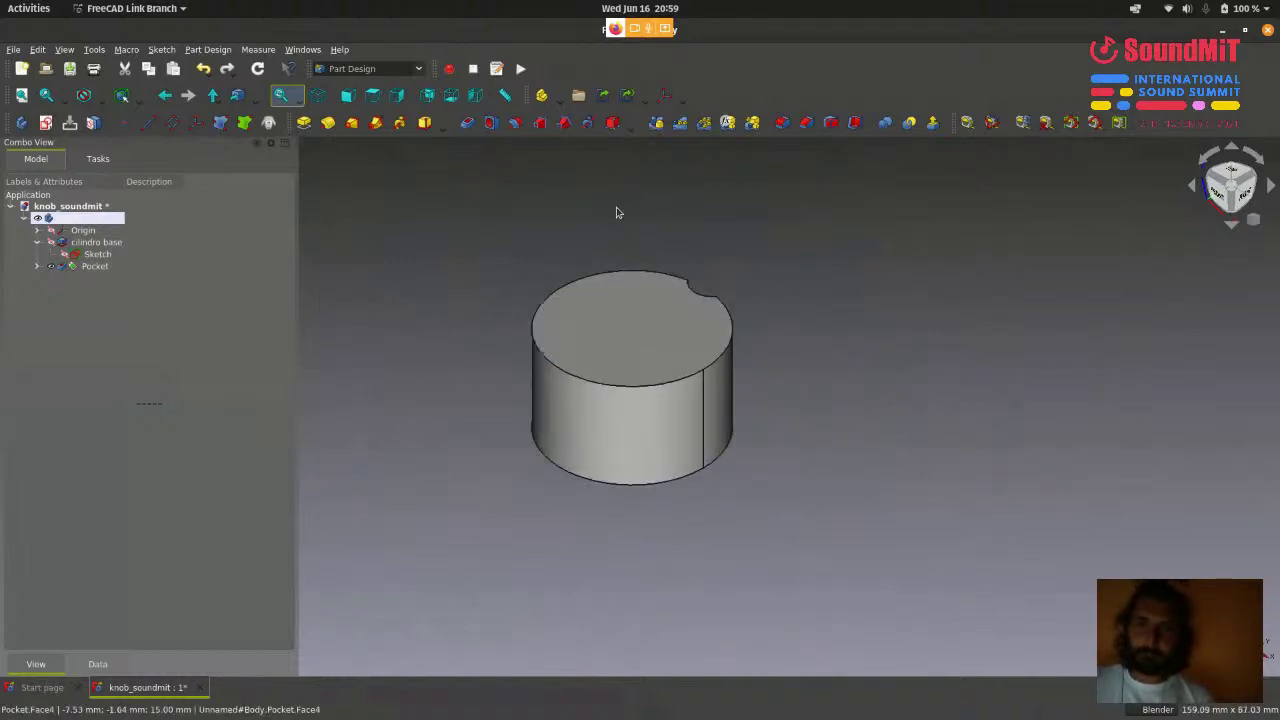
pyautogui.click(372, 96)
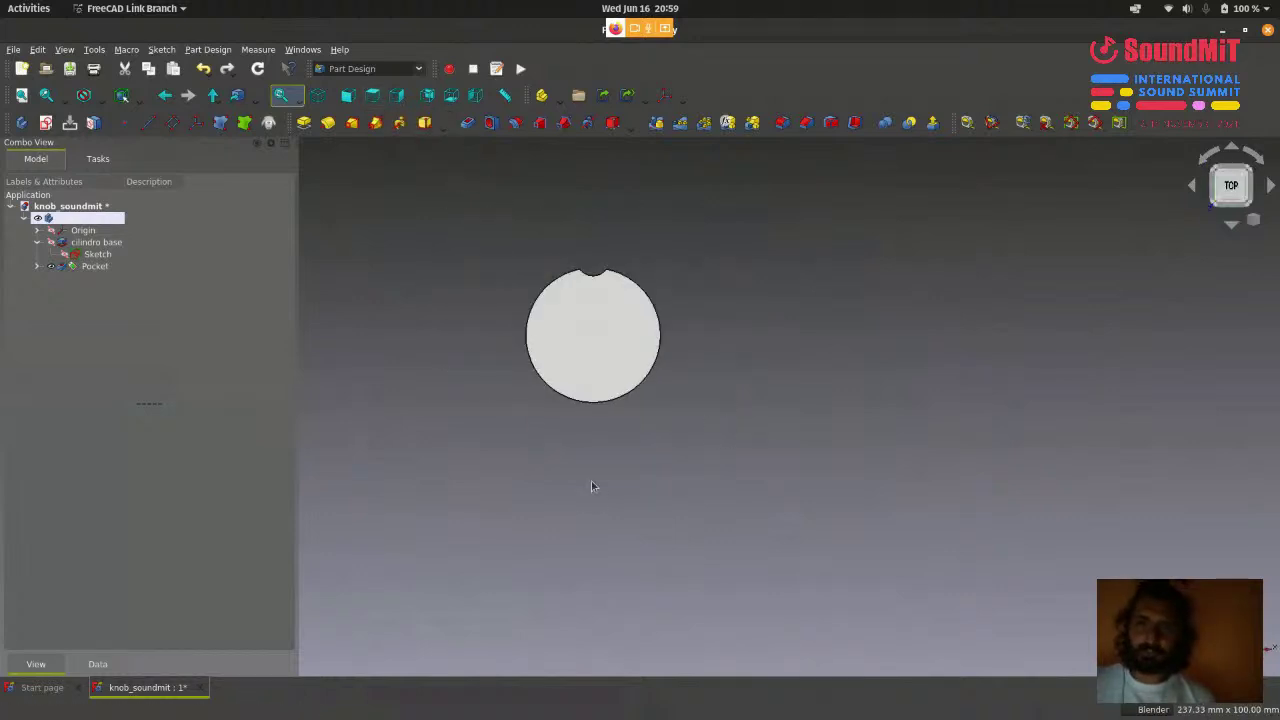
pyautogui.click(95, 266)
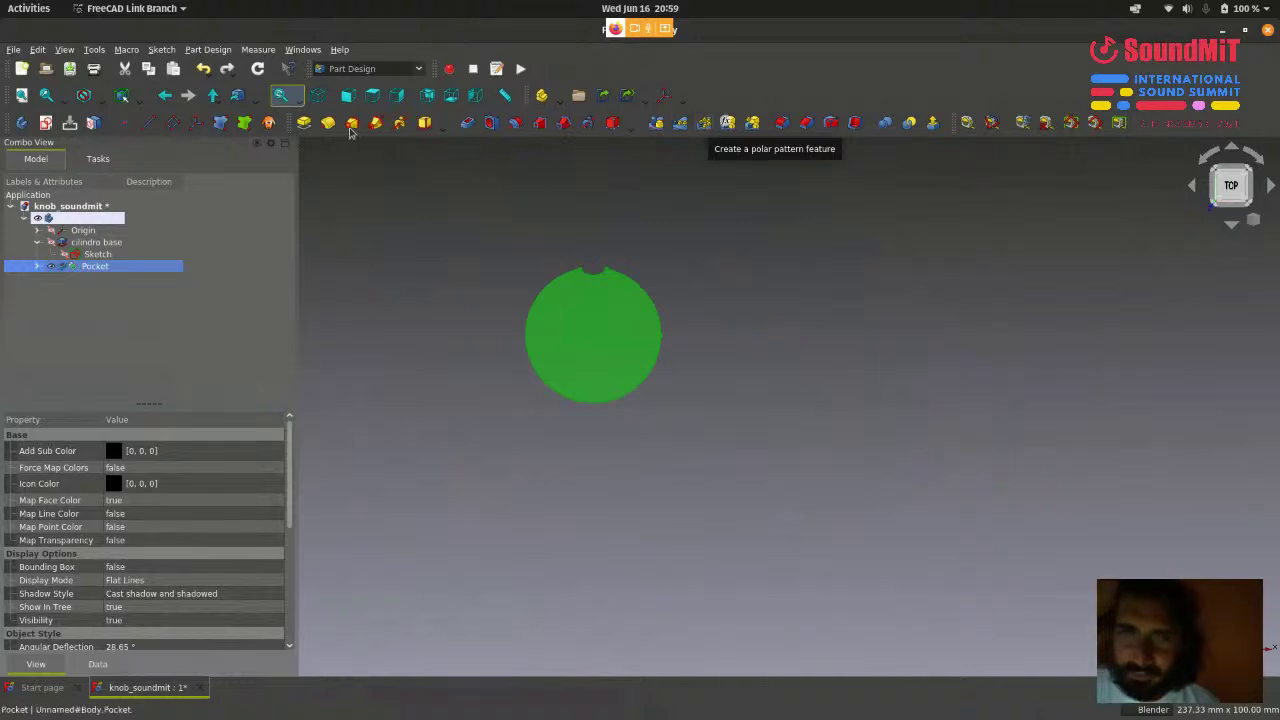
# - Polar-pattern the Pocket with 7 occurrences over 360° and apply it
pyautogui.click(207, 49)
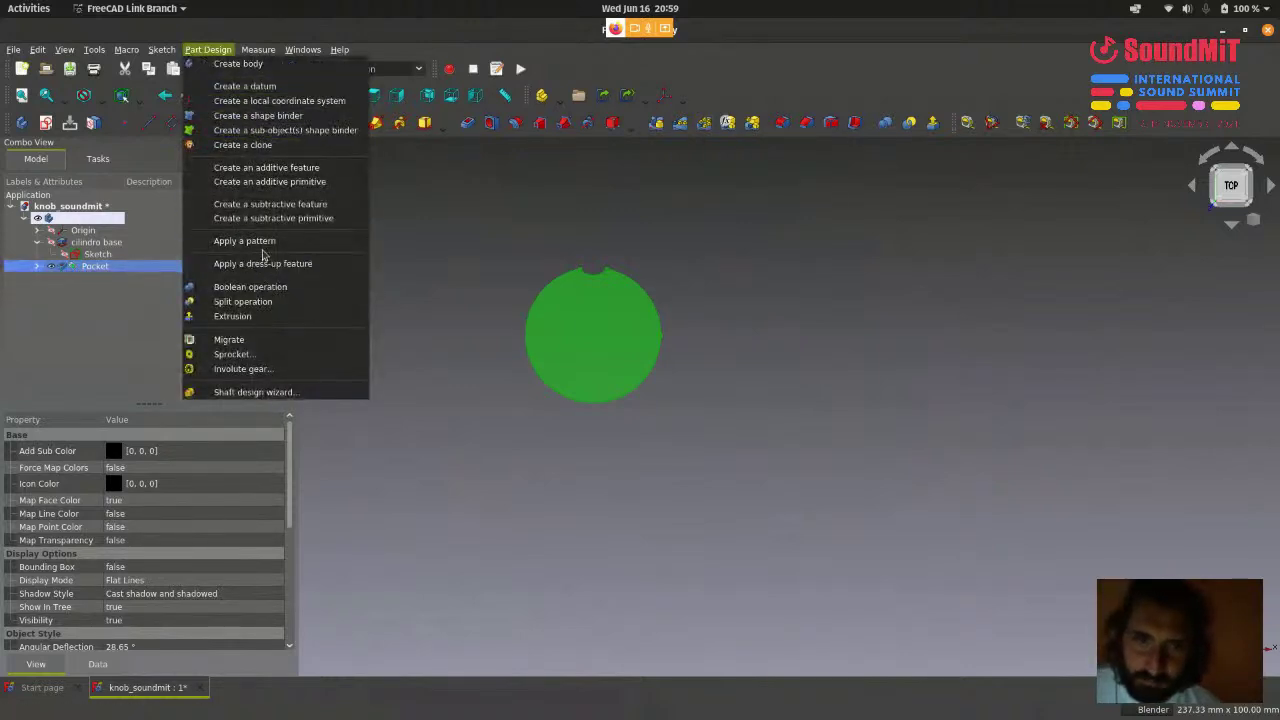
pyautogui.click(479, 192)
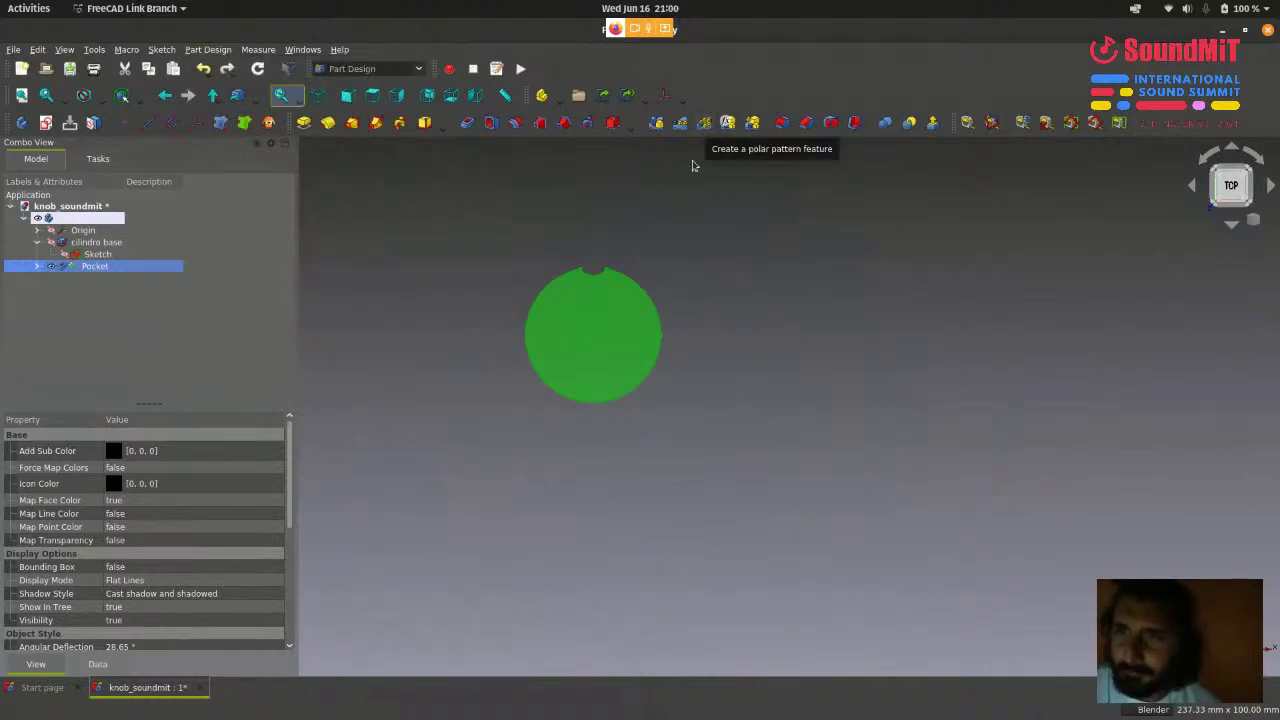
pyautogui.click(704, 124)
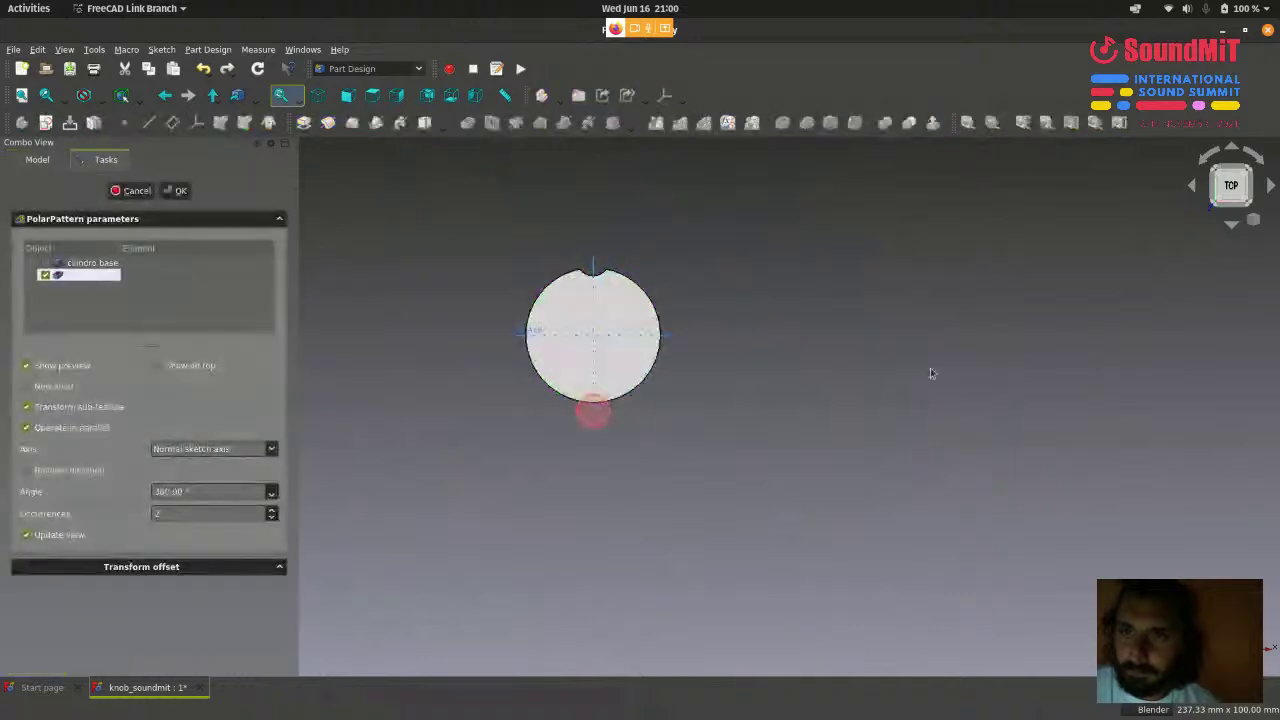
pyautogui.click(272, 512)
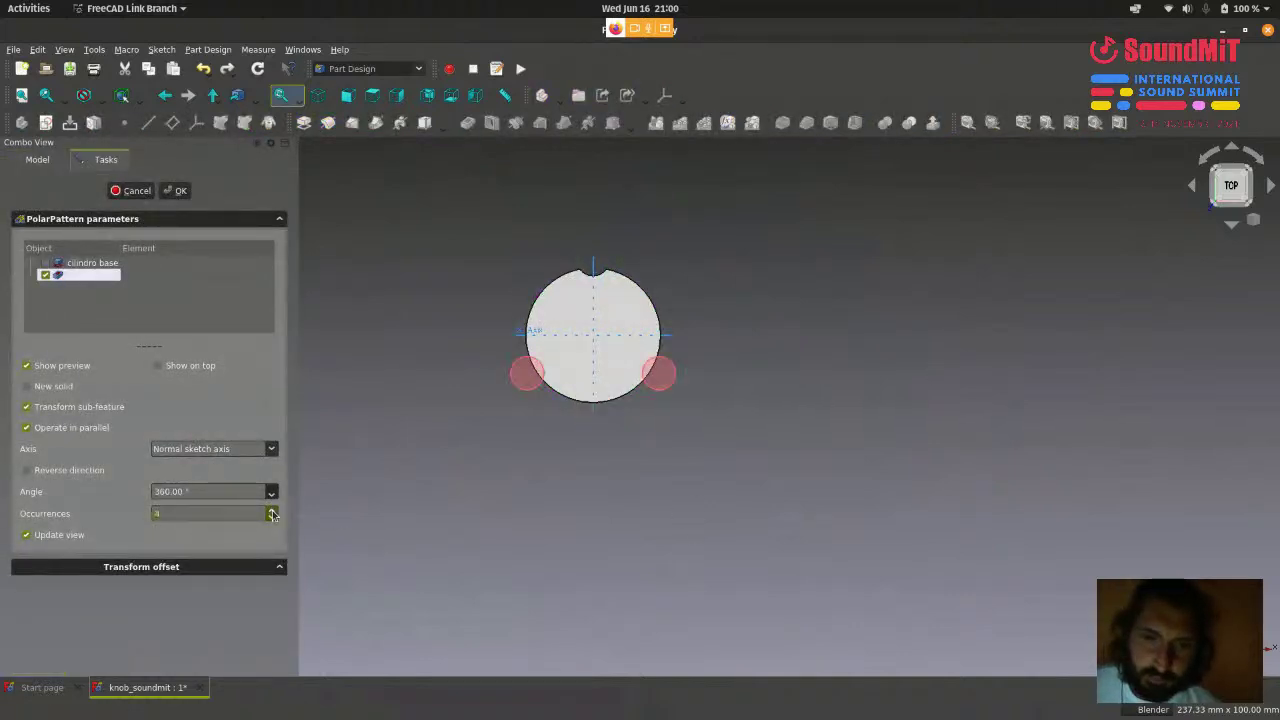
pyautogui.click(272, 512)
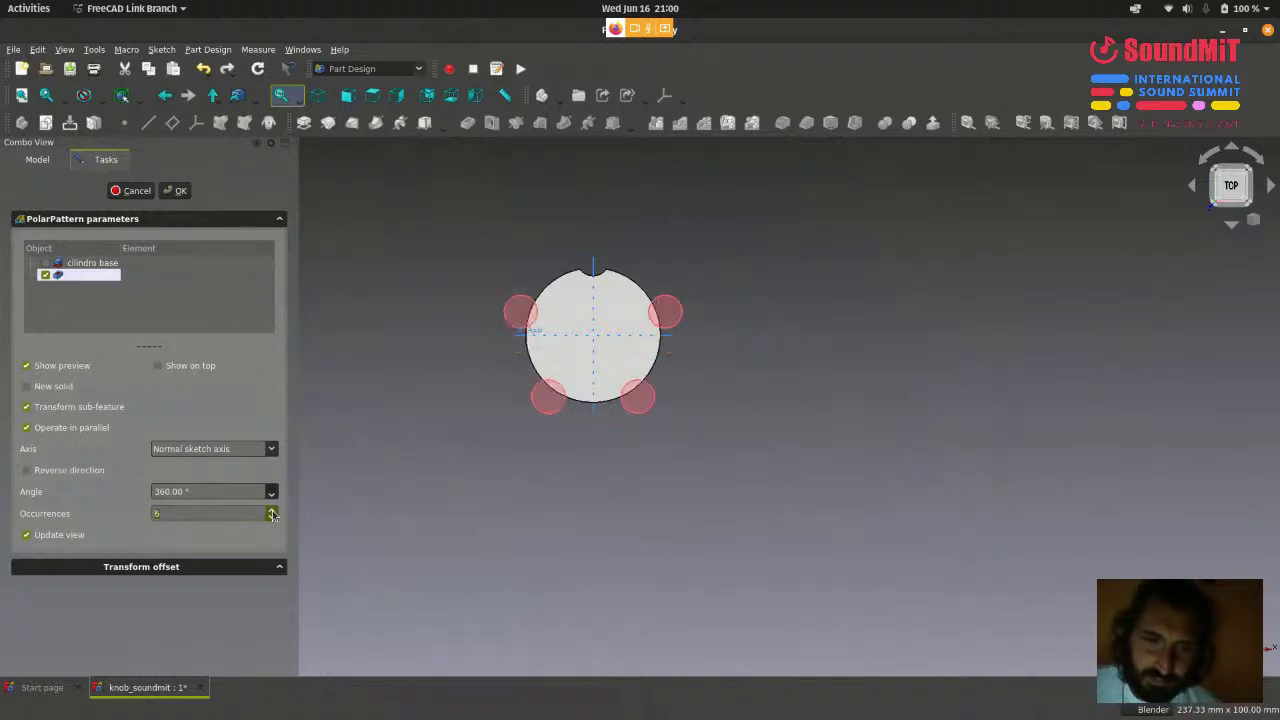
pyautogui.click(272, 512)
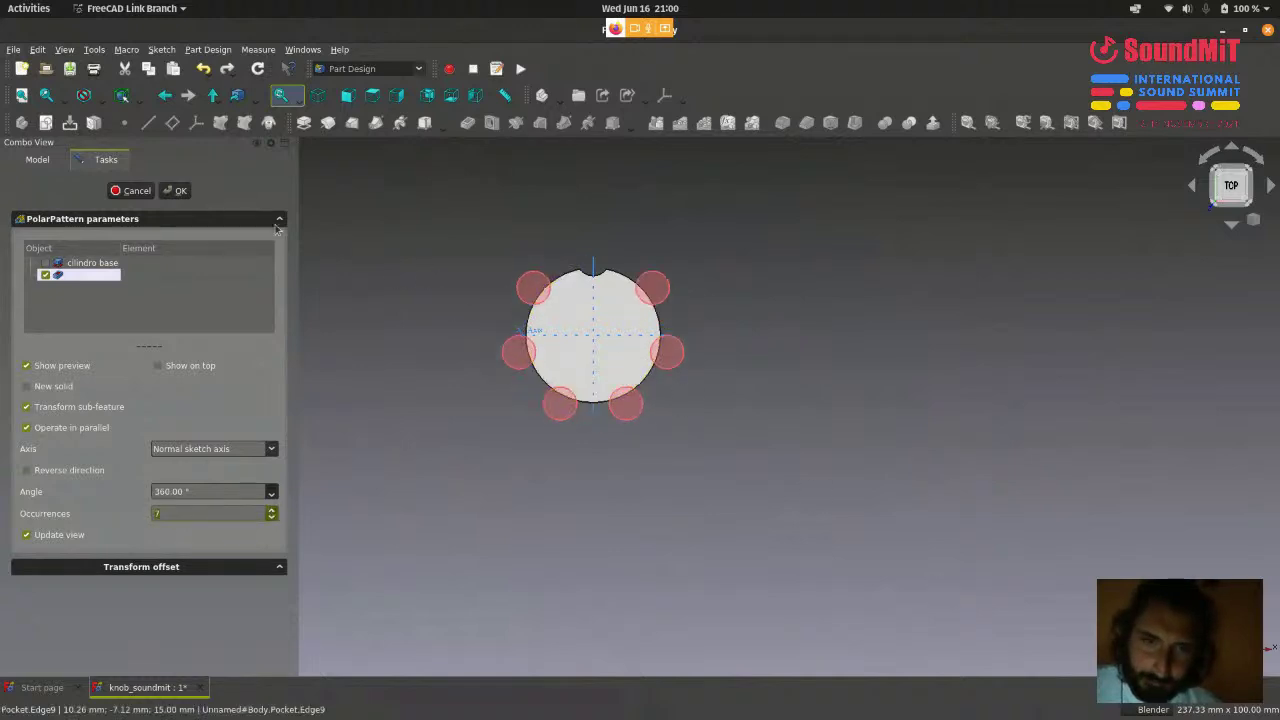
pyautogui.click(180, 191)
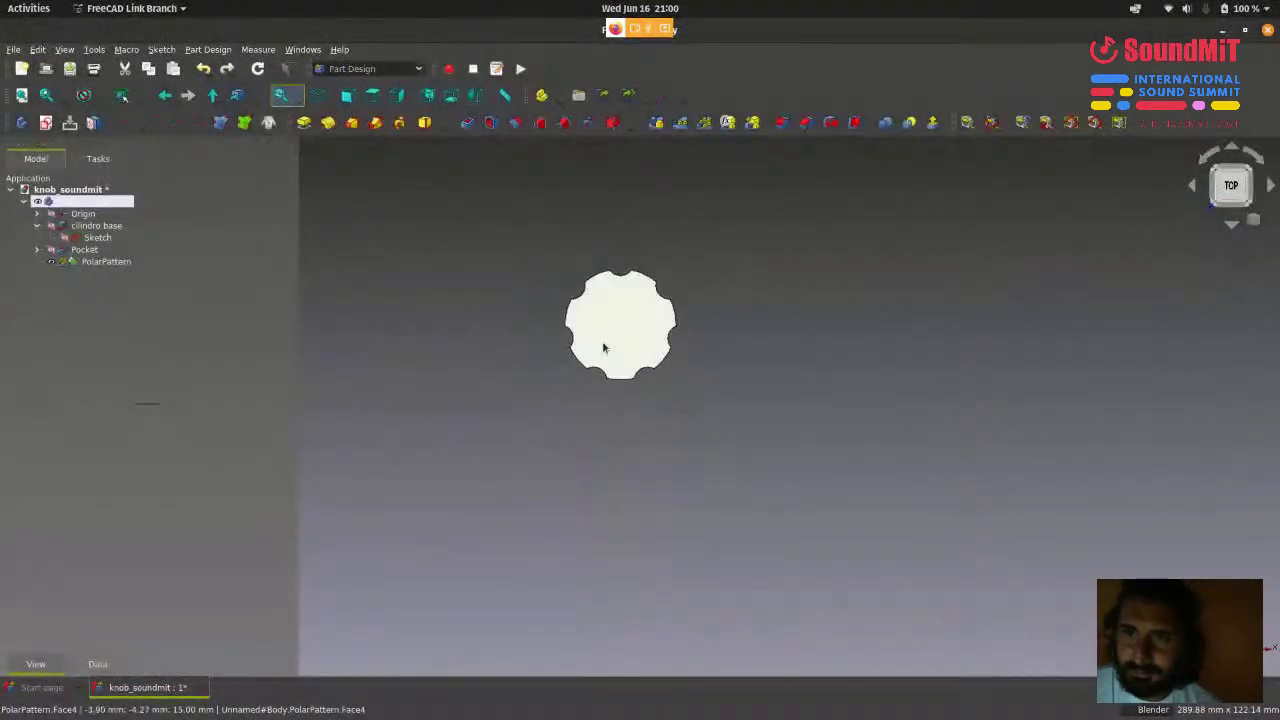
# - Show the seven-notched knob in isometric view
pyautogui.scroll(3, 603, 347)
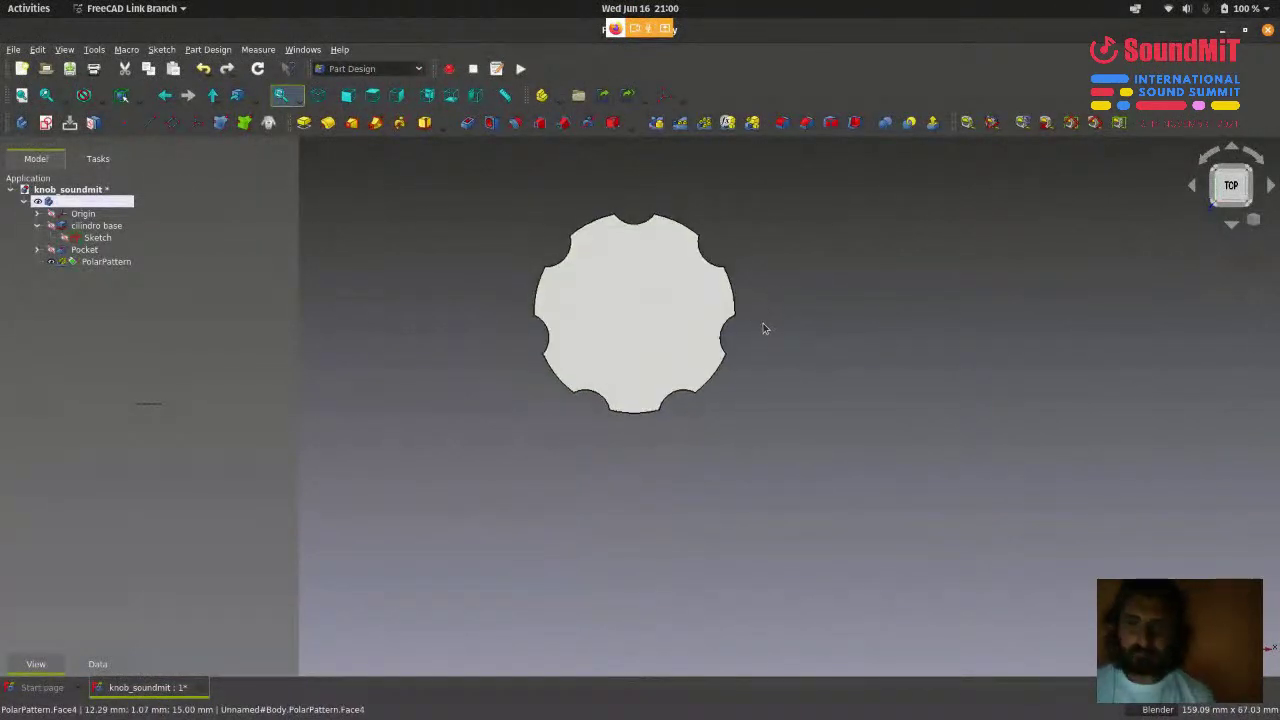
pyautogui.scroll(-1, 740, 350)
pyautogui.scroll(2, 700, 300)
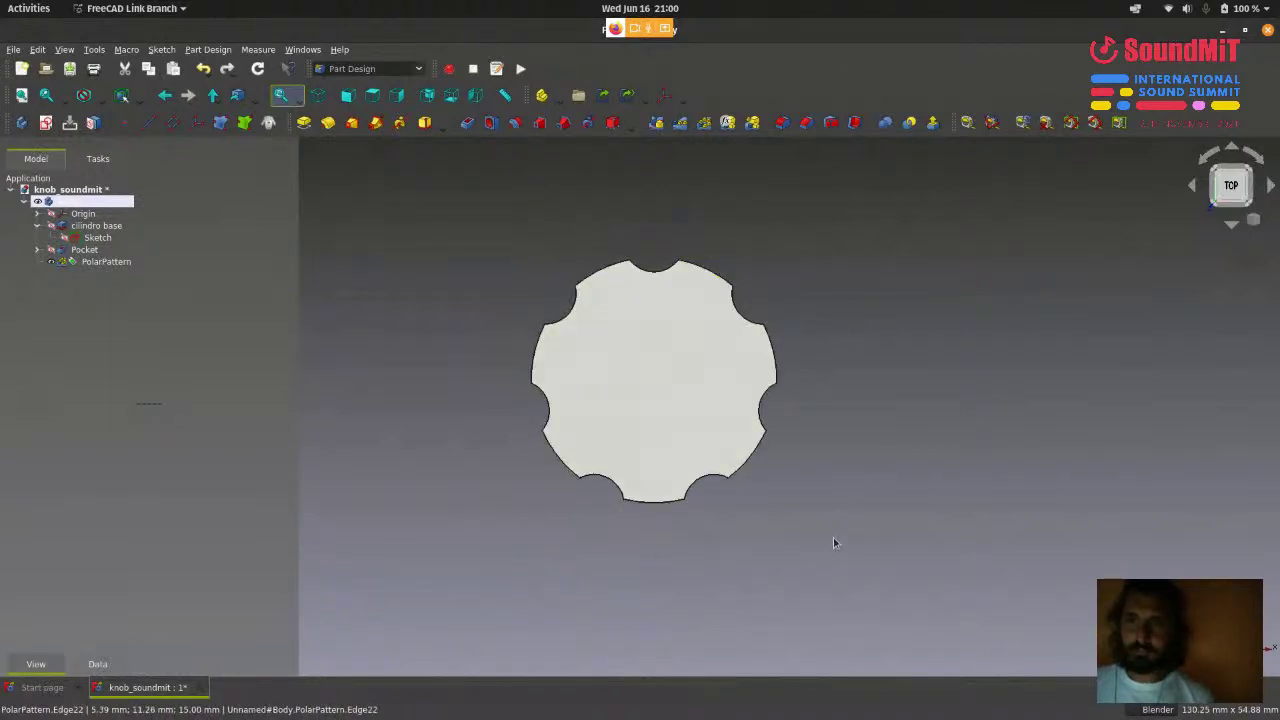
pyautogui.press('0')
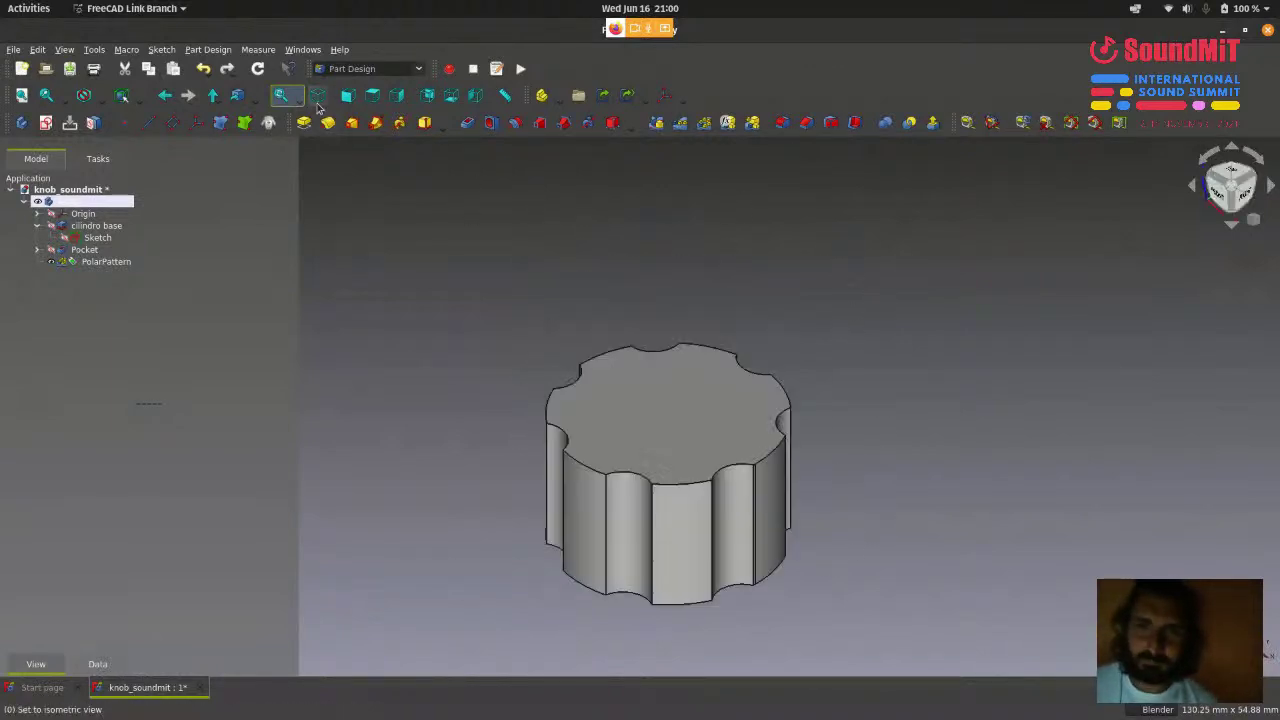
pyautogui.scroll(2, 706, 605)
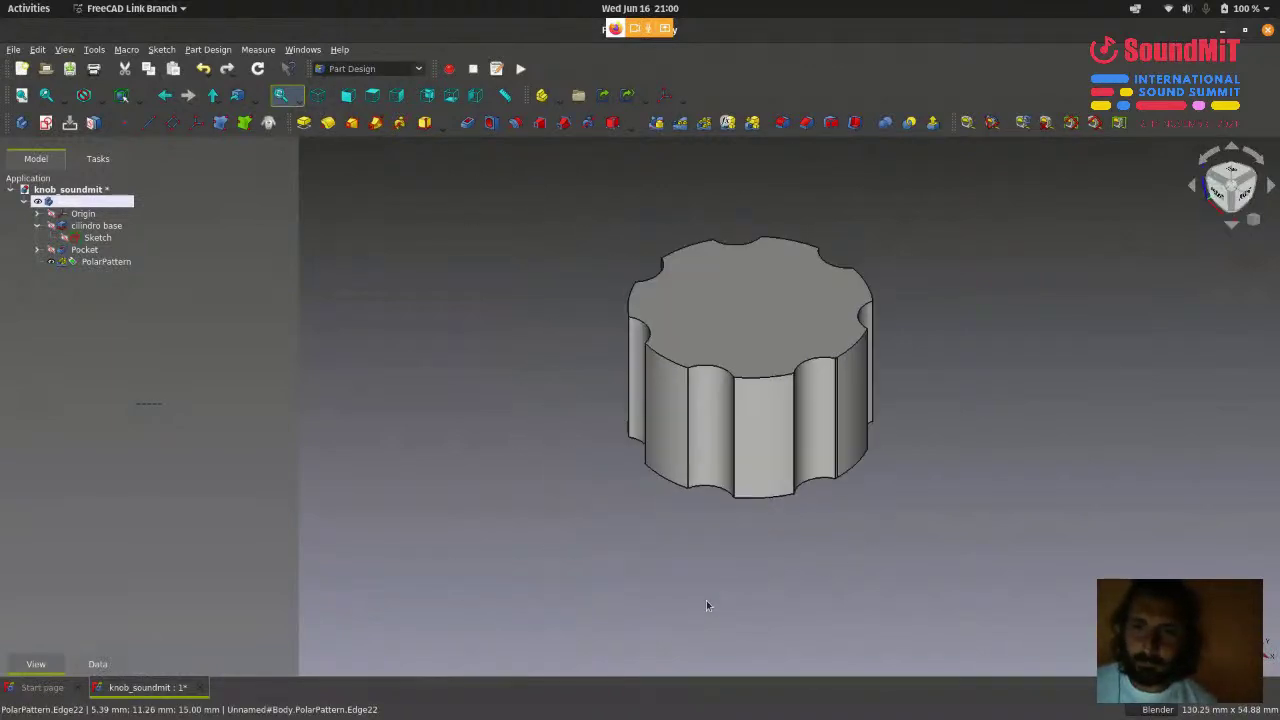
# - Save the knob_soundmit document
pyautogui.click(13, 49)
pyautogui.click(41, 153)
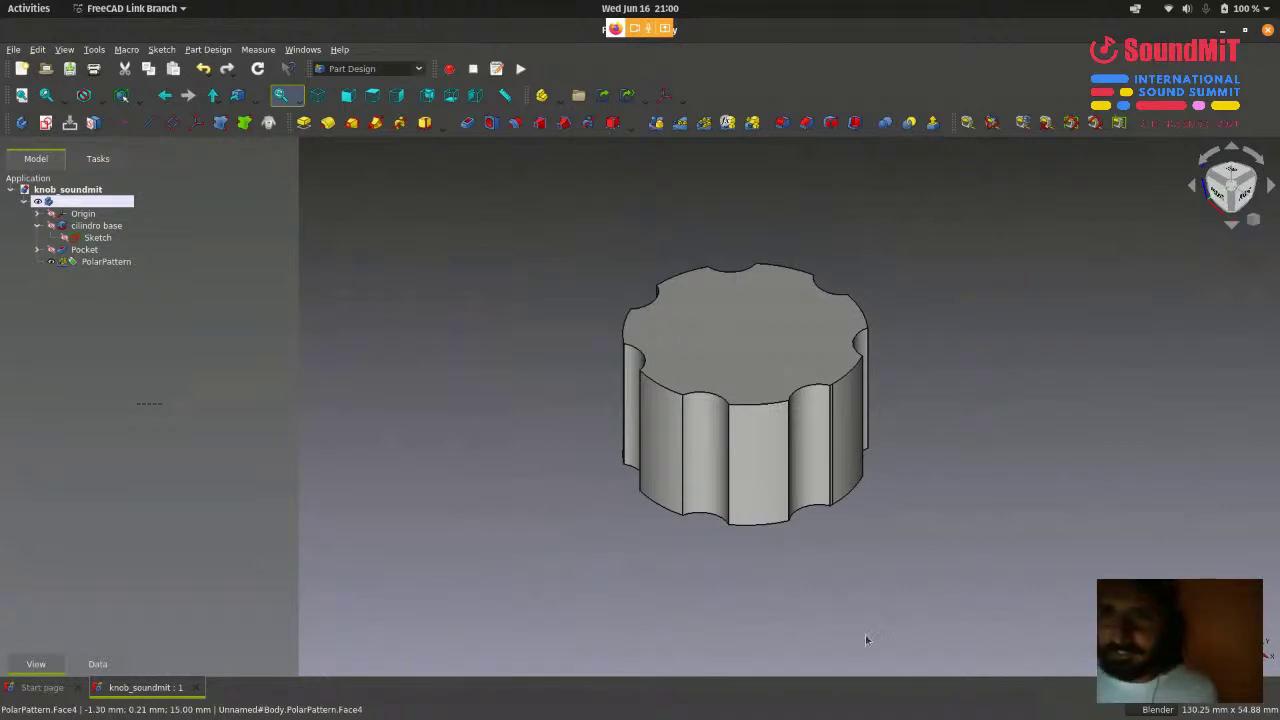
pyautogui.moveTo(820, 712)
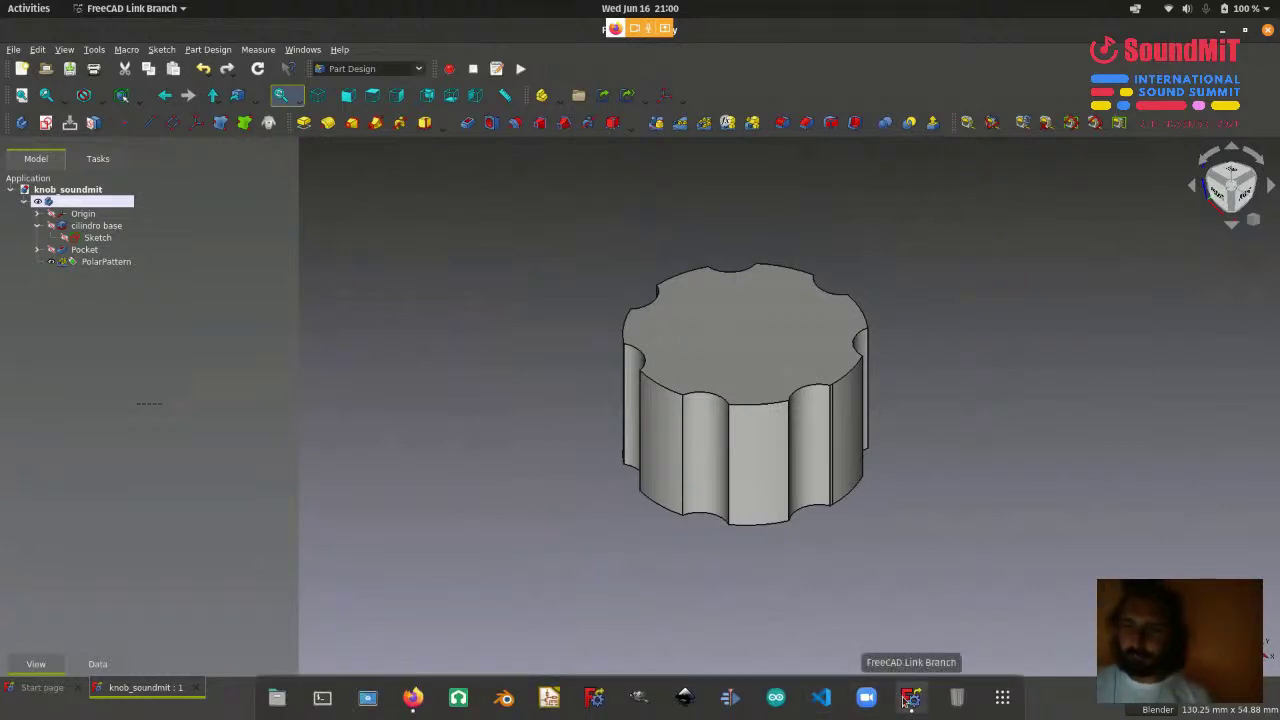
# - In the browser, check the Restream Studio page and the YouTube livestream of the workshop
pyautogui.click(410, 702)
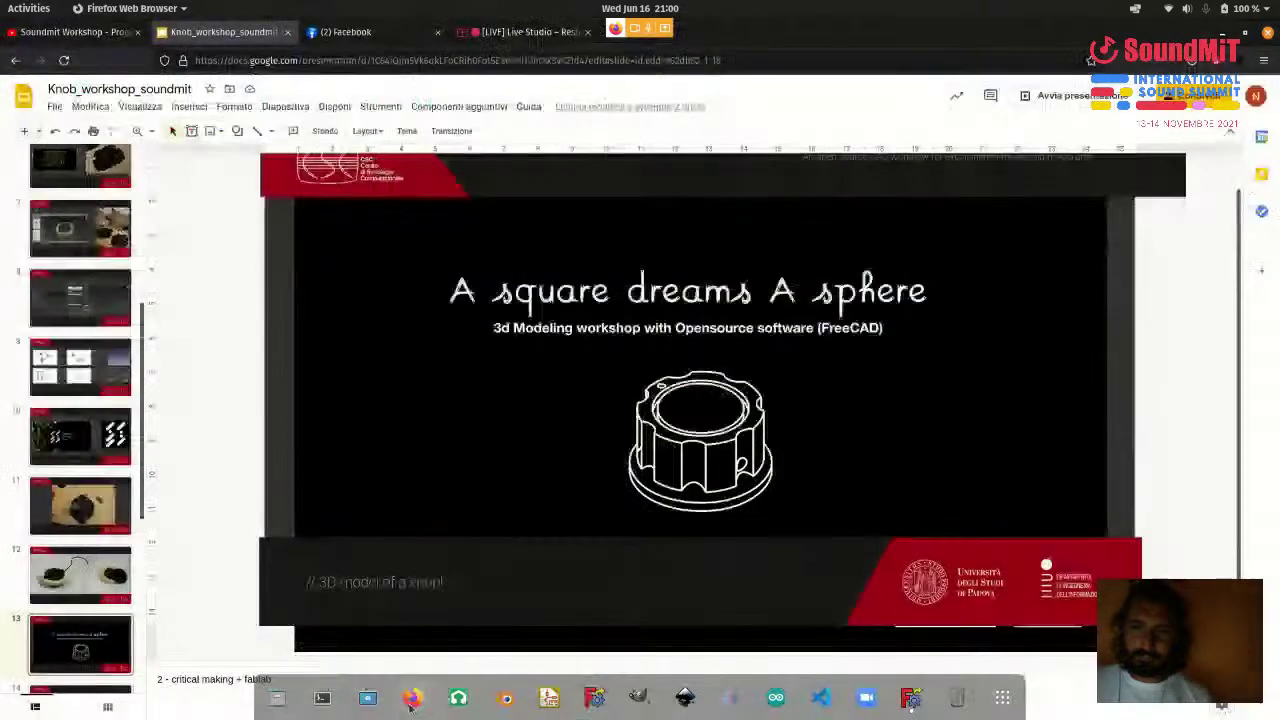
pyautogui.click(522, 31)
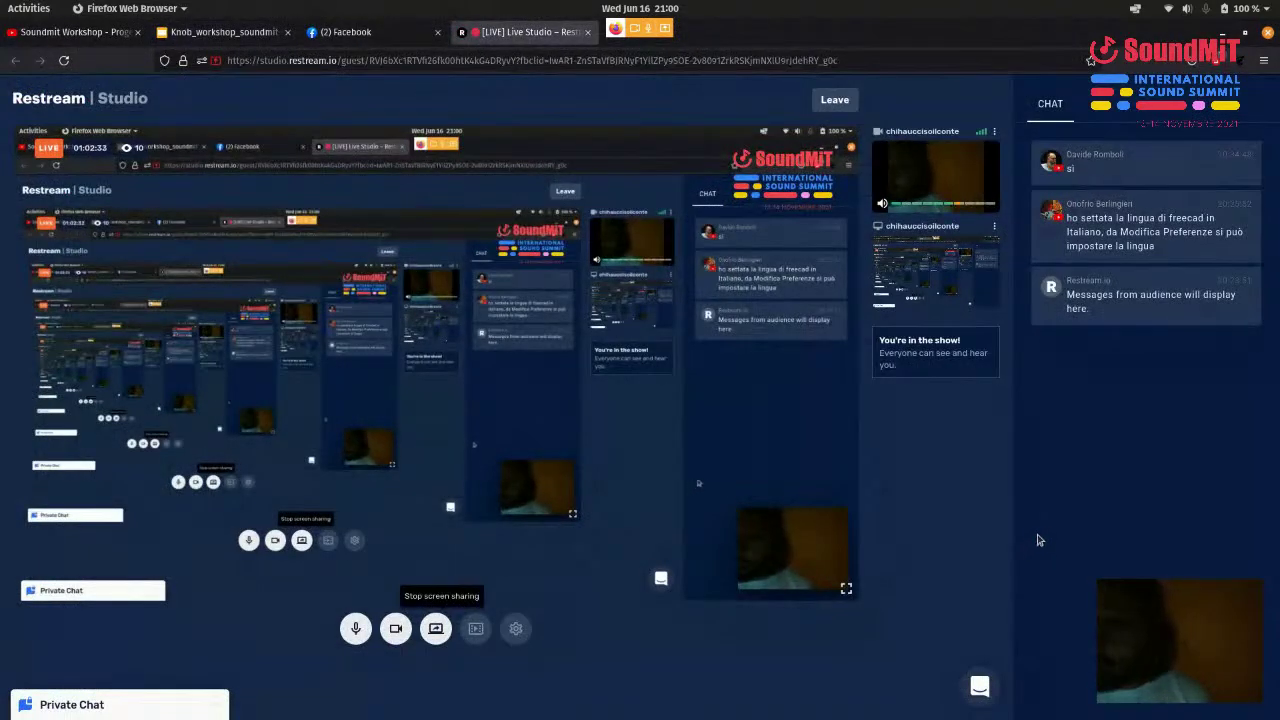
pyautogui.click(85, 36)
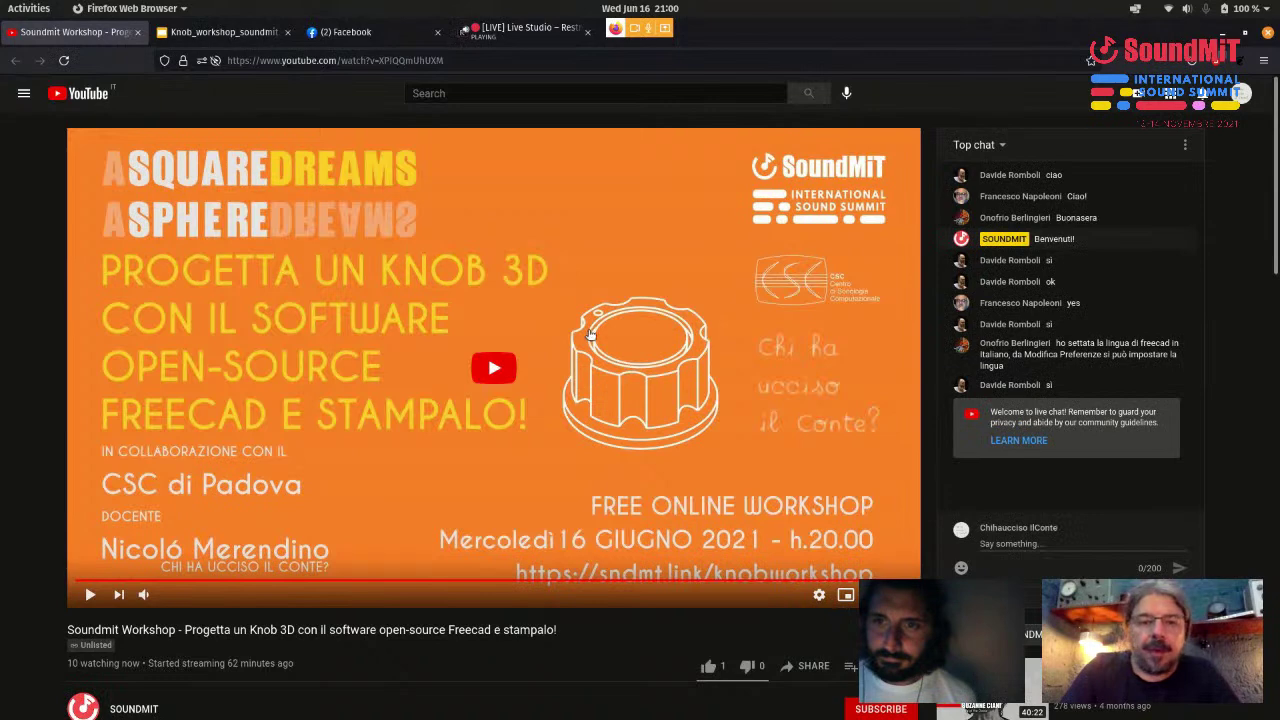
pyautogui.click(510, 30)
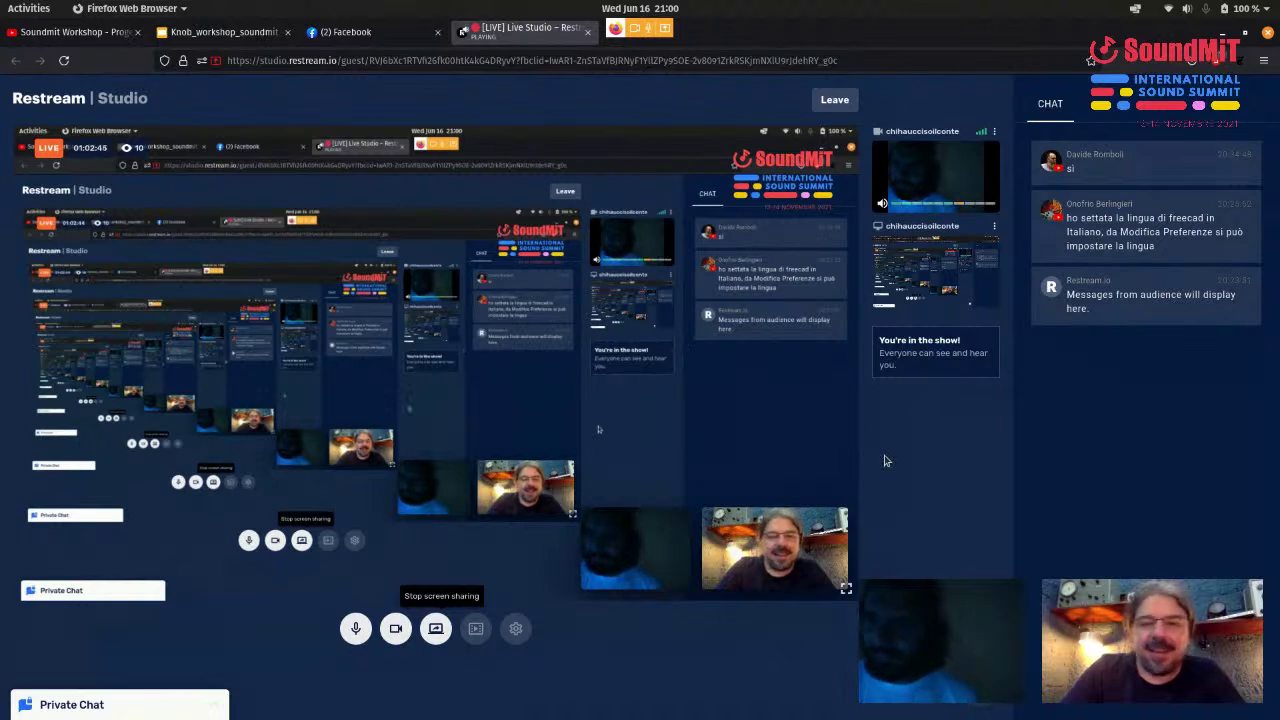
# - Show the viewer's question about aligning two points vertically as an on-stream banner, then return to FreeCAD
pyautogui.moveTo(898, 712)
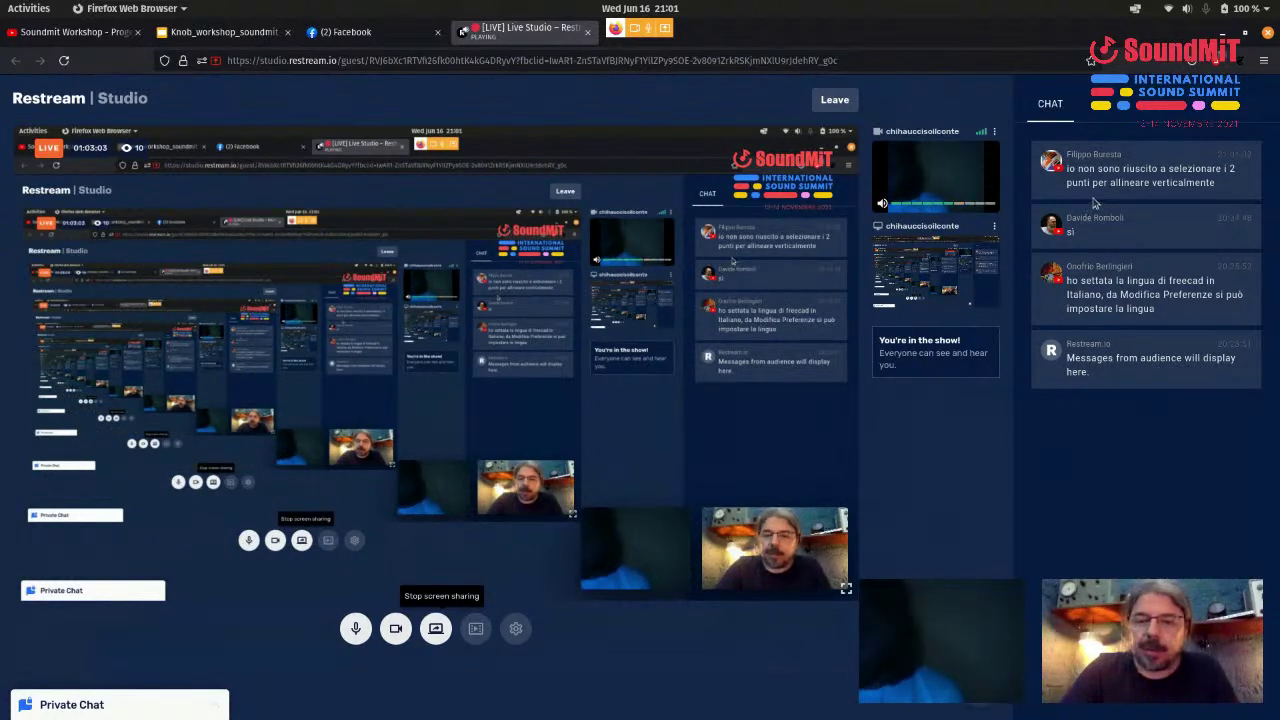
pyautogui.click(1120, 178)
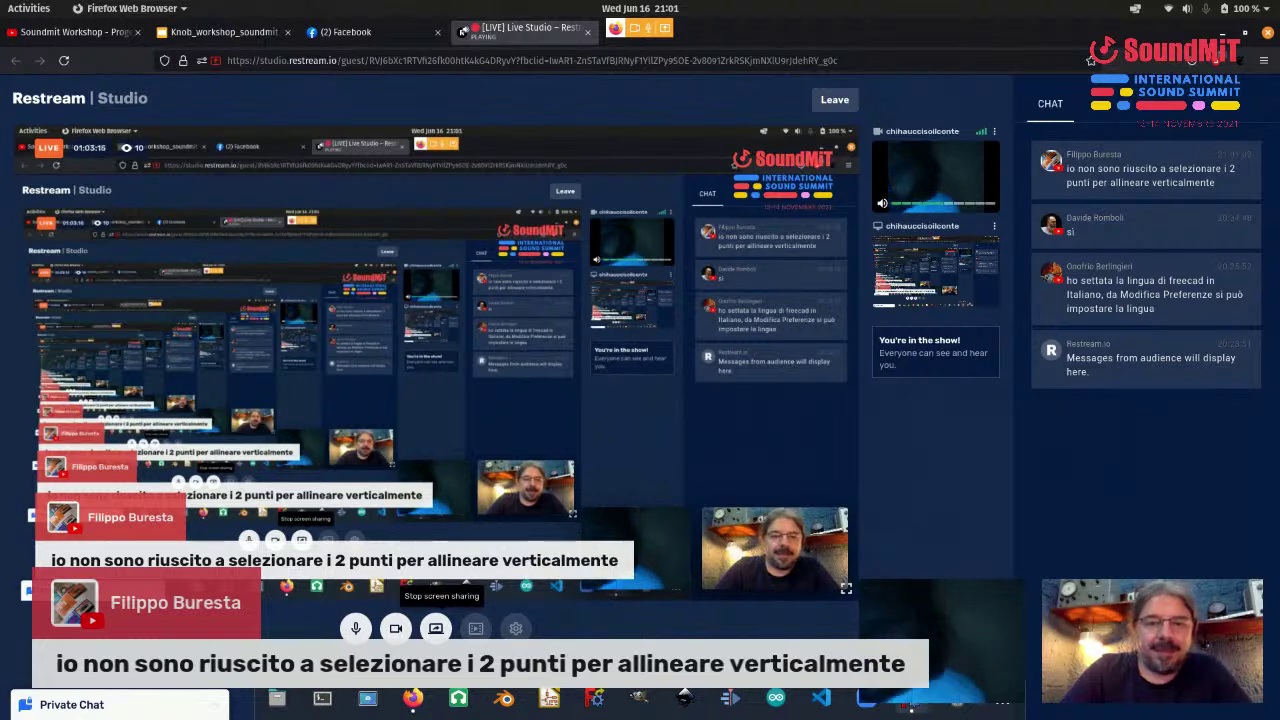
pyautogui.click(910, 702)
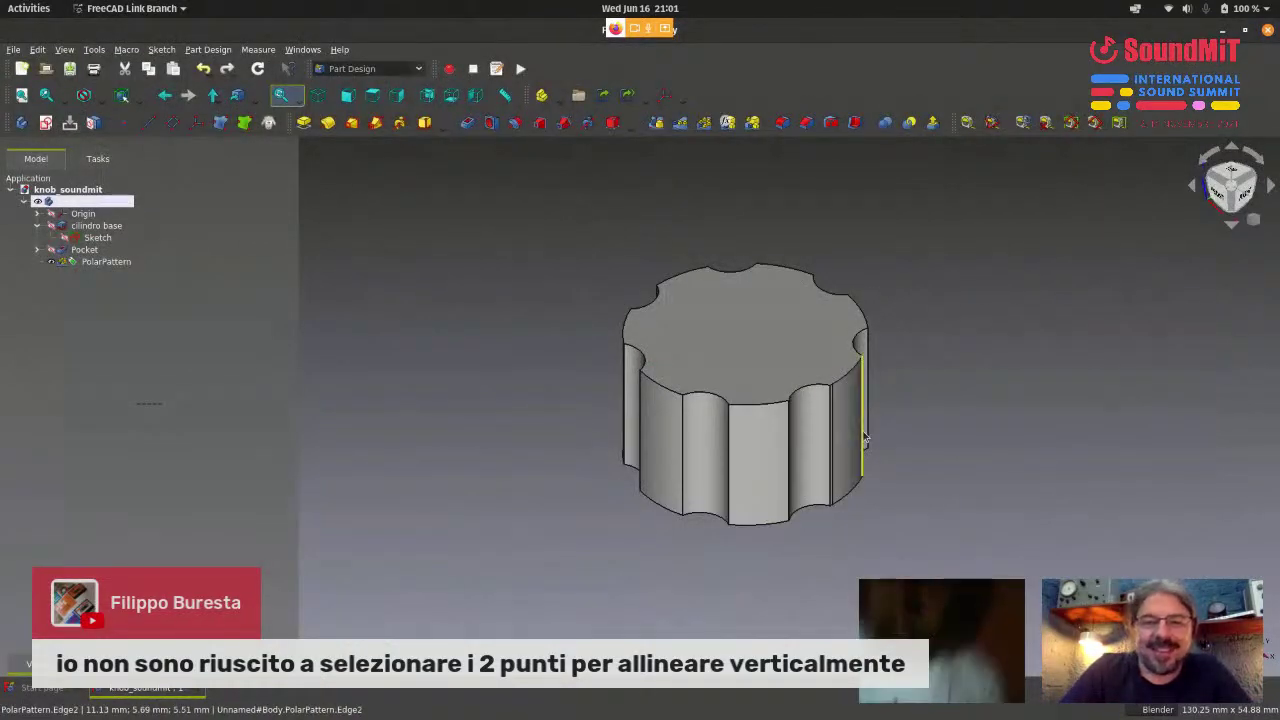
# - Expand the Pocket in the model tree and open its Sketch001 for editing
pyautogui.click(97, 254)
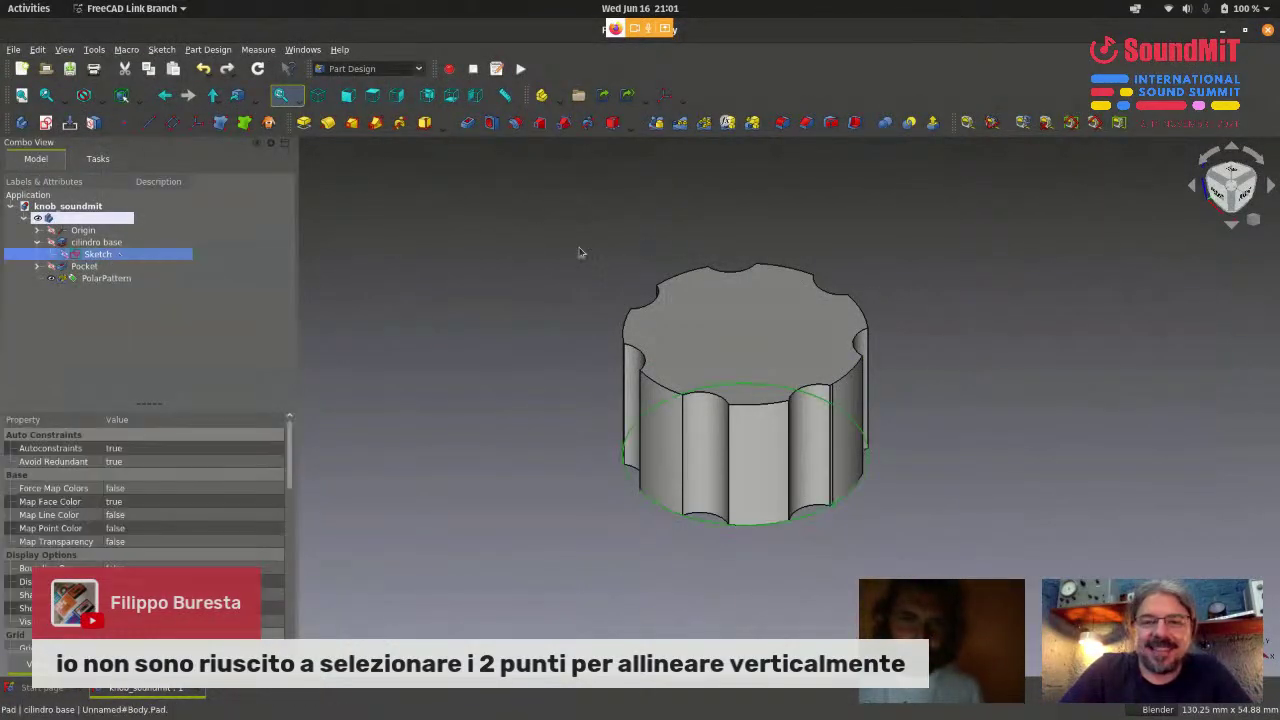
pyautogui.click(504, 254)
pyautogui.click(37, 266)
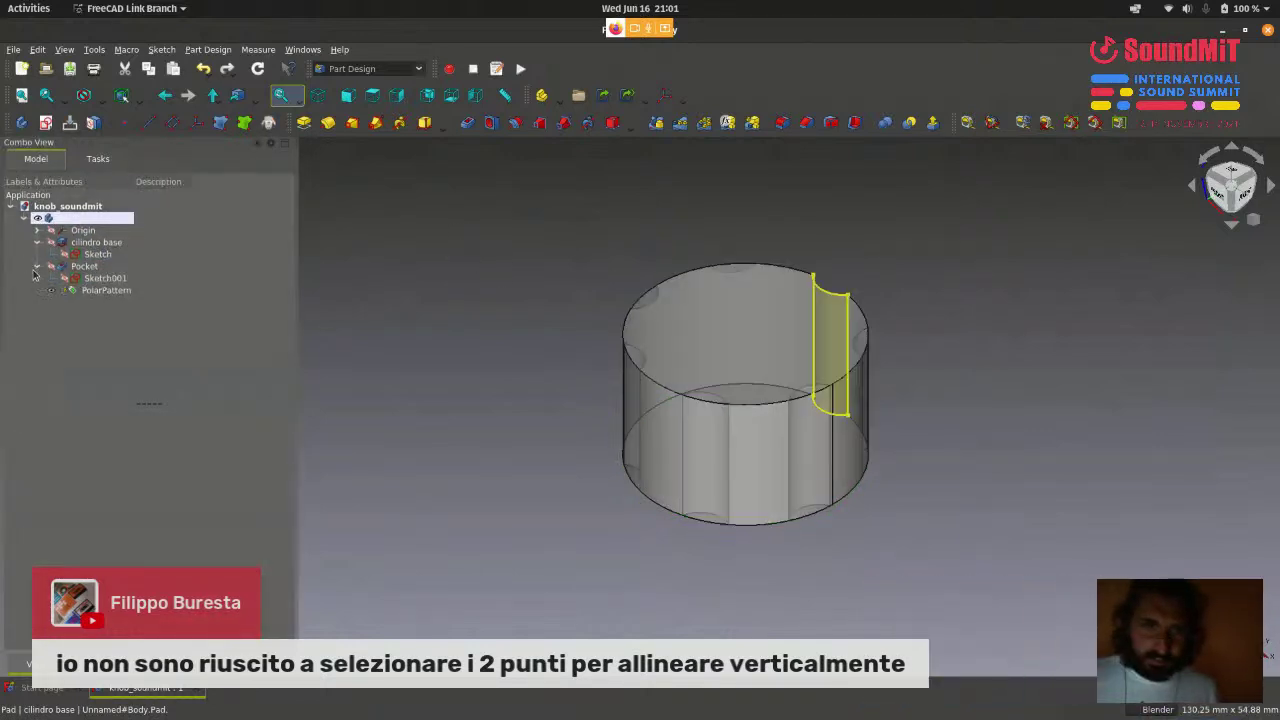
pyautogui.click(88, 266)
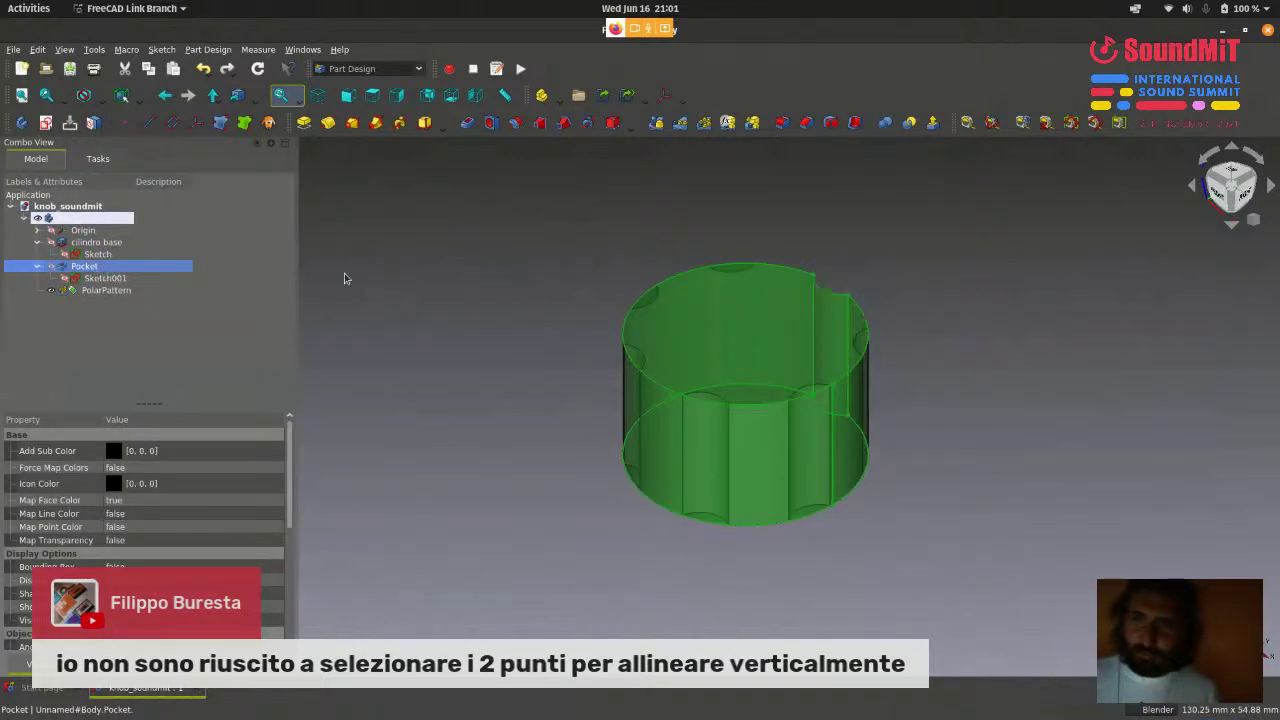
pyautogui.click(106, 278)
pyautogui.doubleClick(105, 278)
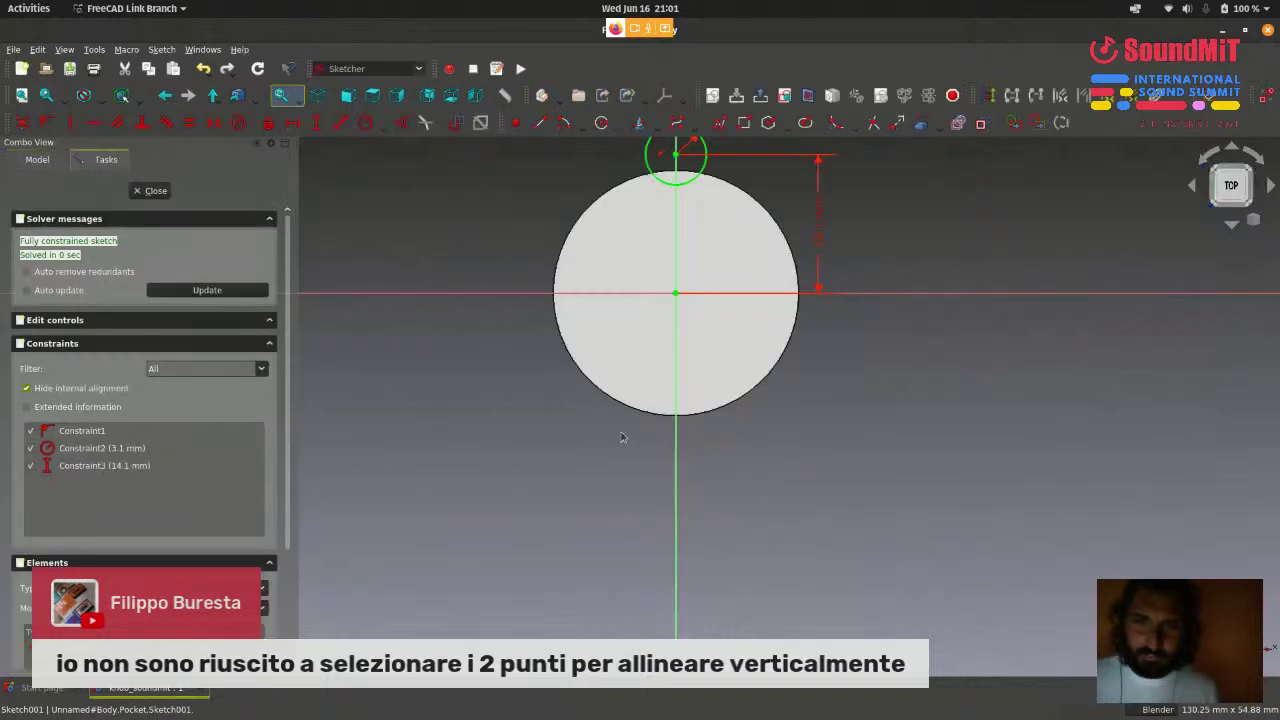
# - Close the calendar panel and shrink the FreeCAD window to half the screen
pyautogui.scroll(5, 670, 300)
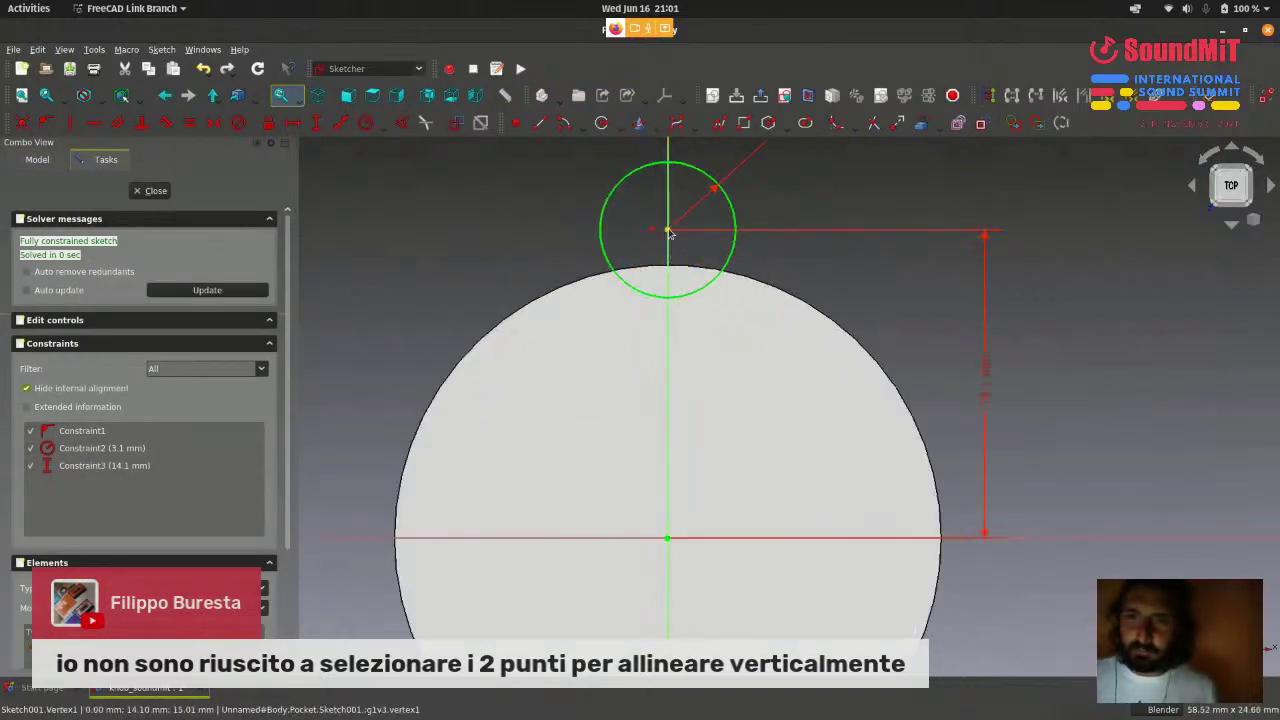
pyautogui.scroll(-2, 722, 312)
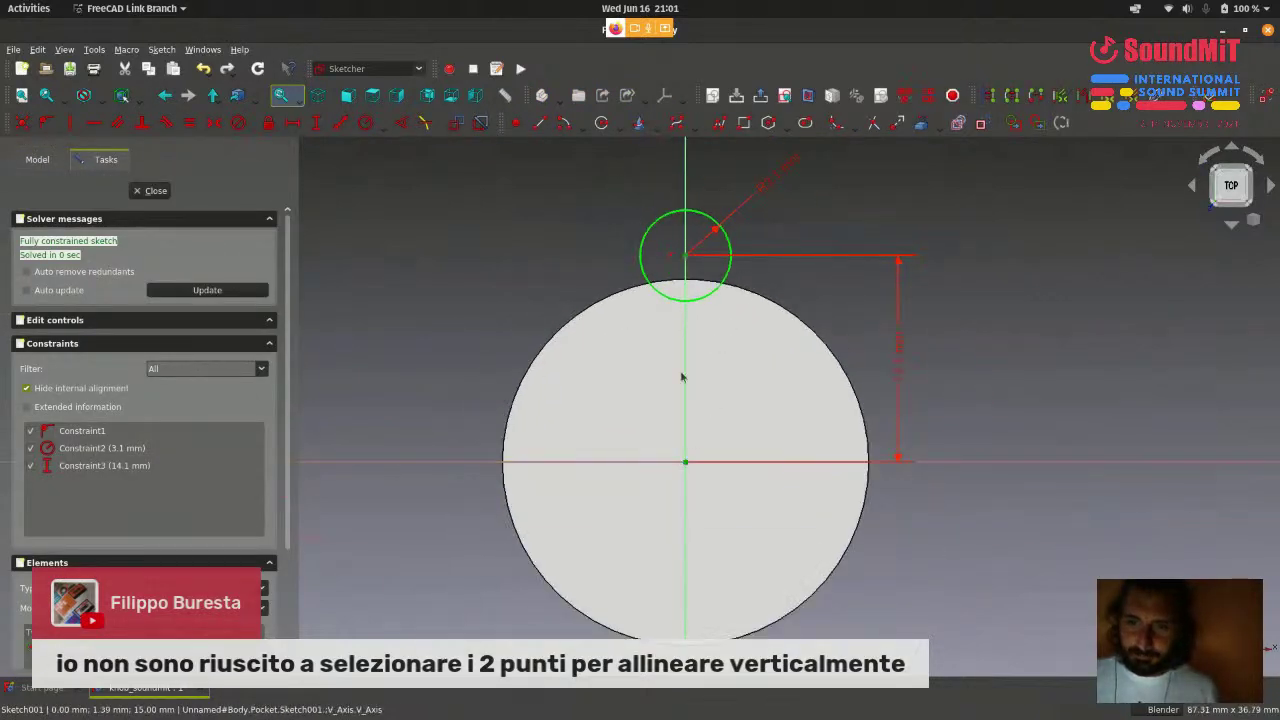
pyautogui.click(640, 8)
pyautogui.click(1032, 278)
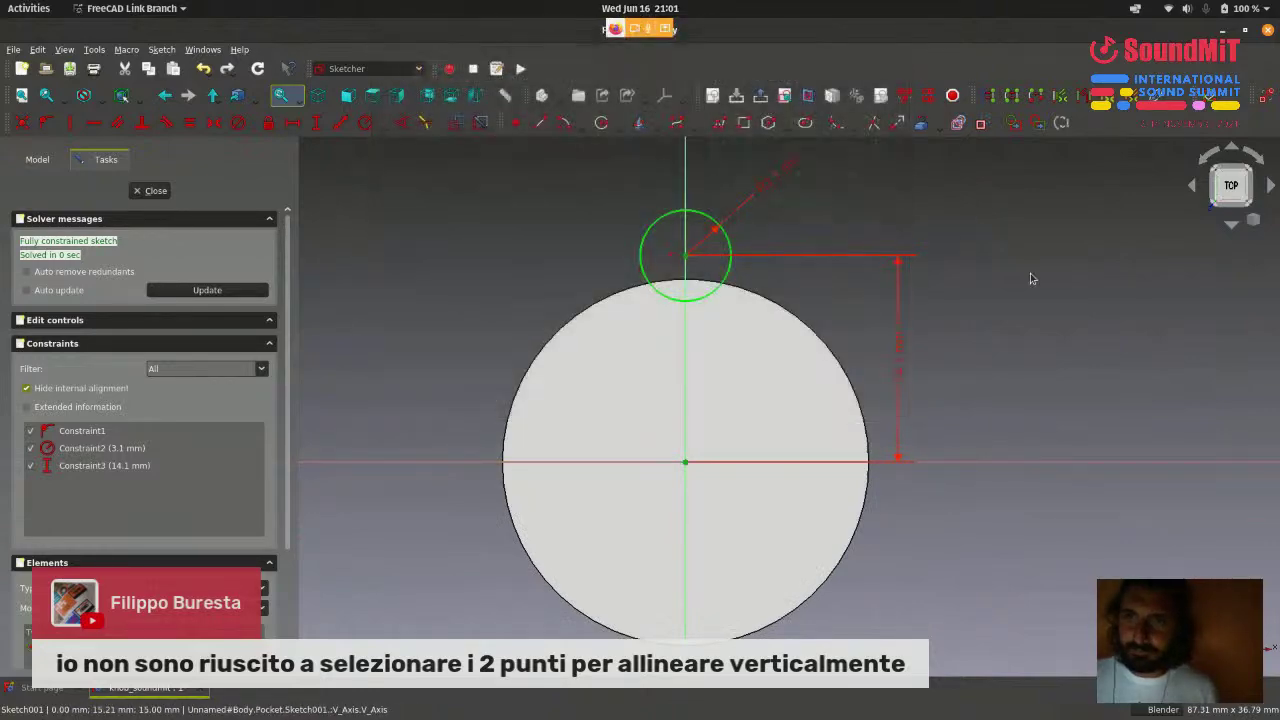
pyautogui.doubleClick(698, 22)
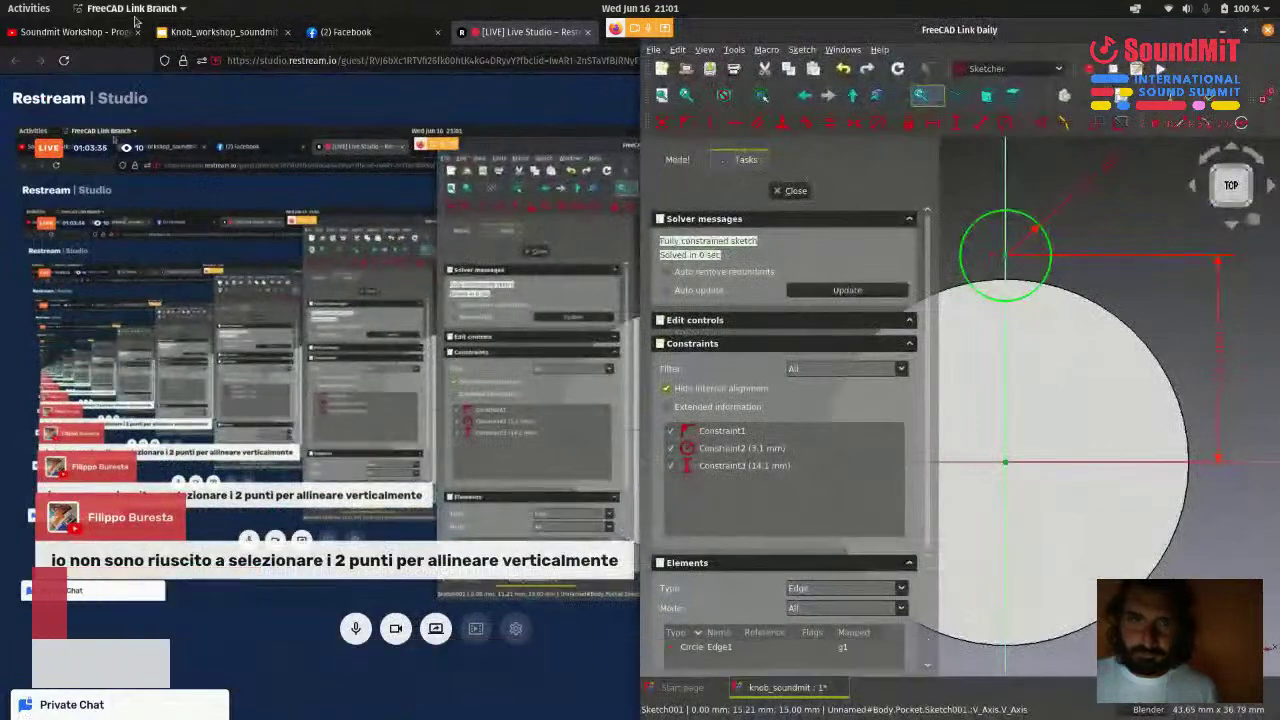
# - Move the Restream browser window aside and maximize the FreeCAD window
pyautogui.moveTo(135, 20); pyautogui.dragTo(0, 263)
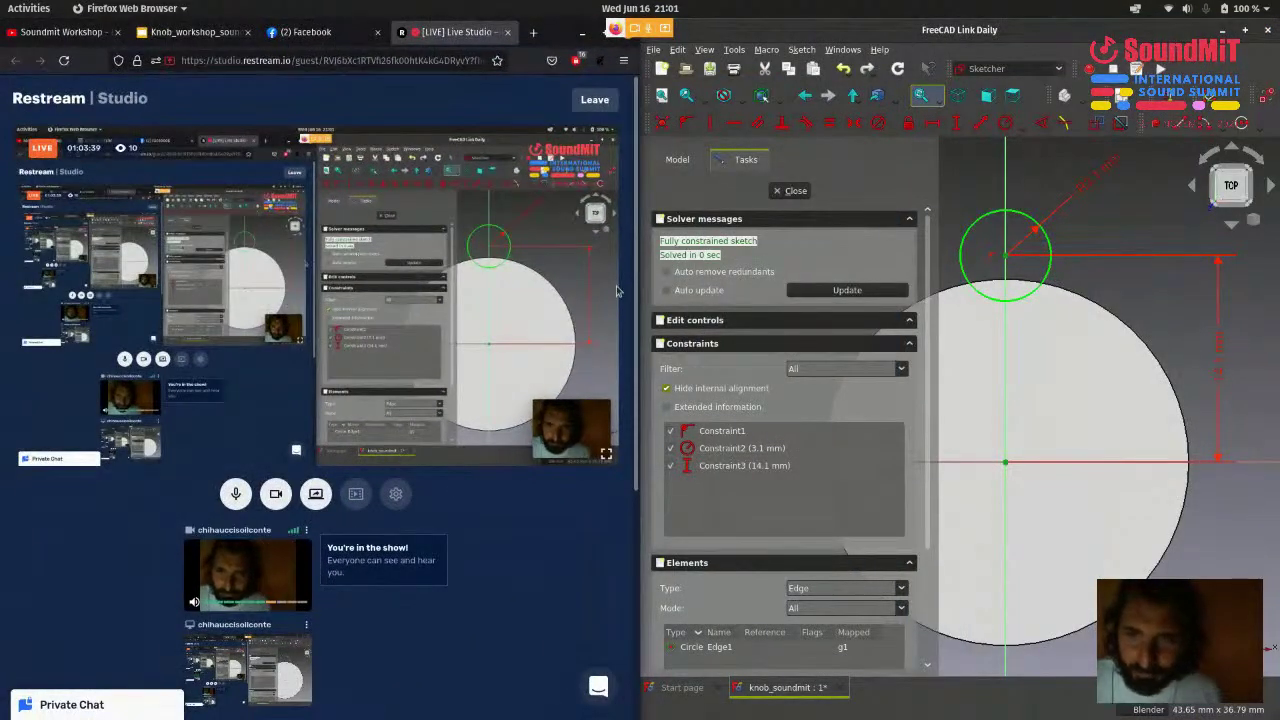
pyautogui.scroll(-3, 617, 291)
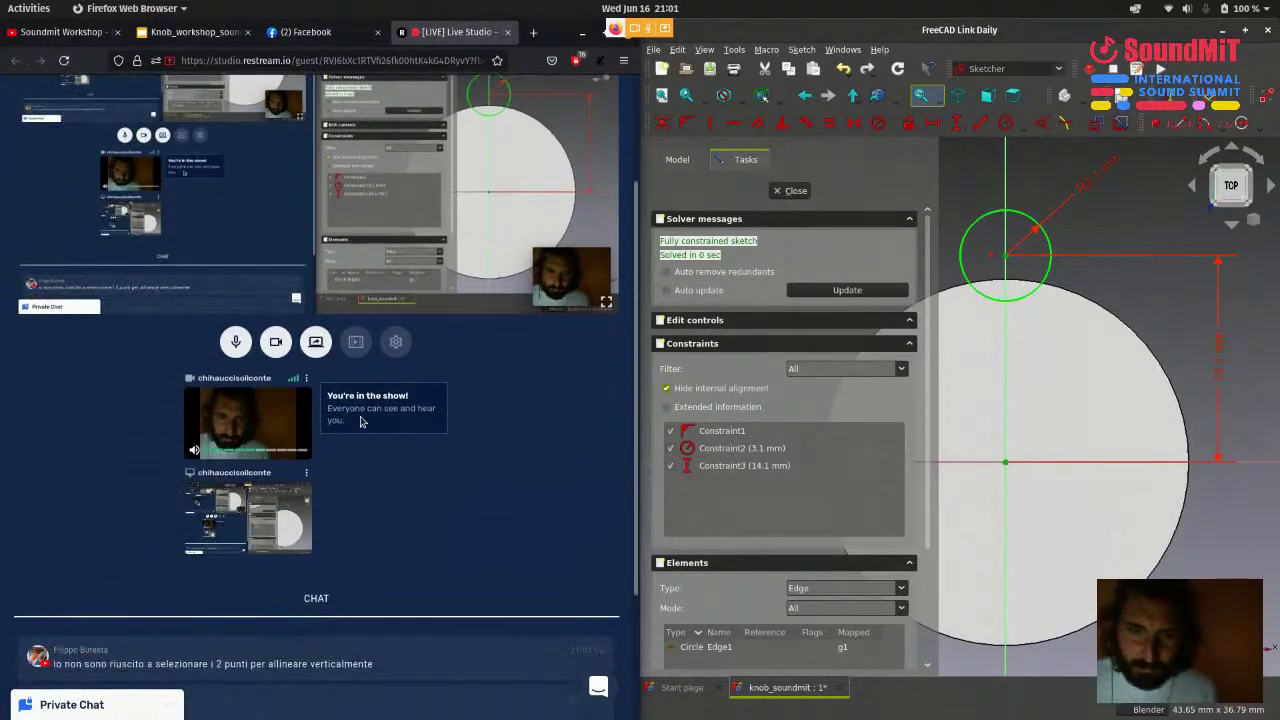
pyautogui.scroll(1, 361, 421)
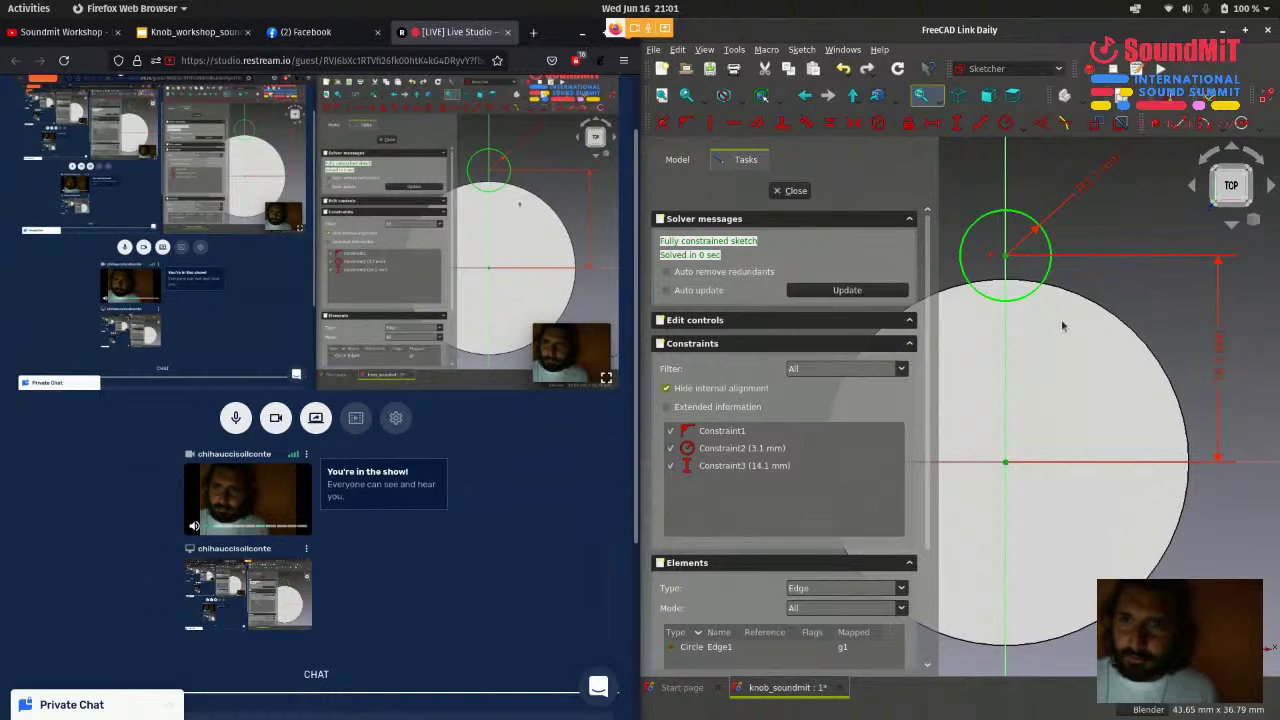
pyautogui.click(1245, 32)
pyautogui.scroll(3, 687, 258)
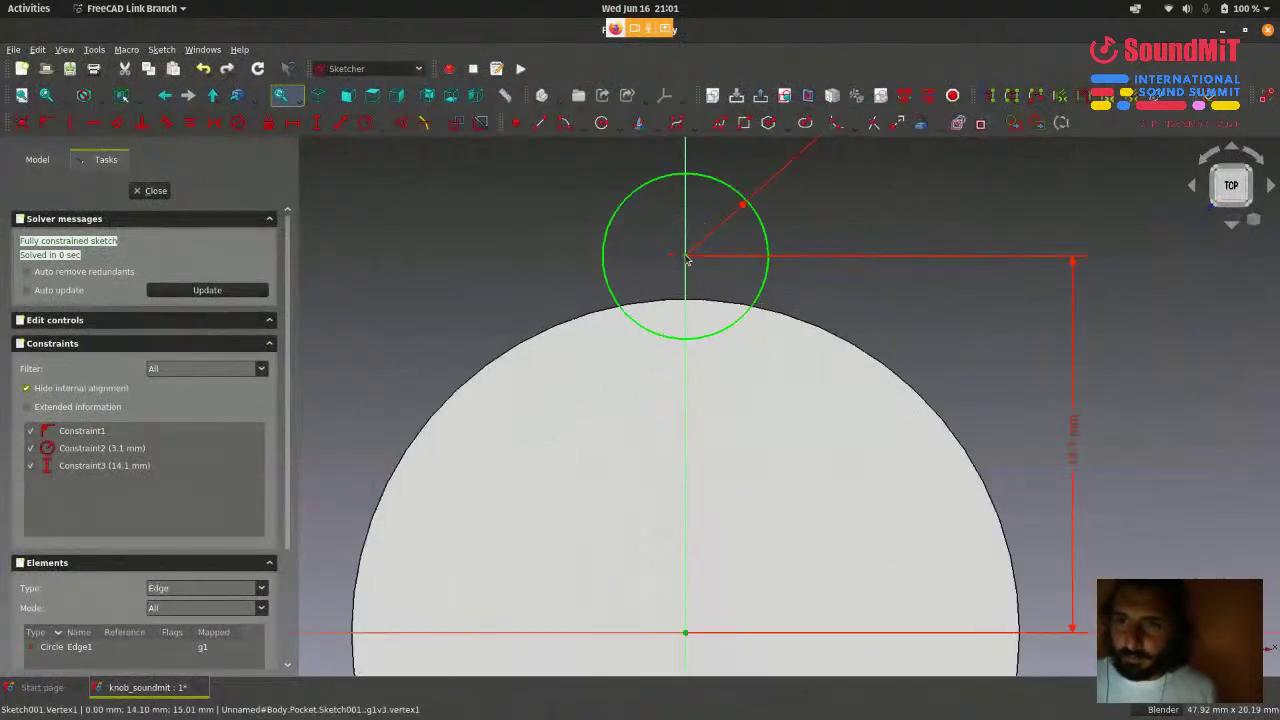
# - Delete the point-on-axis Constraint1 and drag the notch circle off-axis to the right, then switch to Restream
pyautogui.click(82, 430)
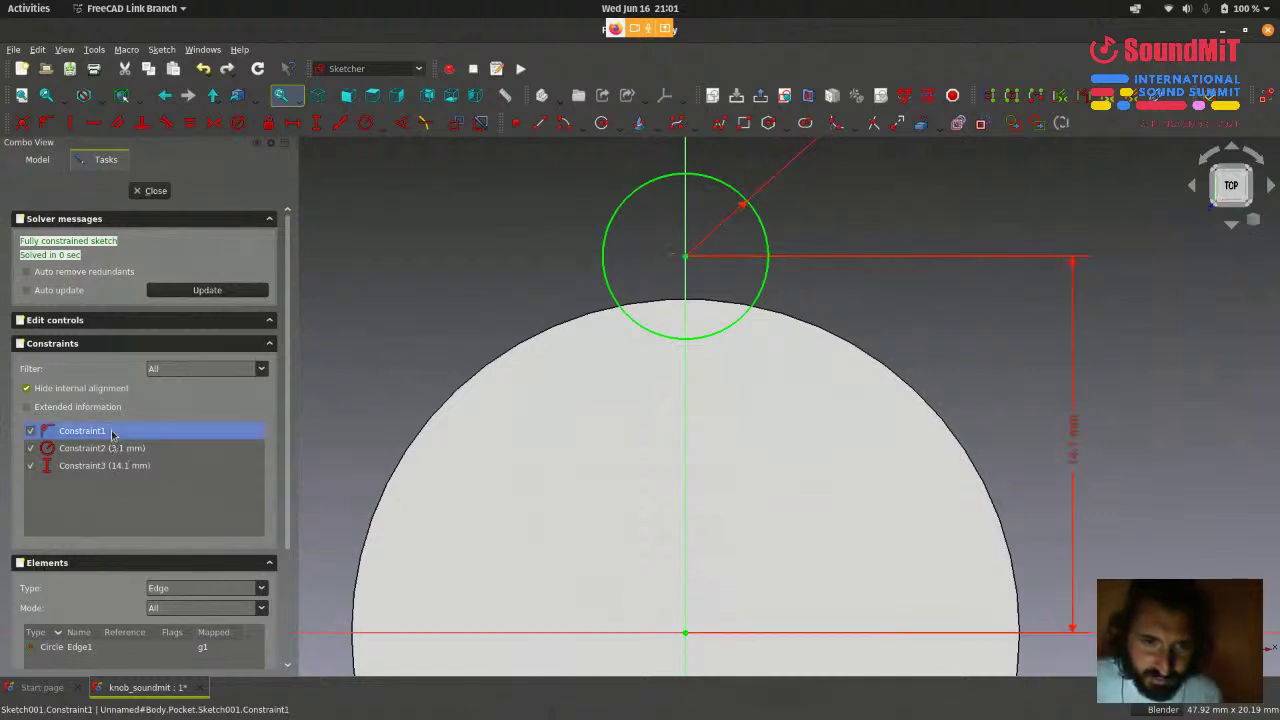
pyautogui.press('Delete')
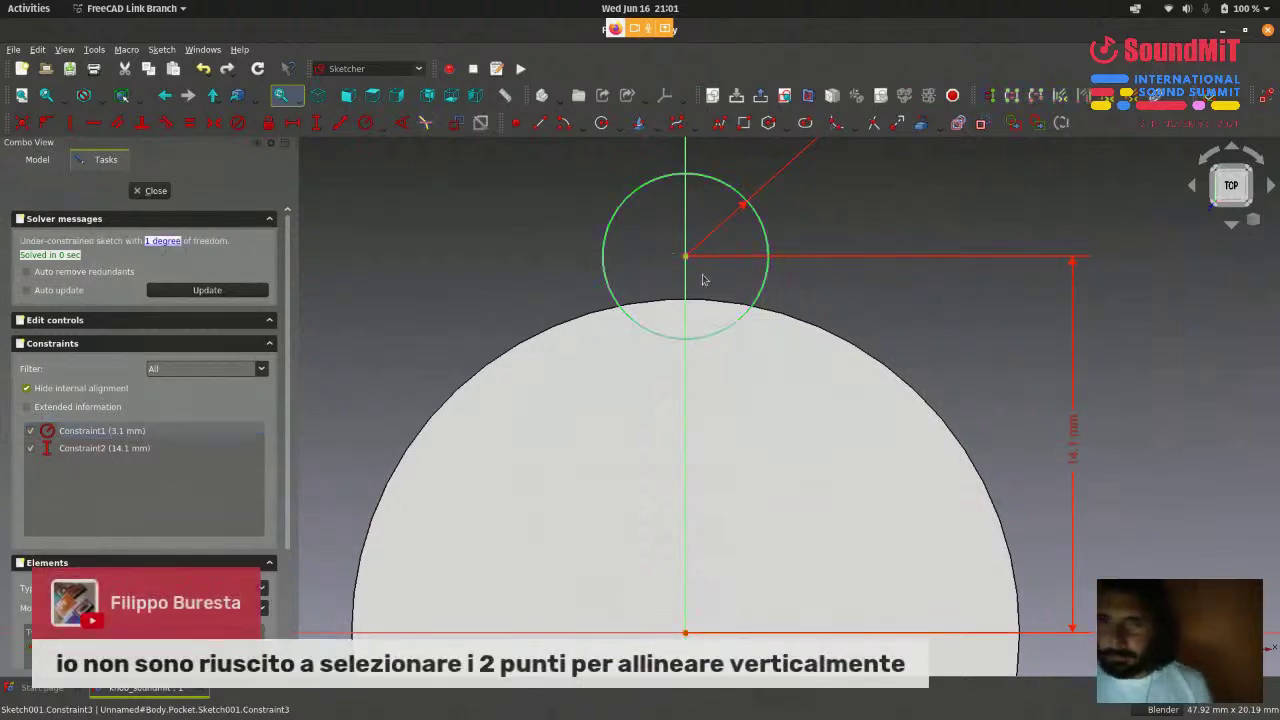
pyautogui.moveTo(687, 260); pyautogui.dragTo(712, 256)
pyautogui.scroll(-1, 997, 308)
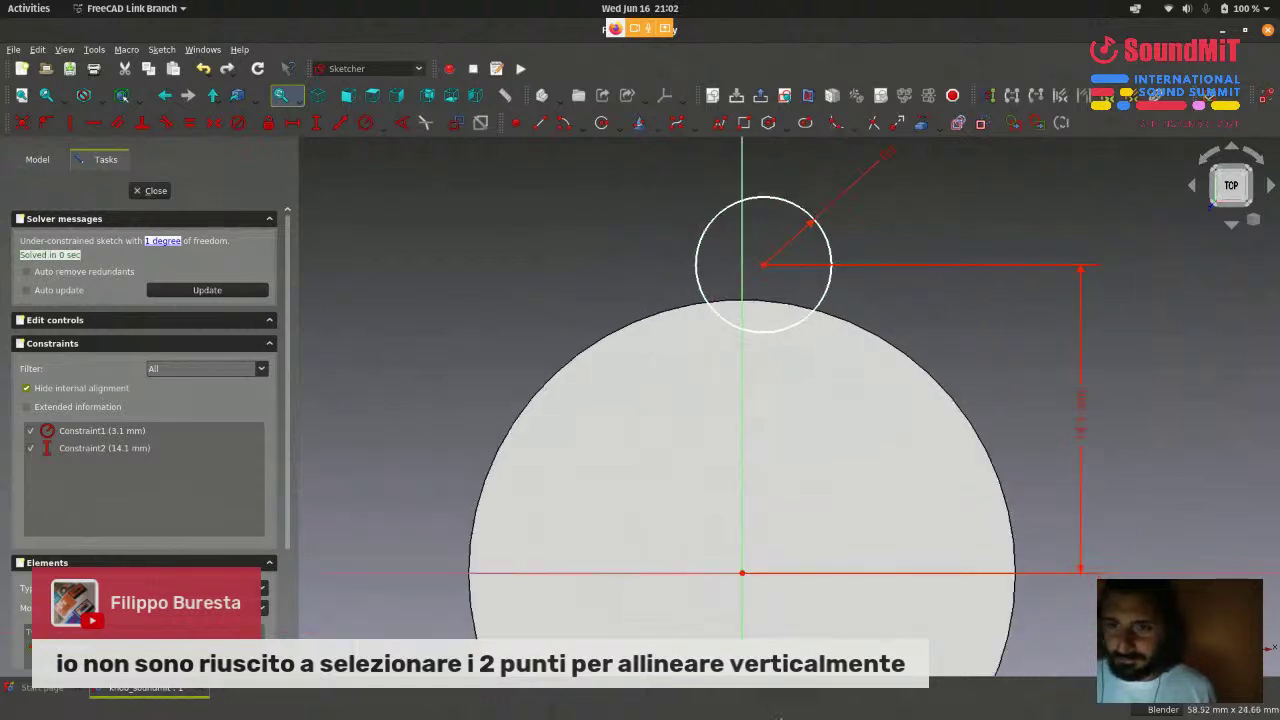
pyautogui.moveTo(781, 716)
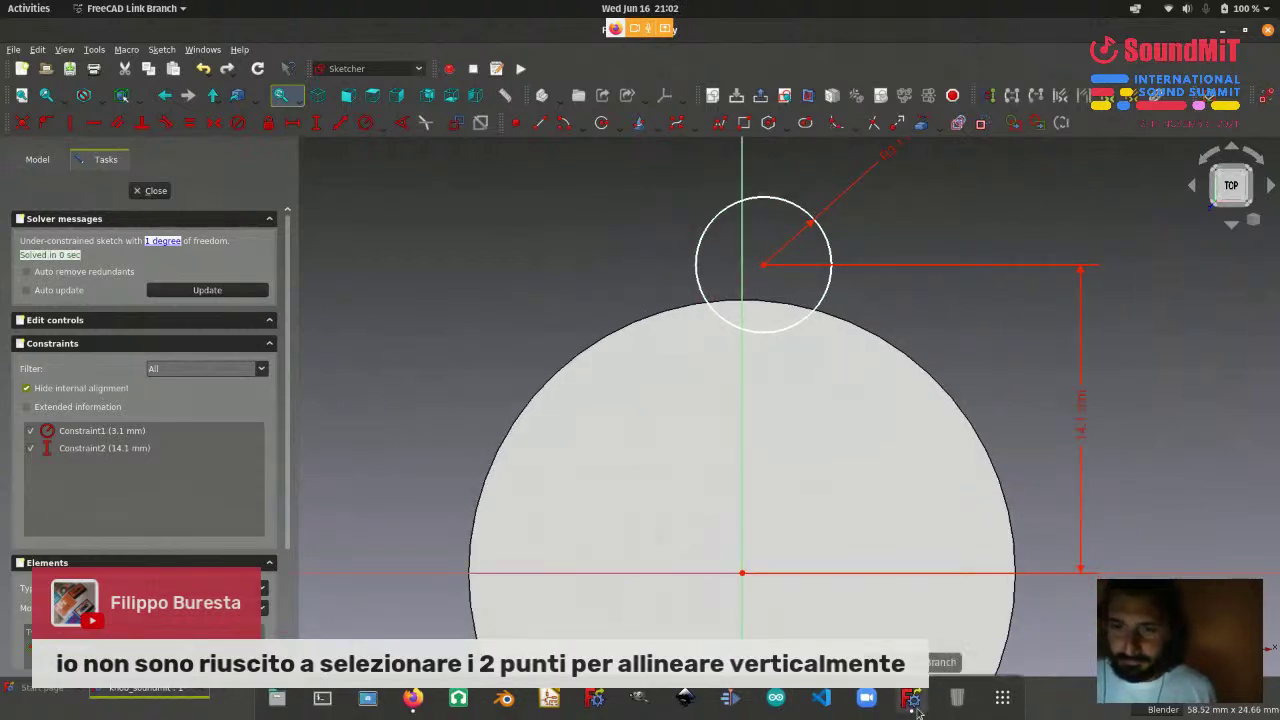
pyautogui.click(413, 697)
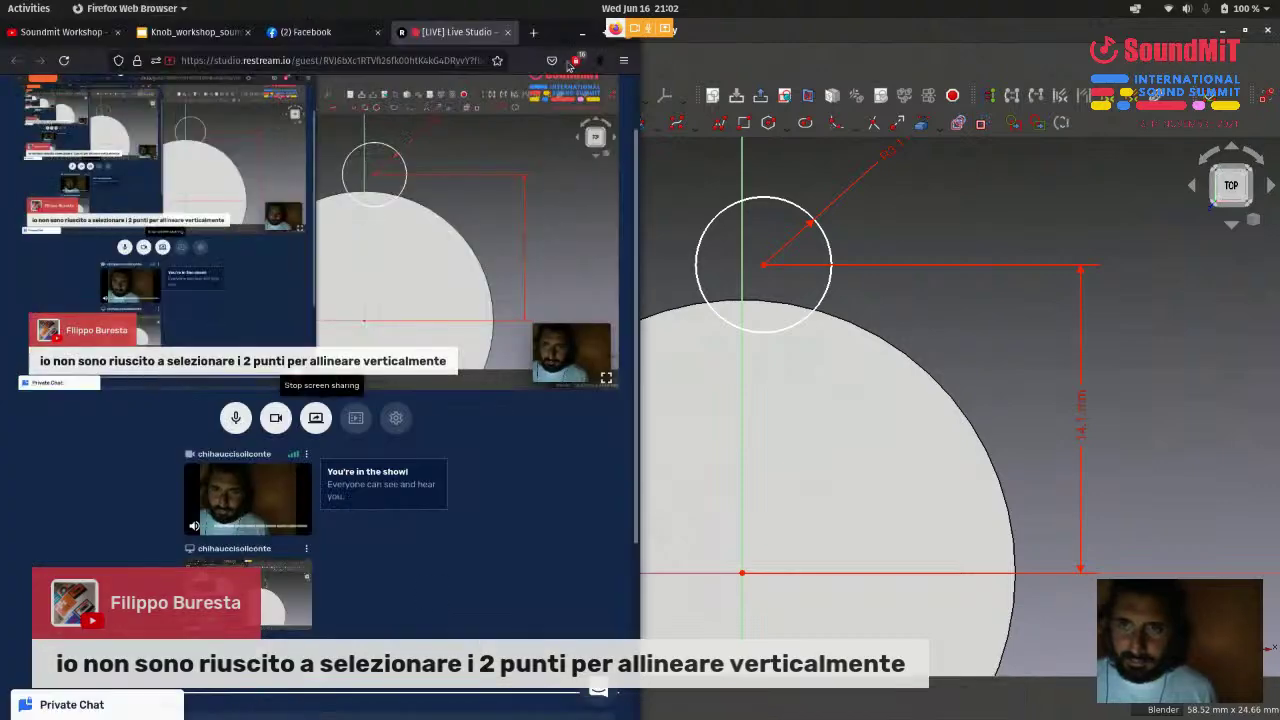
# - Maximize the Restream Studio window to read the audience chat, then switch back to FreeCAD
pyautogui.click(603, 32)
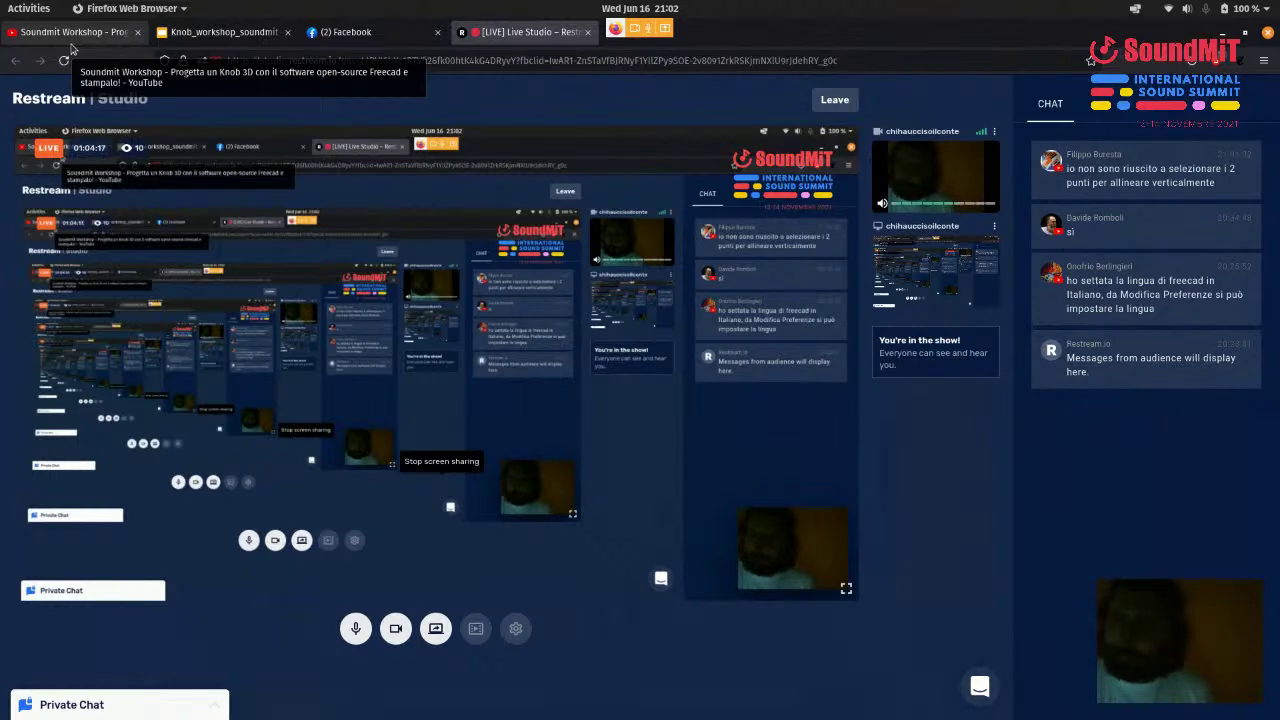
pyautogui.moveTo(555, 712)
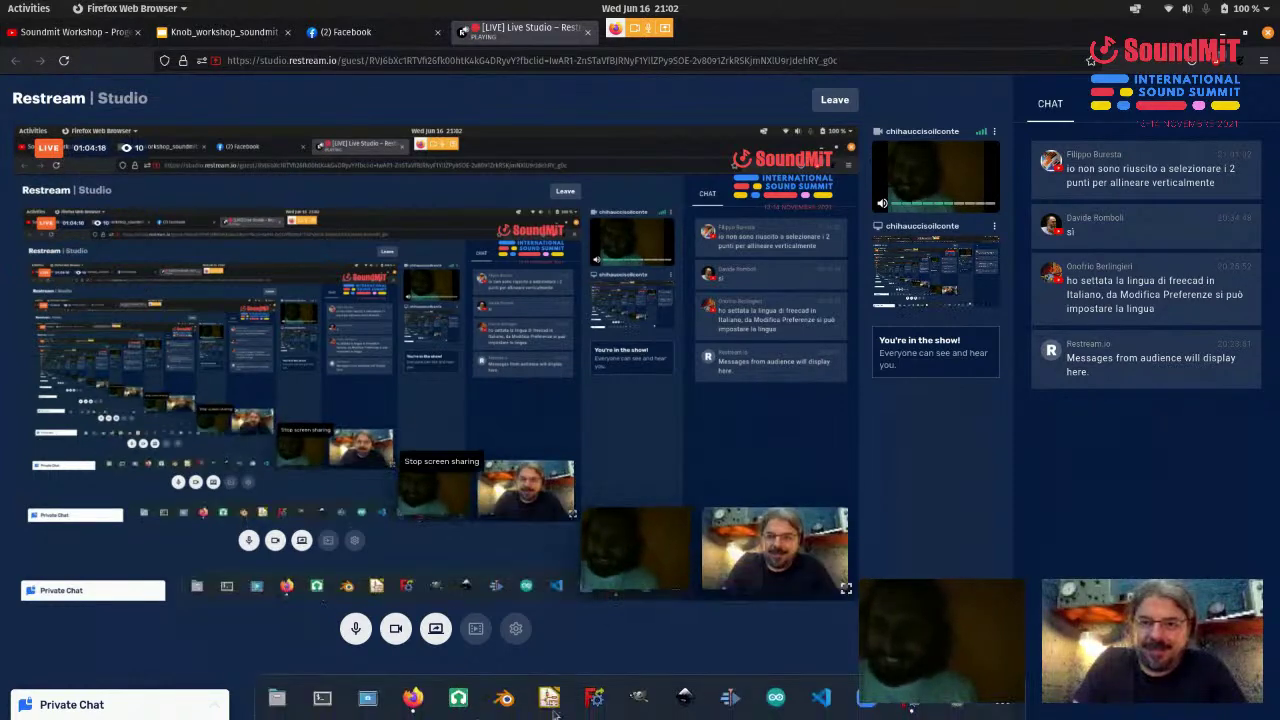
pyautogui.click(866, 697)
# - Drag the notch circle's centre sideways to show it moves freely along the horizontal
pyautogui.scroll(1, 766, 268)
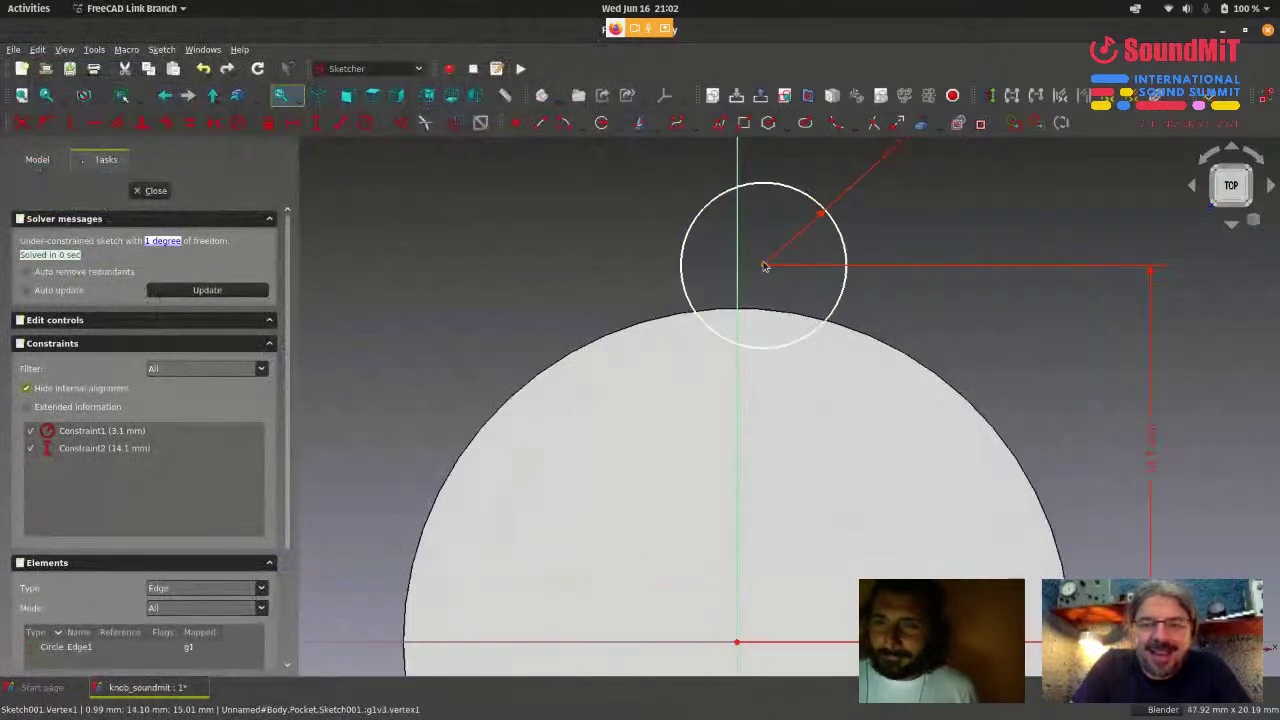
pyautogui.scroll(-1, 923, 320)
pyautogui.moveTo(793, 275)
pyautogui.mouseDown()
pyautogui.moveTo(814, 277)
pyautogui.moveTo(800, 278)
pyautogui.mouseUp()
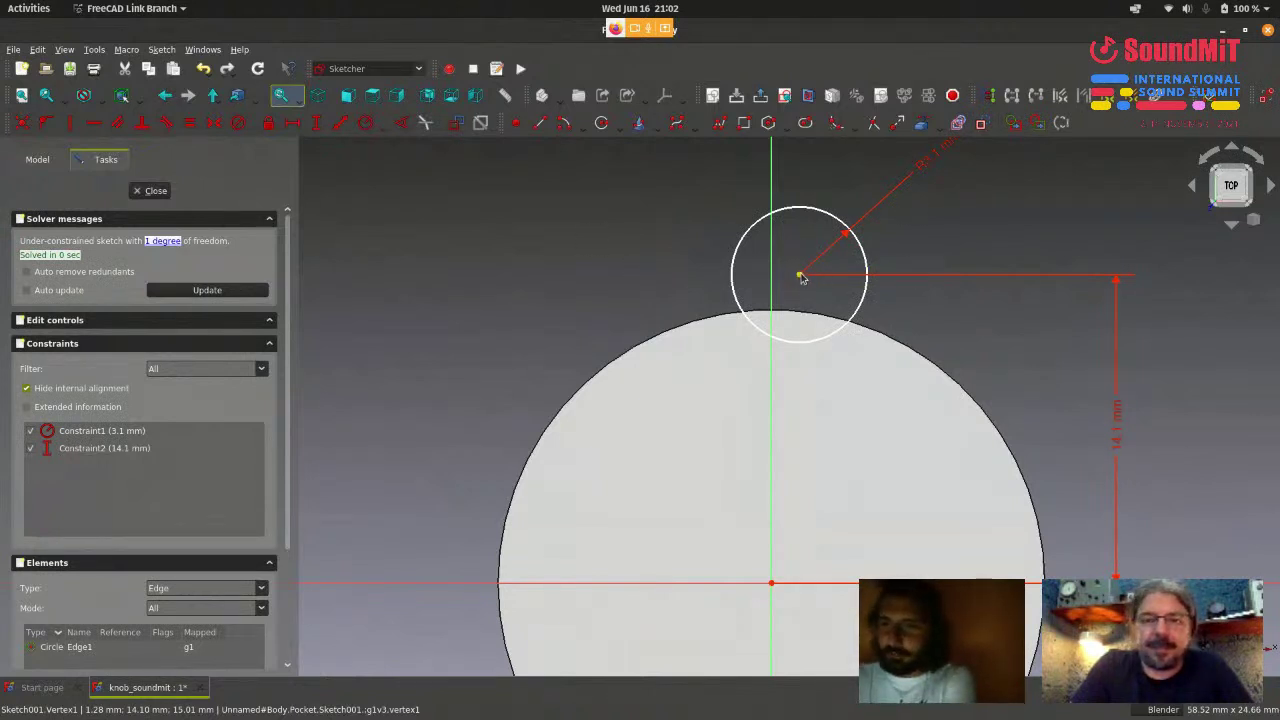
pyautogui.moveTo(801, 278)
pyautogui.mouseDown()
pyautogui.moveTo(700, 266)
pyautogui.moveTo(825, 275)
pyautogui.mouseUp()
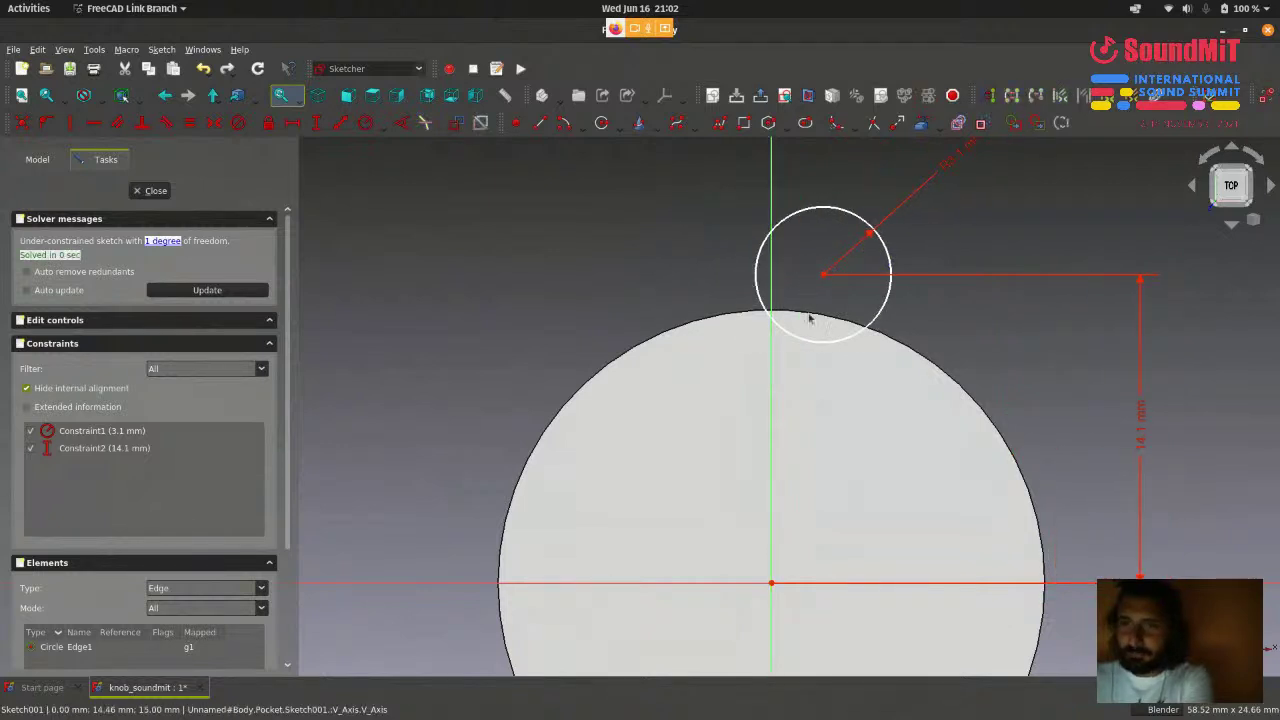
pyautogui.scroll(-2, 806, 340)
pyautogui.scroll(3, 803, 354)
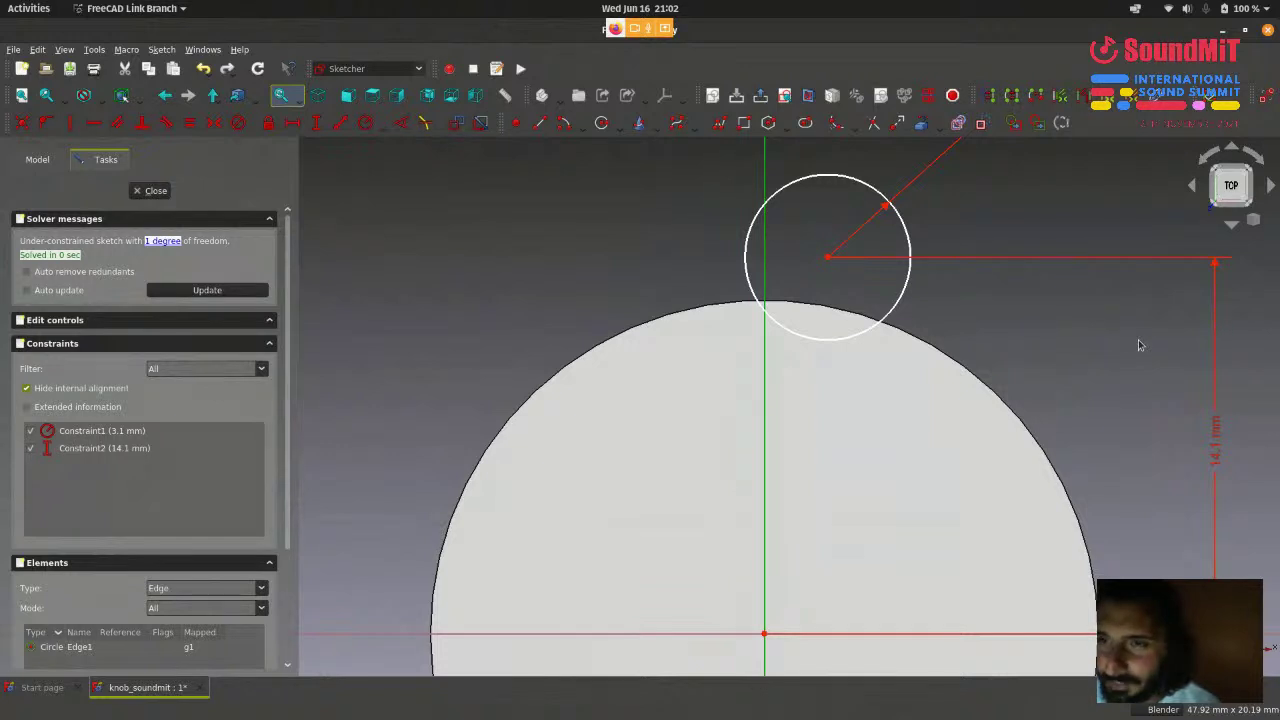
# - Select the vertical axis together with the notch circle's centre point
pyautogui.scroll(5, 788, 279)
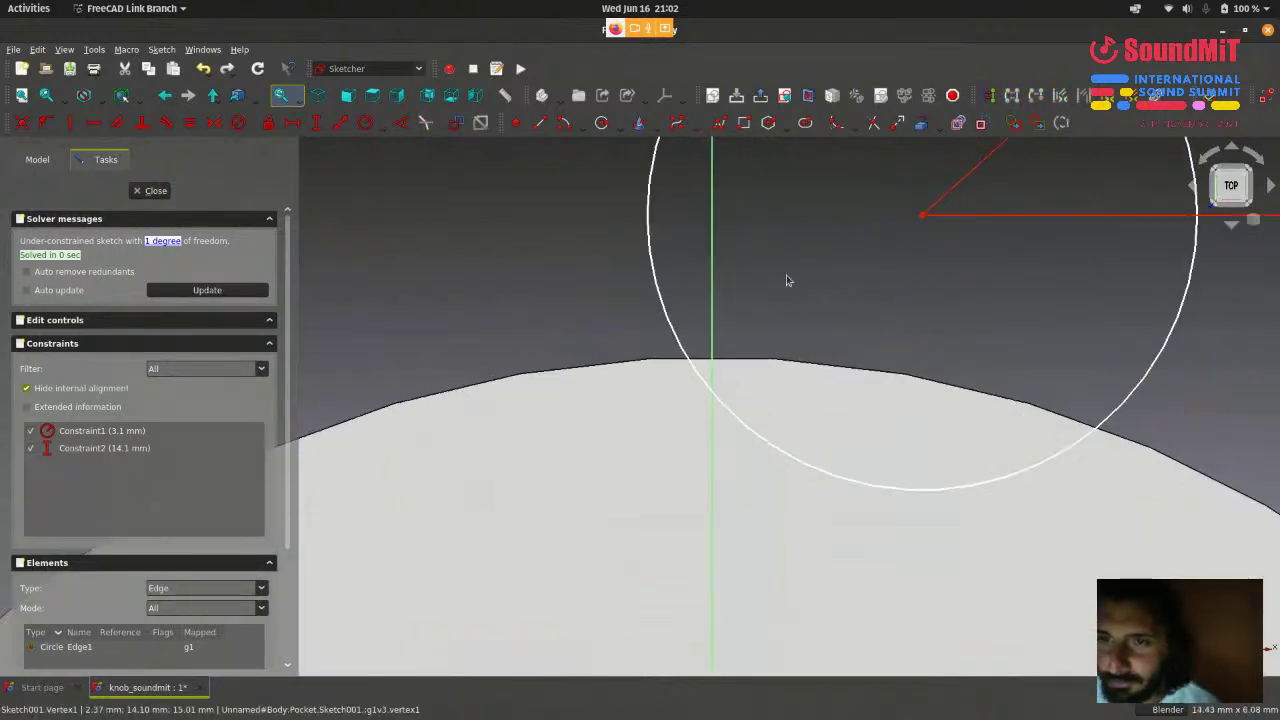
pyautogui.scroll(-2, 786, 280)
pyautogui.scroll(5, 777, 245)
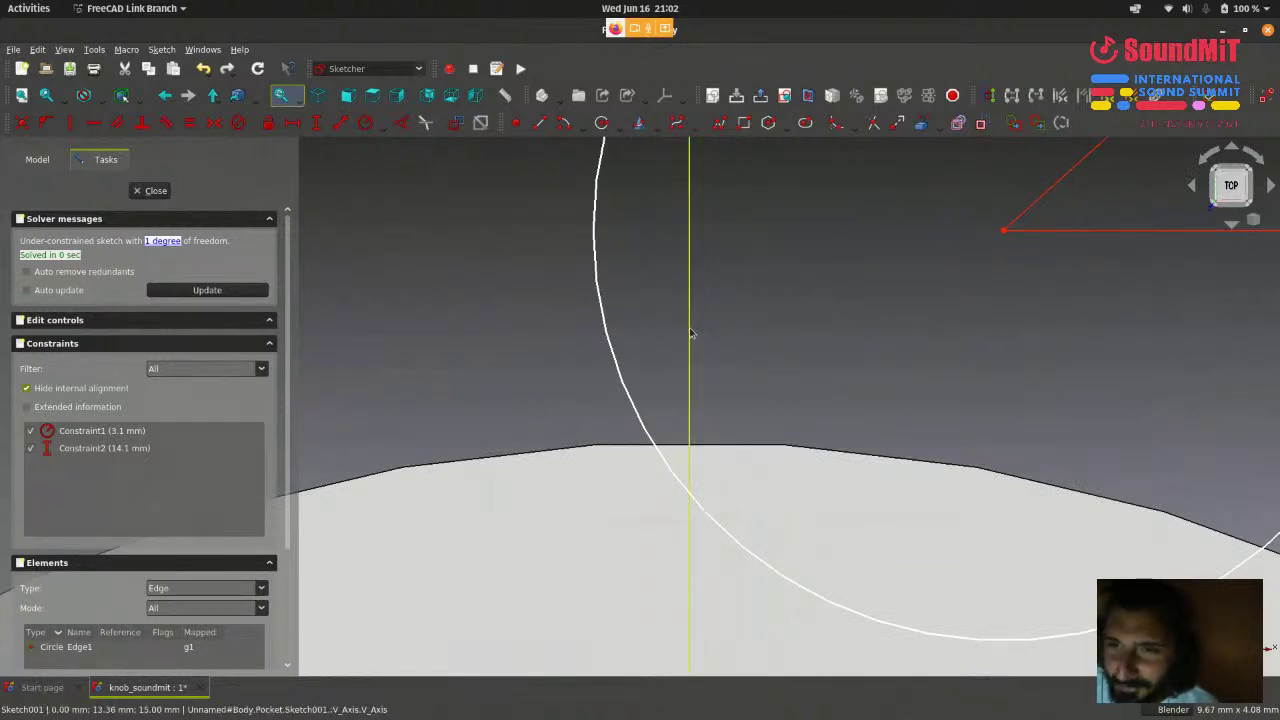
pyautogui.scroll(-1, 826, 324)
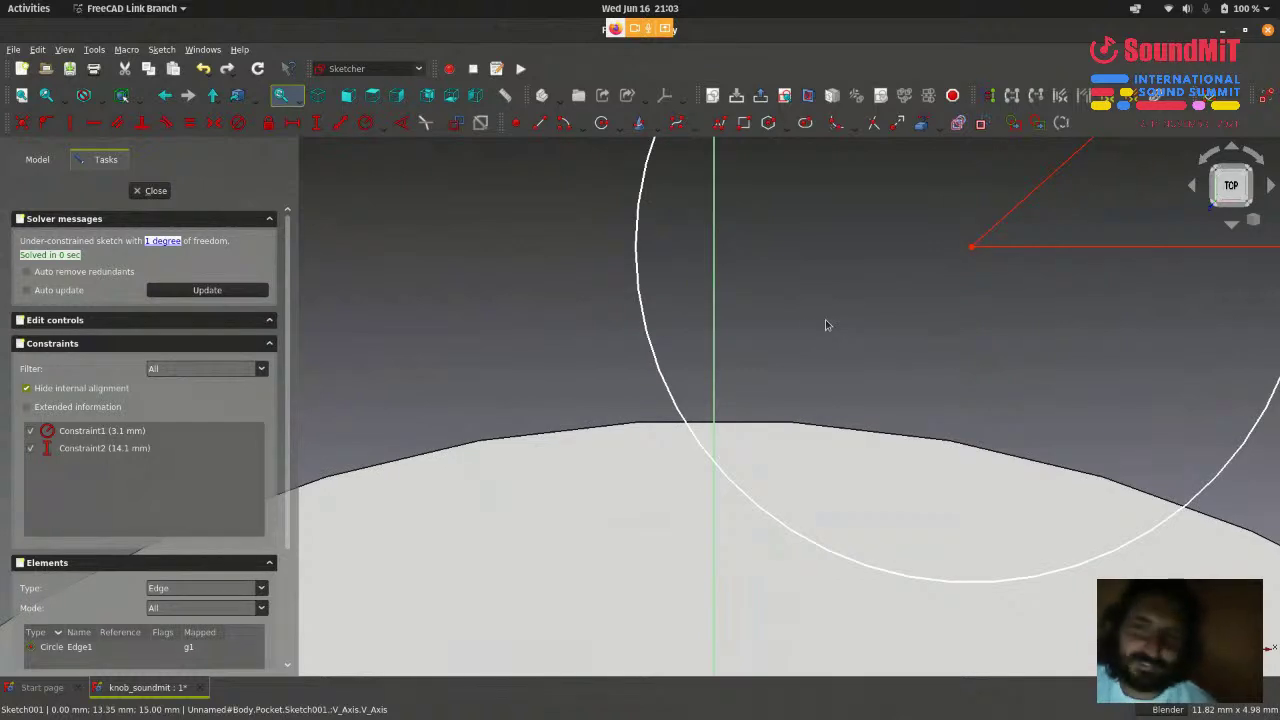
pyautogui.click(715, 378)
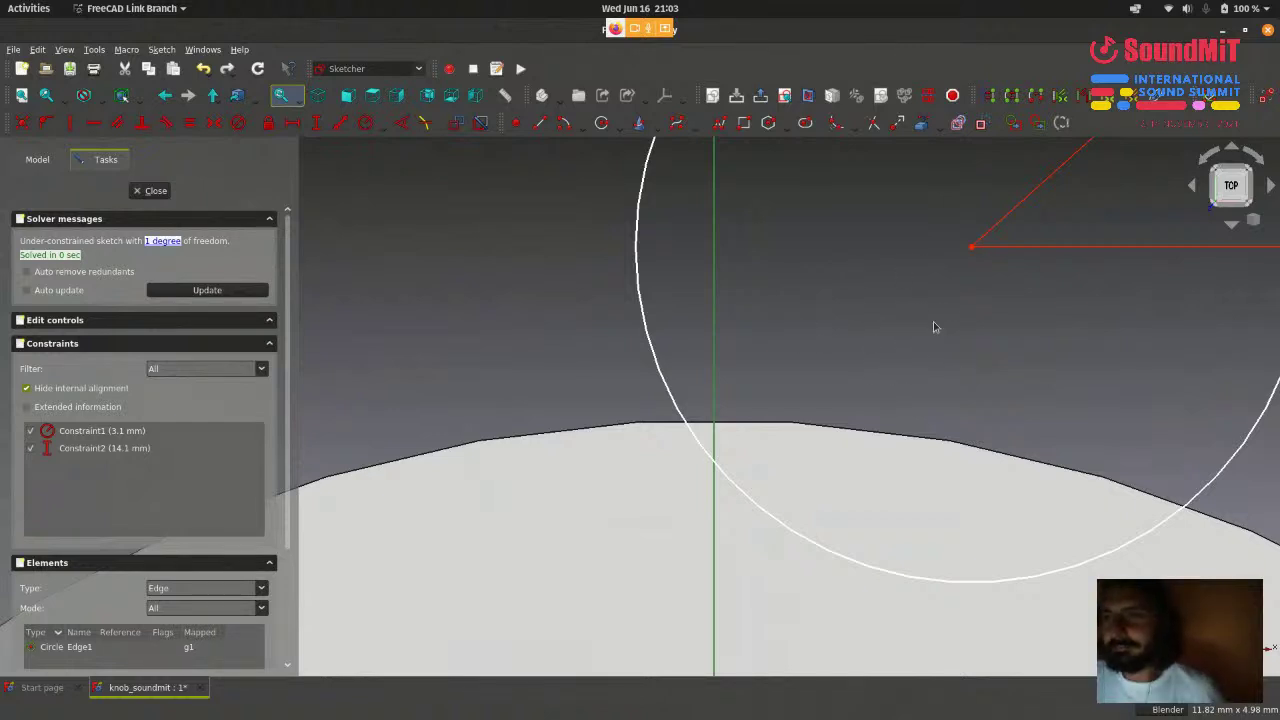
pyautogui.scroll(1, 951, 247)
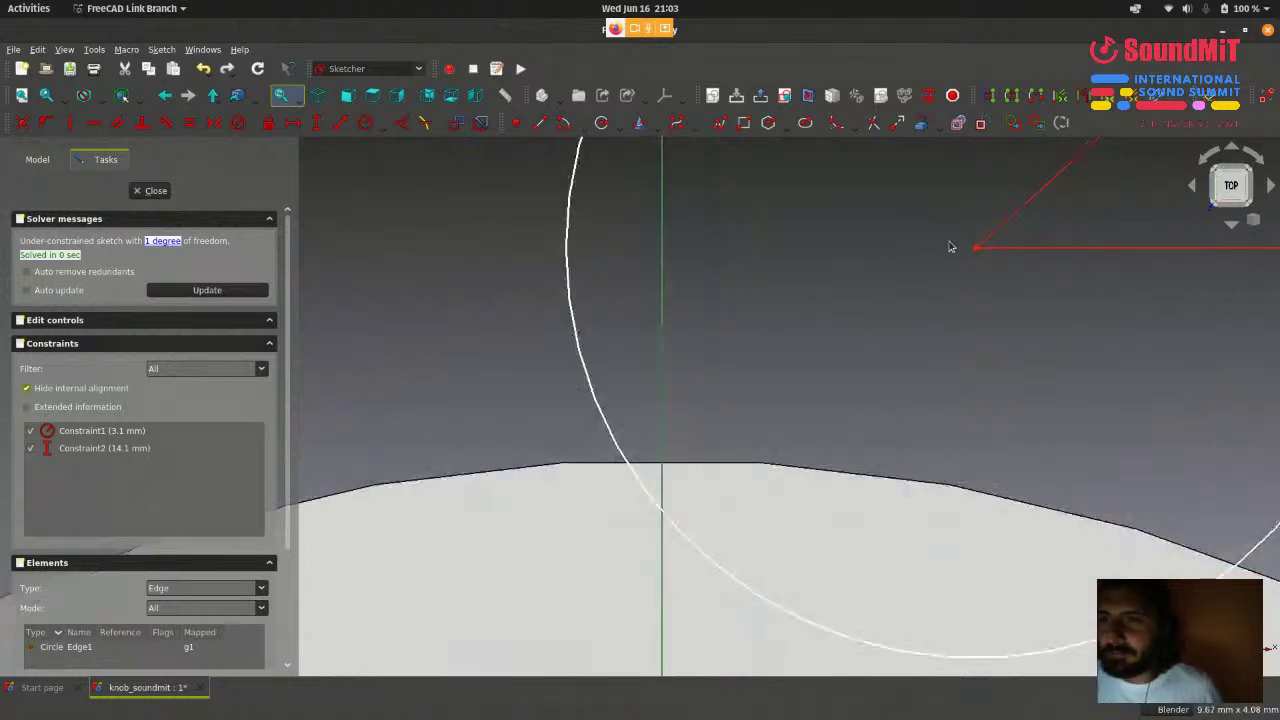
pyautogui.scroll(1, 978, 234)
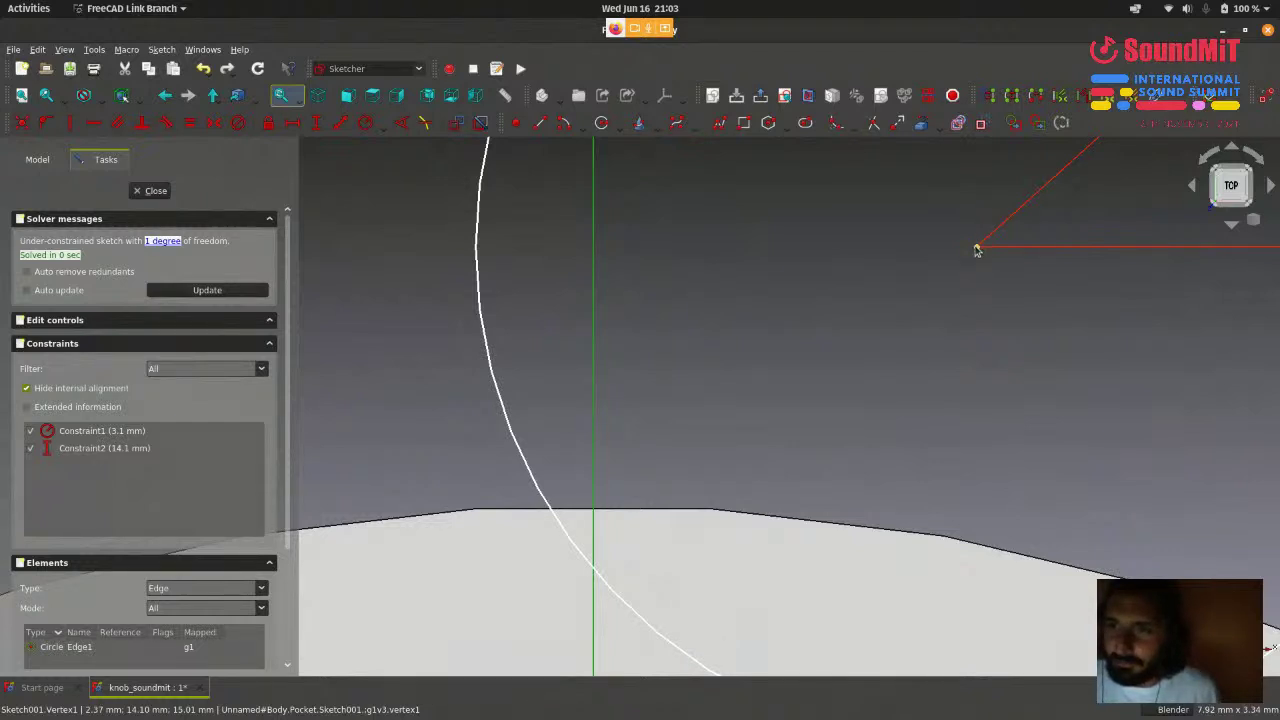
pyautogui.click(977, 250)
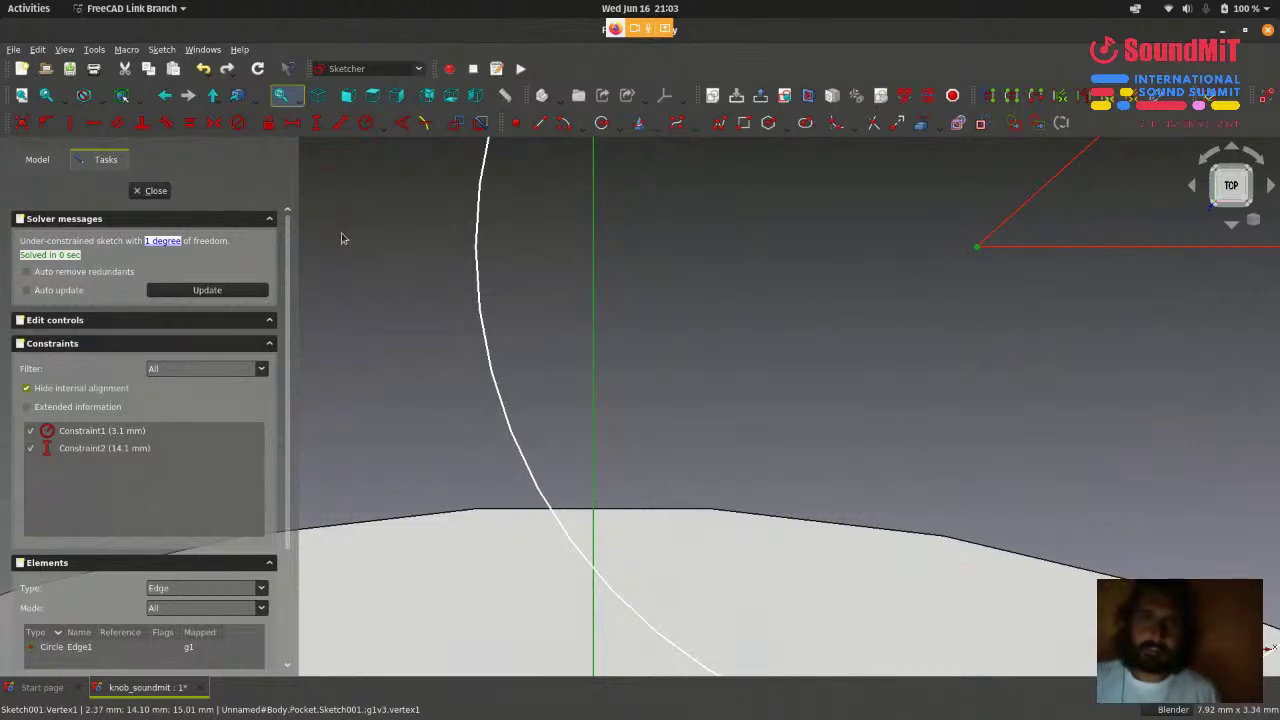
# - Apply Constrain point onto object to fix the circle centre on the vertical axis, then select the new Constraint3
pyautogui.click(161, 50)
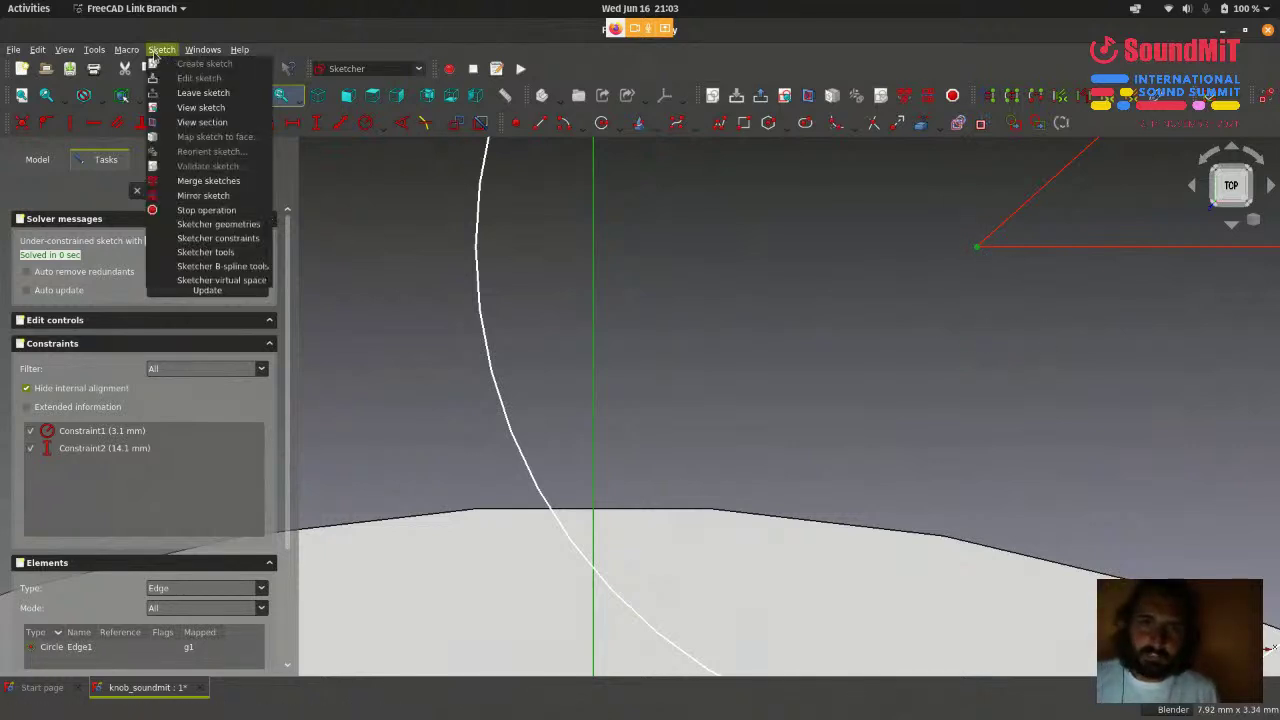
pyautogui.moveTo(217, 229)
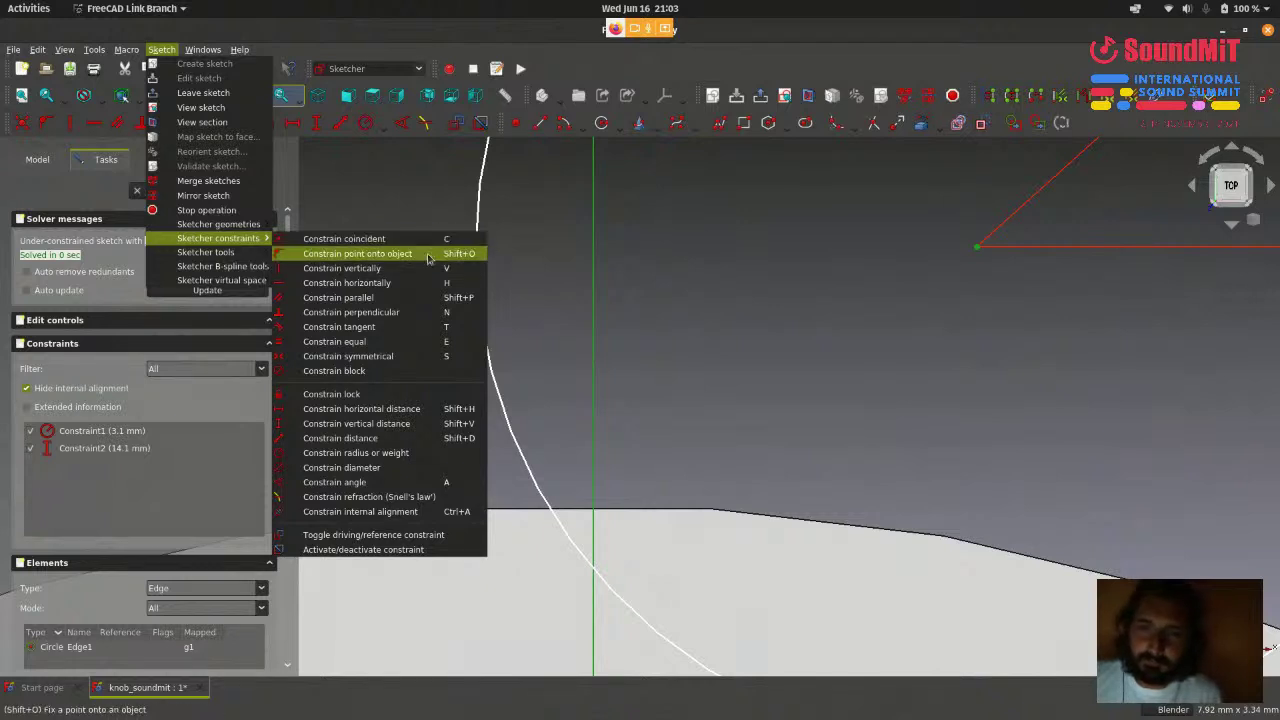
pyautogui.click(427, 254)
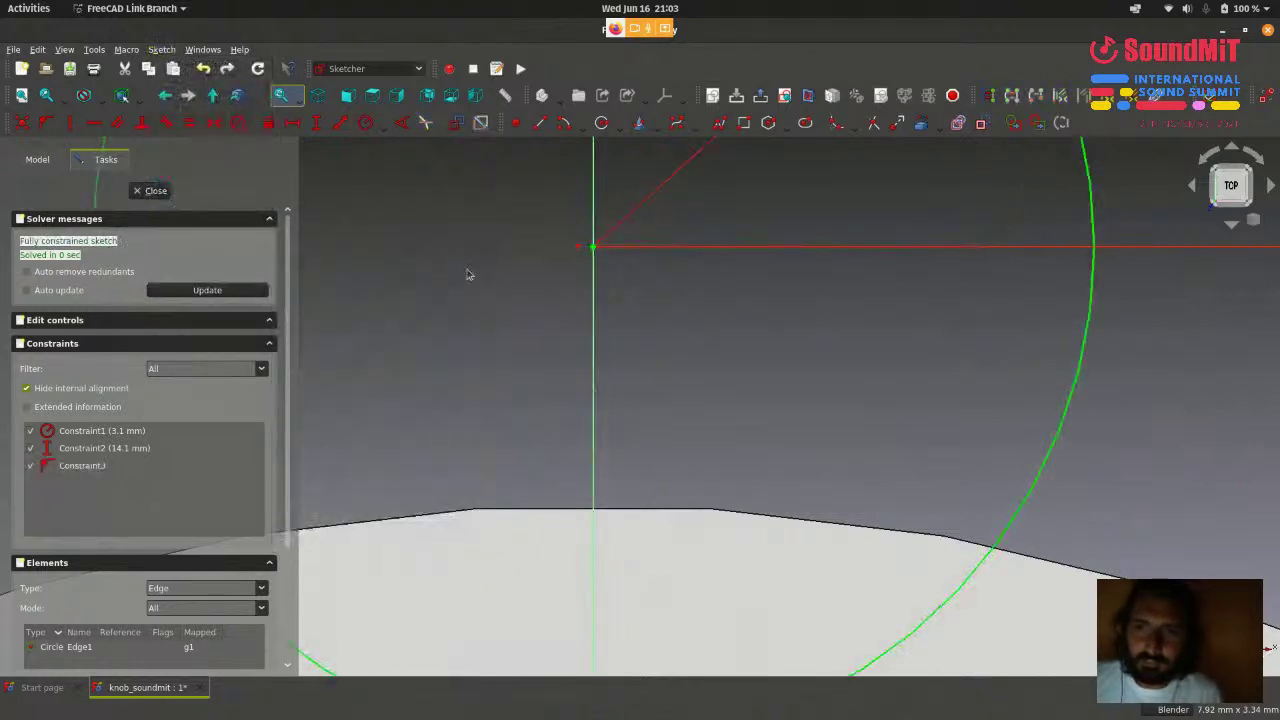
pyautogui.scroll(-8, 777, 394)
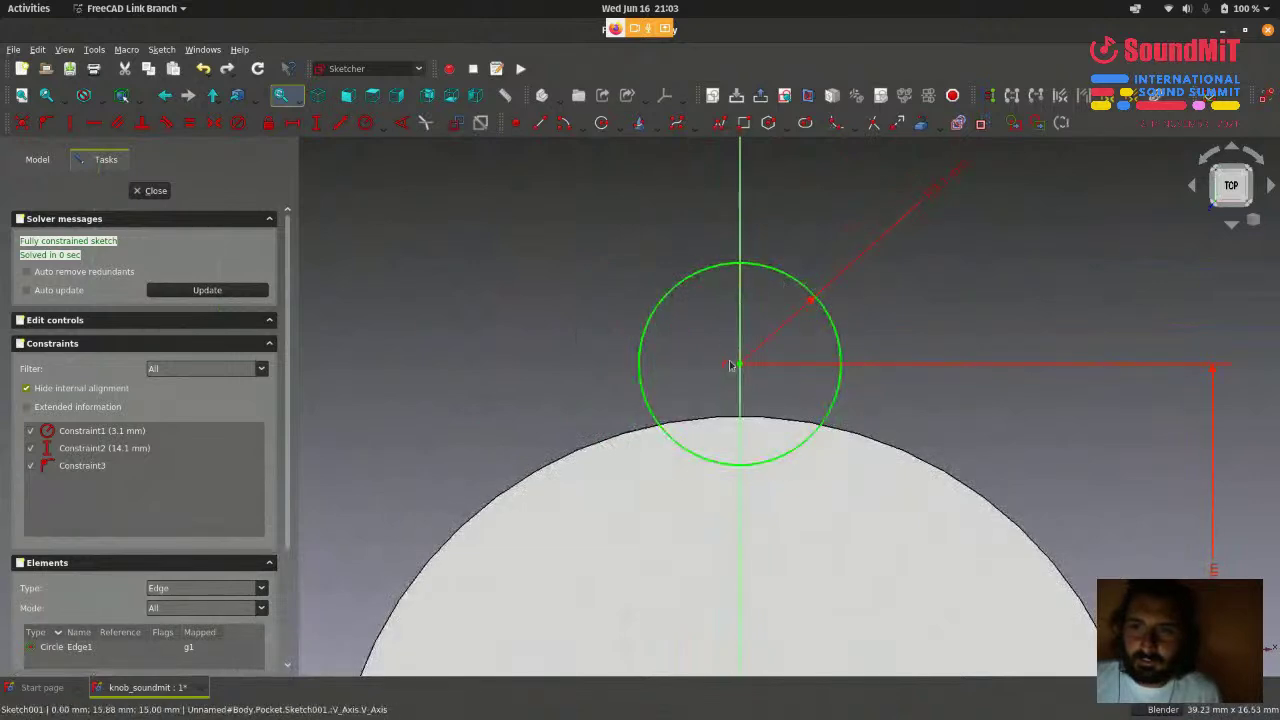
pyautogui.scroll(-5, 742, 372)
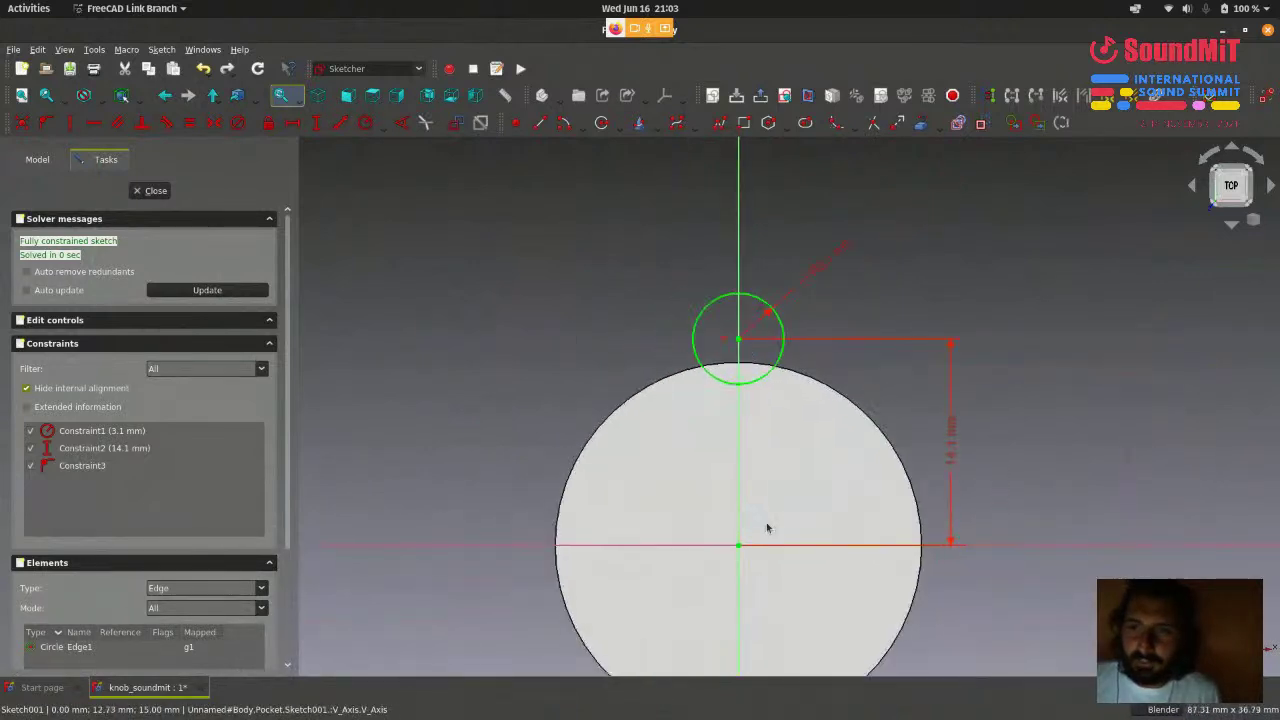
pyautogui.scroll(2, 773, 512)
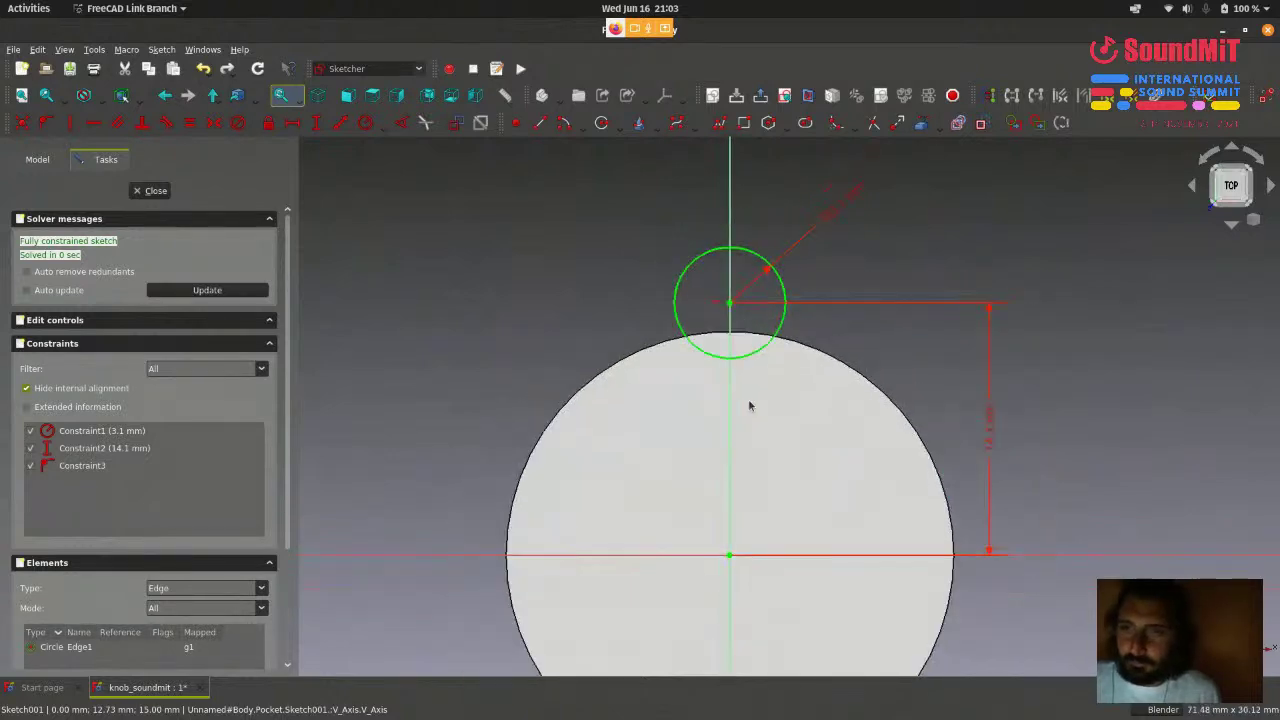
pyautogui.scroll(1, 749, 405)
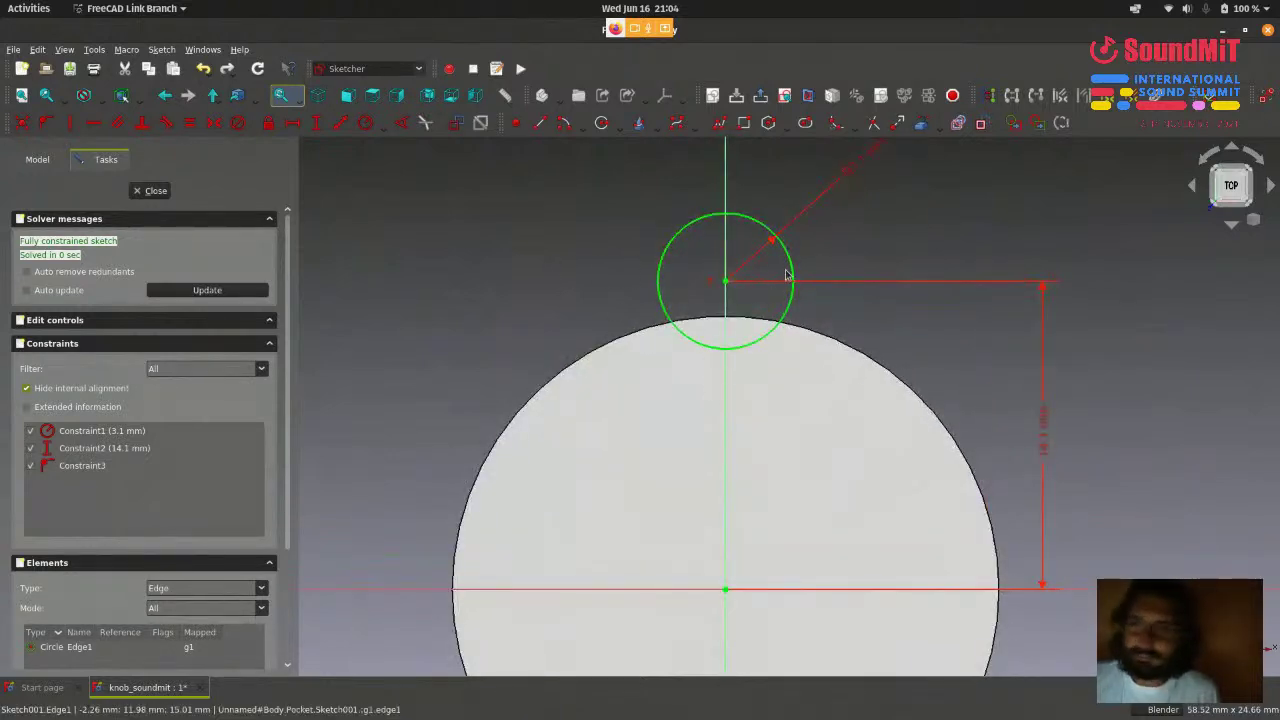
pyautogui.scroll(2, 748, 300)
pyautogui.click(100, 465)
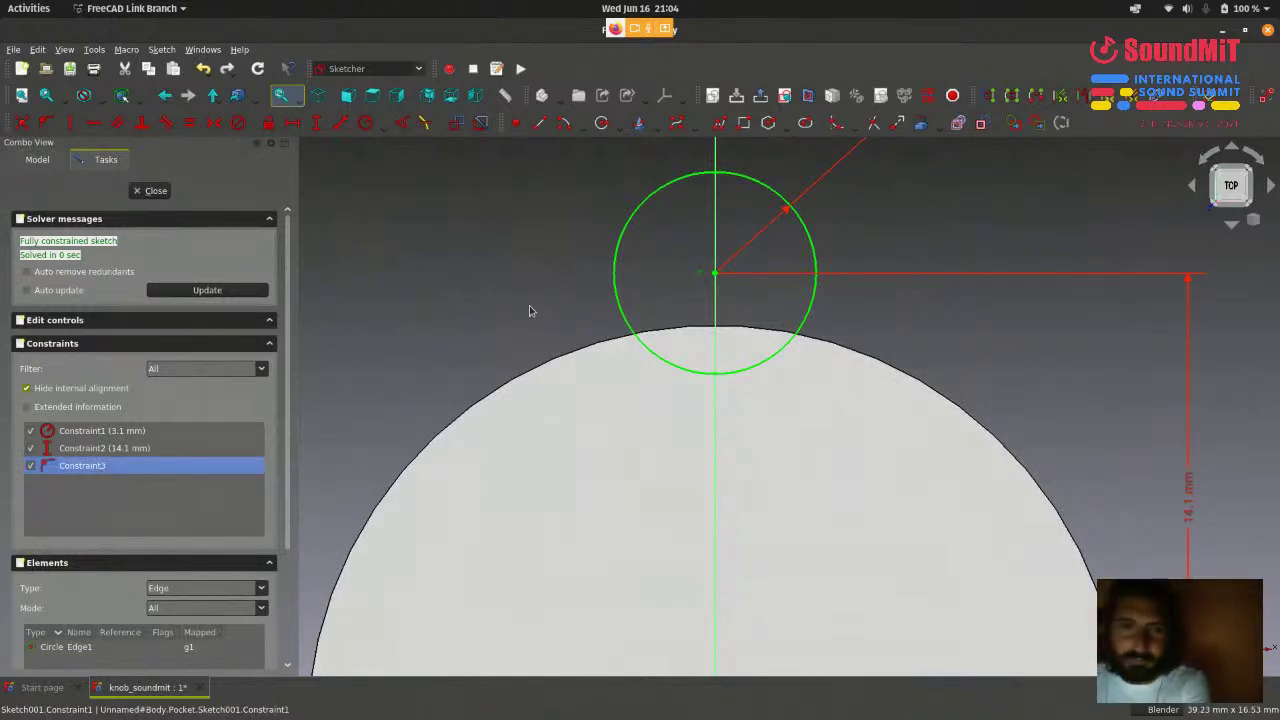
# - Delete Constraint3 again and move the freed notch circle to the right
pyautogui.press('Delete')
pyautogui.scroll(2, 714, 297)
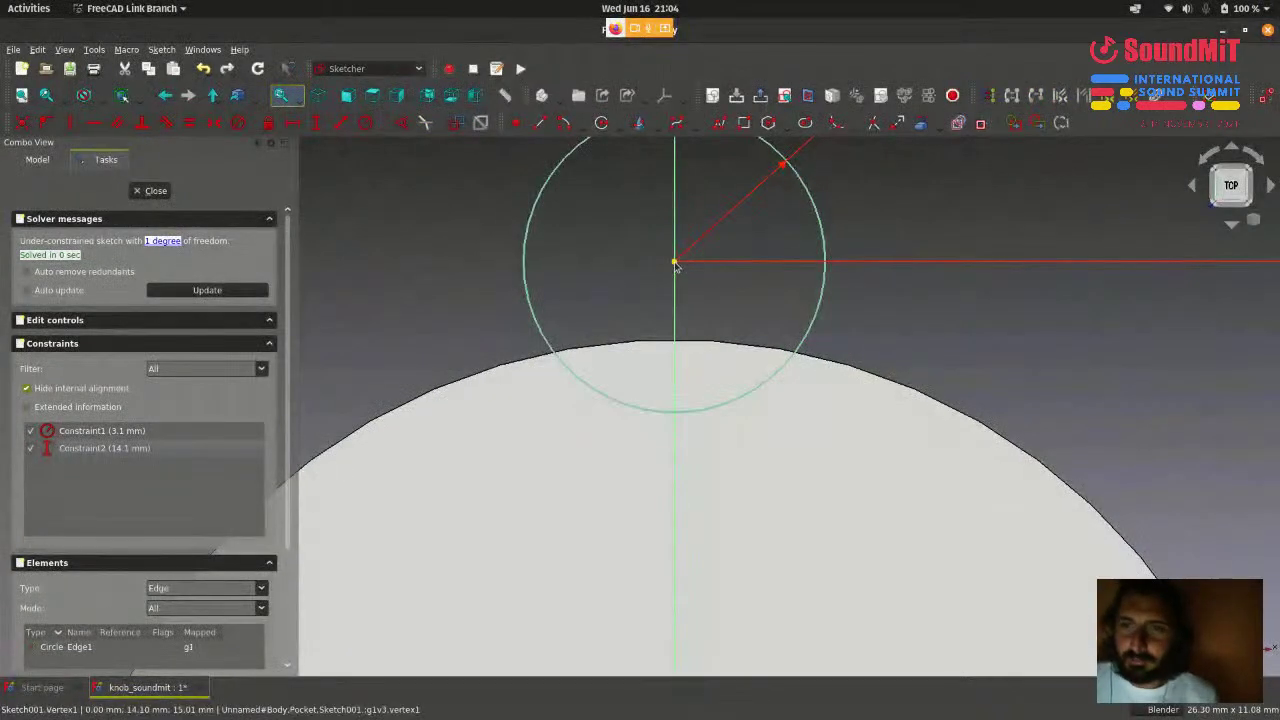
pyautogui.moveTo(675, 264); pyautogui.dragTo(746, 268)
pyautogui.scroll(-5, 963, 324)
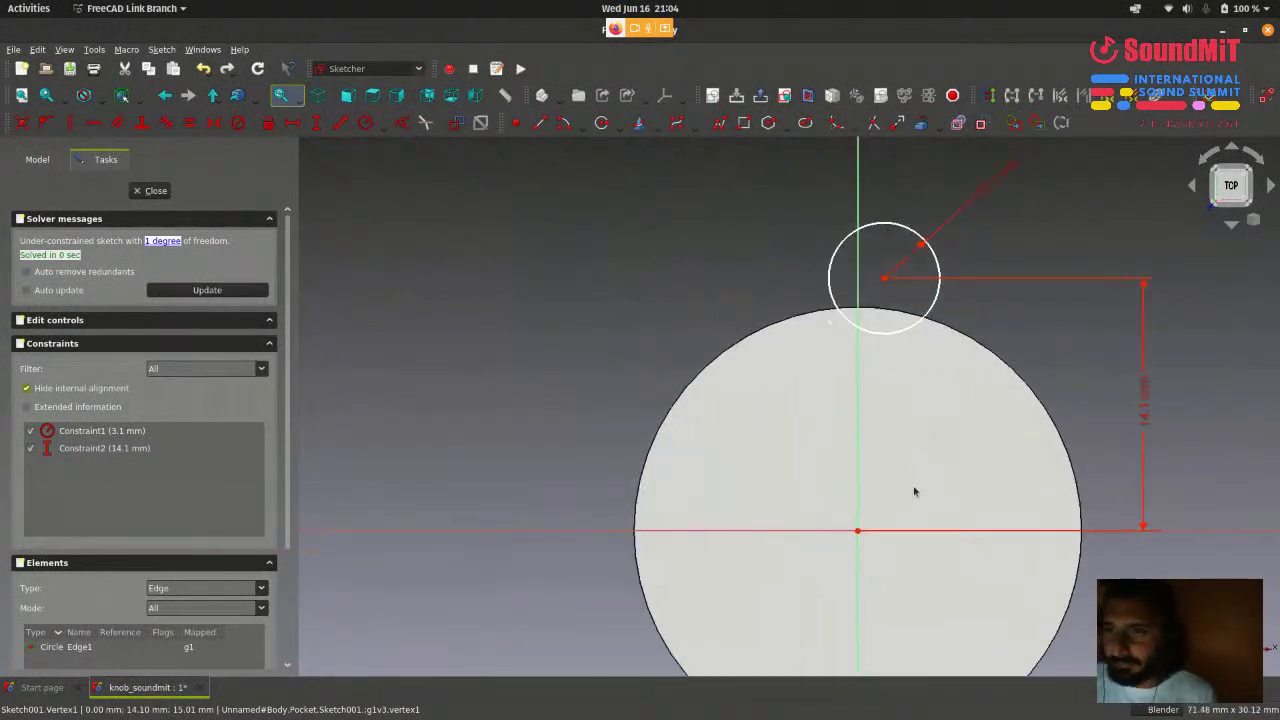
pyautogui.scroll(1, 914, 491)
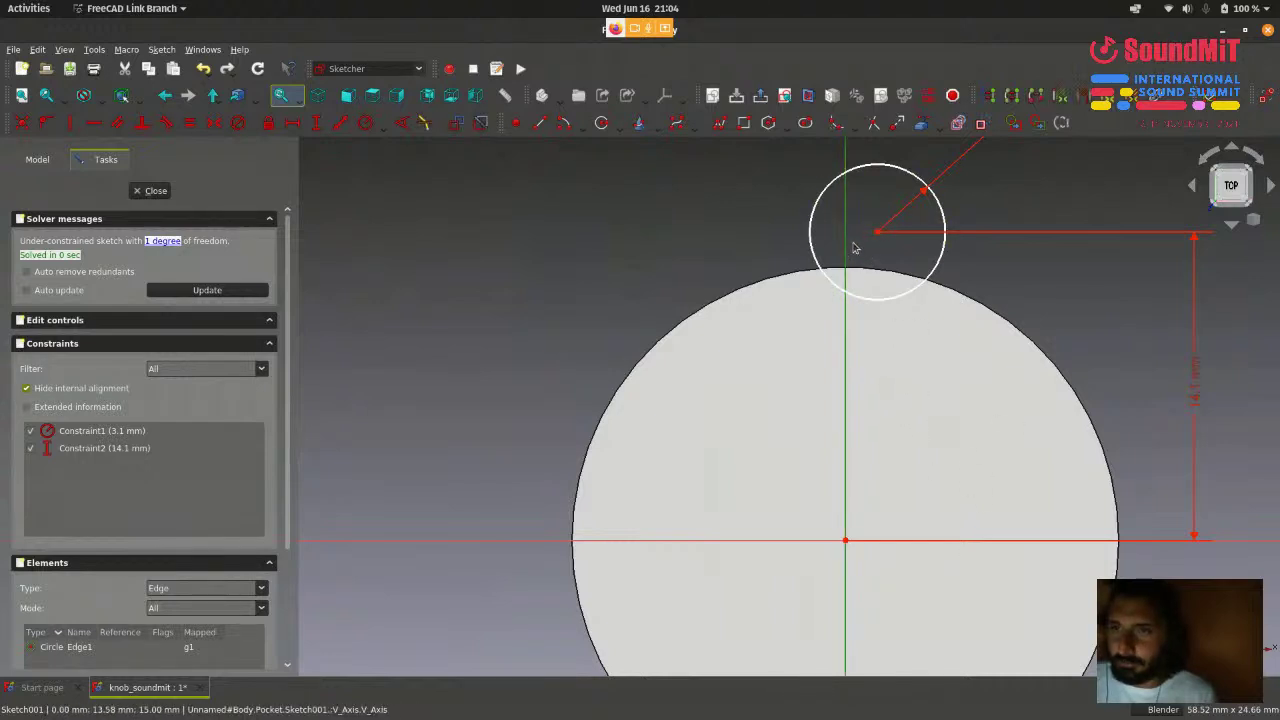
# - Select the sketch origin point, then add the notch circle's centre point to the selection
pyautogui.click(846, 542)
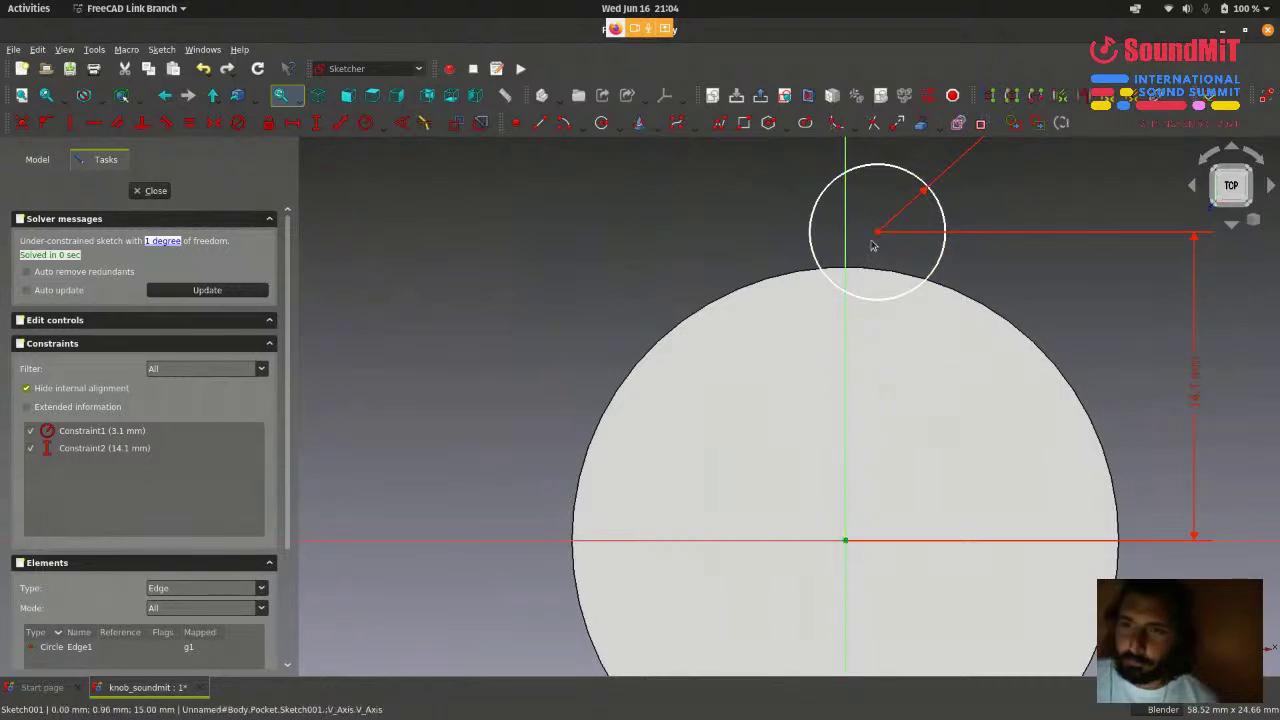
pyautogui.click(1000, 274)
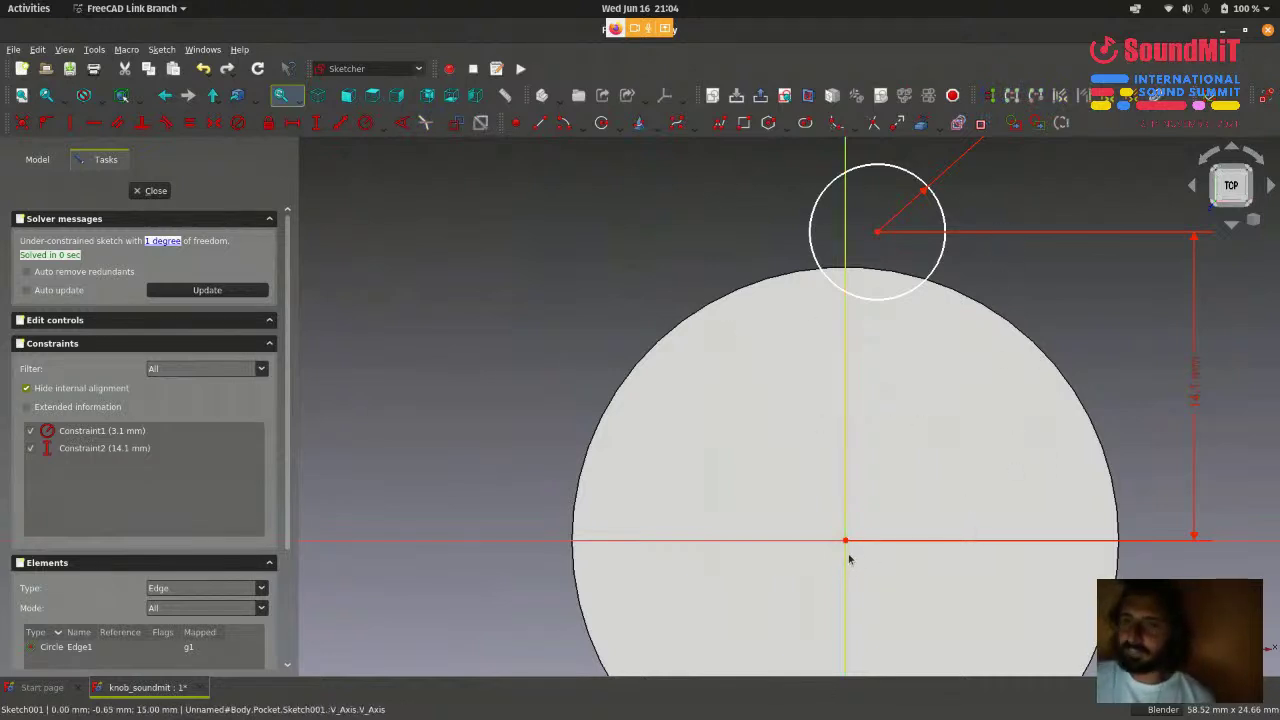
pyautogui.scroll(5, 847, 550)
pyautogui.scroll(2, 838, 520)
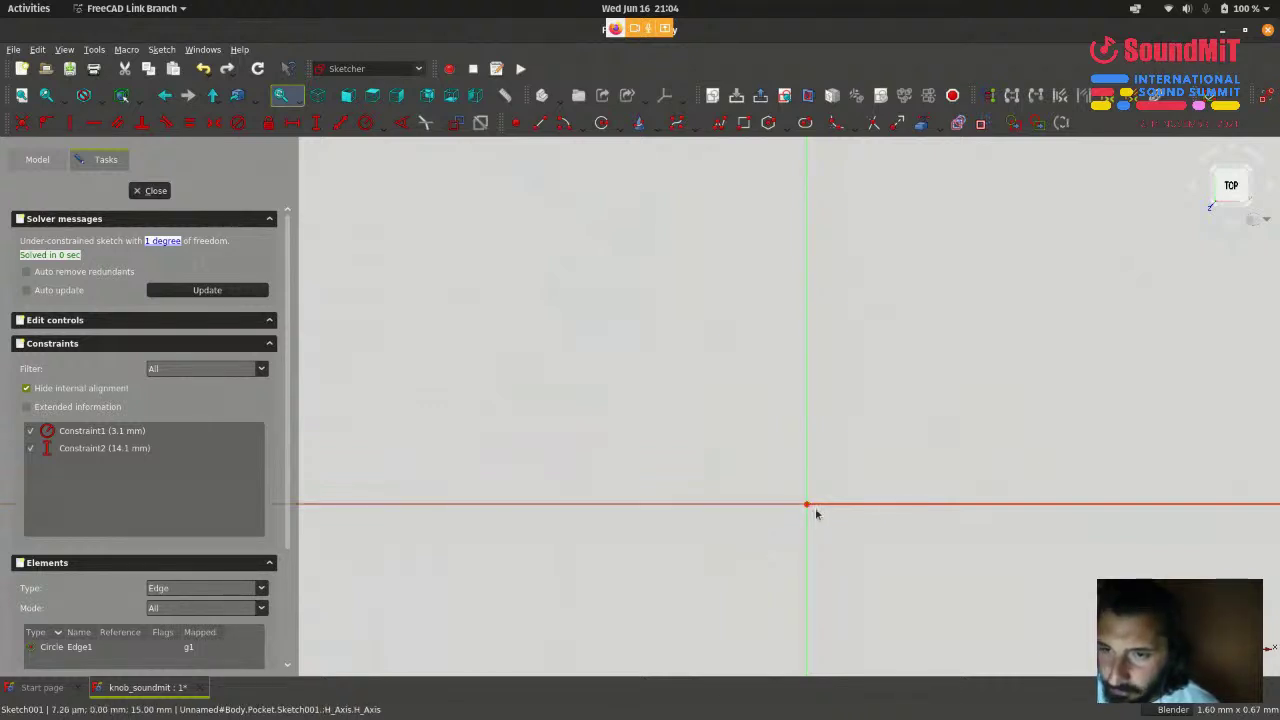
pyautogui.click(808, 505)
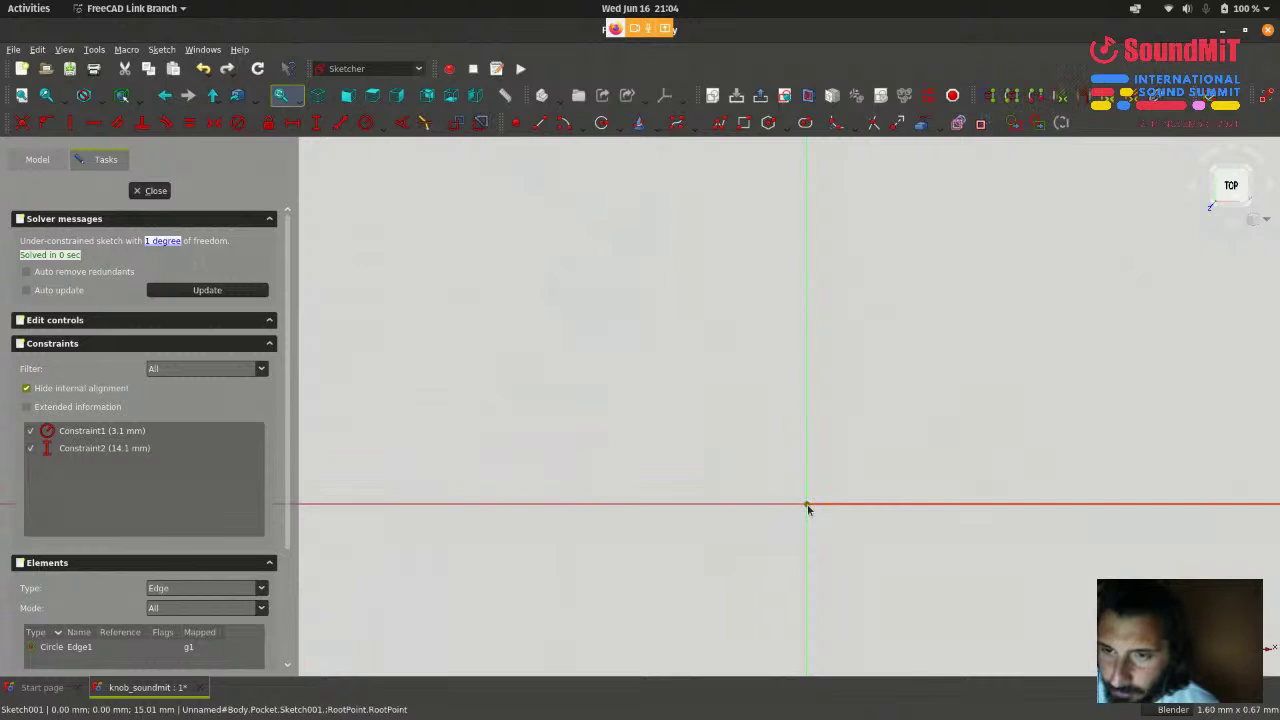
pyautogui.scroll(-5, 866, 538)
pyautogui.scroll(-5, 866, 538)
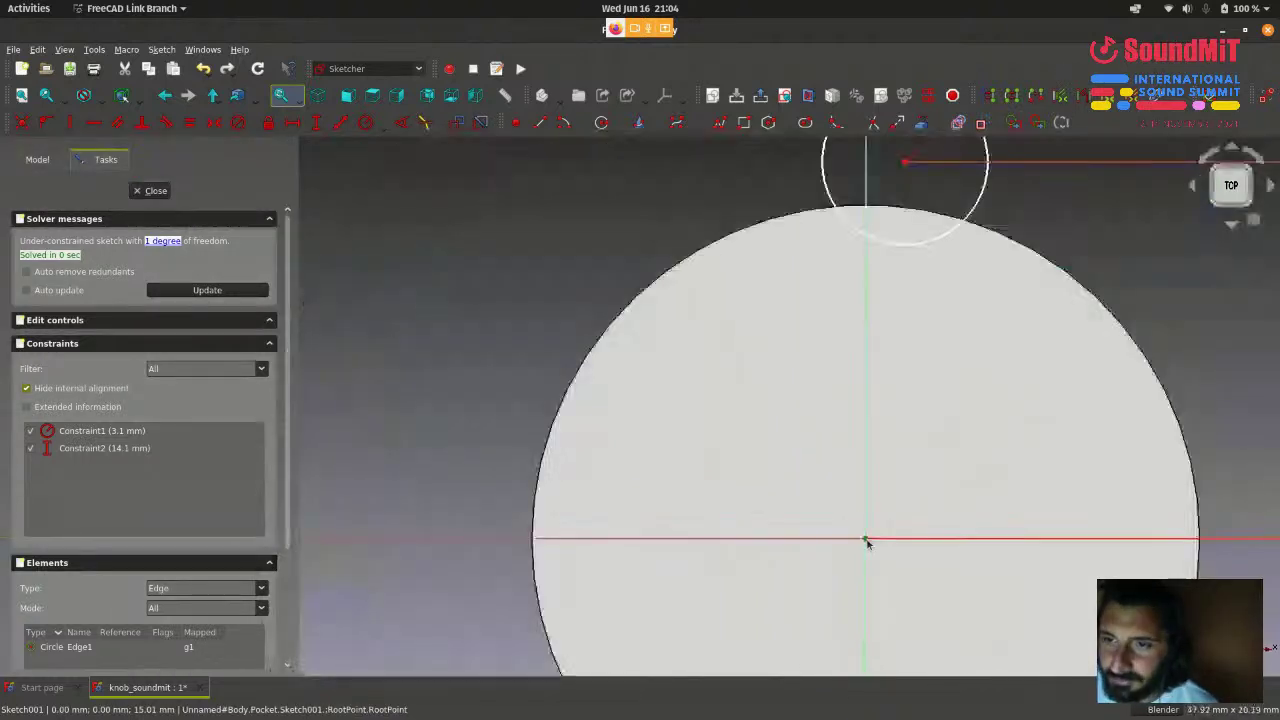
pyautogui.scroll(10, 882, 402)
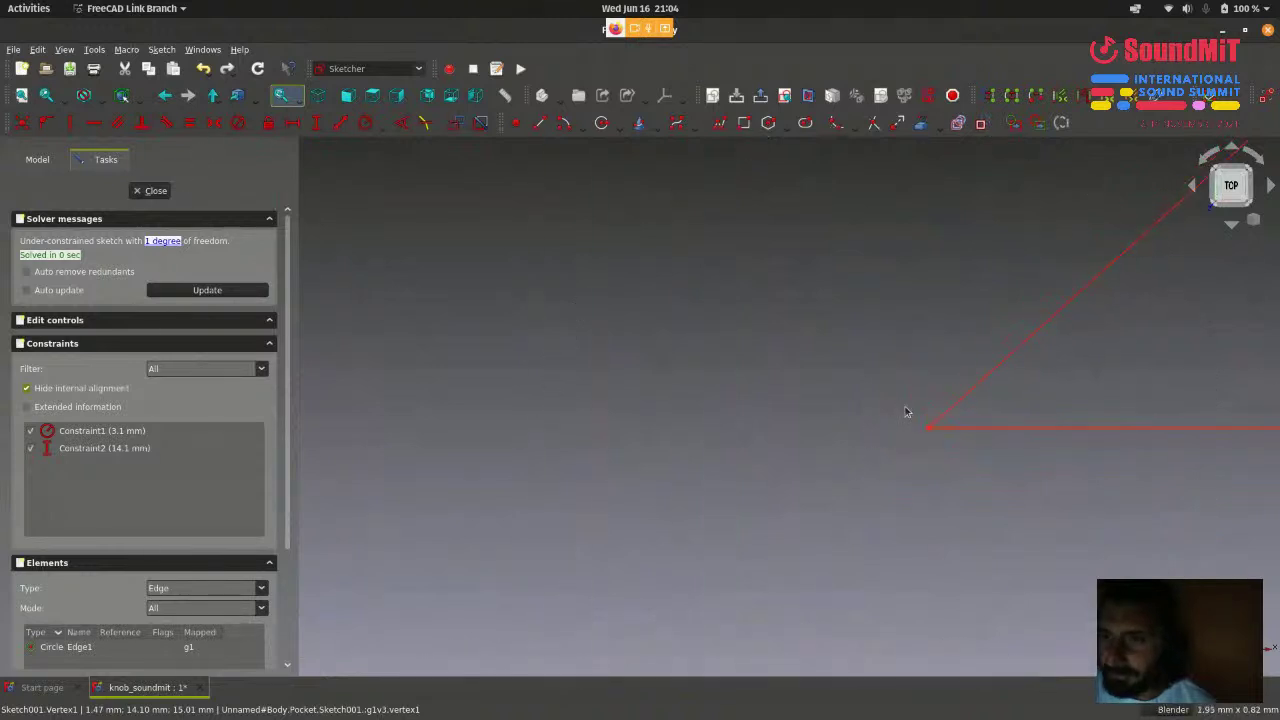
pyautogui.scroll(2, 906, 410)
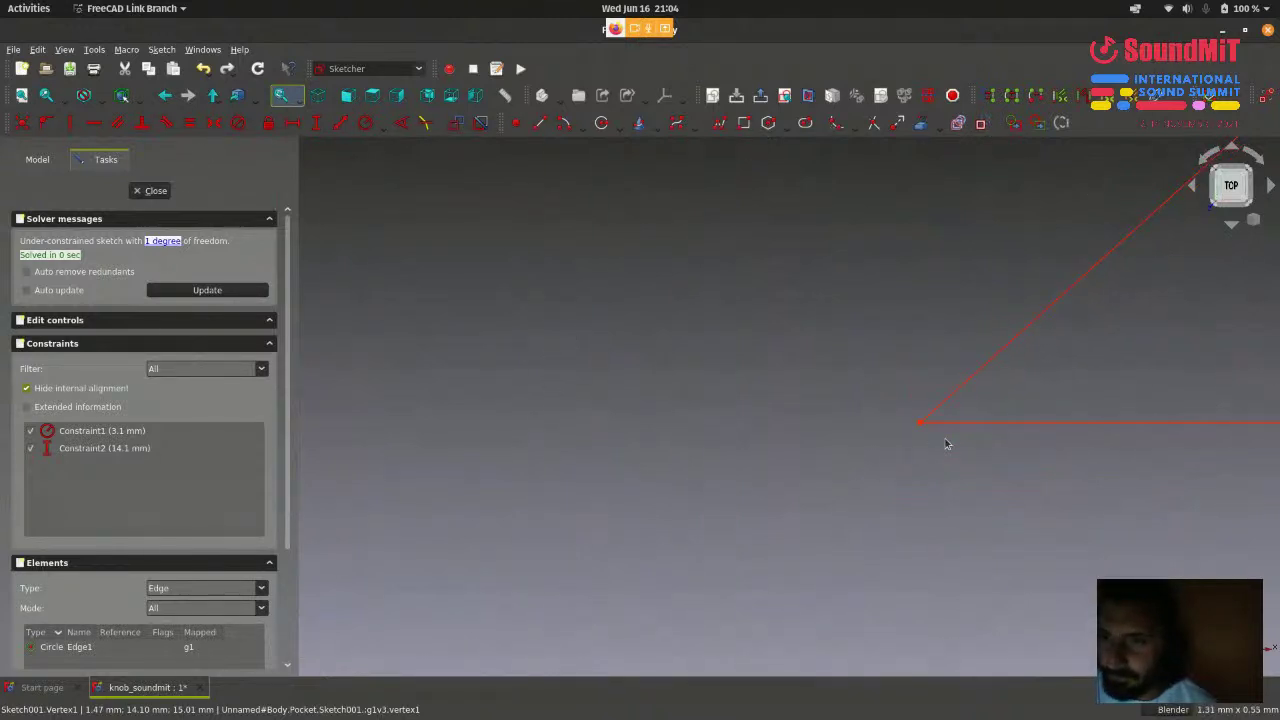
pyautogui.click(919, 424)
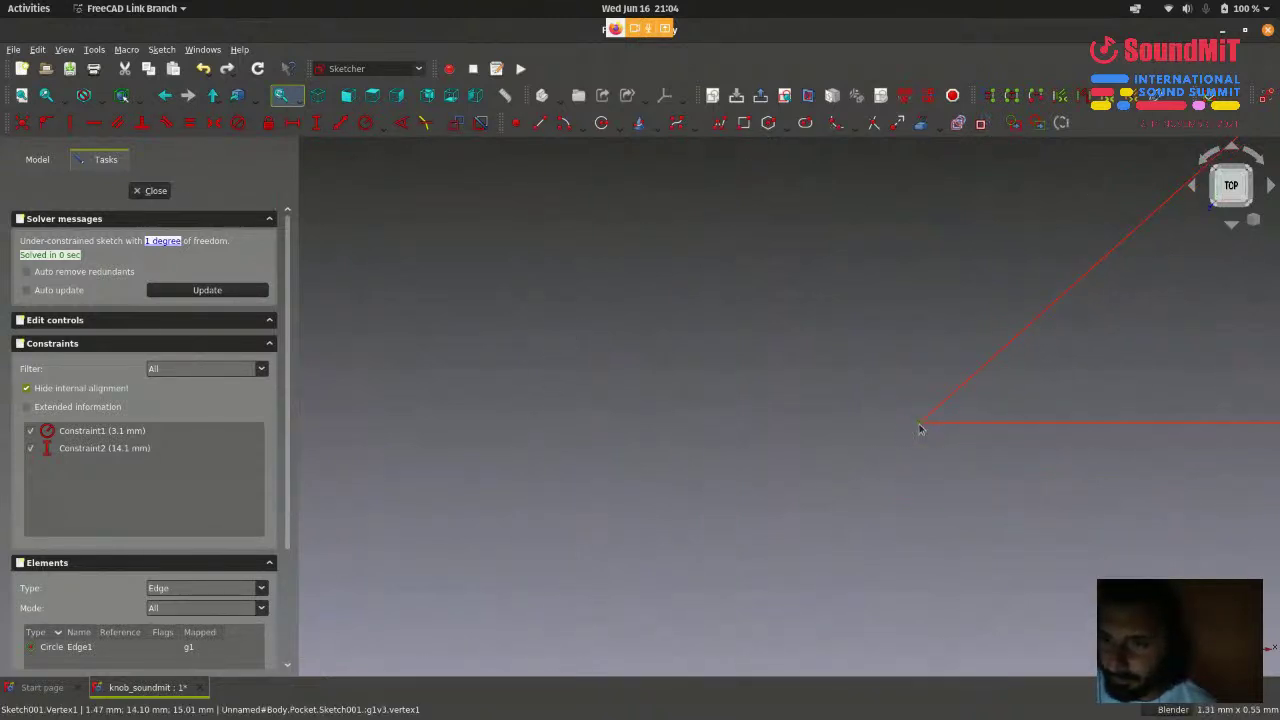
pyautogui.scroll(-15, 807, 460)
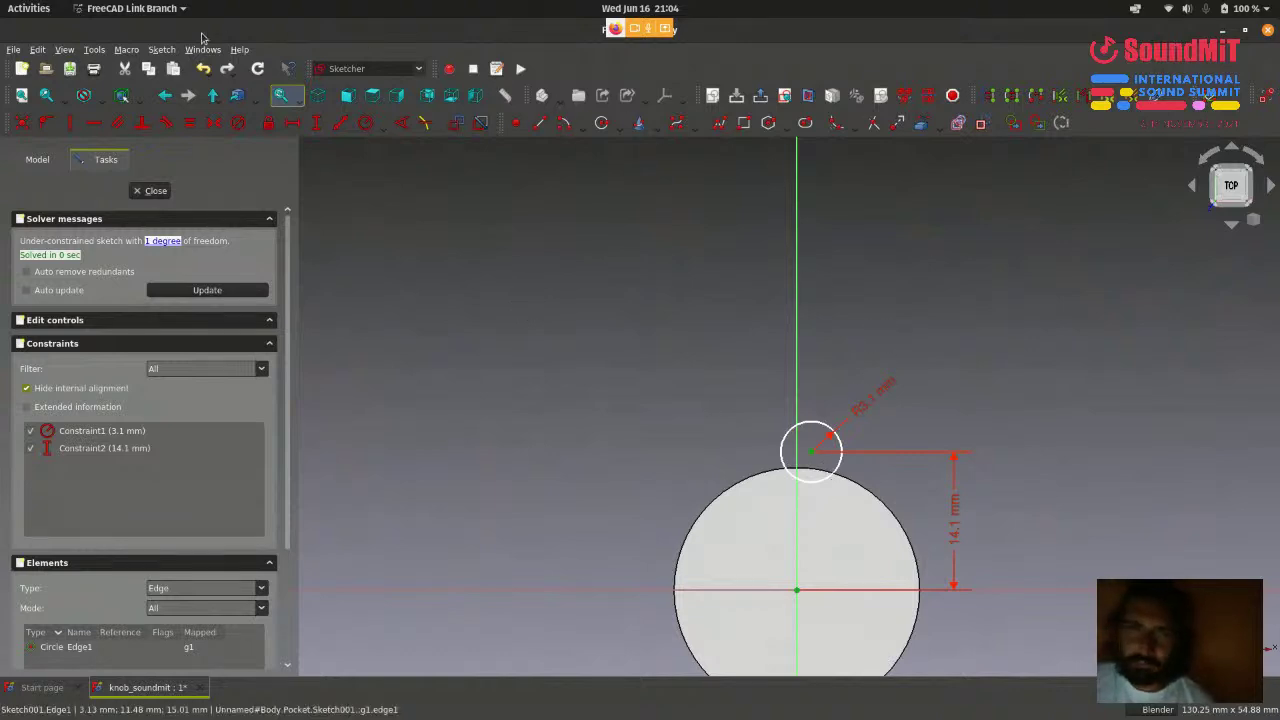
# - Add a 0 mm horizontal distance constraint between the origin and the circle centre
pyautogui.click(170, 49)
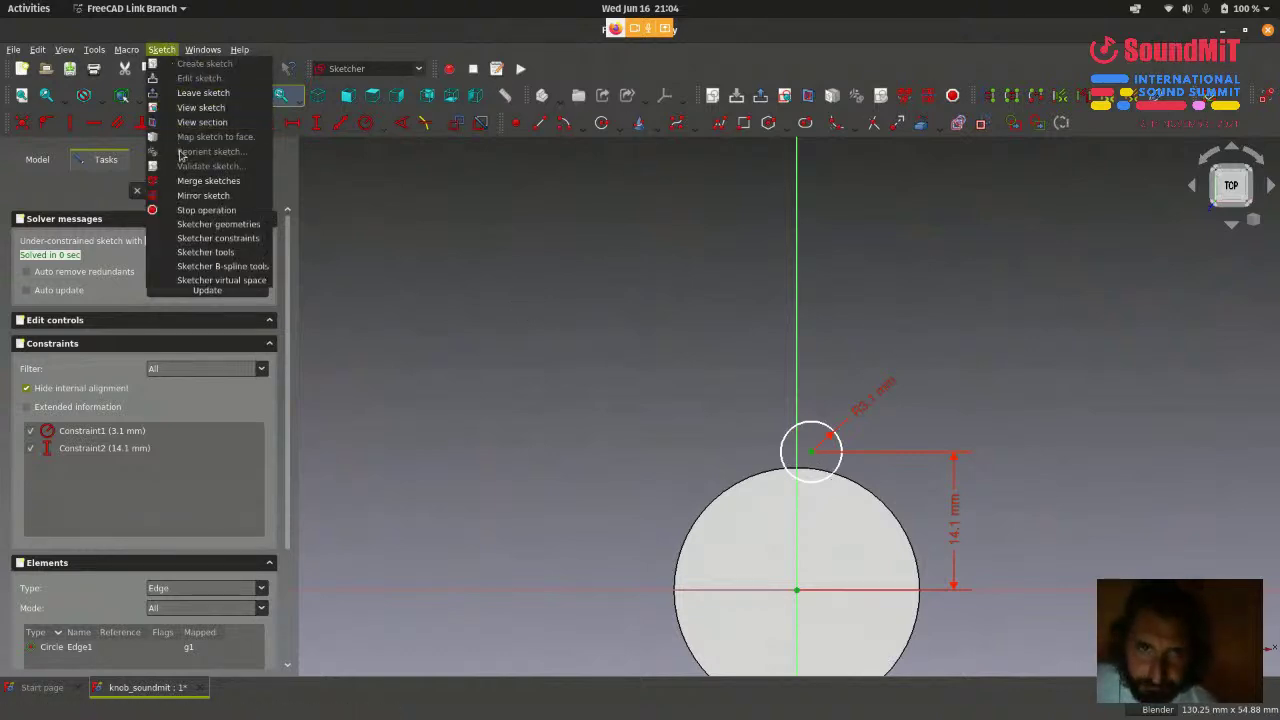
pyautogui.moveTo(195, 238)
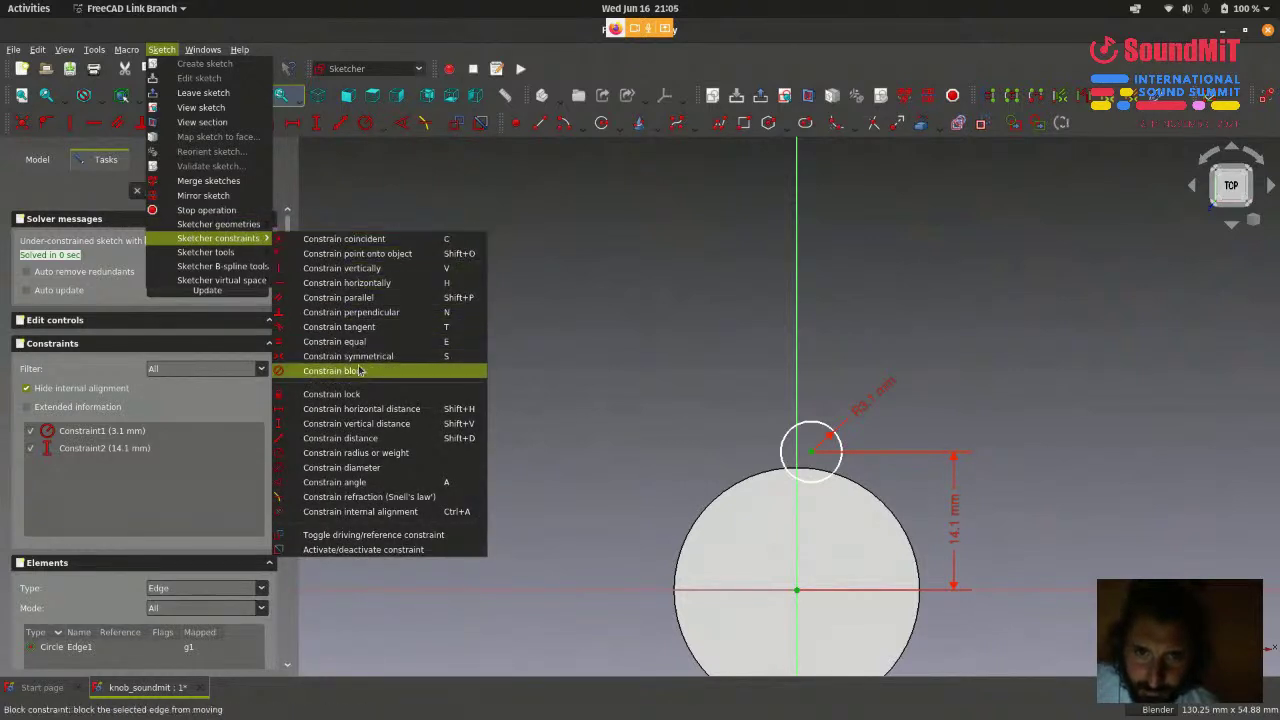
pyautogui.click(432, 414)
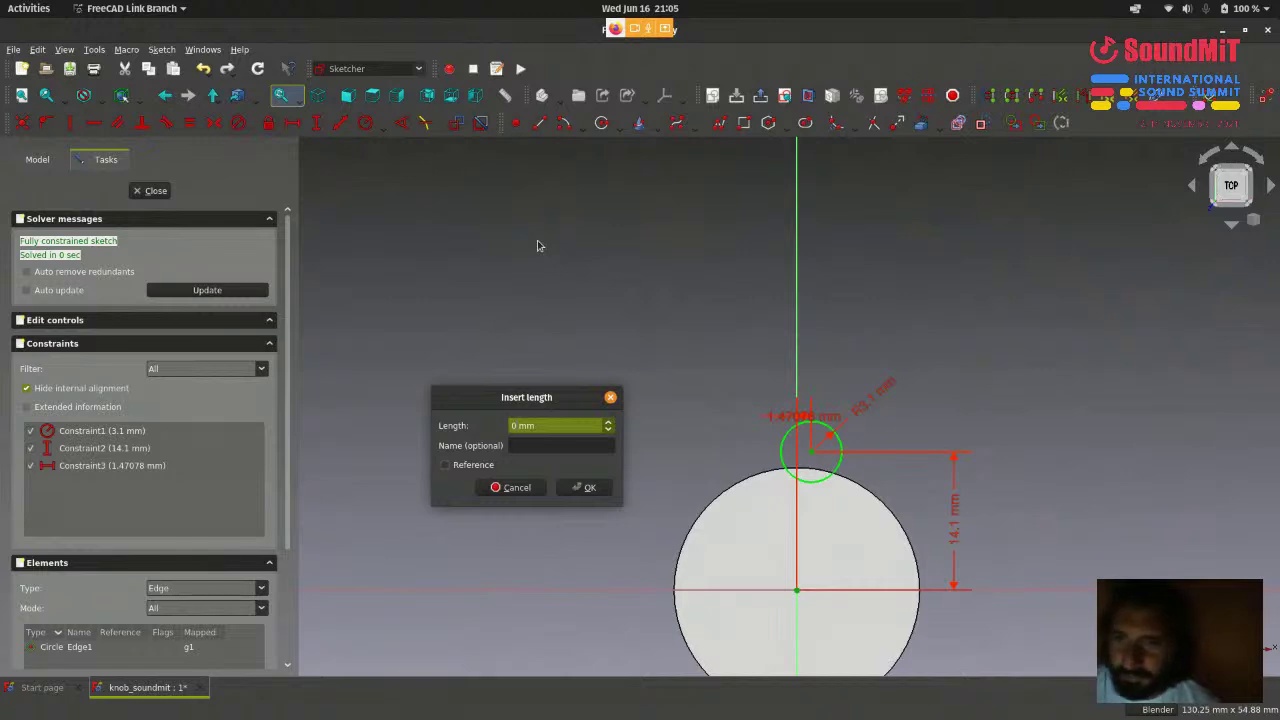
pyautogui.click(587, 487)
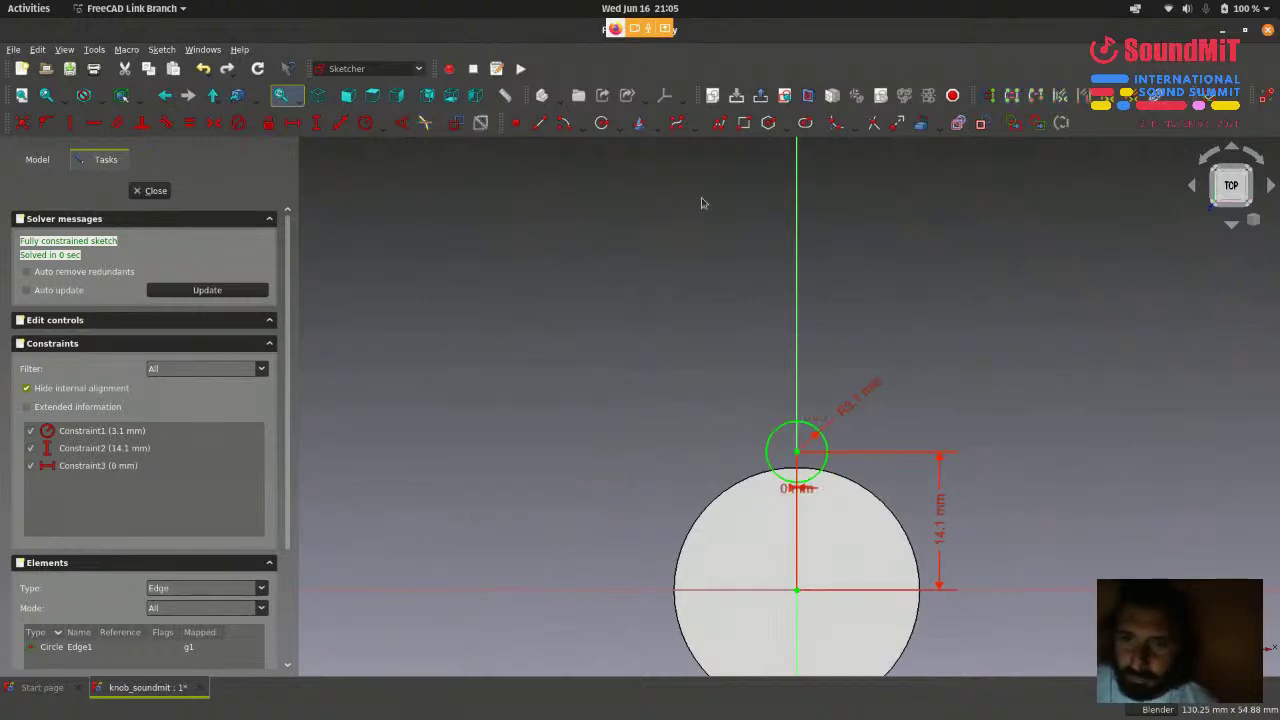
# - Move the 0 mm dimension label below the notch circle
pyautogui.scroll(-1, 706, 201)
pyautogui.scroll(3, 597, 401)
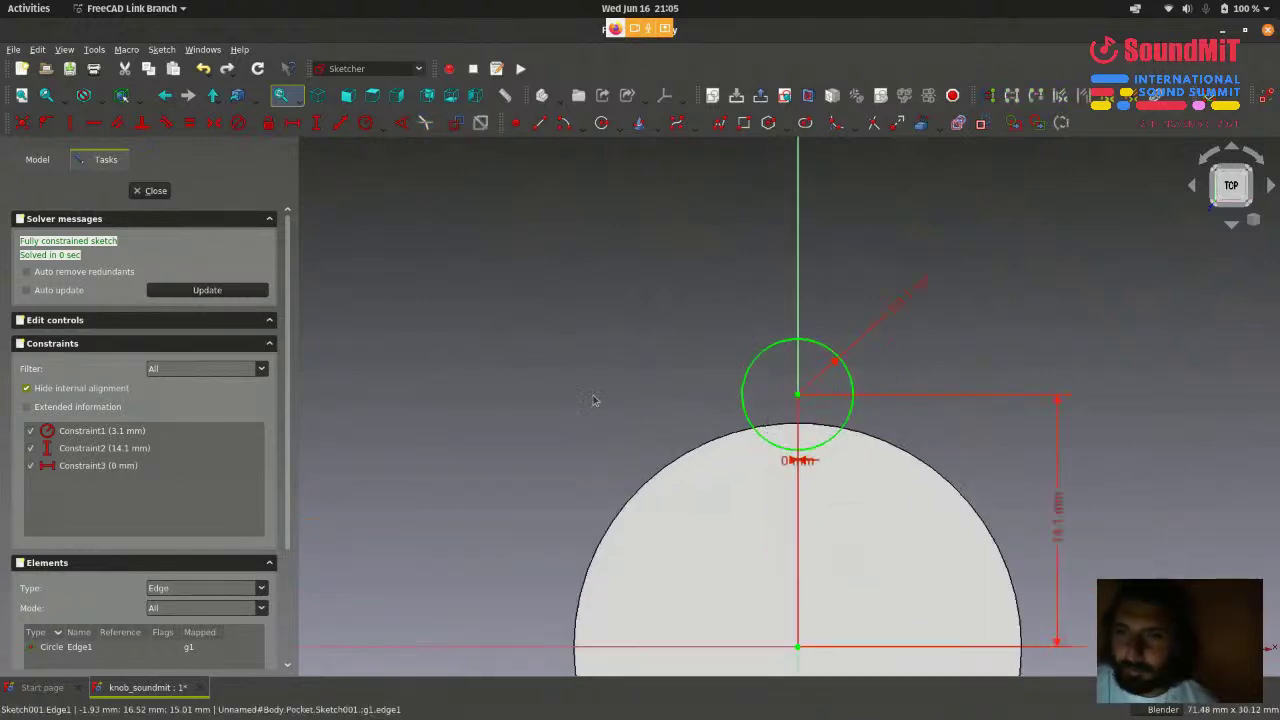
pyautogui.scroll(2, 785, 435)
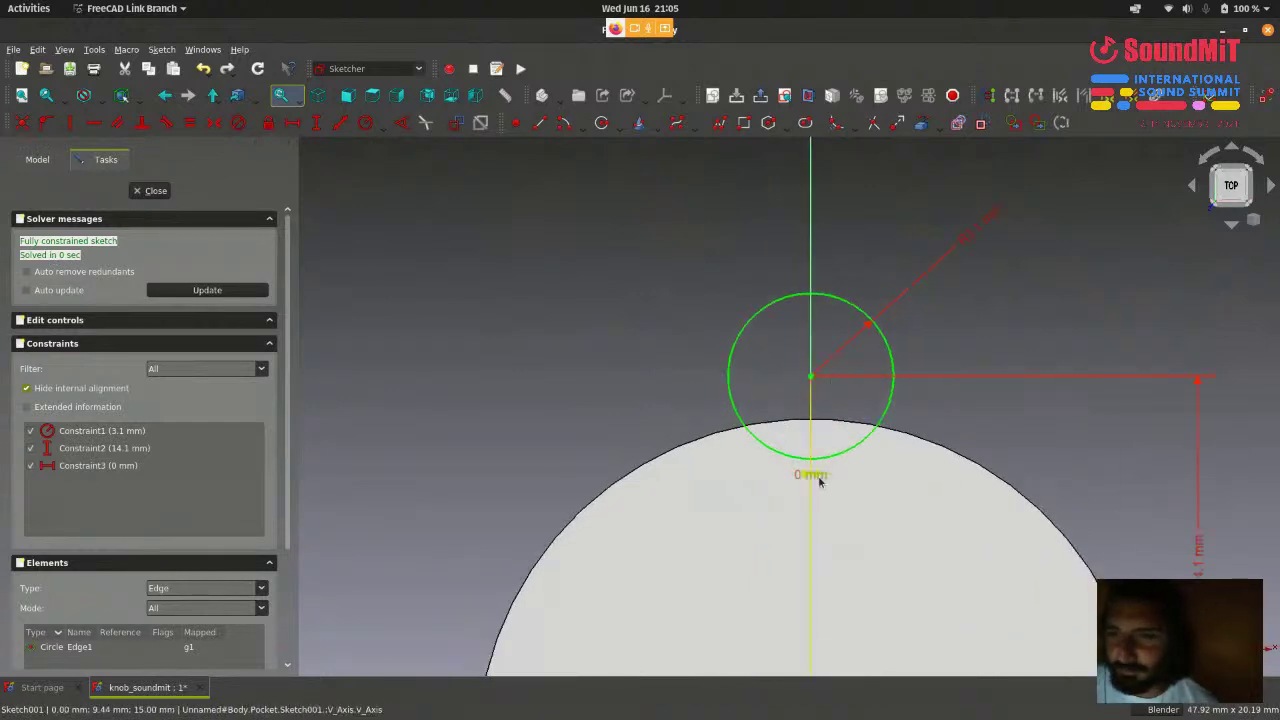
pyautogui.moveTo(810, 475); pyautogui.dragTo(875, 531)
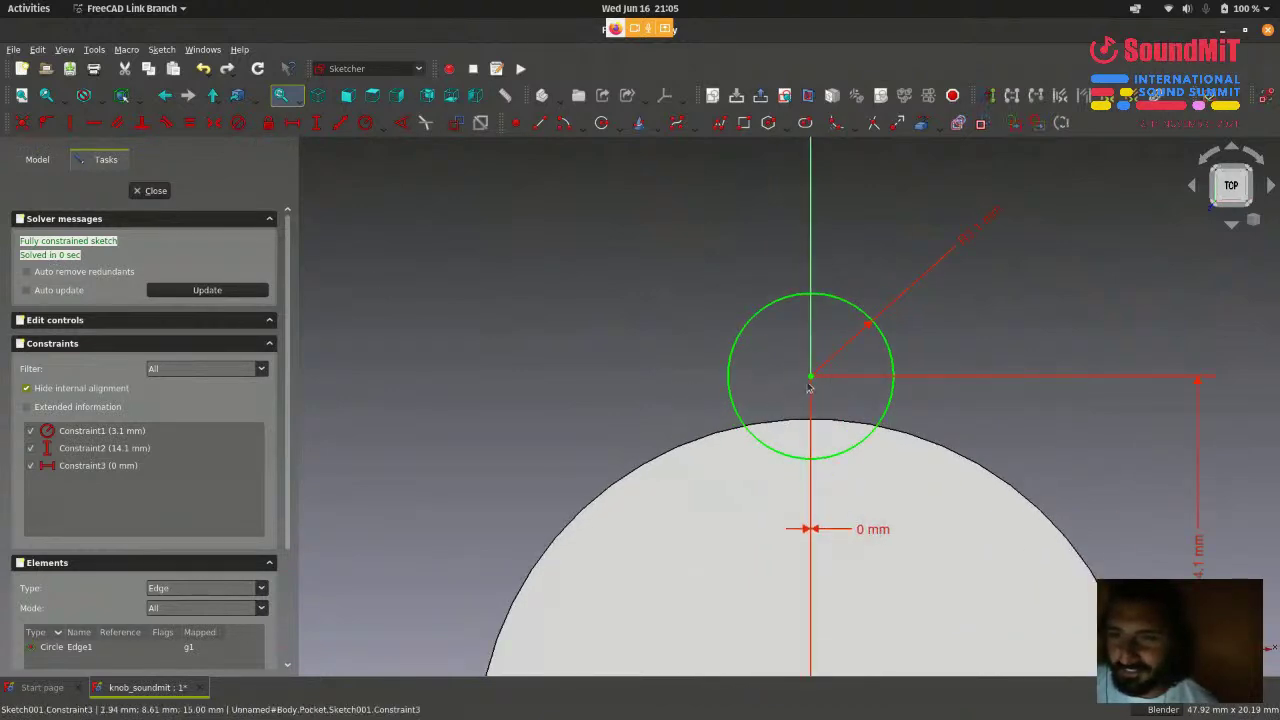
pyautogui.scroll(-3, 805, 380)
pyautogui.scroll(3, 790, 375)
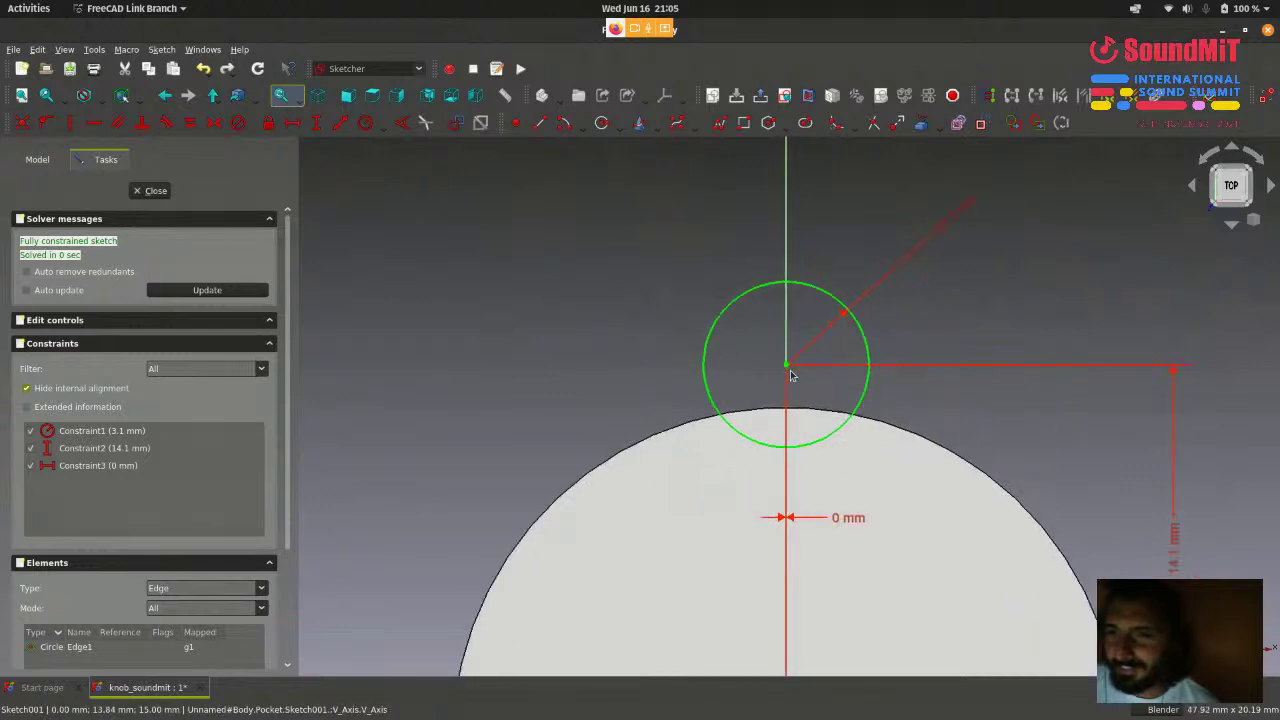
pyautogui.scroll(-3, 815, 358)
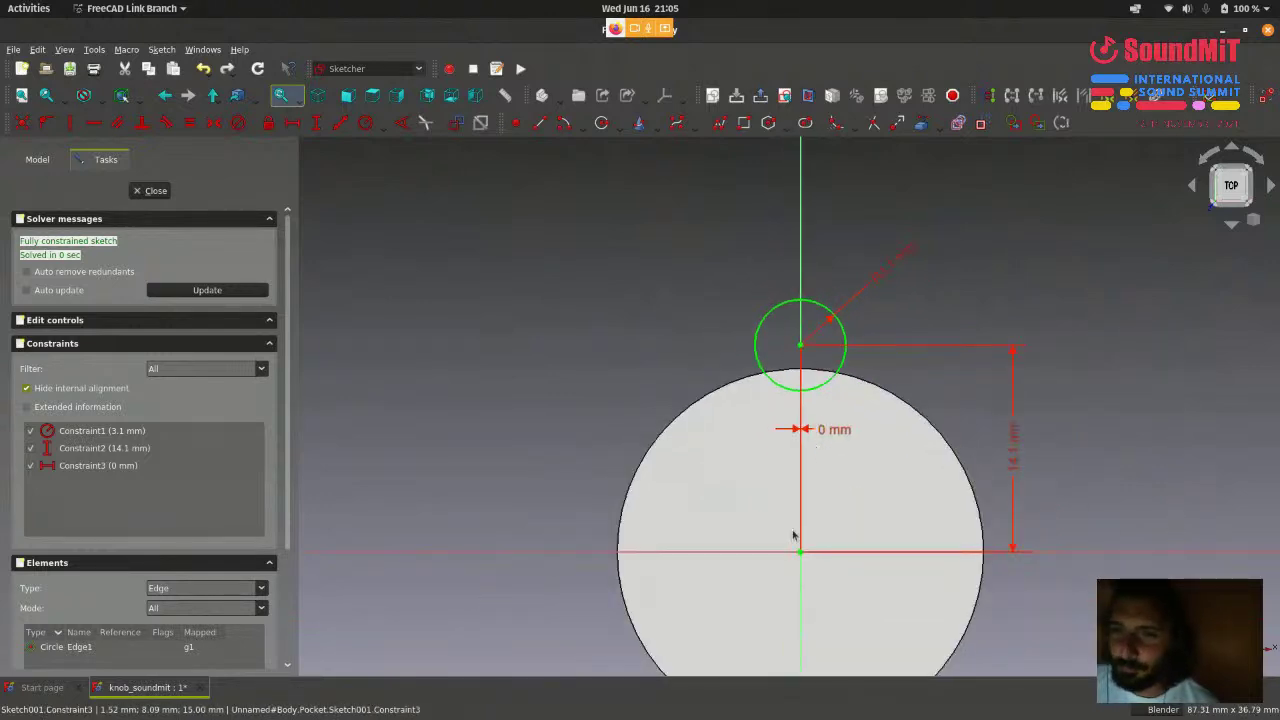
pyautogui.scroll(2, 801, 354)
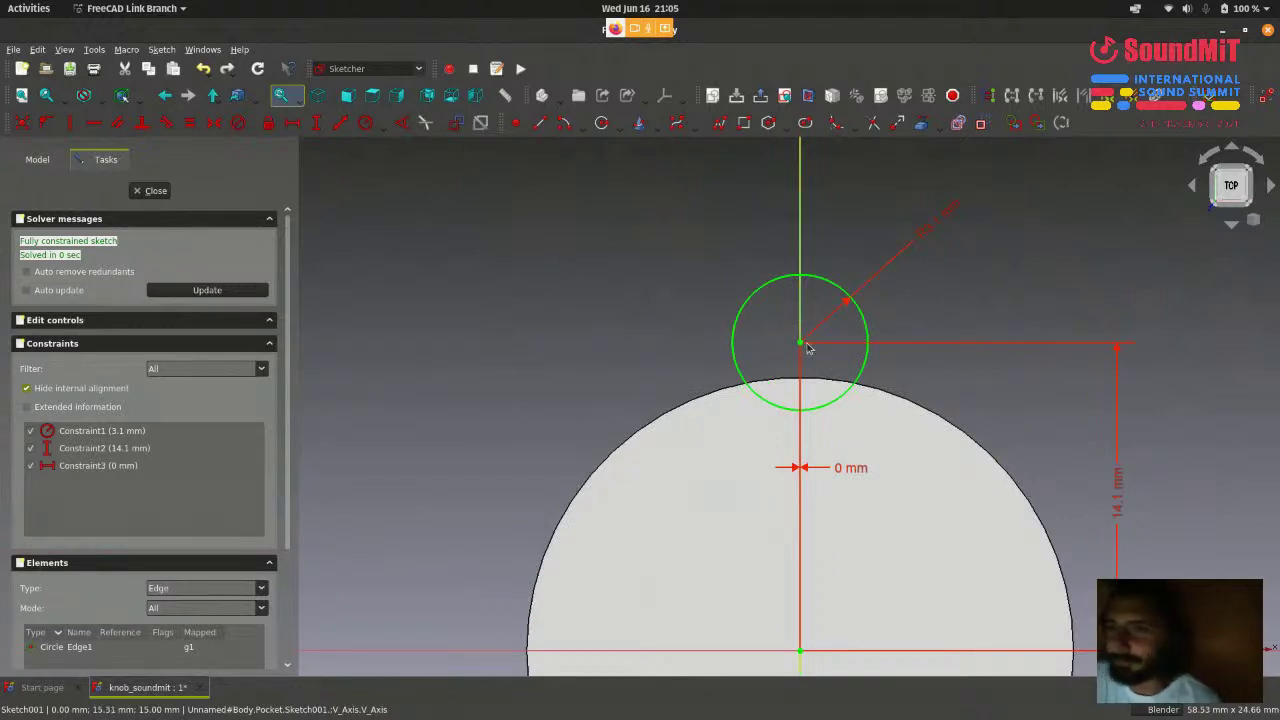
pyautogui.scroll(-3, 809, 347)
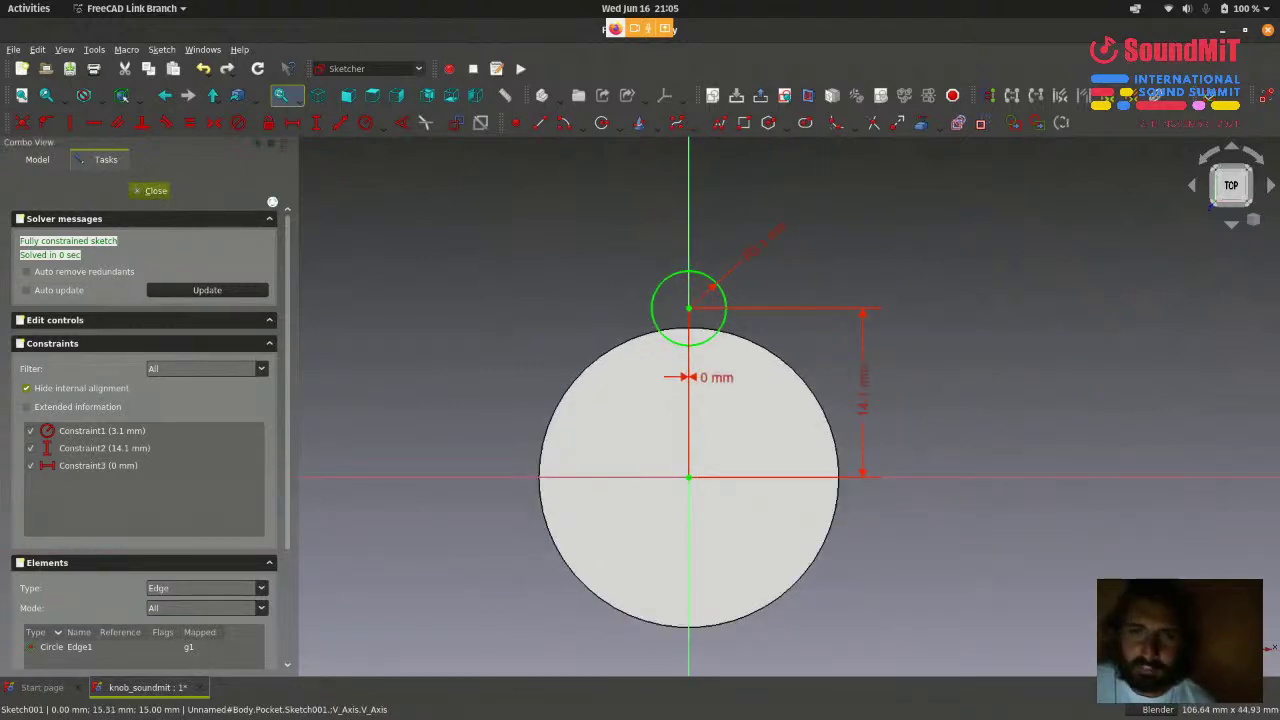
# - Close Sketch001, check the PolarPattern feature in the model tree, then switch to Restream Studio
pyautogui.click(155, 190)
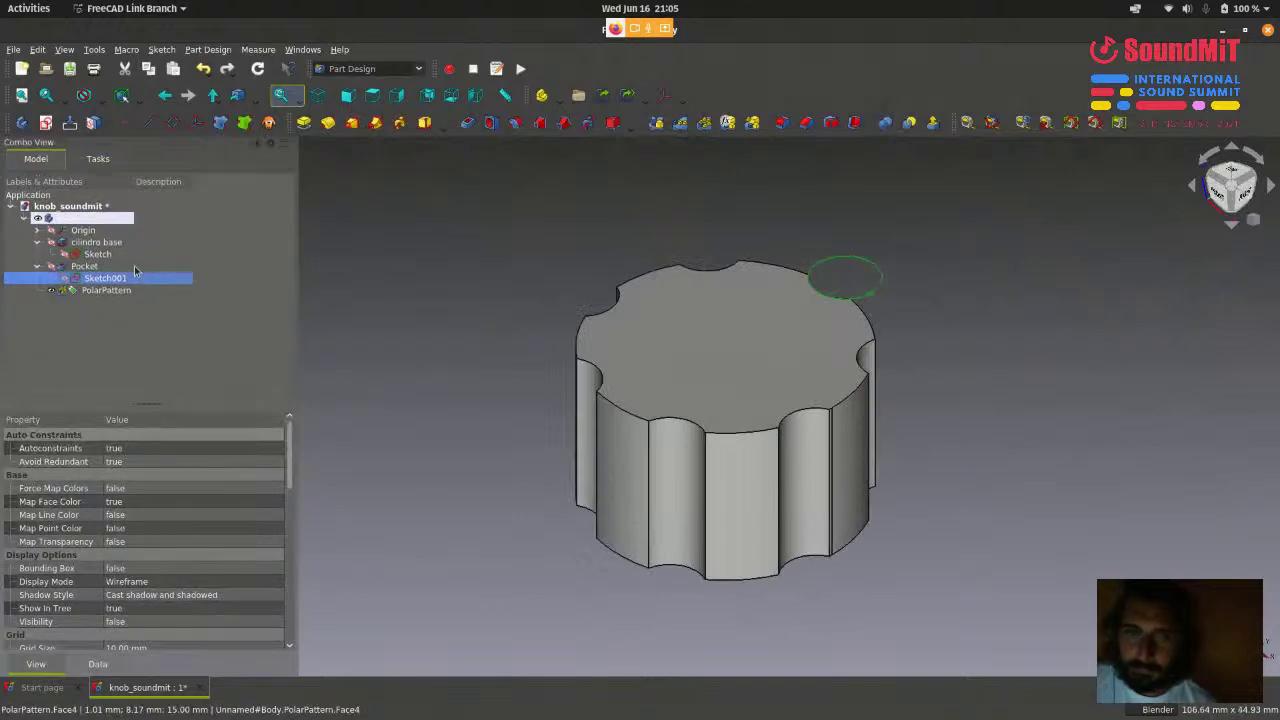
pyautogui.click(514, 268)
pyautogui.click(133, 276)
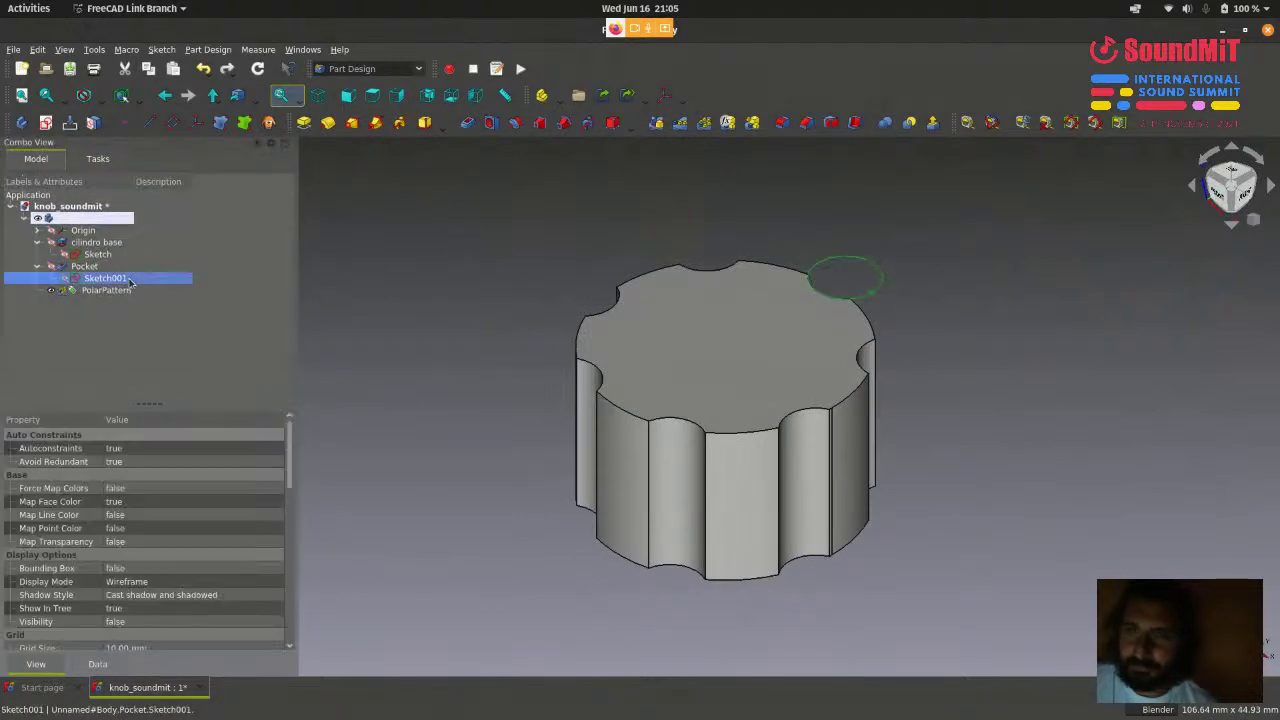
pyautogui.click(489, 277)
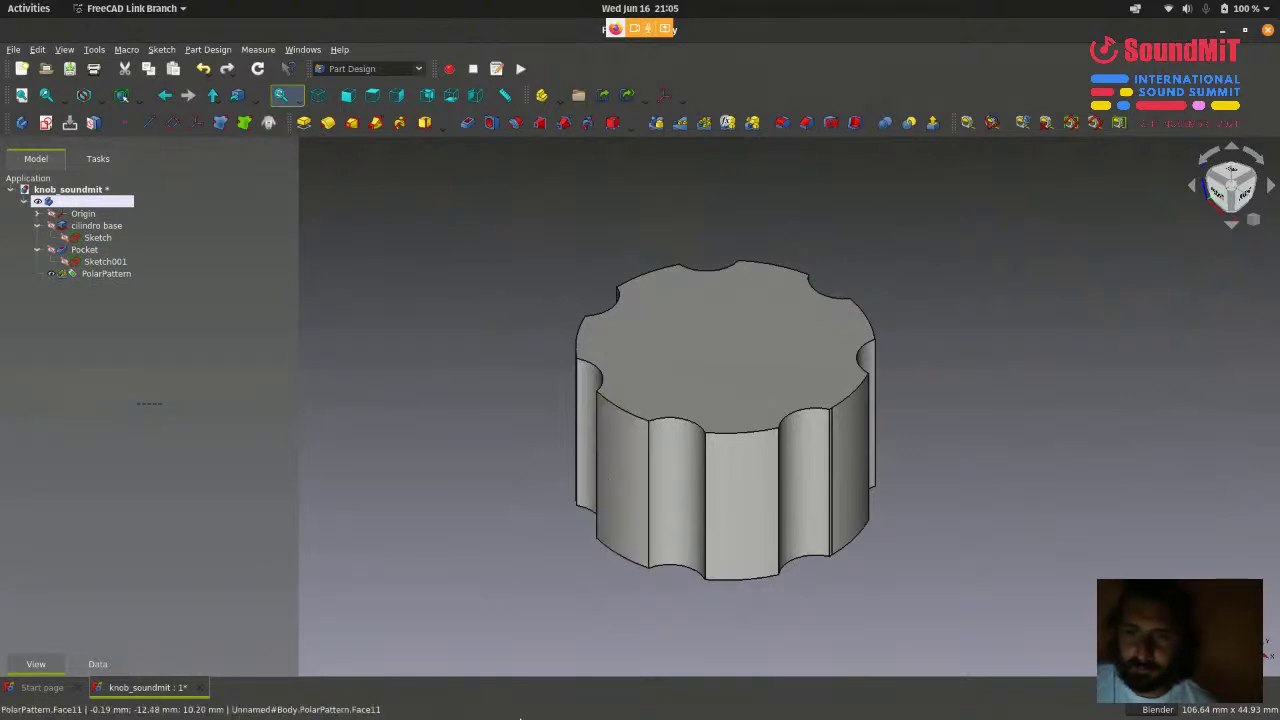
pyautogui.moveTo(505, 716)
pyautogui.click(412, 697)
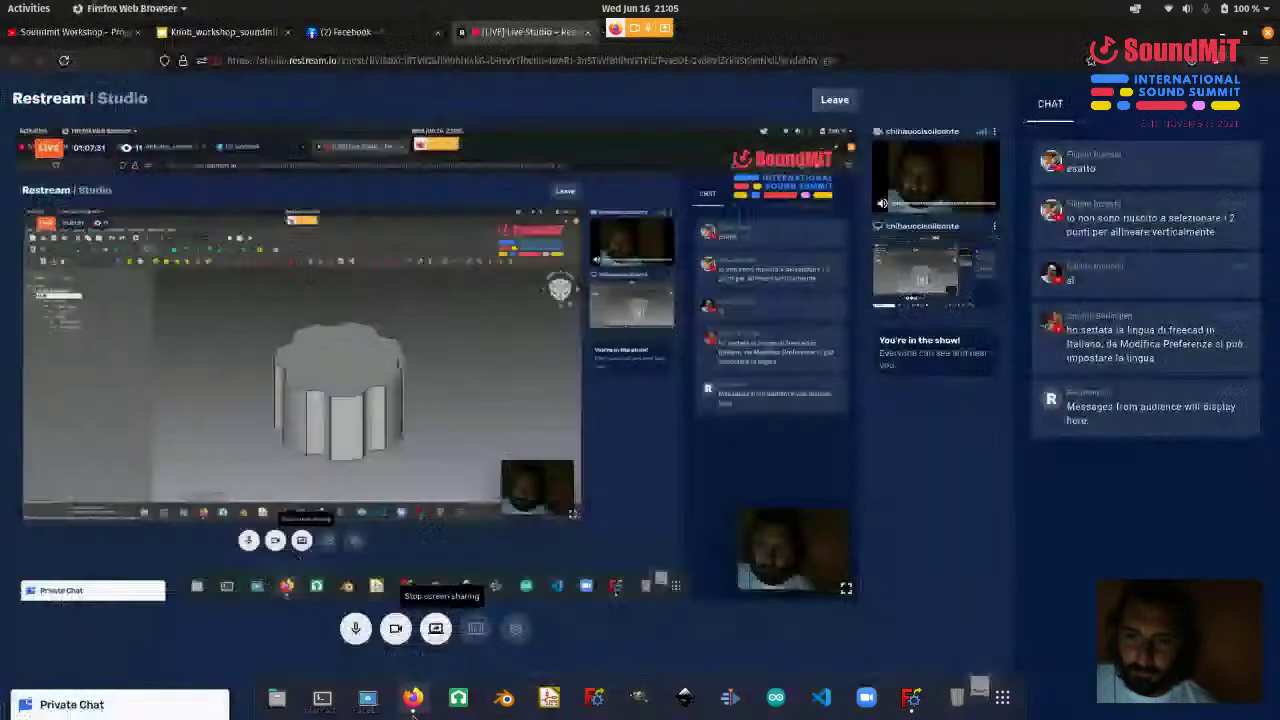
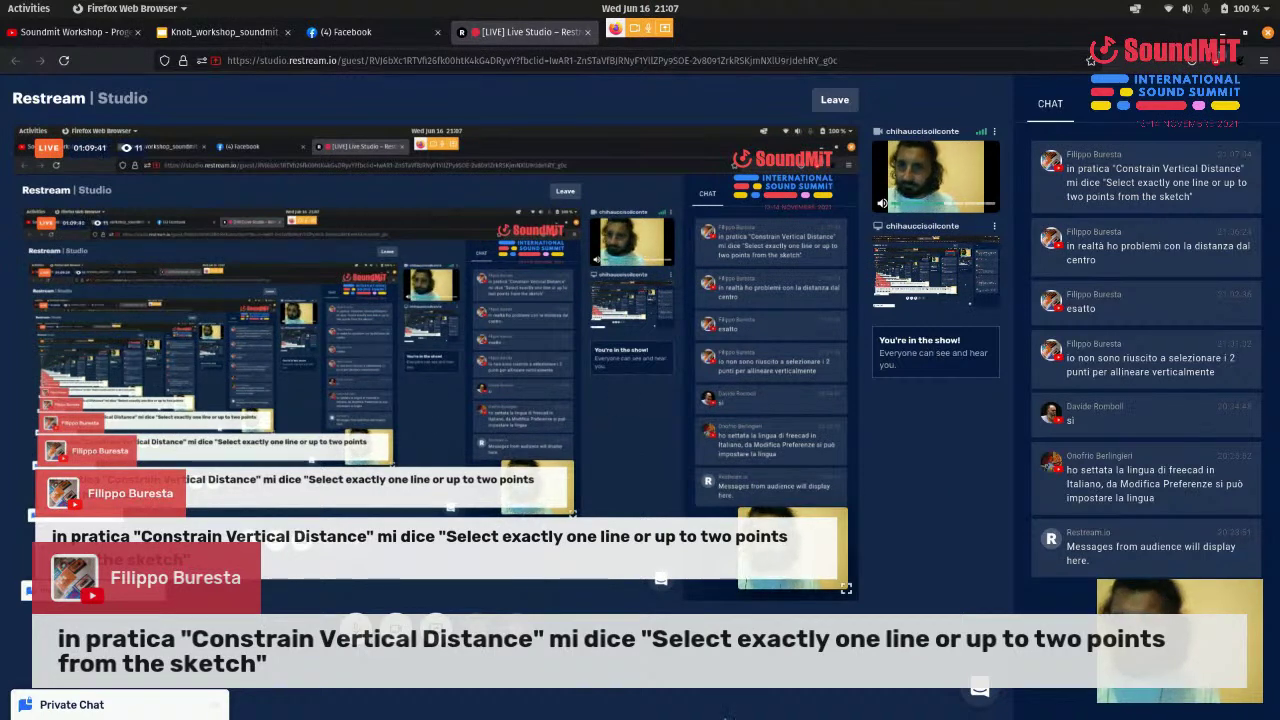
# - Switch from Restream Studio to the FreeCAD window showing the grooved knob model
pyautogui.click(906, 697)
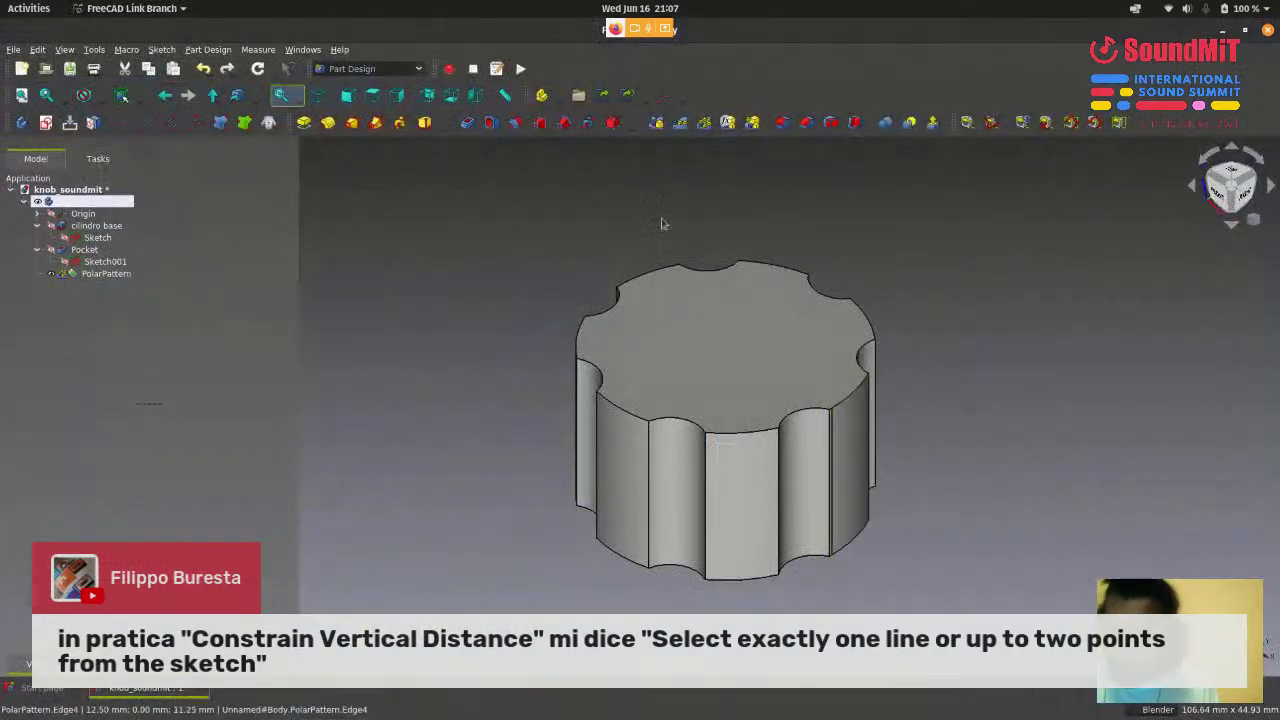
# - Open Sketch001 and delete its 14.1 mm vertical distance constraint
pyautogui.click(113, 279)
pyautogui.doubleClick(113, 279)
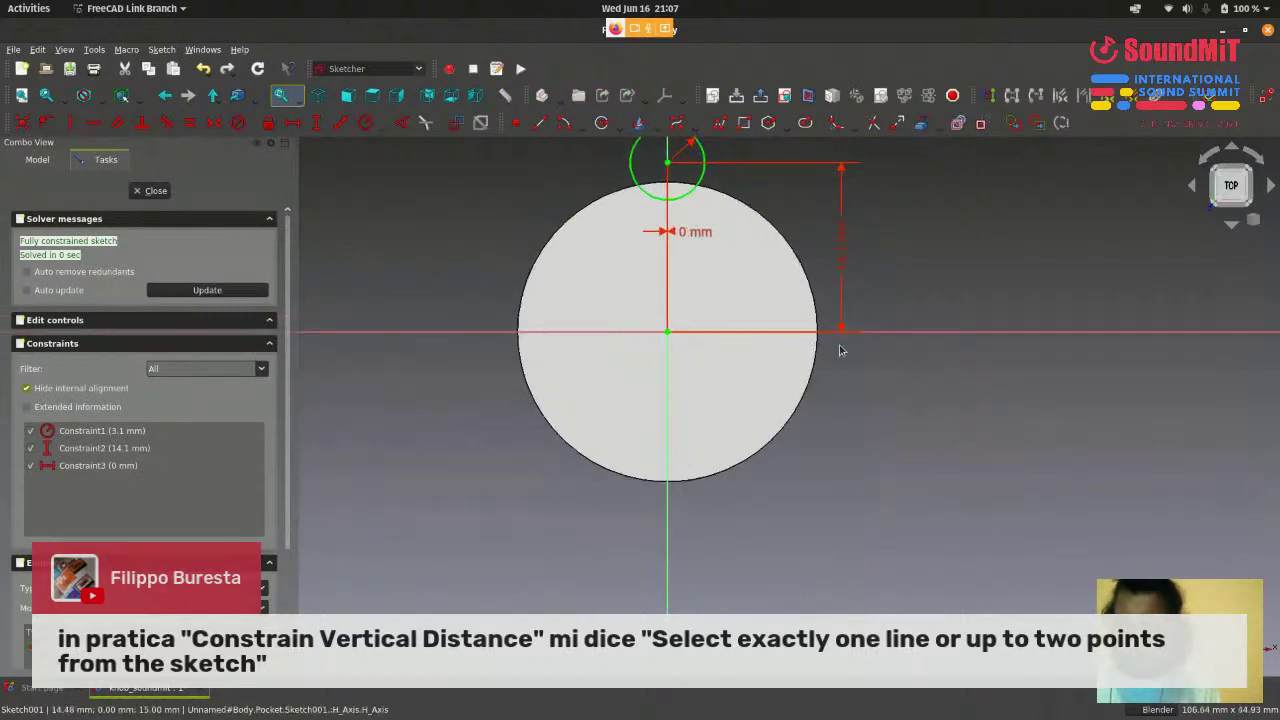
pyautogui.keyDown('shift'); pyautogui.moveTo(843, 255); pyautogui.dragTo(843, 313, button='middle'); pyautogui.keyUp('shift')
pyautogui.click(842, 303)
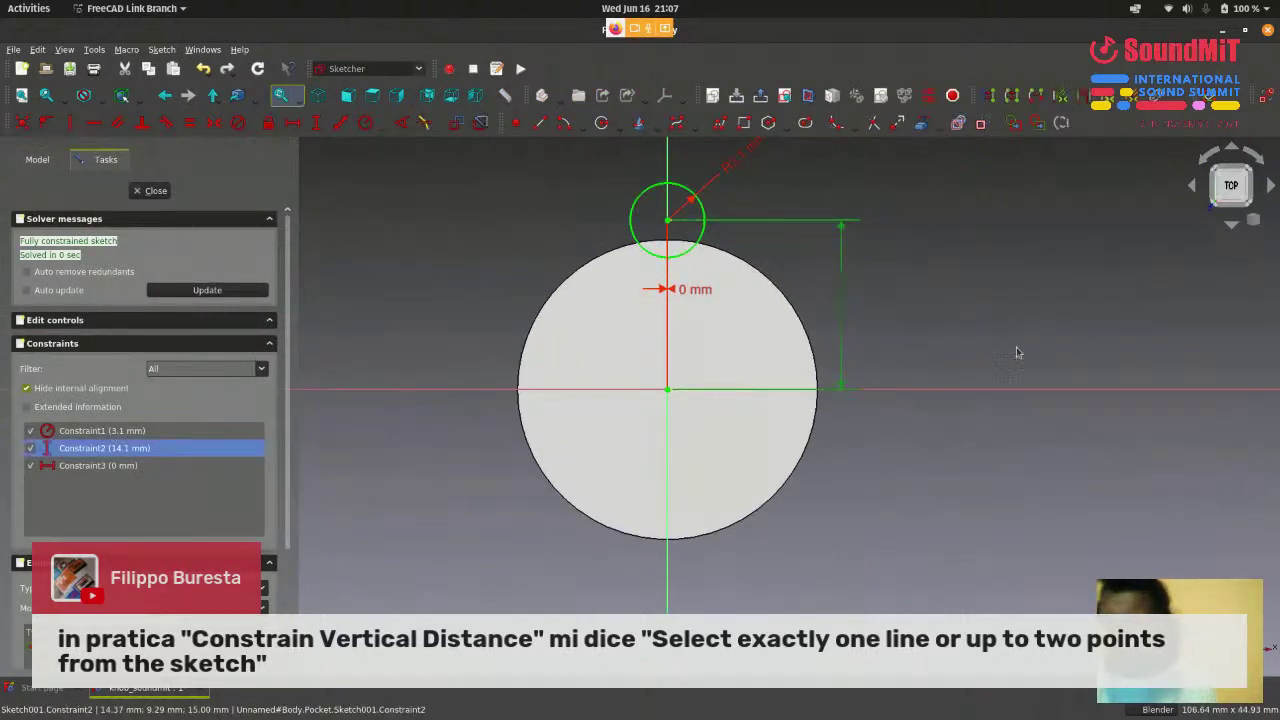
pyautogui.scroll(2, 881, 299)
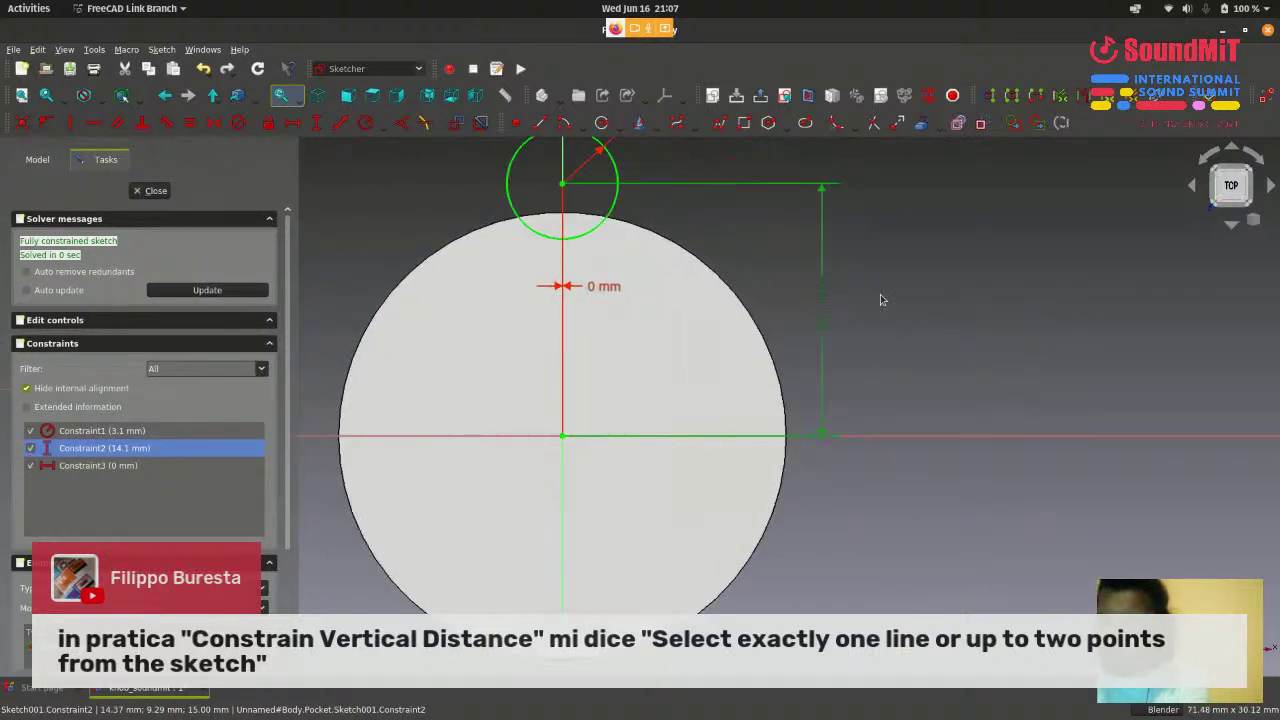
pyautogui.press('Delete')
# - Start a vertical distance constraint from the origin to the circle centre, then cancel it
pyautogui.scroll(-2, 880, 294)
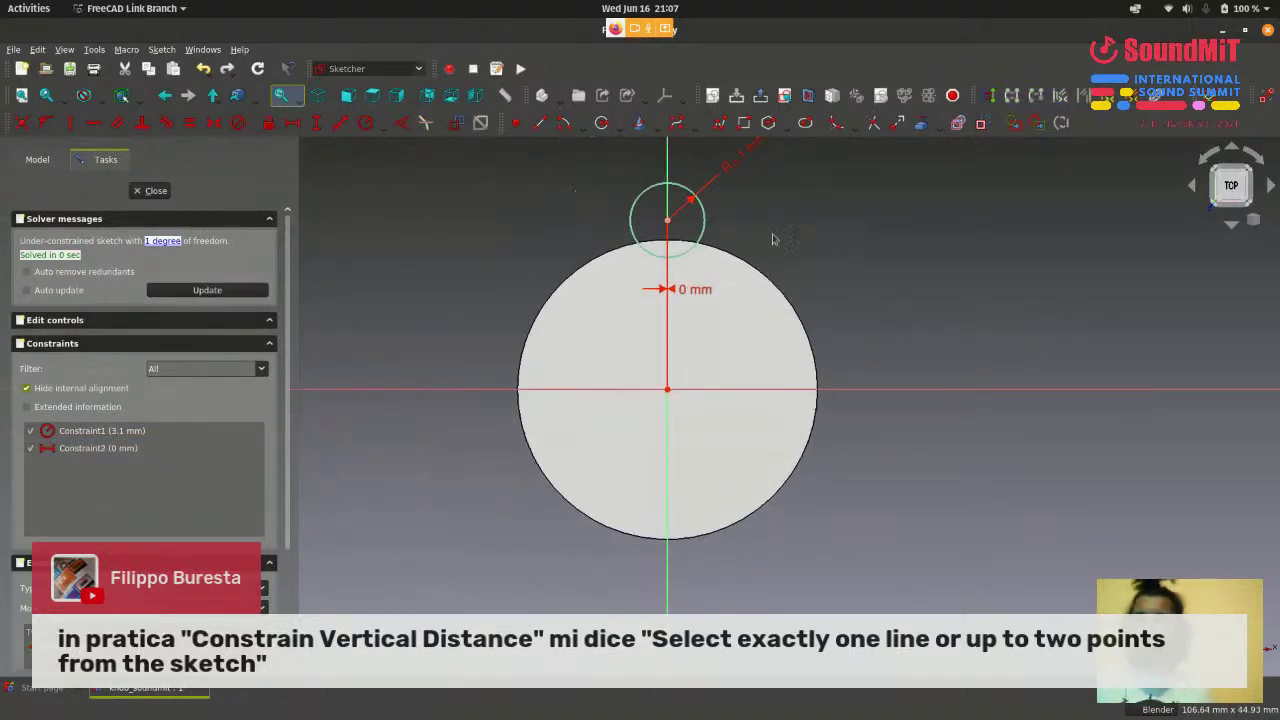
pyautogui.scroll(3, 743, 236)
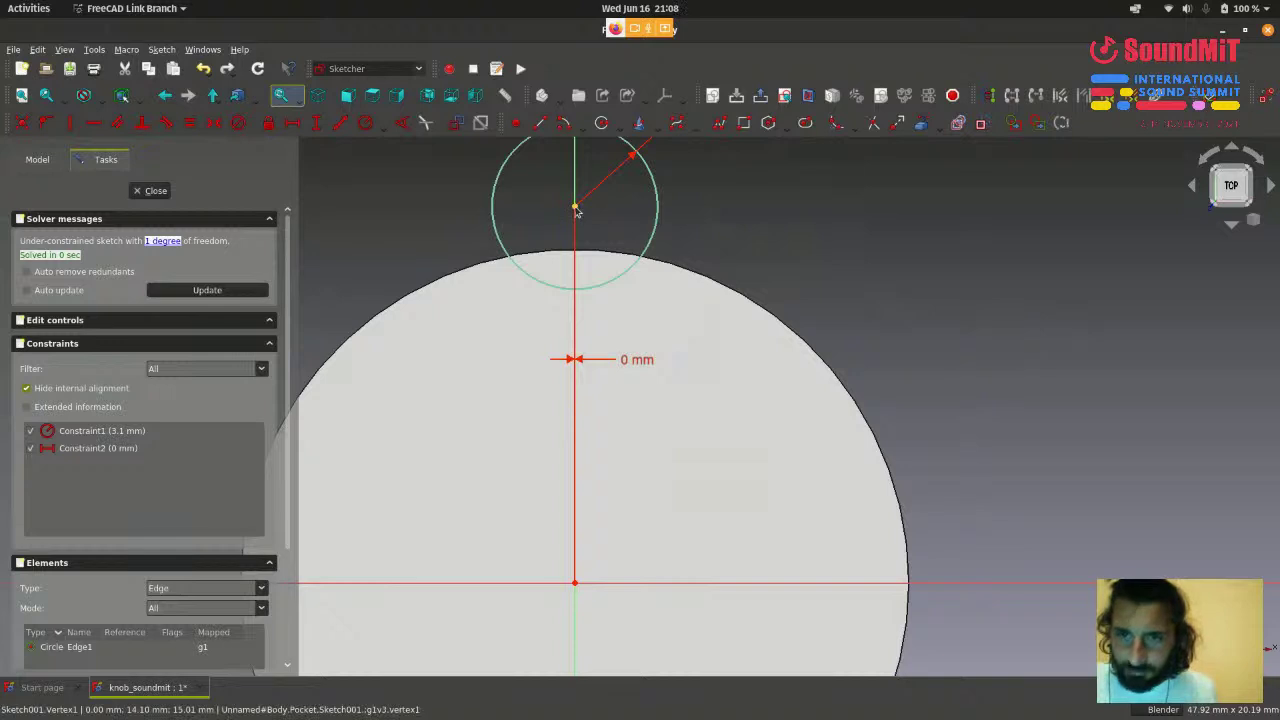
pyautogui.scroll(-1, 1005, 244)
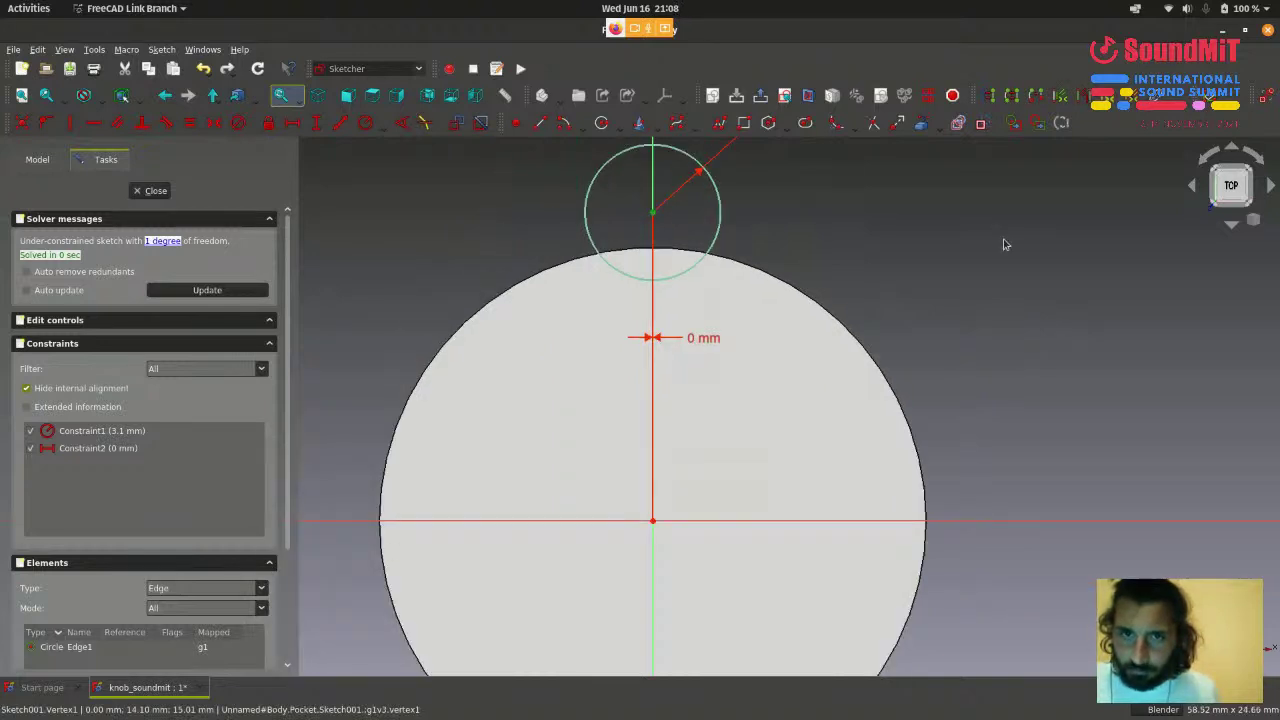
pyautogui.click(319, 128)
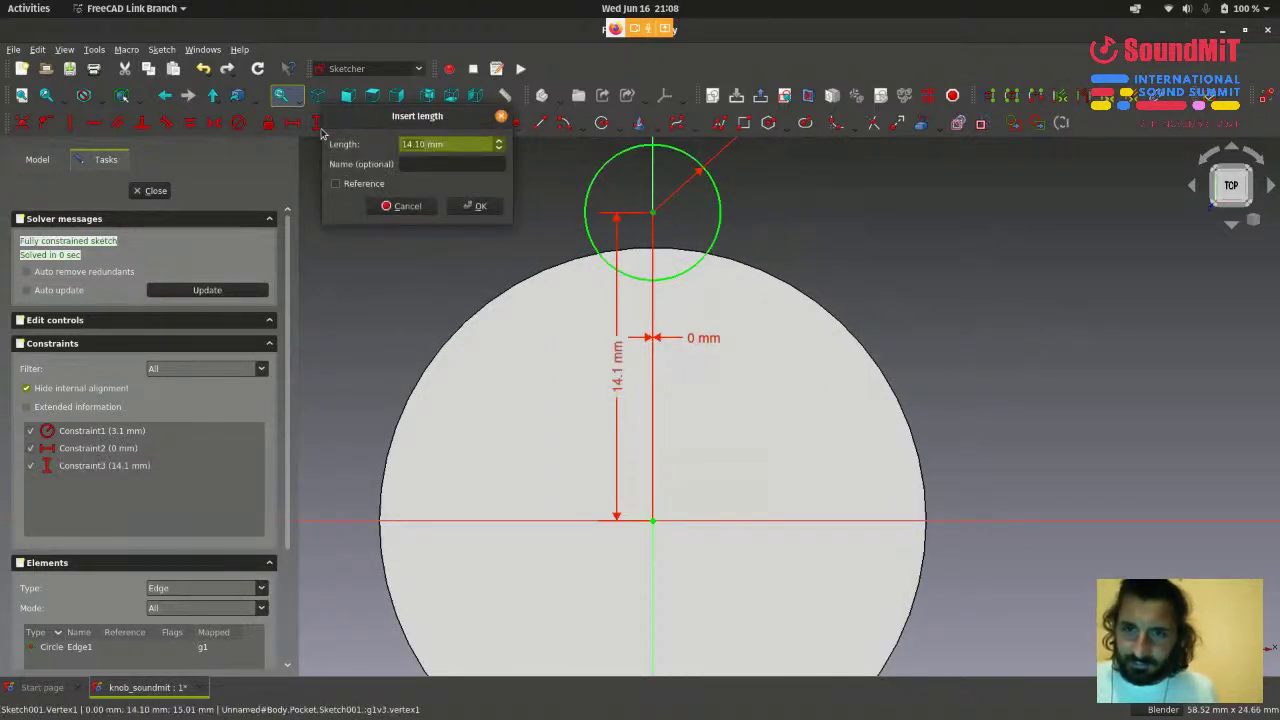
pyautogui.click(397, 208)
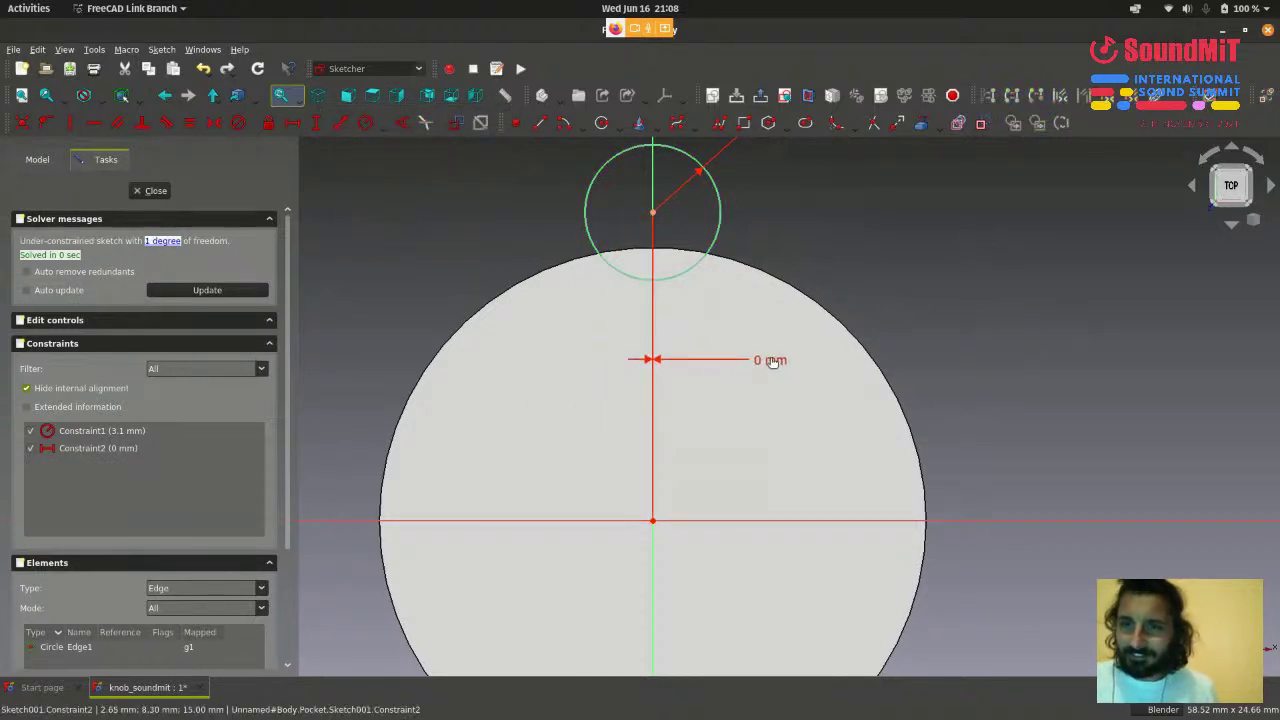
# - Zoom around the sketch and clear the selected sketch points
pyautogui.scroll(2, 652, 214)
pyautogui.scroll(-2, 986, 260)
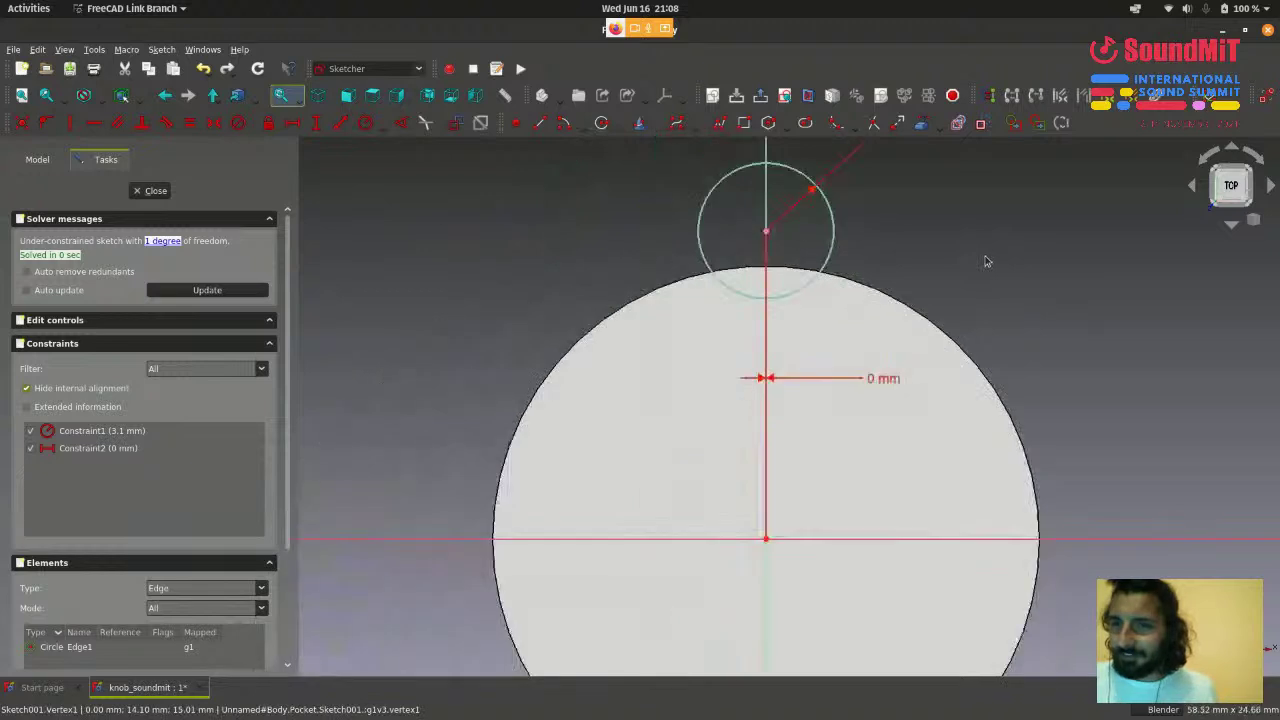
pyautogui.scroll(1, 865, 454)
pyautogui.scroll(-2, 860, 320)
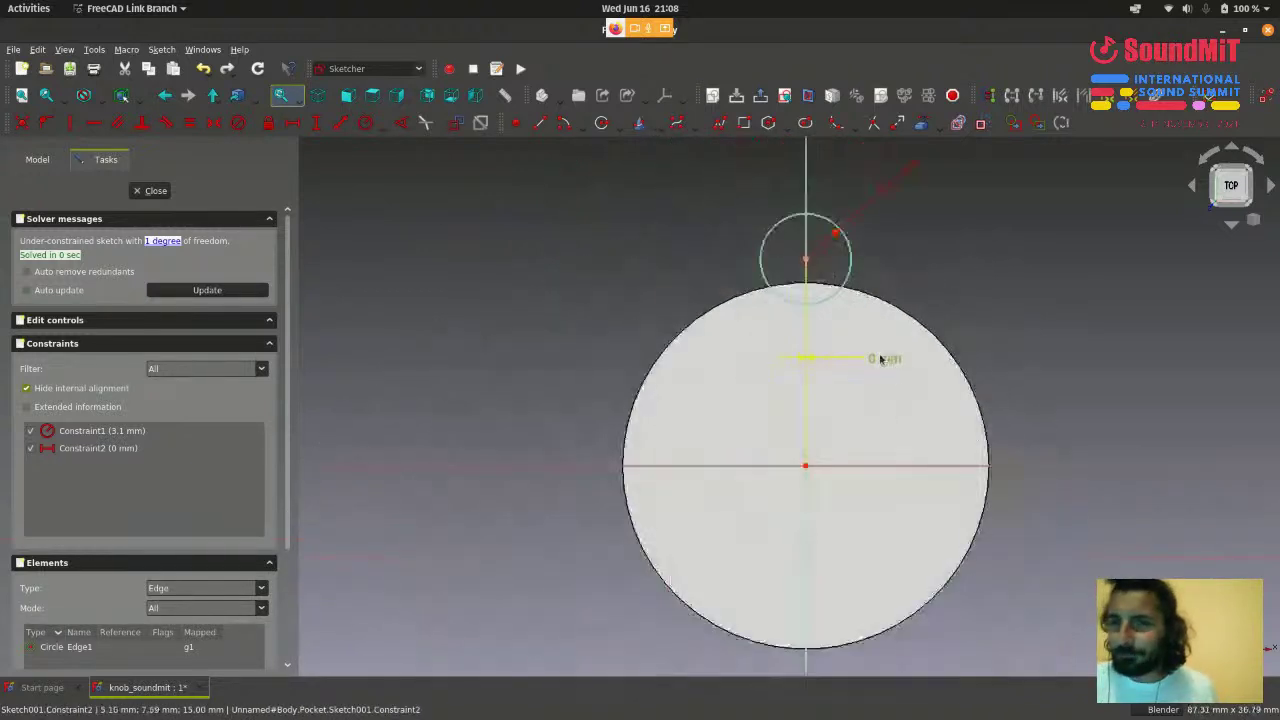
pyautogui.scroll(1, 903, 266)
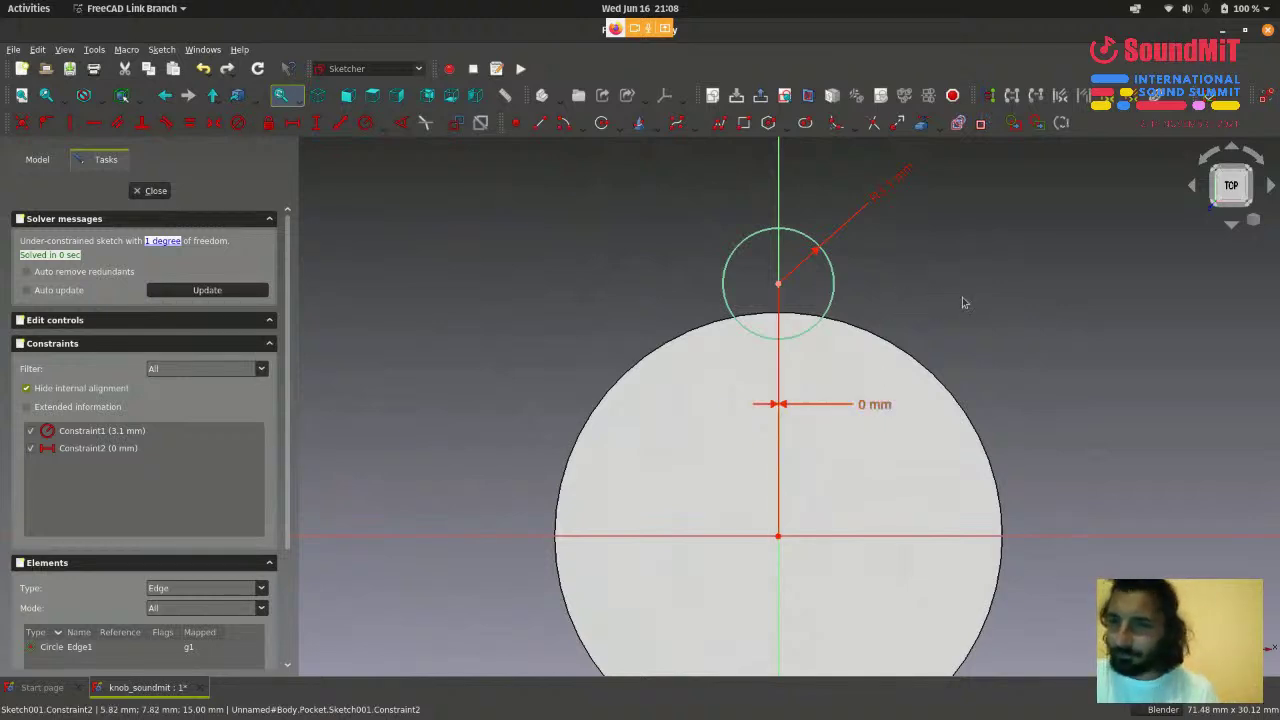
pyautogui.scroll(-1, 966, 248)
pyautogui.scroll(2, 812, 276)
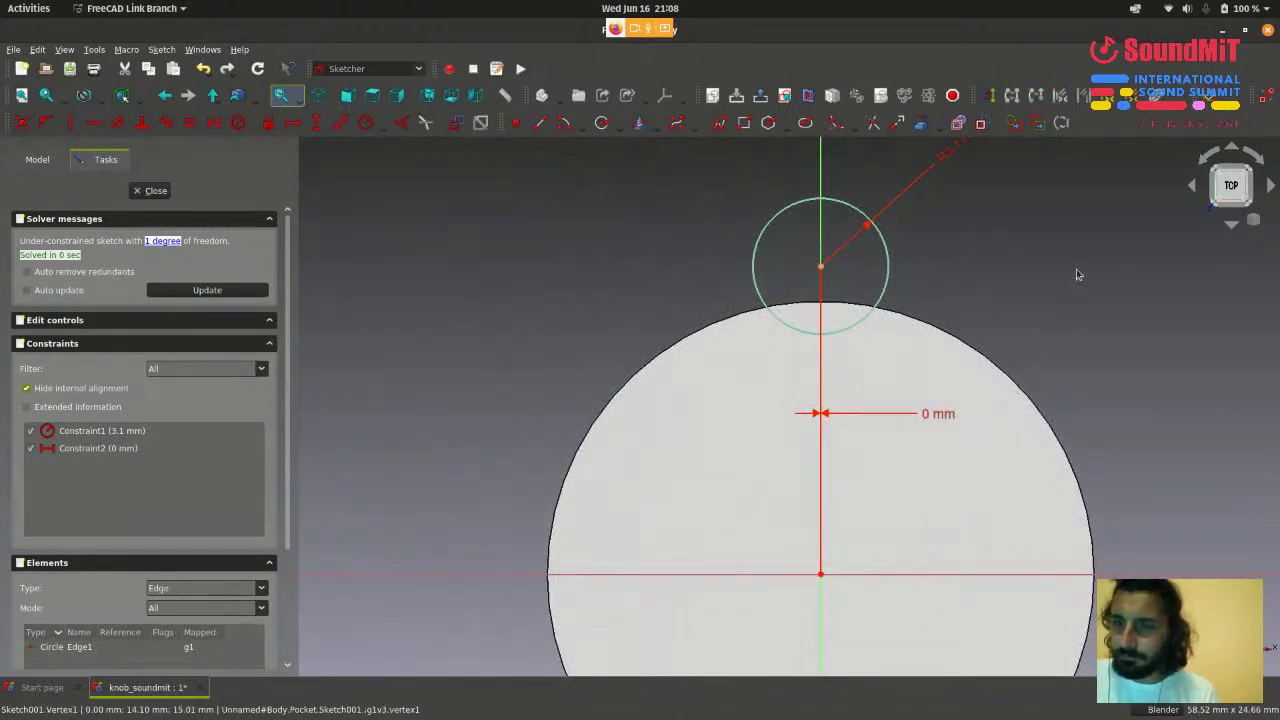
pyautogui.scroll(-2, 1077, 272)
pyautogui.scroll(3, 1077, 272)
pyautogui.scroll(-3, 1074, 274)
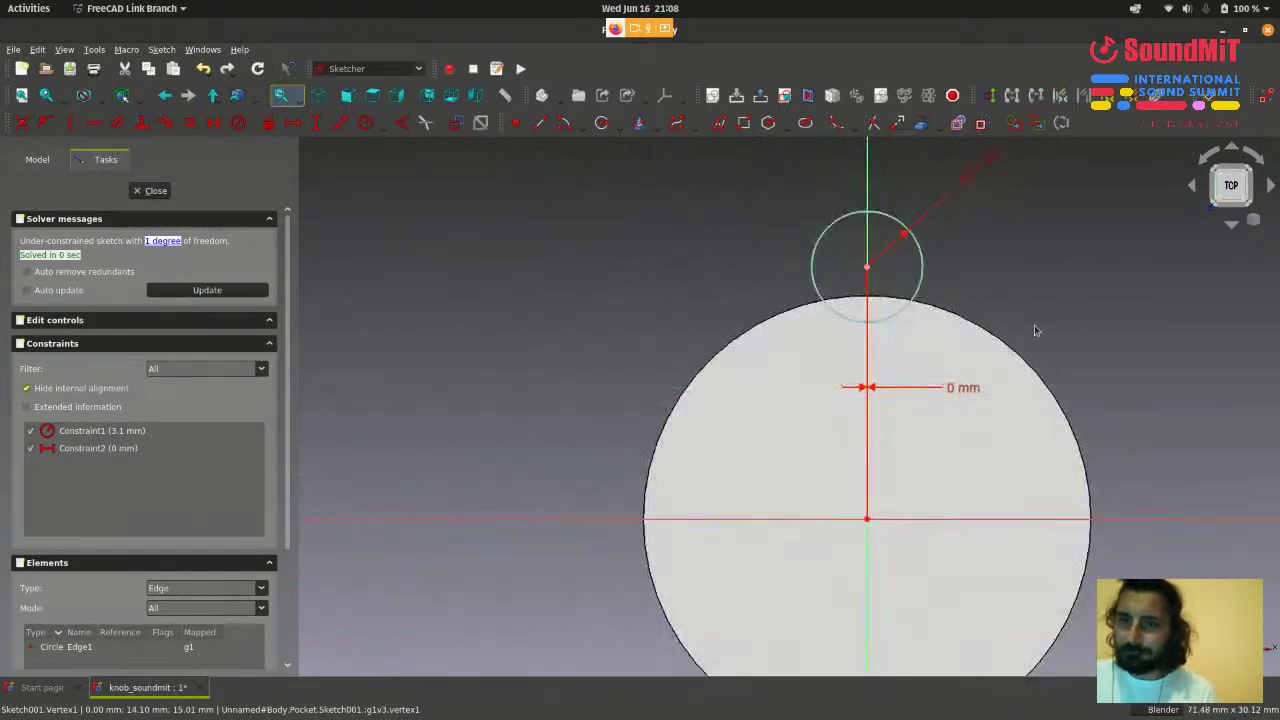
pyautogui.scroll(2, 881, 289)
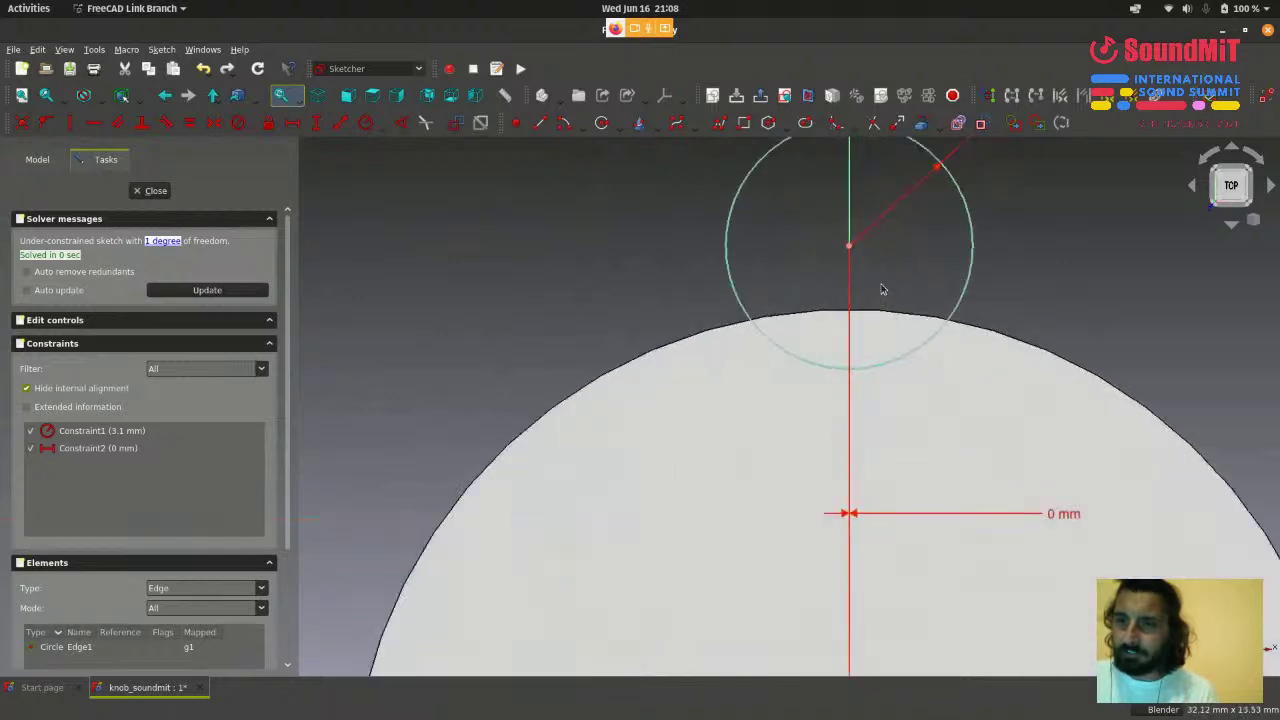
pyautogui.scroll(-2, 1018, 235)
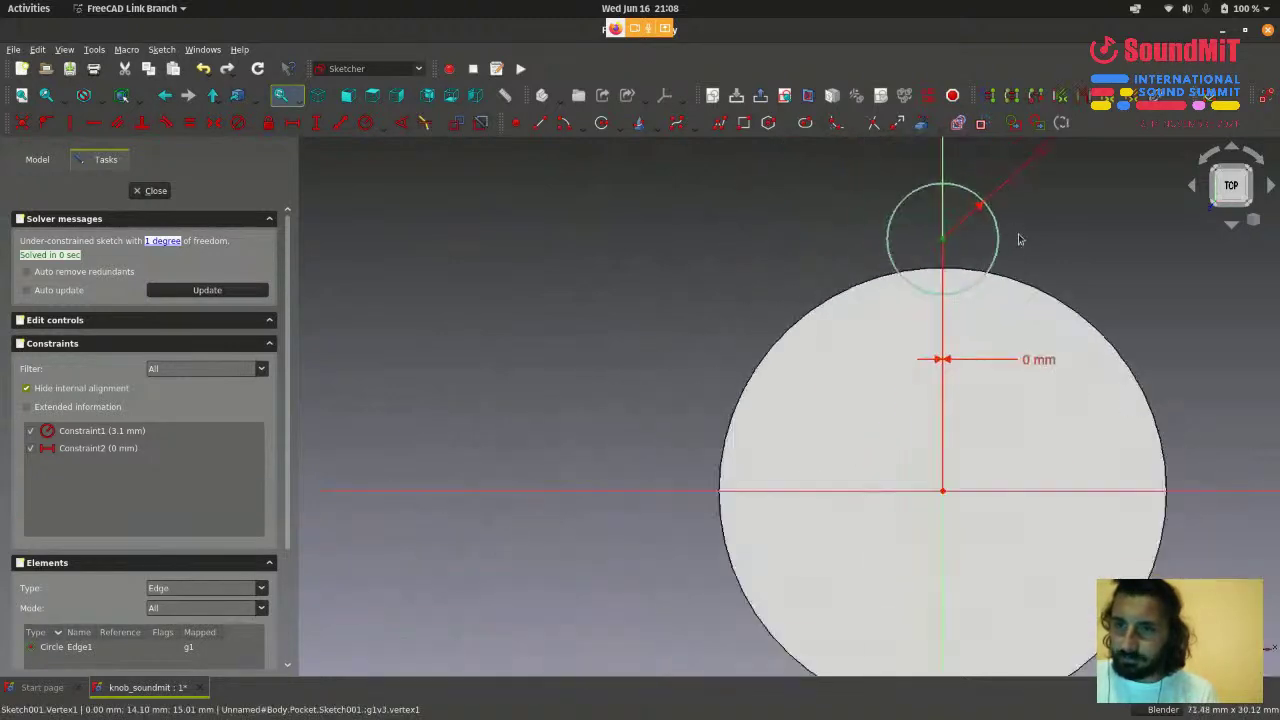
pyautogui.scroll(5, 942, 491)
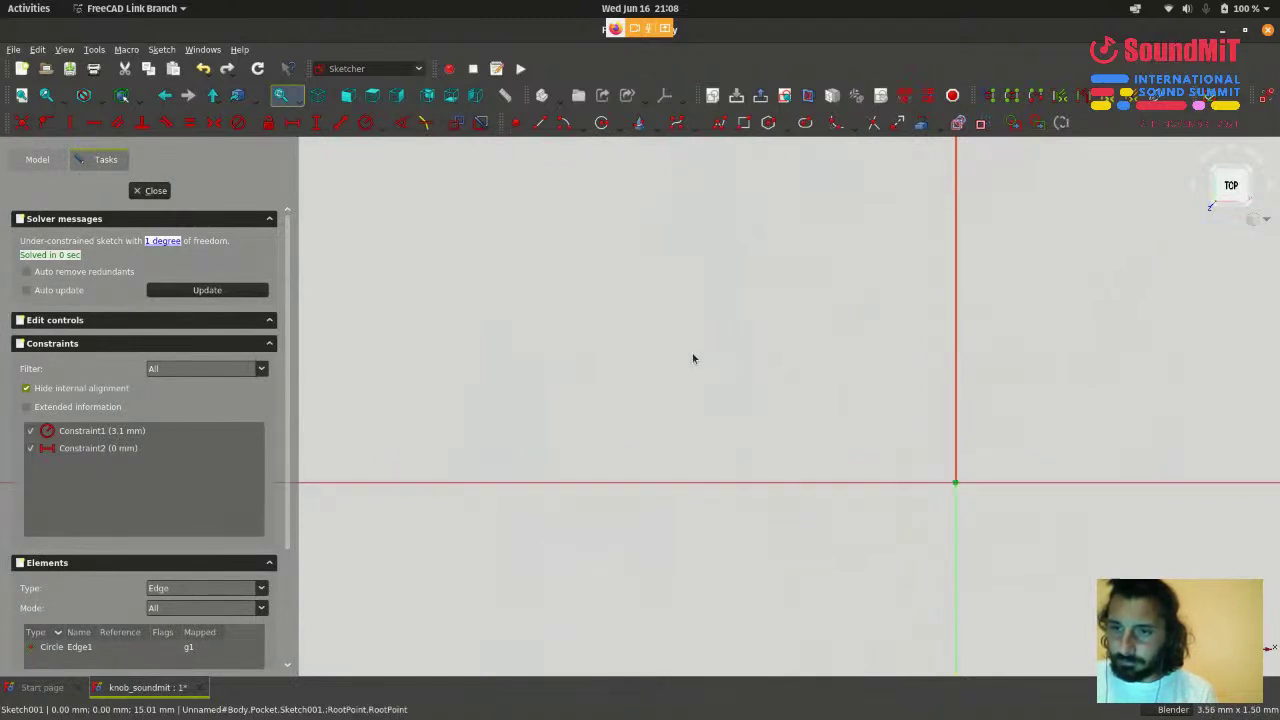
pyautogui.scroll(-6, 668, 446)
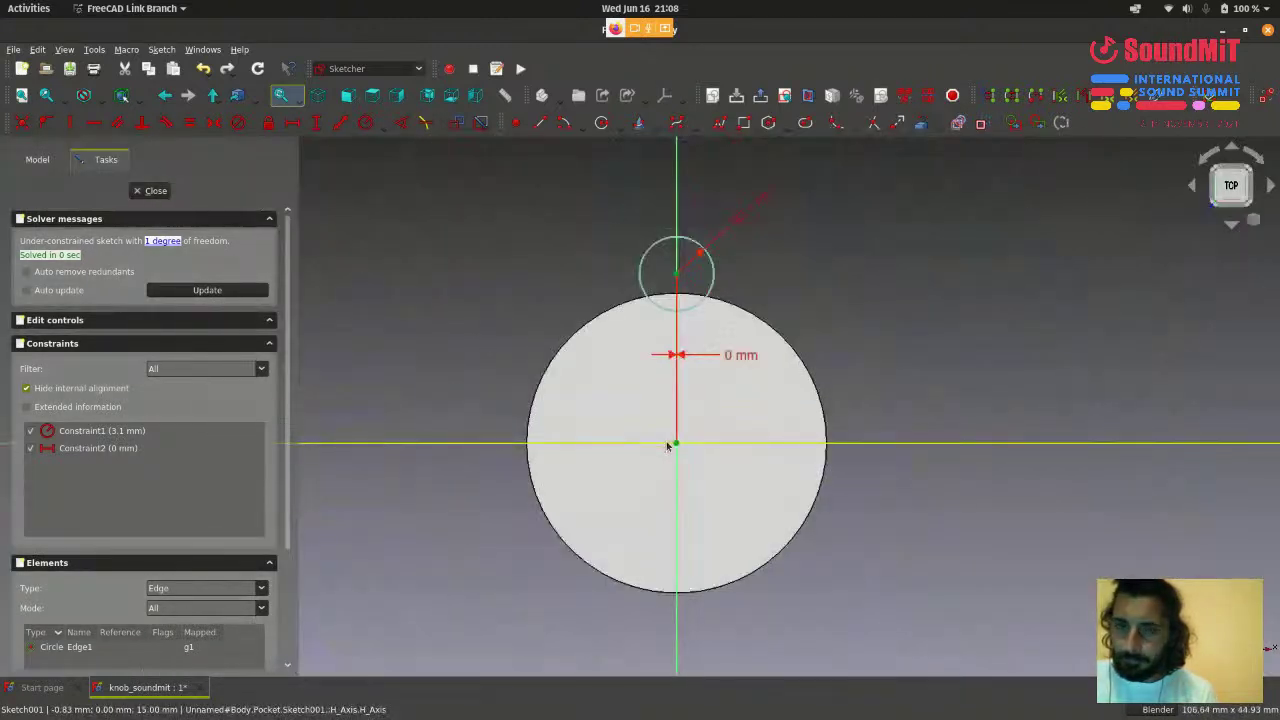
pyautogui.scroll(1, 601, 398)
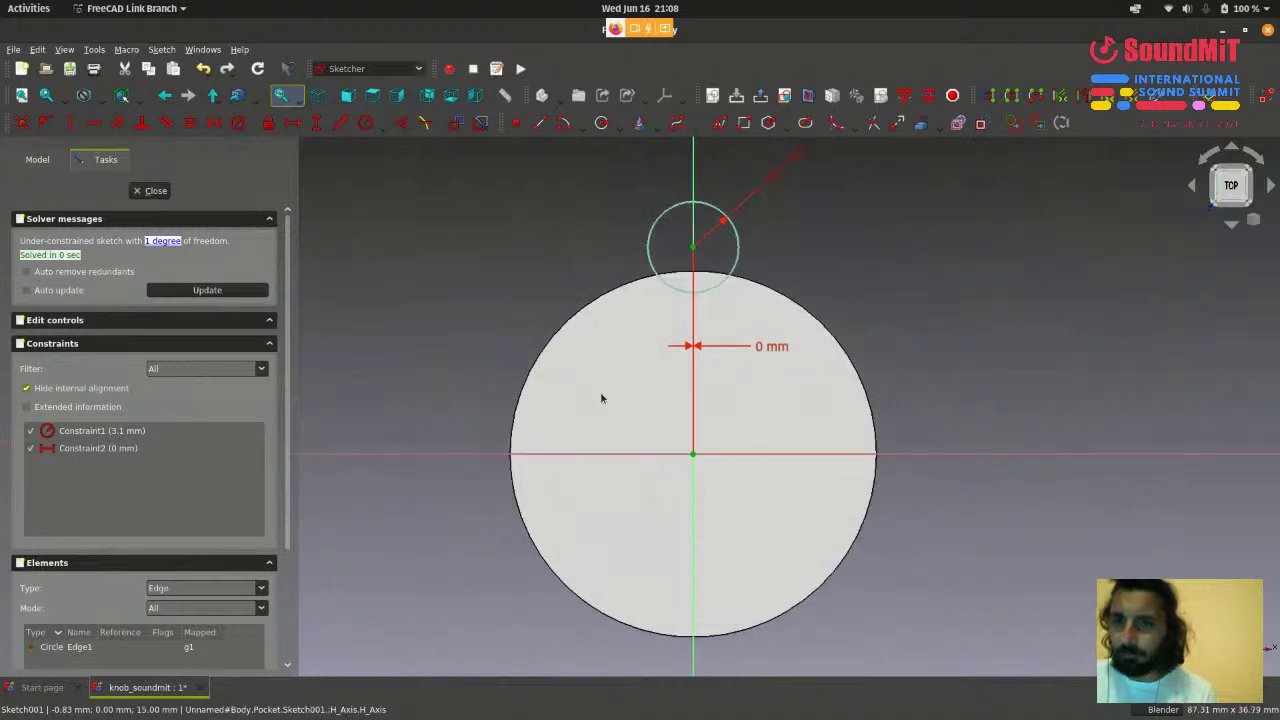
pyautogui.click(884, 270)
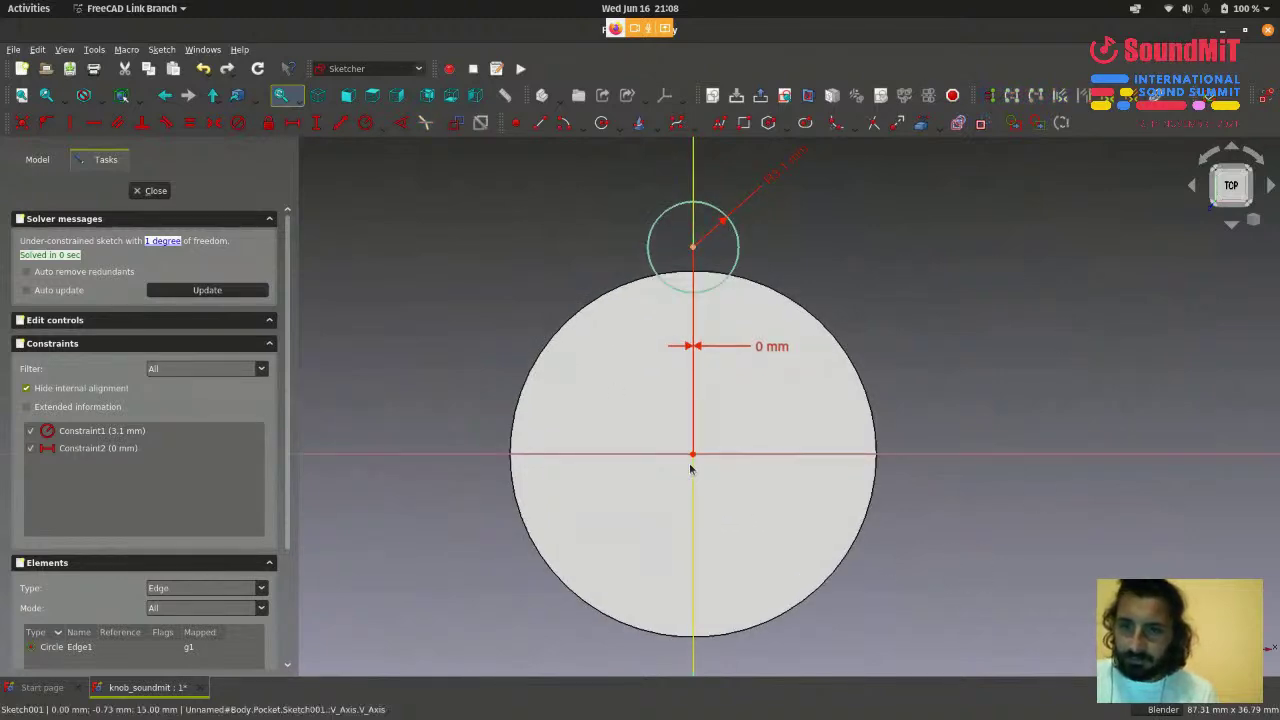
pyautogui.scroll(2, 694, 465)
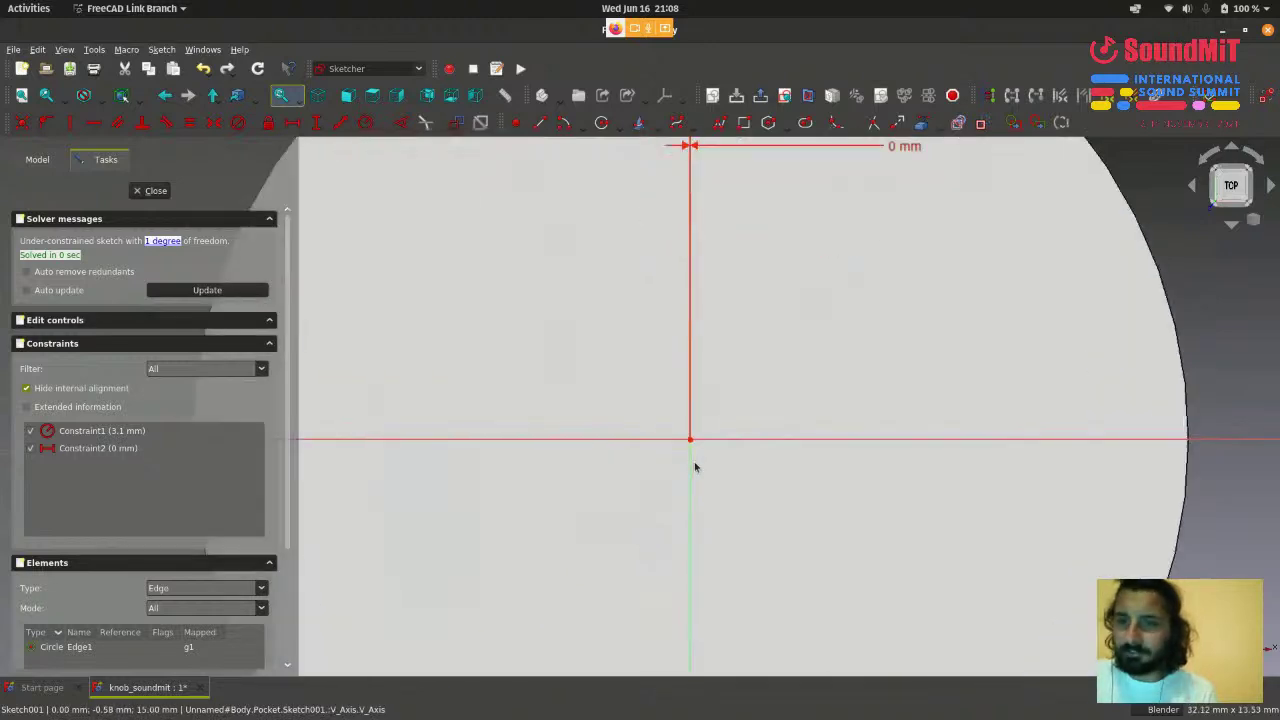
pyautogui.scroll(-1, 695, 466)
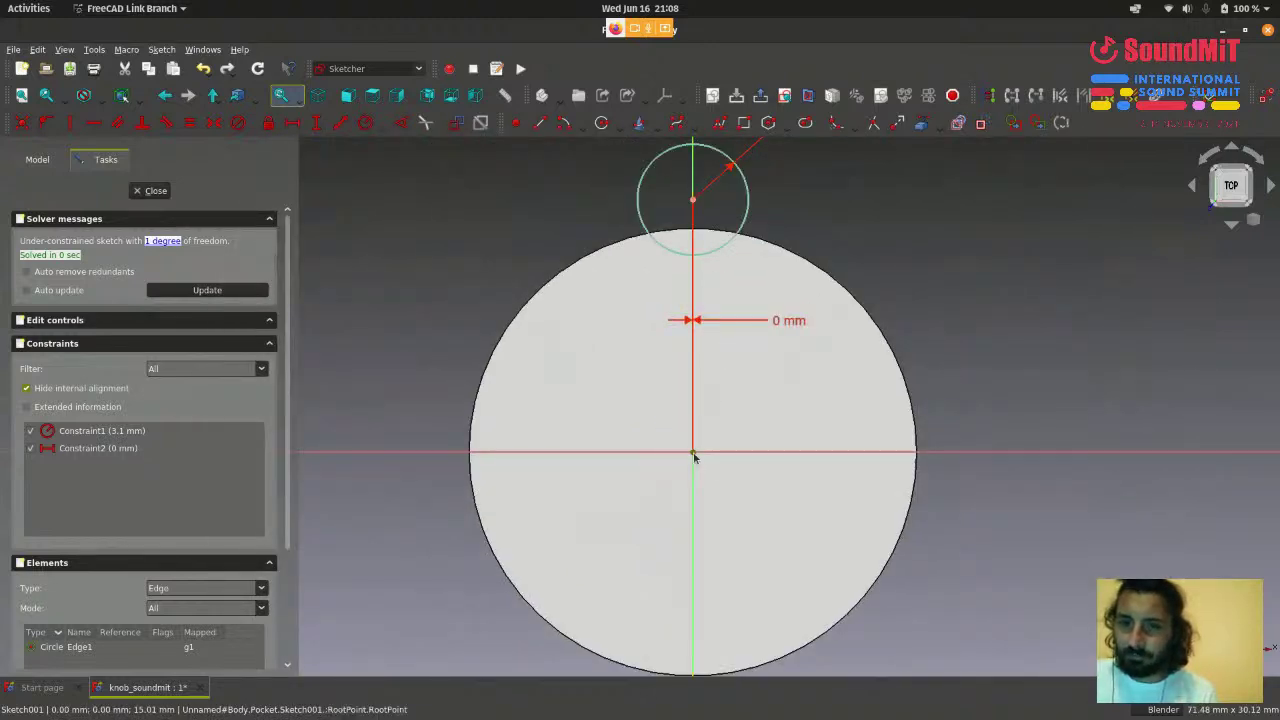
# - Try constraining the origin's vertical position, dismissing the wrong-selection warning both times
pyautogui.click(692, 452)
pyautogui.click(316, 123)
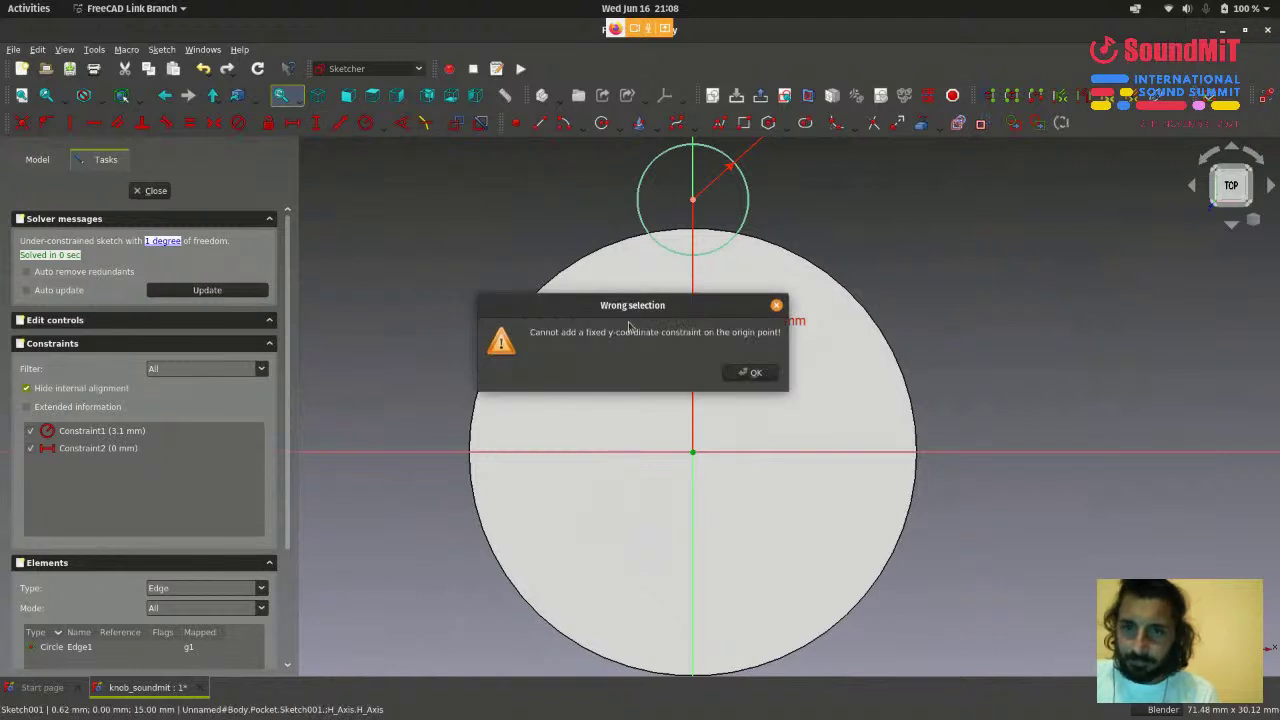
pyautogui.click(775, 306)
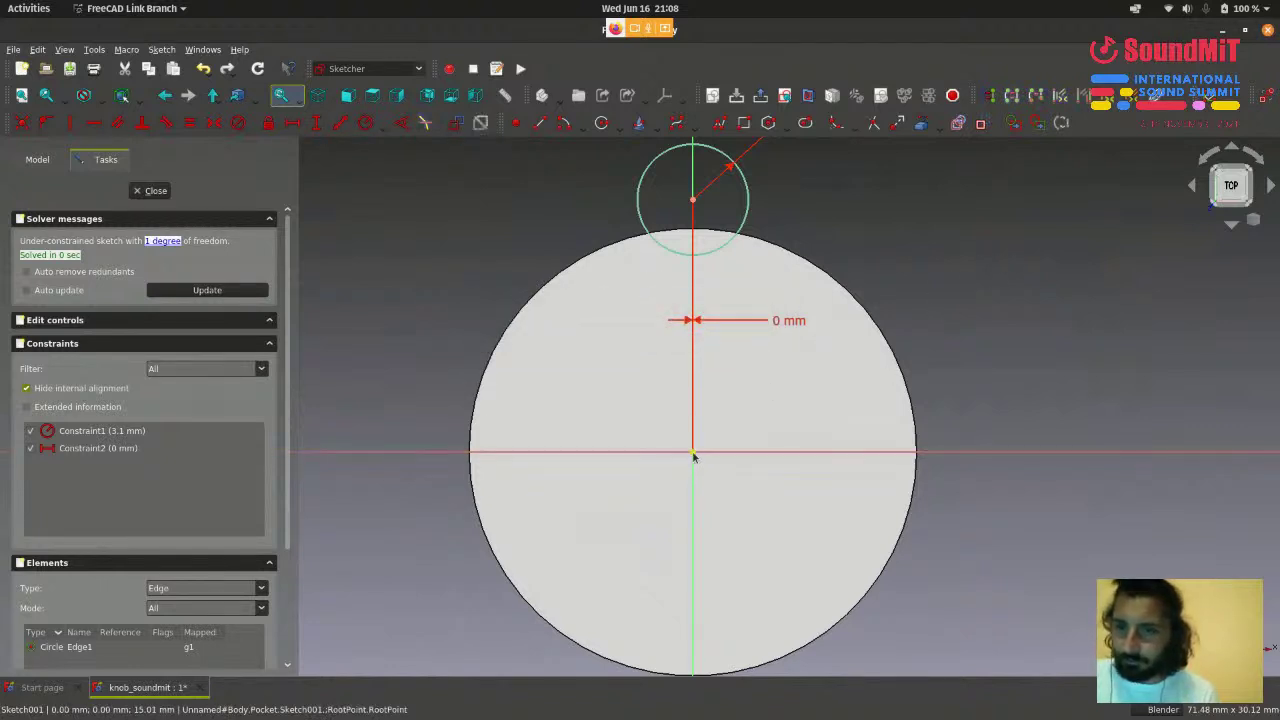
pyautogui.click(693, 452)
pyautogui.click(316, 123)
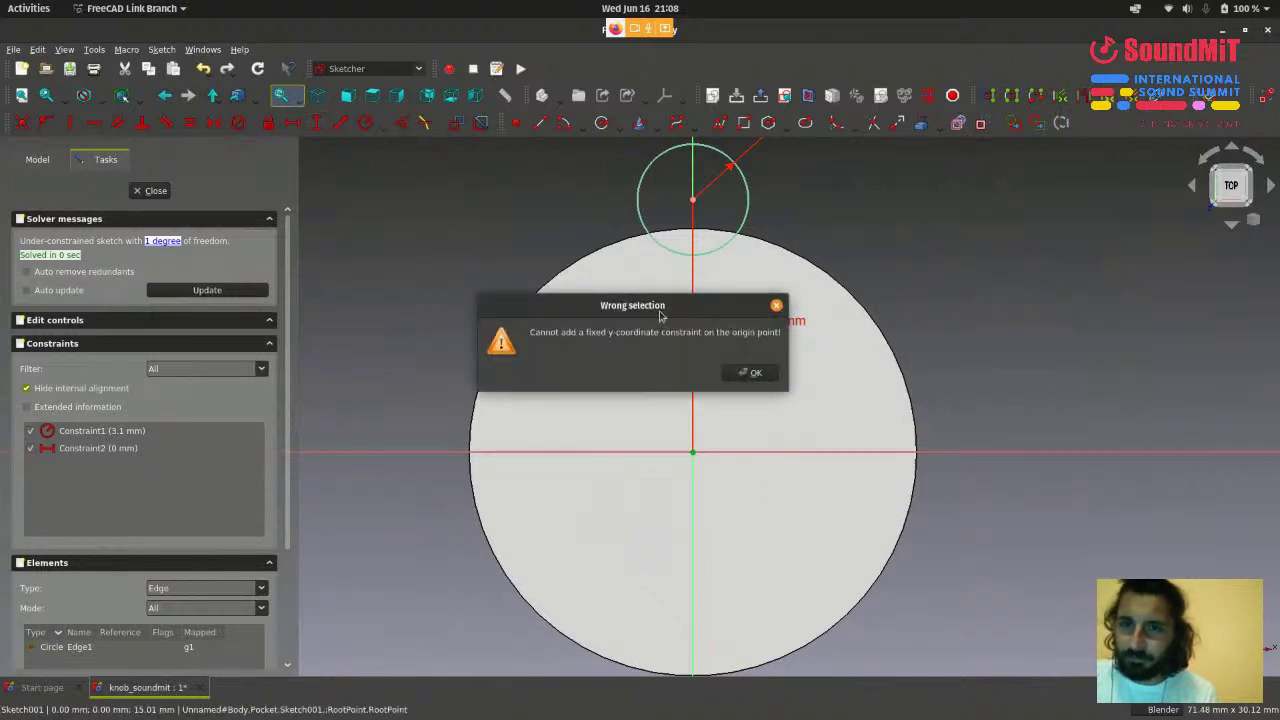
pyautogui.moveTo(533, 336); pyautogui.dragTo(782, 334)
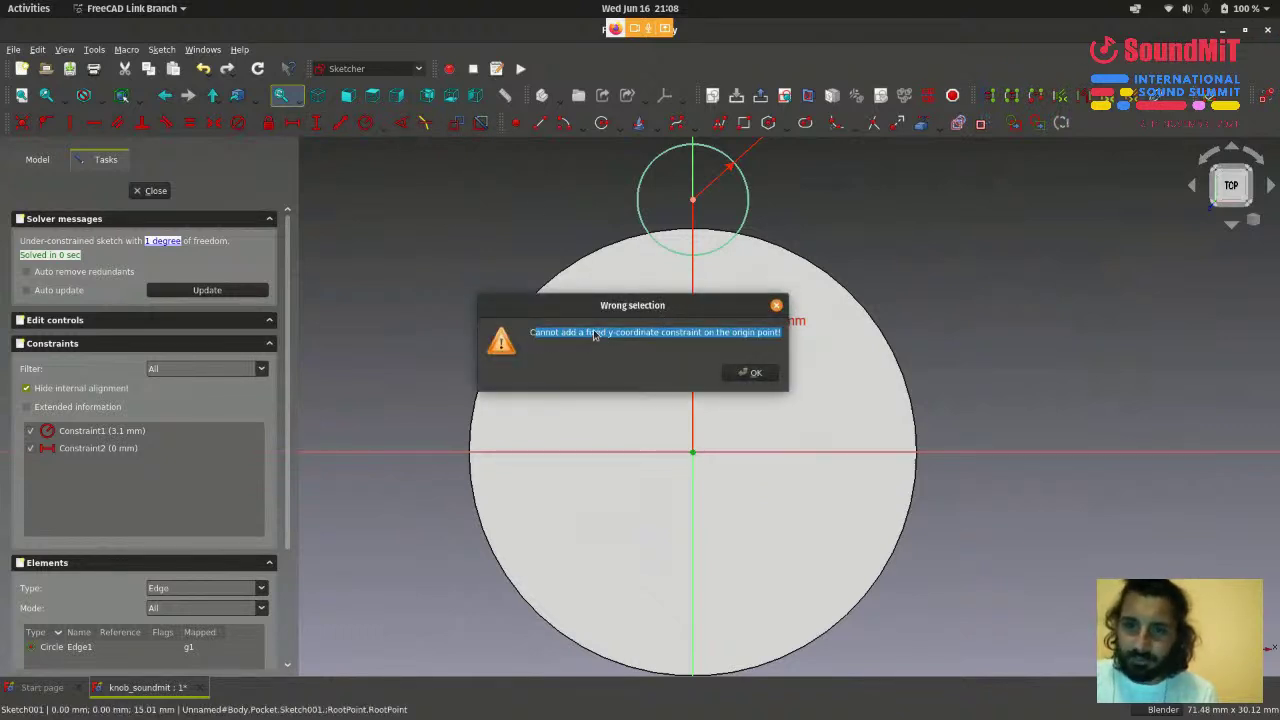
pyautogui.click(777, 306)
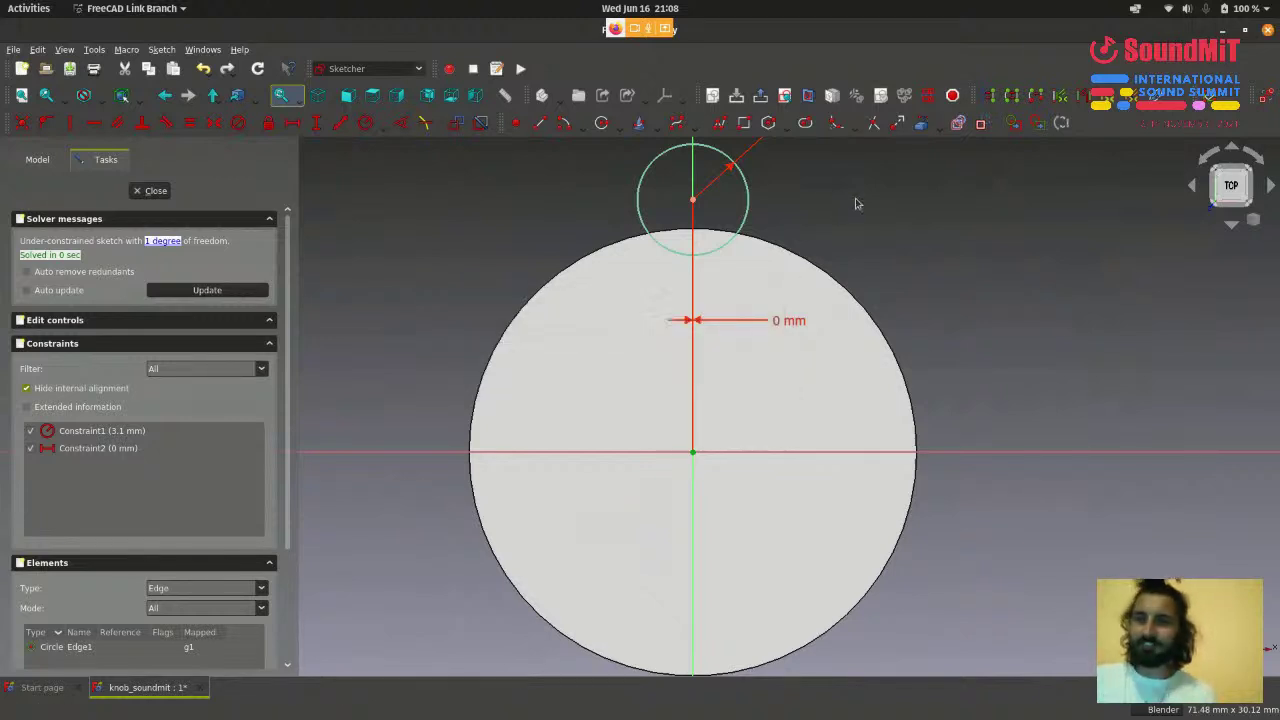
# - Zoom in and select the small circle's centre point
pyautogui.scroll(-3, 855, 204)
pyautogui.scroll(1, 855, 204)
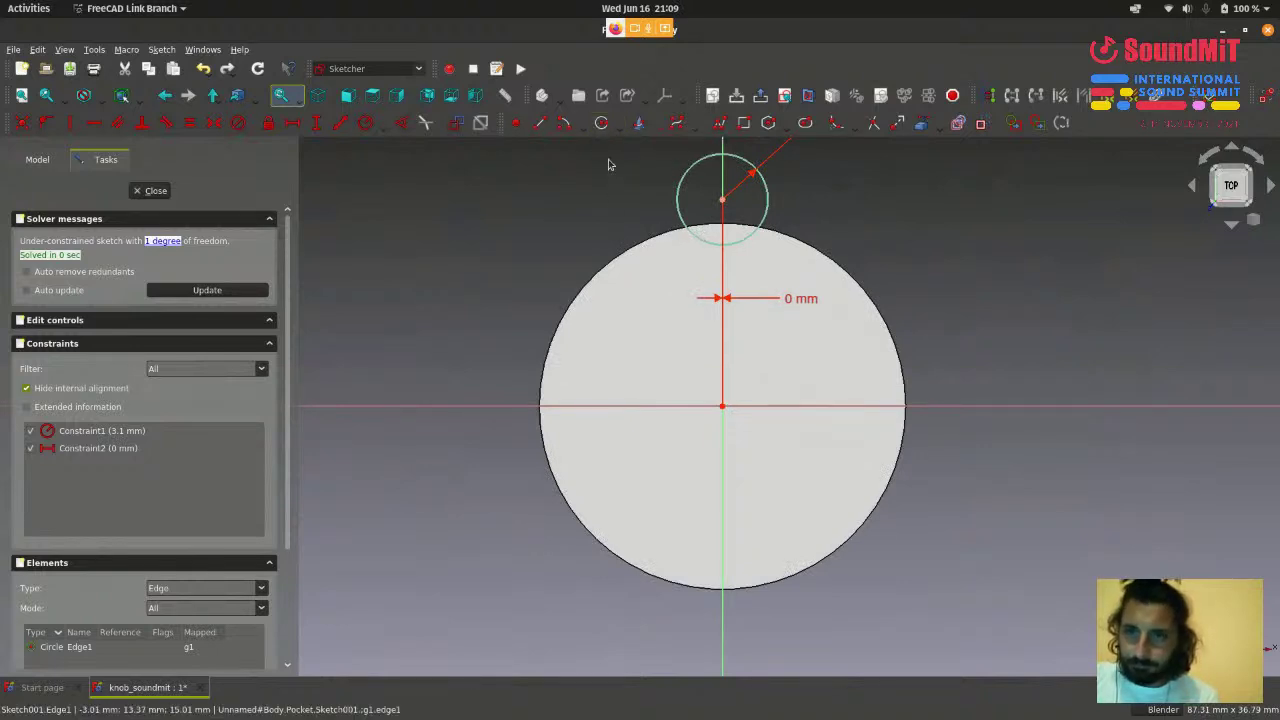
pyautogui.scroll(1, 718, 215)
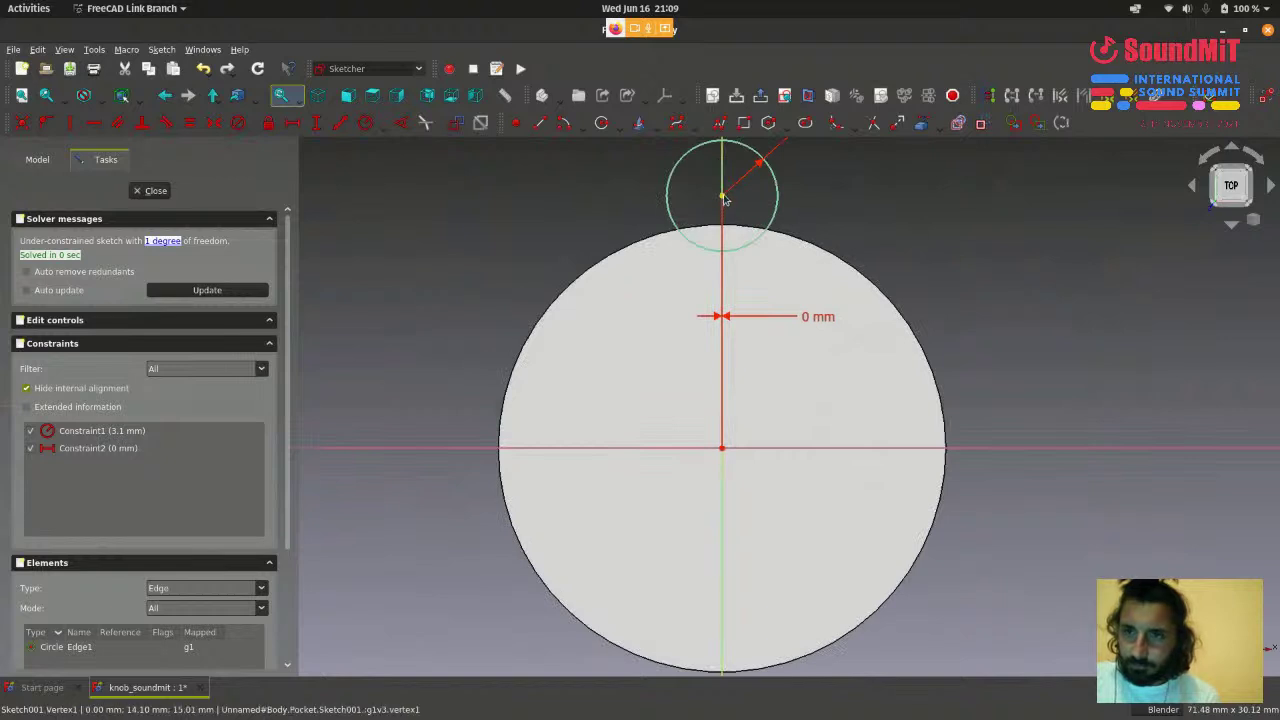
pyautogui.scroll(1, 721, 201)
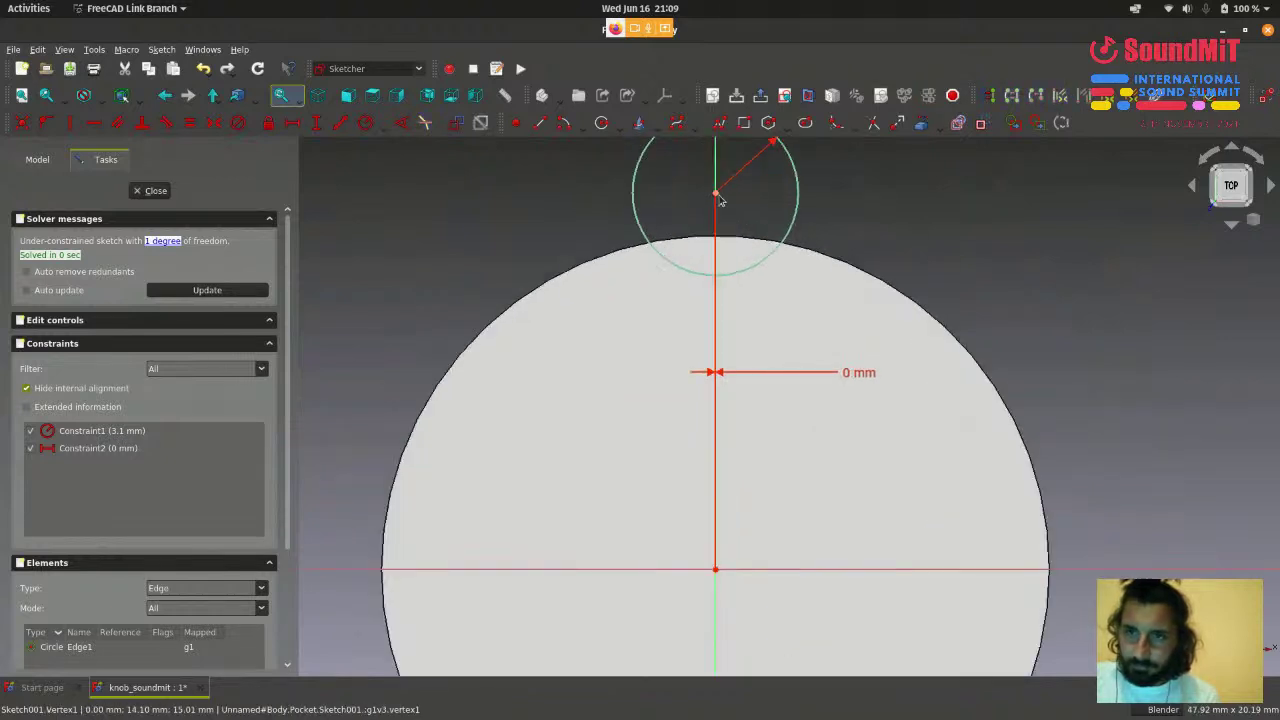
pyautogui.click(716, 194)
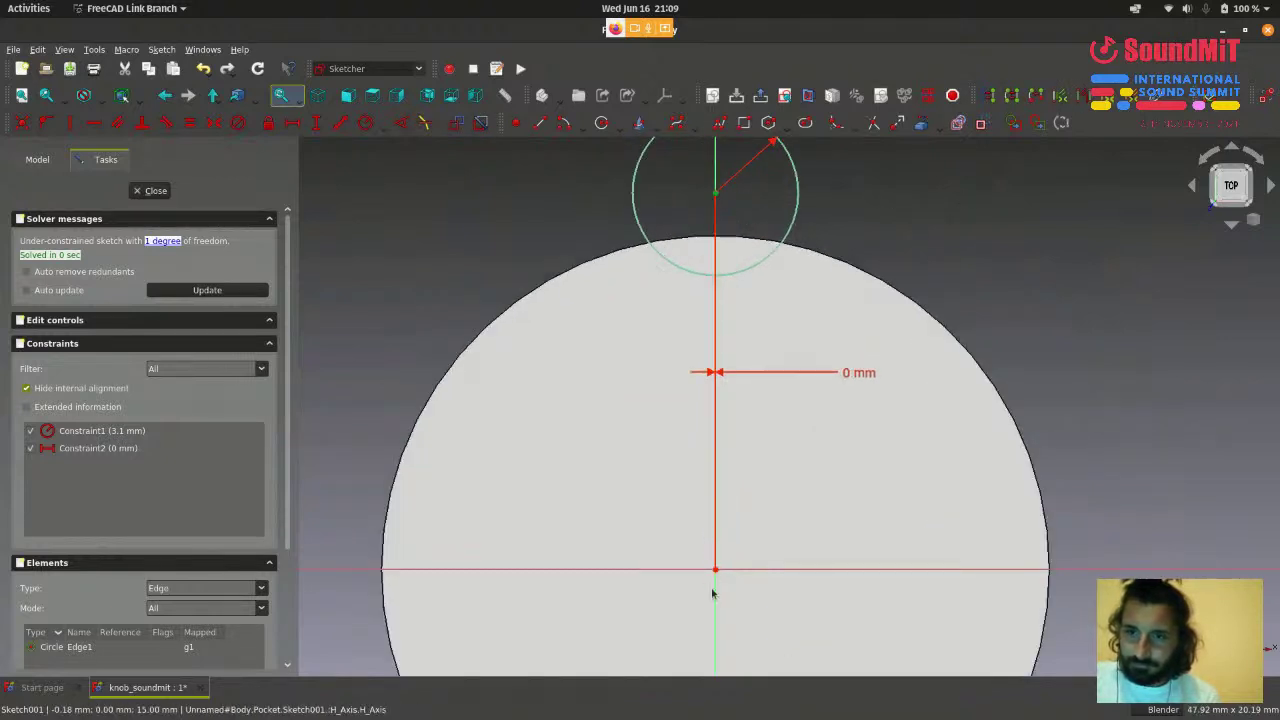
pyautogui.scroll(3, 710, 575)
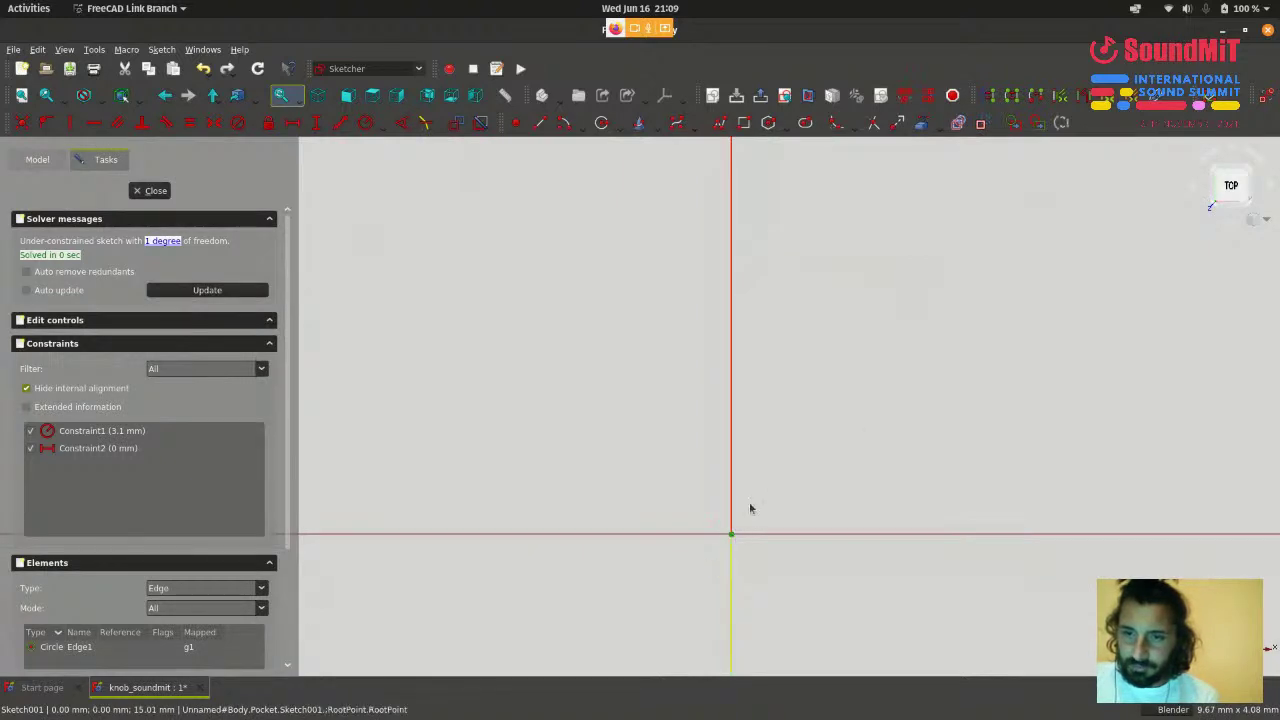
pyautogui.scroll(-4, 865, 433)
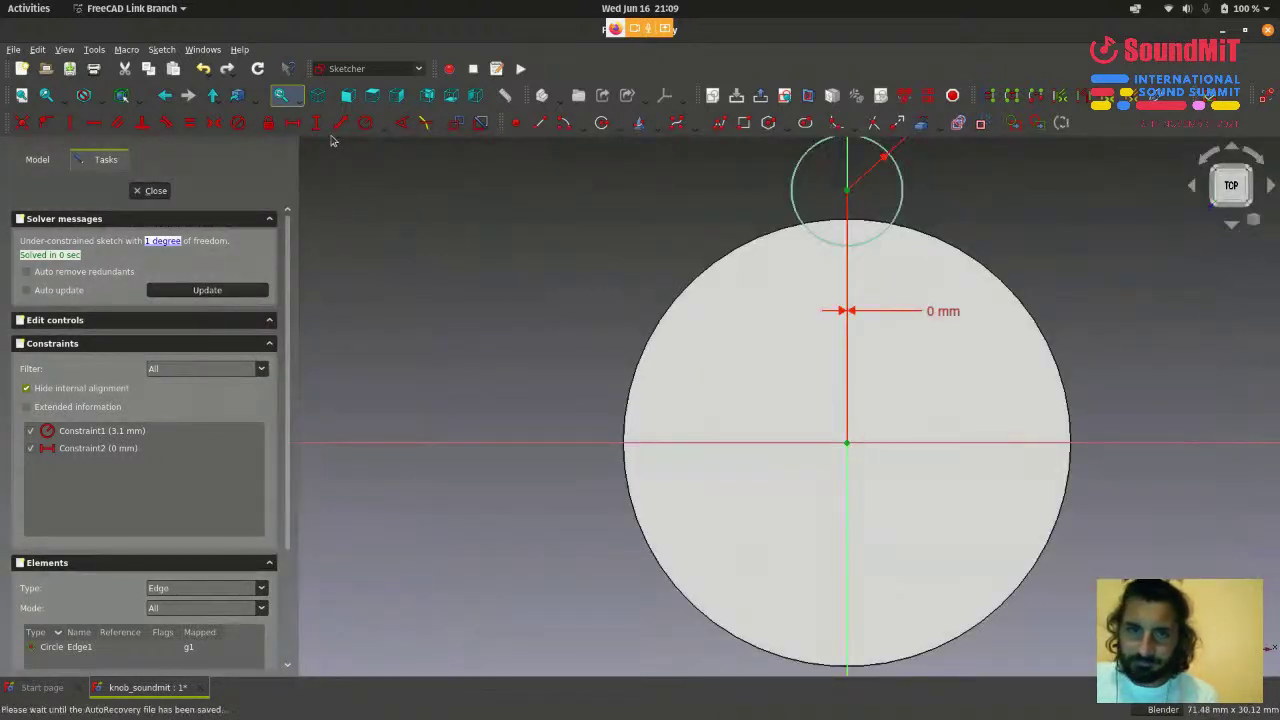
pyautogui.click(322, 128)
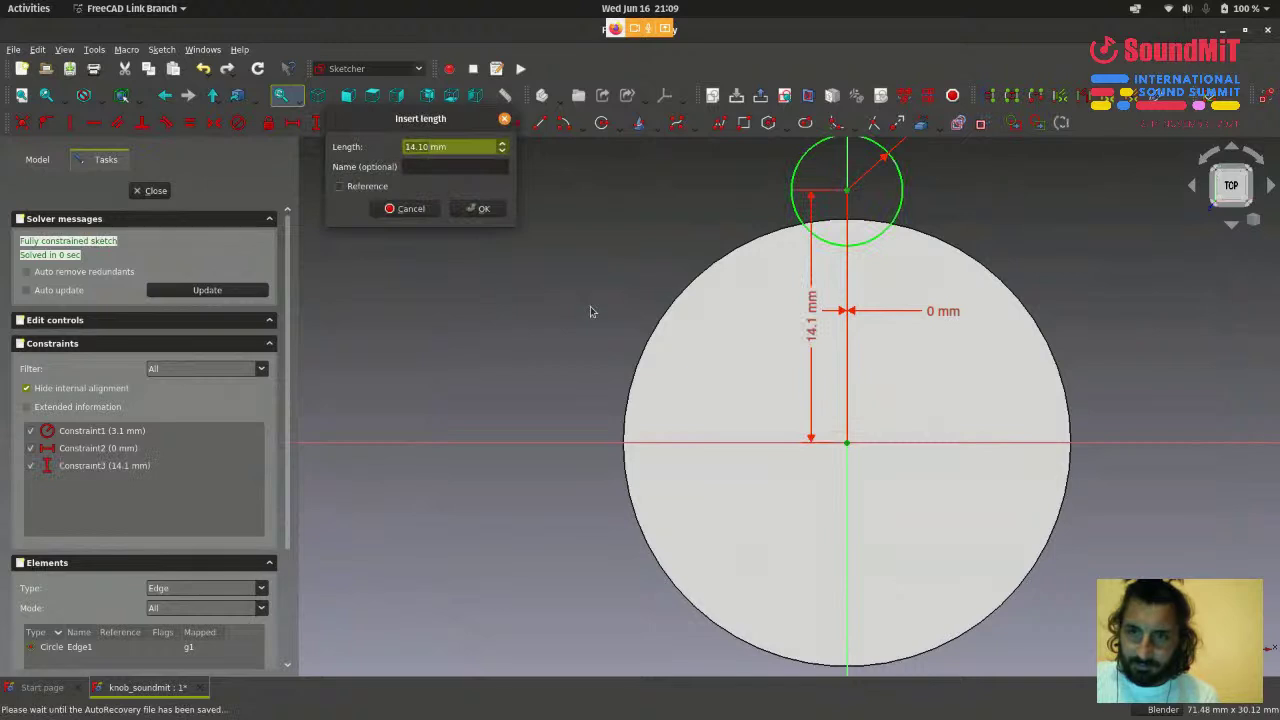
pyautogui.click(484, 210)
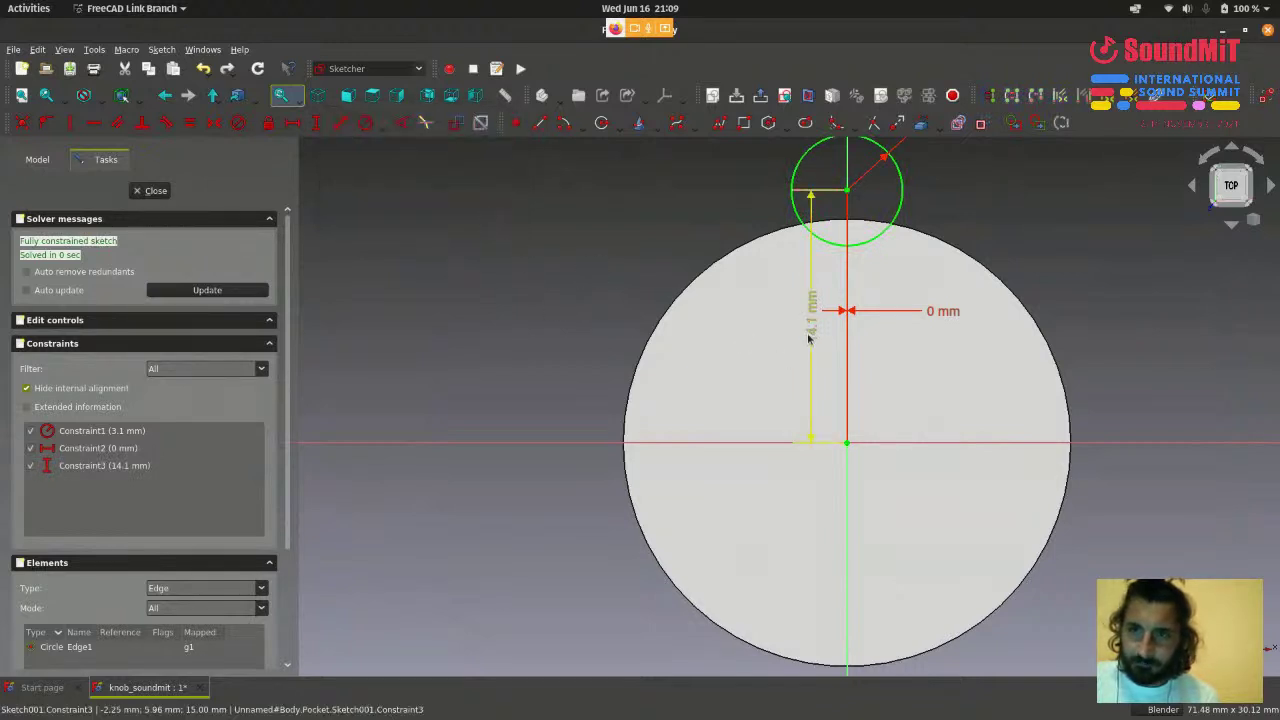
pyautogui.moveTo(810, 300); pyautogui.dragTo(948, 320)
pyautogui.scroll(2, 893, 252)
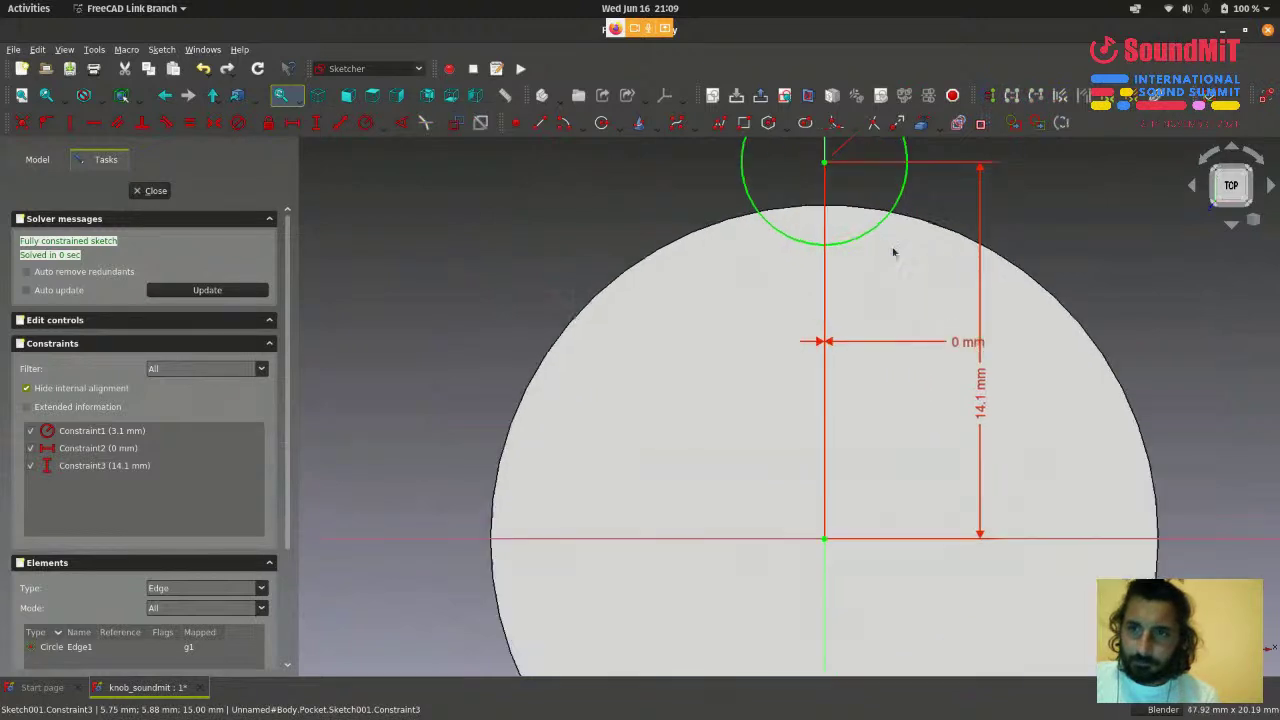
pyautogui.scroll(-1, 980, 410)
pyautogui.click(980, 428)
pyautogui.press('Delete')
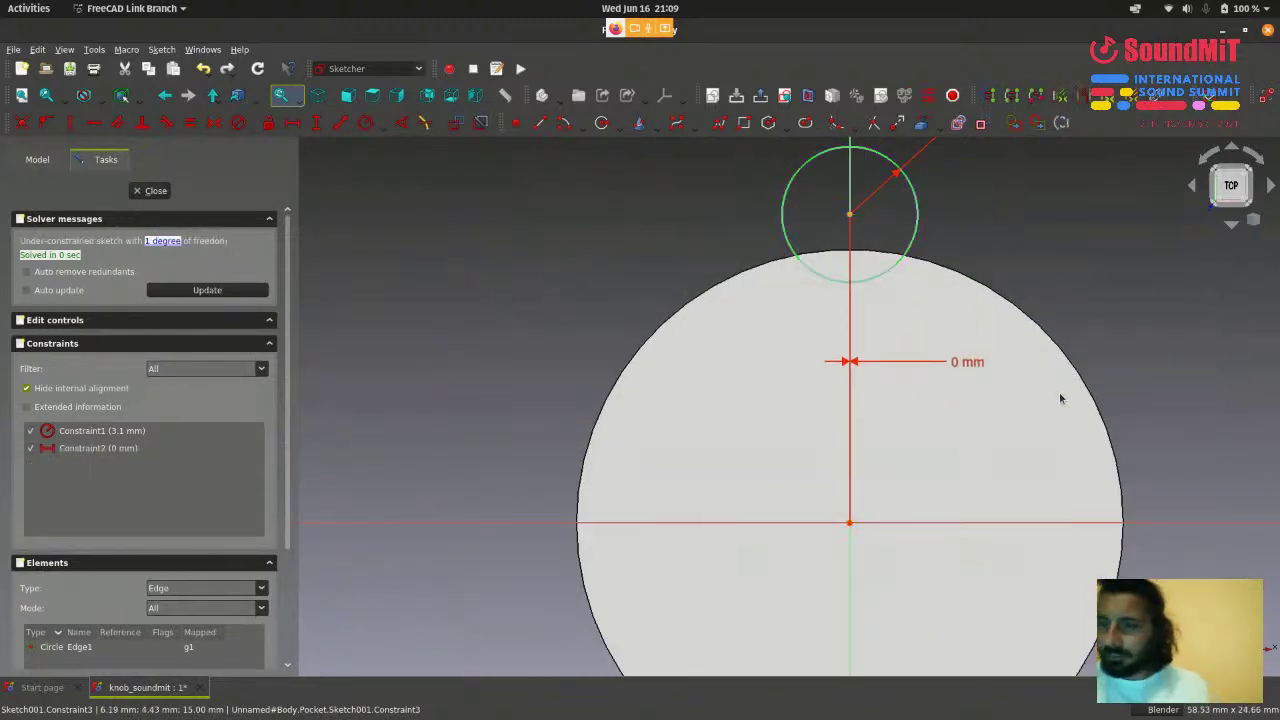
pyautogui.scroll(1, 965, 252)
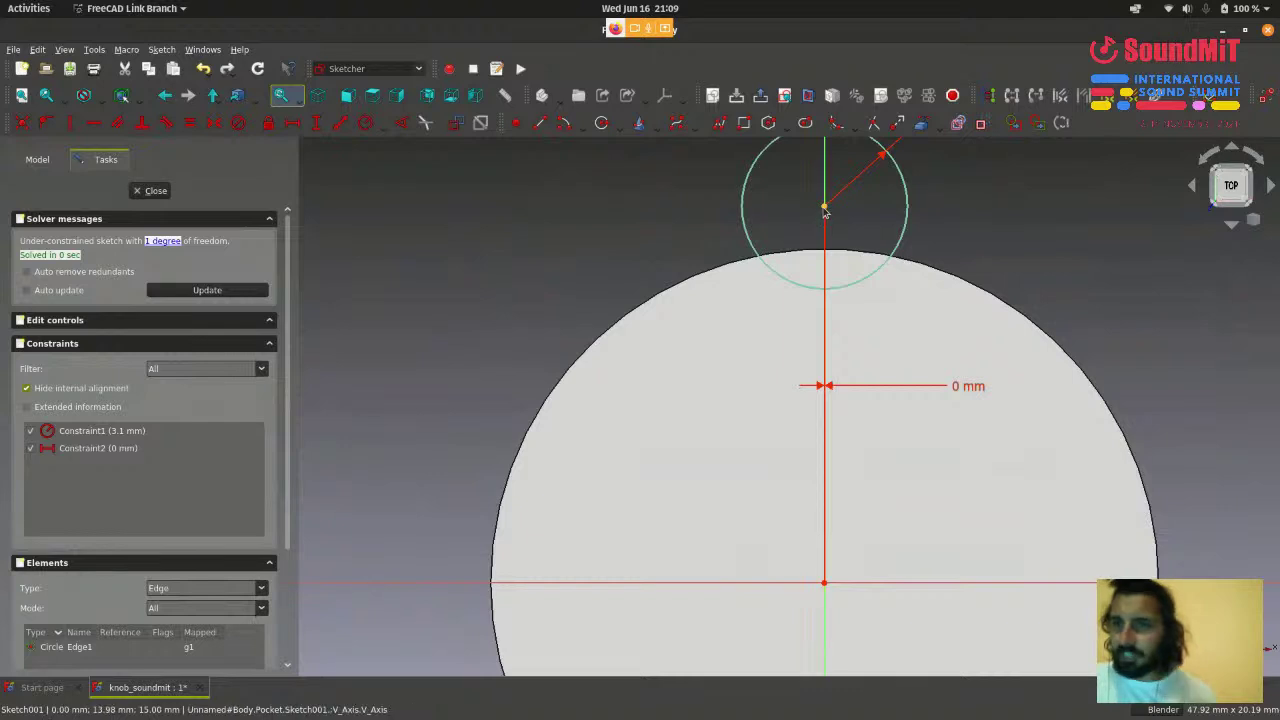
pyautogui.scroll(2, 952, 245)
pyautogui.scroll(3, 714, 171)
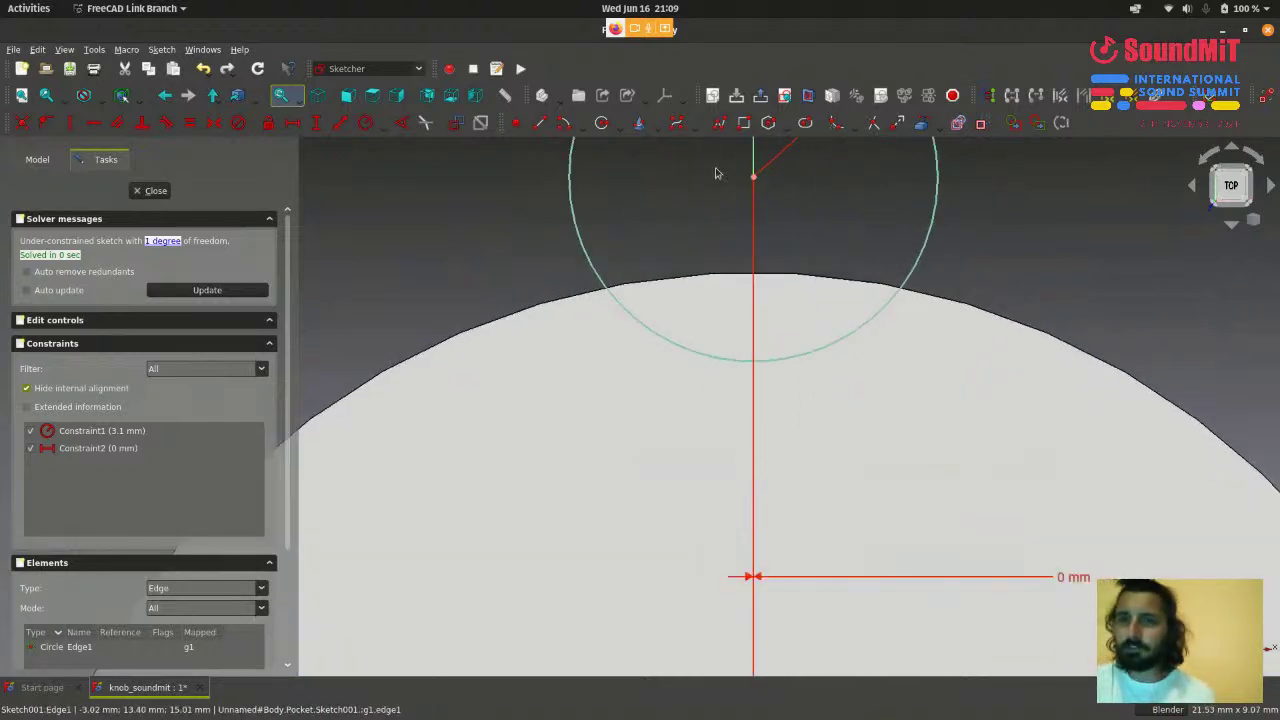
pyautogui.scroll(-4, 718, 320)
pyautogui.scroll(3, 722, 310)
pyautogui.scroll(2, 722, 310)
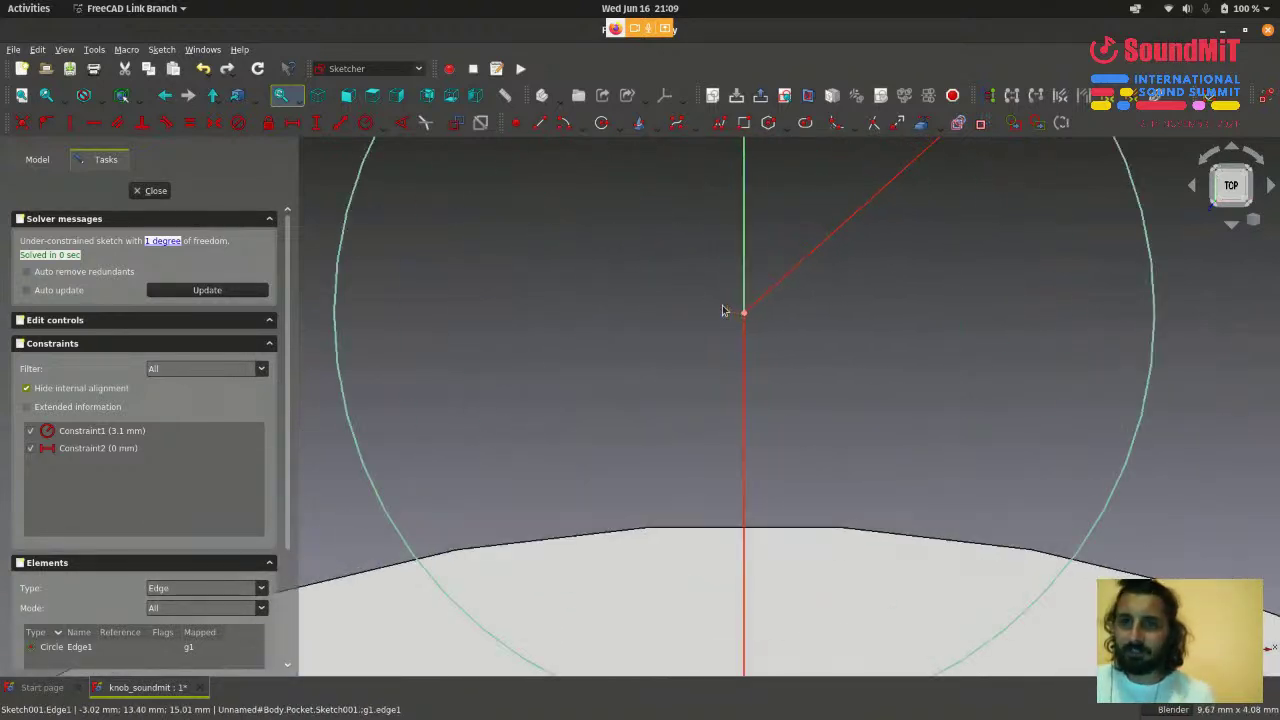
pyautogui.scroll(-6, 640, 262)
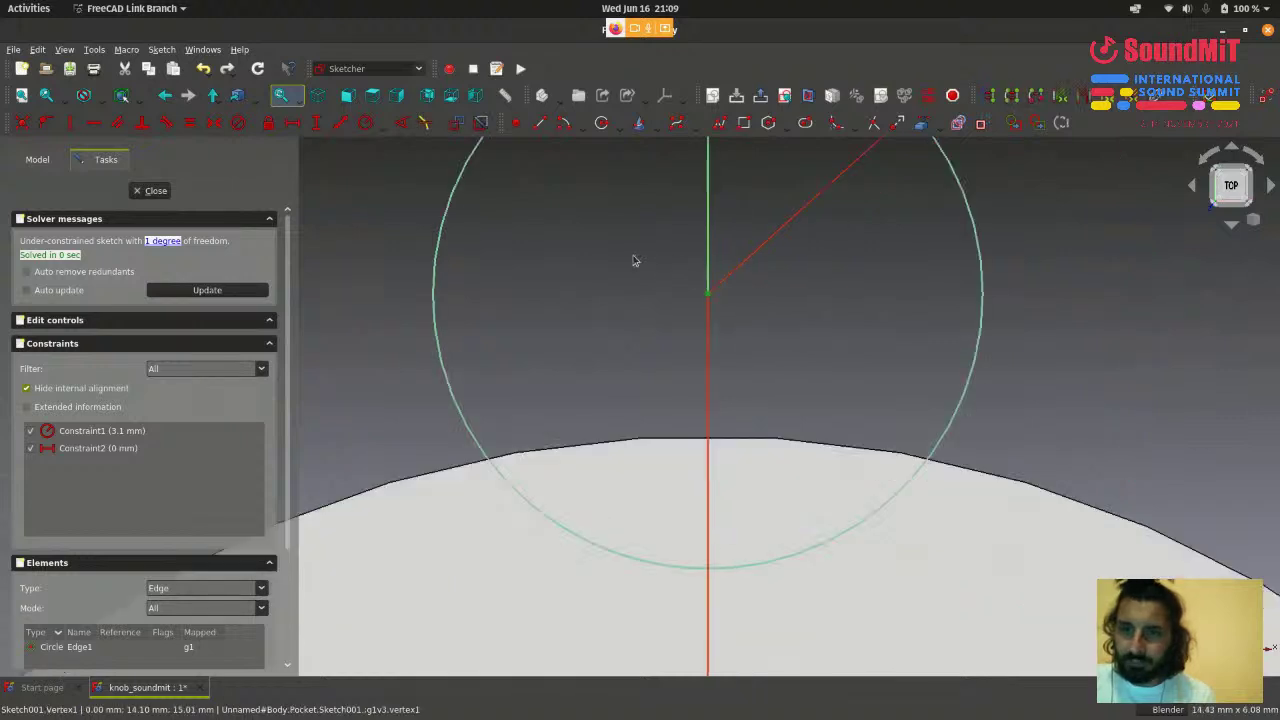
pyautogui.scroll(2, 631, 469)
pyautogui.scroll(5, 631, 469)
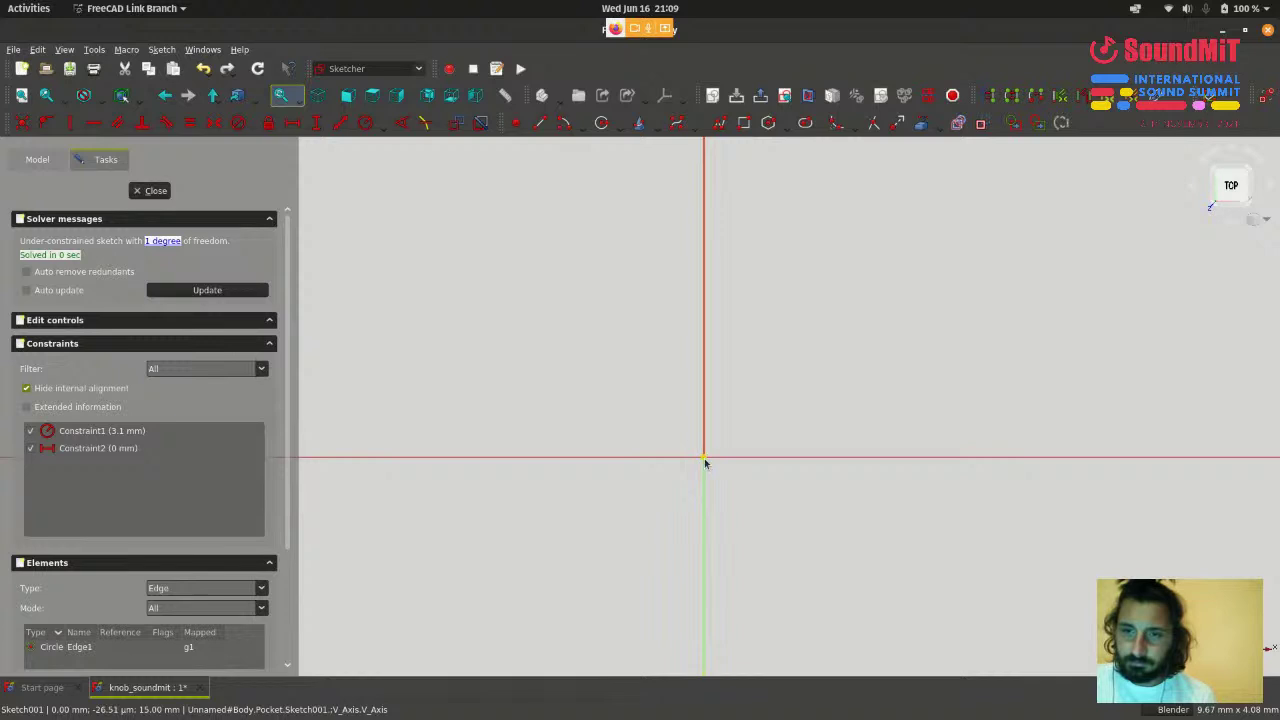
pyautogui.scroll(-4, 816, 568)
pyautogui.scroll(6, 817, 572)
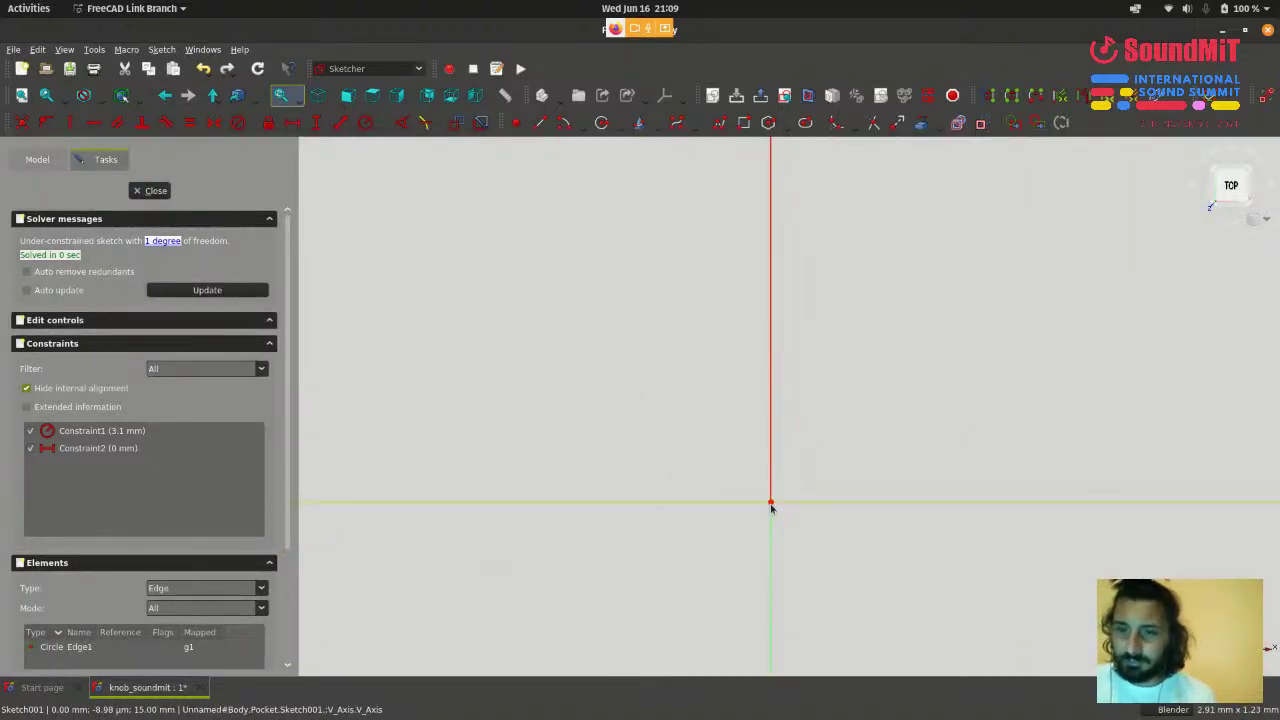
pyautogui.scroll(-4, 929, 440)
pyautogui.scroll(-5, 927, 447)
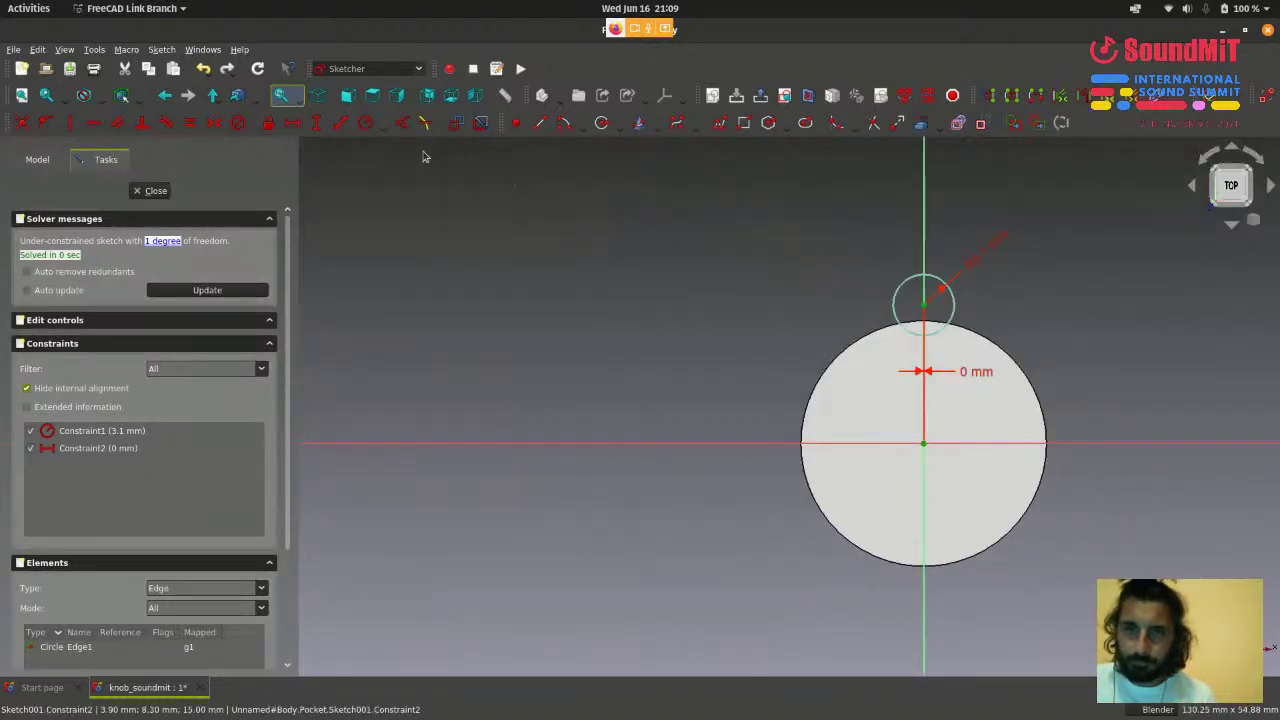
pyautogui.click(316, 123)
pyautogui.click(496, 209)
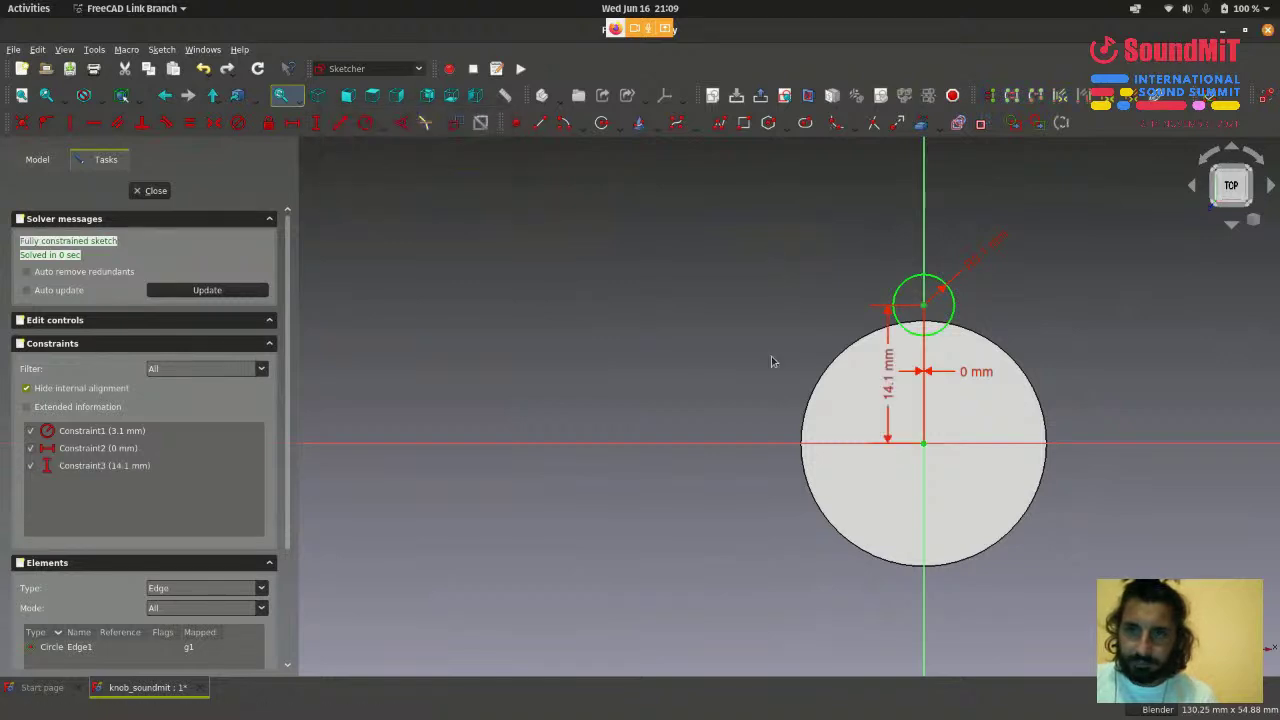
pyautogui.click(884, 381)
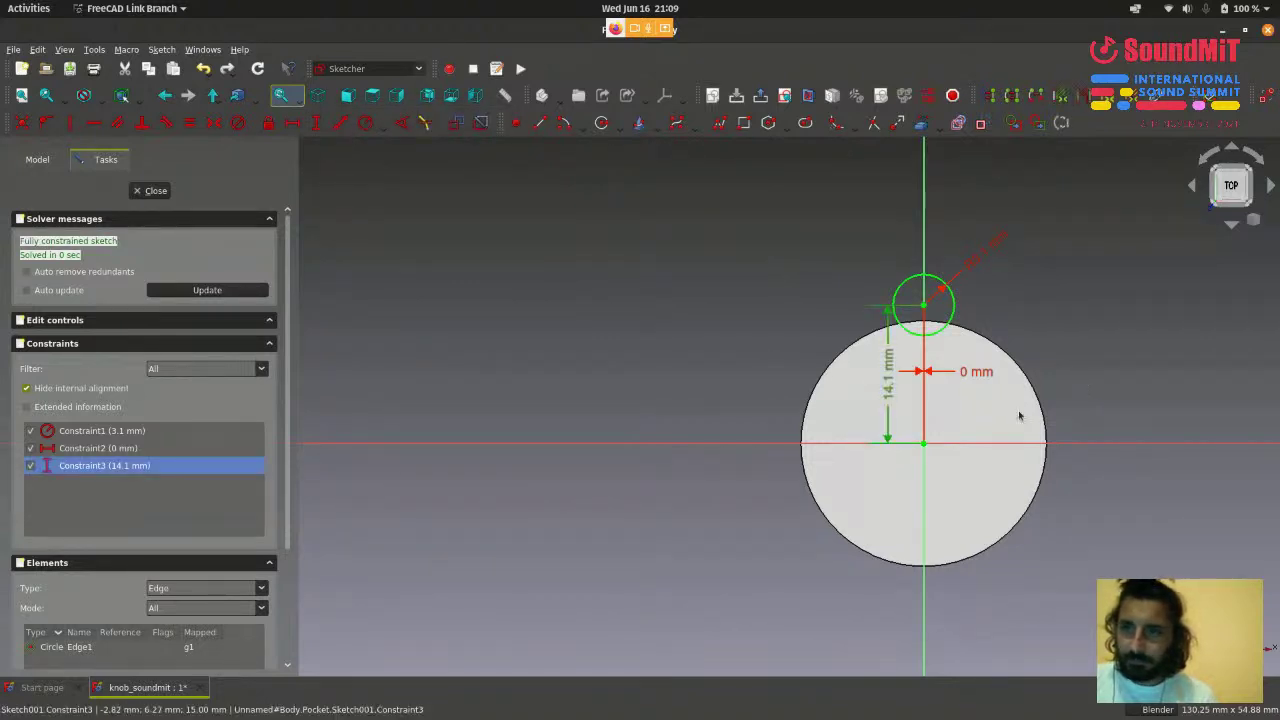
pyautogui.scroll(1, 1019, 415)
pyautogui.press('Delete')
pyautogui.scroll(2, 975, 340)
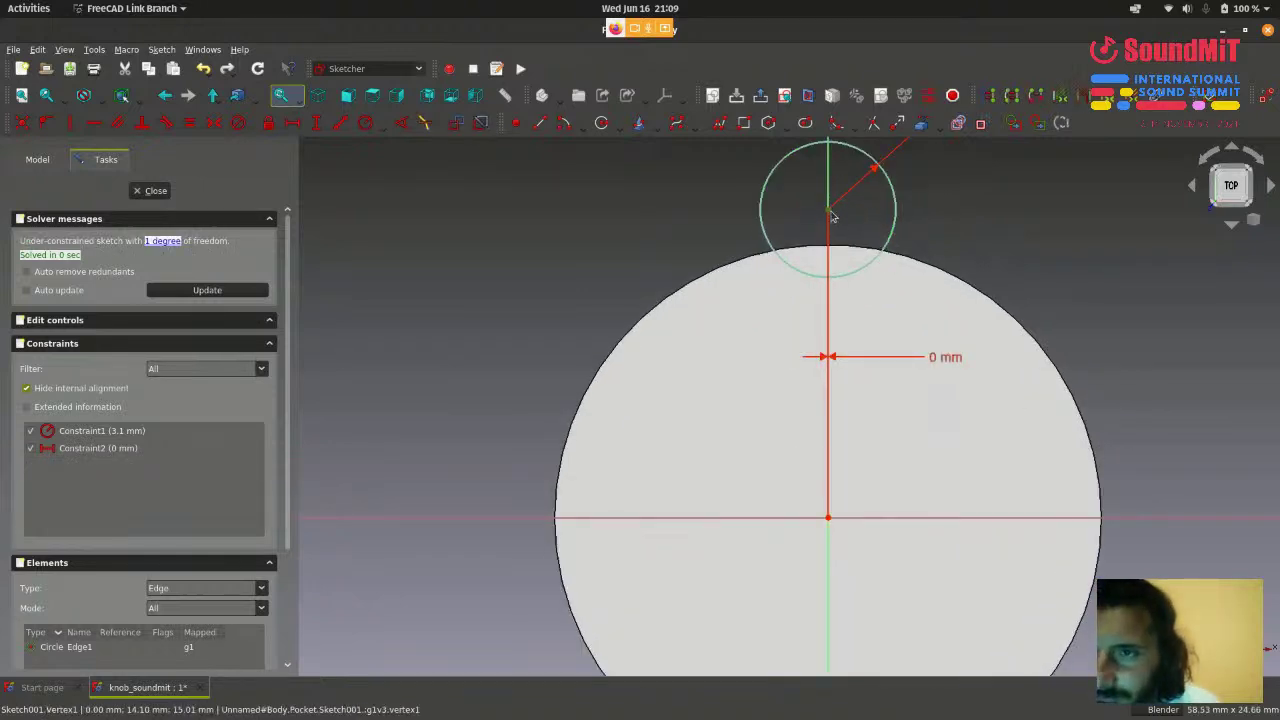
pyautogui.scroll(2, 821, 517)
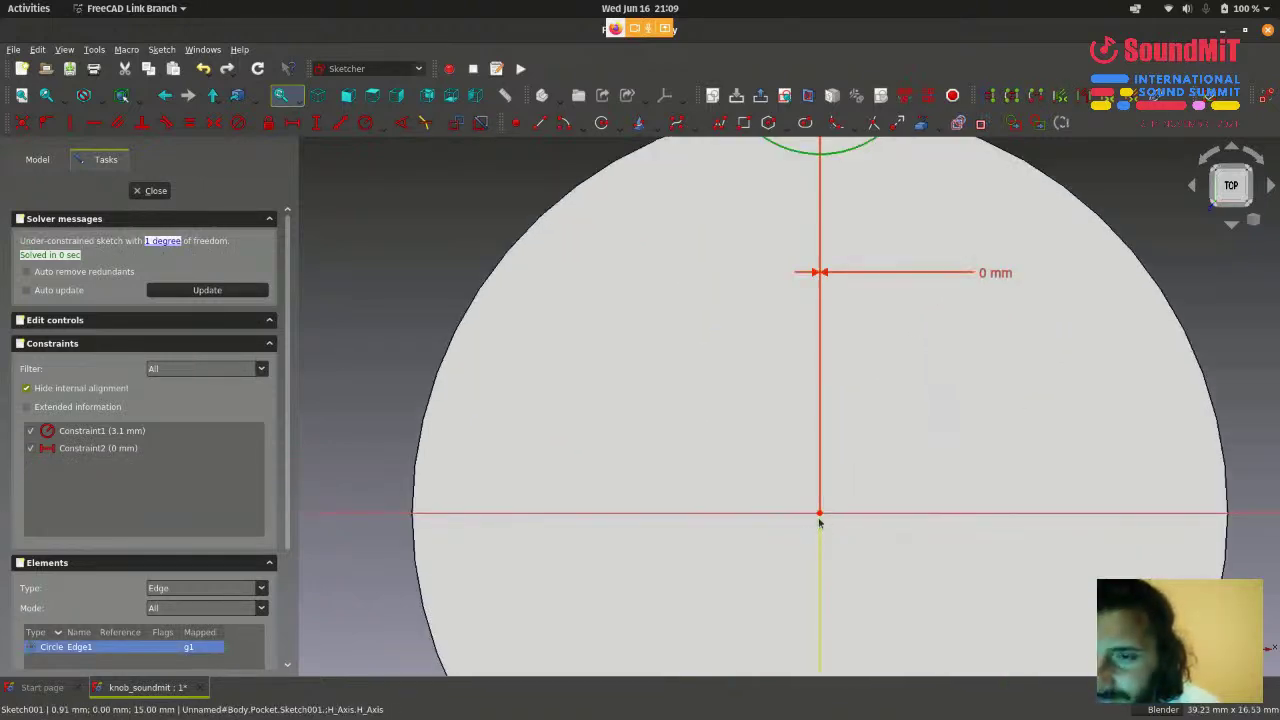
pyautogui.scroll(-3, 749, 537)
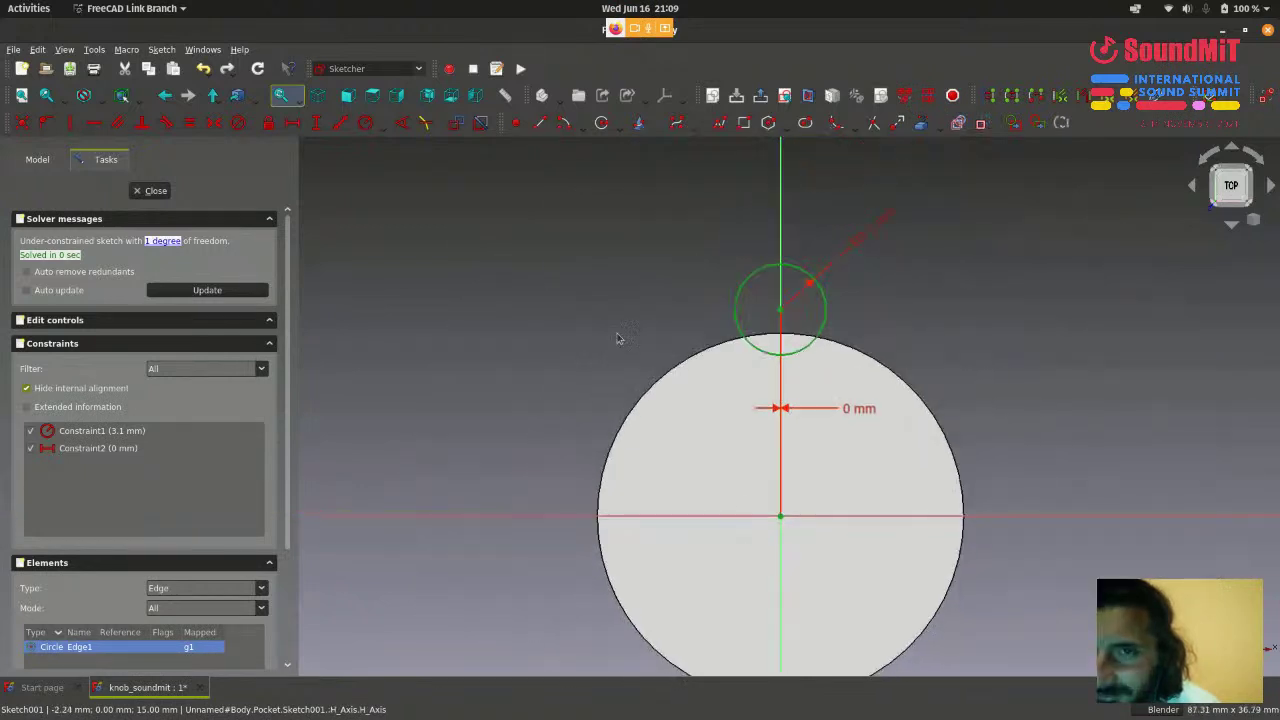
pyautogui.click(317, 124)
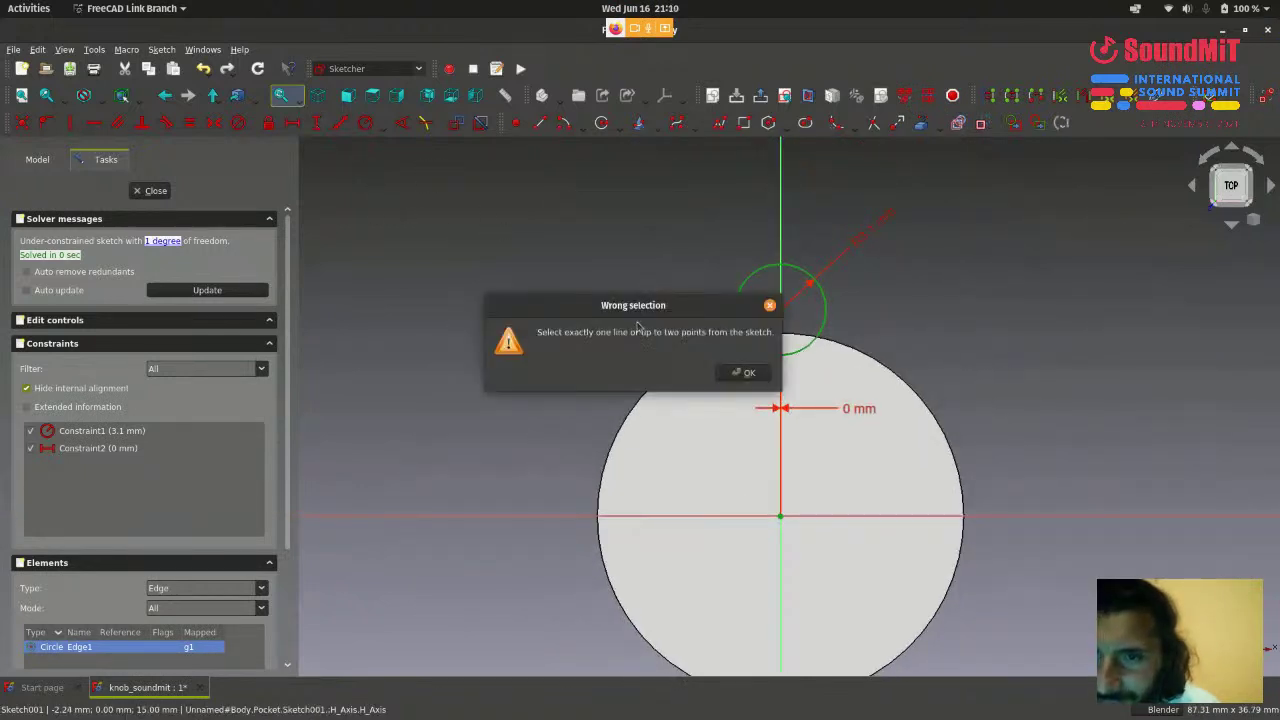
pyautogui.moveTo(650, 308); pyautogui.dragTo(558, 237)
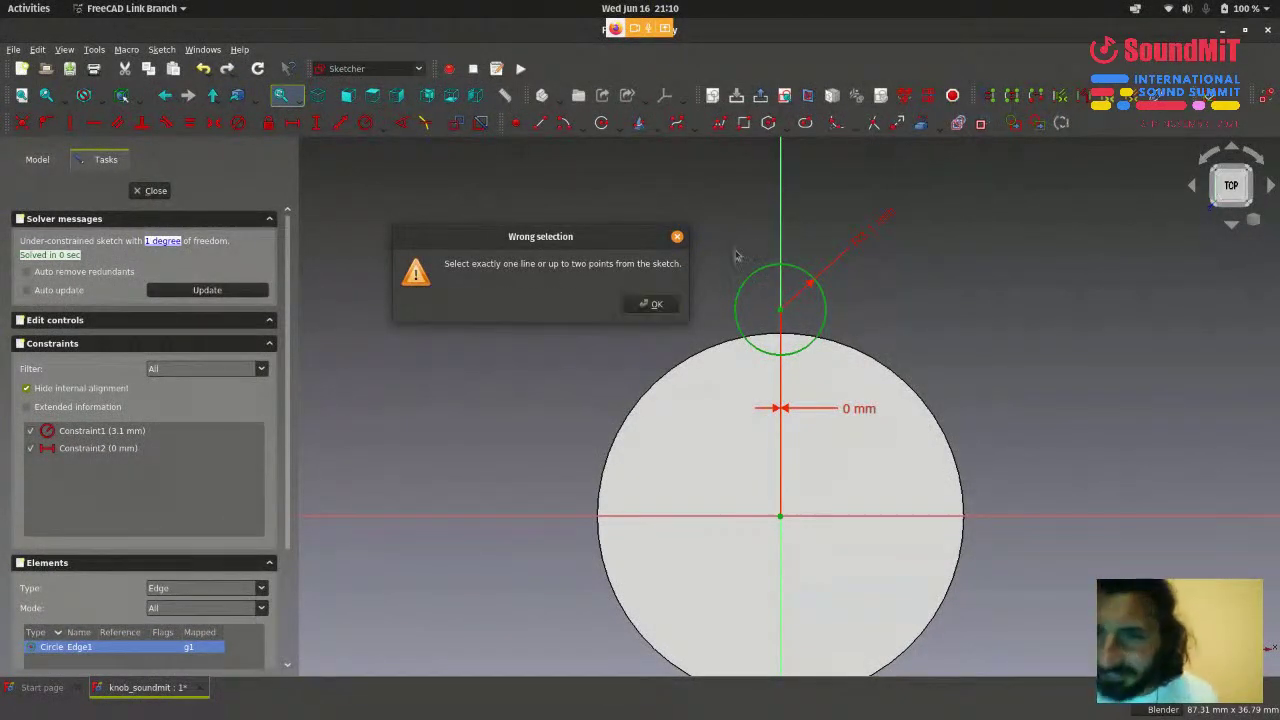
pyautogui.click(677, 237)
pyautogui.scroll(-1, 666, 250)
# - Clear the selection and pick the small circle's centre point
pyautogui.scroll(2, 814, 363)
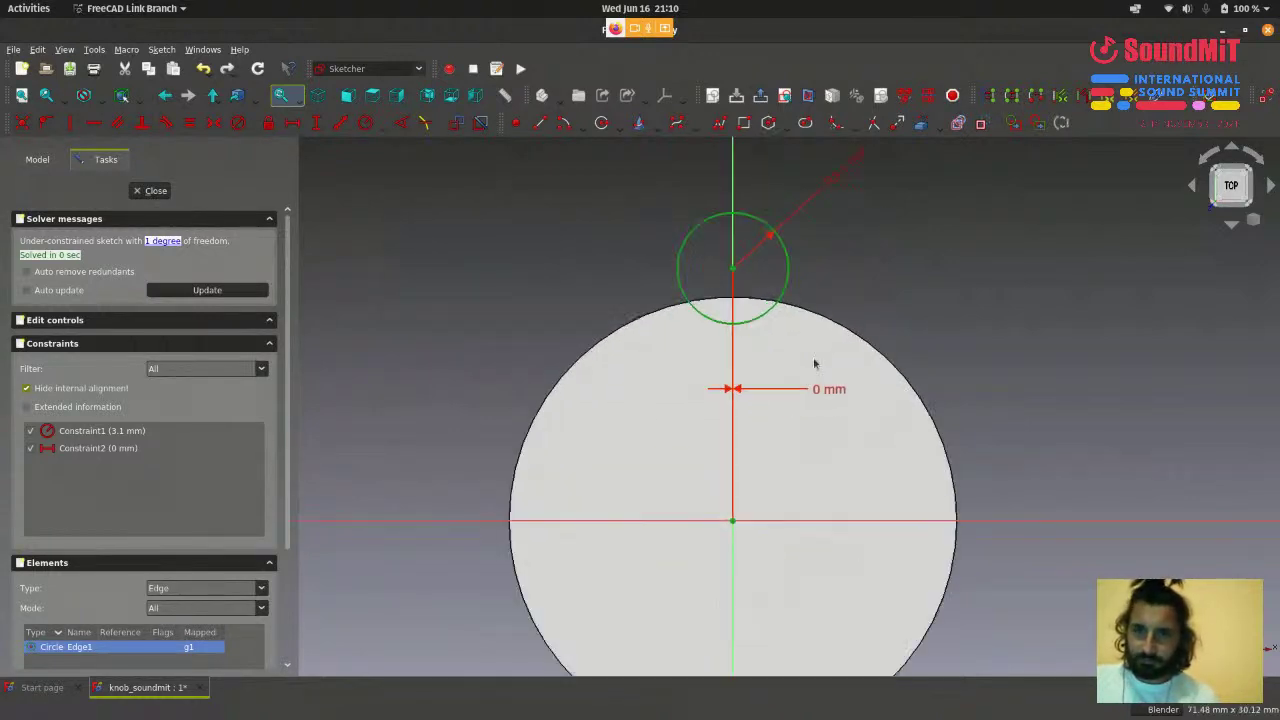
pyautogui.press('Escape')
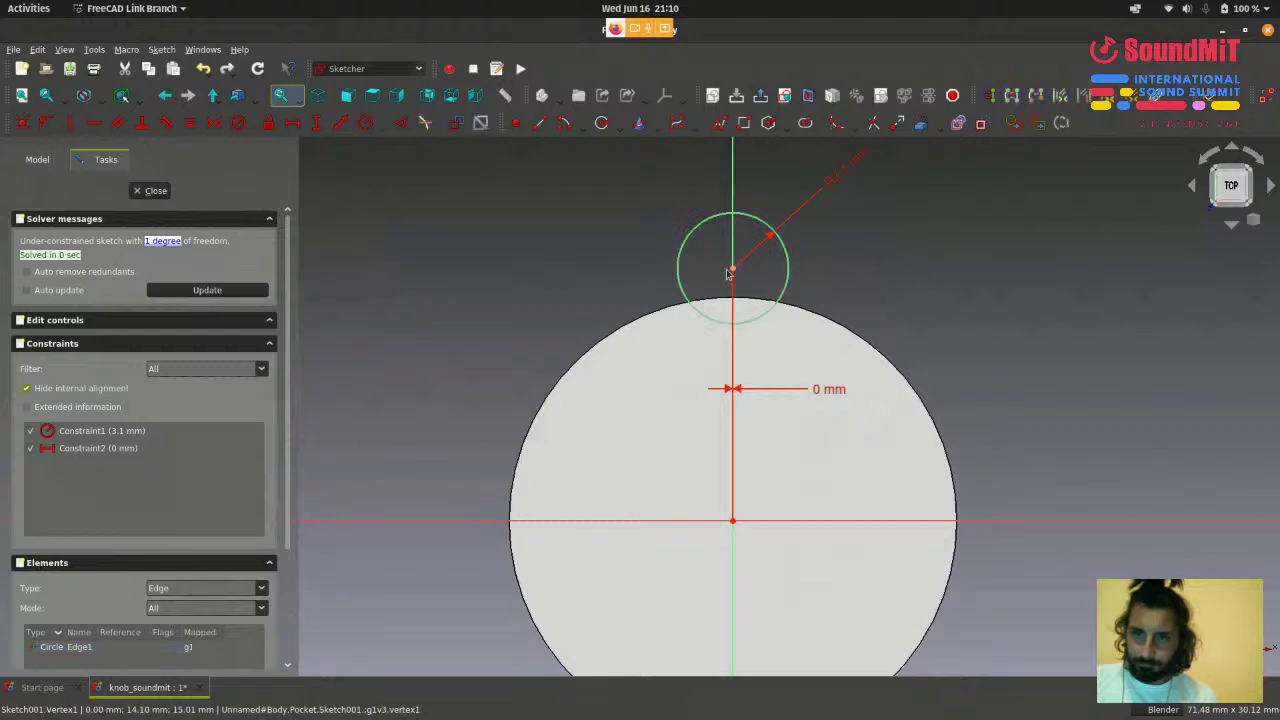
pyautogui.scroll(4, 734, 270)
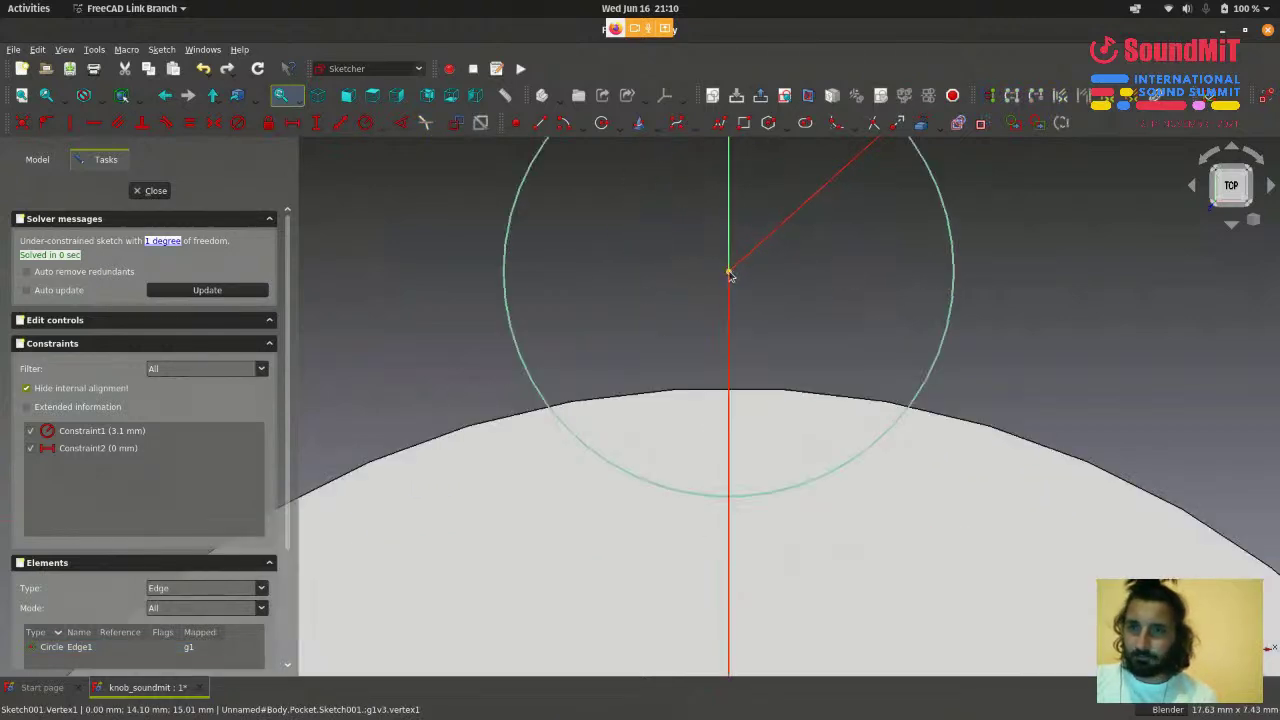
pyautogui.scroll(3, 740, 285)
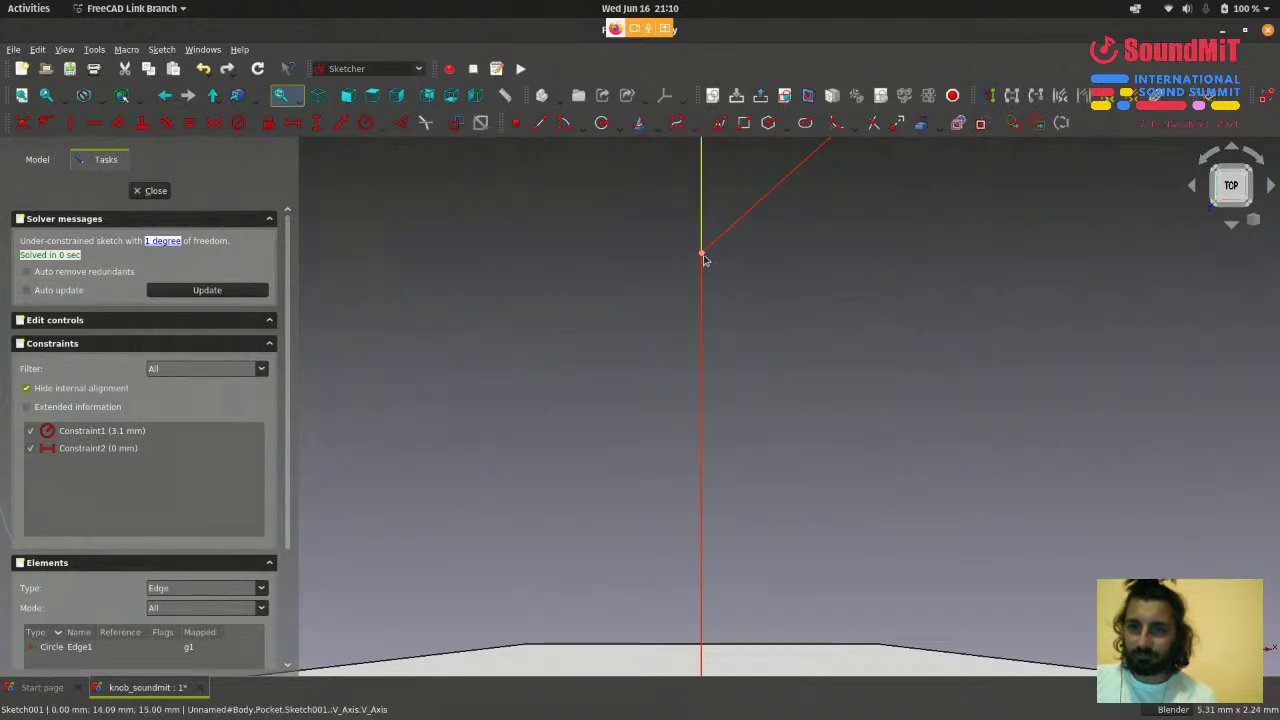
pyautogui.click(703, 256)
pyautogui.scroll(-4, 935, 315)
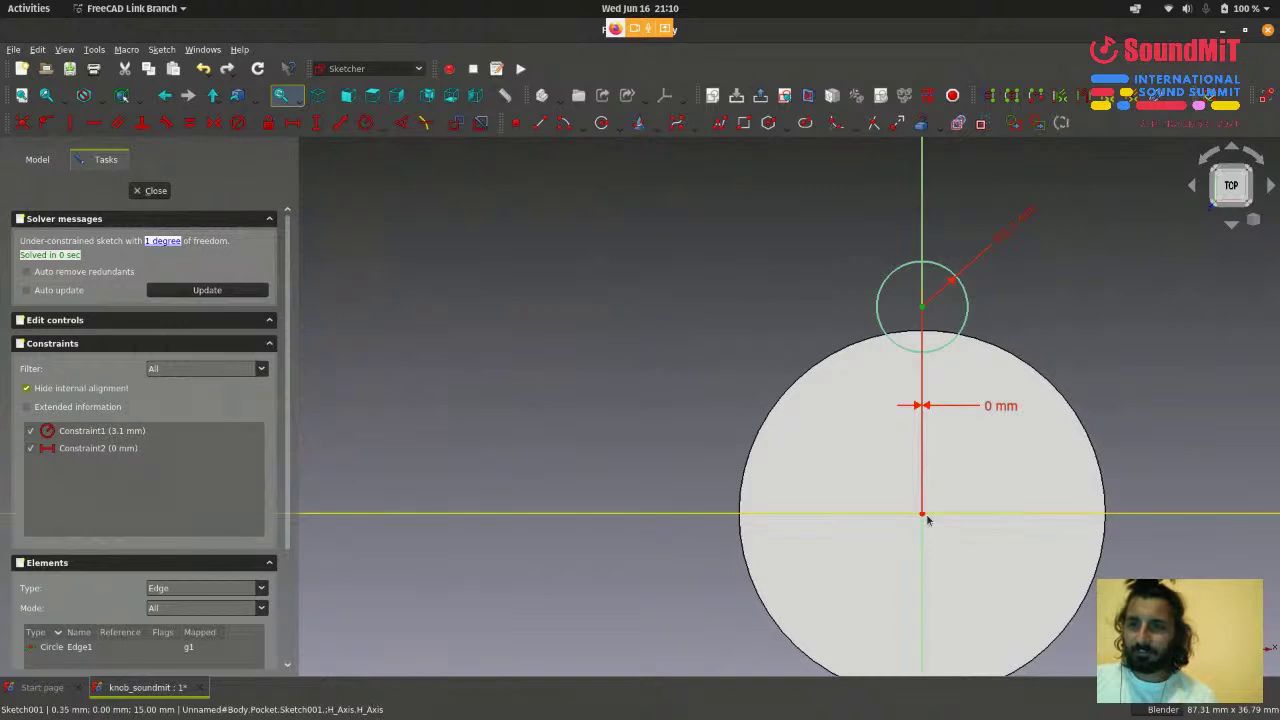
pyautogui.scroll(10, 929, 527)
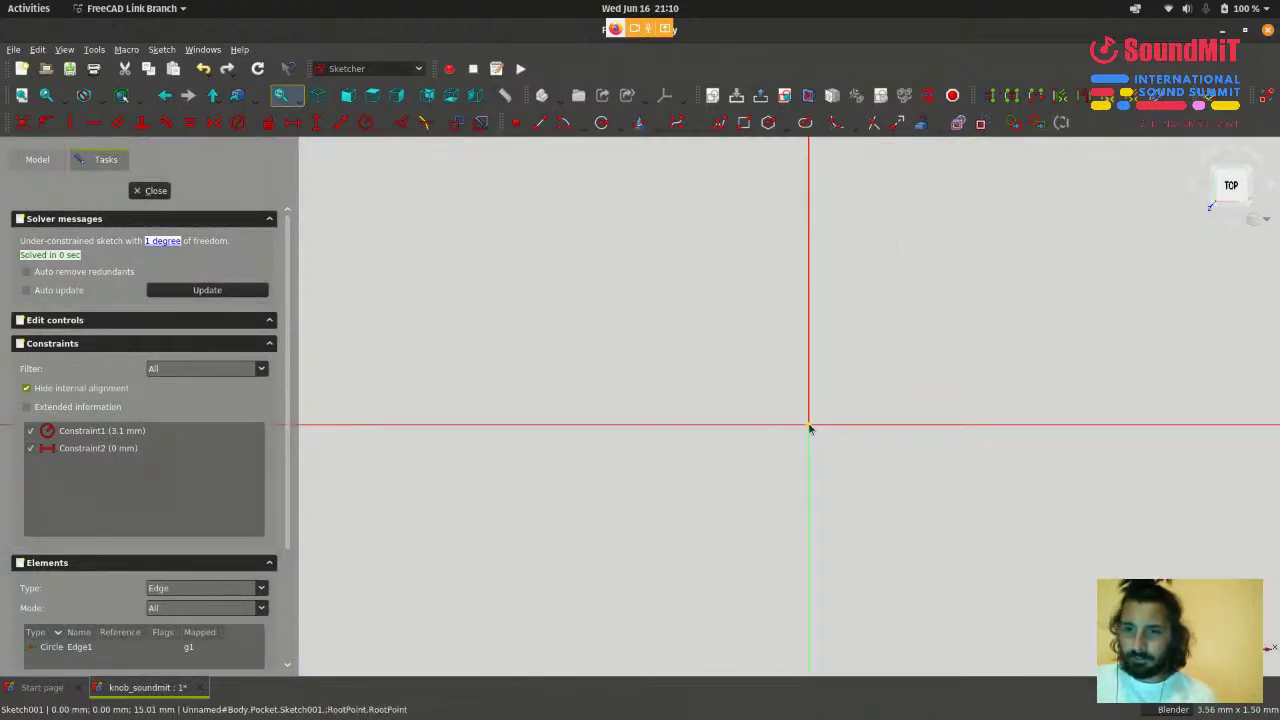
pyautogui.scroll(-10, 897, 591)
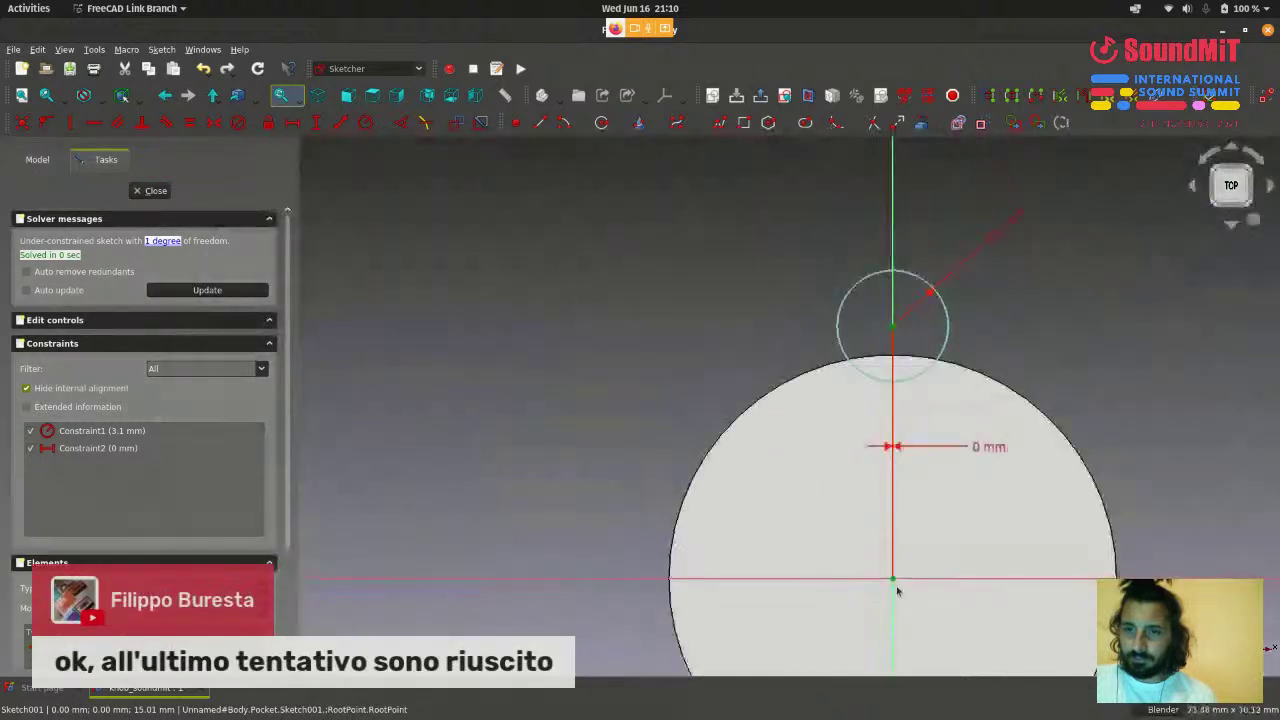
# - Add a 14.1 mm vertical distance from the origin, move its label aside, and close the sketch
pyautogui.click(320, 128)
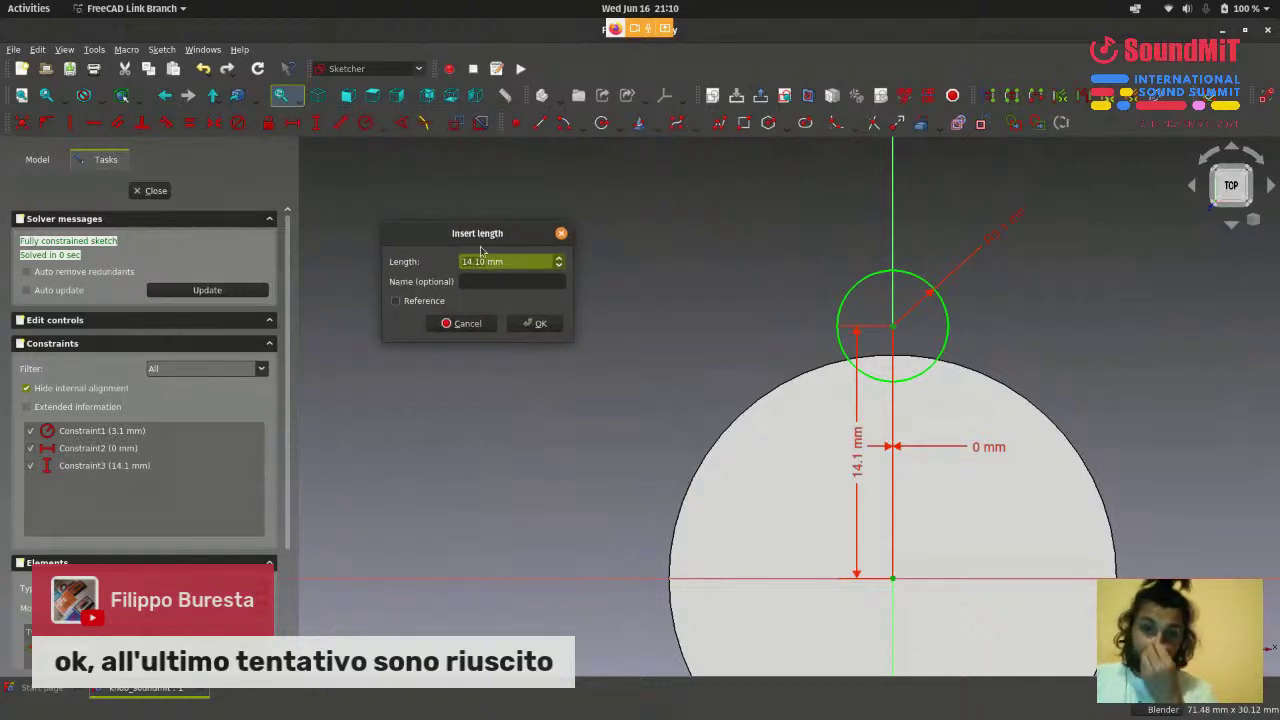
pyautogui.click(549, 331)
pyautogui.scroll(-2, 650, 282)
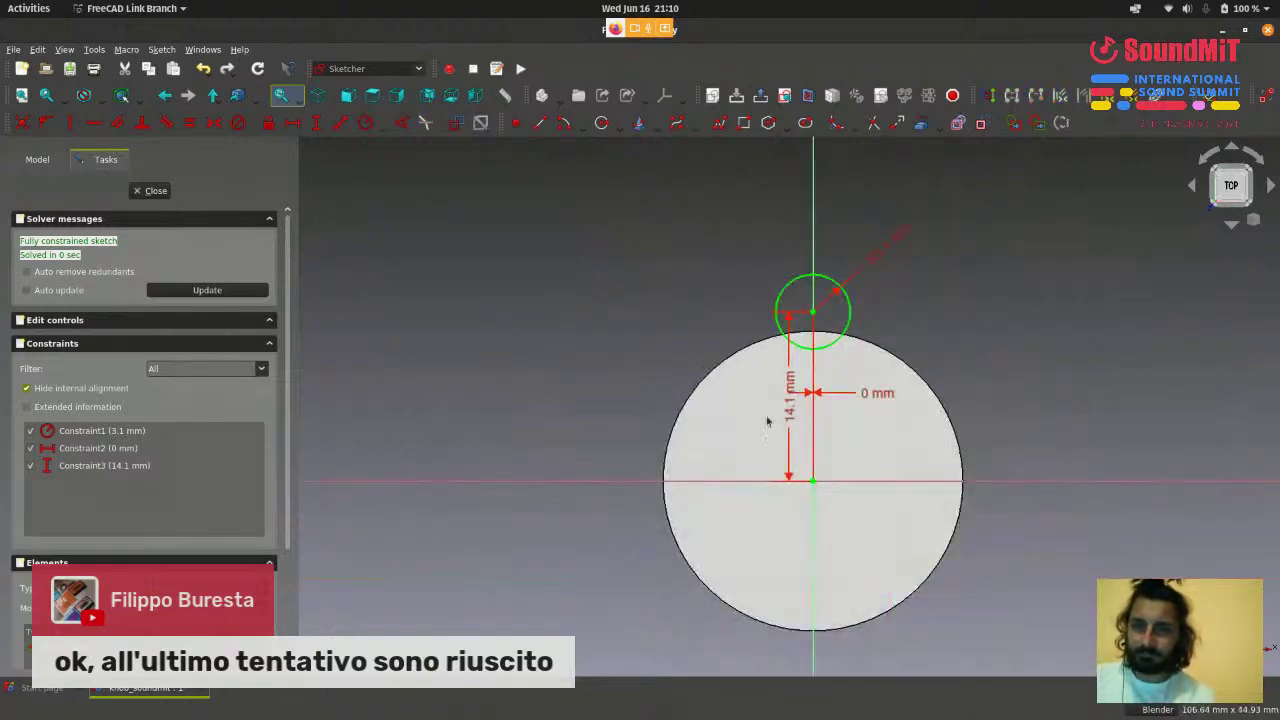
pyautogui.scroll(1, 803, 443)
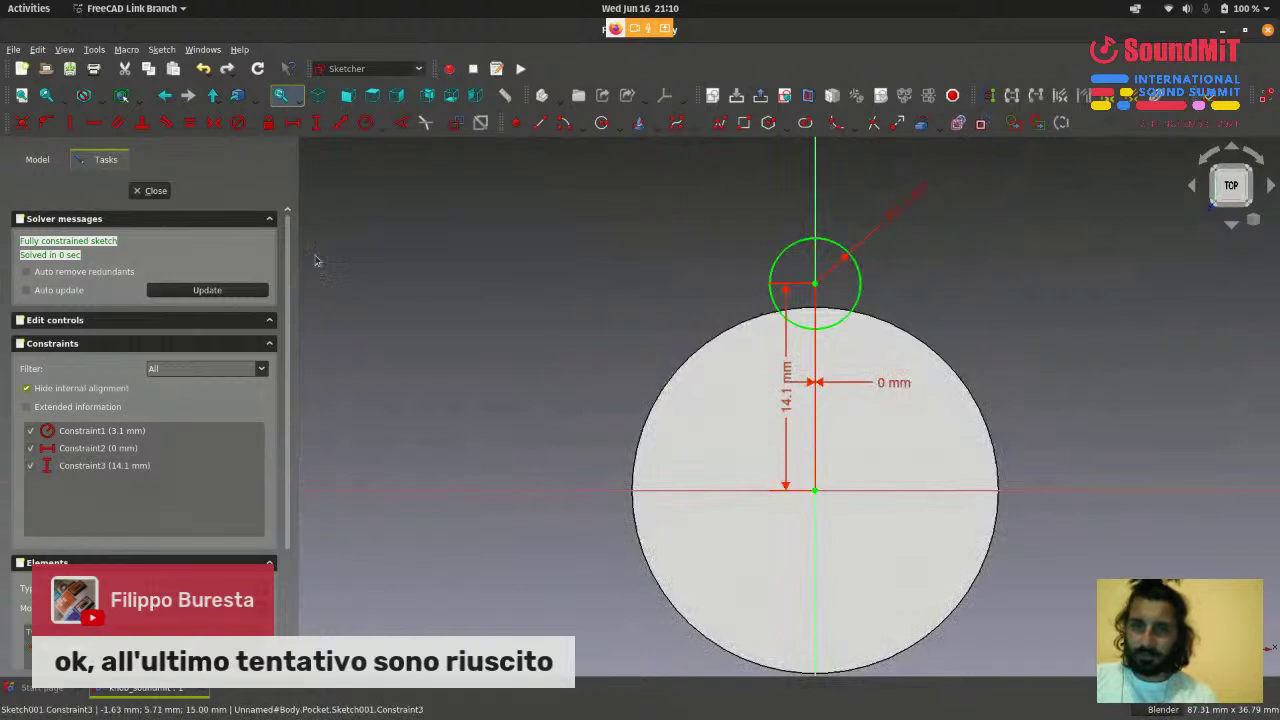
pyautogui.scroll(1, 760, 420)
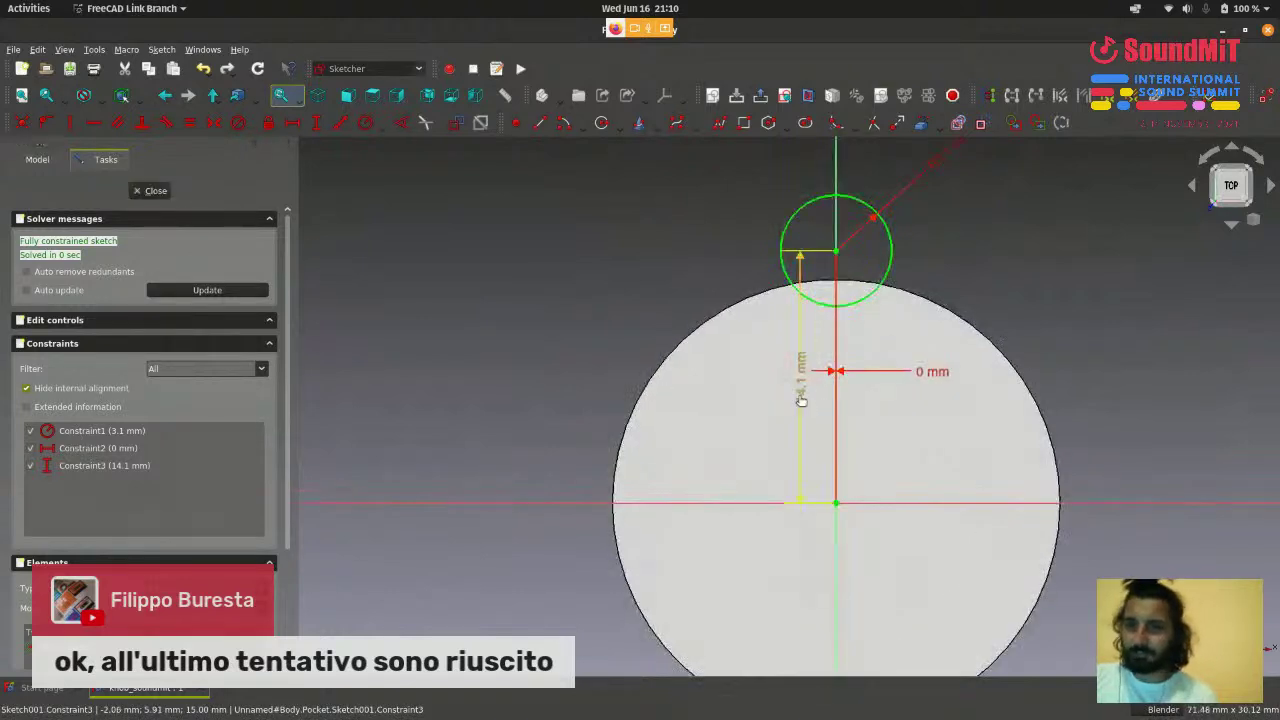
pyautogui.moveTo(797, 397); pyautogui.dragTo(612, 388)
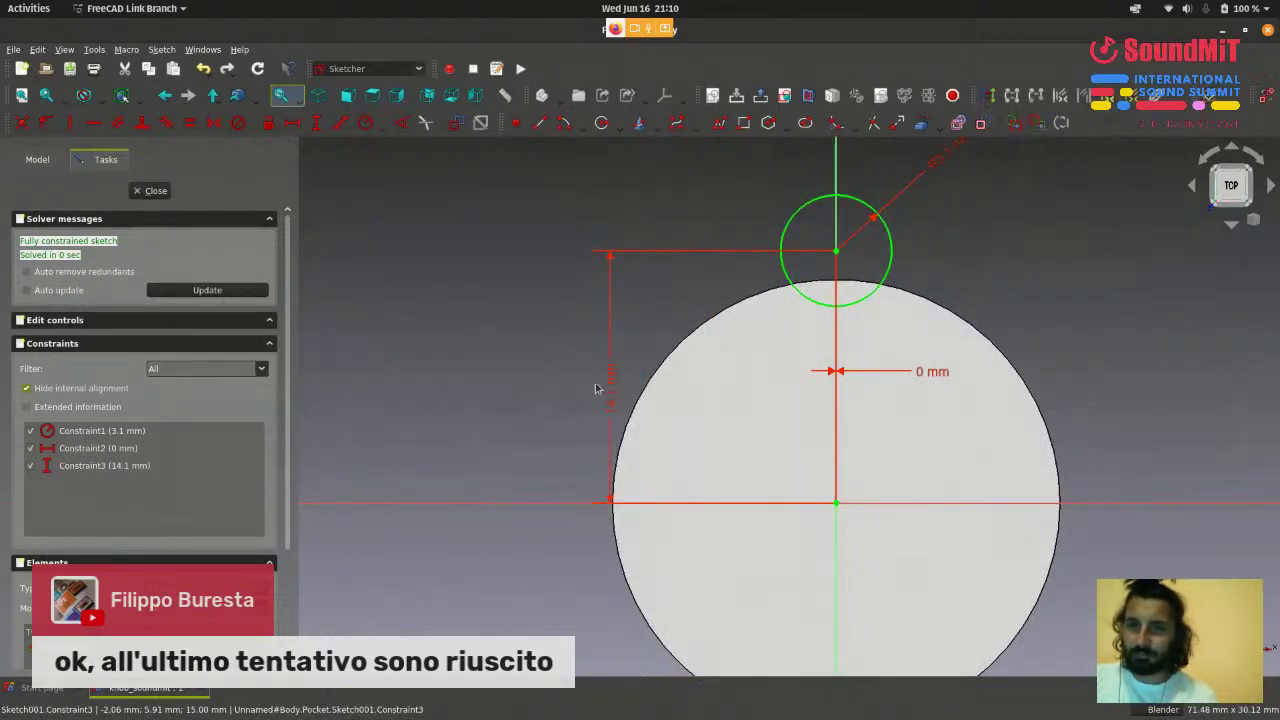
pyautogui.click(167, 197)
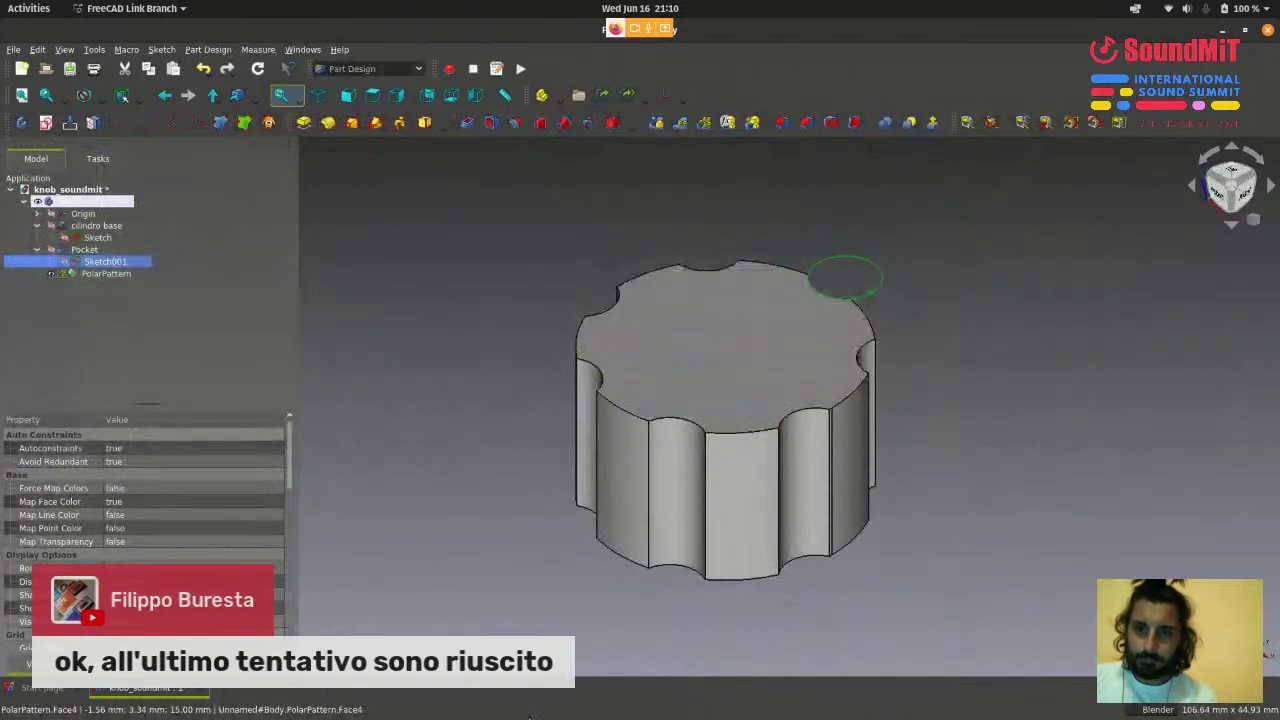
pyautogui.click(415, 699)
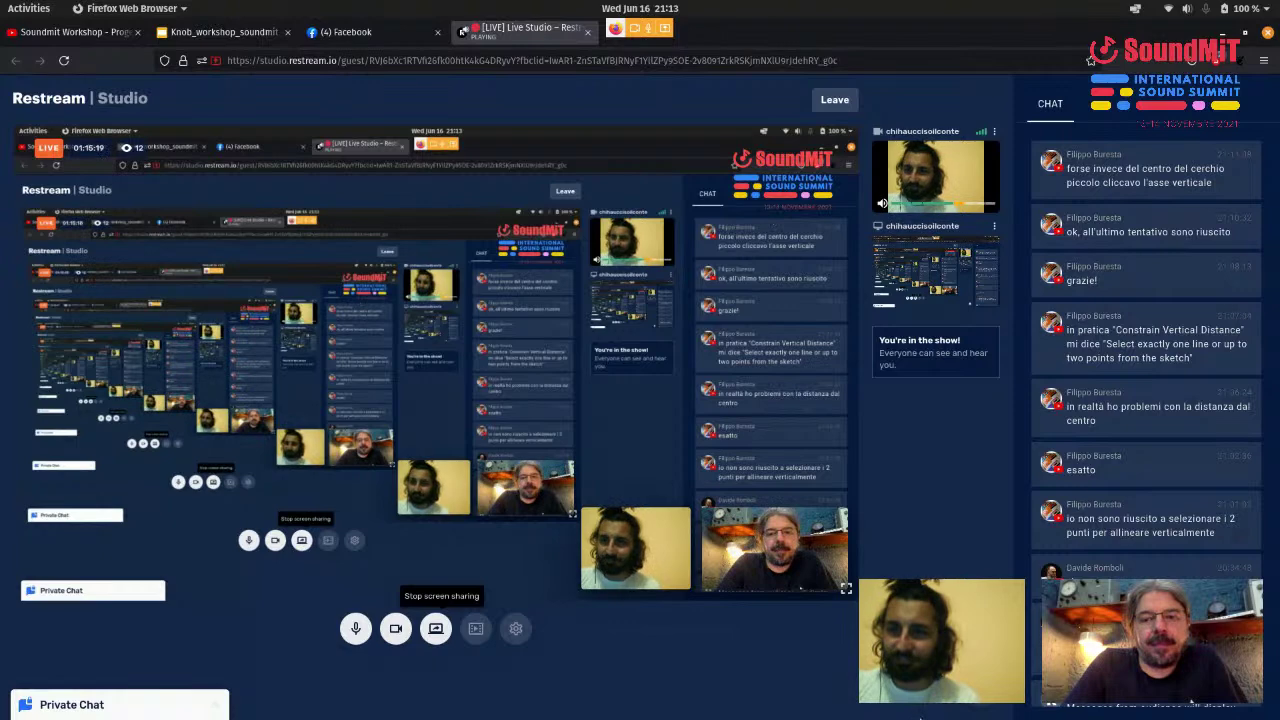
pyautogui.click(594, 697)
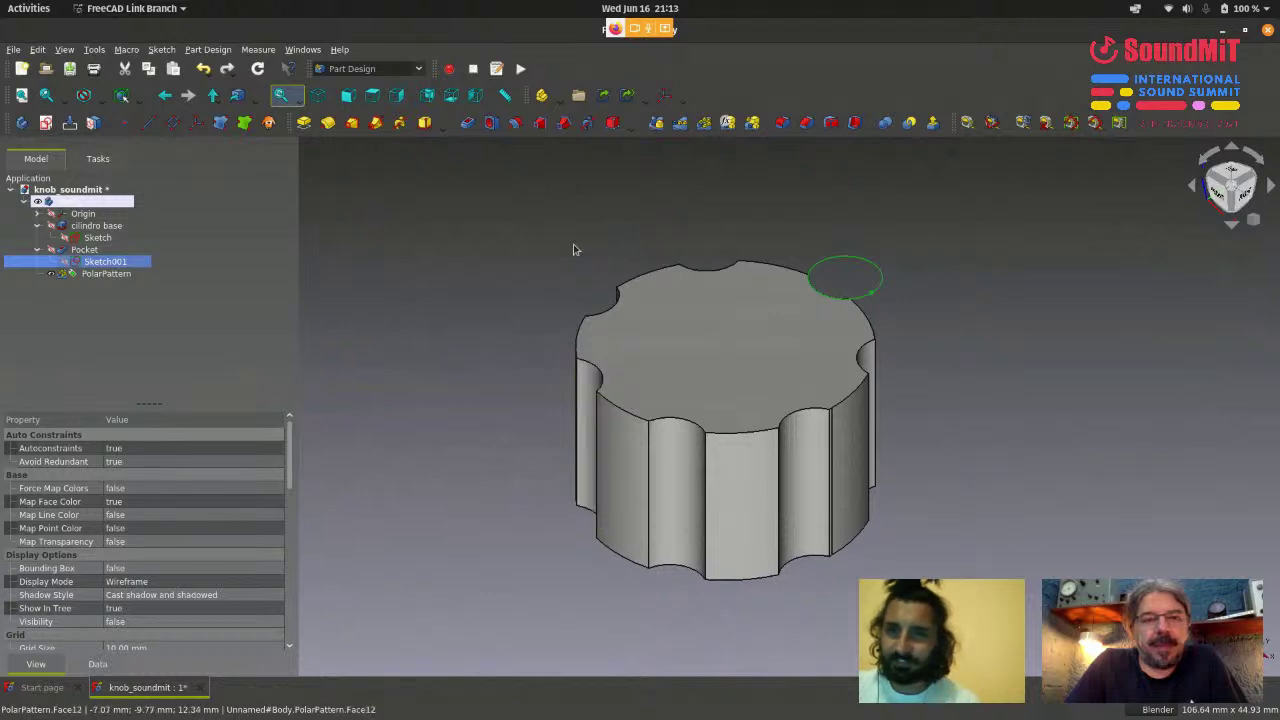
# - Open Preferences at the Display colour settings
pyautogui.scroll(-1, 575, 245)
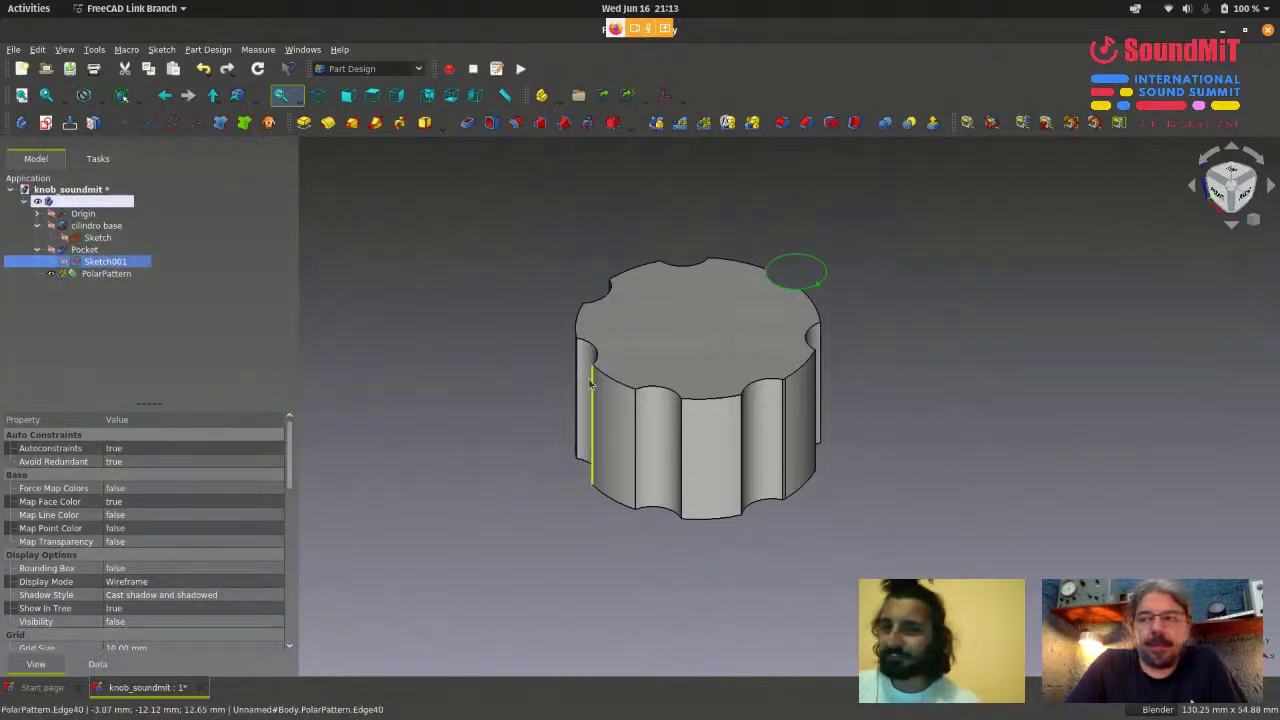
pyautogui.click(12, 50)
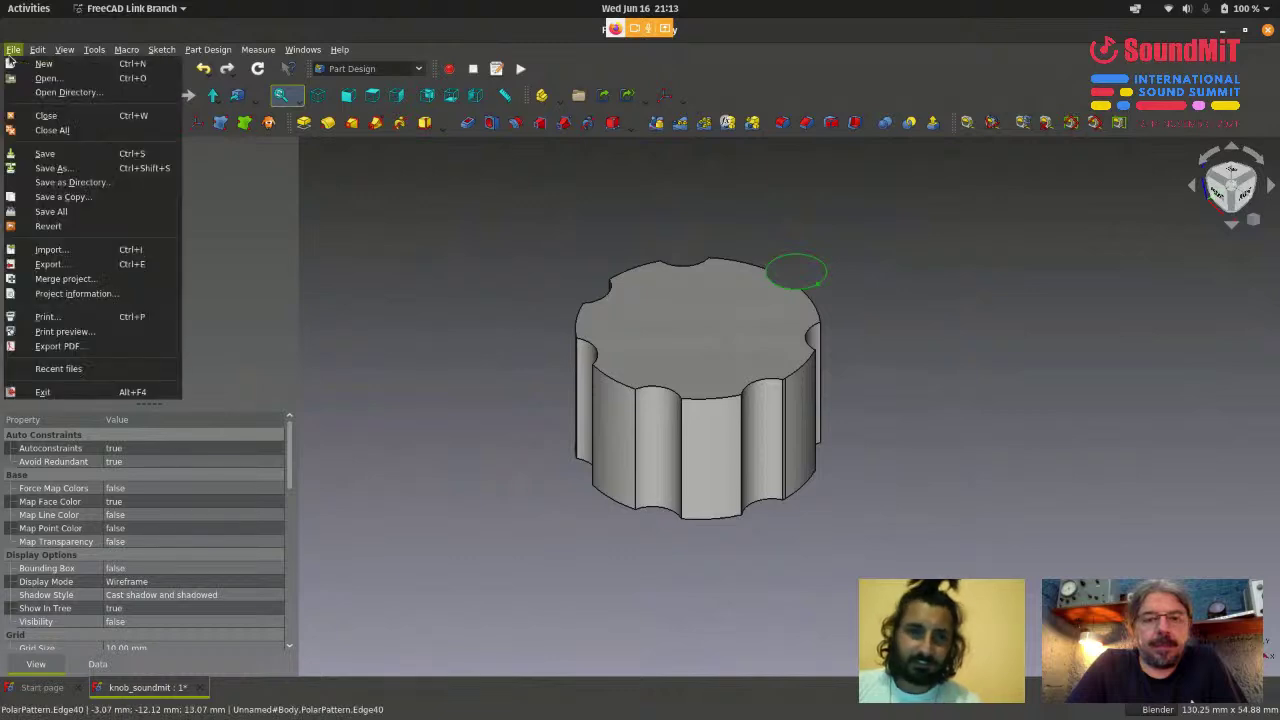
pyautogui.moveTo(33, 52)
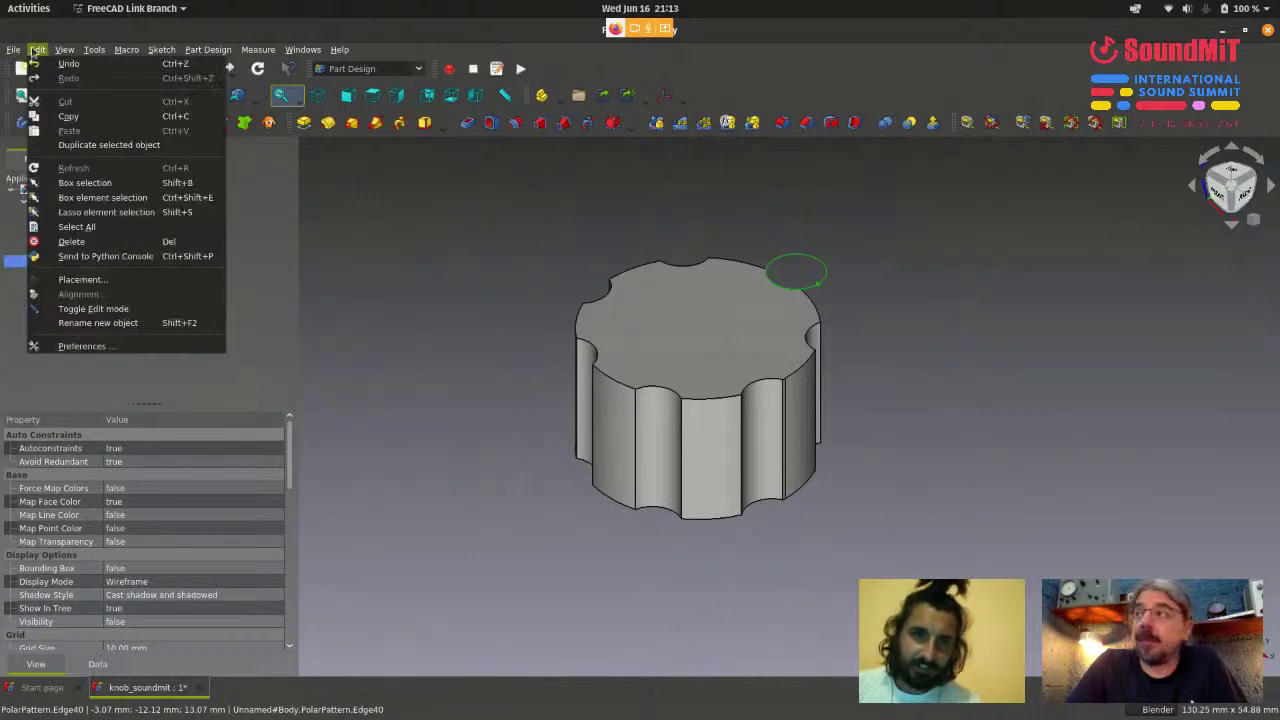
pyautogui.click(88, 346)
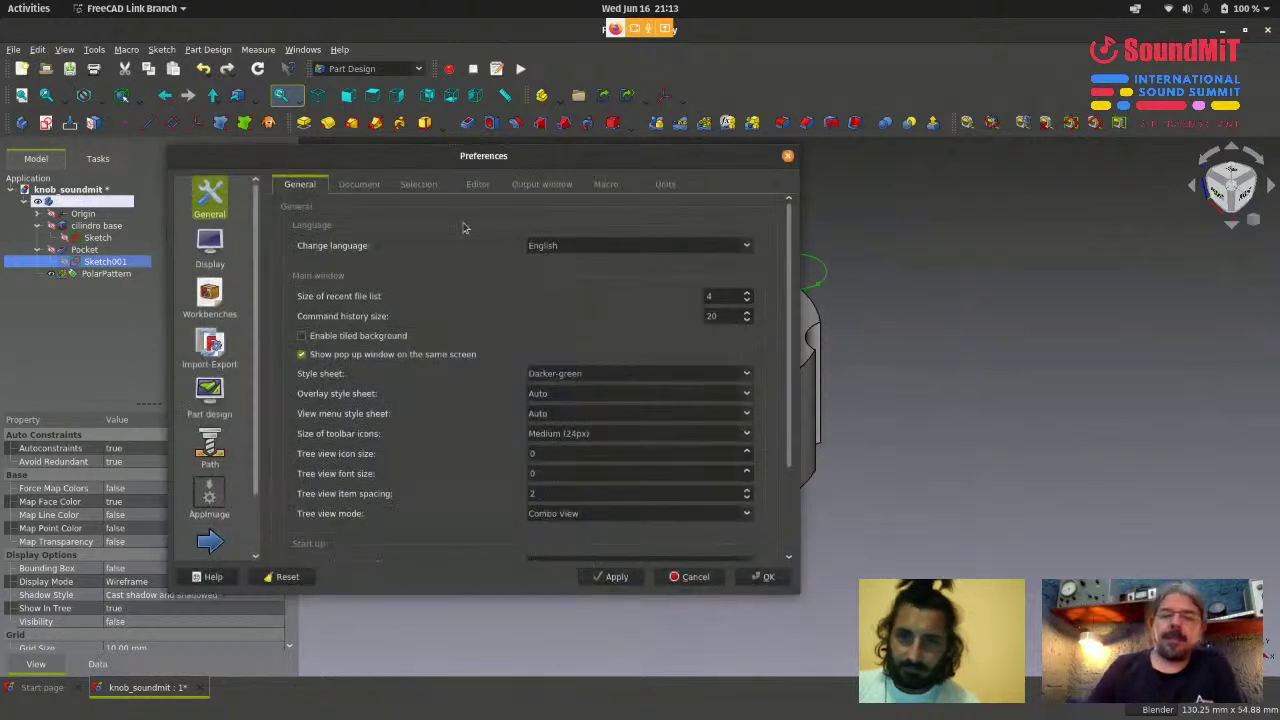
pyautogui.click(224, 250)
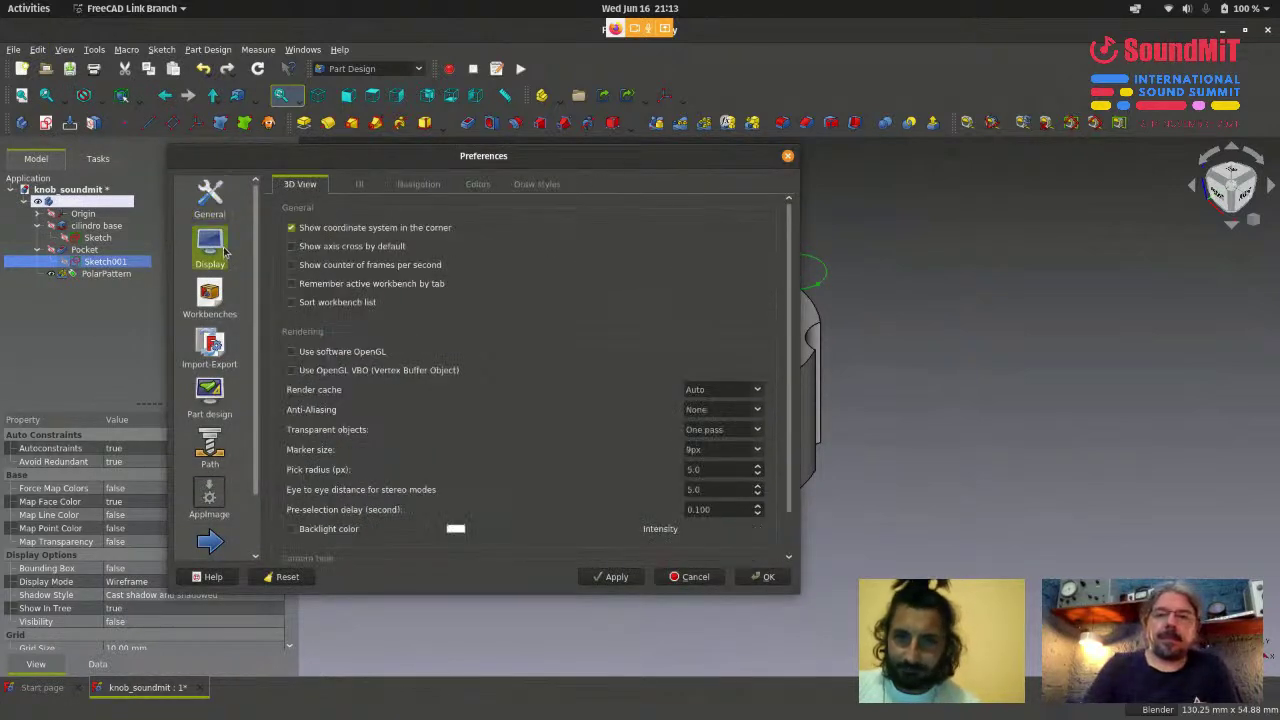
pyautogui.scroll(-2, 795, 300)
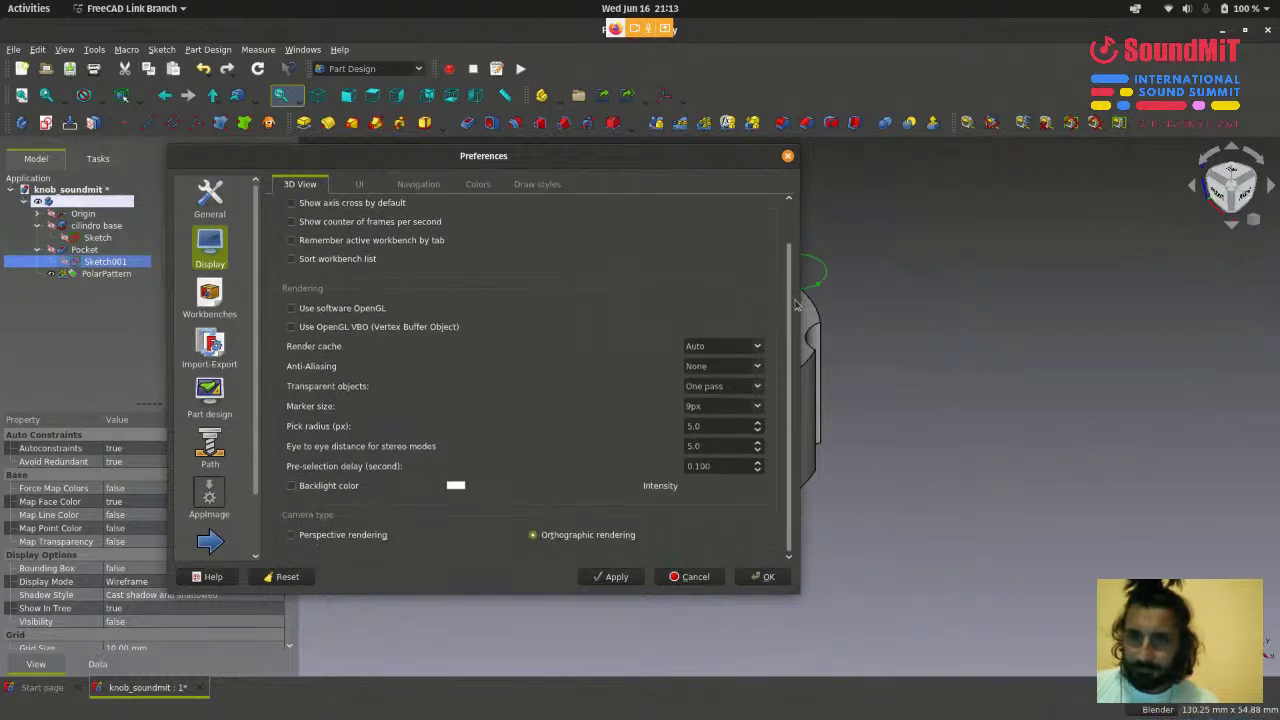
pyautogui.scroll(2, 760, 280)
pyautogui.click(490, 186)
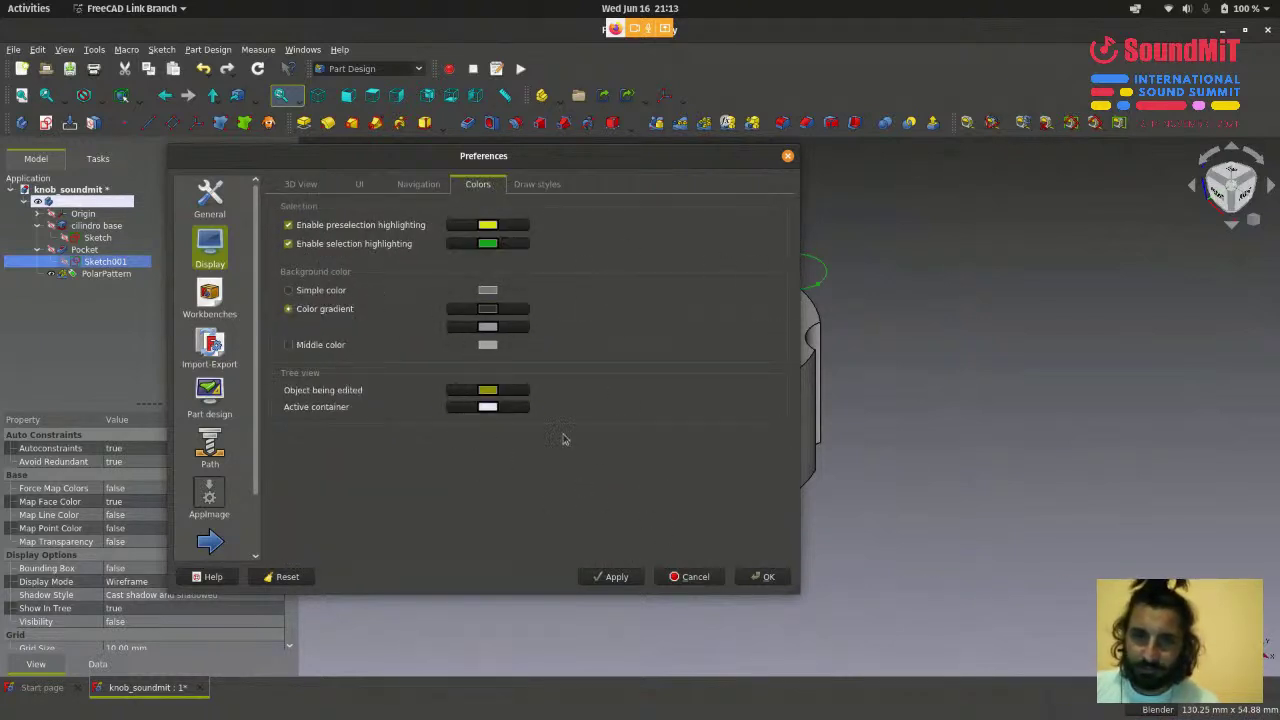
# - Set the background gradient's first colour to dark blue and apply it
pyautogui.click(484, 311)
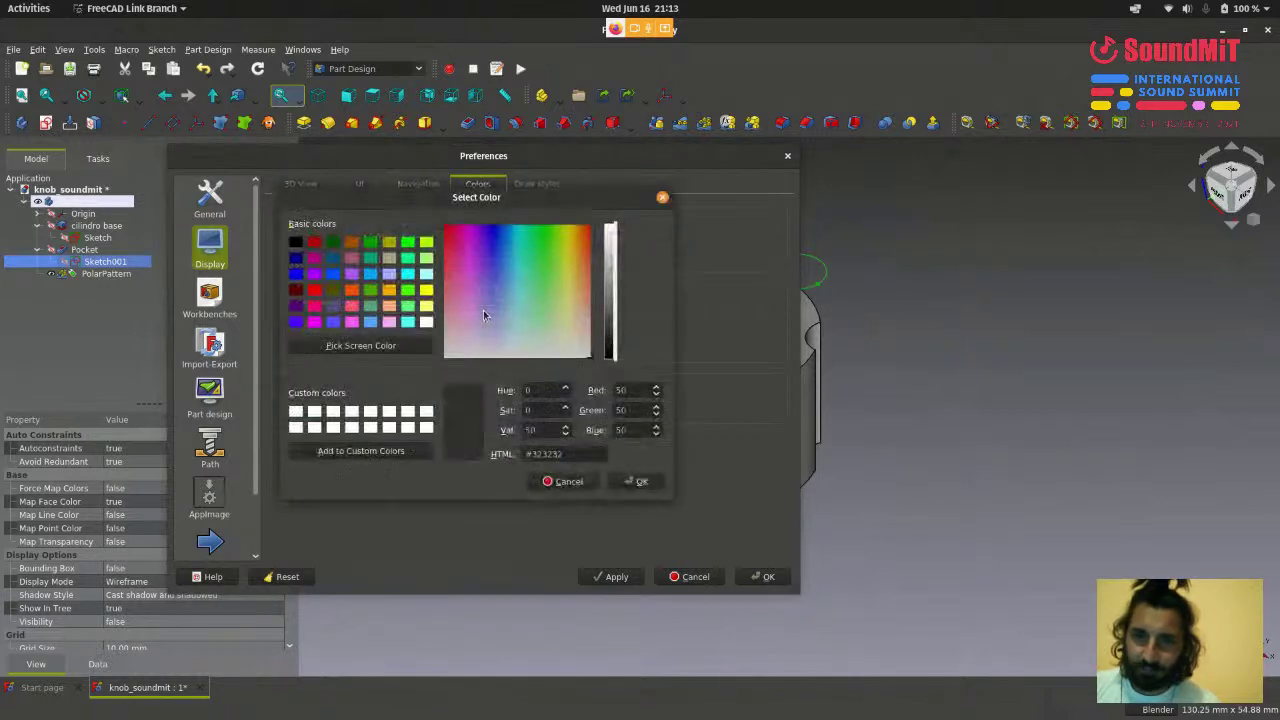
pyautogui.click(298, 259)
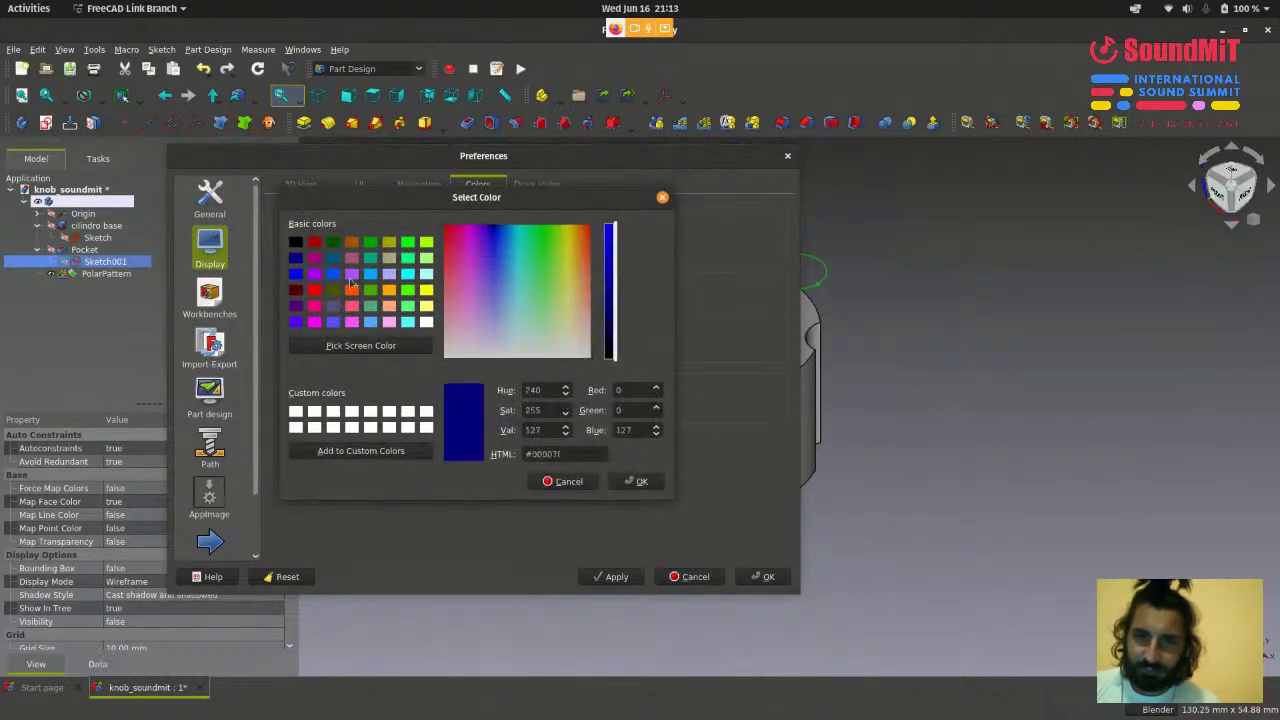
pyautogui.click(641, 481)
pyautogui.click(612, 576)
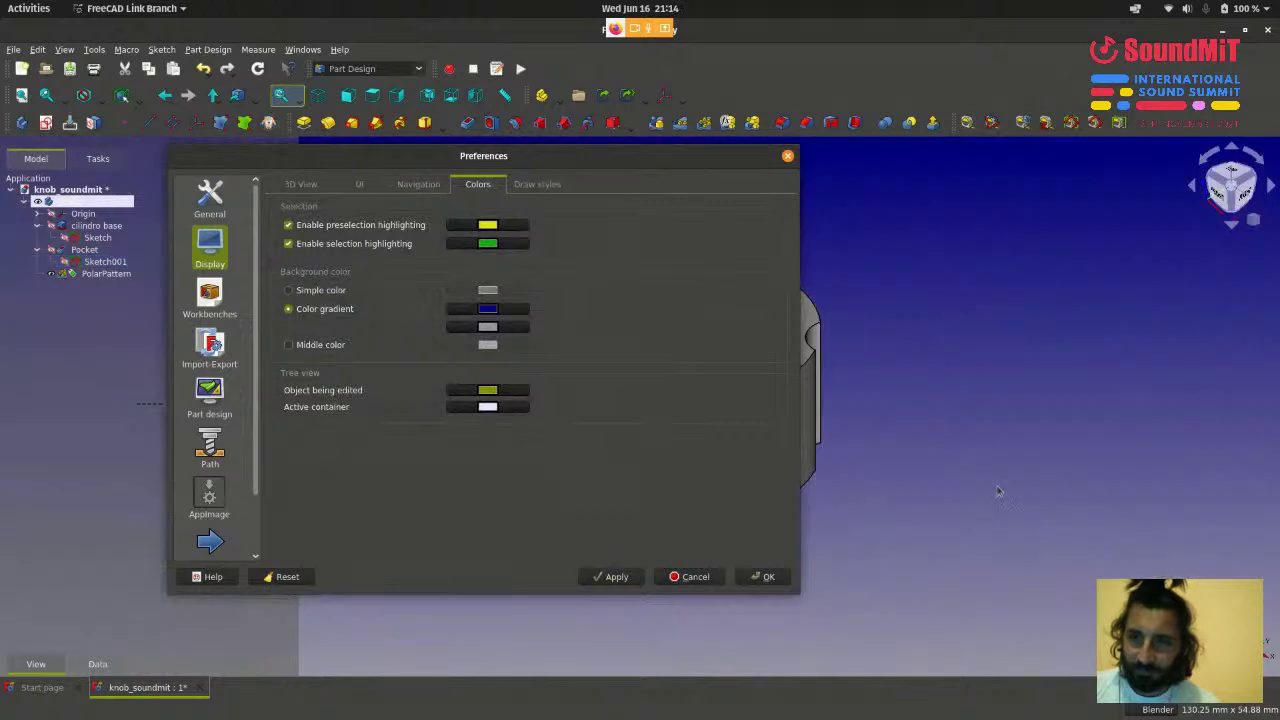
# - Change that gradient colour to dark grey RGB 45, 45, 45 and save the preferences
pyautogui.click(503, 309)
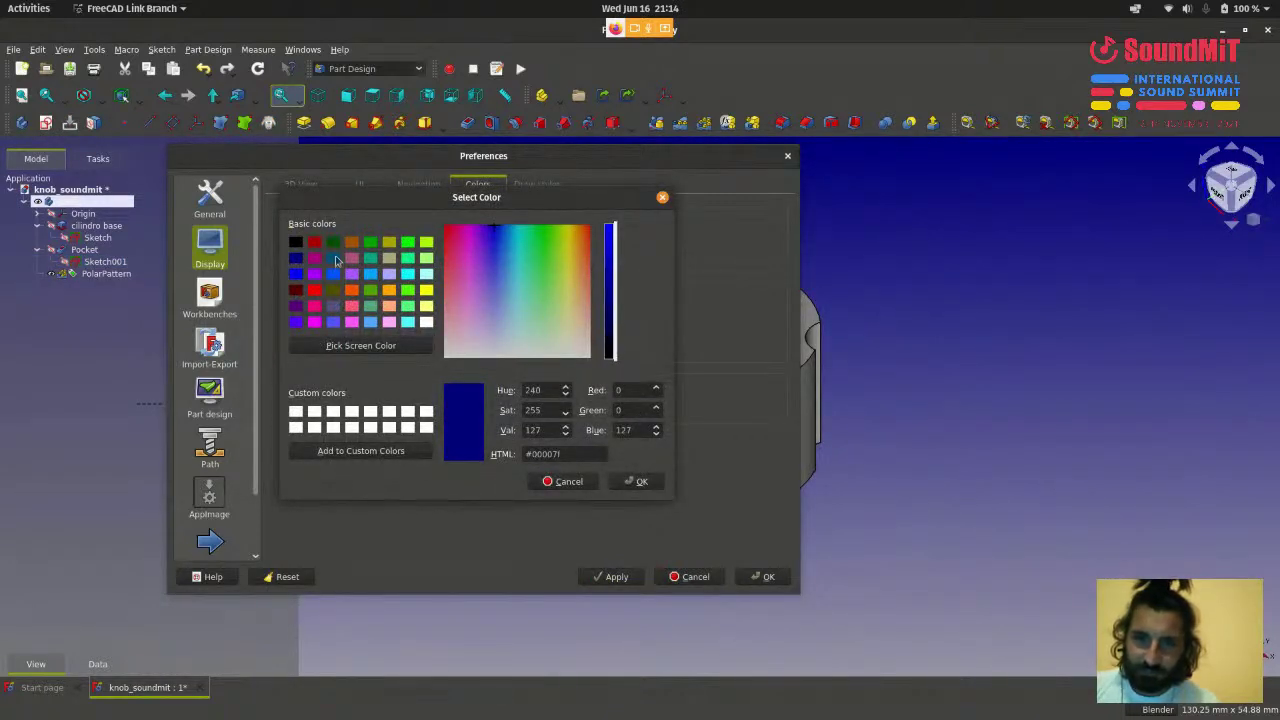
pyautogui.click(296, 241)
pyautogui.click(612, 335)
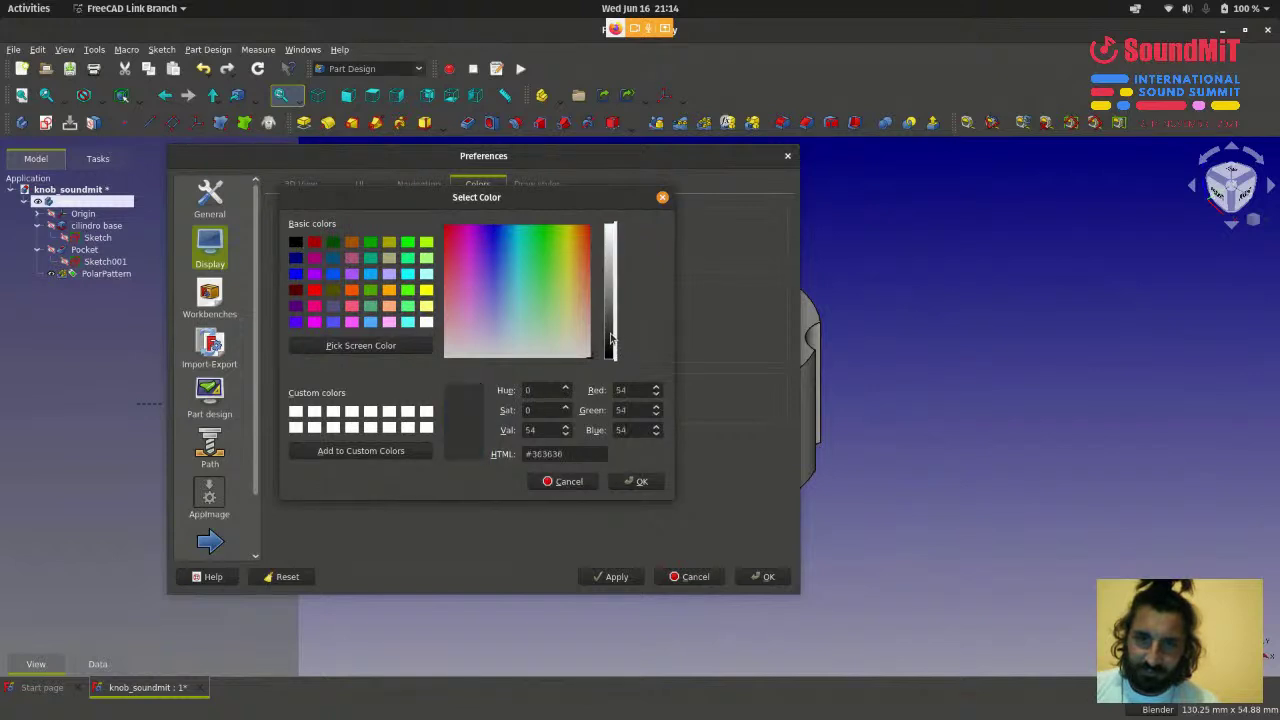
pyautogui.moveTo(611, 337); pyautogui.dragTo(611, 341)
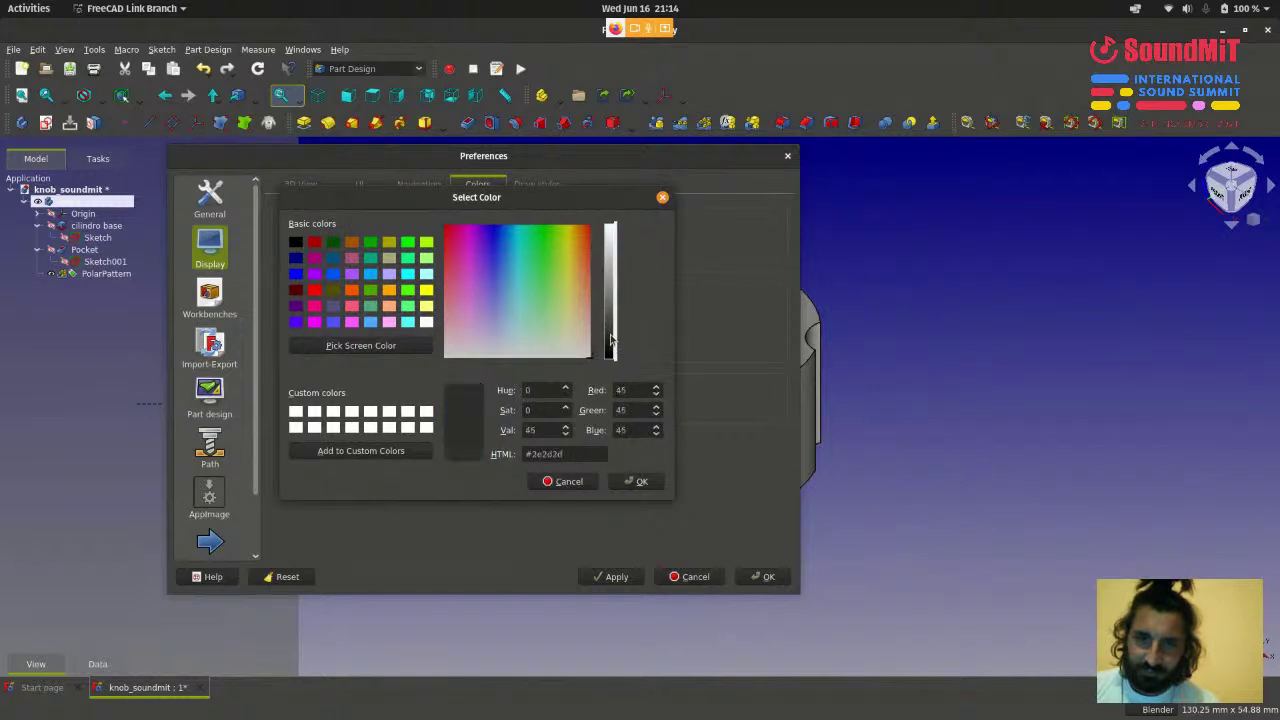
pyautogui.click(650, 481)
pyautogui.click(765, 576)
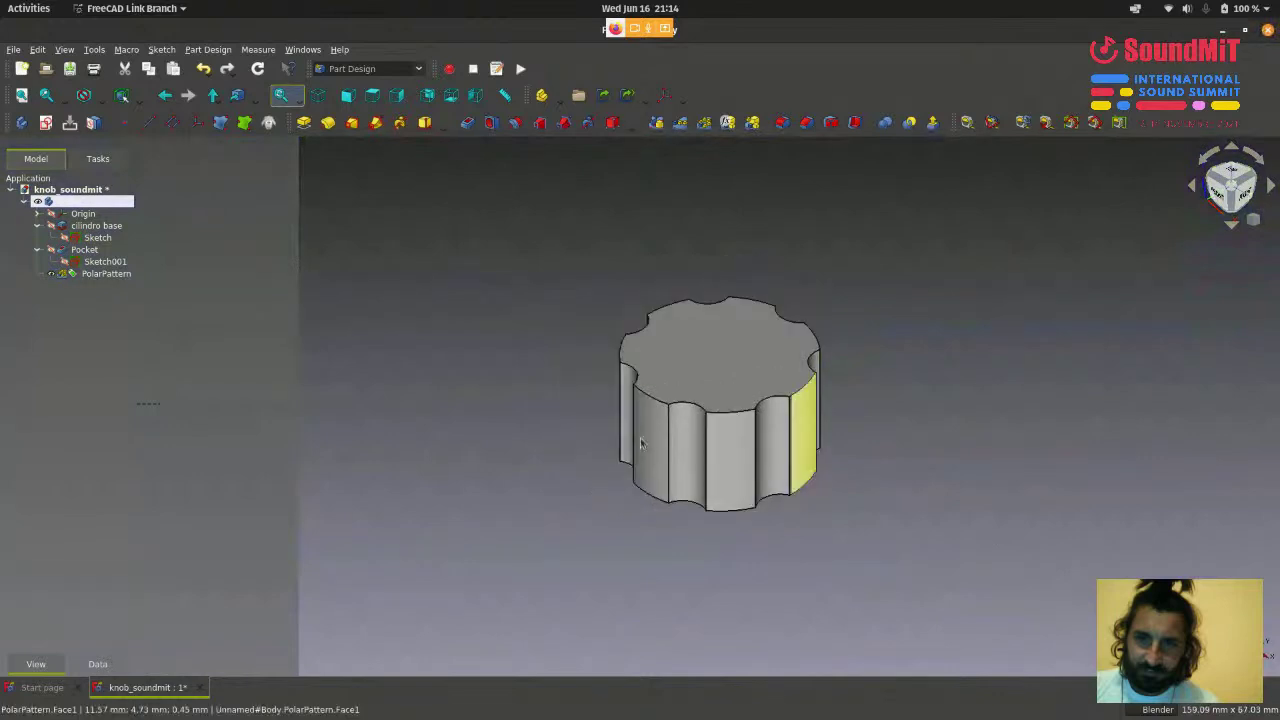
# - Apply the Behave-dark style sheet in Preferences
pyautogui.click(37, 49)
pyautogui.click(85, 346)
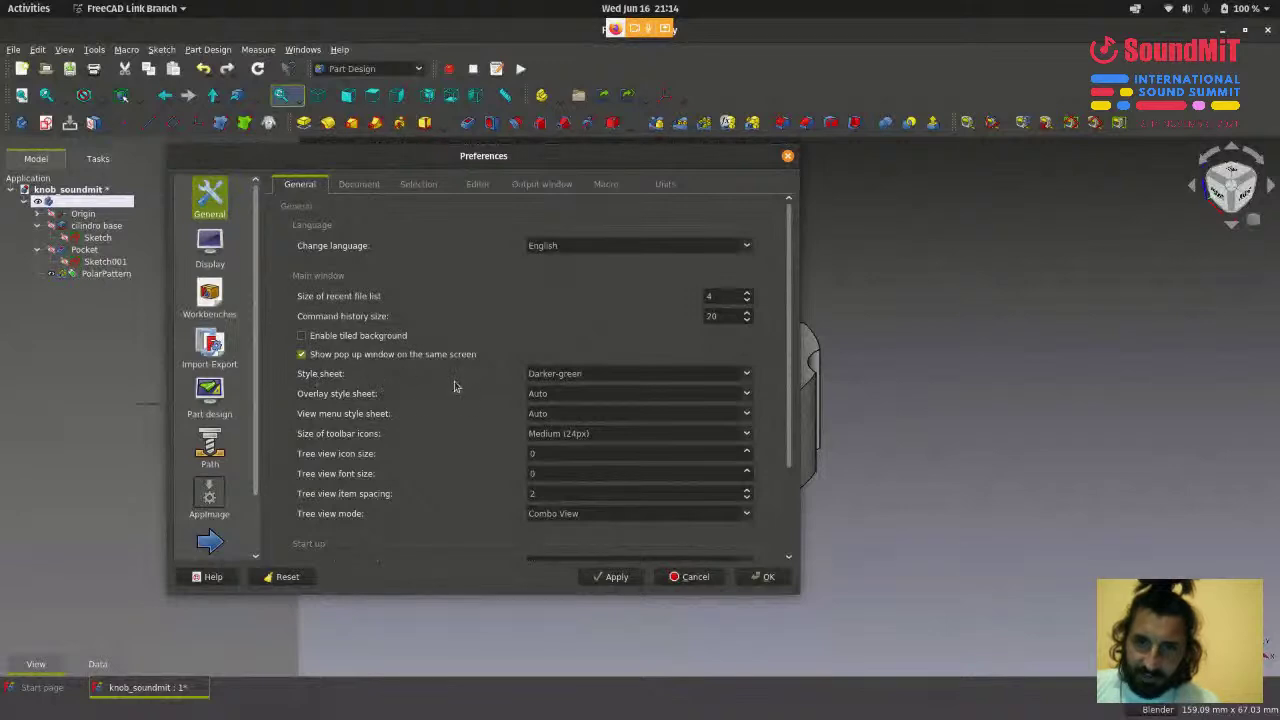
pyautogui.click(653, 377)
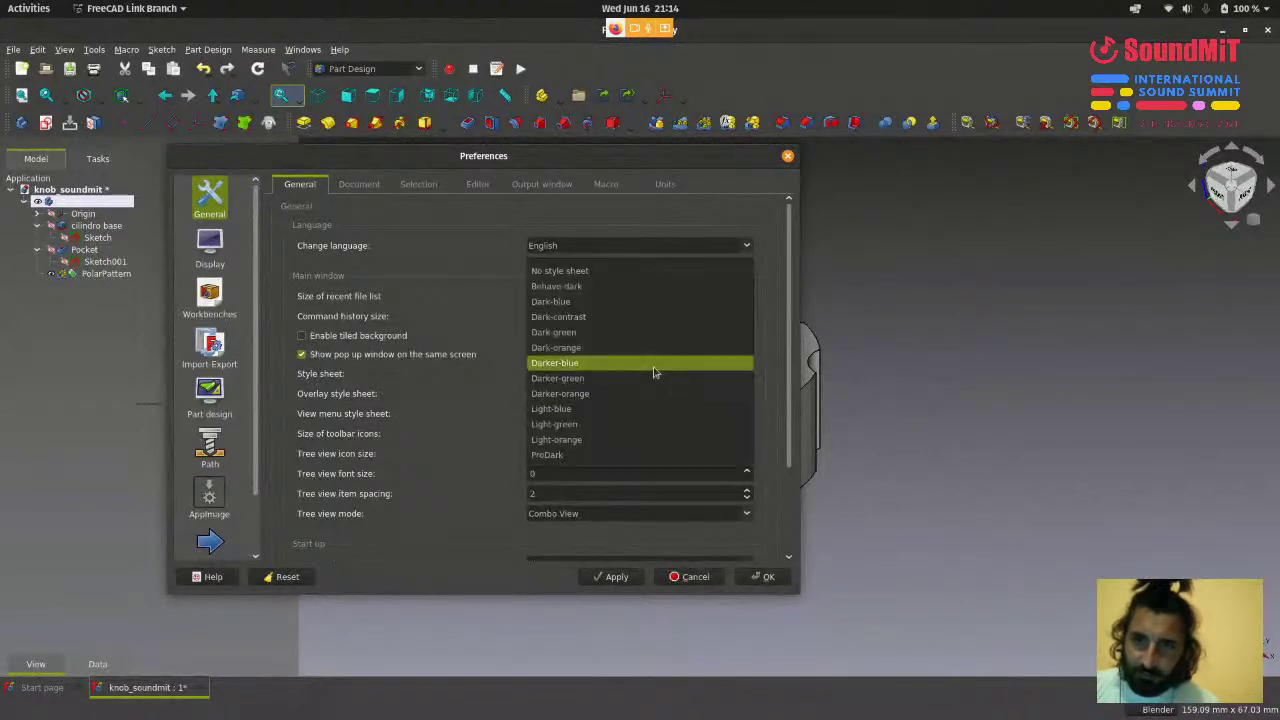
pyautogui.click(655, 286)
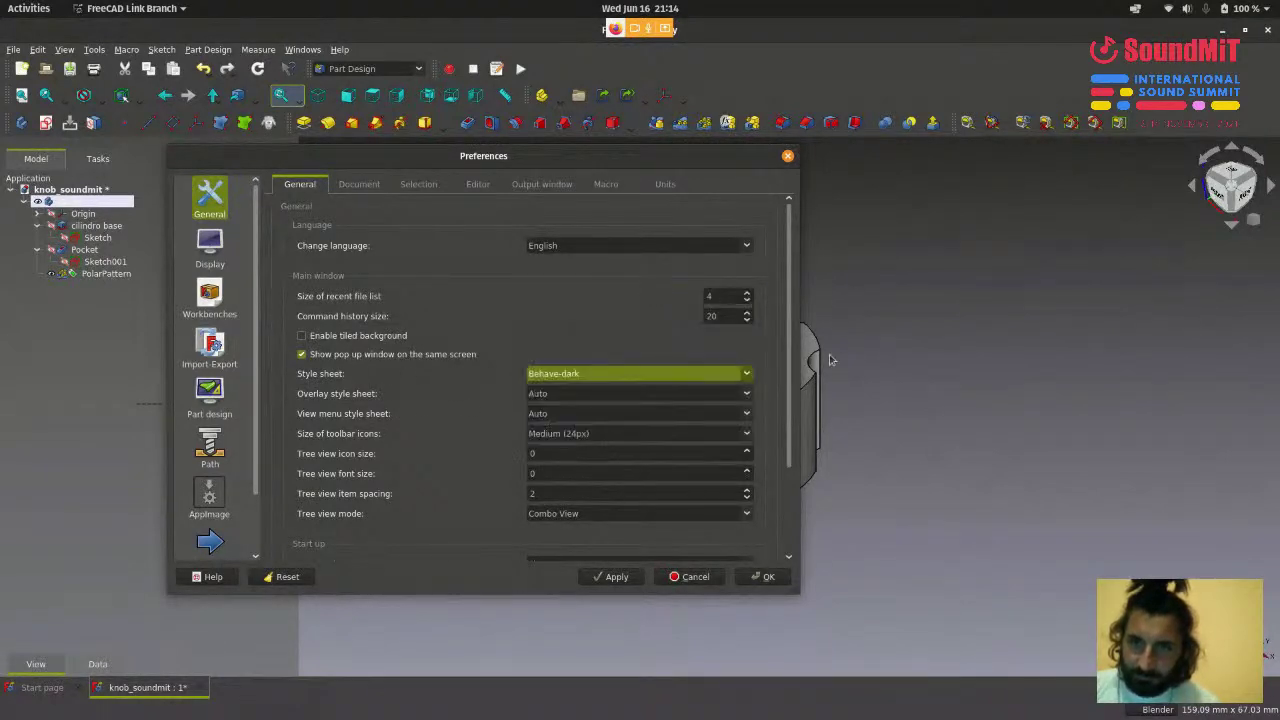
pyautogui.click(617, 576)
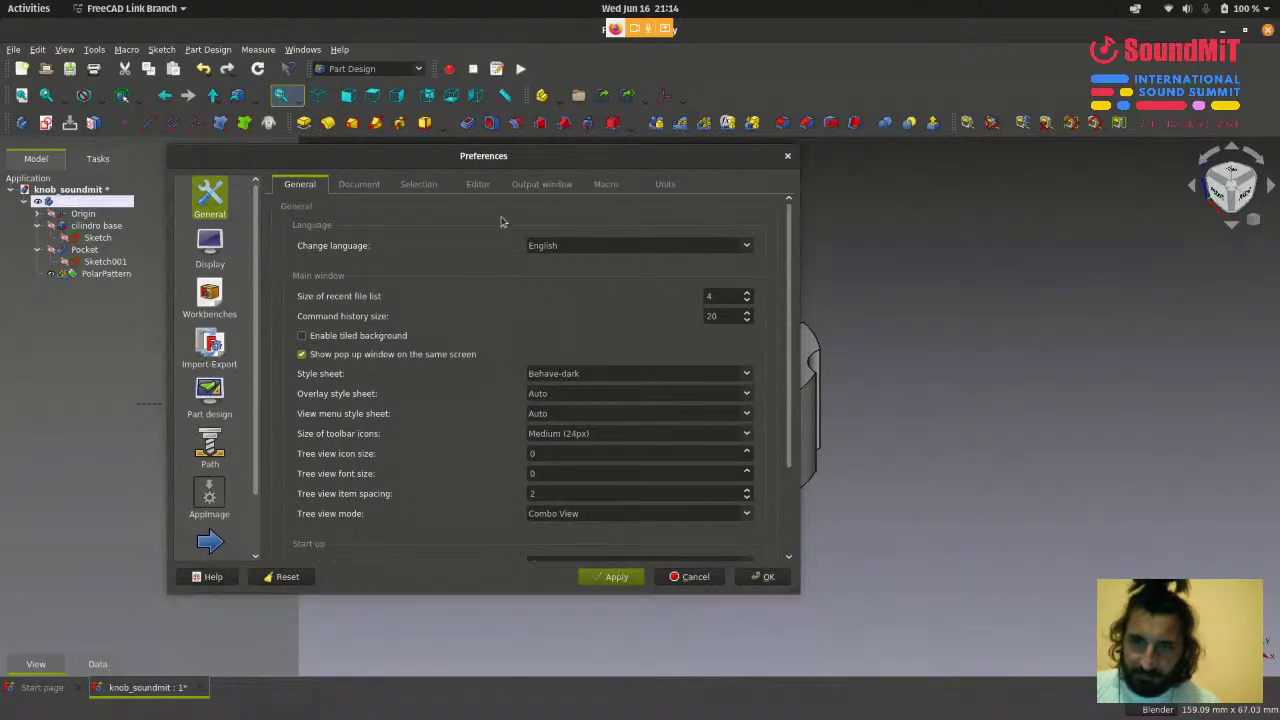
# - Switch the style sheet to Darker-green and close Preferences
pyautogui.moveTo(498, 161); pyautogui.dragTo(513, 165)
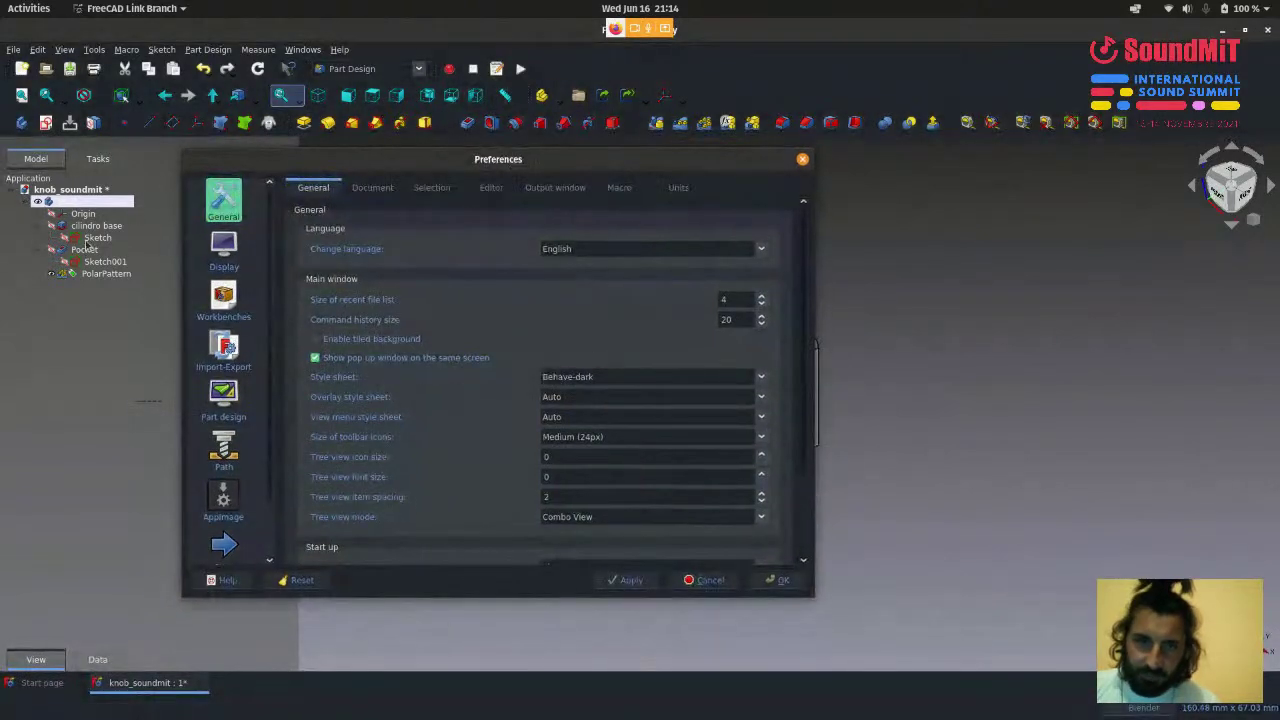
pyautogui.click(761, 377)
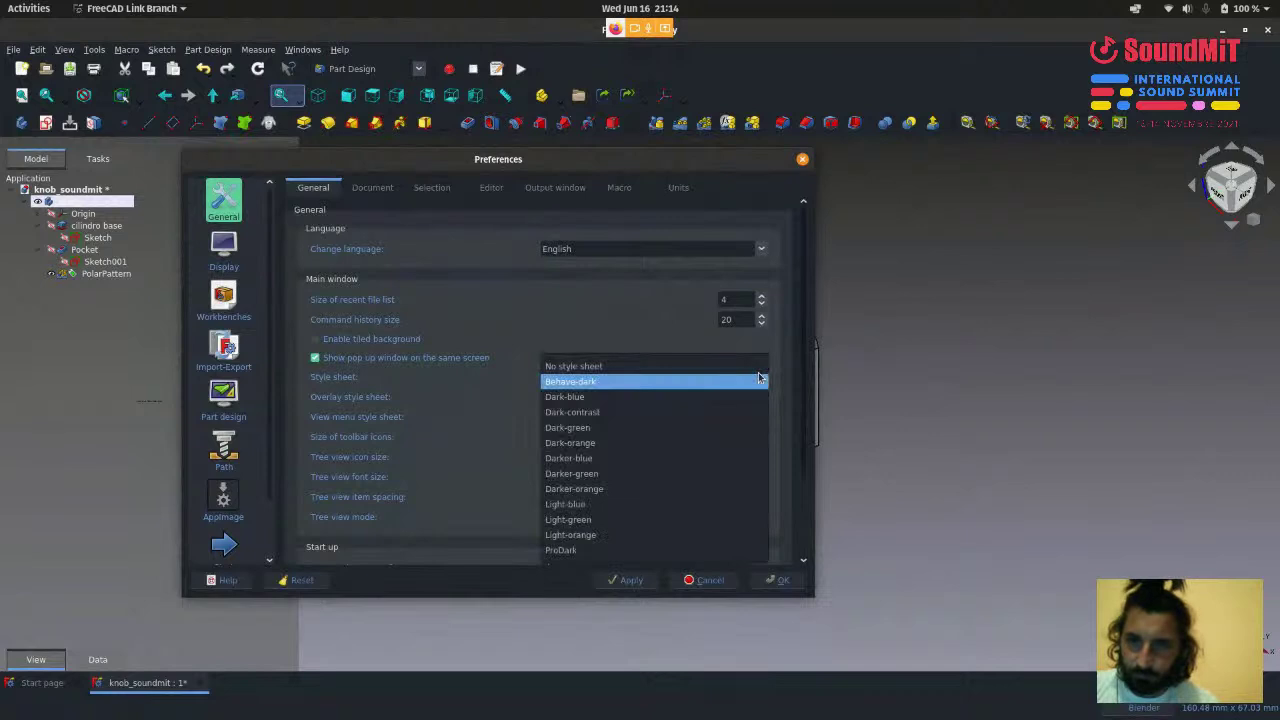
pyautogui.click(720, 473)
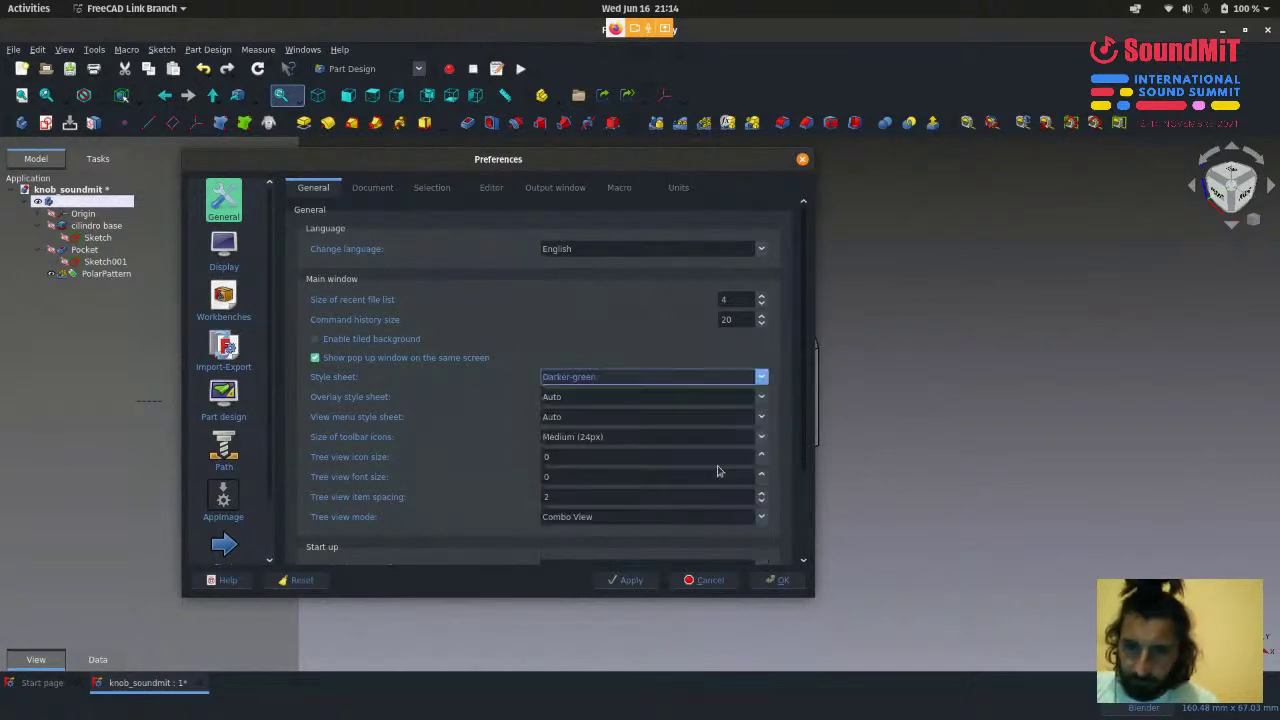
pyautogui.click(772, 581)
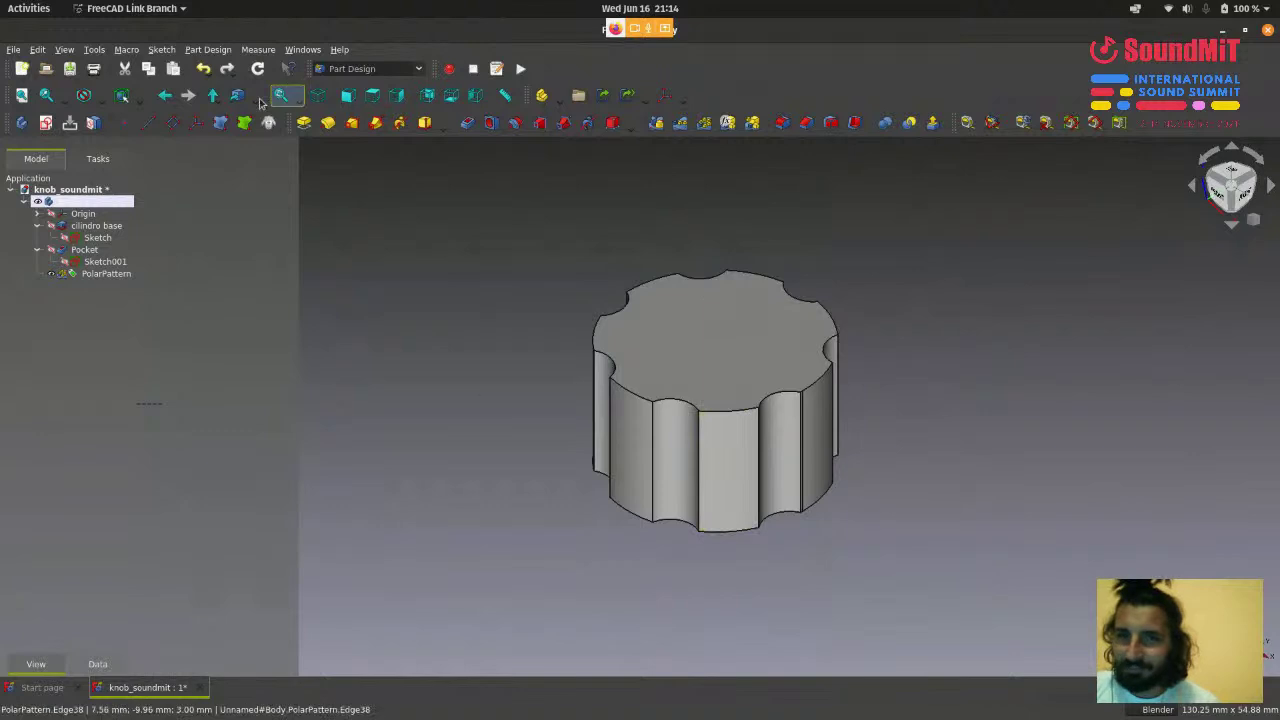
# - Zoom around the knob, then switch to Firefox showing the Restream Studio live stream
pyautogui.scroll(-1, 344, 351)
pyautogui.scroll(-1, 1046, 508)
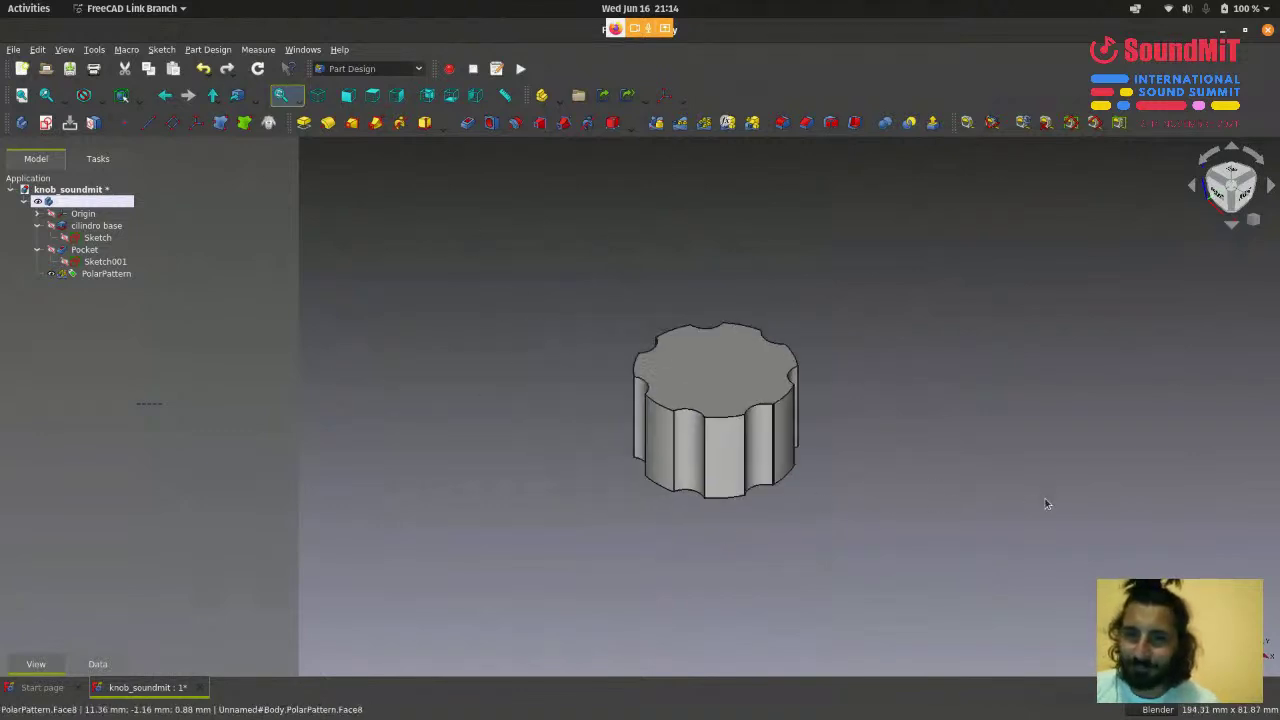
pyautogui.scroll(1, 785, 430)
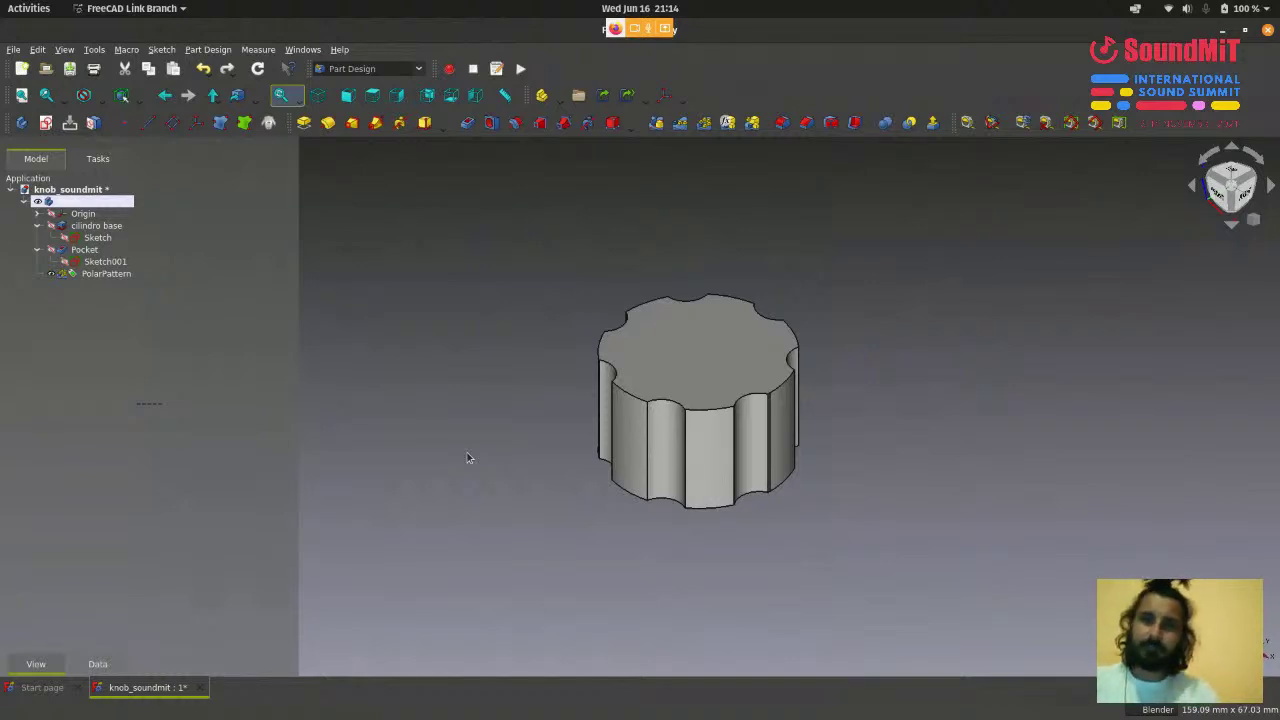
pyautogui.click(37, 49)
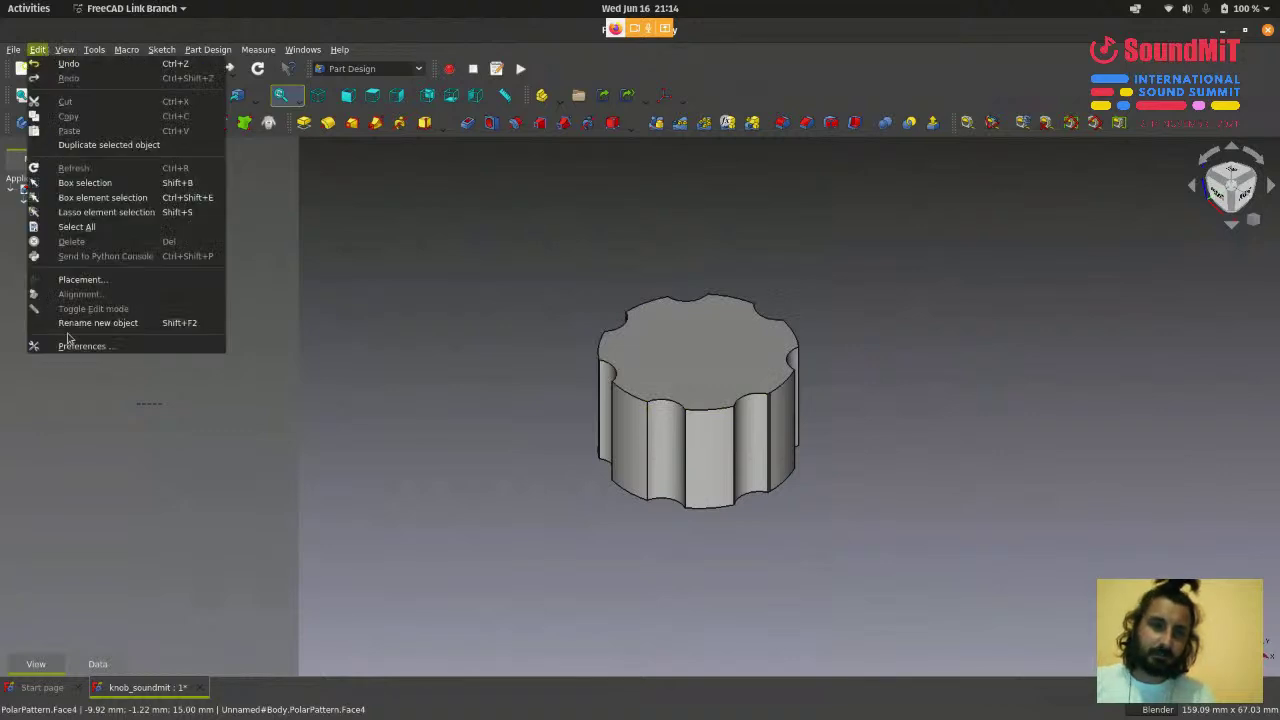
pyautogui.click(386, 309)
pyautogui.scroll(-2, 457, 343)
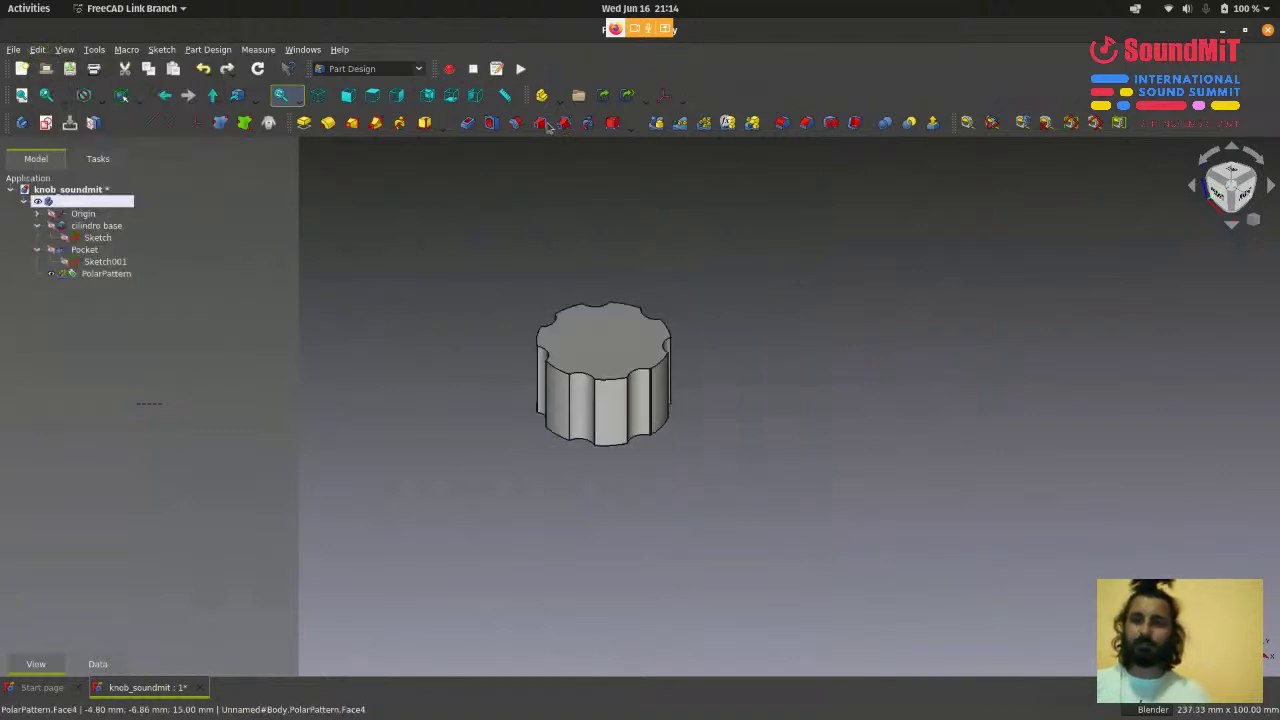
pyautogui.scroll(2, 550, 316)
pyautogui.moveTo(685, 697)
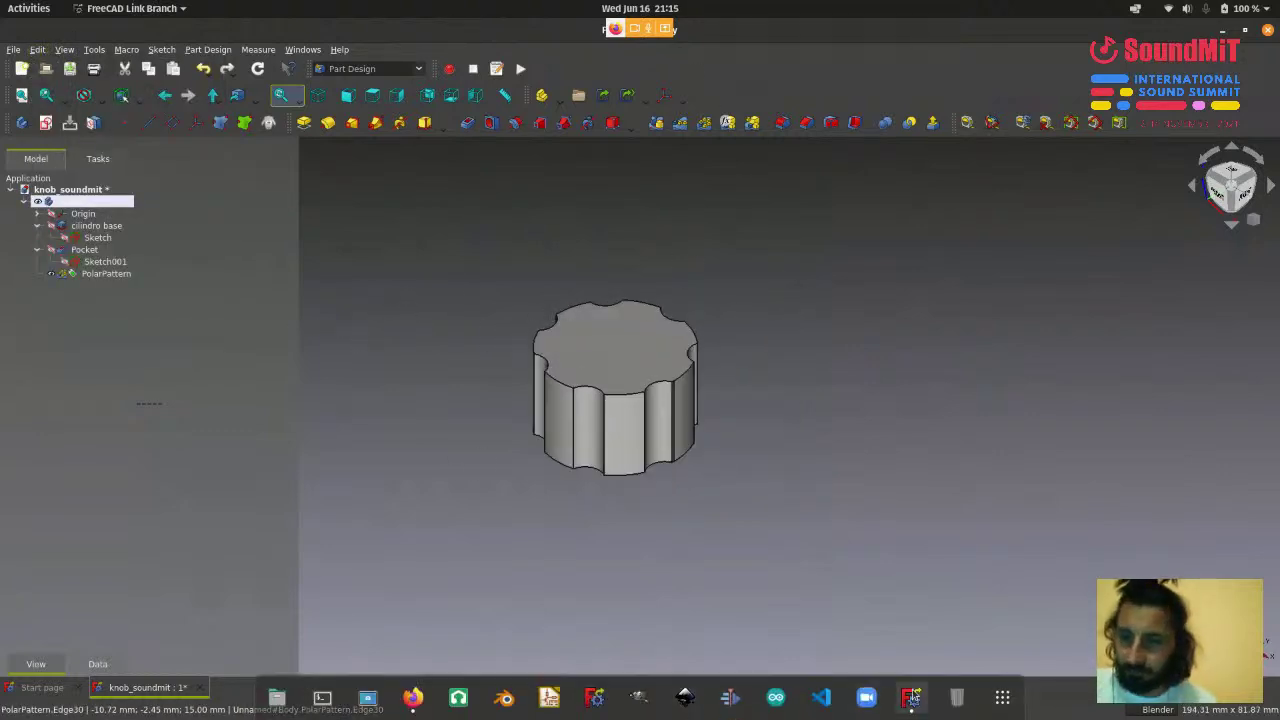
pyautogui.click(413, 697)
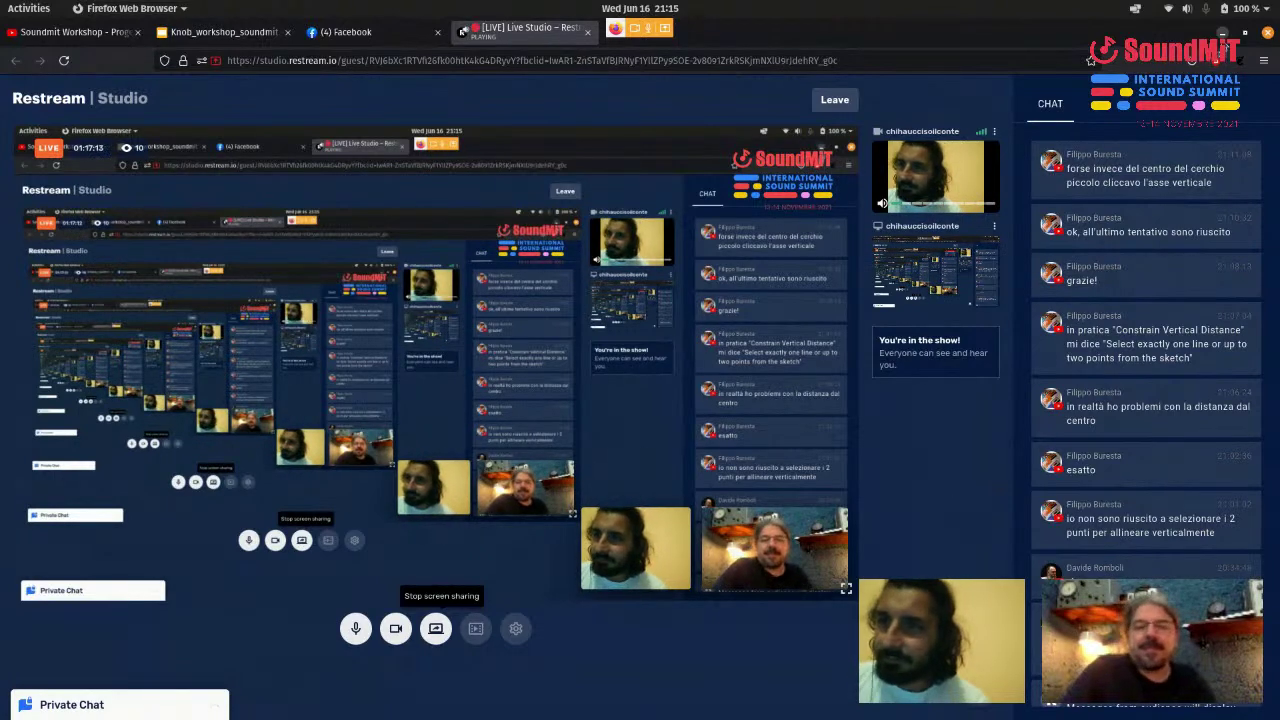
pyautogui.hotkey('alt', 'Tab')
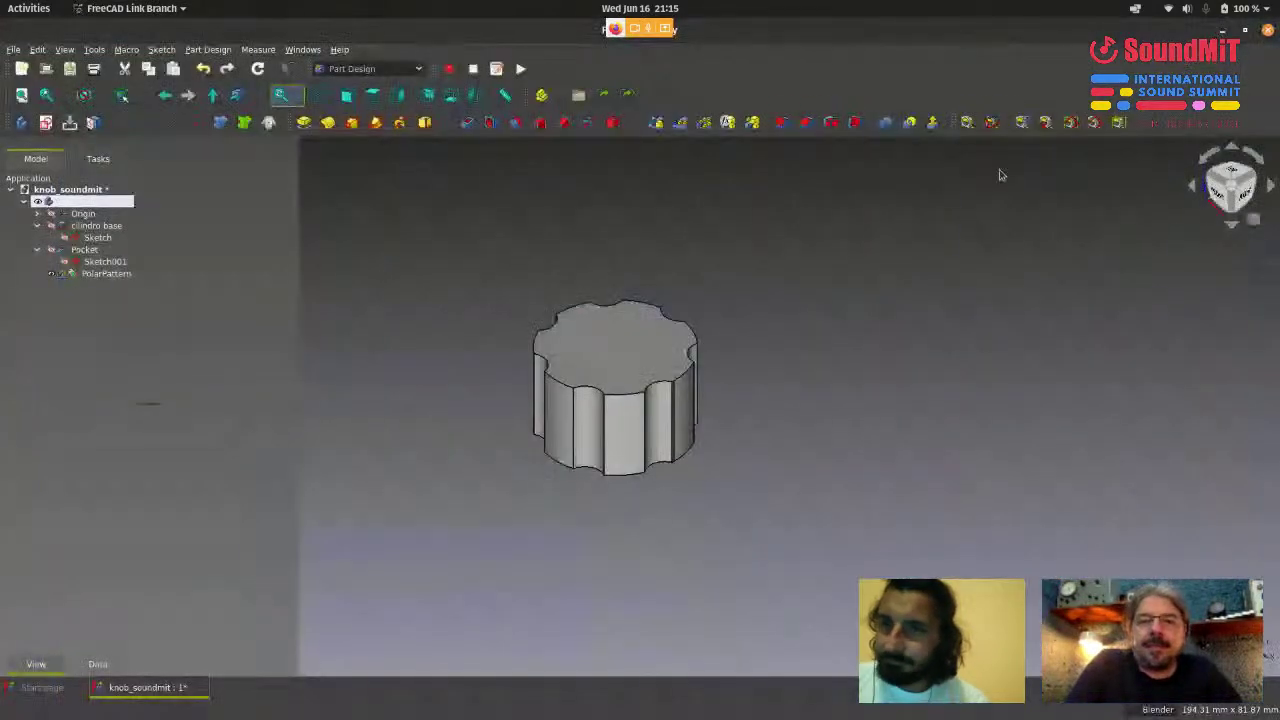
pyautogui.scroll(4, 786, 290)
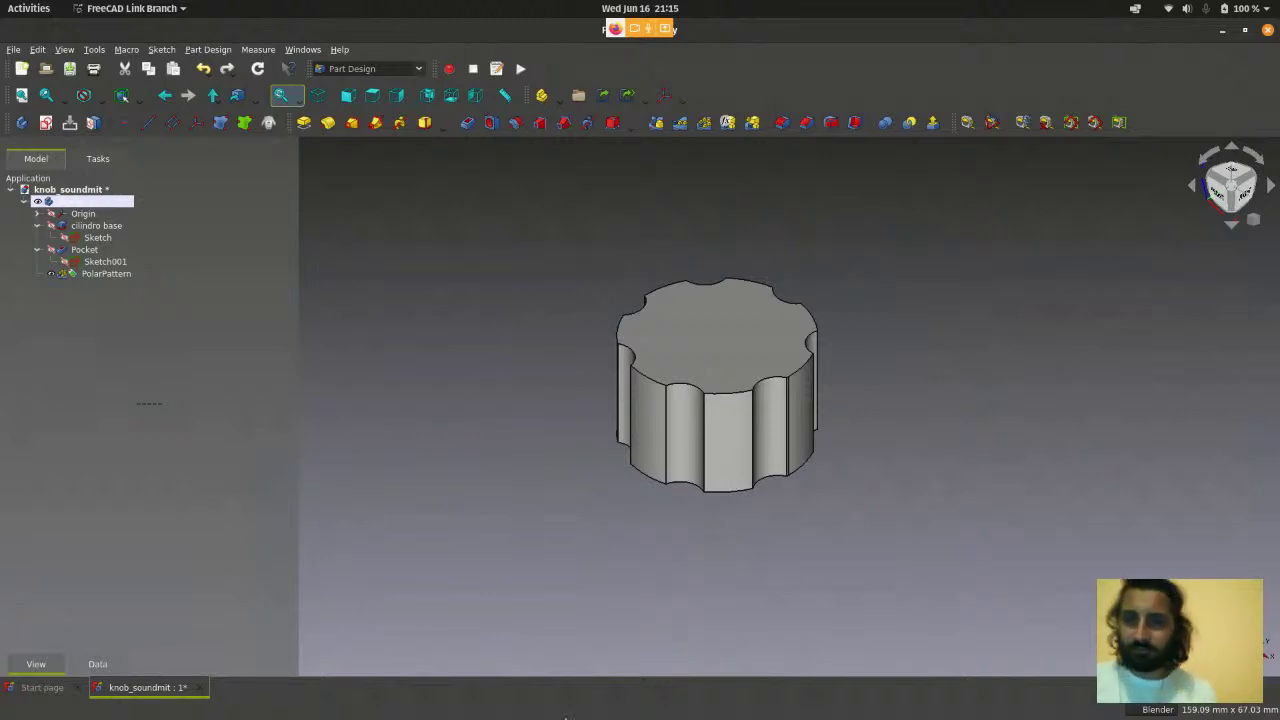
pyautogui.click(413, 708)
# - Show the Knob_workshop_soundmit slides at the 'A square dreams A sphere' title slide
pyautogui.click(479, 597)
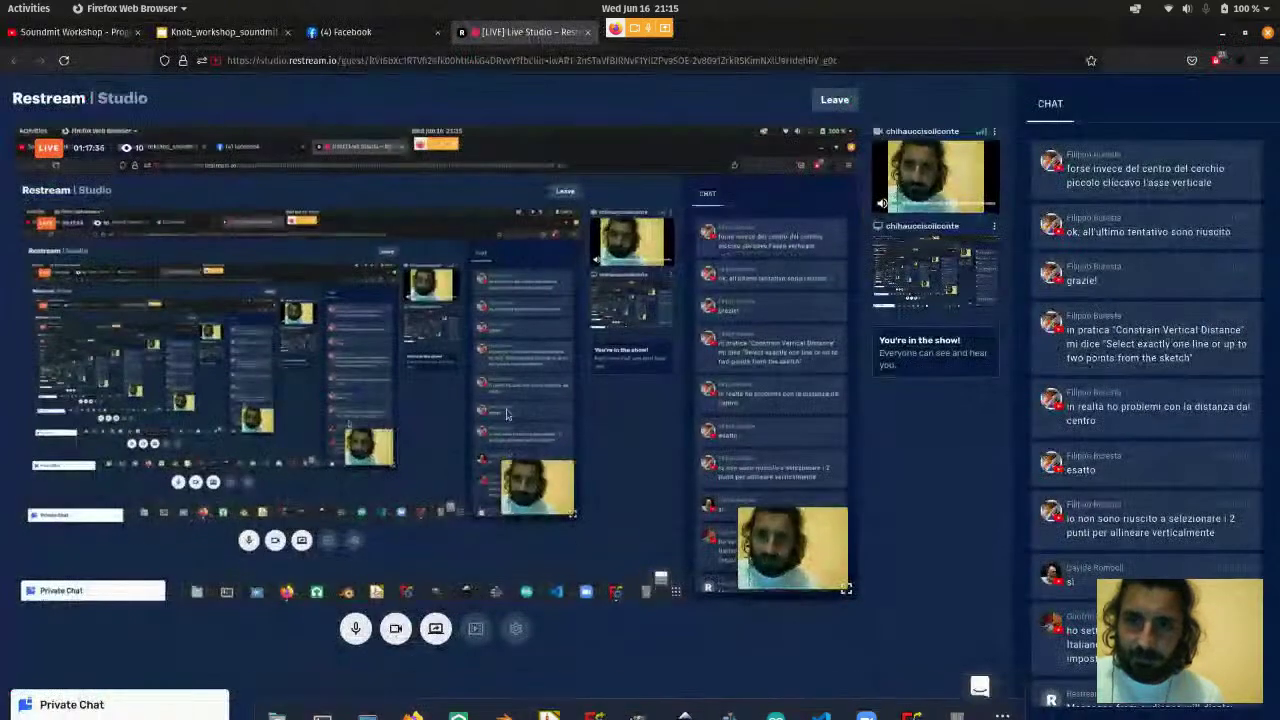
pyautogui.click(224, 32)
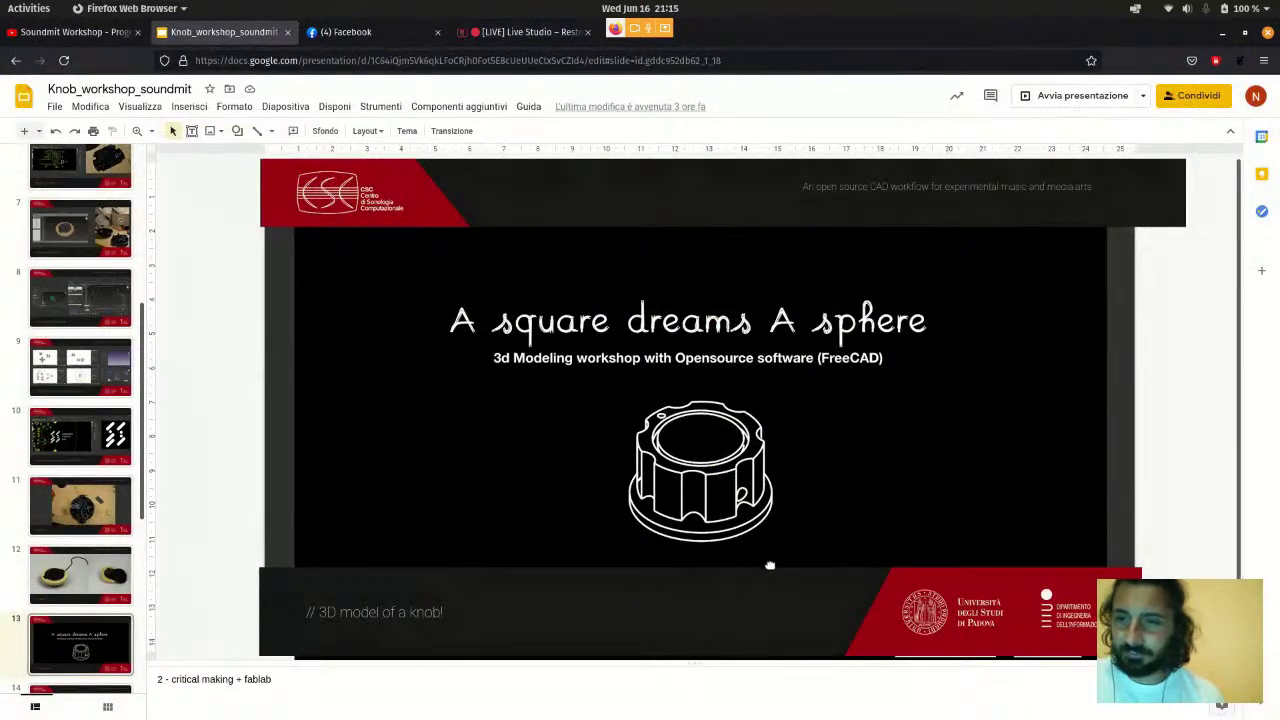
pyautogui.scroll(-1, 757, 571)
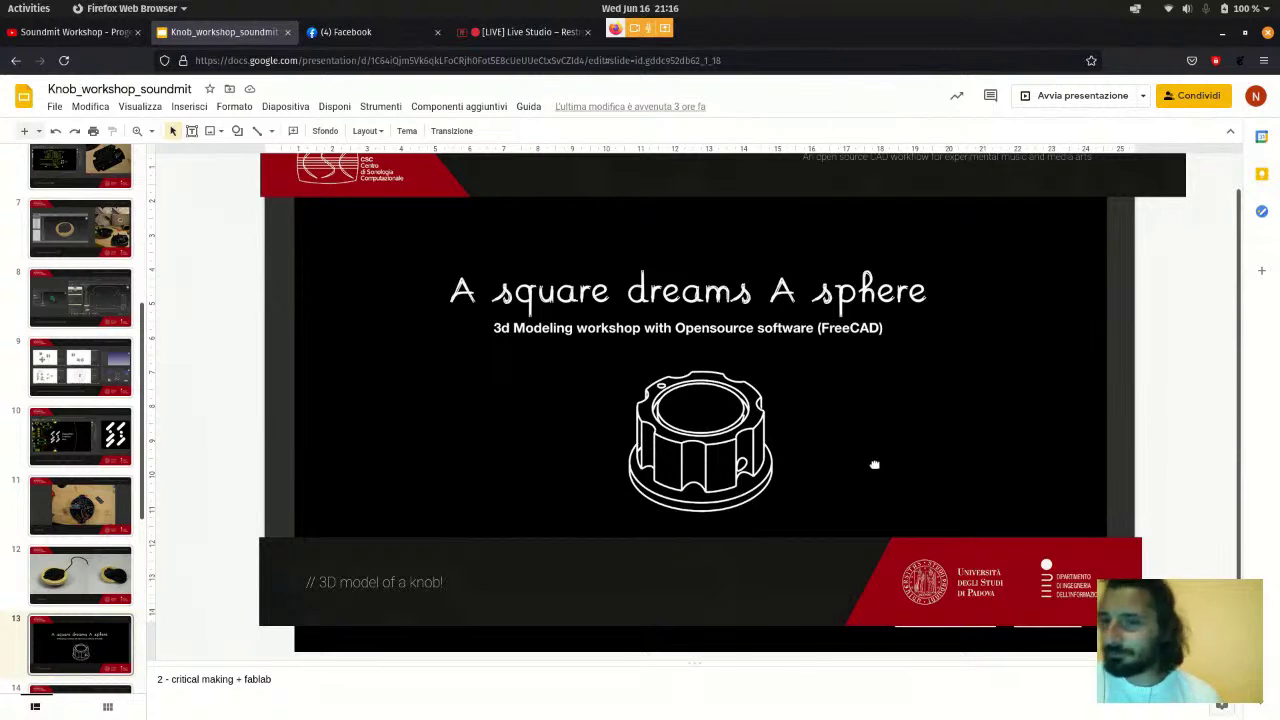
# - Return to FreeCAD with the grooved knob model
pyautogui.moveTo(510, 712)
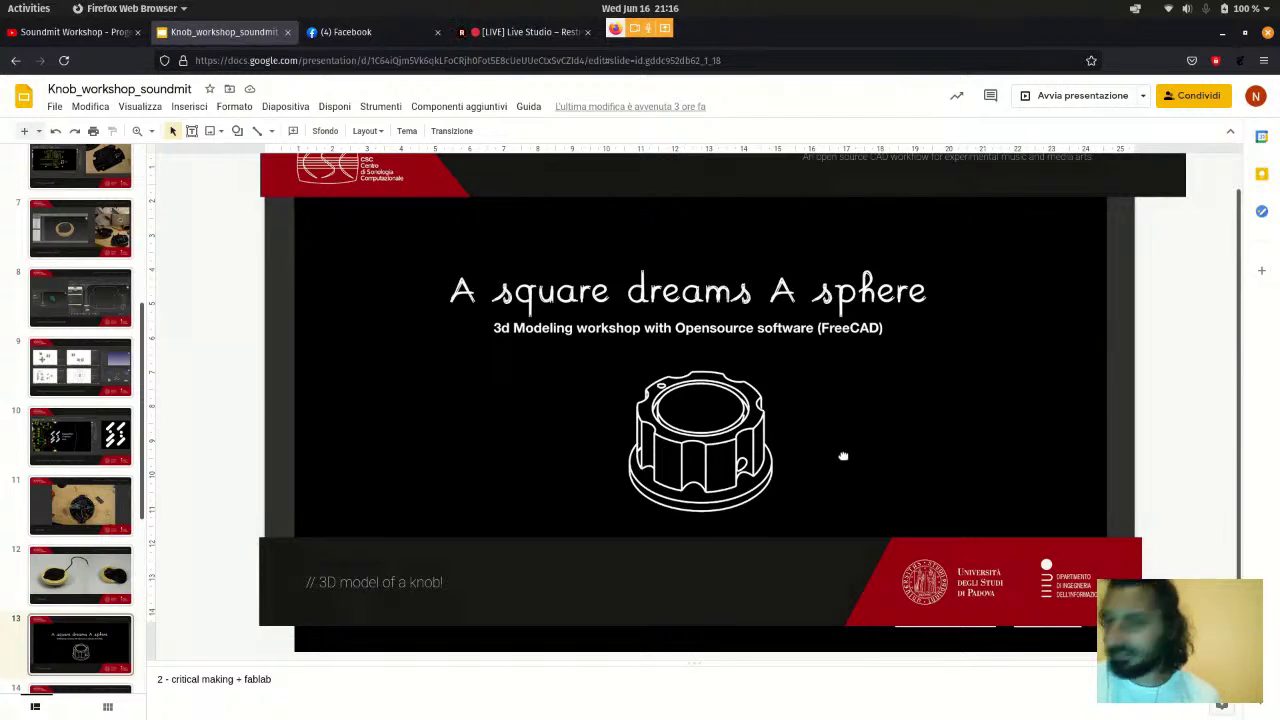
pyautogui.moveTo(913, 715)
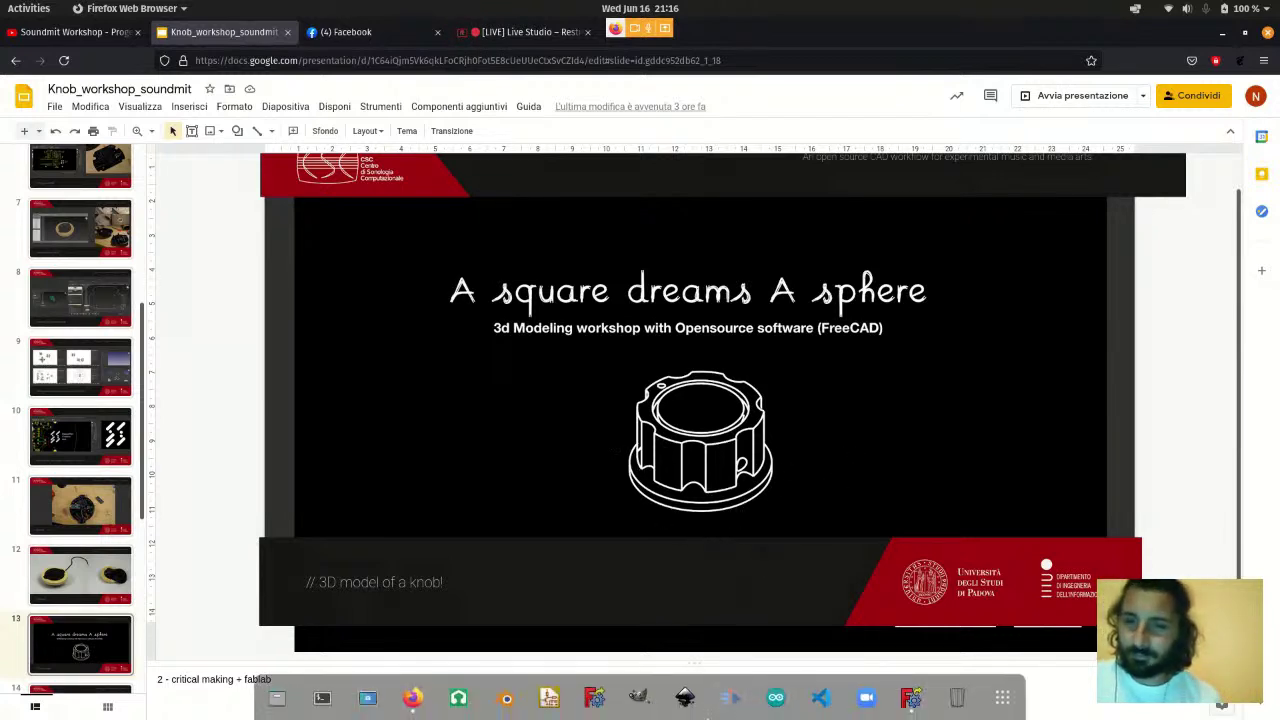
pyautogui.click(913, 700)
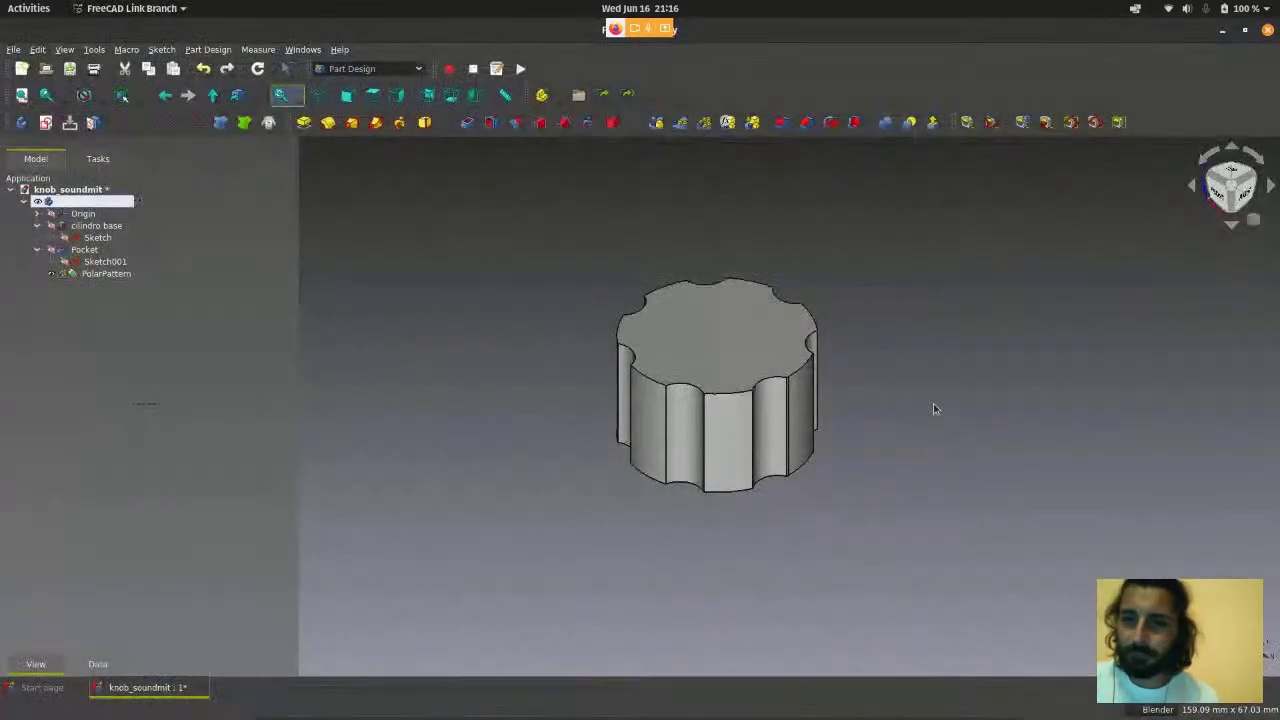
pyautogui.scroll(1, 748, 481)
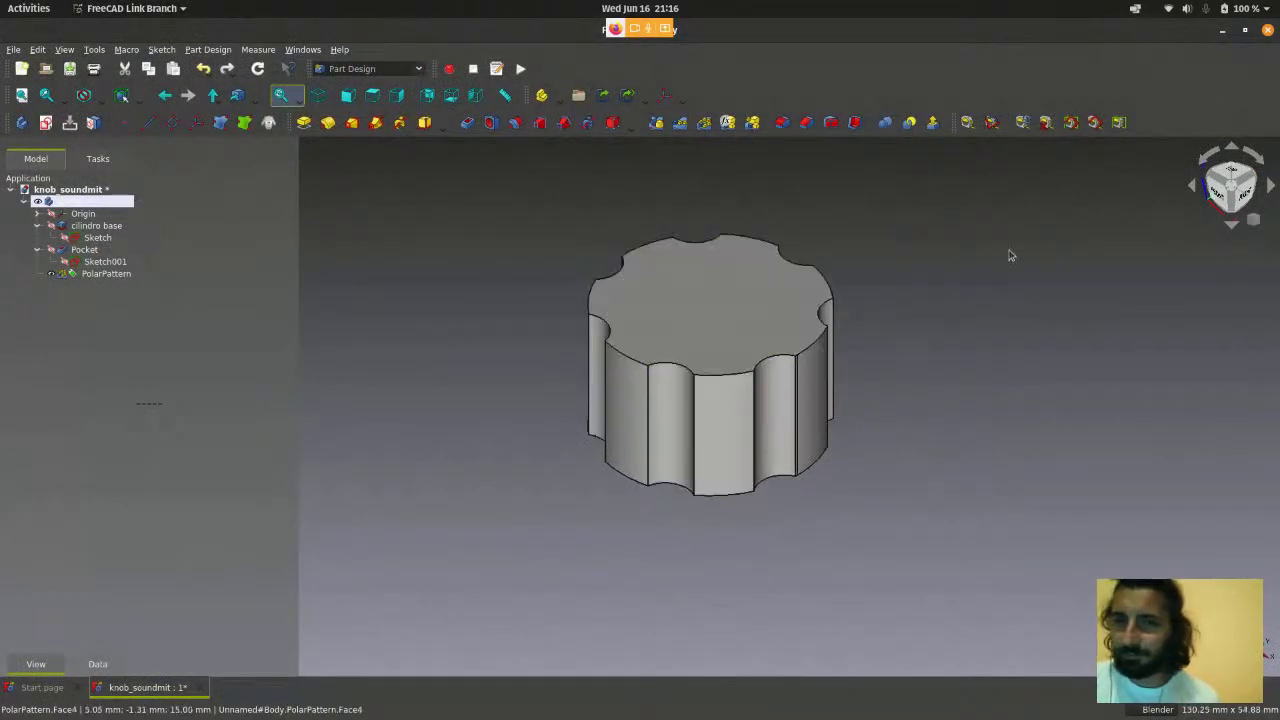
pyautogui.scroll(-2, 1051, 349)
pyautogui.scroll(2, 1052, 348)
pyautogui.scroll(1, 1052, 348)
pyautogui.scroll(-1, 1052, 348)
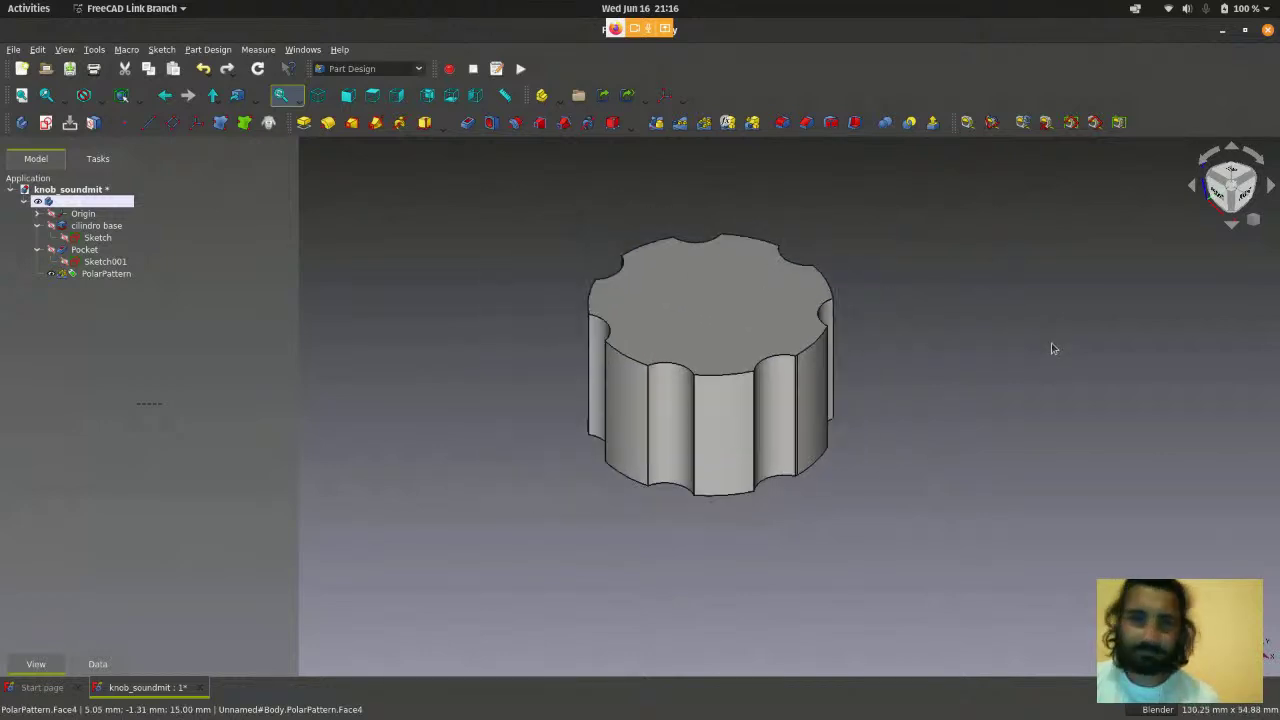
pyautogui.keyDown('shift'); pyautogui.moveTo(1048, 330); pyautogui.dragTo(1044, 358, button='middle'); pyautogui.keyUp('shift')
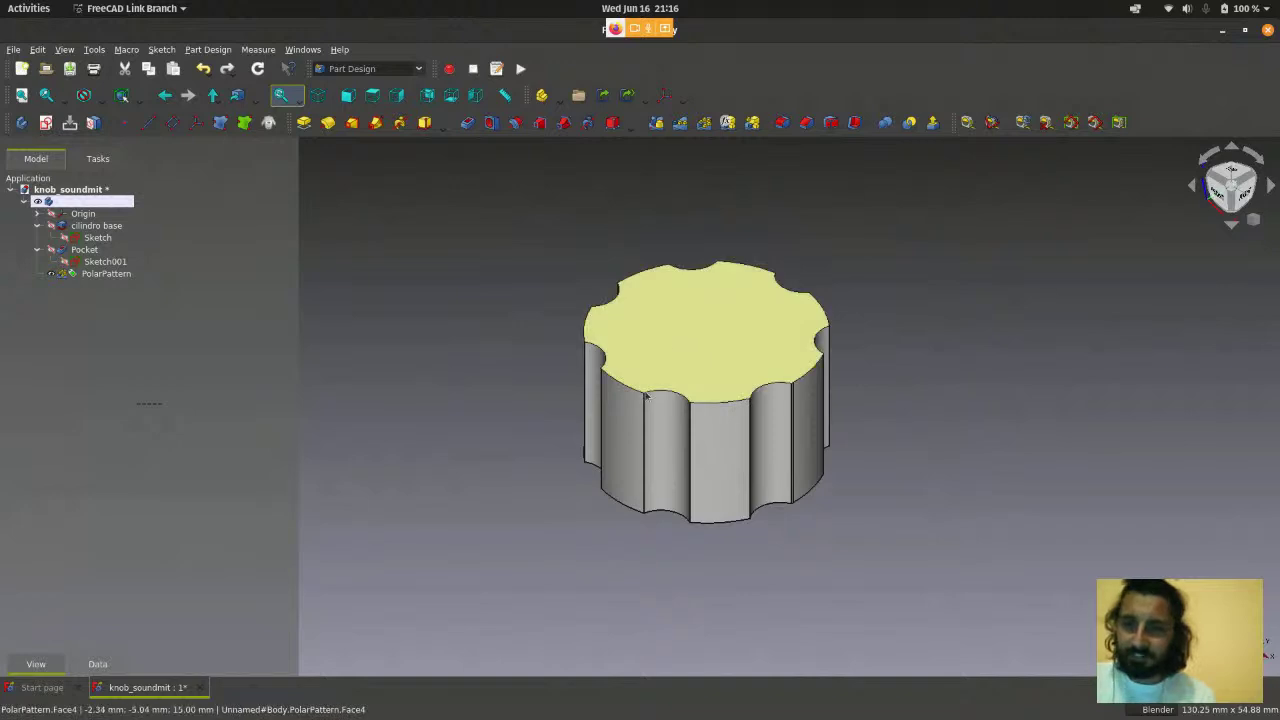
pyautogui.scroll(-1, 925, 426)
pyautogui.scroll(1, 900, 474)
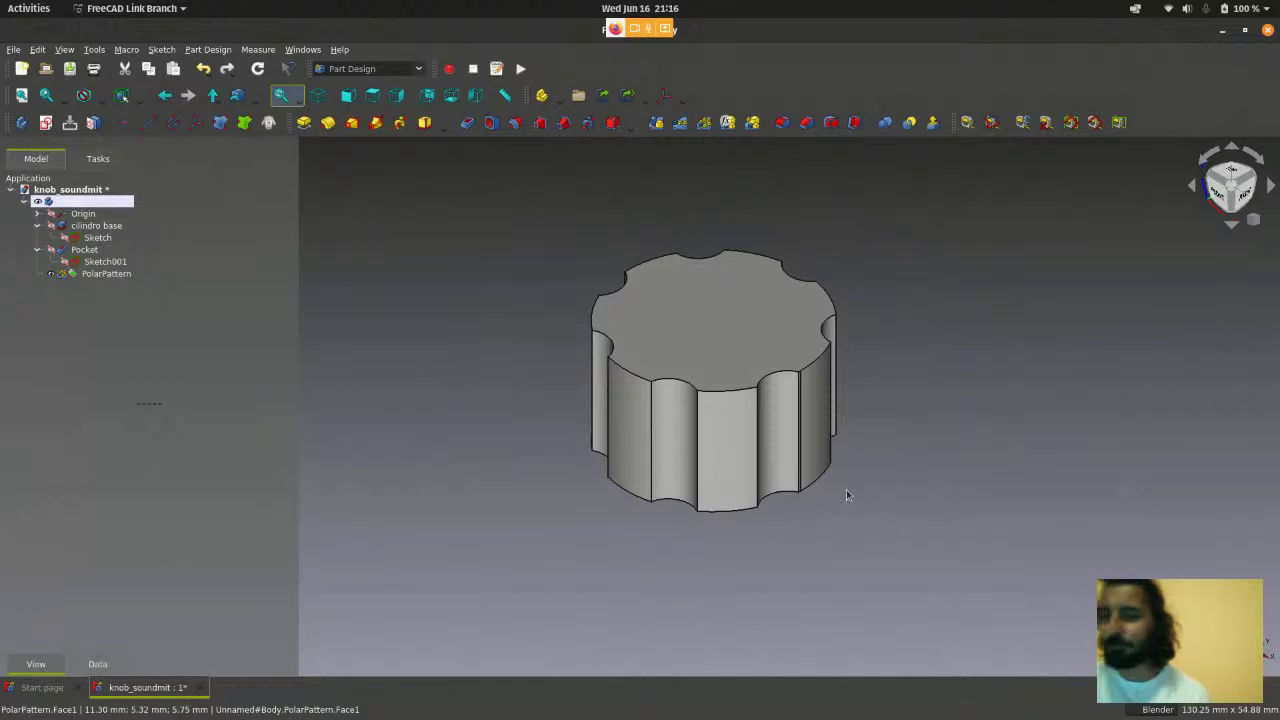
pyautogui.moveTo(875, 398); pyautogui.dragTo(855, 445, button='middle')
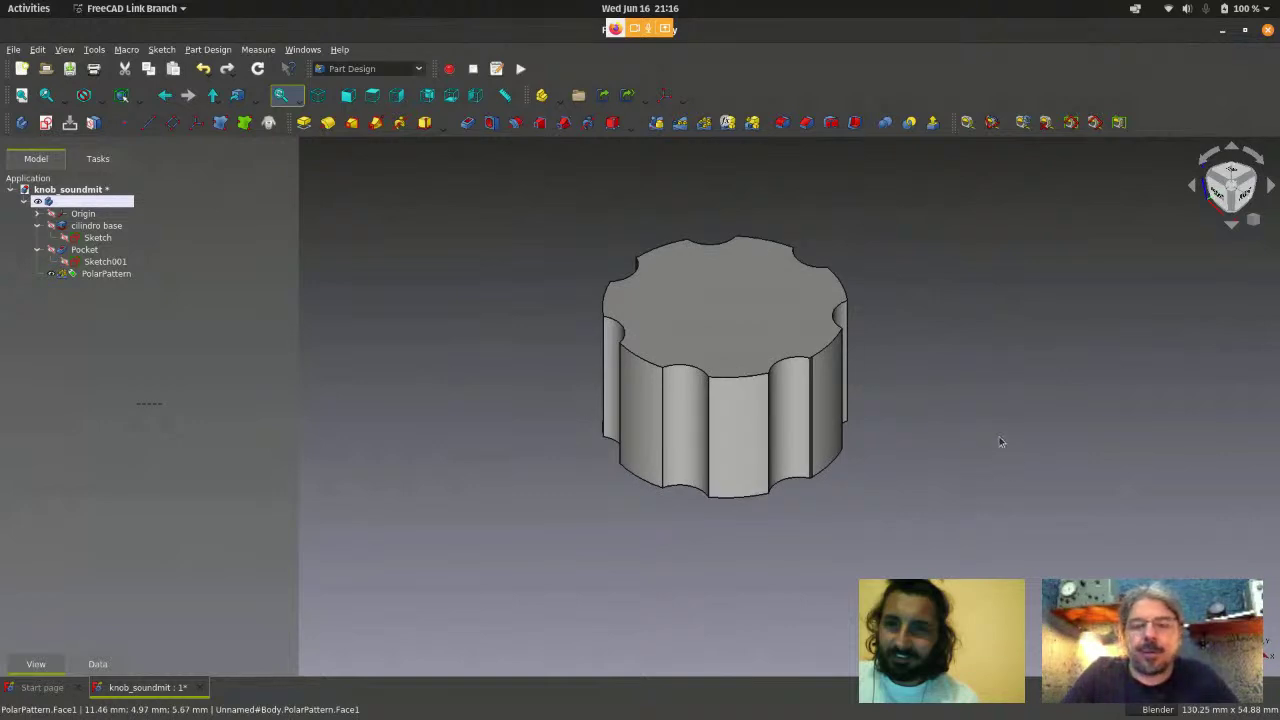
pyautogui.scroll(-2, 917, 387)
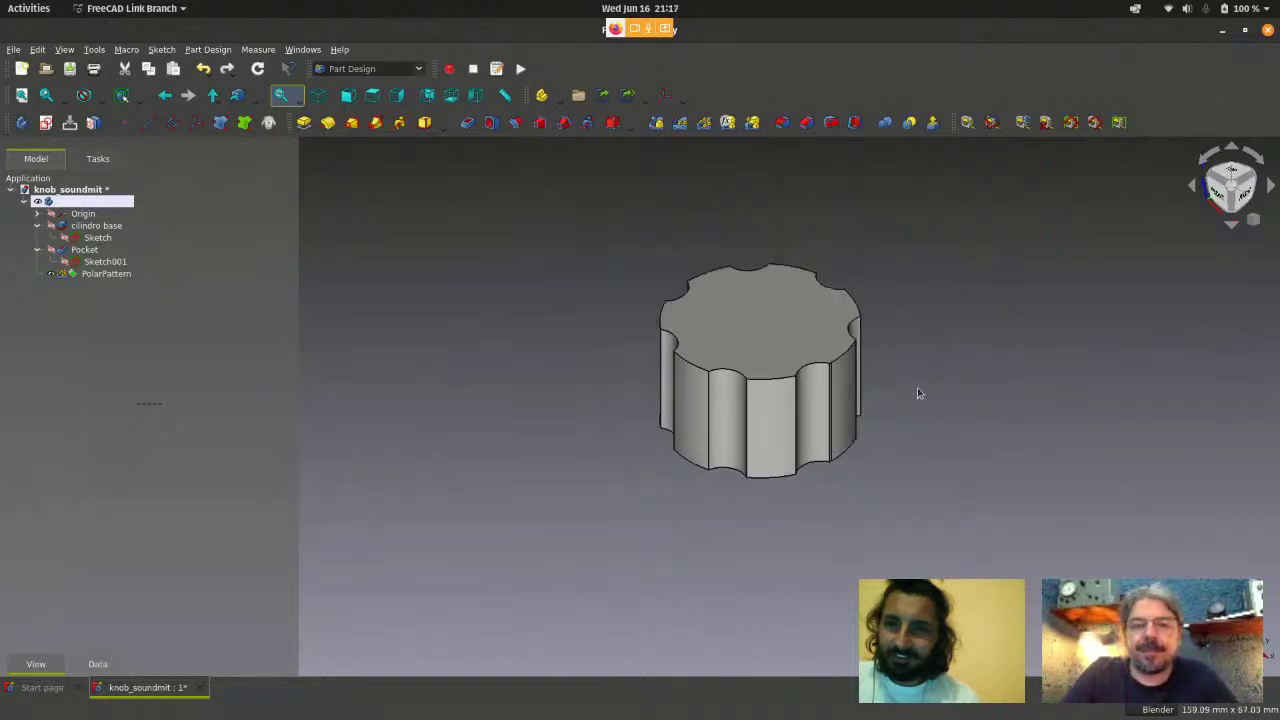
pyautogui.scroll(3, 908, 357)
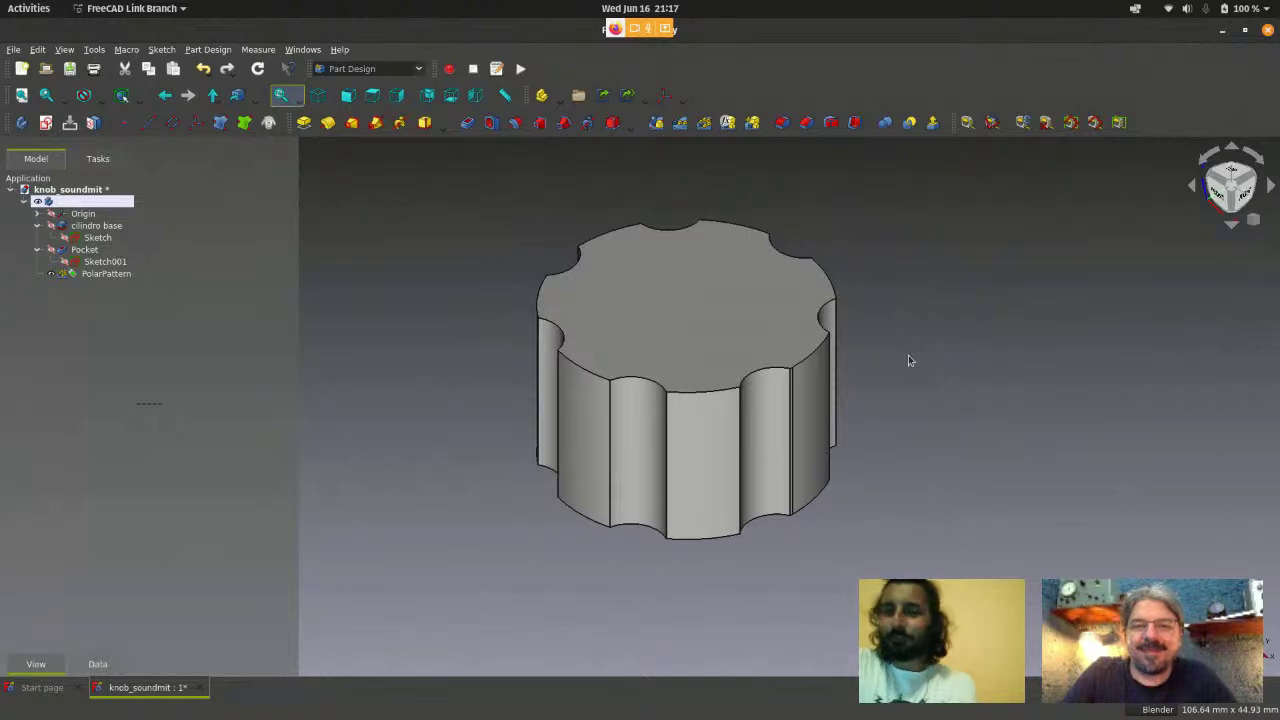
pyautogui.scroll(1, 905, 359)
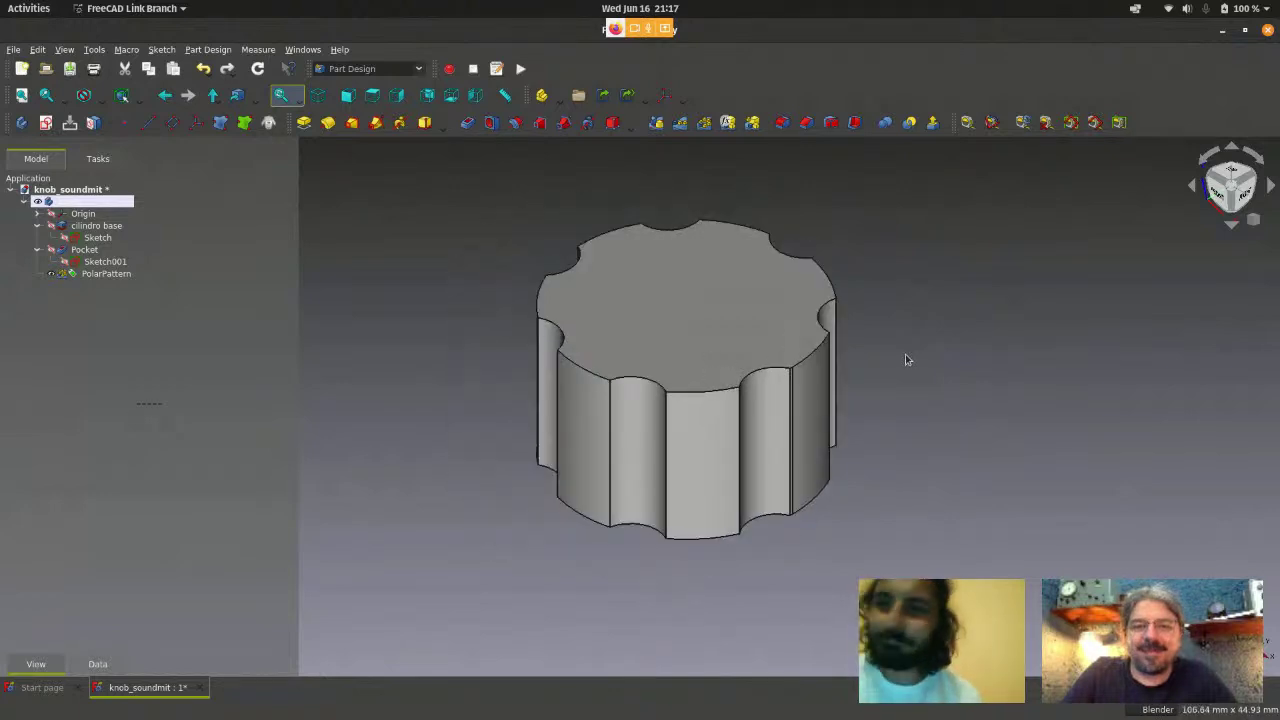
pyautogui.scroll(-1, 918, 347)
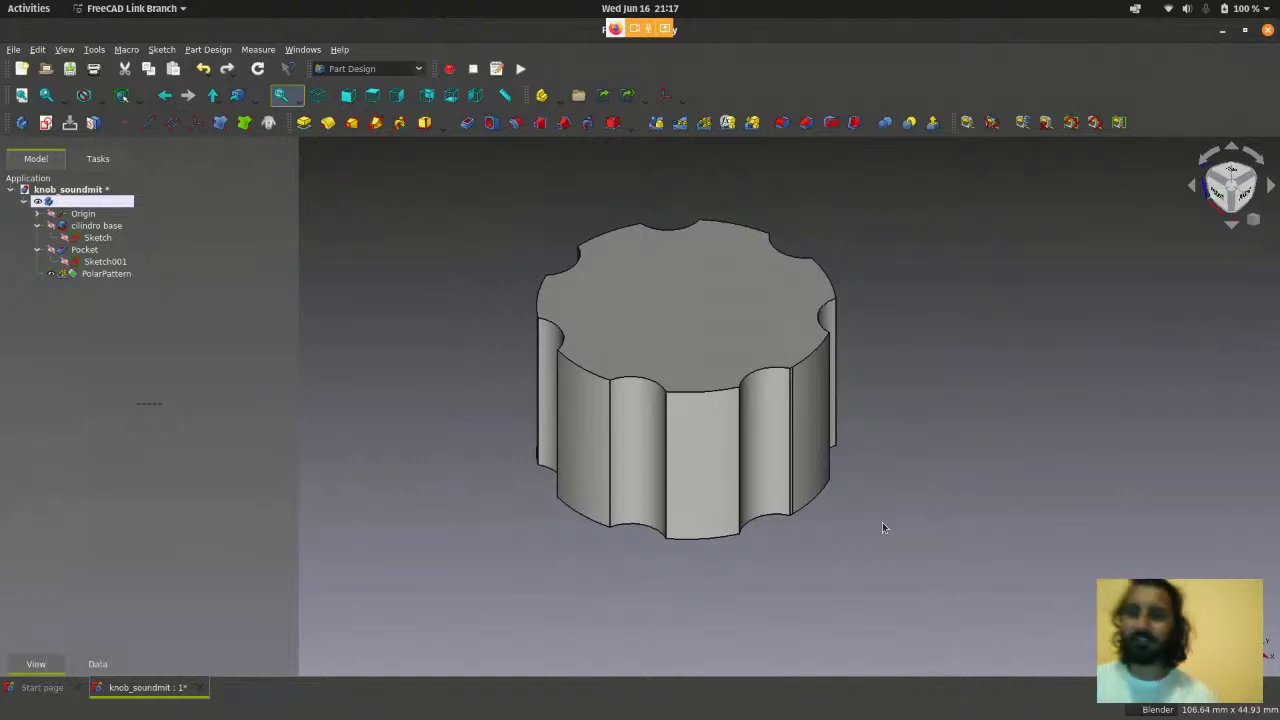
# - View the knob from the front, zoom to fit, then switch to the isometric view
pyautogui.click(347, 95)
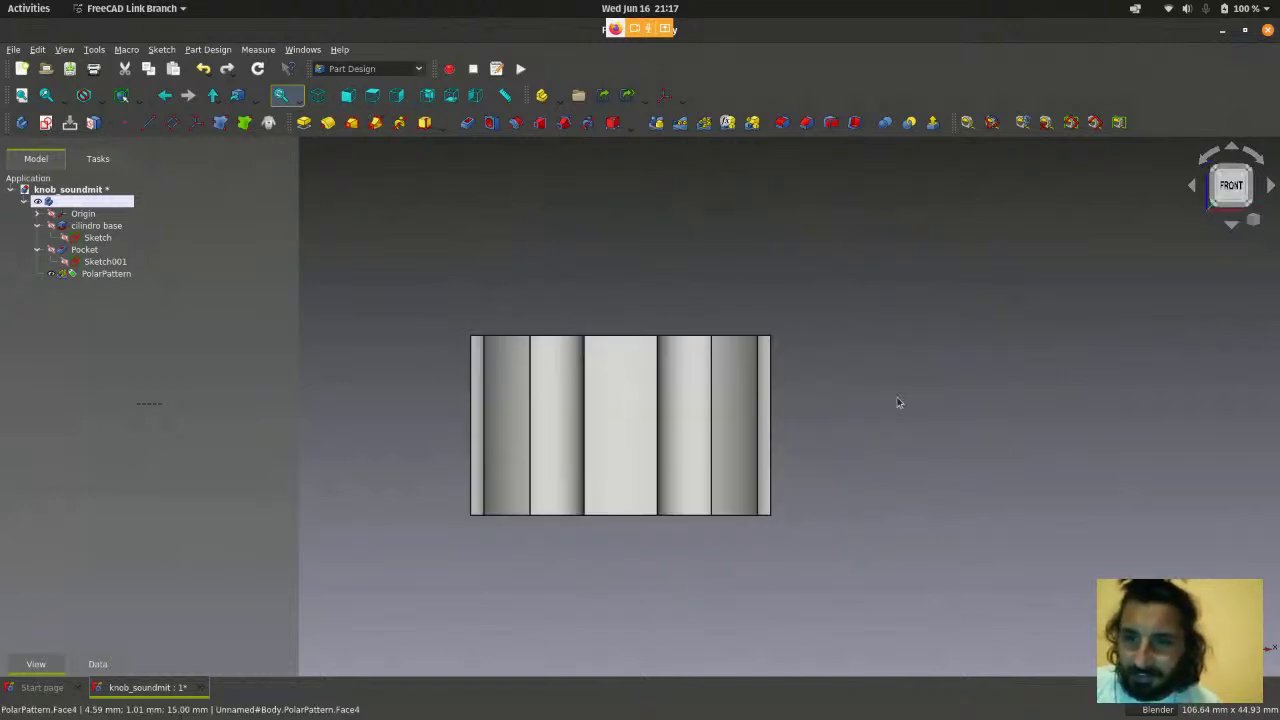
pyautogui.scroll(-2, 909, 430)
pyautogui.scroll(2, 706, 483)
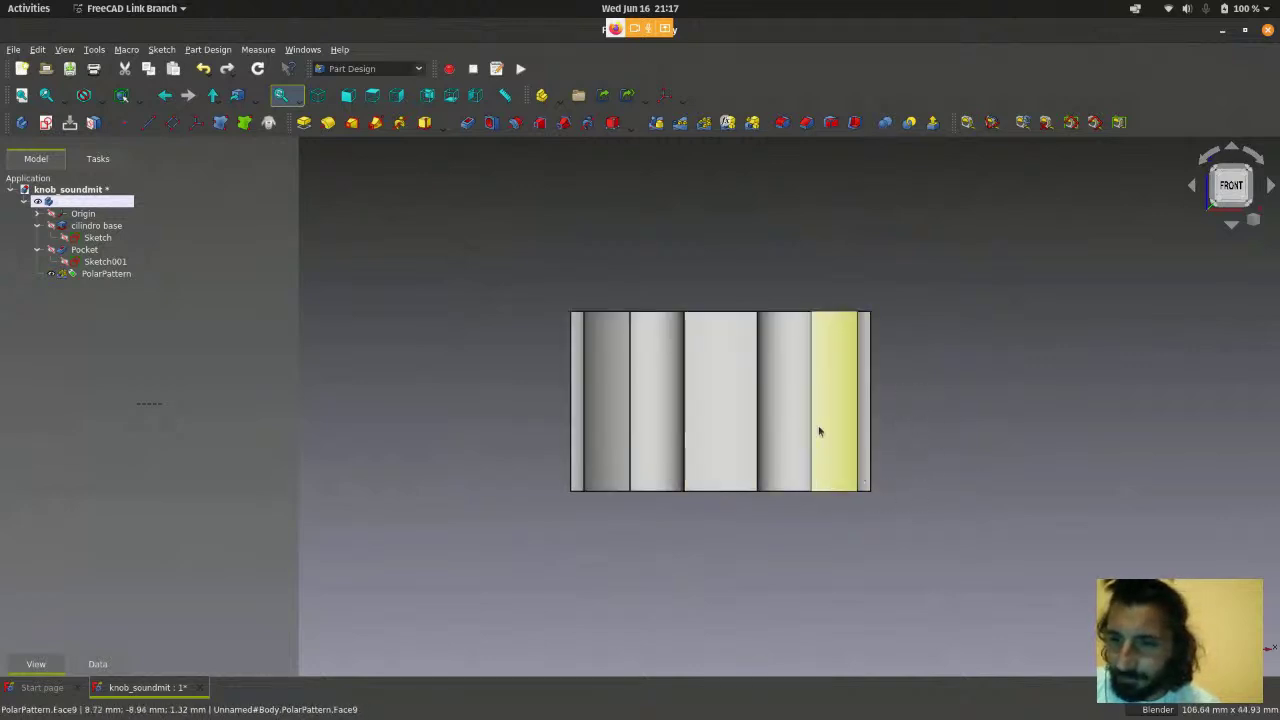
pyautogui.scroll(1, 924, 467)
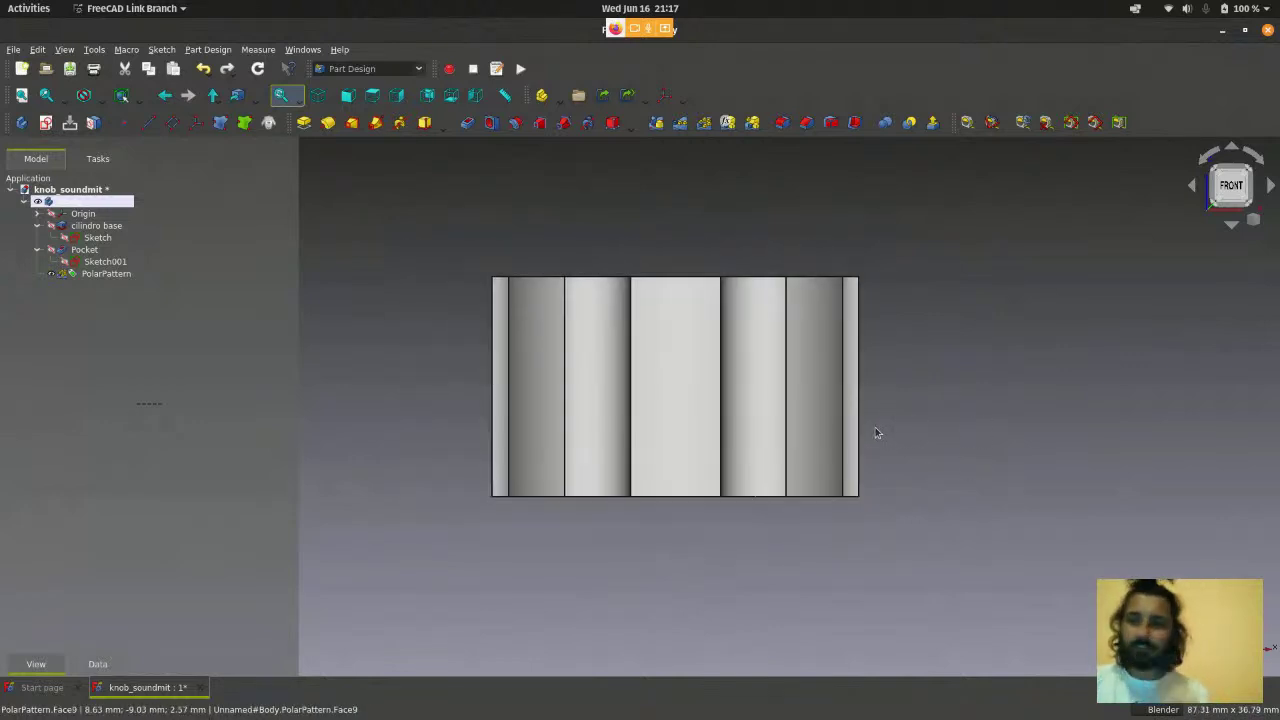
pyautogui.scroll(1, 860, 496)
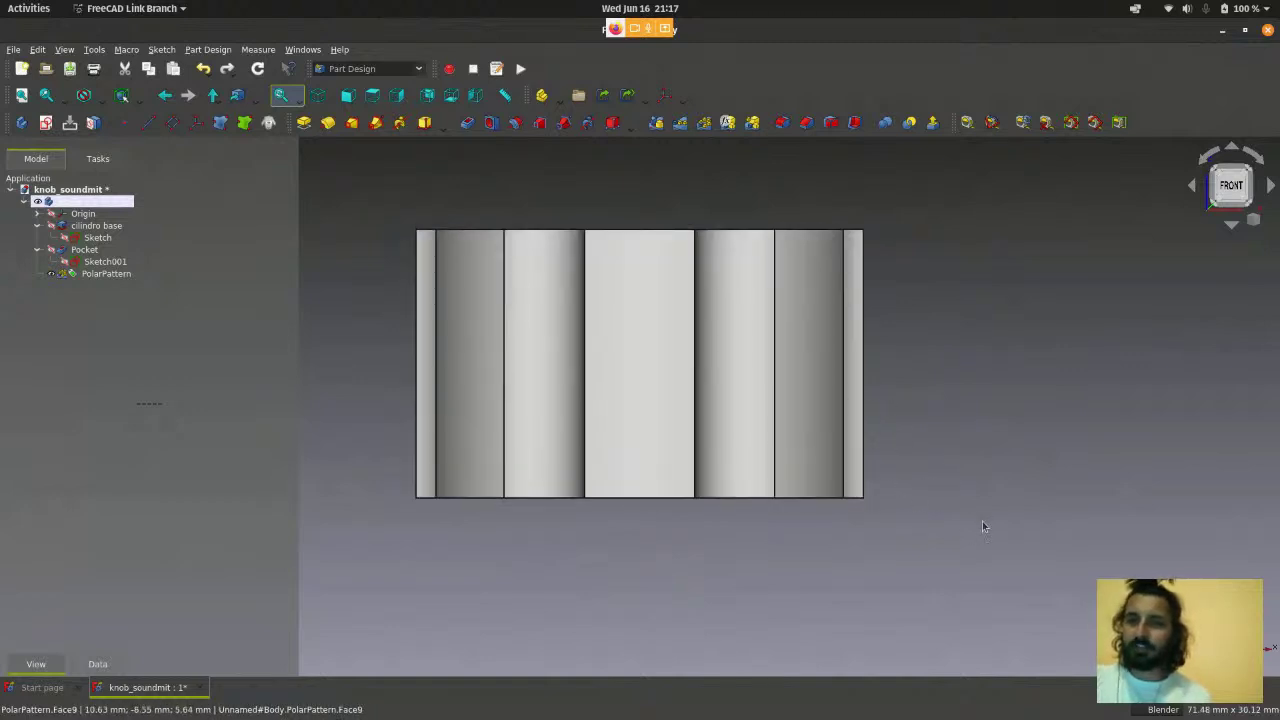
pyautogui.scroll(-1, 682, 402)
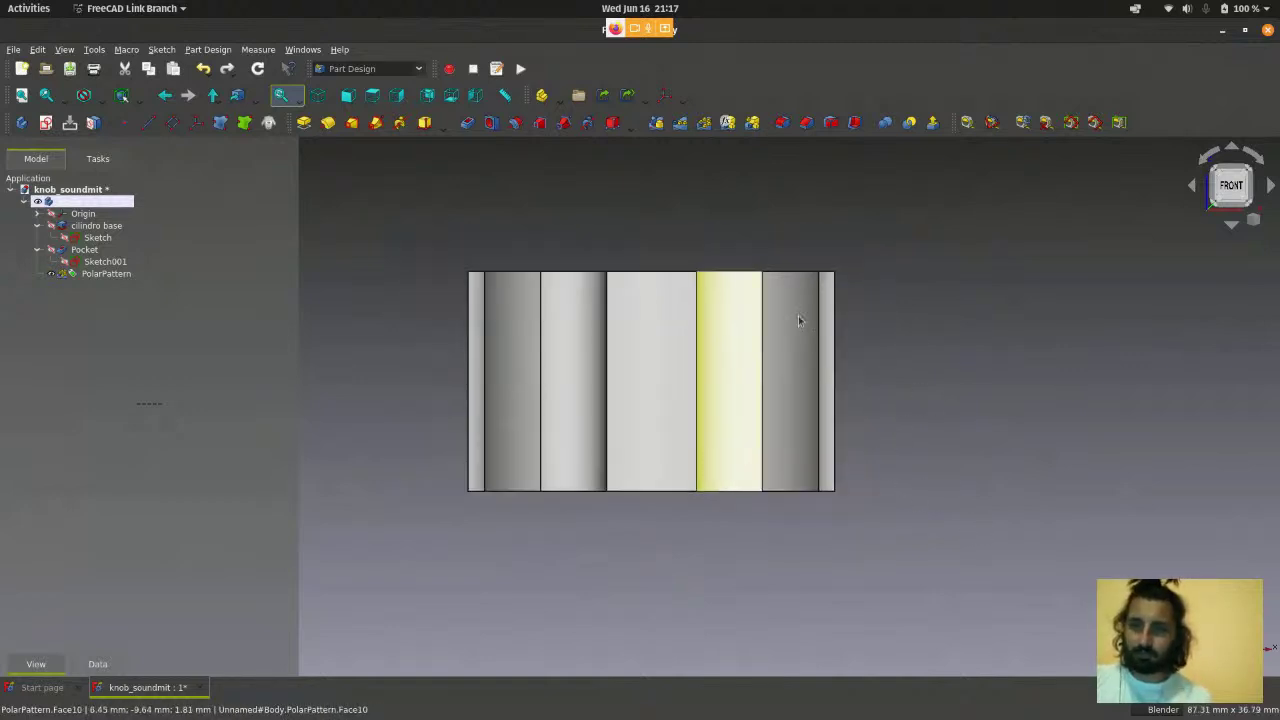
pyautogui.scroll(1, 732, 488)
pyautogui.scroll(-1, 964, 487)
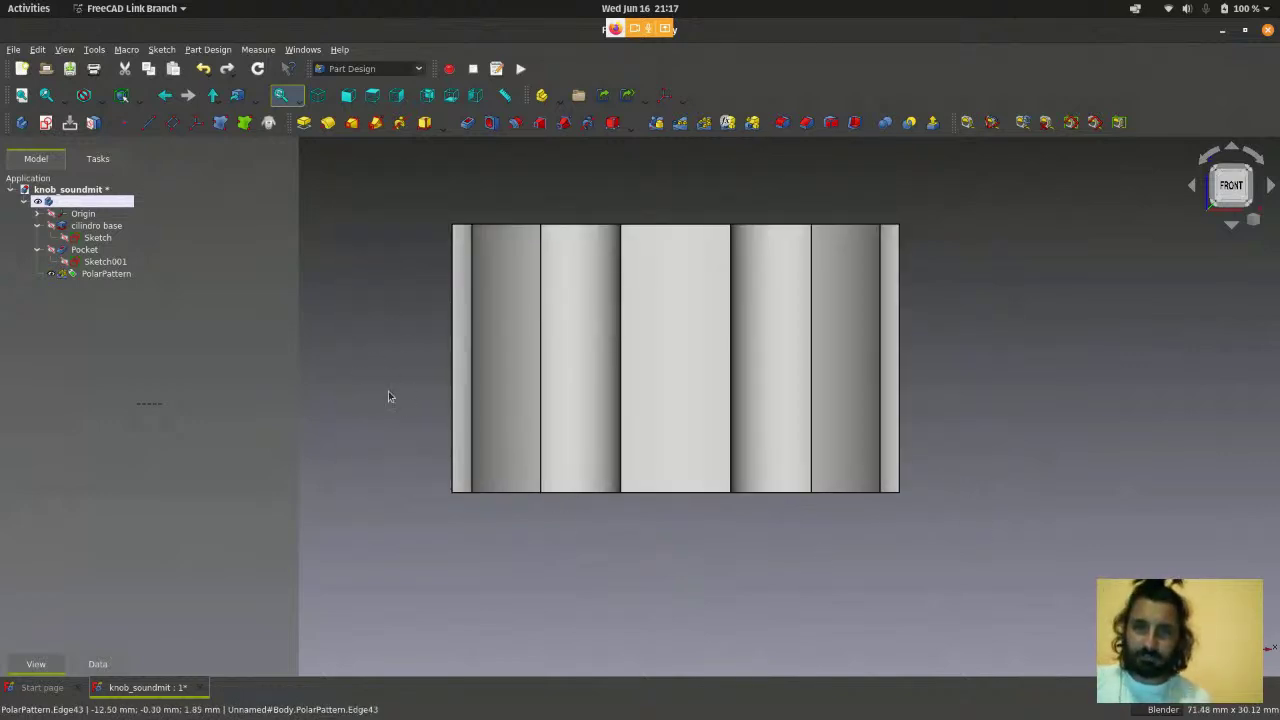
pyautogui.click(317, 94)
pyautogui.scroll(-2, 971, 603)
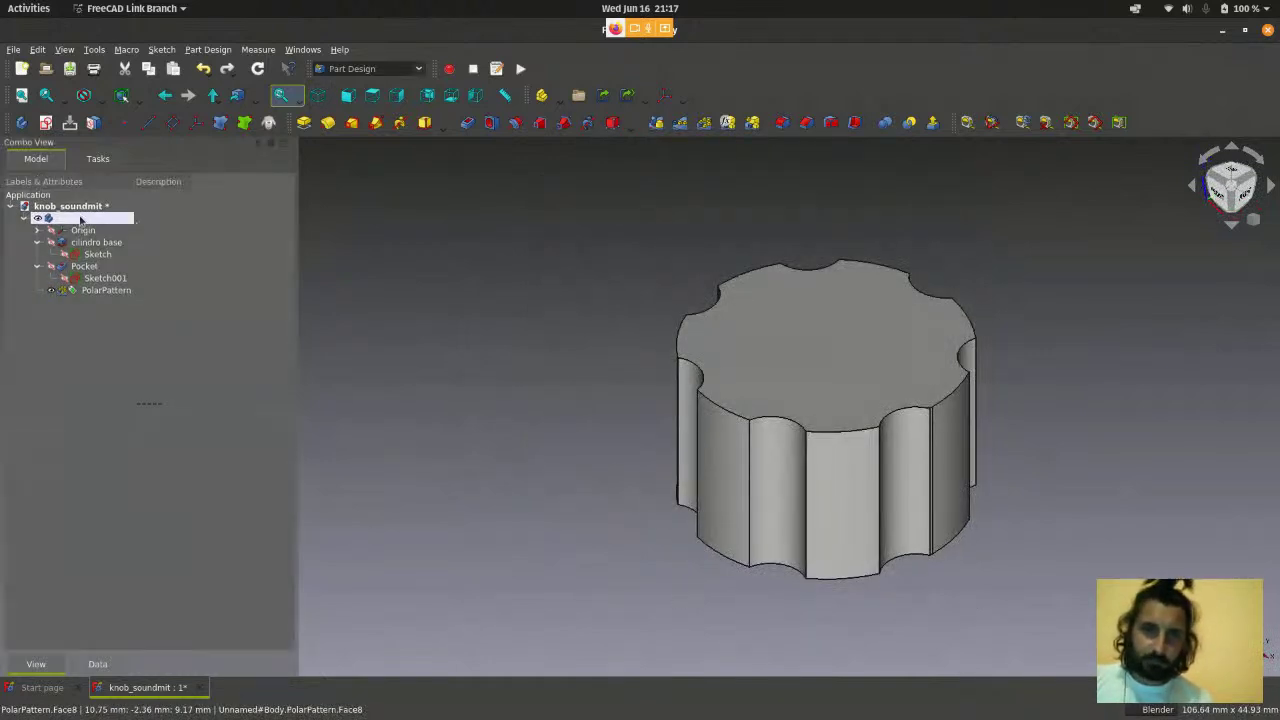
# - Select the Body, browse its properties, and inspect the cilindro base feature
pyautogui.click(80, 219)
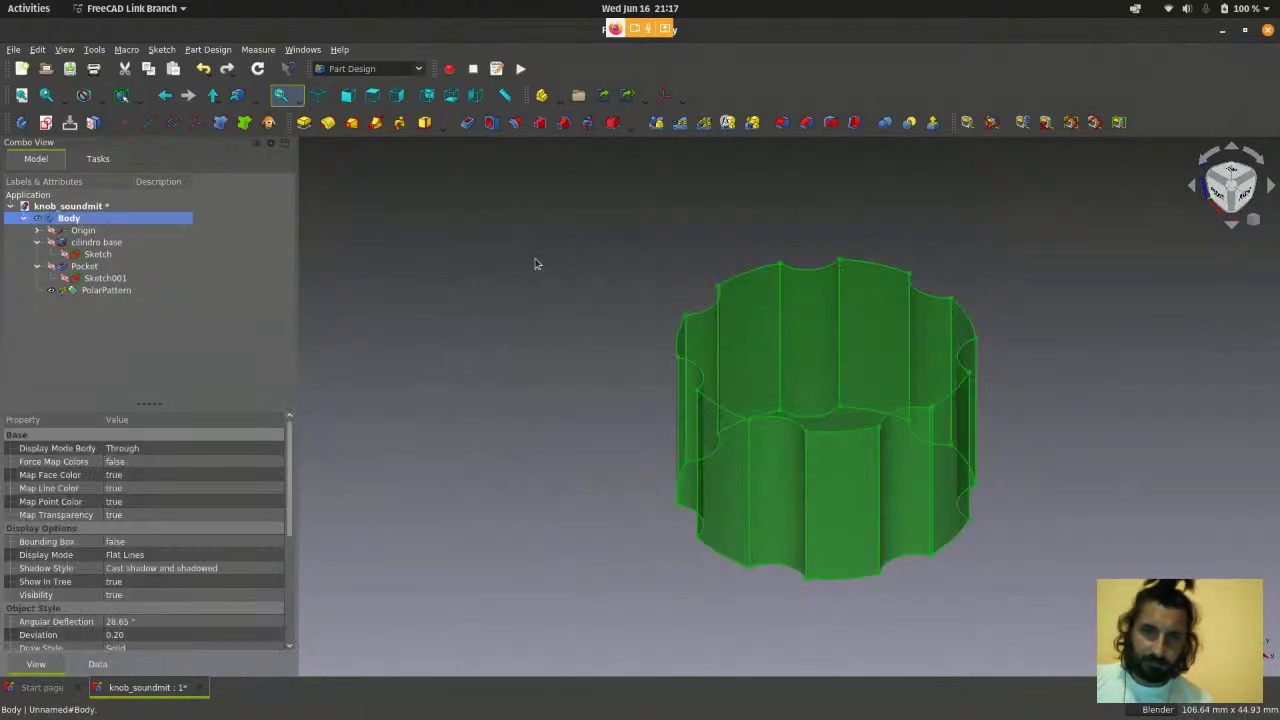
pyautogui.scroll(-3, 290, 492)
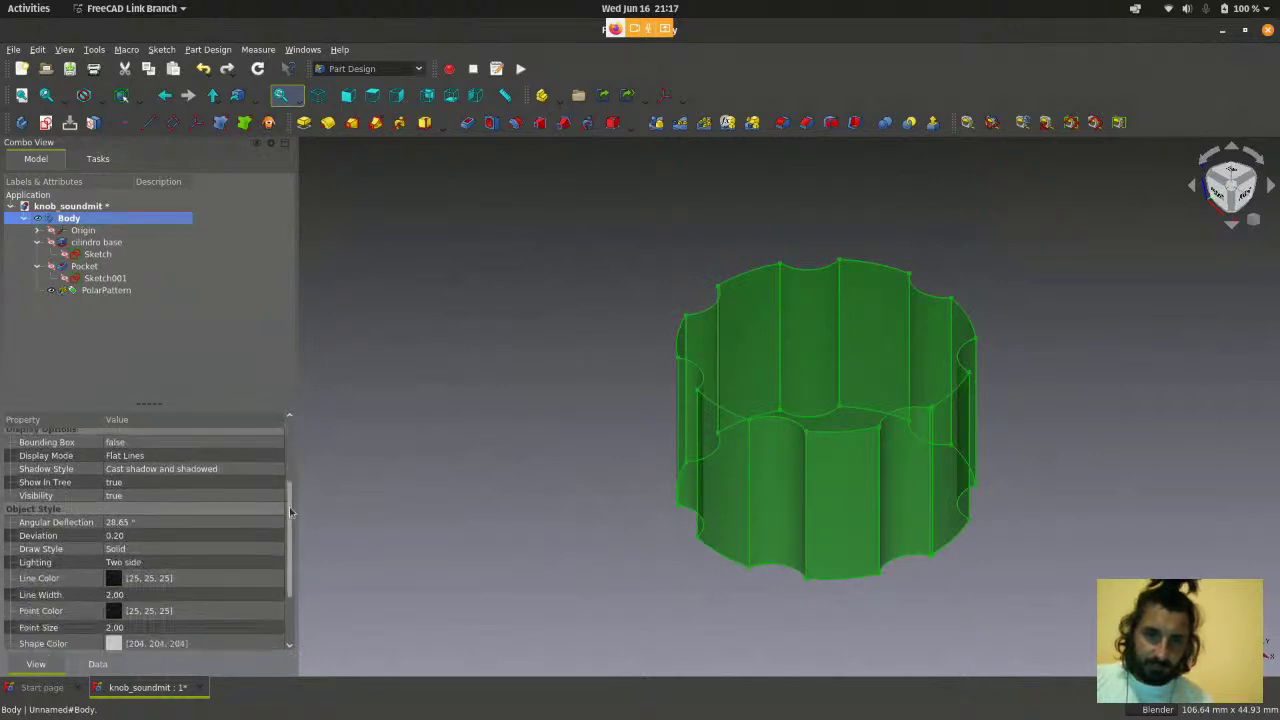
pyautogui.moveTo(290, 492); pyautogui.dragTo(289, 445)
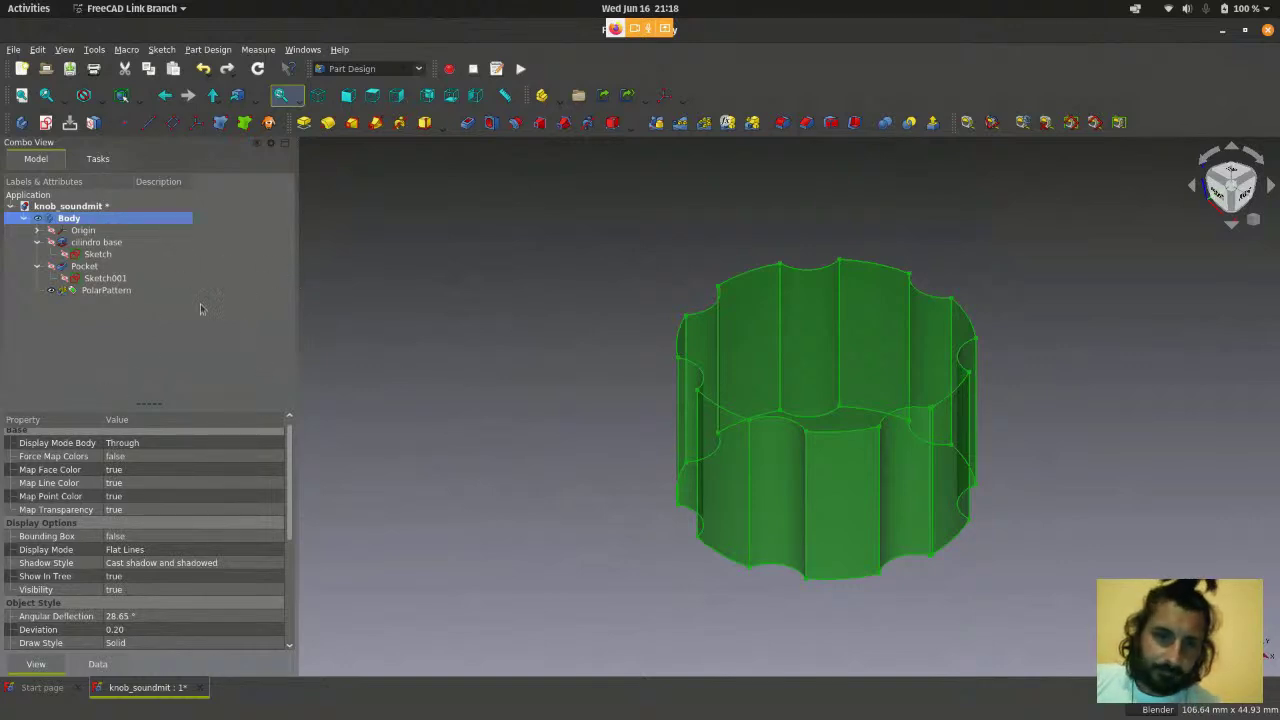
pyautogui.click(118, 245)
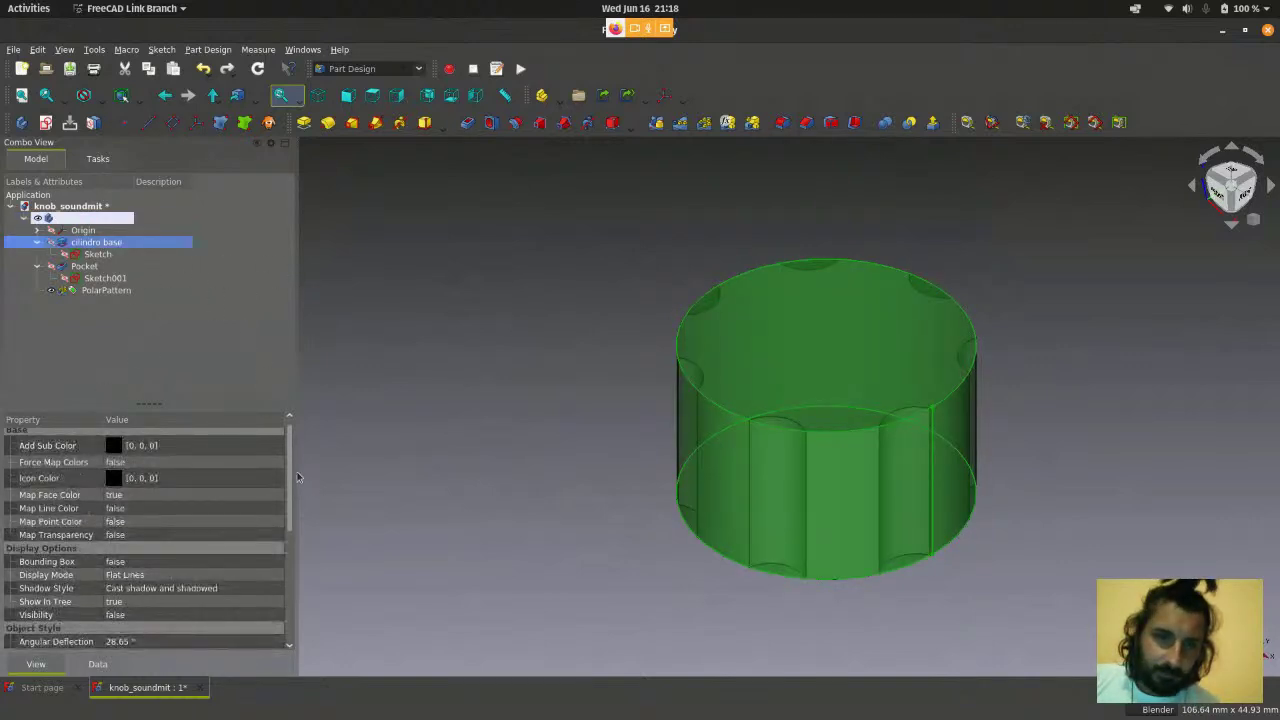
pyautogui.scroll(-4, 287, 467)
pyautogui.scroll(5, 287, 467)
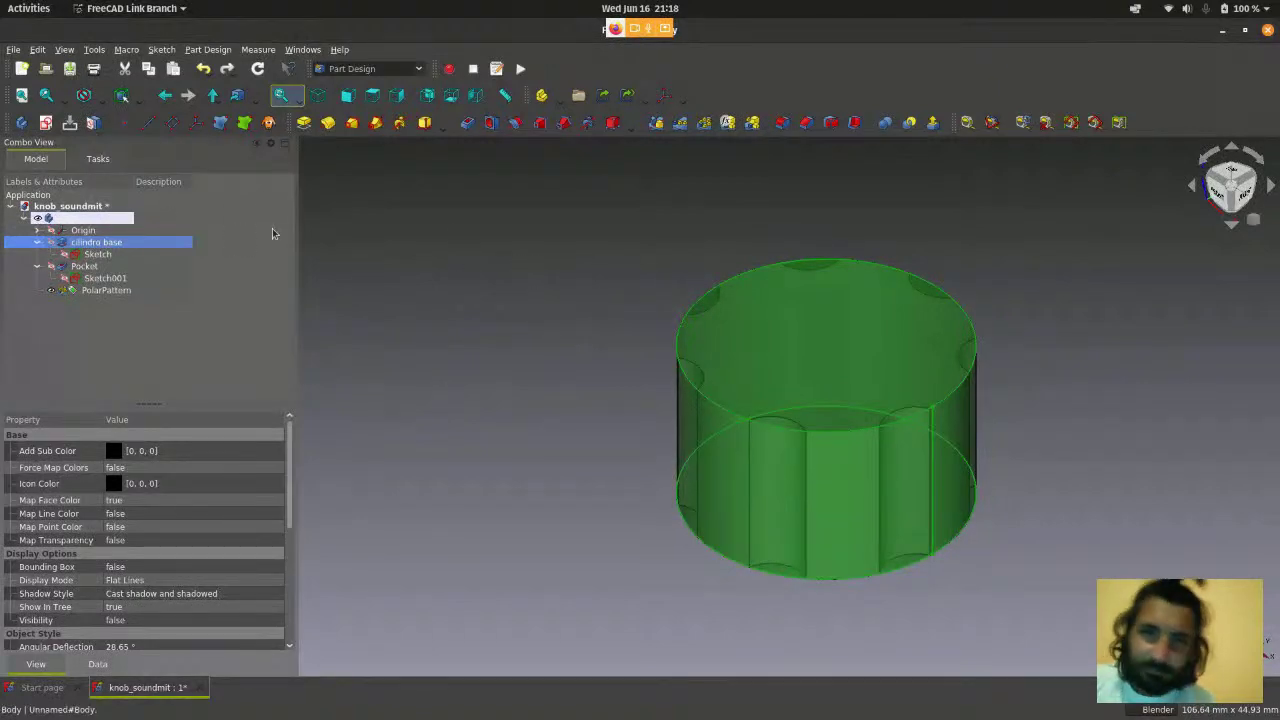
pyautogui.click(569, 366)
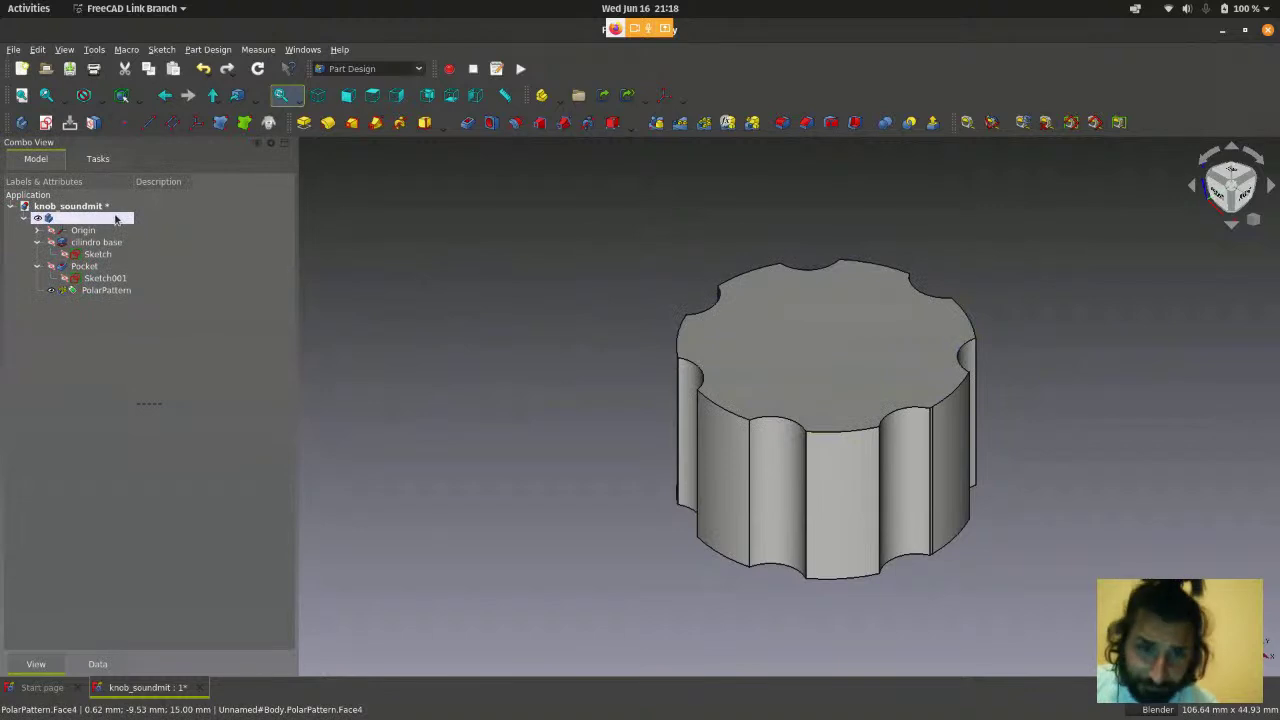
# - Reselect the Body and scroll its View properties down to Shape Color (204, 204, 204)
pyautogui.click(115, 218)
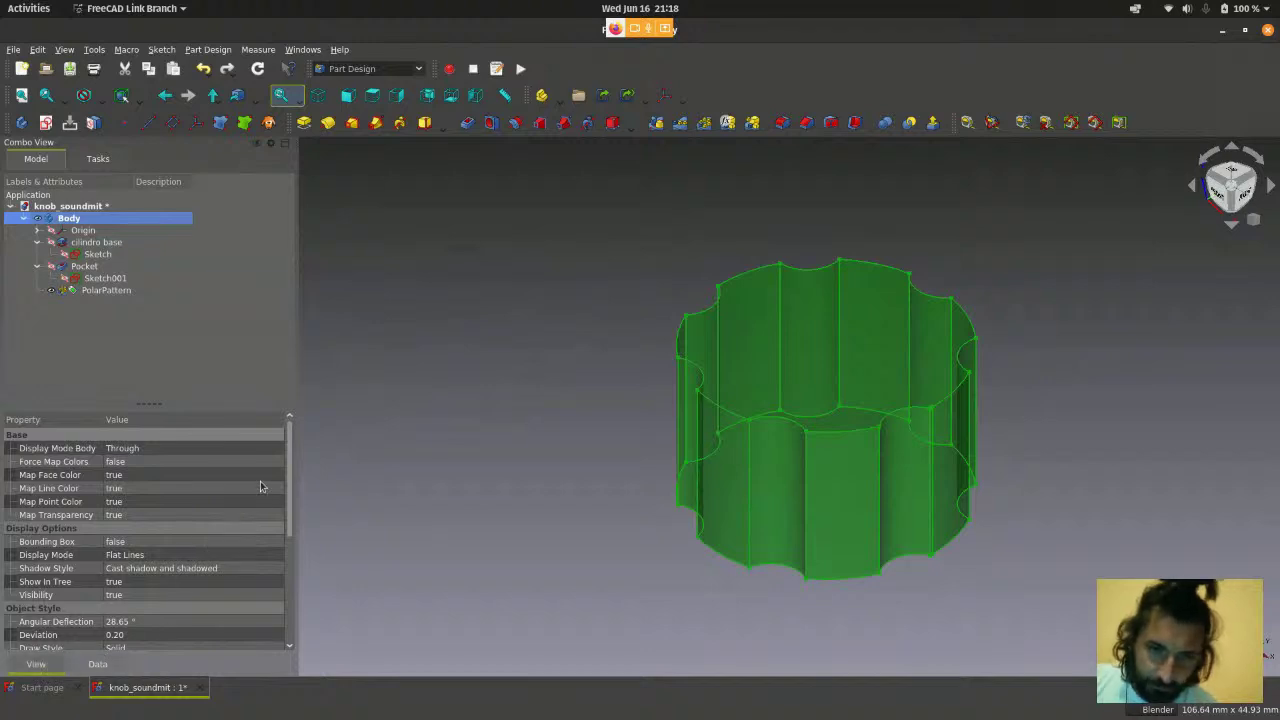
pyautogui.moveTo(296, 461); pyautogui.dragTo(292, 550)
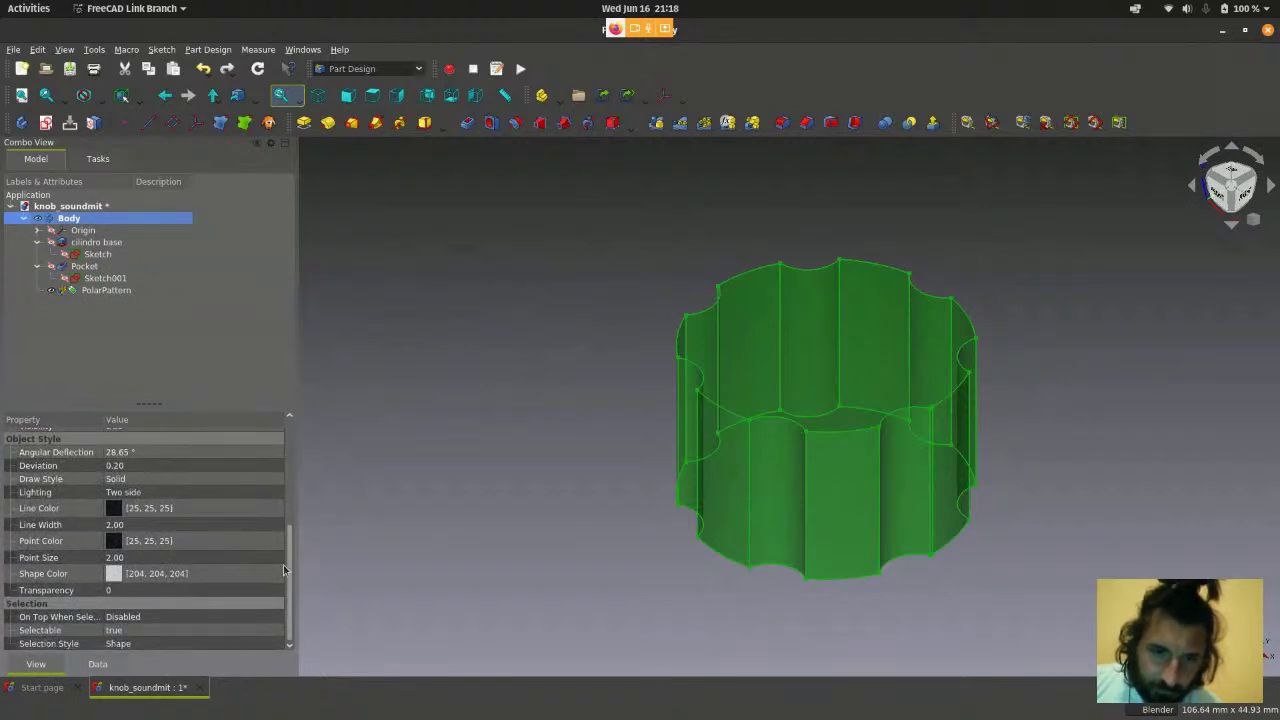
pyautogui.click(531, 388)
pyautogui.click(68, 218)
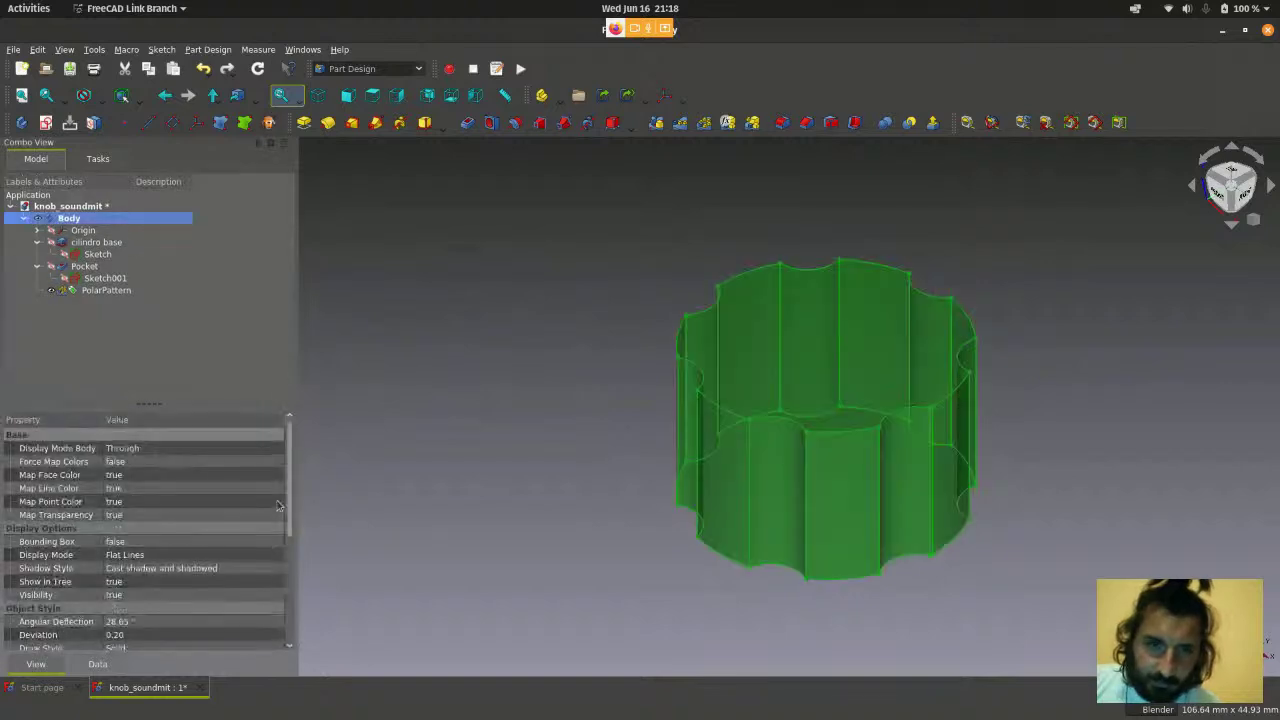
pyautogui.scroll(-5, 187, 560)
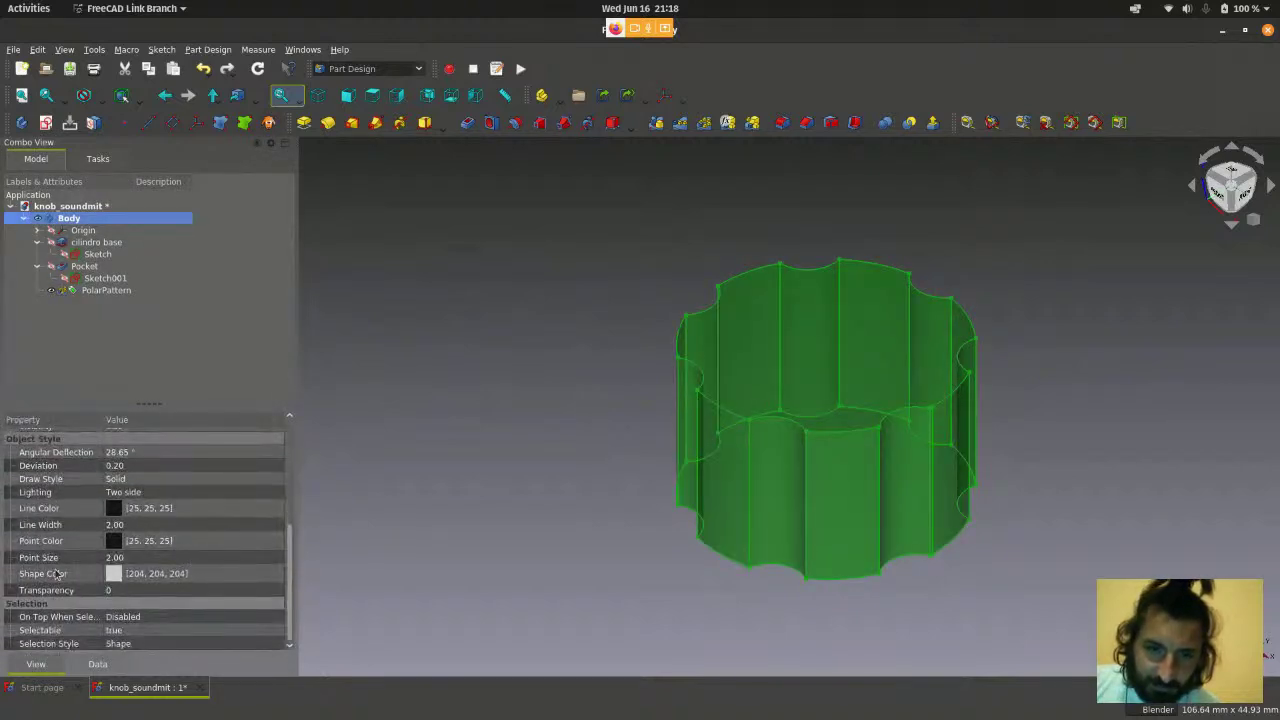
pyautogui.click(518, 477)
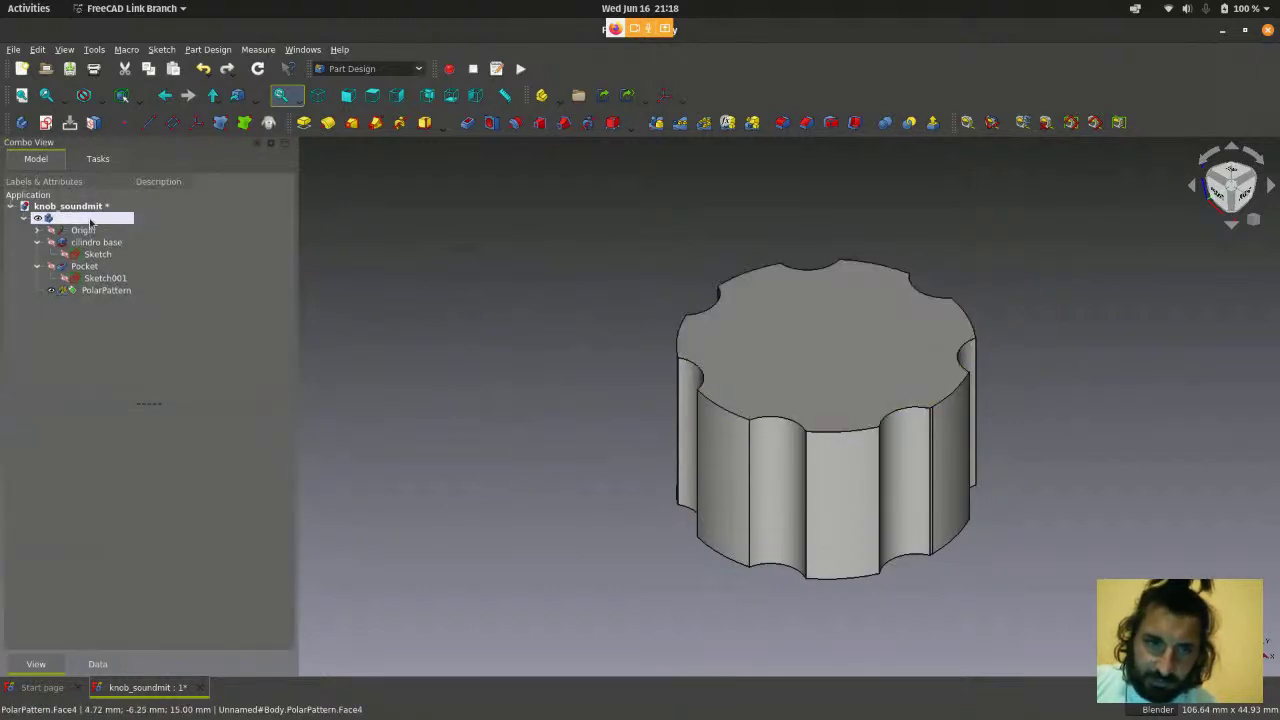
pyautogui.click(90, 220)
pyautogui.scroll(-1, 101, 592)
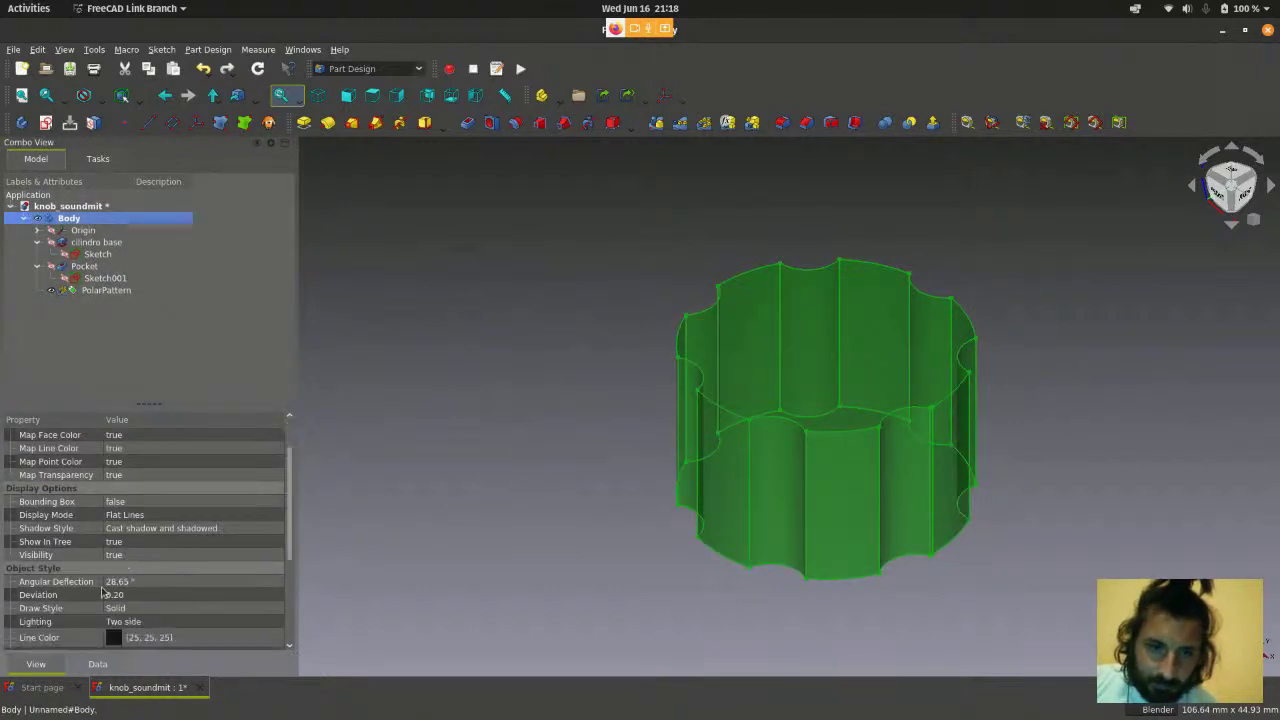
pyautogui.scroll(-3, 101, 592)
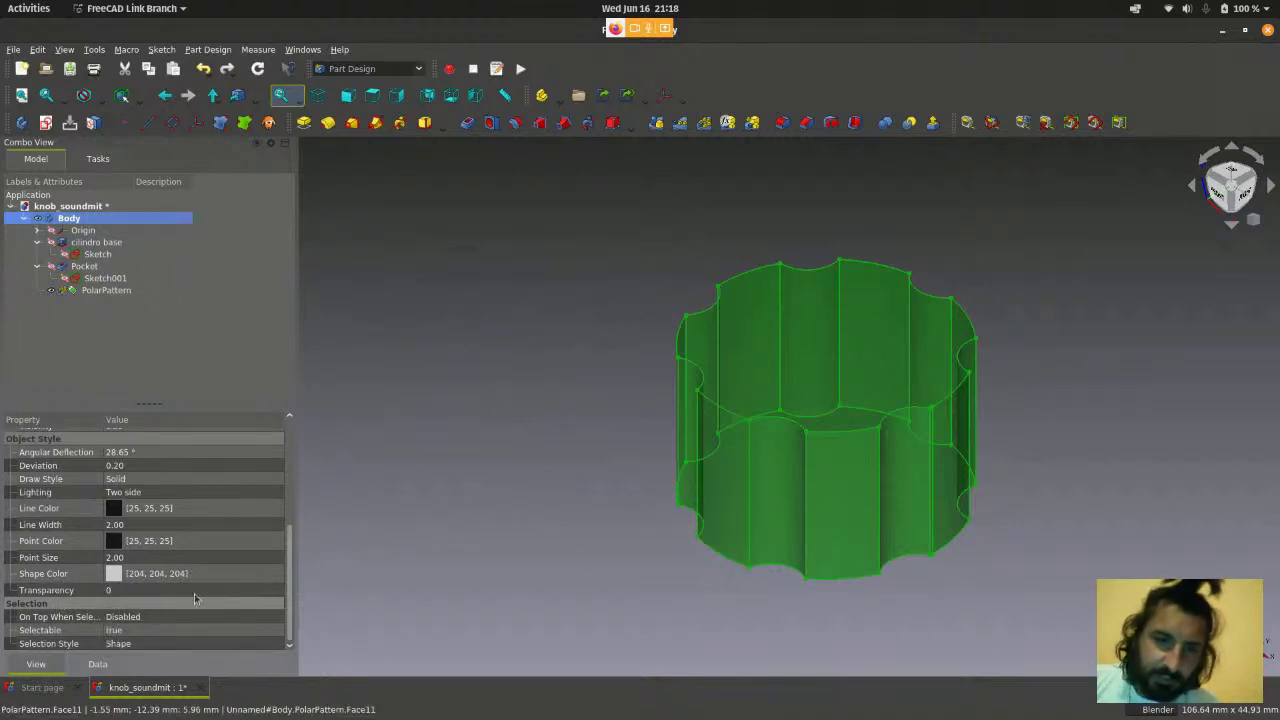
# - Try green, then orange, as the knob Body's shape colour
pyautogui.click(116, 577)
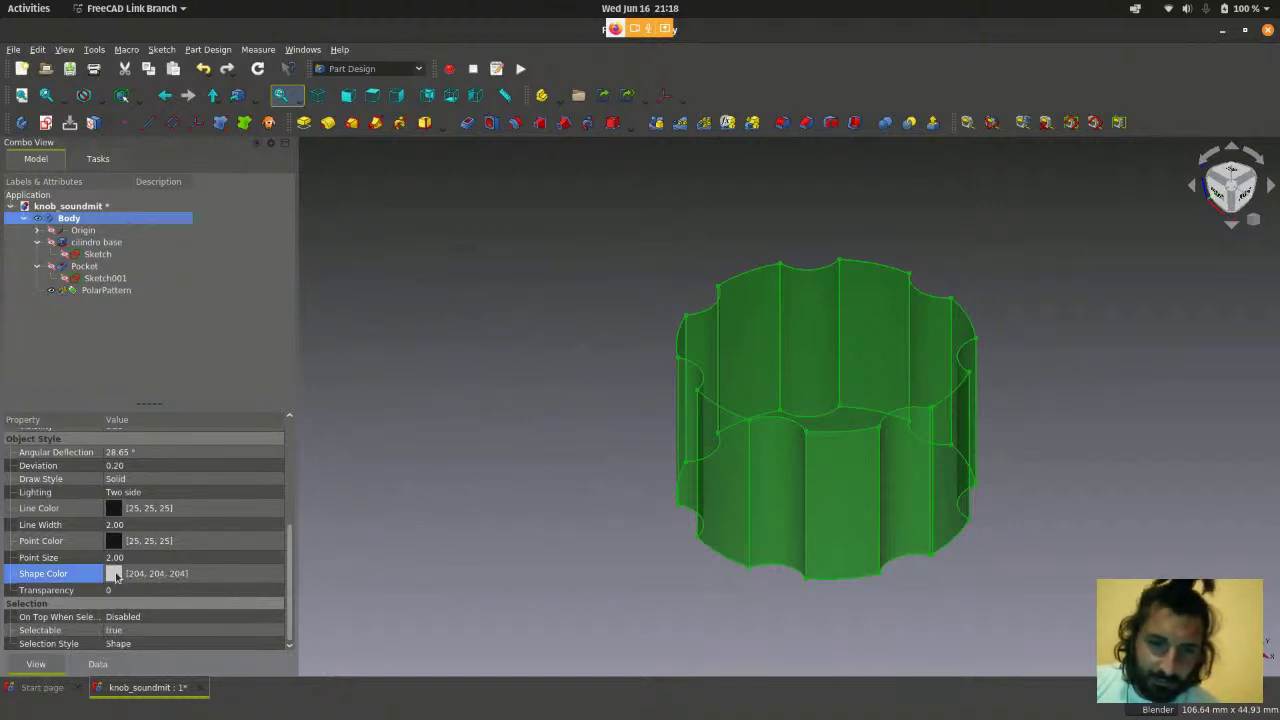
pyautogui.click(113, 574)
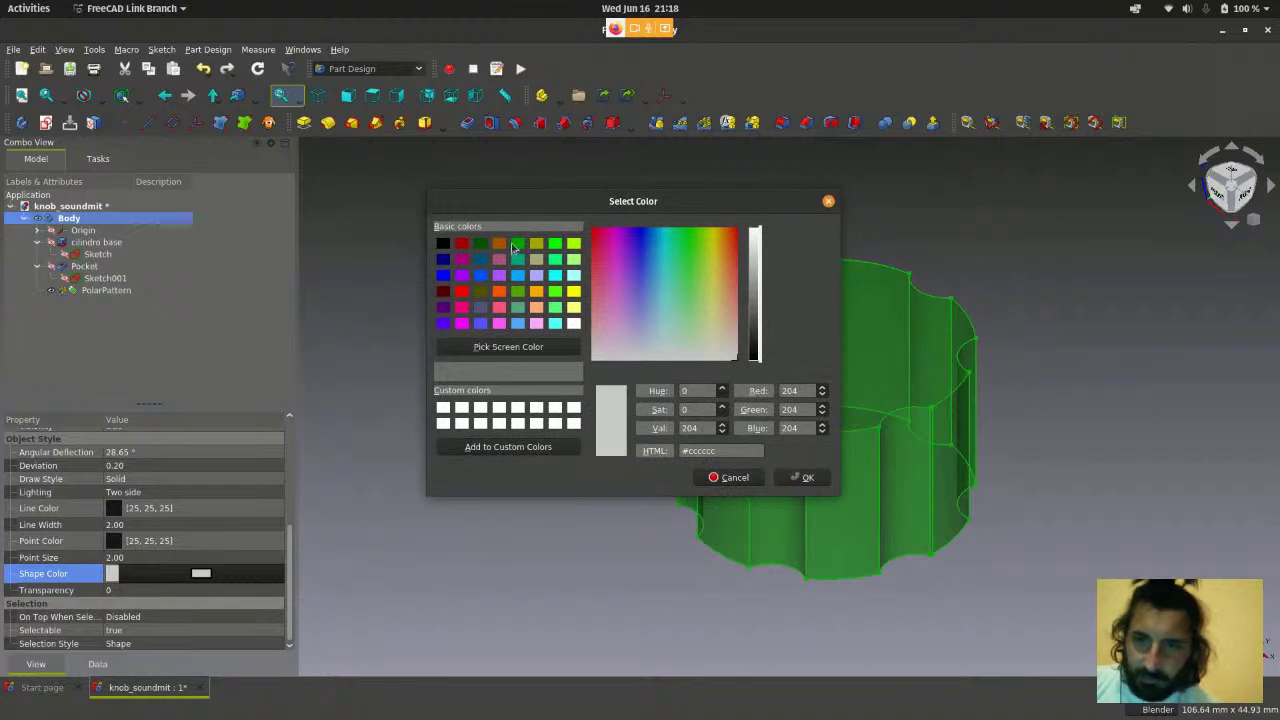
pyautogui.click(518, 244)
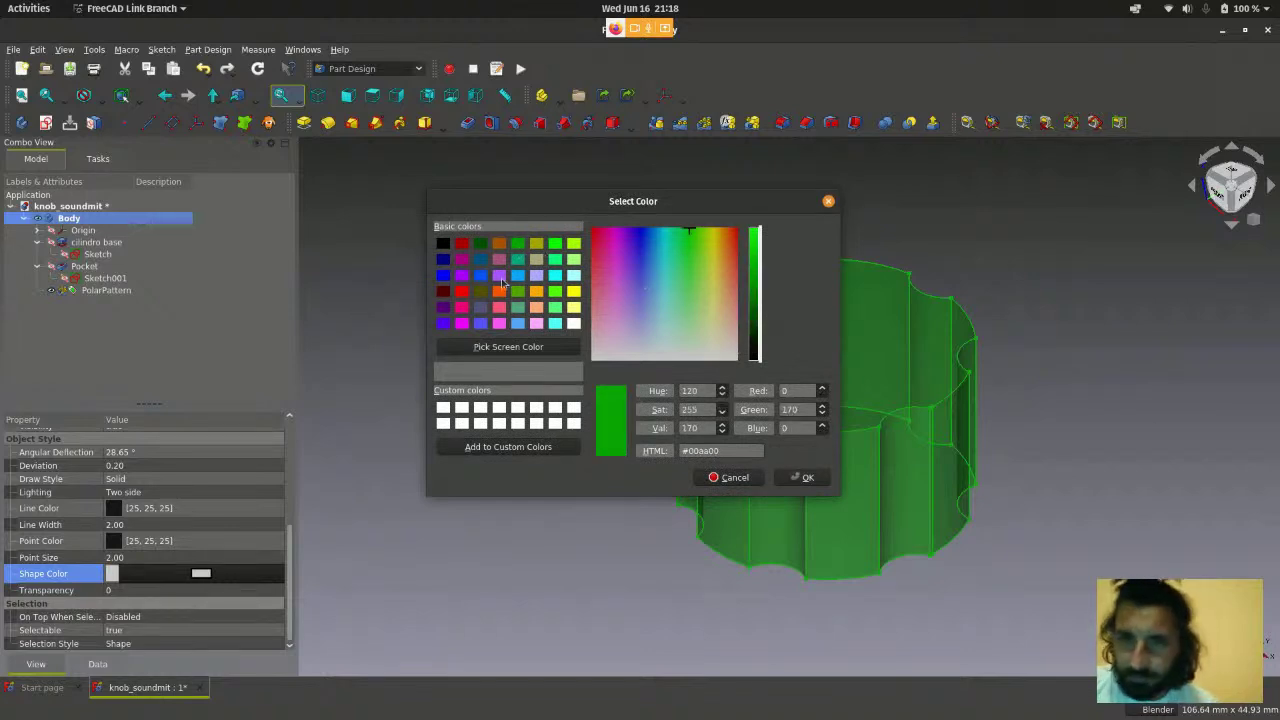
pyautogui.click(536, 291)
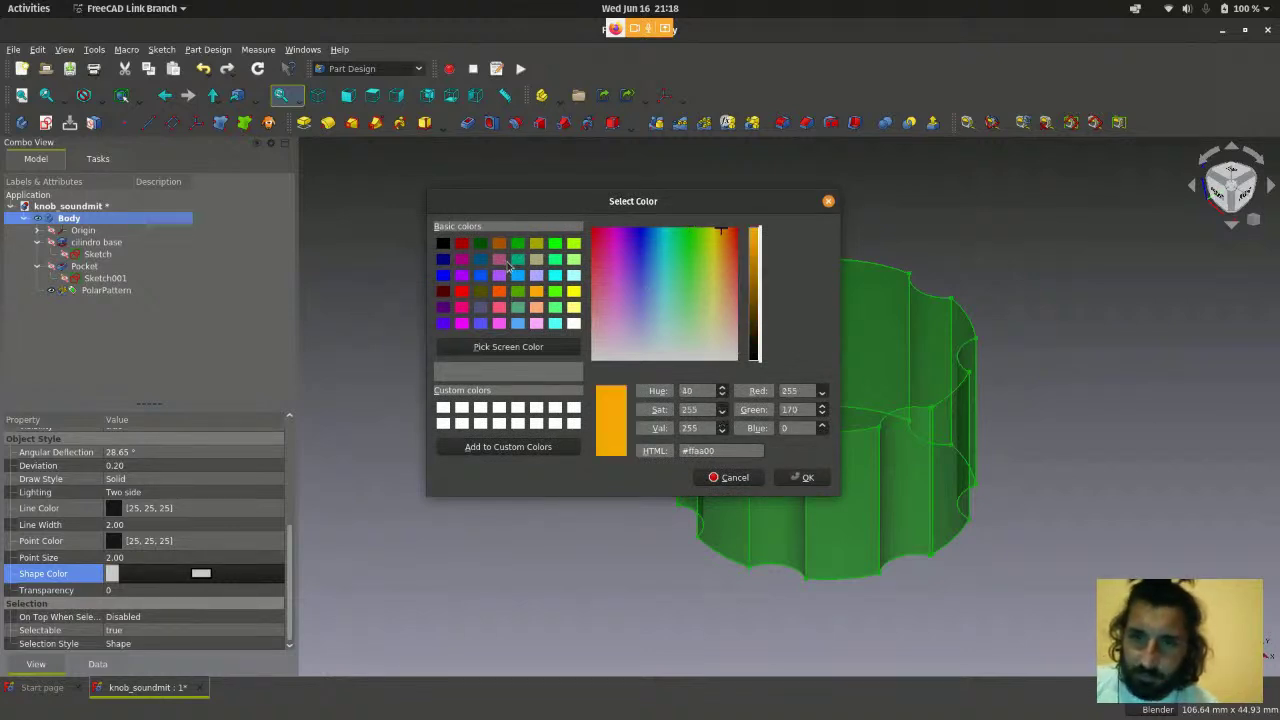
pyautogui.click(802, 479)
pyautogui.click(587, 487)
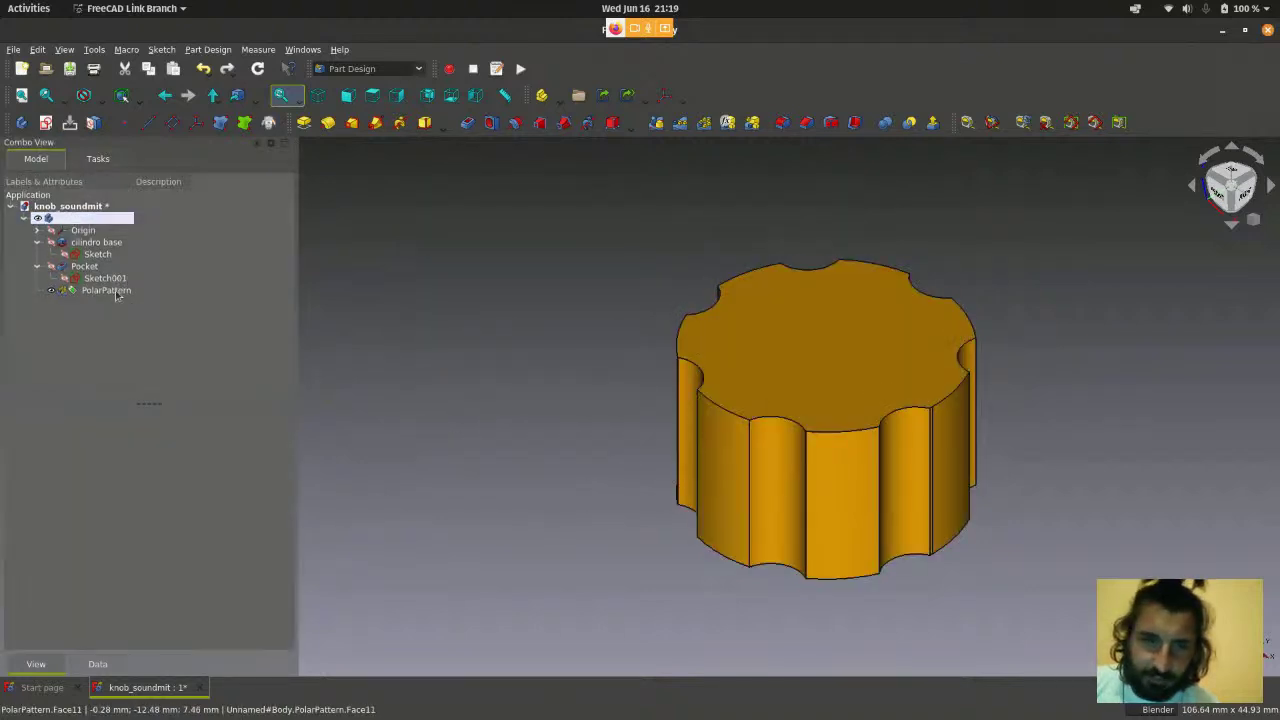
# - Replace the orange with a dark grey (112, 112, 112) shape colour on the Body
pyautogui.click(98, 219)
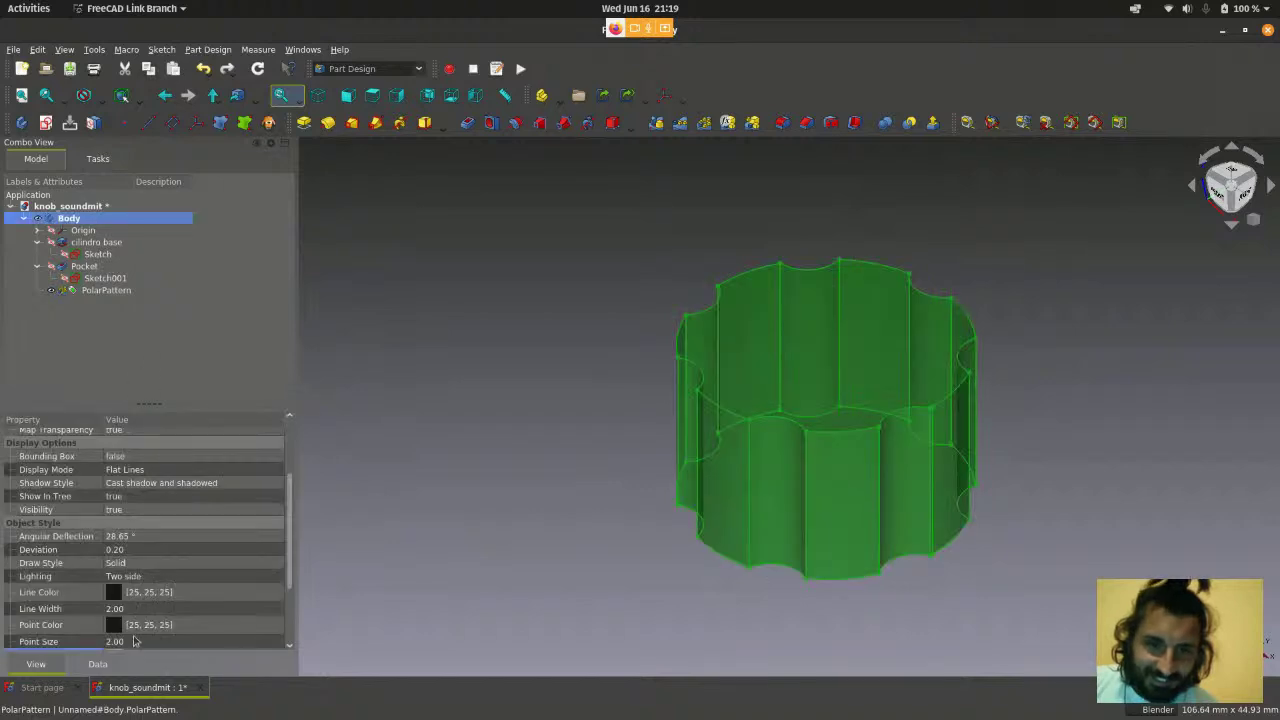
pyautogui.scroll(-2, 133, 641)
pyautogui.click(122, 586)
pyautogui.click(160, 580)
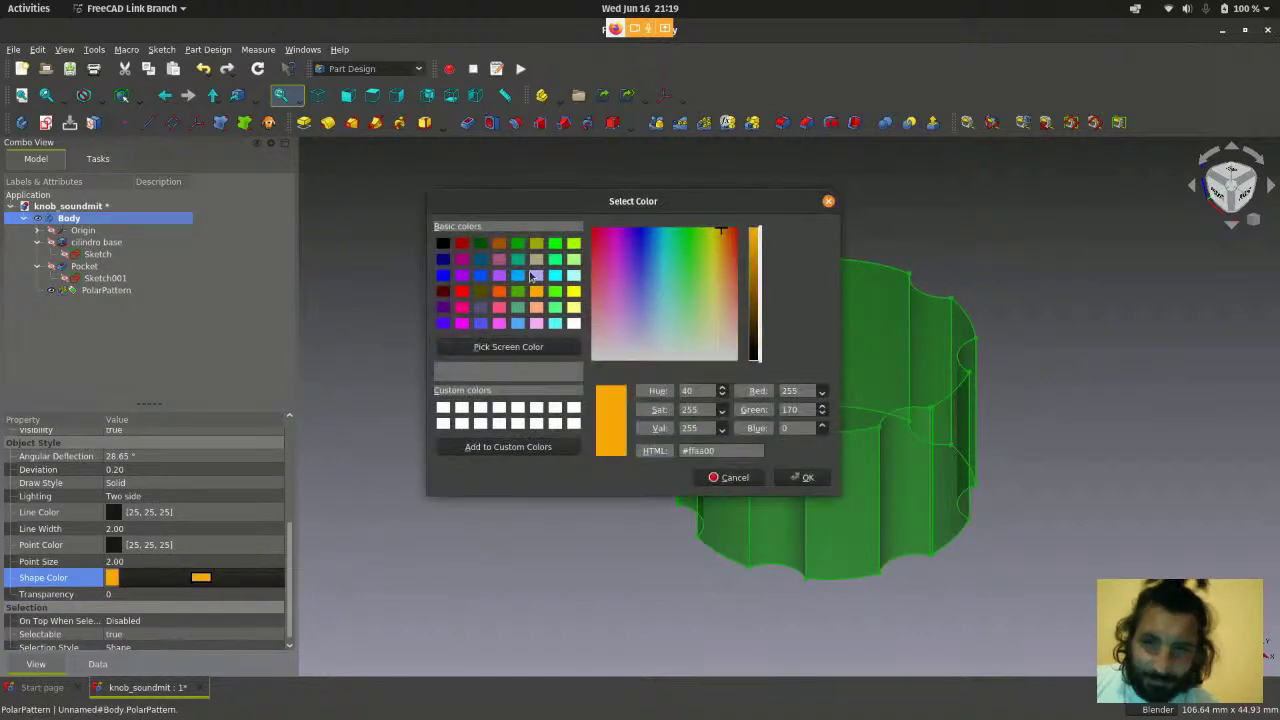
pyautogui.click(443, 243)
pyautogui.click(755, 330)
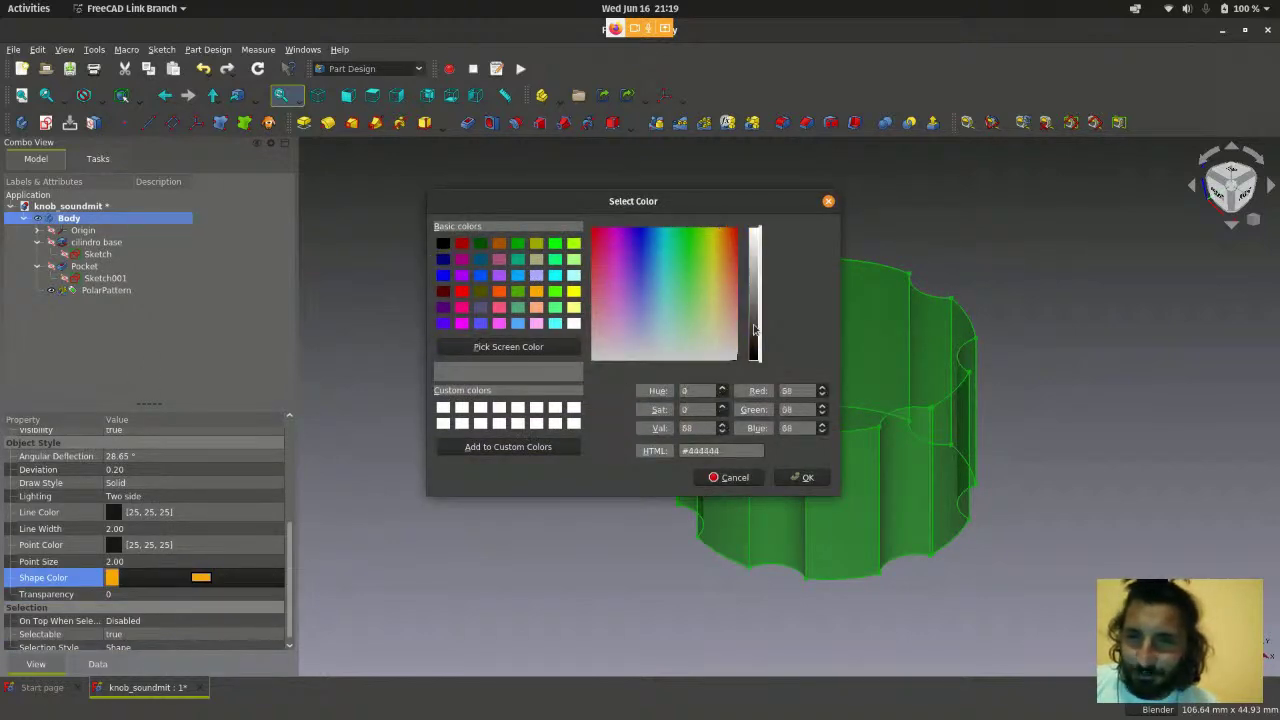
pyautogui.moveTo(755, 331); pyautogui.dragTo(756, 309)
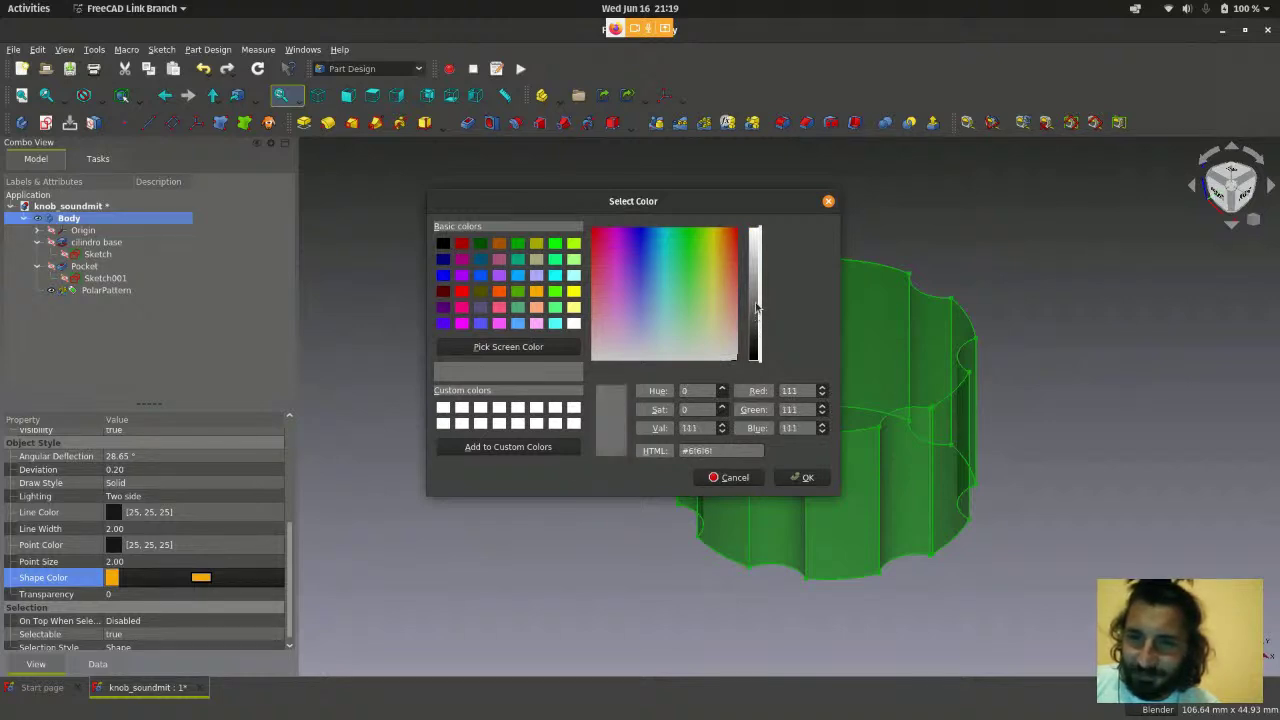
pyautogui.click(802, 477)
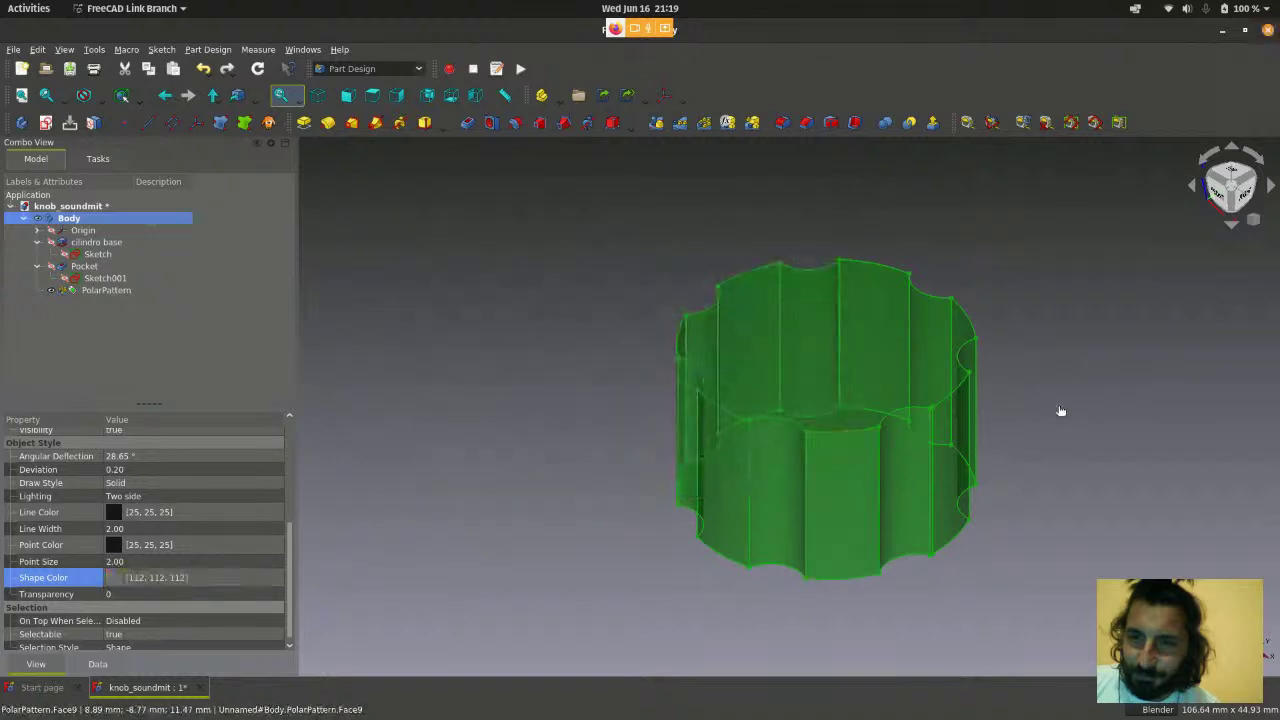
pyautogui.click(1061, 405)
# - Select the PolarPattern and open its shape colour picker, closing it unchanged
pyautogui.scroll(-1, 1023, 451)
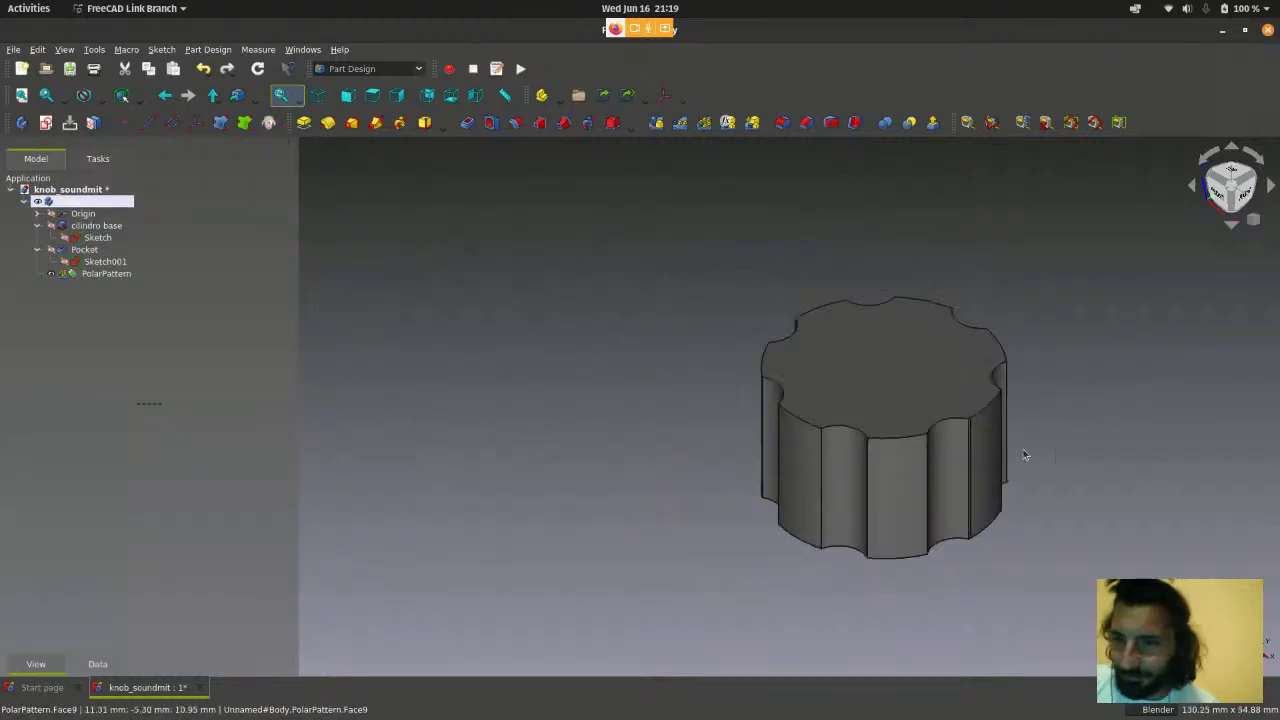
pyautogui.click(118, 293)
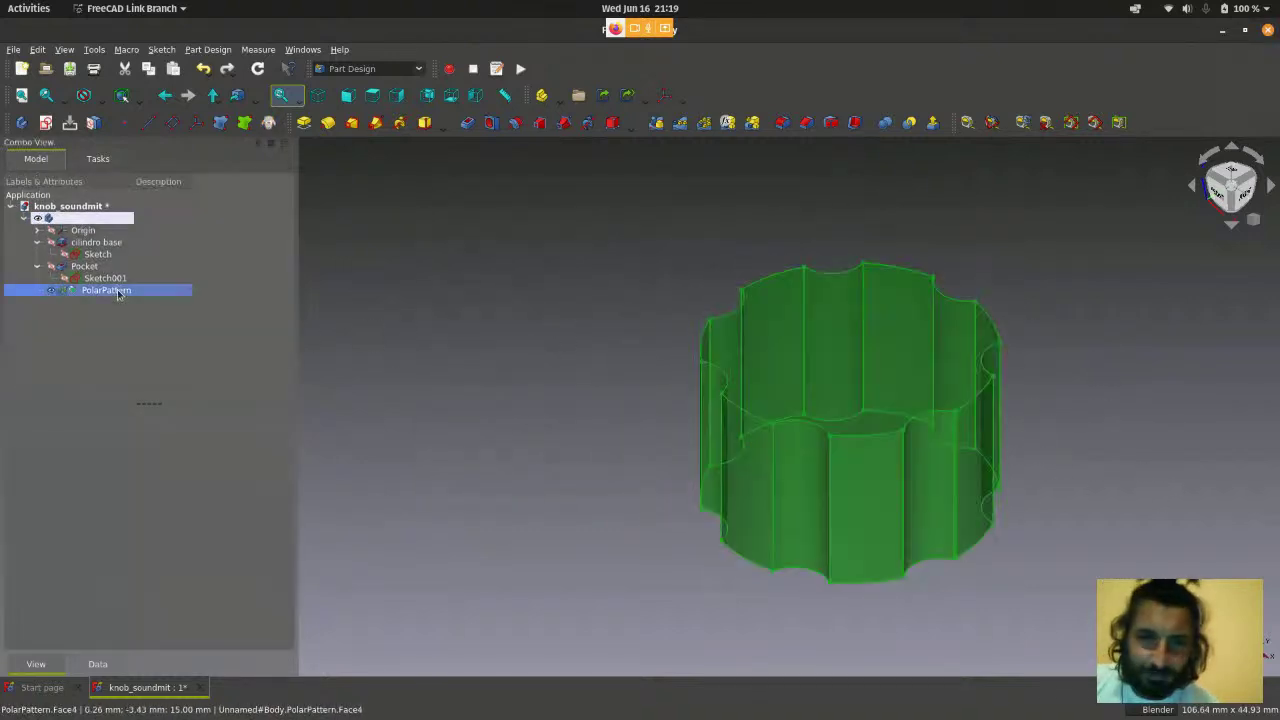
pyautogui.scroll(-2, 150, 560)
pyautogui.click(40, 606)
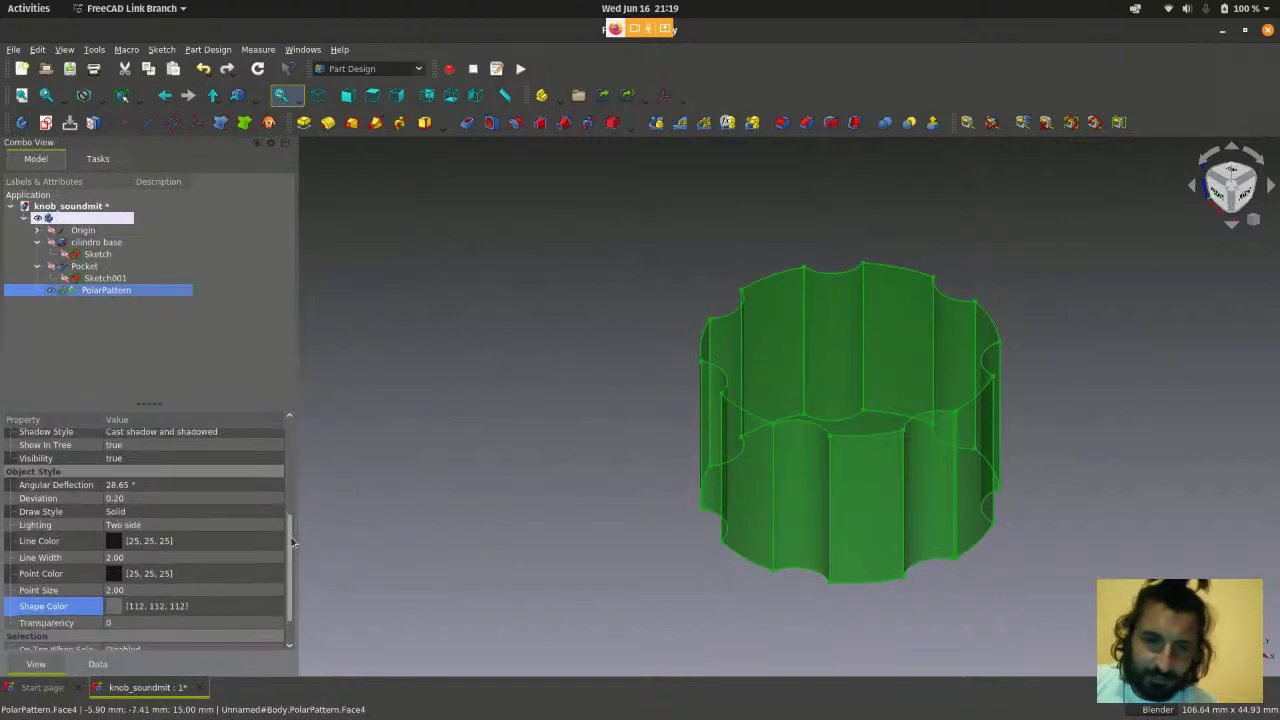
pyautogui.scroll(-1, 45, 600)
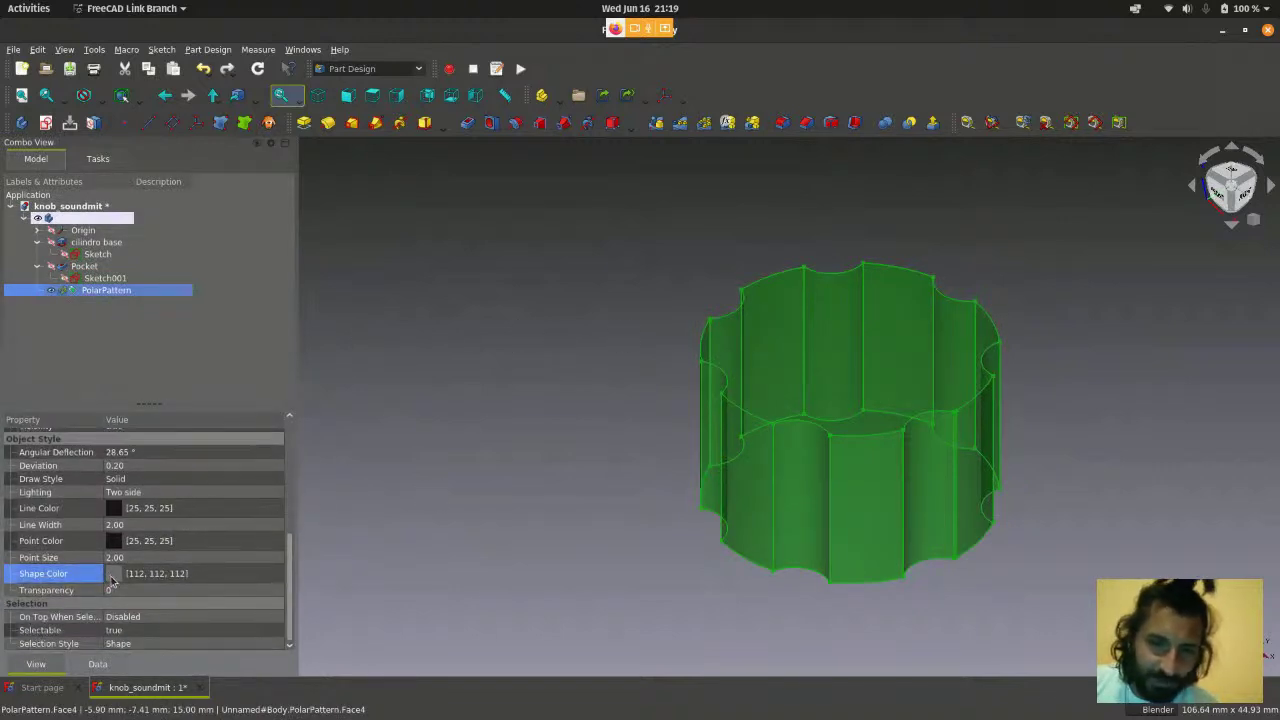
pyautogui.click(113, 576)
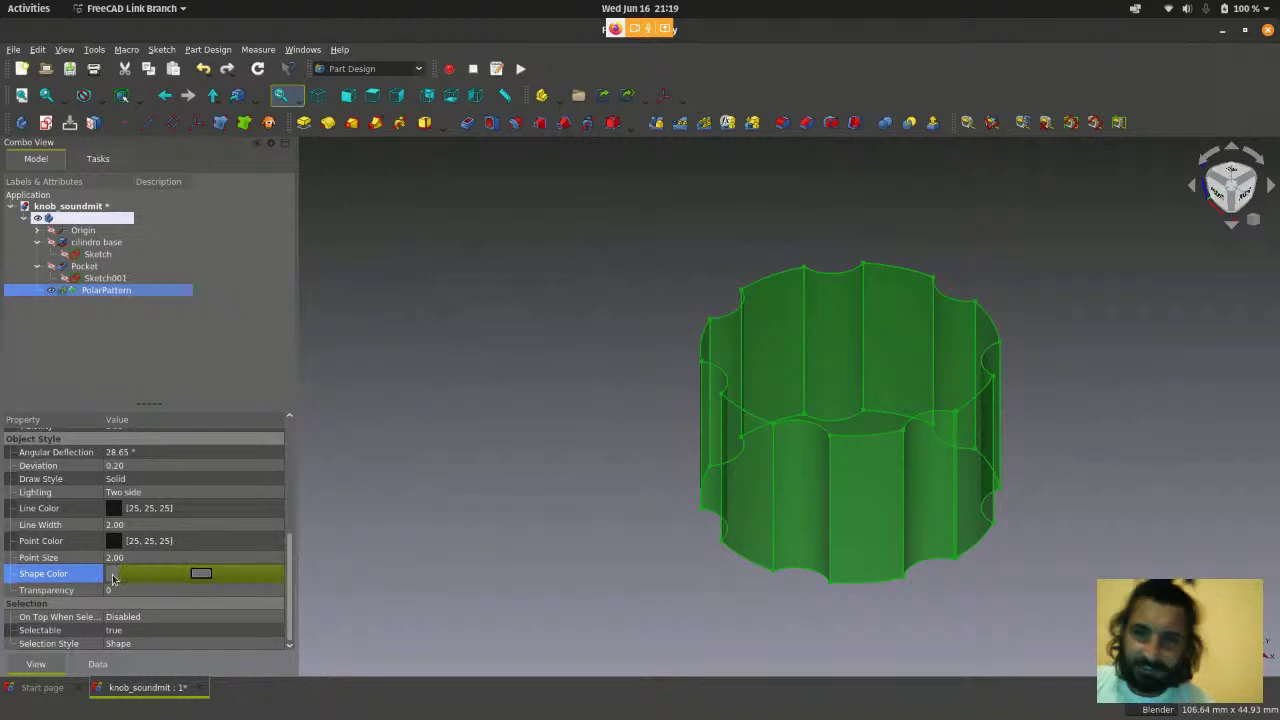
pyautogui.click(139, 578)
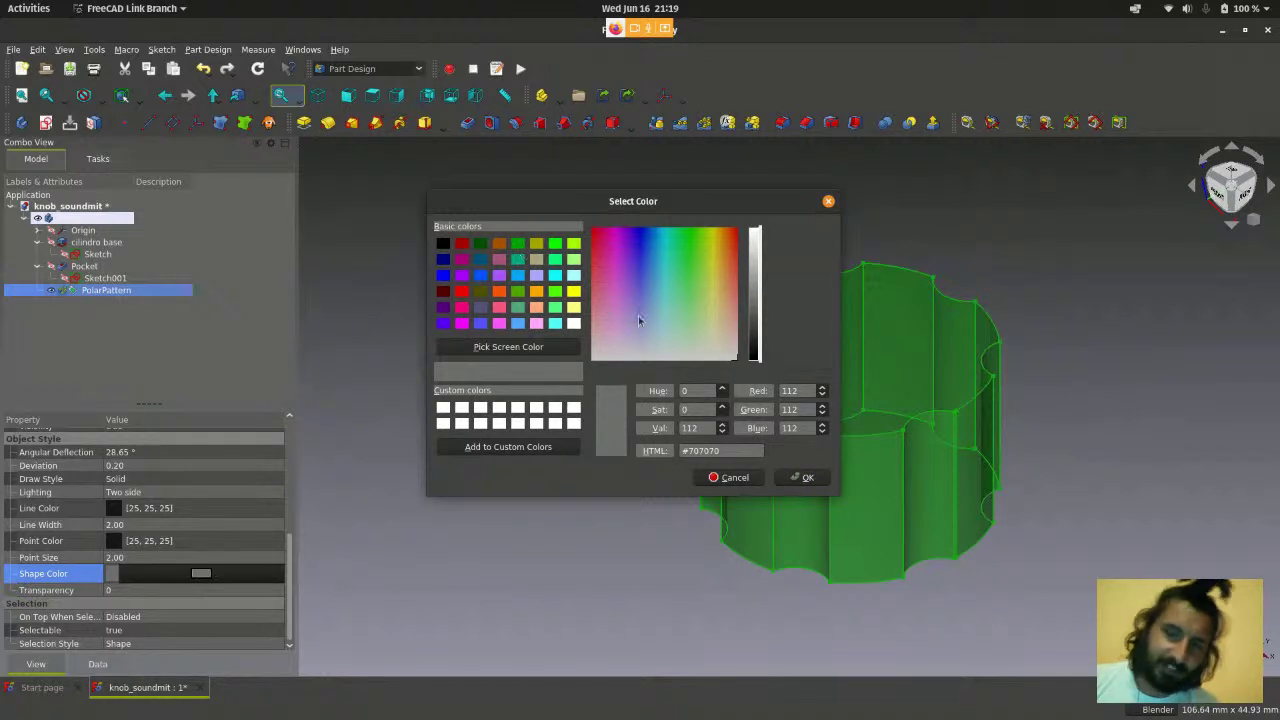
pyautogui.click(828, 203)
pyautogui.click(609, 229)
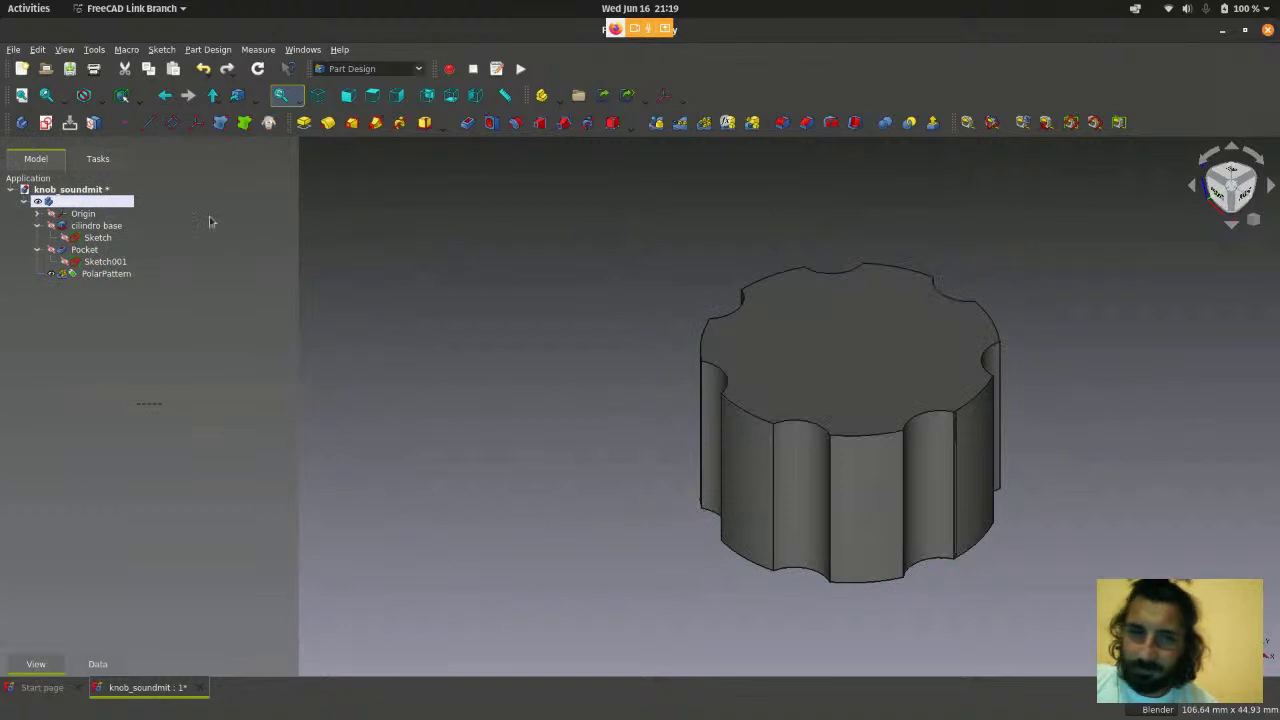
# - Select the knob Body and begin editing its Transparency value
pyautogui.click(125, 218)
pyautogui.scroll(-2, 157, 555)
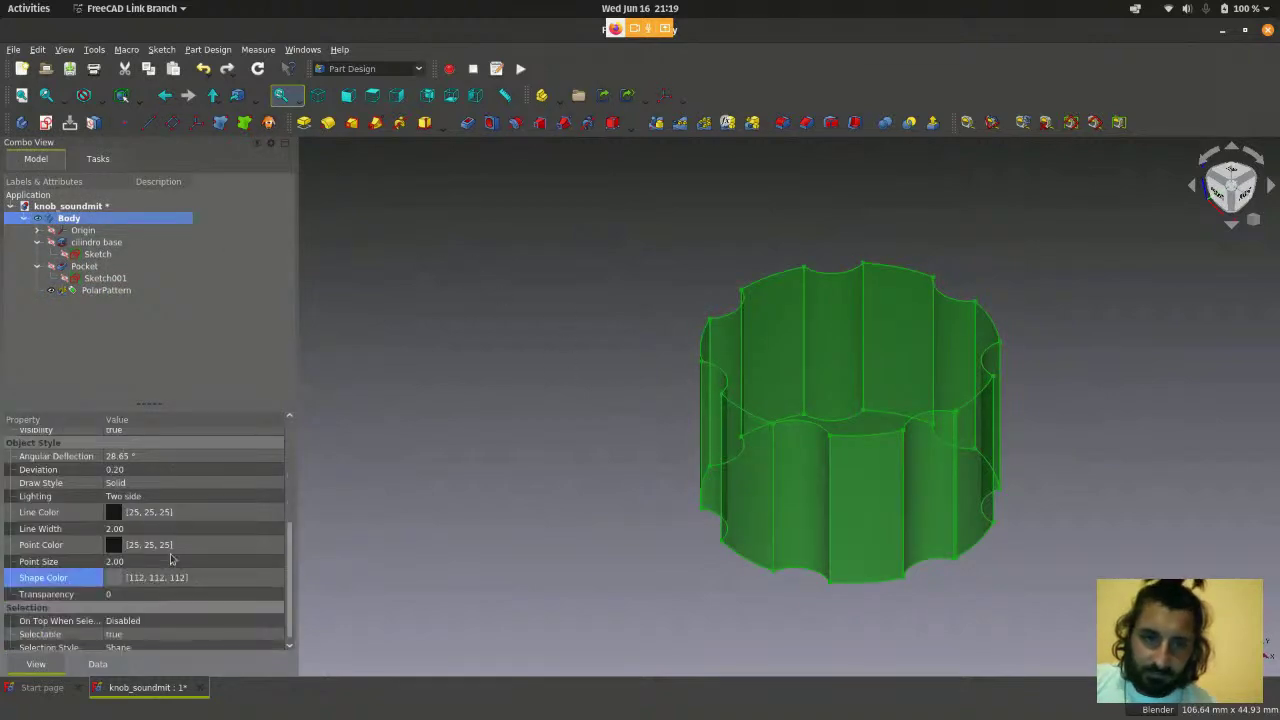
pyautogui.click(200, 597)
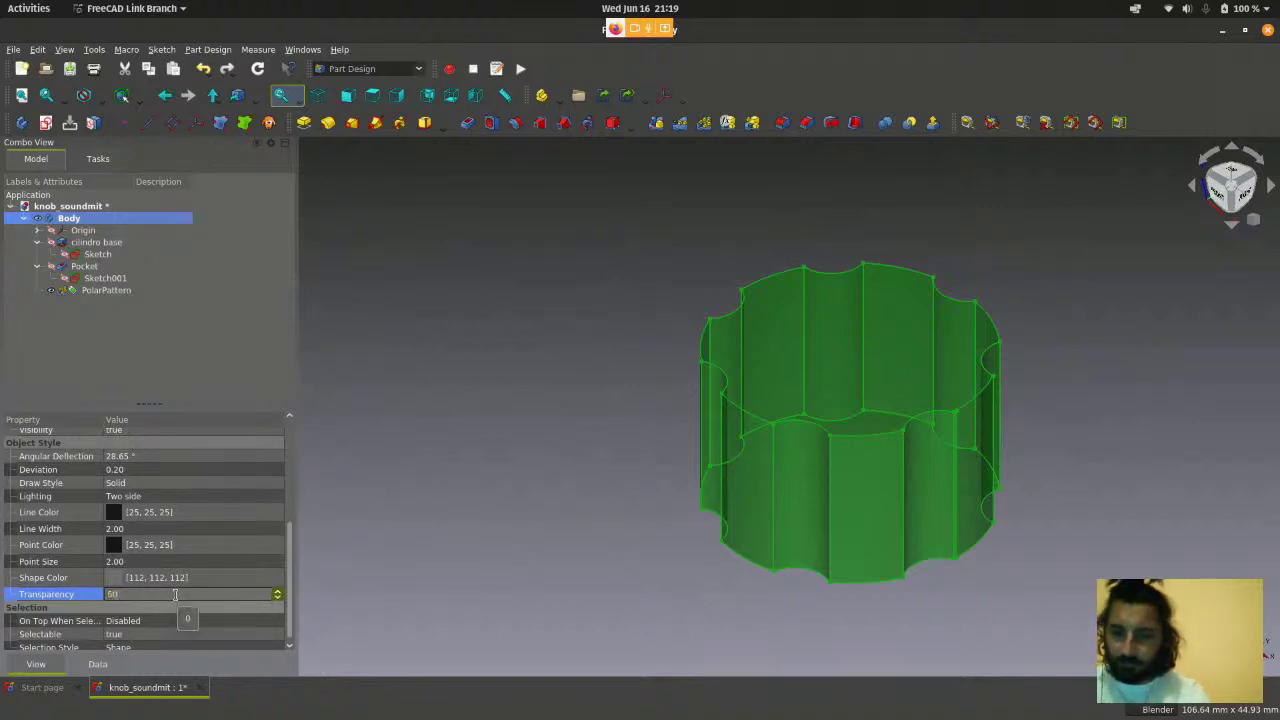
pyautogui.click(404, 532)
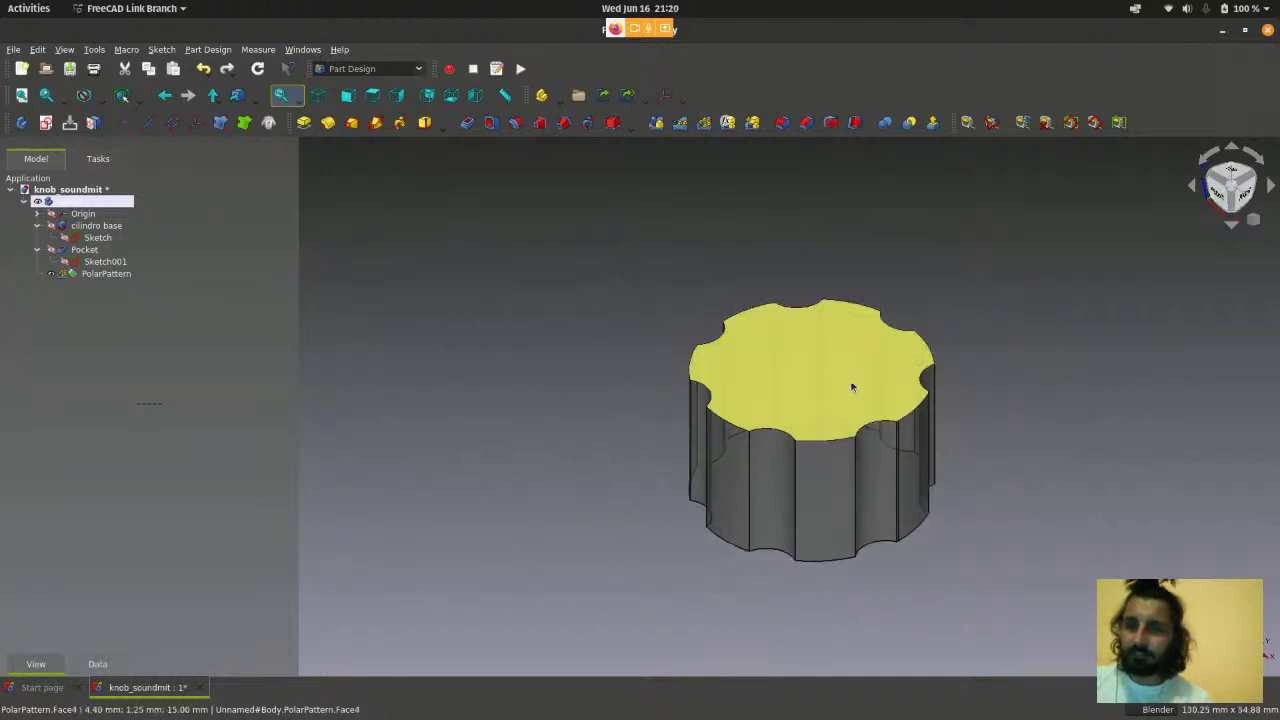
pyautogui.moveTo(754, 476); pyautogui.dragTo(972, 502, button='middle')
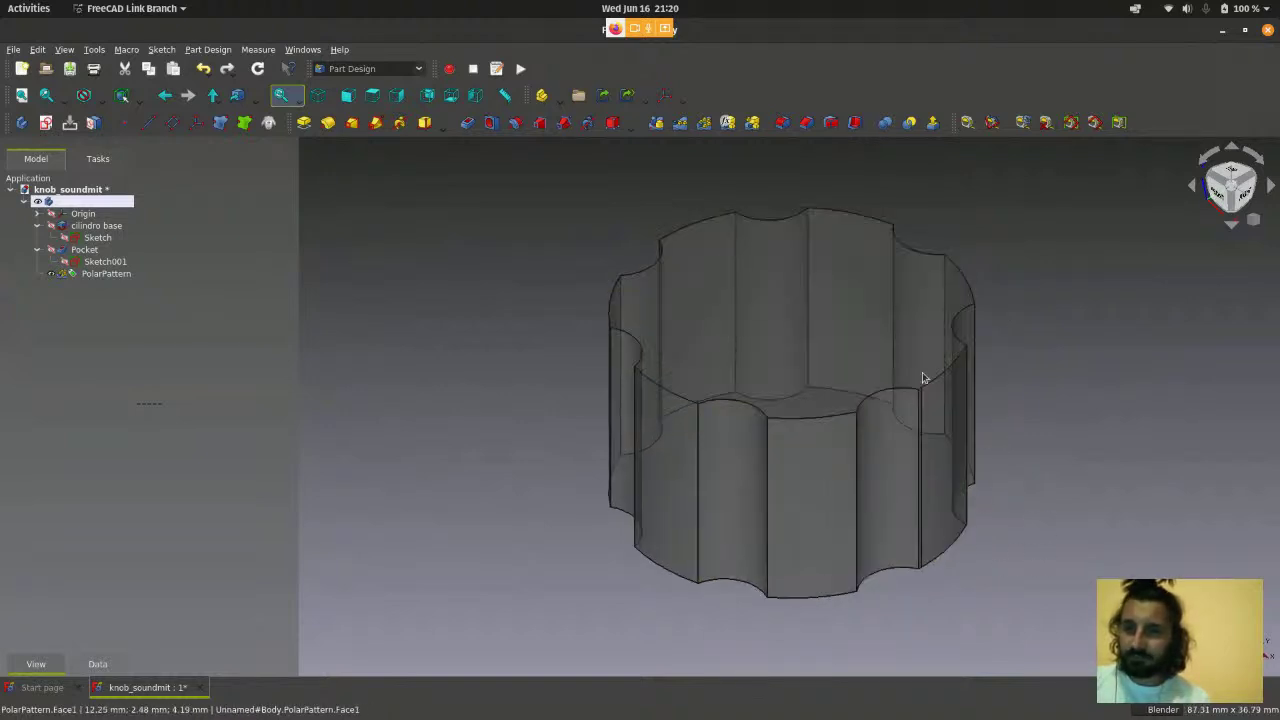
pyautogui.keyDown('shift'); pyautogui.moveTo(1106, 494); pyautogui.dragTo(1136, 492, button='middle'); pyautogui.keyUp('shift')
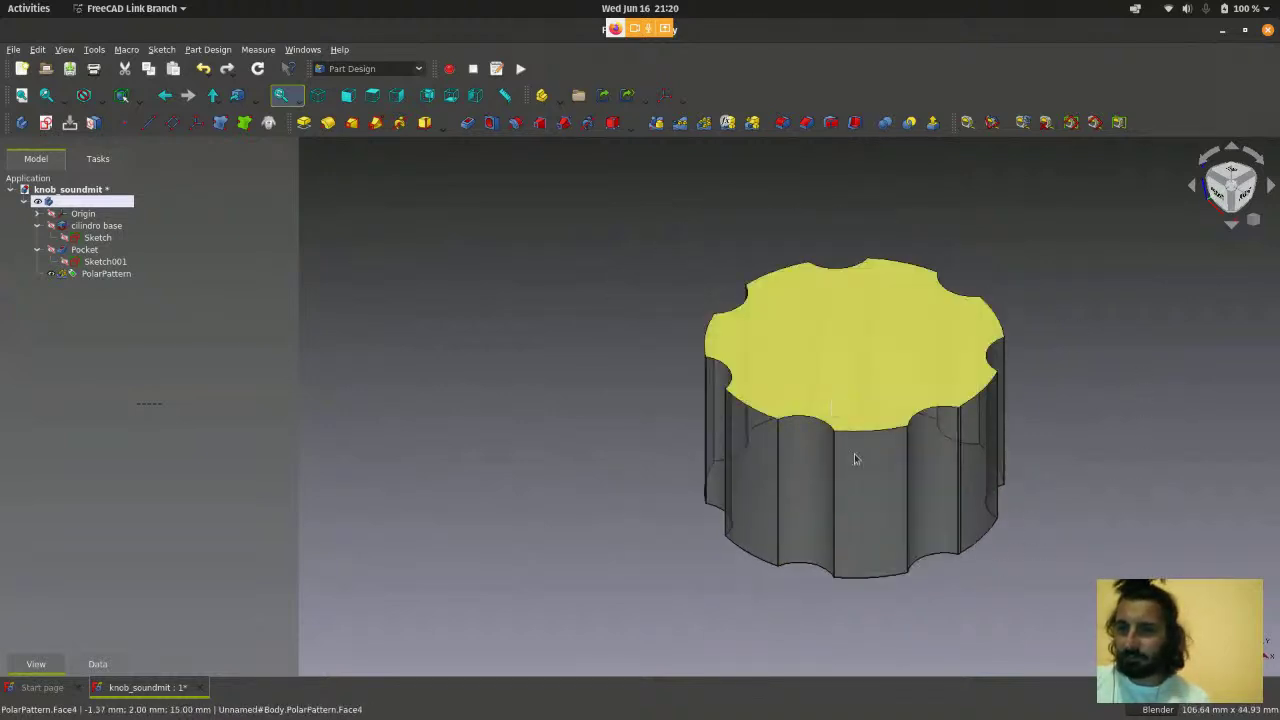
pyautogui.scroll(-1, 1082, 455)
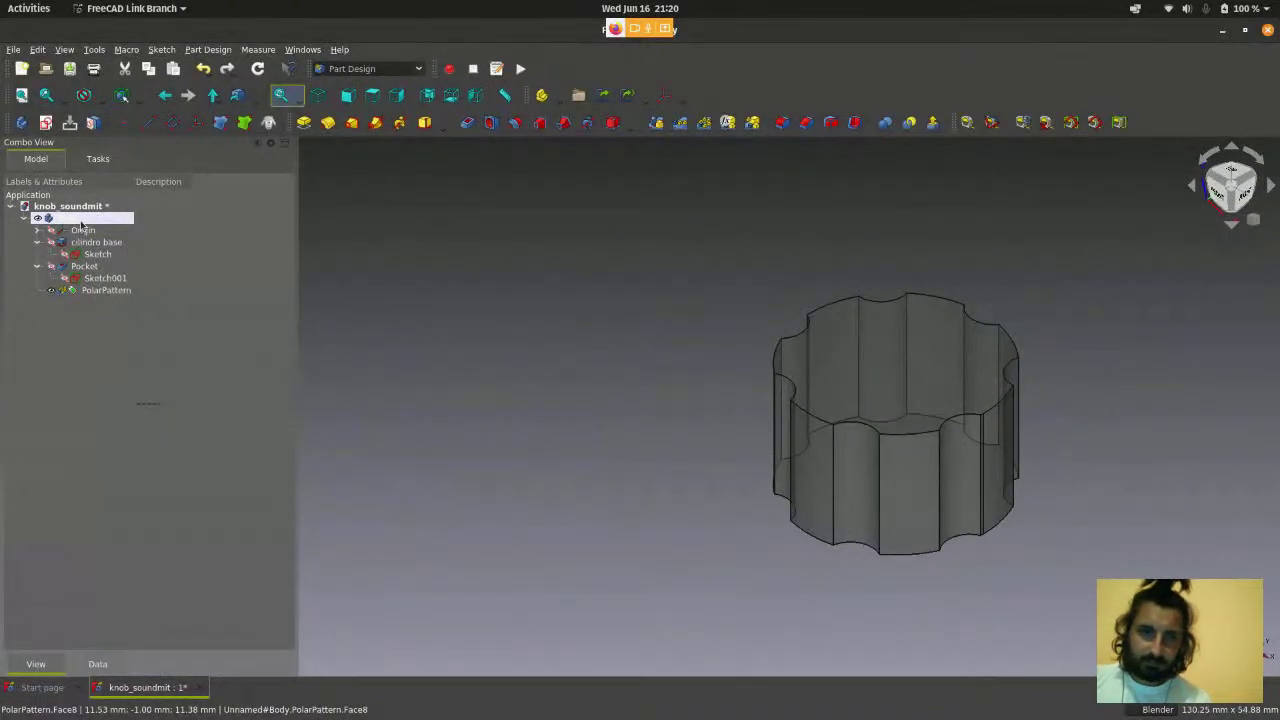
pyautogui.click(82, 218)
pyautogui.scroll(-5, 193, 549)
pyautogui.click(130, 590)
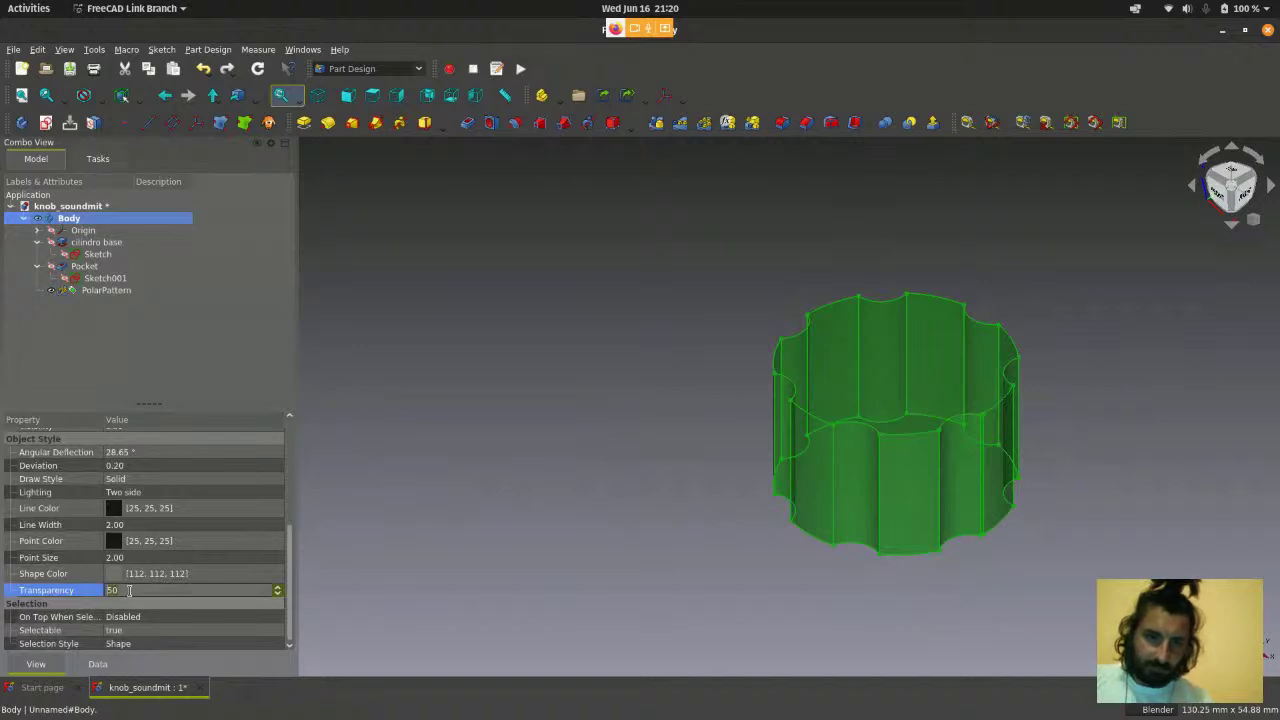
pyautogui.write('0')
pyautogui.click(466, 499)
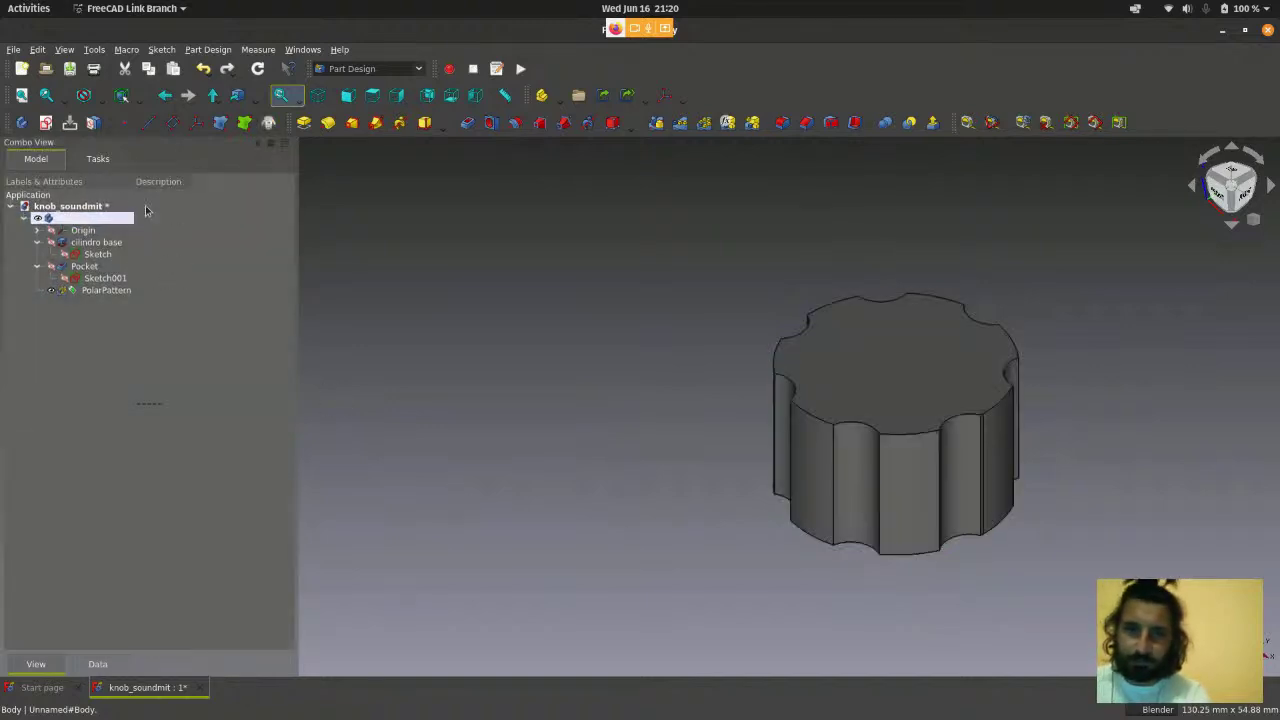
pyautogui.click(98, 220)
pyautogui.scroll(-2, 128, 612)
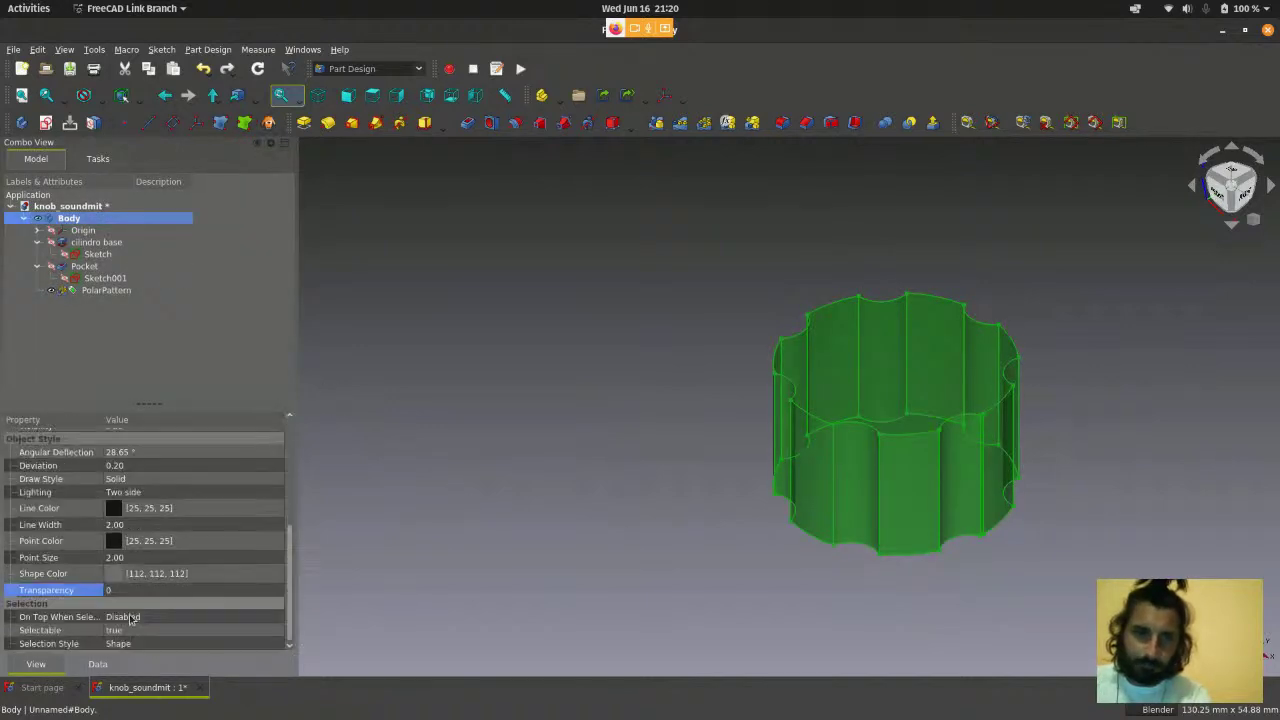
# - Raise the Body's shape colour value to light grey 211, 211, 211 (#d3d3d3)
pyautogui.click(114, 575)
pyautogui.click(136, 580)
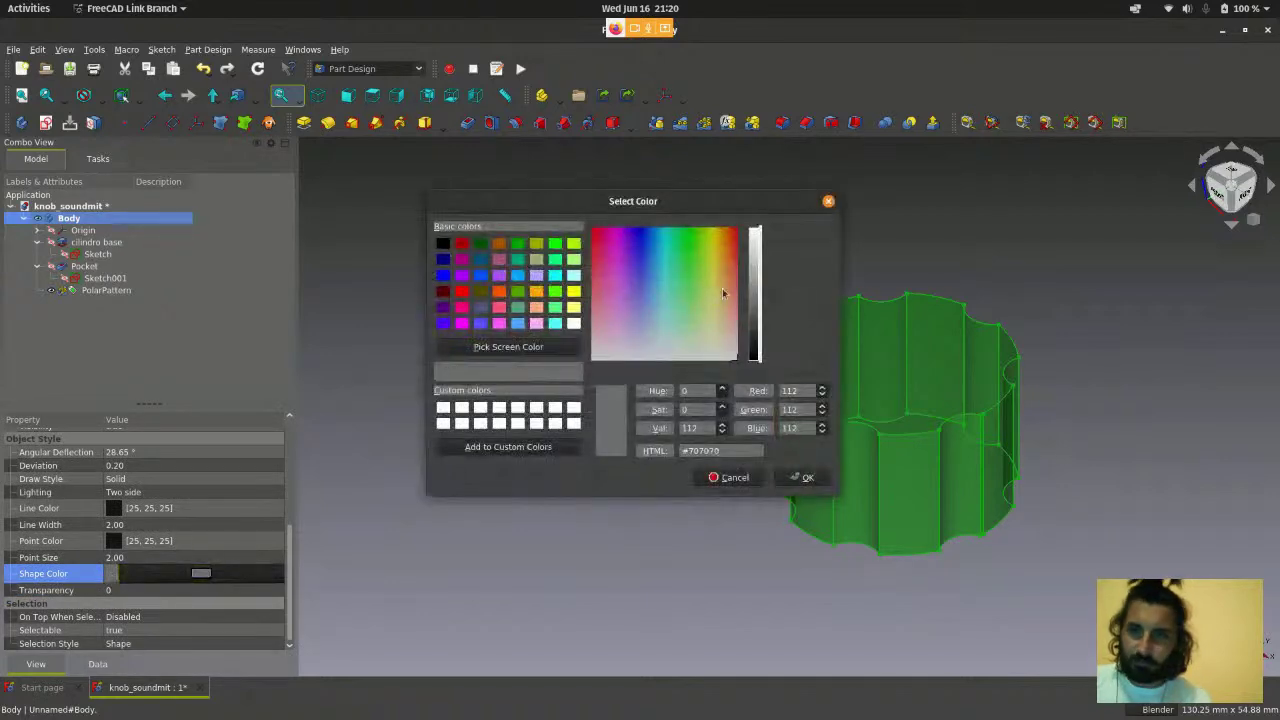
pyautogui.click(752, 278)
pyautogui.moveTo(752, 278); pyautogui.dragTo(754, 252)
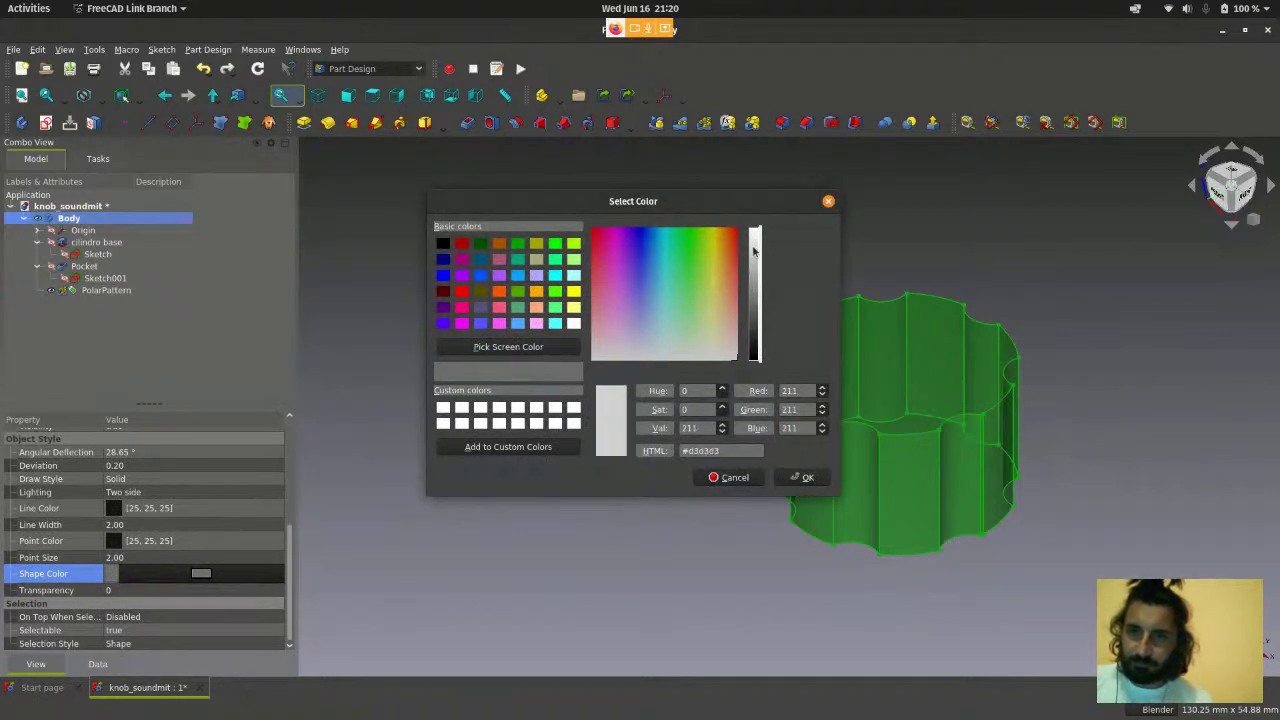
pyautogui.click(803, 477)
pyautogui.click(495, 424)
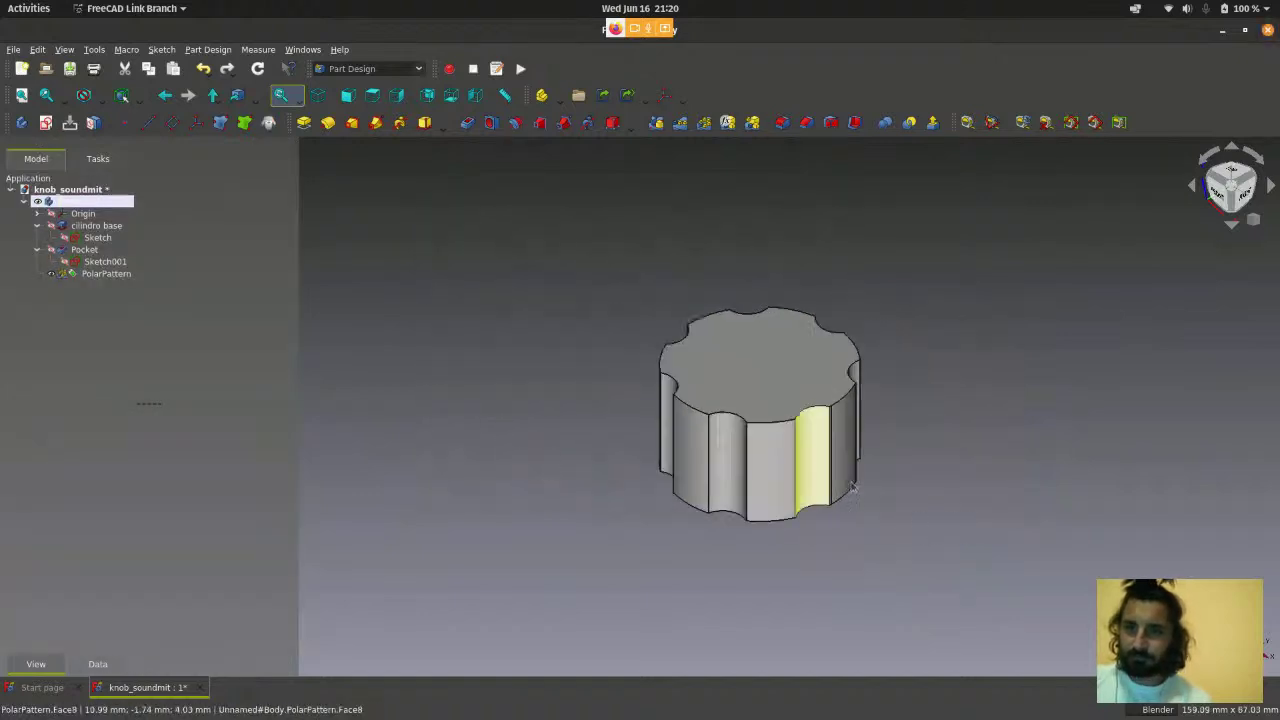
pyautogui.scroll(2, 800, 540)
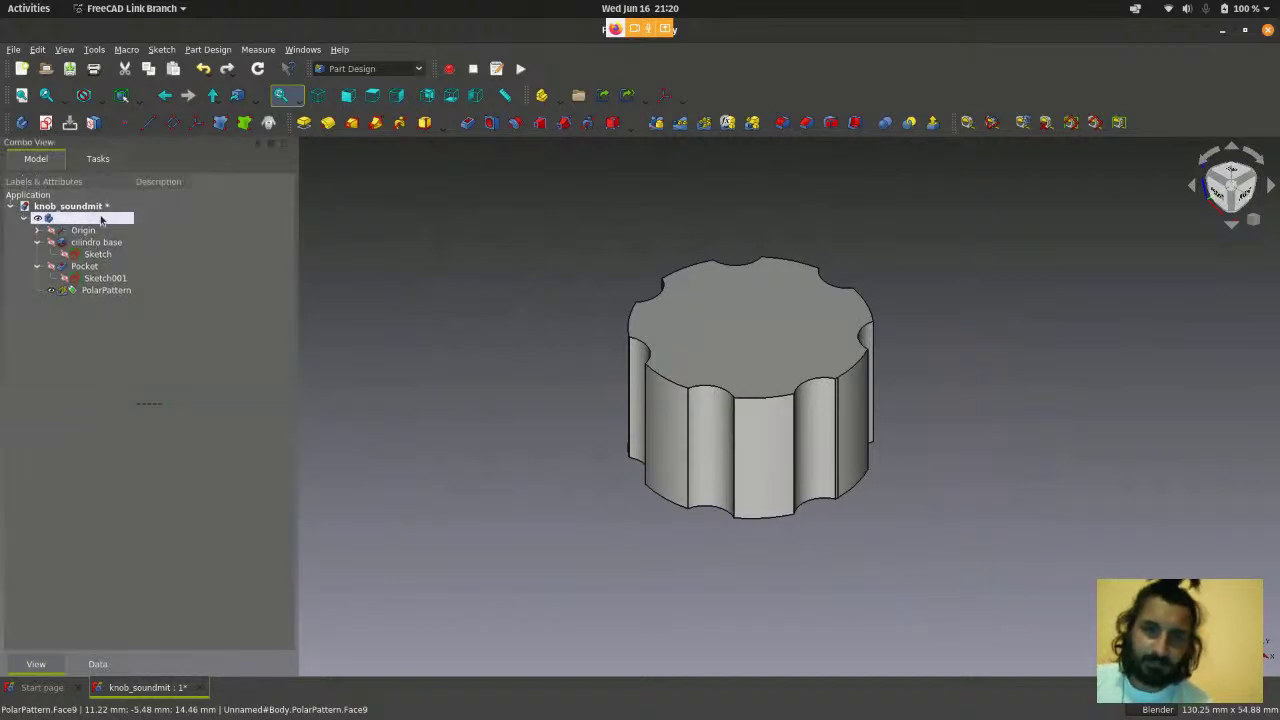
pyautogui.click(105, 219)
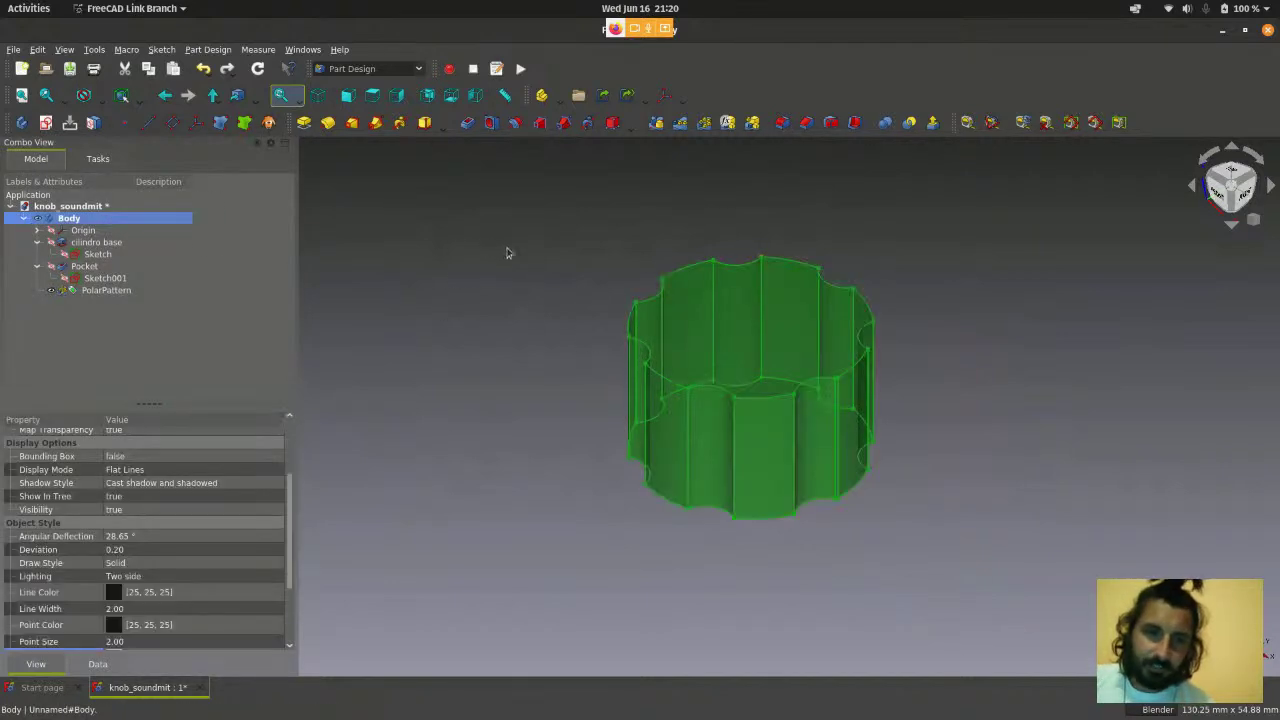
pyautogui.scroll(-3, 245, 453)
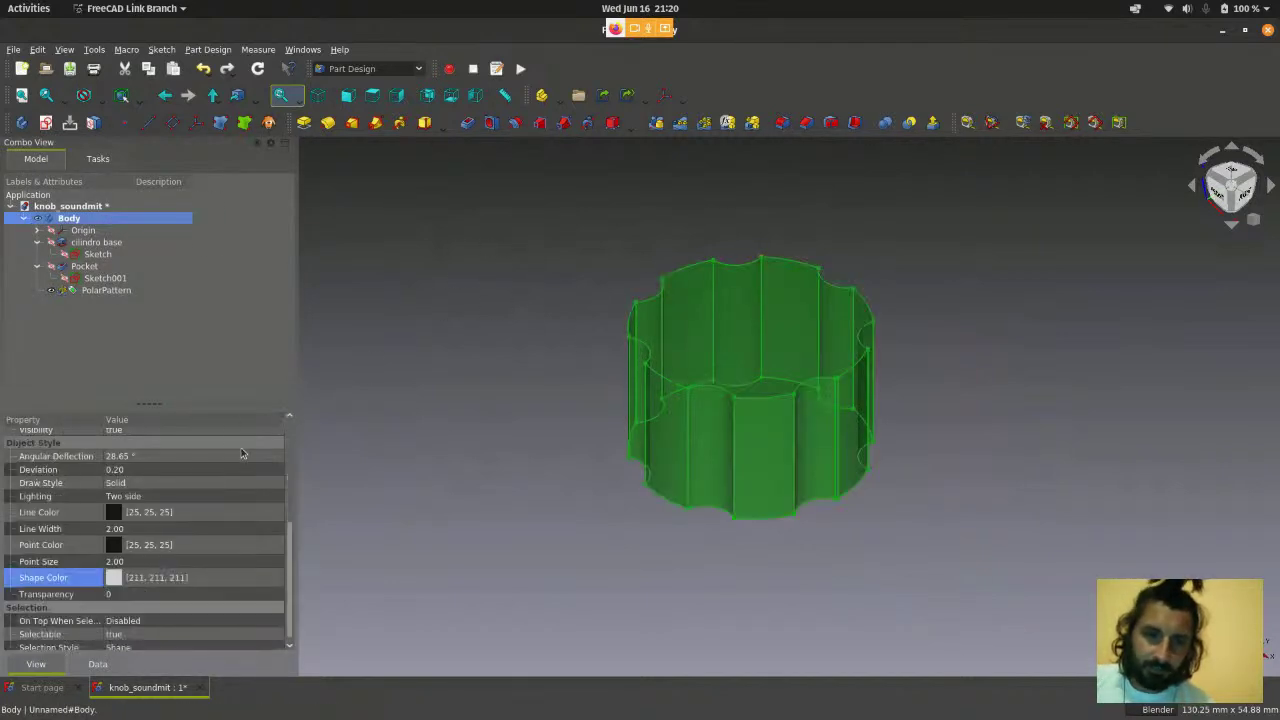
pyautogui.click(129, 590)
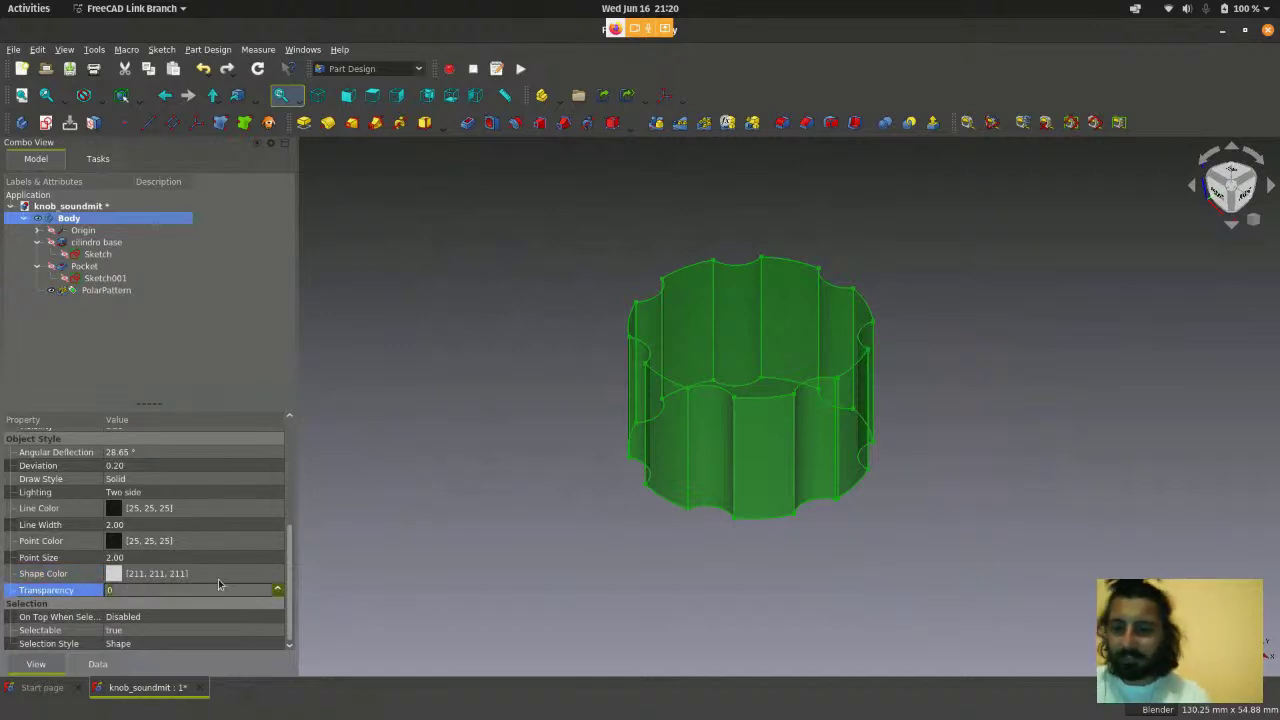
pyautogui.scroll(1, 219, 584)
pyautogui.write('0')
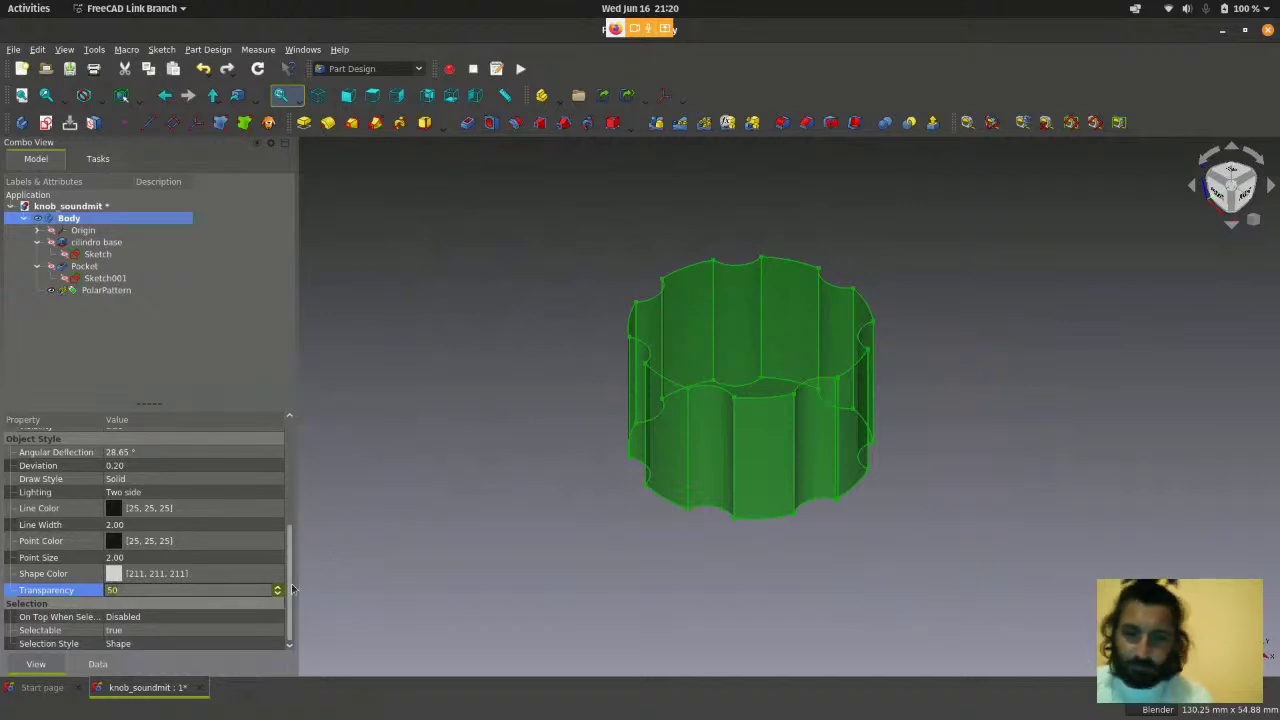
pyautogui.press('Return')
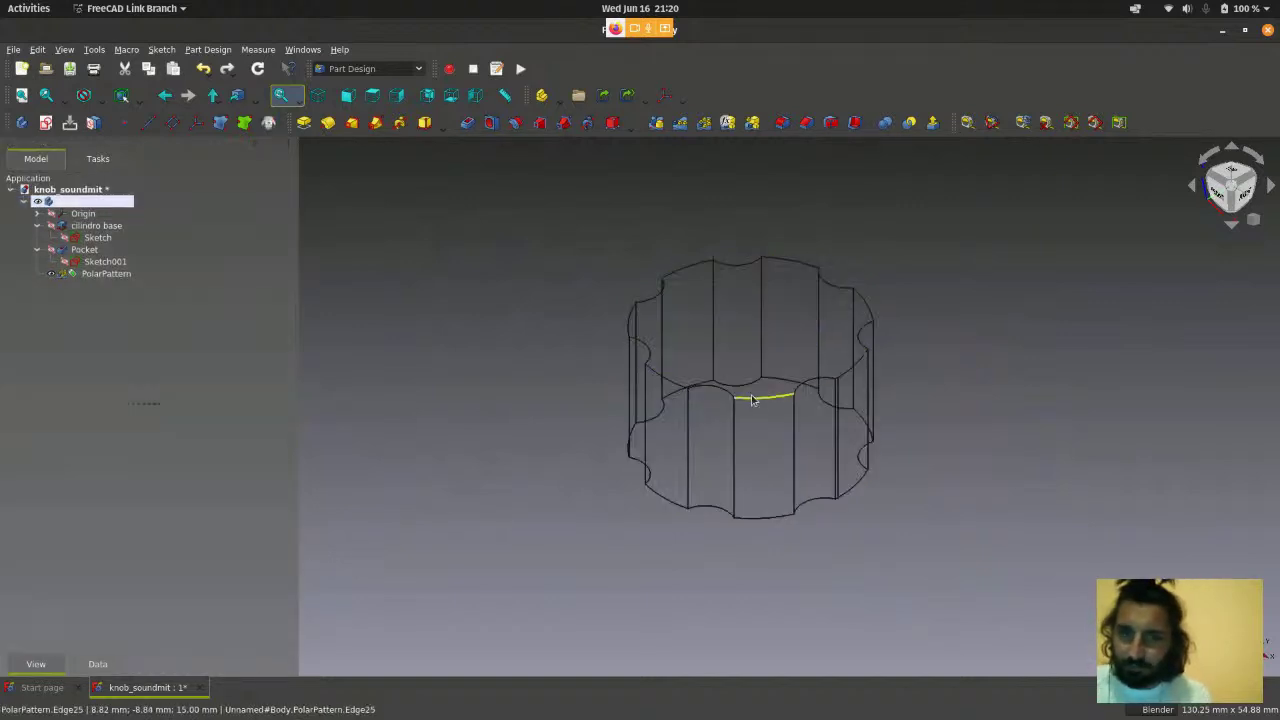
pyautogui.click(112, 220)
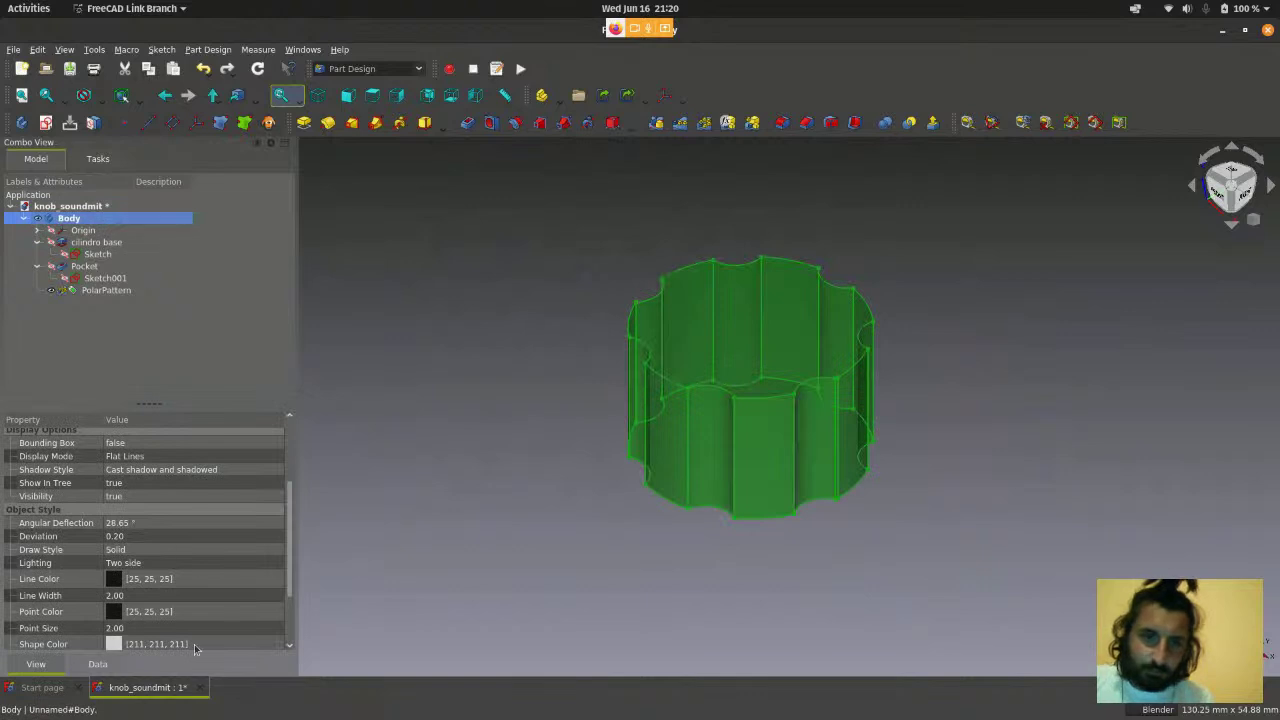
pyautogui.scroll(-2, 196, 649)
pyautogui.click(176, 597)
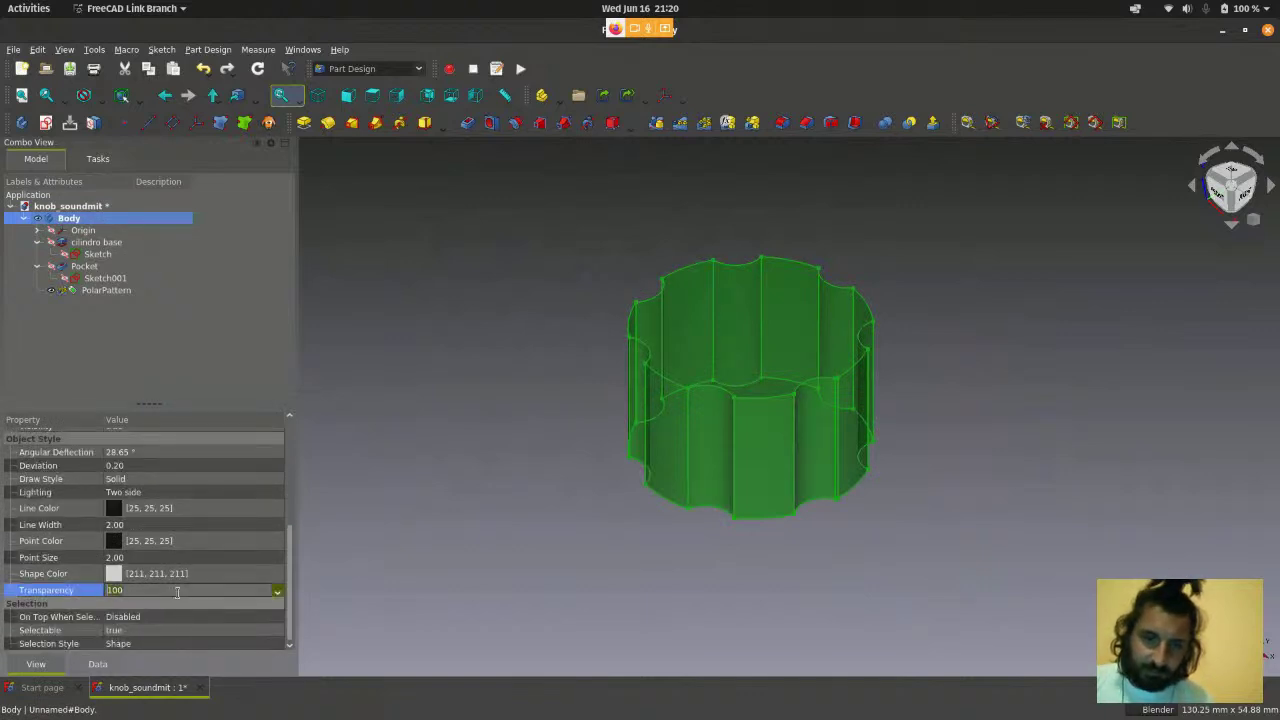
pyautogui.click(431, 580)
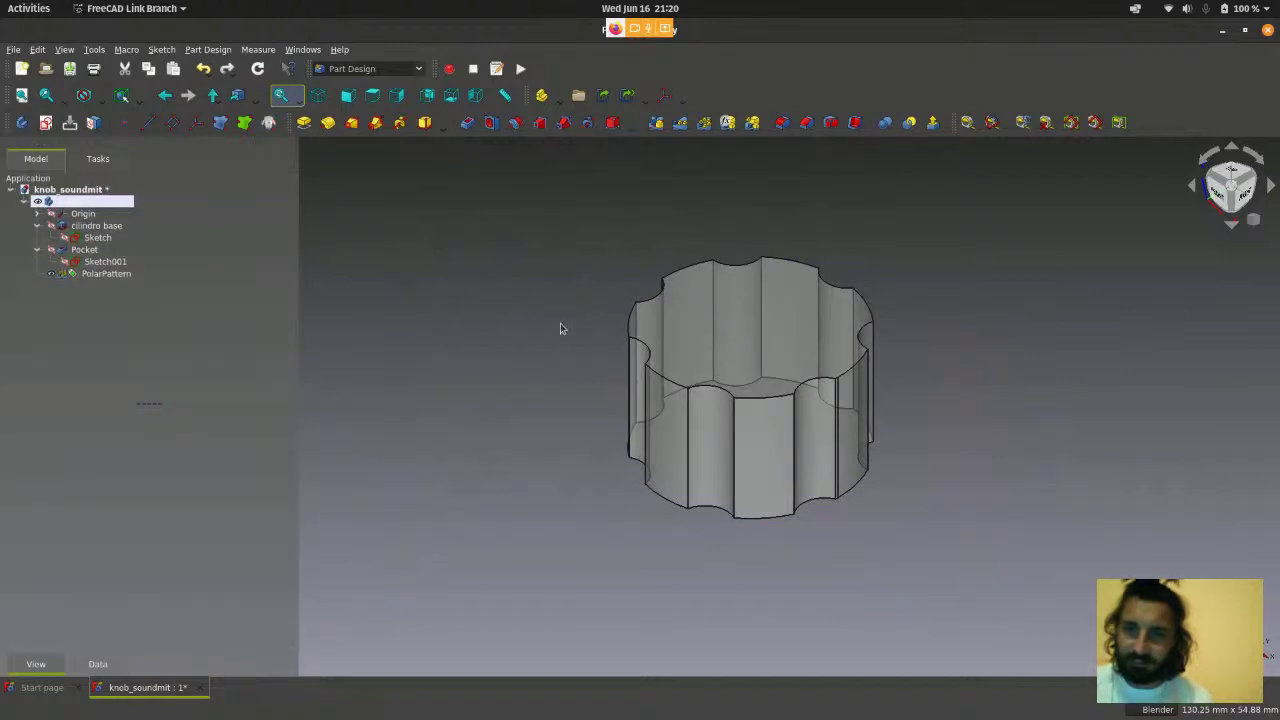
pyautogui.click(88, 218)
pyautogui.scroll(-2, 105, 604)
pyautogui.click(105, 592)
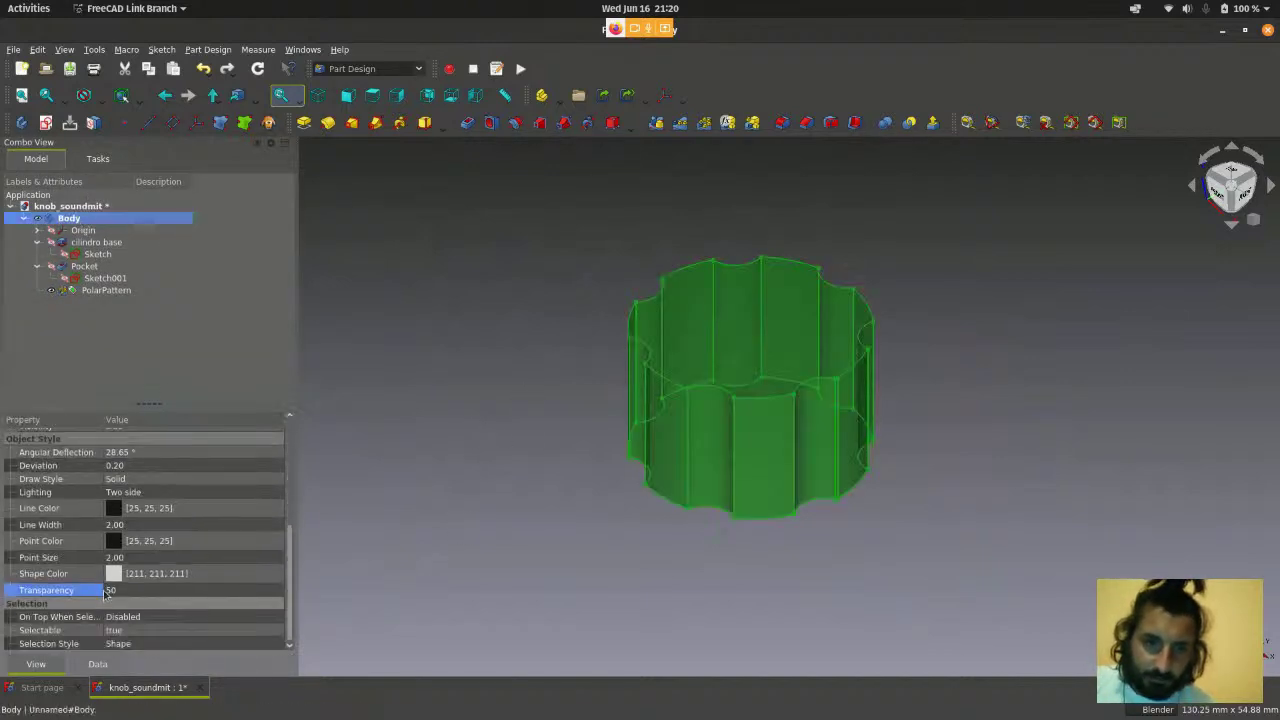
pyautogui.click(118, 574)
pyautogui.click(150, 573)
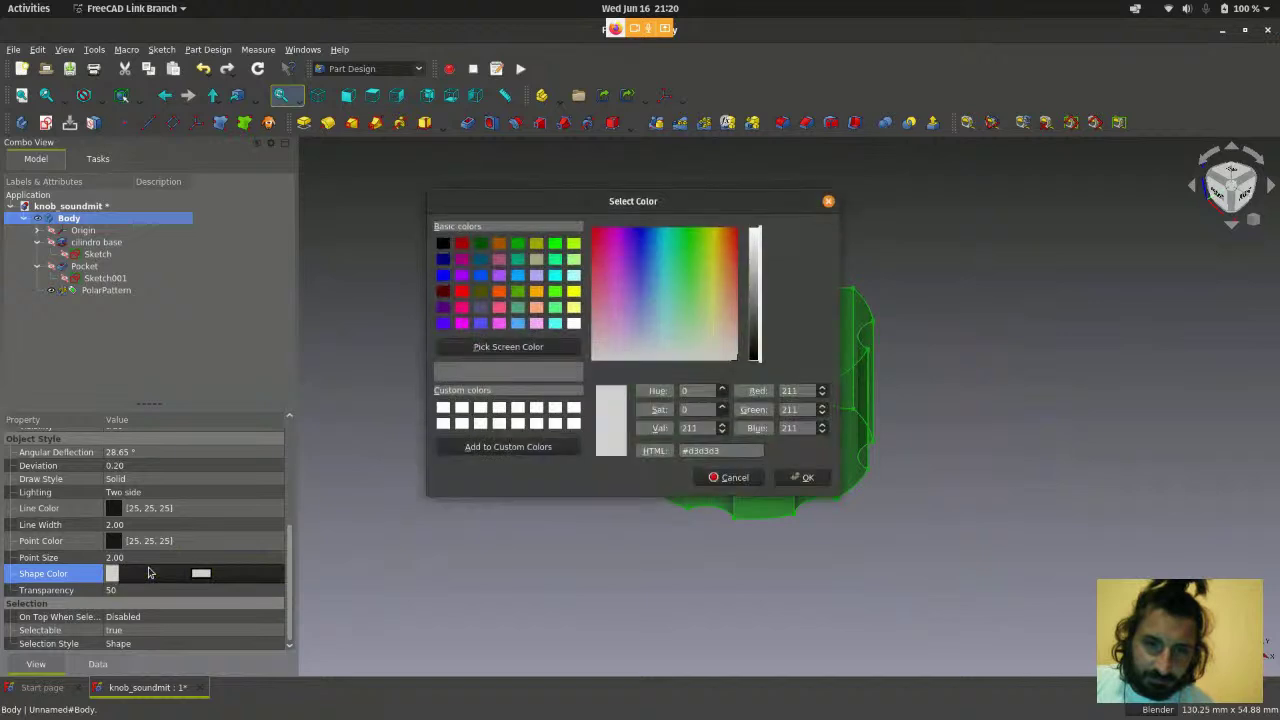
pyautogui.moveTo(753, 288); pyautogui.dragTo(753, 328)
pyautogui.click(806, 477)
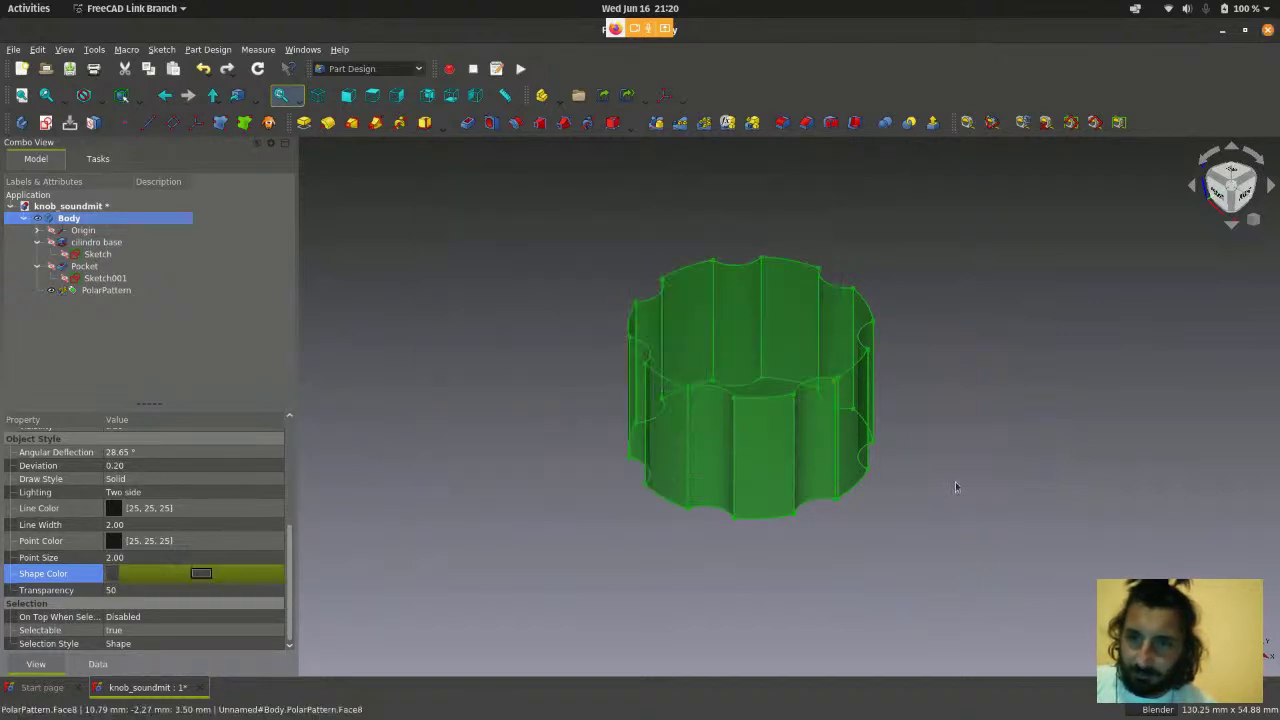
pyautogui.click(956, 481)
pyautogui.scroll(2, 852, 388)
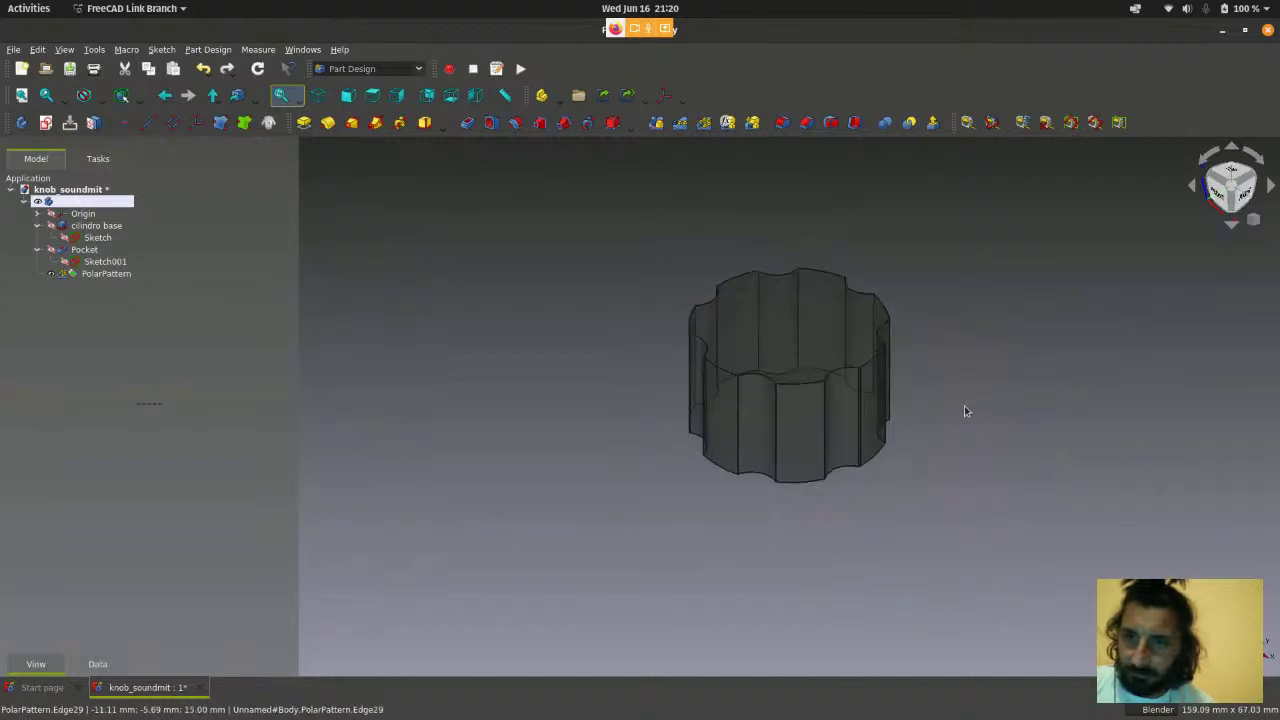
pyautogui.moveTo(1003, 346); pyautogui.dragTo(879, 265, button='middle')
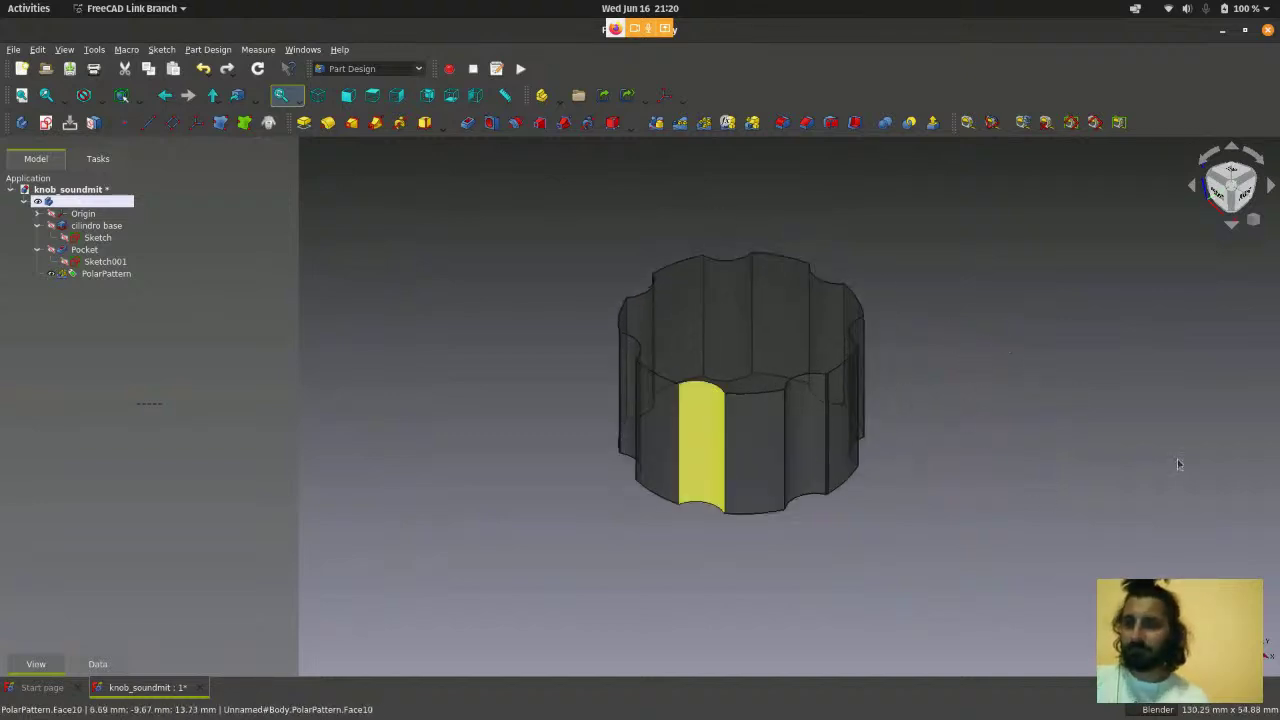
pyautogui.scroll(-1, 1034, 370)
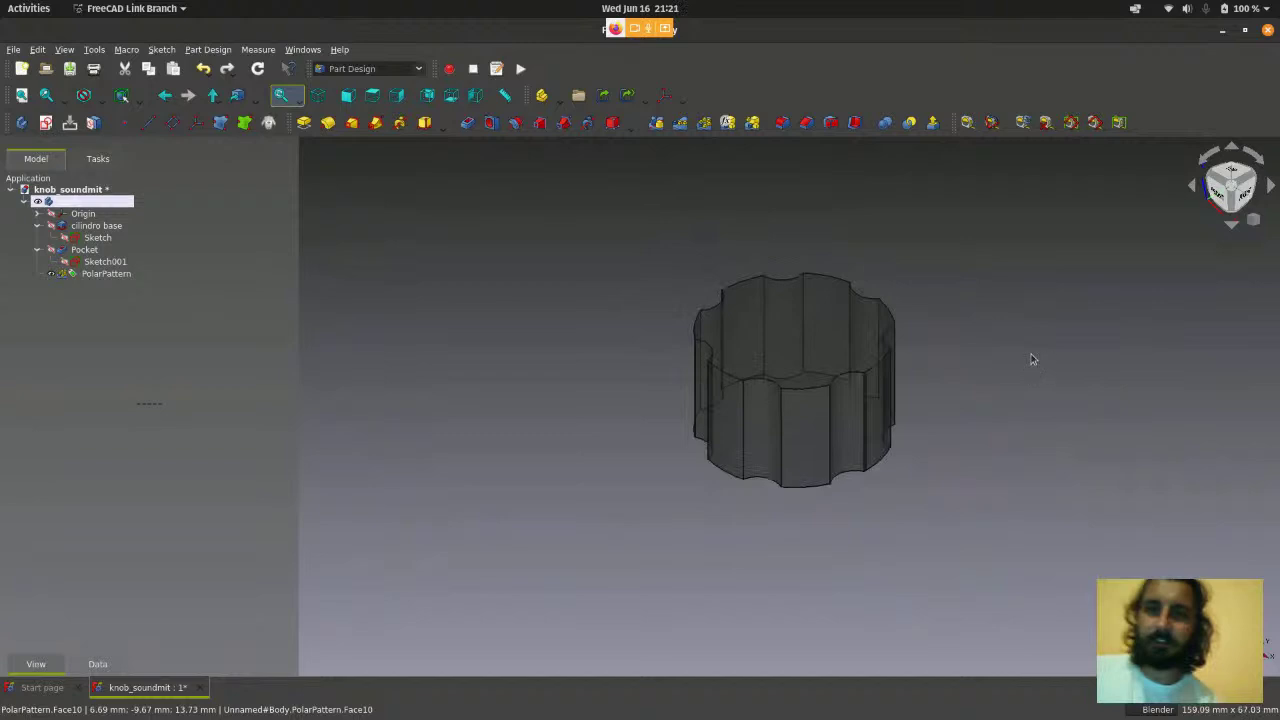
pyautogui.keyDown('shift'); pyautogui.moveTo(646, 457); pyautogui.dragTo(634, 451, button='middle'); pyautogui.keyUp('shift')
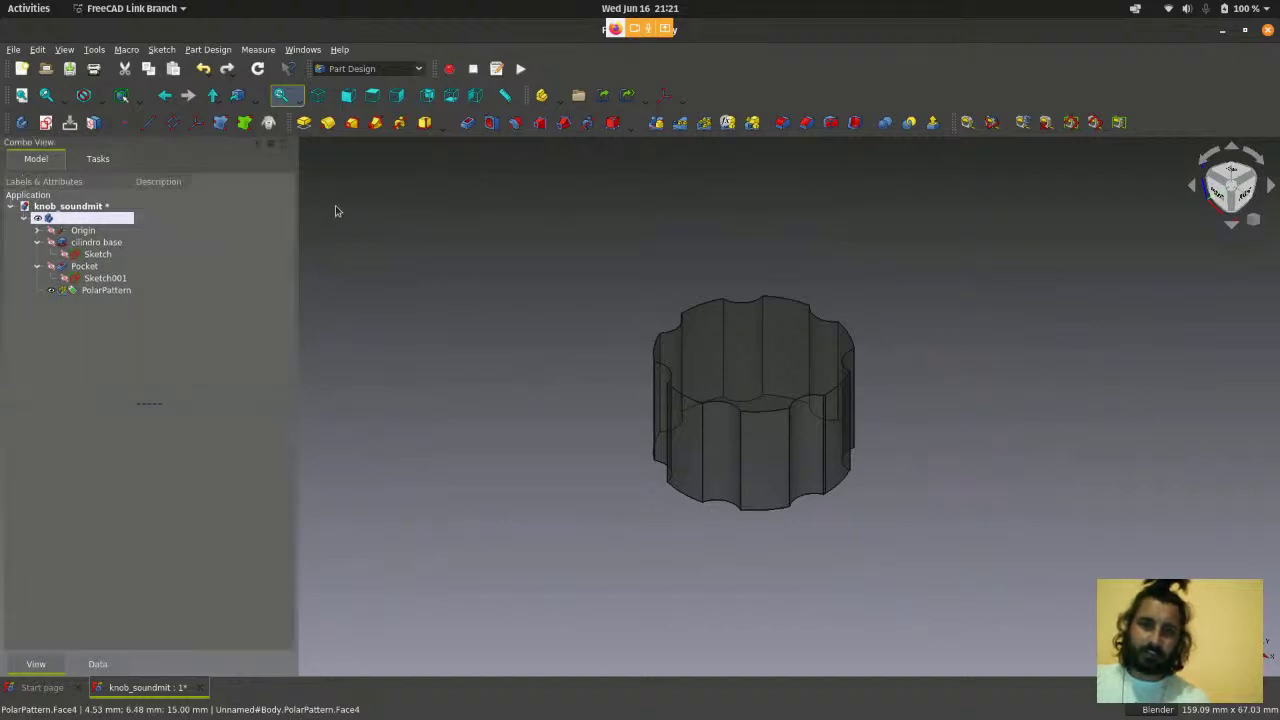
# - Create Sketch002 attached to the XZ_Plane and enter the Sketcher
pyautogui.click(45, 123)
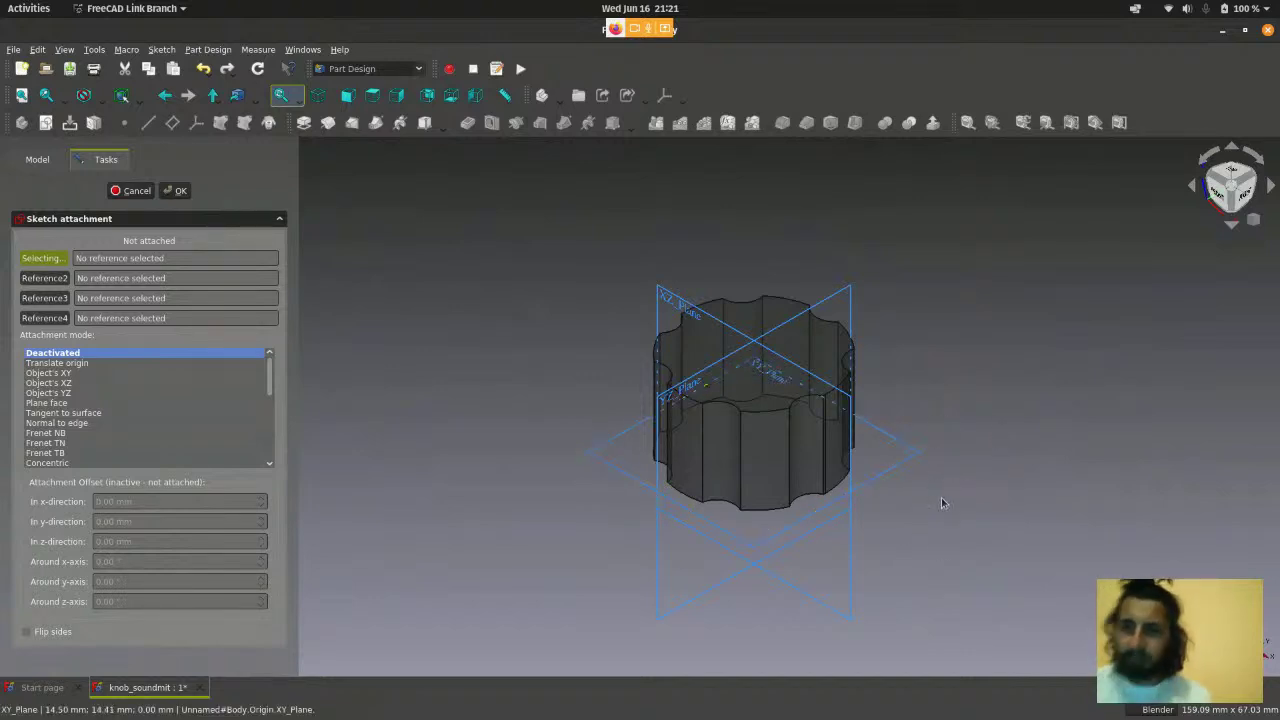
pyautogui.click(680, 303)
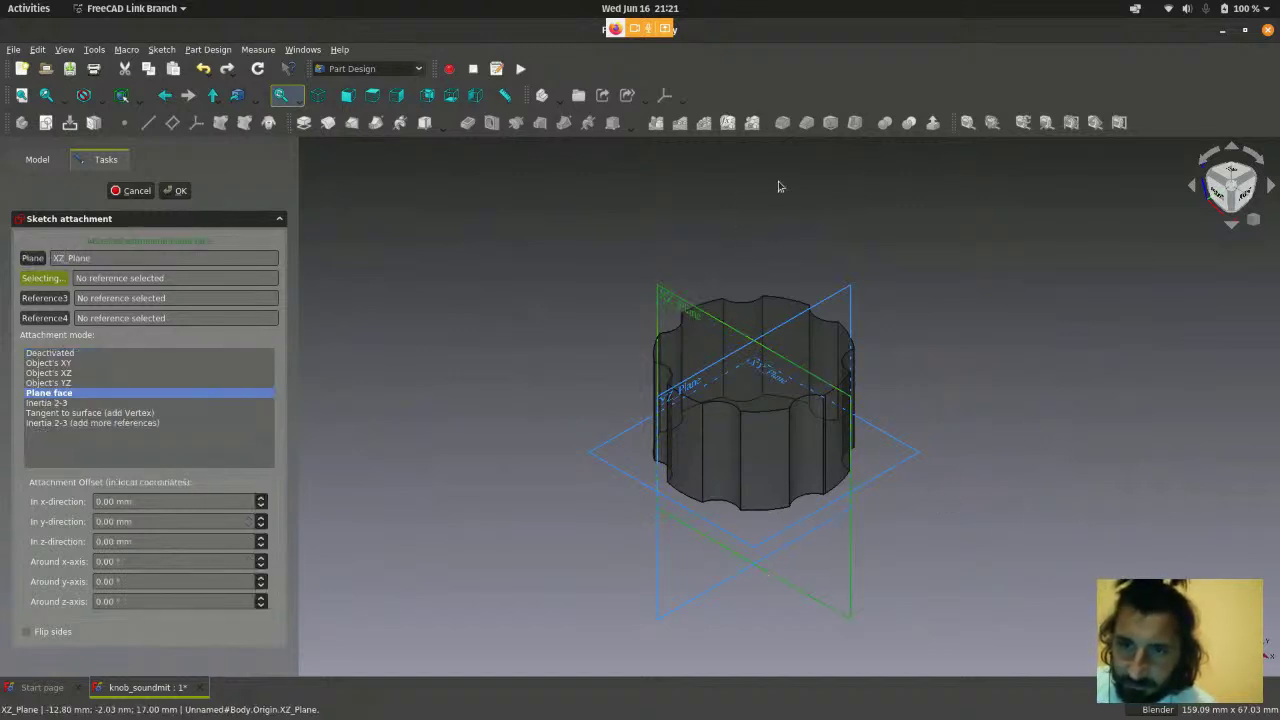
pyautogui.click(183, 190)
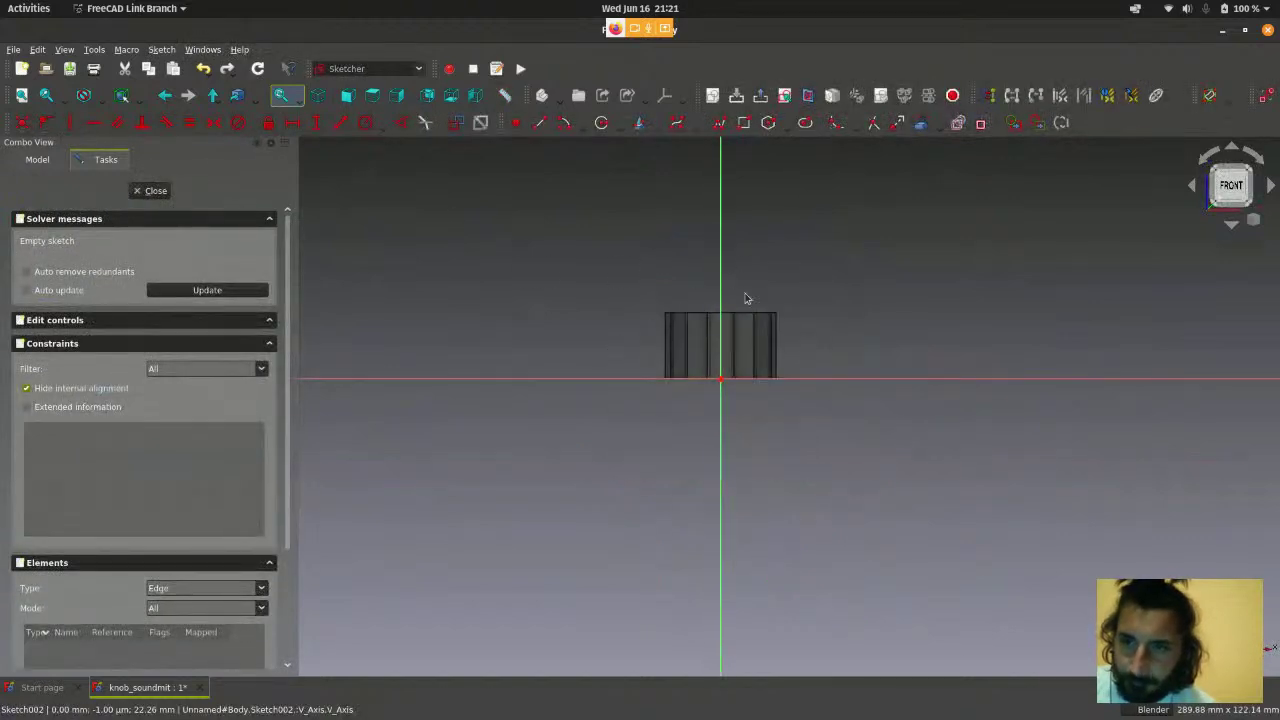
pyautogui.scroll(4, 763, 380)
pyautogui.scroll(4, 763, 380)
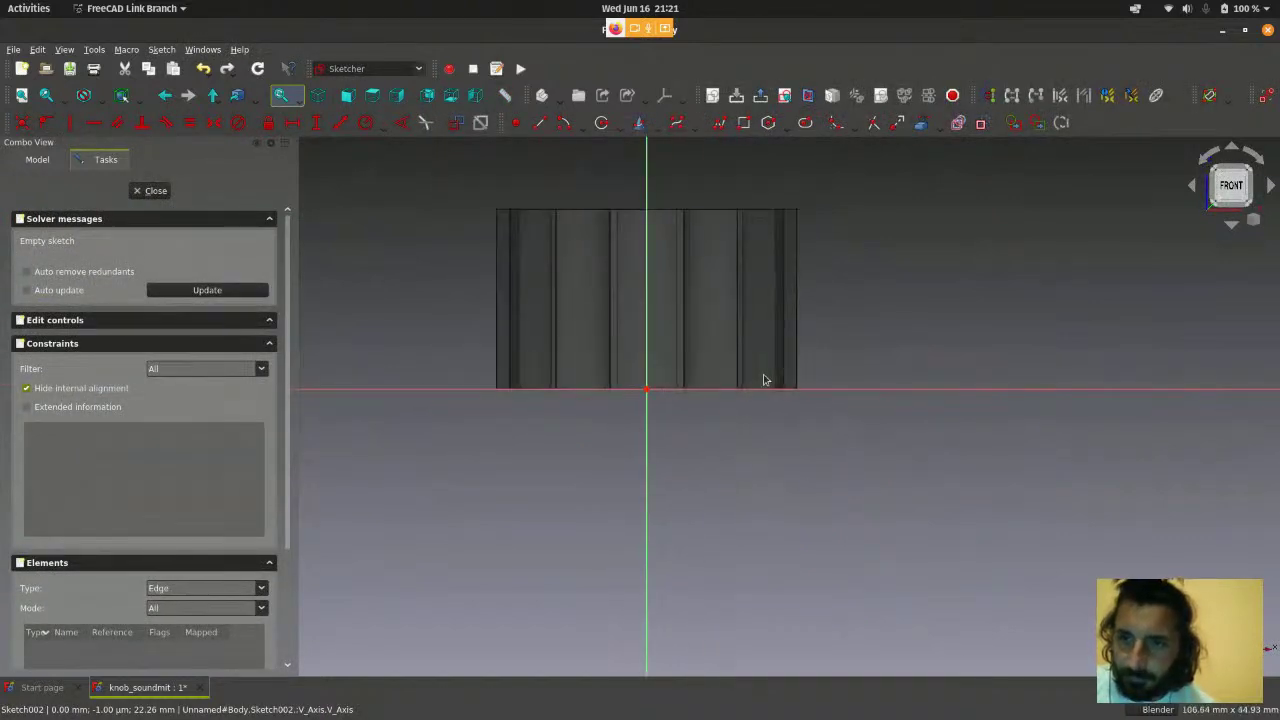
pyautogui.scroll(-3, 743, 532)
pyautogui.scroll(-2, 743, 532)
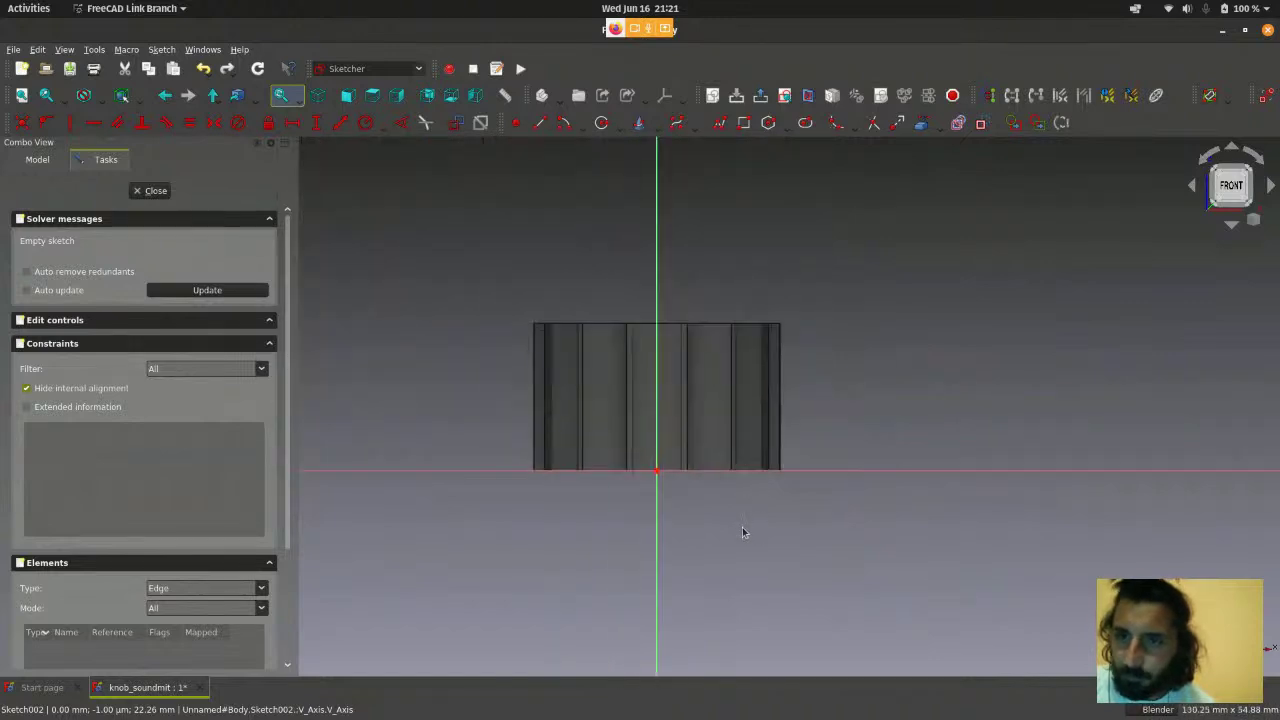
pyautogui.scroll(5, 770, 446)
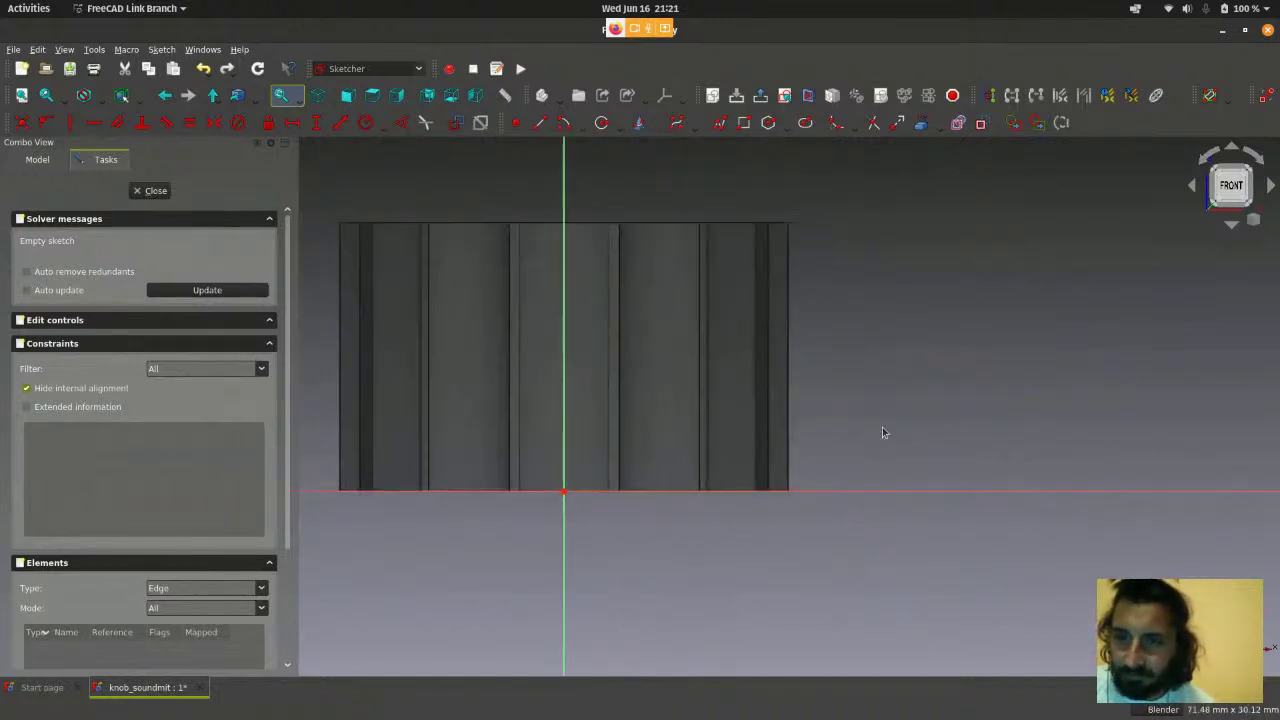
pyautogui.scroll(-3, 882, 432)
pyautogui.scroll(1, 882, 432)
pyautogui.scroll(-2, 885, 441)
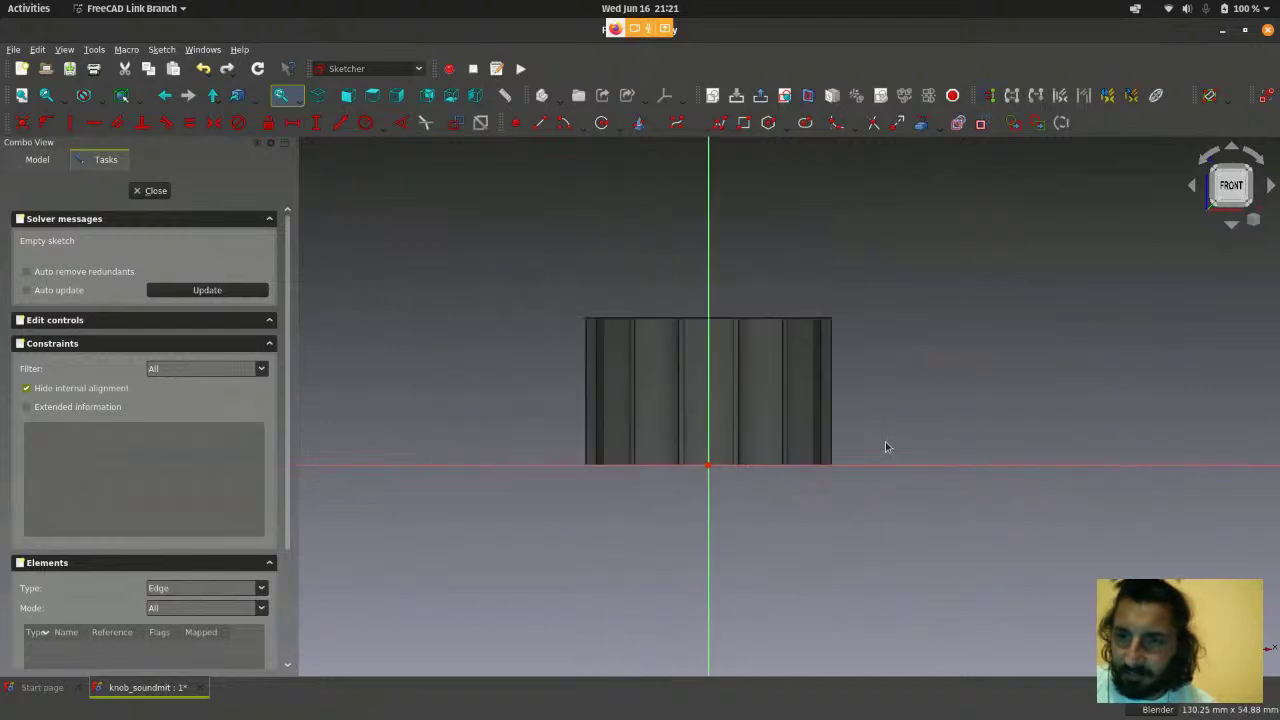
pyautogui.scroll(1, 798, 526)
pyautogui.scroll(3, 860, 375)
pyautogui.scroll(-3, 974, 403)
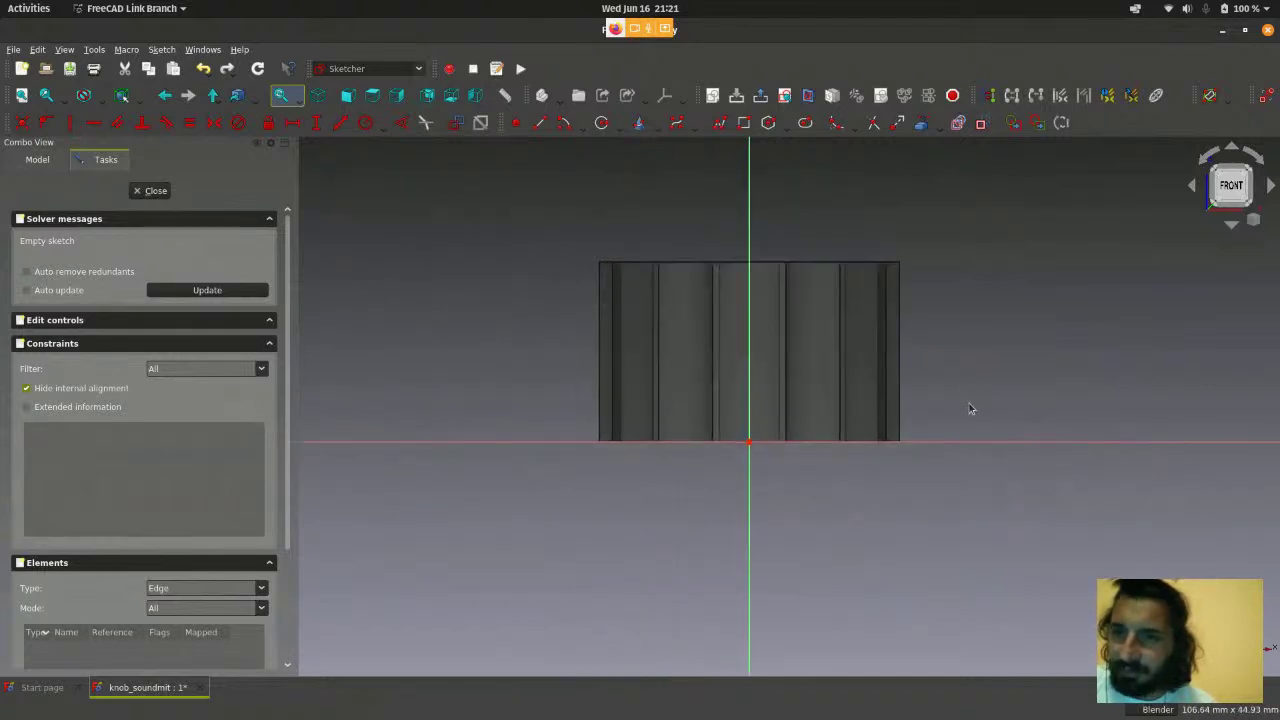
pyautogui.scroll(3, 985, 425)
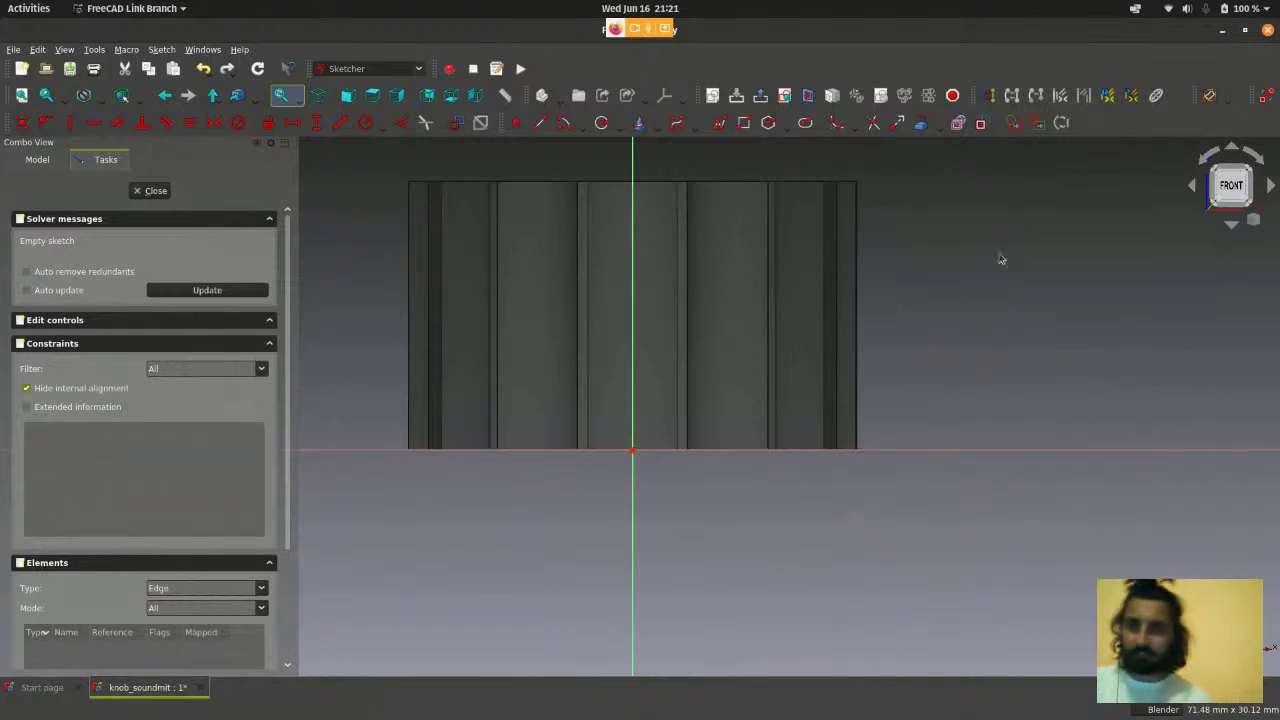
pyautogui.scroll(-2, 983, 297)
pyautogui.scroll(2, 850, 390)
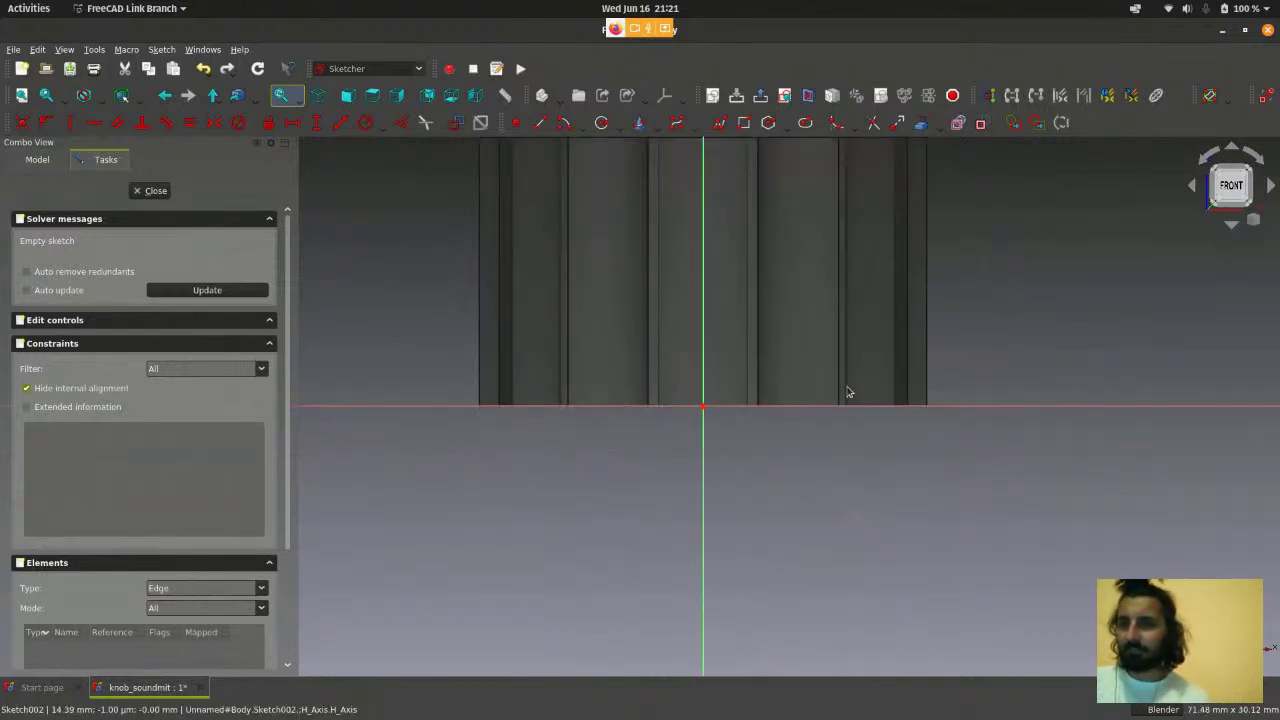
pyautogui.scroll(-1, 1061, 373)
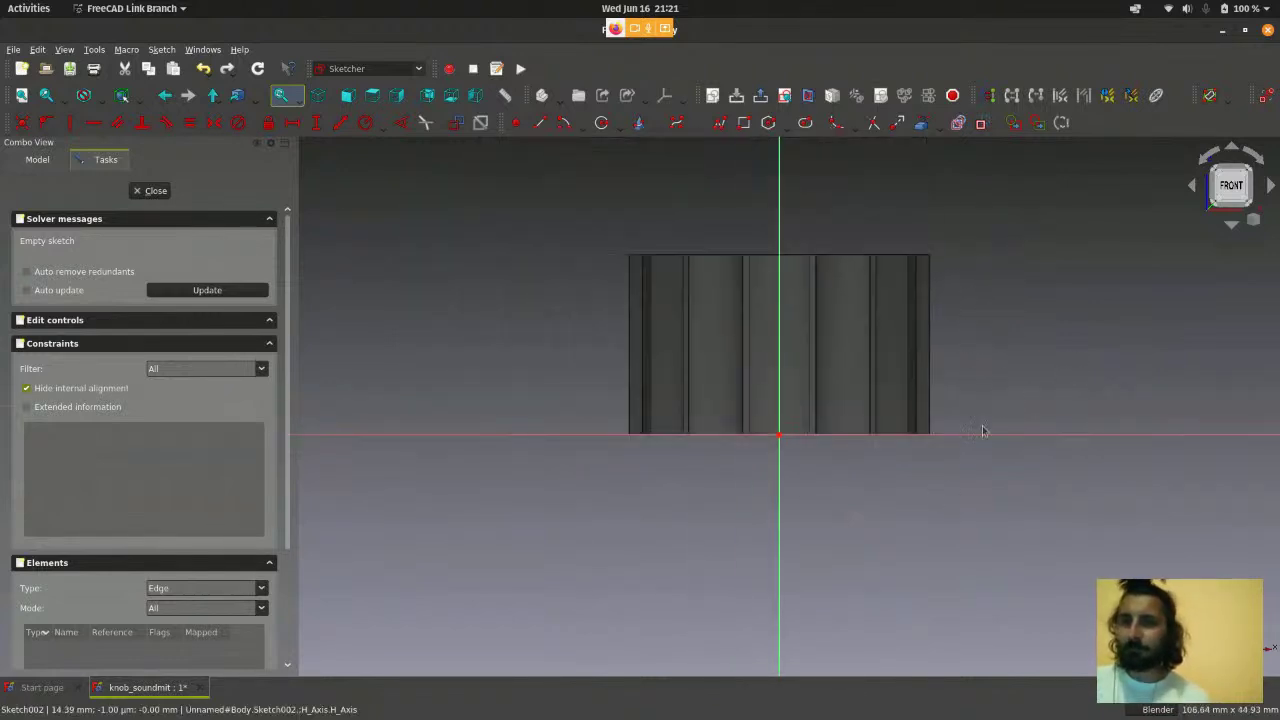
pyautogui.scroll(2, 951, 441)
pyautogui.scroll(1, 836, 397)
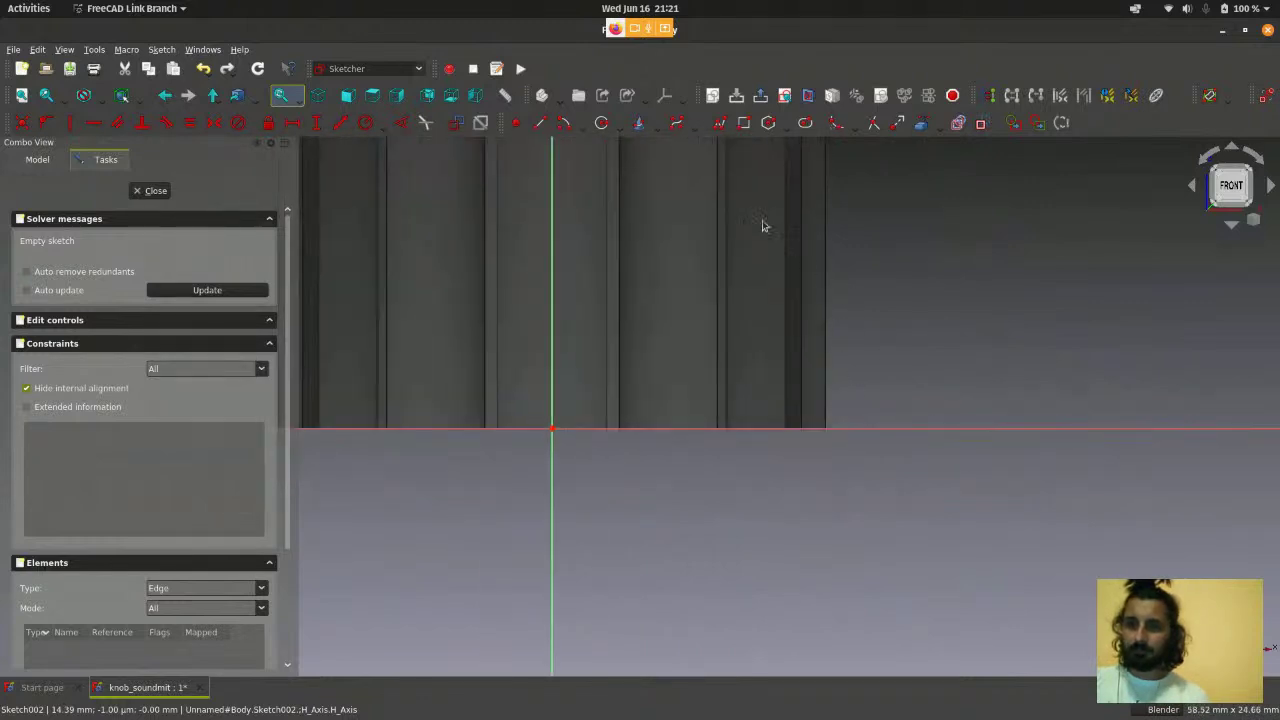
# - Activate Create polyline from Sketch > Sketcher geometries and cancel a failed first attempt
pyautogui.click(719, 122)
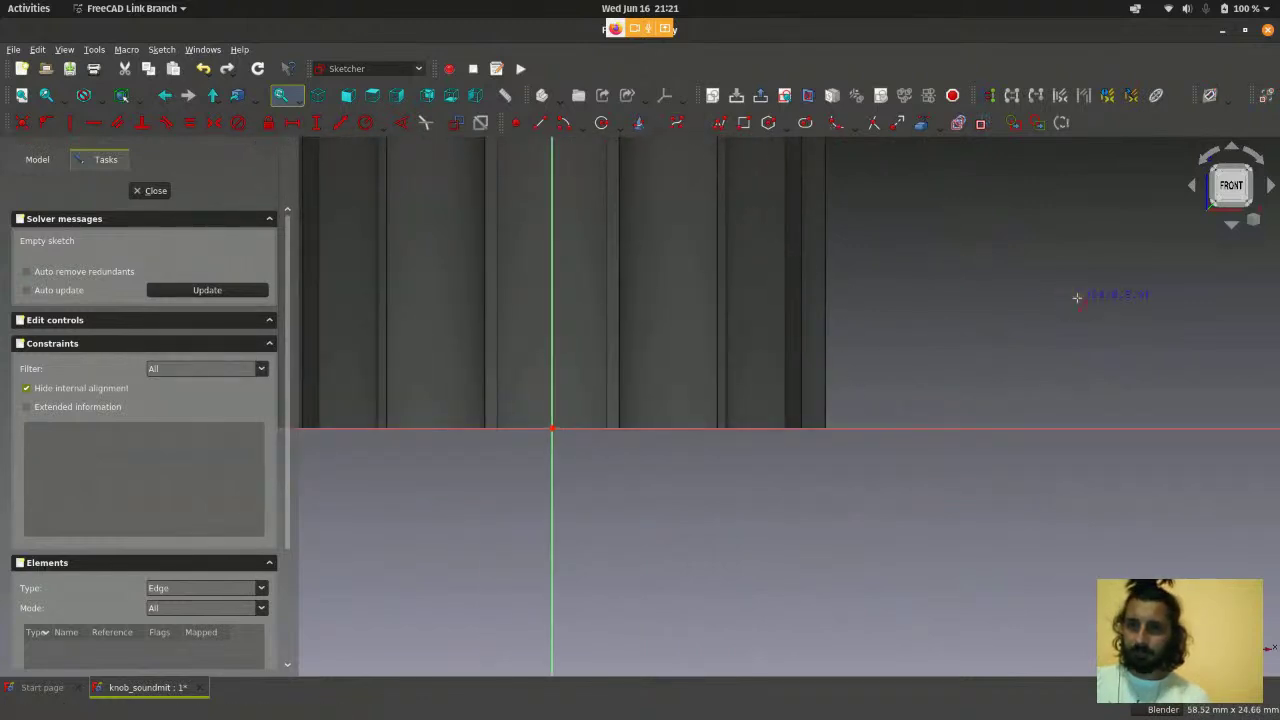
pyautogui.click(161, 49)
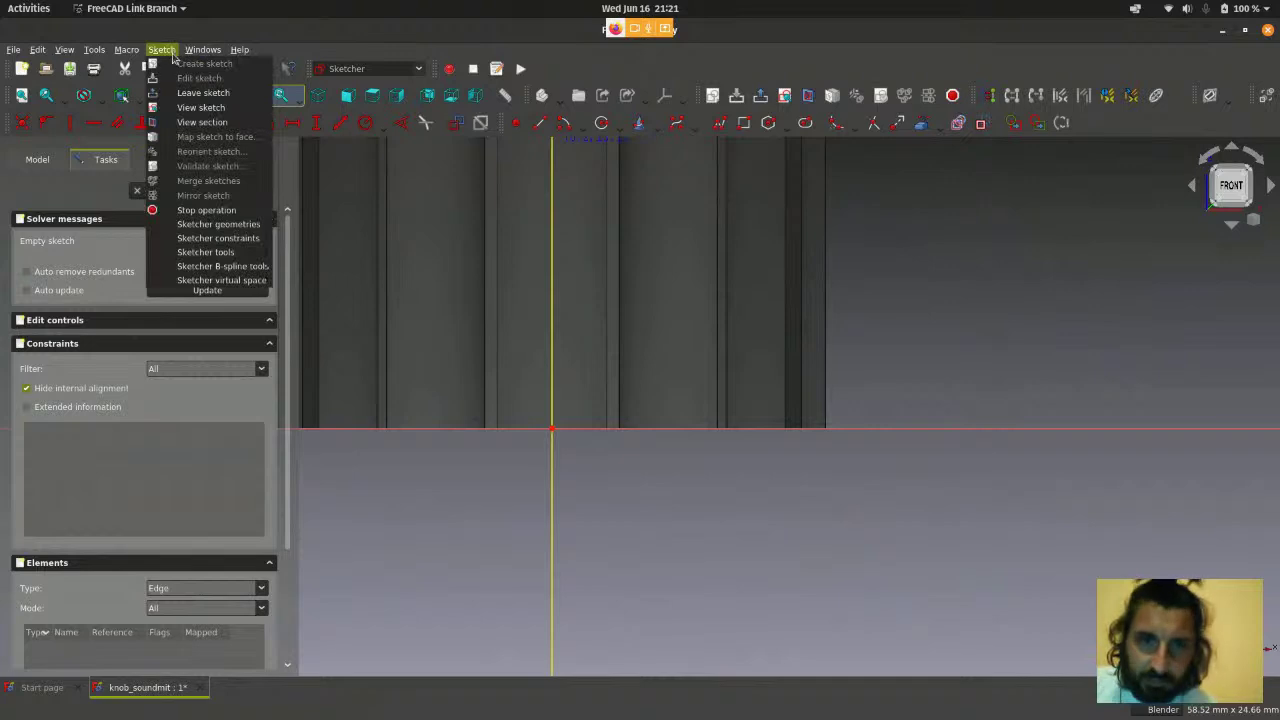
pyautogui.moveTo(137, 58)
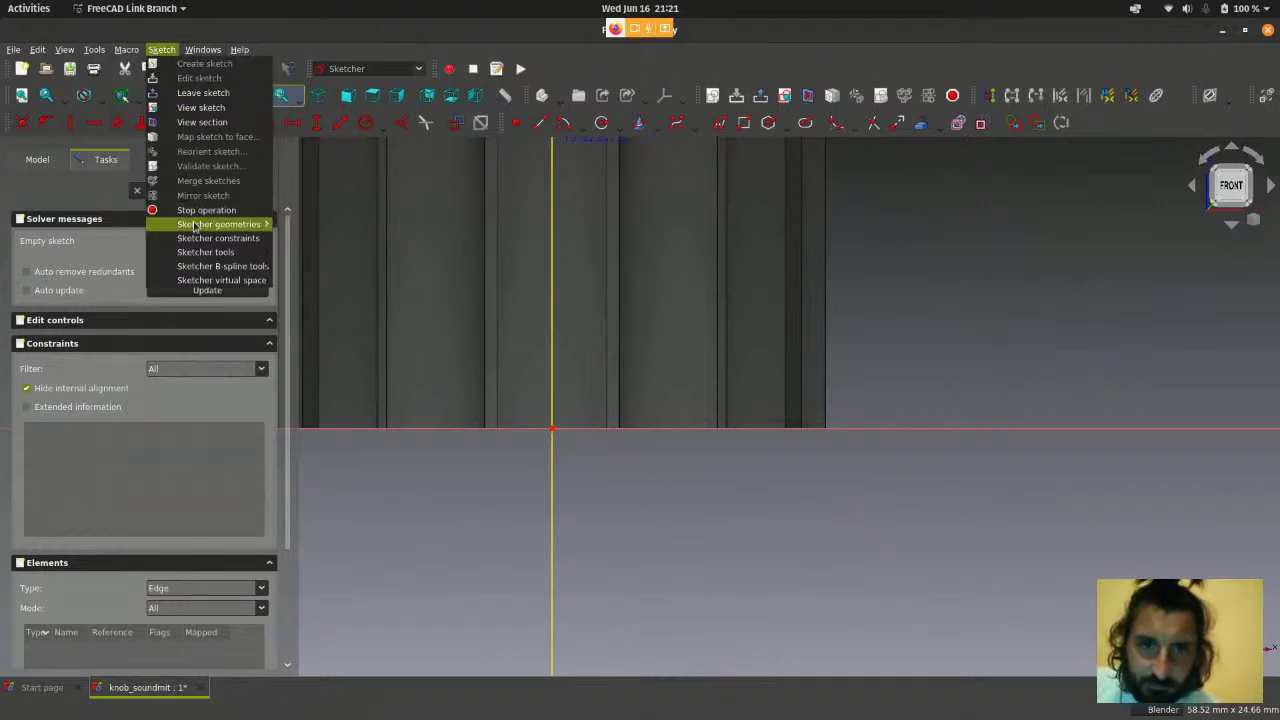
pyautogui.moveTo(218, 224)
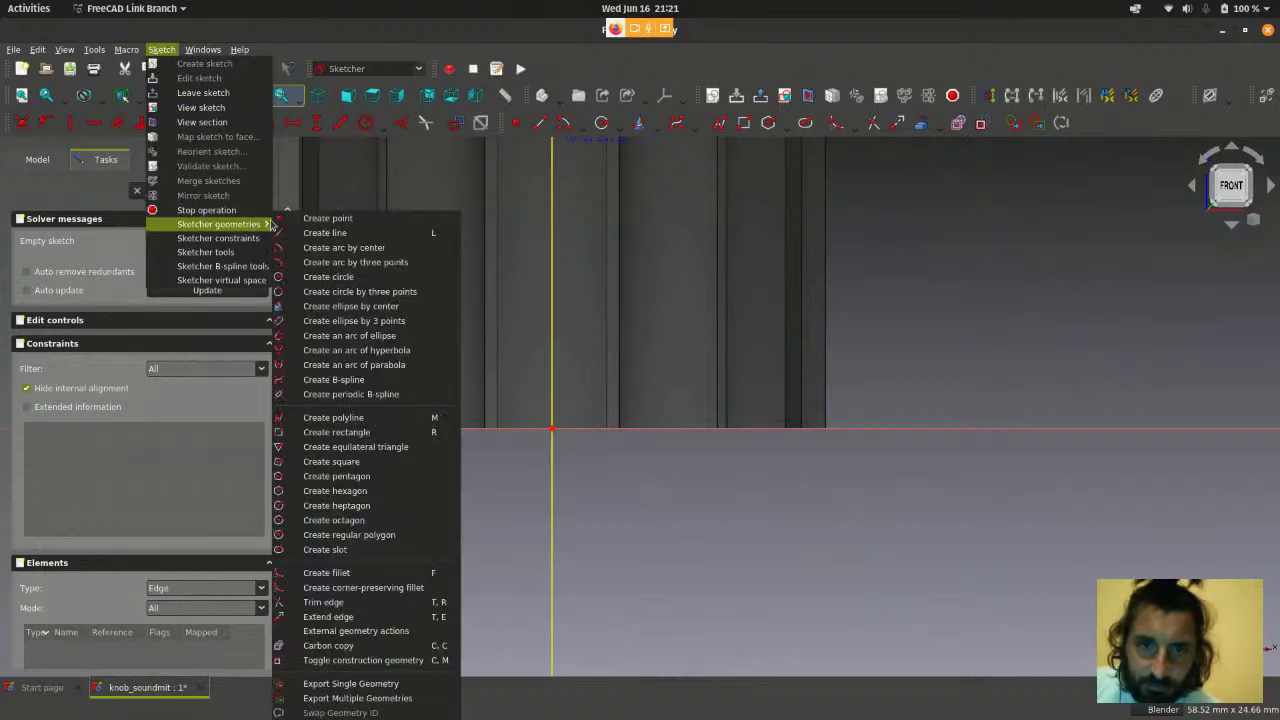
pyautogui.click(388, 420)
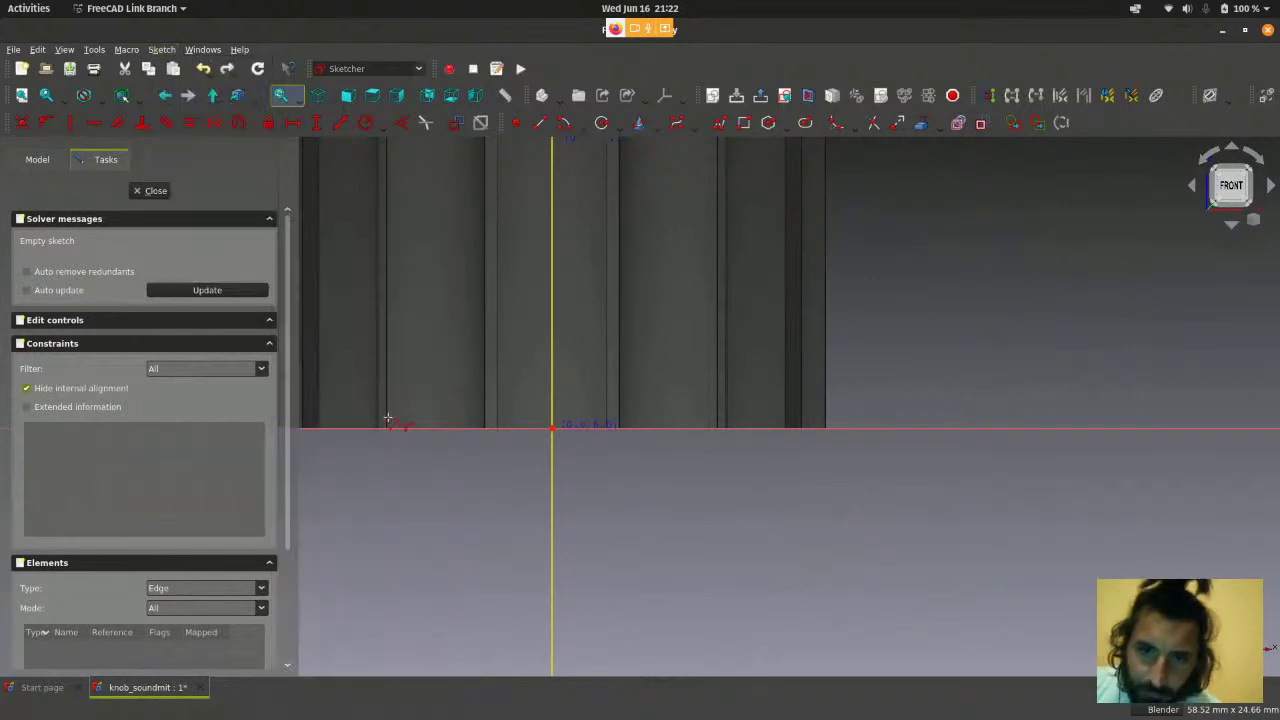
pyautogui.scroll(1, 826, 515)
pyautogui.scroll(1, 917, 376)
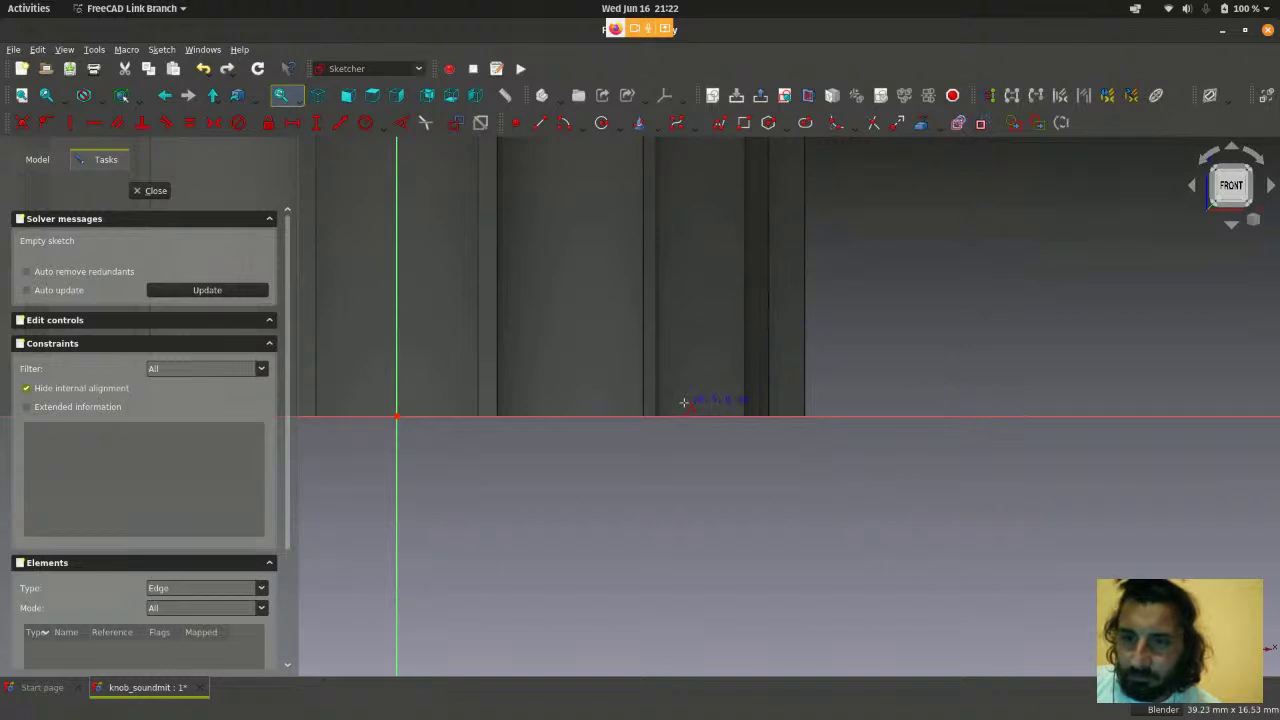
pyautogui.scroll(-3, 887, 385)
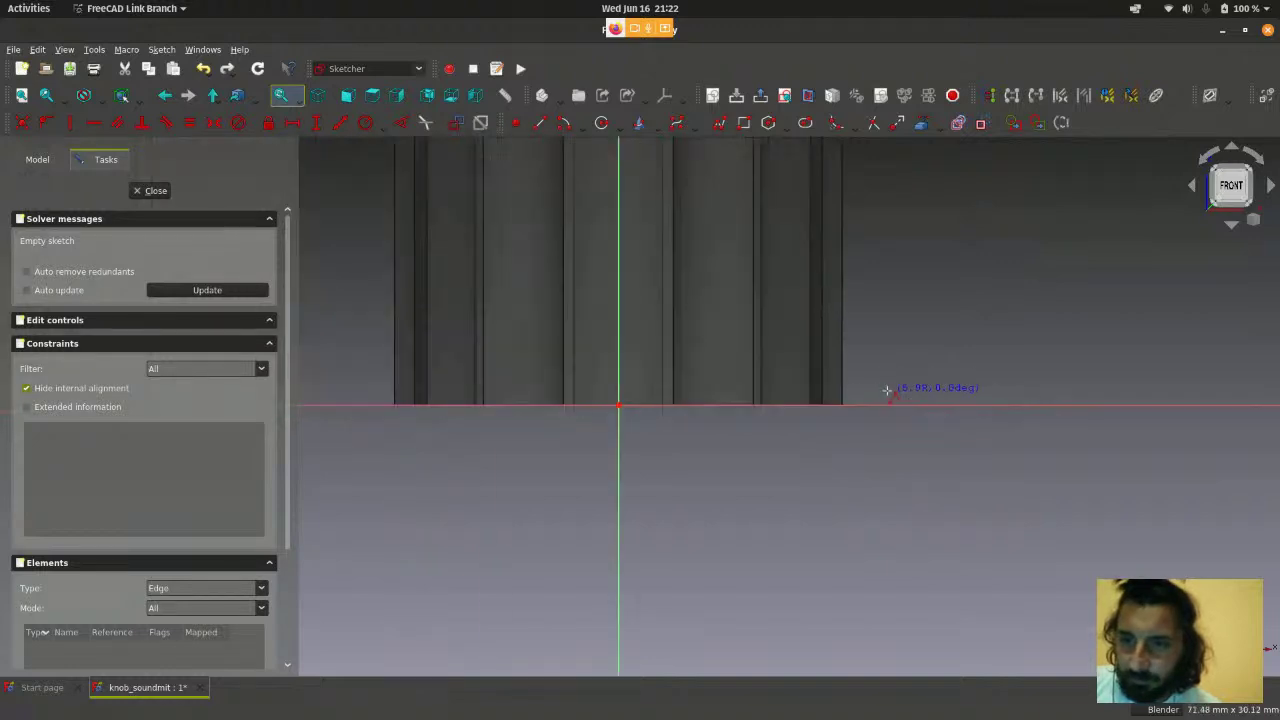
pyautogui.scroll(-3, 965, 368)
pyautogui.click(950, 366)
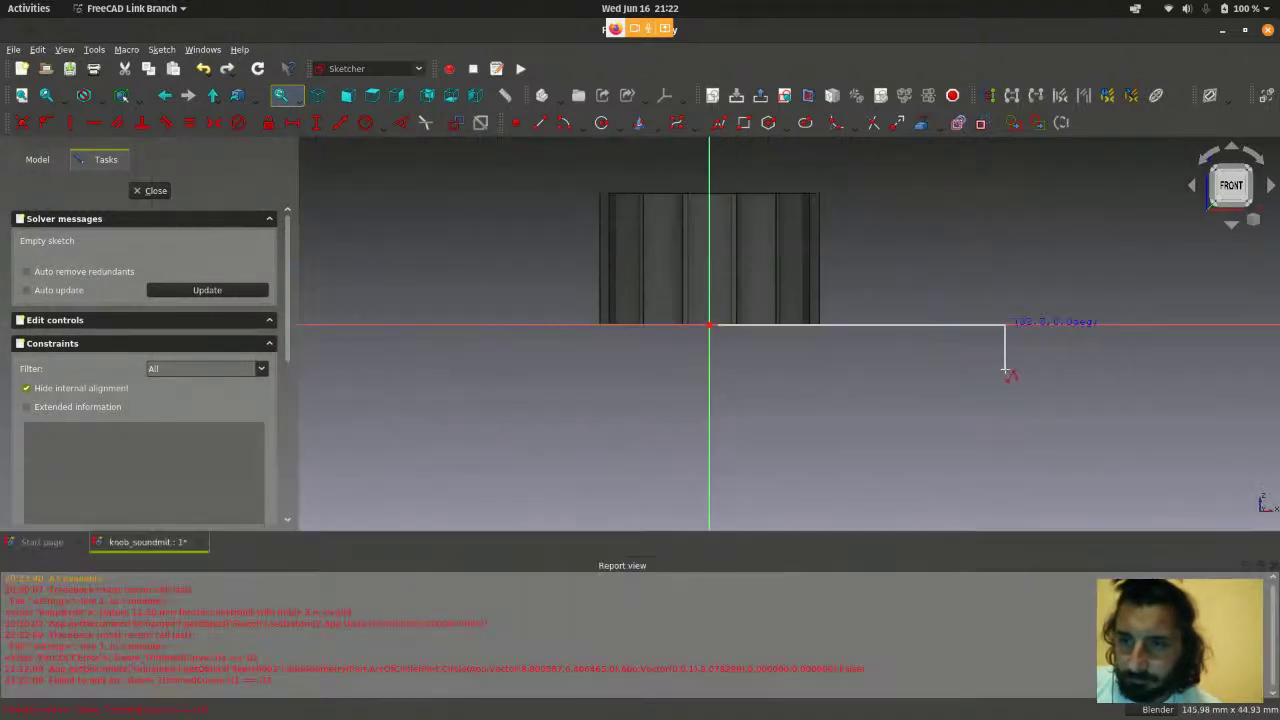
pyautogui.rightClick(955, 295)
# - Close the Report view and pan the sketch view to the right
pyautogui.scroll(3, 930, 292)
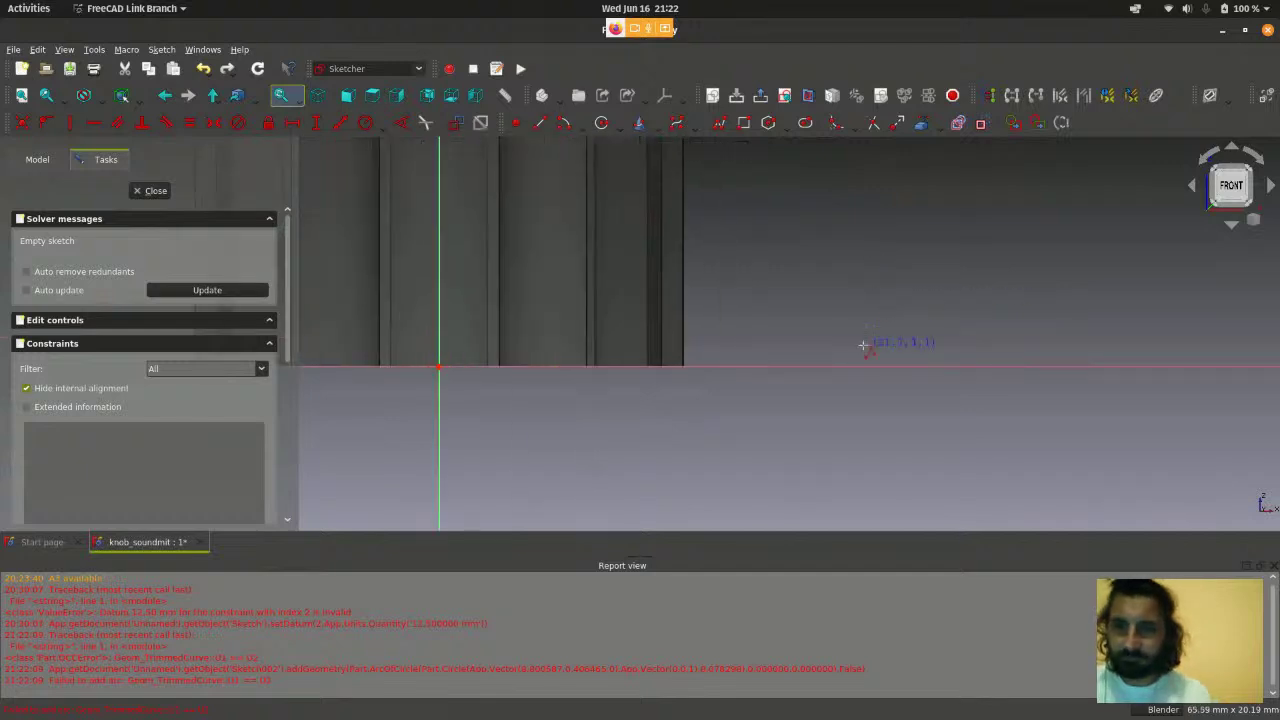
pyautogui.click(1273, 566)
pyautogui.scroll(2, 843, 457)
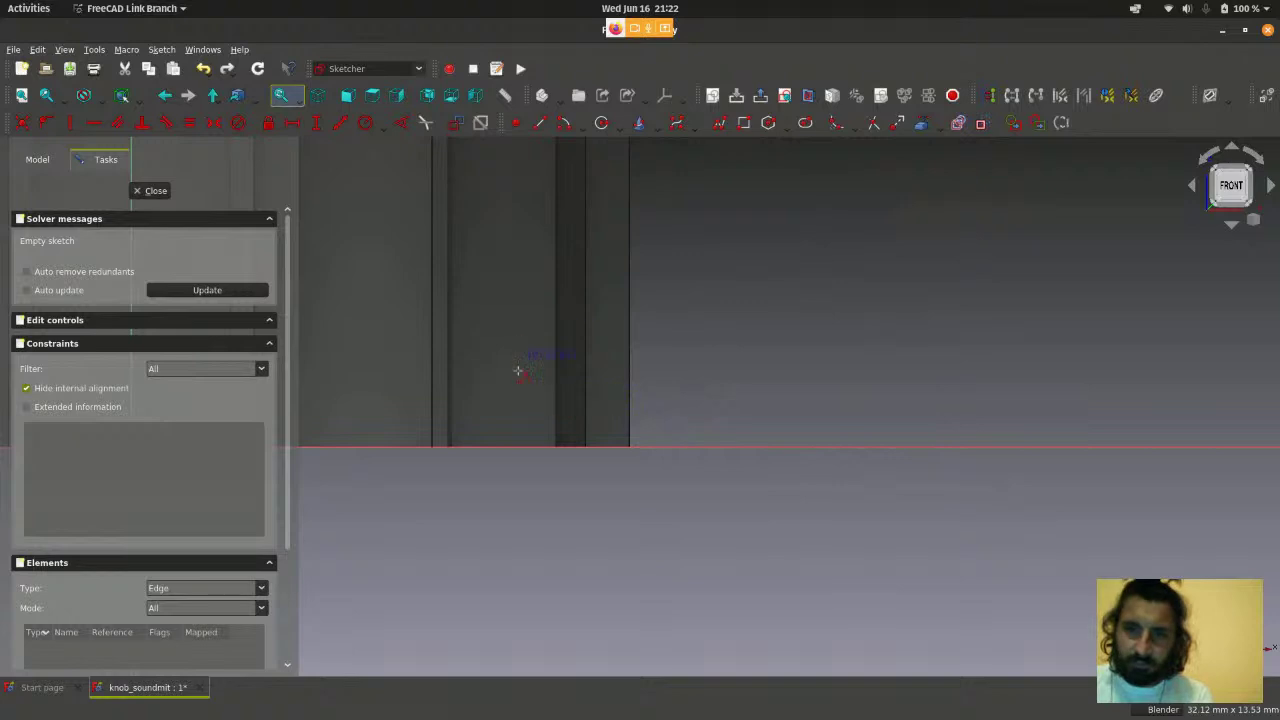
pyautogui.moveTo(517, 371)
pyautogui.keyDown('shift'); pyautogui.mouseDown(button='middle')
pyautogui.moveTo(809, 449)
pyautogui.moveTo(636, 430)
pyautogui.mouseUp(button='middle'); pyautogui.keyUp('shift')
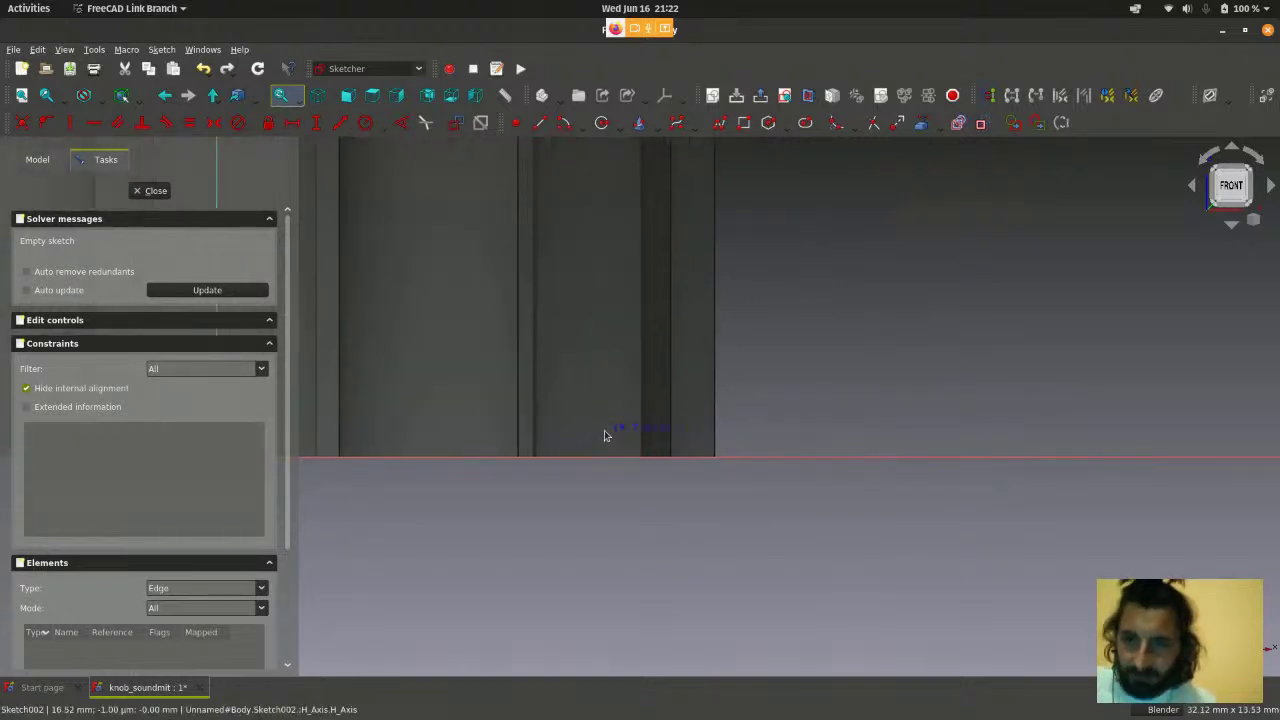
# - Draw the polyline's horizontal base, vertical right side, slanted chamfer and horizontal top edge
pyautogui.click(604, 434)
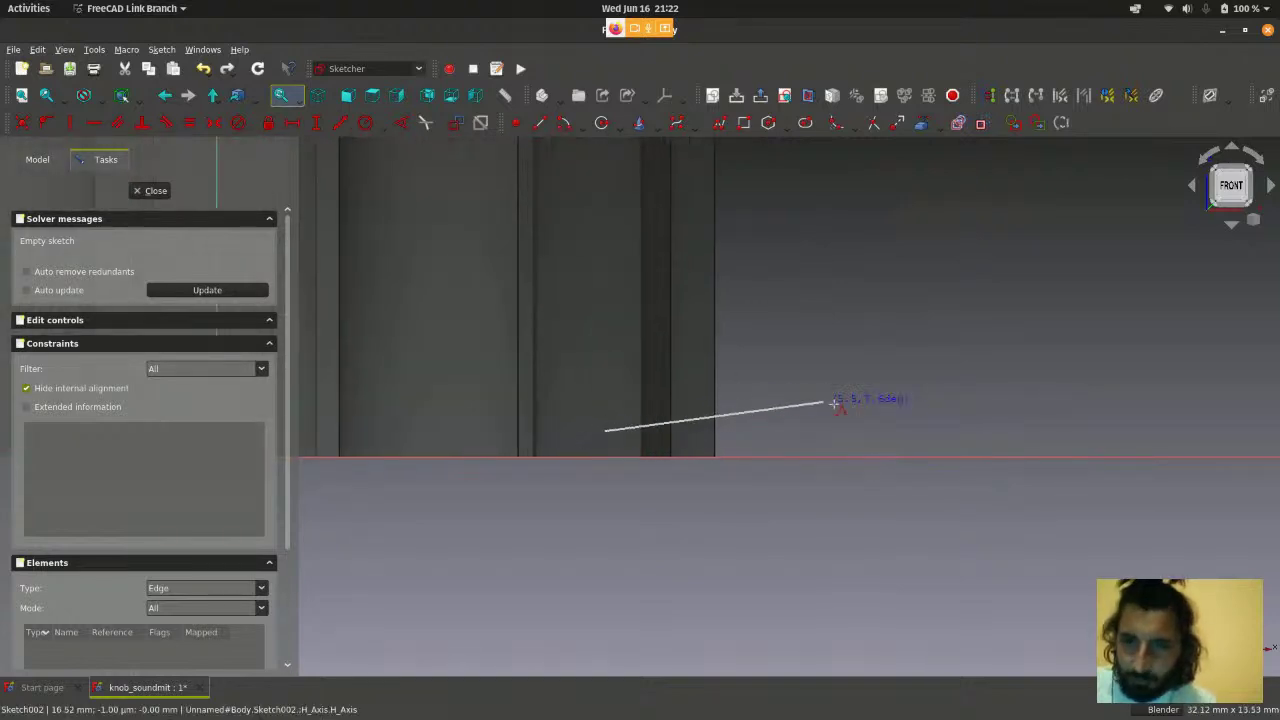
pyautogui.click(879, 434)
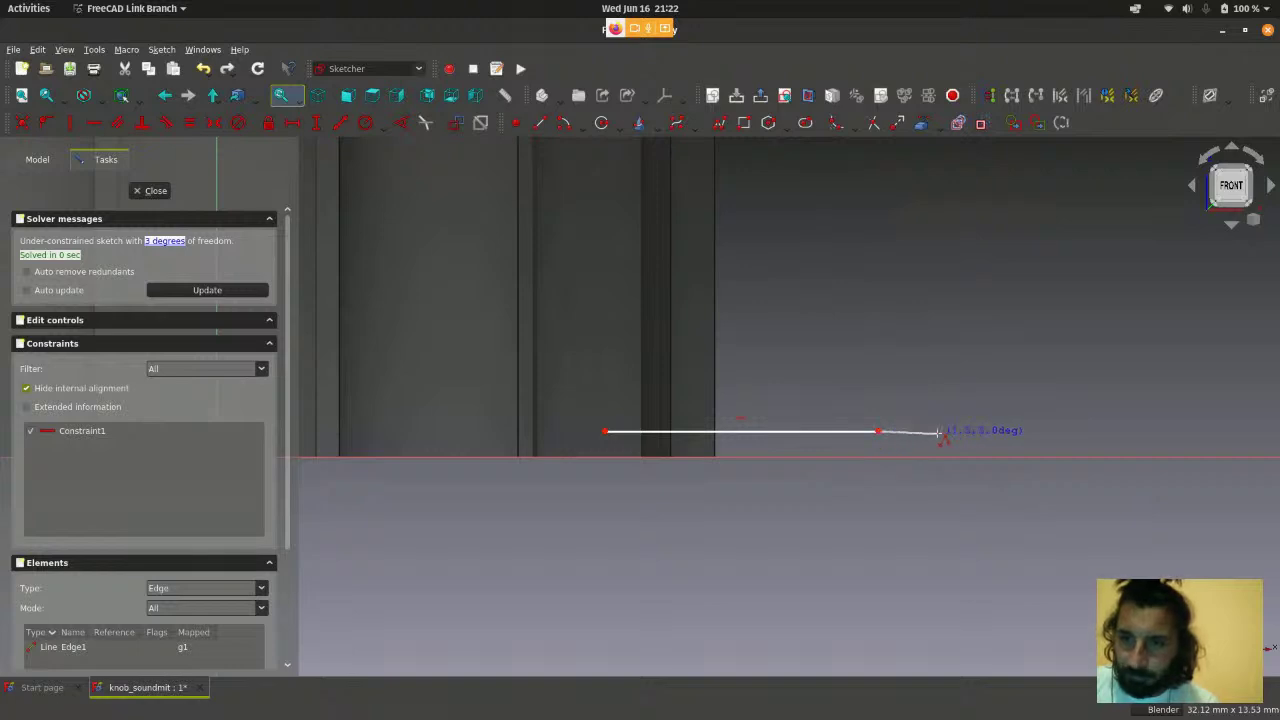
pyautogui.click(877, 326)
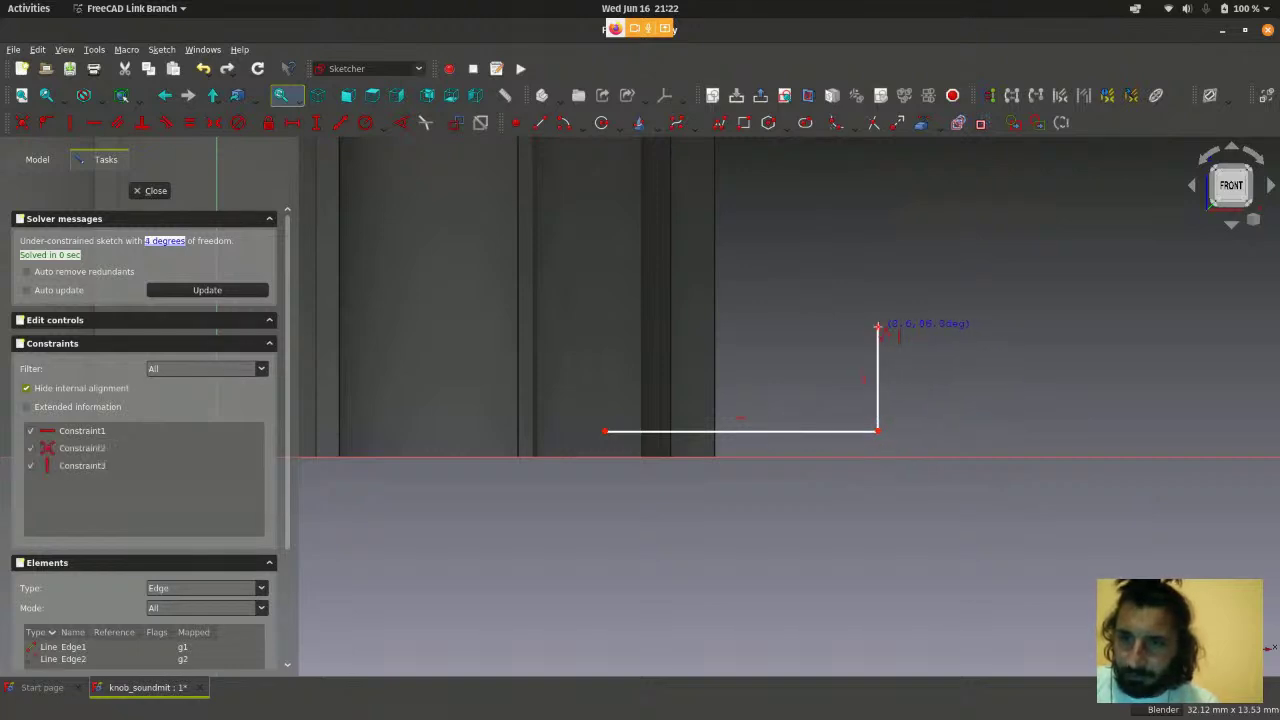
pyautogui.click(729, 213)
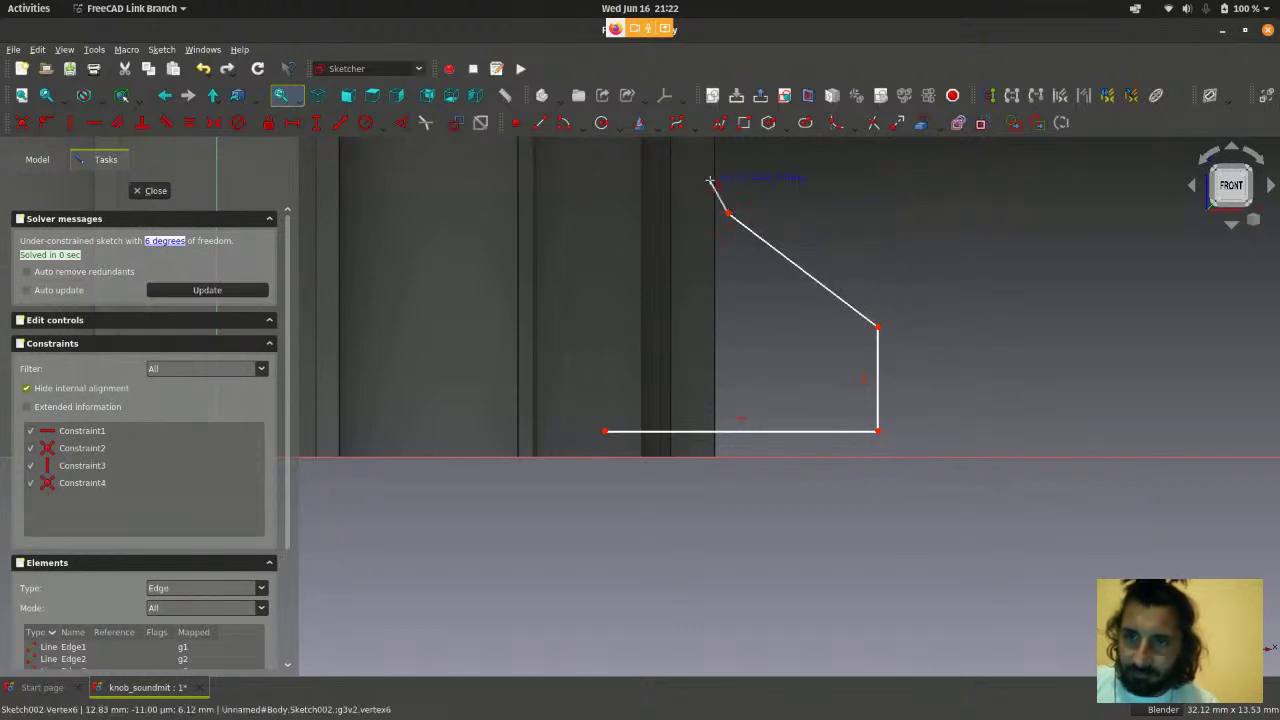
pyautogui.click(613, 212)
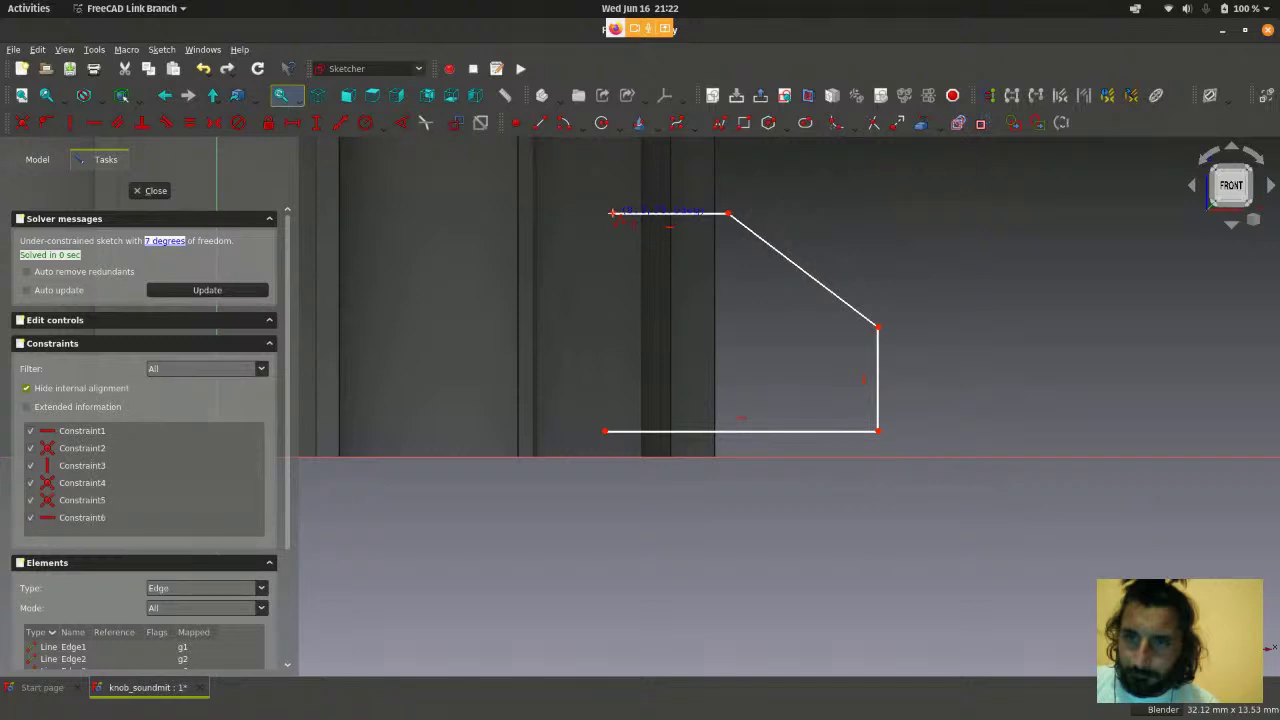
pyautogui.scroll(5, 611, 405)
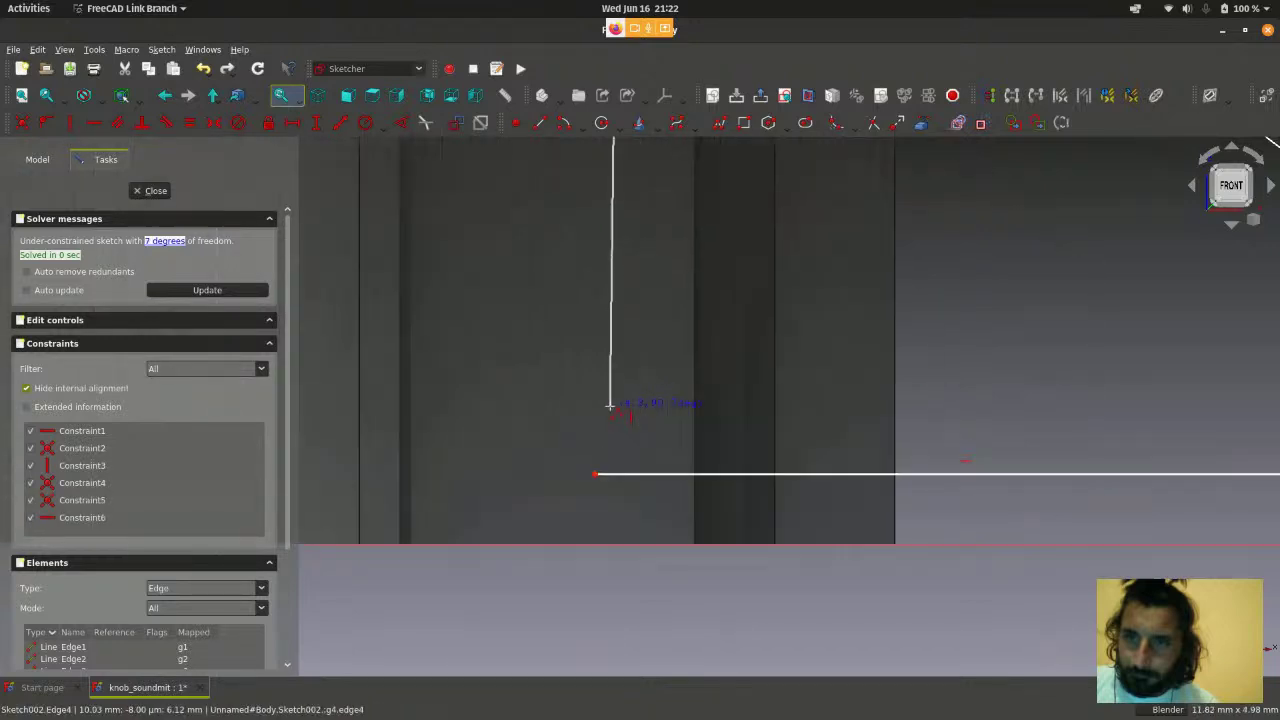
# - Zoom in and out around the sketch to inspect the closed five-sided profile
pyautogui.scroll(4, 596, 458)
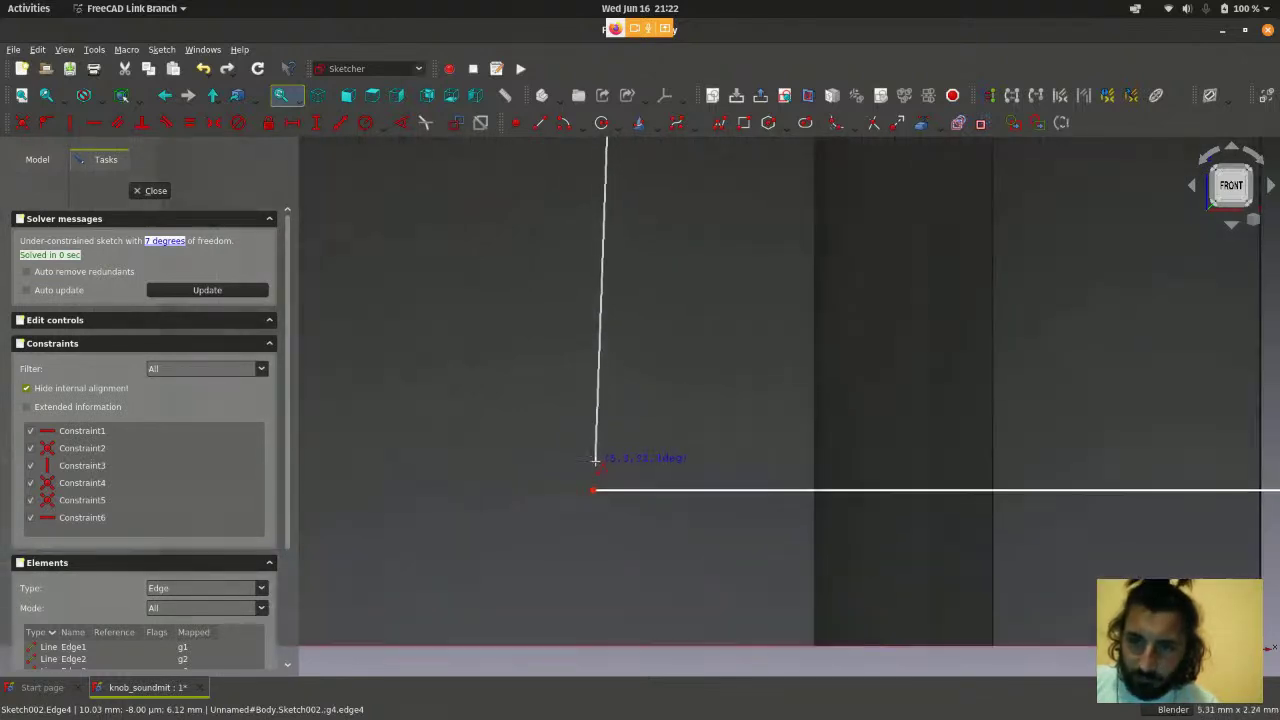
pyautogui.scroll(-2, 597, 460)
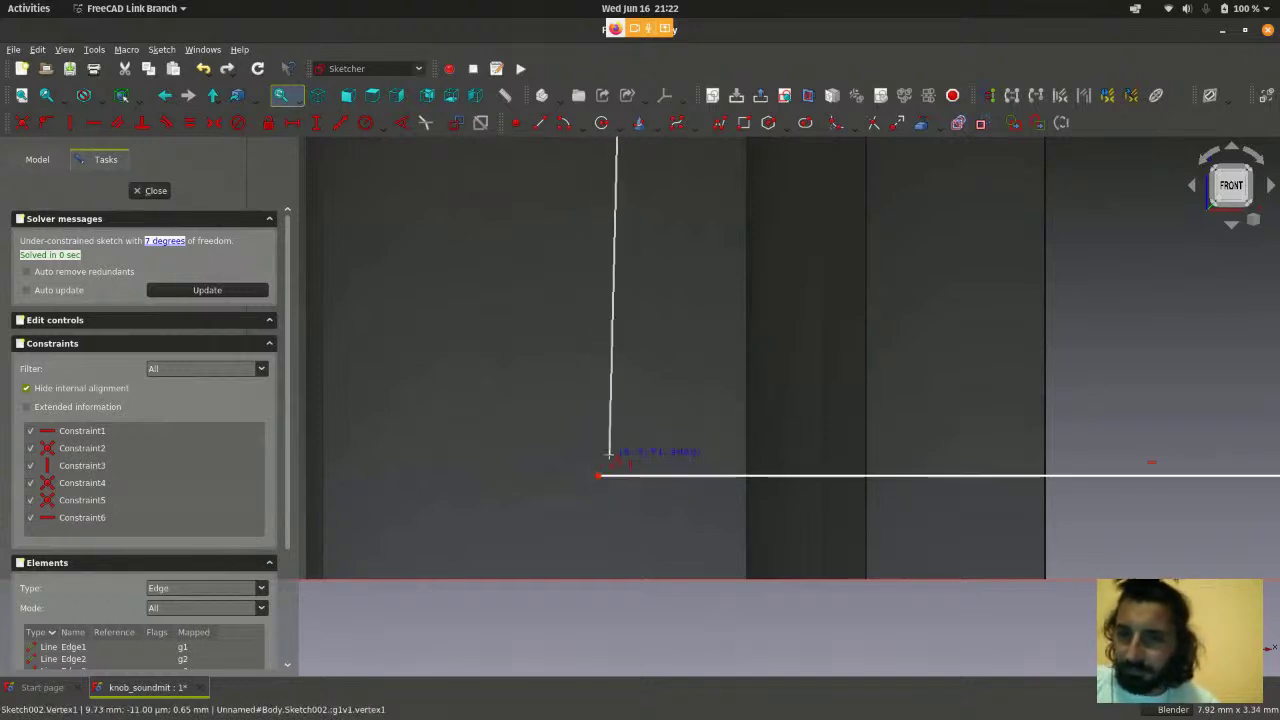
pyautogui.scroll(1, 599, 472)
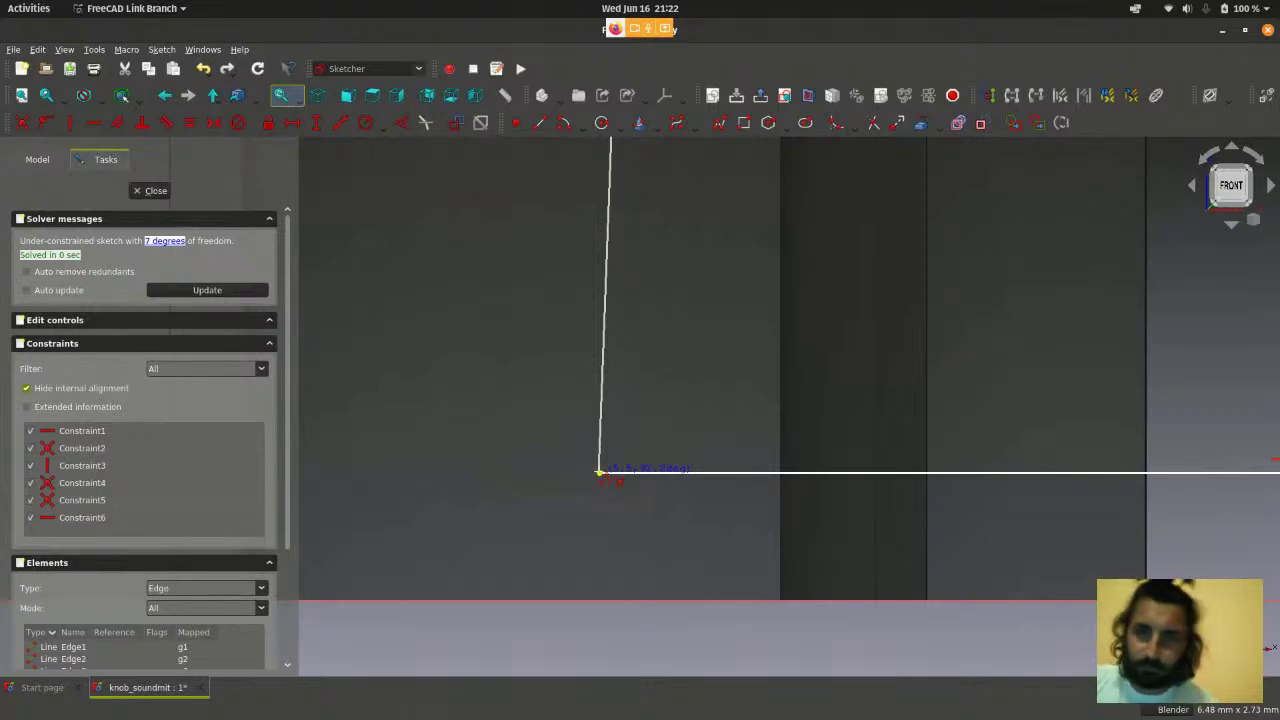
pyautogui.scroll(-4, 822, 508)
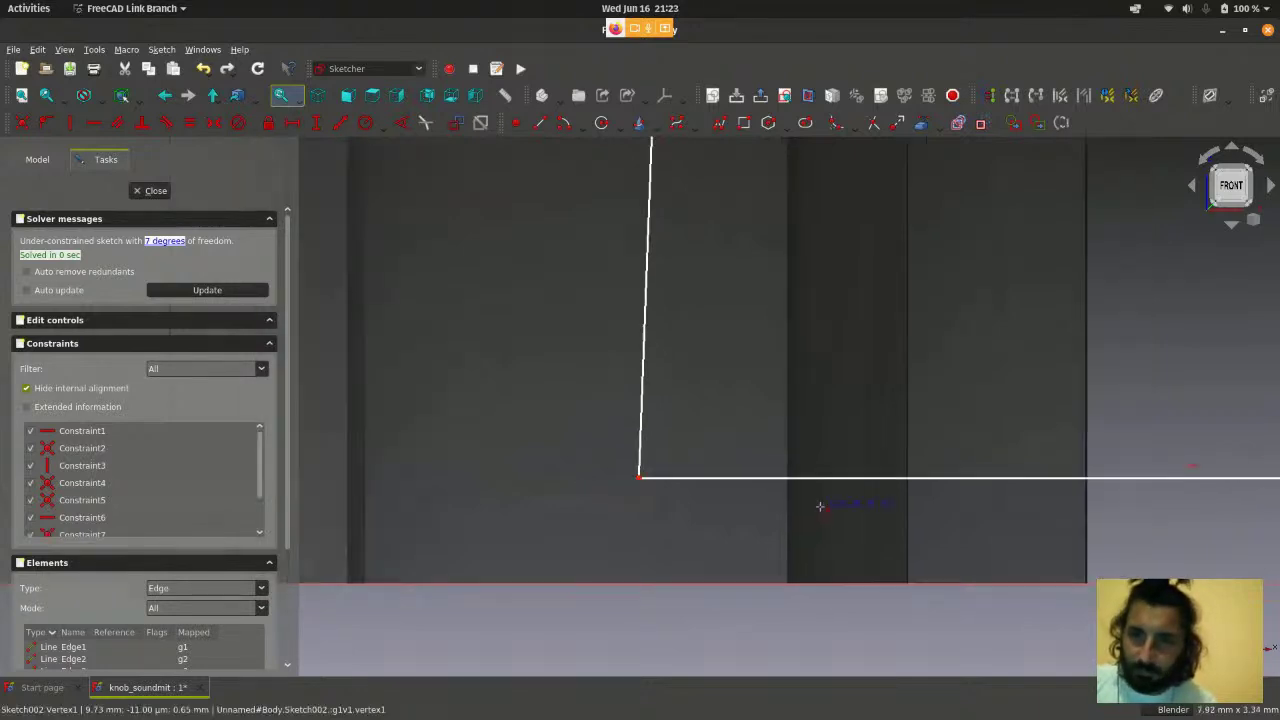
pyautogui.scroll(-4, 822, 508)
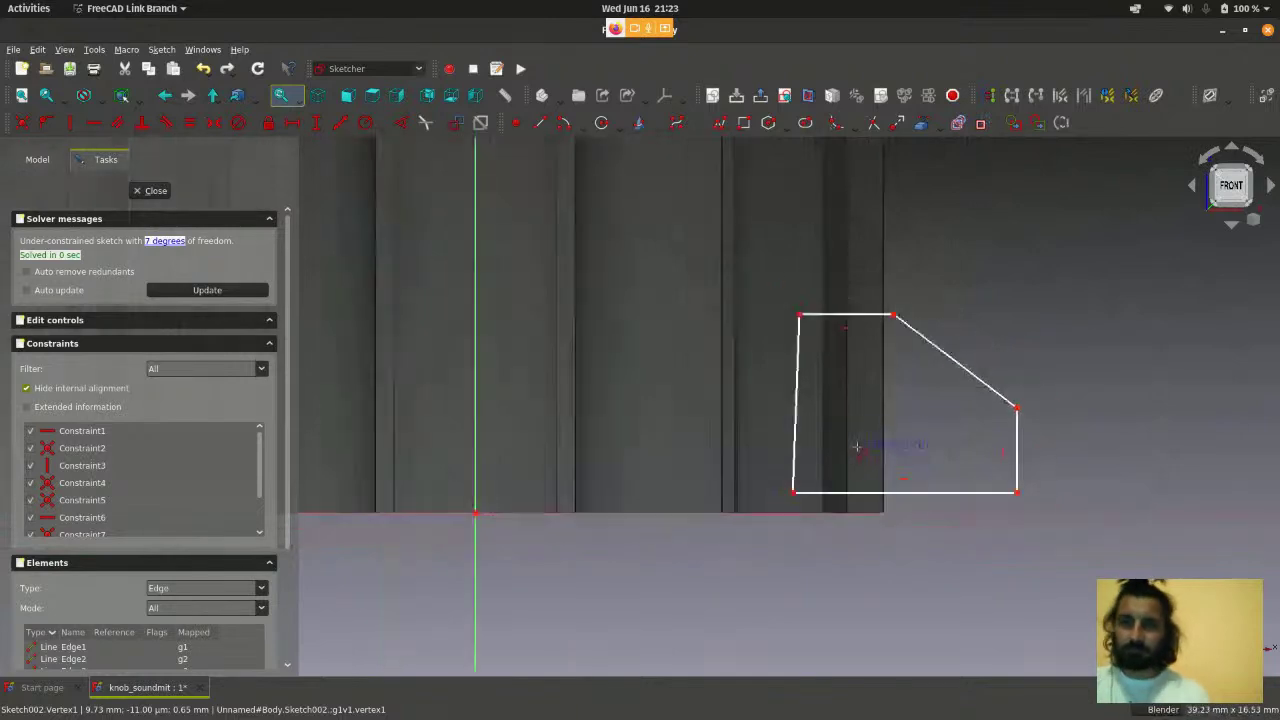
pyautogui.scroll(1, 953, 425)
pyautogui.scroll(2, 952, 425)
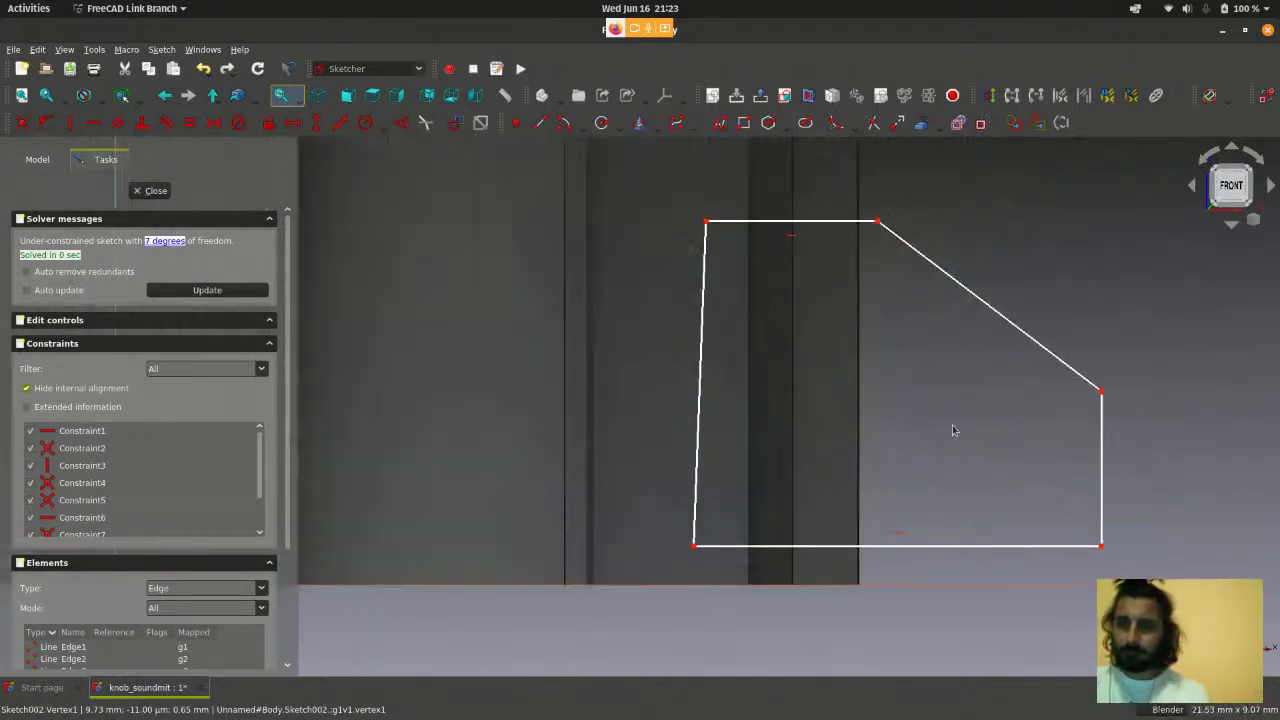
# - Drag the bottom-left, top-left and chamfer corners to fine-tune the profile's shape
pyautogui.scroll(2, 671, 543)
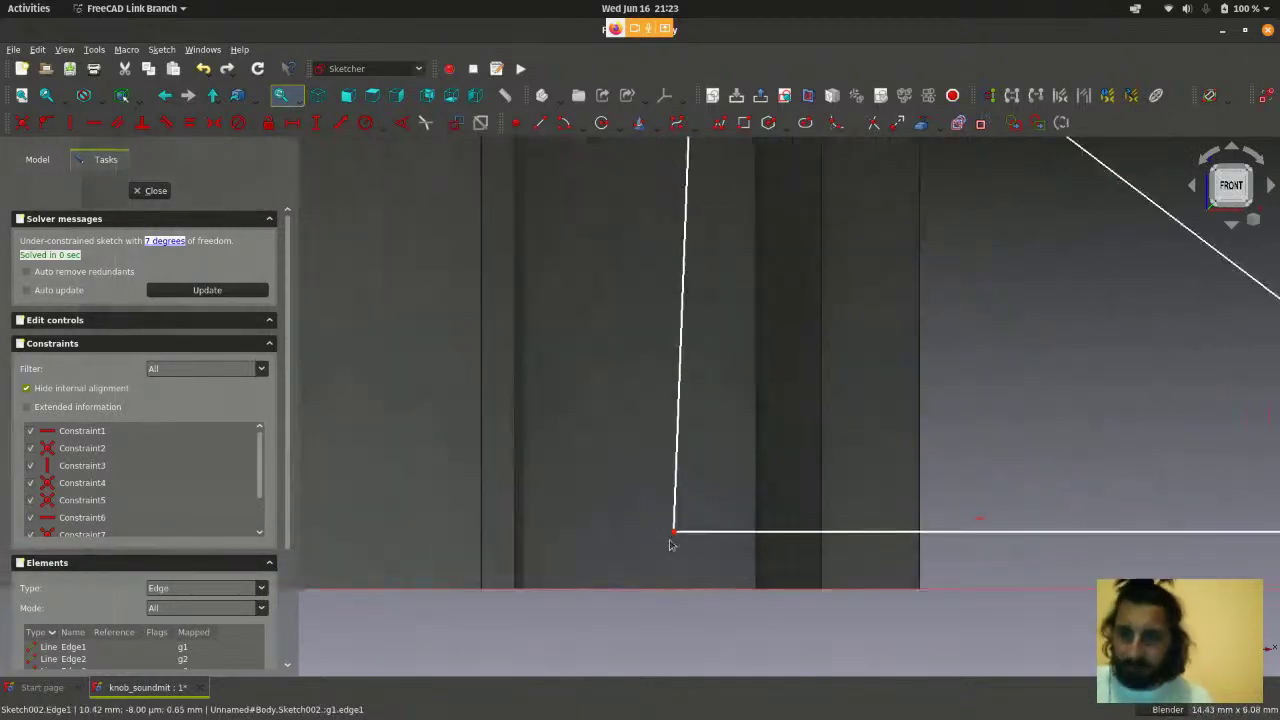
pyautogui.moveTo(675, 533)
pyautogui.mouseDown()
pyautogui.moveTo(697, 534)
pyautogui.moveTo(686, 531)
pyautogui.mouseUp()
pyautogui.scroll(-2, 768, 608)
pyautogui.scroll(-1, 778, 535)
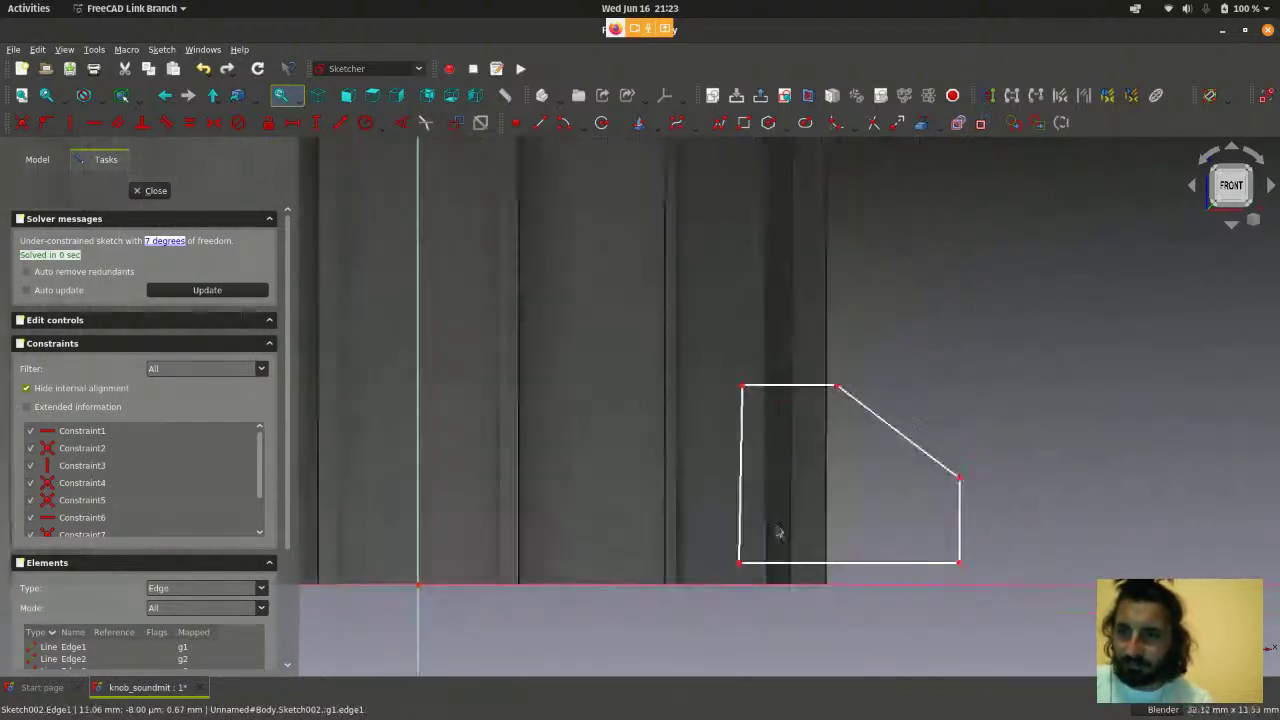
pyautogui.scroll(3, 936, 526)
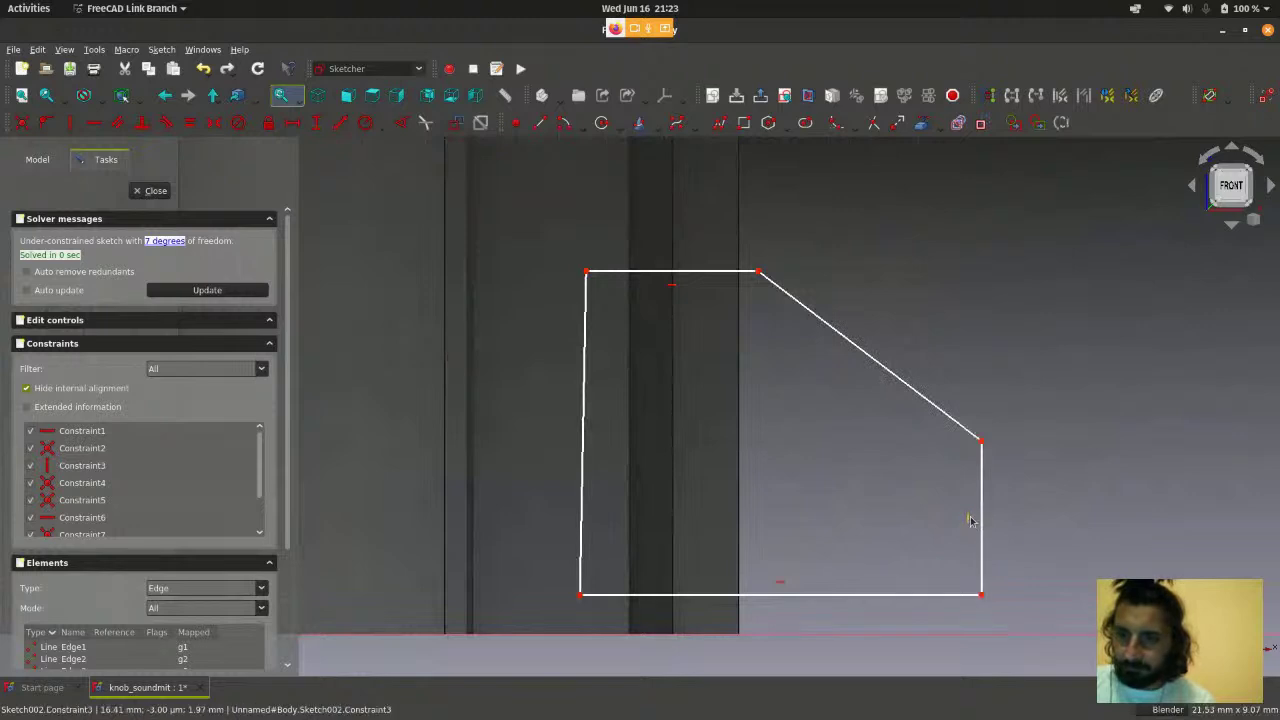
pyautogui.scroll(4, 967, 534)
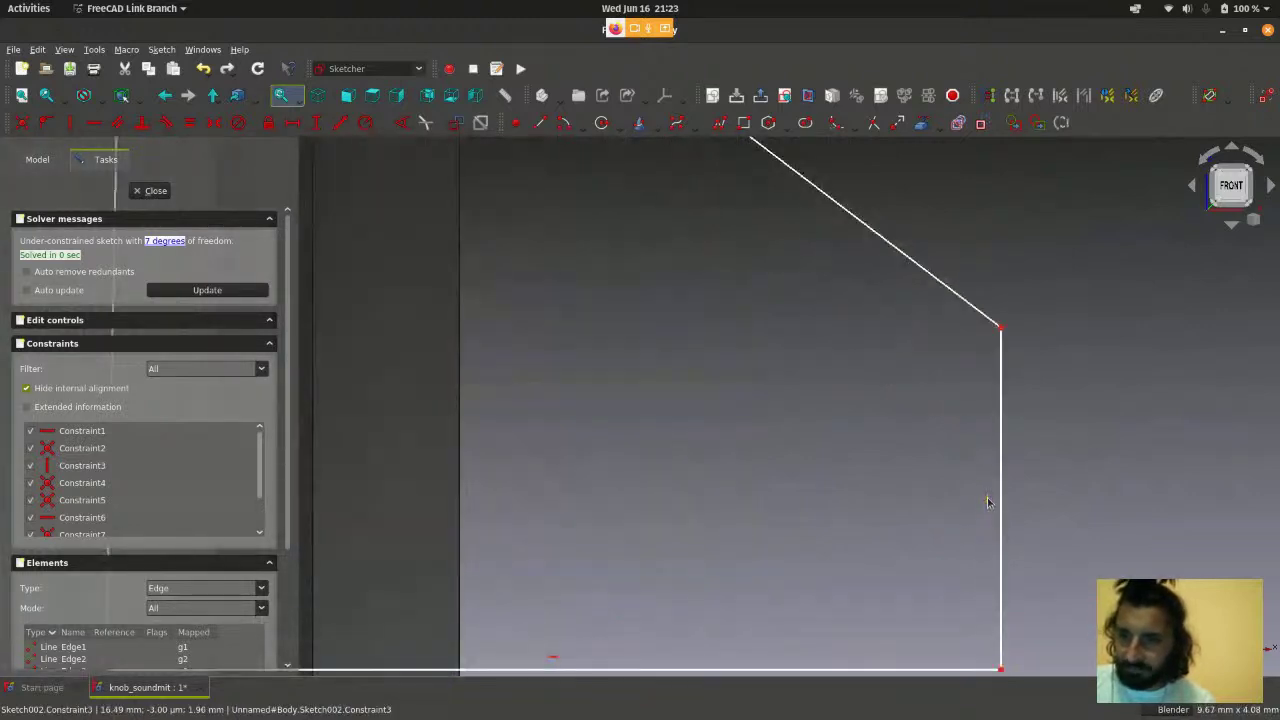
pyautogui.scroll(-4, 904, 512)
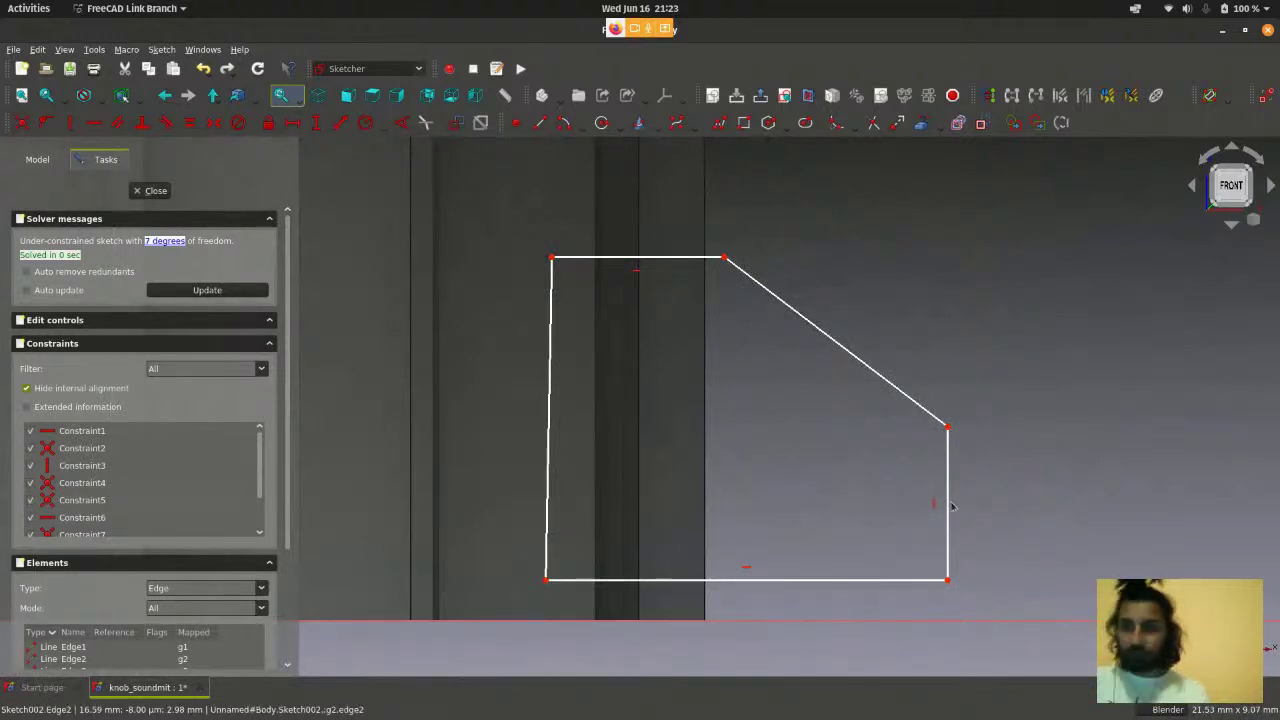
pyautogui.scroll(2, 948, 507)
pyautogui.scroll(-3, 965, 490)
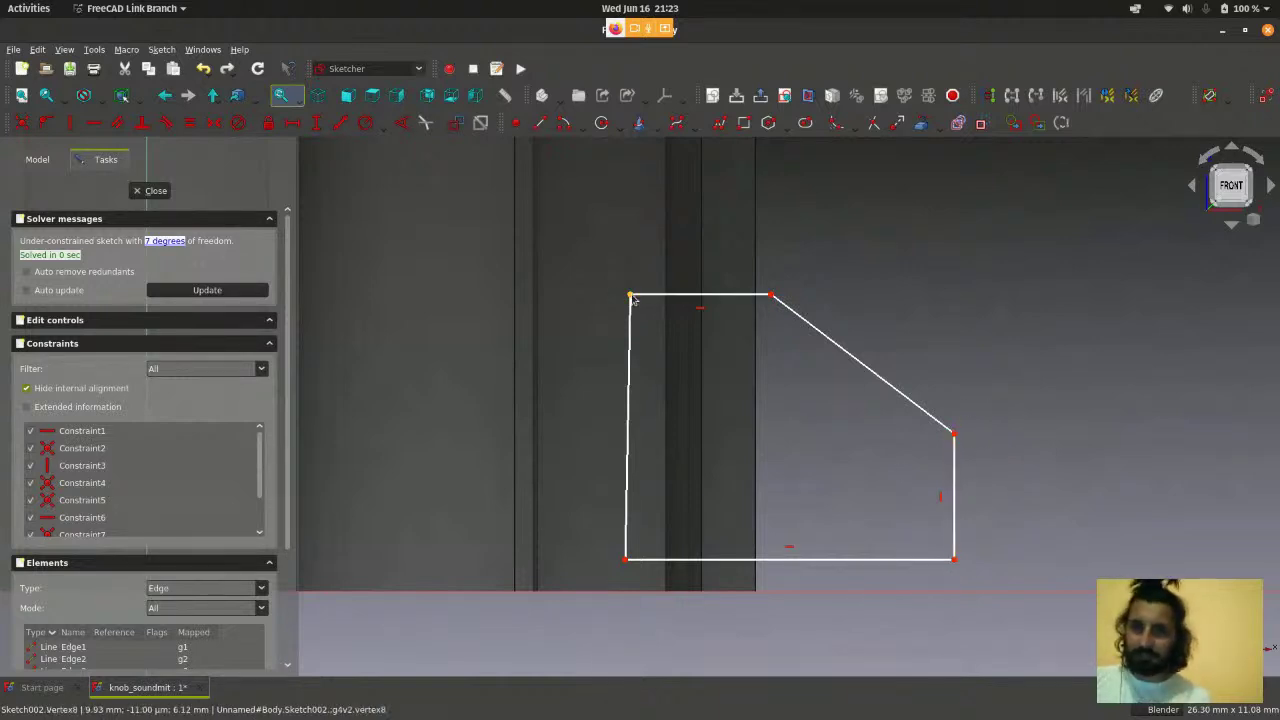
pyautogui.moveTo(630, 294); pyautogui.dragTo(657, 308)
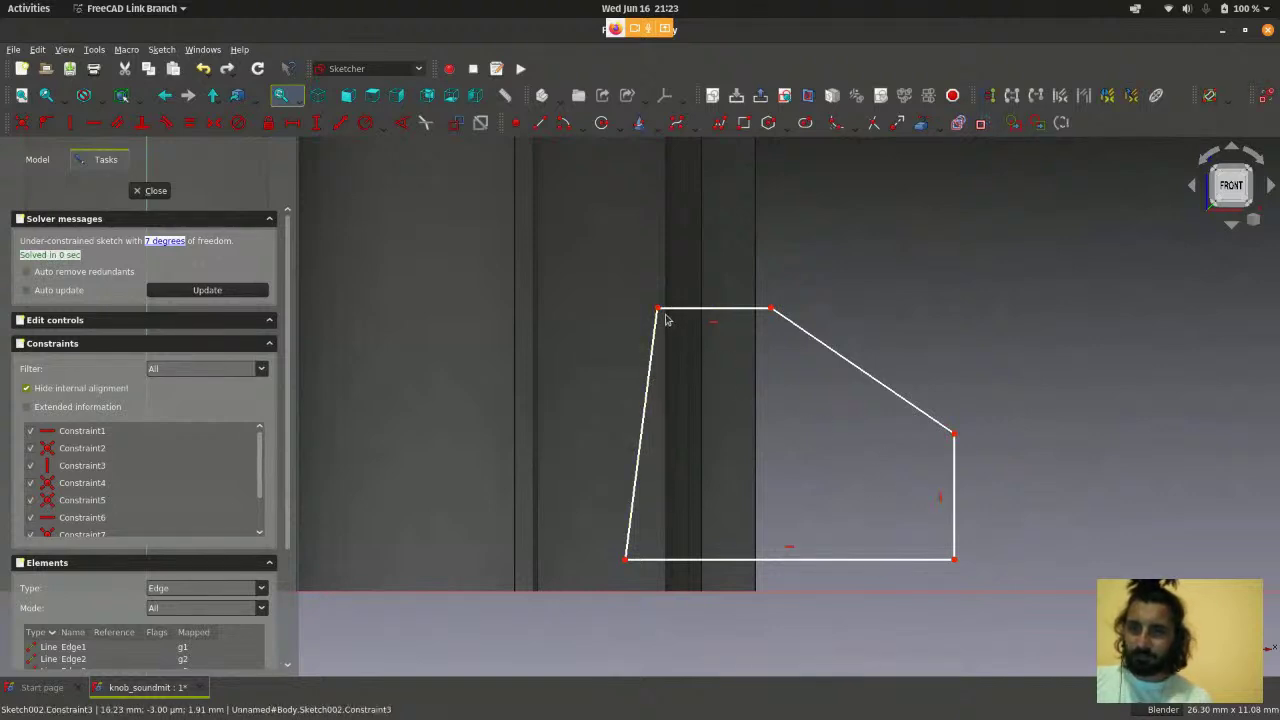
pyautogui.moveTo(658, 309)
pyautogui.mouseDown()
pyautogui.moveTo(611, 309)
pyautogui.moveTo(636, 309)
pyautogui.mouseUp()
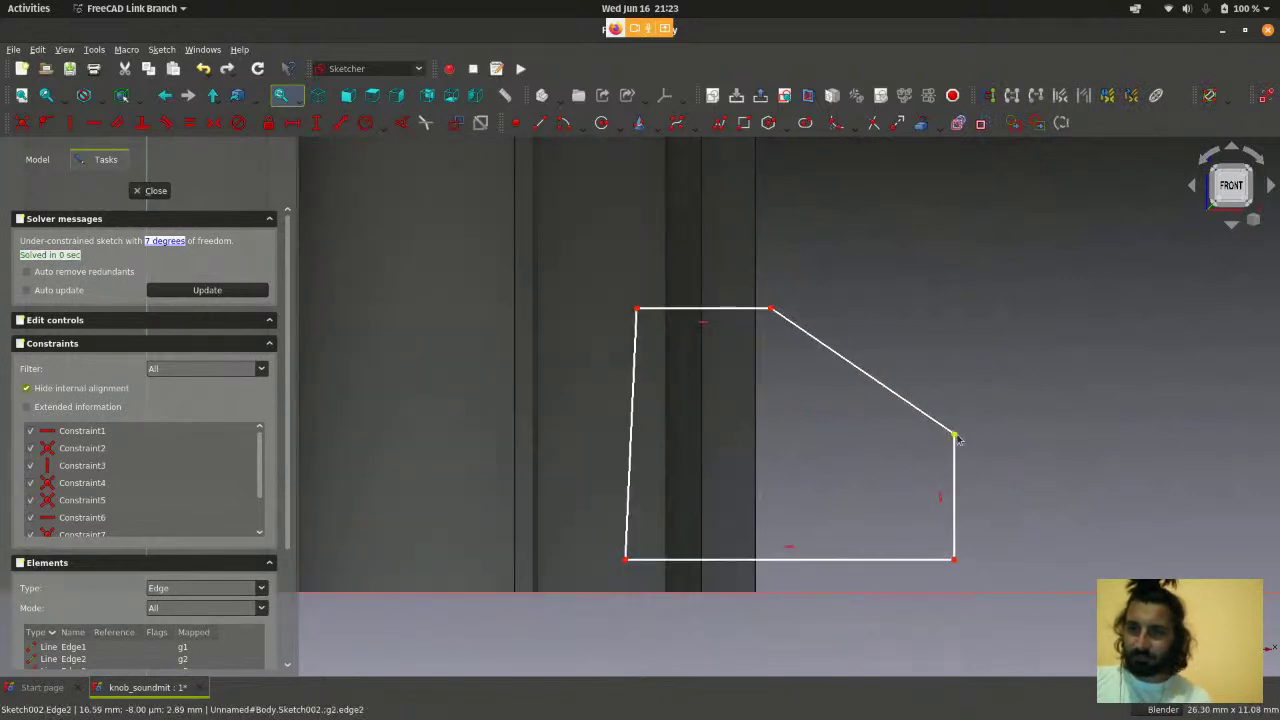
pyautogui.moveTo(955, 437); pyautogui.dragTo(958, 442)
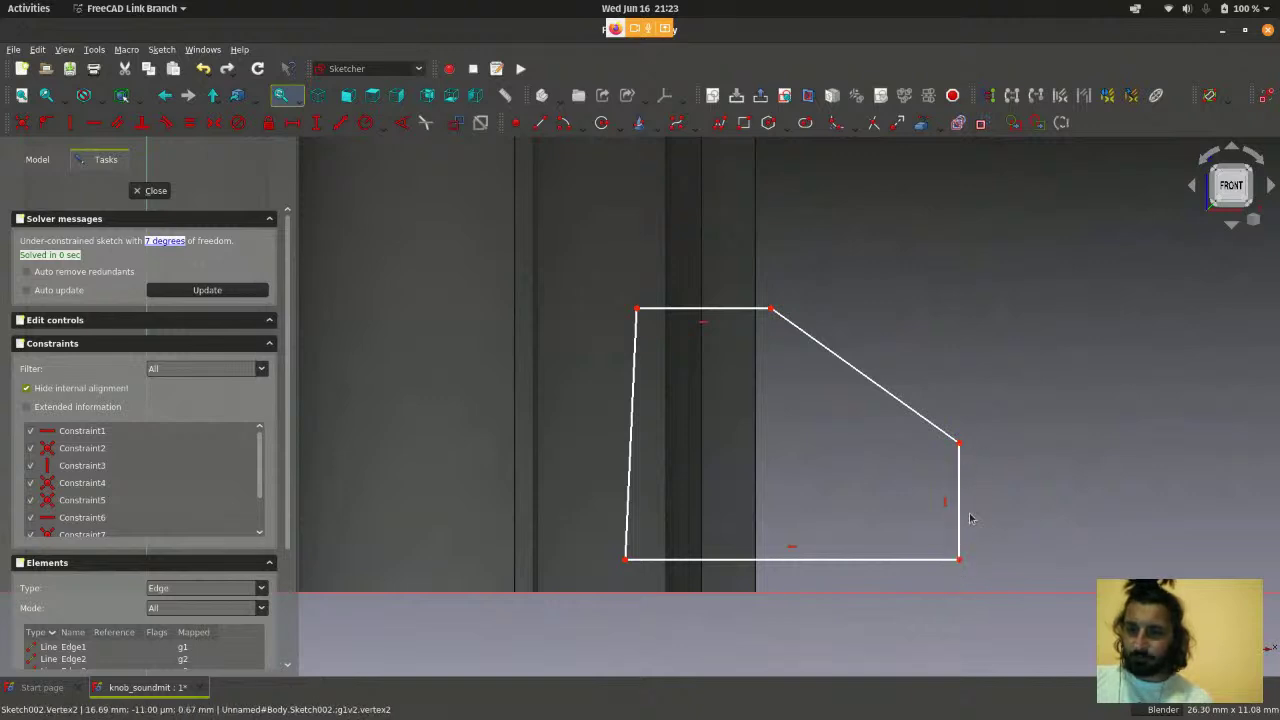
pyautogui.scroll(-3, 963, 500)
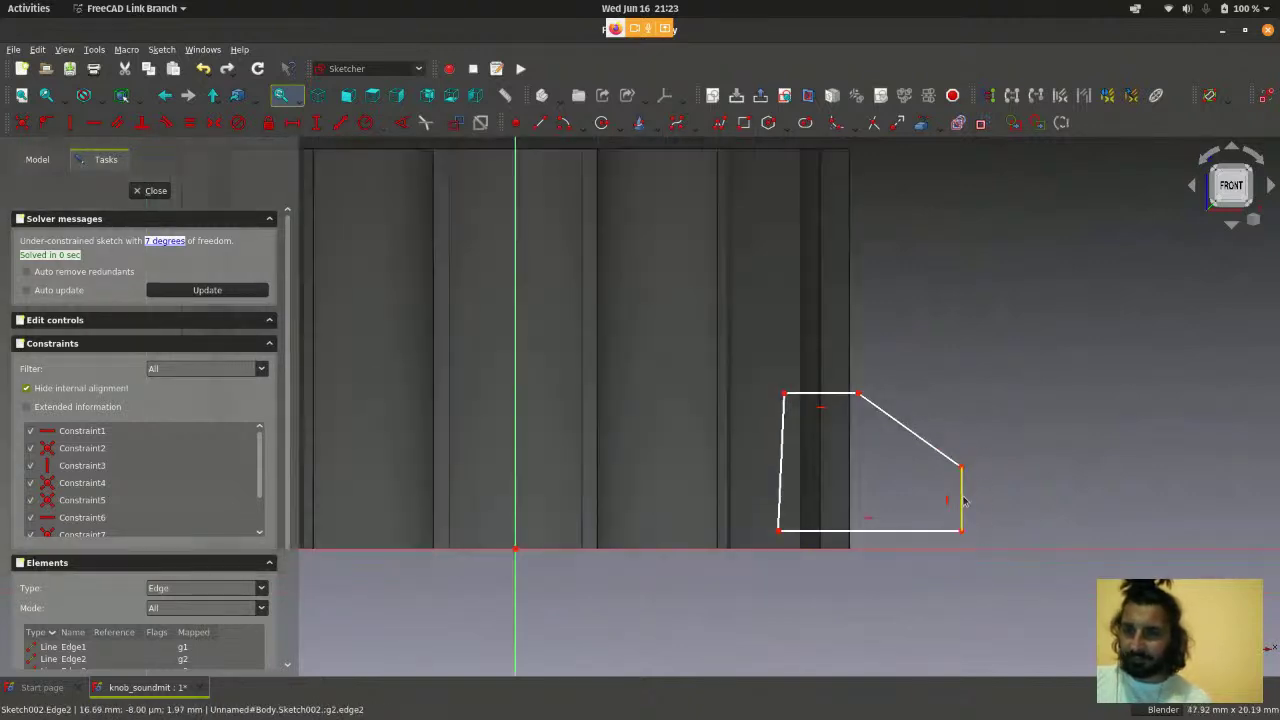
pyautogui.scroll(5, 963, 505)
# - Inspect Constraint3, then select the slanted left edge (Edge5)
pyautogui.click(937, 482)
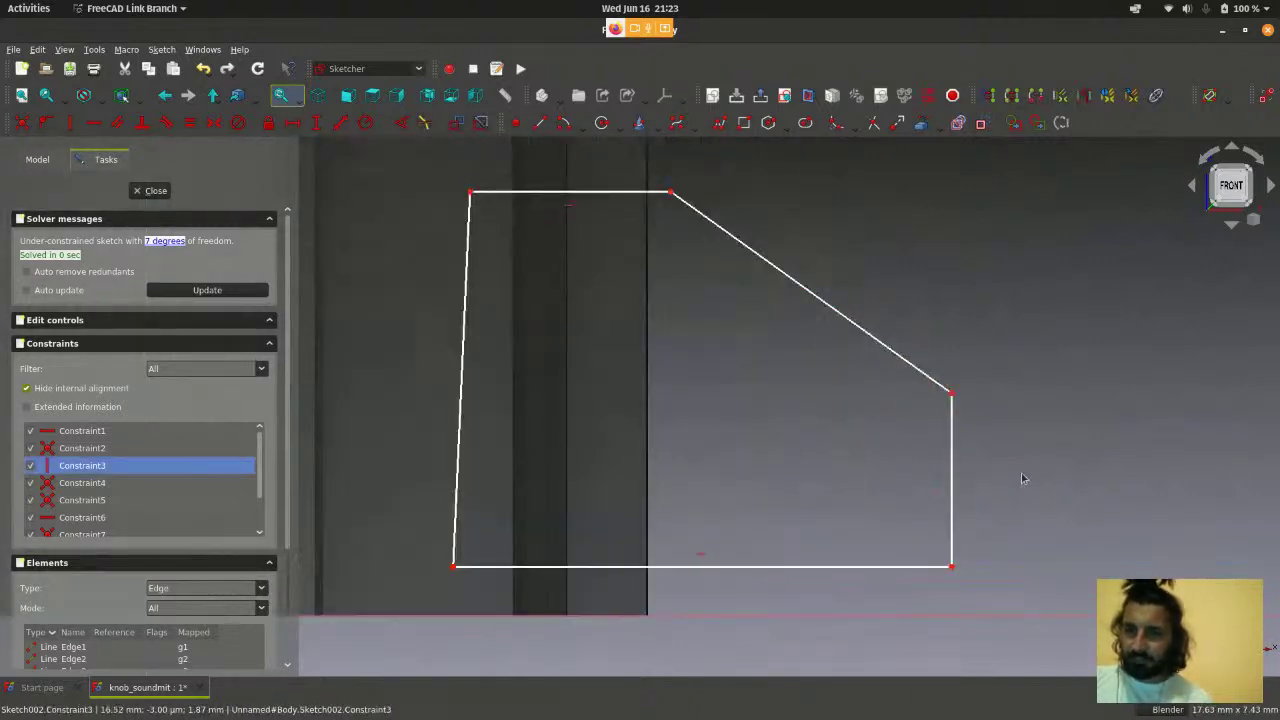
pyautogui.click(1022, 478)
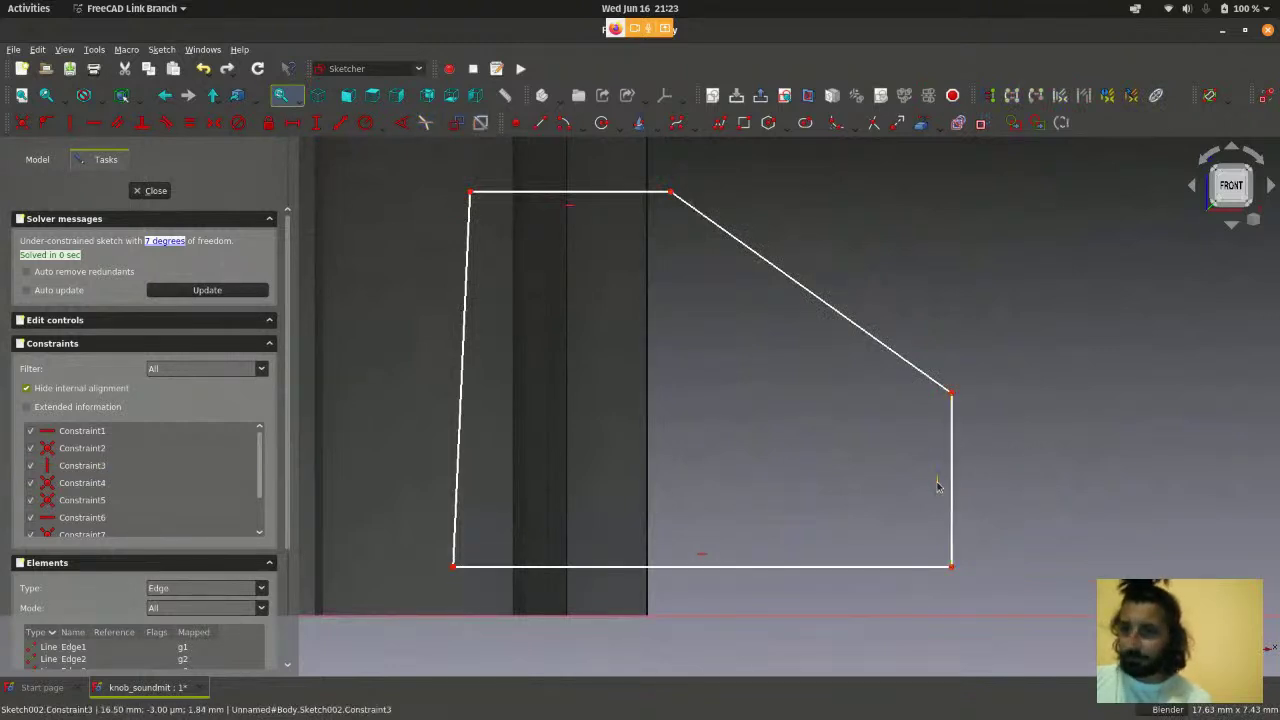
pyautogui.scroll(-2, 1014, 473)
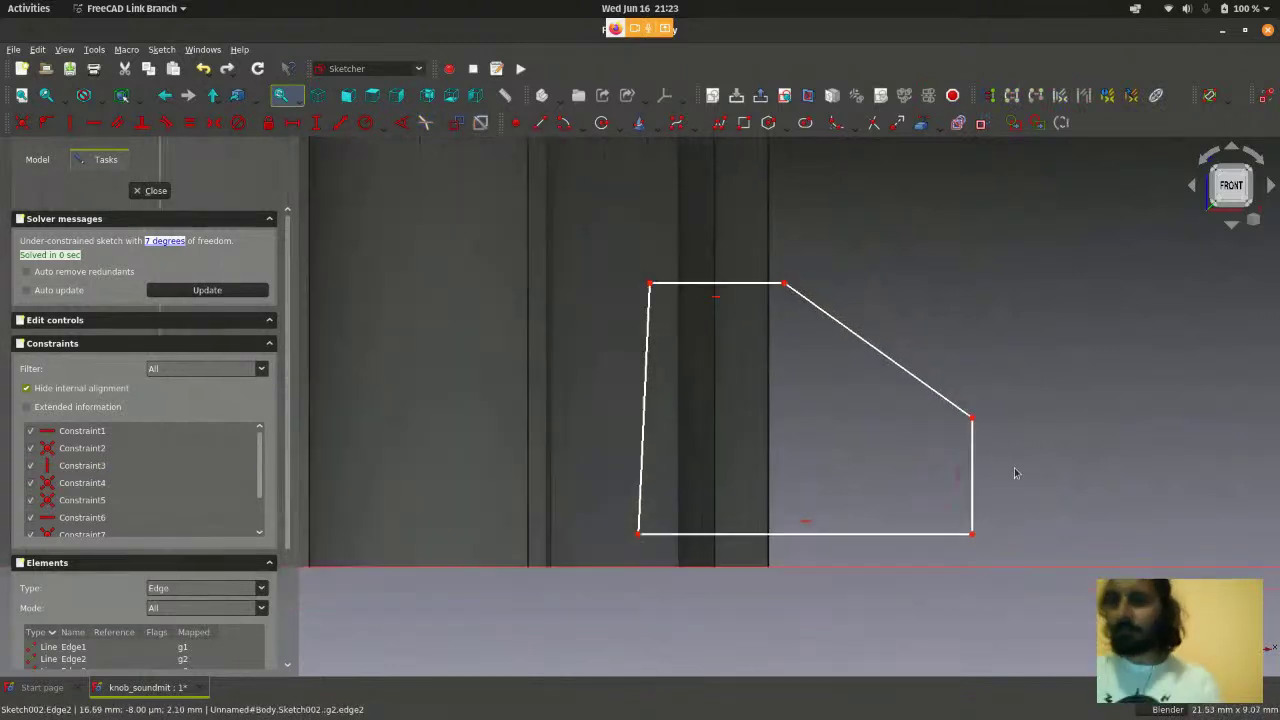
pyautogui.scroll(2, 1014, 473)
pyautogui.scroll(-2, 1014, 473)
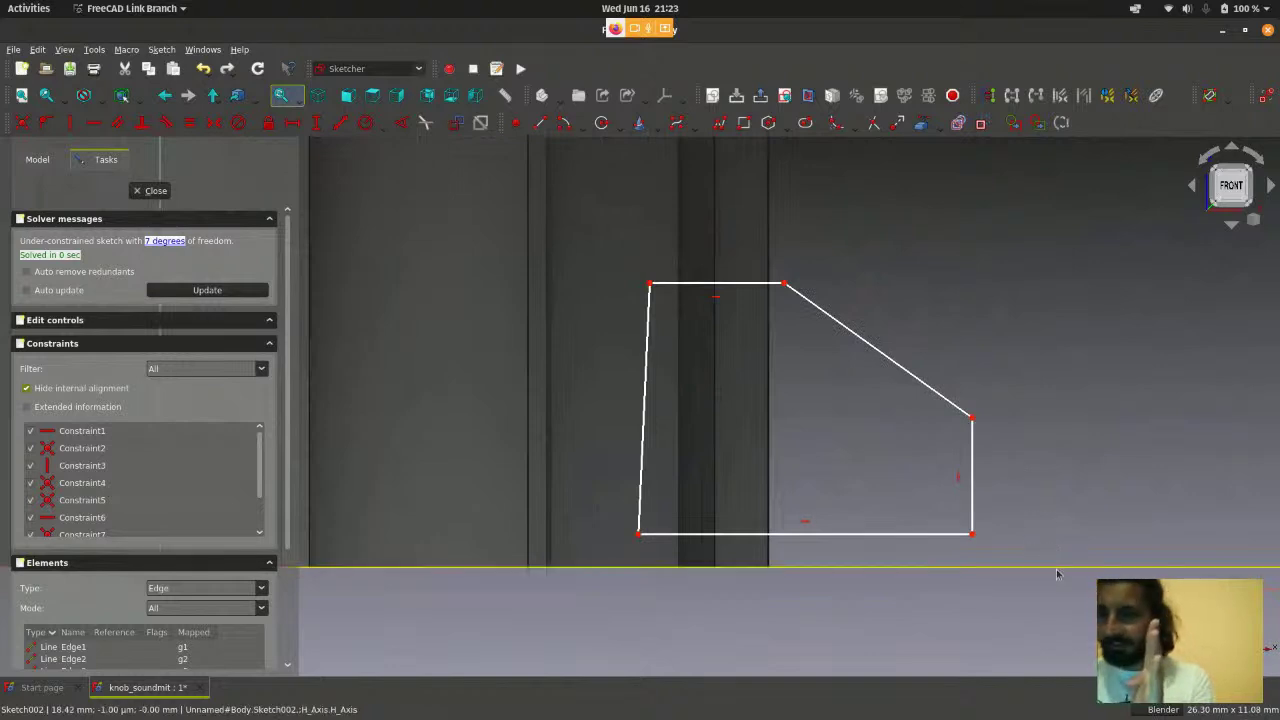
pyautogui.scroll(-2, 1061, 477)
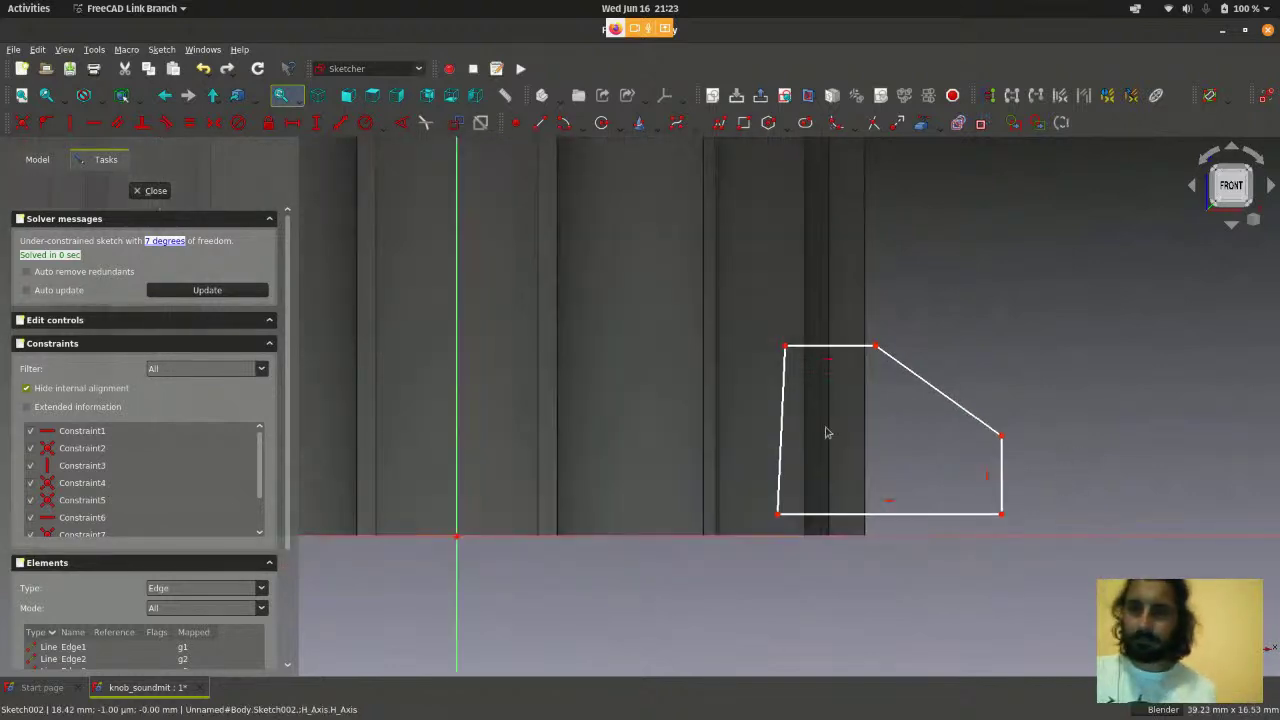
pyautogui.scroll(2, 826, 432)
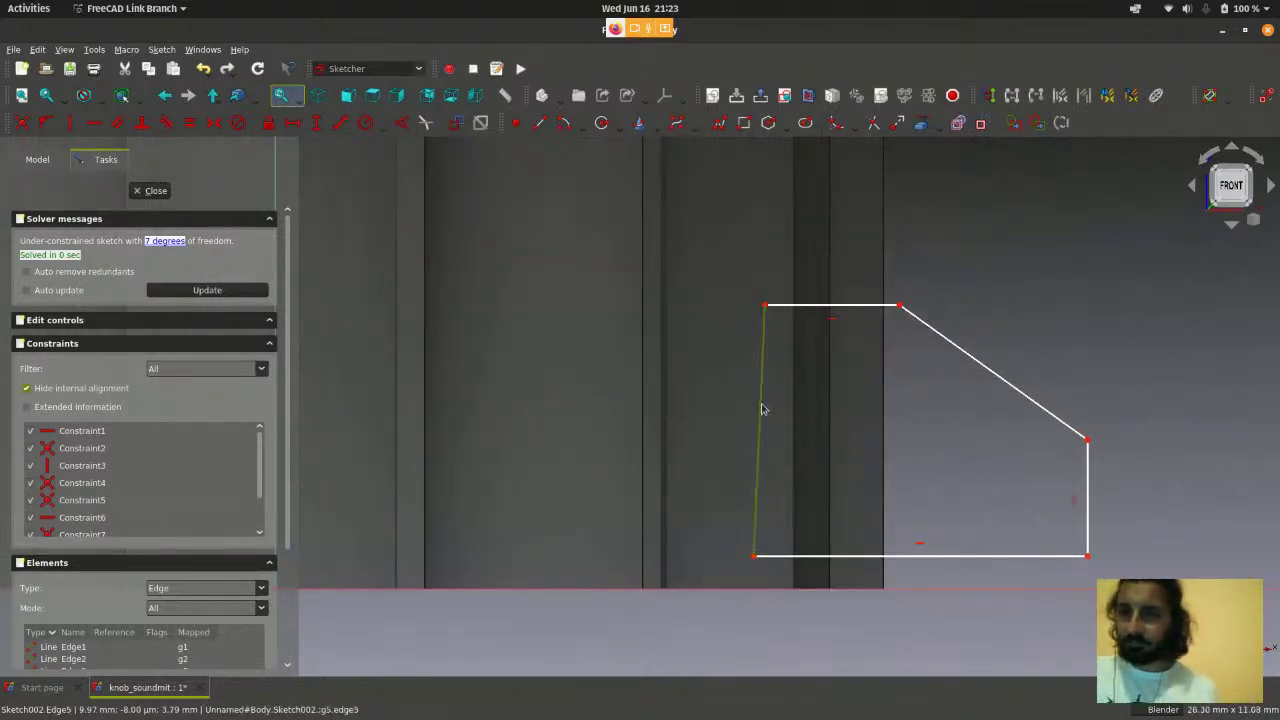
pyautogui.click(764, 408)
pyautogui.scroll(-1, 831, 429)
pyautogui.scroll(2, 831, 428)
# - Delete the slanted left edge and start a new line from the top-left corner
pyautogui.press('Delete')
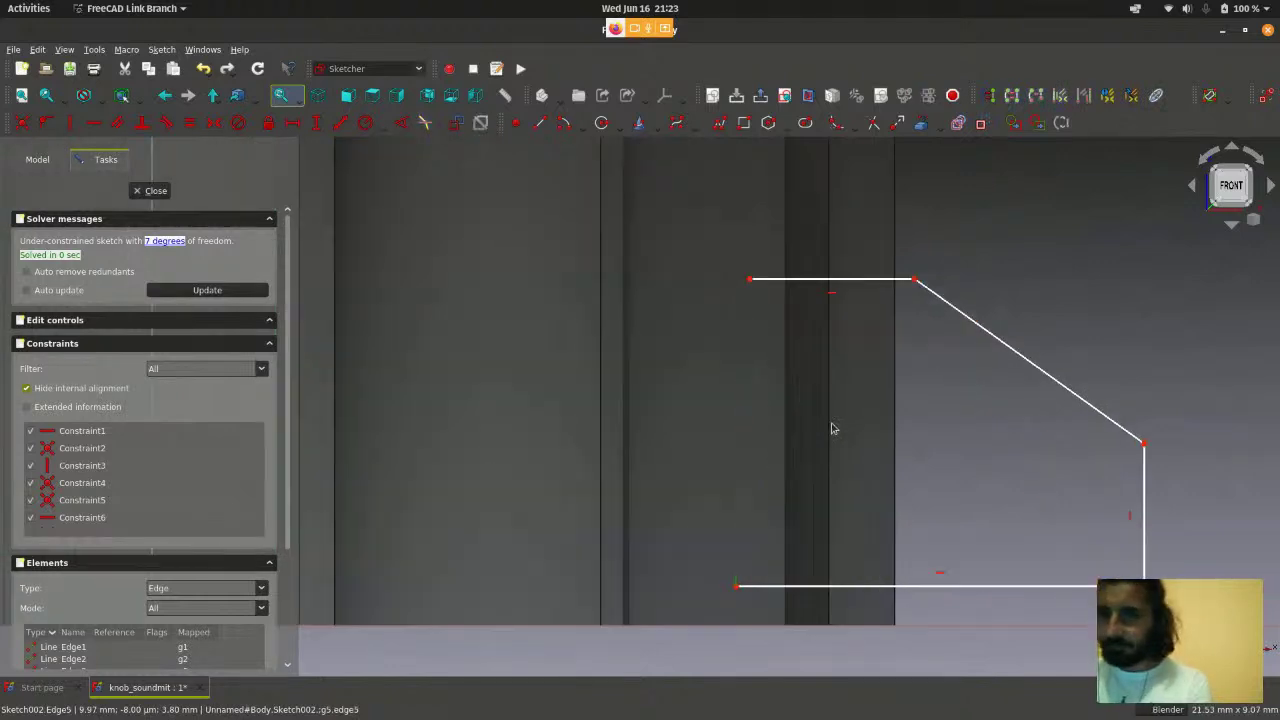
pyautogui.click(540, 122)
pyautogui.click(750, 281)
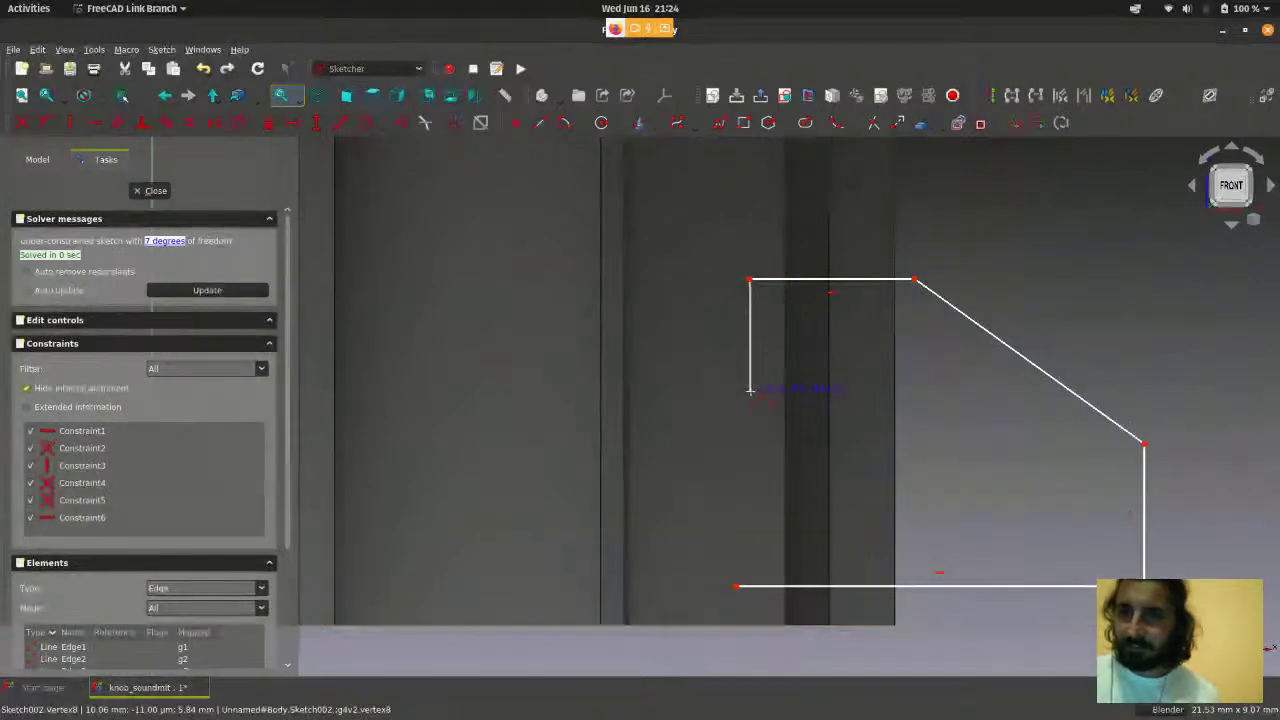
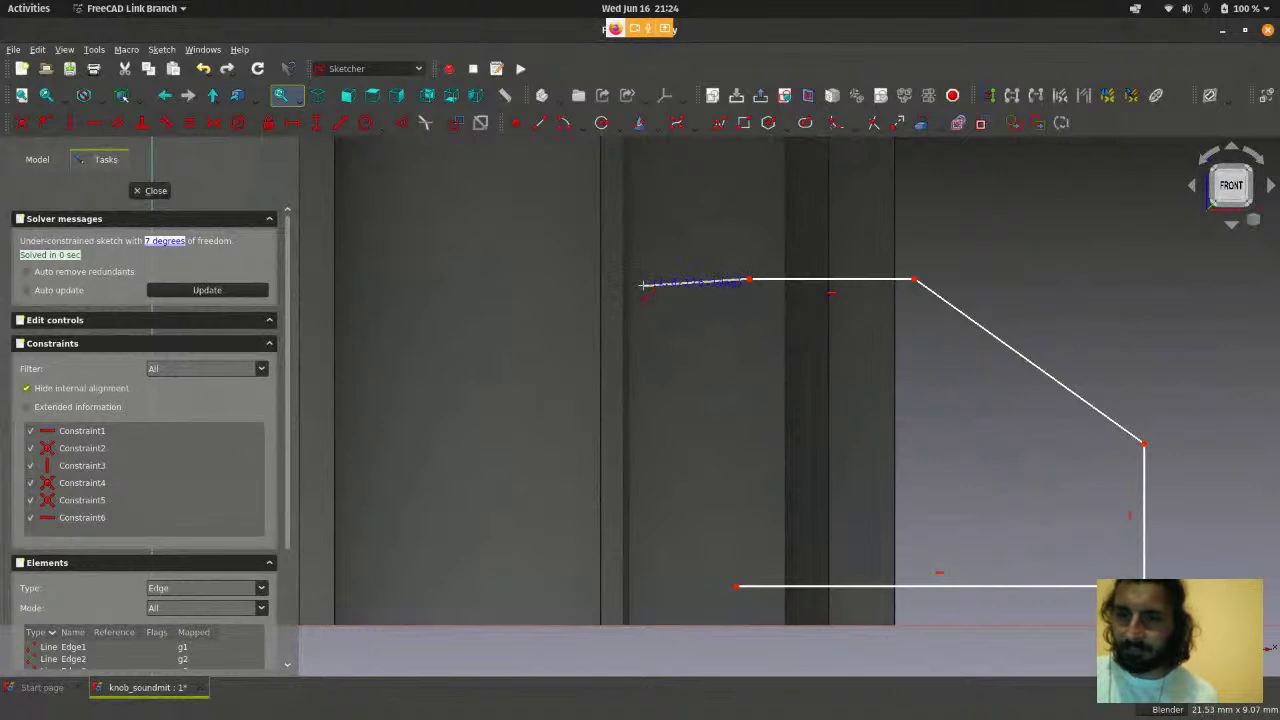
# - Finish the profile's top edge, then delete the misdrawn left edge
pyautogui.click(749, 279)
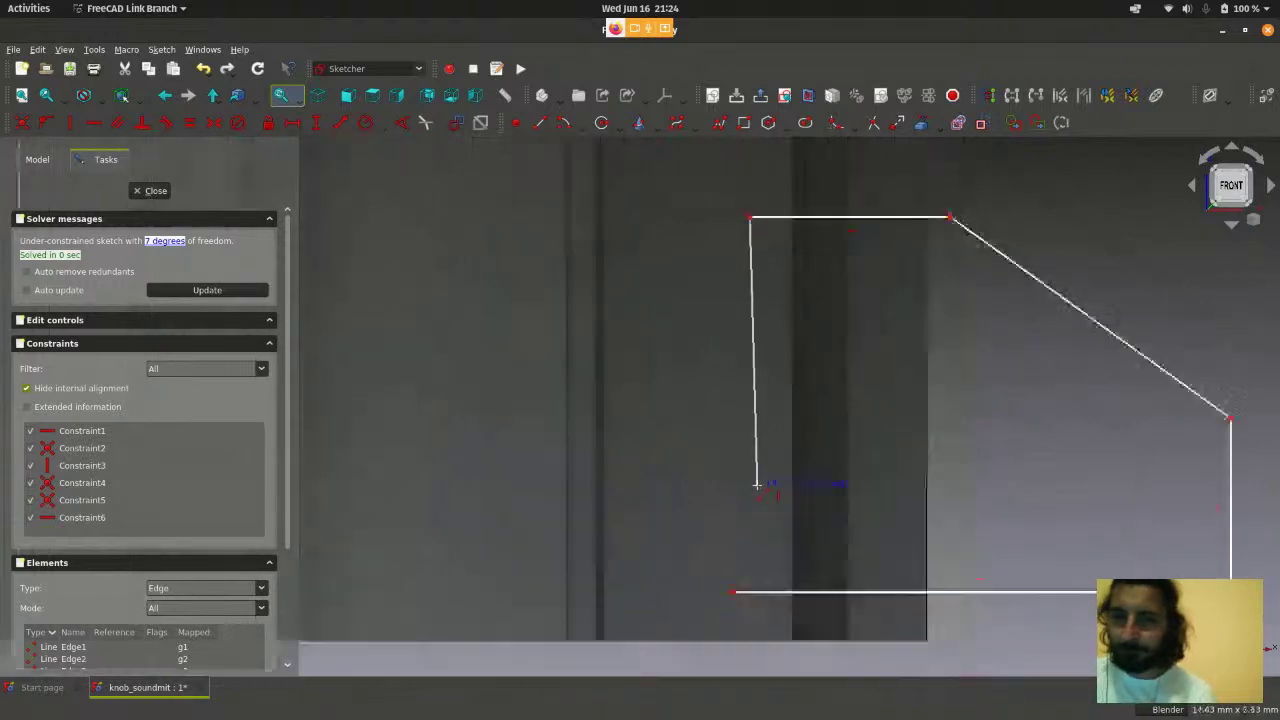
pyautogui.scroll(1, 752, 530)
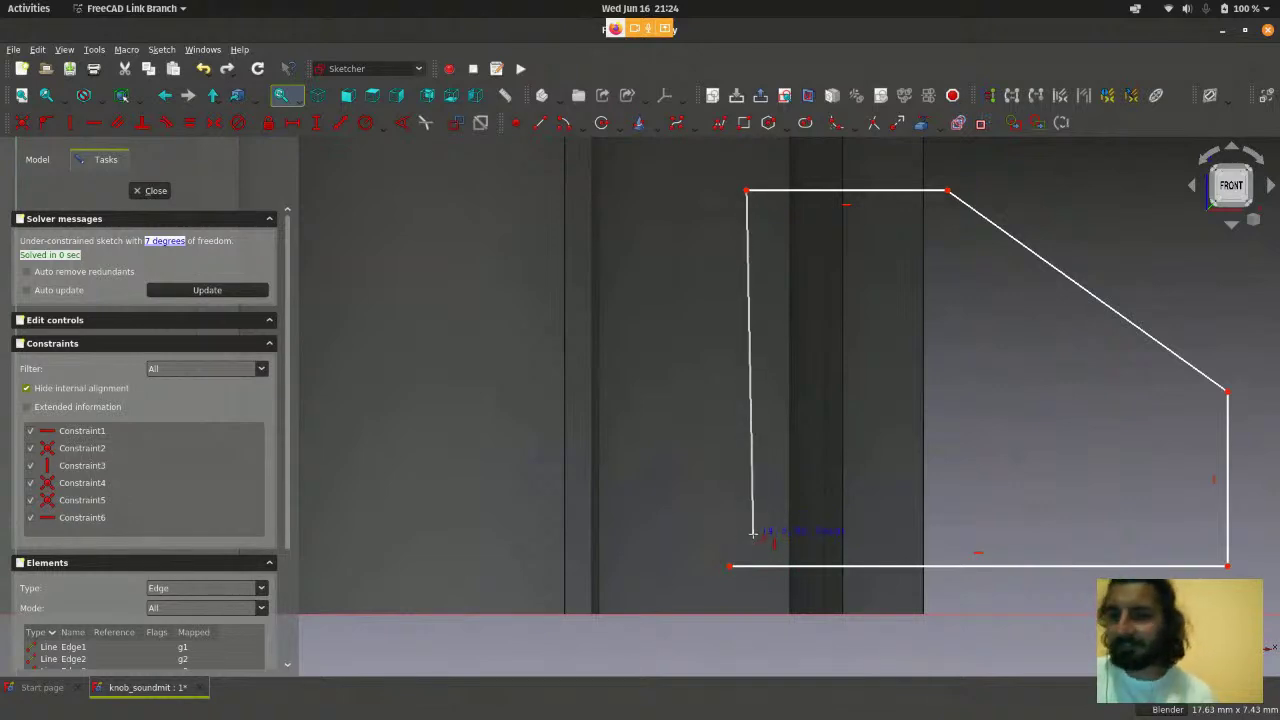
pyautogui.click(747, 544)
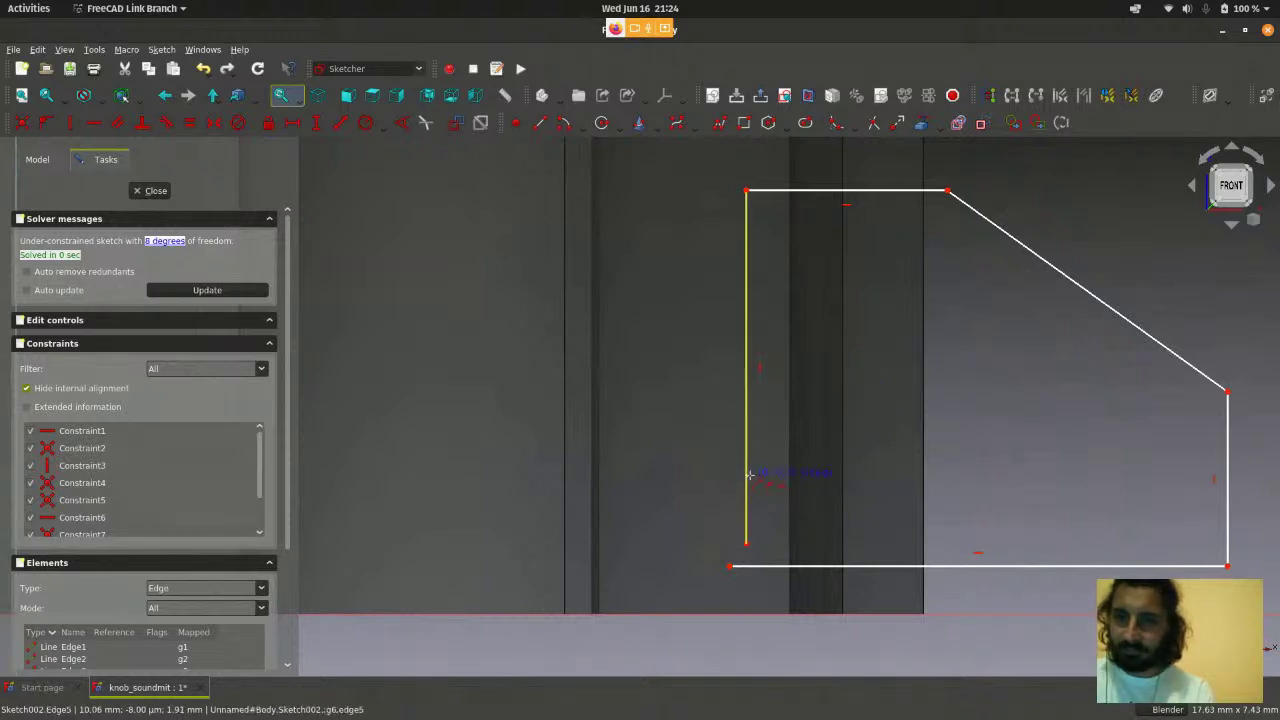
pyautogui.rightClick(866, 508)
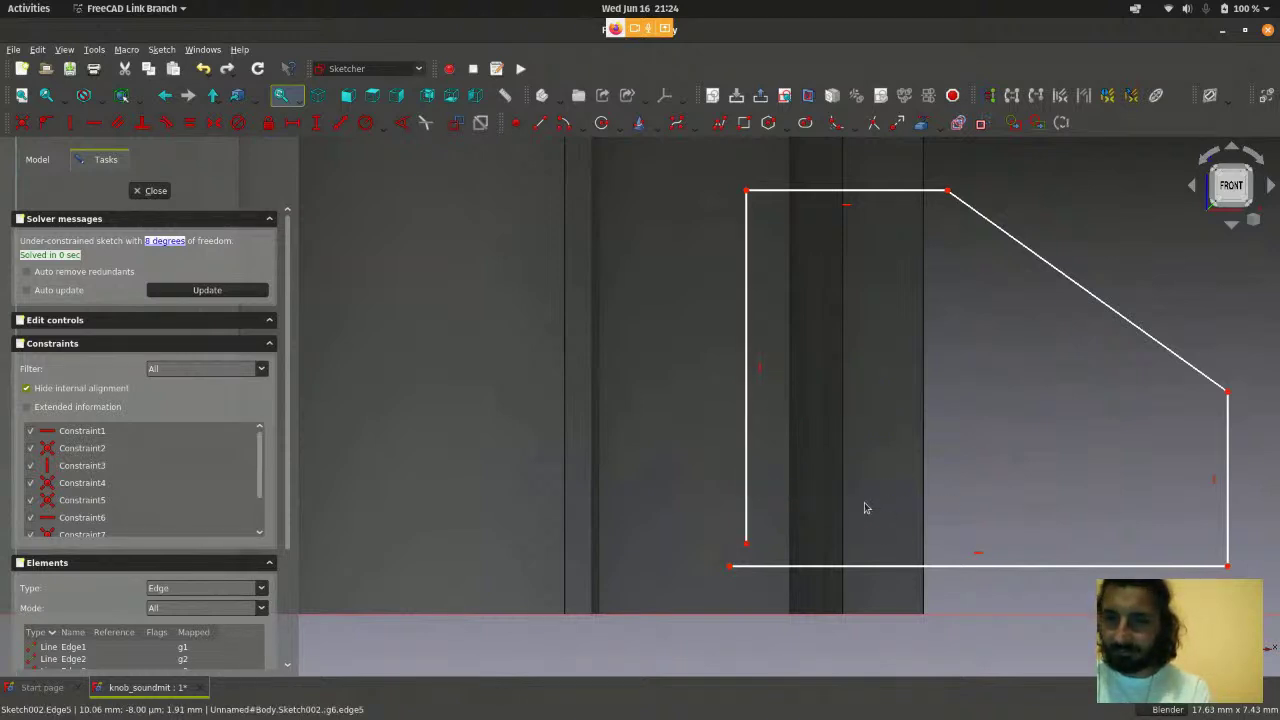
pyautogui.click(749, 472)
pyautogui.press('Delete')
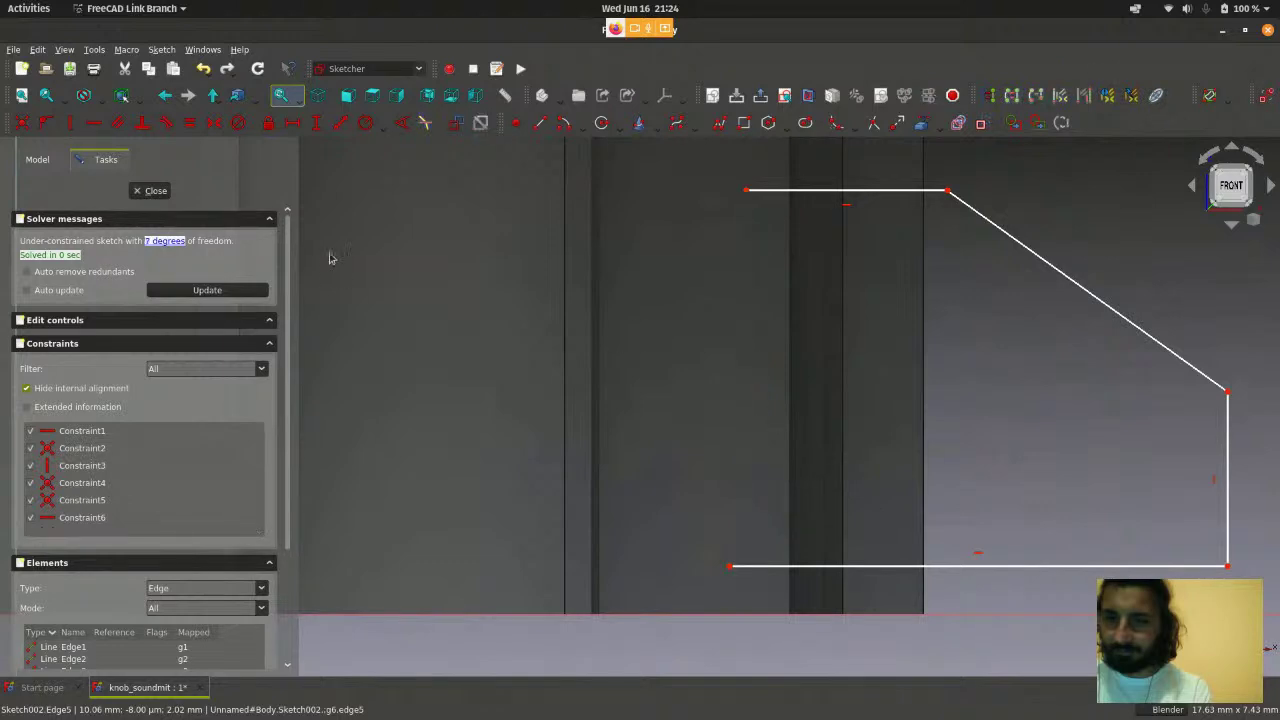
# - Redraw the left edge from the top-left vertex down to the bottom-left corner and select it
pyautogui.click(540, 122)
pyautogui.click(745, 189)
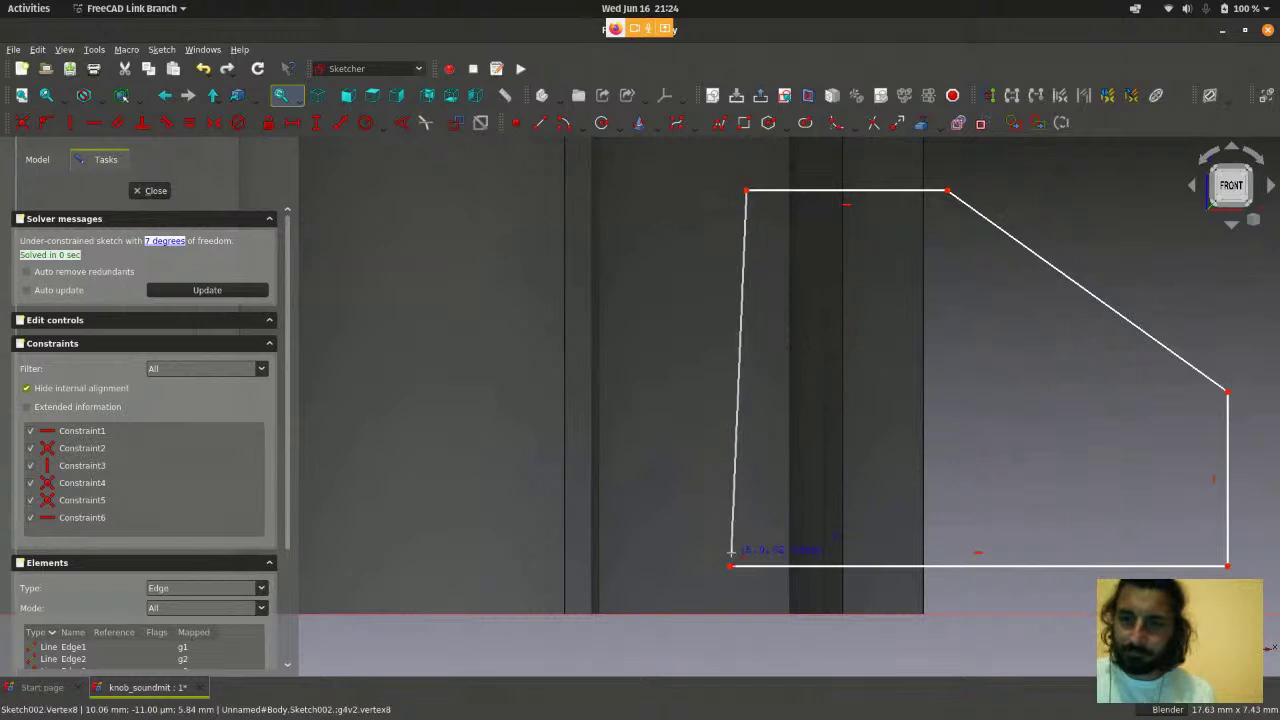
pyautogui.click(700, 563)
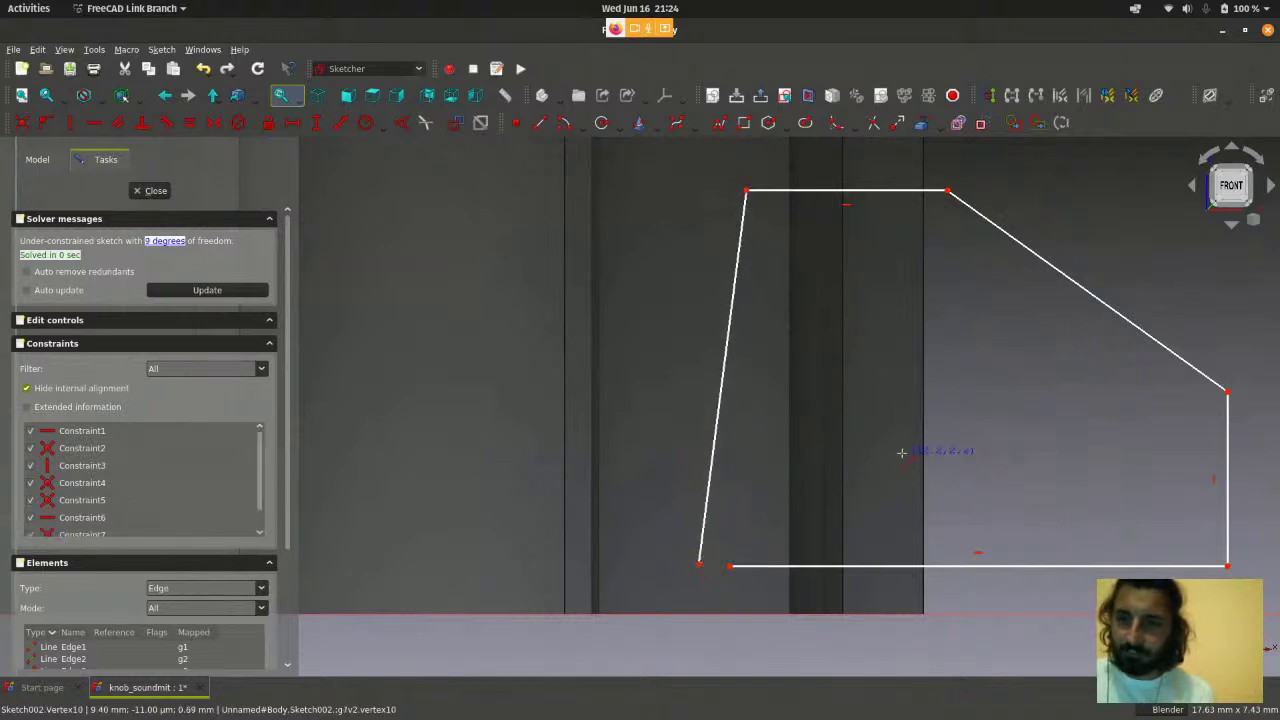
pyautogui.scroll(-1, 901, 452)
pyautogui.scroll(2, 901, 452)
pyautogui.rightClick(903, 452)
pyautogui.scroll(-1, 903, 457)
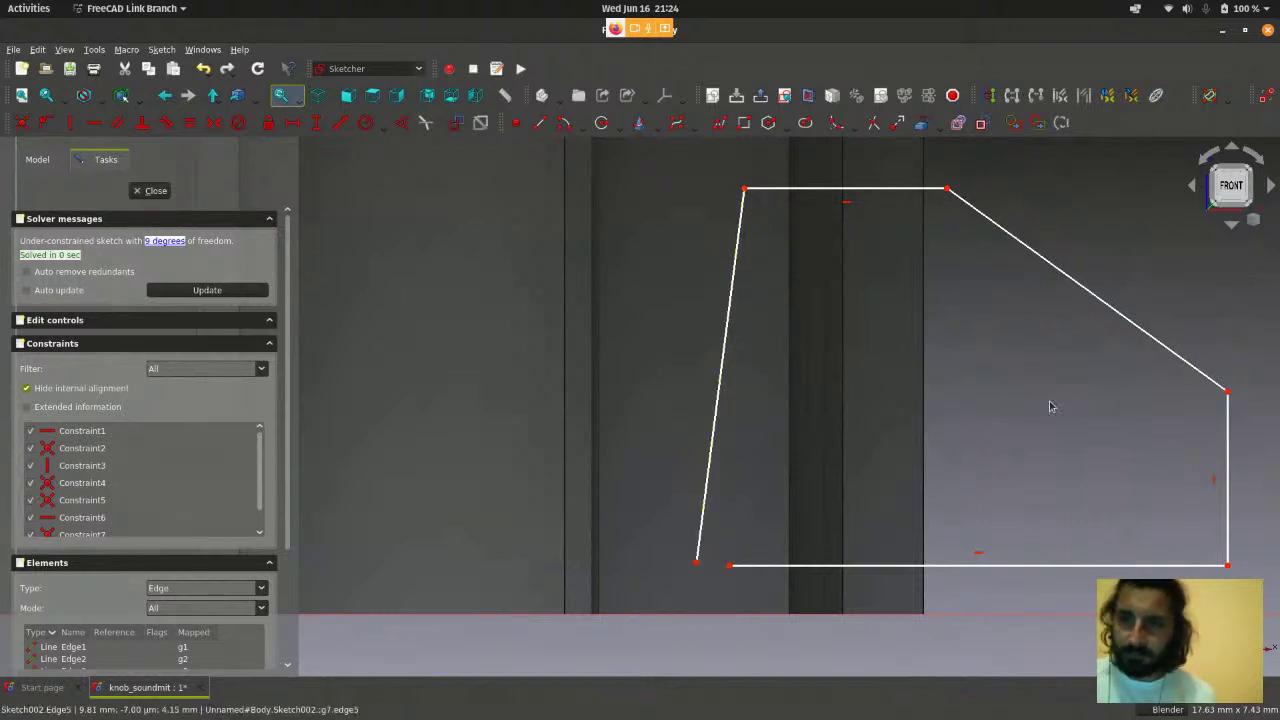
pyautogui.click(721, 386)
pyautogui.scroll(-1, 1025, 472)
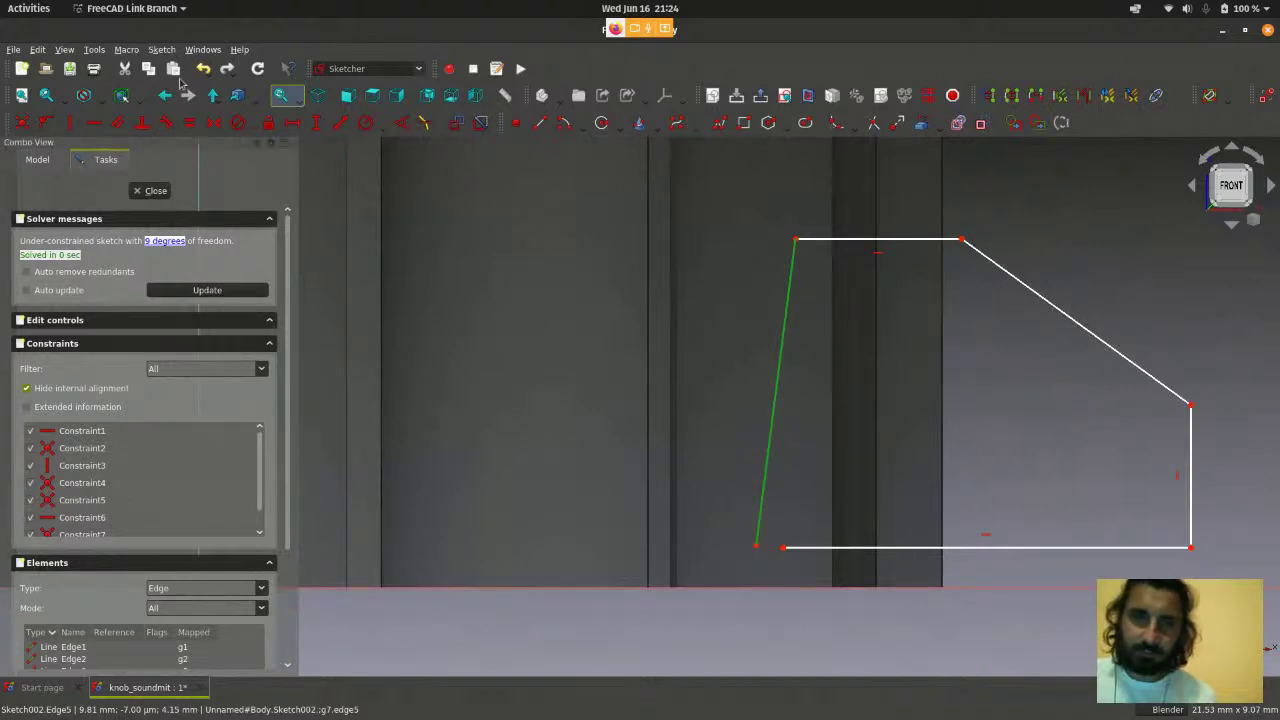
pyautogui.click(162, 50)
pyautogui.moveTo(179, 240)
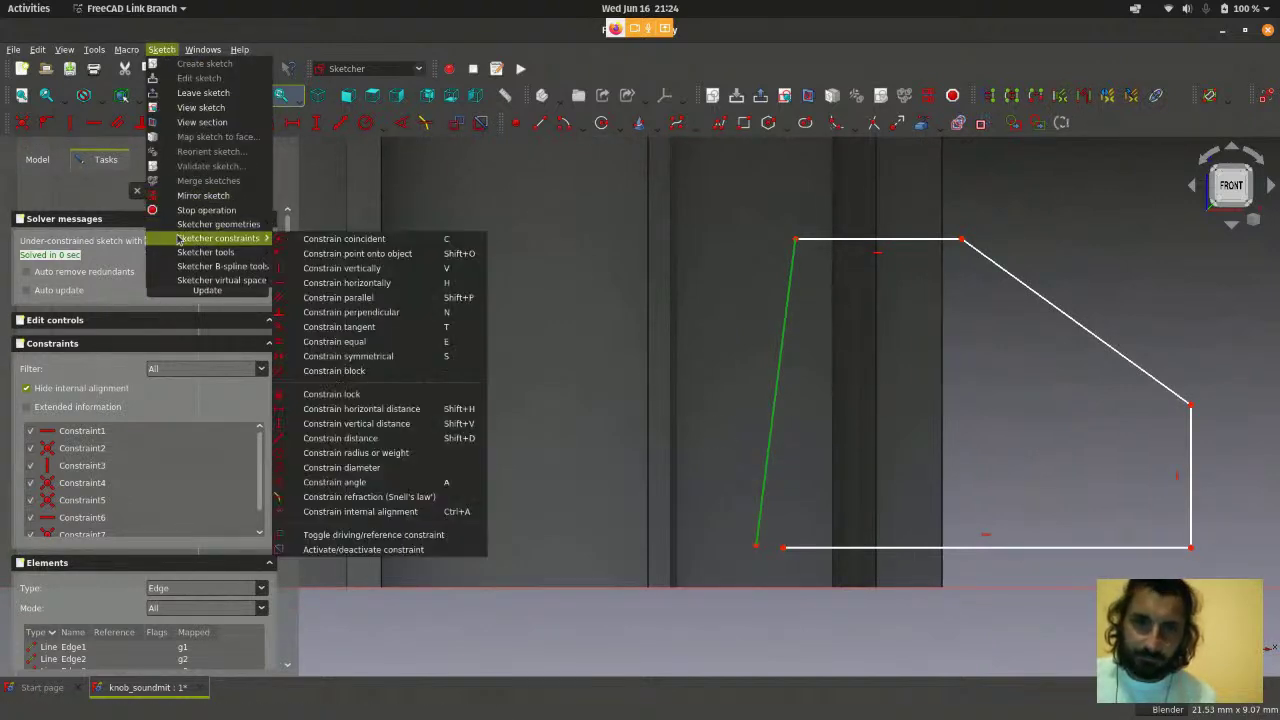
# - Constrain the new left edge to be exactly vertical
pyautogui.click(422, 271)
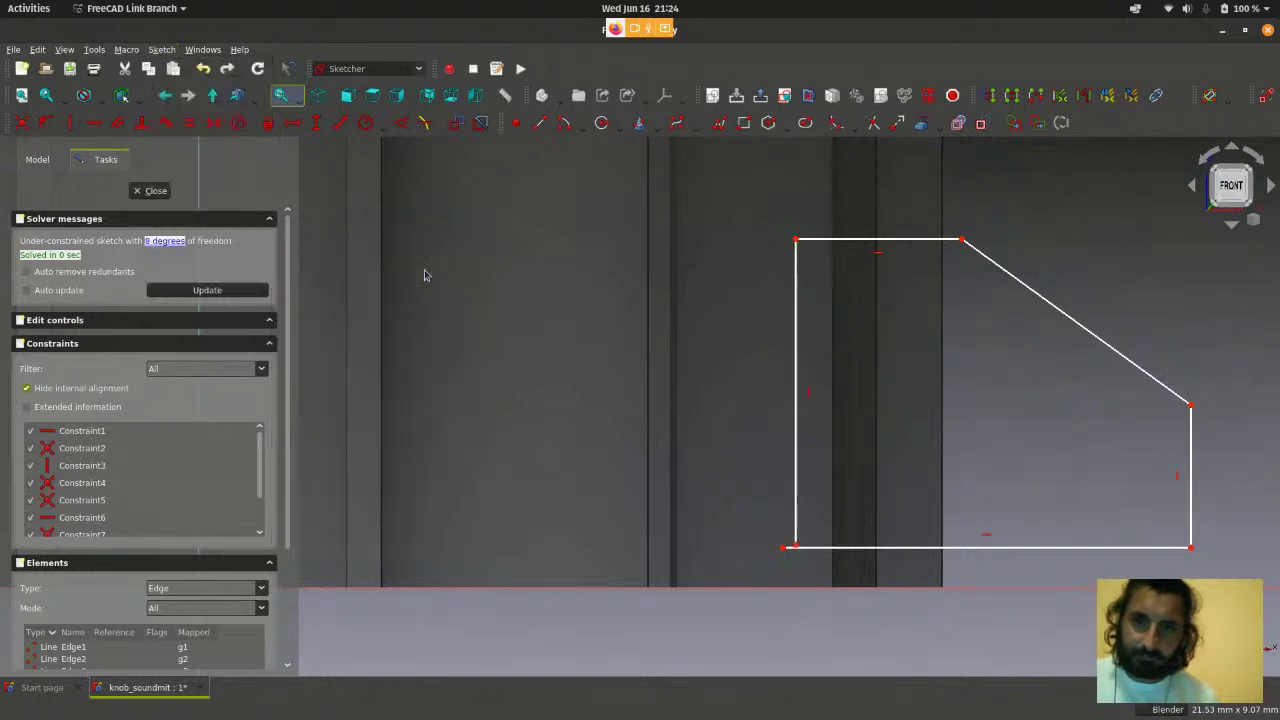
pyautogui.scroll(-1, 952, 331)
pyautogui.scroll(5, 806, 542)
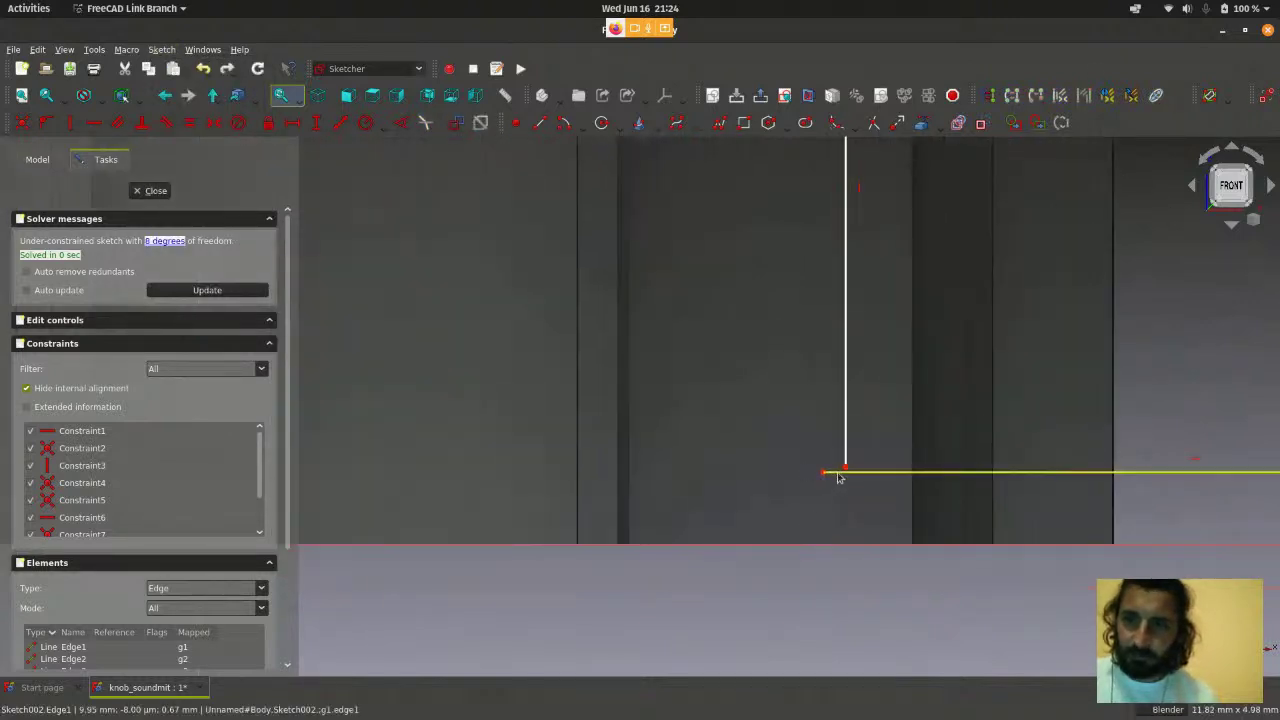
# - Drag the left edge's lower endpoint toward the bottom edge's left end
pyautogui.moveTo(845, 468)
pyautogui.mouseDown()
pyautogui.moveTo(829, 430)
pyautogui.moveTo(808, 437)
pyautogui.mouseUp()
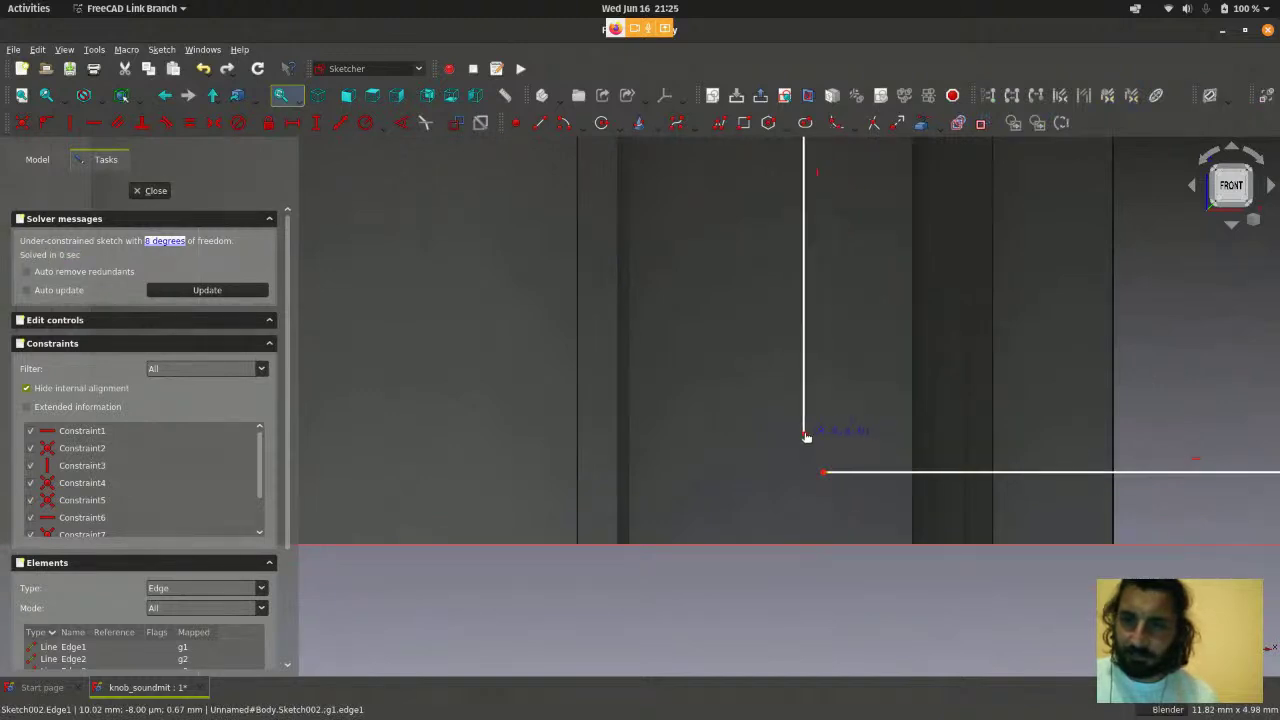
pyautogui.scroll(-2, 770, 500)
pyautogui.scroll(3, 757, 477)
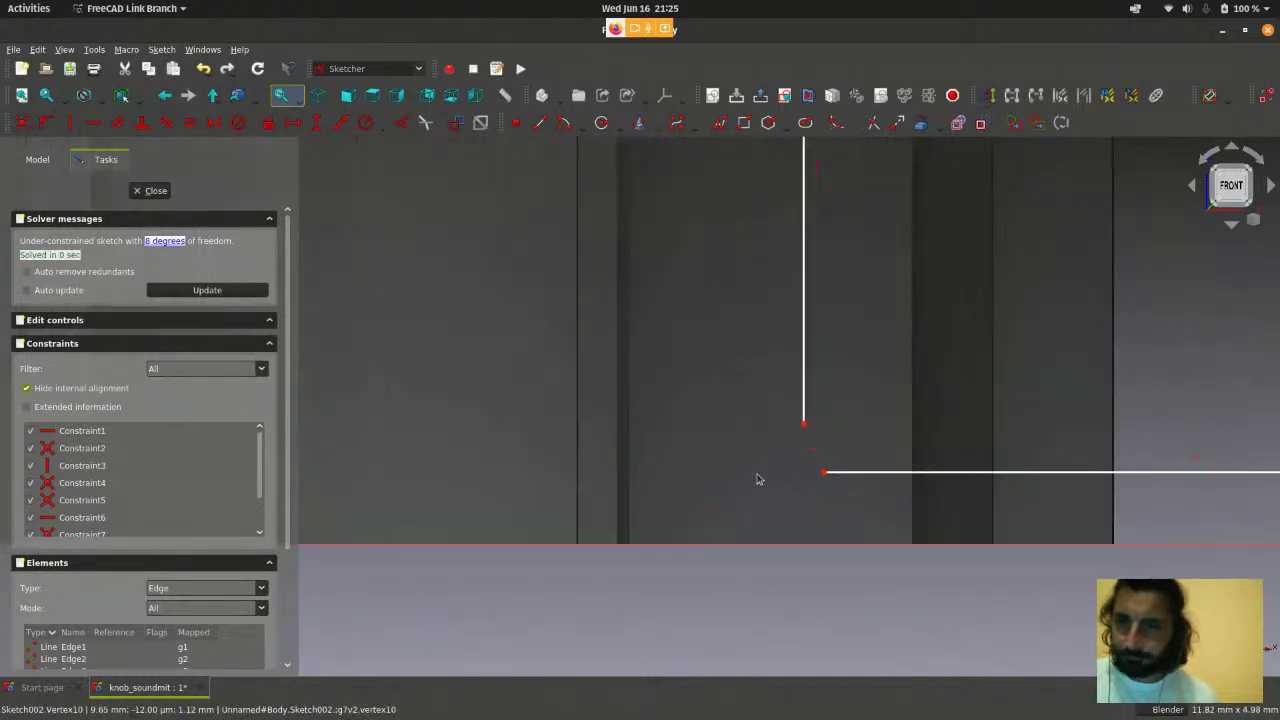
pyautogui.scroll(2, 854, 463)
pyautogui.scroll(-5, 854, 463)
pyautogui.scroll(3, 855, 463)
pyautogui.scroll(2, 855, 463)
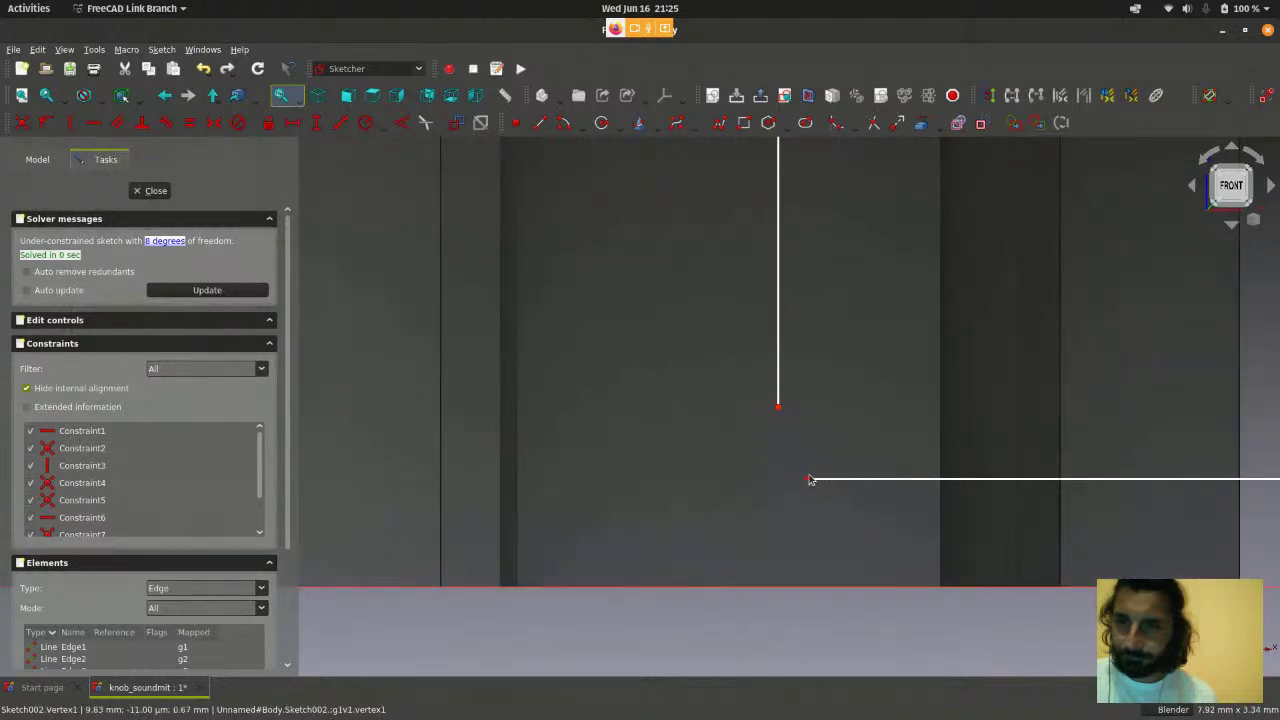
pyautogui.scroll(-2, 745, 470)
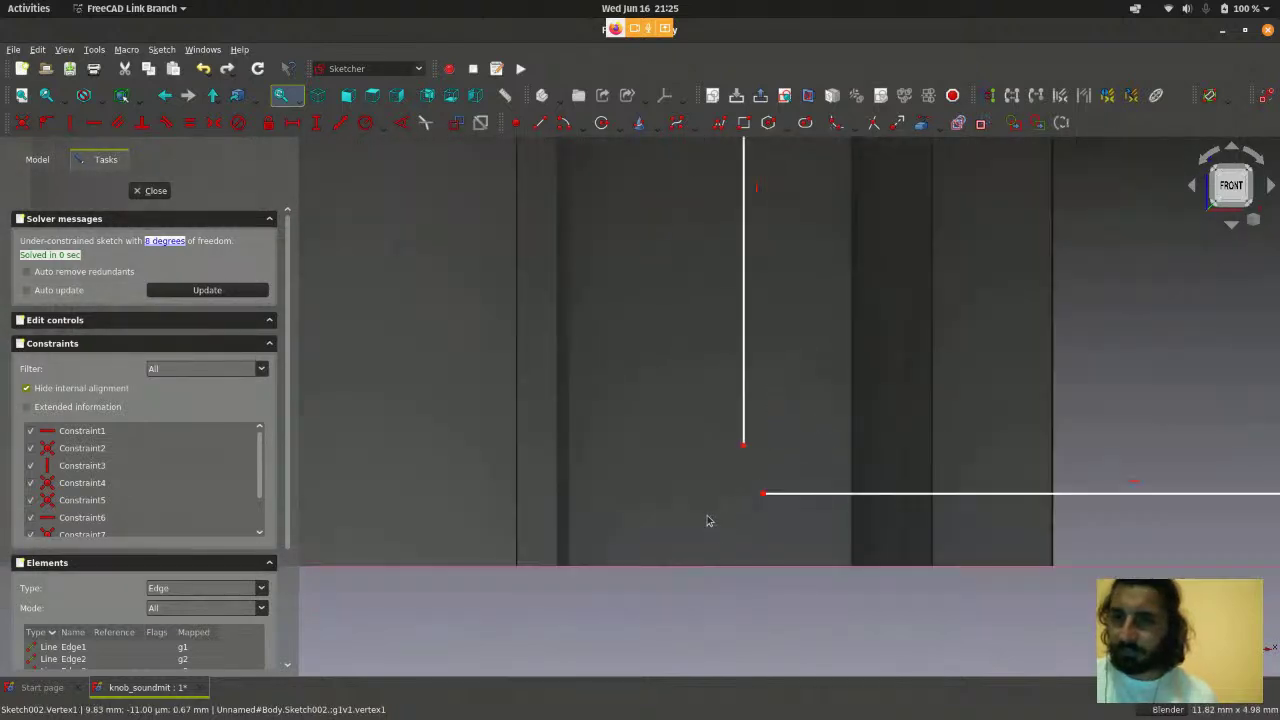
pyautogui.scroll(2, 744, 490)
pyautogui.scroll(2, 744, 490)
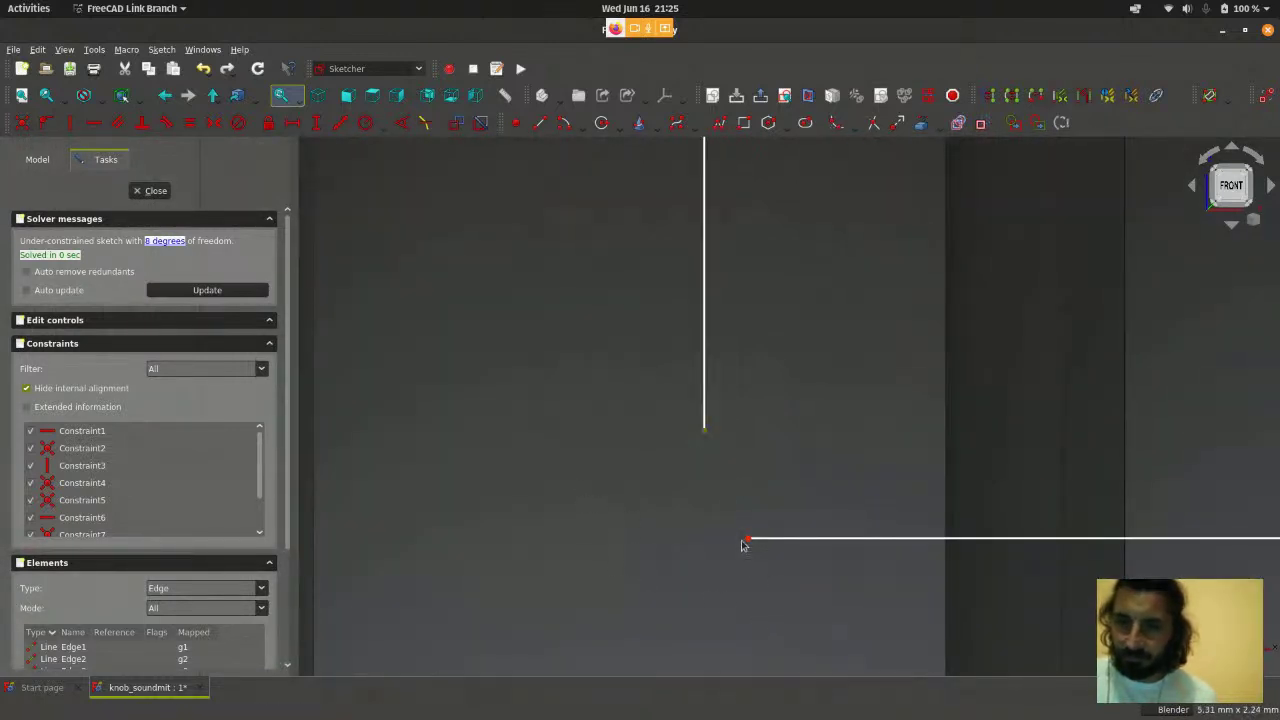
pyautogui.scroll(-2, 886, 386)
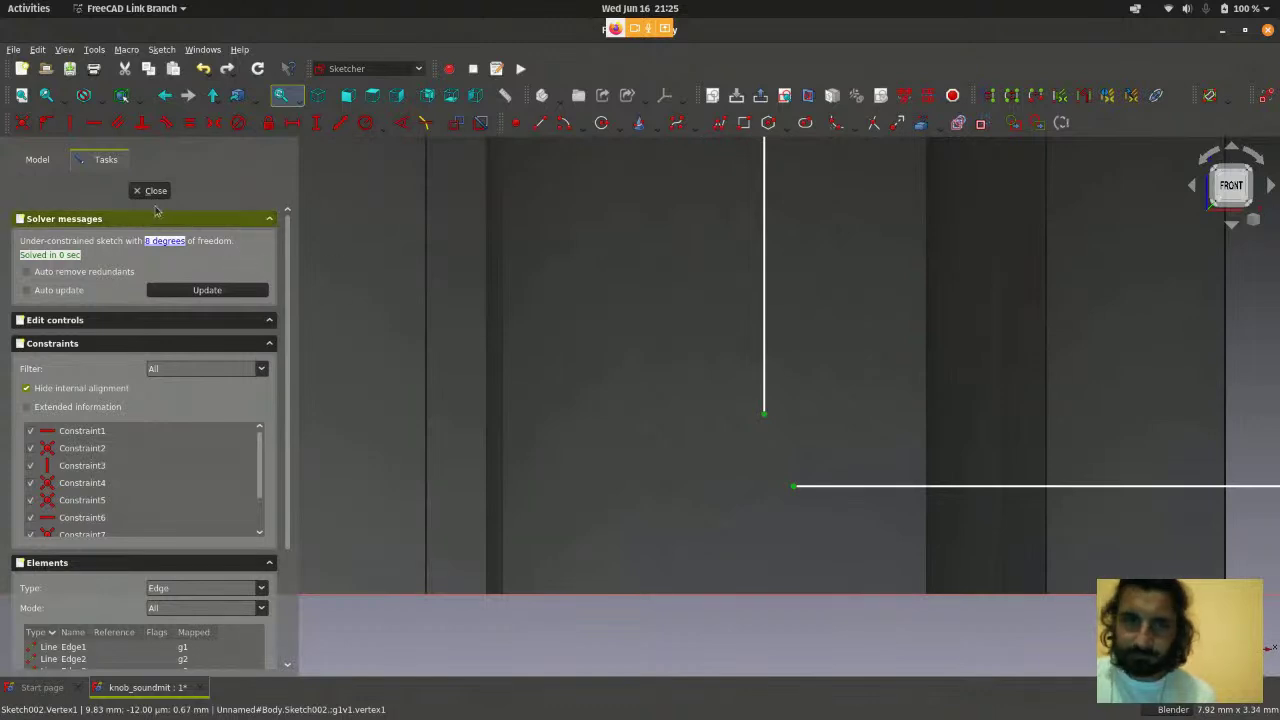
# - Make the left edge's lower end coincident with the bottom edge's left end
pyautogui.click(161, 49)
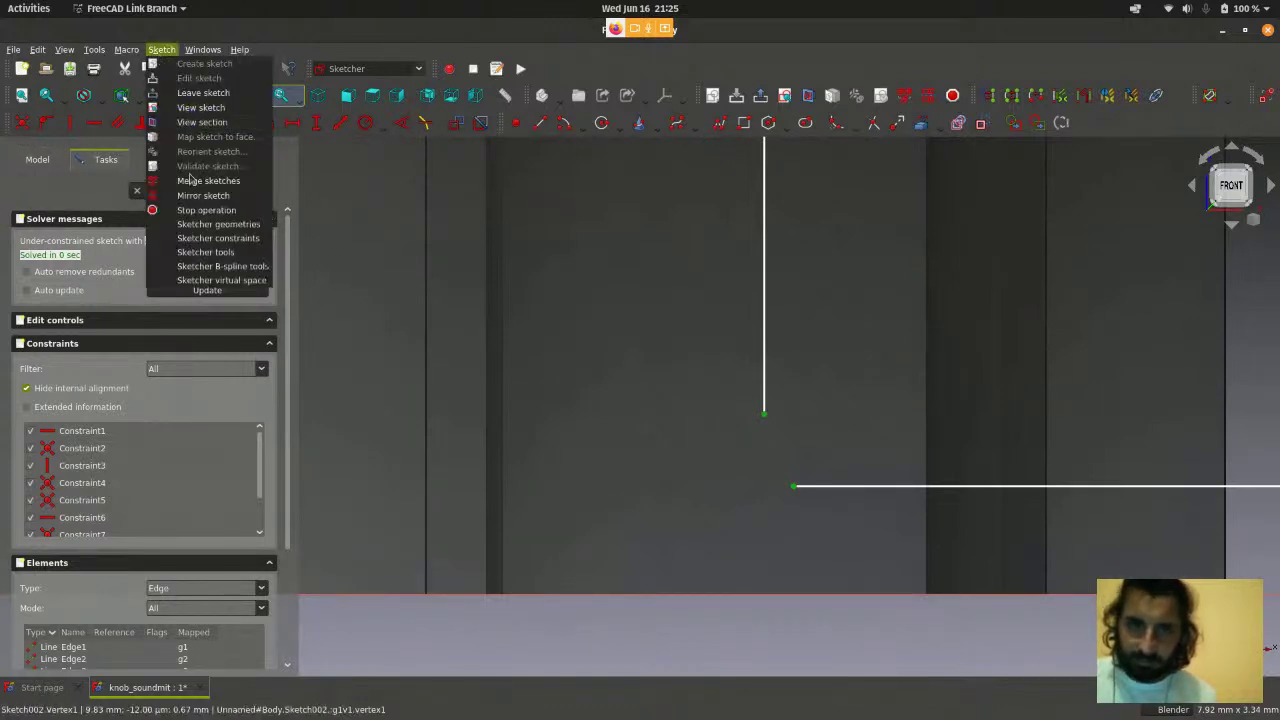
pyautogui.moveTo(225, 238)
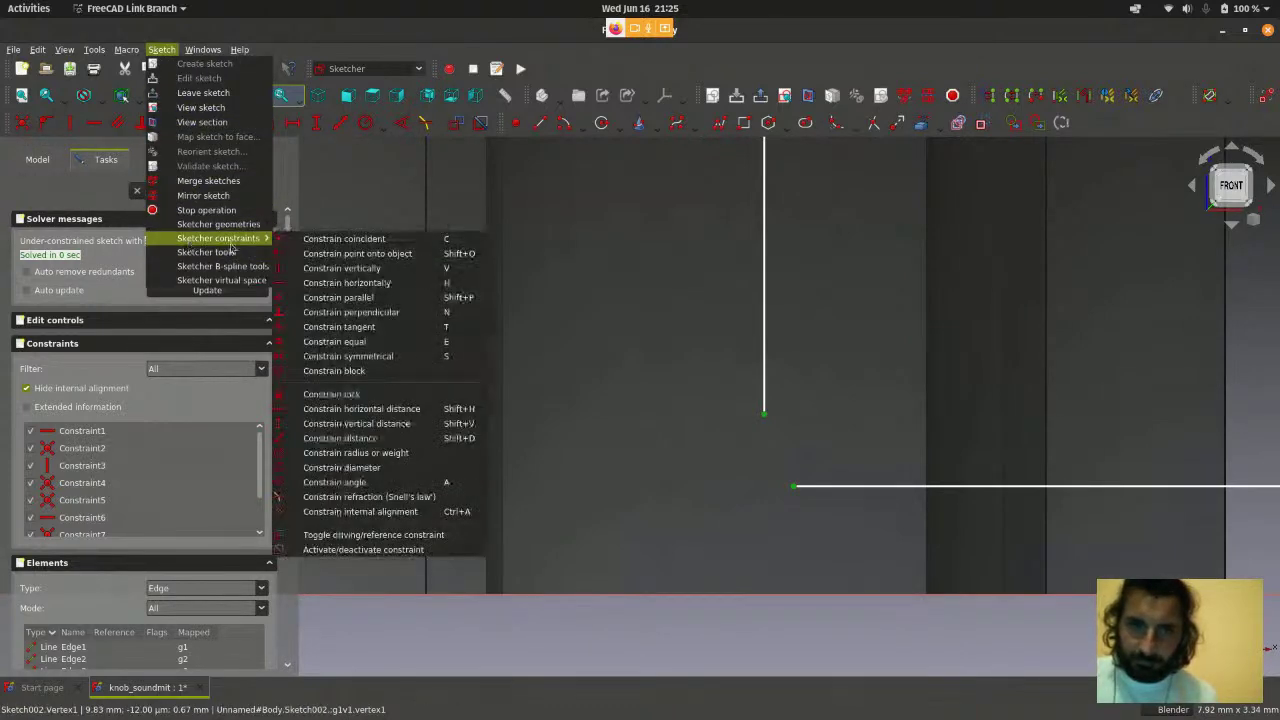
pyautogui.click(360, 240)
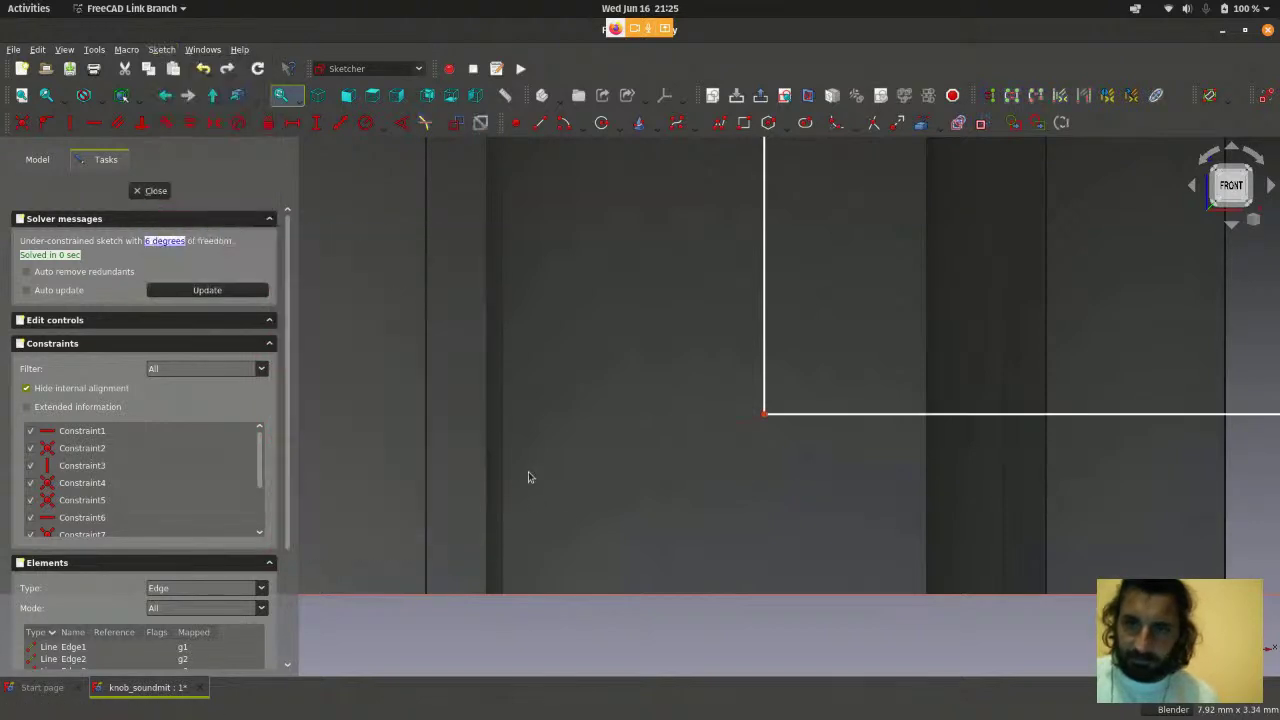
pyautogui.scroll(-5, 527, 477)
# - Drag the lower-left corner, right edge and top-right chamfer corner to adjust the profile
pyautogui.scroll(3, 697, 480)
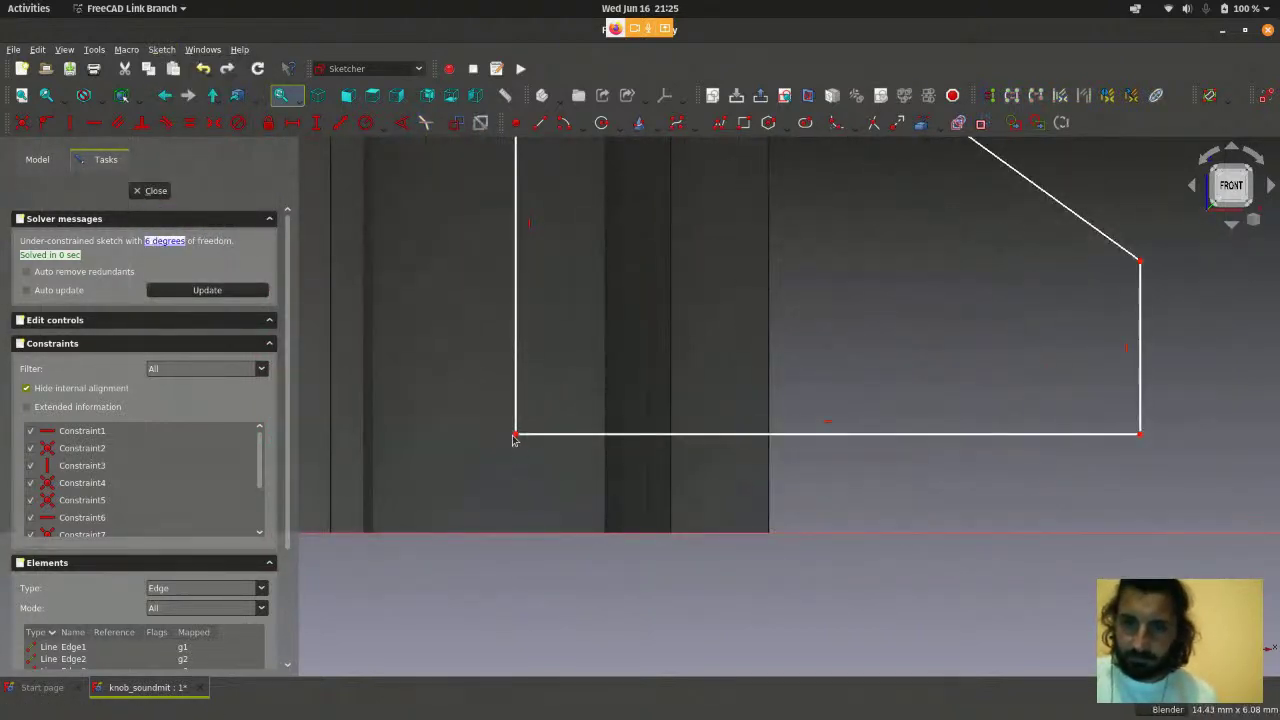
pyautogui.moveTo(514, 440)
pyautogui.mouseDown()
pyautogui.moveTo(506, 491)
pyautogui.moveTo(463, 509)
pyautogui.moveTo(476, 458)
pyautogui.mouseUp()
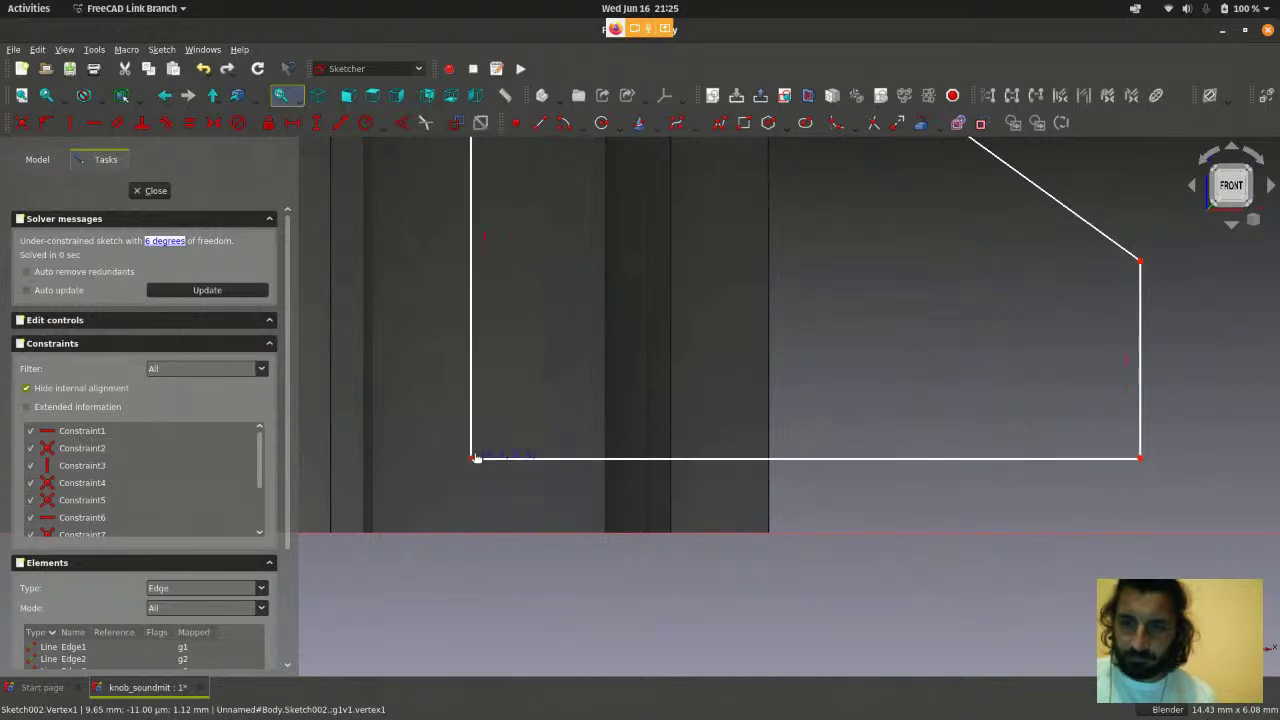
pyautogui.scroll(-3, 694, 491)
pyautogui.scroll(1, 868, 443)
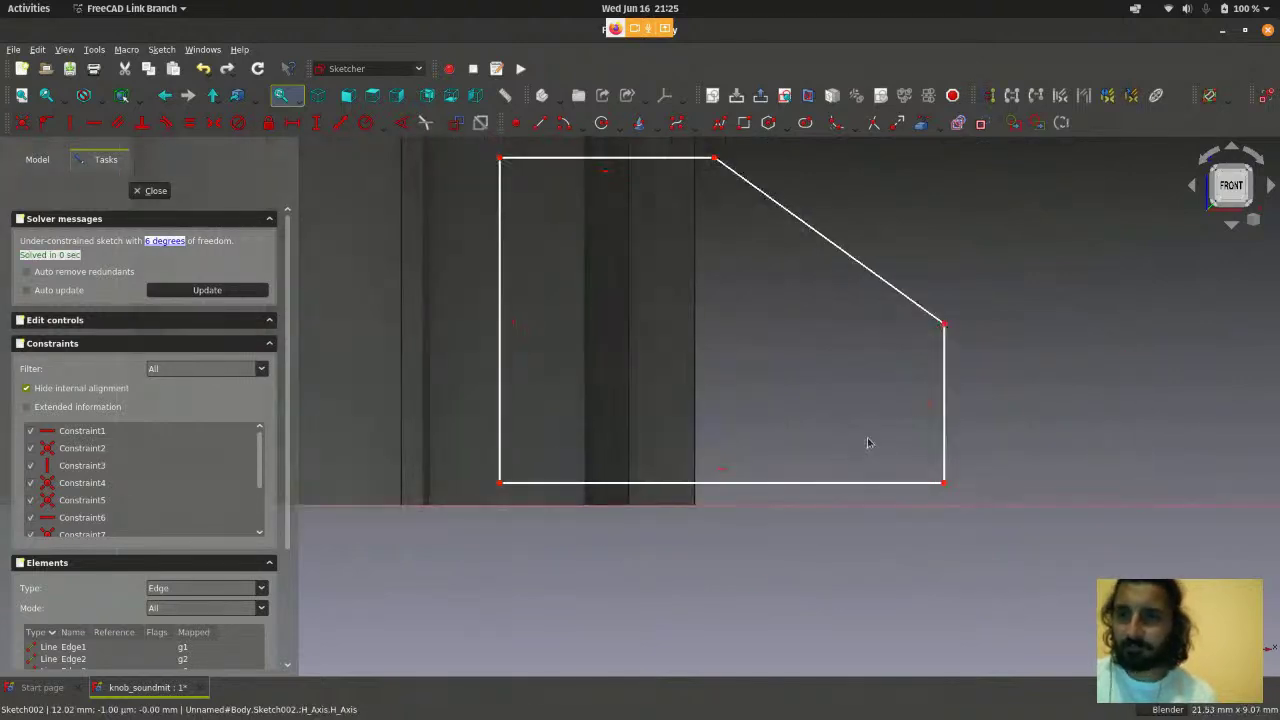
pyautogui.moveTo(935, 442)
pyautogui.mouseDown()
pyautogui.moveTo(857, 434)
pyautogui.moveTo(882, 444)
pyautogui.mouseUp()
pyautogui.scroll(-2, 790, 404)
pyautogui.scroll(2, 712, 246)
pyautogui.moveTo(750, 235)
pyautogui.mouseDown()
pyautogui.moveTo(694, 271)
pyautogui.moveTo(680, 264)
pyautogui.mouseUp()
pyautogui.scroll(-2, 799, 249)
pyautogui.scroll(2, 776, 365)
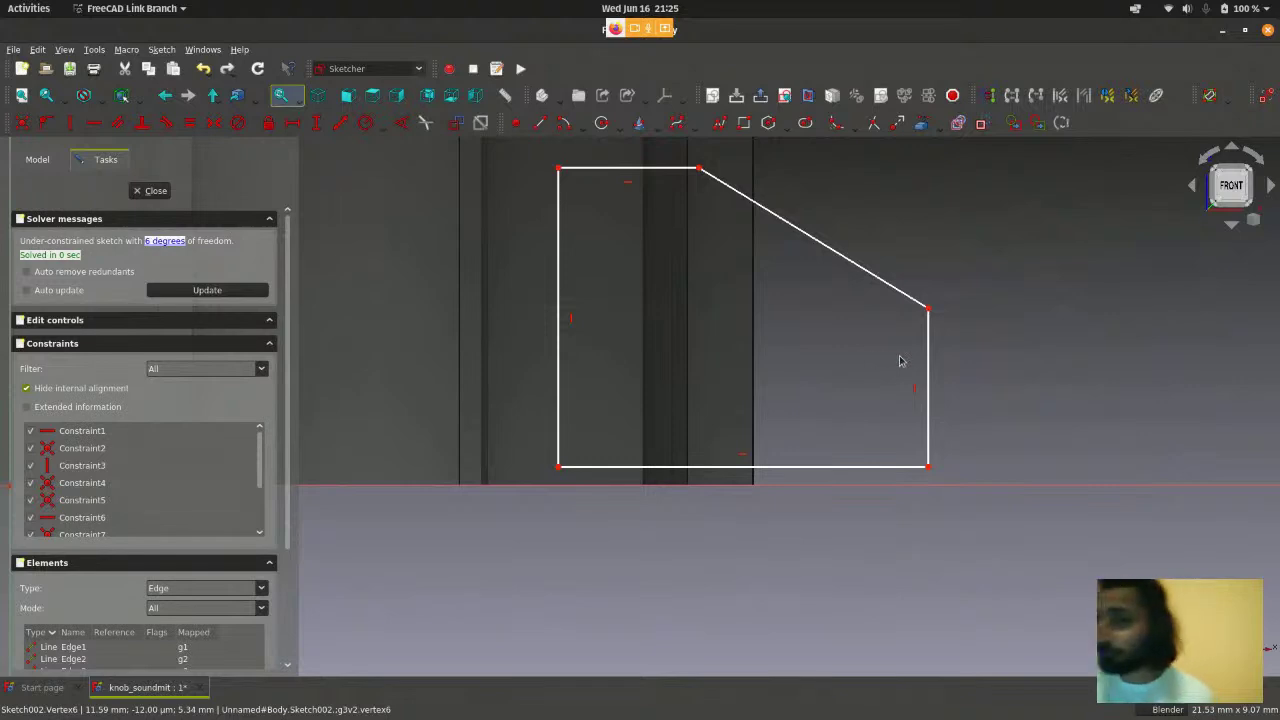
pyautogui.scroll(-2, 946, 351)
pyautogui.scroll(2, 945, 360)
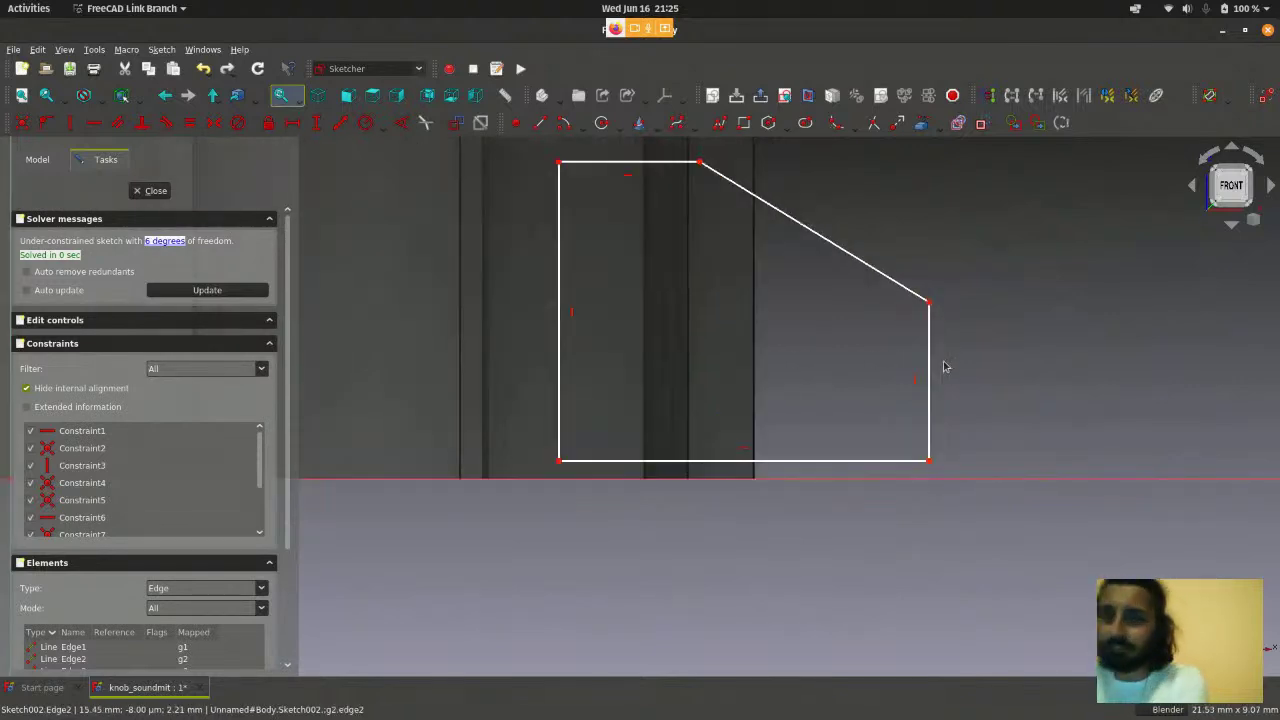
pyautogui.scroll(-2, 962, 325)
pyautogui.scroll(2, 951, 345)
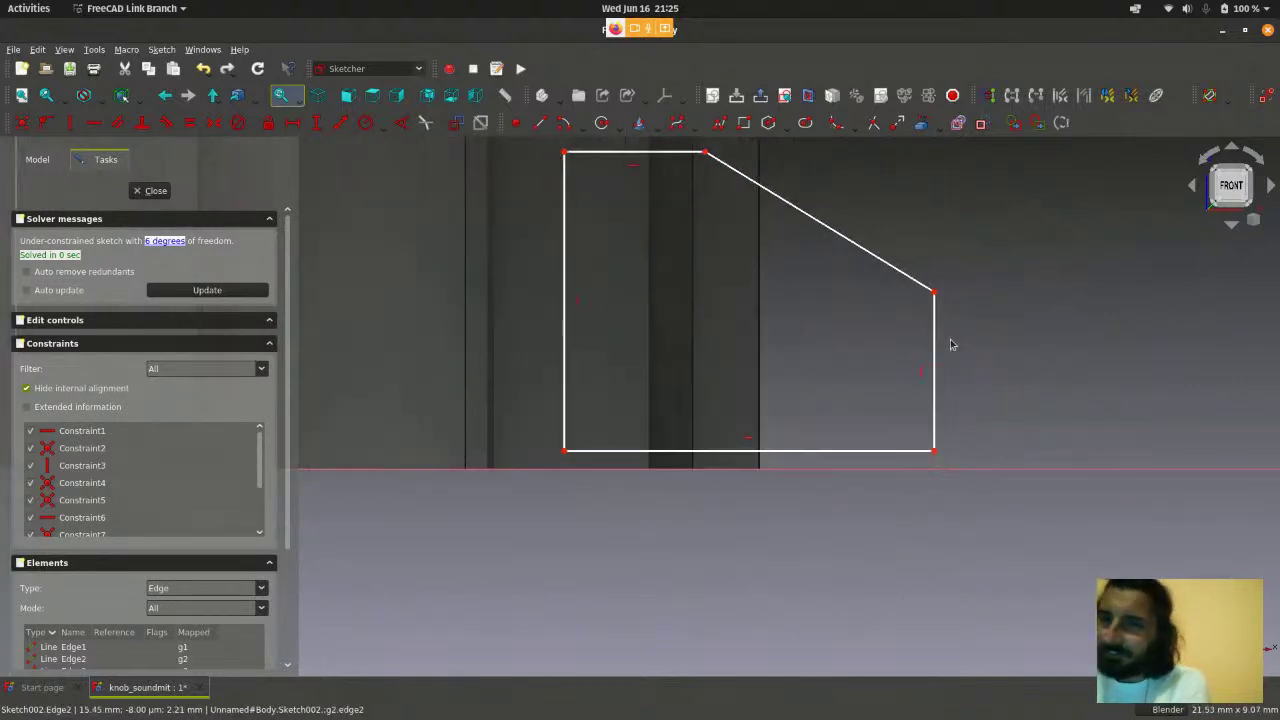
pyautogui.scroll(-2, 797, 395)
pyautogui.scroll(2, 797, 395)
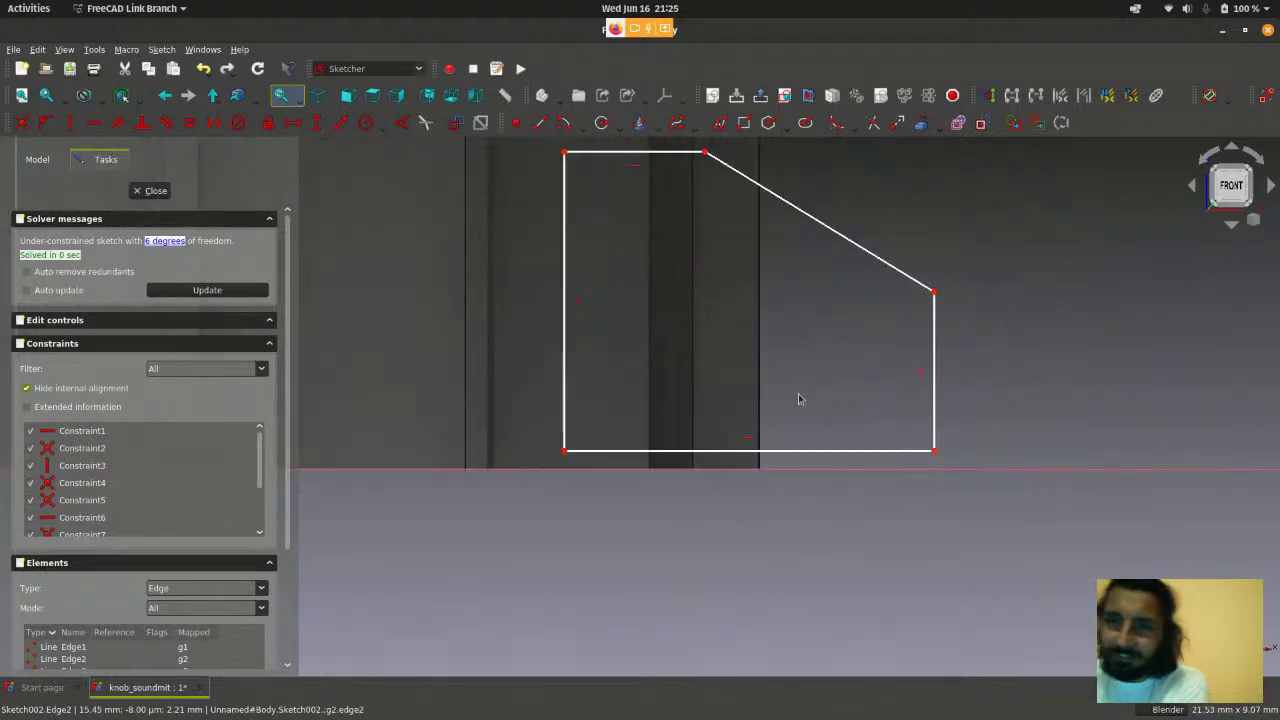
# - Pull the bottom edge down below the axis and reposition the lower-right corner
pyautogui.moveTo(791, 451)
pyautogui.mouseDown()
pyautogui.moveTo(785, 481)
pyautogui.moveTo(757, 480)
pyautogui.moveTo(849, 423)
pyautogui.moveTo(734, 429)
pyautogui.moveTo(715, 486)
pyautogui.mouseUp()
pyautogui.scroll(-2, 885, 398)
pyautogui.scroll(1, 874, 380)
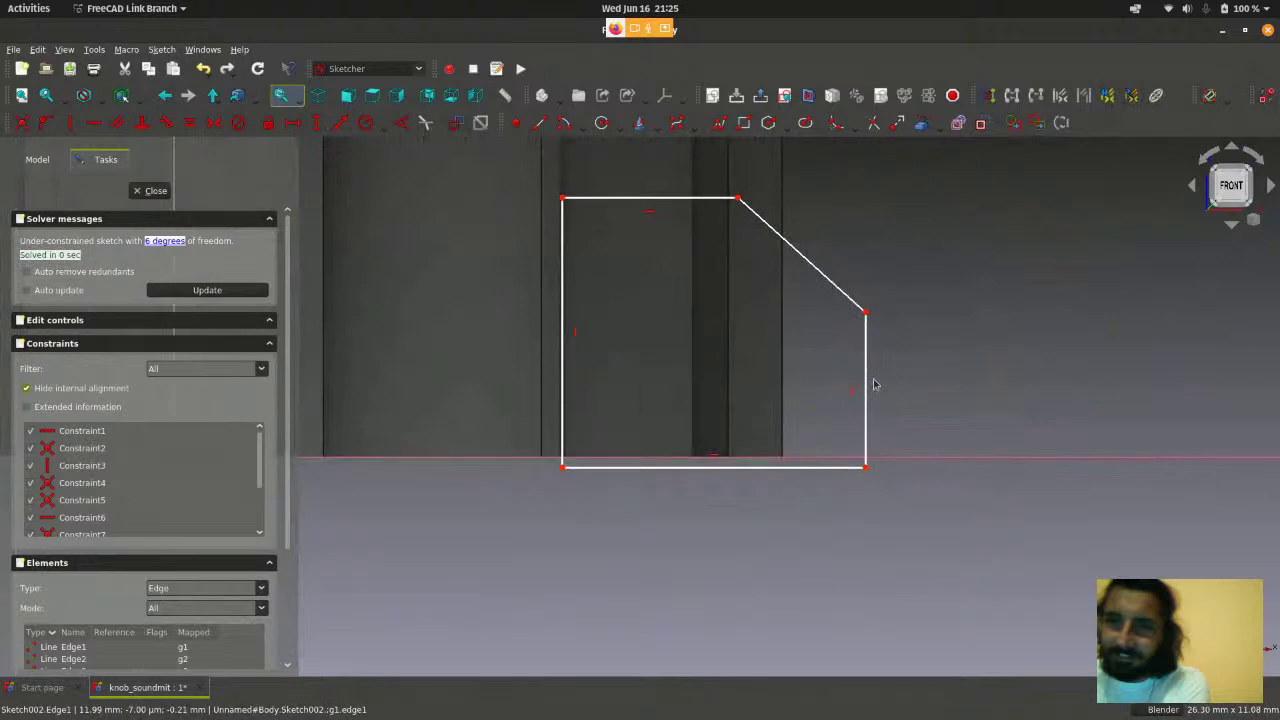
pyautogui.scroll(1, 873, 375)
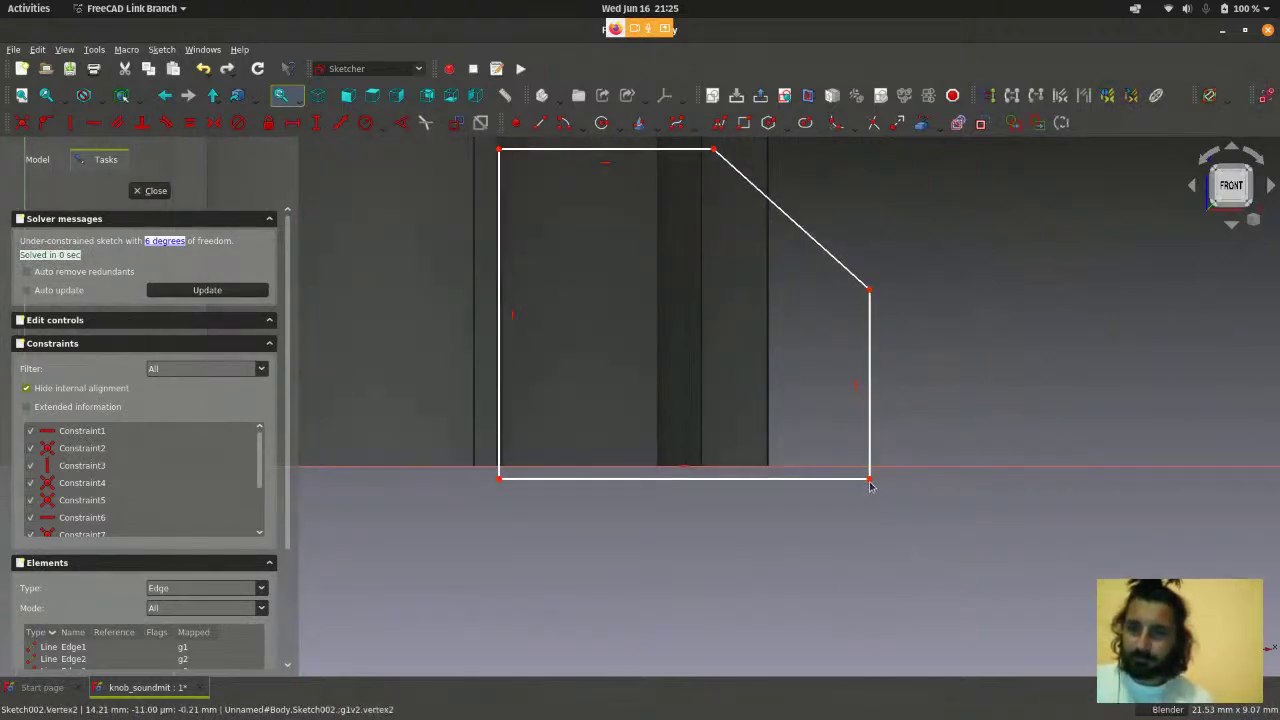
pyautogui.moveTo(871, 482)
pyautogui.mouseDown()
pyautogui.moveTo(822, 376)
pyautogui.moveTo(829, 431)
pyautogui.moveTo(951, 410)
pyautogui.moveTo(915, 430)
pyautogui.mouseUp()
pyautogui.scroll(-3, 916, 565)
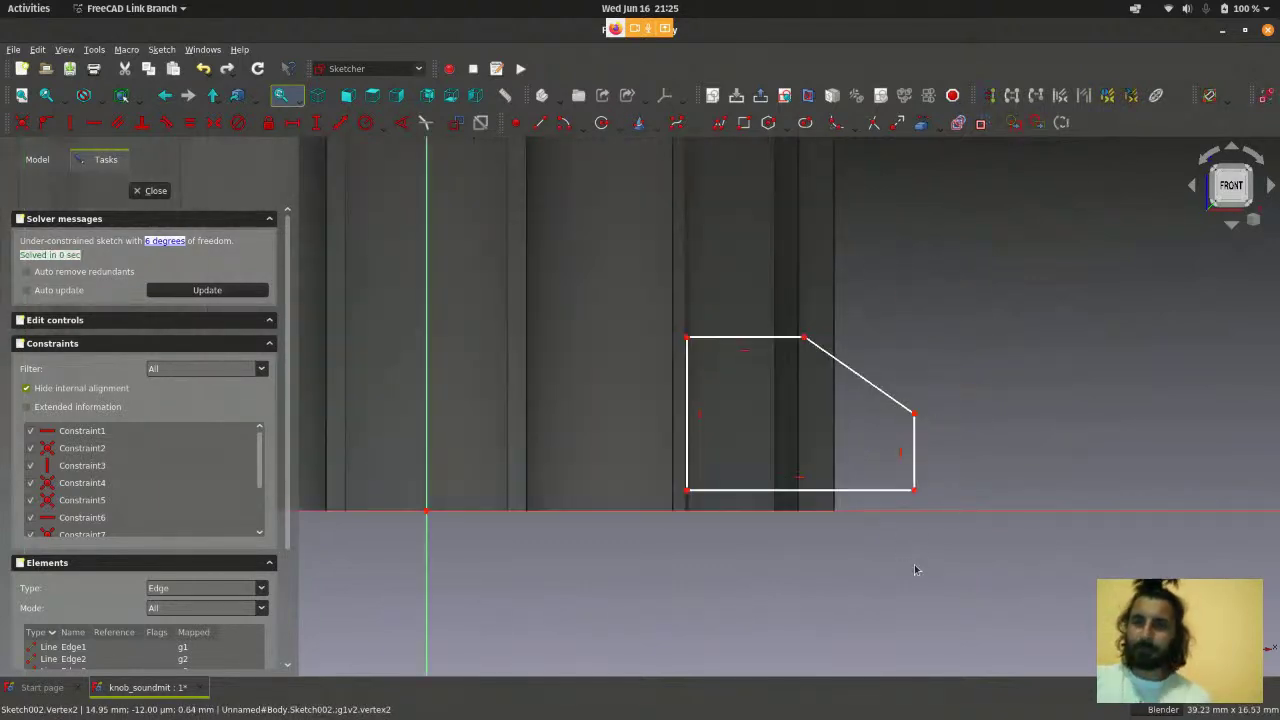
pyautogui.scroll(4, 916, 565)
pyautogui.scroll(-2, 915, 567)
pyautogui.scroll(2, 904, 483)
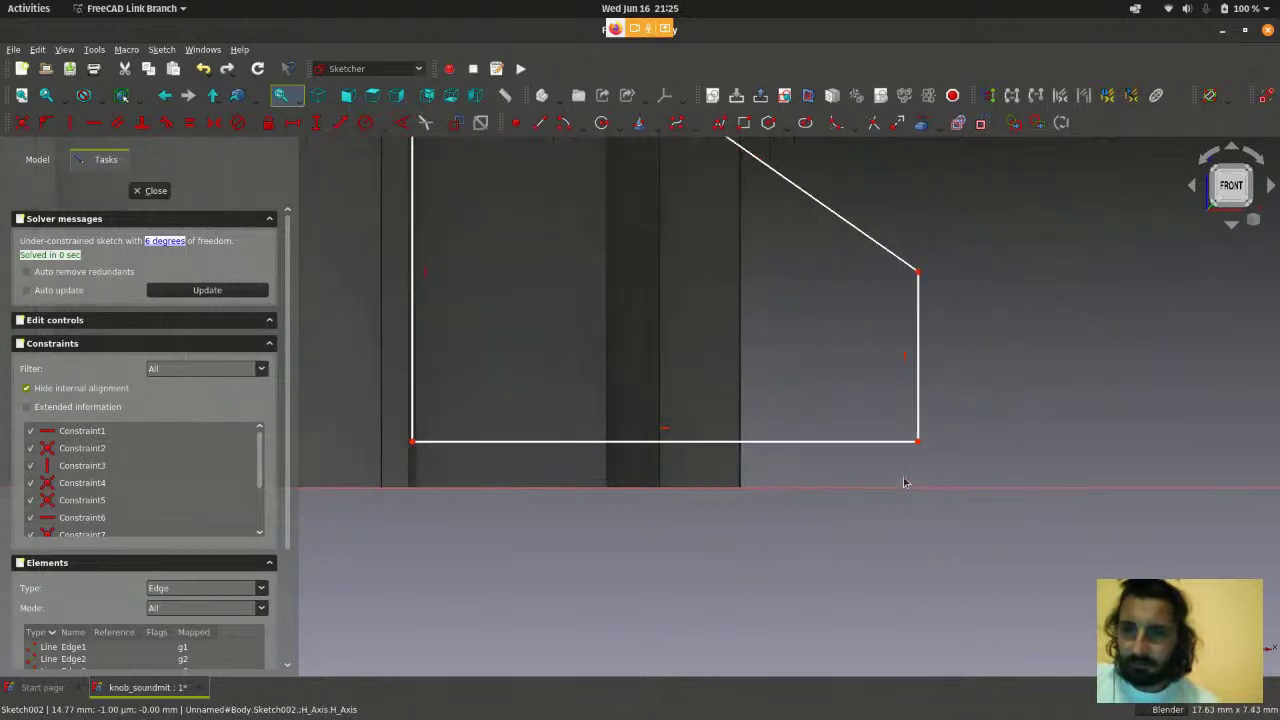
pyautogui.scroll(-2, 848, 588)
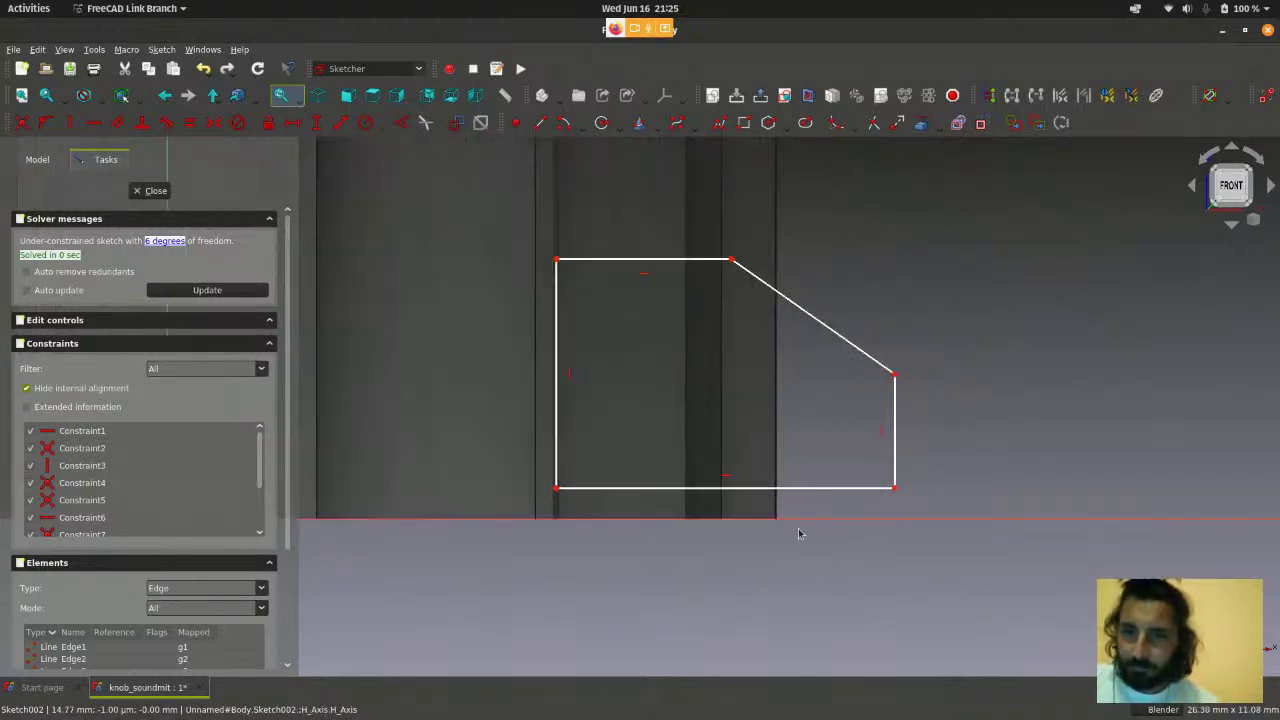
pyautogui.moveTo(800, 490)
pyautogui.mouseDown()
pyautogui.moveTo(818, 538)
pyautogui.moveTo(788, 536)
pyautogui.mouseUp()
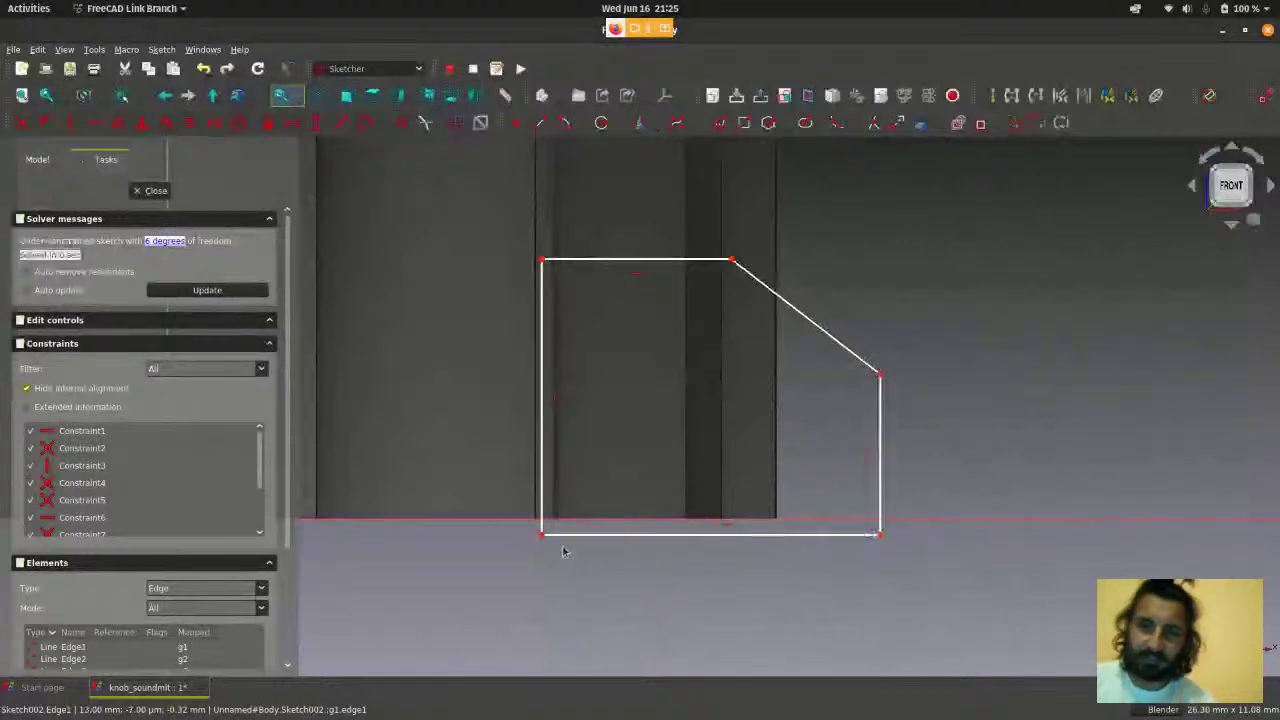
pyautogui.scroll(-2, 913, 462)
pyautogui.scroll(3, 913, 462)
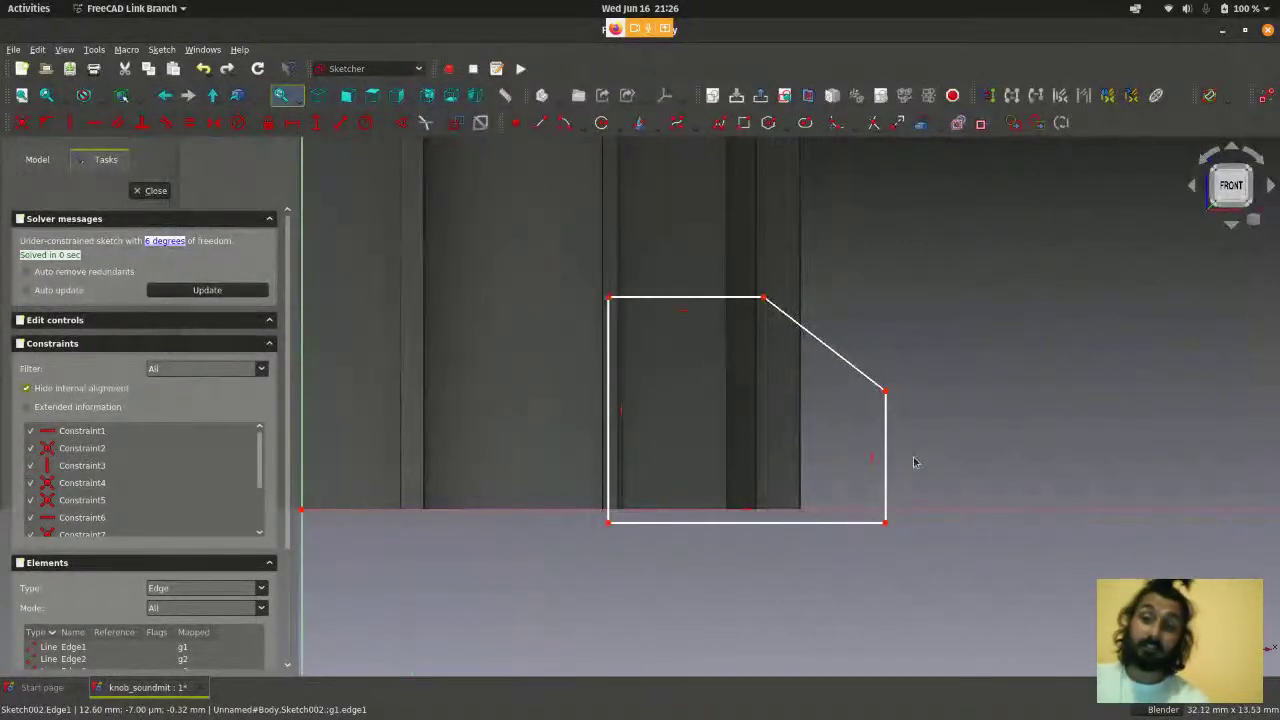
pyautogui.scroll(-1, 920, 469)
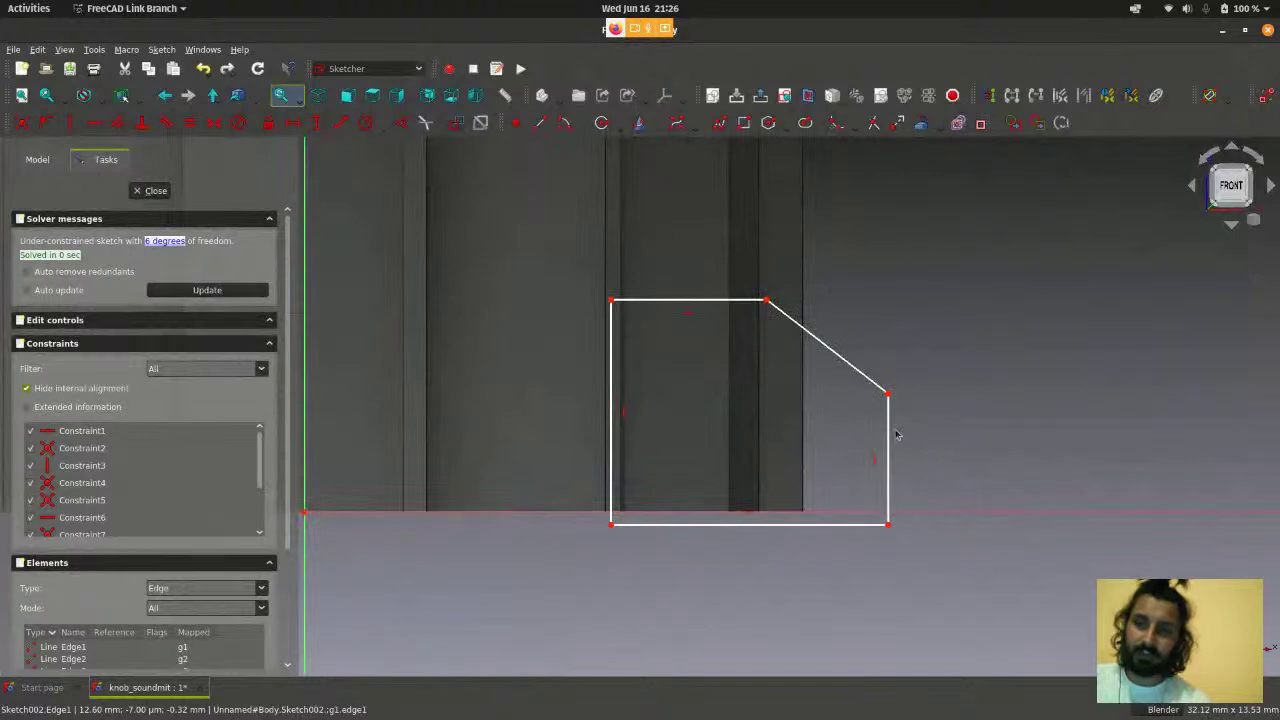
pyautogui.scroll(1, 909, 437)
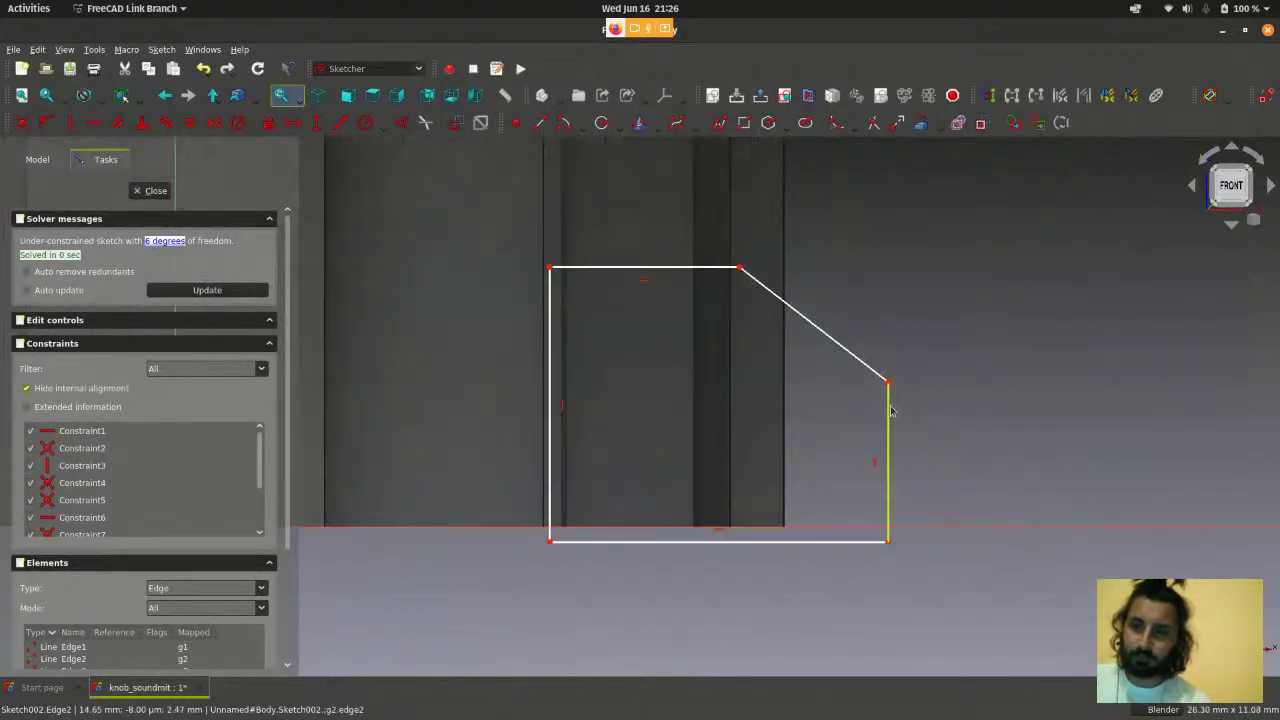
# - Give the profile's short right side a vertical distance constraint of 2 mm
pyautogui.click(890, 410)
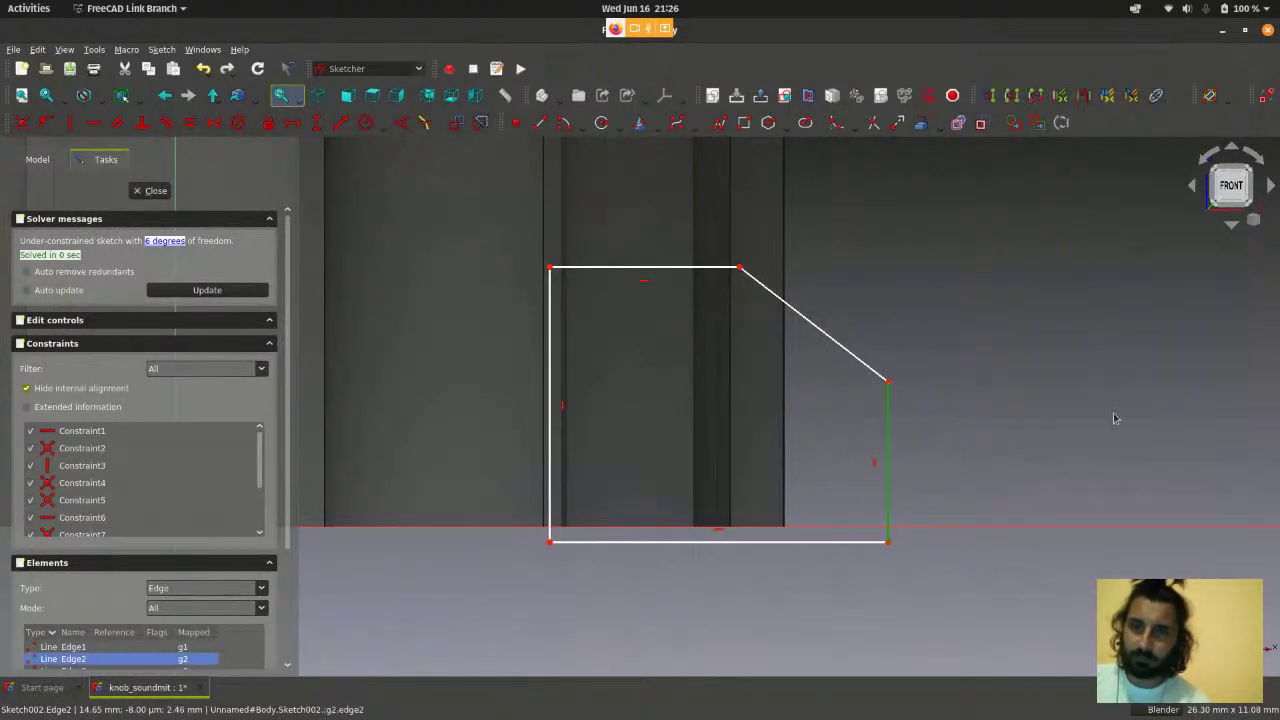
pyautogui.click(160, 50)
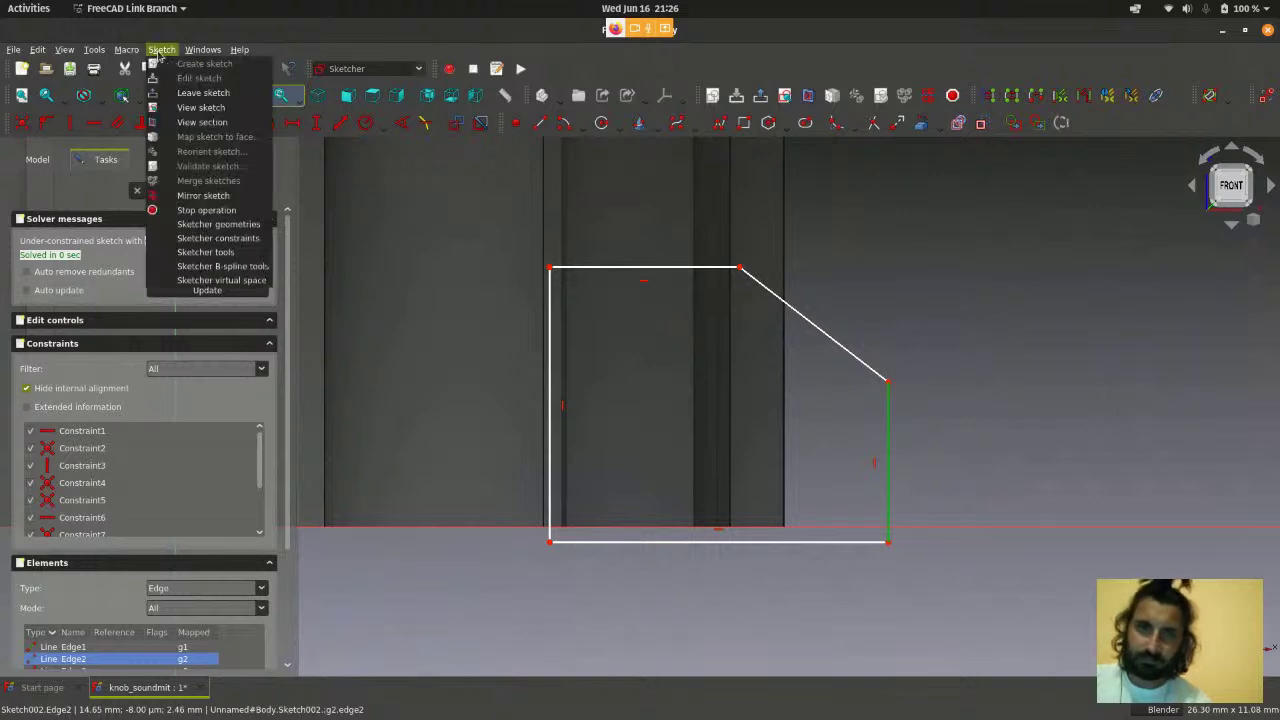
pyautogui.moveTo(218, 224)
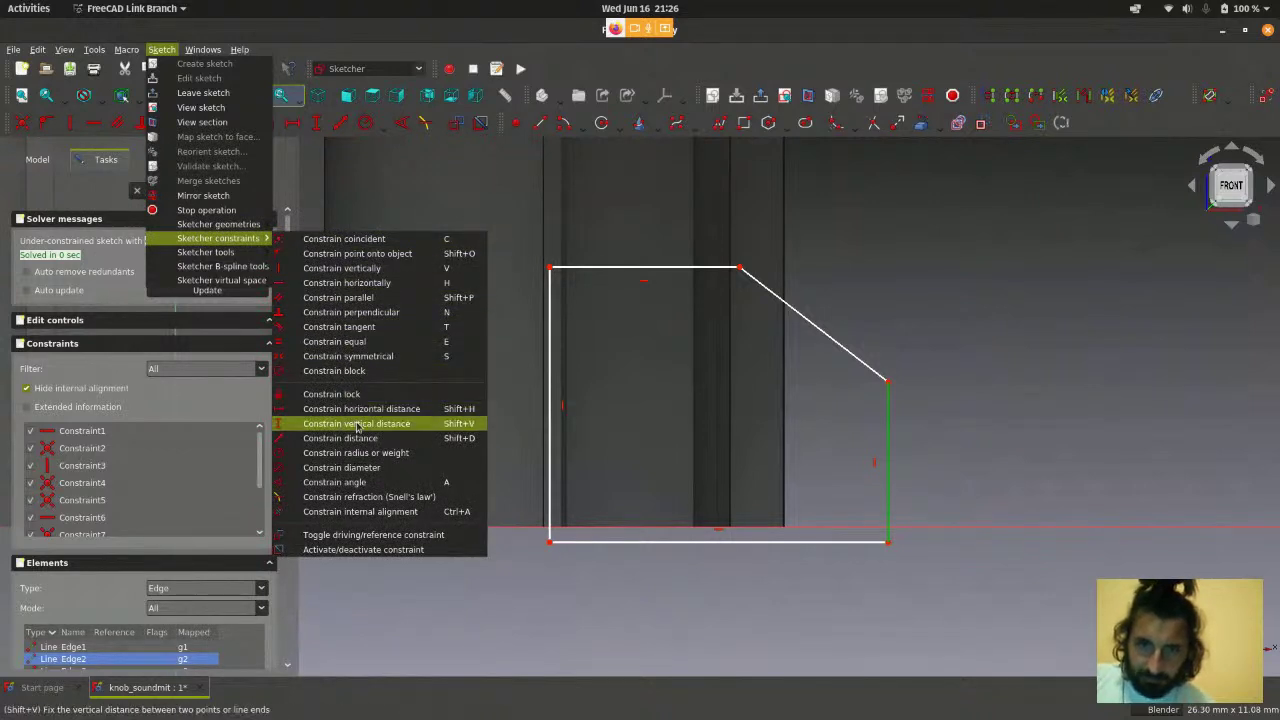
pyautogui.click(357, 426)
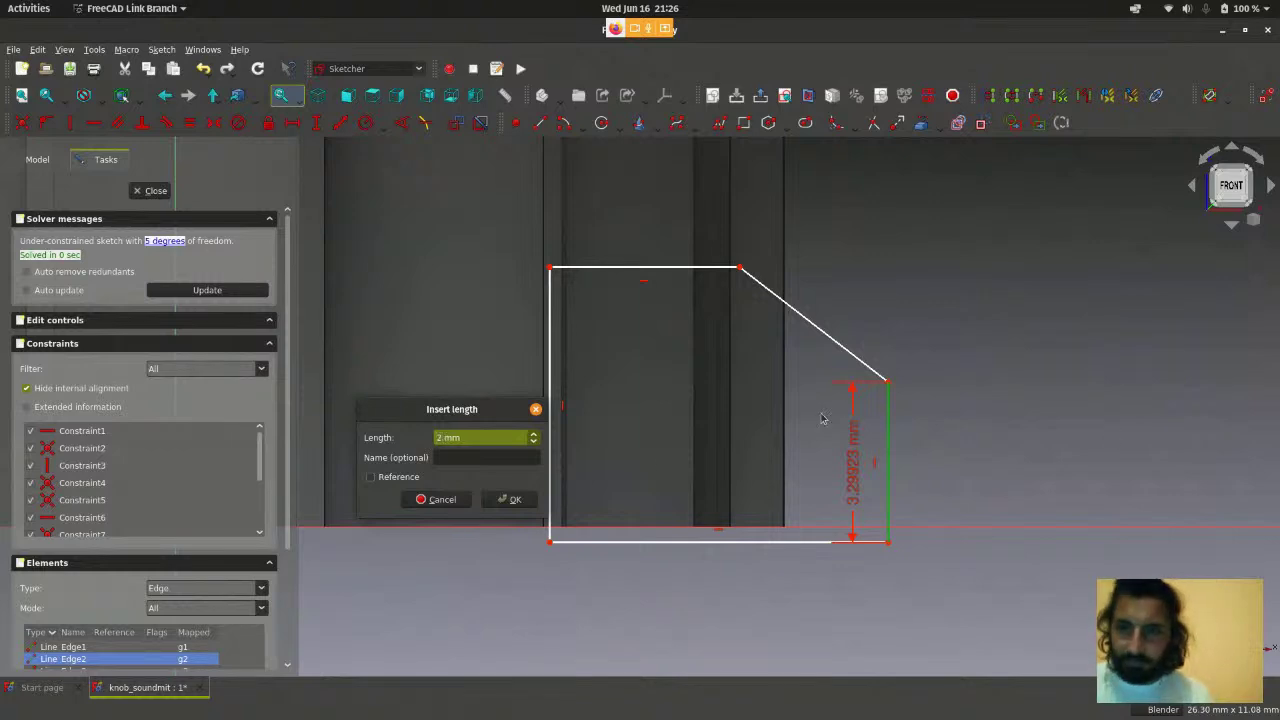
pyautogui.click(512, 500)
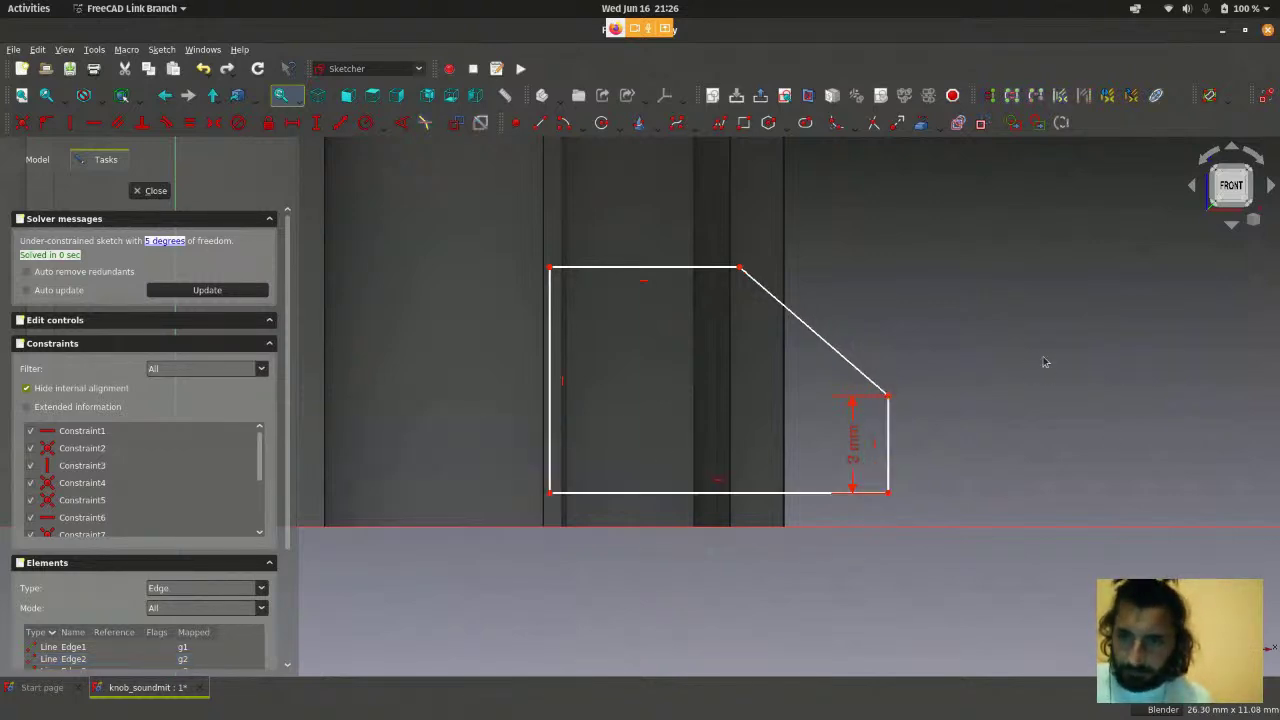
pyautogui.scroll(-1, 1043, 362)
pyautogui.scroll(2, 1043, 362)
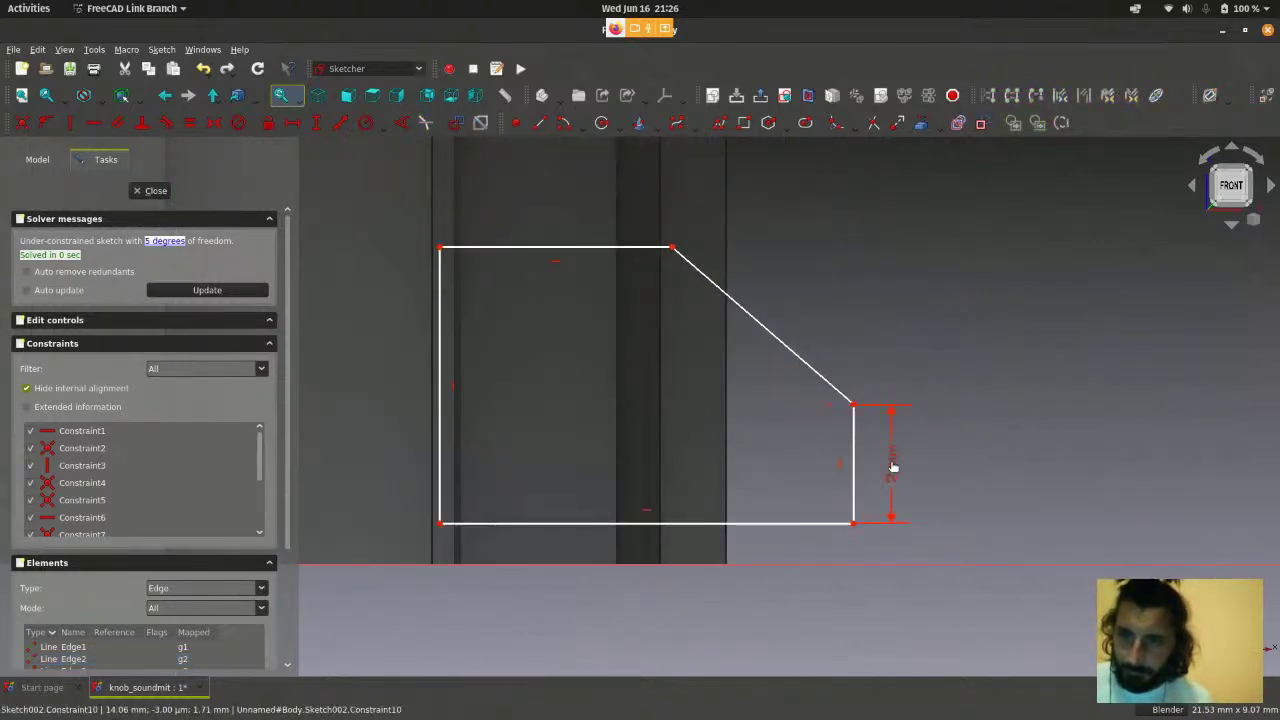
# - Move the 2 mm dimension label aside and test the top corner's remaining freedom
pyautogui.moveTo(893, 467); pyautogui.dragTo(923, 463)
pyautogui.scroll(-1, 960, 329)
pyautogui.scroll(1, 960, 329)
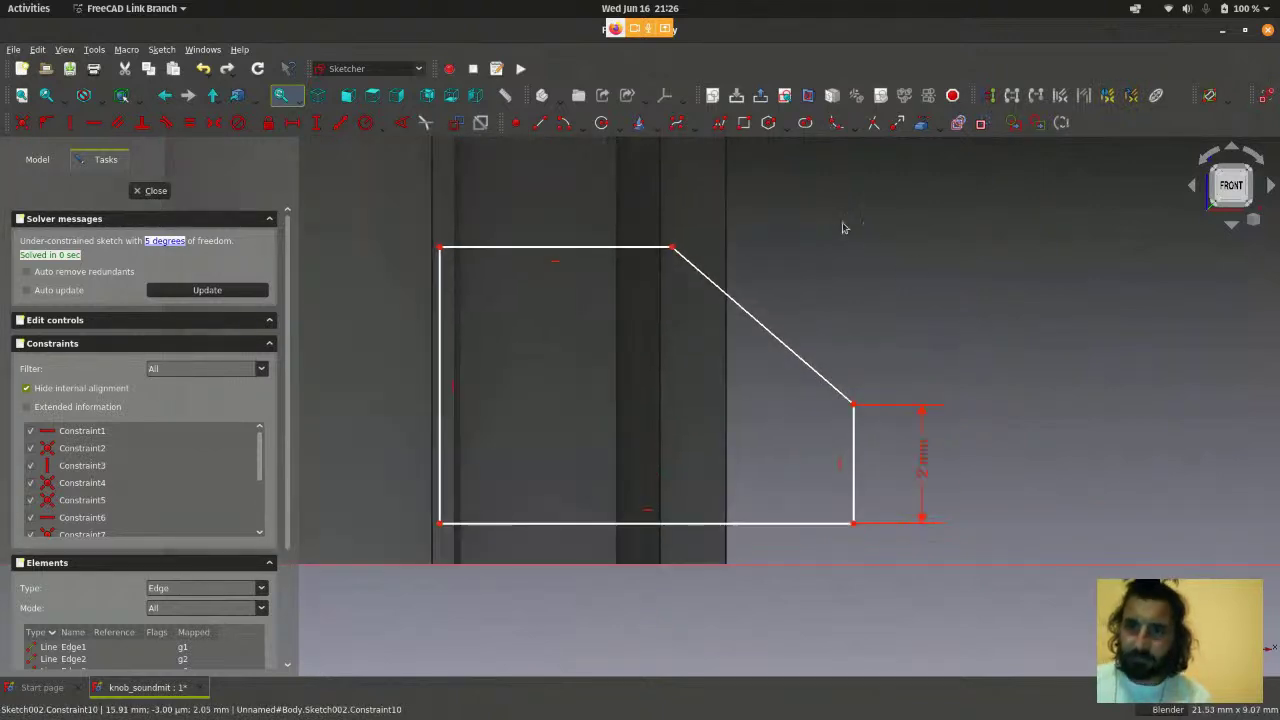
pyautogui.moveTo(672, 247)
pyautogui.mouseDown()
pyautogui.moveTo(737, 229)
pyautogui.moveTo(711, 245)
pyautogui.moveTo(682, 233)
pyautogui.moveTo(622, 279)
pyautogui.moveTo(703, 223)
pyautogui.moveTo(674, 309)
pyautogui.moveTo(688, 227)
pyautogui.mouseUp()
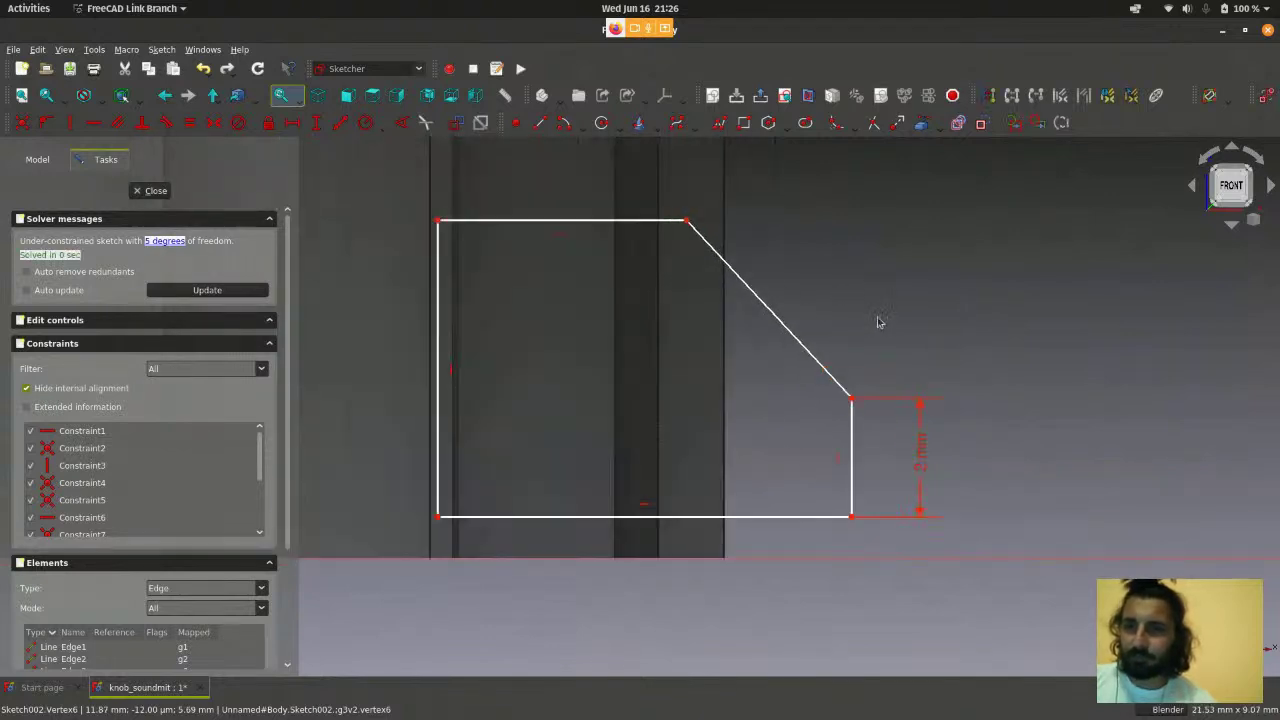
pyautogui.scroll(-2, 823, 283)
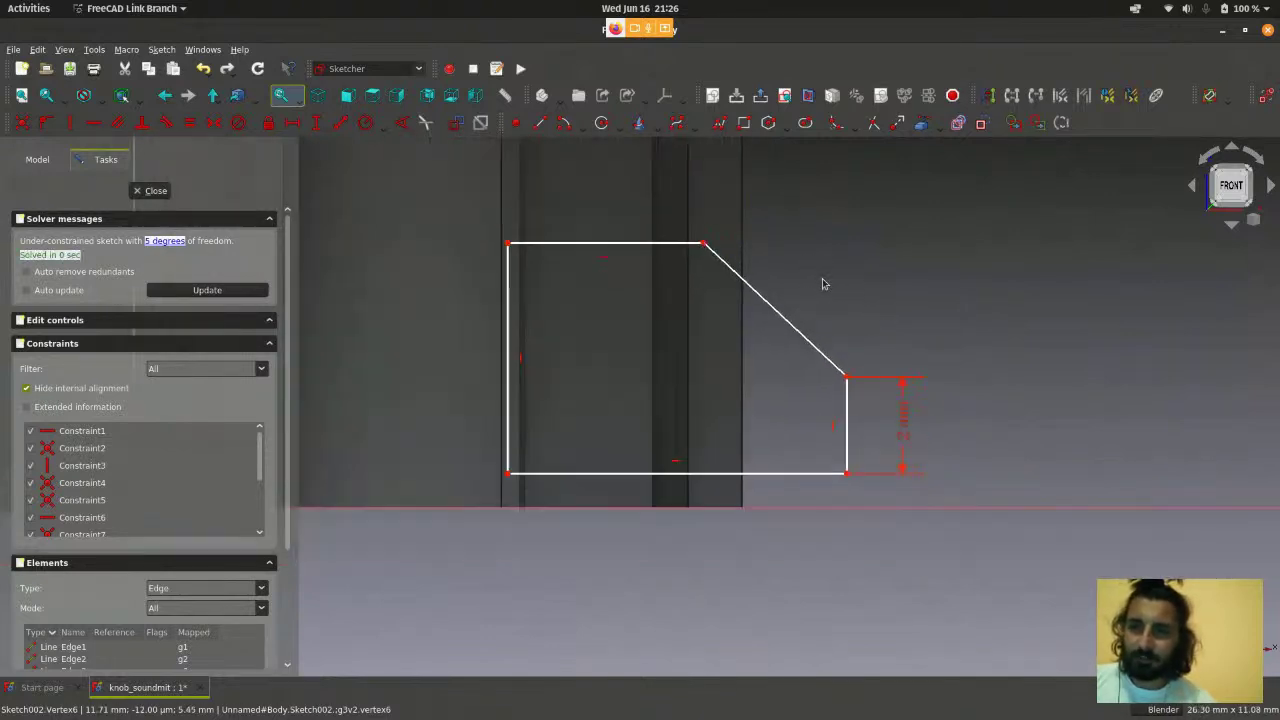
pyautogui.scroll(3, 816, 295)
pyautogui.scroll(-2, 951, 286)
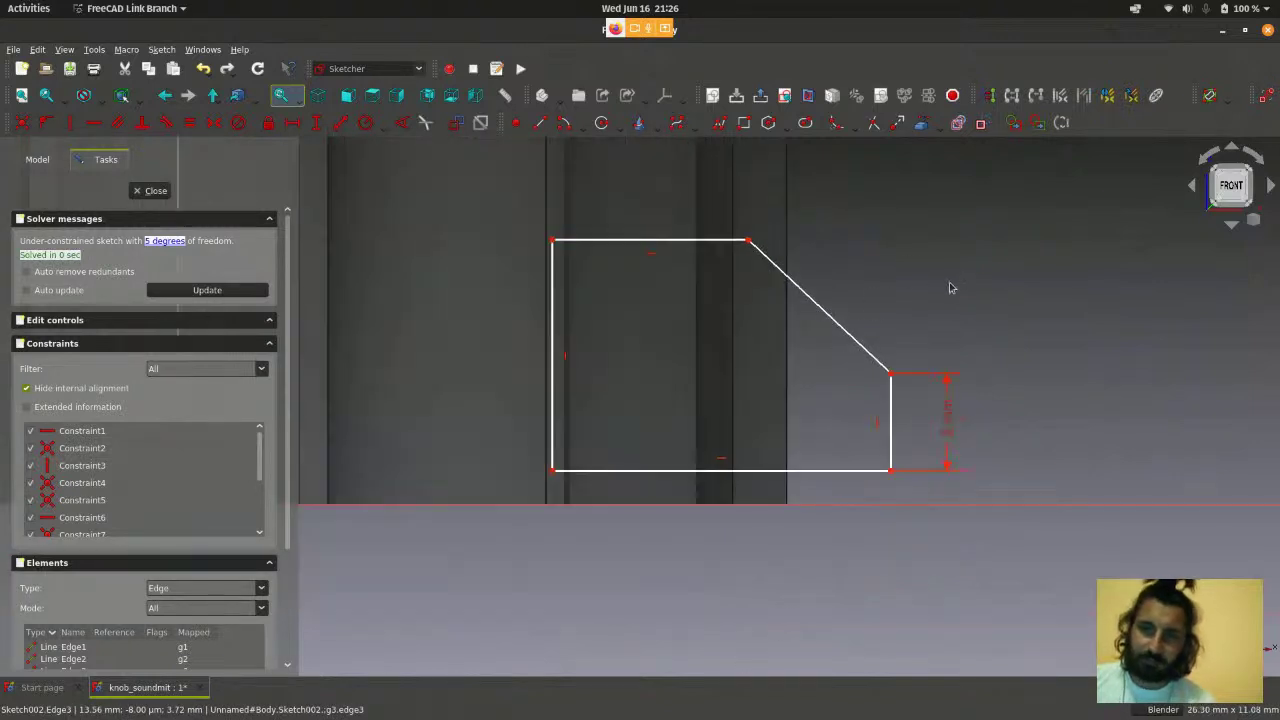
pyautogui.scroll(2, 952, 289)
pyautogui.scroll(-1, 967, 253)
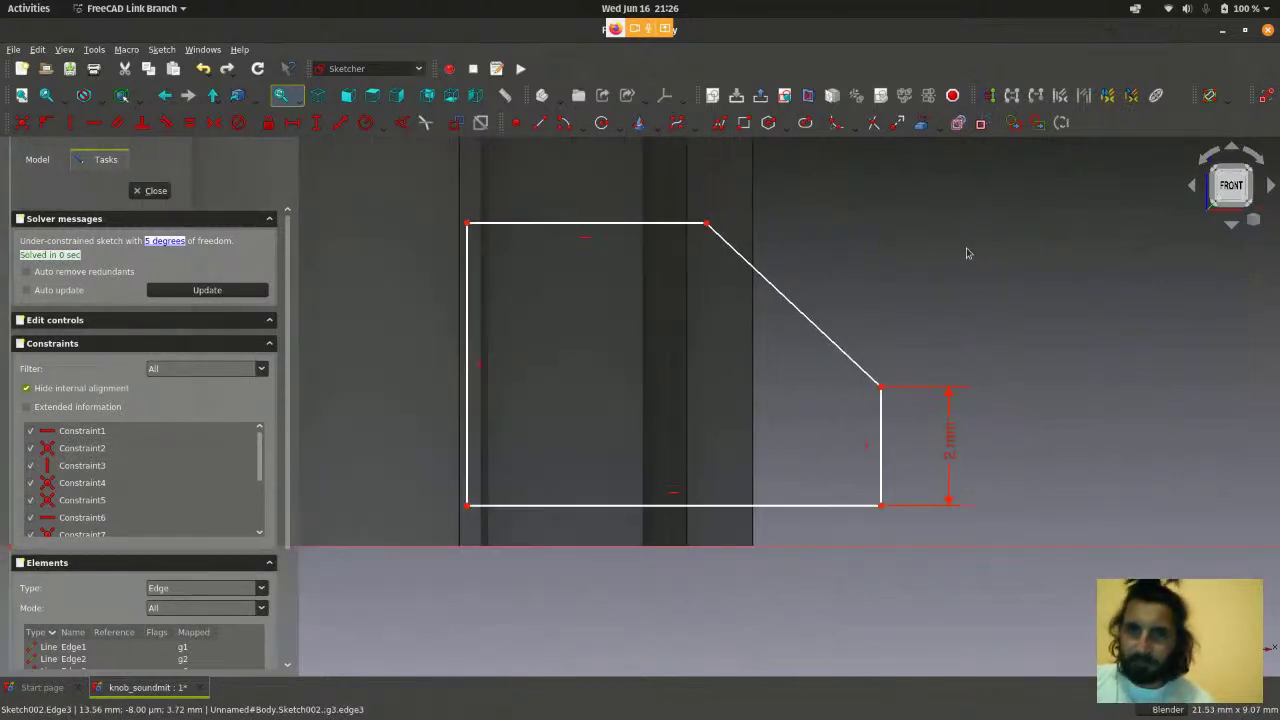
pyautogui.scroll(1, 847, 236)
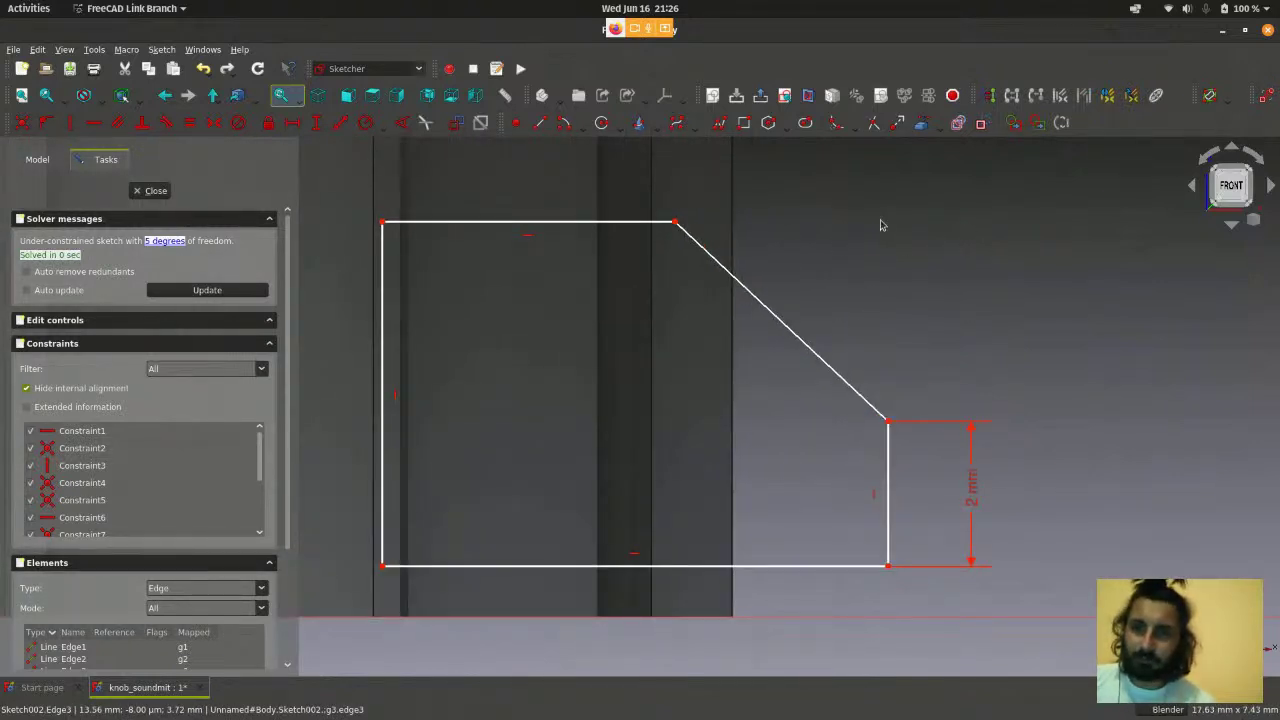
# - Select the chamfer diagonal and the bottom line and set a 45° angle between them
pyautogui.click(805, 342)
pyautogui.click(855, 299)
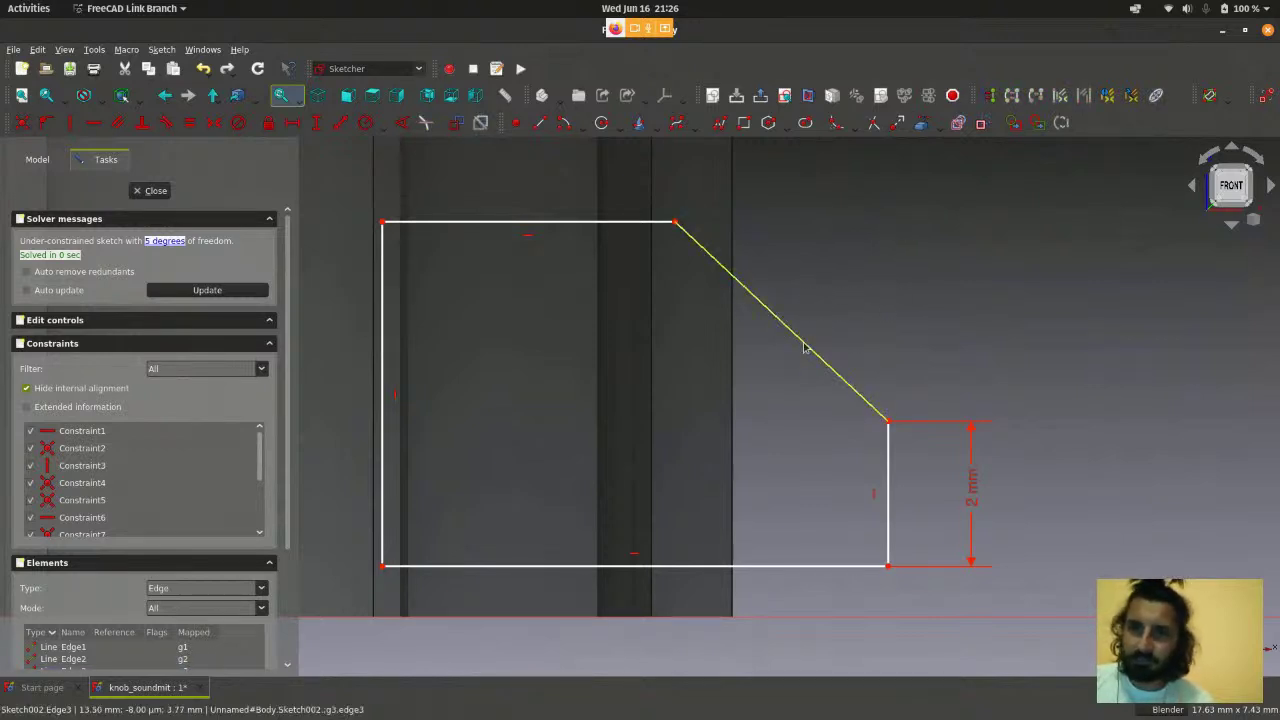
pyautogui.click(804, 347)
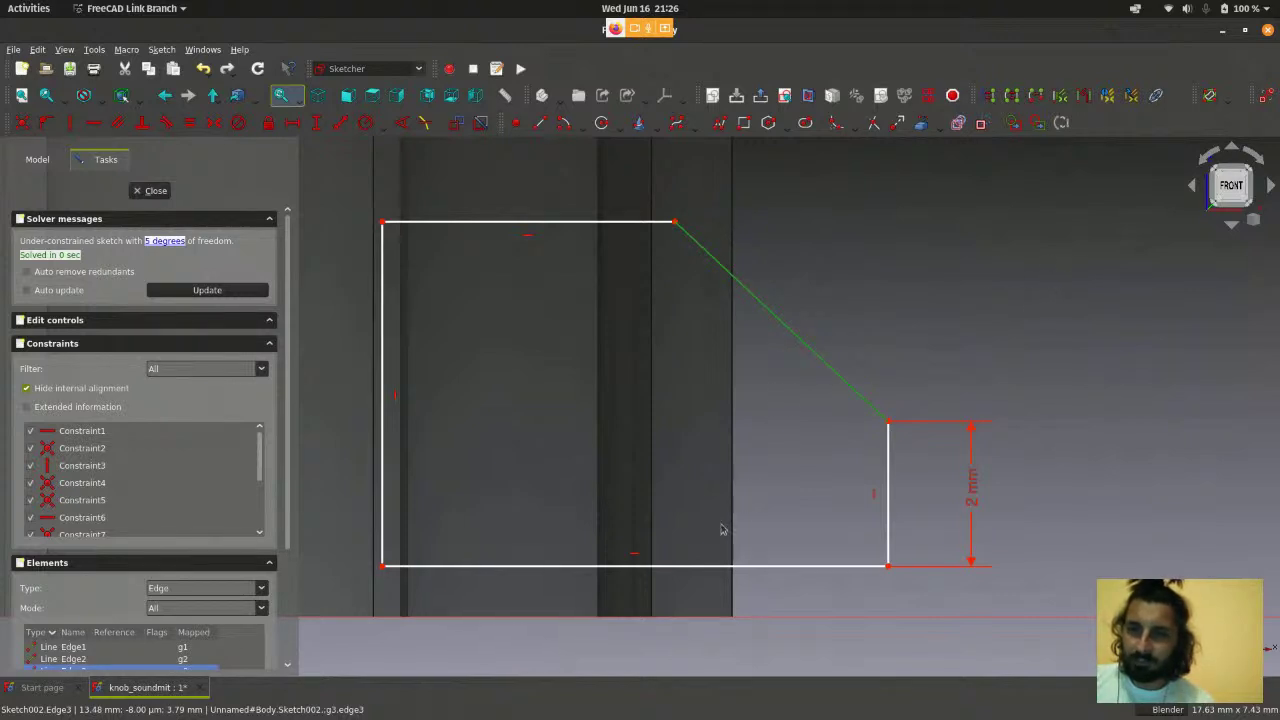
pyautogui.click(700, 563)
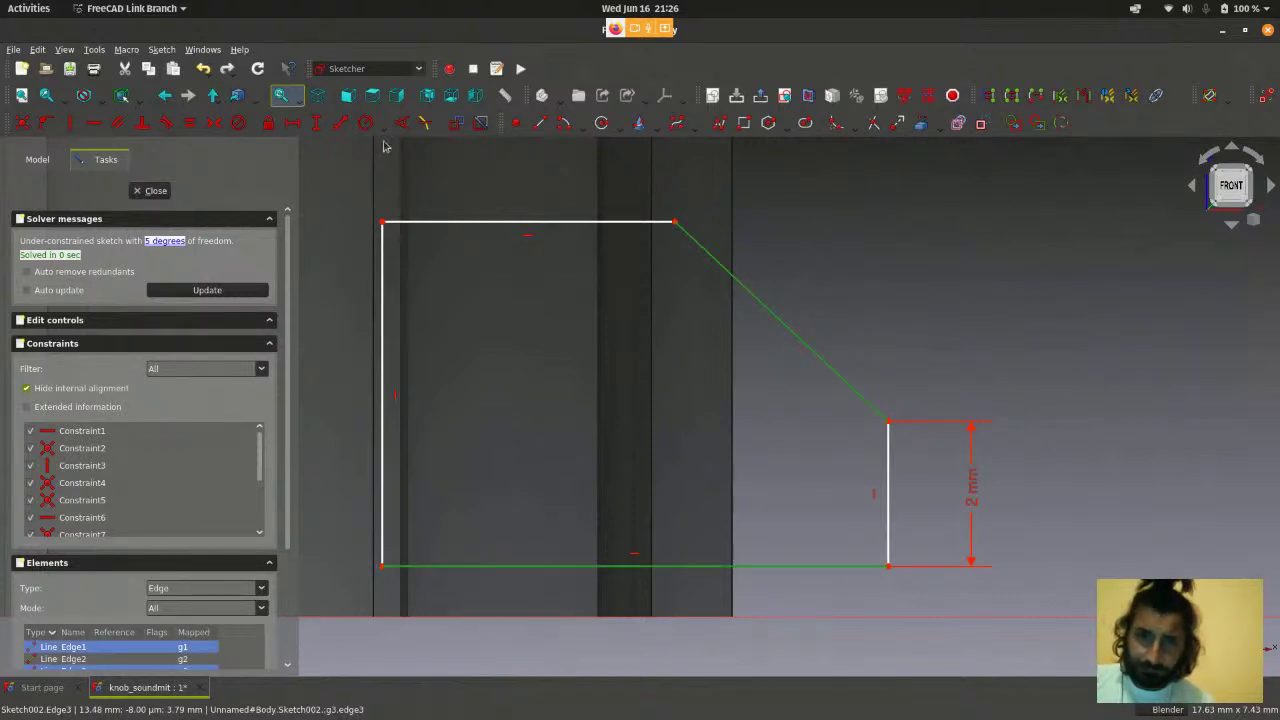
pyautogui.click(161, 49)
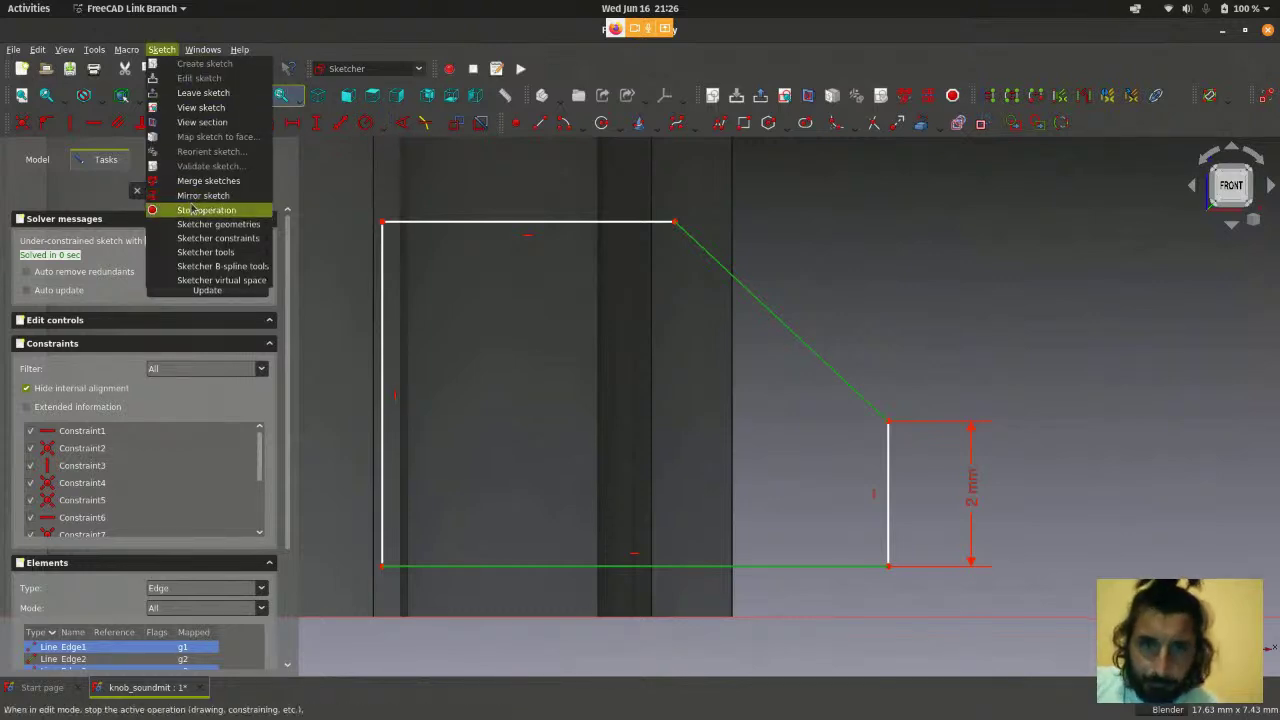
pyautogui.moveTo(195, 224)
pyautogui.moveTo(250, 238)
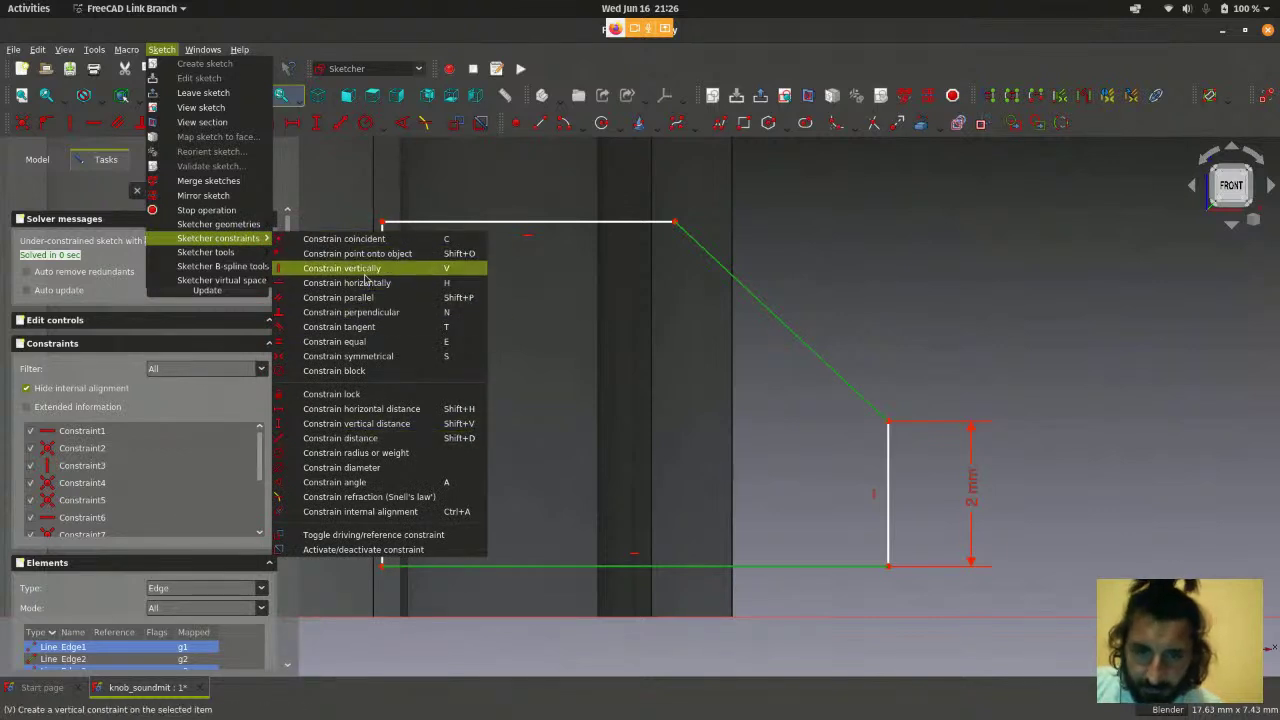
pyautogui.click(377, 486)
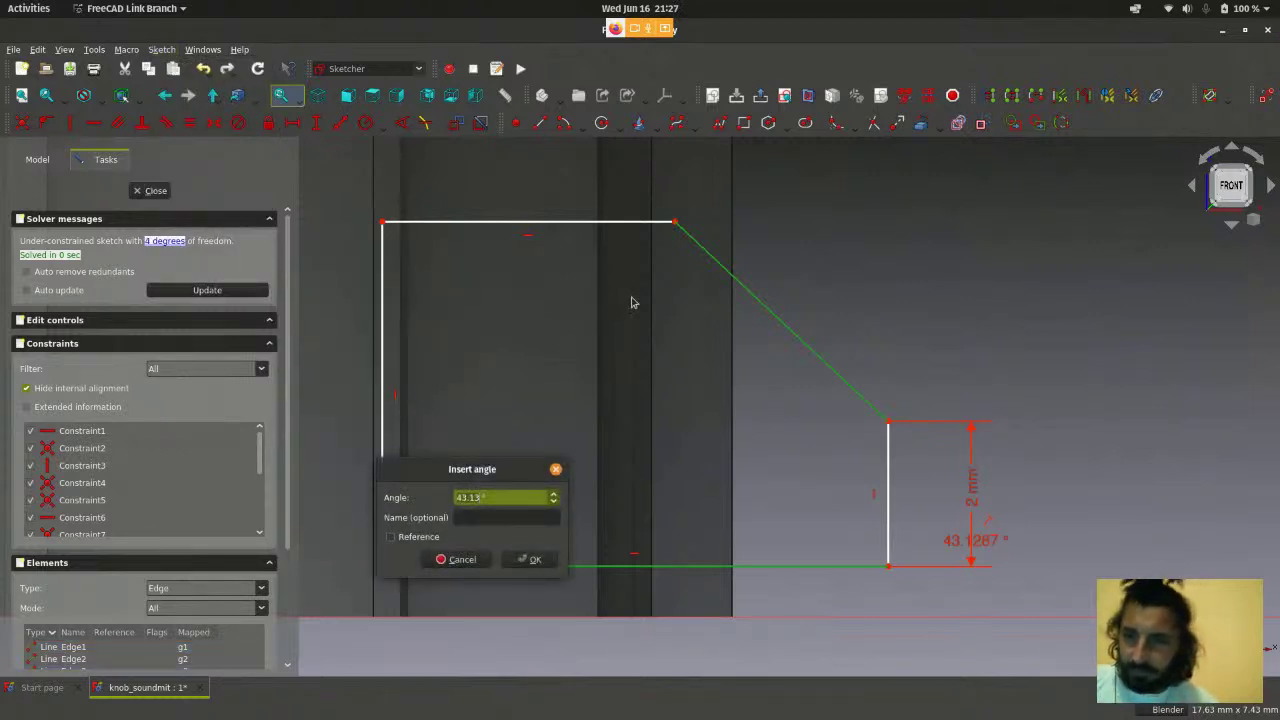
pyautogui.moveTo(505, 470); pyautogui.dragTo(494, 297)
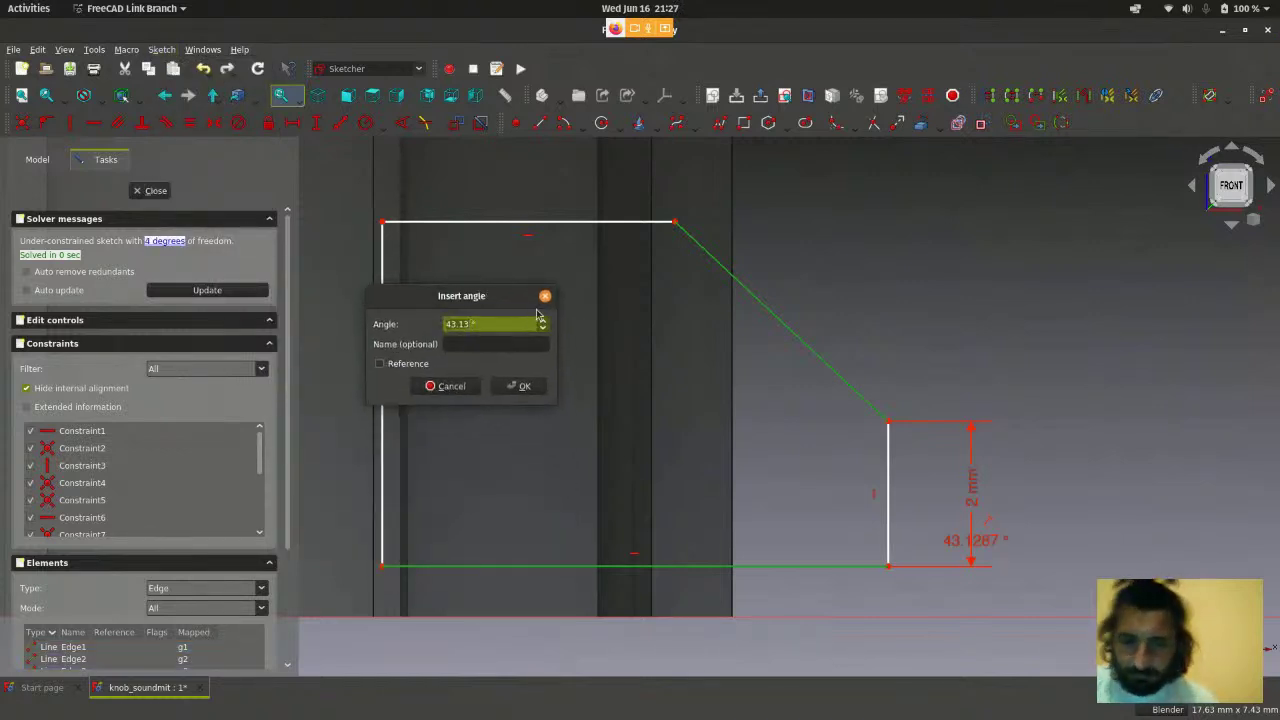
pyautogui.click(533, 388)
pyautogui.scroll(-10, 840, 435)
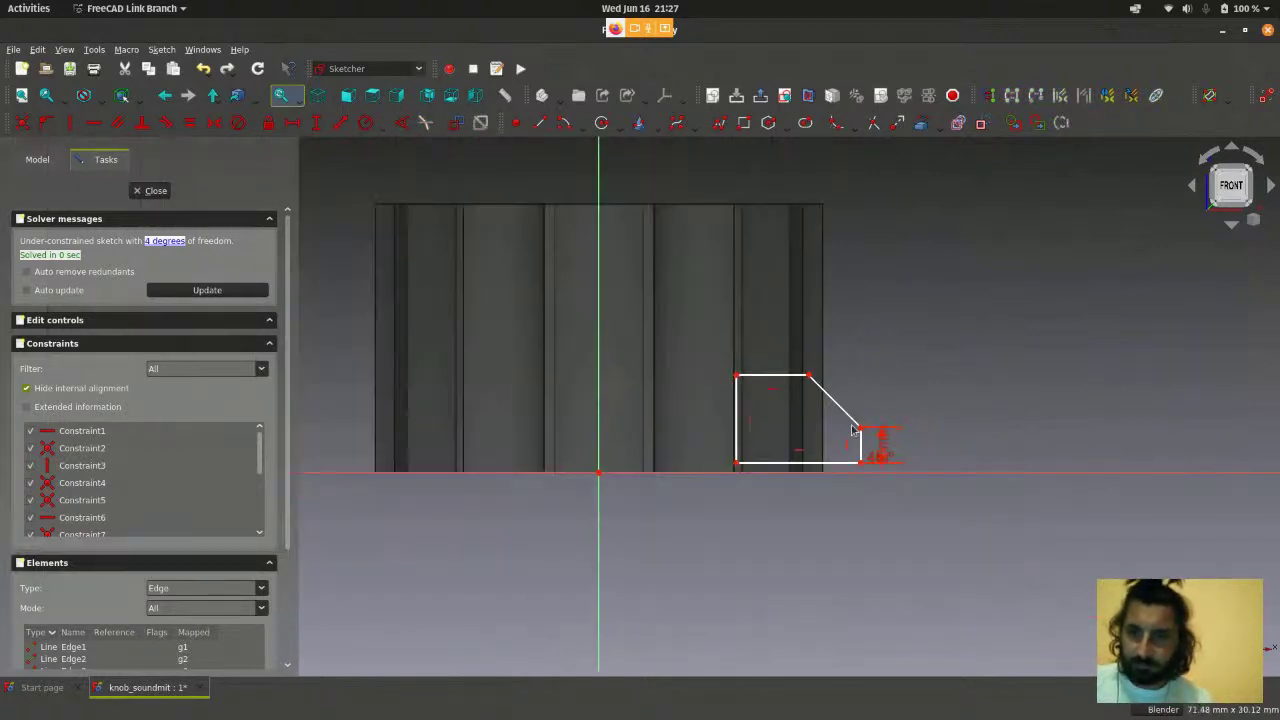
# - Move the 45° angle label beside the slanted chamfer edge
pyautogui.scroll(9, 856, 450)
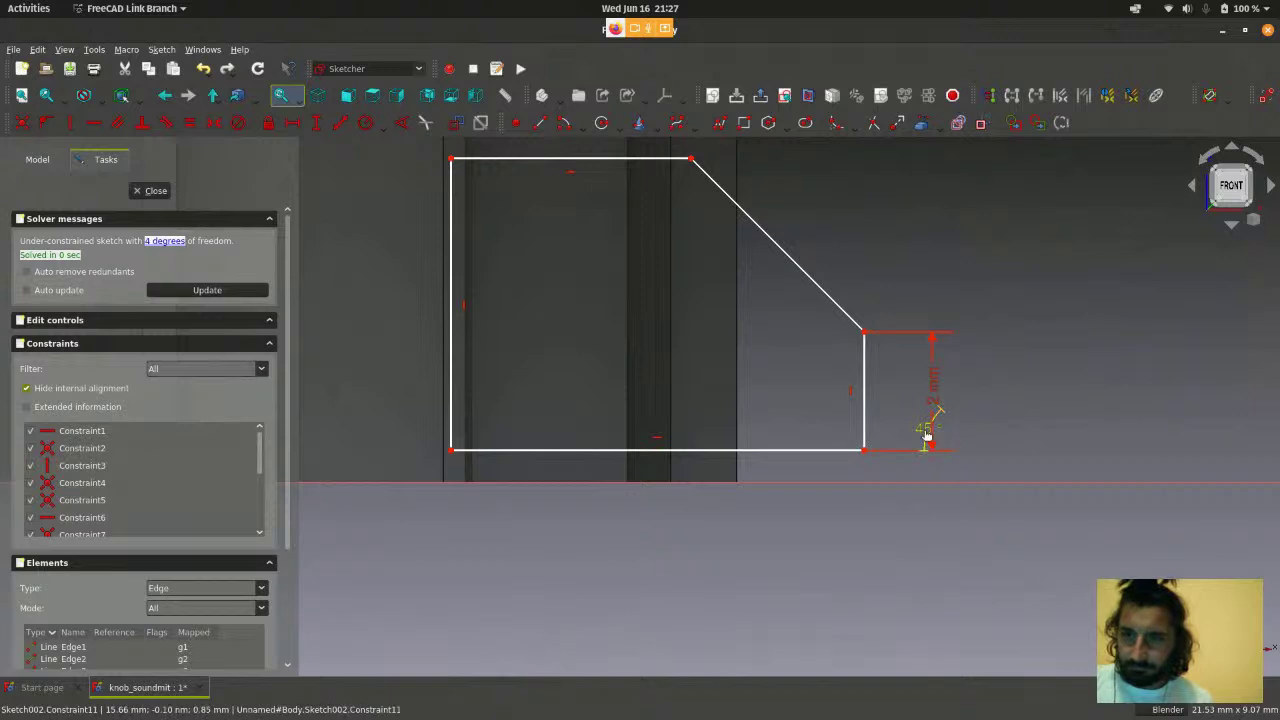
pyautogui.moveTo(929, 429); pyautogui.dragTo(714, 320)
pyautogui.scroll(-2, 845, 420)
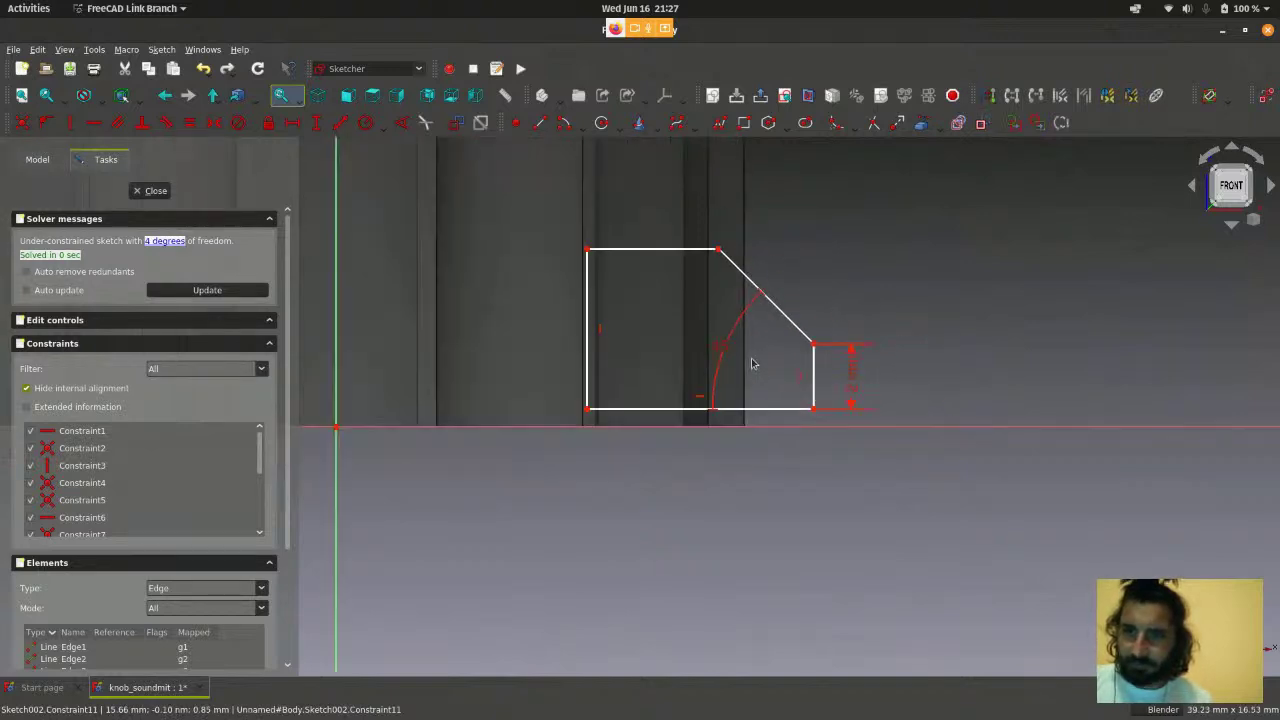
pyautogui.scroll(2, 845, 420)
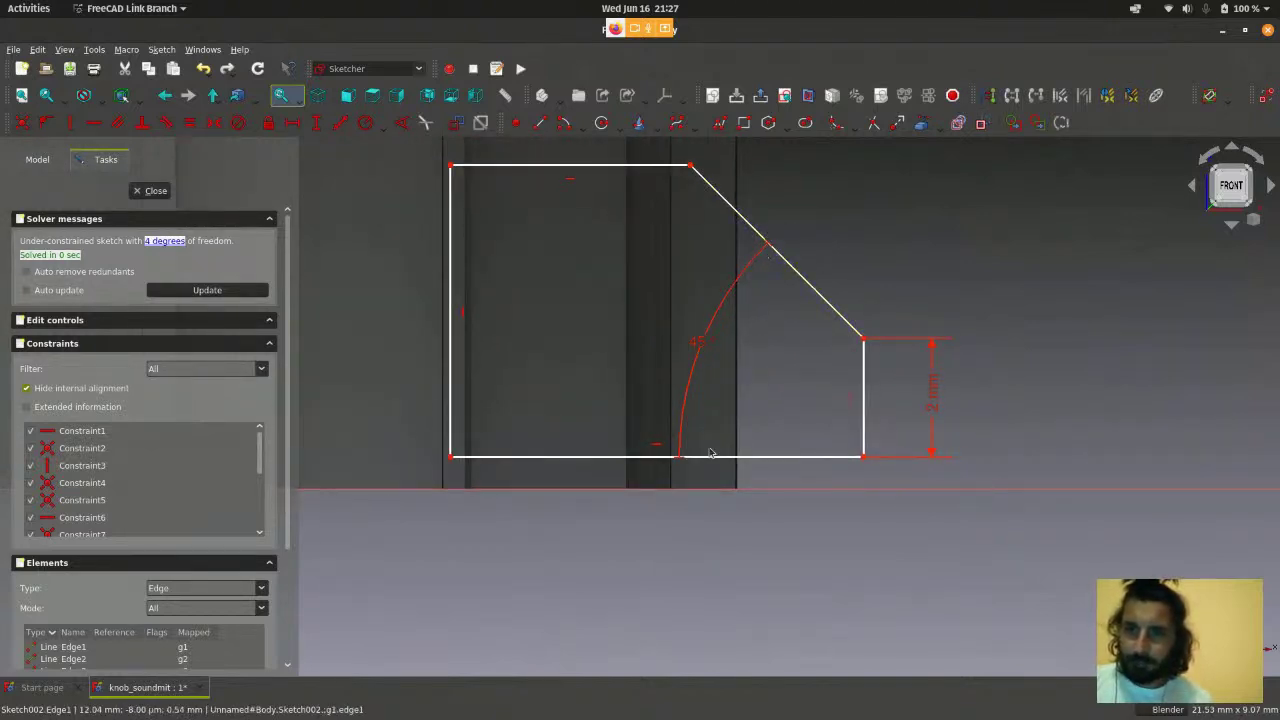
pyautogui.scroll(-2, 790, 285)
pyautogui.scroll(2, 740, 205)
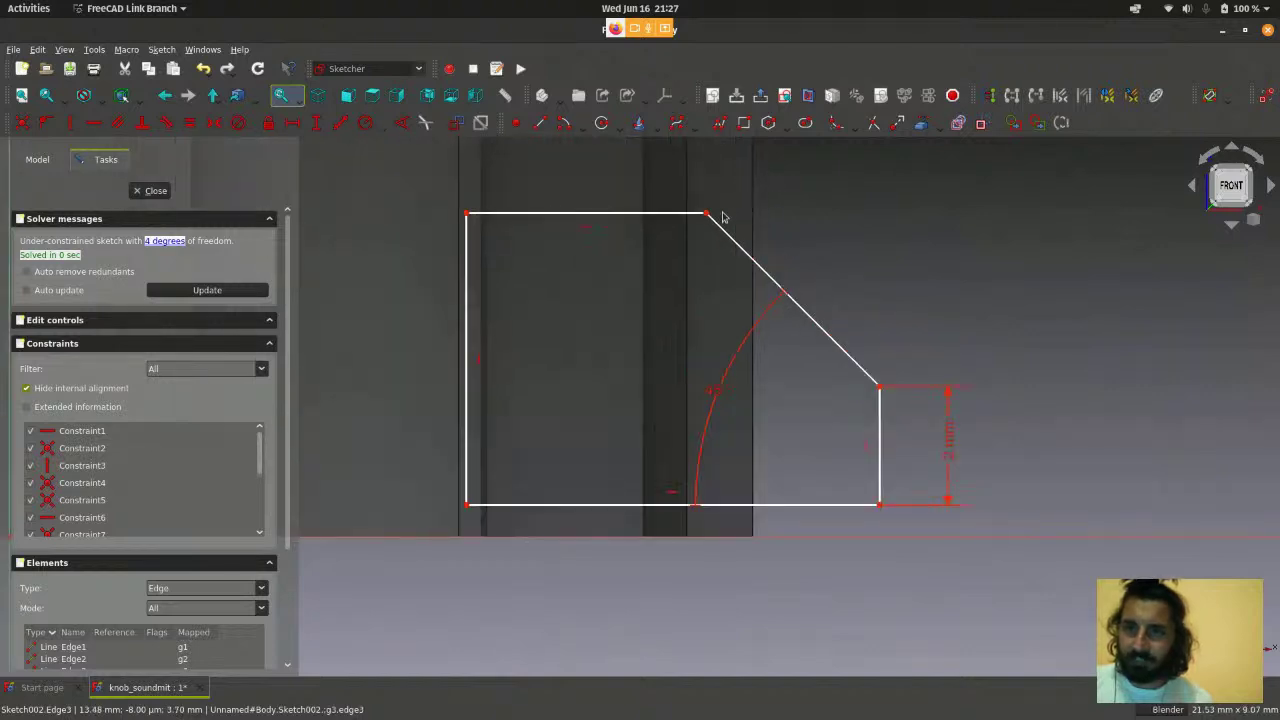
# - Drag the top-right corner and the right edge's top vertex to reshape the profile
pyautogui.moveTo(708, 216)
pyautogui.mouseDown()
pyautogui.moveTo(689, 263)
pyautogui.moveTo(743, 224)
pyautogui.moveTo(737, 314)
pyautogui.moveTo(671, 277)
pyautogui.moveTo(686, 237)
pyautogui.moveTo(708, 260)
pyautogui.moveTo(663, 235)
pyautogui.moveTo(671, 227)
pyautogui.mouseUp()
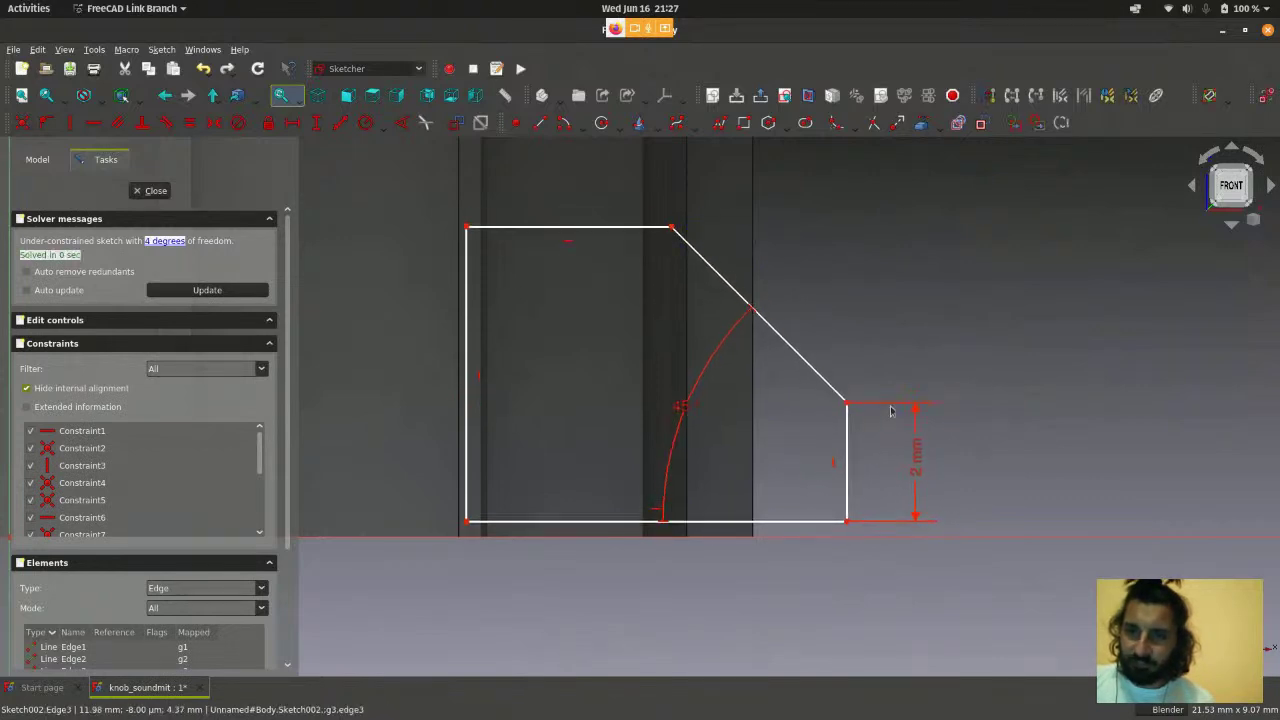
pyautogui.moveTo(851, 407); pyautogui.dragTo(857, 384)
pyautogui.scroll(2, 786, 453)
pyautogui.scroll(-1, 786, 453)
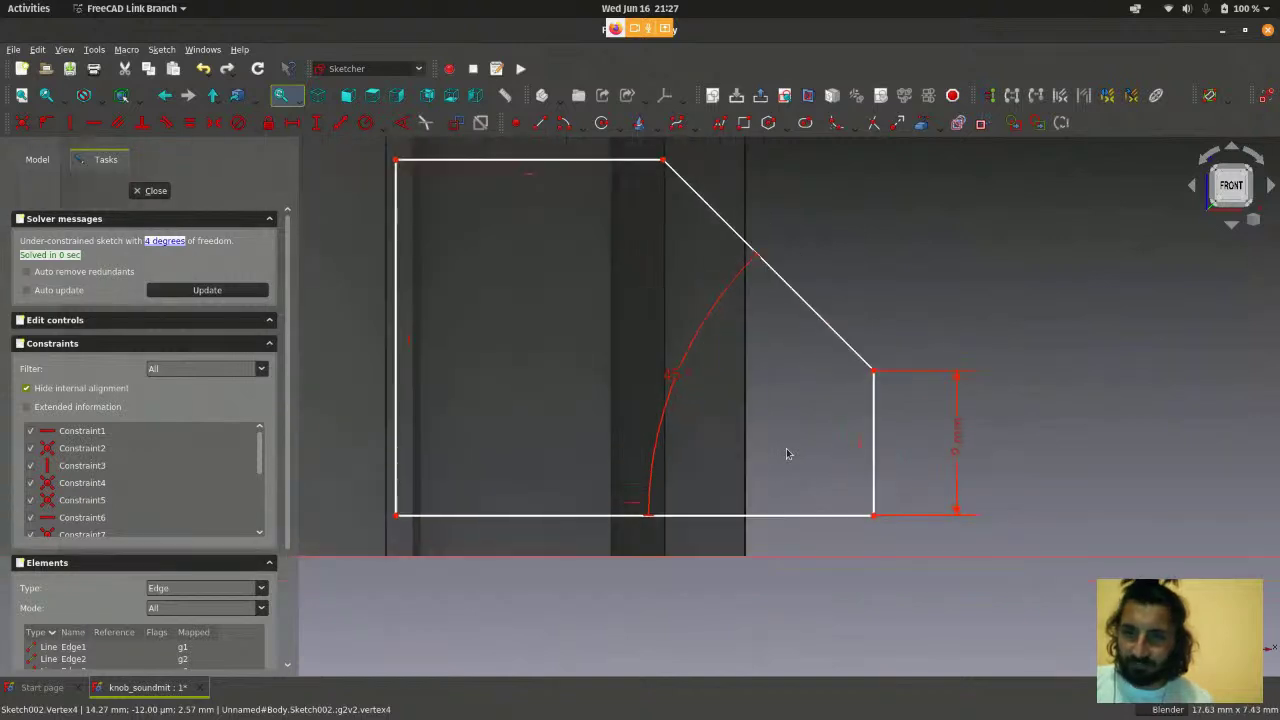
pyautogui.click(772, 273)
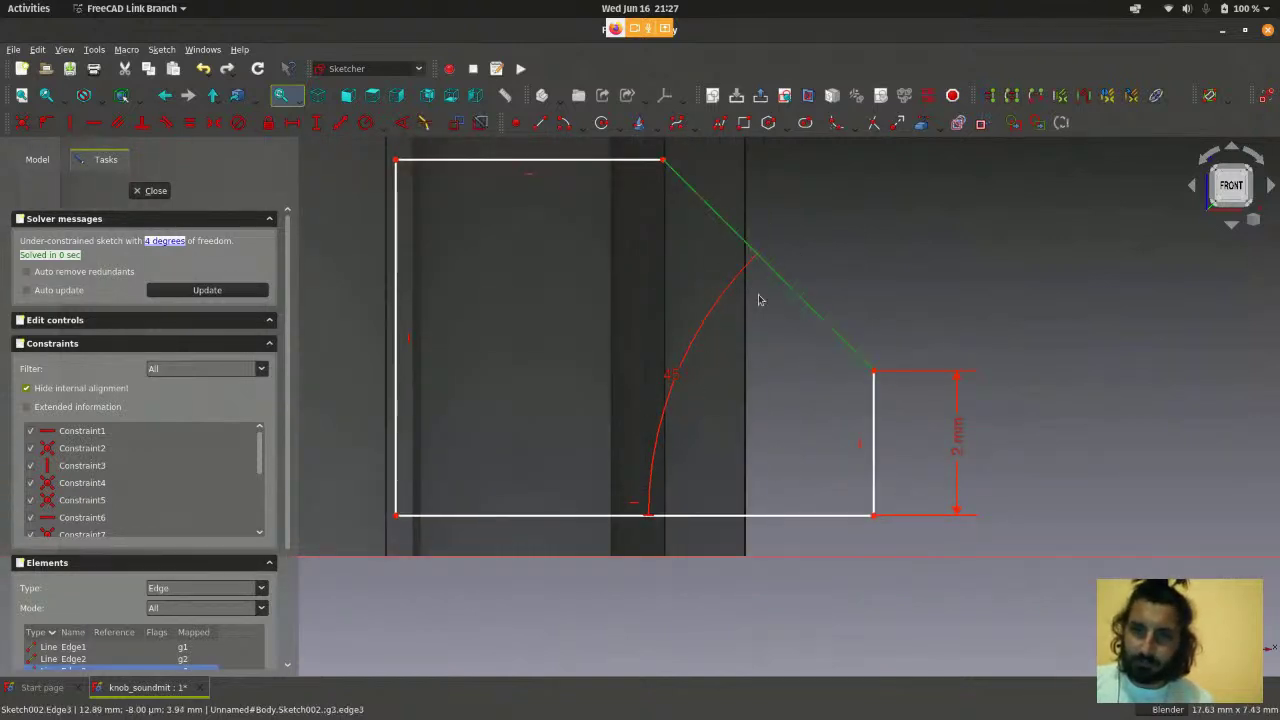
pyautogui.click(760, 515)
pyautogui.click(1064, 576)
pyautogui.scroll(-1, 790, 278)
pyautogui.scroll(1, 790, 278)
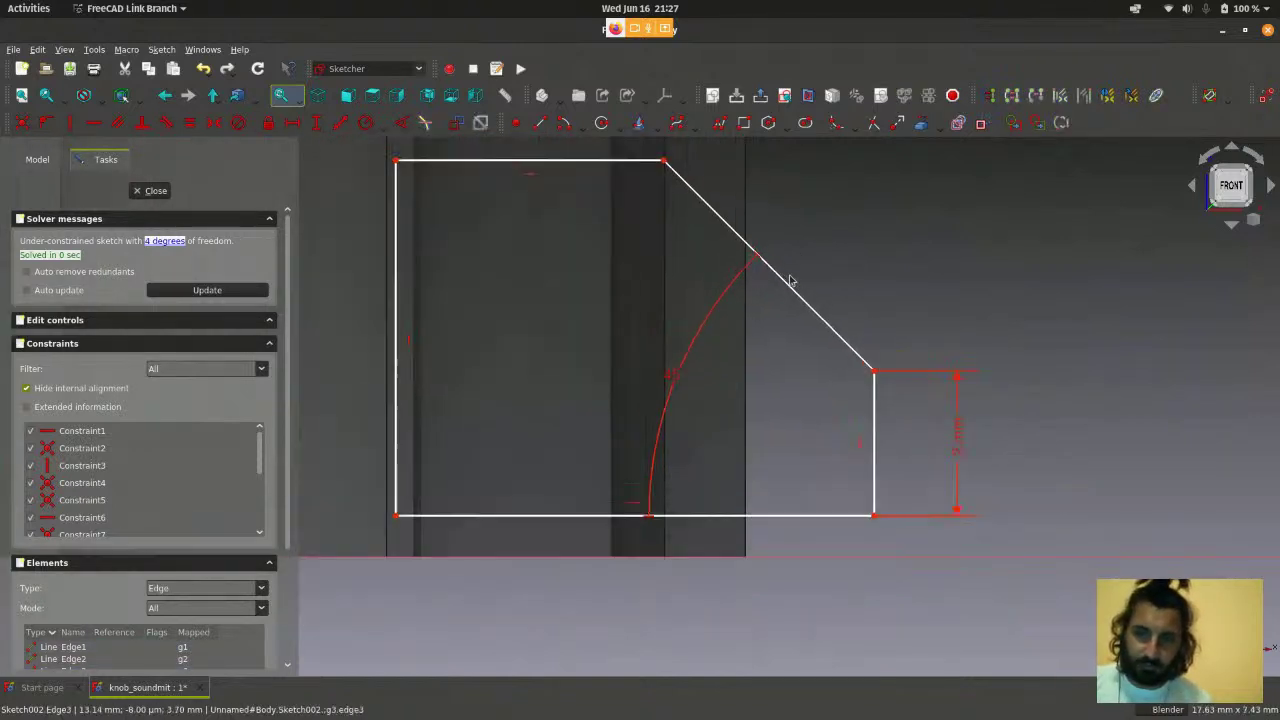
pyautogui.scroll(-2, 790, 278)
pyautogui.scroll(1, 795, 360)
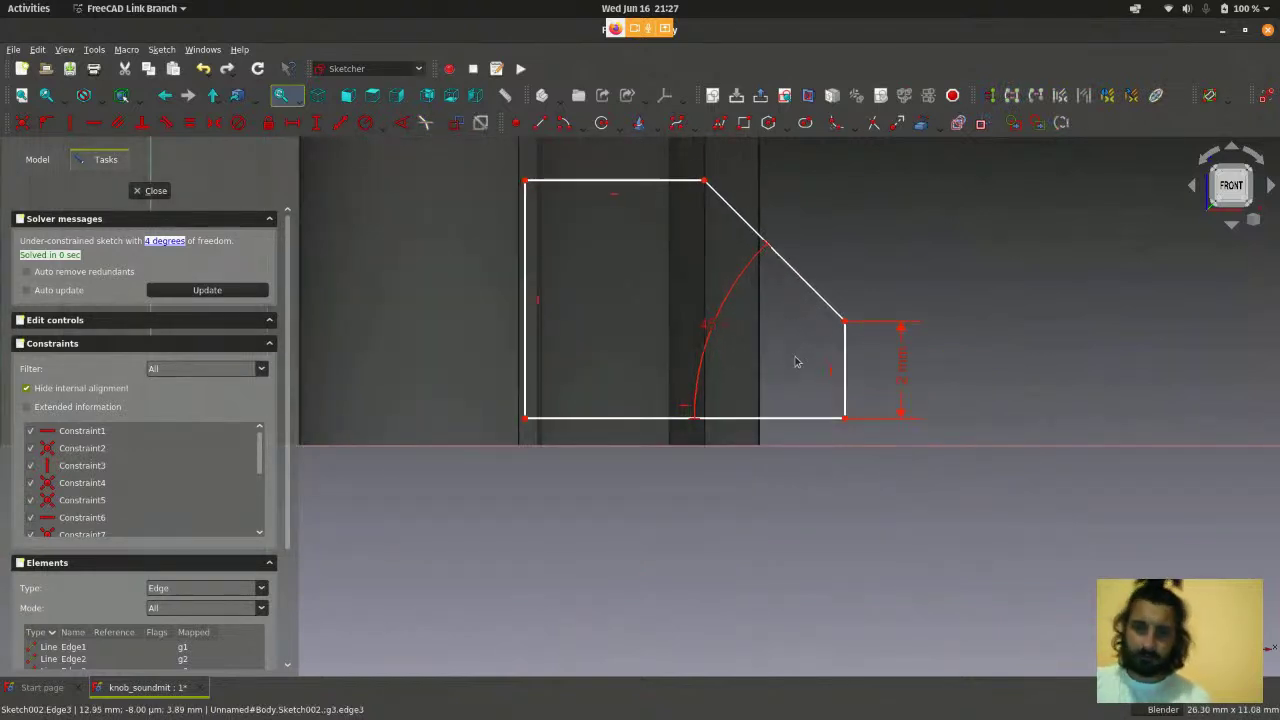
pyautogui.scroll(1, 799, 366)
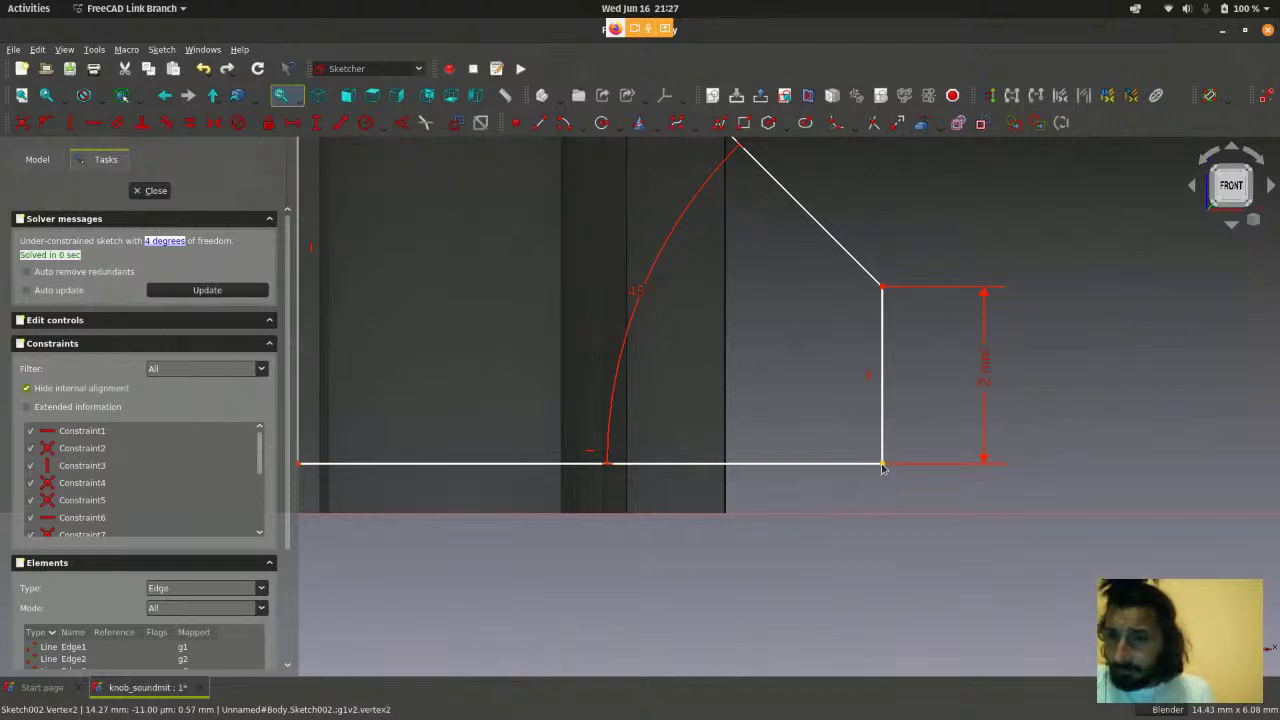
pyautogui.scroll(-2, 882, 467)
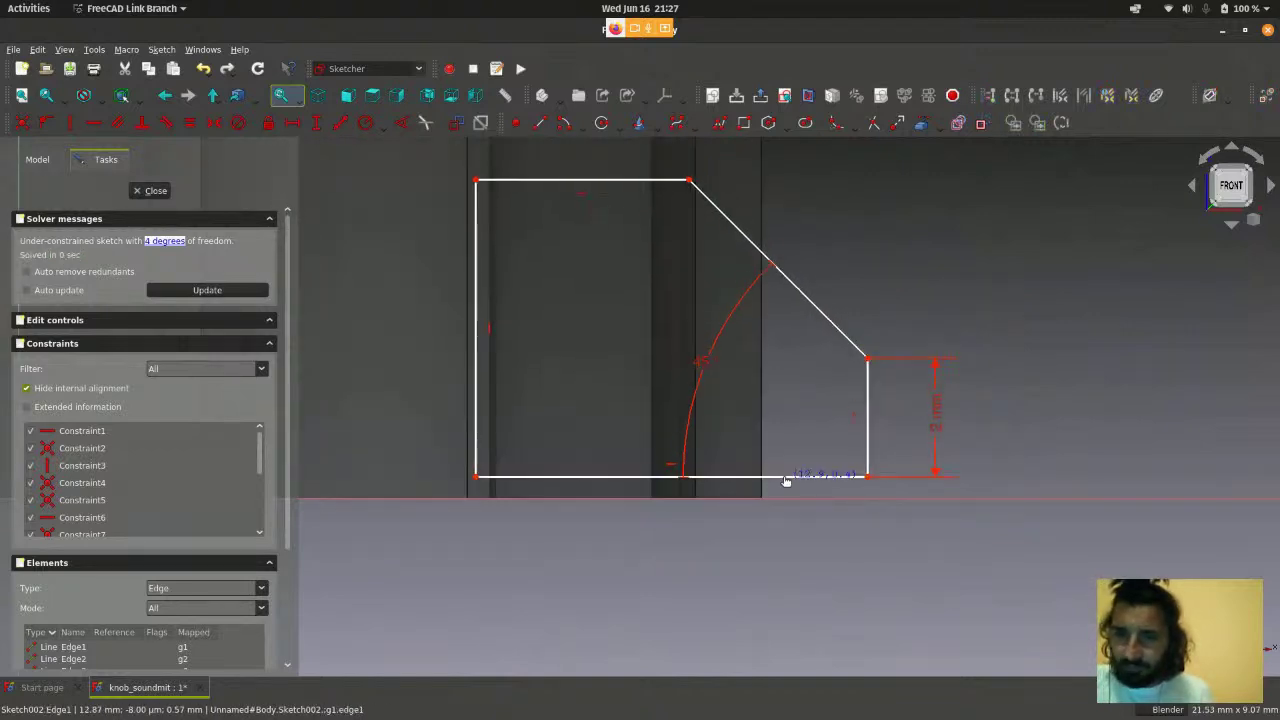
pyautogui.scroll(1, 790, 472)
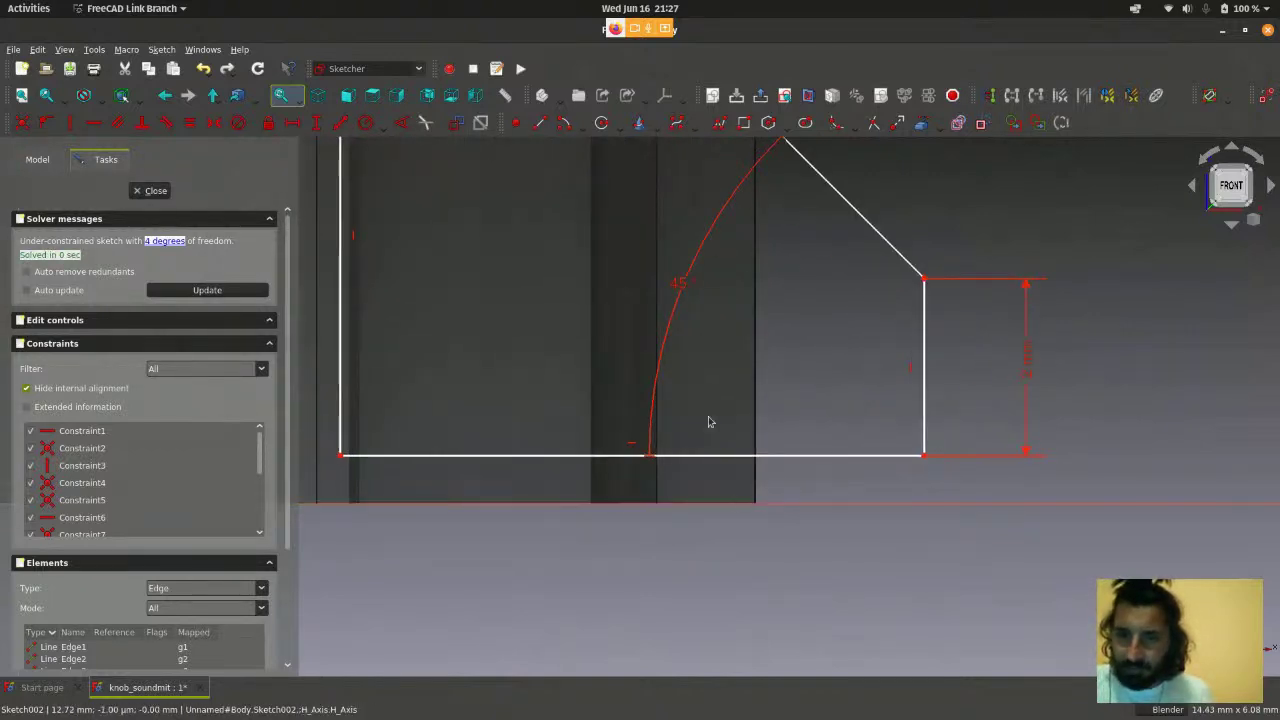
pyautogui.scroll(-1, 689, 371)
pyautogui.scroll(1, 787, 450)
pyautogui.scroll(-1, 787, 450)
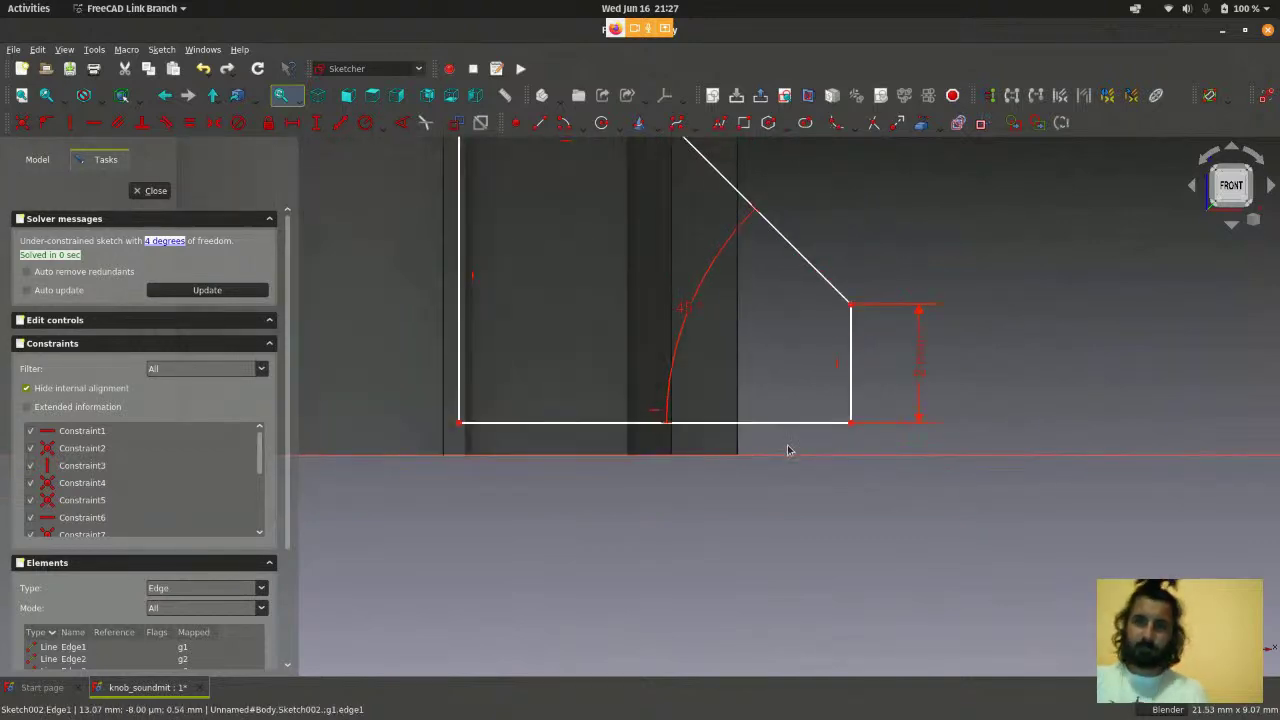
pyautogui.scroll(1, 810, 437)
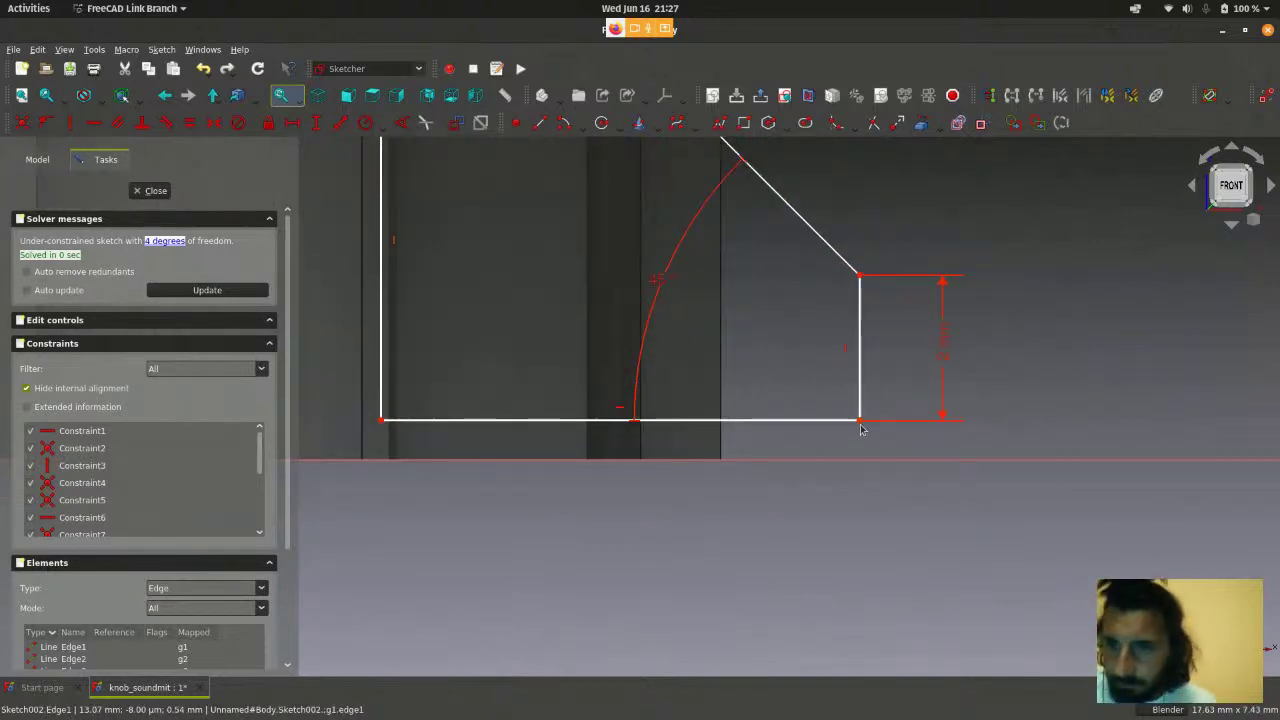
# - Constrain the profile's bottom-right corner point onto the horizontal axis
pyautogui.click(860, 421)
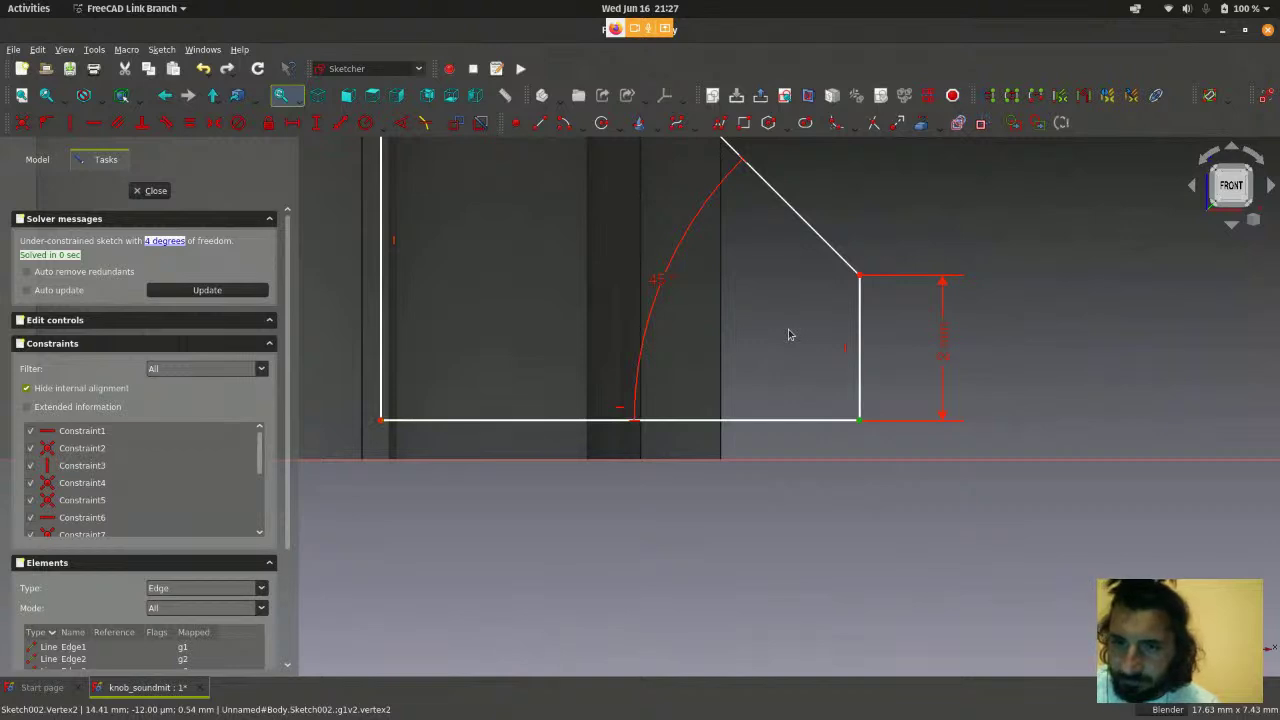
pyautogui.scroll(-2, 1000, 535)
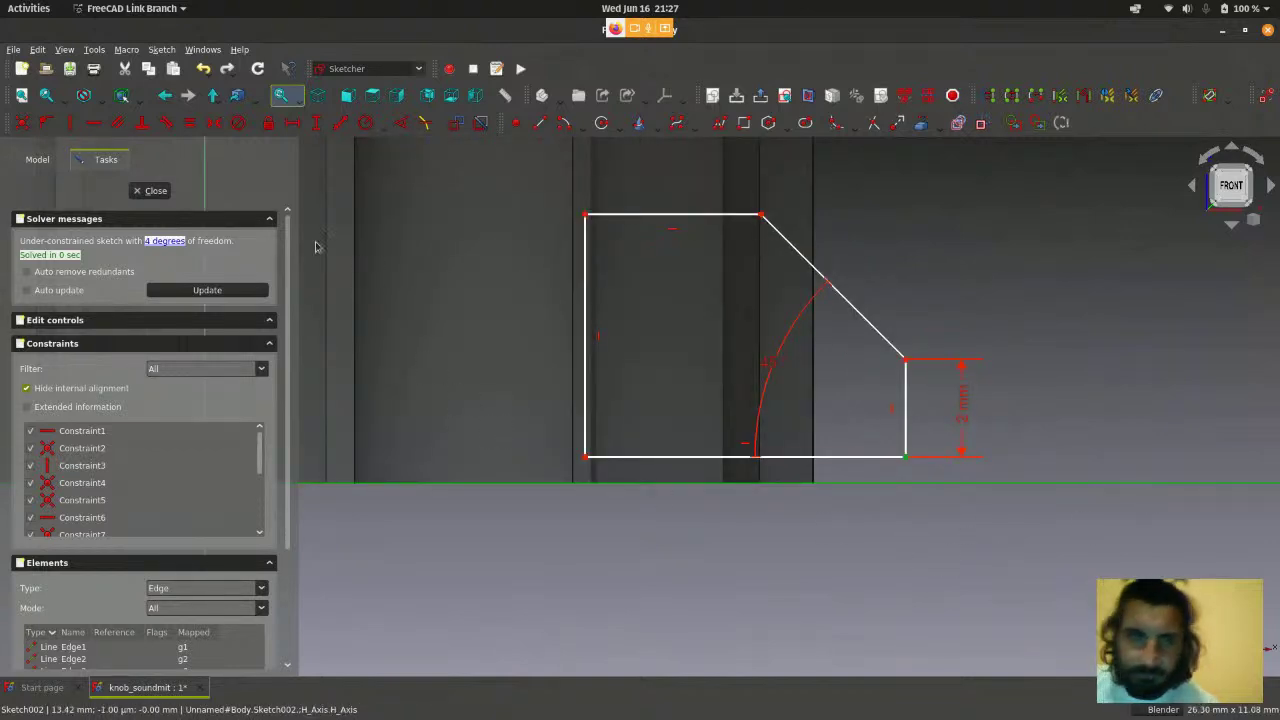
pyautogui.click(166, 50)
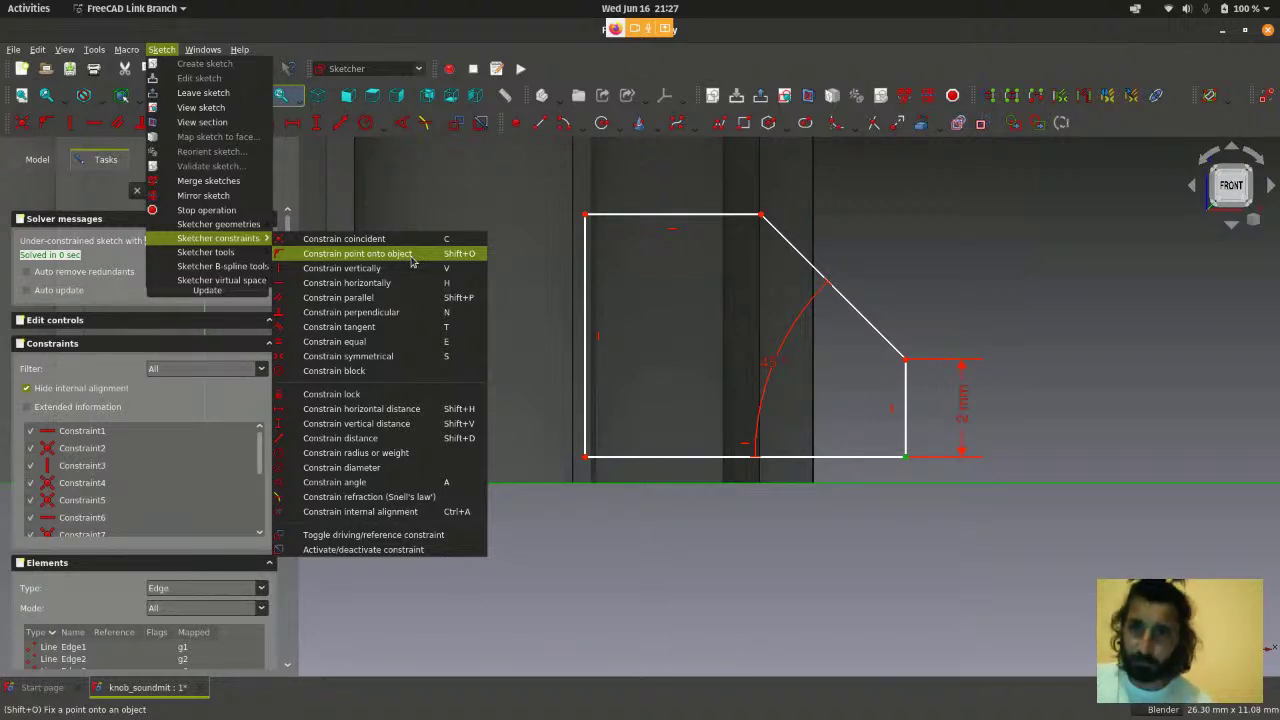
pyautogui.click(410, 255)
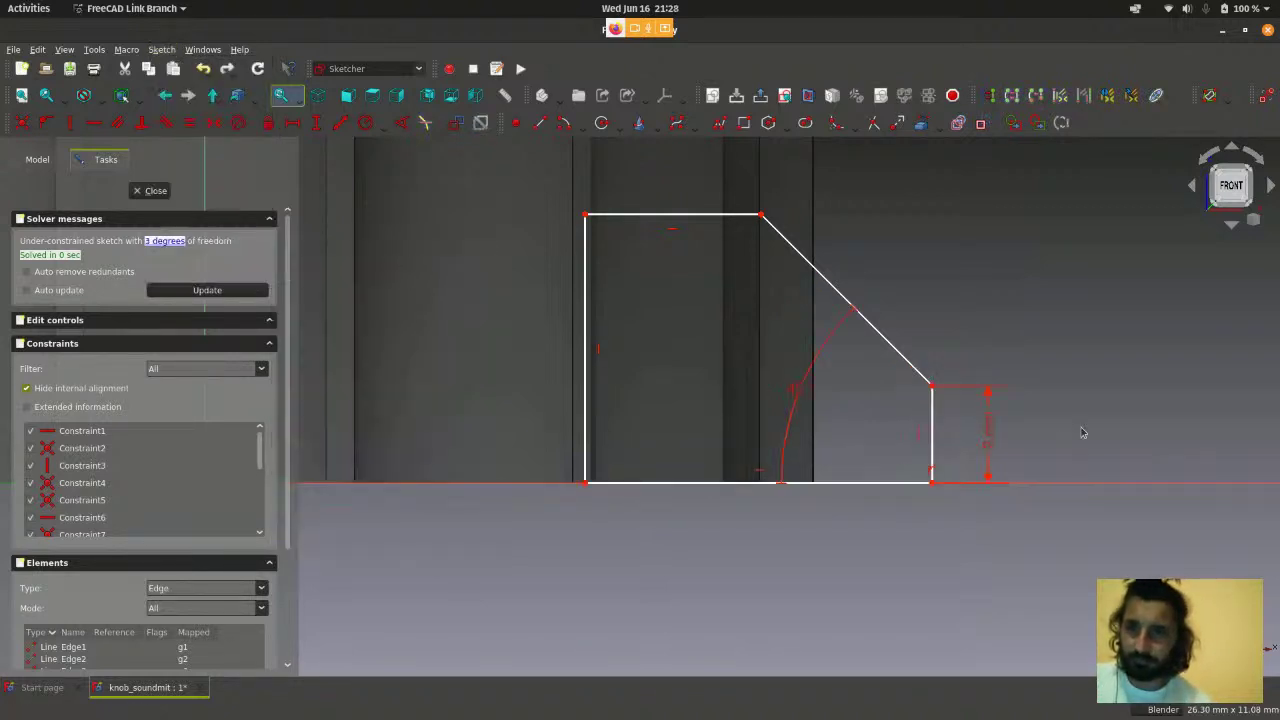
# - Drag the bottom-right corner to test how freely it still moves
pyautogui.scroll(2, 932, 490)
pyautogui.moveTo(937, 479)
pyautogui.mouseDown()
pyautogui.moveTo(977, 486)
pyautogui.moveTo(840, 486)
pyautogui.moveTo(966, 440)
pyautogui.moveTo(929, 460)
pyautogui.moveTo(921, 430)
pyautogui.moveTo(857, 471)
pyautogui.moveTo(877, 480)
pyautogui.mouseUp()
pyautogui.scroll(-3, 890, 562)
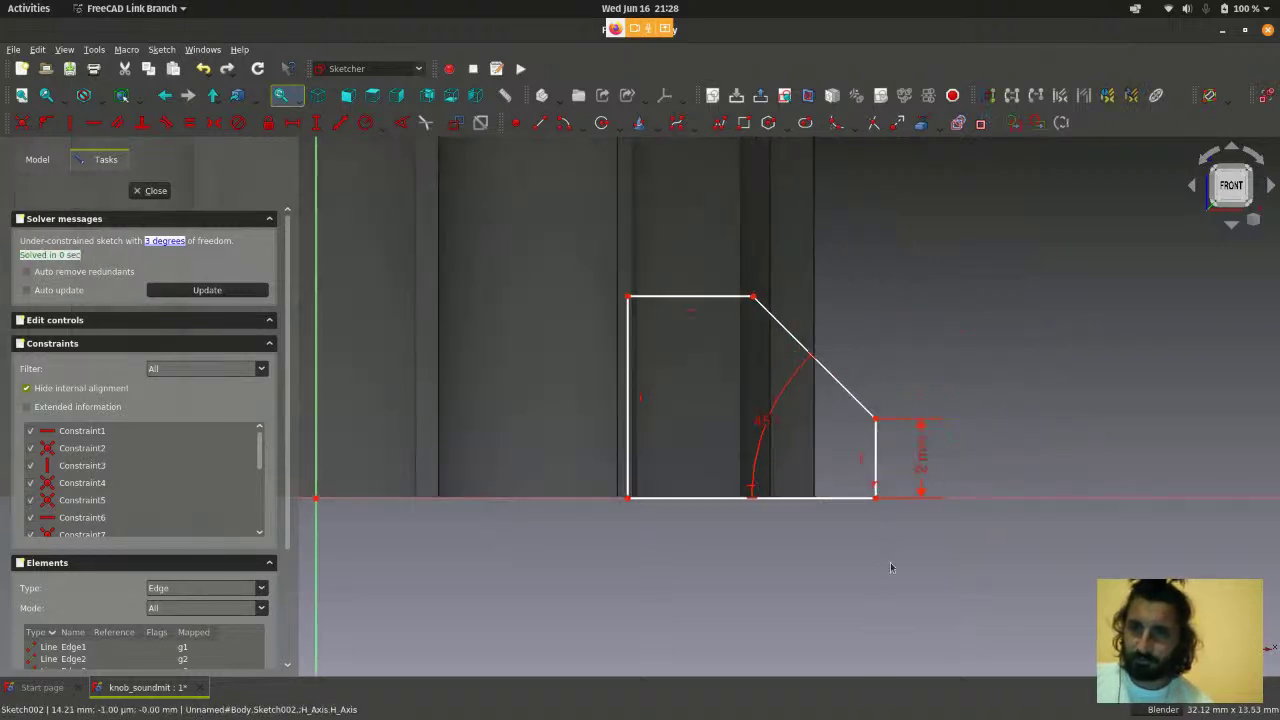
pyautogui.scroll(1, 890, 566)
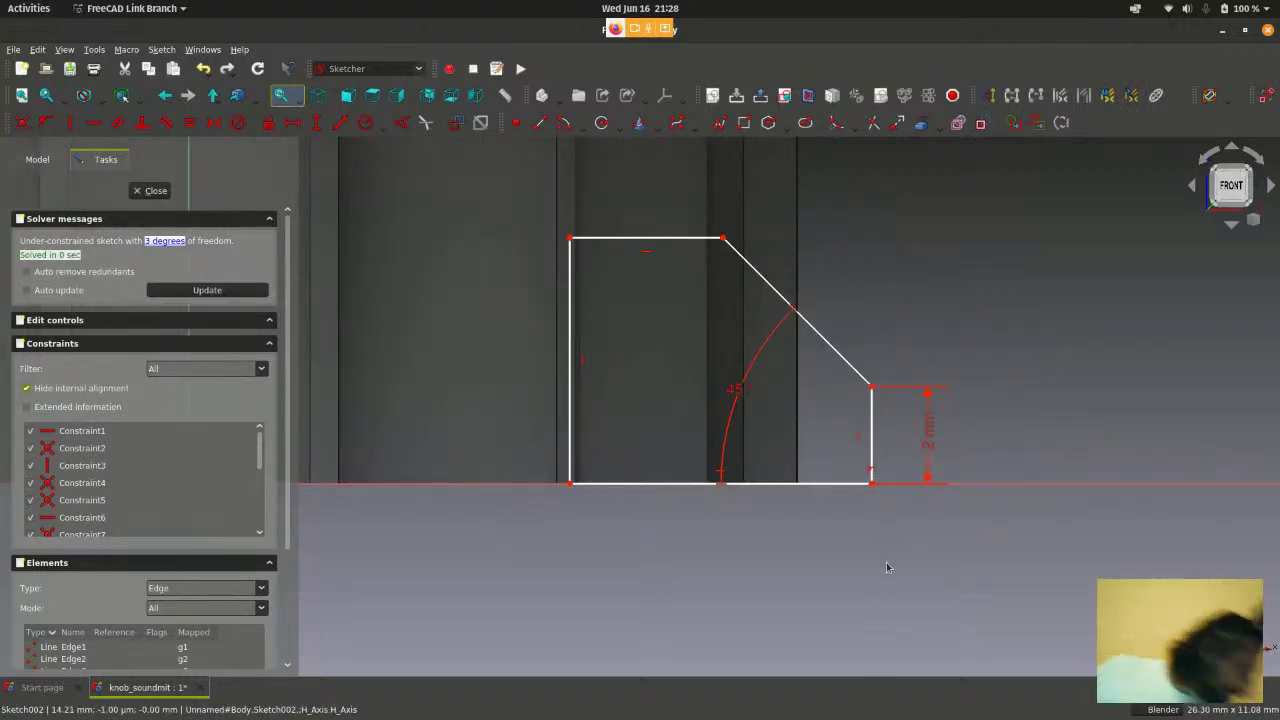
pyautogui.scroll(-3, 881, 558)
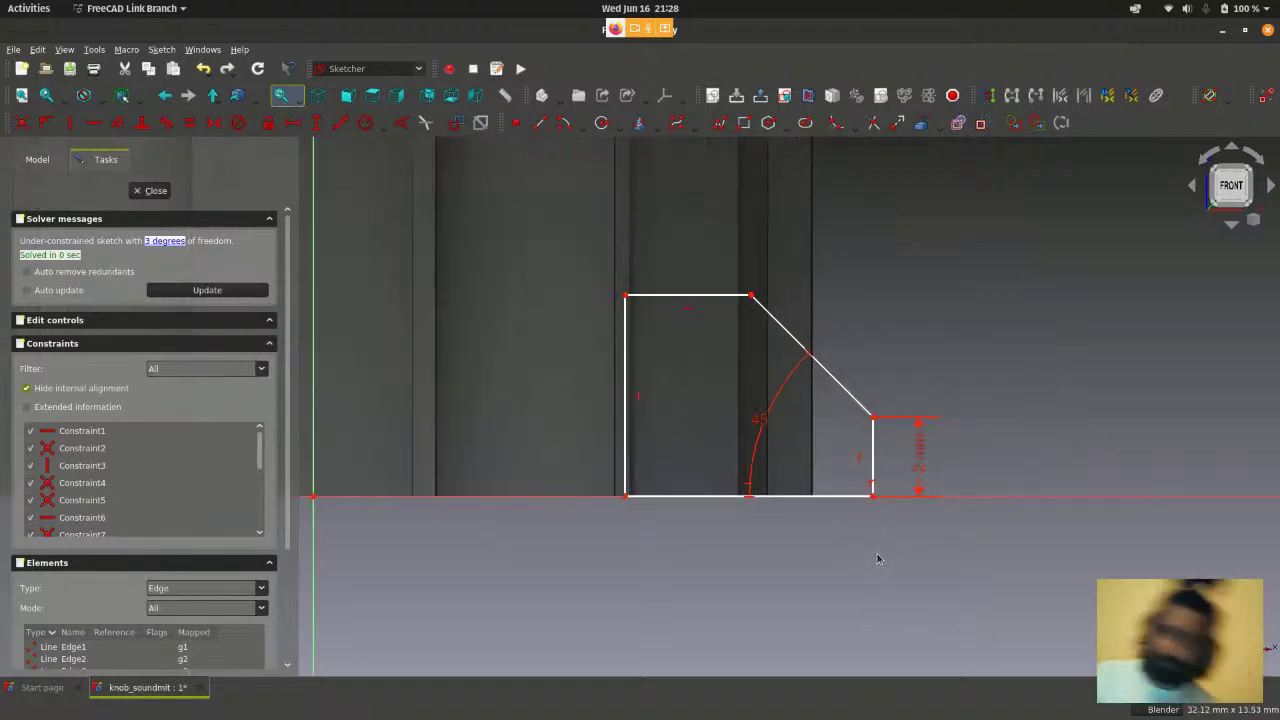
pyautogui.scroll(2, 881, 558)
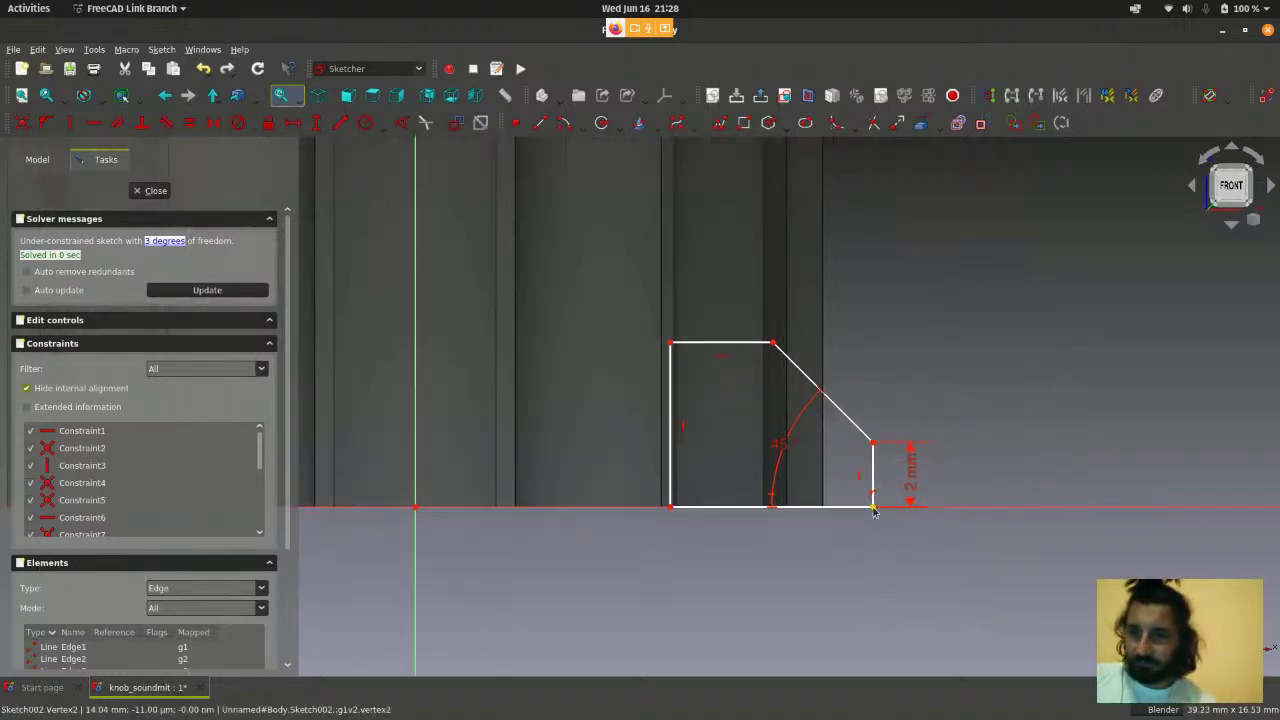
pyautogui.moveTo(880, 516)
pyautogui.mouseDown()
pyautogui.moveTo(903, 514)
pyautogui.moveTo(884, 513)
pyautogui.mouseUp()
pyautogui.scroll(-1, 660, 544)
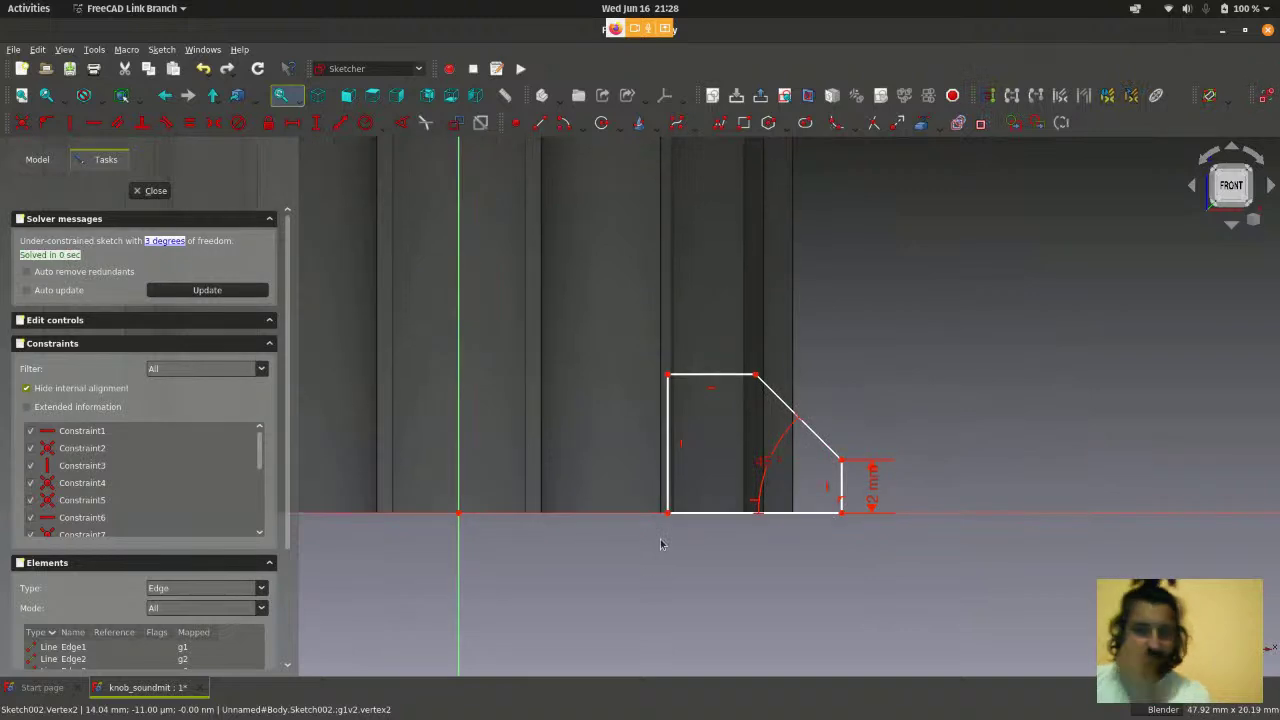
# - Add a 14 mm horizontal distance between the vertical axis and the bottom-right corner
pyautogui.click(458, 519)
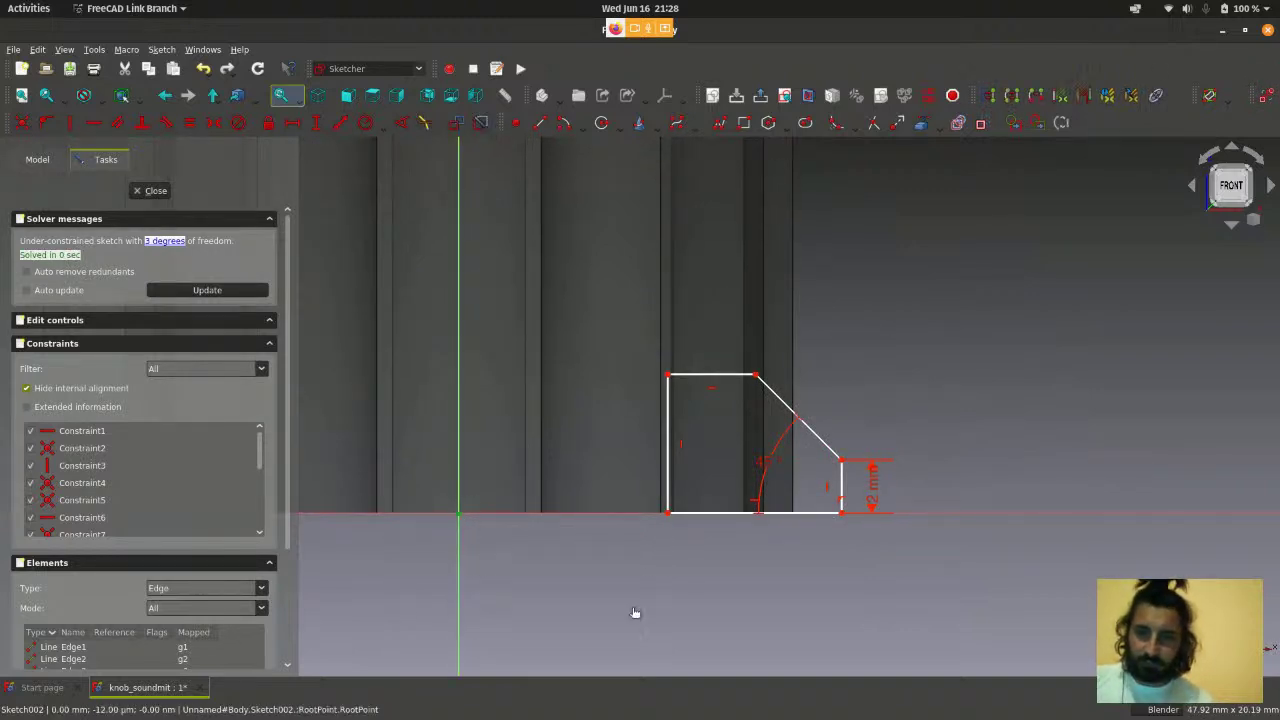
pyautogui.scroll(1, 868, 583)
pyautogui.scroll(-1, 1000, 597)
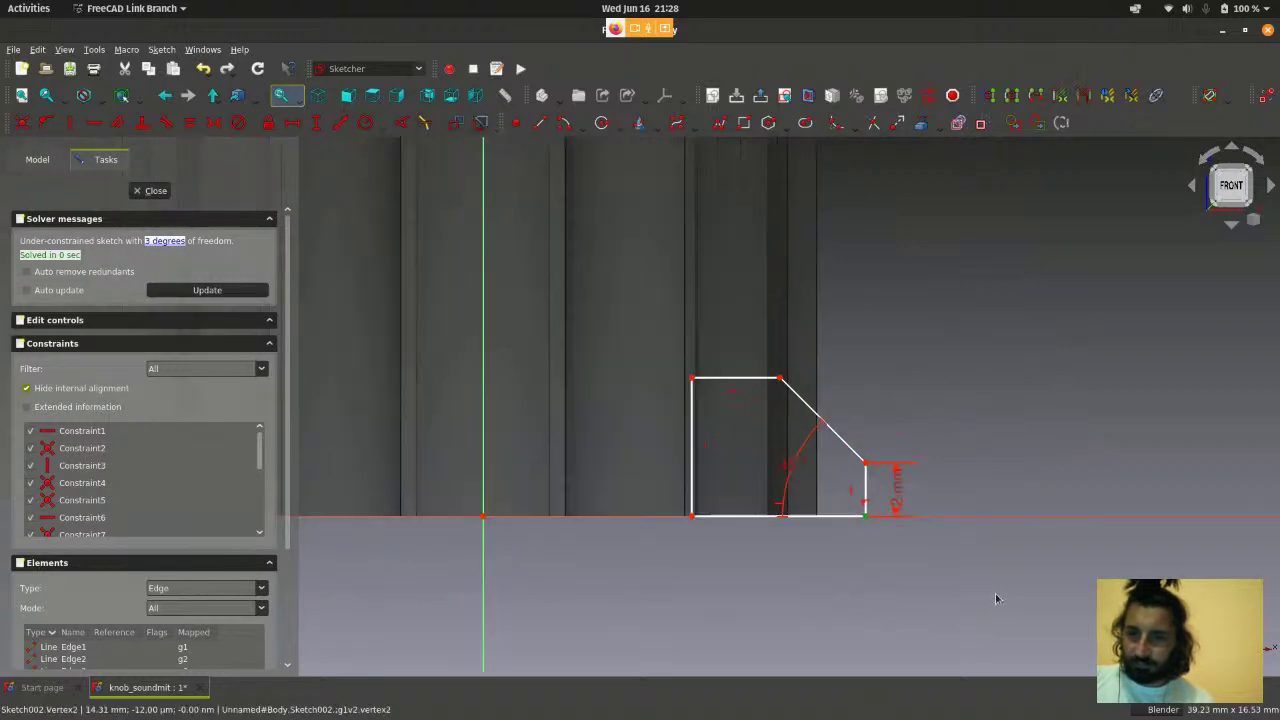
pyautogui.scroll(-2, 915, 470)
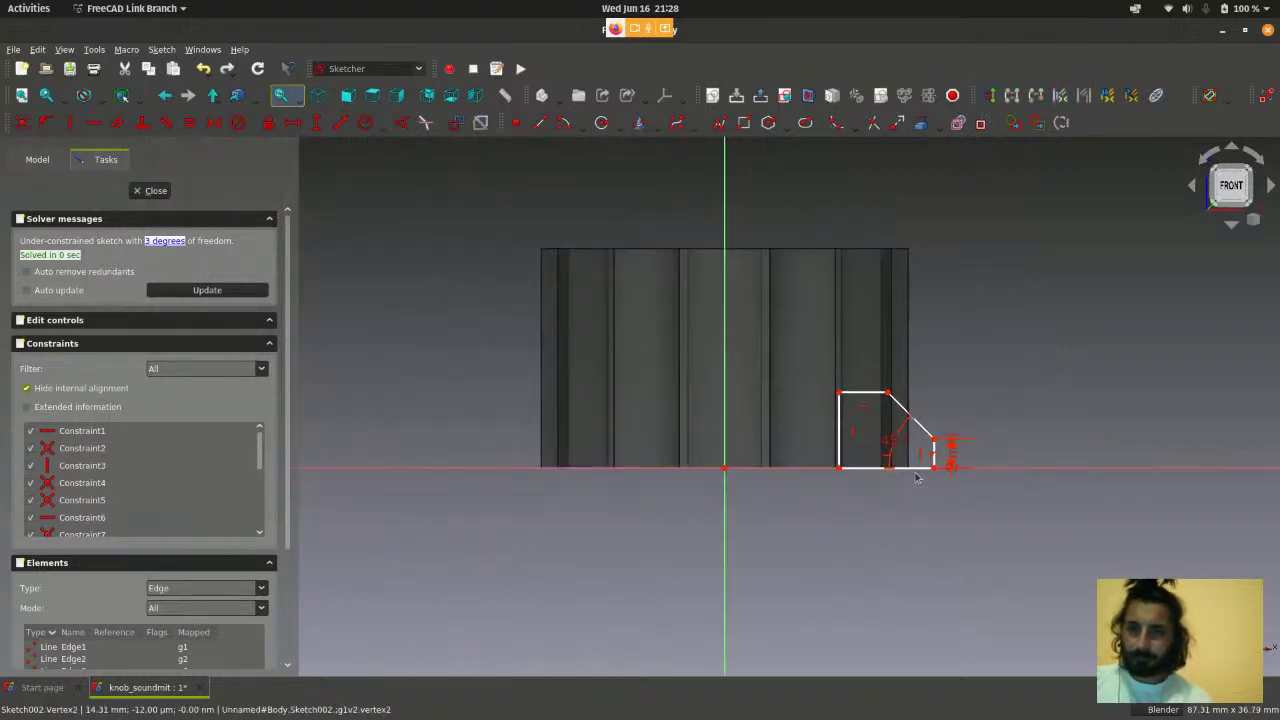
pyautogui.scroll(1, 851, 514)
pyautogui.scroll(1, 1036, 502)
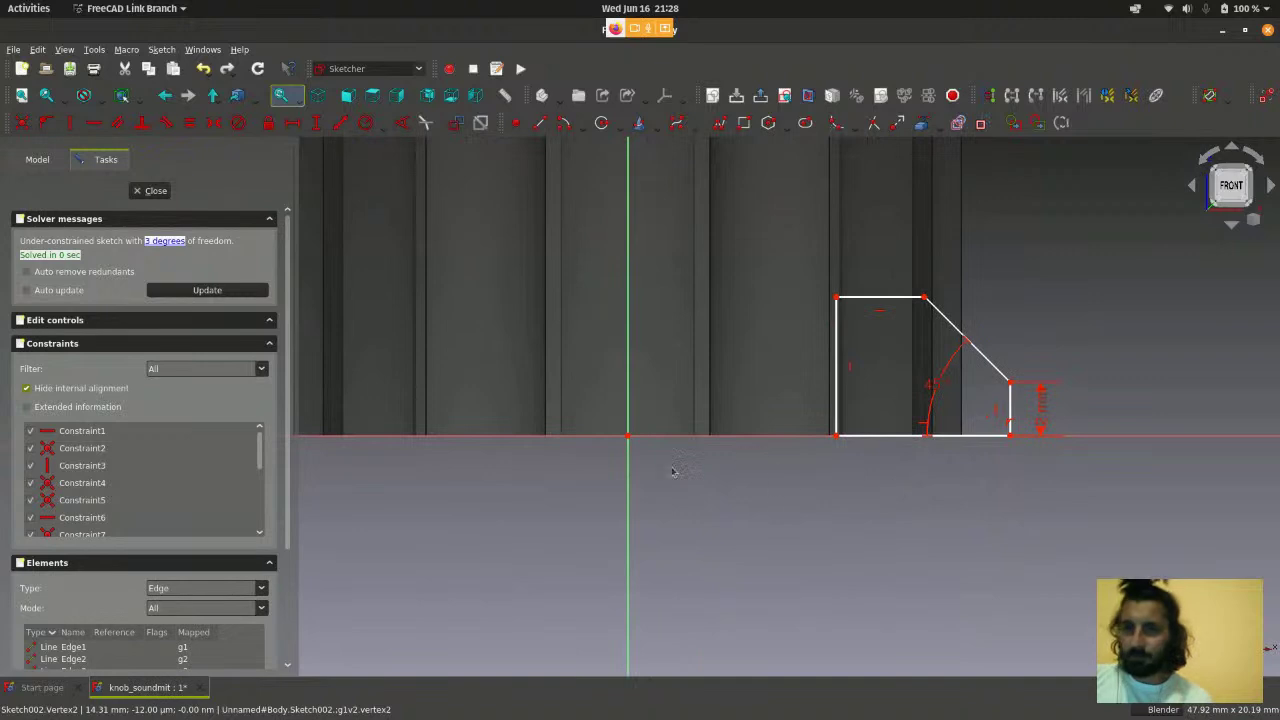
pyautogui.scroll(1, 648, 455)
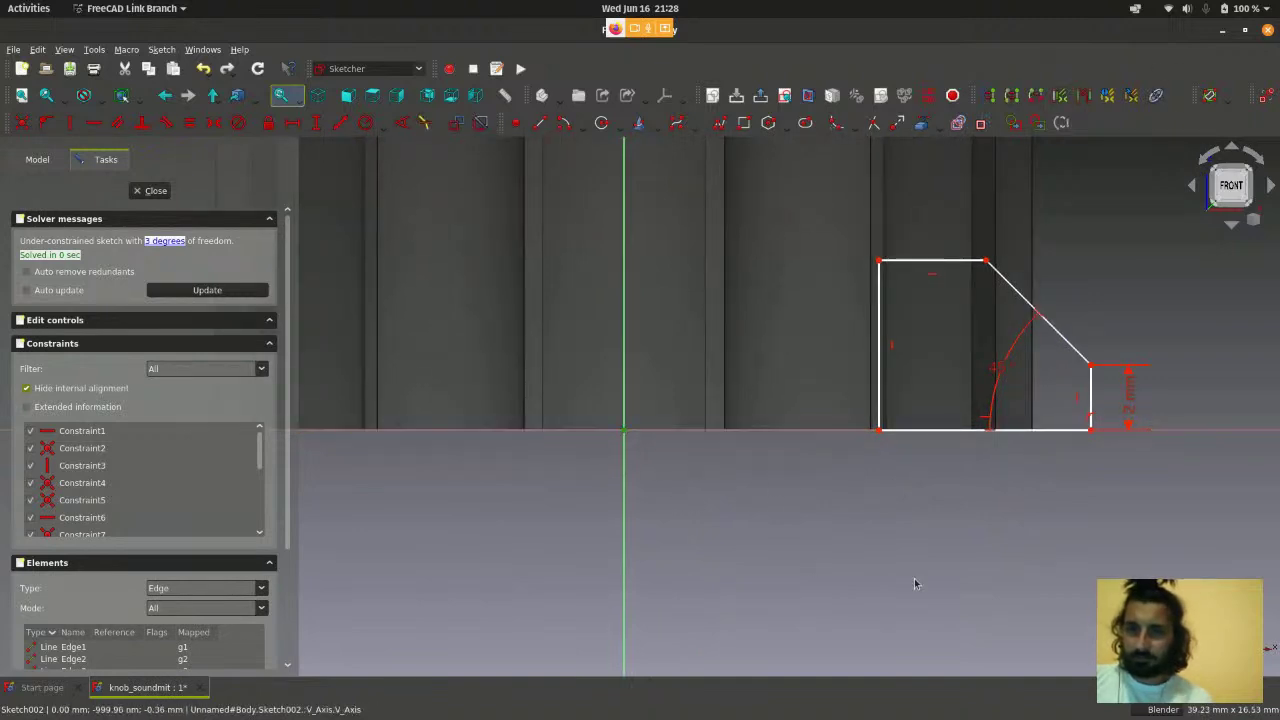
pyautogui.click(1092, 432)
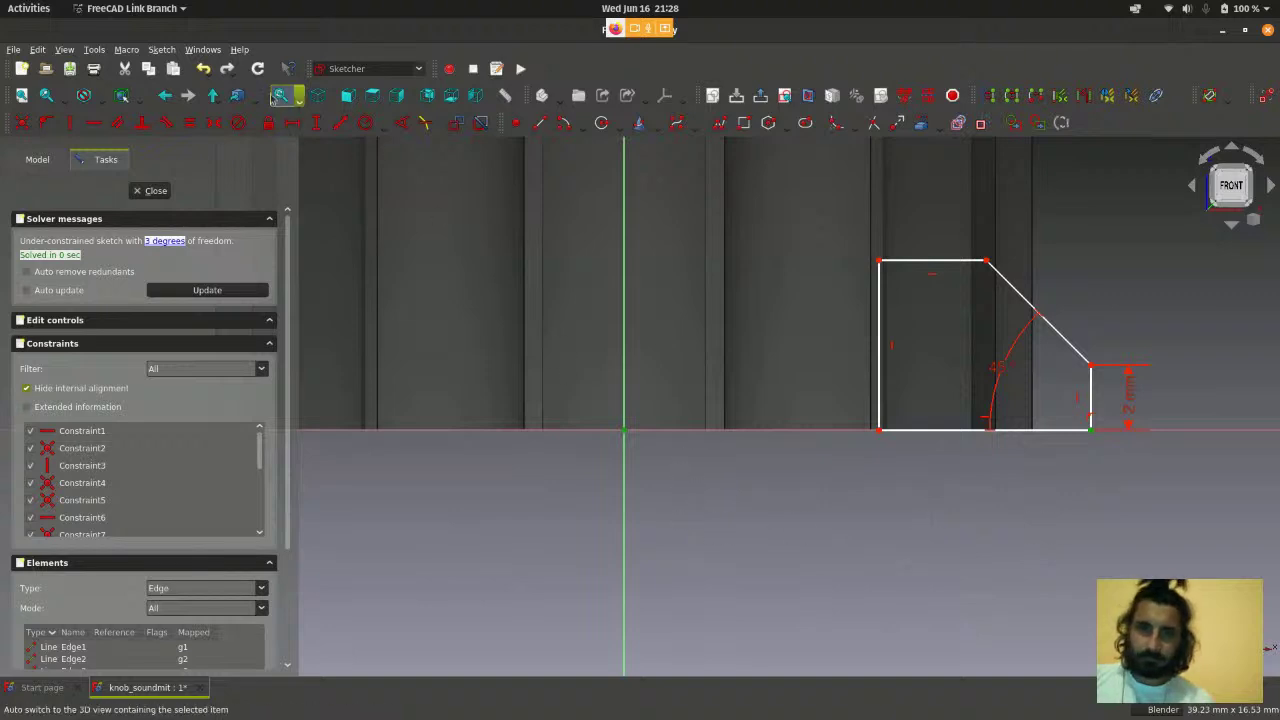
pyautogui.click(161, 49)
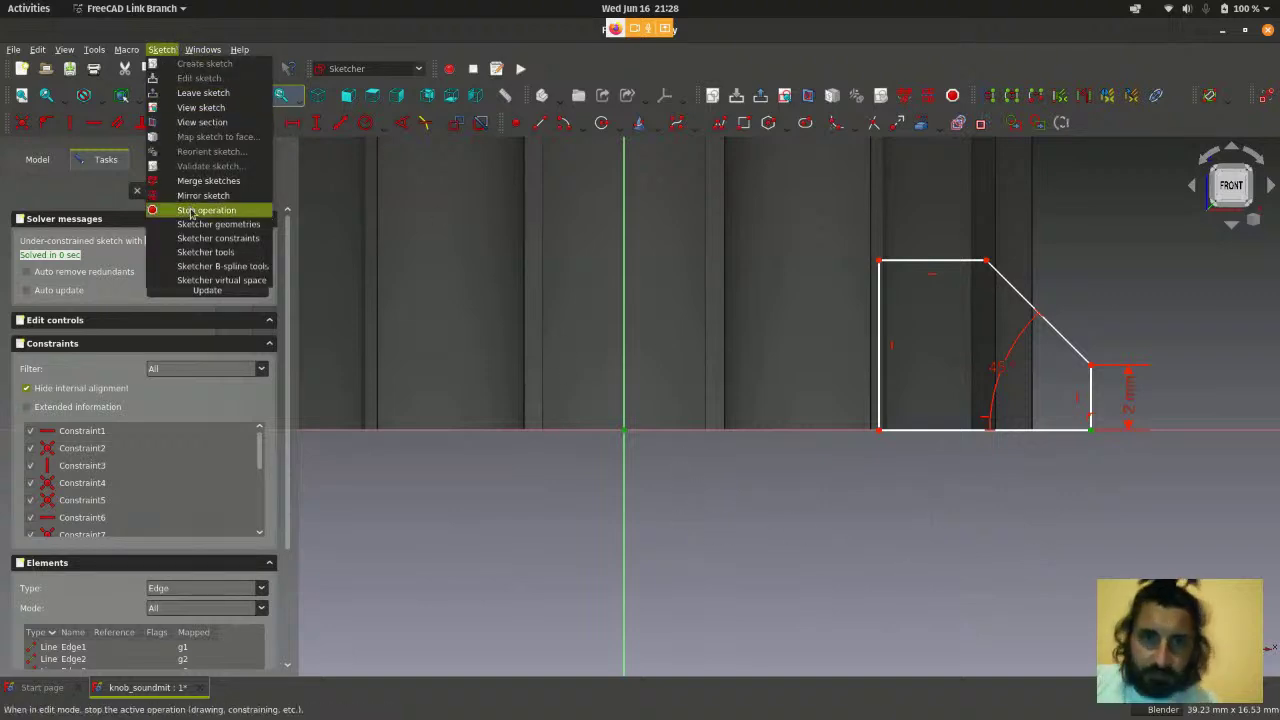
pyautogui.moveTo(215, 238)
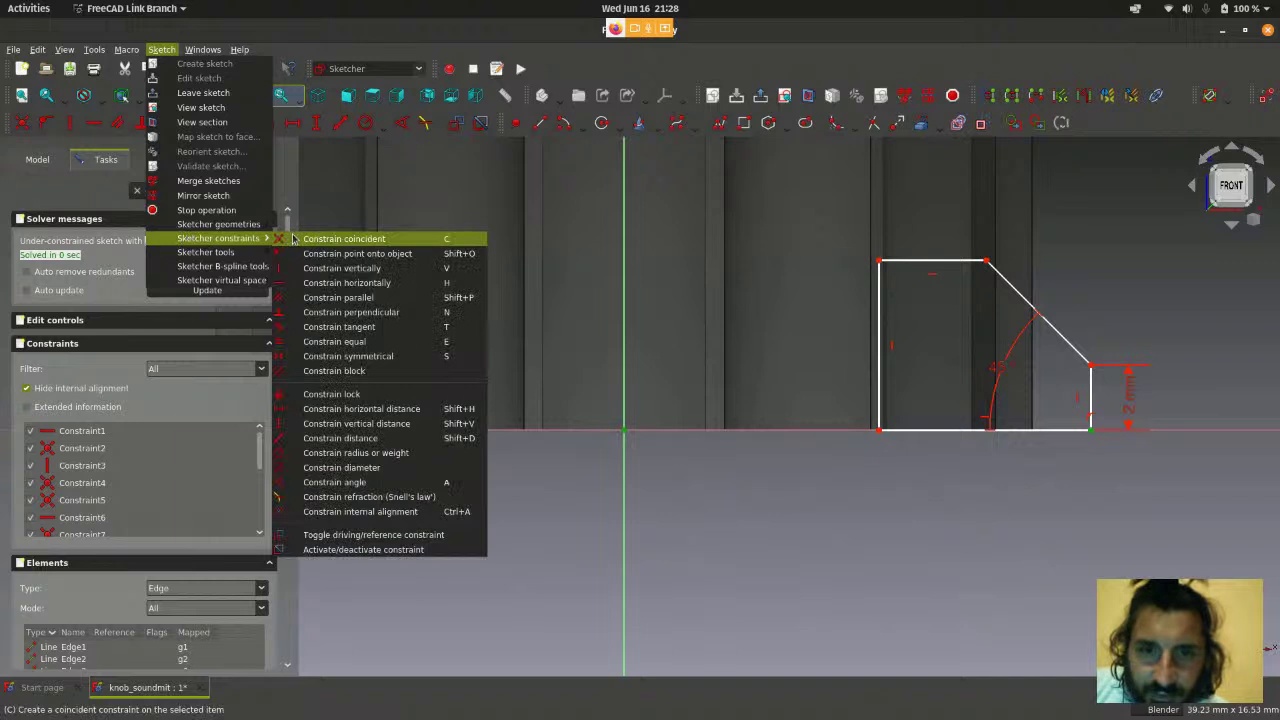
pyautogui.click(352, 410)
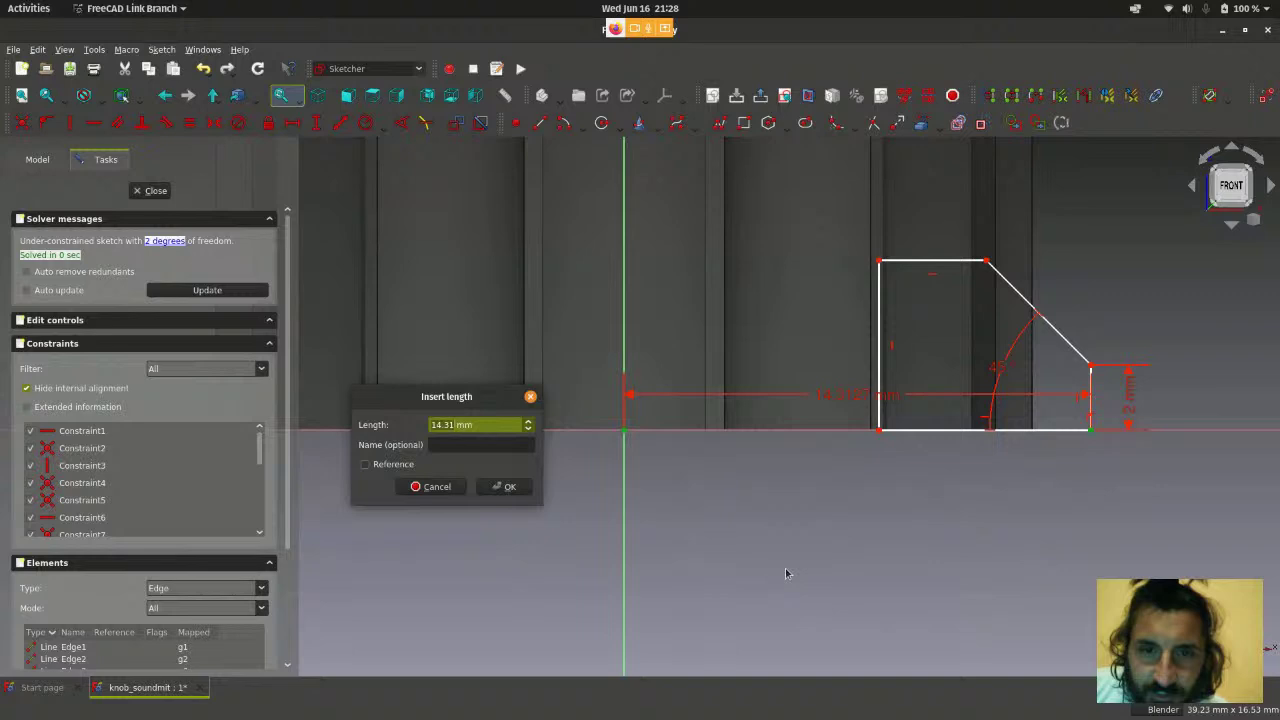
pyautogui.write('1')
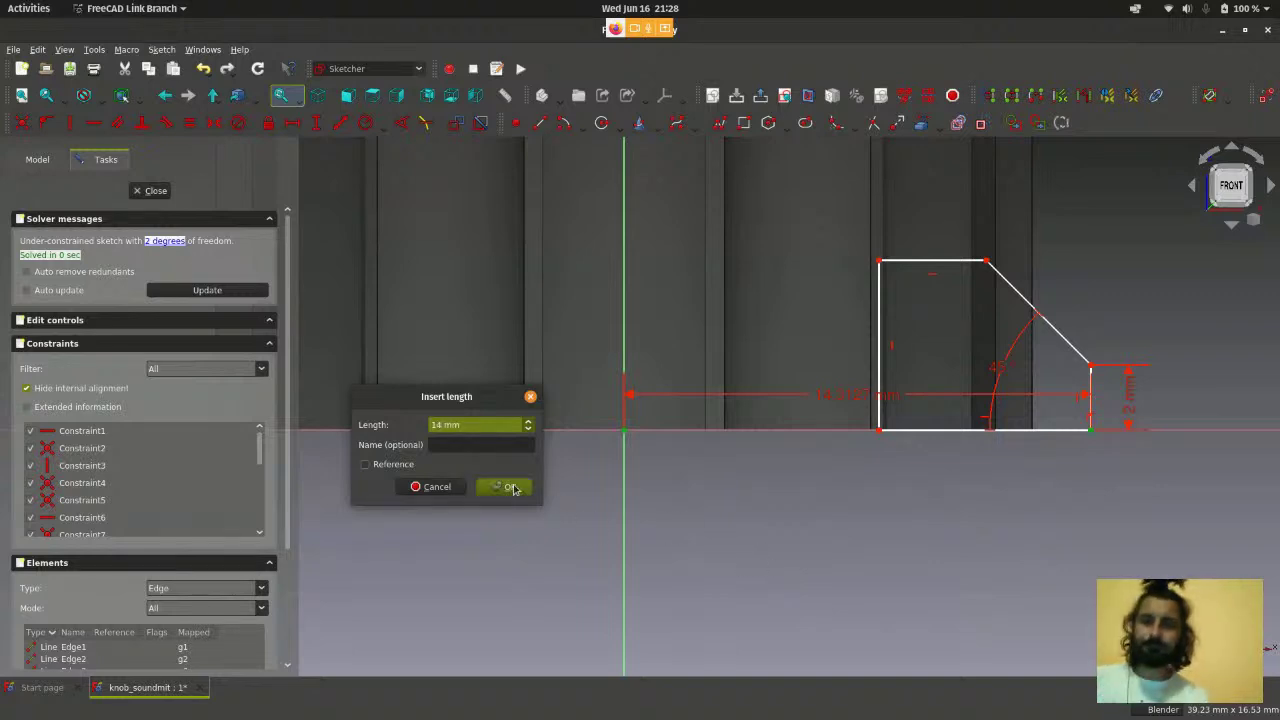
pyautogui.click(511, 487)
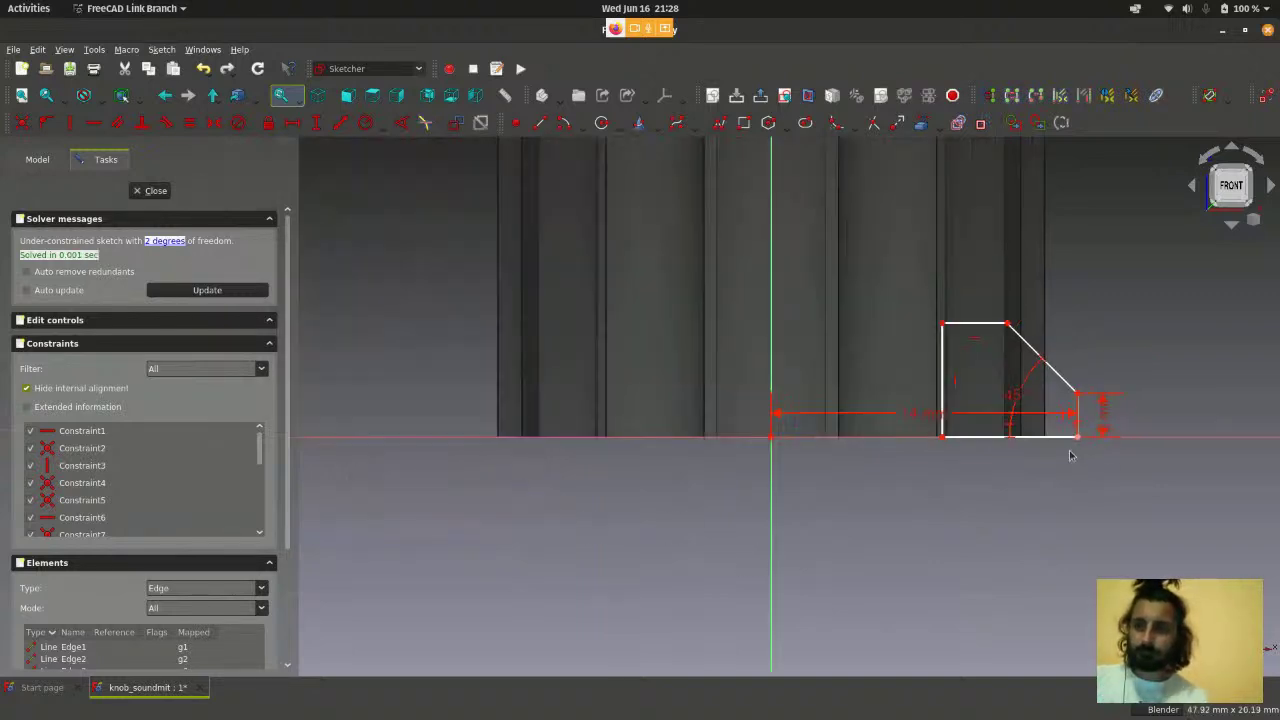
# - Move the 14 mm dimension below the profile and the 2 mm dimension further right
pyautogui.moveTo(851, 393); pyautogui.dragTo(851, 491)
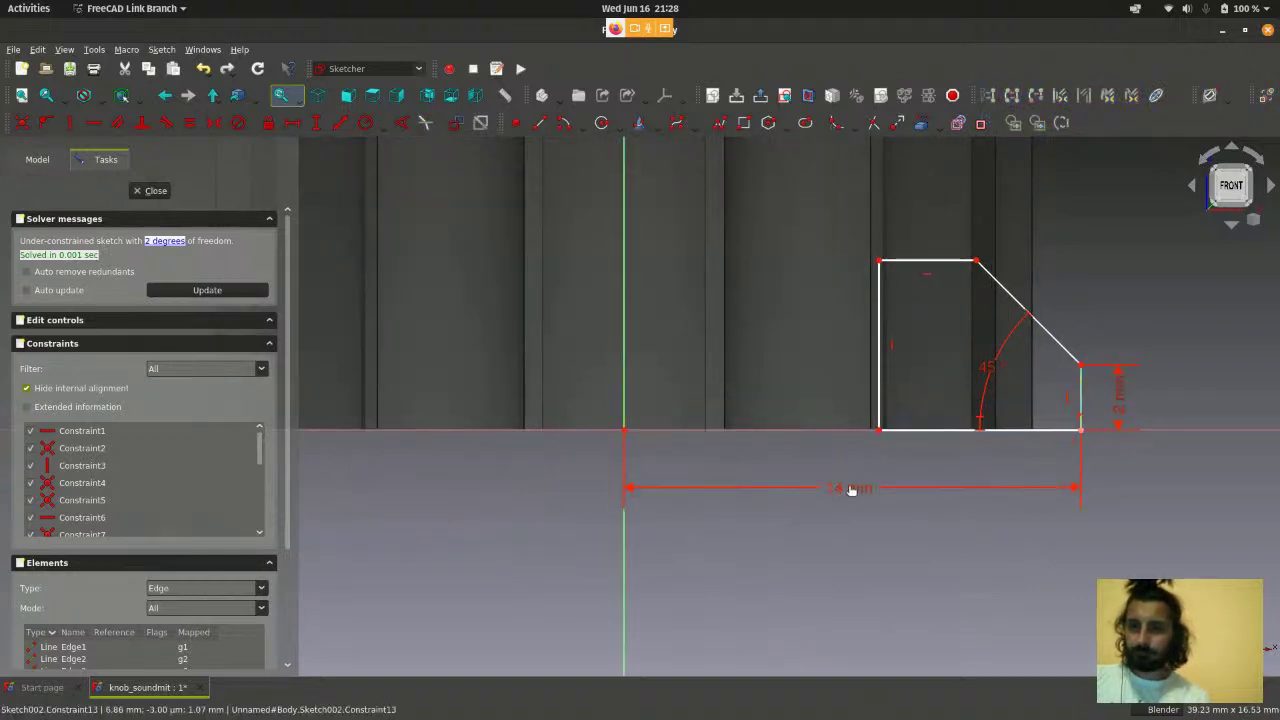
pyautogui.scroll(-1, 722, 450)
pyautogui.scroll(-2, 722, 450)
pyautogui.scroll(3, 931, 343)
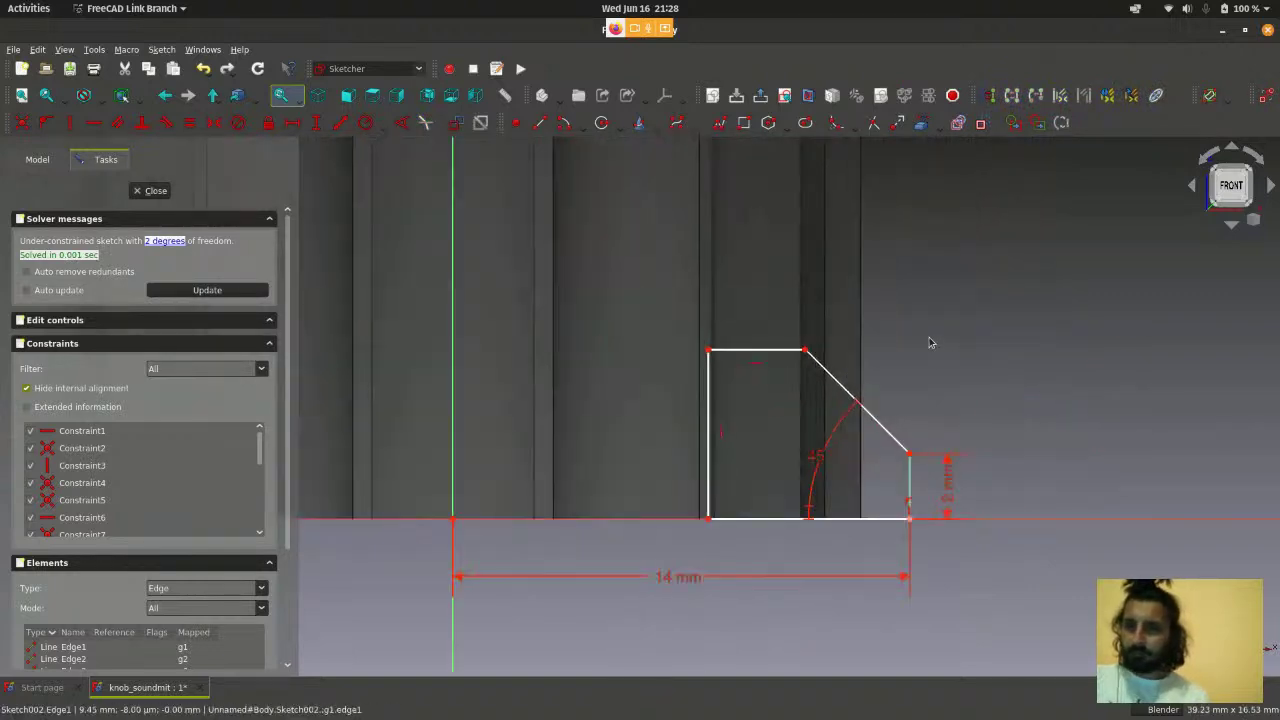
pyautogui.moveTo(950, 457); pyautogui.dragTo(969, 477)
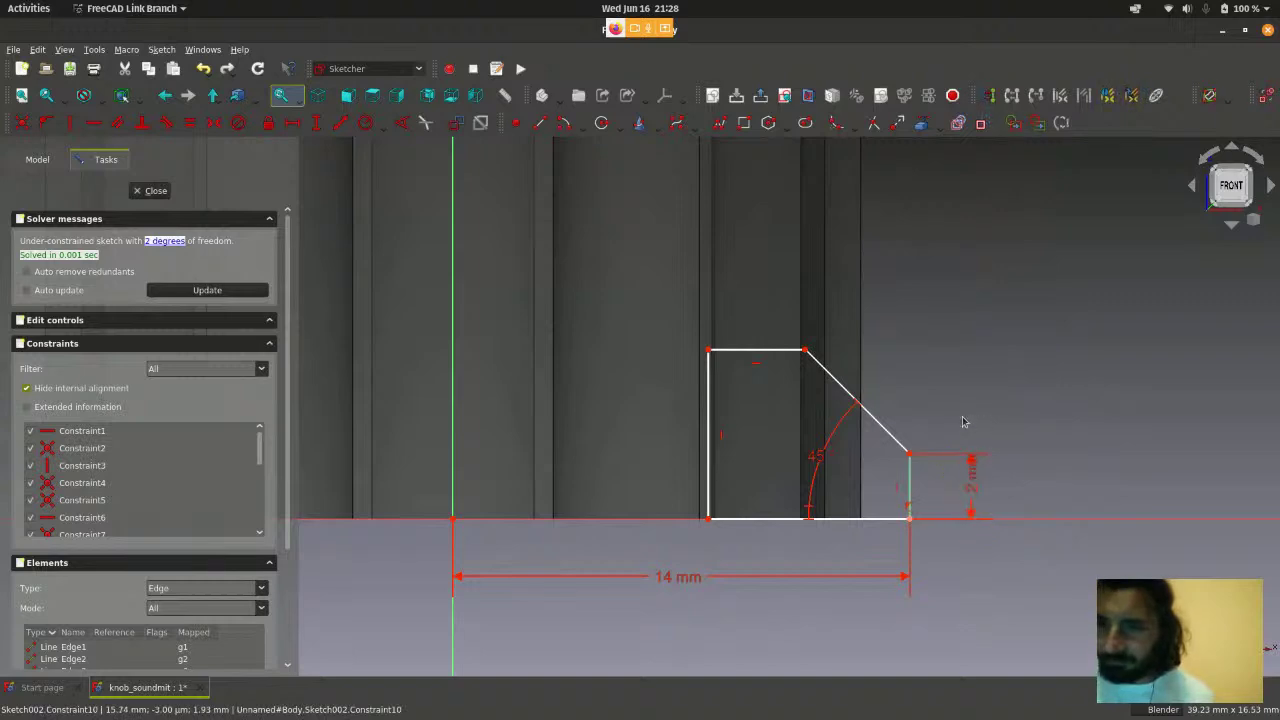
pyautogui.scroll(-2, 963, 357)
pyautogui.scroll(3, 965, 348)
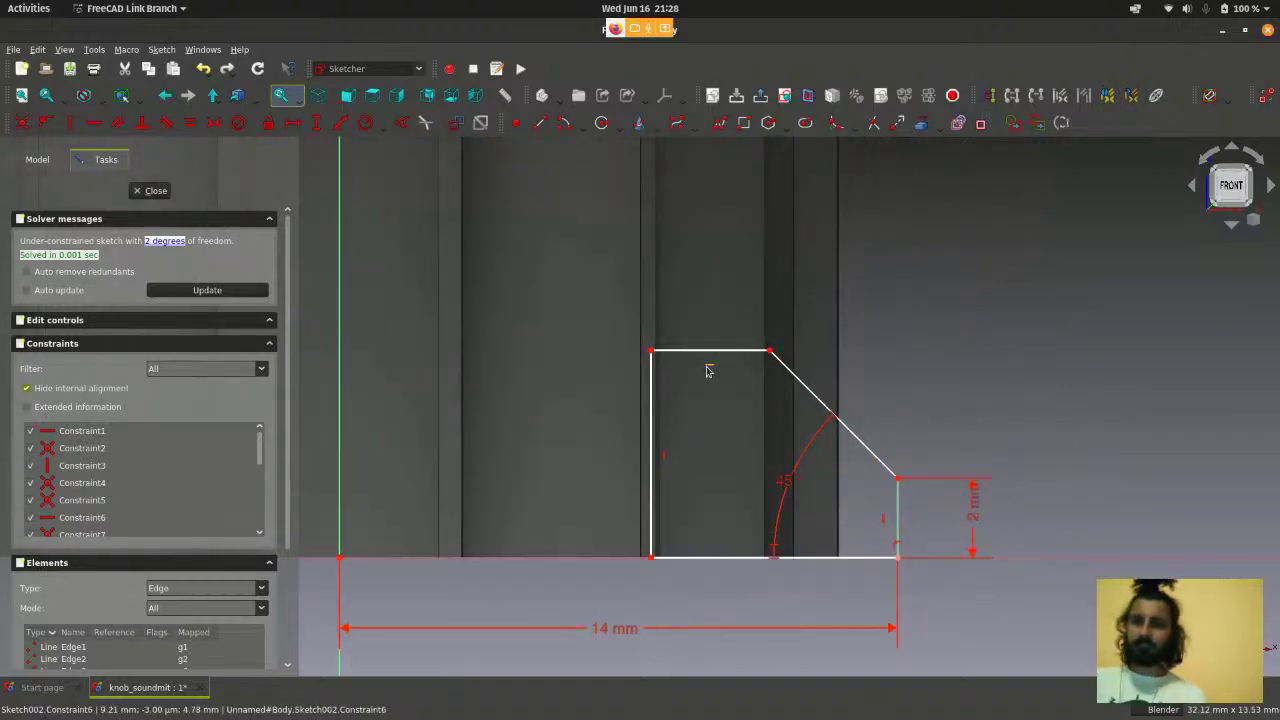
# - Drag the profile's free top edge up and to the left to widen it
pyautogui.moveTo(706, 355); pyautogui.dragTo(691, 360)
pyautogui.scroll(-3, 1008, 350)
pyautogui.scroll(3, 1008, 350)
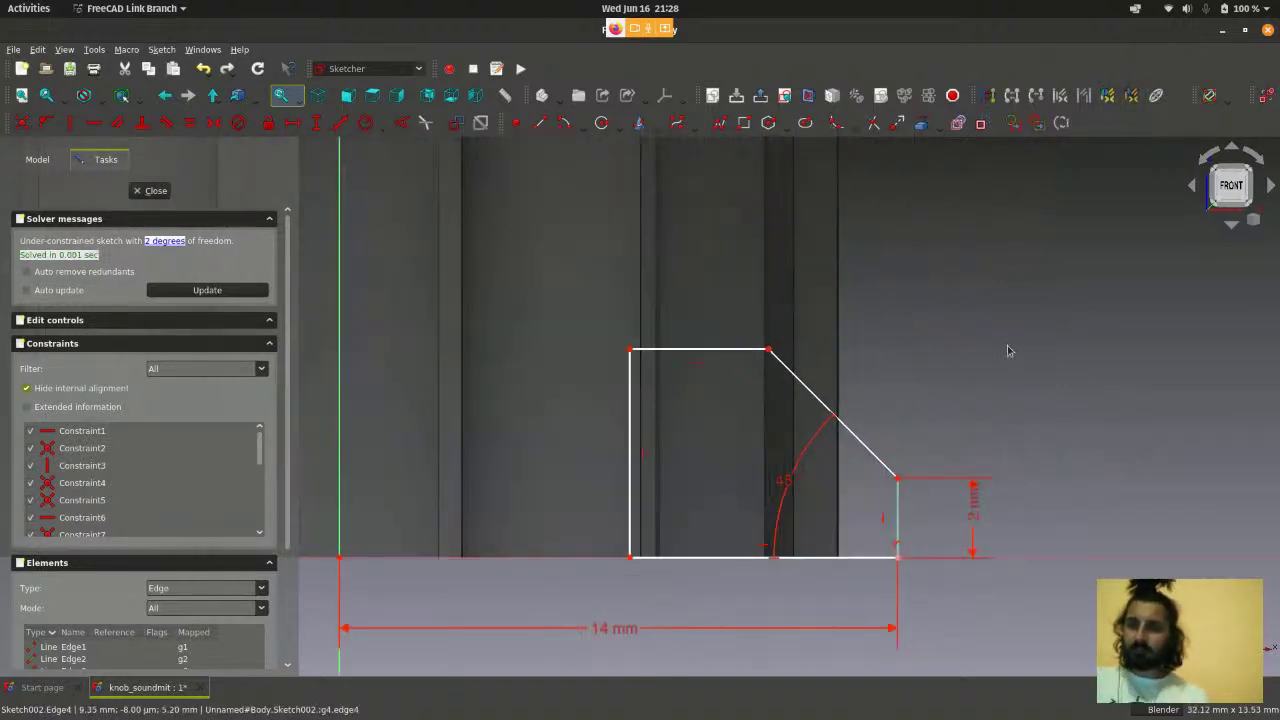
pyautogui.scroll(-3, 1008, 350)
pyautogui.scroll(3, 1010, 351)
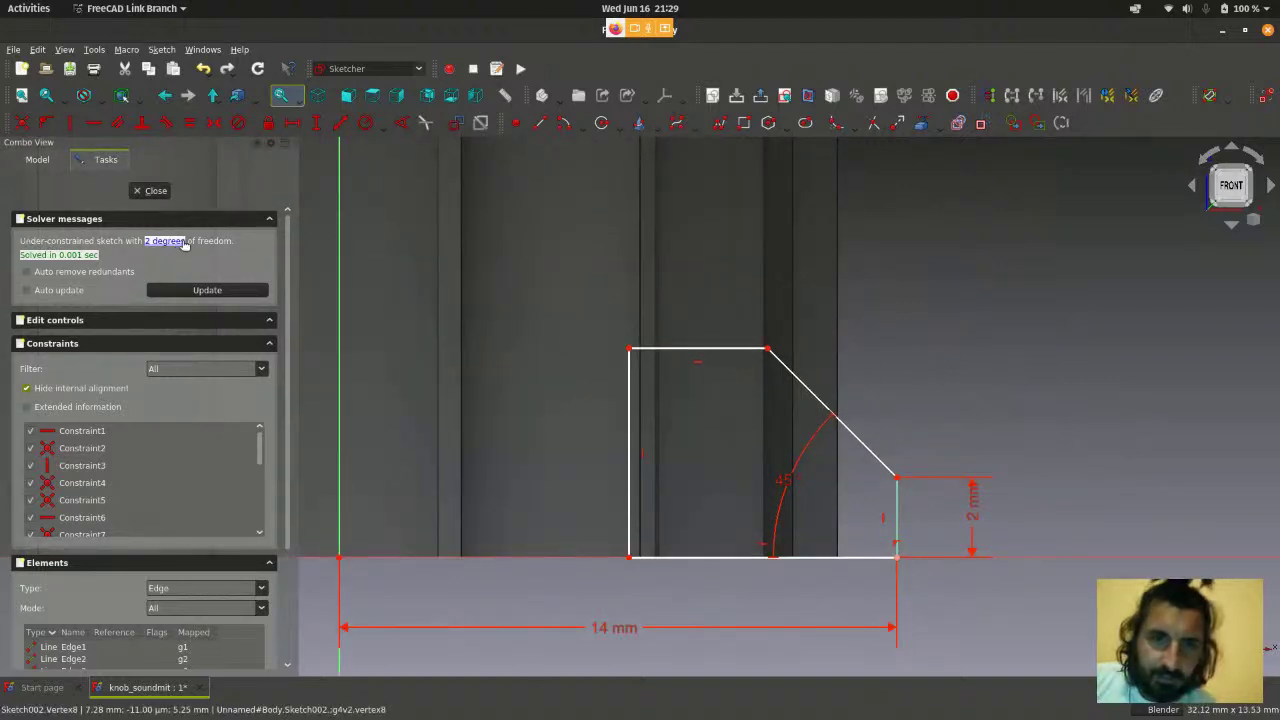
pyautogui.scroll(-2, 560, 290)
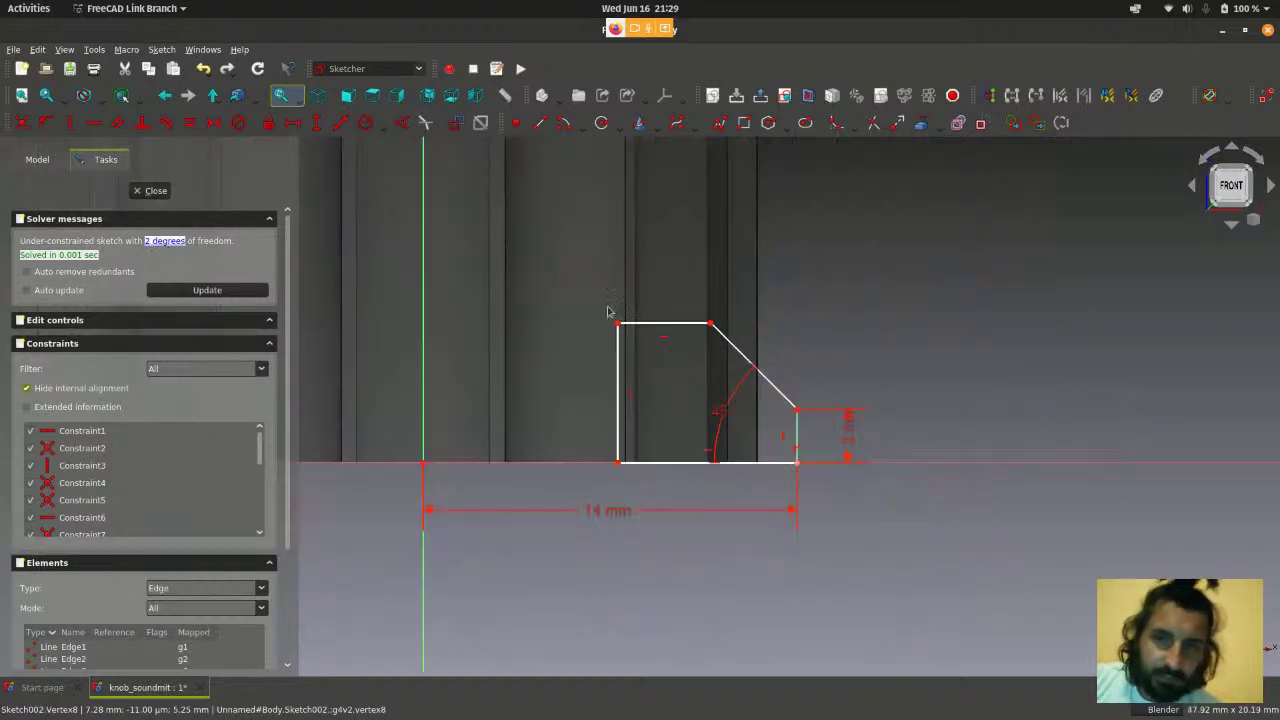
pyautogui.scroll(2, 672, 352)
pyautogui.moveTo(604, 314)
pyautogui.mouseDown()
pyautogui.moveTo(530, 278)
pyautogui.moveTo(548, 244)
pyautogui.moveTo(589, 271)
pyautogui.moveTo(566, 240)
pyautogui.moveTo(534, 246)
pyautogui.moveTo(494, 288)
pyautogui.moveTo(506, 343)
pyautogui.moveTo(565, 258)
pyautogui.moveTo(591, 285)
pyautogui.moveTo(600, 312)
pyautogui.moveTo(454, 220)
pyautogui.moveTo(544, 269)
pyautogui.moveTo(498, 292)
pyautogui.mouseUp()
pyautogui.scroll(-3, 868, 300)
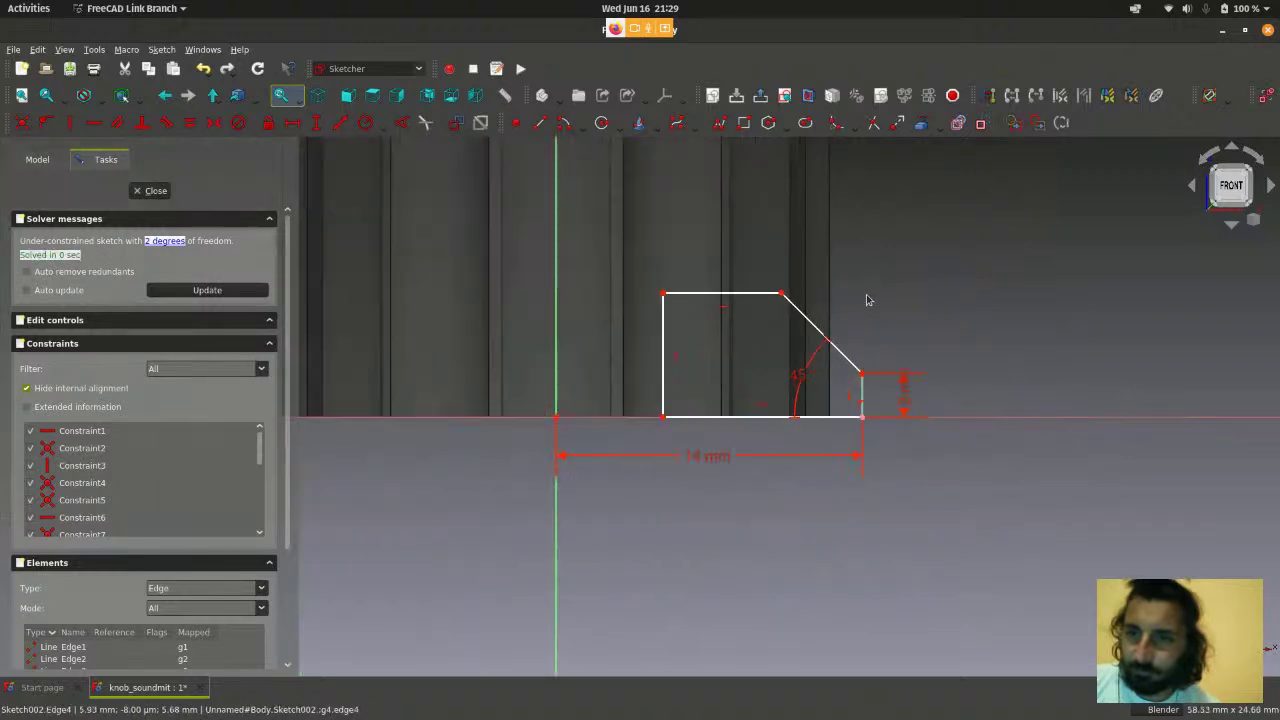
pyautogui.scroll(1, 868, 300)
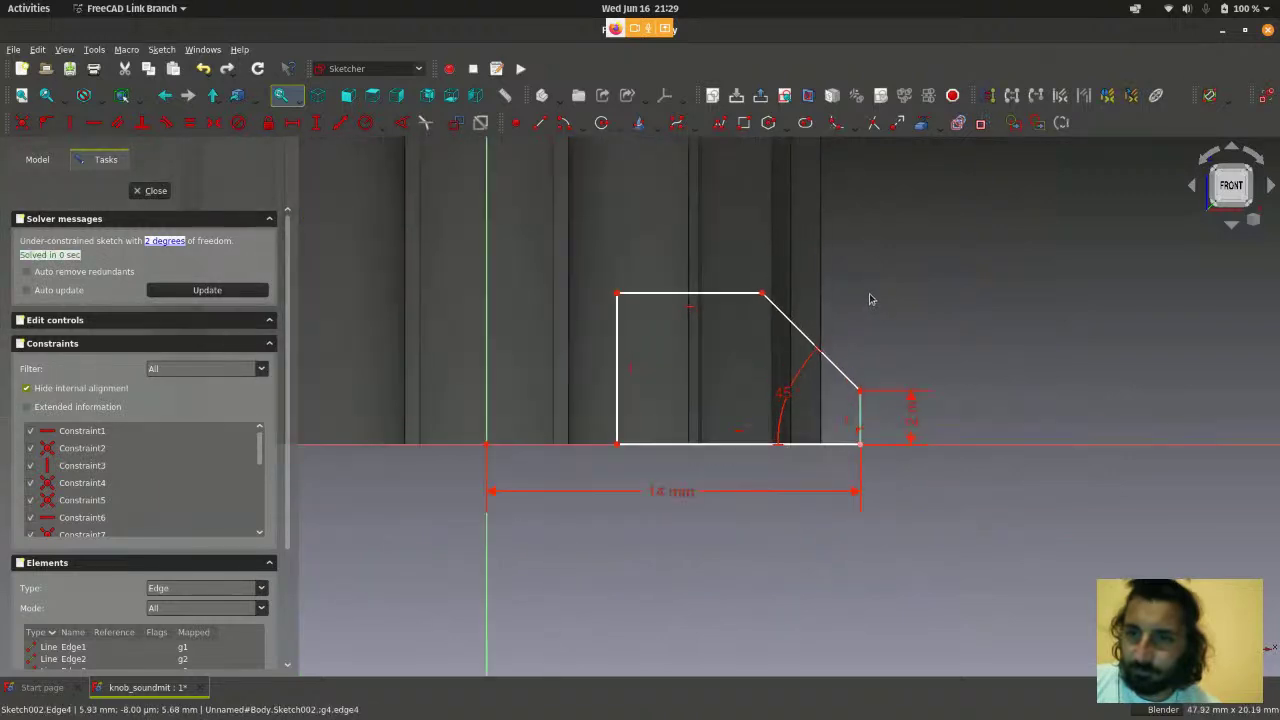
pyautogui.scroll(1, 903, 300)
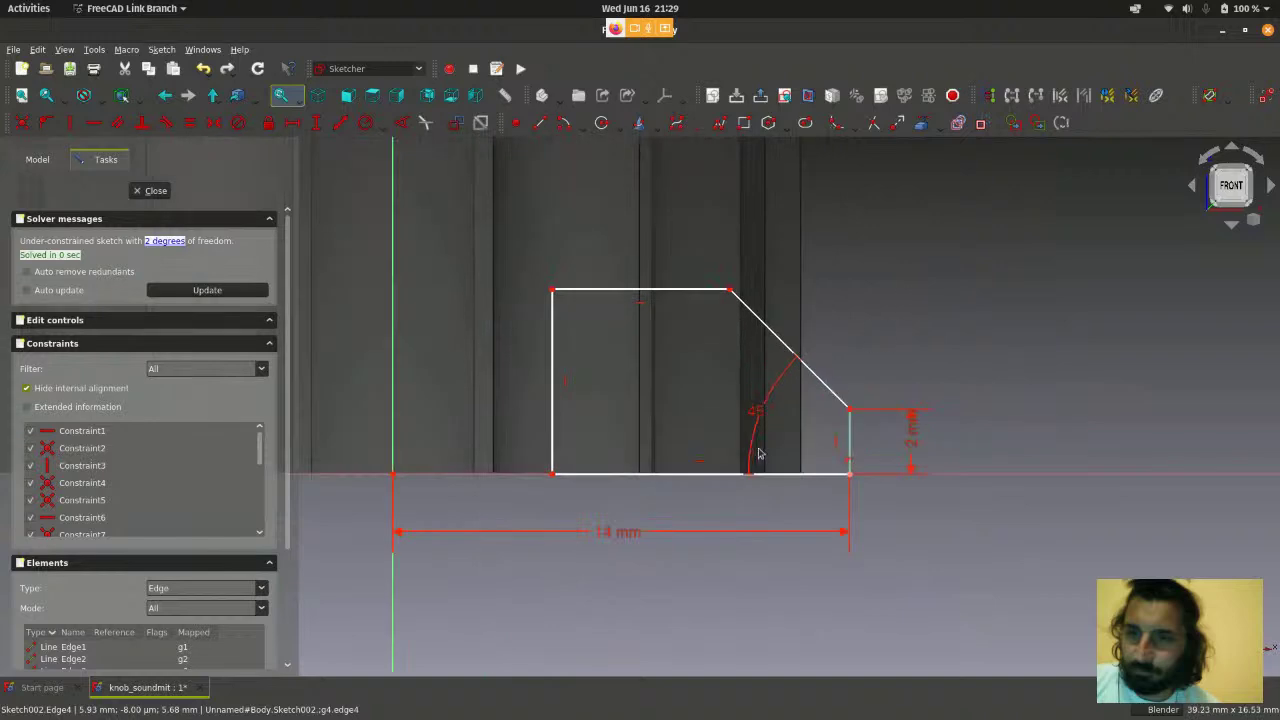
pyautogui.scroll(-2, 925, 274)
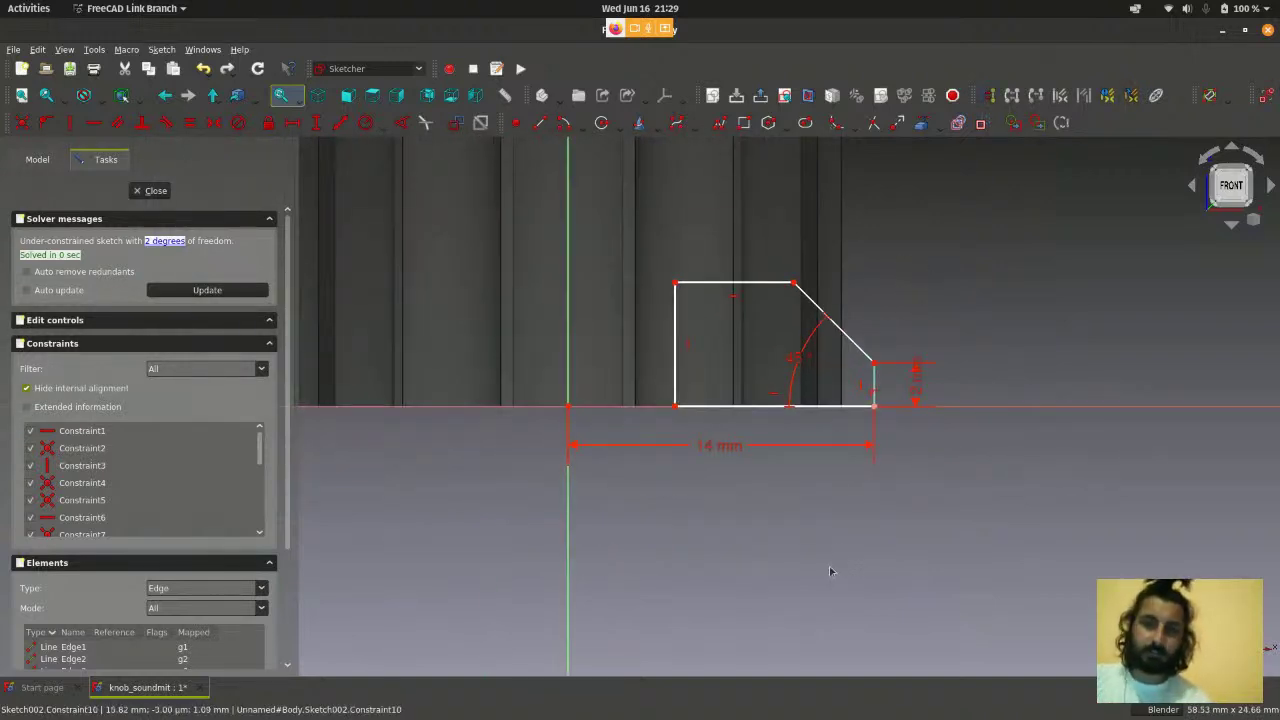
pyautogui.scroll(-1, 833, 528)
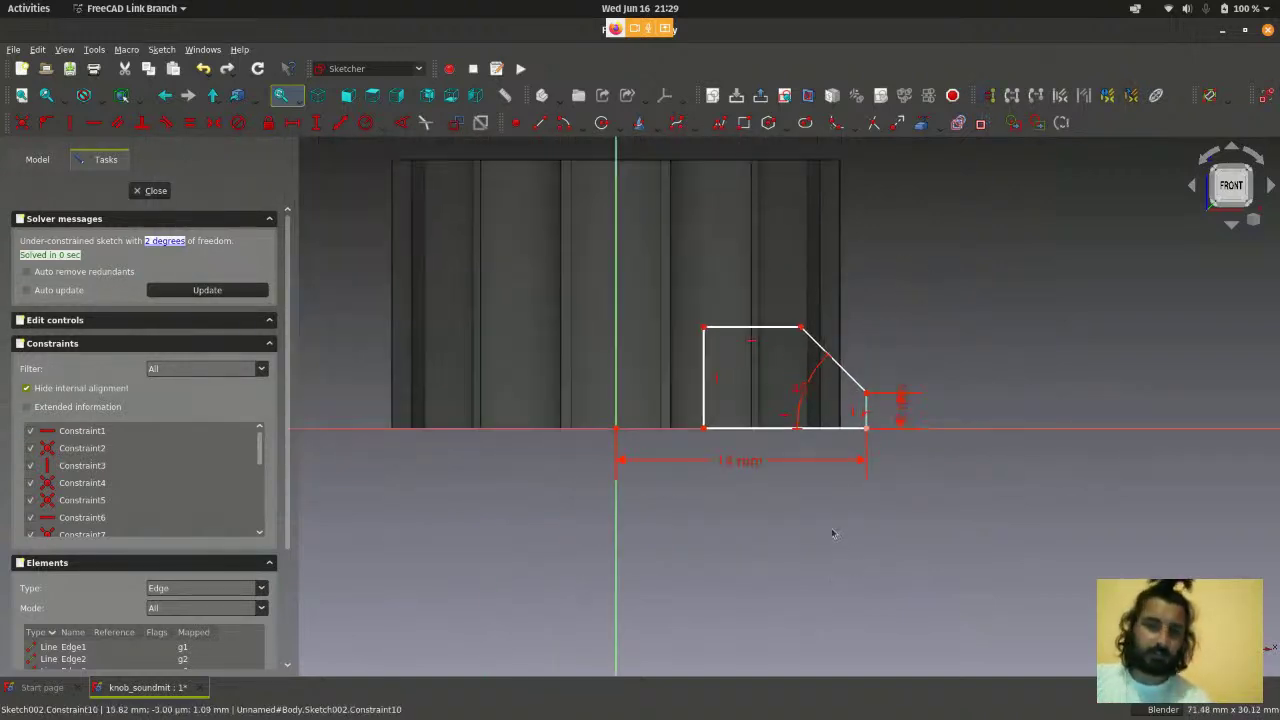
# - Close the sketch and revolve it 360° about its vertical axis, then orbit to view the underside
pyautogui.click(150, 190)
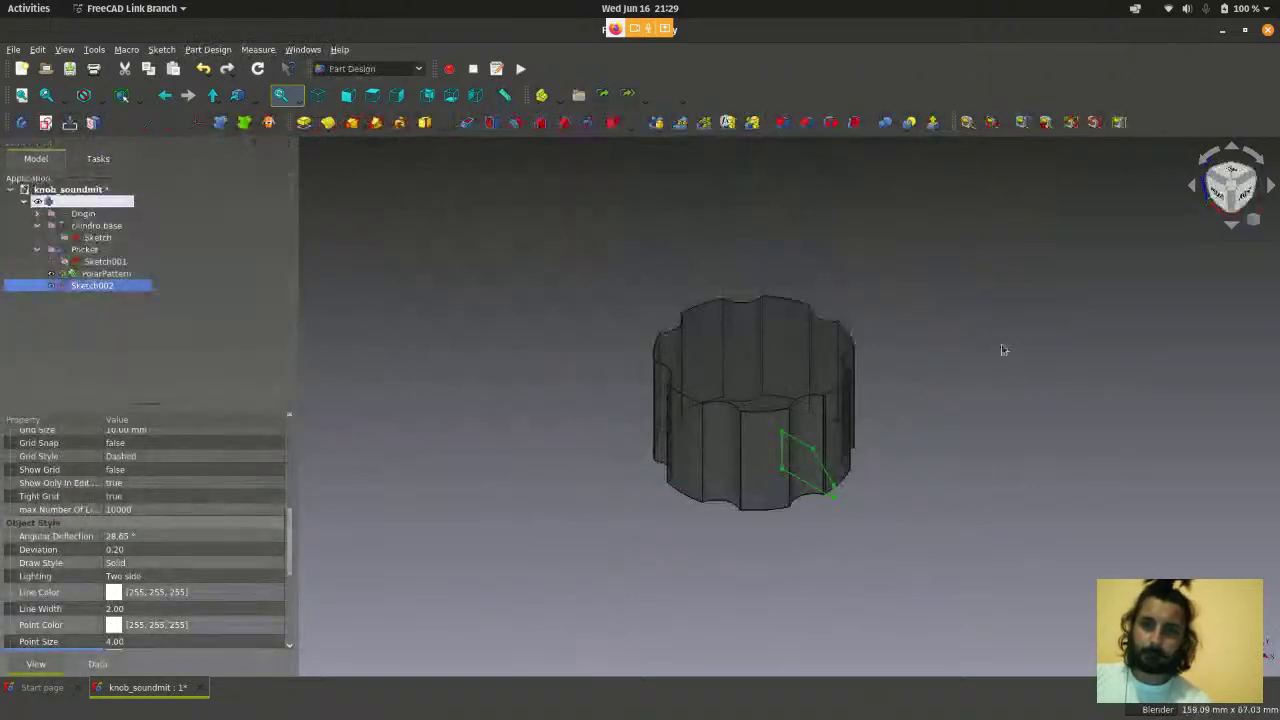
pyautogui.scroll(1, 1000, 378)
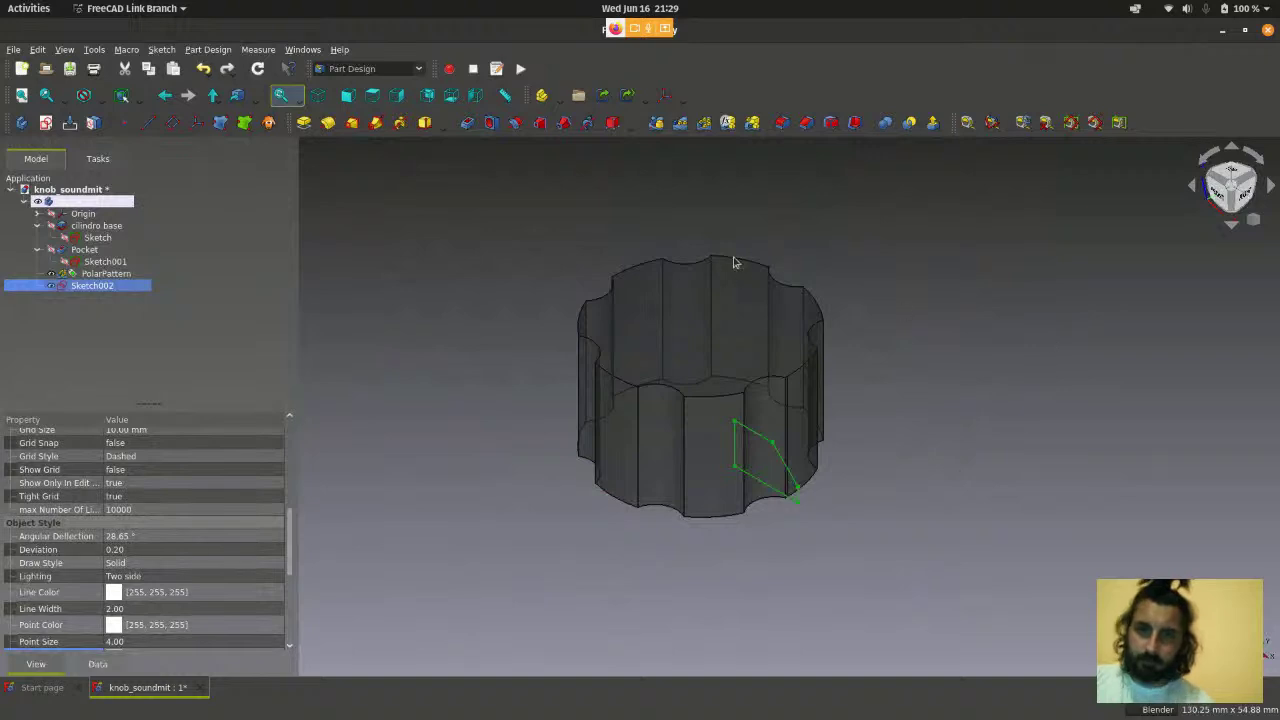
pyautogui.scroll(-1, 914, 243)
pyautogui.scroll(1, 814, 449)
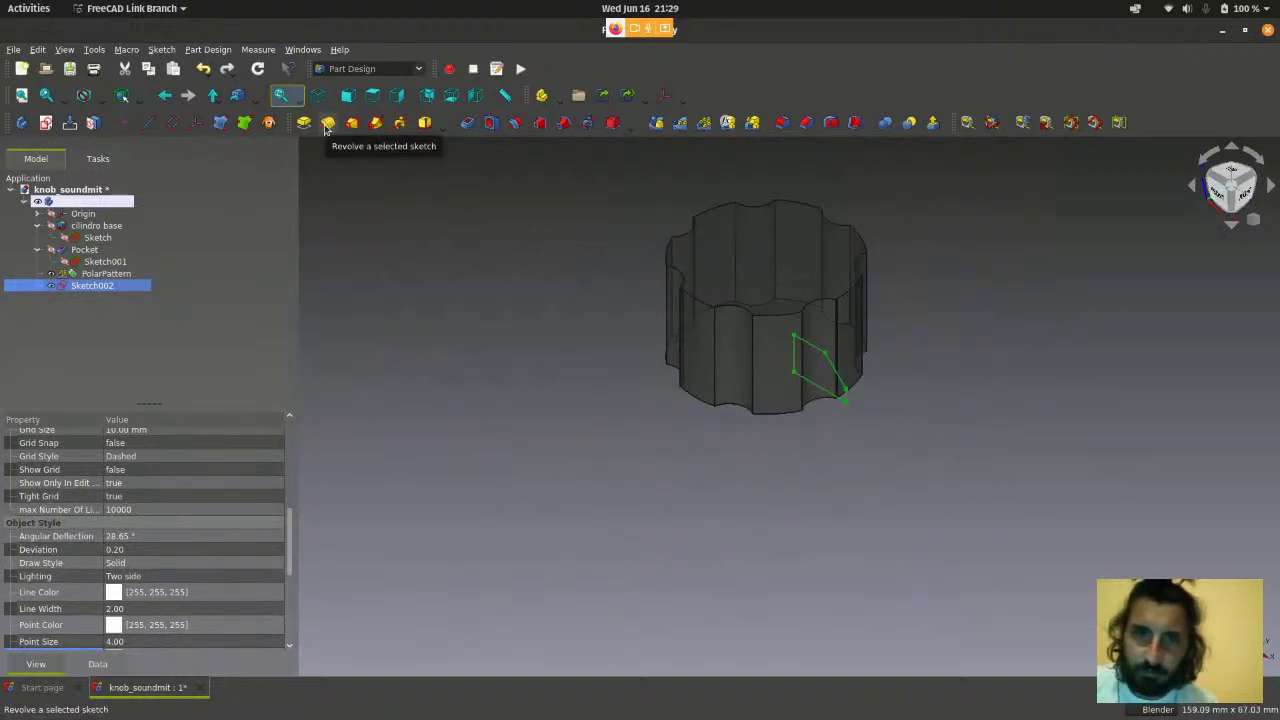
pyautogui.click(326, 128)
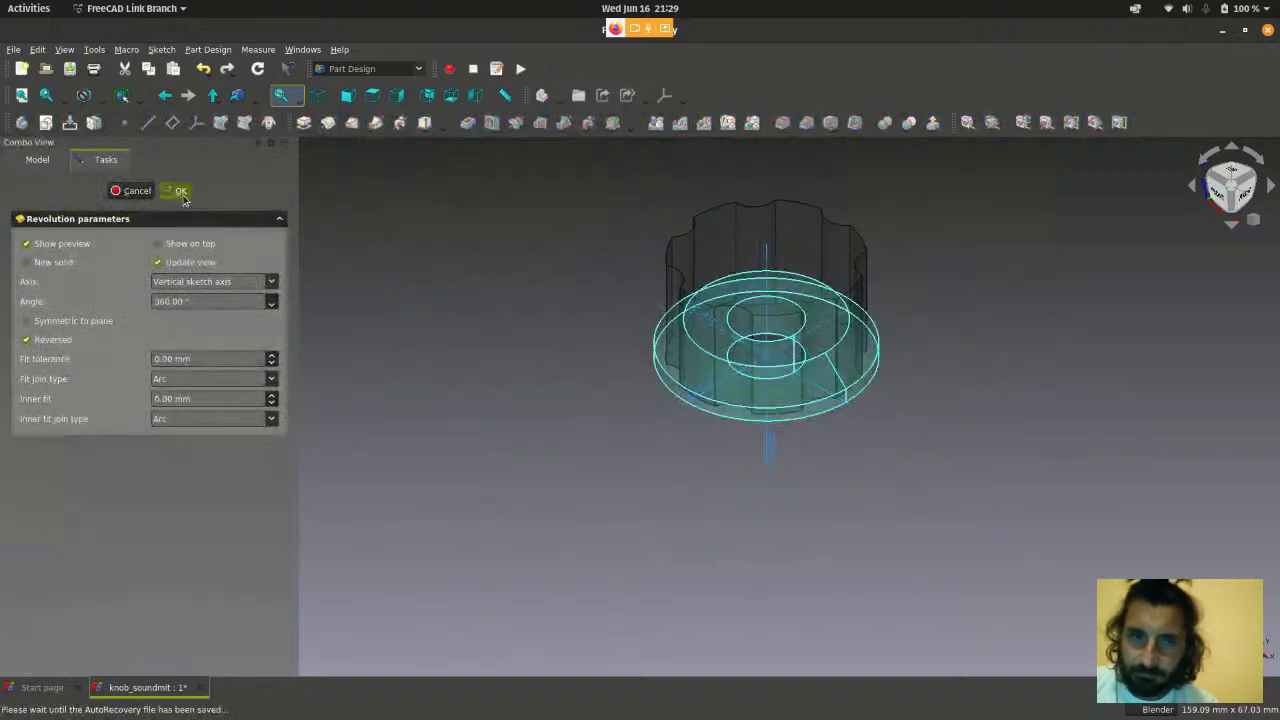
pyautogui.click(181, 193)
pyautogui.moveTo(711, 446); pyautogui.dragTo(757, 486, button='middle')
pyautogui.scroll(-2, 874, 474)
pyautogui.scroll(3, 828, 426)
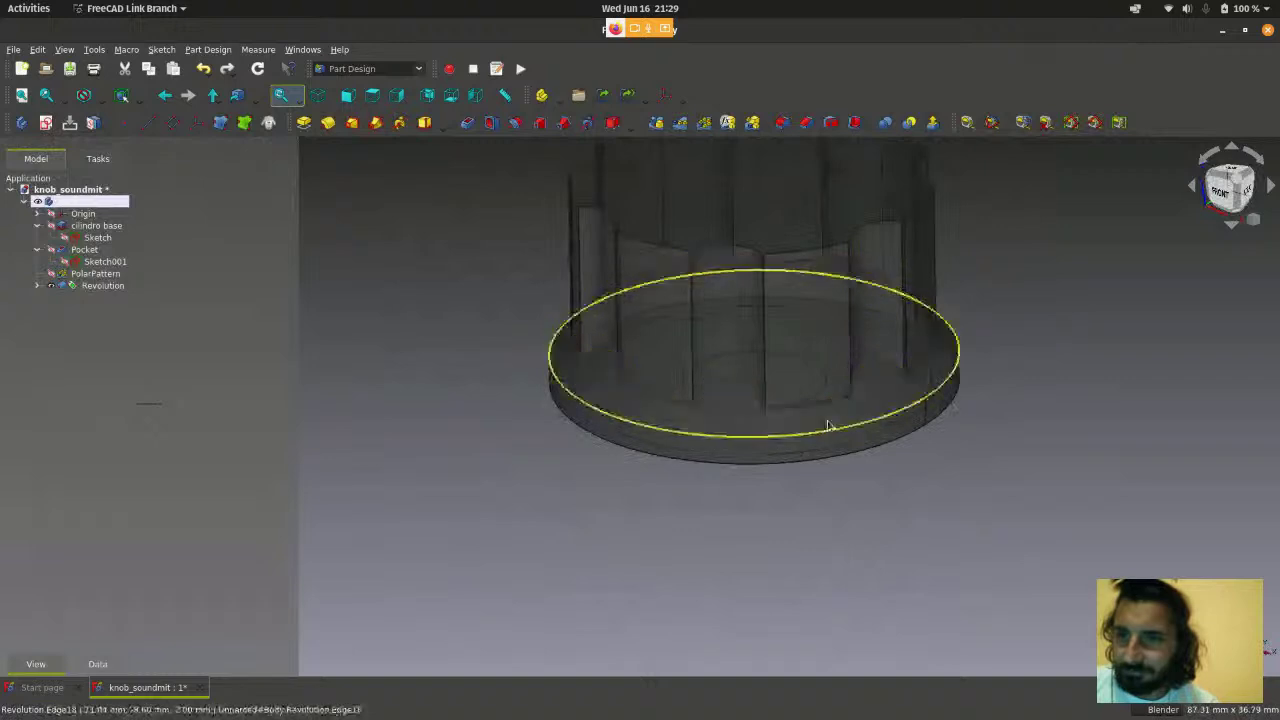
pyautogui.scroll(-1, 623, 423)
pyautogui.moveTo(623, 423); pyautogui.dragTo(892, 501, button='middle')
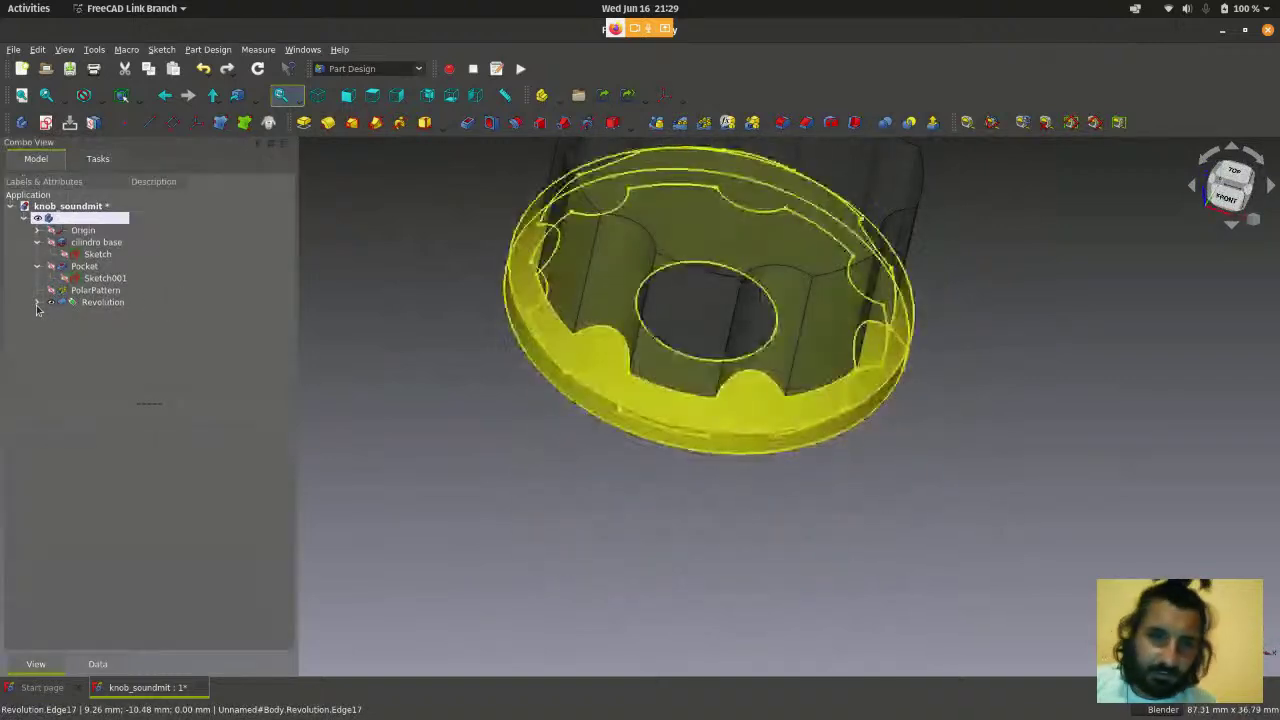
# - Reopen Sketch002 and lock the profile's top-left corner, moving the 4.88888 mm label aside
pyautogui.click(37, 302)
pyautogui.doubleClick(104, 314)
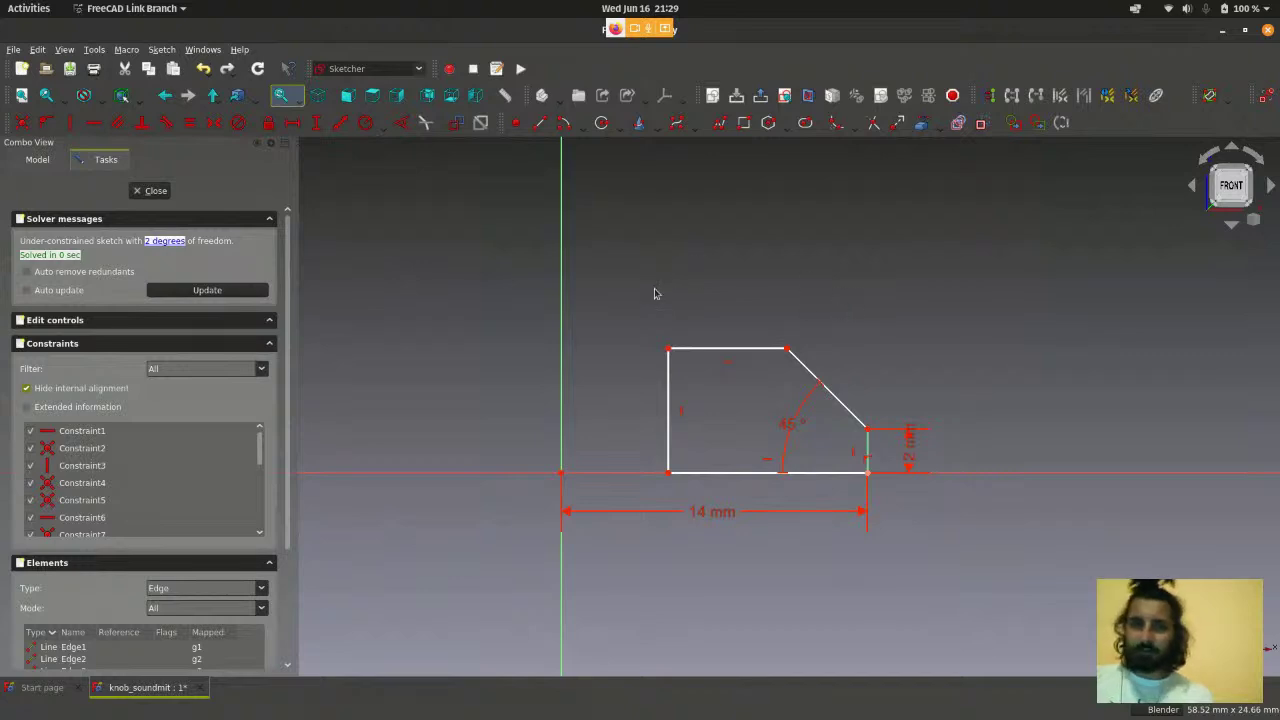
pyautogui.scroll(2, 655, 293)
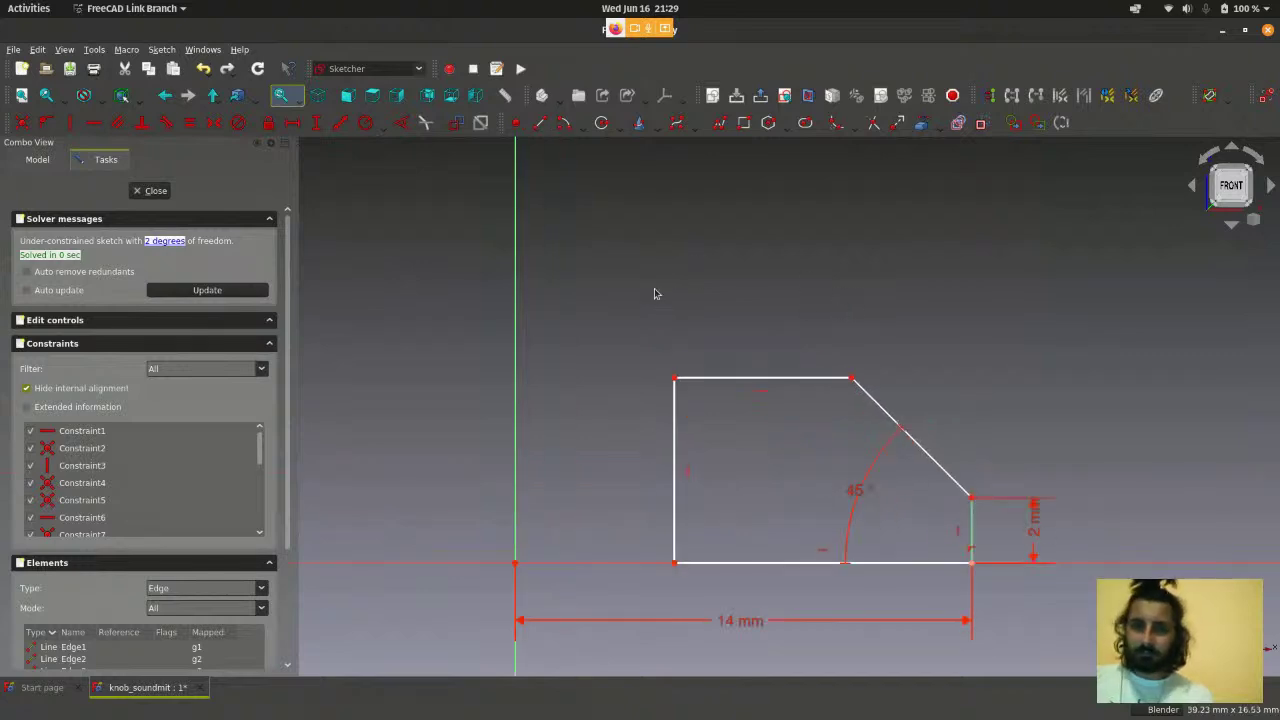
pyautogui.click(674, 379)
pyautogui.scroll(-1, 705, 298)
pyautogui.click(274, 128)
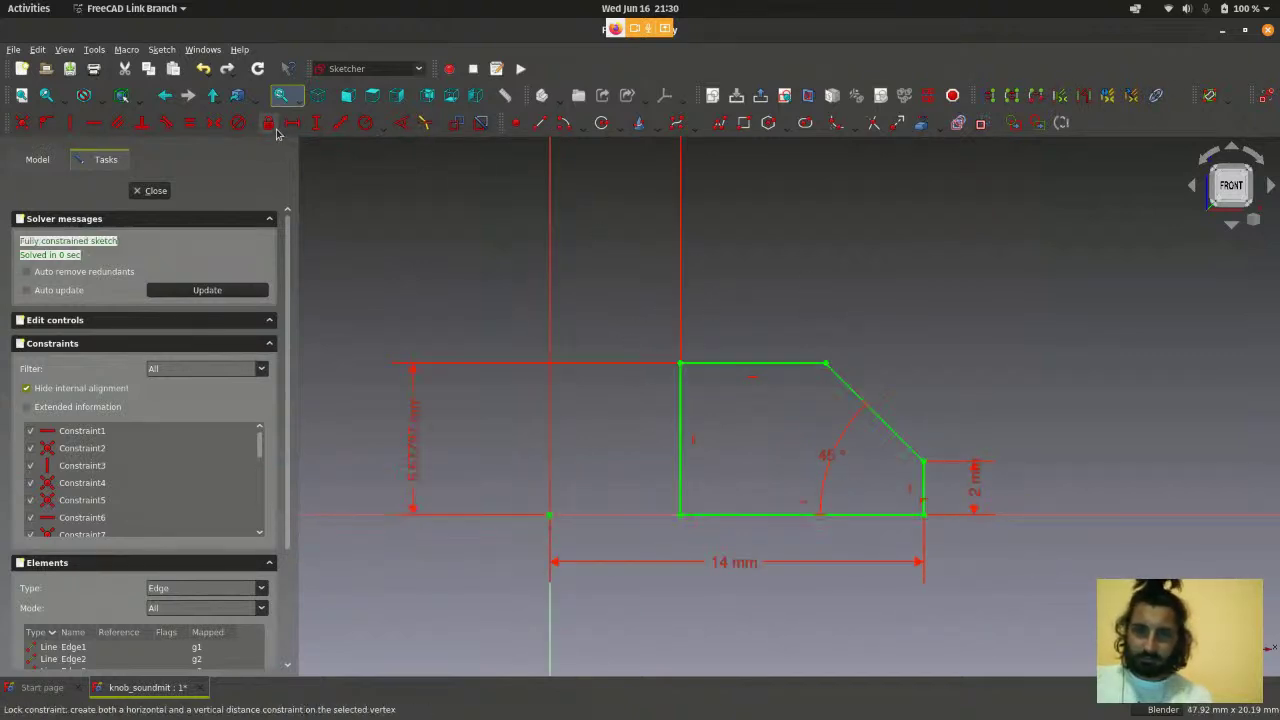
pyautogui.scroll(-2, 688, 276)
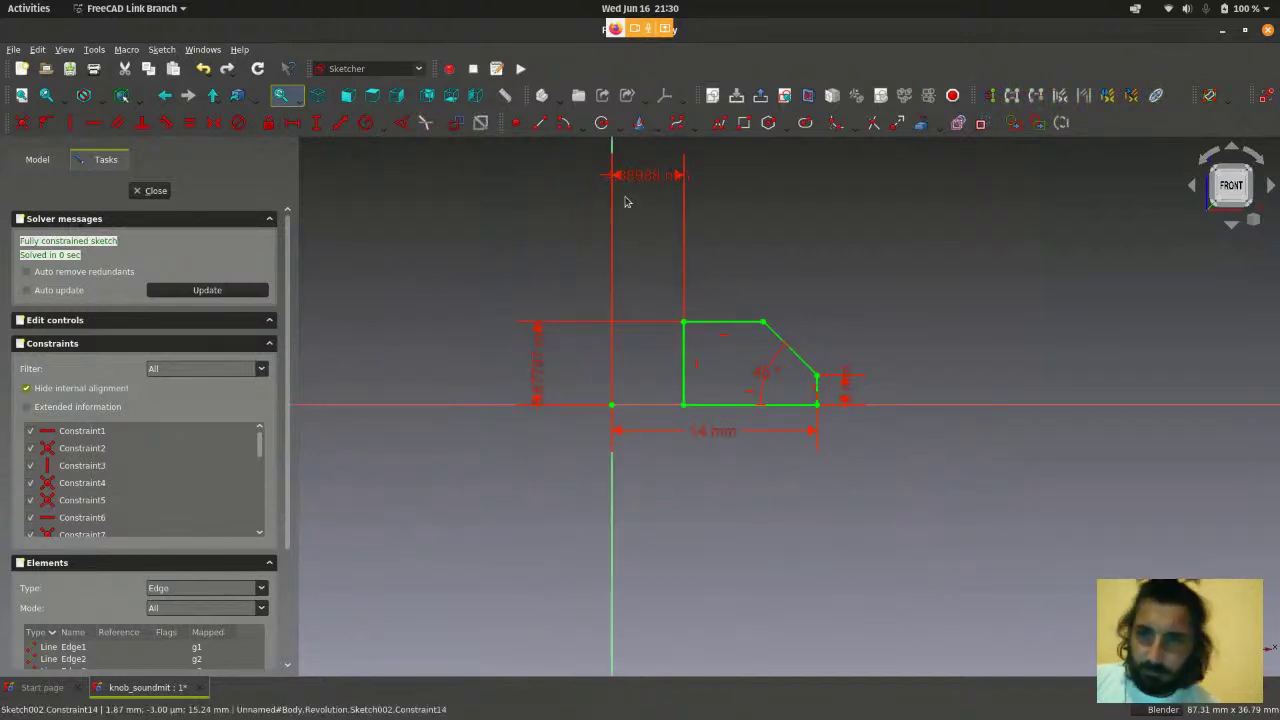
pyautogui.moveTo(640, 176); pyautogui.dragTo(760, 233)
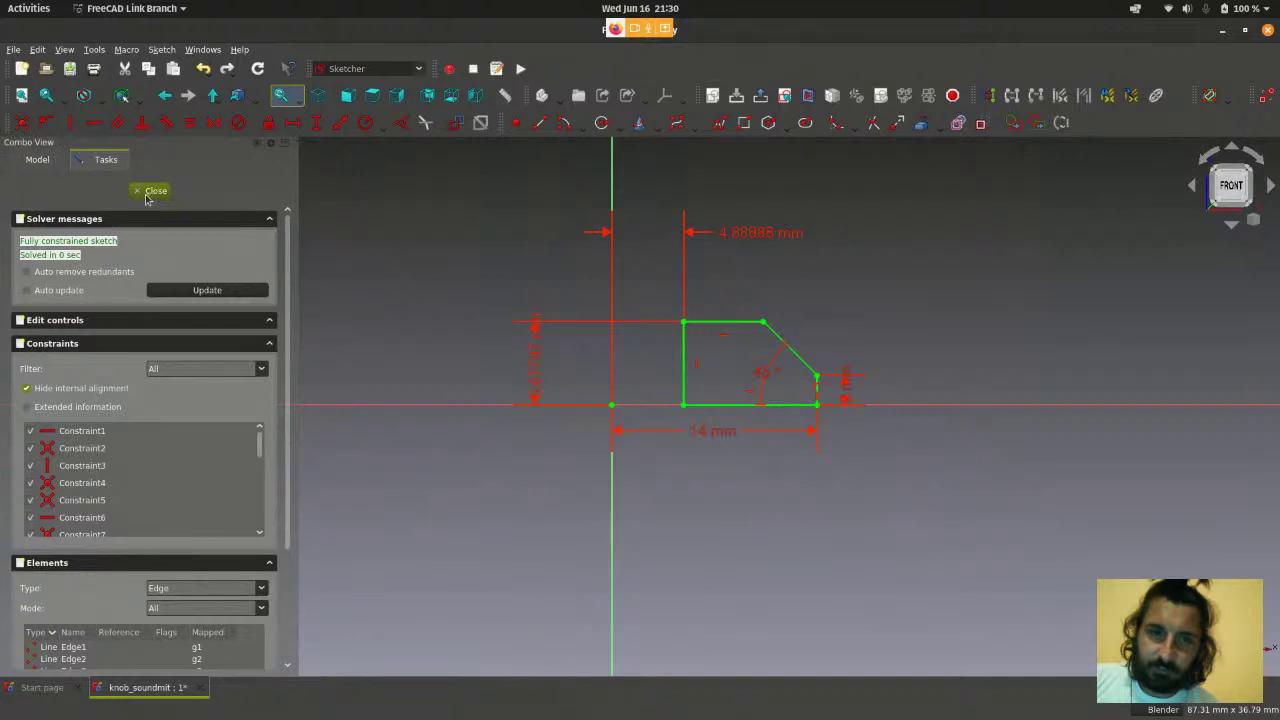
pyautogui.scroll(1, 708, 268)
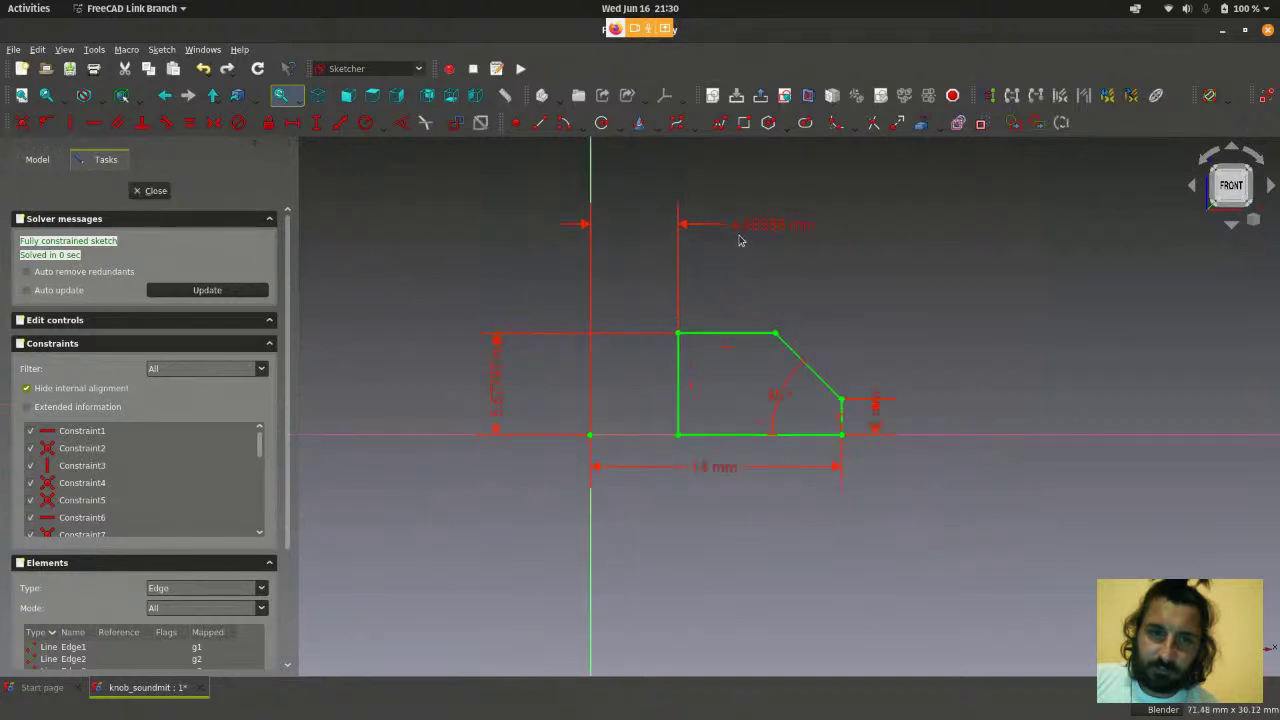
pyautogui.scroll(2, 738, 265)
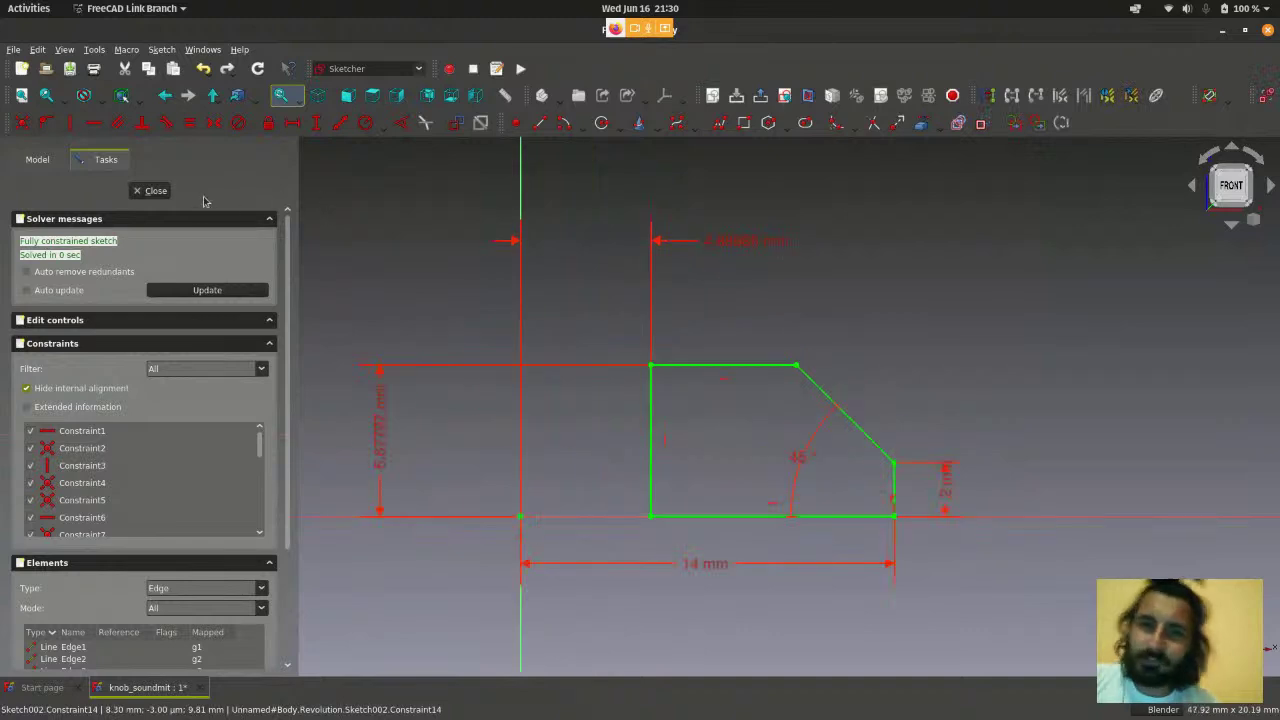
# - Close Sketch002 and orbit to a near-front view of the revolved ring
pyautogui.click(145, 191)
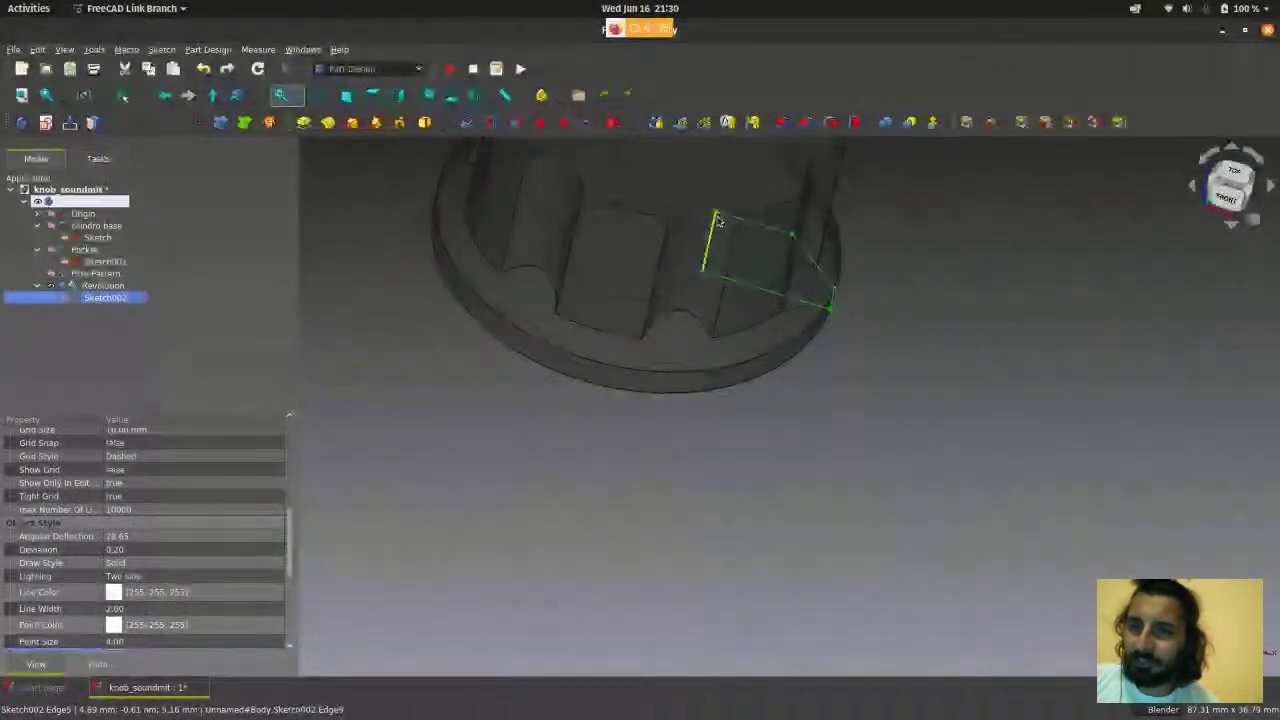
pyautogui.moveTo(856, 457); pyautogui.dragTo(896, 369, button='middle')
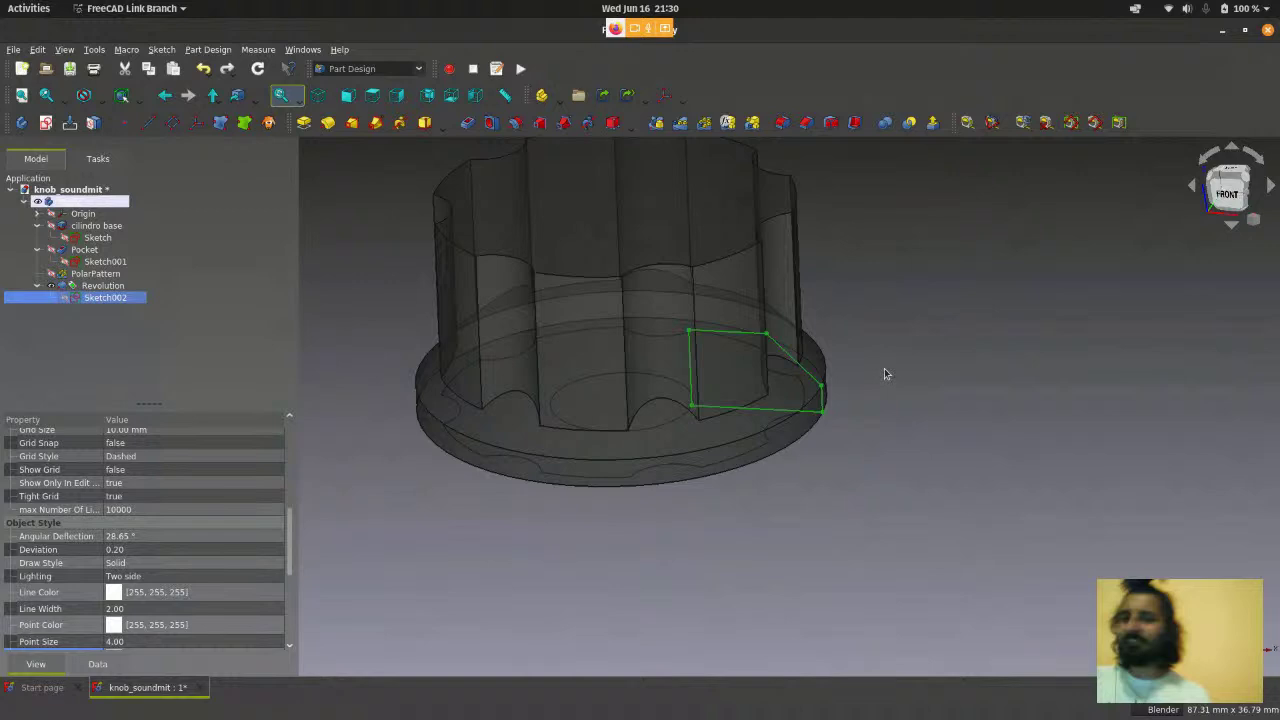
pyautogui.scroll(-2, 884, 370)
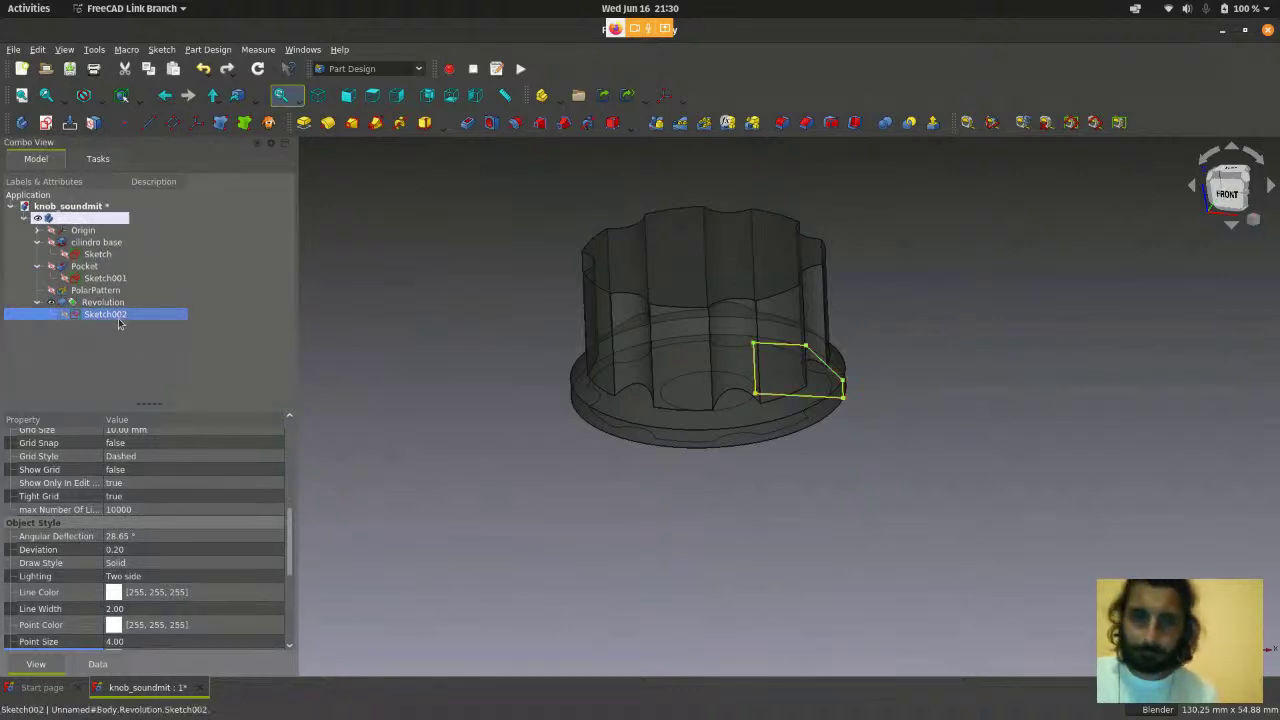
# - Reopen Sketch002 and delete its positioning dimension constraints
pyautogui.doubleClick(118, 318)
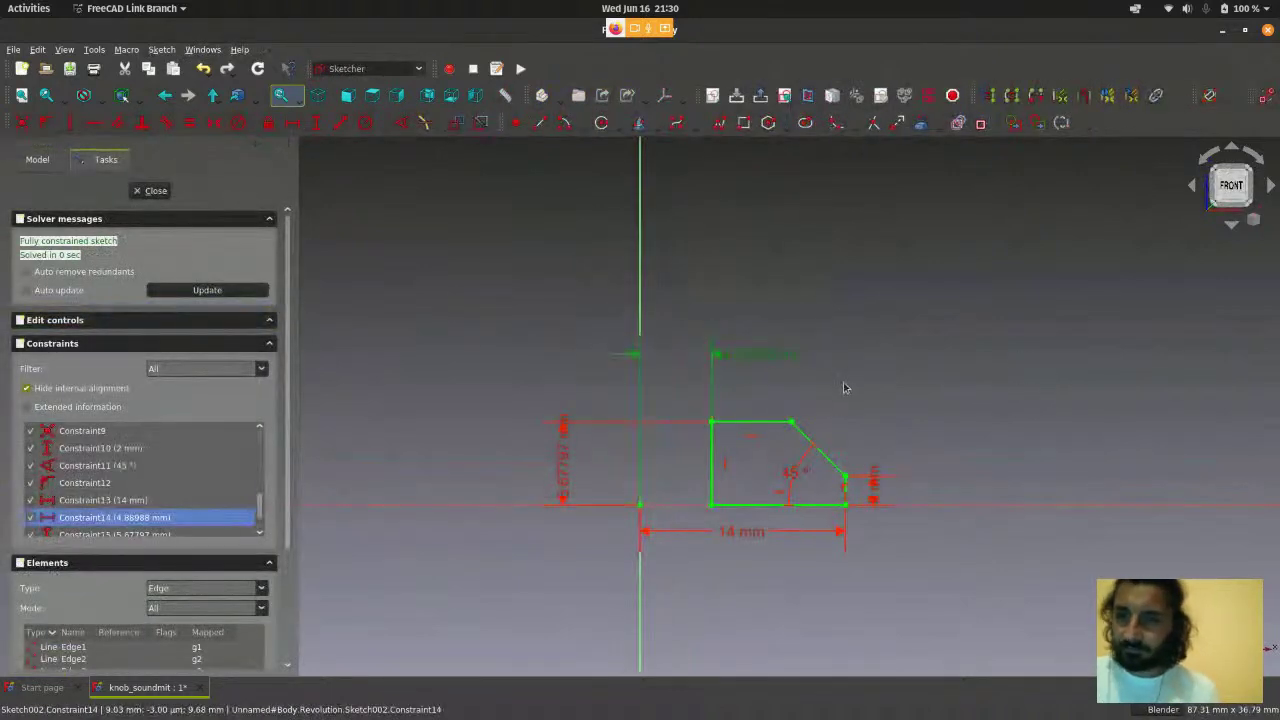
pyautogui.click(565, 466)
pyautogui.press('Delete')
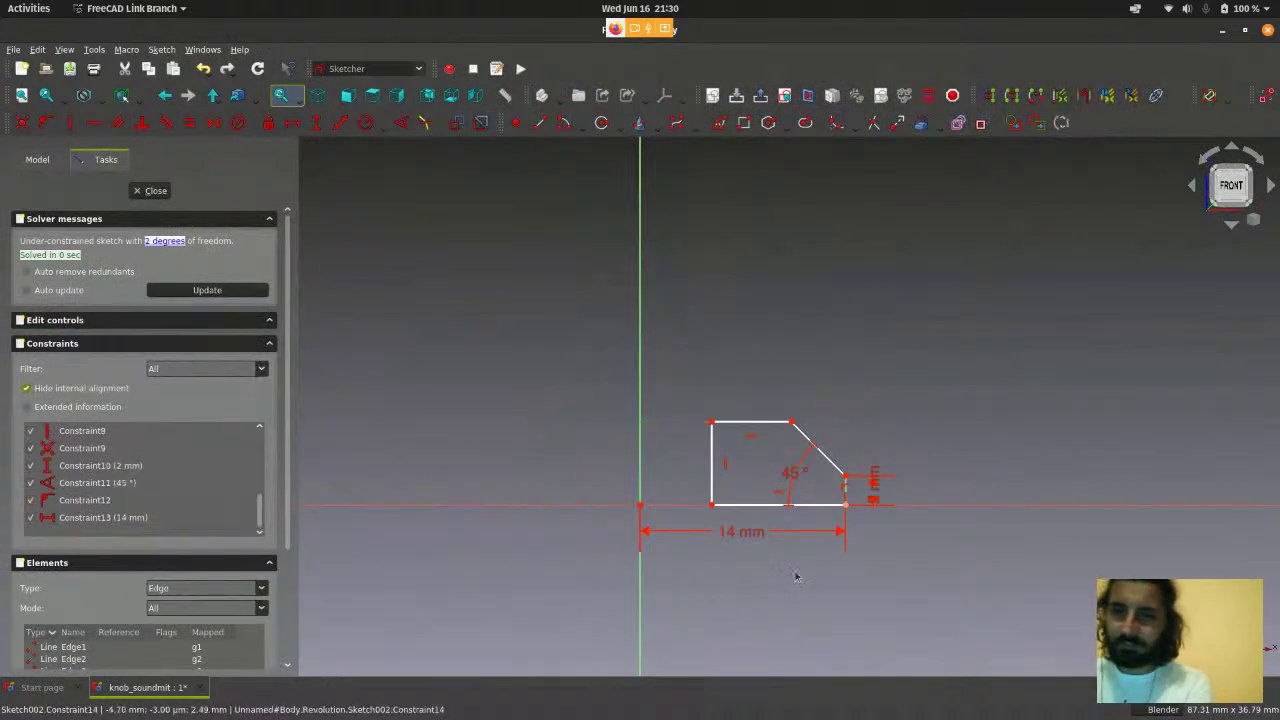
pyautogui.scroll(2, 796, 563)
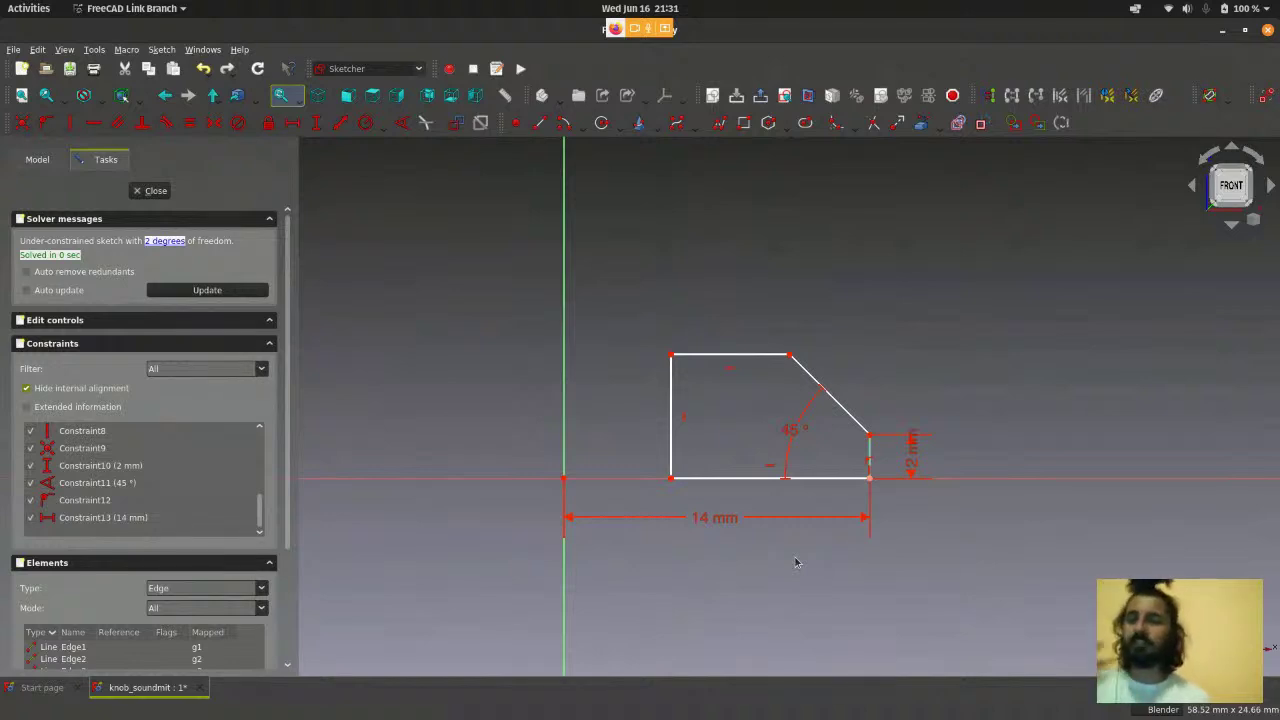
pyautogui.scroll(1, 800, 345)
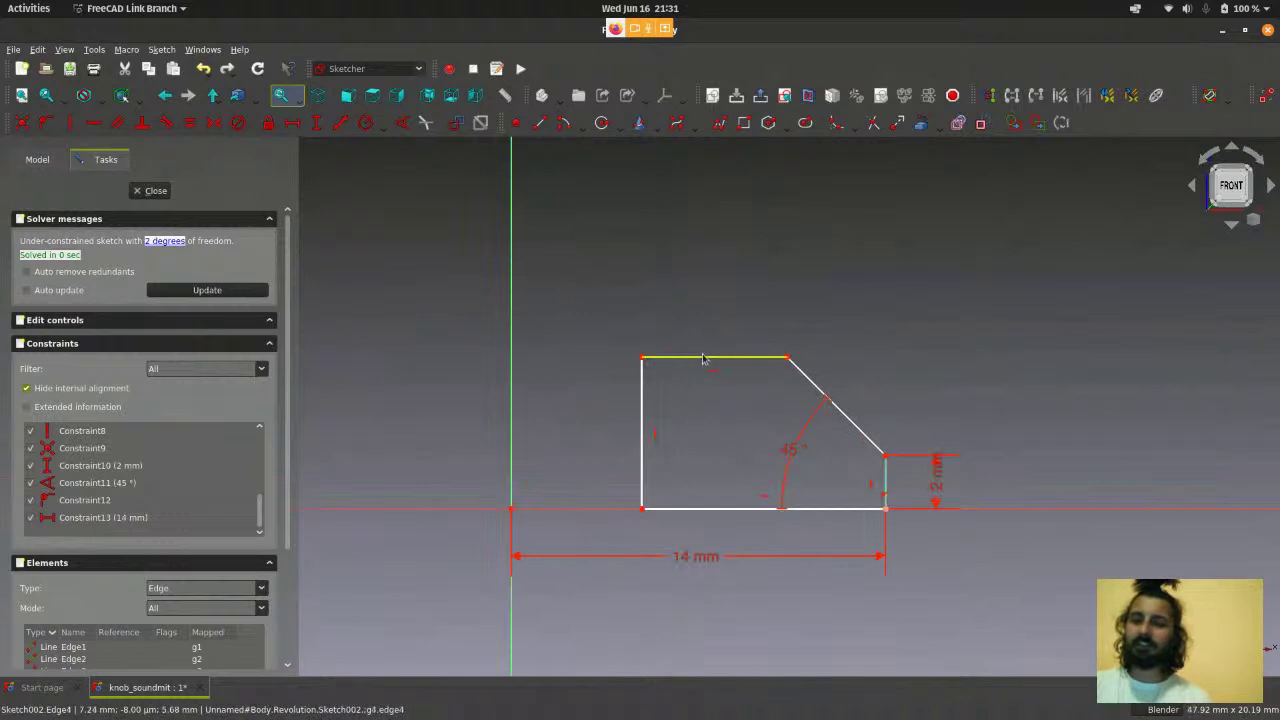
# - Drag the profile's left edge to confirm it now moves freely
pyautogui.moveTo(643, 364)
pyautogui.mouseDown()
pyautogui.moveTo(663, 350)
pyautogui.moveTo(613, 360)
pyautogui.mouseUp()
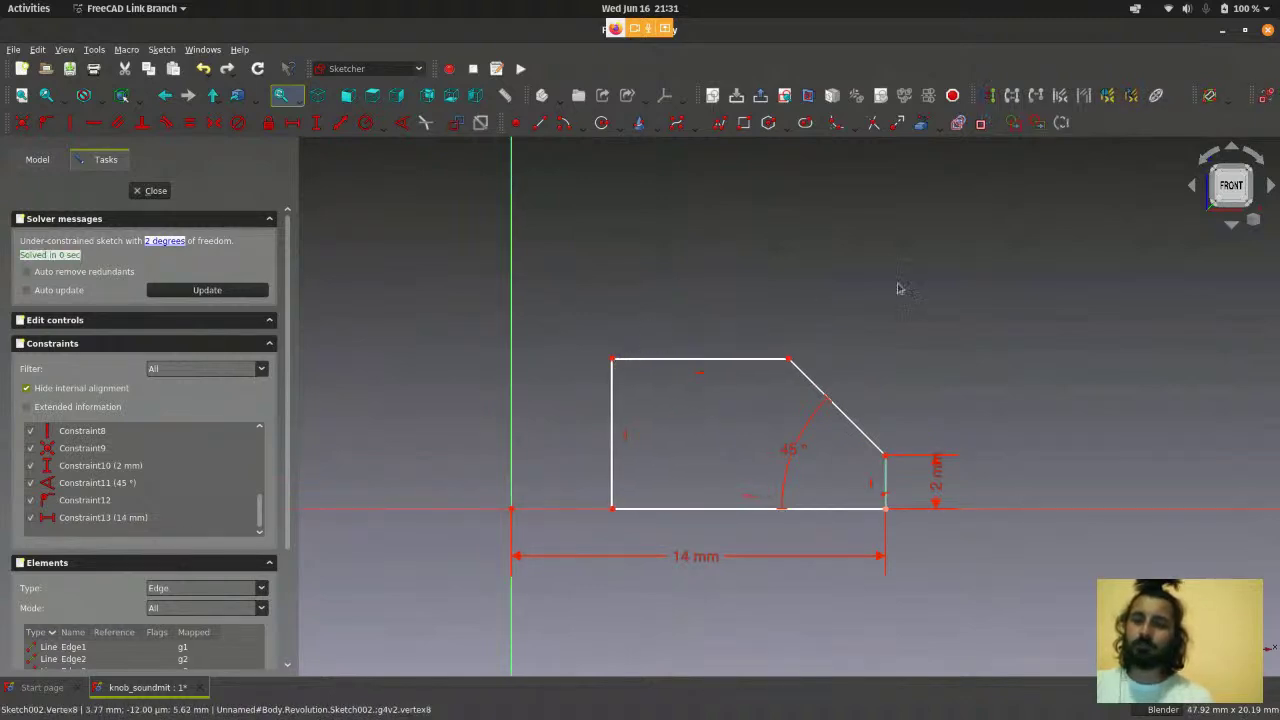
pyautogui.scroll(-1, 896, 301)
pyautogui.scroll(1, 898, 302)
pyautogui.scroll(-1, 900, 303)
pyautogui.scroll(2, 900, 303)
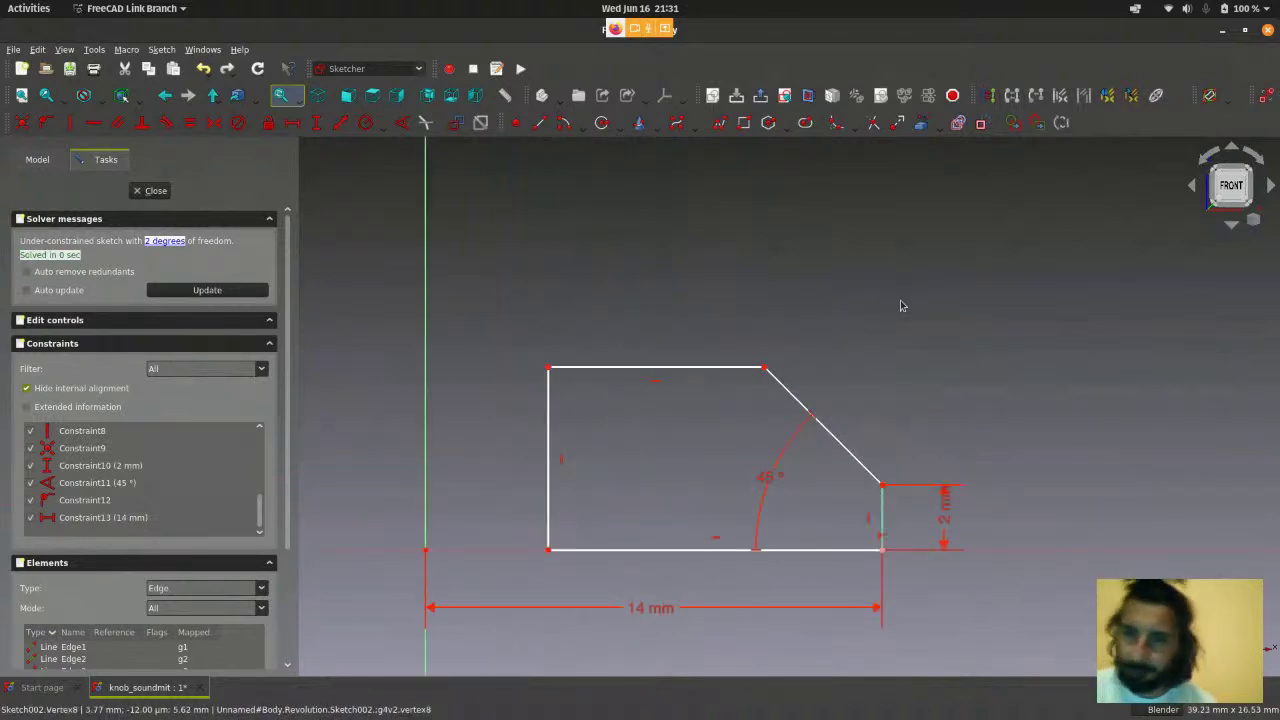
pyautogui.scroll(-3, 655, 340)
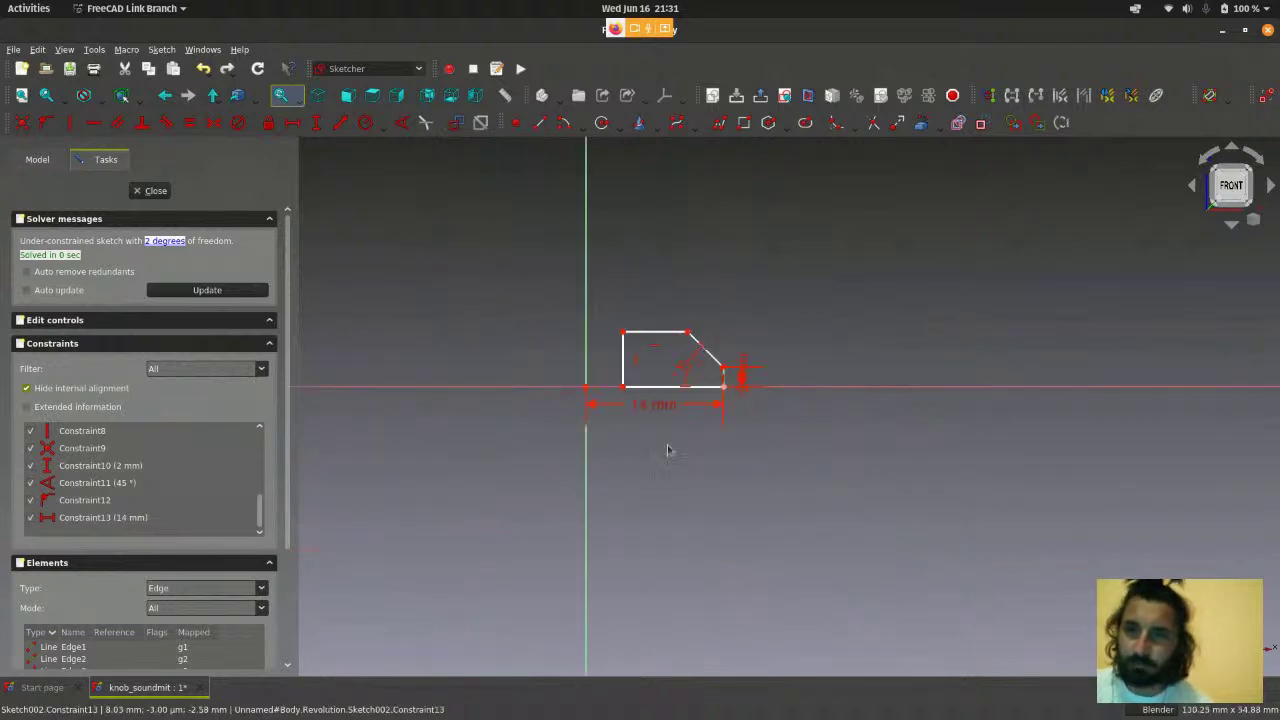
pyautogui.scroll(1, 656, 335)
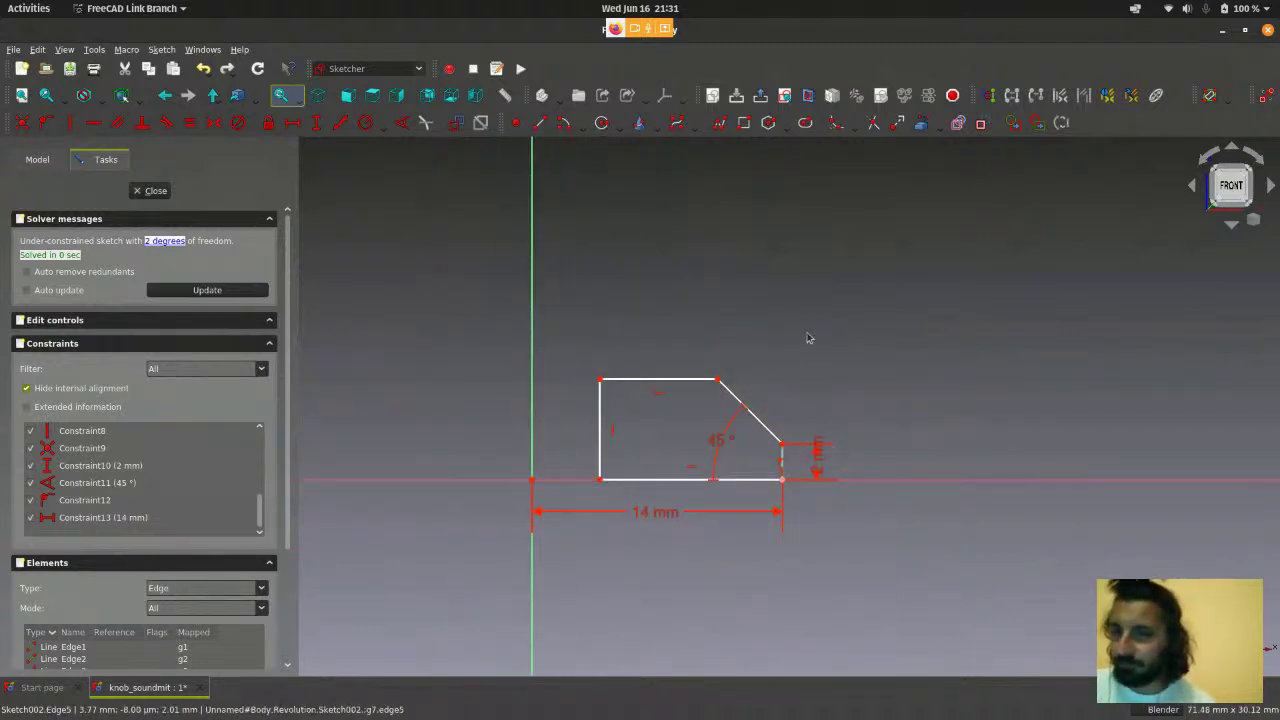
pyautogui.scroll(1, 848, 451)
pyautogui.scroll(-2, 870, 535)
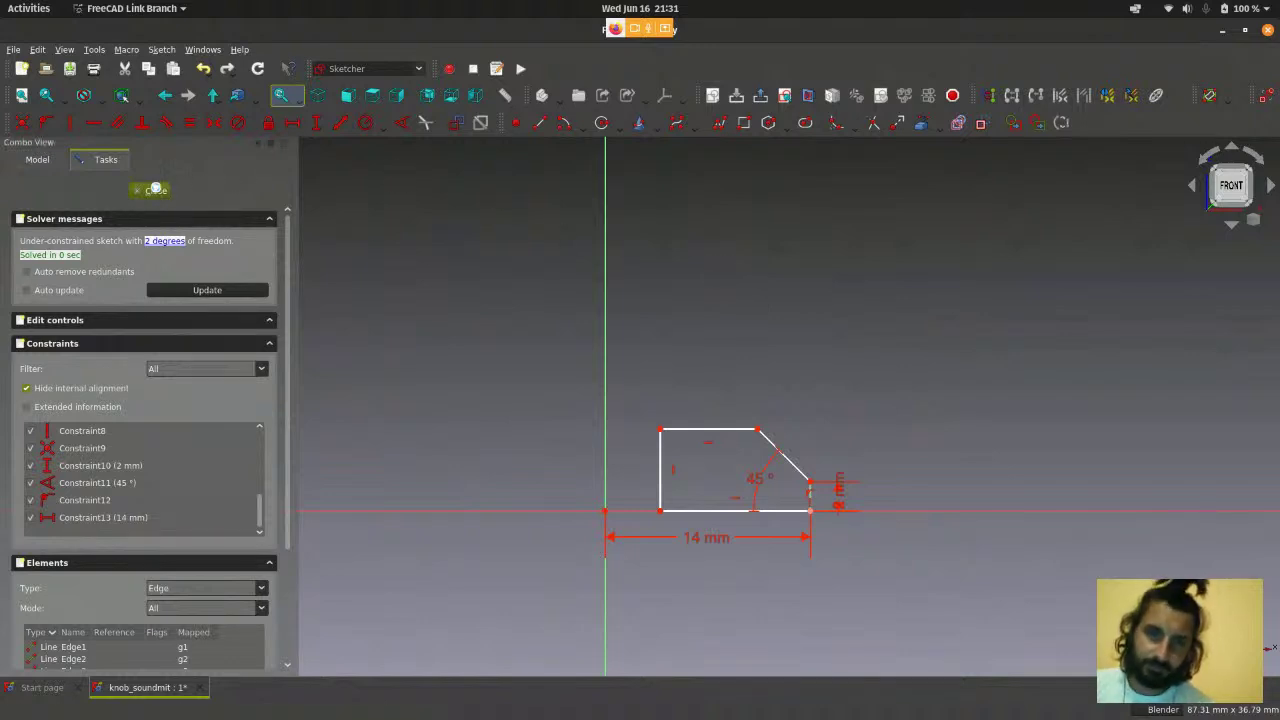
# - Close the sketch, delete the Revolution and Sketch002, and switch to isometric view
pyautogui.click(153, 190)
pyautogui.moveTo(909, 457)
pyautogui.mouseDown(button='middle')
pyautogui.moveTo(920, 517)
pyautogui.moveTo(869, 497)
pyautogui.moveTo(1032, 523)
pyautogui.mouseUp(button='middle')
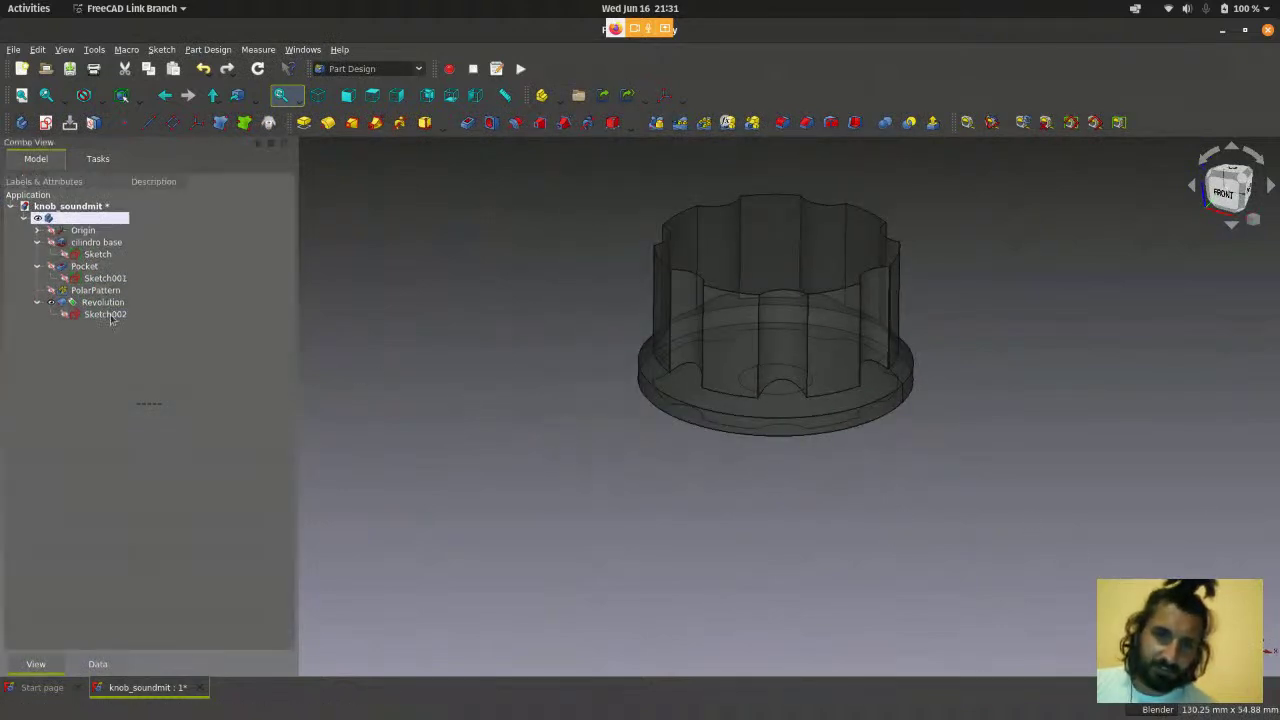
pyautogui.click(110, 302)
pyautogui.press('Delete')
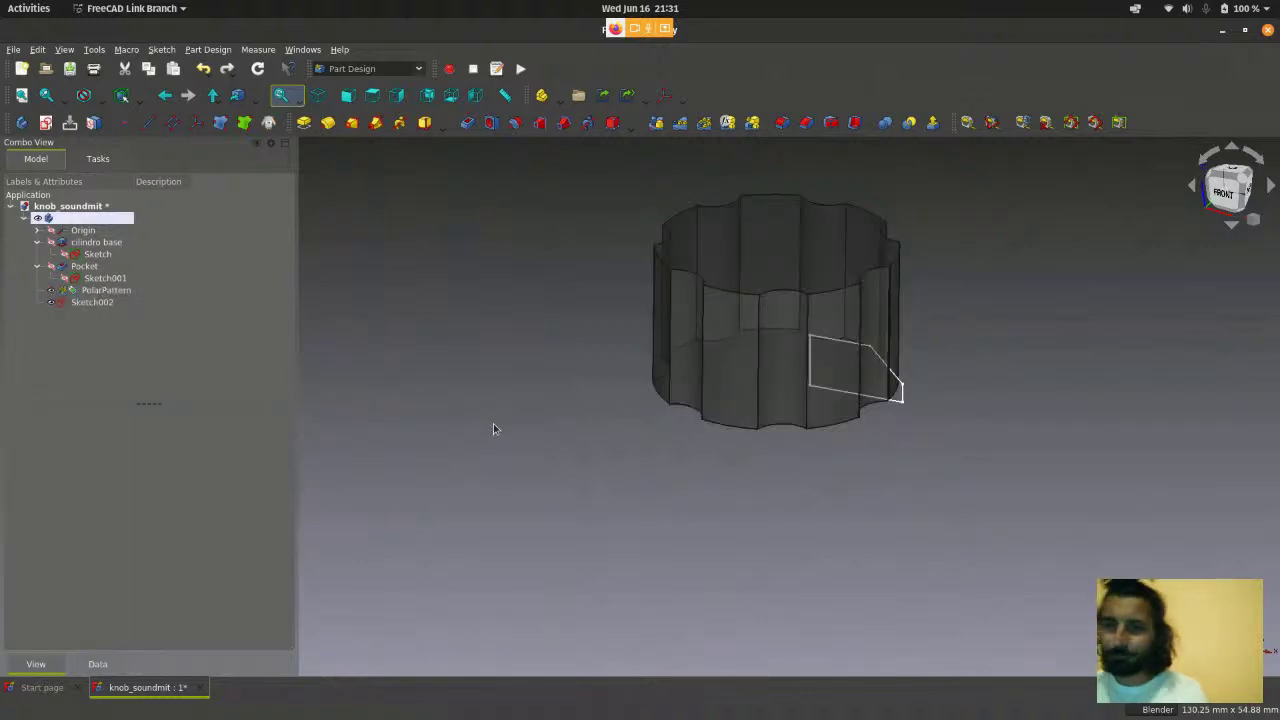
pyautogui.click(885, 370)
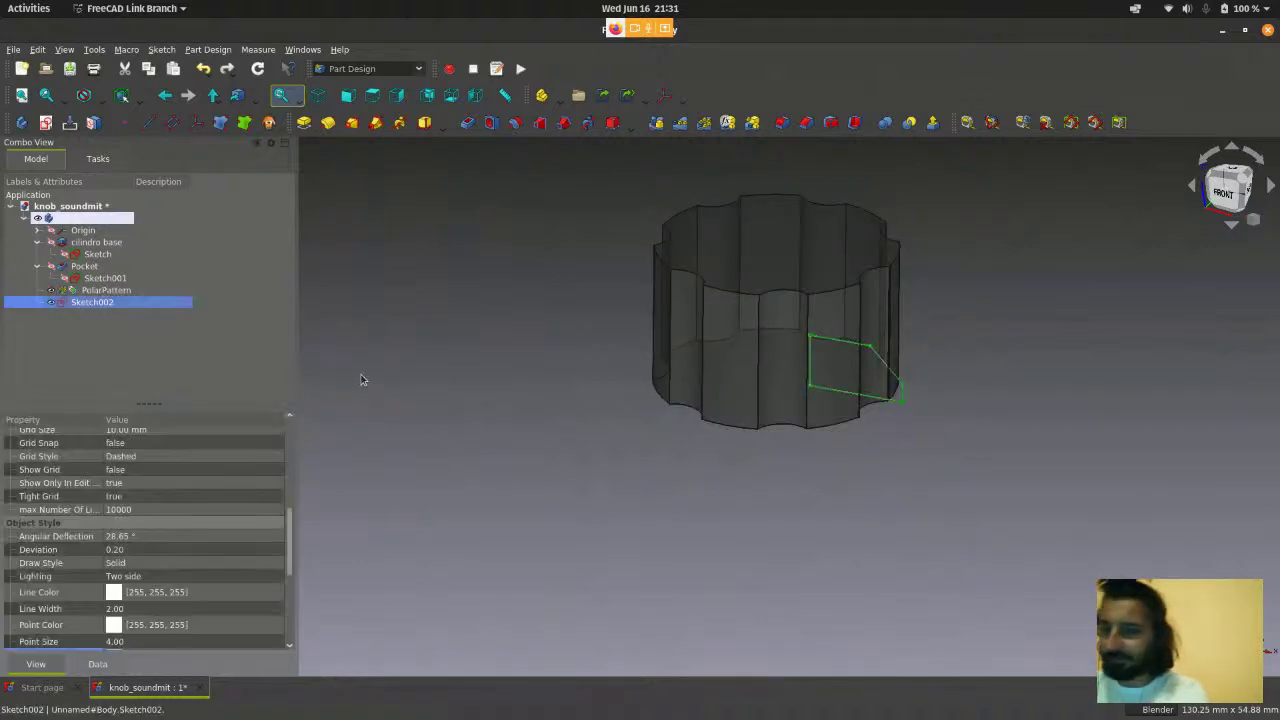
pyautogui.press('Delete')
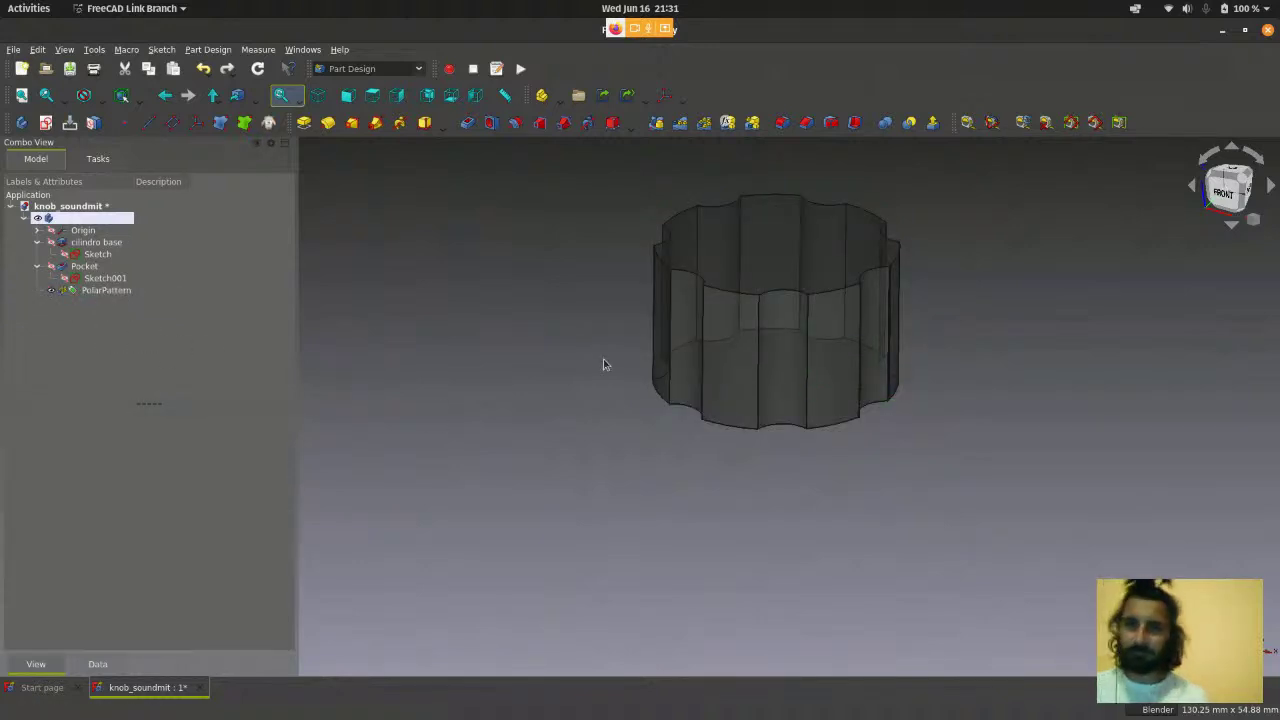
pyautogui.scroll(-2, 923, 480)
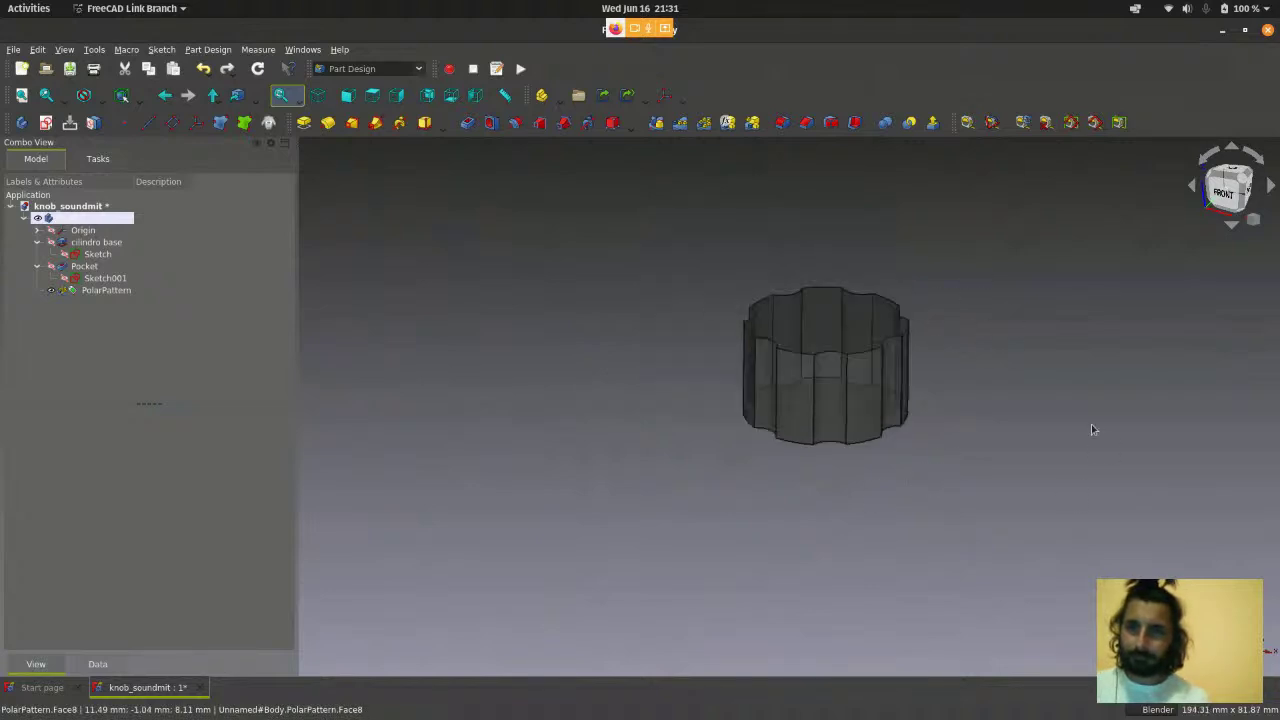
pyautogui.press('0')
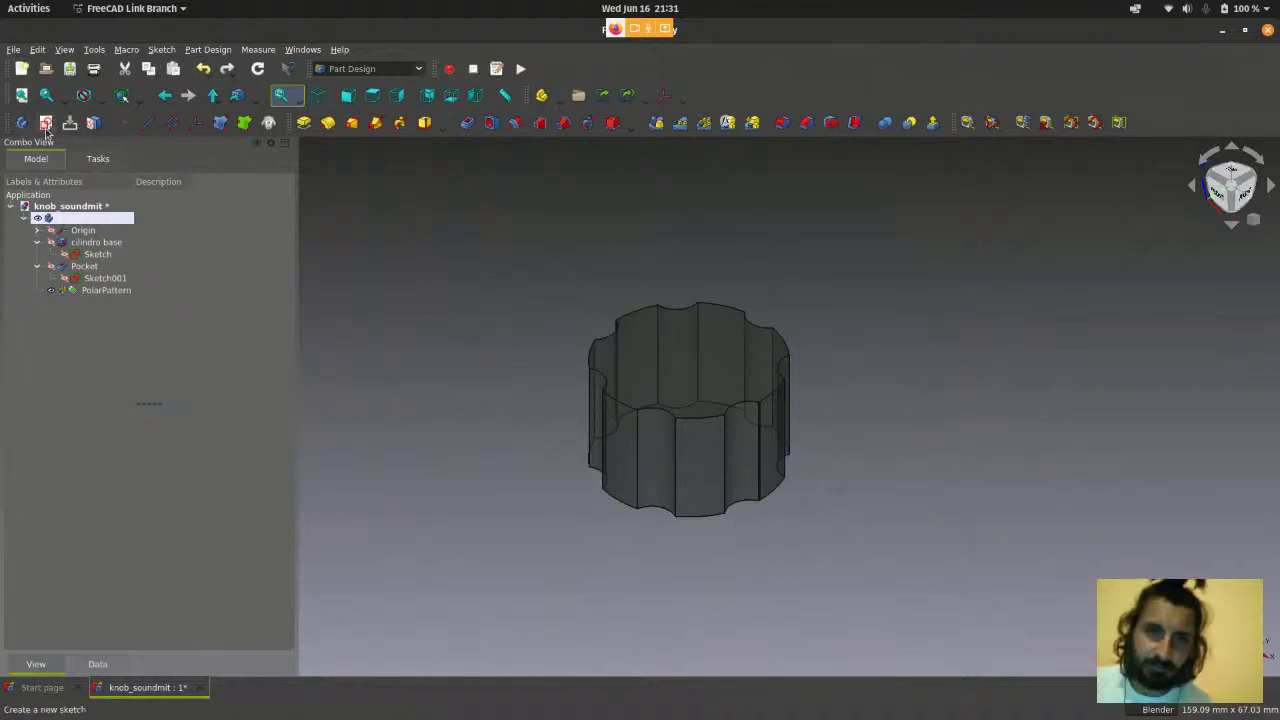
# - Create a new sketch attached to the XZ_Plane in Plane face mode
pyautogui.click(158, 50)
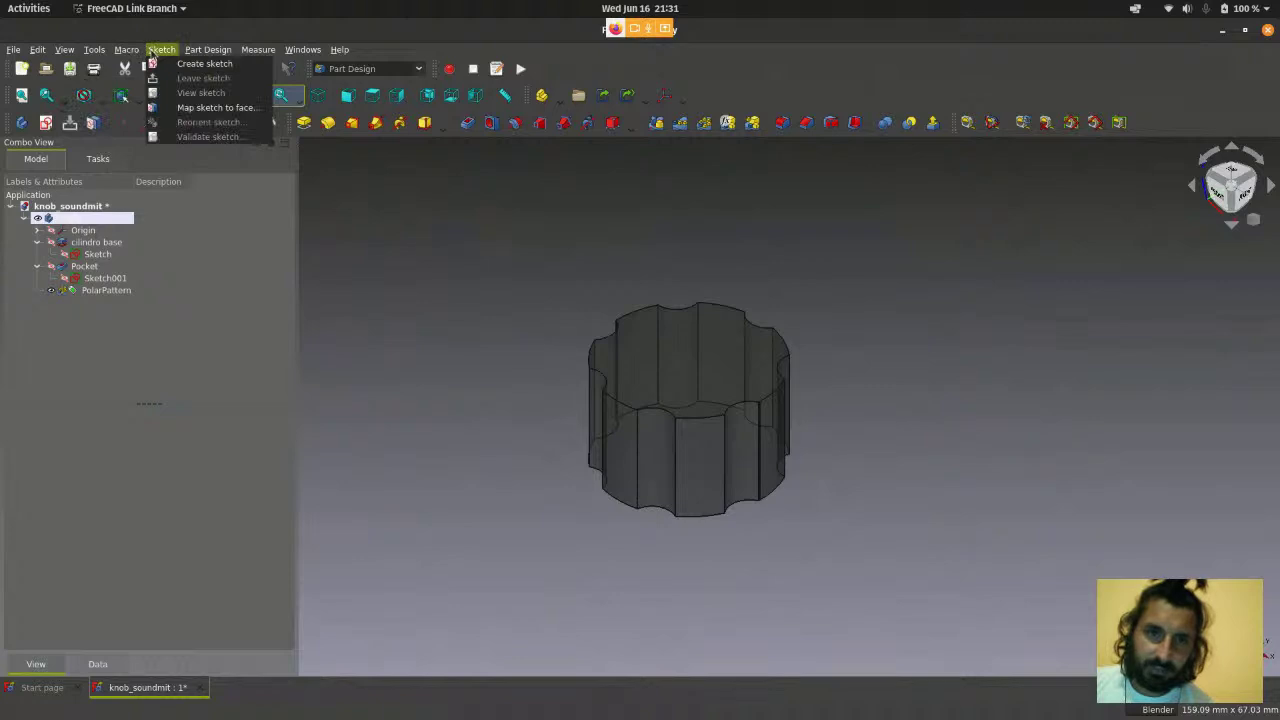
pyautogui.click(200, 63)
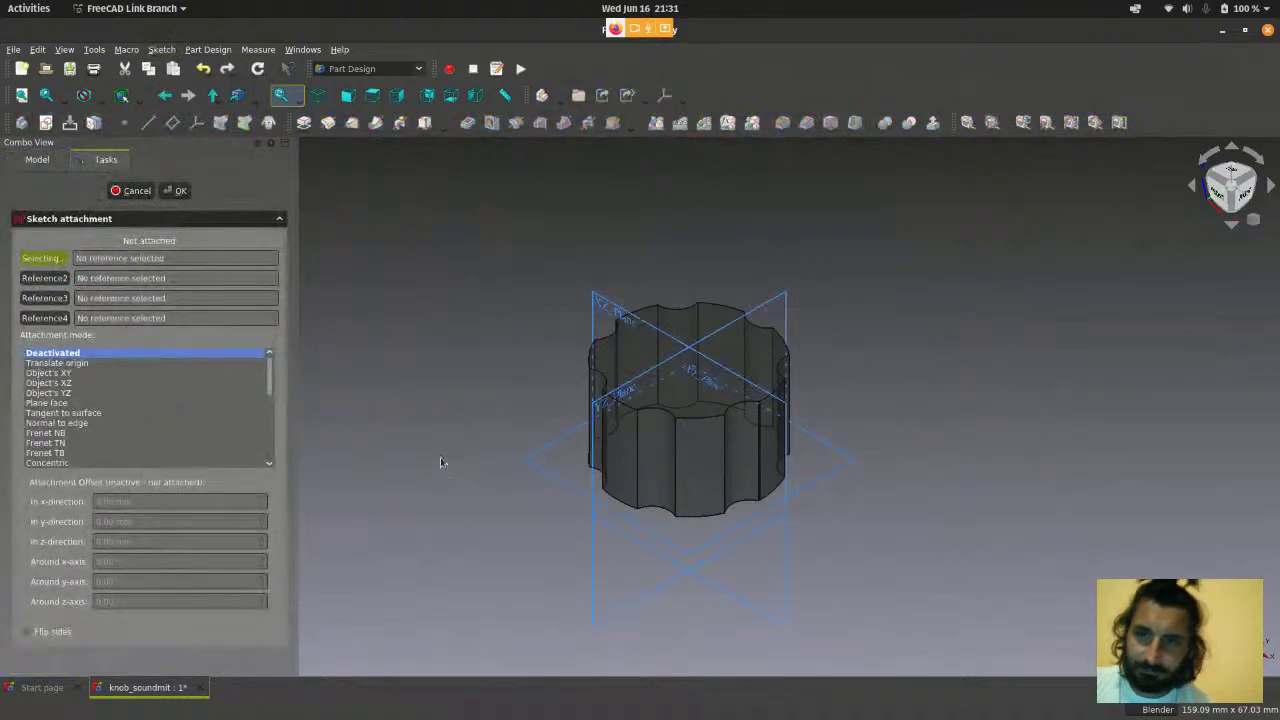
pyautogui.scroll(-2, 440, 461)
pyautogui.scroll(1, 440, 461)
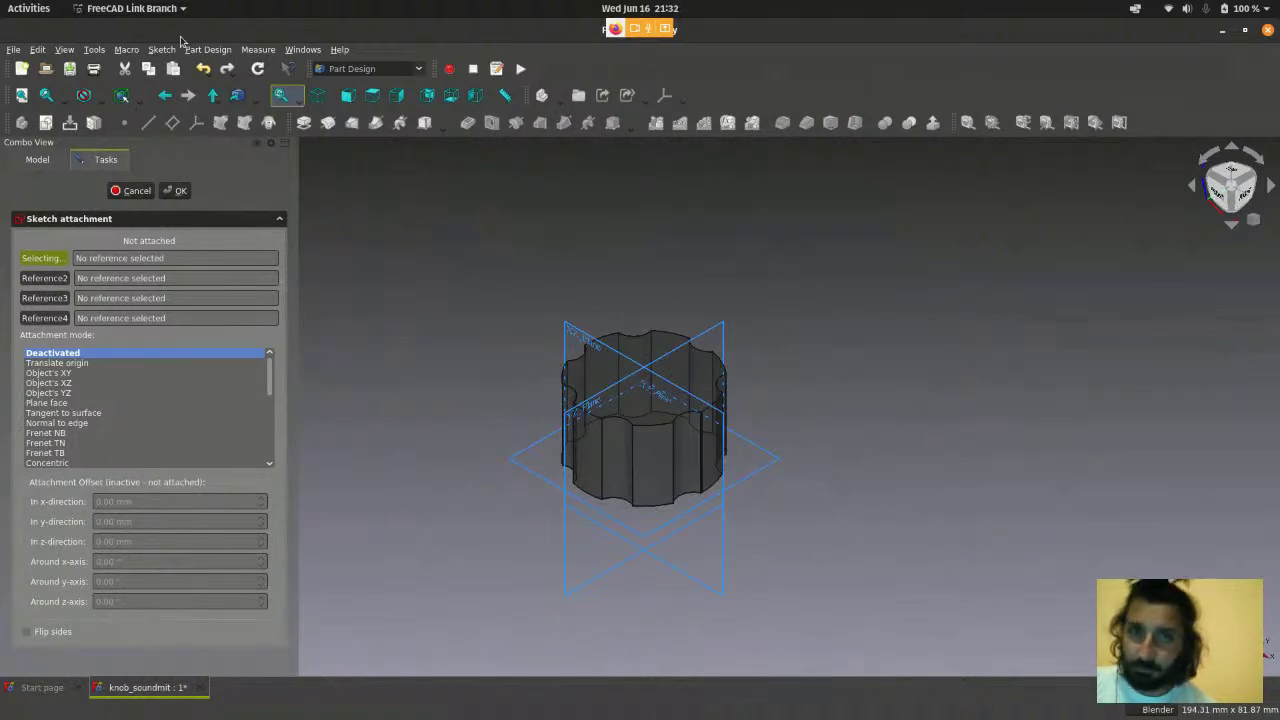
pyautogui.scroll(-1, 862, 321)
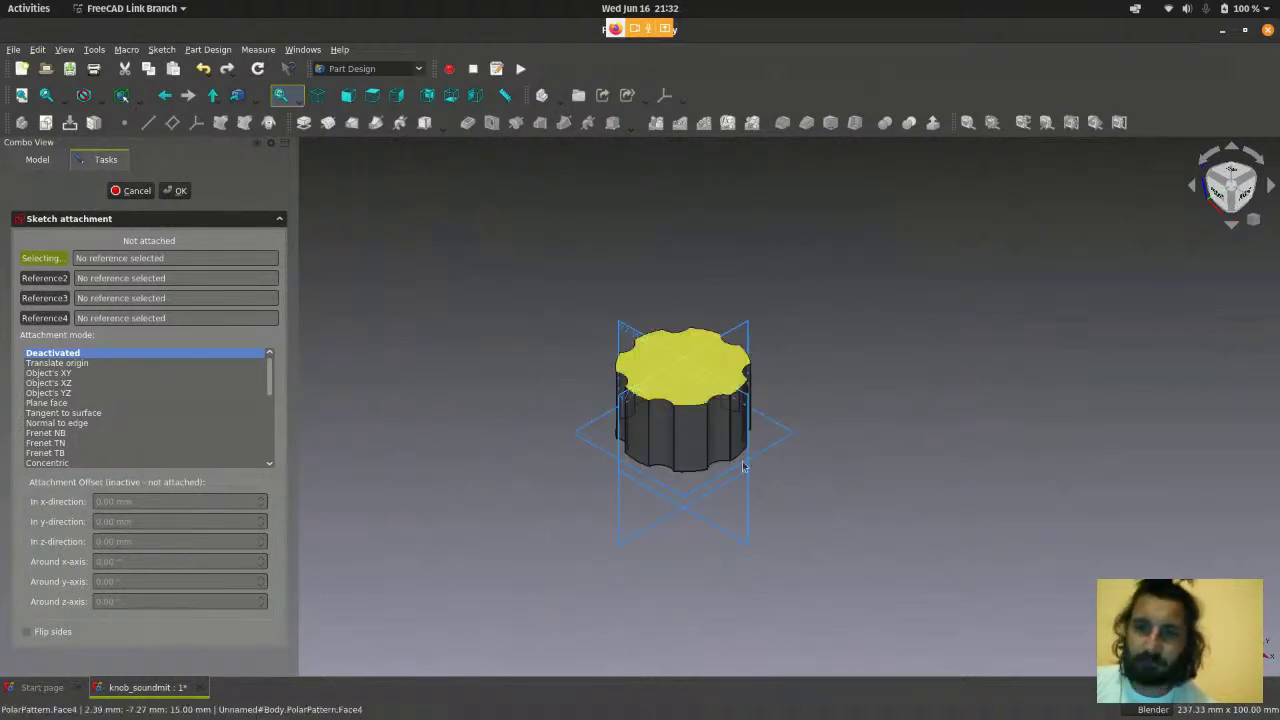
pyautogui.scroll(4, 698, 575)
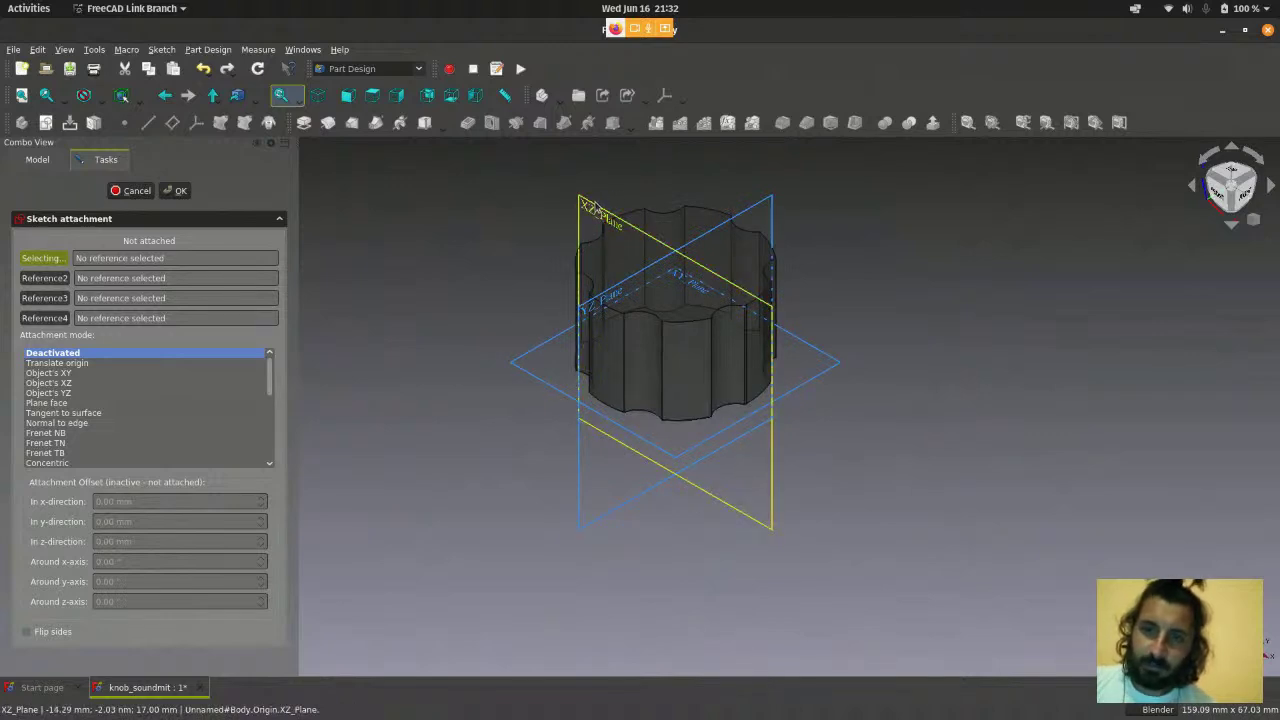
pyautogui.click(593, 204)
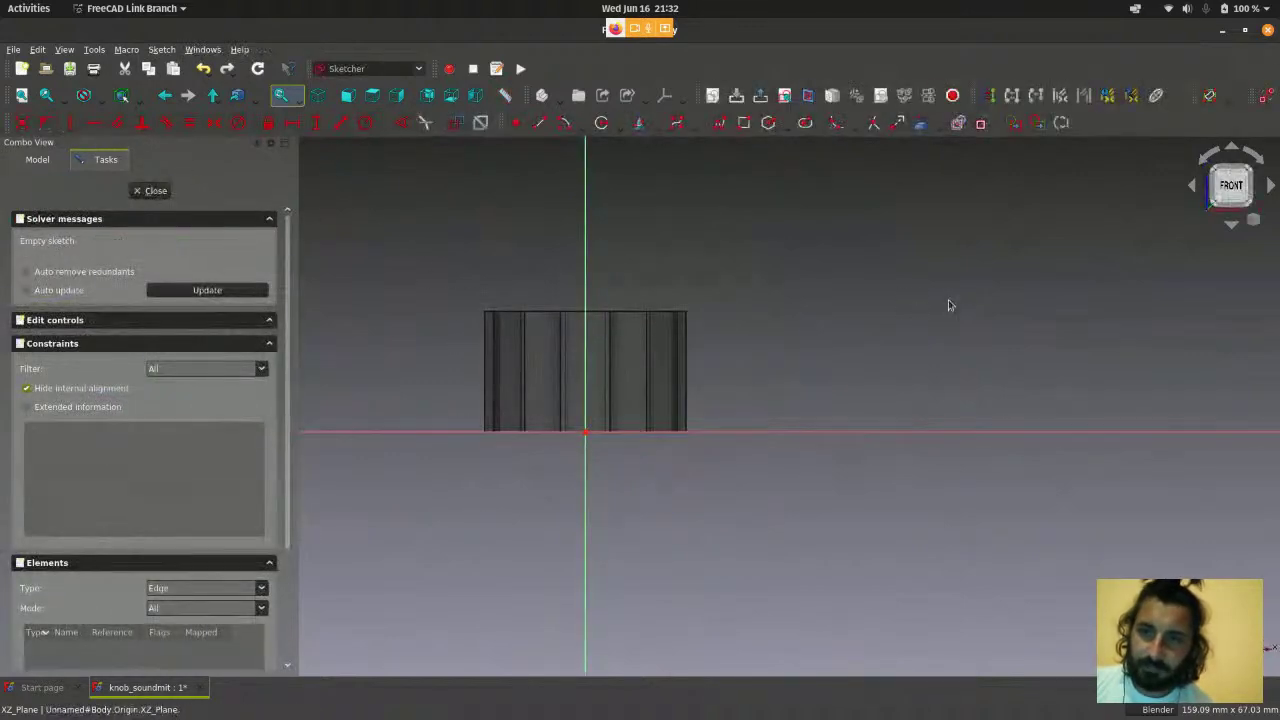
# - Start a polyline at the sketch origin, then abandon it and dismiss the error report
pyautogui.scroll(-1, 950, 305)
pyautogui.scroll(5, 702, 397)
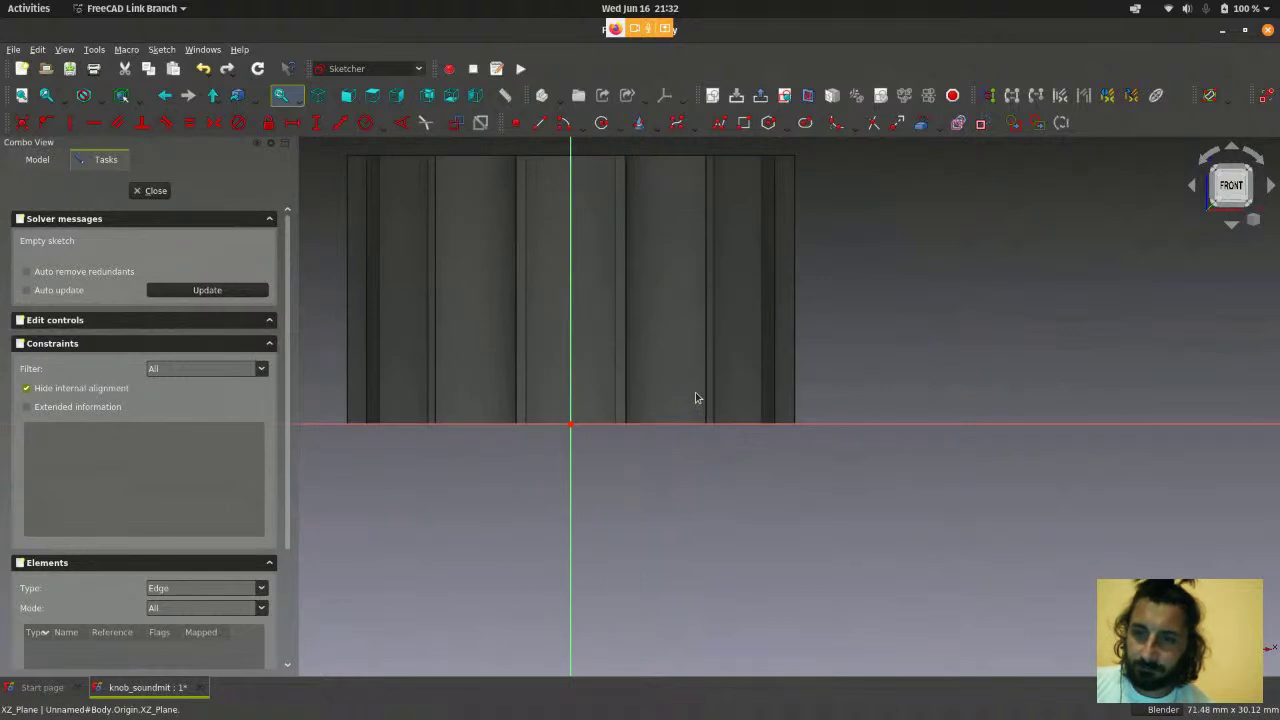
pyautogui.scroll(1, 703, 356)
pyautogui.scroll(1, 803, 391)
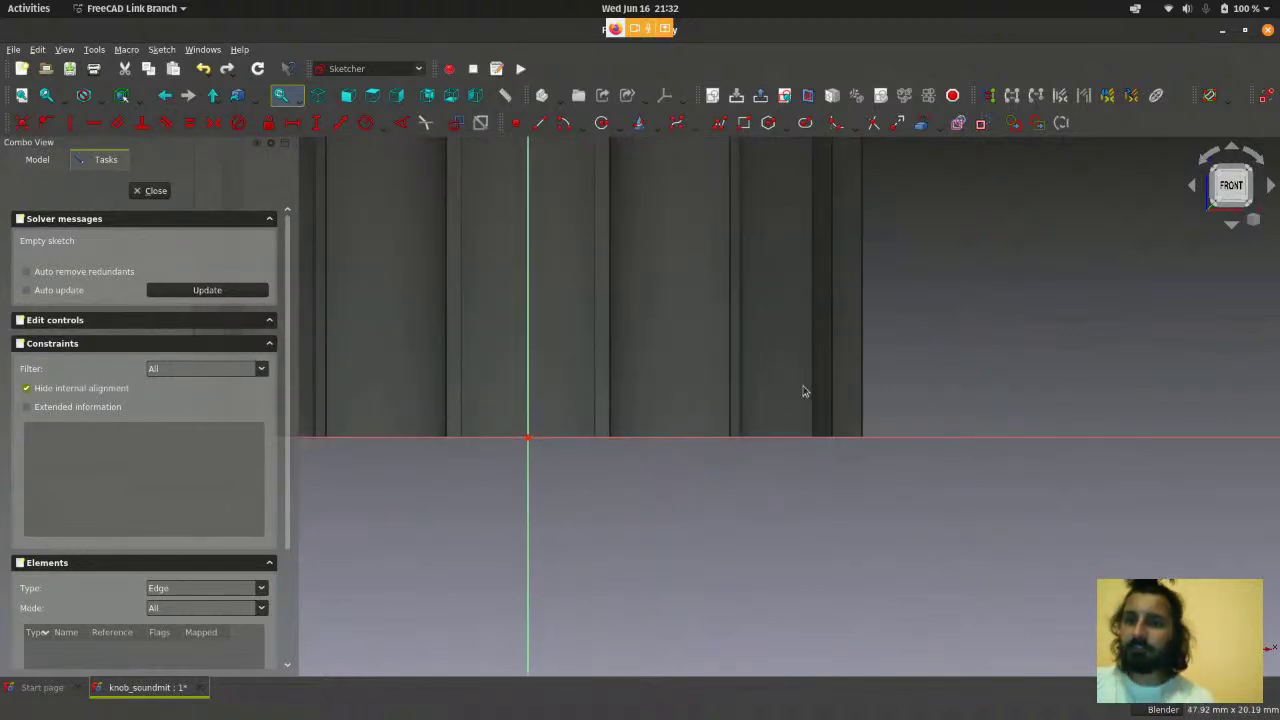
pyautogui.scroll(-1, 707, 380)
pyautogui.scroll(-1, 682, 517)
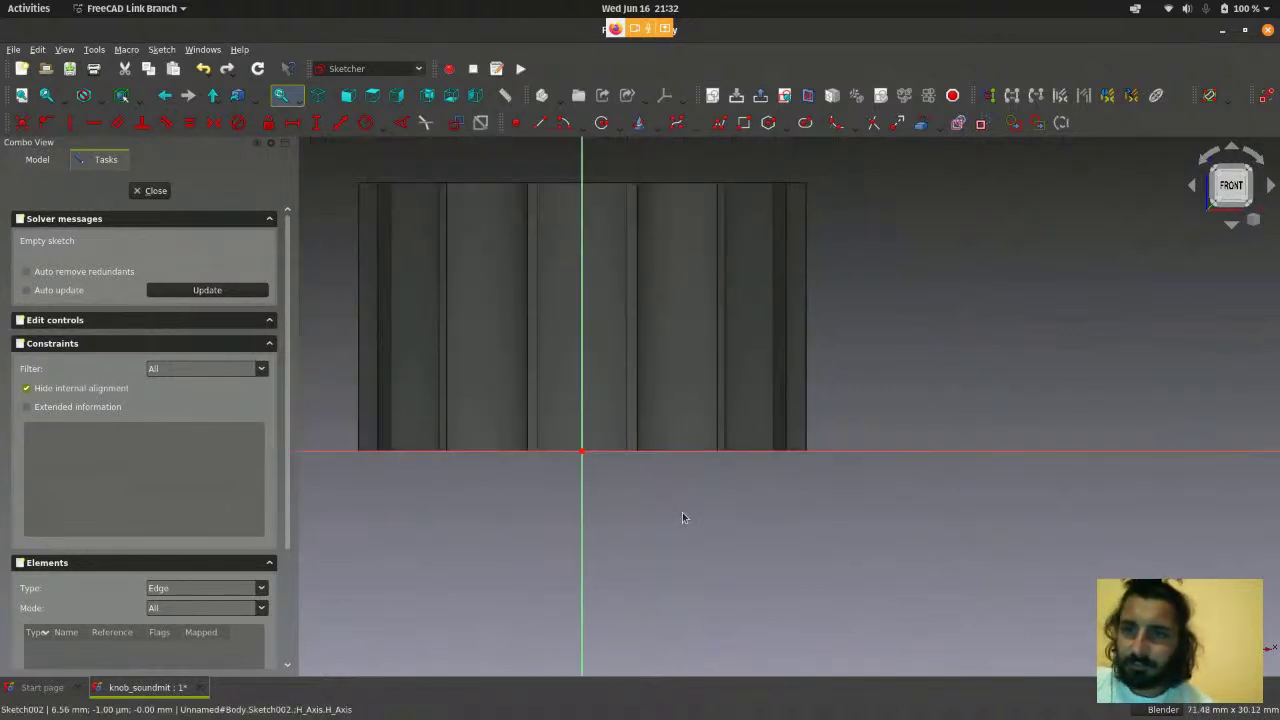
pyautogui.scroll(1, 682, 517)
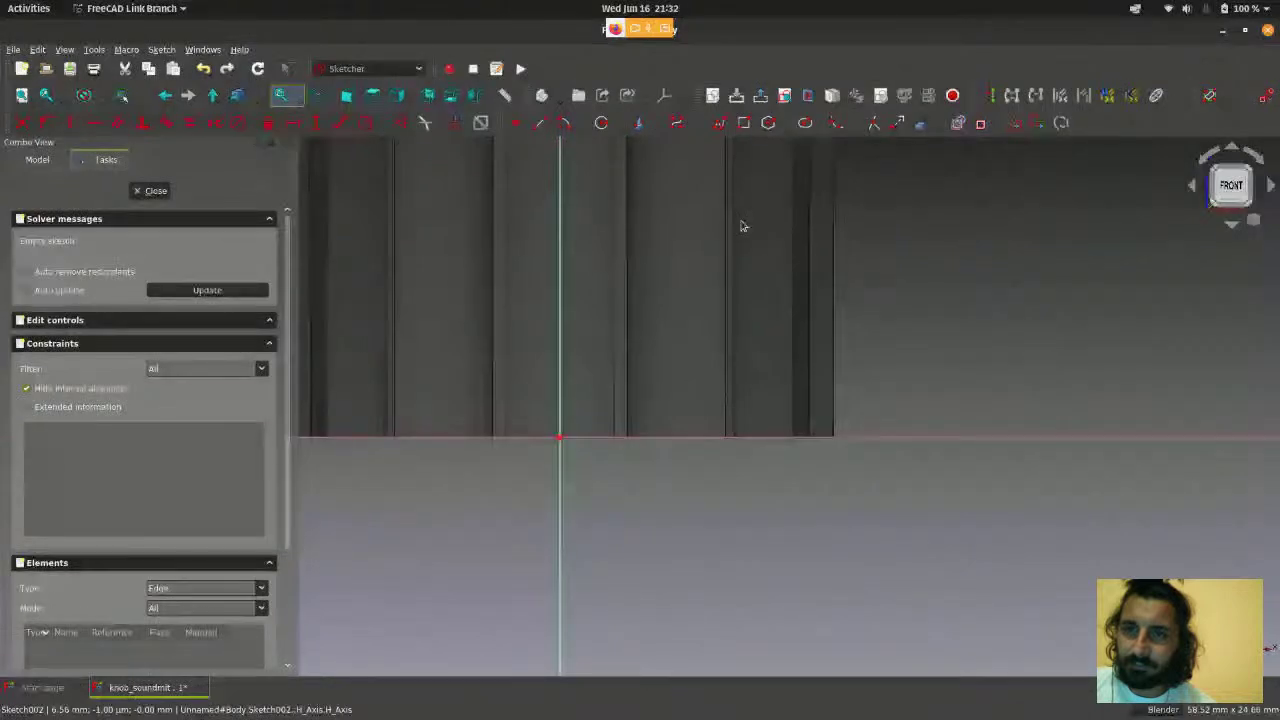
pyautogui.scroll(1, 965, 382)
pyautogui.scroll(-2, 970, 385)
pyautogui.scroll(2, 905, 397)
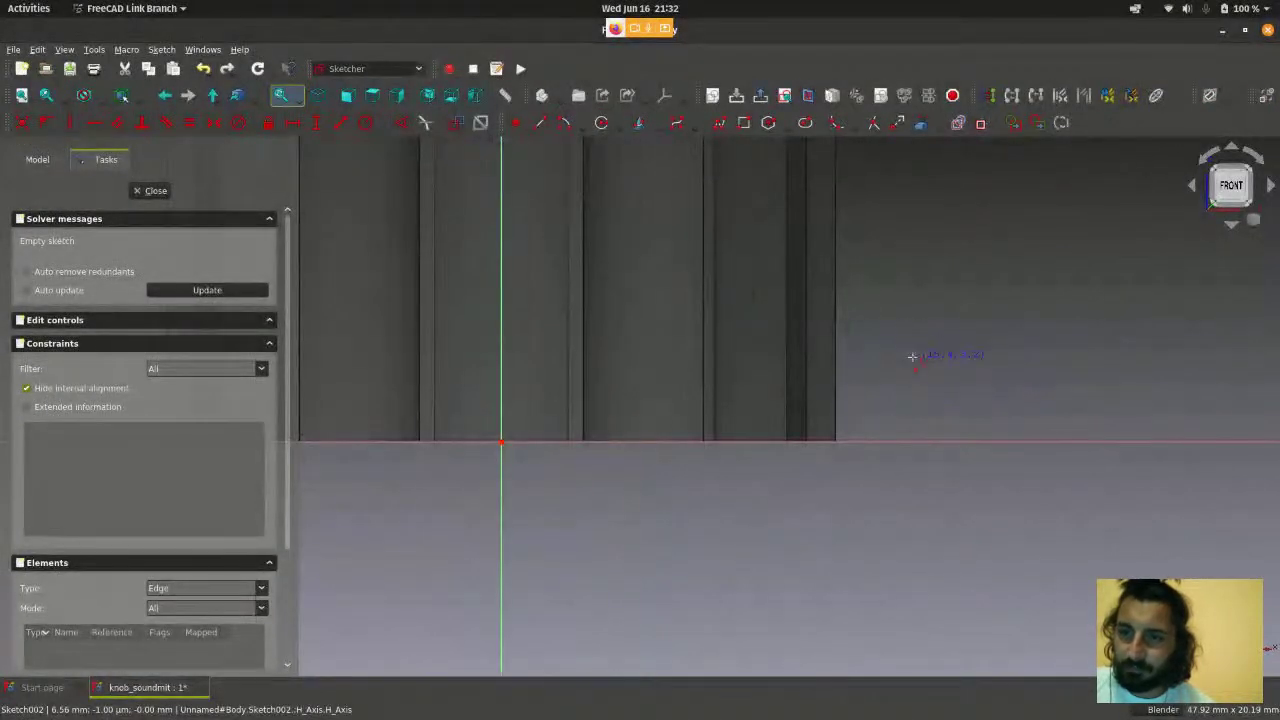
pyautogui.click(156, 50)
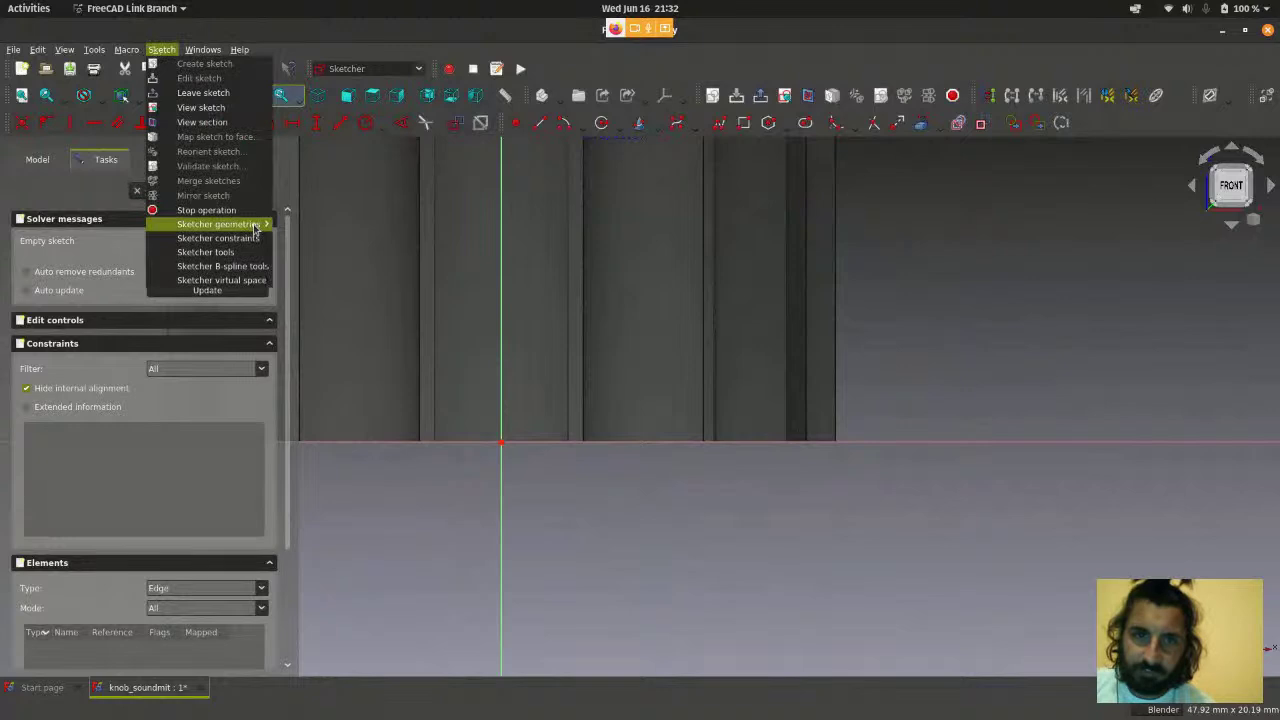
pyautogui.moveTo(255, 228)
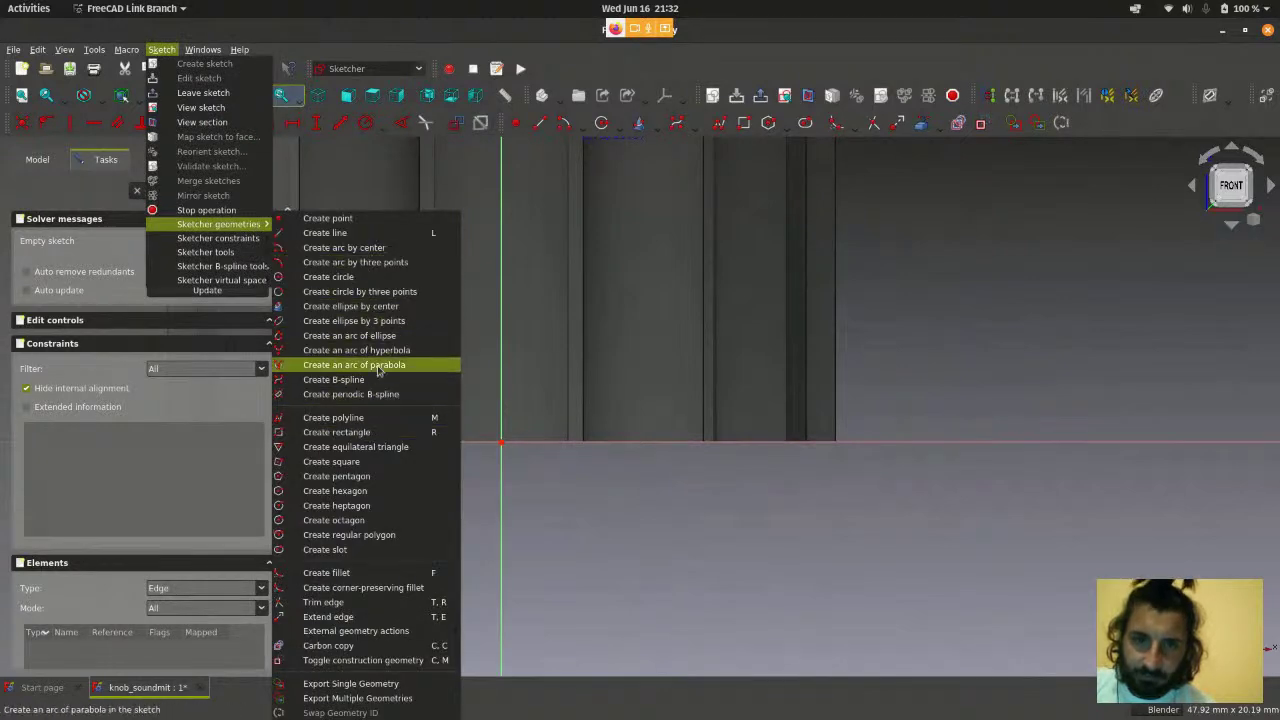
pyautogui.click(340, 417)
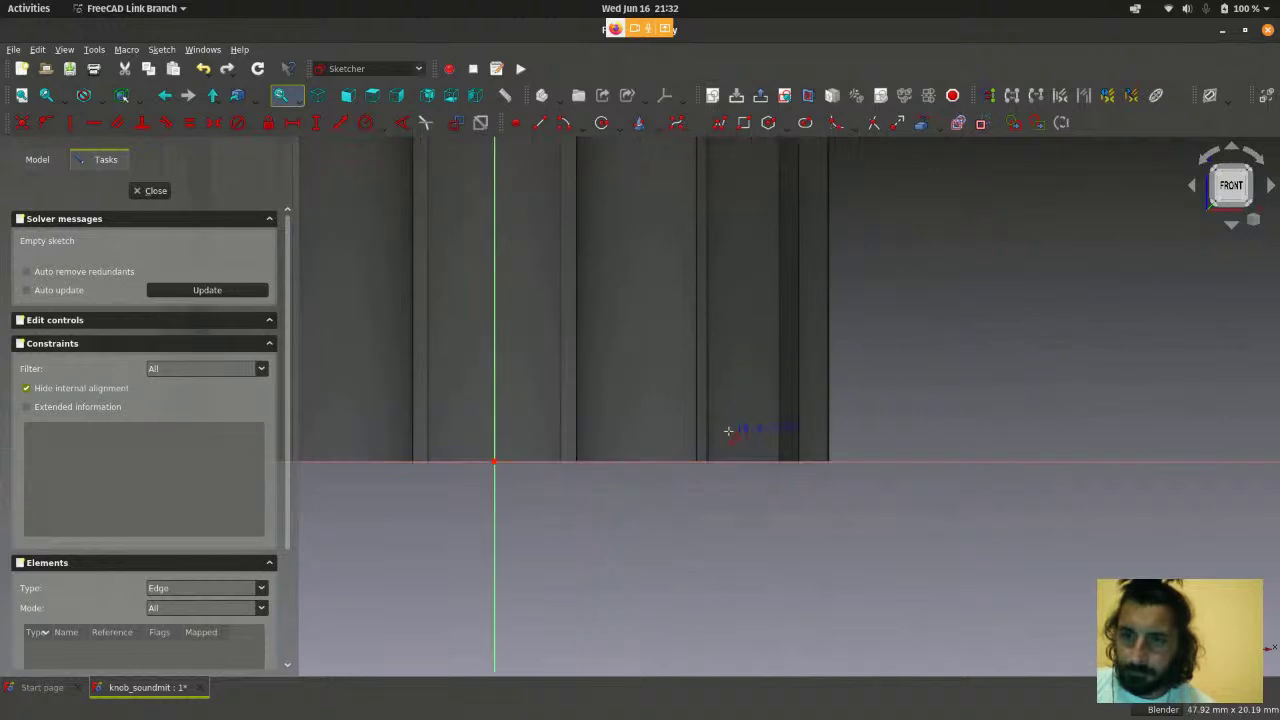
pyautogui.scroll(2, 728, 431)
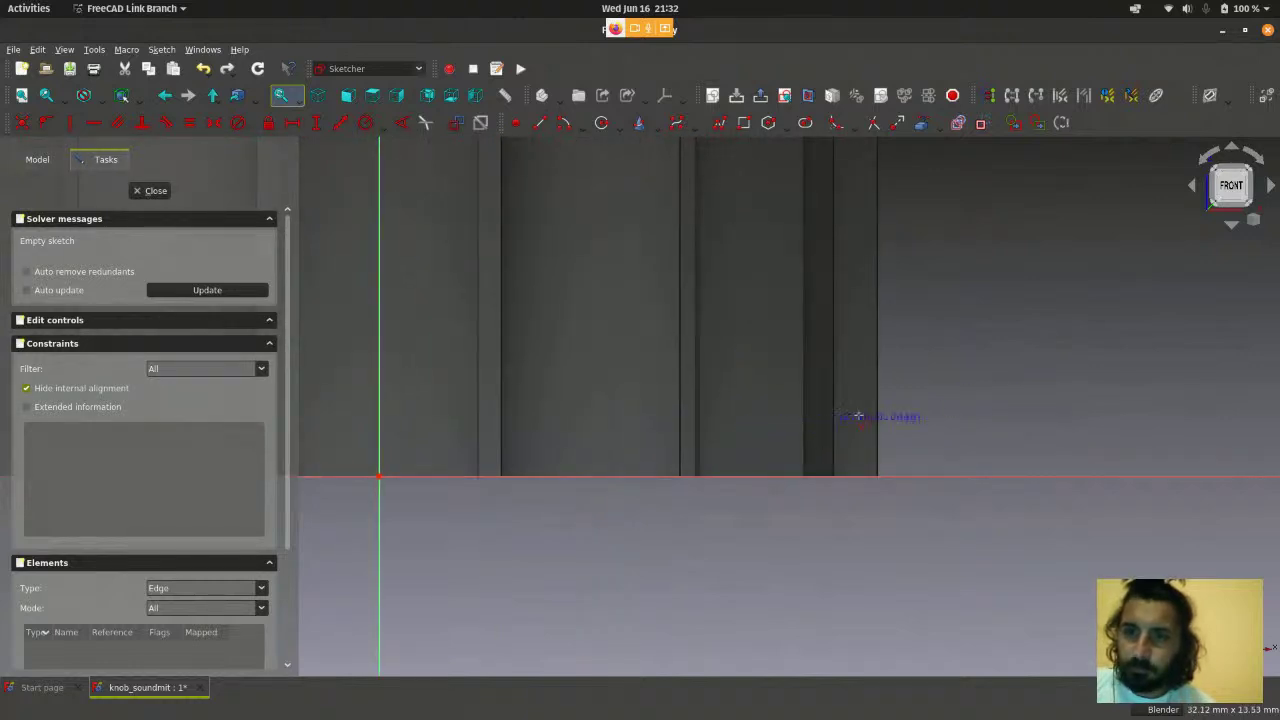
pyautogui.scroll(-5, 985, 410)
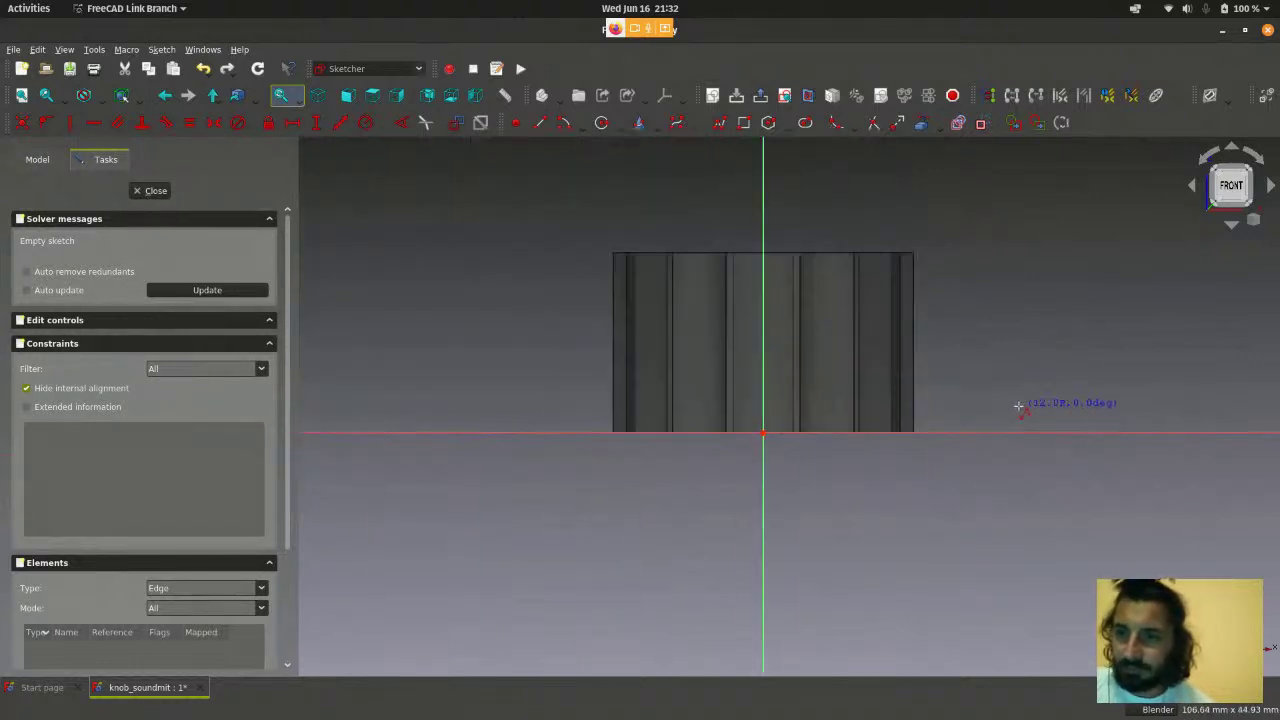
pyautogui.click(1020, 403)
pyautogui.scroll(1, 894, 349)
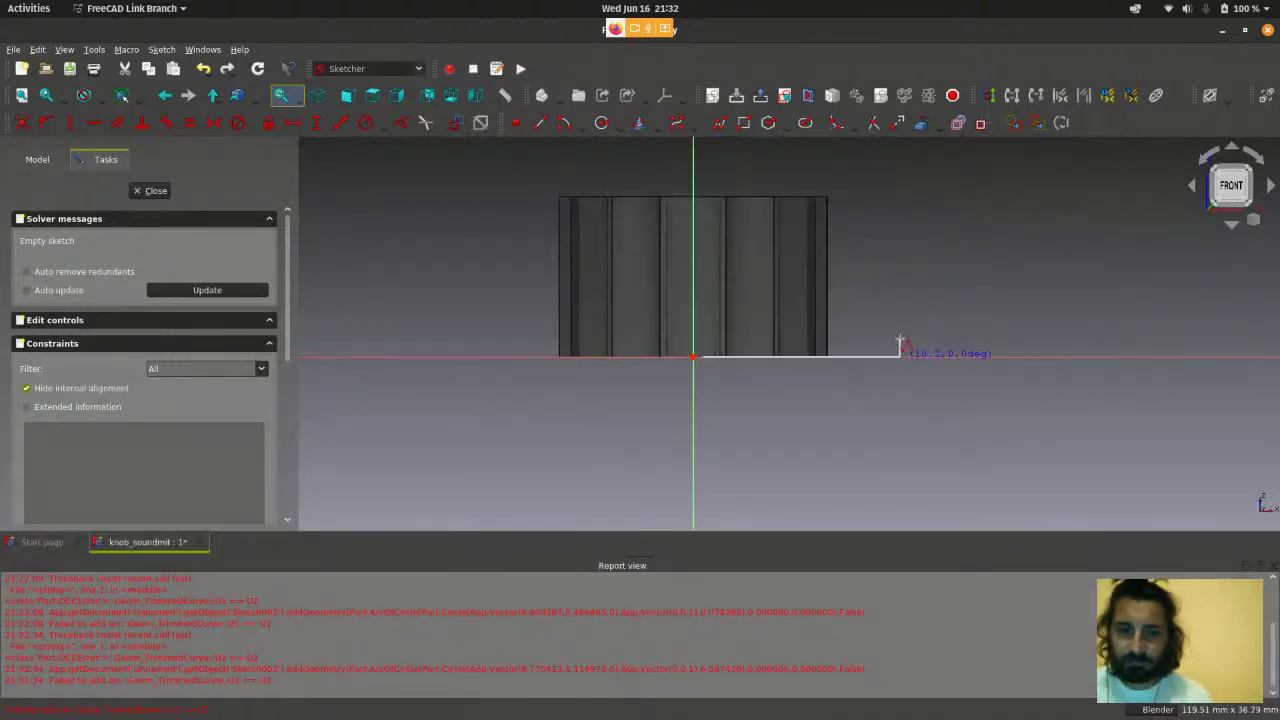
pyautogui.rightClick(994, 357)
pyautogui.scroll(2, 991, 357)
pyautogui.click(1270, 566)
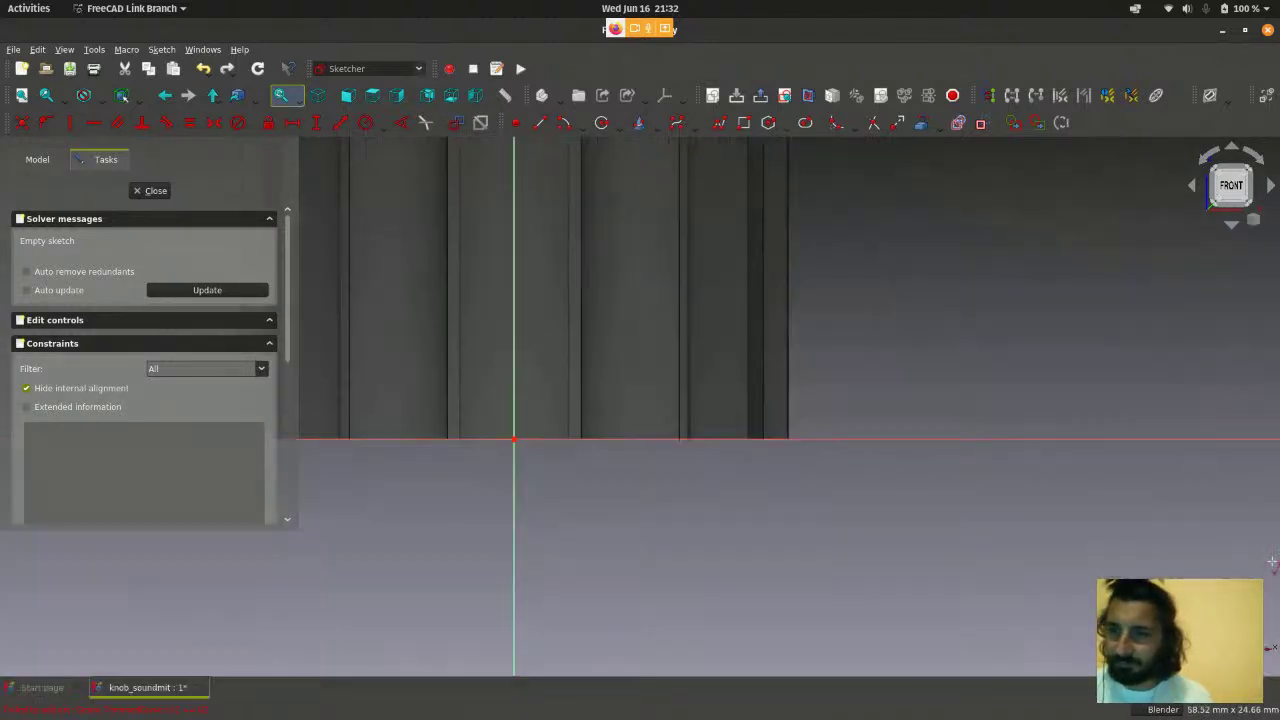
pyautogui.scroll(3, 807, 413)
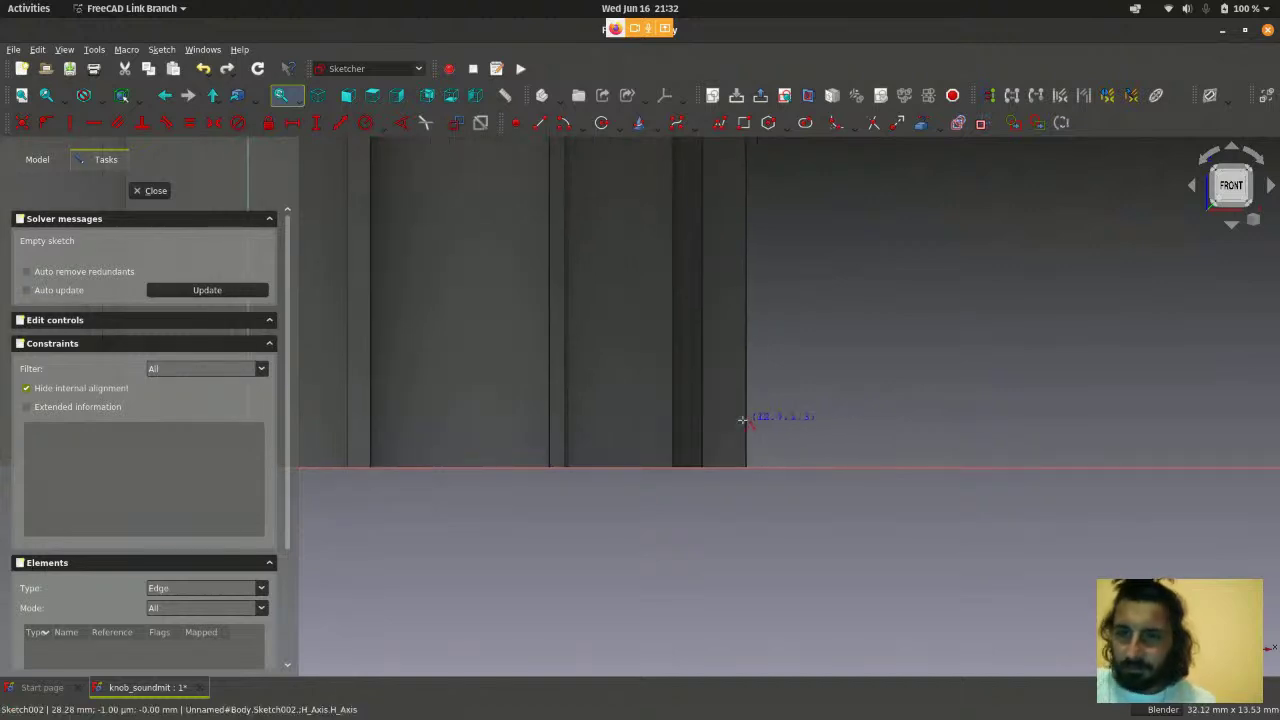
# - Draw the profile's bottom, right side, diagonal chamfer, top and left edges beside the knob
pyautogui.click(707, 428)
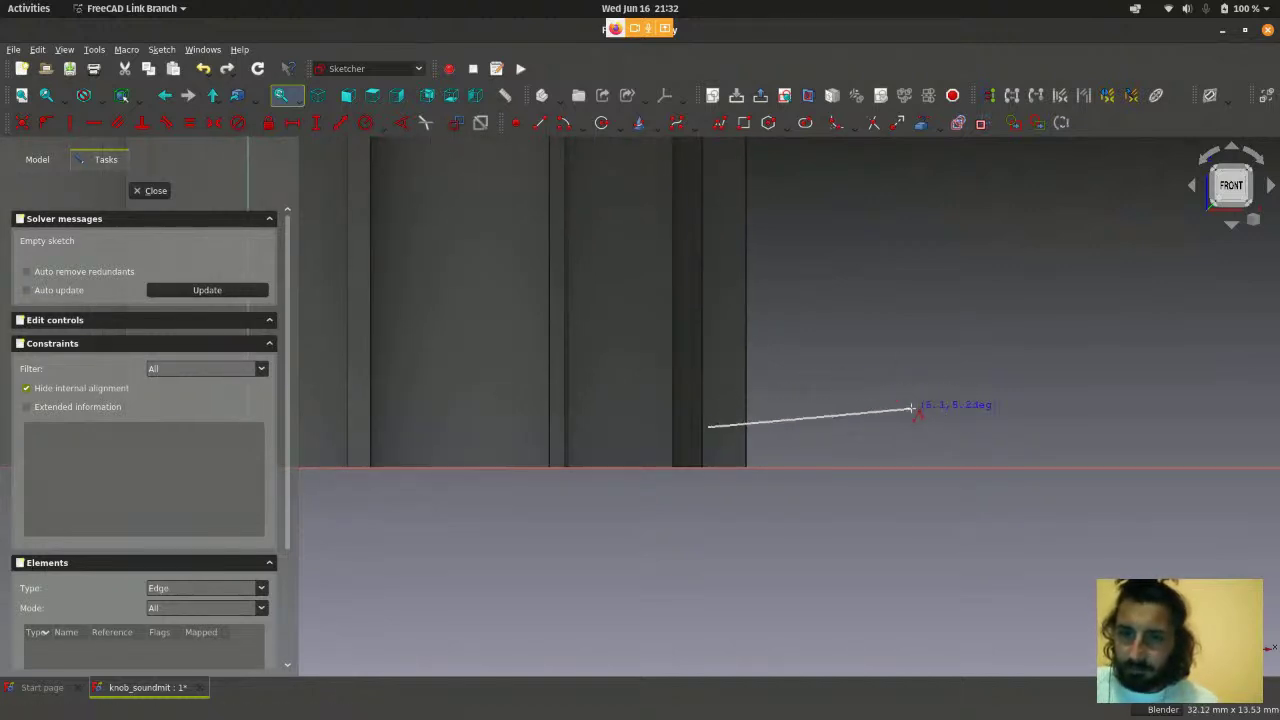
pyautogui.click(940, 428)
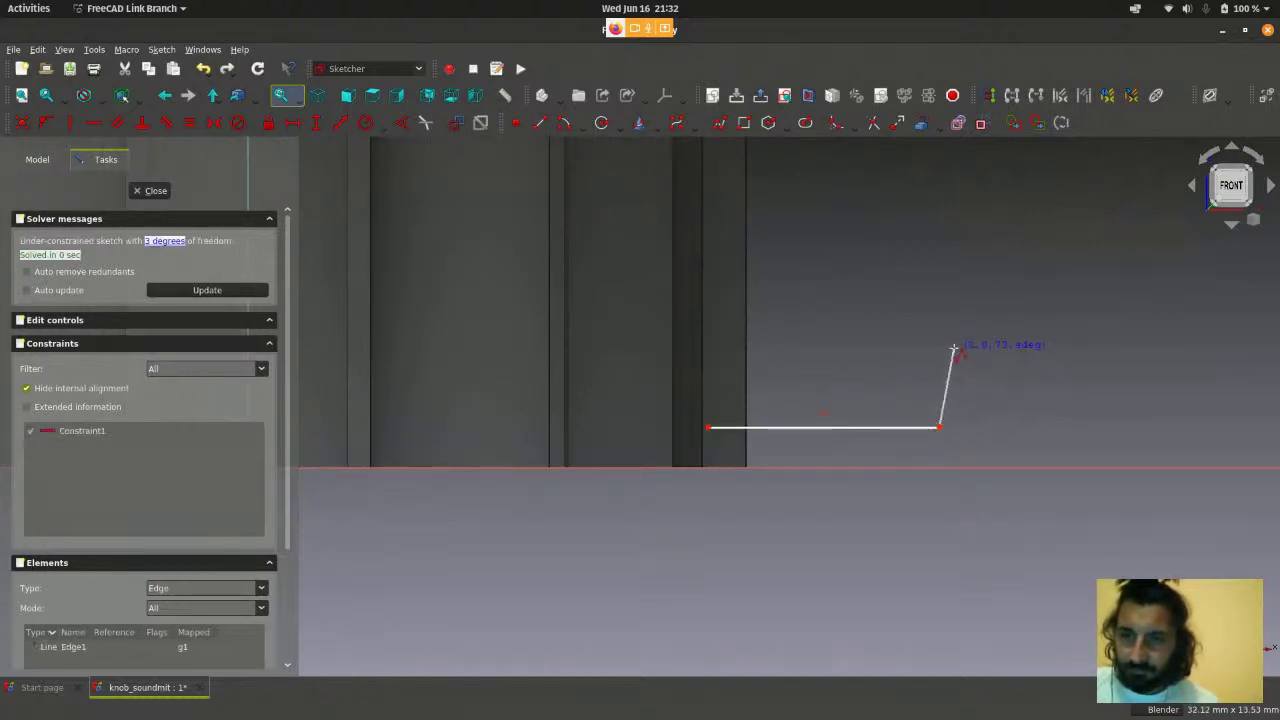
pyautogui.click(940, 350)
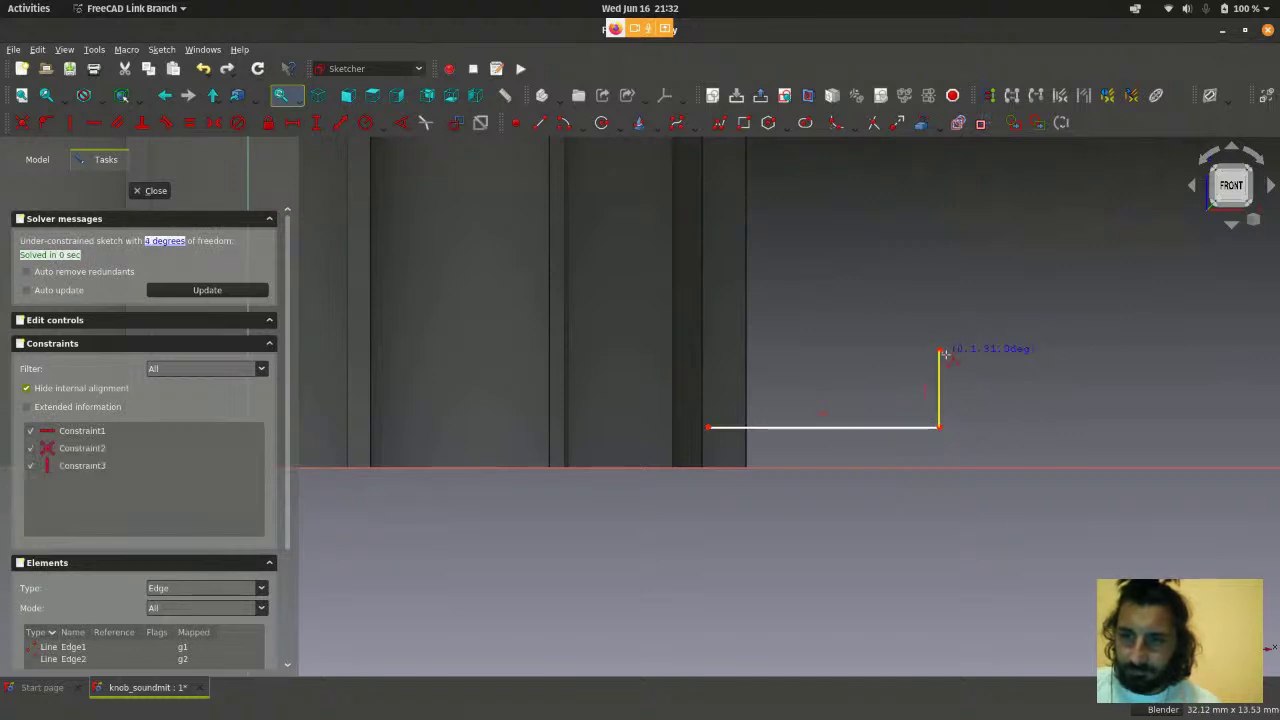
pyautogui.click(796, 220)
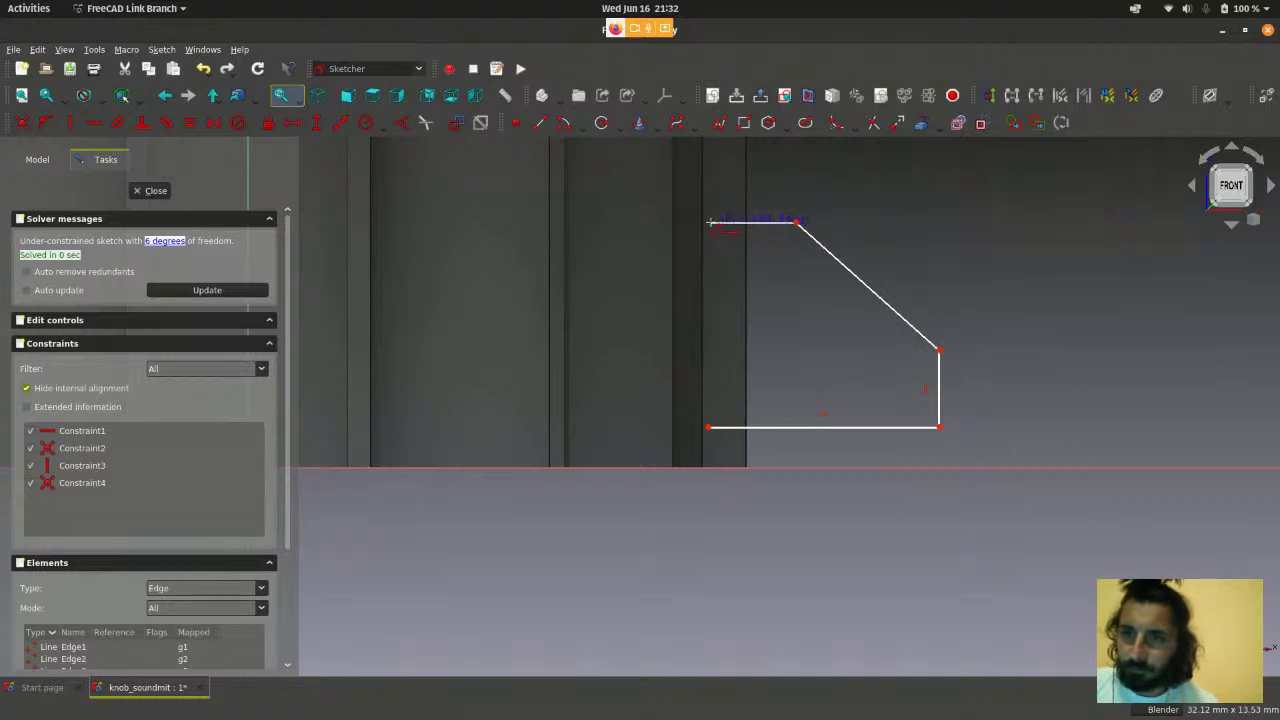
pyautogui.scroll(2, 711, 222)
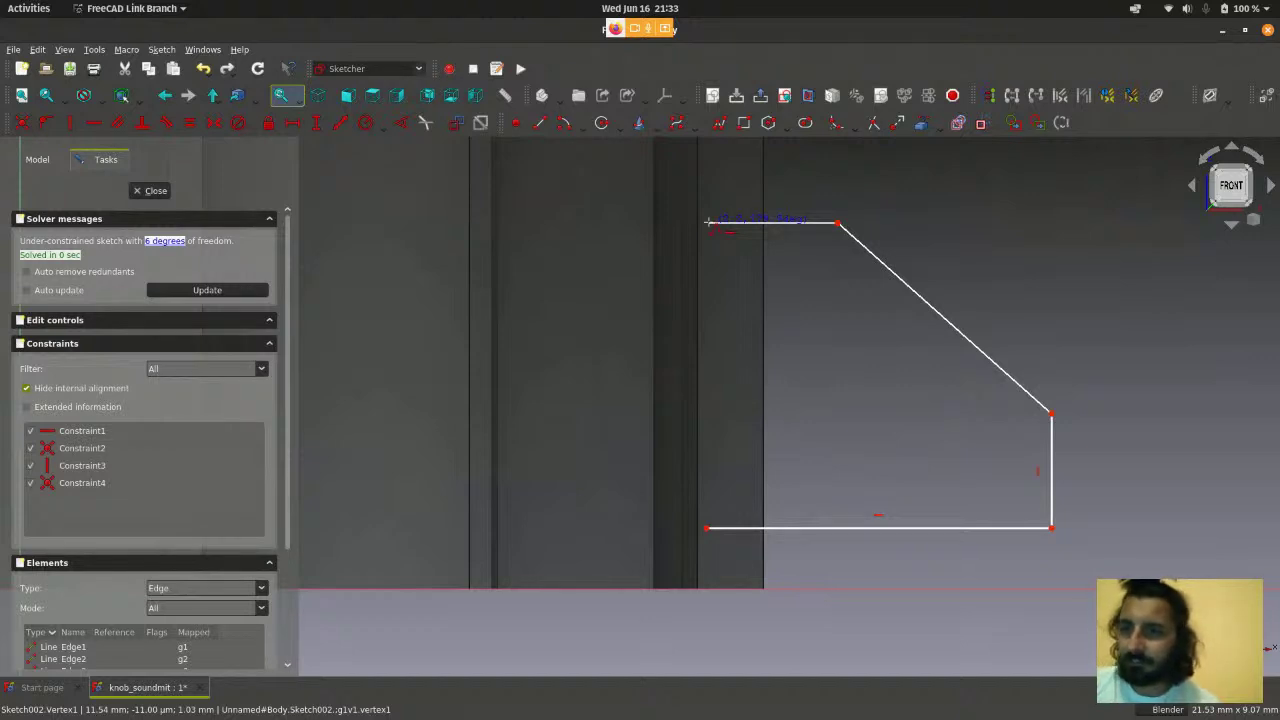
pyautogui.click(709, 222)
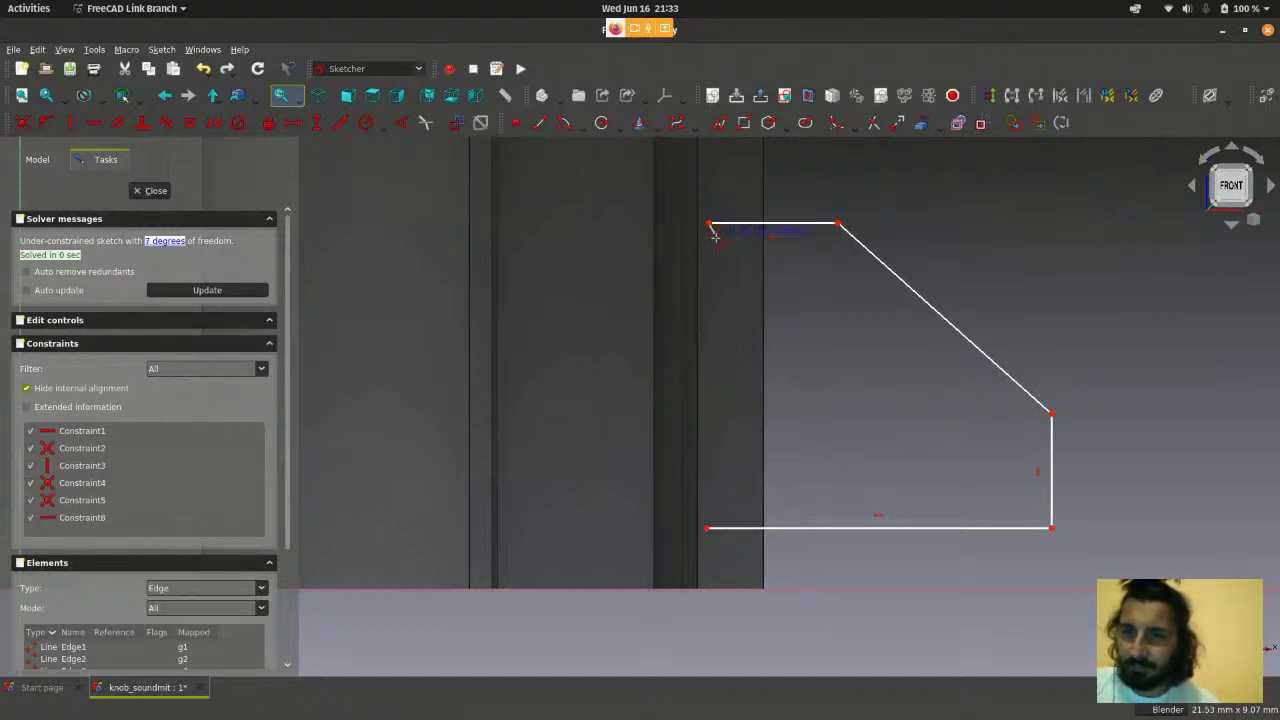
pyautogui.click(669, 527)
pyautogui.scroll(-1, 818, 382)
pyautogui.scroll(2, 818, 382)
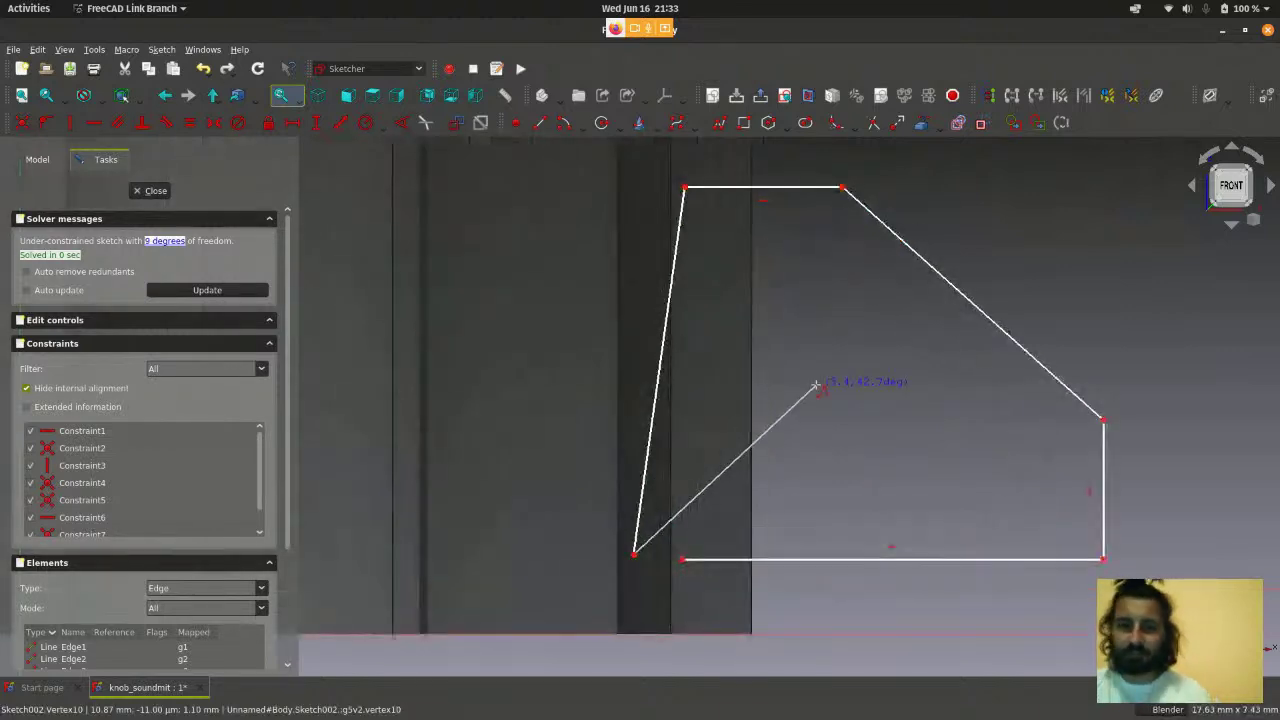
pyautogui.scroll(-1, 818, 382)
pyautogui.press('Escape')
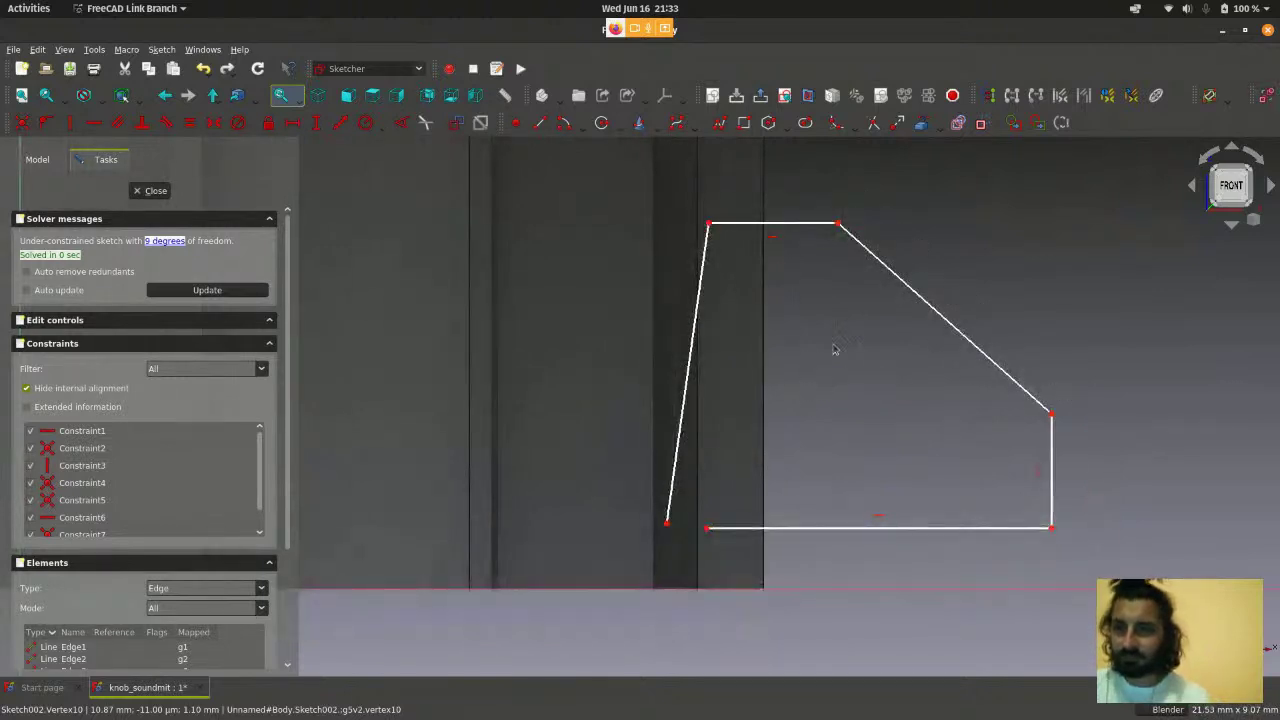
pyautogui.scroll(-1, 831, 434)
pyautogui.scroll(1, 829, 434)
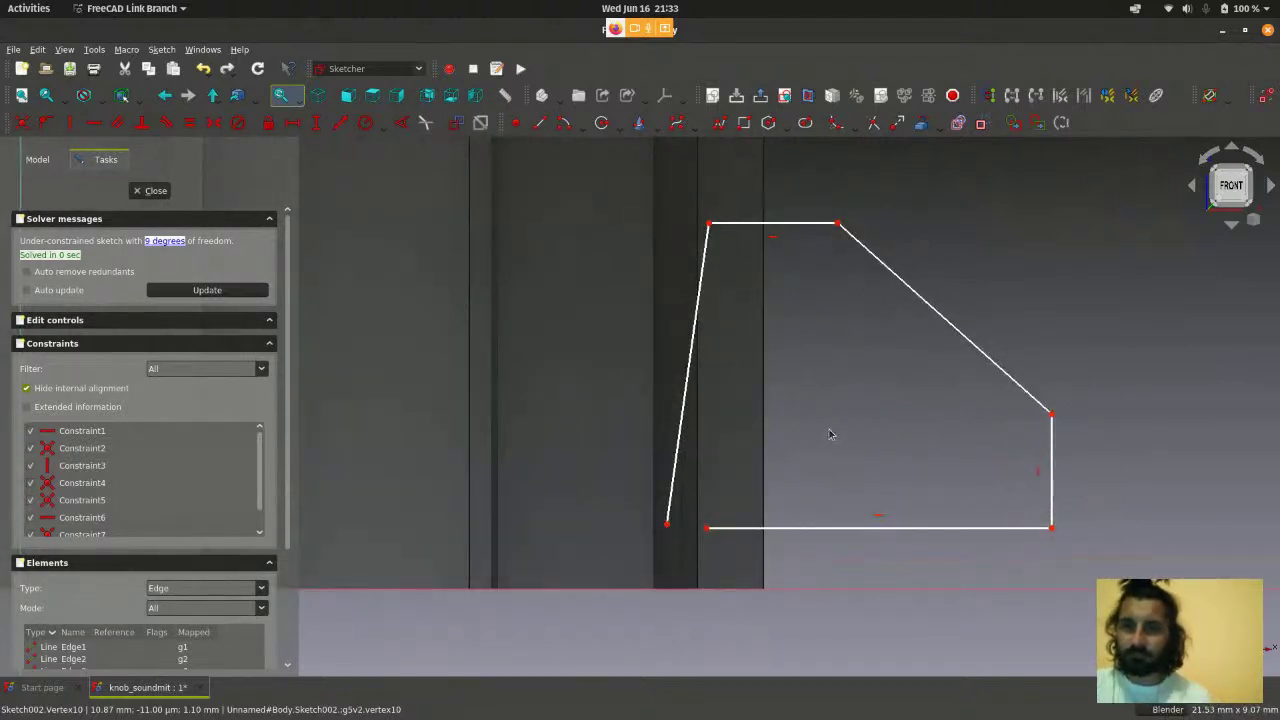
# - Constrain the slanted left edge of the profile to be vertical
pyautogui.click(689, 370)
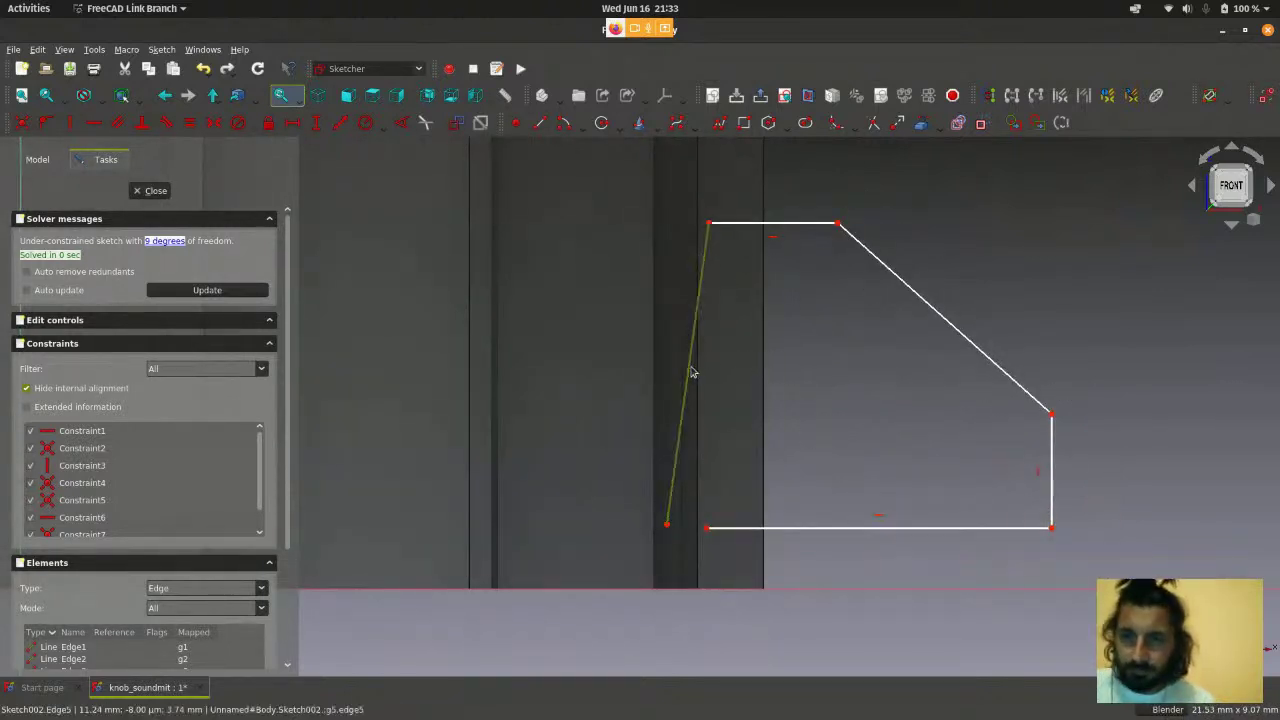
pyautogui.click(70, 123)
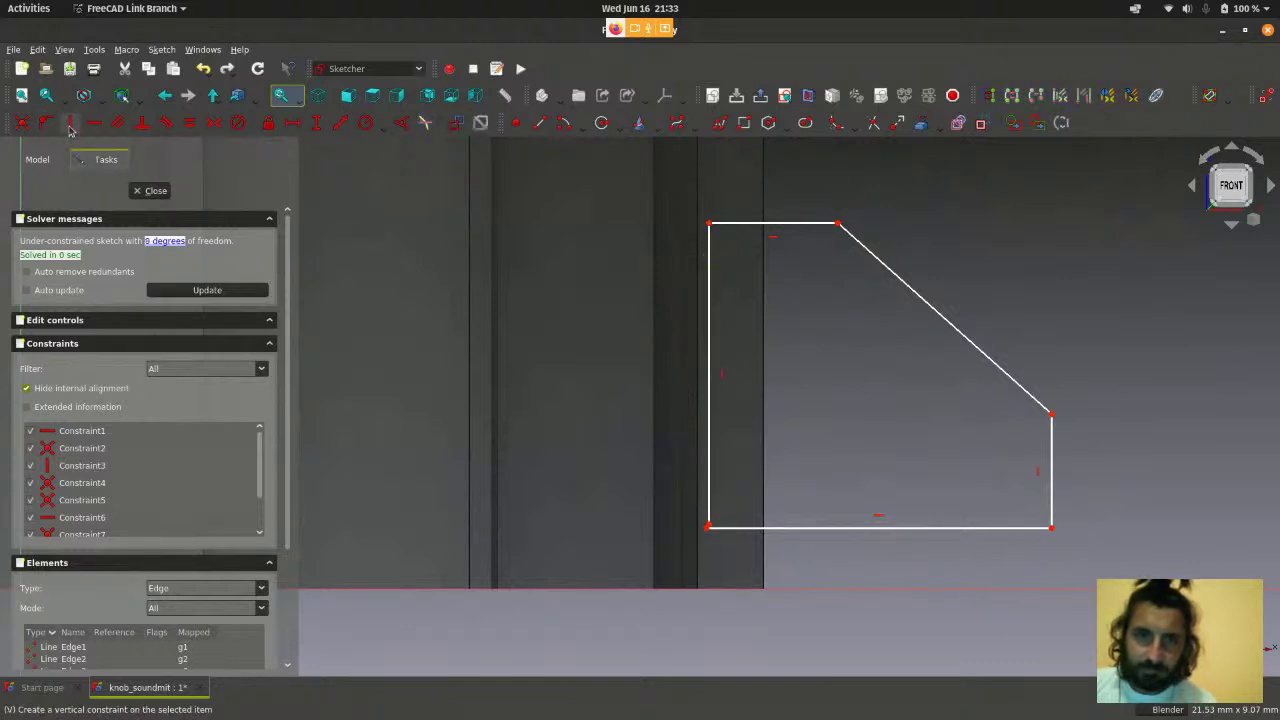
pyautogui.scroll(4, 700, 557)
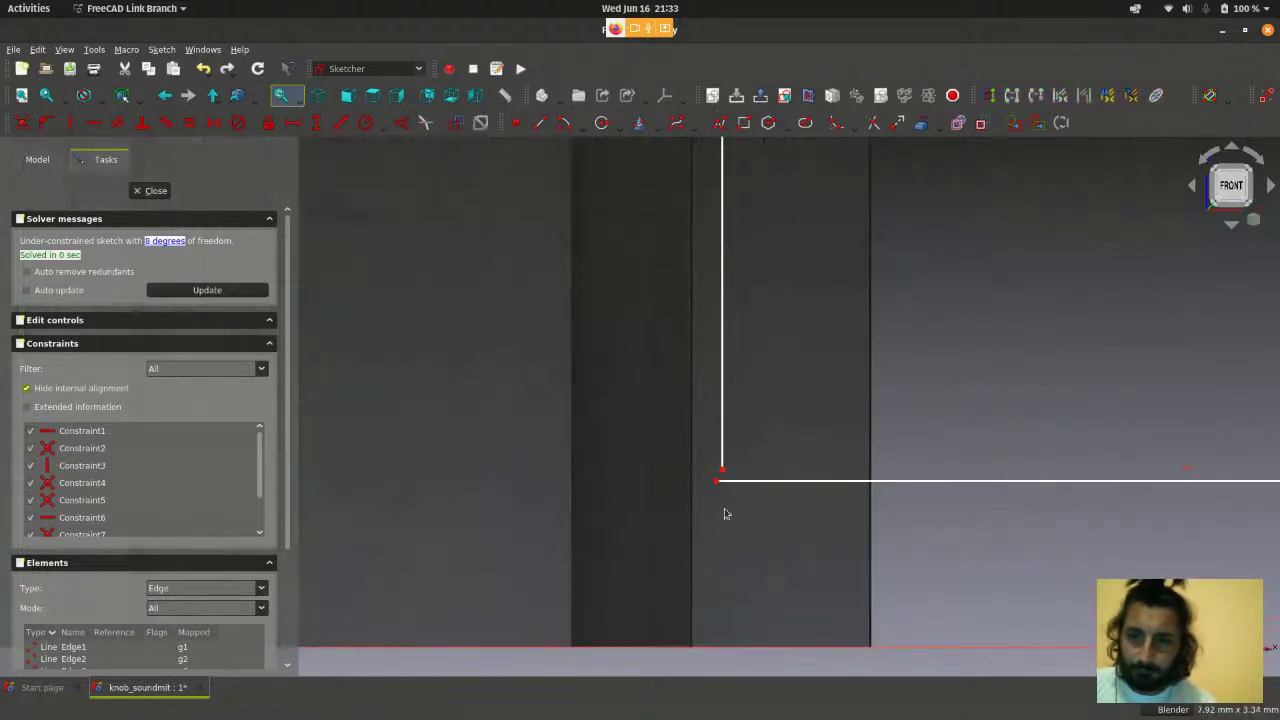
pyautogui.scroll(3, 708, 527)
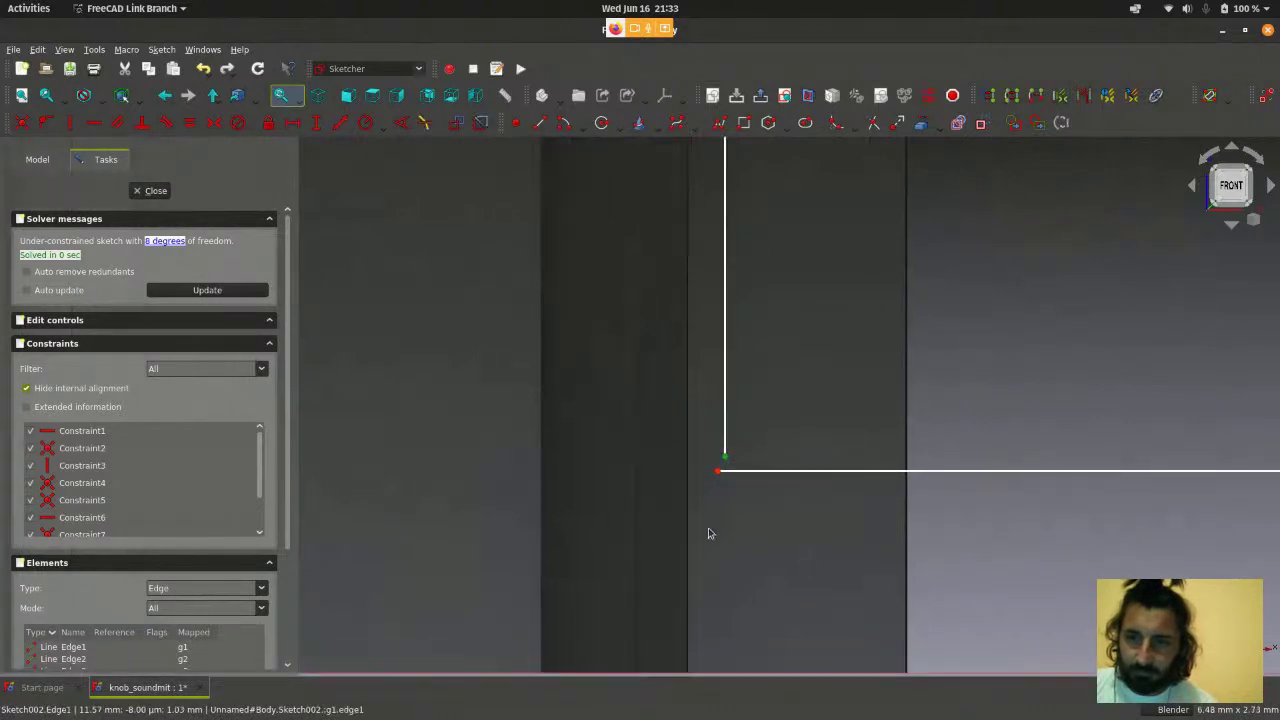
# - Make the two bottom-left corner points coincident
pyautogui.click(718, 463)
pyautogui.scroll(-4, 729, 557)
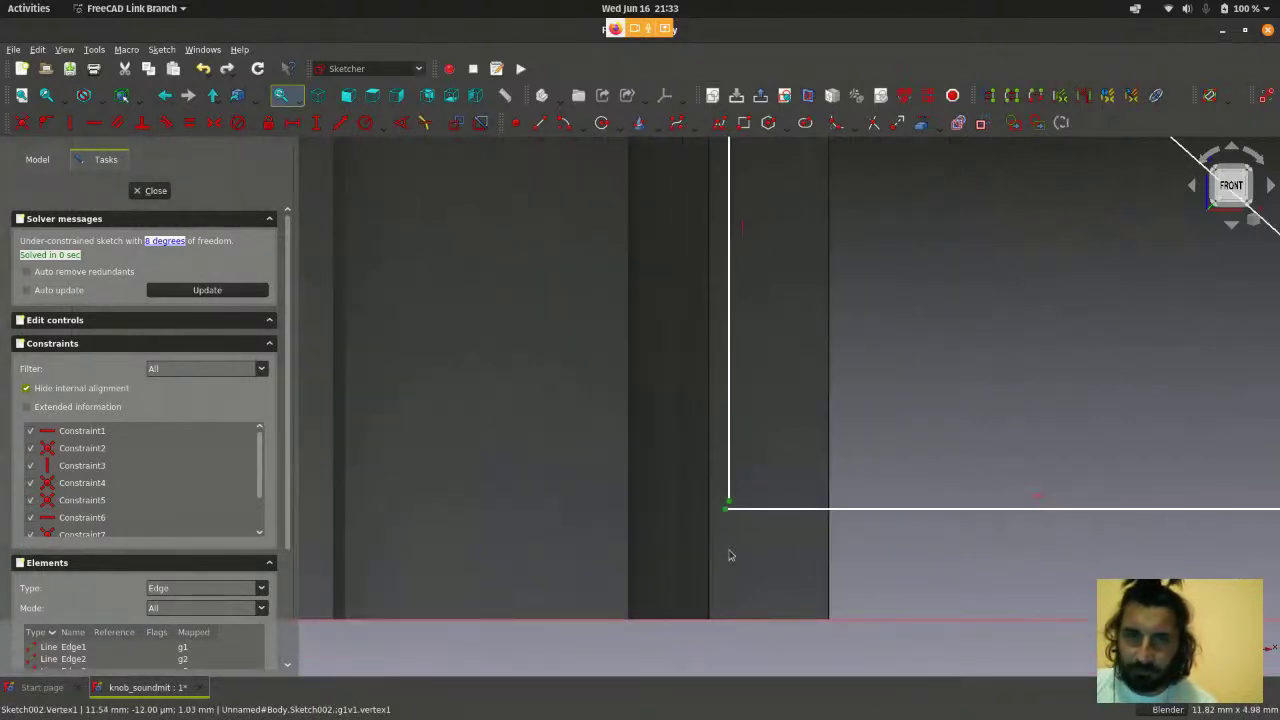
pyautogui.click(20, 124)
pyautogui.scroll(-5, 689, 463)
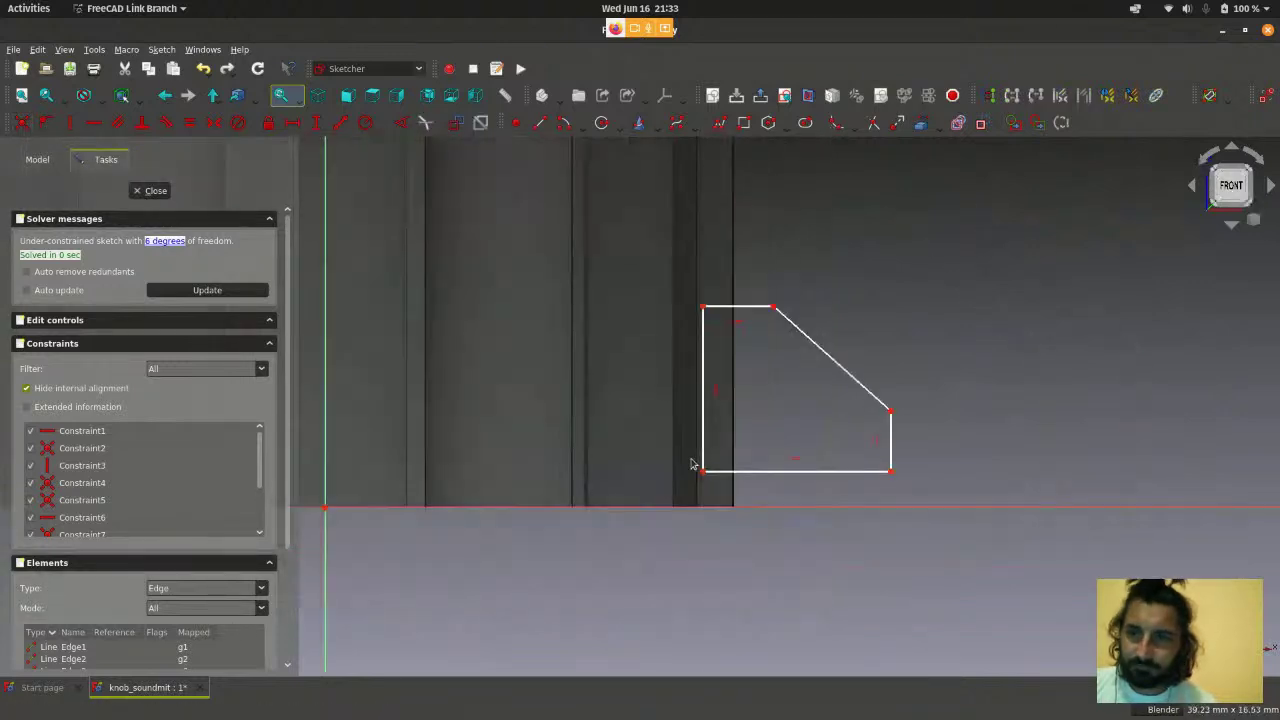
pyautogui.scroll(1, 806, 467)
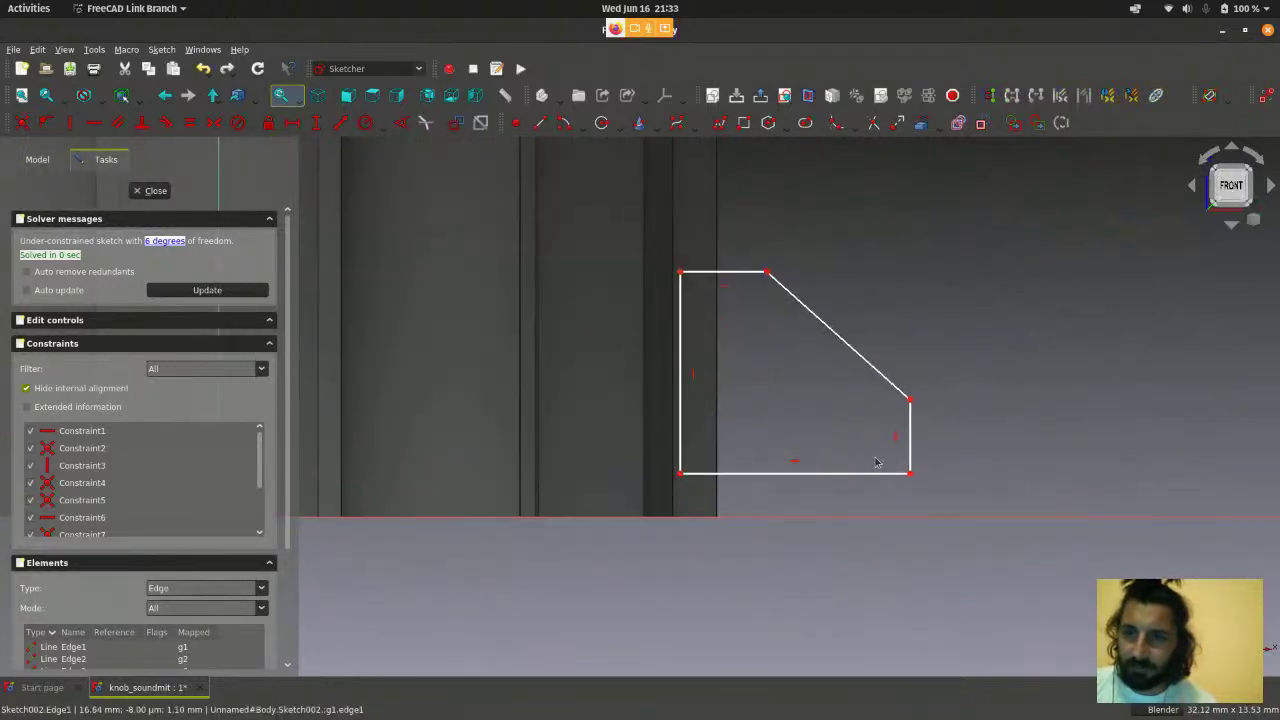
pyautogui.scroll(1, 875, 462)
pyautogui.scroll(-1, 890, 275)
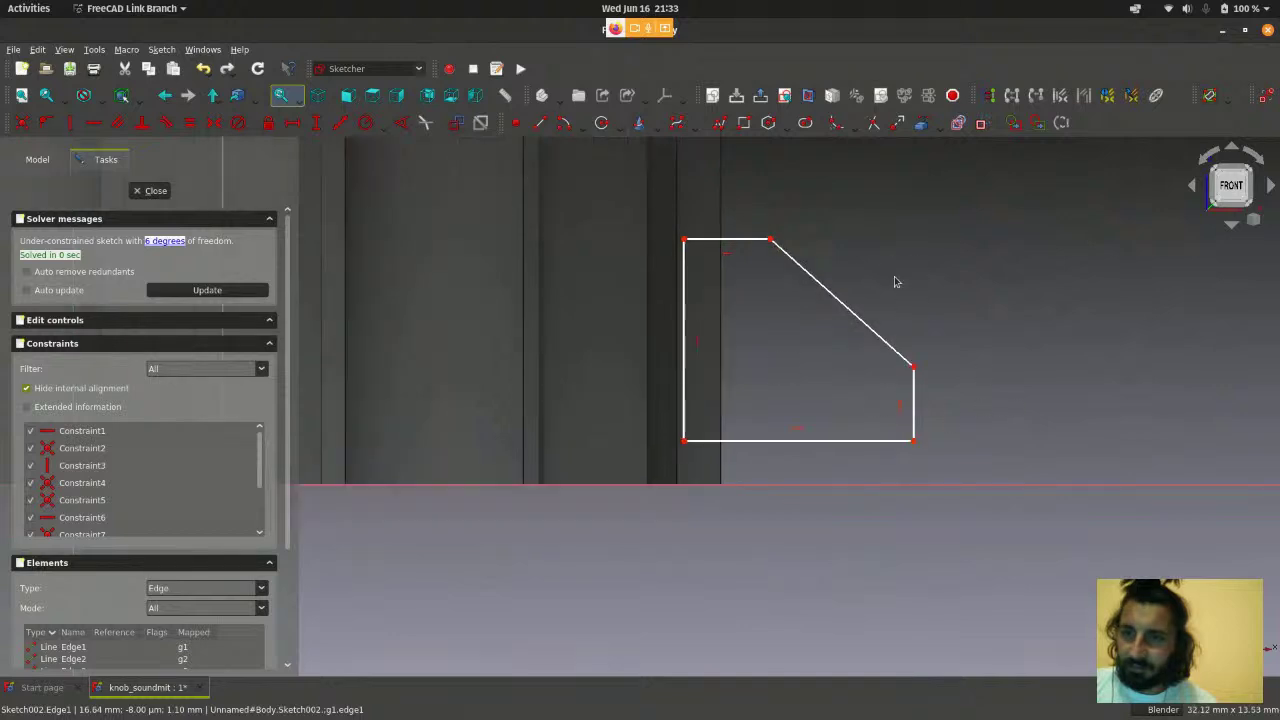
pyautogui.scroll(1, 789, 398)
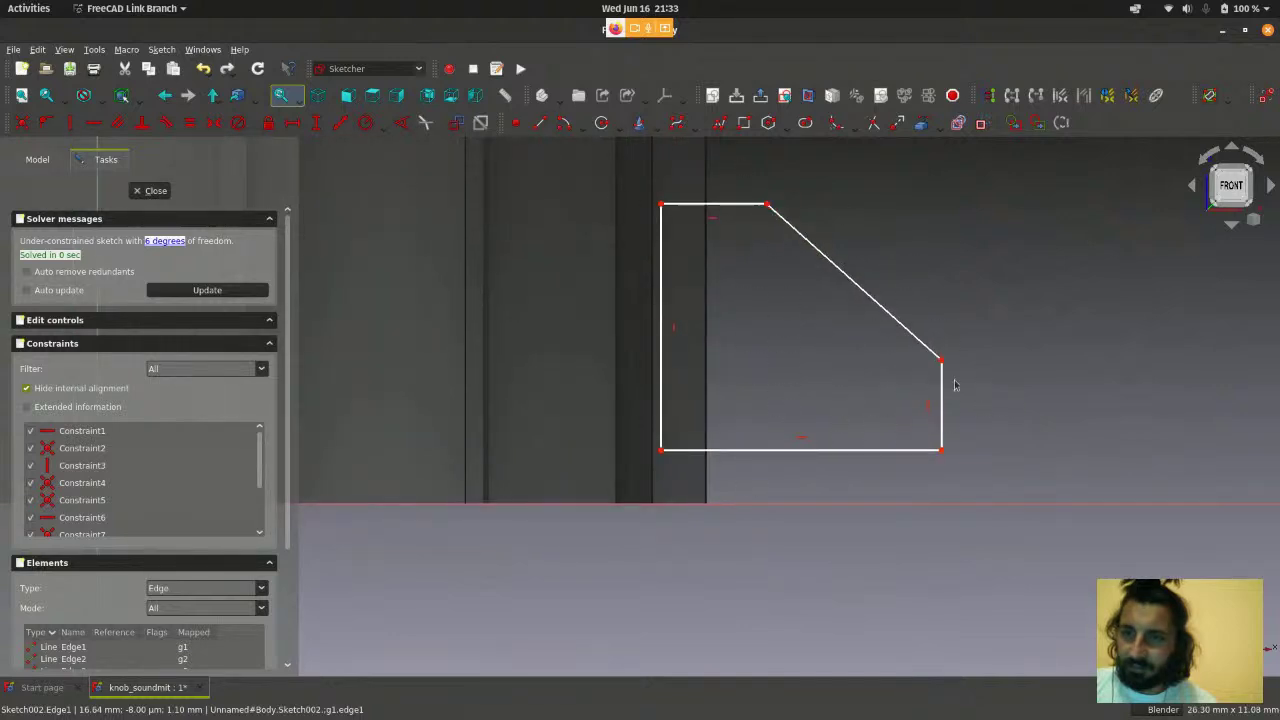
pyautogui.scroll(1, 954, 396)
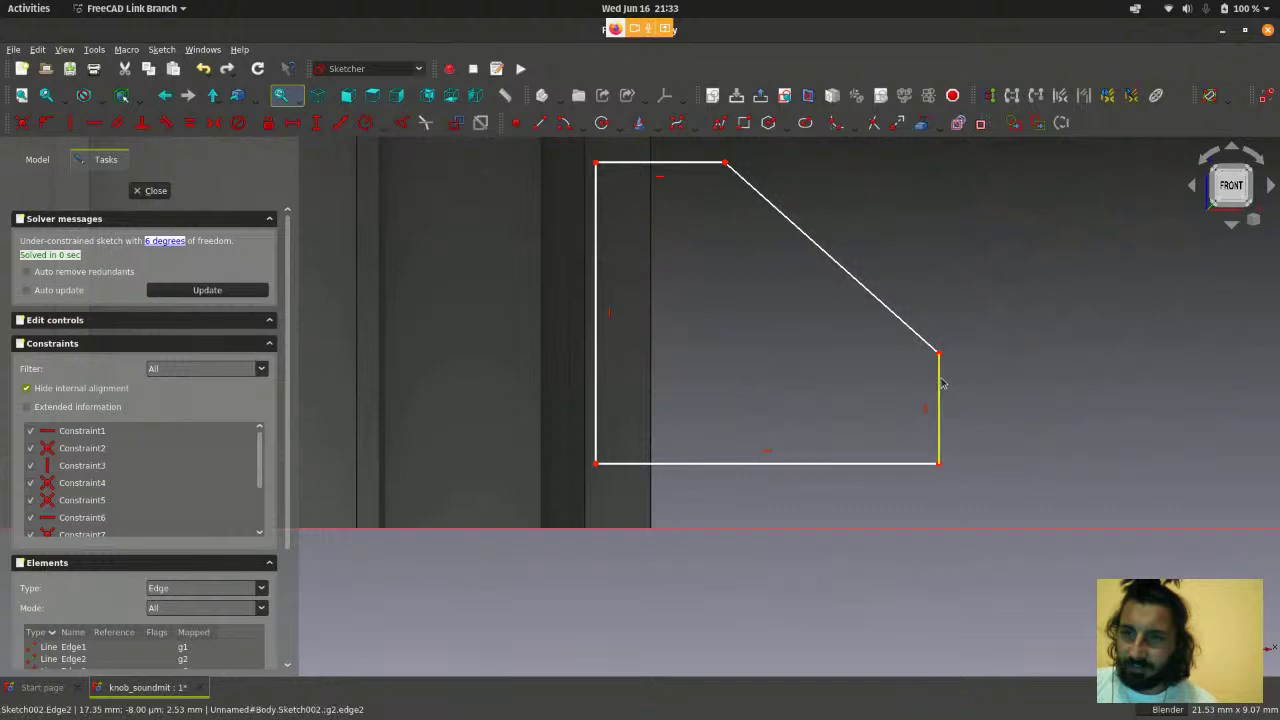
# - Give the right vertical edge a 2 mm vertical distance and move the dimension clear
pyautogui.click(939, 385)
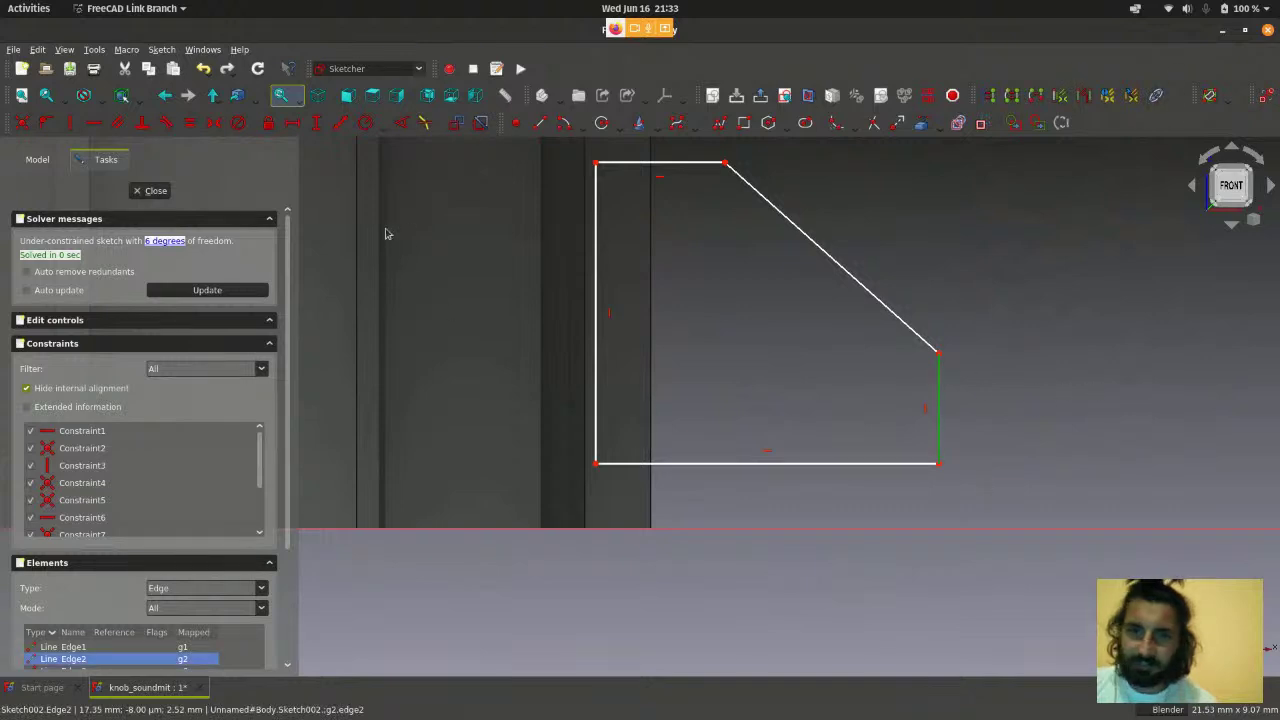
pyautogui.click(162, 49)
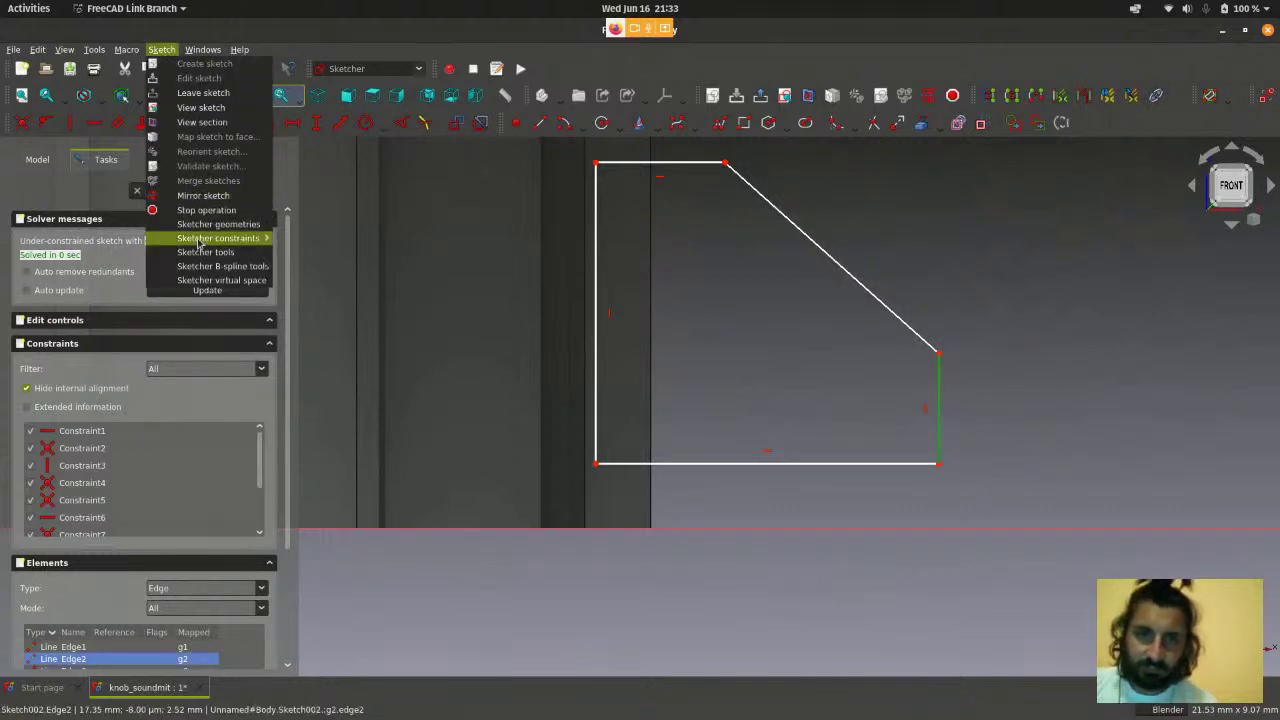
pyautogui.moveTo(220, 238)
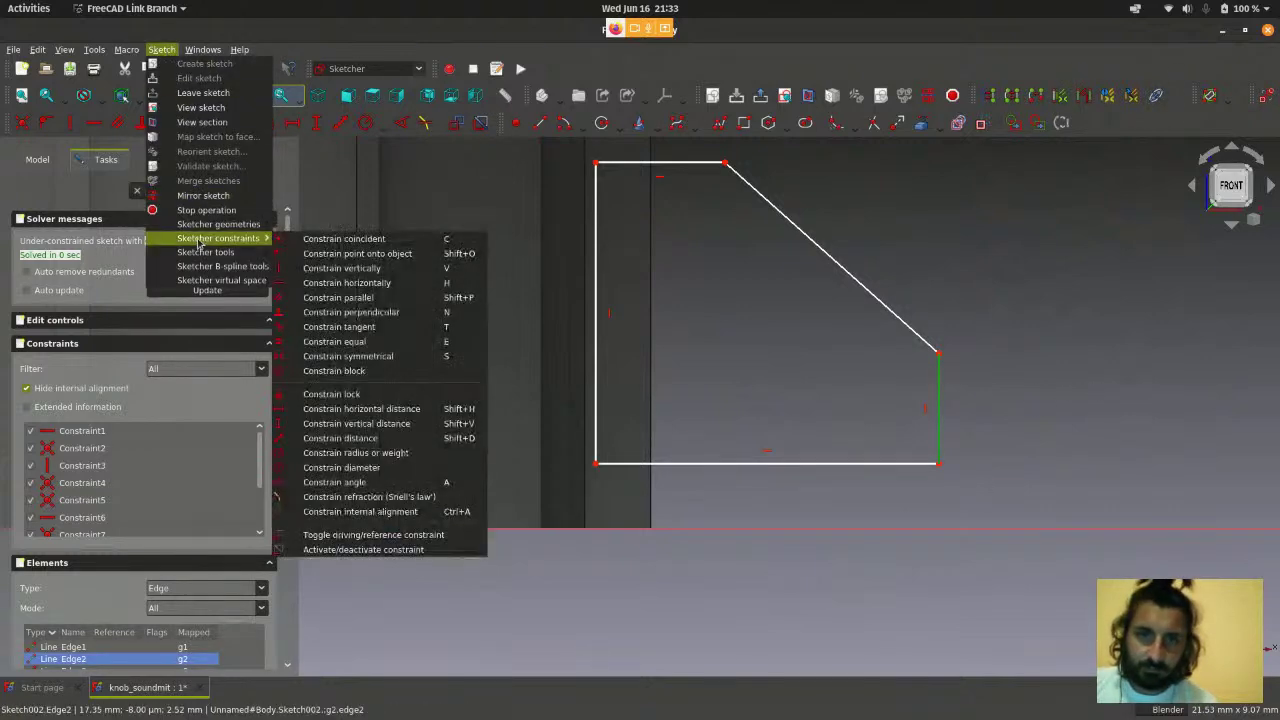
pyautogui.click(330, 423)
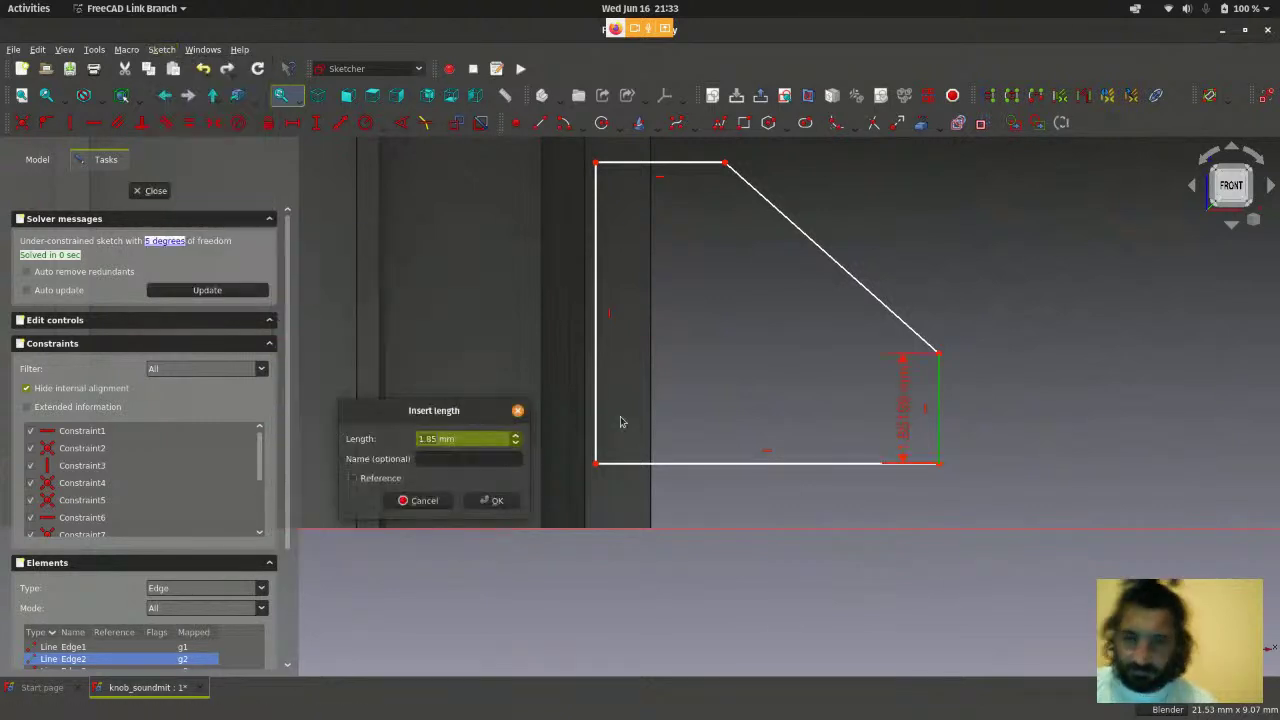
pyautogui.write('2')
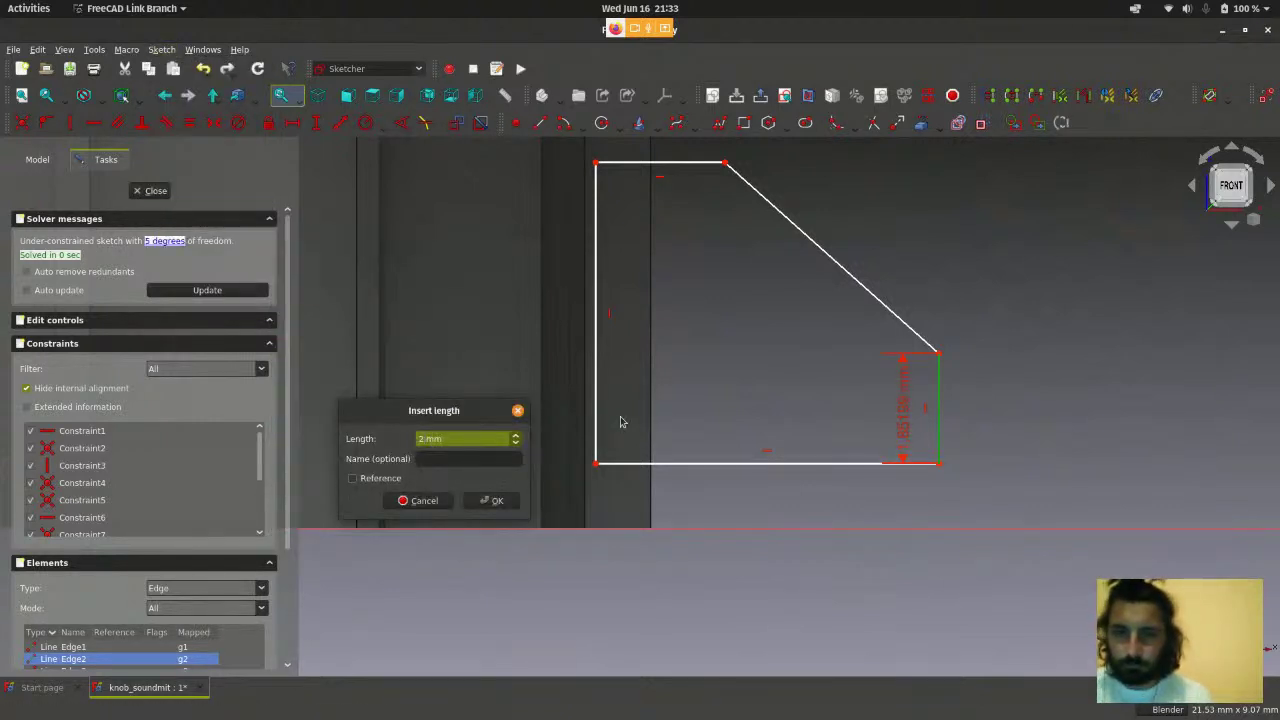
pyautogui.click(496, 502)
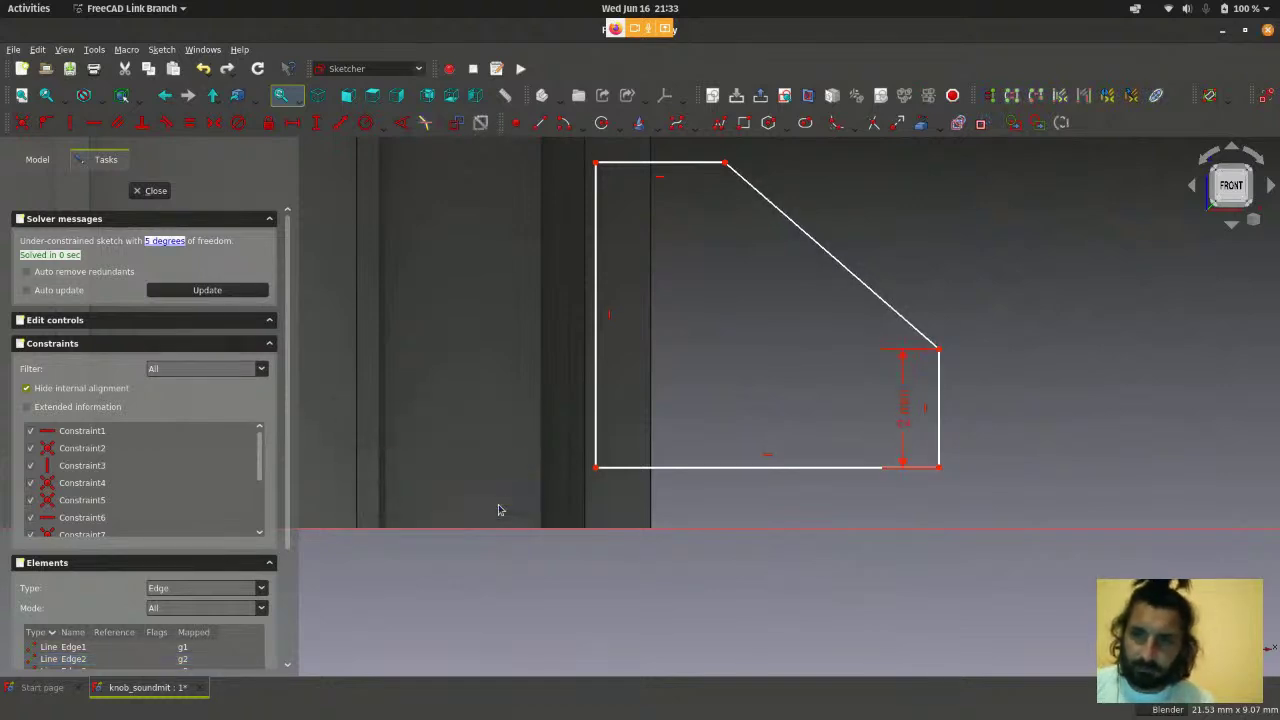
pyautogui.moveTo(898, 425); pyautogui.dragTo(1023, 429)
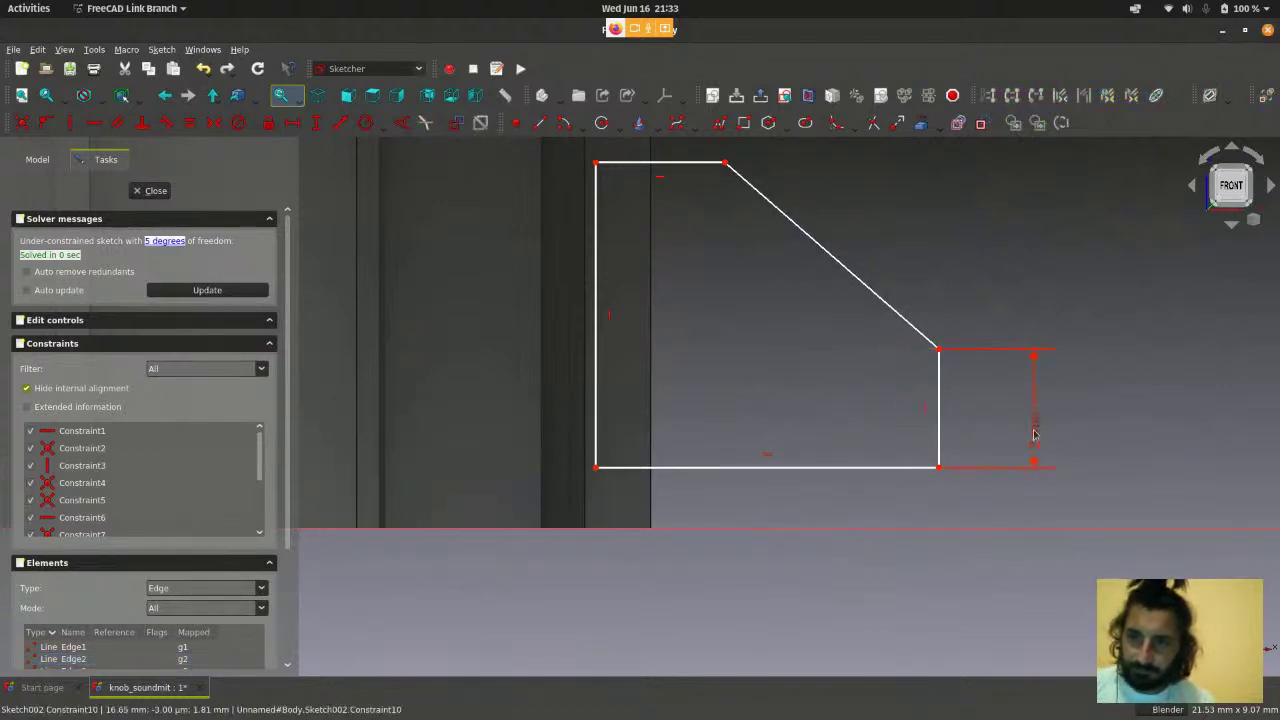
pyautogui.scroll(-2, 716, 508)
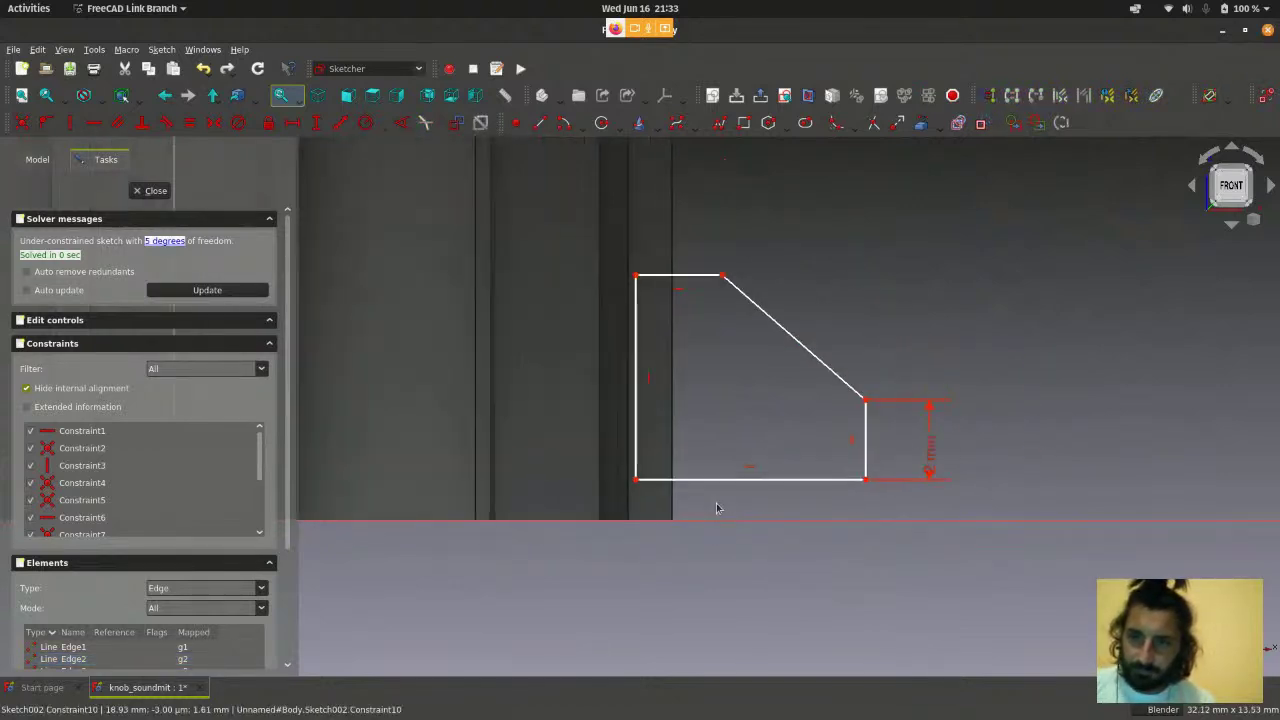
pyautogui.click(634, 482)
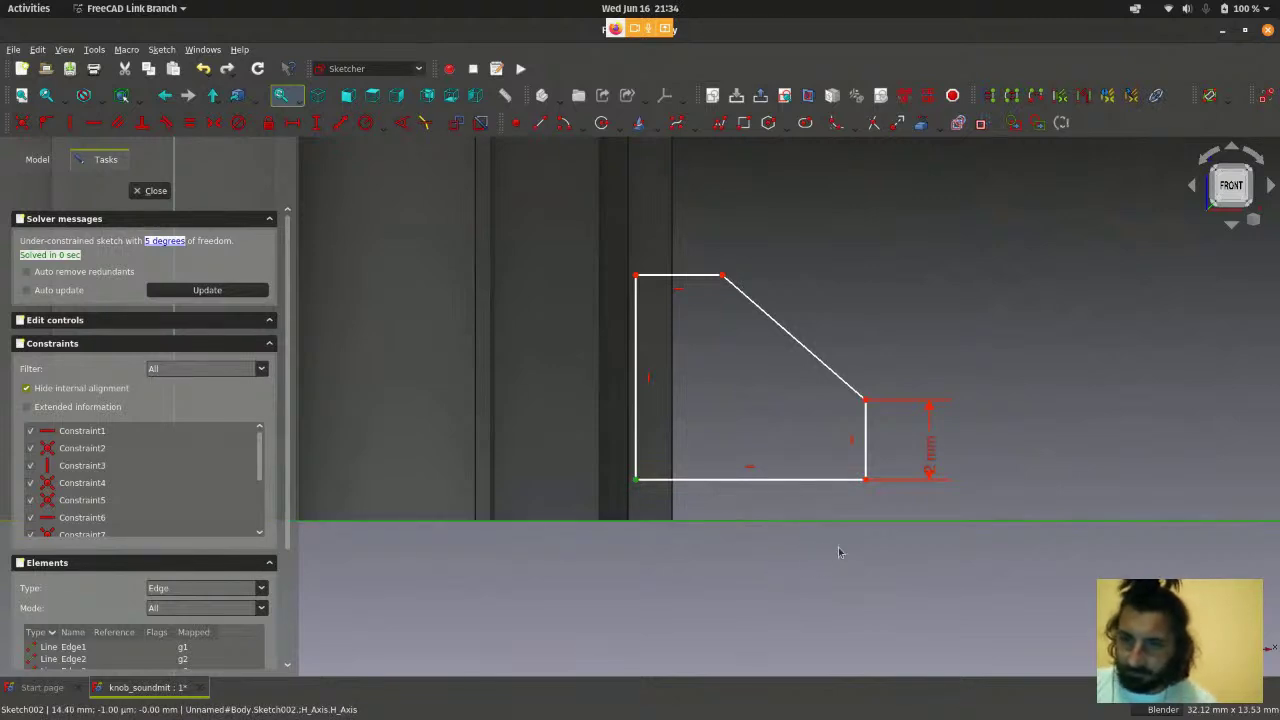
pyautogui.scroll(-3, 962, 550)
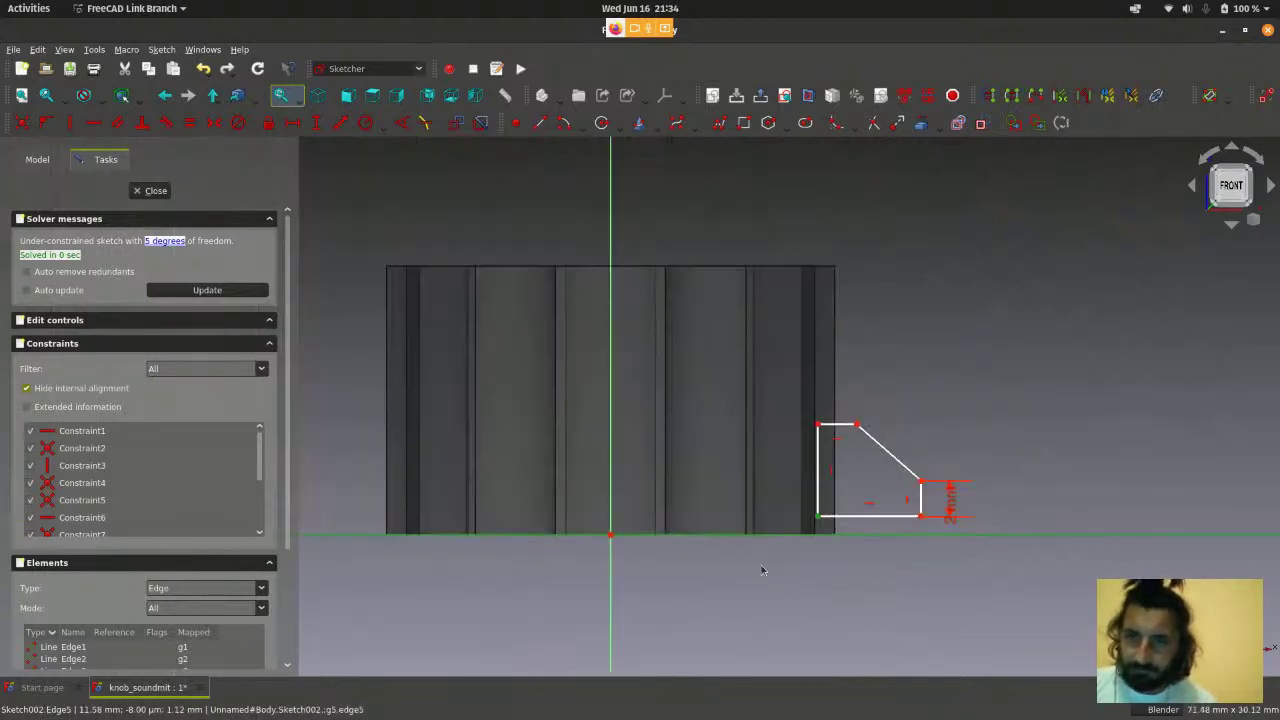
pyautogui.scroll(2, 730, 576)
# - Constrain the bottom-left corner point onto the horizontal sketch axis
pyautogui.click(162, 49)
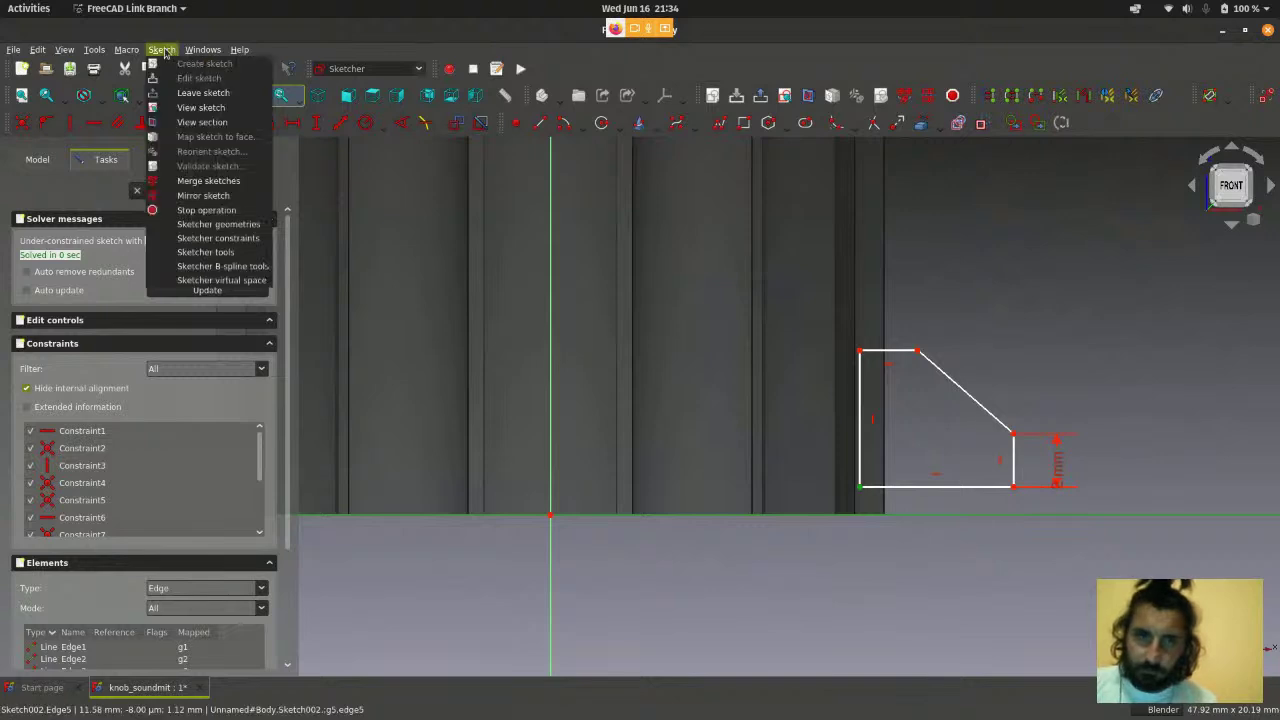
pyautogui.moveTo(218, 224)
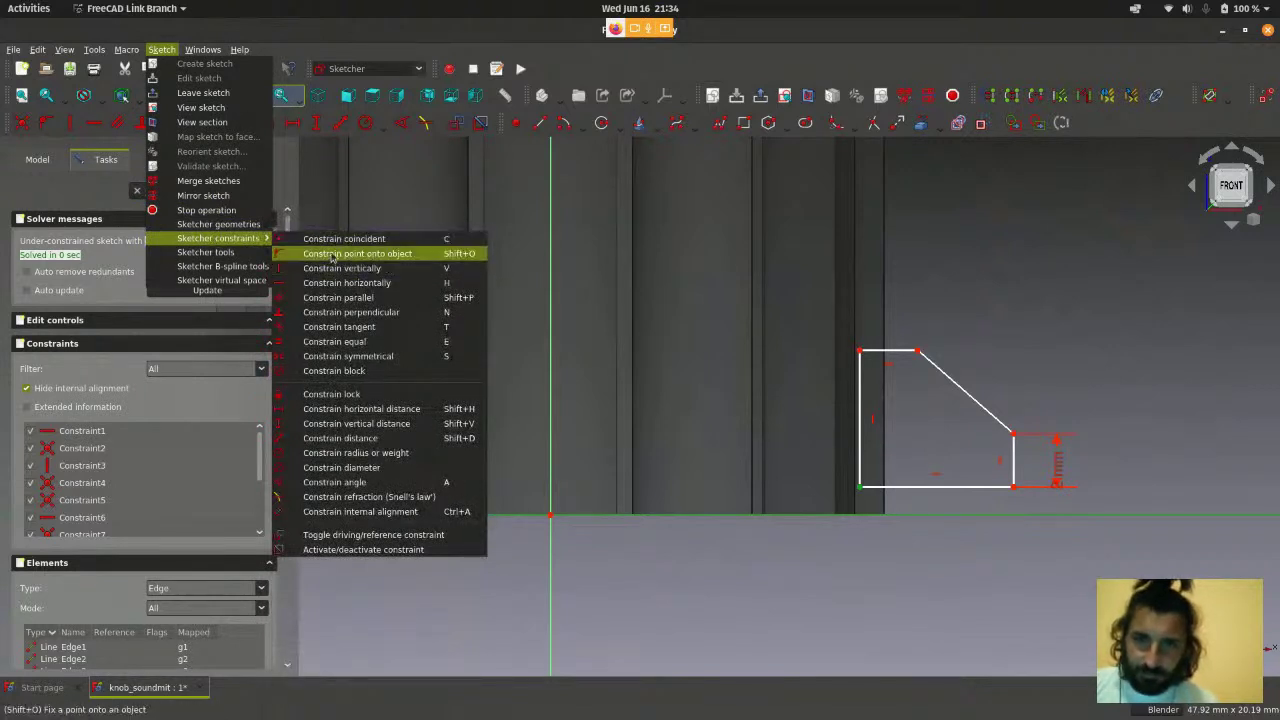
pyautogui.click(446, 254)
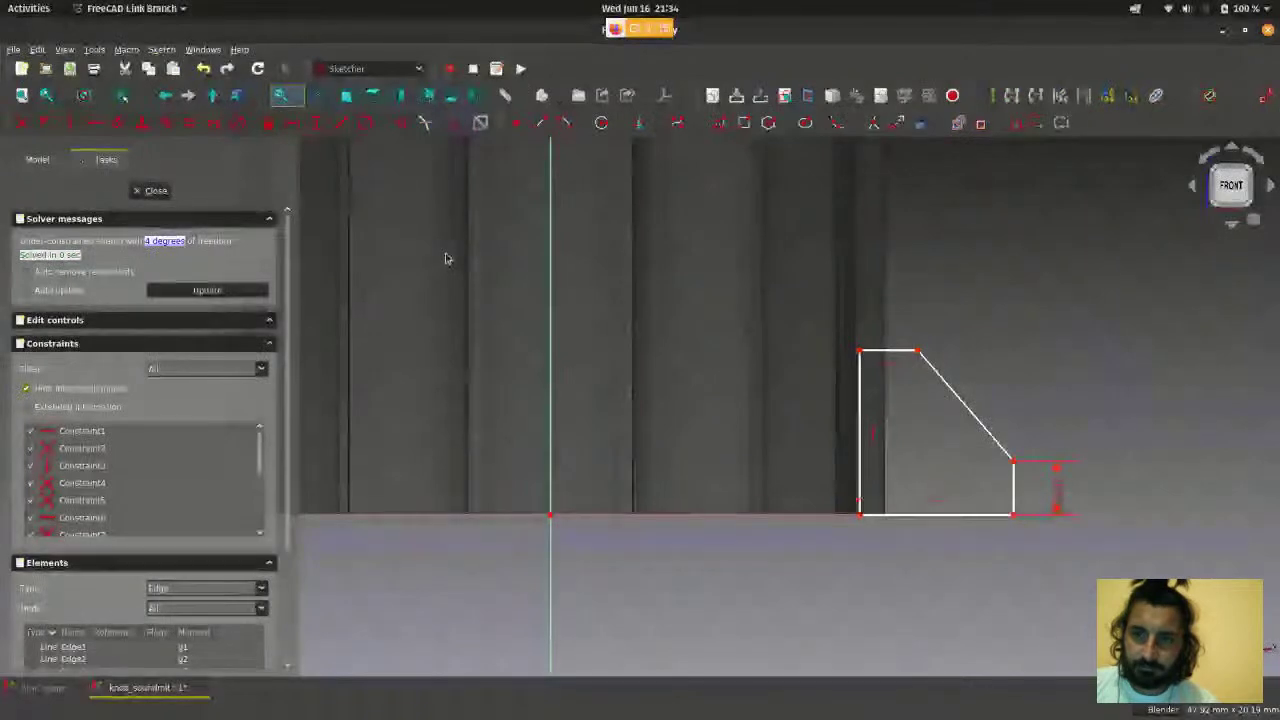
pyautogui.scroll(-2, 929, 400)
pyautogui.scroll(4, 907, 419)
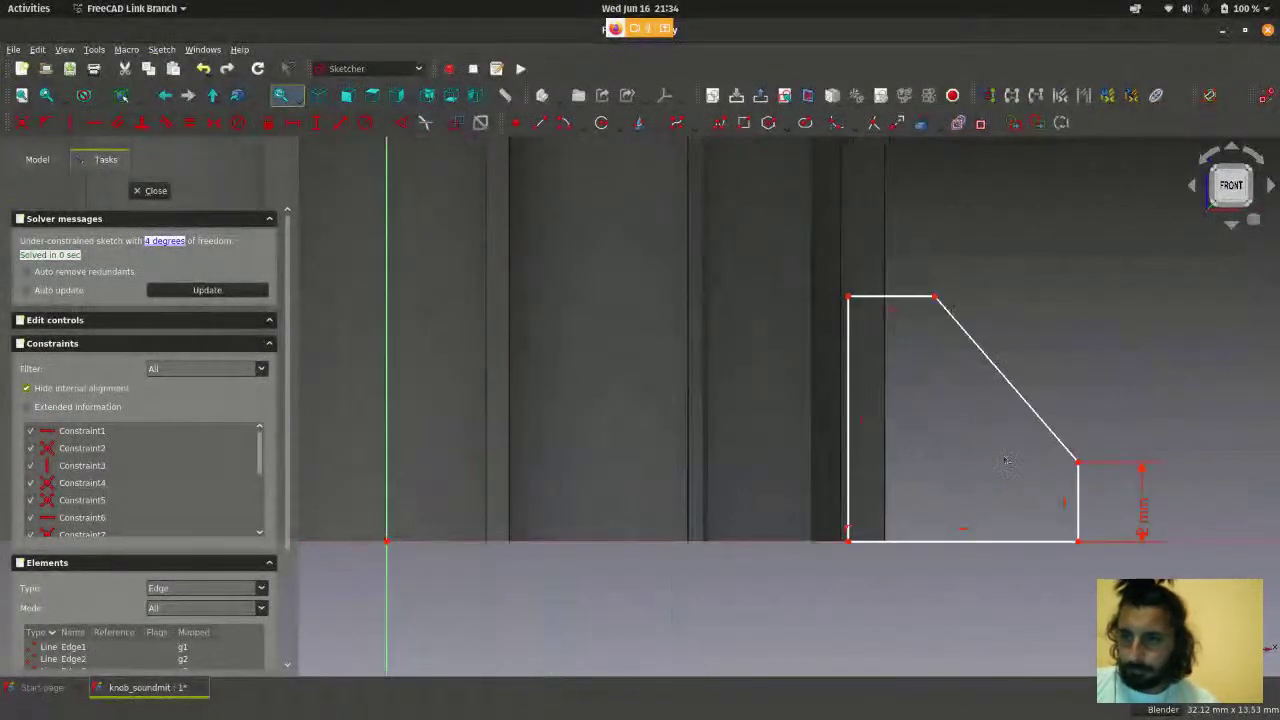
pyautogui.scroll(-2, 714, 343)
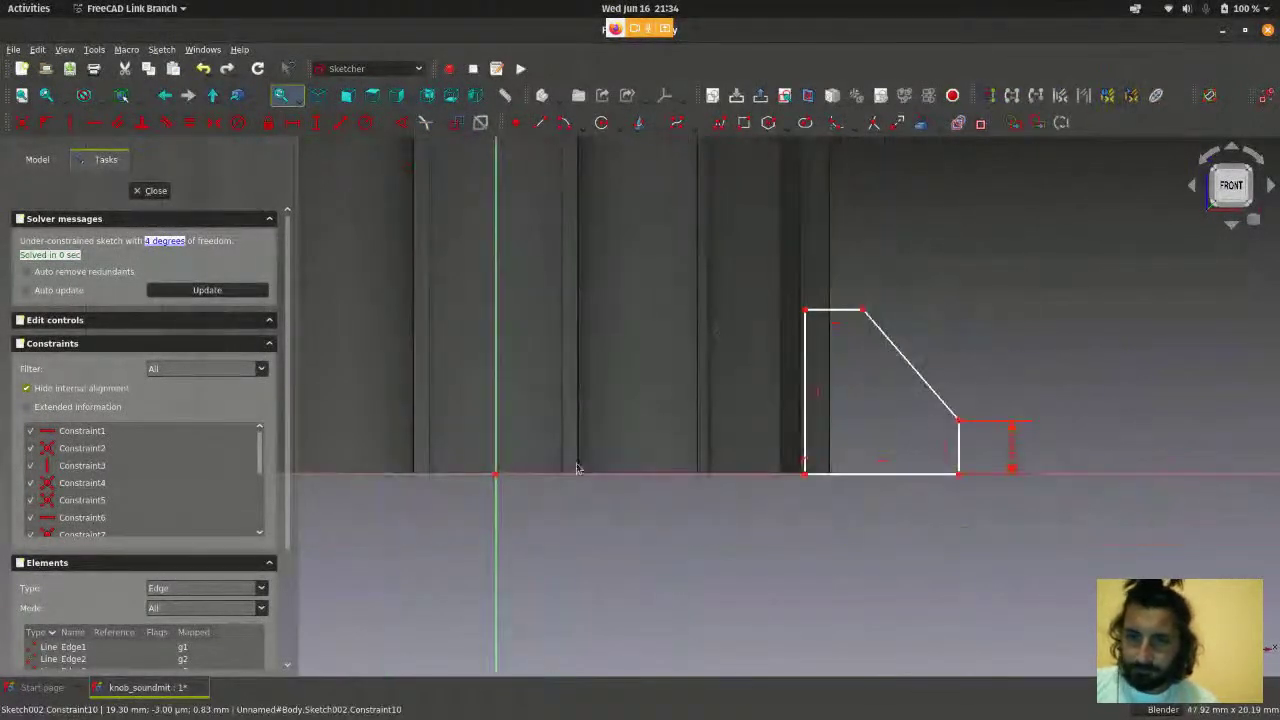
pyautogui.scroll(1, 545, 498)
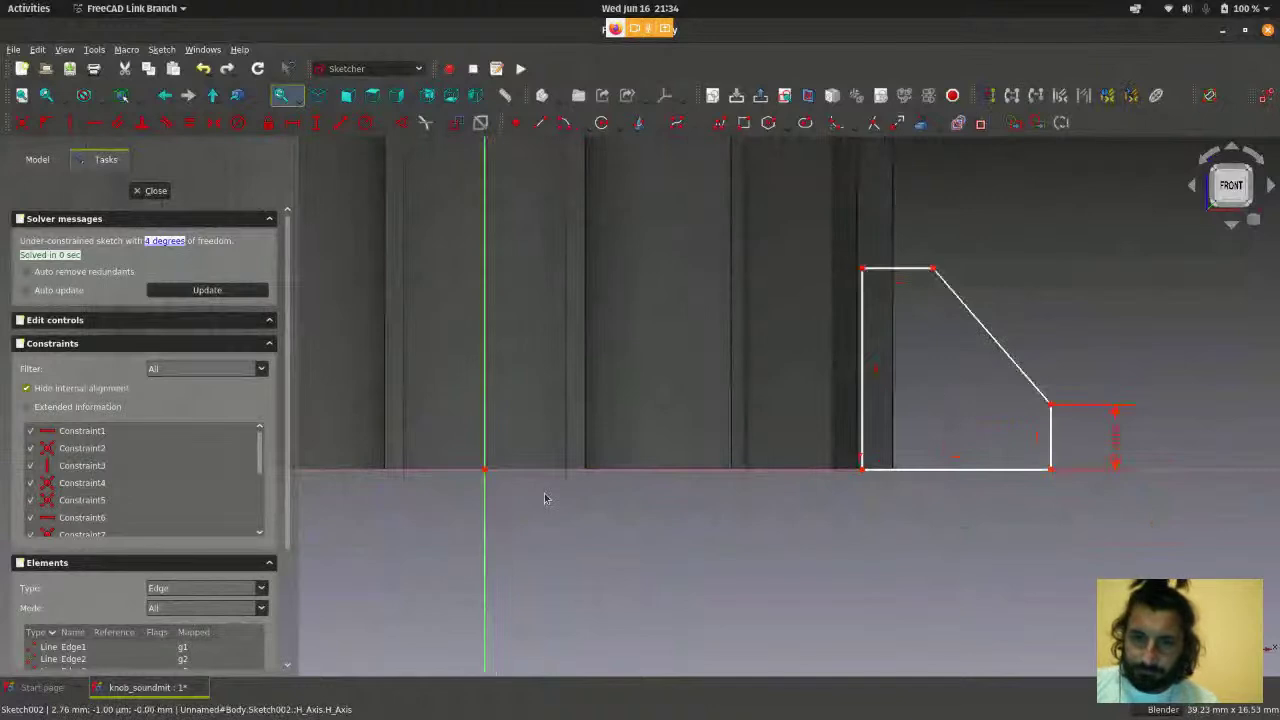
# - Select the sketch origin and the profile's bottom-right corner for a horizontal distance
pyautogui.click(483, 471)
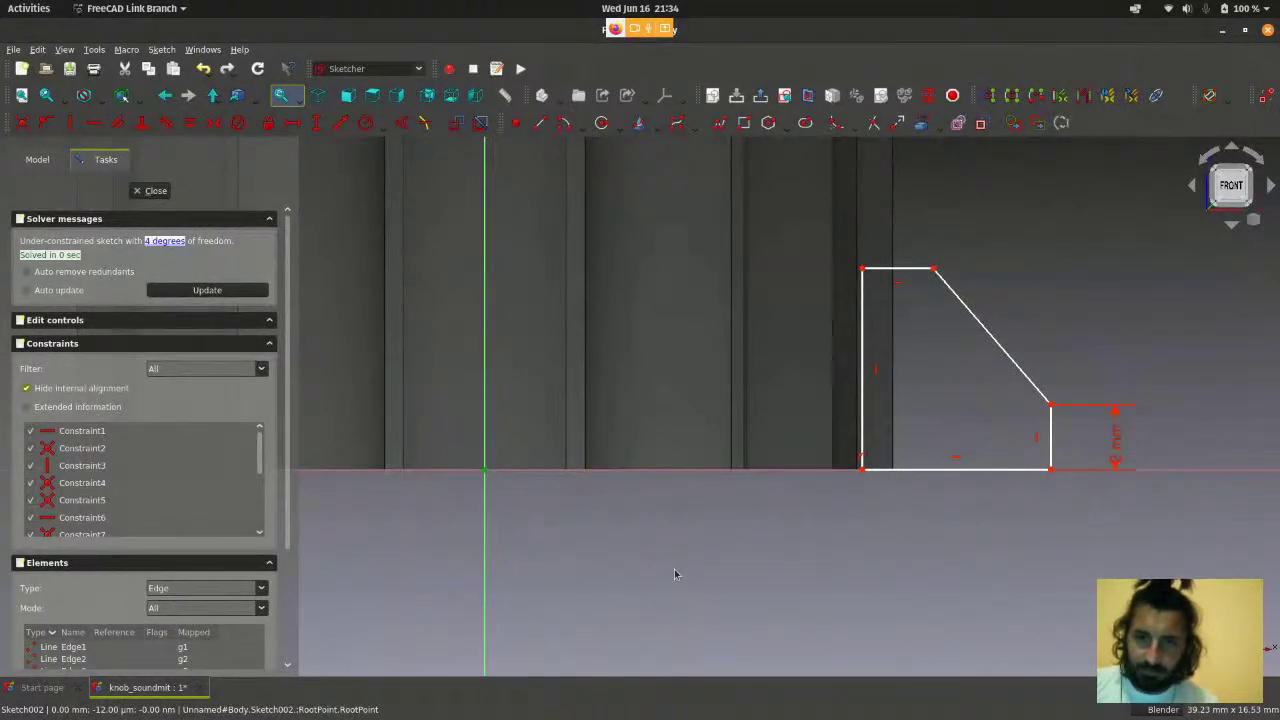
pyautogui.scroll(-1, 674, 574)
pyautogui.scroll(1, 876, 592)
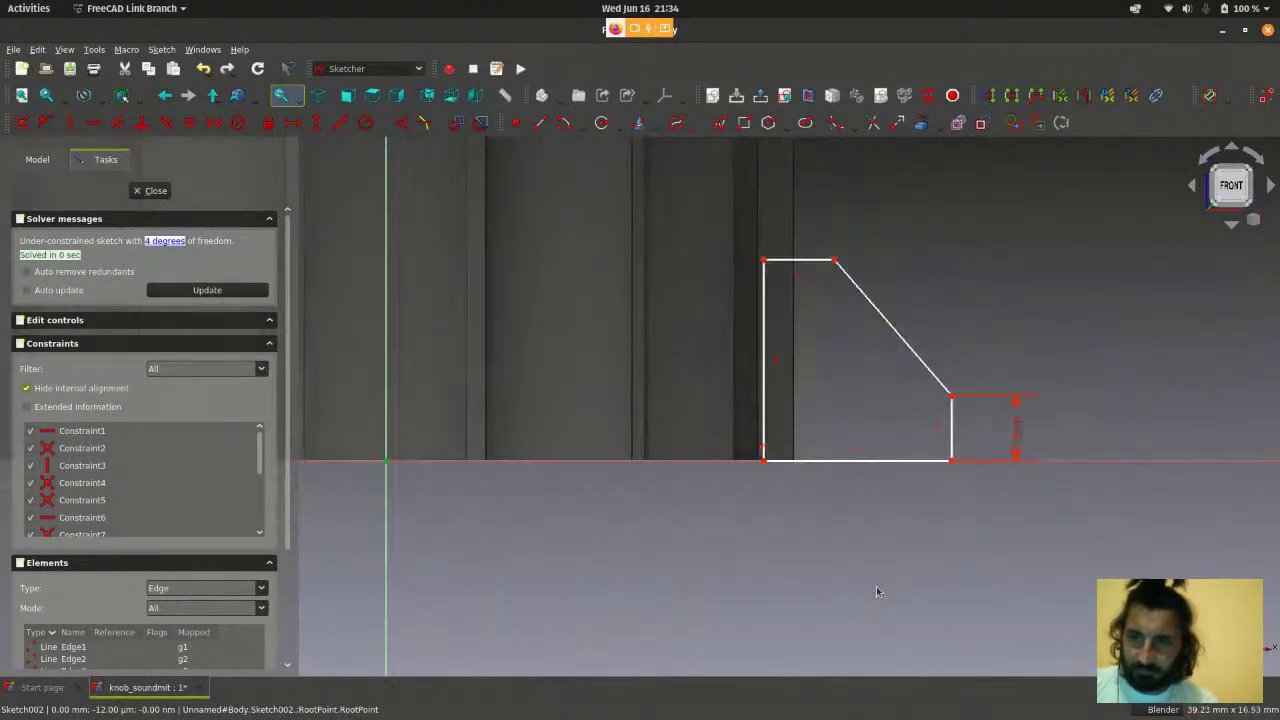
pyautogui.click(953, 463)
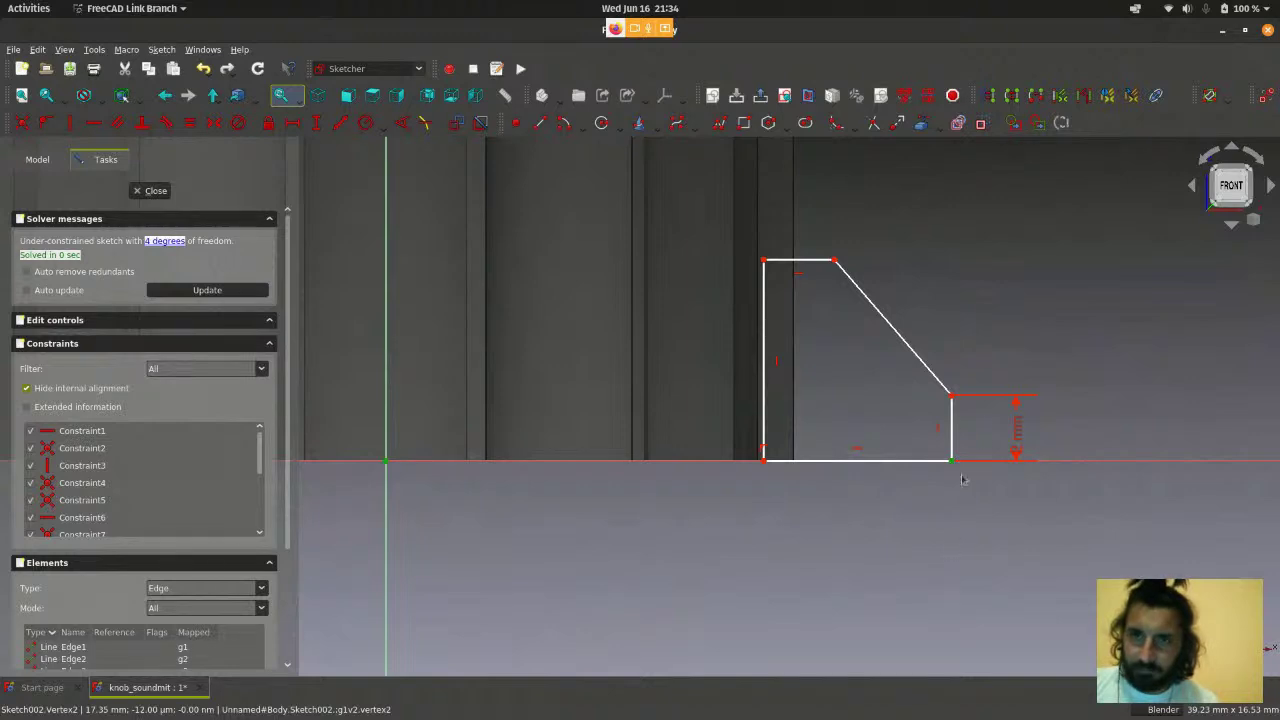
pyautogui.click(161, 49)
pyautogui.moveTo(250, 239)
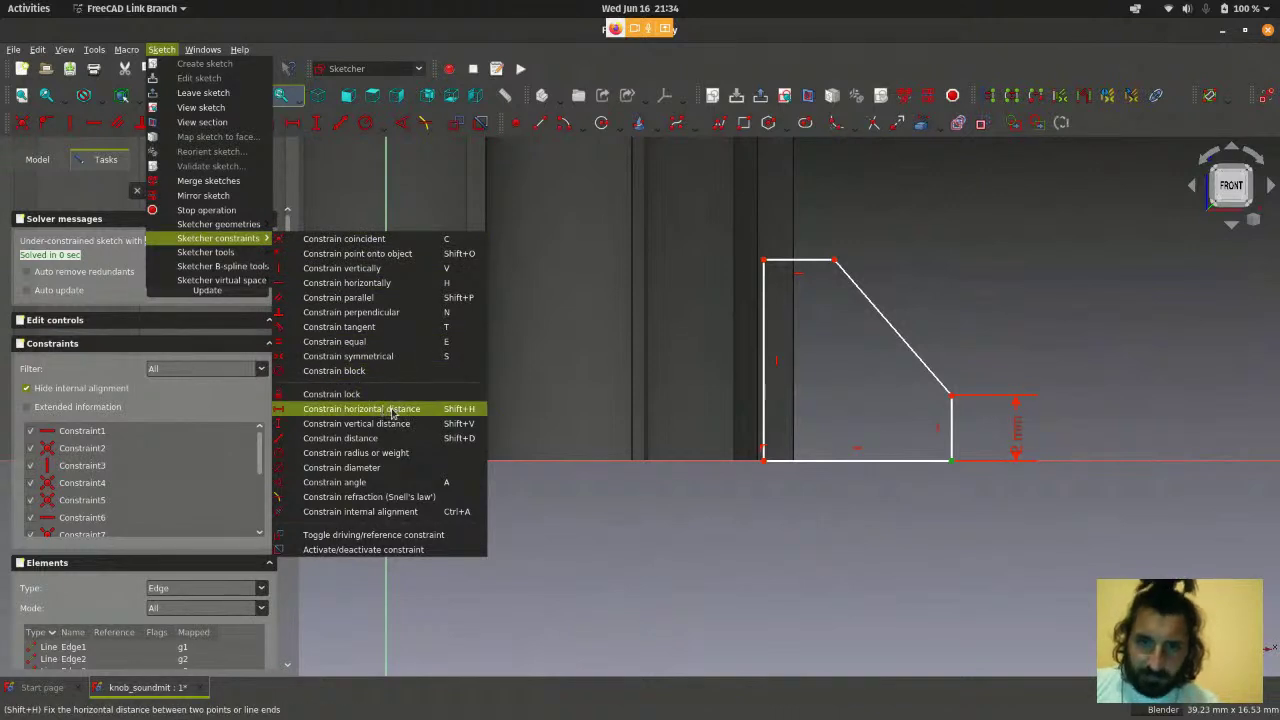
# - Fix the bottom-right corner 14 mm horizontally from the origin, placing the dimension below
pyautogui.click(392, 409)
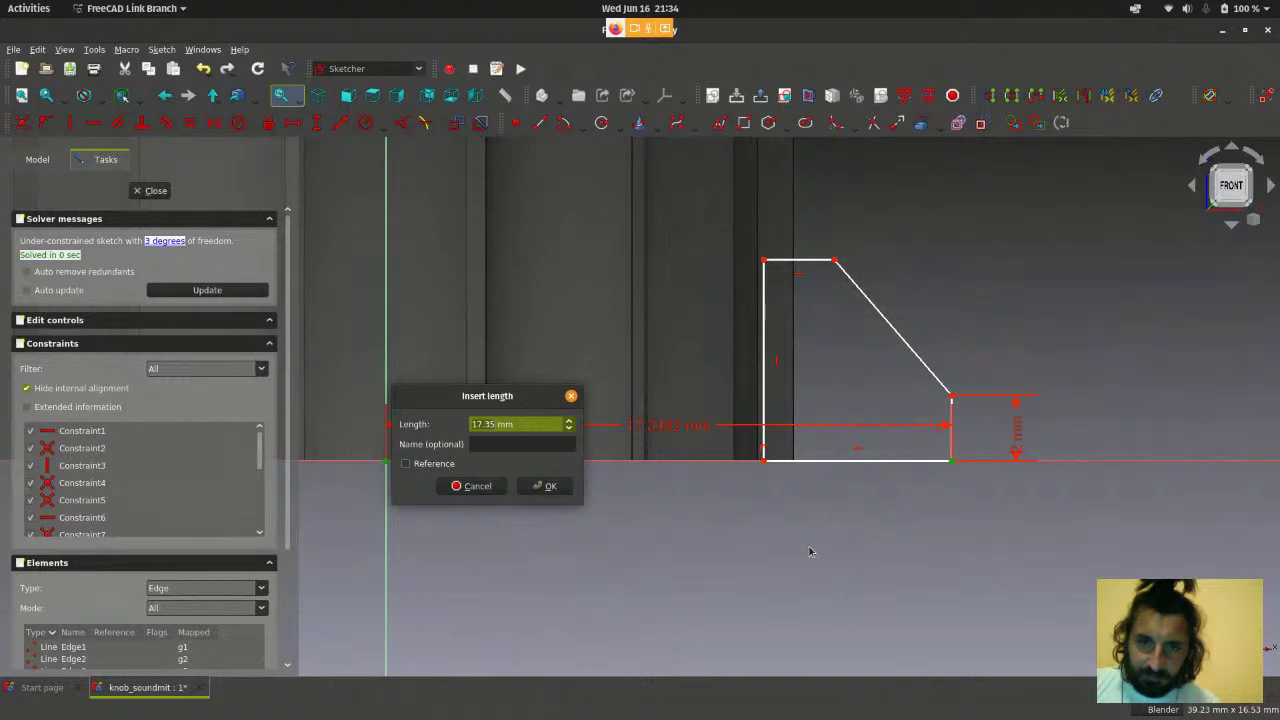
pyautogui.write('1')
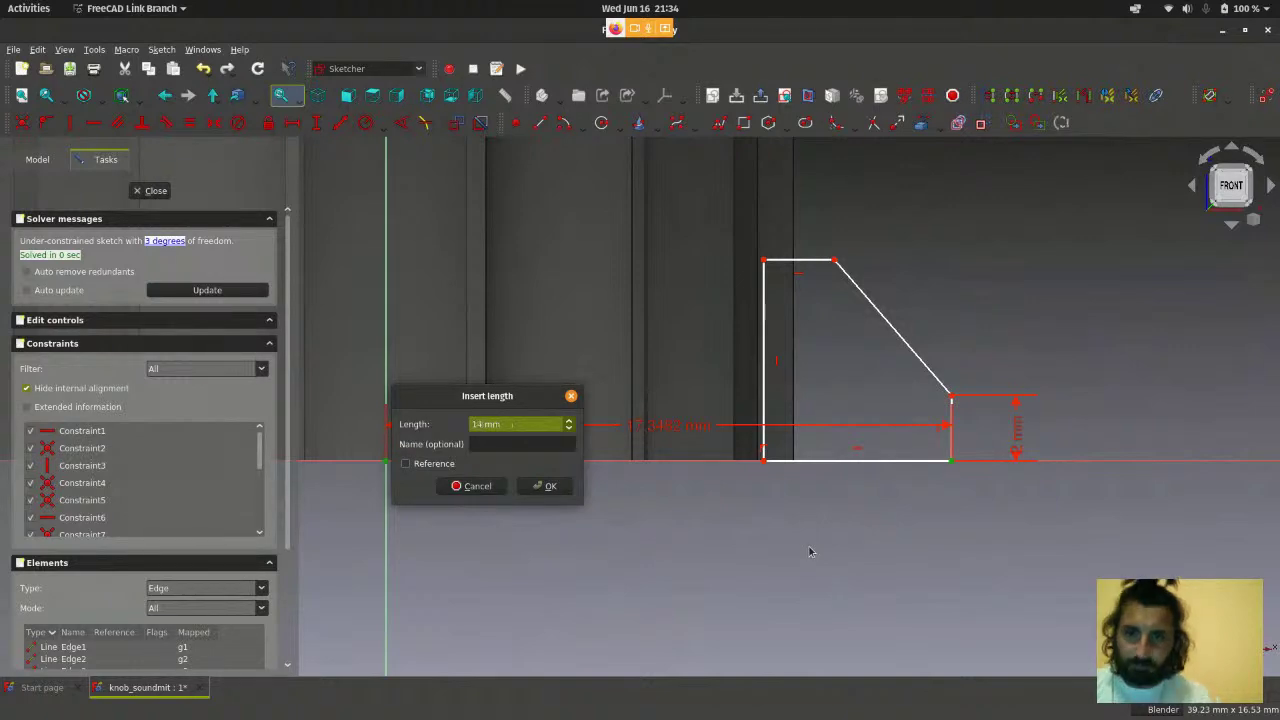
pyautogui.click(549, 489)
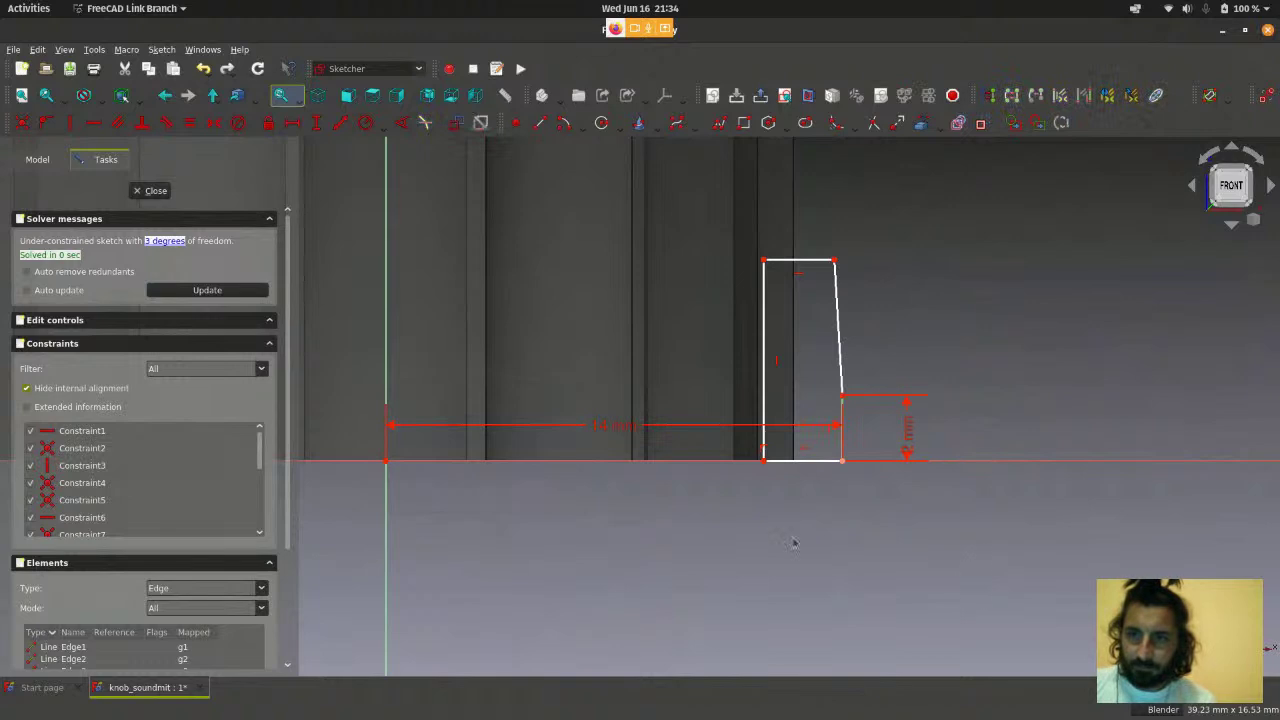
pyautogui.scroll(3, 965, 574)
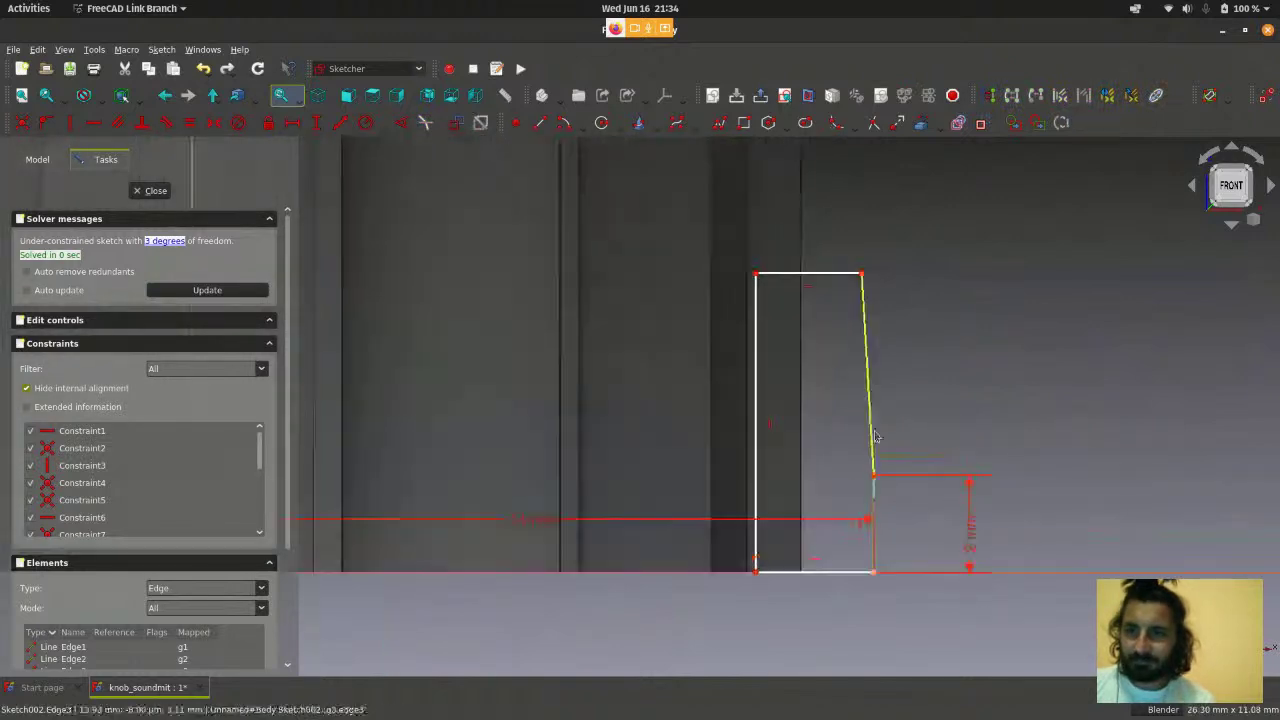
pyautogui.moveTo(603, 530); pyautogui.dragTo(556, 540)
pyautogui.moveTo(556, 584); pyautogui.dragTo(556, 608)
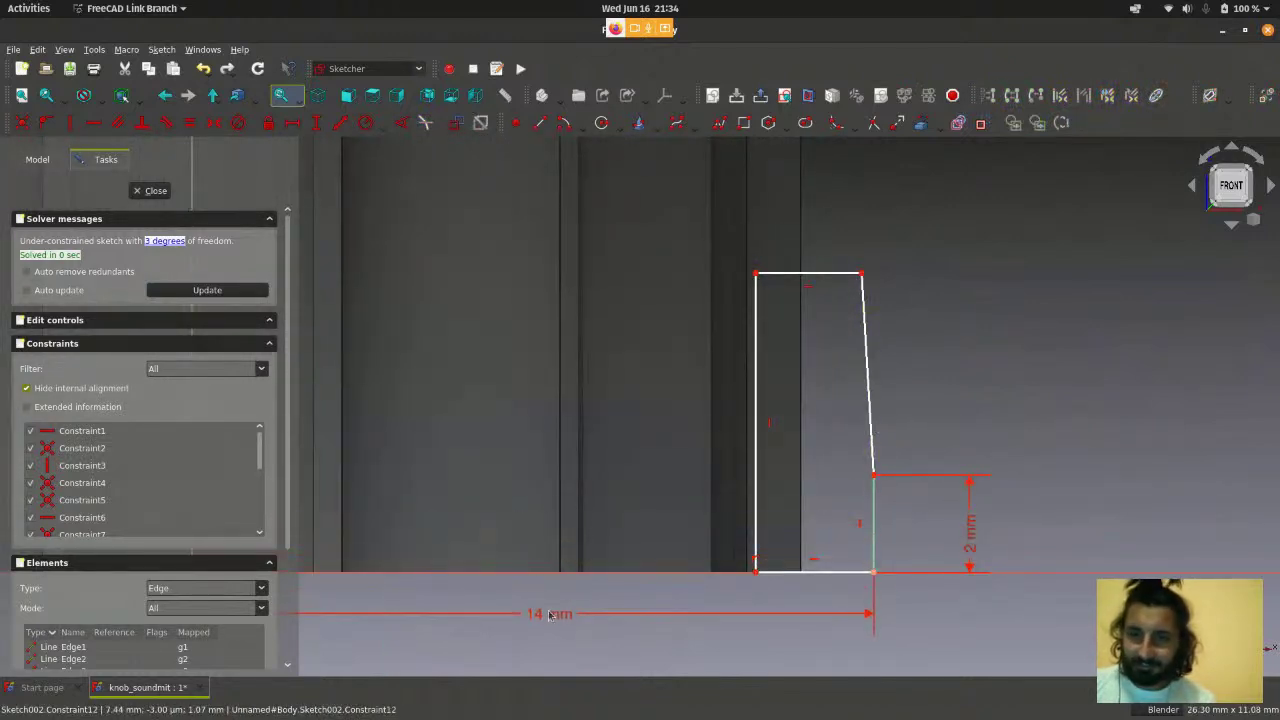
pyautogui.scroll(-2, 575, 560)
pyautogui.scroll(2, 562, 588)
pyautogui.scroll(-2, 888, 362)
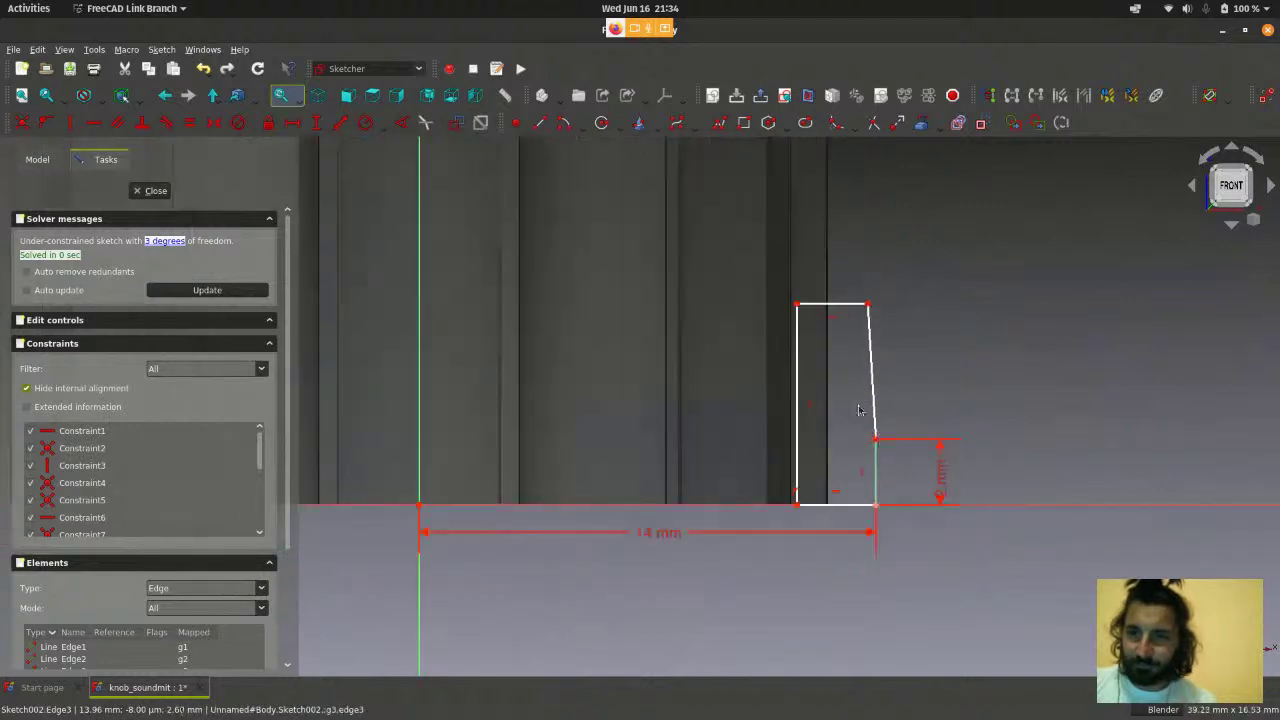
# - Widen the profile by dragging its left edge and top-right corner to restore the chamfer
pyautogui.moveTo(798, 381); pyautogui.dragTo(590, 380)
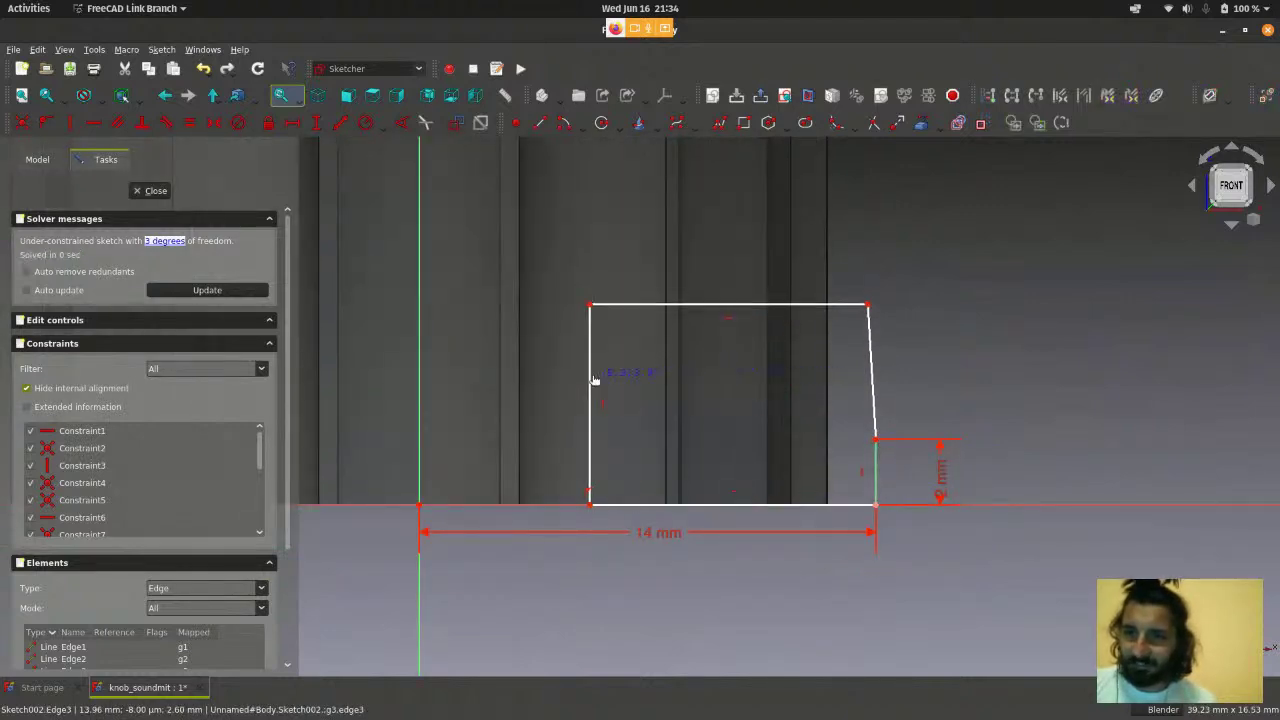
pyautogui.moveTo(870, 306)
pyautogui.mouseDown()
pyautogui.moveTo(829, 314)
pyautogui.moveTo(709, 277)
pyautogui.moveTo(752, 290)
pyautogui.mouseUp()
pyautogui.keyDown('shift'); pyautogui.moveTo(746, 558); pyautogui.dragTo(778, 527, button='middle'); pyautogui.keyUp('shift')
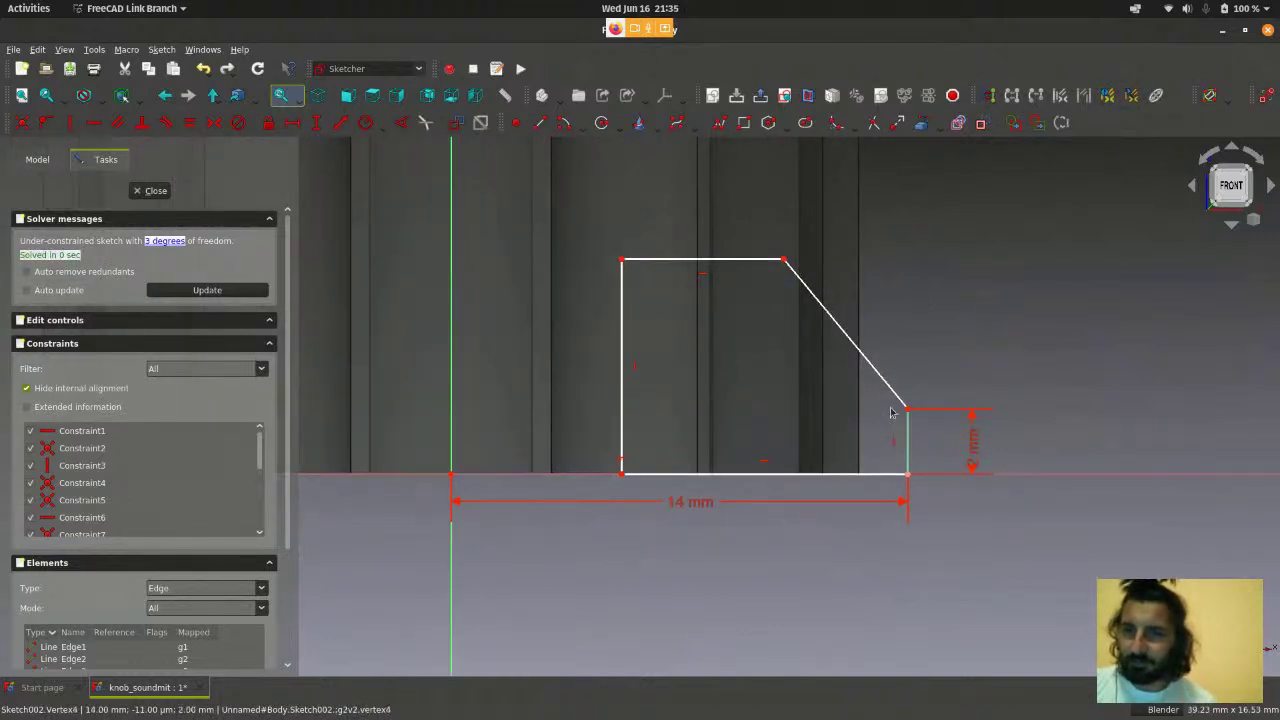
pyautogui.scroll(2, 894, 374)
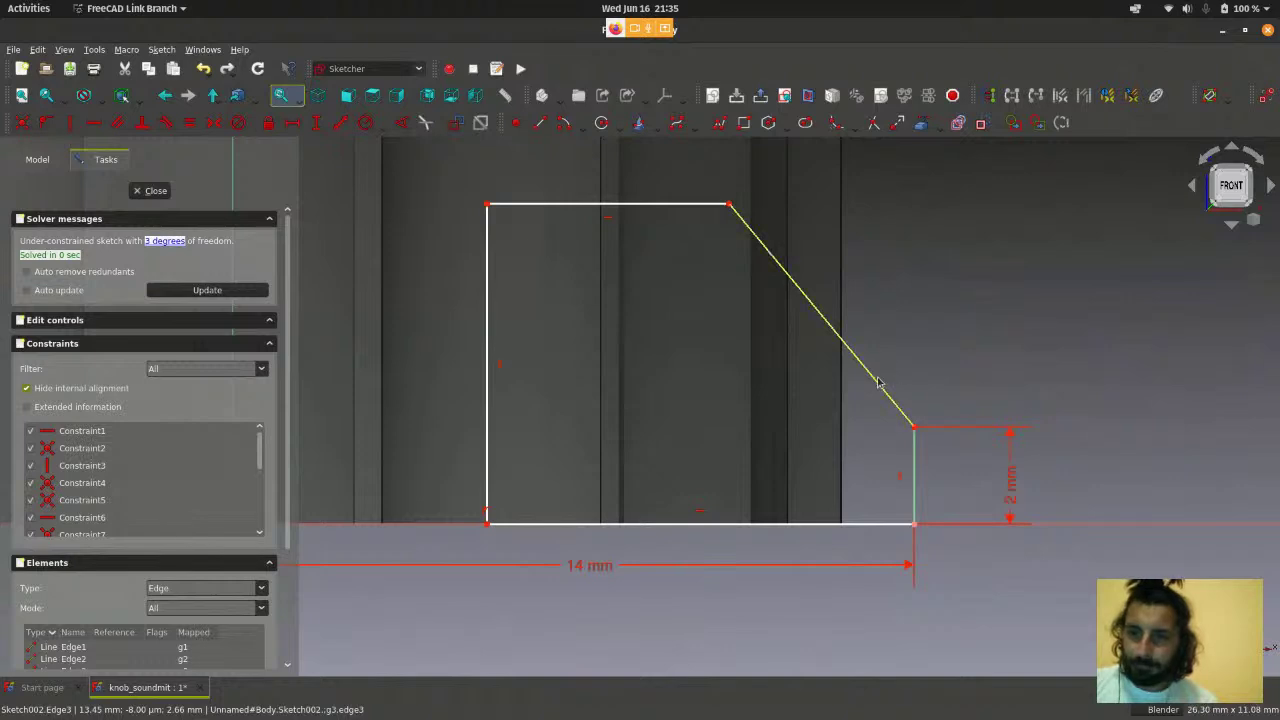
# - Select the diagonal chamfer edge together with the profile's bottom edge
pyautogui.click(877, 376)
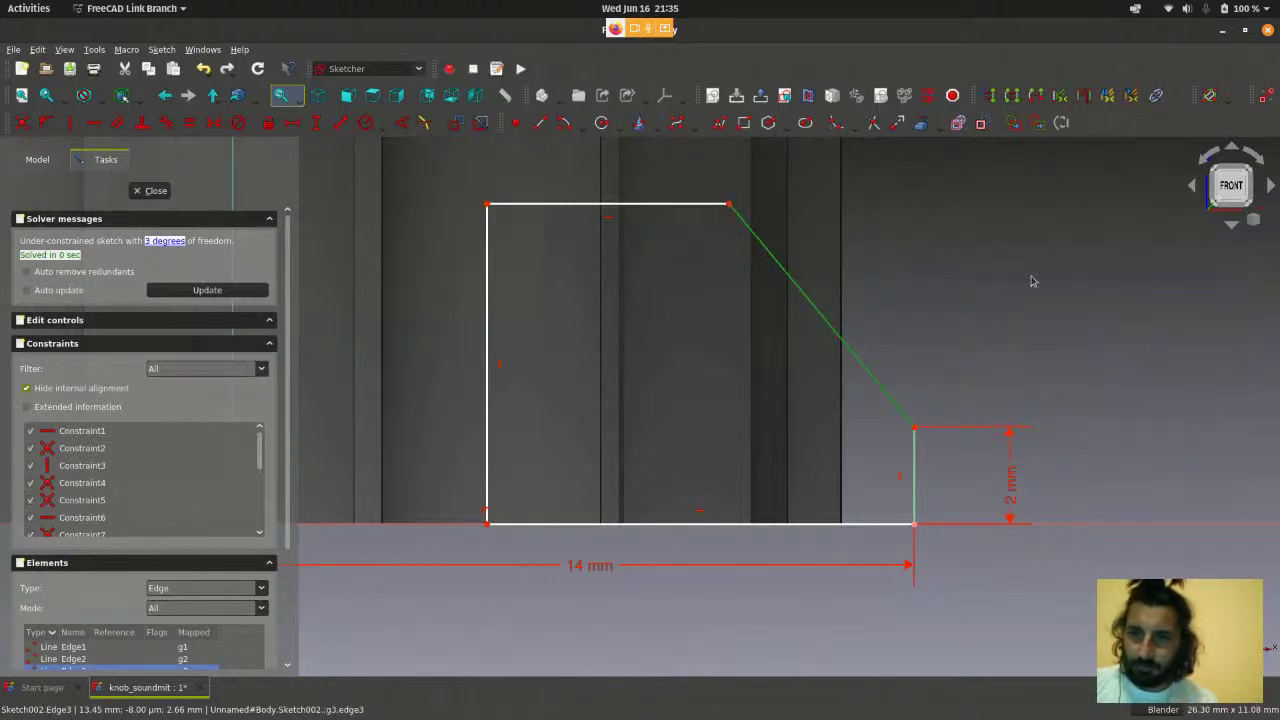
pyautogui.scroll(-1, 1050, 291)
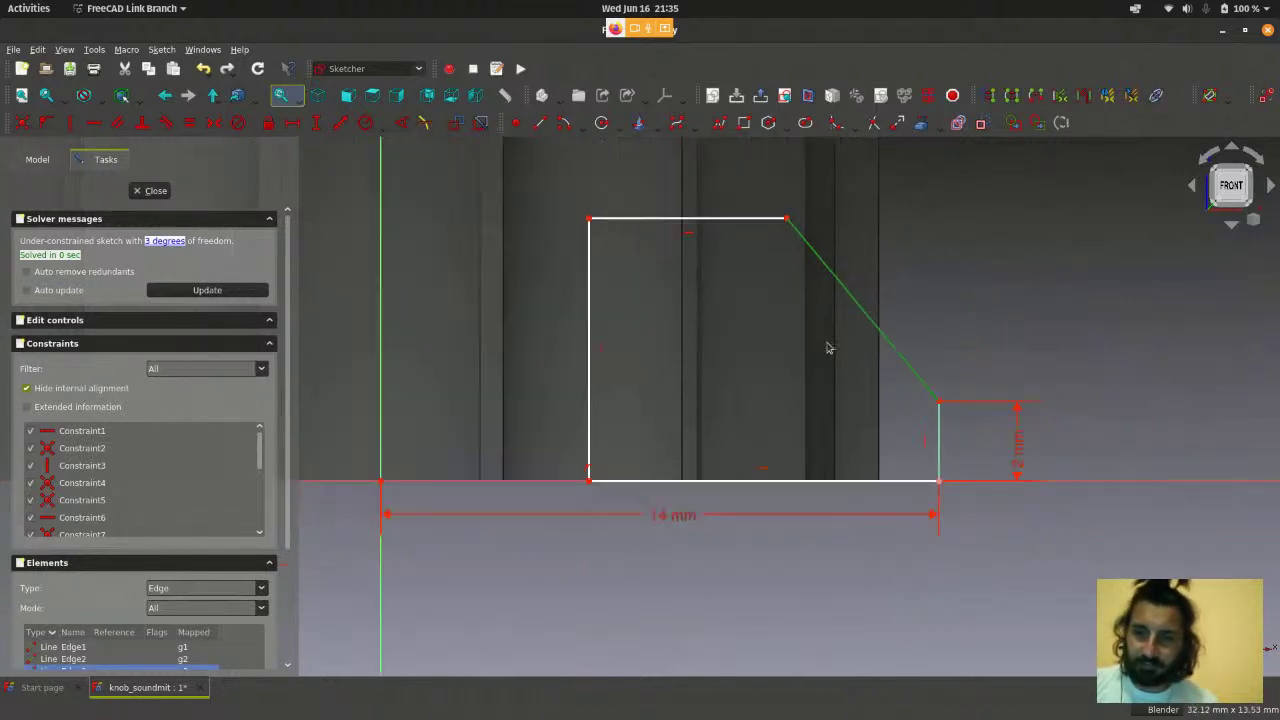
pyautogui.click(790, 483)
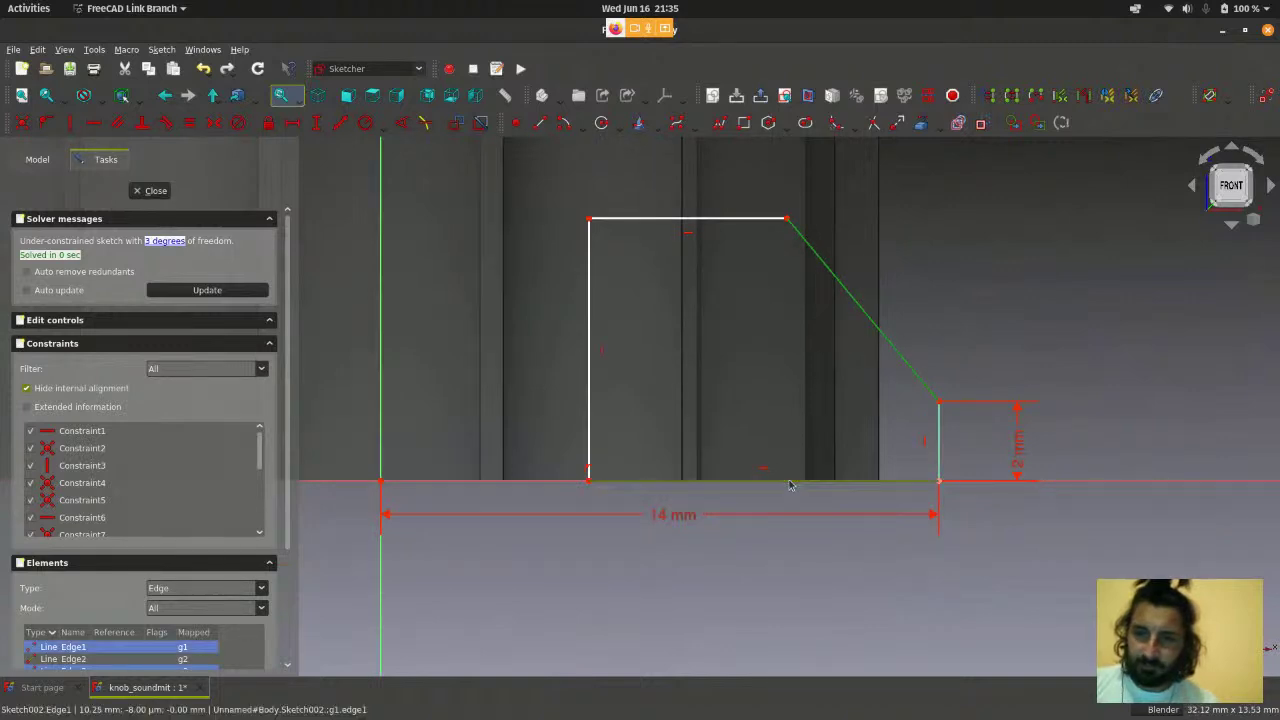
pyautogui.scroll(-1, 926, 597)
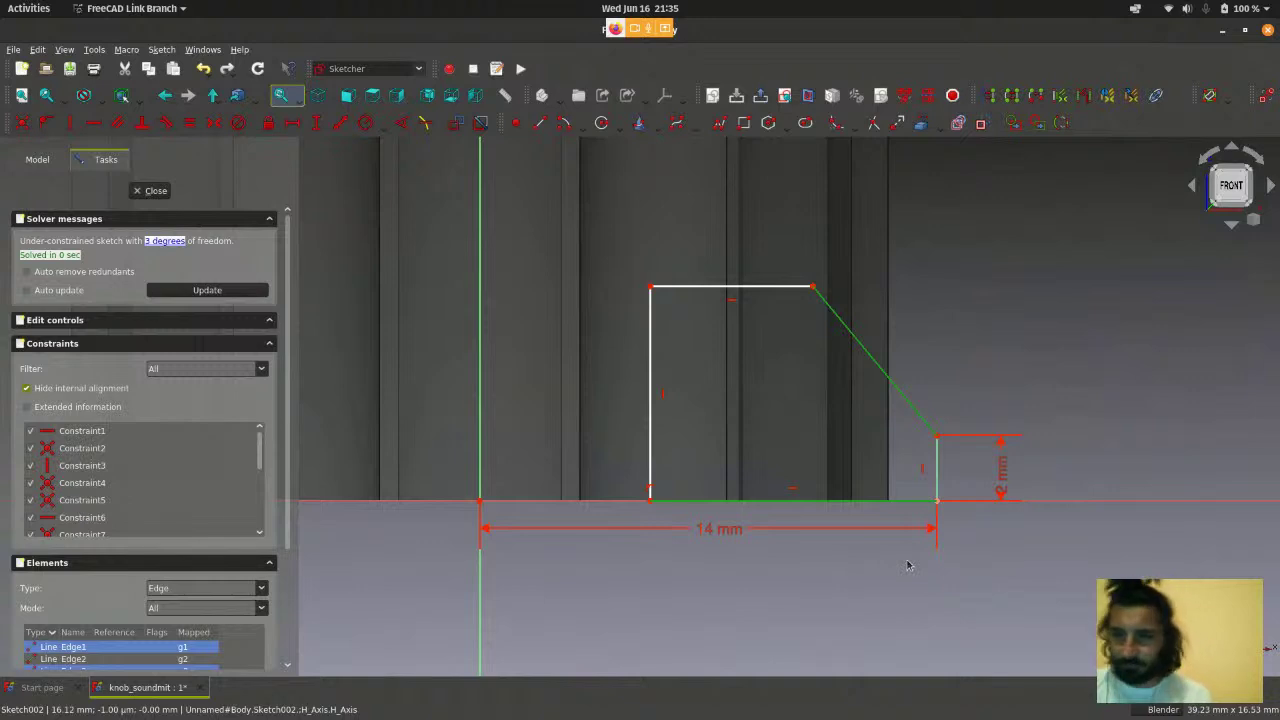
pyautogui.scroll(1, 908, 565)
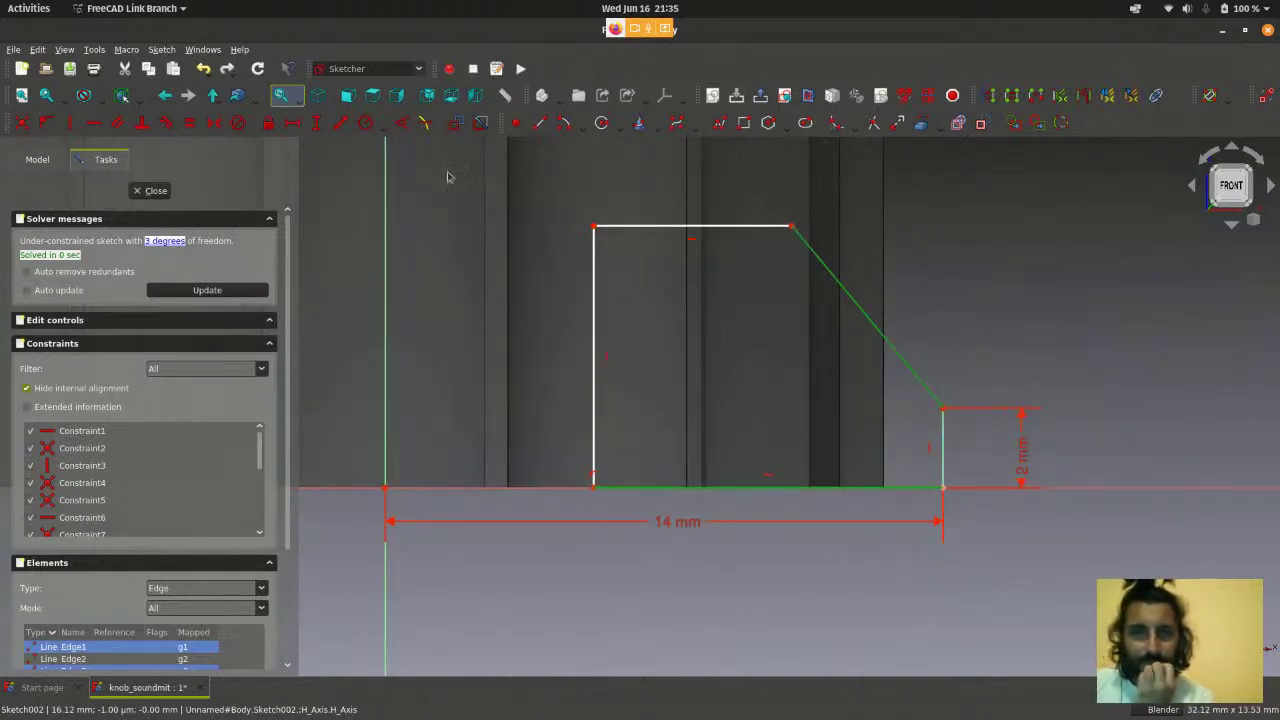
# - Set a 45° angle between the chamfer line and the bottom edge
pyautogui.click(162, 49)
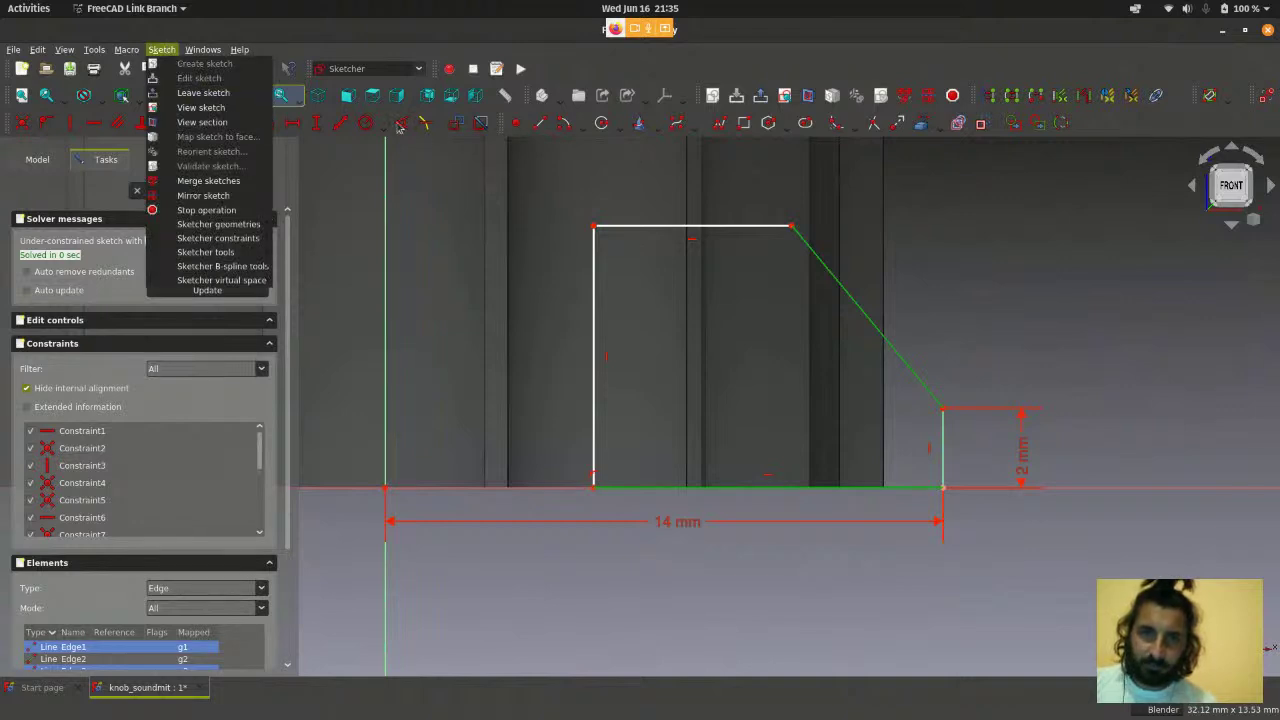
pyautogui.moveTo(220, 238)
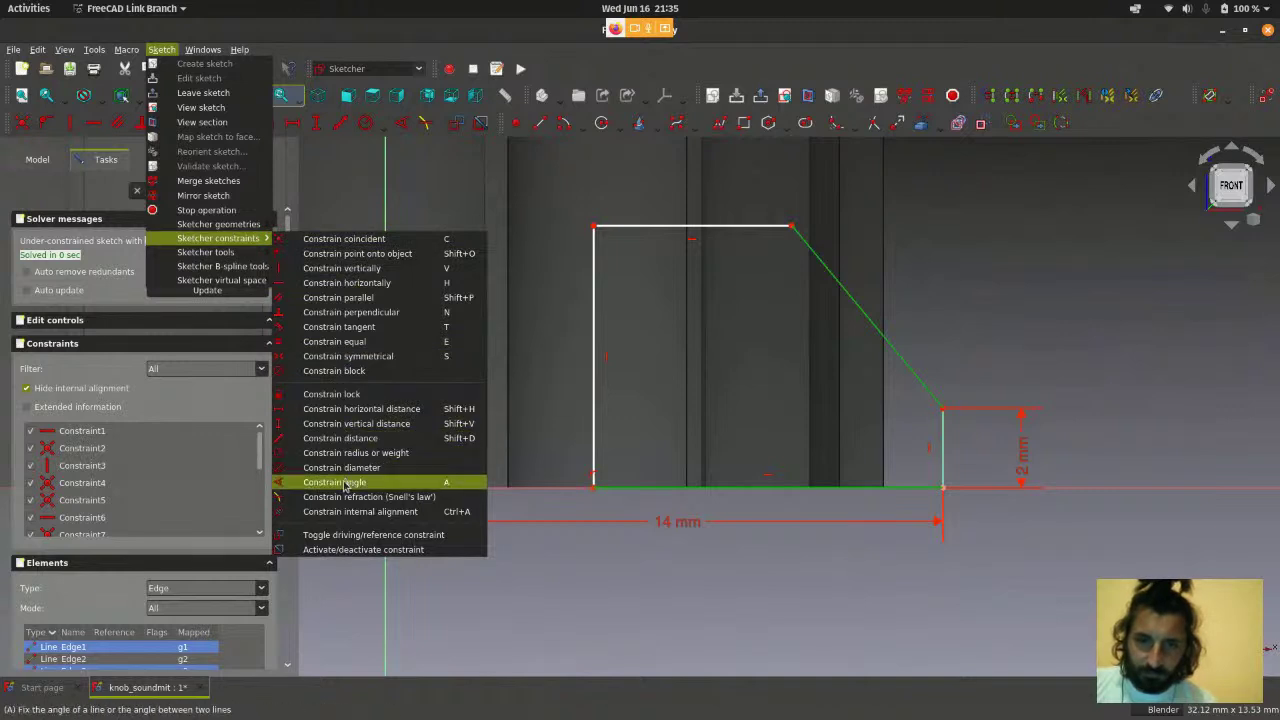
pyautogui.click(417, 484)
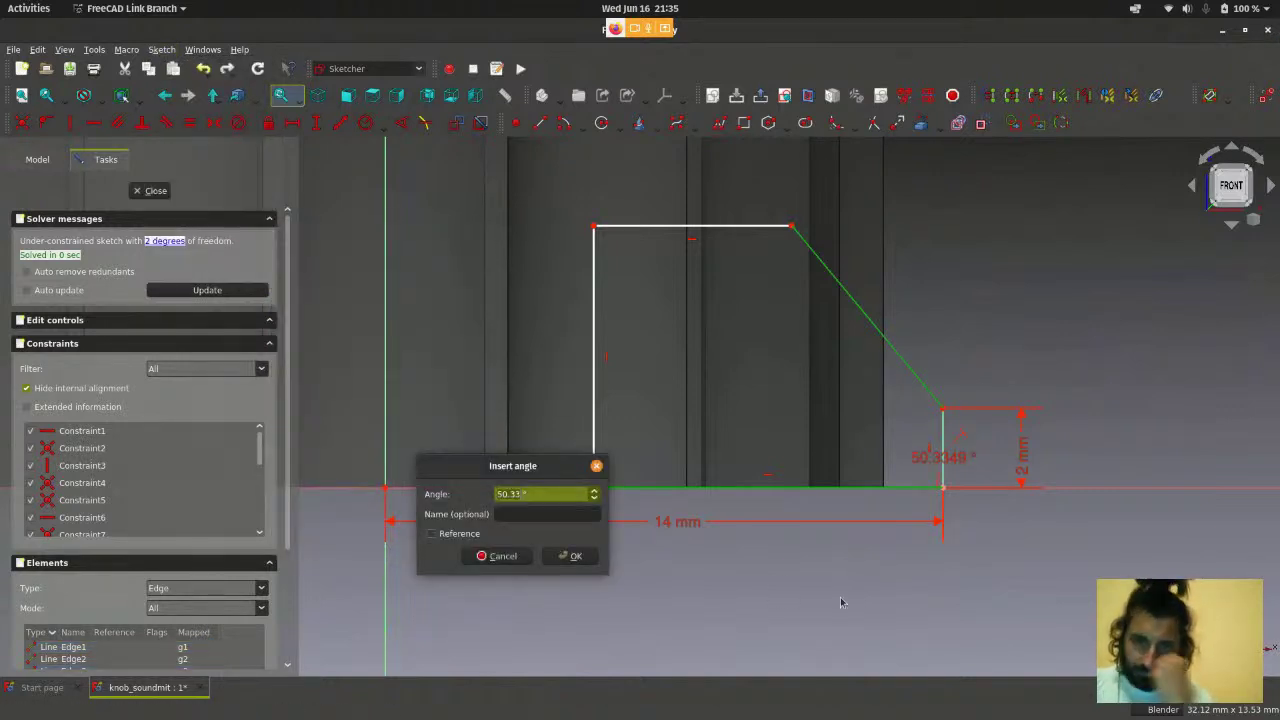
pyautogui.write('45')
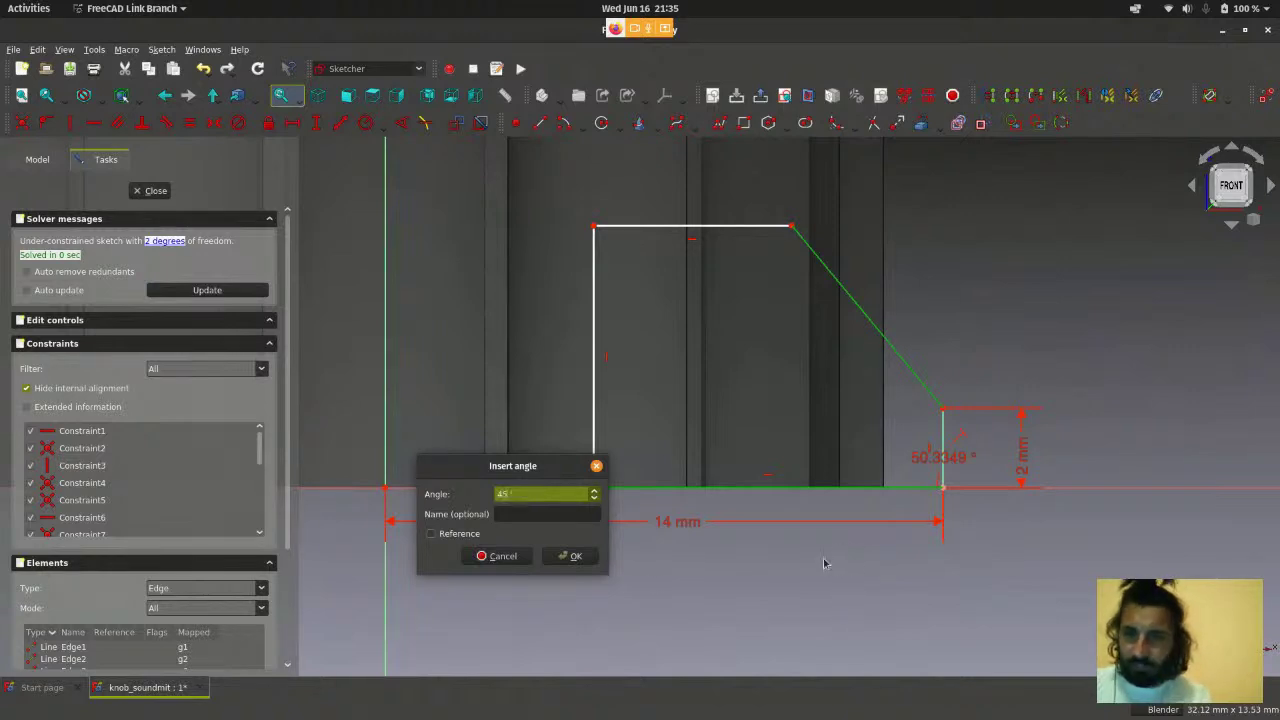
pyautogui.click(576, 556)
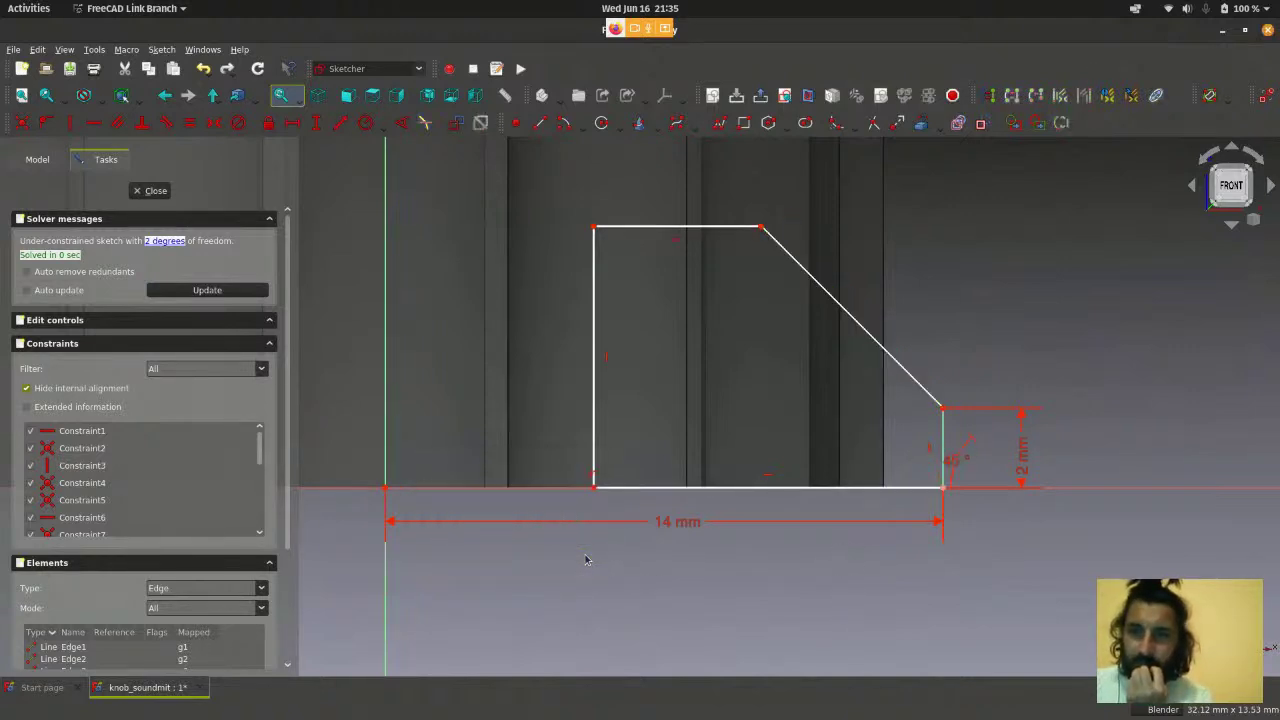
pyautogui.scroll(2, 1004, 430)
pyautogui.moveTo(929, 486); pyautogui.dragTo(703, 355)
pyautogui.scroll(-3, 786, 577)
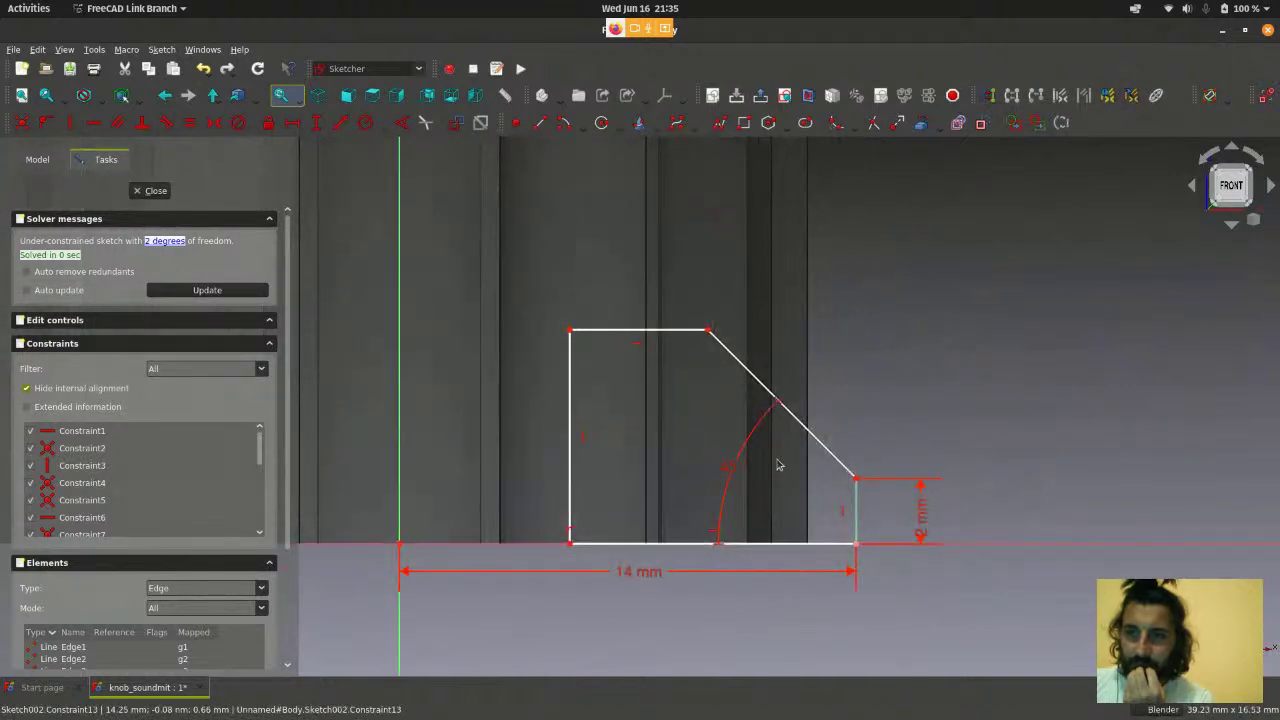
pyautogui.scroll(-1, 777, 460)
pyautogui.scroll(2, 759, 478)
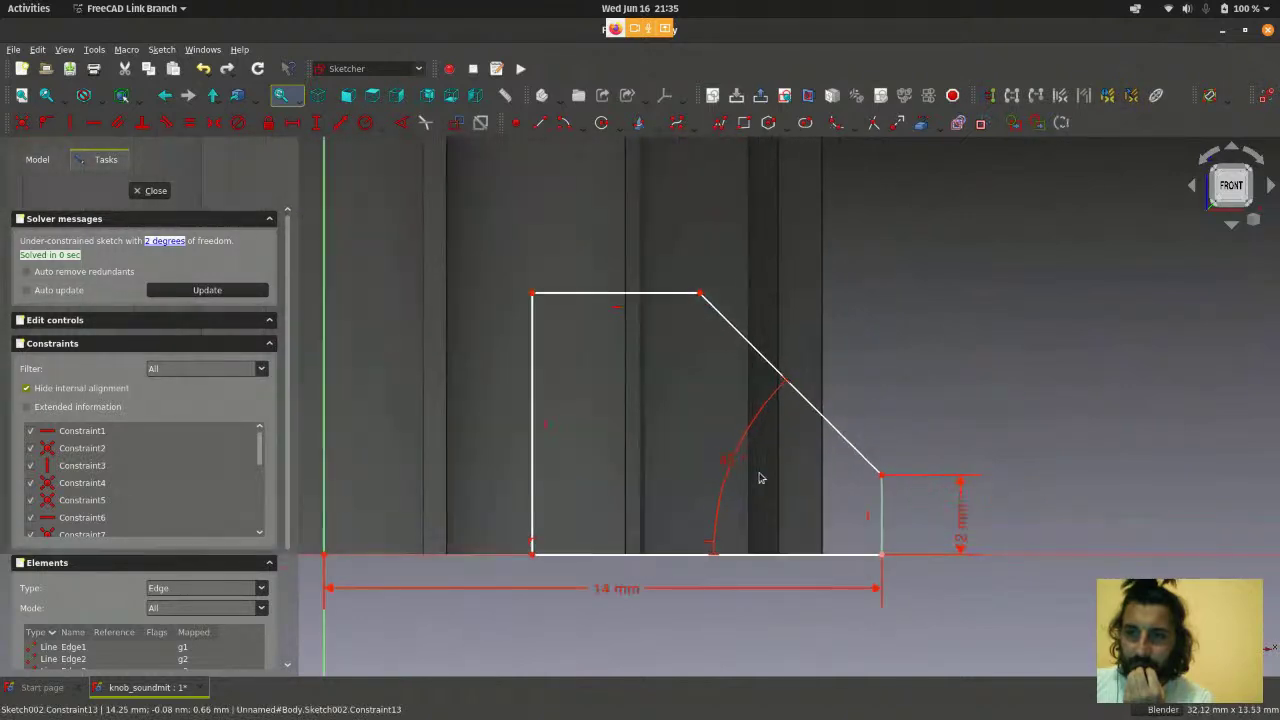
pyautogui.scroll(-2, 706, 414)
pyautogui.scroll(2, 706, 405)
pyautogui.scroll(-3, 708, 425)
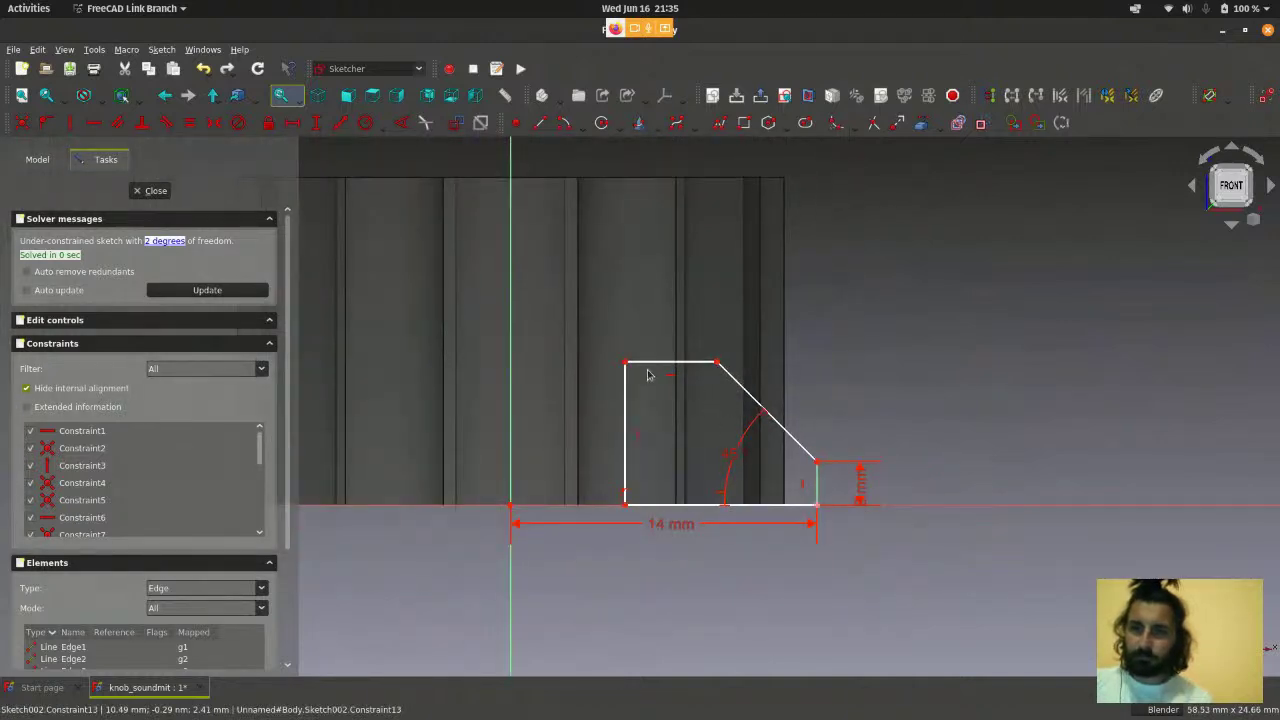
# - Drag the profile's top-left corner slightly right and down
pyautogui.moveTo(625, 362)
pyautogui.mouseDown()
pyautogui.moveTo(660, 372)
pyautogui.moveTo(620, 358)
pyautogui.moveTo(640, 374)
pyautogui.mouseUp()
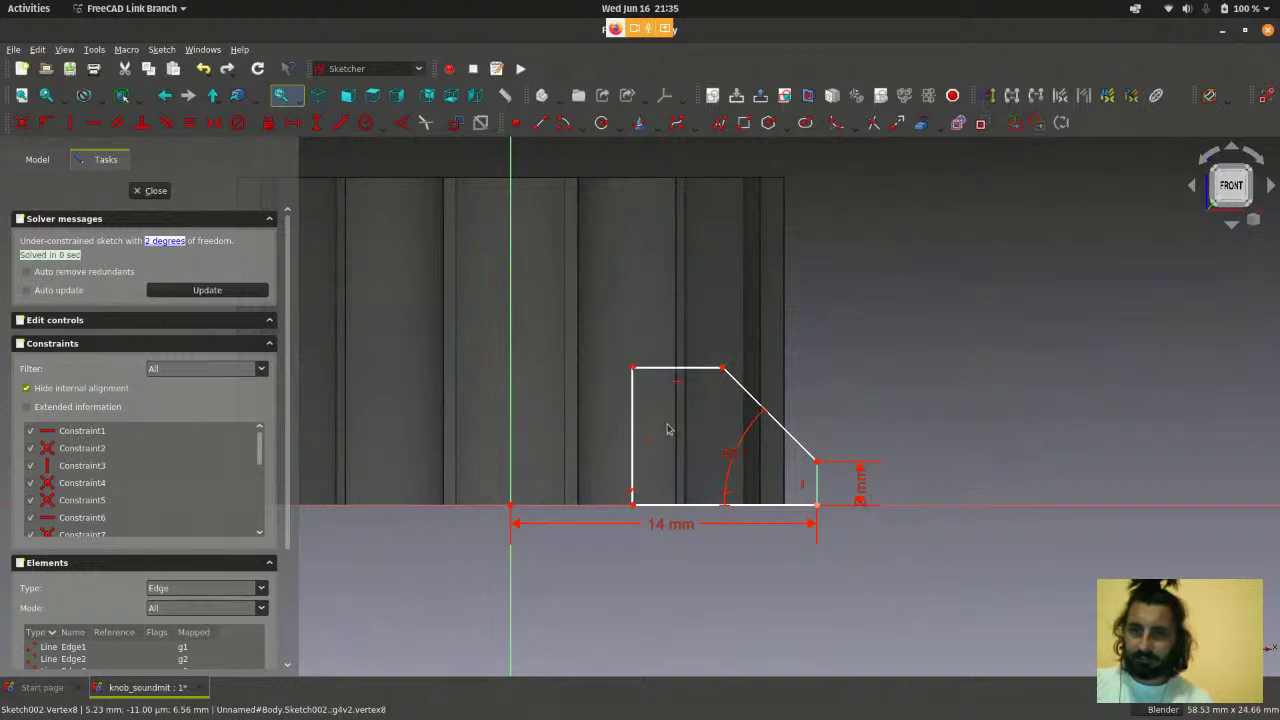
pyautogui.scroll(2, 668, 432)
pyautogui.scroll(-1, 668, 430)
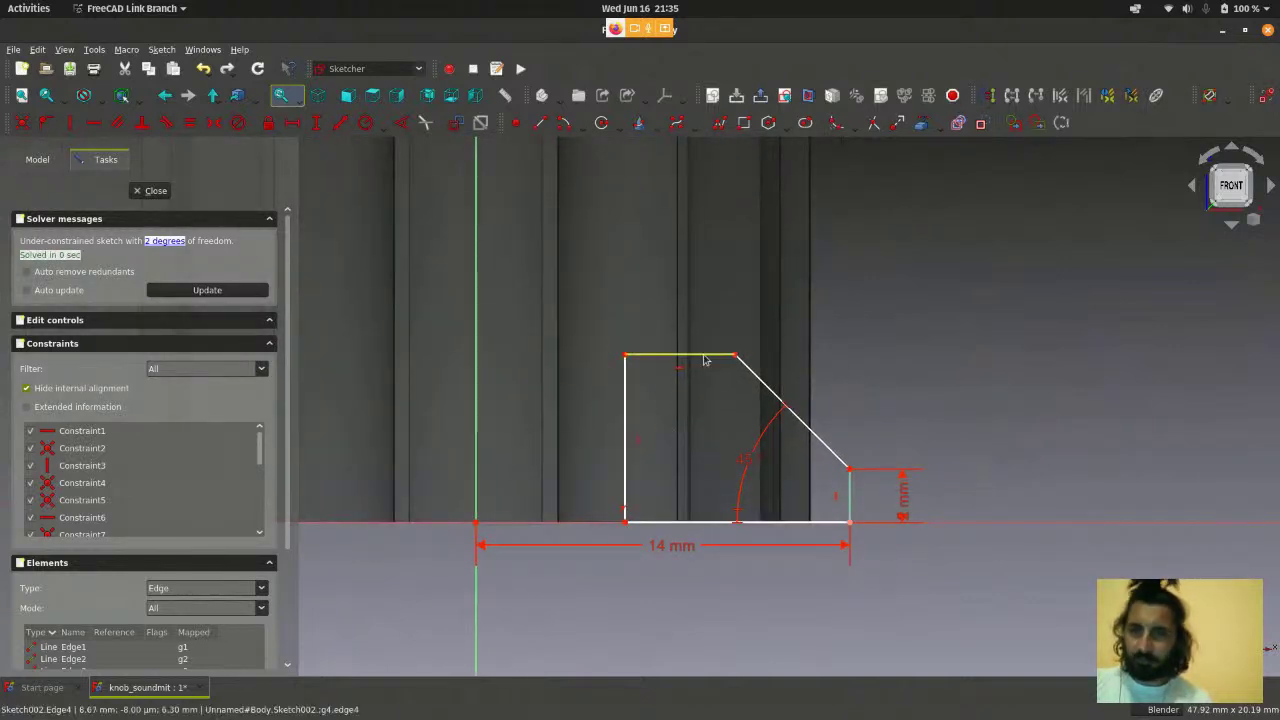
pyautogui.scroll(2, 703, 355)
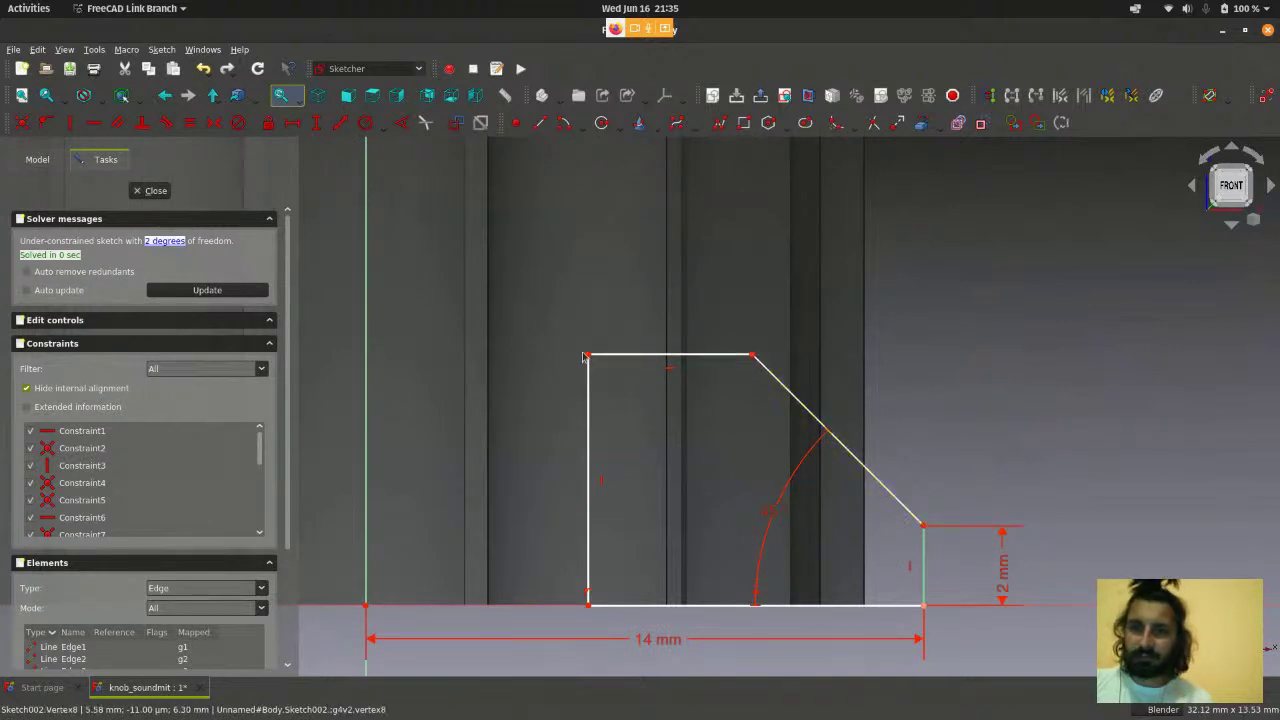
pyautogui.scroll(-1, 1037, 357)
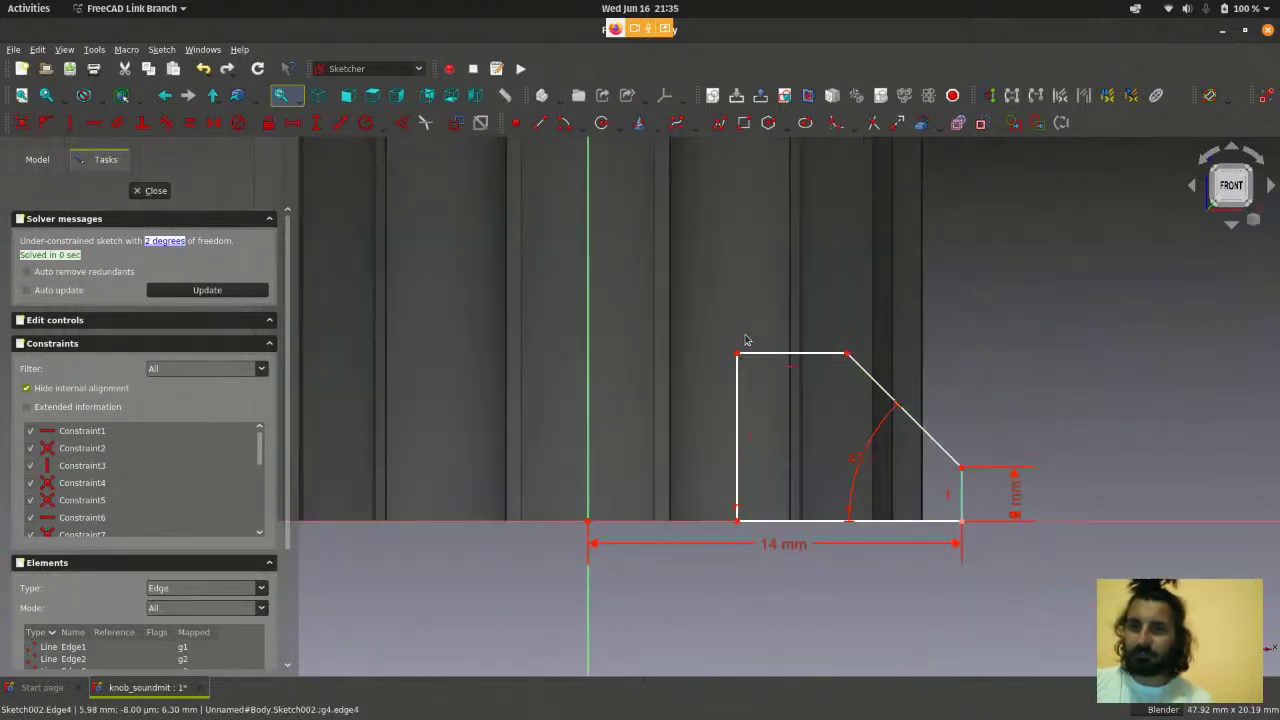
pyautogui.scroll(1, 762, 332)
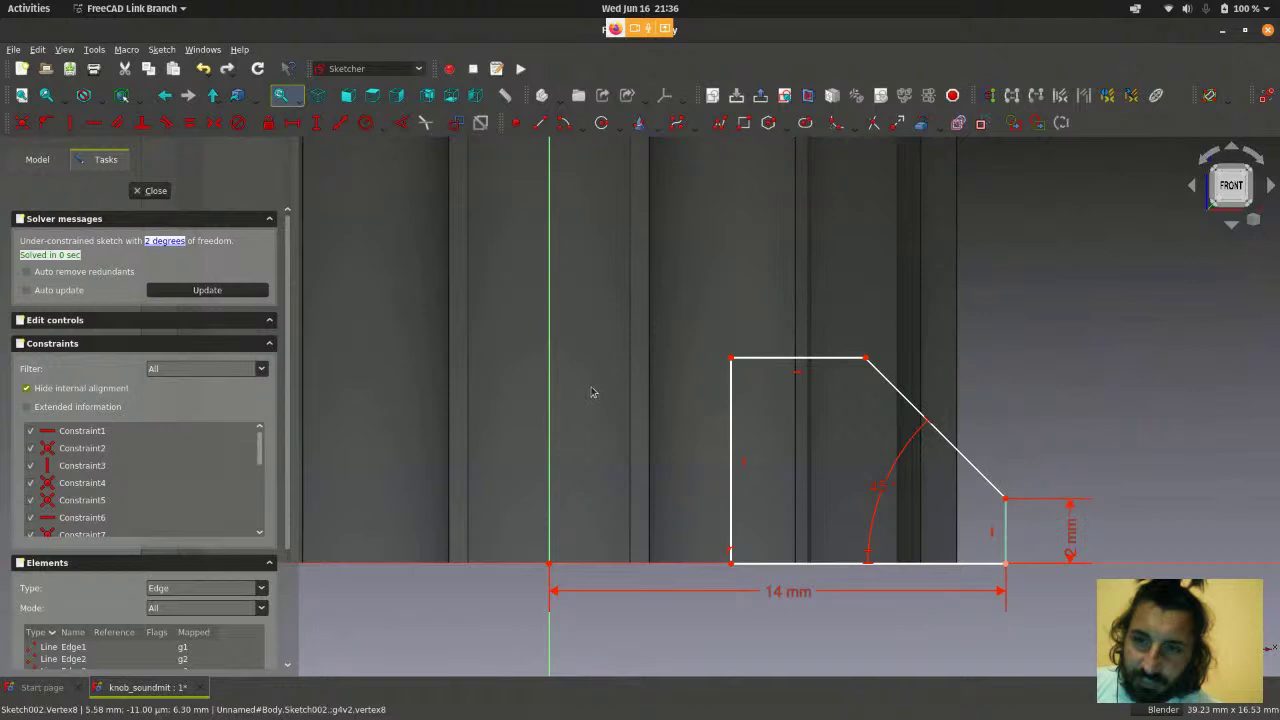
pyautogui.scroll(2, 732, 364)
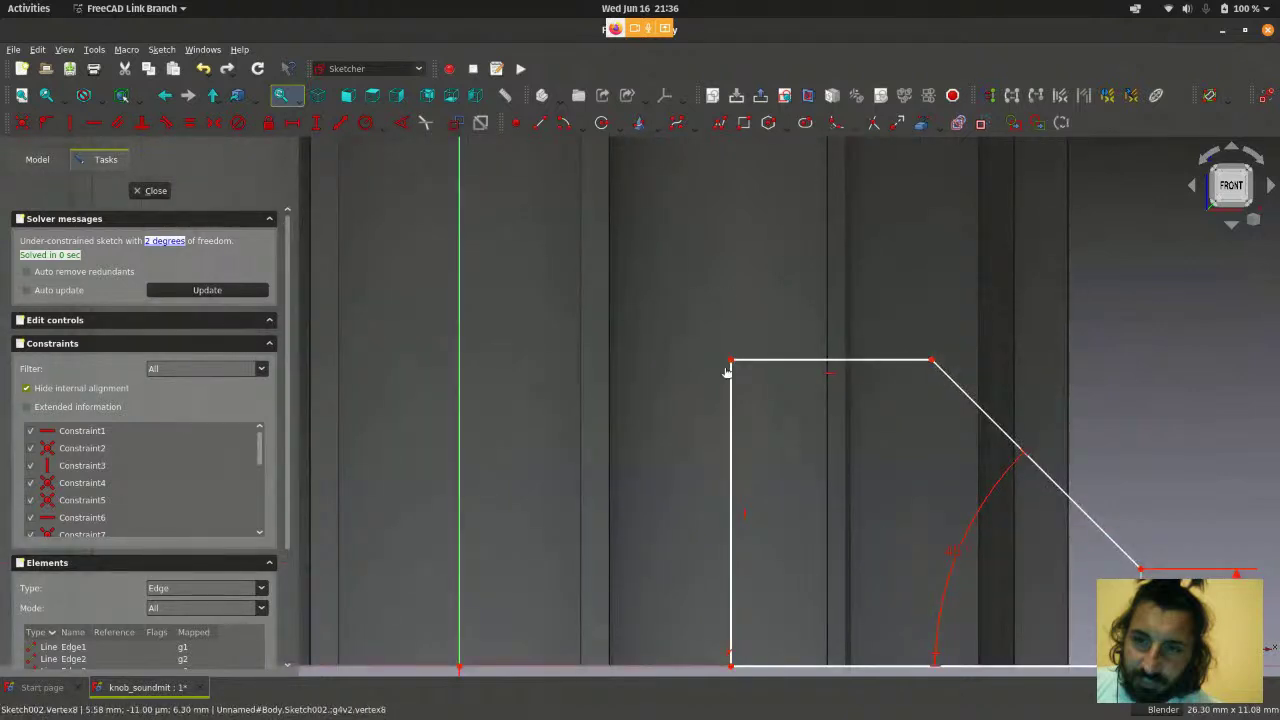
pyautogui.scroll(-2, 745, 280)
pyautogui.scroll(1, 704, 360)
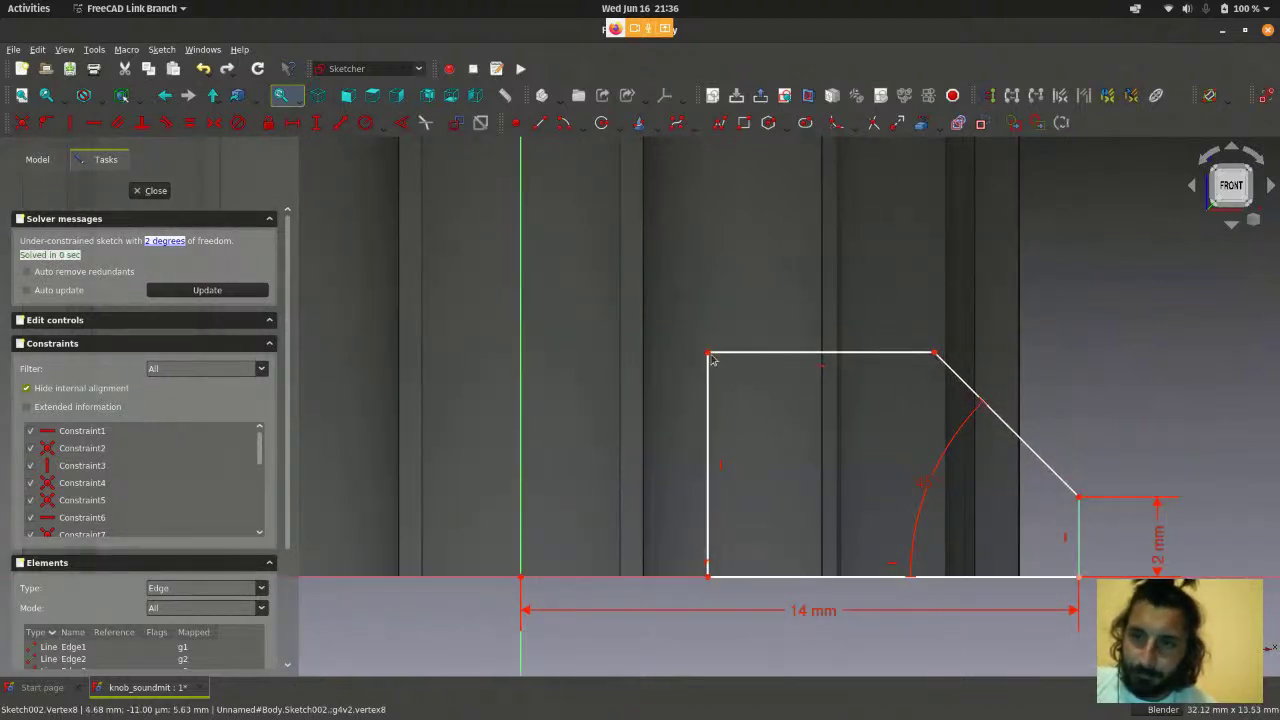
pyautogui.click(709, 354)
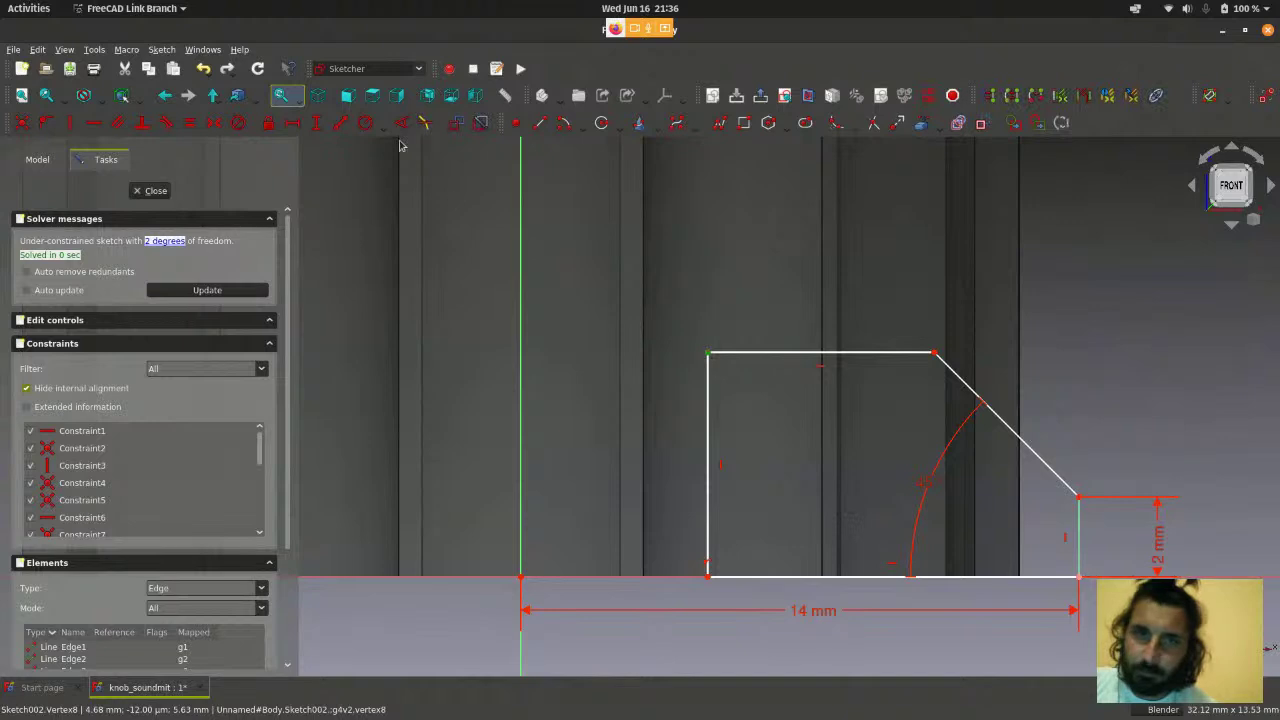
pyautogui.click(161, 50)
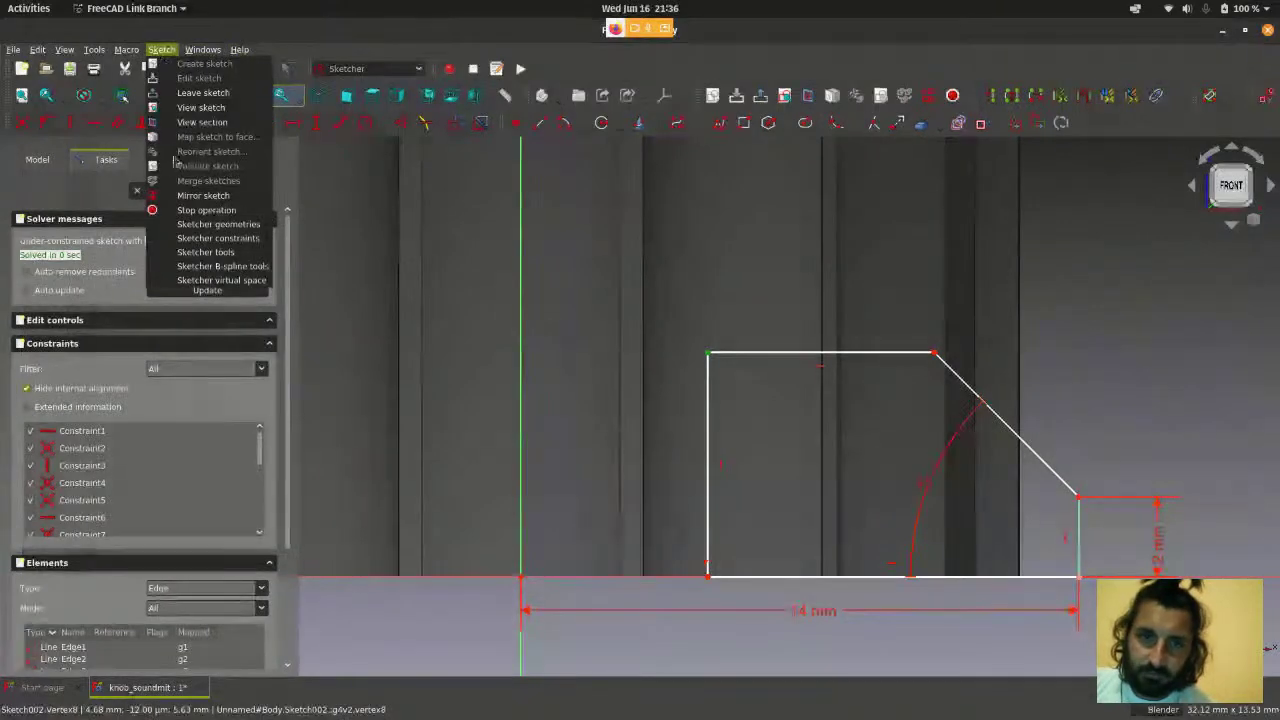
pyautogui.moveTo(183, 255)
pyautogui.moveTo(210, 238)
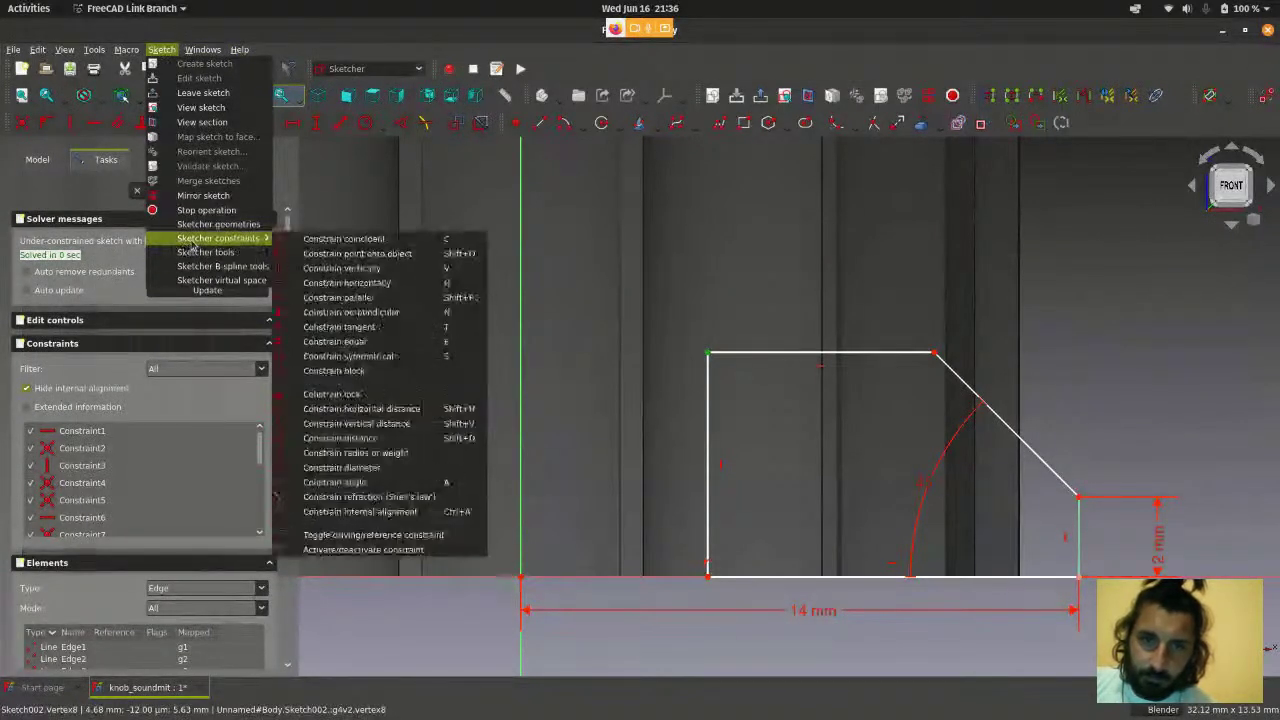
pyautogui.click(369, 396)
pyautogui.scroll(-3, 880, 495)
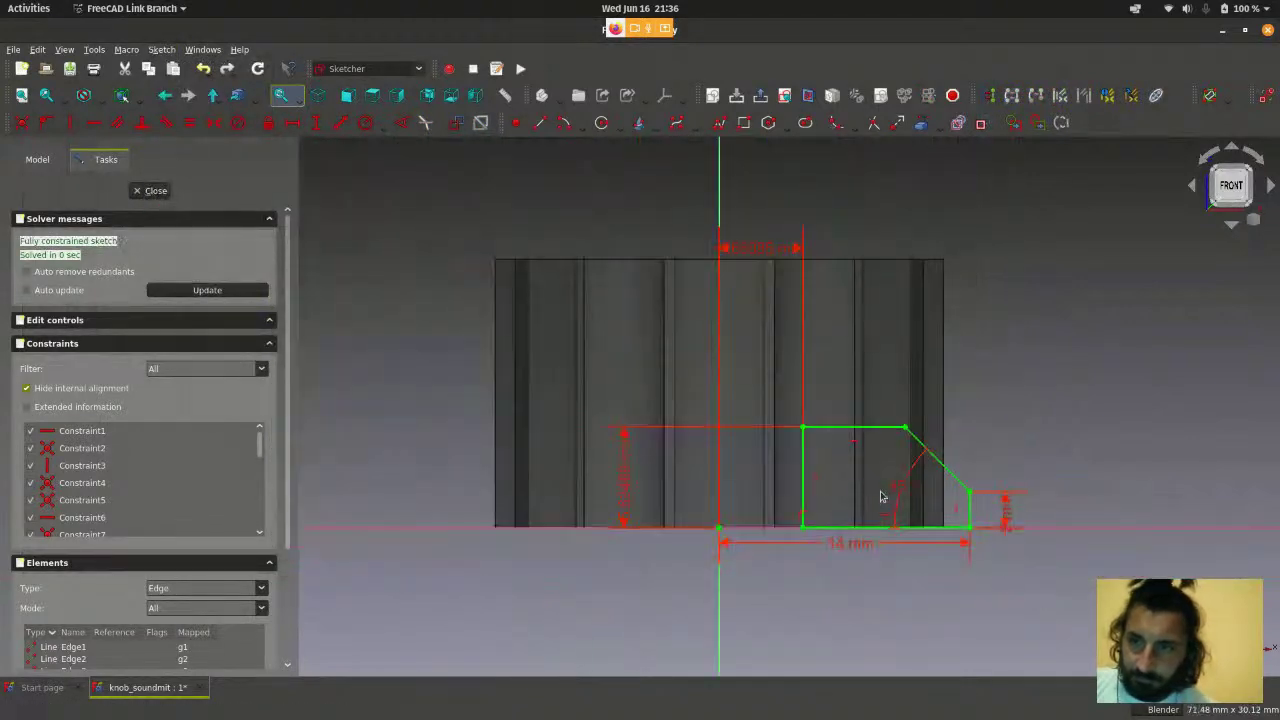
pyautogui.scroll(2, 991, 440)
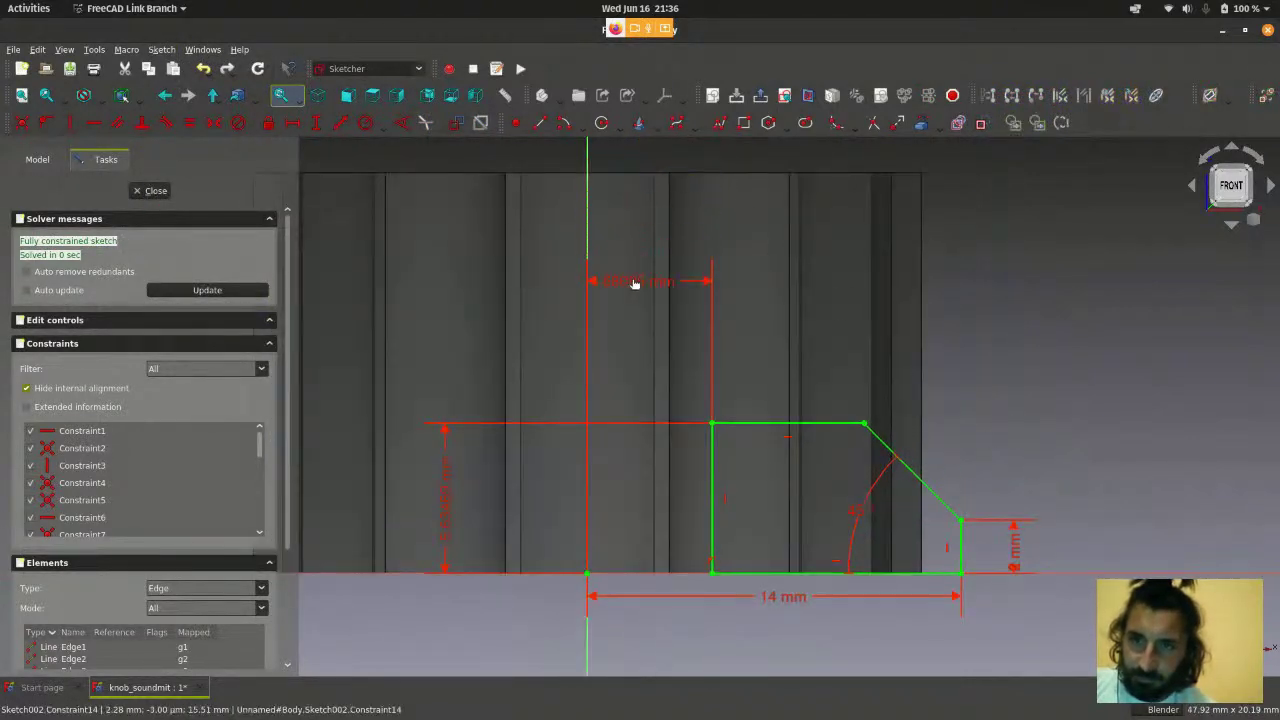
pyautogui.moveTo(450, 536)
pyautogui.mouseDown()
pyautogui.moveTo(526, 534)
pyautogui.moveTo(507, 530)
pyautogui.mouseUp()
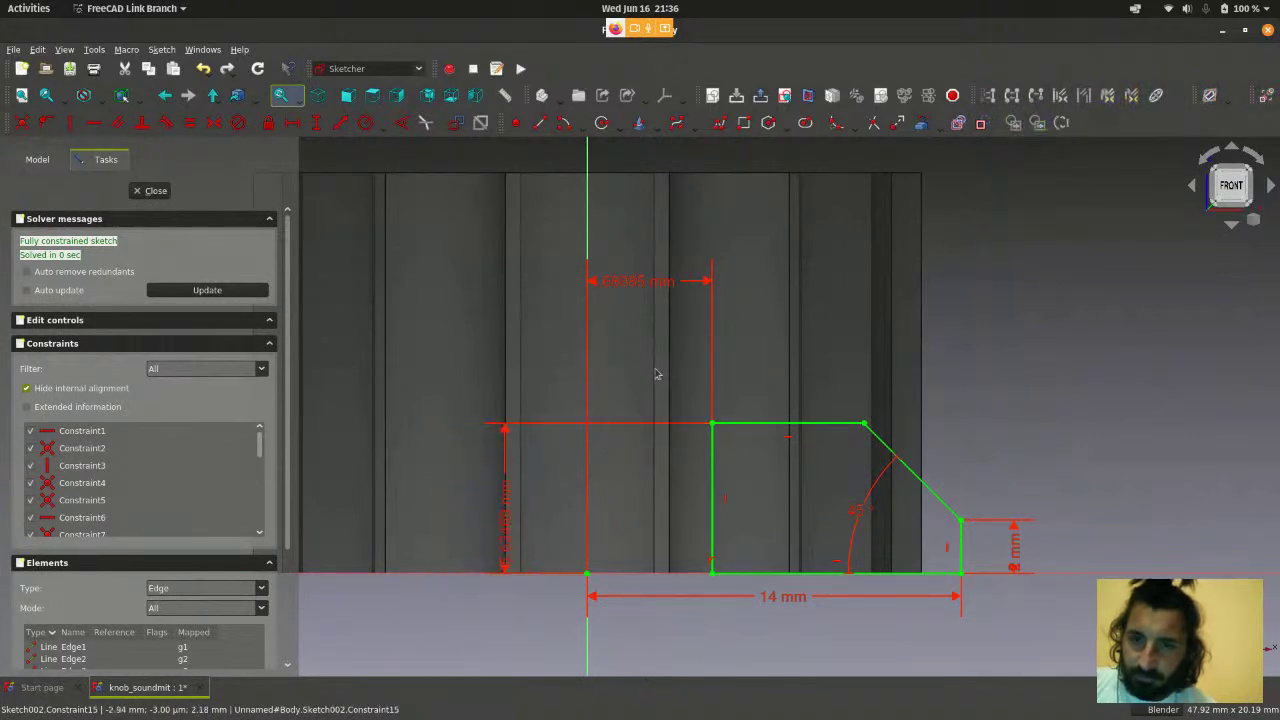
pyautogui.scroll(-1, 881, 416)
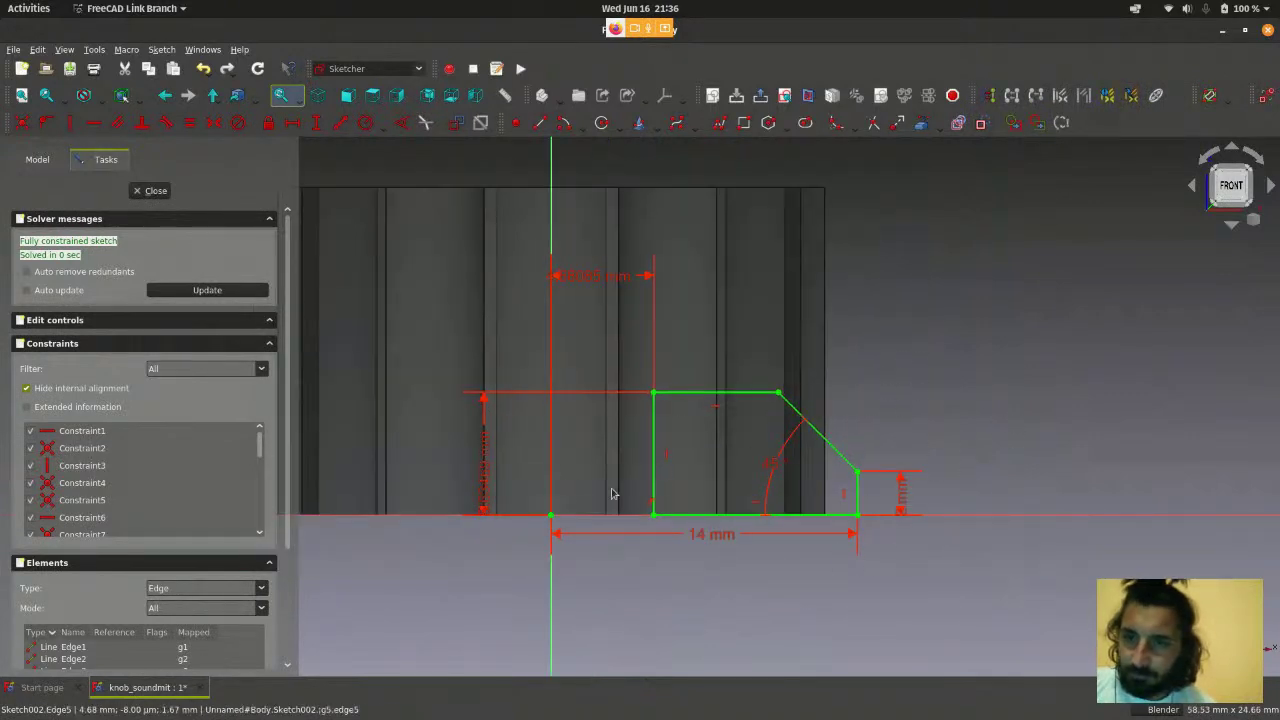
pyautogui.moveTo(484, 480); pyautogui.dragTo(494, 451)
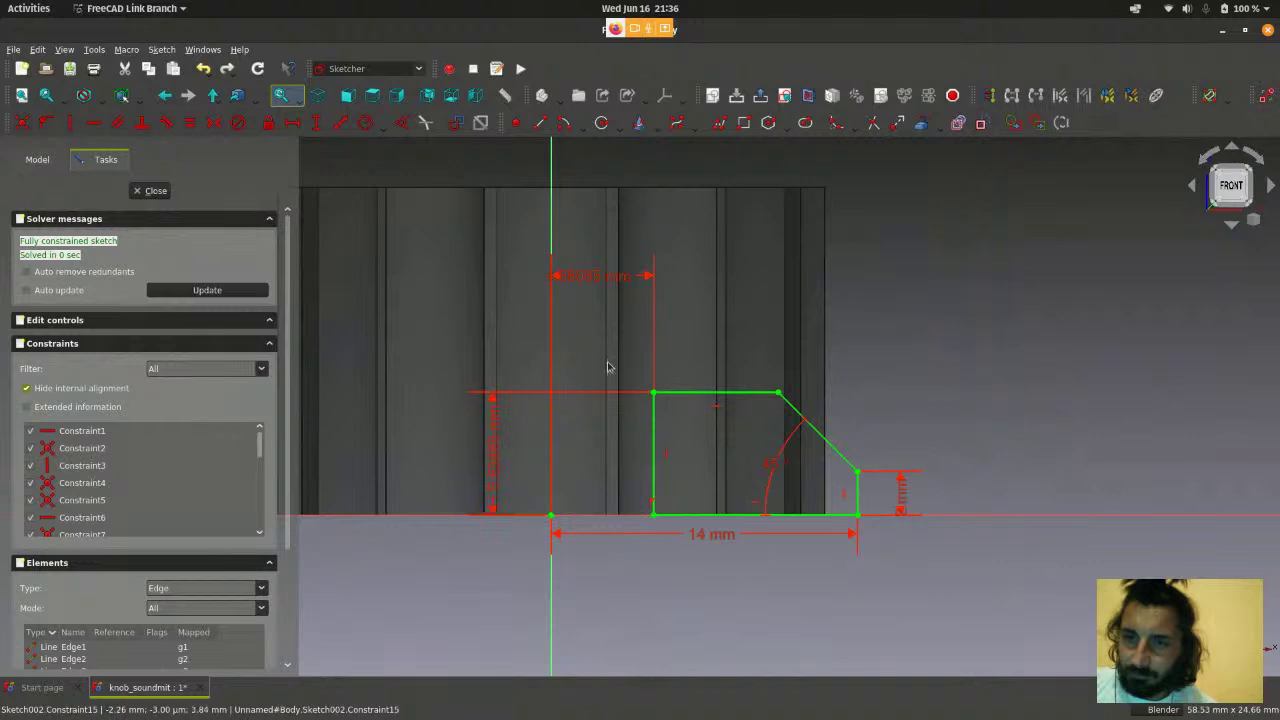
pyautogui.moveTo(600, 277); pyautogui.dragTo(608, 314)
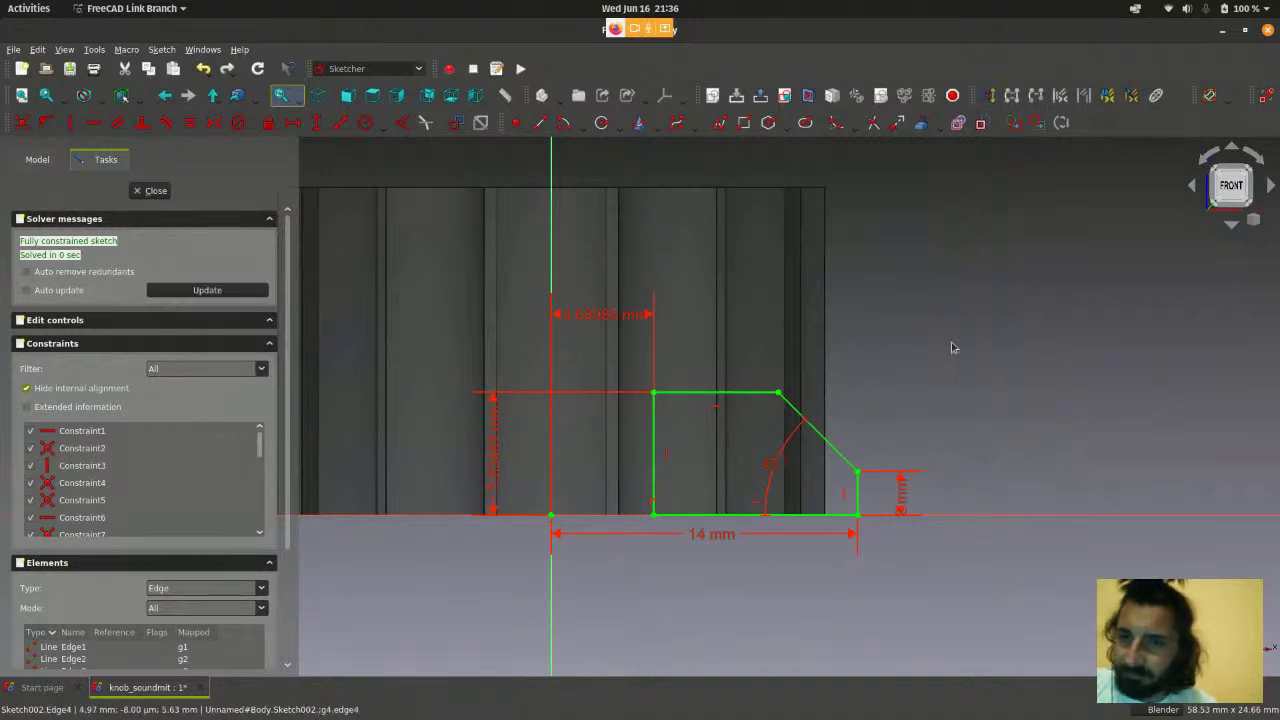
pyautogui.scroll(2, 952, 347)
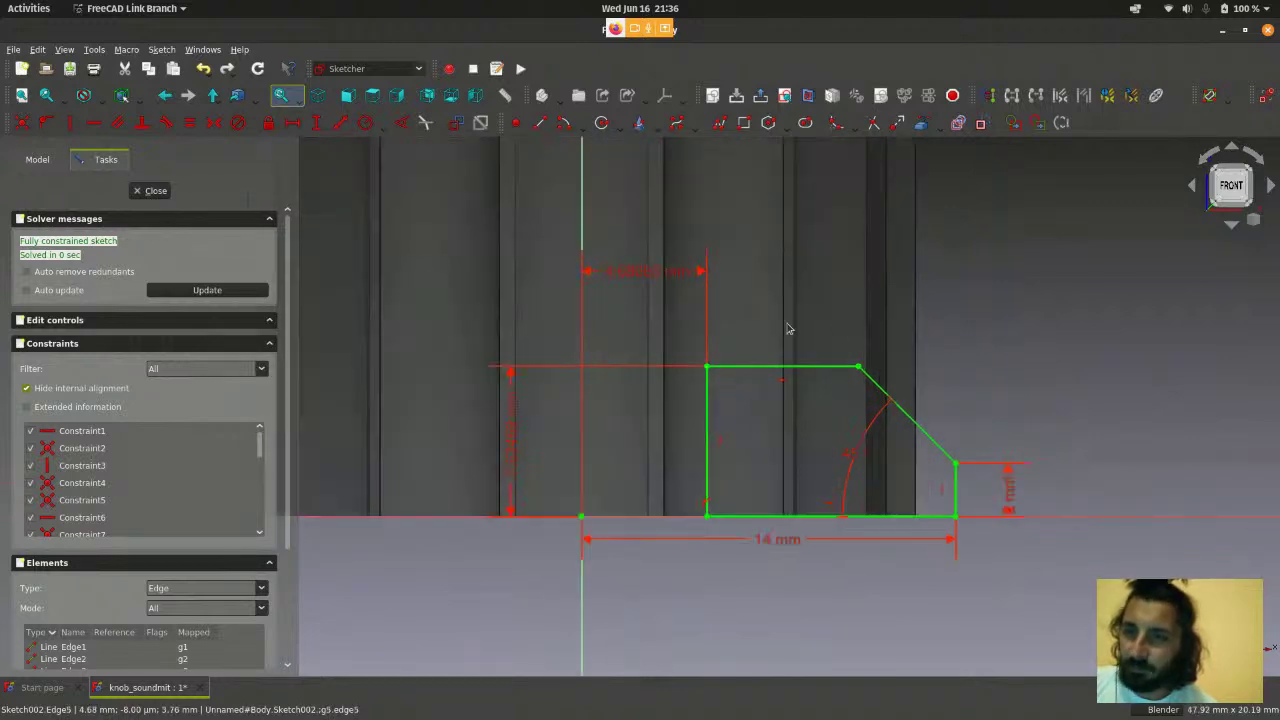
pyautogui.scroll(2, 906, 380)
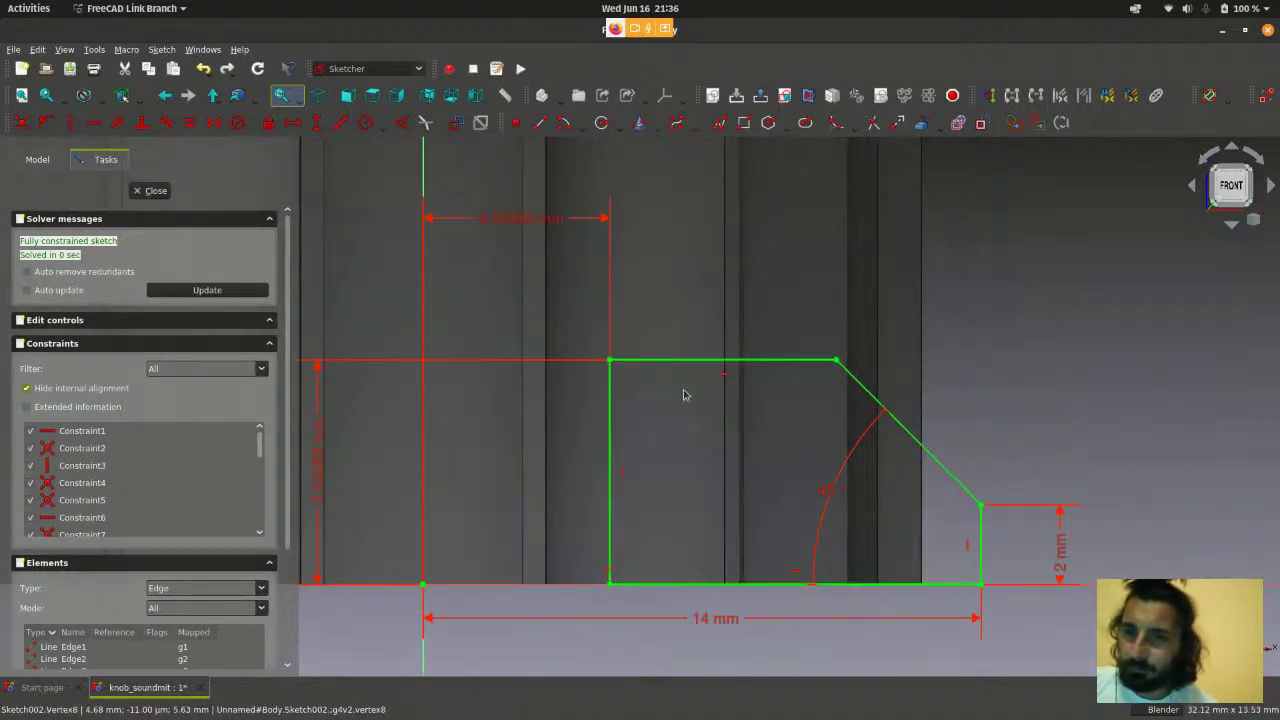
pyautogui.scroll(-2, 887, 425)
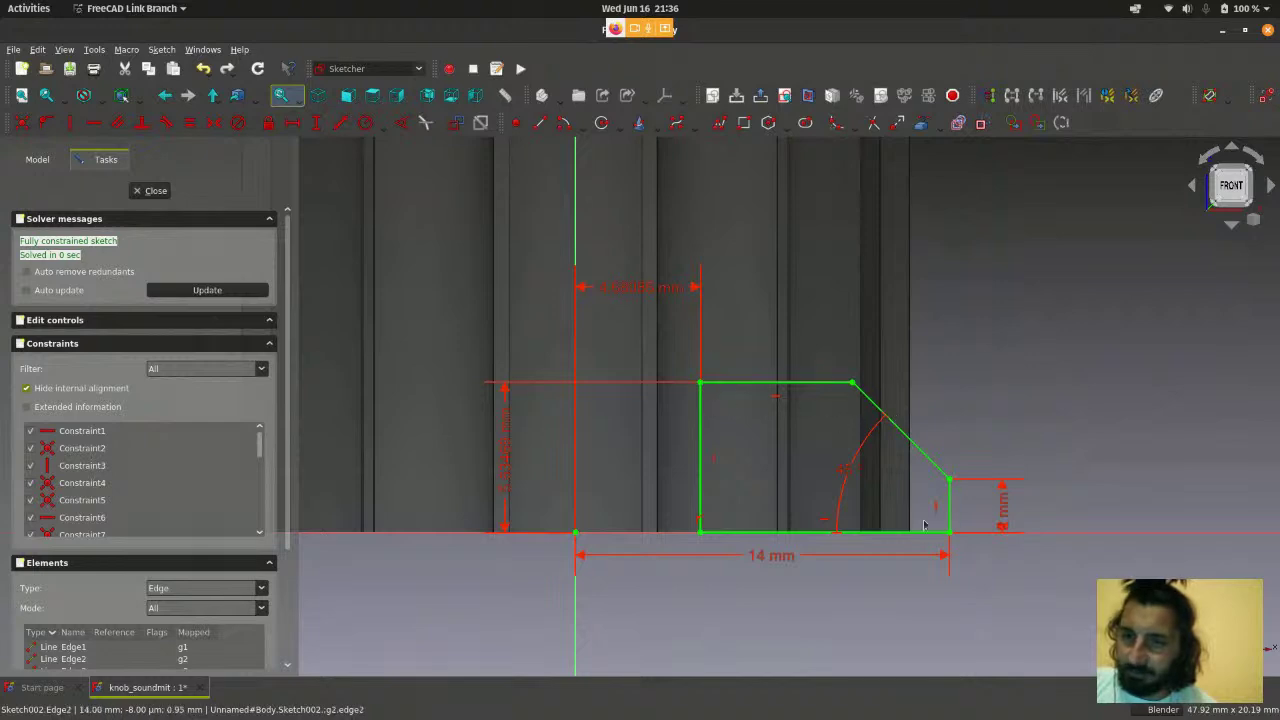
pyautogui.scroll(-2, 852, 467)
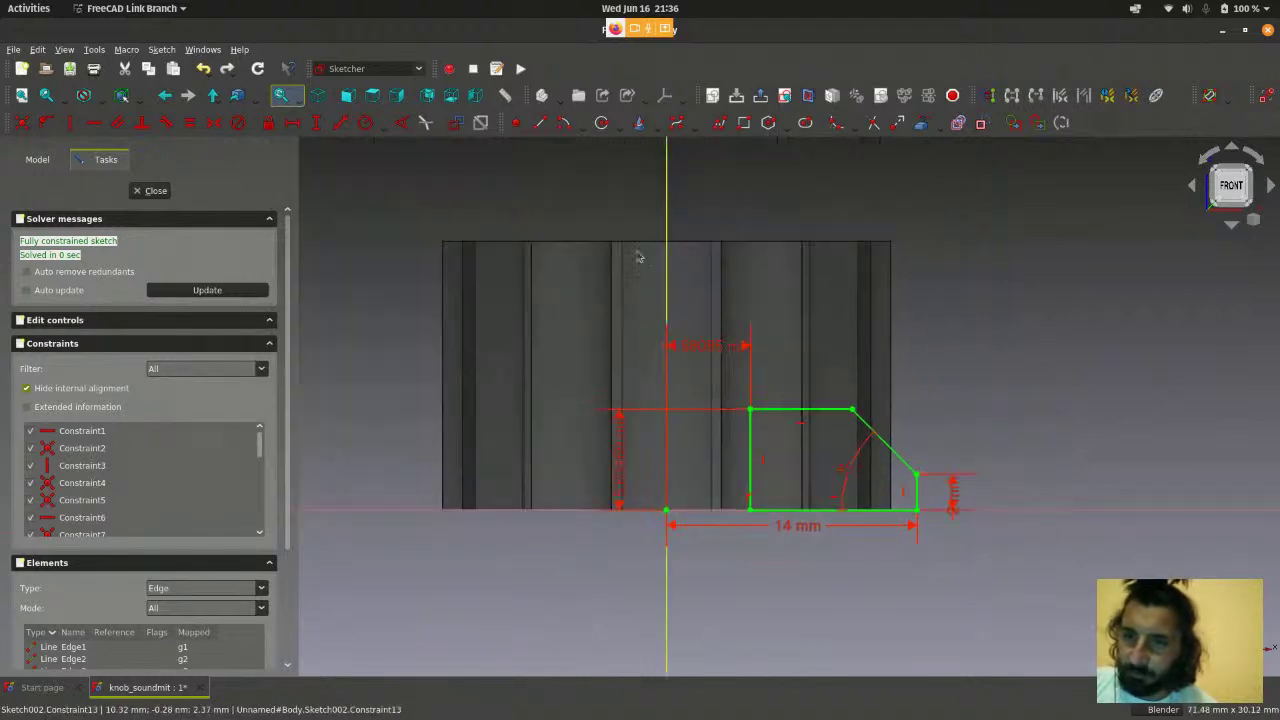
pyautogui.scroll(1, 897, 469)
pyautogui.scroll(-1, 897, 404)
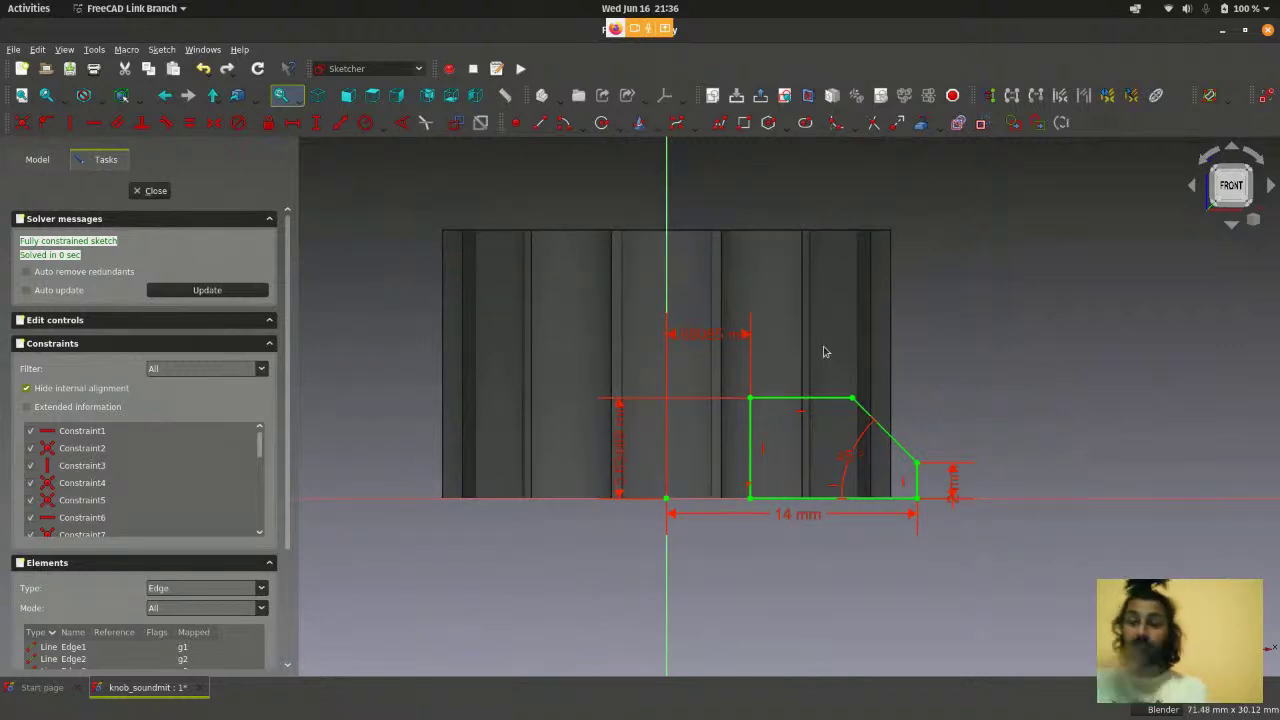
pyautogui.scroll(1, 823, 400)
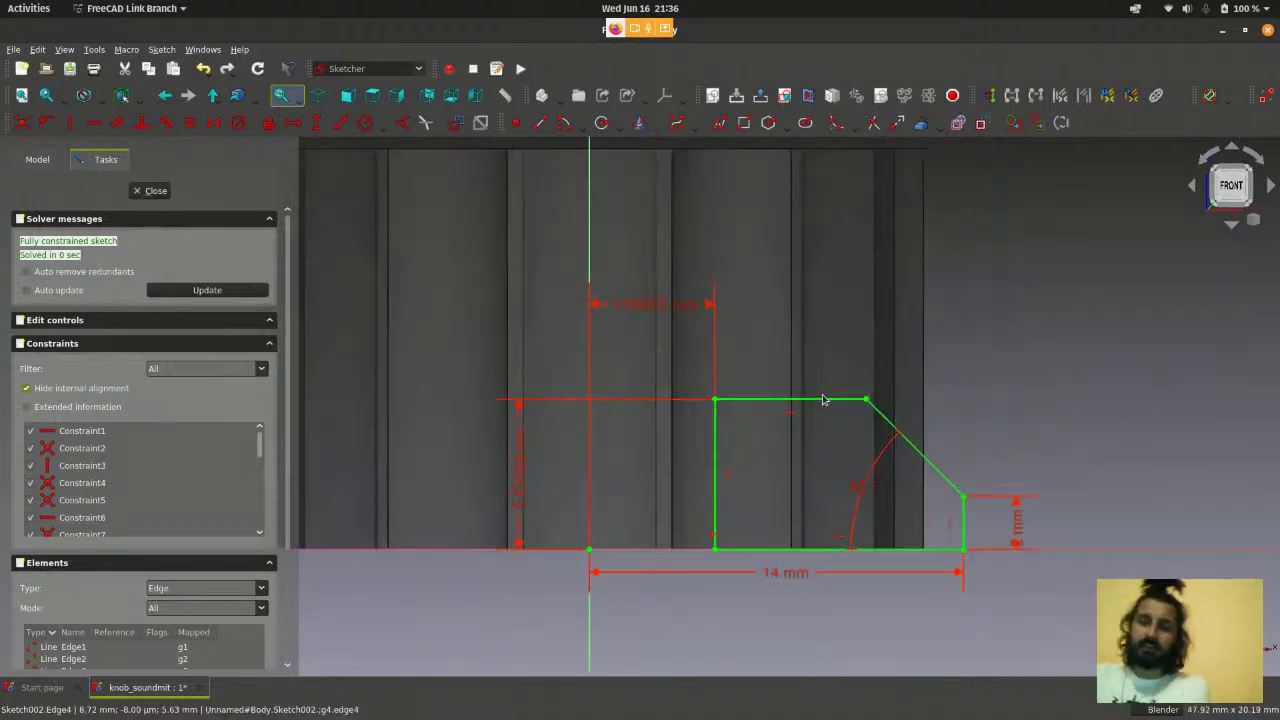
pyautogui.scroll(-1, 823, 400)
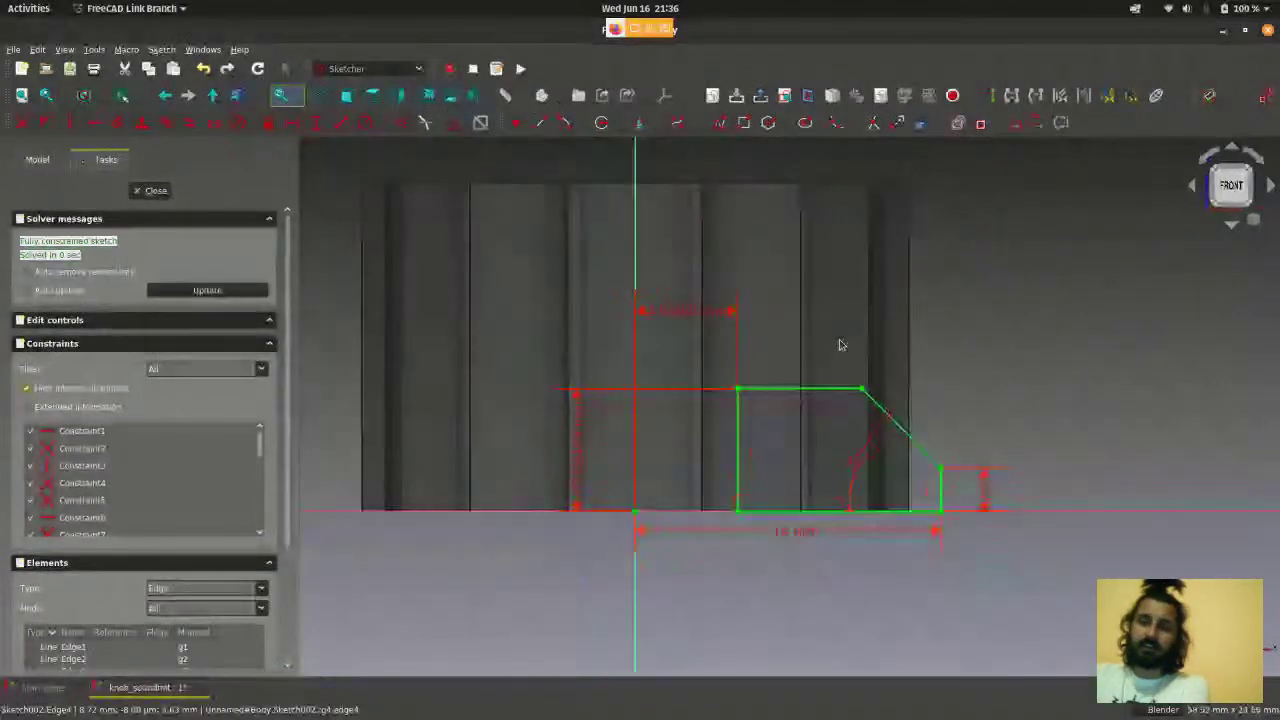
# - Delete the existing top horizontal dimension
pyautogui.click(673, 314)
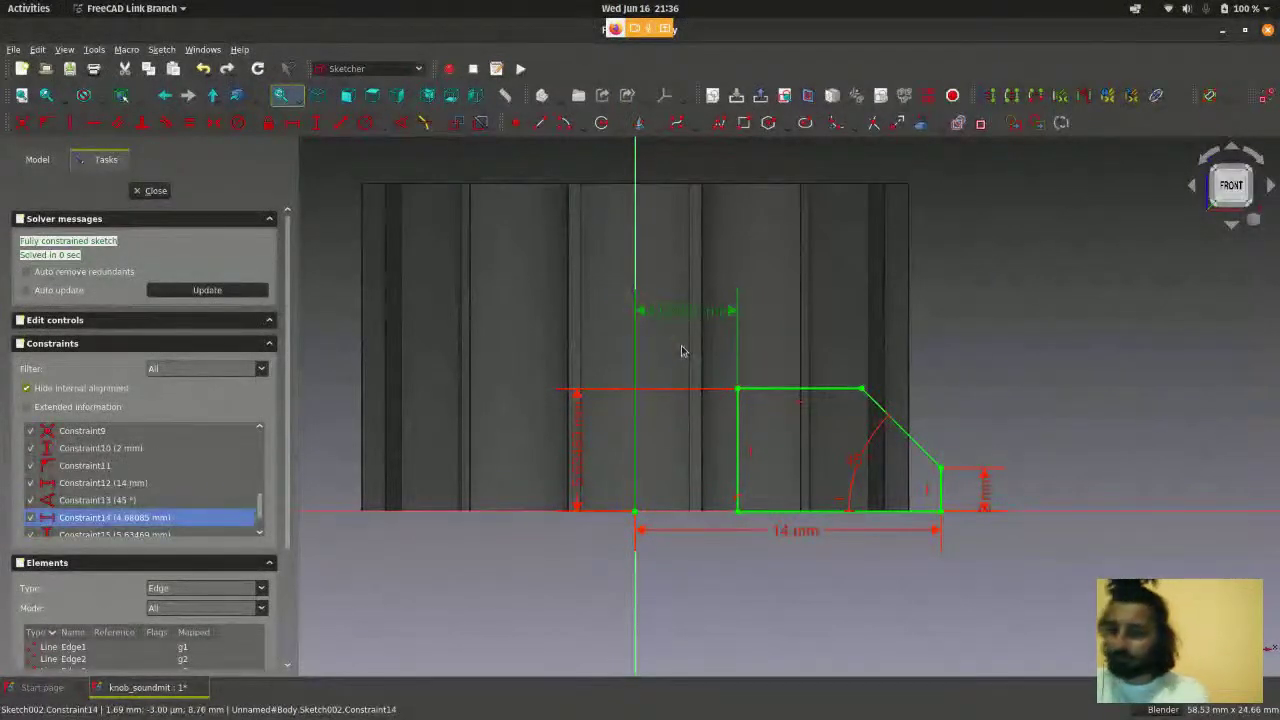
pyautogui.press('Delete')
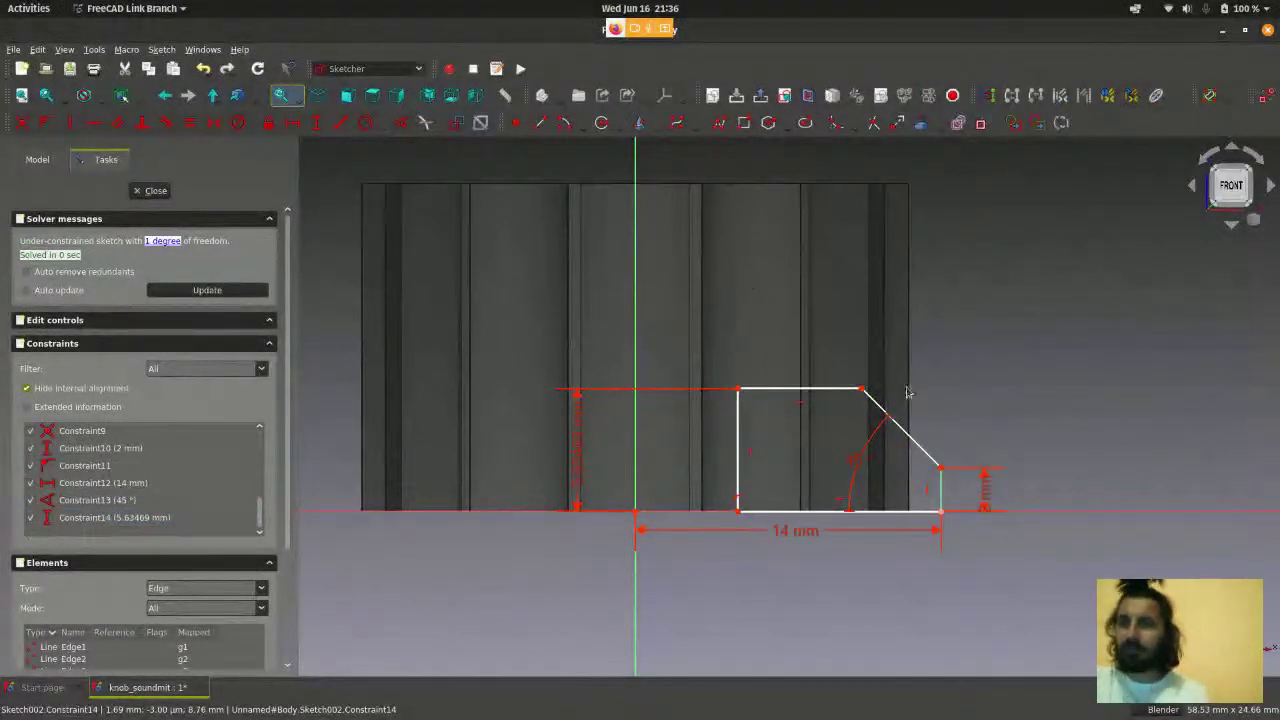
pyautogui.scroll(1, 907, 392)
pyautogui.scroll(-1, 815, 400)
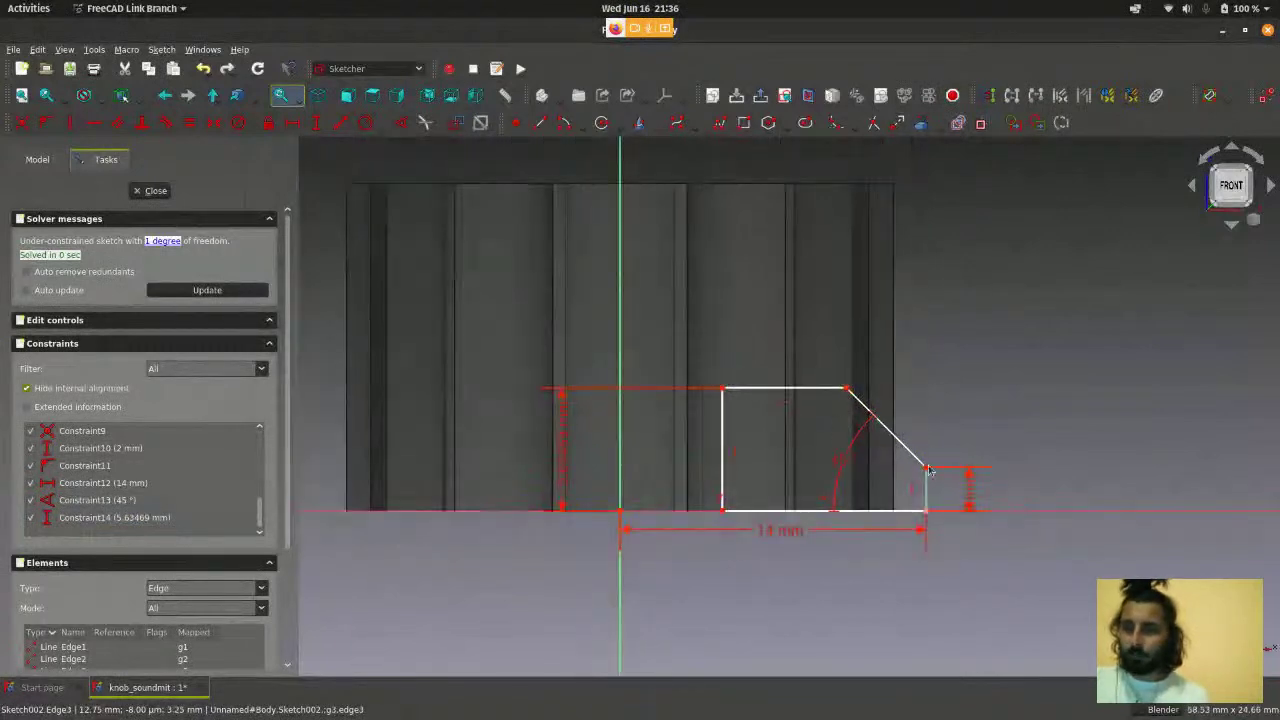
pyautogui.scroll(1, 890, 414)
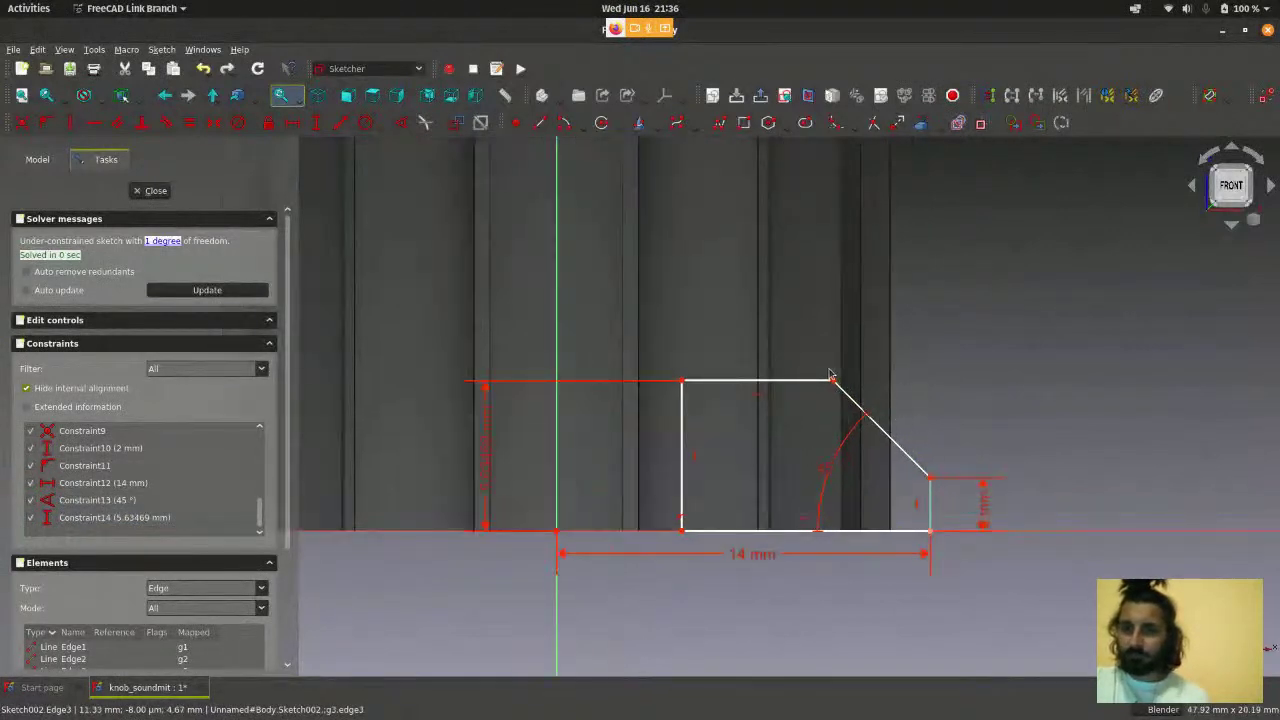
pyautogui.scroll(-1, 903, 319)
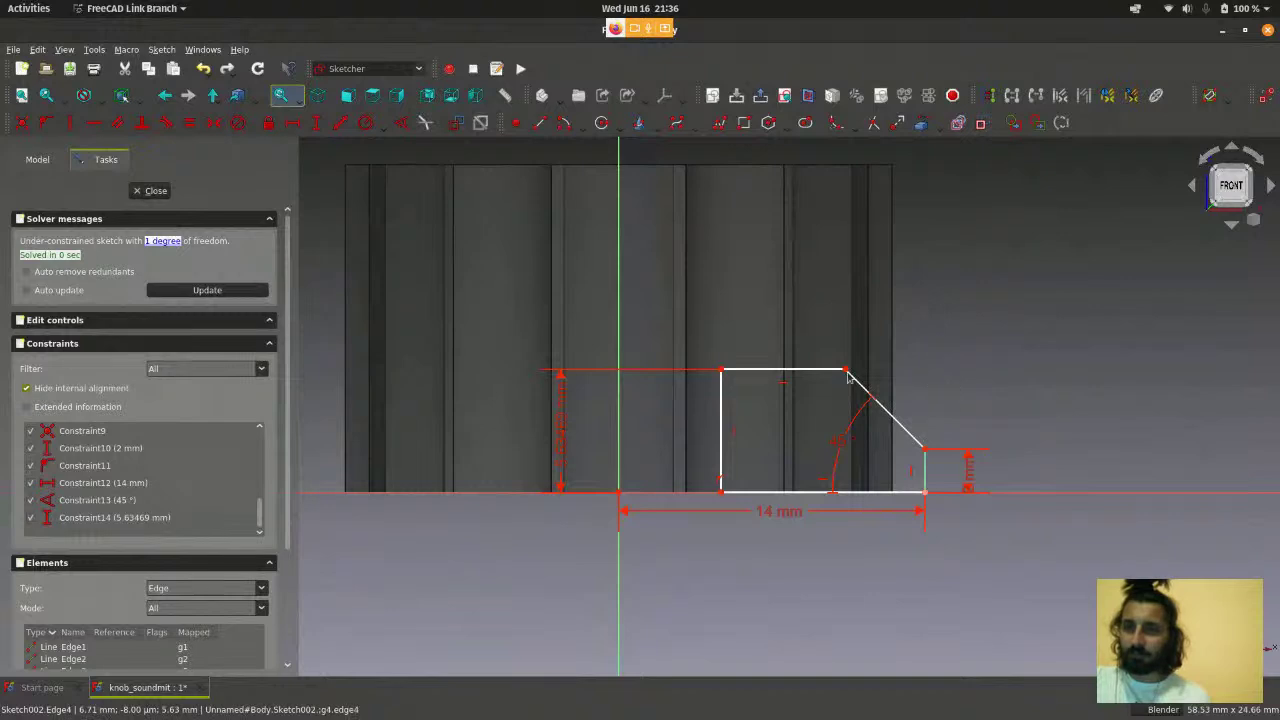
pyautogui.scroll(1, 815, 424)
pyautogui.scroll(-2, 815, 428)
pyautogui.scroll(1, 740, 350)
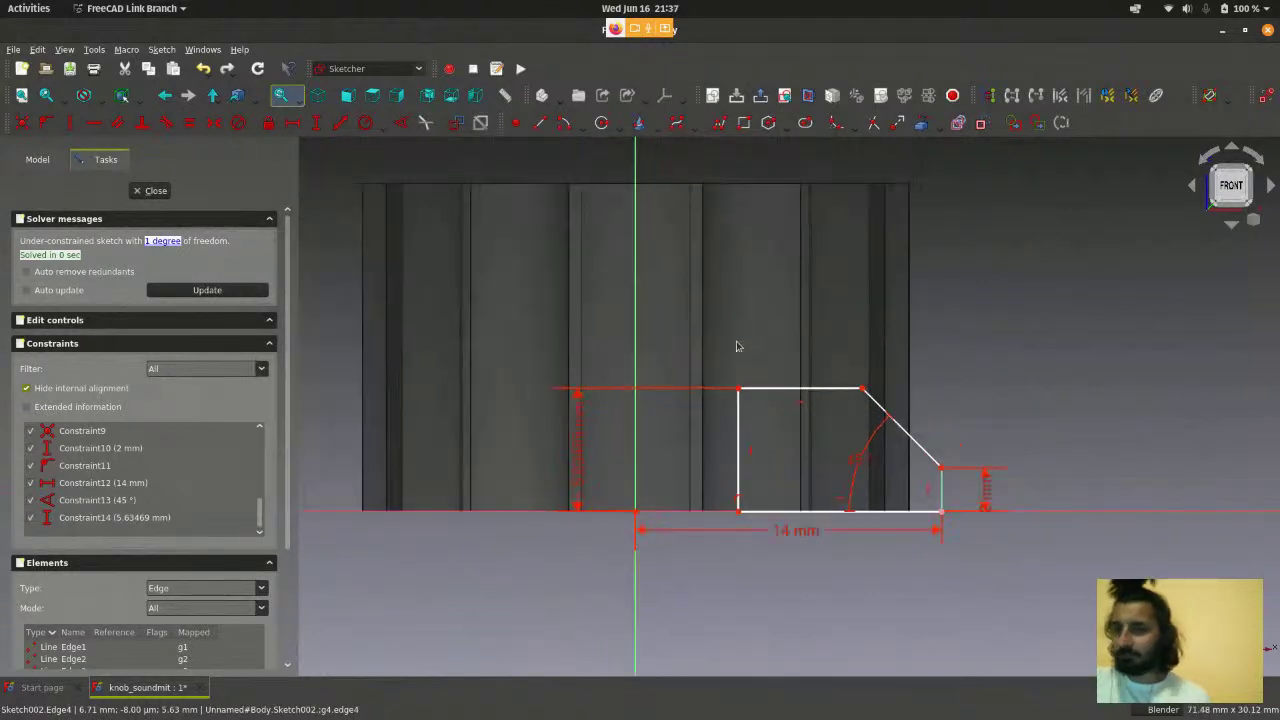
# - Add a 4.68 mm horizontal distance to the corner vertex and move its label up
pyautogui.click(738, 388)
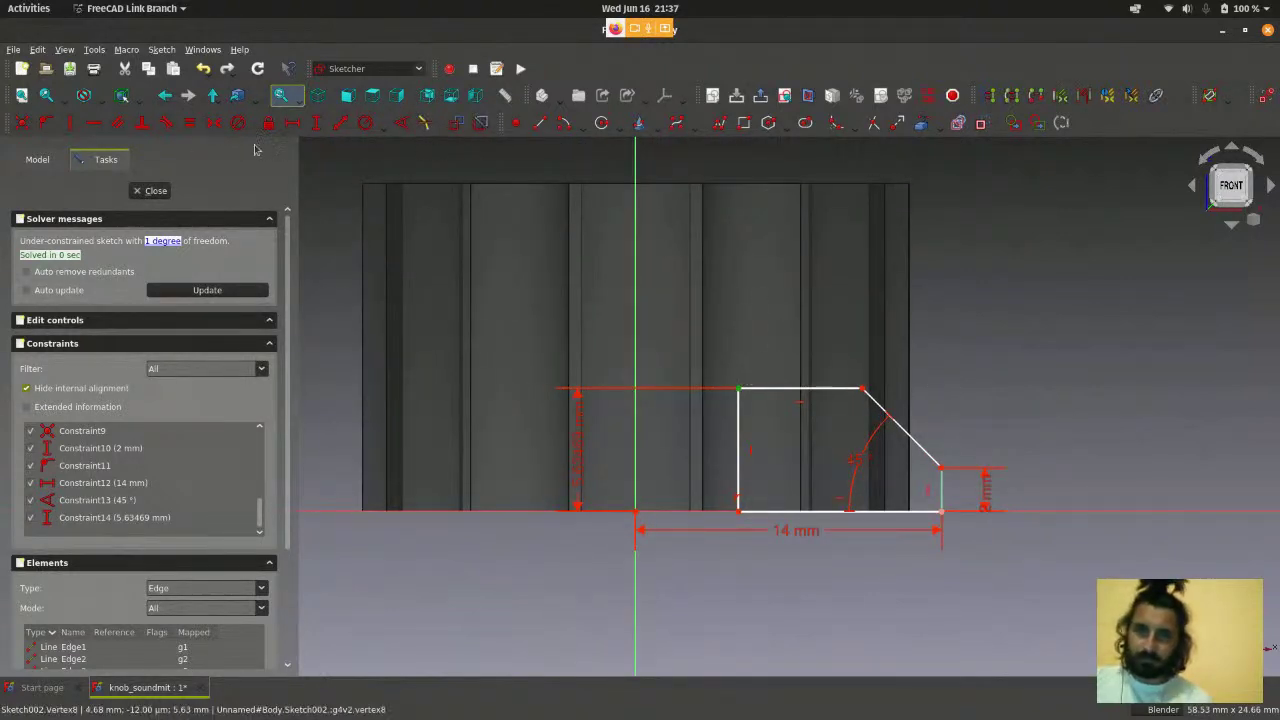
pyautogui.click(286, 128)
pyautogui.click(437, 206)
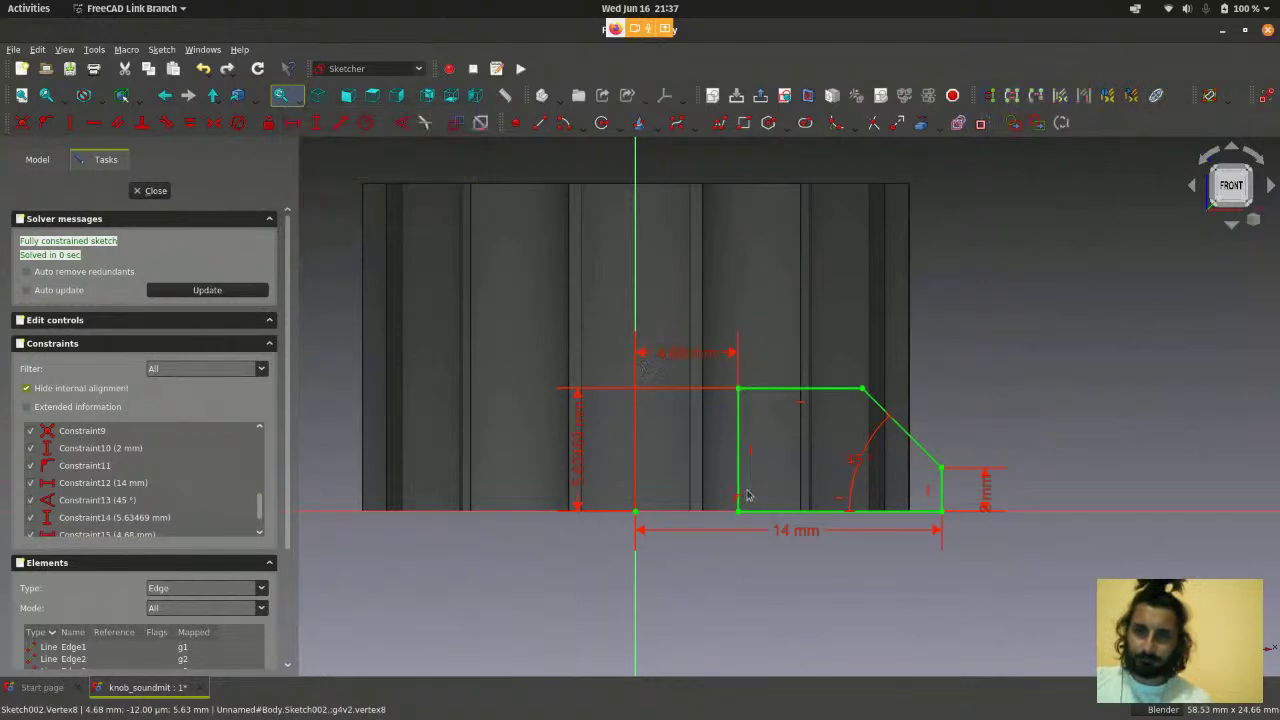
pyautogui.scroll(-1, 749, 493)
pyautogui.moveTo(704, 378); pyautogui.dragTo(704, 355)
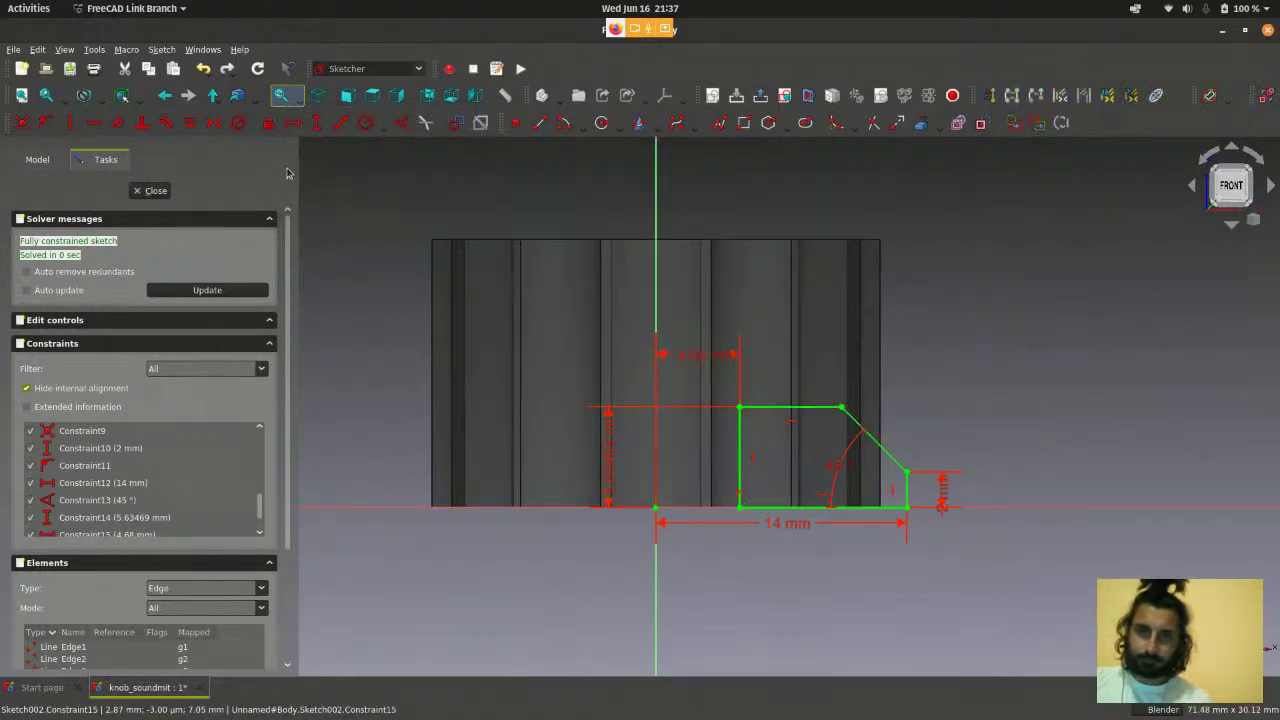
pyautogui.click(150, 190)
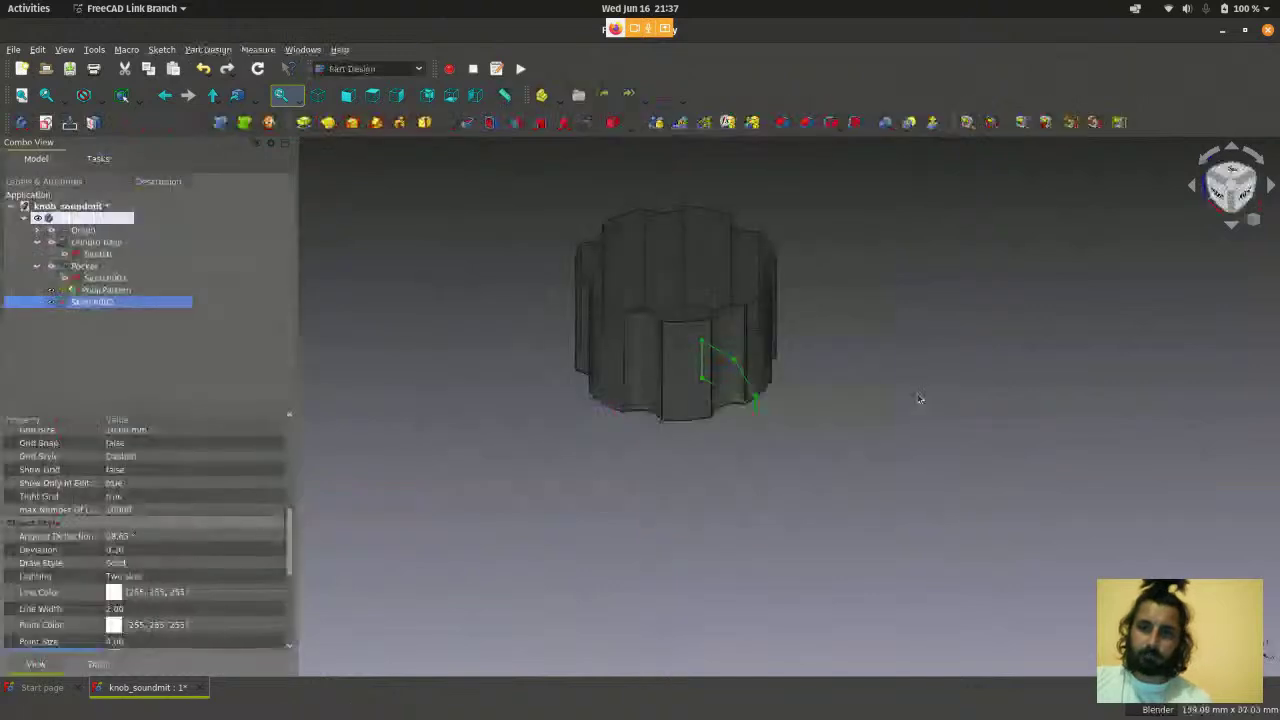
pyautogui.scroll(-3, 1008, 396)
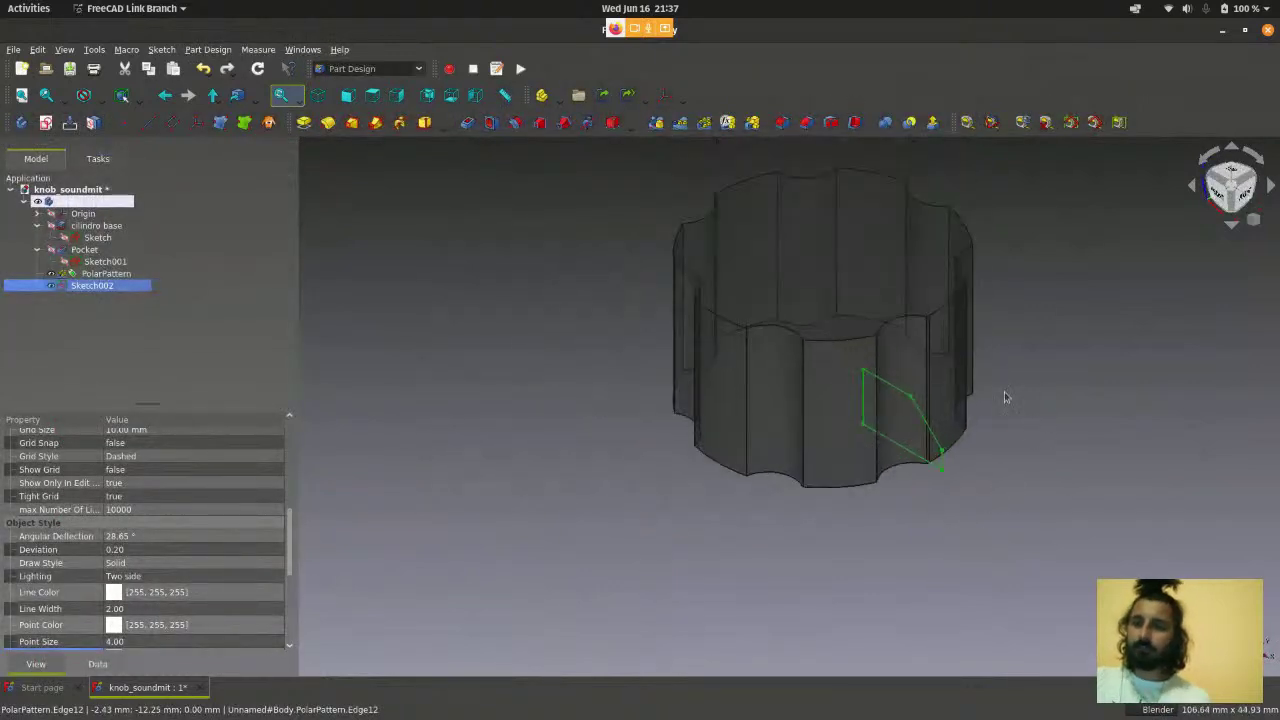
pyautogui.scroll(3, 964, 540)
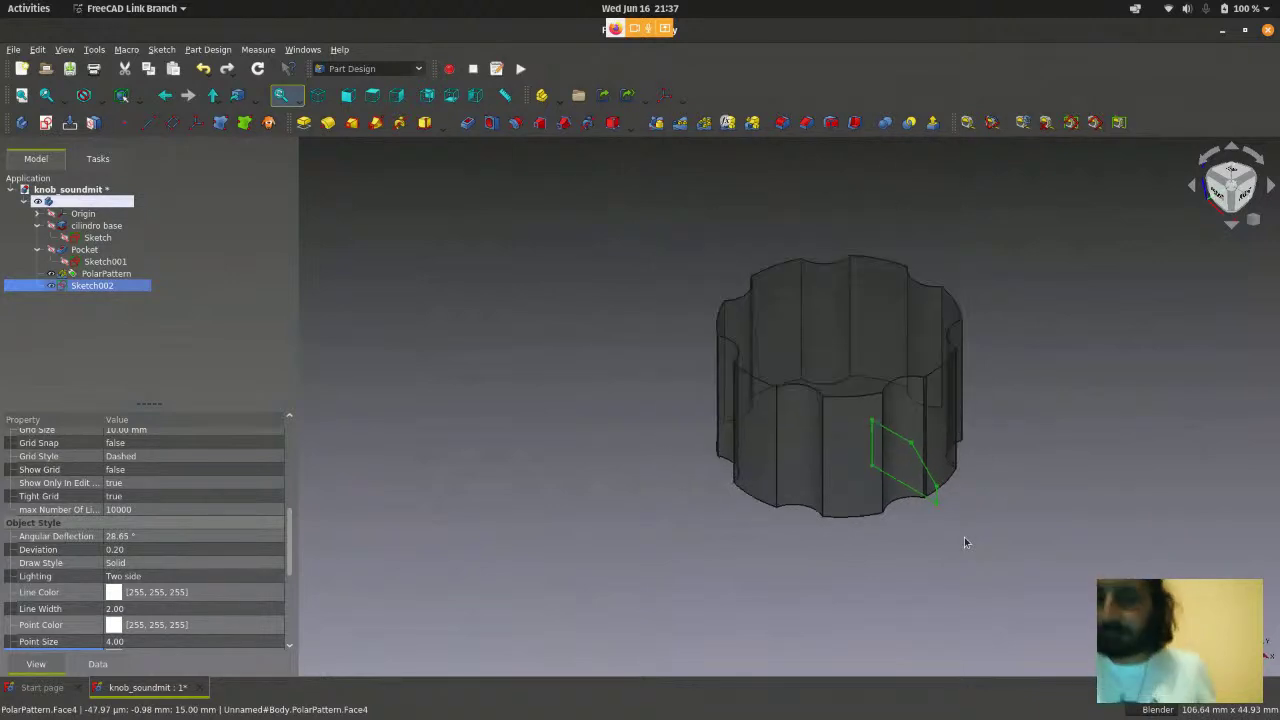
pyautogui.scroll(2, 964, 540)
pyautogui.scroll(-3, 968, 543)
pyautogui.scroll(2, 971, 547)
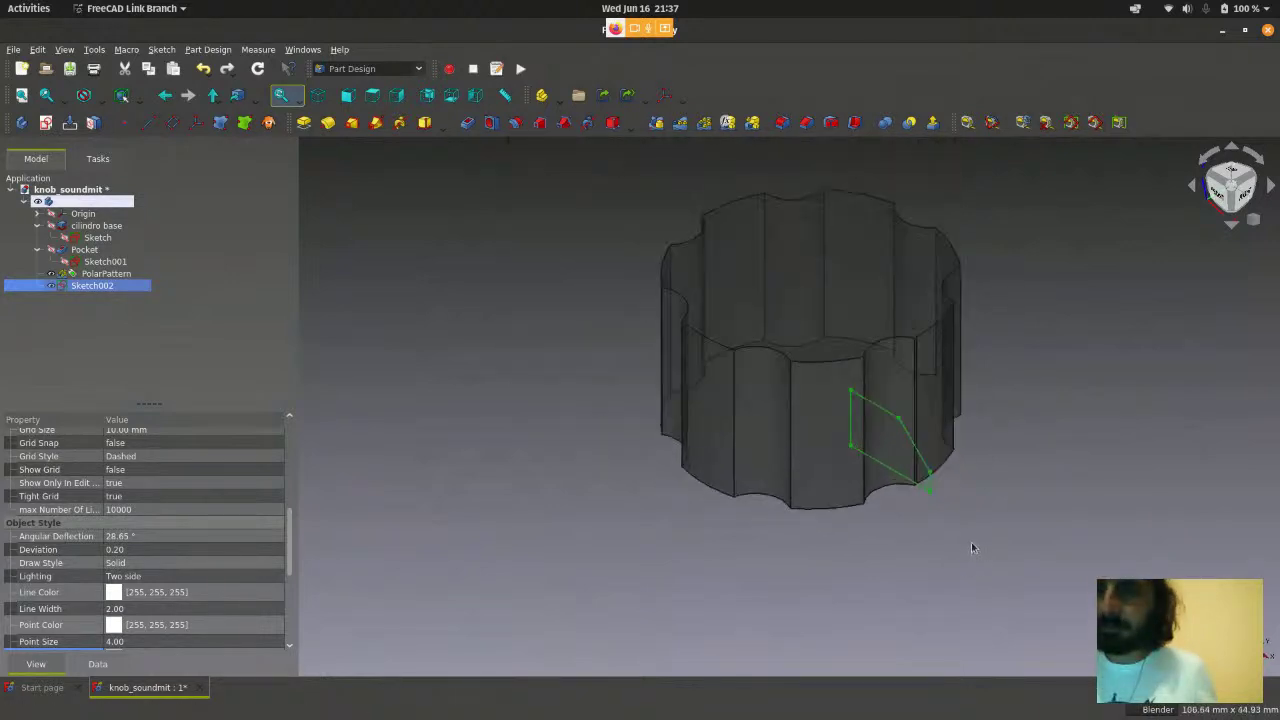
pyautogui.scroll(-1, 478, 434)
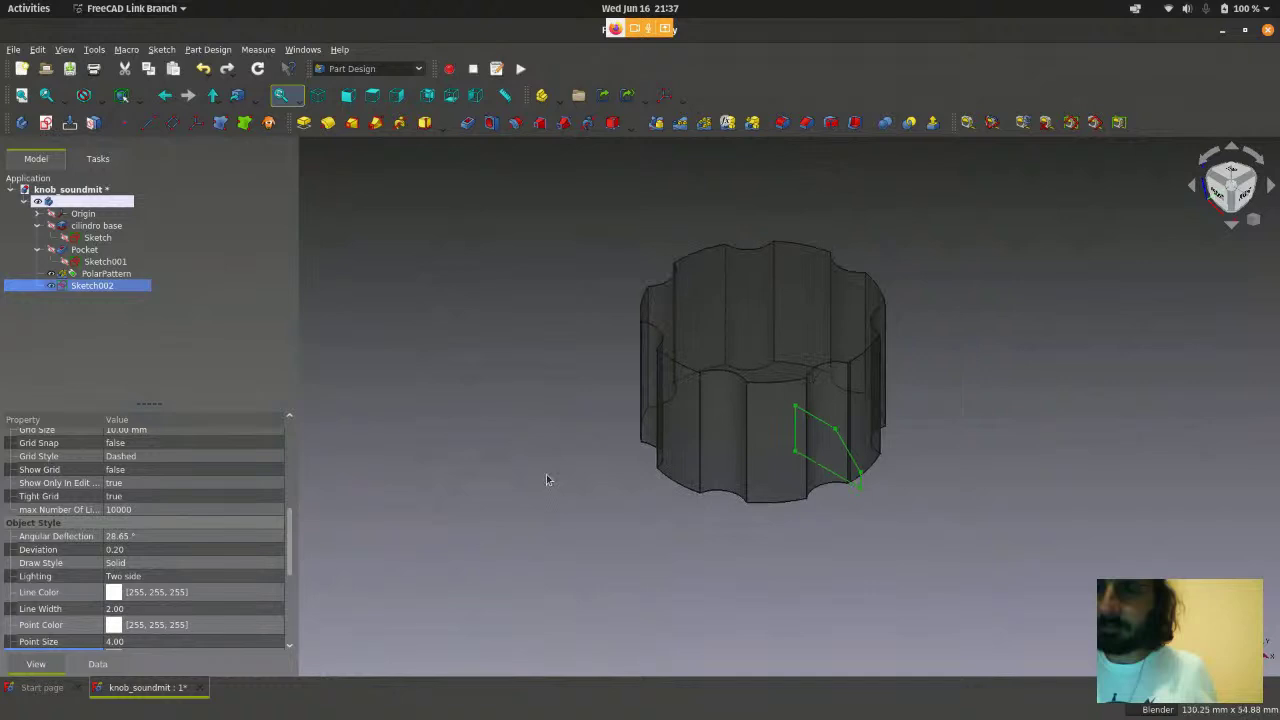
pyautogui.scroll(1, 846, 437)
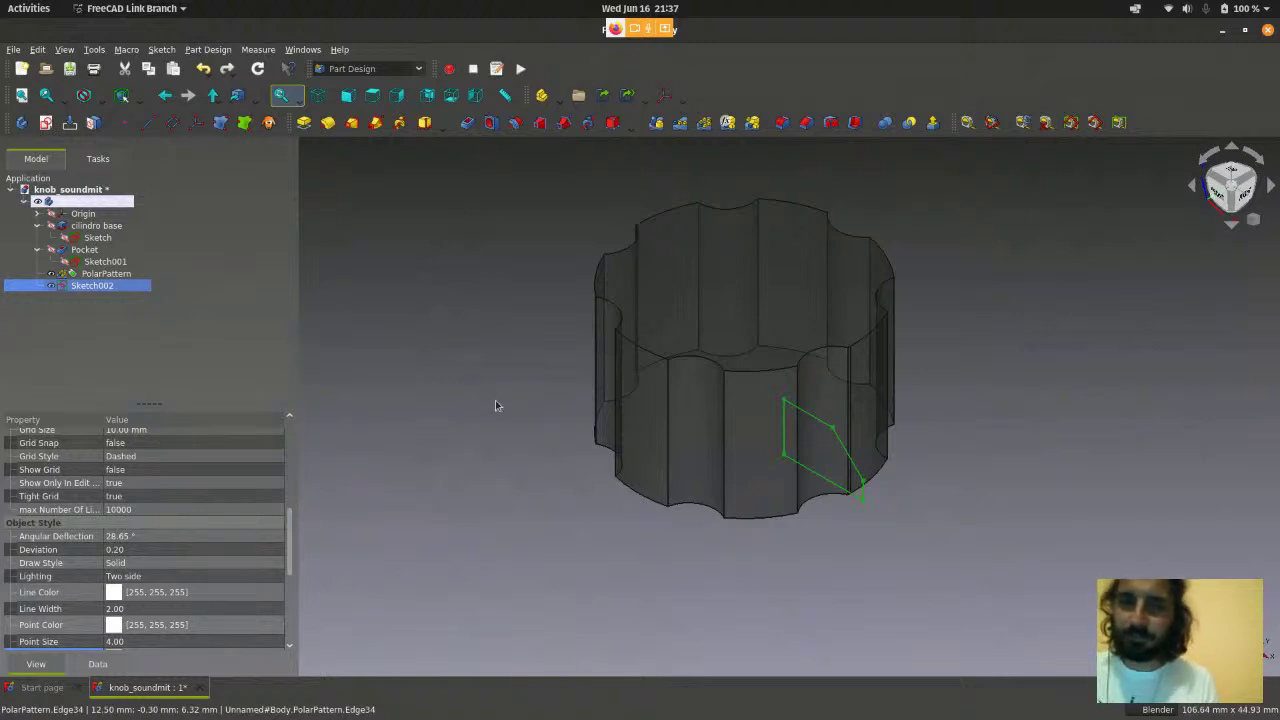
pyautogui.click(524, 445)
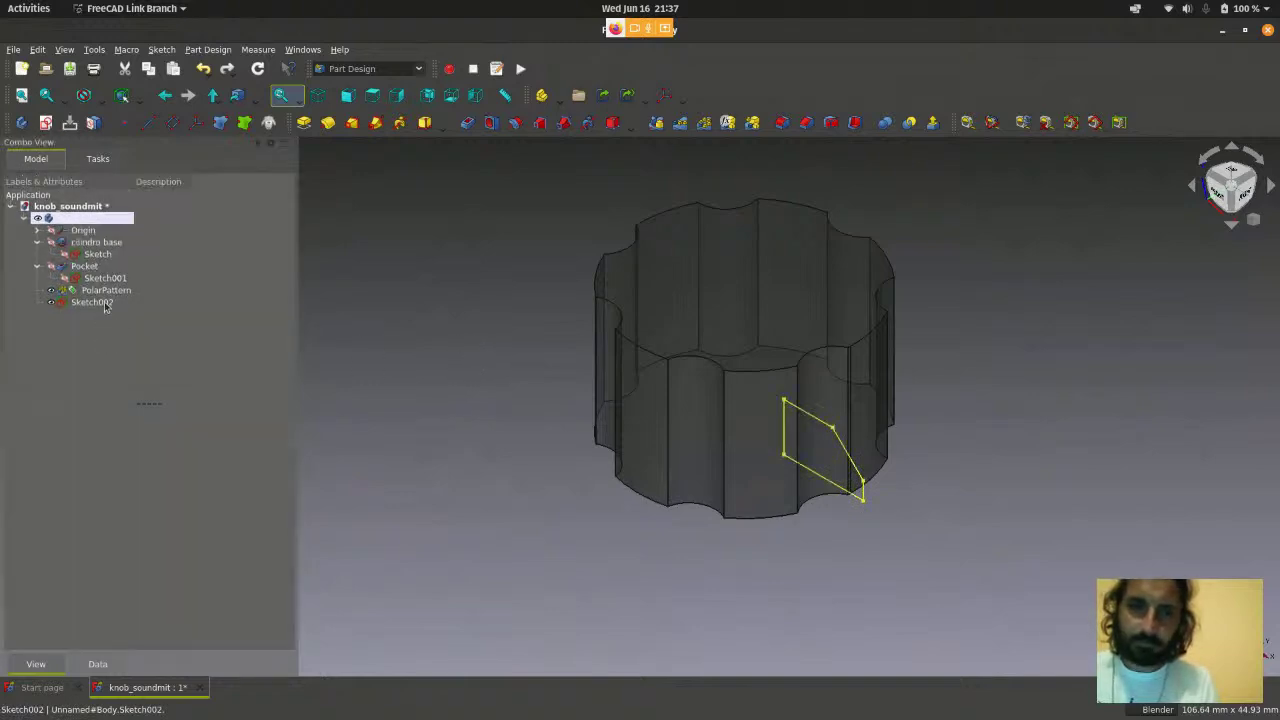
pyautogui.click(104, 304)
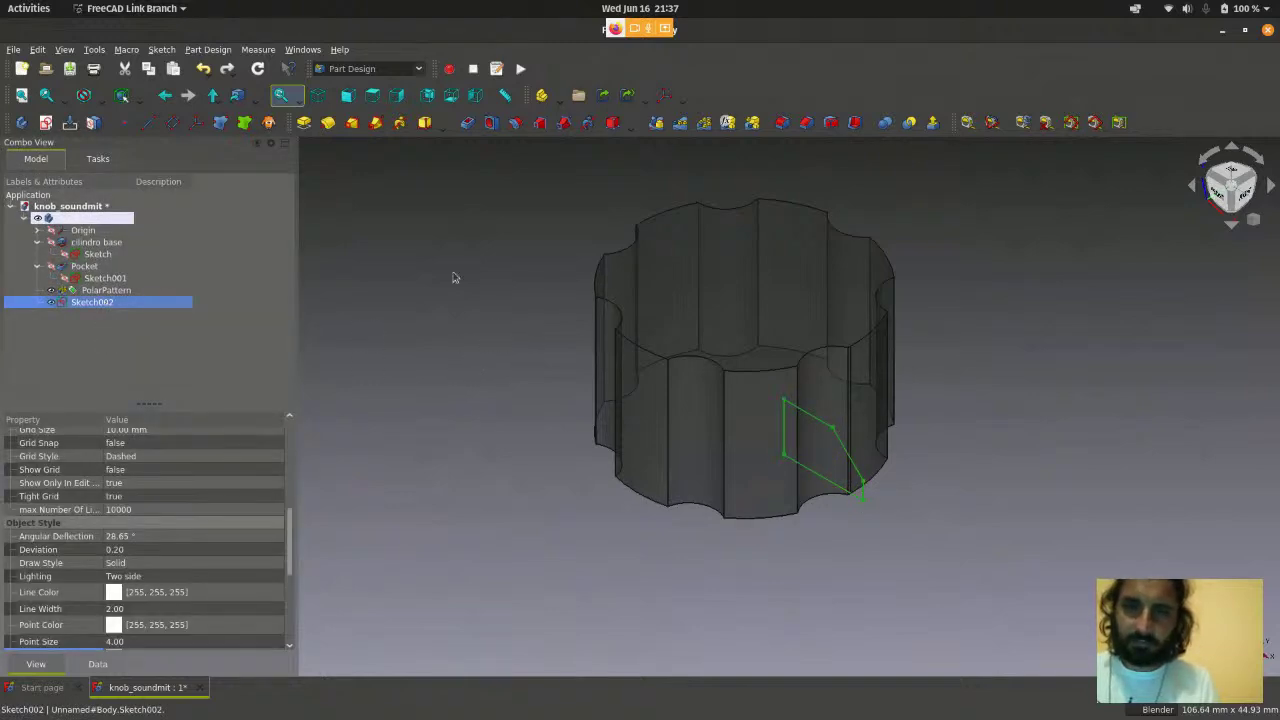
# - Create a Part Design Revolution of Sketch002, keeping 360° about the vertical sketch axis
pyautogui.click(208, 50)
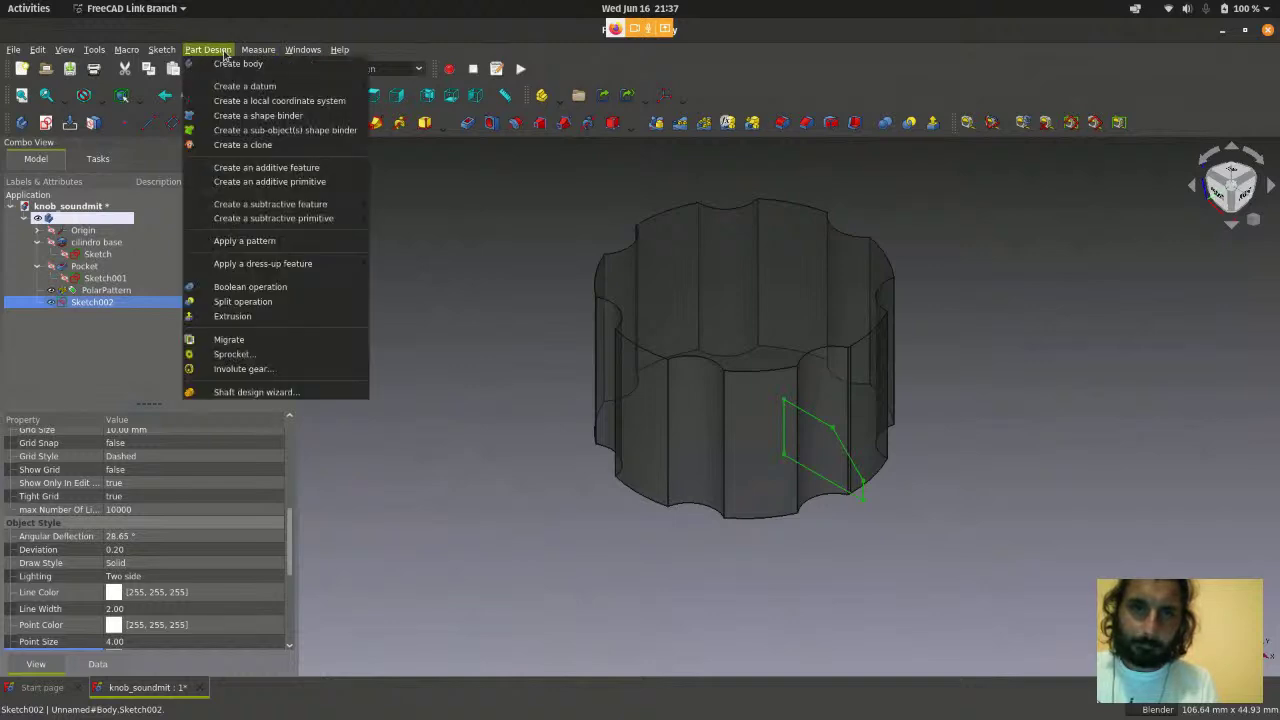
pyautogui.moveTo(218, 168)
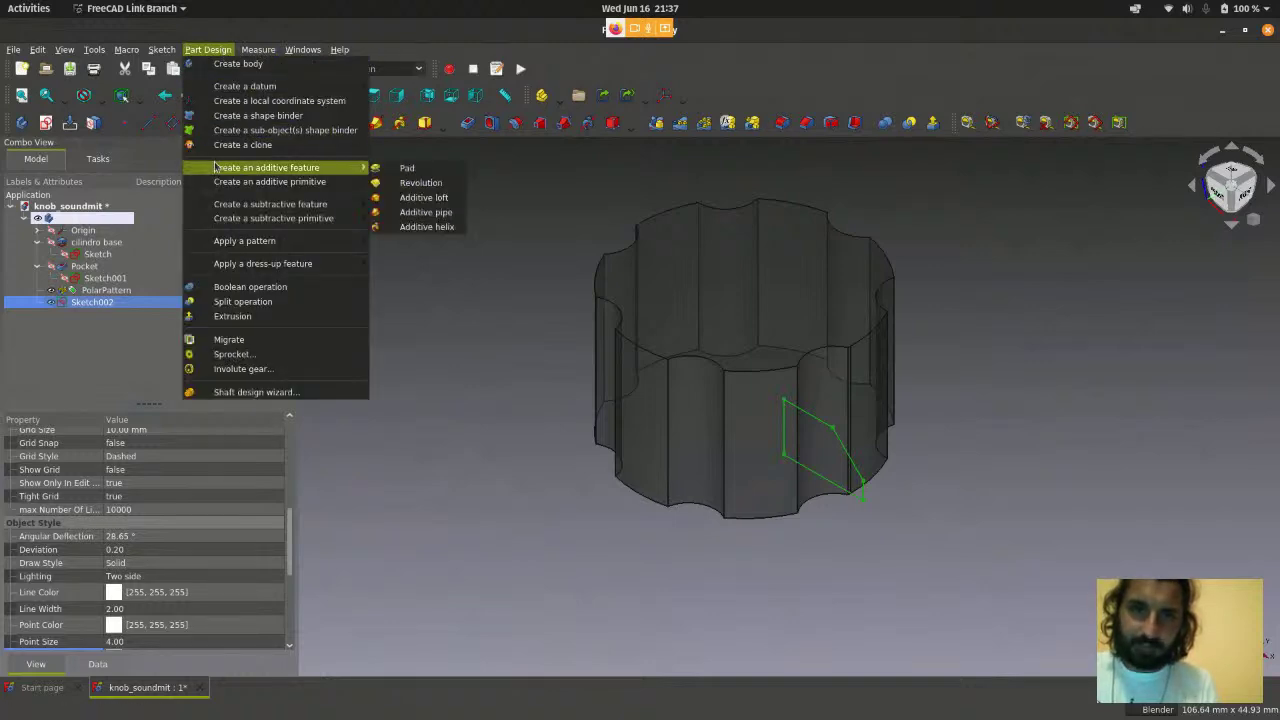
pyautogui.click(421, 183)
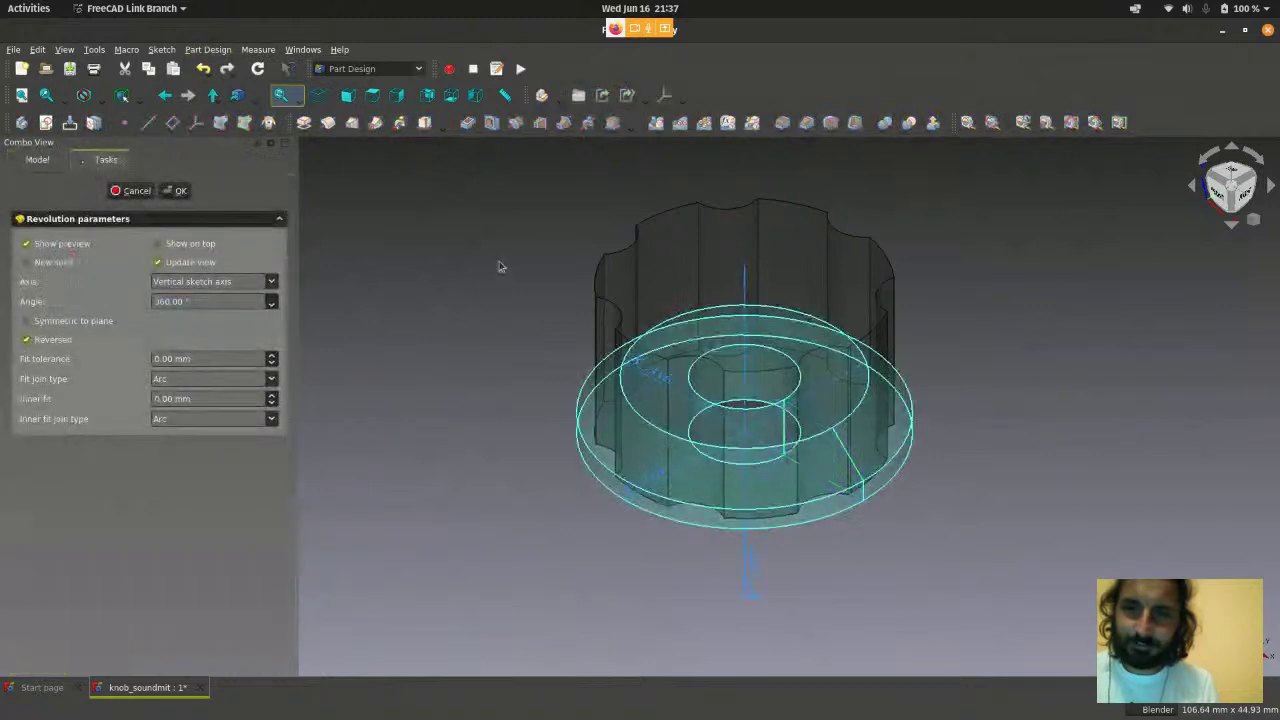
pyautogui.scroll(2, 491, 306)
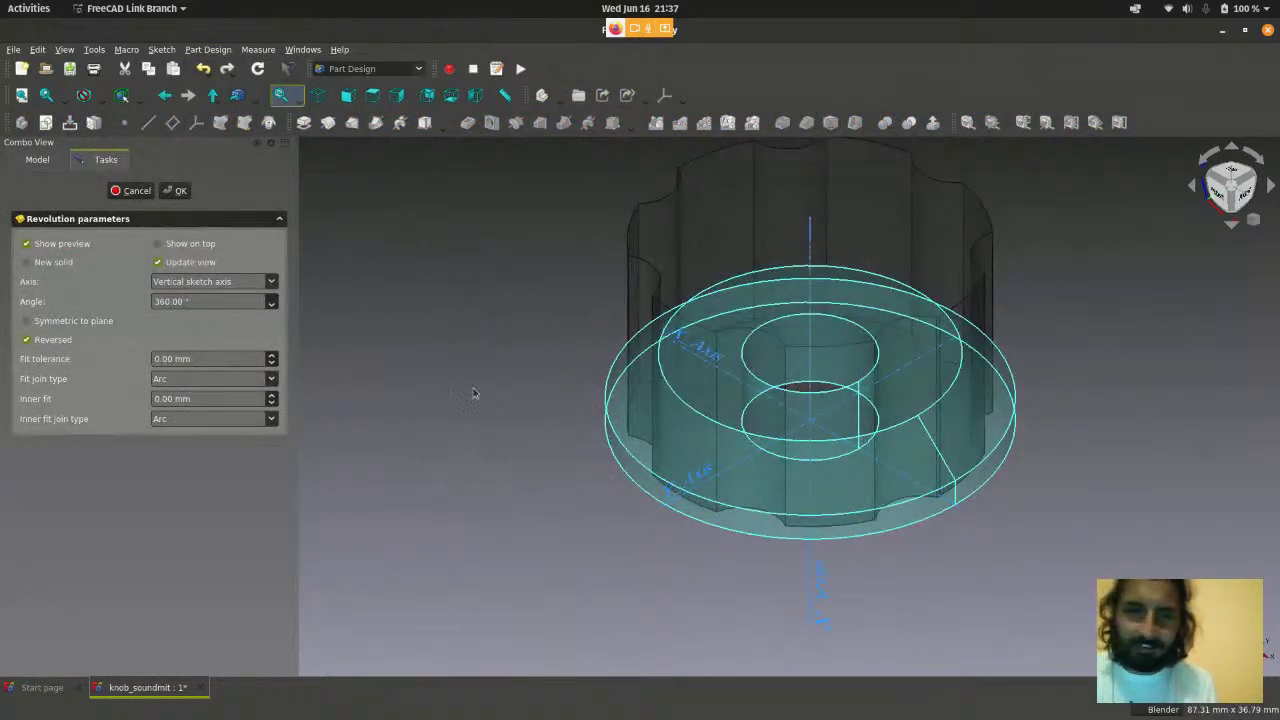
pyautogui.scroll(-1, 470, 425)
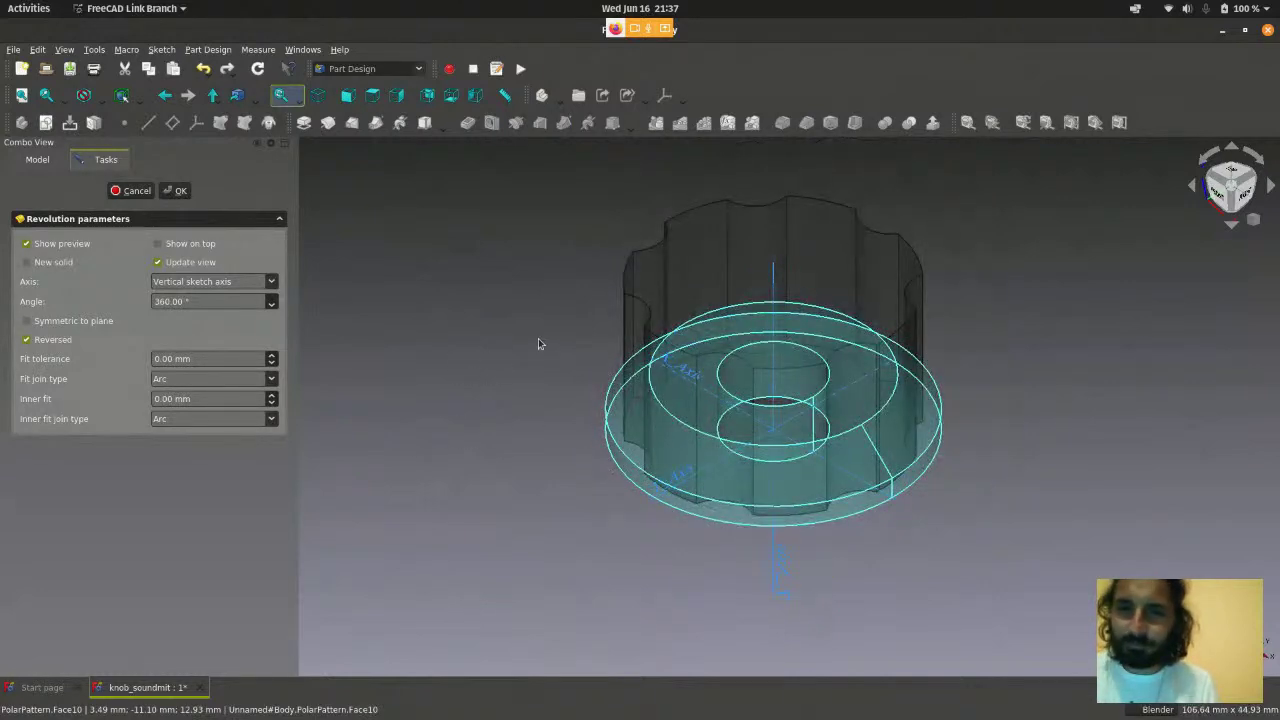
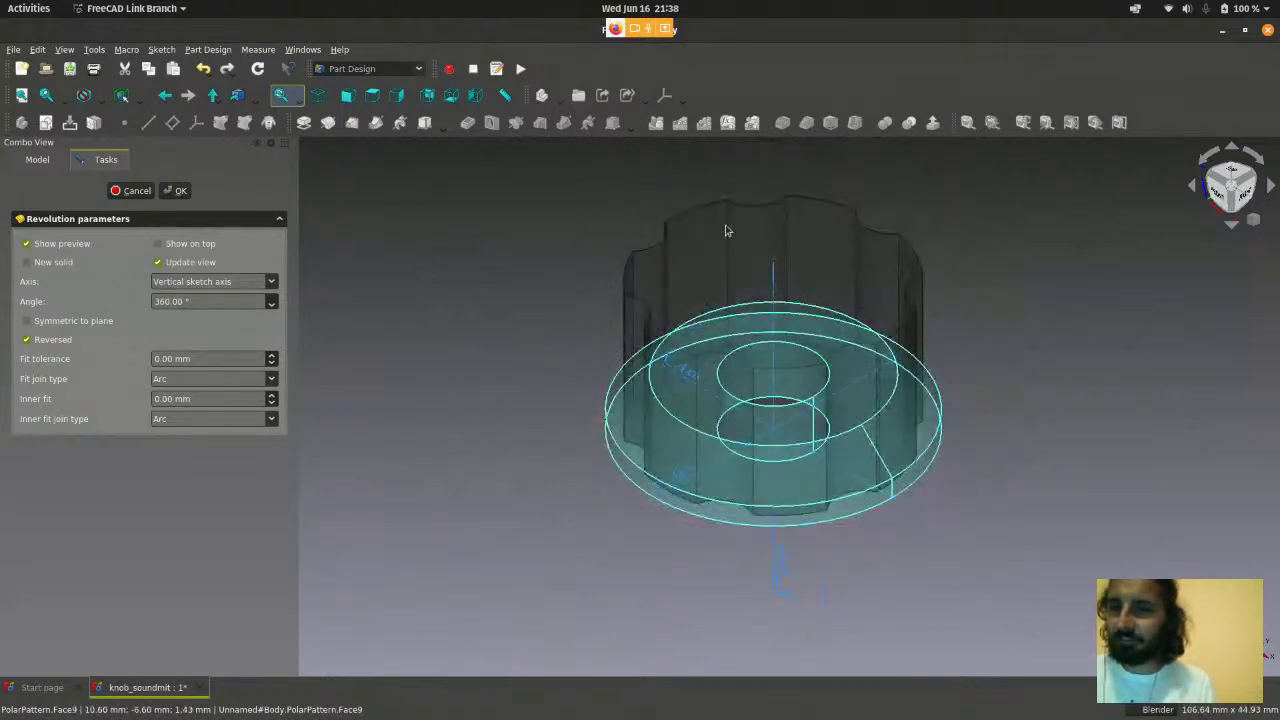
# - Change the revolution angle to 180° for a half revolution
pyautogui.click(179, 302)
pyautogui.doubleClick(177, 301)
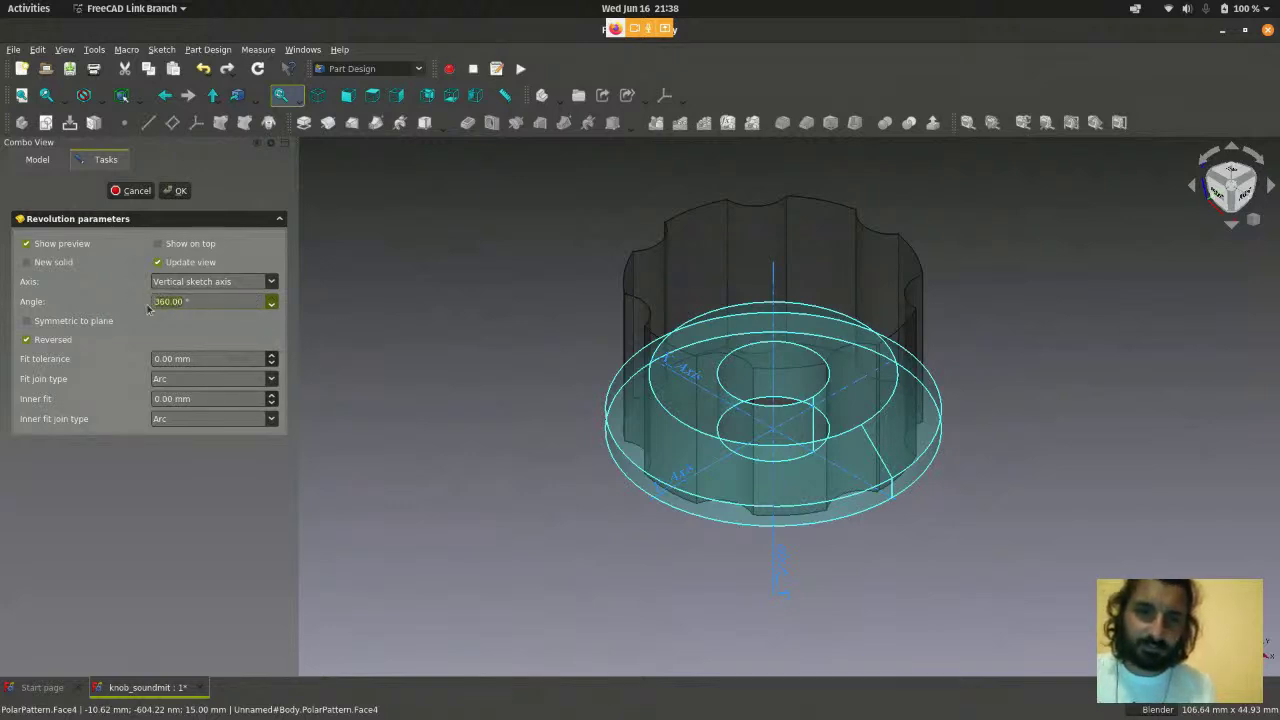
pyautogui.write('180')
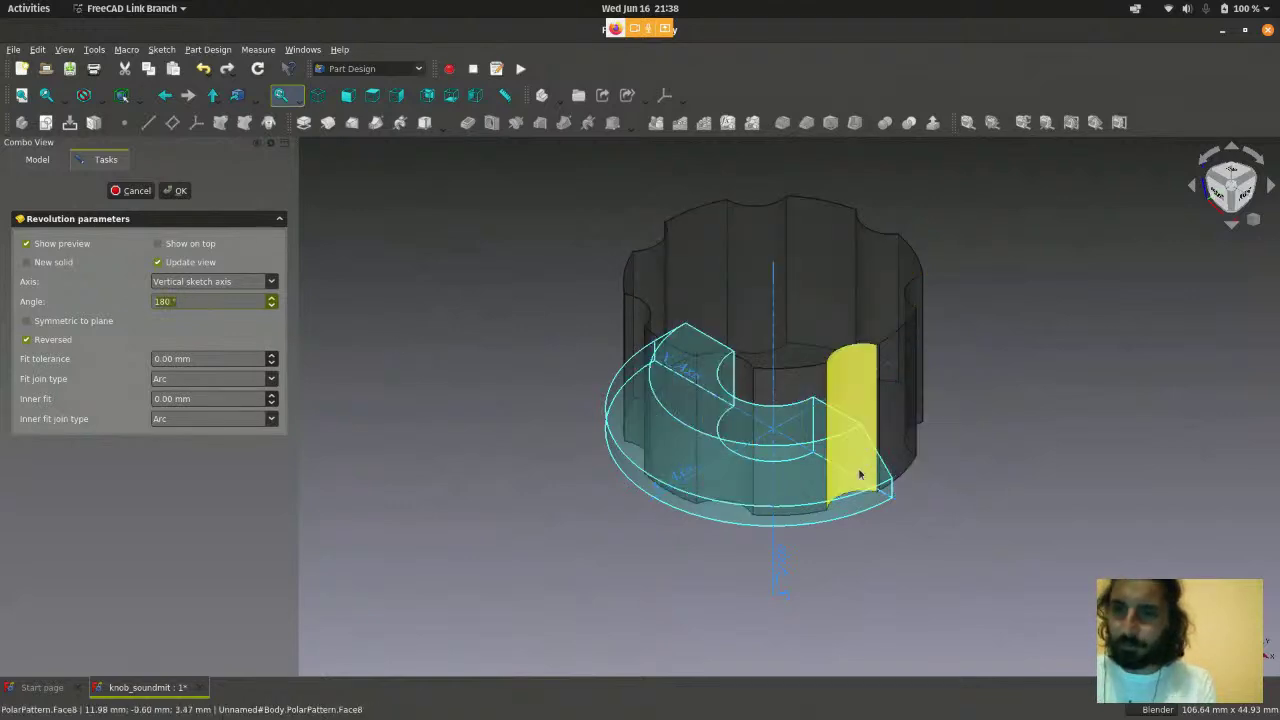
# - Restore the revolution angle to 360° for a full ring around the base
pyautogui.click(167, 303)
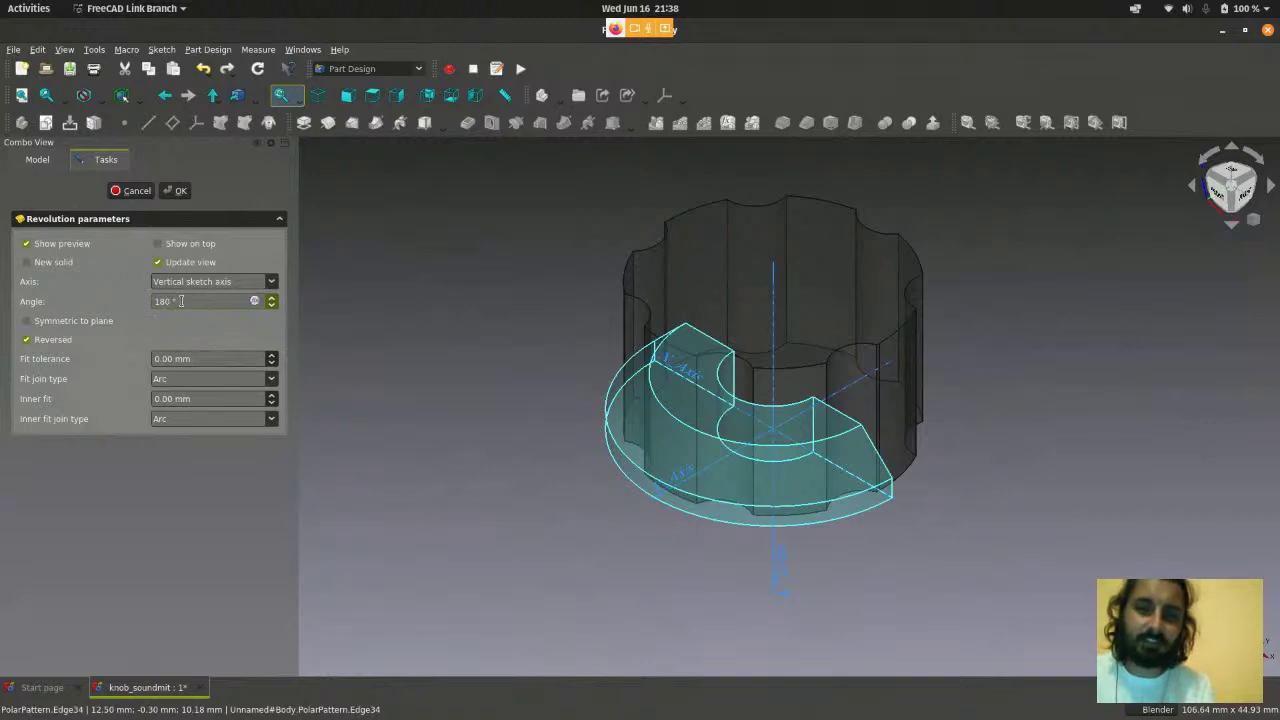
pyautogui.doubleClick(190, 301)
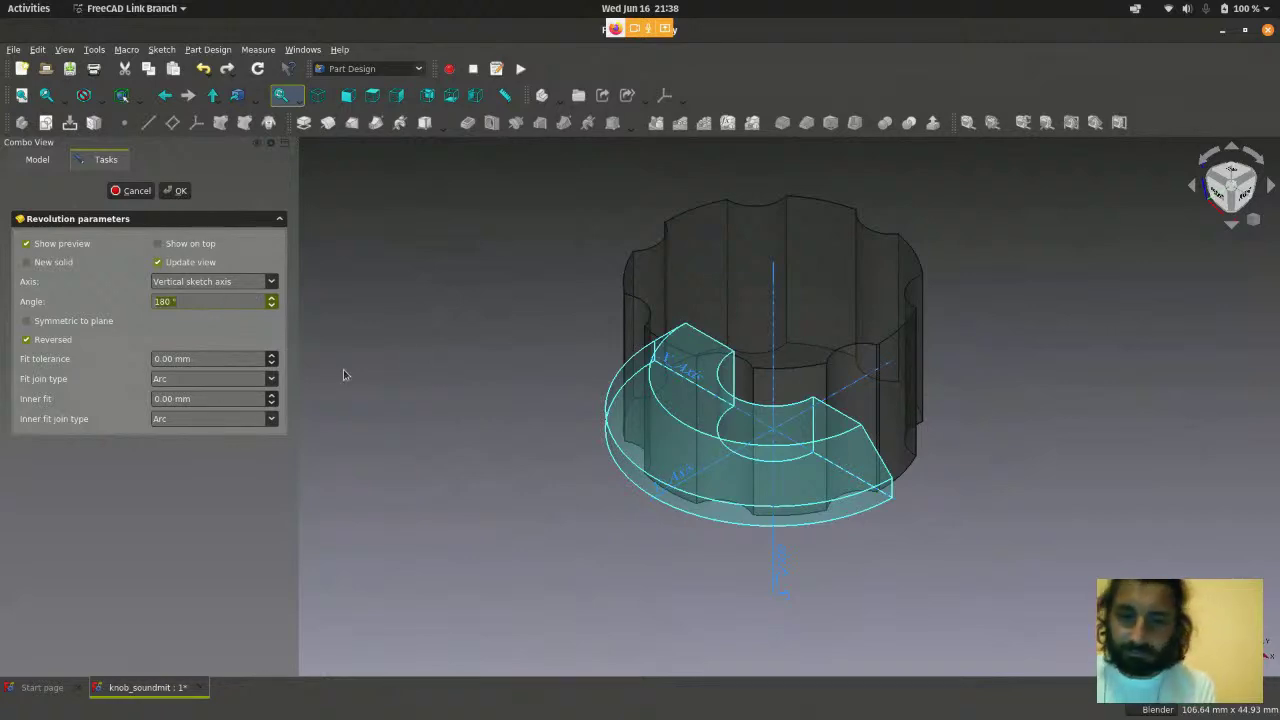
pyautogui.write('3')
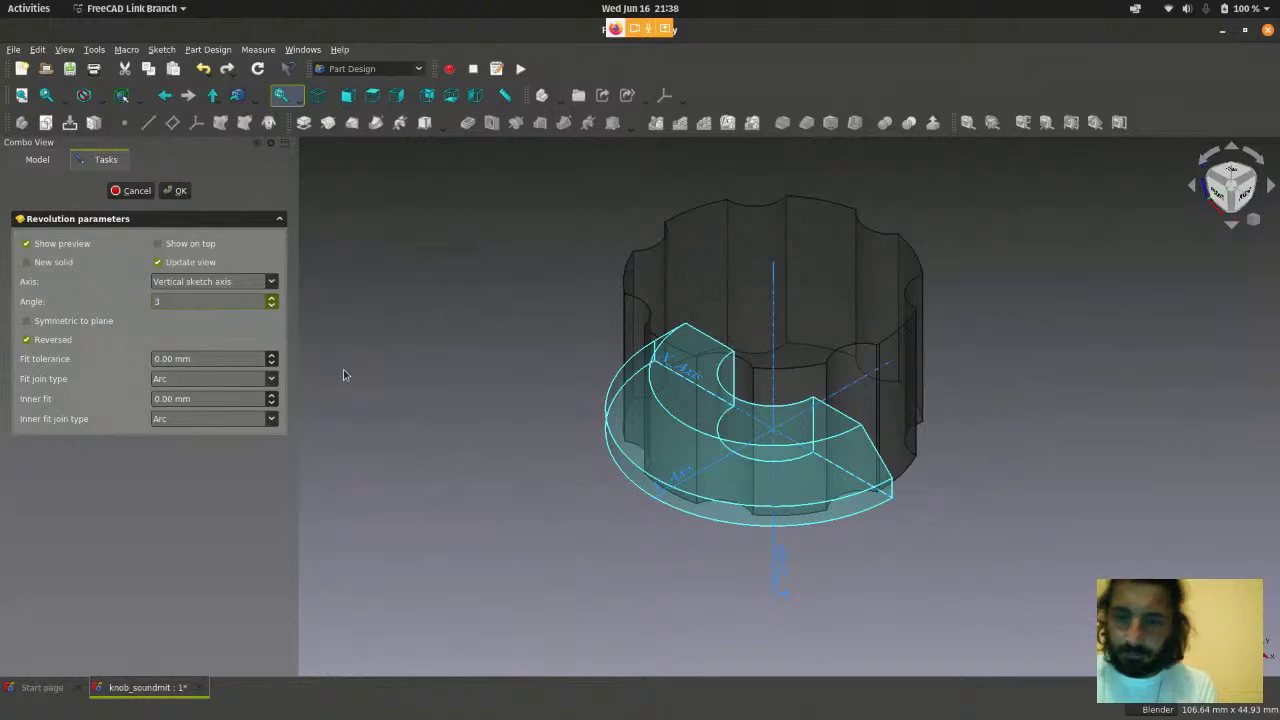
pyautogui.write('60')
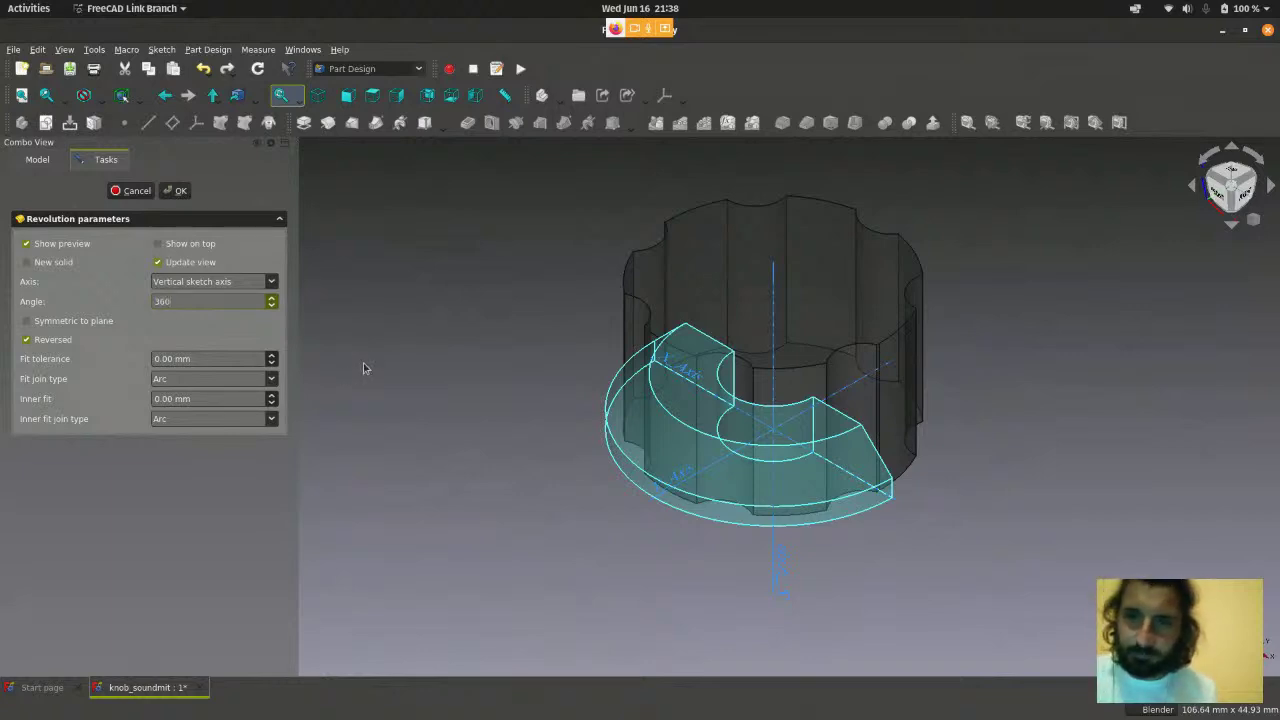
pyautogui.press('Return')
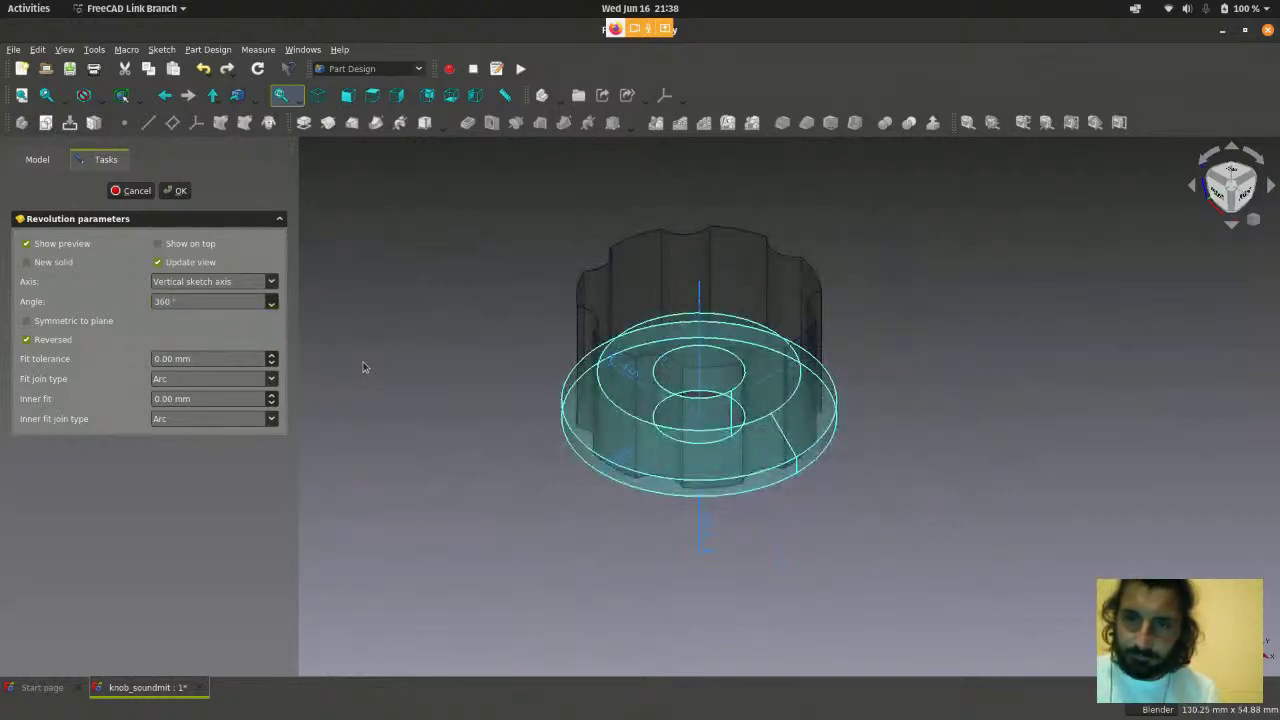
pyautogui.scroll(3, 600, 505)
pyautogui.moveTo(586, 526); pyautogui.dragTo(621, 522, button='middle')
# - Confirm the 360° revolution and orbit around to inspect the knob's underside
pyautogui.click(183, 199)
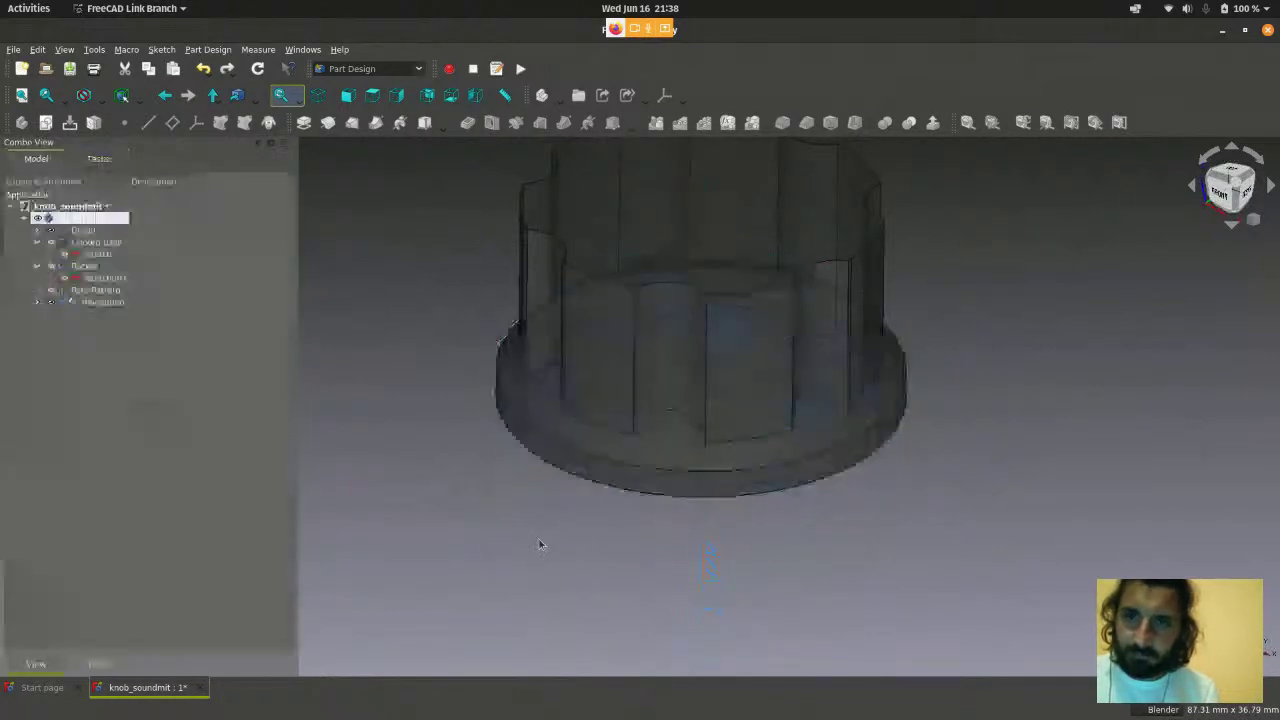
pyautogui.moveTo(539, 539); pyautogui.dragTo(586, 440, button='middle')
pyautogui.scroll(-3, 736, 339)
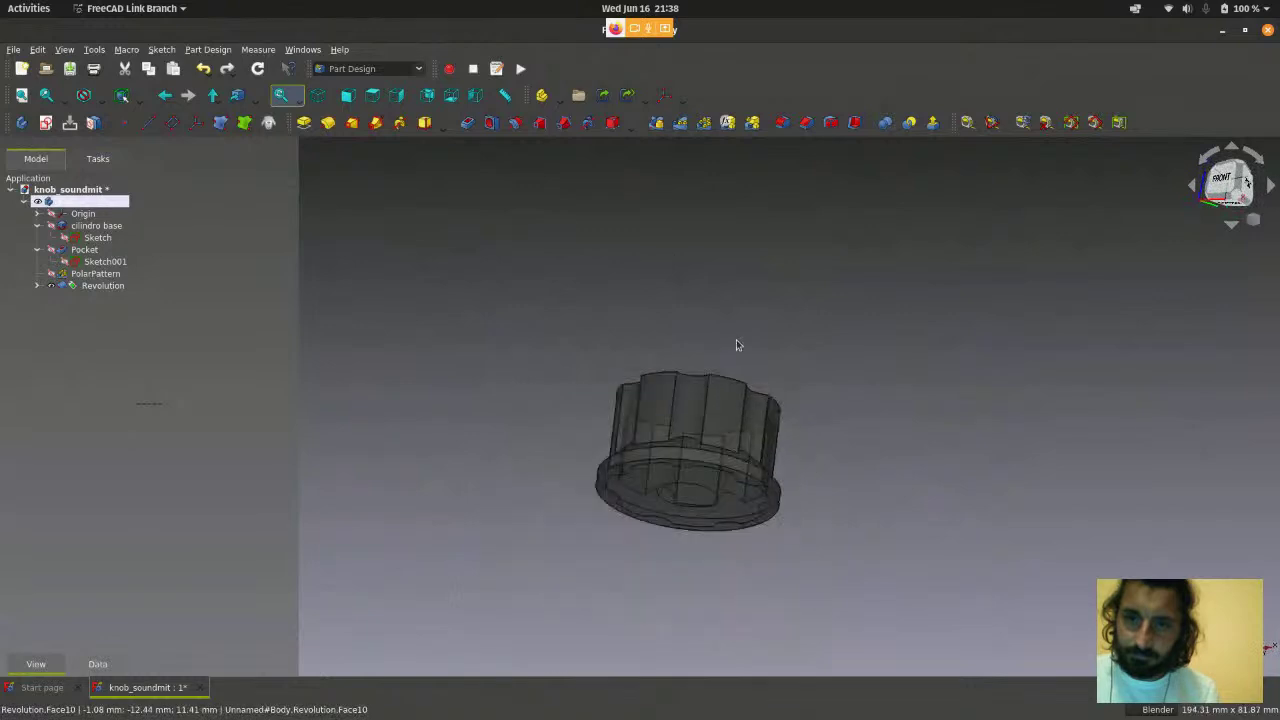
pyautogui.moveTo(736, 339); pyautogui.dragTo(679, 431, button='middle')
pyautogui.scroll(5, 649, 626)
pyautogui.scroll(-3, 679, 431)
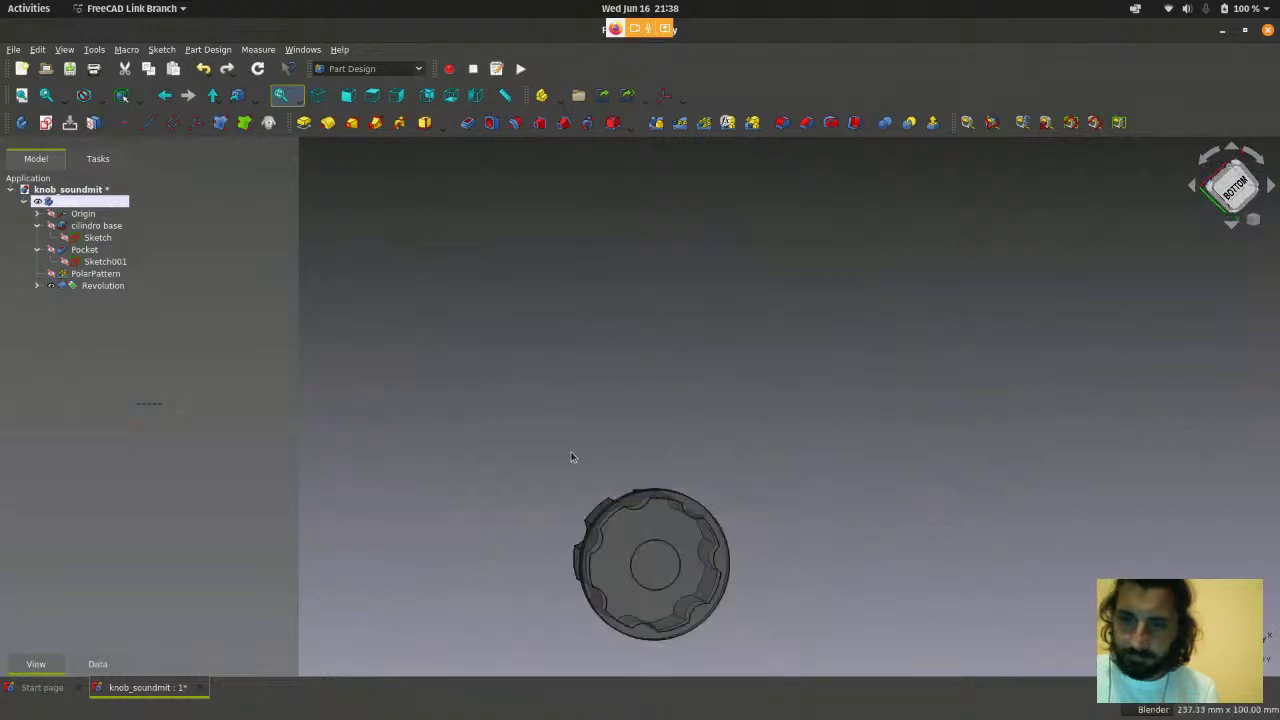
pyautogui.moveTo(571, 457); pyautogui.dragTo(737, 257, button='middle')
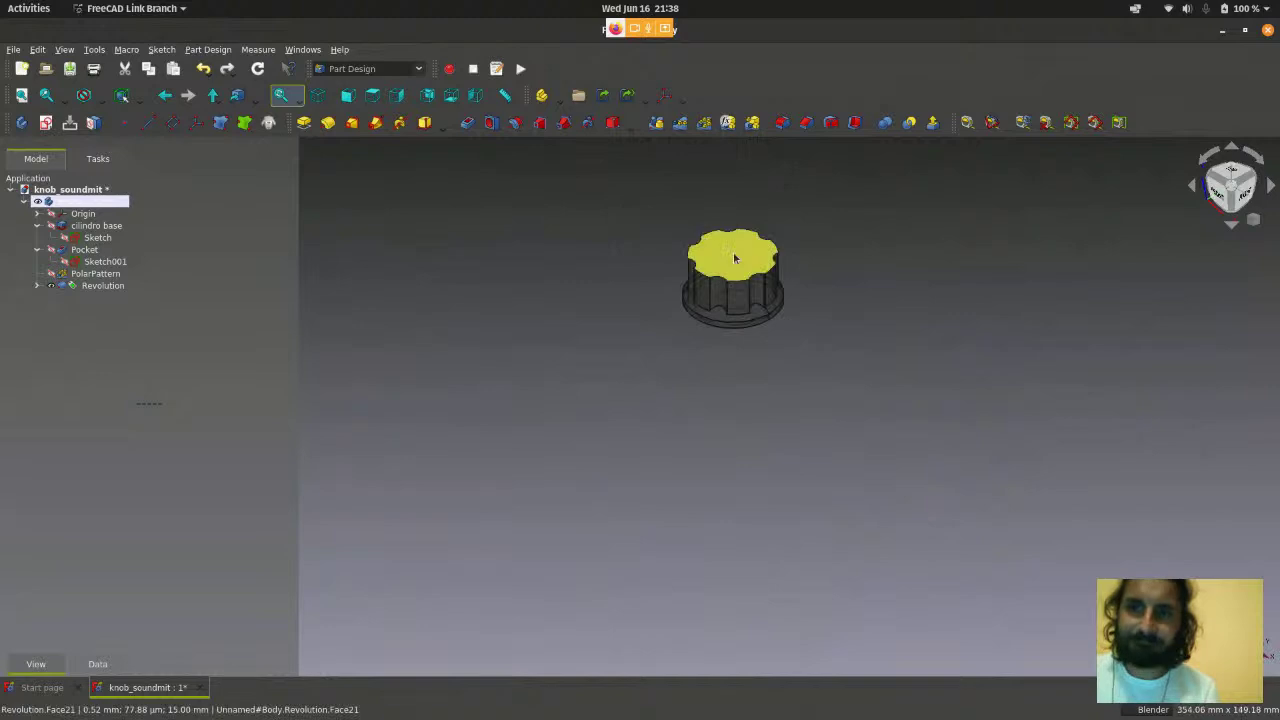
pyautogui.scroll(3, 737, 257)
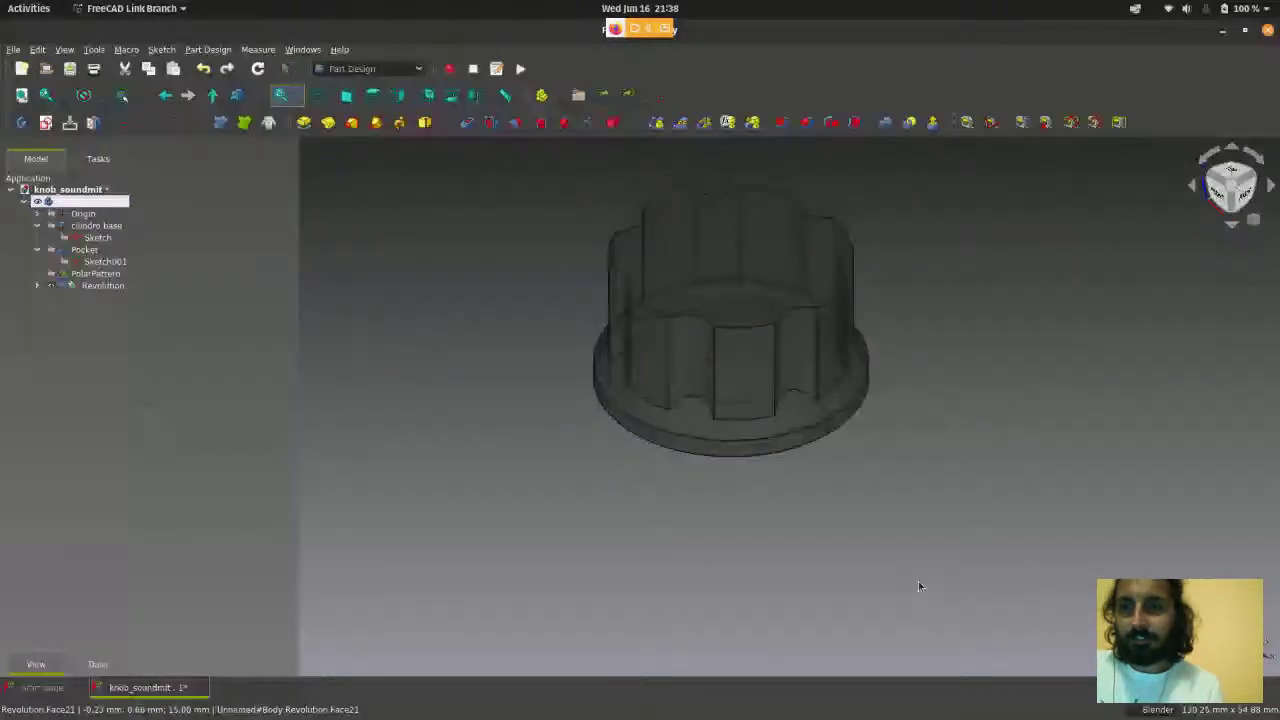
pyautogui.scroll(2, 697, 506)
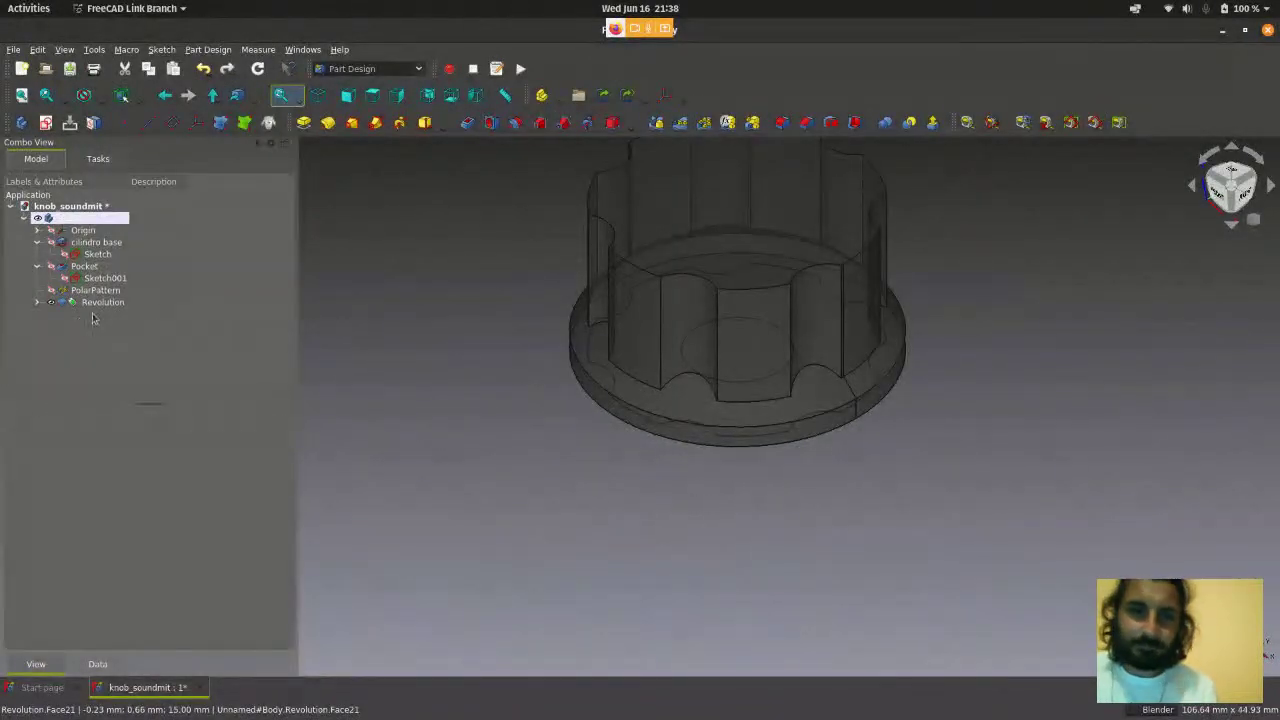
# - Delete the Revolution feature, select Sketch002 and bring up the additive feature commands
pyautogui.click(110, 303)
pyautogui.press('Delete')
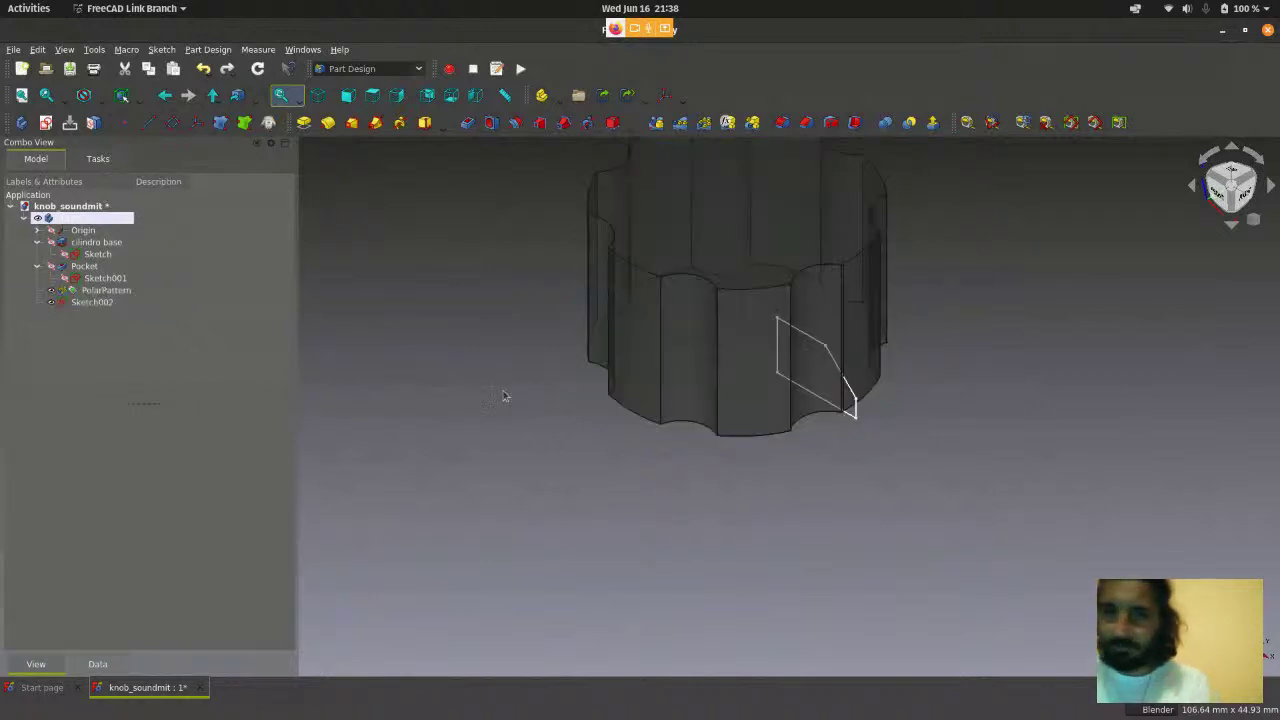
pyautogui.click(97, 303)
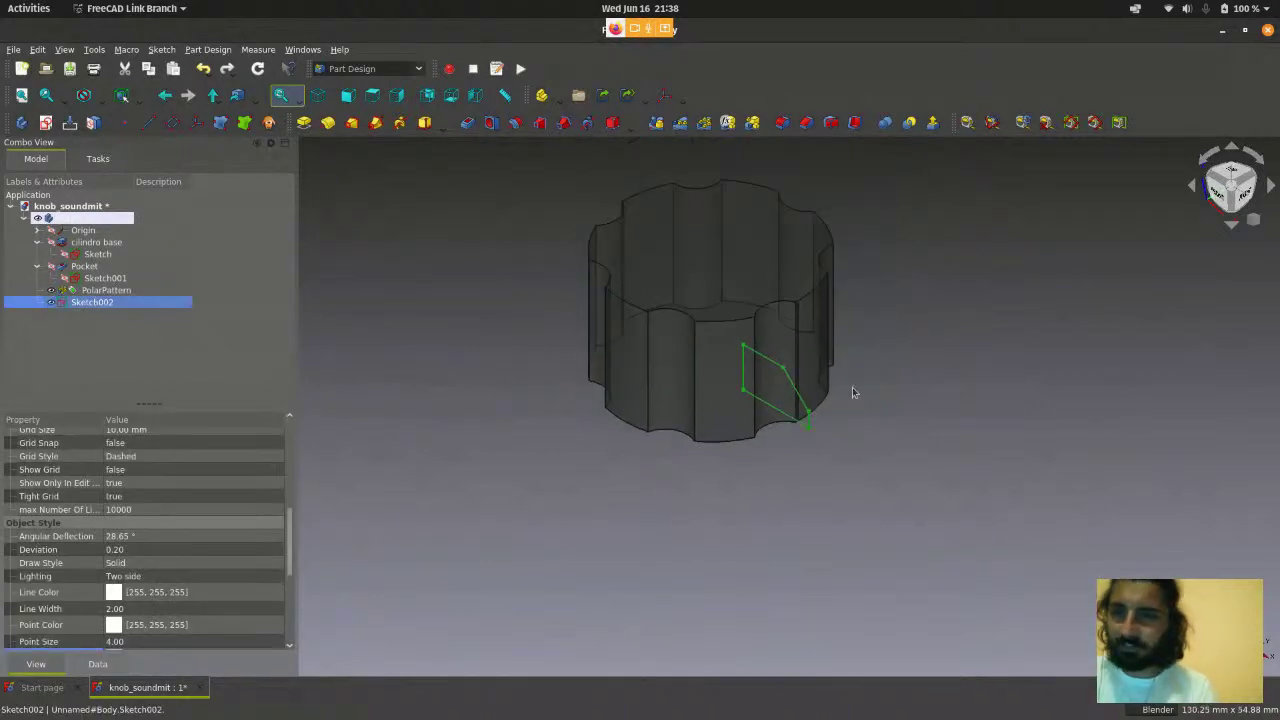
pyautogui.scroll(-3, 840, 410)
pyautogui.scroll(2, 838, 369)
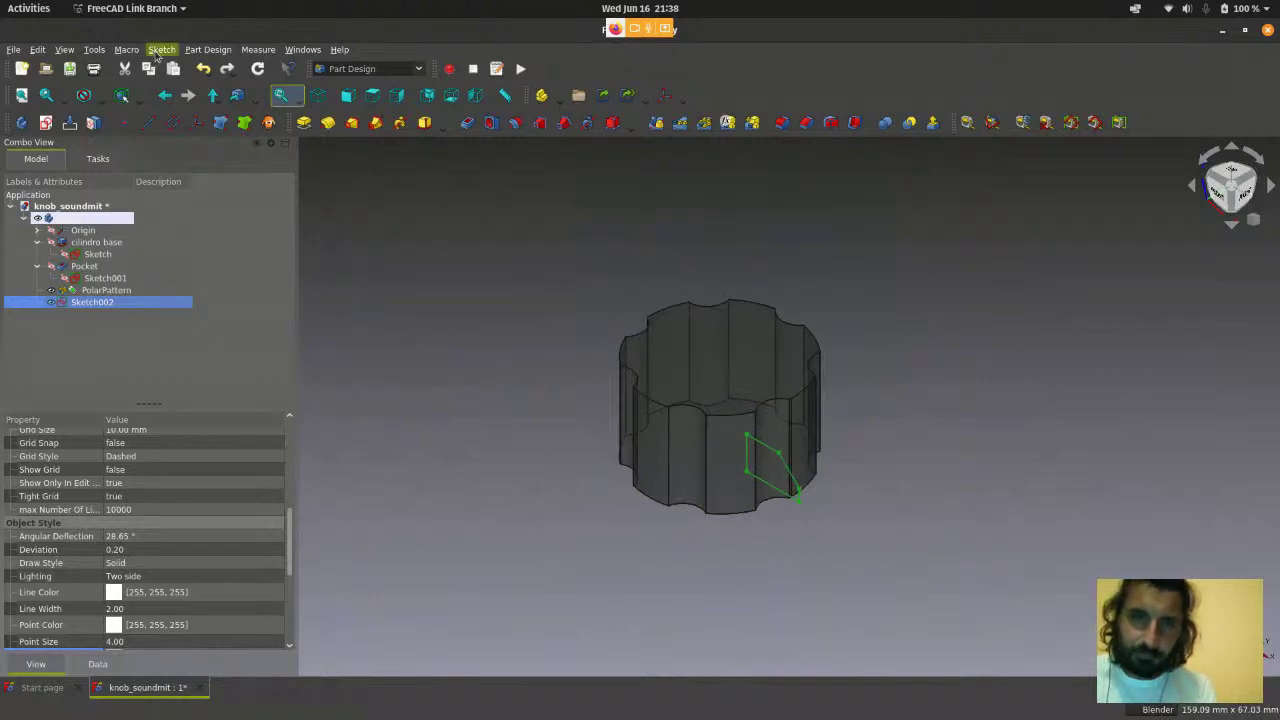
pyautogui.click(208, 49)
pyautogui.moveTo(279, 168)
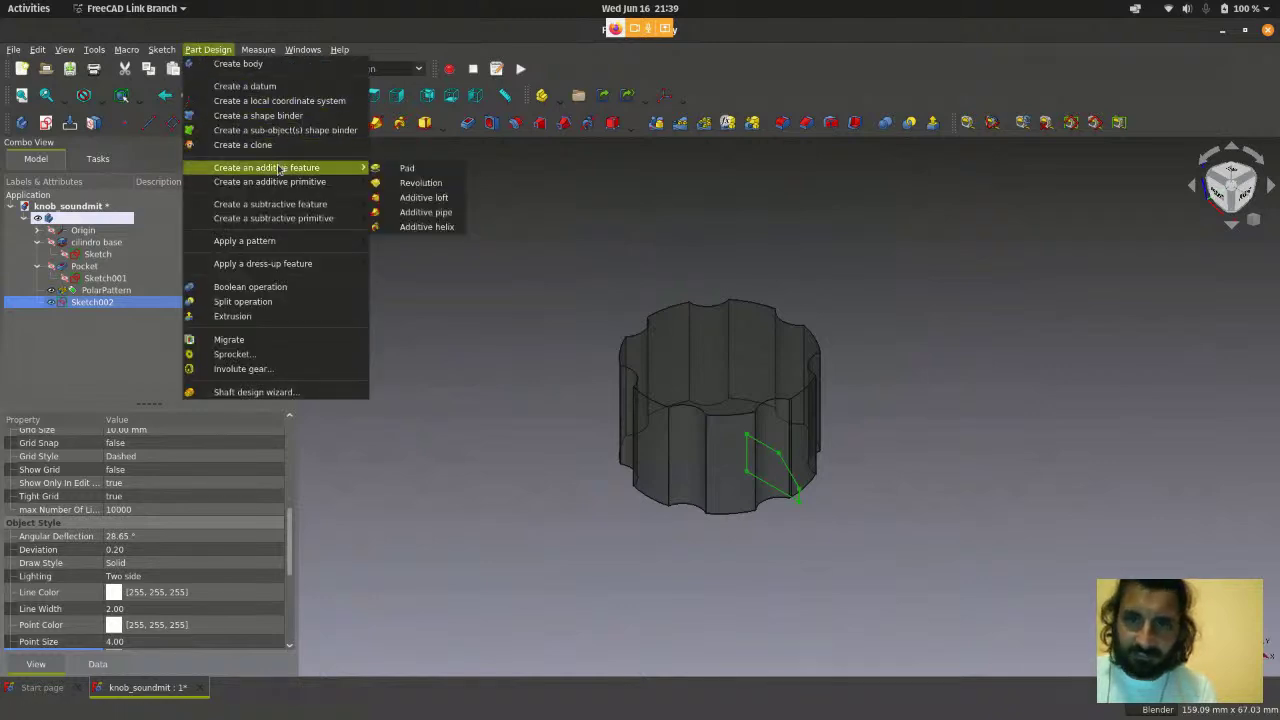
# - Revolve Sketch002 a full 360° about the vertical sketch axis
pyautogui.click(421, 183)
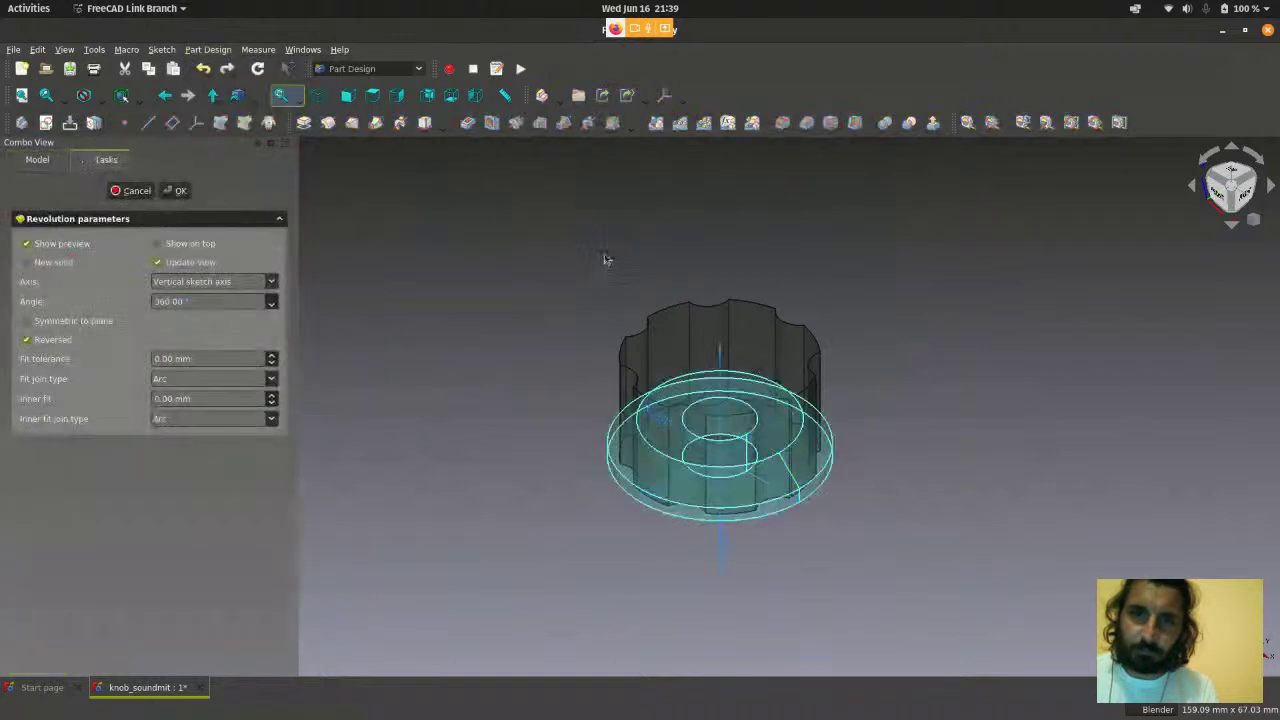
pyautogui.scroll(2, 726, 428)
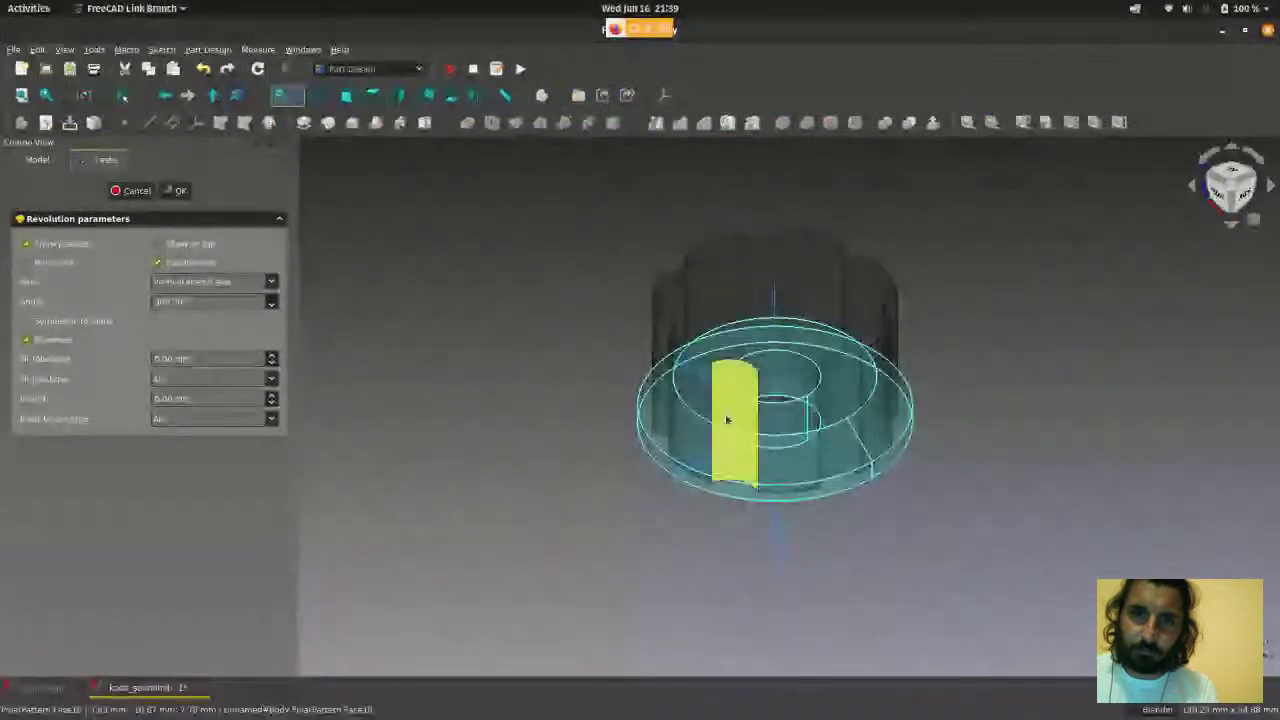
pyautogui.scroll(2, 1006, 544)
pyautogui.scroll(-1, 1001, 529)
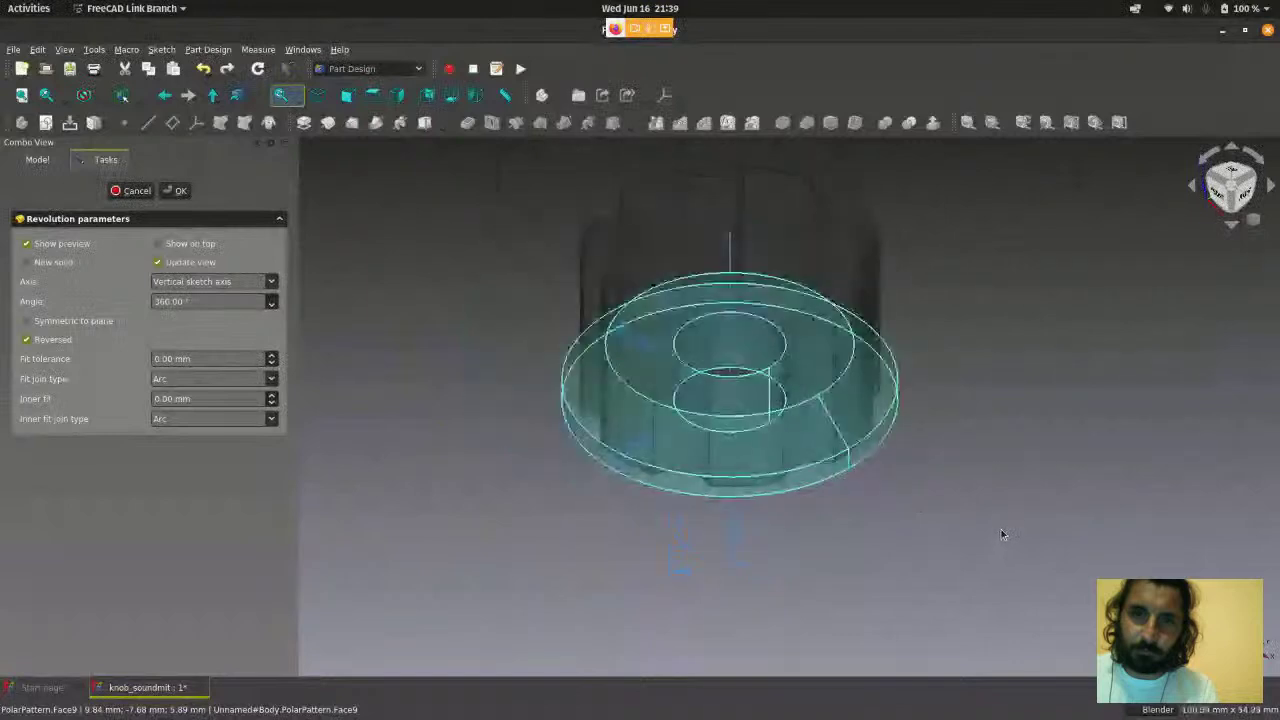
pyautogui.scroll(1, 990, 505)
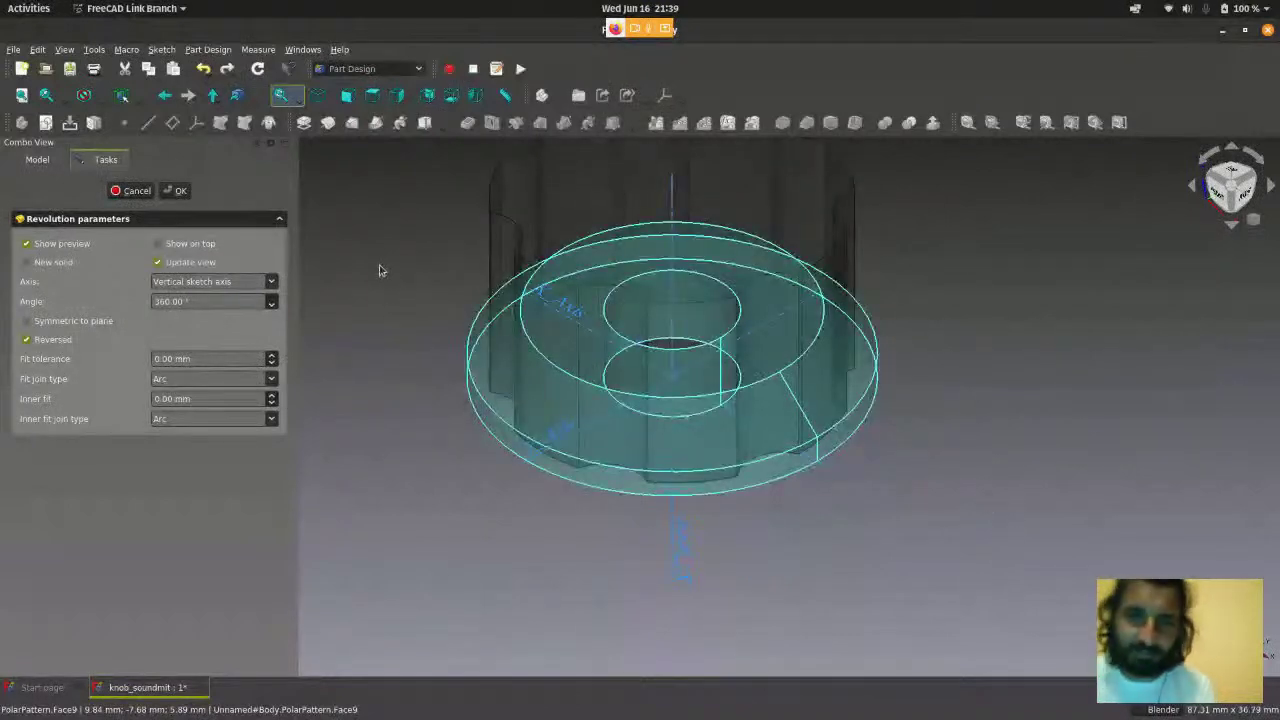
pyautogui.scroll(-1, 743, 468)
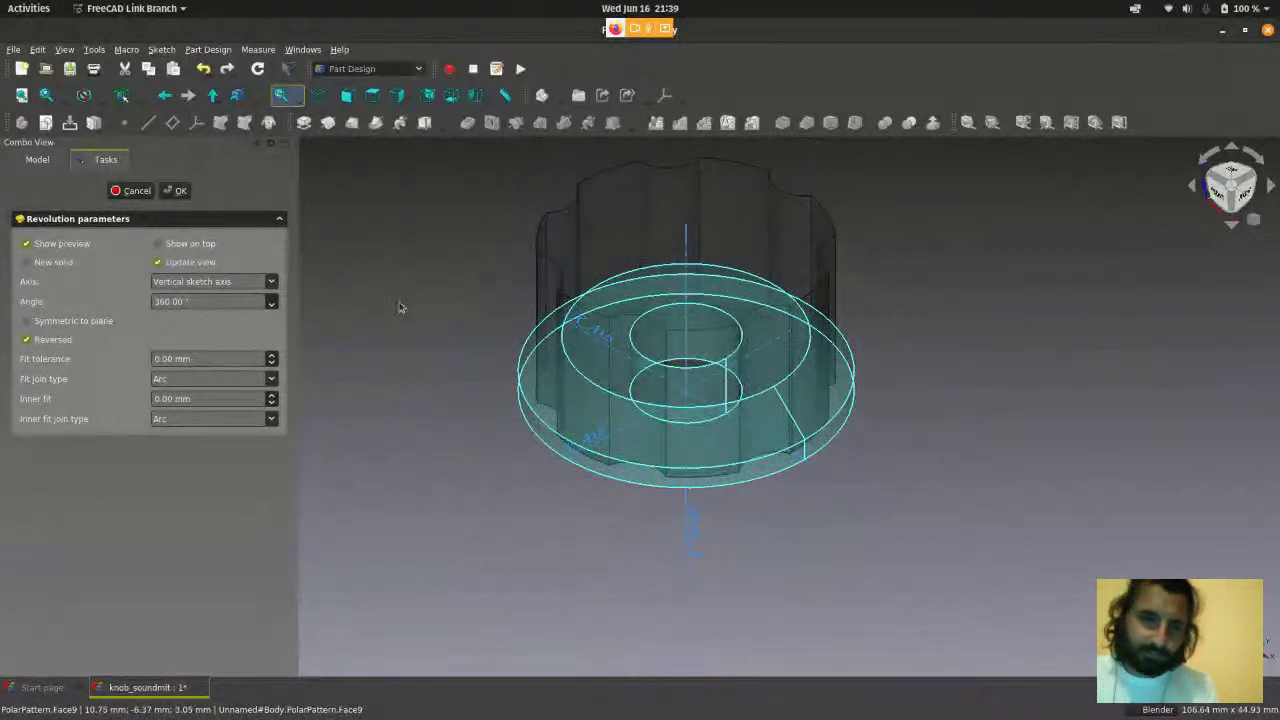
pyautogui.scroll(-3, 398, 307)
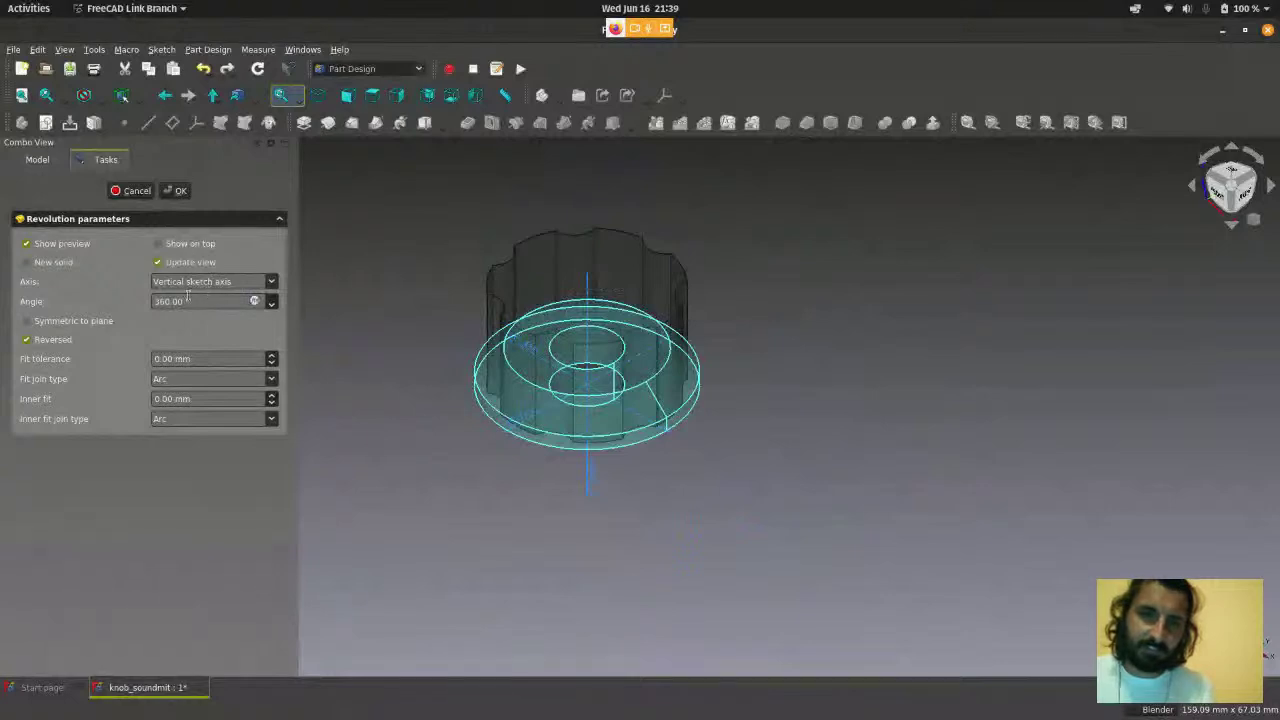
pyautogui.scroll(2, 409, 320)
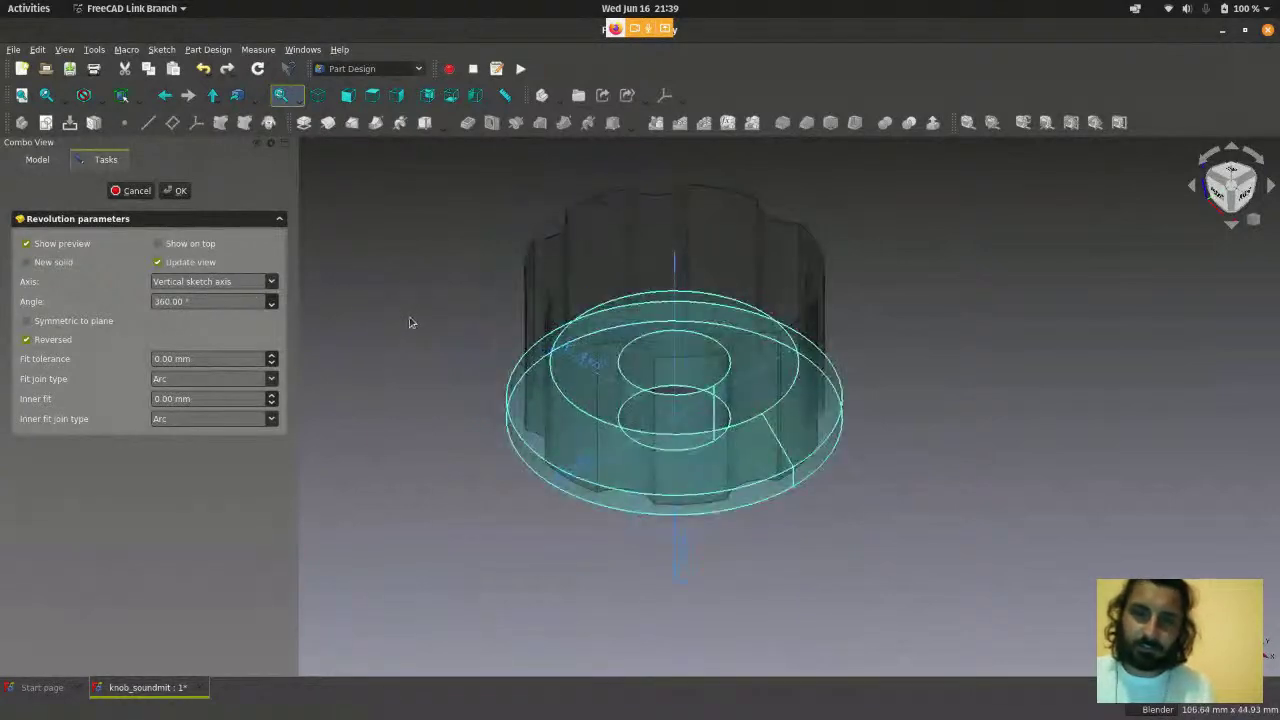
pyautogui.scroll(-1, 410, 322)
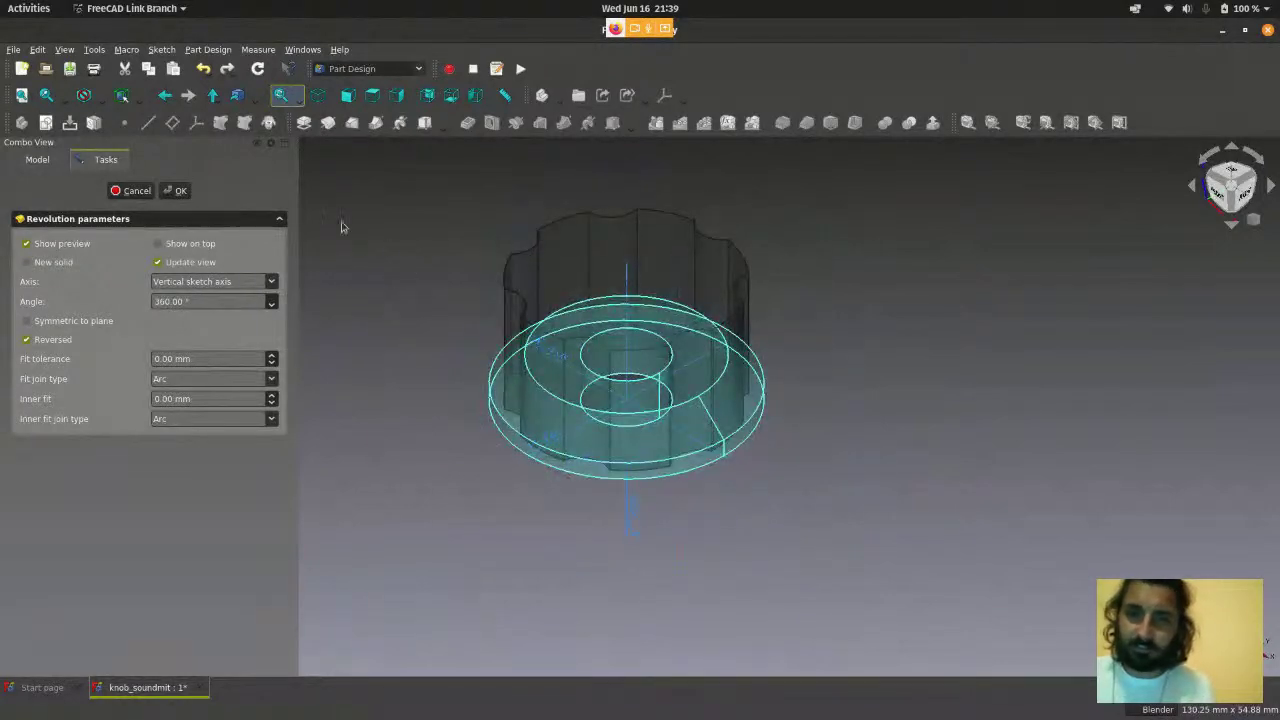
pyautogui.click(180, 190)
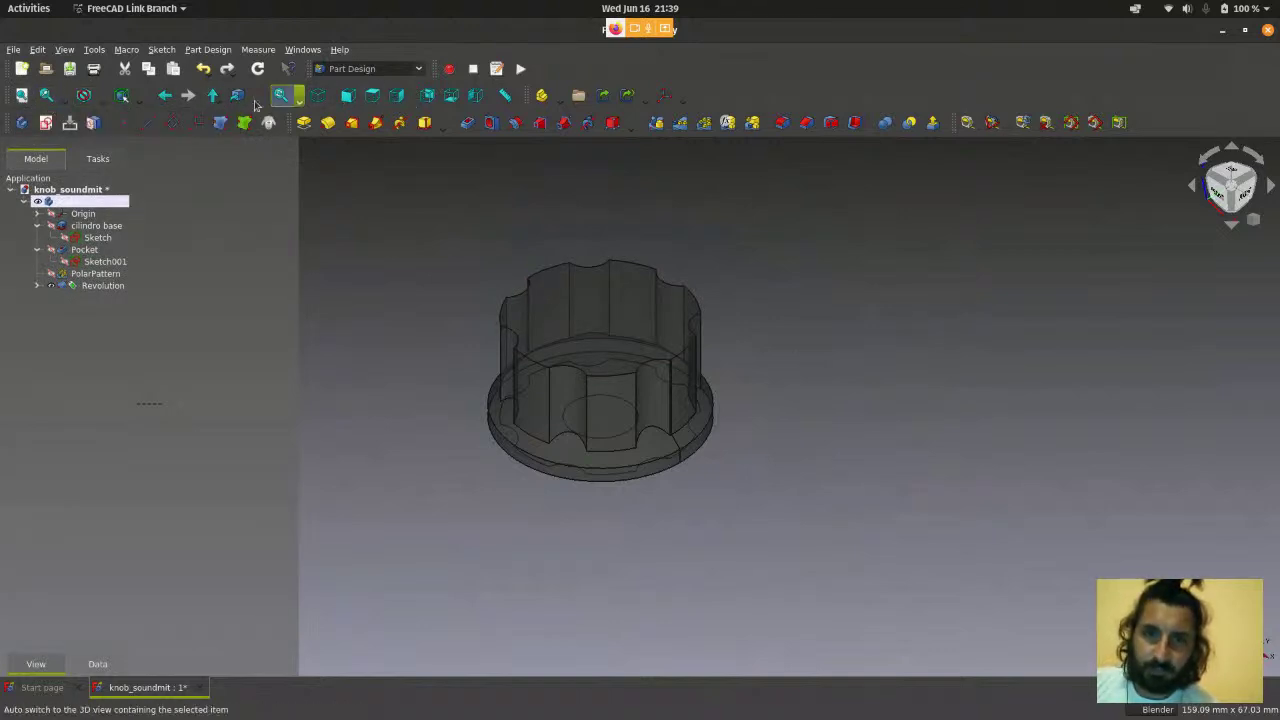
pyautogui.click(62, 50)
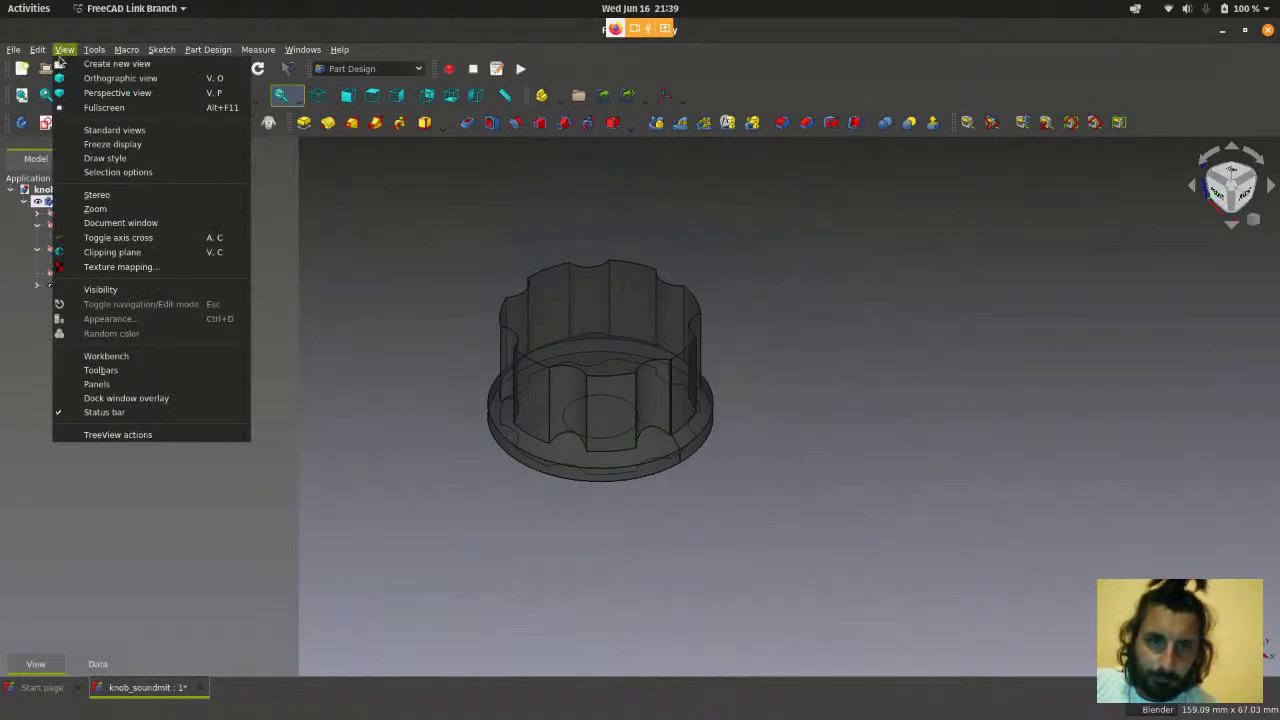
pyautogui.moveTo(228, 209)
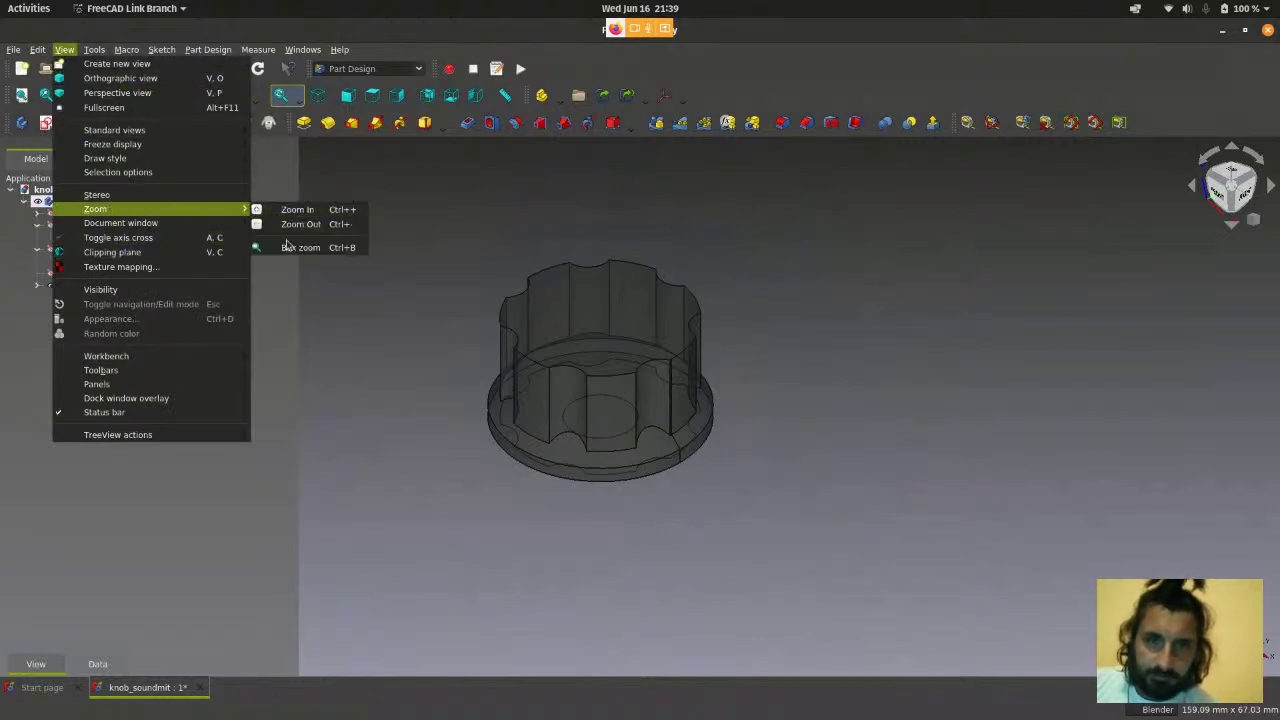
pyautogui.click(486, 209)
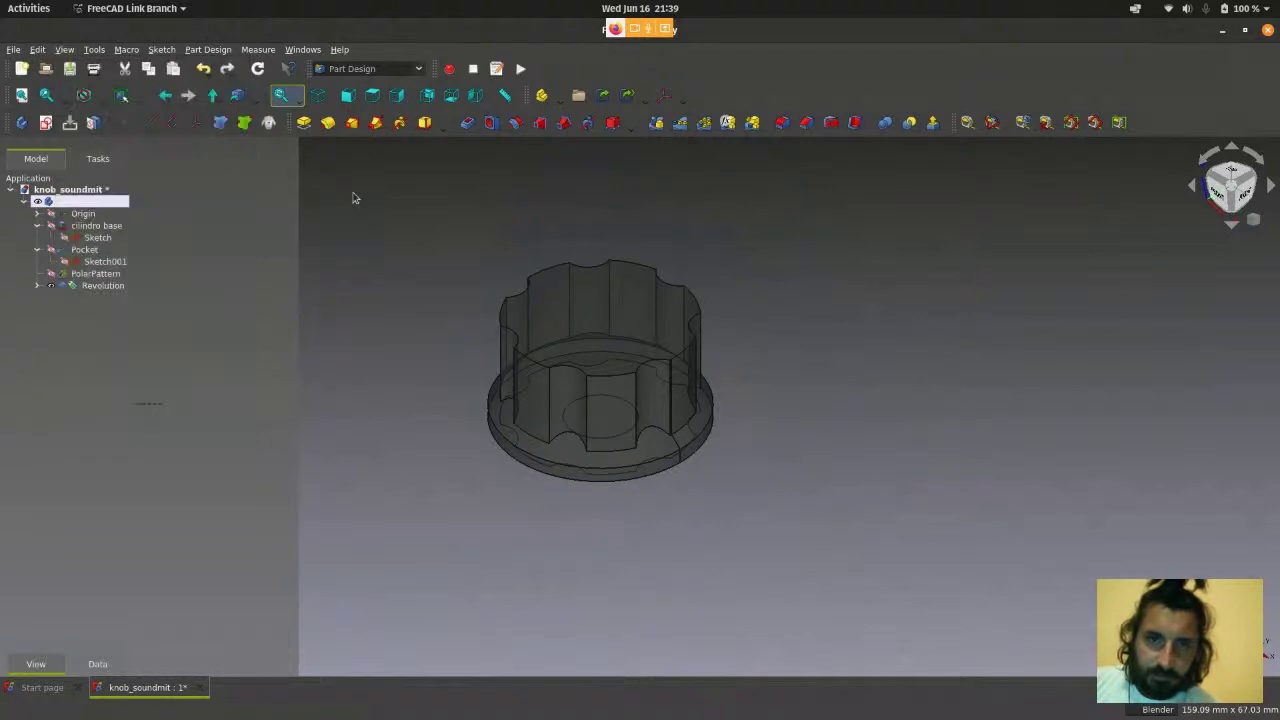
pyautogui.click(21, 94)
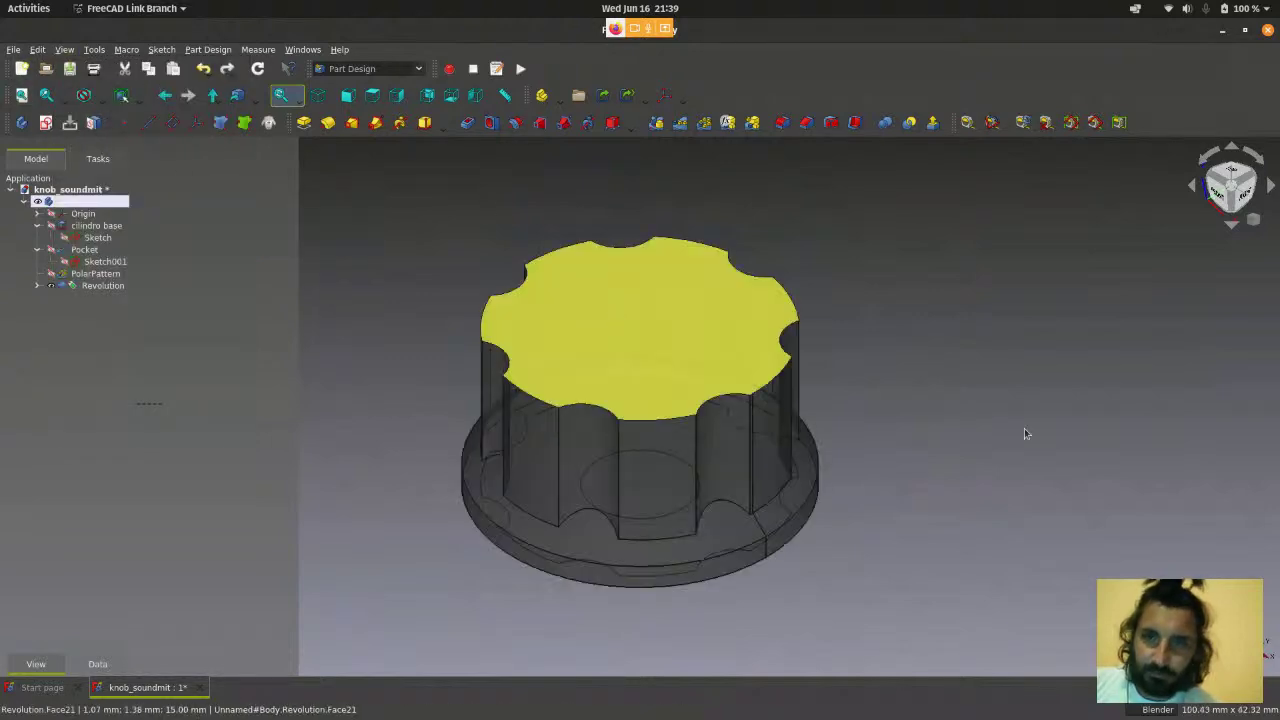
pyautogui.scroll(-5, 1106, 455)
pyautogui.keyDown('shift'); pyautogui.moveTo(1119, 460); pyautogui.dragTo(737, 403, button='middle'); pyautogui.keyUp('shift')
pyautogui.scroll(-2, 738, 404)
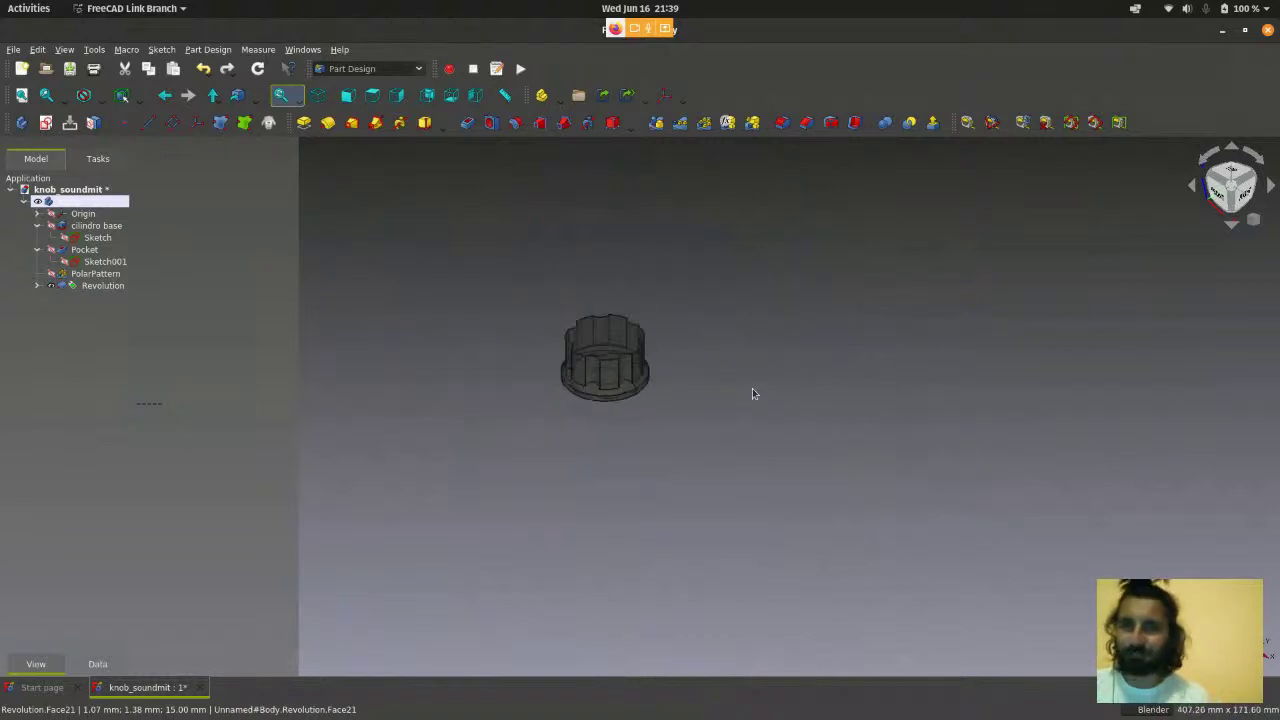
pyautogui.scroll(2, 829, 491)
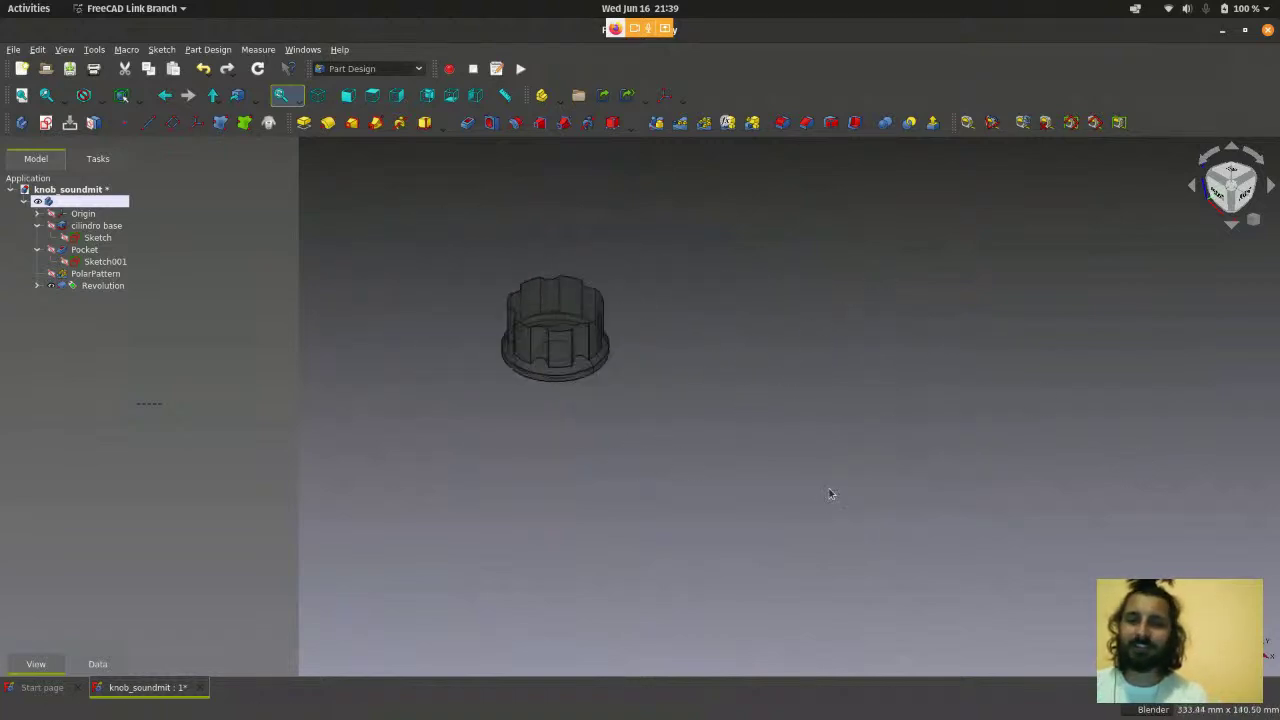
pyautogui.scroll(-3, 829, 491)
pyautogui.moveTo(966, 354); pyautogui.dragTo(904, 462, button='middle')
pyautogui.scroll(-2, 934, 497)
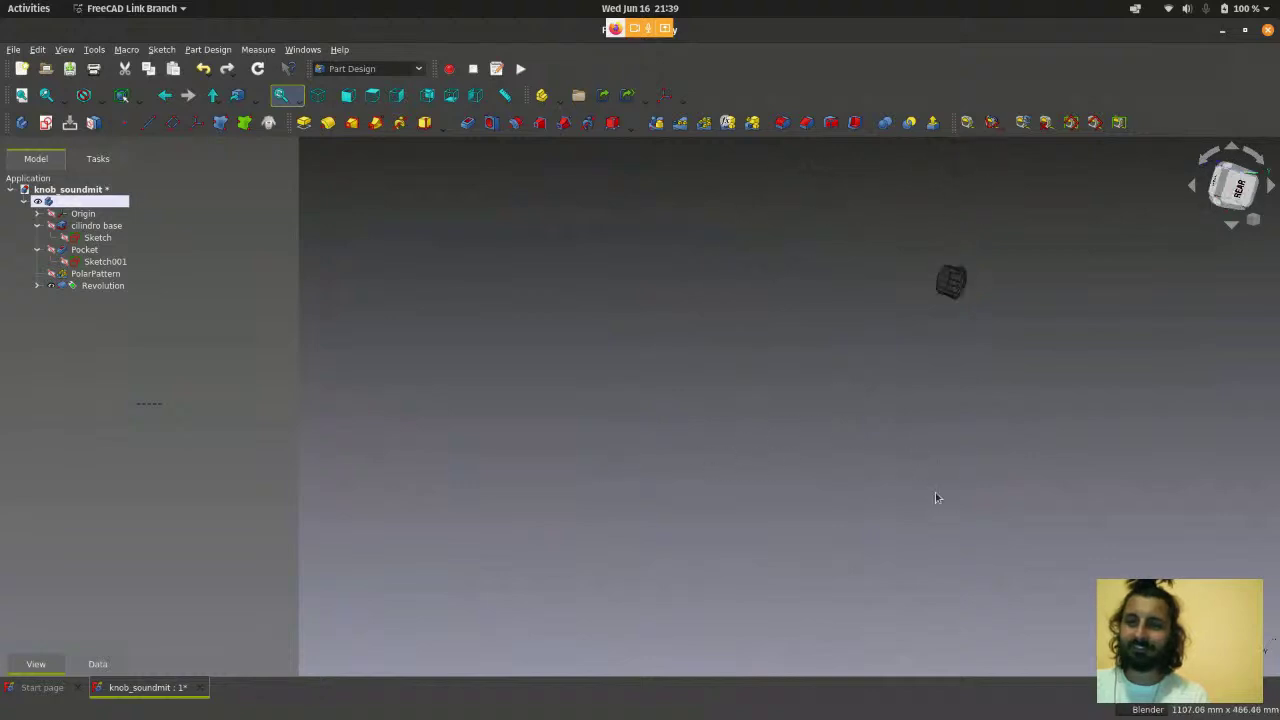
pyautogui.scroll(6, 834, 528)
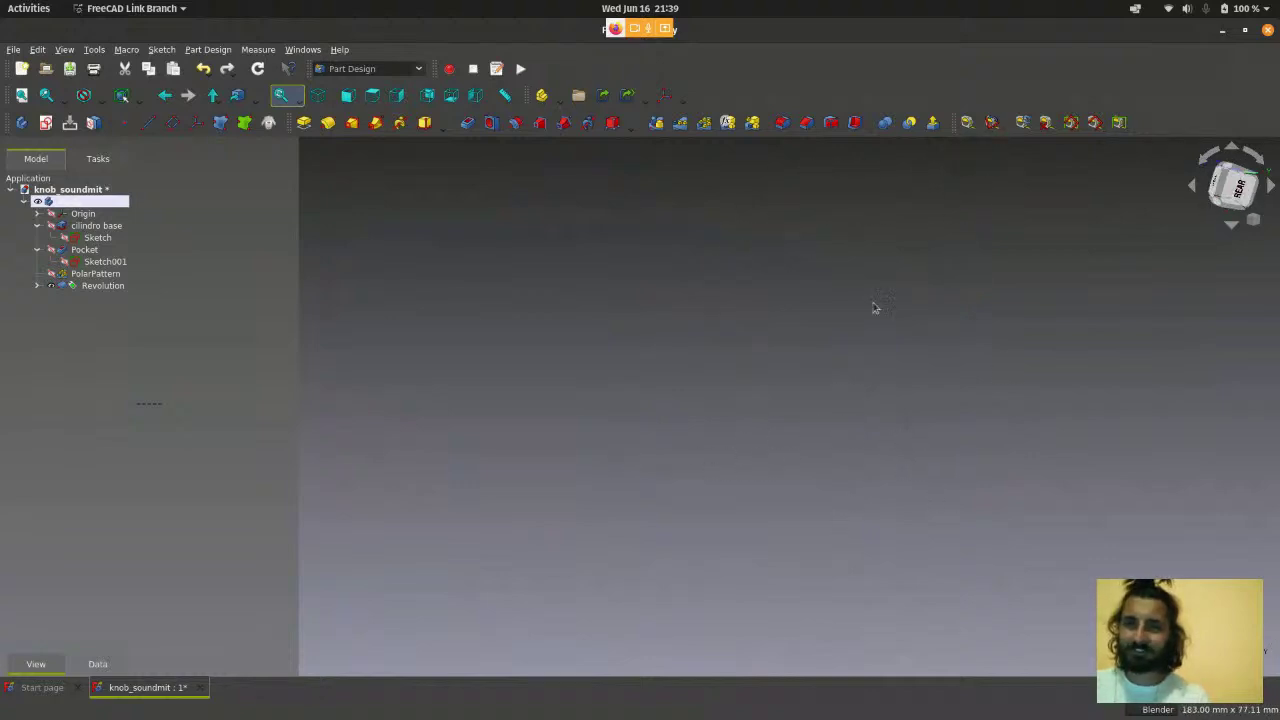
pyautogui.scroll(-3, 785, 457)
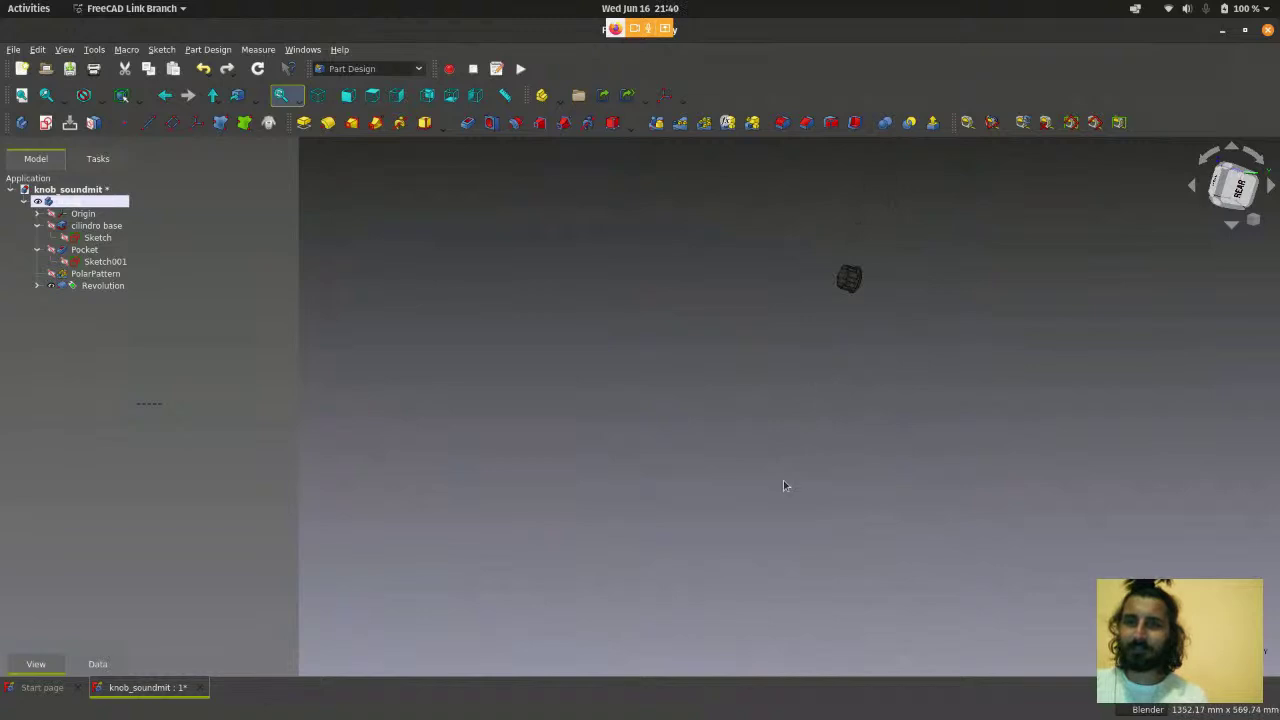
pyautogui.scroll(3, 783, 485)
pyautogui.scroll(-4, 783, 485)
pyautogui.scroll(2, 851, 352)
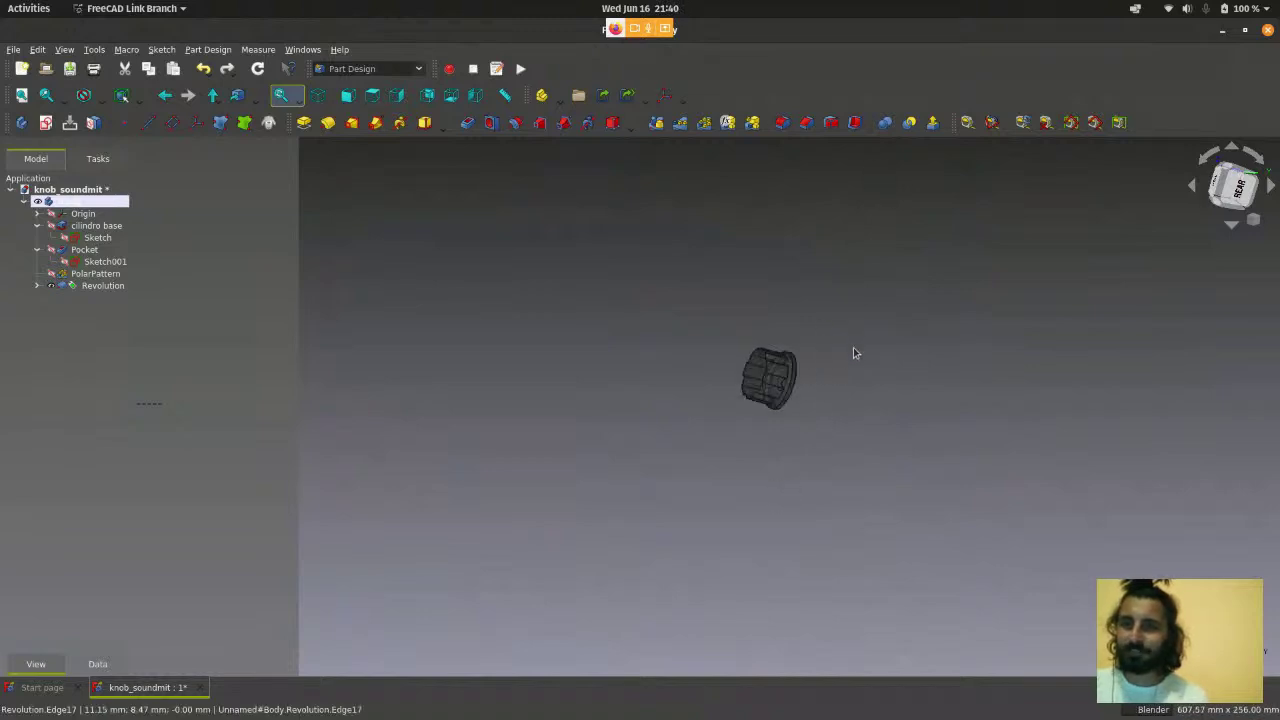
pyautogui.scroll(-2, 811, 428)
pyautogui.scroll(4, 711, 589)
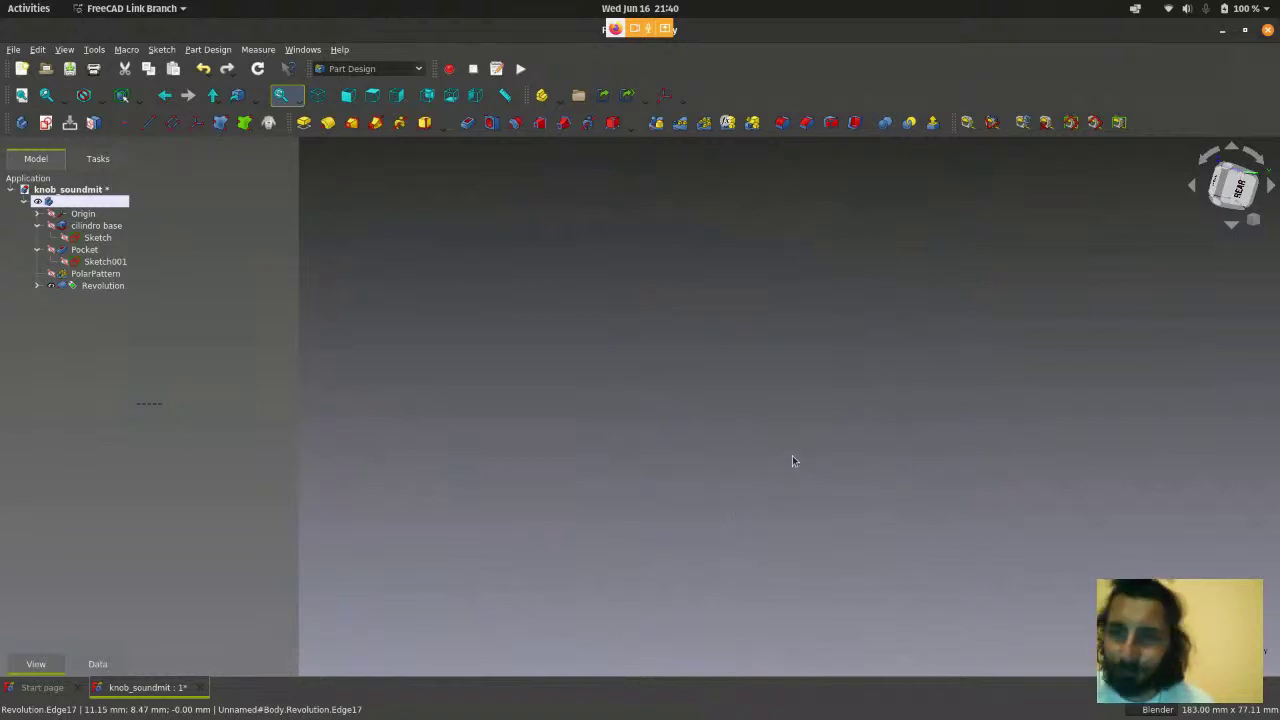
pyautogui.scroll(-2, 789, 463)
pyautogui.scroll(2, 789, 463)
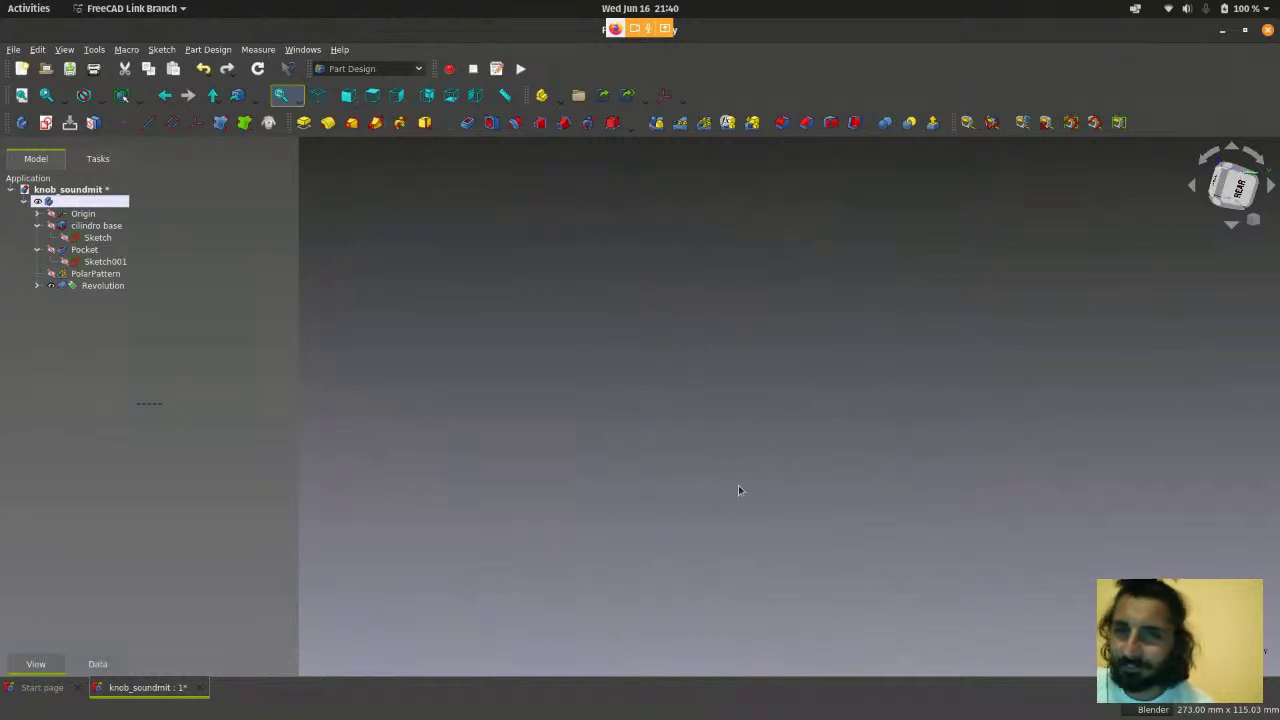
pyautogui.click(318, 96)
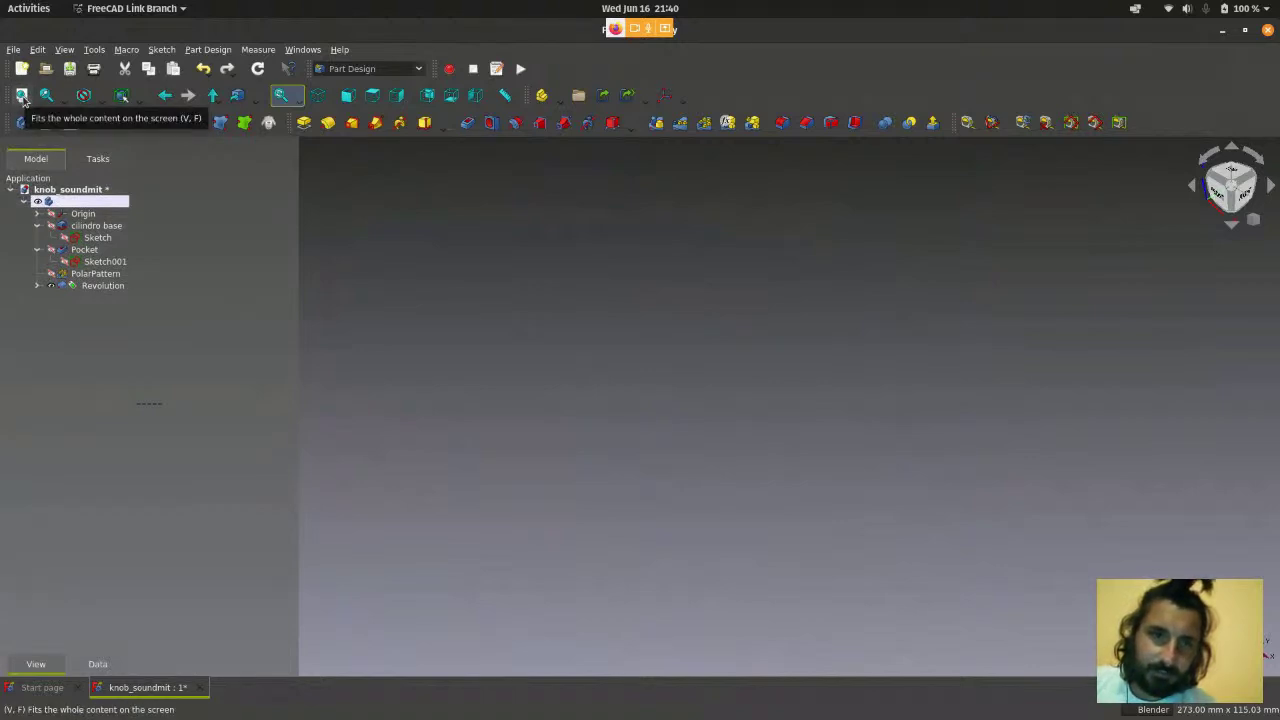
pyautogui.click(22, 96)
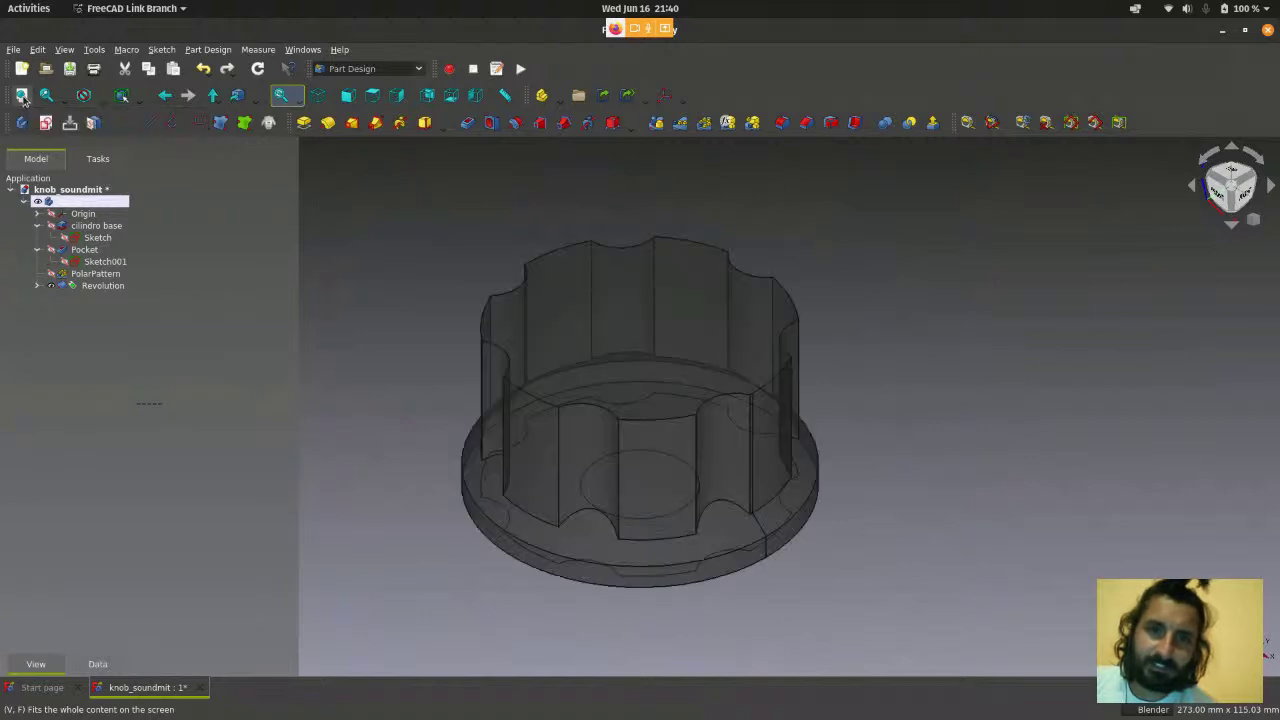
pyautogui.scroll(-2, 594, 245)
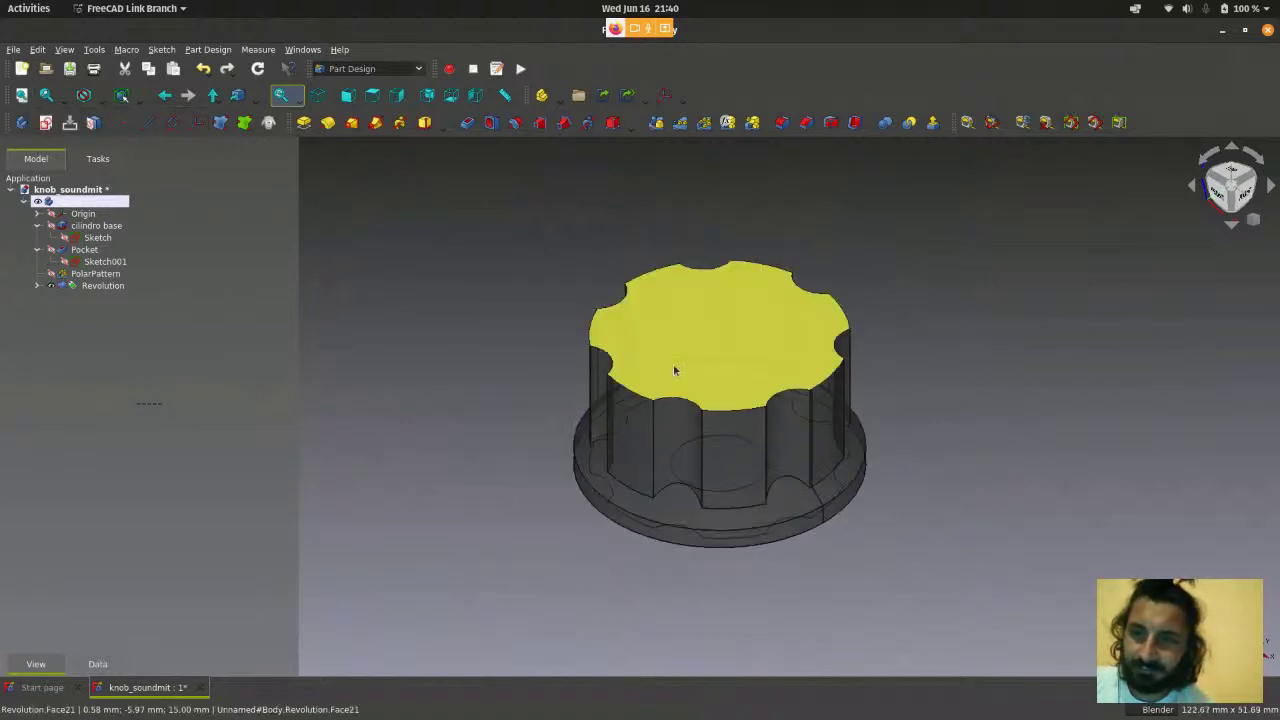
pyautogui.scroll(1, 760, 584)
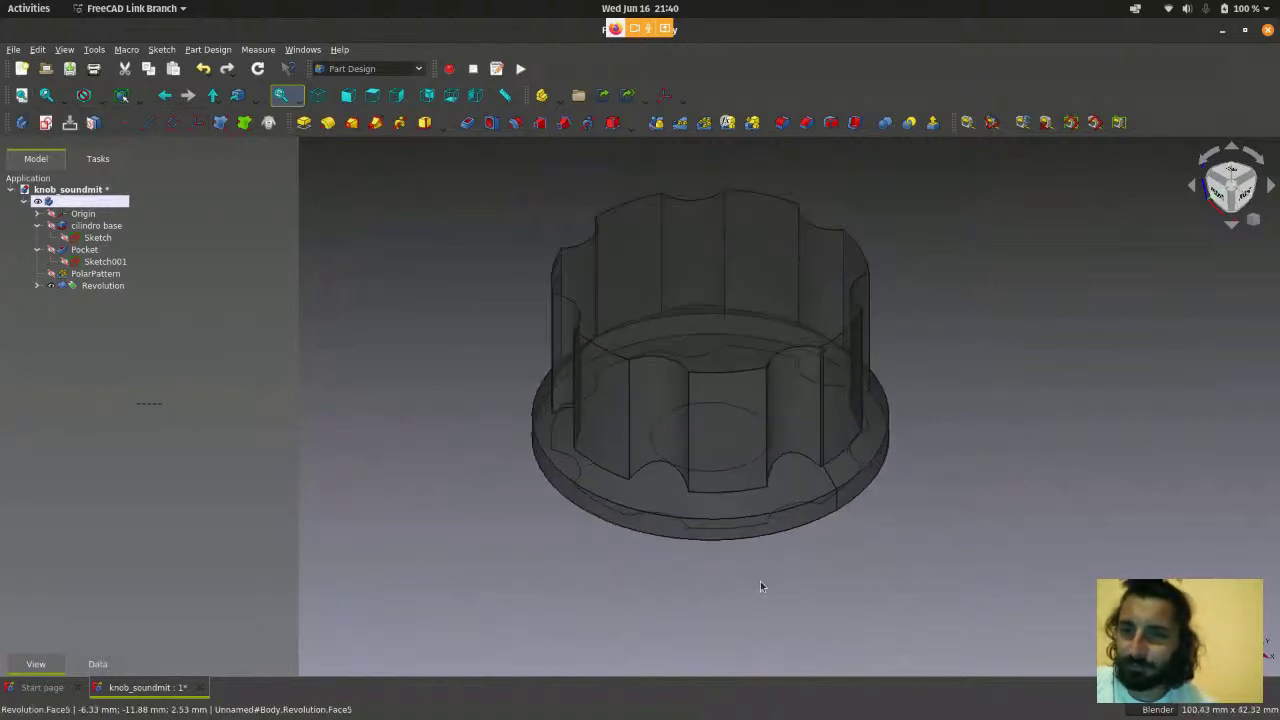
pyautogui.scroll(-1, 760, 586)
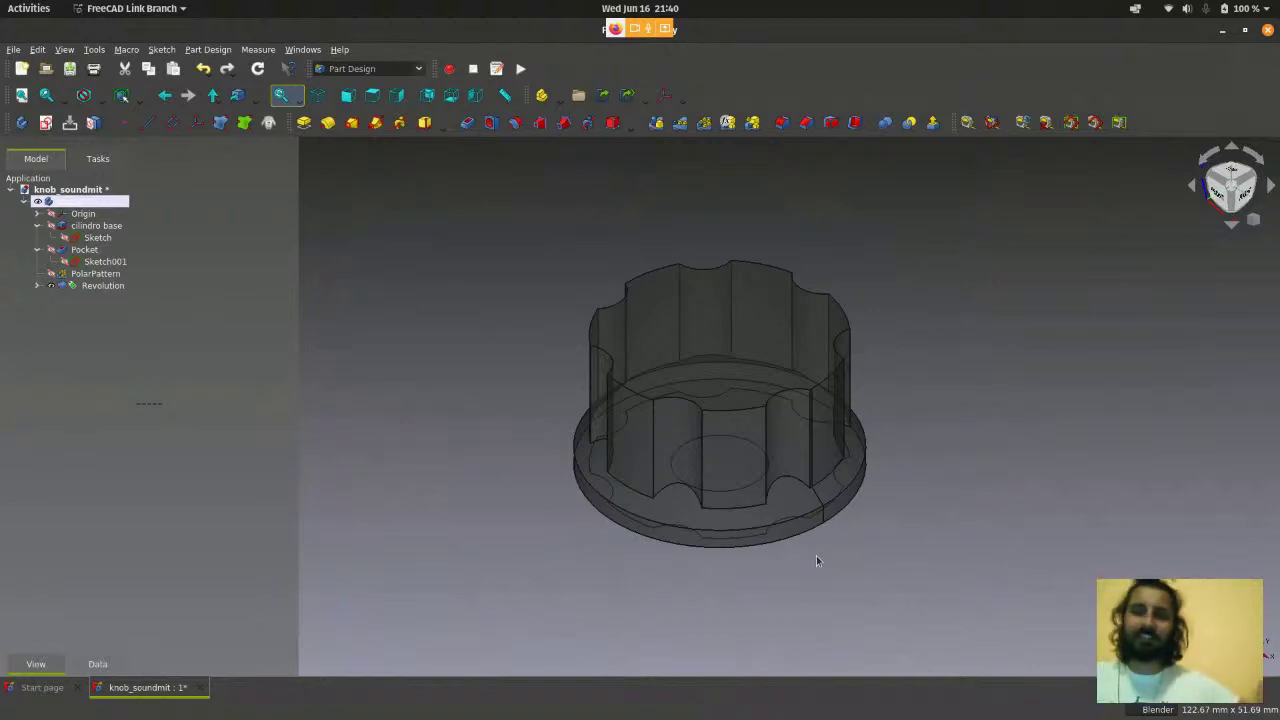
pyautogui.scroll(-1, 757, 572)
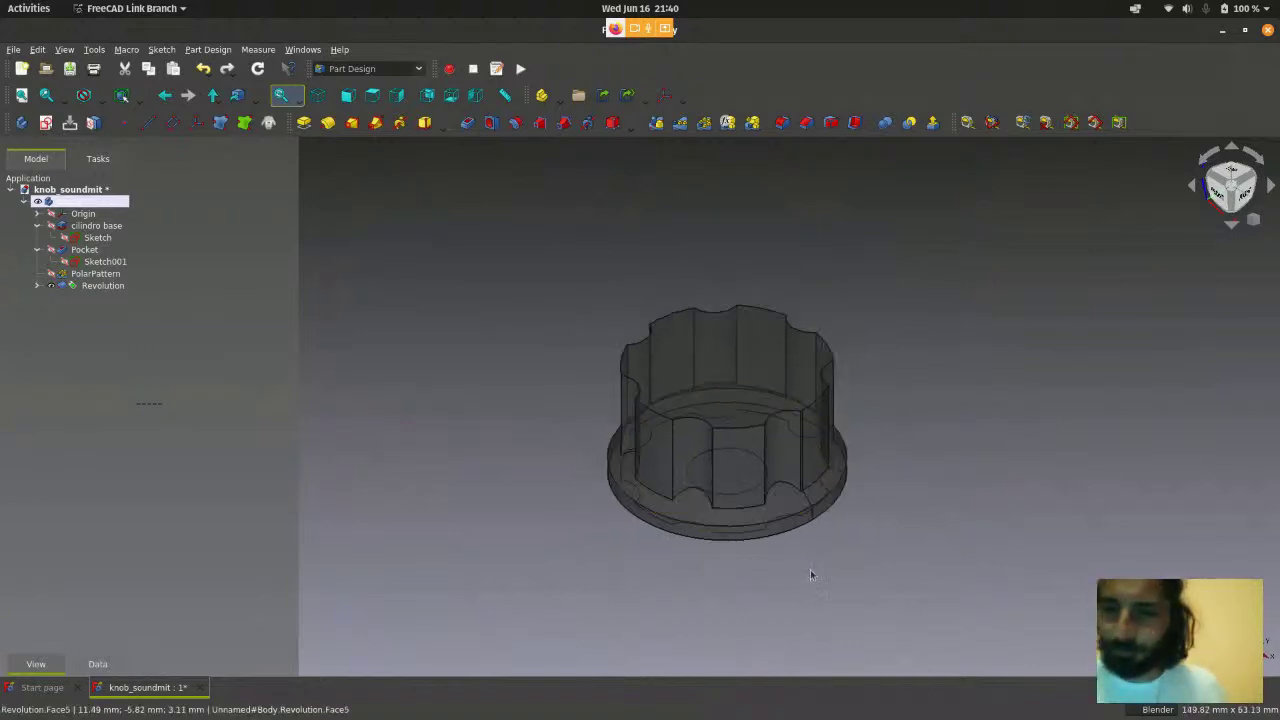
pyautogui.scroll(1, 809, 572)
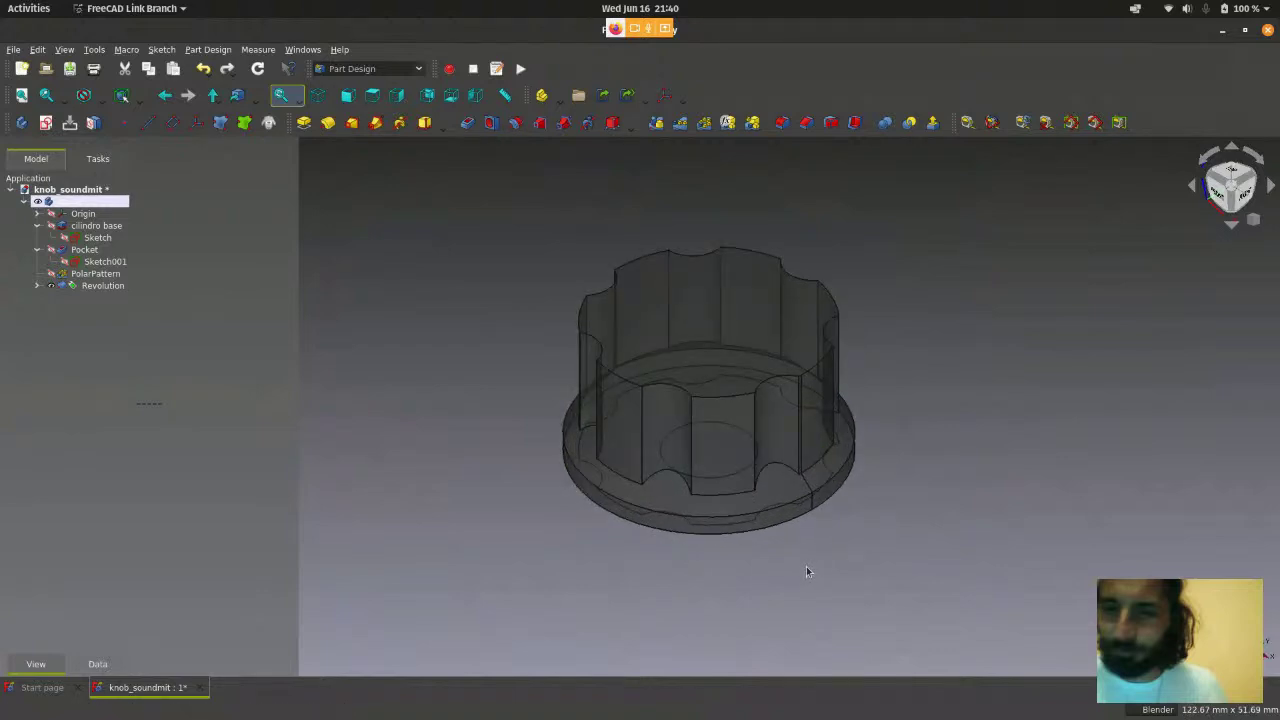
pyautogui.scroll(-2, 840, 590)
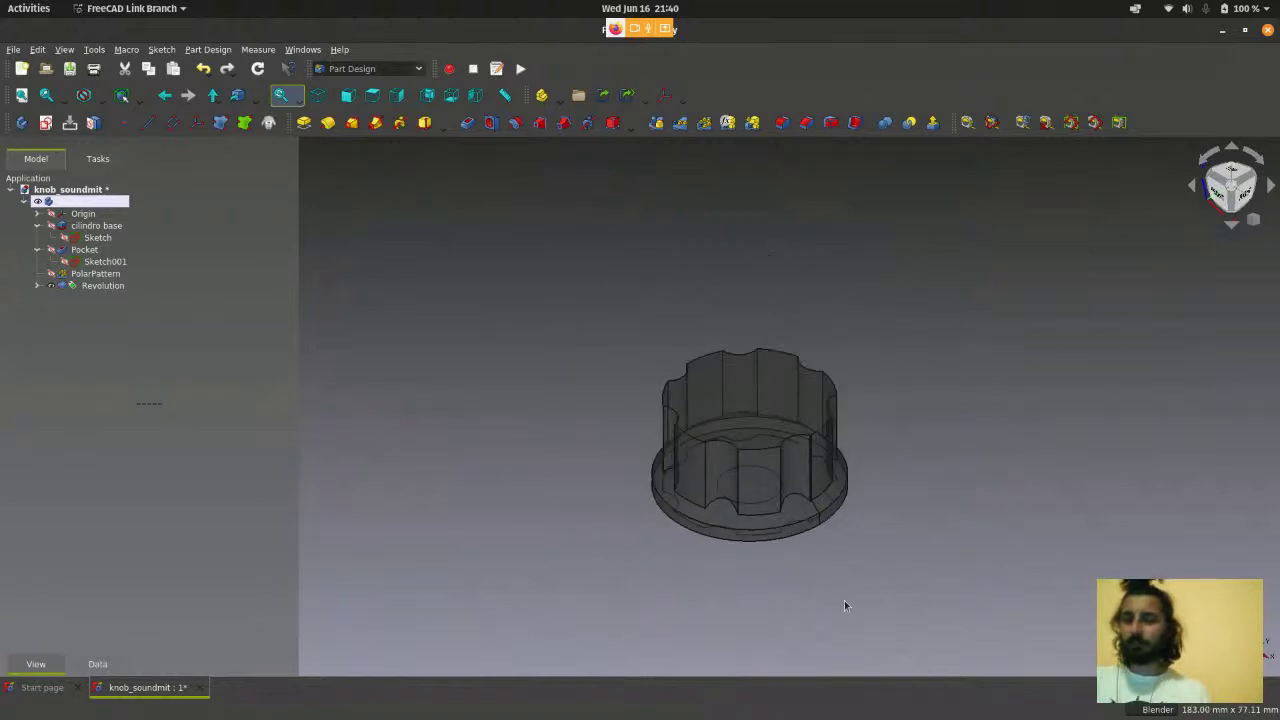
# - Orbit the knob to its underside and check the central circular face and outer ring
pyautogui.moveTo(852, 619); pyautogui.dragTo(920, 555, button='middle')
pyautogui.scroll(4, 878, 612)
pyautogui.moveTo(895, 607); pyautogui.dragTo(895, 588, button='middle')
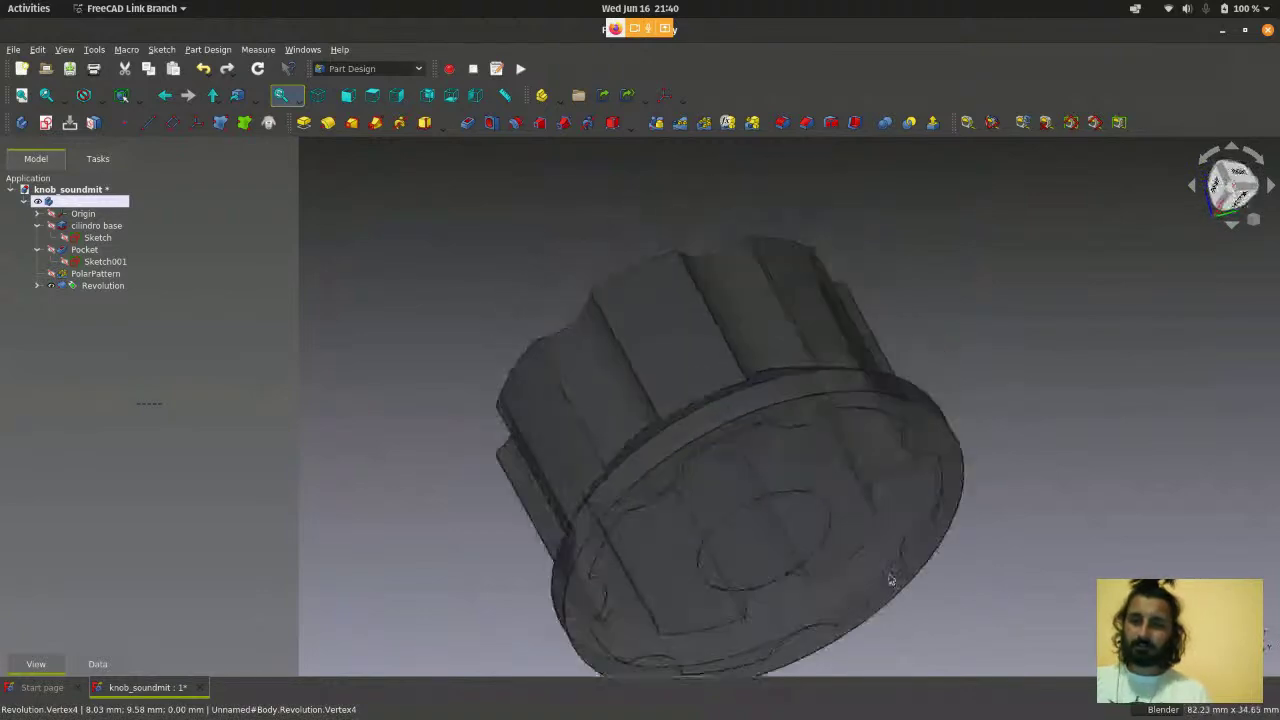
pyautogui.scroll(-4, 1030, 573)
pyautogui.moveTo(1030, 573); pyautogui.dragTo(993, 426, button='middle')
pyautogui.scroll(-2, 993, 426)
pyautogui.scroll(5, 1000, 614)
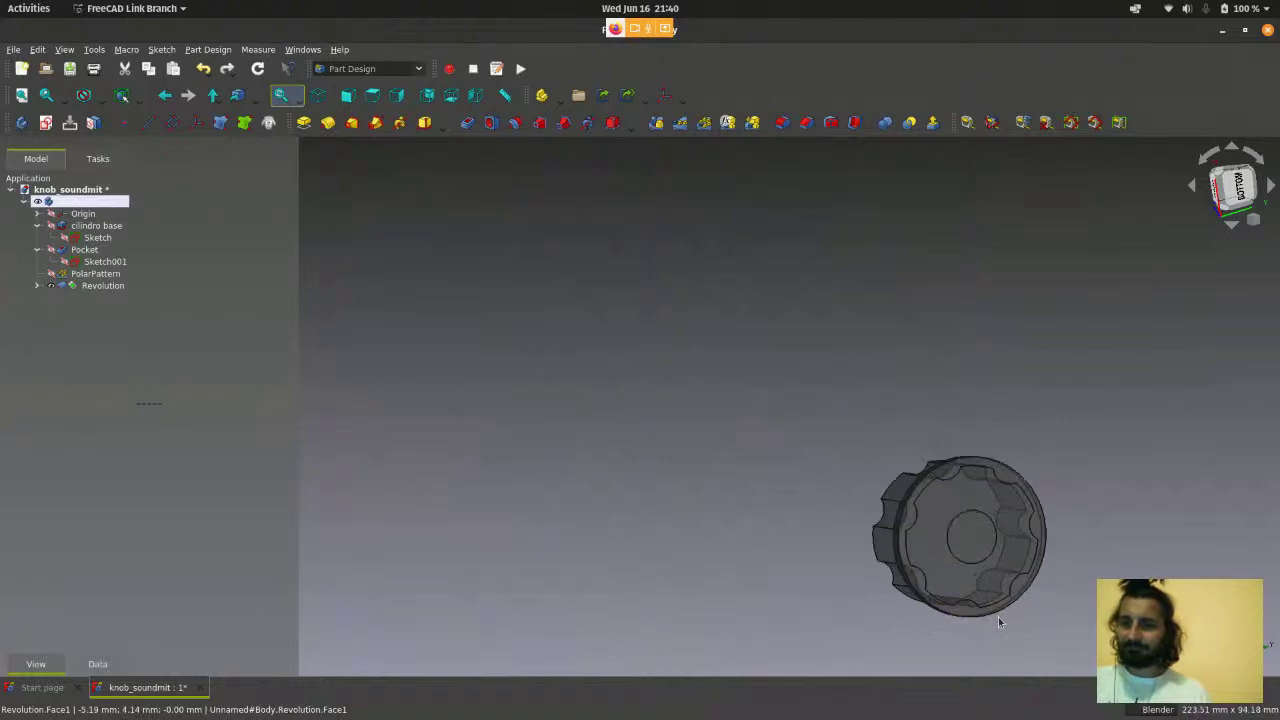
pyautogui.moveTo(998, 616); pyautogui.dragTo(1014, 585, button='middle')
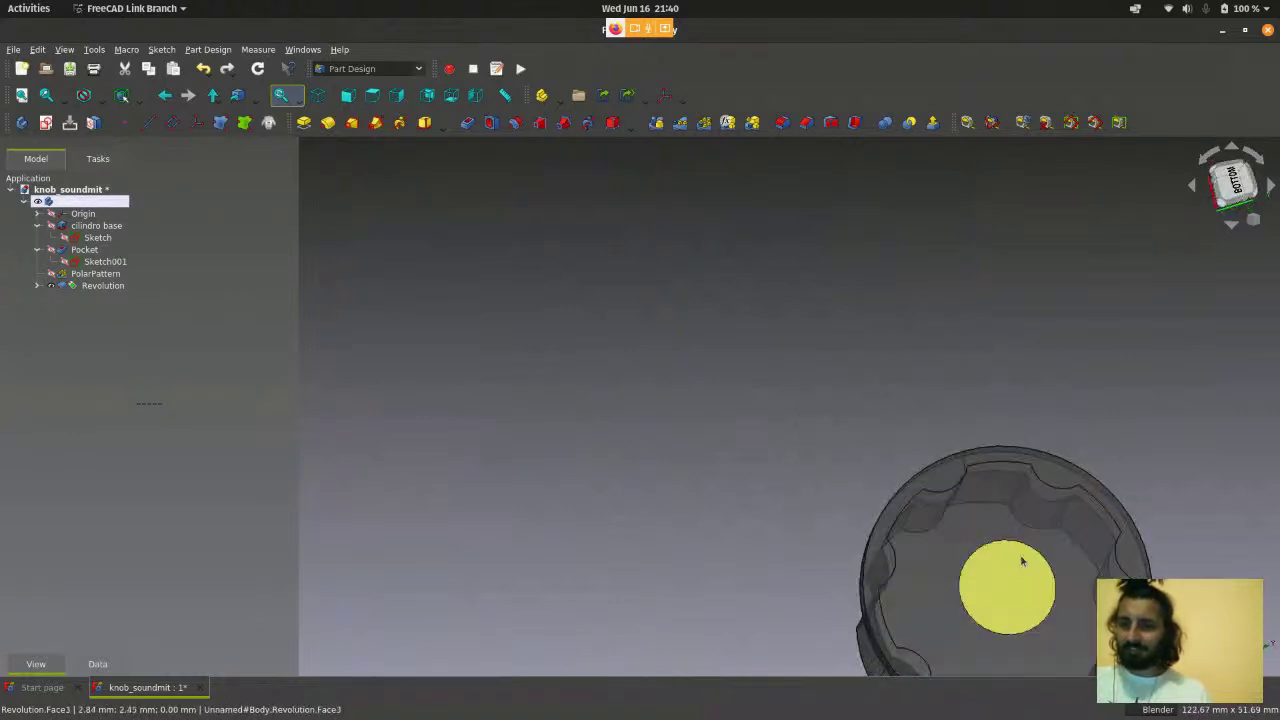
pyautogui.click(1011, 580)
pyautogui.click(1034, 537)
pyautogui.click(1024, 397)
# - Turn the bottom face-on and inspect the ring face, inner floor and central circle
pyautogui.moveTo(1024, 397); pyautogui.dragTo(1075, 582, button='middle')
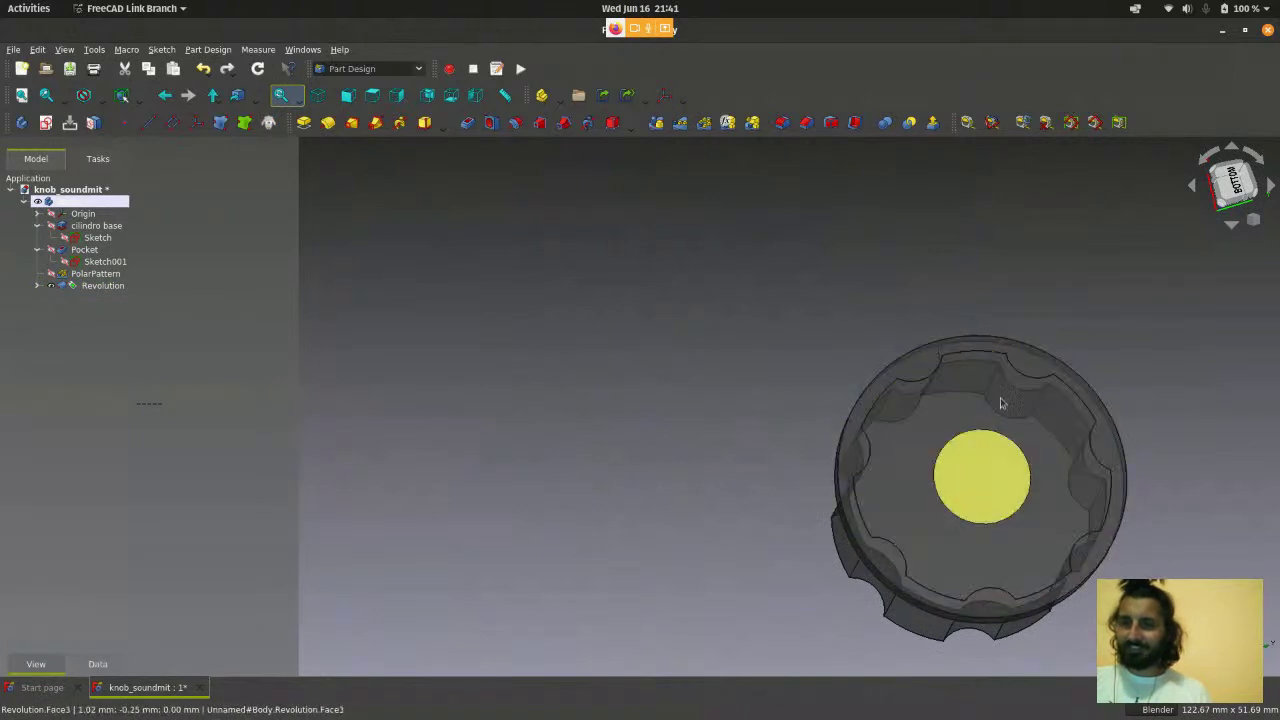
pyautogui.scroll(4, 1119, 575)
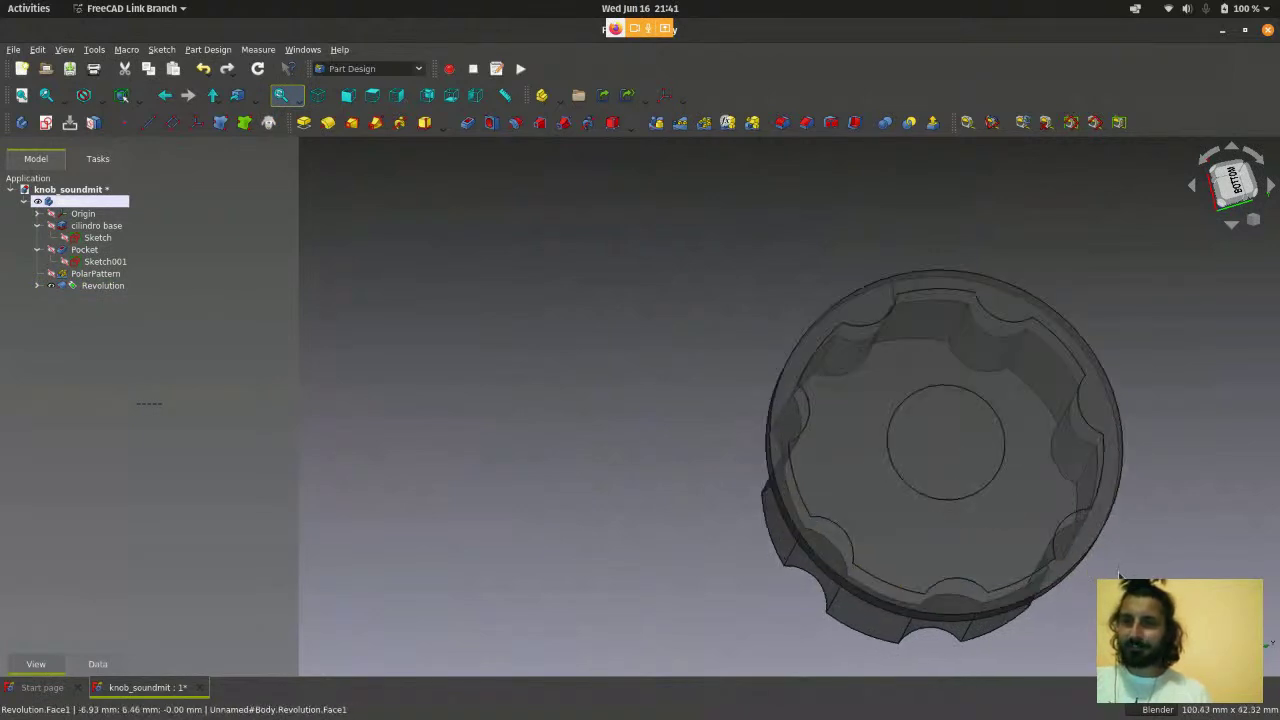
pyautogui.scroll(-2, 1119, 575)
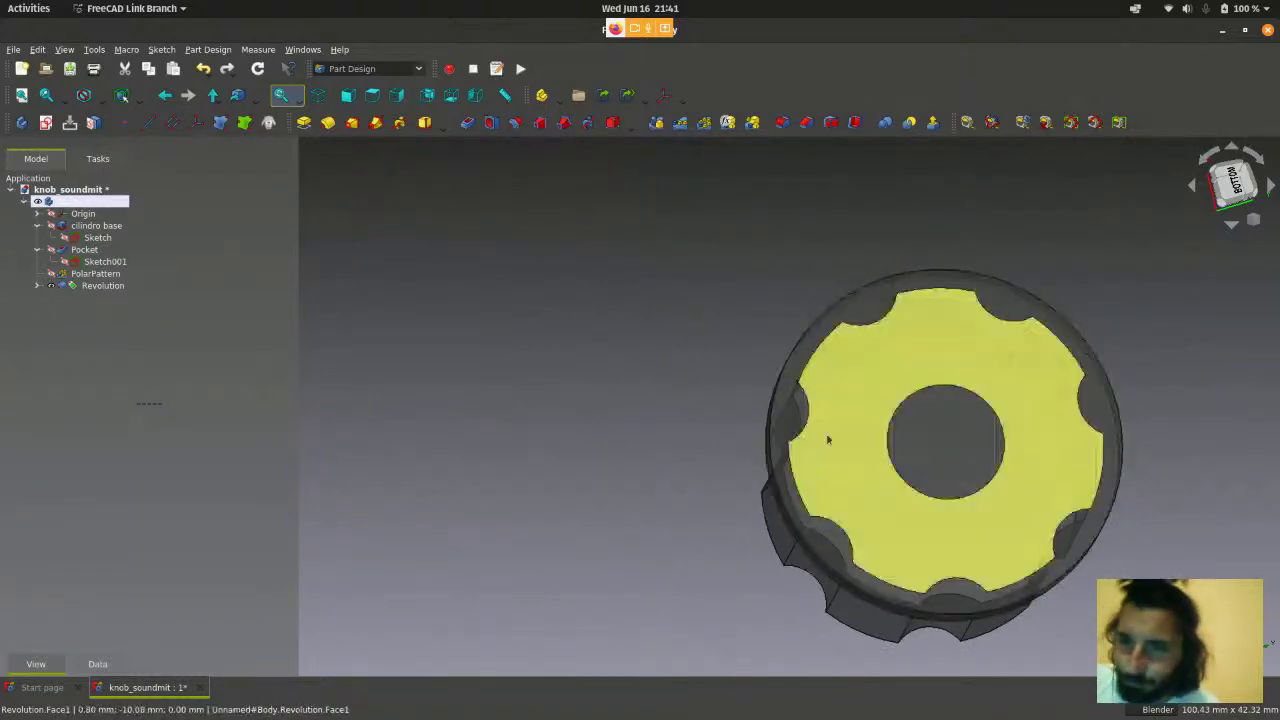
pyautogui.click(811, 343)
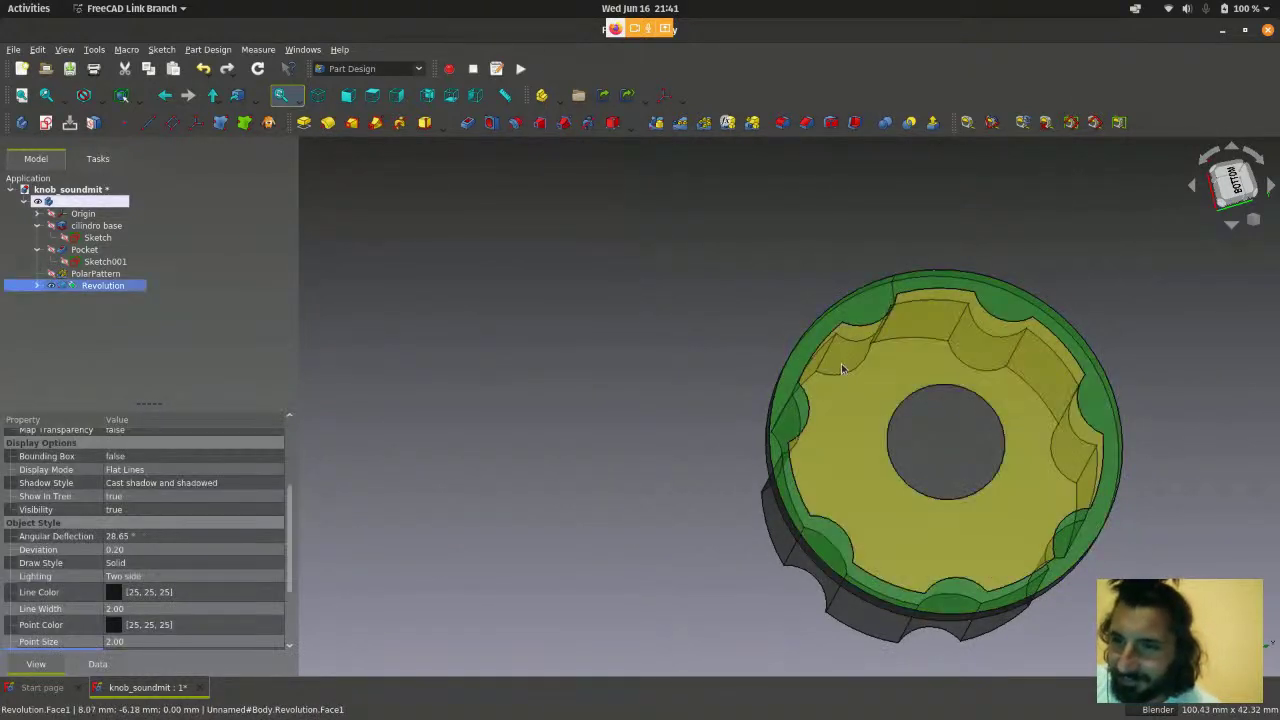
pyautogui.click(820, 338)
pyautogui.click(833, 328)
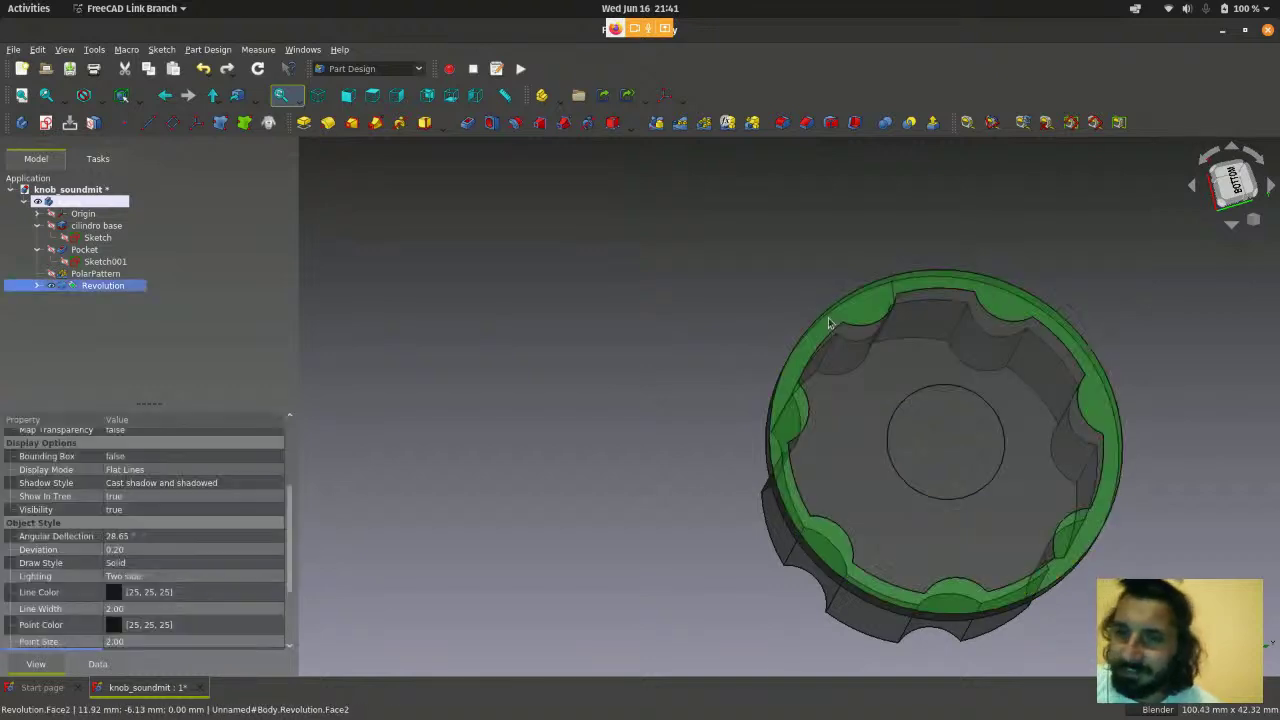
pyautogui.click(842, 314)
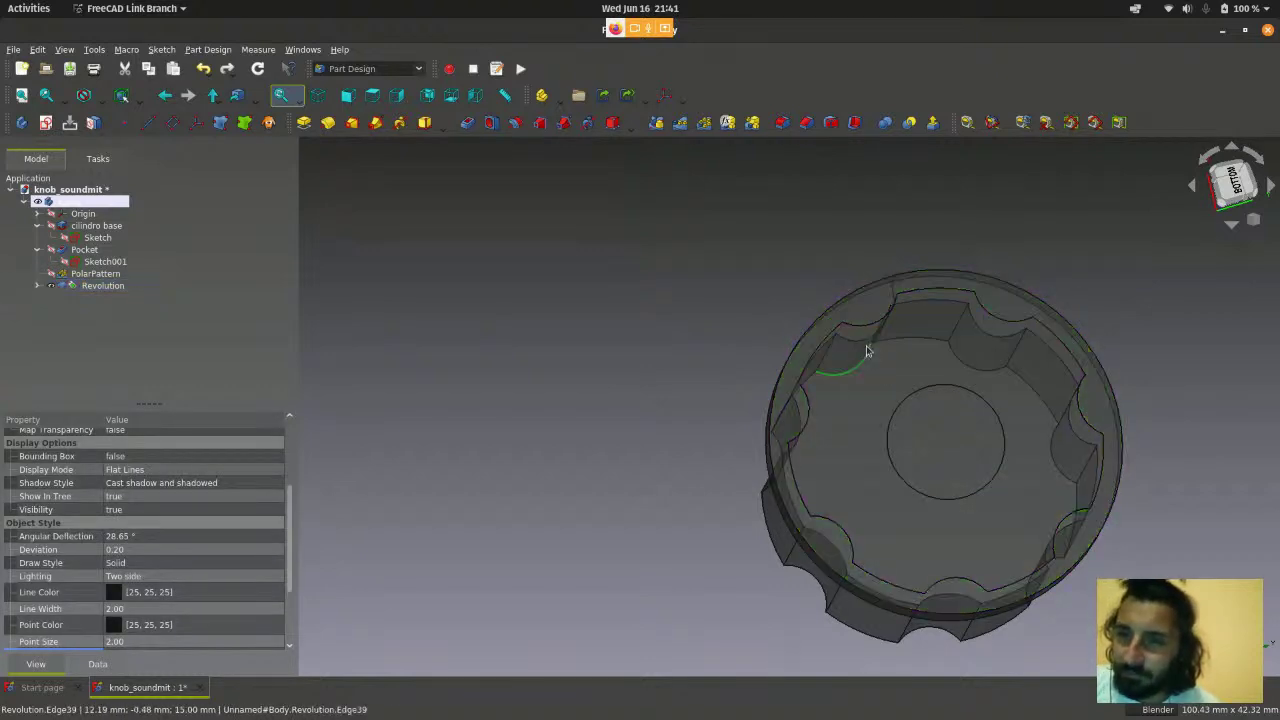
pyautogui.click(897, 366)
pyautogui.click(1157, 403)
pyautogui.scroll(-1, 1157, 403)
pyautogui.scroll(3, 1162, 406)
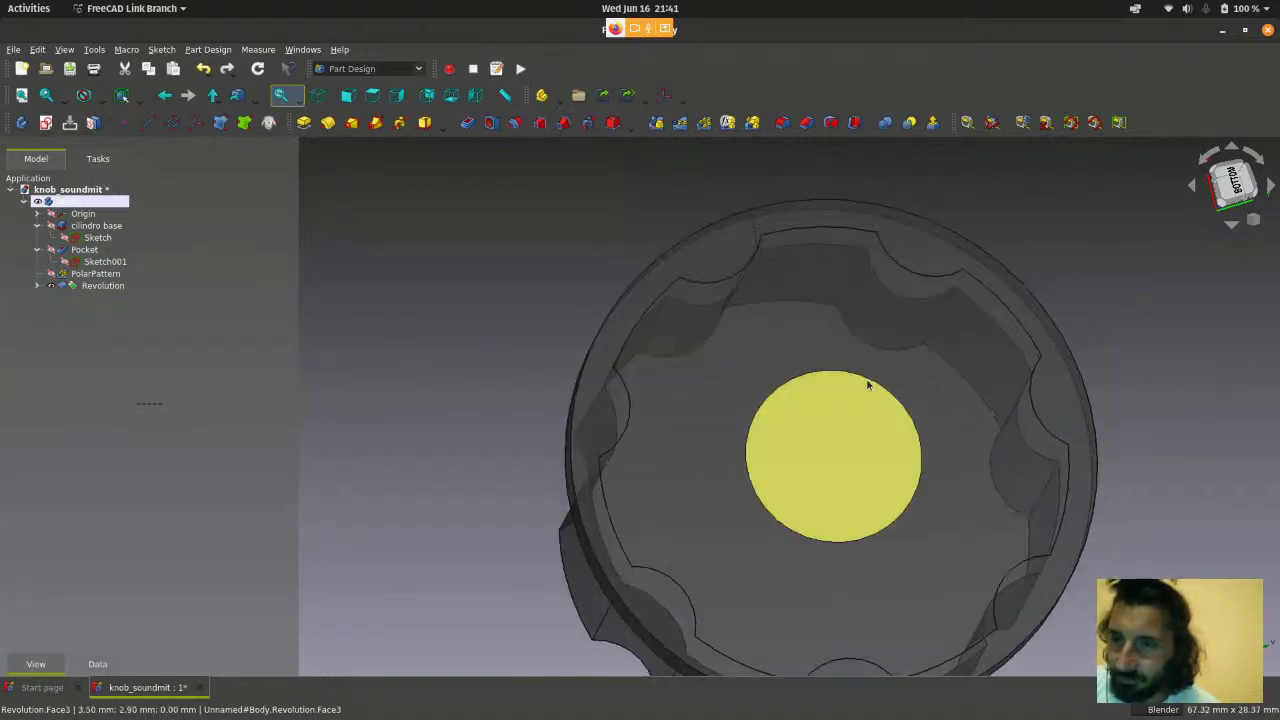
pyautogui.click(868, 381)
pyautogui.click(843, 430)
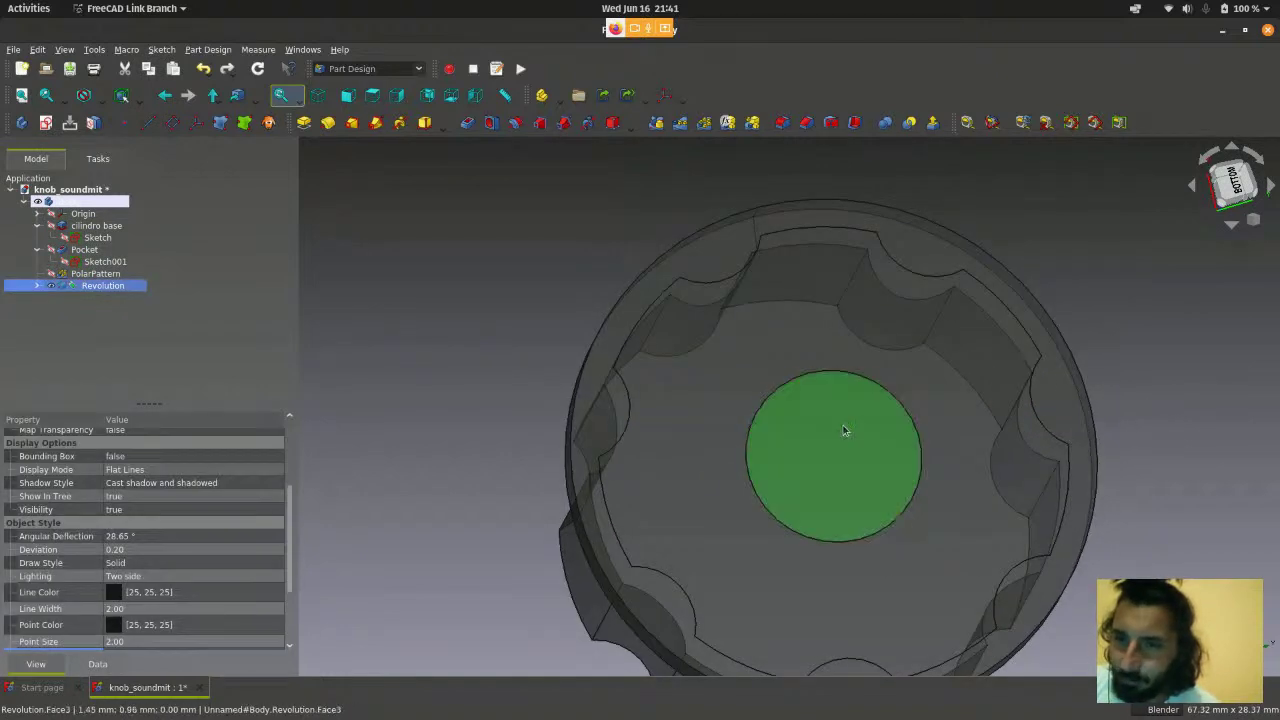
pyautogui.click(1218, 396)
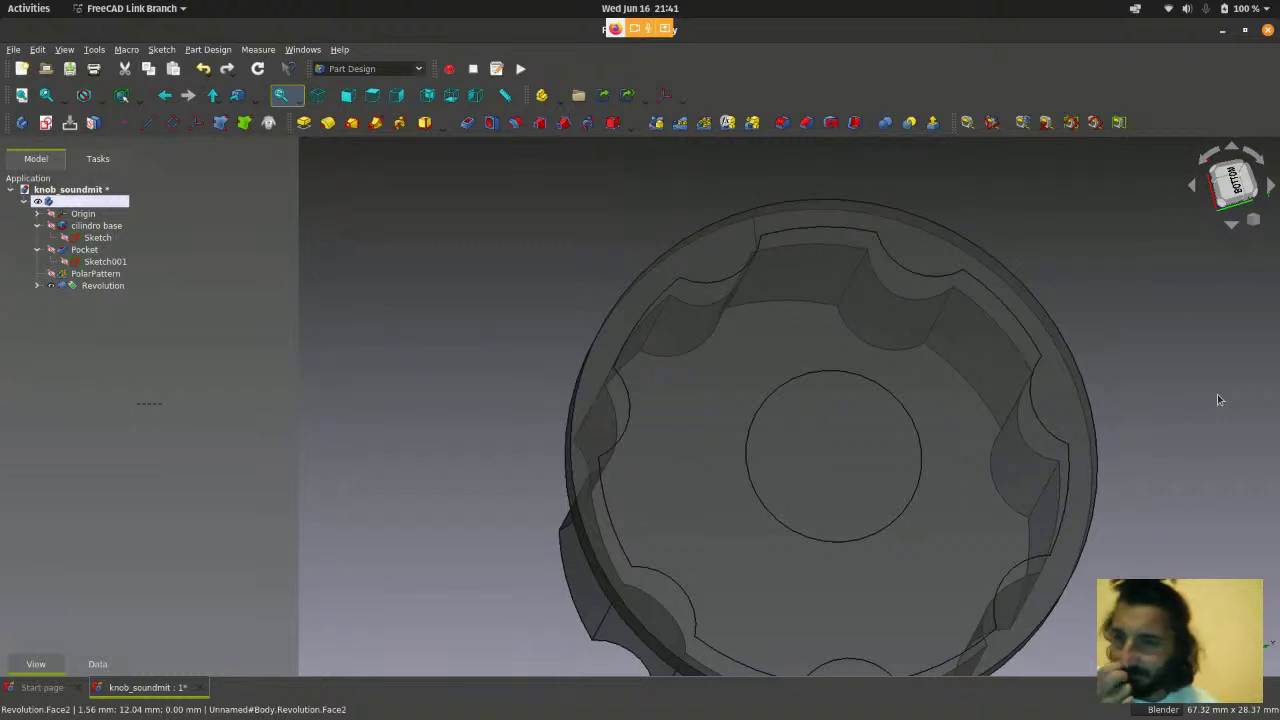
pyautogui.scroll(-2, 1217, 396)
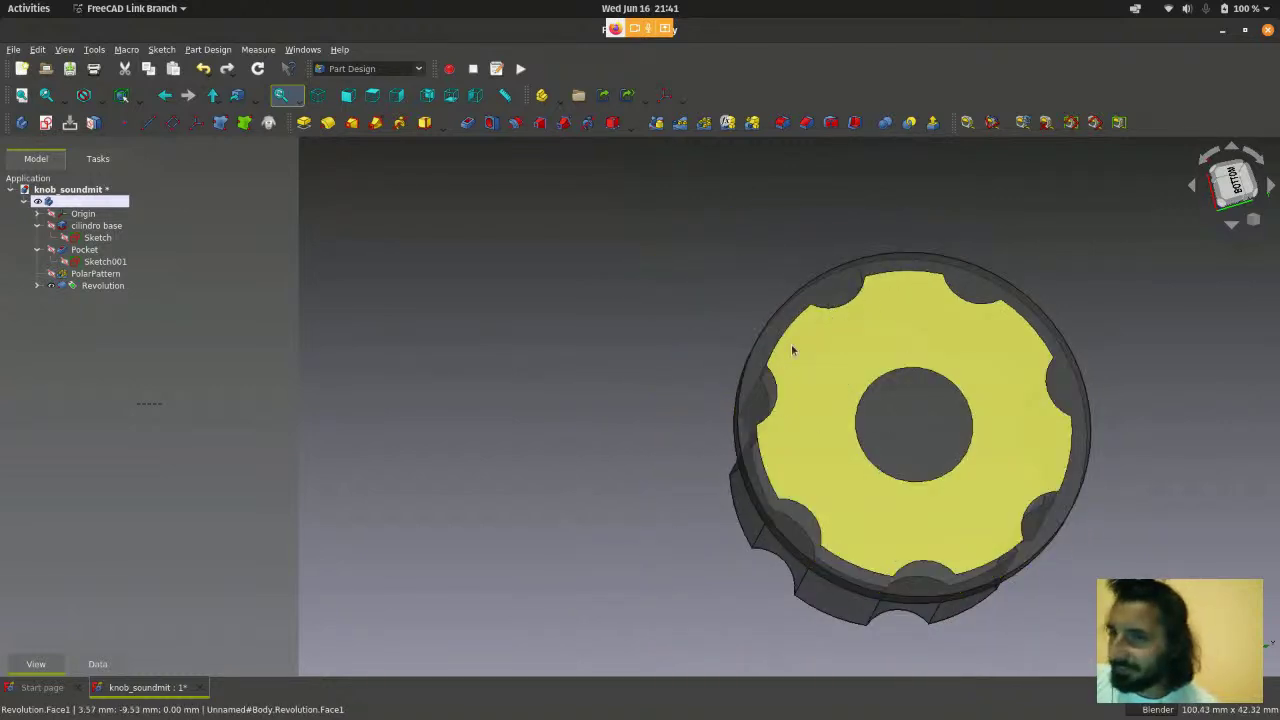
# - Switch to the front view and check the flange's bottom edge
pyautogui.click(349, 96)
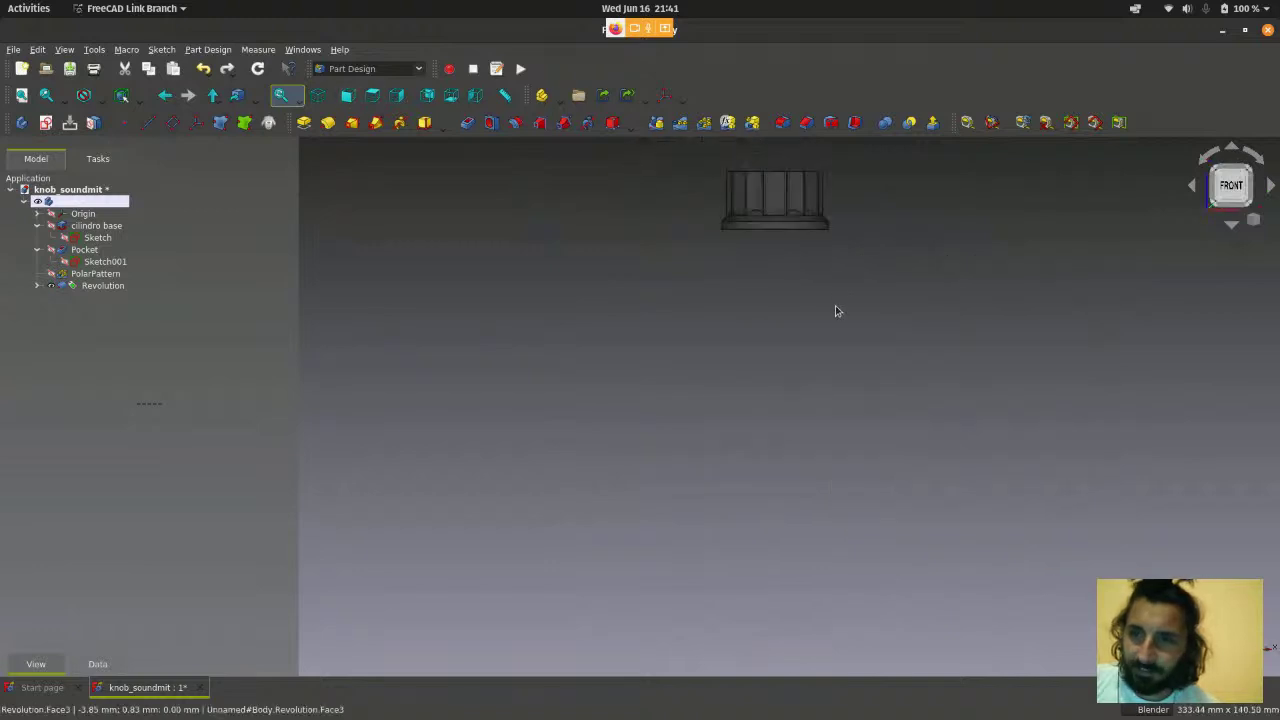
pyautogui.scroll(4, 798, 212)
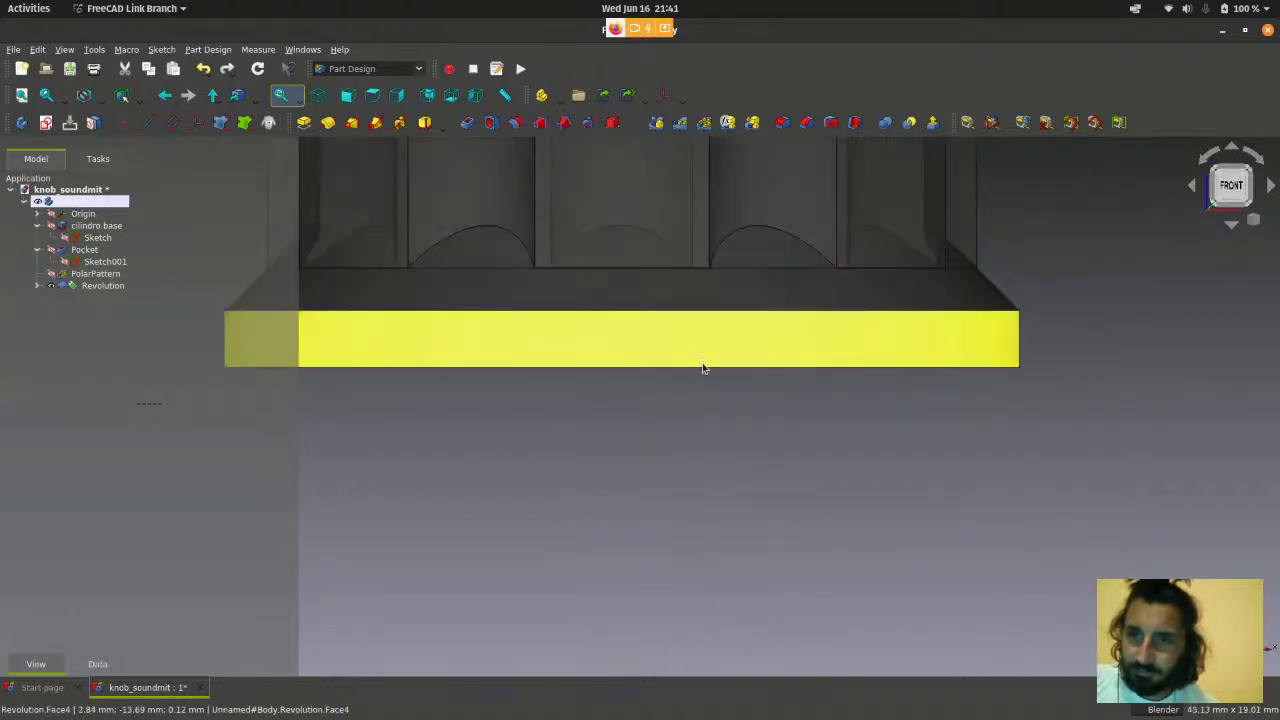
pyautogui.click(706, 368)
pyautogui.scroll(-5, 987, 516)
pyautogui.scroll(3, 860, 489)
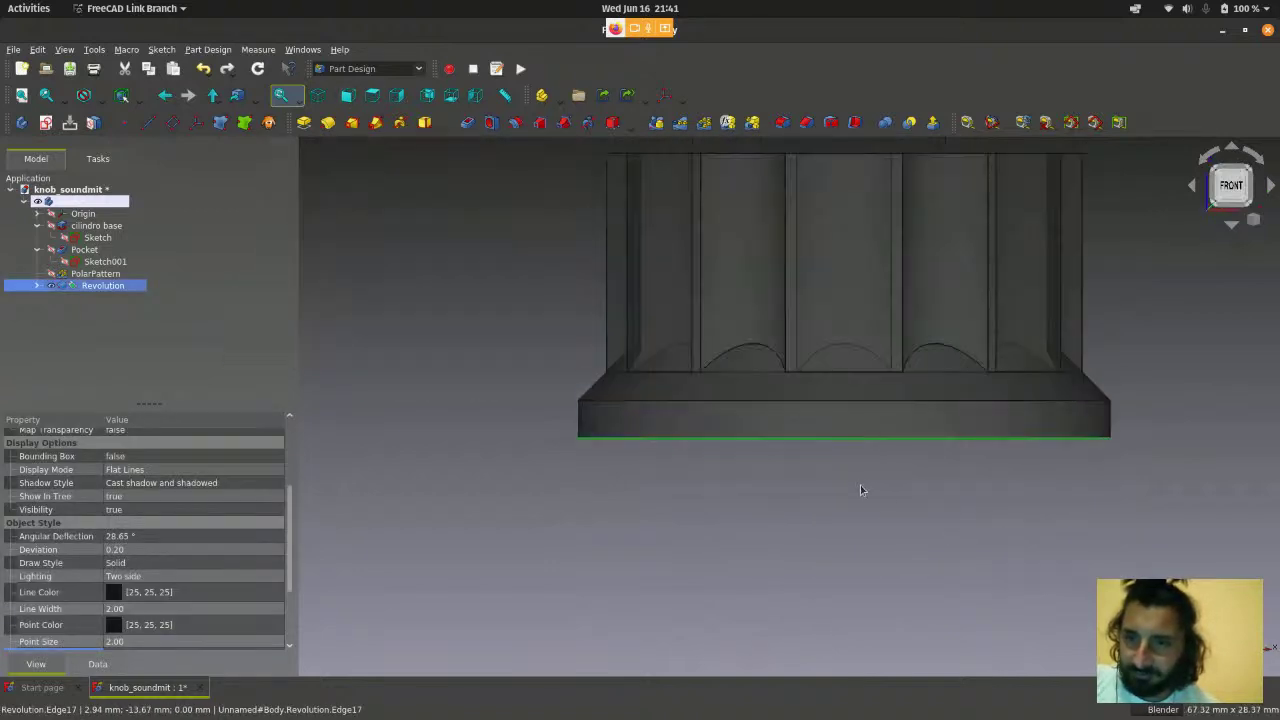
pyautogui.click(859, 490)
pyautogui.scroll(-1, 859, 490)
pyautogui.scroll(2, 860, 505)
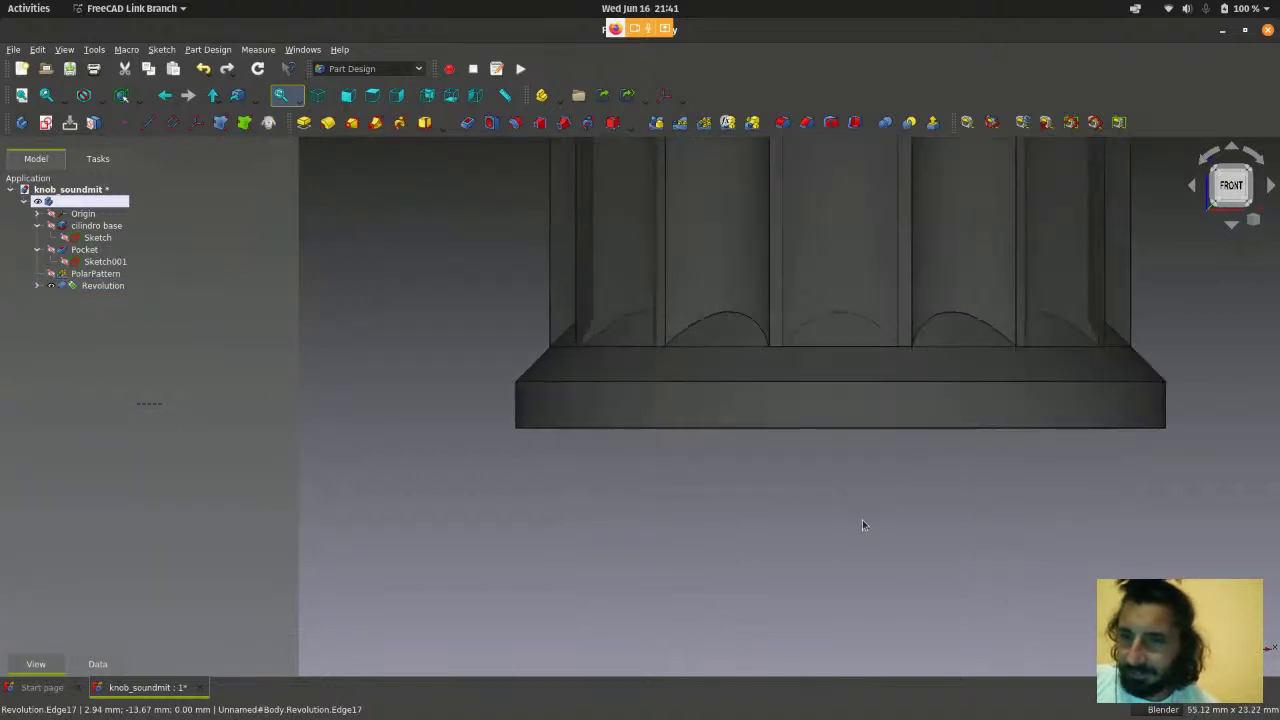
# - View the knob from below and inspect the recessed bottom face and central hole
pyautogui.moveTo(866, 539); pyautogui.dragTo(852, 400, button='middle')
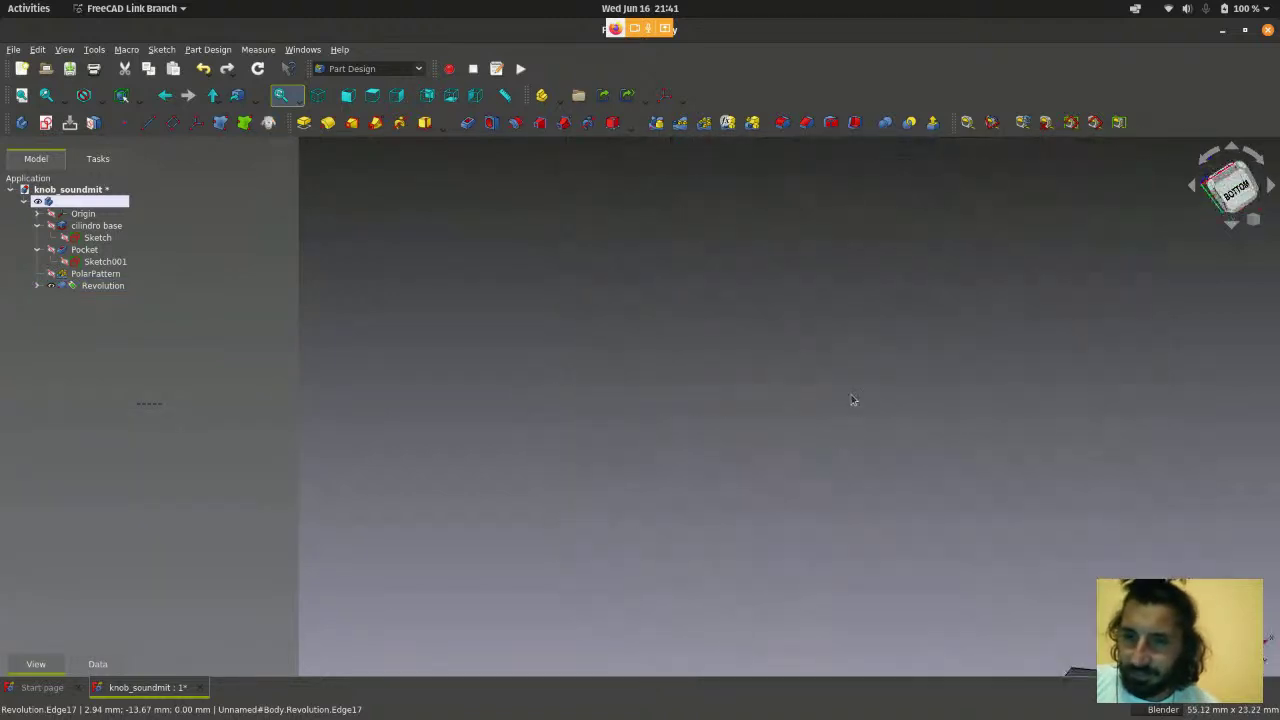
pyautogui.scroll(-3, 853, 390)
pyautogui.scroll(2, 870, 520)
pyautogui.click(872, 526)
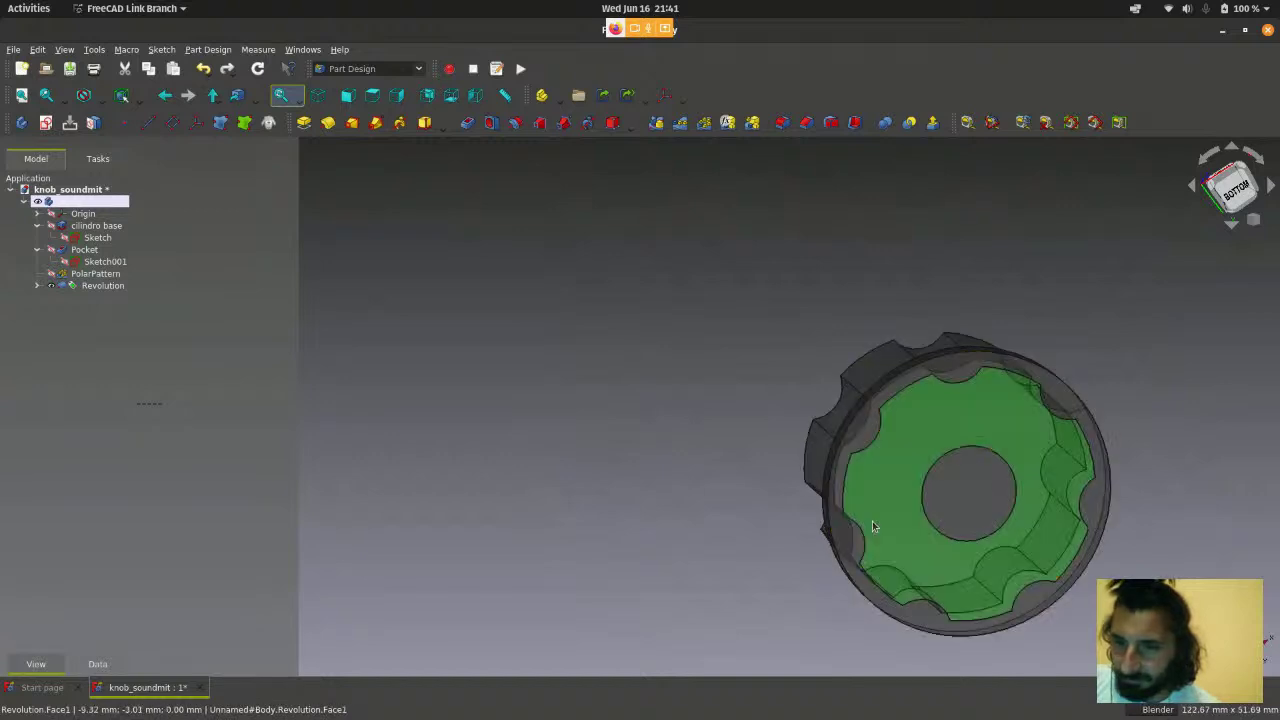
pyautogui.click(1137, 443)
pyautogui.scroll(2, 1003, 523)
pyautogui.click(998, 512)
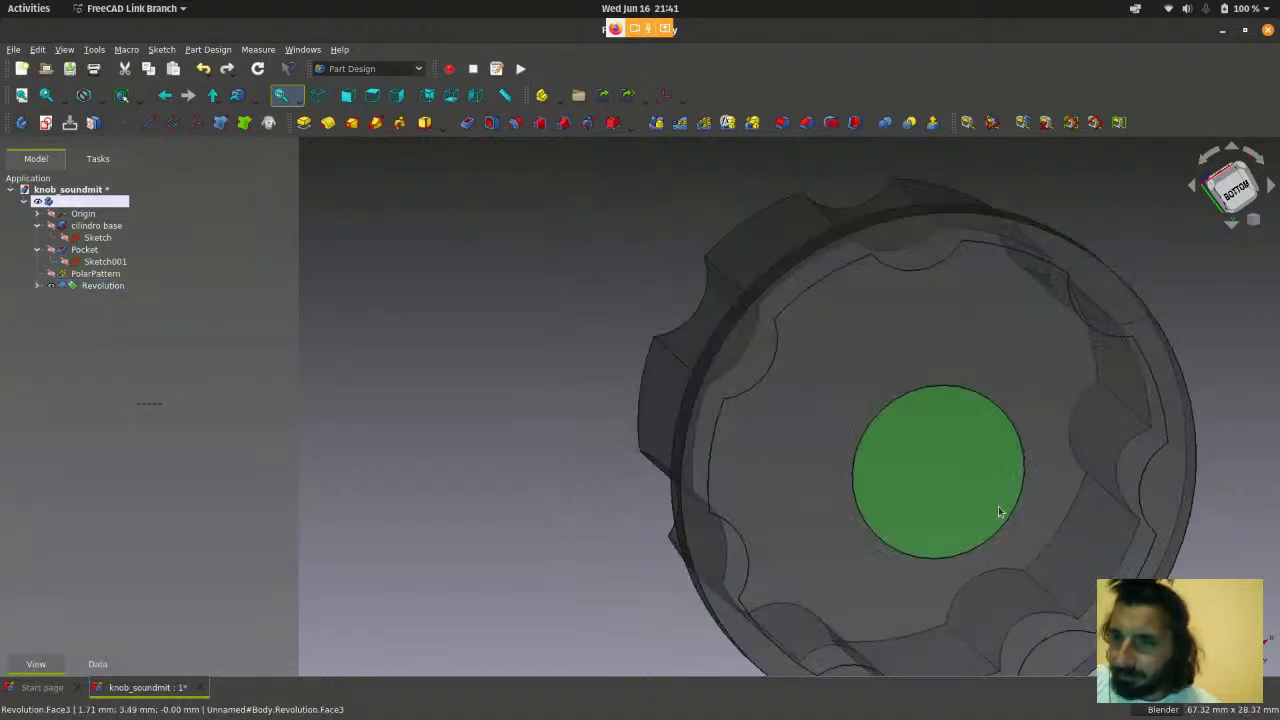
pyautogui.scroll(-3, 1010, 480)
pyautogui.click(1080, 347)
pyautogui.scroll(3, 1088, 410)
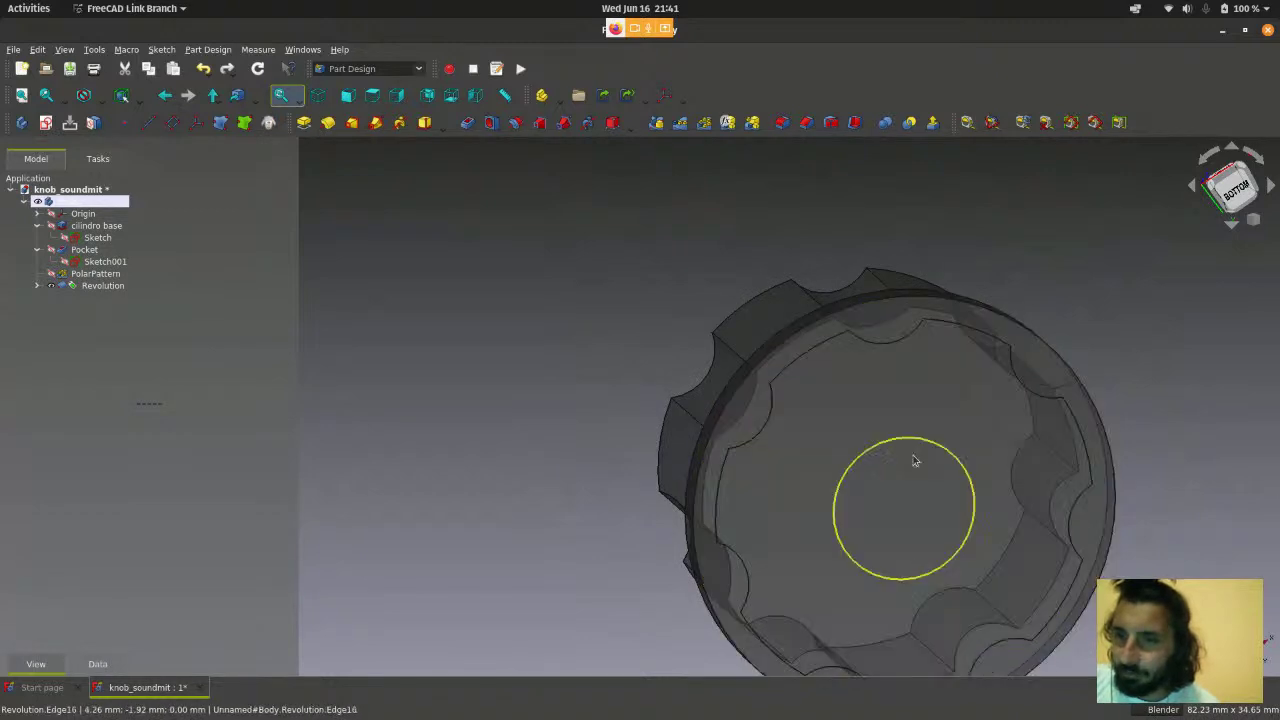
pyautogui.scroll(-2, 645, 345)
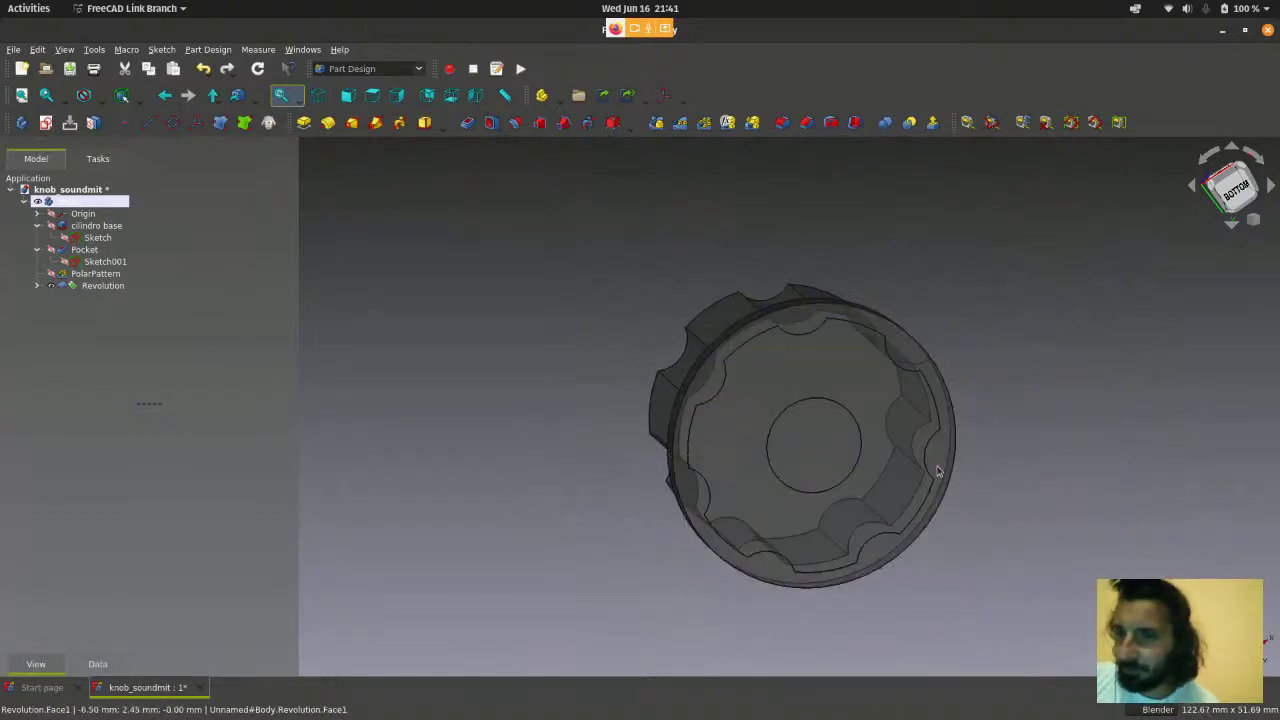
pyautogui.scroll(1, 823, 432)
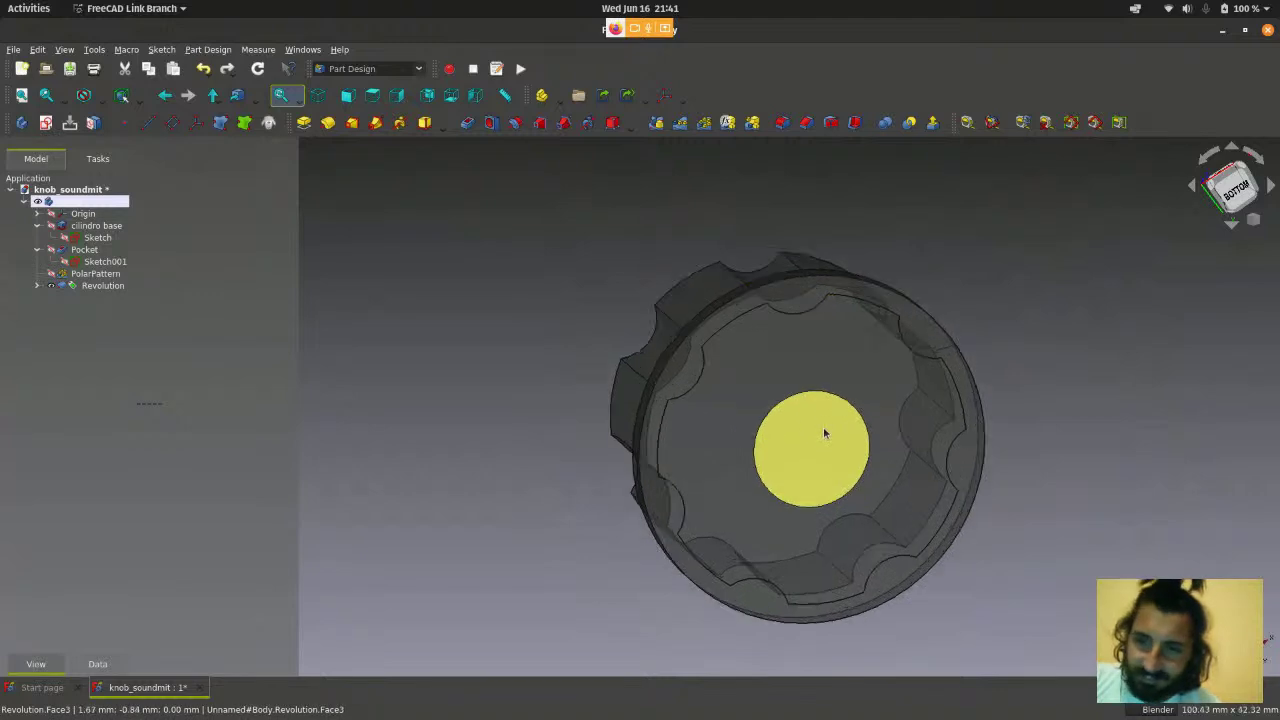
pyautogui.scroll(1, 823, 432)
pyautogui.scroll(-1, 1195, 524)
pyautogui.scroll(1, 1195, 524)
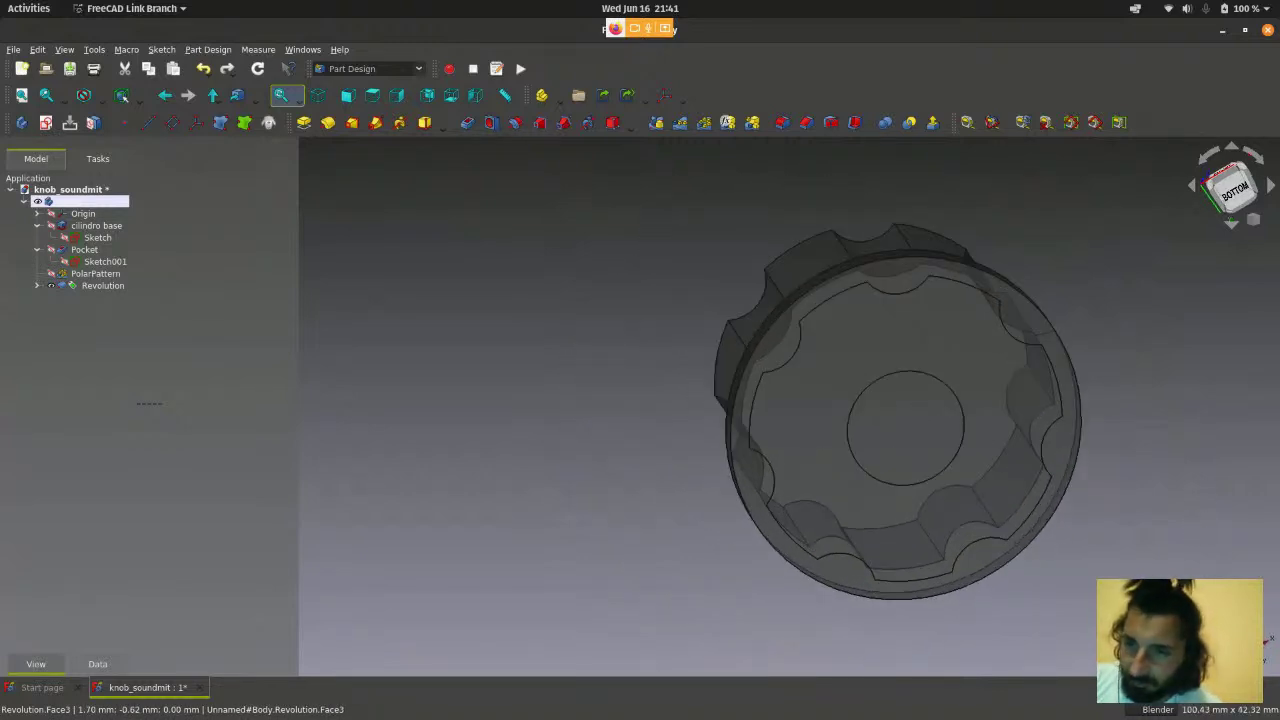
pyautogui.scroll(-2, 1105, 486)
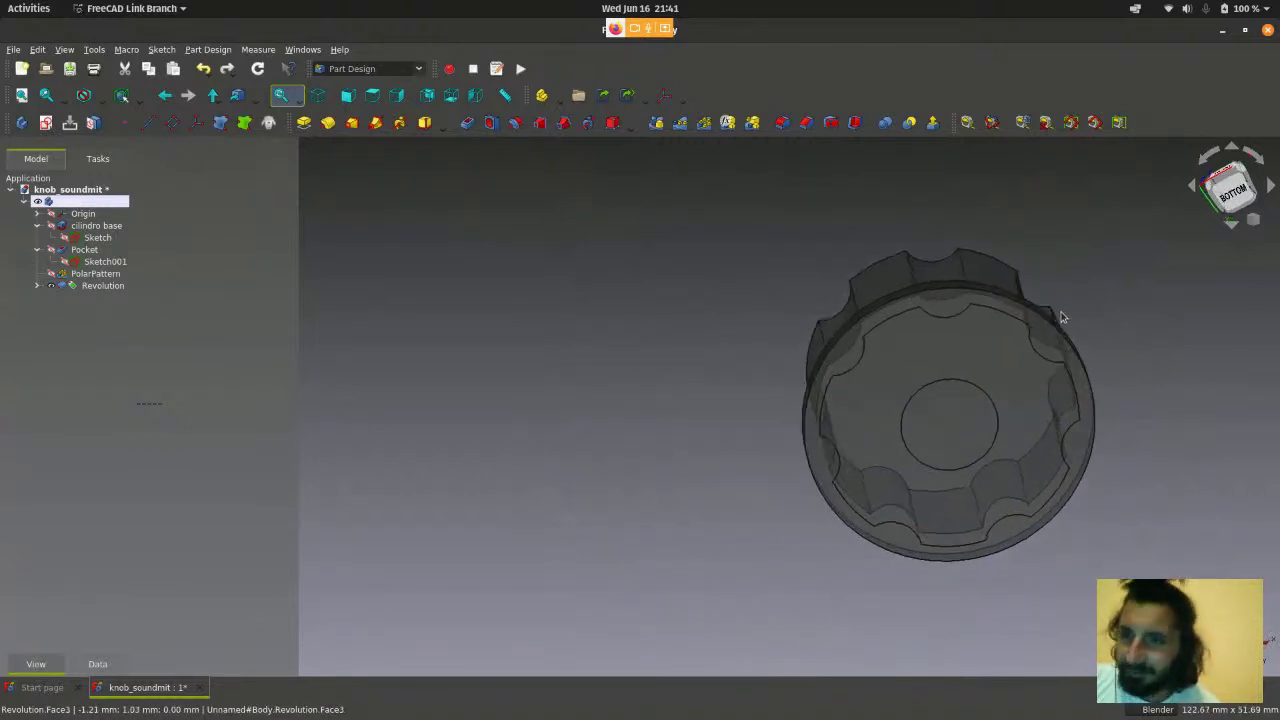
pyautogui.scroll(1, 673, 471)
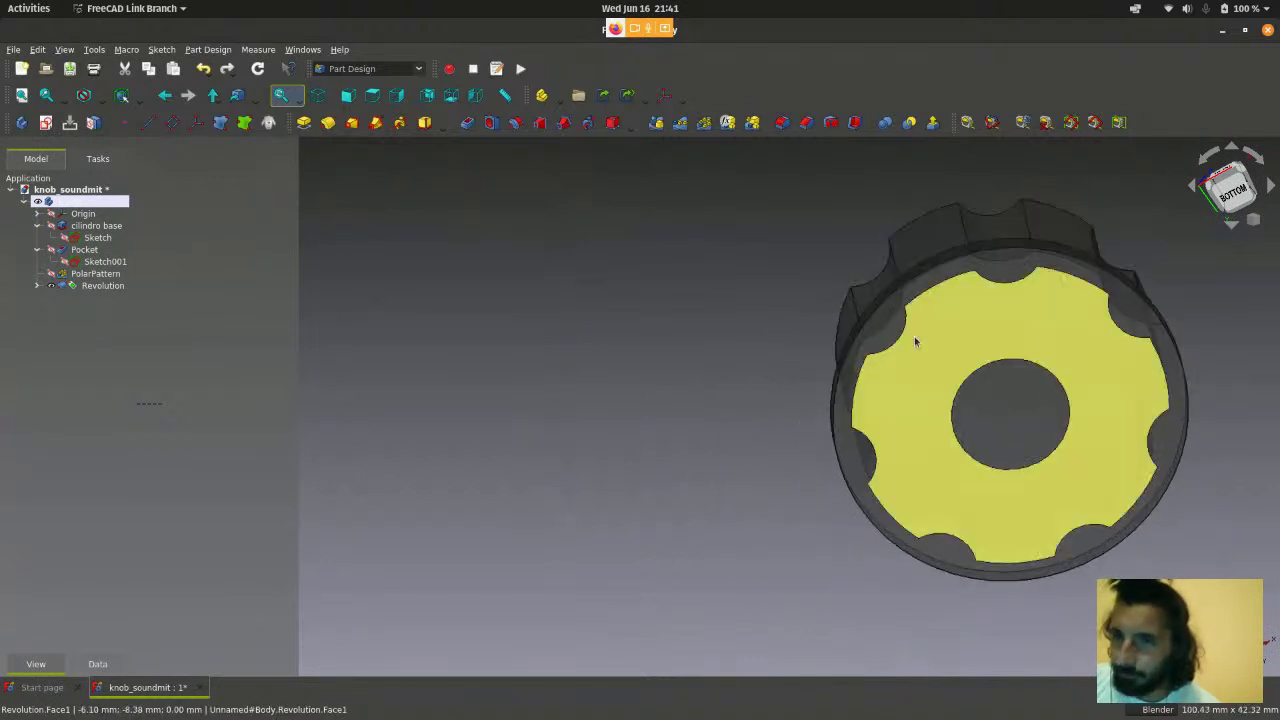
pyautogui.scroll(-1, 767, 565)
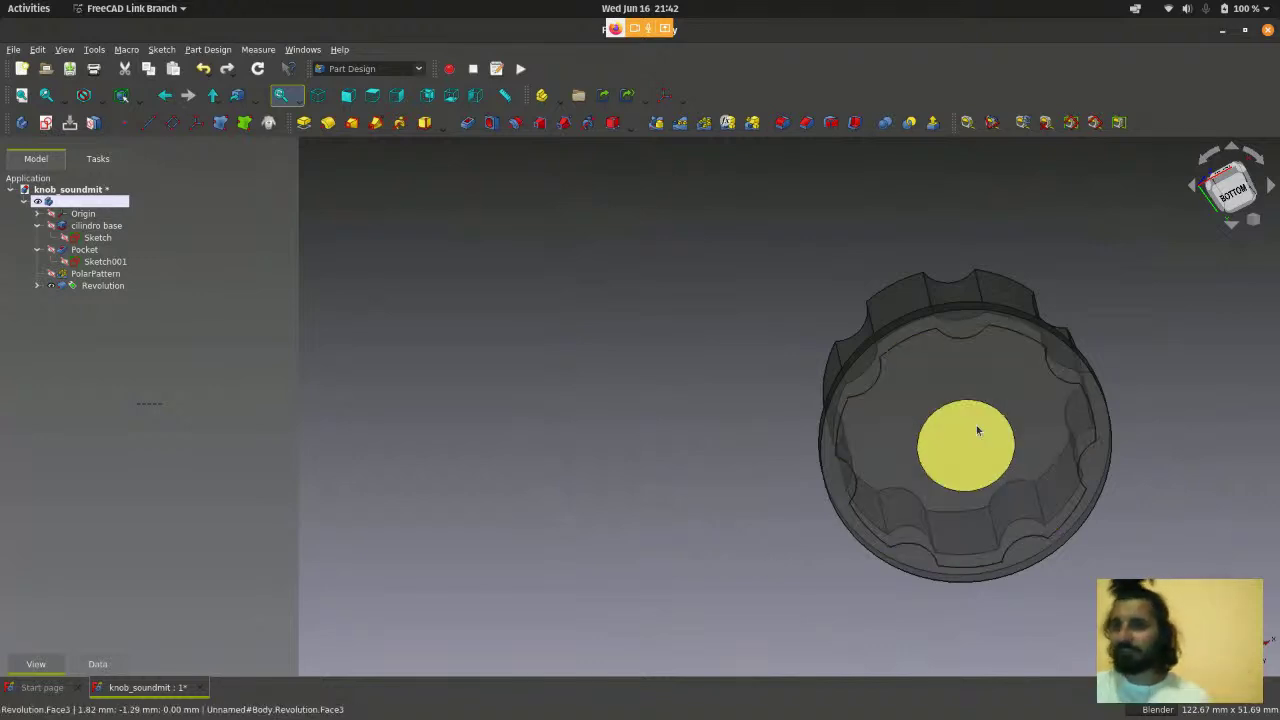
pyautogui.scroll(2, 991, 400)
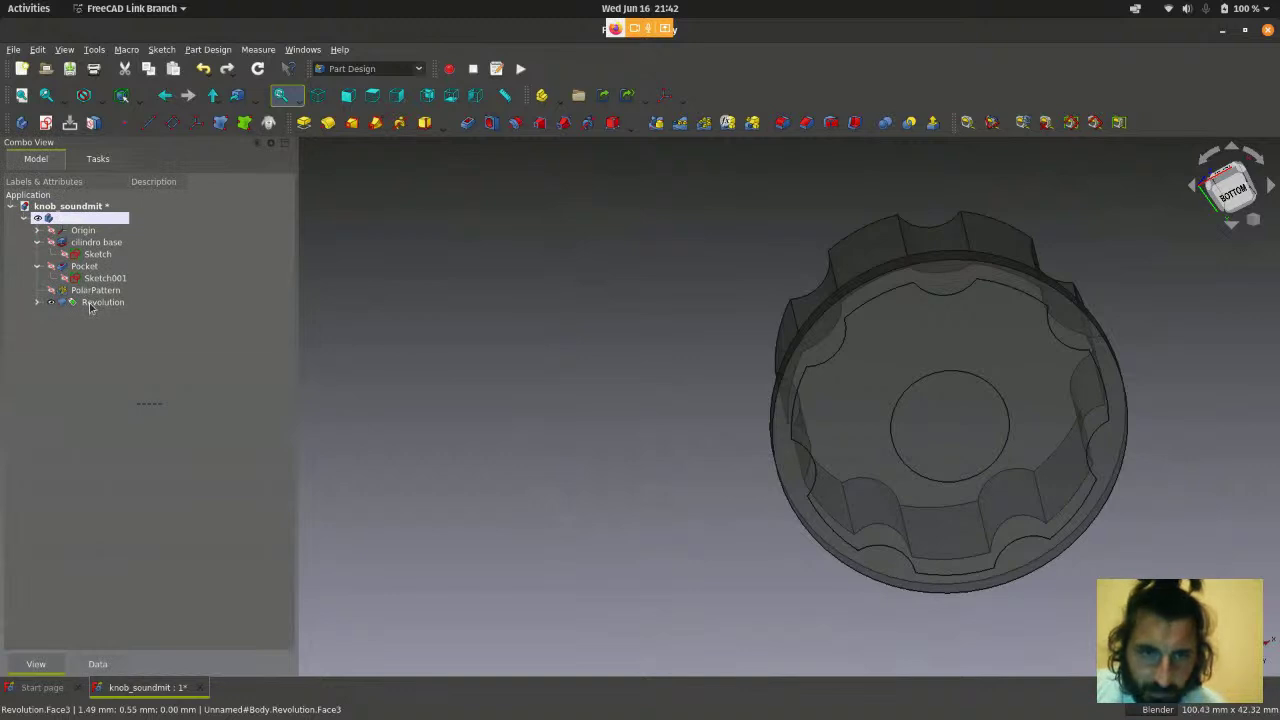
# - Set the Revolution feature's Refine property to true in the Data properties
pyautogui.click(103, 302)
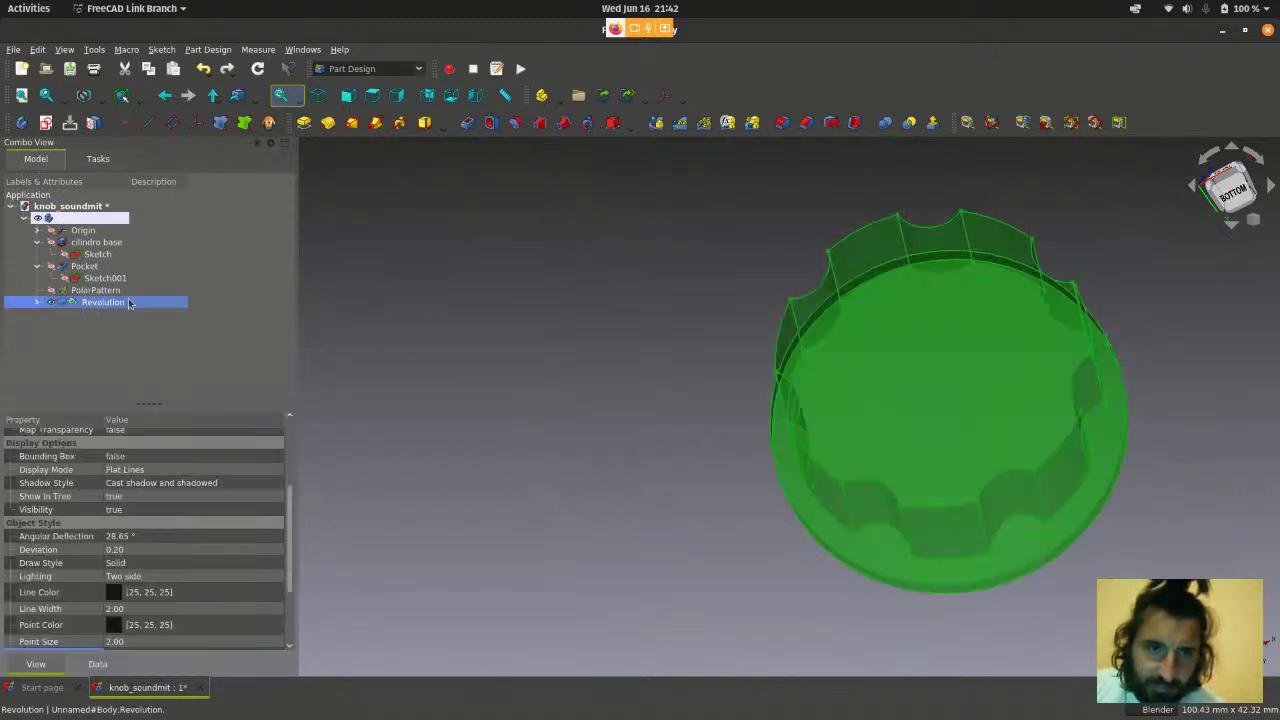
pyautogui.click(100, 664)
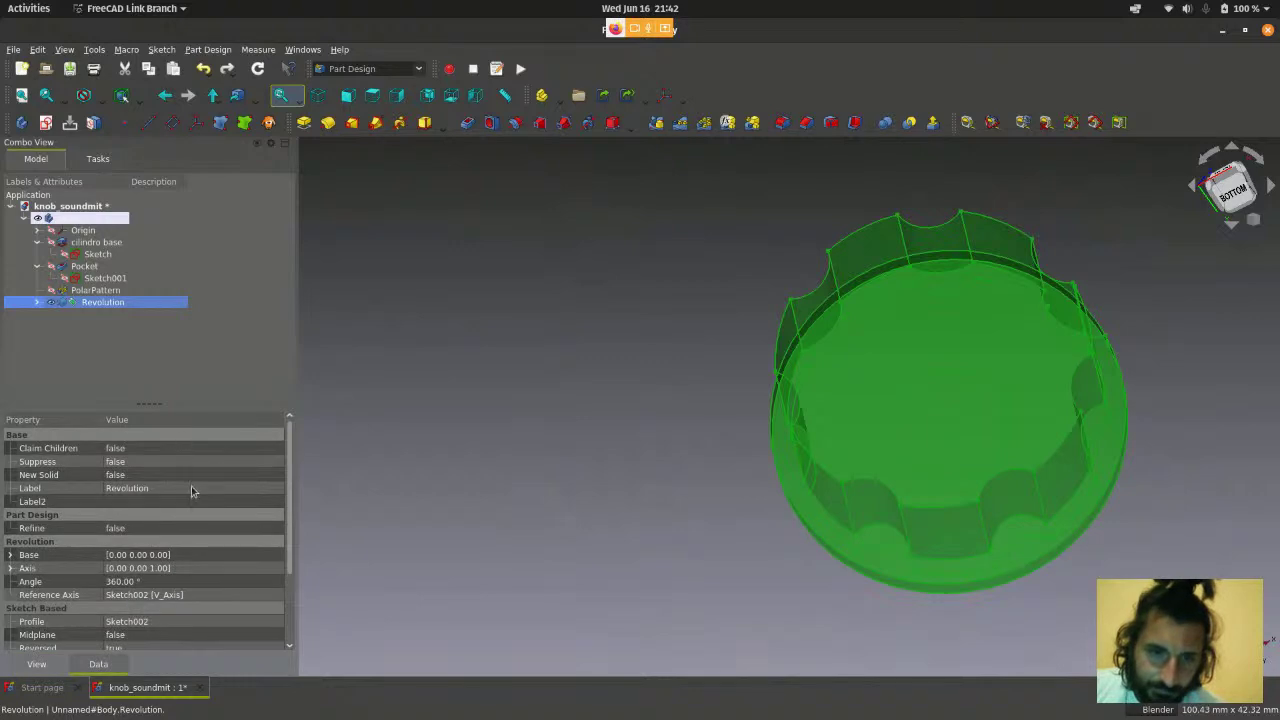
pyautogui.scroll(-3, 192, 487)
pyautogui.scroll(3, 195, 486)
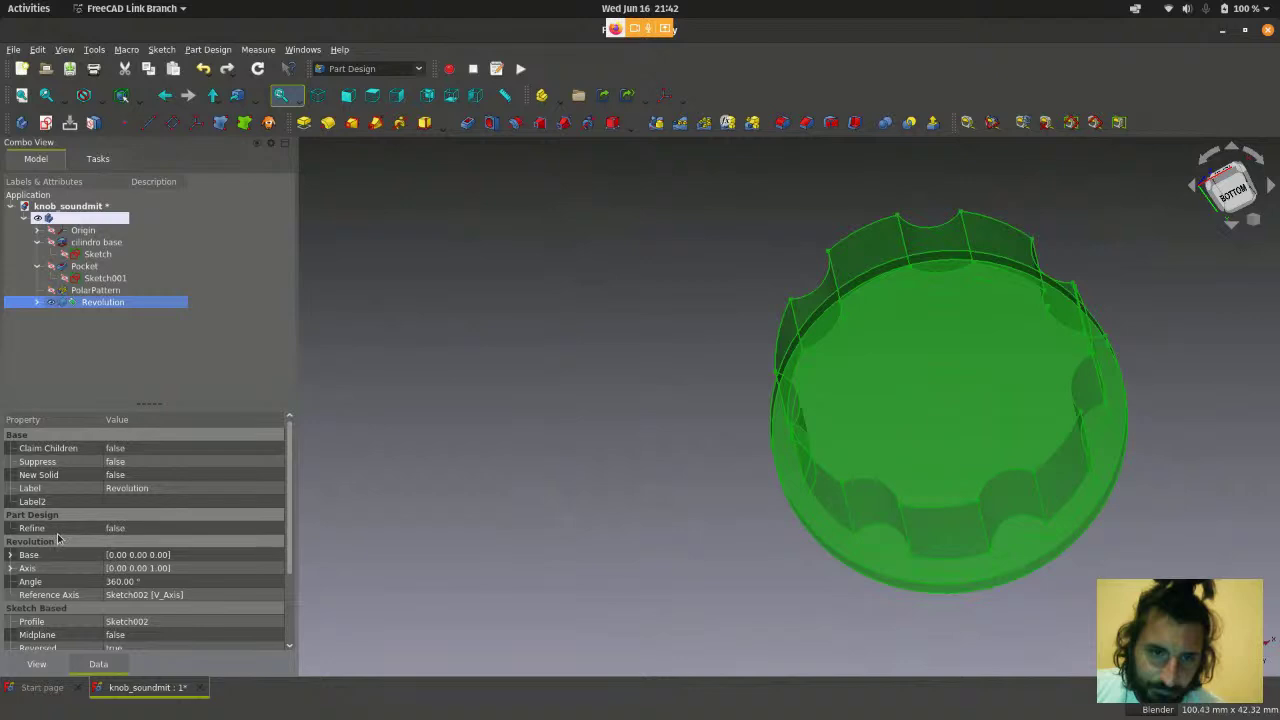
pyautogui.click(120, 529)
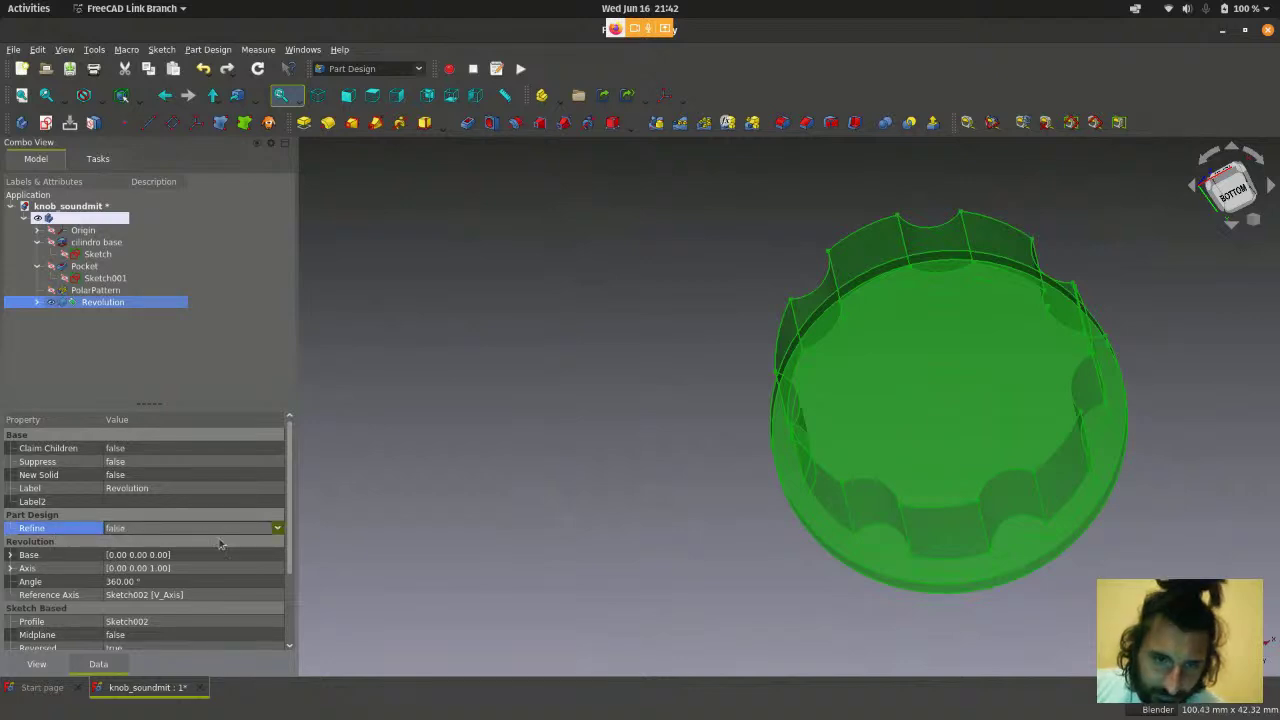
pyautogui.click(415, 526)
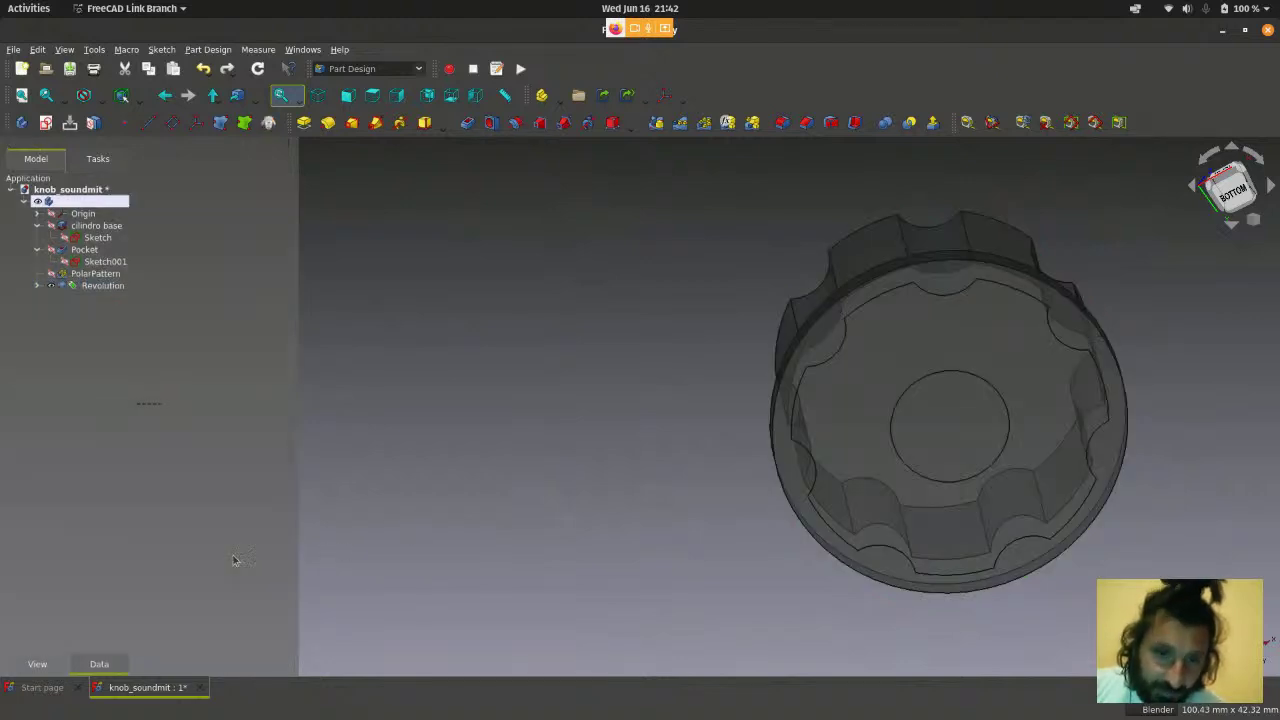
pyautogui.click(97, 302)
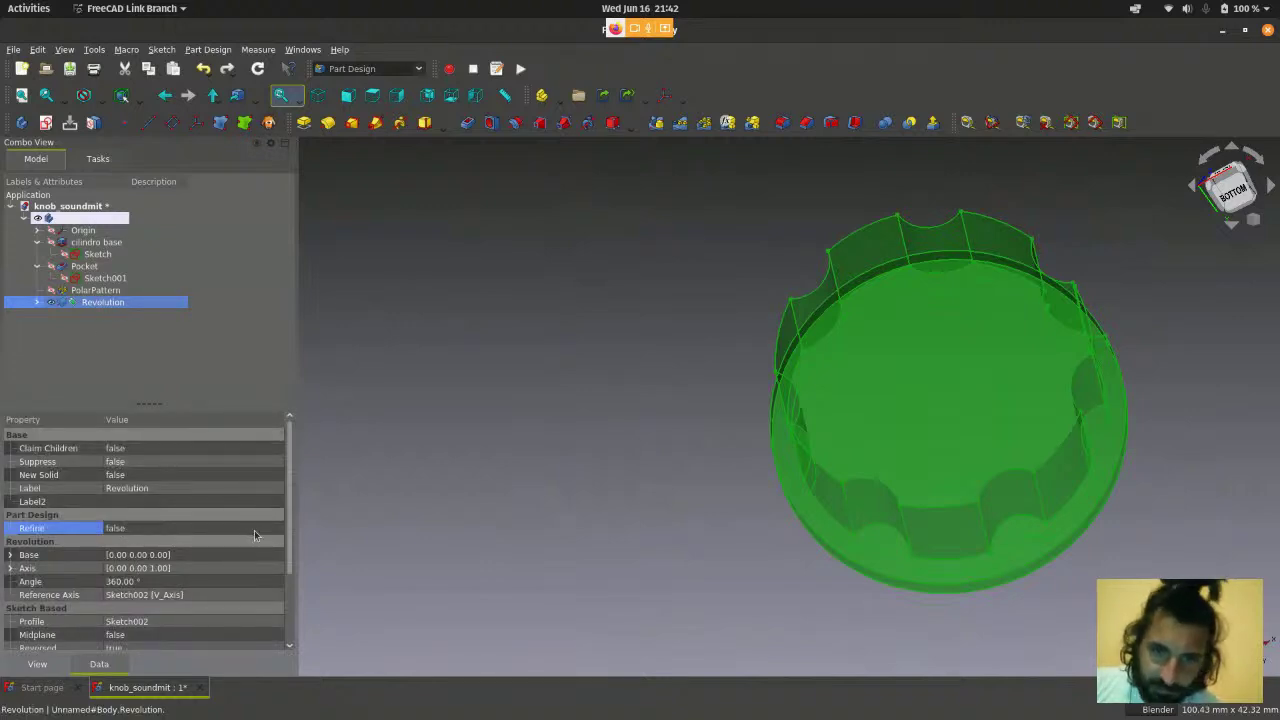
pyautogui.click(196, 528)
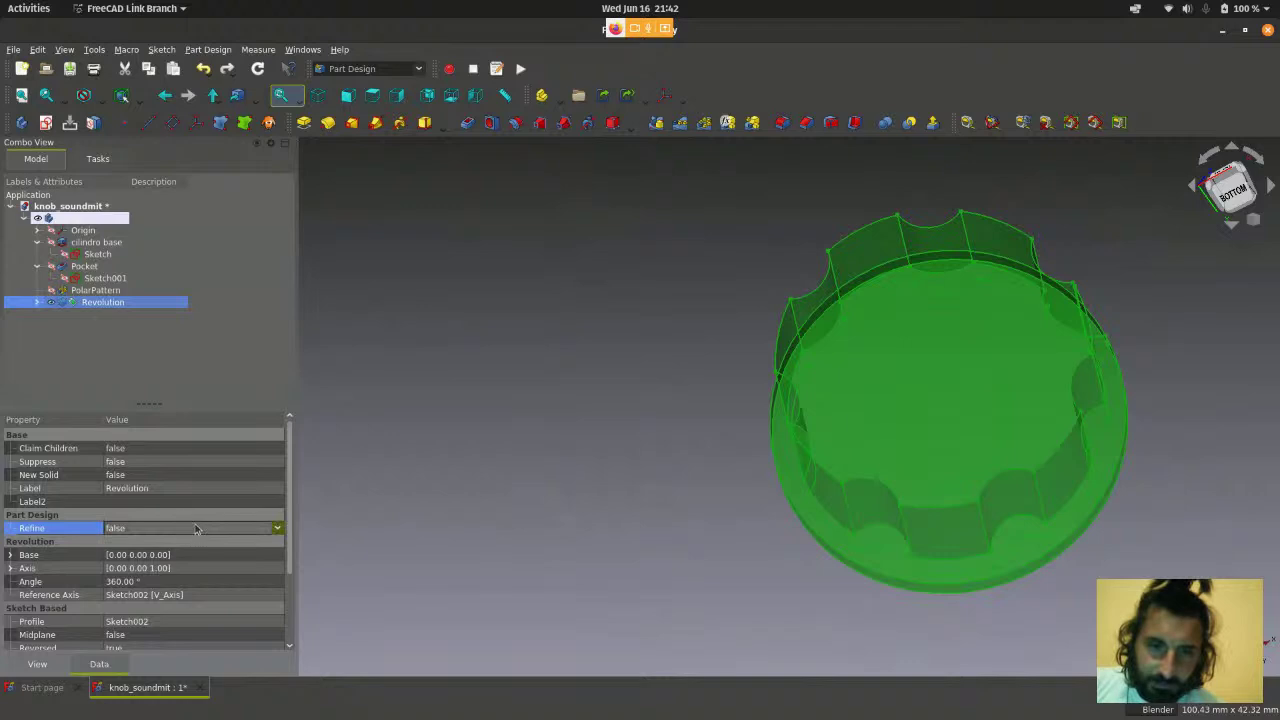
pyautogui.click(273, 527)
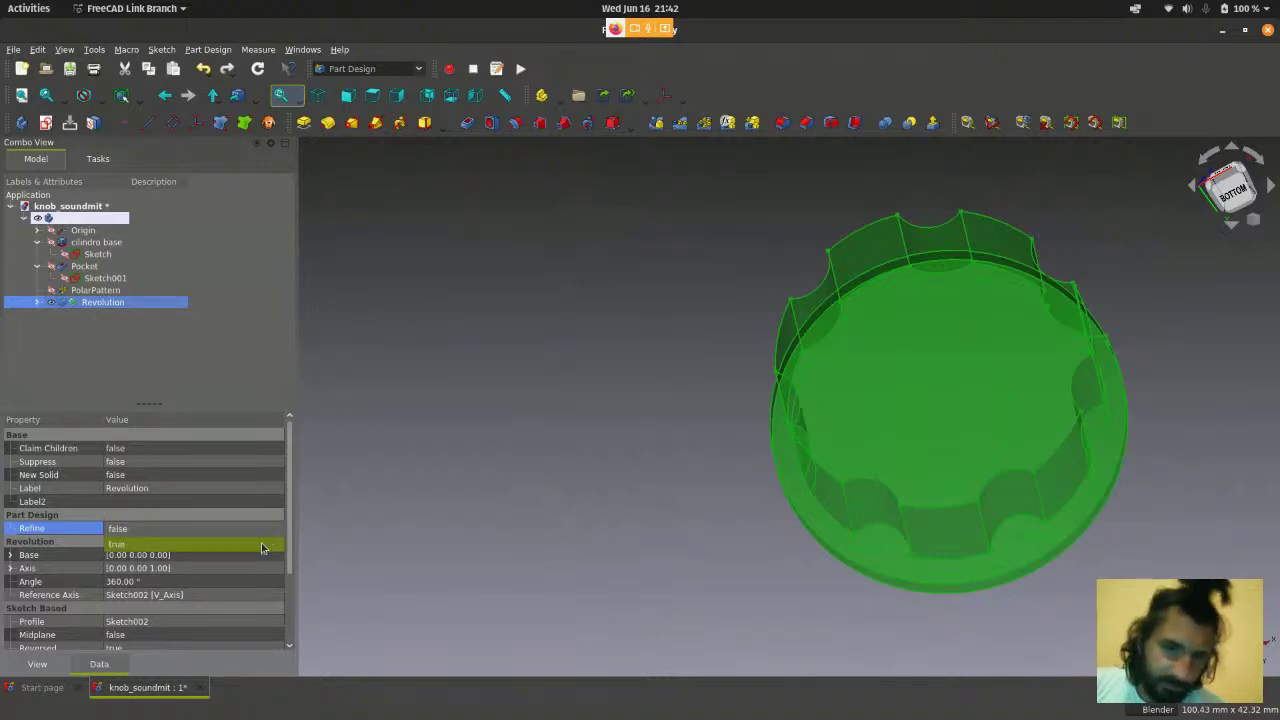
pyautogui.click(262, 545)
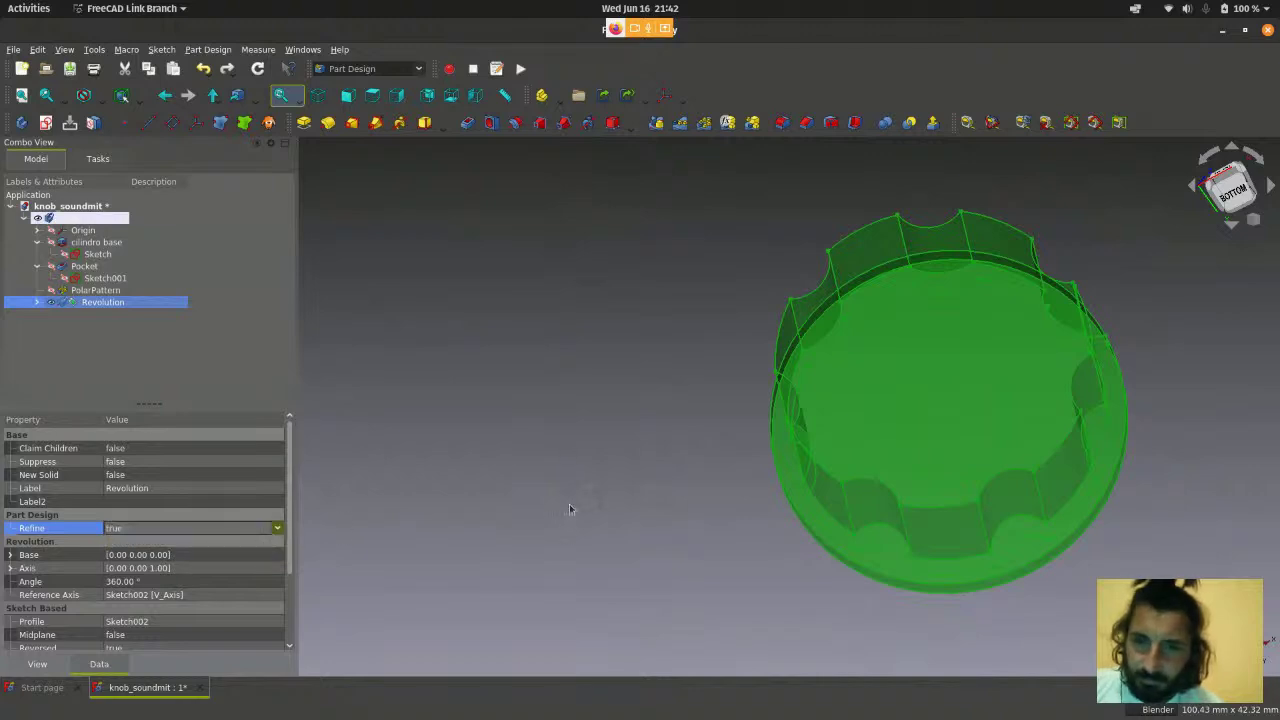
pyautogui.scroll(-2, 580, 470)
# - Orbit under the knob and make it see-through to reveal the inner pockets
pyautogui.click(584, 455)
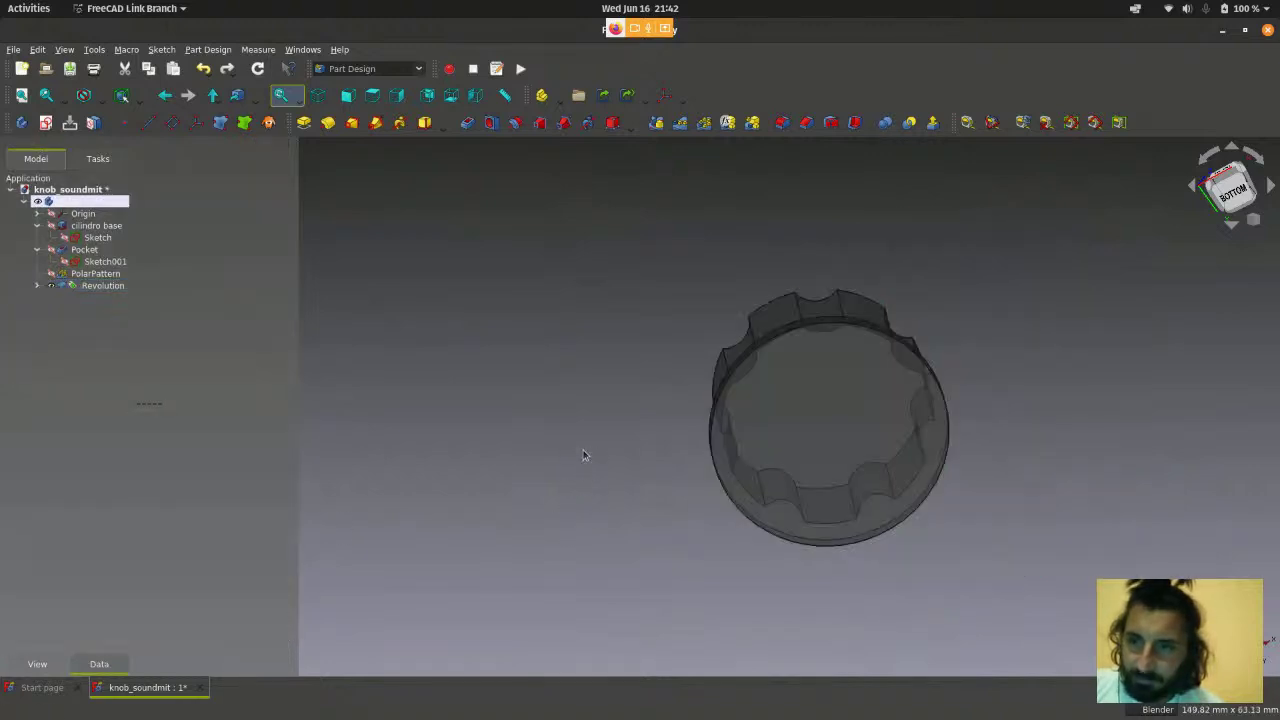
pyautogui.scroll(2, 830, 440)
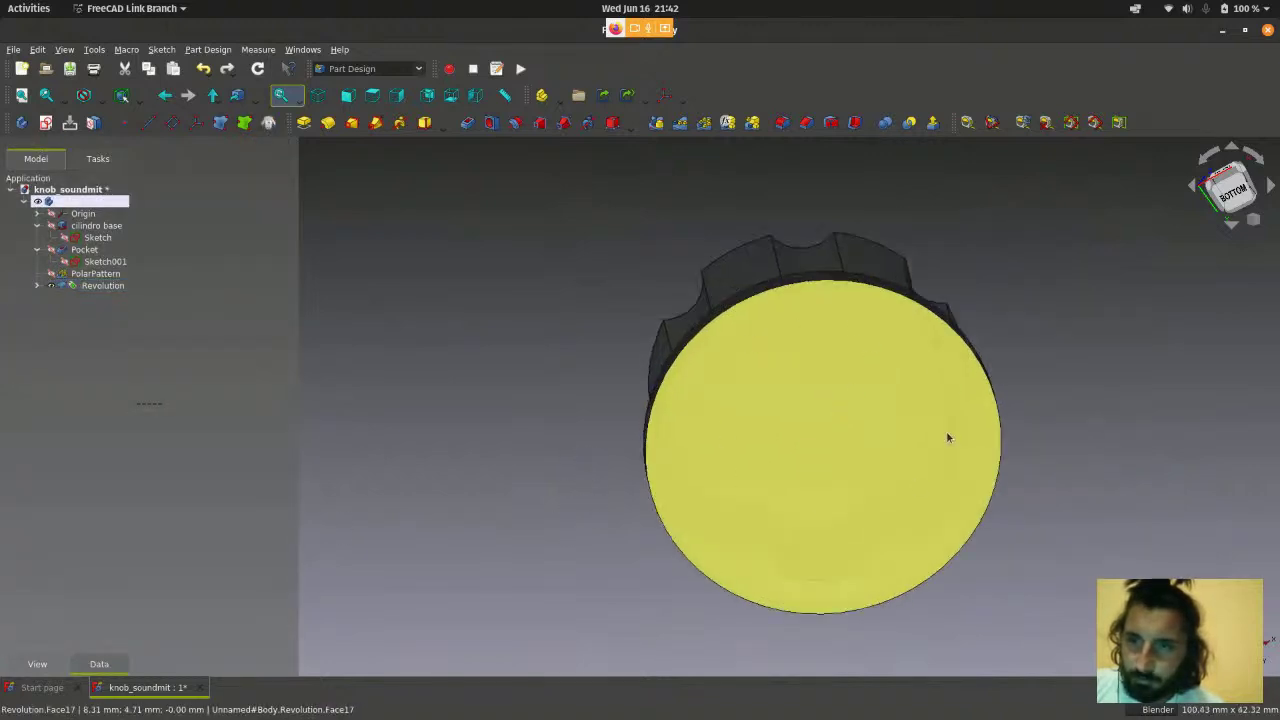
pyautogui.moveTo(897, 378); pyautogui.dragTo(860, 374, button='middle')
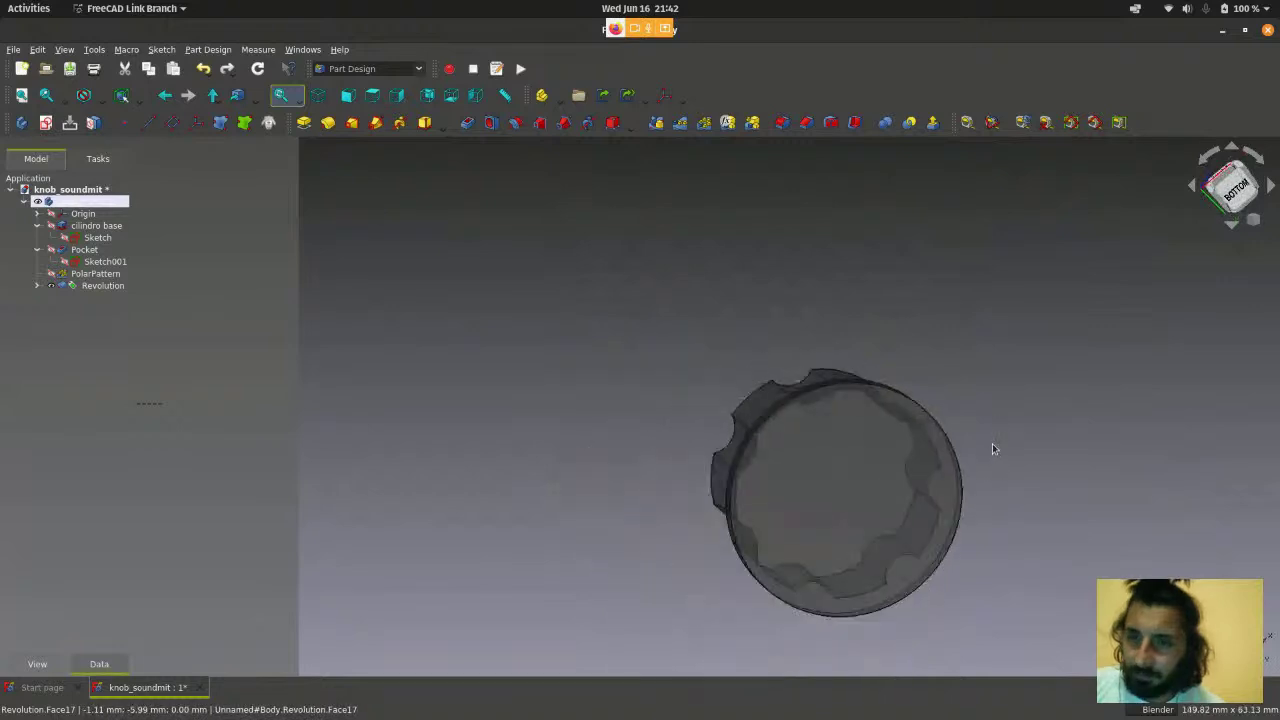
pyautogui.moveTo(901, 496); pyautogui.dragTo(676, 375, button='middle')
pyautogui.scroll(3, 887, 396)
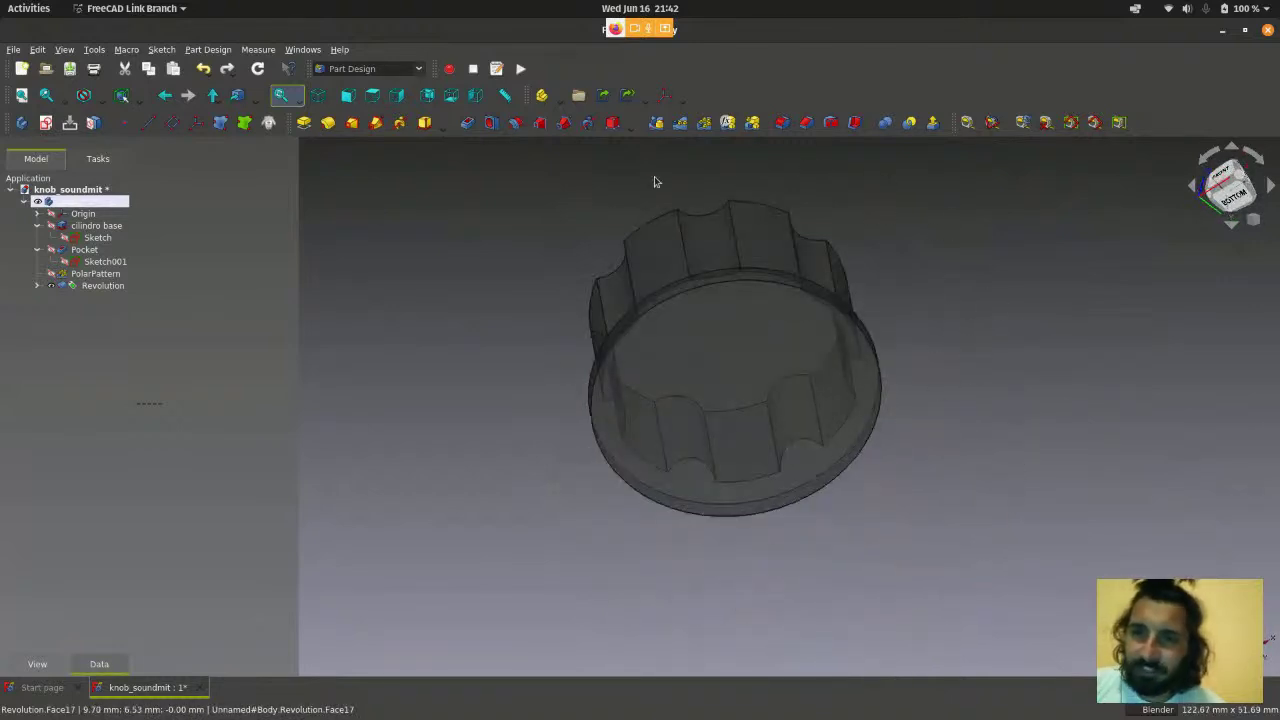
pyautogui.scroll(-2, 929, 522)
pyautogui.scroll(2, 900, 403)
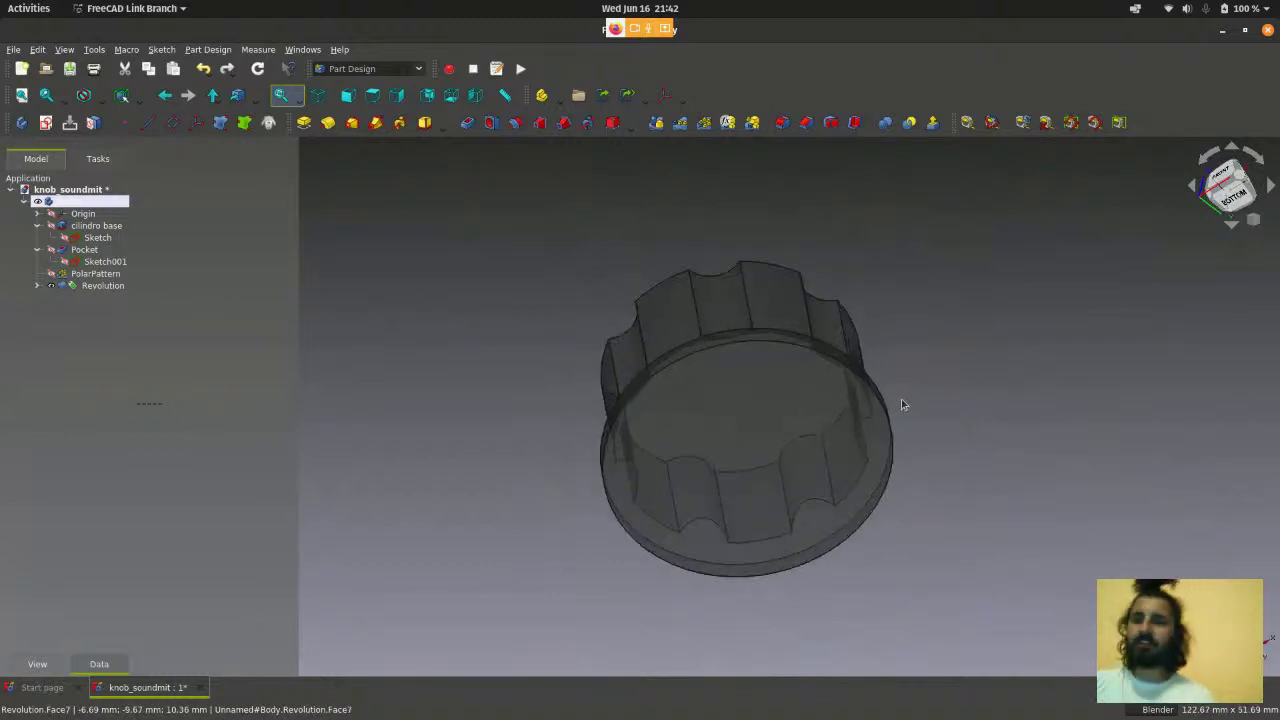
pyautogui.scroll(2, 901, 404)
pyautogui.moveTo(920, 283); pyautogui.dragTo(957, 431, button='middle')
pyautogui.scroll(-1, 957, 431)
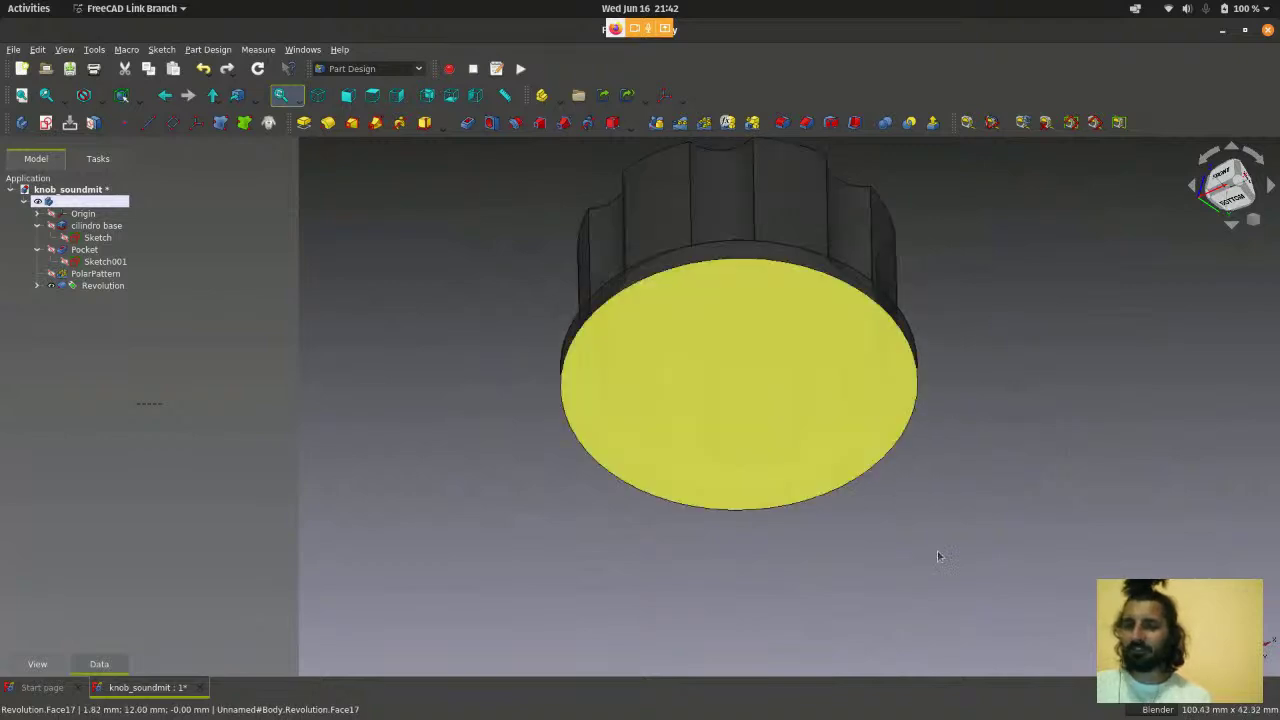
pyautogui.press('v')
pyautogui.press('3')
pyautogui.scroll(-2, 957, 463)
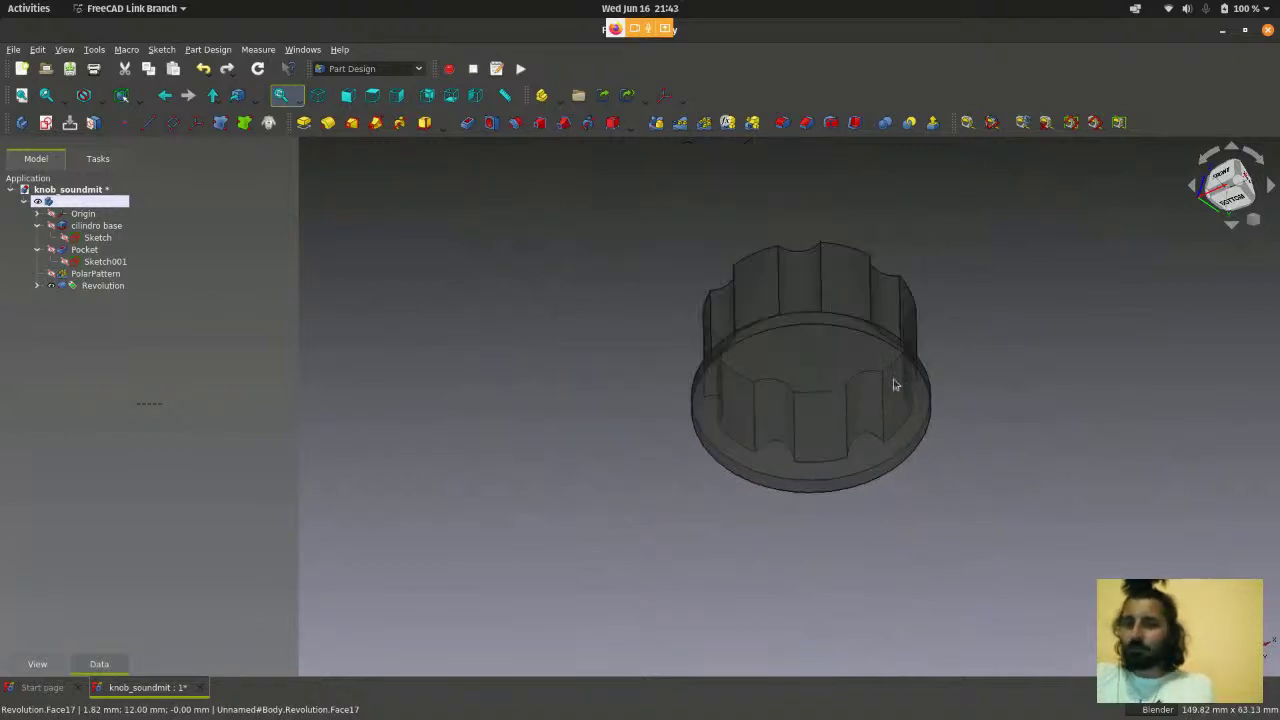
pyautogui.scroll(1, 830, 460)
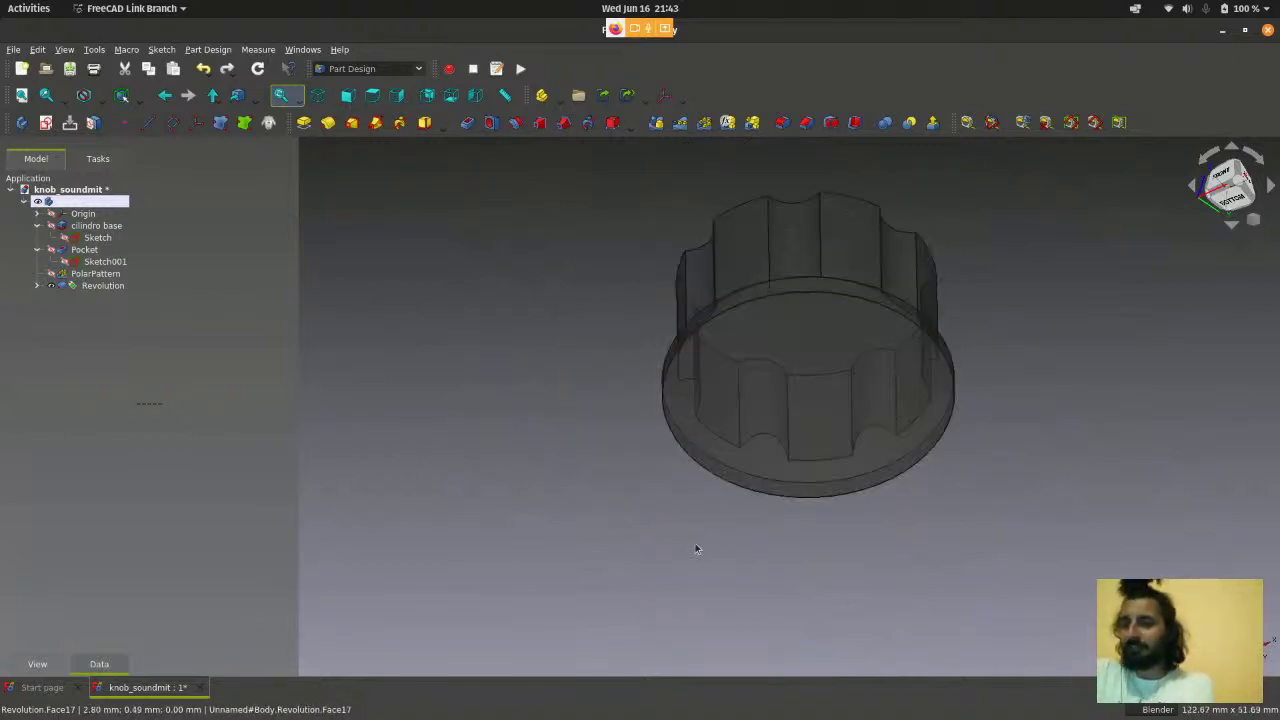
pyautogui.scroll(-3, 696, 548)
pyautogui.scroll(2, 695, 549)
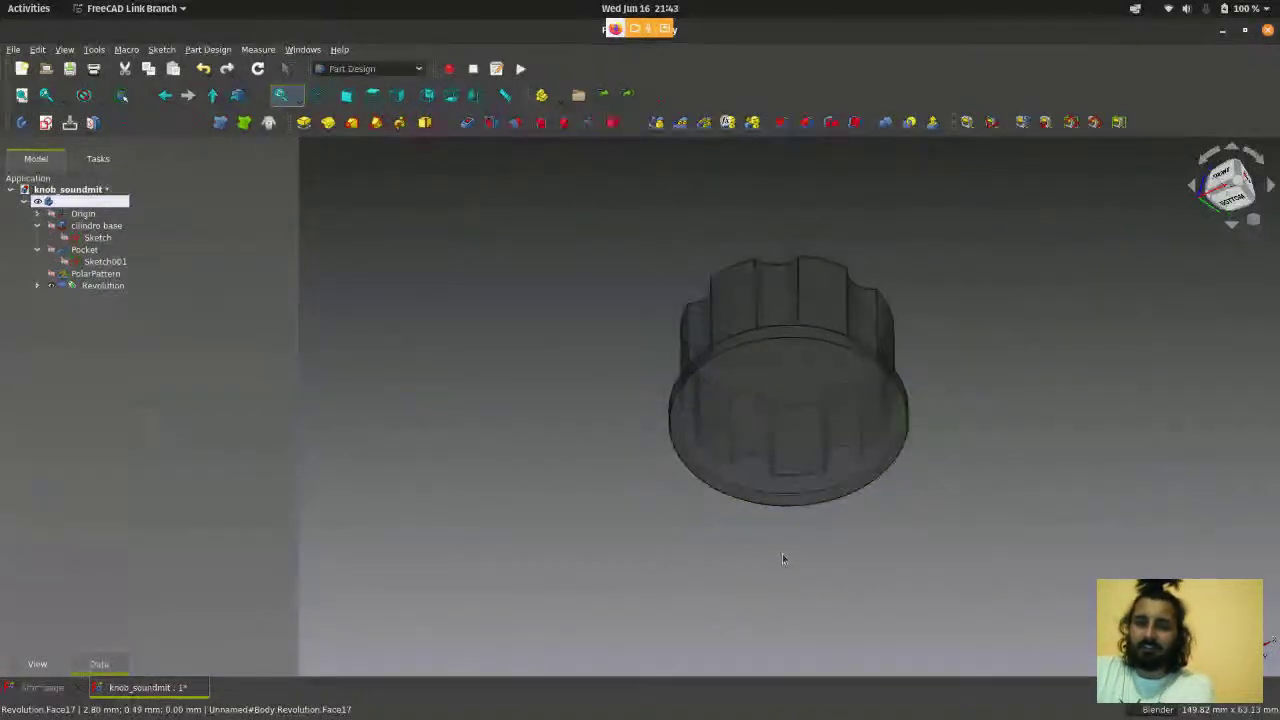
pyautogui.scroll(2, 663, 443)
pyautogui.scroll(-1, 580, 500)
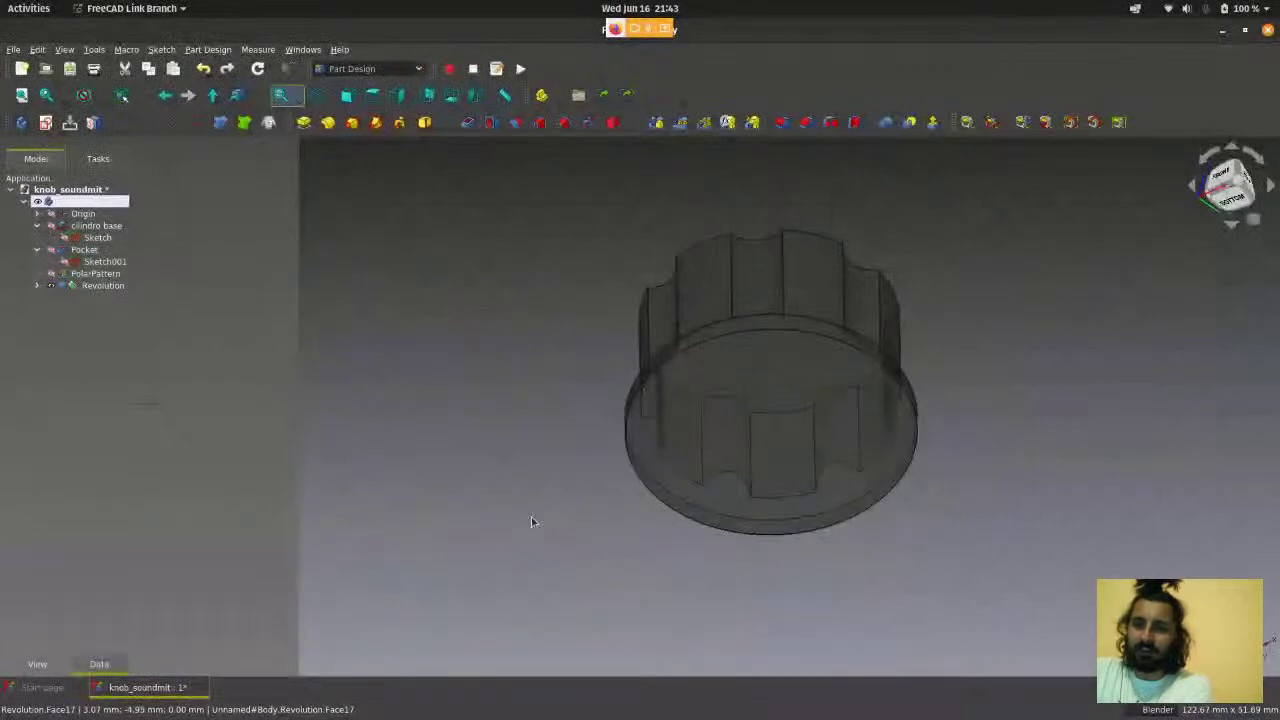
# - Set the Revolution feature's Refine property back to false
pyautogui.press('F3')
pyautogui.click(134, 305)
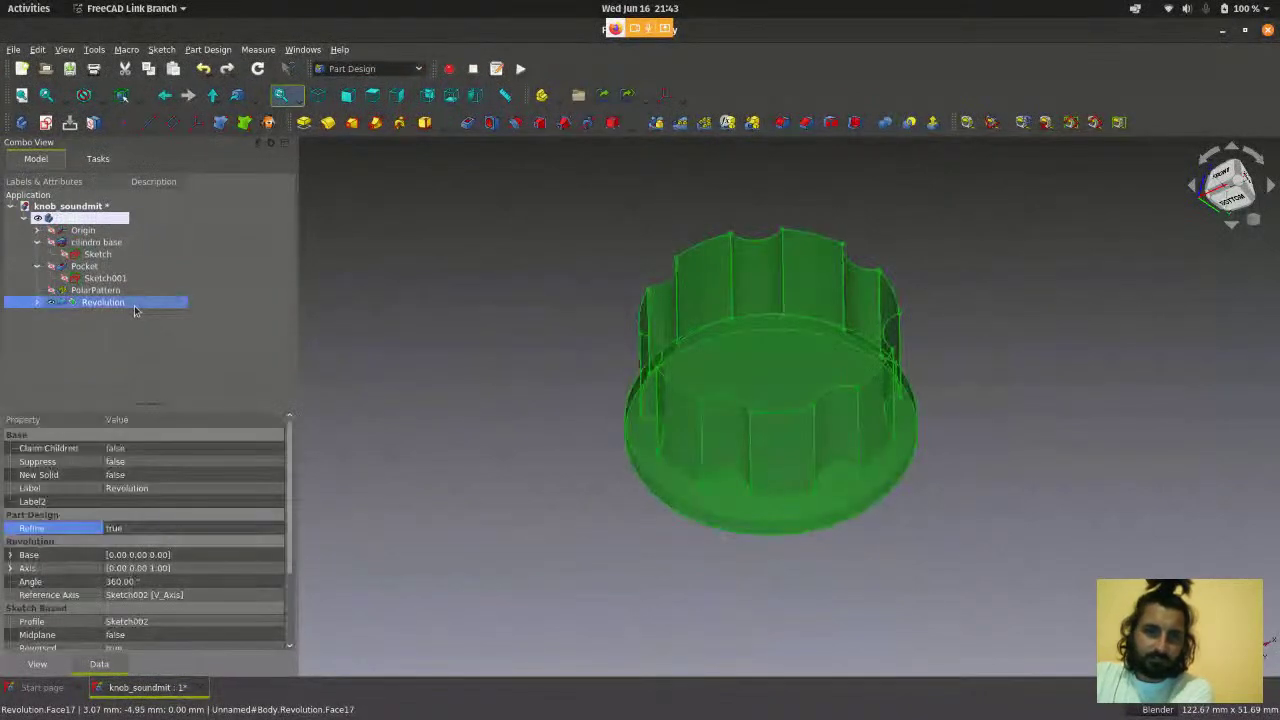
pyautogui.click(248, 531)
pyautogui.click(248, 531)
pyautogui.click(247, 514)
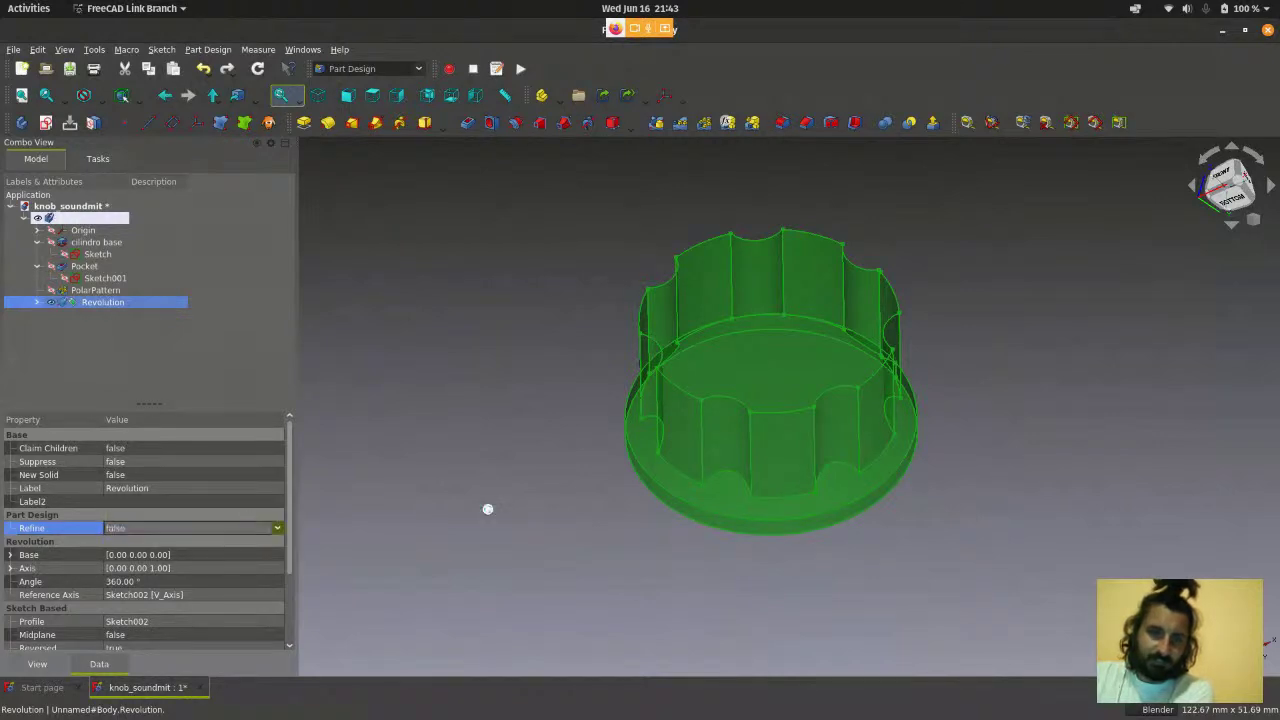
pyautogui.click(601, 528)
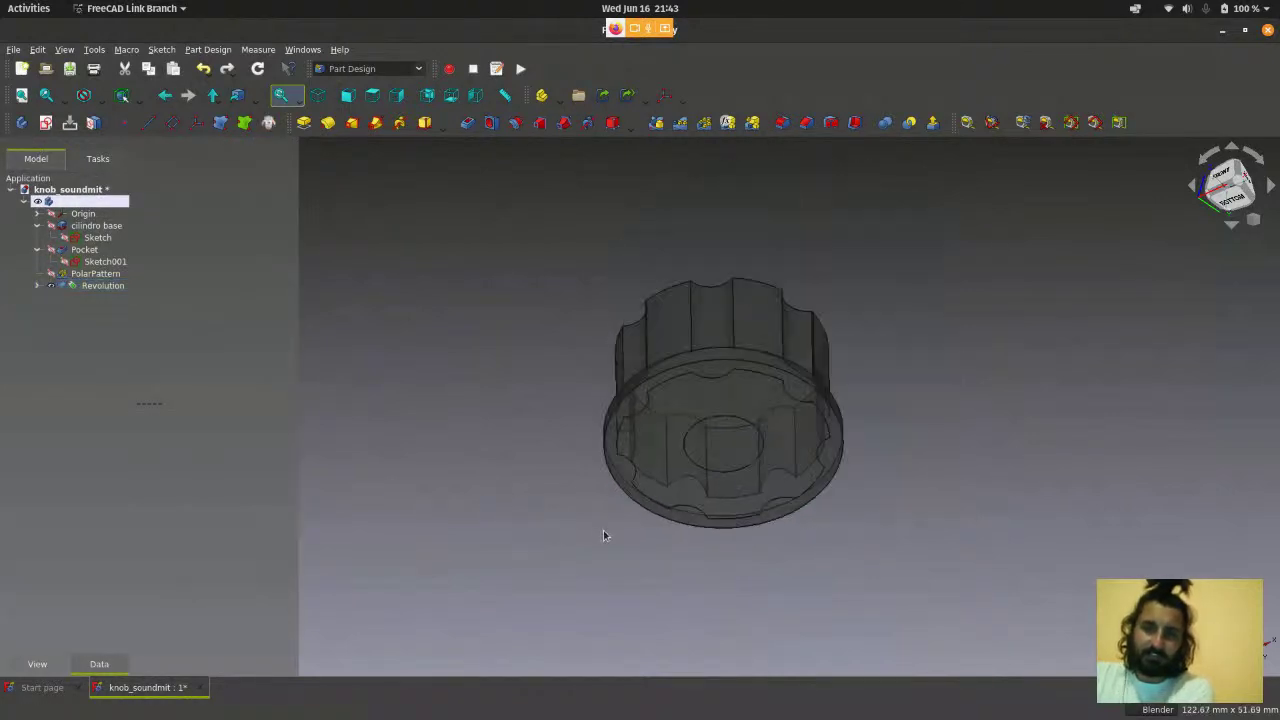
pyautogui.press('5')
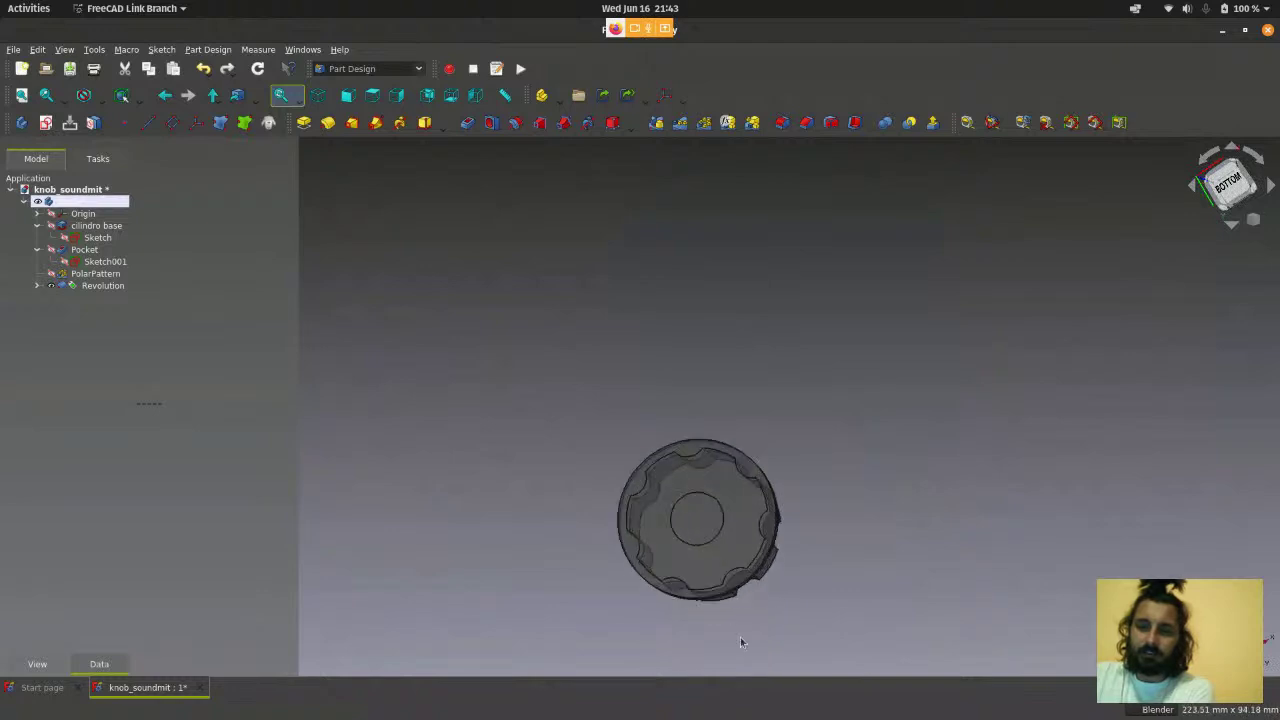
pyautogui.scroll(3, 740, 636)
pyautogui.moveTo(740, 636); pyautogui.dragTo(851, 543, button='middle')
pyautogui.scroll(-2, 956, 478)
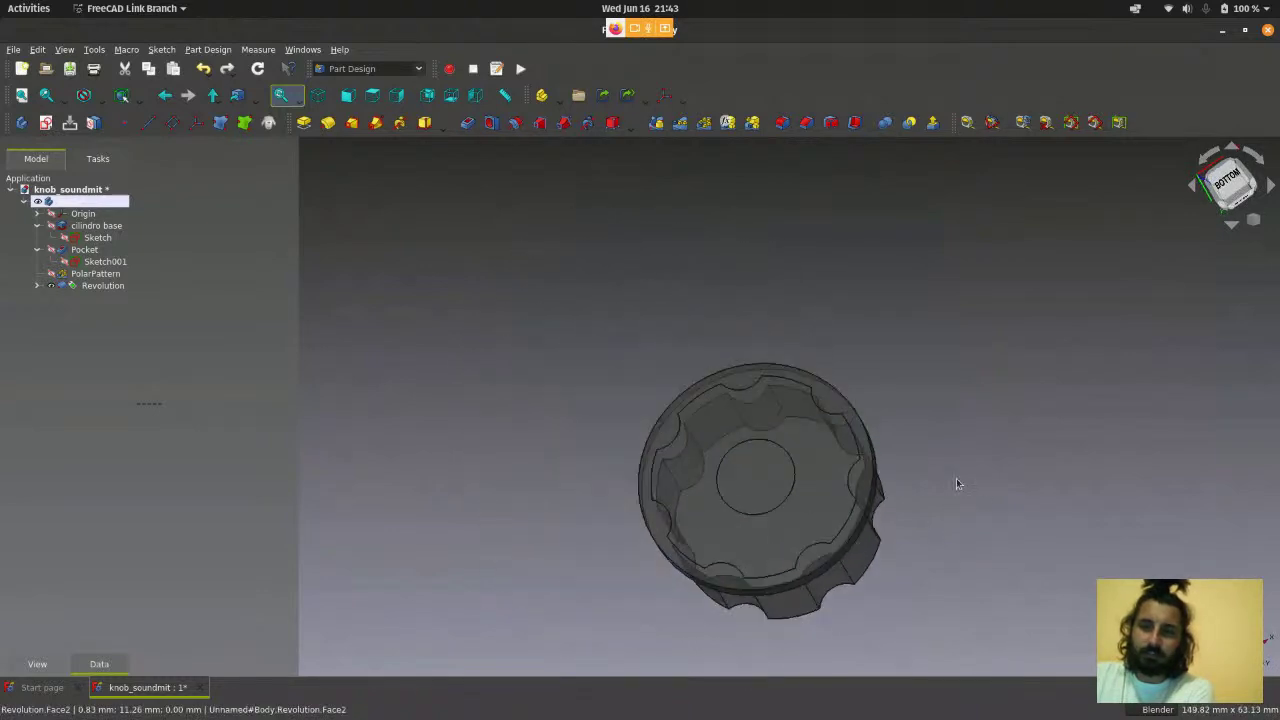
pyautogui.scroll(2, 923, 575)
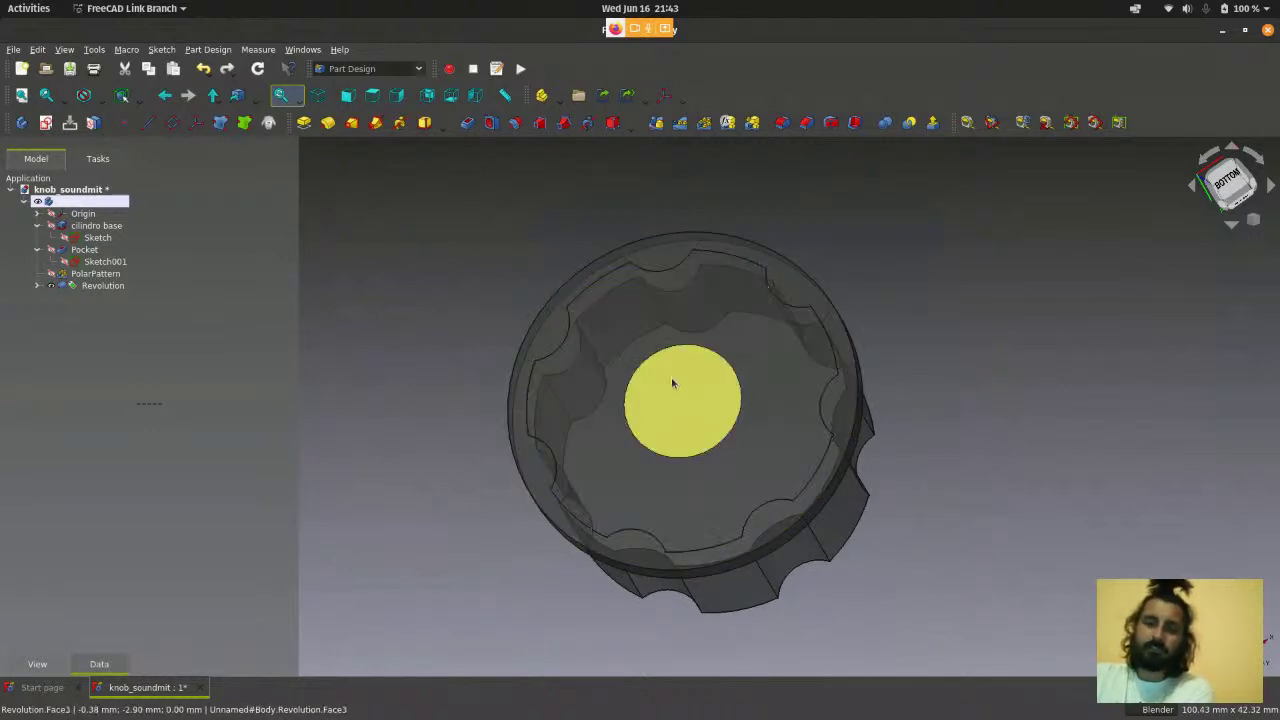
pyautogui.scroll(-2, 976, 389)
pyautogui.scroll(-1, 550, 274)
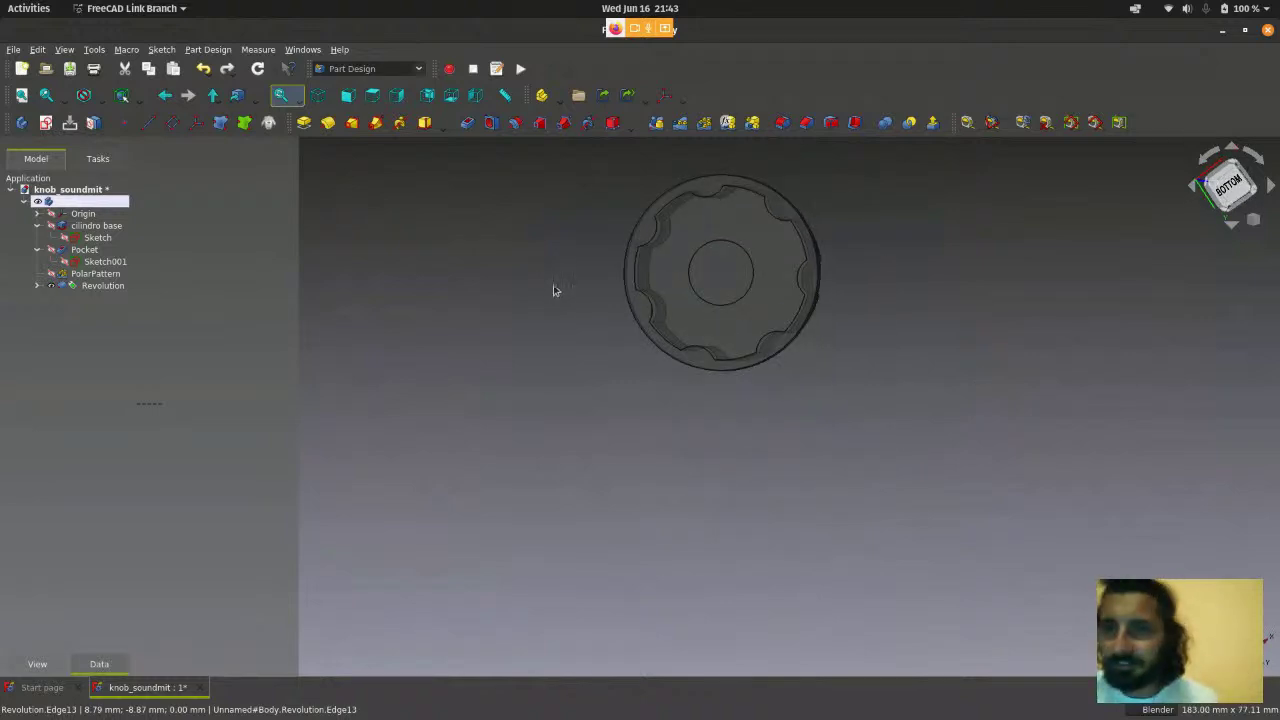
pyautogui.scroll(3, 526, 322)
pyautogui.scroll(-3, 521, 335)
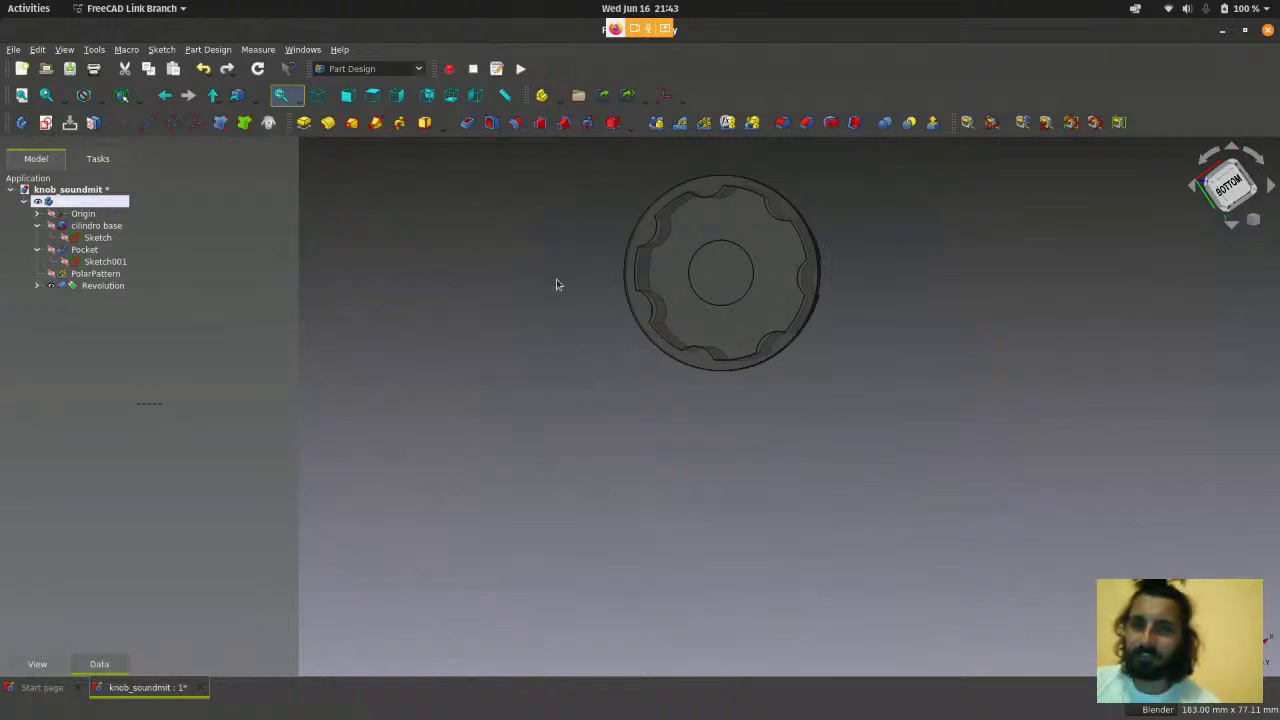
pyautogui.moveTo(557, 284); pyautogui.dragTo(548, 351, button='middle')
pyautogui.click(319, 97)
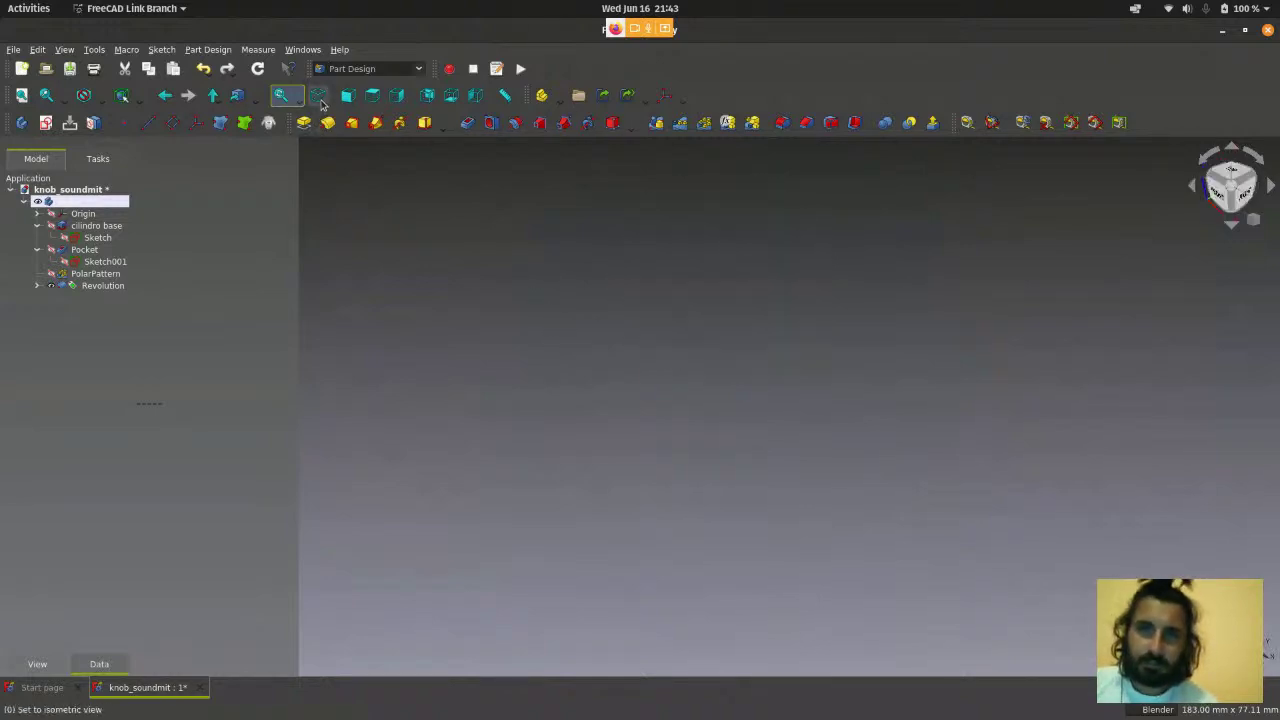
pyautogui.click(21, 95)
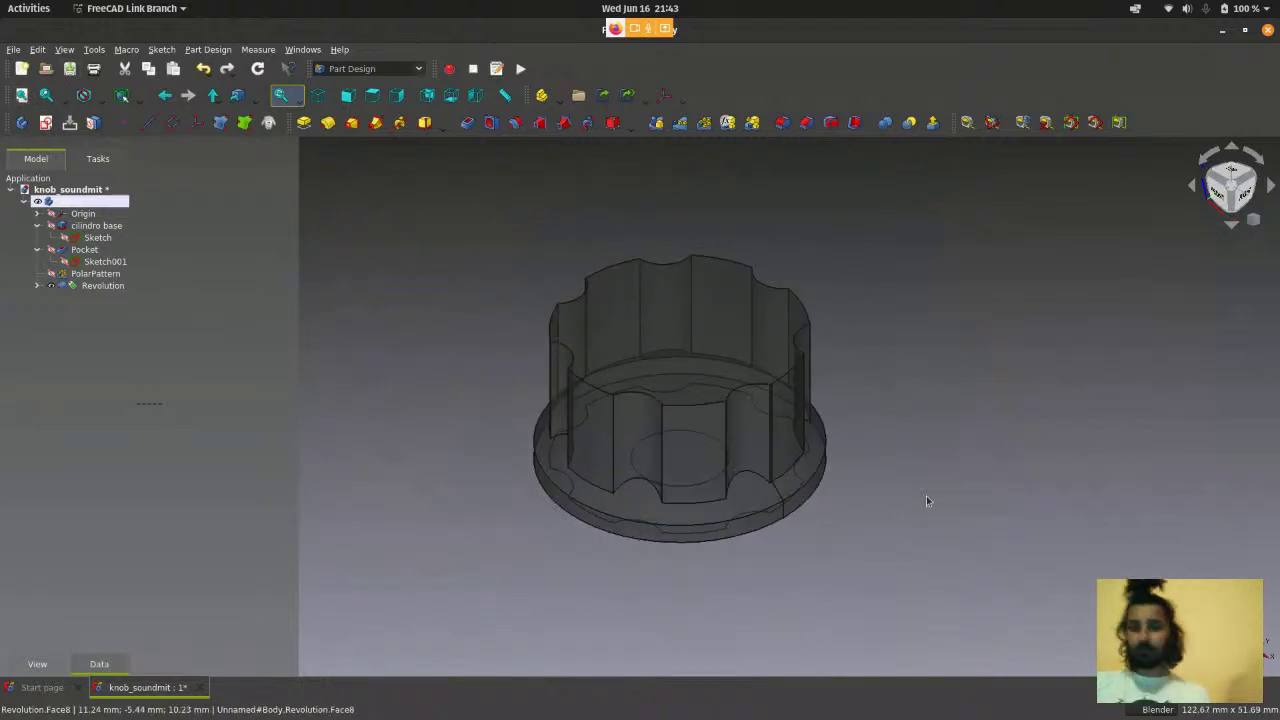
pyautogui.moveTo(771, 583); pyautogui.dragTo(1040, 507, button='middle')
pyautogui.scroll(3, 656, 560)
pyautogui.scroll(-3, 1040, 507)
pyautogui.scroll(3, 1040, 512)
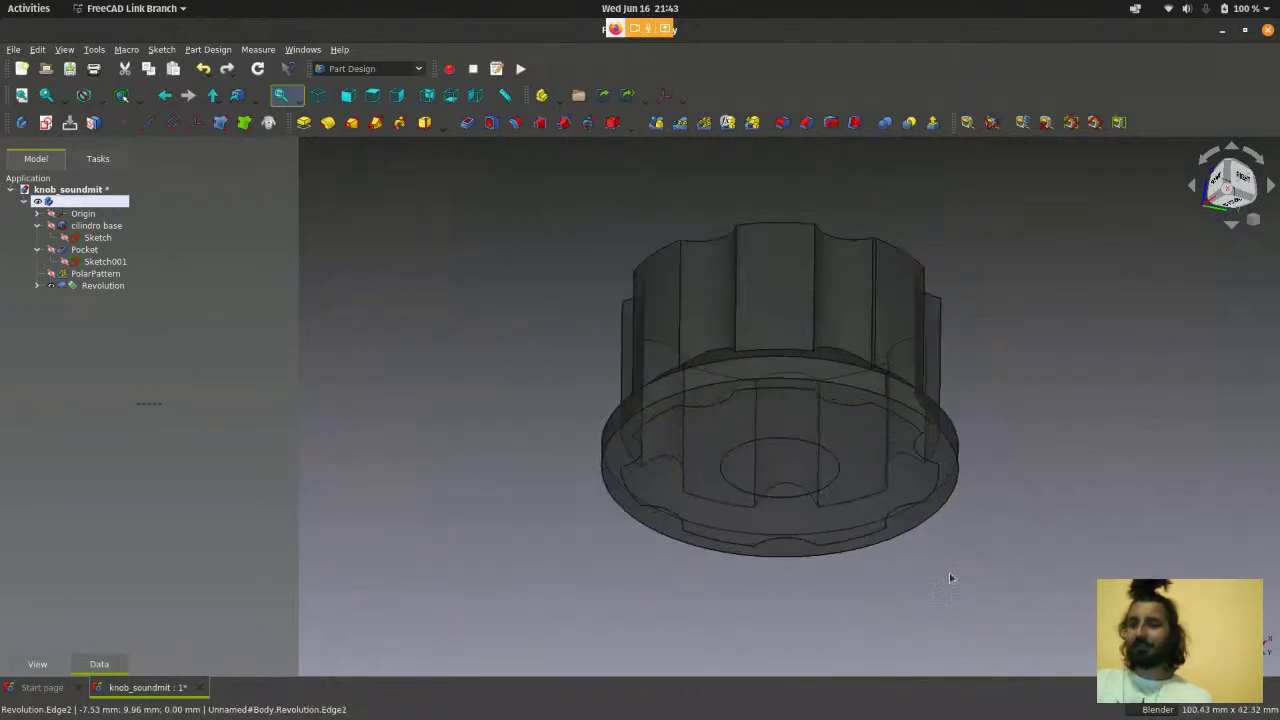
pyautogui.scroll(-3, 949, 572)
pyautogui.moveTo(949, 572); pyautogui.dragTo(1010, 405, button='middle')
pyautogui.scroll(-2, 1050, 480)
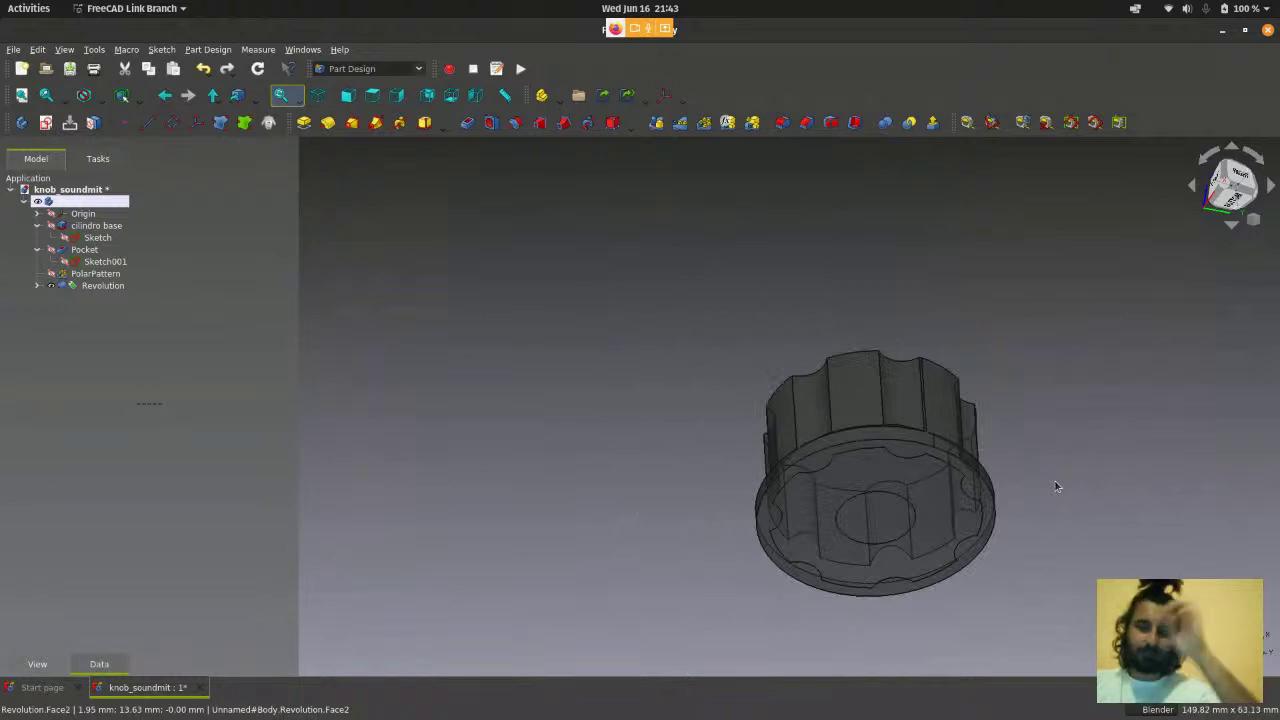
pyautogui.scroll(3, 1002, 579)
pyautogui.scroll(-2, 1001, 578)
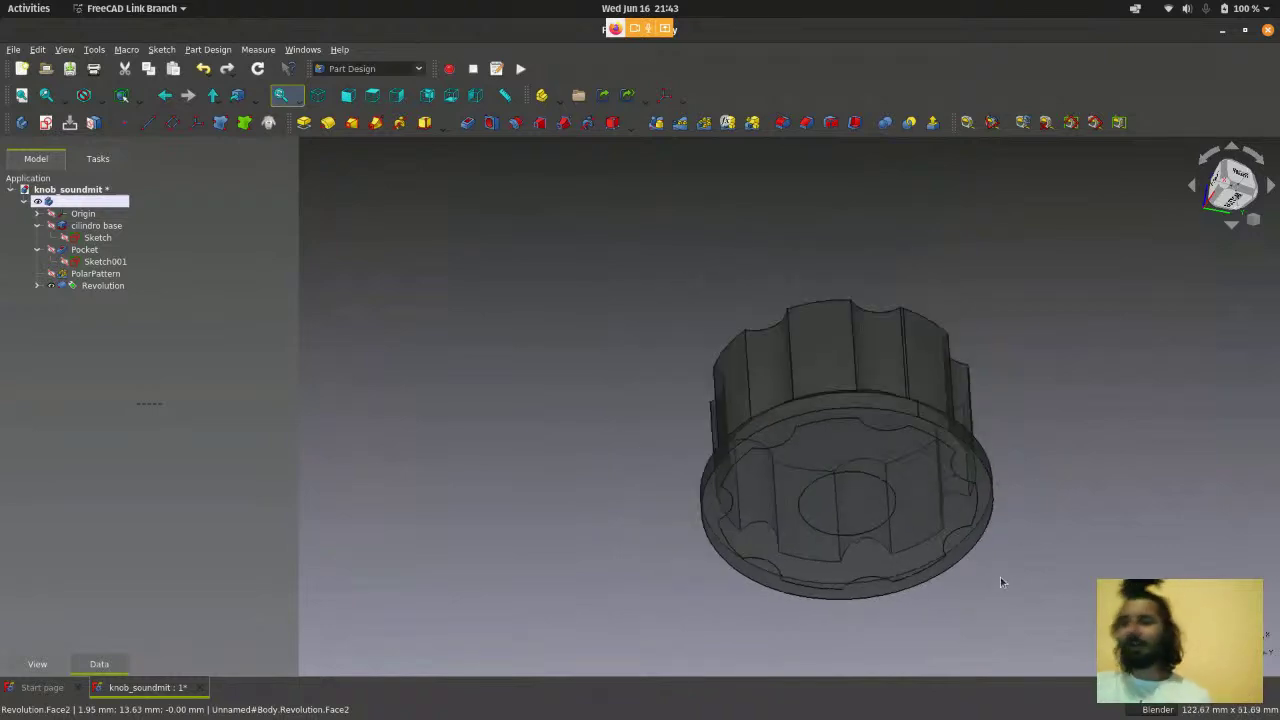
pyautogui.moveTo(1037, 434); pyautogui.dragTo(920, 309, button='middle')
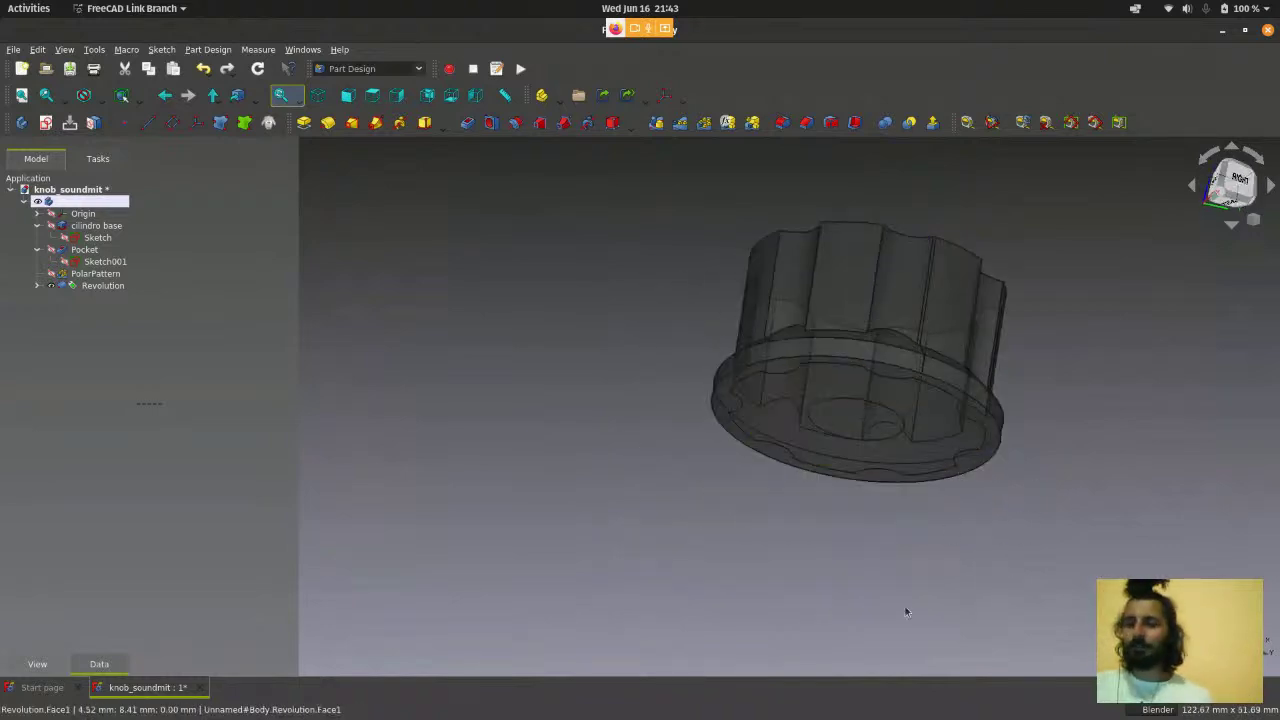
pyautogui.scroll(1, 907, 610)
pyautogui.moveTo(920, 583); pyautogui.dragTo(1073, 392, button='middle')
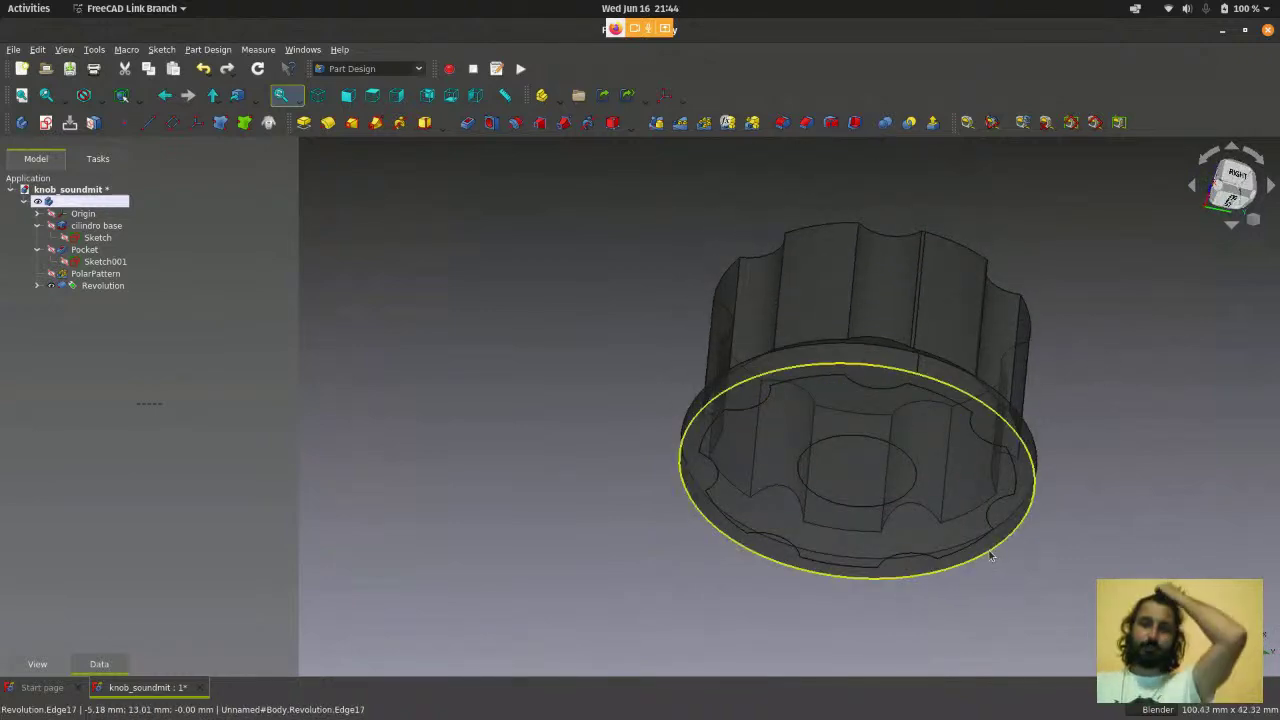
pyautogui.scroll(-2, 1178, 503)
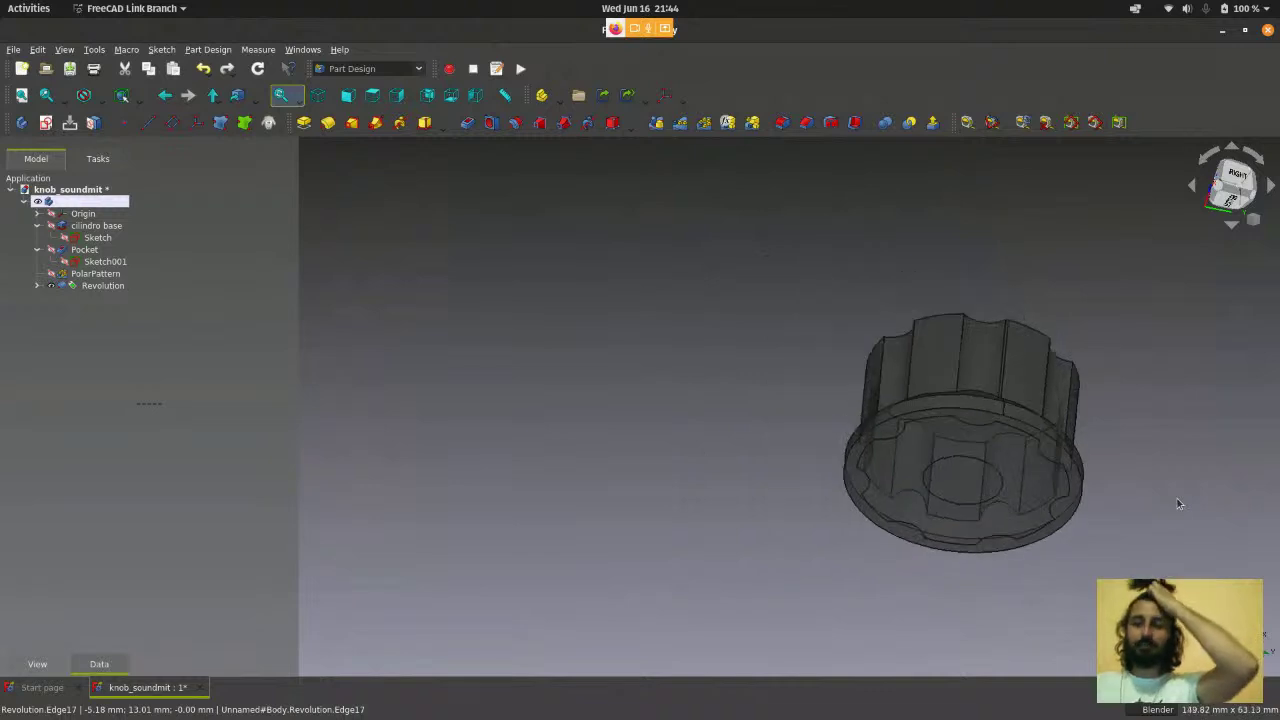
pyautogui.scroll(2, 1091, 556)
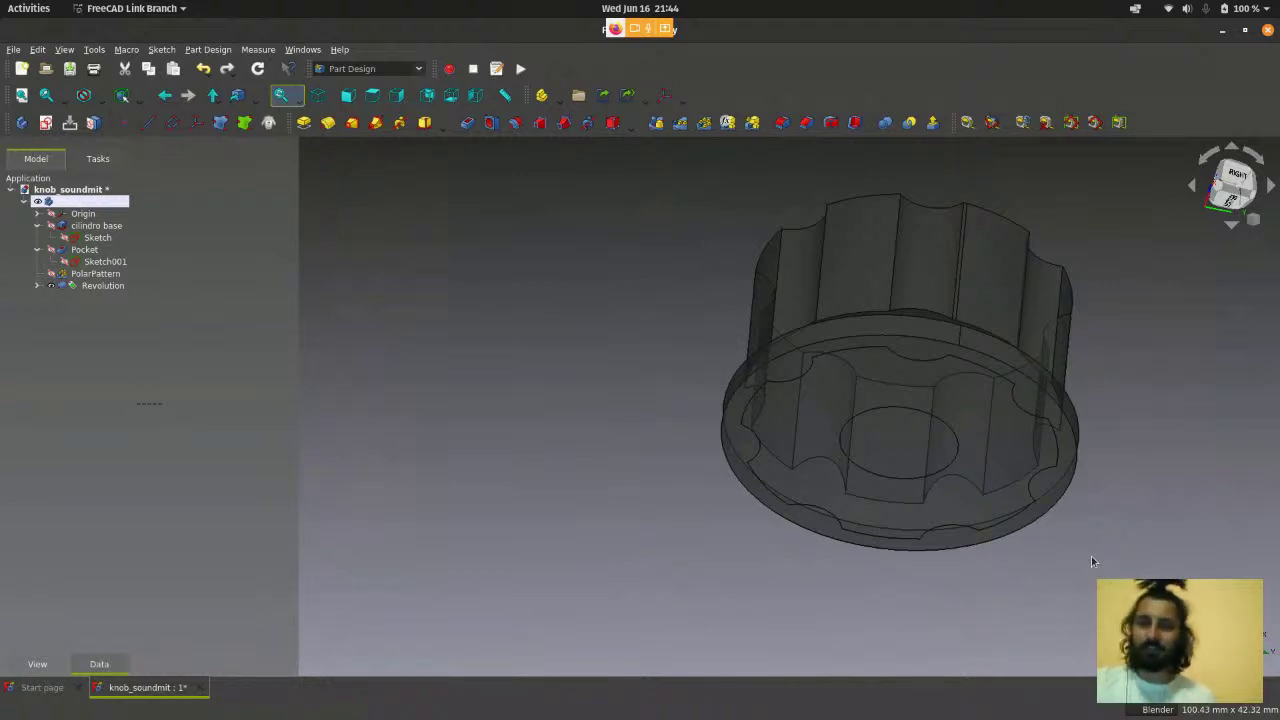
pyautogui.scroll(-2, 855, 533)
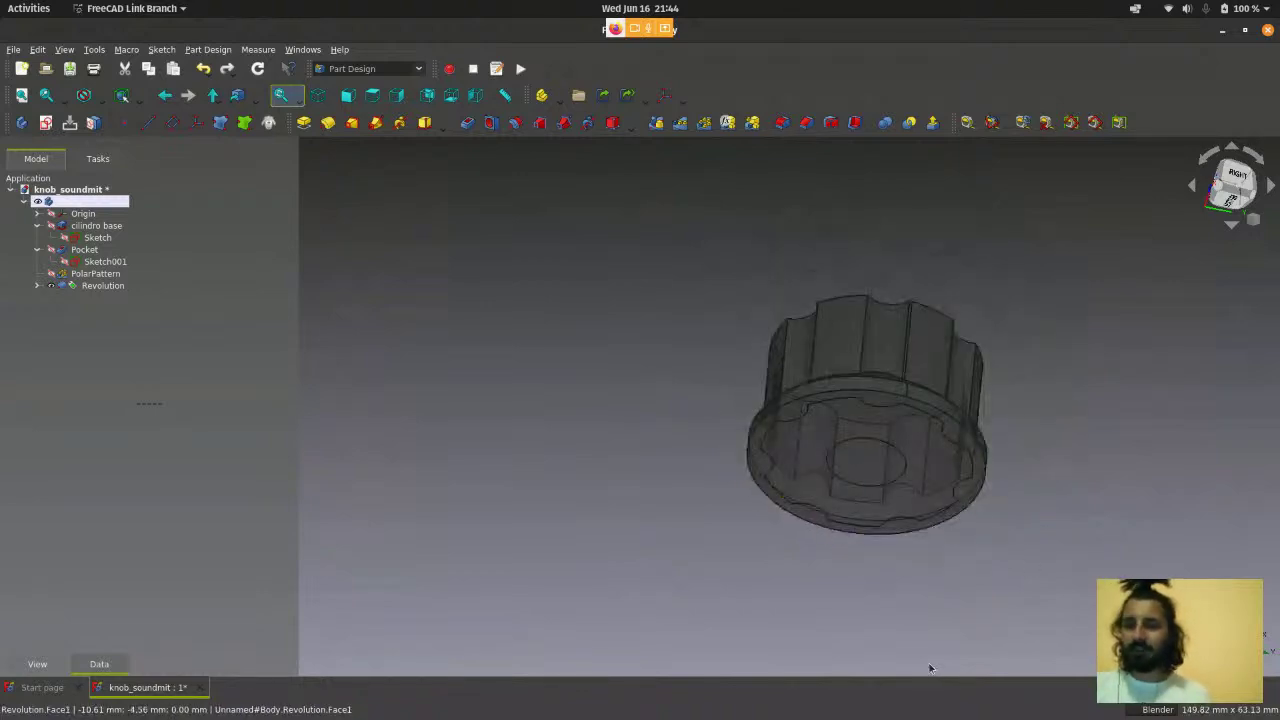
pyautogui.moveTo(929, 663); pyautogui.dragTo(980, 500, button='middle')
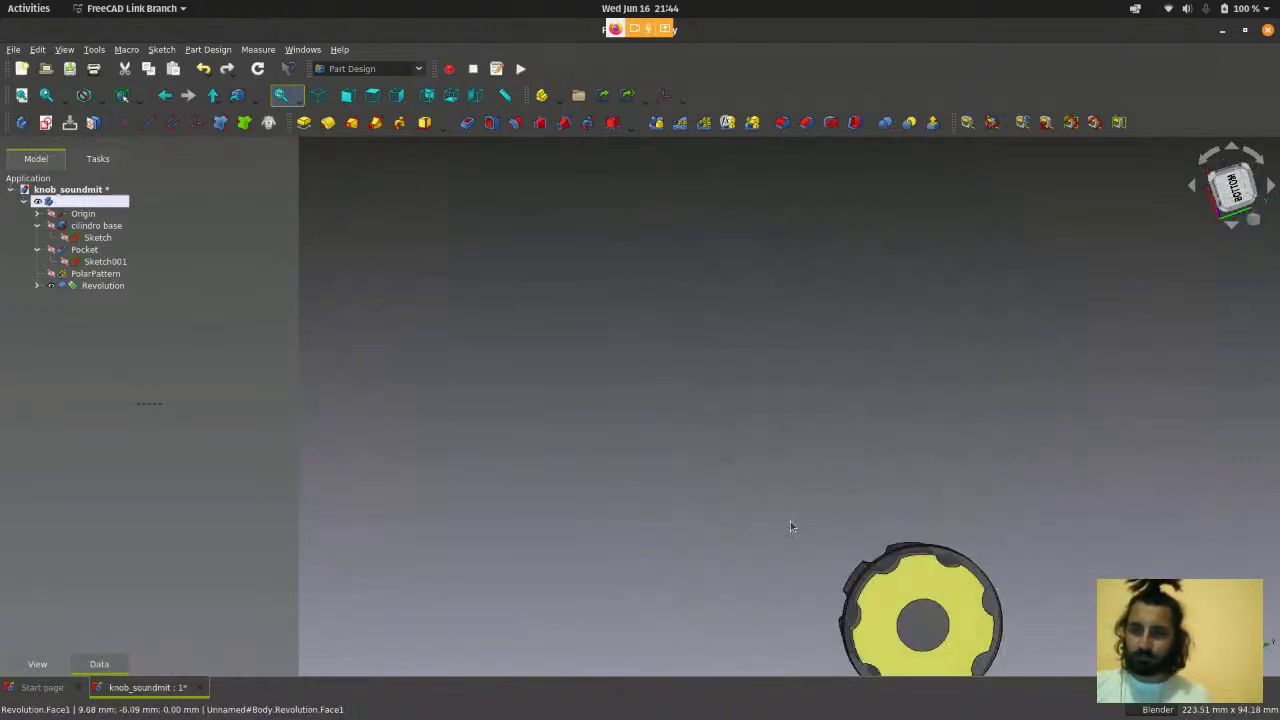
pyautogui.moveTo(791, 526); pyautogui.dragTo(597, 414, button='middle')
pyautogui.scroll(-2, 597, 414)
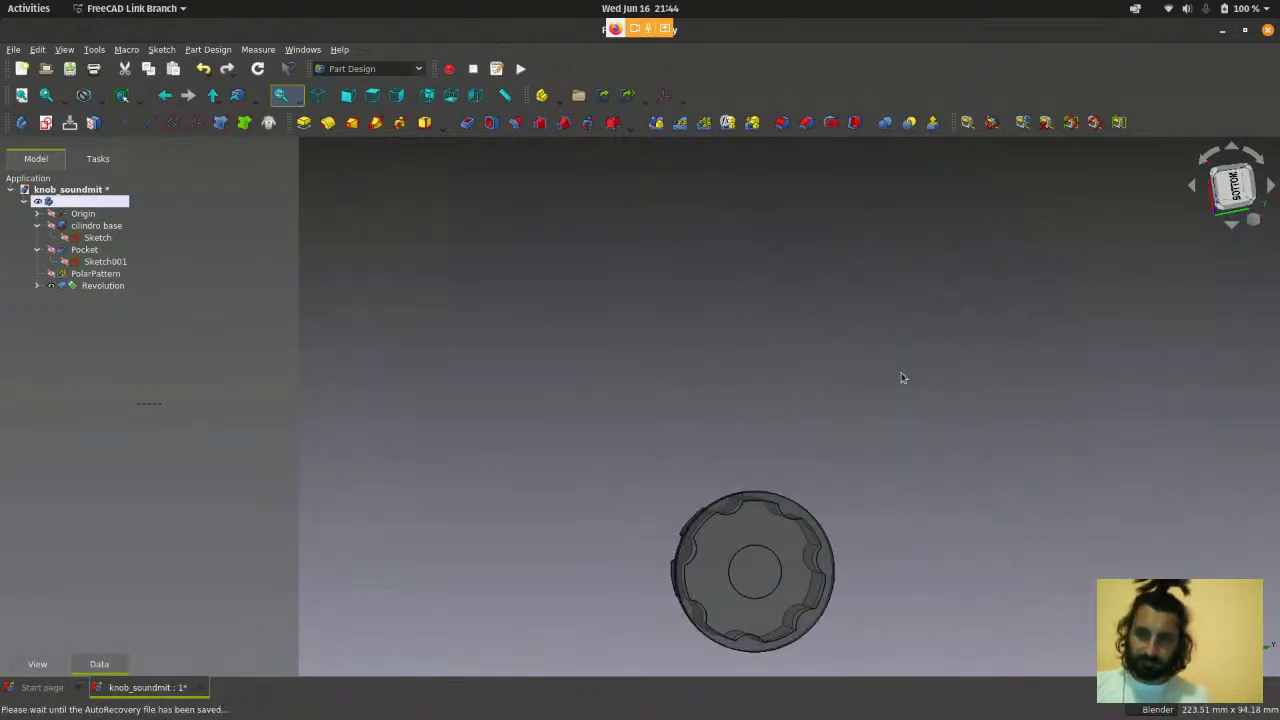
pyautogui.click(290, 101)
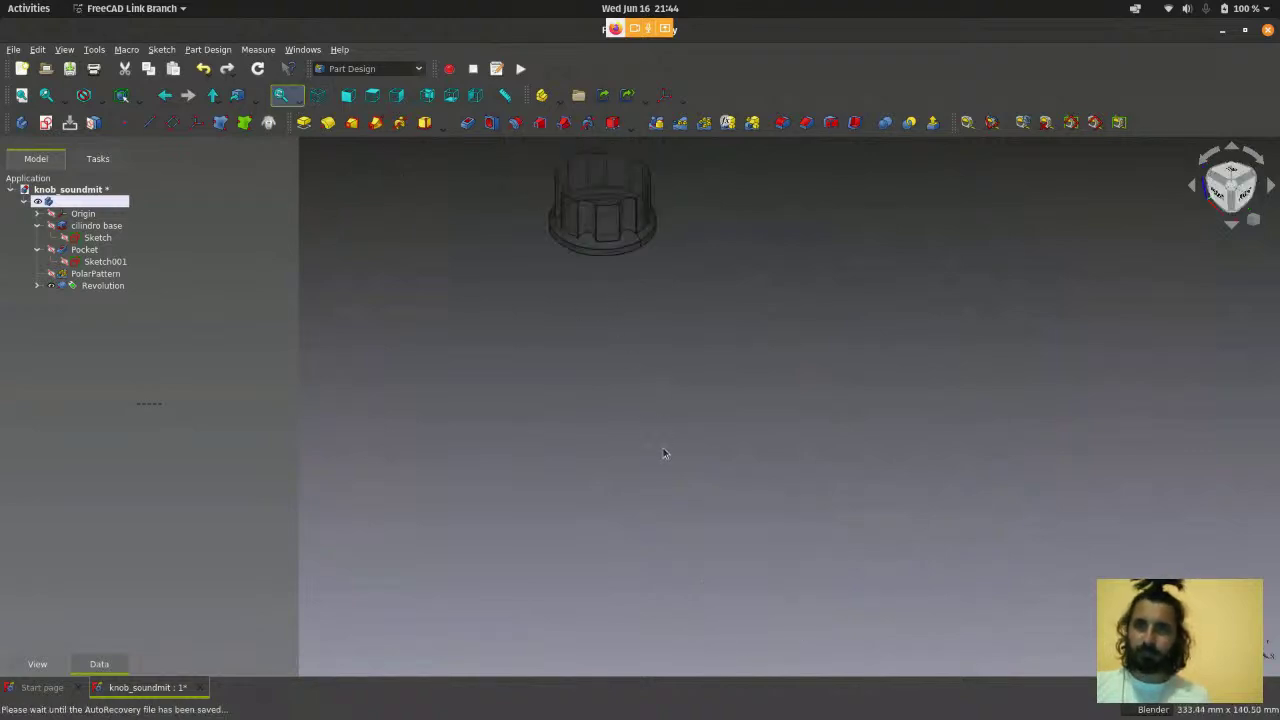
pyautogui.scroll(3, 572, 276)
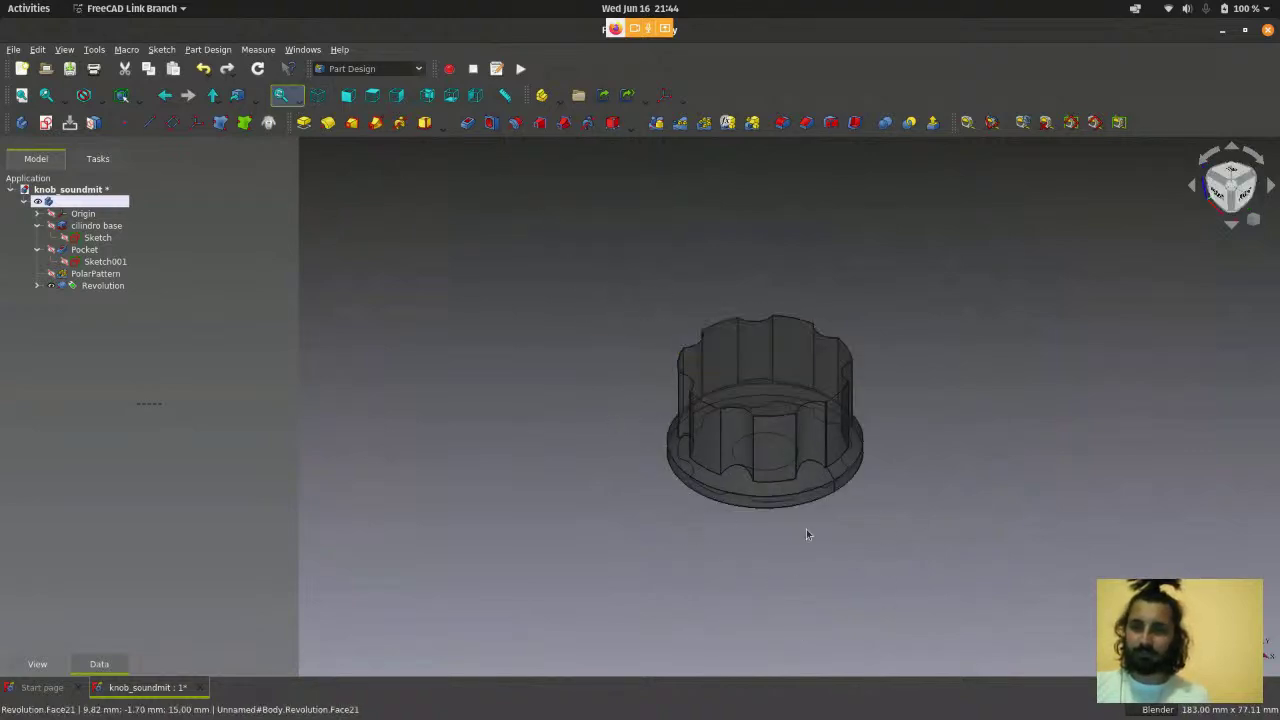
# - Switch to the bottom view and select the knob's bottom face, Revolution.Face1
pyautogui.click(453, 96)
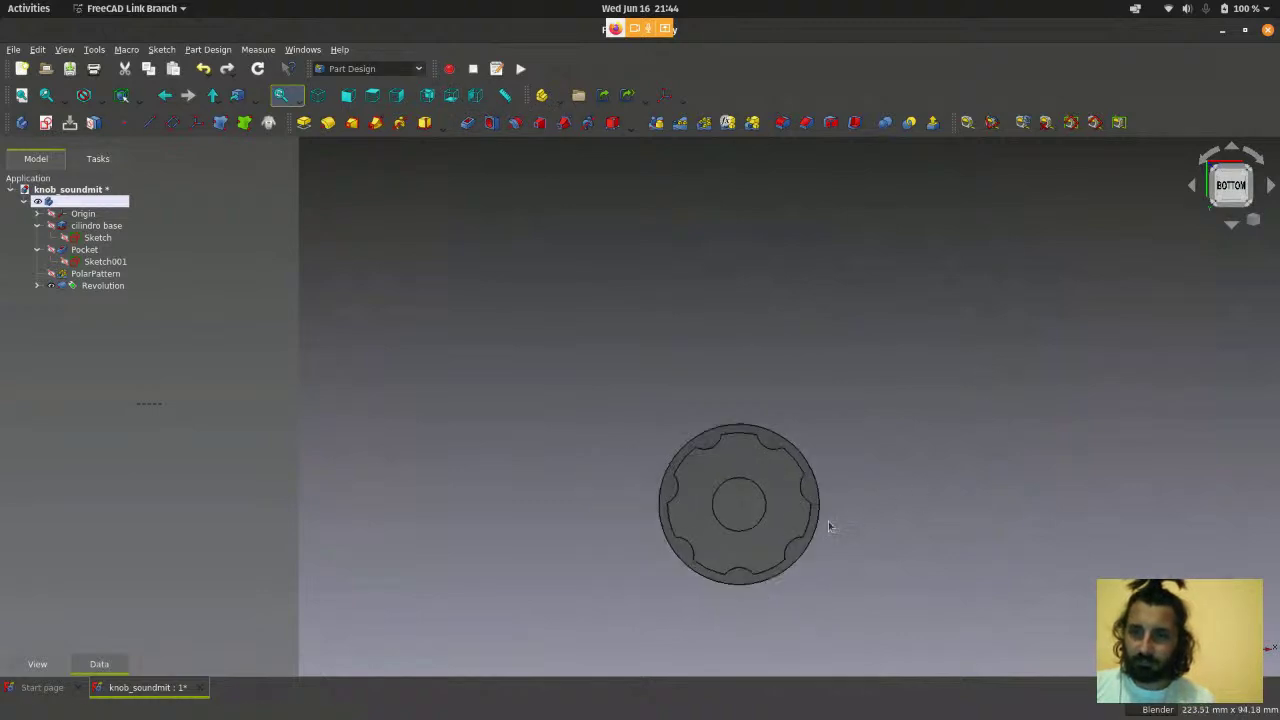
pyautogui.scroll(1, 780, 530)
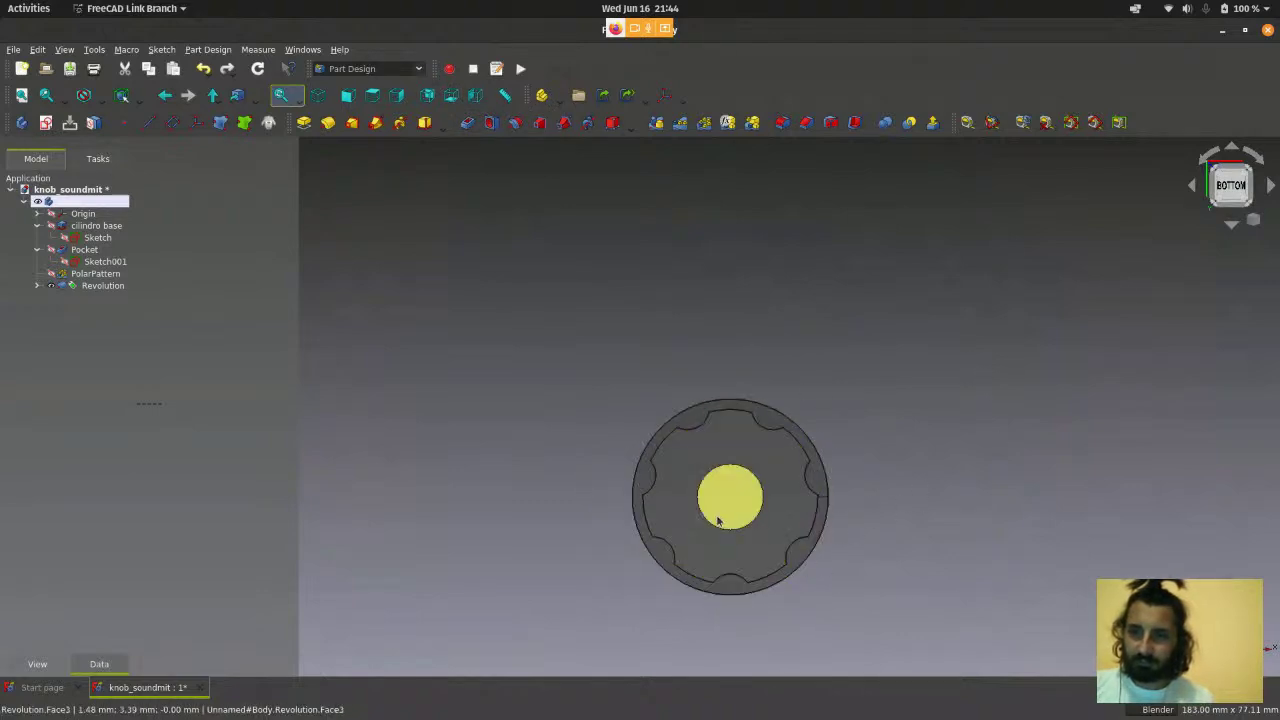
pyautogui.scroll(1, 740, 460)
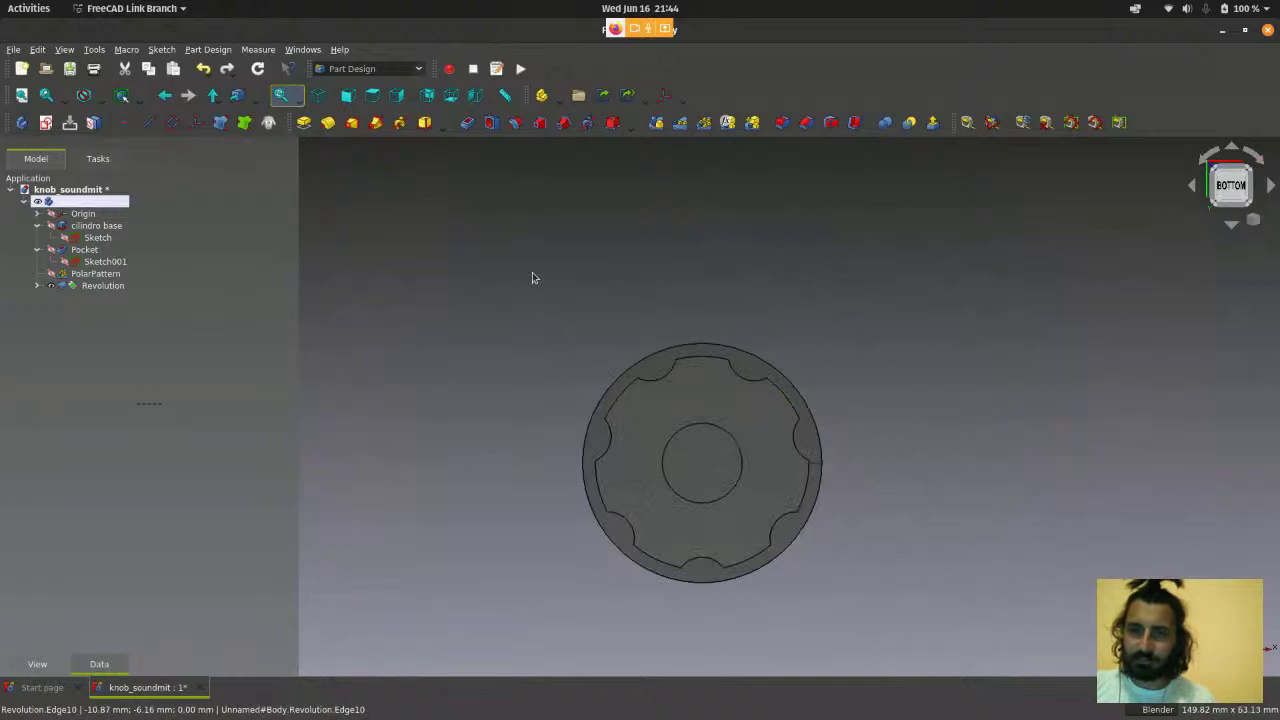
pyautogui.scroll(-1, 532, 278)
pyautogui.scroll(1, 557, 474)
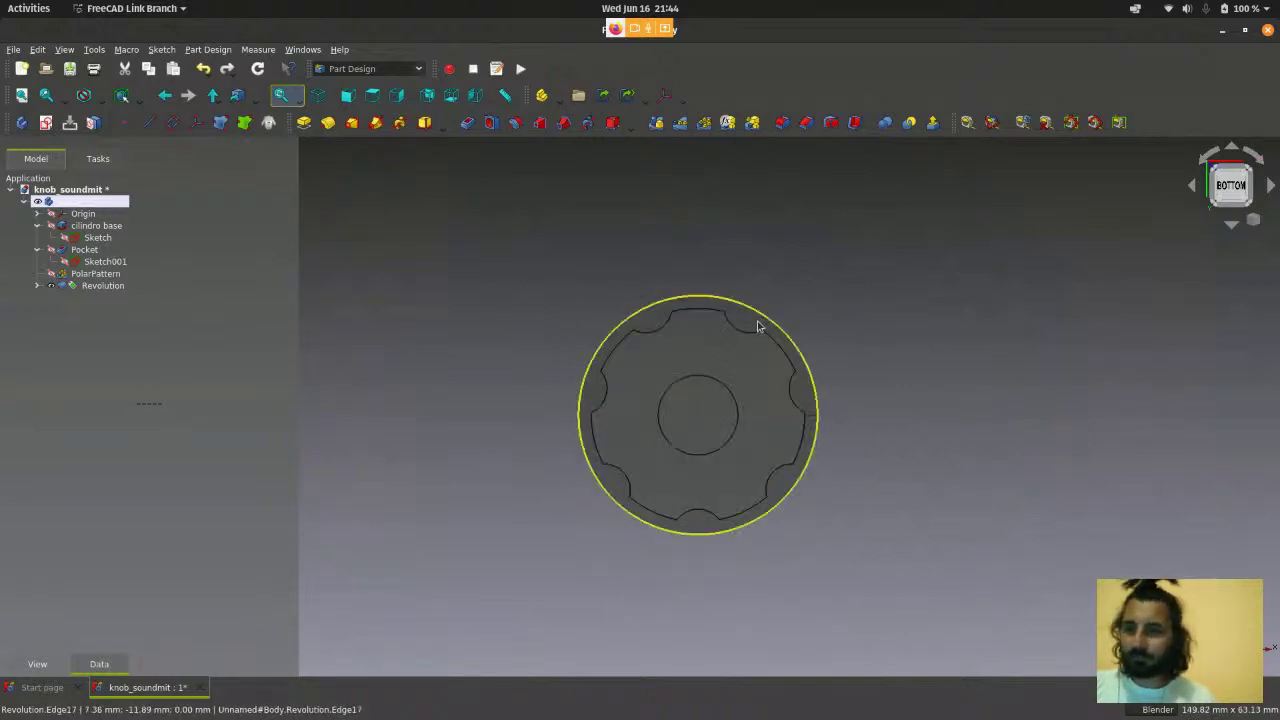
pyautogui.scroll(1, 660, 451)
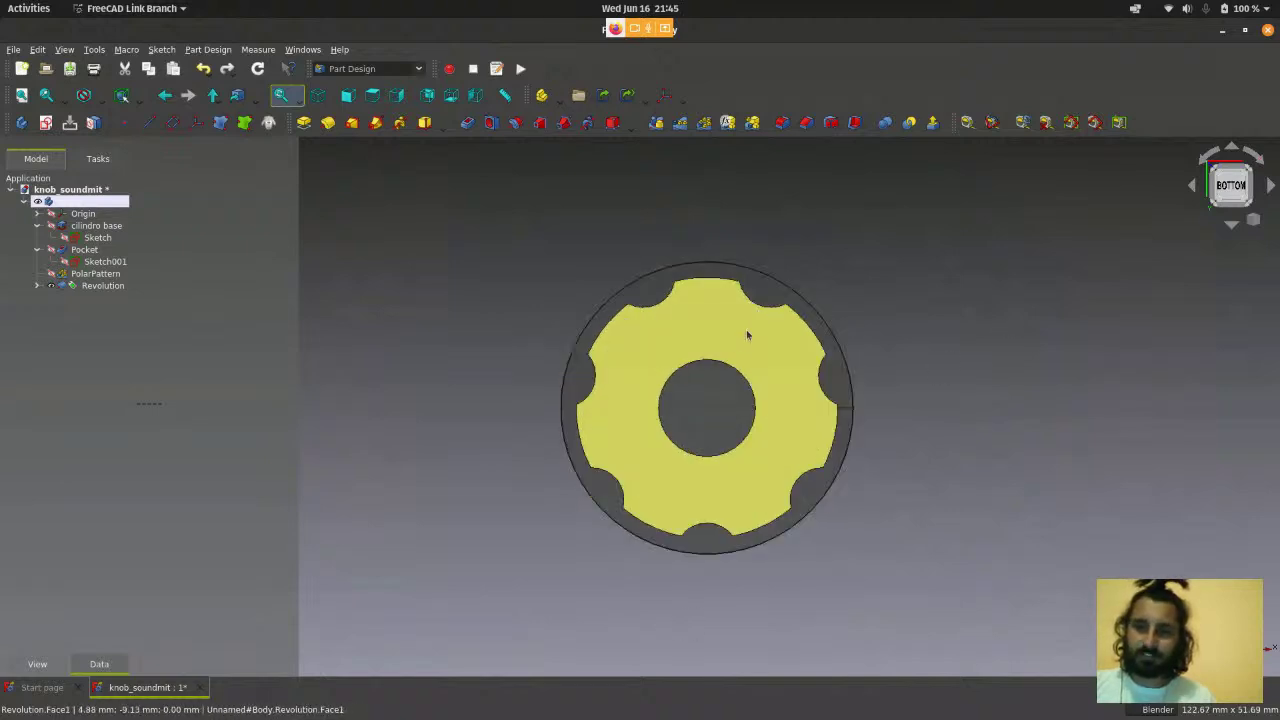
pyautogui.click(725, 331)
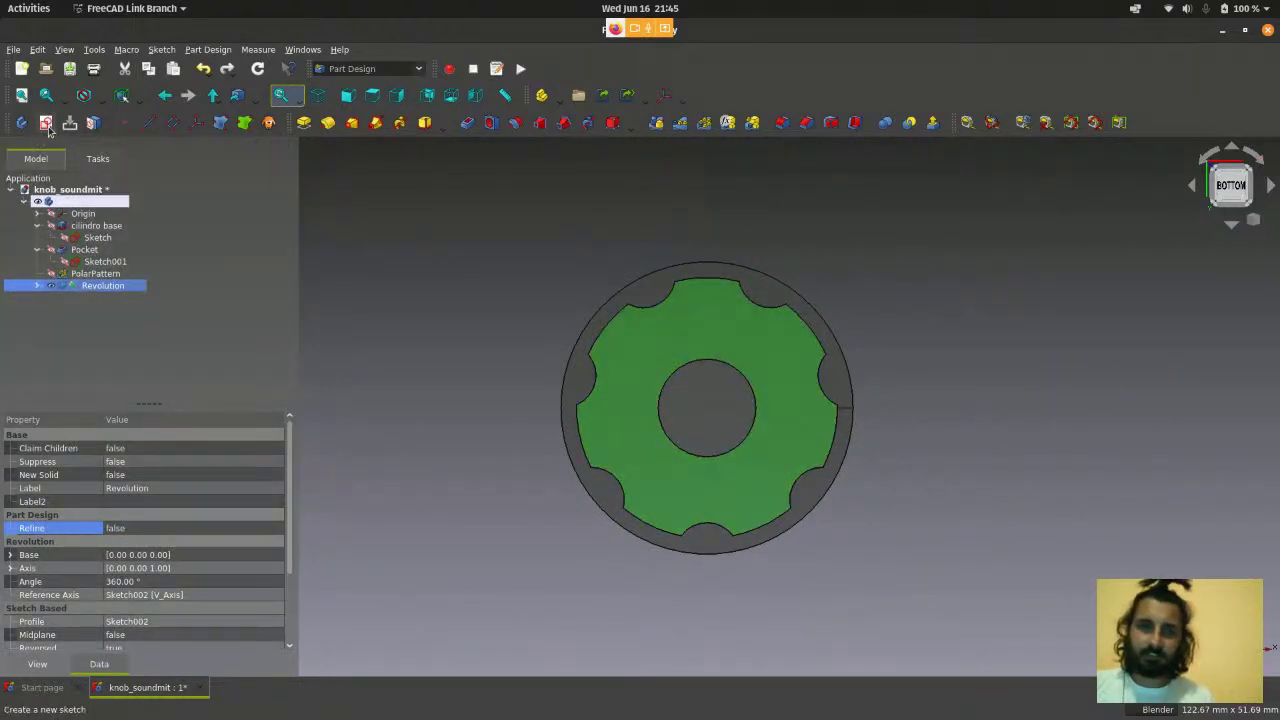
# - Create a new sketch on the knob's bottom face and orbit to inspect it
pyautogui.click(161, 49)
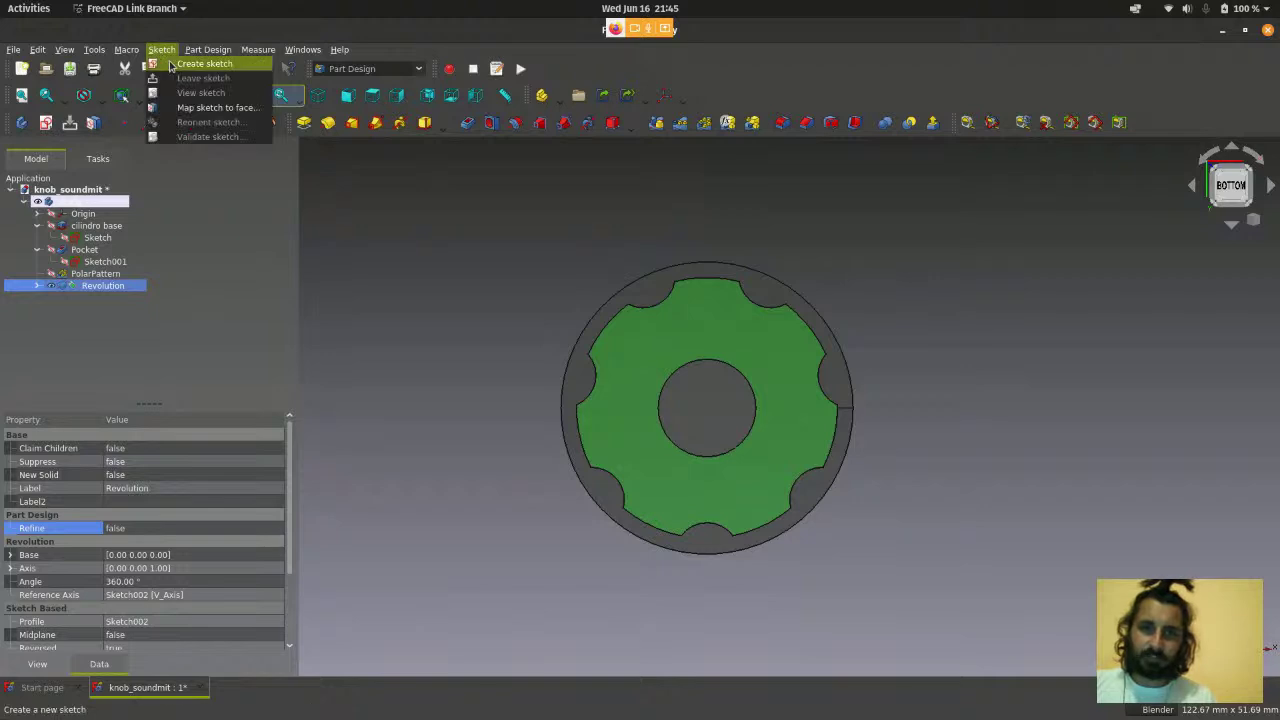
pyautogui.click(171, 65)
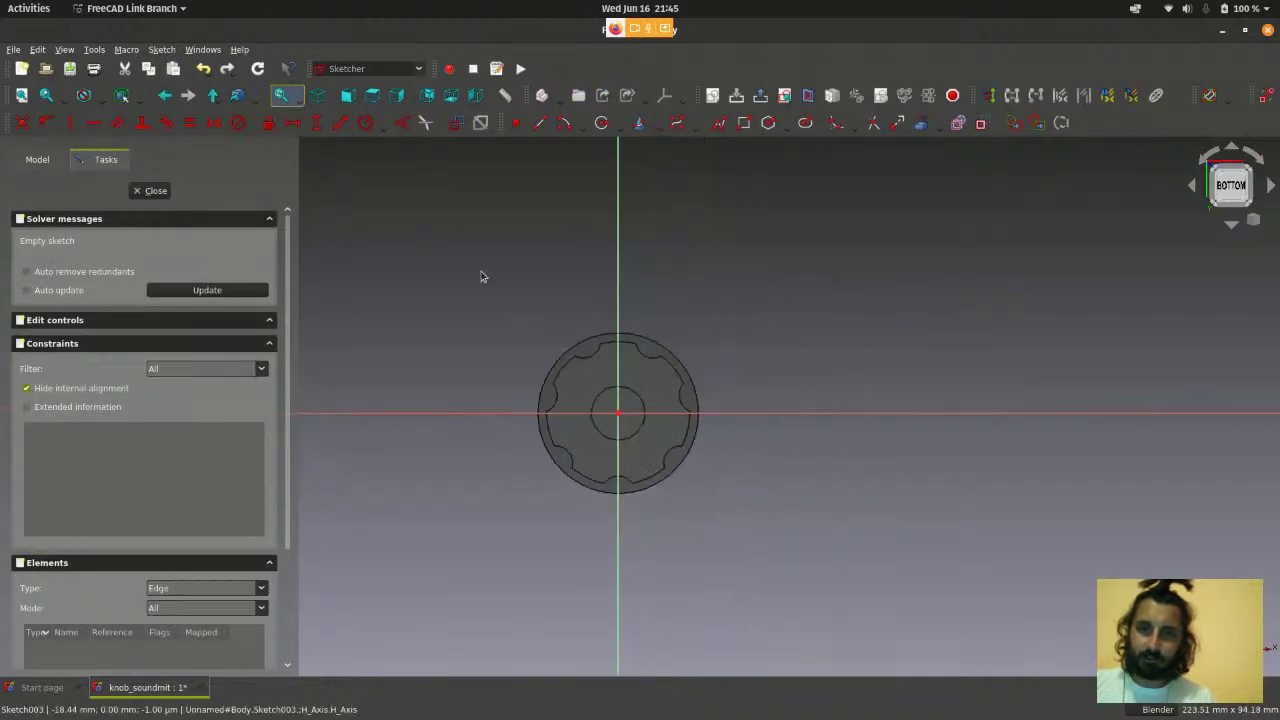
pyautogui.moveTo(481, 276); pyautogui.dragTo(553, 321, button='middle')
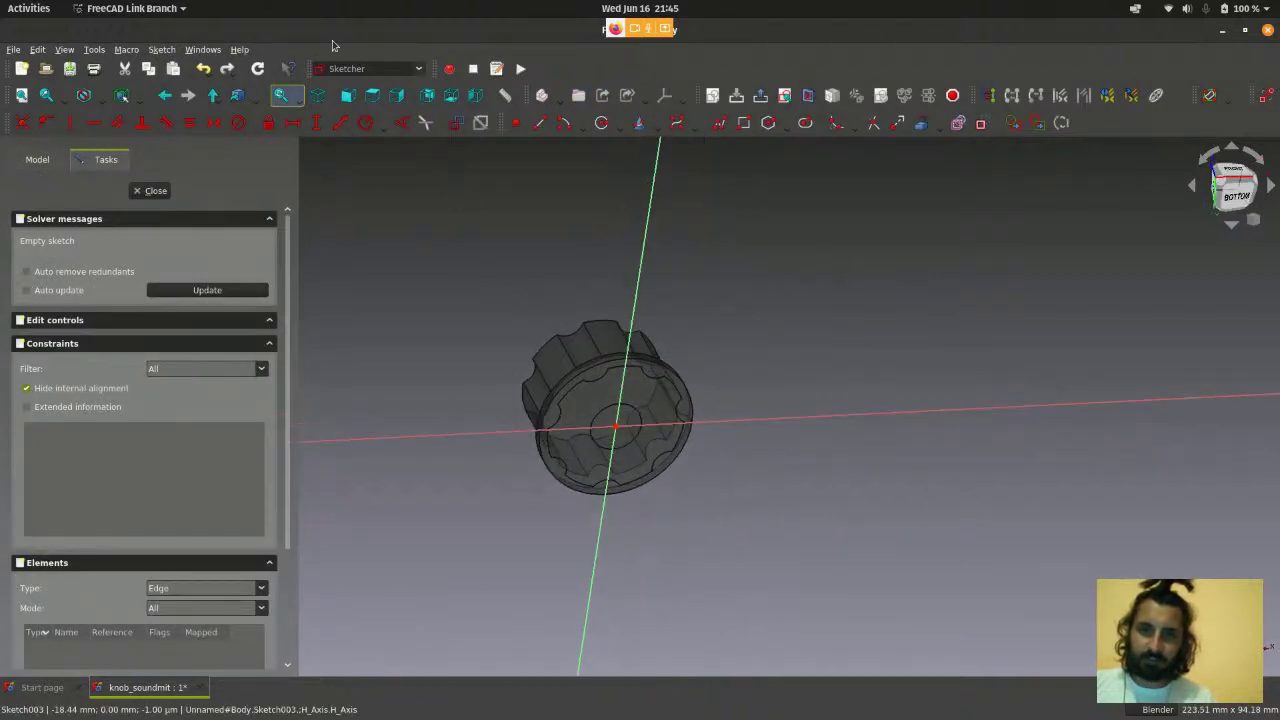
pyautogui.scroll(2, 480, 390)
pyautogui.moveTo(480, 390); pyautogui.dragTo(480, 425, button='middle')
pyautogui.scroll(-2, 583, 374)
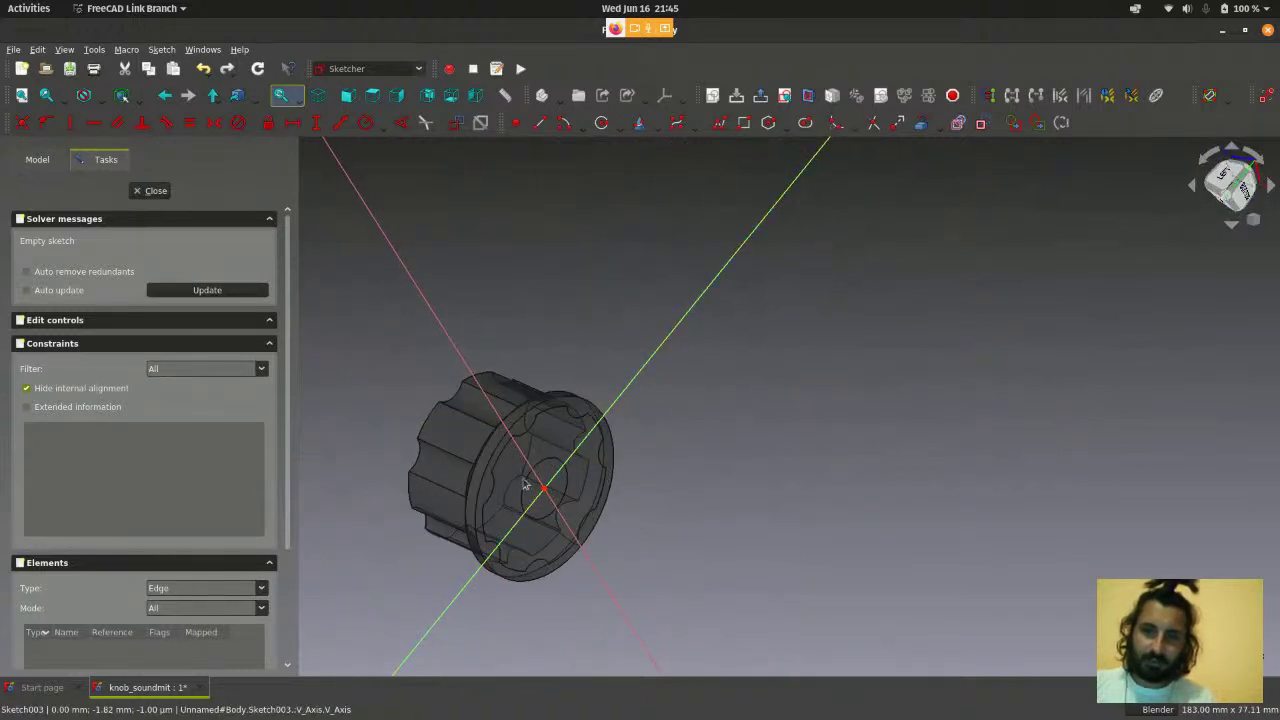
pyautogui.scroll(2, 575, 433)
pyautogui.scroll(-3, 699, 497)
pyautogui.scroll(2, 699, 497)
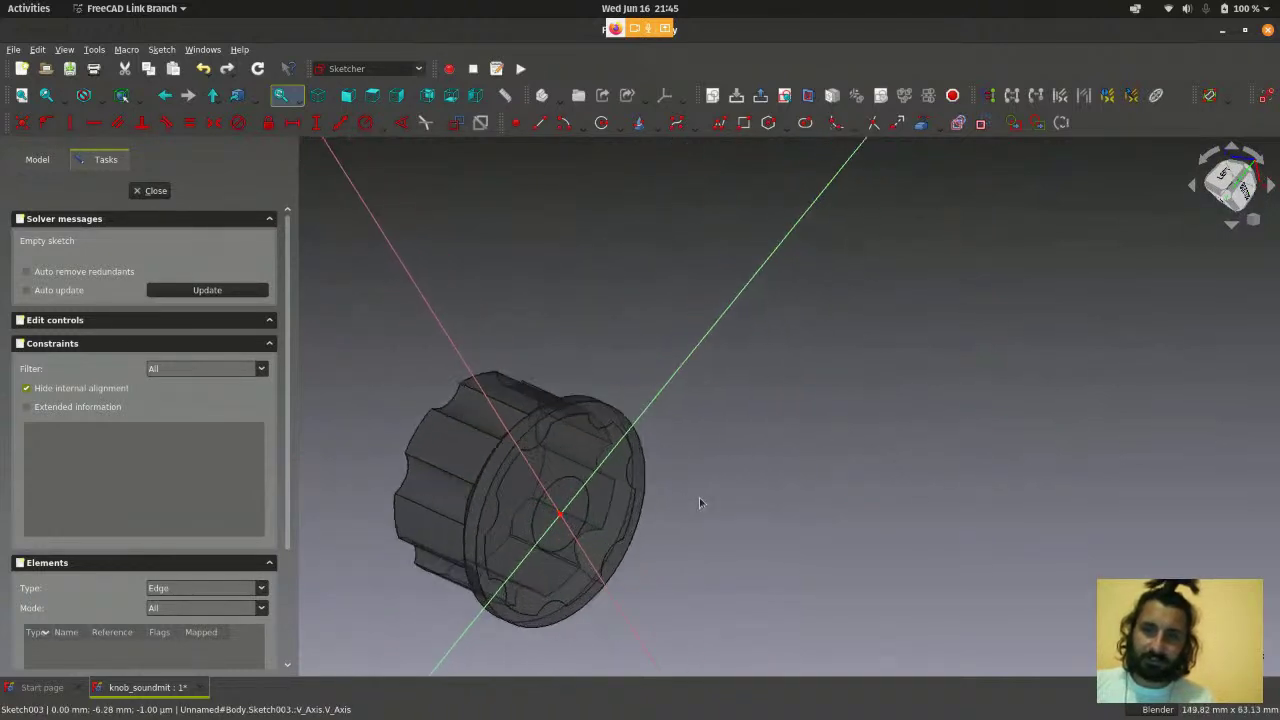
pyautogui.scroll(-2, 700, 500)
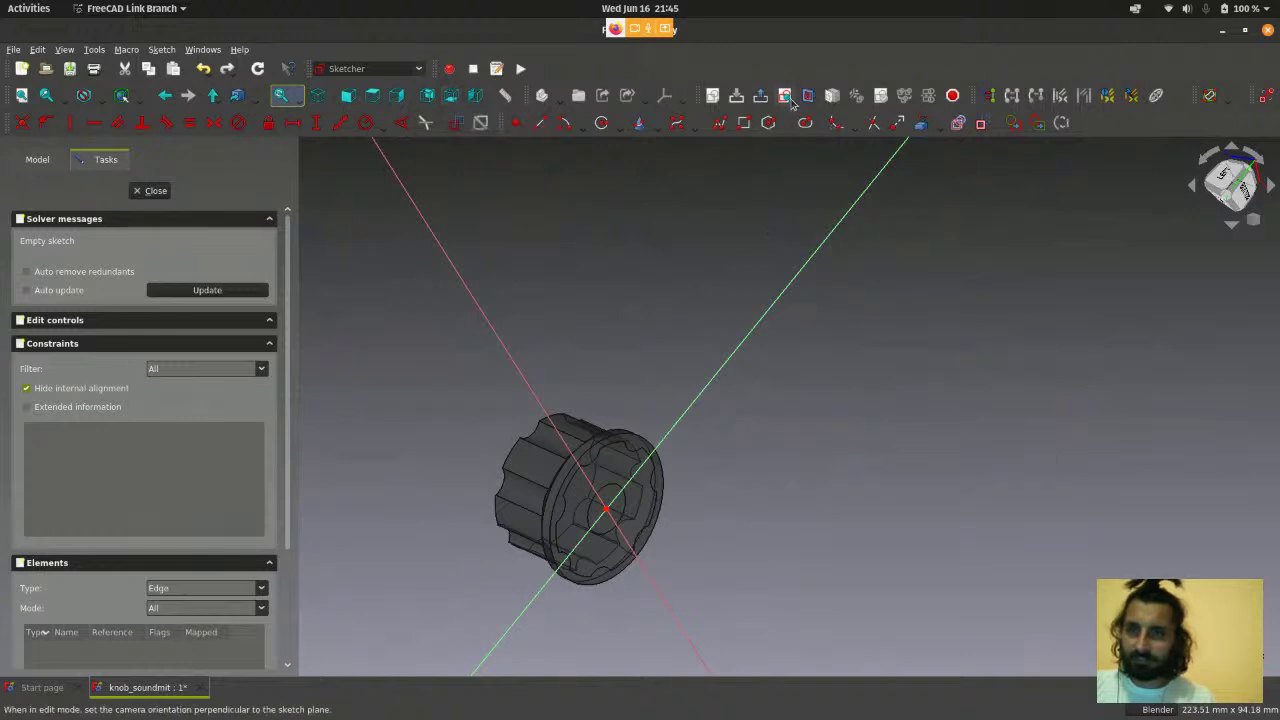
pyautogui.scroll(-1, 720, 234)
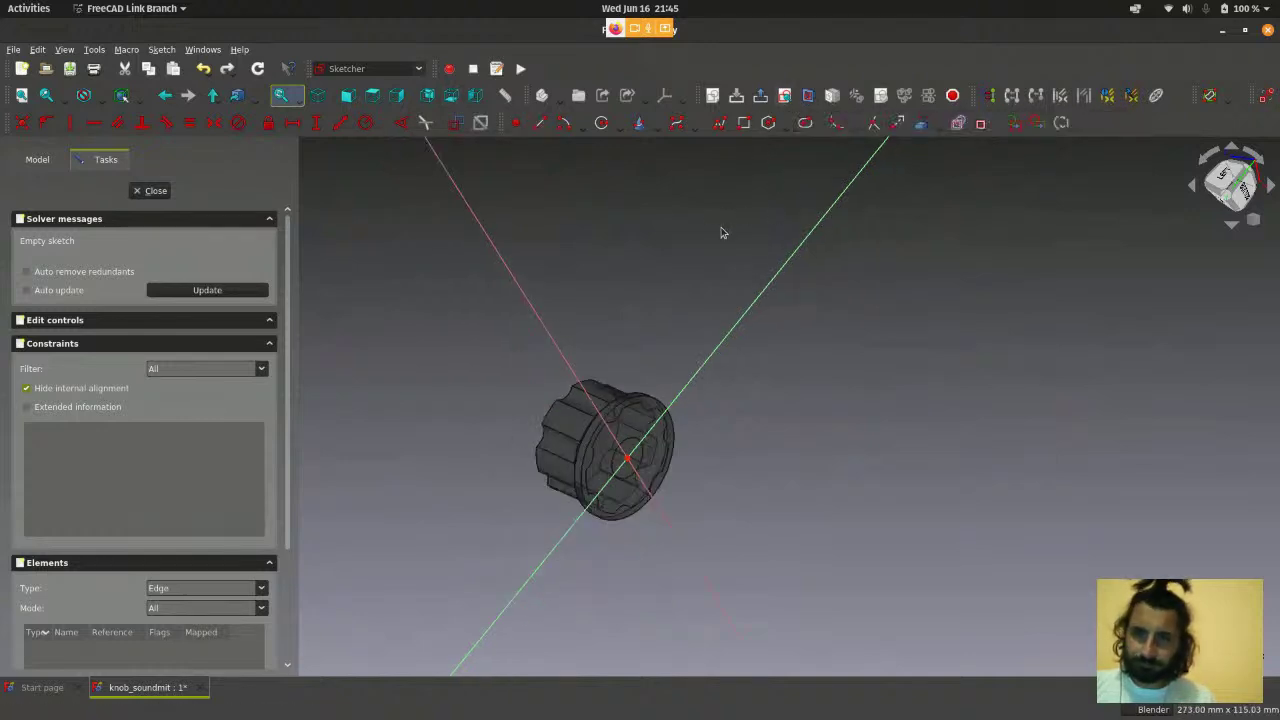
pyautogui.scroll(2, 668, 503)
pyautogui.scroll(-1, 605, 452)
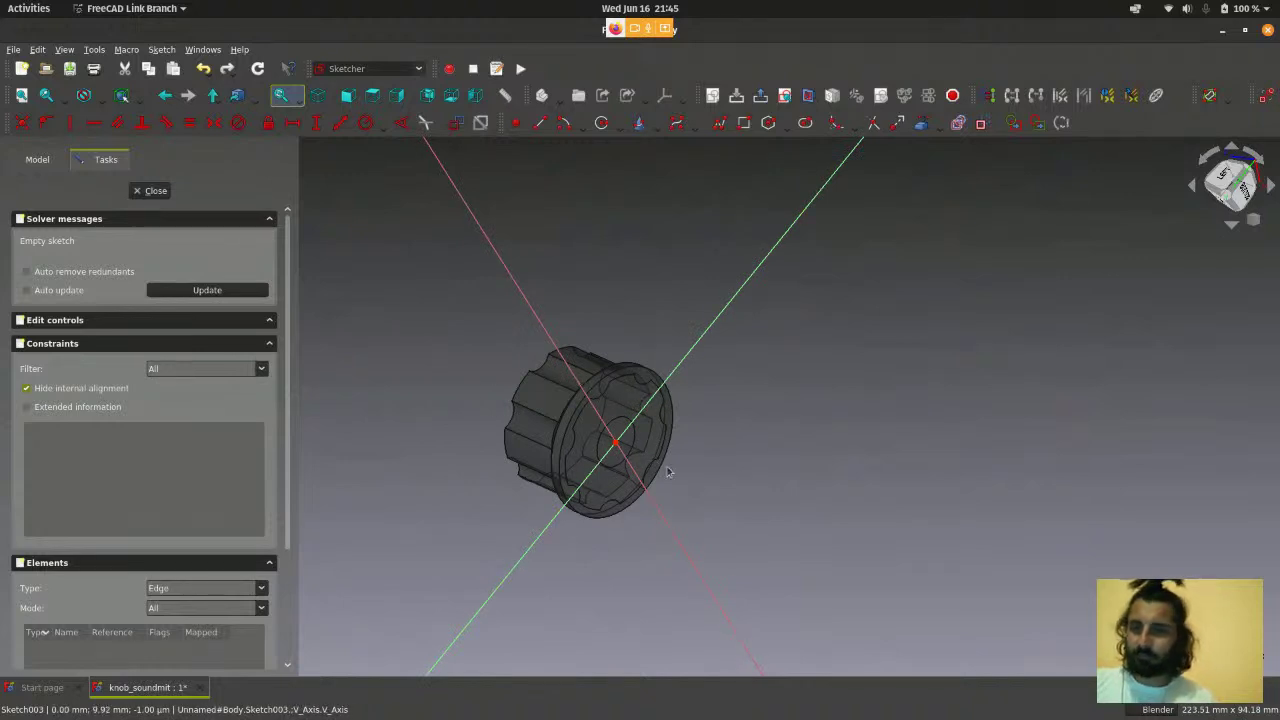
# - View the sketch straight-on from below and zoom in on the knob
pyautogui.click(452, 96)
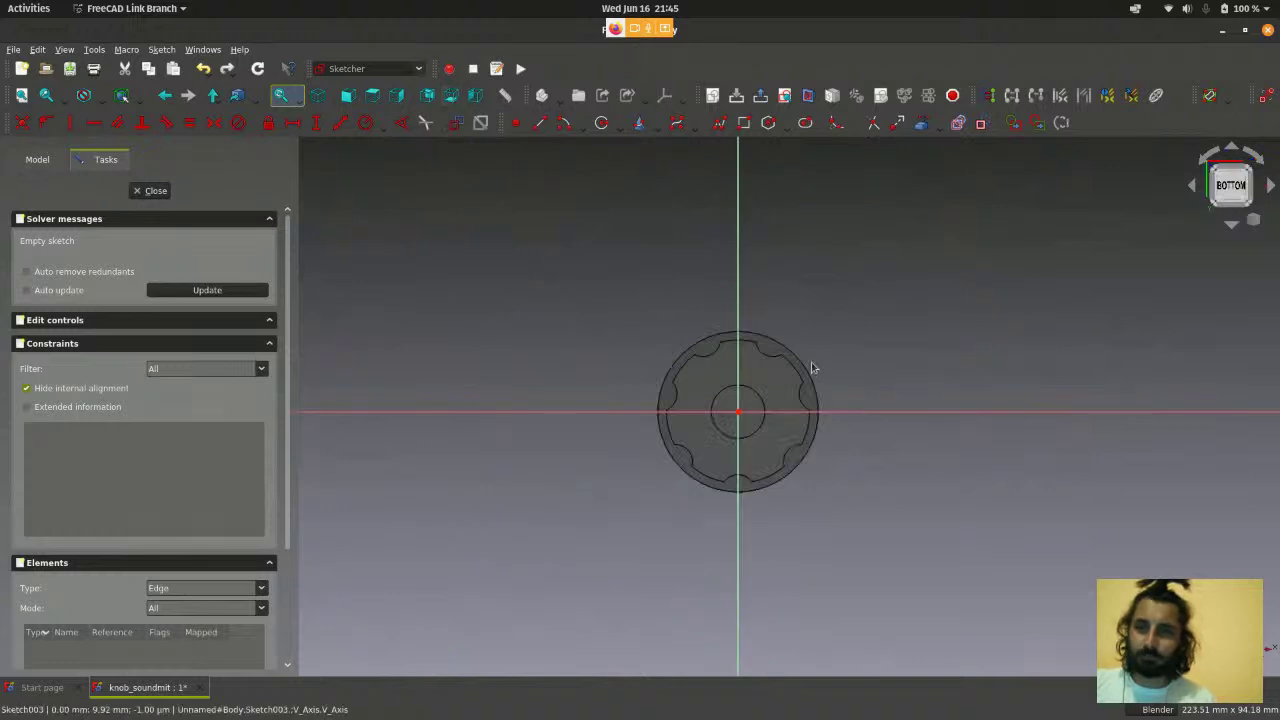
pyautogui.scroll(-4, 715, 441)
pyautogui.scroll(4, 714, 438)
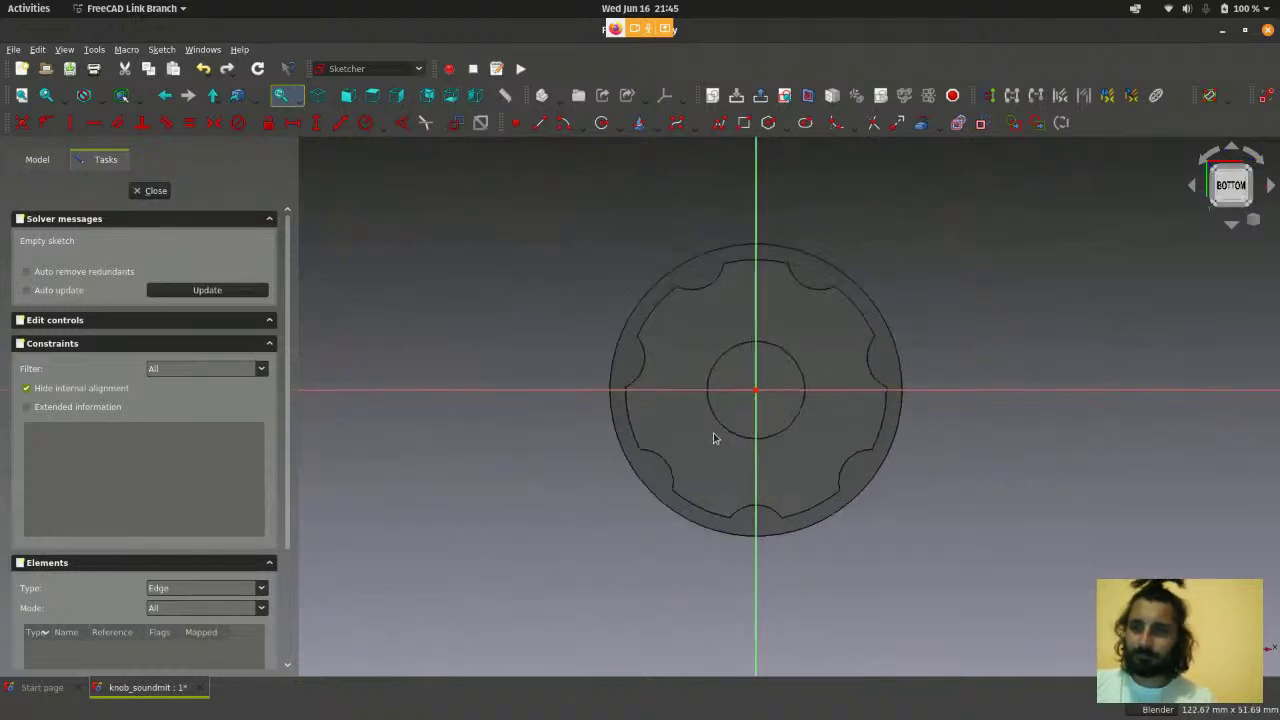
pyautogui.scroll(-3, 714, 438)
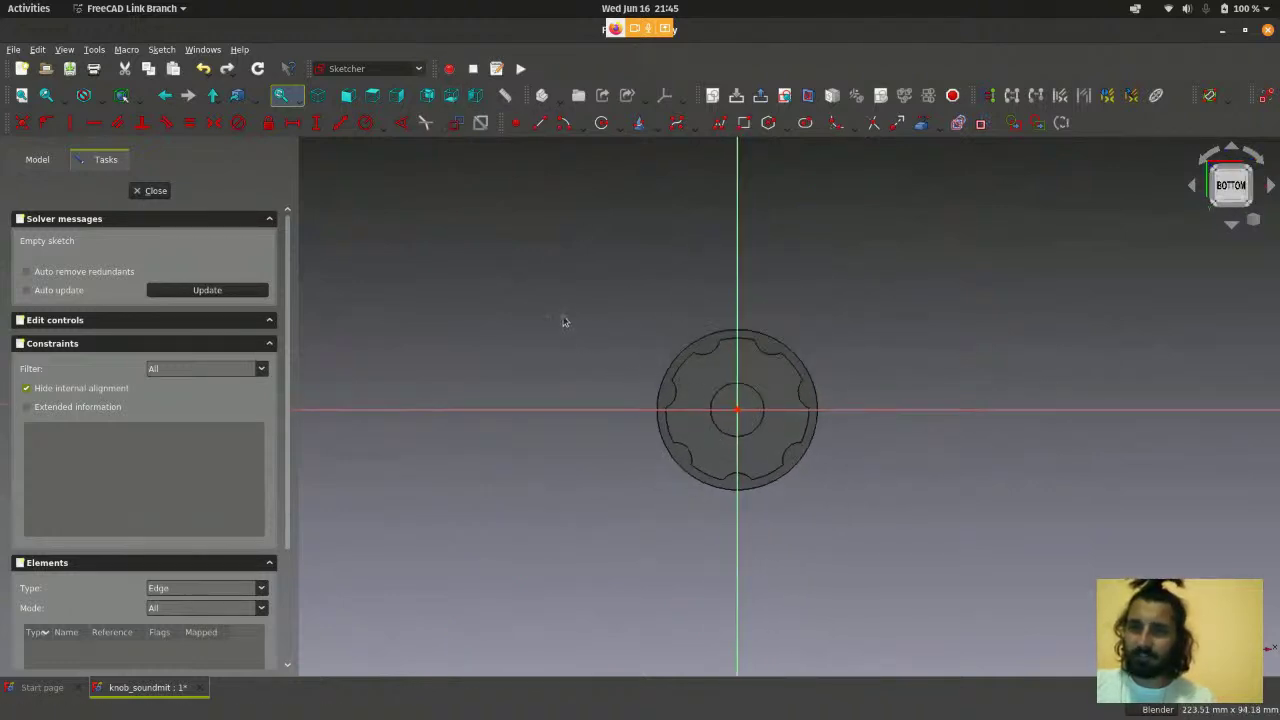
pyautogui.moveTo(563, 320); pyautogui.dragTo(658, 459, button='middle')
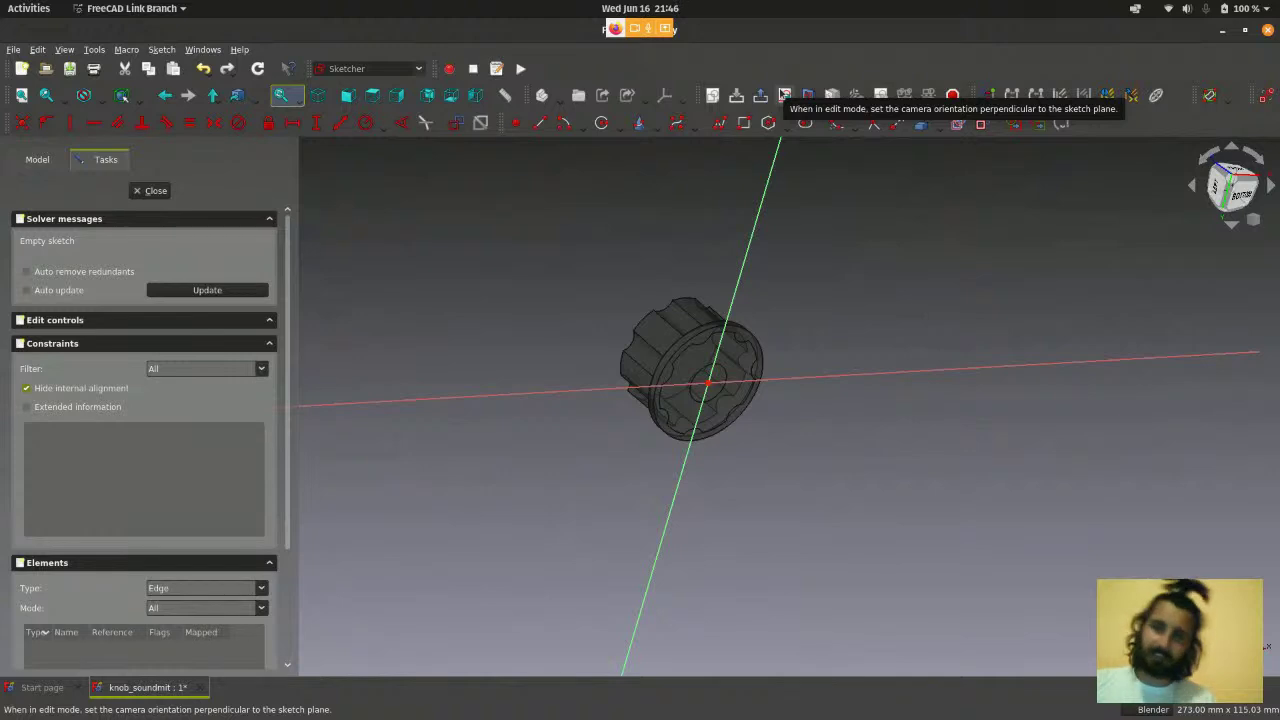
pyautogui.click(784, 95)
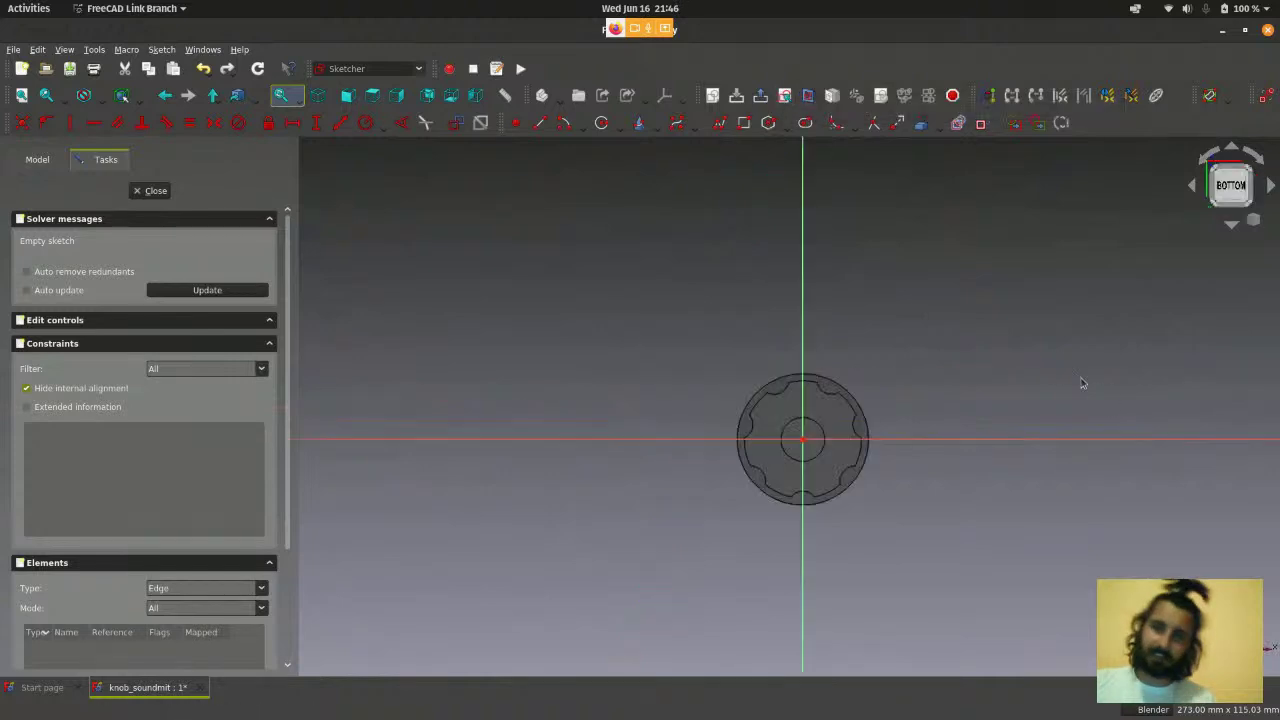
pyautogui.scroll(4, 870, 441)
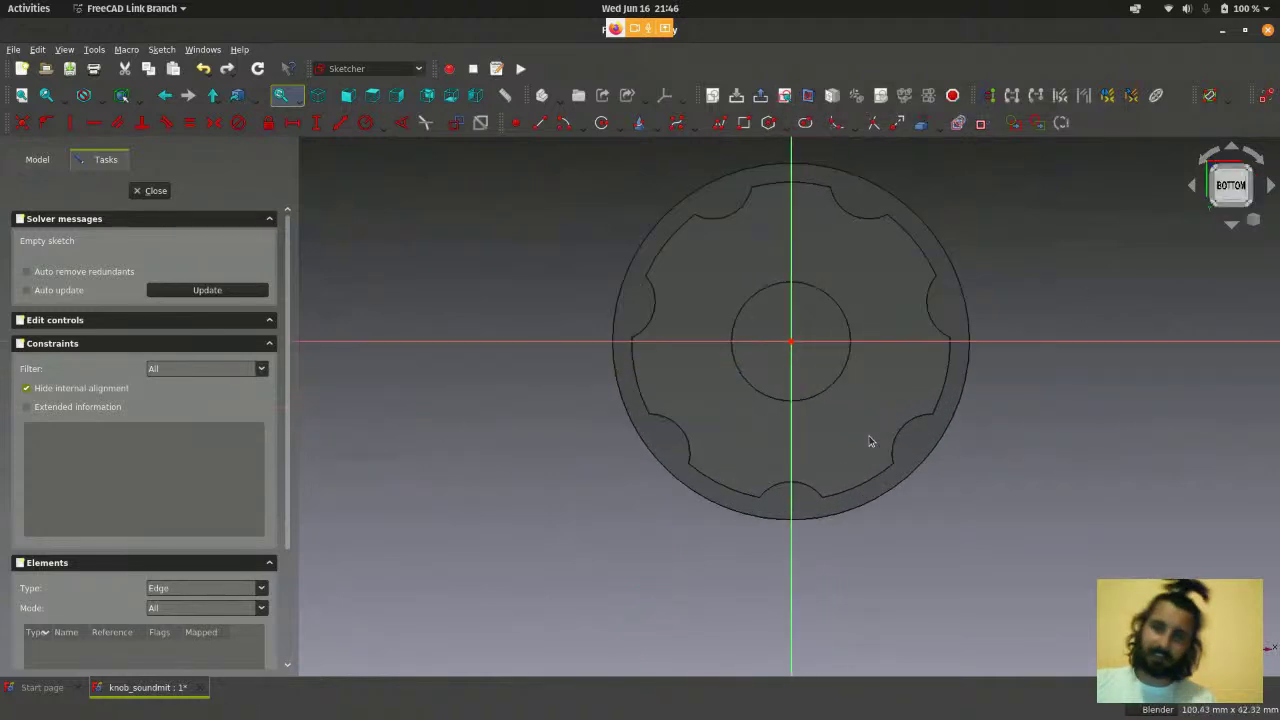
pyautogui.scroll(3, 869, 437)
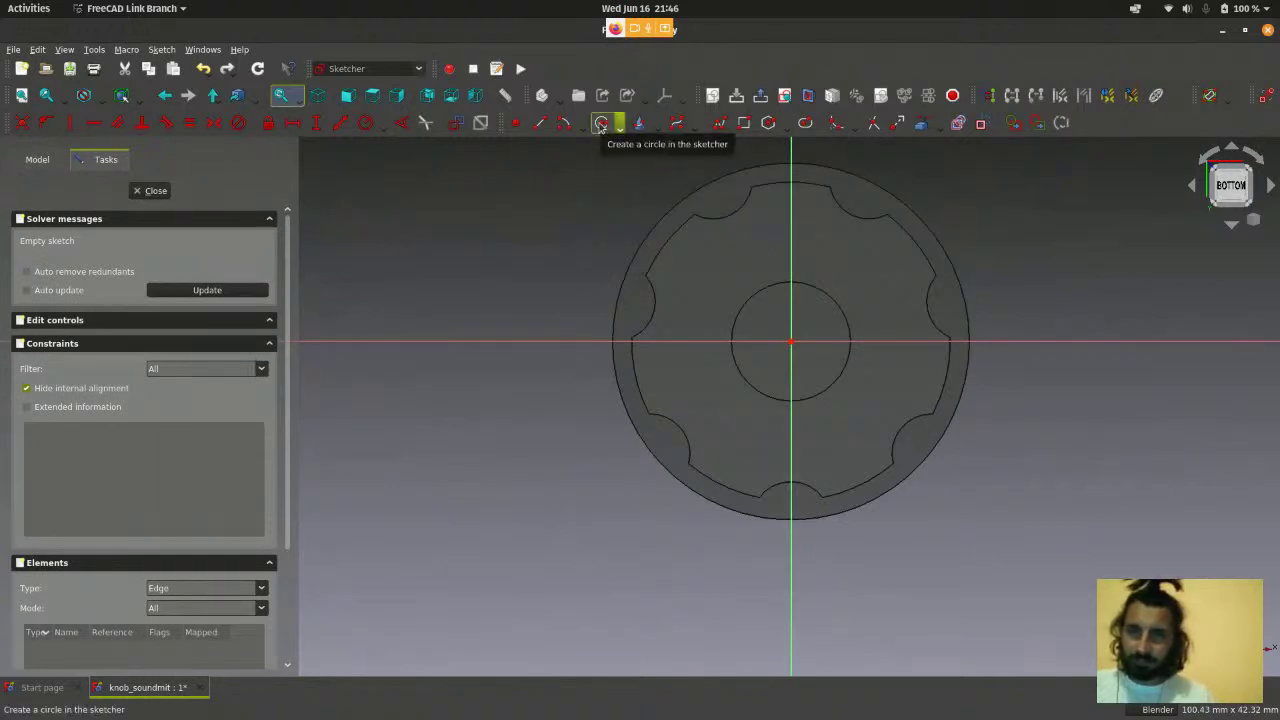
# - Draw a circle centred on the sketch origin of the bottom face
pyautogui.click(600, 123)
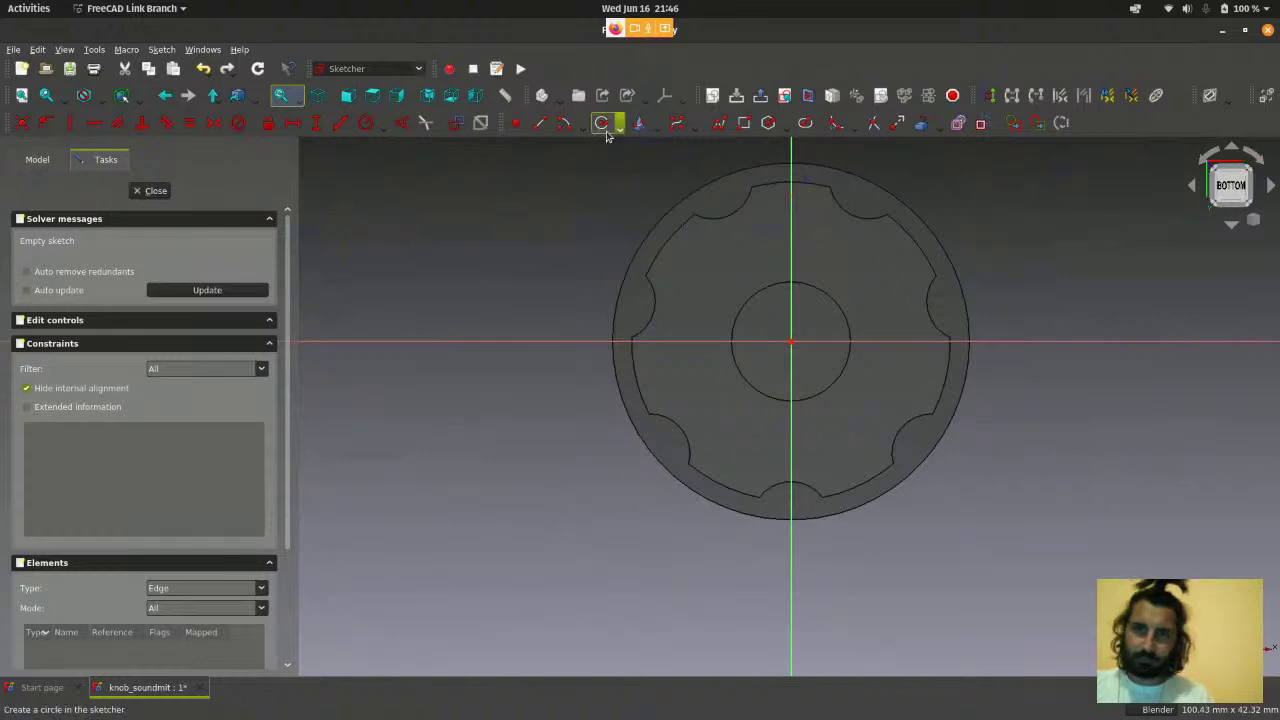
pyautogui.scroll(2, 797, 323)
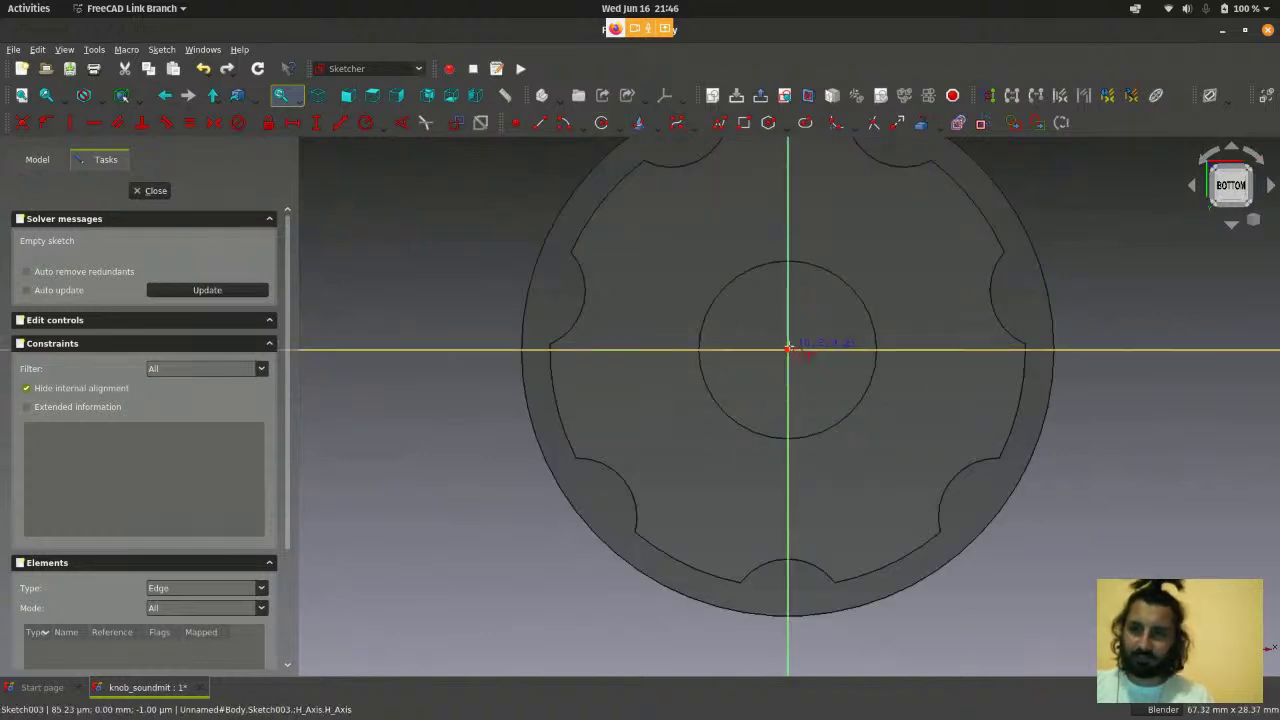
pyautogui.click(790, 344)
pyautogui.scroll(-3, 869, 280)
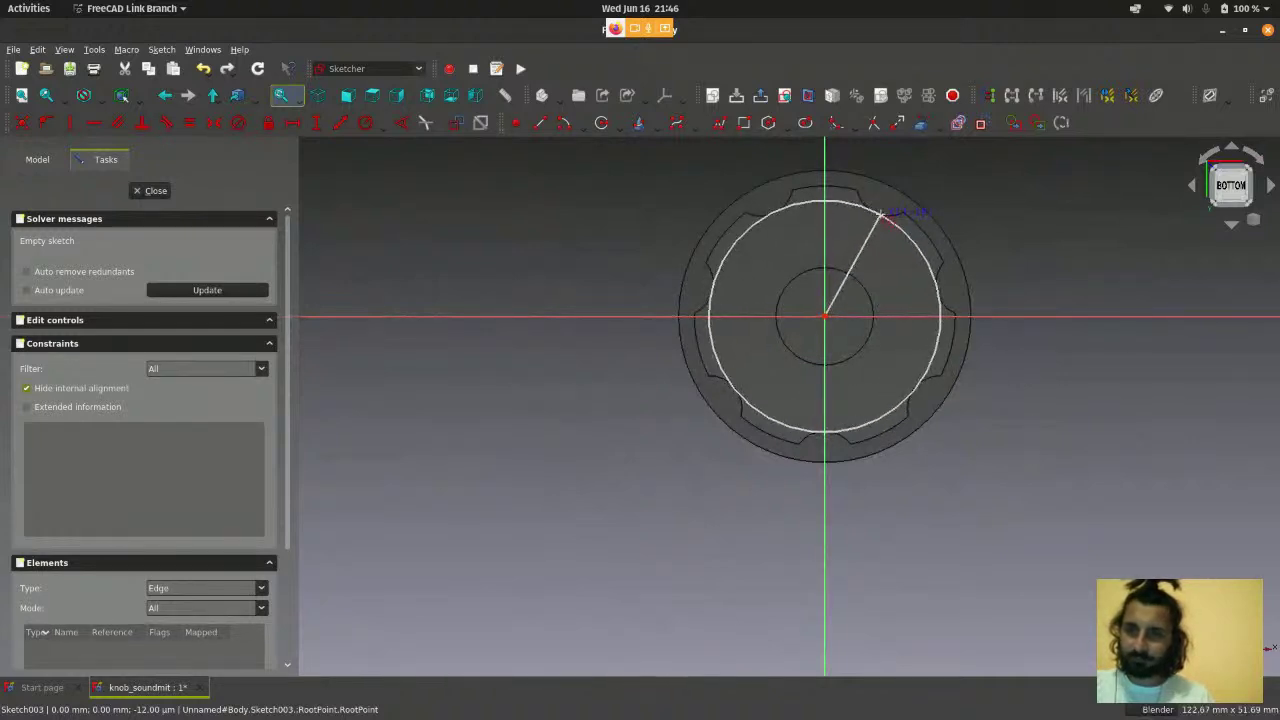
pyautogui.click(880, 213)
pyautogui.scroll(3, 879, 272)
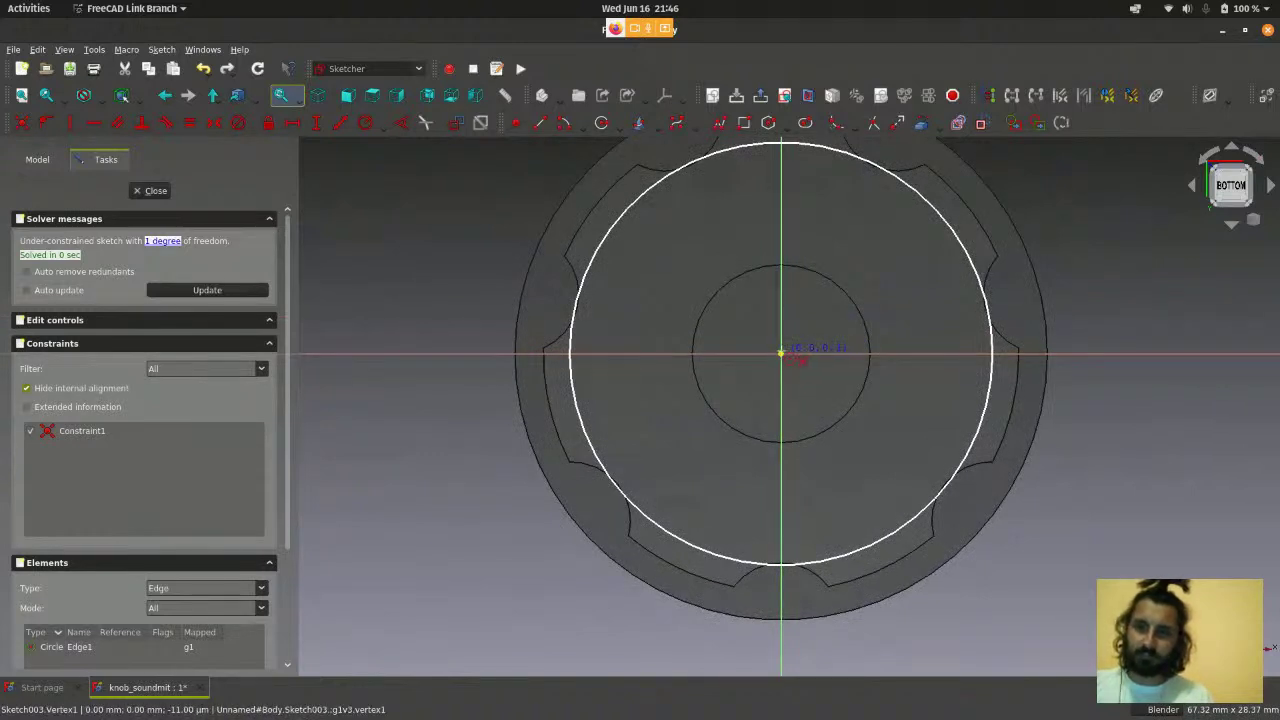
pyautogui.scroll(2, 780, 352)
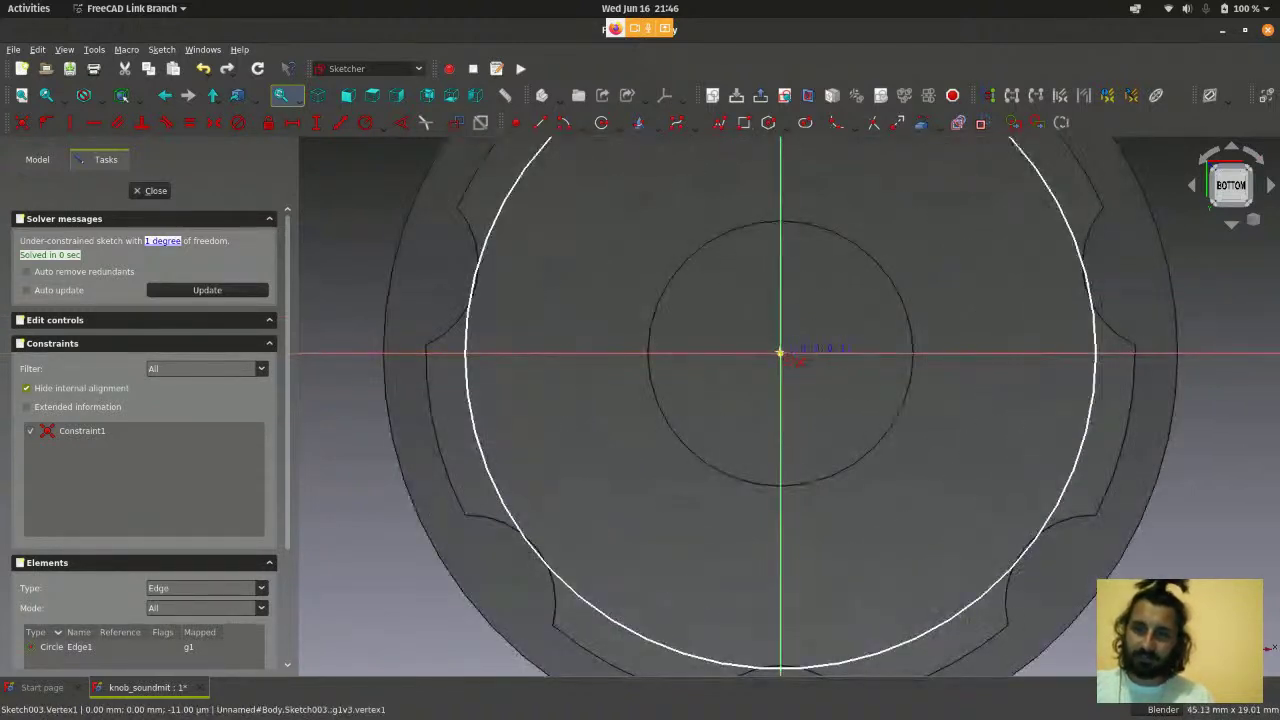
pyautogui.scroll(-3, 780, 352)
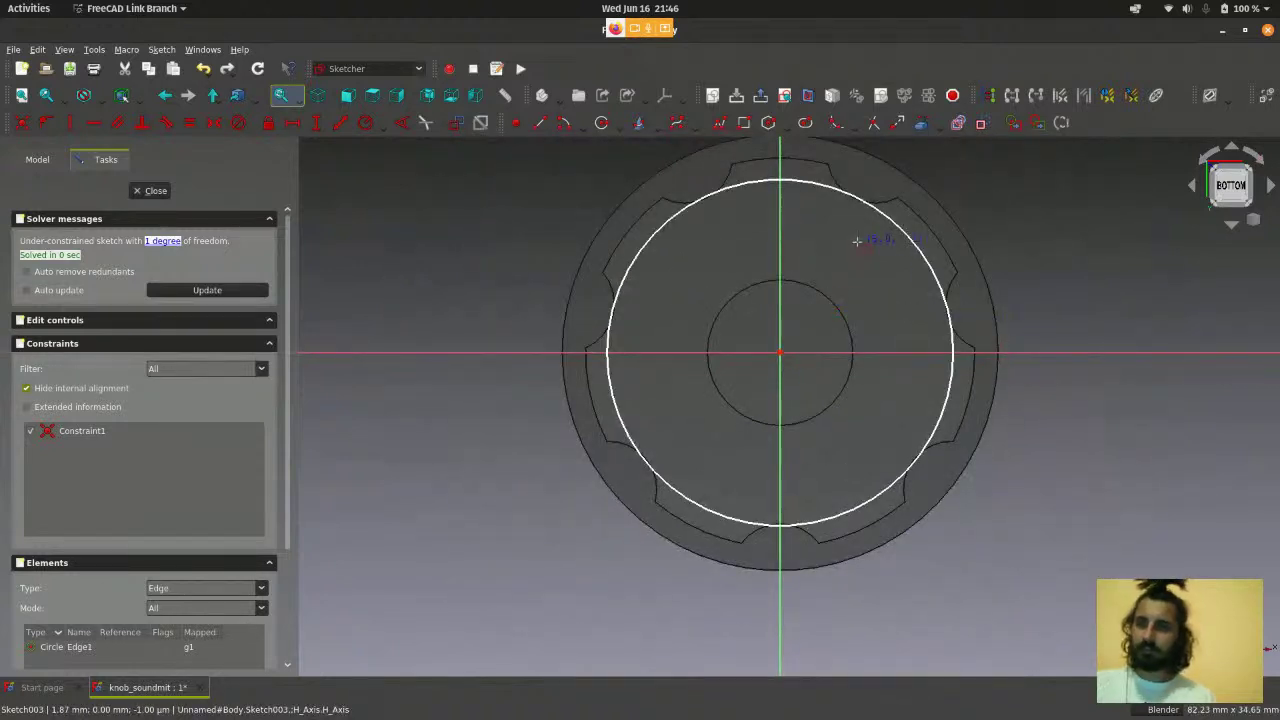
pyautogui.press('Escape')
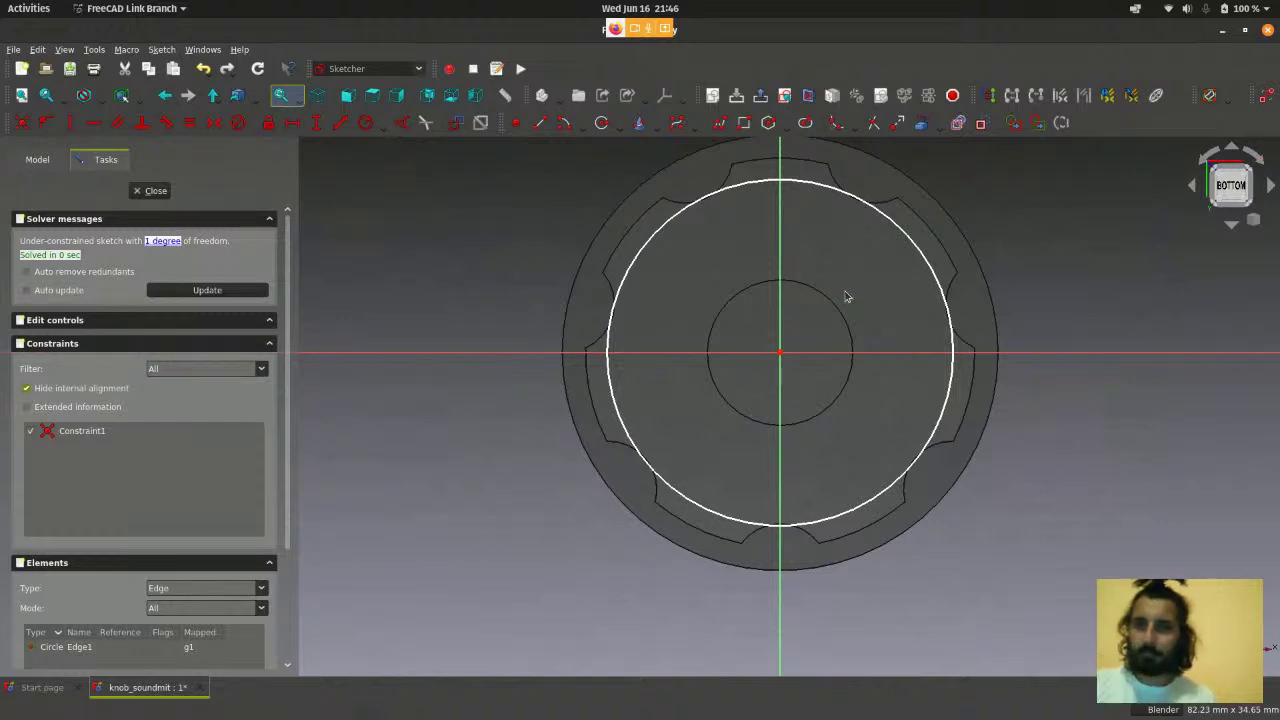
# - Constrain the circle's radius to 10.5 mm
pyautogui.scroll(1, 846, 296)
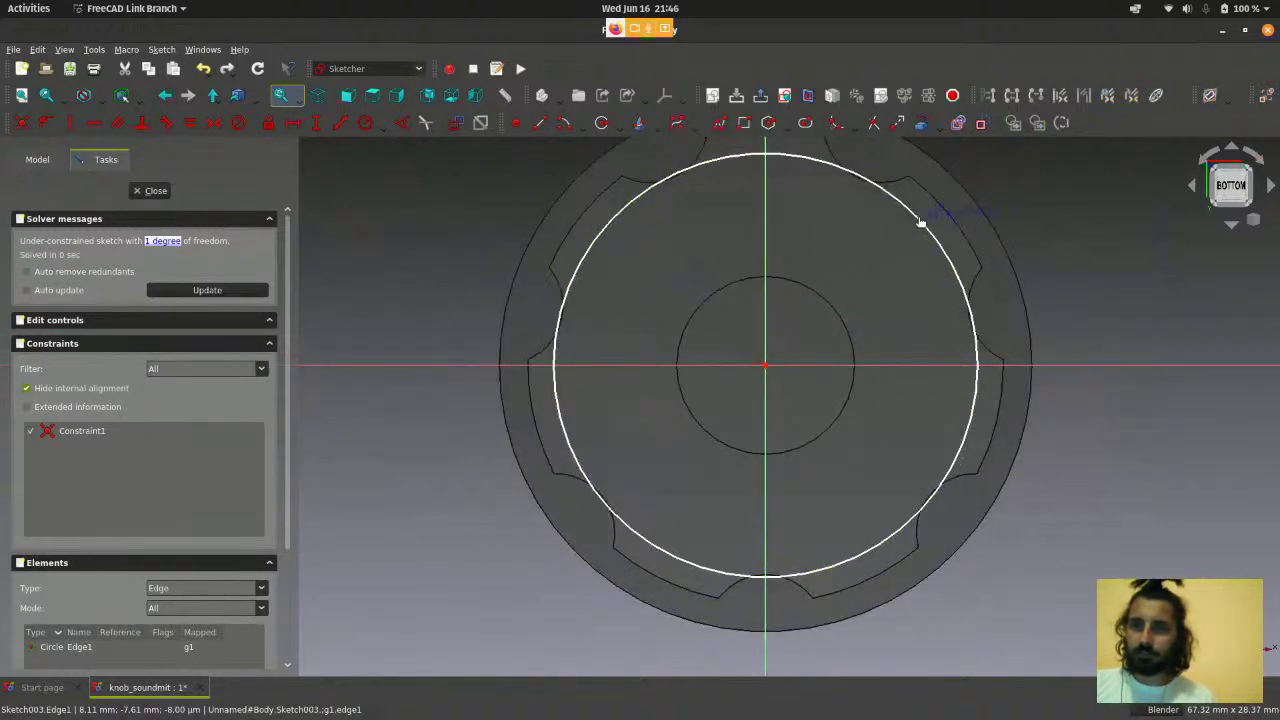
pyautogui.scroll(-3, 827, 287)
pyautogui.click(891, 277)
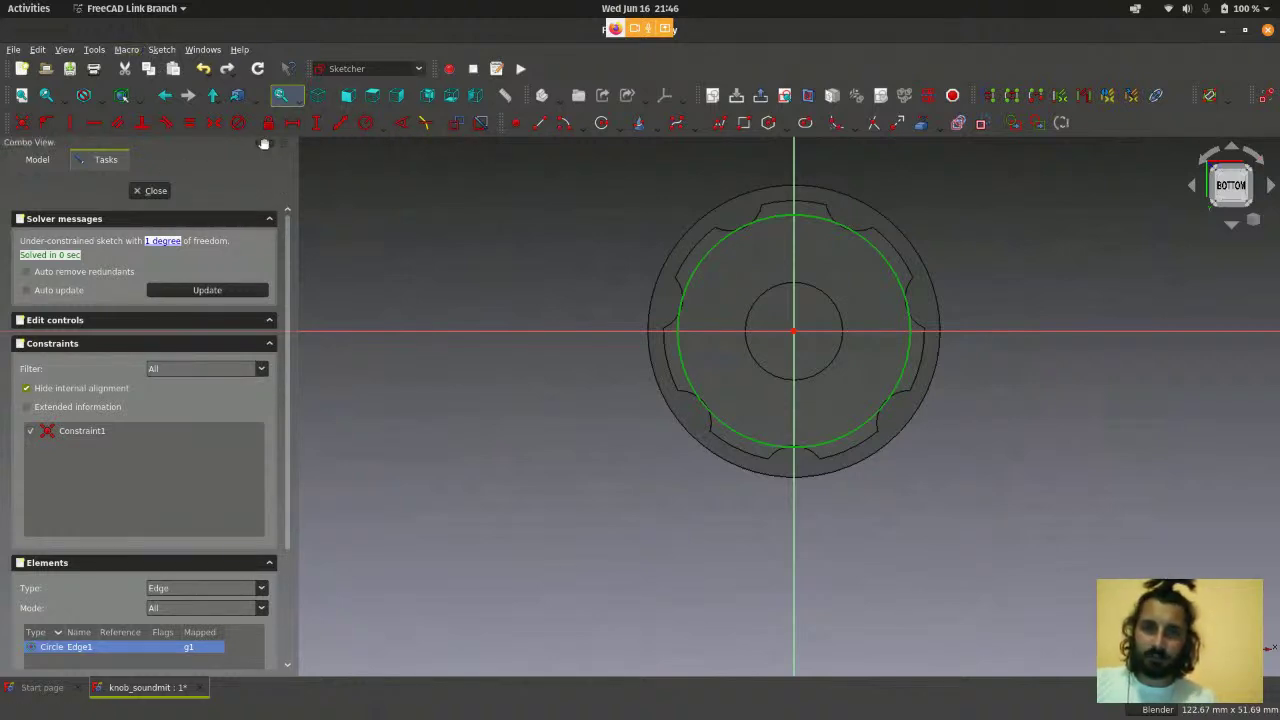
pyautogui.click(366, 124)
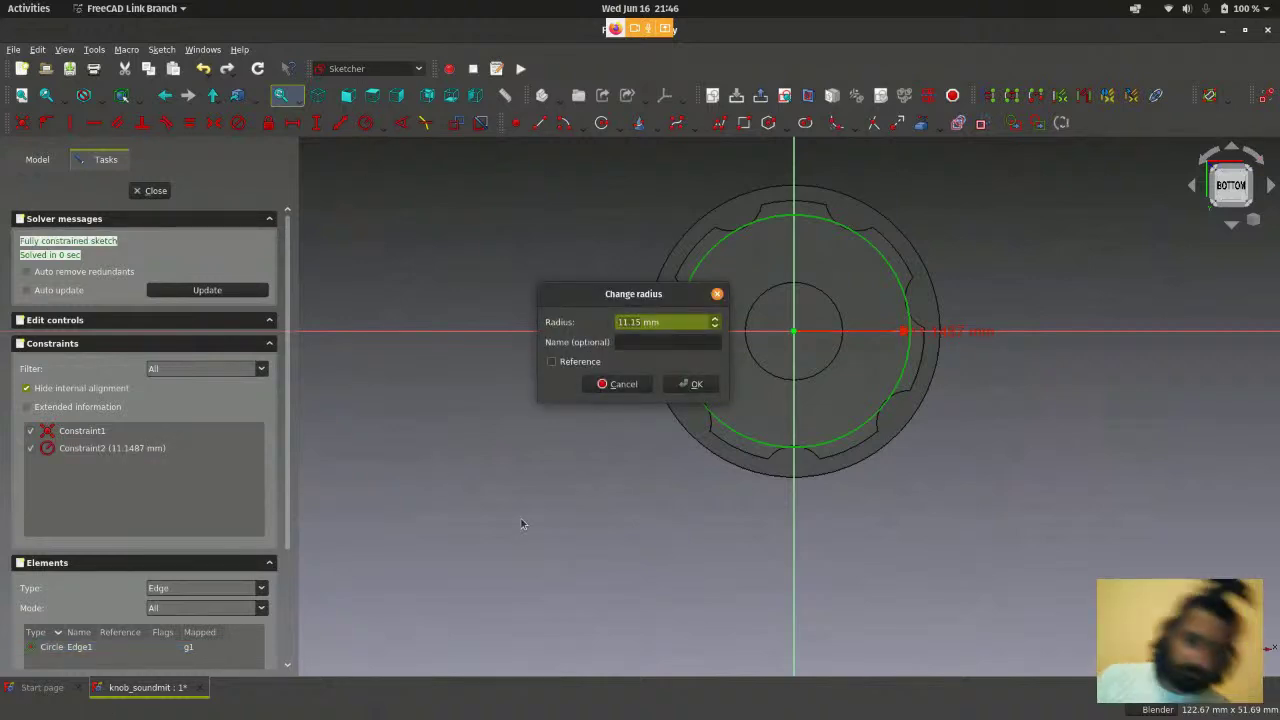
pyautogui.write('1')
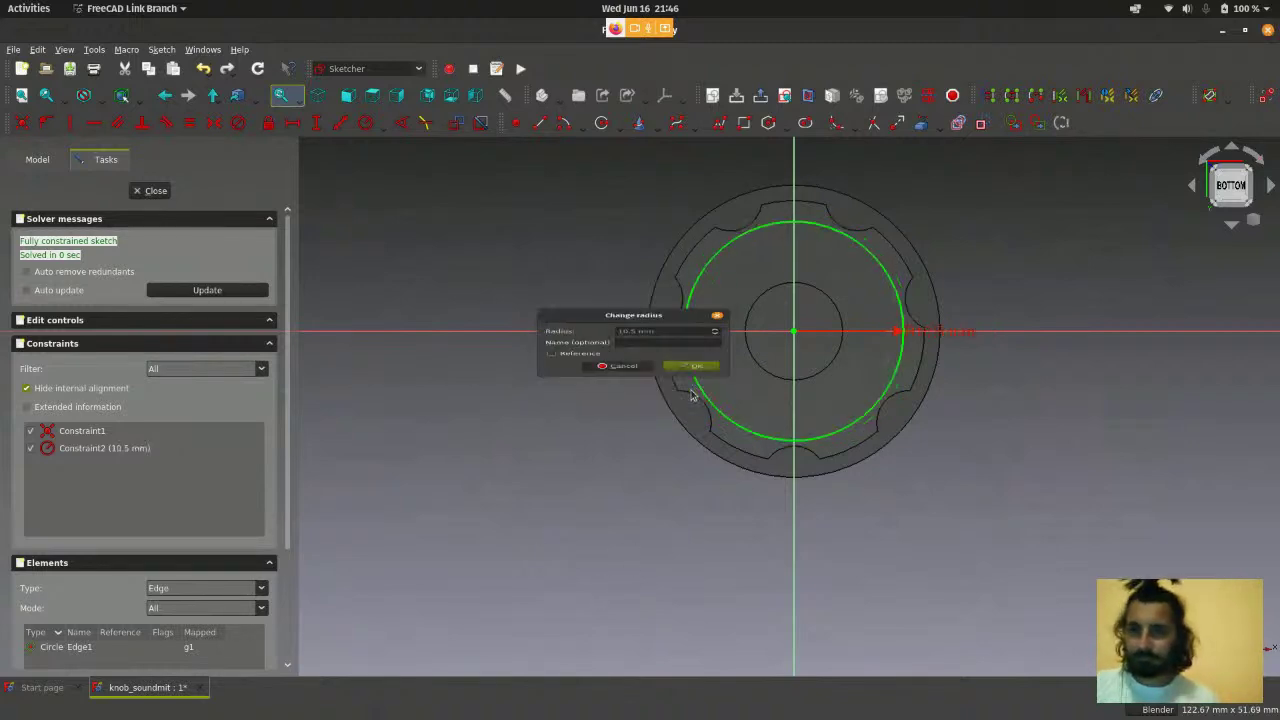
pyautogui.click(690, 384)
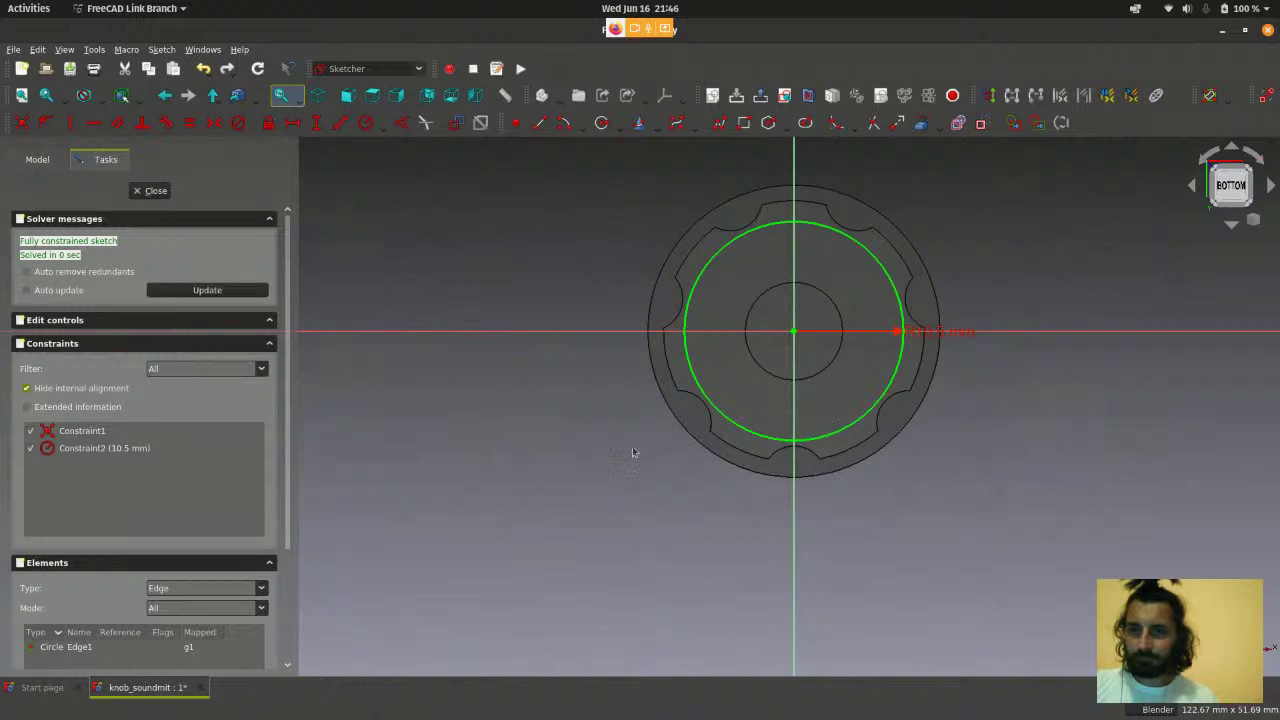
pyautogui.scroll(1, 794, 332)
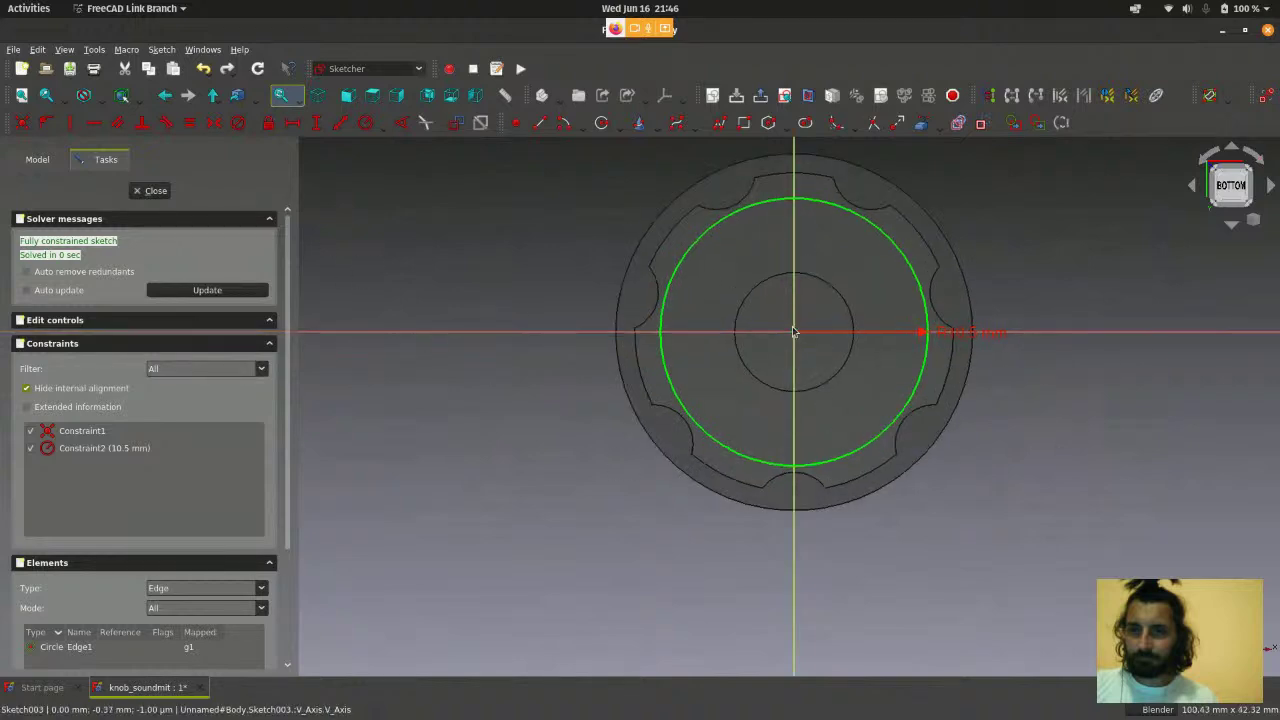
pyautogui.scroll(1, 794, 335)
pyautogui.scroll(-1, 886, 408)
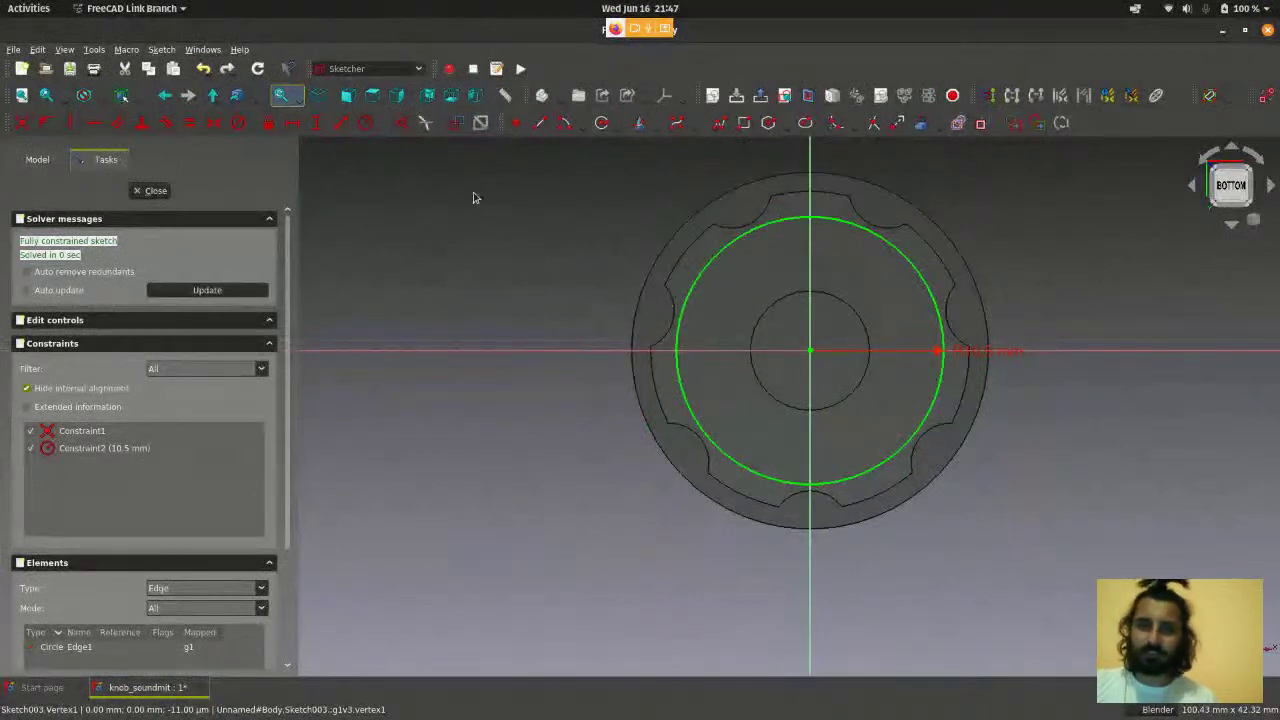
# - Close the sketch and return to the knob model
pyautogui.click(155, 191)
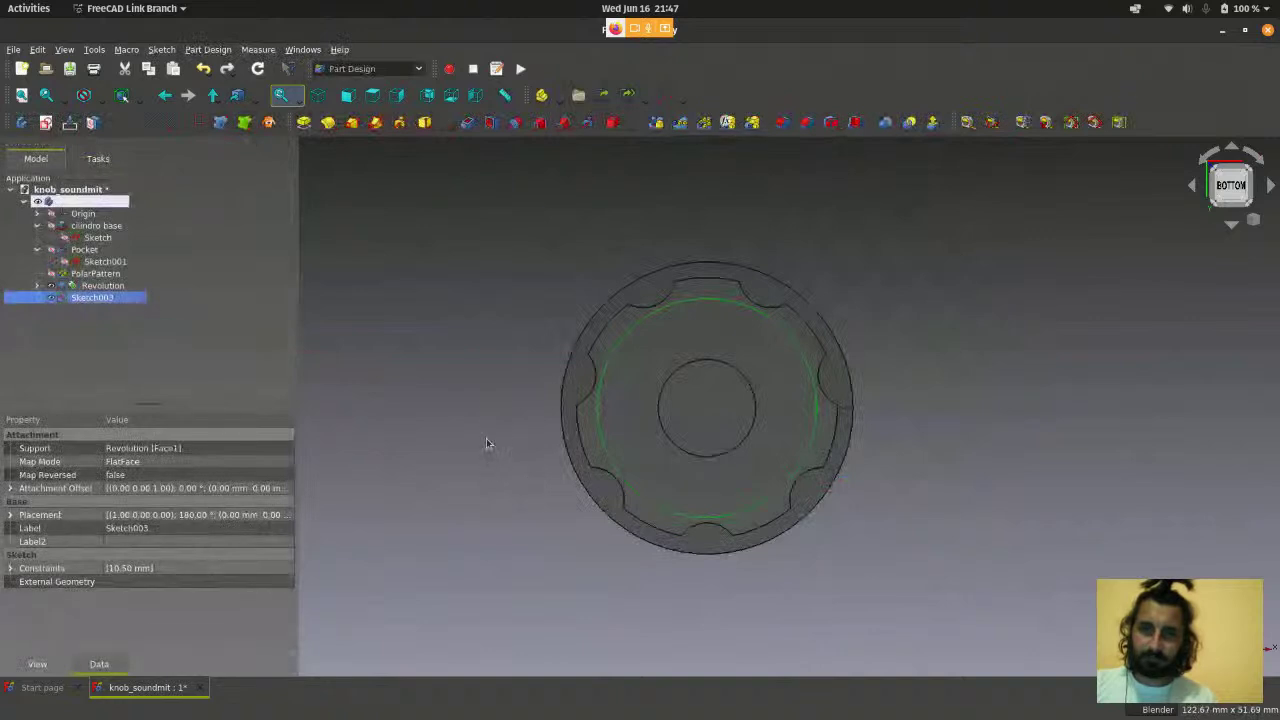
pyautogui.scroll(-2, 487, 443)
pyautogui.scroll(-2, 520, 552)
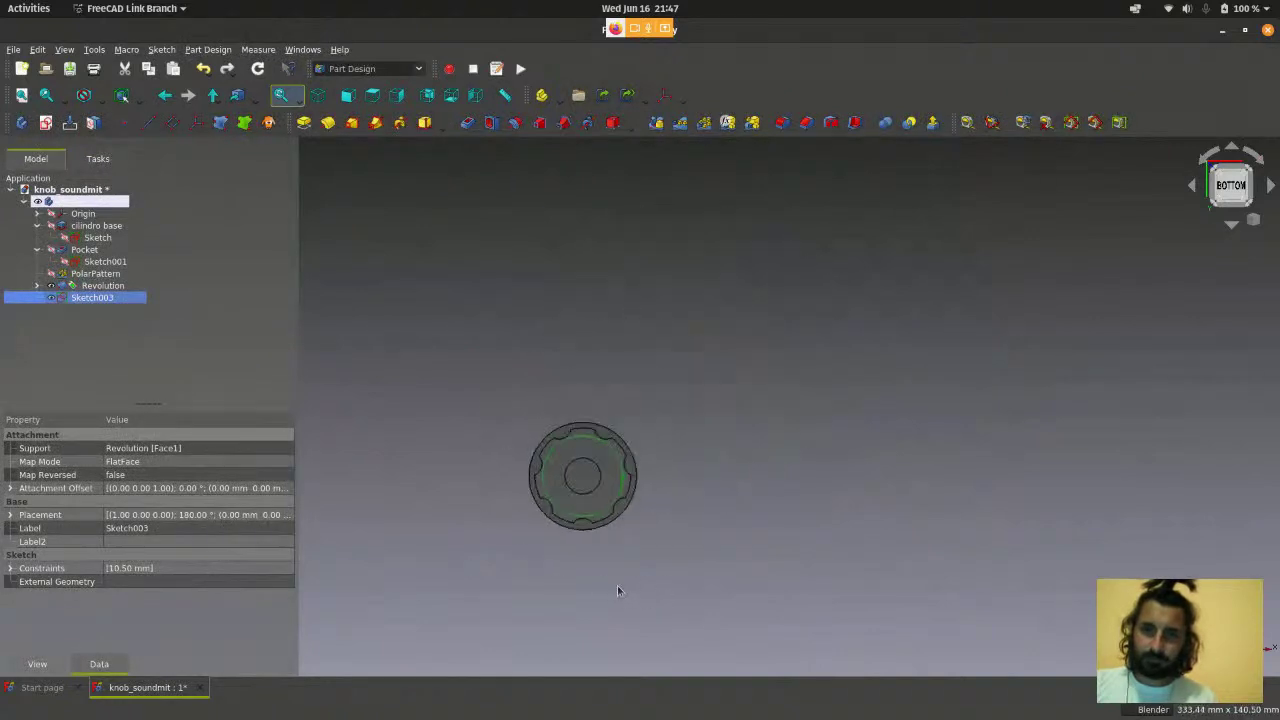
pyautogui.scroll(2, 619, 580)
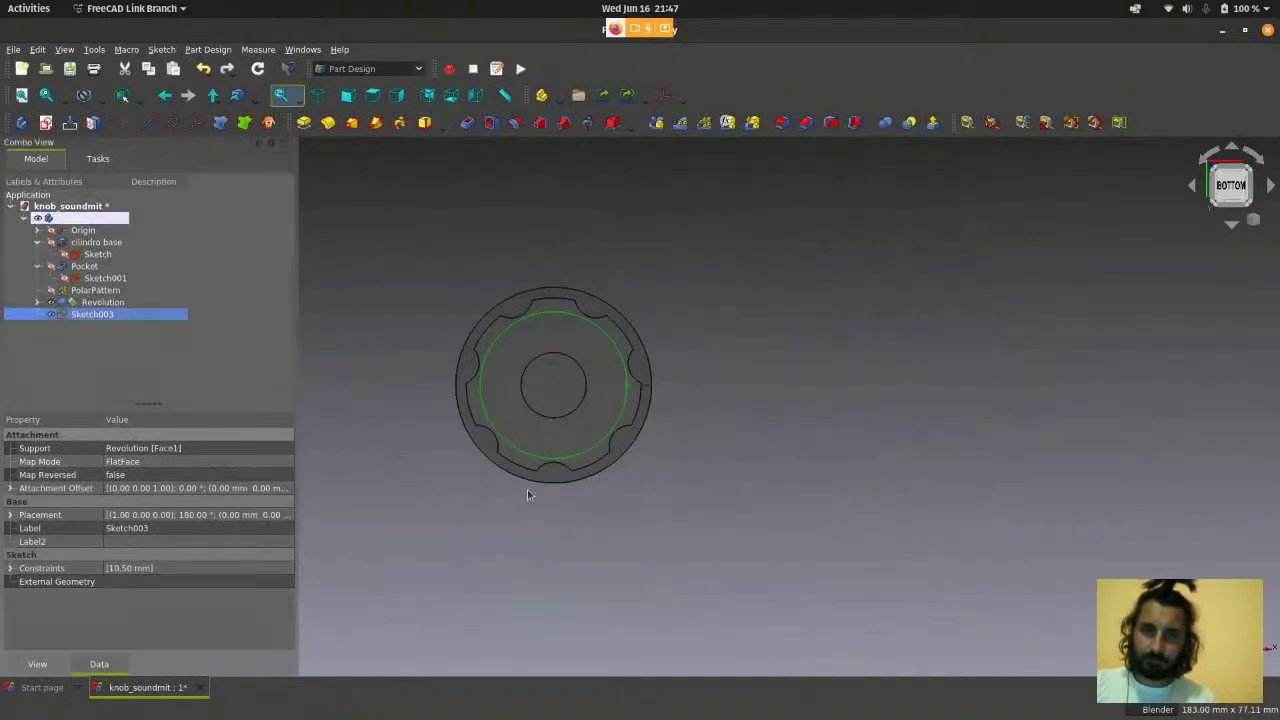
pyautogui.moveTo(472, 575); pyautogui.dragTo(443, 492, button='middle')
pyautogui.scroll(3, 466, 491)
pyautogui.scroll(-4, 466, 490)
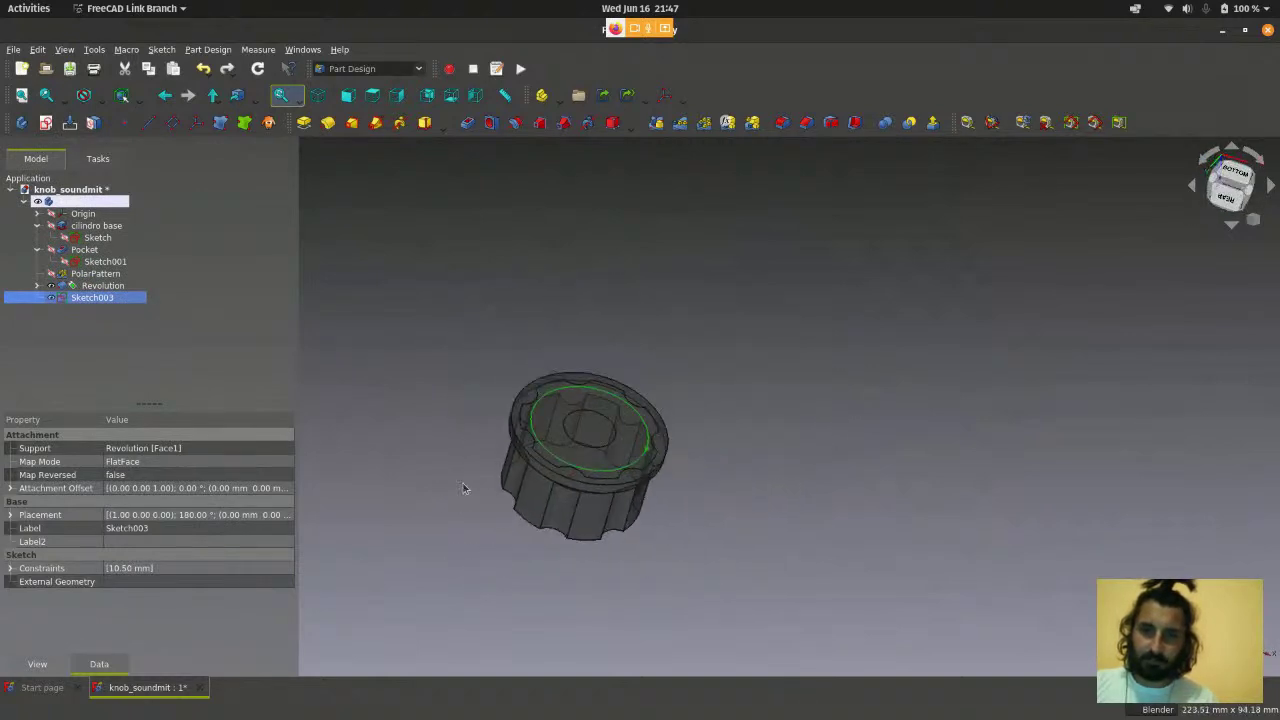
pyautogui.scroll(2, 466, 489)
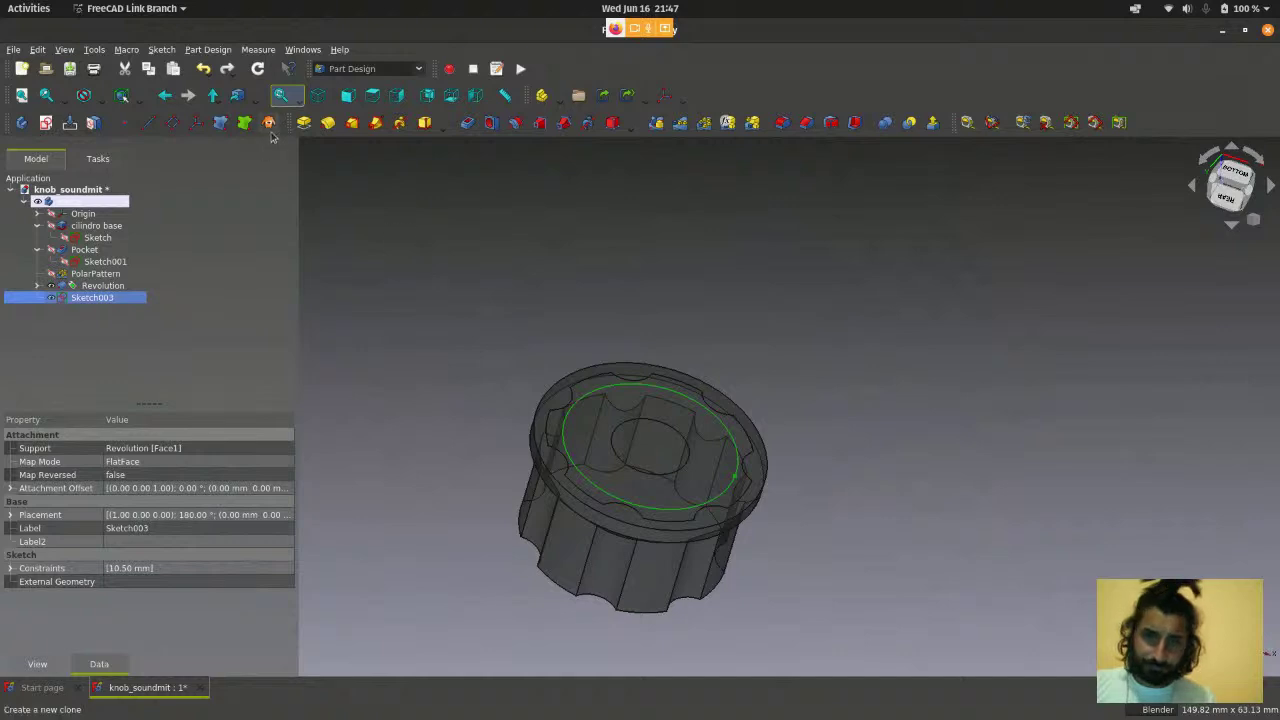
# - Pocket Sketch003's circle 4 mm deep into the knob's bottom face
pyautogui.click(468, 124)
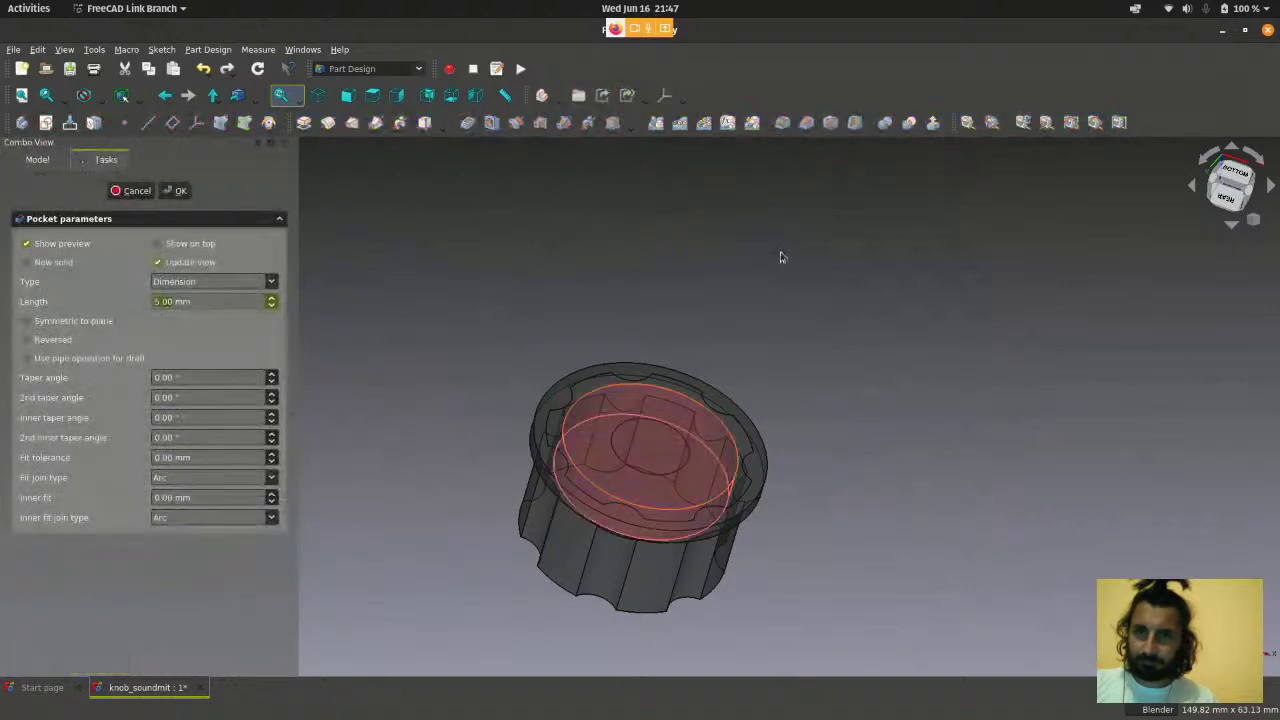
pyautogui.moveTo(782, 257); pyautogui.dragTo(417, 456, button='middle')
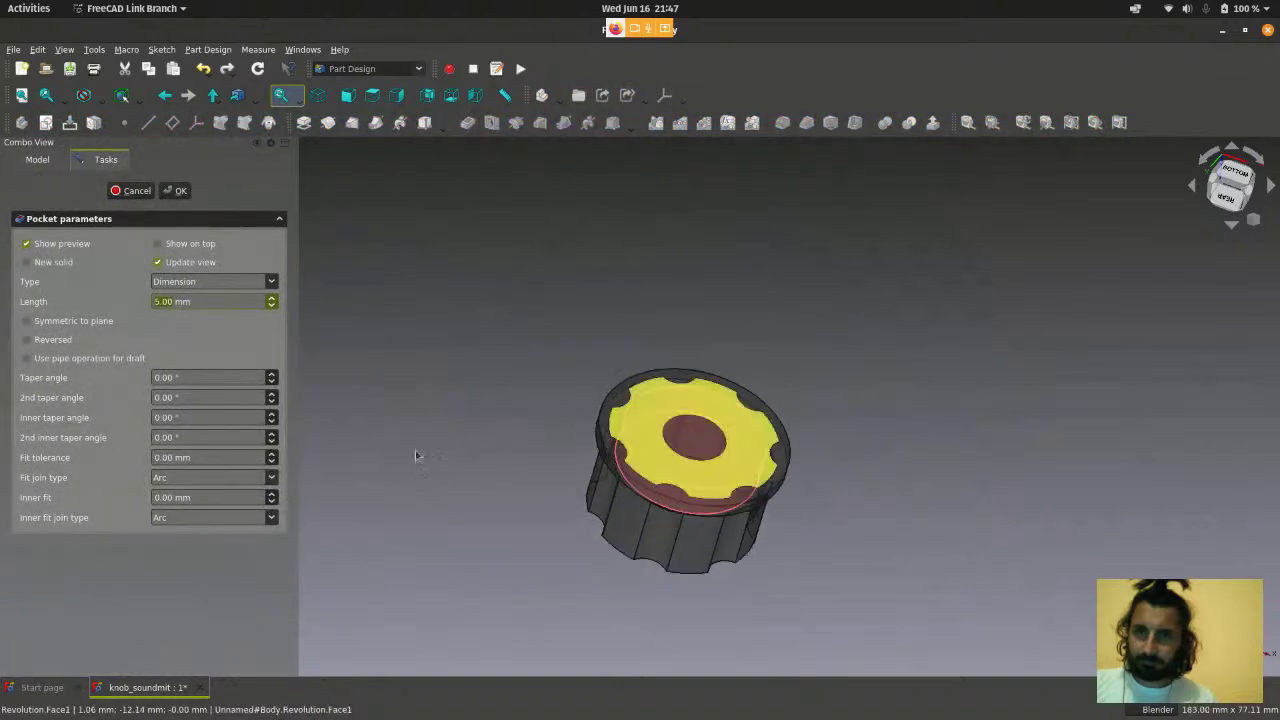
pyautogui.scroll(2, 450, 533)
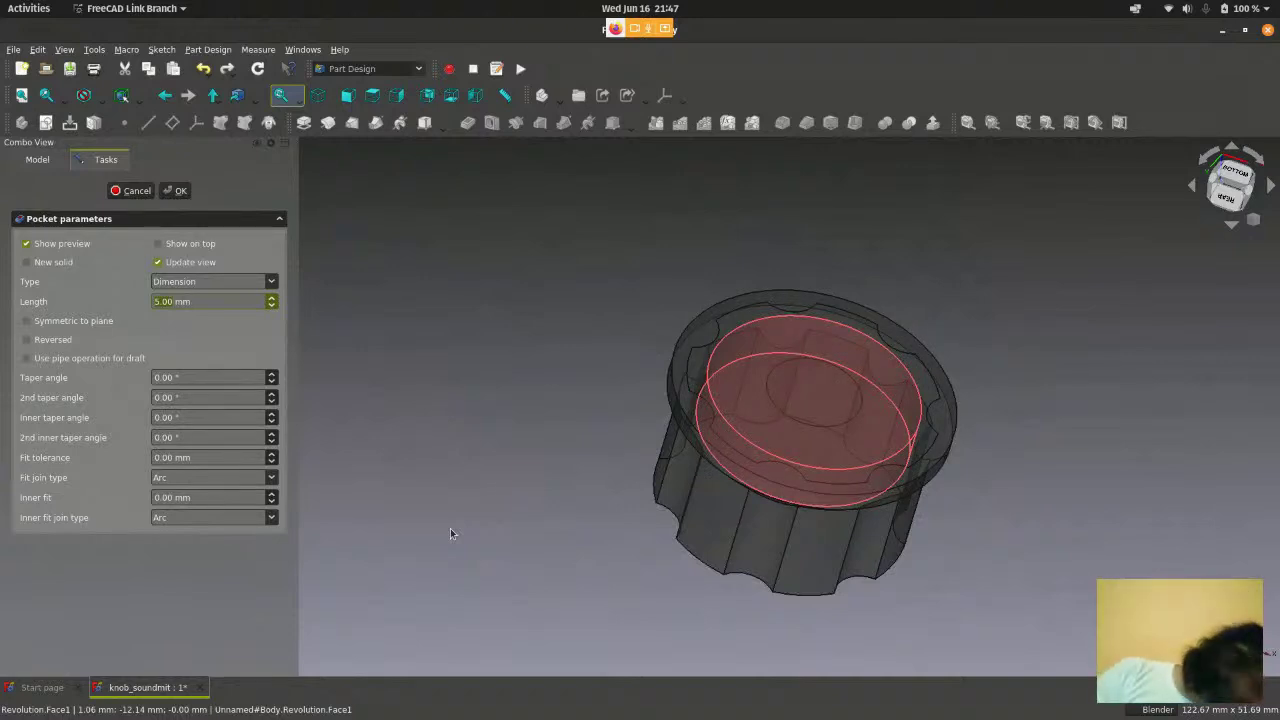
pyautogui.write('4')
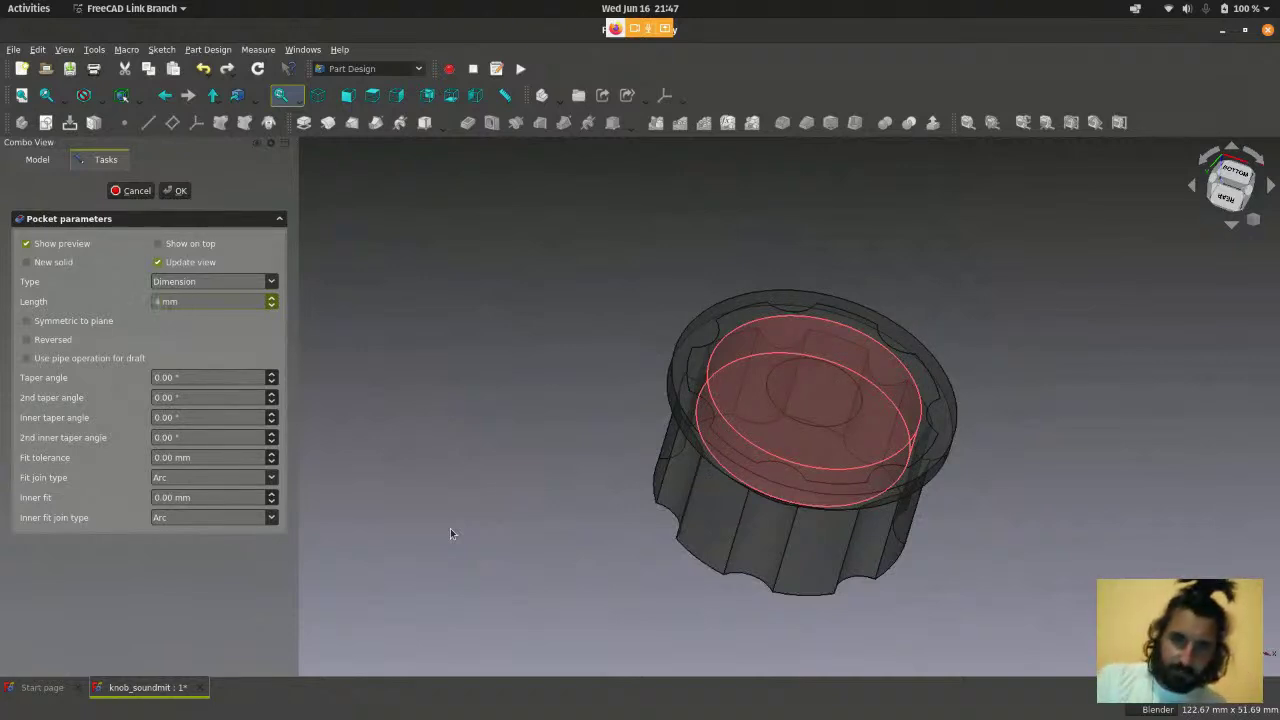
pyautogui.click(184, 192)
pyautogui.scroll(-3, 636, 291)
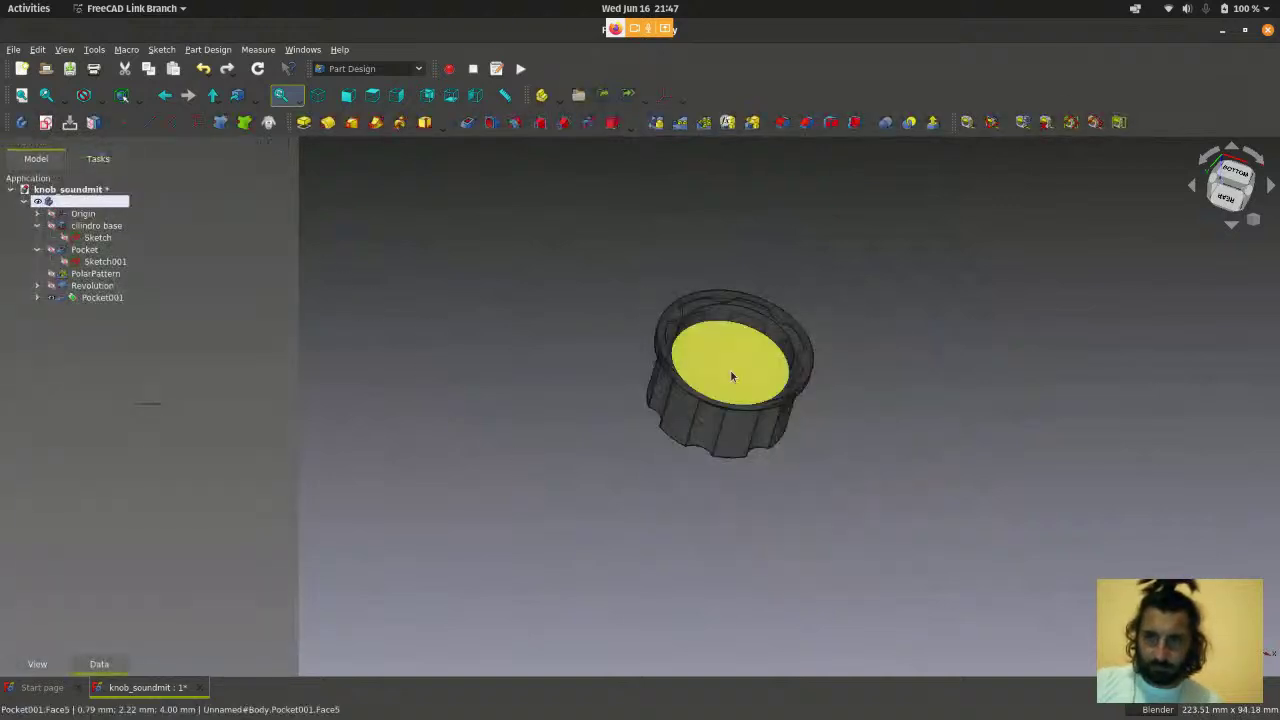
# - Delete the Pocket001 feature from the model tree
pyautogui.scroll(4, 730, 369)
pyautogui.moveTo(731, 370); pyautogui.dragTo(848, 298, button='middle')
pyautogui.scroll(4, 855, 280)
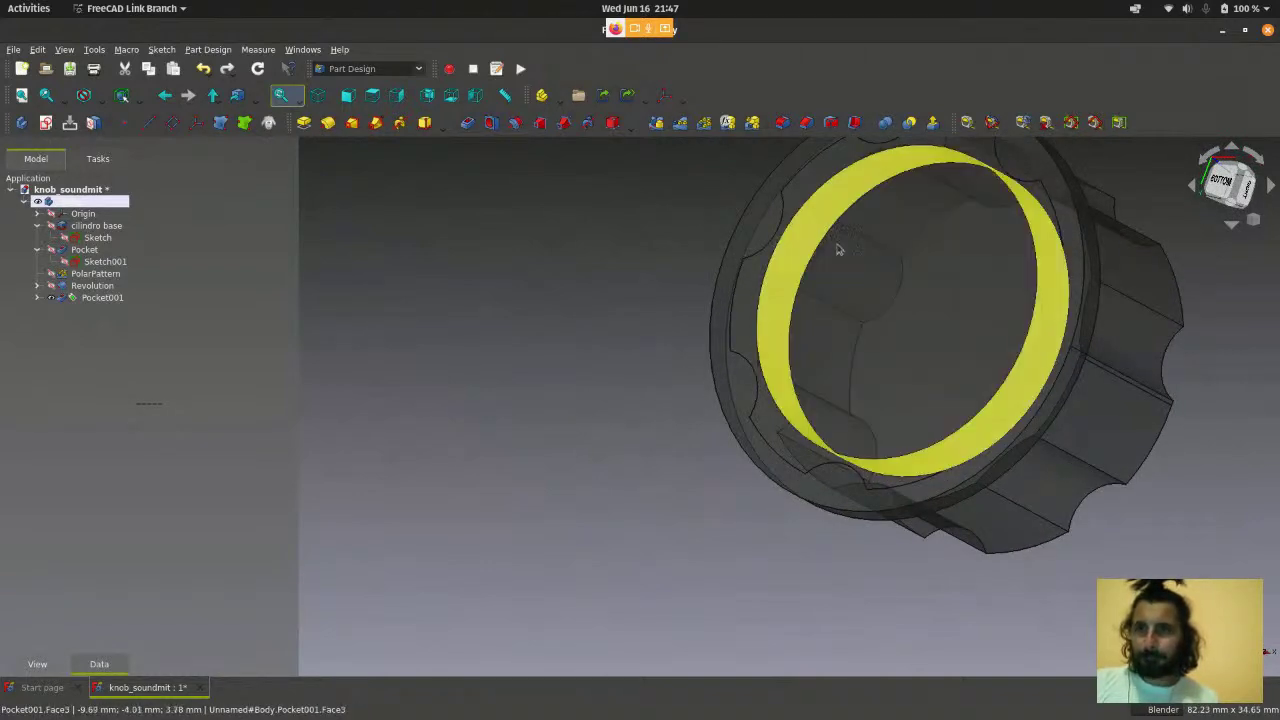
pyautogui.scroll(-2, 790, 280)
pyautogui.scroll(-3, 694, 326)
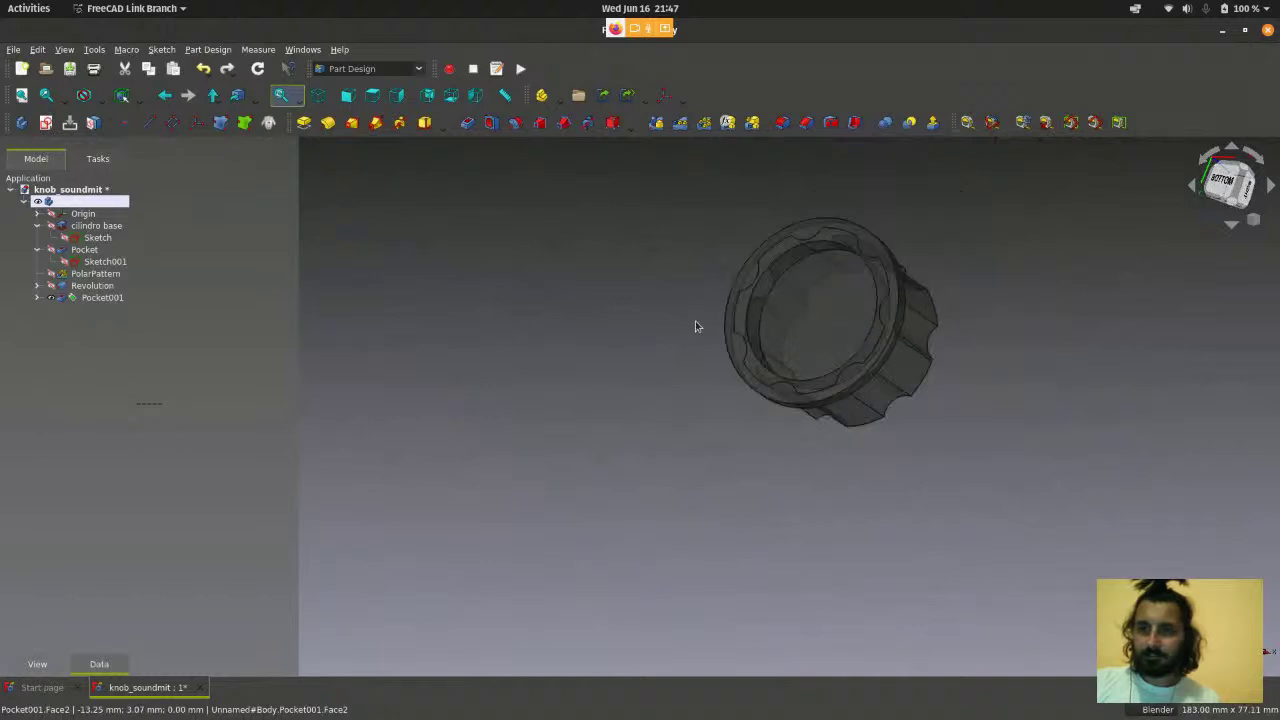
pyautogui.scroll(2, 697, 326)
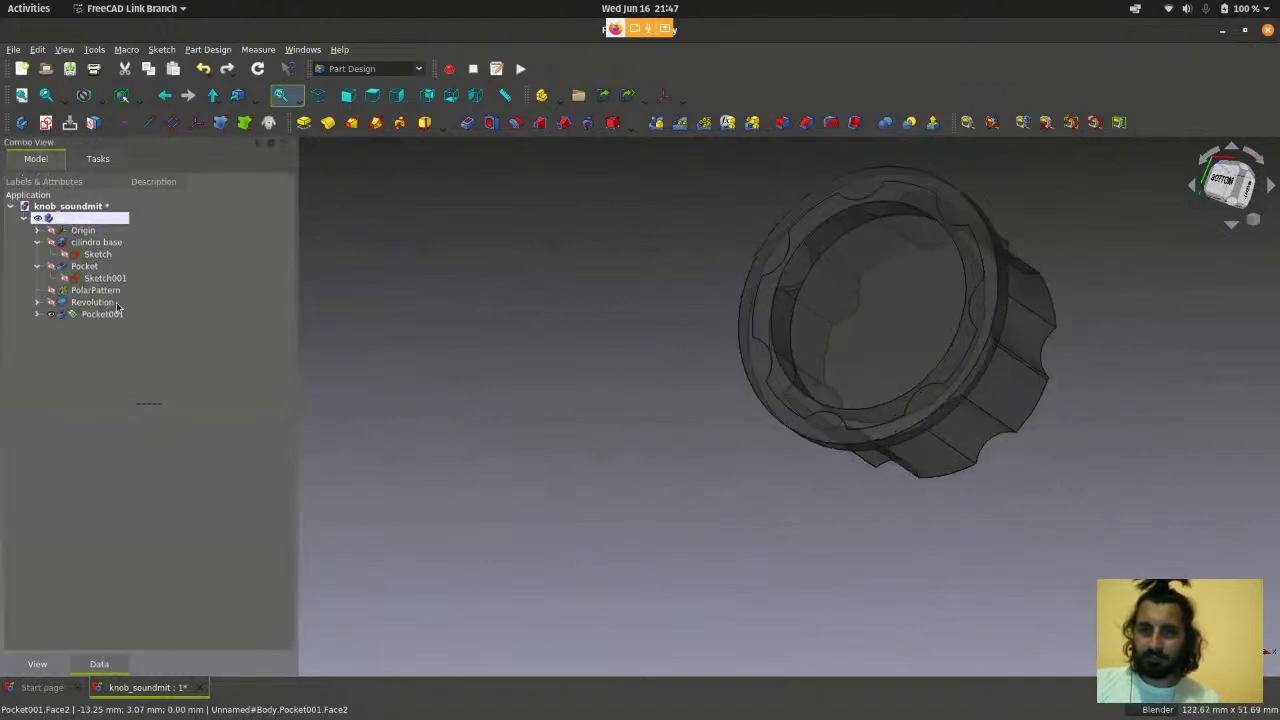
pyautogui.click(110, 314)
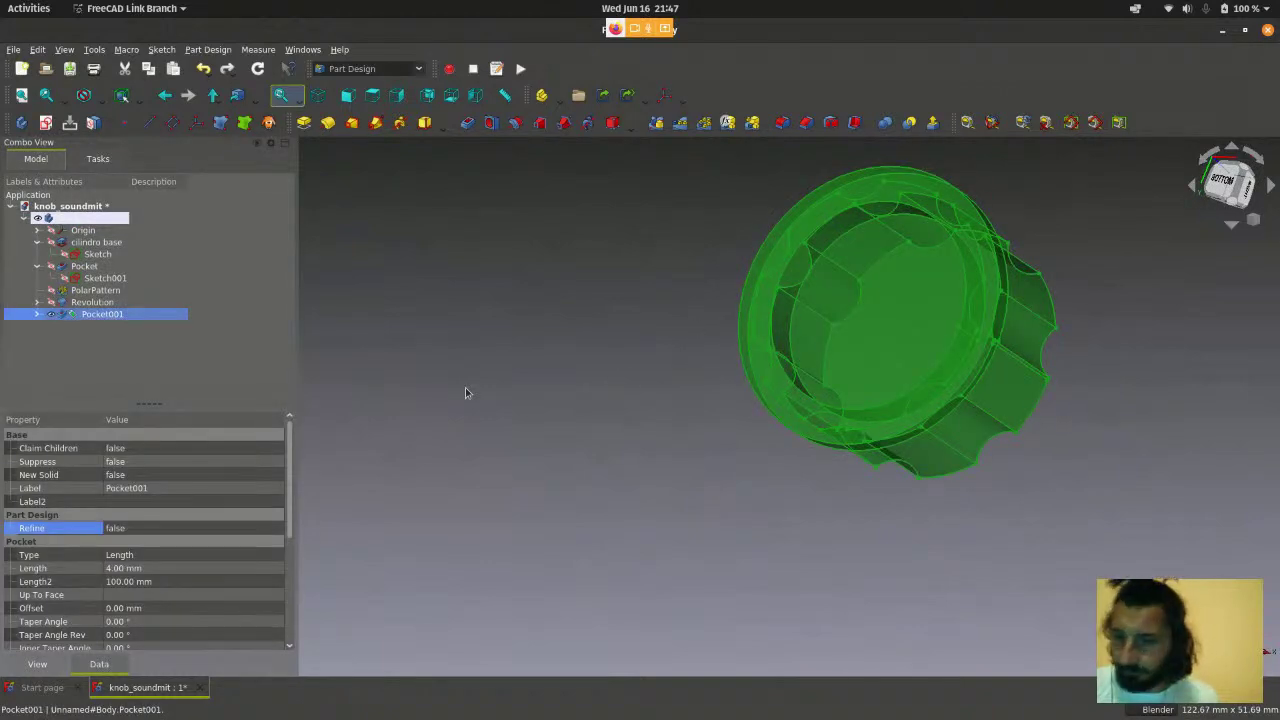
pyautogui.press('Delete')
# - Delete the Sketch003 circle sketch as well
pyautogui.click(104, 316)
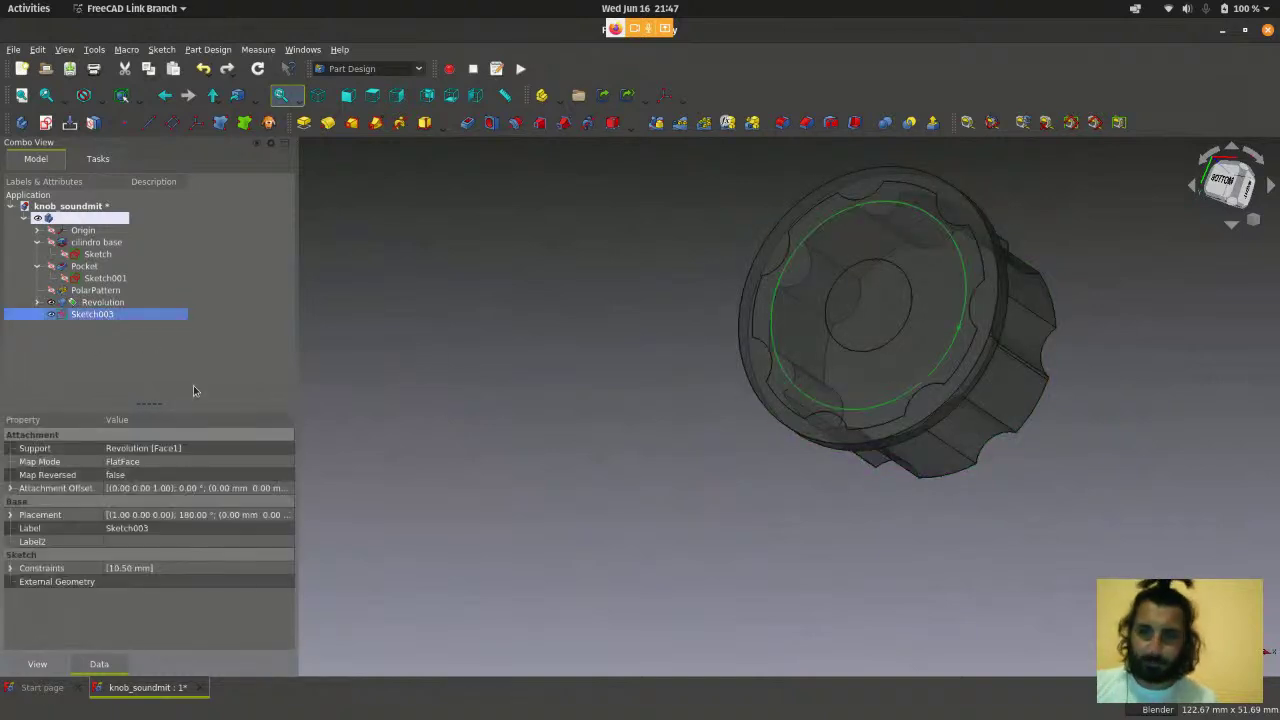
pyautogui.press('Delete')
pyautogui.scroll(-2, 535, 348)
pyautogui.moveTo(535, 348); pyautogui.dragTo(860, 470, button='middle')
pyautogui.scroll(-2, 877, 480)
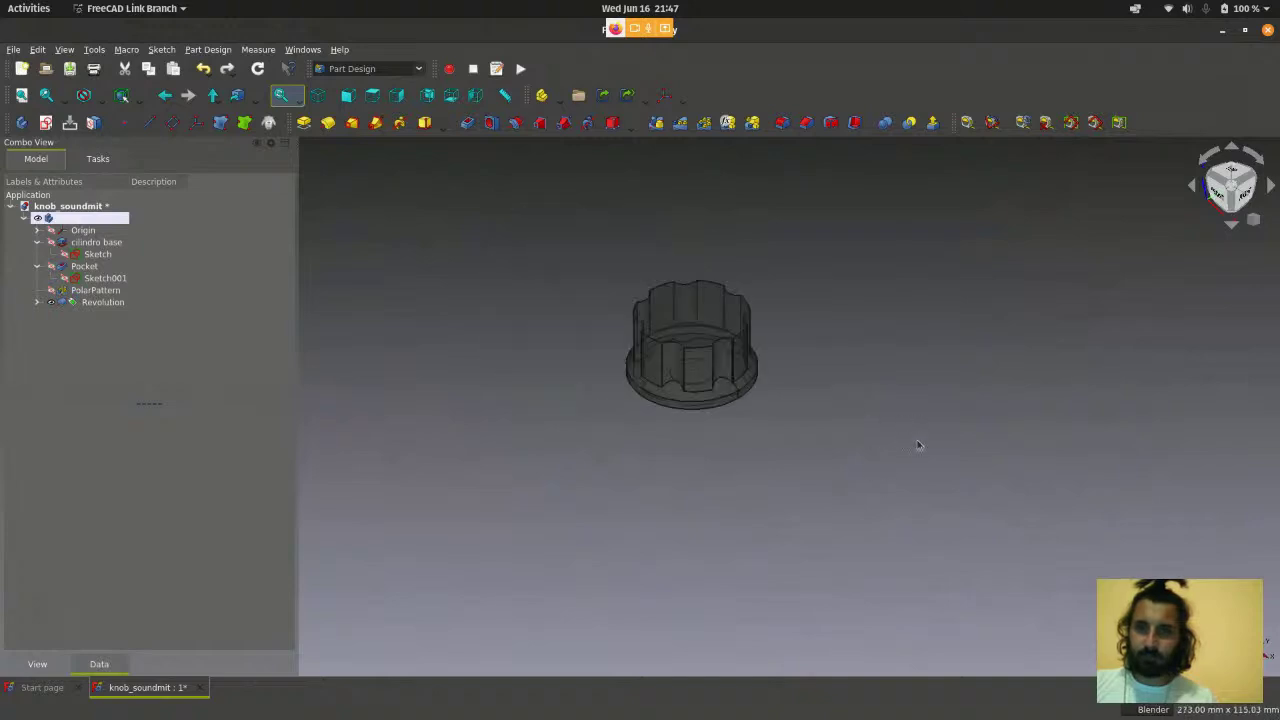
pyautogui.scroll(3, 686, 299)
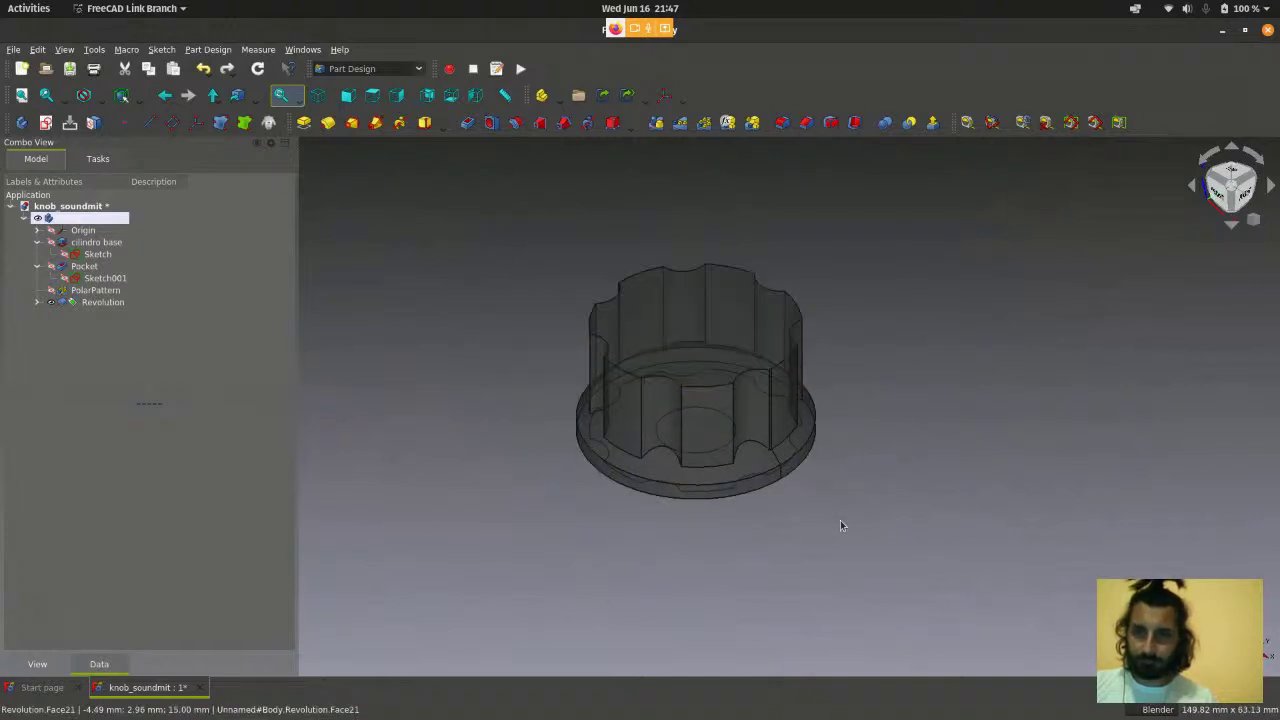
pyautogui.keyDown('shift'); pyautogui.moveTo(775, 571); pyautogui.dragTo(771, 551, button='middle'); pyautogui.keyUp('shift')
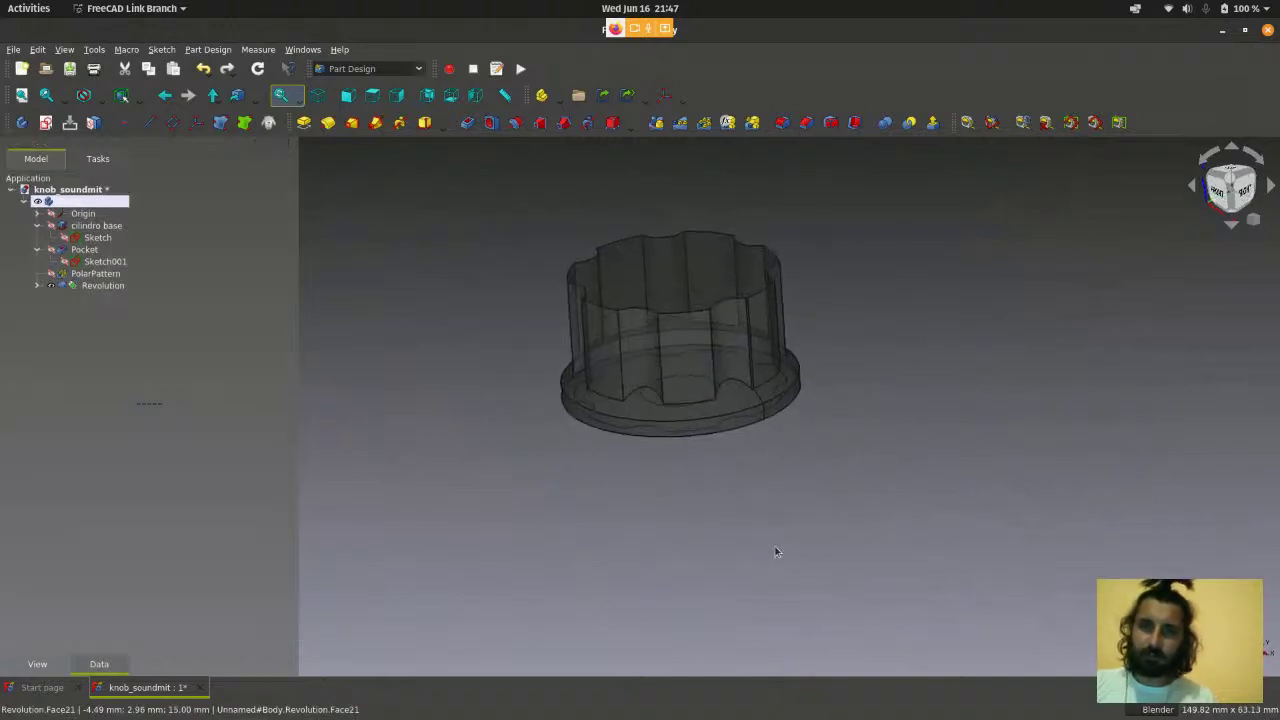
# - Start a new sketch on the knob's bottom face, viewed from below
pyautogui.click(449, 97)
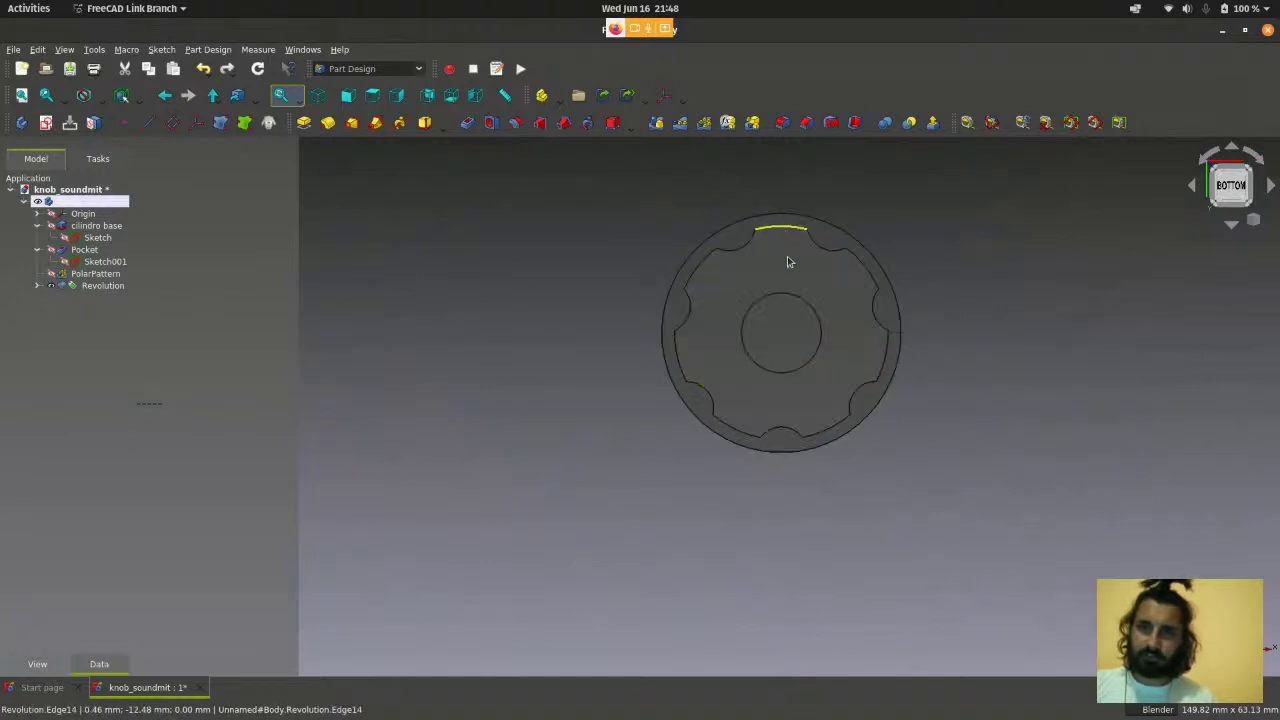
pyautogui.scroll(2, 787, 261)
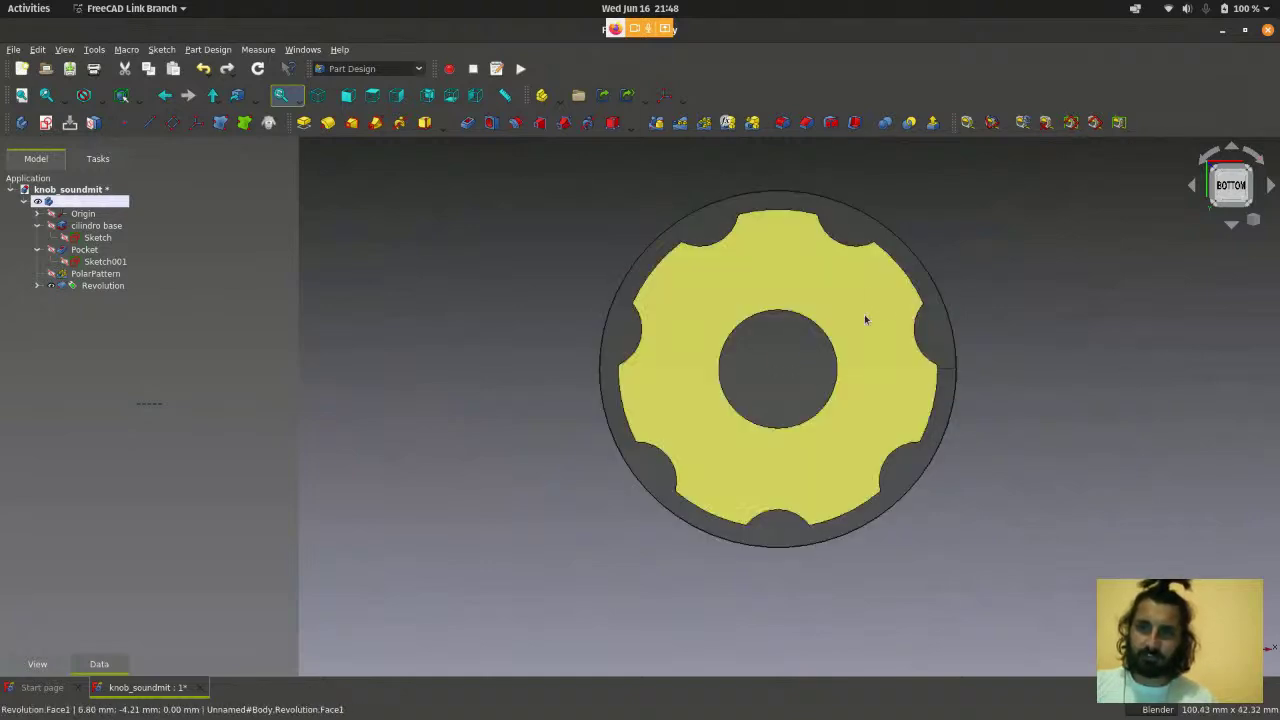
pyautogui.click(864, 314)
pyautogui.scroll(-1, 1195, 478)
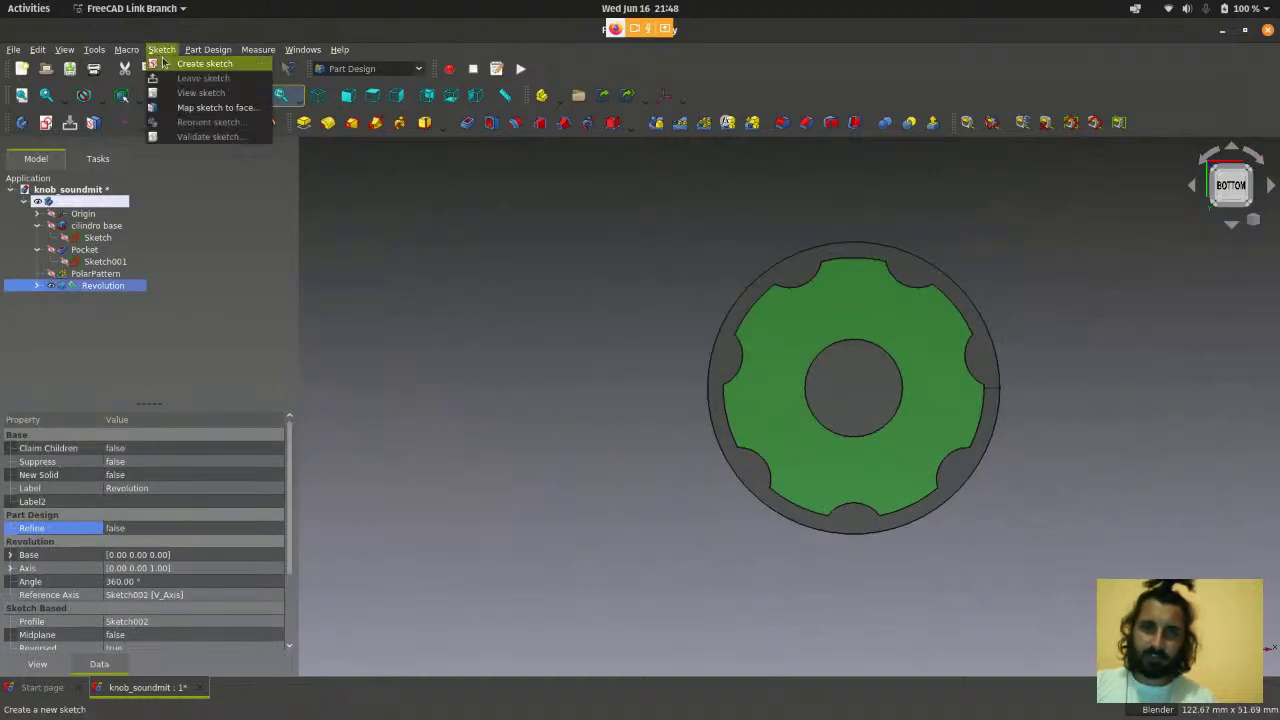
pyautogui.click(190, 63)
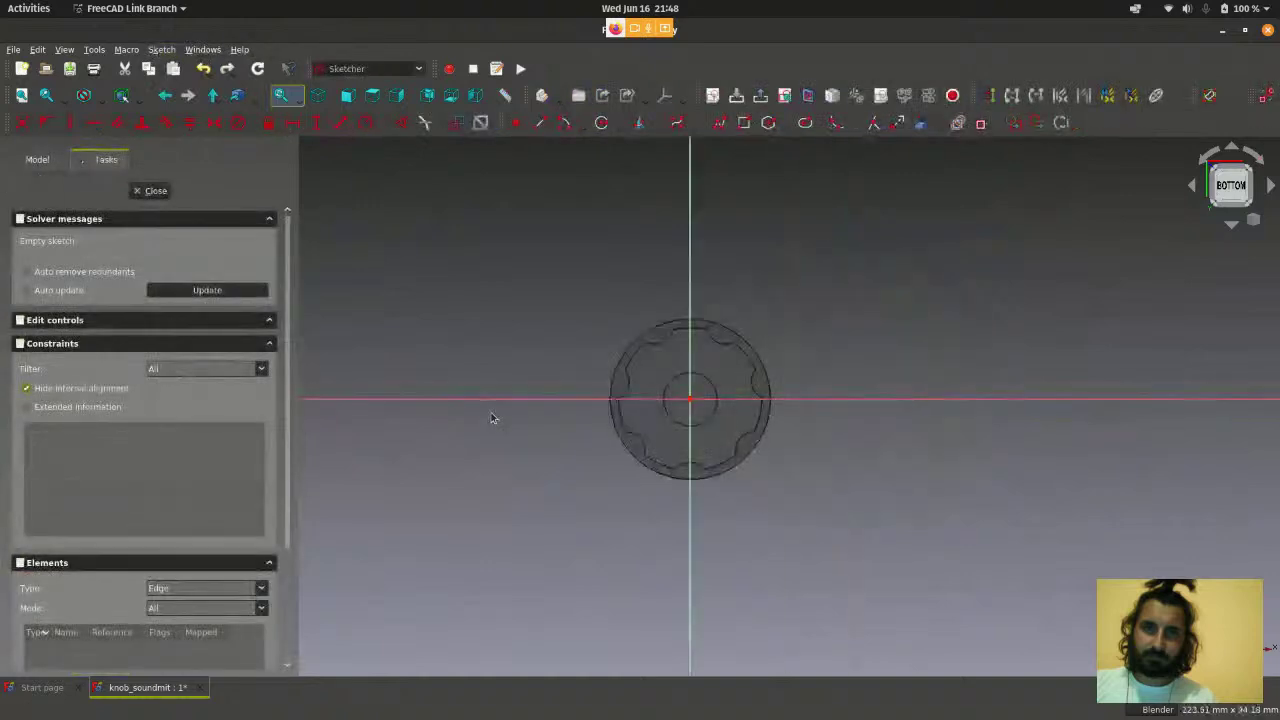
pyautogui.scroll(3, 705, 447)
# - Draw a circle centred on the sketch origin
pyautogui.click(601, 122)
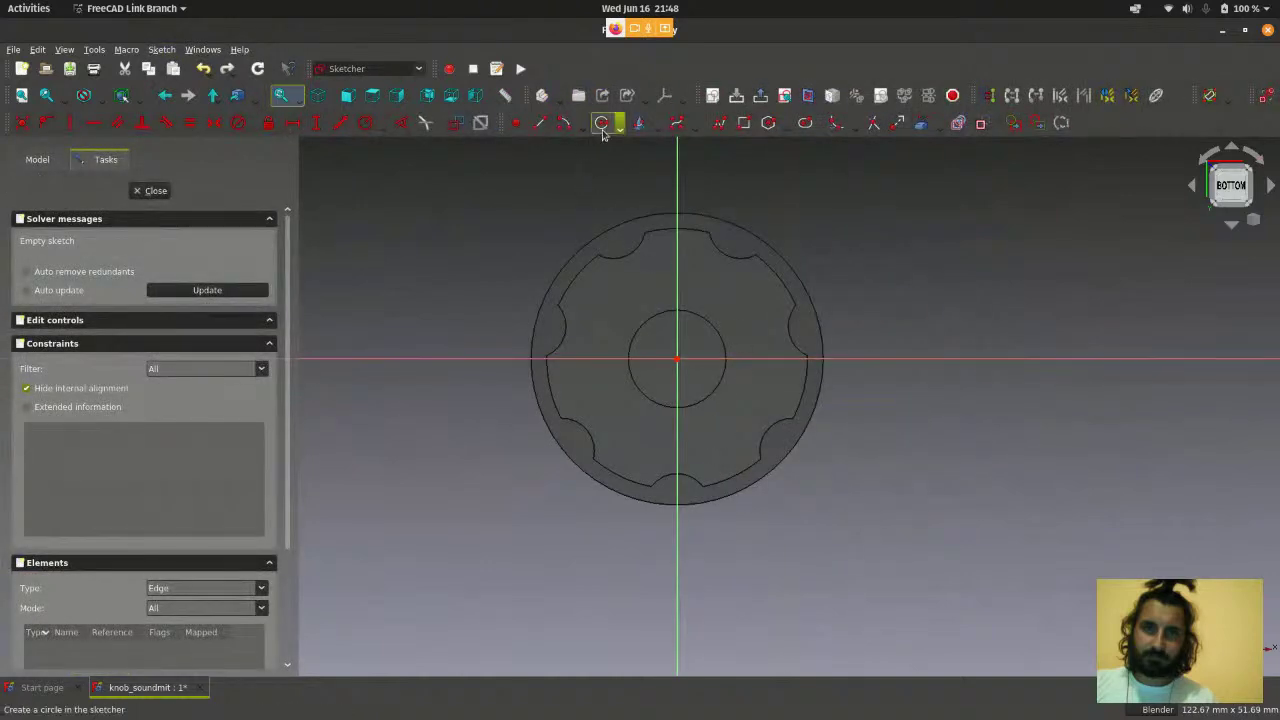
pyautogui.scroll(2, 678, 358)
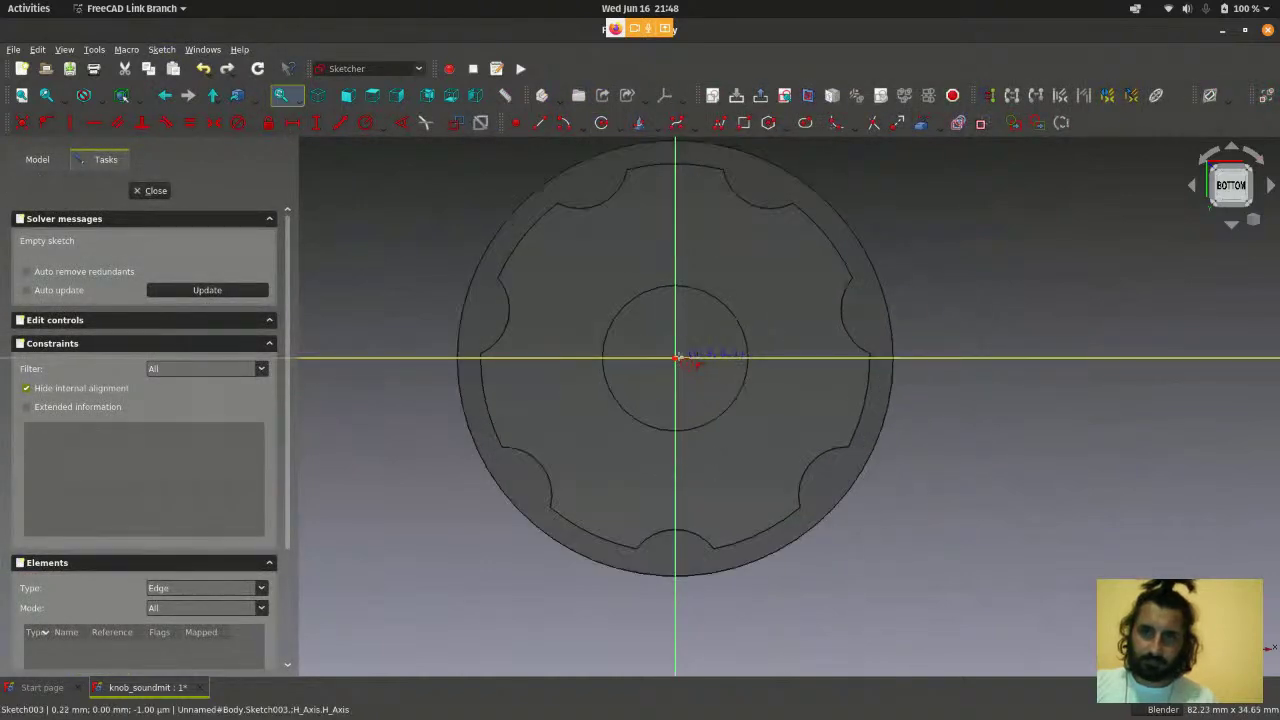
pyautogui.click(675, 358)
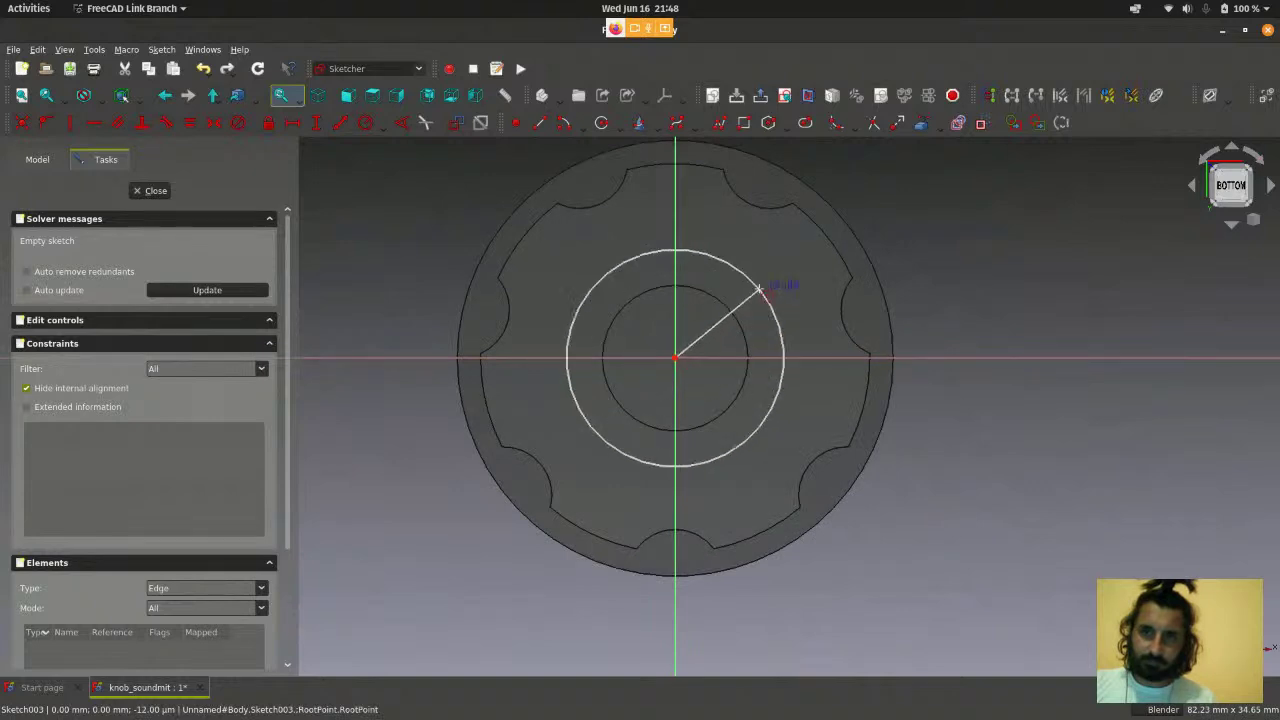
pyautogui.click(815, 255)
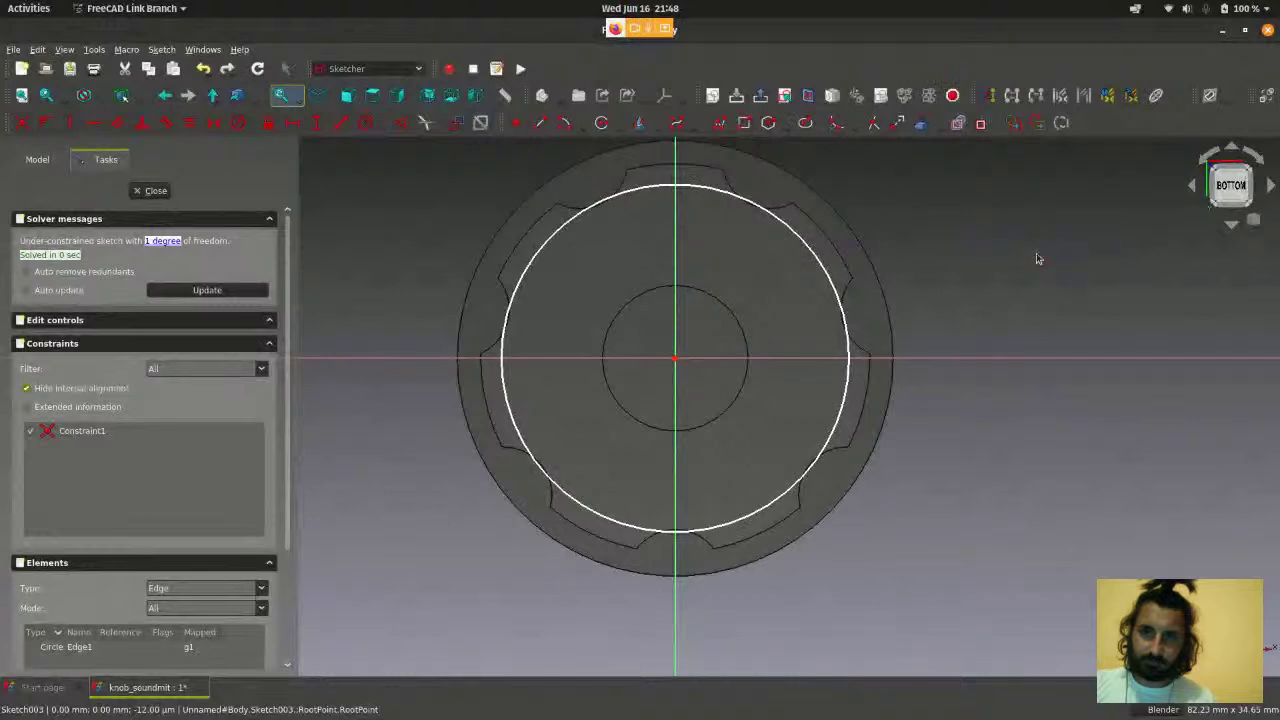
pyautogui.click(819, 260)
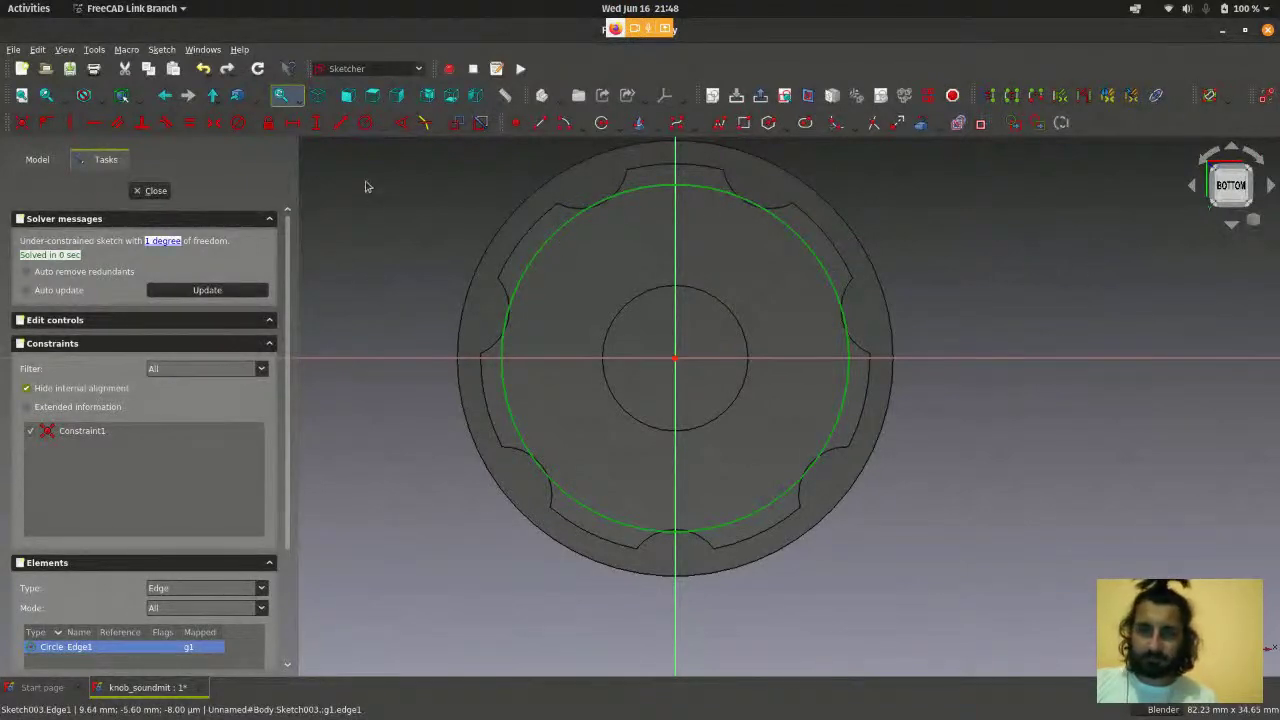
# - Constrain the circle to a 10.5 mm radius and close the sketch
pyautogui.click(368, 127)
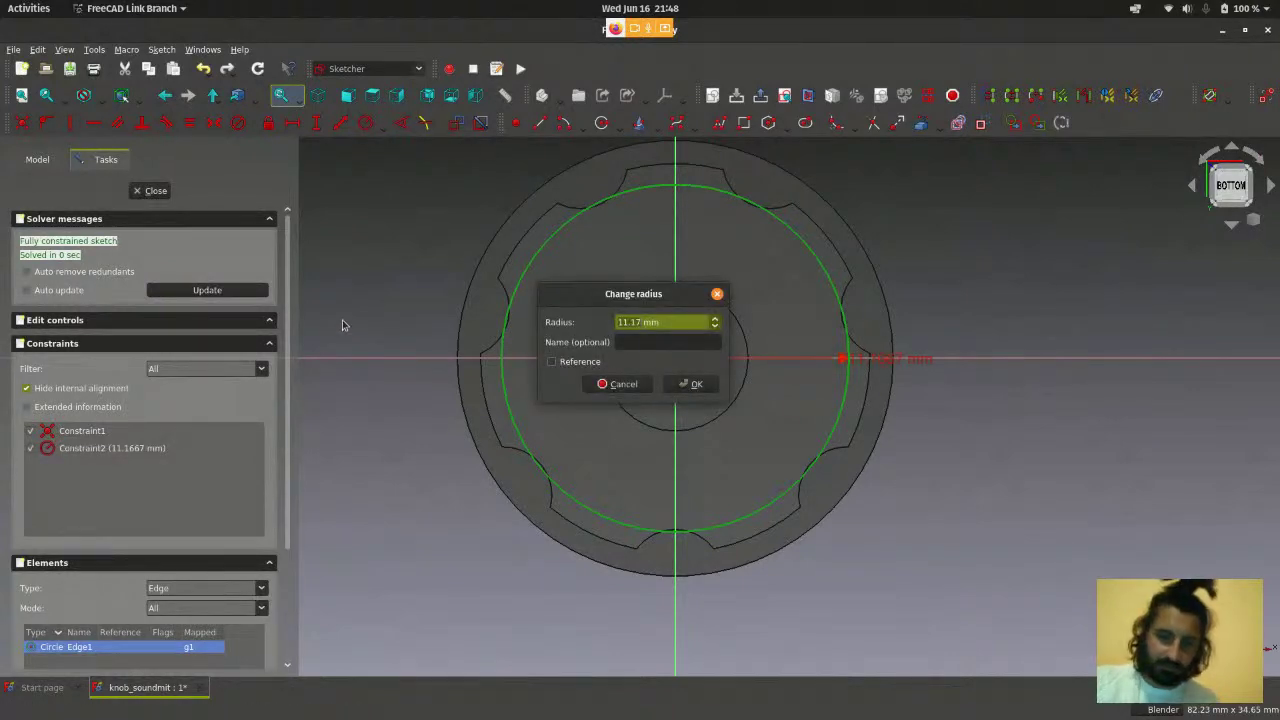
pyautogui.write('1')
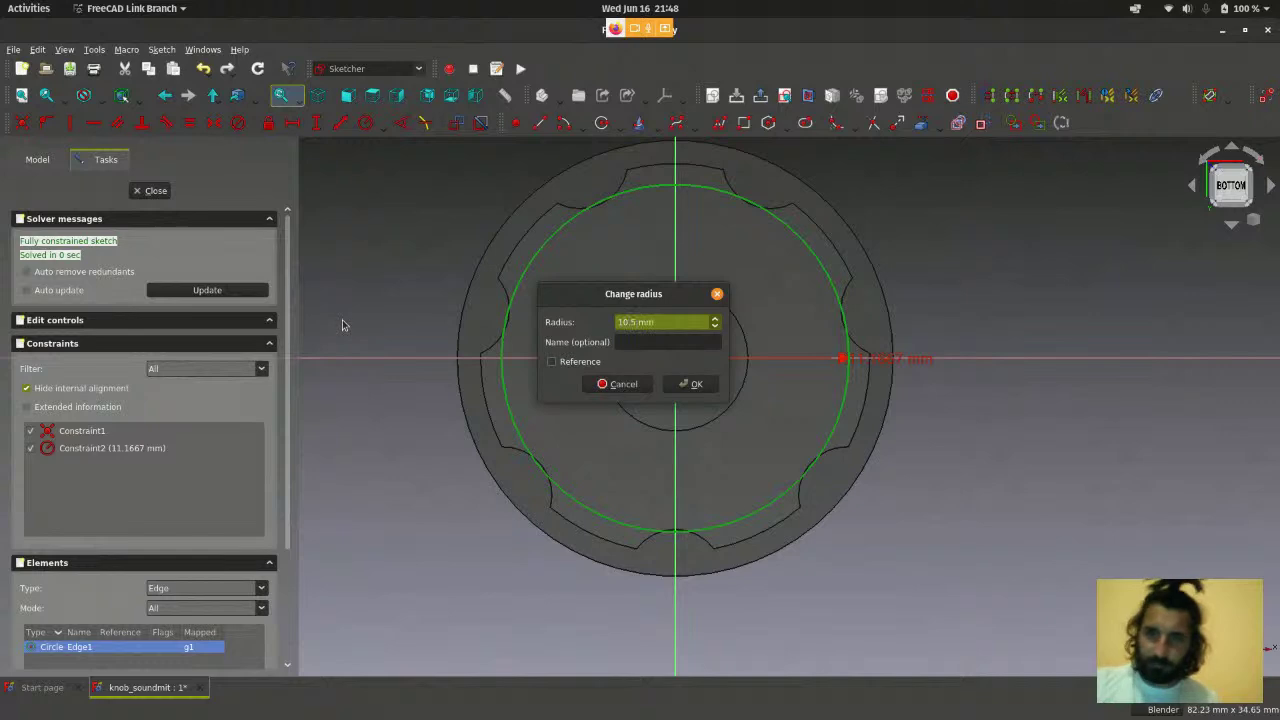
pyautogui.click(690, 384)
pyautogui.scroll(-1, 933, 451)
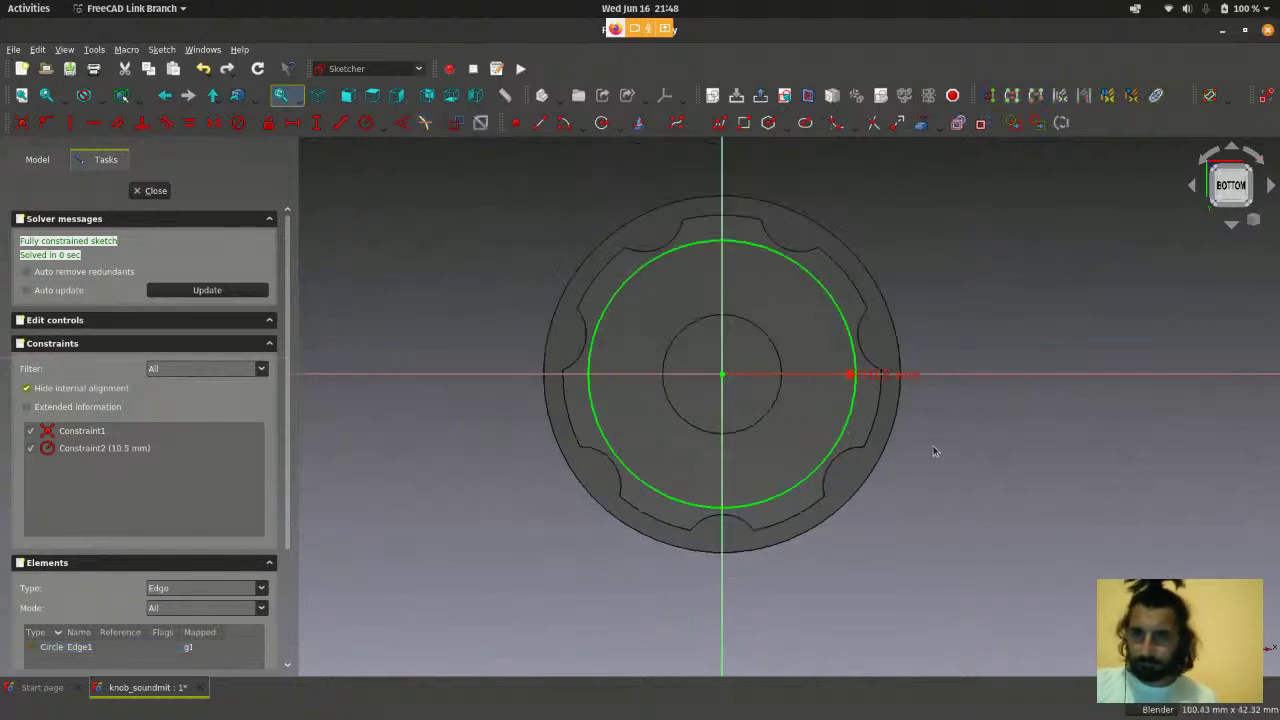
pyautogui.scroll(1, 933, 449)
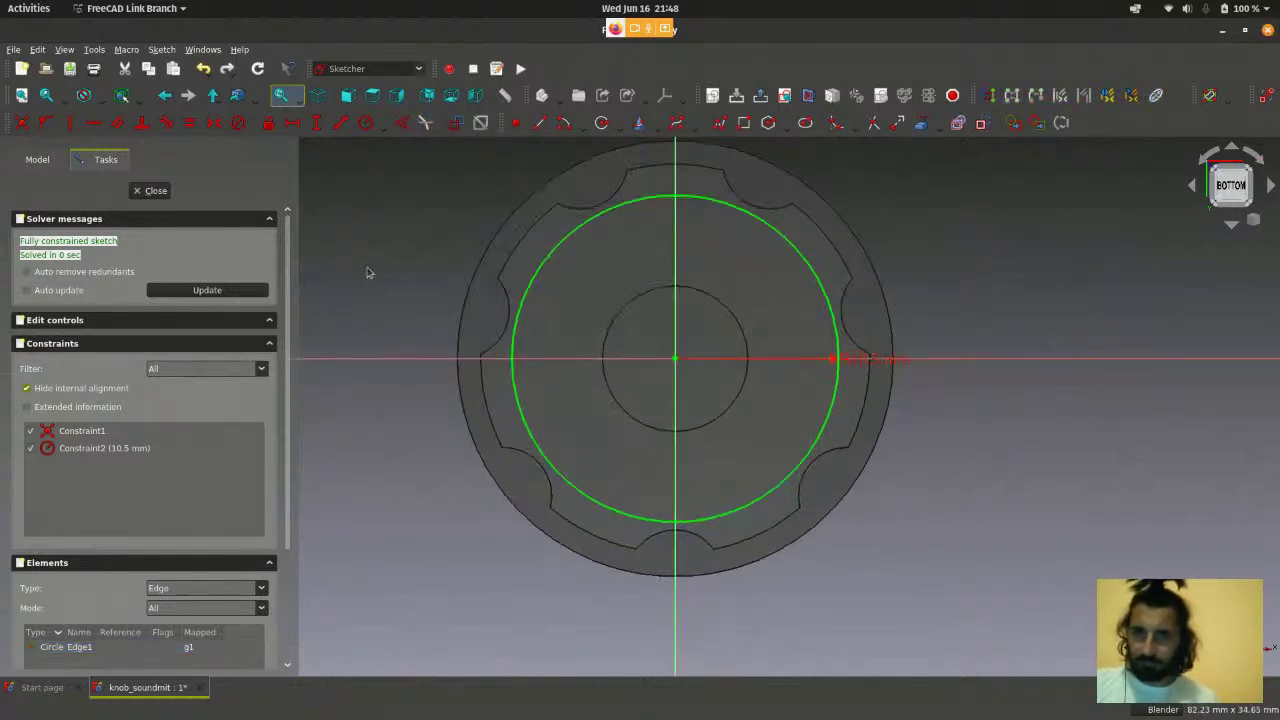
pyautogui.click(145, 193)
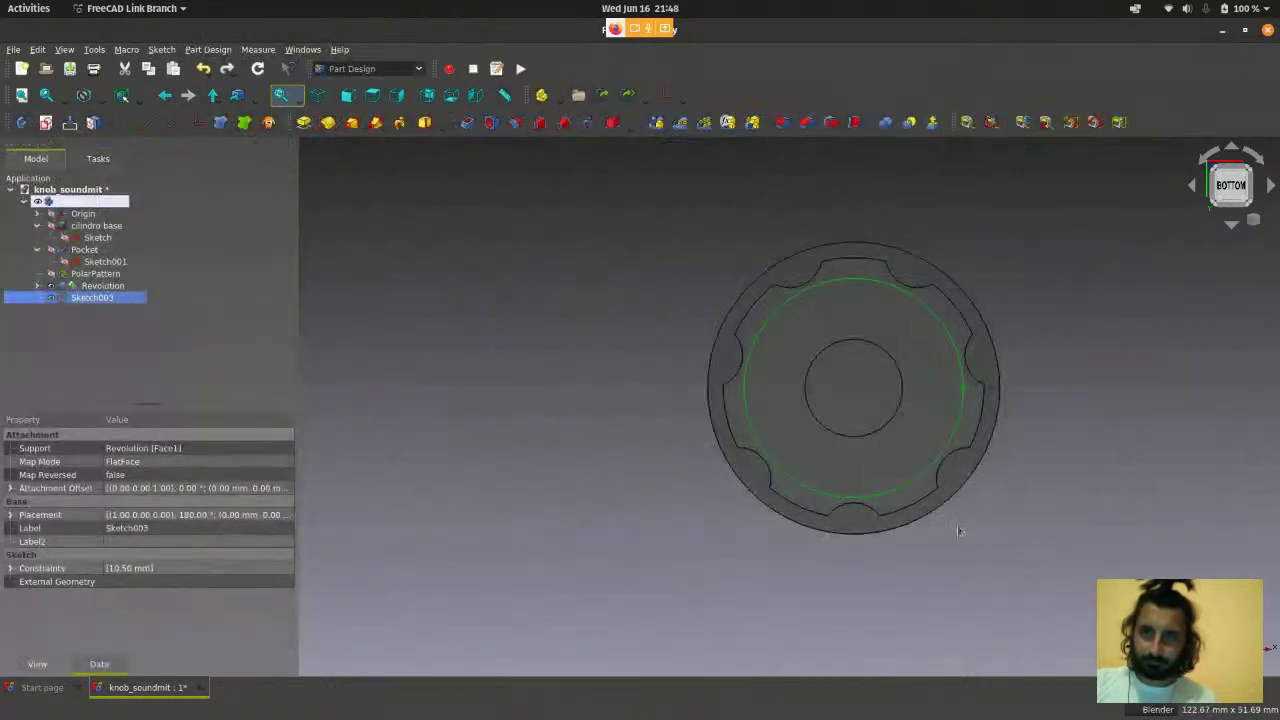
# - Pocket Sketch003's 10.5 mm circle 4 mm deep into the knob's underside
pyautogui.moveTo(651, 556); pyautogui.dragTo(808, 462, button='middle')
pyautogui.scroll(-1, 532, 600)
pyautogui.scroll(2, 523, 620)
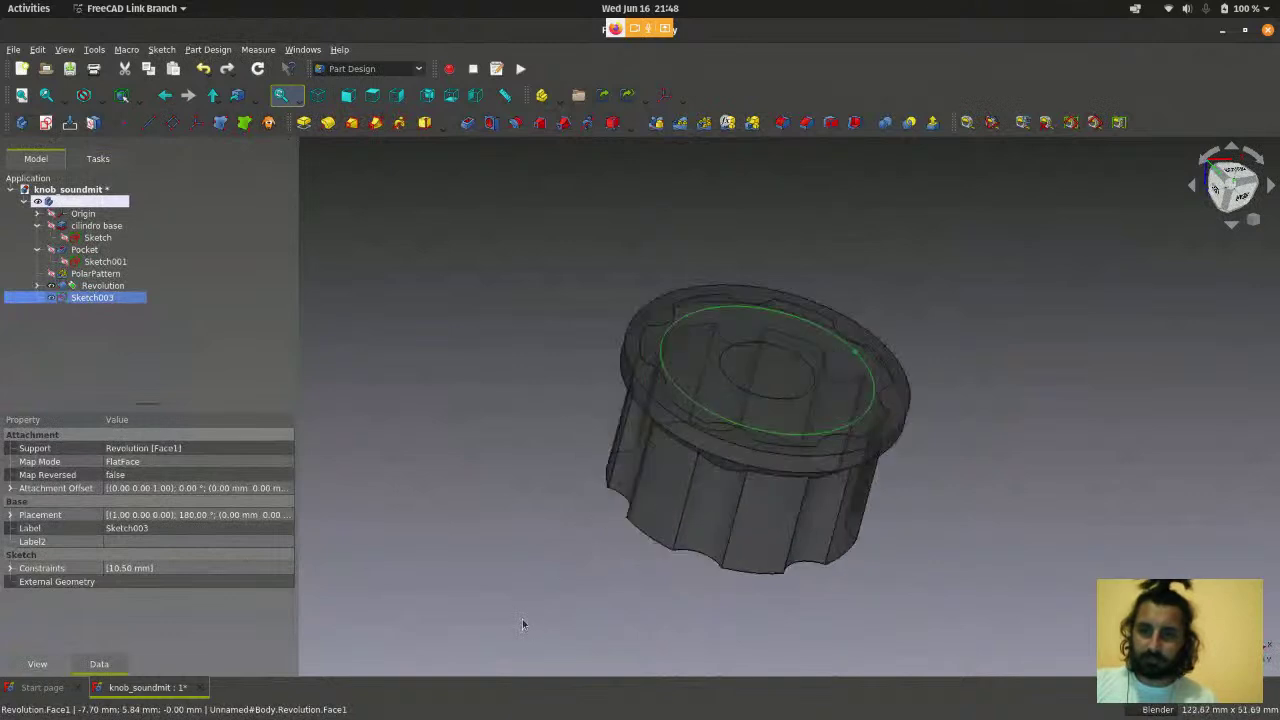
pyautogui.click(465, 124)
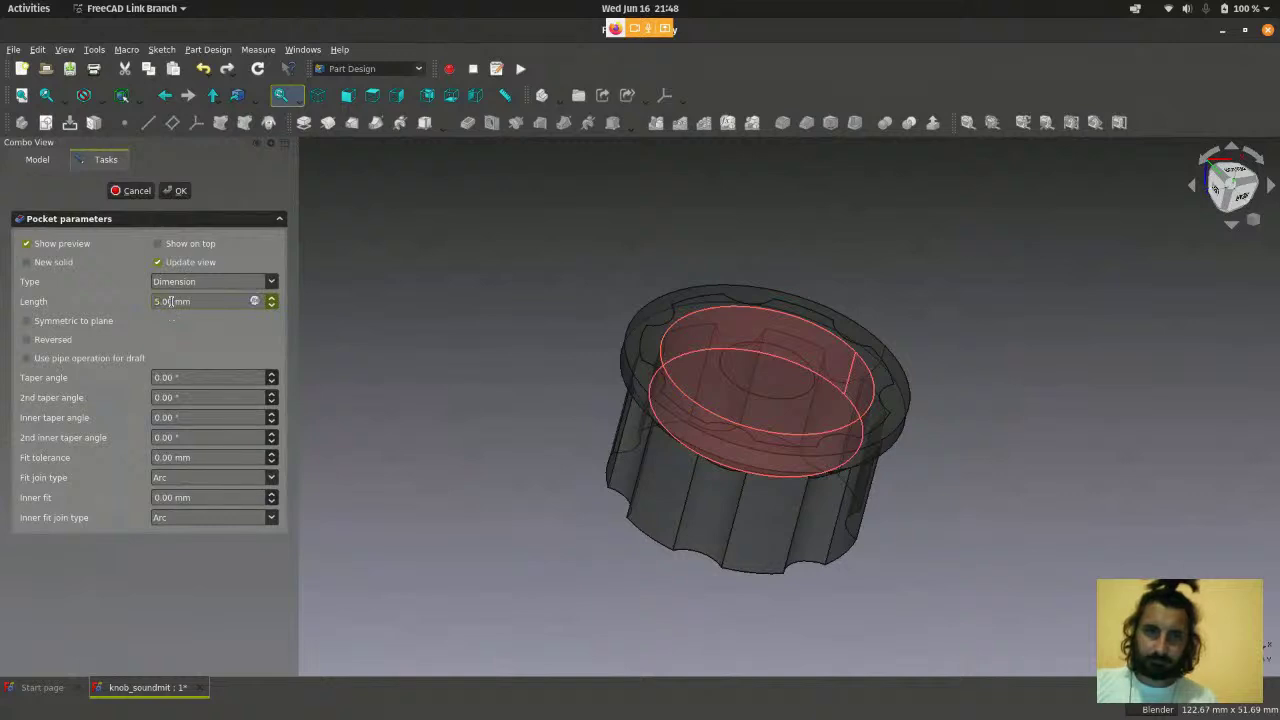
pyautogui.moveTo(171, 301); pyautogui.dragTo(149, 309)
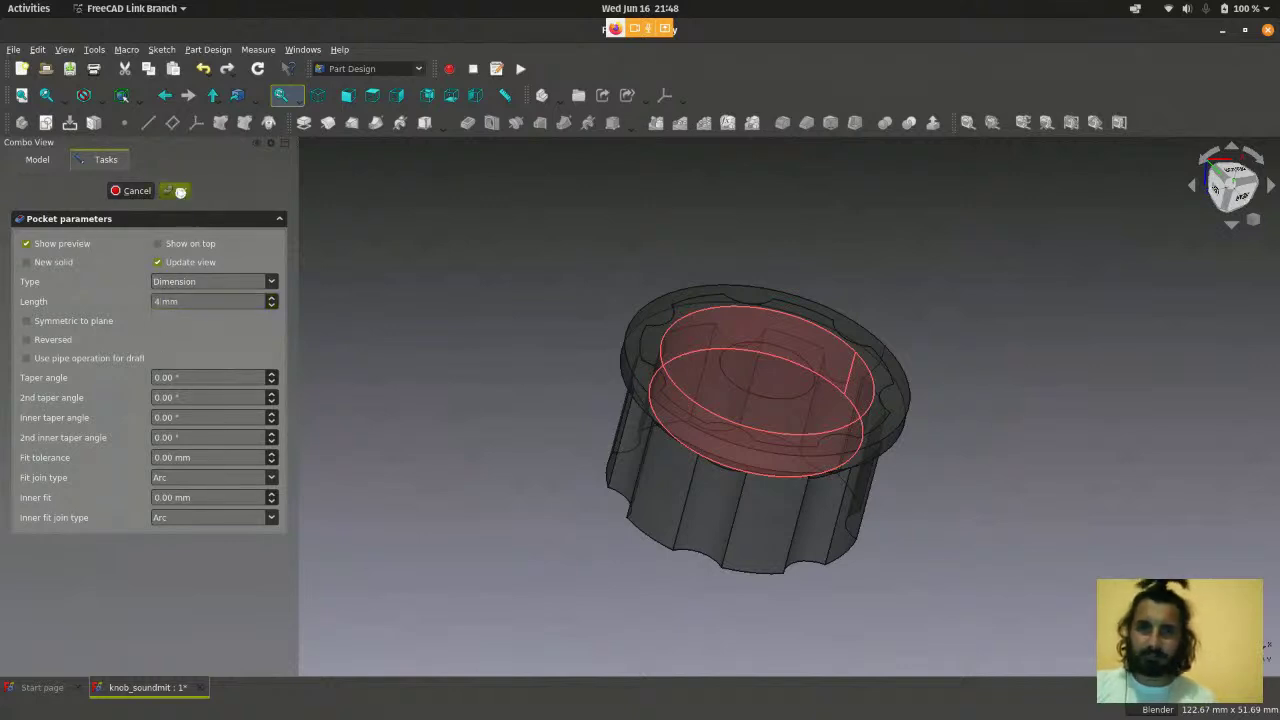
pyautogui.click(180, 191)
pyautogui.scroll(-2, 588, 336)
pyautogui.moveTo(808, 232); pyautogui.dragTo(726, 286, button='middle')
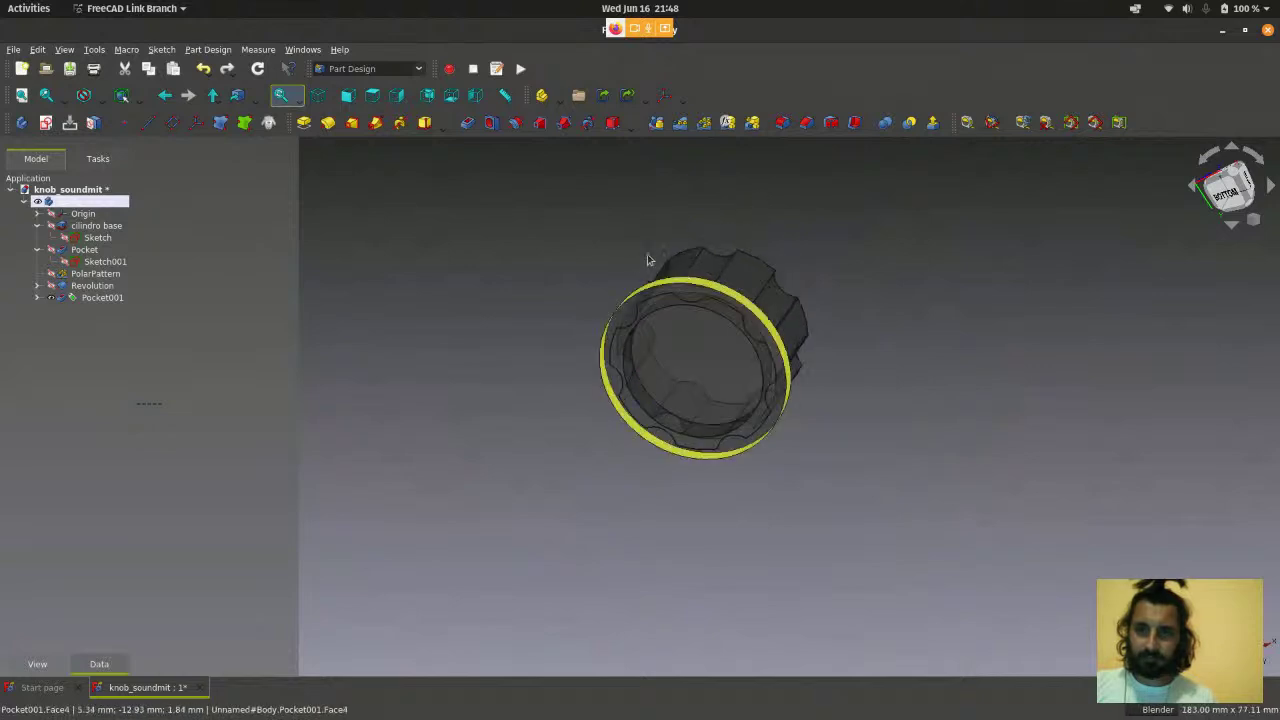
# - Orbit around the knob's underside, then switch to isometric and fit the whole knob
pyautogui.press('5')
pyautogui.moveTo(486, 443); pyautogui.dragTo(850, 484, button='middle')
pyautogui.moveTo(540, 353); pyautogui.dragTo(822, 303, button='middle')
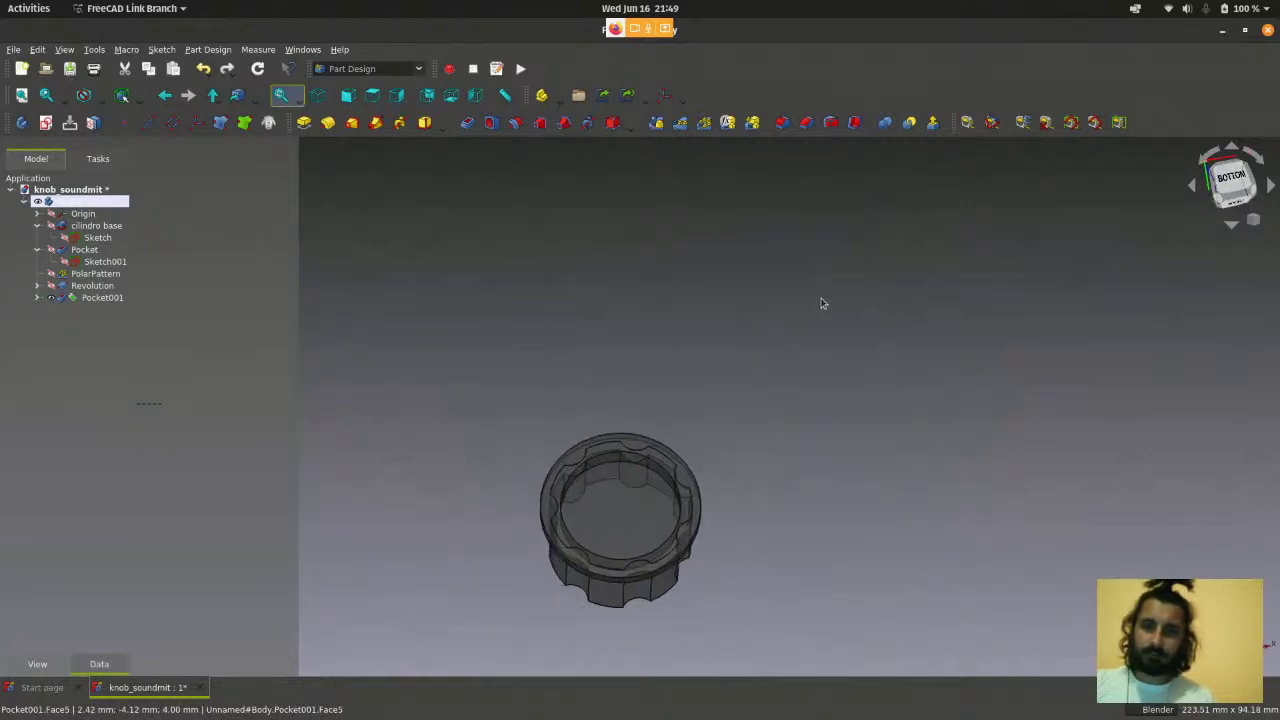
pyautogui.moveTo(632, 283); pyautogui.dragTo(491, 485, button='middle')
pyautogui.scroll(1, 491, 485)
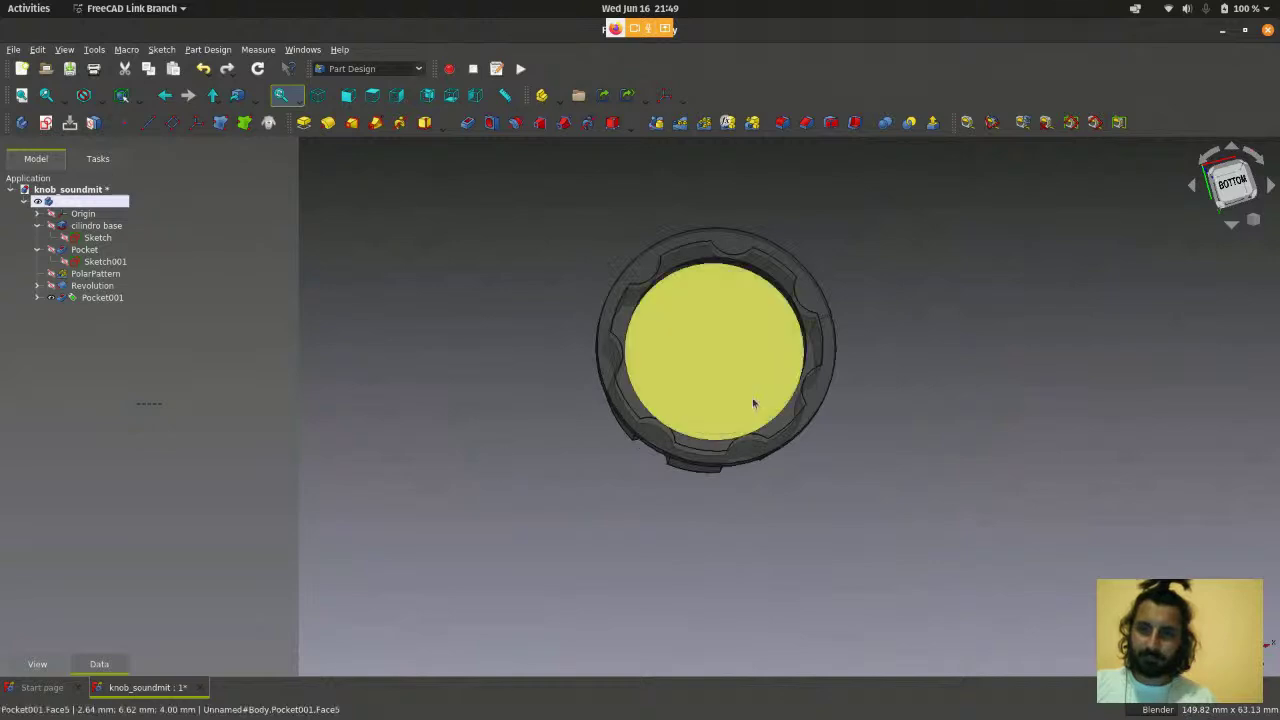
pyautogui.click(316, 94)
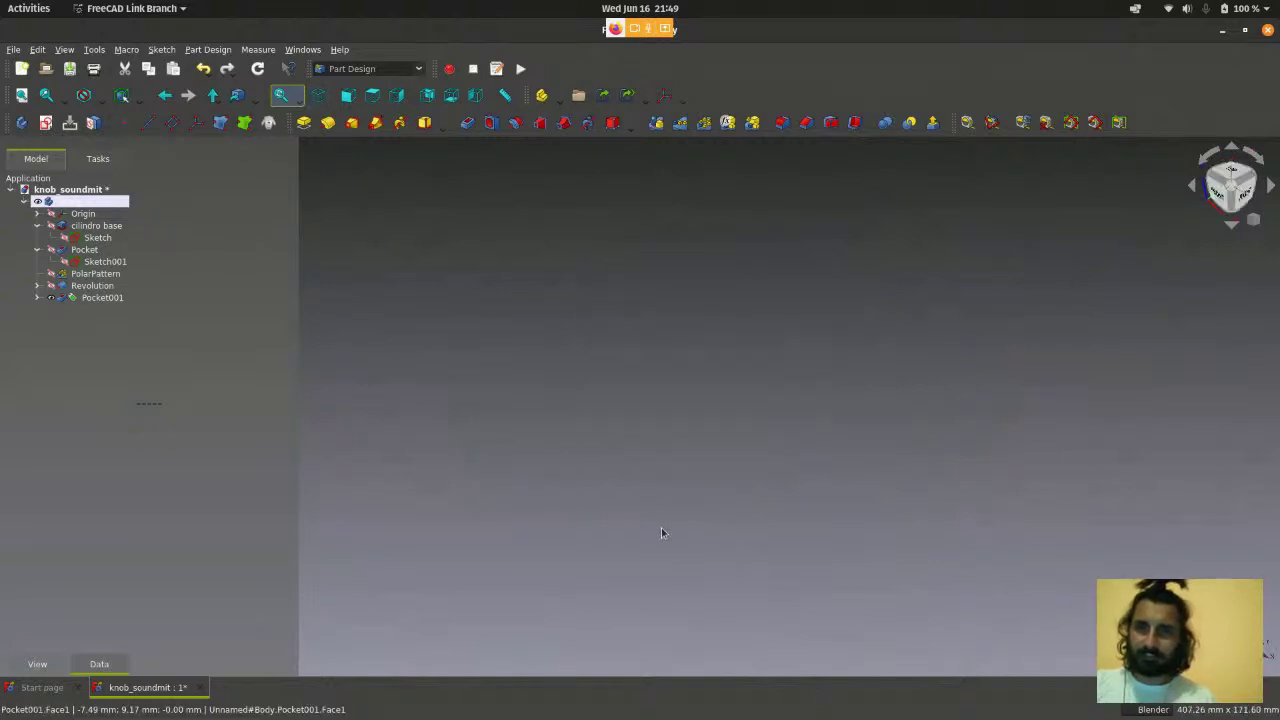
pyautogui.click(22, 94)
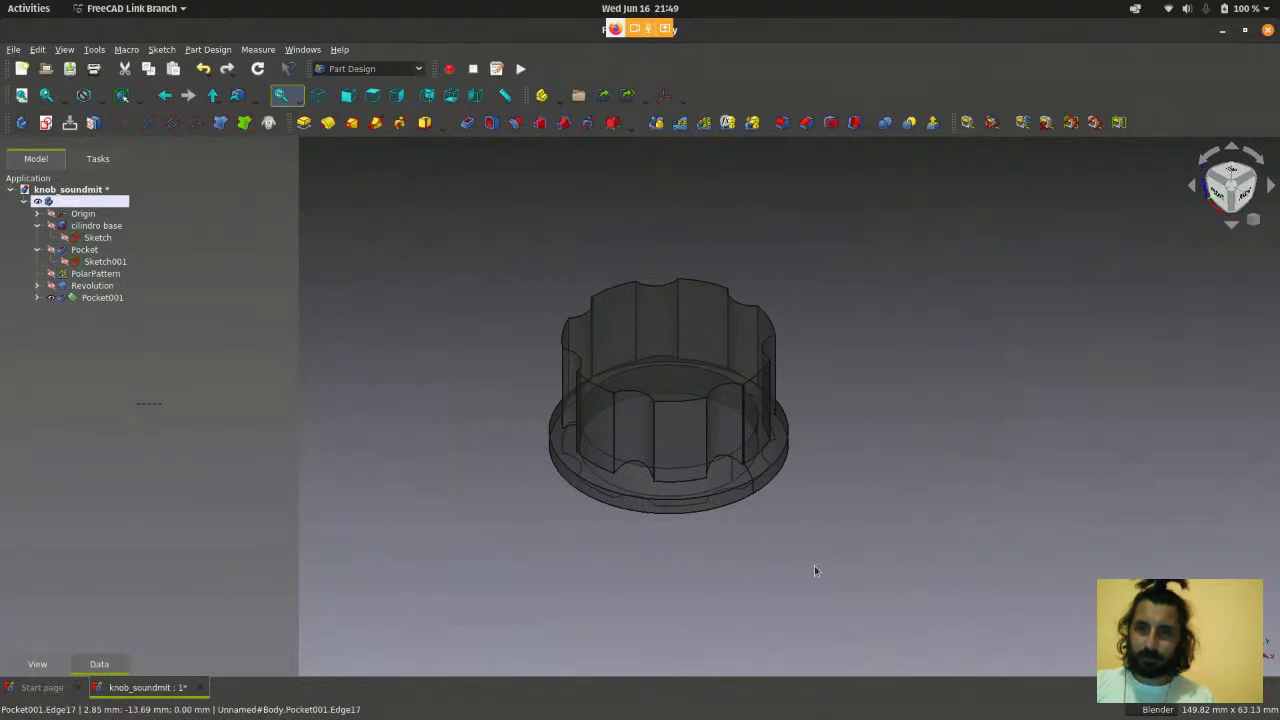
# - Select the floor of the 4 mm pocket (Pocket001 Face5)
pyautogui.moveTo(814, 571); pyautogui.dragTo(743, 404, button='middle')
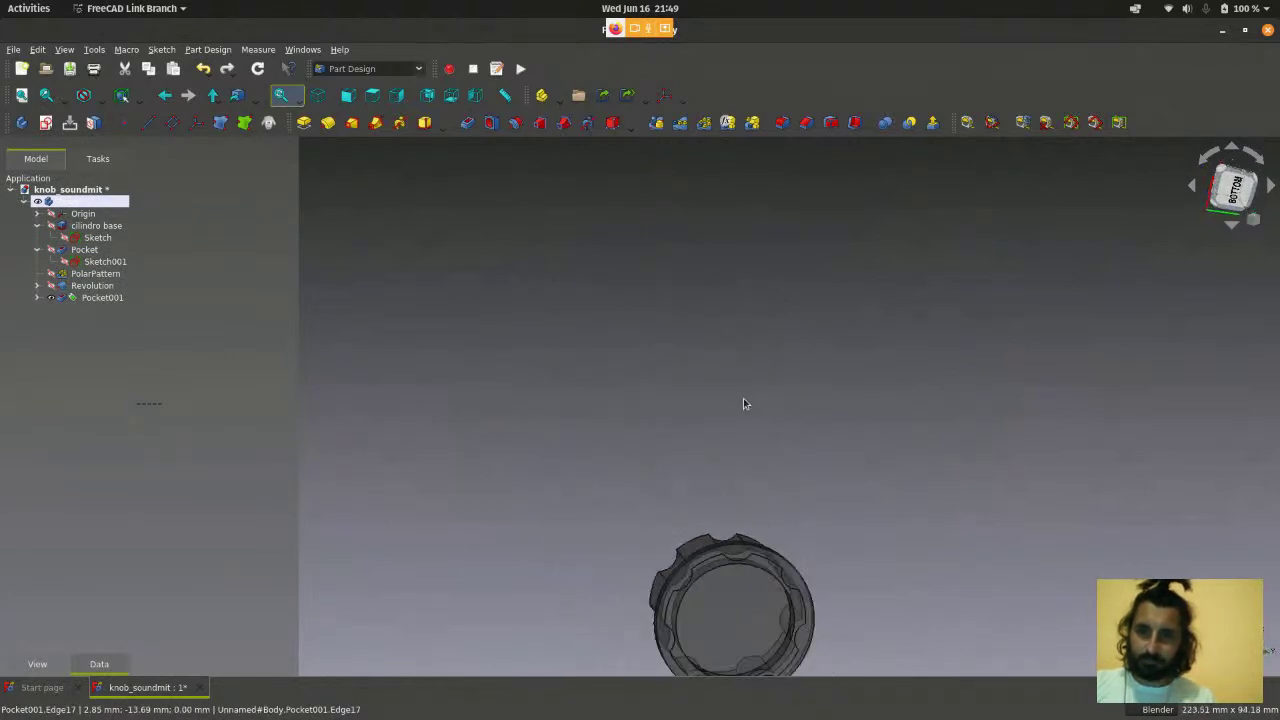
pyautogui.scroll(2, 702, 598)
pyautogui.click(729, 578)
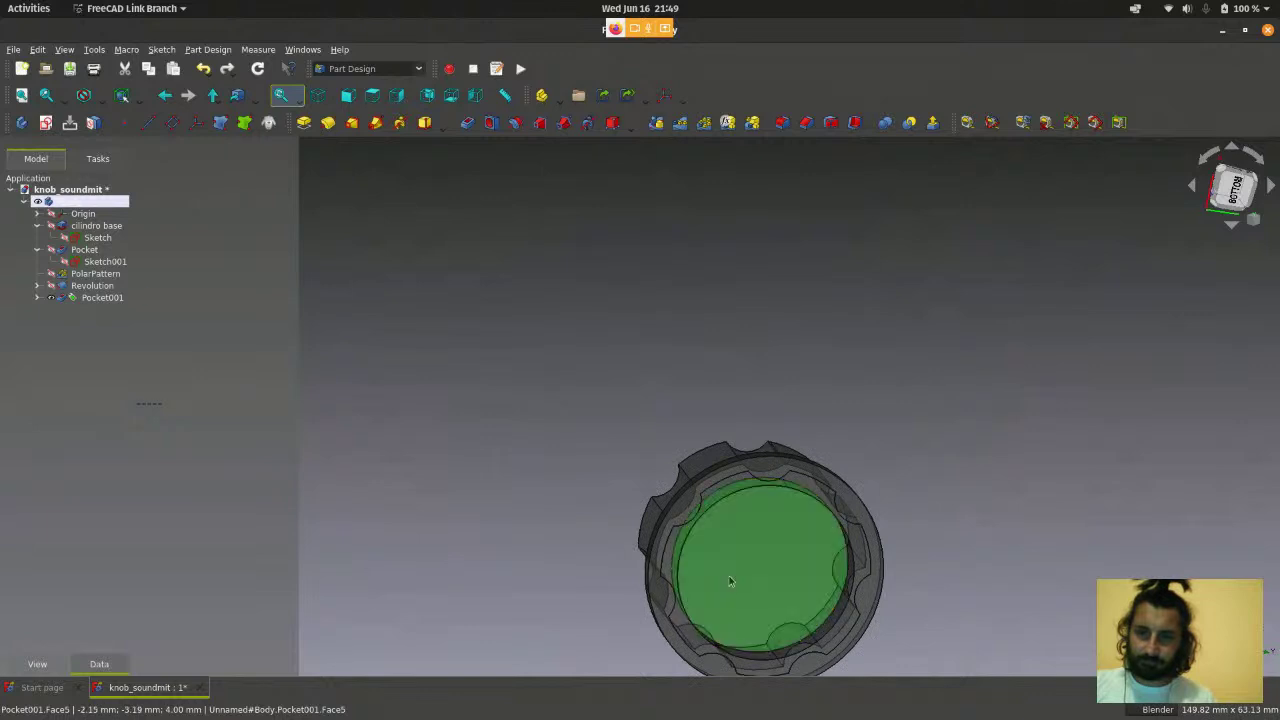
pyautogui.scroll(-2, 622, 280)
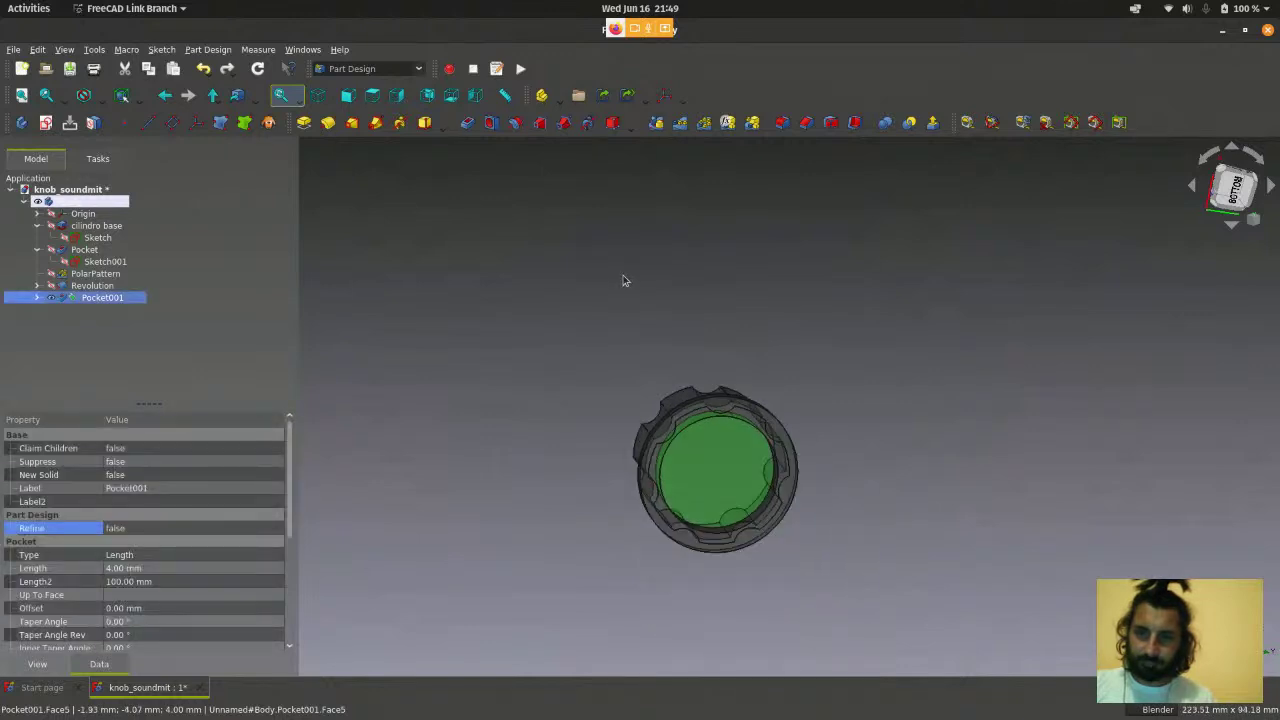
pyautogui.scroll(2, 705, 430)
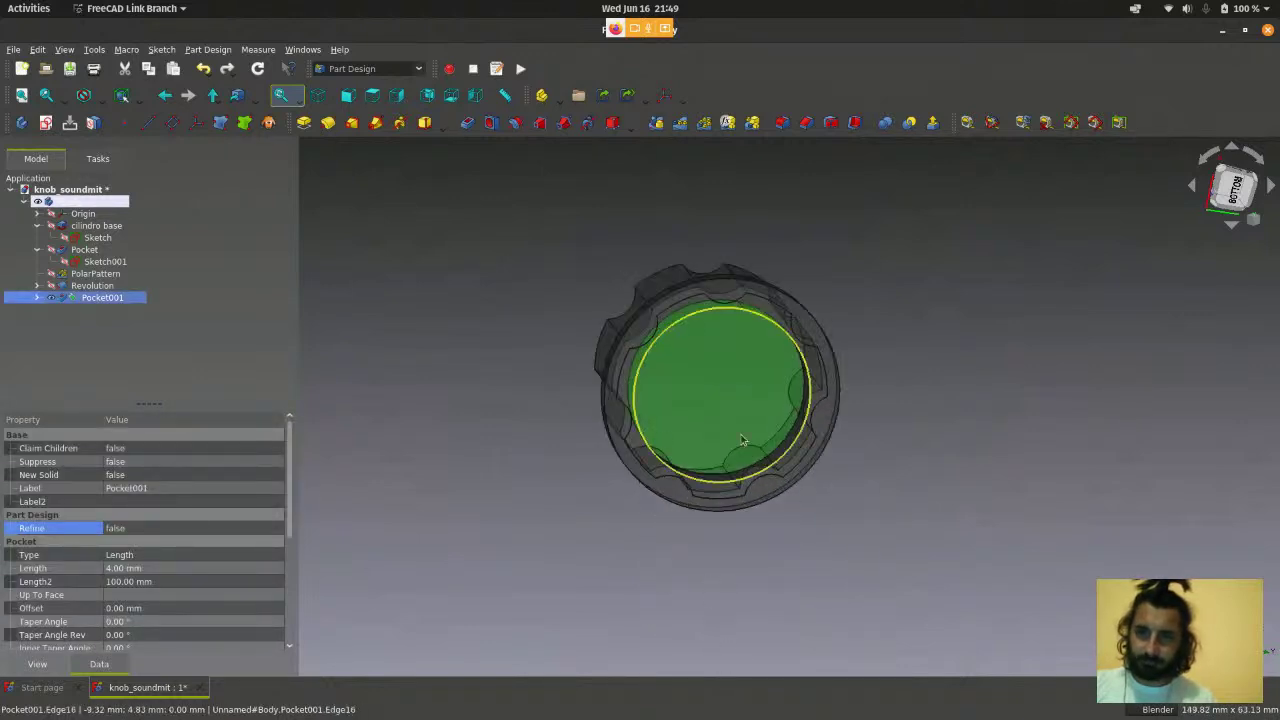
pyautogui.moveTo(782, 443); pyautogui.dragTo(731, 345, button='middle')
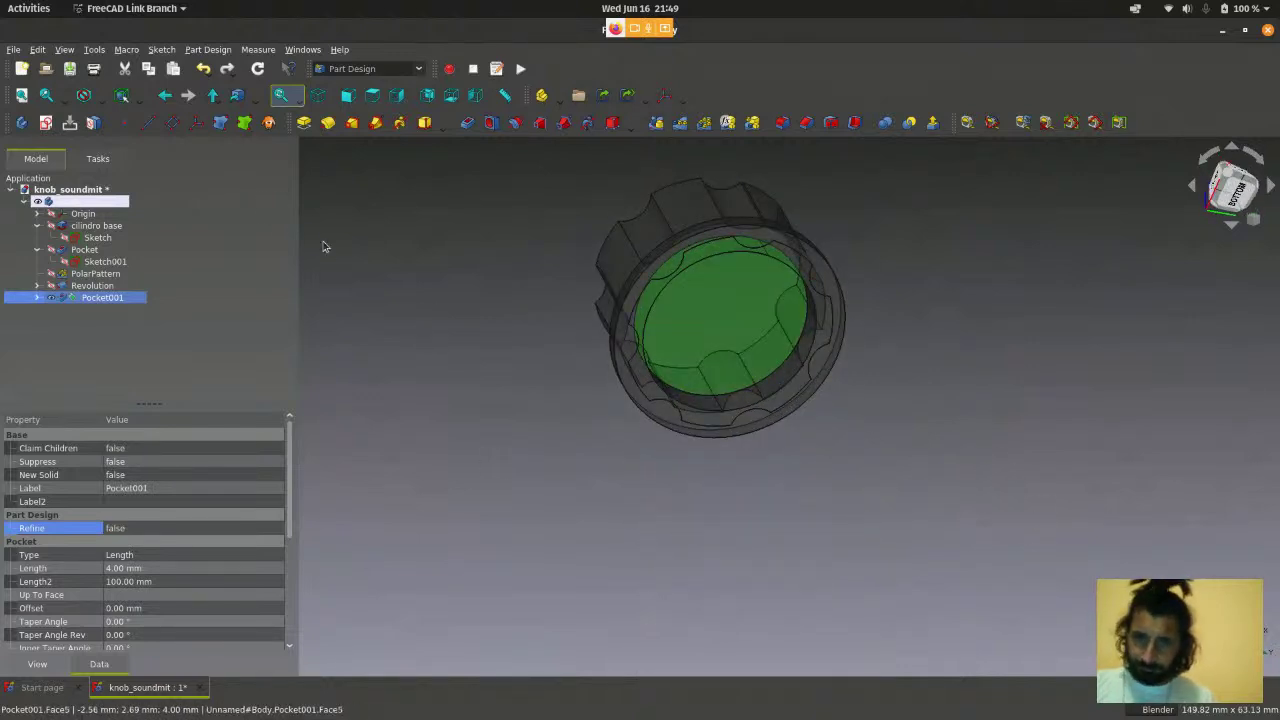
# - Start a sketch on the pocket floor and draw an origin-centred circle
pyautogui.click(47, 125)
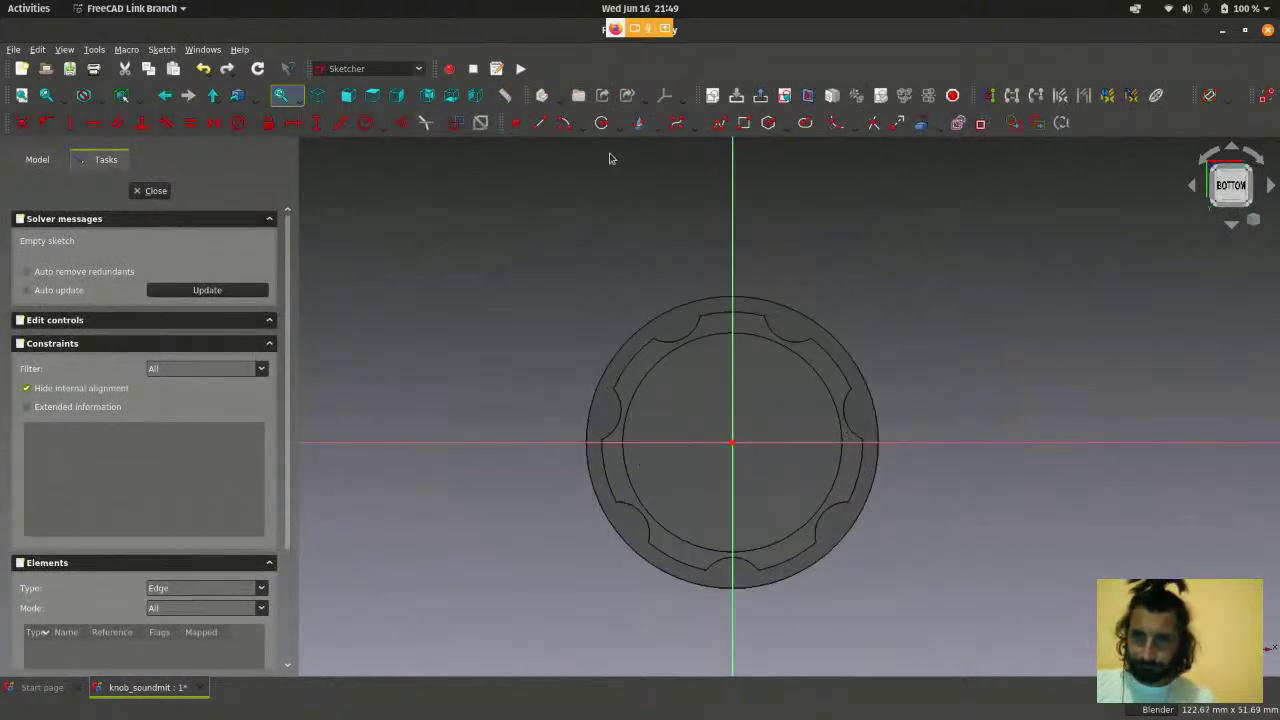
pyautogui.click(602, 123)
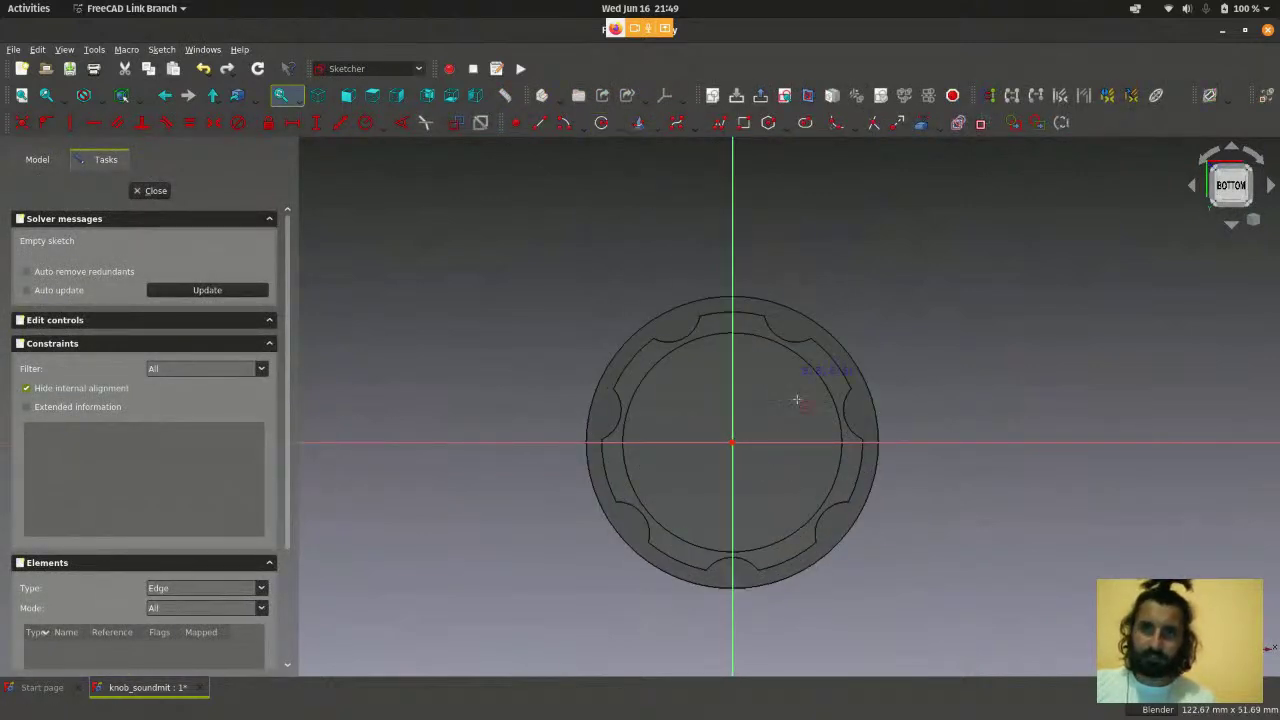
pyautogui.scroll(3, 766, 411)
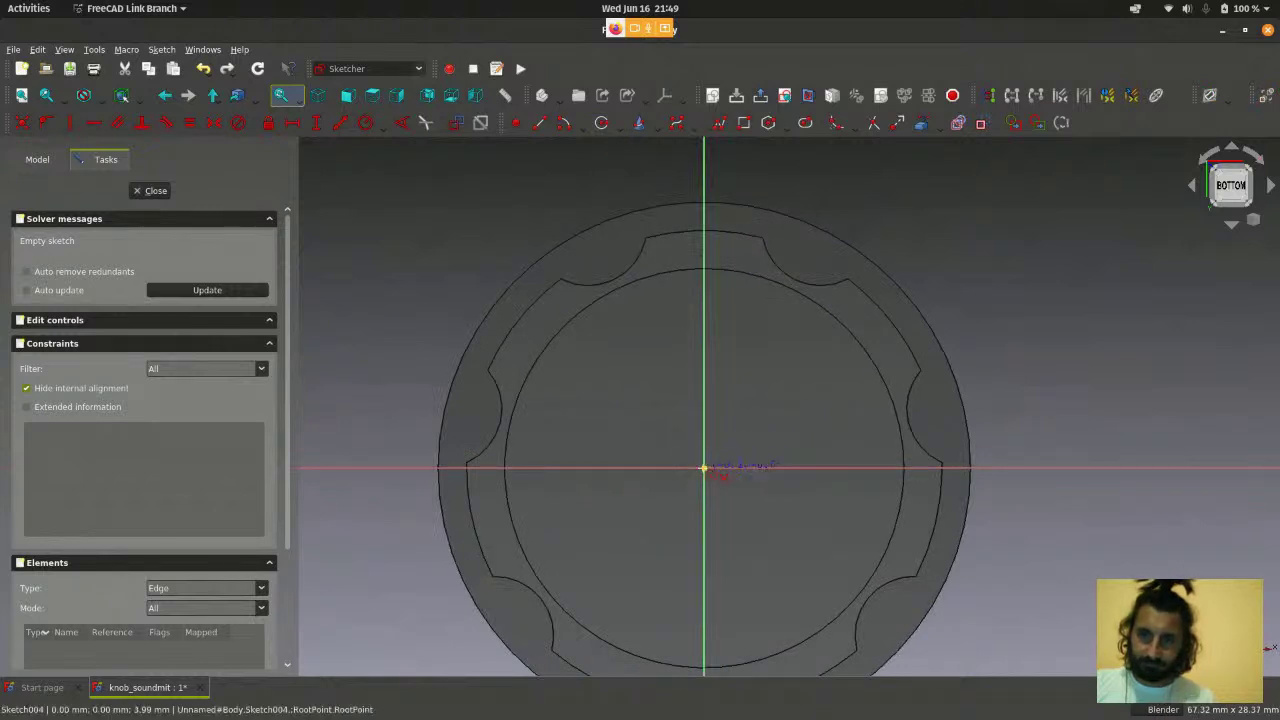
pyautogui.click(704, 468)
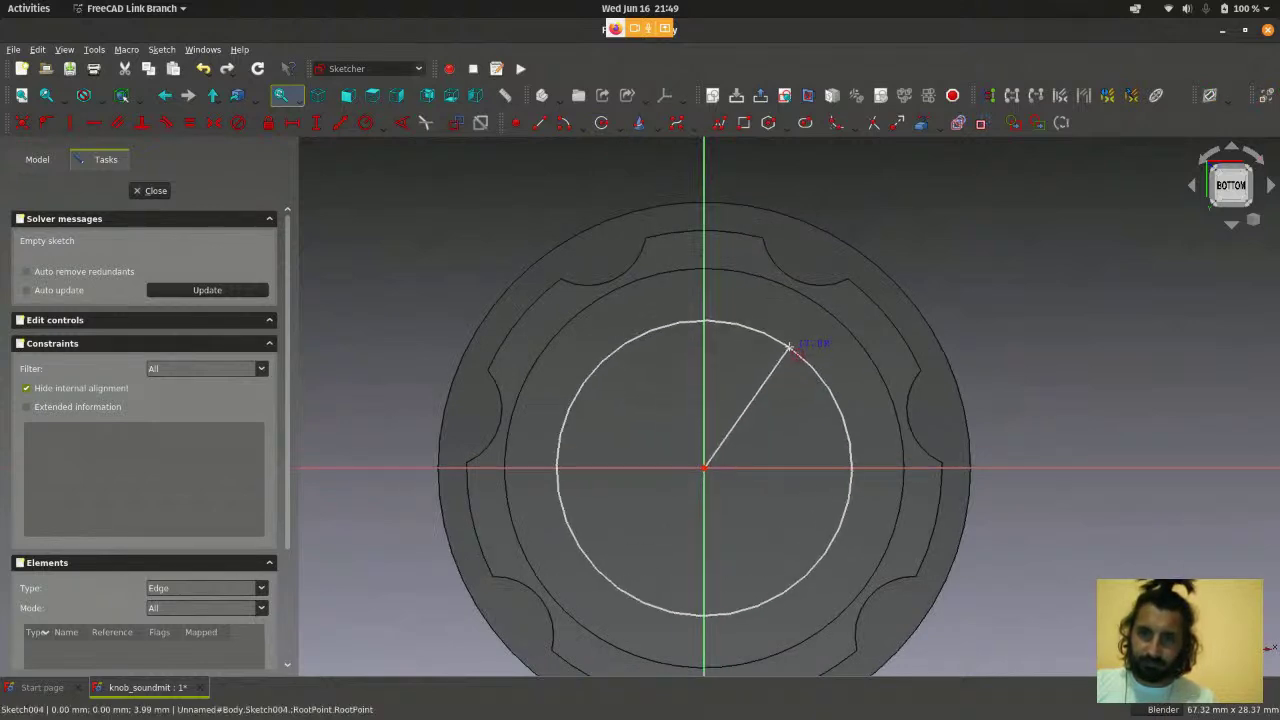
pyautogui.click(804, 324)
pyautogui.scroll(-1, 915, 288)
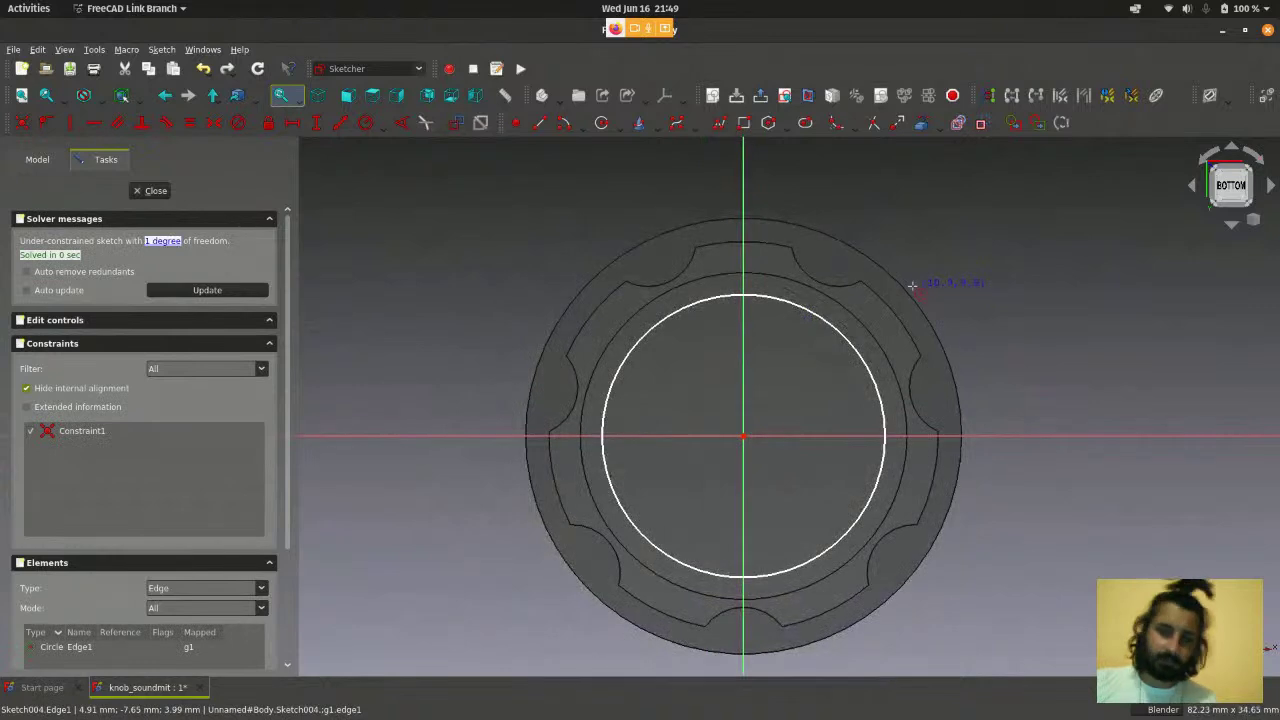
# - Constrain the circle to a 9.5 mm radius and close the sketch
pyautogui.click(849, 337)
pyautogui.scroll(-2, 1036, 410)
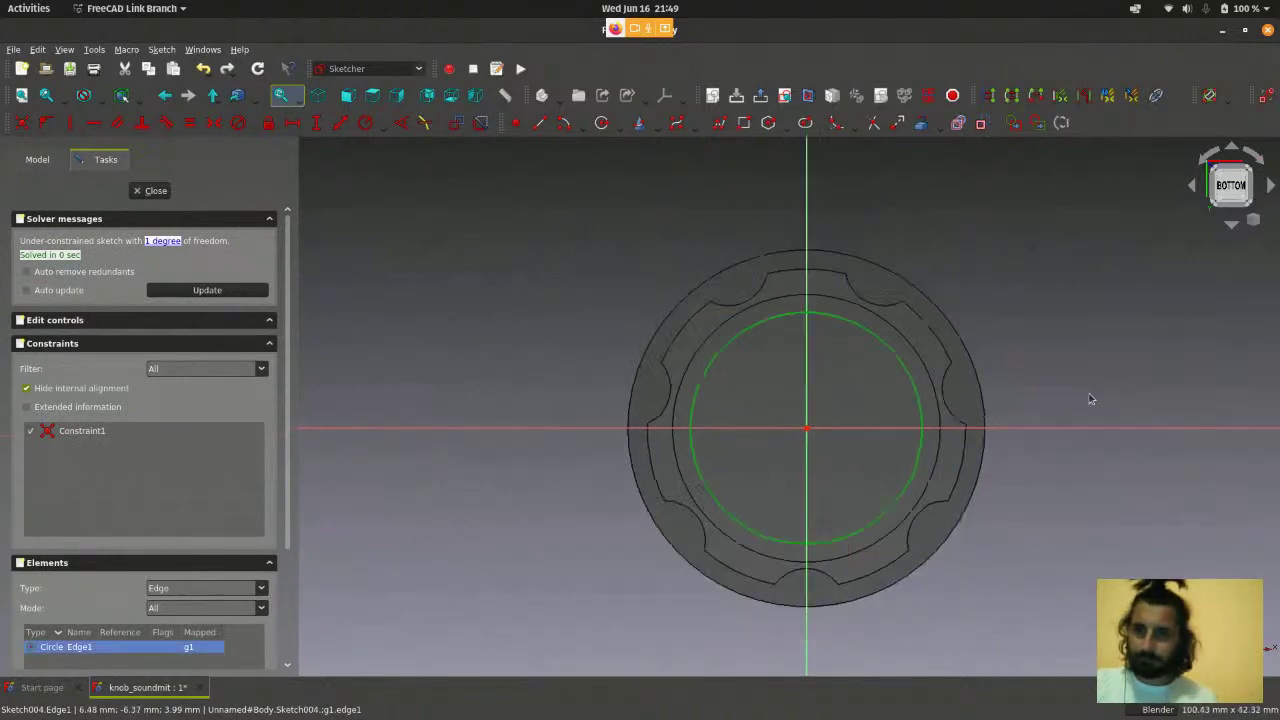
pyautogui.click(366, 122)
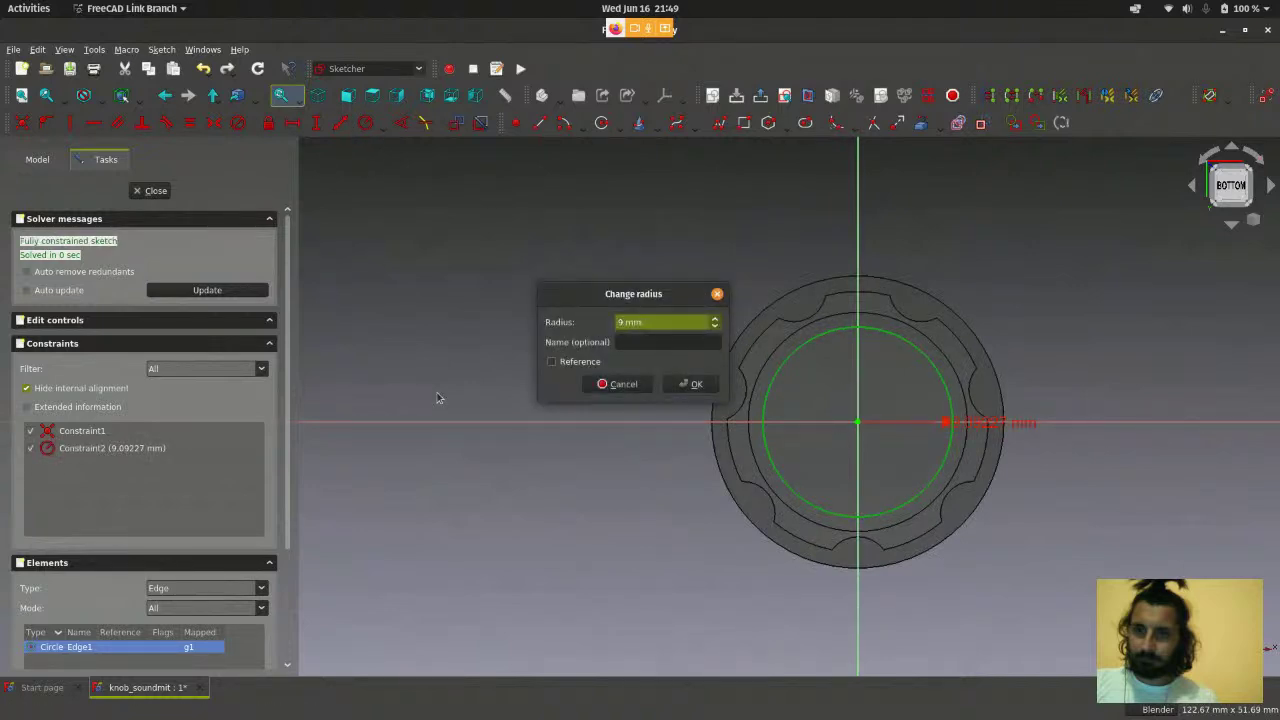
pyautogui.write('9.5')
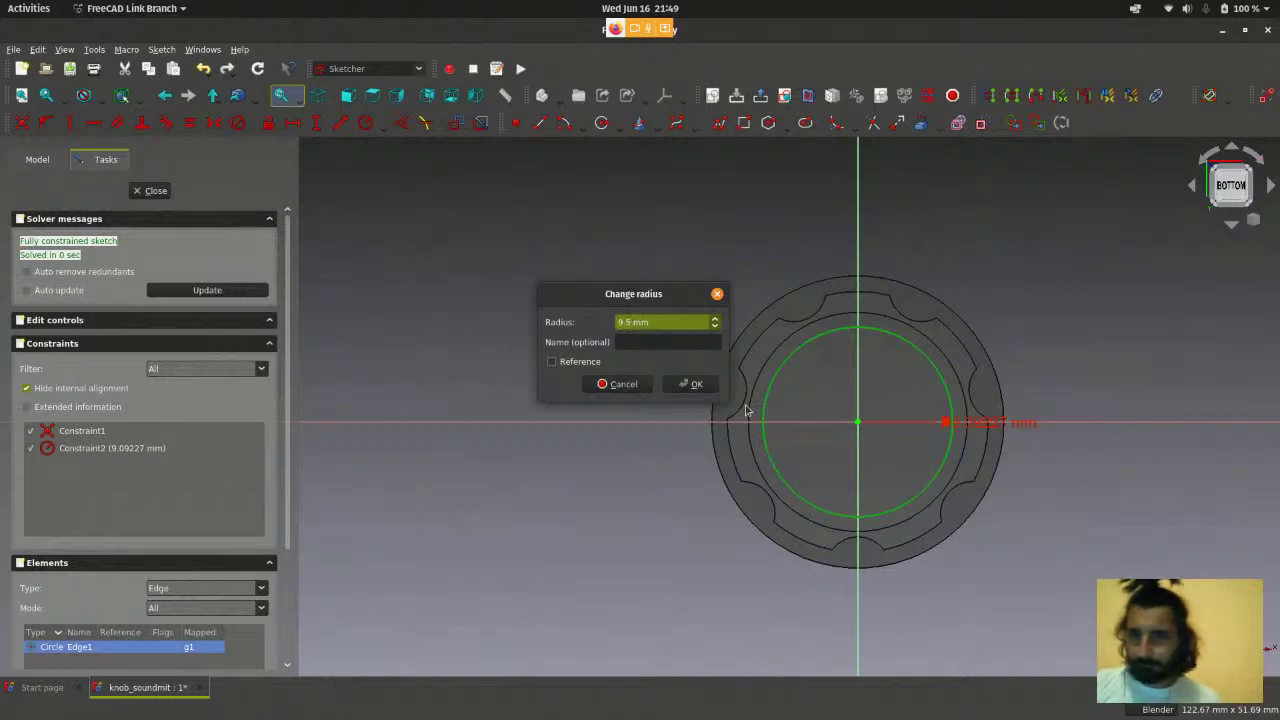
pyautogui.click(690, 384)
pyautogui.scroll(-2, 1040, 312)
pyautogui.scroll(2, 1040, 312)
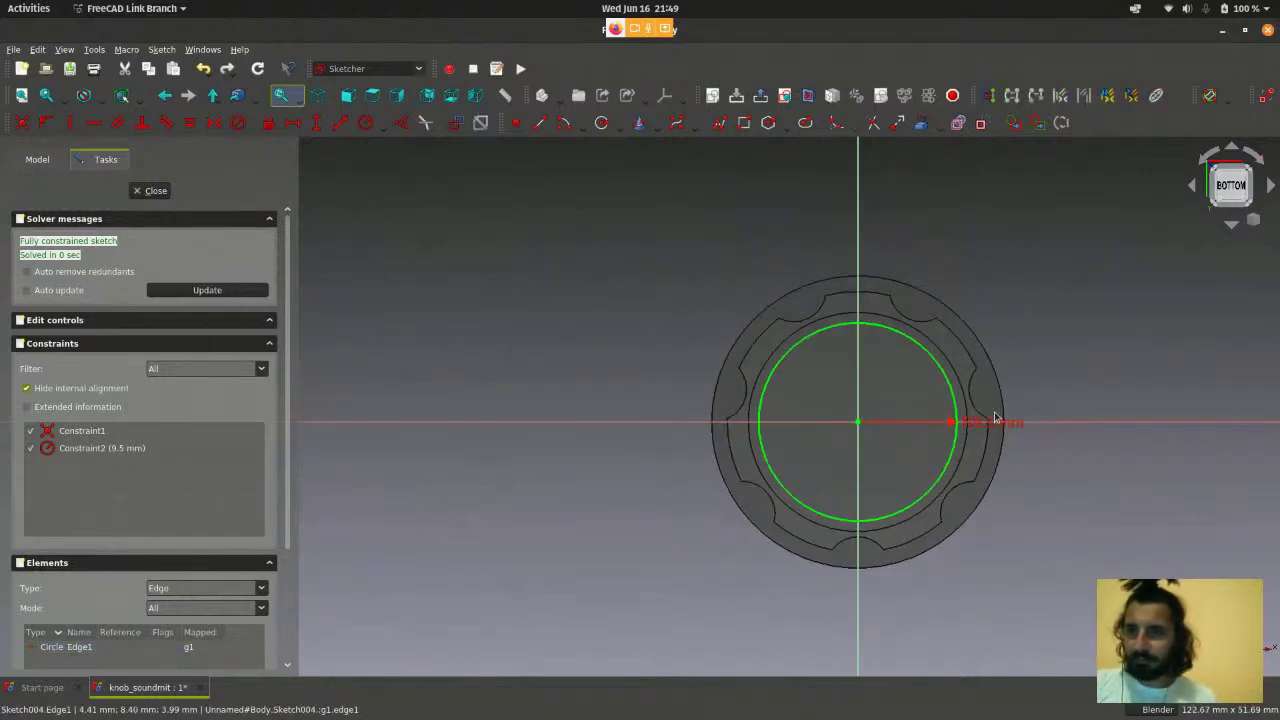
pyautogui.moveTo(995, 418); pyautogui.dragTo(1010, 317)
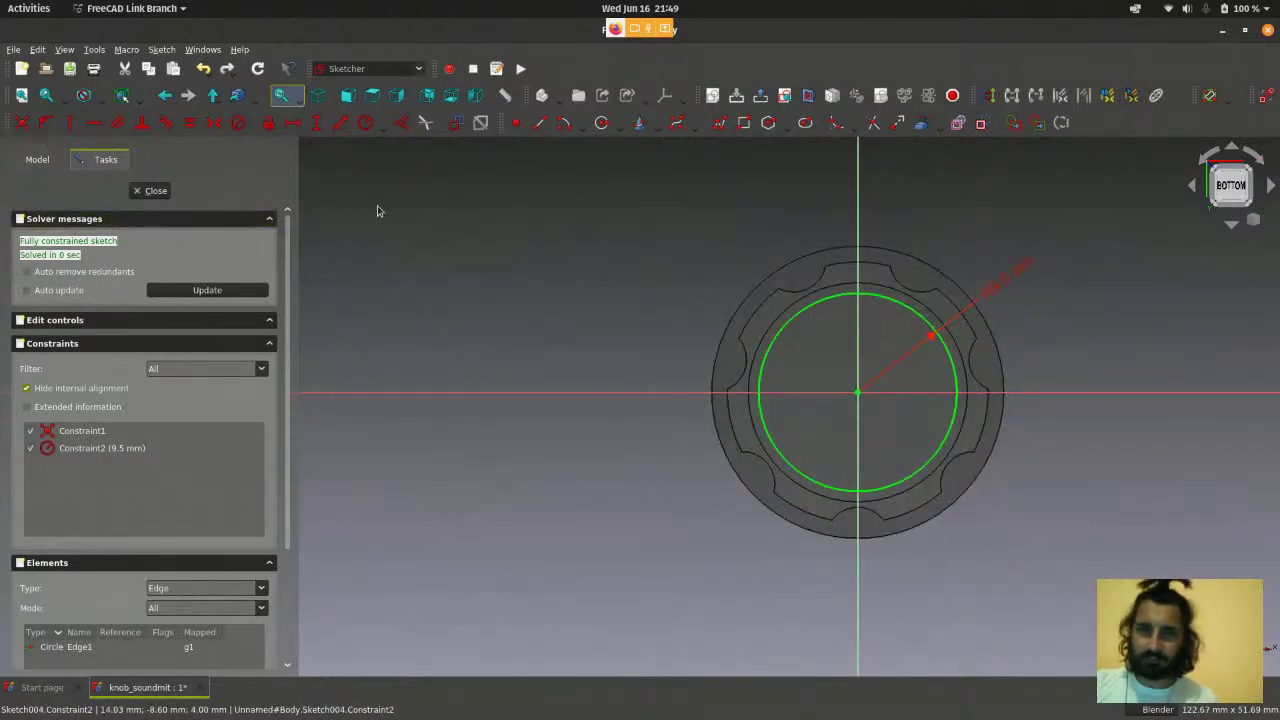
pyautogui.click(156, 191)
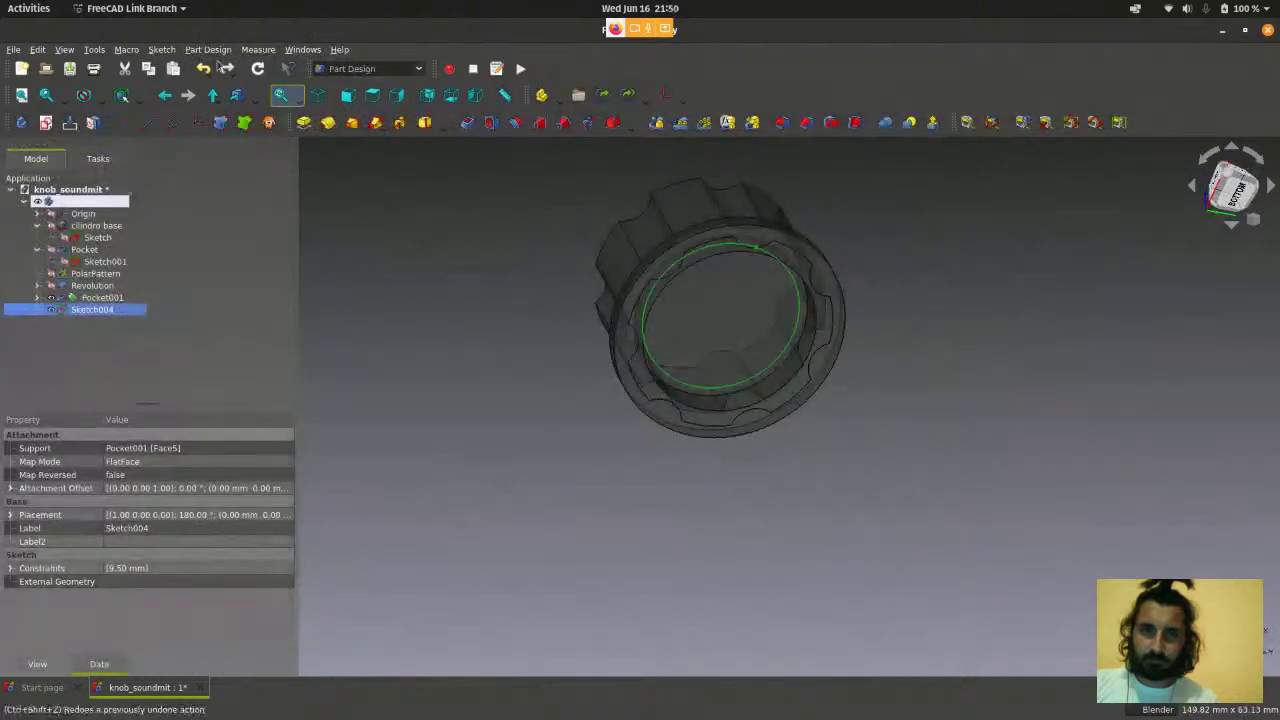
# - Start a pocket from Sketch004's 9.5 mm circle, viewed from the right side
pyautogui.click(208, 49)
pyautogui.moveTo(209, 182)
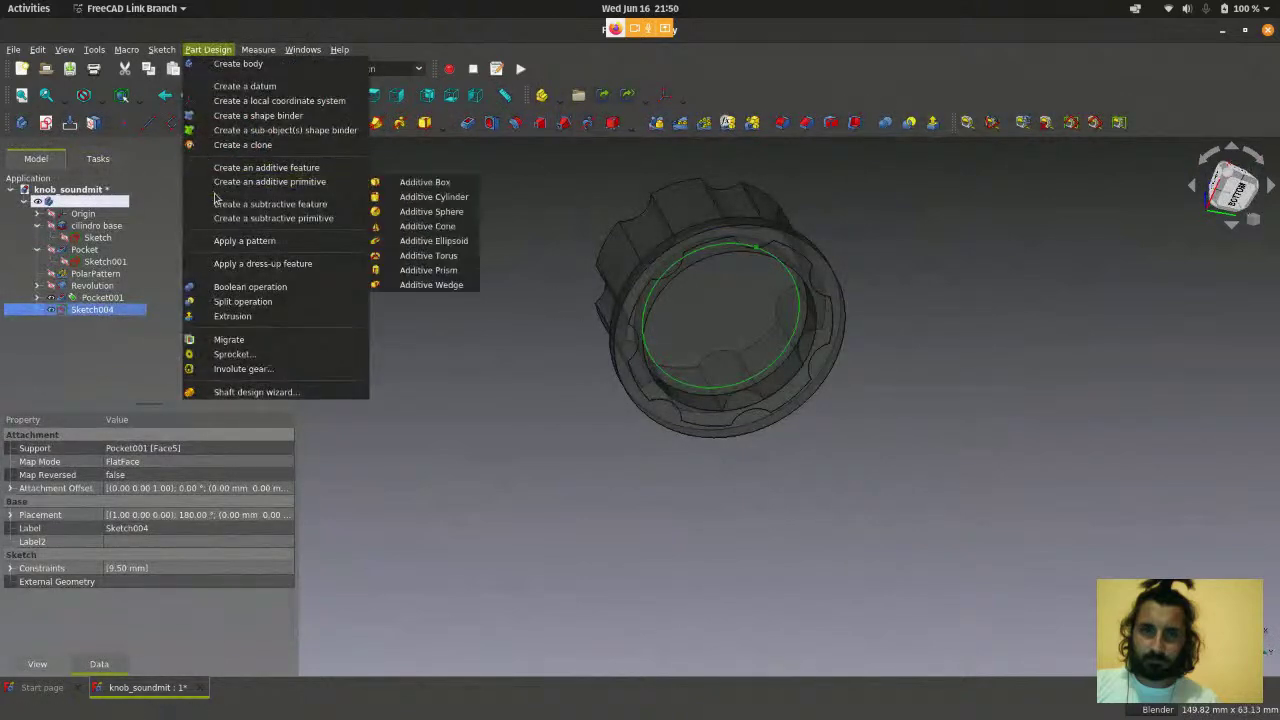
pyautogui.moveTo(258, 205)
pyautogui.click(408, 205)
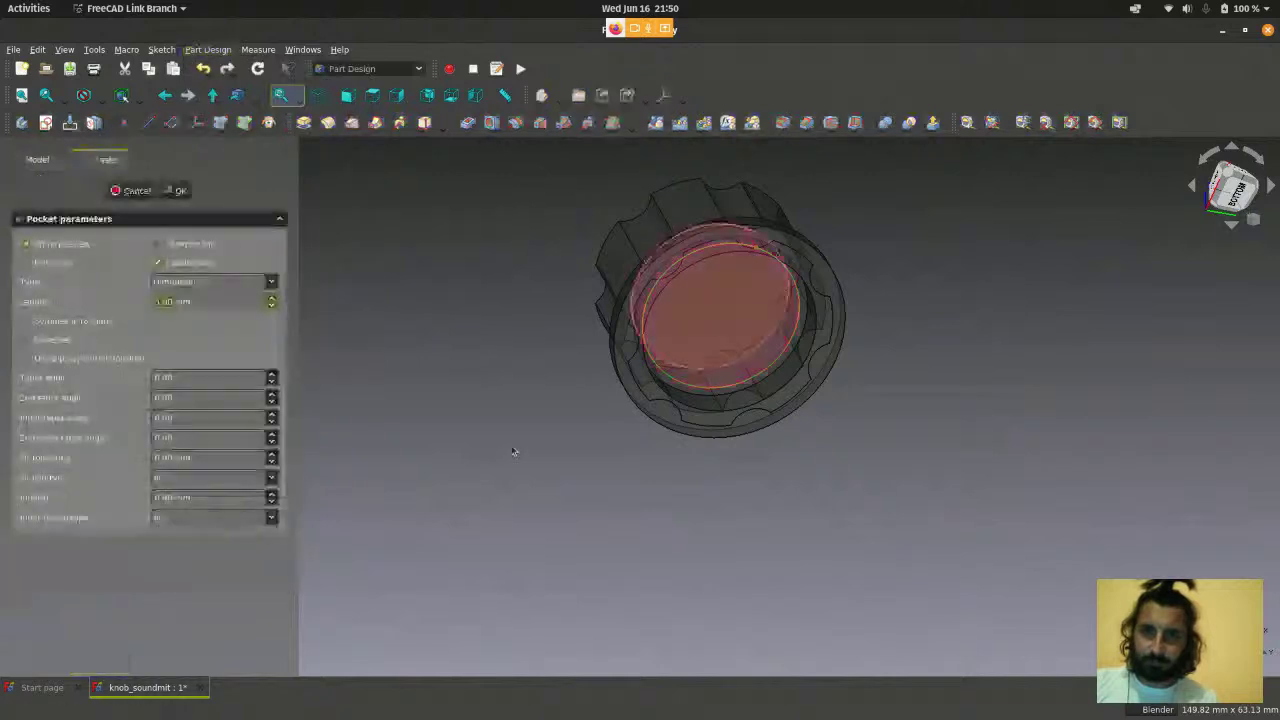
pyautogui.moveTo(477, 374); pyautogui.dragTo(541, 408, button='middle')
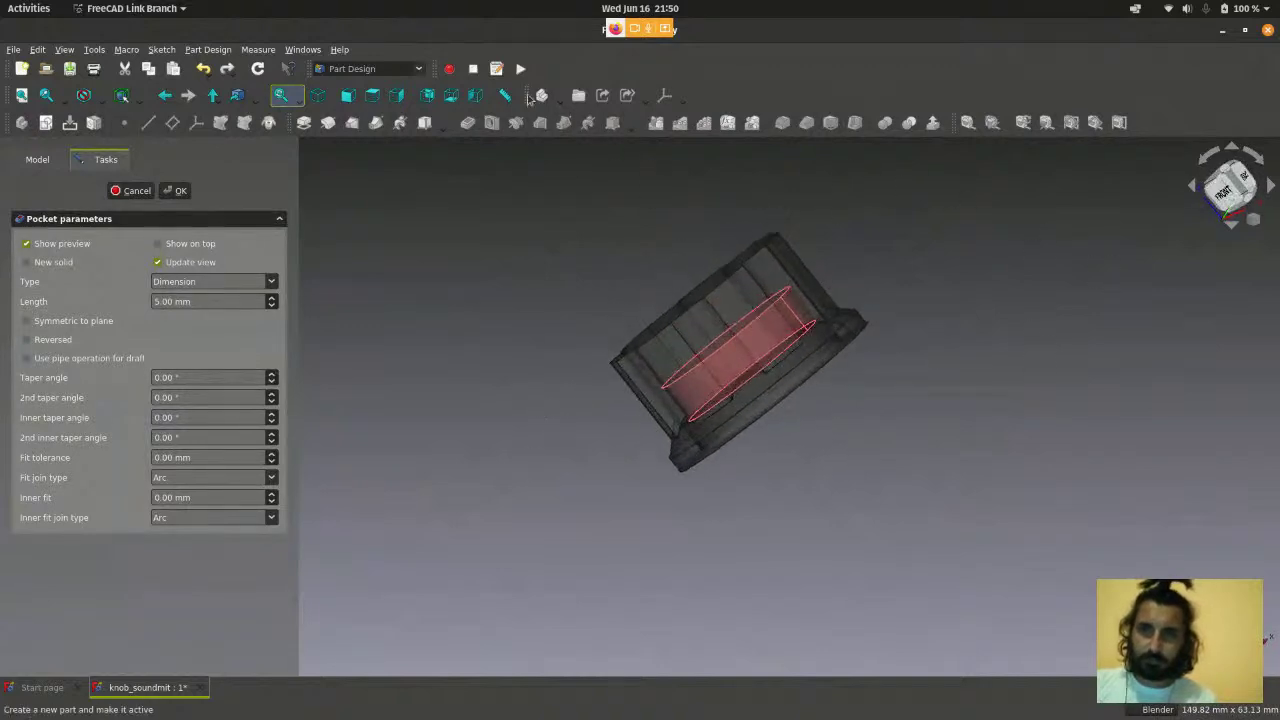
pyautogui.click(396, 95)
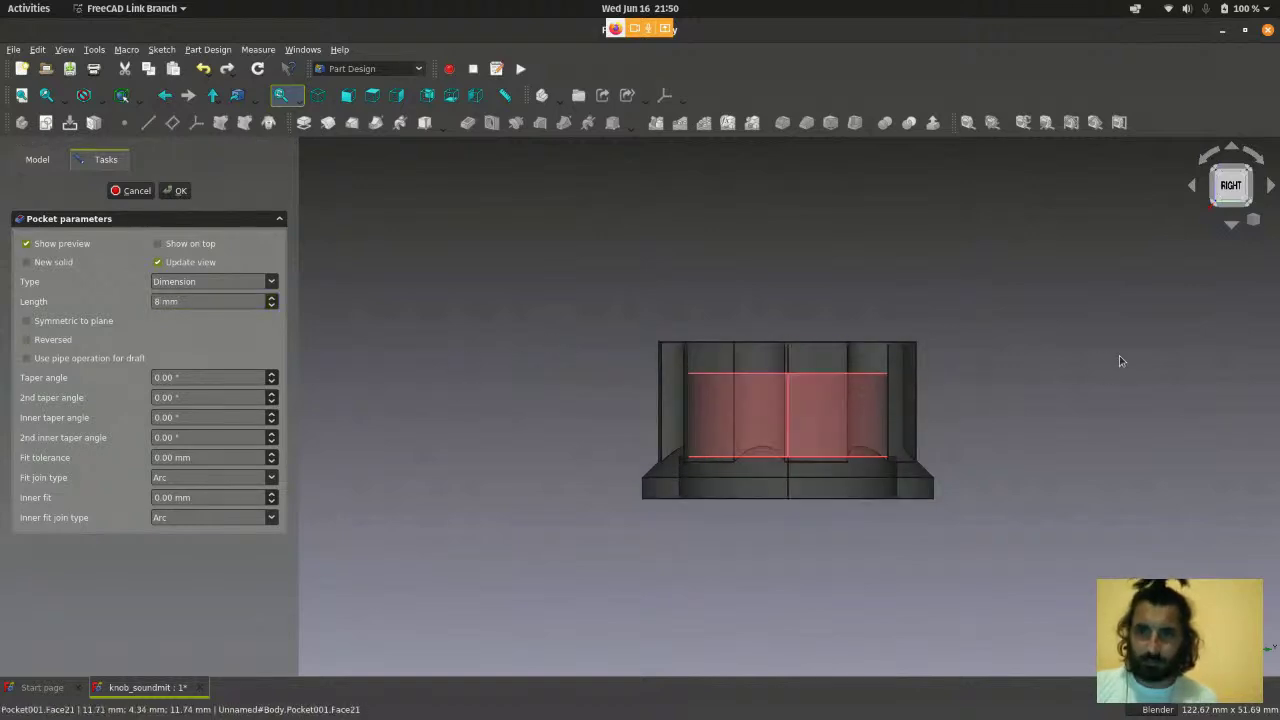
# - Set the pocket length to 26 mm and apply it
pyautogui.scroll(-1, 508, 603)
pyautogui.scroll(3, 620, 529)
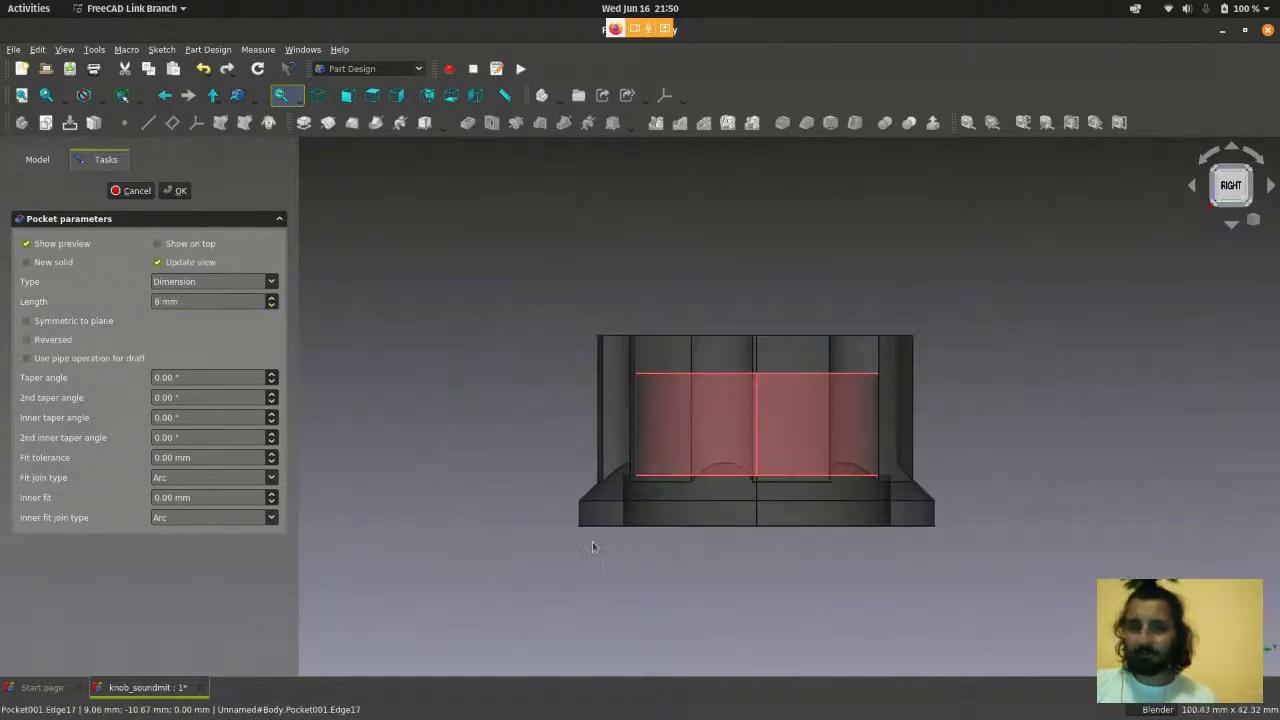
pyautogui.click(194, 302)
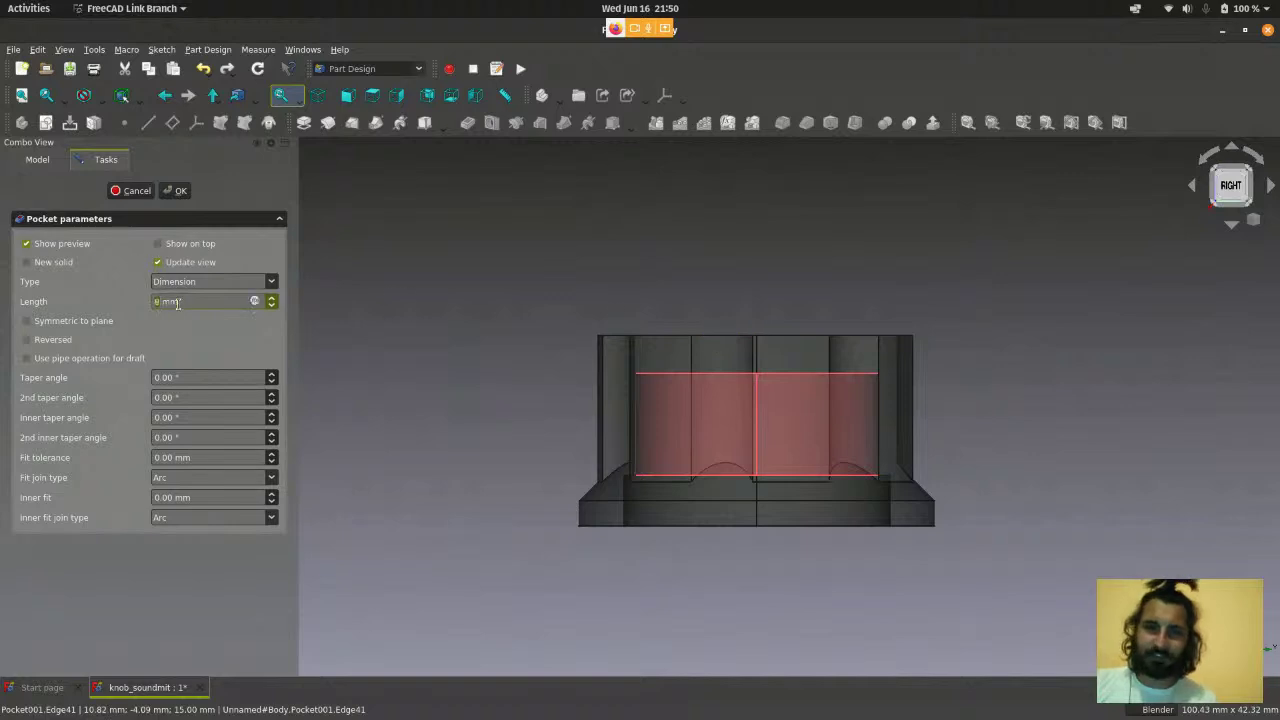
pyautogui.write('26')
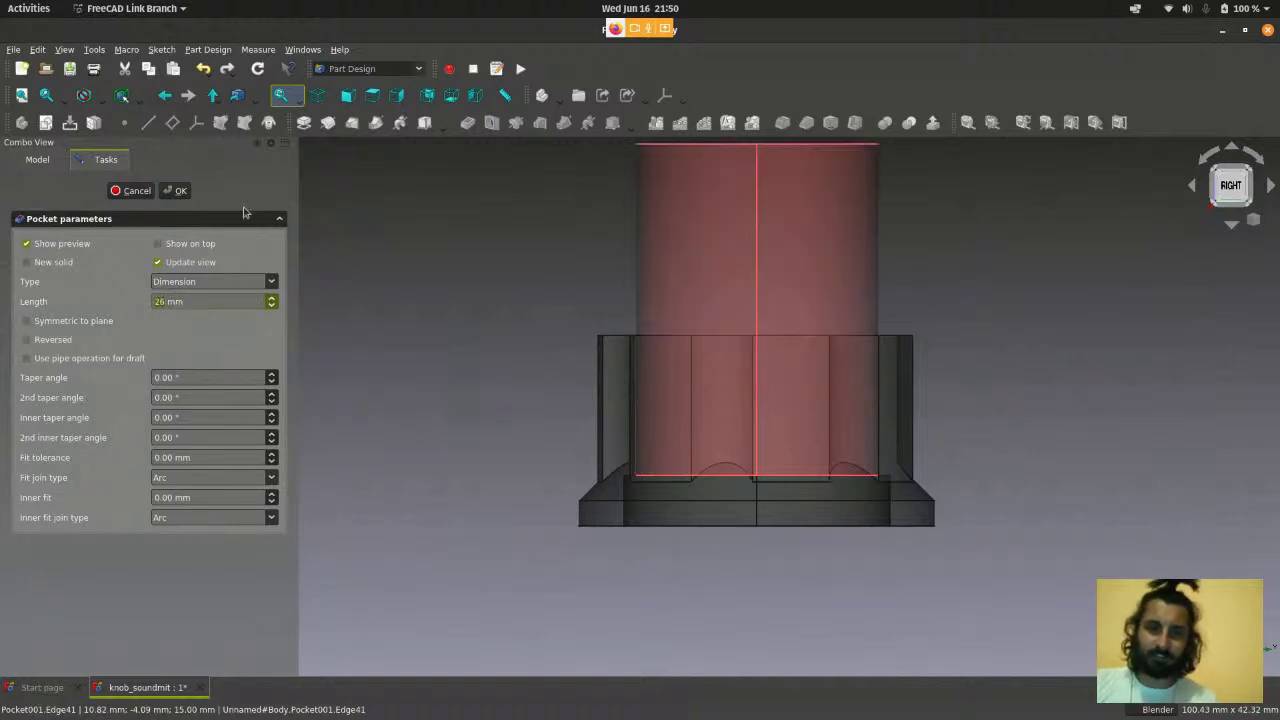
pyautogui.scroll(-2, 786, 399)
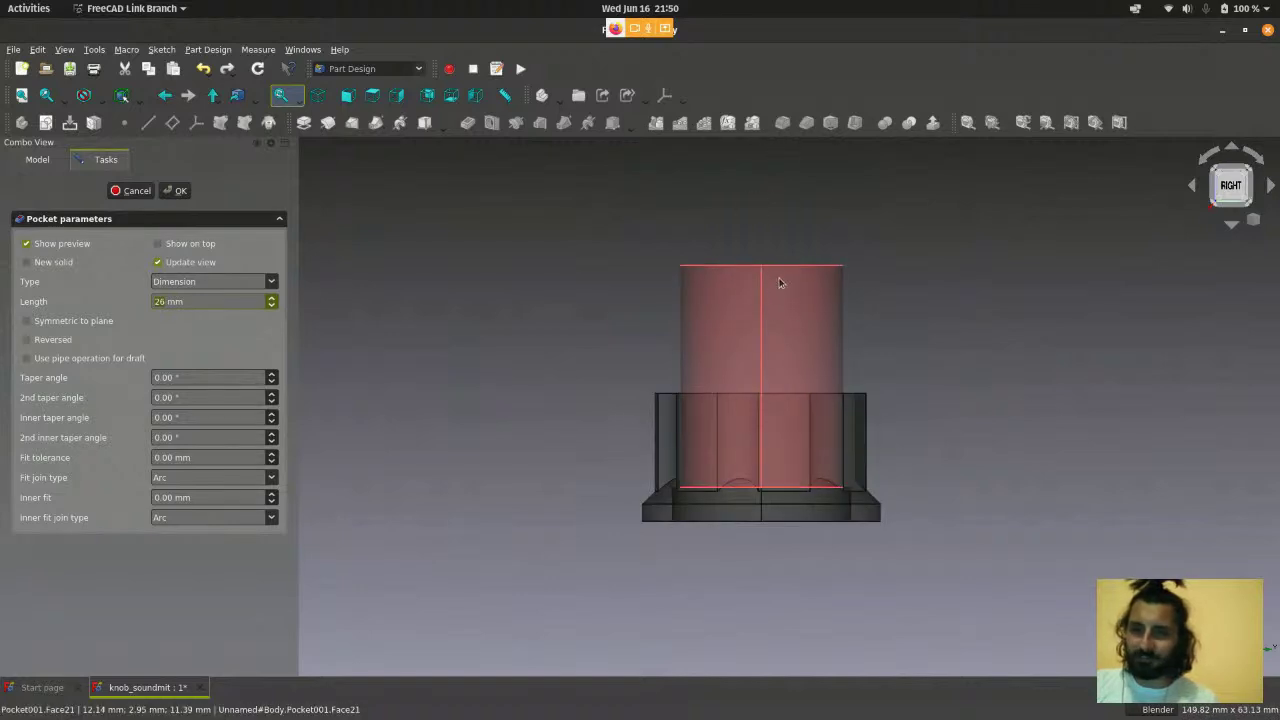
pyautogui.click(176, 190)
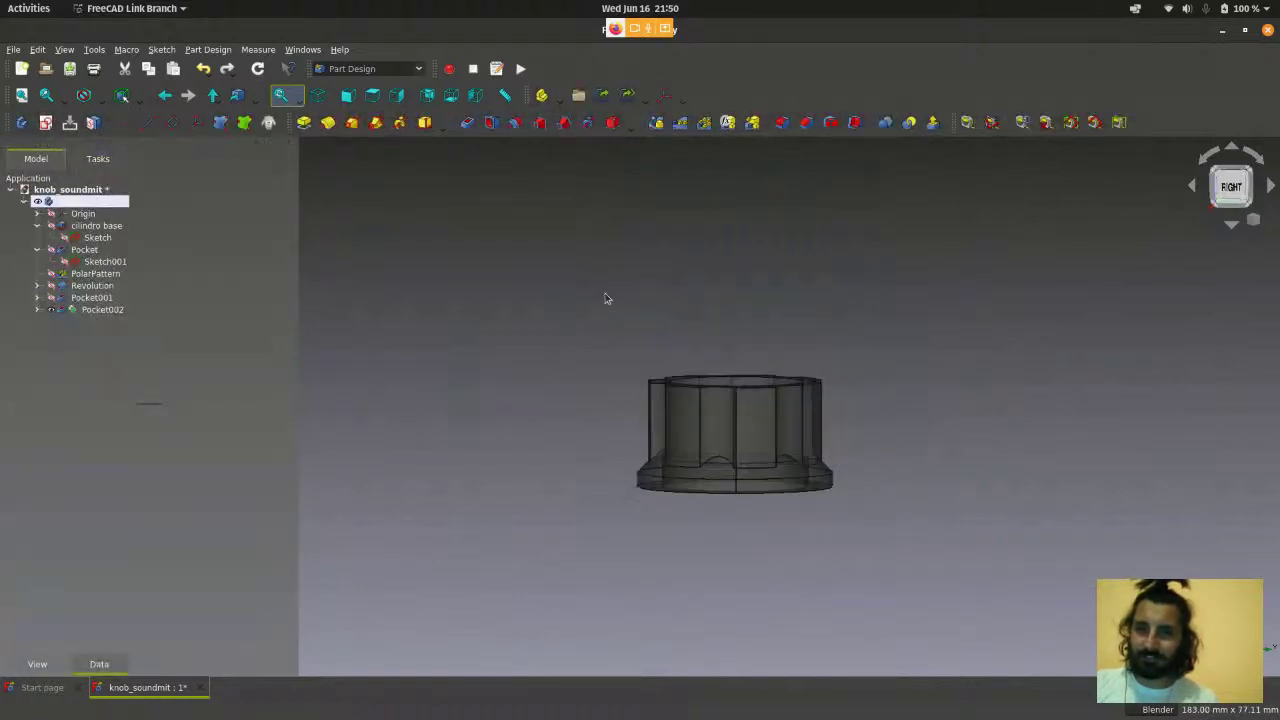
# - Reopen Pocket002 and change its Length from 26 mm to 8 mm
pyautogui.moveTo(605, 298); pyautogui.dragTo(603, 361, button='middle')
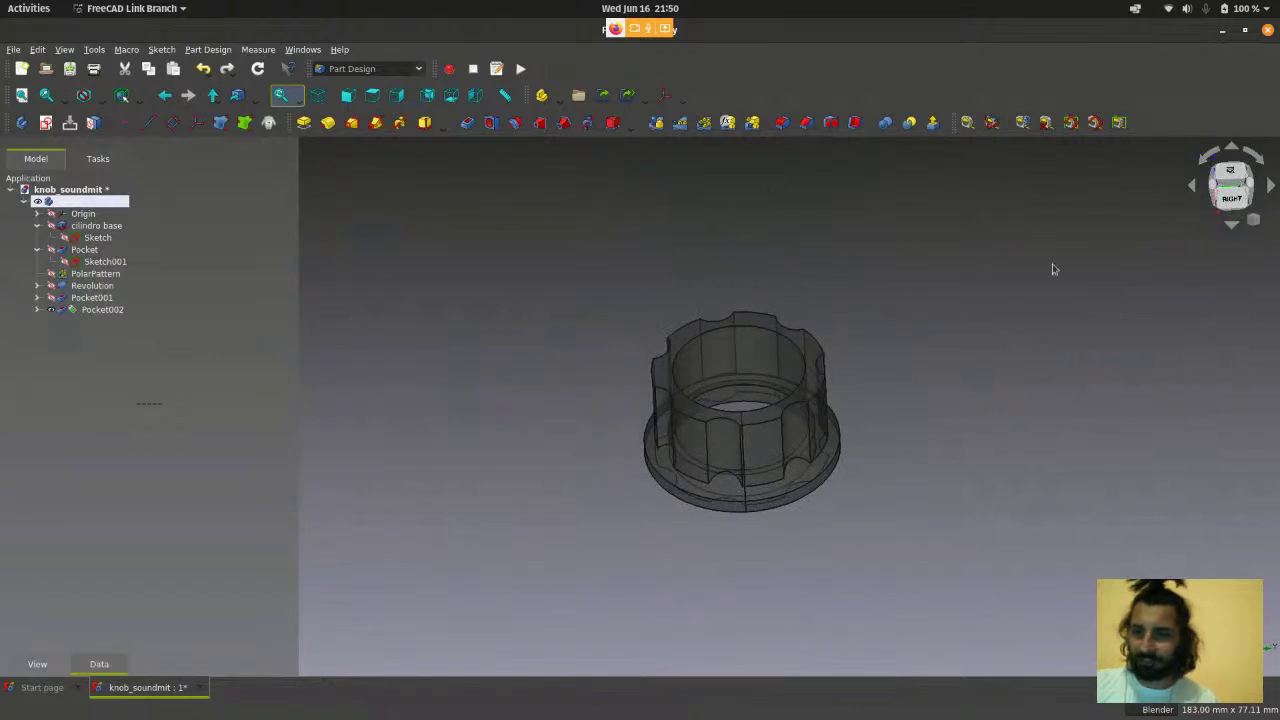
pyautogui.click(317, 95)
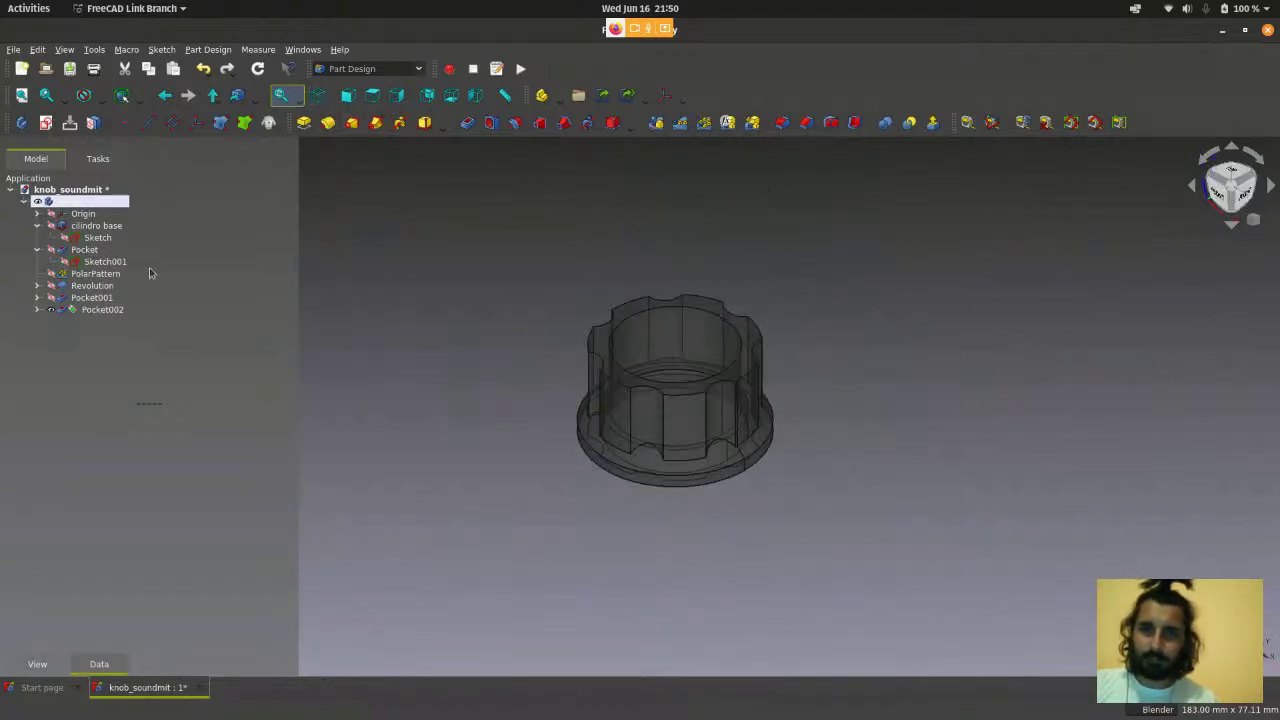
pyautogui.click(37, 326)
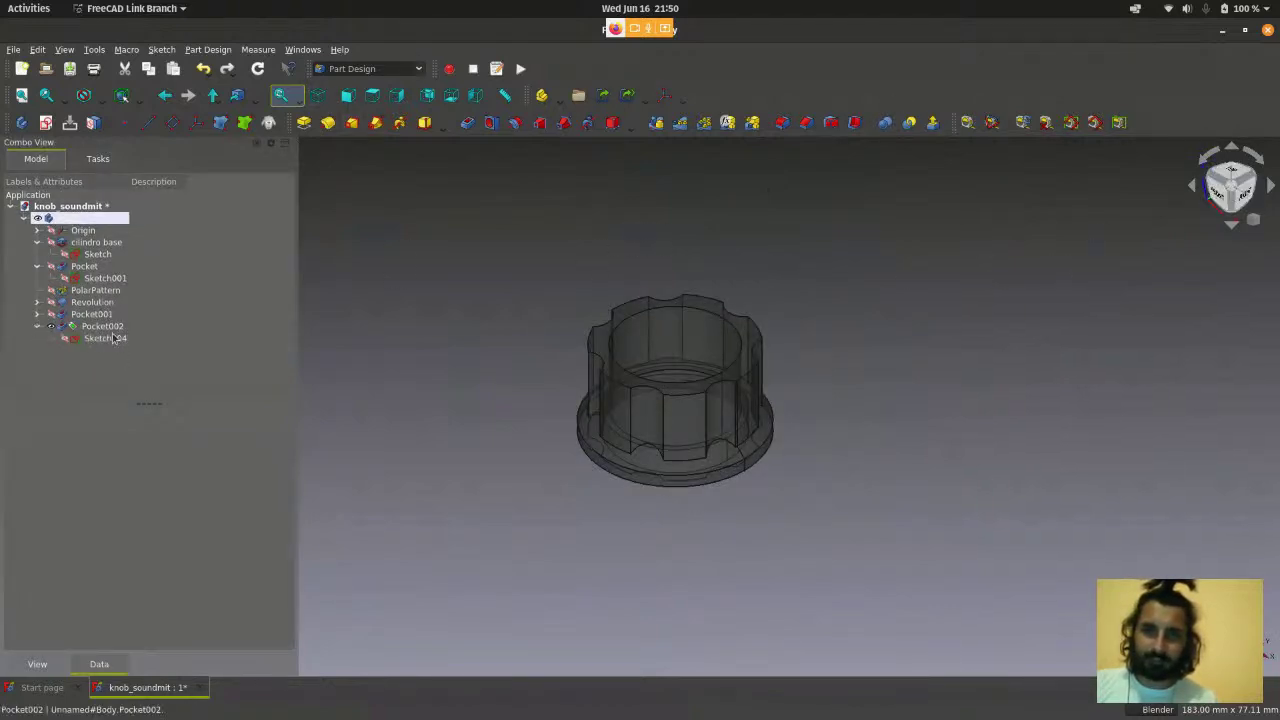
pyautogui.scroll(2, 669, 400)
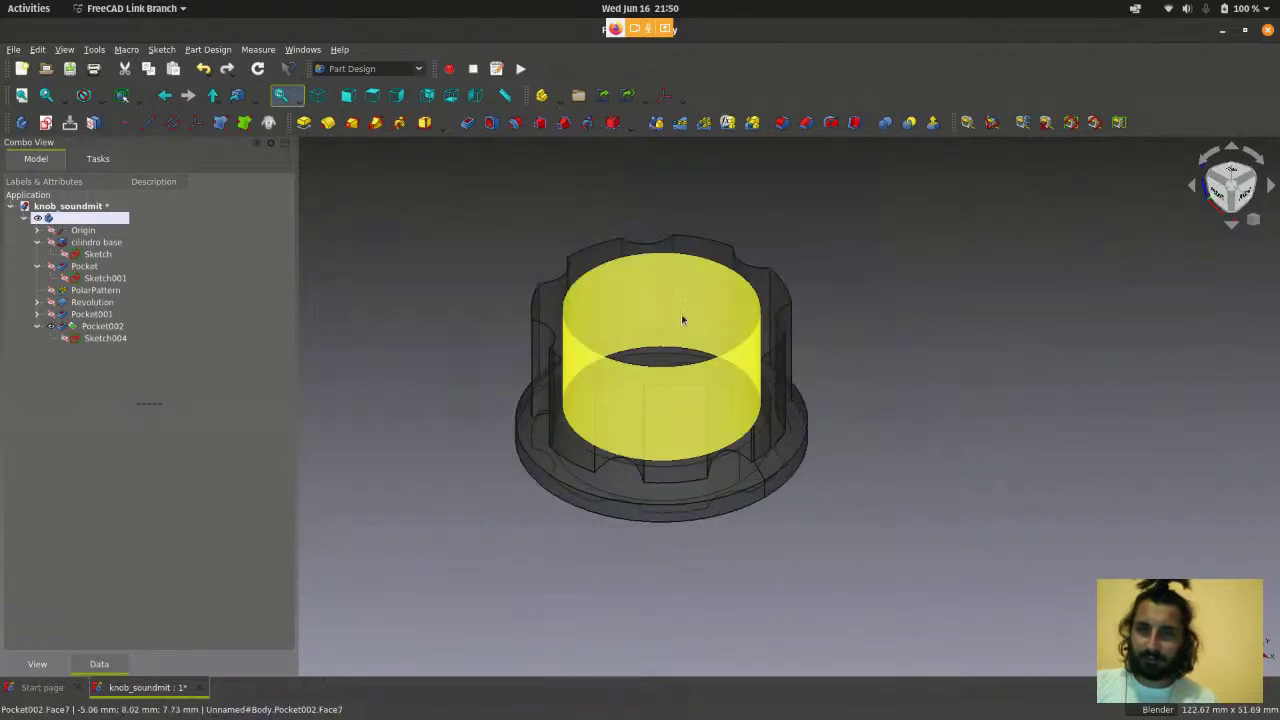
pyautogui.doubleClick(119, 327)
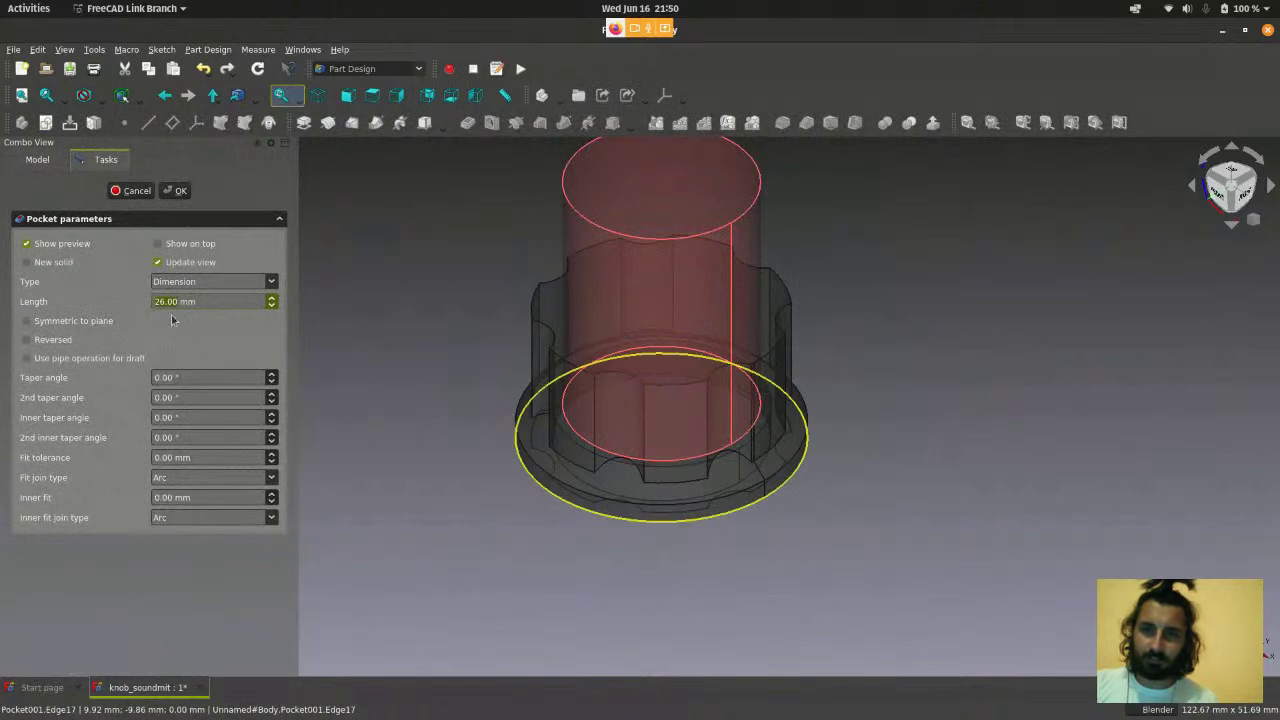
pyautogui.scroll(1, 157, 304)
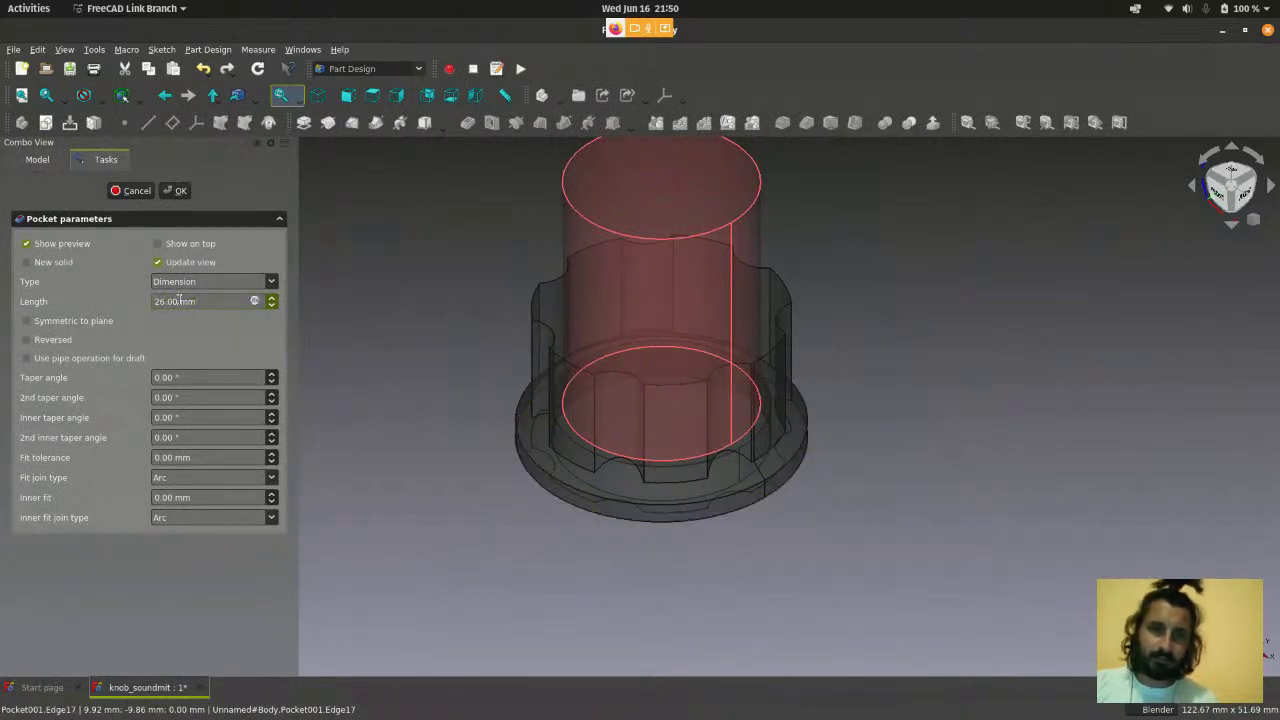
pyautogui.moveTo(179, 300); pyautogui.dragTo(136, 303)
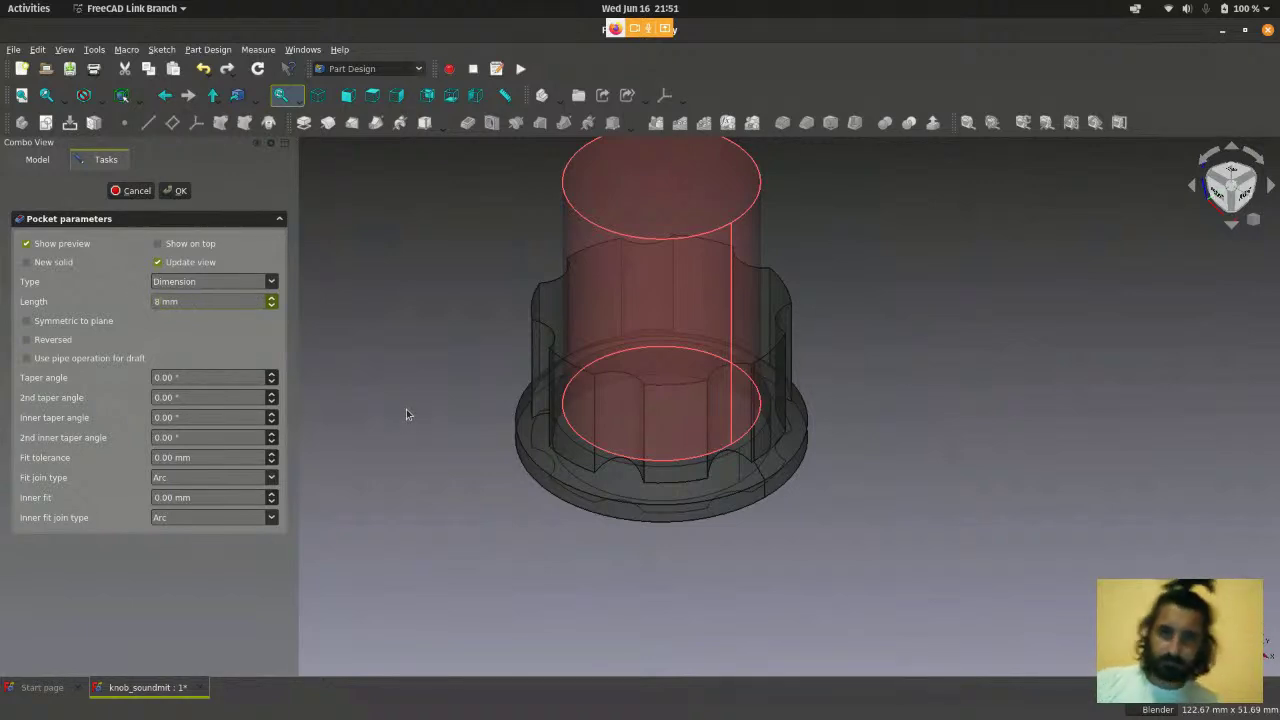
pyautogui.write('8')
pyautogui.click(176, 190)
# - Delete the Pocket002 feature and its leftover Sketch004
pyautogui.scroll(2, 700, 450)
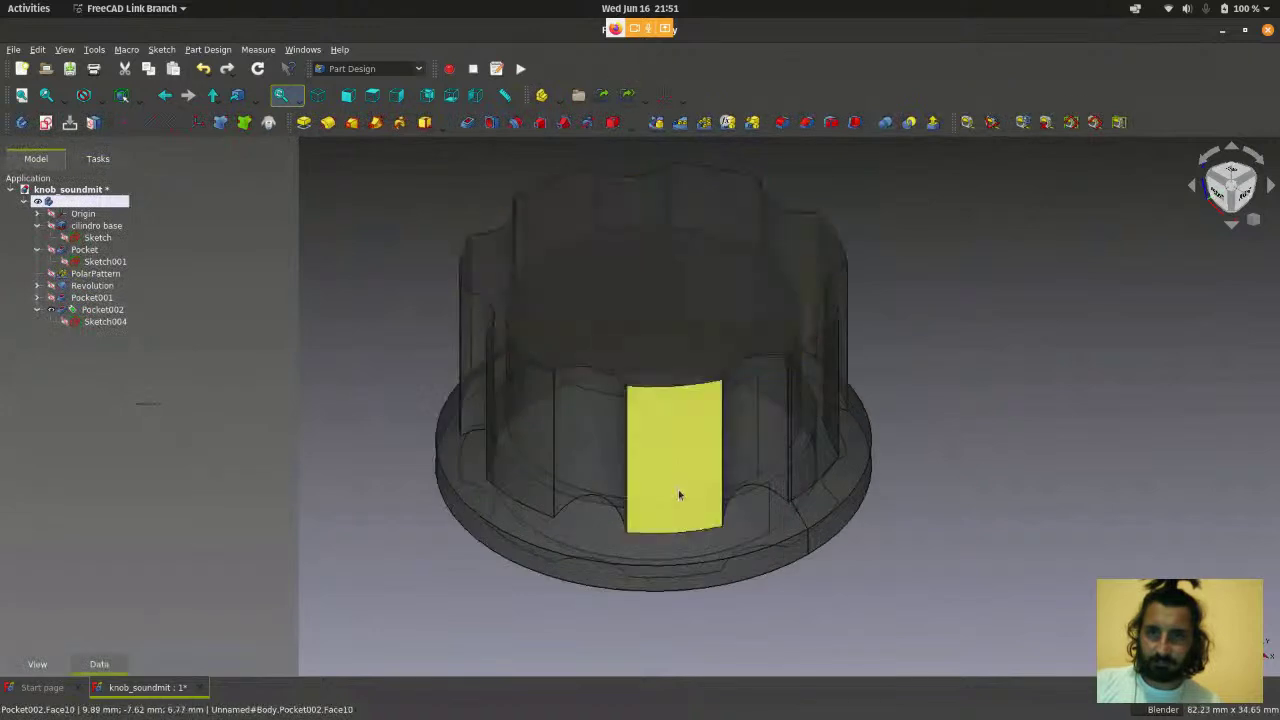
pyautogui.scroll(-1, 678, 489)
pyautogui.scroll(3, 652, 575)
pyautogui.scroll(-3, 658, 529)
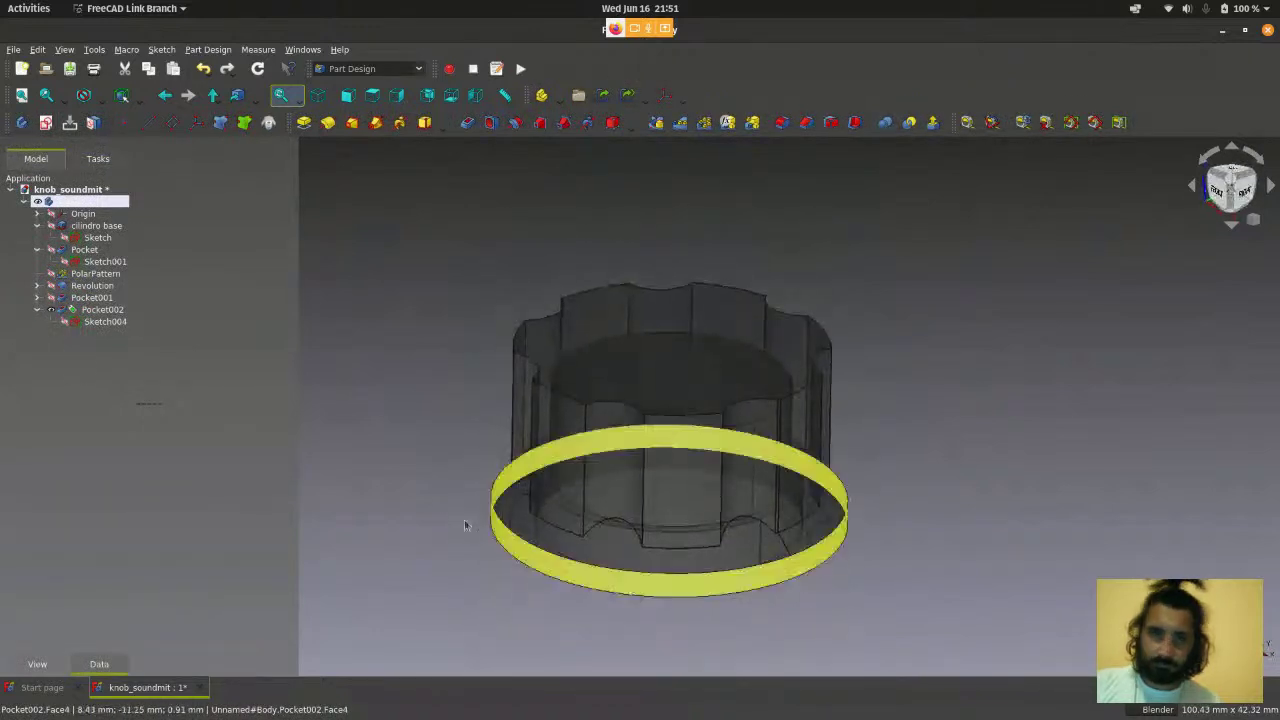
pyautogui.click(102, 326)
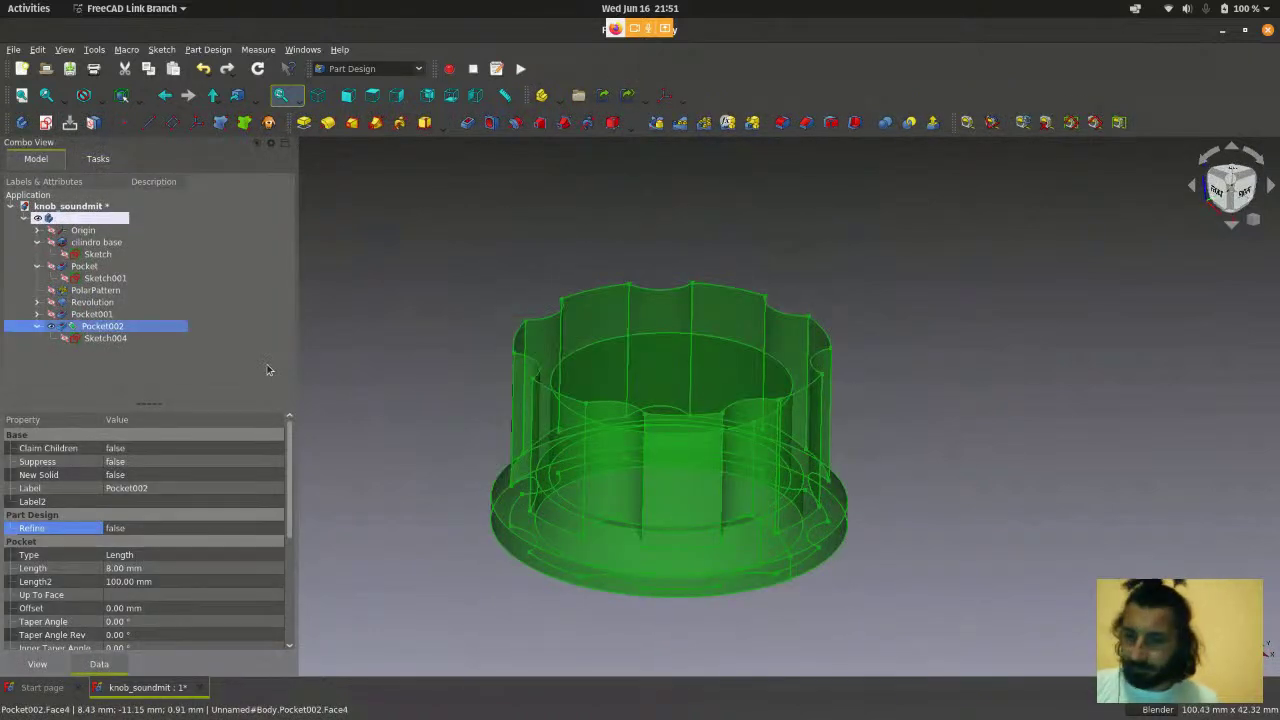
pyautogui.press('Delete')
pyautogui.click(100, 327)
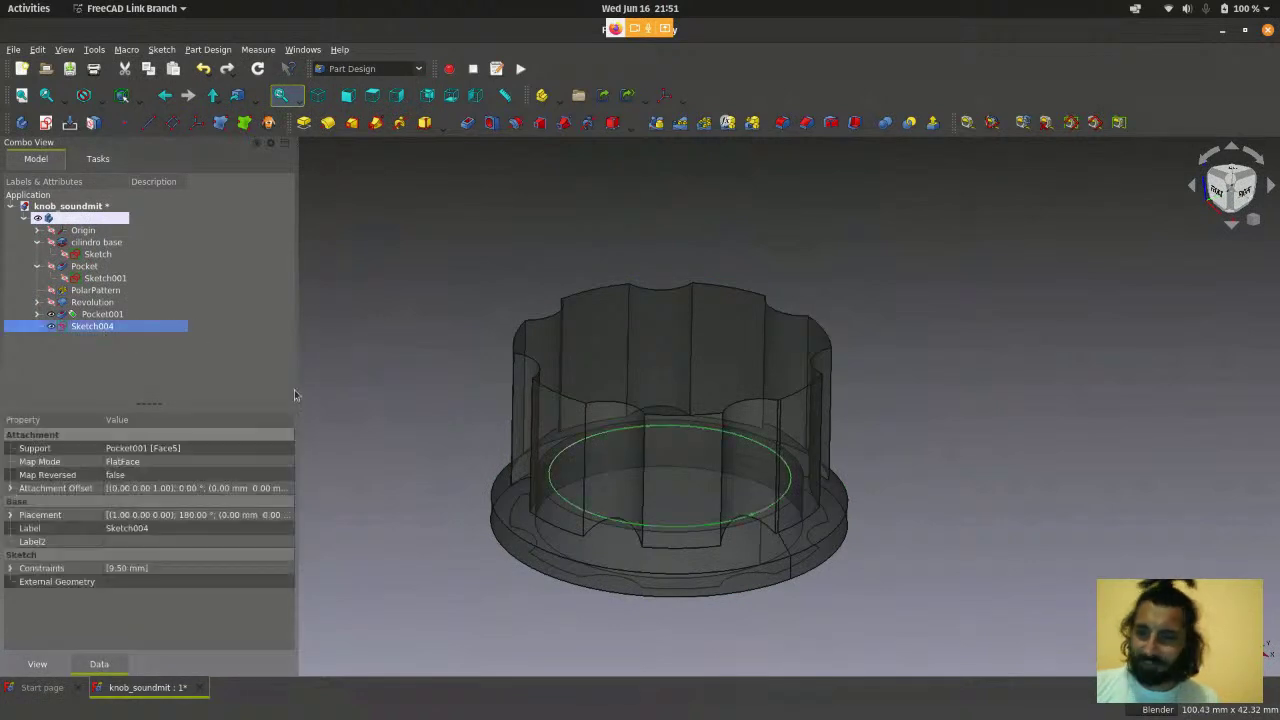
pyautogui.press('Delete')
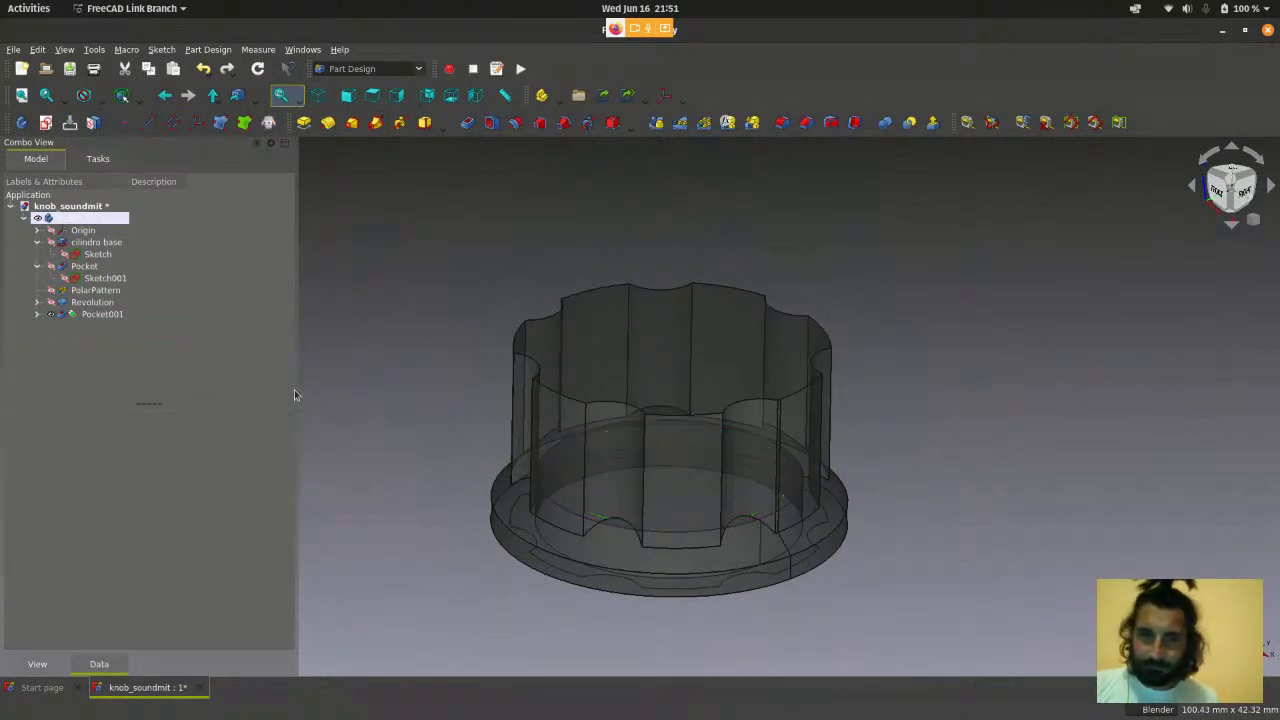
# - Turn the knob to its bottom view and select the bottom face
pyautogui.scroll(-3, 444, 333)
pyautogui.moveTo(733, 544); pyautogui.dragTo(716, 338, button='middle')
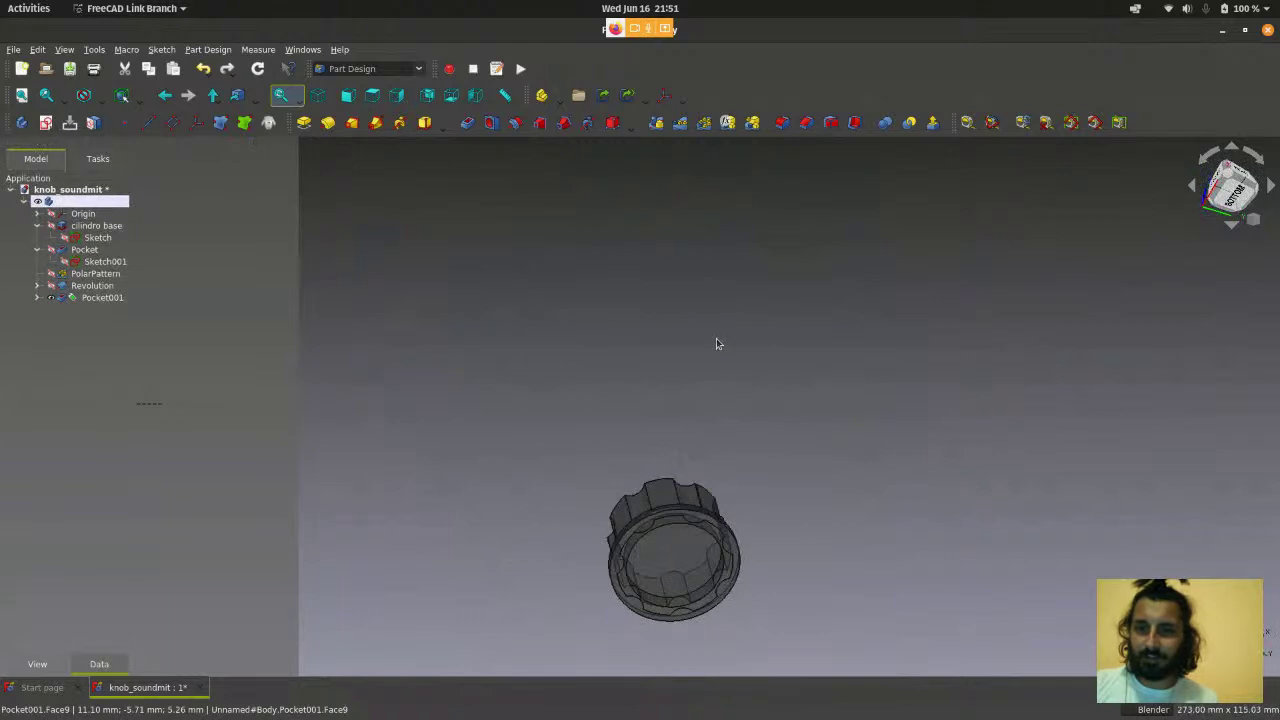
pyautogui.scroll(2, 692, 570)
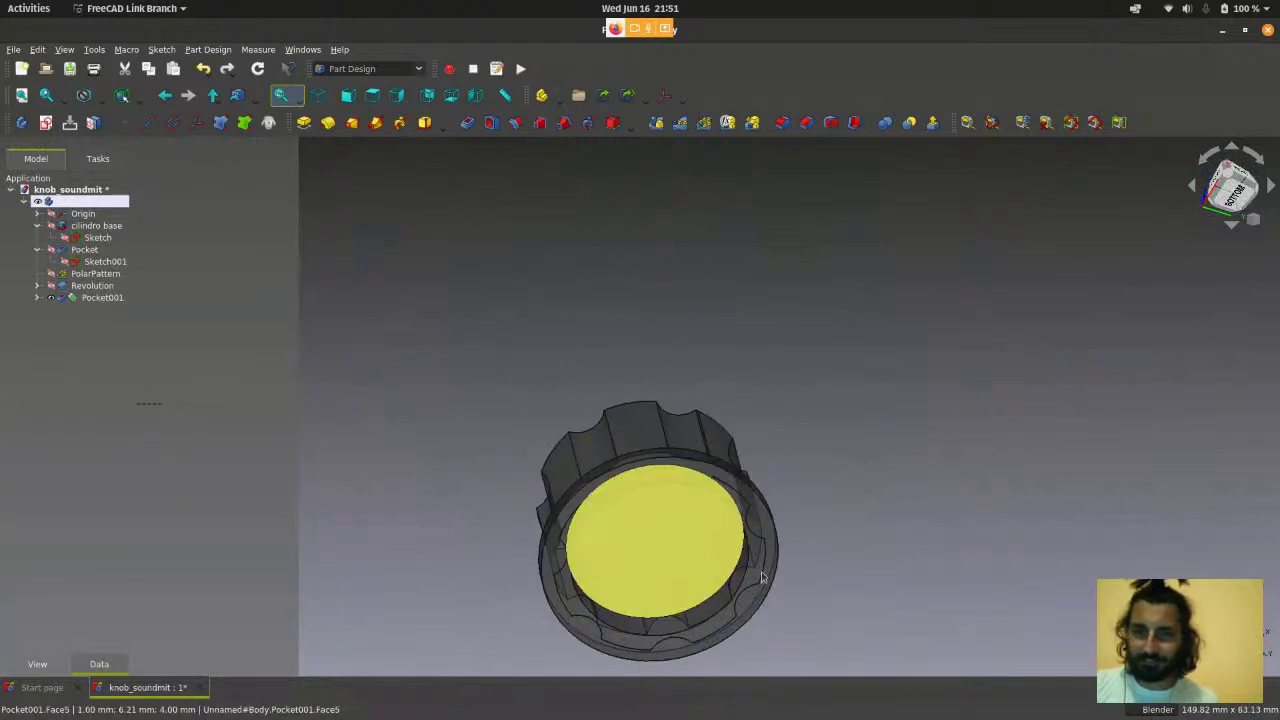
pyautogui.press('5')
pyautogui.scroll(3, 851, 648)
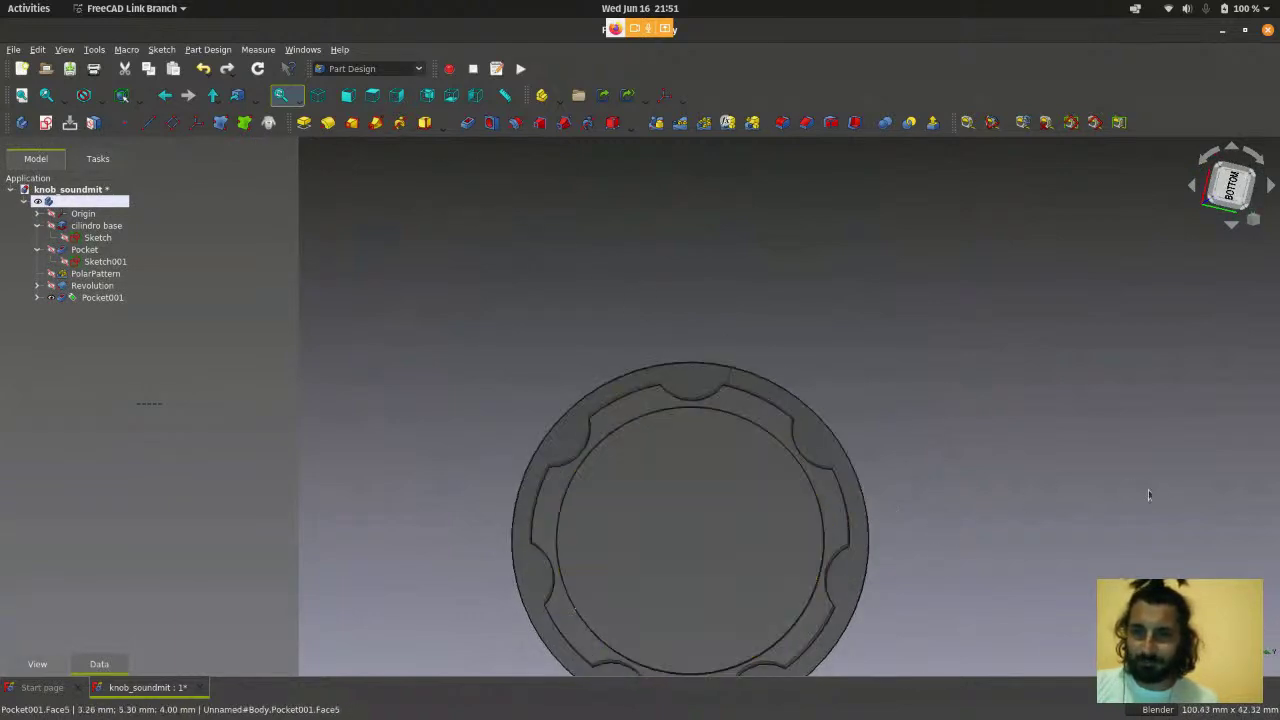
pyautogui.click(719, 517)
pyautogui.scroll(-3, 1045, 359)
pyautogui.moveTo(1019, 531); pyautogui.dragTo(790, 413, button='middle')
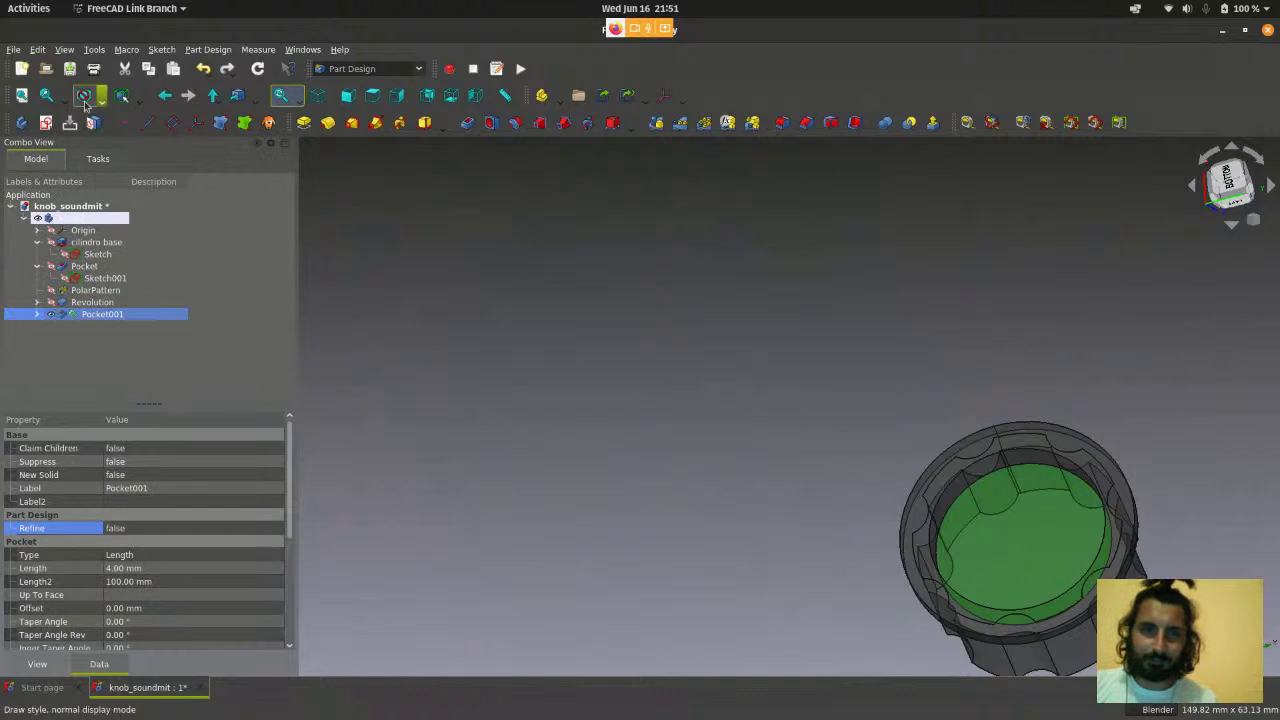
# - Start a new sketch on the bottom face and draw a circle centred on the origin
pyautogui.click(161, 49)
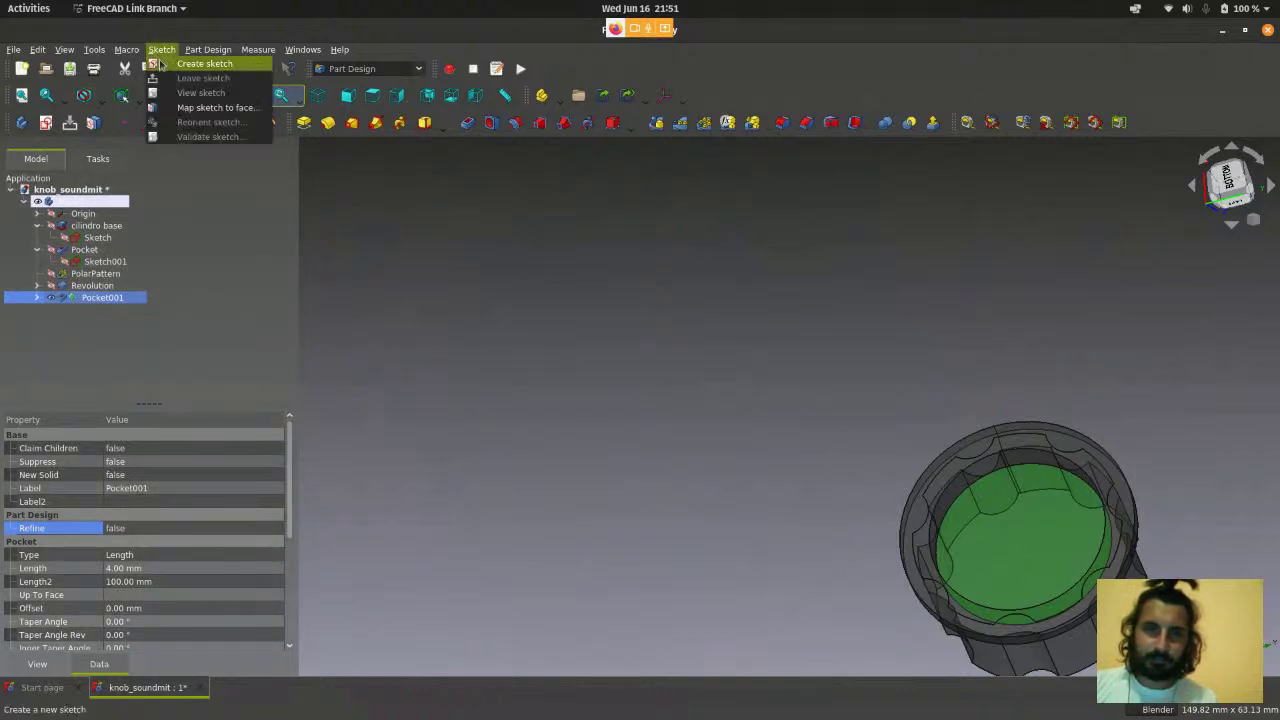
pyautogui.click(190, 66)
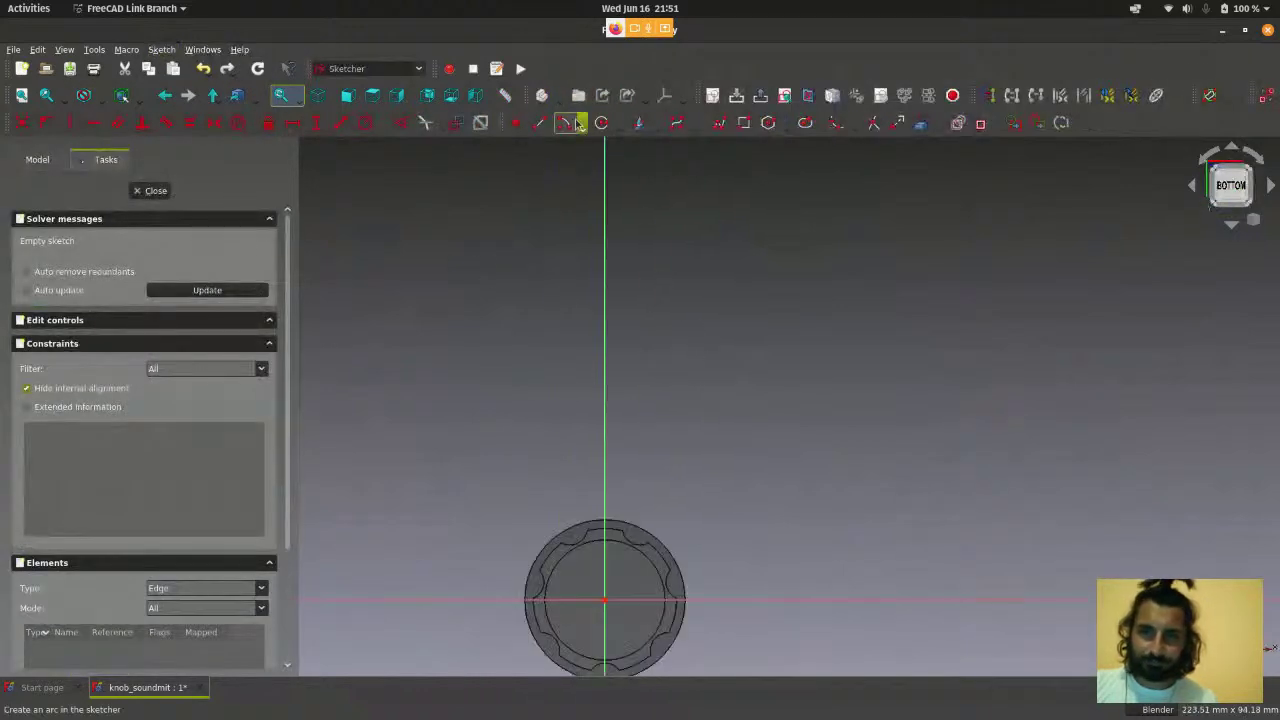
pyautogui.scroll(-2, 838, 249)
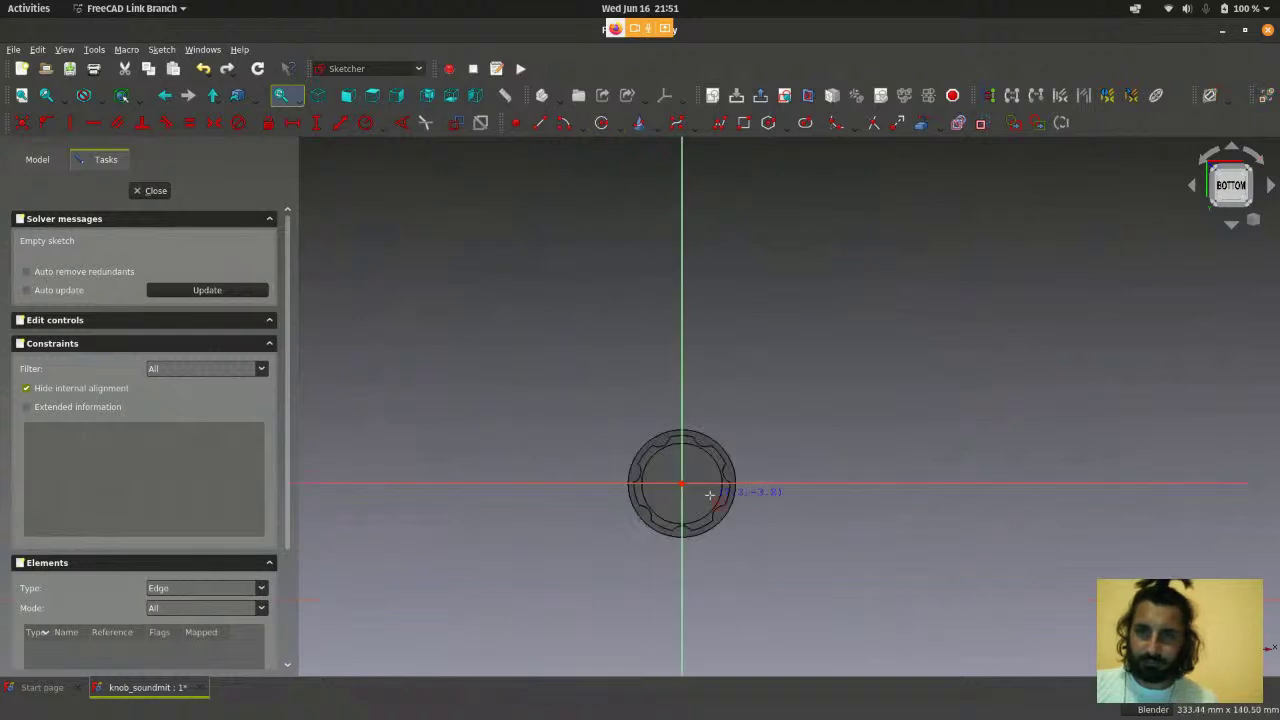
pyautogui.scroll(8, 630, 440)
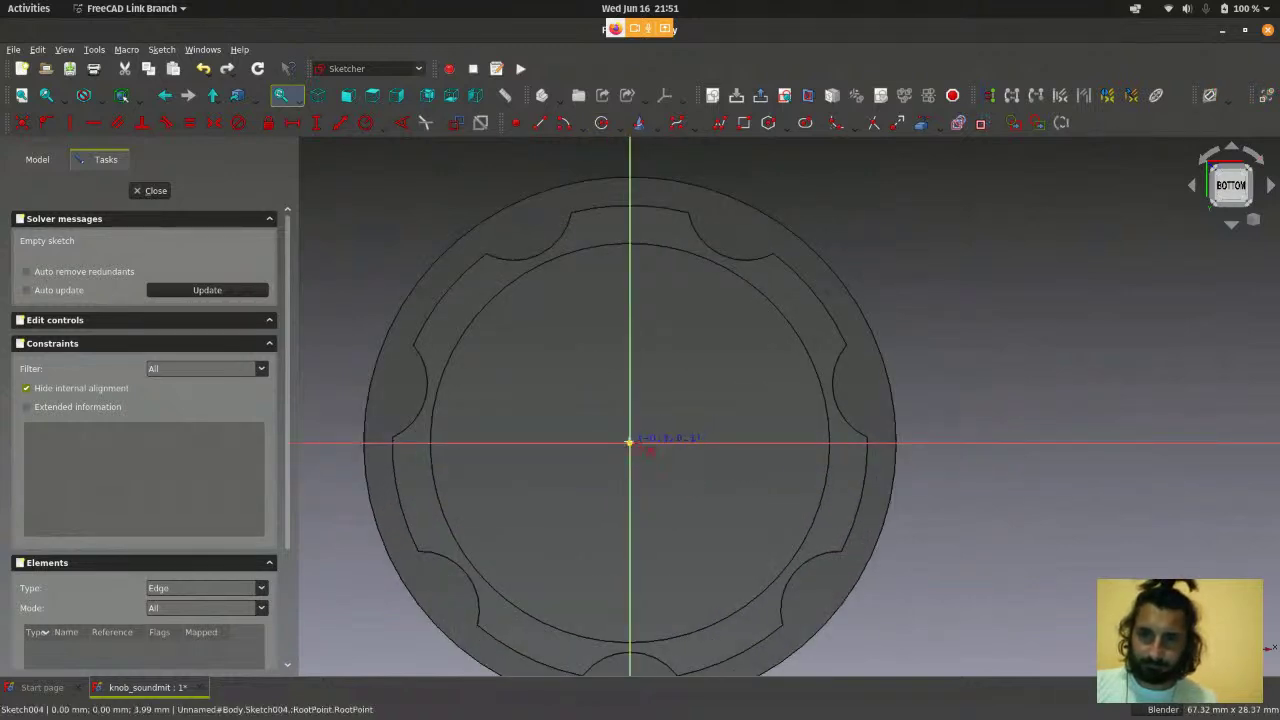
pyautogui.click(630, 443)
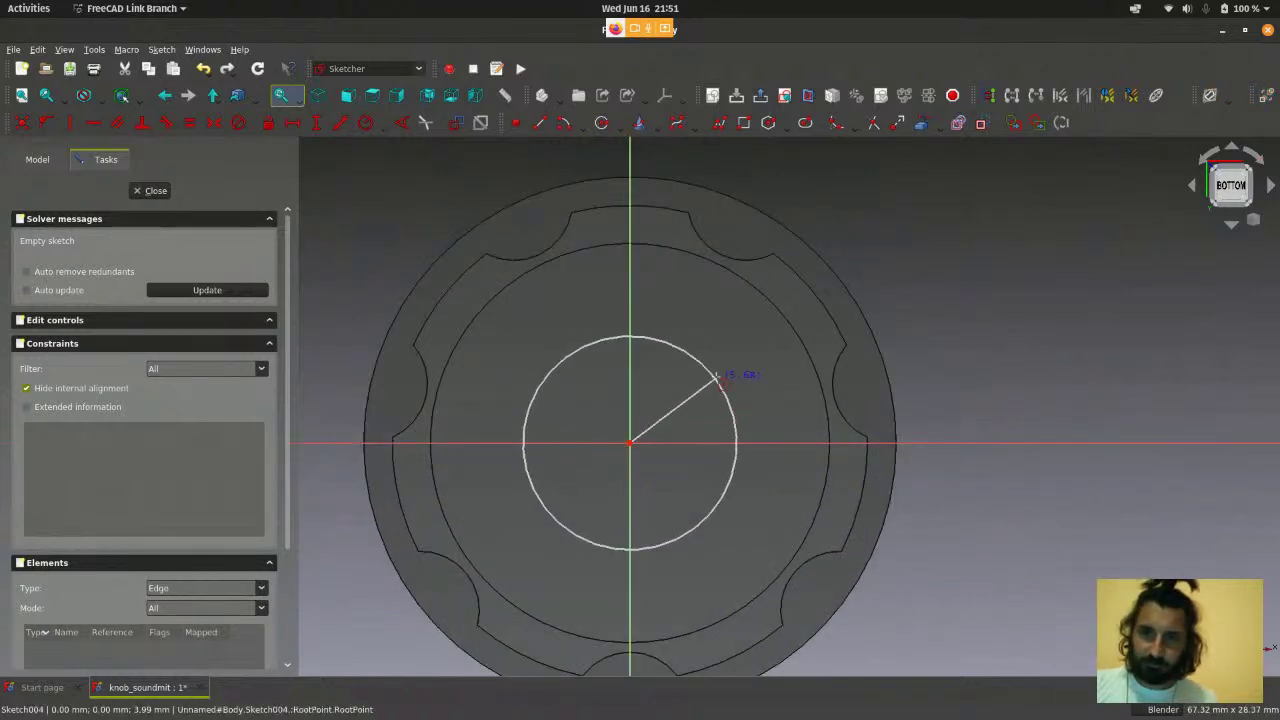
pyautogui.click(736, 311)
pyautogui.scroll(-1, 1020, 340)
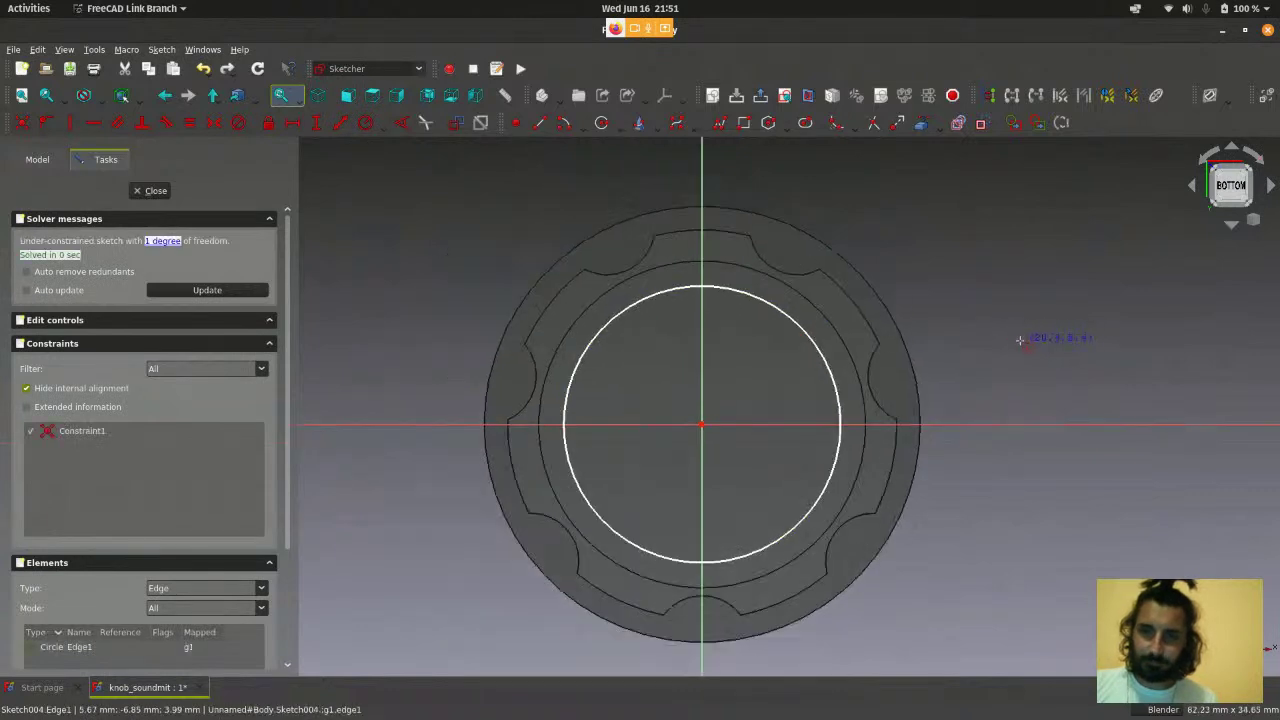
# - Constrain the circle's radius to 9.5 mm
pyautogui.click(814, 350)
pyautogui.scroll(-1, 1035, 289)
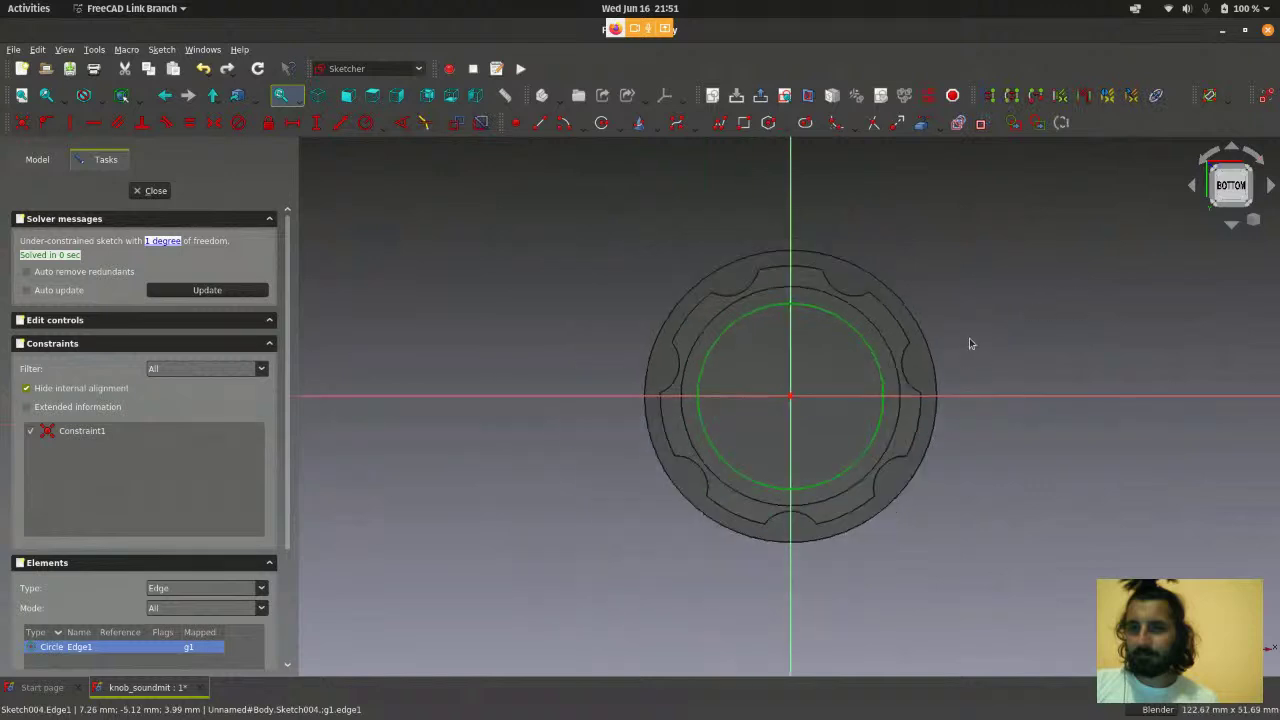
pyautogui.scroll(1, 969, 343)
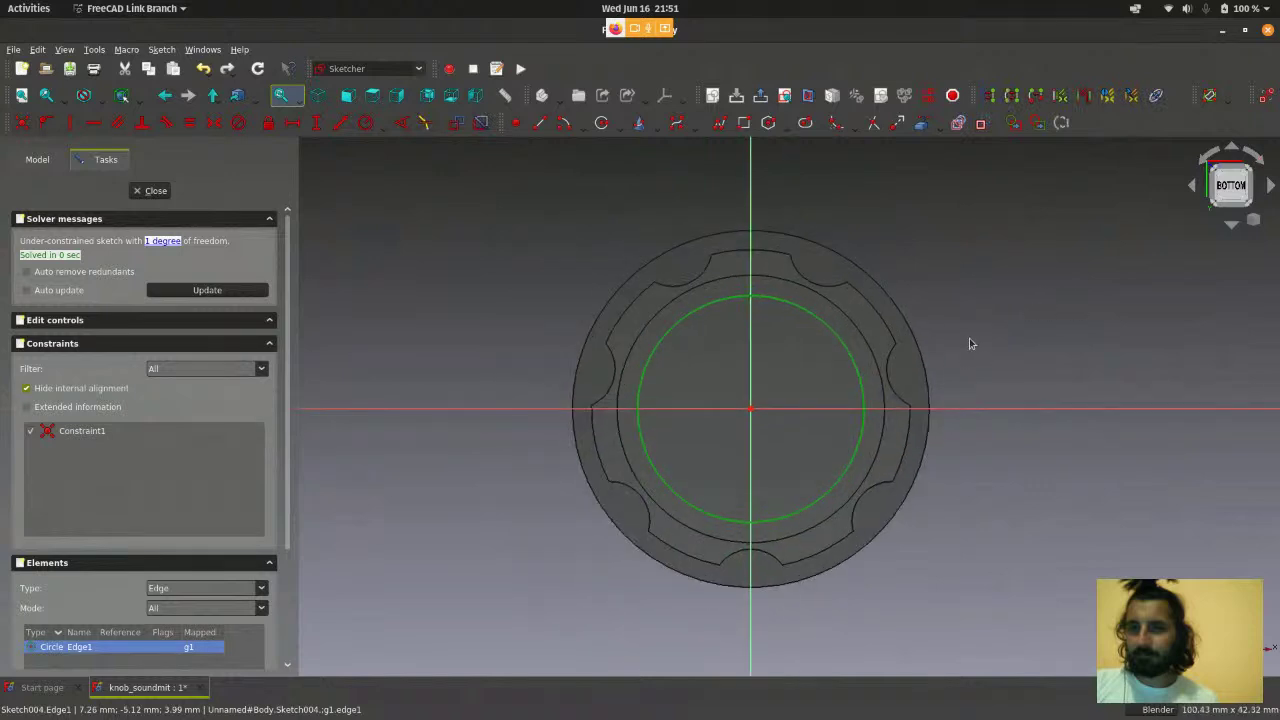
pyautogui.click(364, 124)
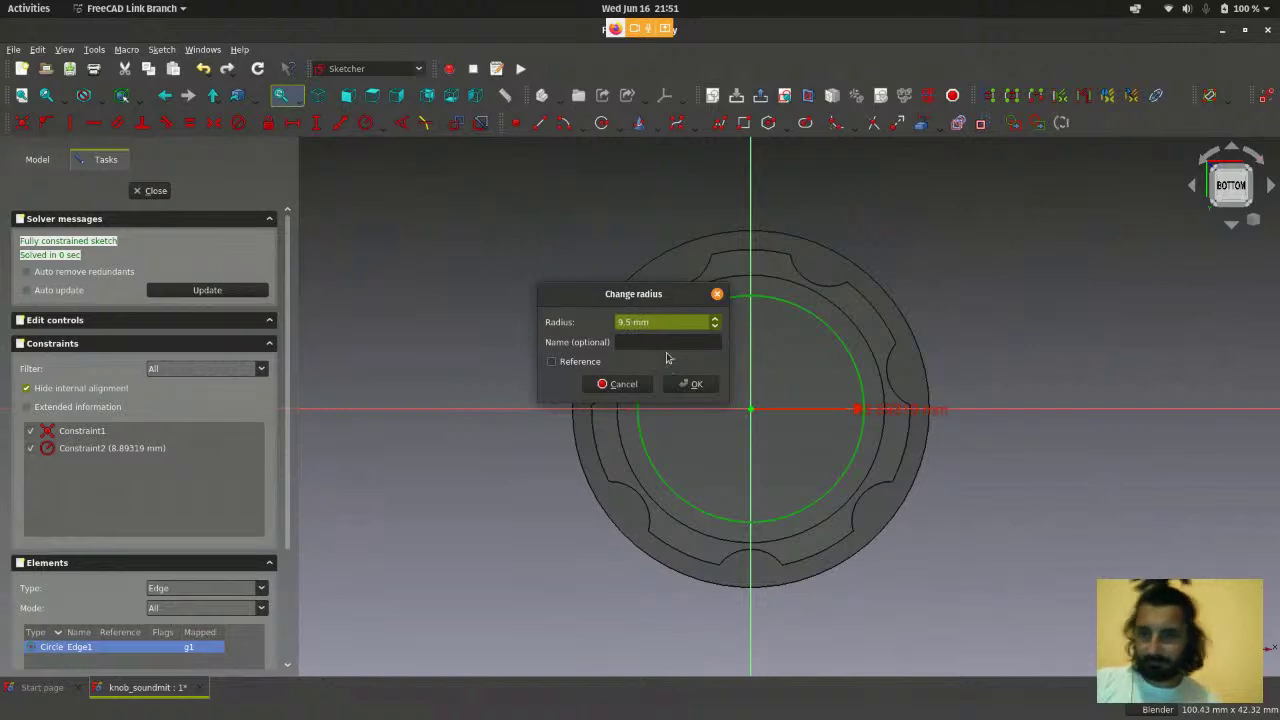
pyautogui.click(690, 384)
pyautogui.scroll(-1, 491, 283)
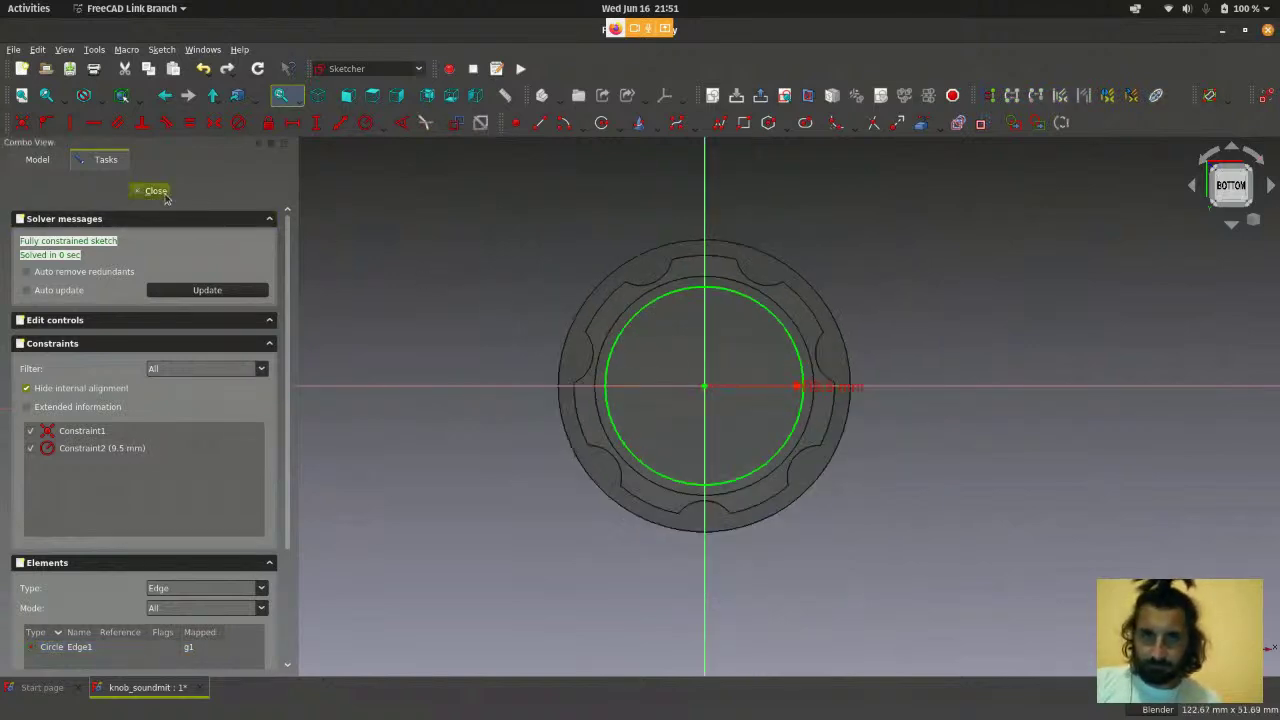
# - Close the sketch and pocket the 9.5 mm circle 8 mm deep
pyautogui.press('Escape')
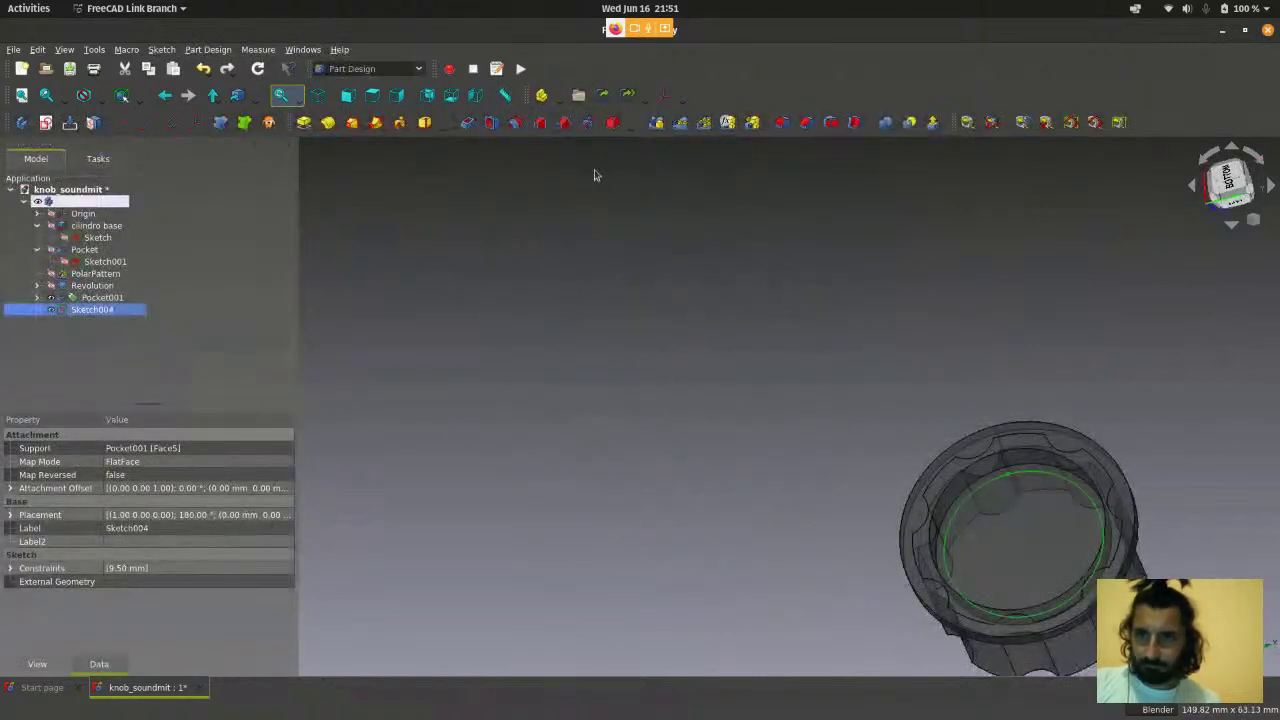
pyautogui.click(469, 123)
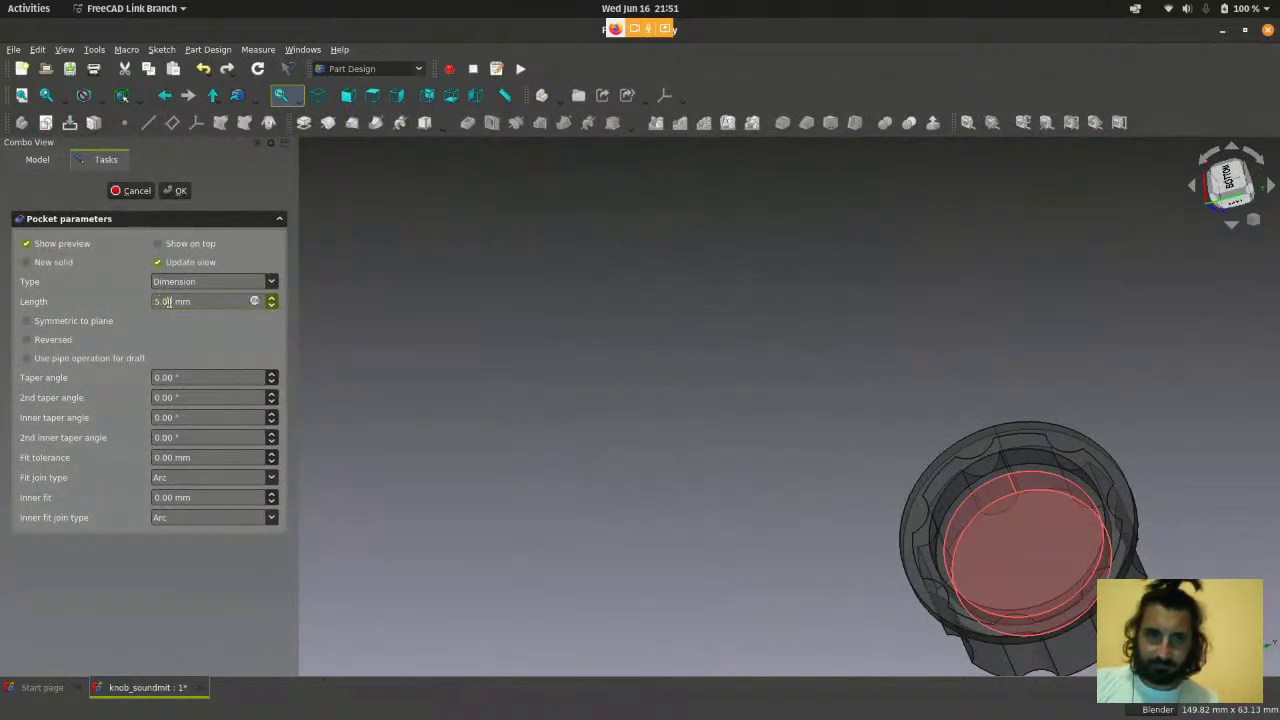
pyautogui.moveTo(171, 302); pyautogui.dragTo(140, 305)
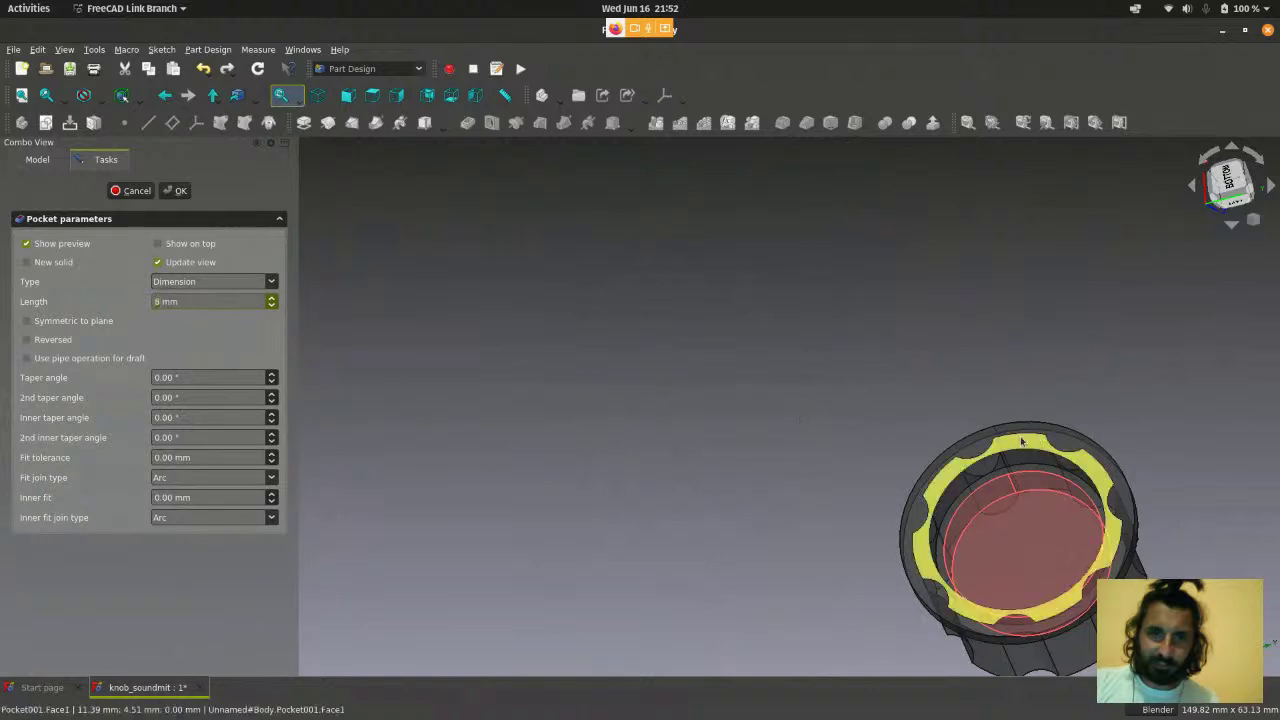
pyautogui.click(176, 192)
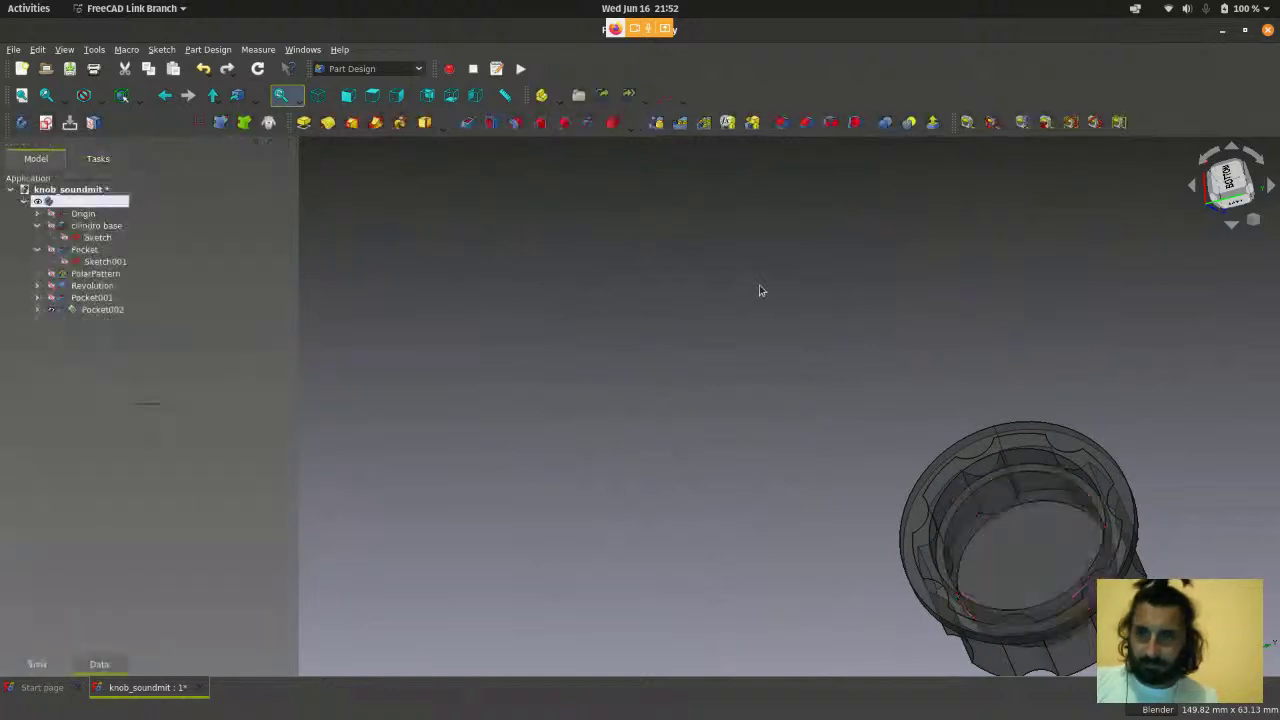
pyautogui.moveTo(760, 289); pyautogui.dragTo(969, 551, button='middle')
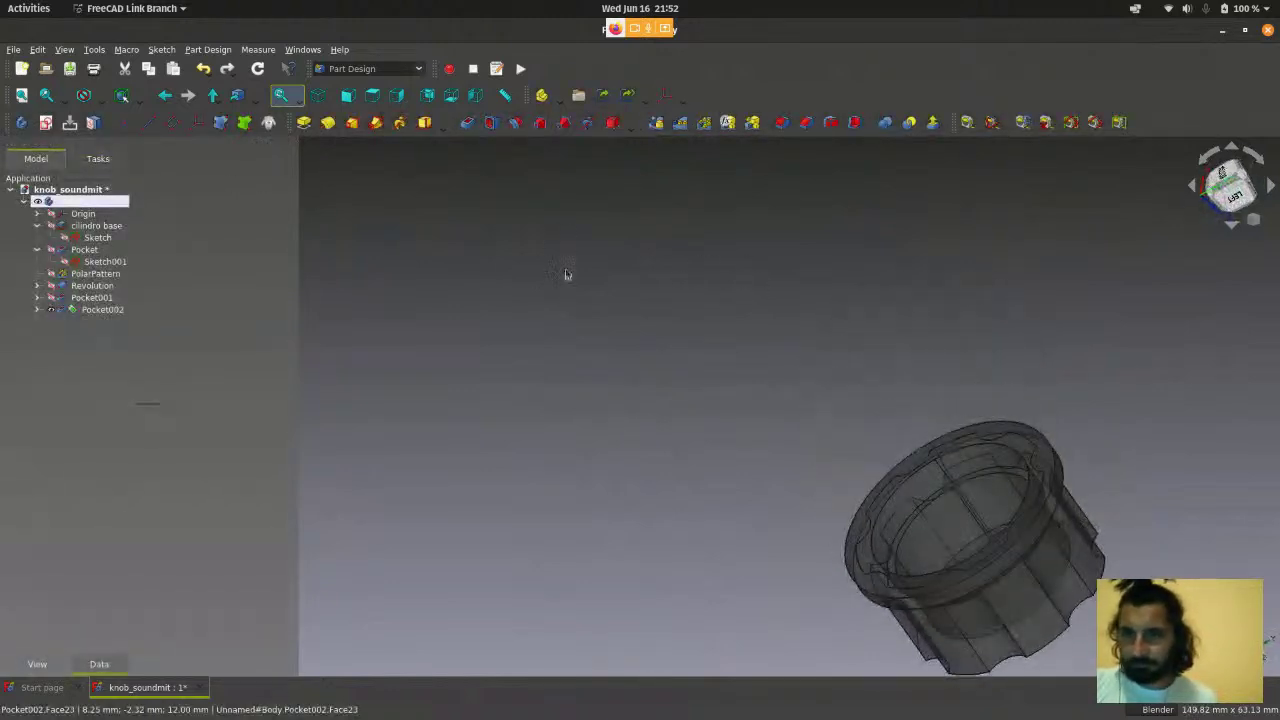
pyautogui.click(348, 96)
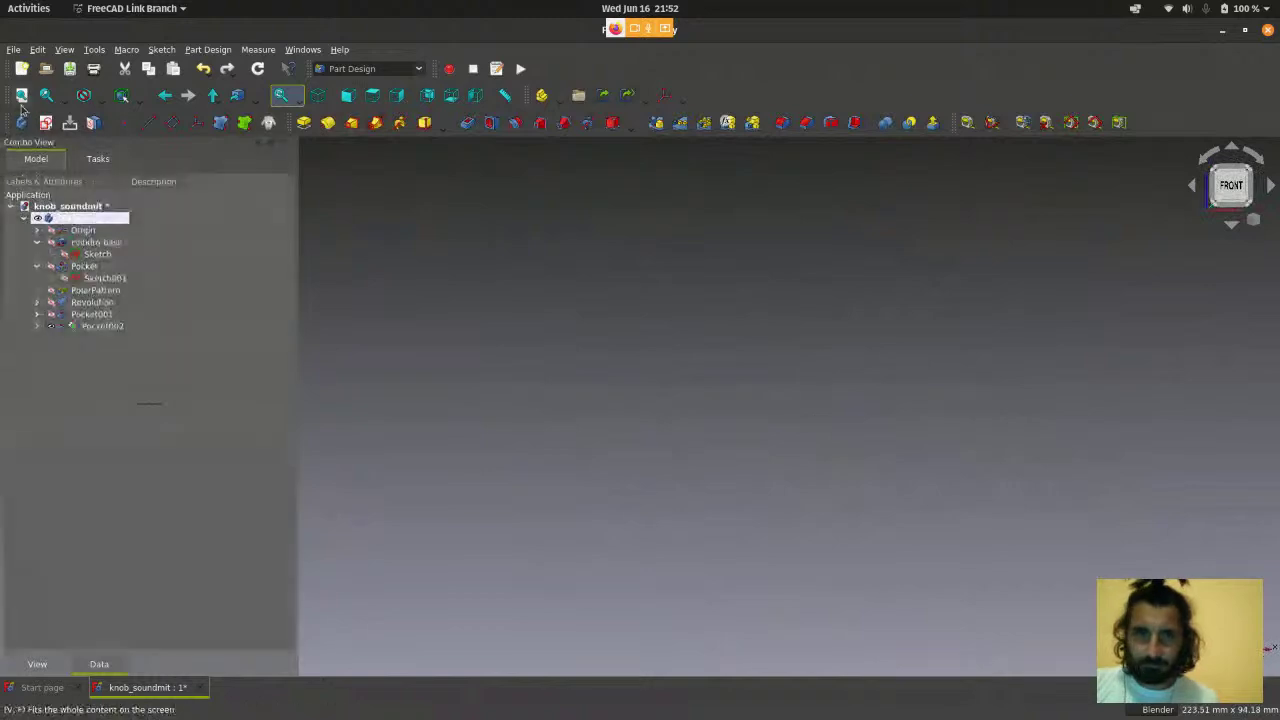
pyautogui.click(22, 95)
pyautogui.scroll(1, 613, 383)
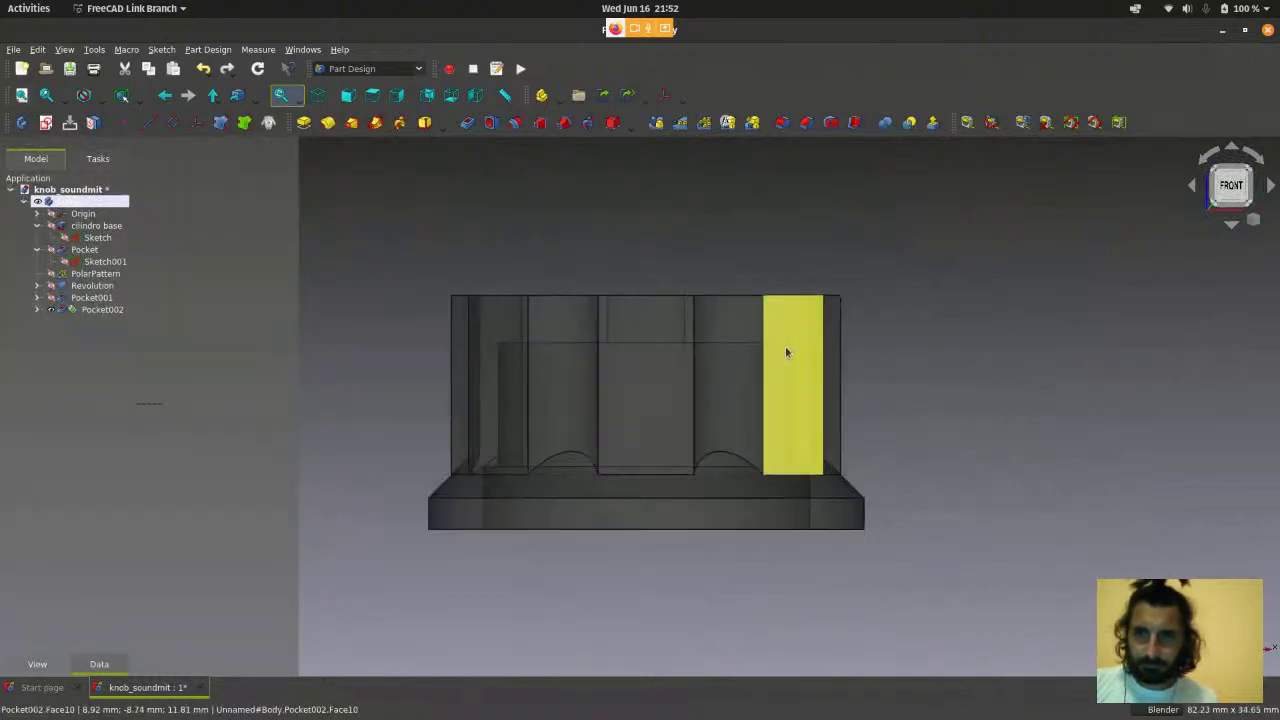
pyautogui.scroll(-2, 788, 351)
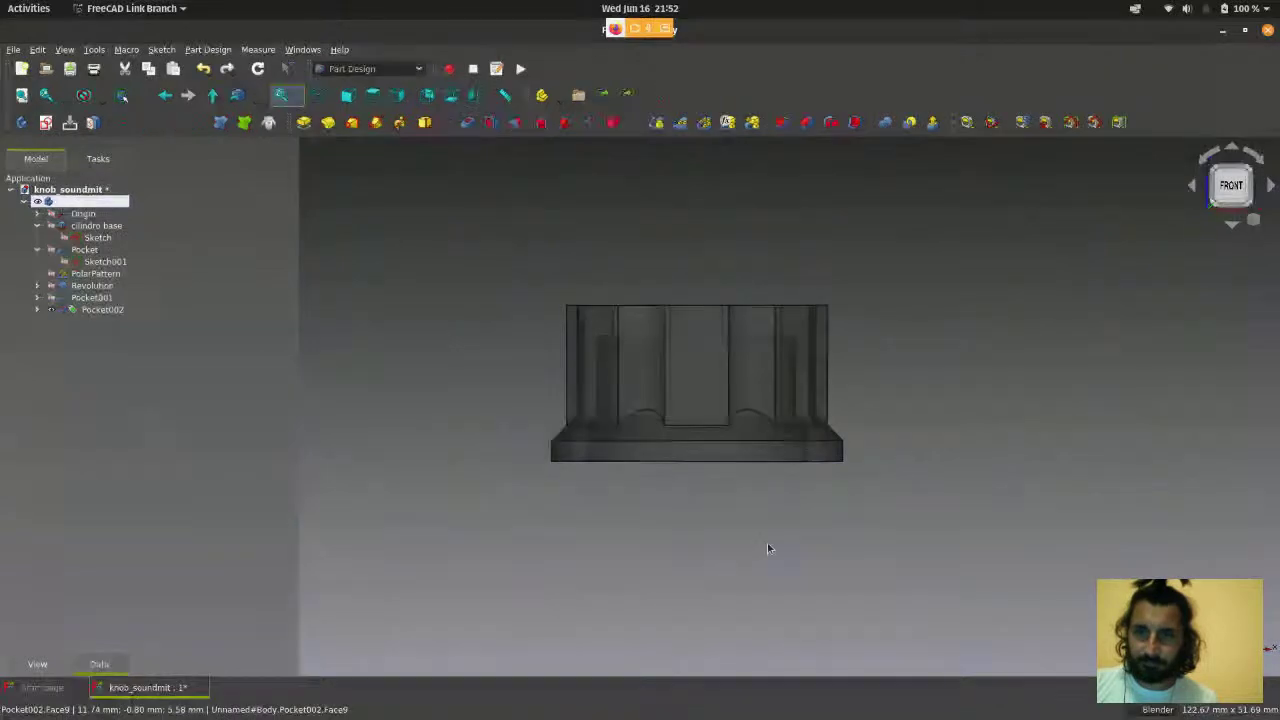
pyautogui.moveTo(767, 548); pyautogui.dragTo(777, 507, button='middle')
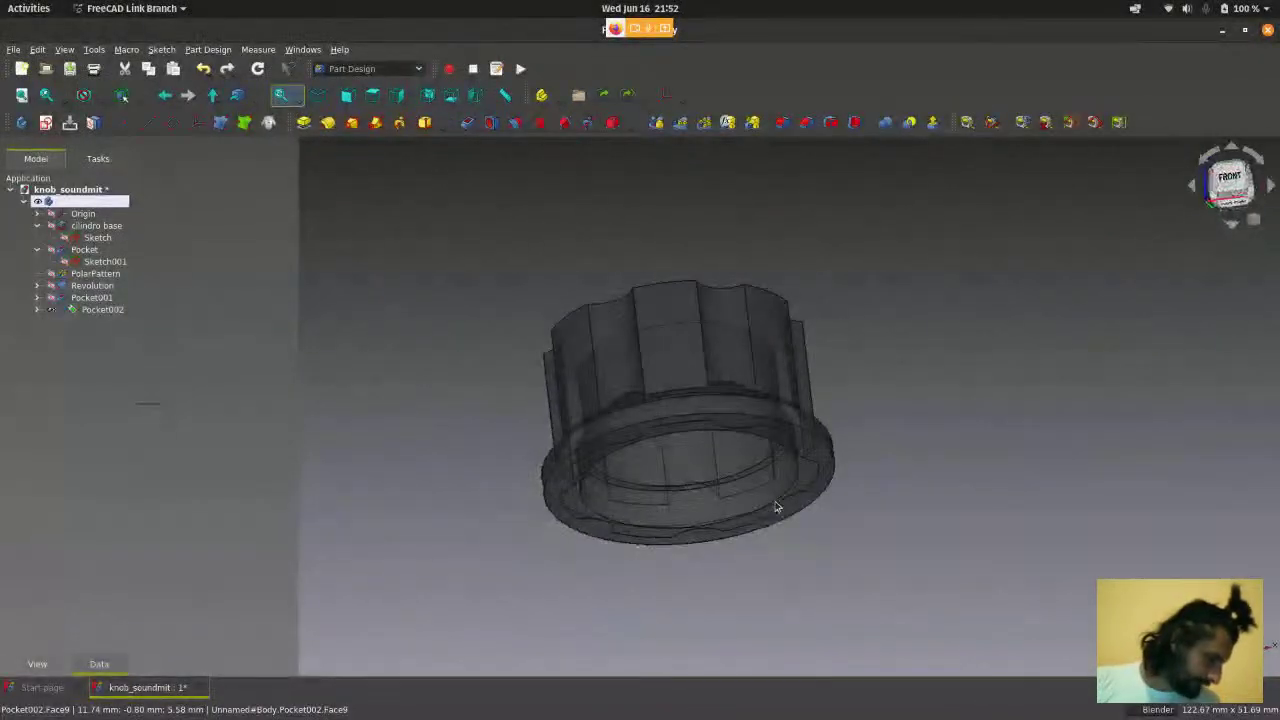
pyautogui.scroll(-1, 814, 514)
pyautogui.scroll(2, 757, 591)
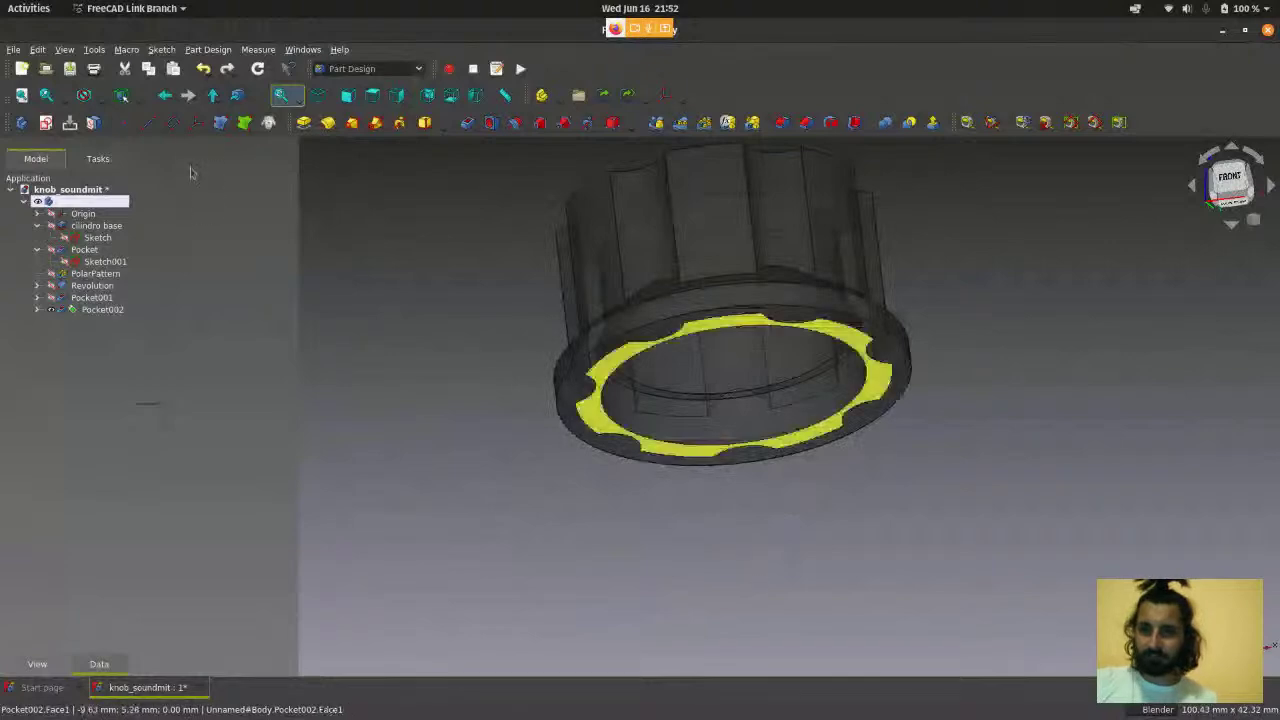
pyautogui.moveTo(370, 160); pyautogui.dragTo(374, 157, button='middle')
pyautogui.scroll(-2, 660, 430)
pyautogui.moveTo(660, 430)
pyautogui.mouseDown(button='middle')
pyautogui.moveTo(642, 544)
pyautogui.moveTo(677, 569)
pyautogui.moveTo(660, 411)
pyautogui.moveTo(653, 421)
pyautogui.mouseUp(button='middle')
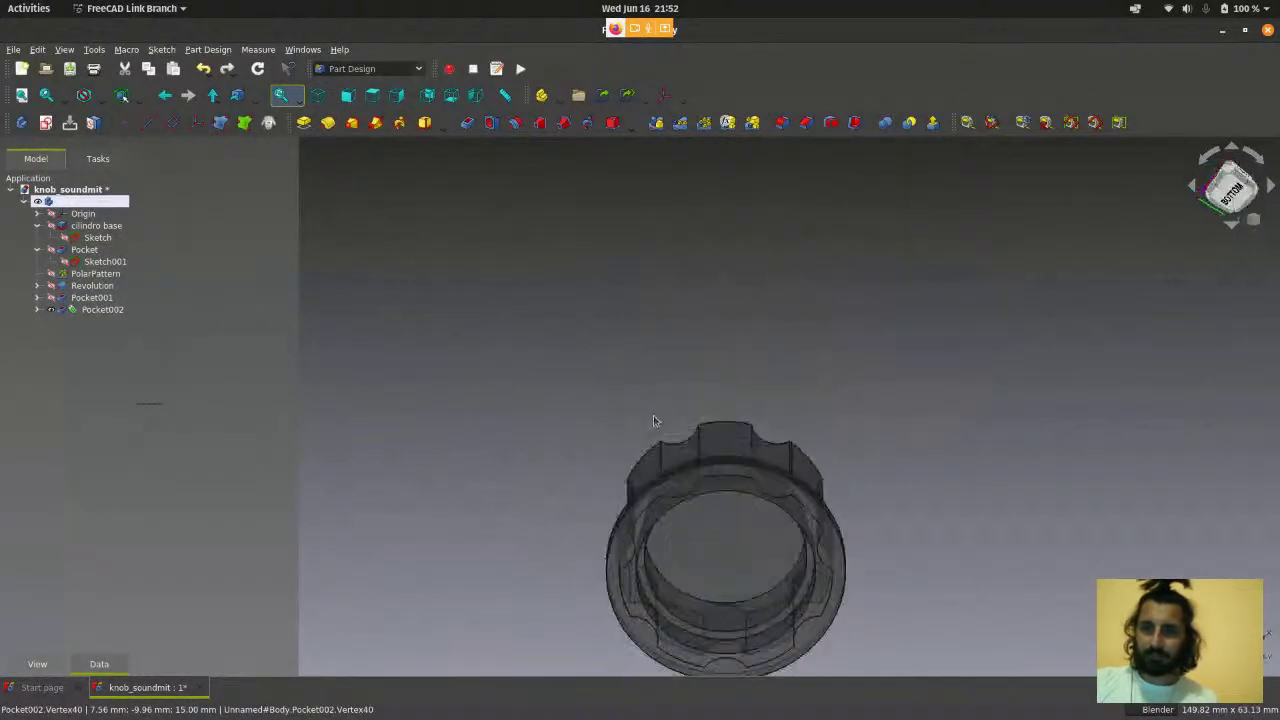
pyautogui.scroll(-2, 950, 328)
pyautogui.scroll(3, 680, 518)
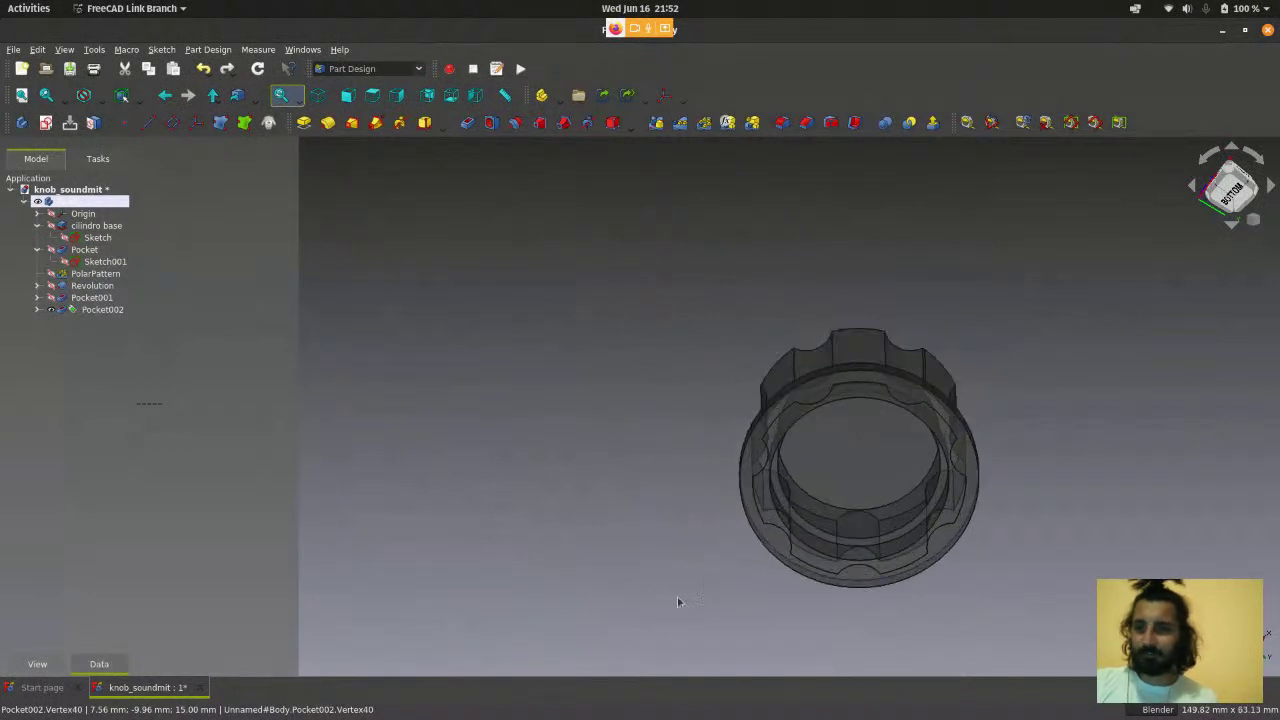
pyautogui.scroll(-2, 617, 466)
pyautogui.moveTo(617, 466); pyautogui.dragTo(597, 317, button='middle')
pyautogui.scroll(-2, 886, 527)
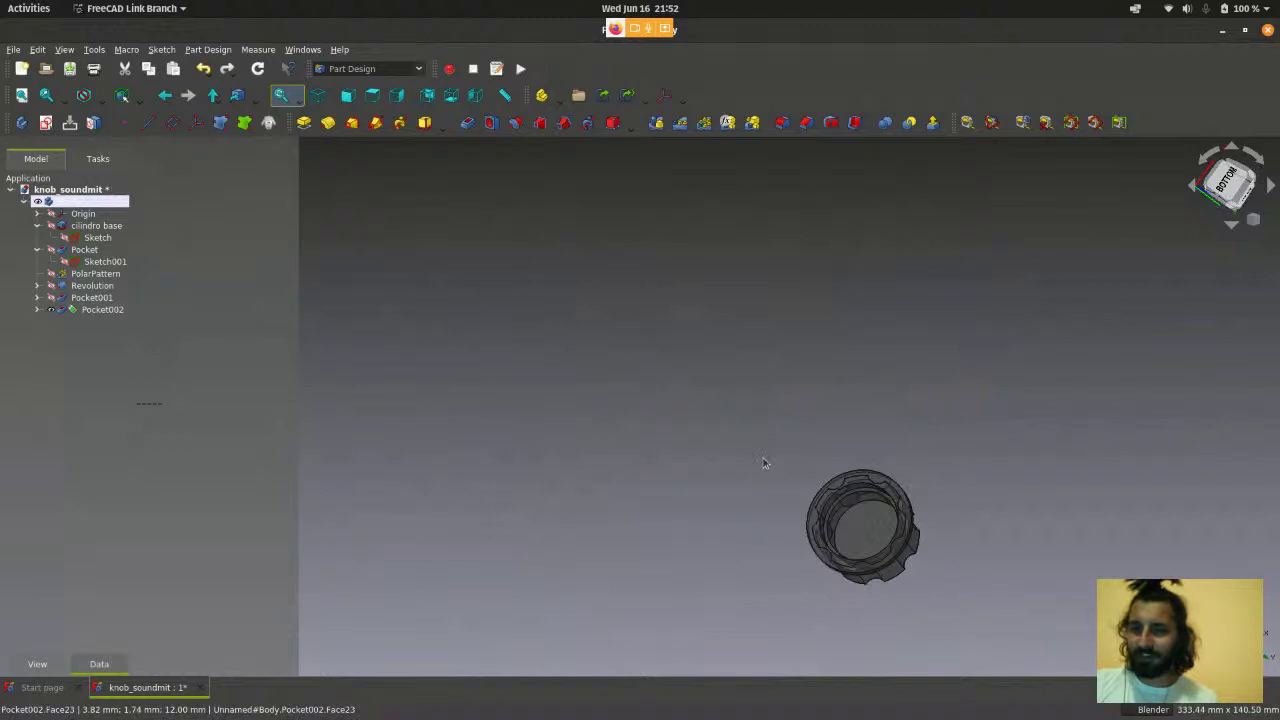
pyautogui.scroll(2, 763, 458)
pyautogui.moveTo(763, 458); pyautogui.dragTo(771, 484, button='middle')
pyautogui.scroll(-2, 745, 494)
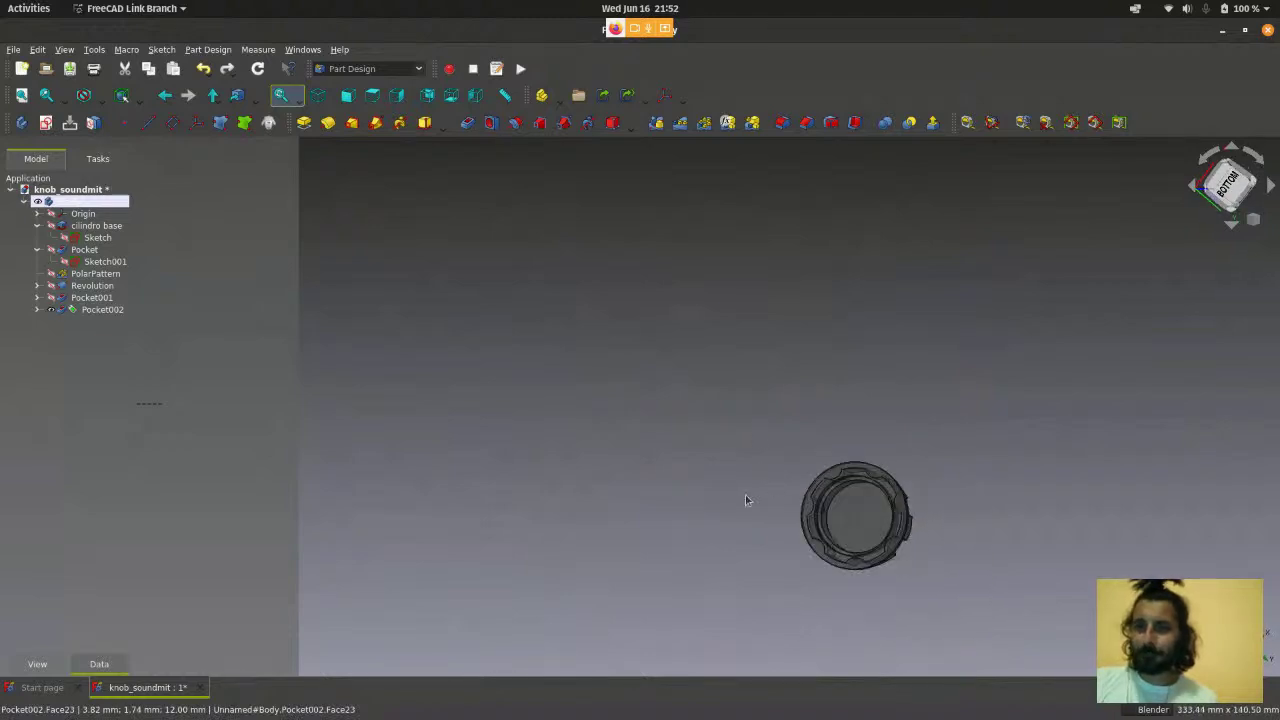
pyautogui.scroll(3, 742, 505)
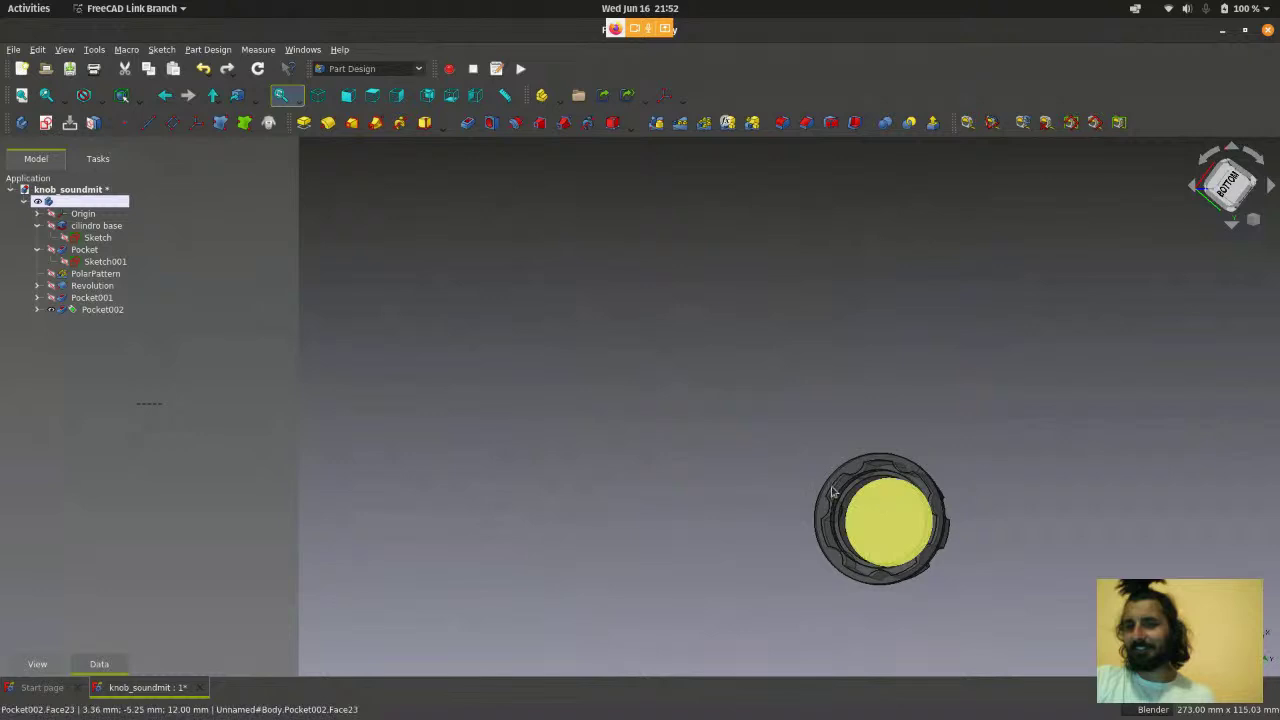
pyautogui.moveTo(634, 457); pyautogui.dragTo(757, 548, button='middle')
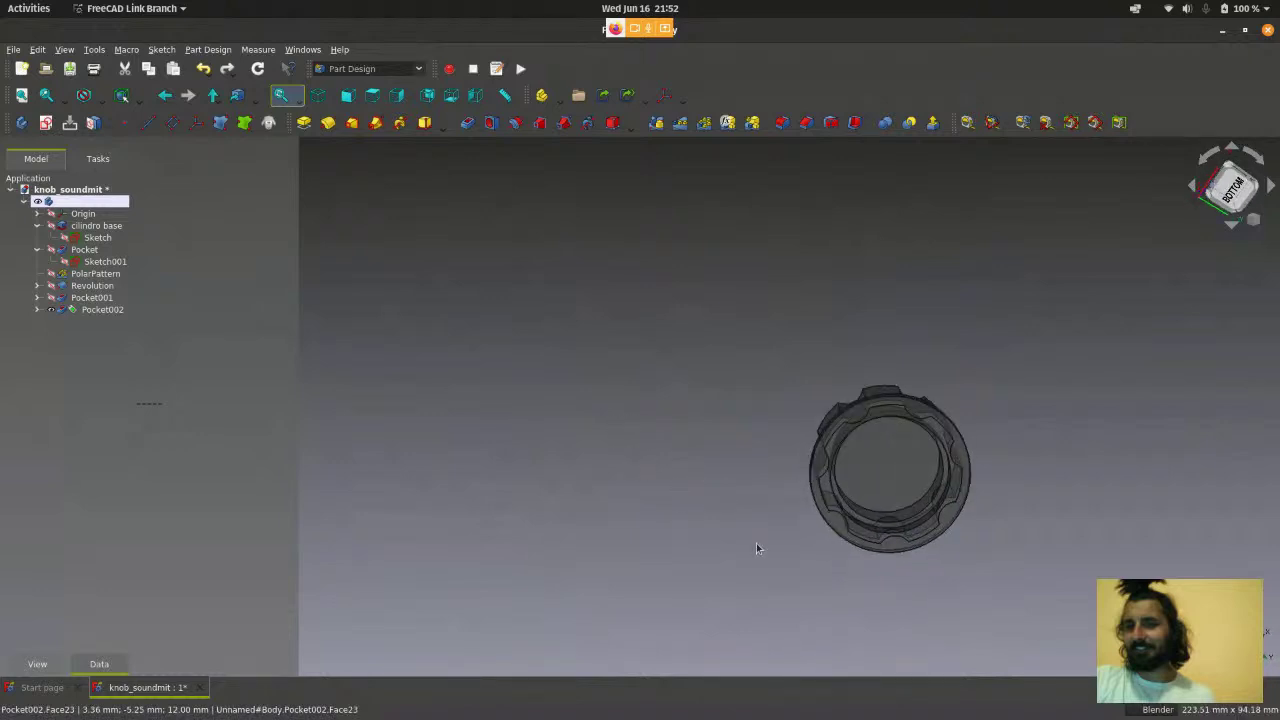
pyautogui.moveTo(808, 519); pyautogui.dragTo(850, 420, button='middle')
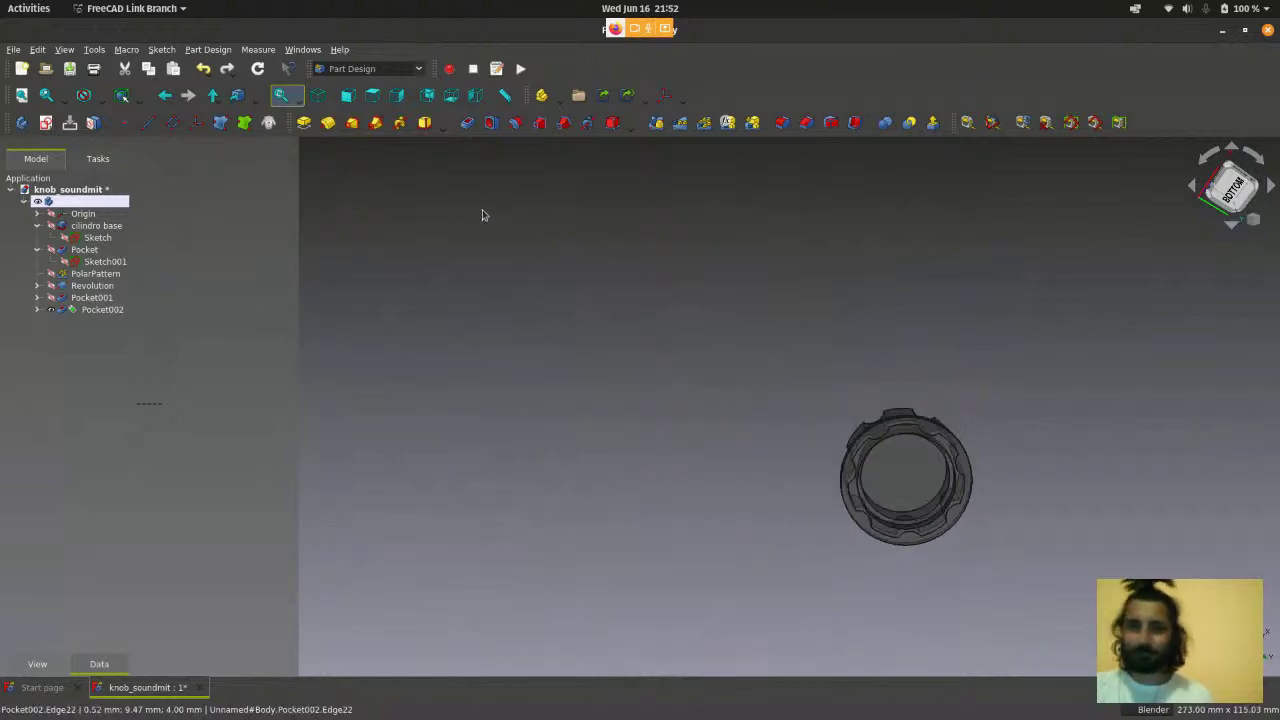
# - Switch to the Bottom view and zoom in on the knob's recessed underside
pyautogui.click(460, 104)
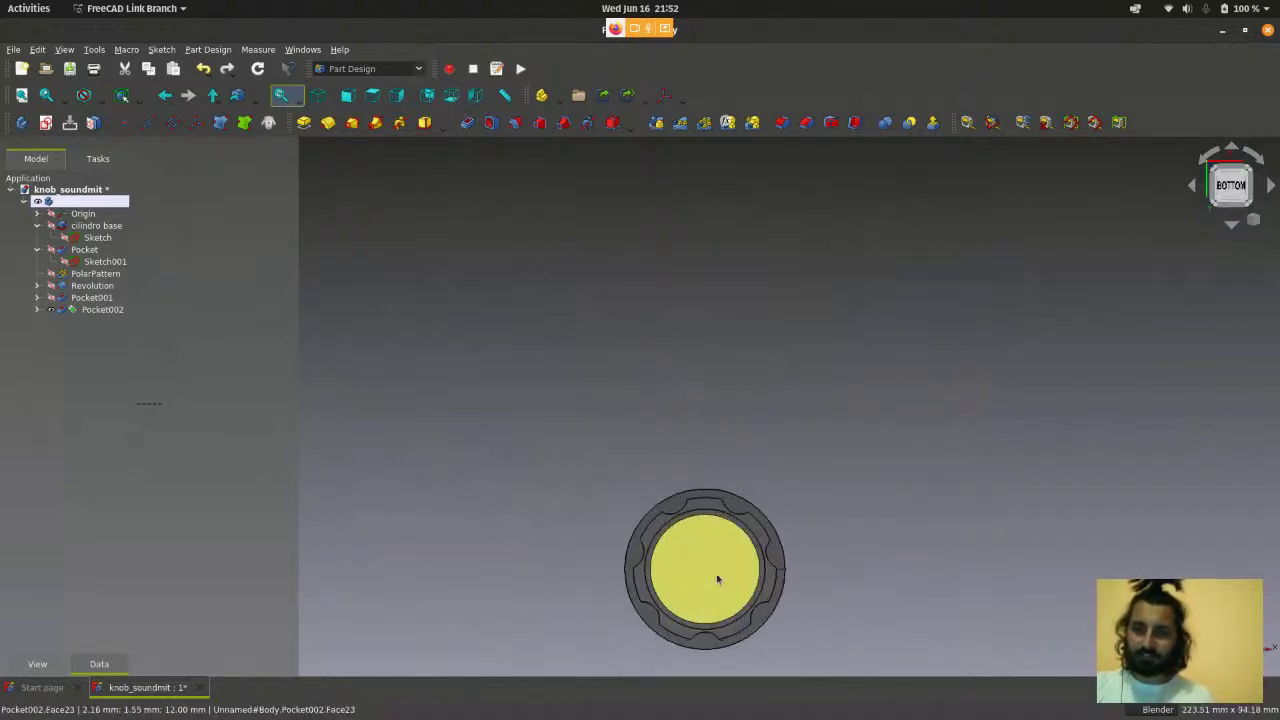
pyautogui.scroll(3, 705, 567)
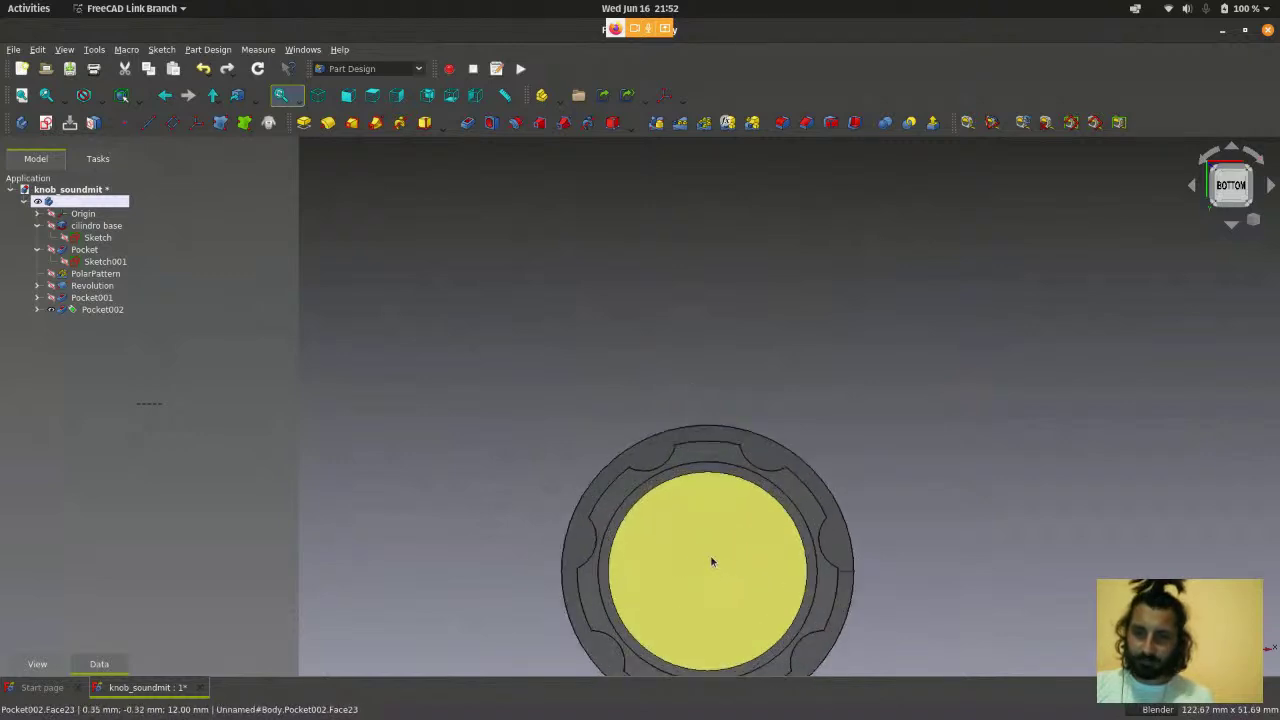
pyautogui.scroll(-3, 975, 355)
pyautogui.scroll(3, 822, 640)
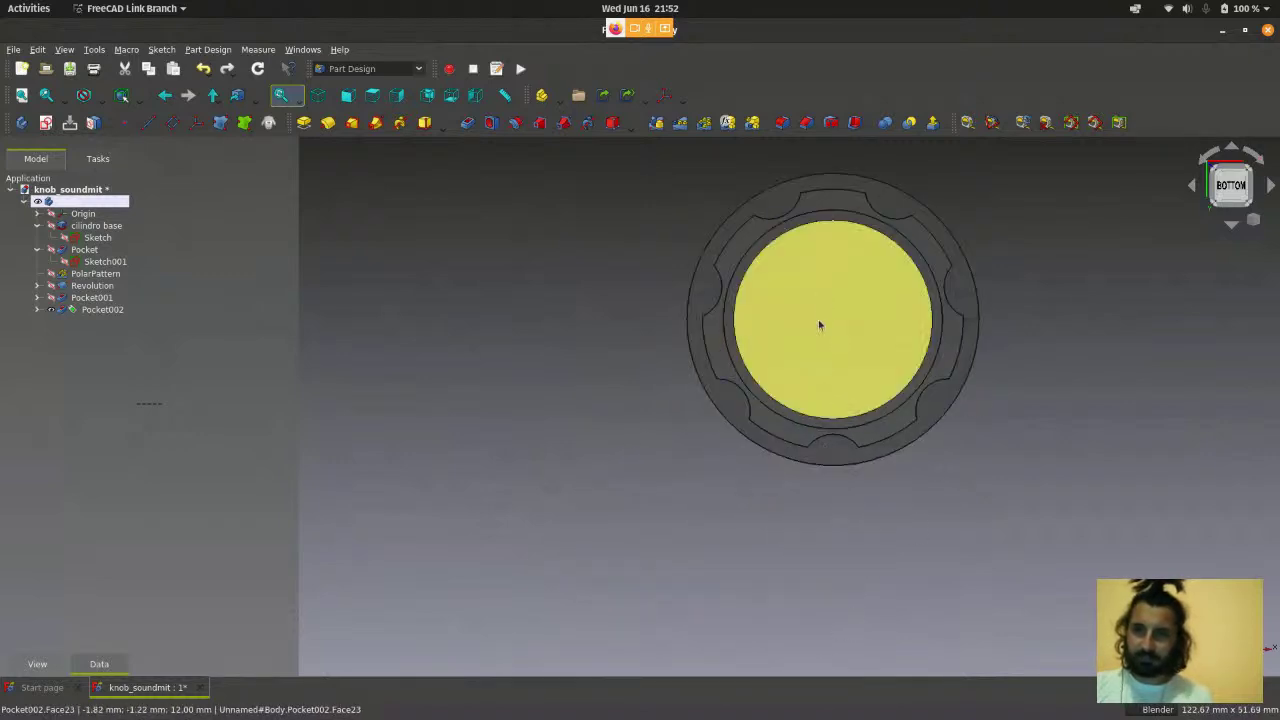
pyautogui.scroll(-1, 1056, 403)
pyautogui.scroll(1, 816, 327)
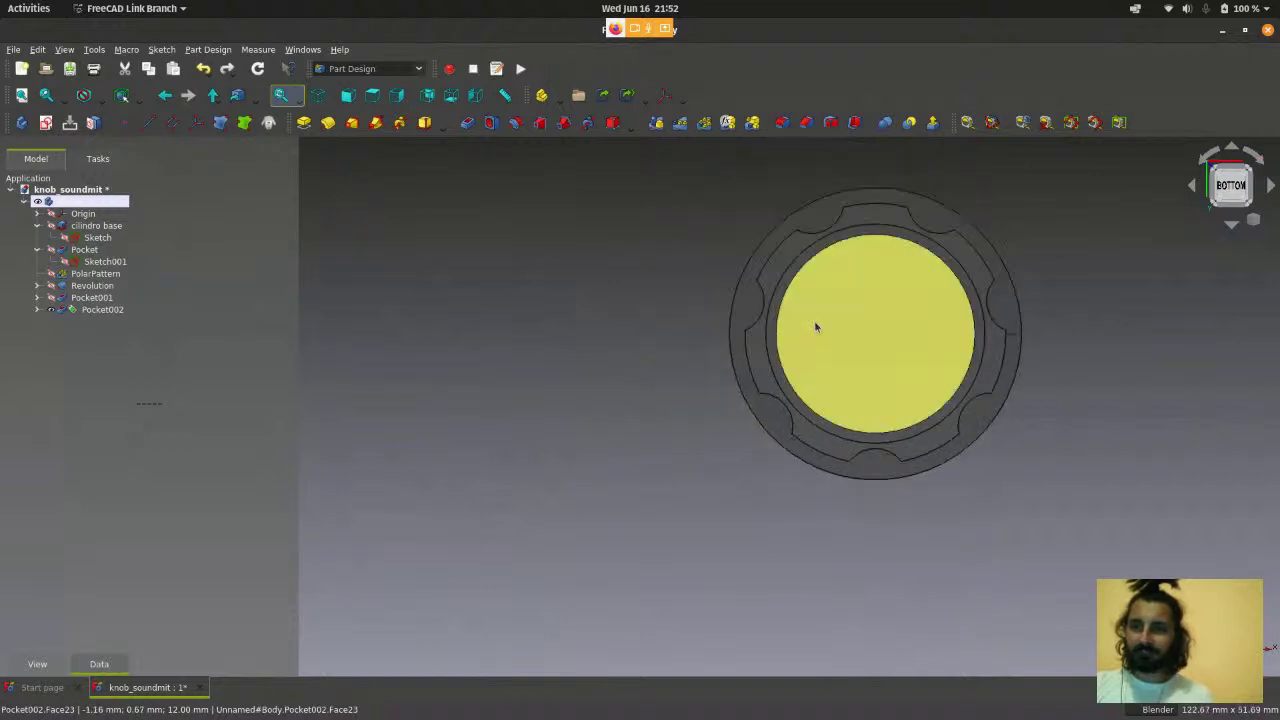
pyautogui.scroll(1, 816, 327)
pyautogui.scroll(-1, 1069, 449)
pyautogui.scroll(1, 1003, 403)
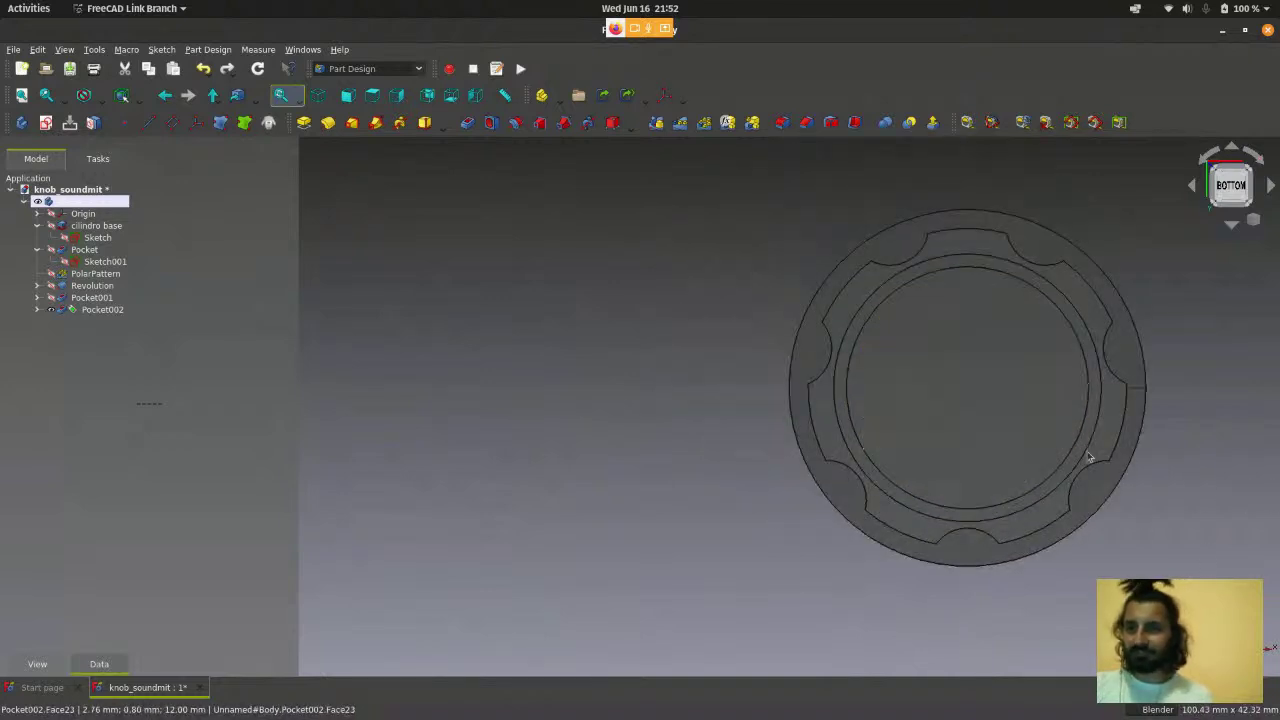
pyautogui.scroll(-2, 890, 468)
pyautogui.scroll(1, 1025, 541)
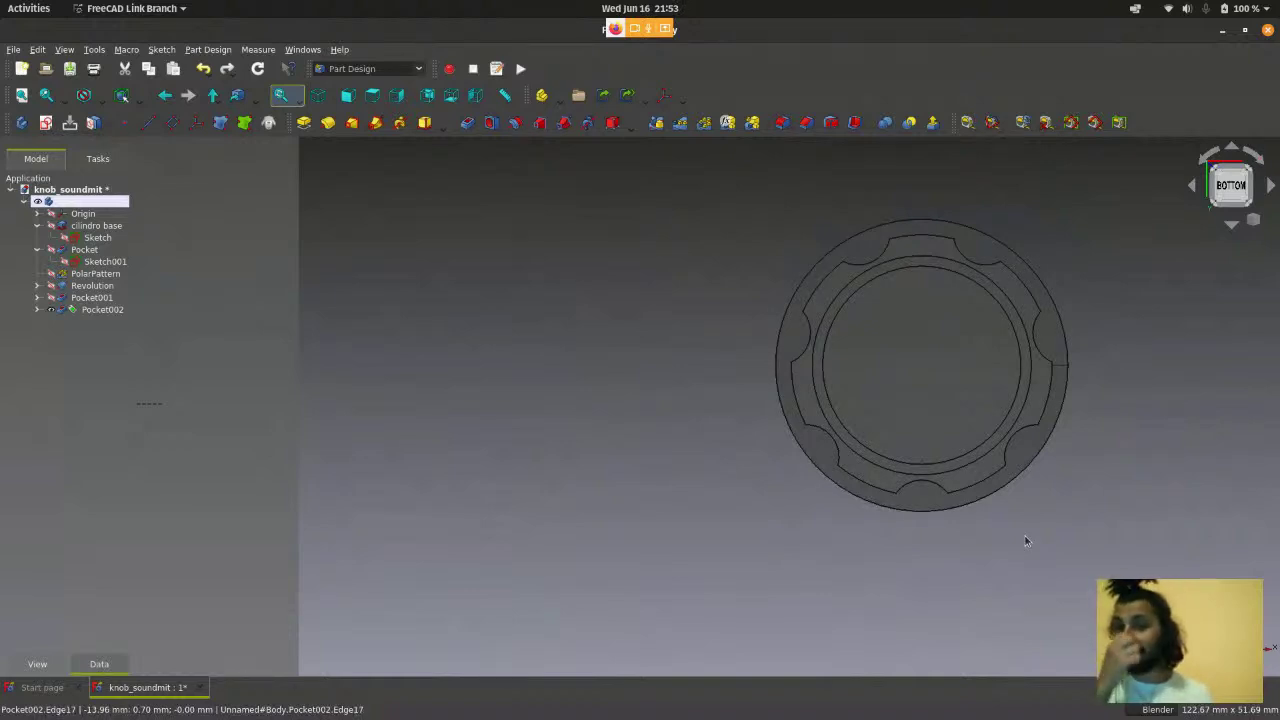
pyautogui.scroll(-1, 1040, 527)
pyautogui.scroll(1, 1040, 527)
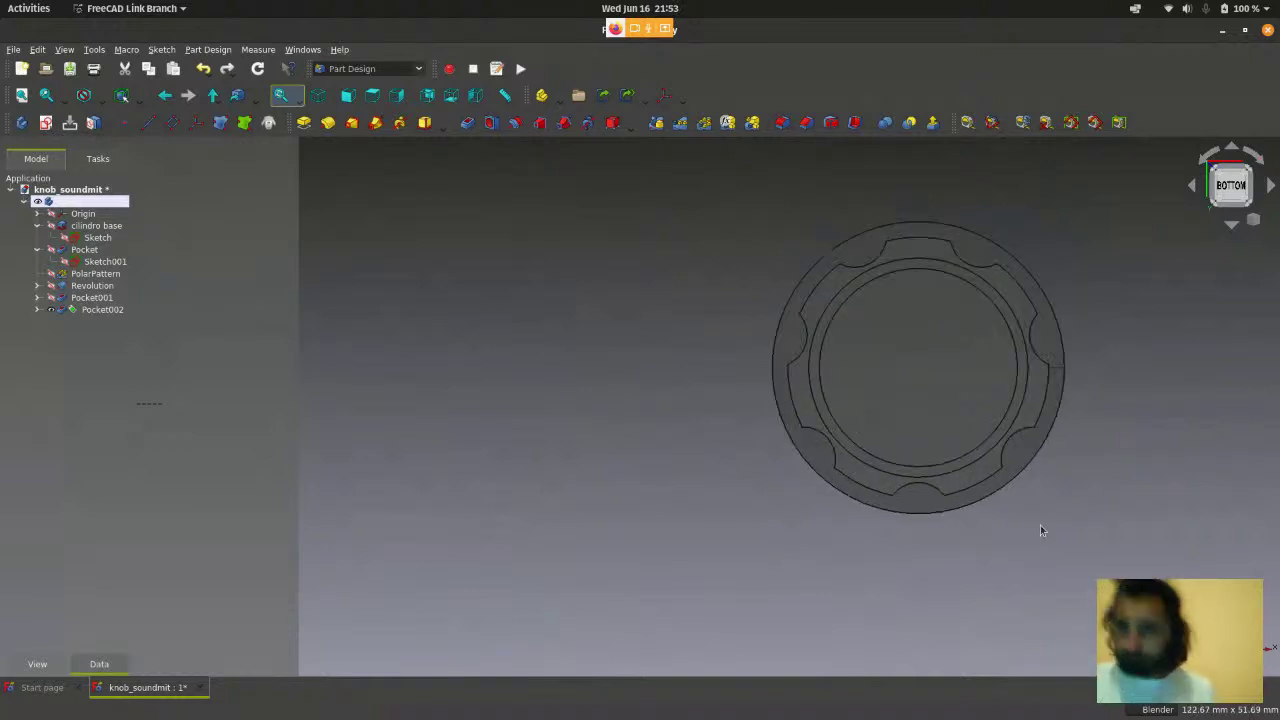
pyautogui.scroll(1, 1173, 562)
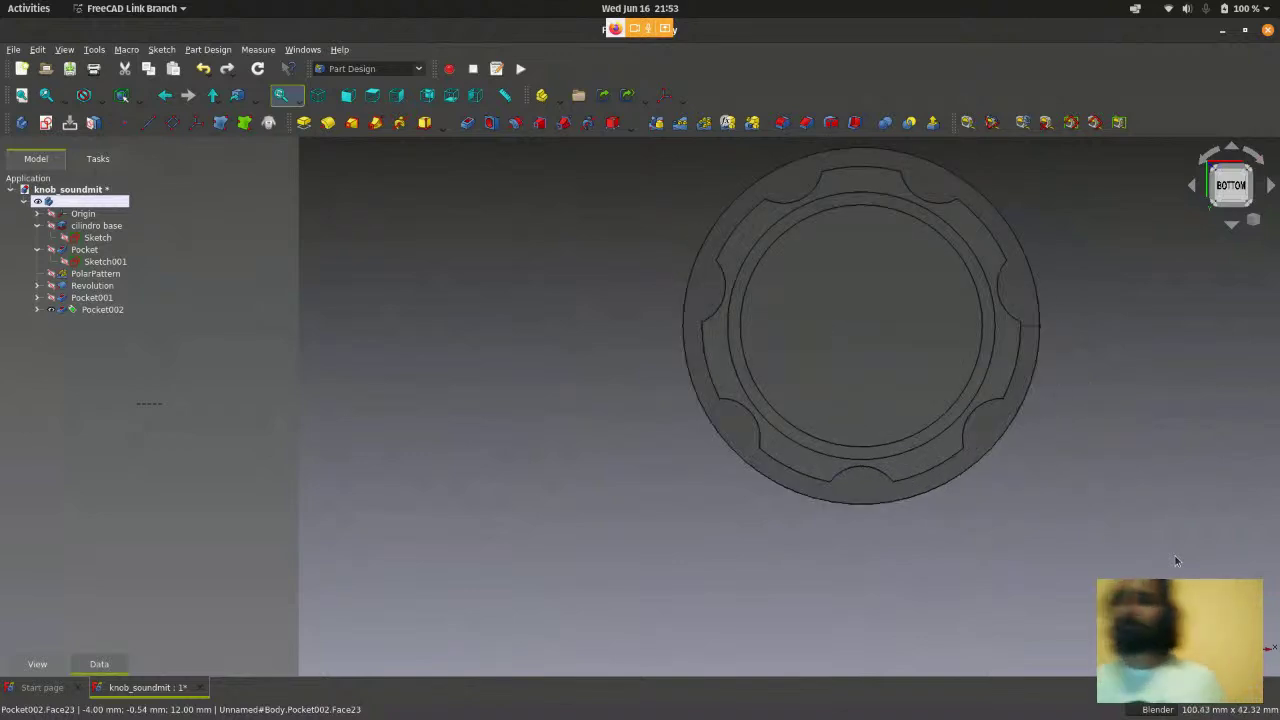
# - From the bottom view, select Pocket002's bore floor and bring up the Sketch menu
pyautogui.click(854, 366)
pyautogui.moveTo(994, 529); pyautogui.dragTo(987, 517, button='middle')
pyautogui.press('0')
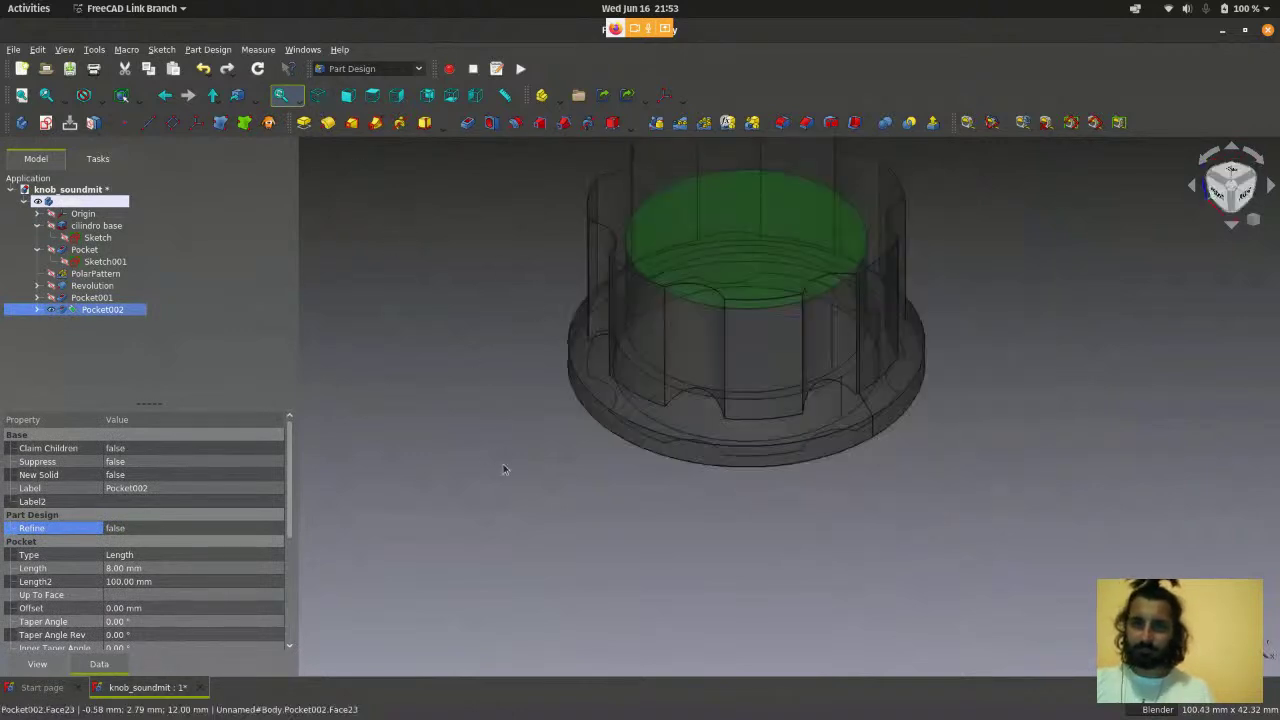
pyautogui.click(511, 493)
pyautogui.scroll(-2, 511, 490)
pyautogui.scroll(4, 514, 425)
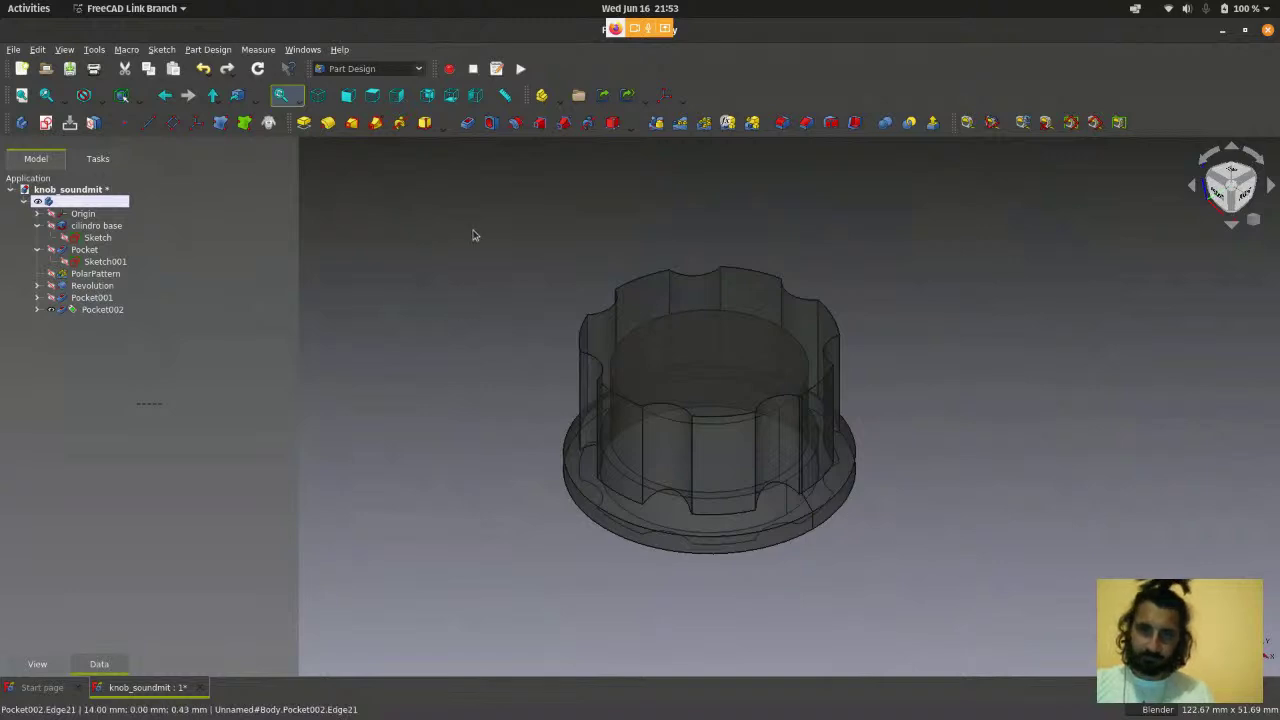
pyautogui.click(451, 96)
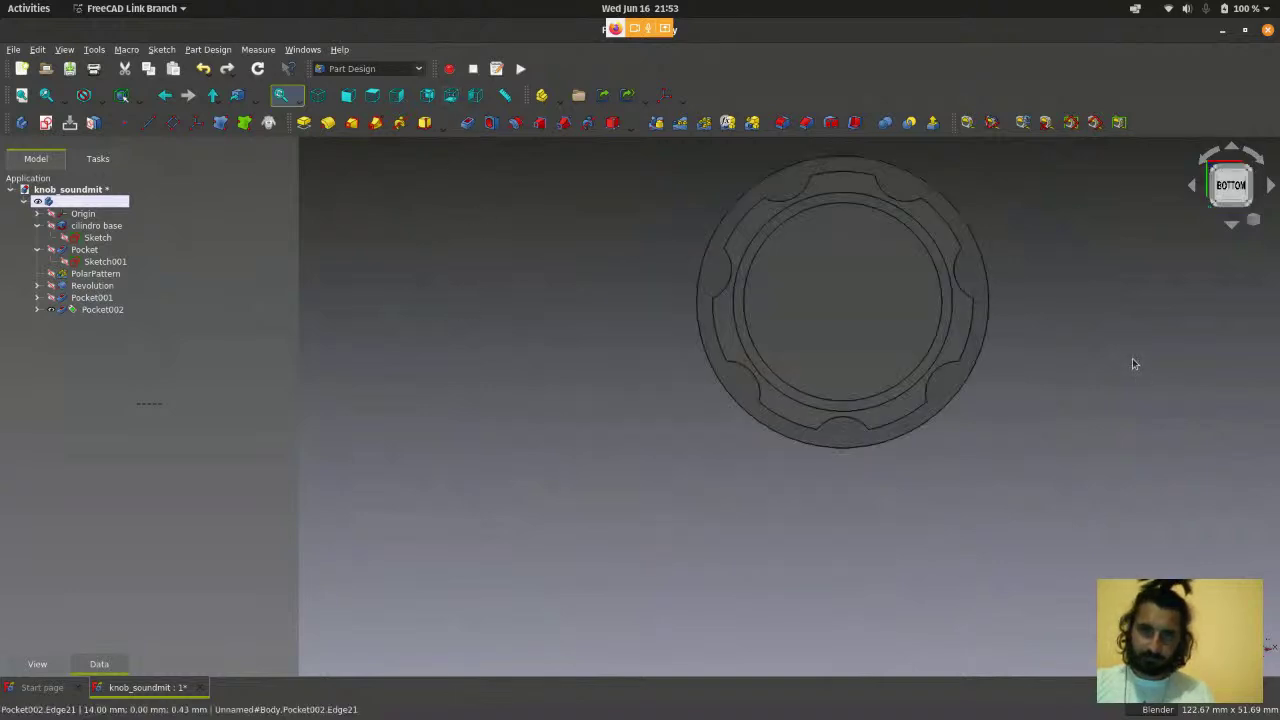
pyautogui.scroll(1, 1122, 396)
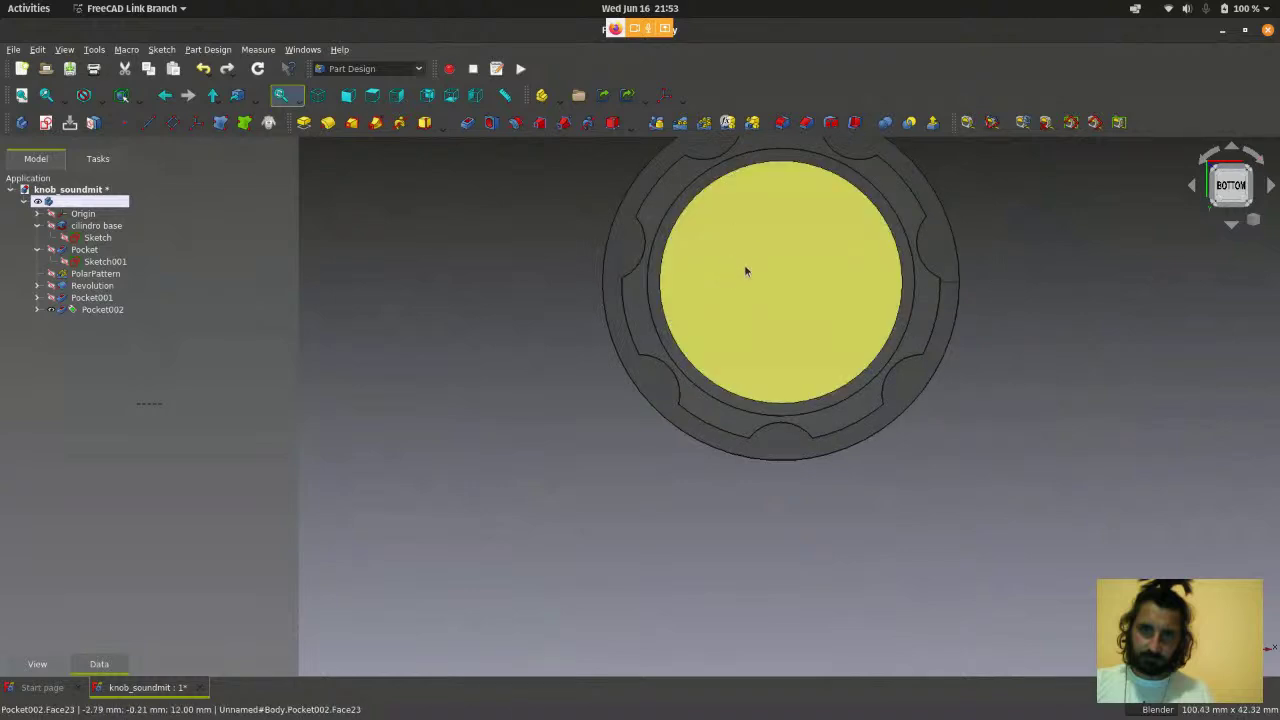
pyautogui.click(816, 282)
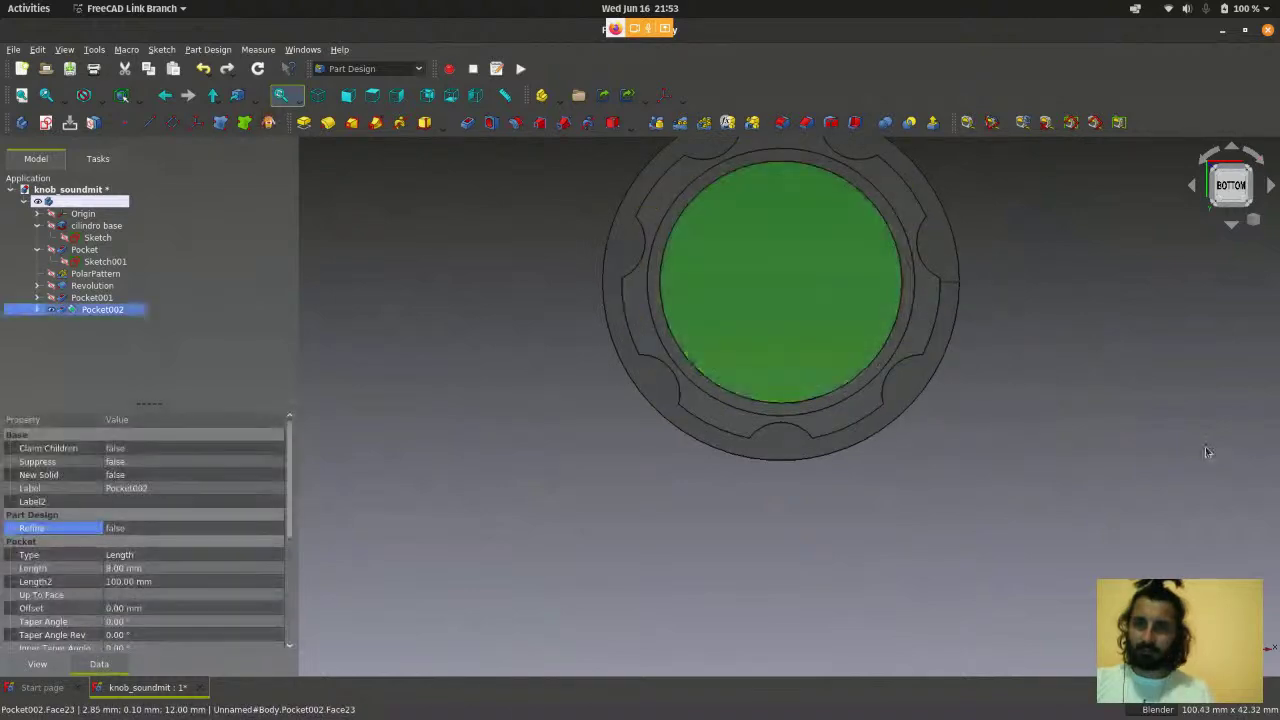
pyautogui.scroll(-1, 1130, 527)
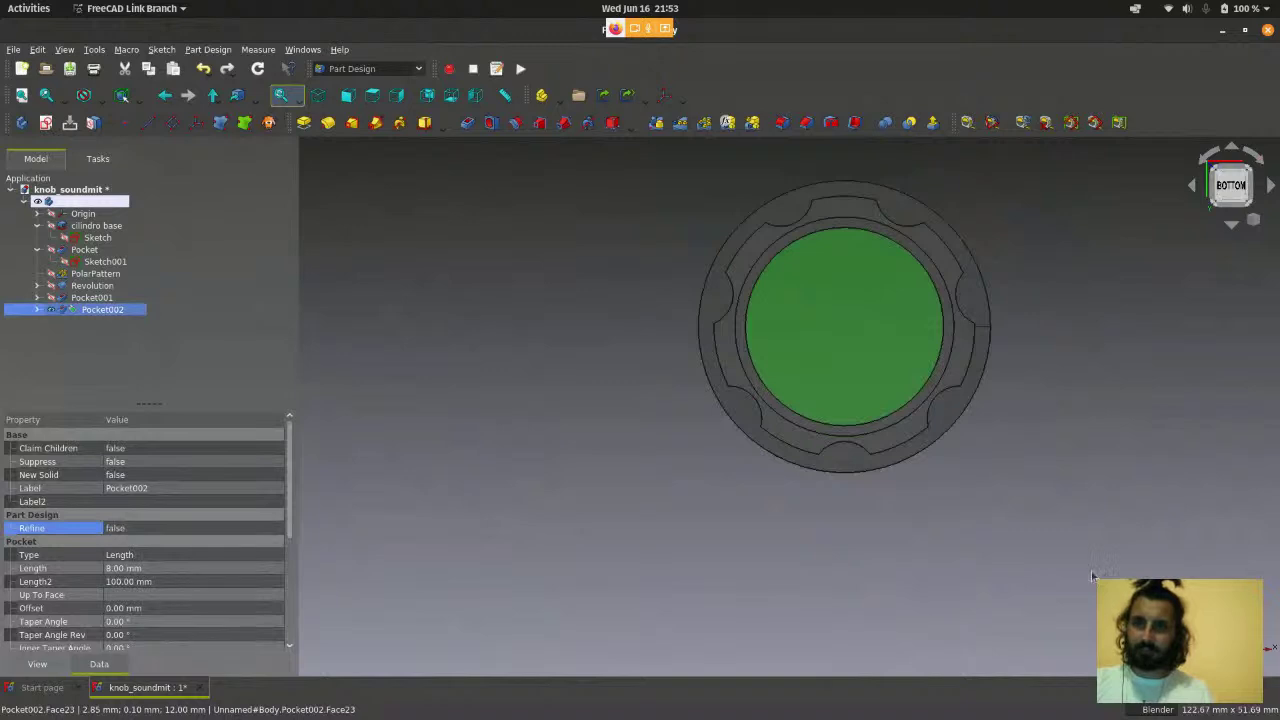
pyautogui.click(161, 49)
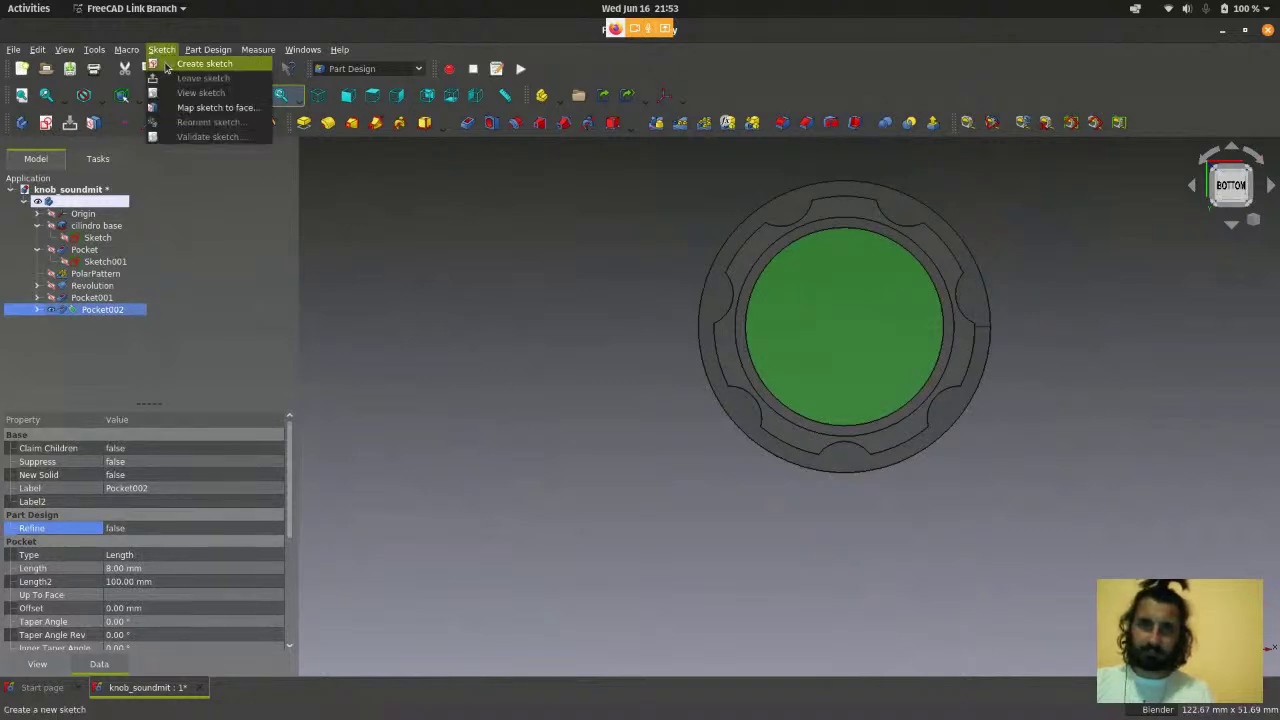
# - Create a sketch on the face and draw two concentric circles centred on the origin
pyautogui.click(185, 60)
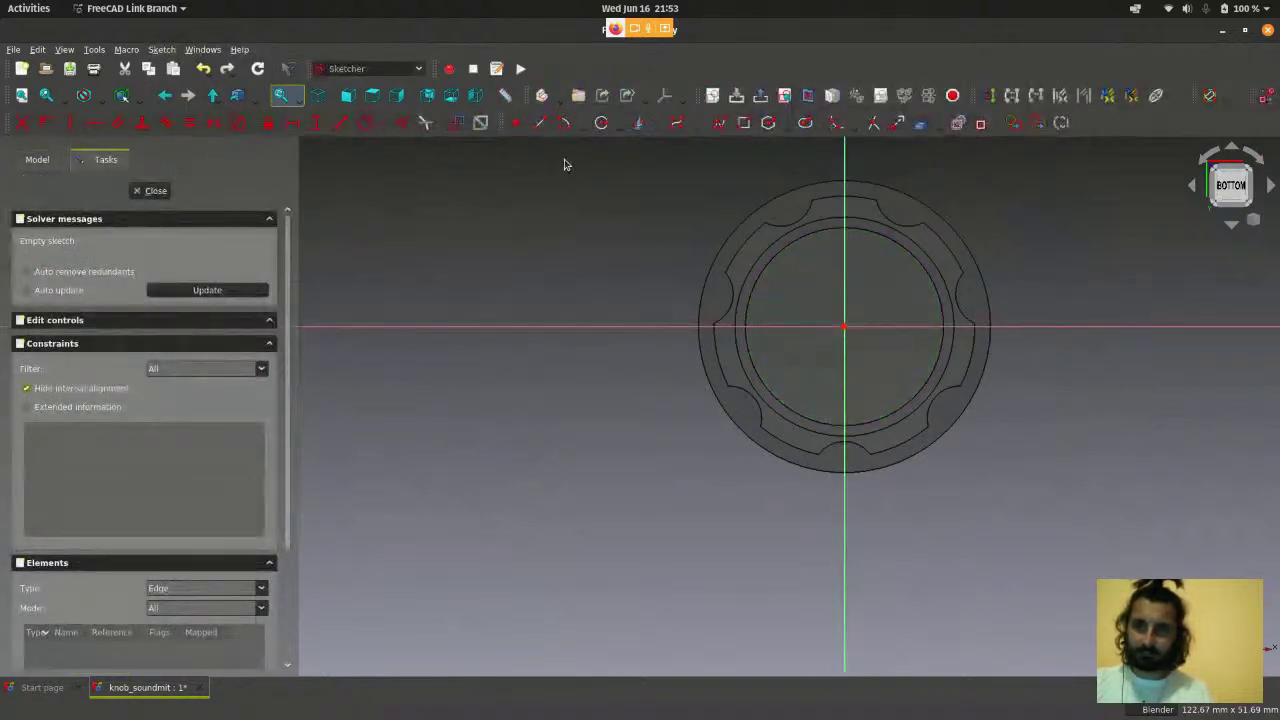
pyautogui.scroll(1, 869, 372)
pyautogui.click(601, 122)
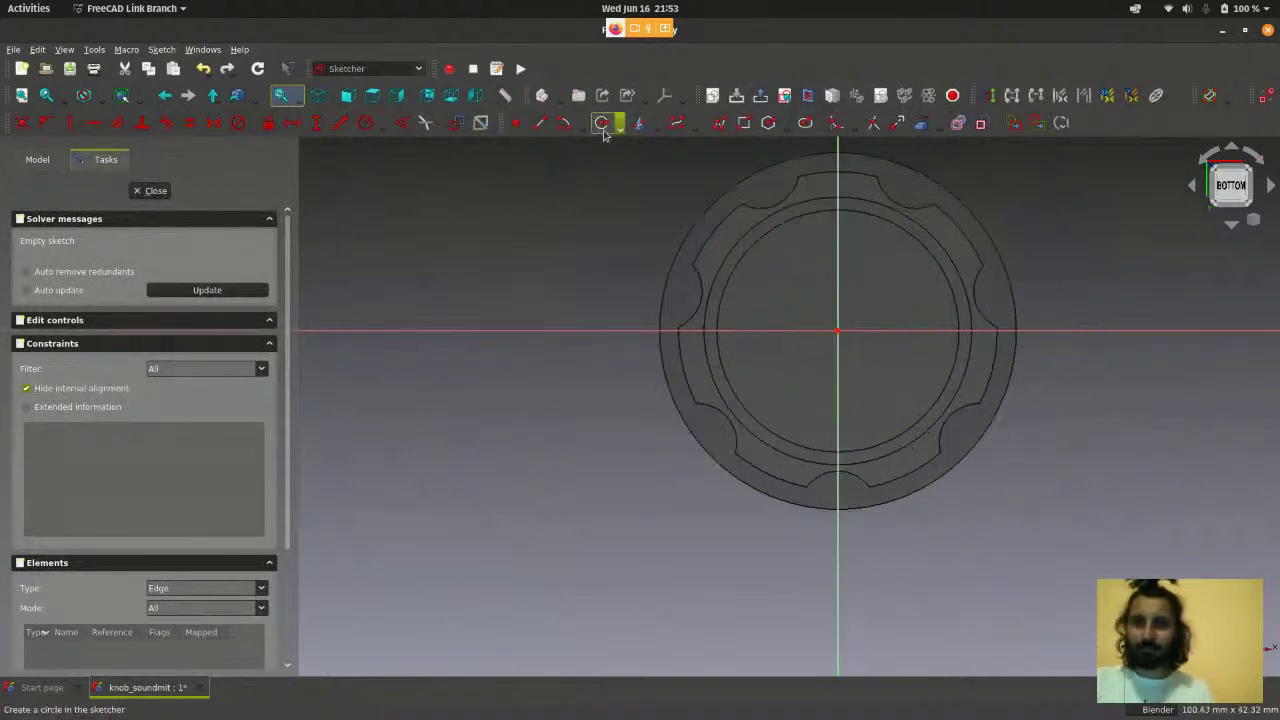
pyautogui.scroll(3, 860, 277)
pyautogui.scroll(-2, 829, 358)
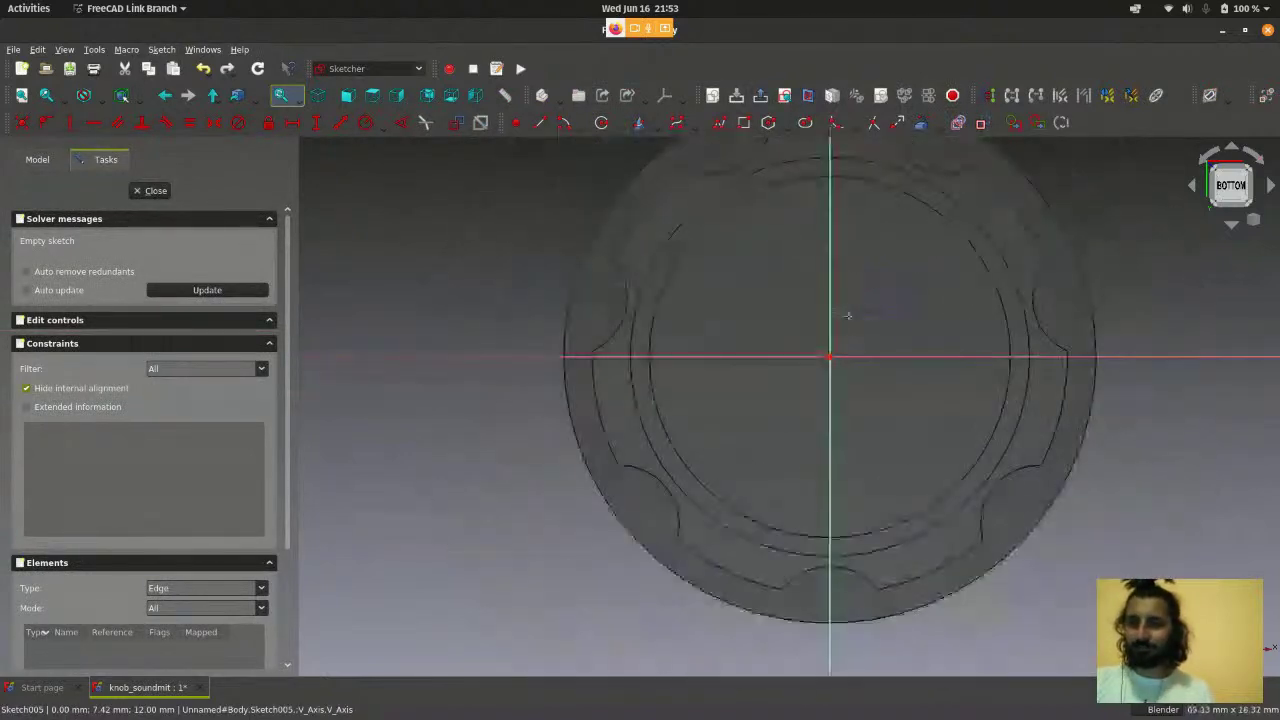
pyautogui.click(829, 358)
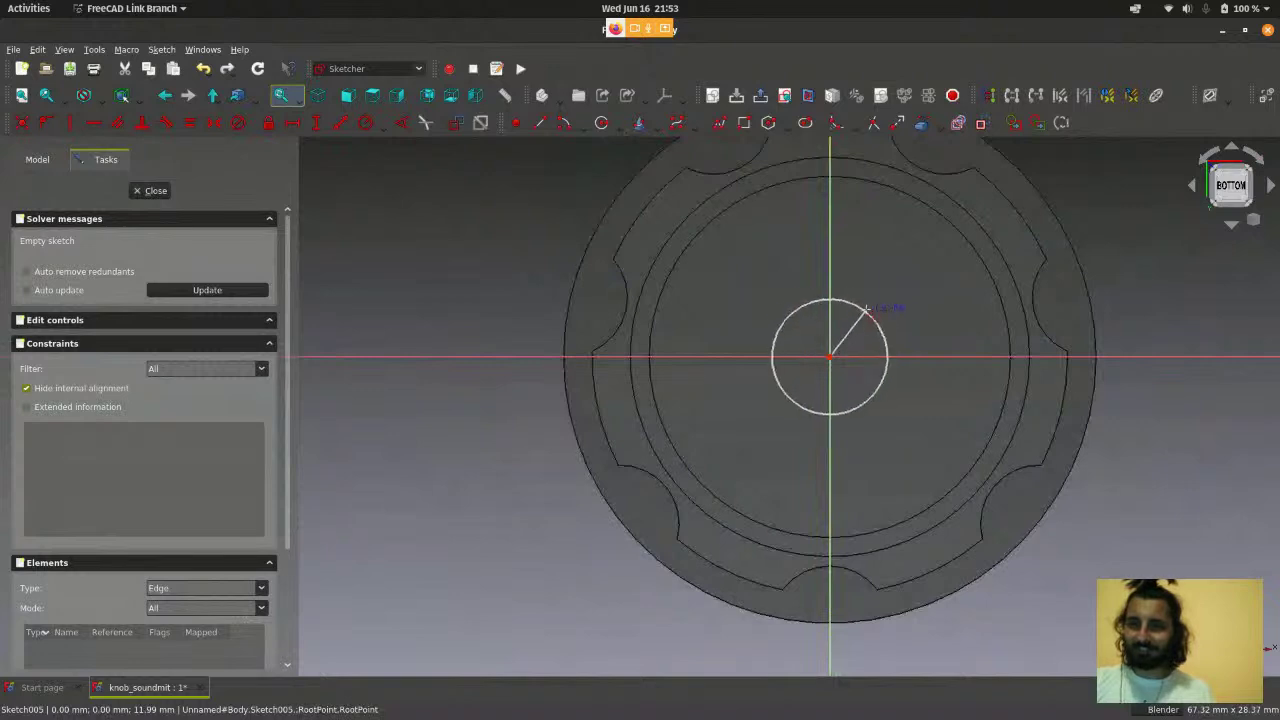
pyautogui.click(919, 259)
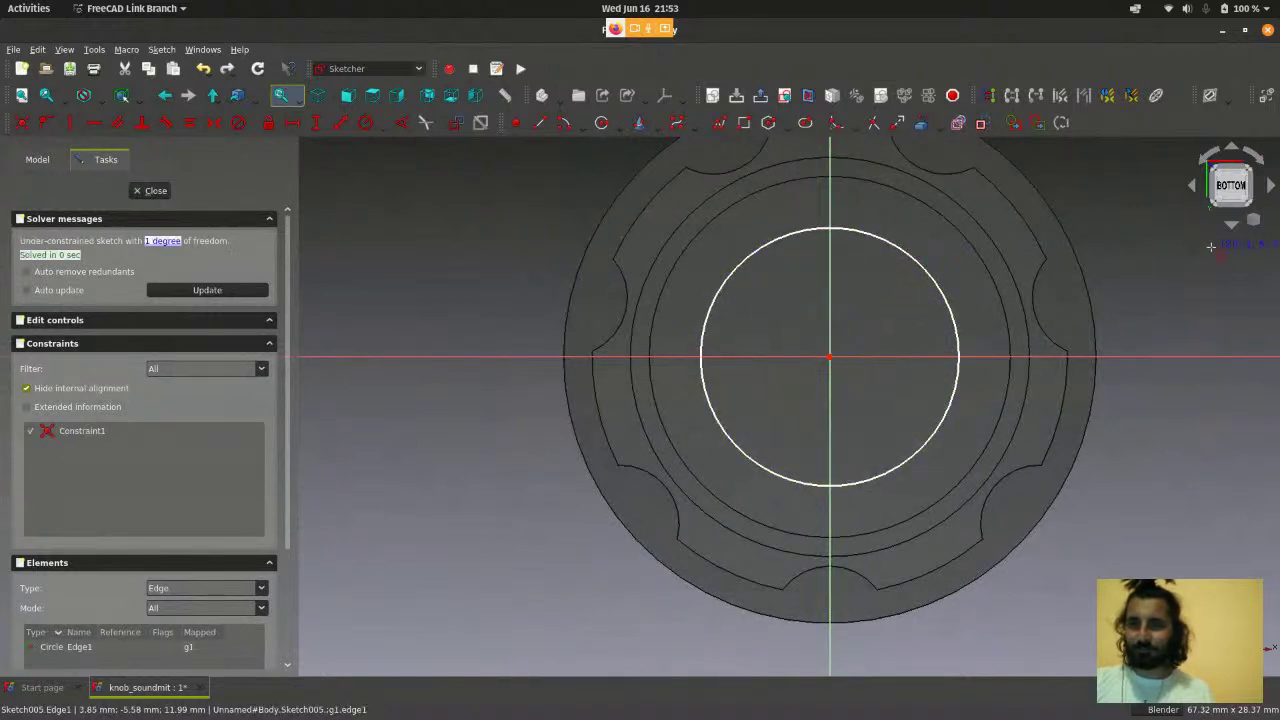
pyautogui.scroll(3, 829, 358)
pyautogui.scroll(-2, 829, 358)
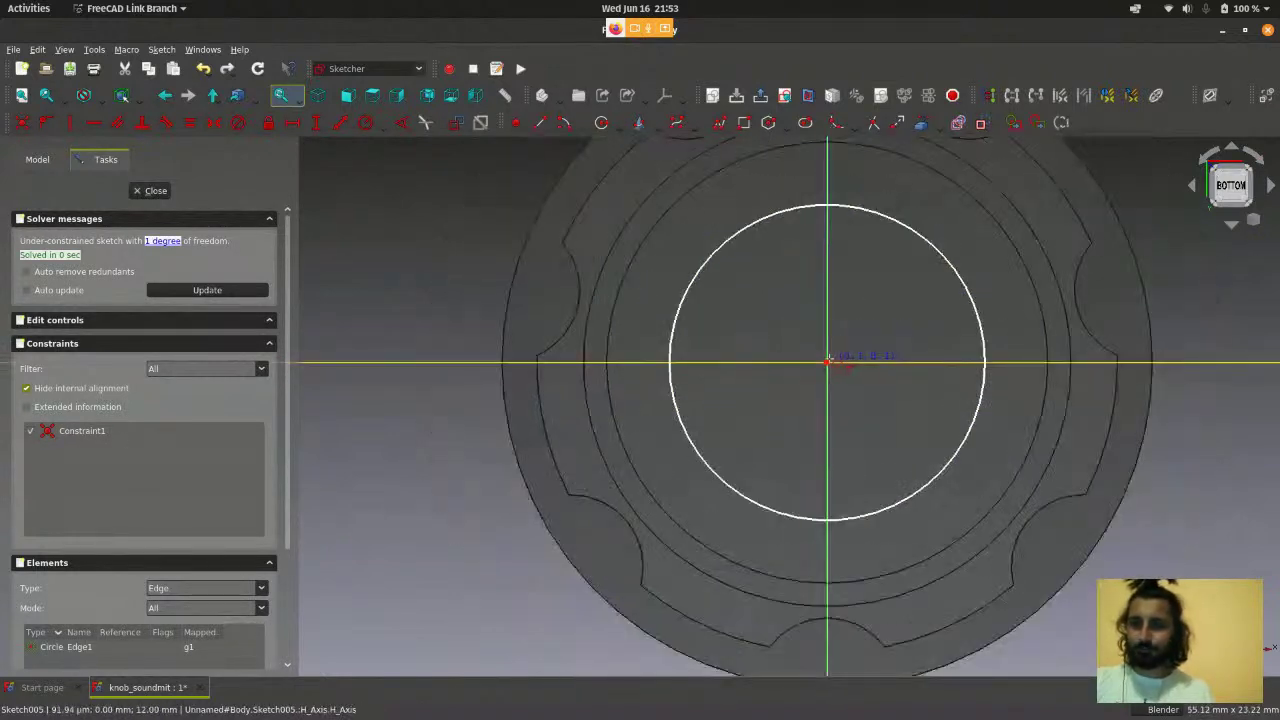
pyautogui.click(829, 358)
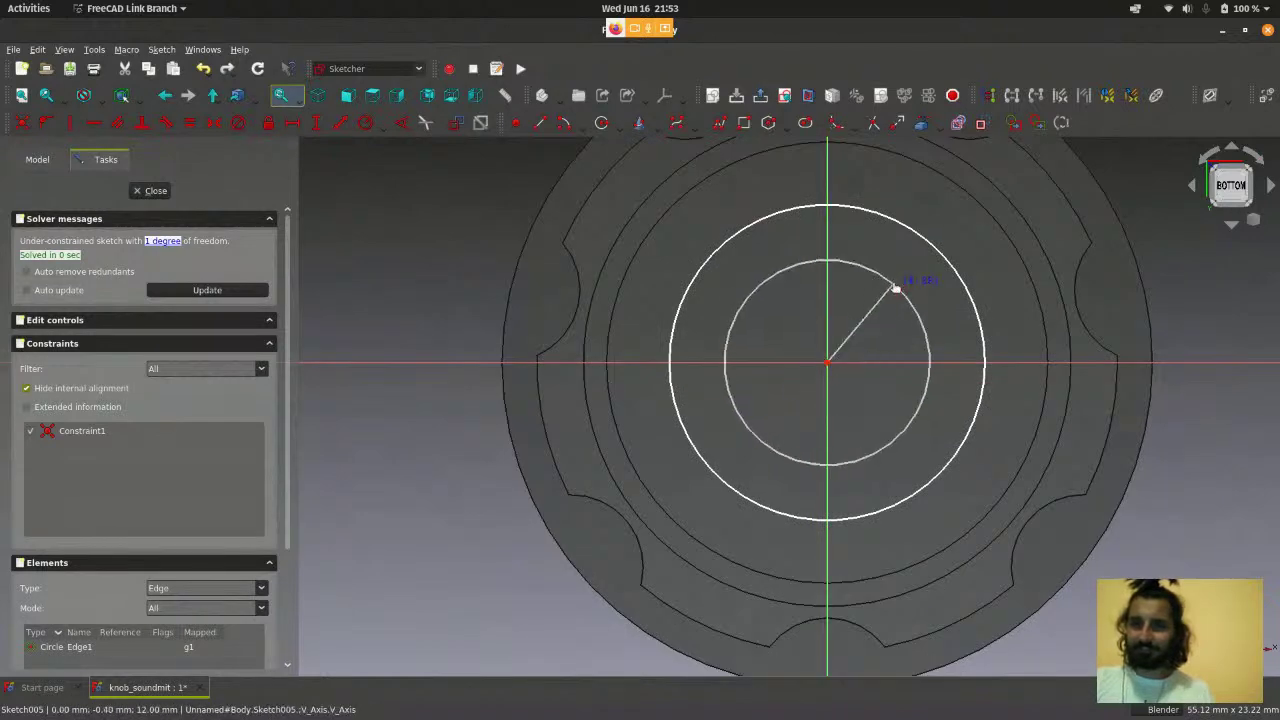
pyautogui.click(900, 286)
pyautogui.scroll(-1, 994, 375)
# - Exit the circle tool and select the inner circle
pyautogui.rightClick(999, 378)
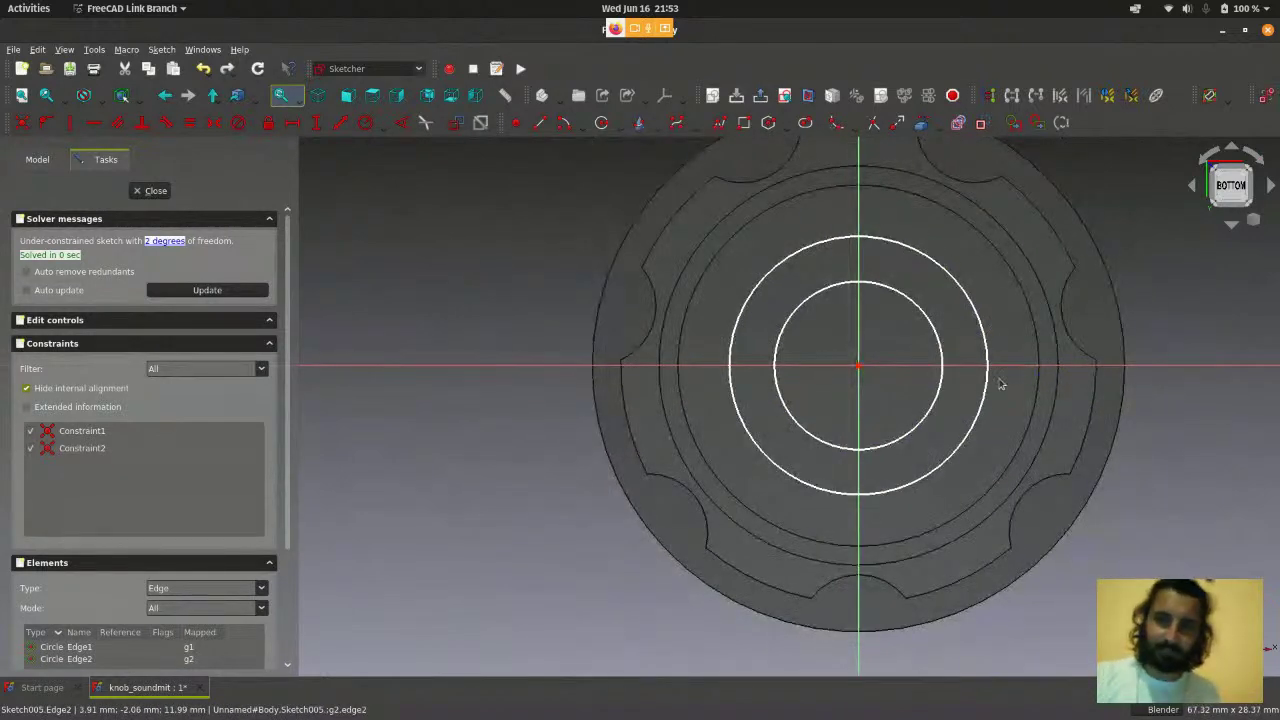
pyautogui.click(860, 331)
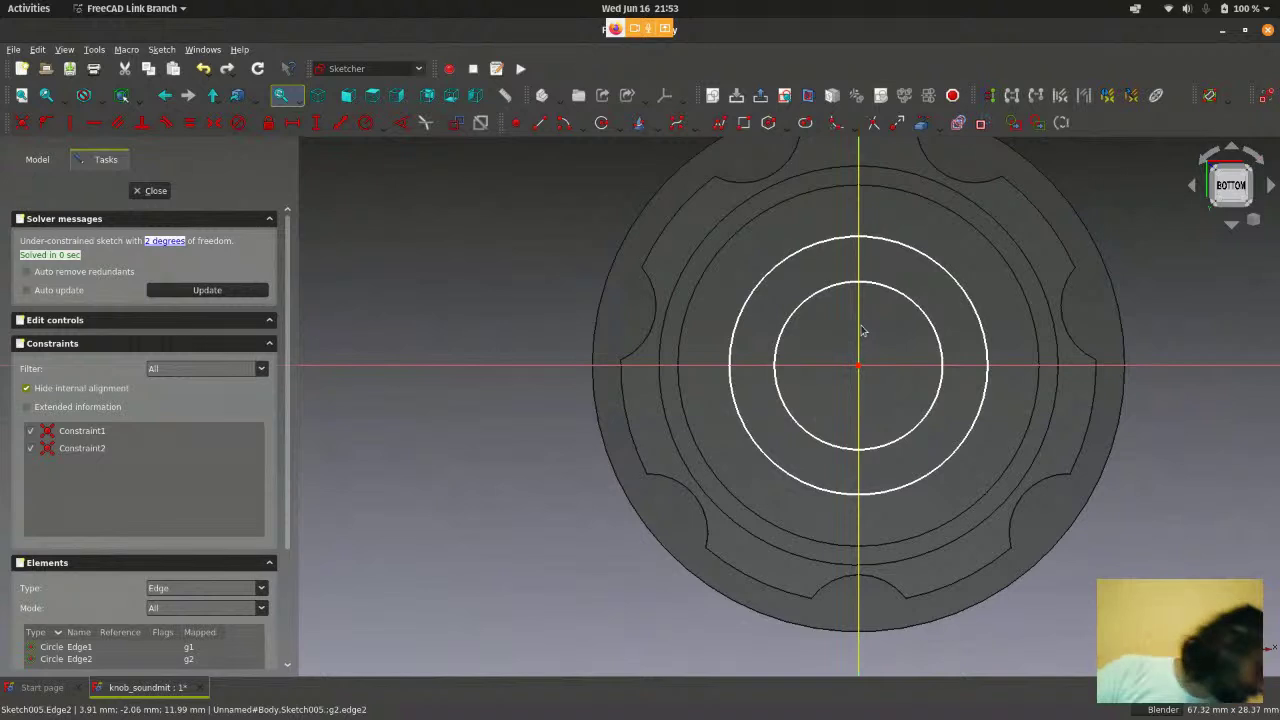
pyautogui.scroll(-2, 880, 354)
pyautogui.scroll(2, 877, 351)
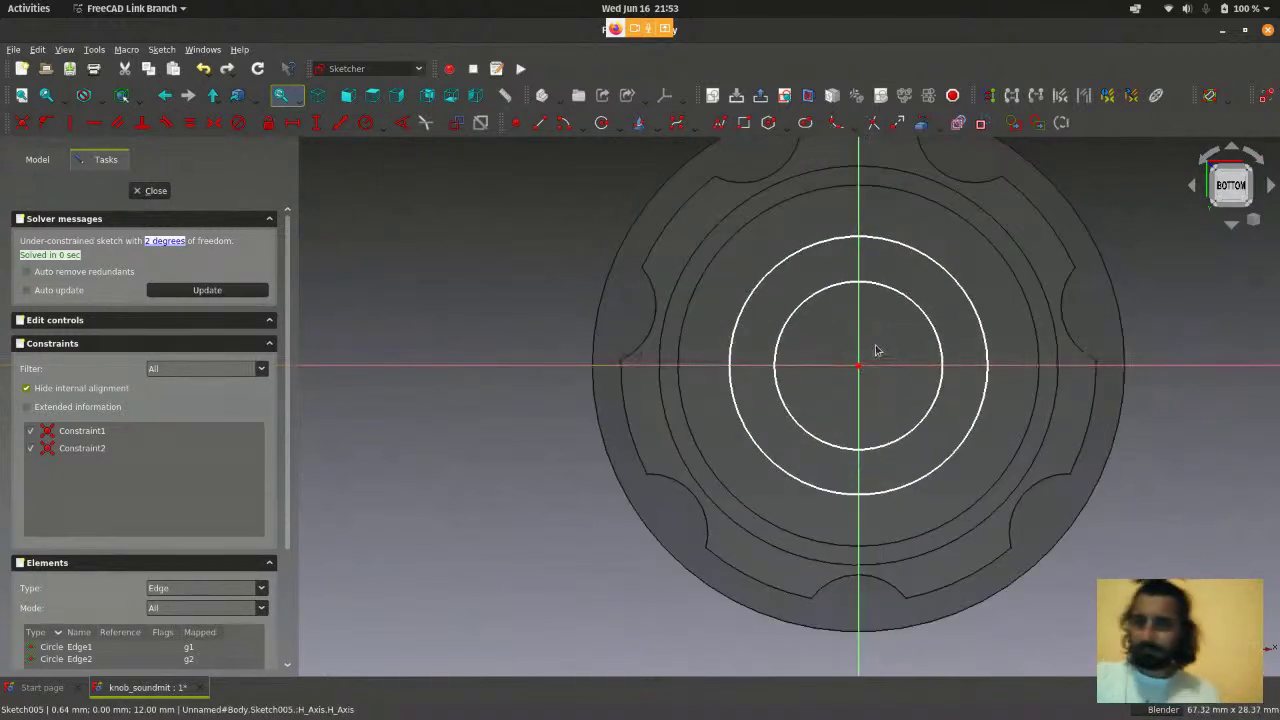
pyautogui.click(905, 300)
pyautogui.click(528, 509)
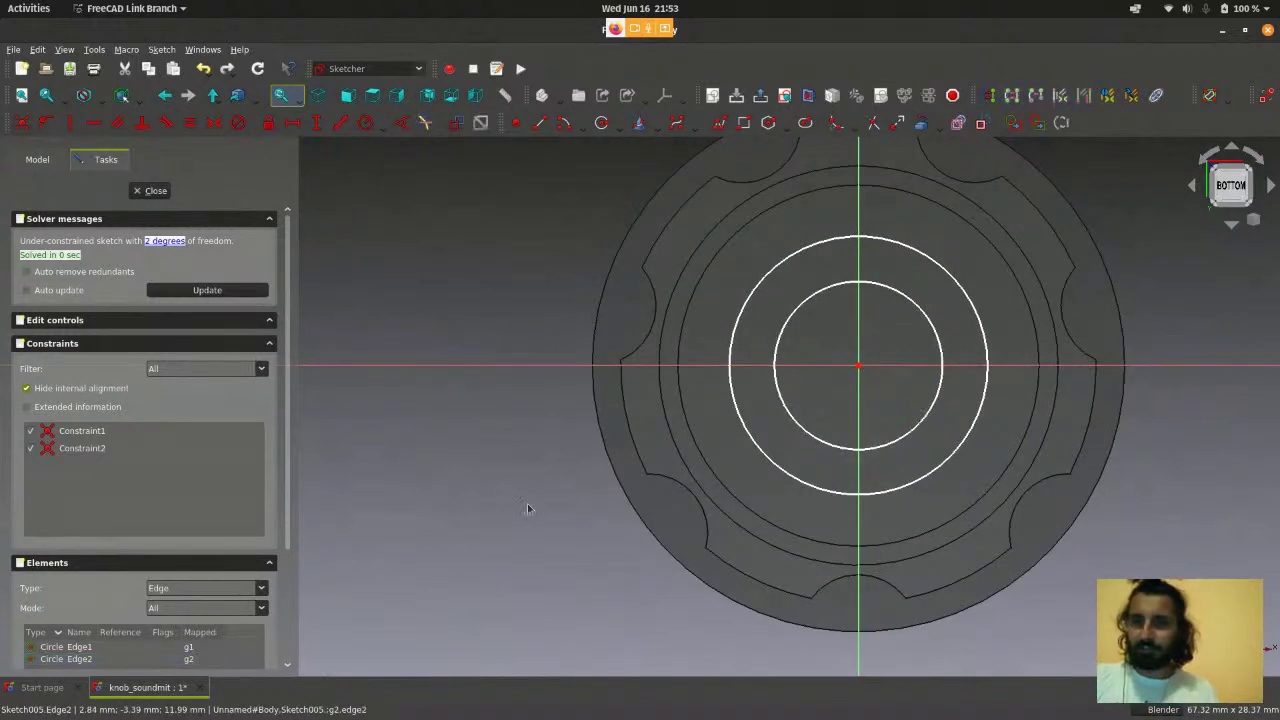
pyautogui.click(908, 297)
pyautogui.scroll(2, 852, 332)
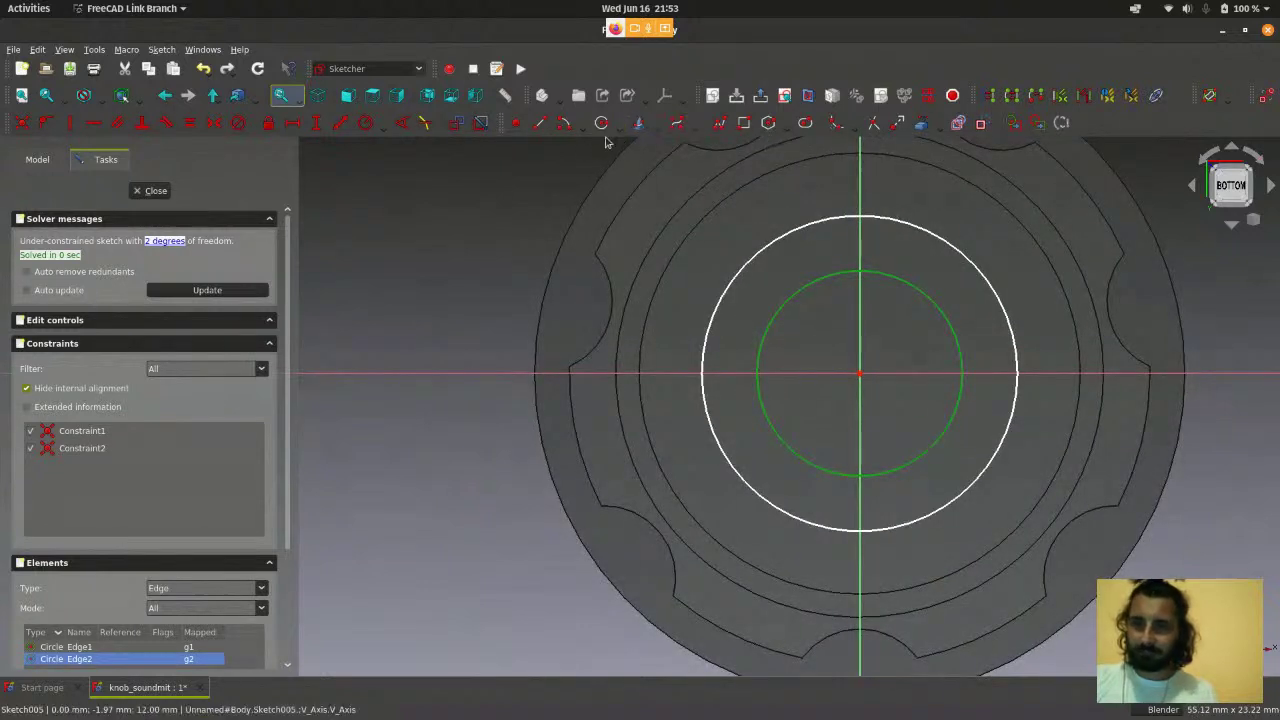
# - Give the inner circle a 3 mm radius constraint and move its dimension label aside
pyautogui.click(367, 130)
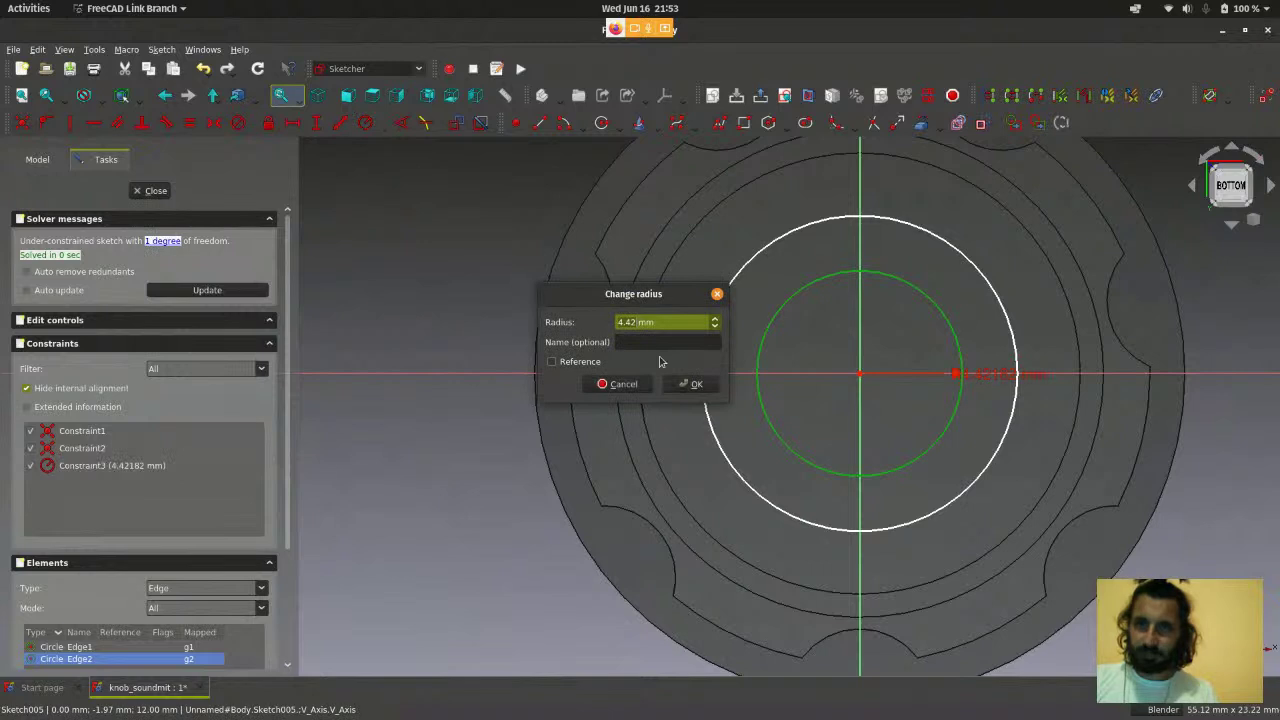
pyautogui.write('3')
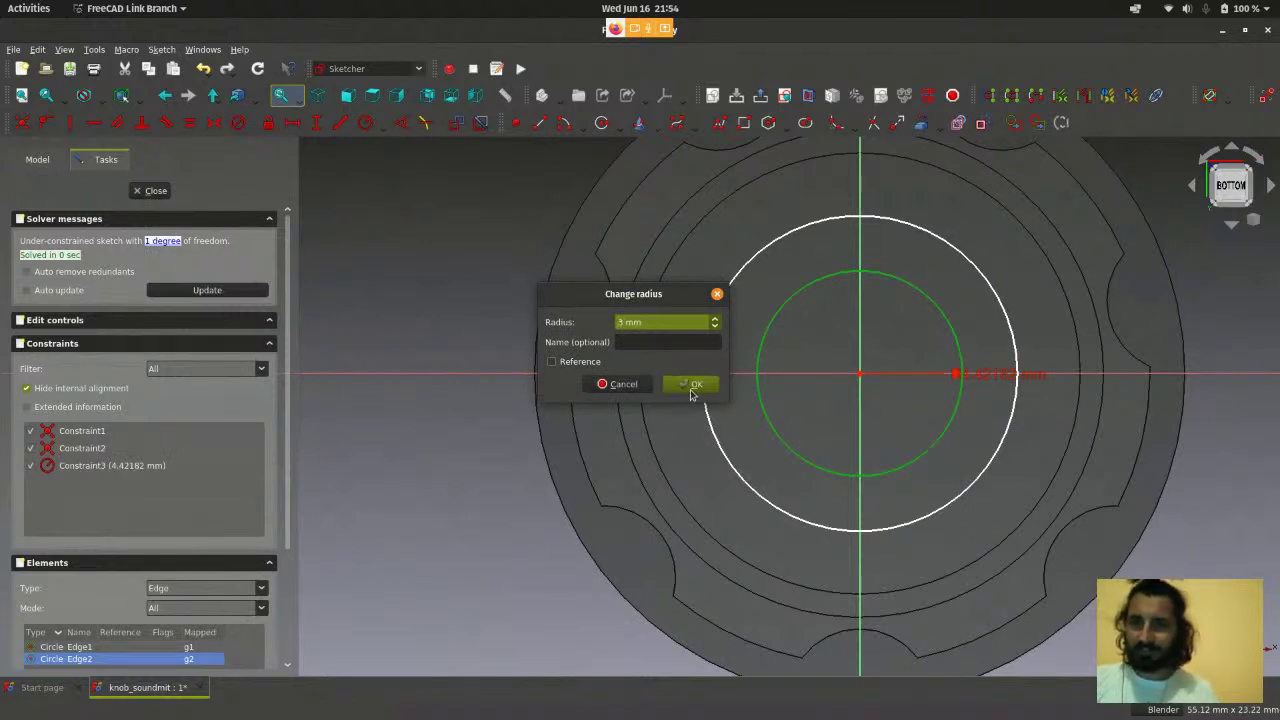
pyautogui.click(690, 390)
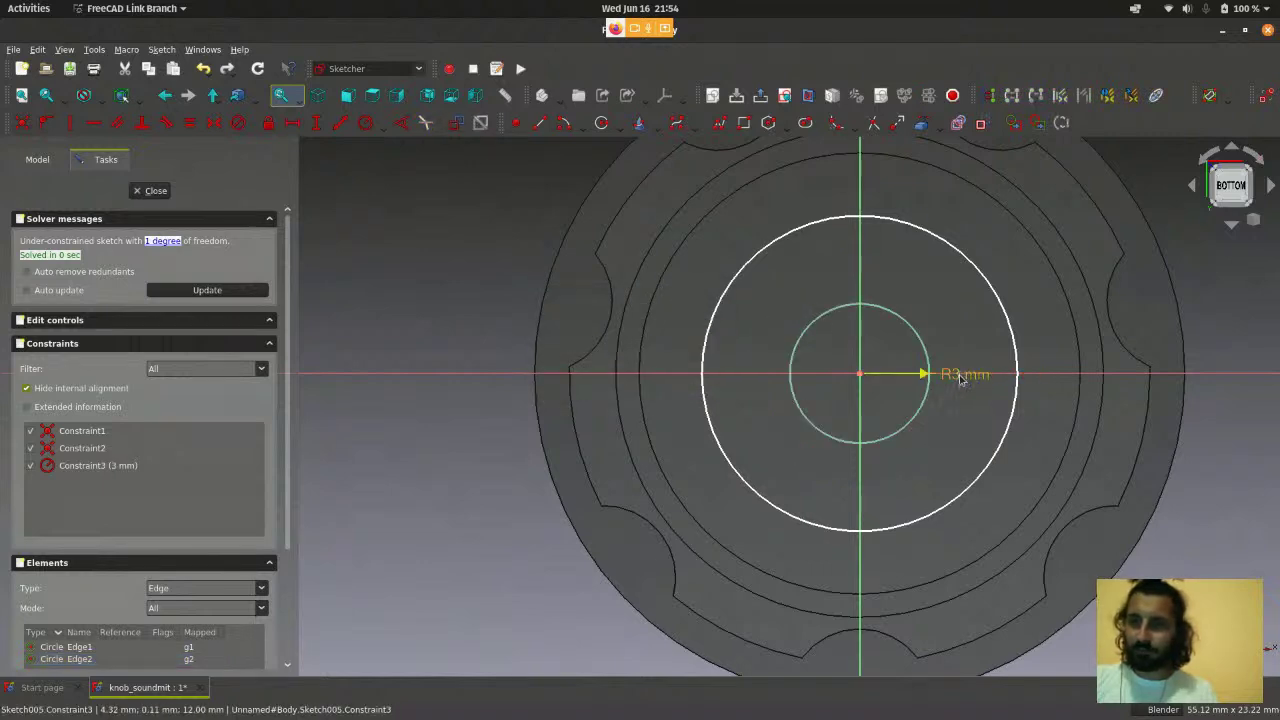
pyautogui.moveTo(965, 377); pyautogui.dragTo(966, 297)
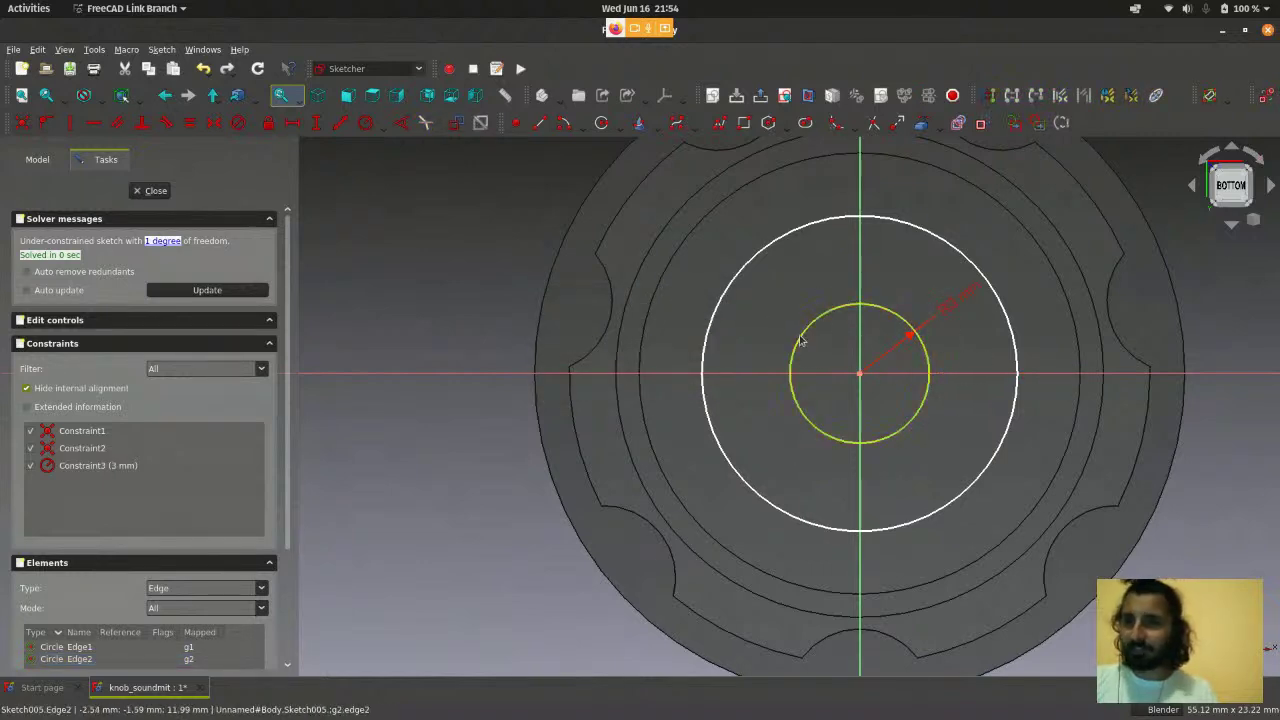
pyautogui.scroll(2, 800, 343)
pyautogui.scroll(-2, 899, 443)
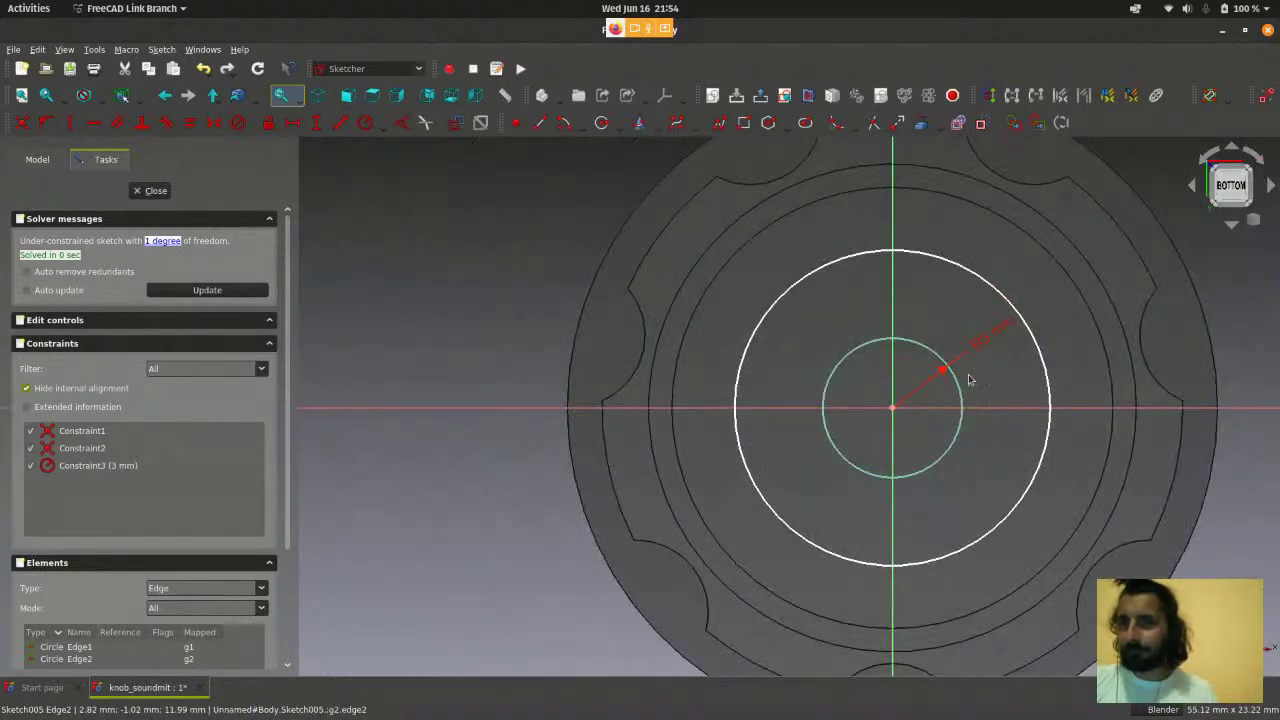
pyautogui.scroll(2, 968, 390)
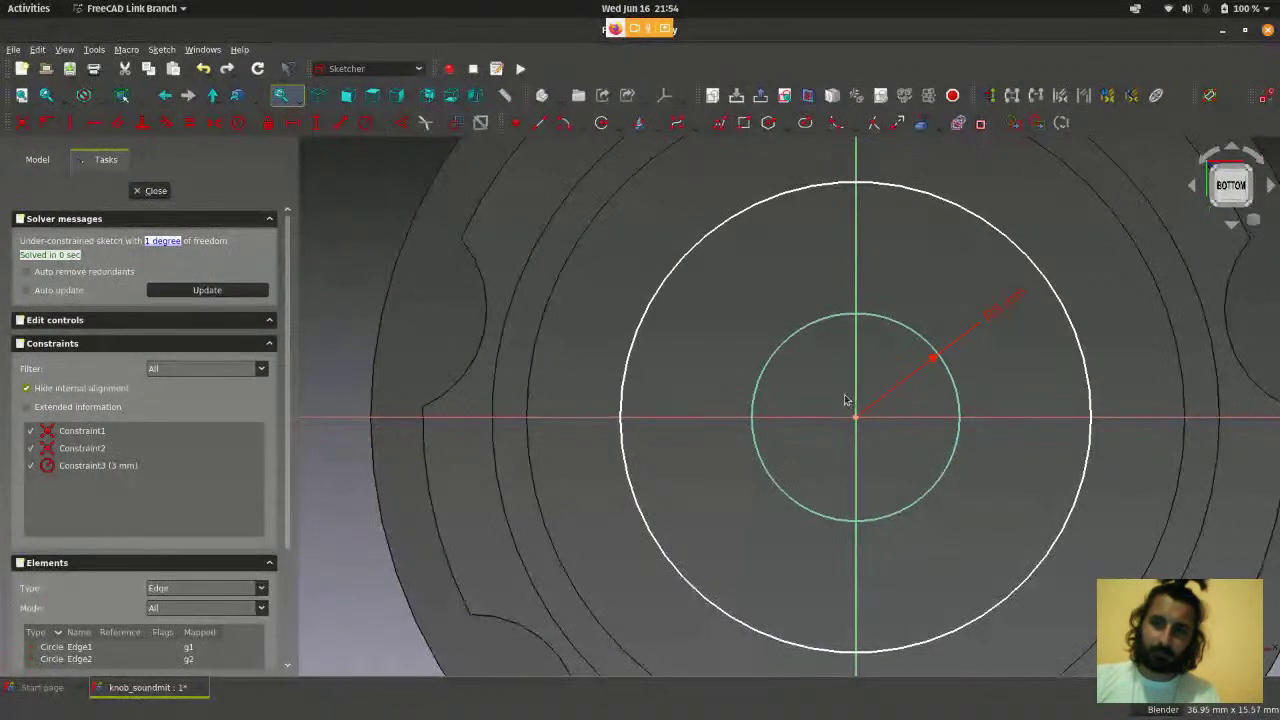
pyautogui.scroll(-2, 846, 410)
pyautogui.scroll(2, 848, 425)
pyautogui.scroll(-2, 850, 440)
pyautogui.scroll(1, 853, 450)
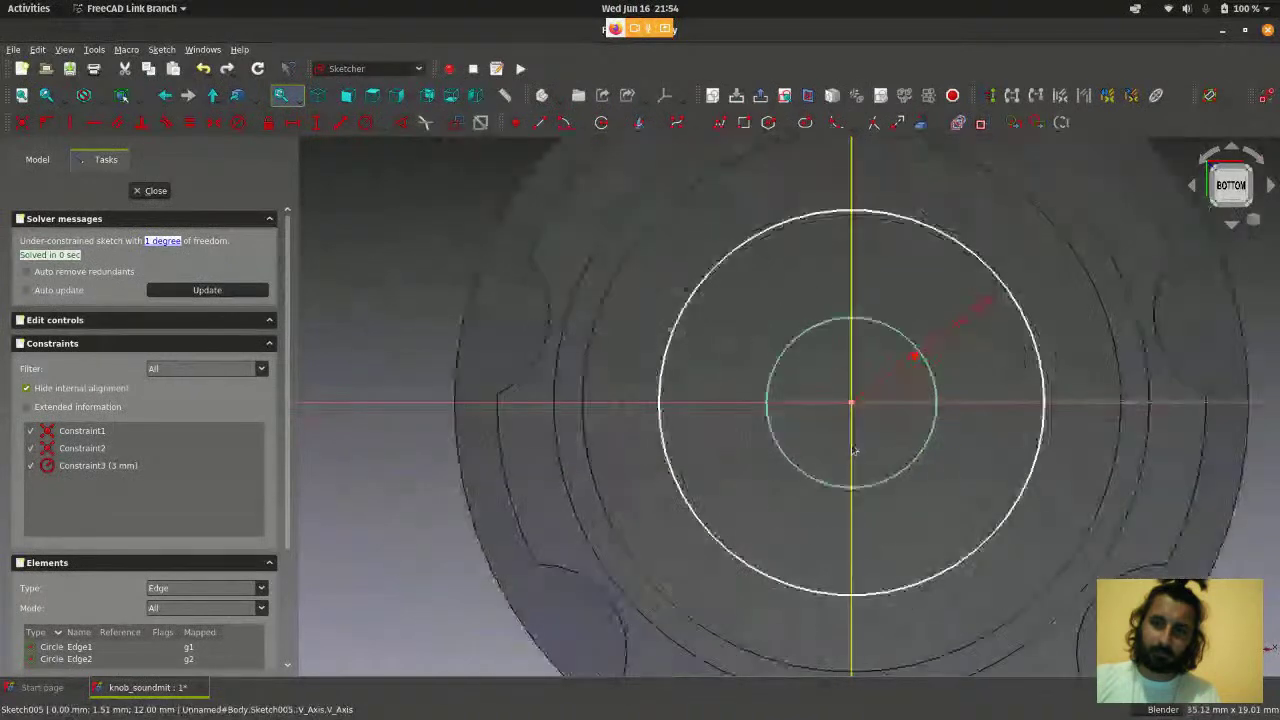
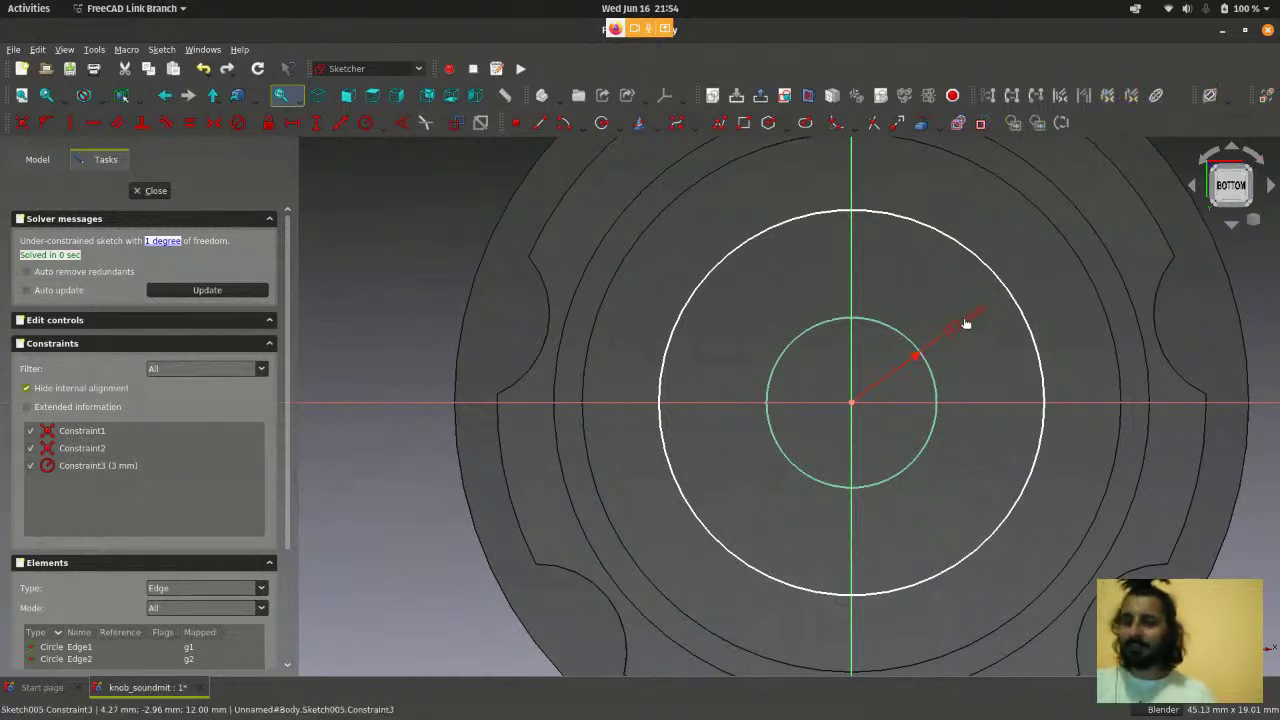
# - Move the inner circle's 3 mm radius label to a new angle, then select the outer circle
pyautogui.scroll(2, 965, 338)
pyautogui.scroll(-2, 994, 447)
pyautogui.scroll(2, 994, 447)
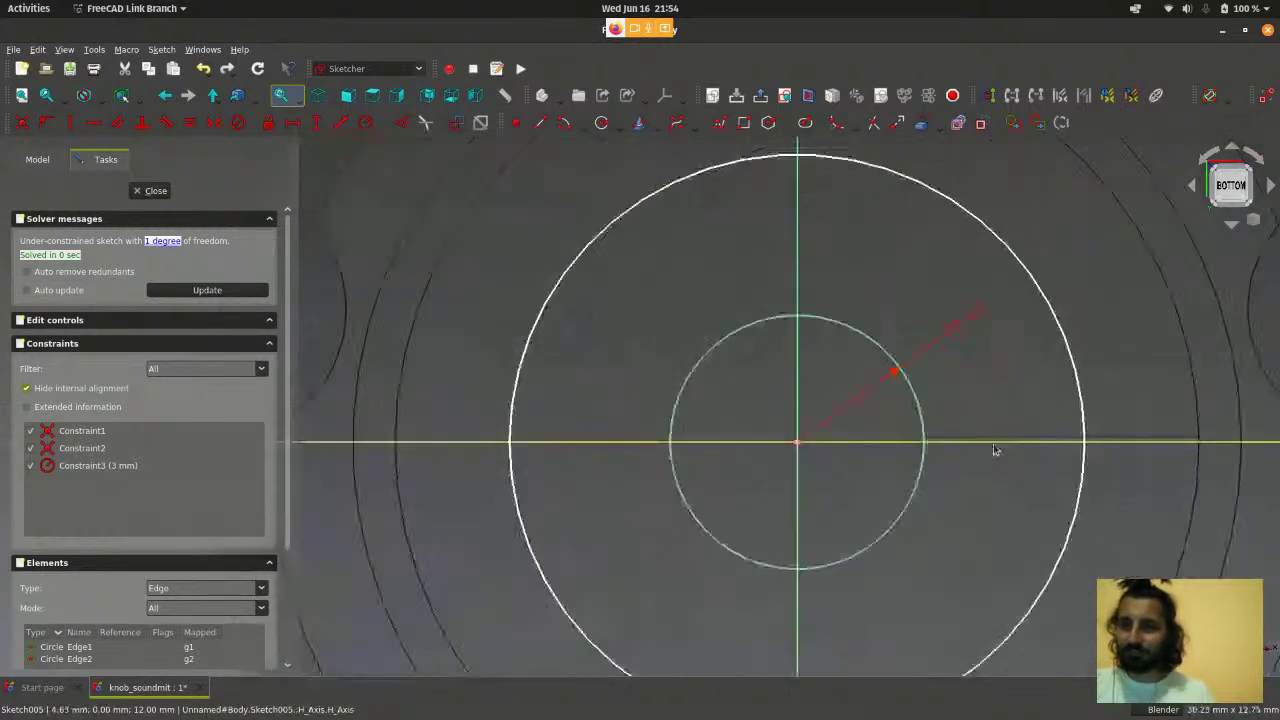
pyautogui.moveTo(966, 340); pyautogui.dragTo(962, 374)
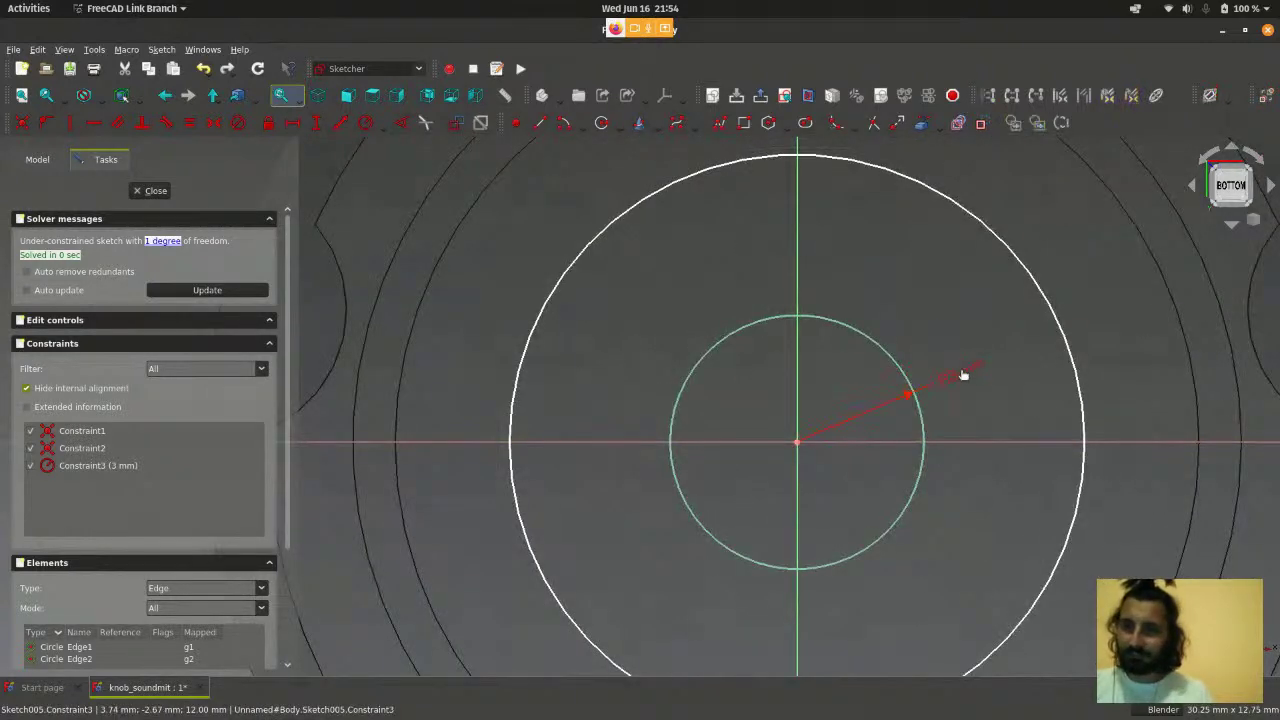
pyautogui.click(1027, 278)
pyautogui.scroll(-2, 1027, 278)
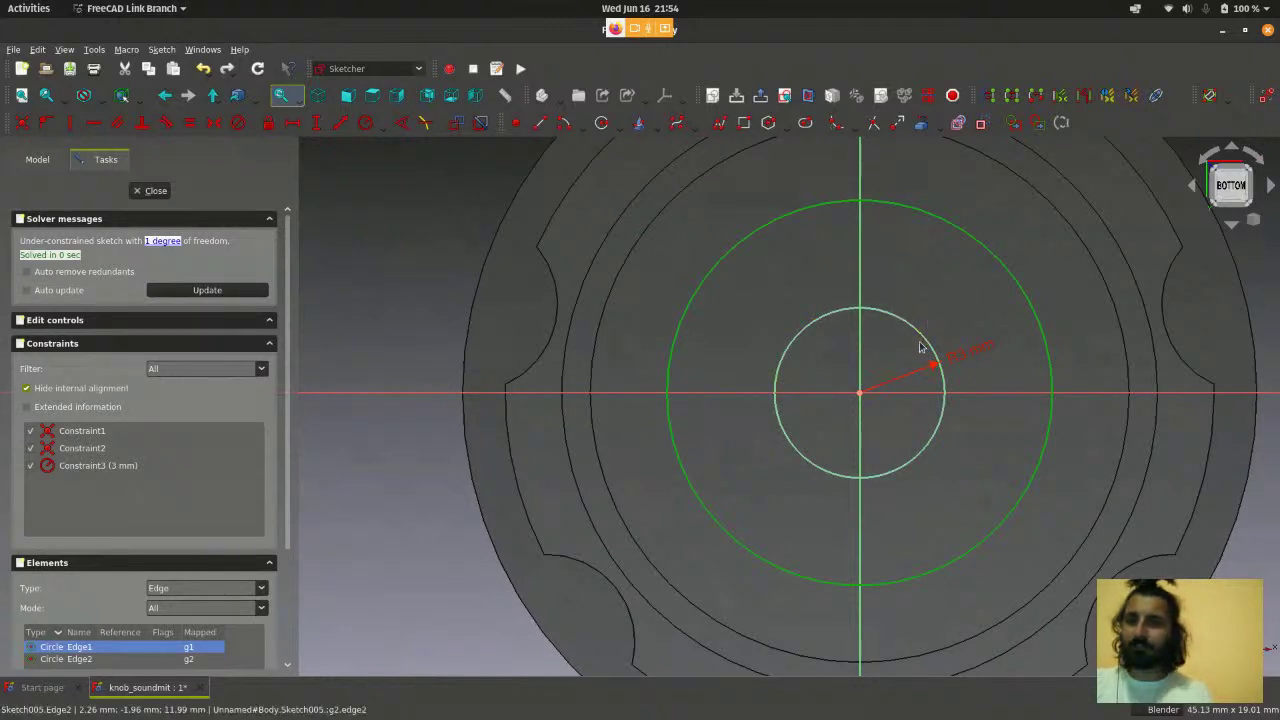
pyautogui.scroll(1, 921, 345)
pyautogui.scroll(-1, 923, 346)
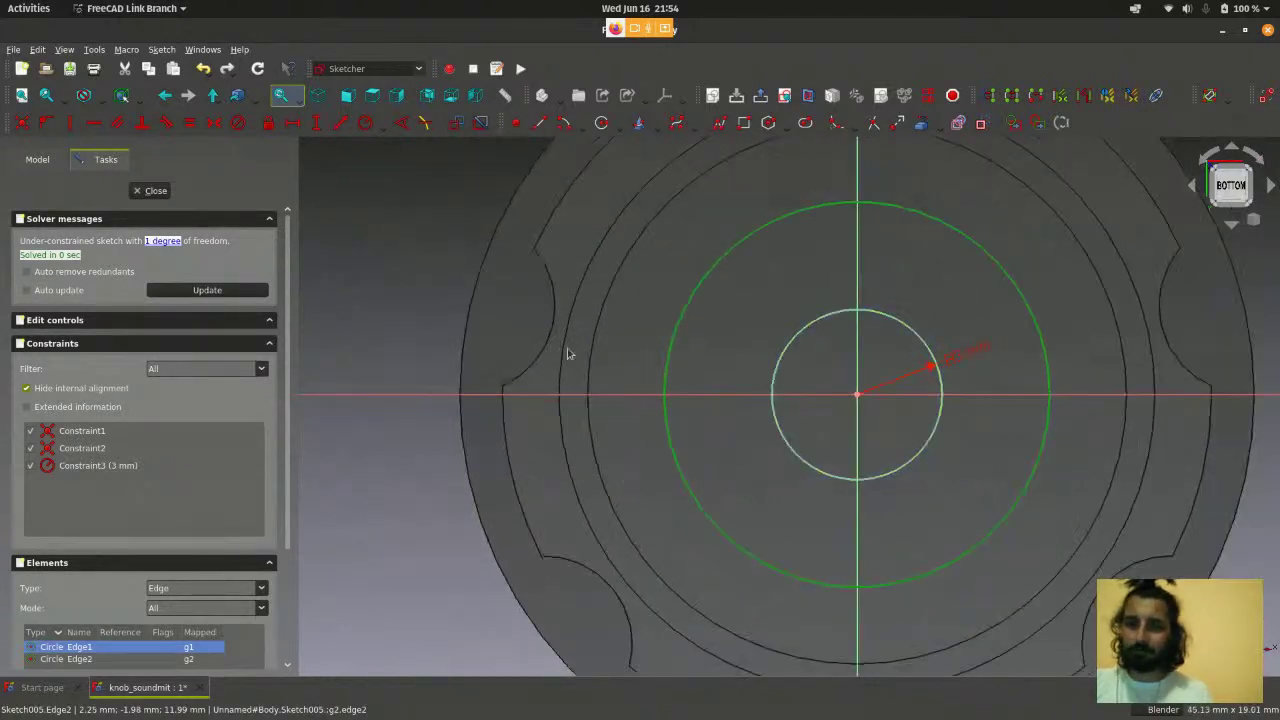
# - Constrain the outer circle to a 5 mm radius and move its label to an angled position
pyautogui.click(364, 130)
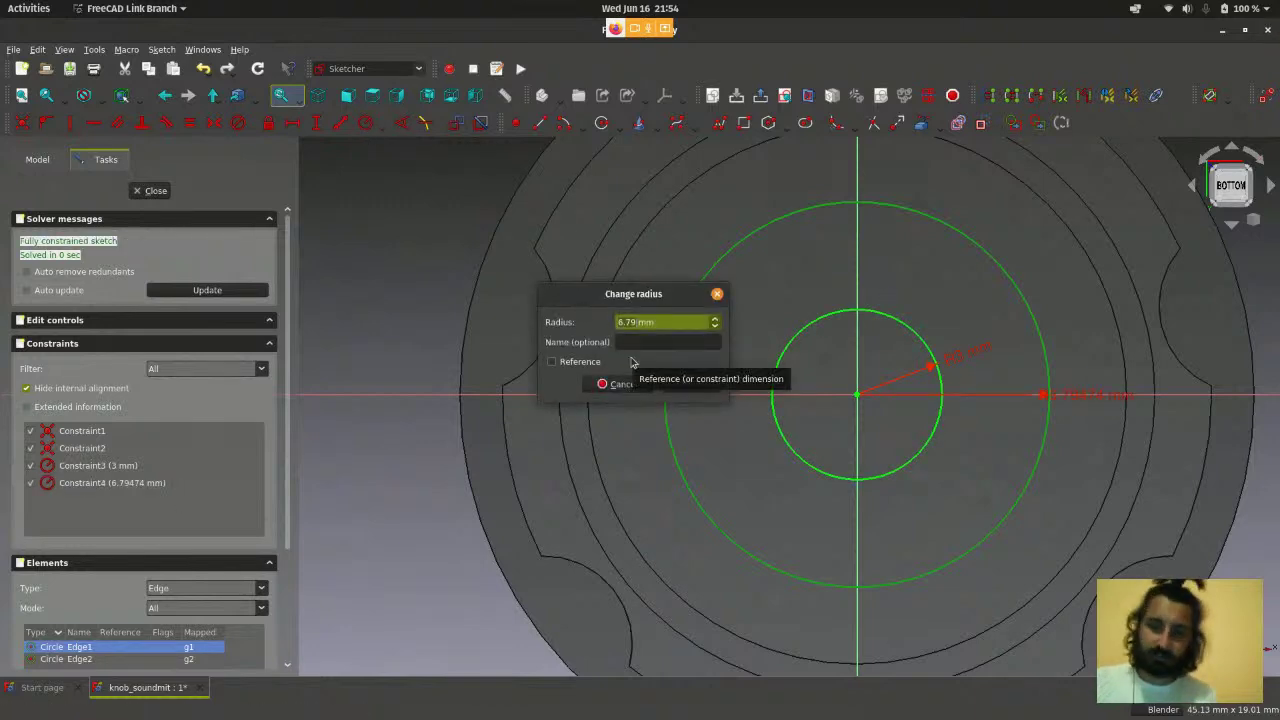
pyautogui.write('5')
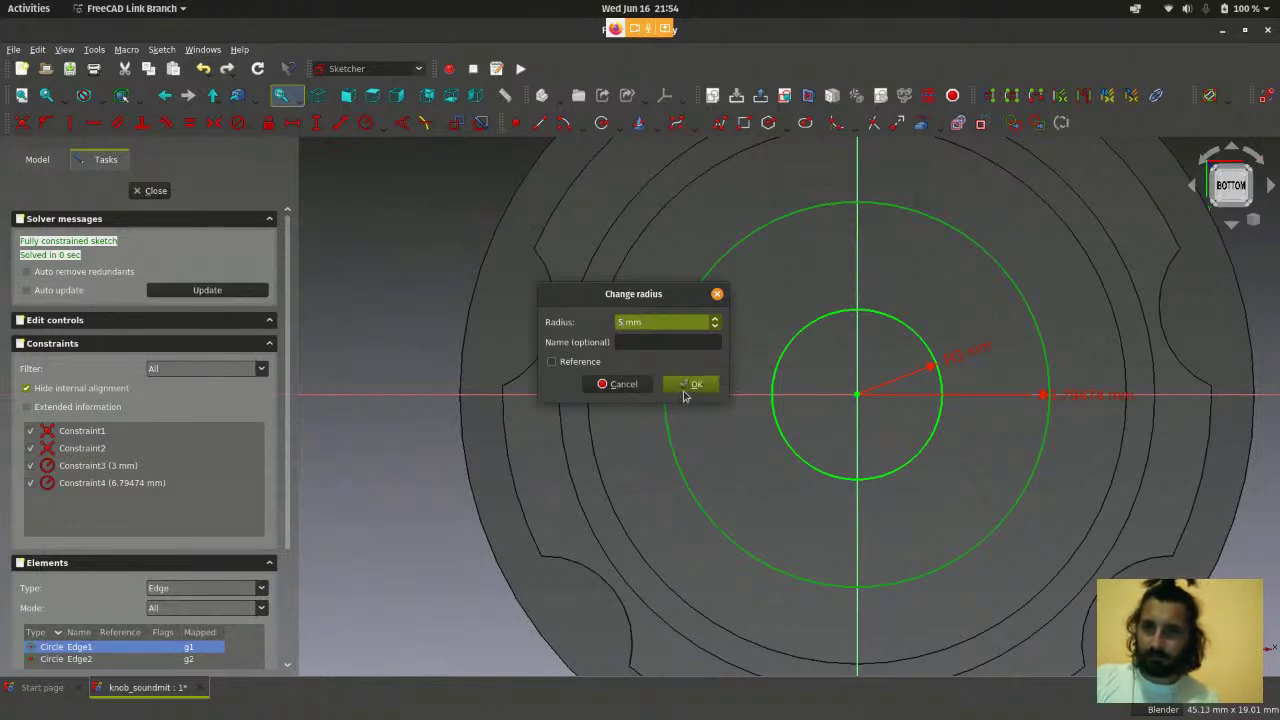
pyautogui.click(689, 384)
pyautogui.scroll(-1, 684, 307)
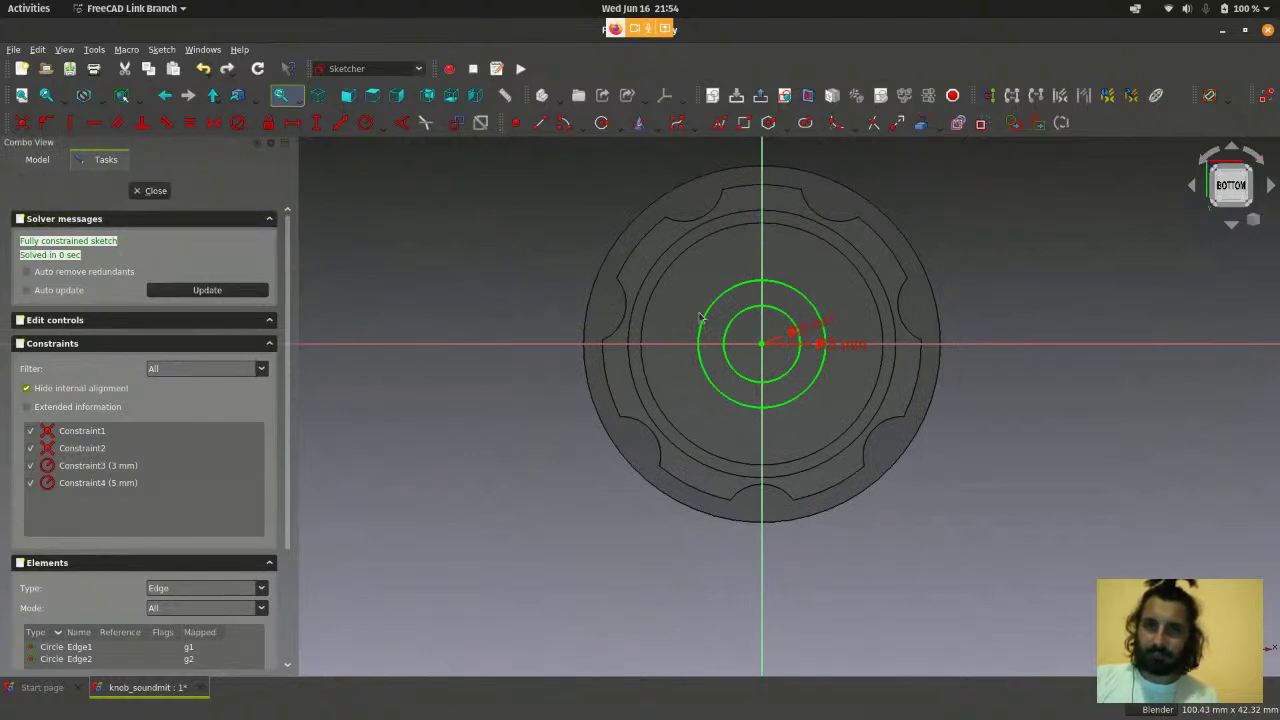
pyautogui.scroll(2, 826, 340)
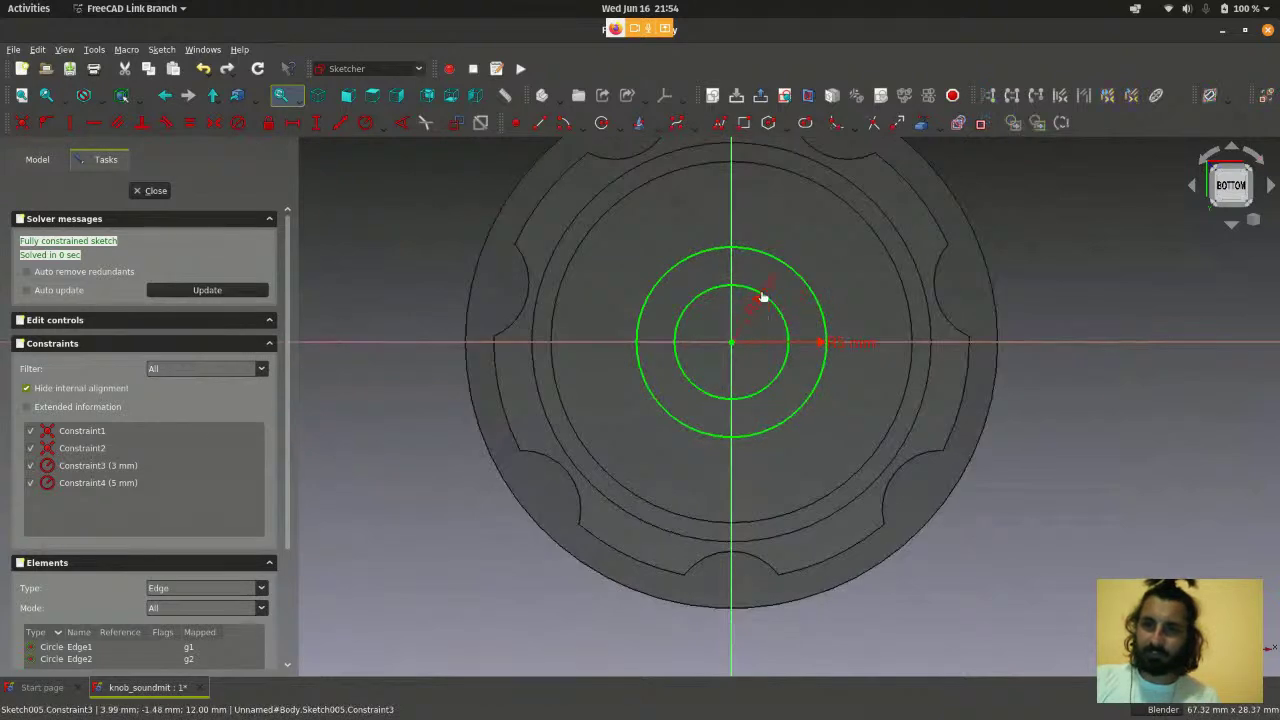
pyautogui.moveTo(845, 342); pyautogui.dragTo(877, 306)
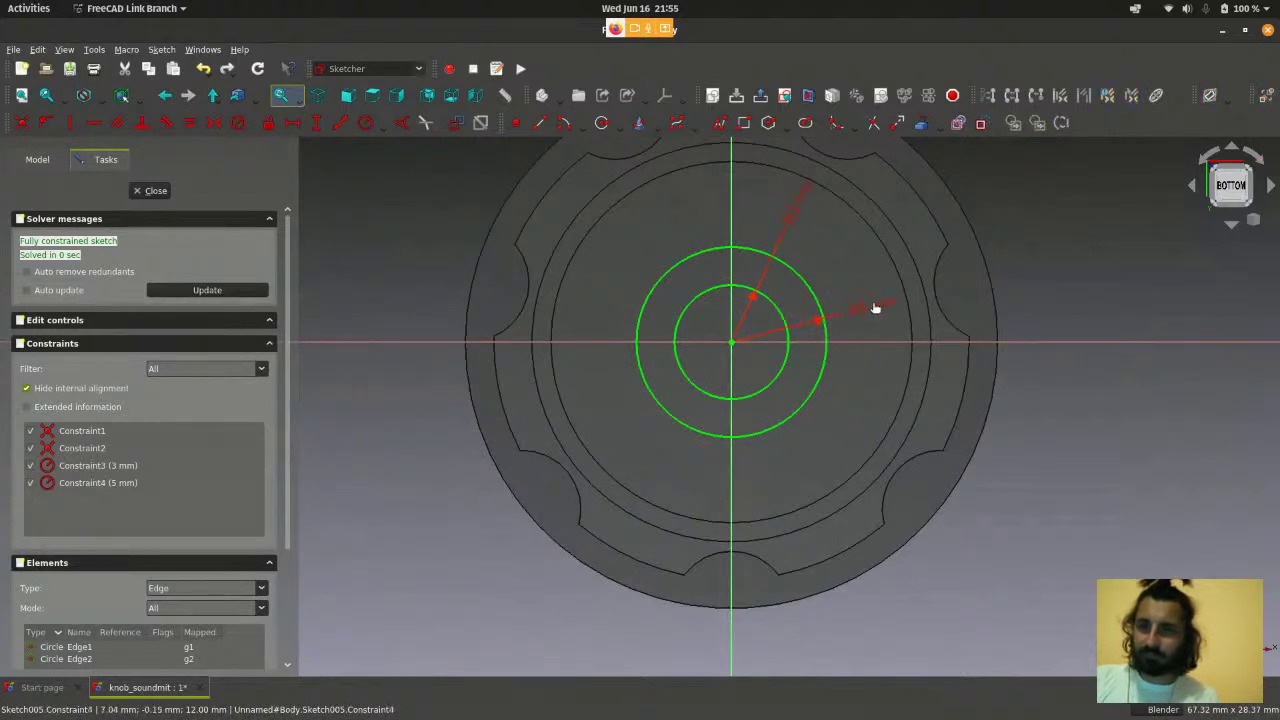
pyautogui.scroll(-2, 946, 372)
pyautogui.scroll(2, 876, 394)
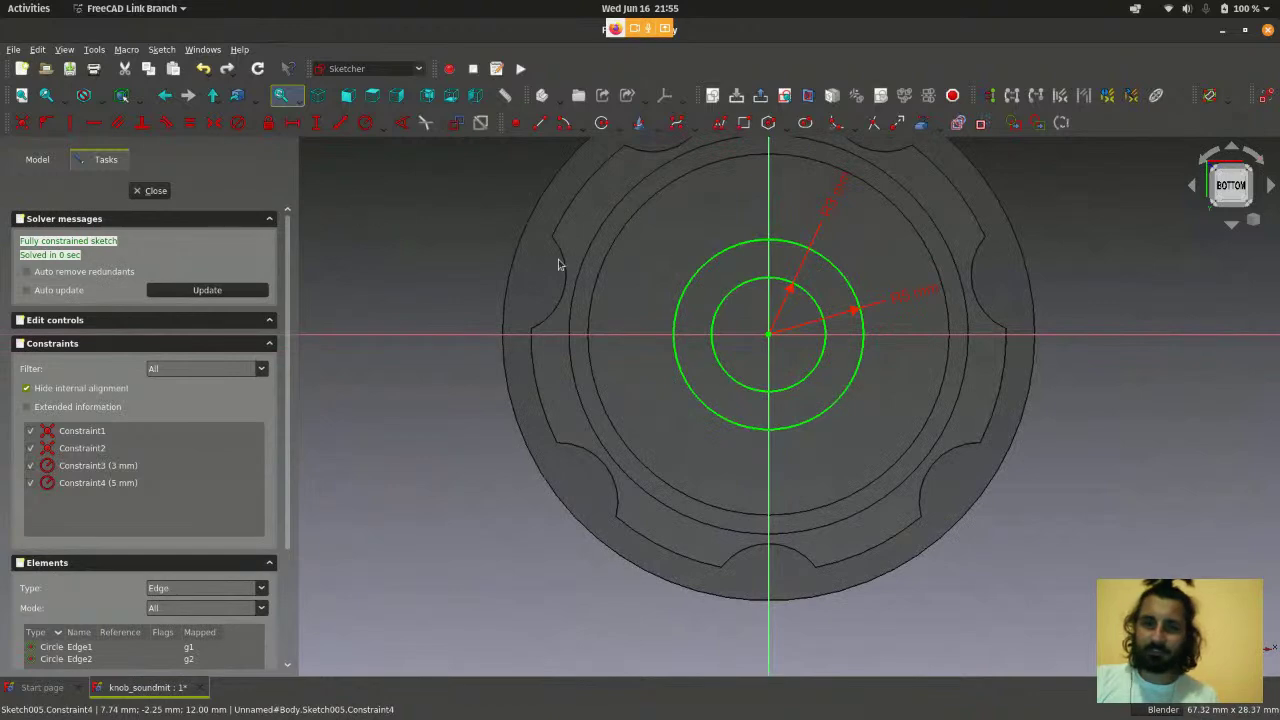
pyautogui.scroll(2, 565, 275)
pyautogui.scroll(-3, 570, 288)
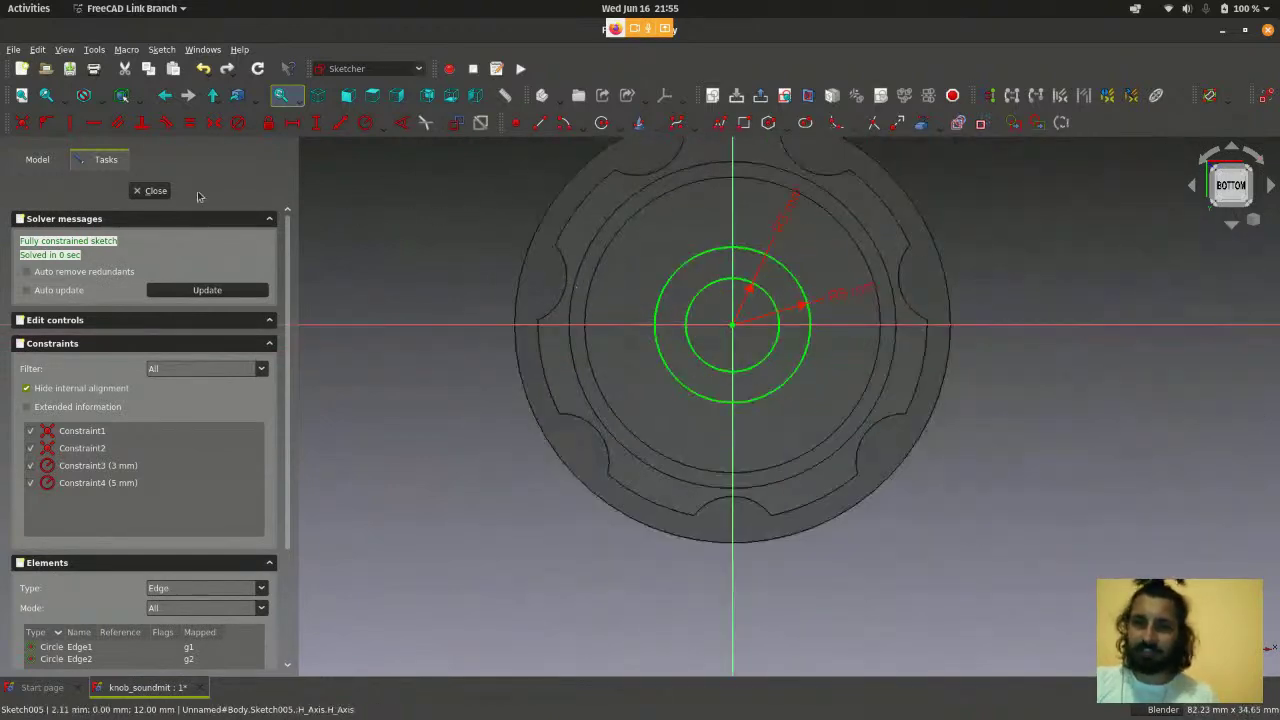
# - Close Sketch005 and orbit the knob to a tilted perspective view
pyautogui.click(152, 190)
pyautogui.scroll(-2, 922, 339)
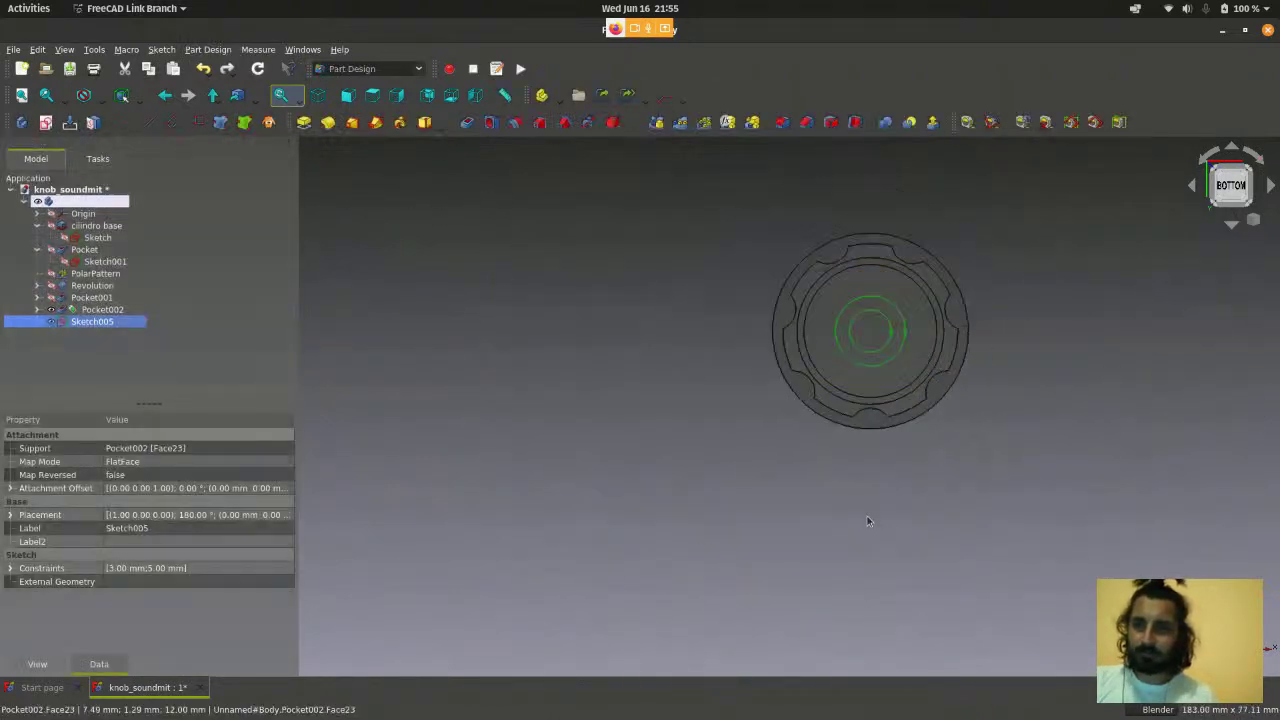
pyautogui.moveTo(868, 521); pyautogui.dragTo(676, 489, button='middle')
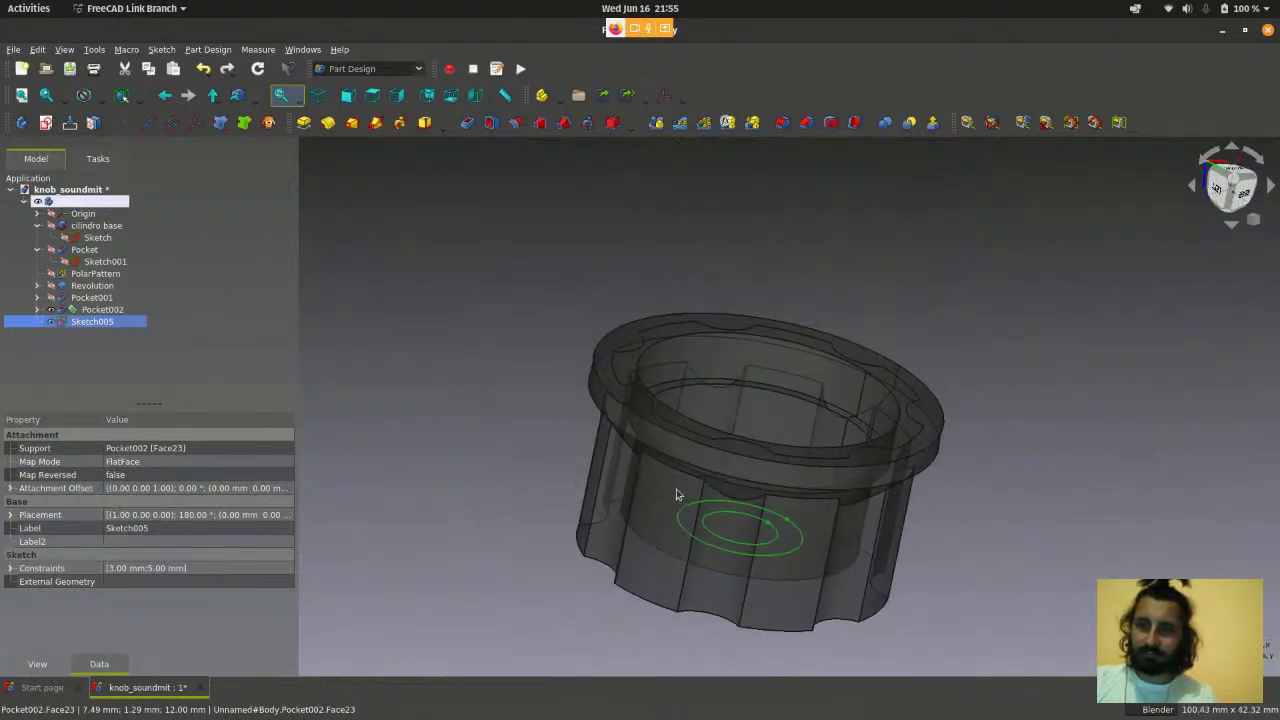
pyautogui.scroll(-3, 676, 489)
pyautogui.scroll(3, 549, 579)
# - Orbit and zoom the knob from a flatter side view to one showing more of its top
pyautogui.moveTo(549, 579); pyautogui.dragTo(661, 489, button='middle')
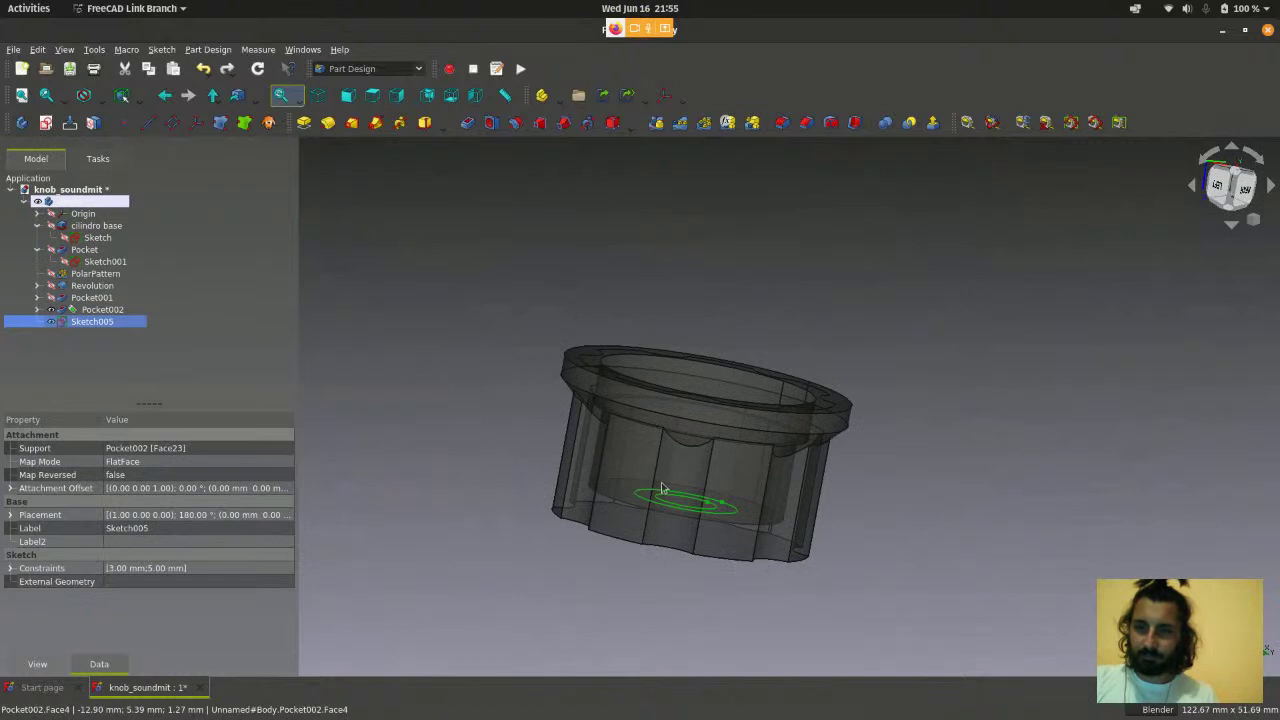
pyautogui.scroll(-3, 1029, 389)
pyautogui.scroll(3, 1023, 371)
pyautogui.moveTo(1023, 371); pyautogui.dragTo(1015, 395, button='middle')
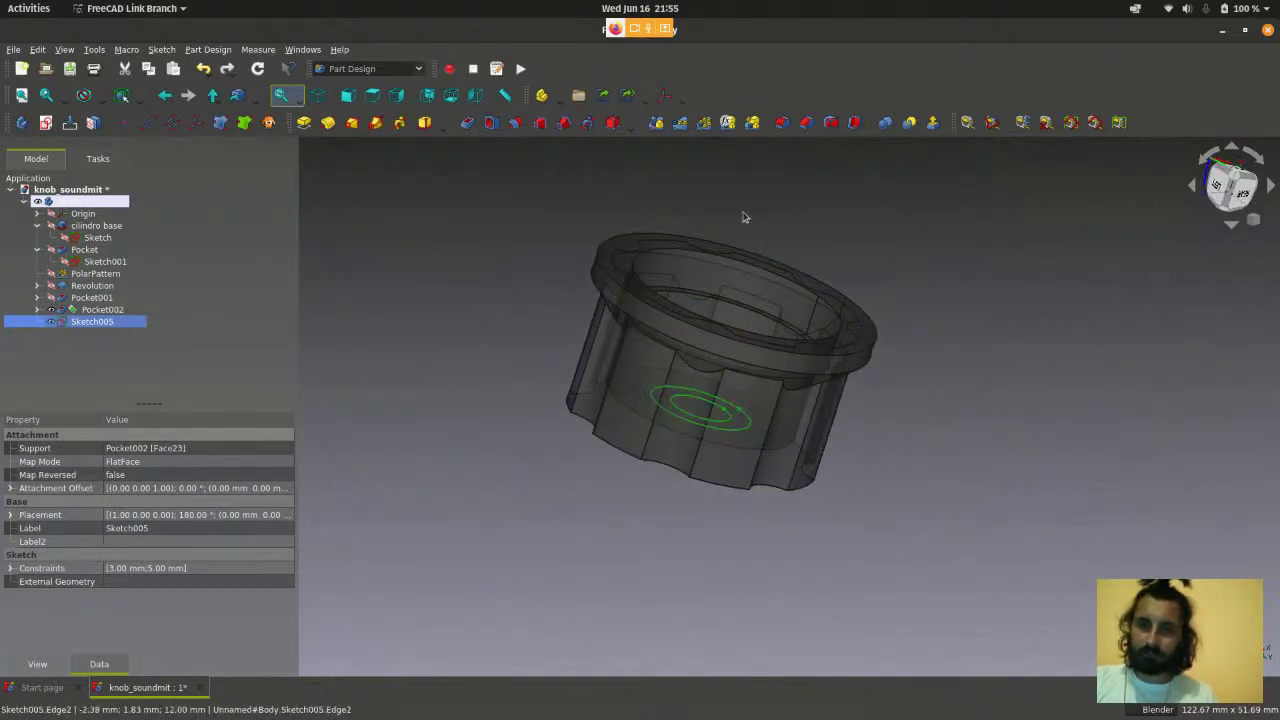
pyautogui.scroll(-2, 743, 217)
pyautogui.scroll(-1, 854, 232)
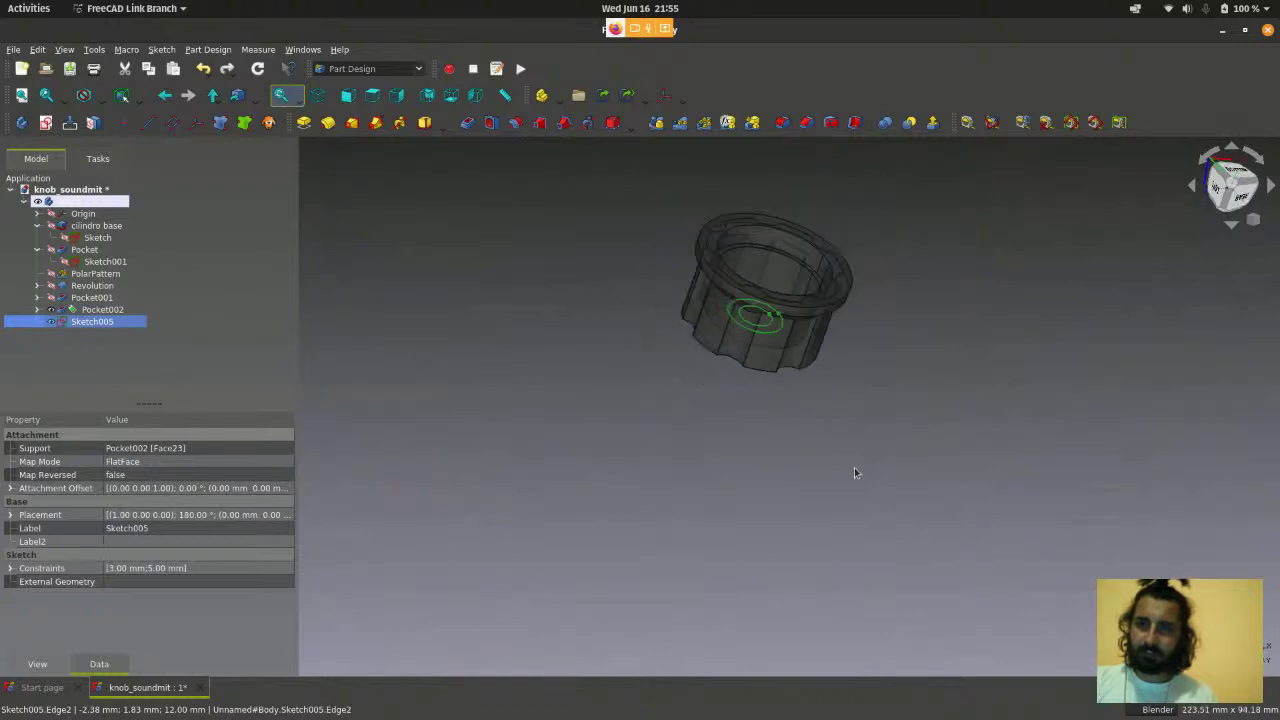
pyautogui.scroll(-1, 852, 465)
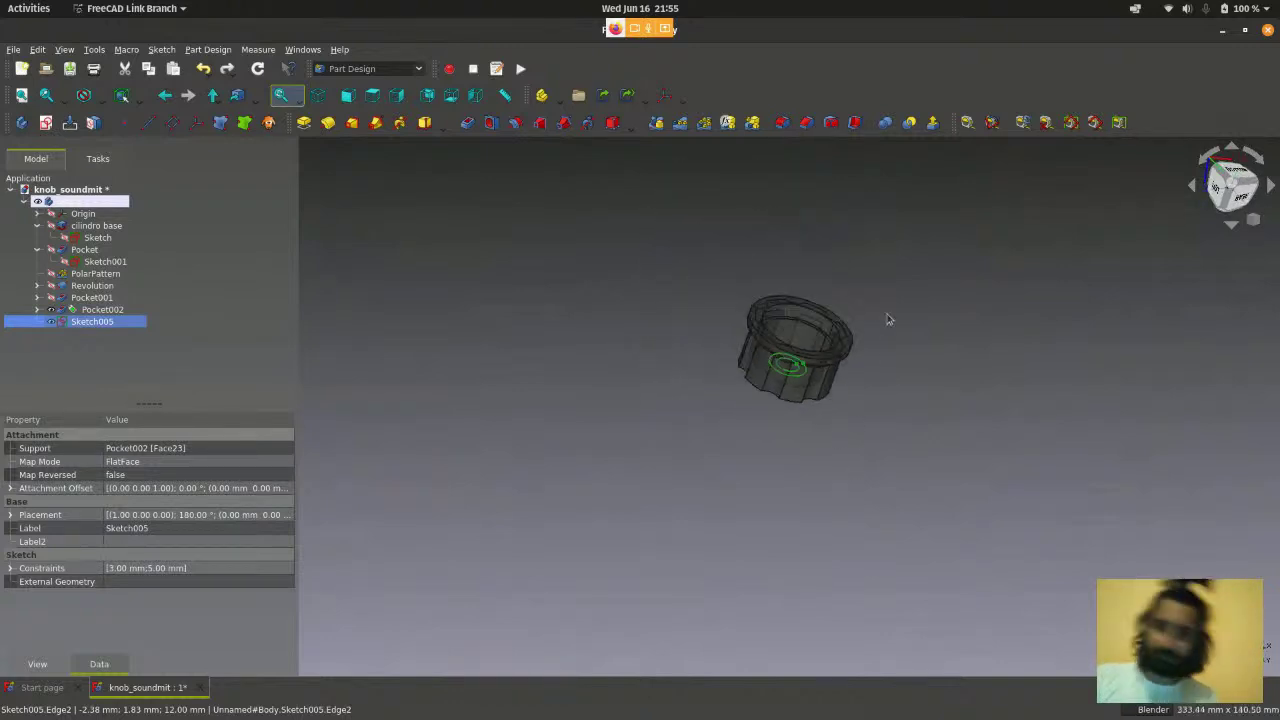
pyautogui.scroll(4, 886, 318)
pyautogui.scroll(-1, 884, 323)
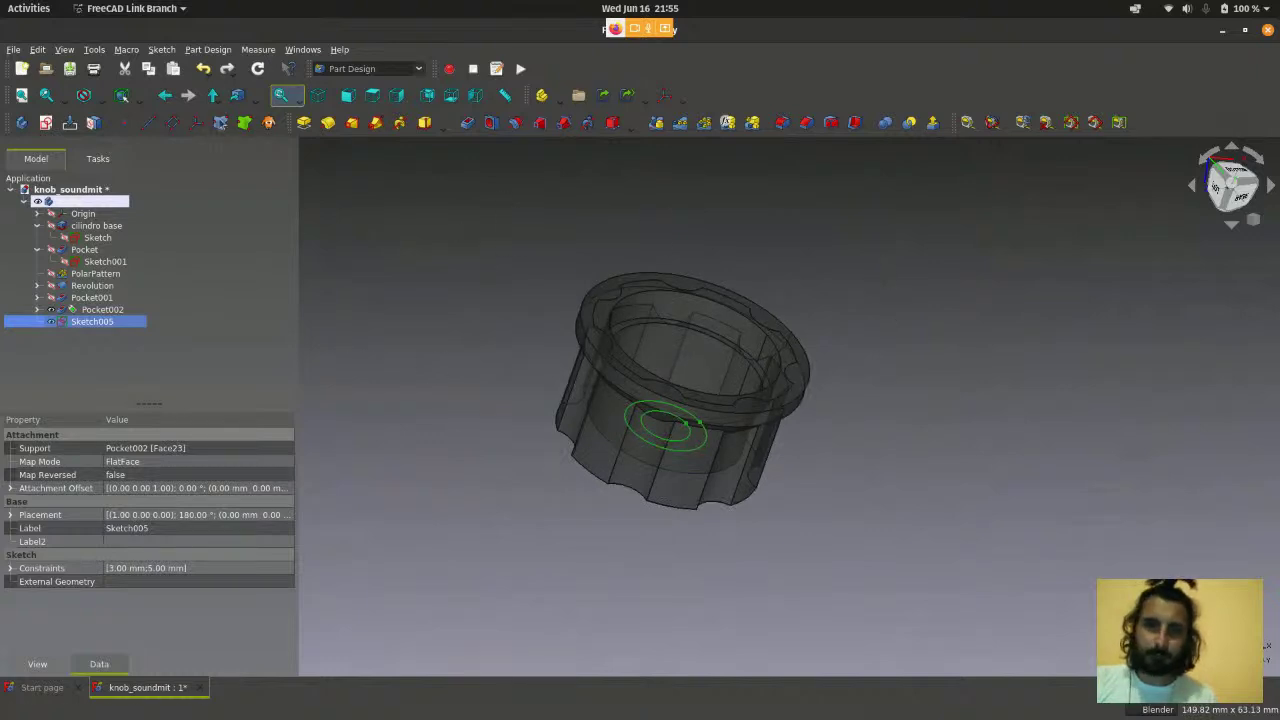
# - Start a Pad from the two-circle sketch, preview the tube, and select the 10 mm length to replace
pyautogui.click(193, 54)
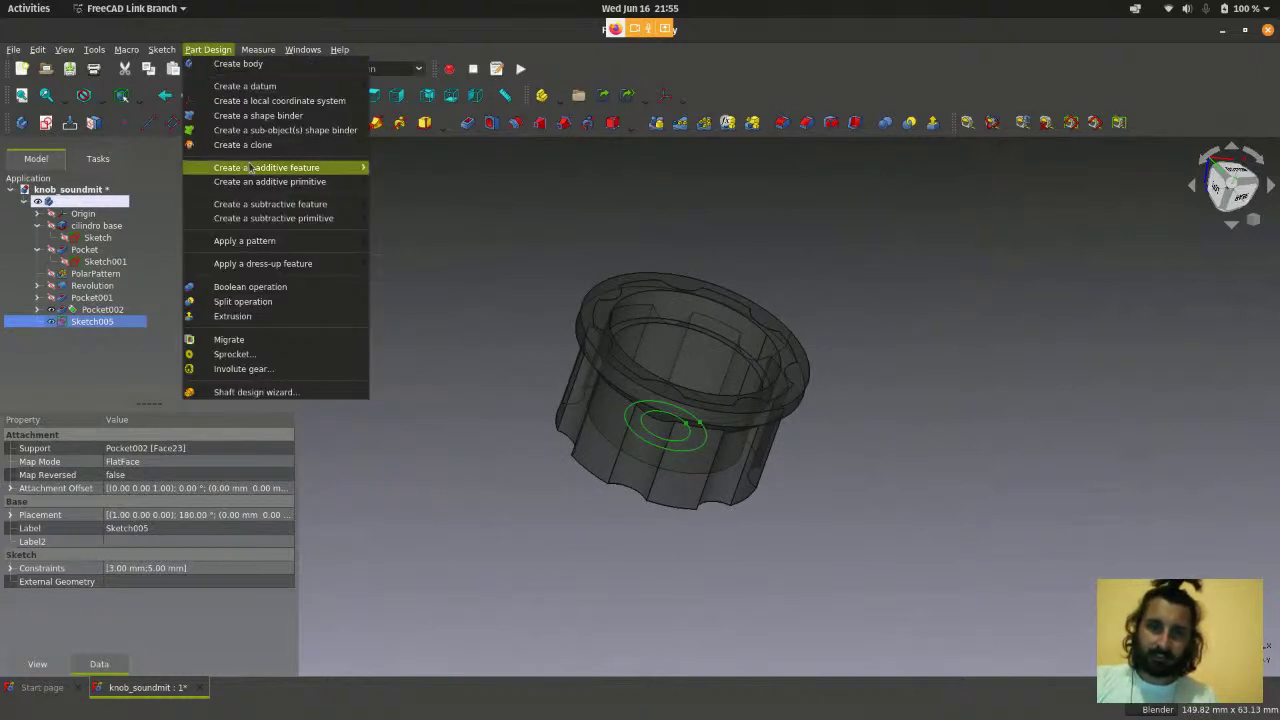
pyautogui.moveTo(255, 170)
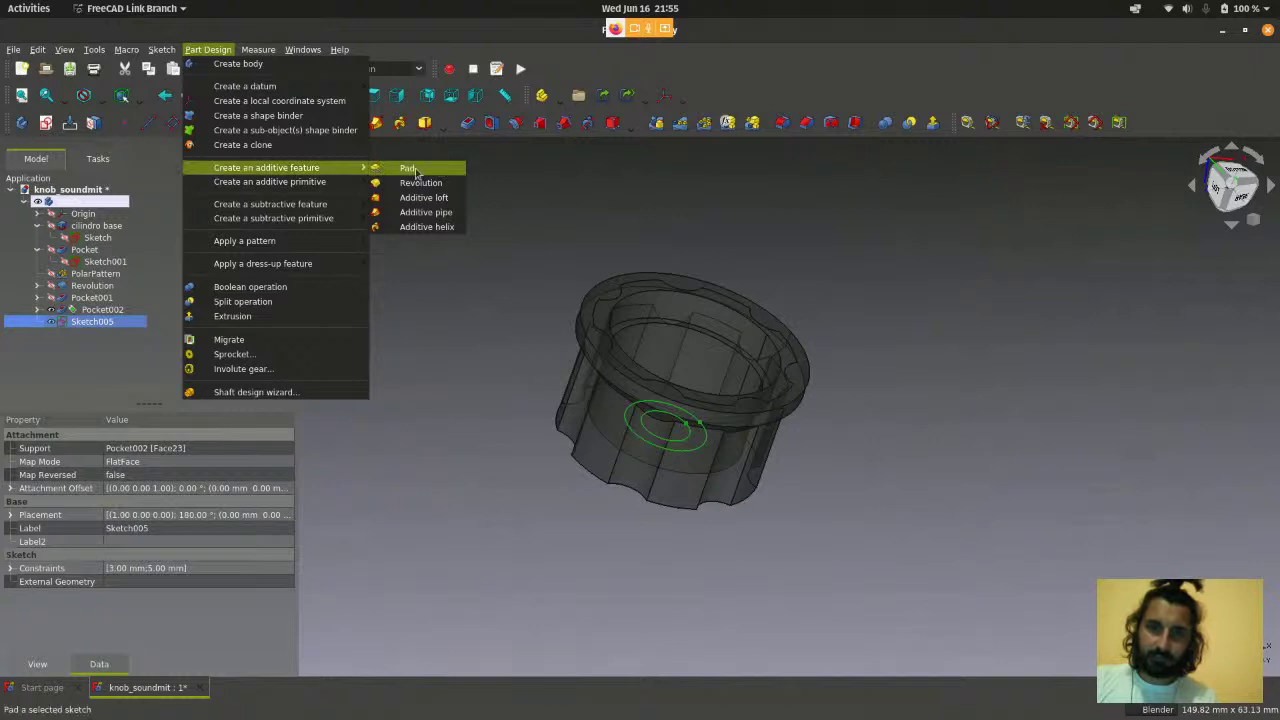
pyautogui.click(520, 177)
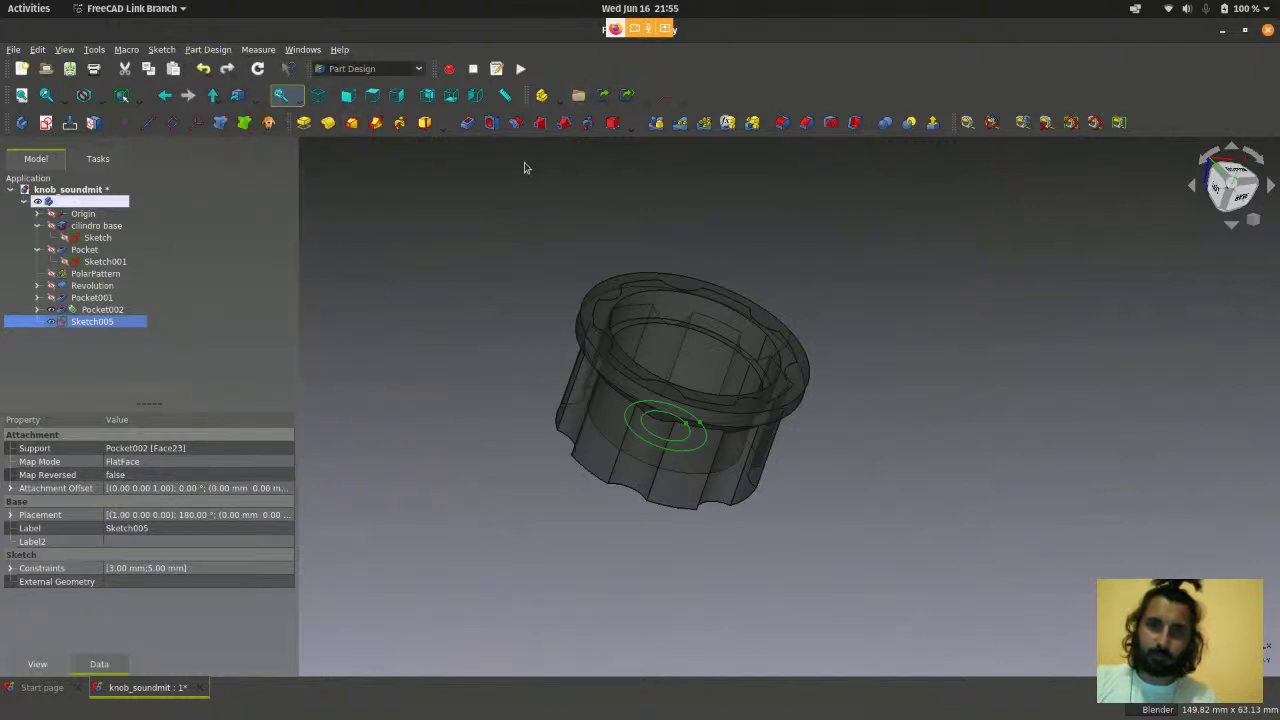
pyautogui.click(302, 125)
pyautogui.scroll(2, 405, 415)
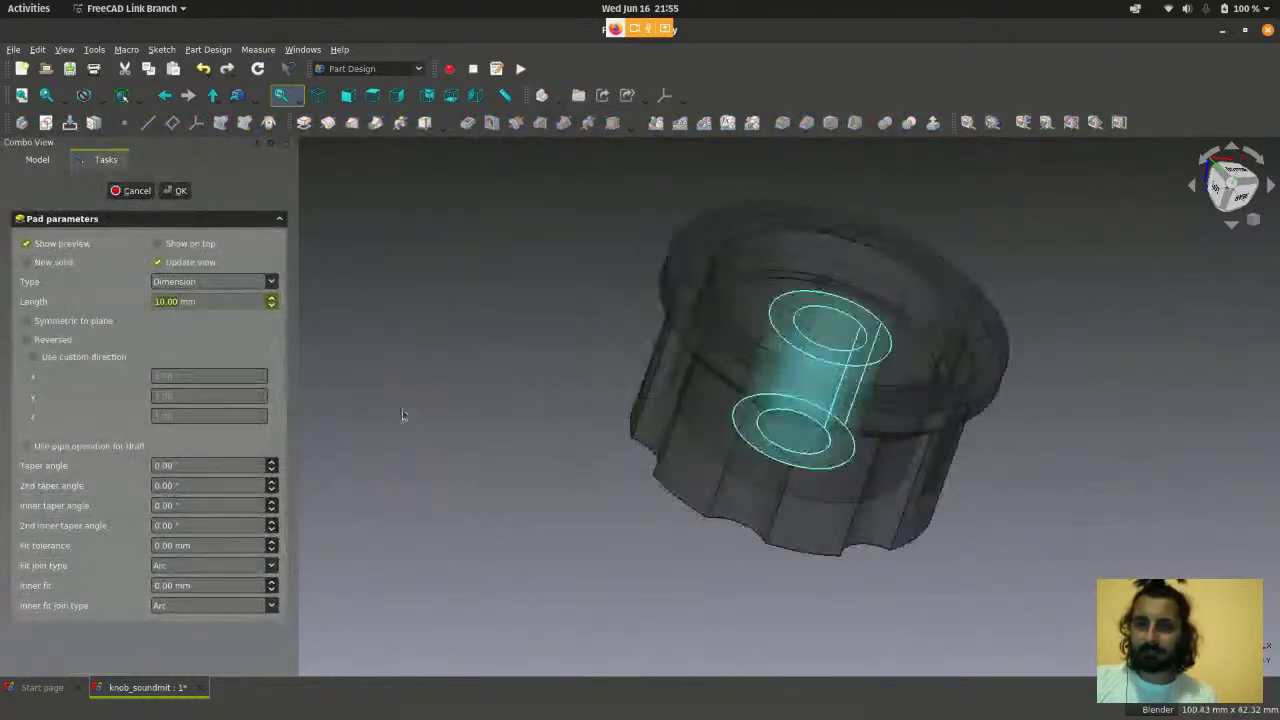
pyautogui.moveTo(403, 454); pyautogui.dragTo(520, 514, button='middle')
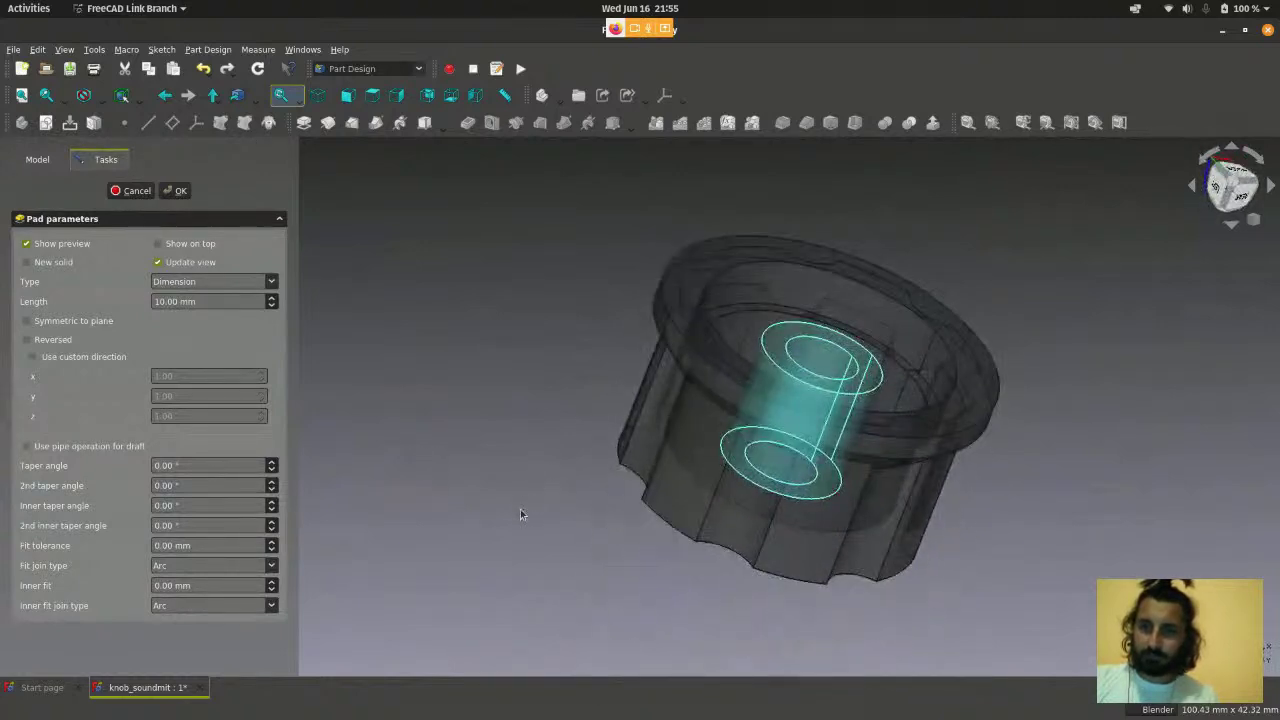
pyautogui.scroll(2, 760, 337)
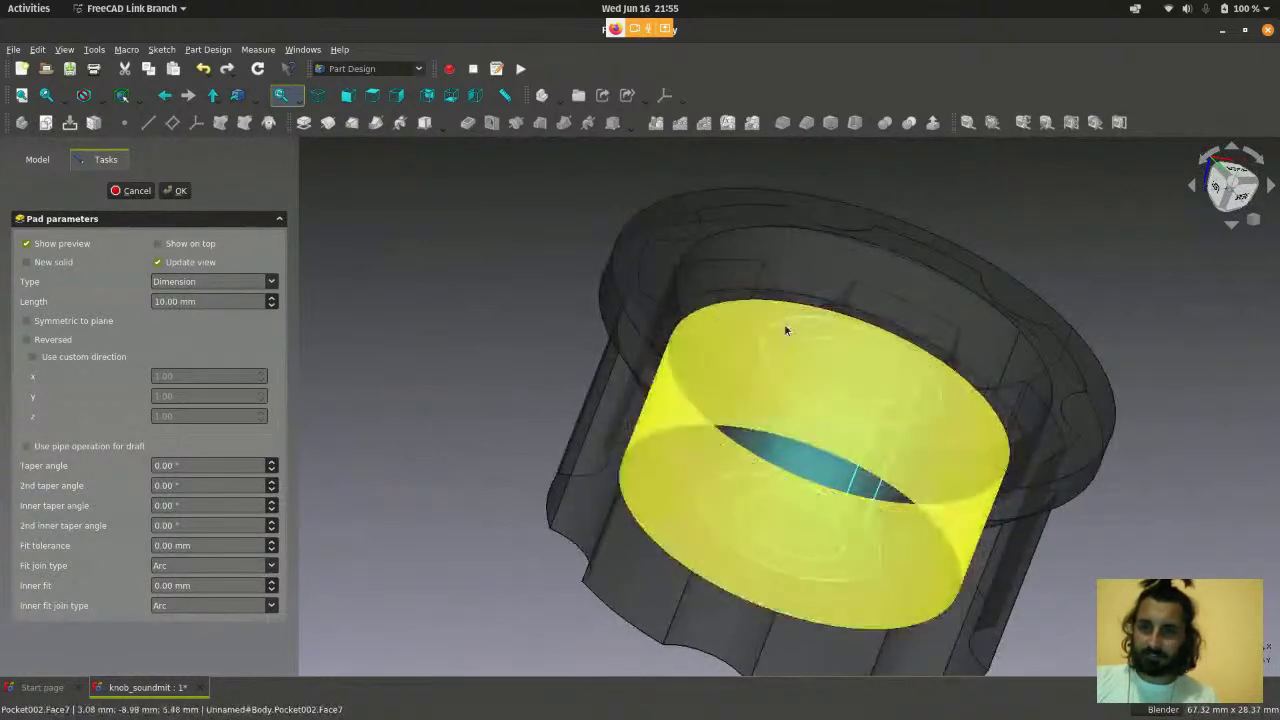
pyautogui.scroll(-4, 785, 300)
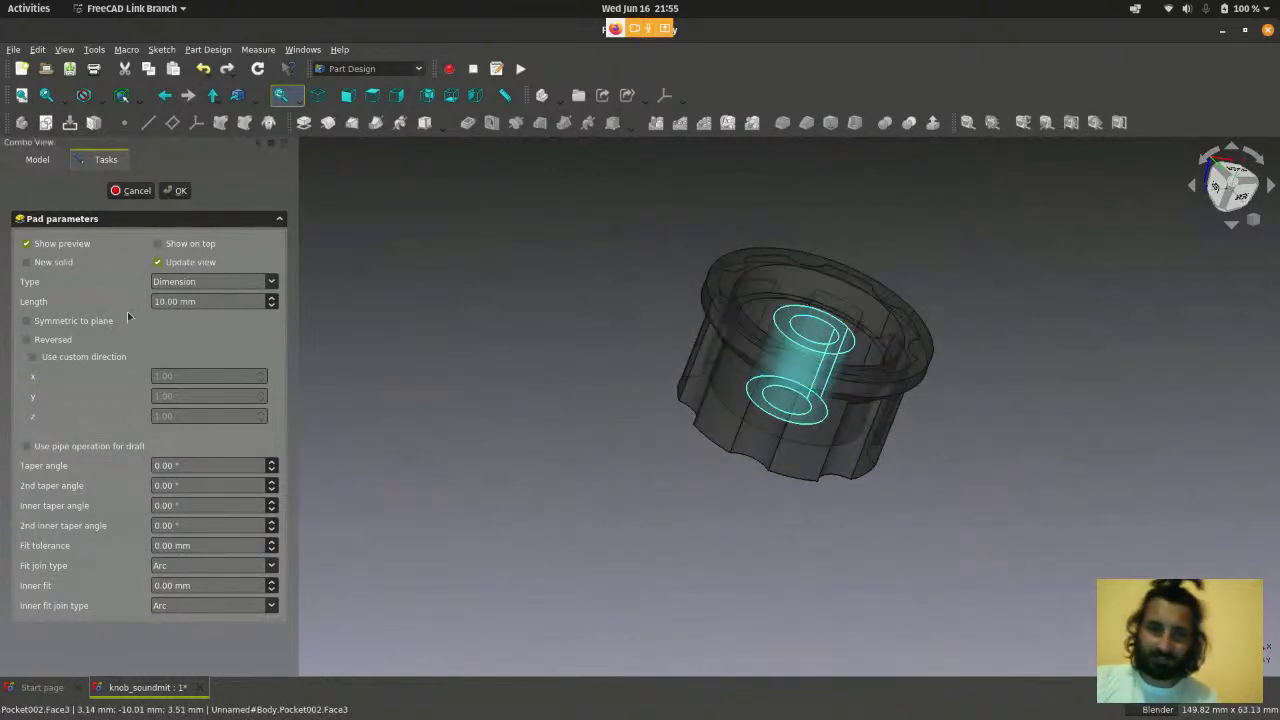
pyautogui.moveTo(179, 302); pyautogui.dragTo(146, 307)
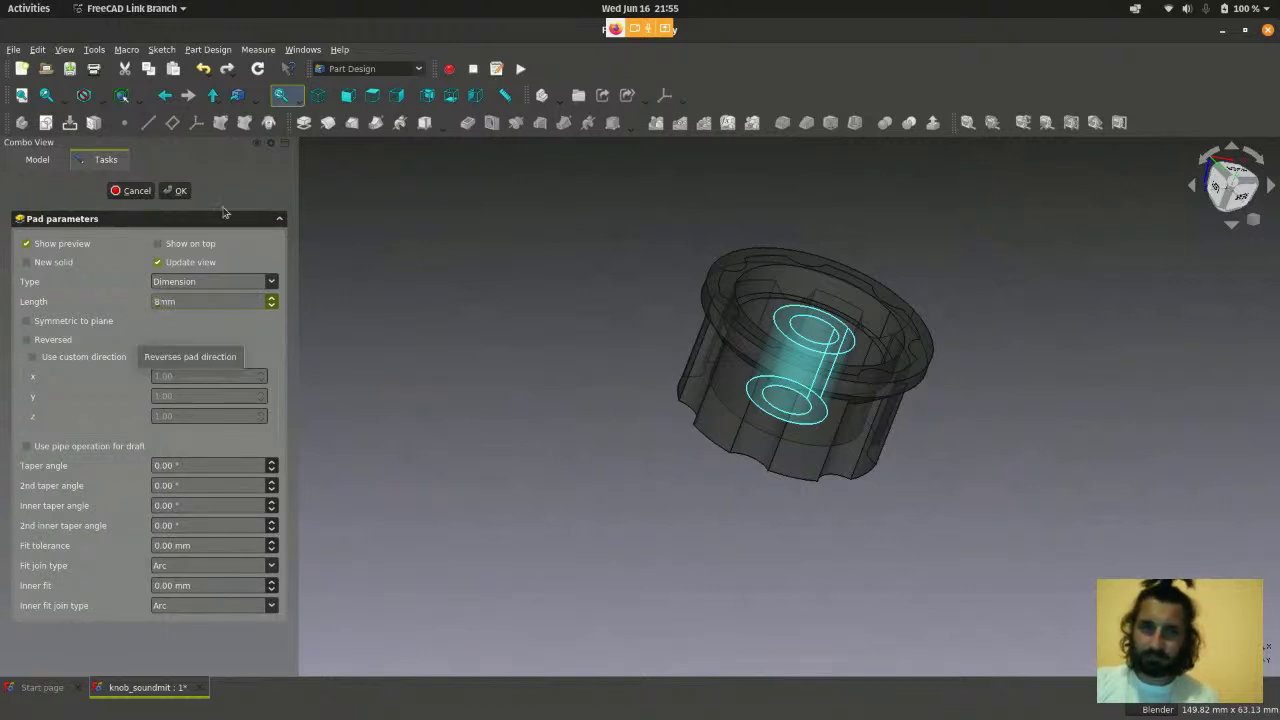
pyautogui.click(176, 190)
pyautogui.scroll(-2, 548, 582)
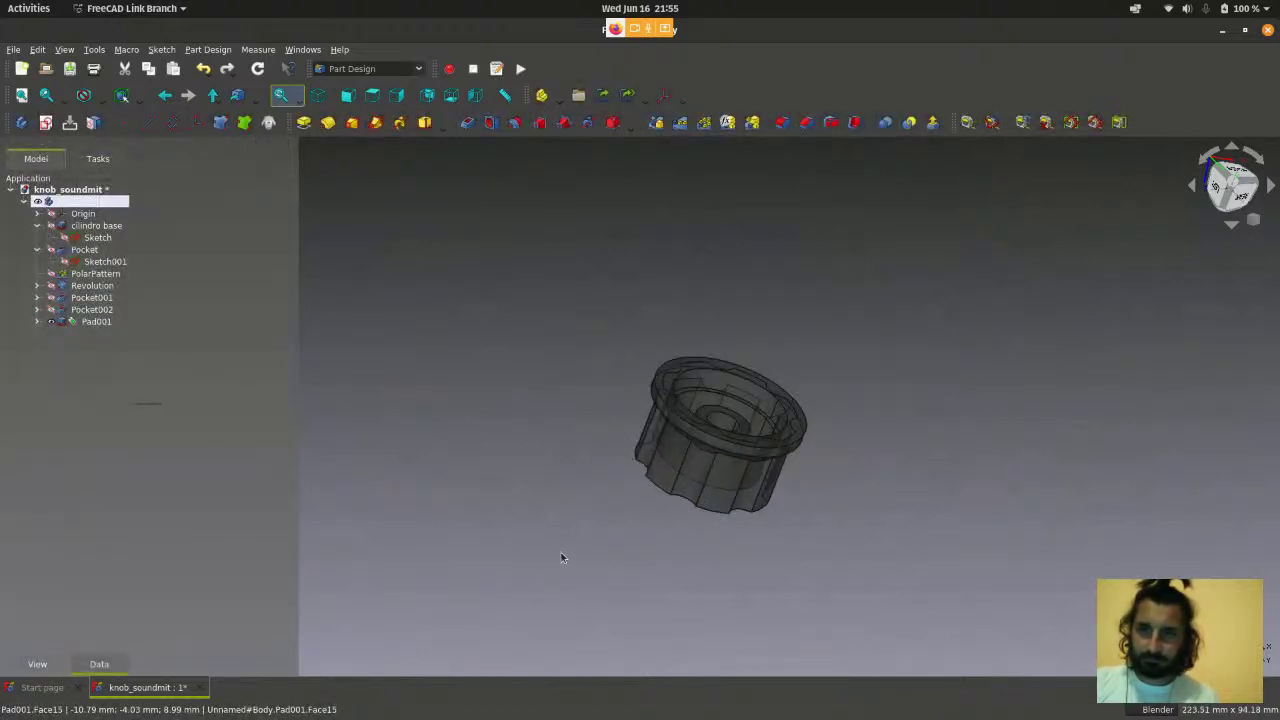
pyautogui.scroll(2, 604, 484)
pyautogui.moveTo(619, 333); pyautogui.dragTo(604, 419, button='middle')
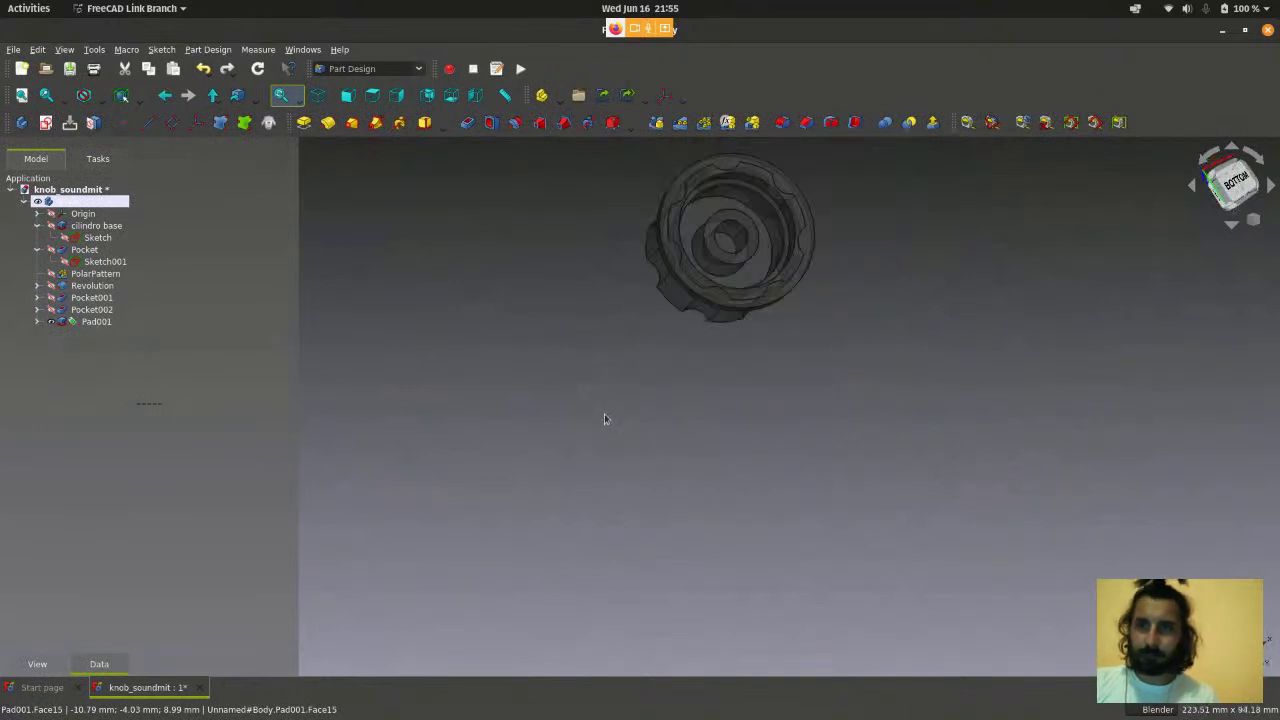
pyautogui.scroll(4, 623, 329)
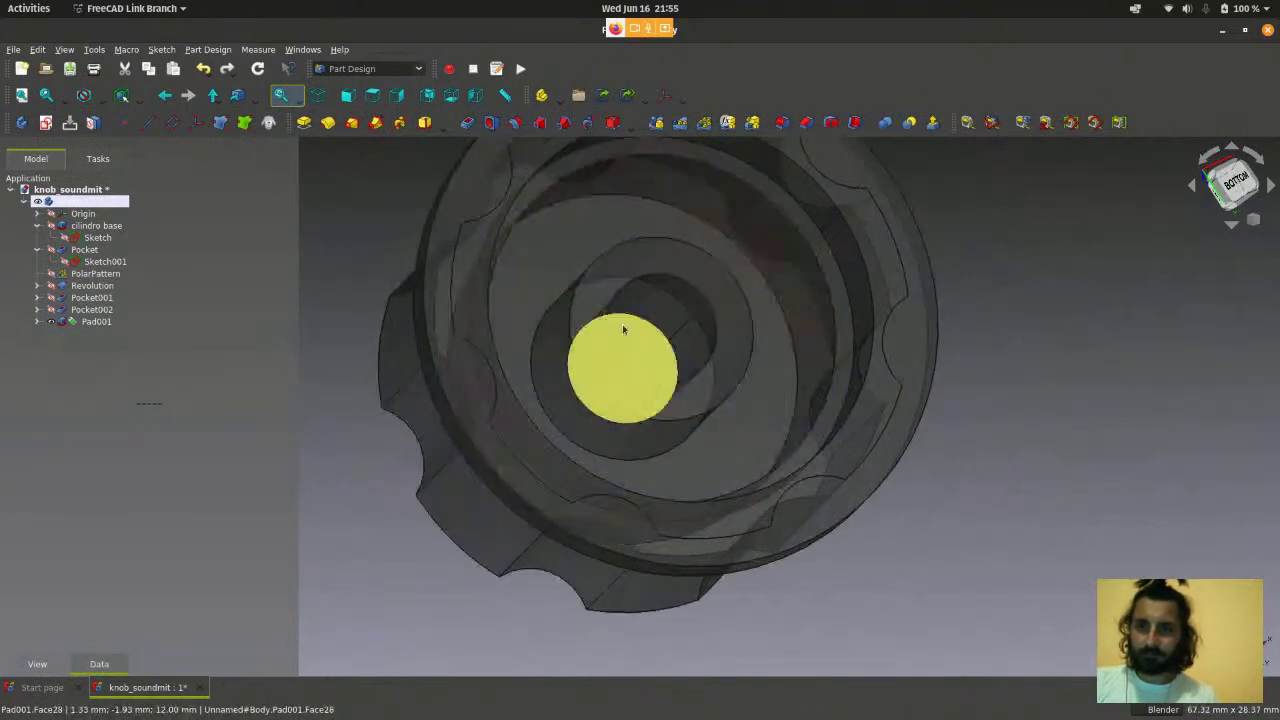
pyautogui.scroll(-1, 835, 399)
pyautogui.scroll(3, 835, 399)
pyautogui.scroll(-6, 917, 377)
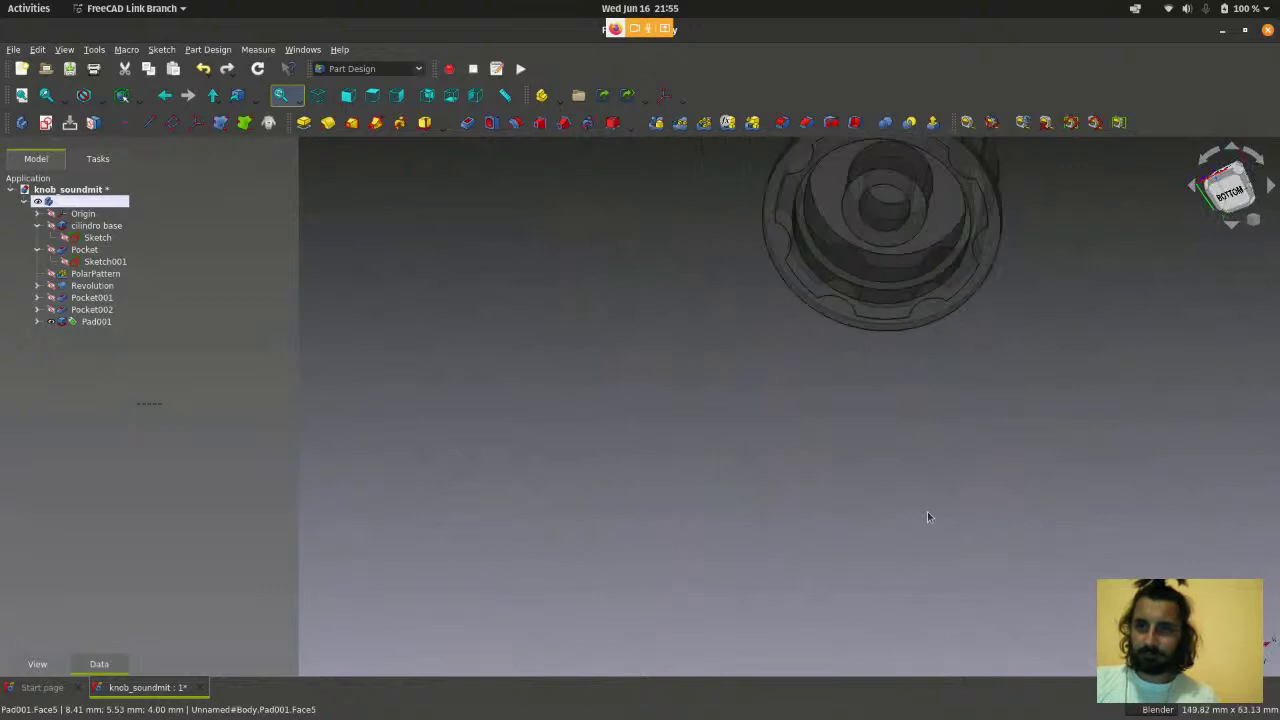
pyautogui.scroll(3, 905, 340)
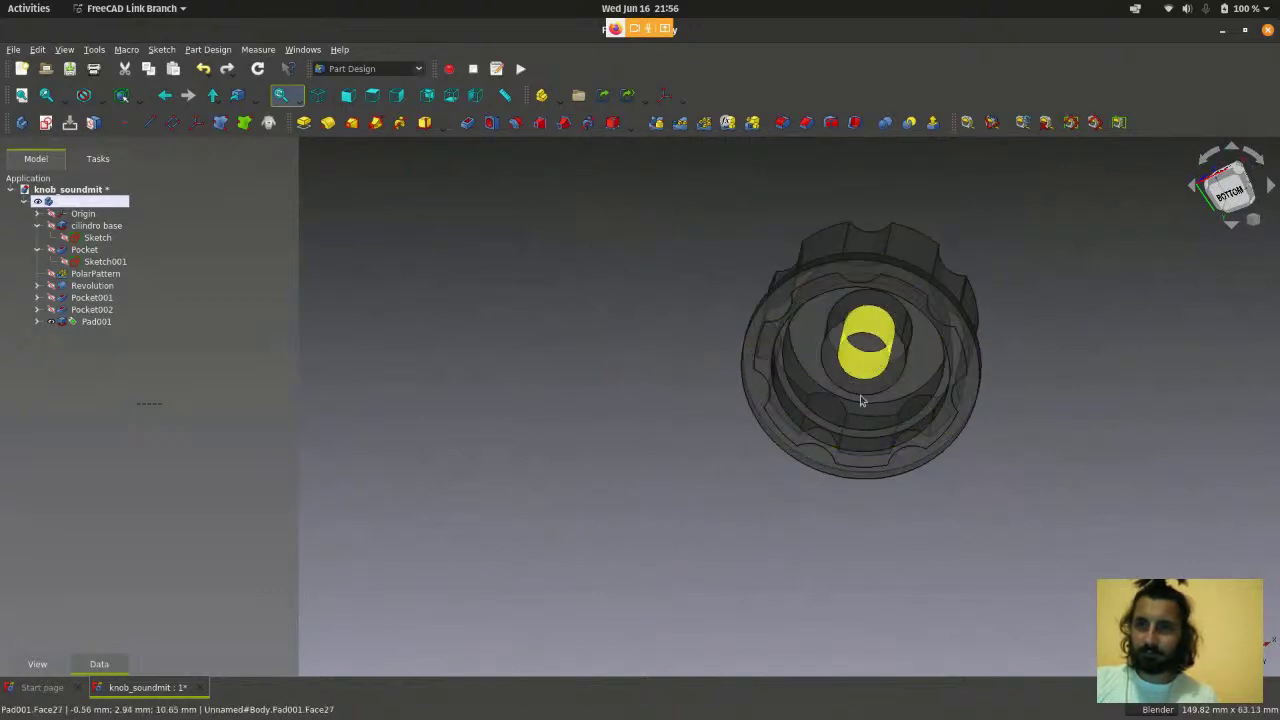
pyautogui.press('5')
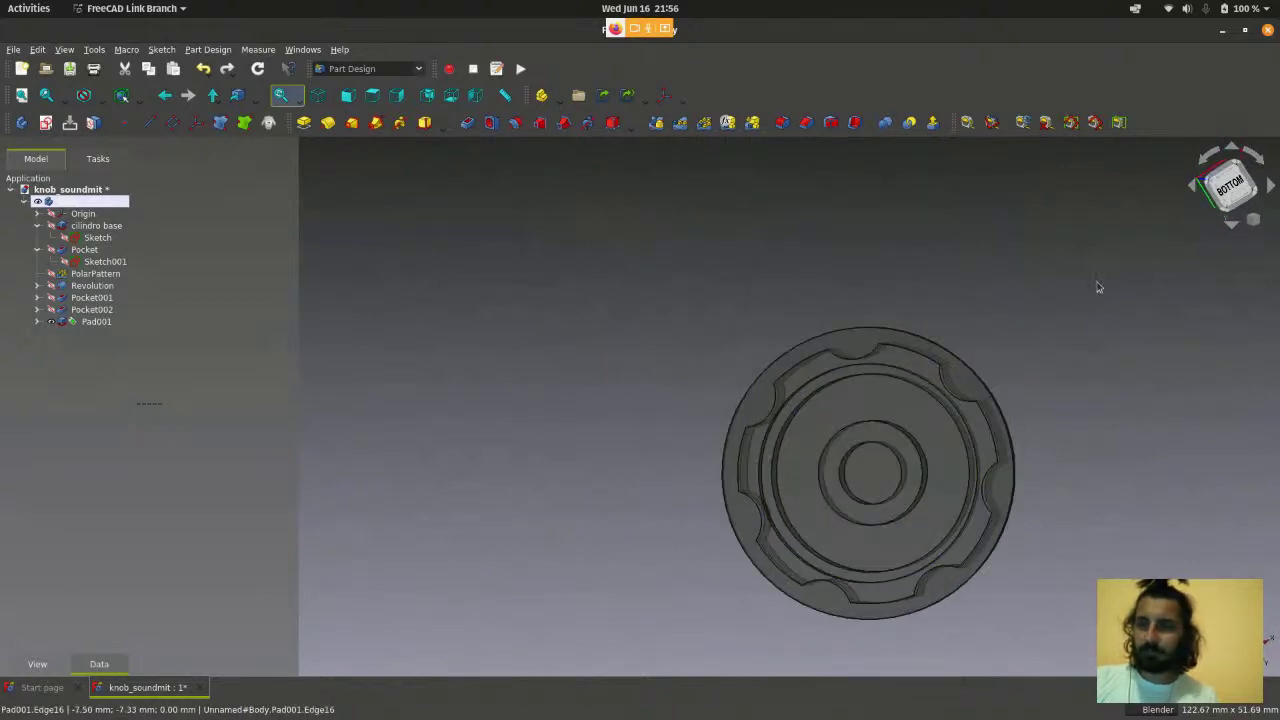
pyautogui.scroll(1, 1041, 454)
pyautogui.moveTo(1020, 440); pyautogui.dragTo(837, 468, button='middle')
# - Return from the Start page to the knob_soundmit tab and save the model
pyautogui.click(42, 687)
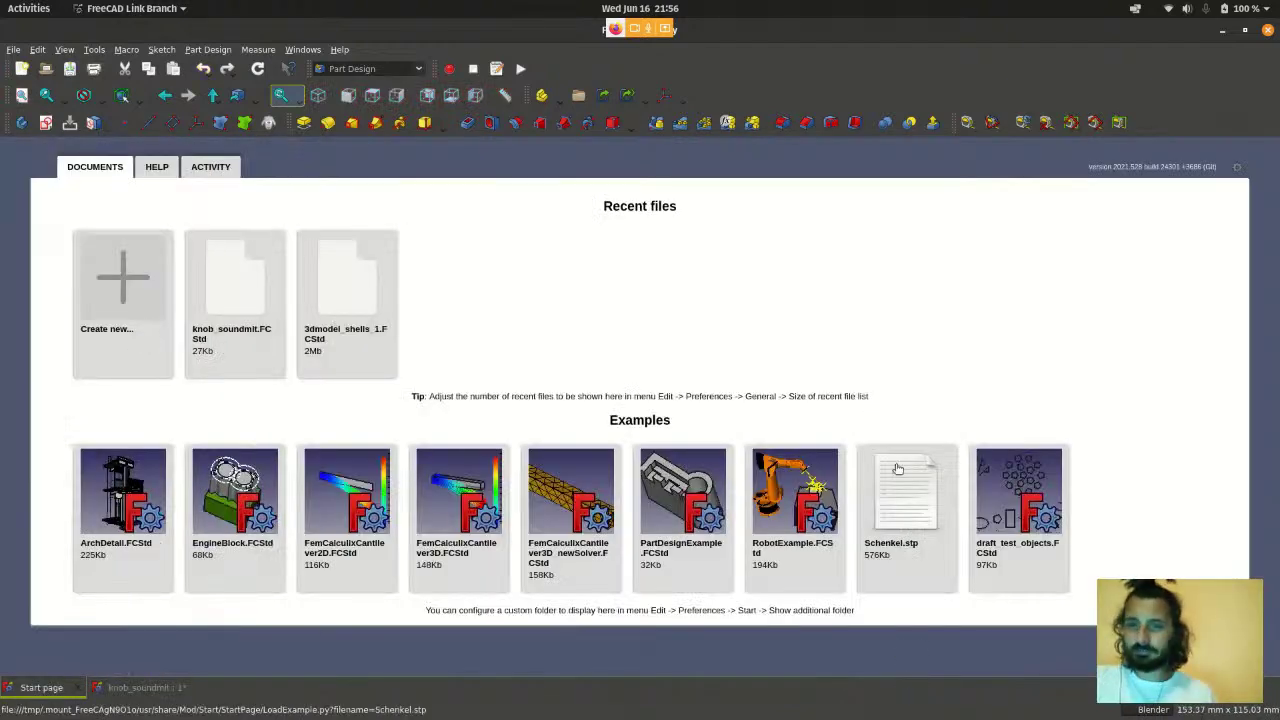
pyautogui.click(140, 686)
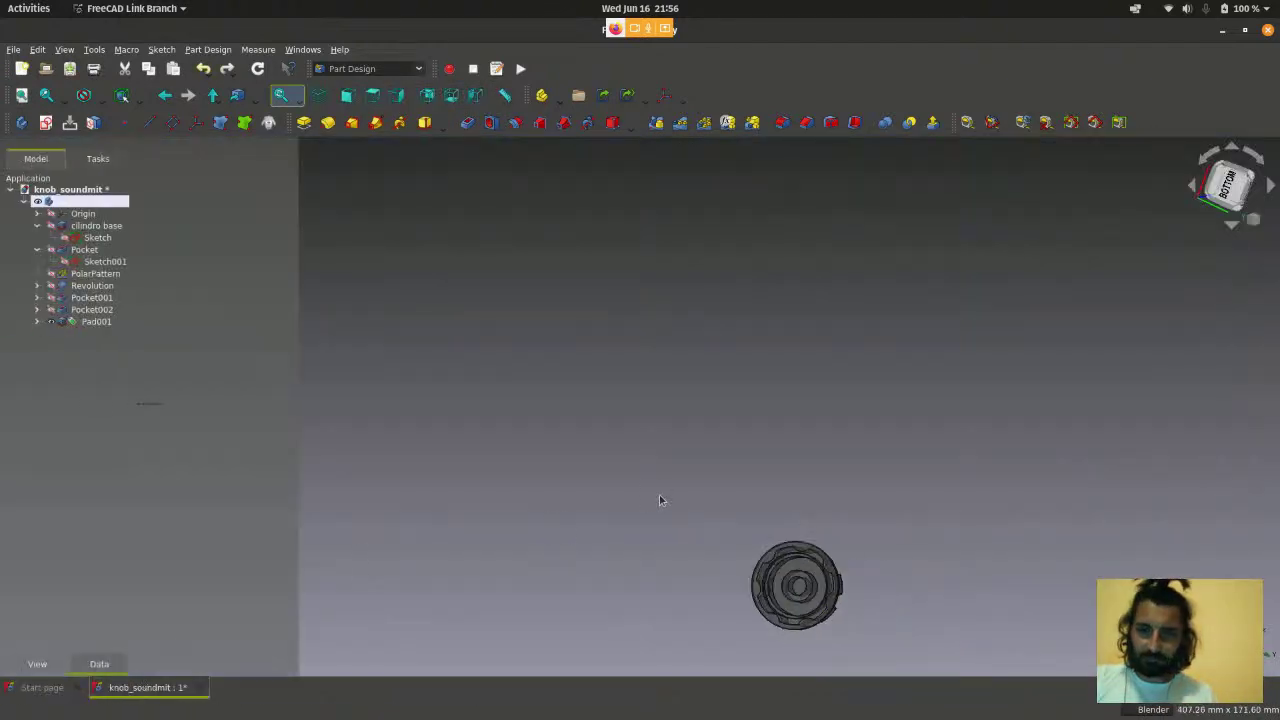
pyautogui.scroll(5, 761, 645)
pyautogui.moveTo(761, 647); pyautogui.dragTo(737, 557, button='middle')
pyautogui.scroll(-3, 744, 466)
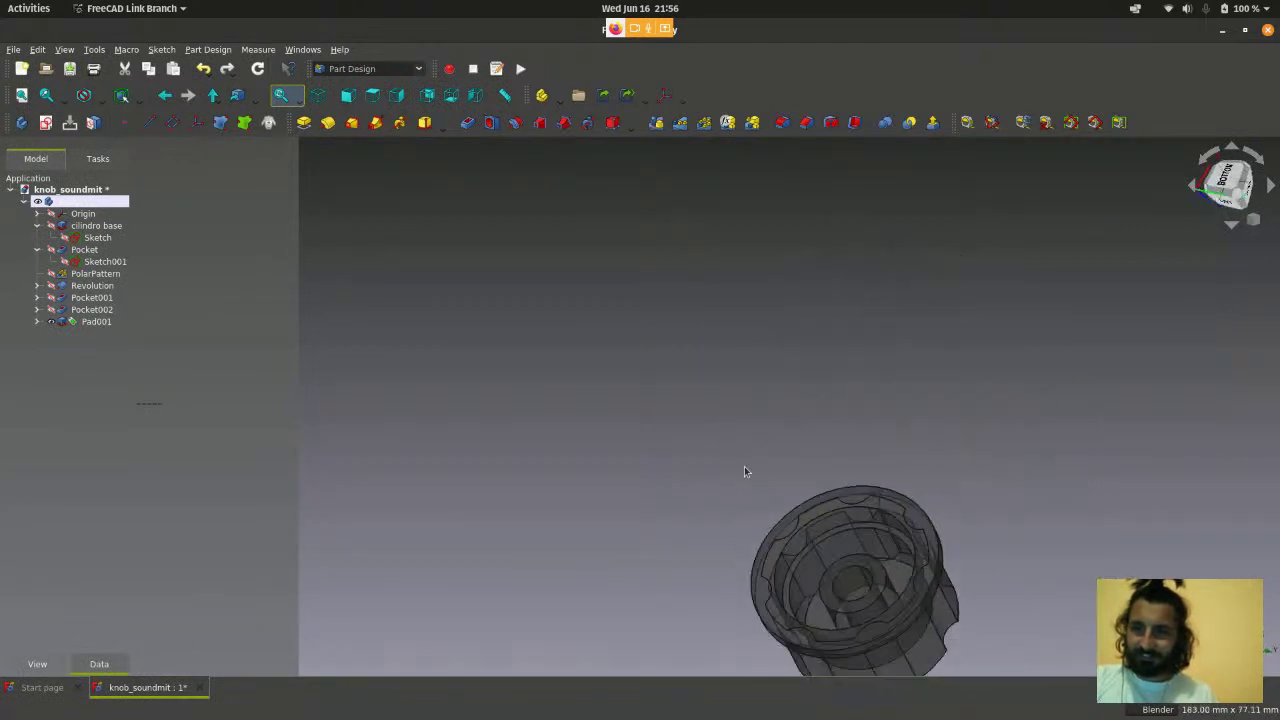
pyautogui.click(14, 50)
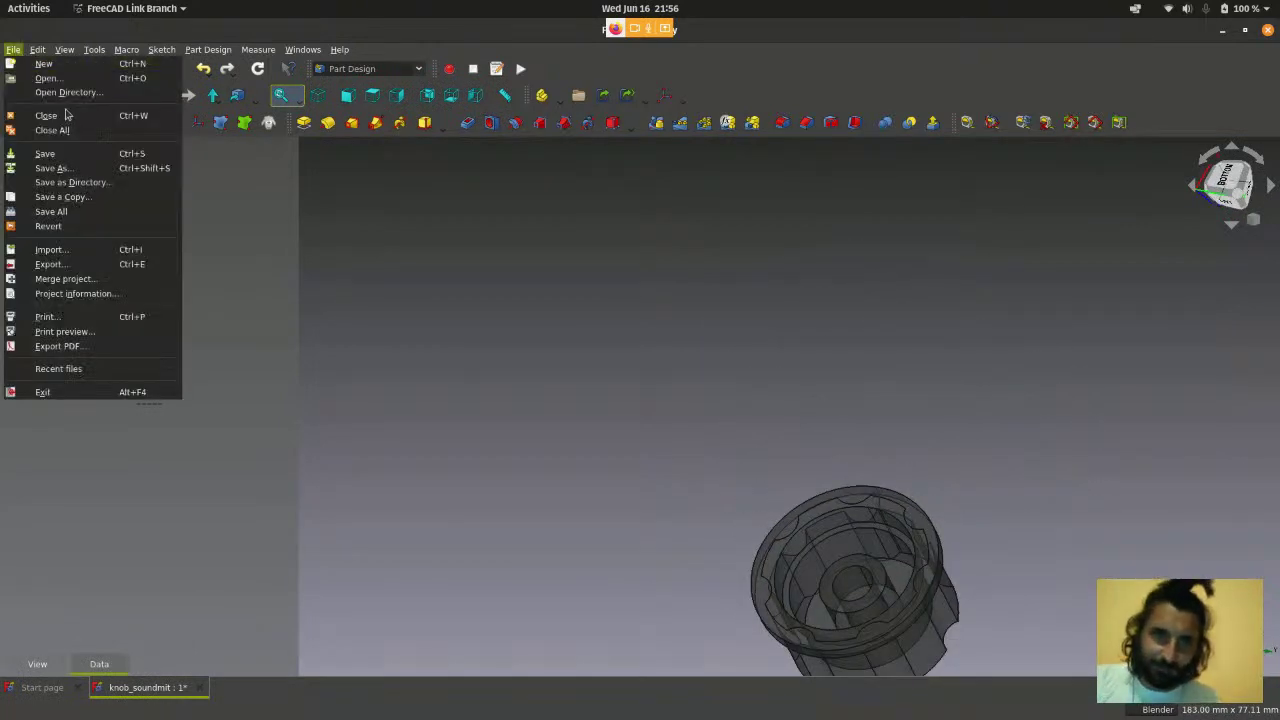
pyautogui.click(45, 153)
pyautogui.scroll(-3, 574, 309)
pyautogui.scroll(2, 730, 567)
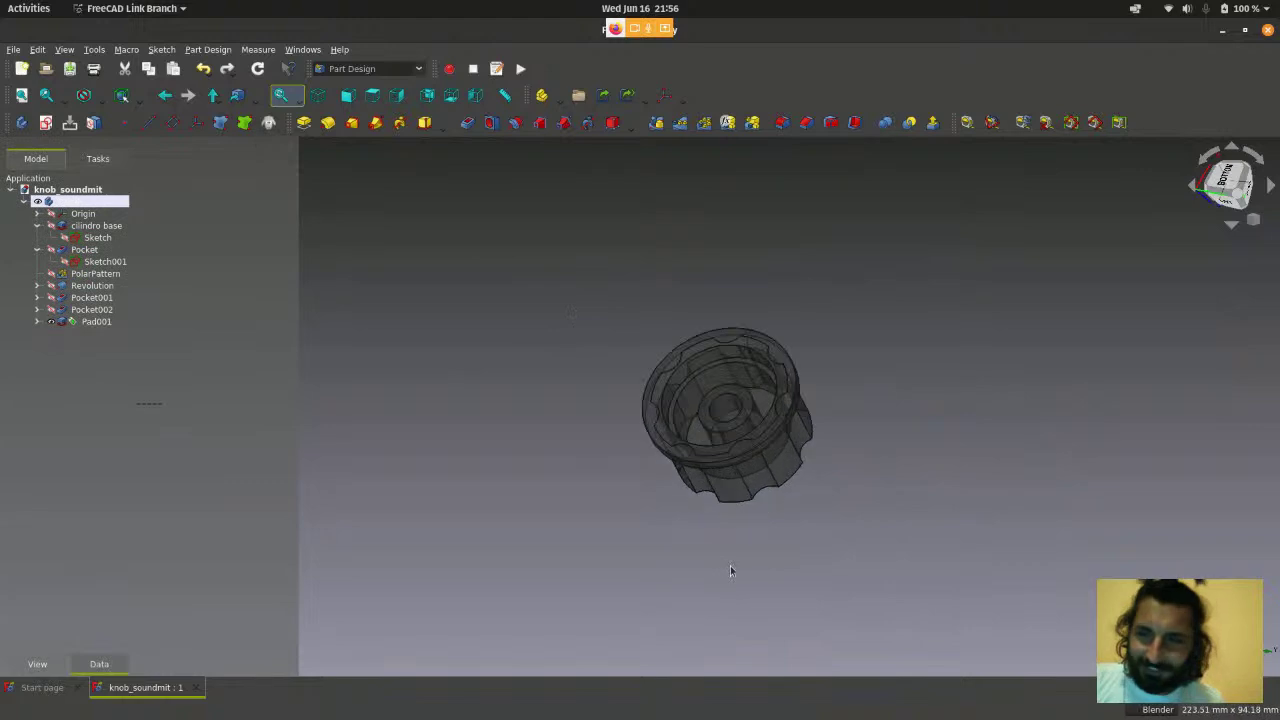
pyautogui.scroll(2, 730, 568)
pyautogui.scroll(-1, 729, 558)
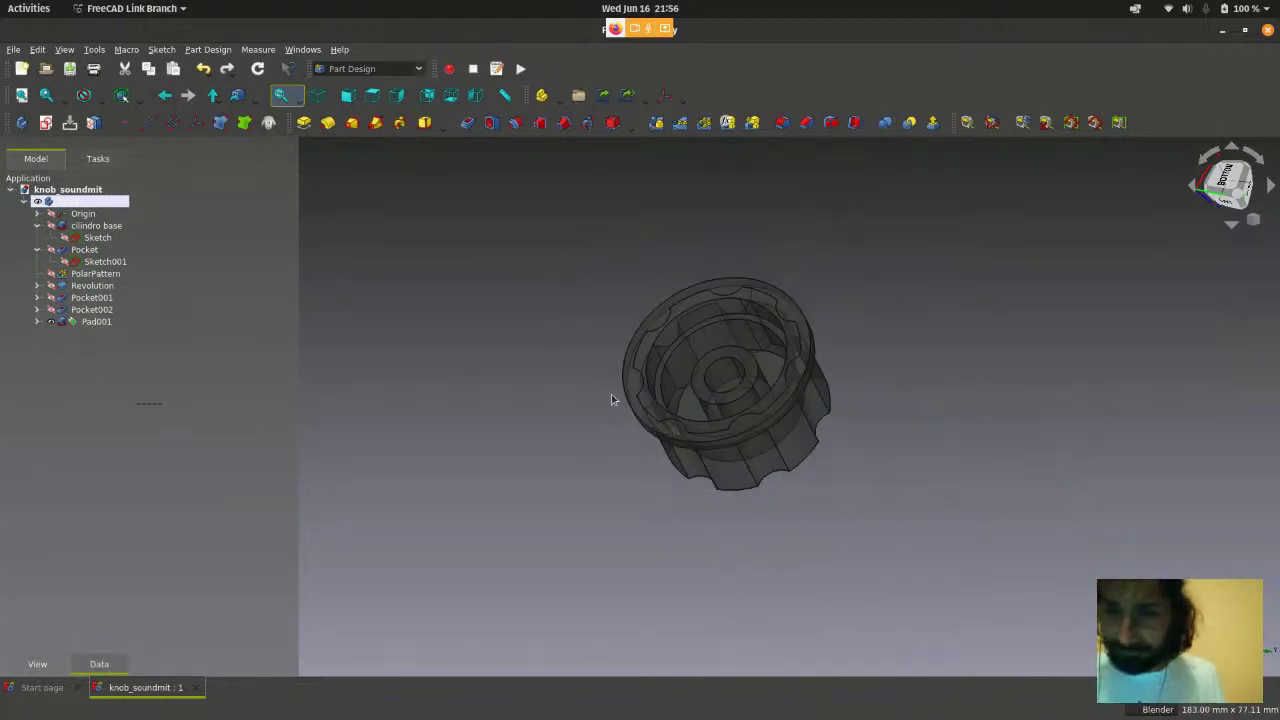
# - Show the knob straight from the Bottom view
pyautogui.press('5')
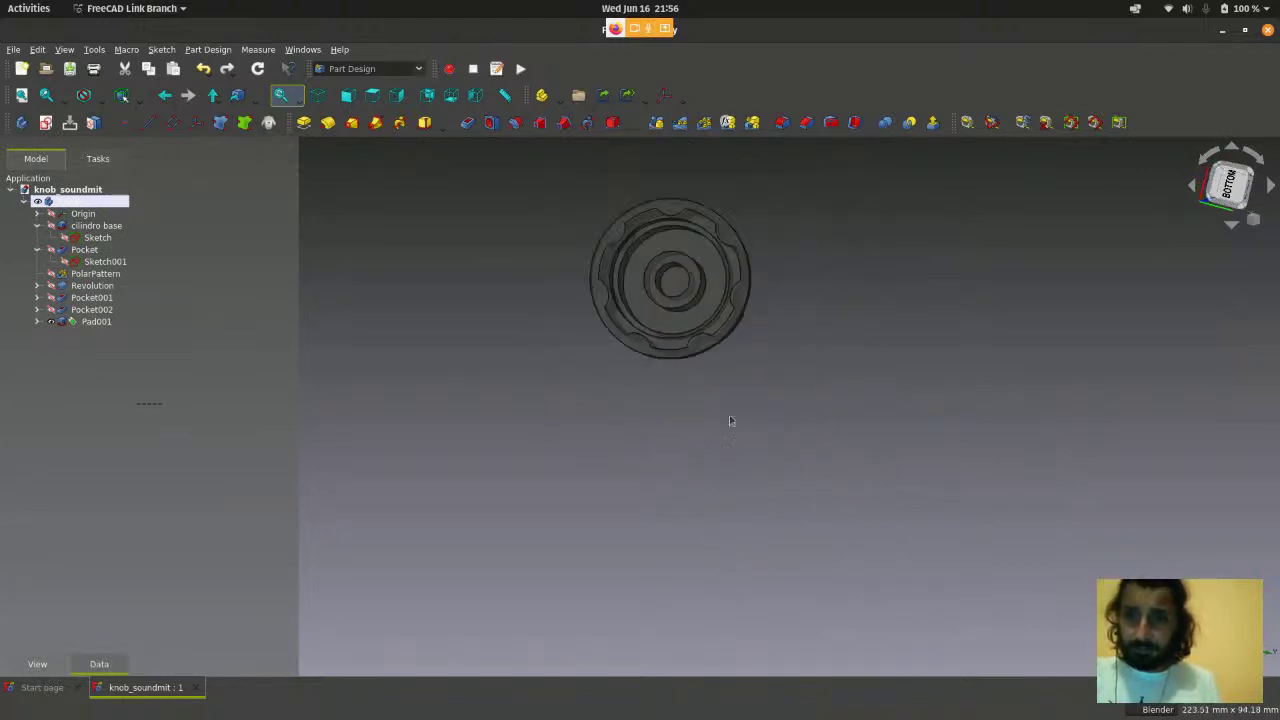
pyautogui.scroll(3, 687, 274)
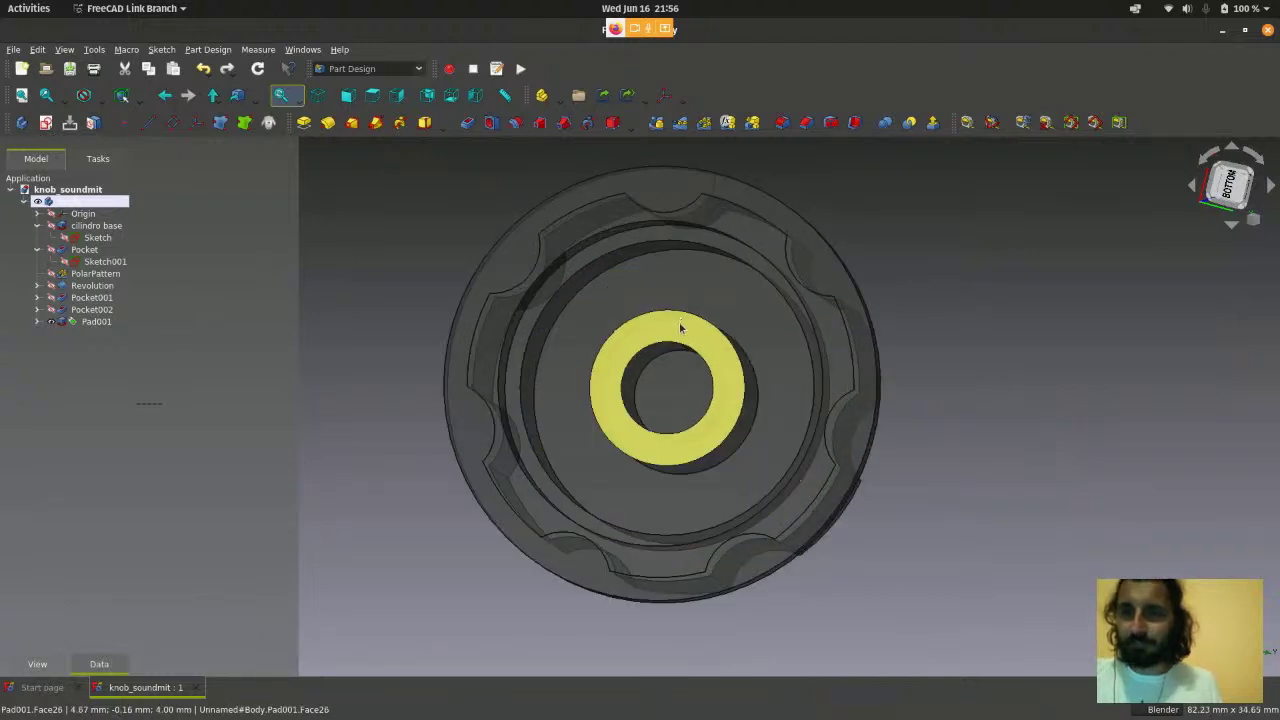
pyautogui.scroll(-1, 884, 534)
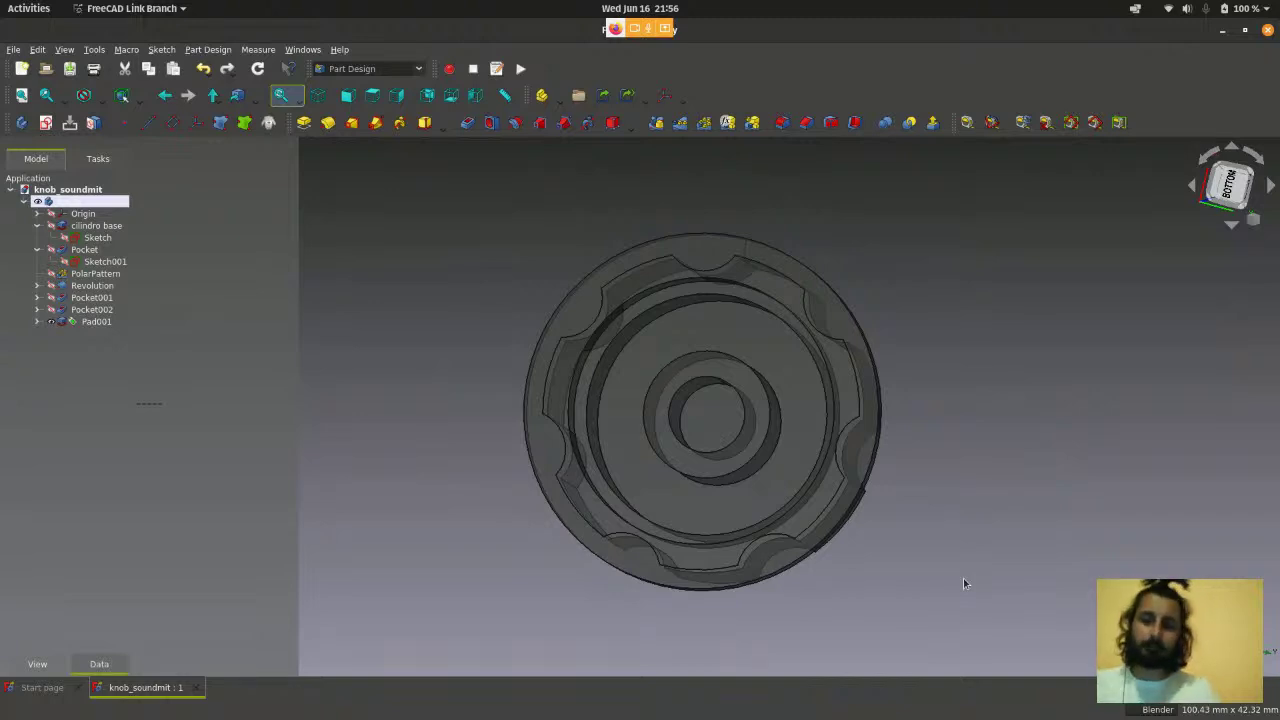
pyautogui.scroll(-2, 483, 246)
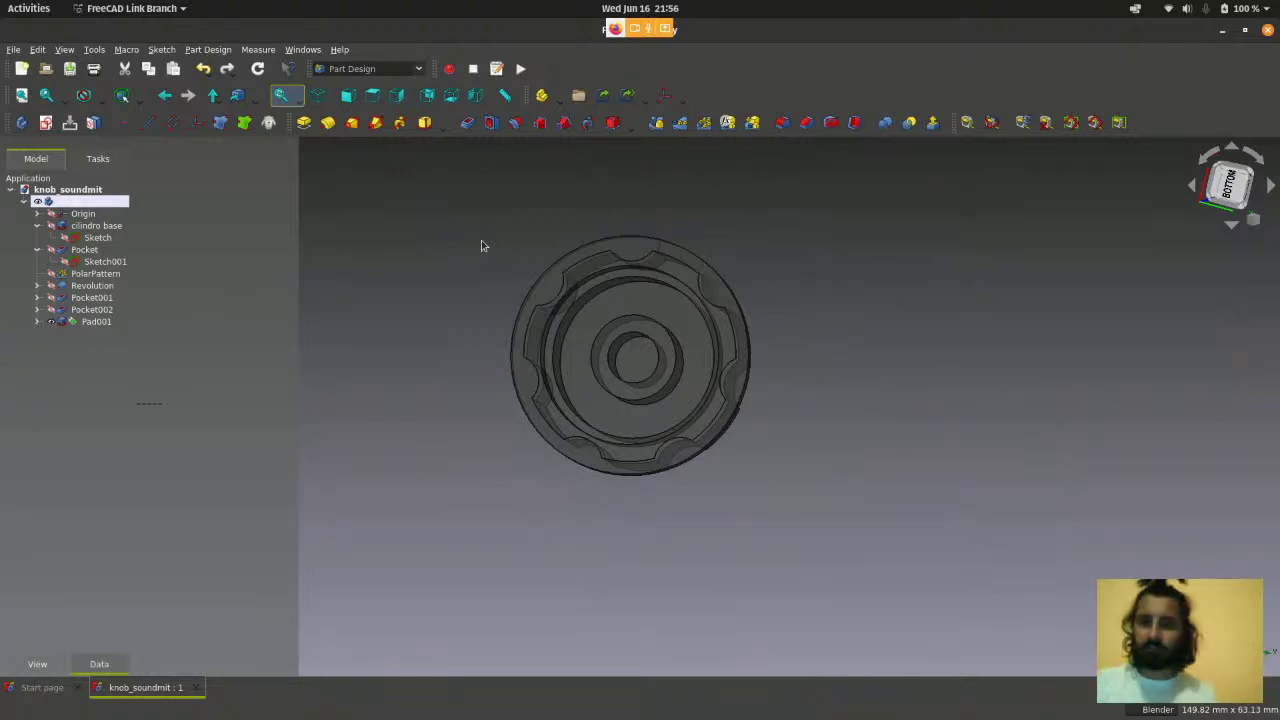
pyautogui.click(451, 95)
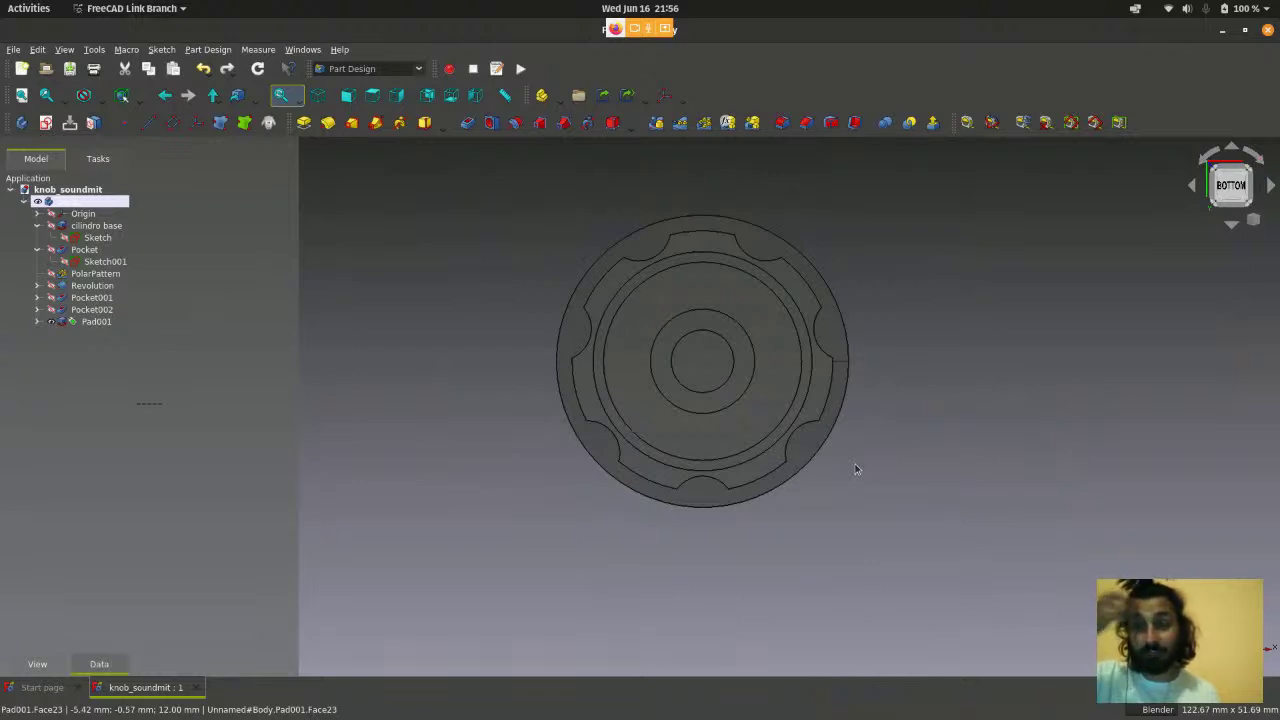
pyautogui.scroll(3, 806, 495)
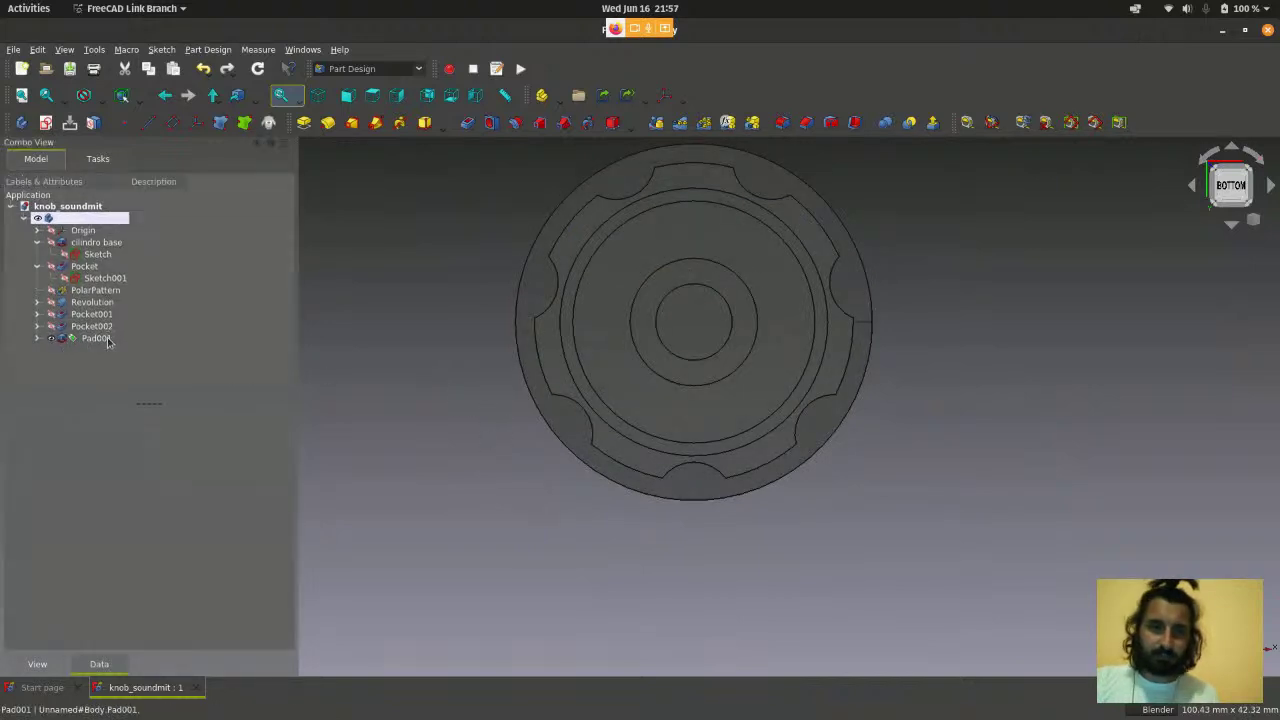
# - Open Pad001 for editing and orbit the isometric knob to look at it from above
pyautogui.doubleClick(104, 339)
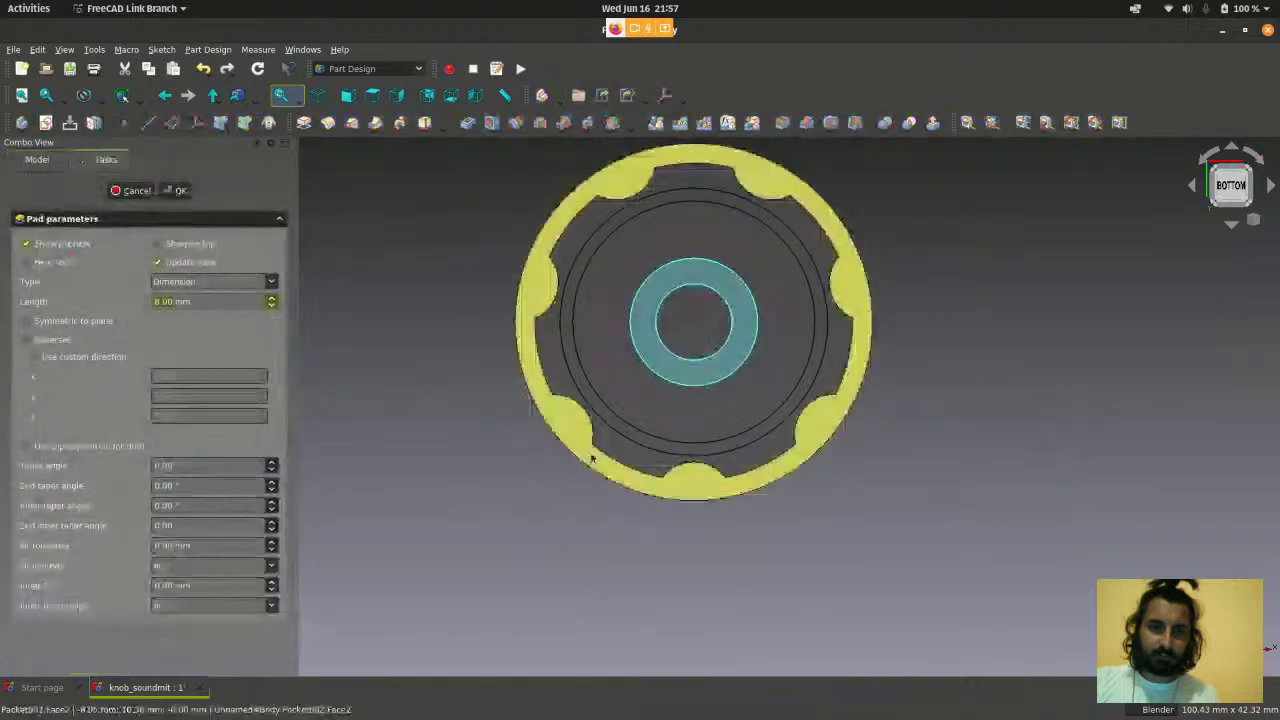
pyautogui.press('0')
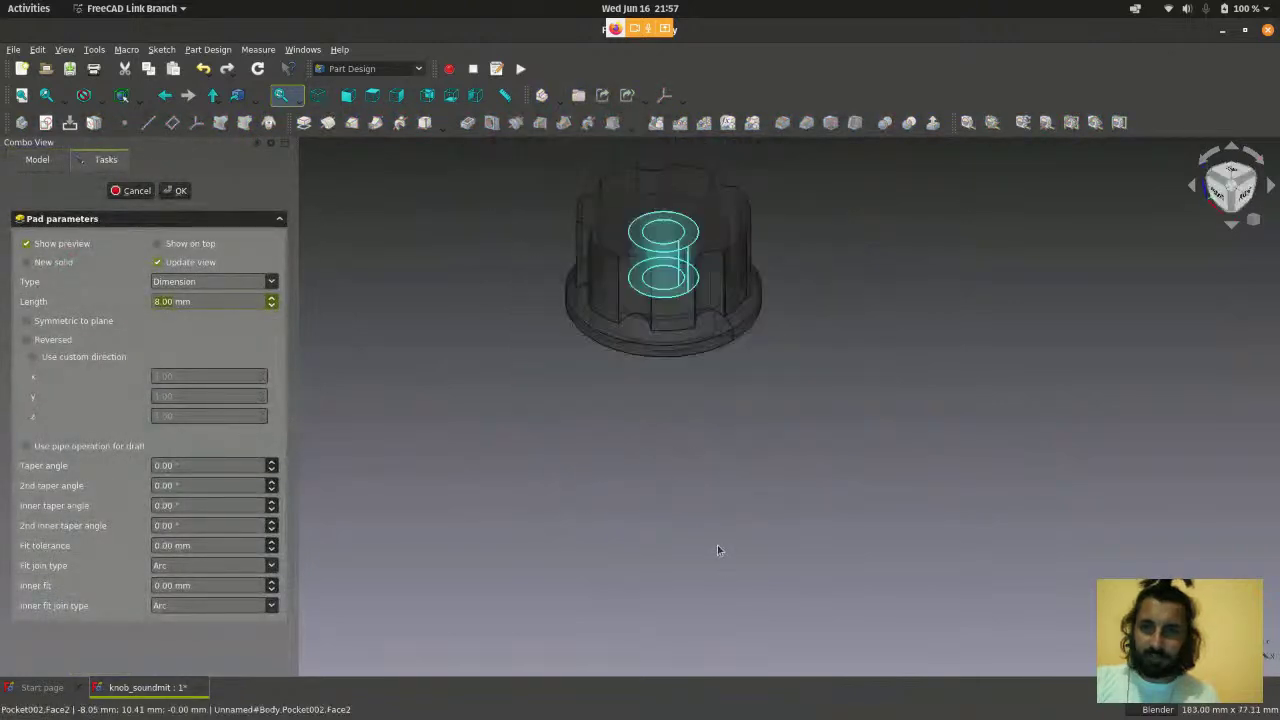
pyautogui.scroll(8, 717, 548)
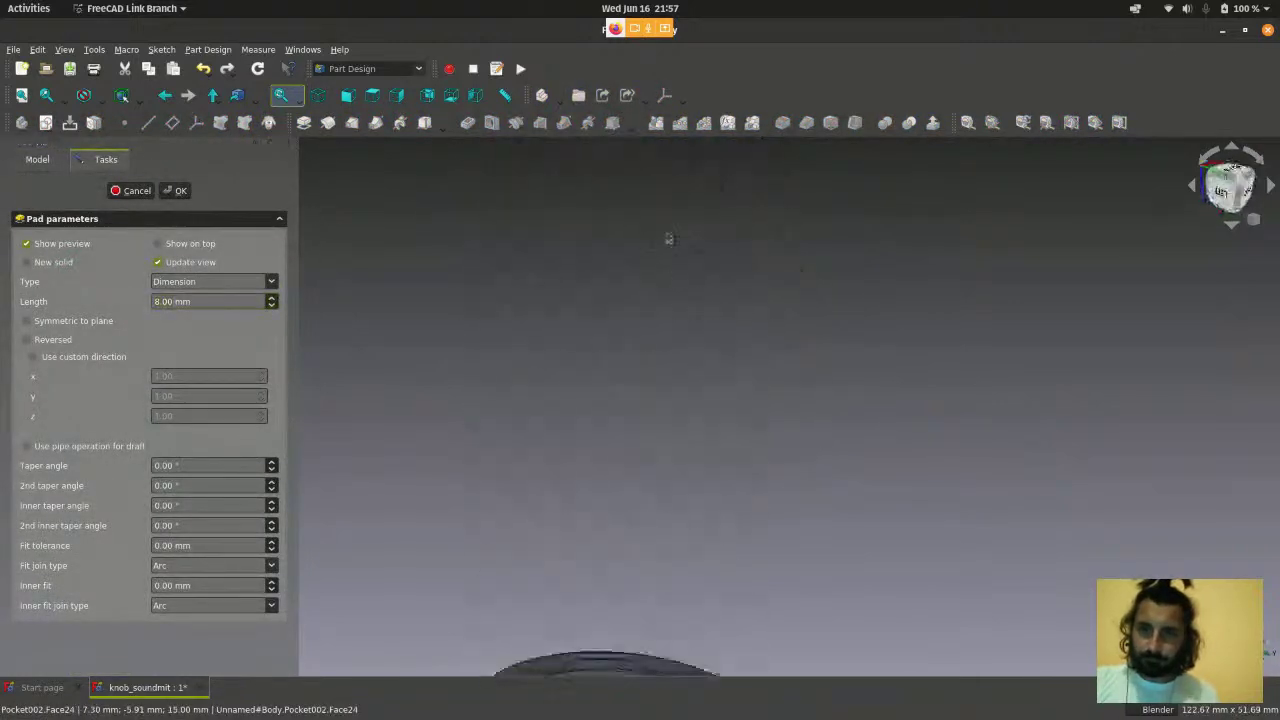
pyautogui.scroll(-5, 771, 371)
pyautogui.moveTo(766, 360); pyautogui.dragTo(700, 420, button='middle')
pyautogui.scroll(2, 700, 420)
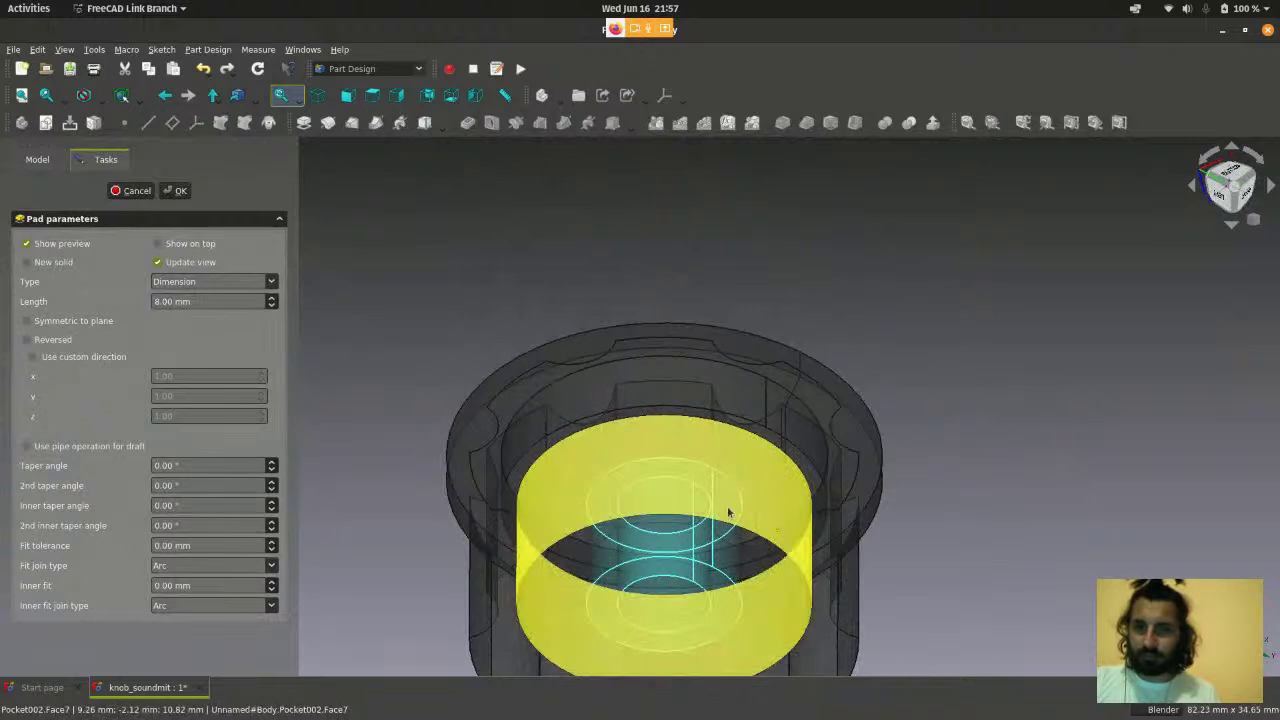
pyautogui.scroll(-1, 935, 502)
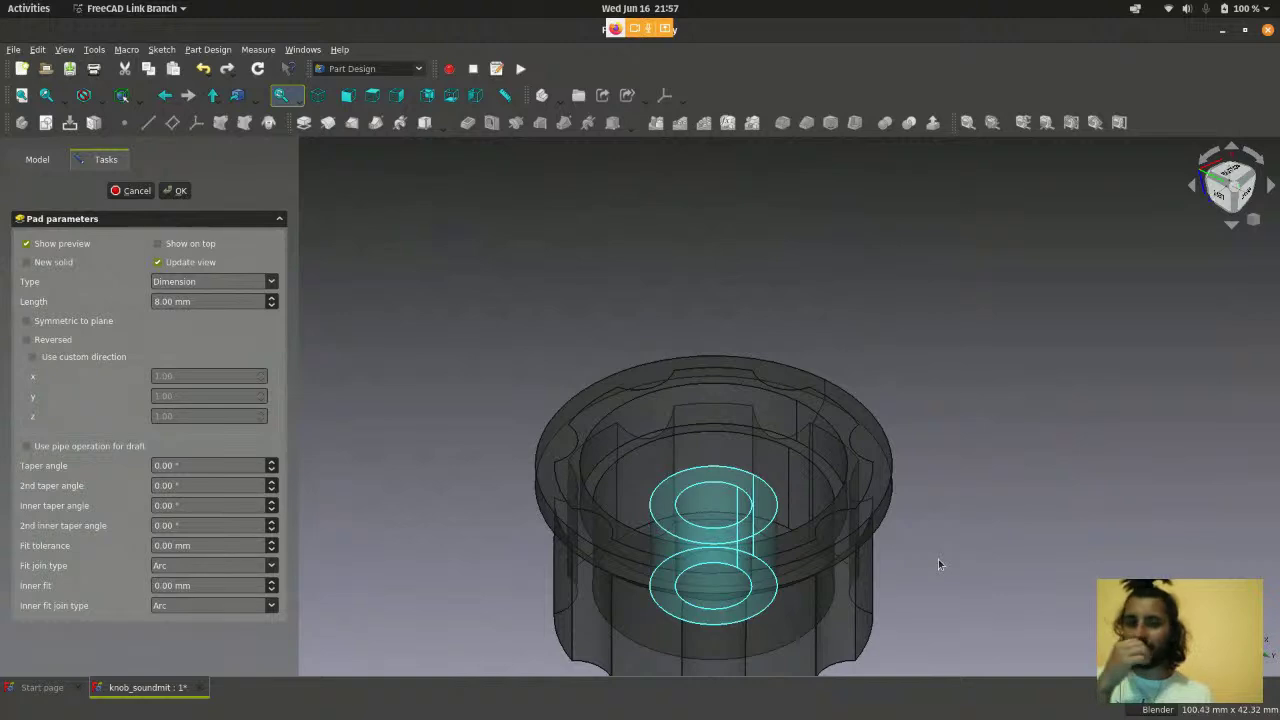
pyautogui.moveTo(1023, 406); pyautogui.dragTo(962, 581, button='middle')
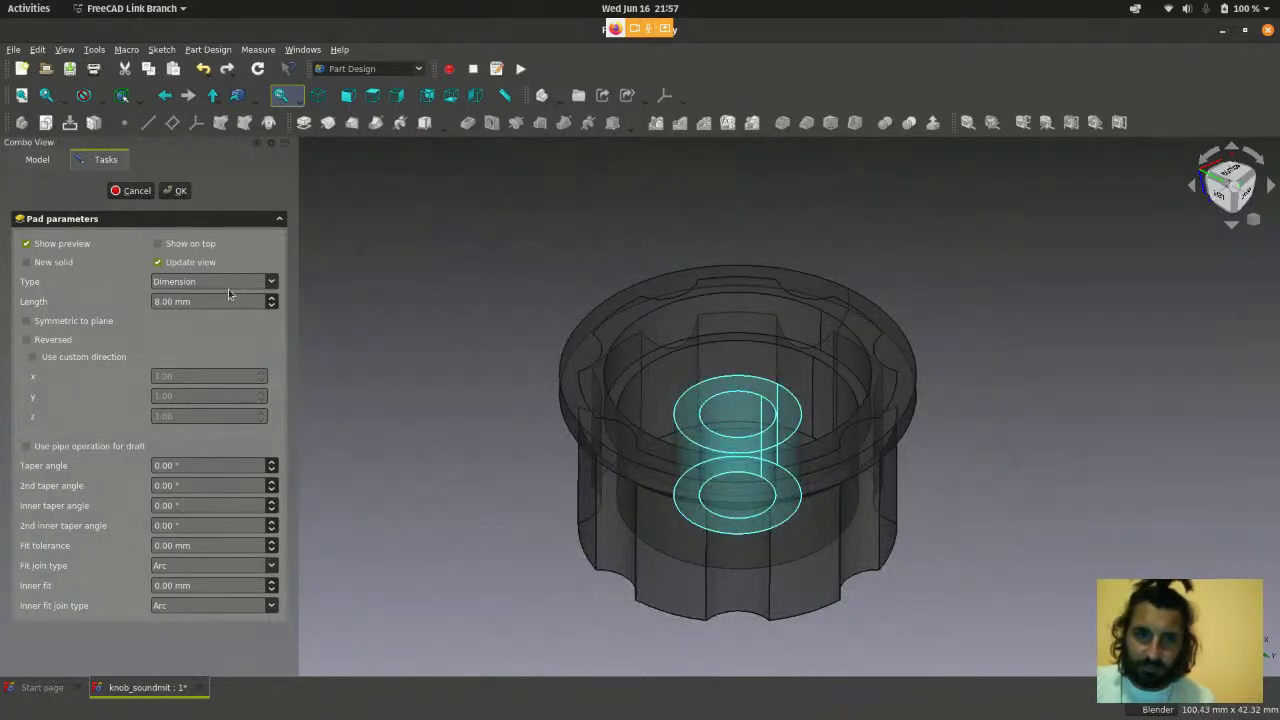
# - Set Pad001's type to Up to face, pick Pocket002's ring face, and confirm
pyautogui.click(270, 282)
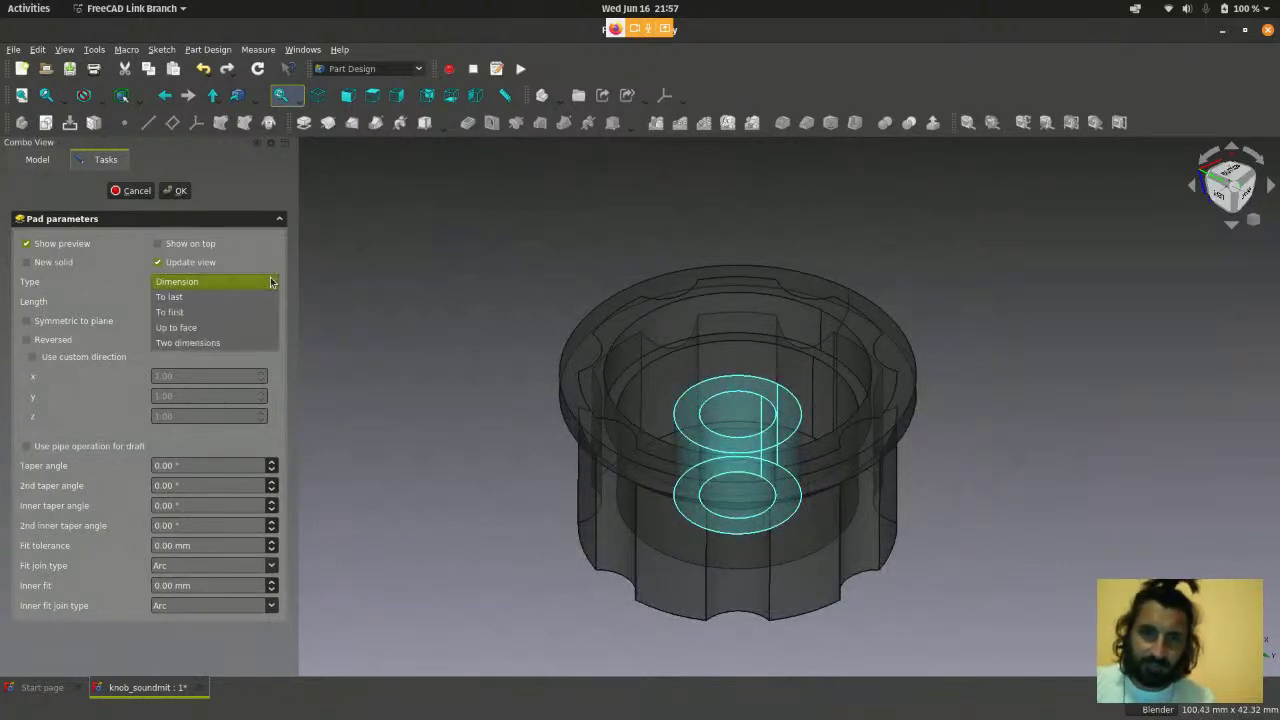
pyautogui.click(256, 327)
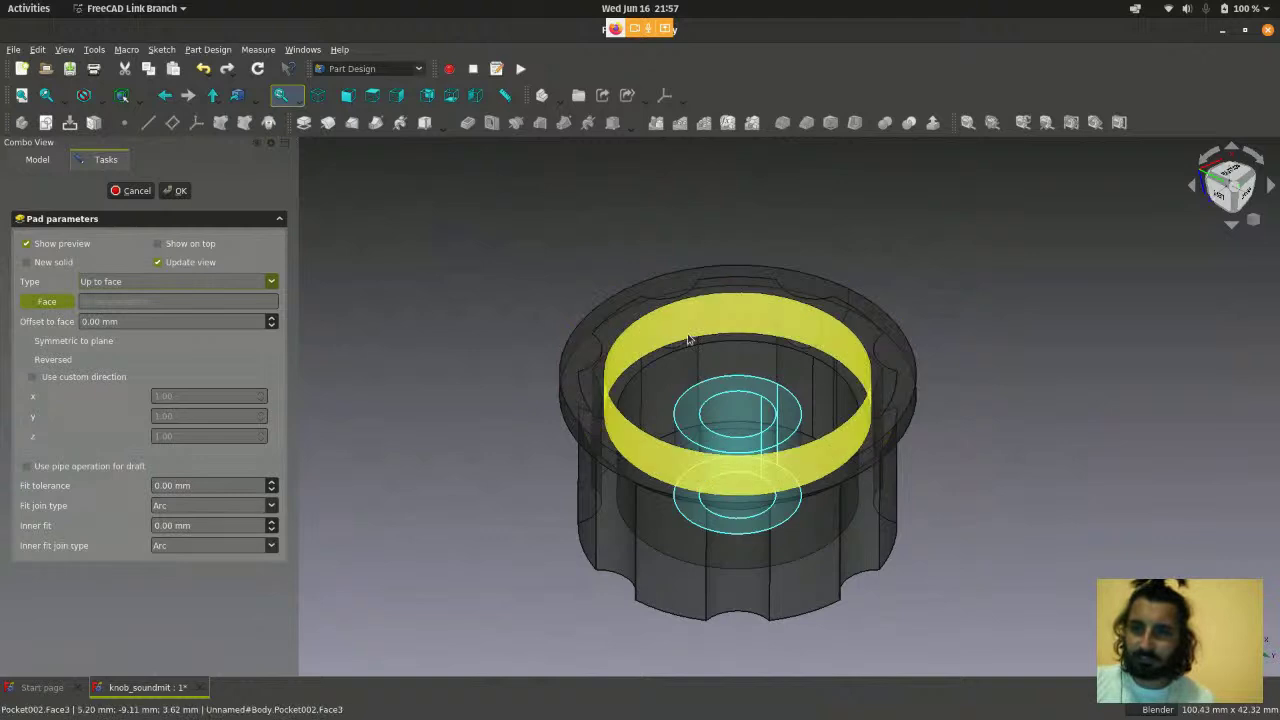
pyautogui.scroll(3, 688, 340)
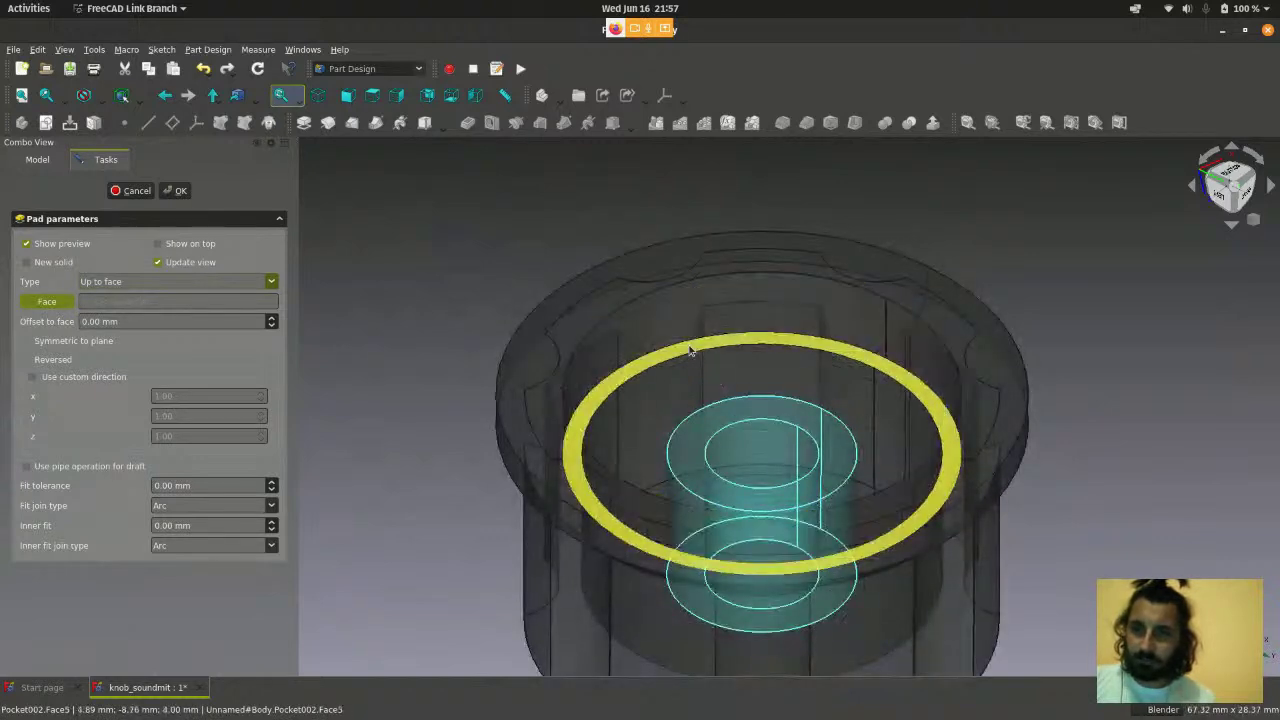
pyautogui.click(690, 350)
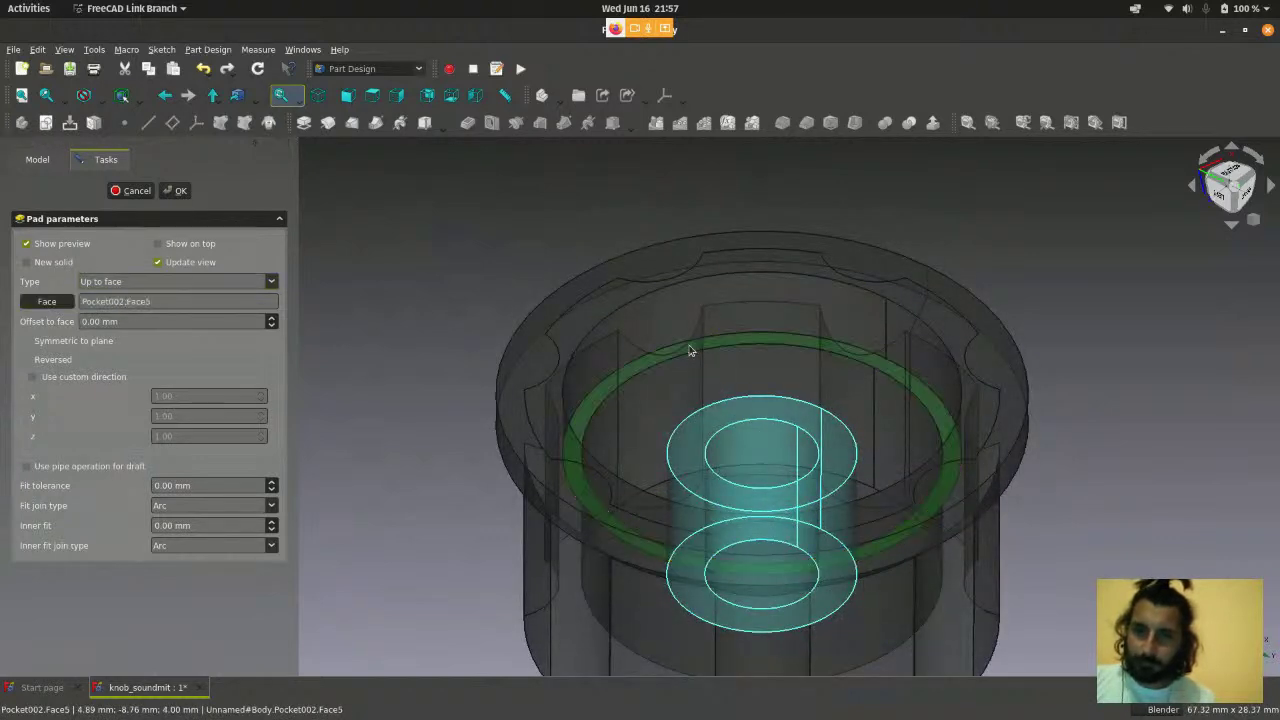
pyautogui.scroll(-2, 390, 258)
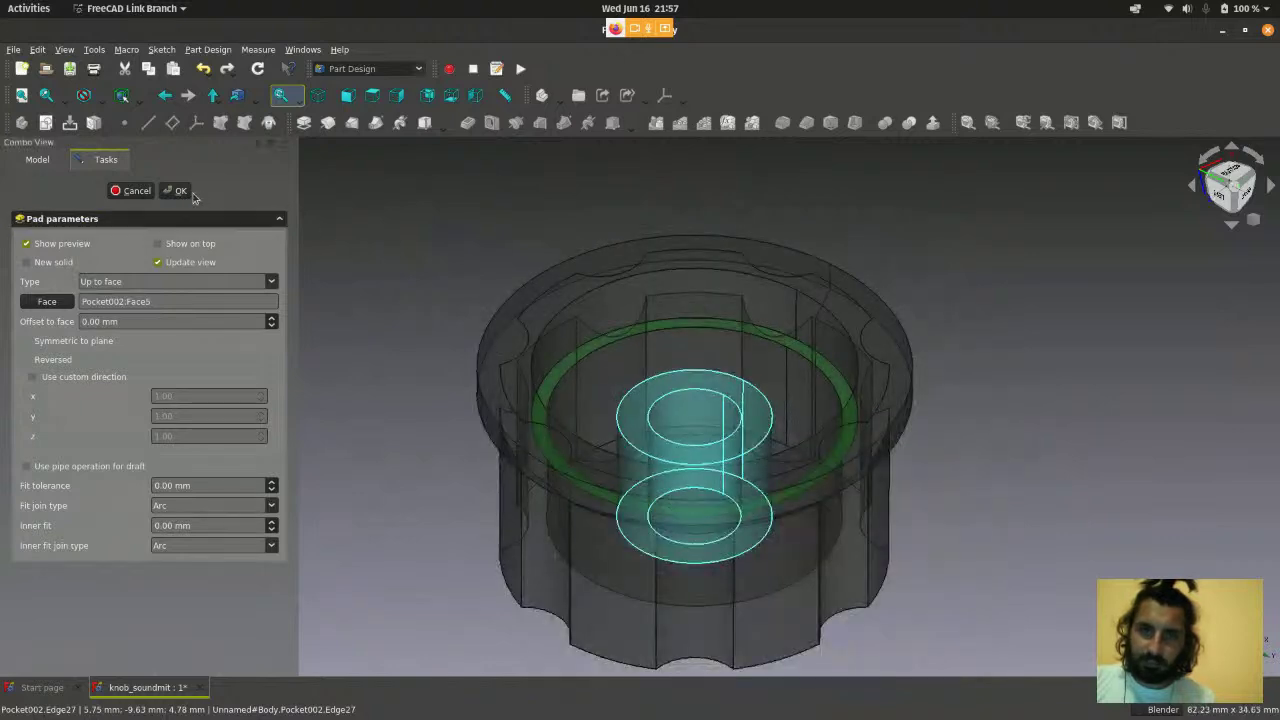
pyautogui.click(178, 190)
pyautogui.click(1042, 517)
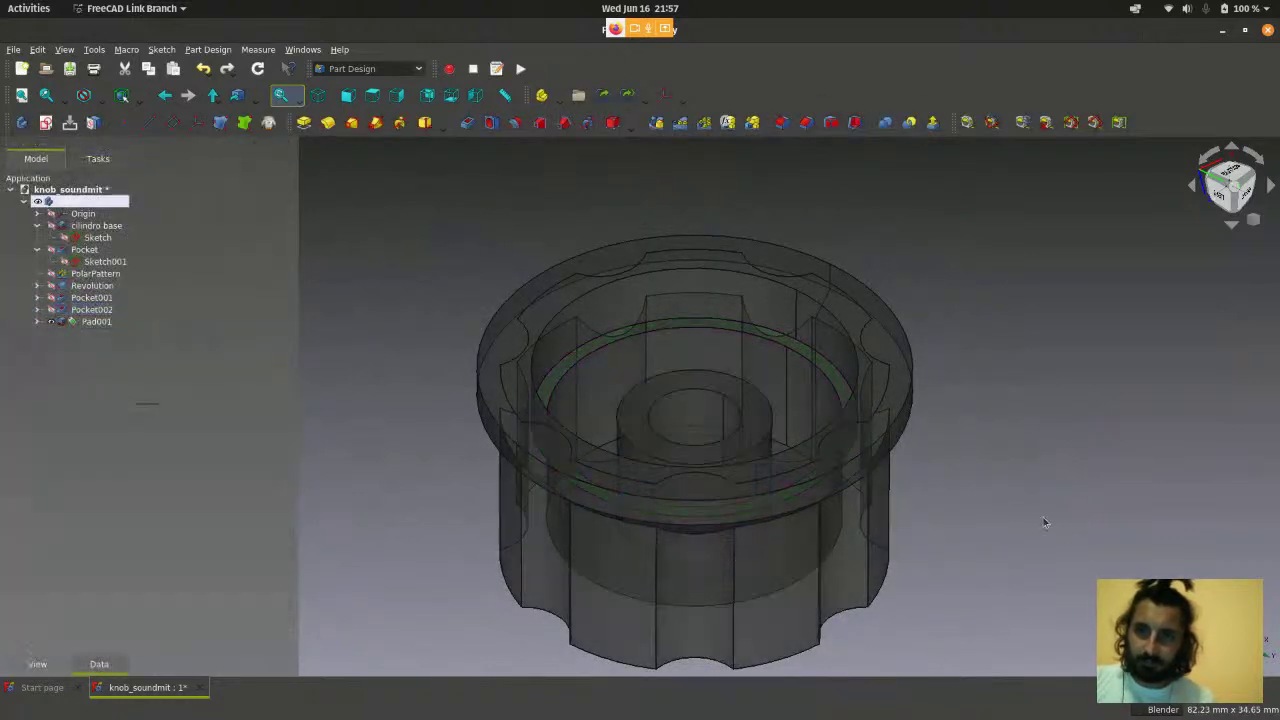
pyautogui.scroll(-2, 1042, 514)
pyautogui.scroll(-1, 1007, 568)
pyautogui.moveTo(1007, 568)
pyautogui.mouseDown(button='middle')
pyautogui.moveTo(998, 520)
pyautogui.moveTo(1024, 568)
pyautogui.mouseUp(button='middle')
pyautogui.click(475, 95)
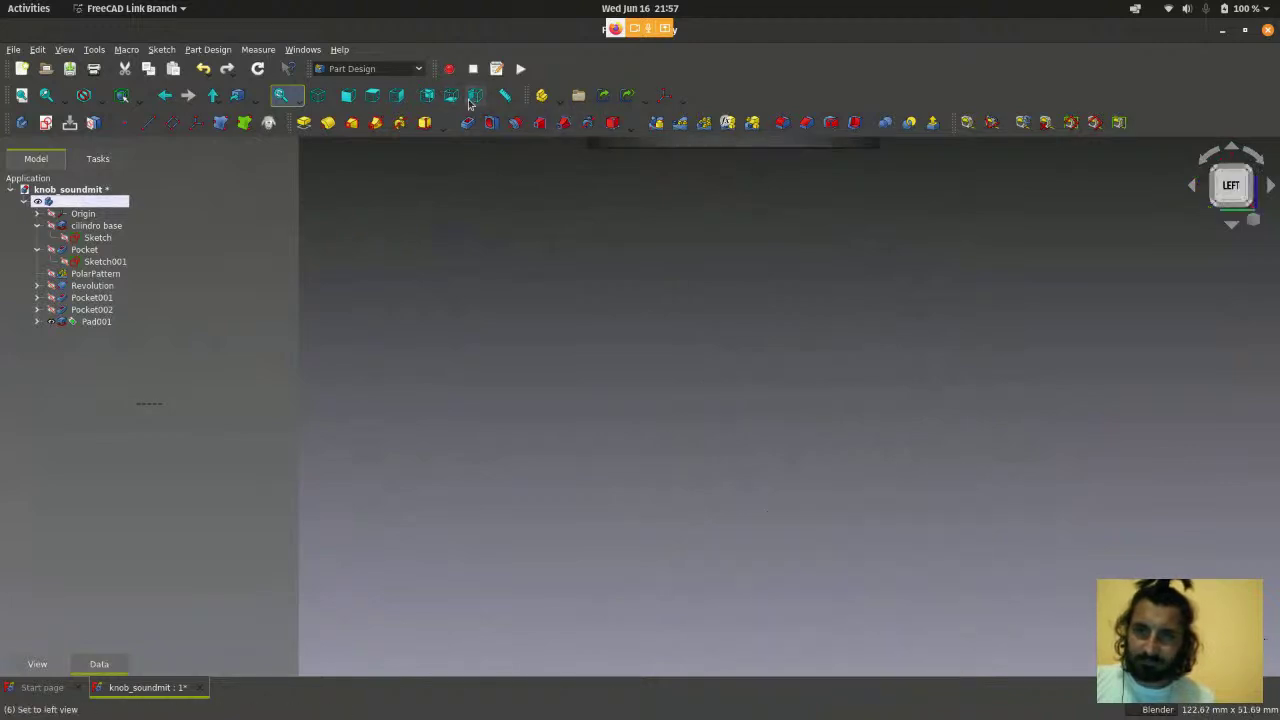
pyautogui.scroll(3, 740, 380)
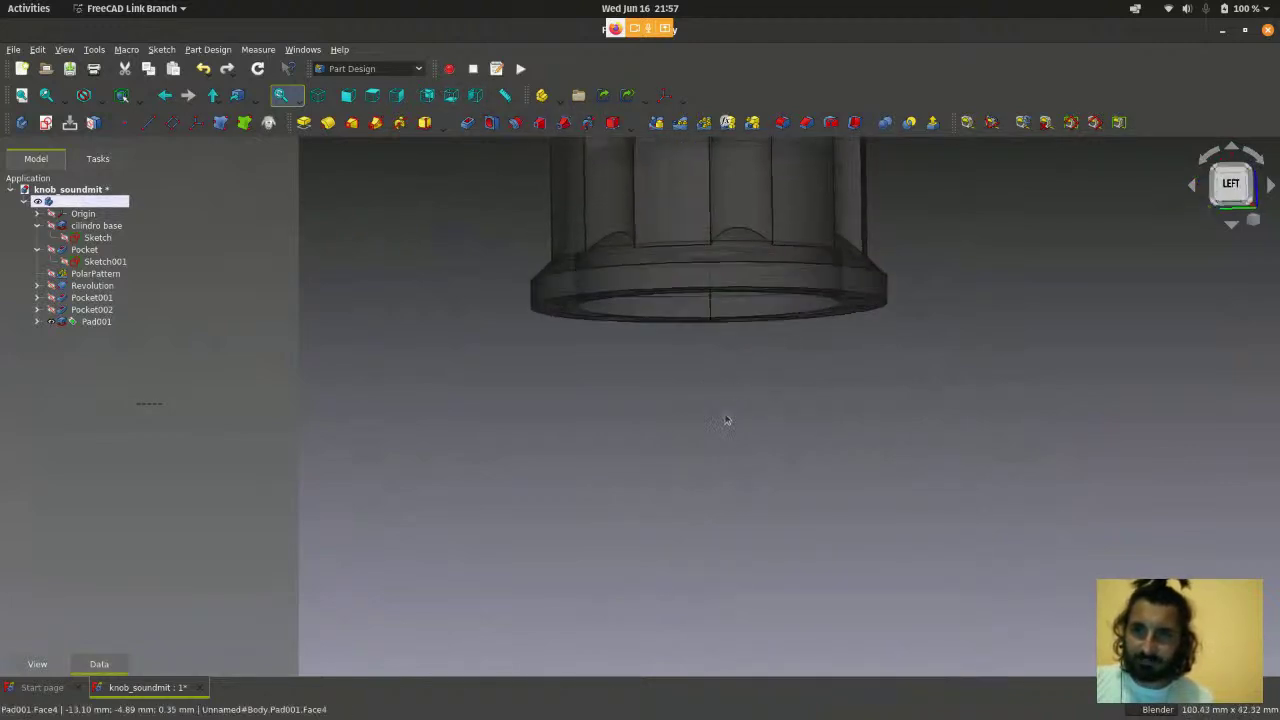
pyautogui.moveTo(726, 423); pyautogui.dragTo(765, 509, button='middle')
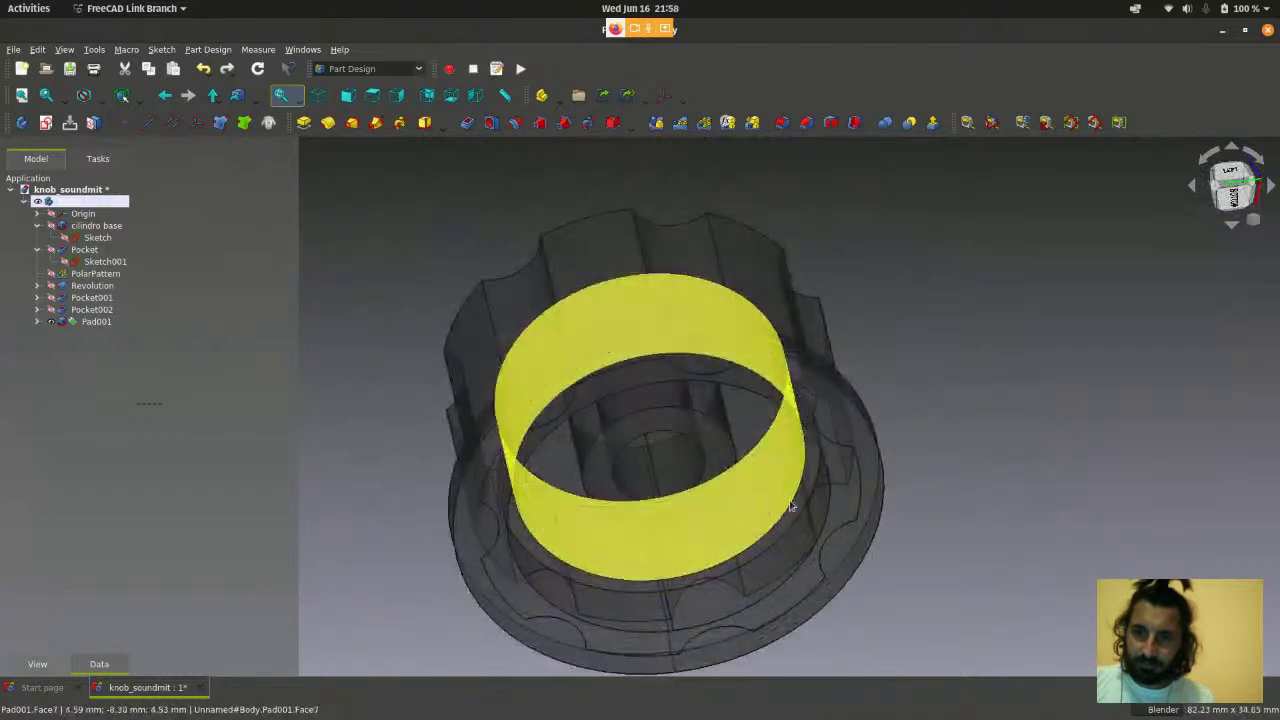
pyautogui.click(765, 509)
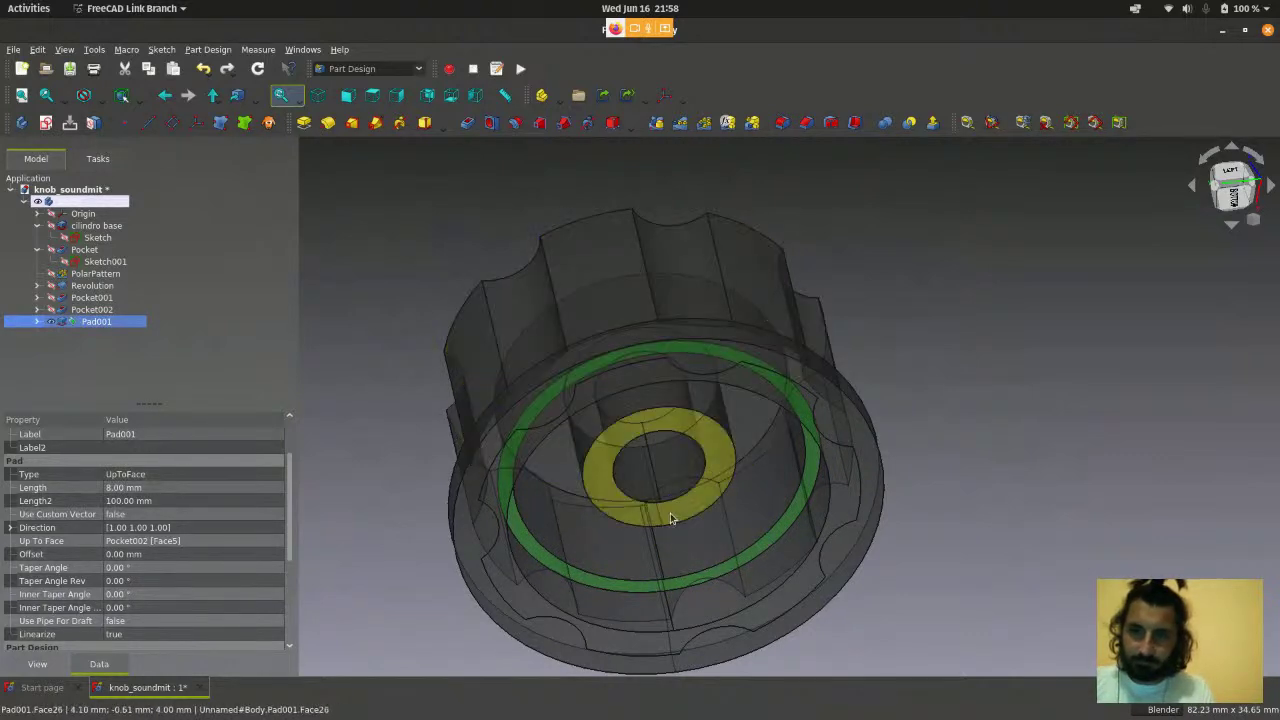
pyautogui.click(671, 514)
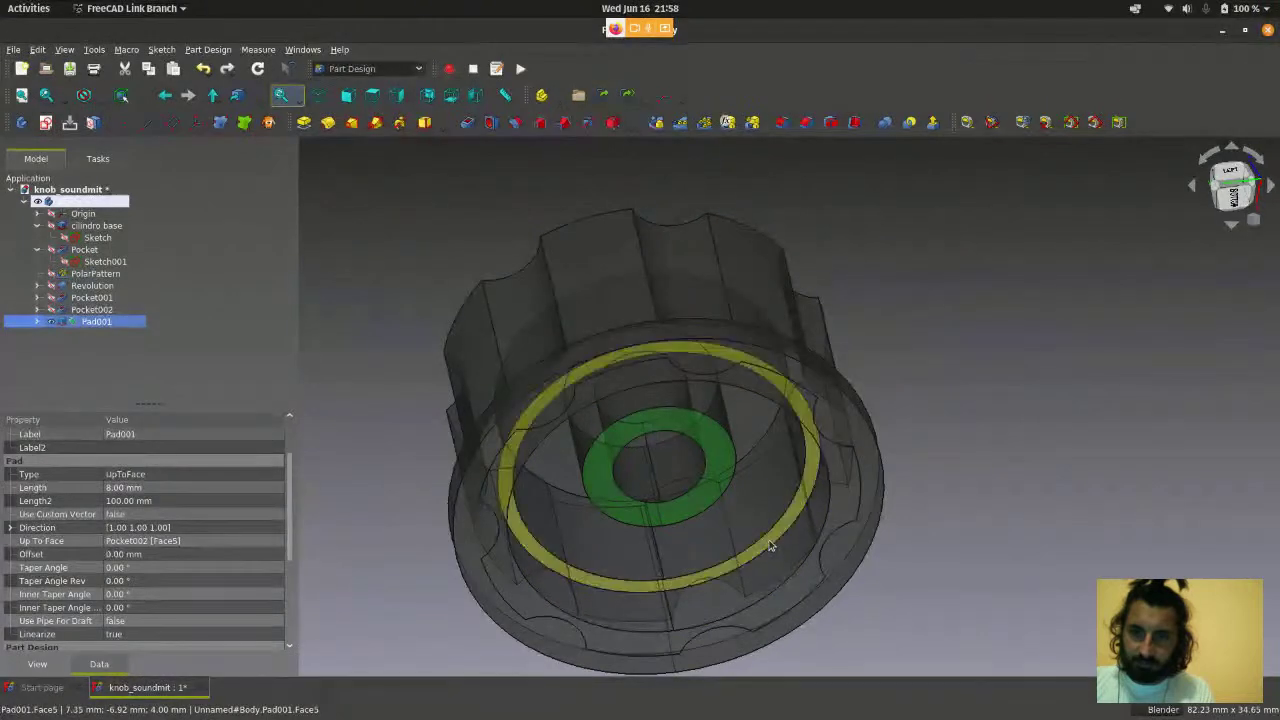
pyautogui.click(770, 546)
pyautogui.scroll(-2, 992, 550)
pyautogui.moveTo(1000, 568)
pyautogui.mouseDown(button='middle')
pyautogui.moveTo(1014, 520)
pyautogui.moveTo(1000, 560)
pyautogui.mouseUp(button='middle')
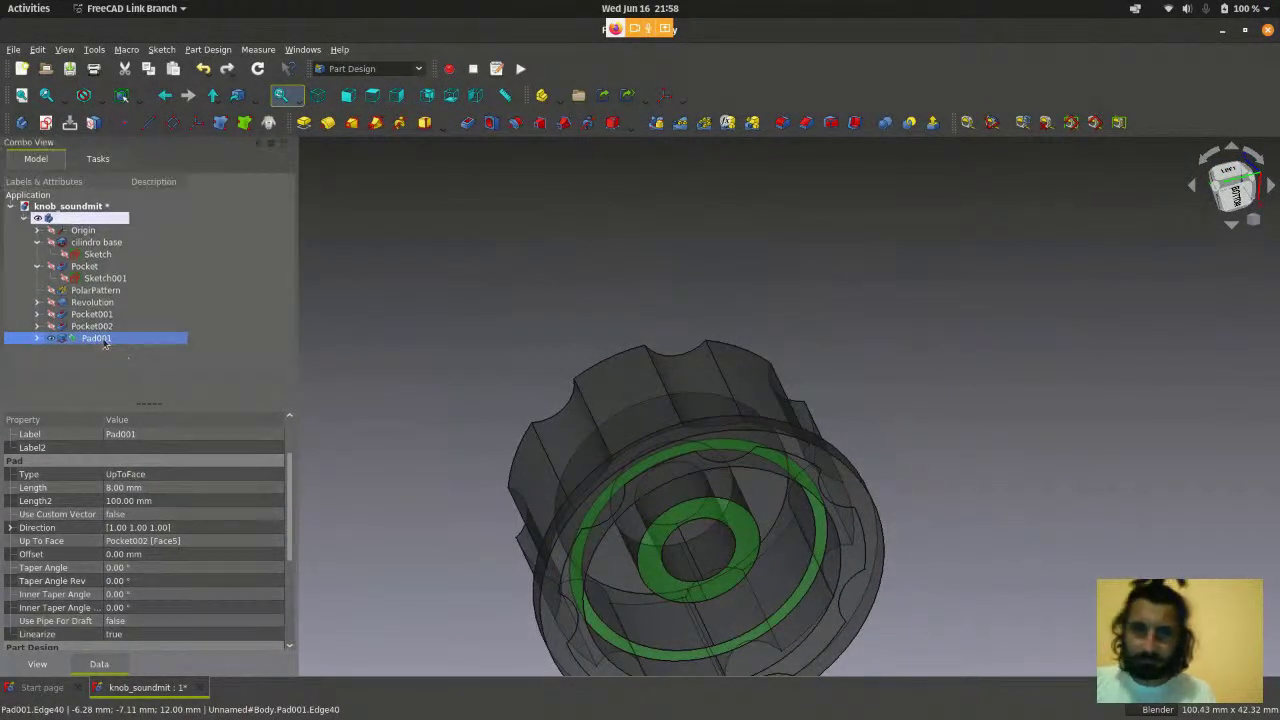
# - Change Pad001's type to a fixed 8 mm Dimension length and select Pad001 in the tree
pyautogui.doubleClick(100, 339)
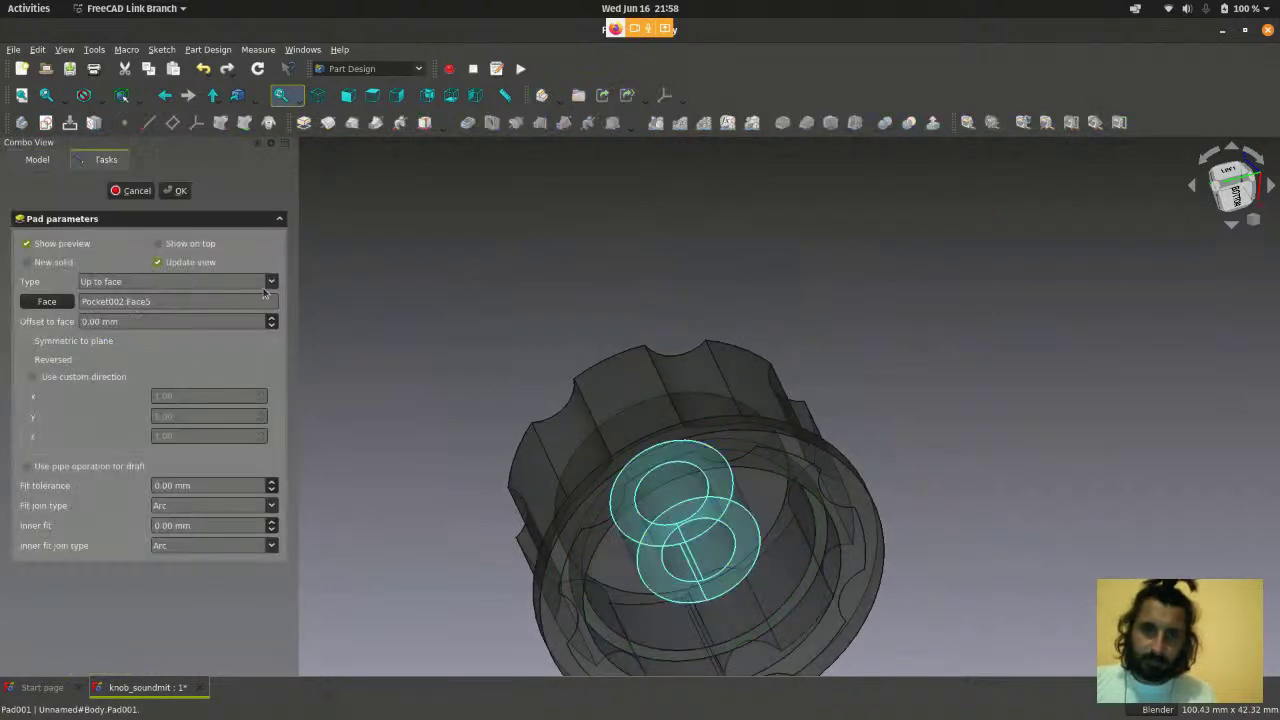
pyautogui.click(265, 285)
pyautogui.click(234, 243)
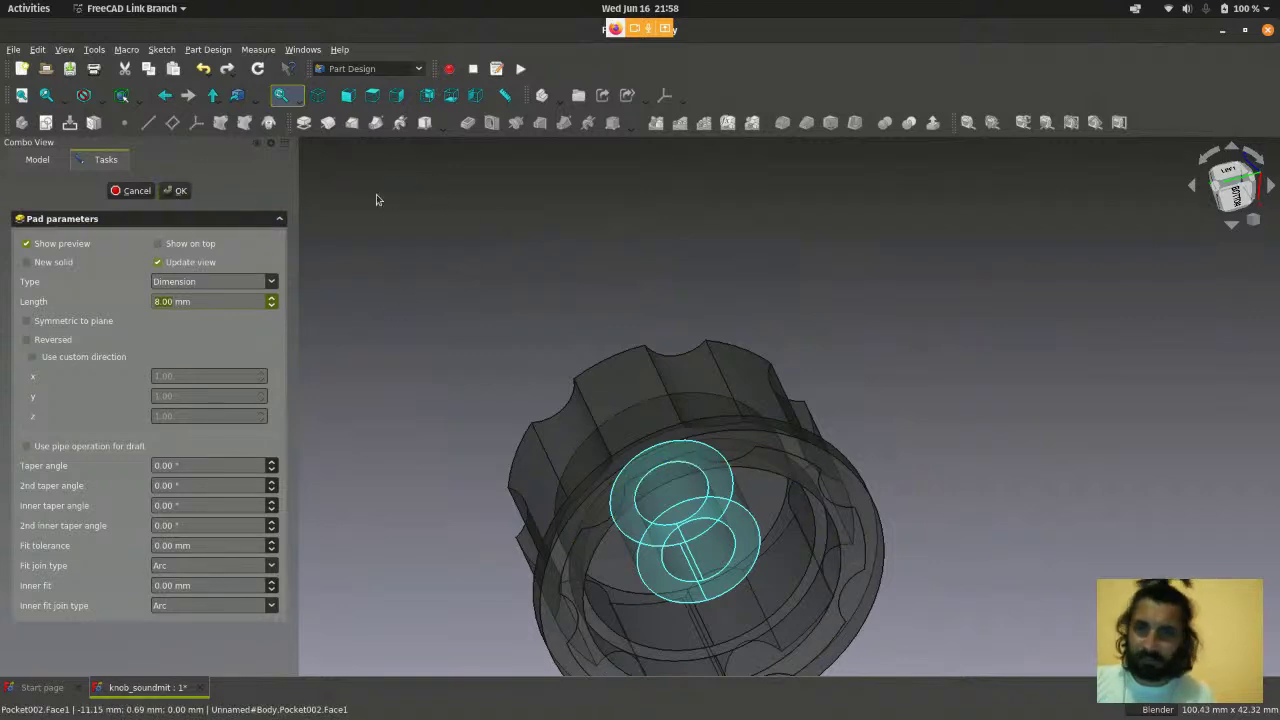
pyautogui.scroll(-1, 476, 258)
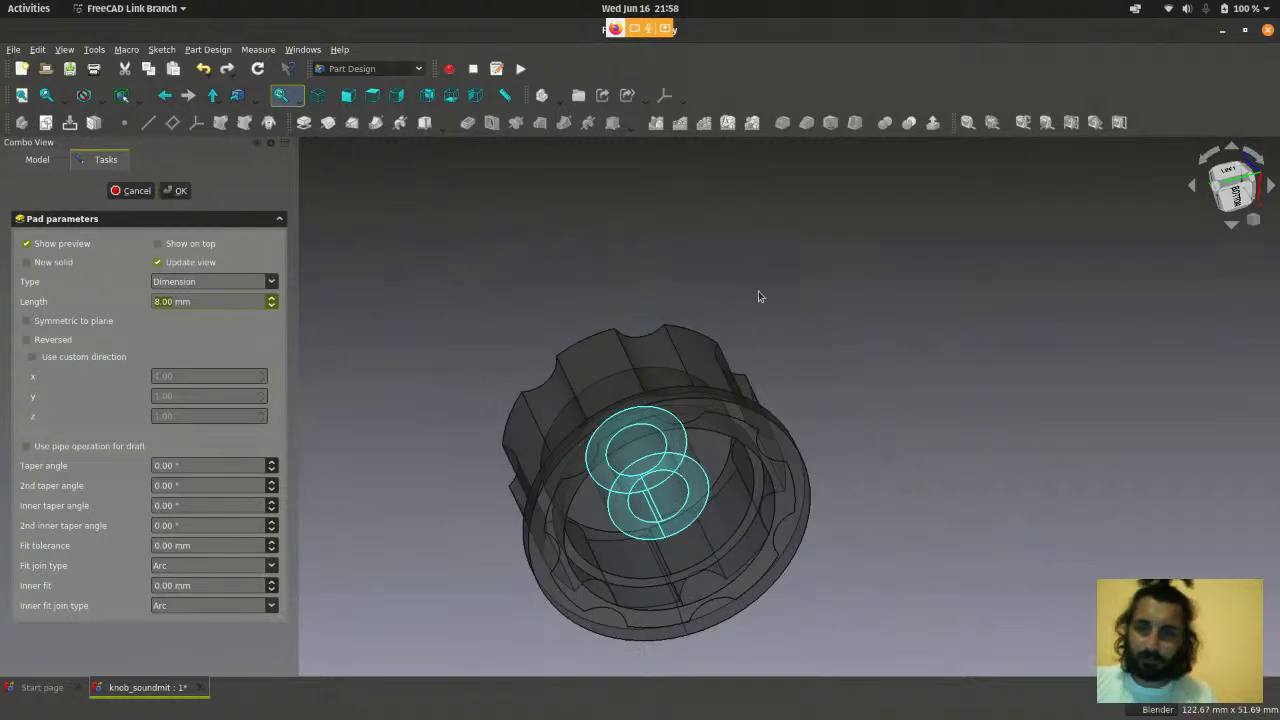
pyautogui.click(178, 190)
pyautogui.scroll(-2, 590, 250)
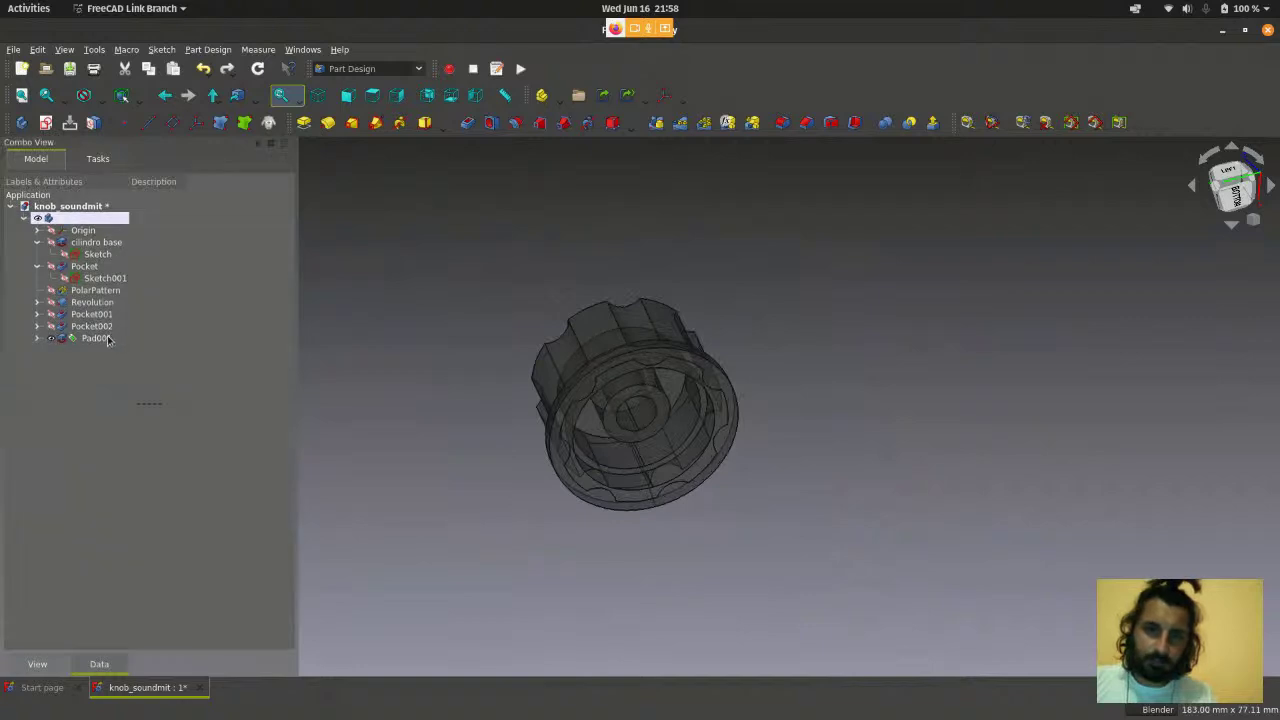
pyautogui.click(112, 338)
# - Delete Pad001 and Sketch005 from the model tree
pyautogui.press('Delete')
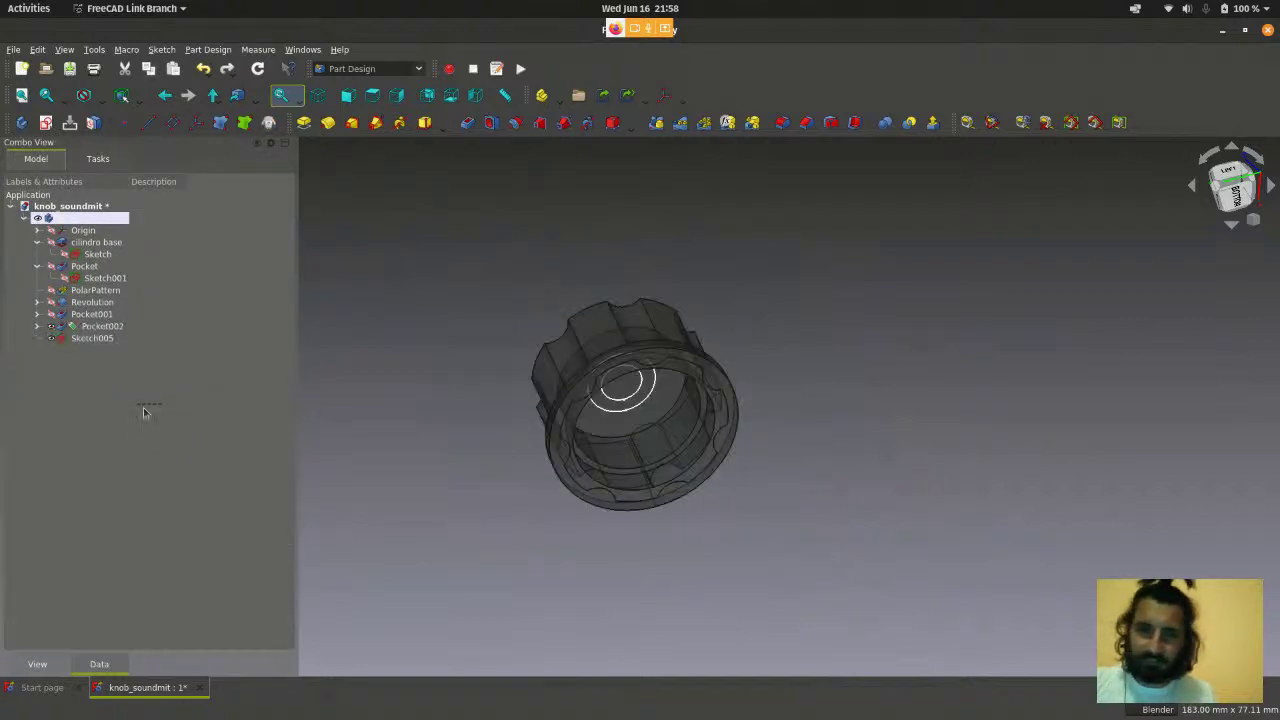
pyautogui.click(104, 339)
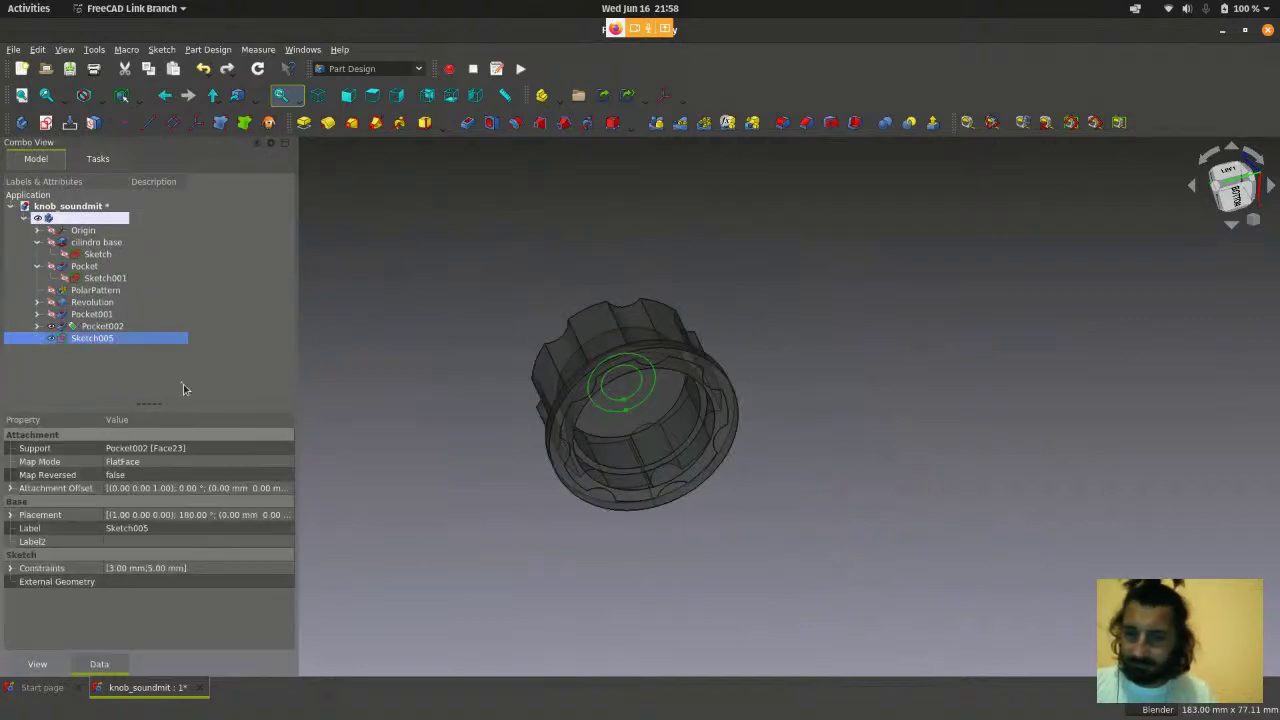
pyautogui.press('Delete')
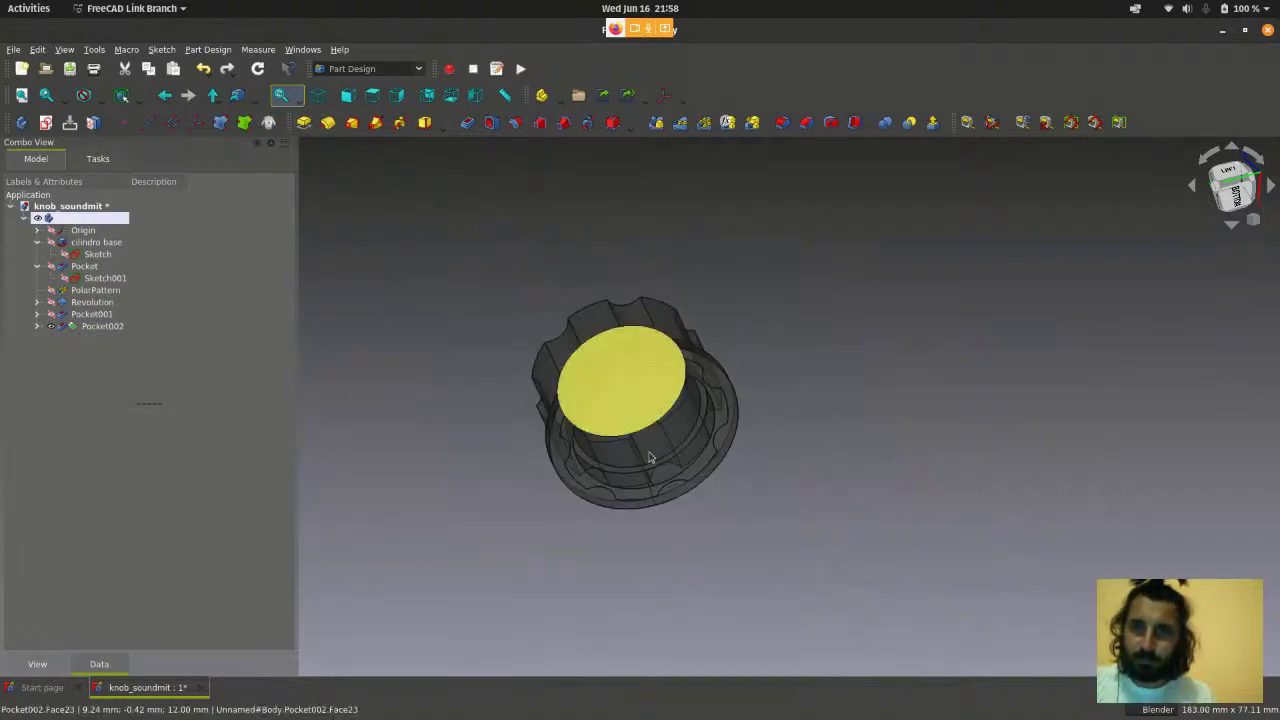
# - In Bottom view, select the knob's round end face and create a new sketch on it
pyautogui.press('5')
pyautogui.scroll(-2, 820, 317)
pyautogui.scroll(1, 903, 308)
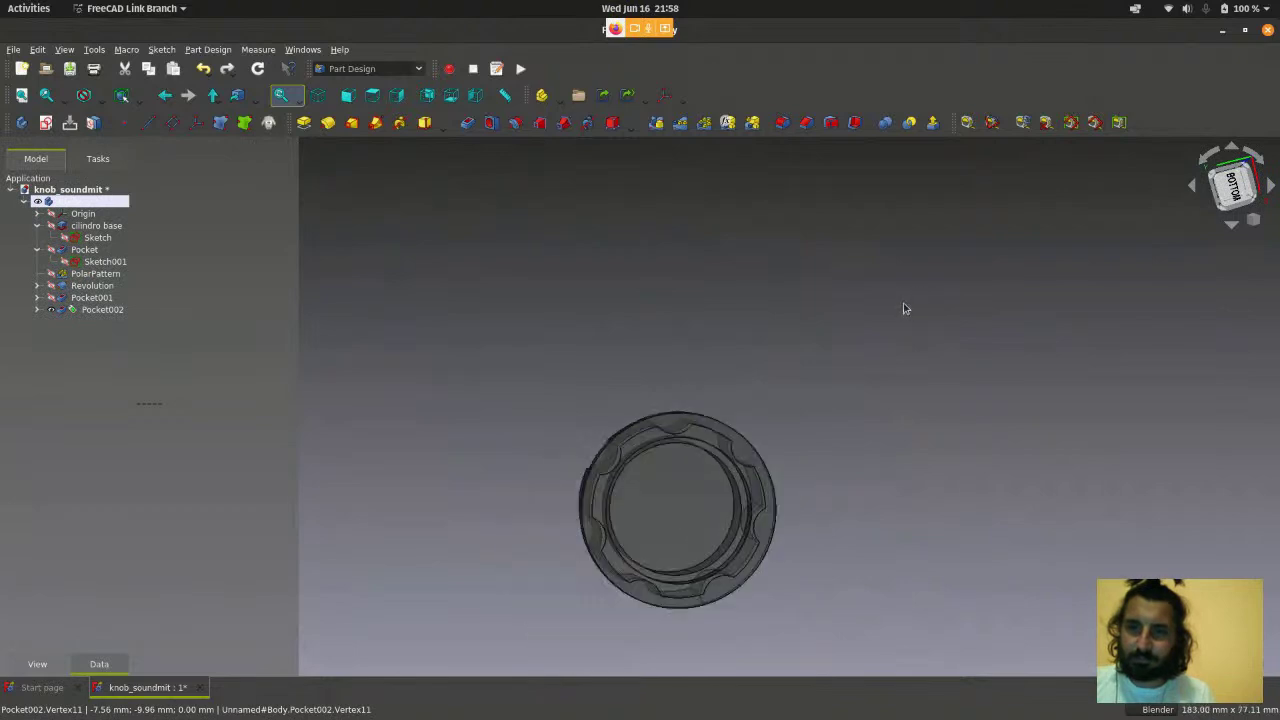
pyautogui.scroll(3, 716, 522)
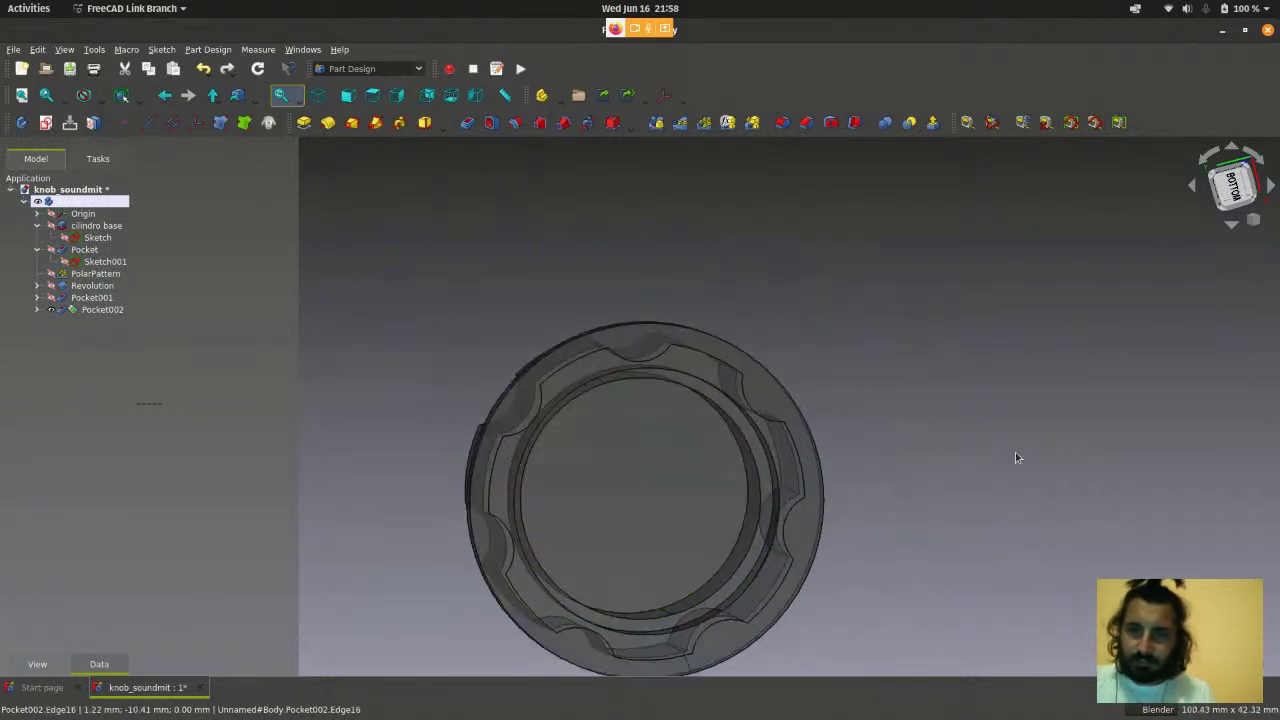
pyautogui.click(706, 482)
pyautogui.scroll(-3, 986, 358)
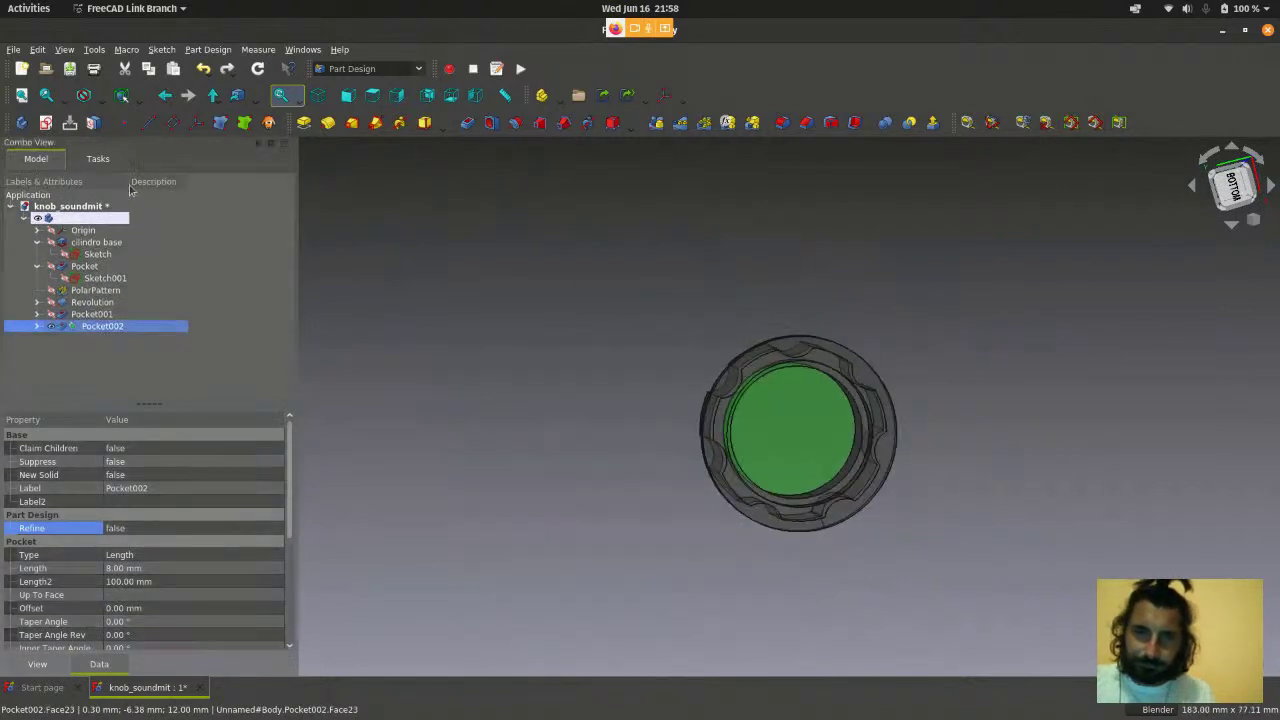
pyautogui.click(554, 263)
pyautogui.scroll(2, 816, 491)
pyautogui.click(816, 491)
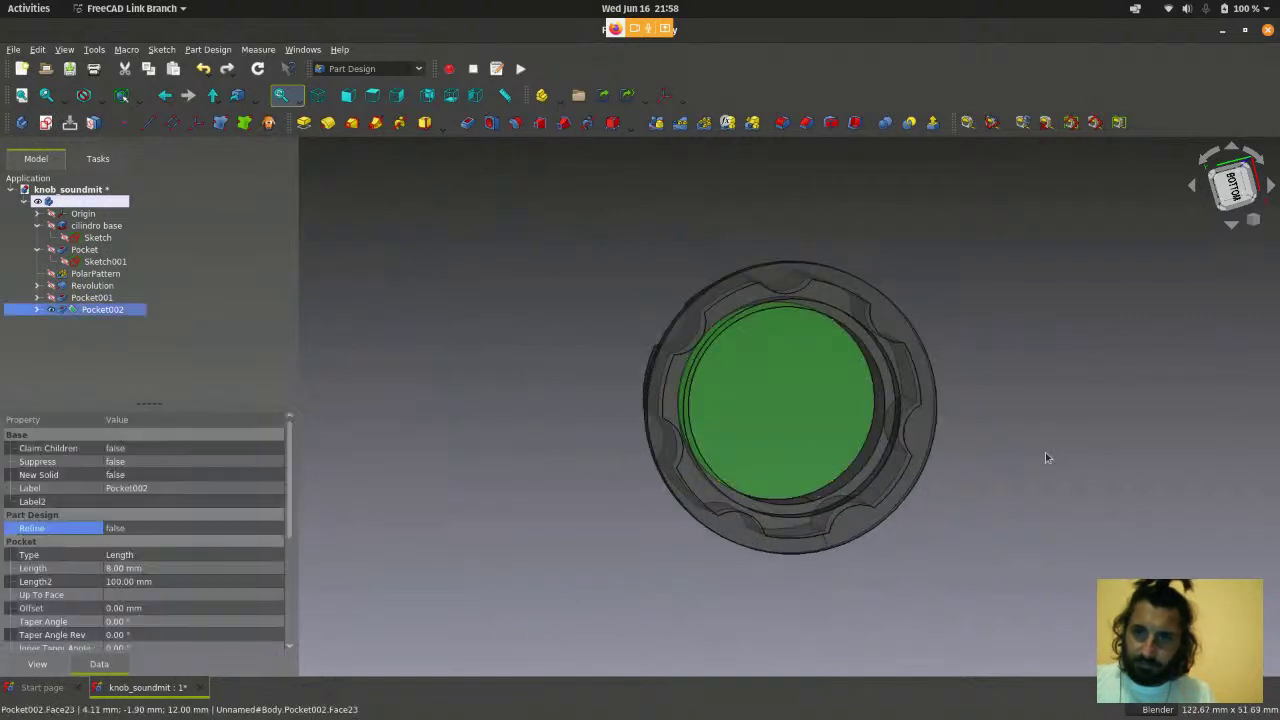
pyautogui.scroll(-2, 1045, 452)
pyautogui.moveTo(594, 349); pyautogui.dragTo(811, 546, button='middle')
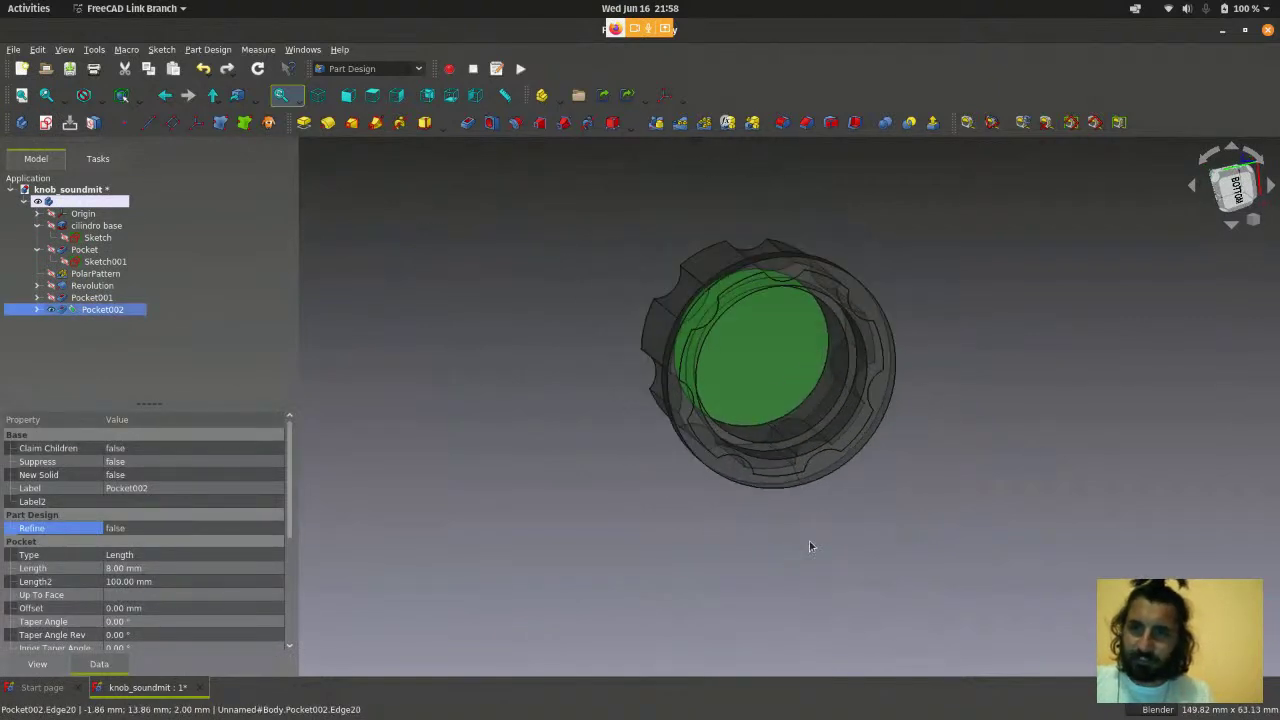
pyautogui.click(45, 122)
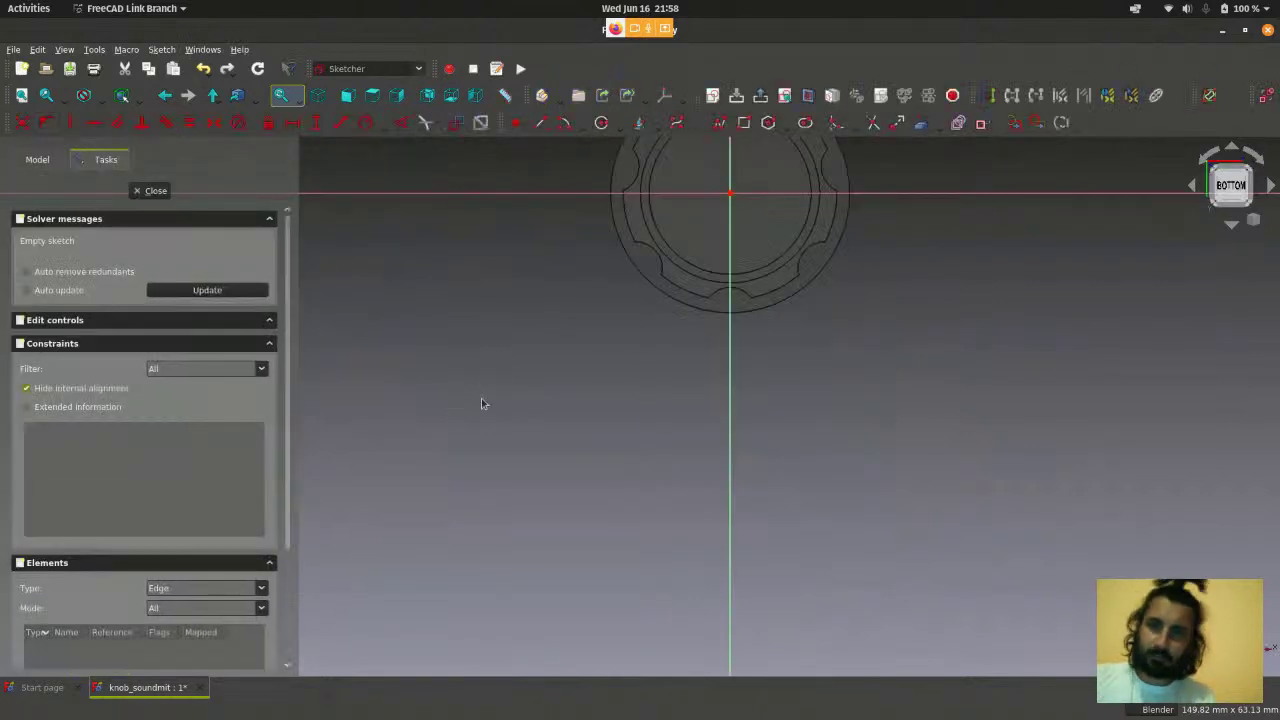
# - Draw two concentric circles centred on the sketch origin
pyautogui.click(604, 126)
pyautogui.scroll(3, 674, 330)
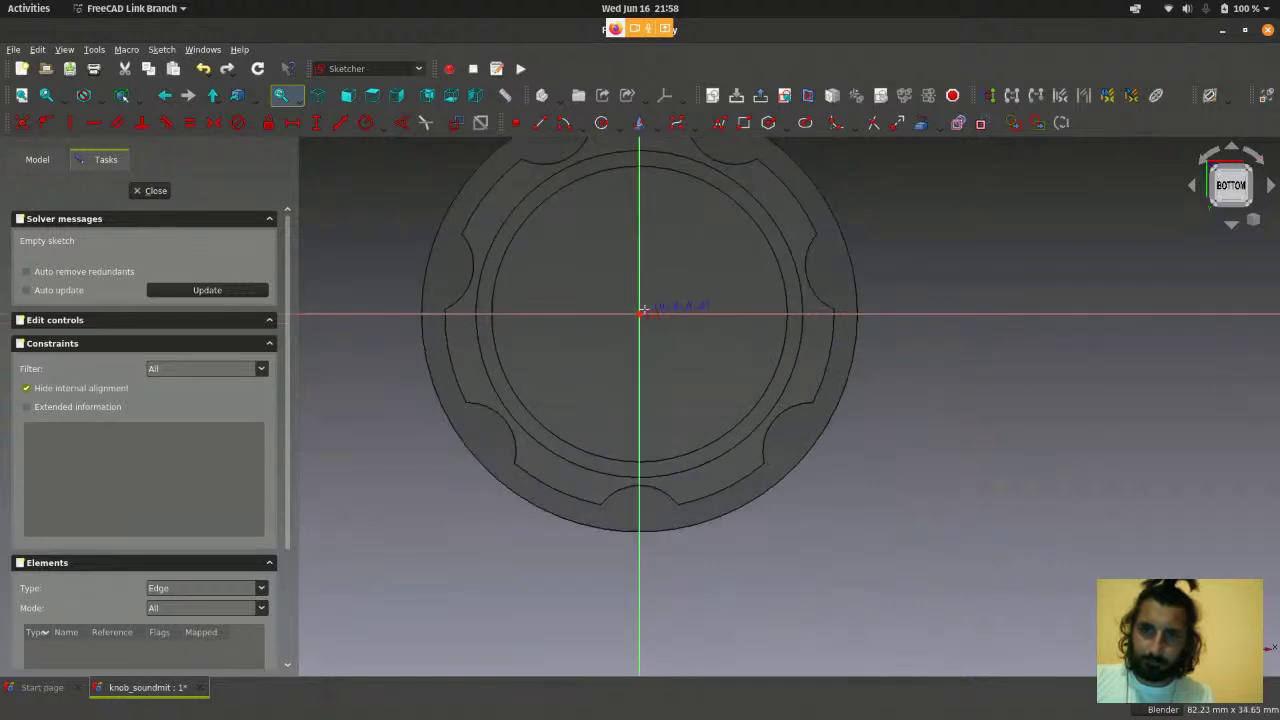
pyautogui.click(639, 314)
pyautogui.click(673, 279)
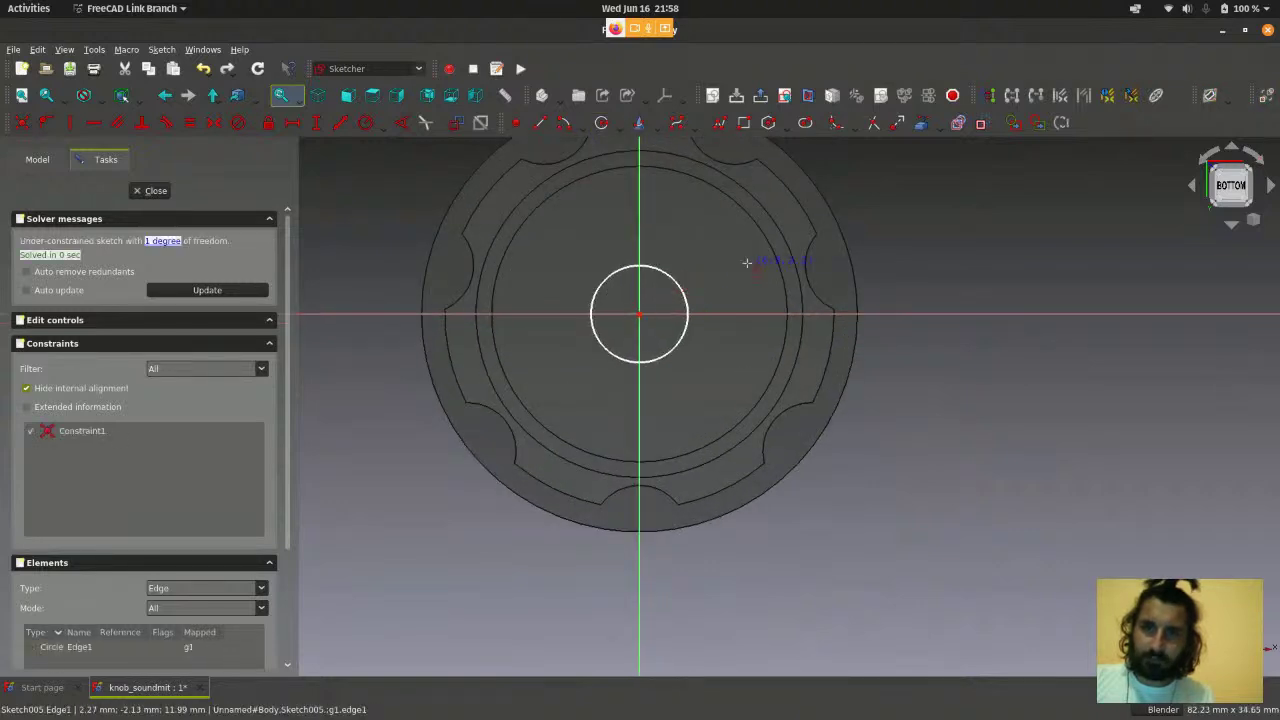
pyautogui.click(639, 314)
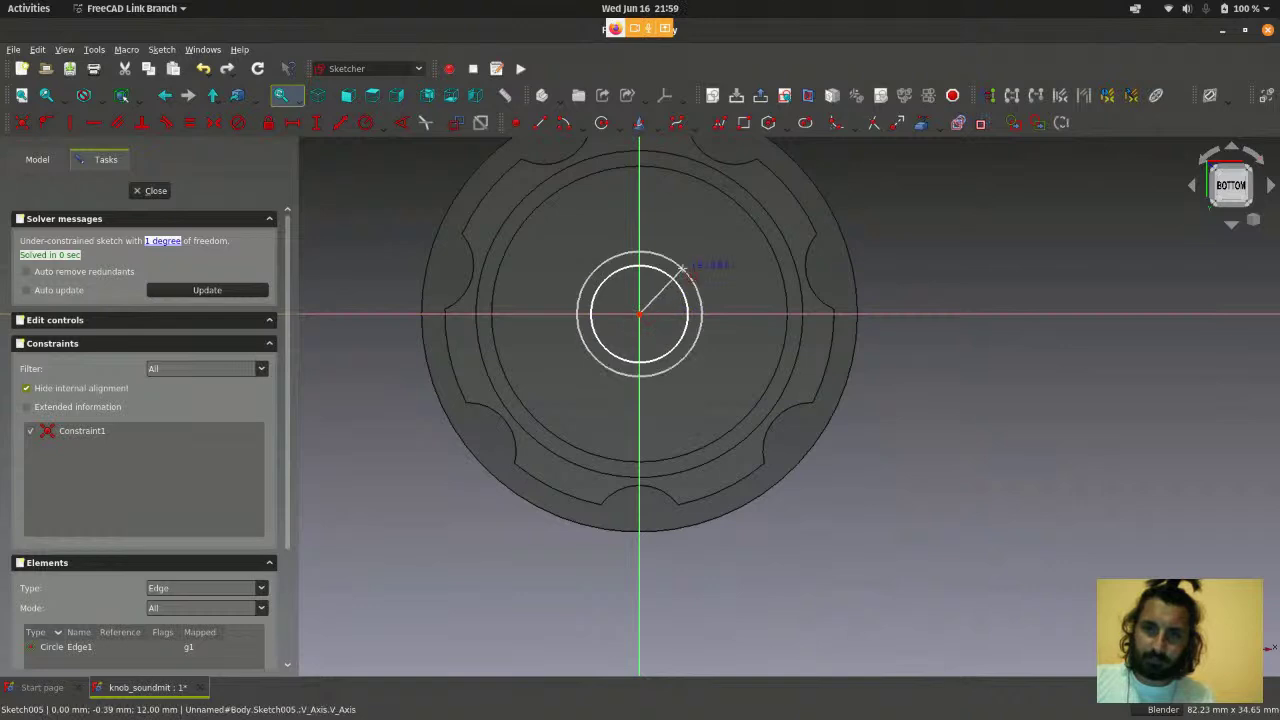
pyautogui.click(715, 252)
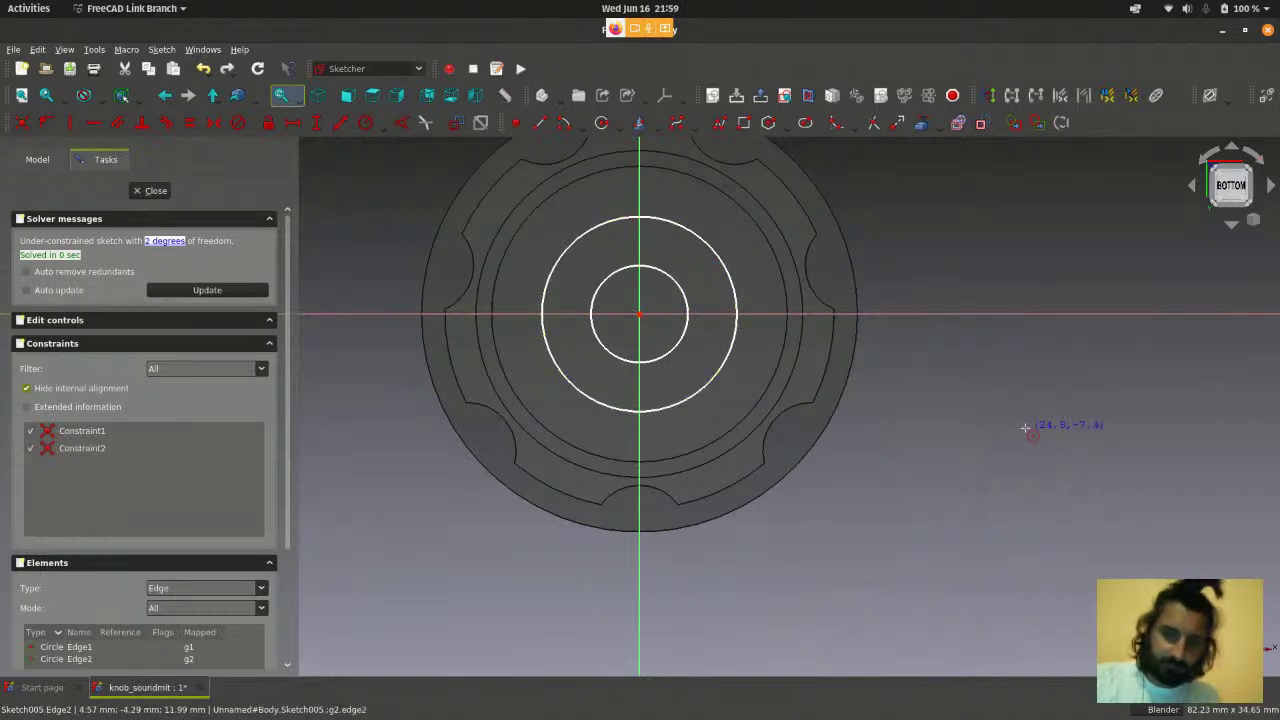
pyautogui.press('Escape')
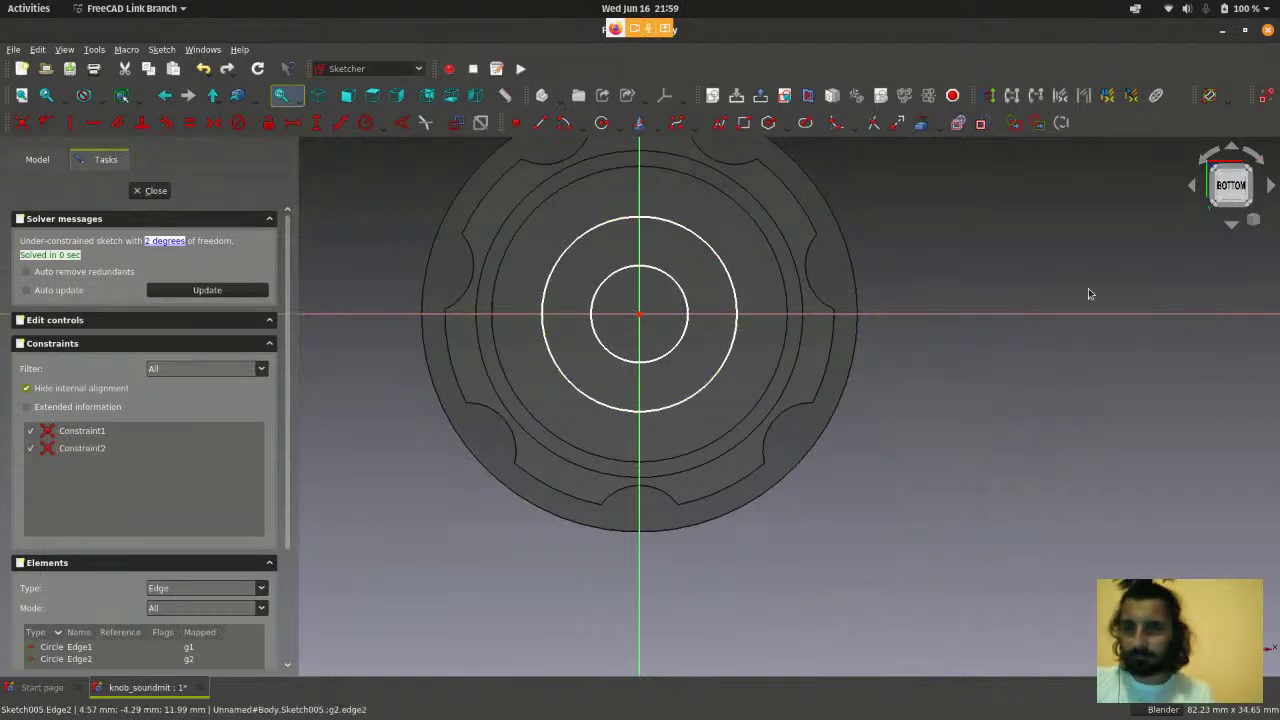
# - Give the outer circle a 5 mm radius and the inner circle a 3 mm radius
pyautogui.click(702, 244)
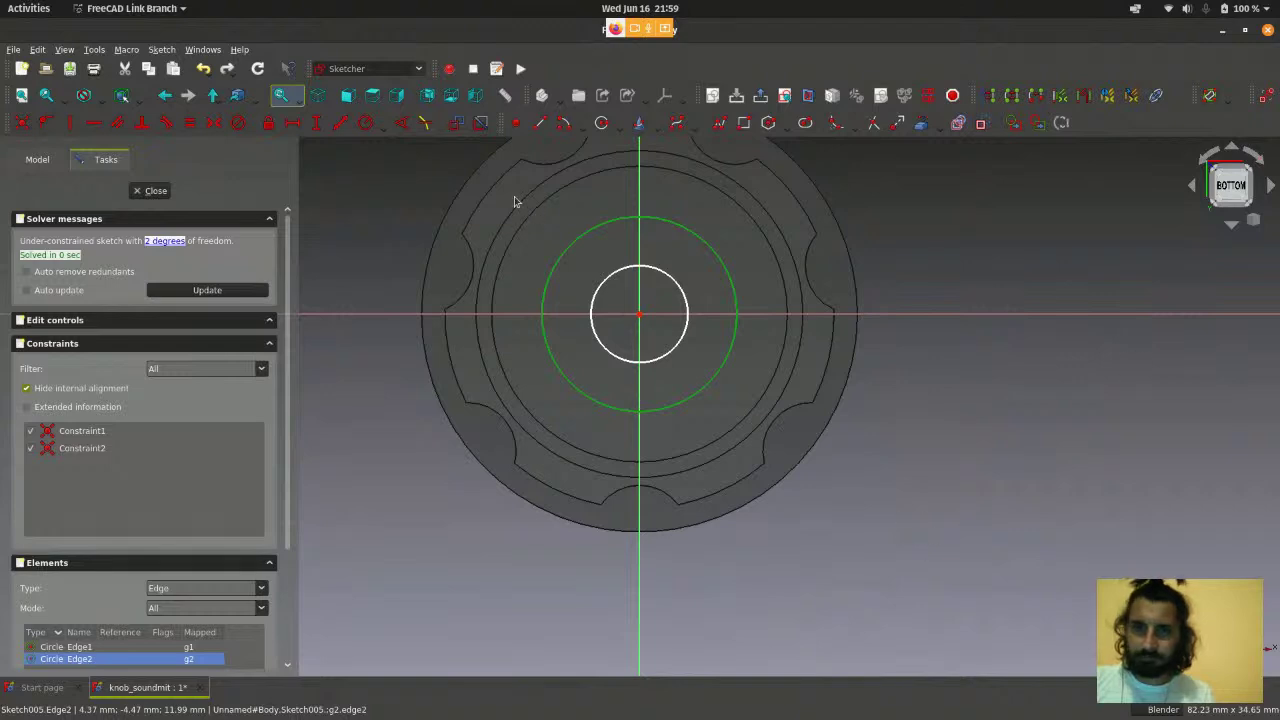
pyautogui.click(367, 128)
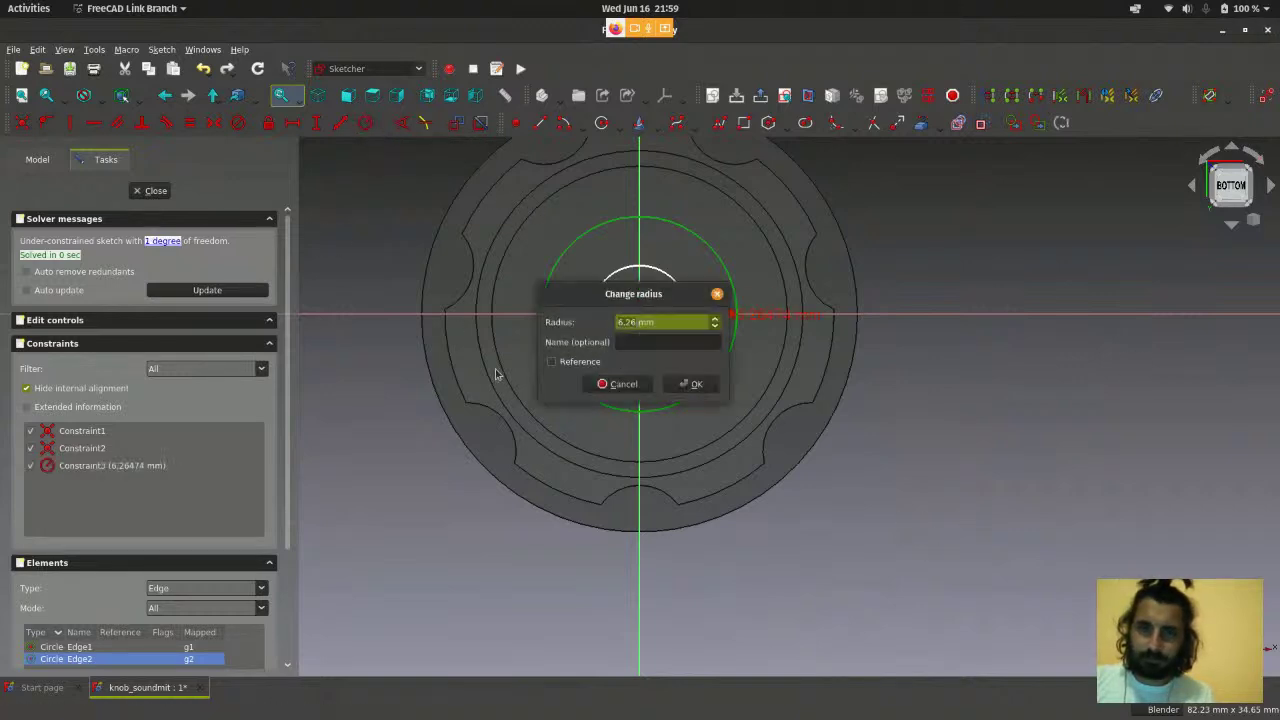
pyautogui.write('5')
pyautogui.click(696, 385)
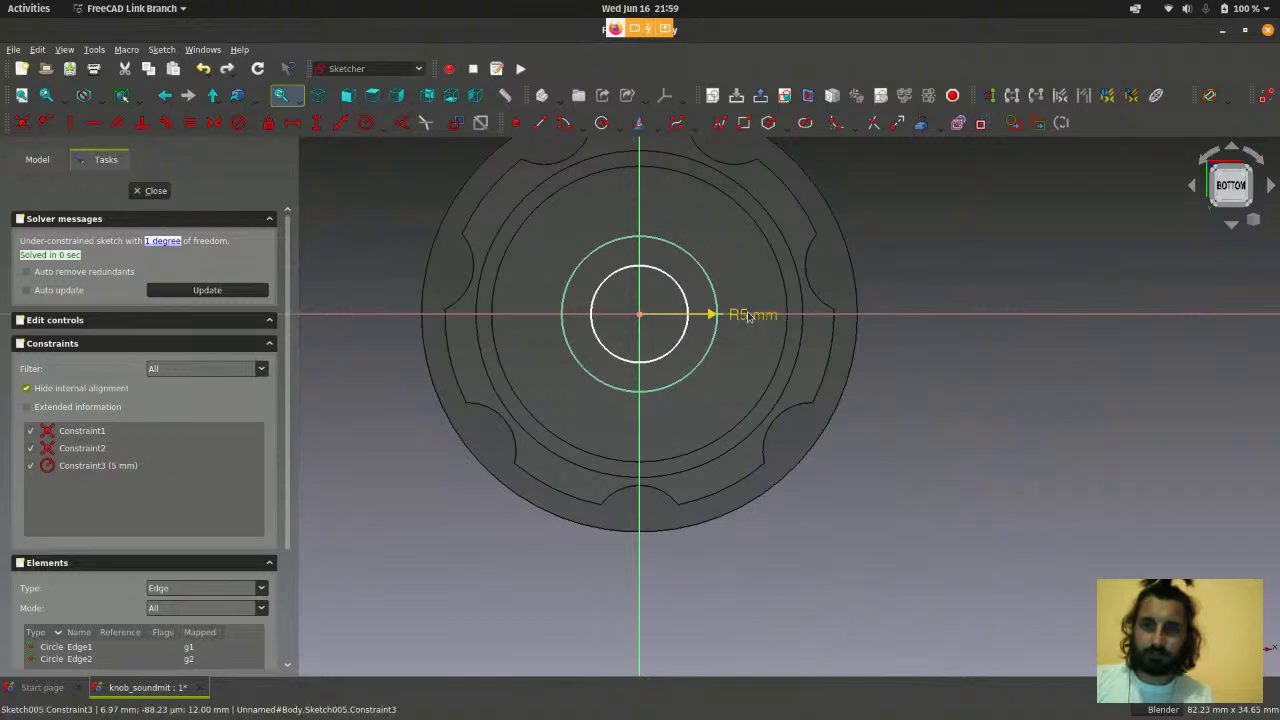
pyautogui.moveTo(748, 320); pyautogui.dragTo(764, 248)
pyautogui.click(687, 300)
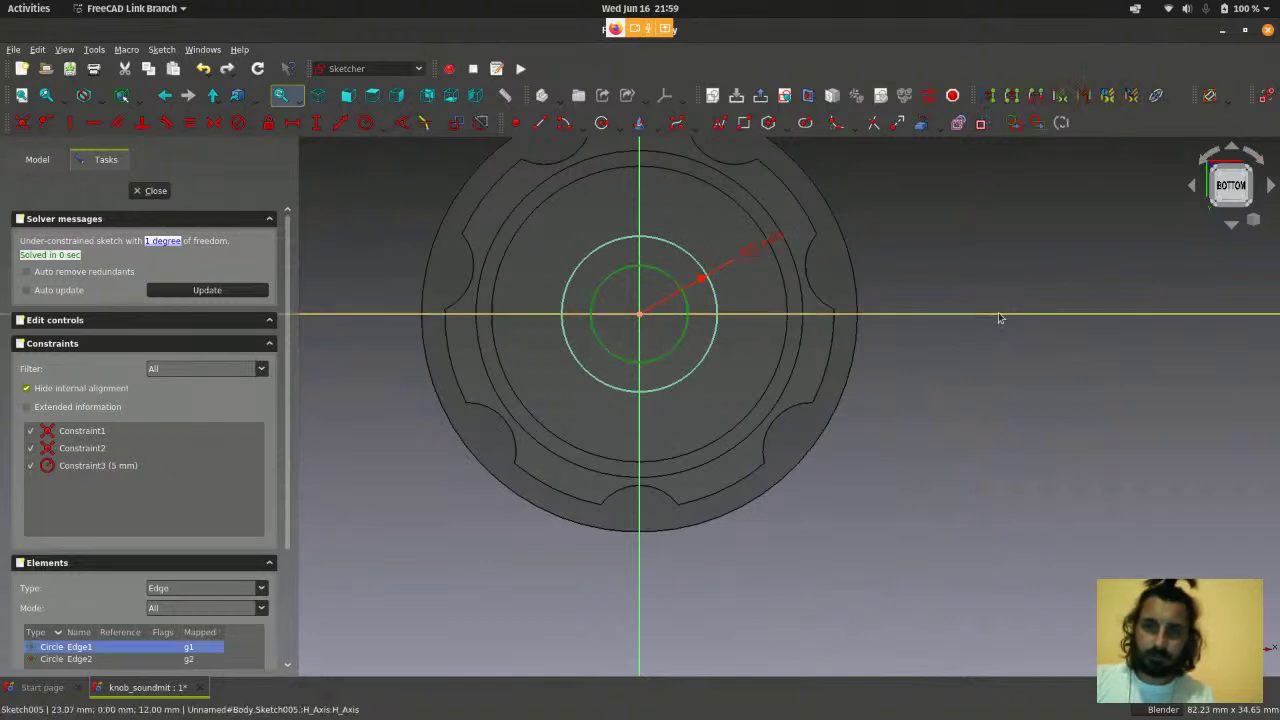
pyautogui.click(365, 123)
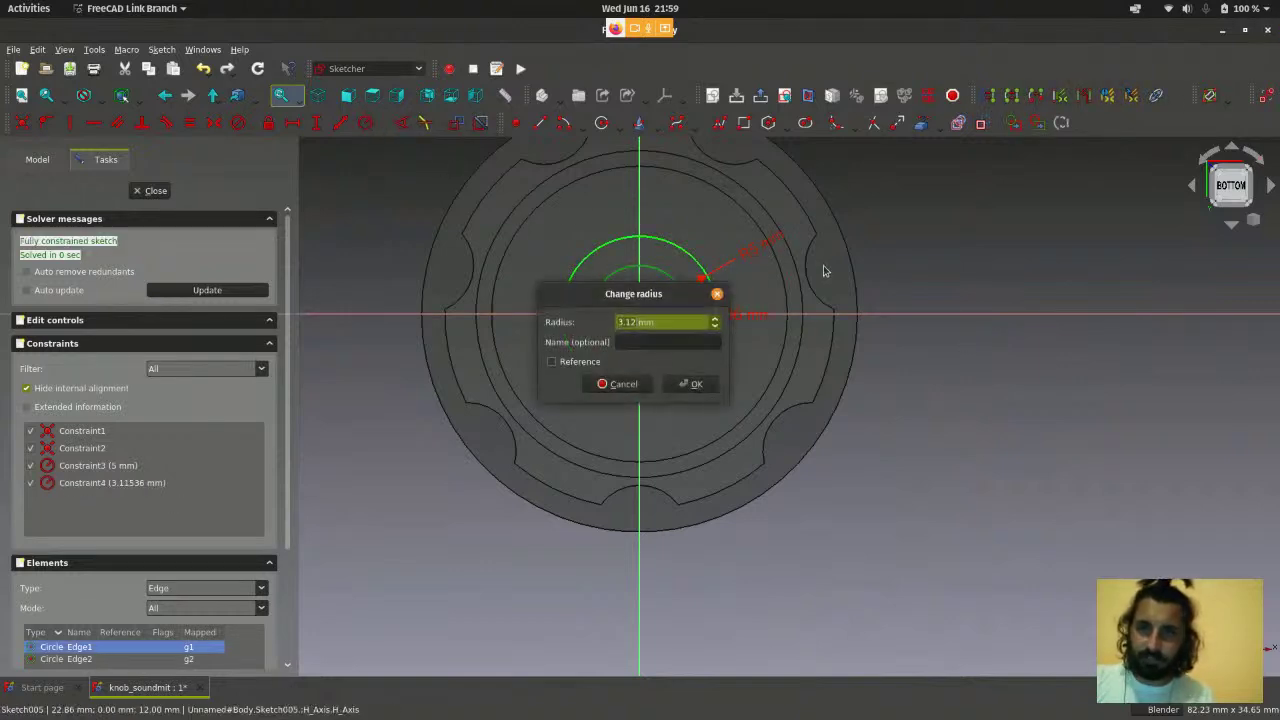
pyautogui.write('3')
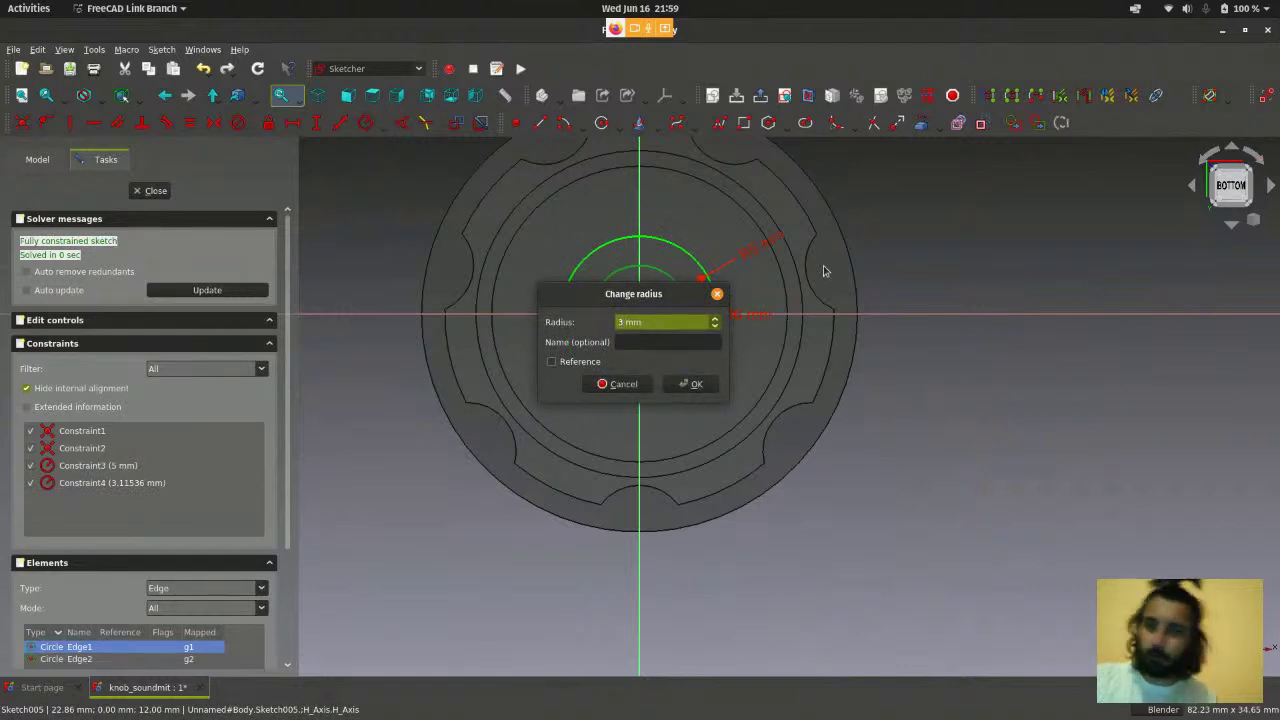
pyautogui.click(692, 384)
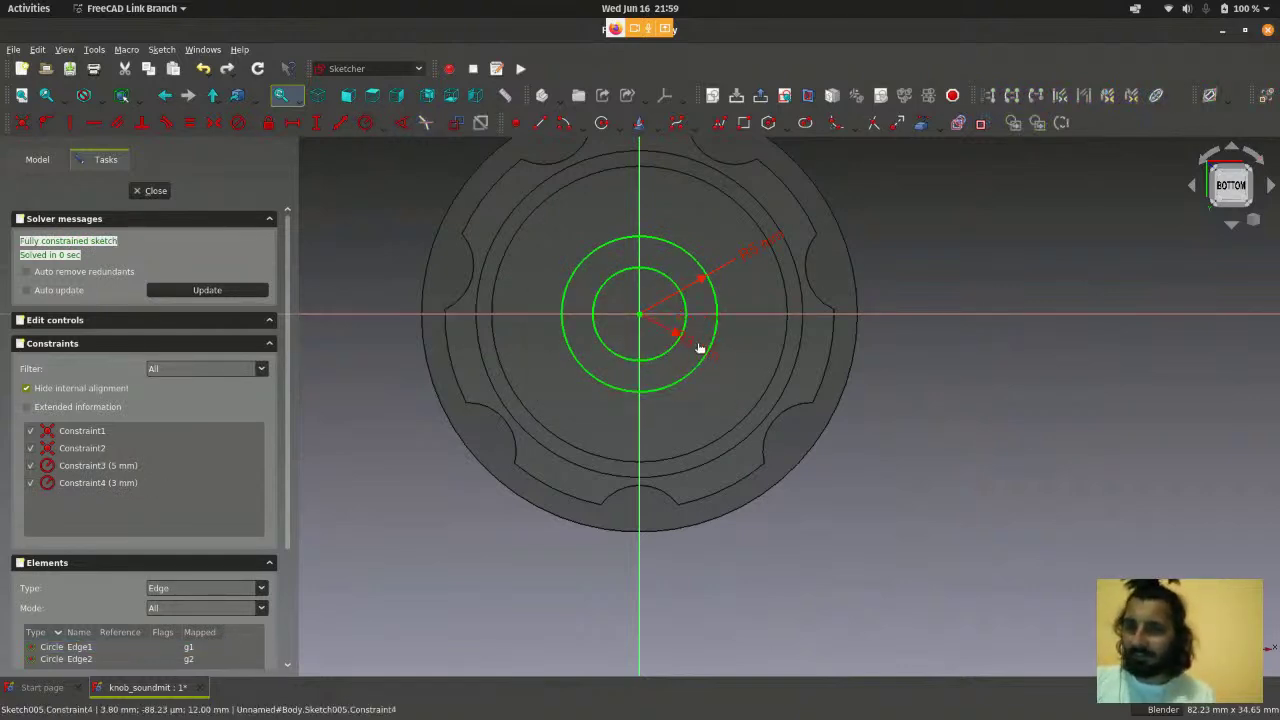
pyautogui.scroll(-2, 802, 463)
pyautogui.scroll(1, 802, 463)
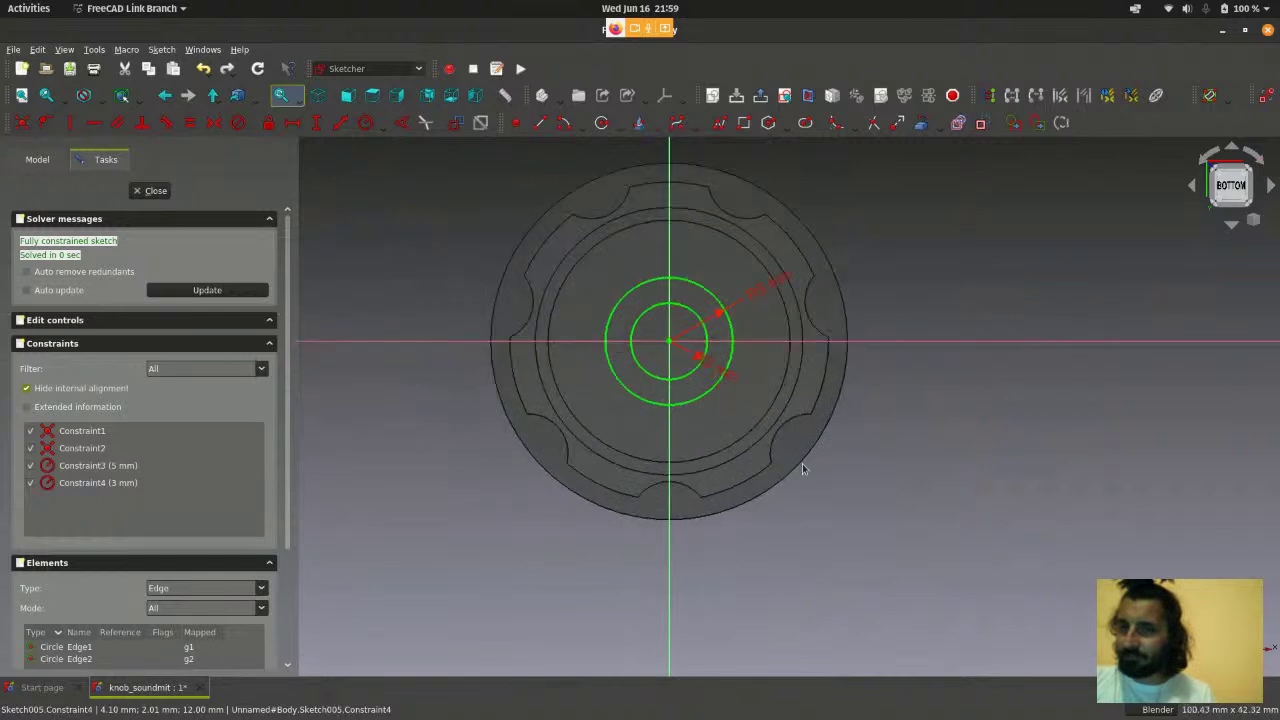
pyautogui.scroll(-2, 803, 465)
pyautogui.scroll(2, 805, 468)
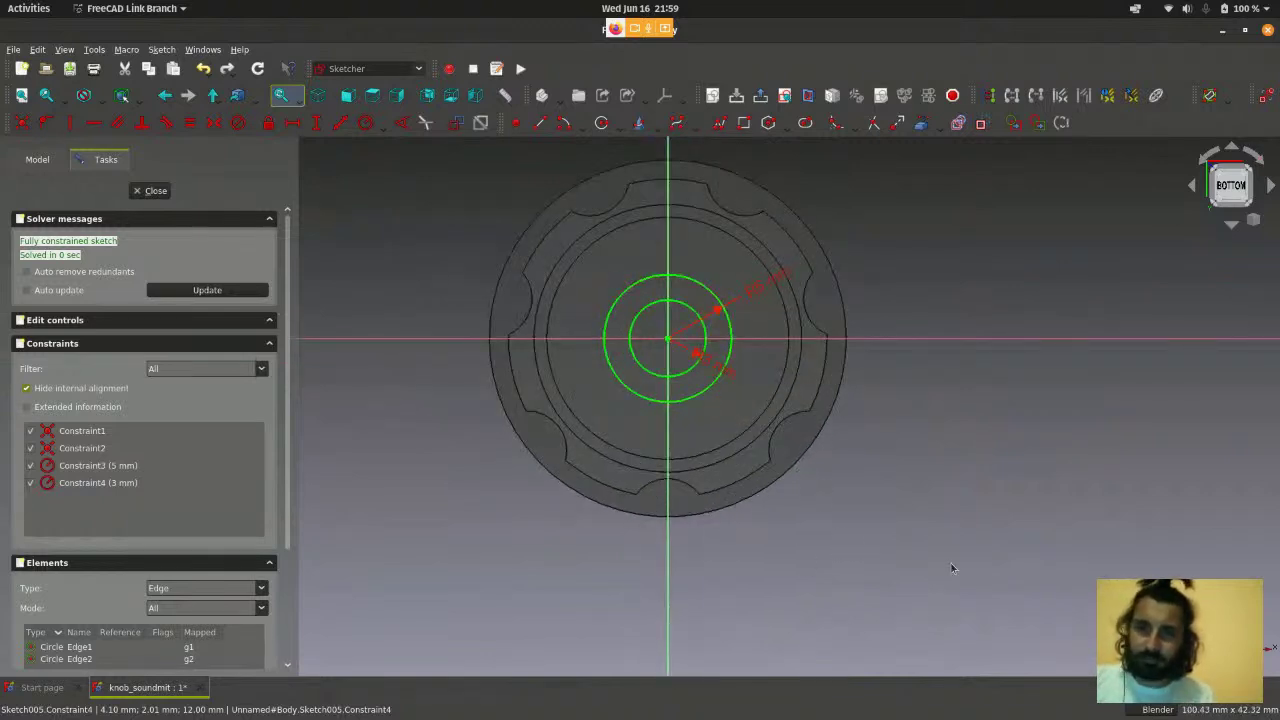
# - Close the sketch and select Sketch005 in the model tree
pyautogui.click(152, 196)
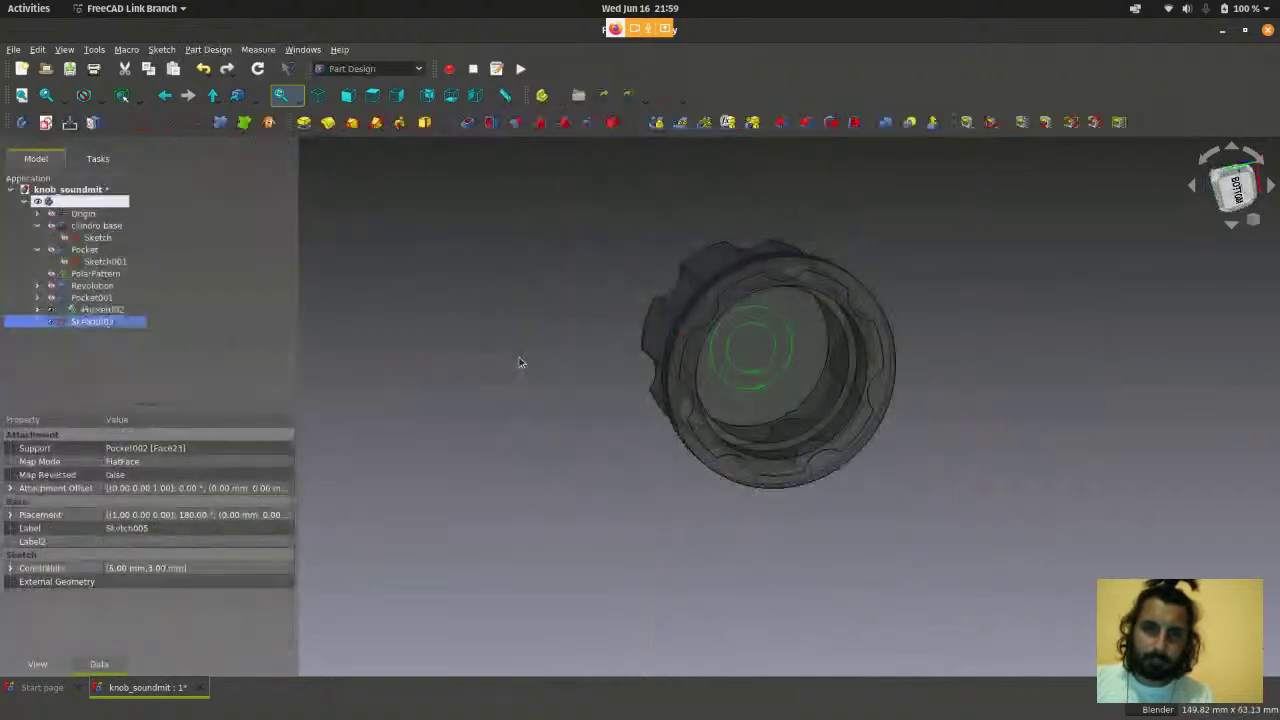
pyautogui.click(519, 357)
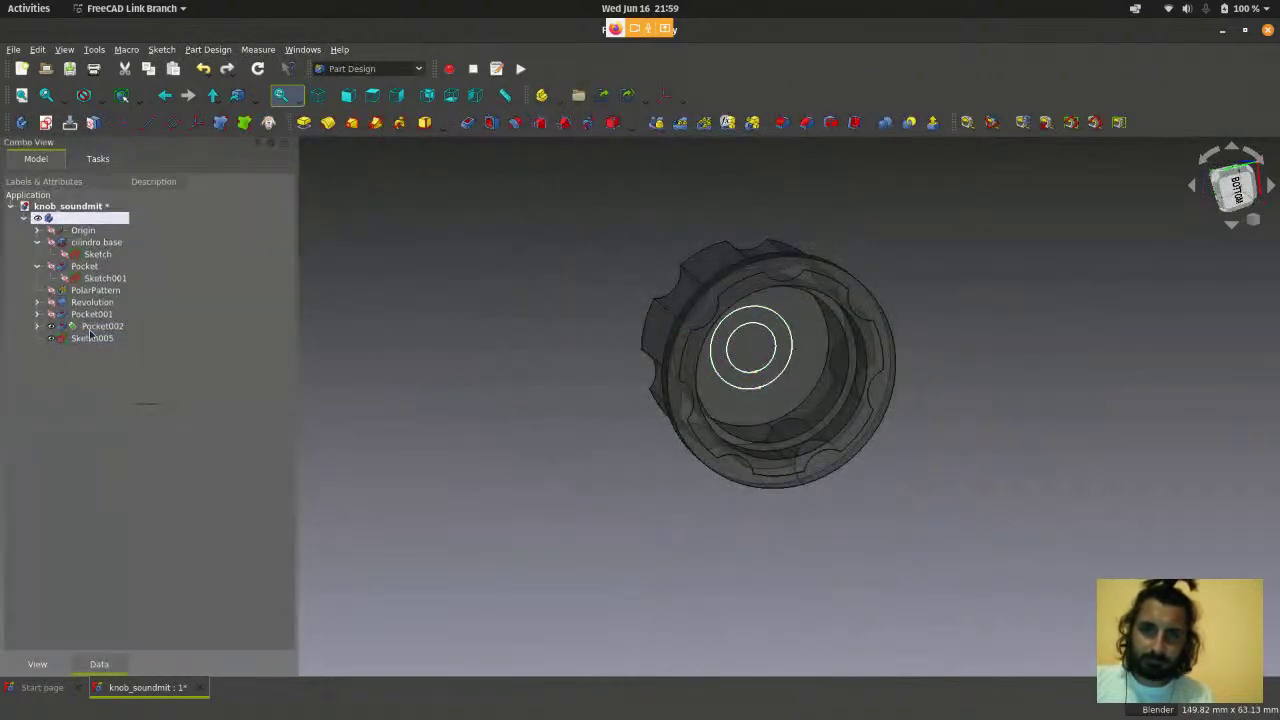
pyautogui.click(92, 340)
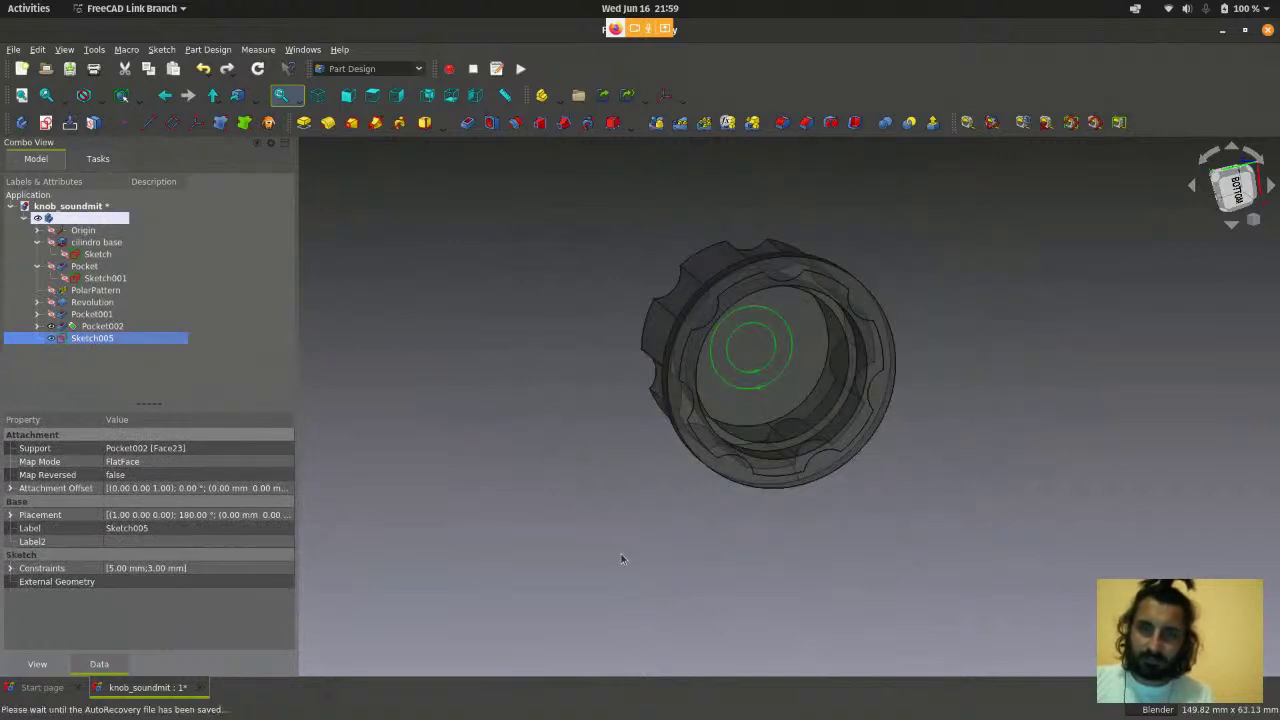
# - Pad Sketch005 by 8 mm and orbit to inspect the new ring boss
pyautogui.click(304, 122)
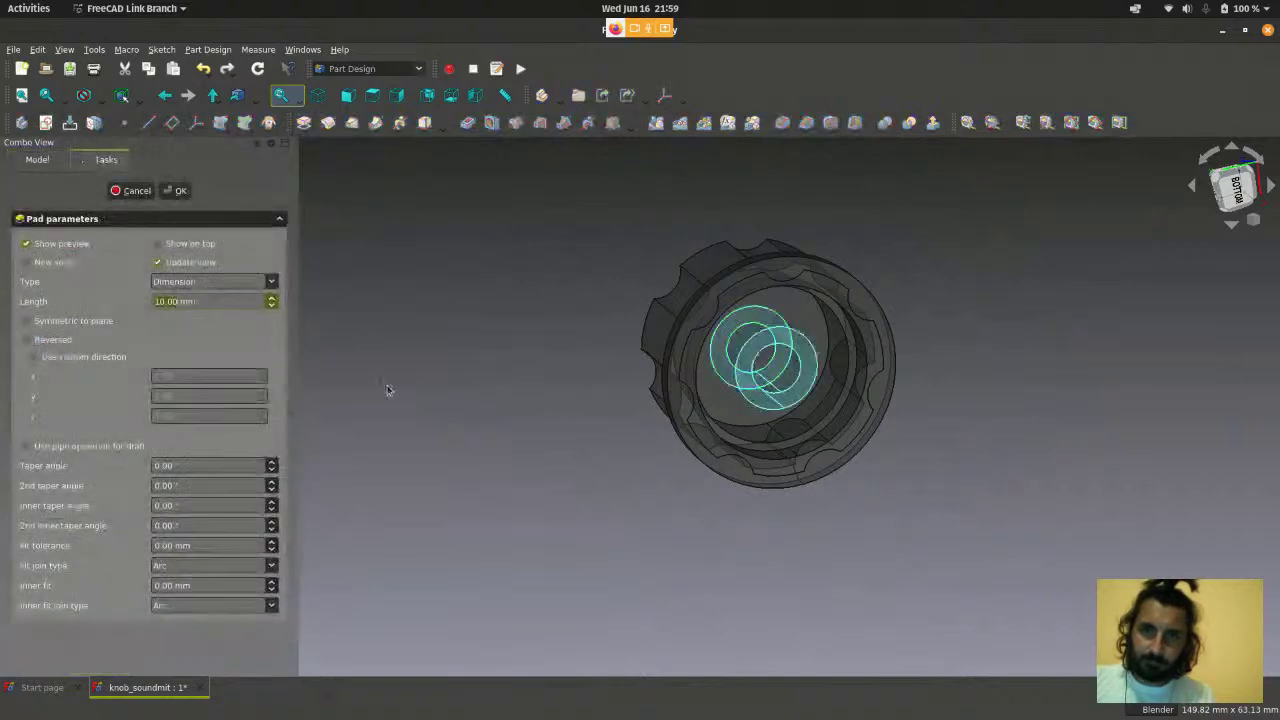
pyautogui.scroll(2, 423, 422)
pyautogui.click(156, 301)
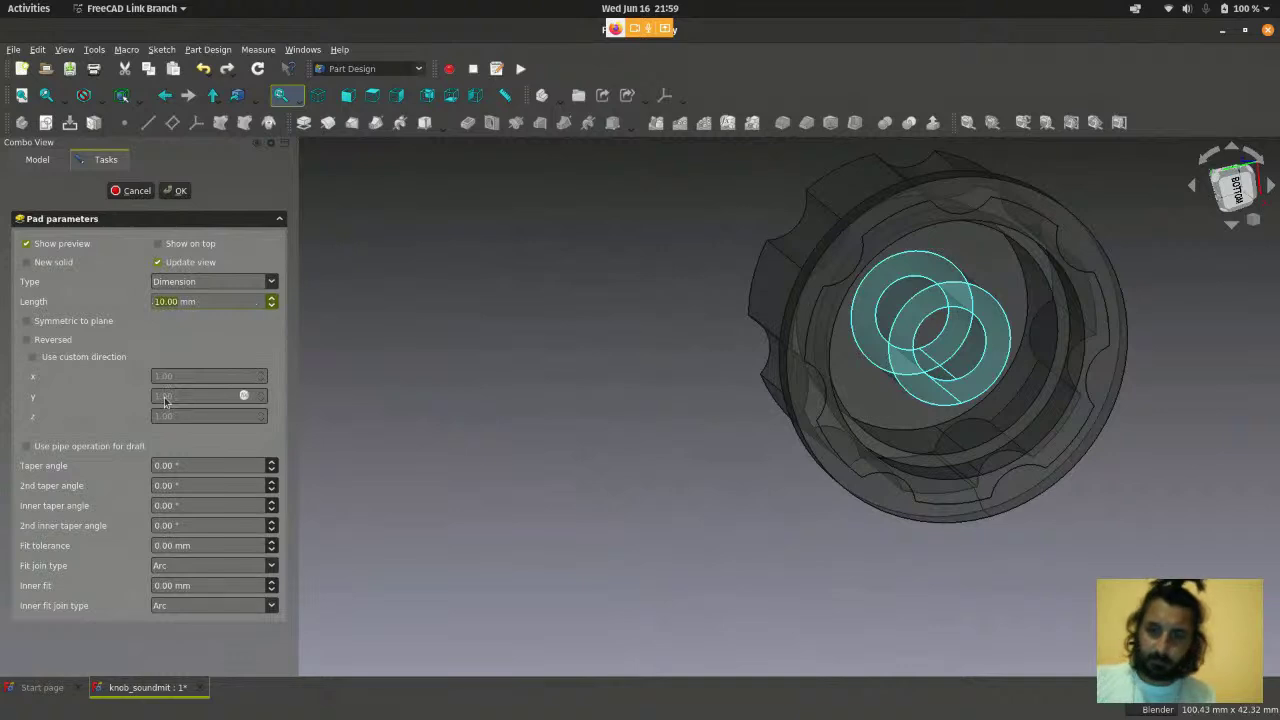
pyautogui.write('8')
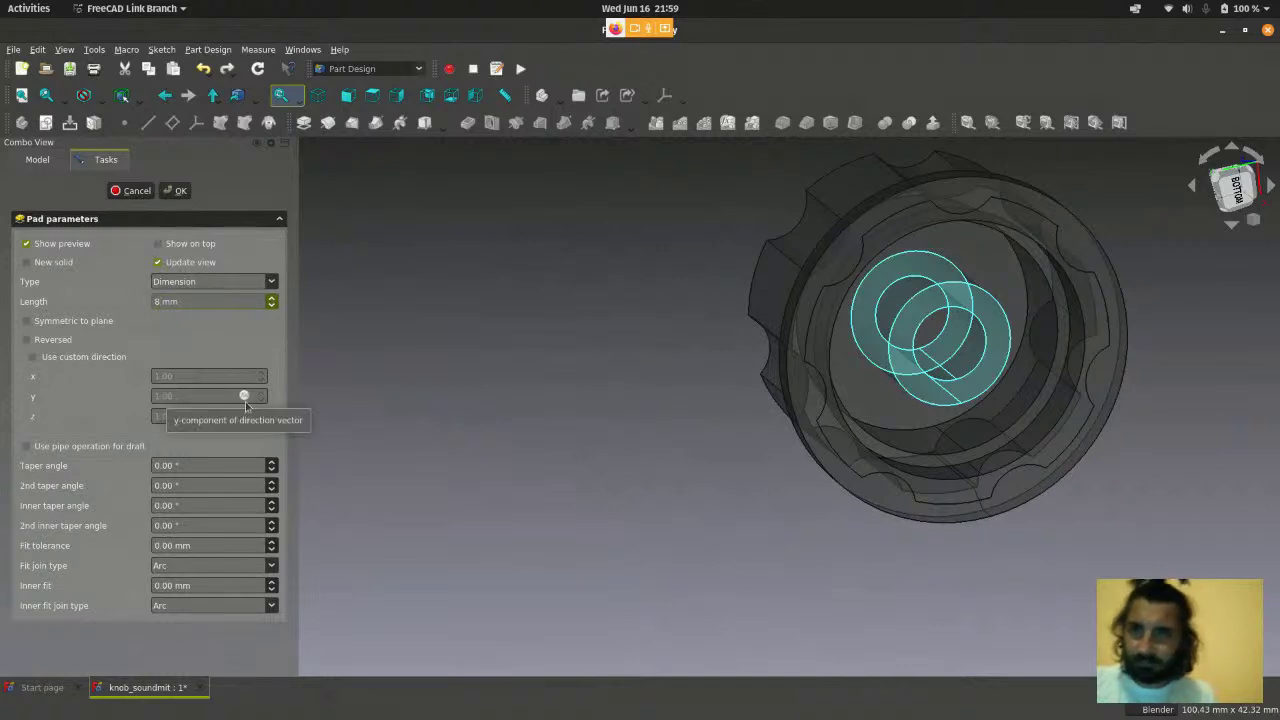
pyautogui.click(176, 190)
pyautogui.moveTo(511, 294); pyautogui.dragTo(558, 480, button='middle')
pyautogui.scroll(1, 558, 480)
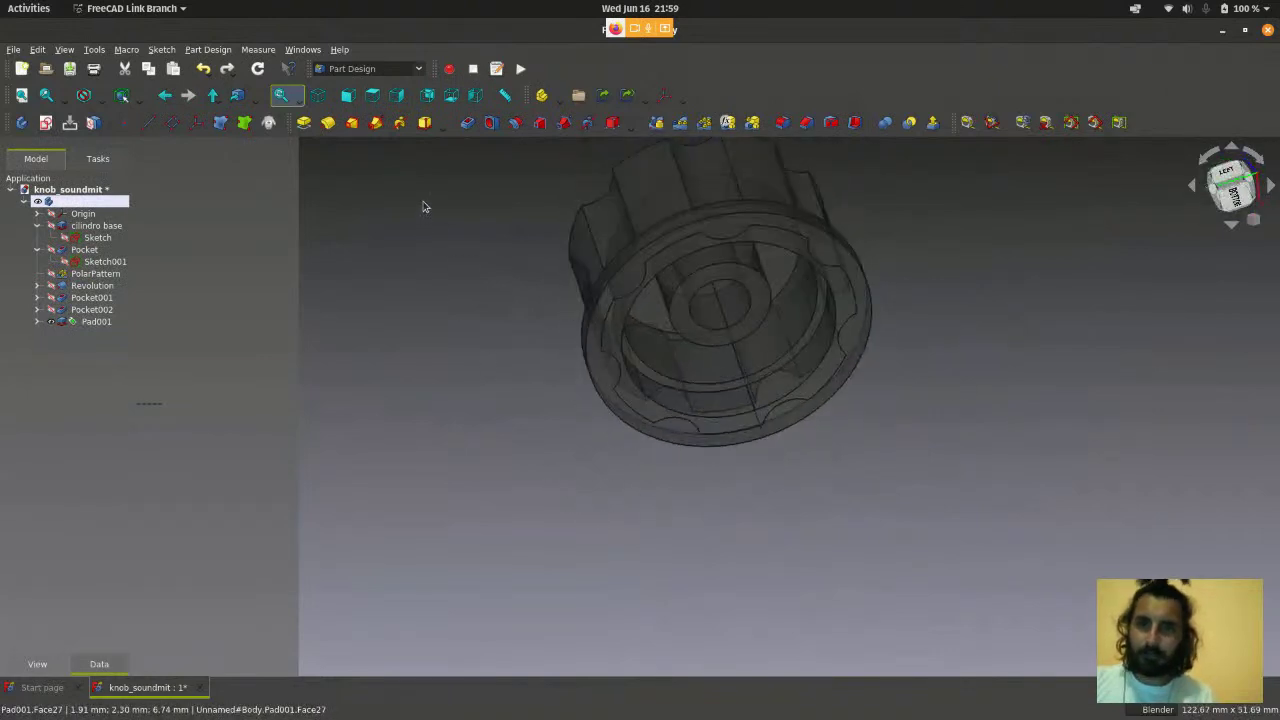
# - View the knob from the bottom, fitted to the window, in orthographic projection
pyautogui.press('5')
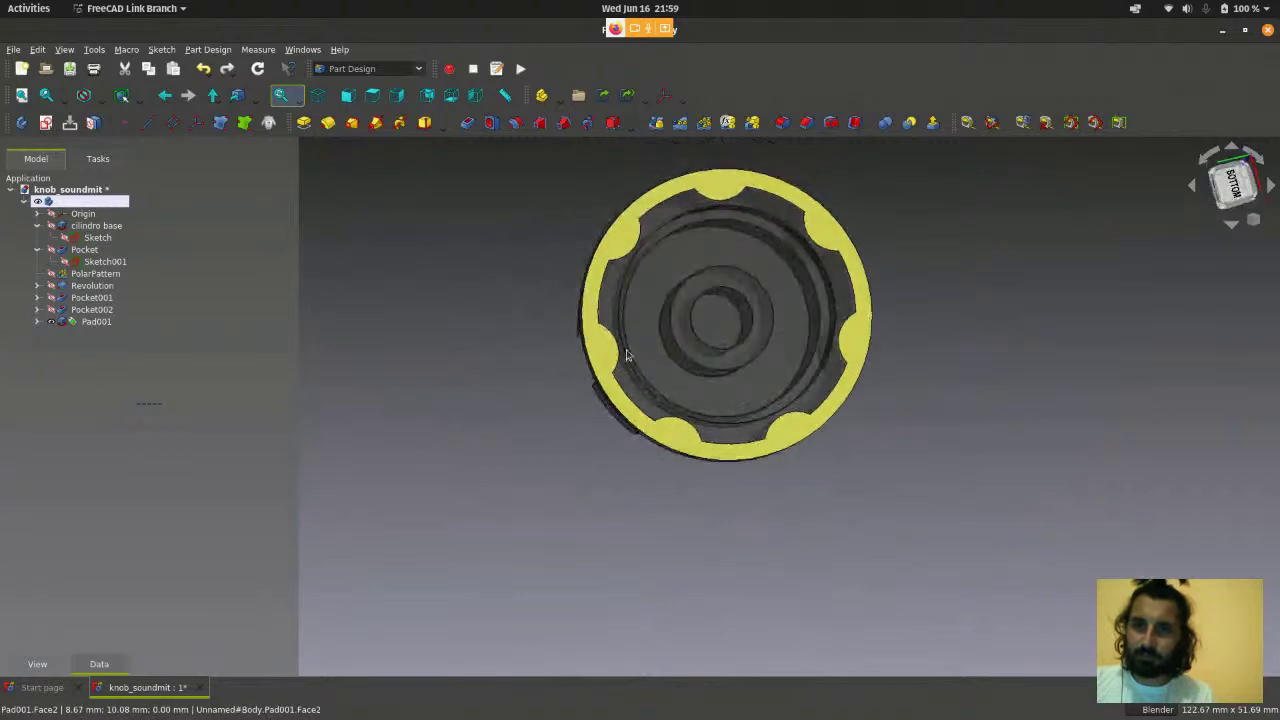
pyautogui.press('v')
pyautogui.press('f')
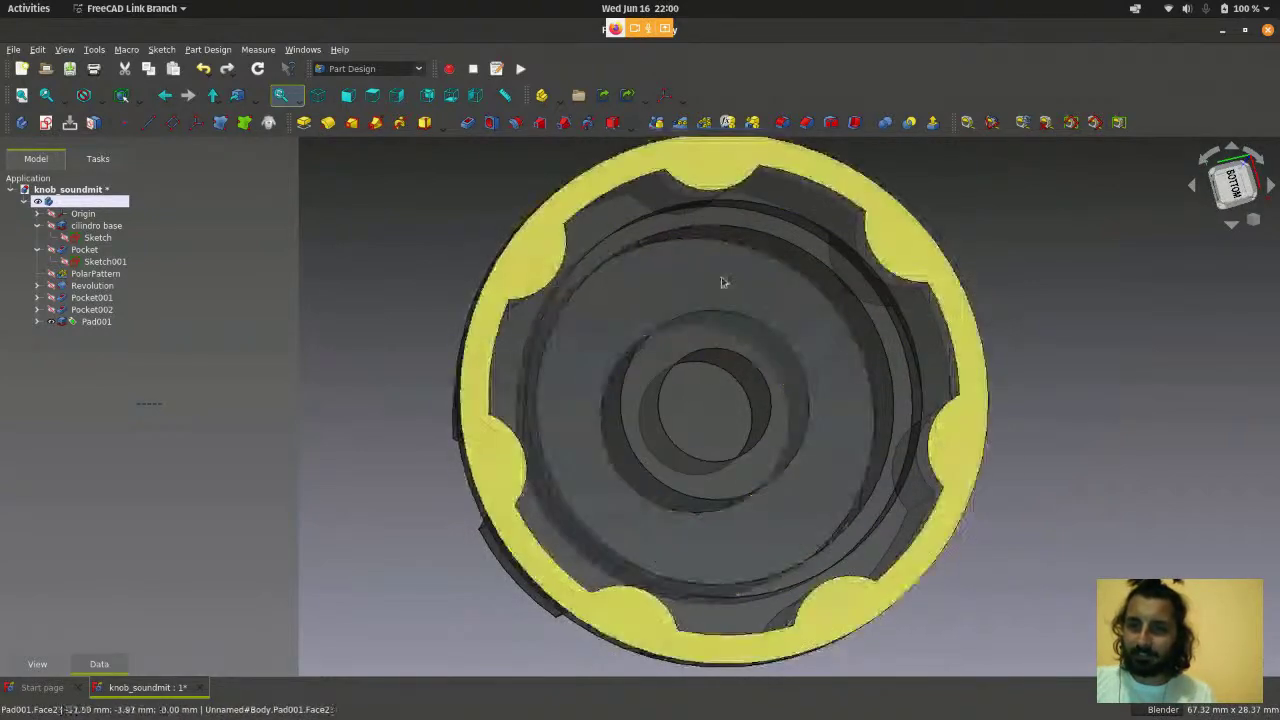
pyautogui.press('v')
pyautogui.press('o')
pyautogui.scroll(-3, 723, 300)
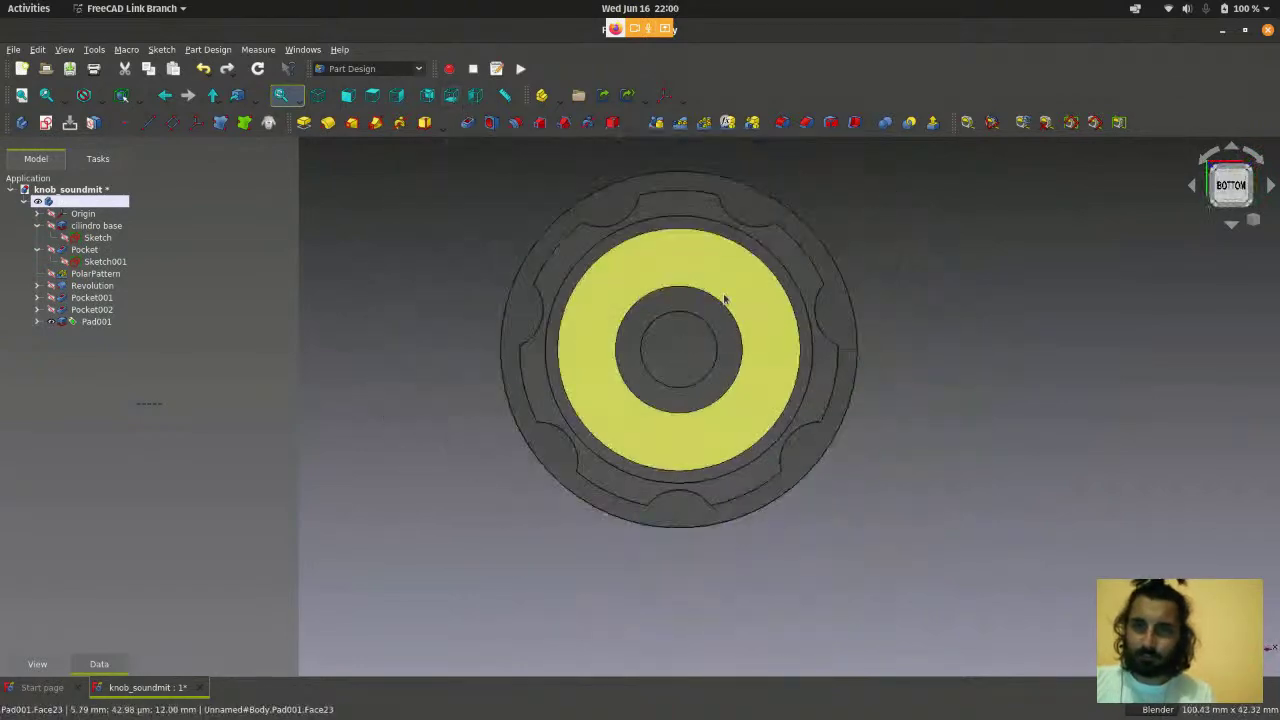
pyautogui.scroll(3, 674, 343)
pyautogui.scroll(-2, 978, 335)
pyautogui.scroll(3, 729, 254)
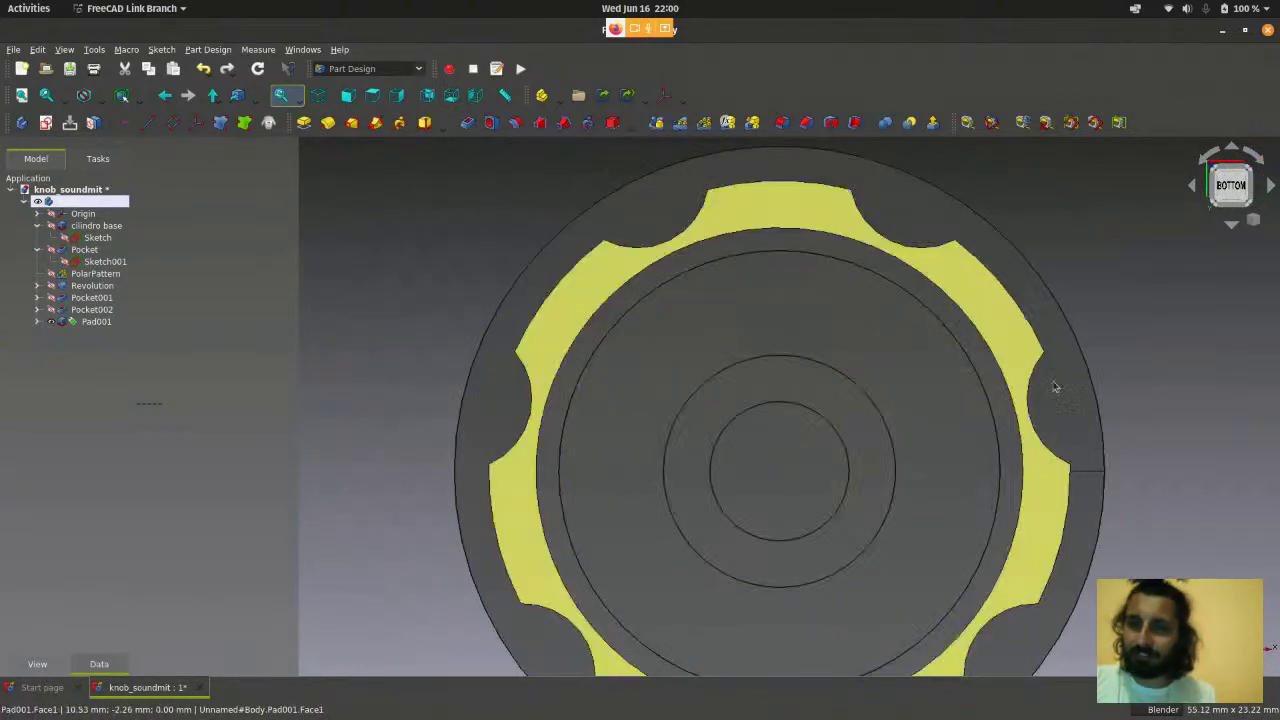
pyautogui.scroll(-3, 863, 343)
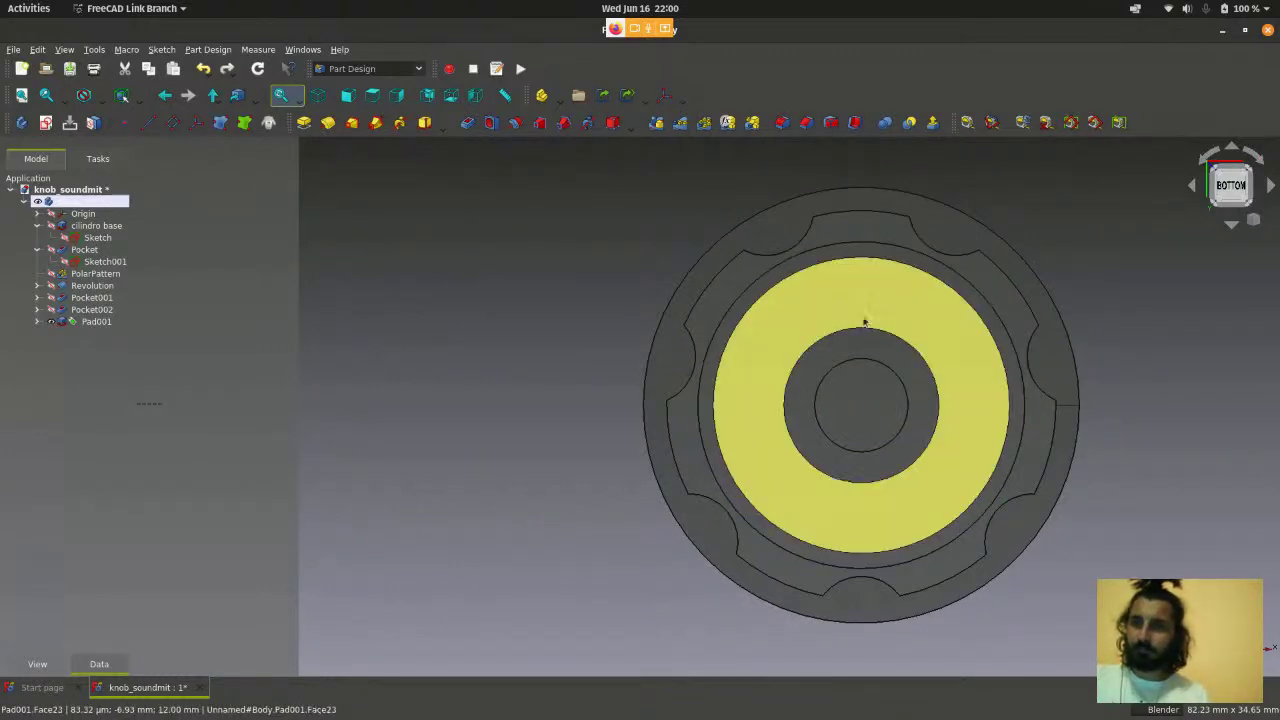
pyautogui.scroll(-1, 601, 282)
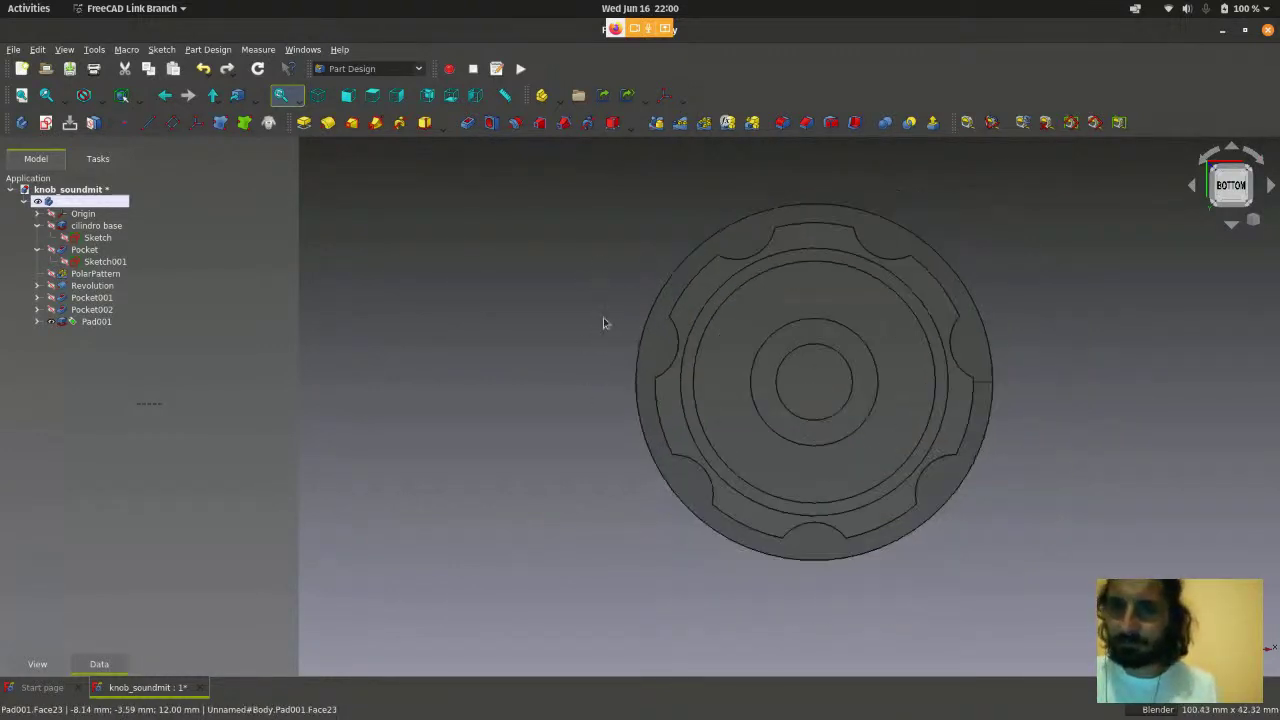
# - Select the inner ring end face of Pad001 as the base for the next sketch
pyautogui.click(797, 336)
pyautogui.scroll(2, 900, 323)
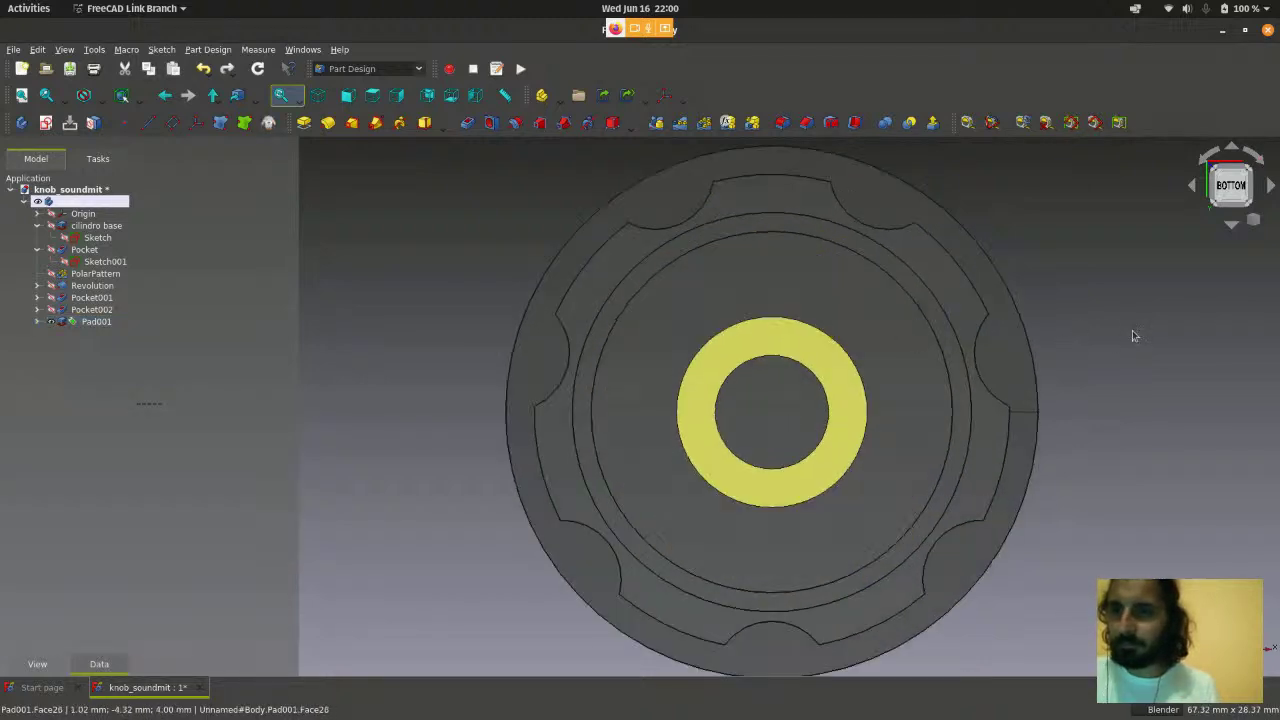
pyautogui.scroll(1, 1135, 336)
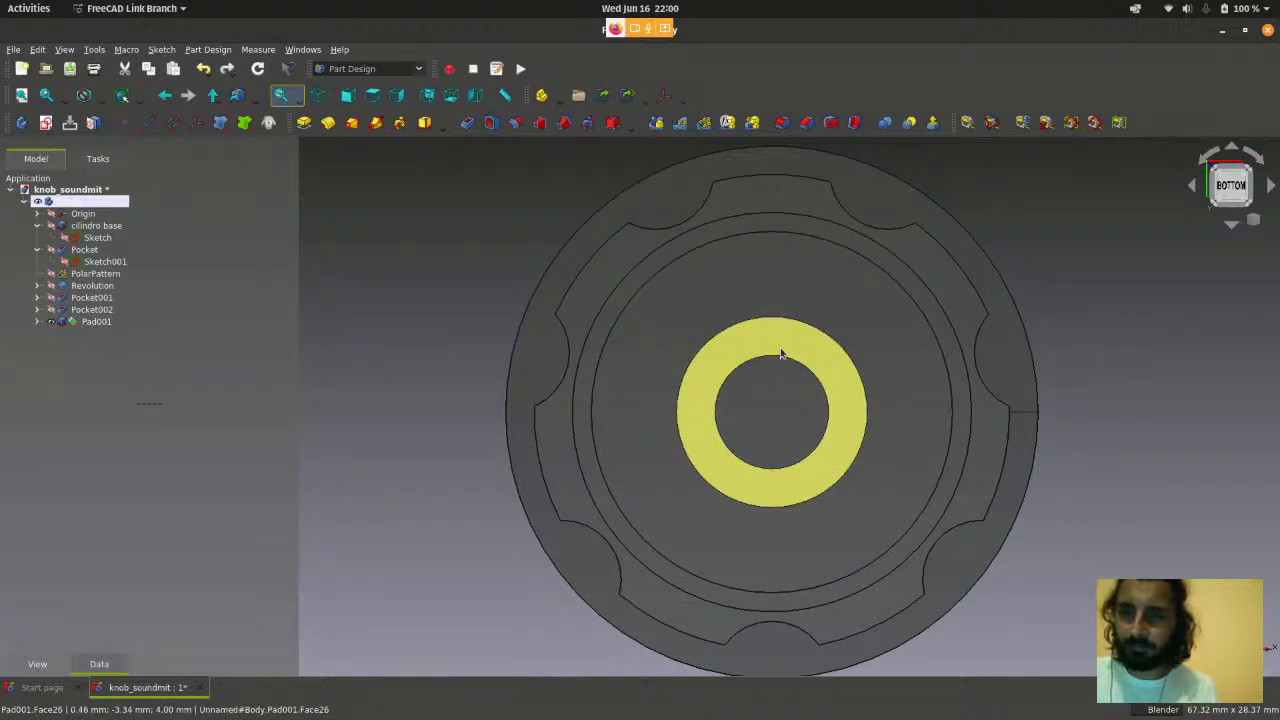
pyautogui.click(851, 241)
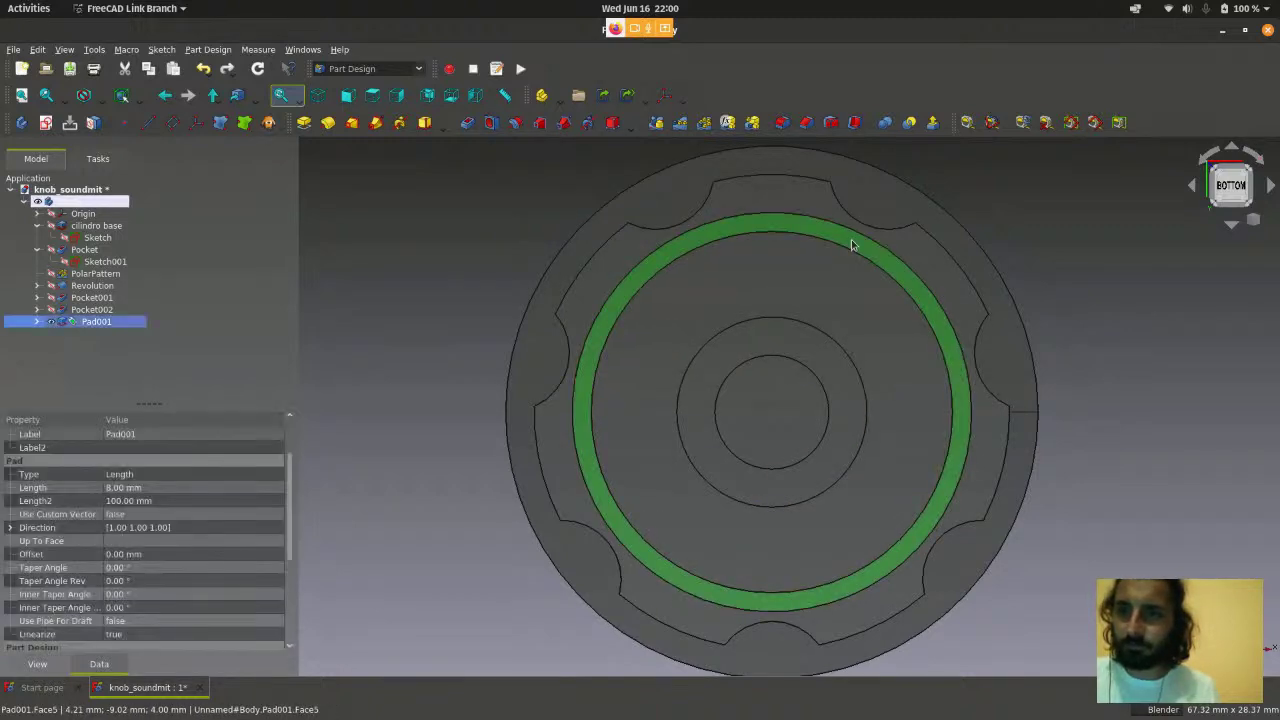
pyautogui.click(806, 345)
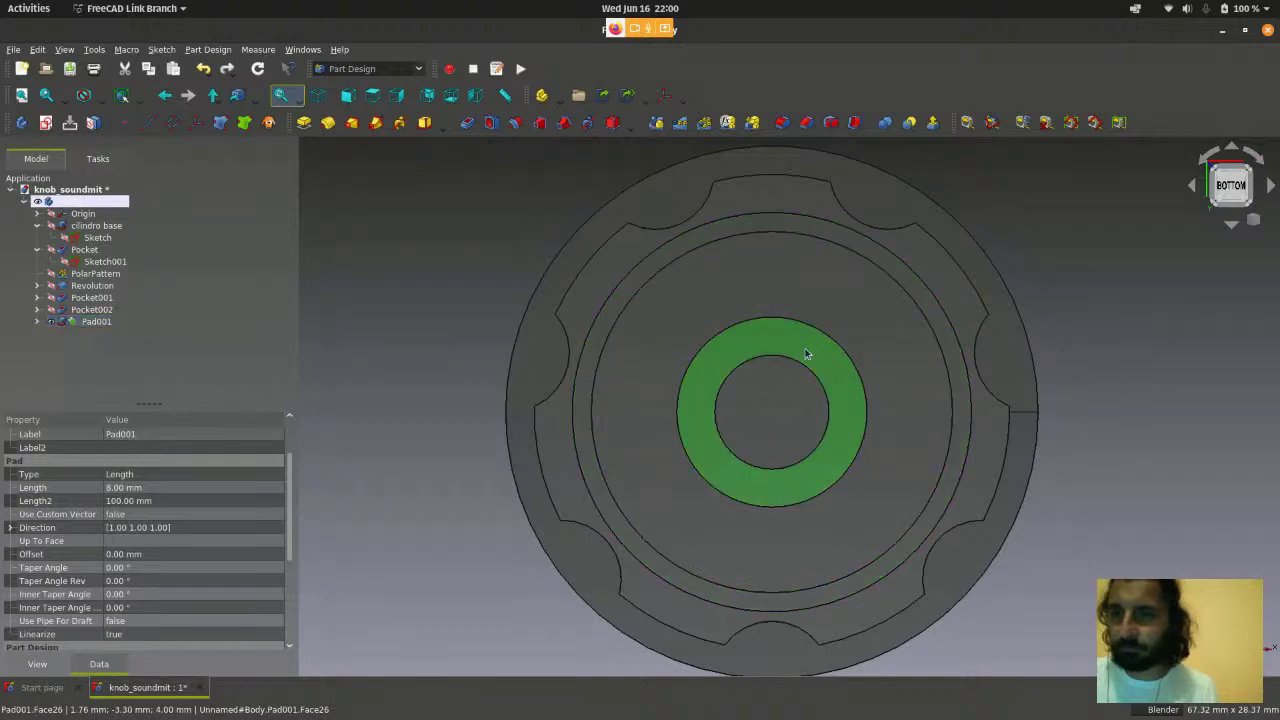
pyautogui.click(1110, 310)
pyautogui.scroll(-1, 1110, 310)
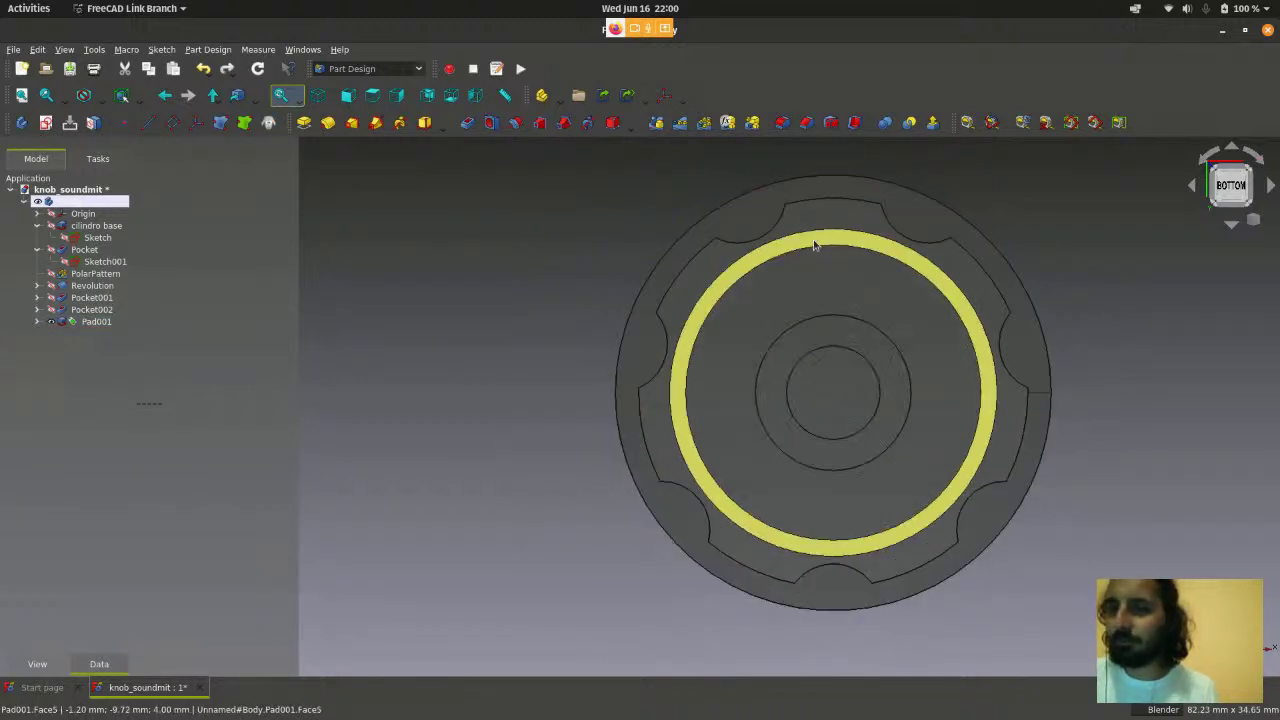
pyautogui.click(828, 331)
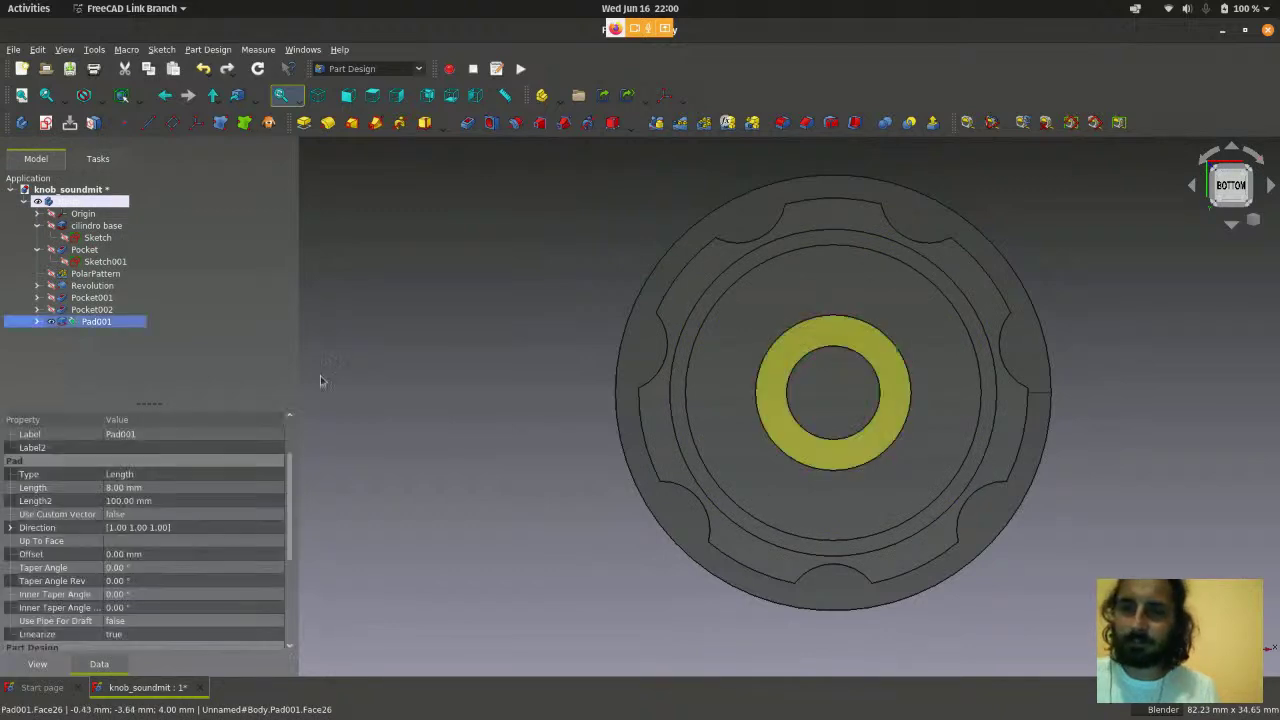
# - Create a new sketch on the selected ring face
pyautogui.click(41, 123)
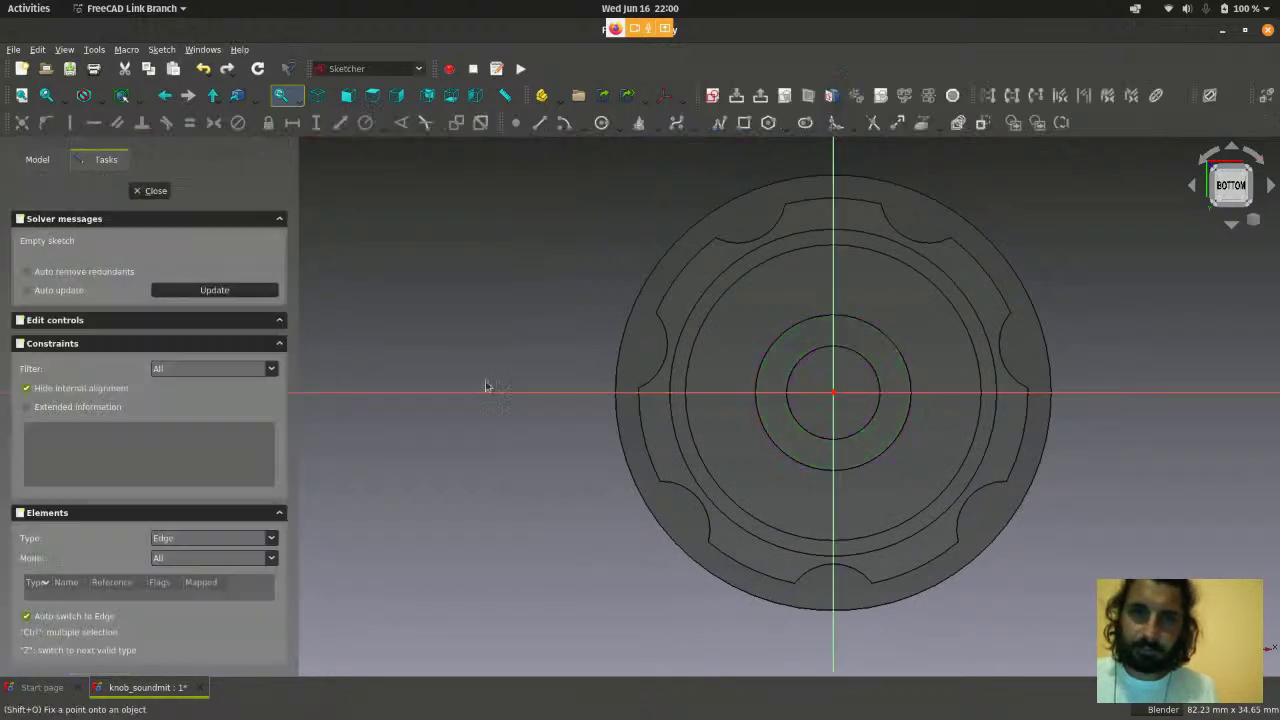
pyautogui.scroll(5, 829, 351)
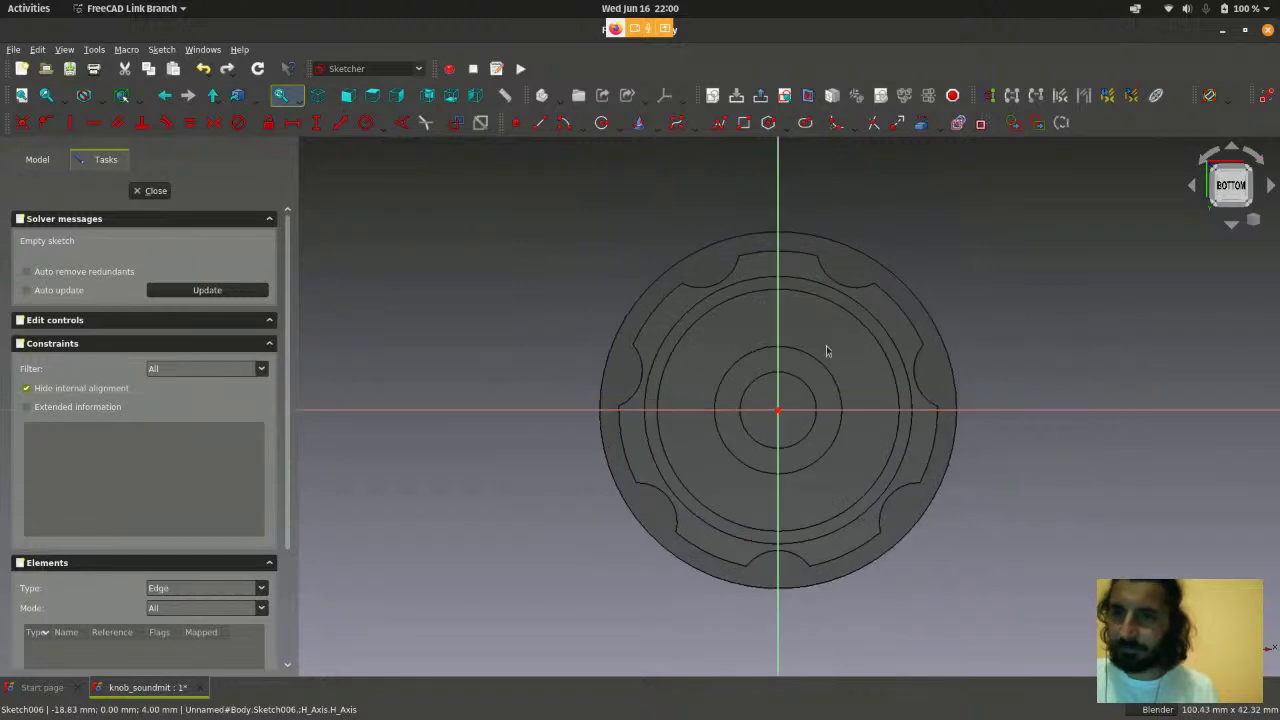
pyautogui.scroll(-2, 828, 351)
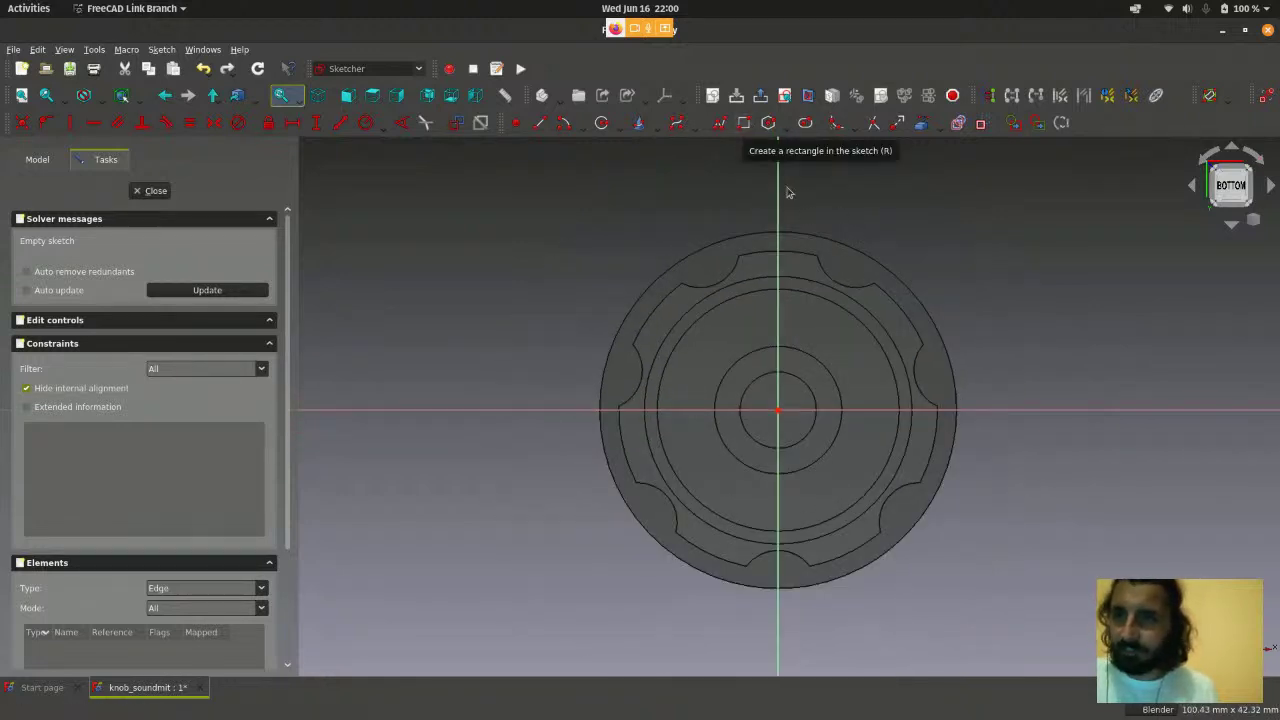
pyautogui.scroll(1, 793, 305)
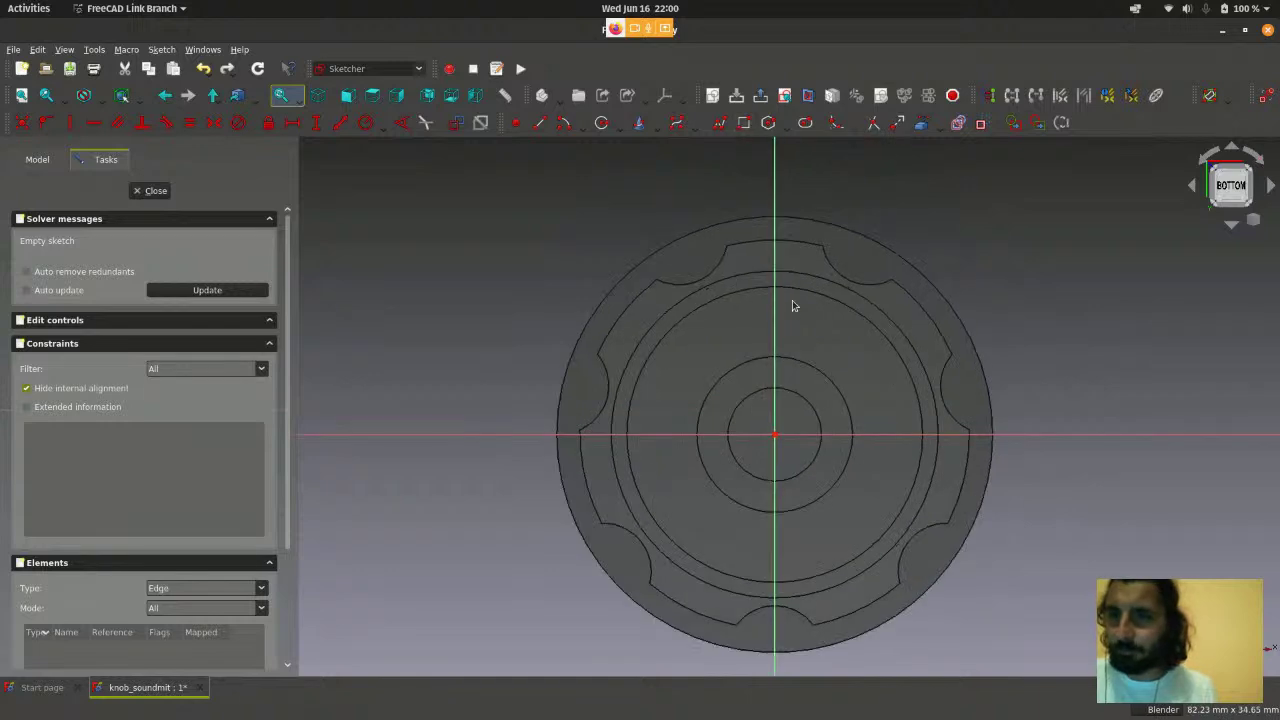
# - Draw a rectangle straddling the vertical axis above the centre, then shrink it from its lower-right corner
pyautogui.click(740, 124)
pyautogui.scroll(3, 750, 323)
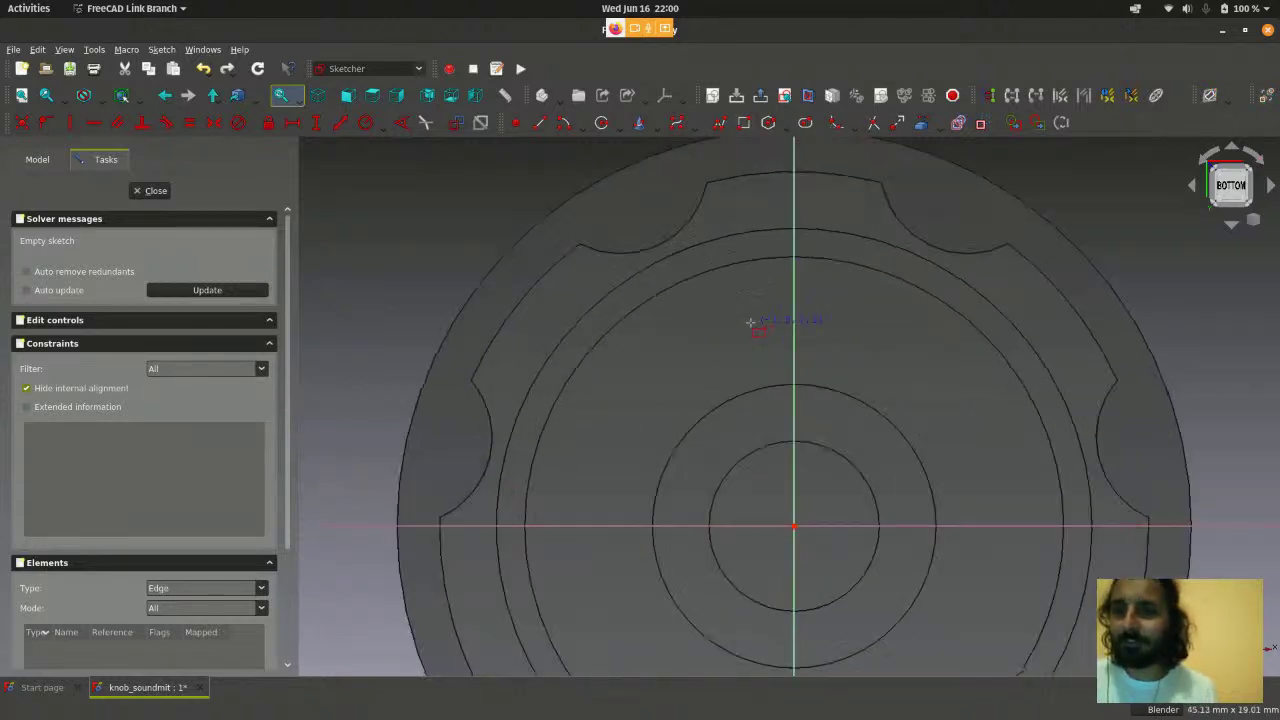
pyautogui.click(730, 247)
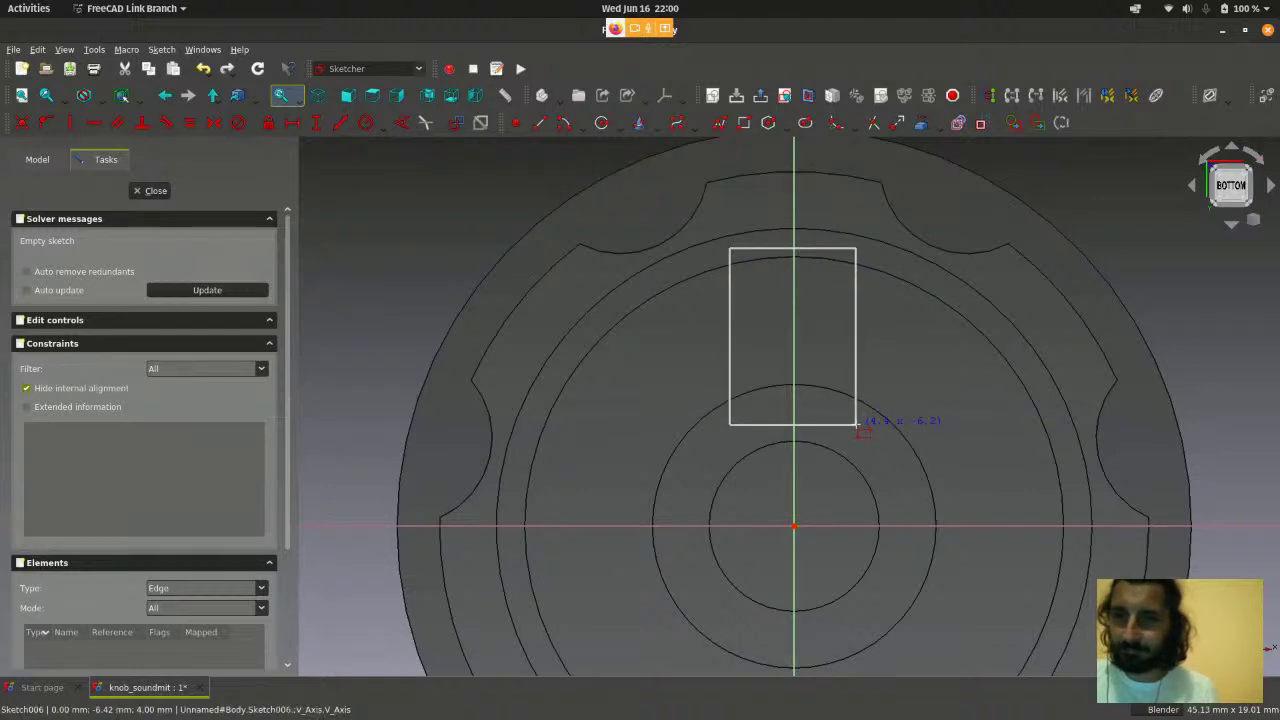
pyautogui.click(856, 425)
pyautogui.scroll(-1, 1020, 452)
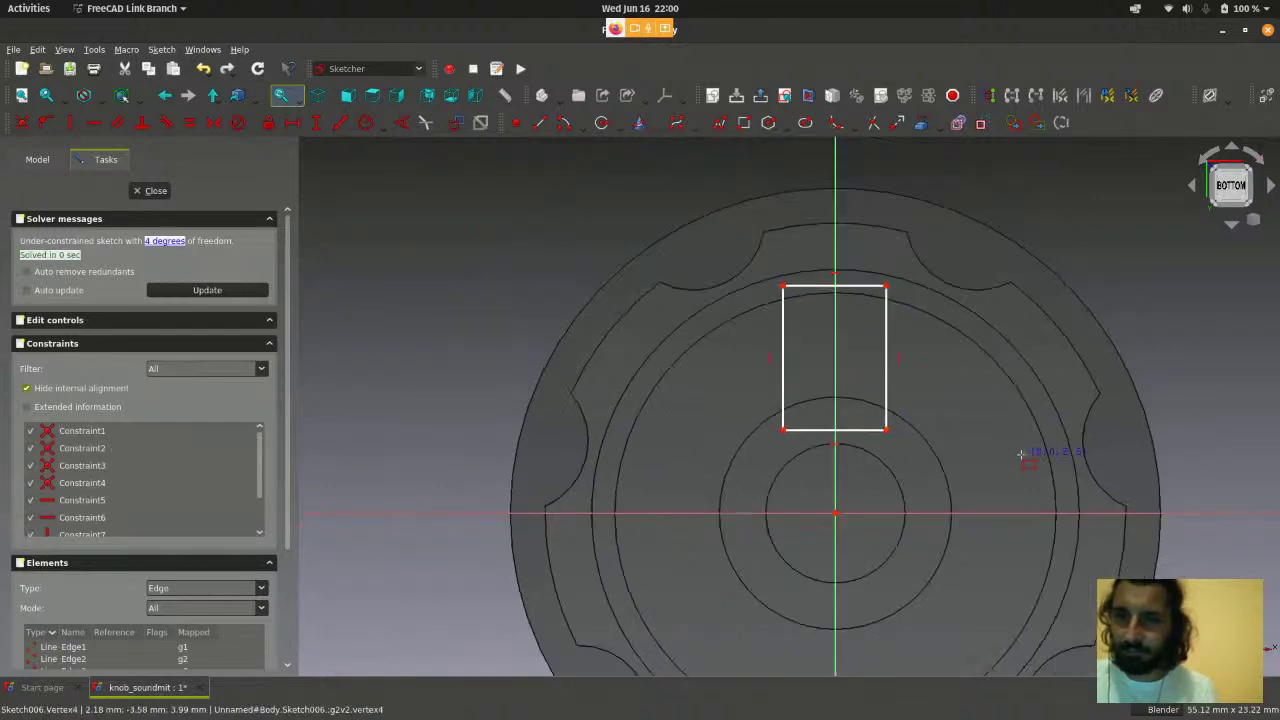
pyautogui.rightClick(1021, 455)
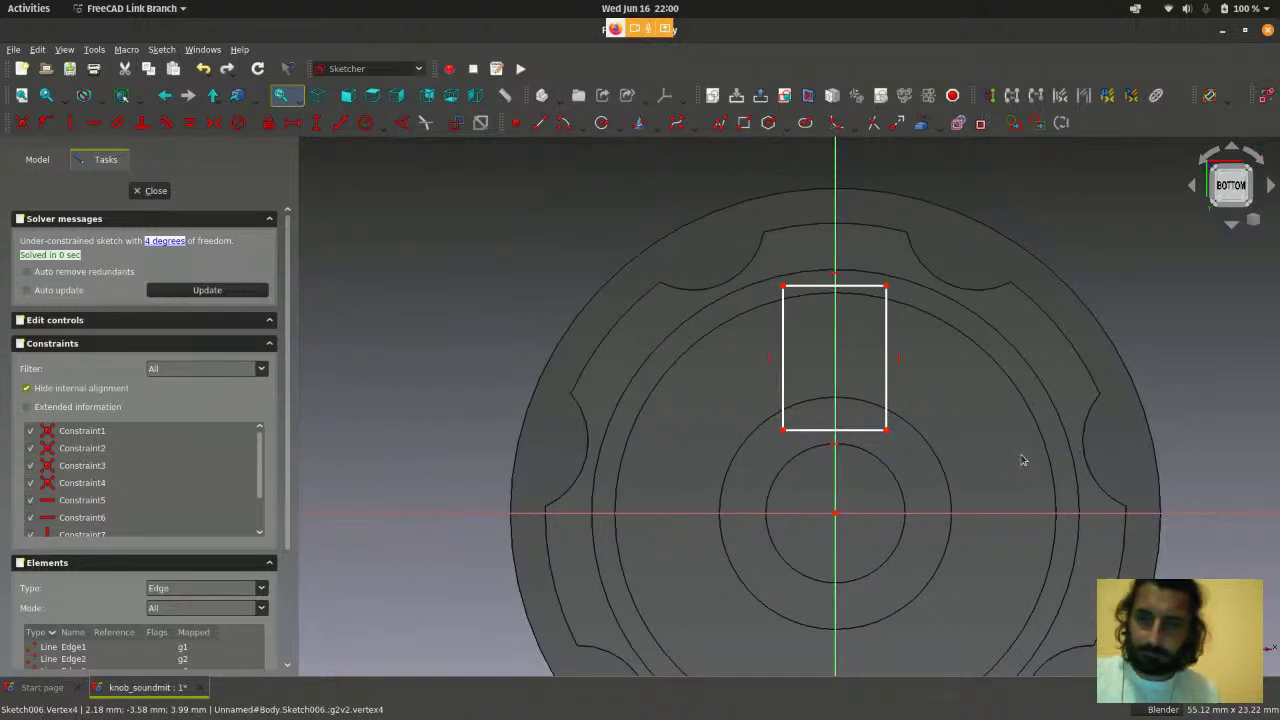
pyautogui.scroll(2, 881, 389)
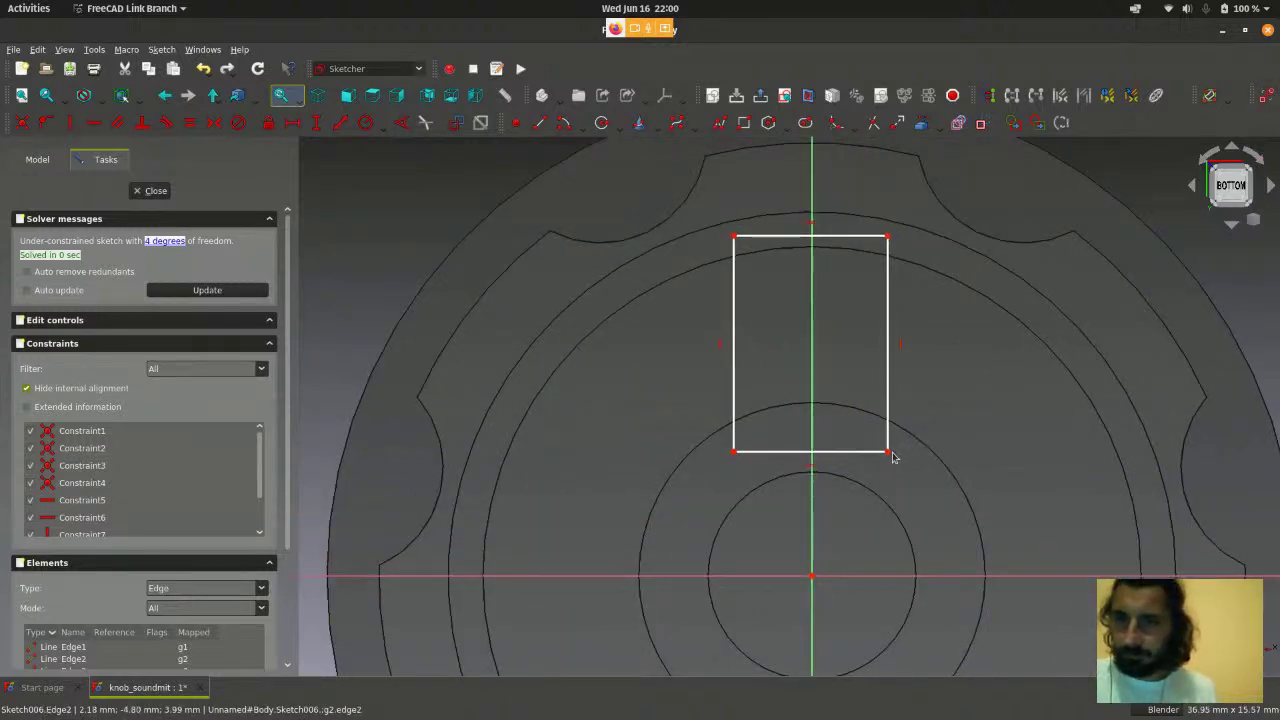
pyautogui.moveTo(888, 452); pyautogui.dragTo(865, 439)
pyautogui.scroll(2, 957, 355)
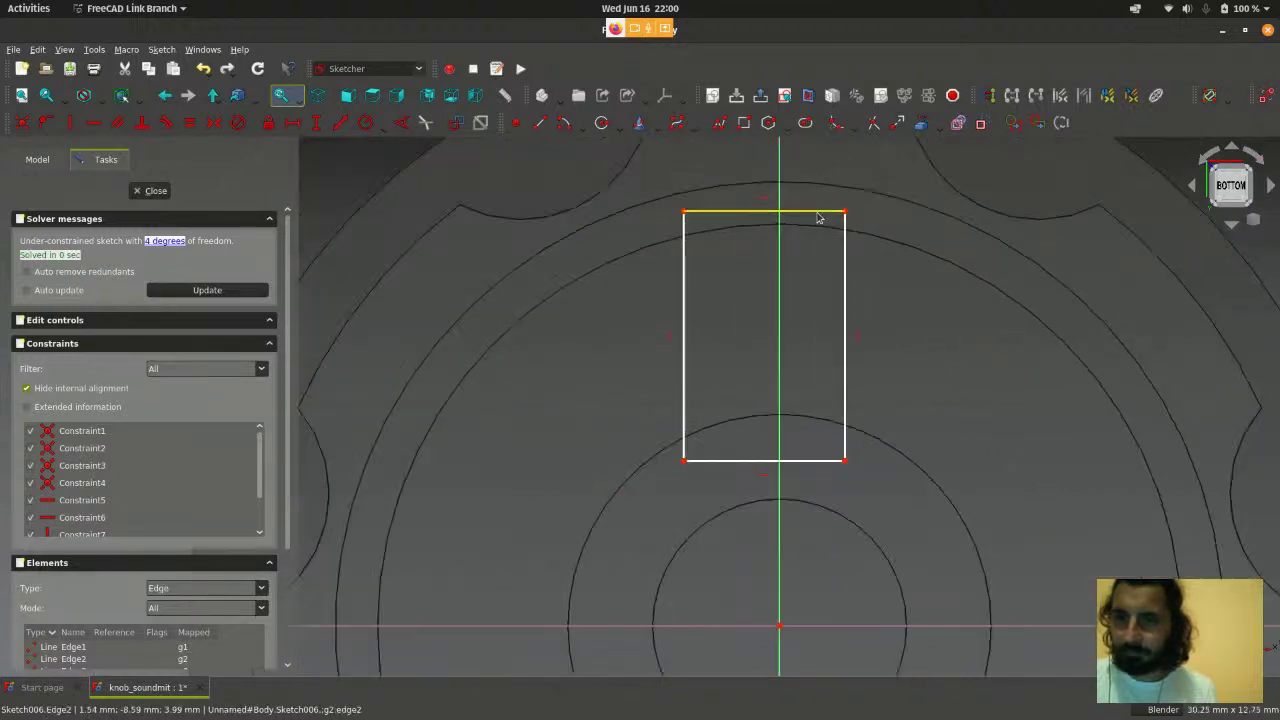
# - Constrain the rectangle's top edge to a 4 mm horizontal width
pyautogui.click(823, 212)
pyautogui.scroll(-2, 1008, 404)
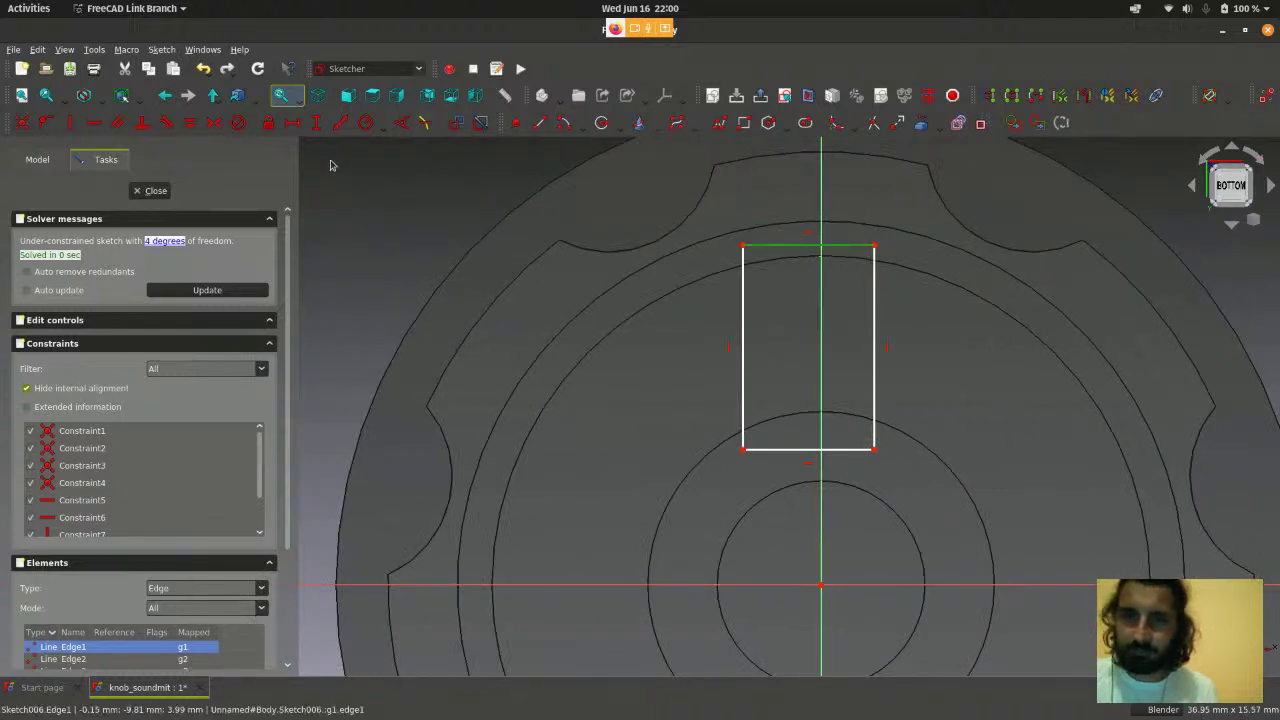
pyautogui.click(293, 134)
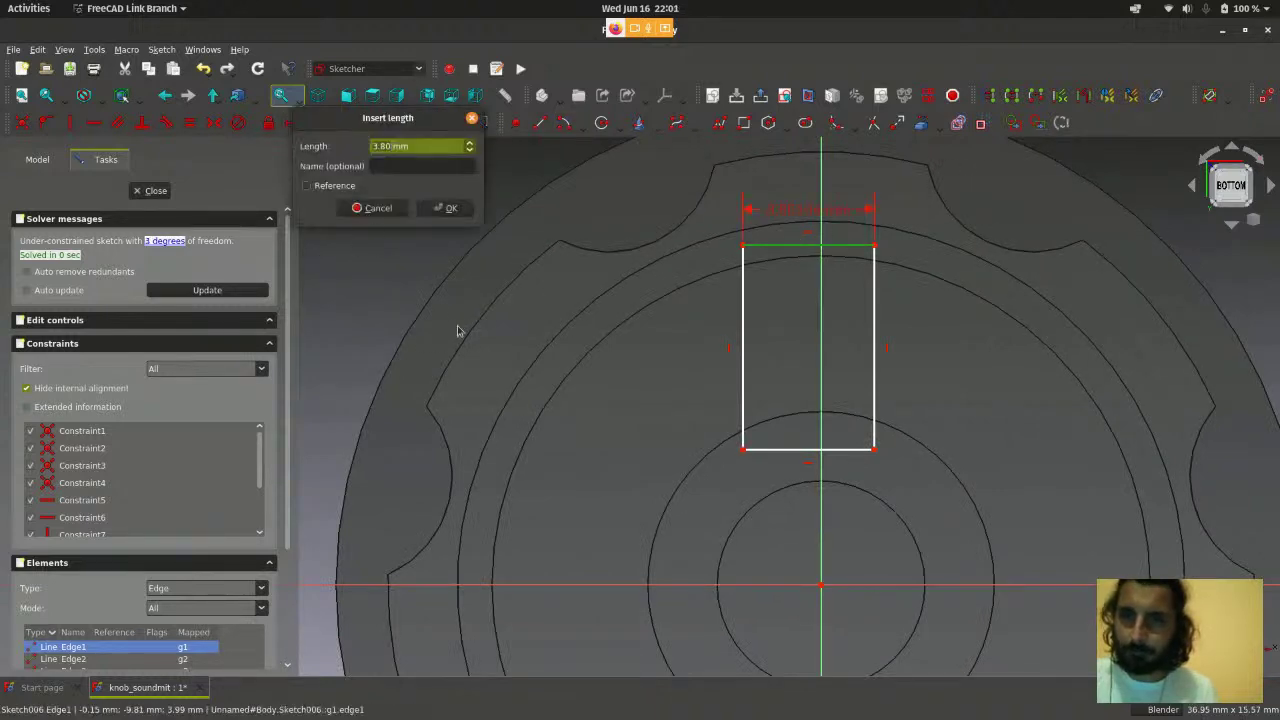
pyautogui.write('4')
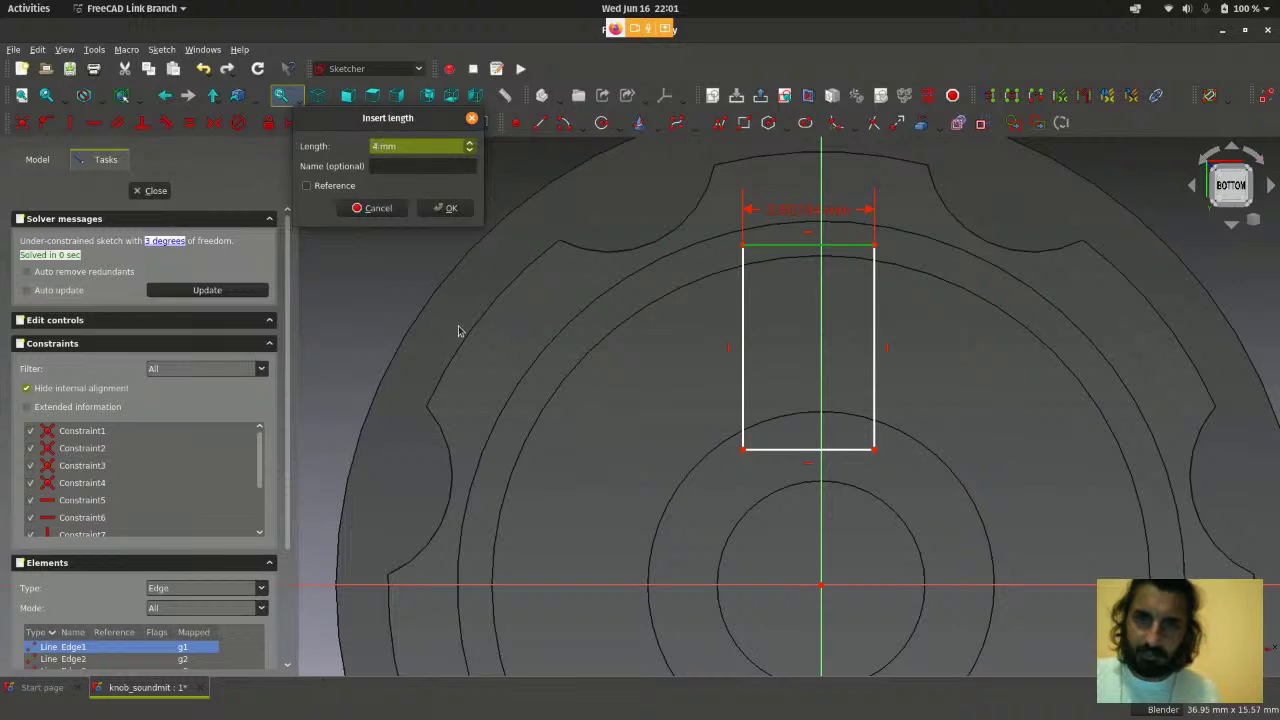
pyautogui.click(440, 212)
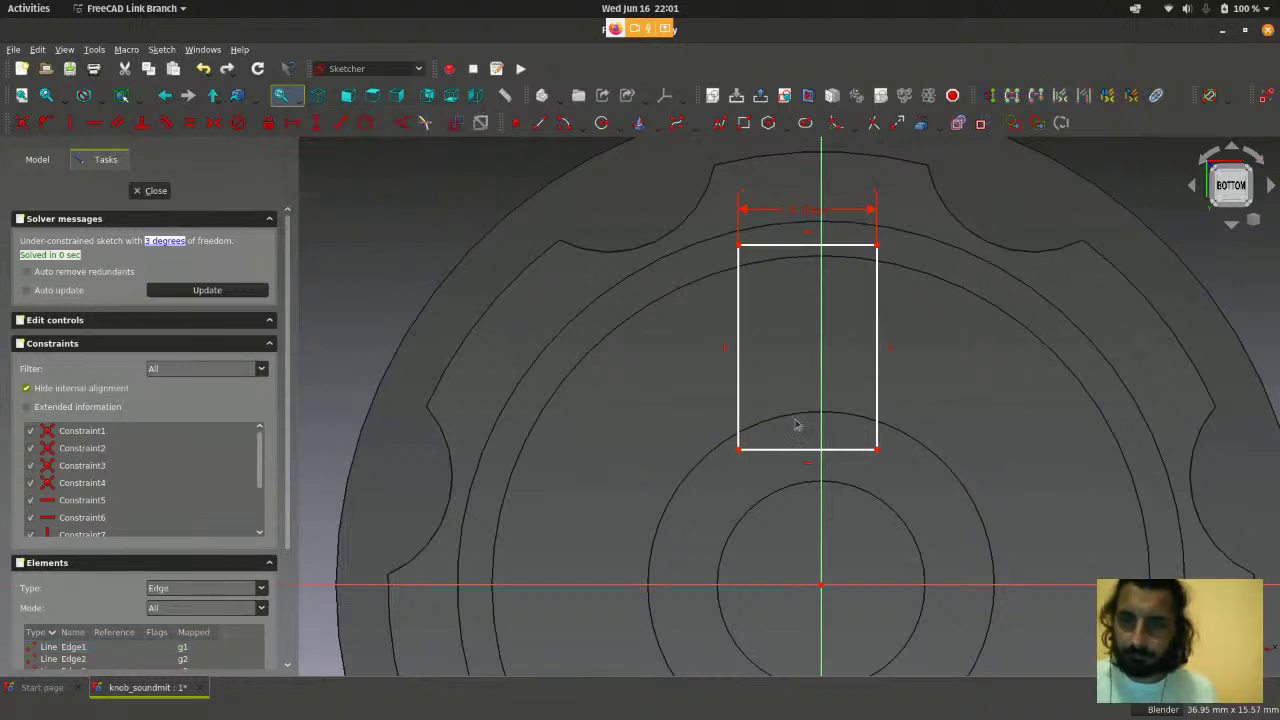
pyautogui.scroll(-1, 878, 482)
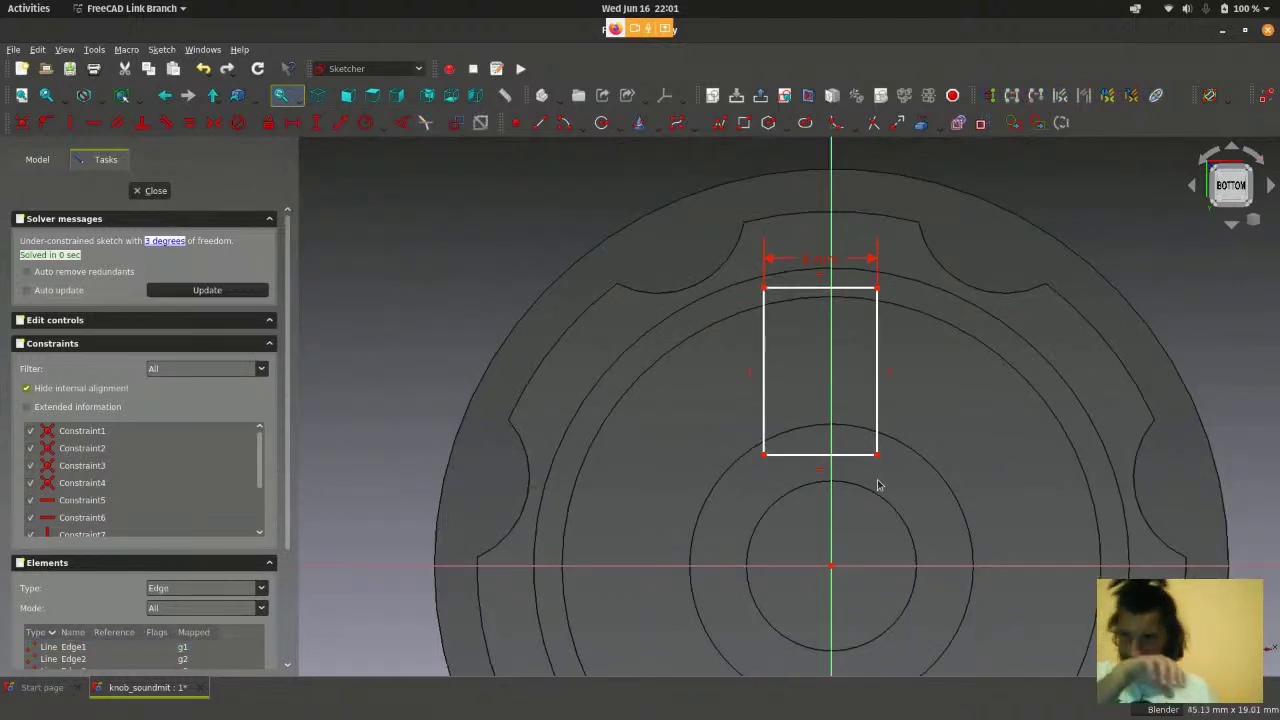
pyautogui.scroll(-1, 880, 484)
pyautogui.scroll(2, 892, 480)
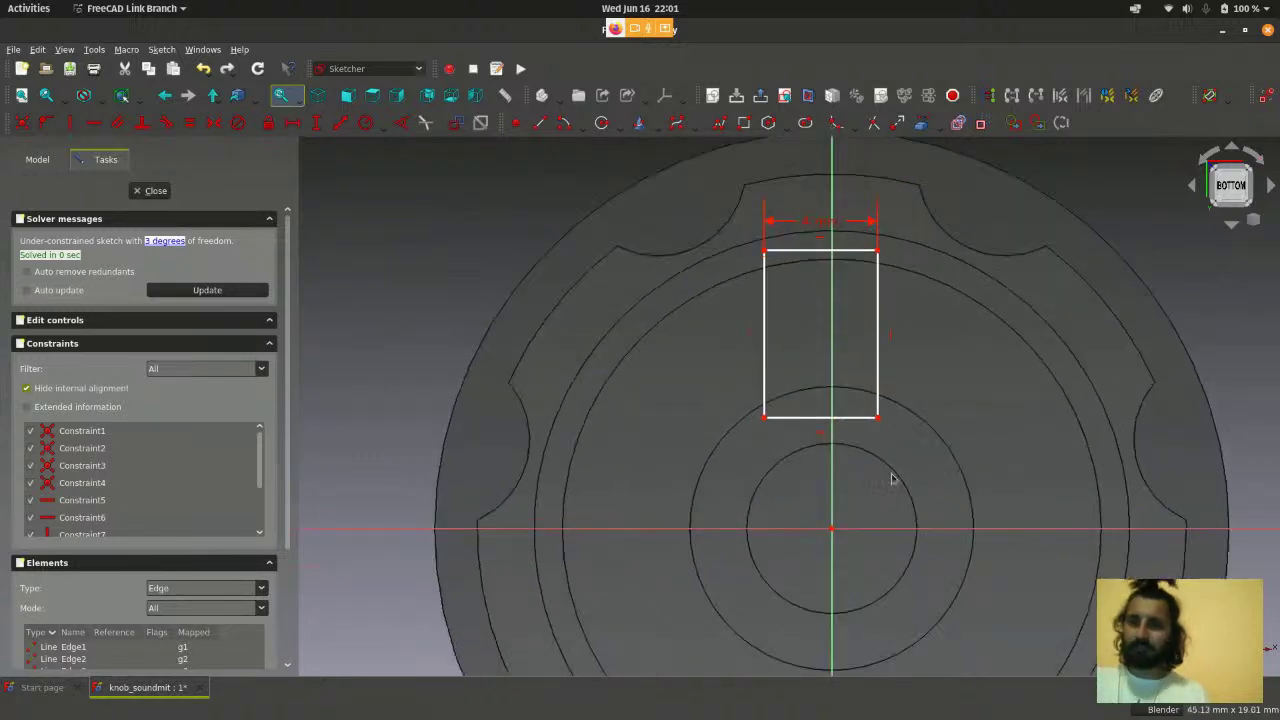
pyautogui.scroll(-1, 894, 479)
pyautogui.scroll(2, 894, 479)
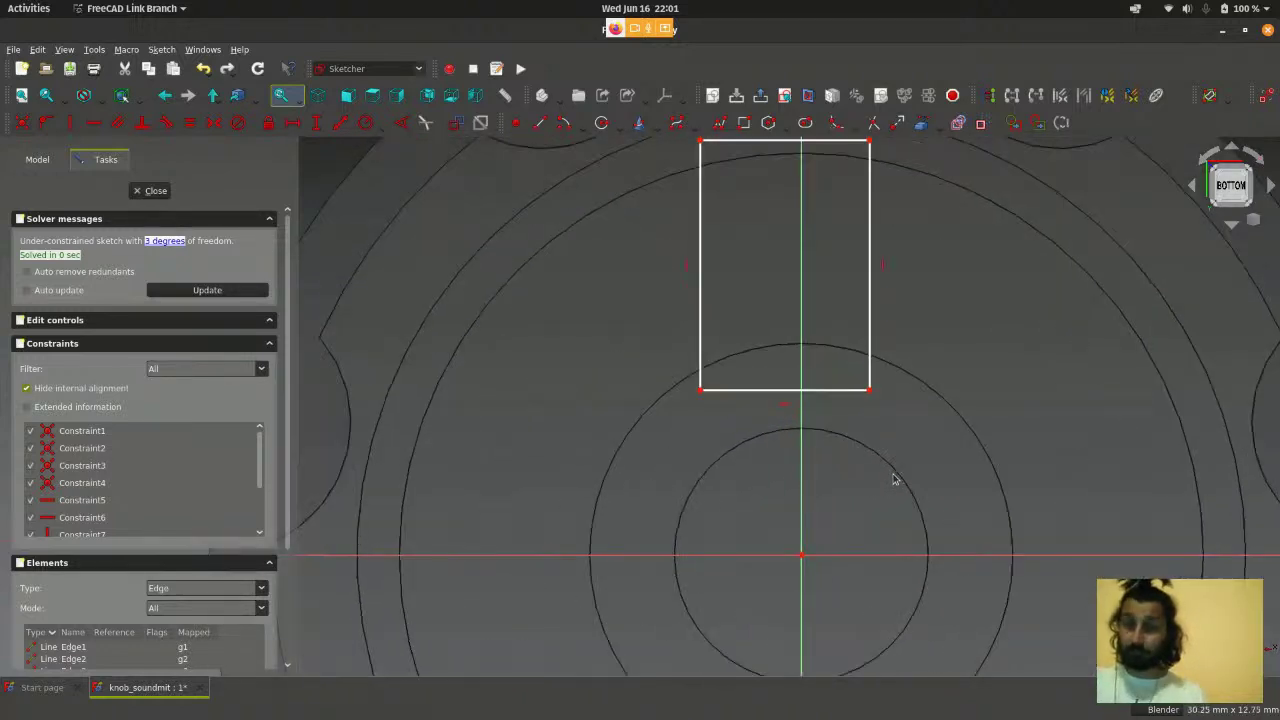
pyautogui.scroll(-2, 894, 479)
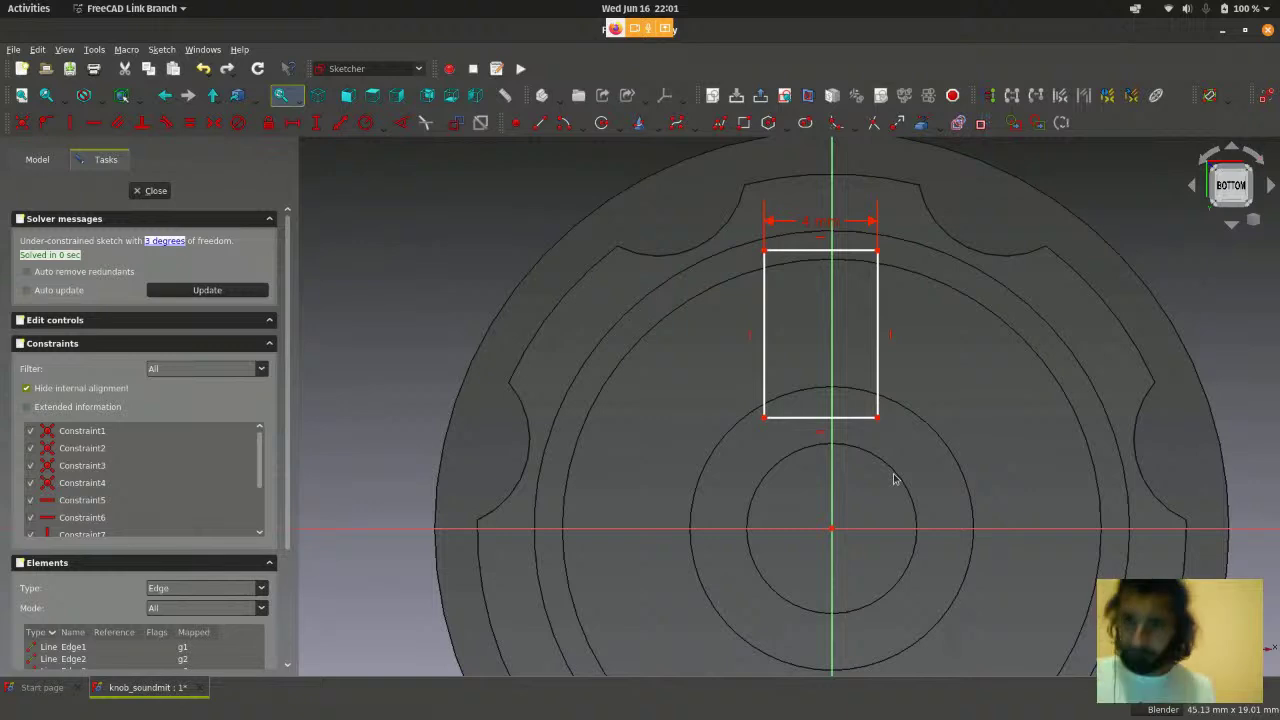
# - Set a 2 mm horizontal distance from the origin to the rectangle's bottom-right corner
pyautogui.scroll(-1, 897, 457)
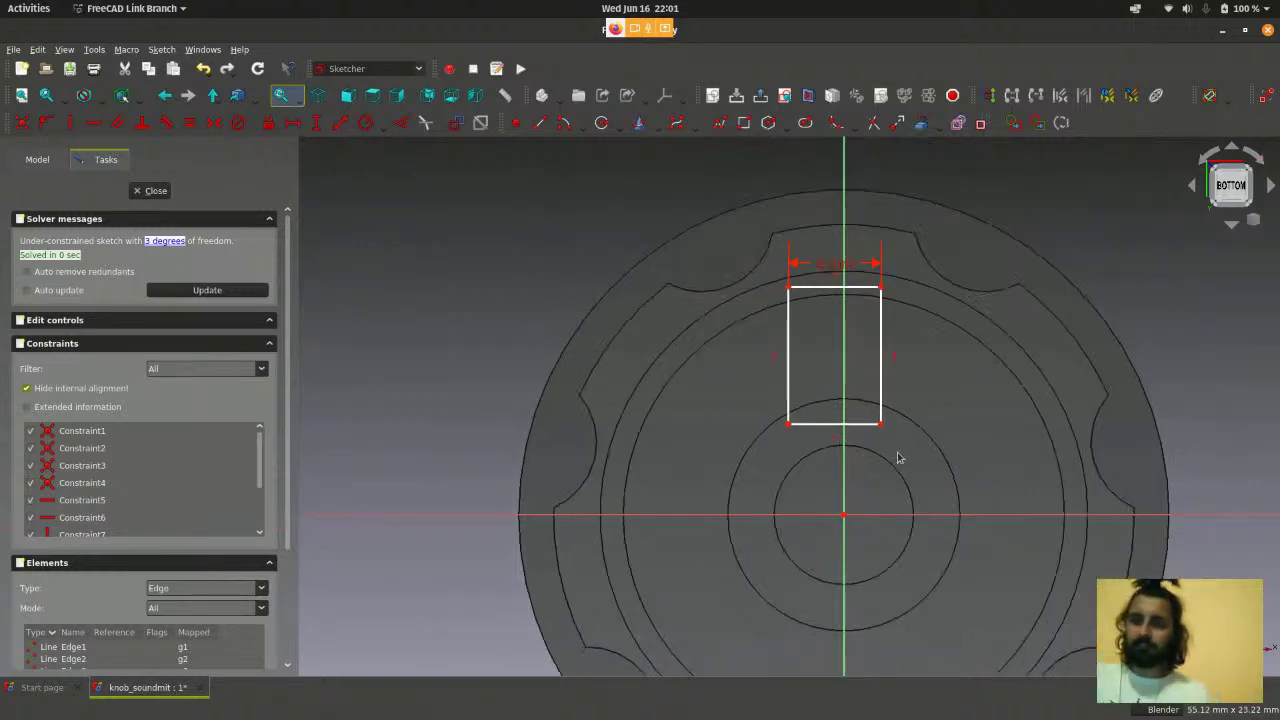
pyautogui.scroll(2, 897, 457)
pyautogui.scroll(-1, 898, 458)
pyautogui.scroll(1, 899, 459)
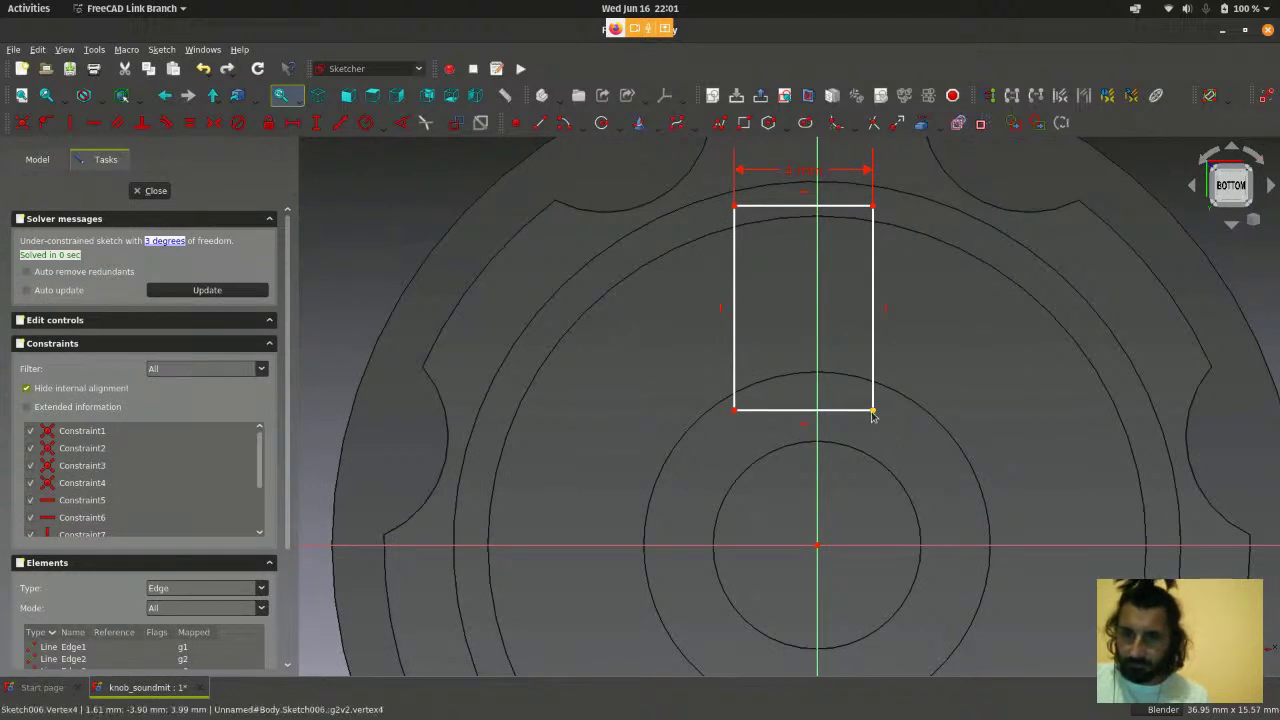
pyautogui.click(873, 412)
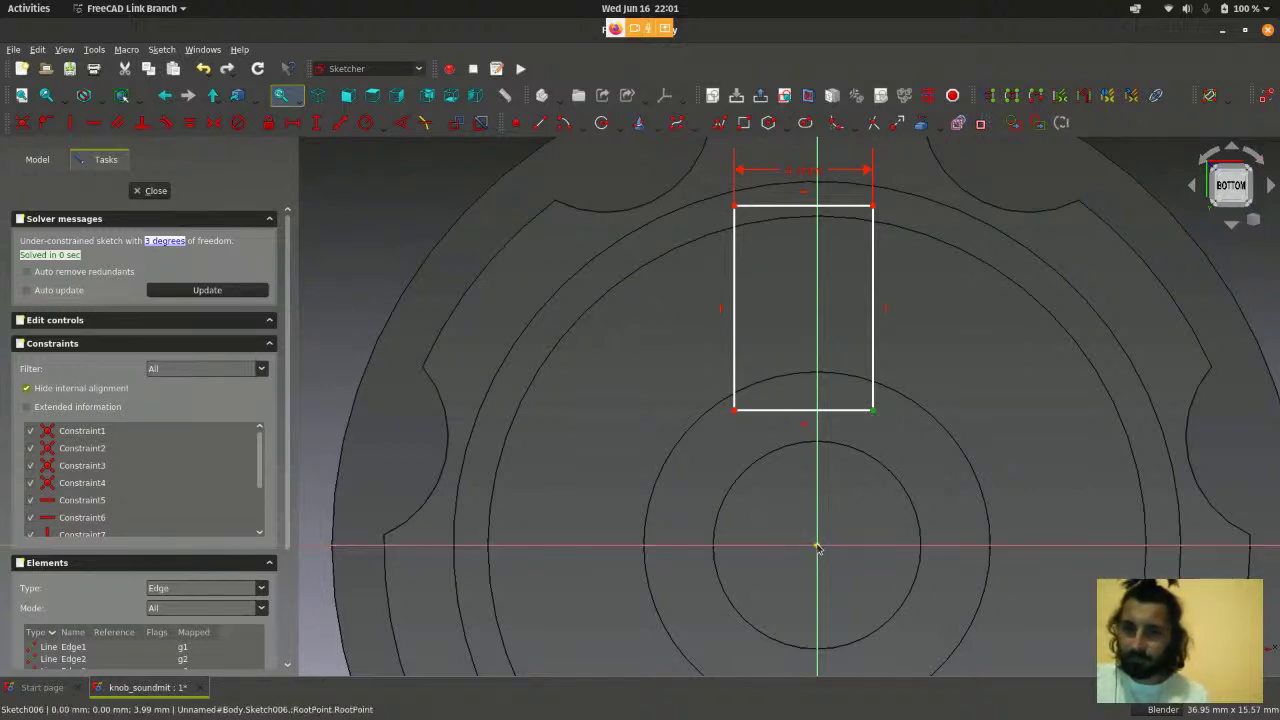
pyautogui.scroll(-1, 1040, 528)
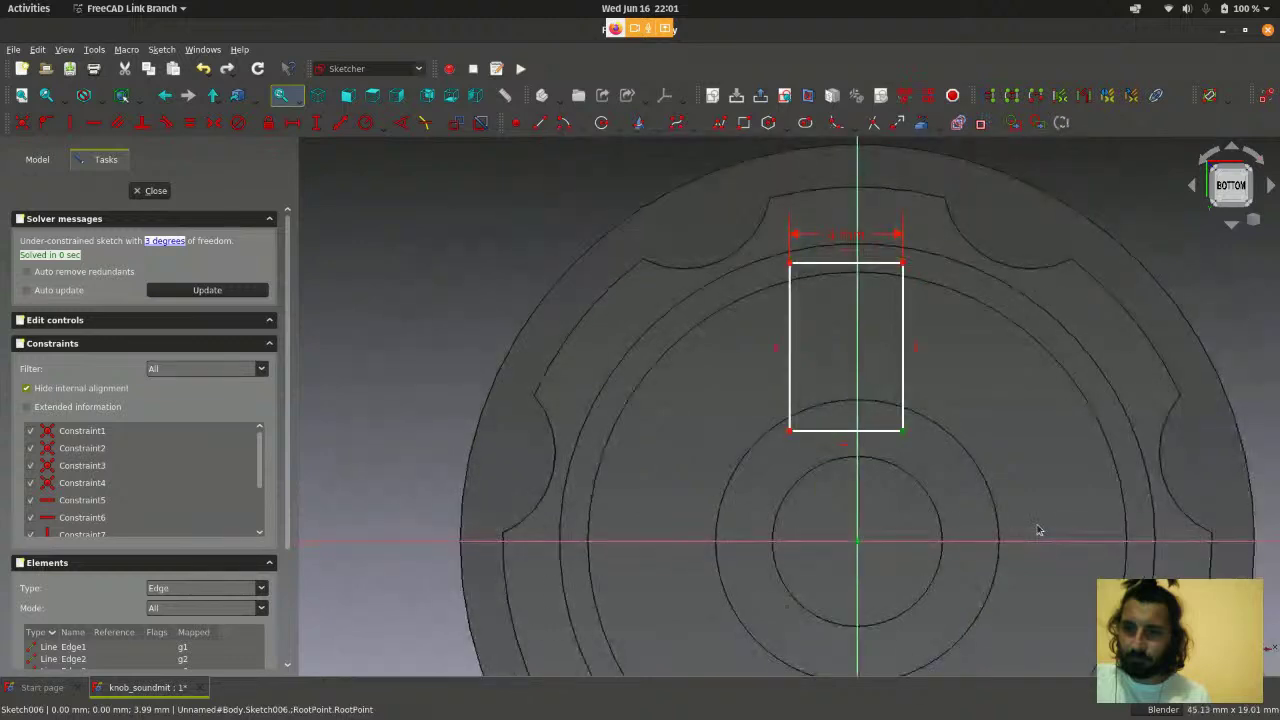
pyautogui.click(291, 124)
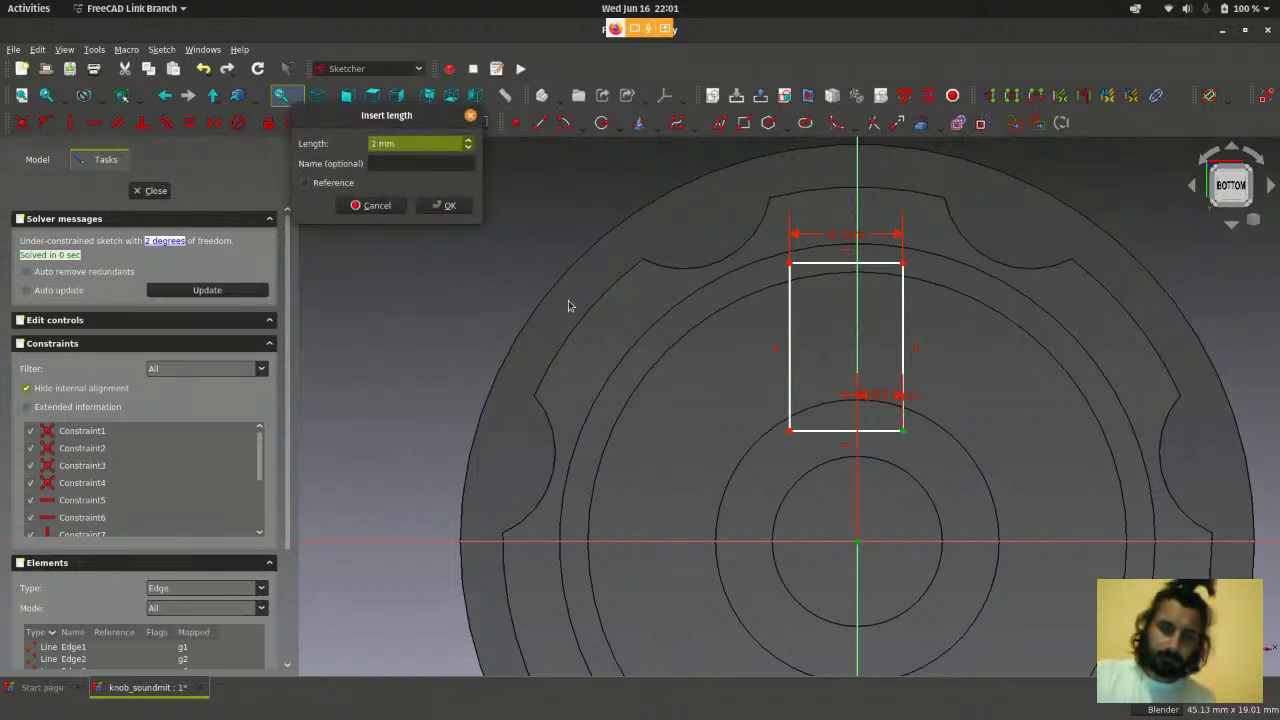
pyautogui.click(462, 206)
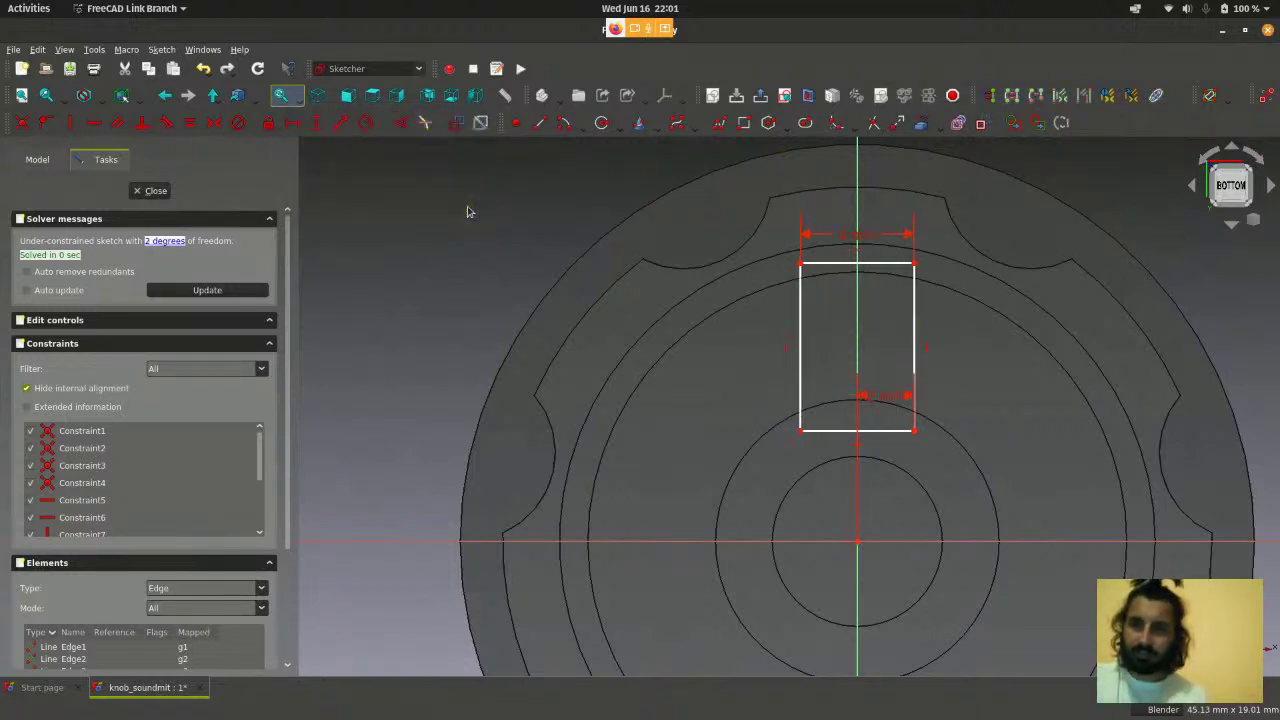
# - Move the 2 mm dimension below the rectangle and check the knob body from an angle
pyautogui.scroll(3, 900, 450)
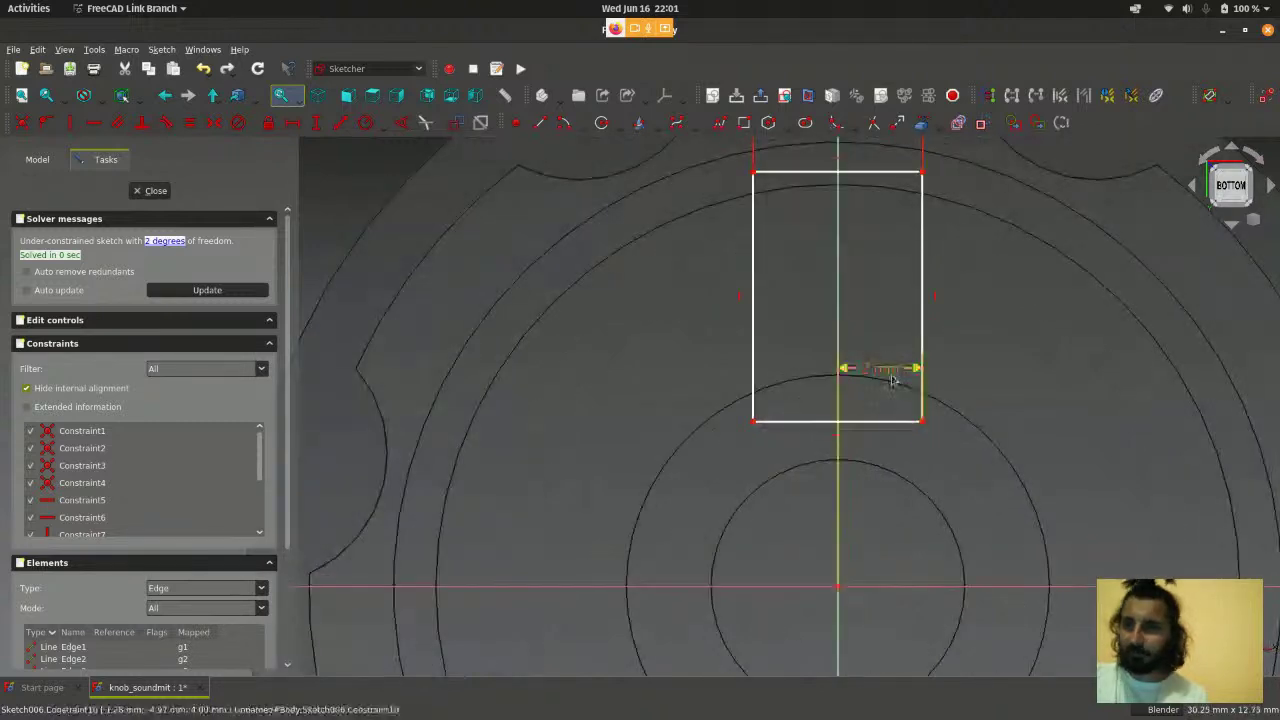
pyautogui.moveTo(894, 370); pyautogui.dragTo(890, 492)
pyautogui.scroll(-2, 862, 255)
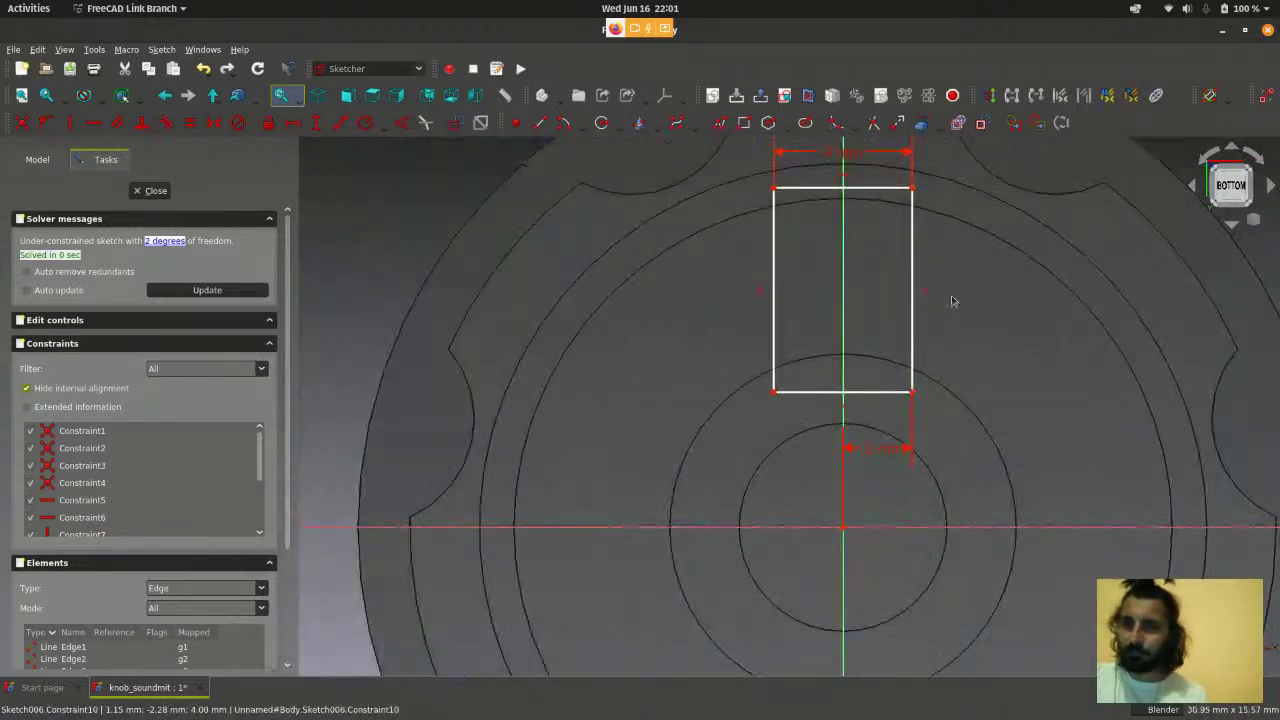
pyautogui.scroll(-2, 952, 301)
pyautogui.scroll(2, 894, 234)
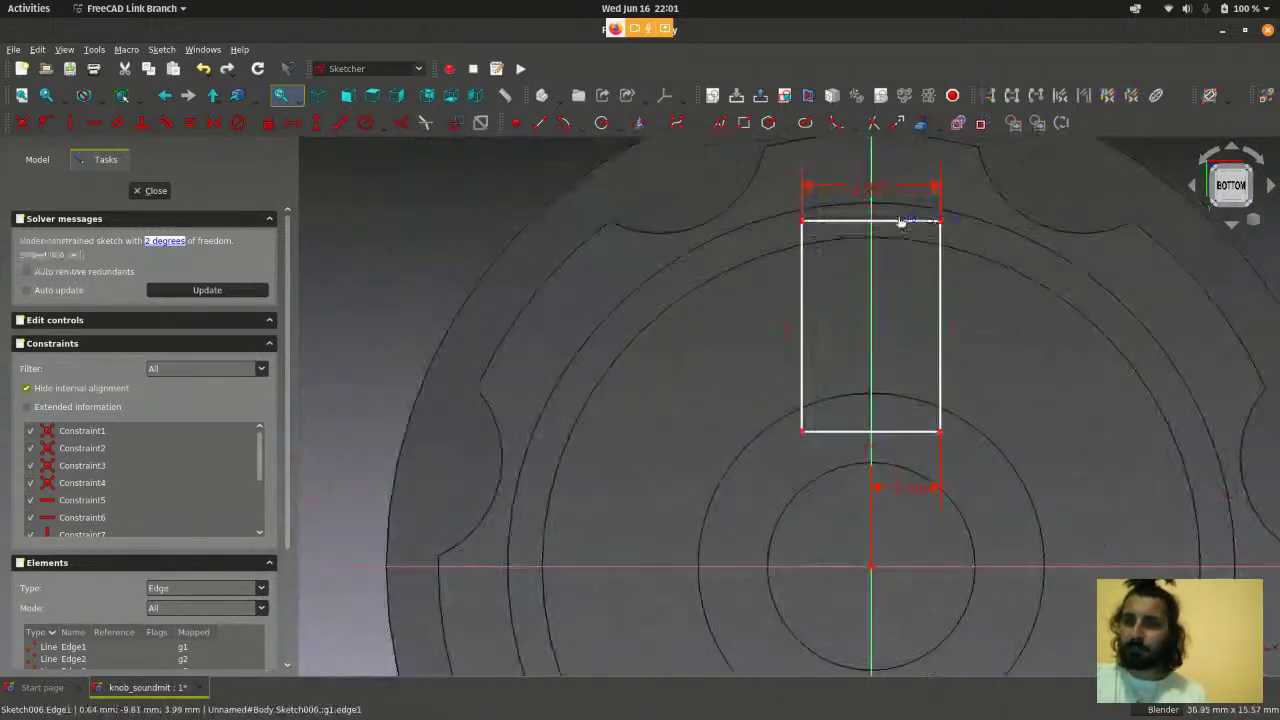
pyautogui.scroll(2, 900, 420)
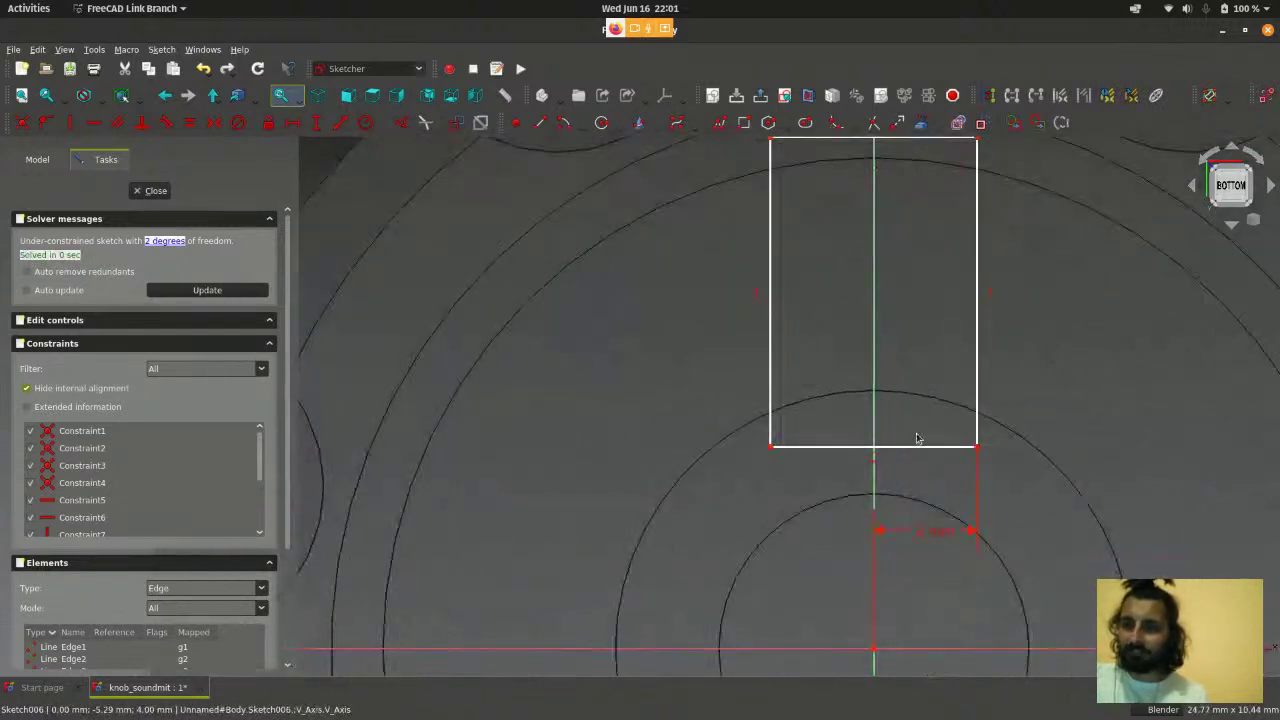
pyautogui.scroll(-2, 915, 448)
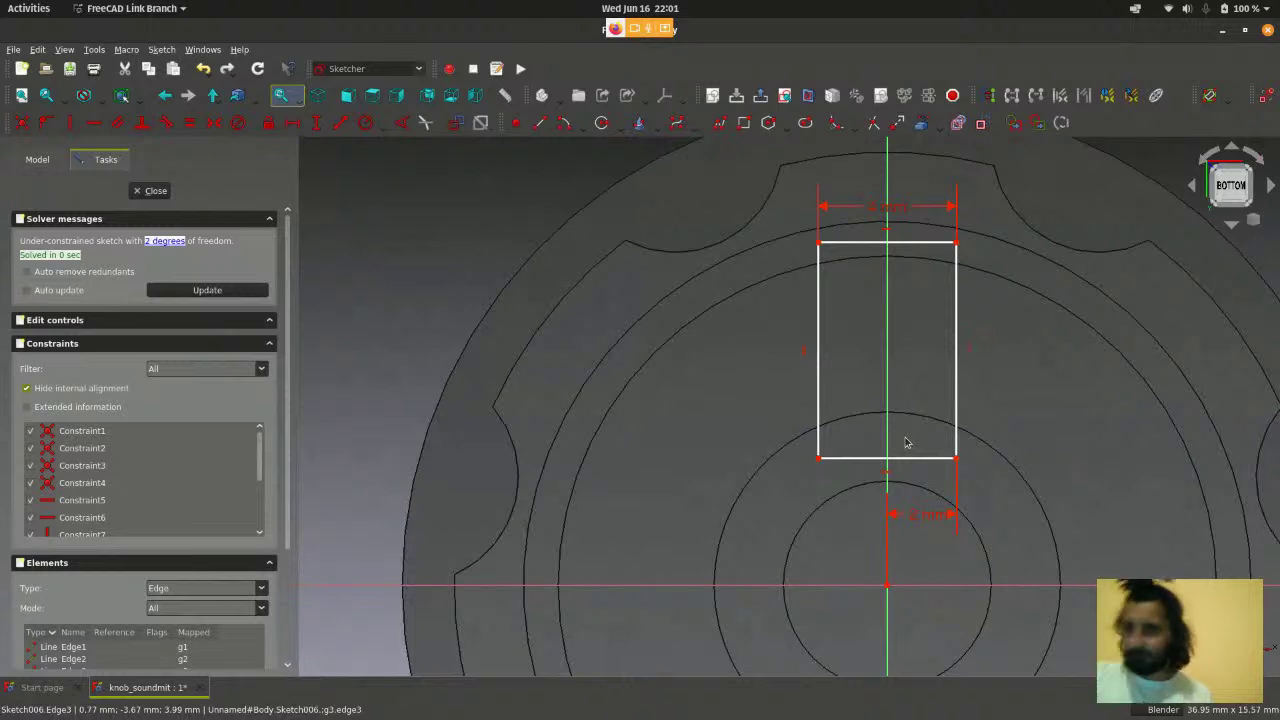
pyautogui.scroll(-1, 906, 443)
pyautogui.moveTo(760, 425)
pyautogui.mouseDown(button='middle')
pyautogui.moveTo(831, 420)
pyautogui.moveTo(1092, 345)
pyautogui.mouseUp(button='middle')
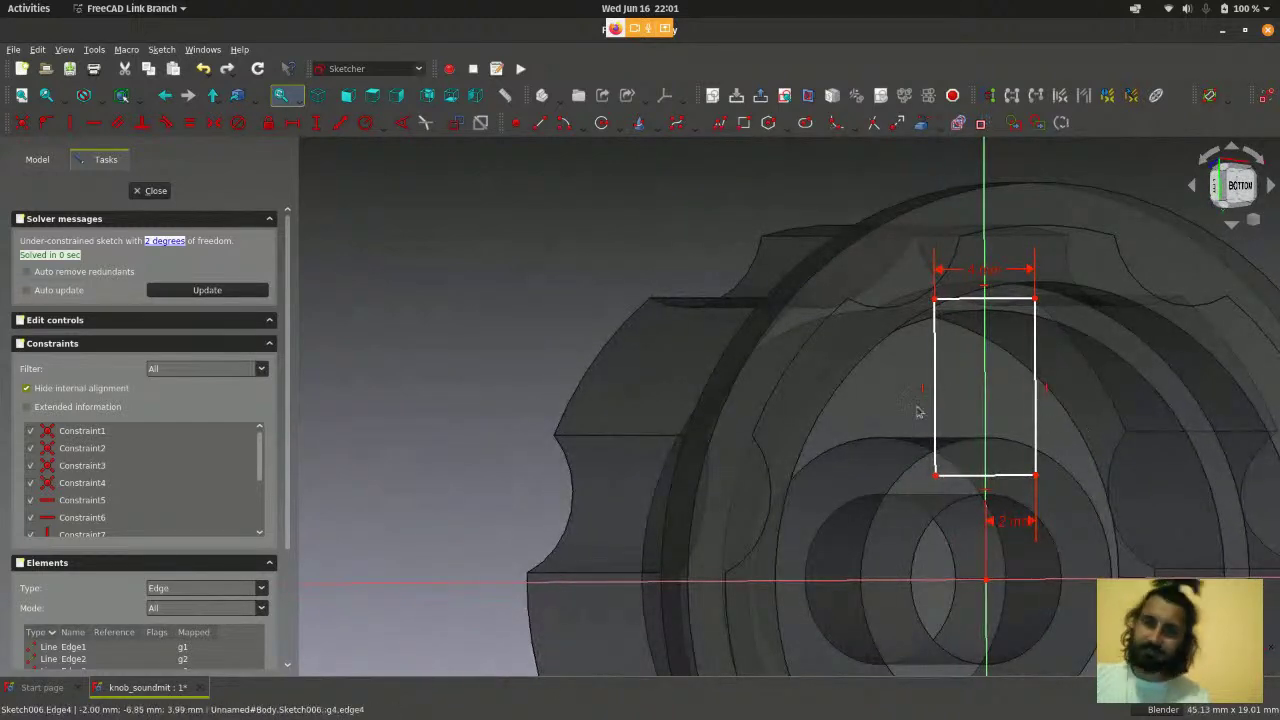
pyautogui.scroll(-1, 878, 402)
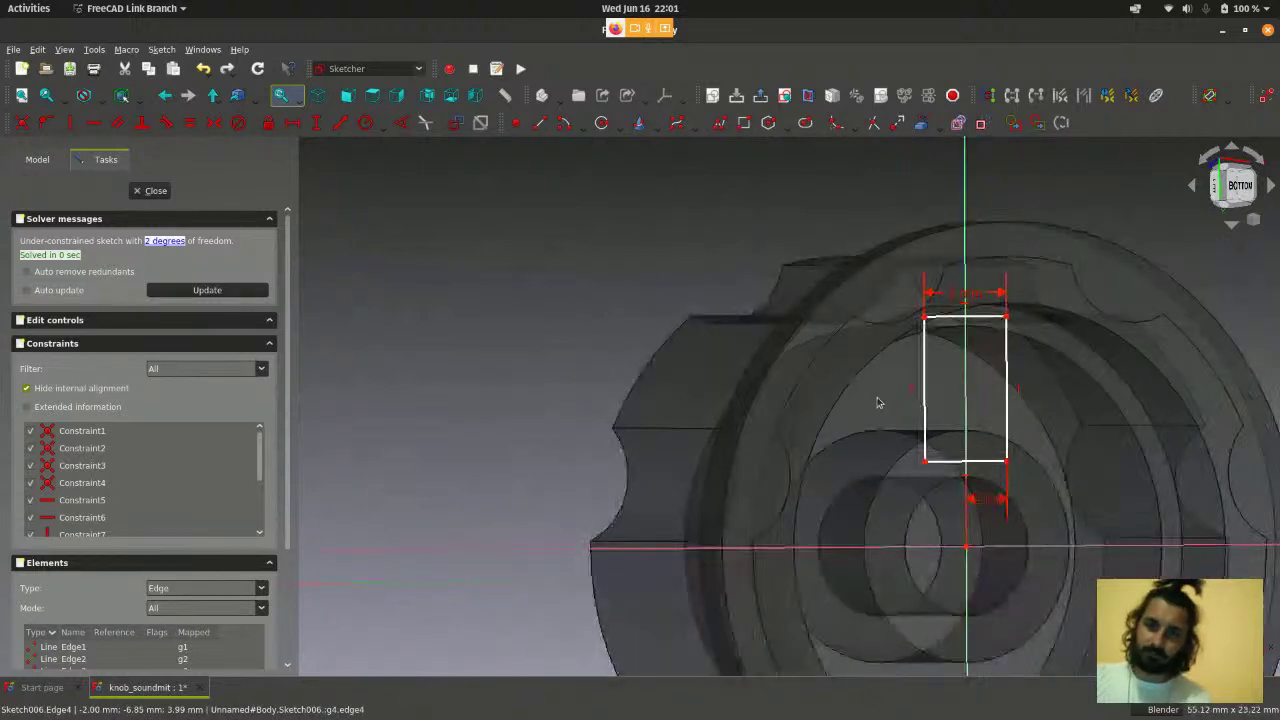
pyautogui.click(451, 95)
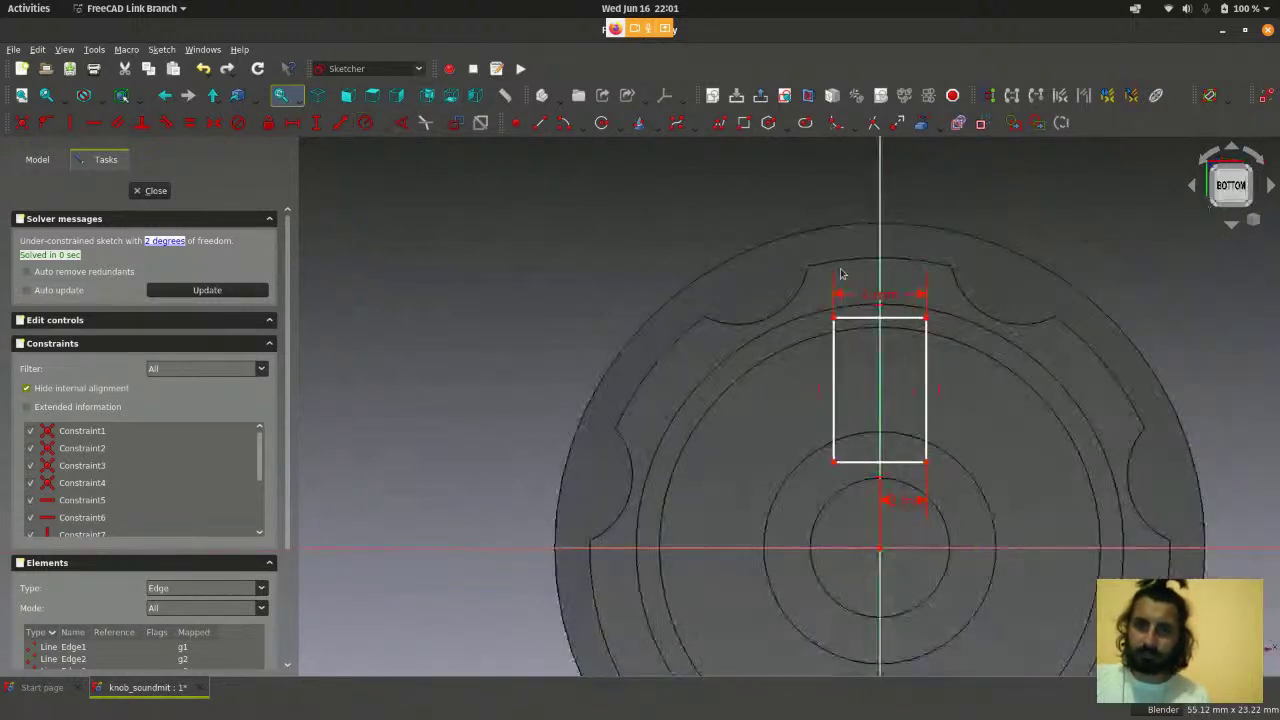
pyautogui.scroll(2, 881, 350)
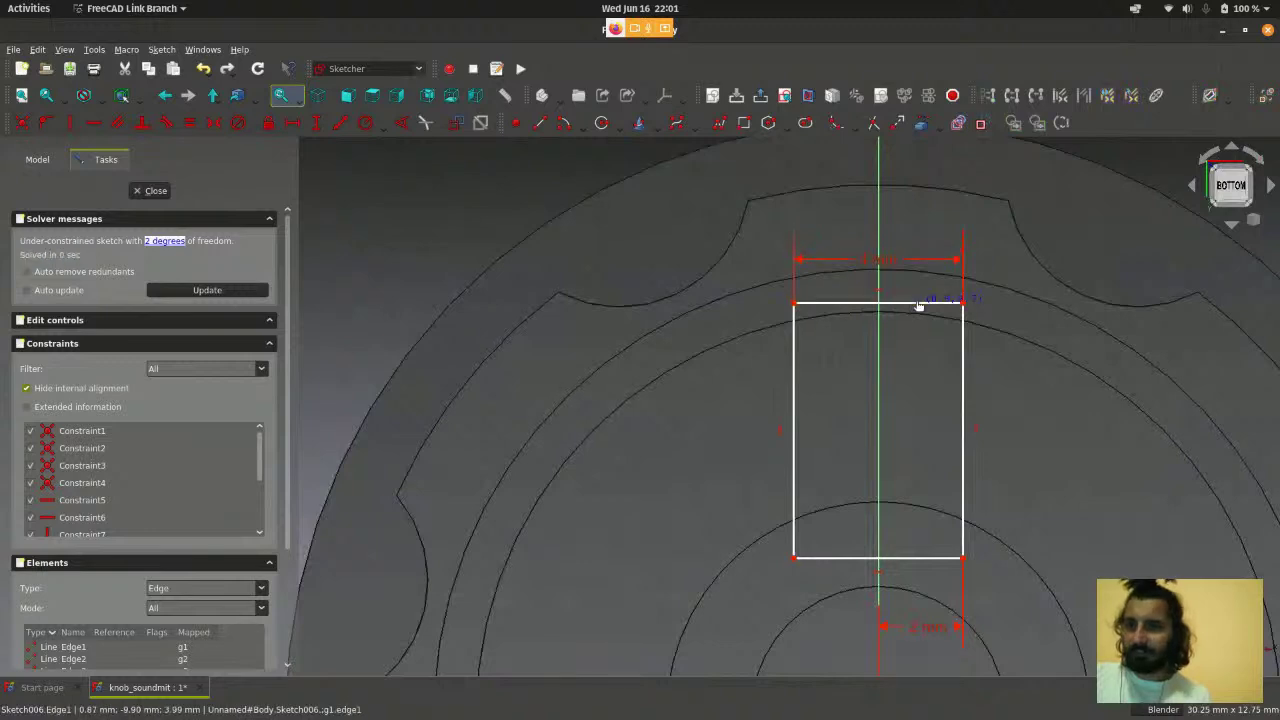
pyautogui.scroll(3, 922, 296)
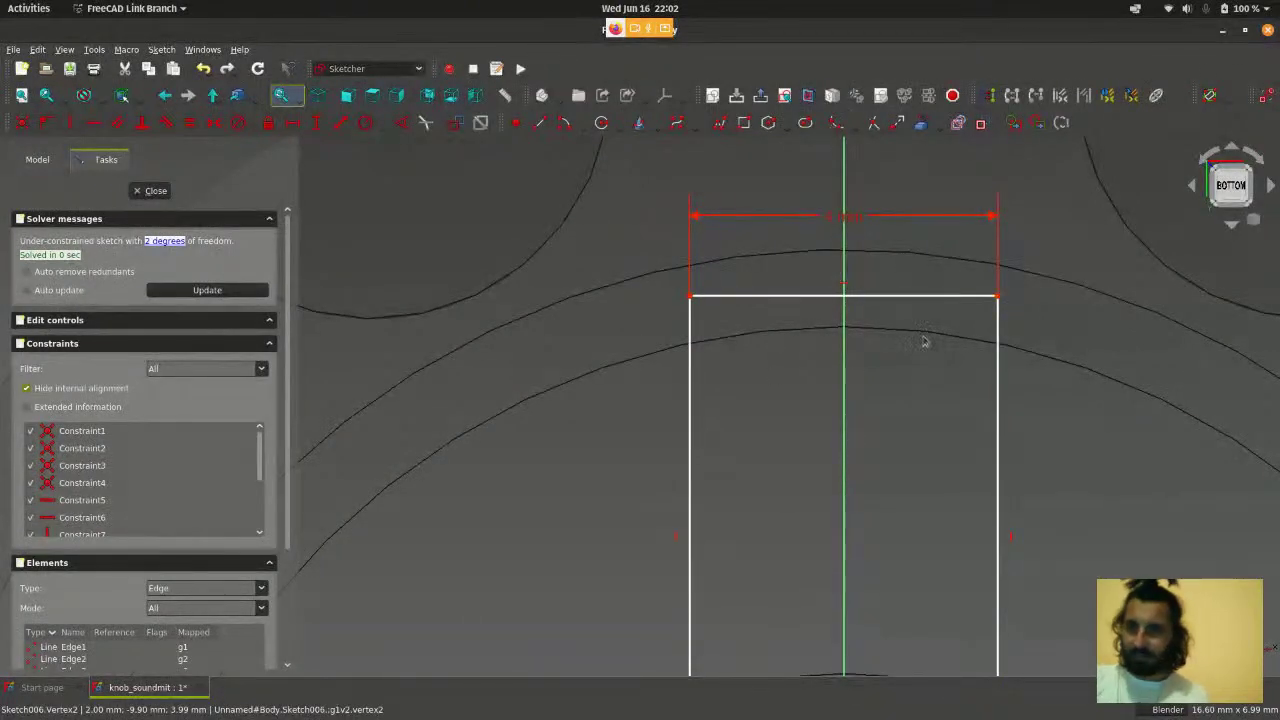
pyautogui.scroll(-2, 927, 296)
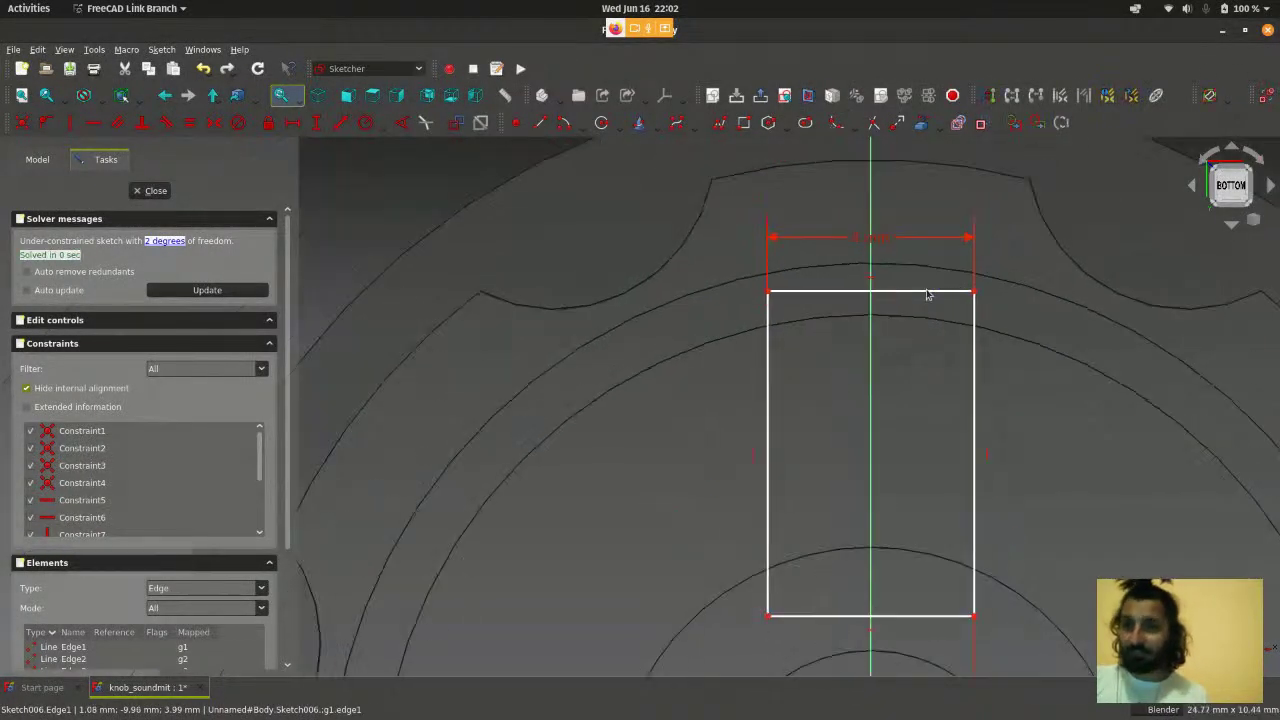
# - Drag the rectangle's top edge and corner so it reaches the knob's outer ring
pyautogui.moveTo(928, 622); pyautogui.dragTo(934, 606)
pyautogui.scroll(-2, 1000, 287)
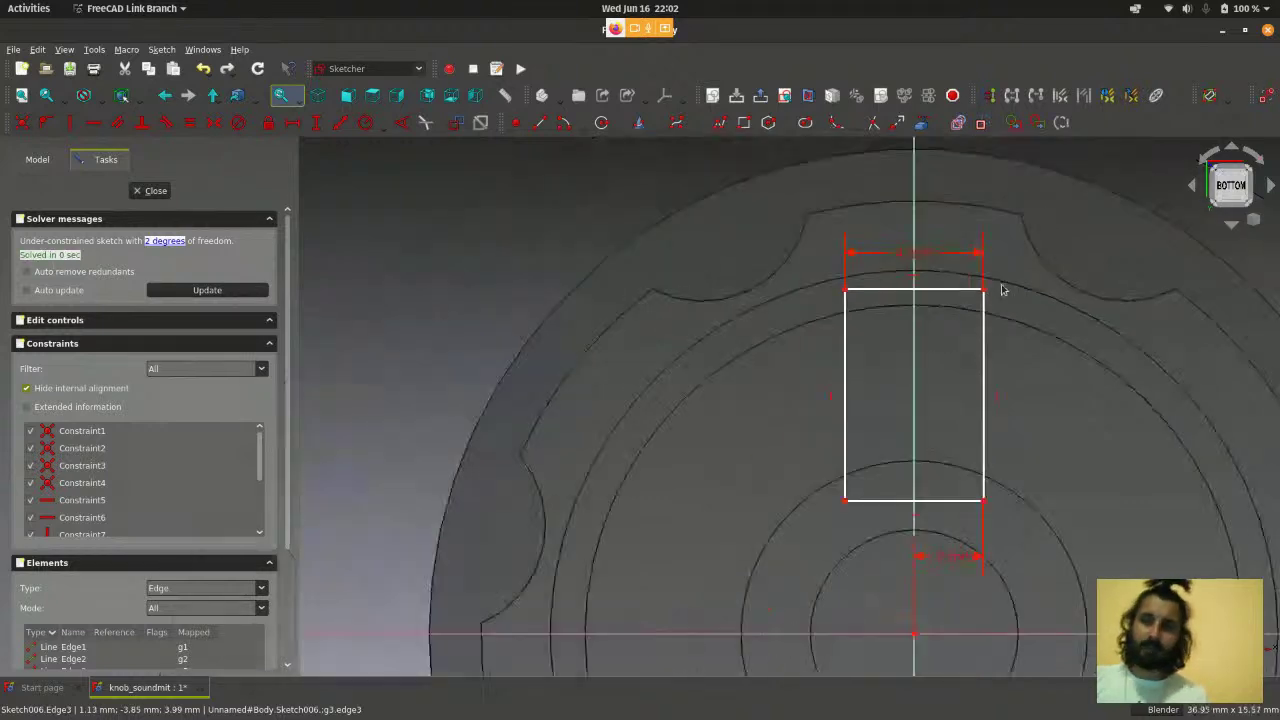
pyautogui.scroll(3, 996, 292)
pyautogui.moveTo(936, 296); pyautogui.dragTo(943, 307)
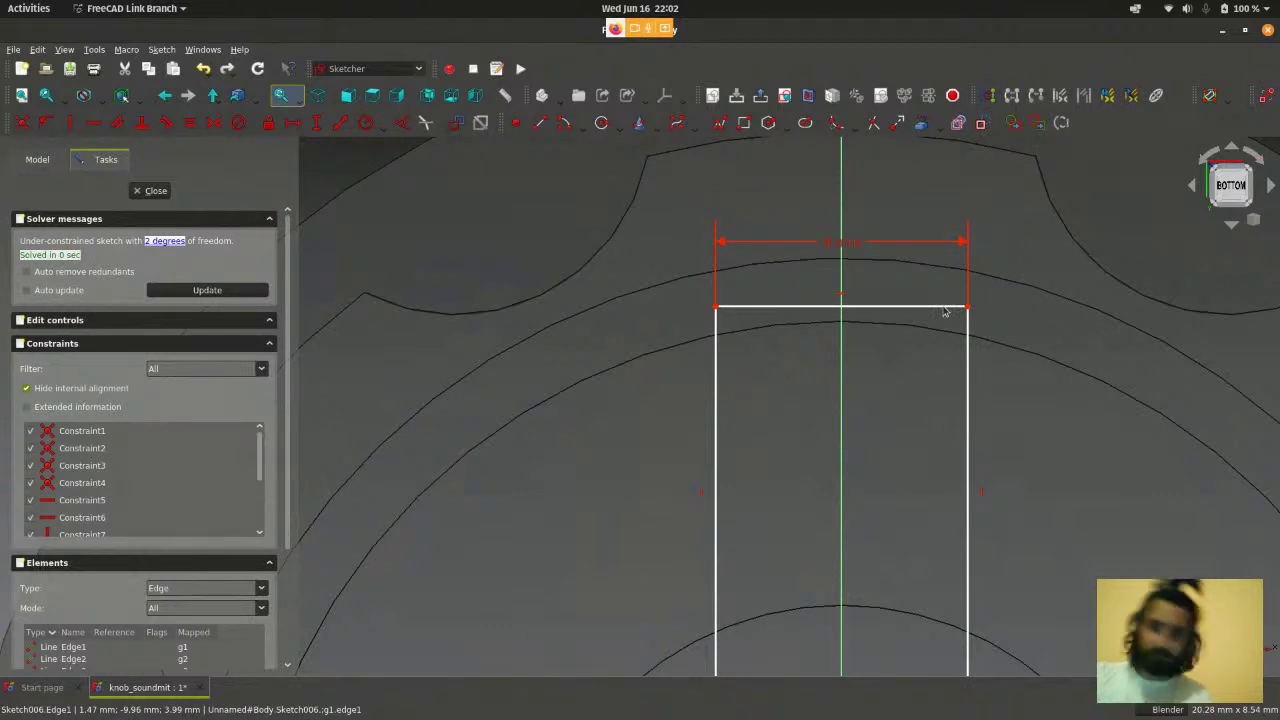
pyautogui.scroll(-2, 925, 310)
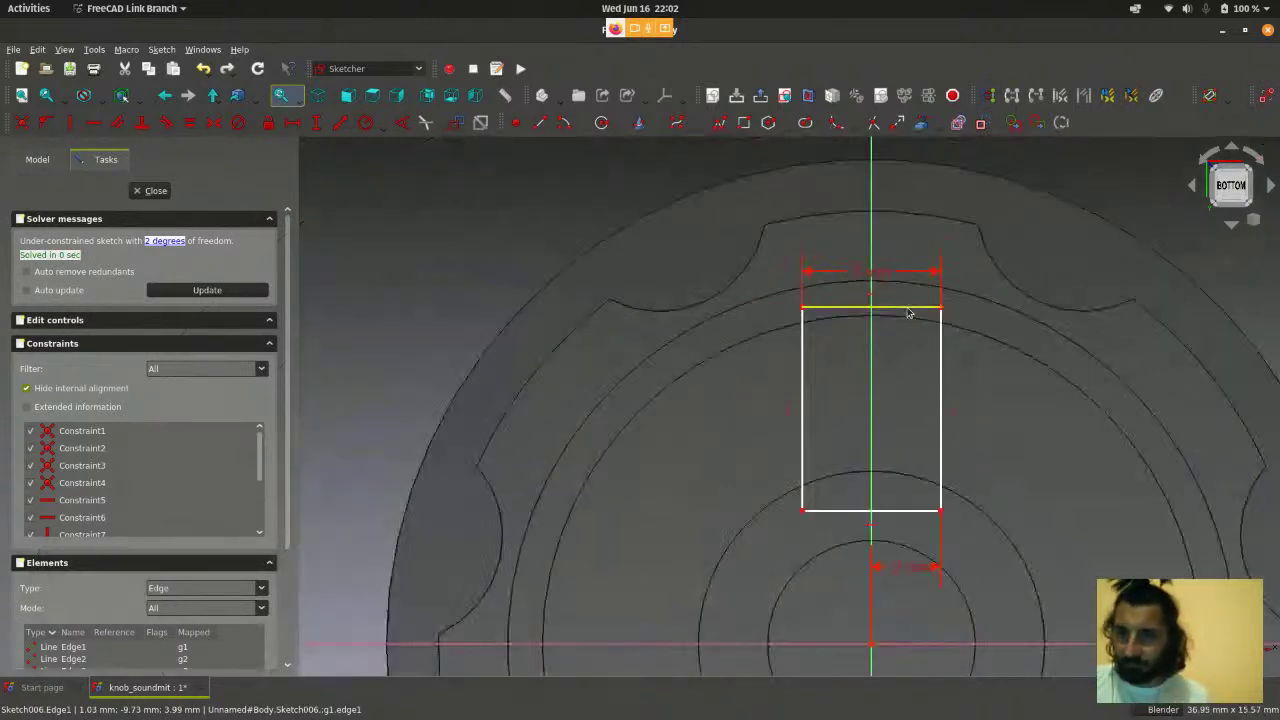
pyautogui.scroll(3, 925, 310)
pyautogui.scroll(-2, 988, 294)
pyautogui.scroll(1, 966, 297)
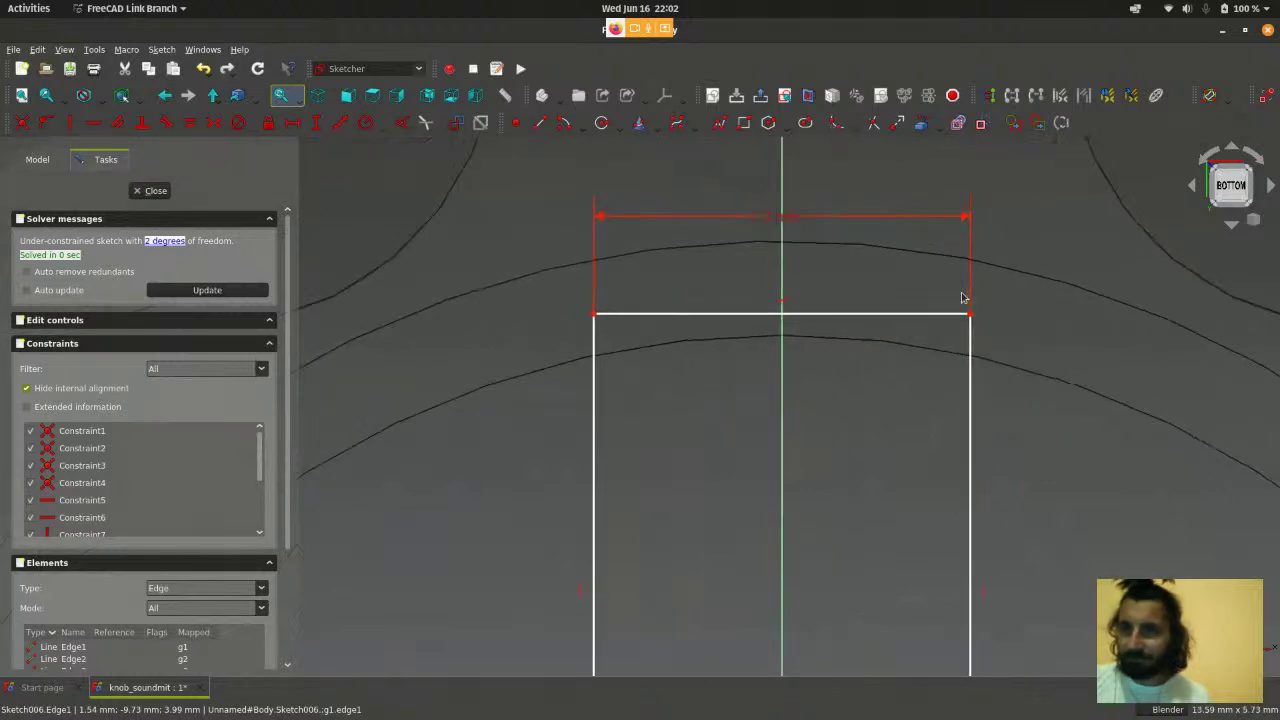
pyautogui.moveTo(972, 317)
pyautogui.mouseDown()
pyautogui.moveTo(973, 285)
pyautogui.moveTo(971, 313)
pyautogui.mouseUp()
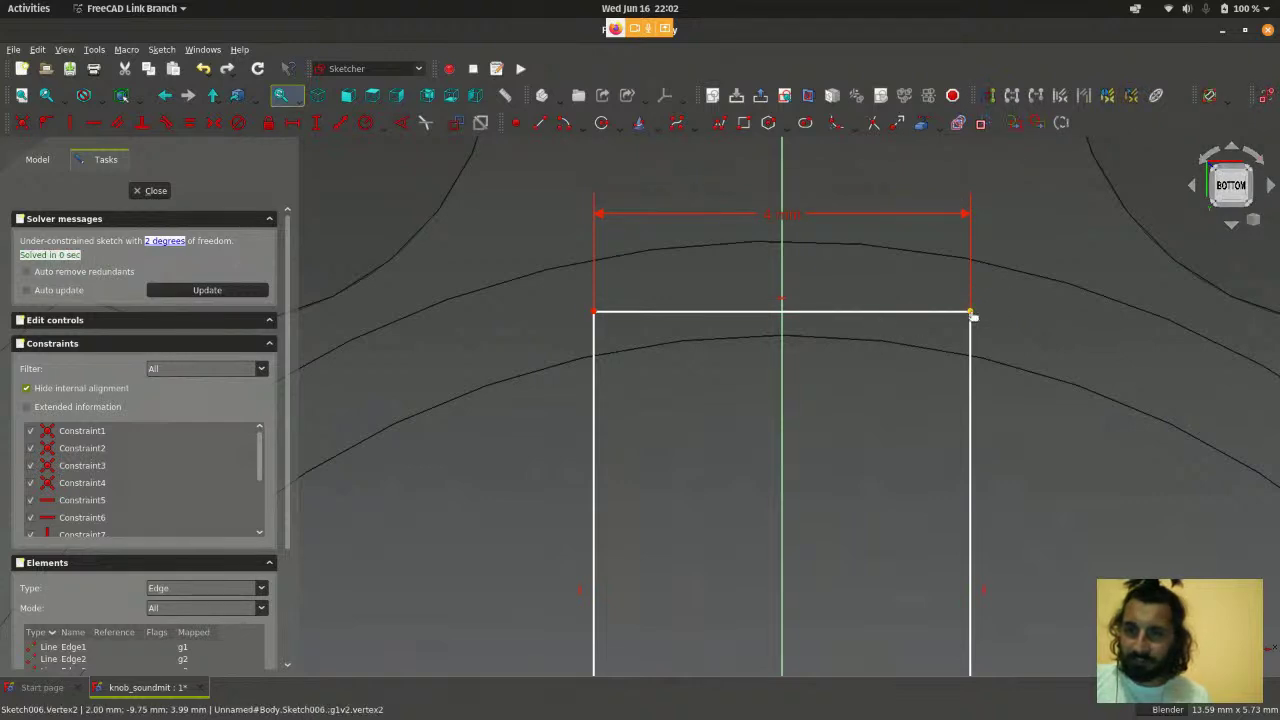
pyautogui.moveTo(971, 313)
pyautogui.mouseDown()
pyautogui.moveTo(969, 374)
pyautogui.moveTo(971, 223)
pyautogui.moveTo(970, 278)
pyautogui.mouseUp()
pyautogui.scroll(-5, 967, 278)
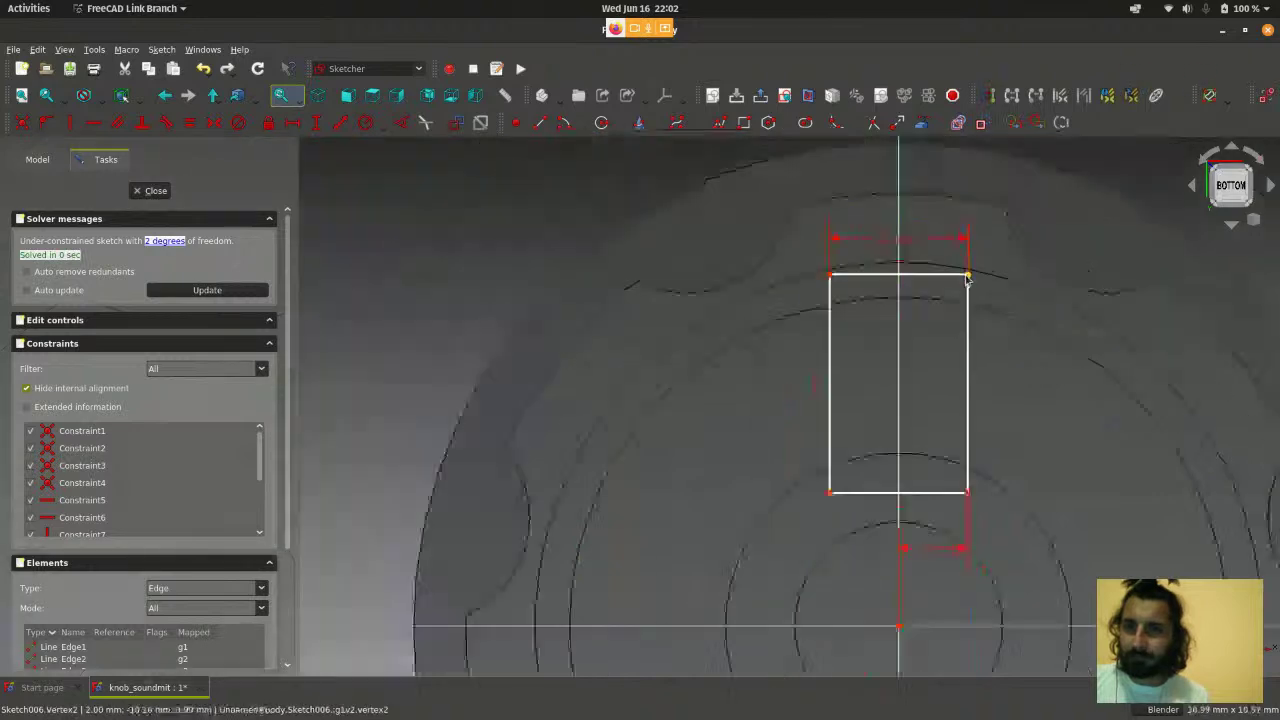
pyautogui.scroll(5, 967, 278)
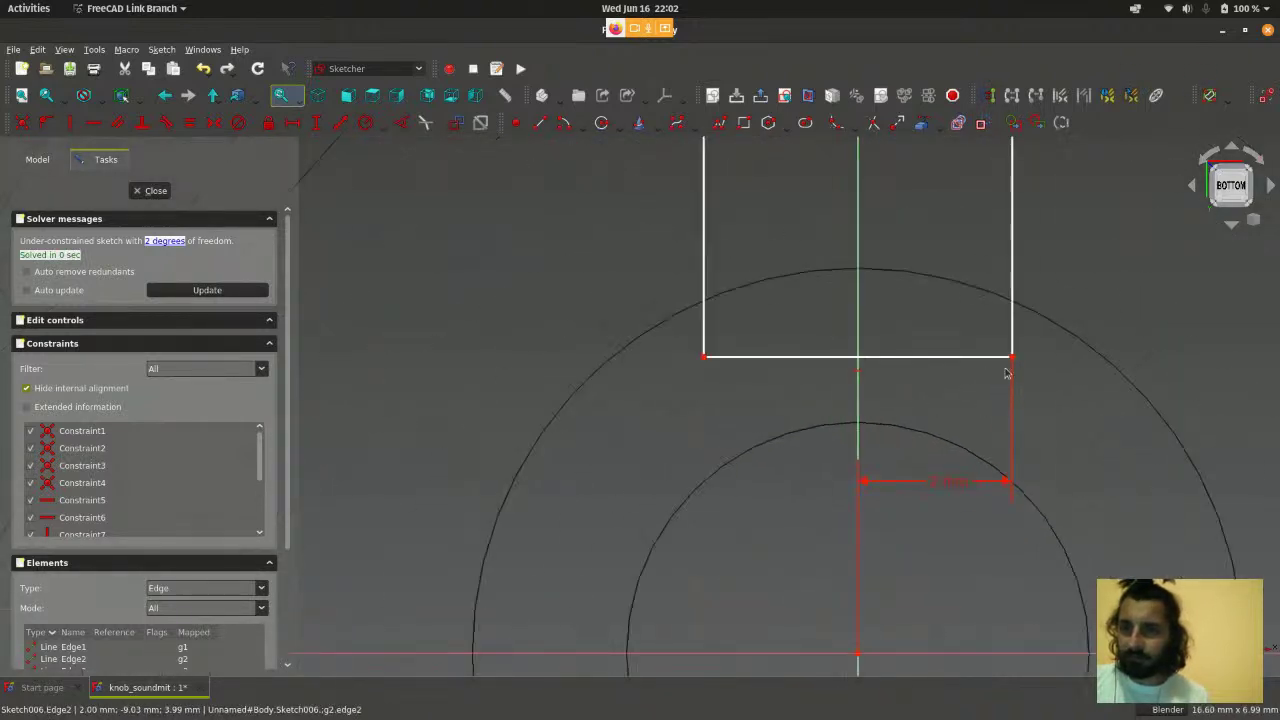
# - Raise the rectangle's bottom edge to sit just above the centre hole
pyautogui.moveTo(1012, 356)
pyautogui.mouseDown()
pyautogui.moveTo(1013, 319)
pyautogui.moveTo(1014, 394)
pyautogui.mouseUp()
pyautogui.scroll(-5, 857, 457)
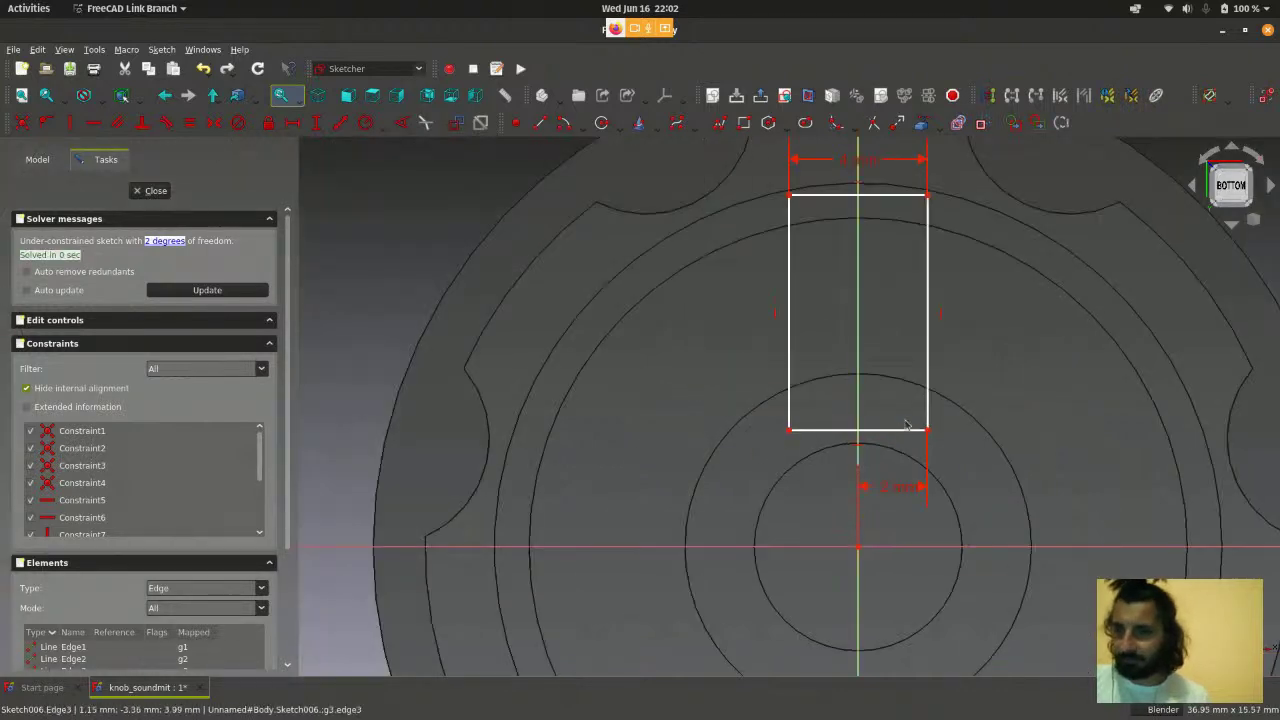
pyautogui.scroll(4, 905, 425)
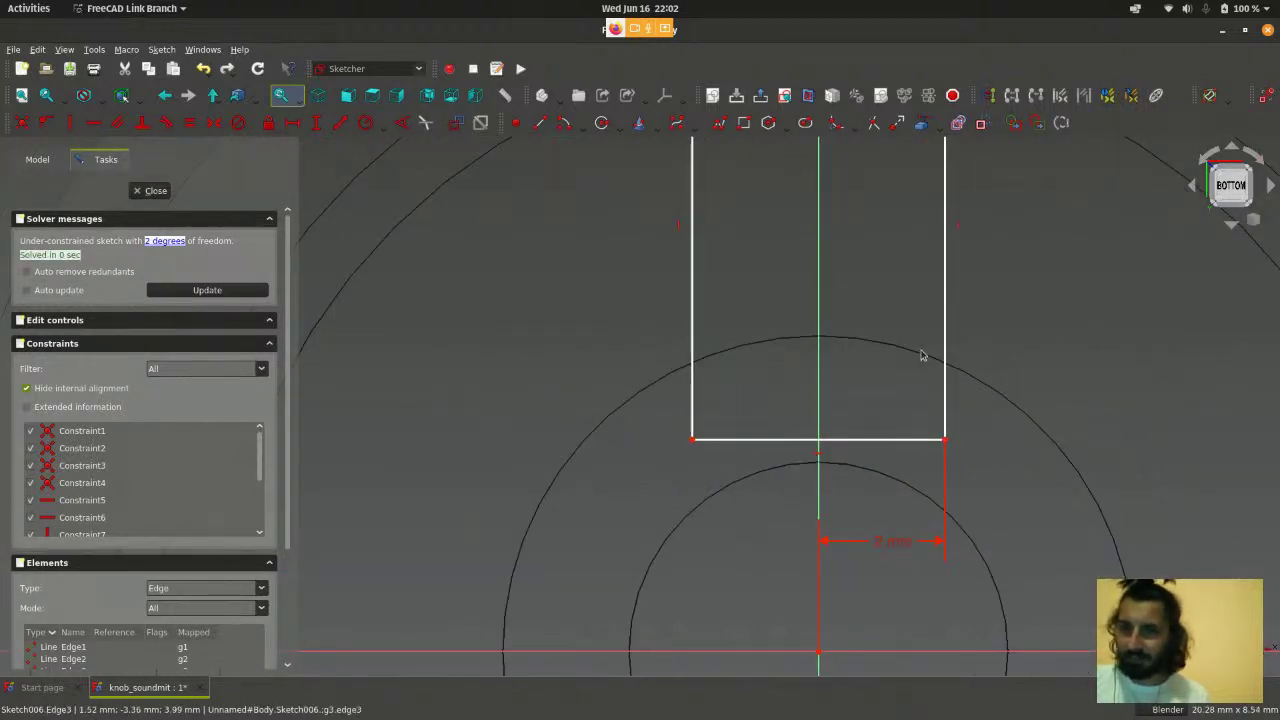
pyautogui.scroll(-3, 1032, 470)
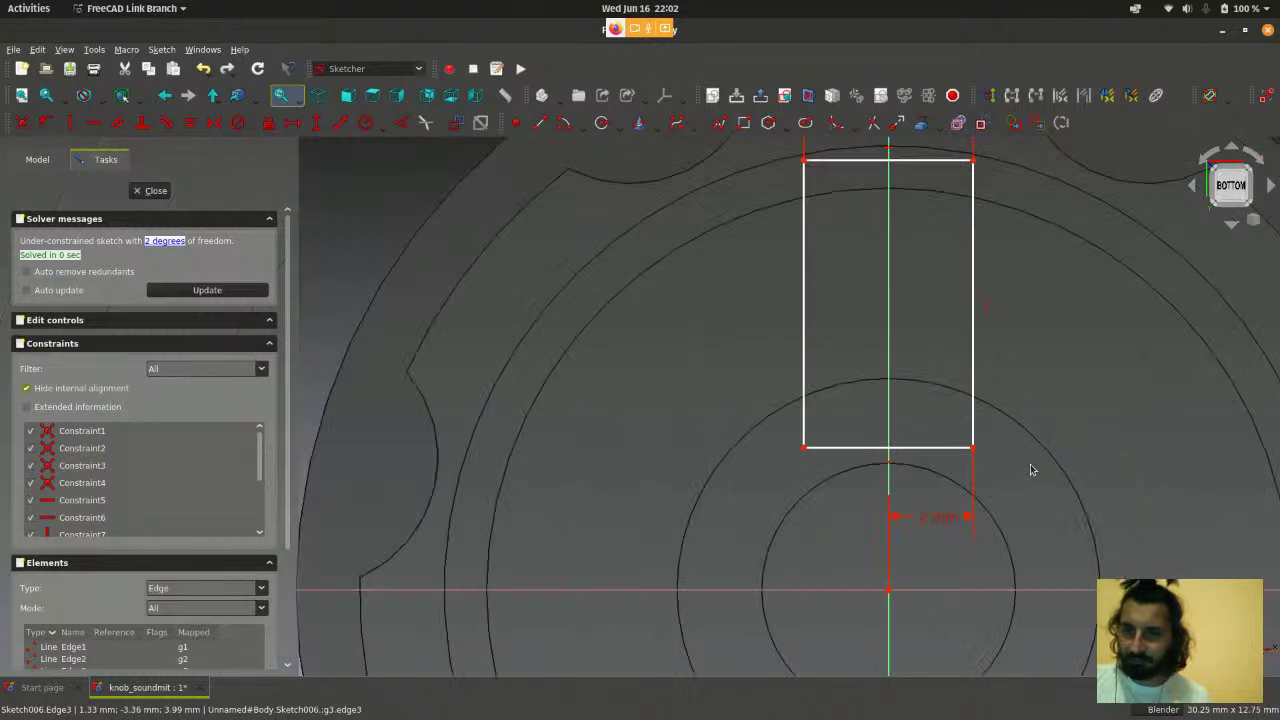
pyautogui.scroll(4, 1032, 470)
pyautogui.moveTo(813, 441); pyautogui.dragTo(826, 411)
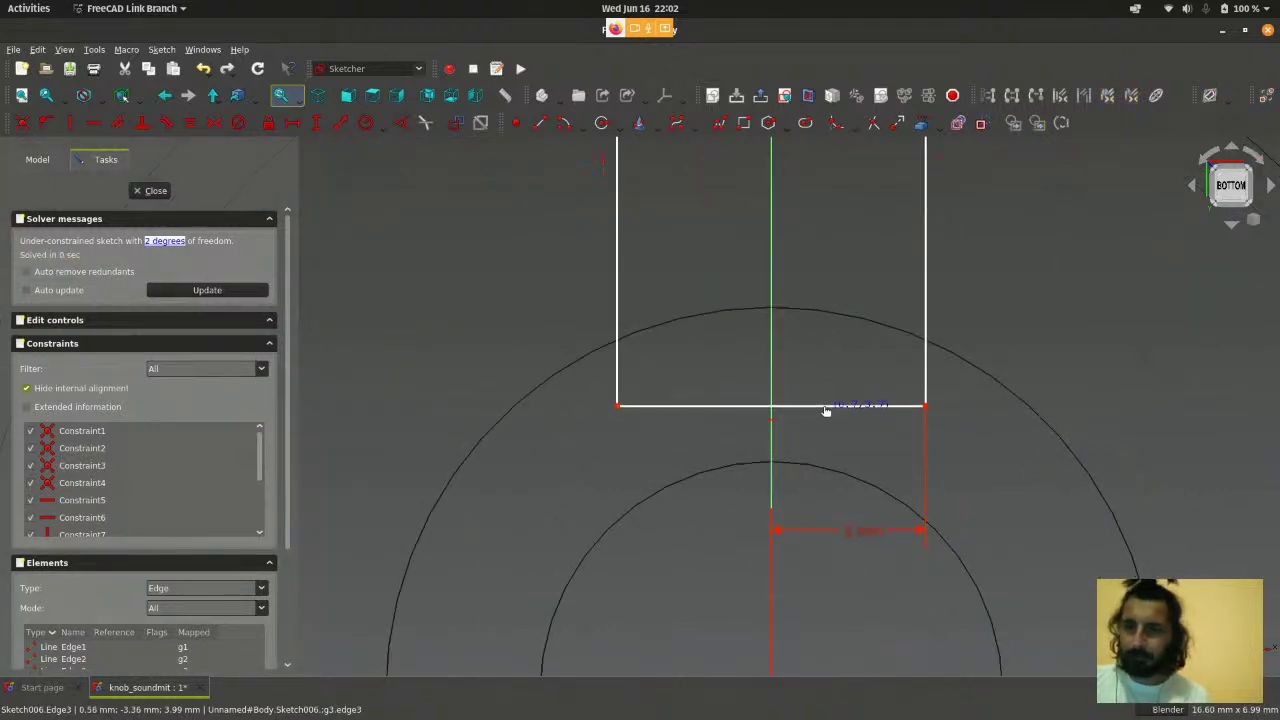
pyautogui.scroll(-4, 814, 466)
pyautogui.scroll(2, 831, 490)
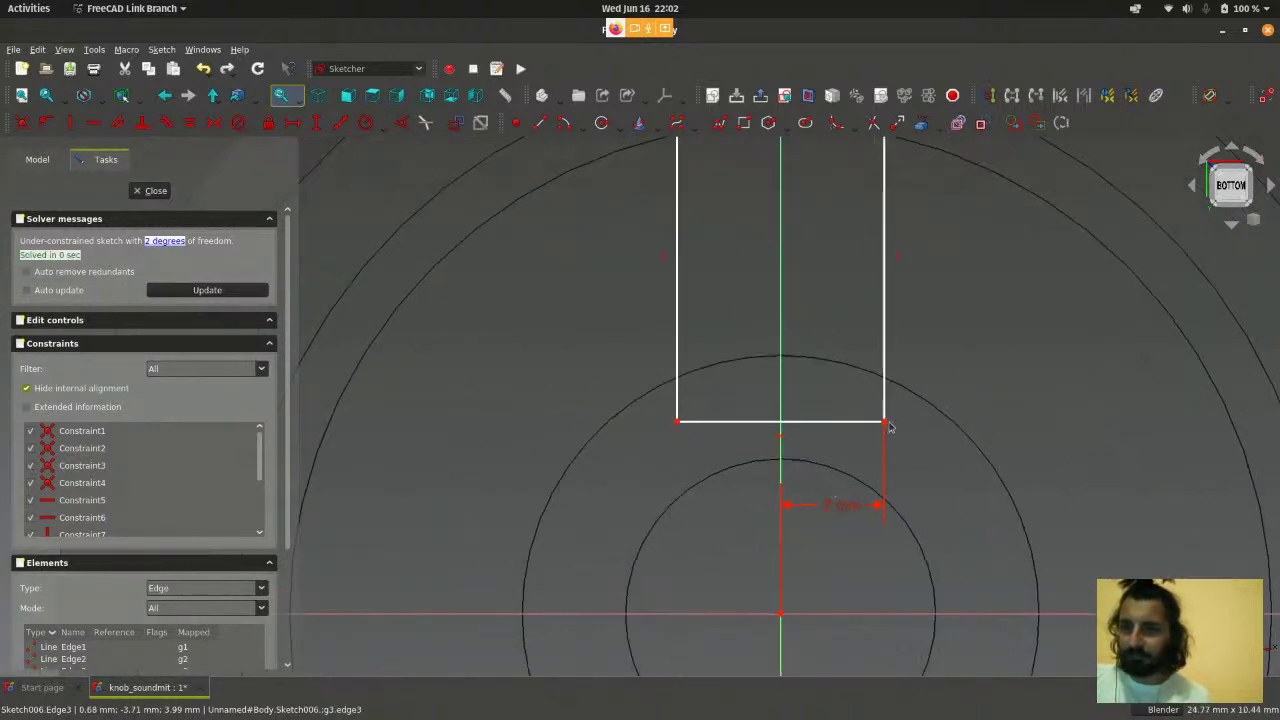
pyautogui.scroll(-1, 1061, 457)
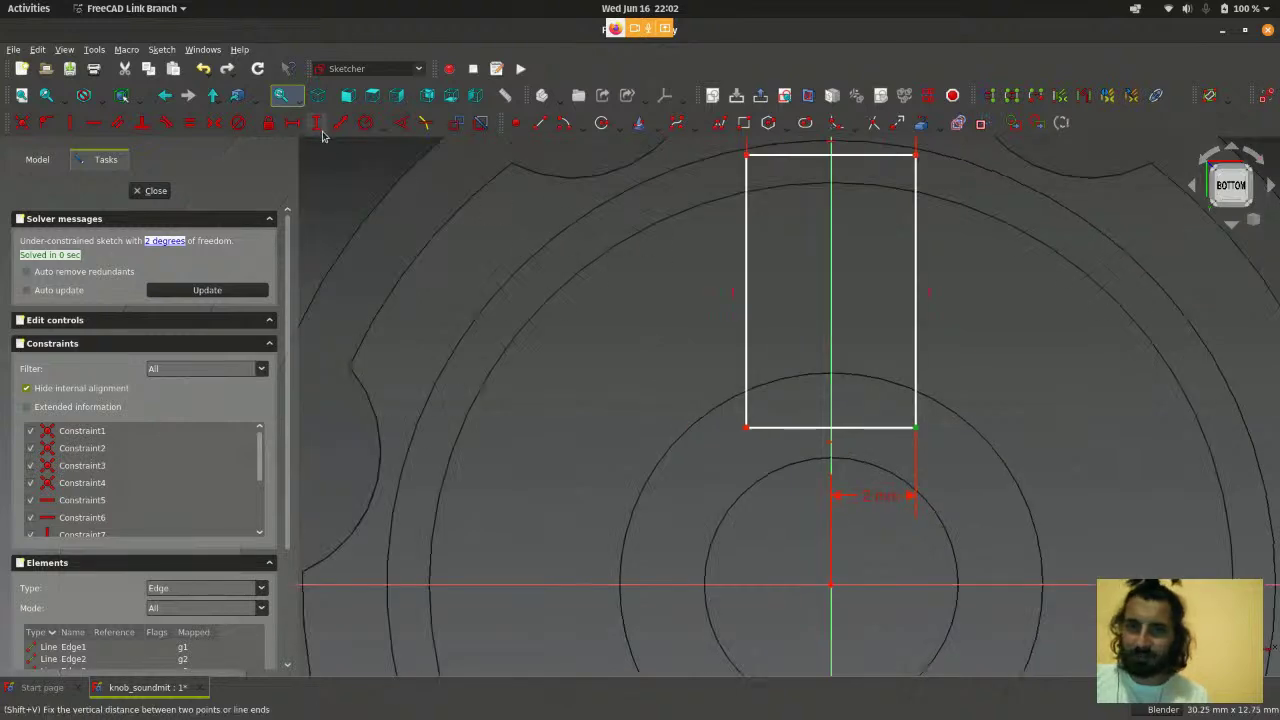
pyautogui.scroll(3, 849, 397)
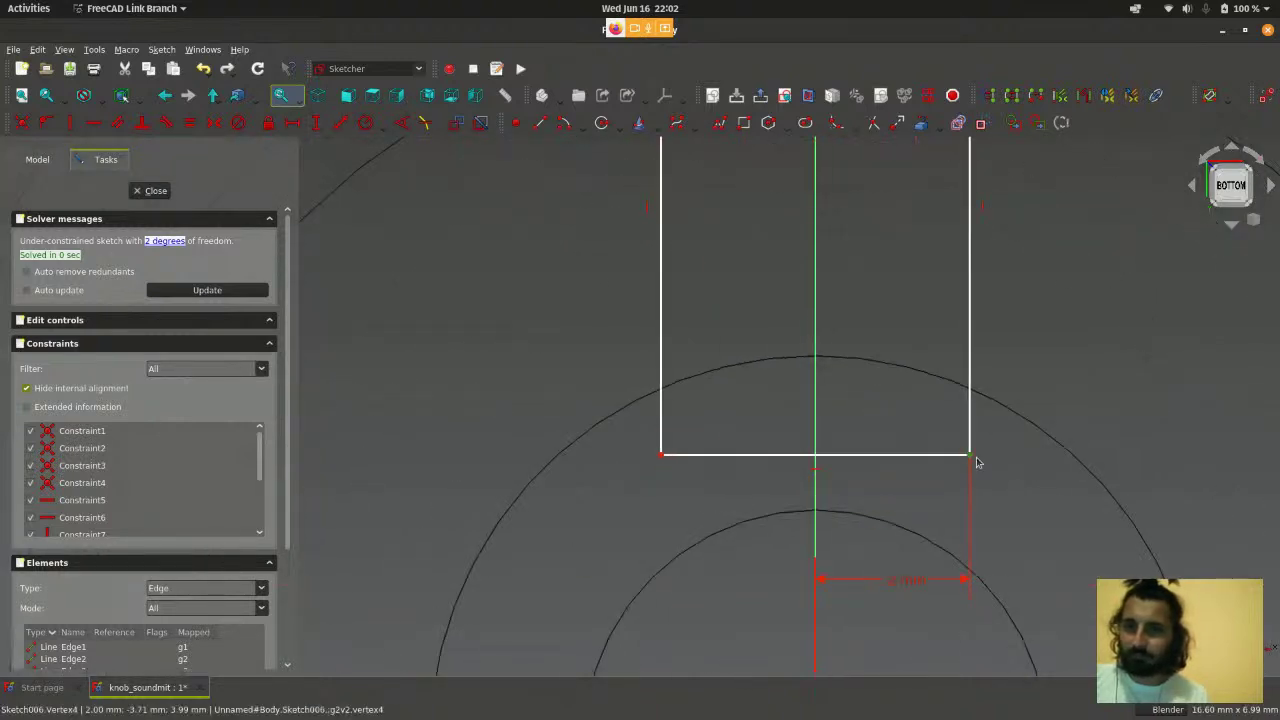
pyautogui.scroll(1, 995, 479)
pyautogui.scroll(1, 995, 479)
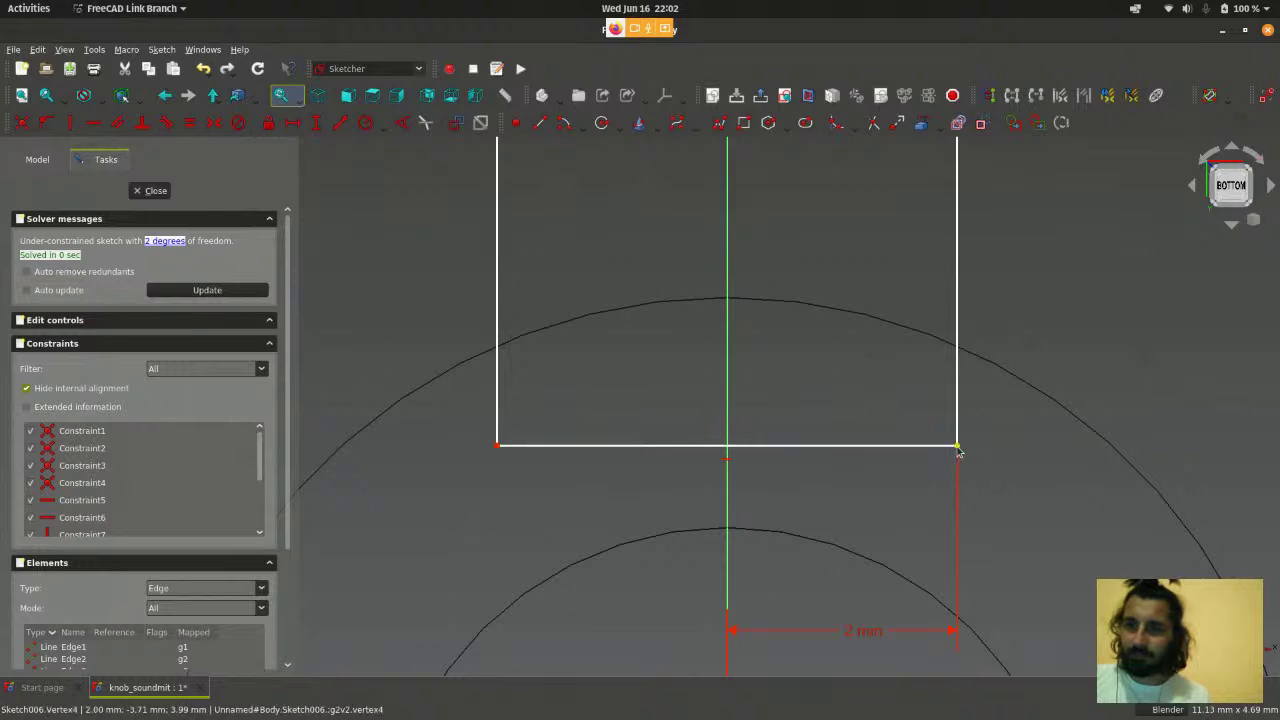
pyautogui.scroll(-5, 959, 451)
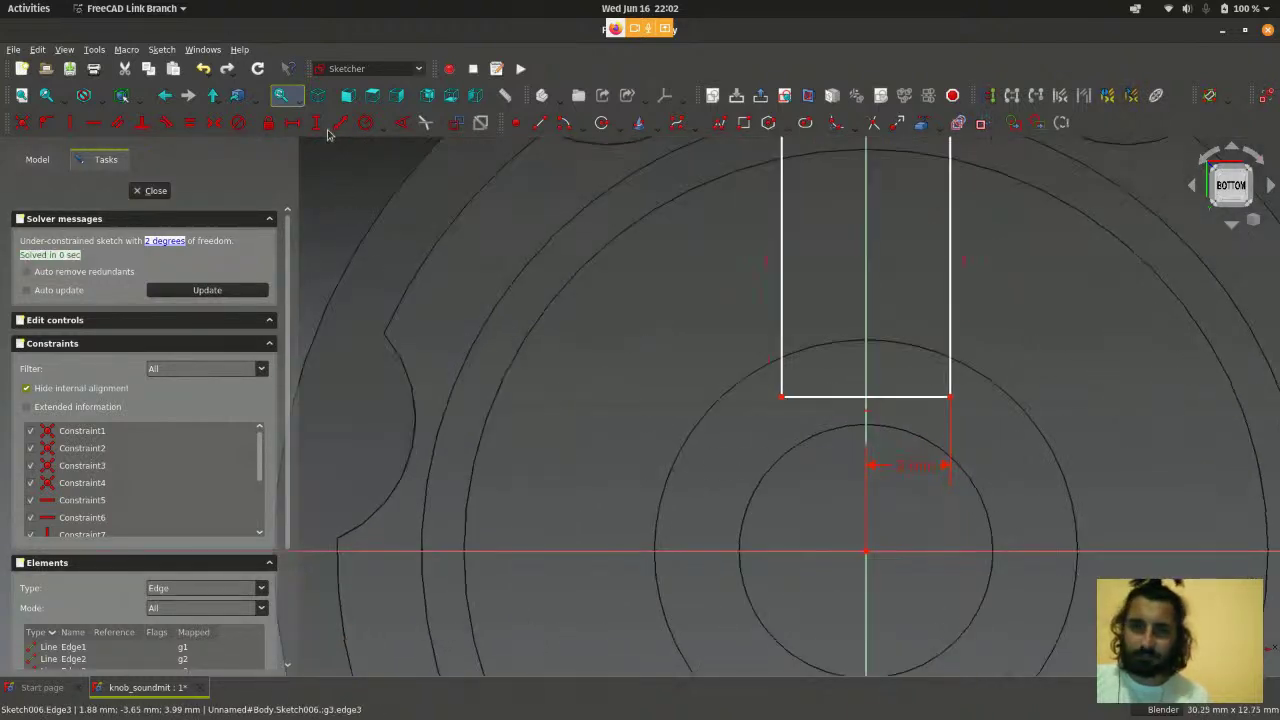
# - Add vertical distances of 3.65 mm and 10.16 mm from the origin to the rectangle's corners
pyautogui.click(317, 123)
pyautogui.click(951, 396)
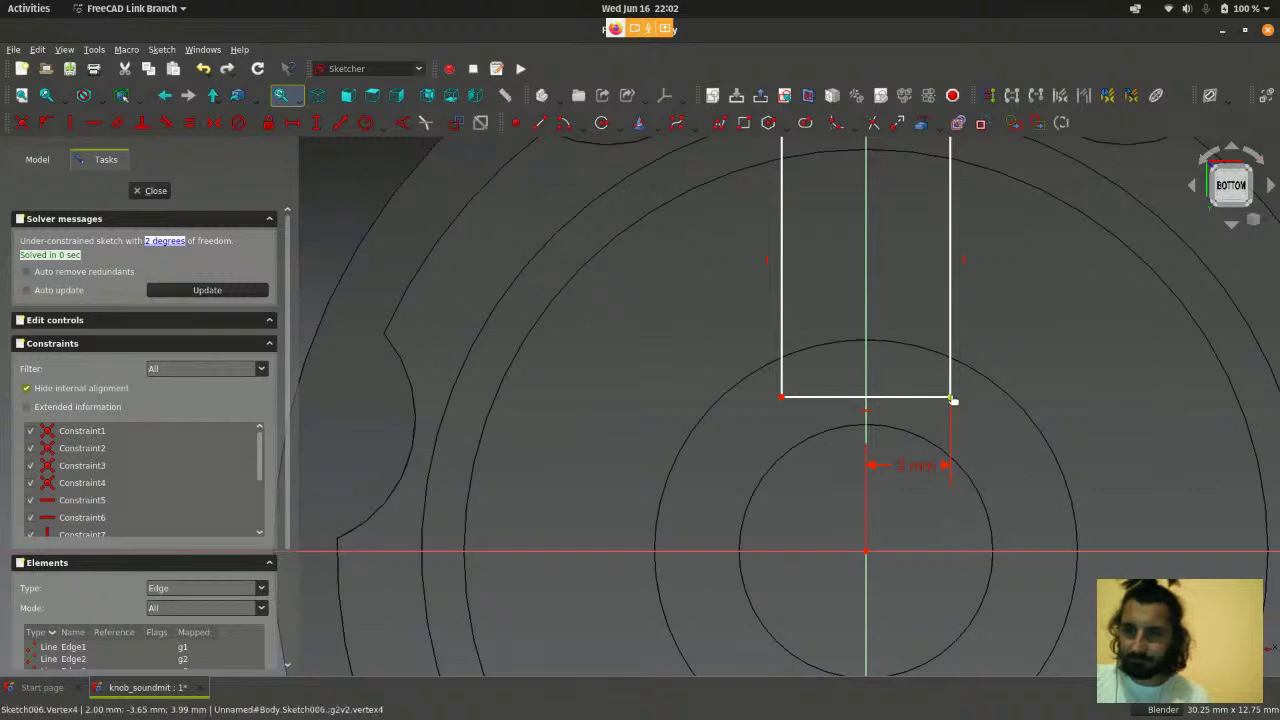
pyautogui.click(865, 551)
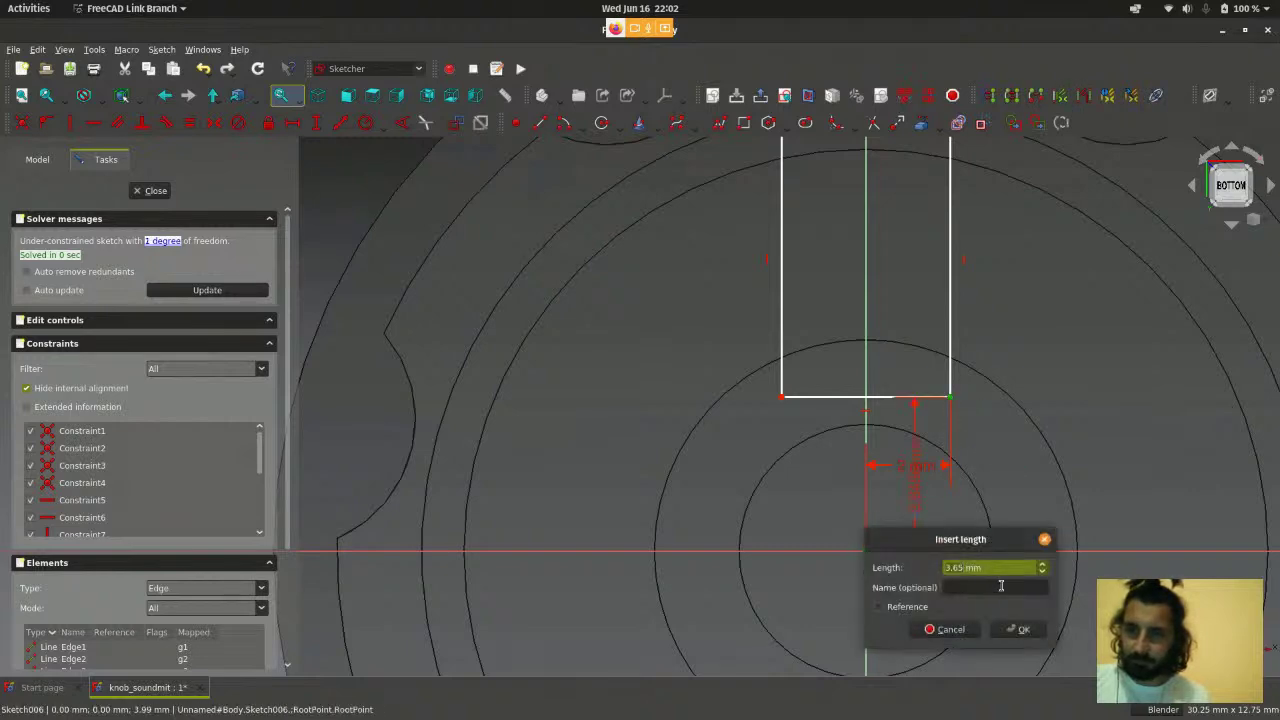
pyautogui.click(1037, 628)
pyautogui.scroll(-3, 885, 535)
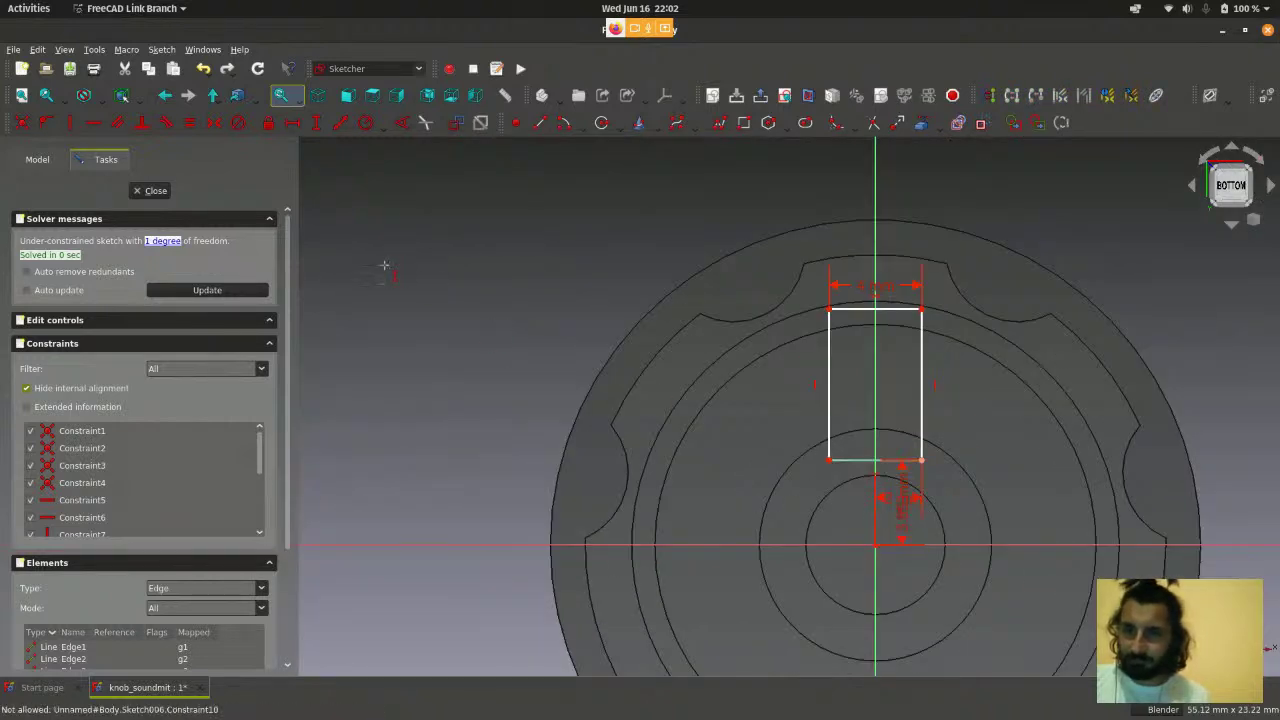
pyautogui.scroll(4, 939, 301)
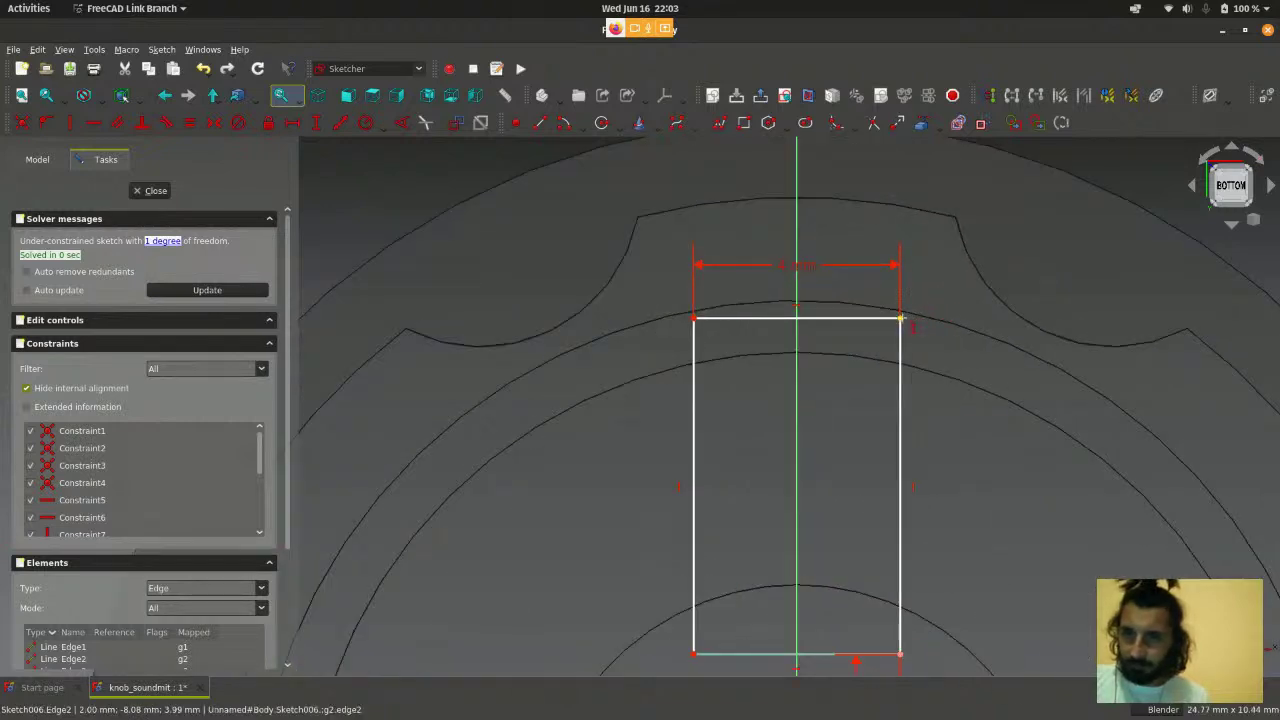
pyautogui.scroll(-4, 1012, 398)
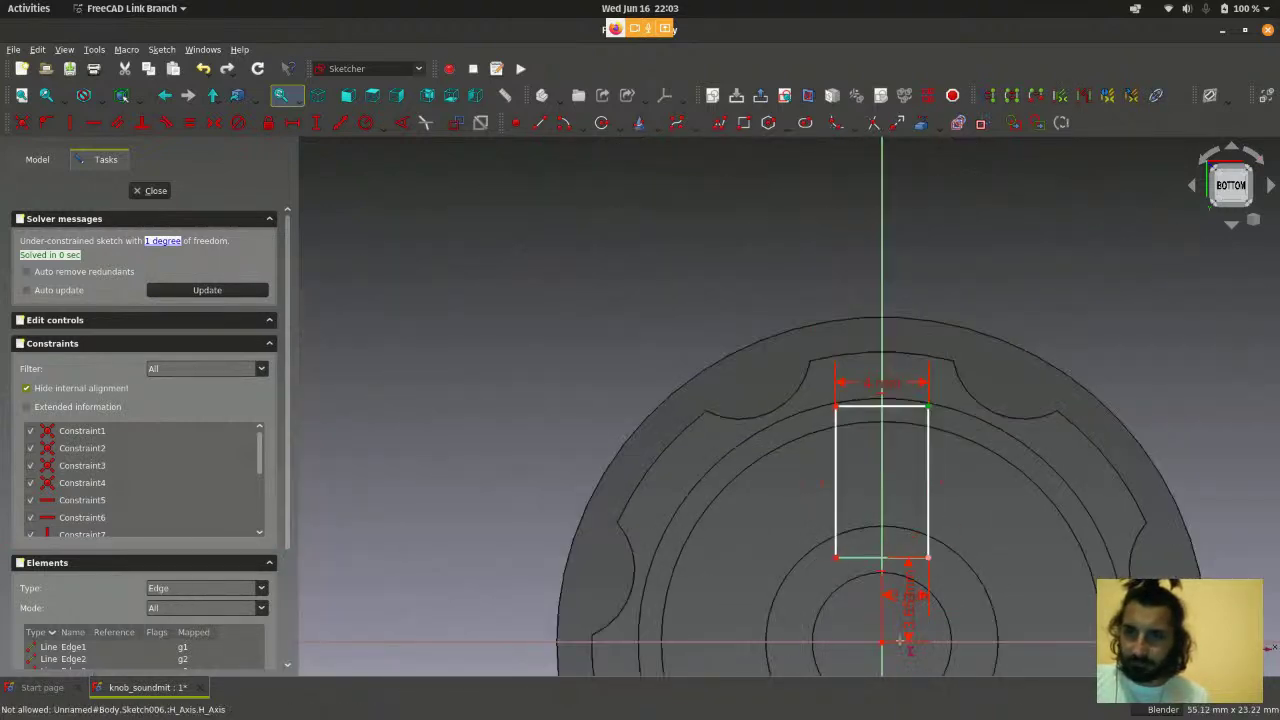
pyautogui.scroll(3, 900, 640)
pyautogui.click(866, 645)
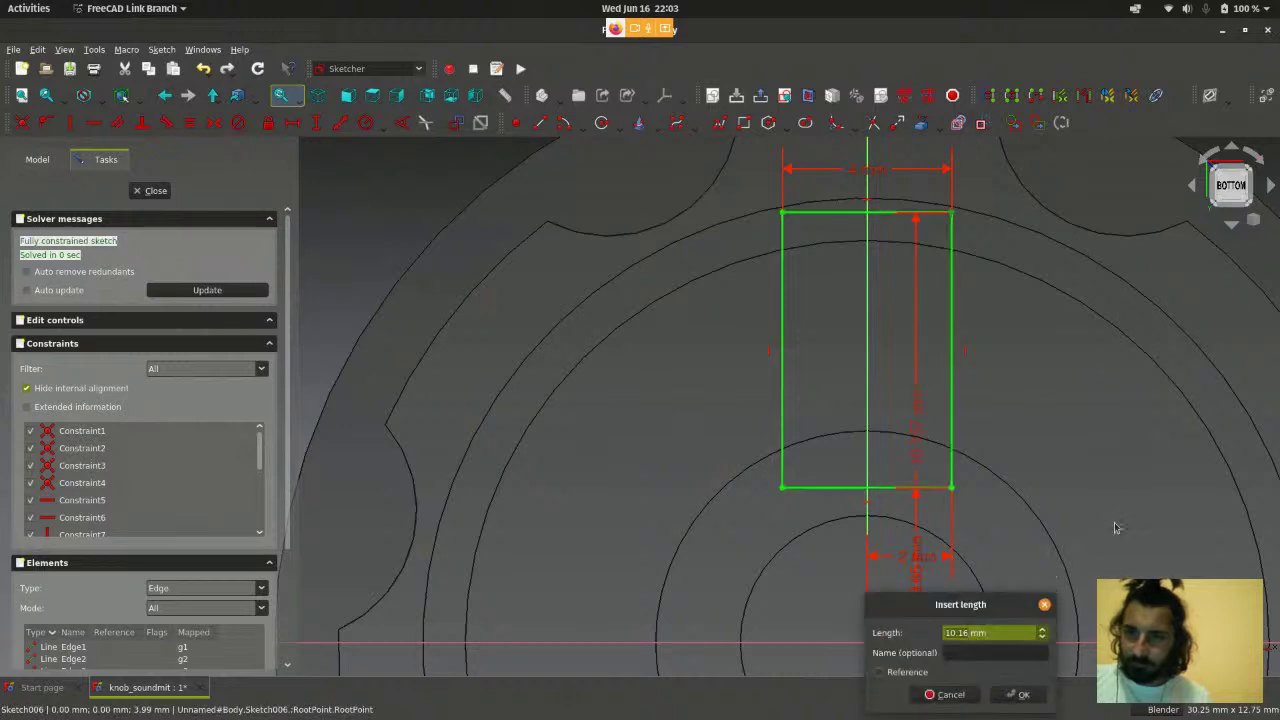
pyautogui.click(1020, 694)
pyautogui.scroll(-2, 1014, 500)
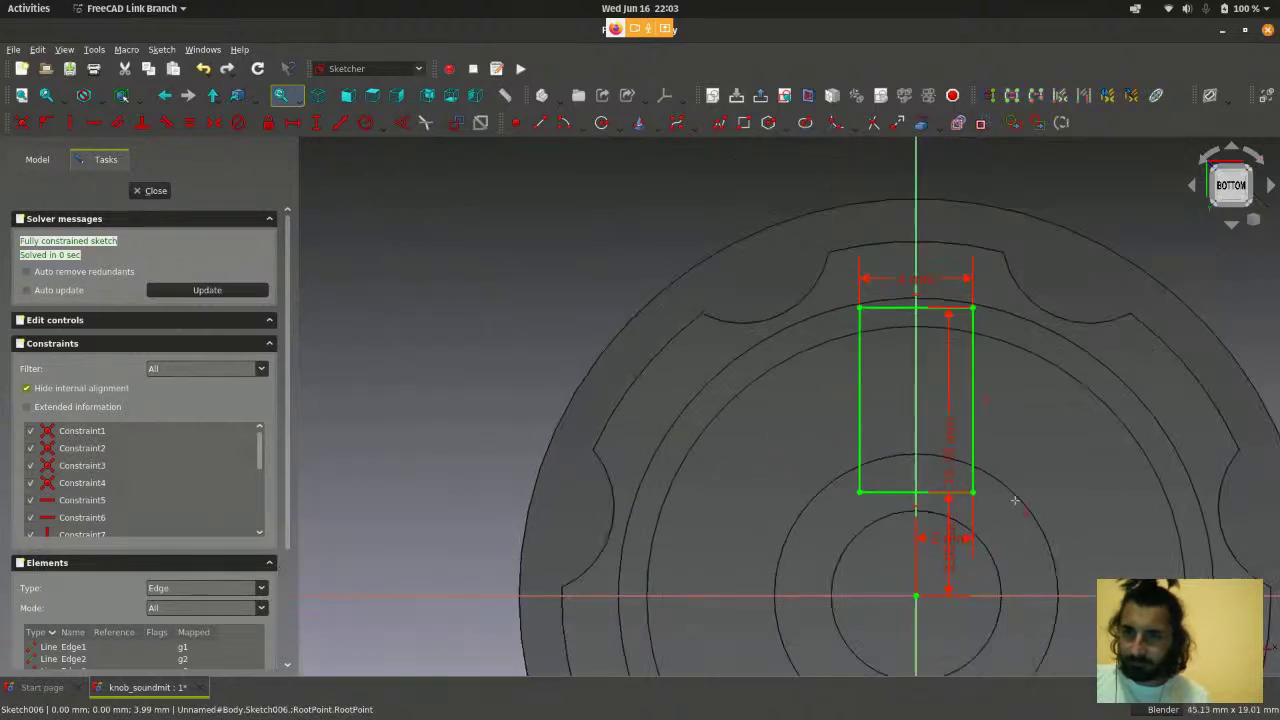
# - Close Sketch006 and orbit the knob to inspect the slot rectangle on the ring face
pyautogui.click(158, 192)
pyautogui.scroll(-2, 812, 338)
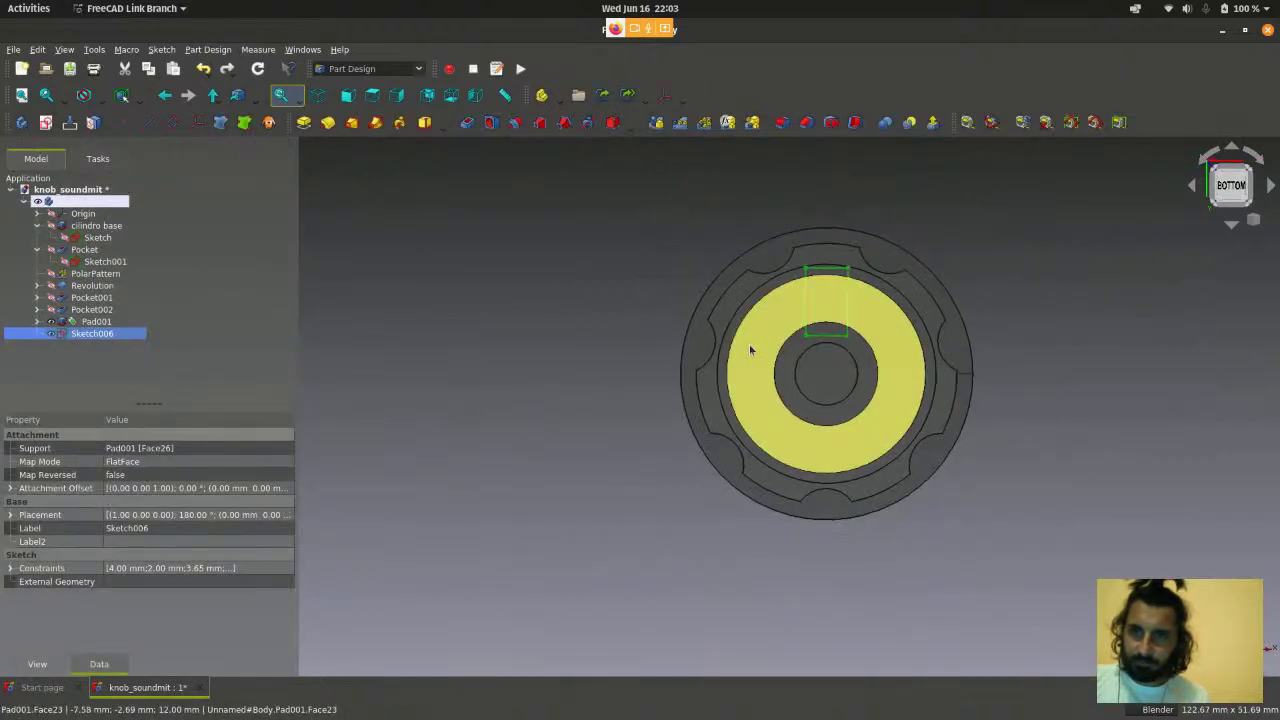
pyautogui.moveTo(749, 344); pyautogui.dragTo(830, 352, button='middle')
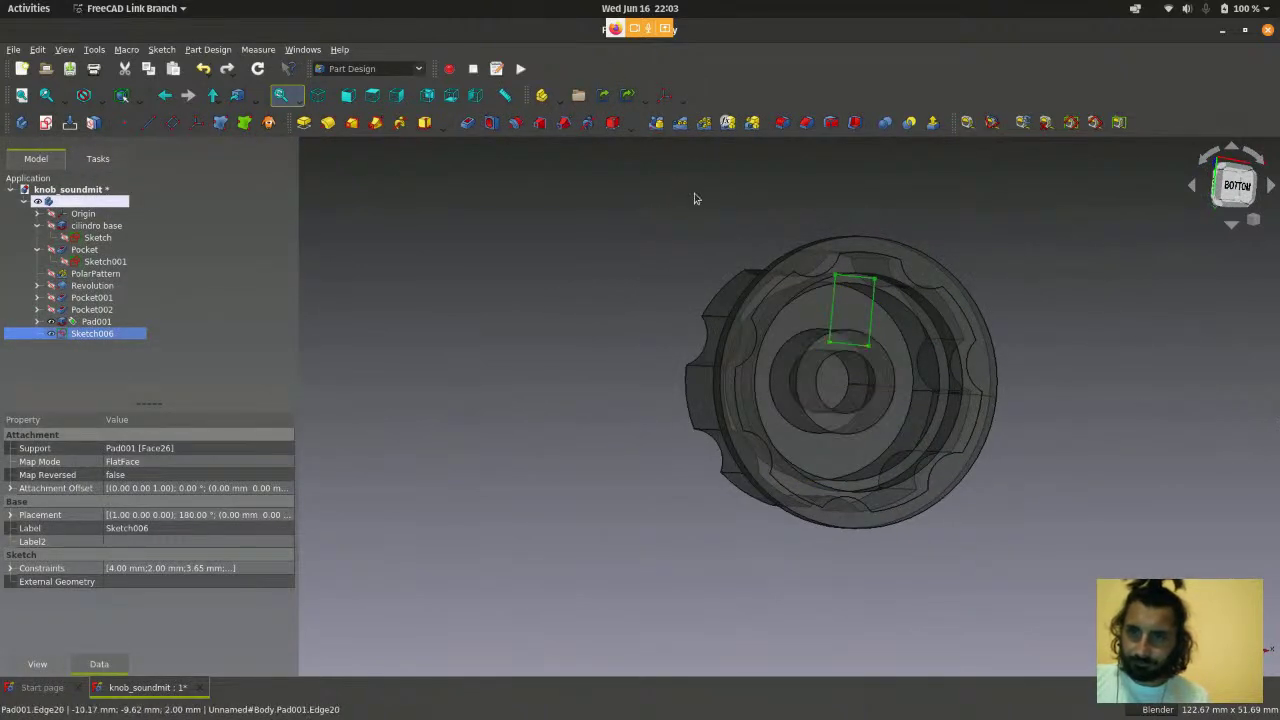
pyautogui.click(992, 272)
pyautogui.scroll(3, 820, 360)
pyautogui.moveTo(820, 360); pyautogui.dragTo(640, 330, button='middle')
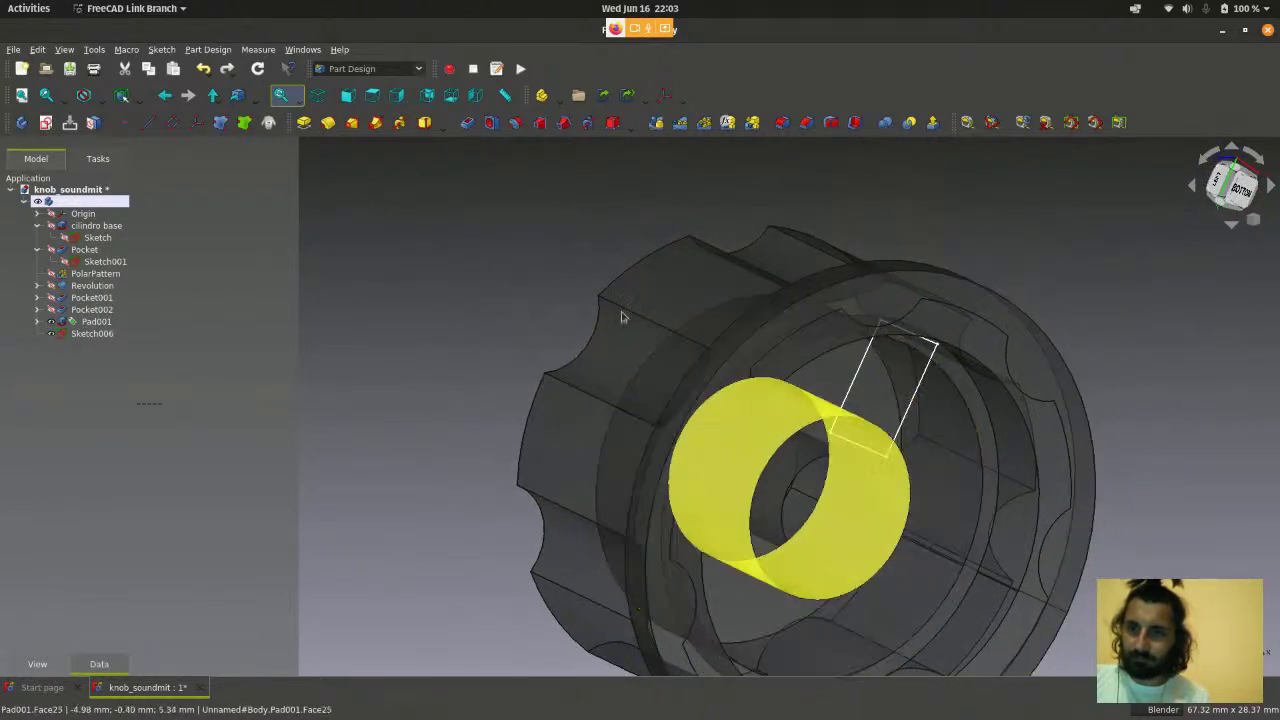
pyautogui.scroll(-2, 587, 290)
# - Start a Pad of the slot sketch and orbit around the 10 mm block preview
pyautogui.click(208, 49)
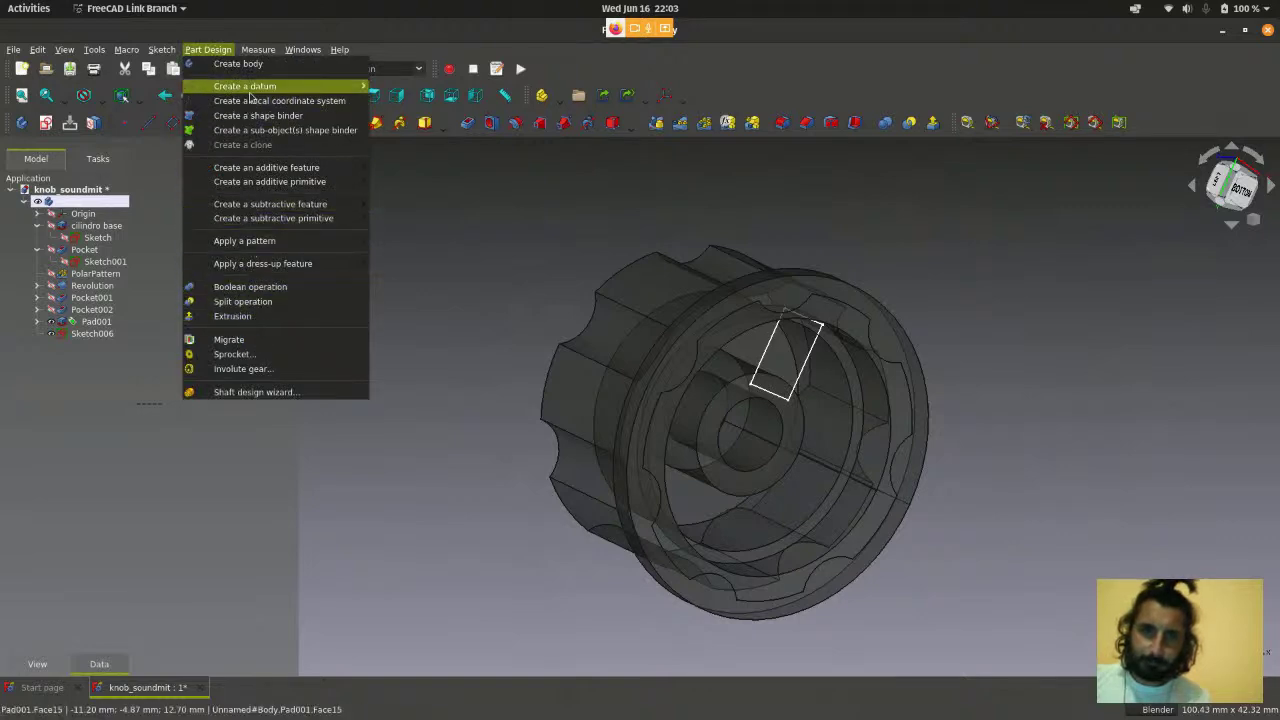
pyautogui.moveTo(293, 172)
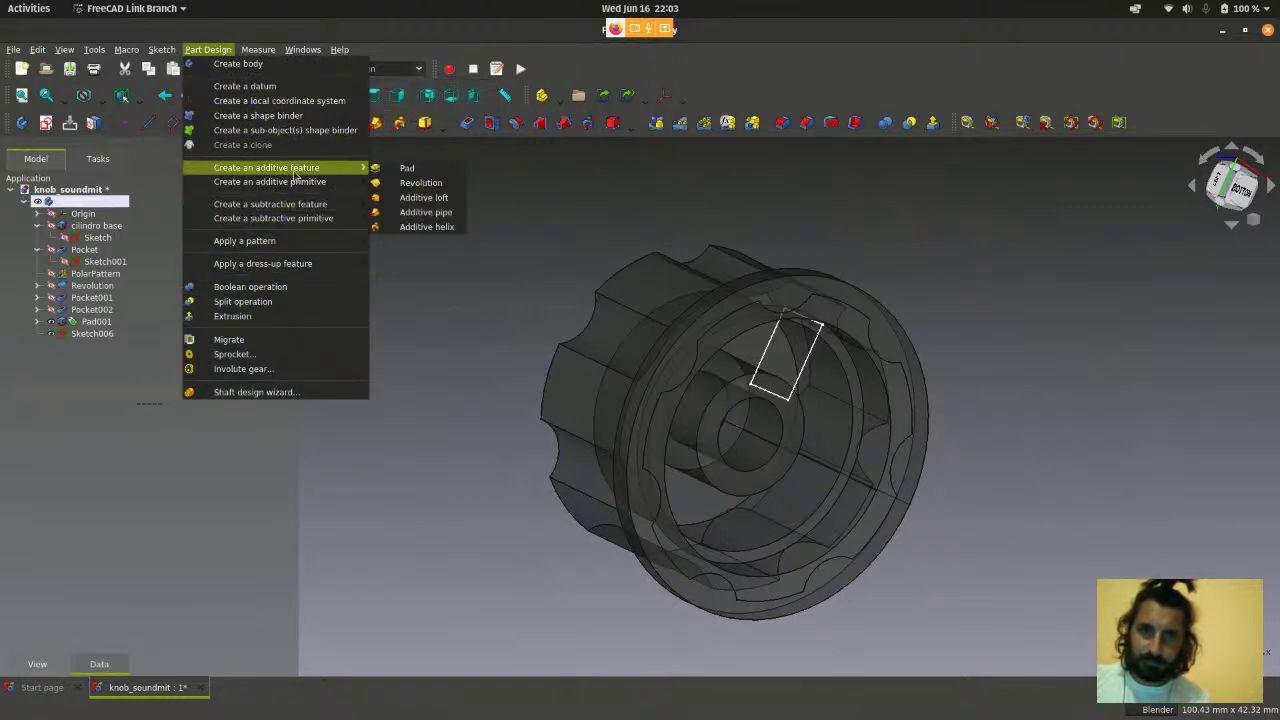
pyautogui.click(405, 168)
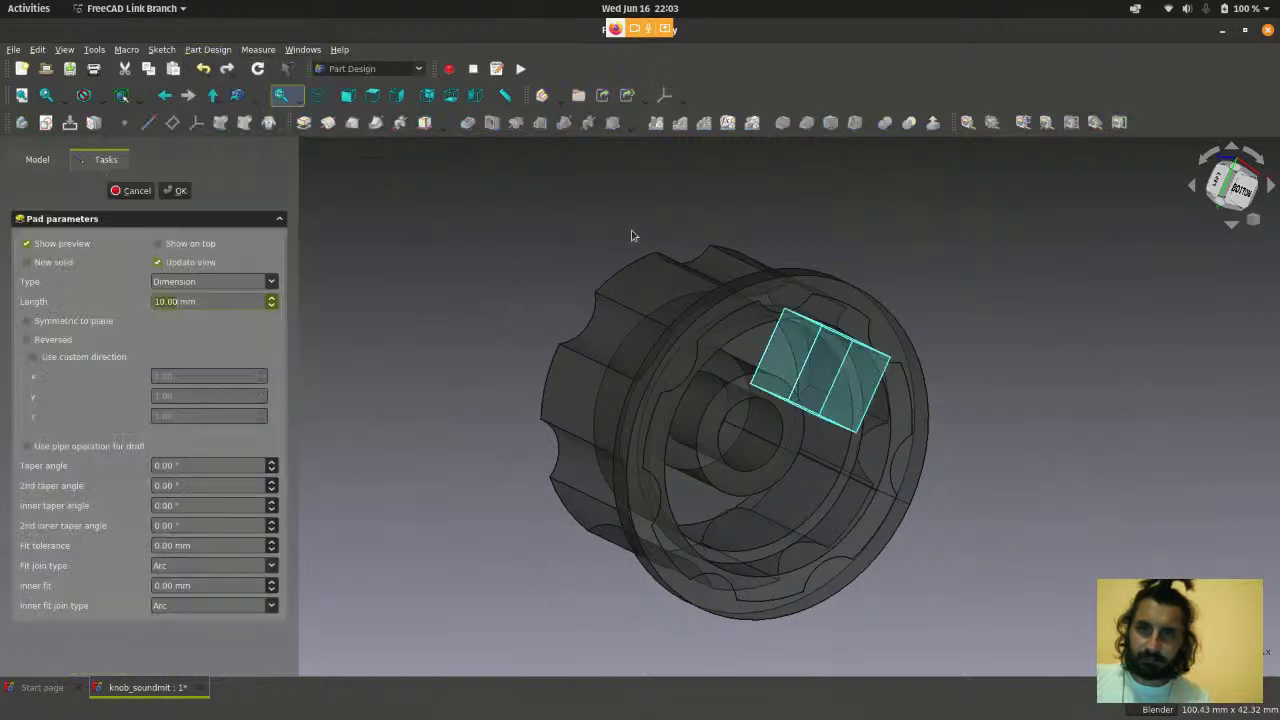
pyautogui.scroll(-2, 628, 237)
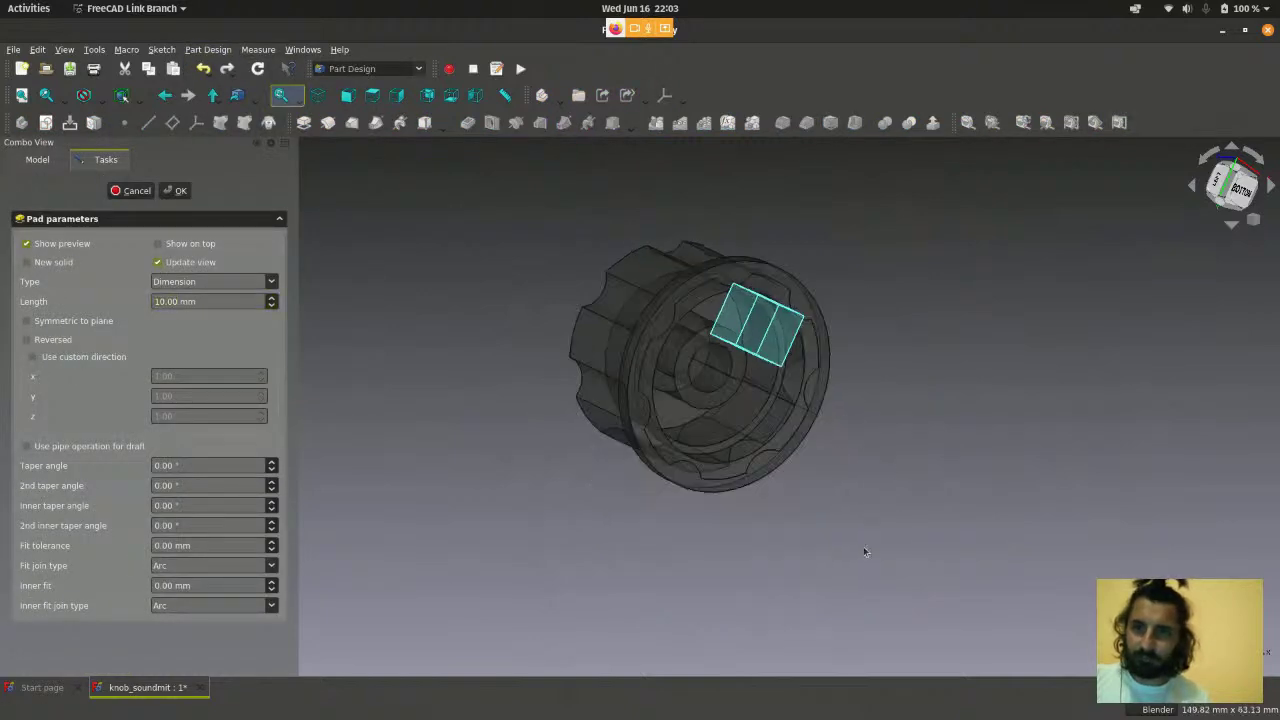
pyautogui.moveTo(865, 552); pyautogui.dragTo(1013, 482, button='middle')
pyautogui.scroll(-1, 944, 431)
pyautogui.scroll(1, 721, 562)
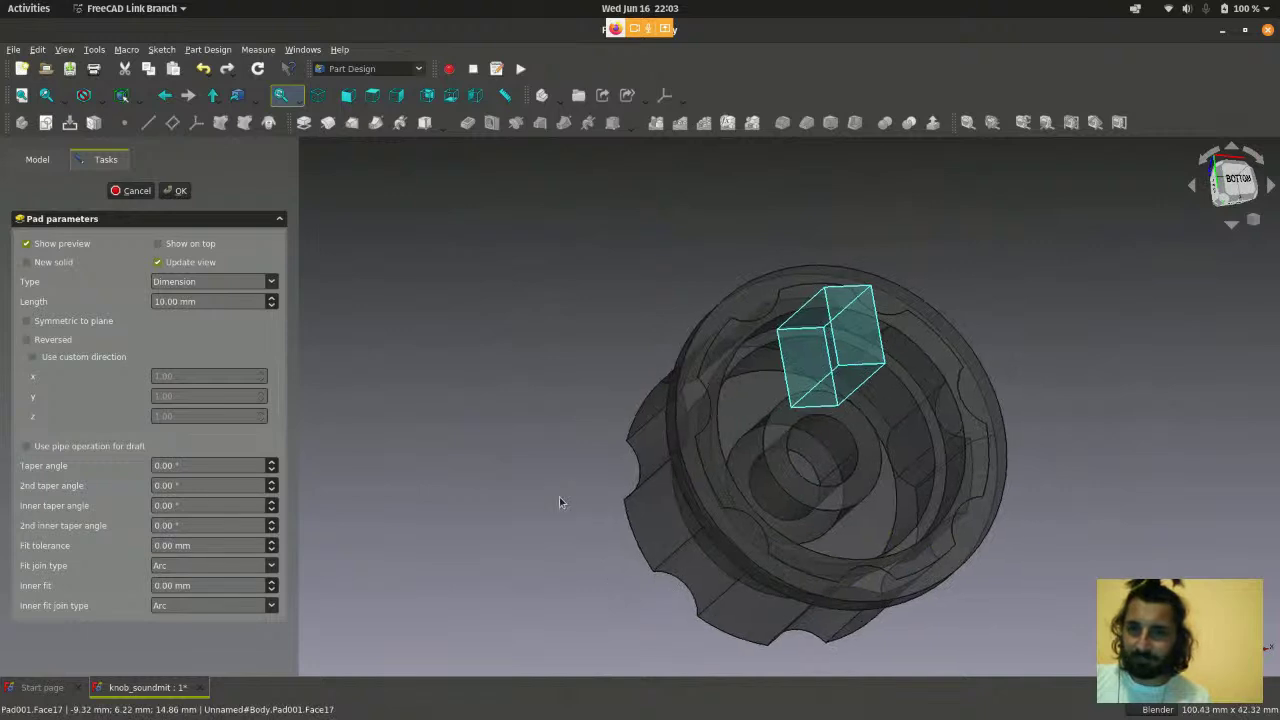
pyautogui.scroll(-1, 563, 499)
pyautogui.moveTo(565, 497); pyautogui.dragTo(486, 477, button='middle')
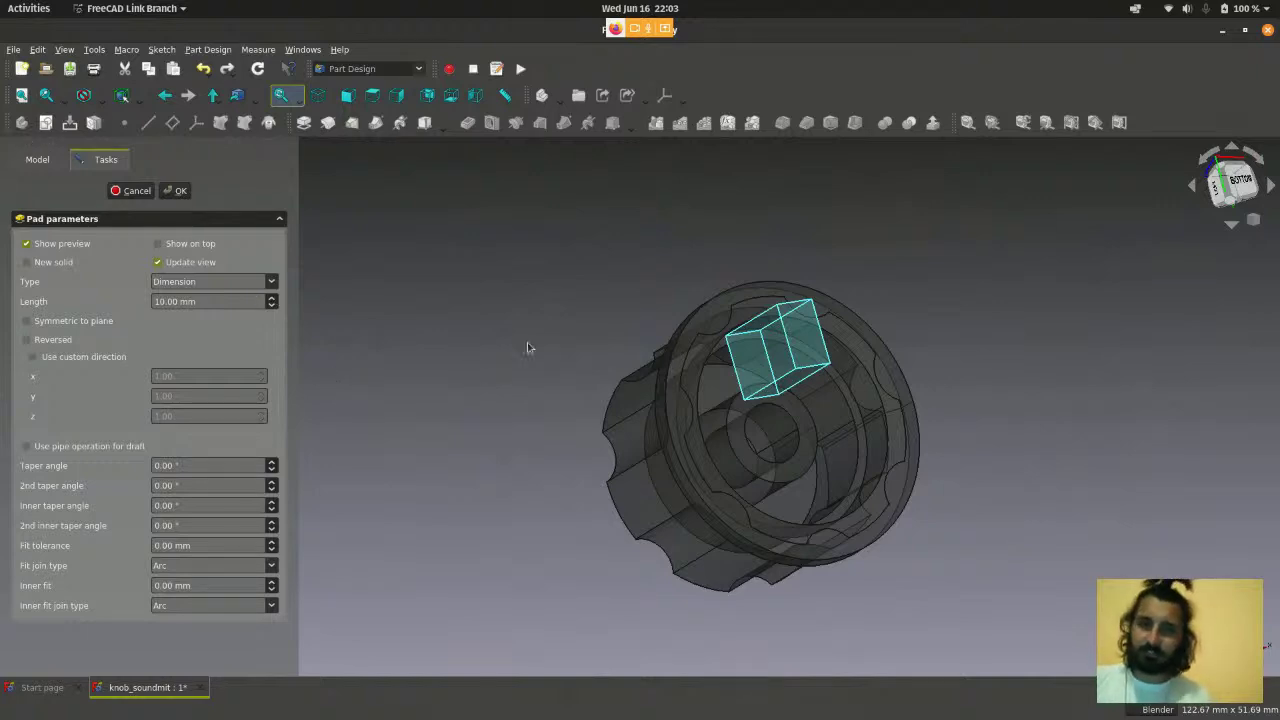
pyautogui.moveTo(529, 347); pyautogui.dragTo(605, 338, button='middle')
pyautogui.scroll(-2, 601, 273)
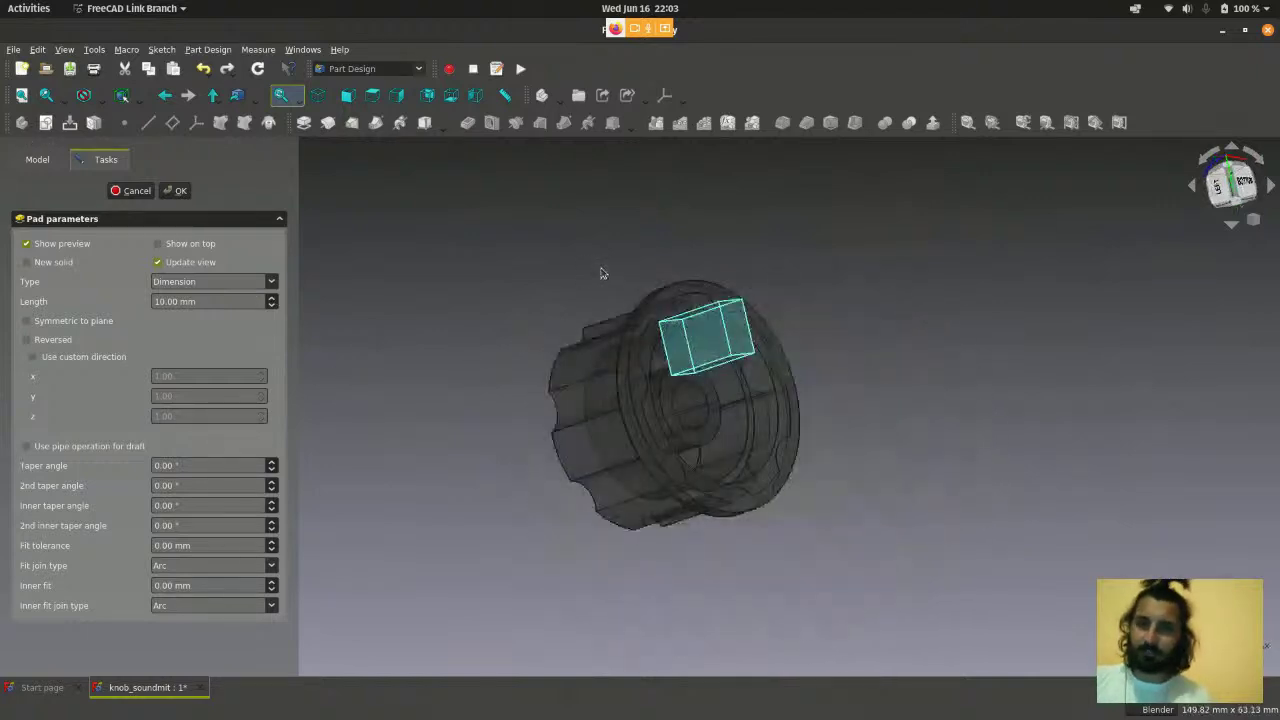
# - Reverse the pad direction, check it from below, and accept it as Pad002
pyautogui.click(27, 340)
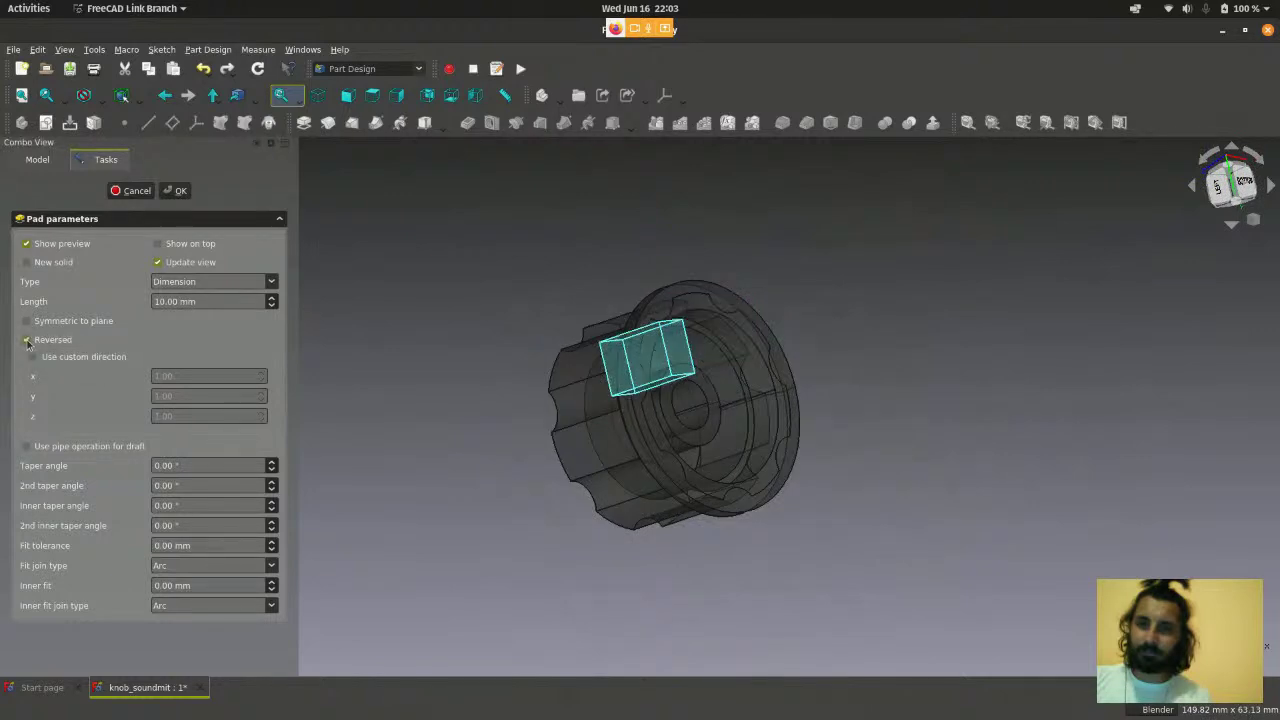
pyautogui.scroll(2, 511, 318)
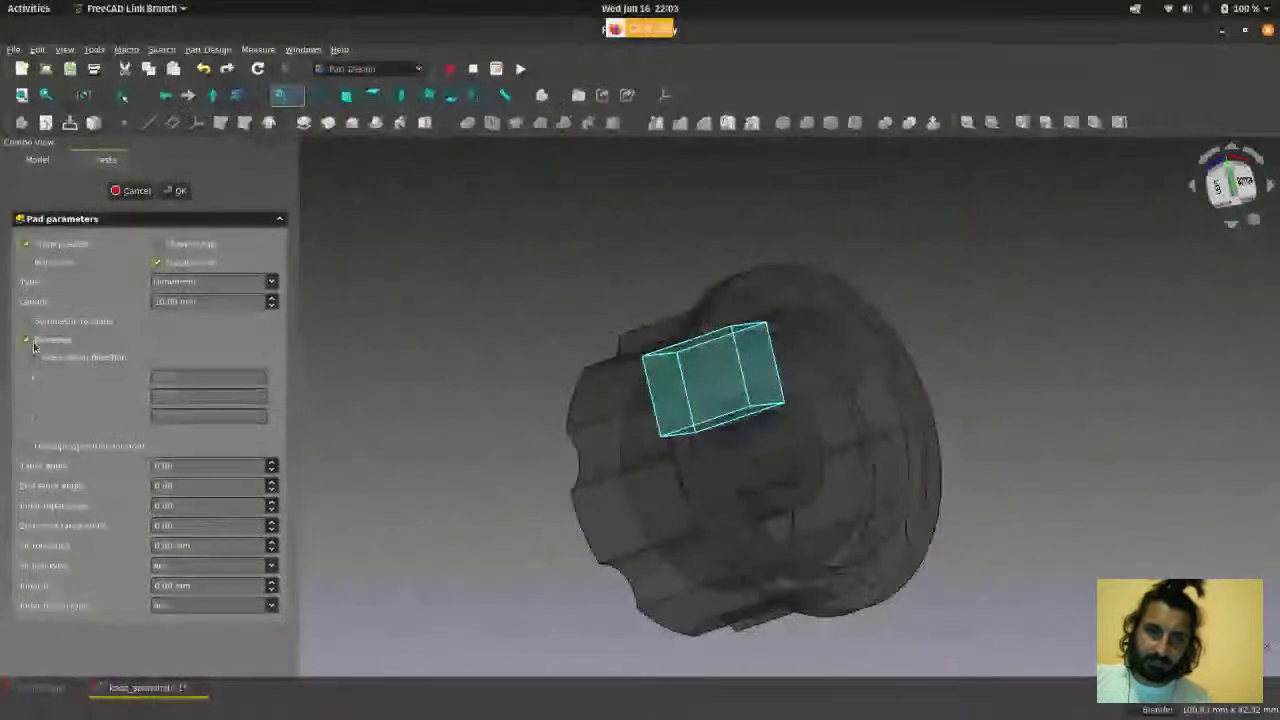
pyautogui.scroll(-1, 736, 272)
pyautogui.moveTo(1032, 251); pyautogui.dragTo(809, 283, button='middle')
pyautogui.scroll(-2, 809, 283)
pyautogui.scroll(3, 826, 513)
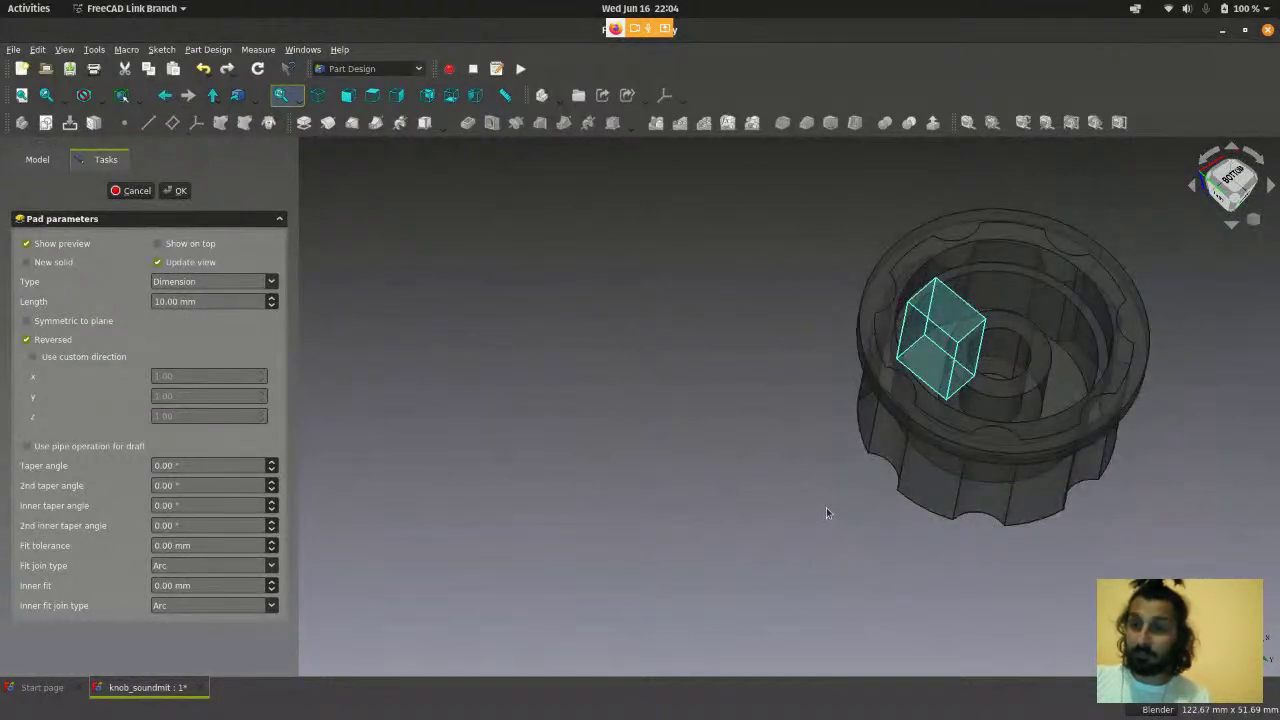
pyautogui.moveTo(771, 457); pyautogui.dragTo(803, 434, button='middle')
pyautogui.scroll(-1, 651, 433)
pyautogui.scroll(2, 651, 433)
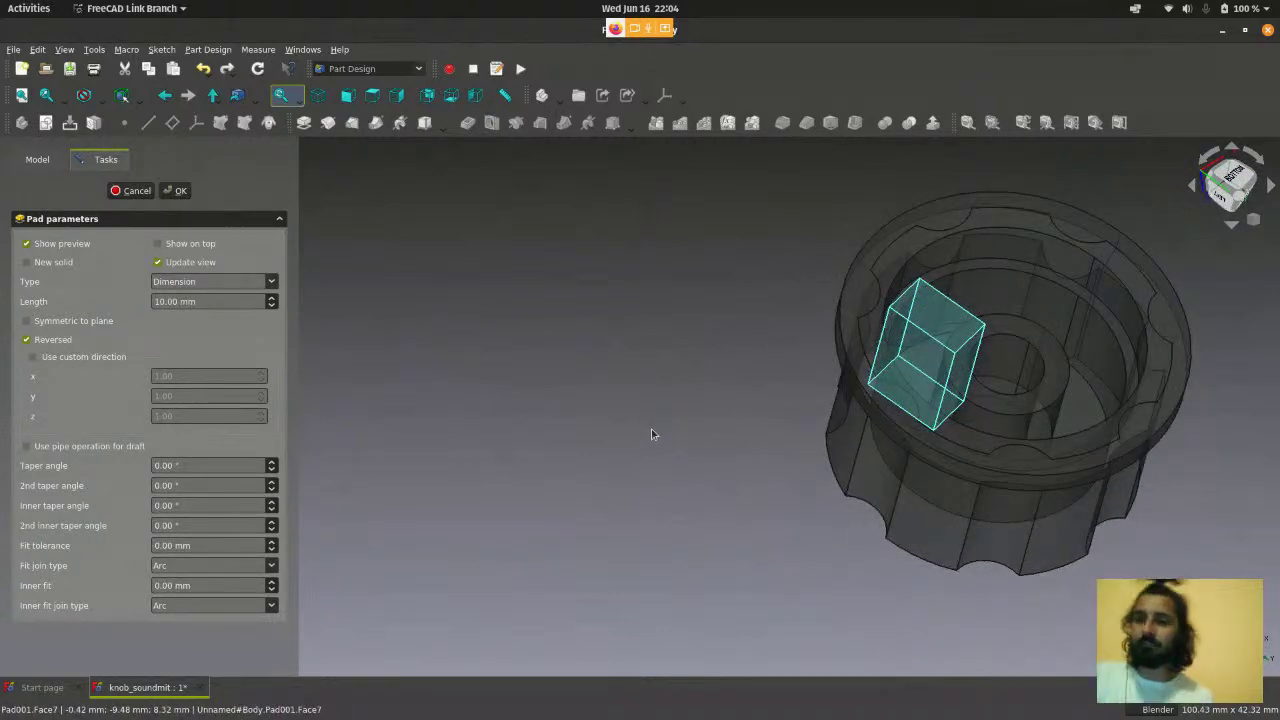
pyautogui.click(174, 190)
pyautogui.scroll(-2, 669, 289)
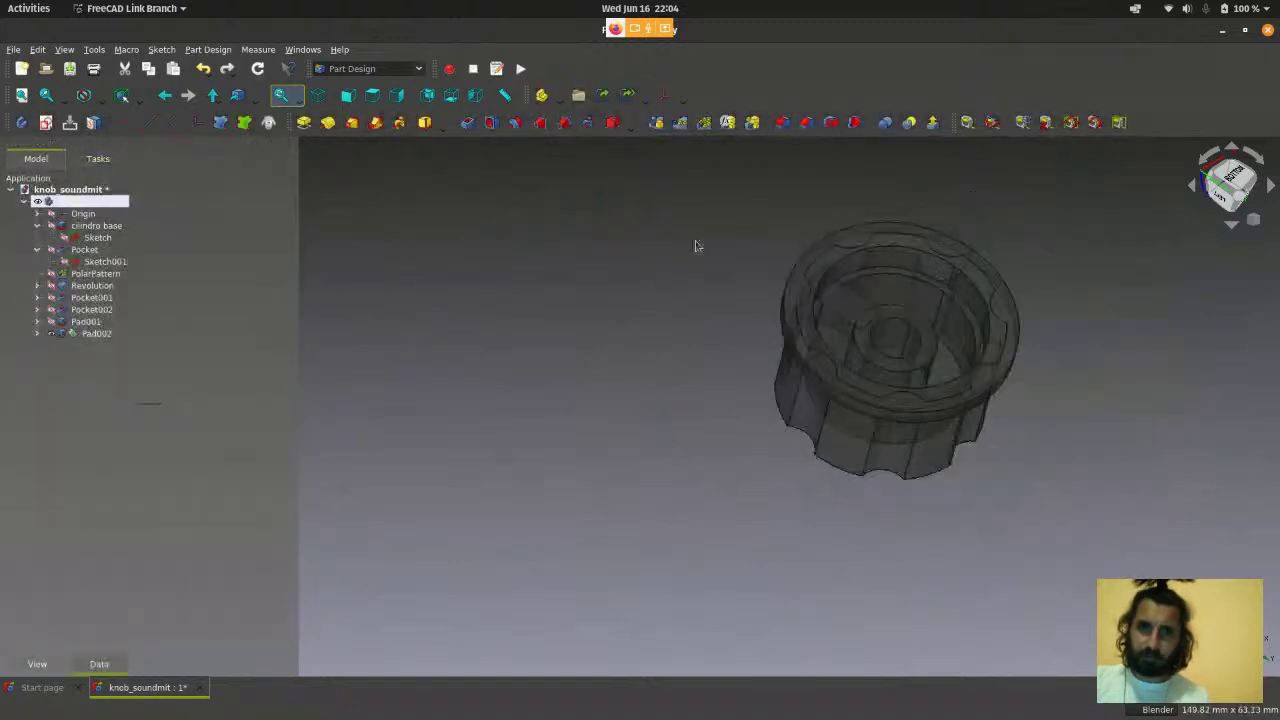
pyautogui.scroll(-1, 700, 255)
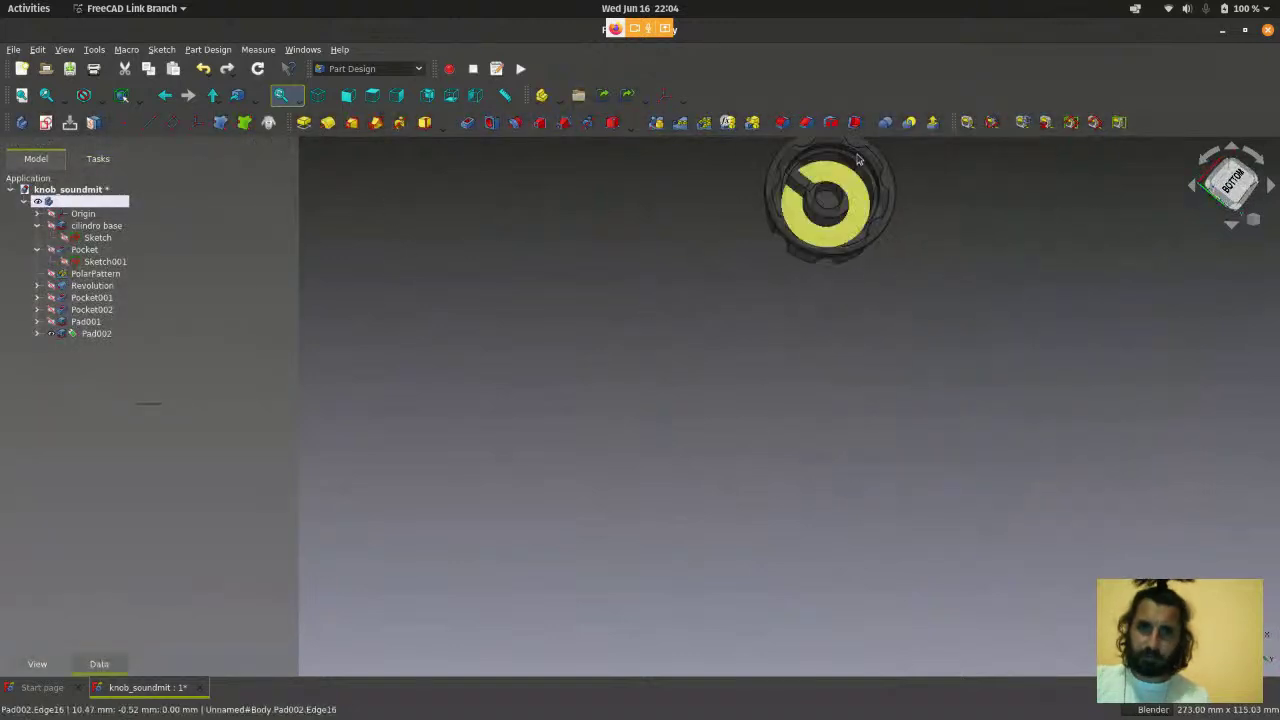
pyautogui.scroll(3, 820, 174)
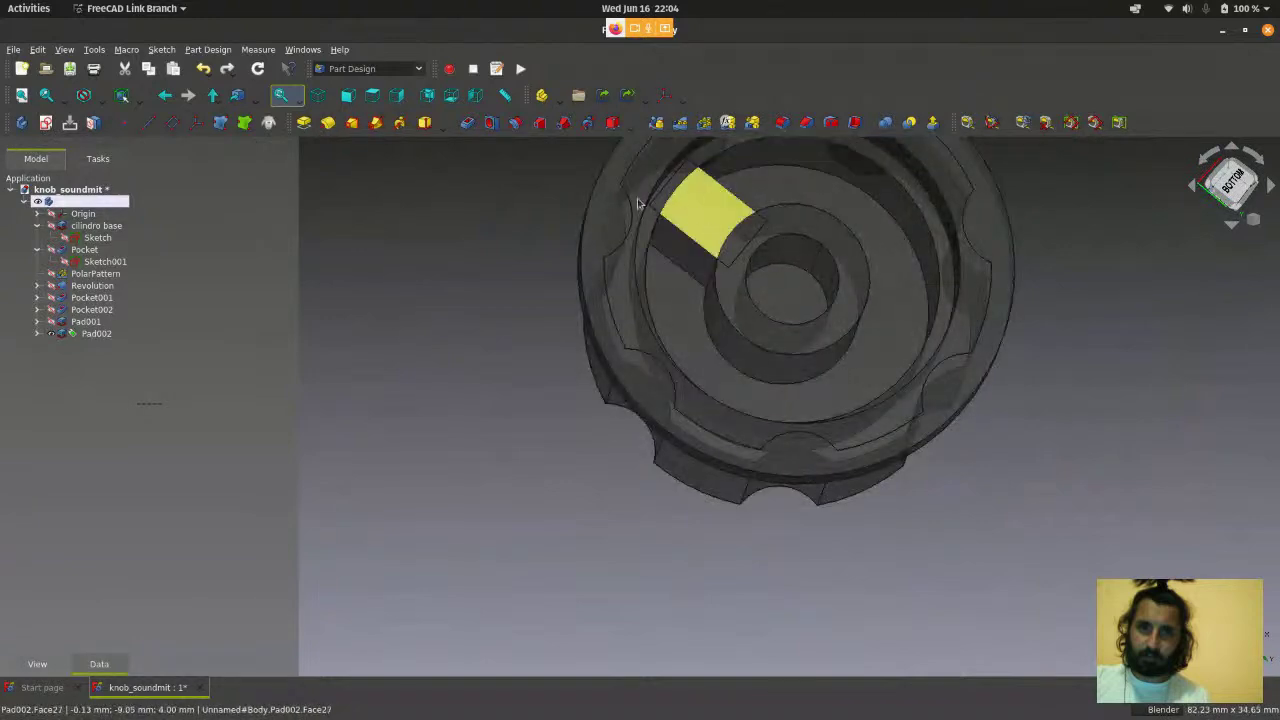
pyautogui.scroll(3, 708, 240)
pyautogui.click(742, 236)
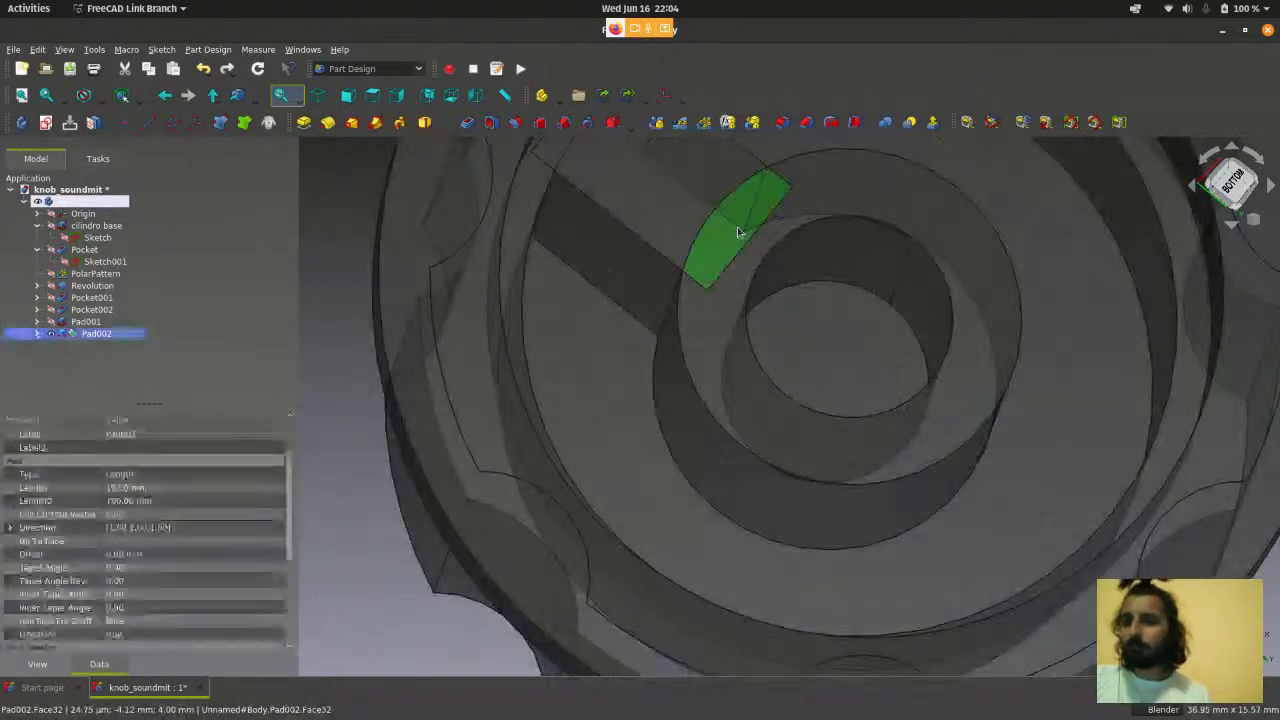
pyautogui.click(871, 208)
pyautogui.click(751, 206)
pyautogui.scroll(-2, 750, 205)
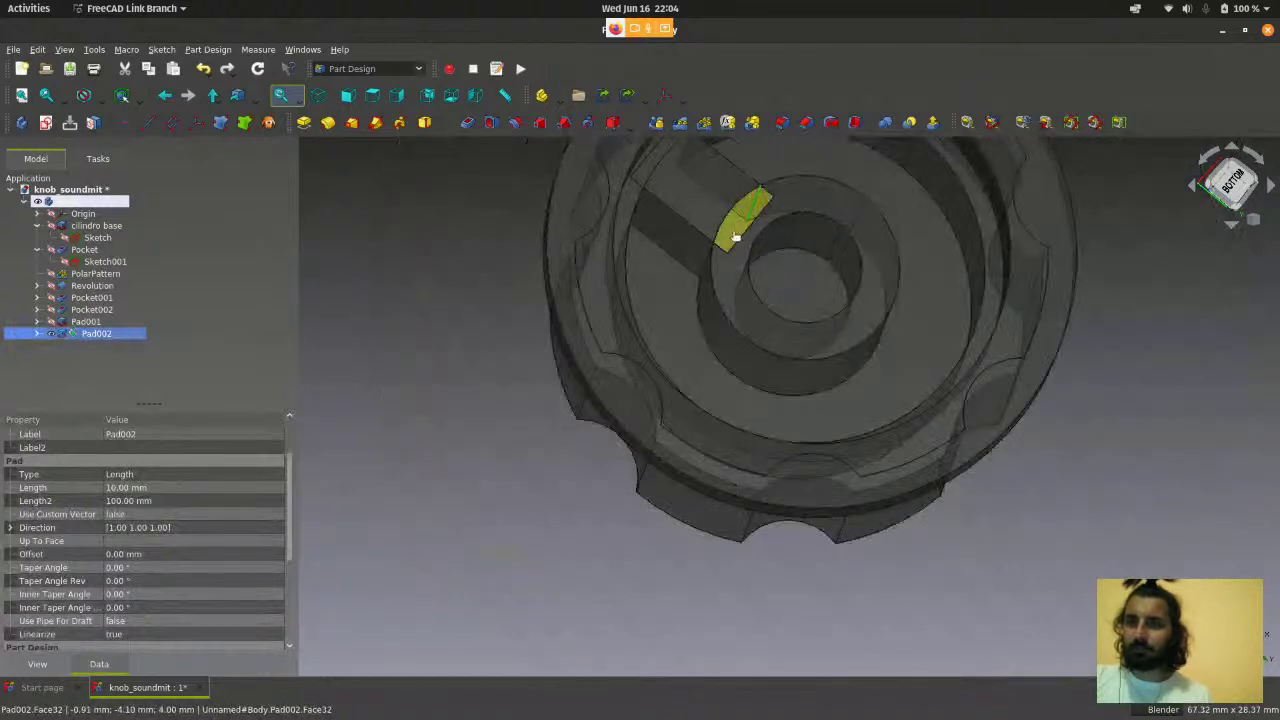
pyautogui.scroll(-3, 737, 214)
pyautogui.click(626, 346)
pyautogui.click(905, 256)
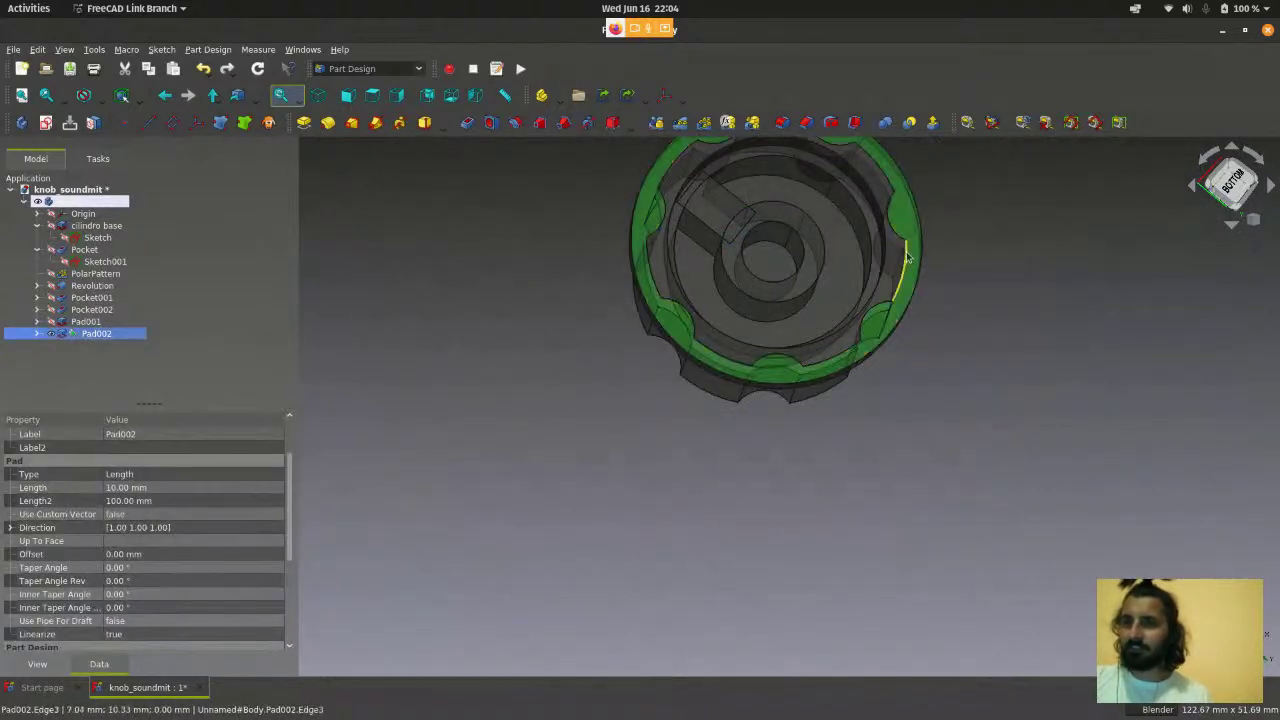
pyautogui.click(1023, 271)
pyautogui.scroll(4, 730, 225)
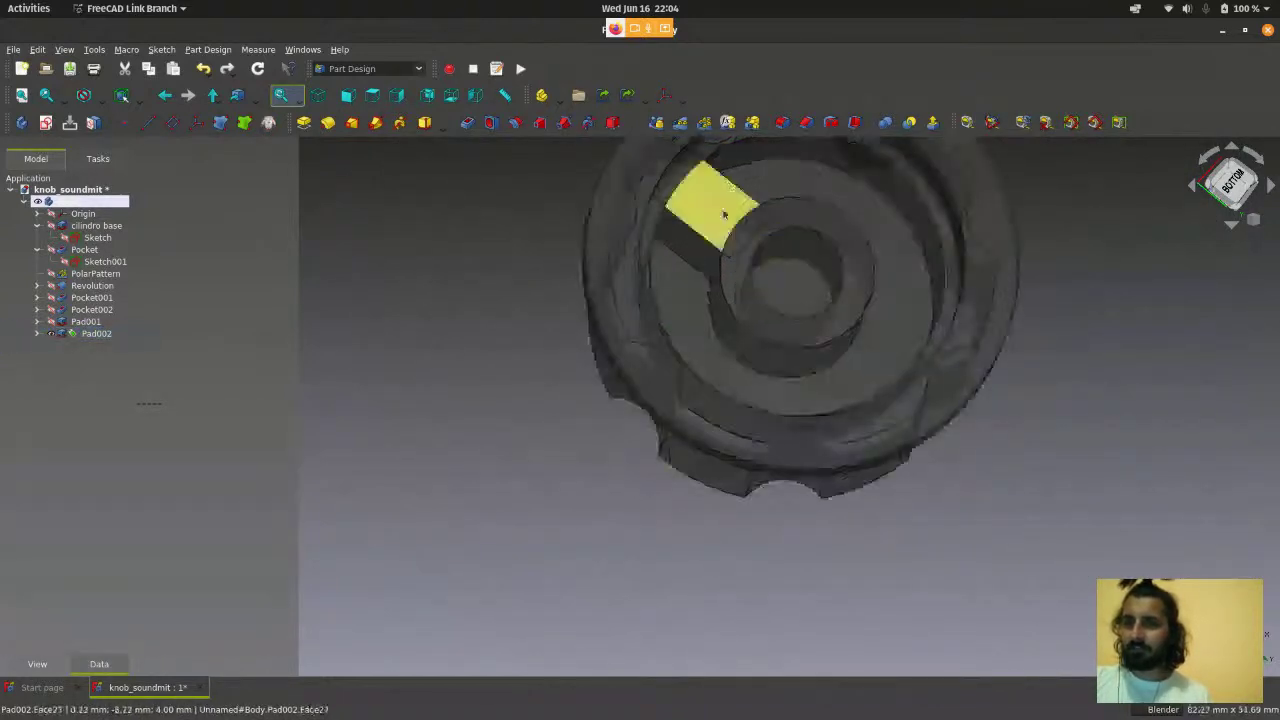
pyautogui.scroll(3, 750, 240)
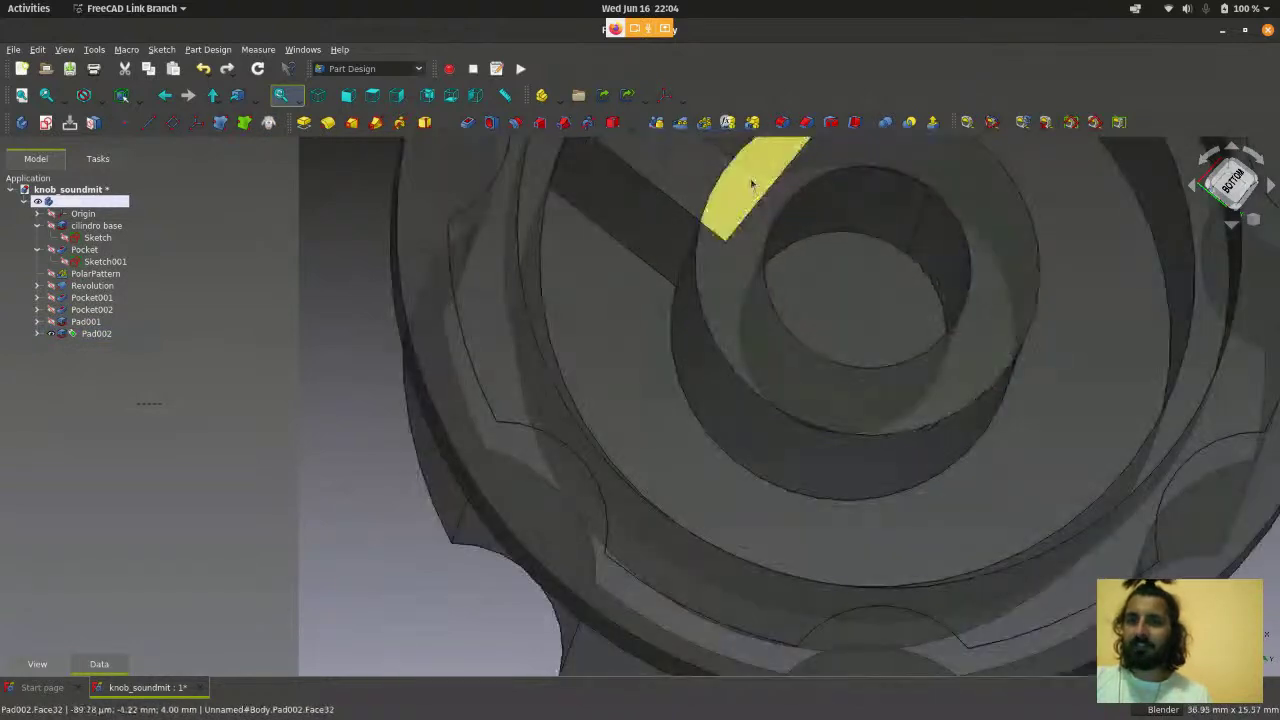
pyautogui.scroll(-2, 718, 320)
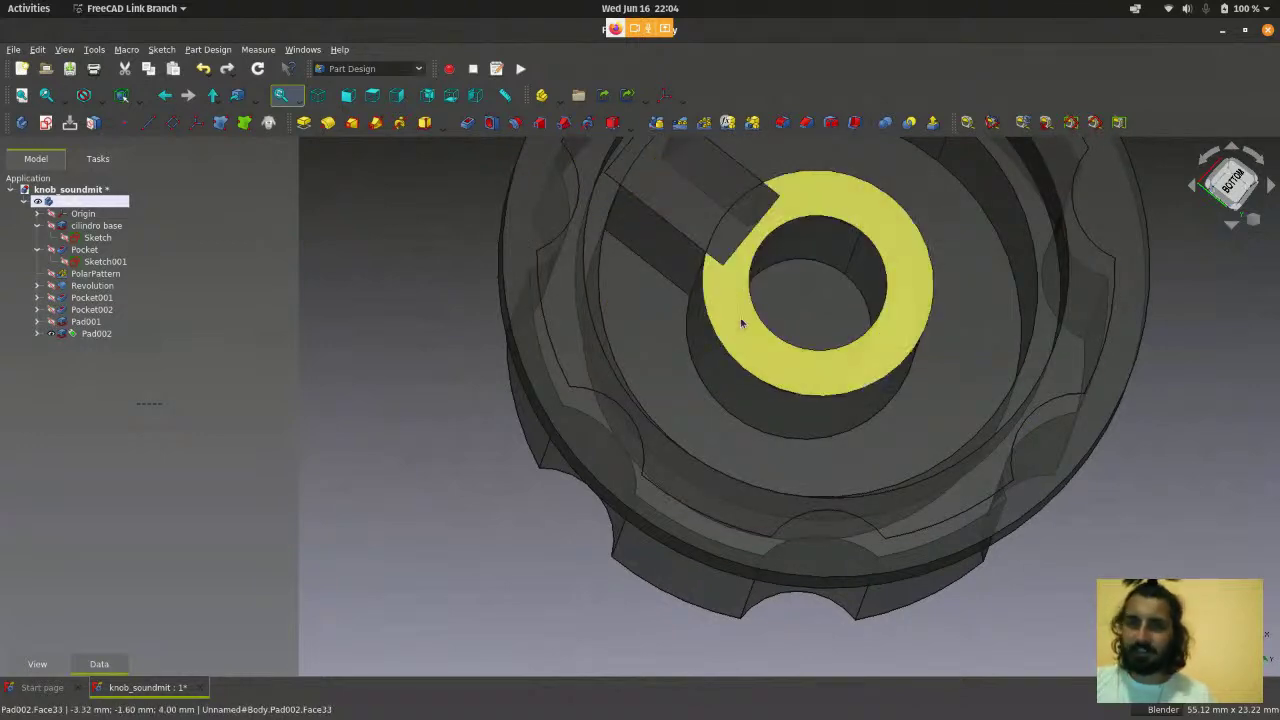
pyautogui.scroll(-2, 491, 420)
pyautogui.moveTo(657, 394); pyautogui.dragTo(728, 306, button='middle')
pyautogui.scroll(3, 633, 280)
pyautogui.scroll(-5, 633, 280)
pyautogui.scroll(3, 728, 306)
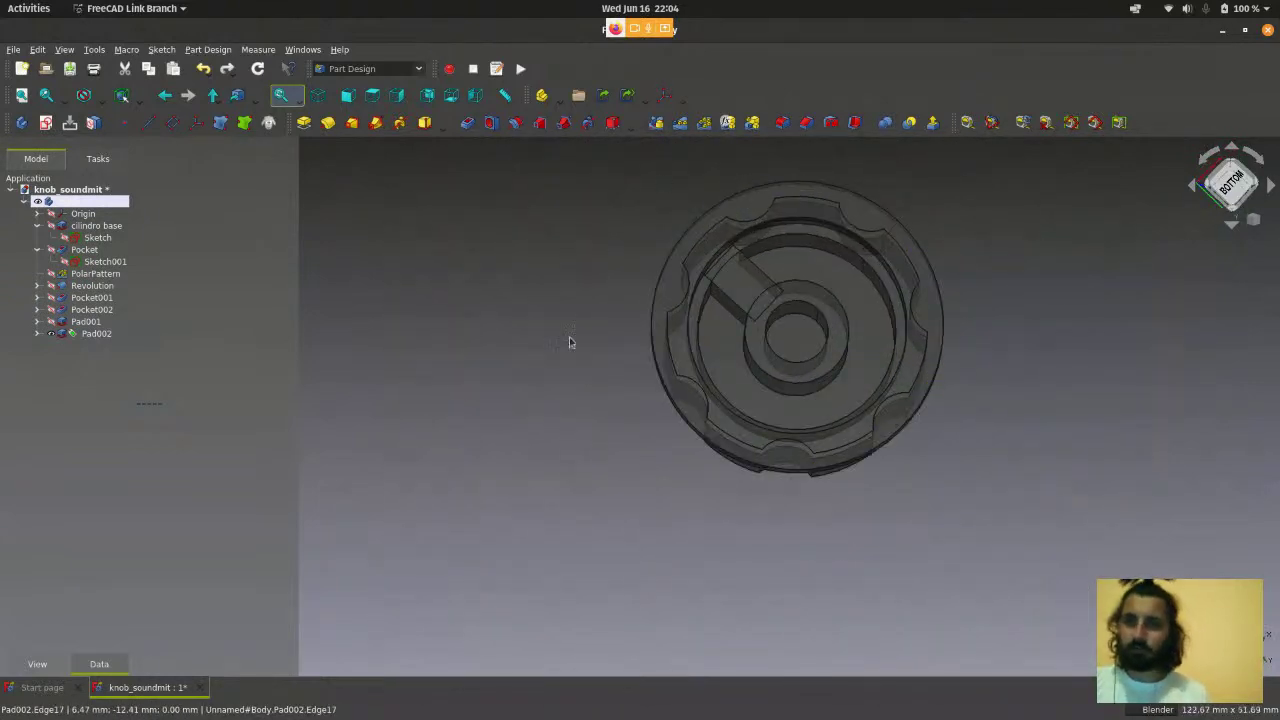
pyautogui.click(105, 350)
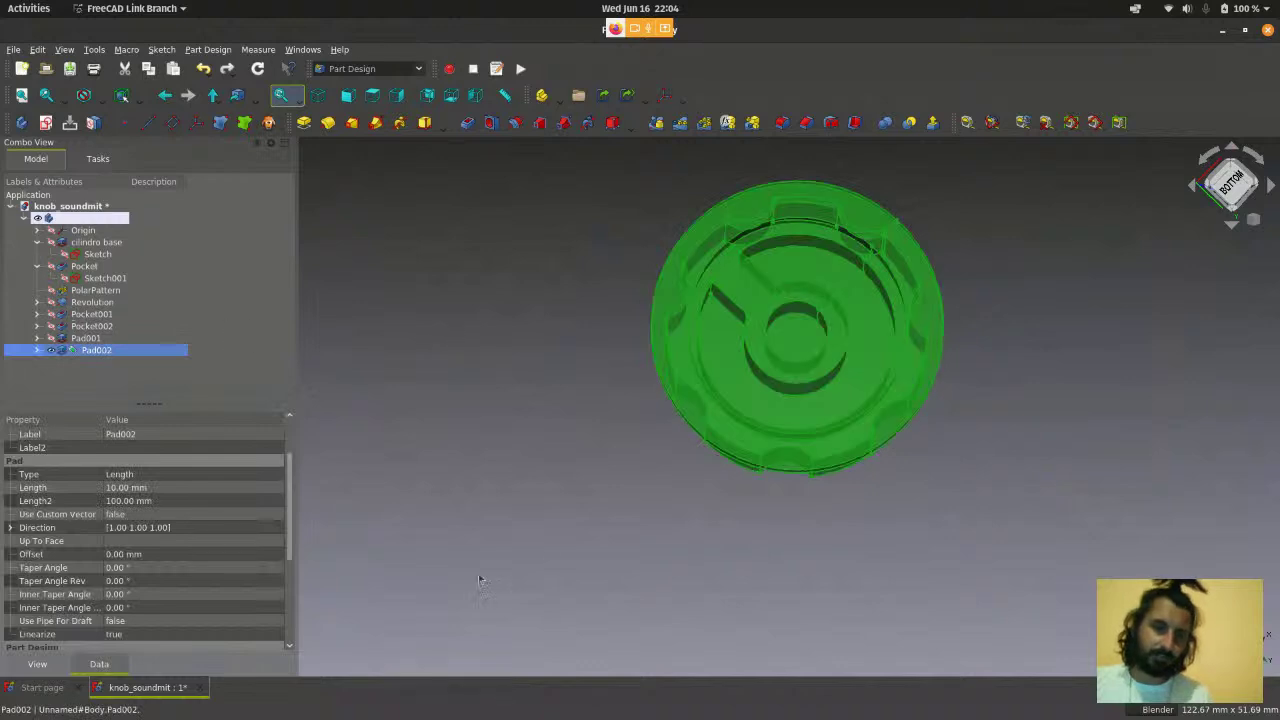
pyautogui.moveTo(291, 482)
pyautogui.mouseDown()
pyautogui.moveTo(299, 590)
pyautogui.moveTo(292, 485)
pyautogui.moveTo(282, 530)
pyautogui.moveTo(238, 560)
pyautogui.mouseUp()
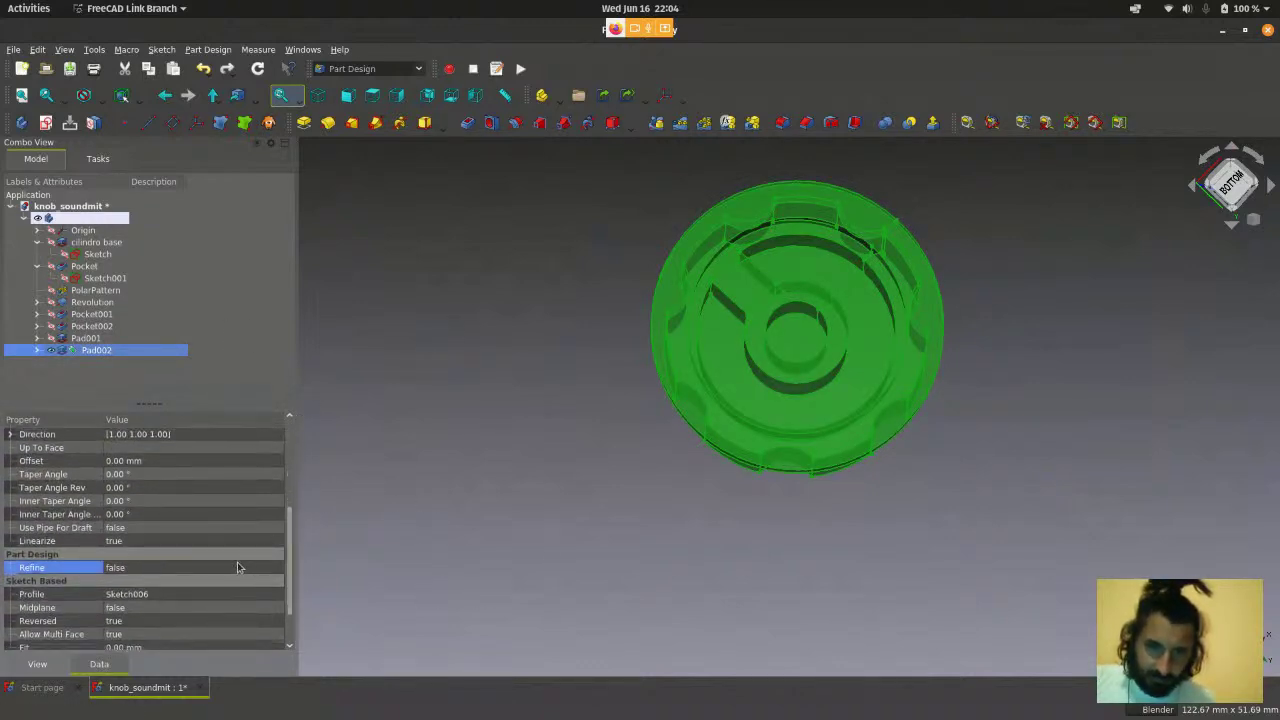
pyautogui.click(238, 564)
pyautogui.click(243, 568)
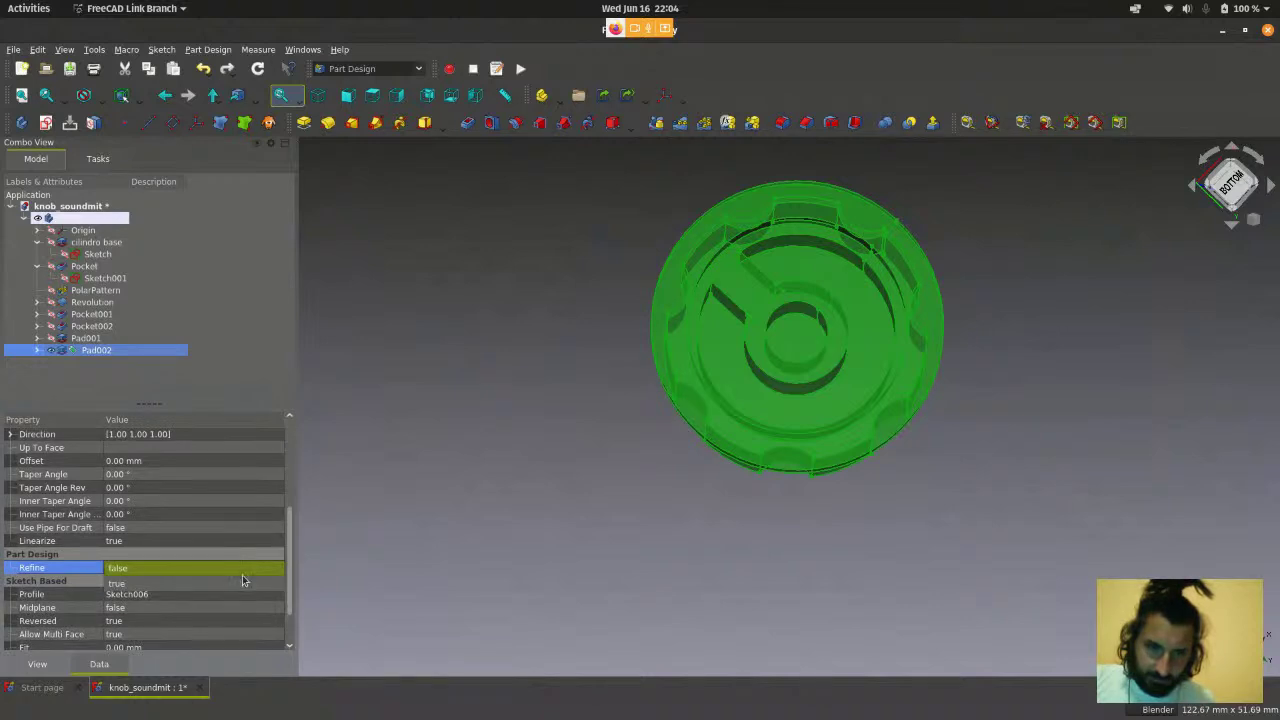
pyautogui.click(241, 581)
pyautogui.click(619, 479)
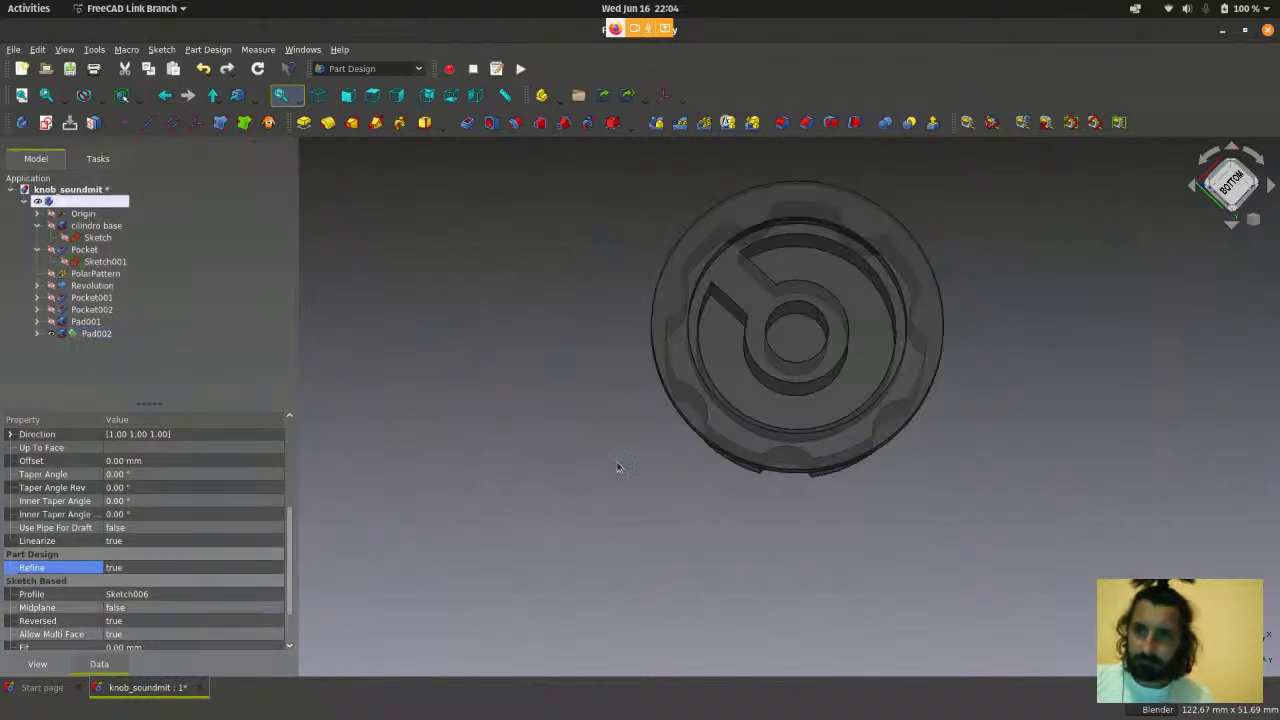
pyautogui.scroll(2, 736, 274)
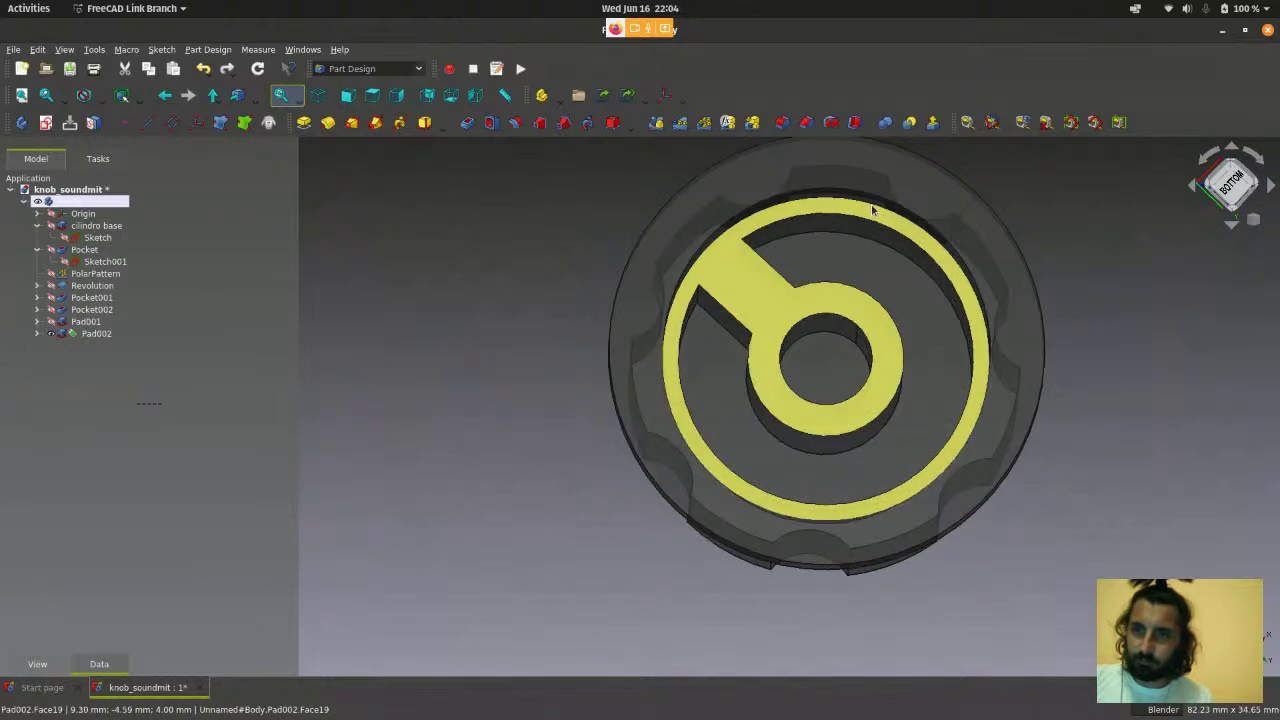
pyautogui.scroll(-2, 748, 507)
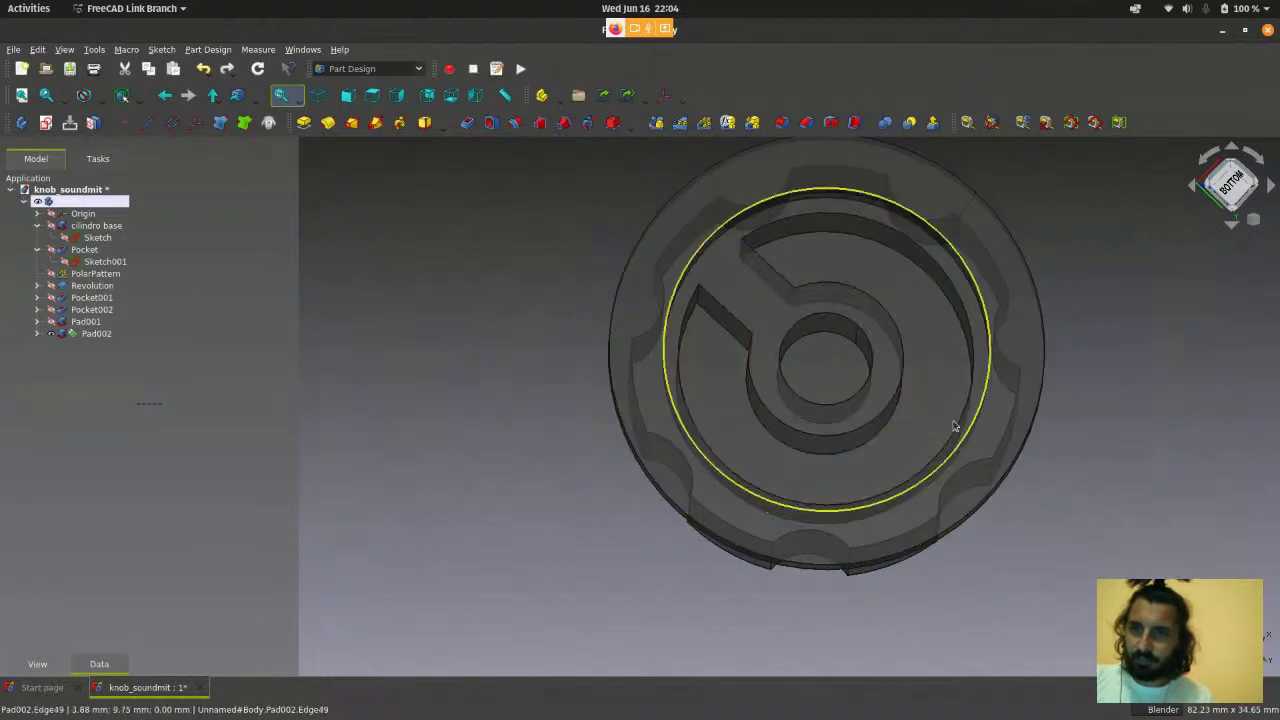
pyautogui.click(675, 325)
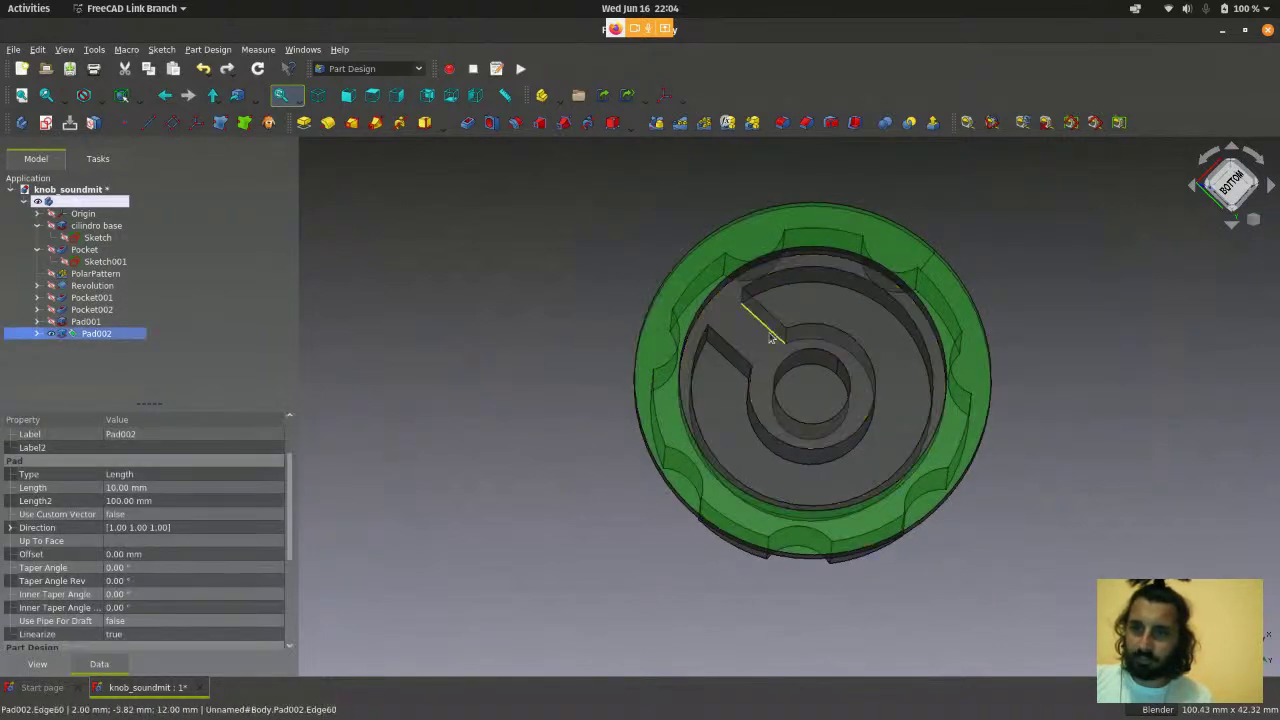
pyautogui.click(676, 199)
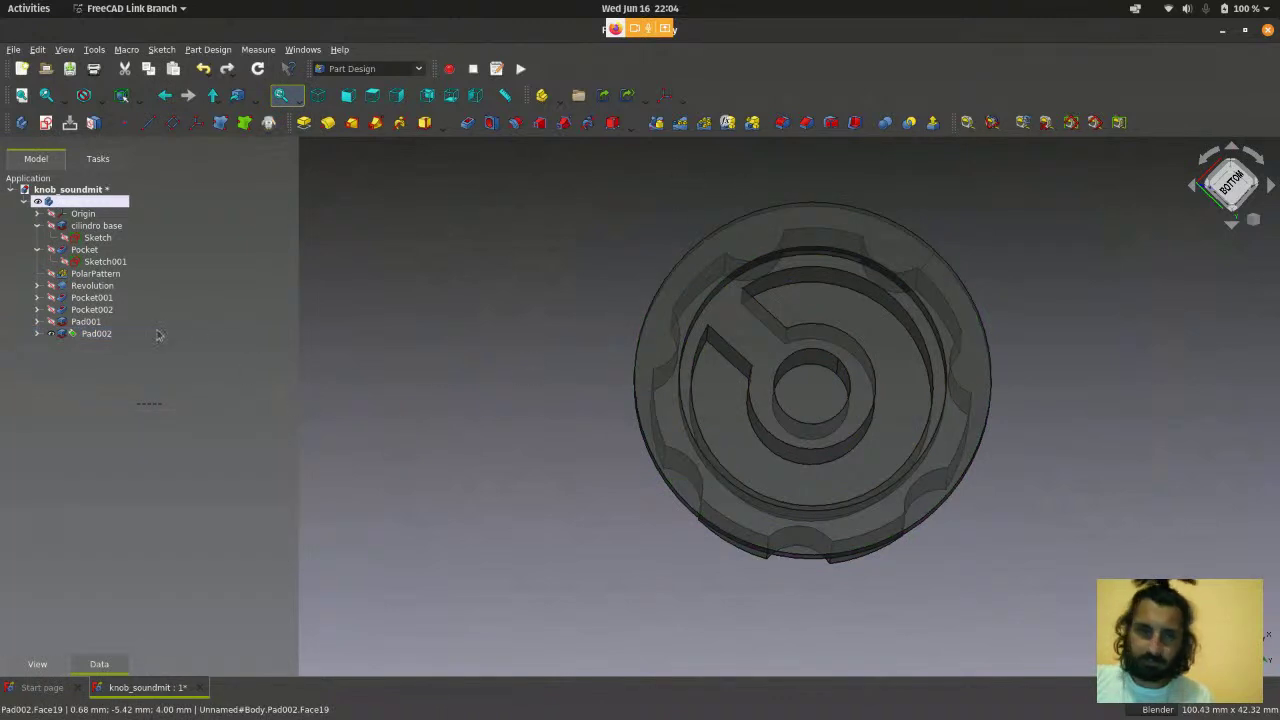
pyautogui.click(119, 350)
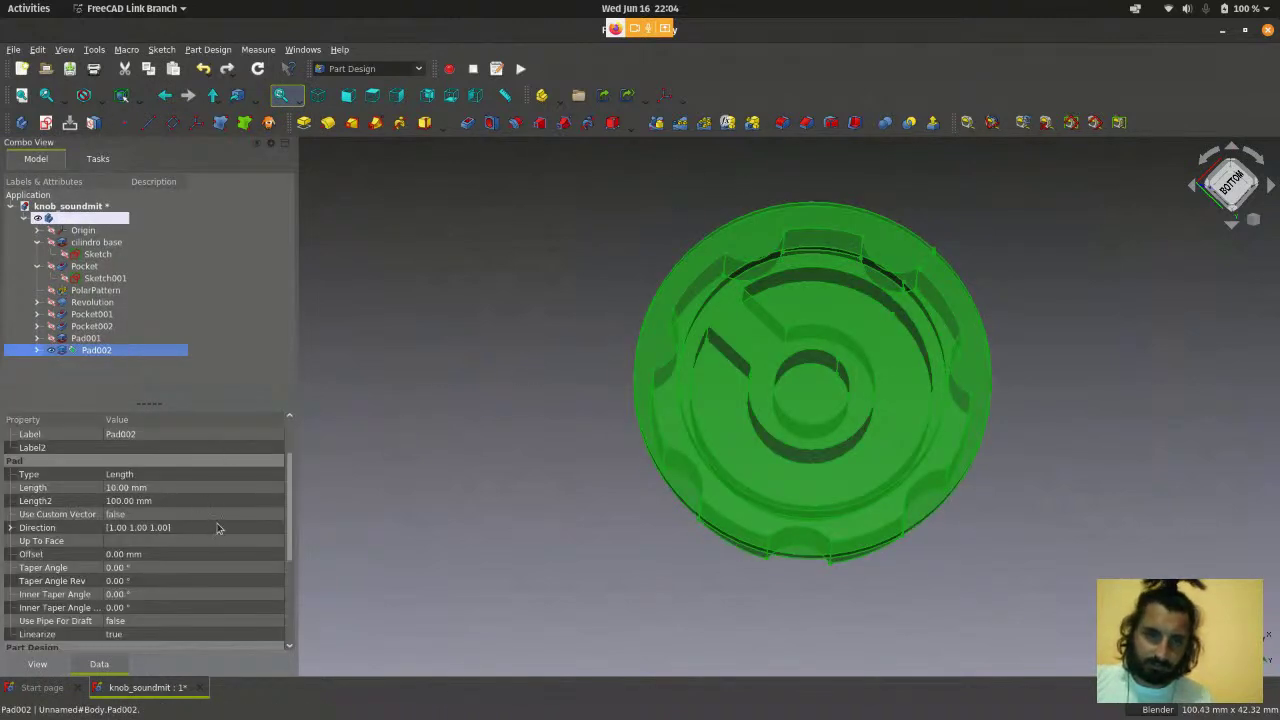
pyautogui.scroll(-3, 218, 525)
pyautogui.click(215, 546)
pyautogui.click(210, 547)
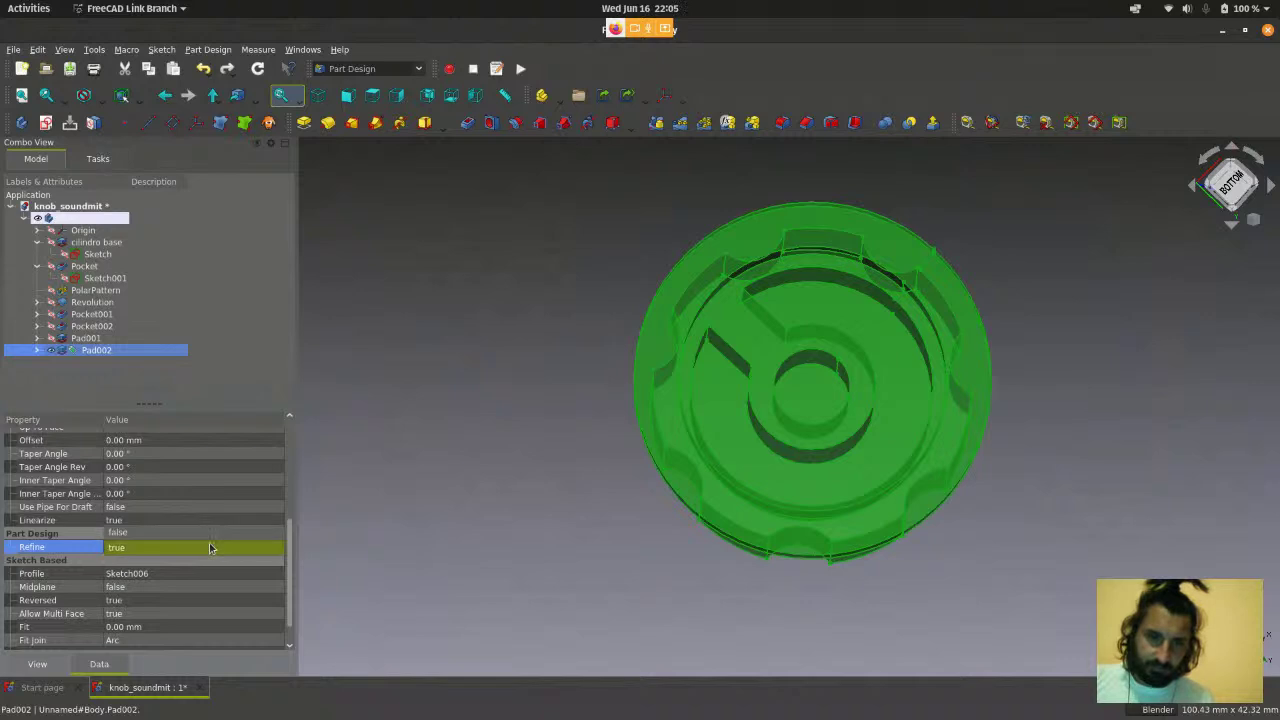
pyautogui.click(209, 534)
pyautogui.click(536, 370)
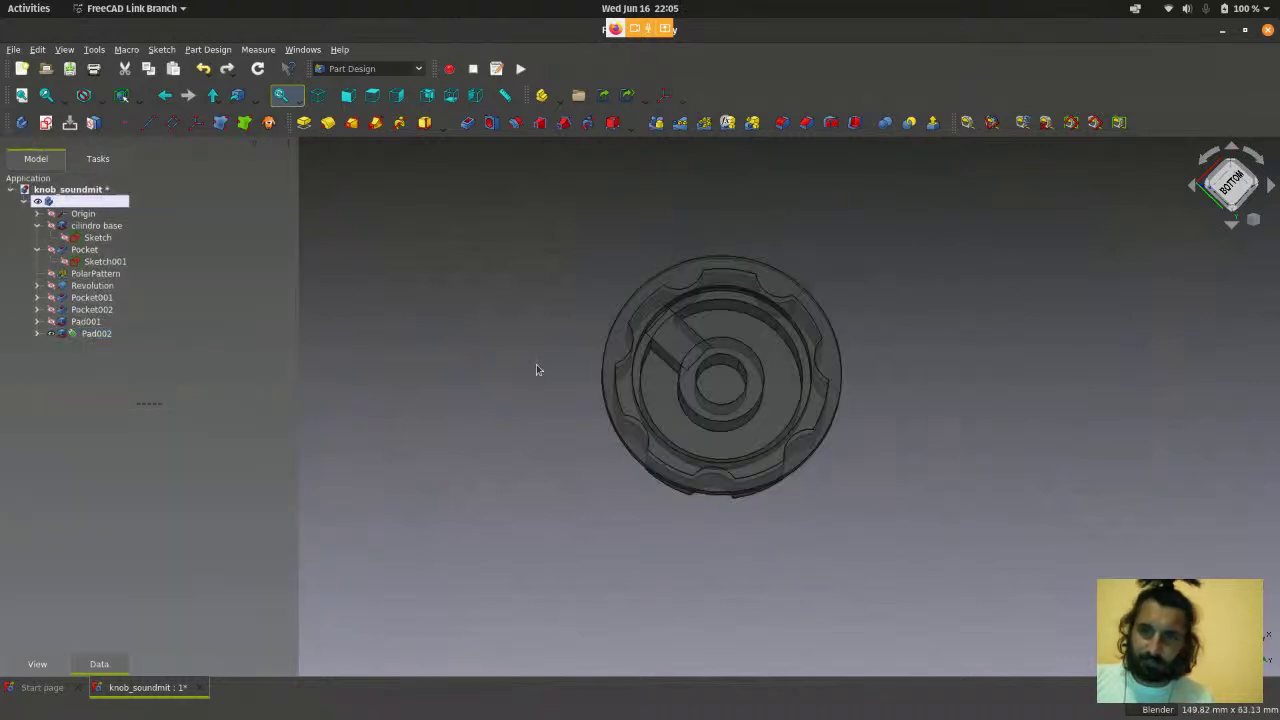
# - Delete Pad002 and its leftover Sketch006 from the Model tree
pyautogui.scroll(3, 715, 280)
pyautogui.scroll(-2, 547, 303)
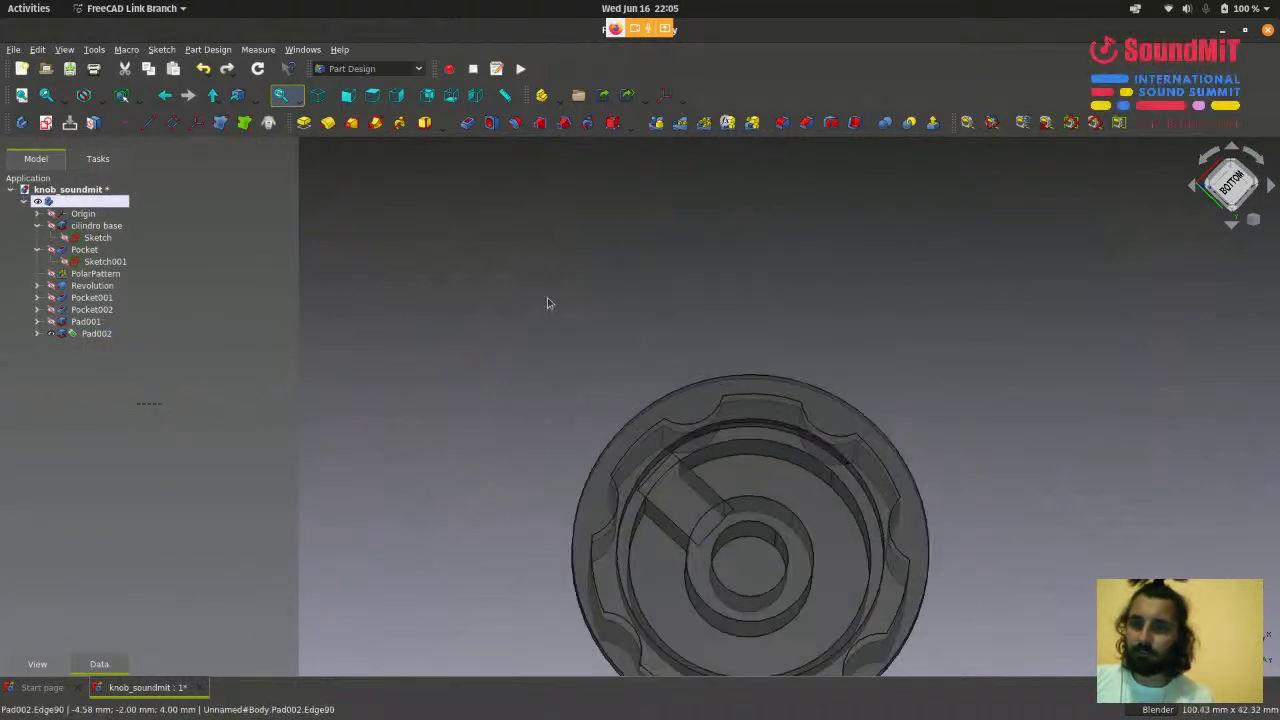
pyautogui.moveTo(457, 357); pyautogui.dragTo(815, 527, button='middle')
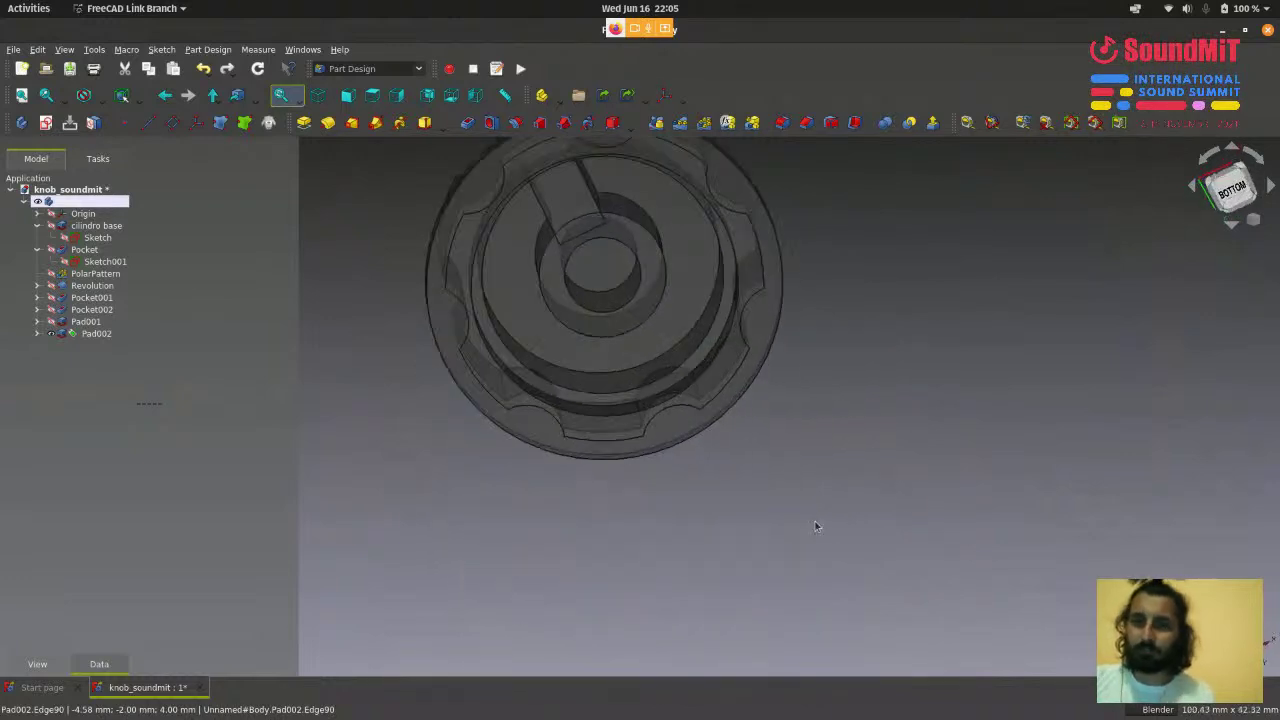
pyautogui.scroll(-4, 948, 486)
pyautogui.scroll(2, 948, 486)
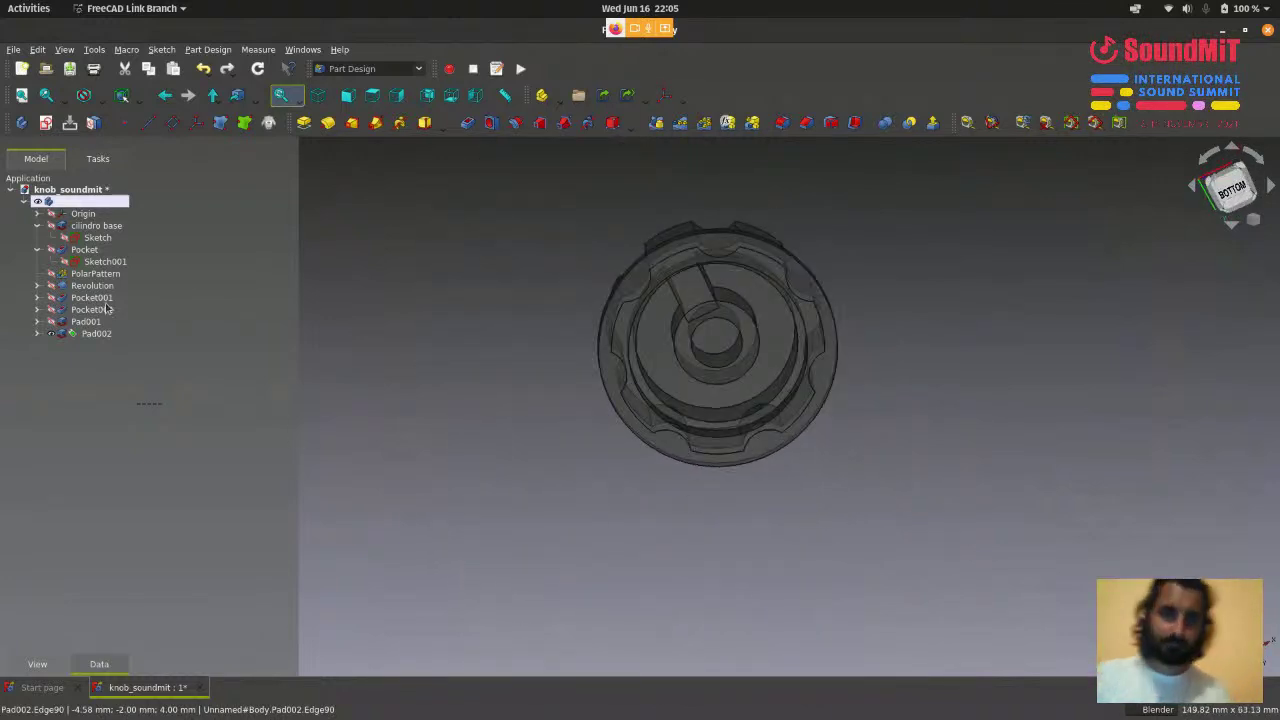
pyautogui.click(104, 350)
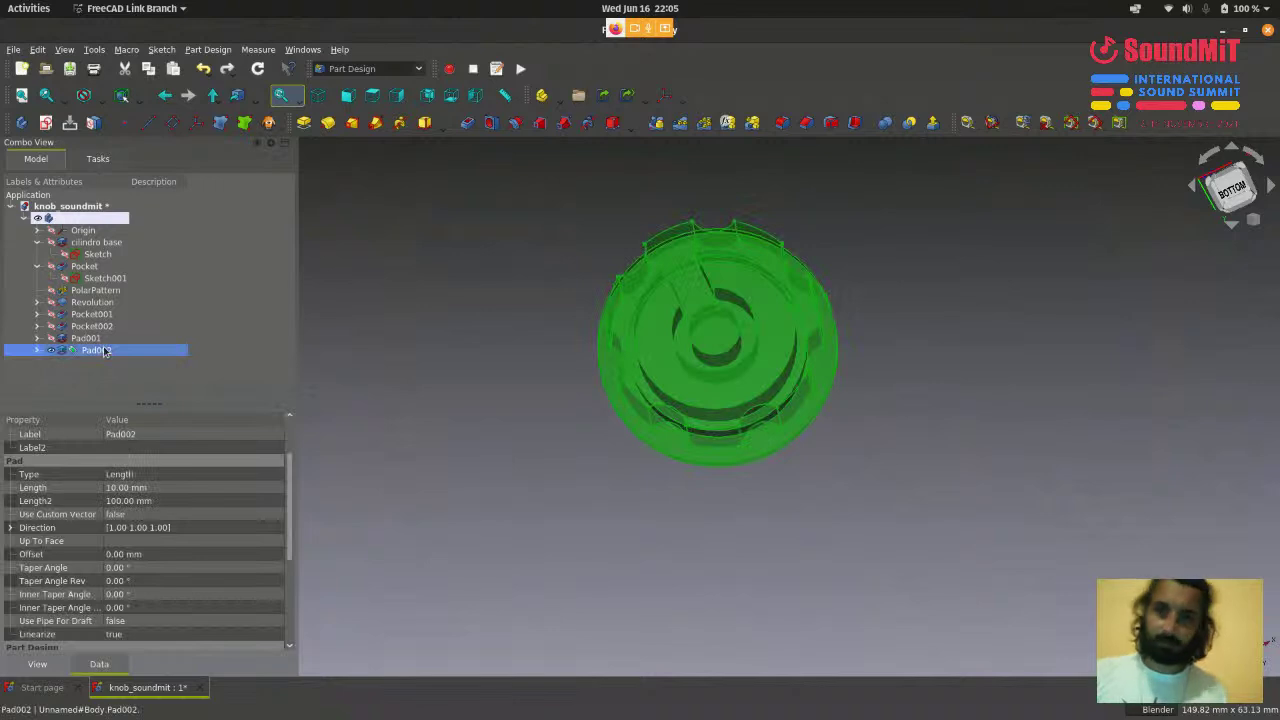
pyautogui.press('Delete')
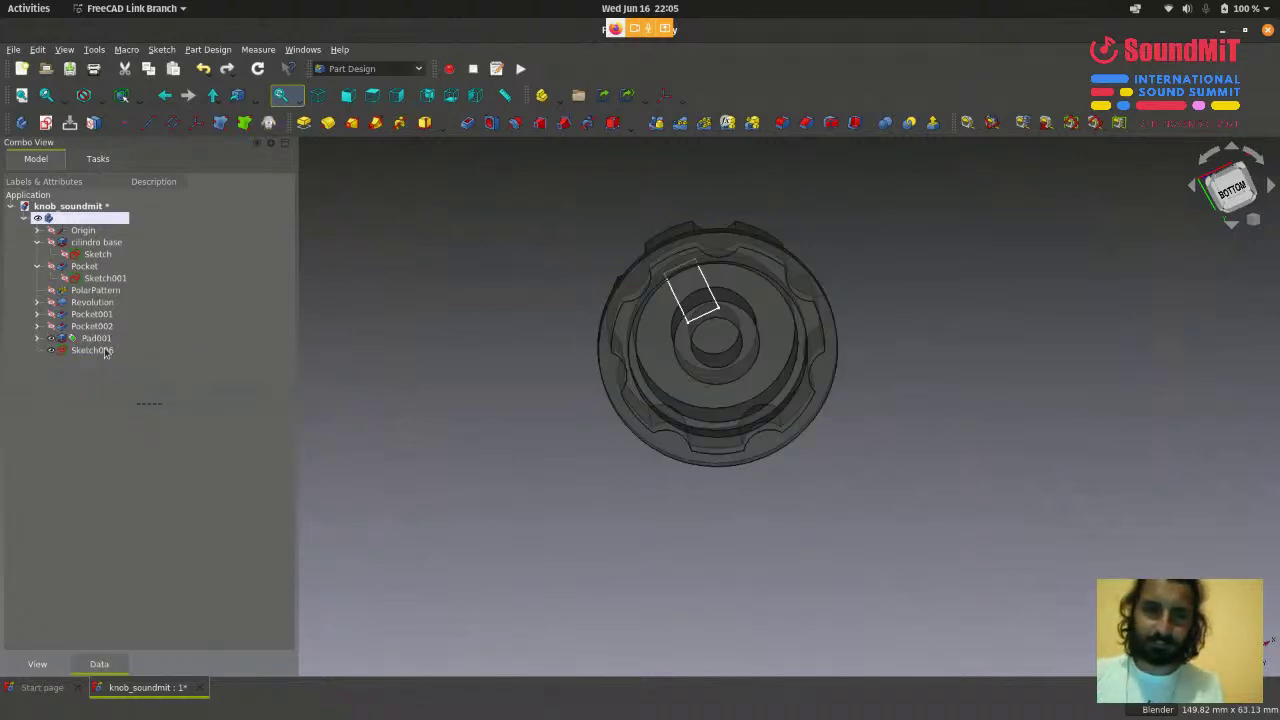
pyautogui.click(100, 350)
pyautogui.press('Delete')
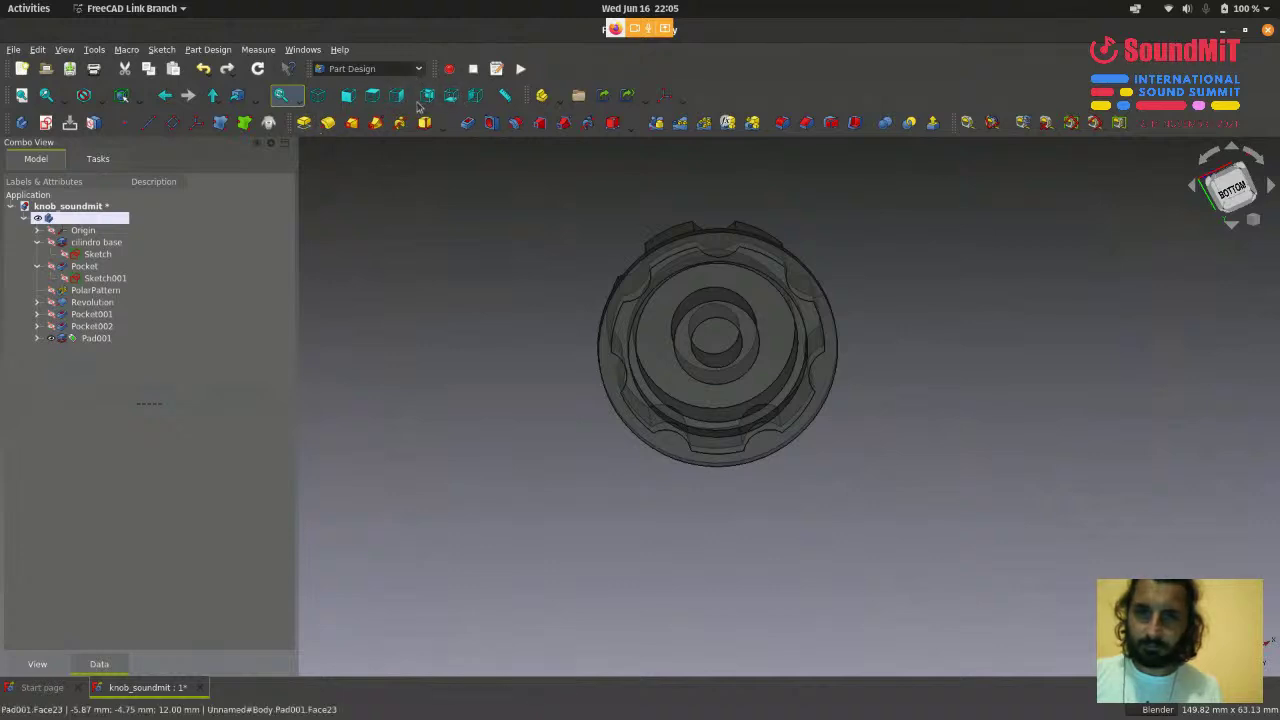
# - Switch to Bottom view (5) to look straight at the knob's underside
pyautogui.press('5')
pyautogui.moveTo(817, 280); pyautogui.dragTo(760, 287, button='middle')
pyautogui.scroll(2, 760, 285)
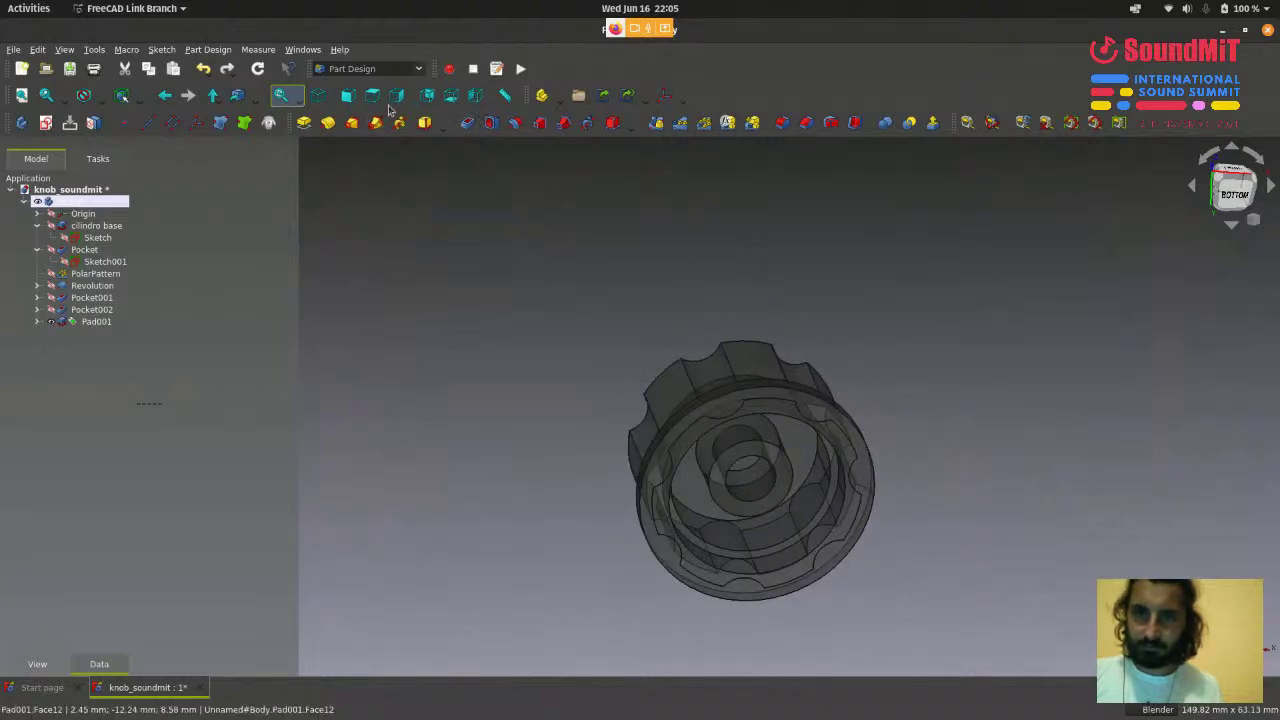
pyautogui.click(449, 97)
pyautogui.scroll(-4, 538, 260)
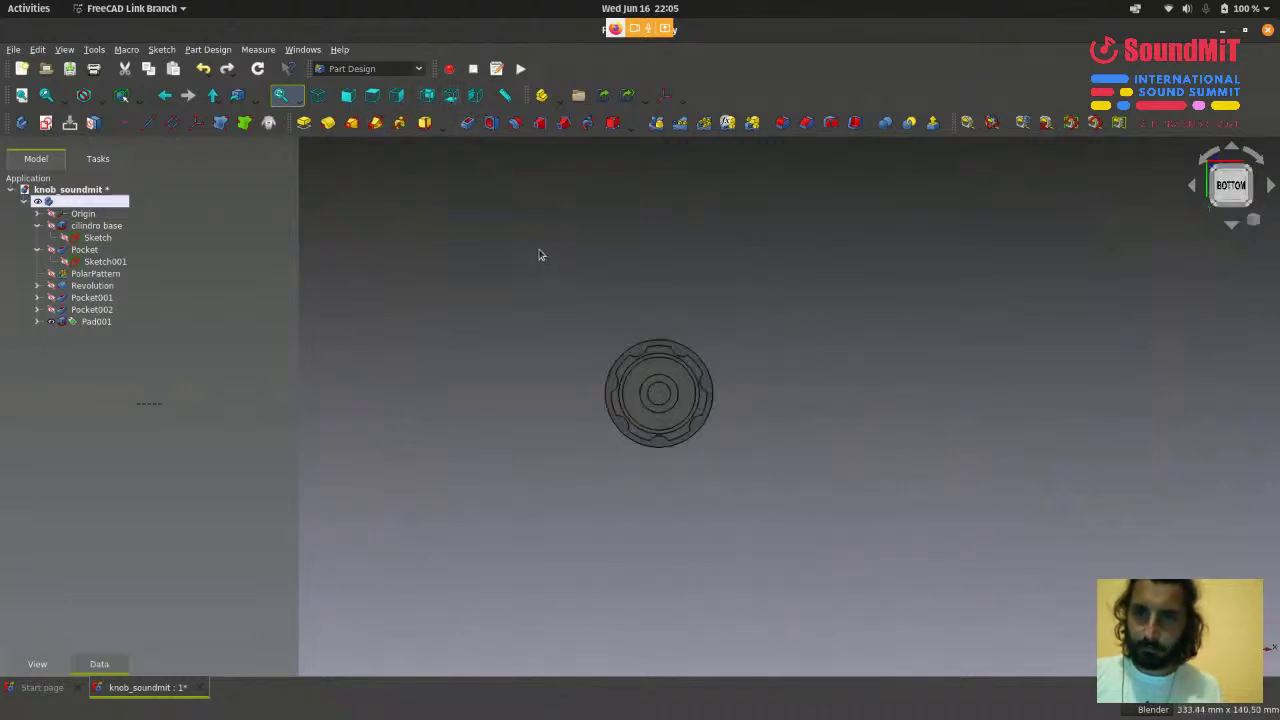
pyautogui.scroll(10, 686, 351)
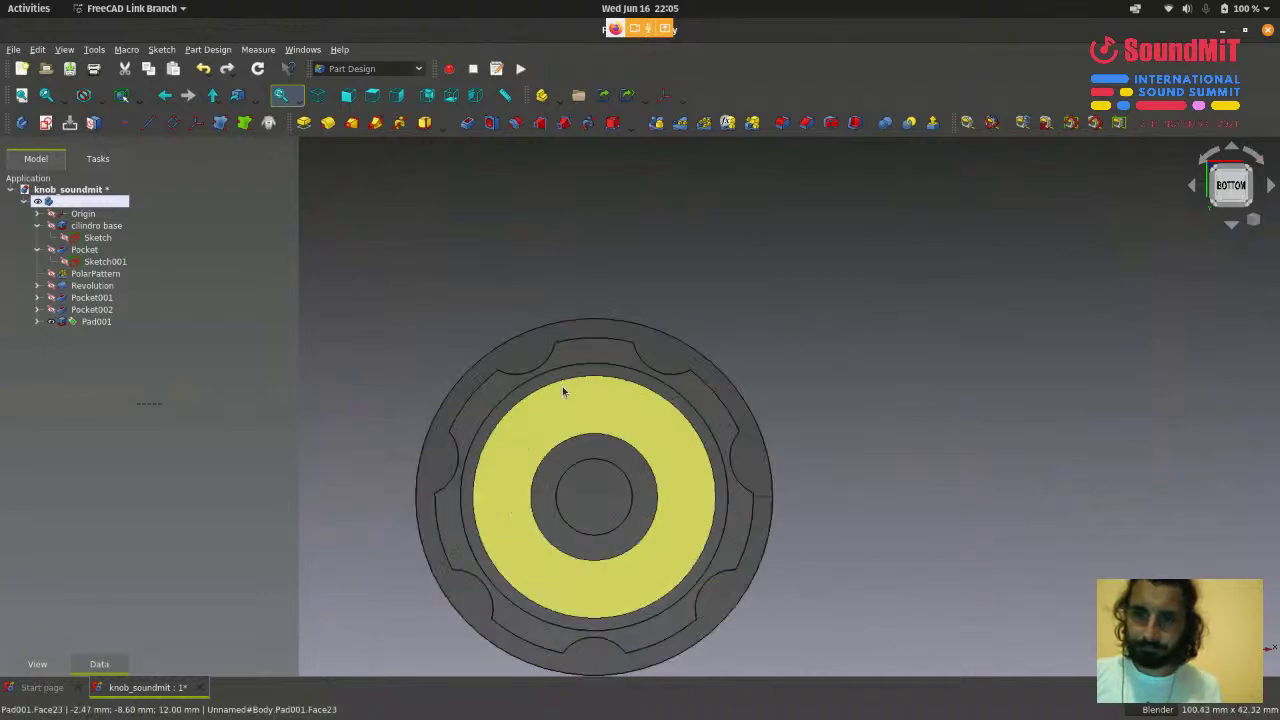
# - Create a new sketch on the inner ring face of the knob's bottom
pyautogui.scroll(5, 580, 375)
pyautogui.click(580, 374)
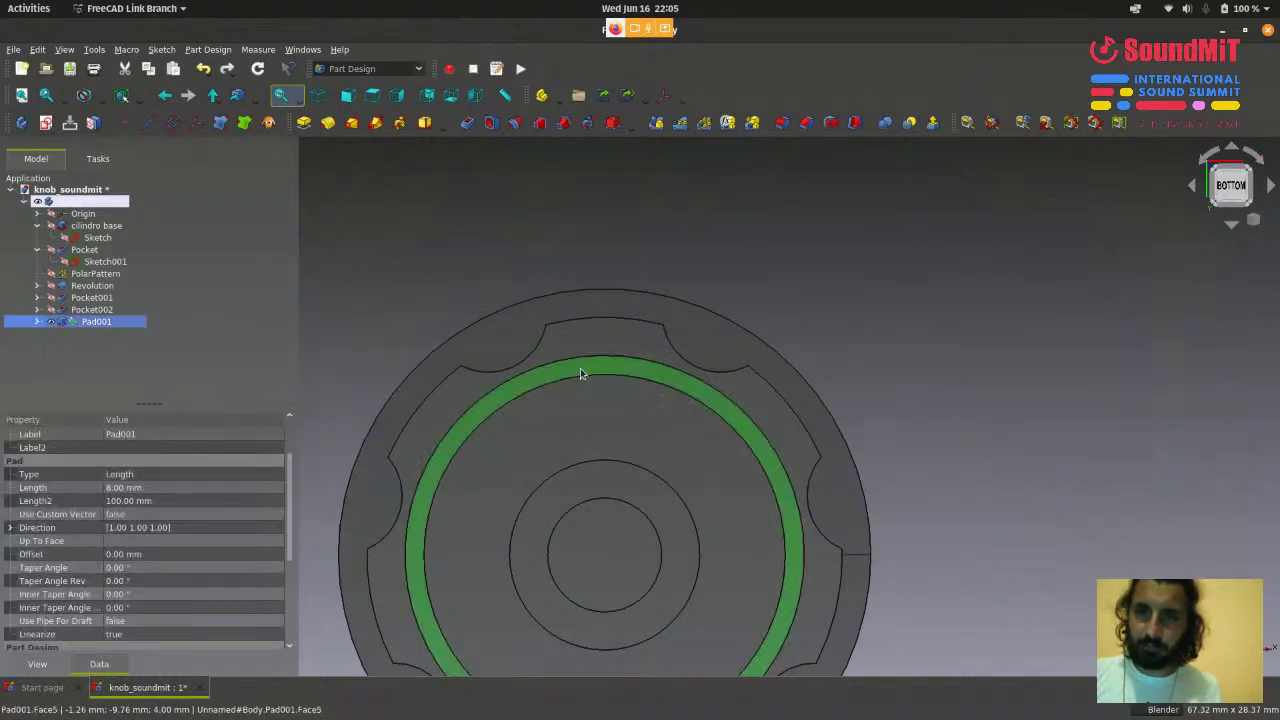
pyautogui.click(600, 482)
pyautogui.scroll(-2, 724, 299)
pyautogui.scroll(-1, 1047, 228)
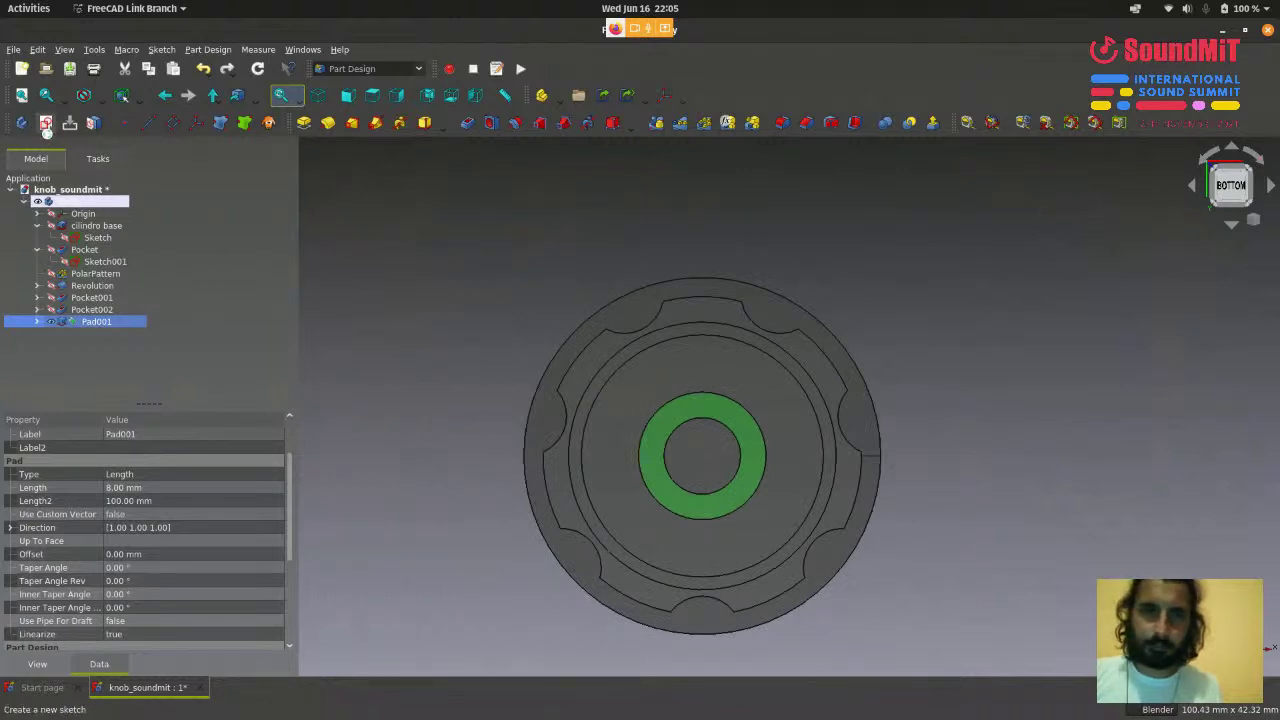
pyautogui.click(45, 122)
# - Start a rectangle with its first corner just above the sketch origin
pyautogui.scroll(-3, 558, 180)
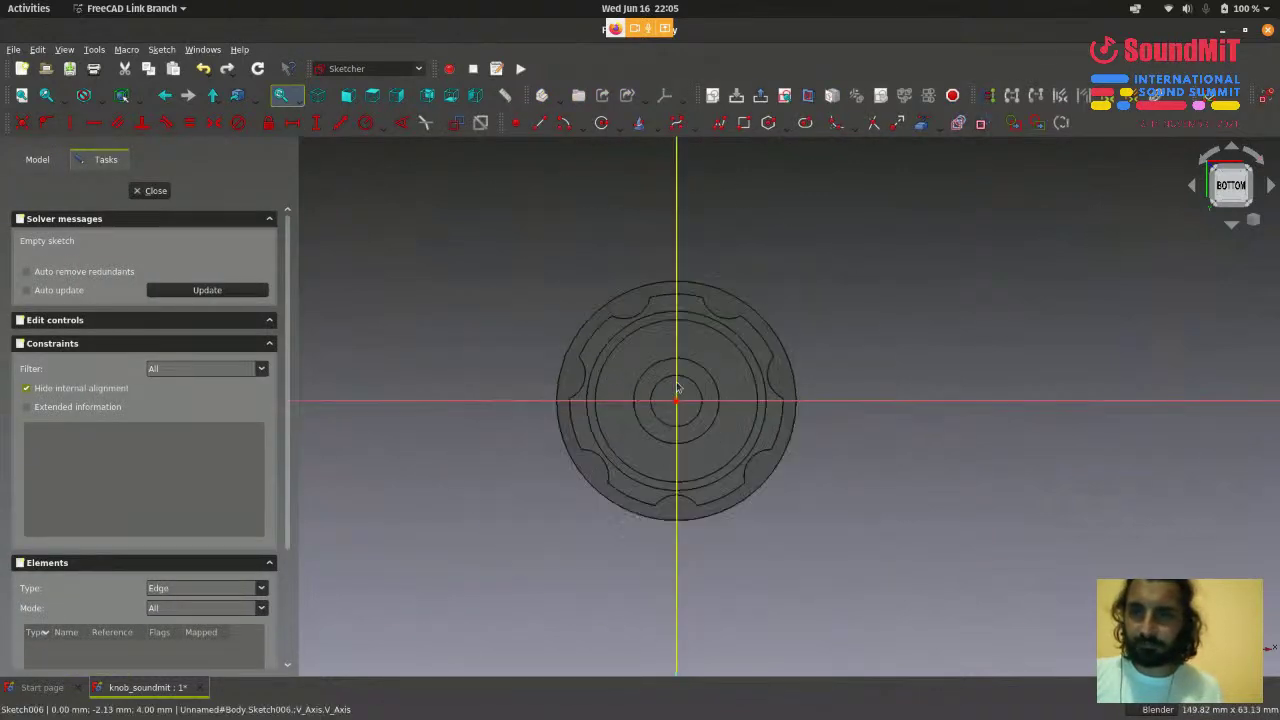
pyautogui.click(676, 368)
pyautogui.scroll(4, 700, 360)
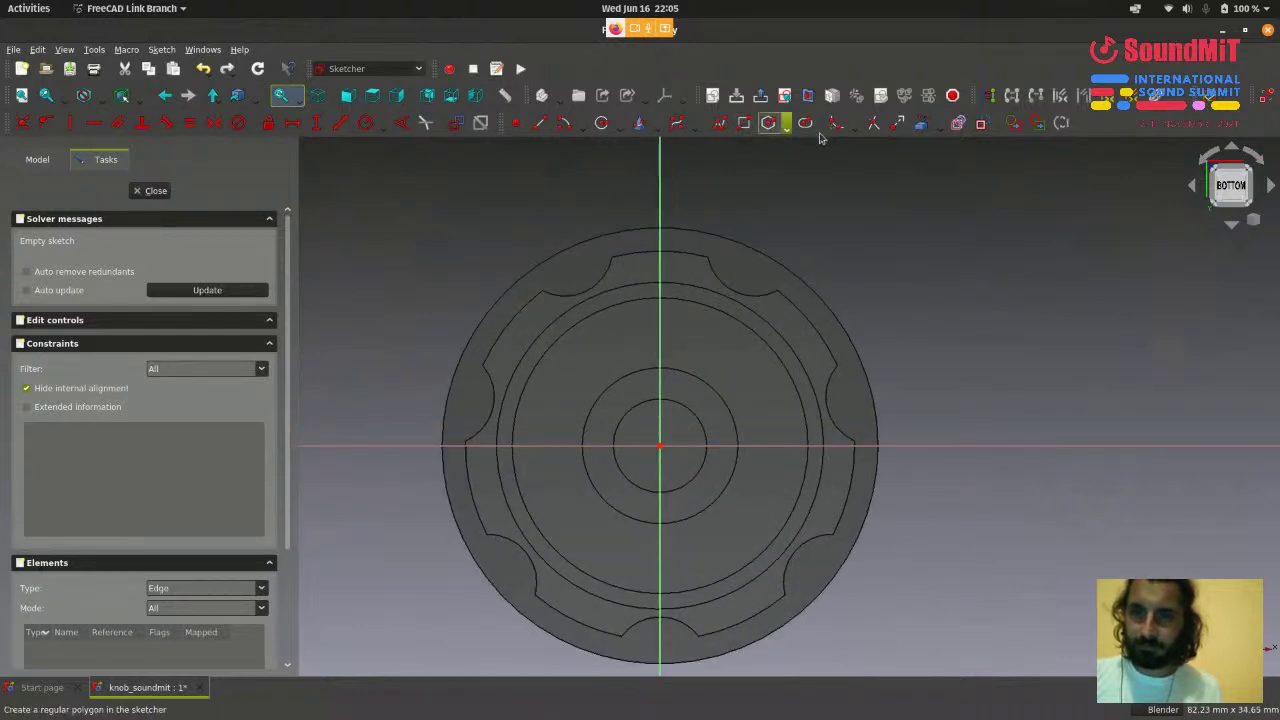
pyautogui.click(768, 122)
pyautogui.scroll(3, 660, 347)
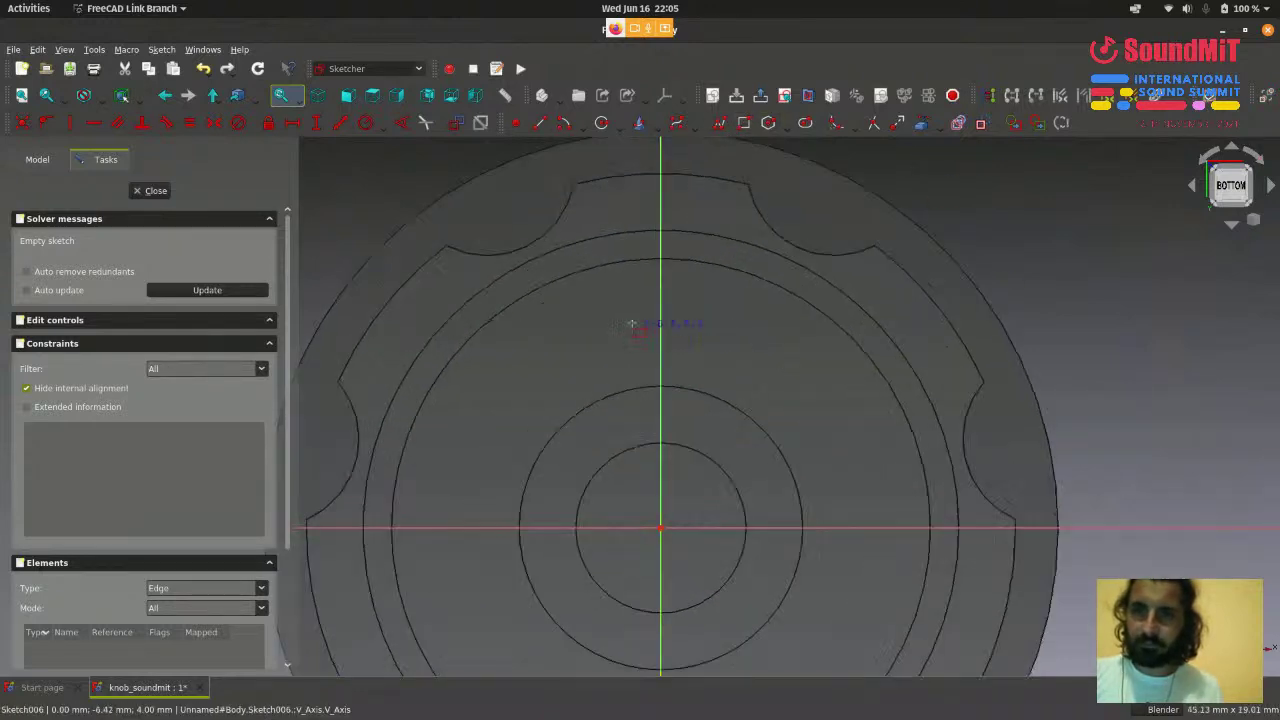
pyautogui.click(602, 250)
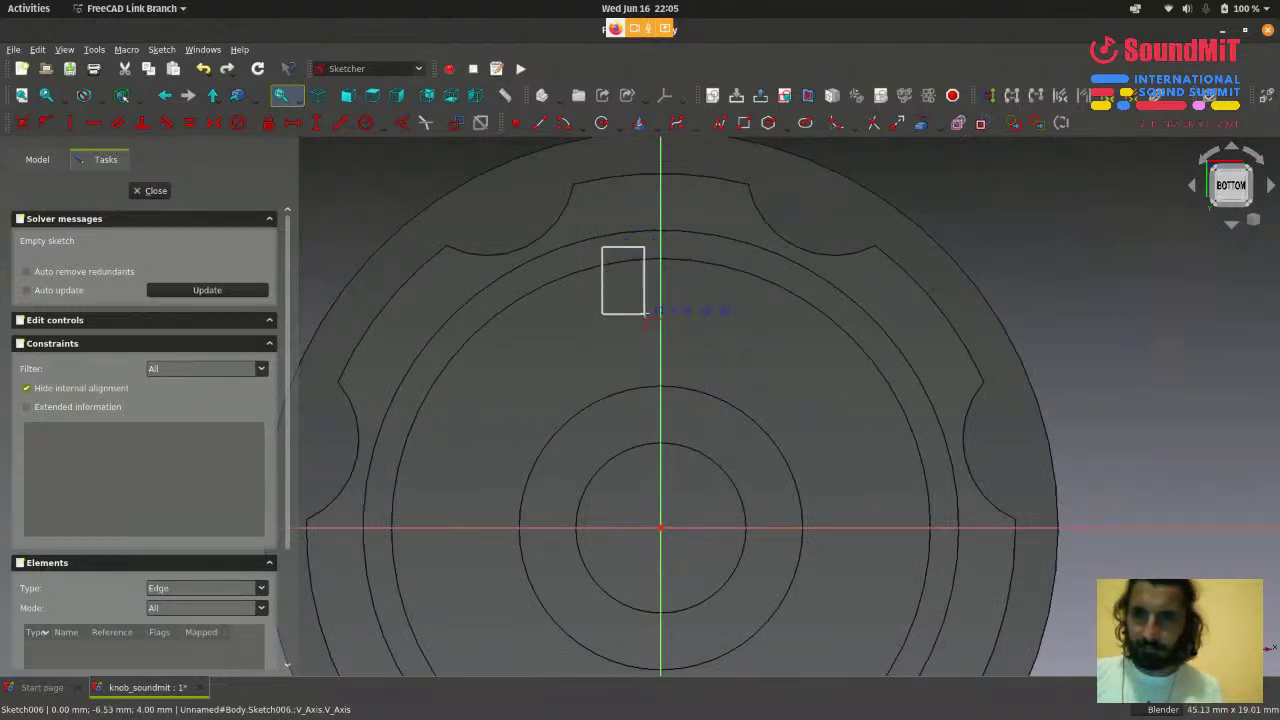
# - Finish the rectangle and add a width dimension to its top edge
pyautogui.click(710, 428)
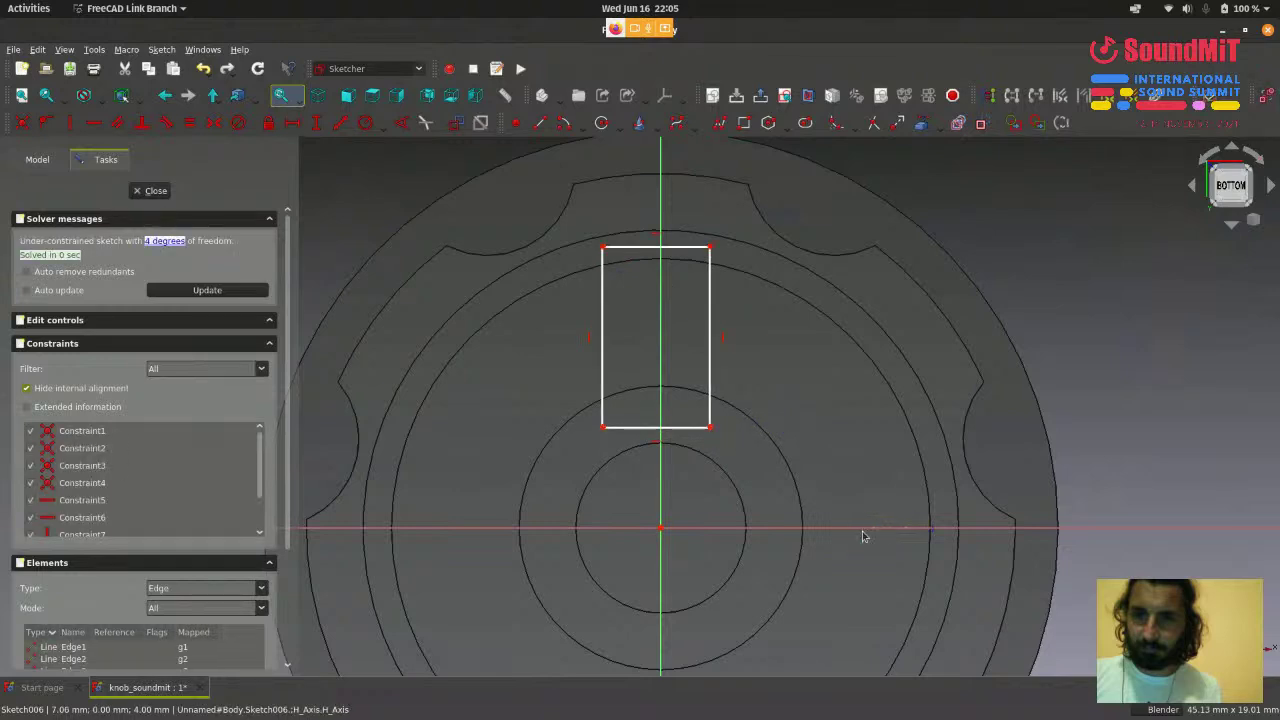
pyautogui.click(680, 248)
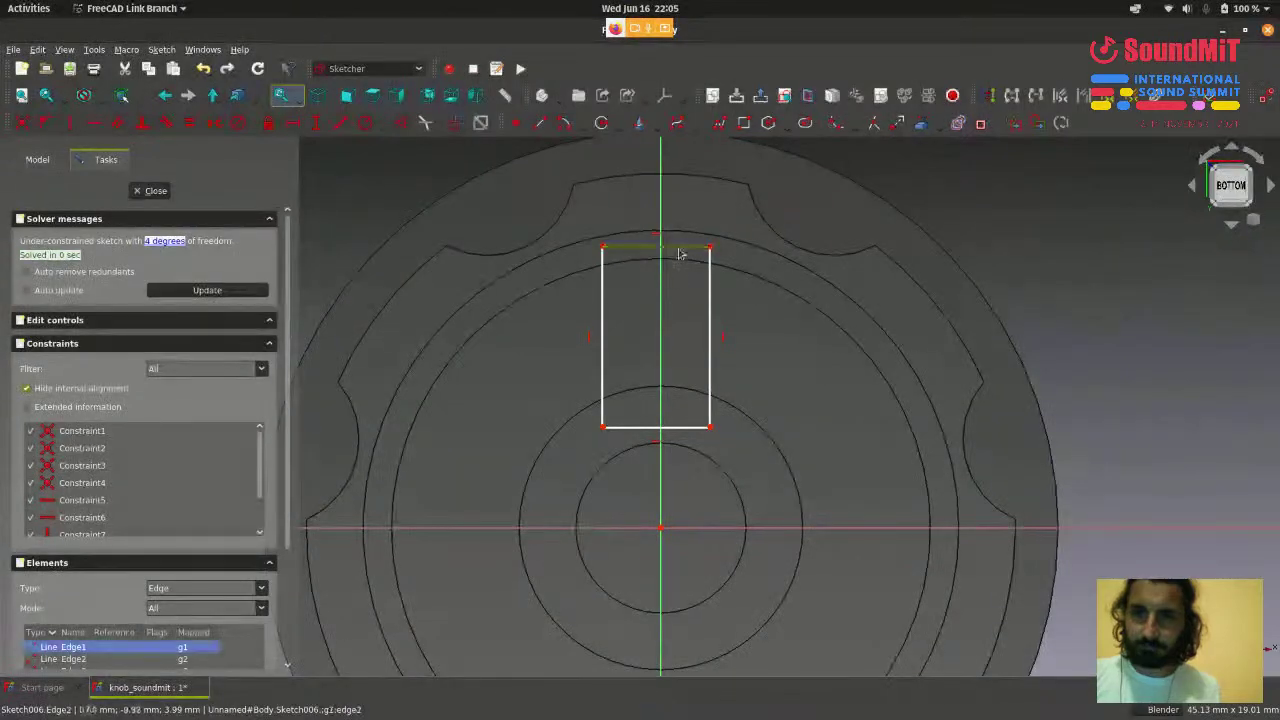
pyautogui.scroll(-1, 960, 360)
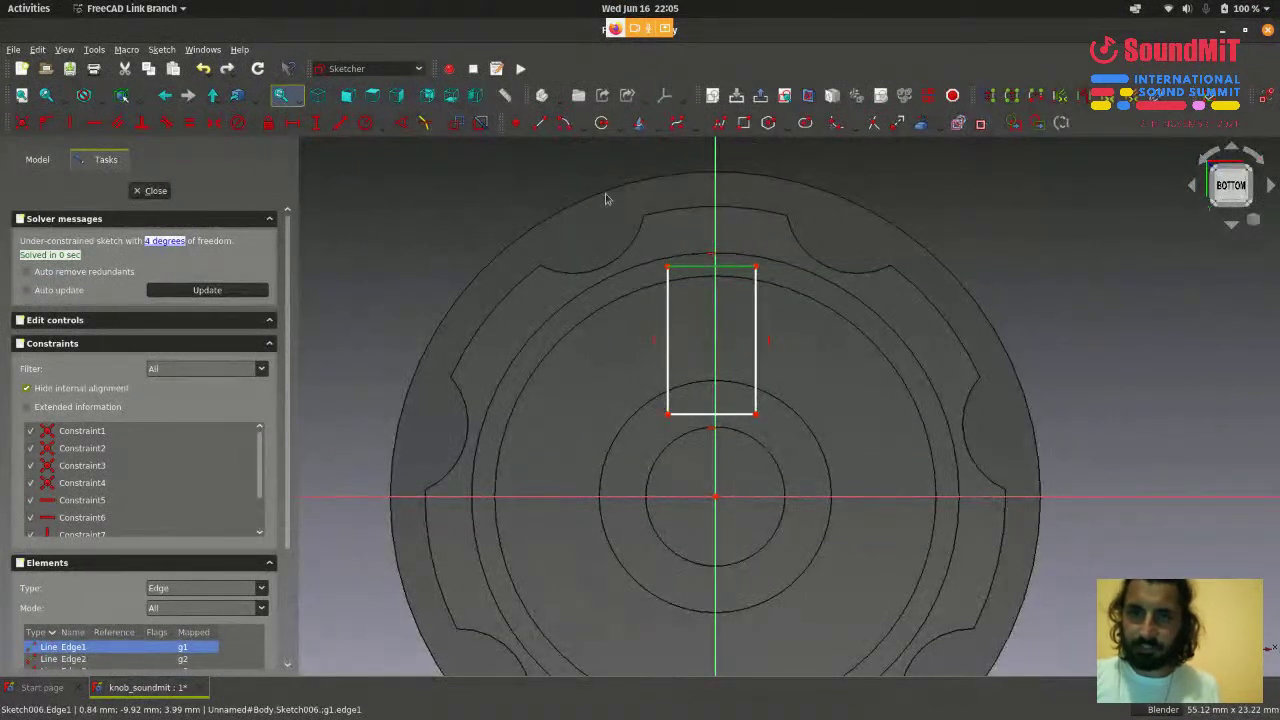
pyautogui.click(290, 124)
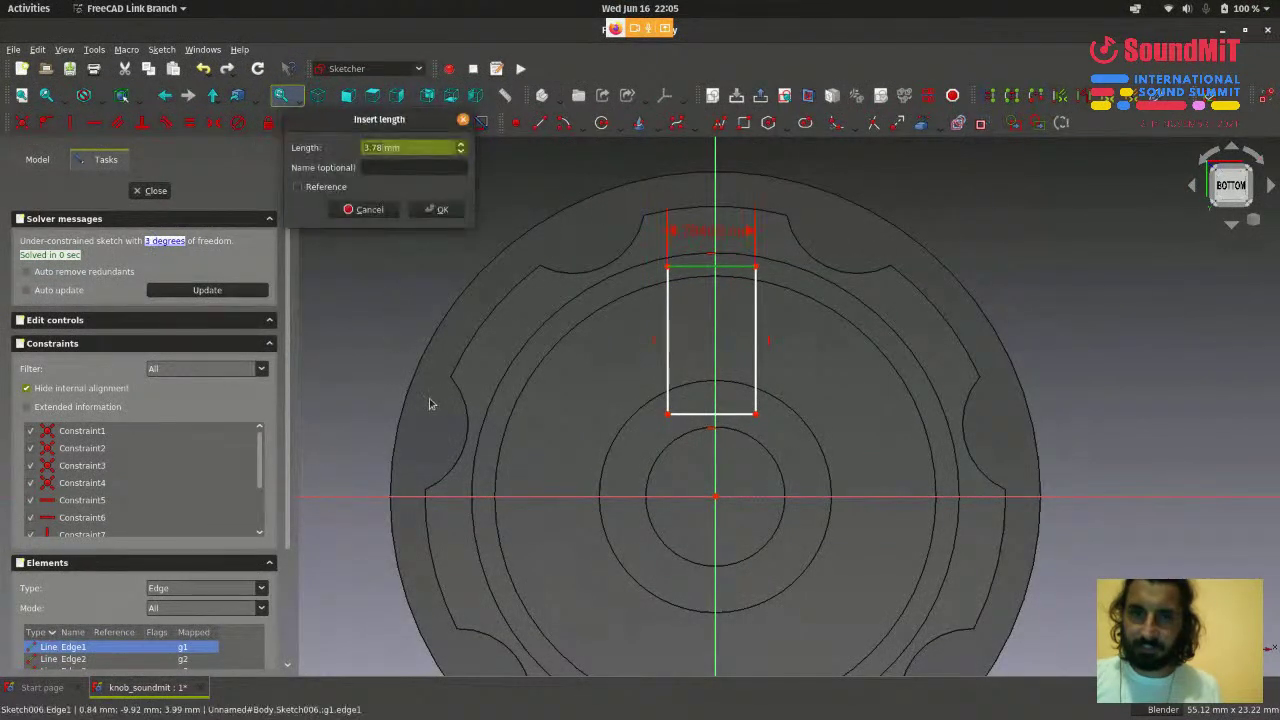
pyautogui.click(440, 209)
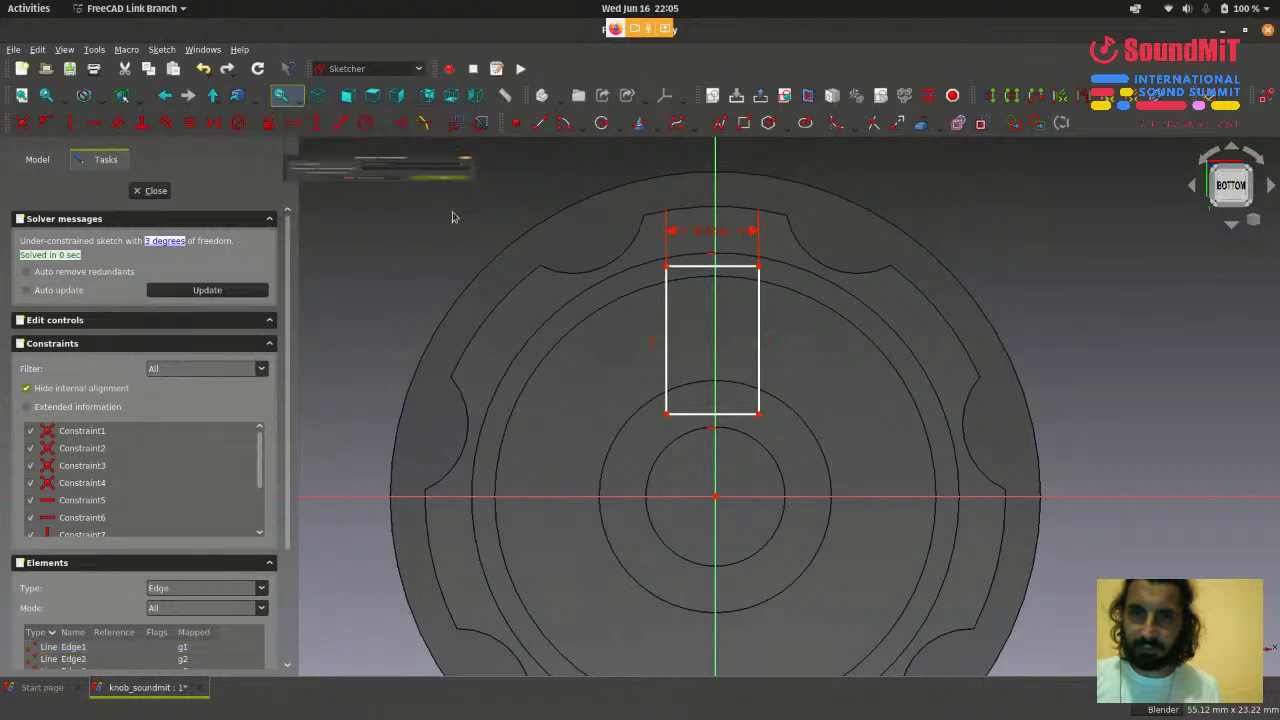
pyautogui.scroll(1, 737, 256)
pyautogui.scroll(-1, 837, 251)
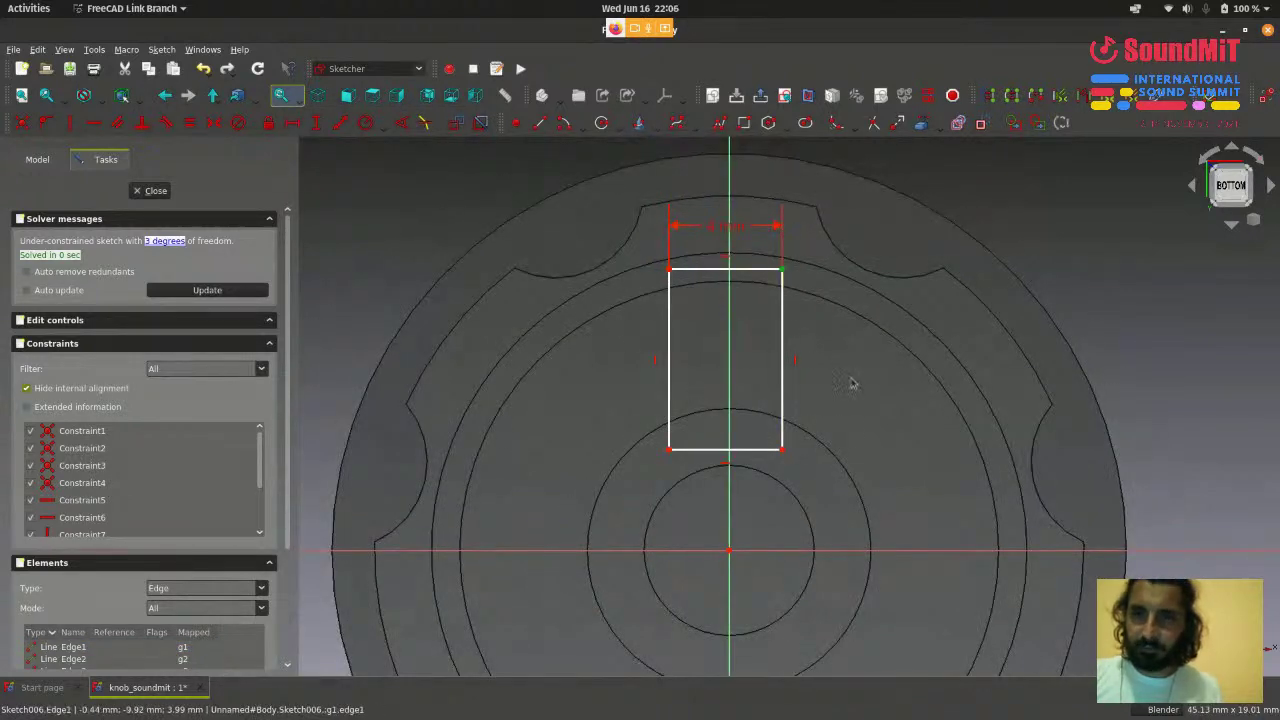
pyautogui.scroll(1, 727, 552)
pyautogui.scroll(-1, 940, 468)
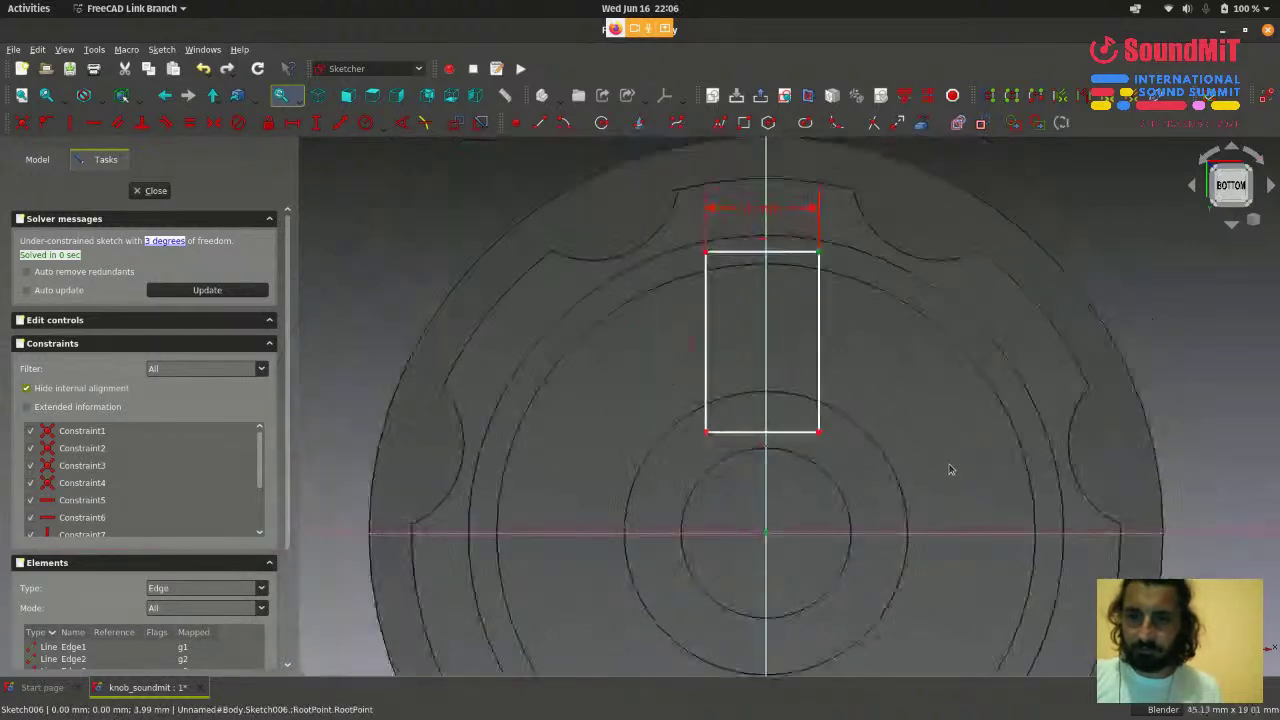
# - Constrain the rectangle's right side 2 mm from the vertical axis
pyautogui.click(292, 123)
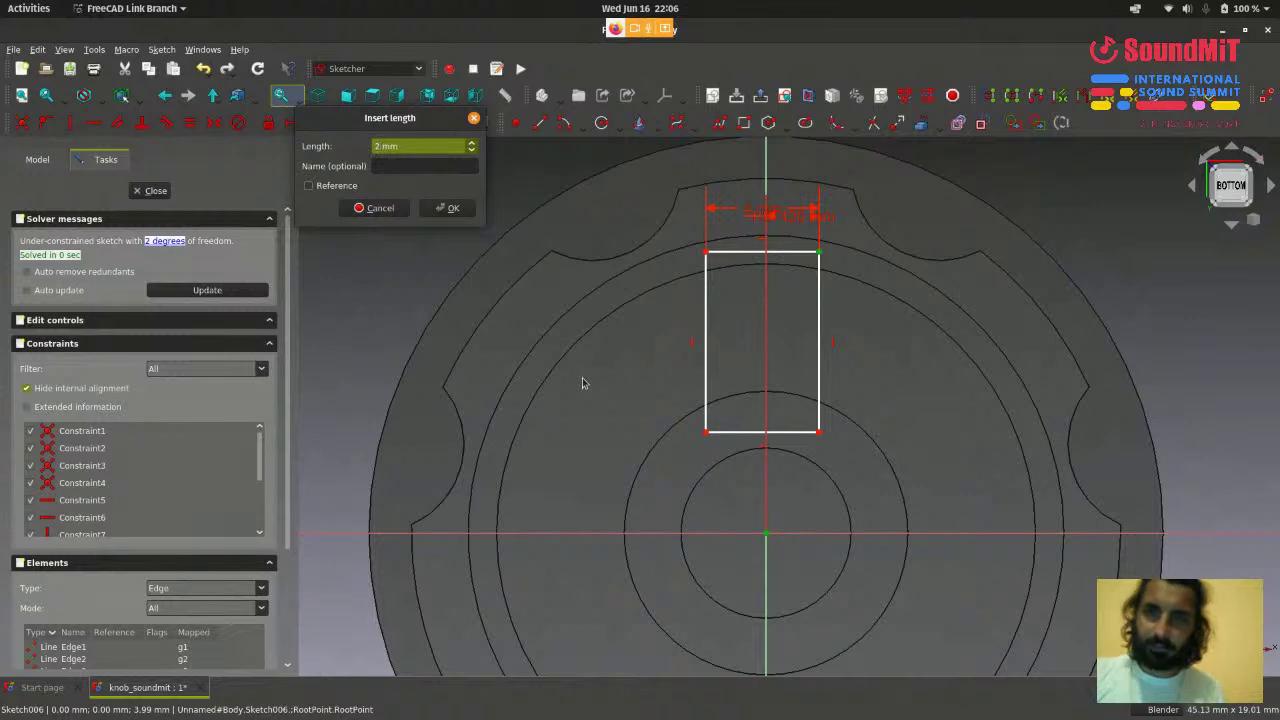
pyautogui.click(448, 208)
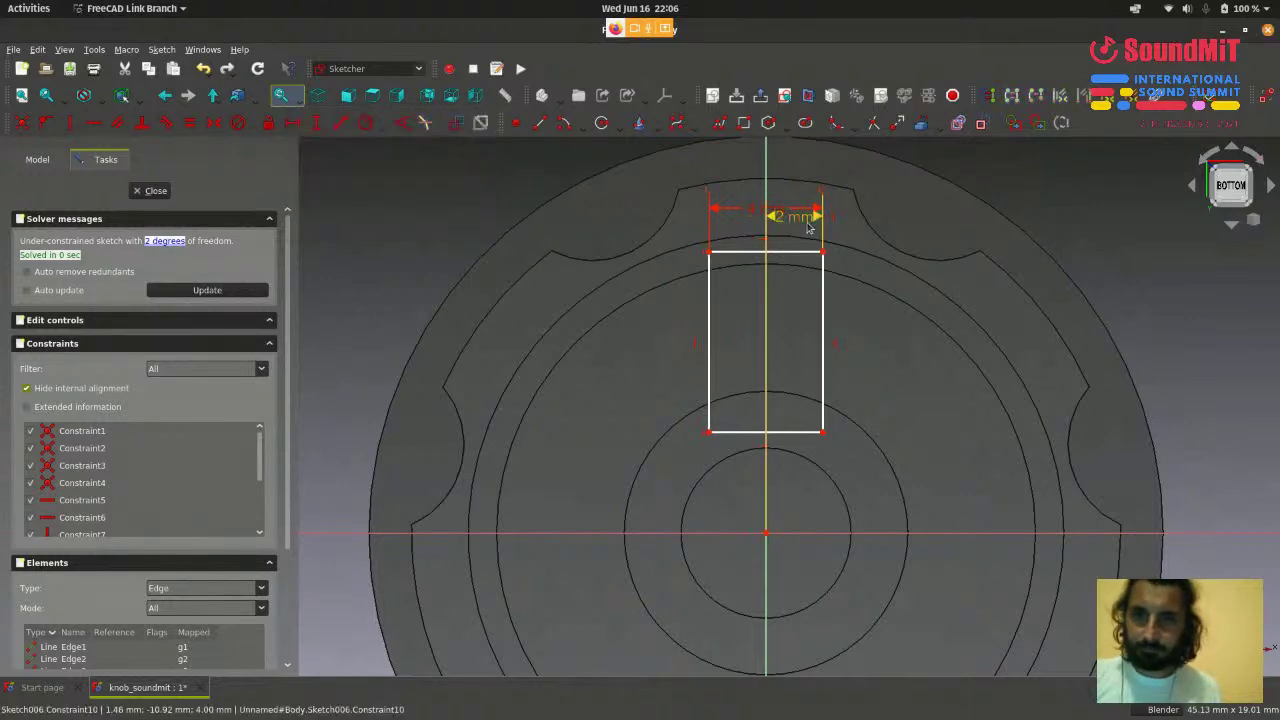
pyautogui.moveTo(811, 226); pyautogui.dragTo(892, 300)
pyautogui.scroll(2, 820, 440)
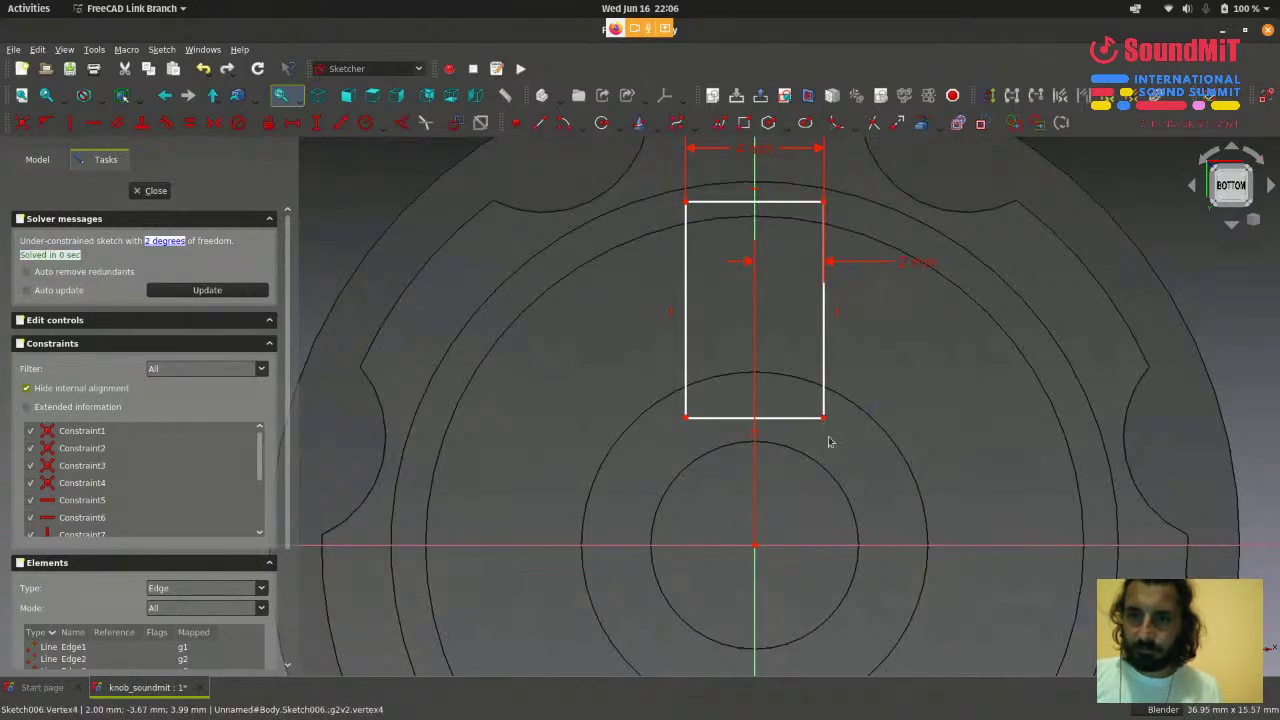
pyautogui.scroll(2, 822, 418)
# - Set the lower-right corner 4 mm above centre and add the final vertical dimension
pyautogui.click(822, 410)
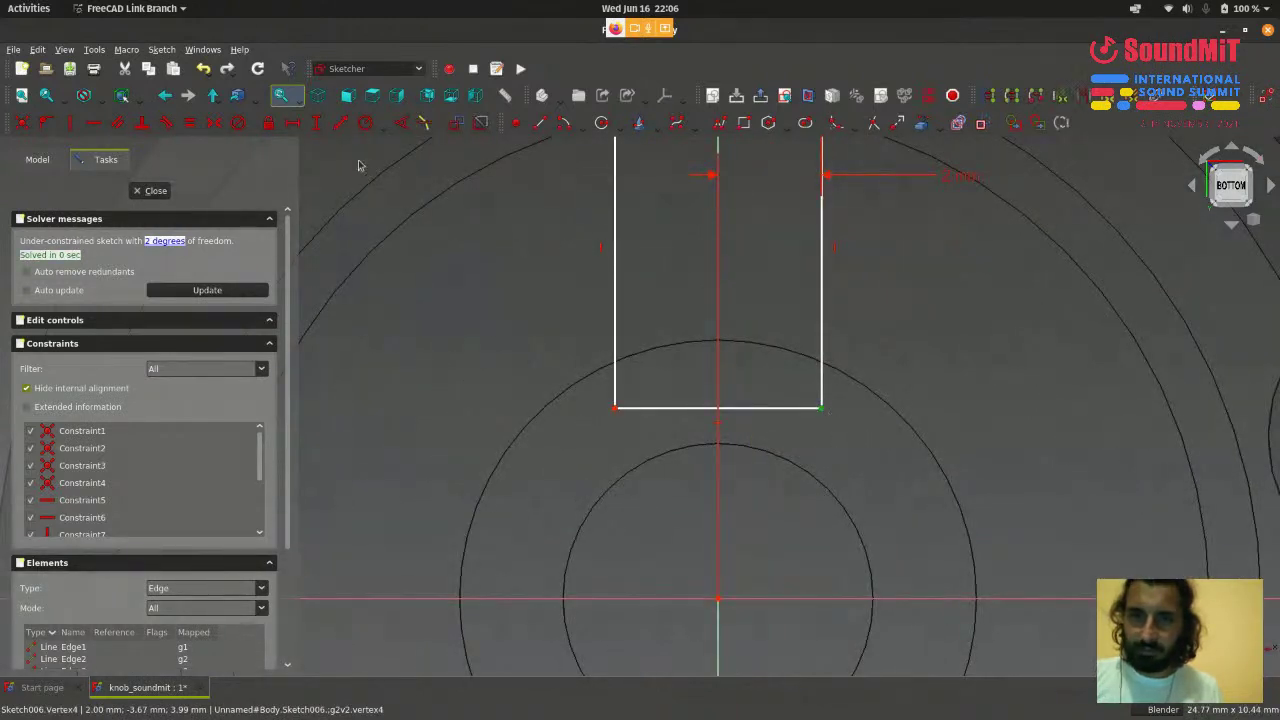
pyautogui.click(317, 122)
pyautogui.write('4')
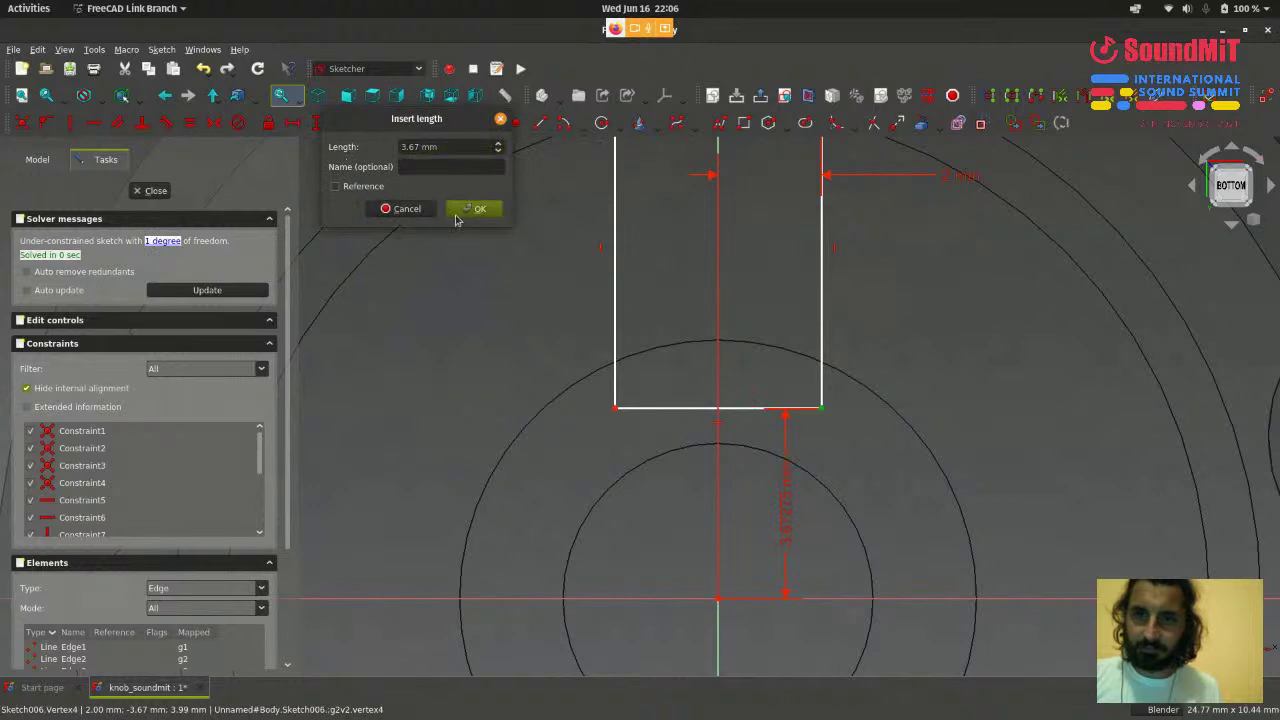
pyautogui.click(462, 209)
pyautogui.scroll(-2, 758, 522)
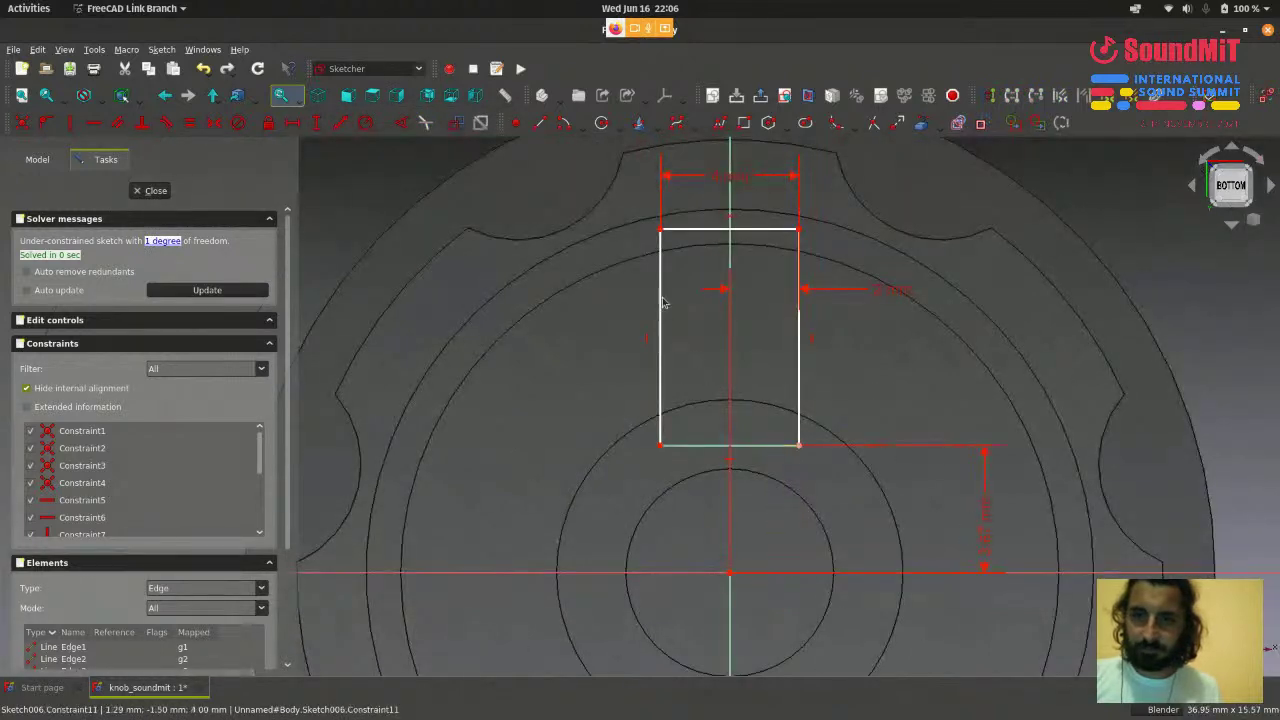
pyautogui.click(660, 230)
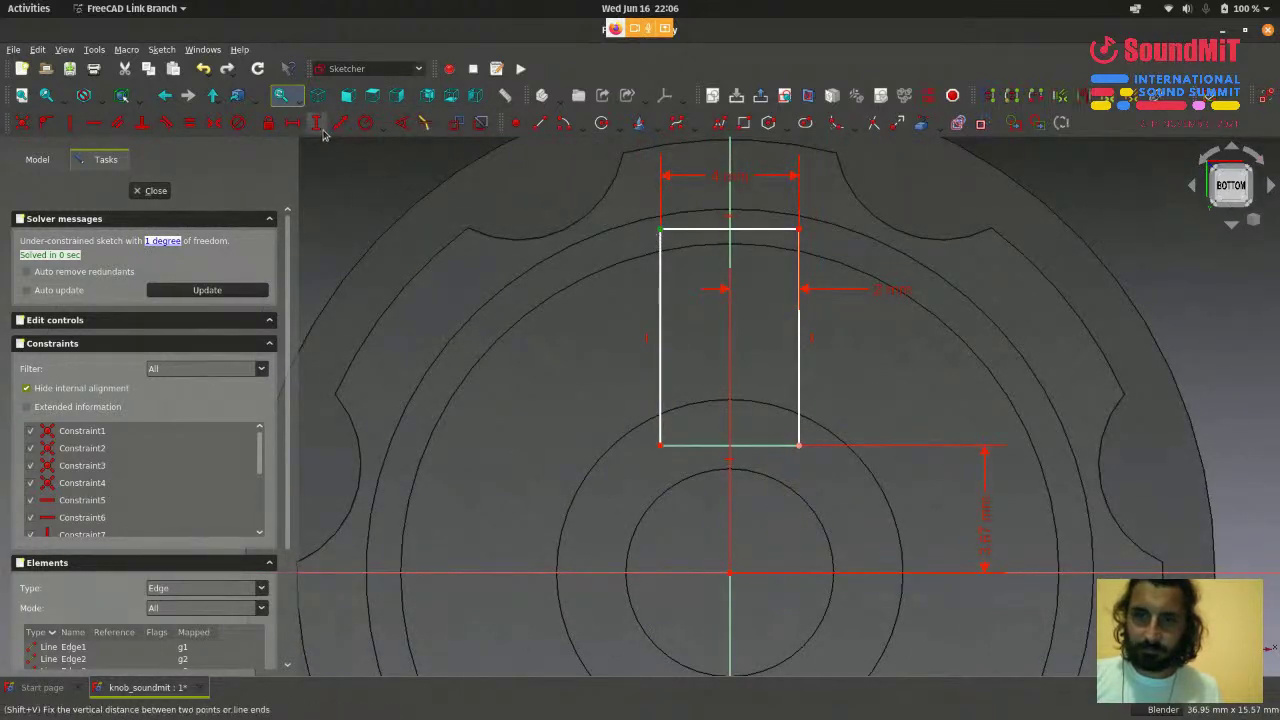
pyautogui.click(320, 124)
pyautogui.click(490, 210)
pyautogui.scroll(3, 722, 235)
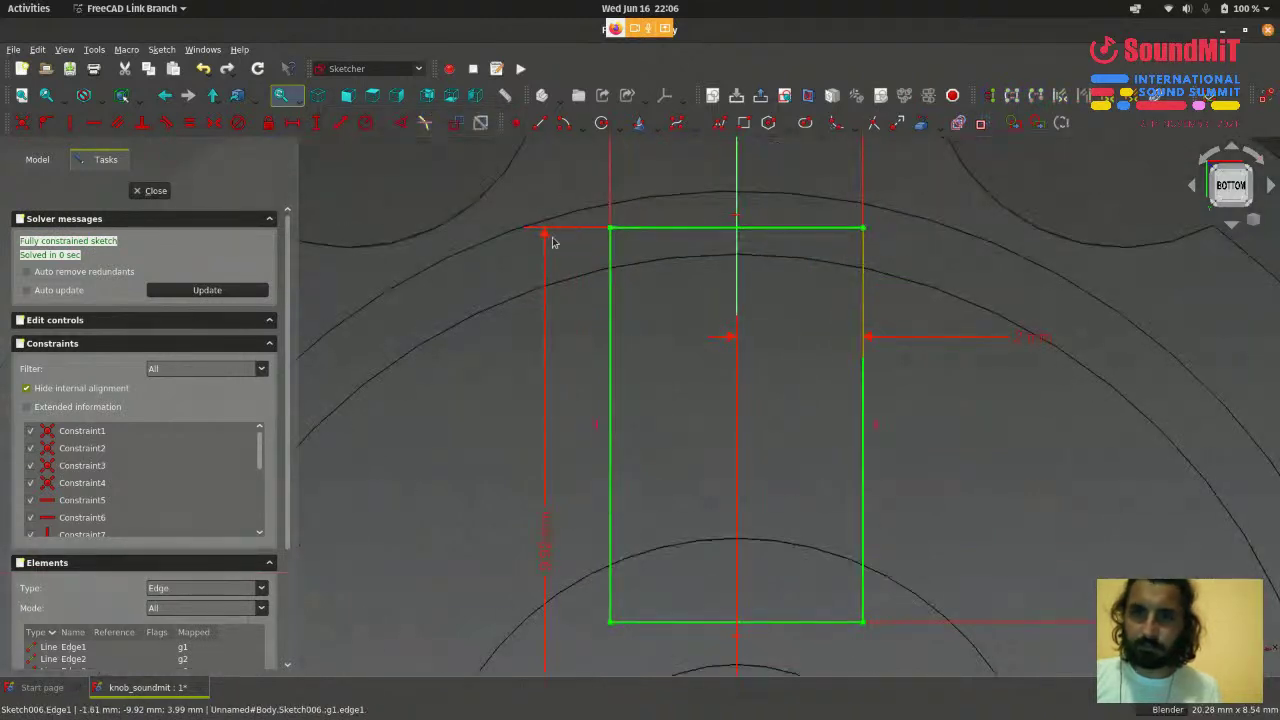
pyautogui.scroll(2, 869, 238)
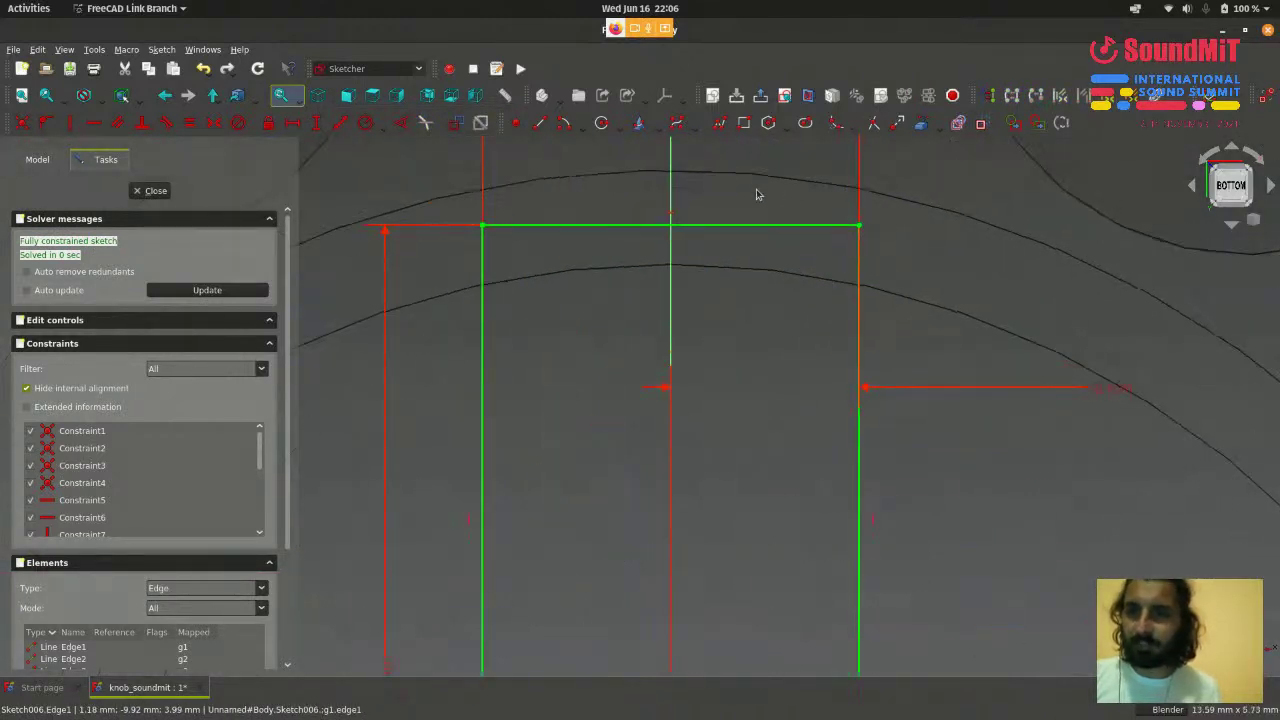
pyautogui.scroll(-3, 960, 274)
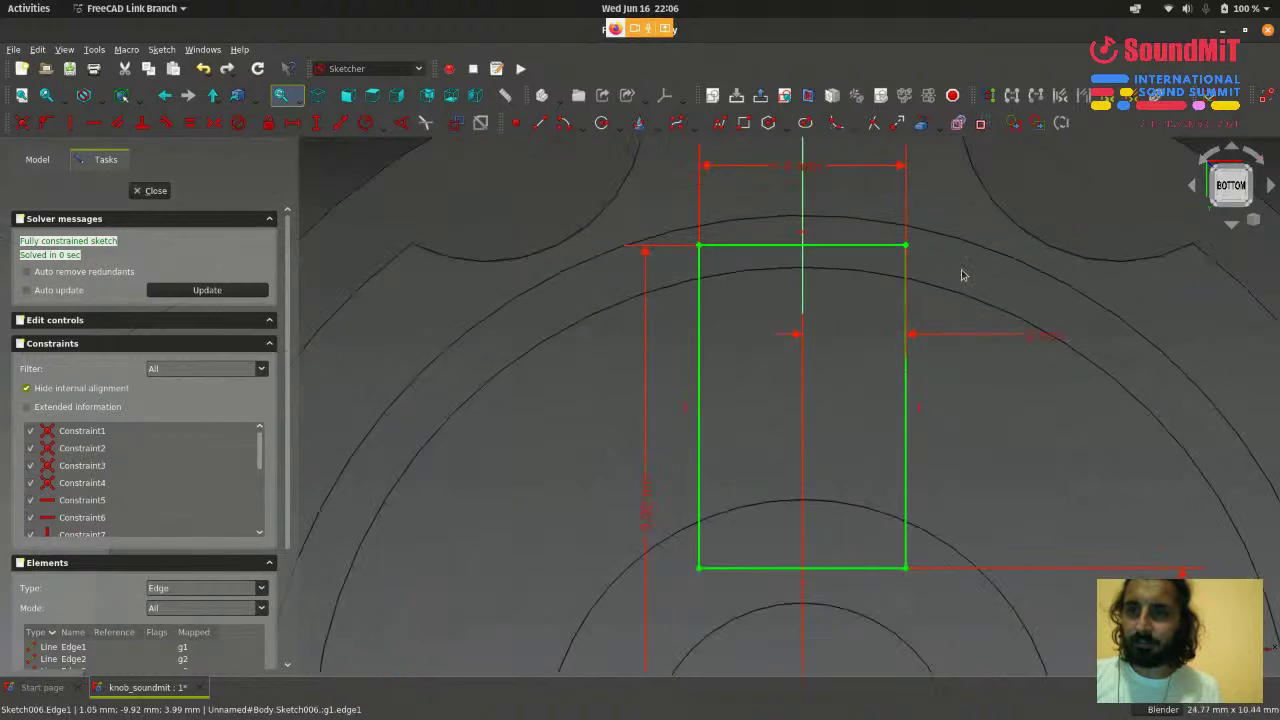
pyautogui.scroll(2, 962, 275)
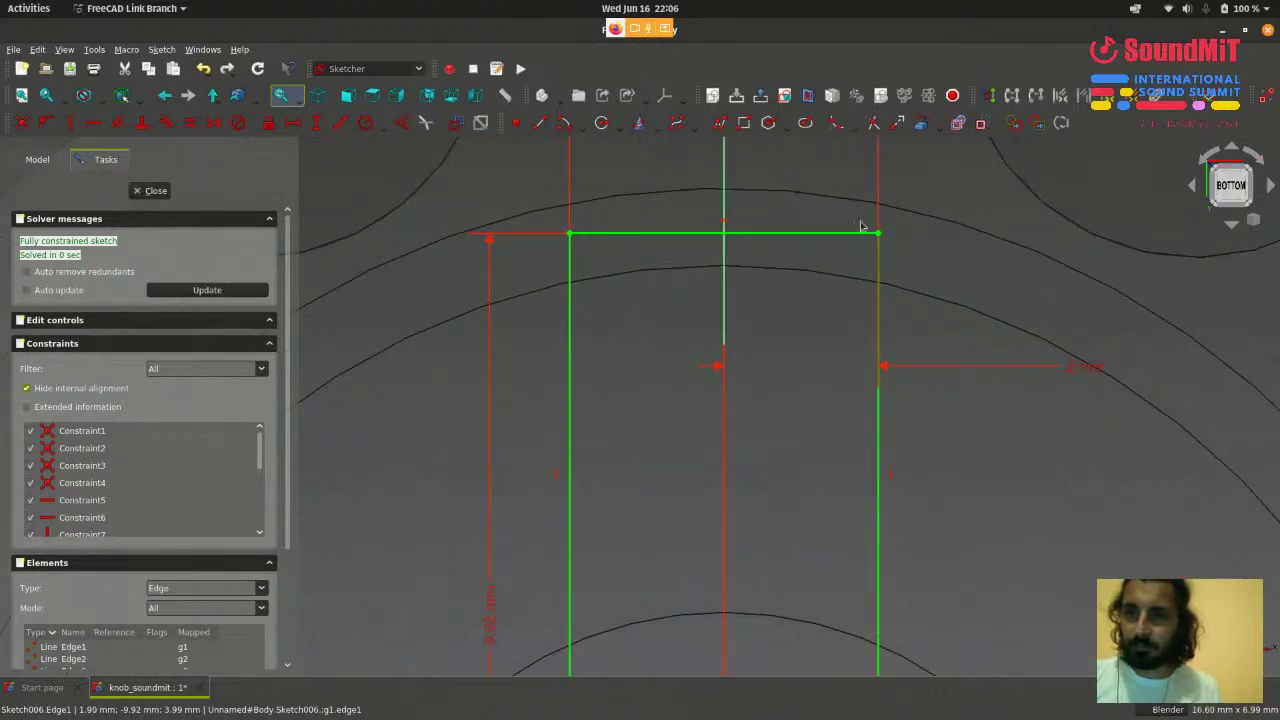
pyautogui.scroll(-5, 861, 225)
pyautogui.scroll(3, 820, 309)
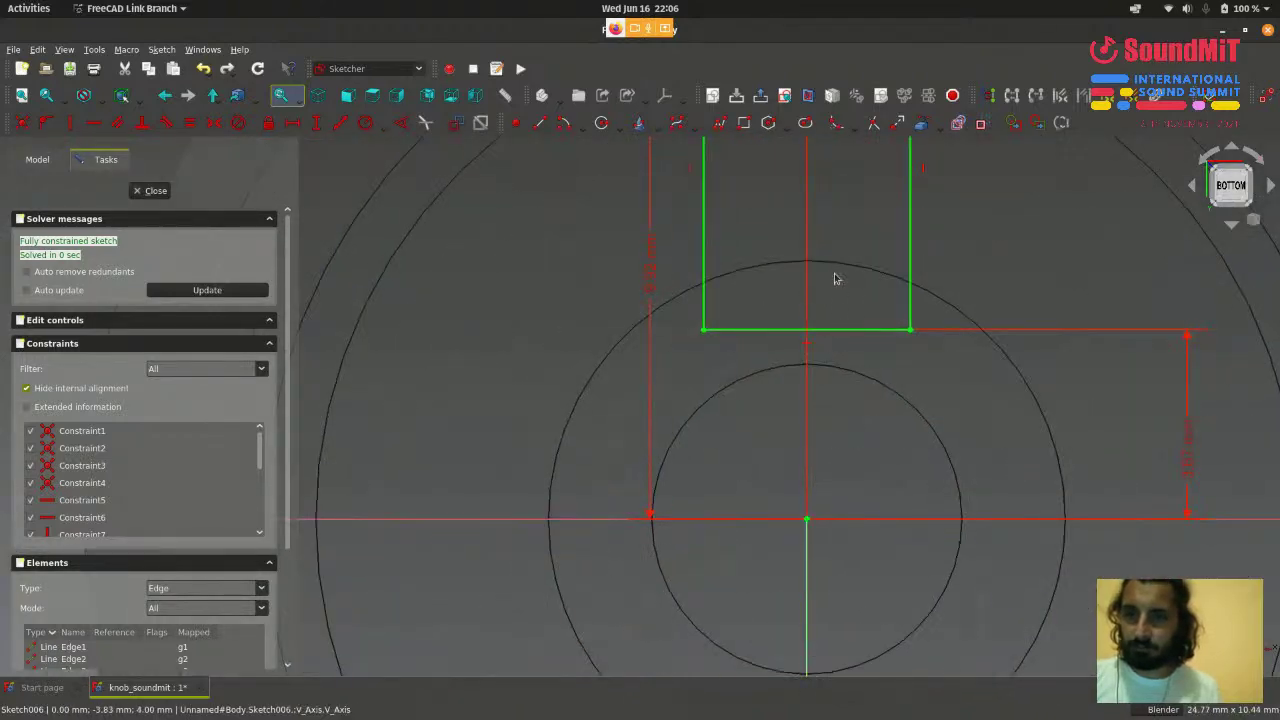
pyautogui.scroll(-4, 836, 278)
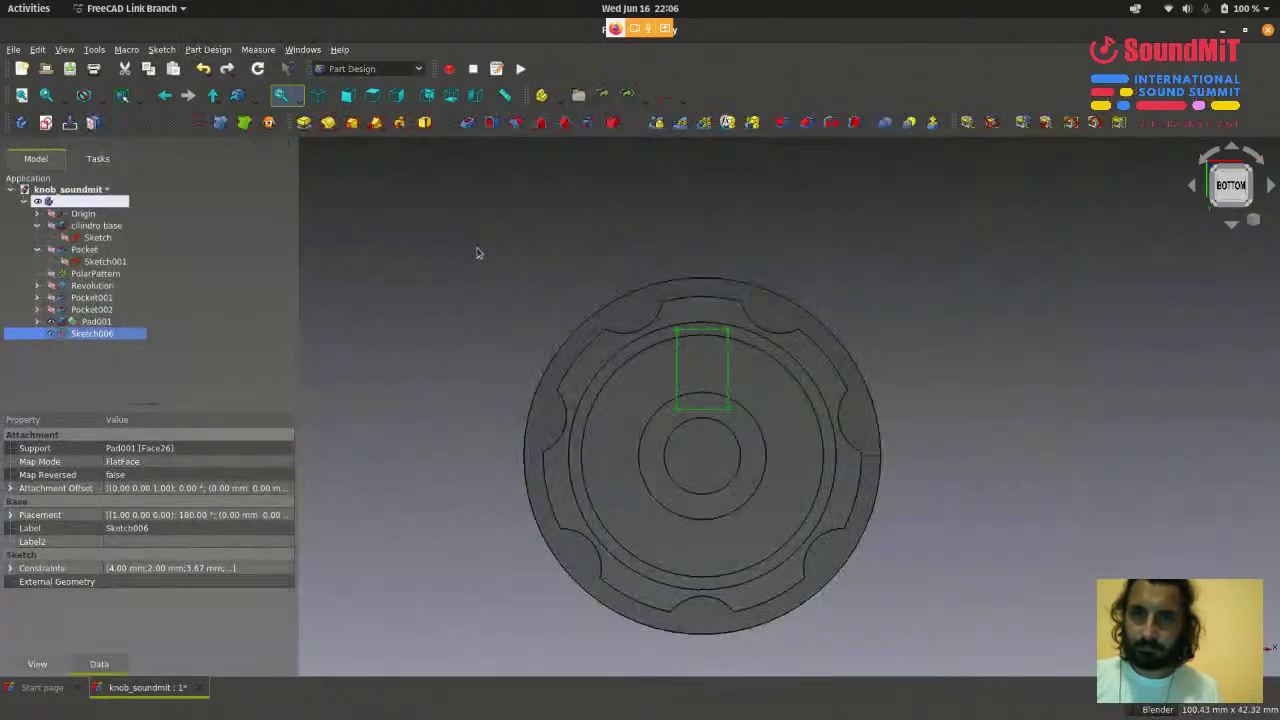
# - Inspect Sketch006 on the knob's bottom ring in 3D, then start a Pad from it
pyautogui.moveTo(450, 270); pyautogui.dragTo(760, 466, button='middle')
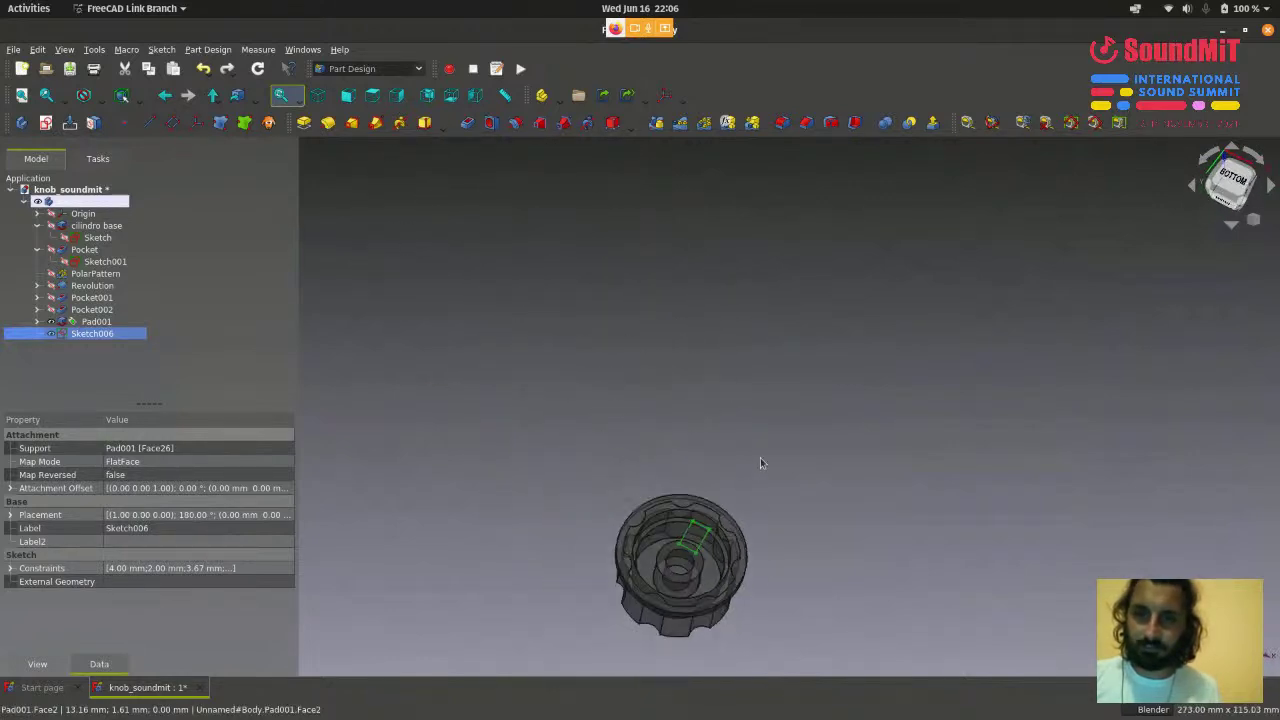
pyautogui.scroll(3, 757, 631)
pyautogui.moveTo(757, 631); pyautogui.dragTo(700, 506, button='middle')
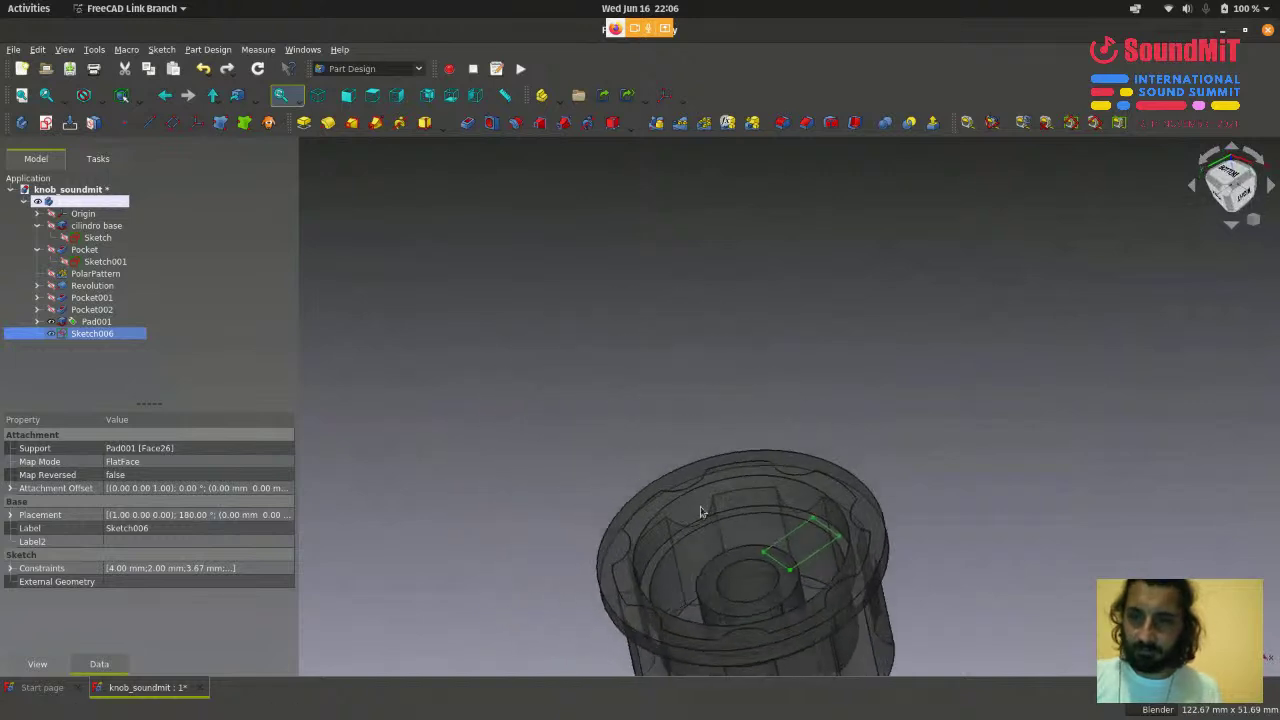
pyautogui.scroll(-3, 609, 366)
pyautogui.scroll(4, 611, 374)
pyautogui.moveTo(611, 374); pyautogui.dragTo(614, 272, button='middle')
pyautogui.scroll(-2, 614, 272)
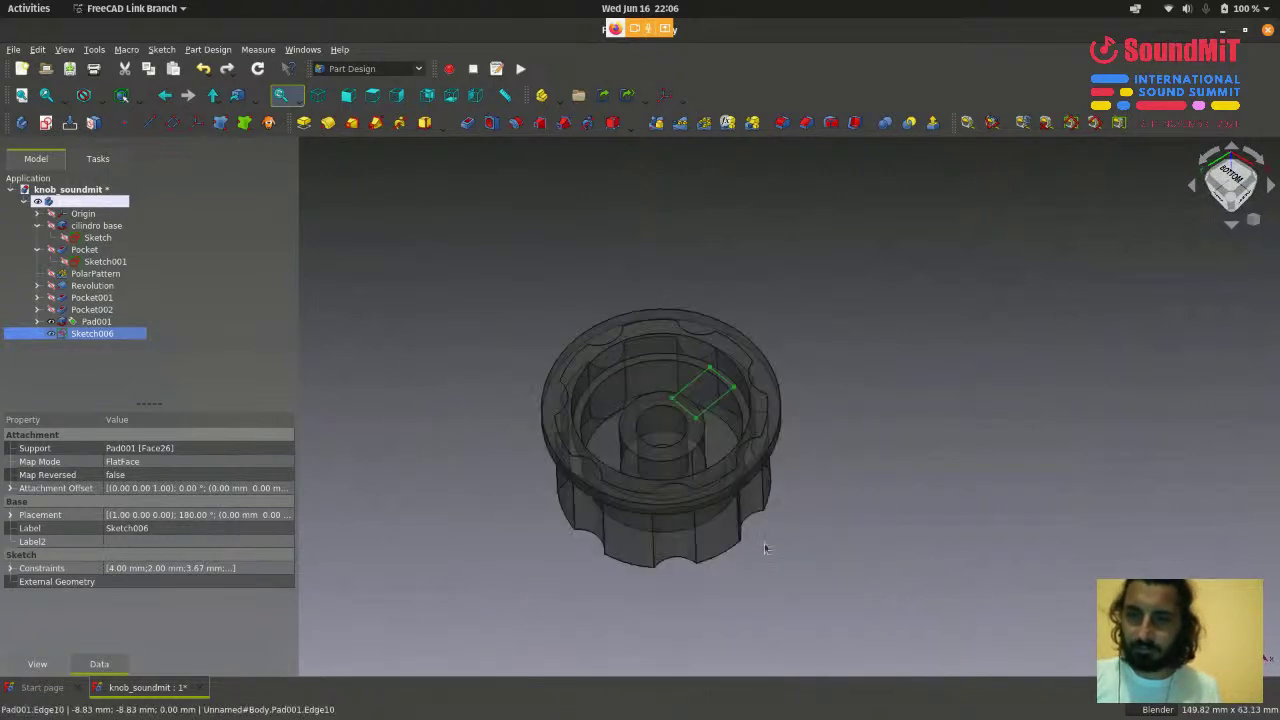
pyautogui.scroll(2, 697, 619)
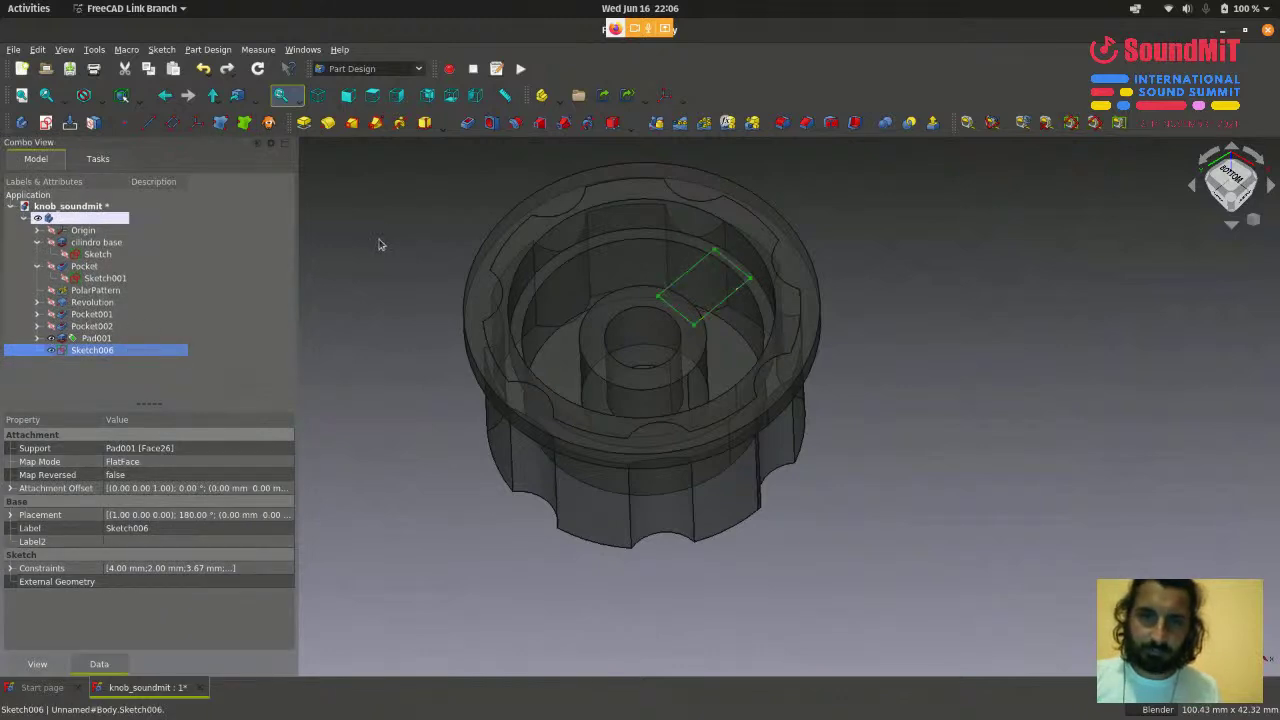
pyautogui.click(304, 124)
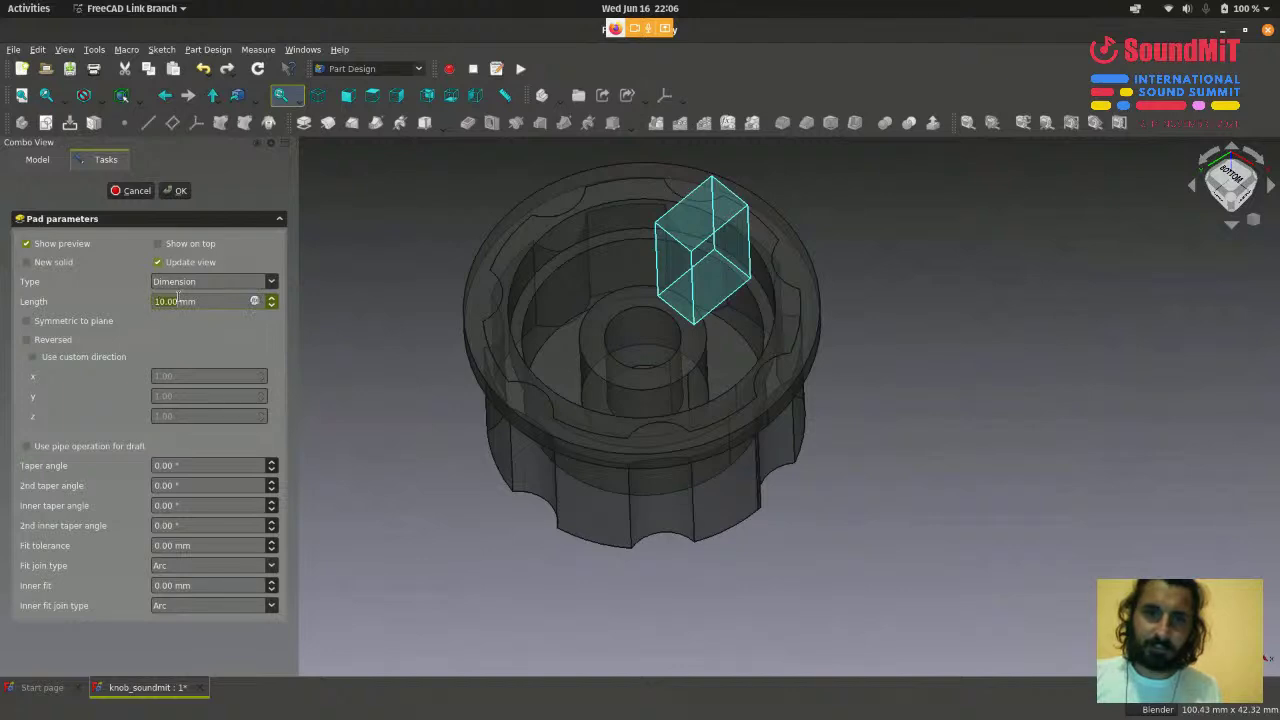
# - Reverse the pad direction and check the 10 mm preview in Front and Isometric views
pyautogui.click(26, 340)
pyautogui.scroll(-2, 760, 440)
pyautogui.moveTo(760, 440); pyautogui.dragTo(882, 622, button='middle')
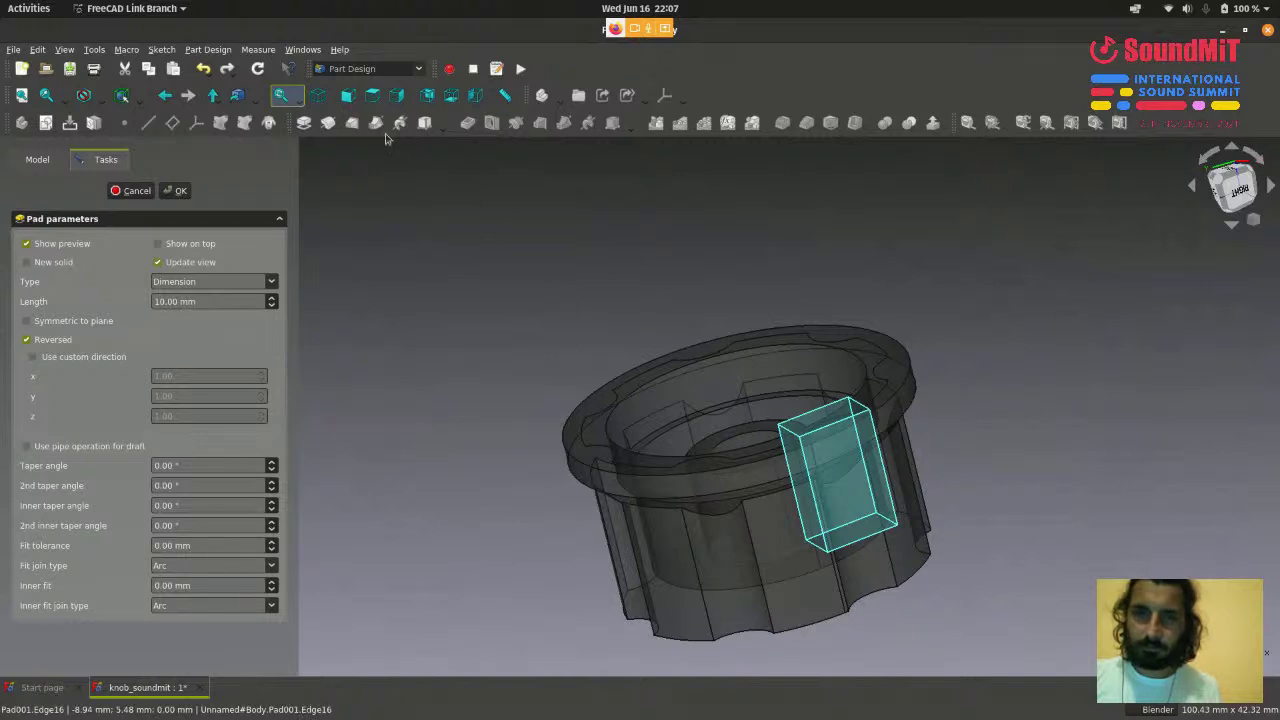
pyautogui.click(347, 95)
pyautogui.scroll(3, 576, 191)
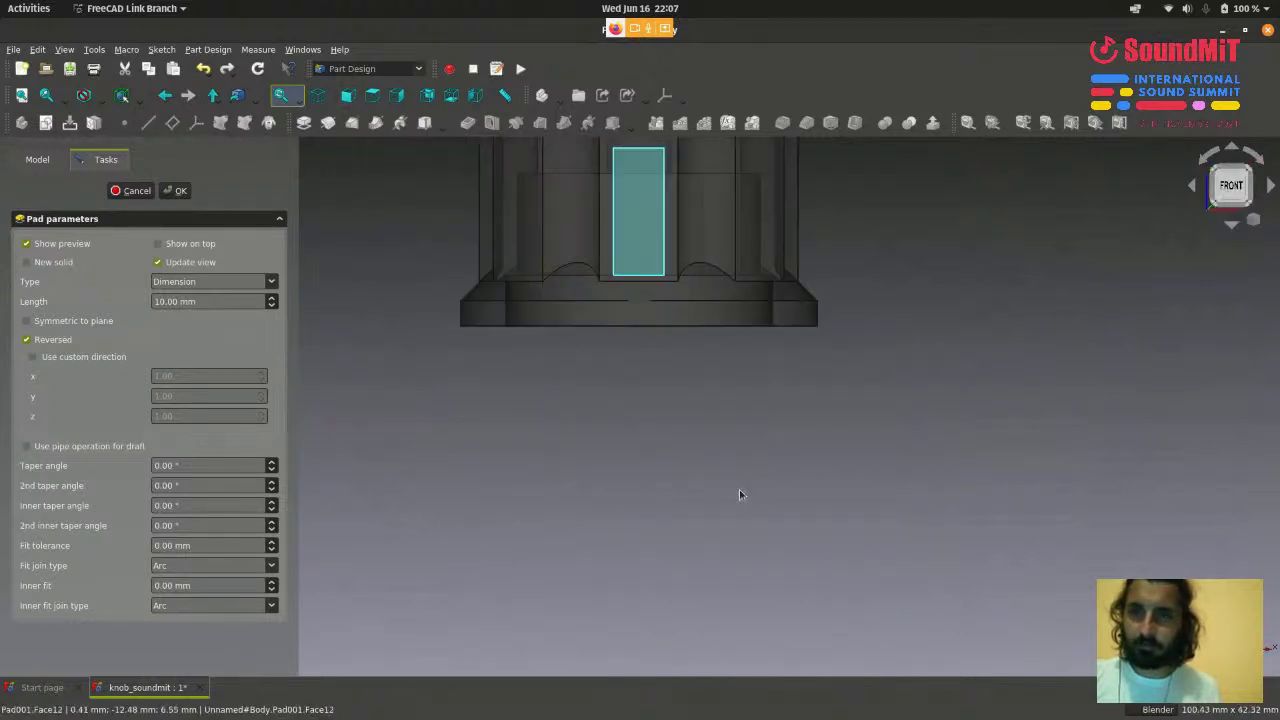
pyautogui.scroll(-2, 738, 491)
pyautogui.scroll(5, 648, 295)
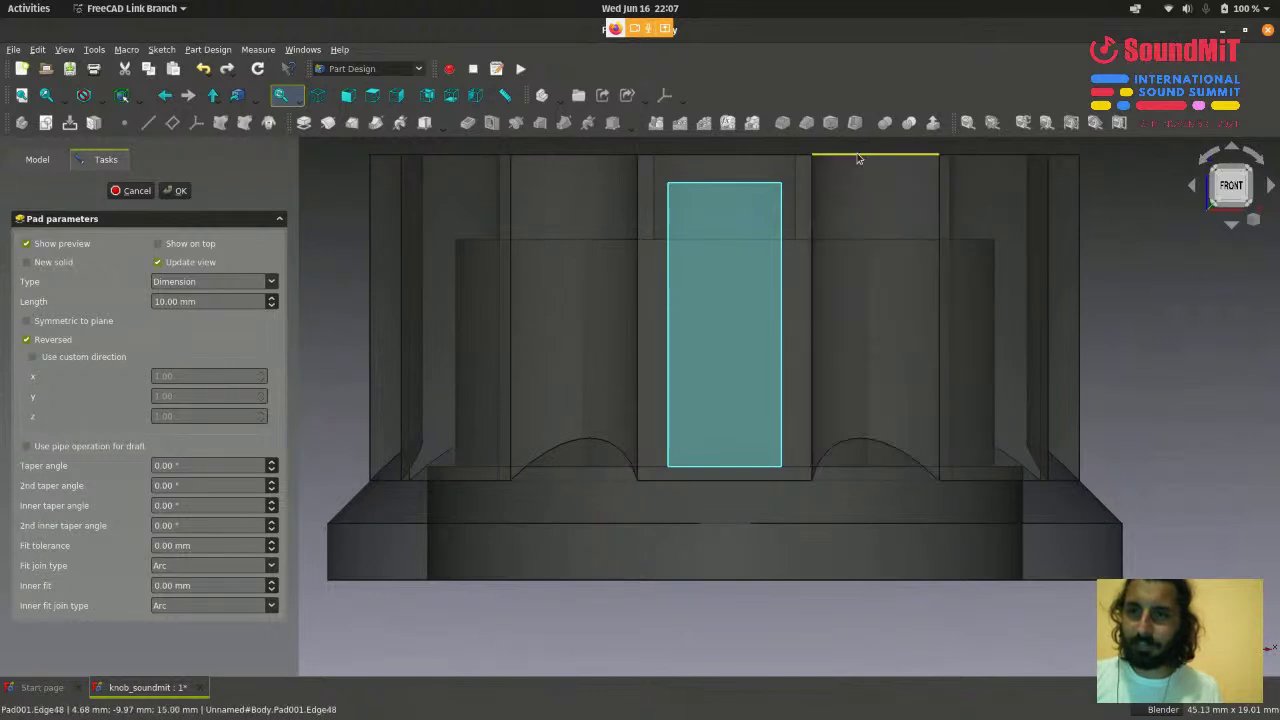
pyautogui.scroll(-2, 970, 258)
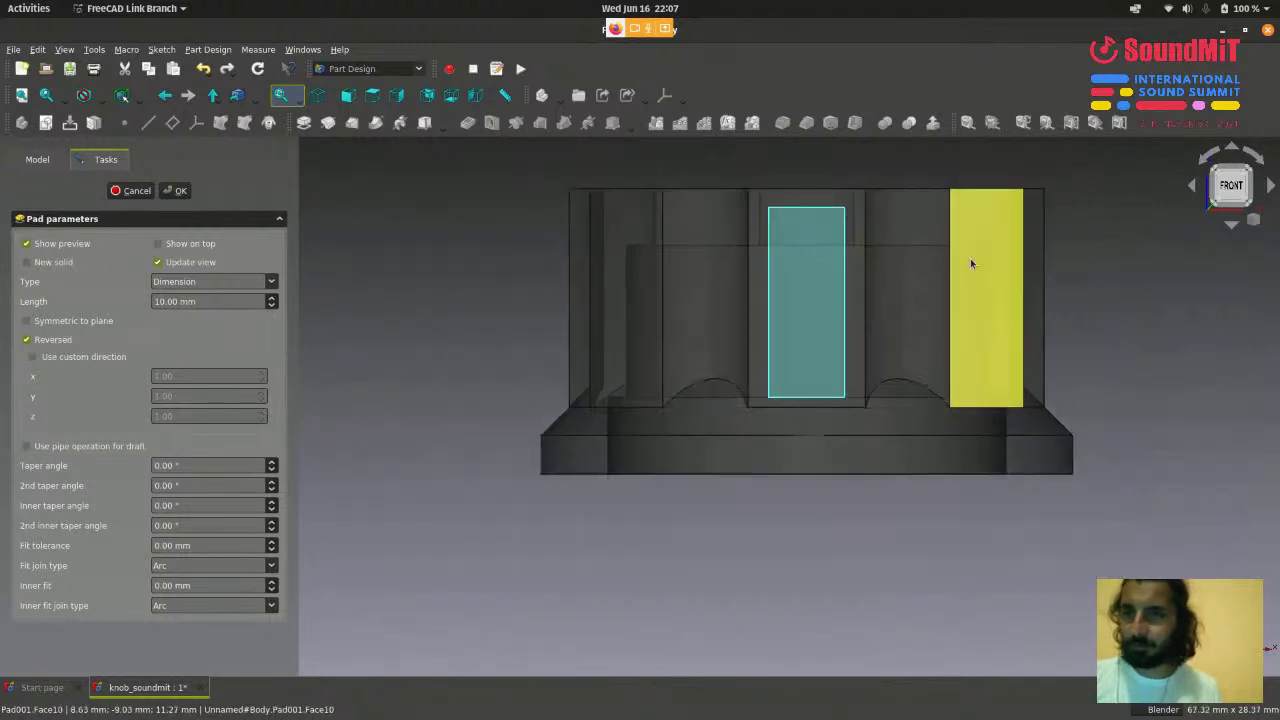
pyautogui.scroll(-2, 503, 417)
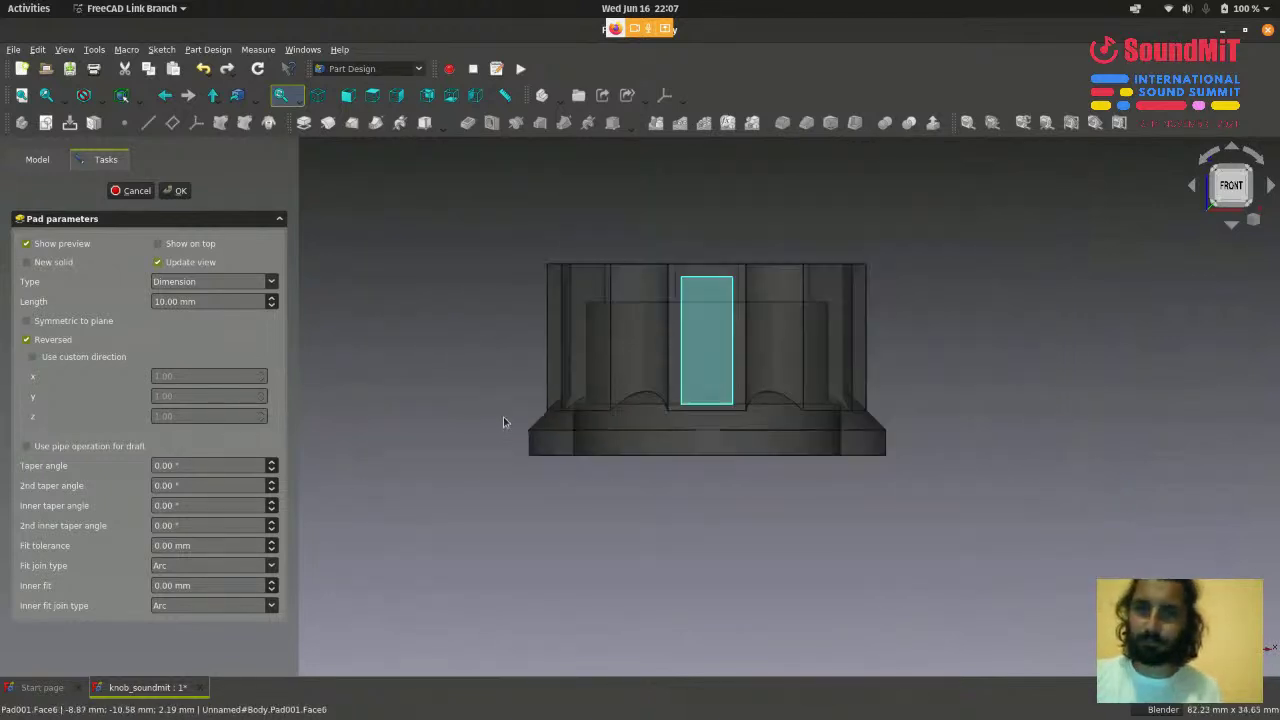
pyautogui.click(318, 96)
pyautogui.scroll(-5, 700, 450)
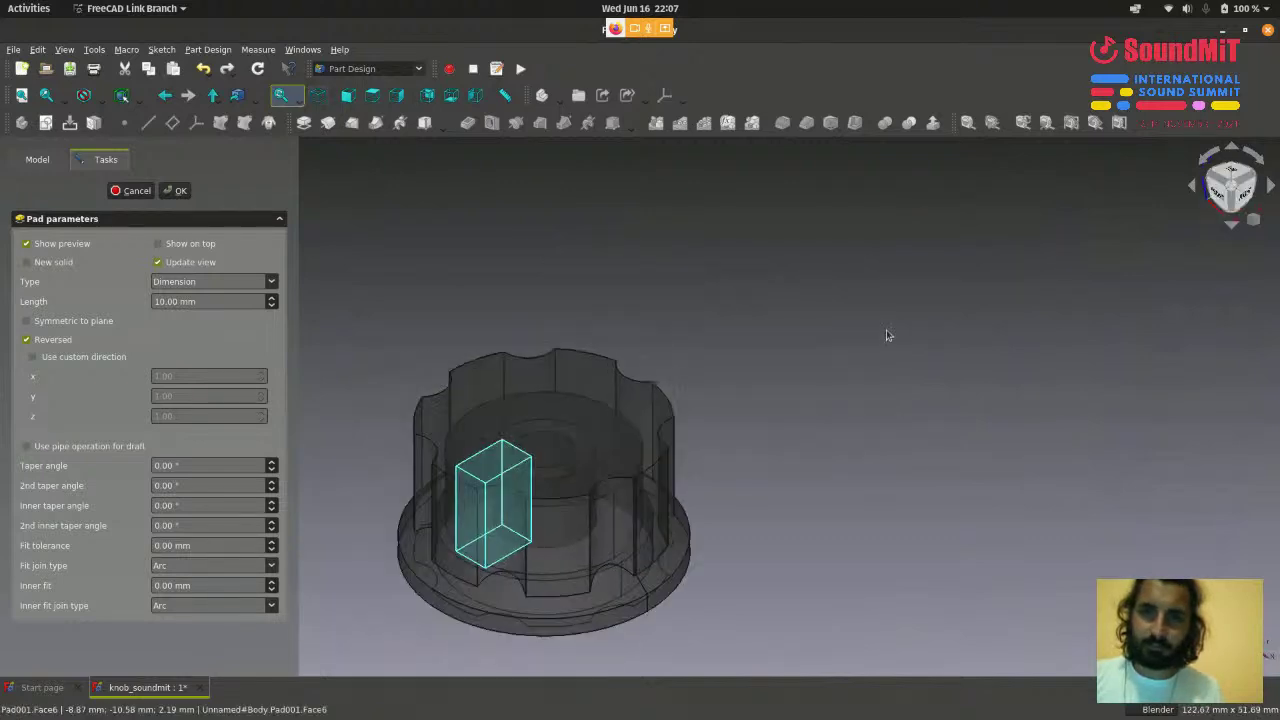
pyautogui.scroll(1, 622, 578)
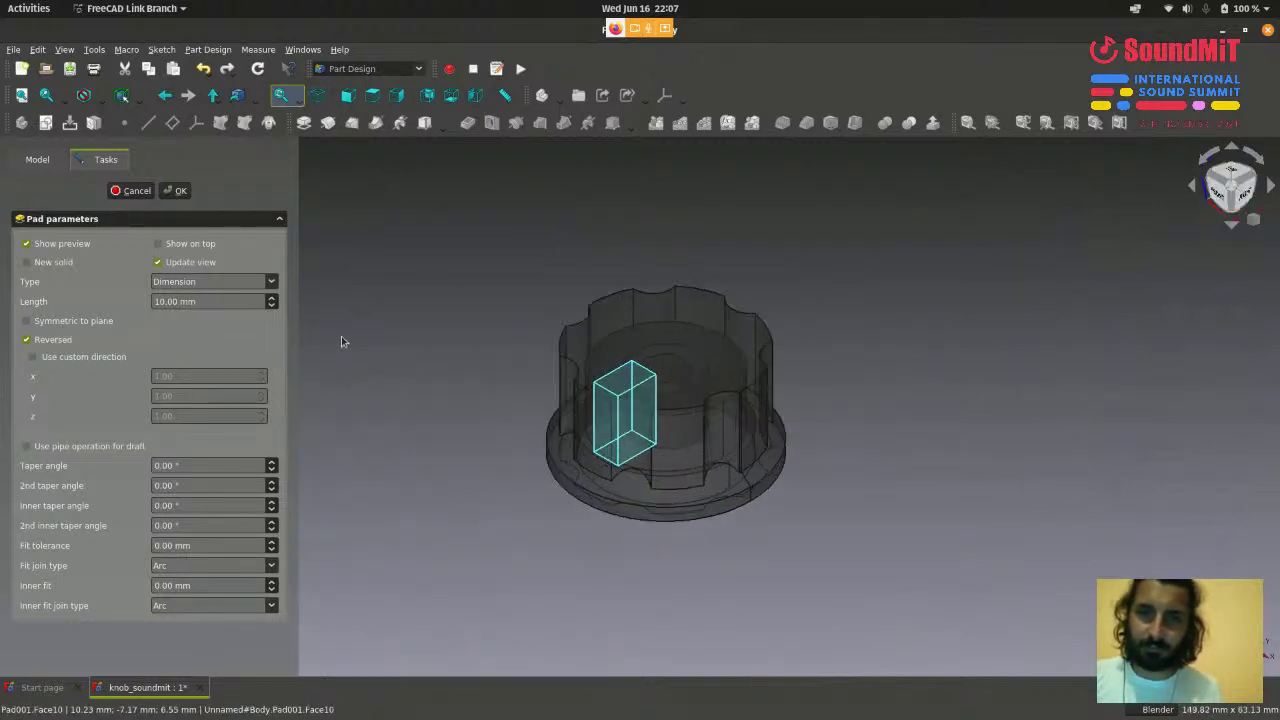
pyautogui.scroll(1, 423, 467)
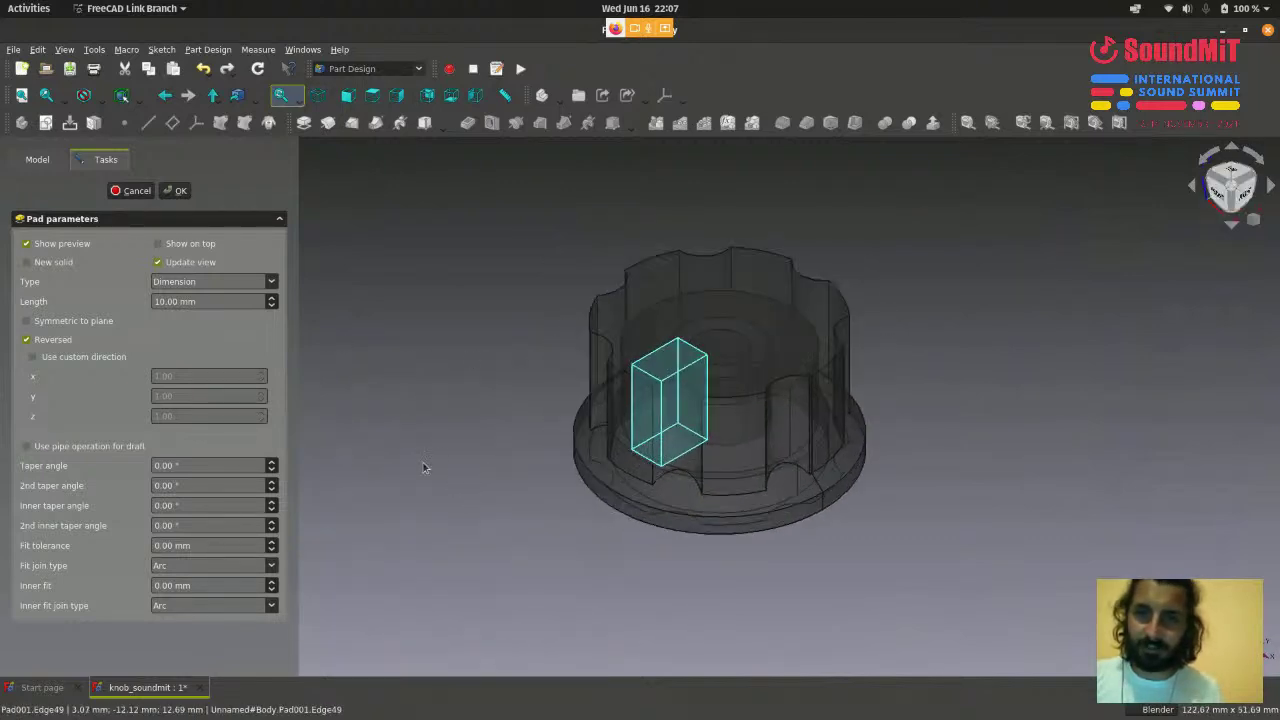
# - Confirm Pad002 and orbit to view the knob's bottom
pyautogui.click(181, 191)
pyautogui.scroll(-1, 428, 247)
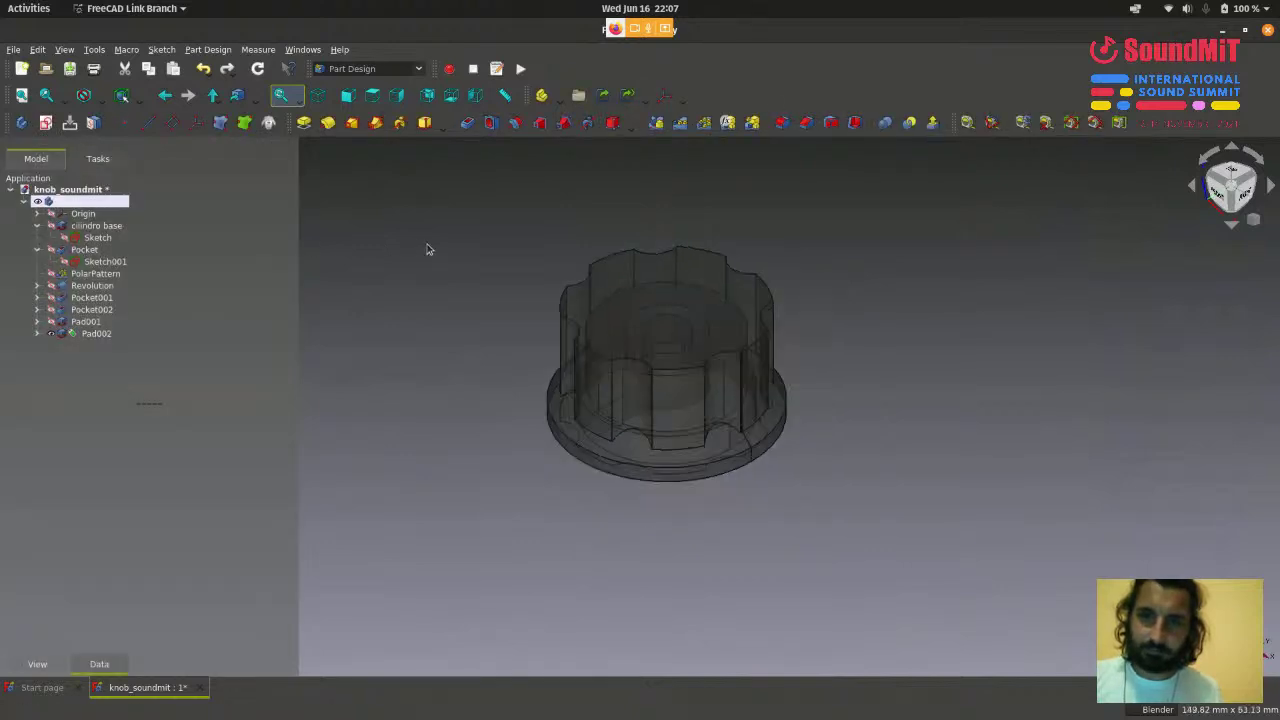
pyautogui.scroll(2, 605, 560)
pyautogui.moveTo(620, 563); pyautogui.dragTo(649, 346, button='middle')
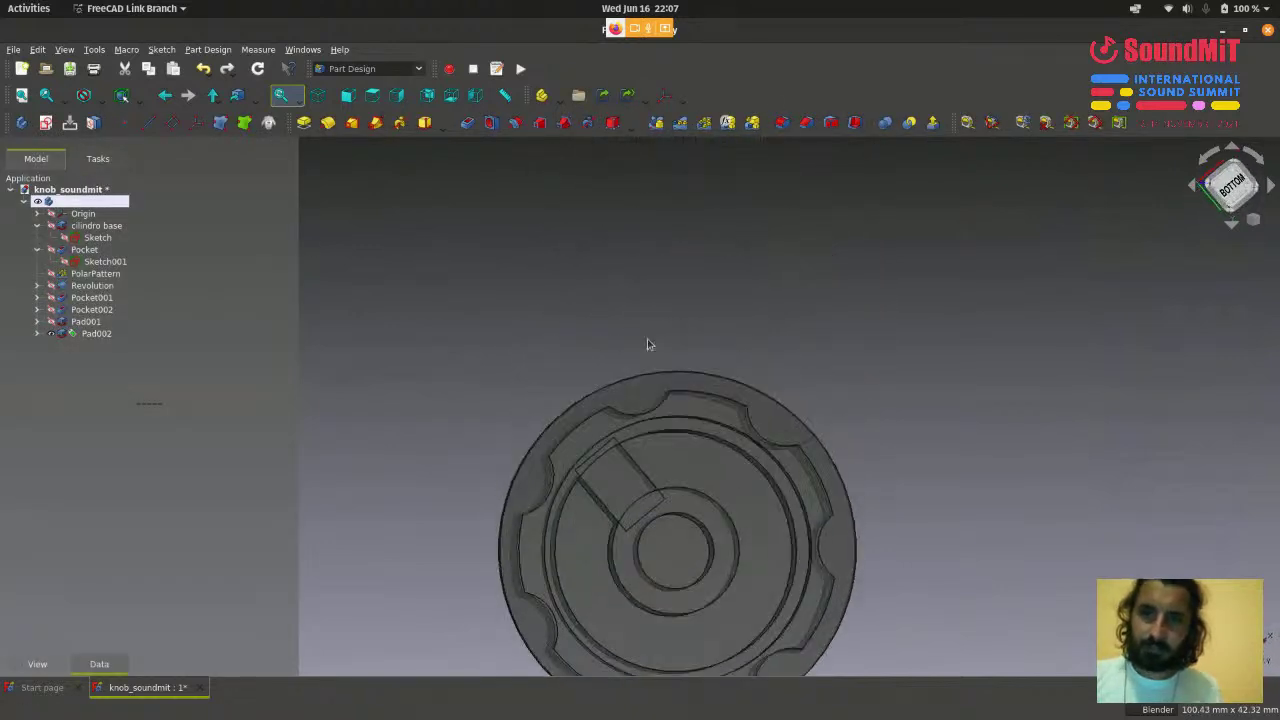
pyautogui.scroll(1, 632, 455)
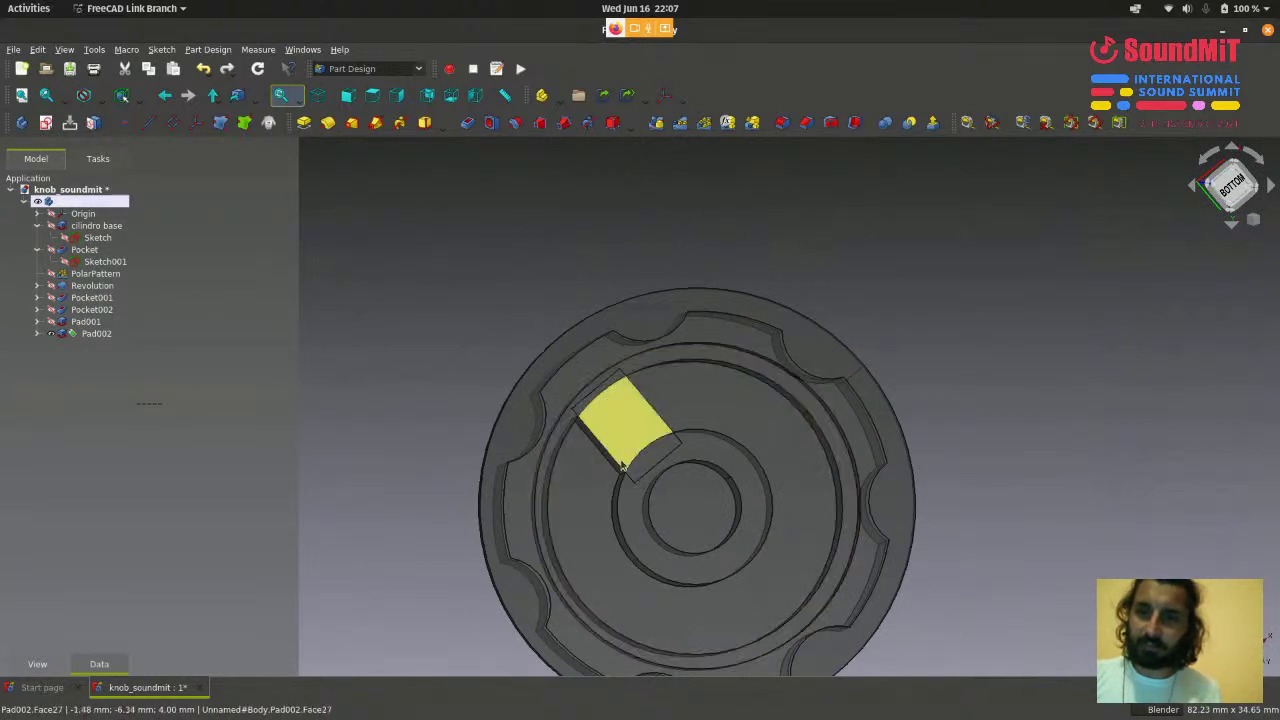
pyautogui.scroll(1, 621, 466)
pyautogui.scroll(-2, 590, 430)
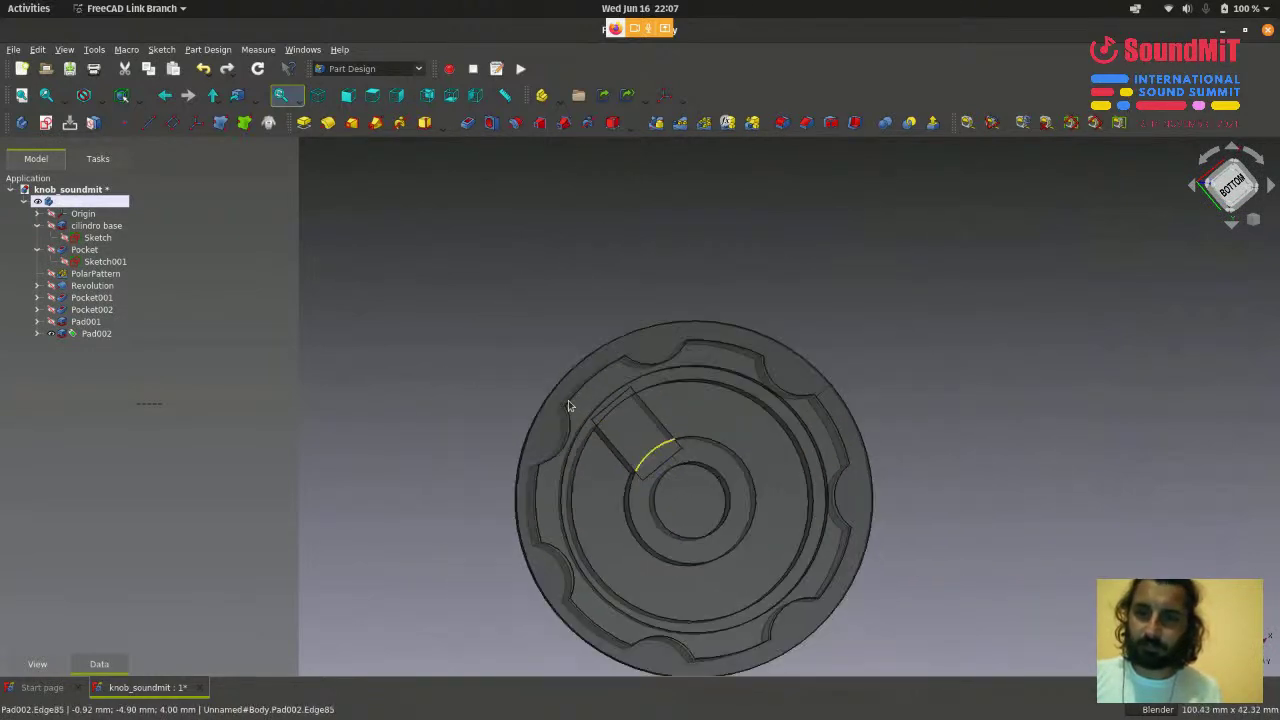
pyautogui.moveTo(568, 405); pyautogui.dragTo(572, 335, button='middle')
pyautogui.scroll(-2, 603, 326)
pyautogui.scroll(2, 880, 500)
pyautogui.scroll(-1, 990, 528)
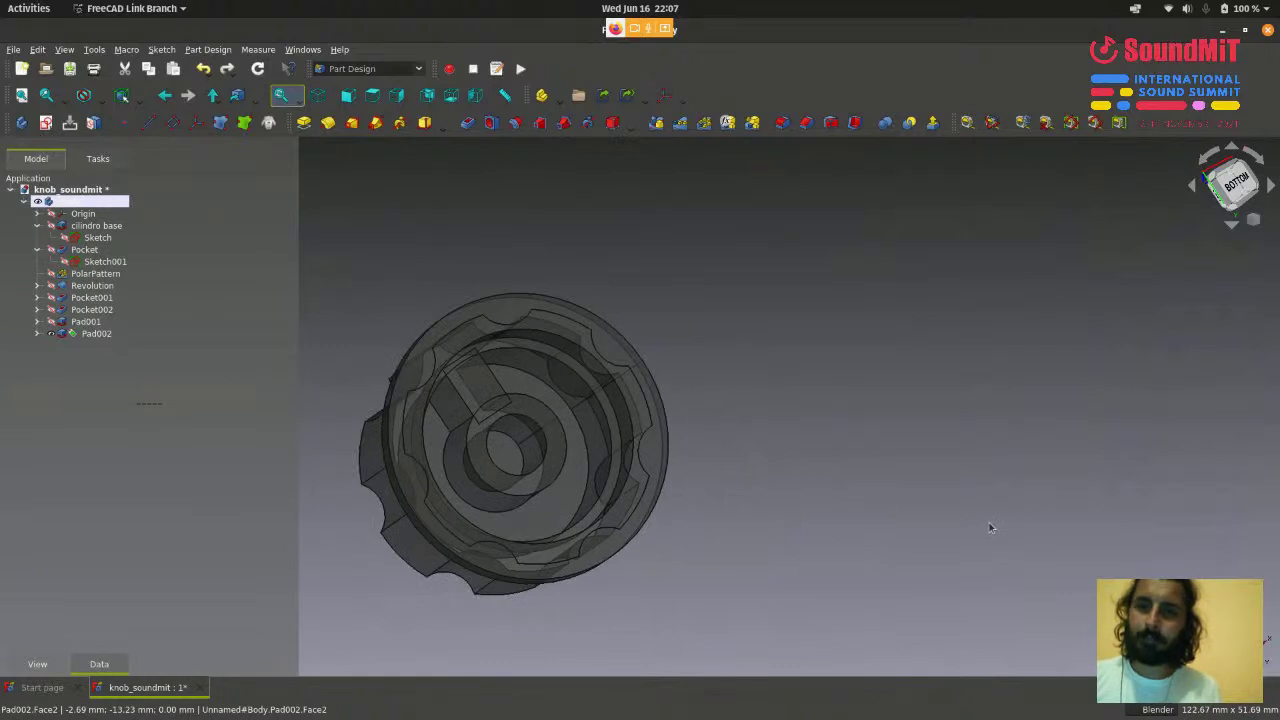
pyautogui.moveTo(990, 528); pyautogui.dragTo(859, 534, button='middle')
pyautogui.scroll(-1, 859, 535)
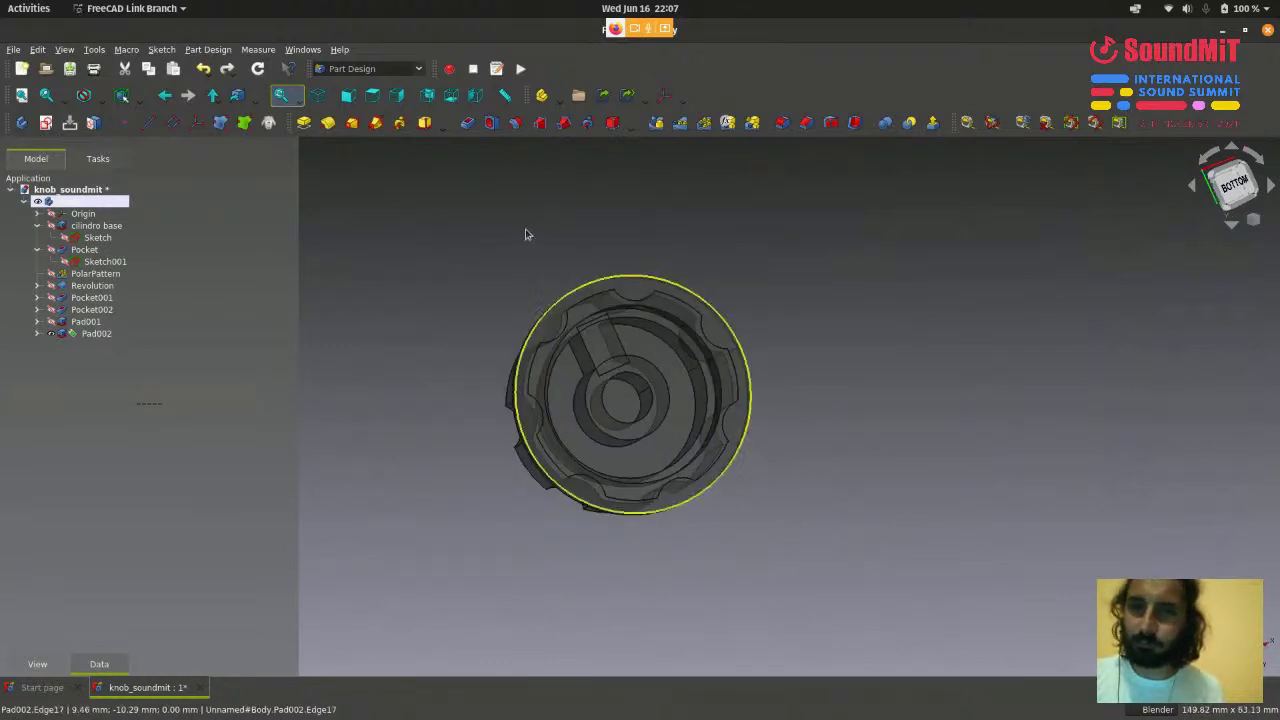
pyautogui.press('0')
pyautogui.scroll(2, 680, 453)
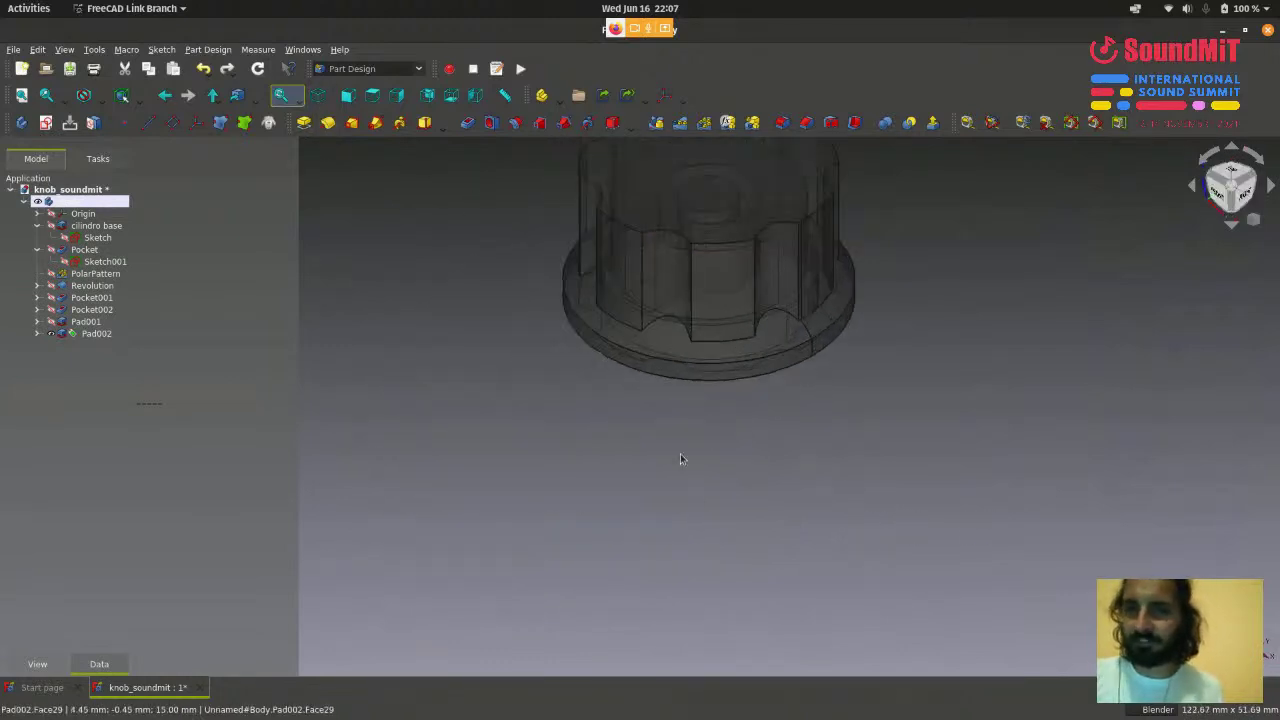
pyautogui.scroll(-2, 676, 453)
pyautogui.scroll(2, 676, 458)
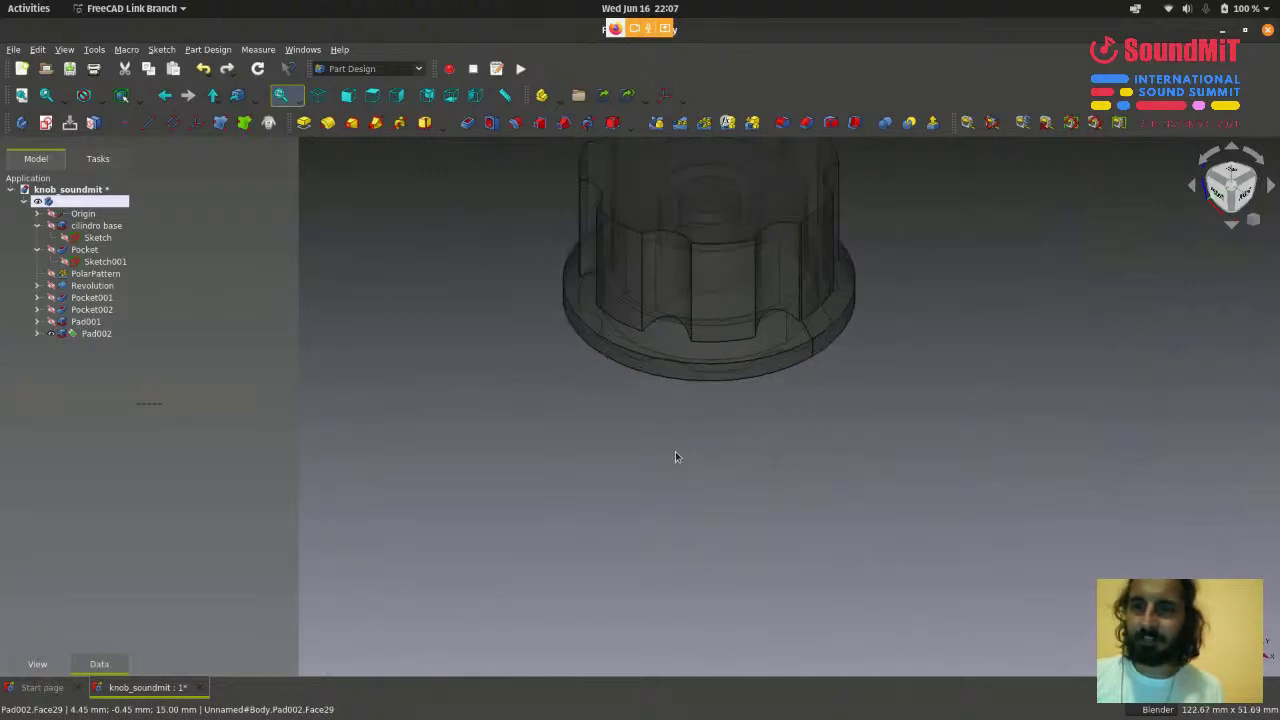
pyautogui.scroll(-3, 677, 457)
pyautogui.scroll(1, 700, 423)
pyautogui.scroll(-1, 702, 432)
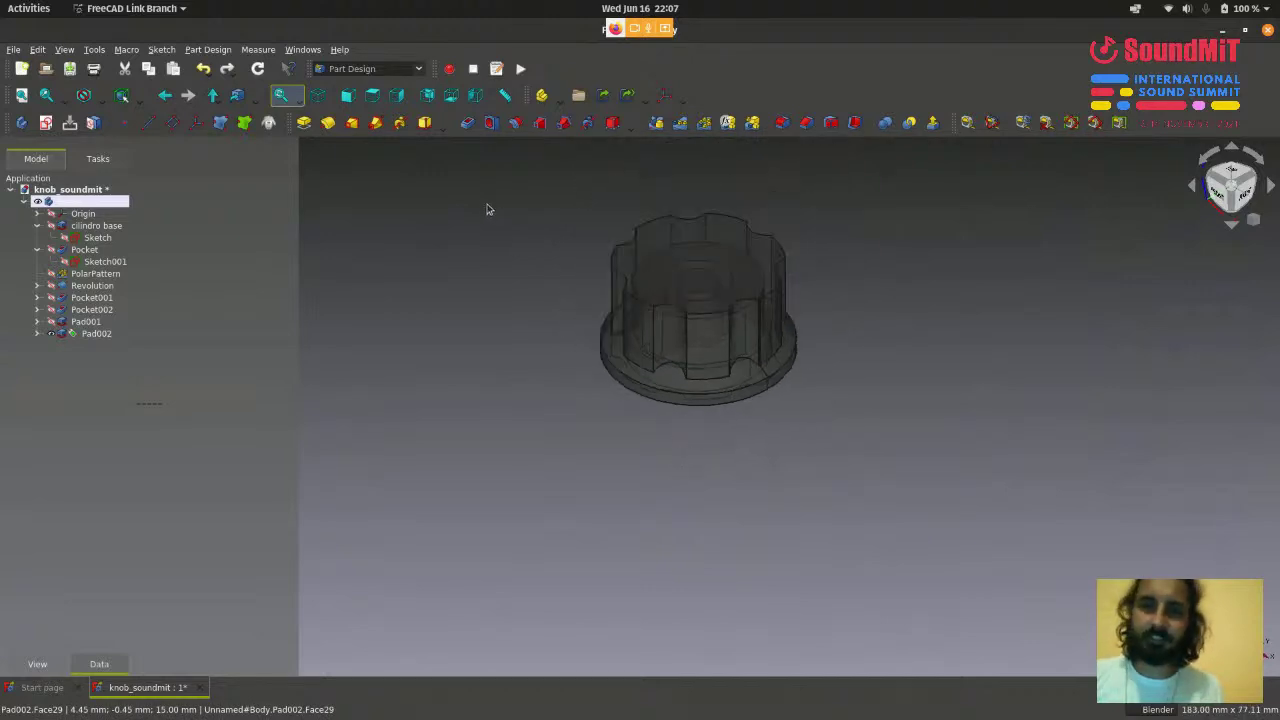
pyautogui.click(450, 97)
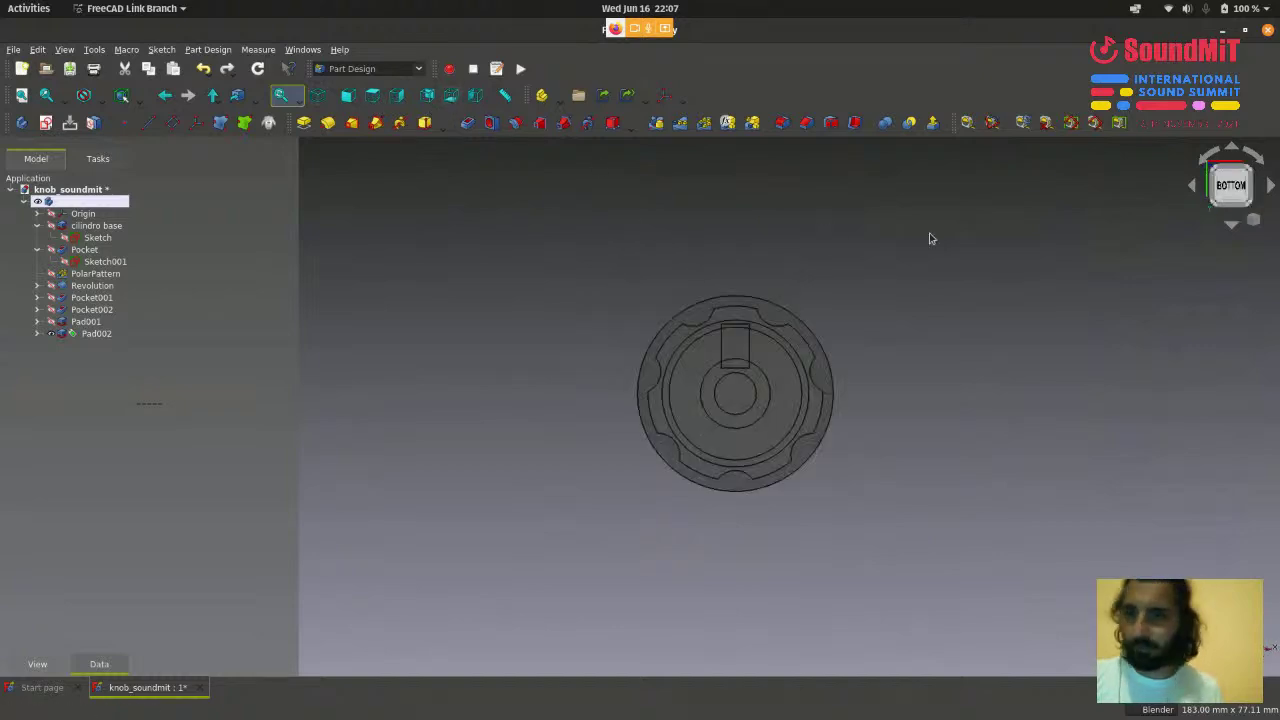
pyautogui.scroll(1, 915, 286)
pyautogui.scroll(-1, 1003, 291)
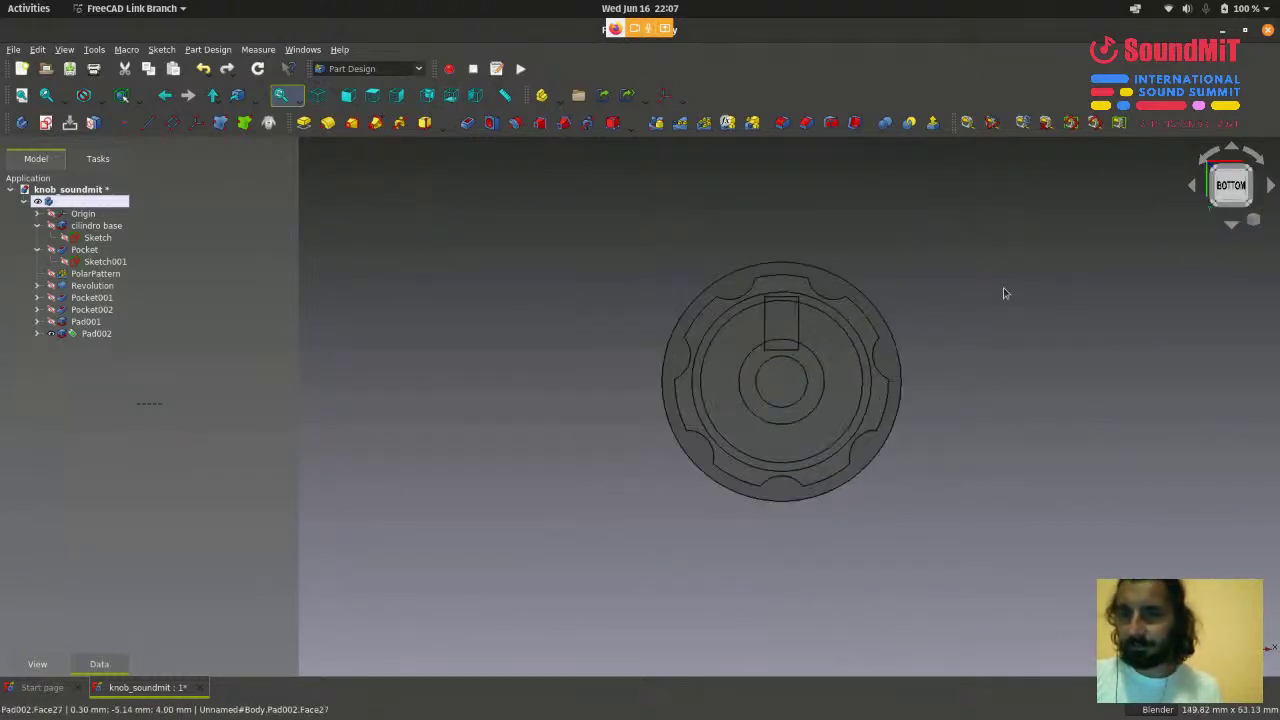
pyautogui.scroll(2, 839, 544)
pyautogui.scroll(-2, 839, 544)
pyautogui.scroll(2, 801, 513)
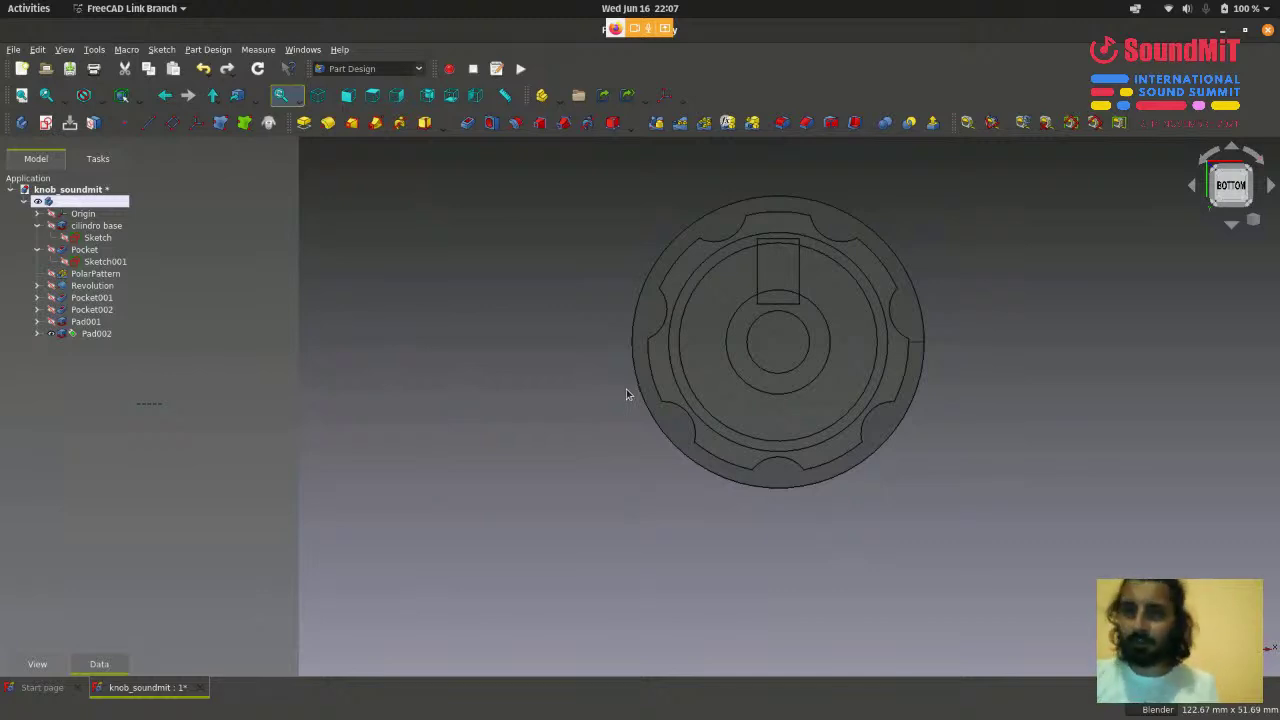
pyautogui.scroll(-1, 979, 242)
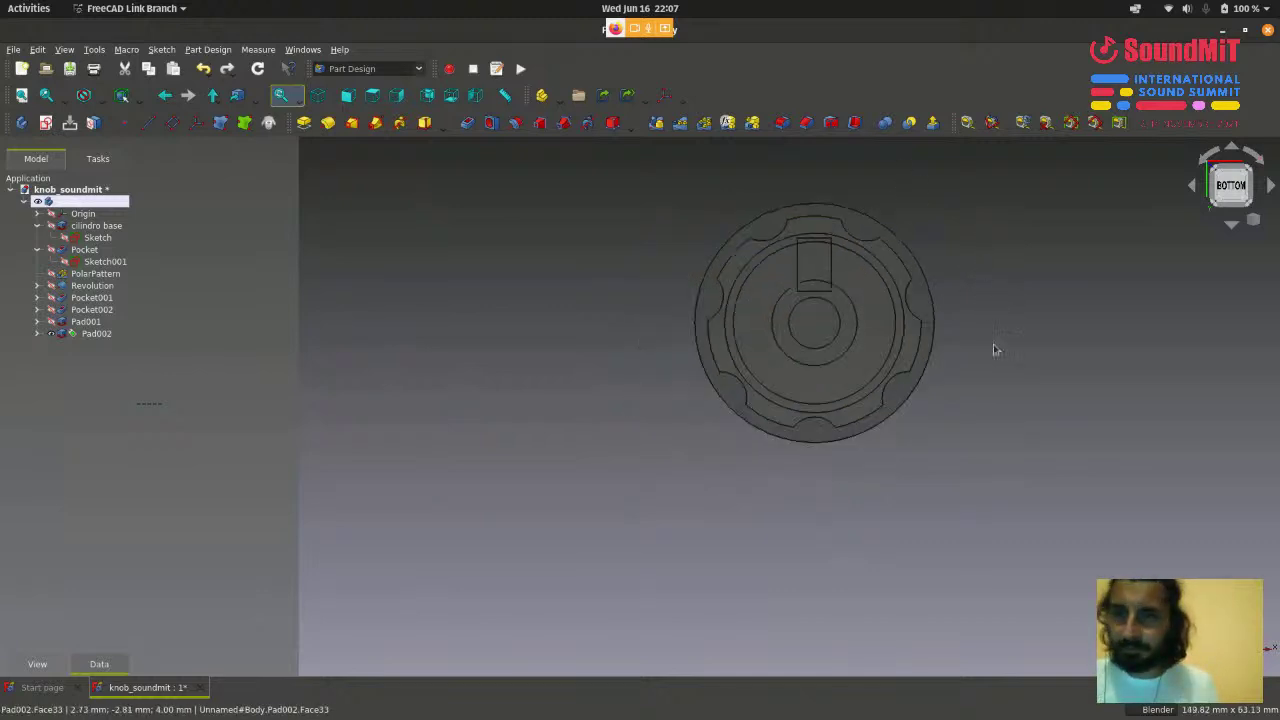
pyautogui.scroll(1, 992, 350)
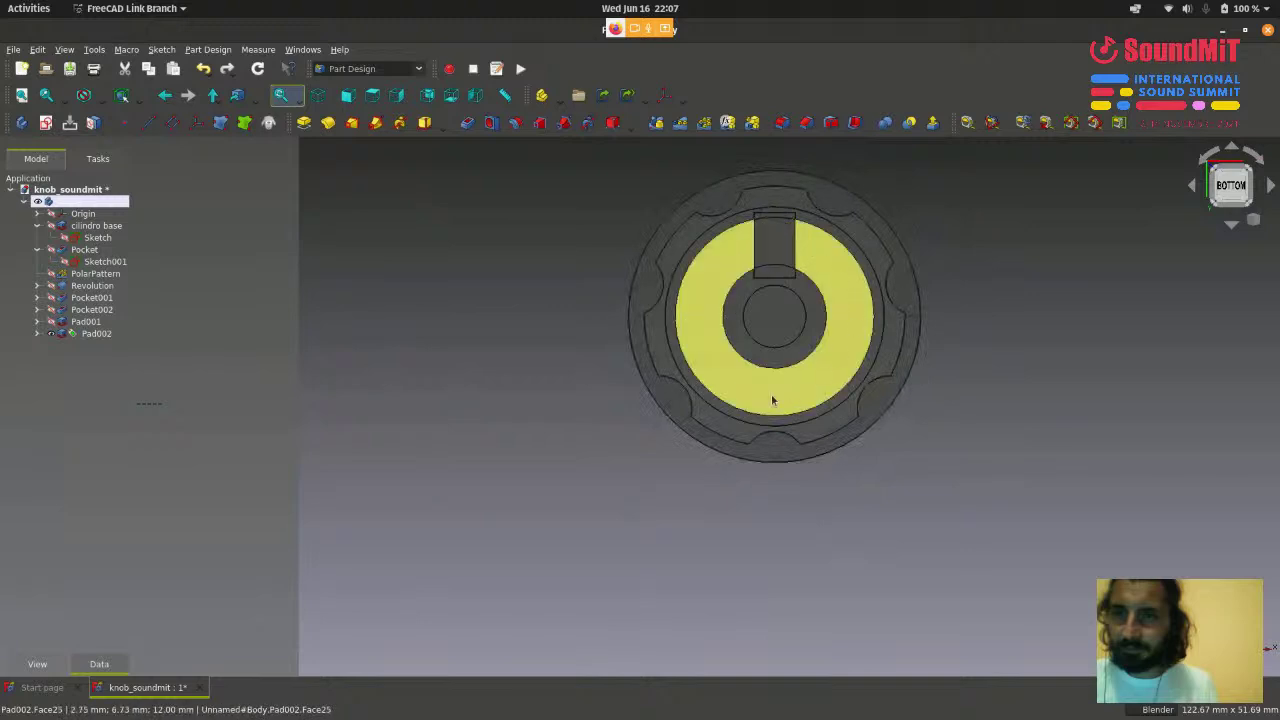
pyautogui.scroll(1, 916, 409)
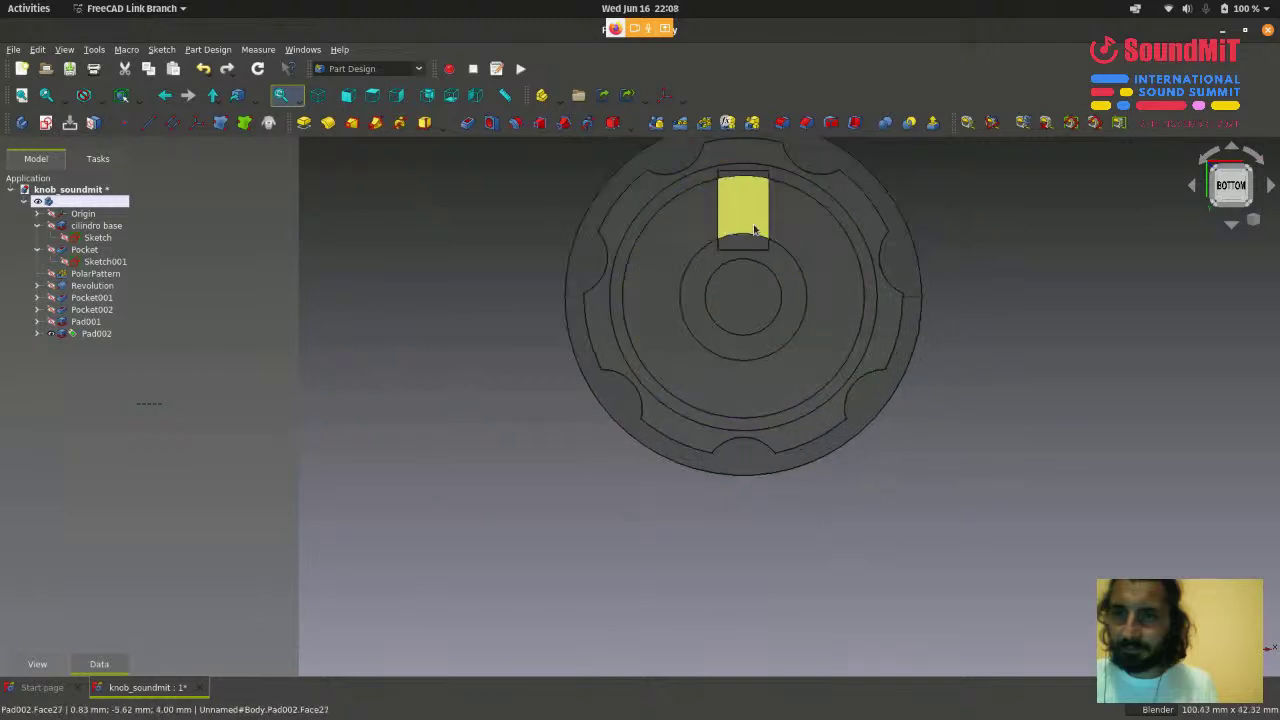
pyautogui.scroll(-1, 944, 260)
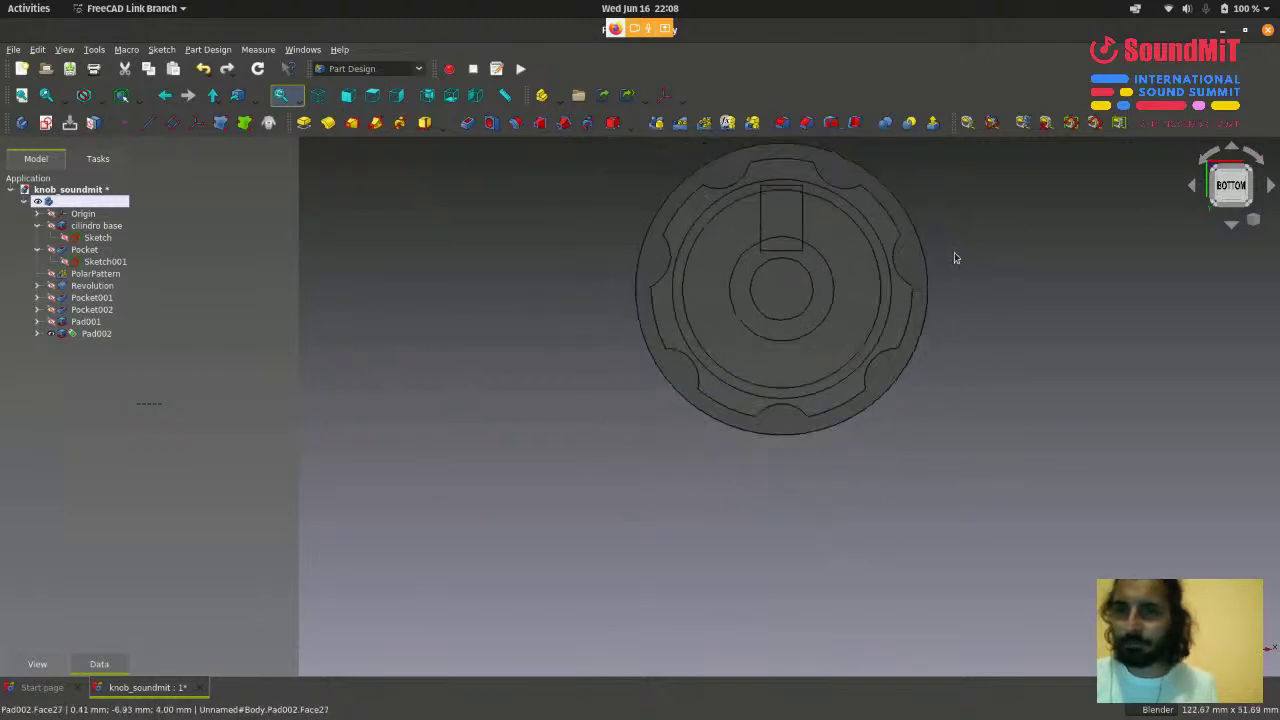
pyautogui.scroll(-2, 761, 496)
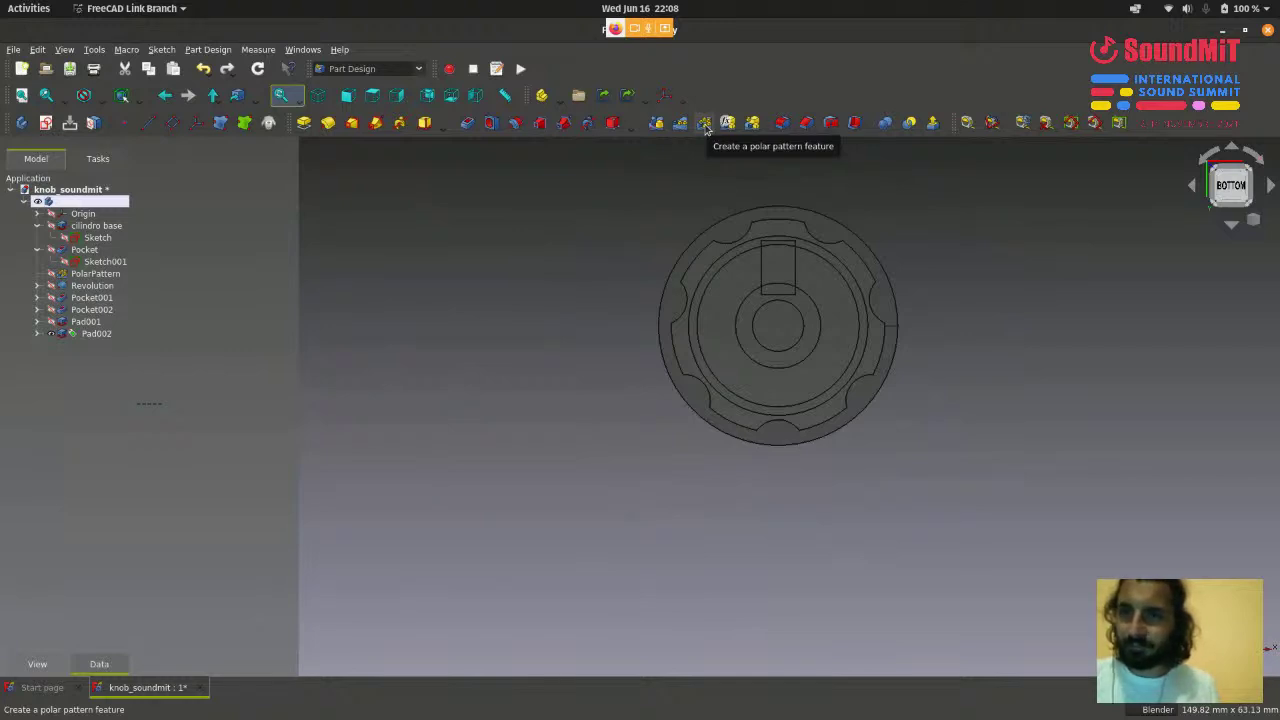
# - Add a PolarPattern of the slot block: Base Z axis, 360°, 3 occurrences
pyautogui.click(215, 50)
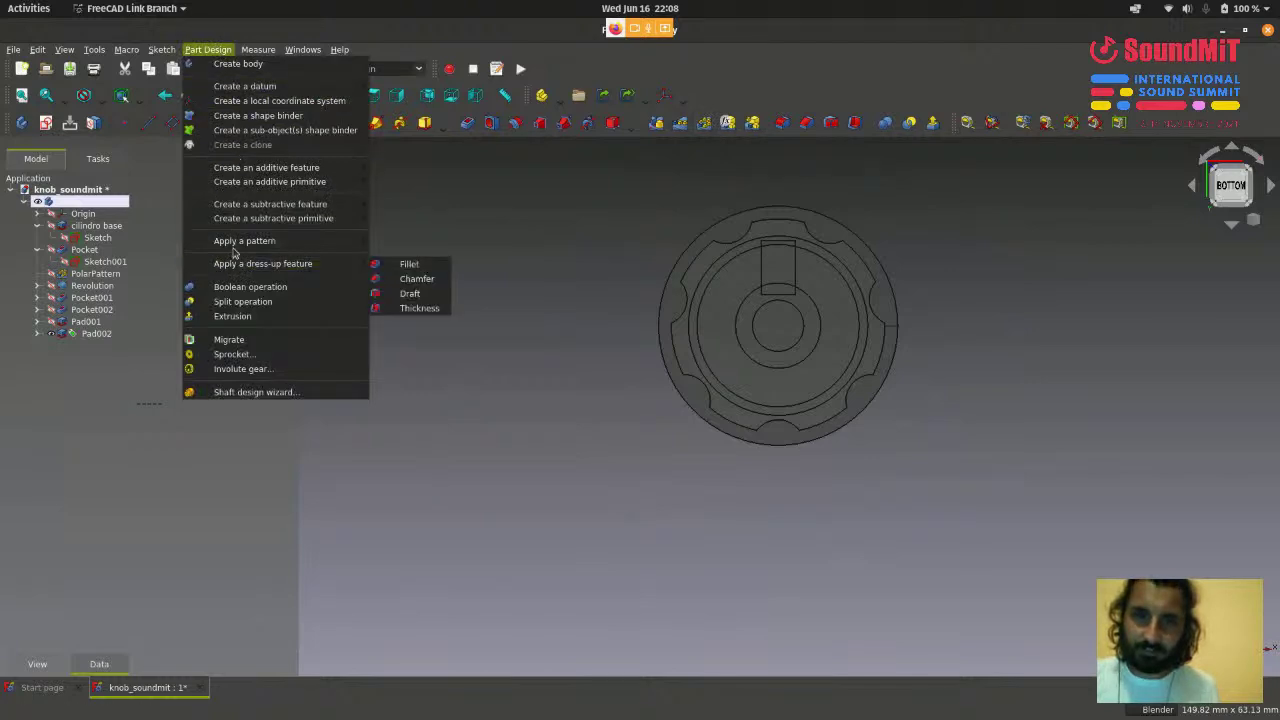
pyautogui.moveTo(235, 245)
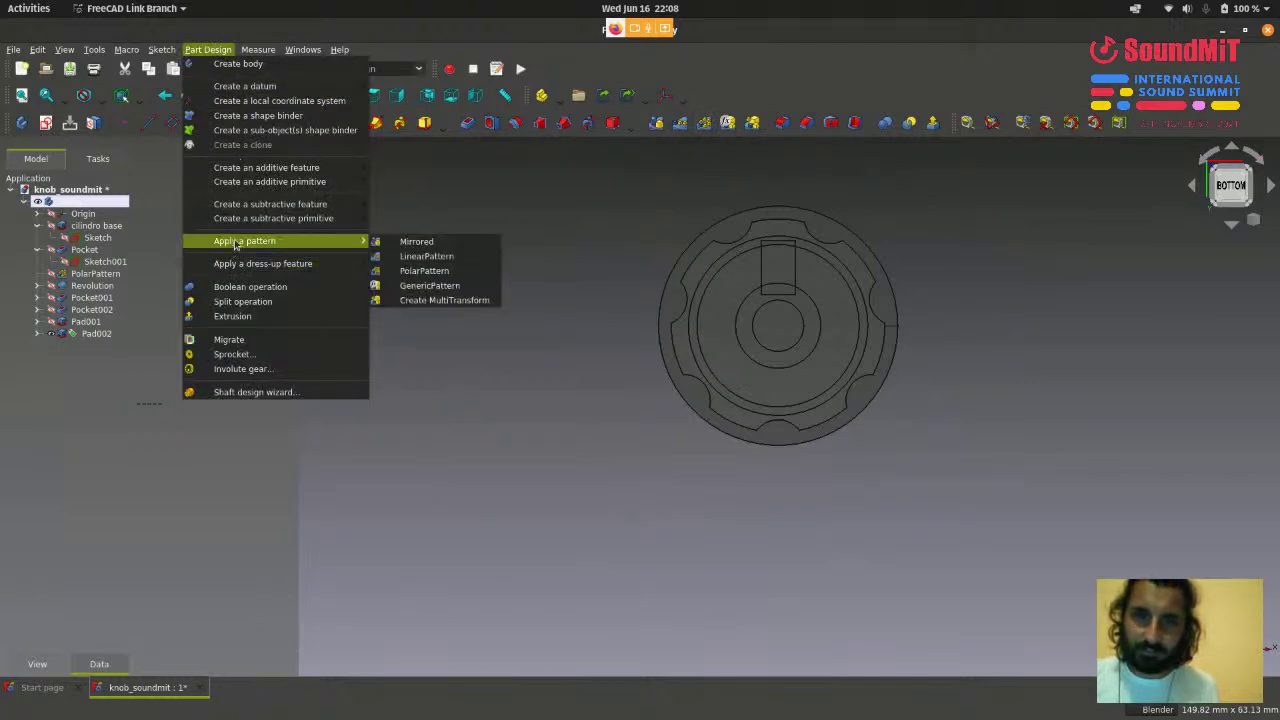
pyautogui.click(424, 271)
pyautogui.scroll(-1, 576, 259)
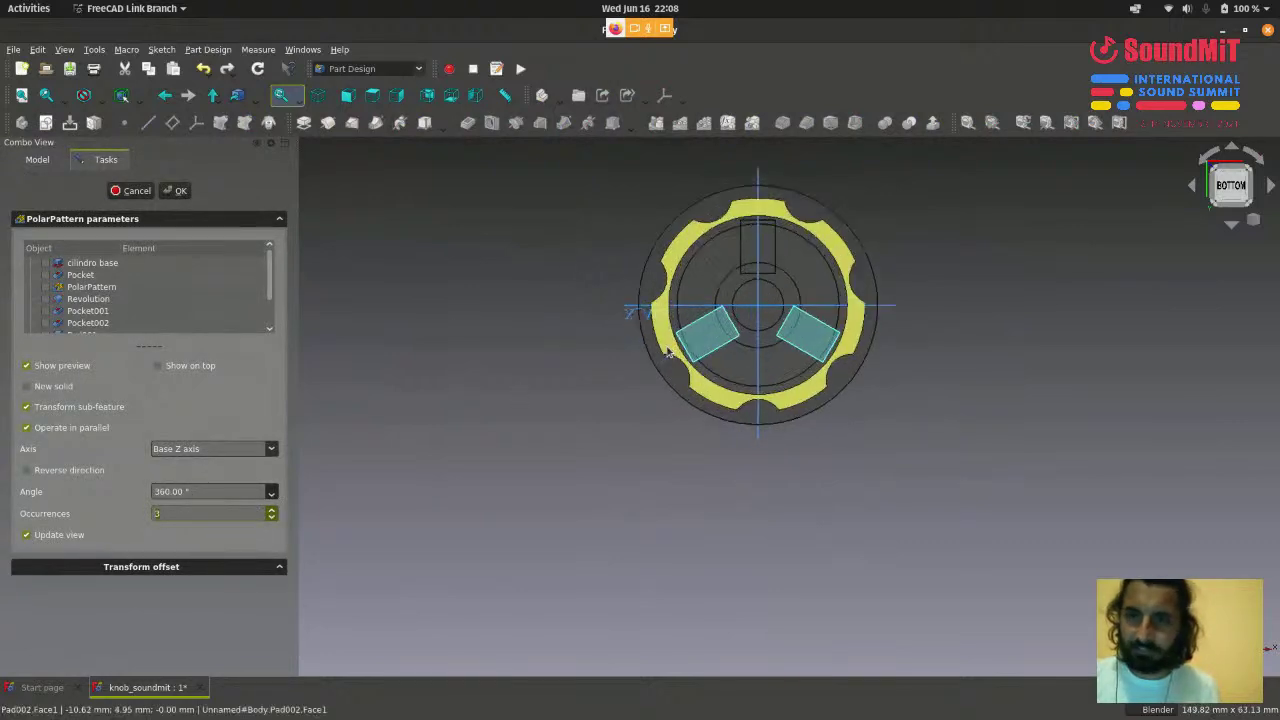
pyautogui.scroll(2, 672, 354)
pyautogui.scroll(-3, 650, 502)
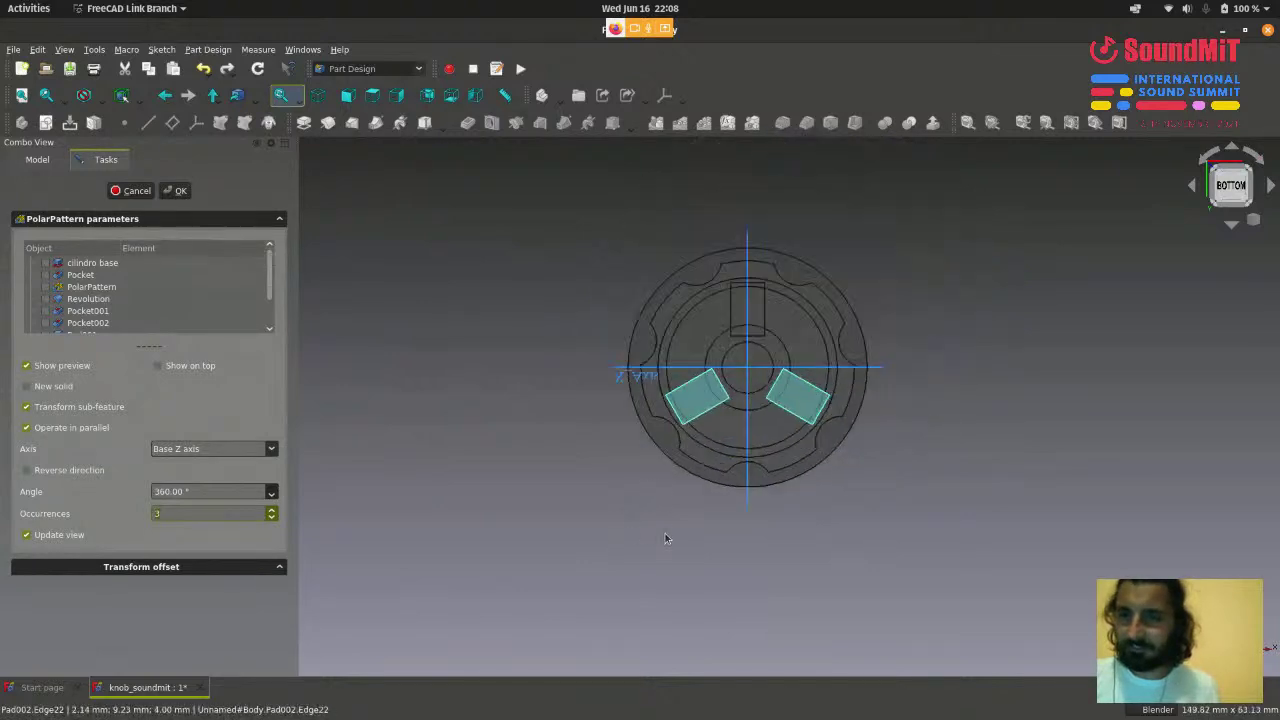
pyautogui.scroll(1, 808, 395)
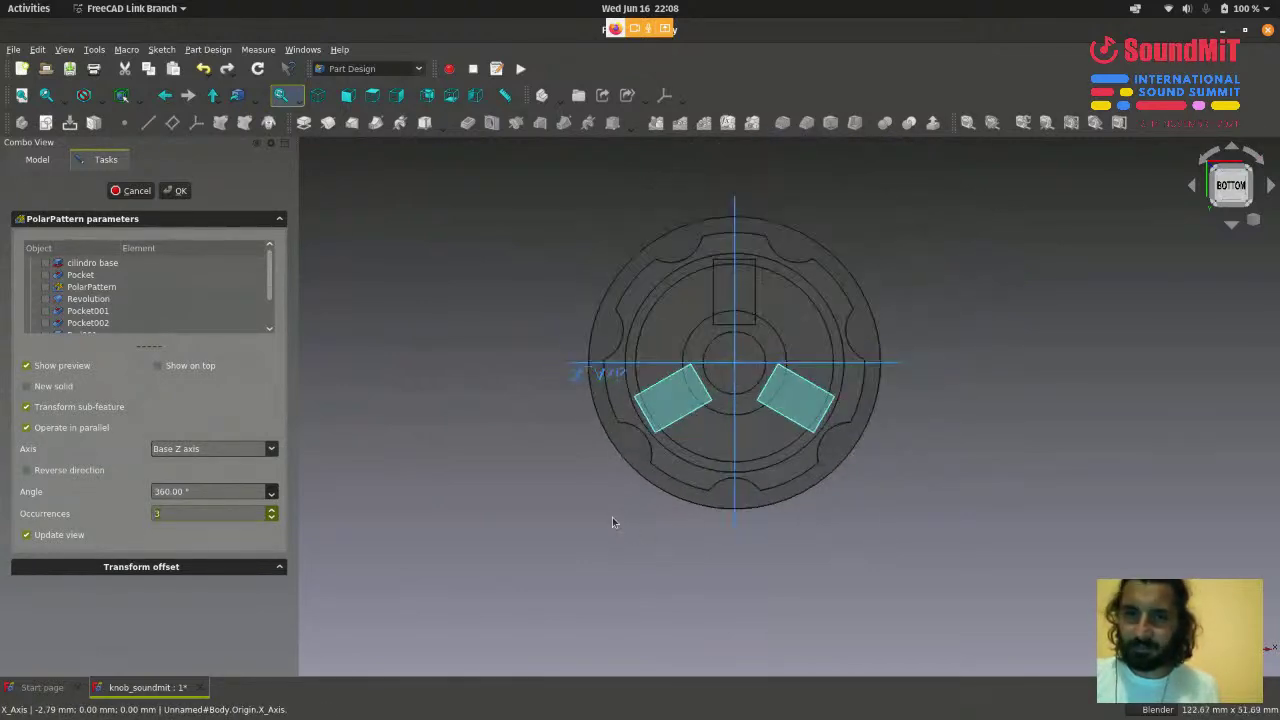
pyautogui.click(181, 191)
# - Orbit to check the three slot spokes from below, then select PolarPattern001 in the tree
pyautogui.scroll(-2, 512, 251)
pyautogui.moveTo(506, 228); pyautogui.dragTo(511, 316, button='middle')
pyautogui.scroll(2, 537, 566)
pyautogui.moveTo(537, 566); pyautogui.dragTo(438, 443, button='middle')
pyautogui.scroll(-3, 442, 417)
pyautogui.scroll(3, 520, 605)
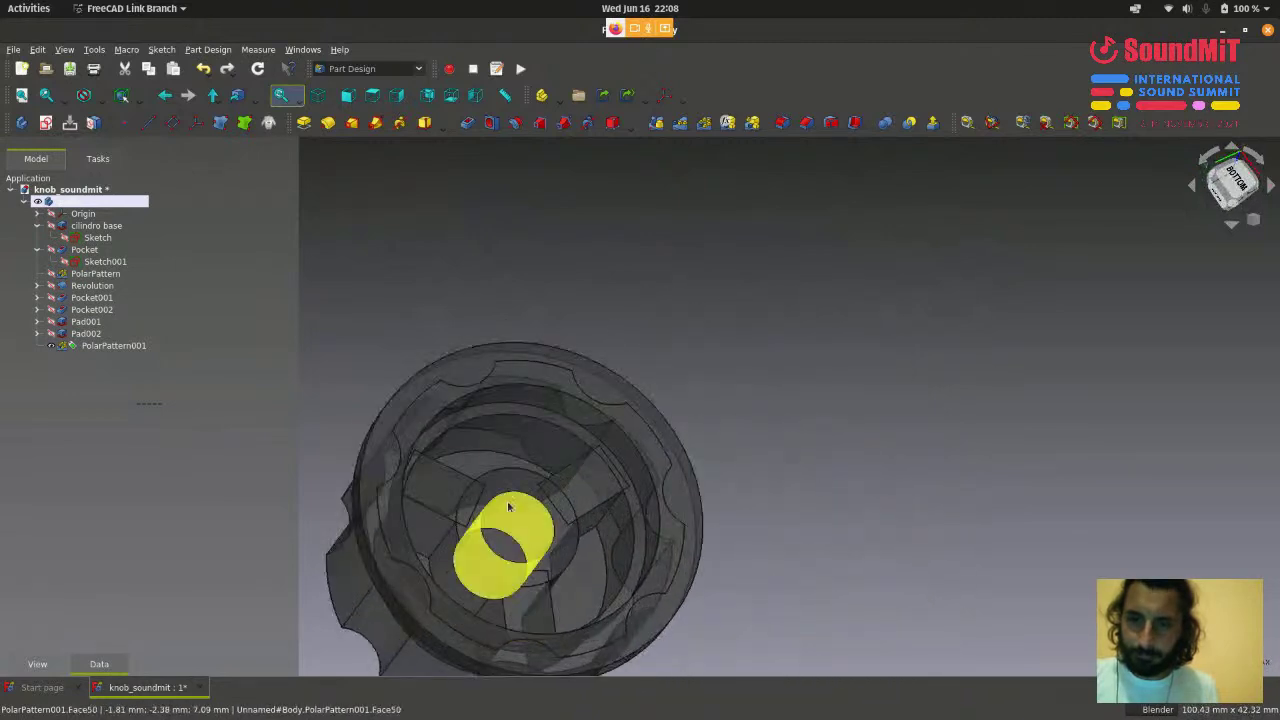
pyautogui.moveTo(855, 410); pyautogui.dragTo(820, 437, button='middle')
pyautogui.scroll(-2, 849, 380)
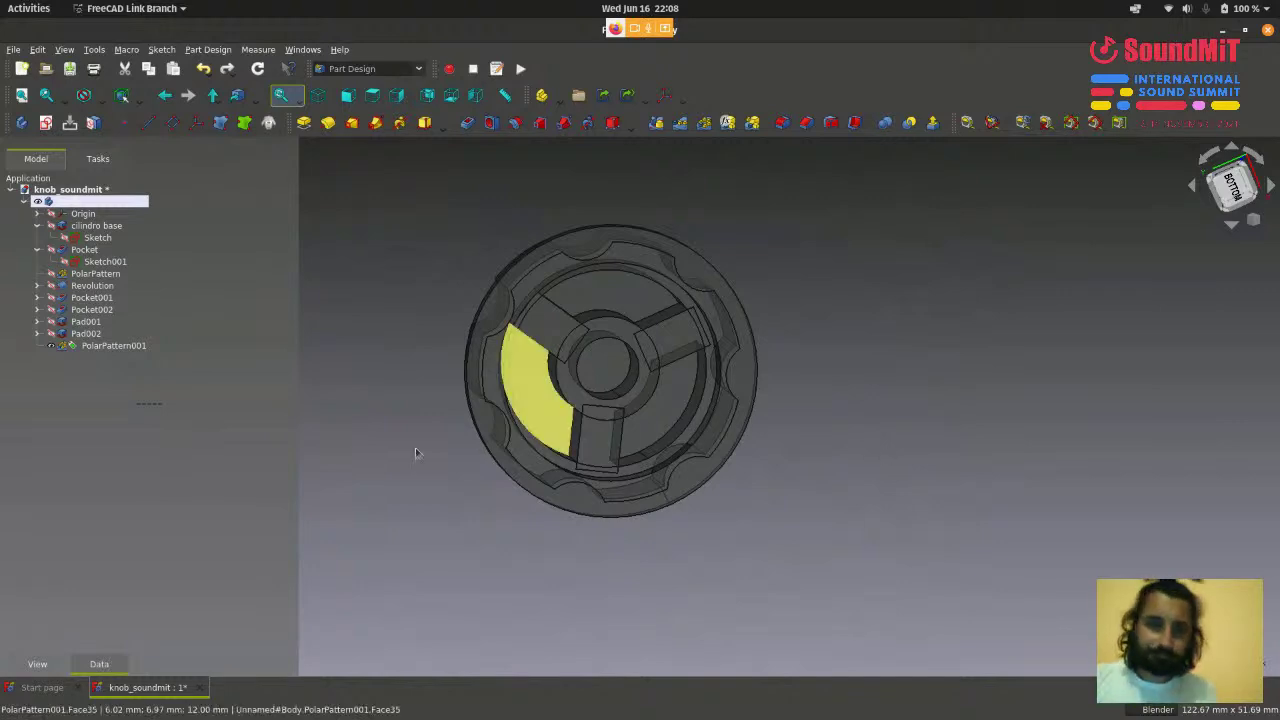
pyautogui.click(134, 363)
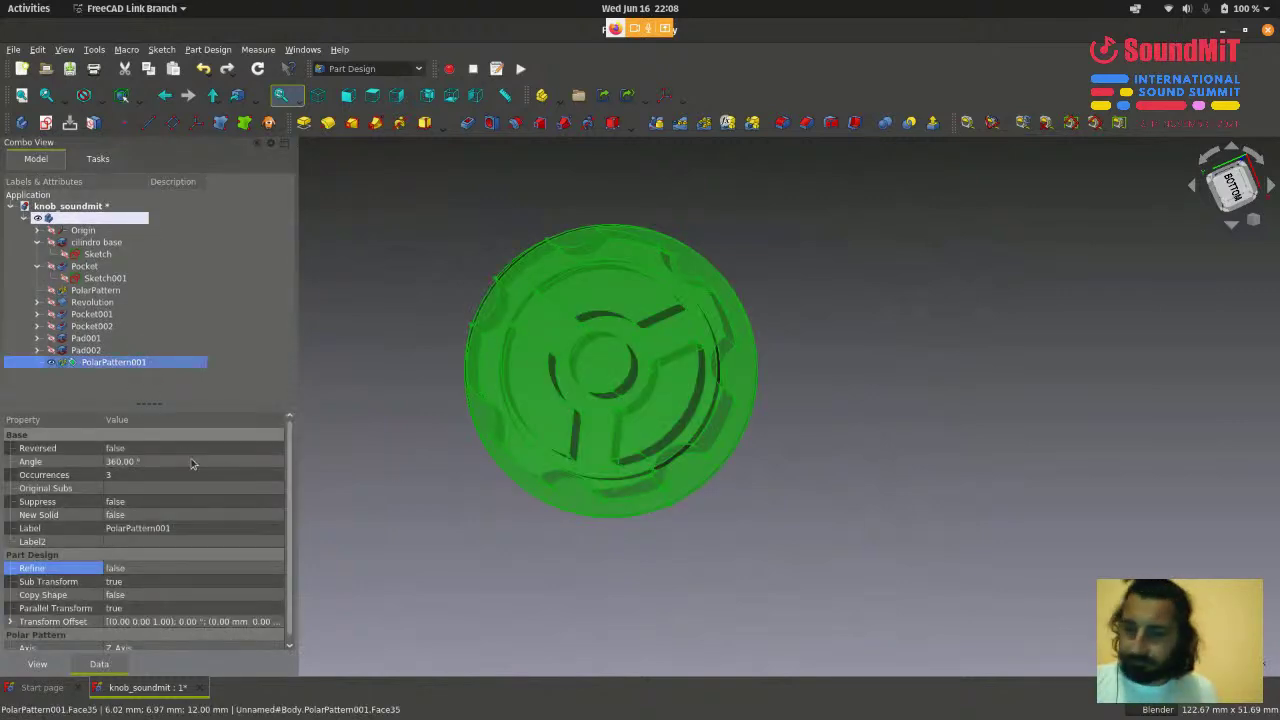
# - Delete PolarPattern001 and orbit to confirm only the single slot block remains
pyautogui.press('Delete')
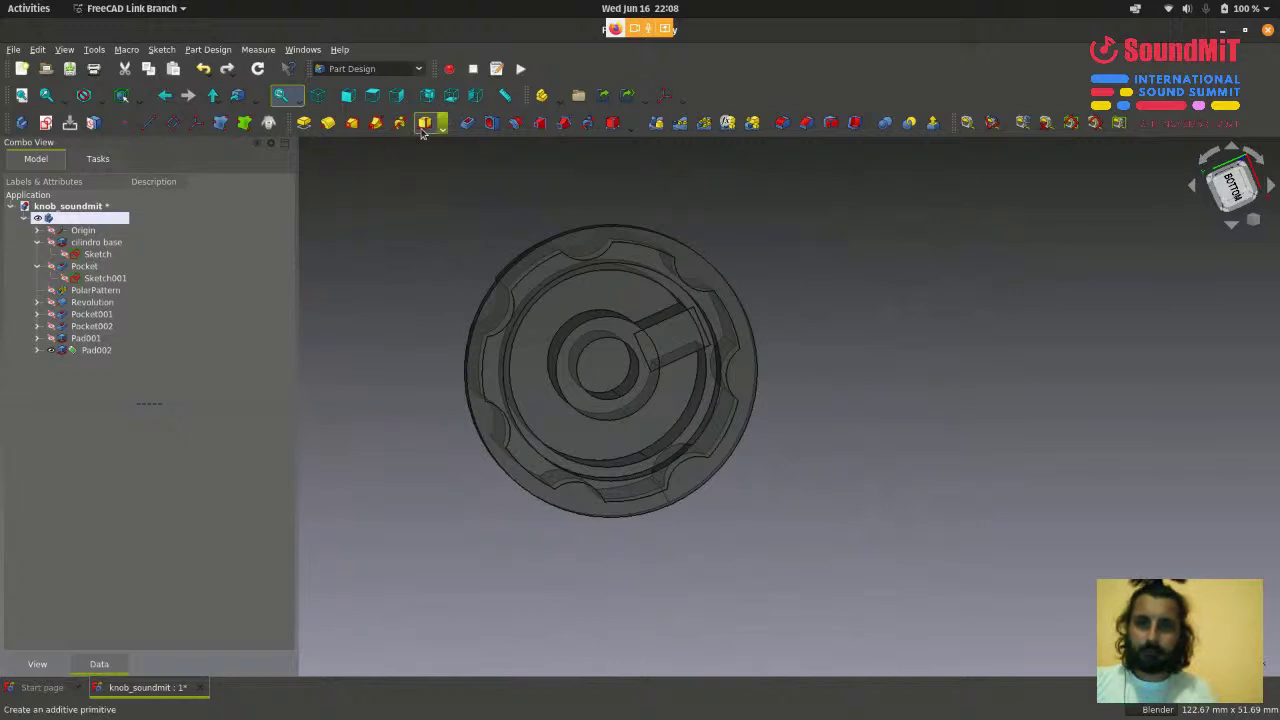
pyautogui.click(328, 98)
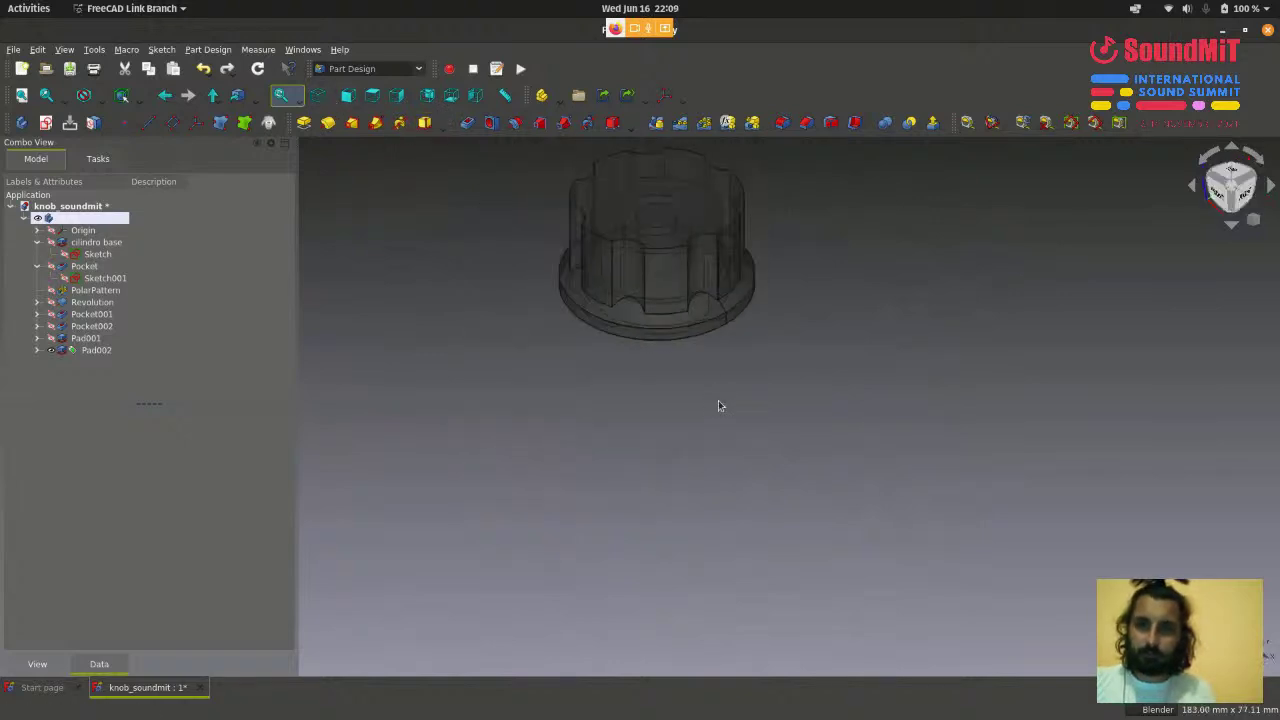
pyautogui.moveTo(718, 400); pyautogui.dragTo(700, 288, button='middle')
pyautogui.scroll(-2, 702, 286)
pyautogui.scroll(3, 586, 449)
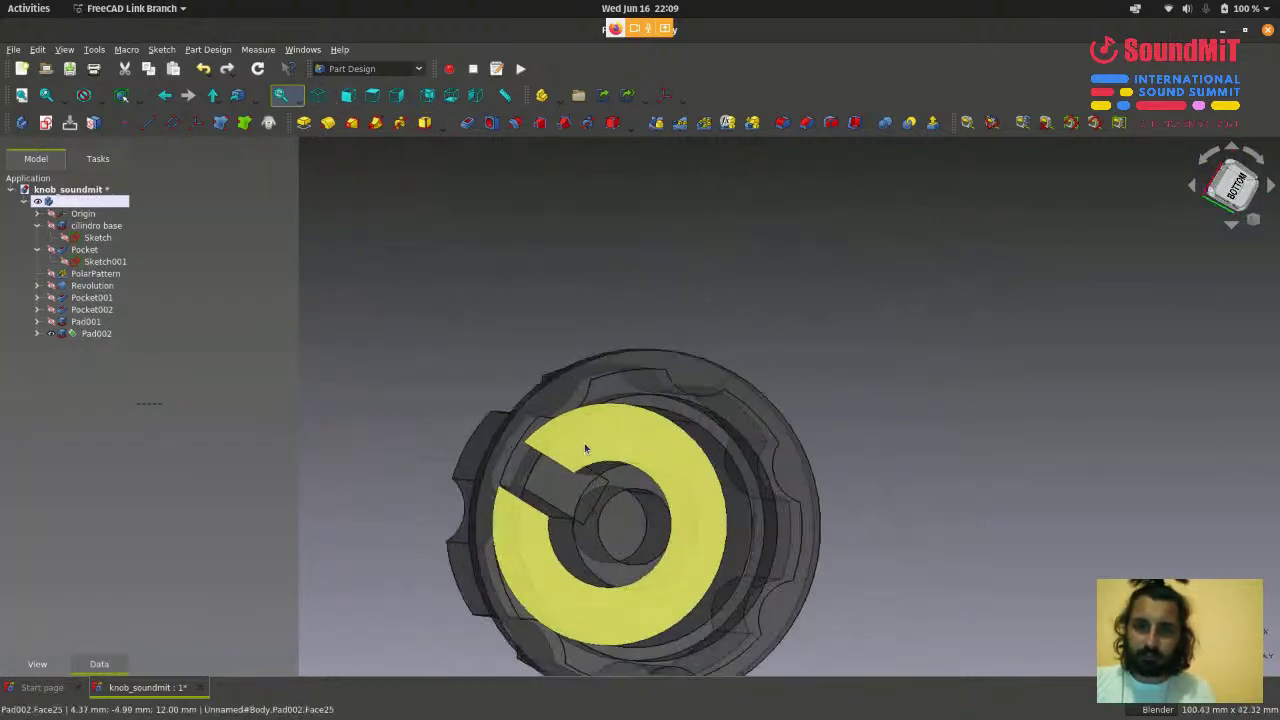
pyautogui.click(549, 501)
pyautogui.click(454, 309)
pyautogui.scroll(-2, 445, 306)
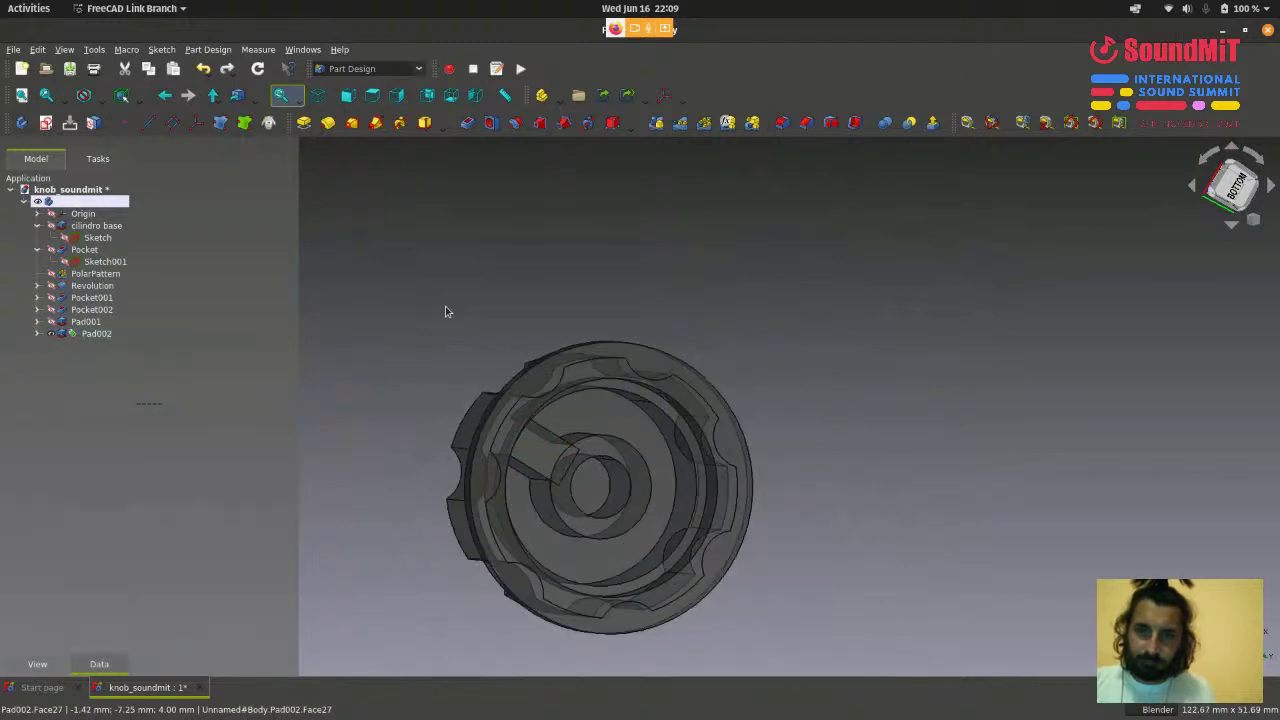
# - Switch to Bottom view to look straight at the knob's bottom face
pyautogui.click(475, 96)
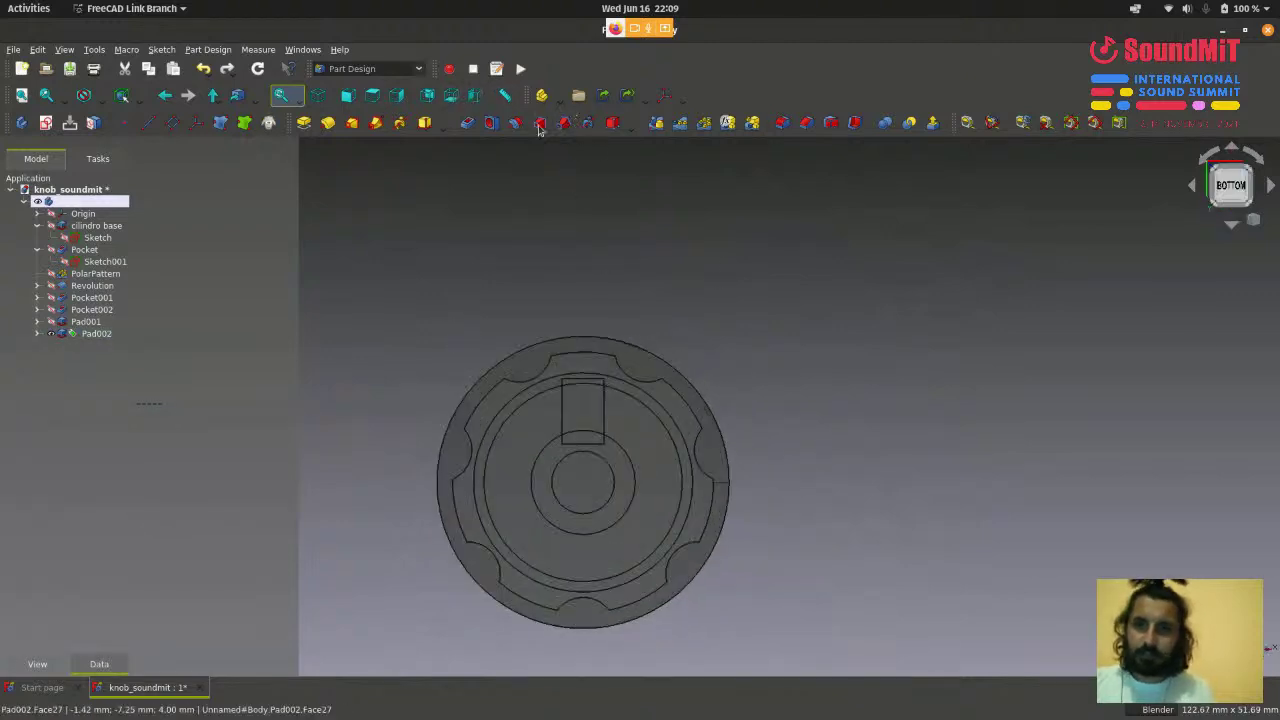
pyautogui.scroll(-2, 716, 279)
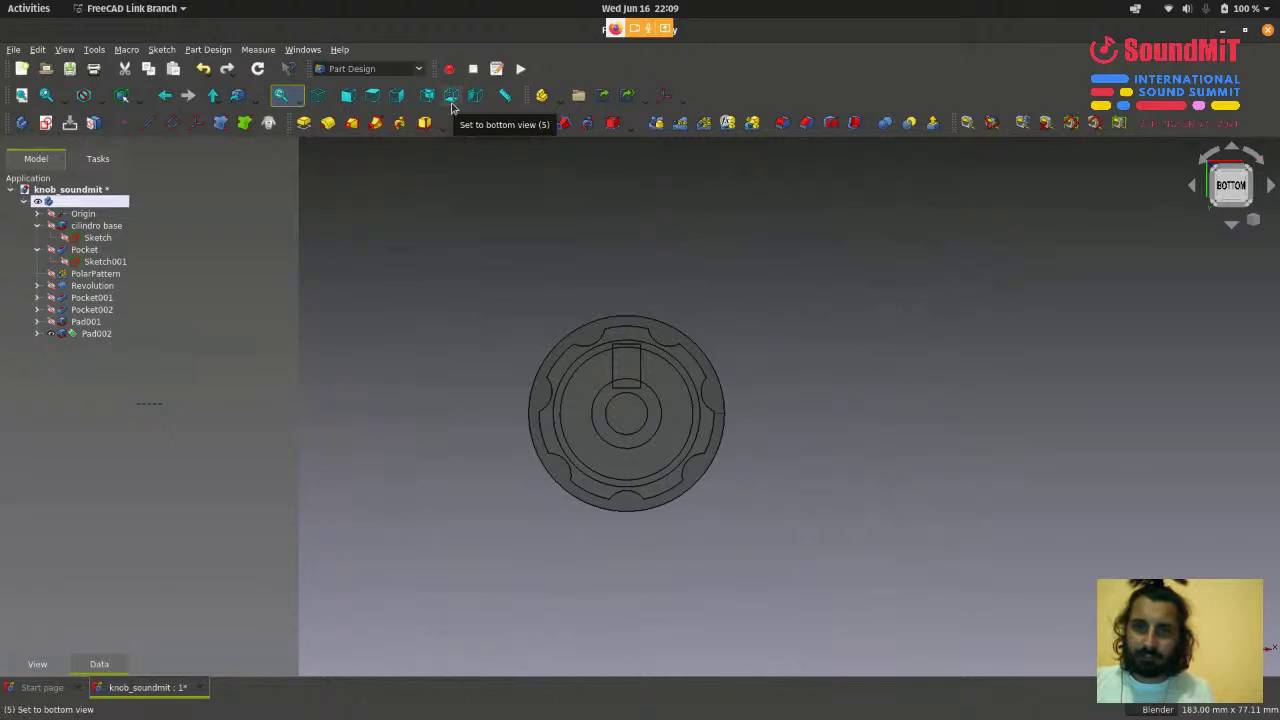
pyautogui.scroll(2, 646, 374)
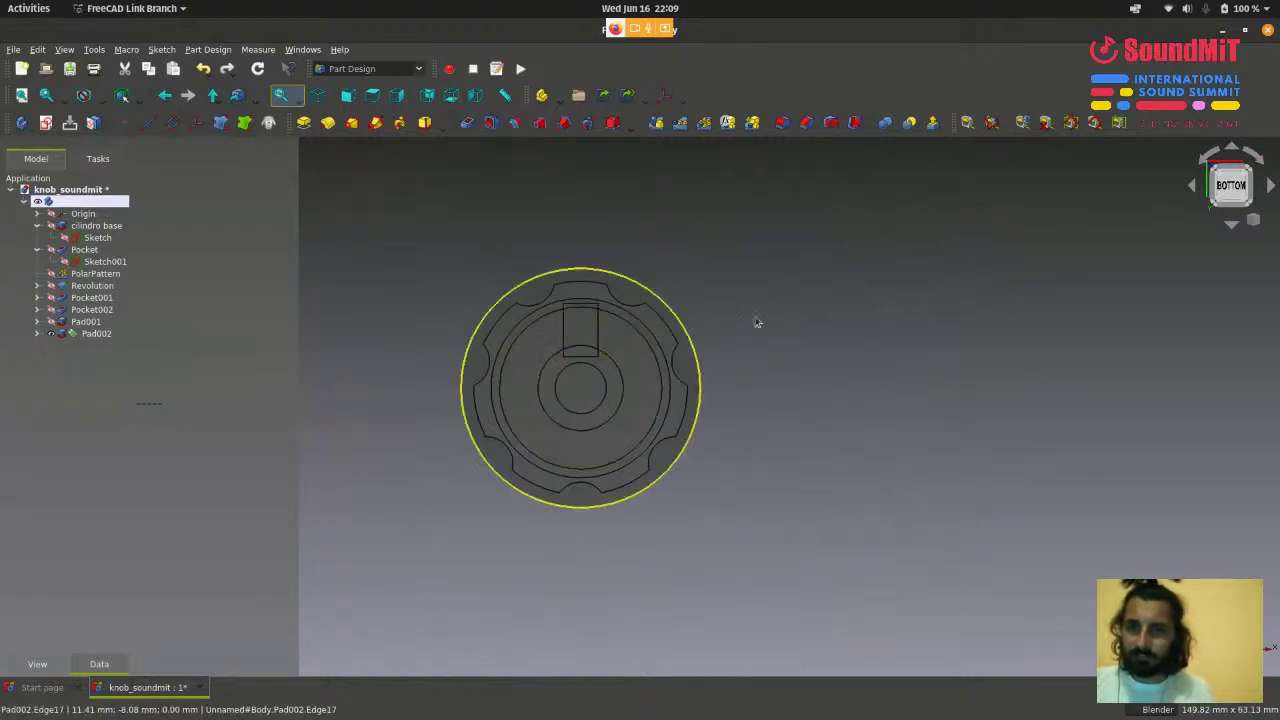
pyautogui.scroll(-2, 580, 443)
pyautogui.scroll(2, 579, 443)
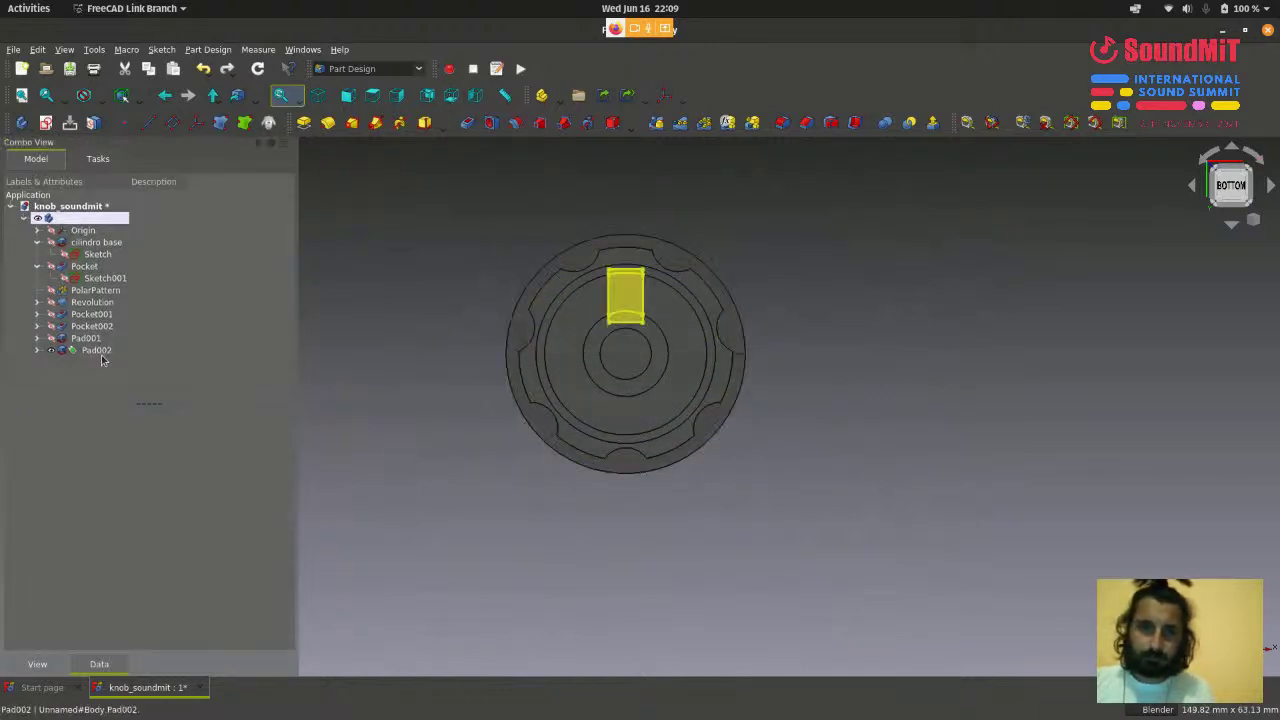
# - Select Pad002 as the pattern source and launch a new PolarPattern
pyautogui.click(97, 350)
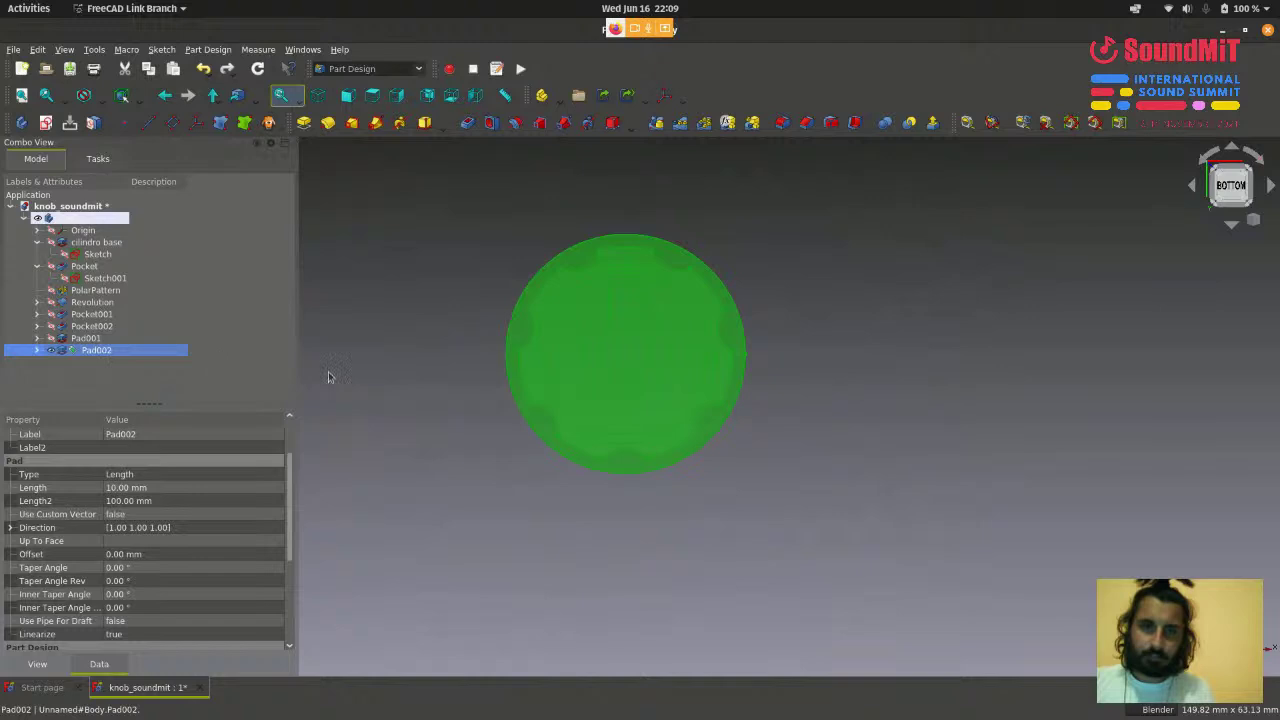
pyautogui.click(466, 270)
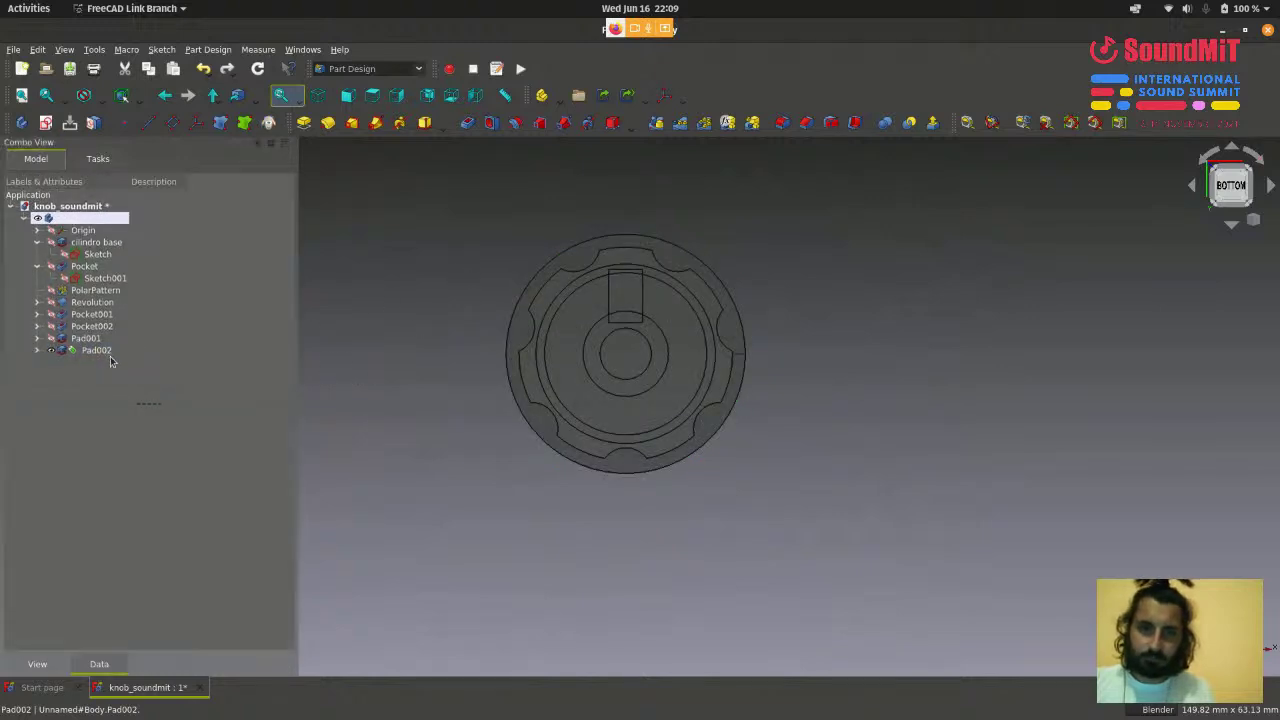
pyautogui.click(108, 352)
pyautogui.scroll(1, 522, 366)
pyautogui.scroll(-1, 765, 281)
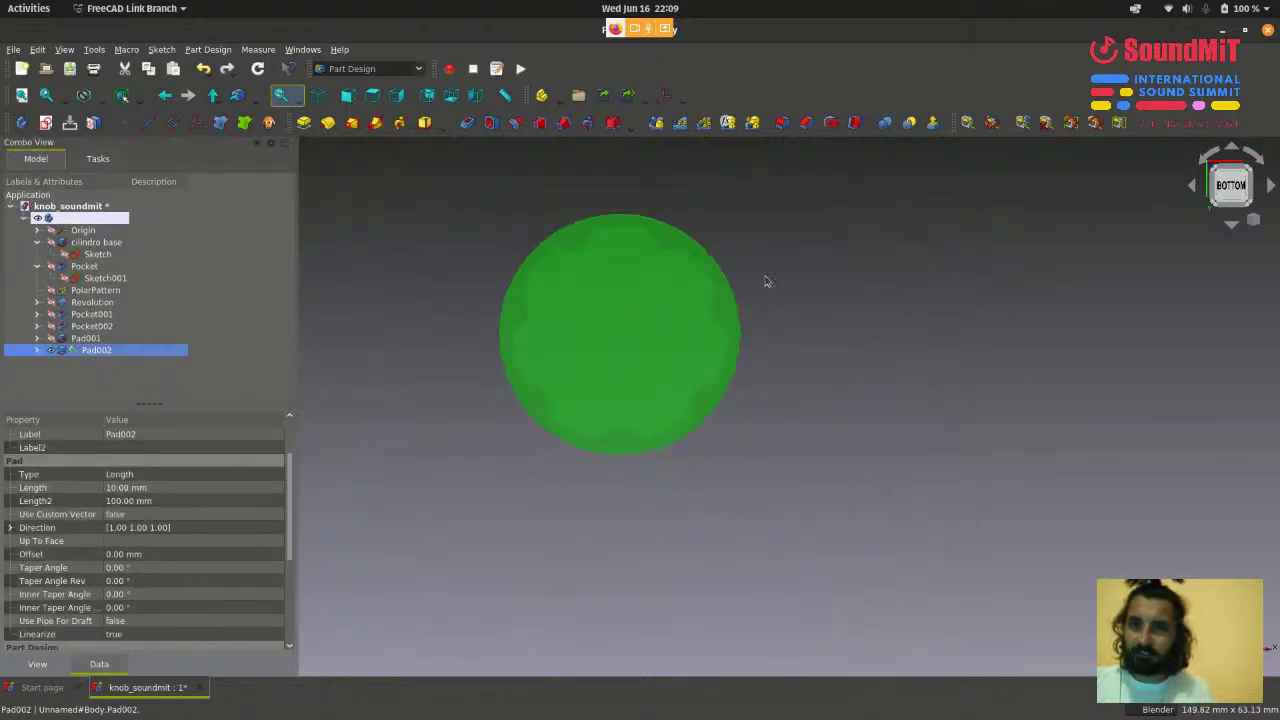
pyautogui.scroll(1, 764, 260)
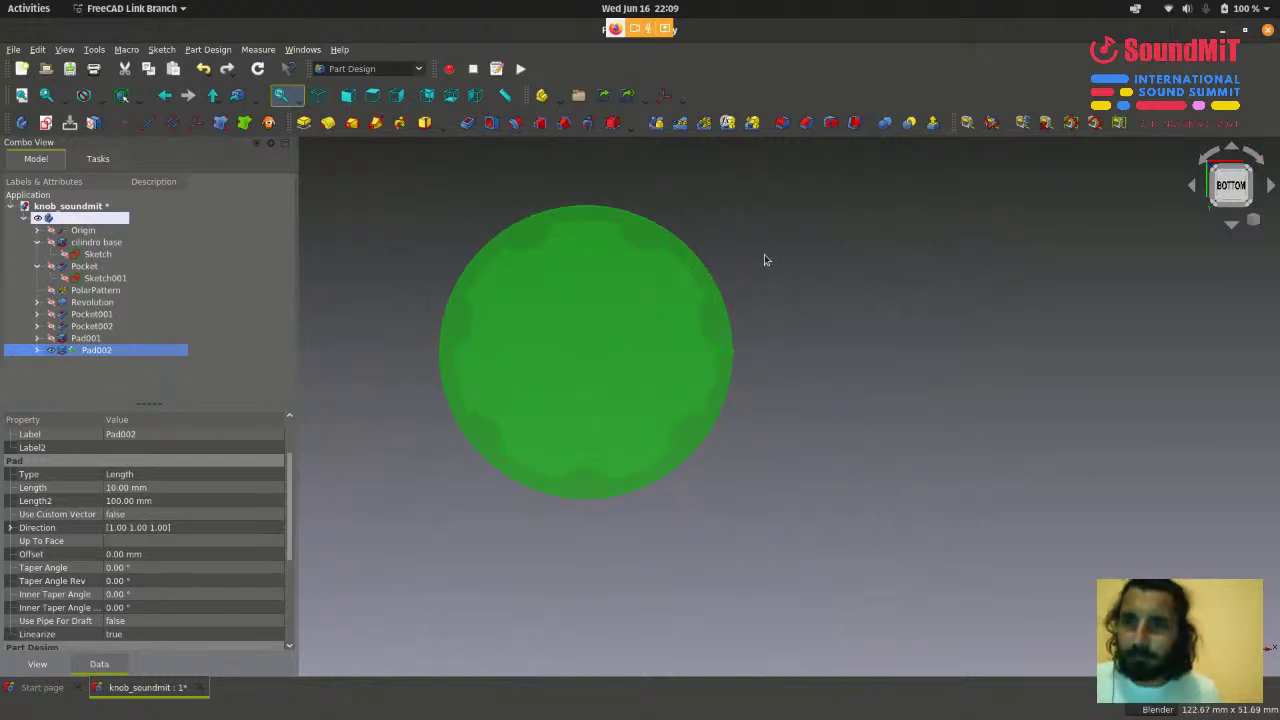
pyautogui.scroll(1, 769, 266)
pyautogui.scroll(-1, 769, 266)
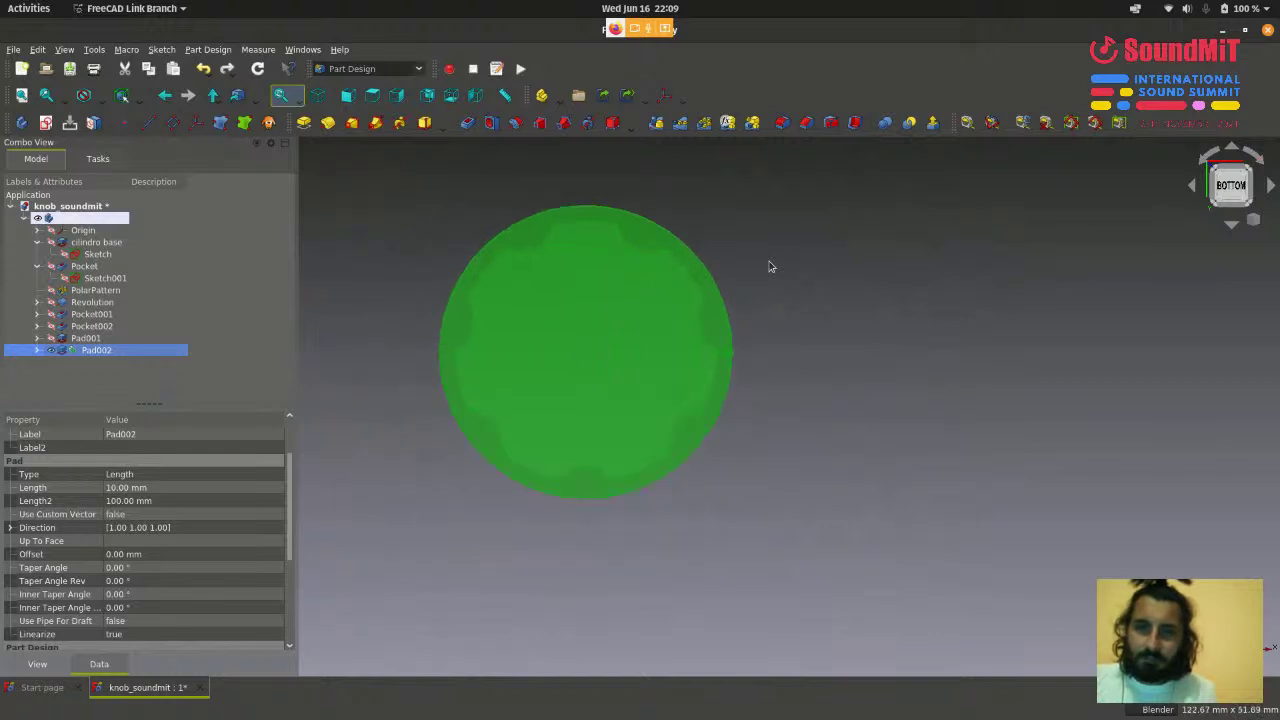
pyautogui.click(705, 123)
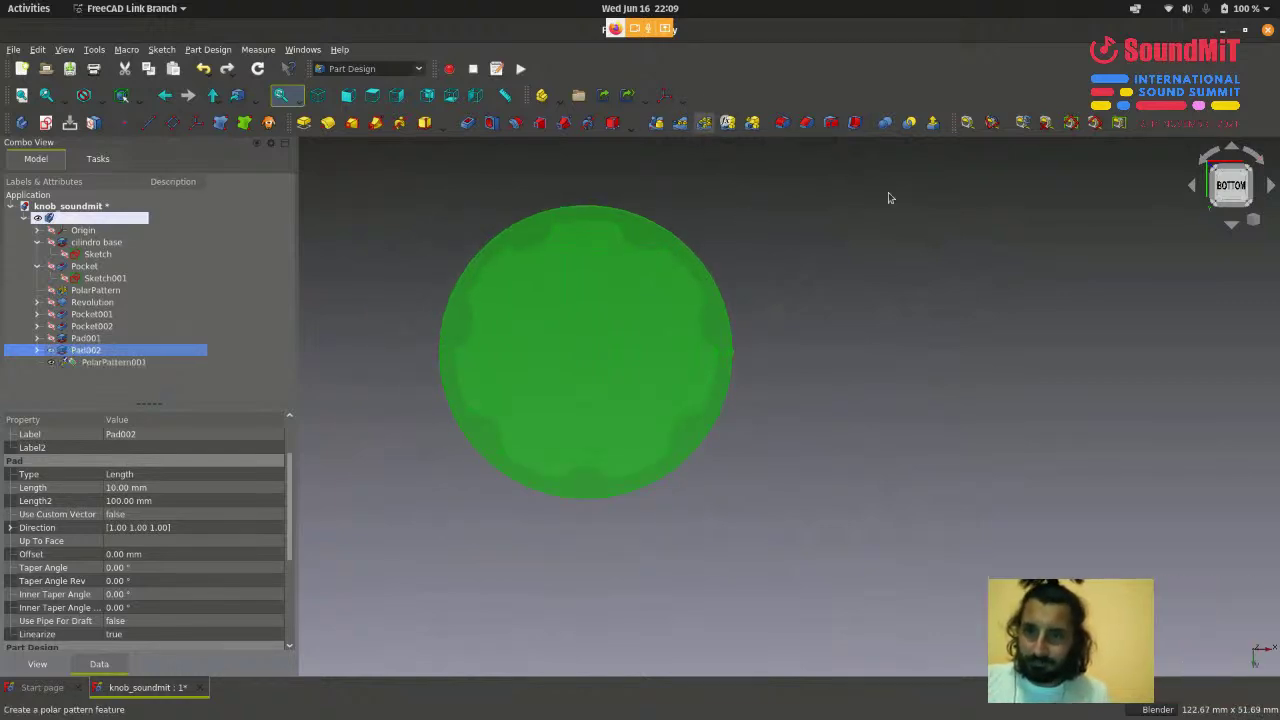
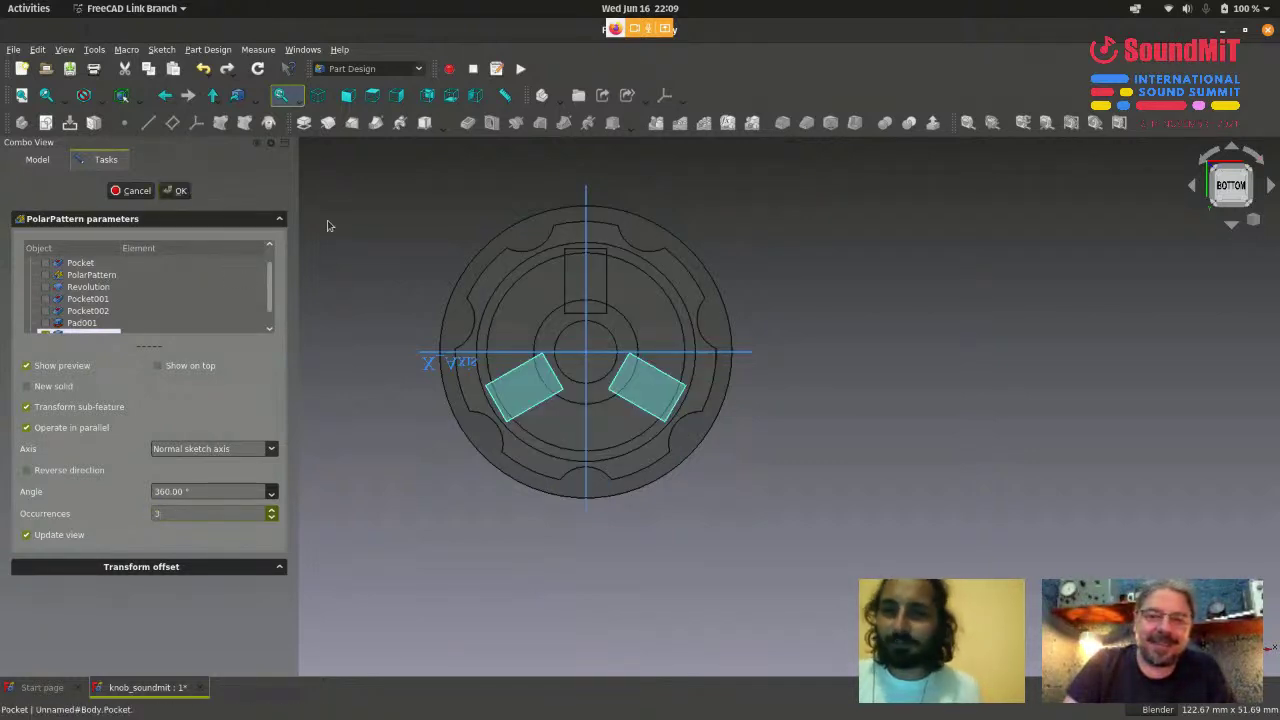
# - Confirm the polar pattern of 3 occurrences over 360° to create PolarPattern001
pyautogui.click(172, 191)
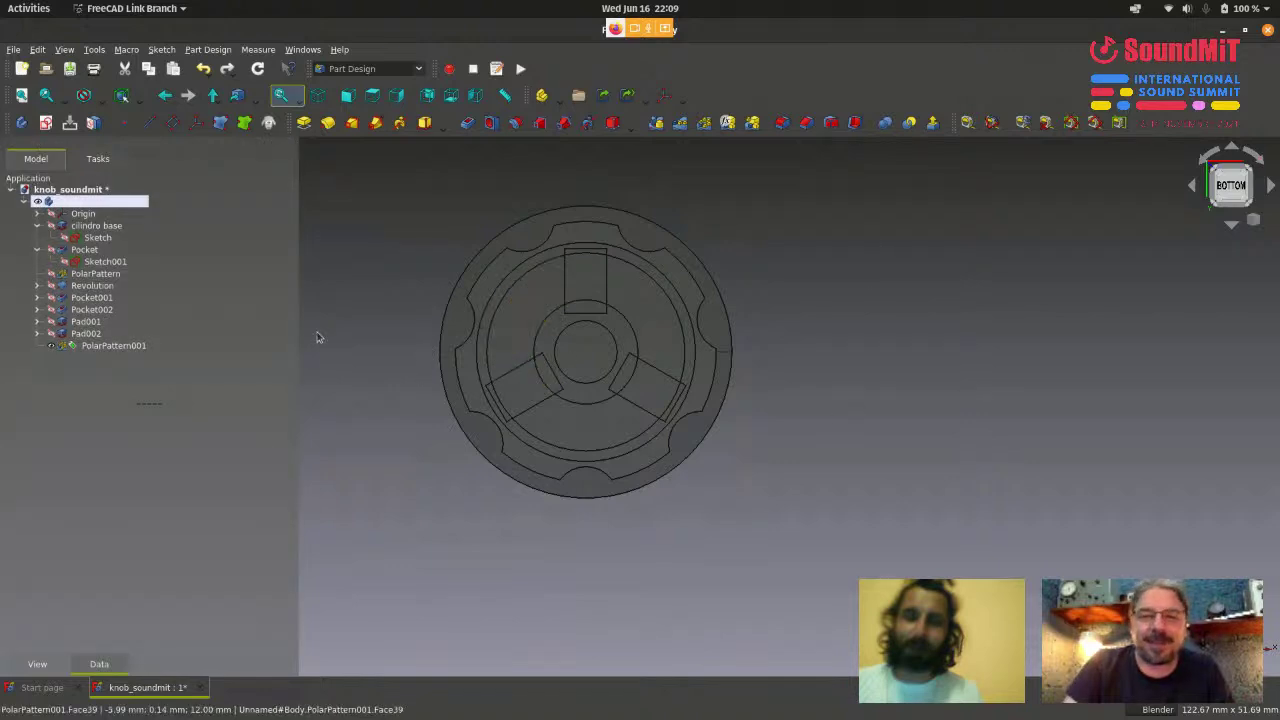
pyautogui.moveTo(420, 317); pyautogui.dragTo(651, 436, button='middle')
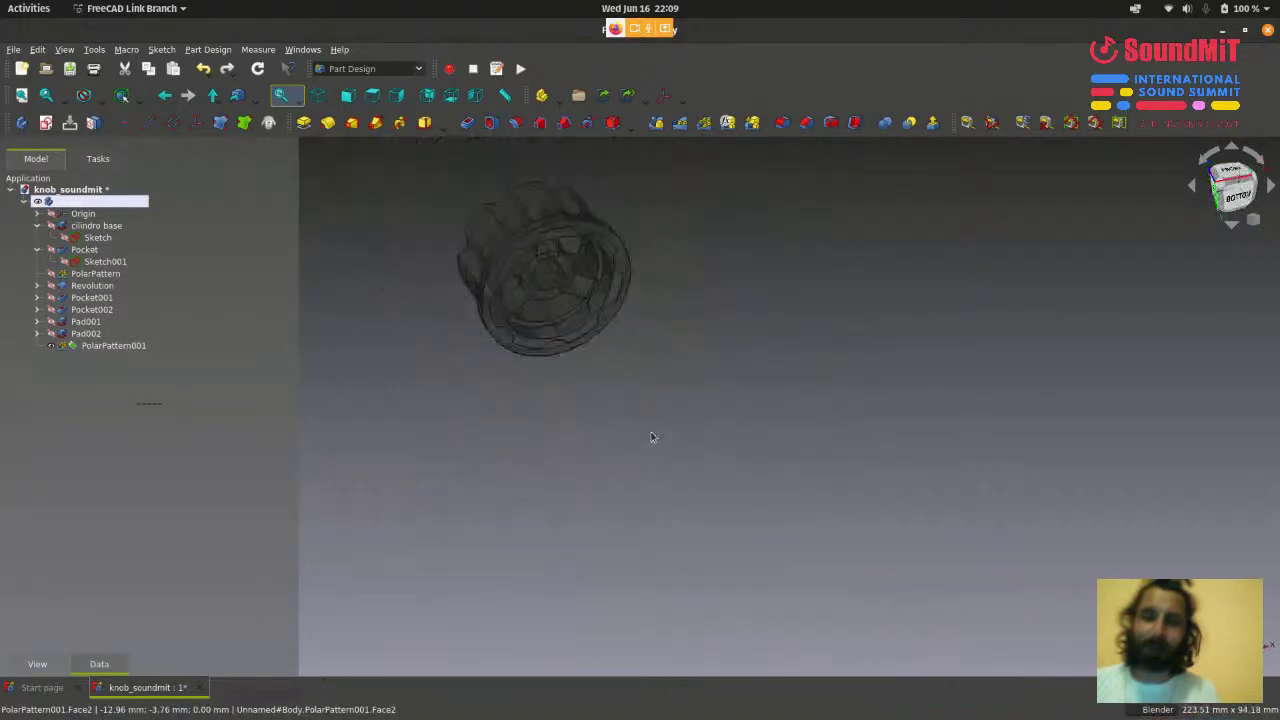
pyautogui.scroll(-1, 664, 396)
pyautogui.moveTo(776, 413); pyautogui.dragTo(740, 365, button='middle')
pyautogui.scroll(3, 526, 371)
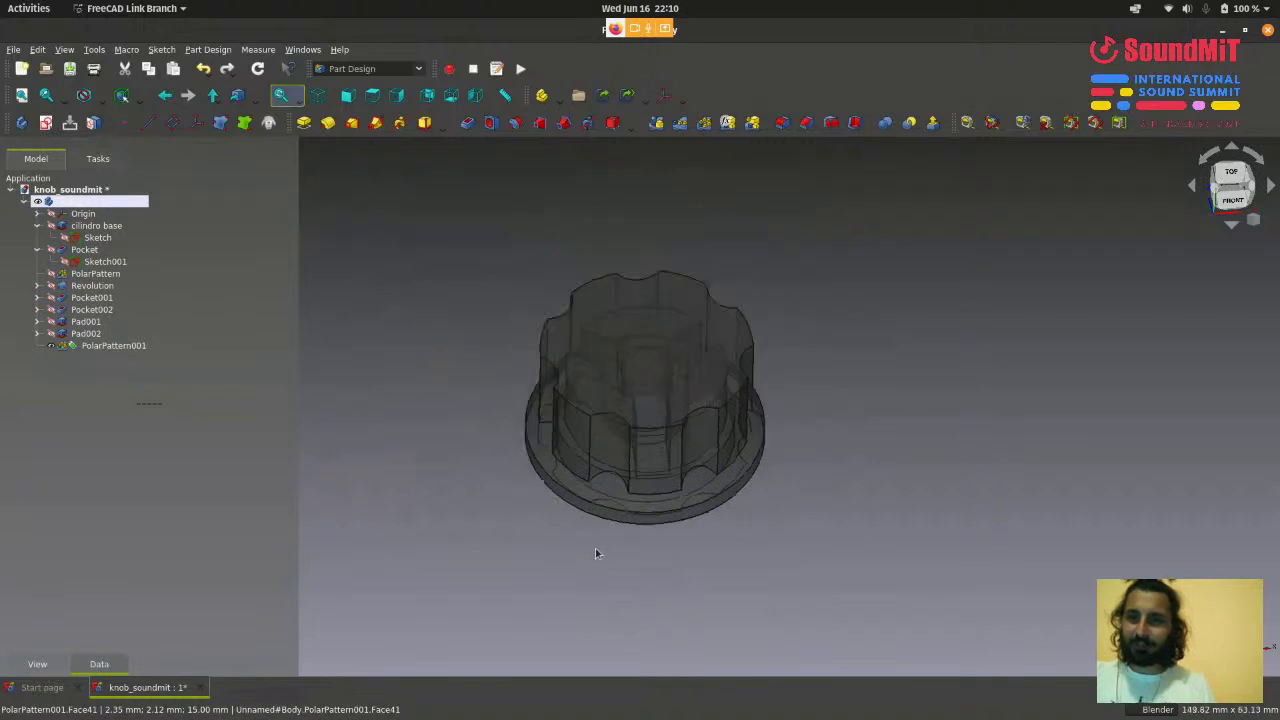
pyautogui.scroll(-1, 594, 549)
pyautogui.press('1')
pyautogui.scroll(-2, 677, 436)
pyautogui.scroll(2, 677, 436)
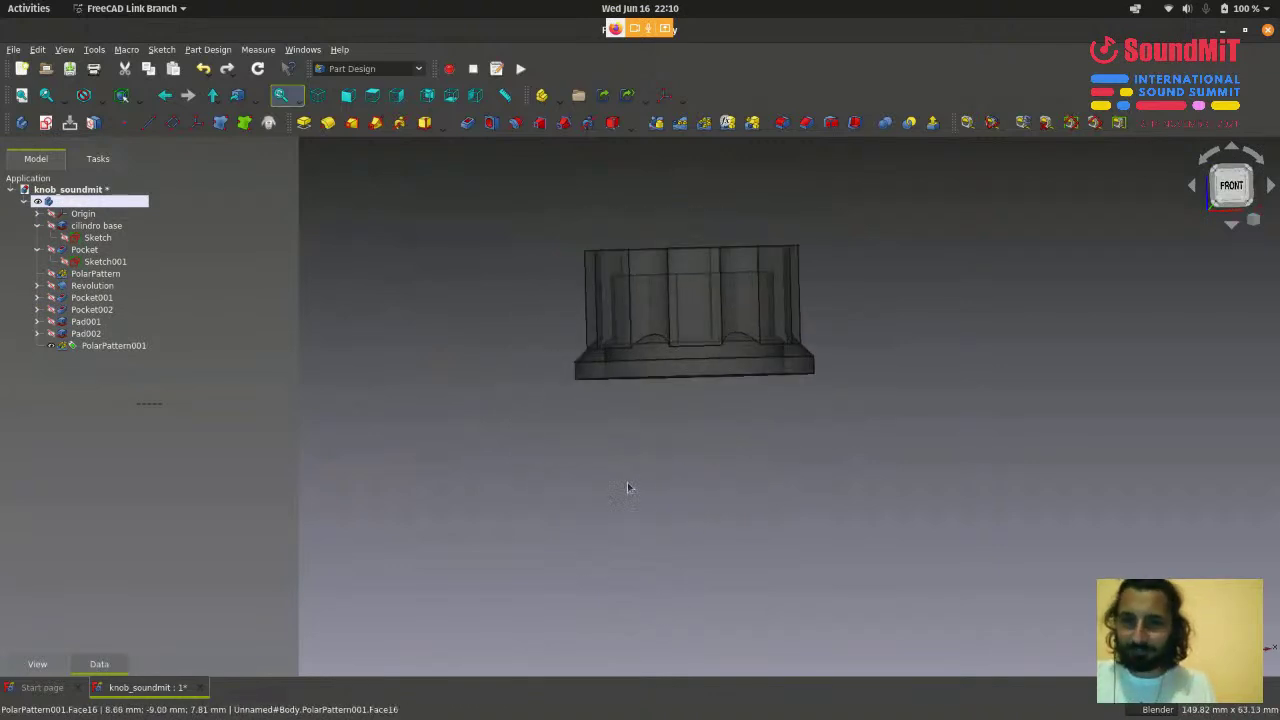
pyautogui.moveTo(628, 489); pyautogui.dragTo(712, 471, button='middle')
pyautogui.scroll(-1, 534, 414)
pyautogui.scroll(1, 531, 414)
pyautogui.scroll(-2, 531, 414)
pyautogui.scroll(2, 567, 461)
pyautogui.scroll(-2, 567, 461)
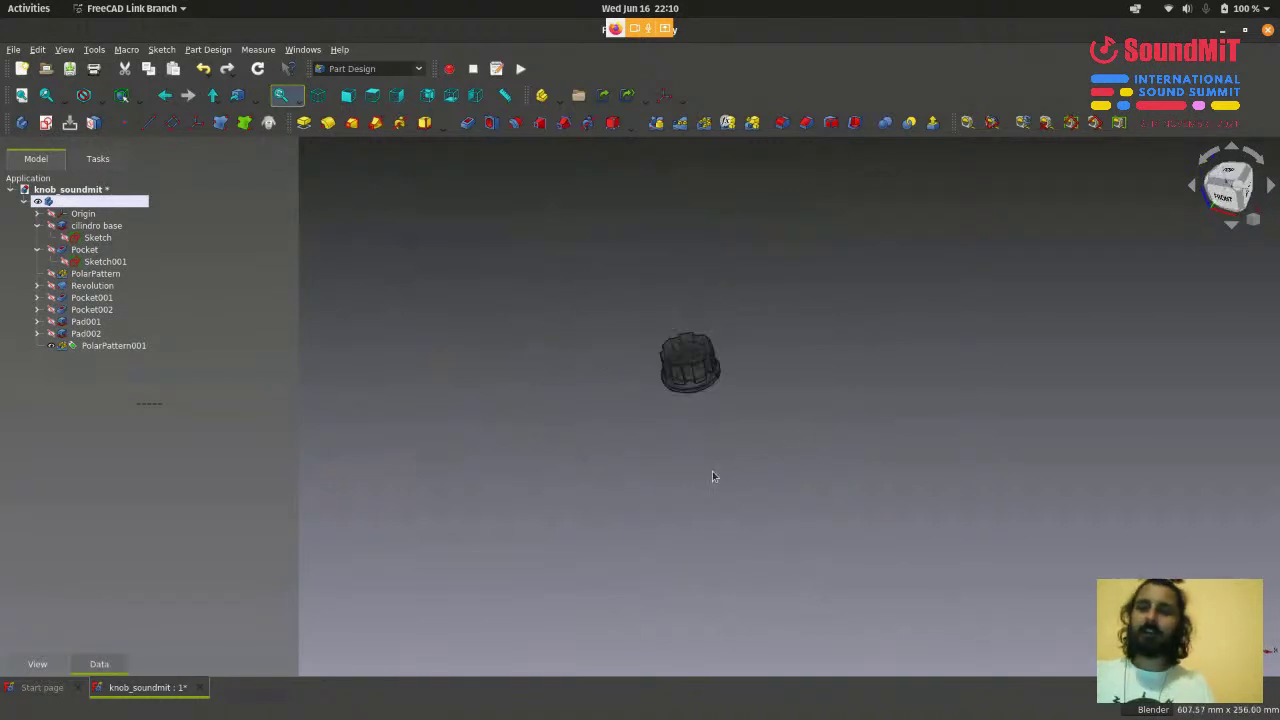
pyautogui.scroll(3, 678, 352)
pyautogui.moveTo(855, 562); pyautogui.dragTo(740, 528, button='middle')
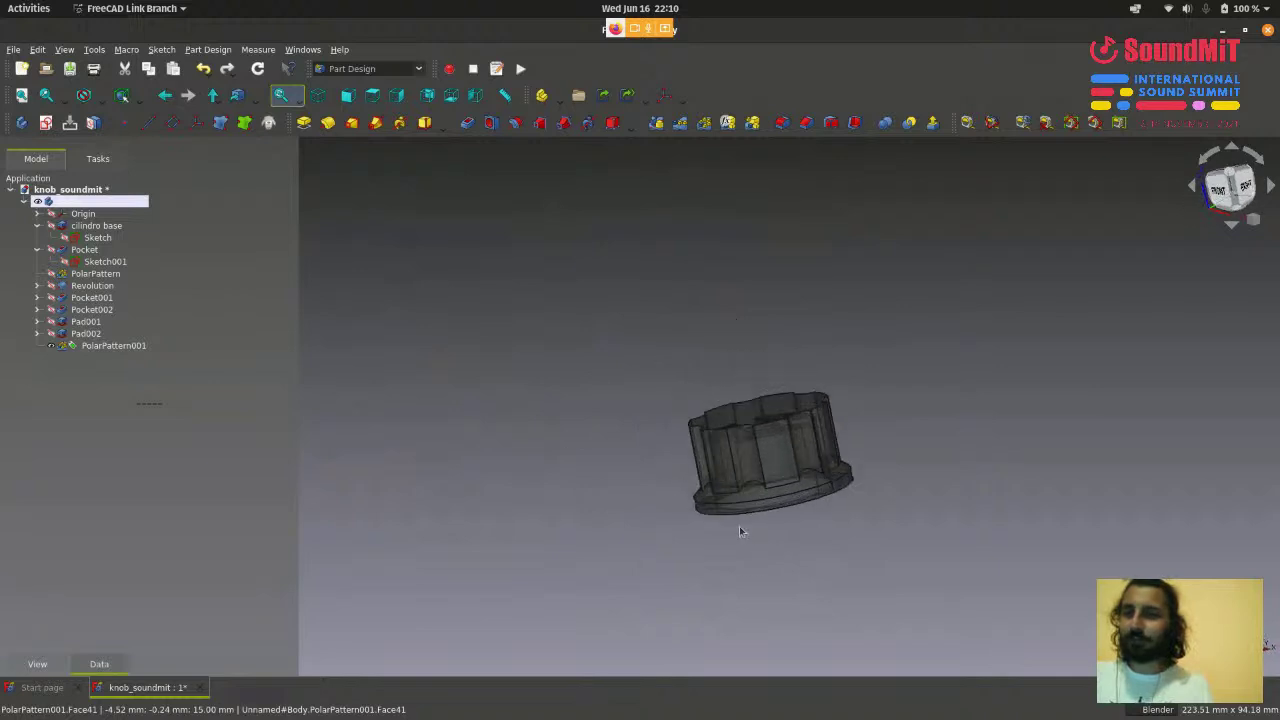
pyautogui.scroll(3, 845, 567)
pyautogui.moveTo(845, 567); pyautogui.dragTo(830, 572, button='middle')
pyautogui.scroll(-4, 820, 575)
pyautogui.scroll(5, 817, 577)
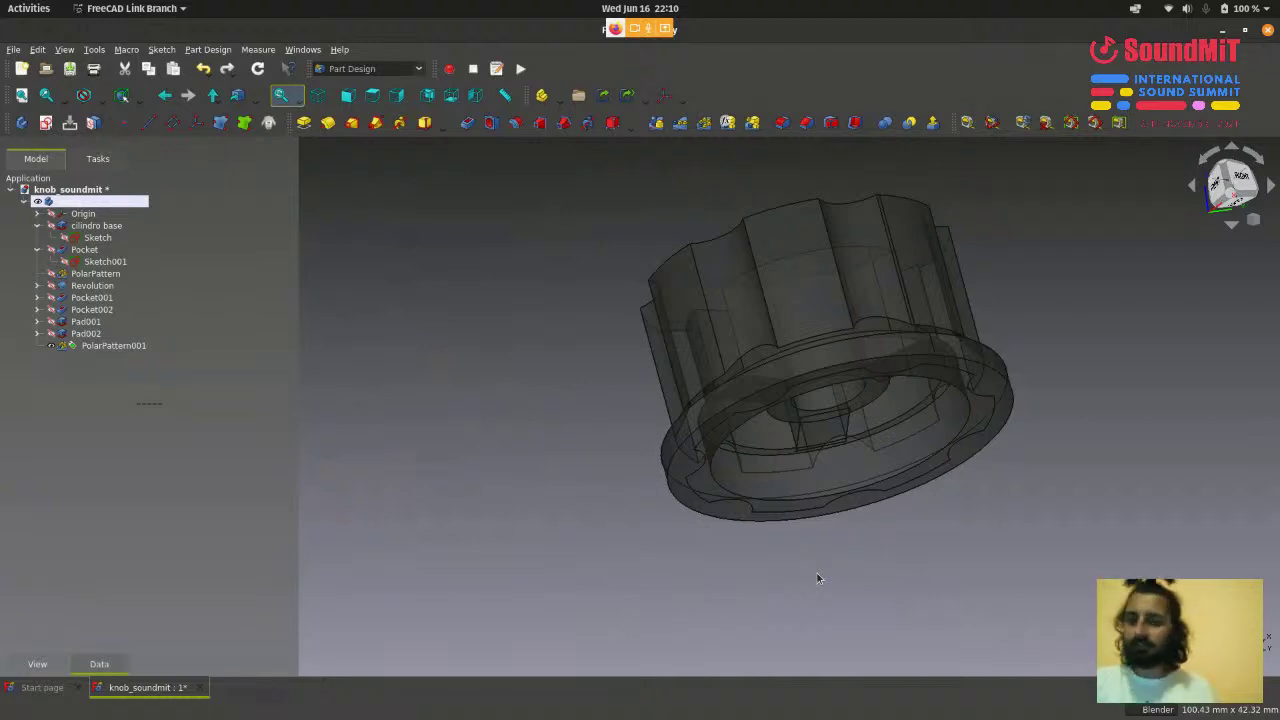
pyautogui.scroll(-1, 816, 570)
pyautogui.moveTo(853, 587); pyautogui.dragTo(880, 590, button='middle')
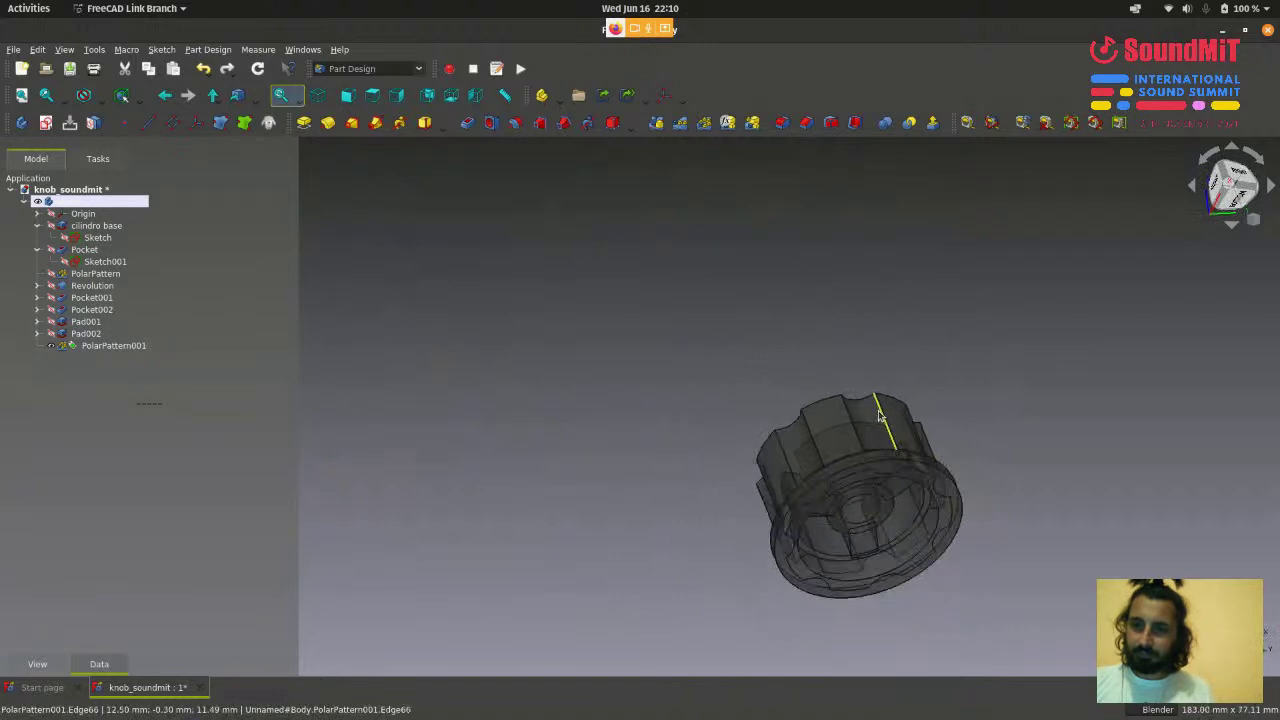
pyautogui.scroll(3, 907, 607)
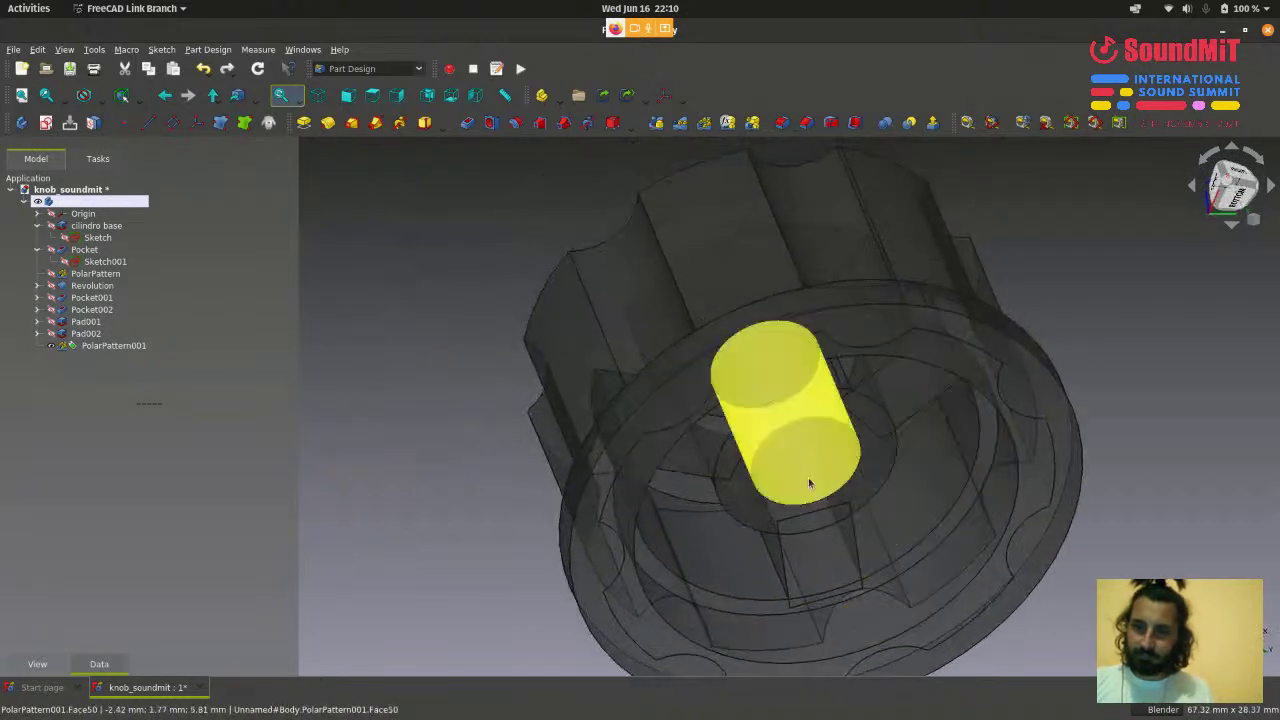
pyautogui.scroll(-4, 797, 462)
pyautogui.moveTo(520, 425); pyautogui.dragTo(819, 342, button='middle')
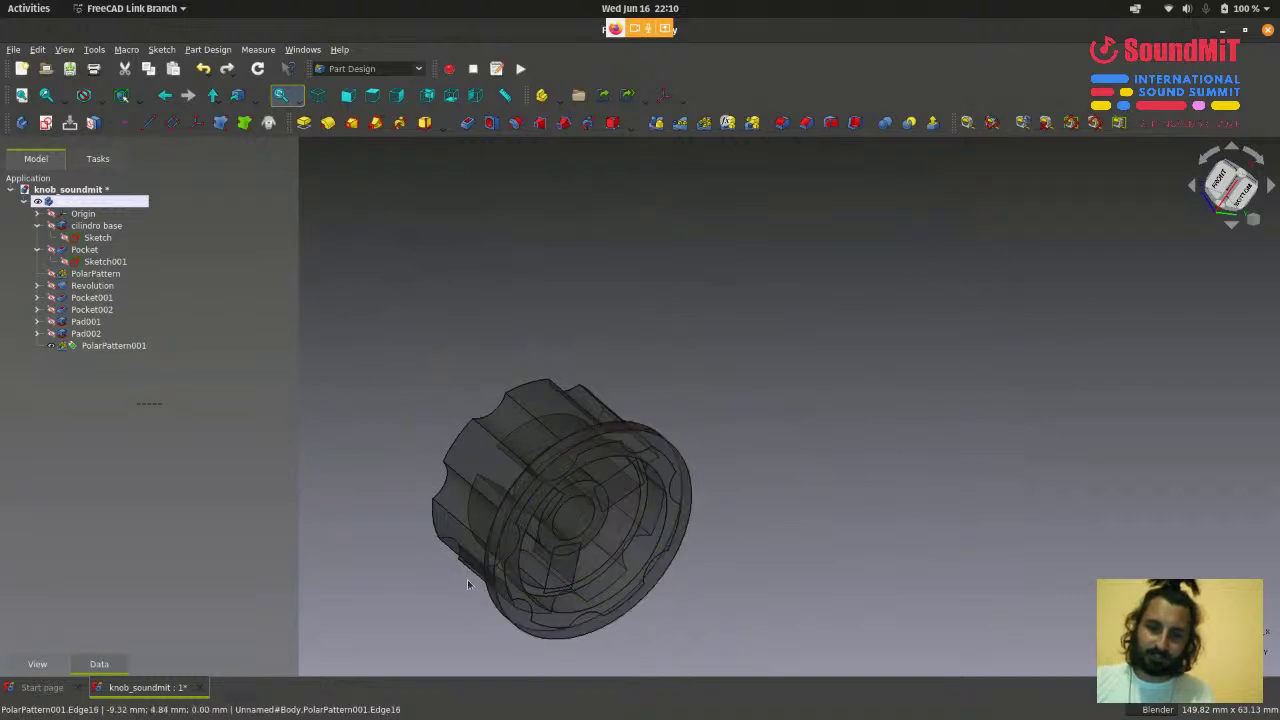
pyautogui.moveTo(467, 584); pyautogui.dragTo(731, 354, button='middle')
pyautogui.scroll(-2, 731, 354)
pyautogui.scroll(5, 573, 592)
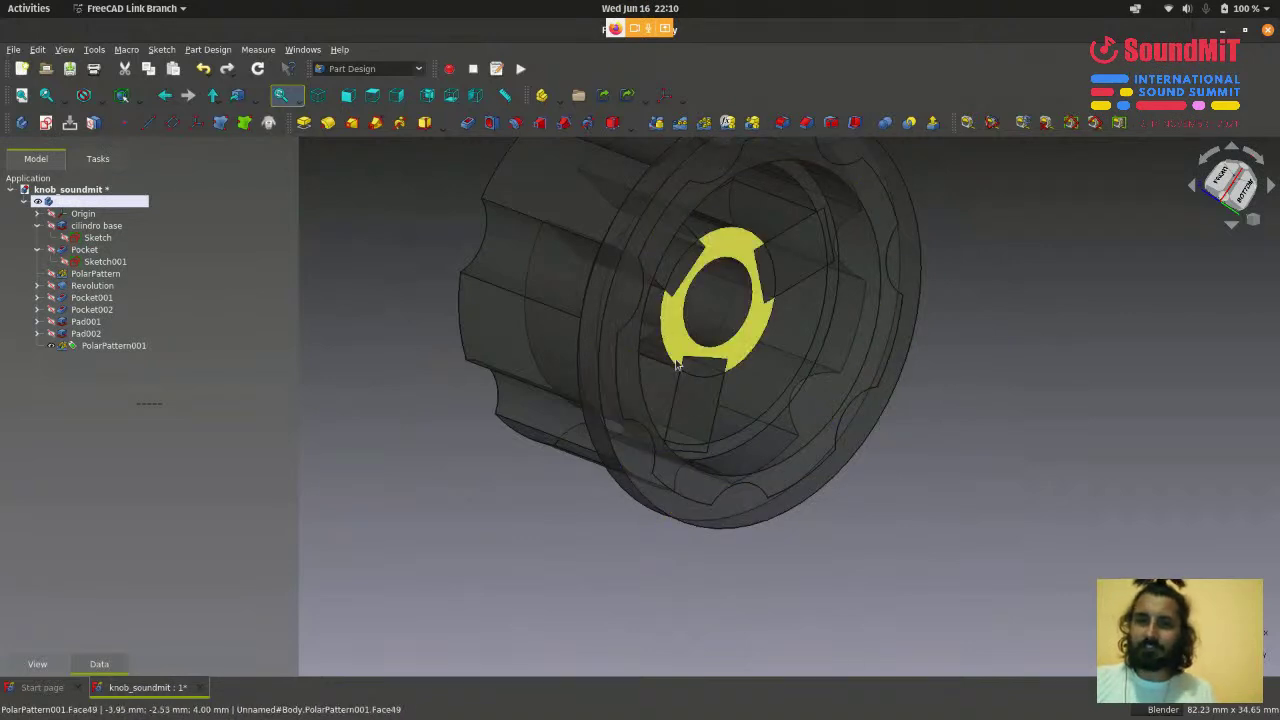
pyautogui.moveTo(676, 365); pyautogui.dragTo(914, 569, button='middle')
pyautogui.scroll(-3, 888, 568)
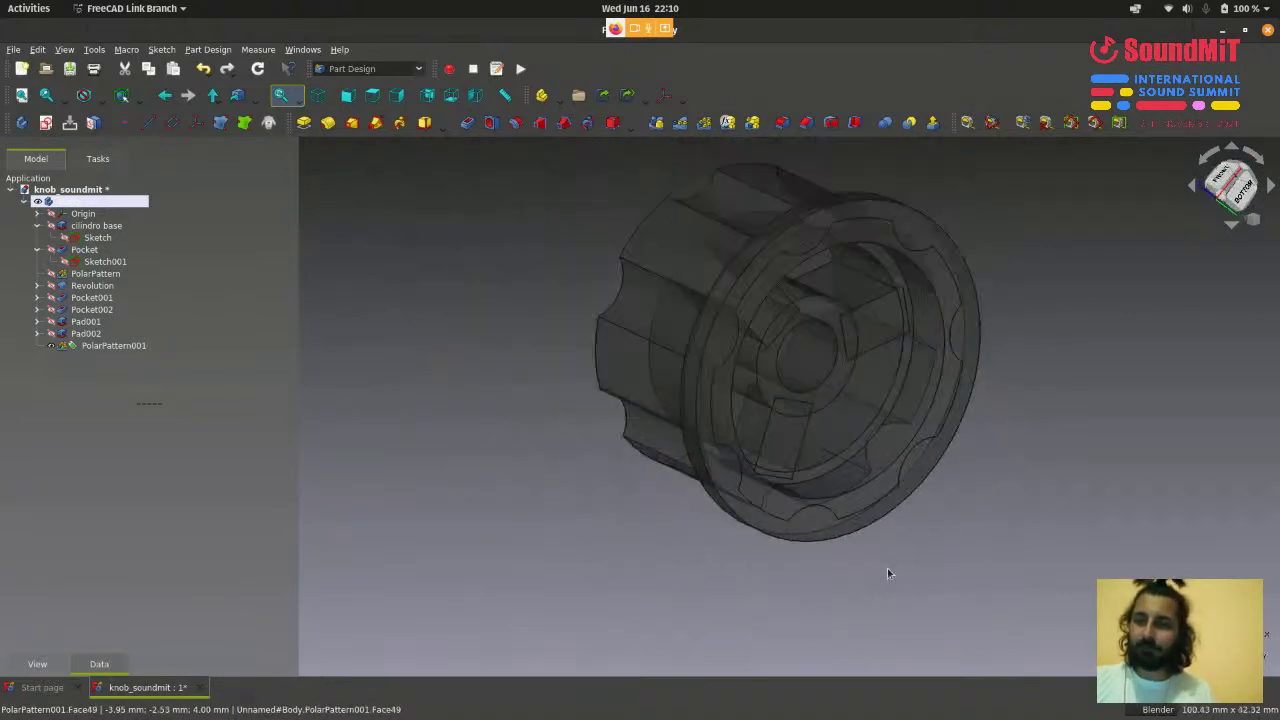
pyautogui.scroll(1, 973, 518)
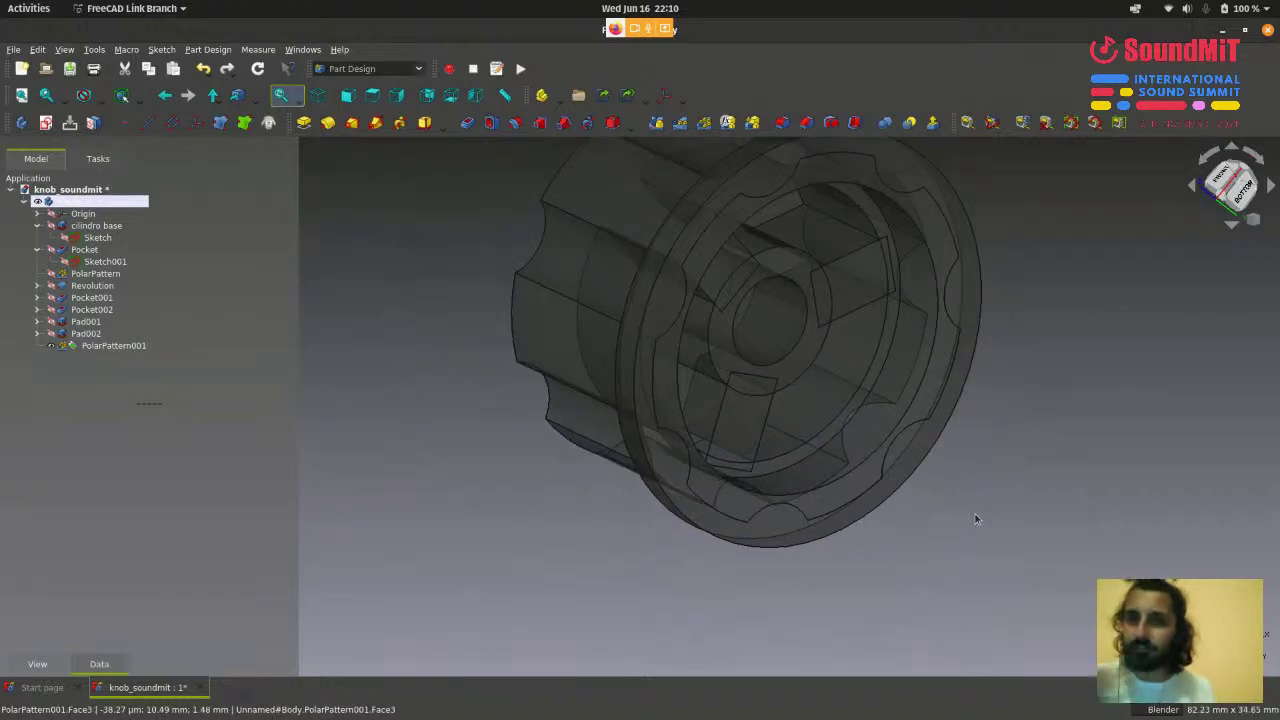
pyautogui.scroll(-1, 976, 519)
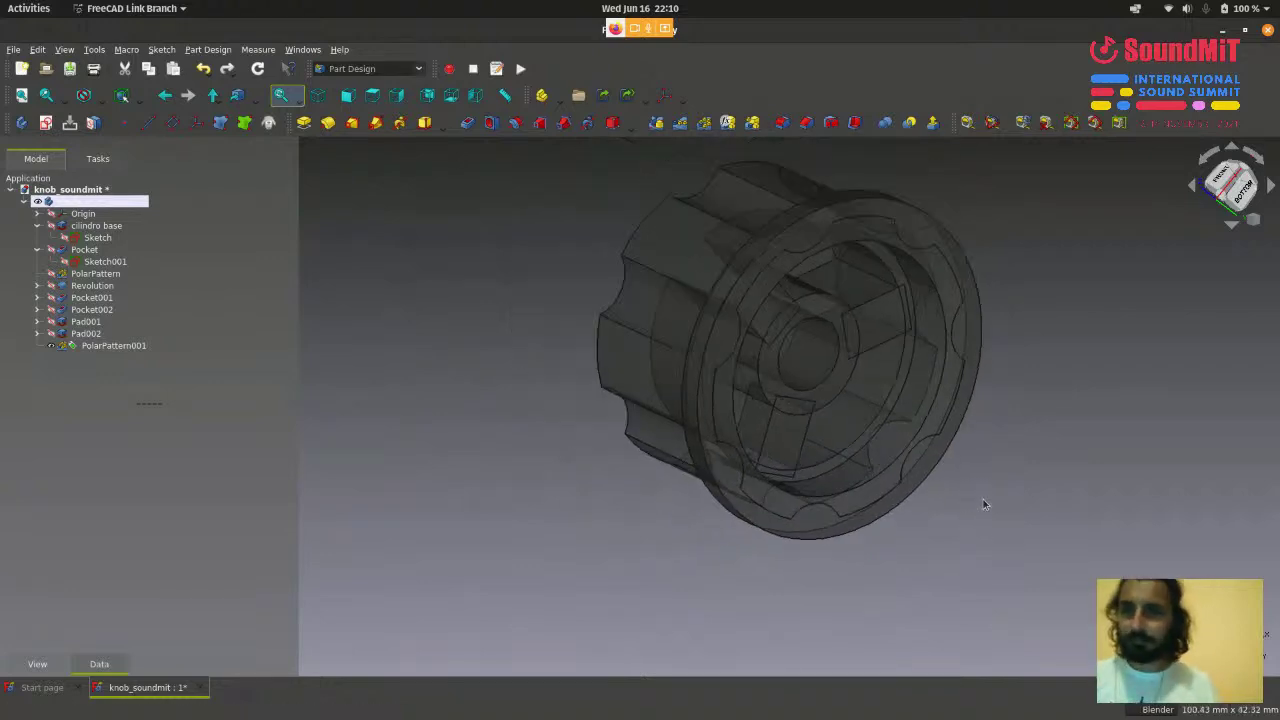
pyautogui.scroll(-1, 1061, 451)
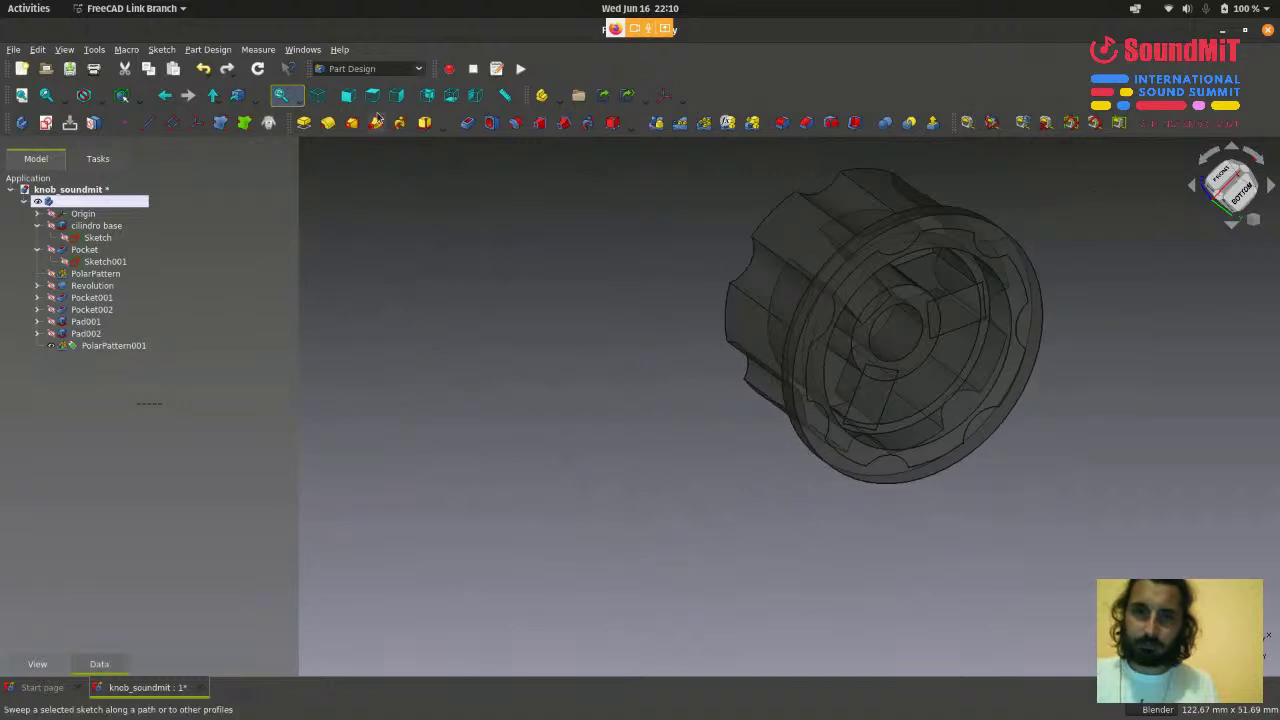
pyautogui.click(403, 98)
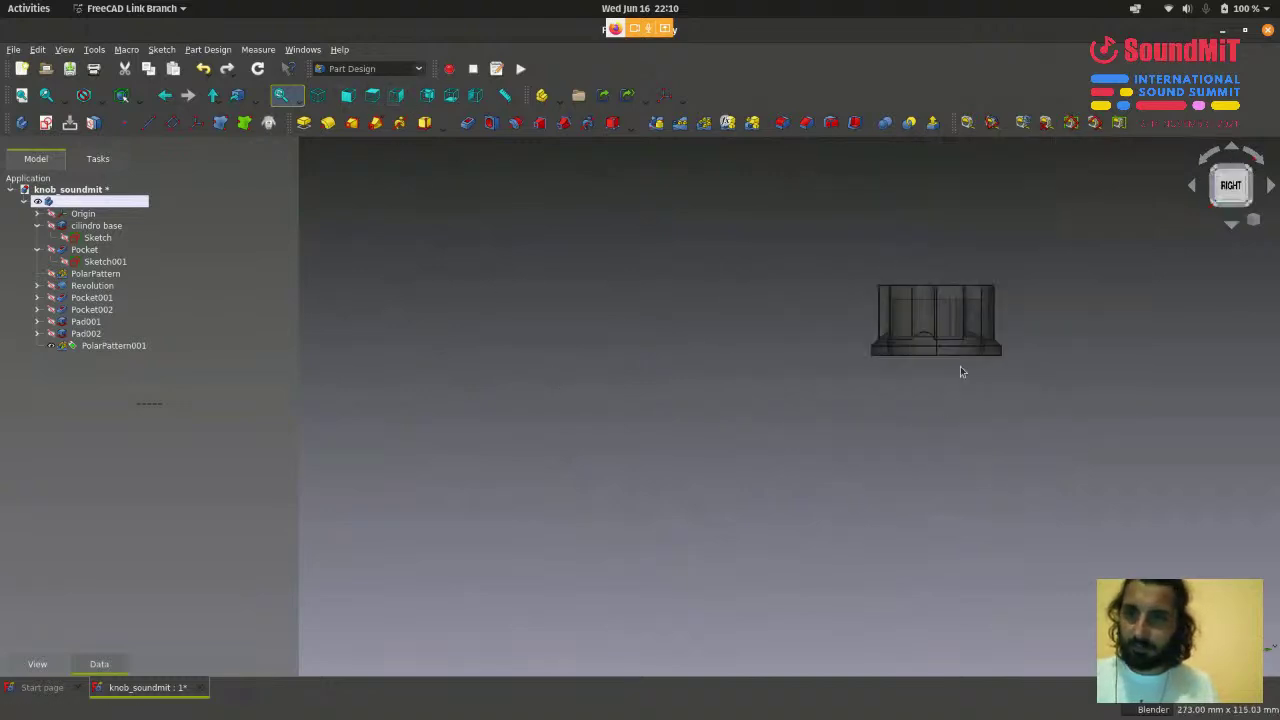
pyautogui.moveTo(960, 371); pyautogui.dragTo(897, 310, button='middle')
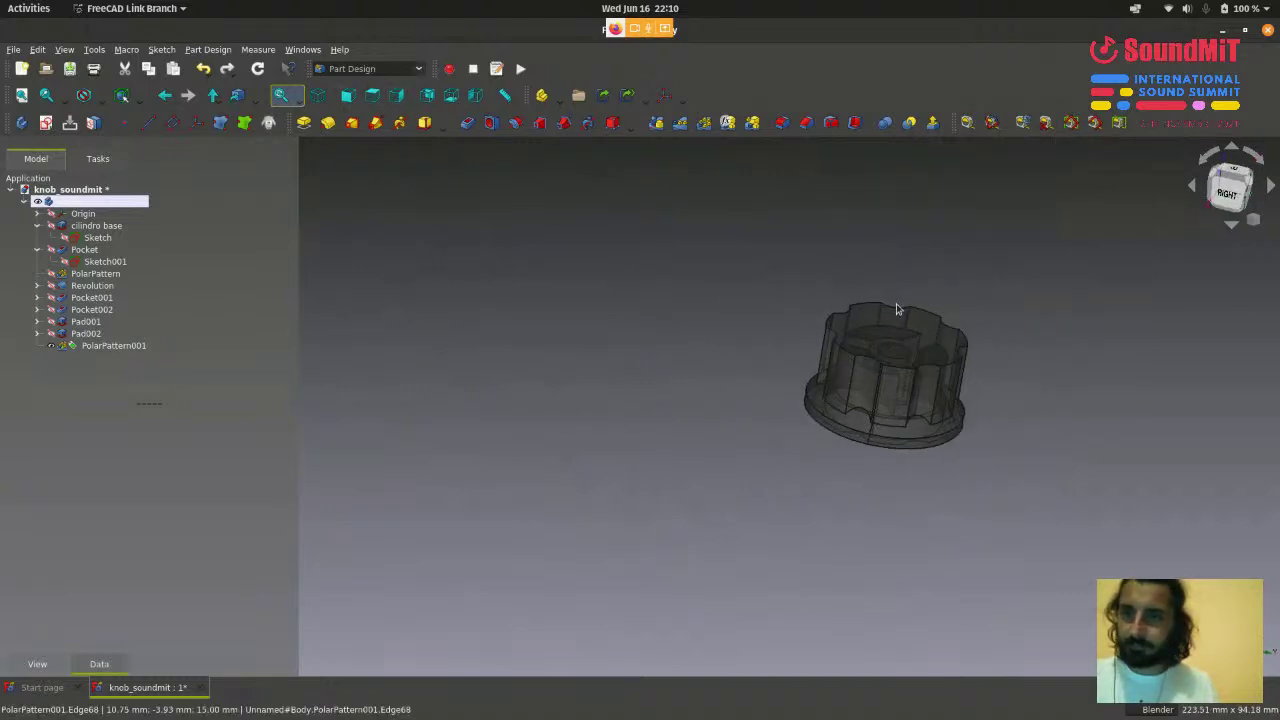
pyautogui.click(372, 95)
pyautogui.scroll(-3, 780, 330)
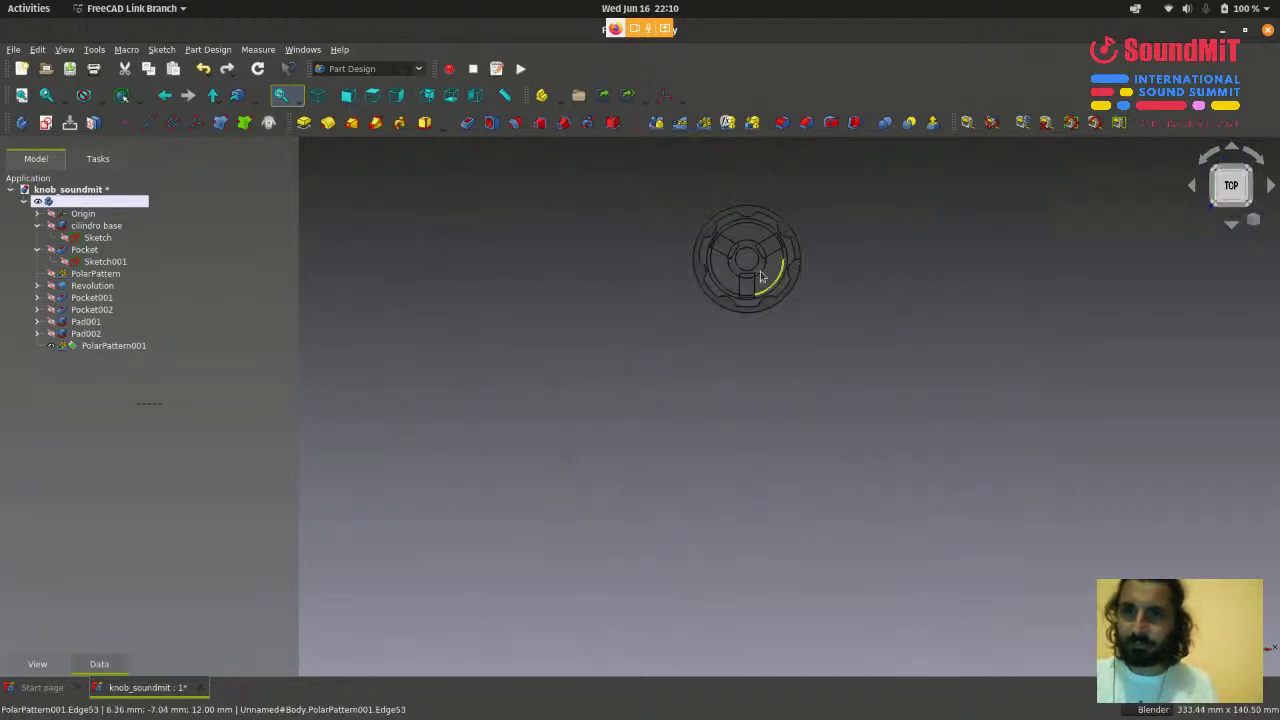
pyautogui.scroll(6, 751, 263)
pyautogui.scroll(3, 702, 284)
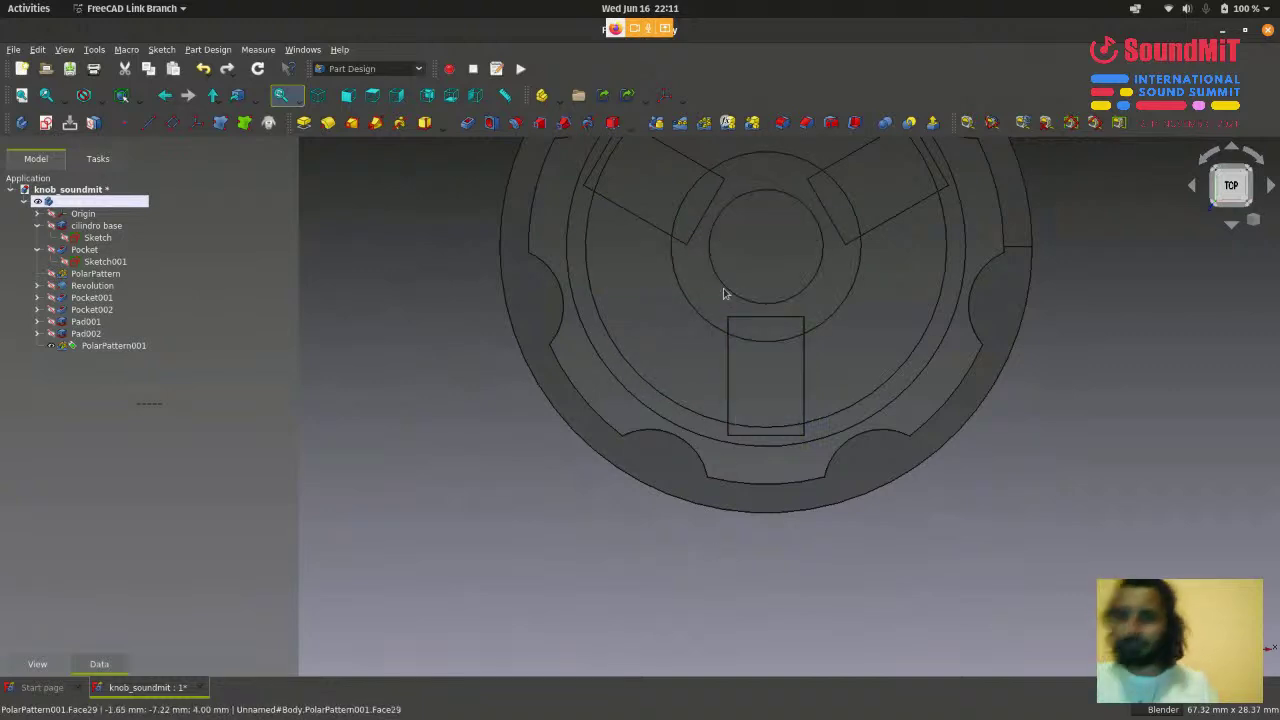
pyautogui.scroll(-2, 747, 337)
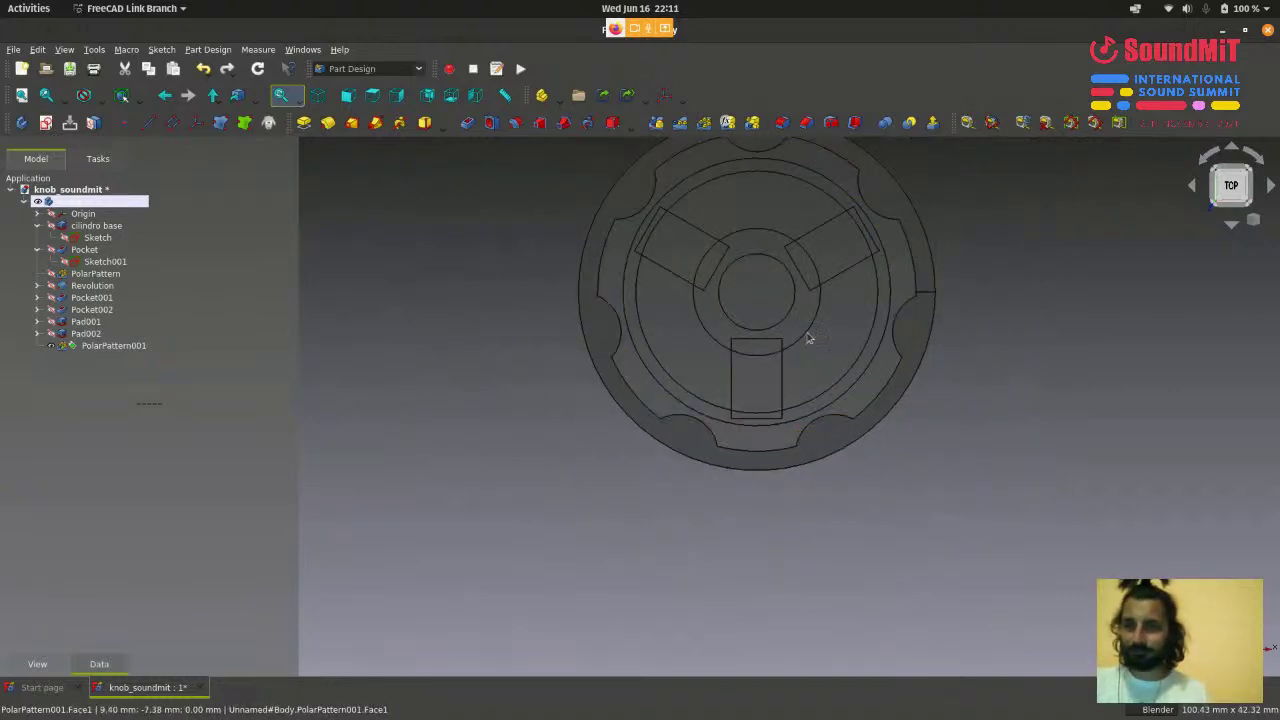
pyautogui.scroll(-3, 1022, 487)
pyautogui.scroll(3, 881, 378)
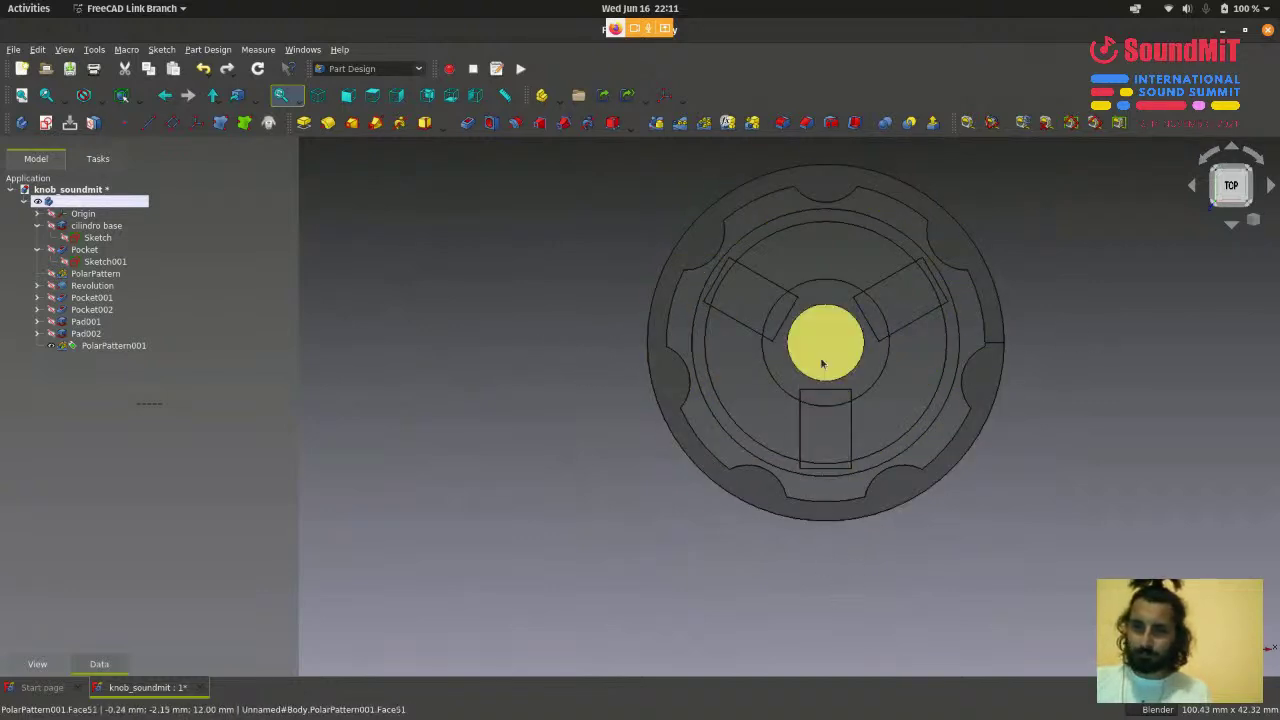
pyautogui.scroll(-1, 830, 608)
pyautogui.scroll(-1, 830, 613)
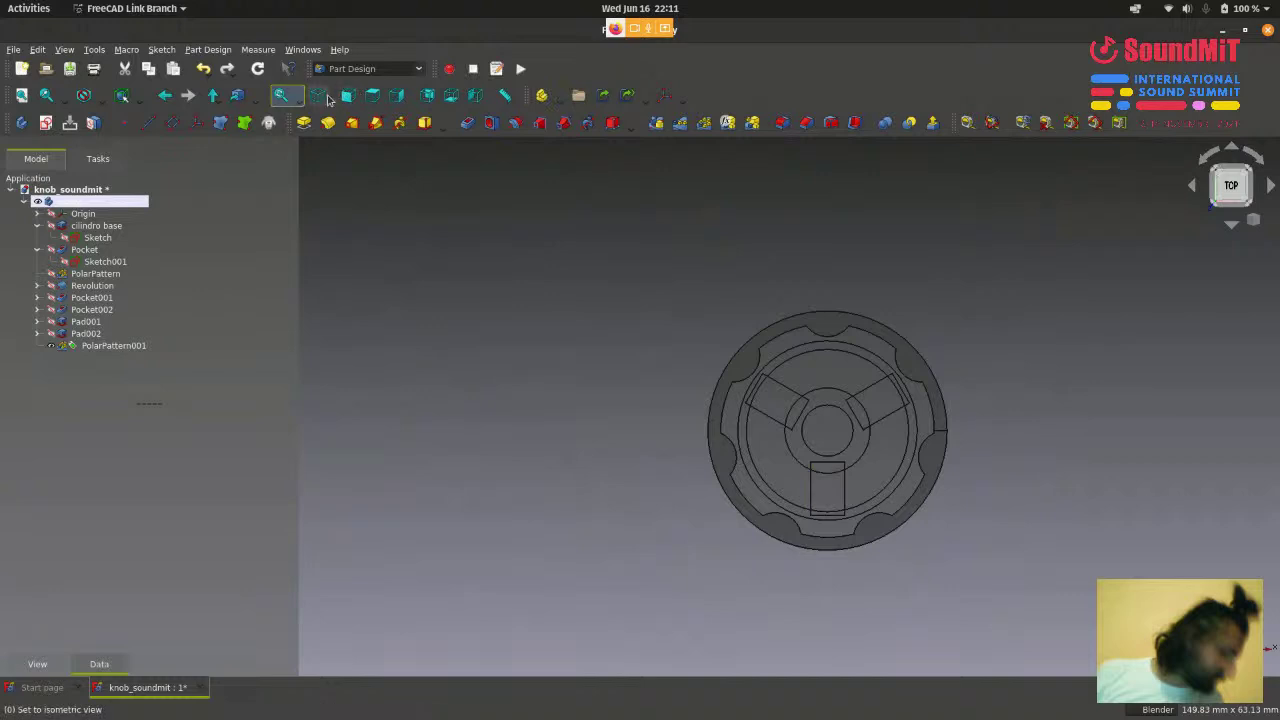
pyautogui.press('0')
pyautogui.moveTo(728, 463); pyautogui.dragTo(731, 573, button='middle')
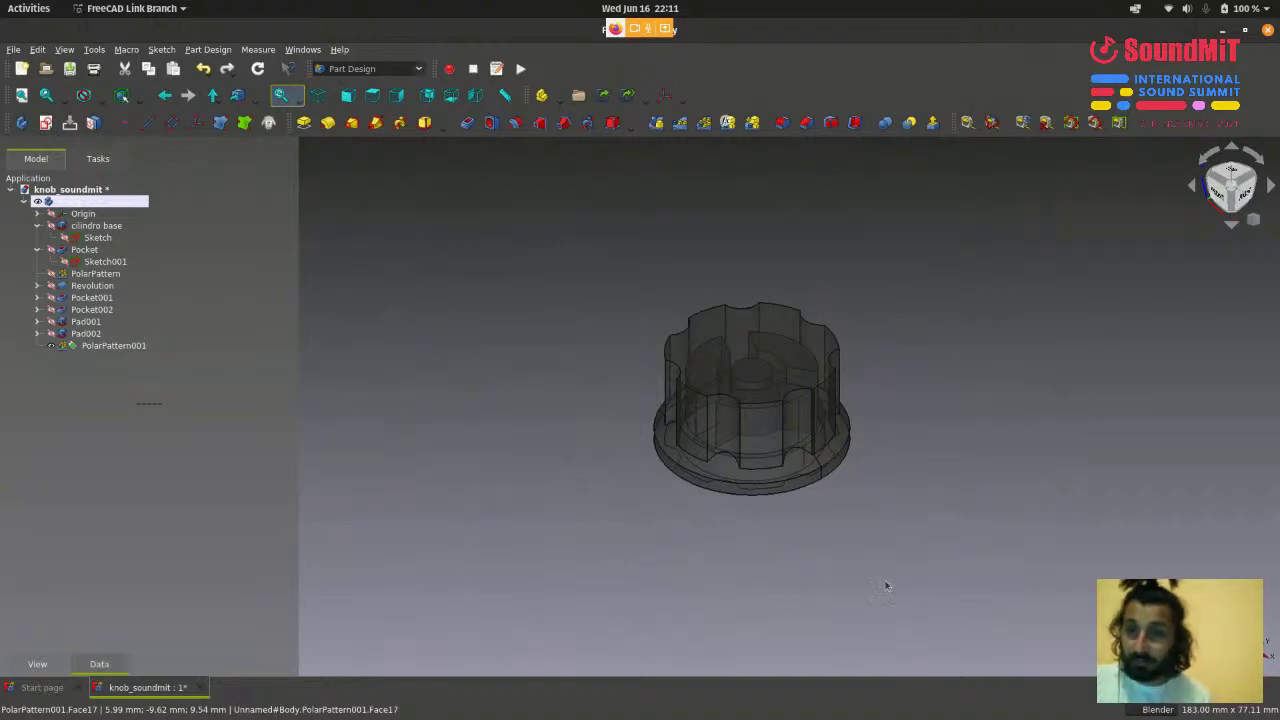
pyautogui.scroll(2, 716, 578)
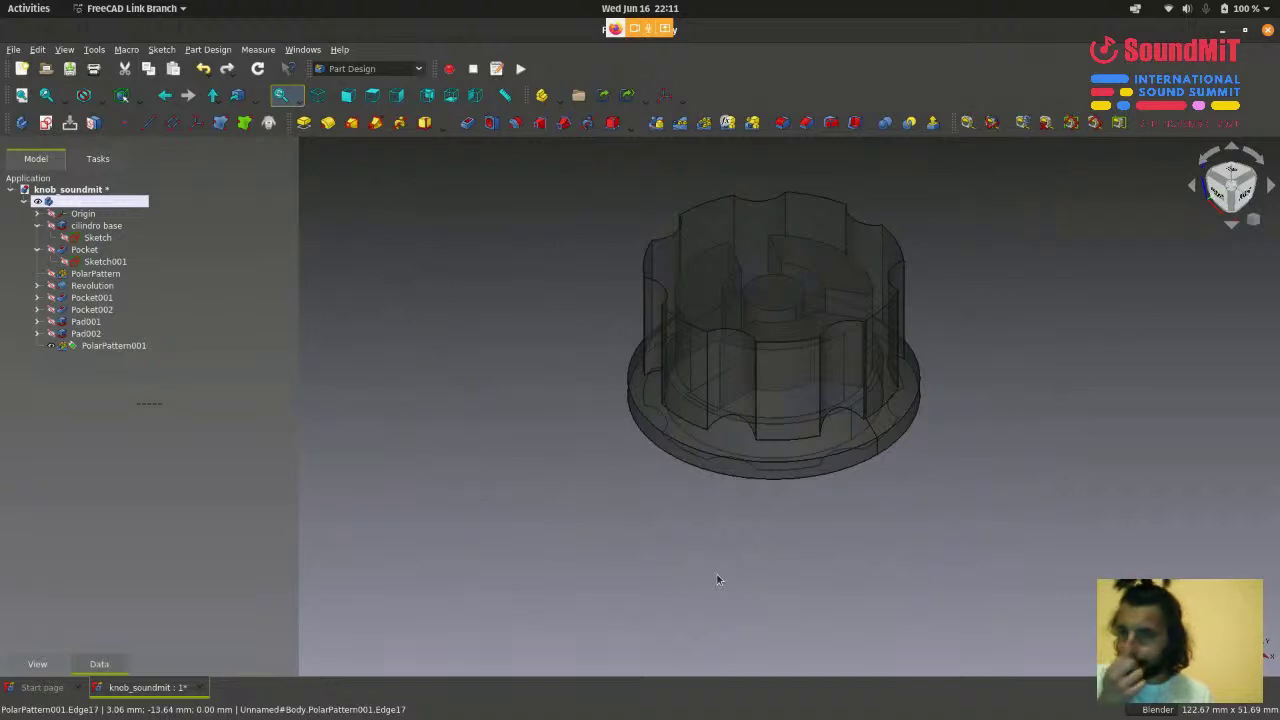
# - Start a new groove-profile sketch and attach it to the XZ_Plane in Plane face mode
pyautogui.click(46, 122)
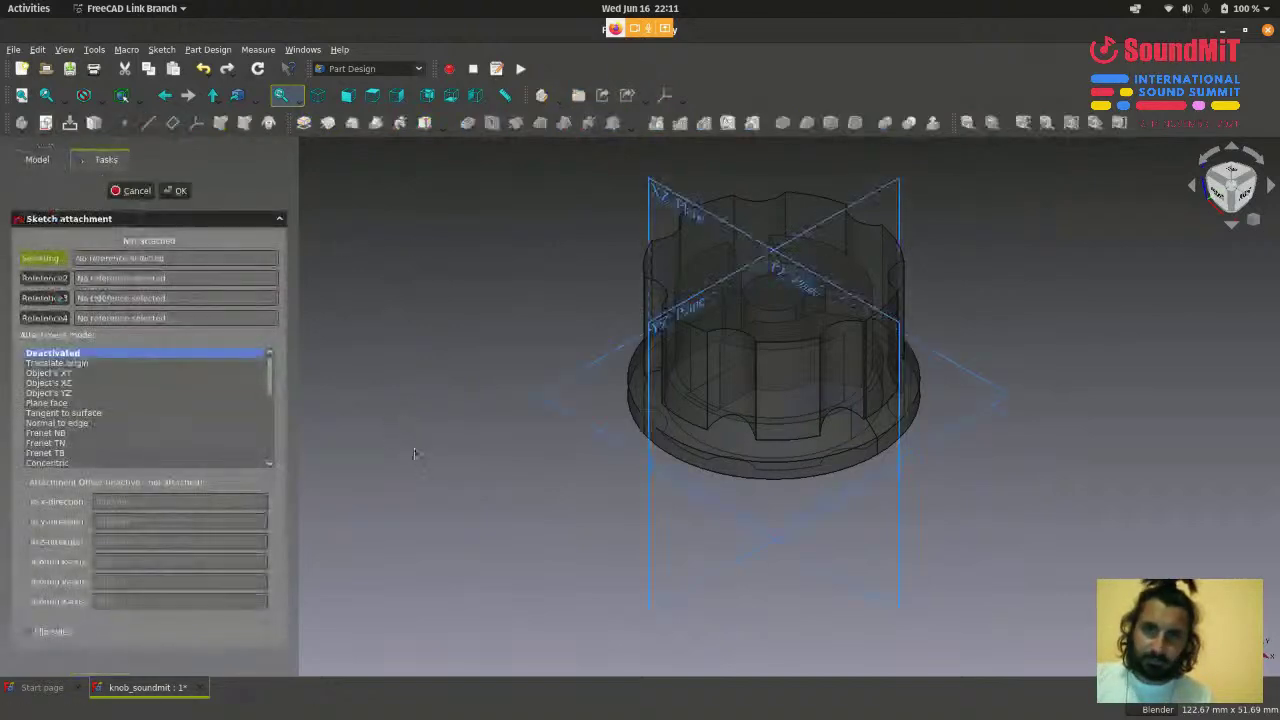
pyautogui.scroll(-1, 421, 470)
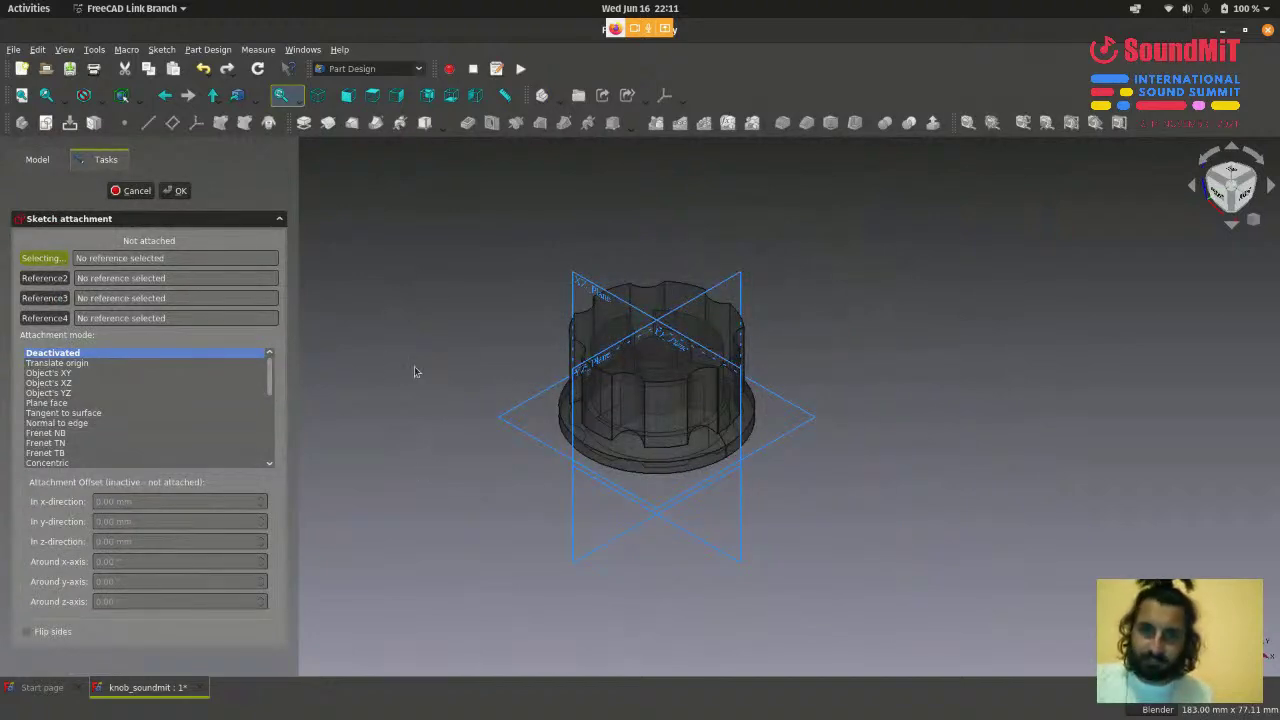
pyautogui.moveTo(414, 371); pyautogui.dragTo(600, 405, button='middle')
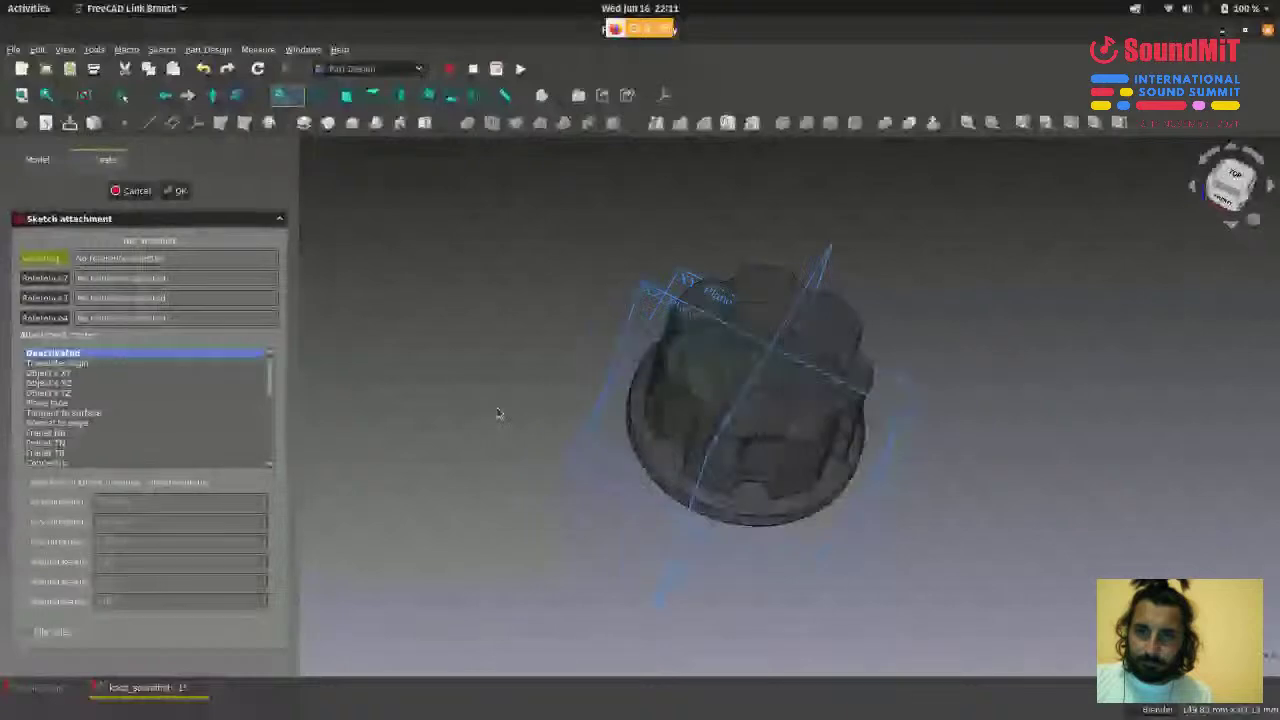
pyautogui.scroll(3, 700, 400)
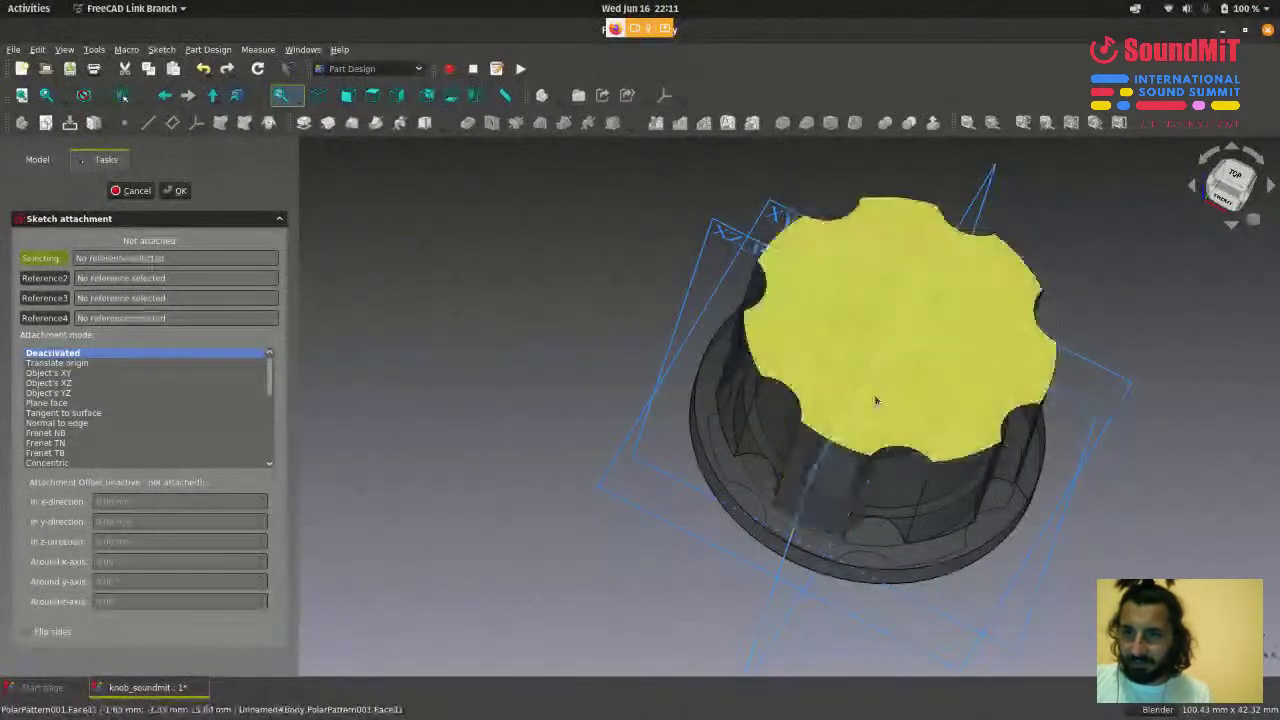
pyautogui.moveTo(874, 397); pyautogui.dragTo(923, 363, button='middle')
pyautogui.scroll(-2, 553, 323)
pyautogui.press('0')
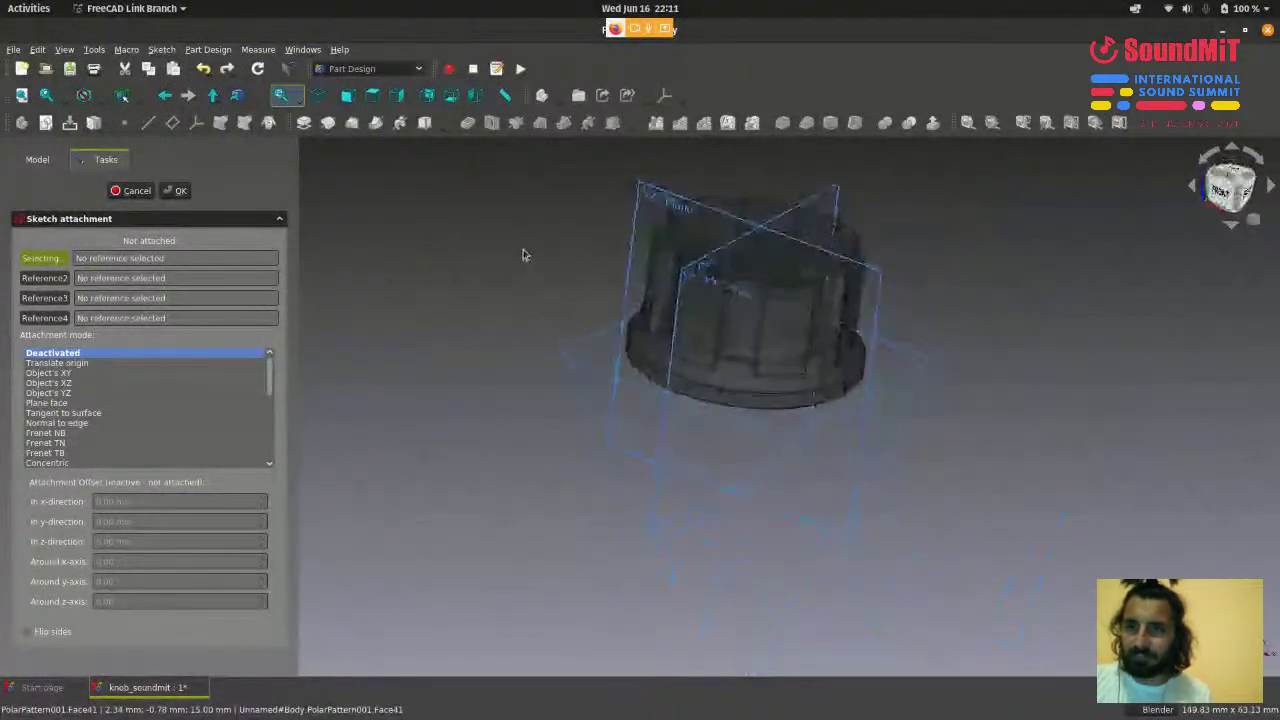
pyautogui.scroll(1, 637, 190)
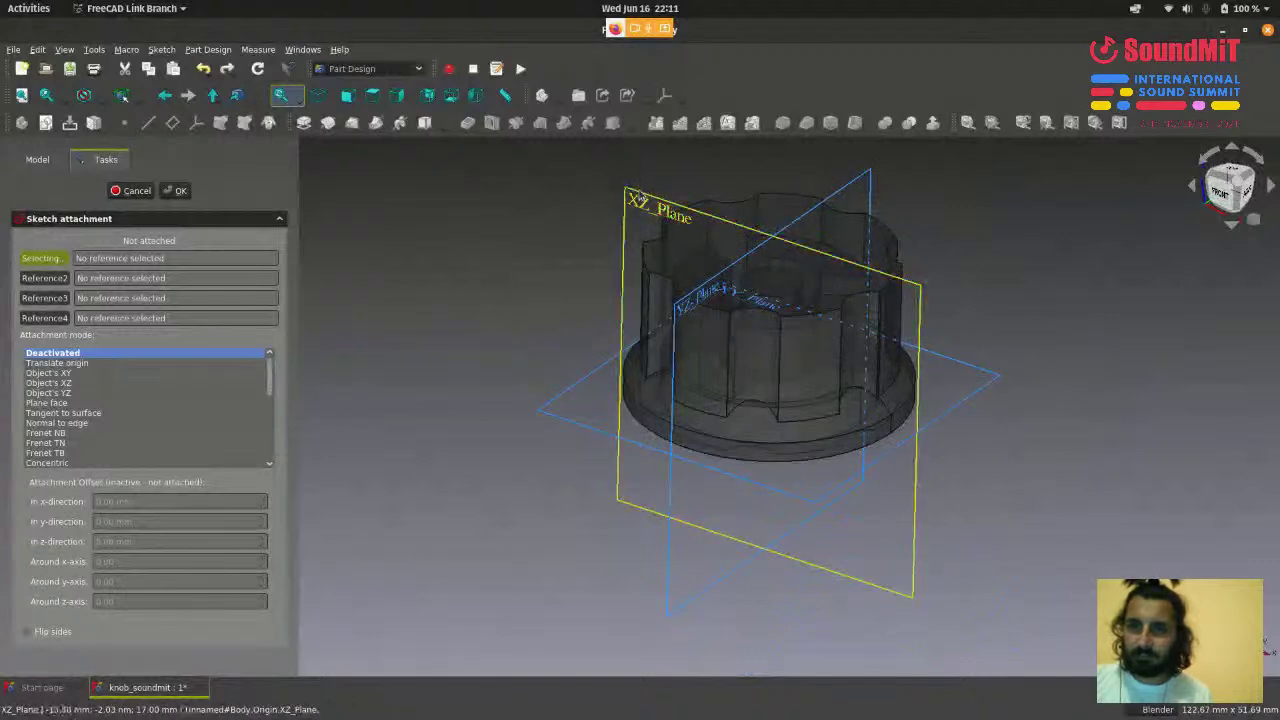
pyautogui.click(637, 190)
pyautogui.scroll(-1, 498, 275)
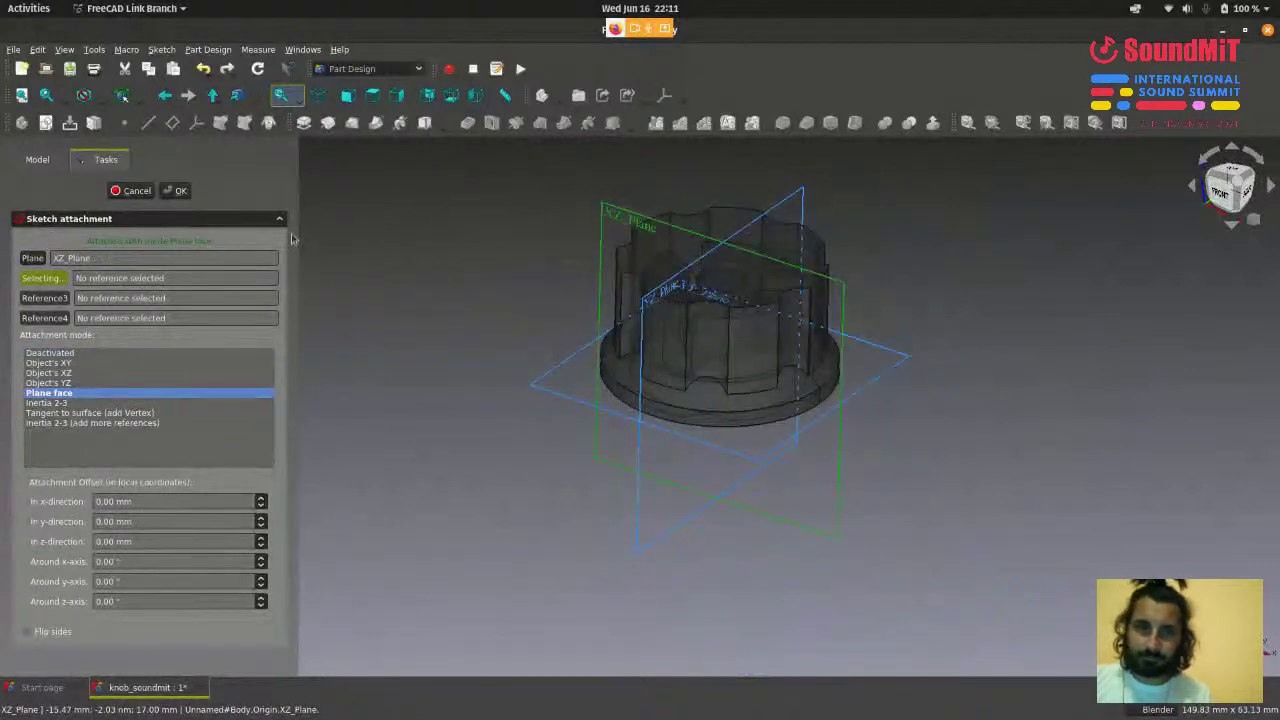
# - Confirm the XZ_Plane attachment and enter the Sketcher
pyautogui.click(180, 191)
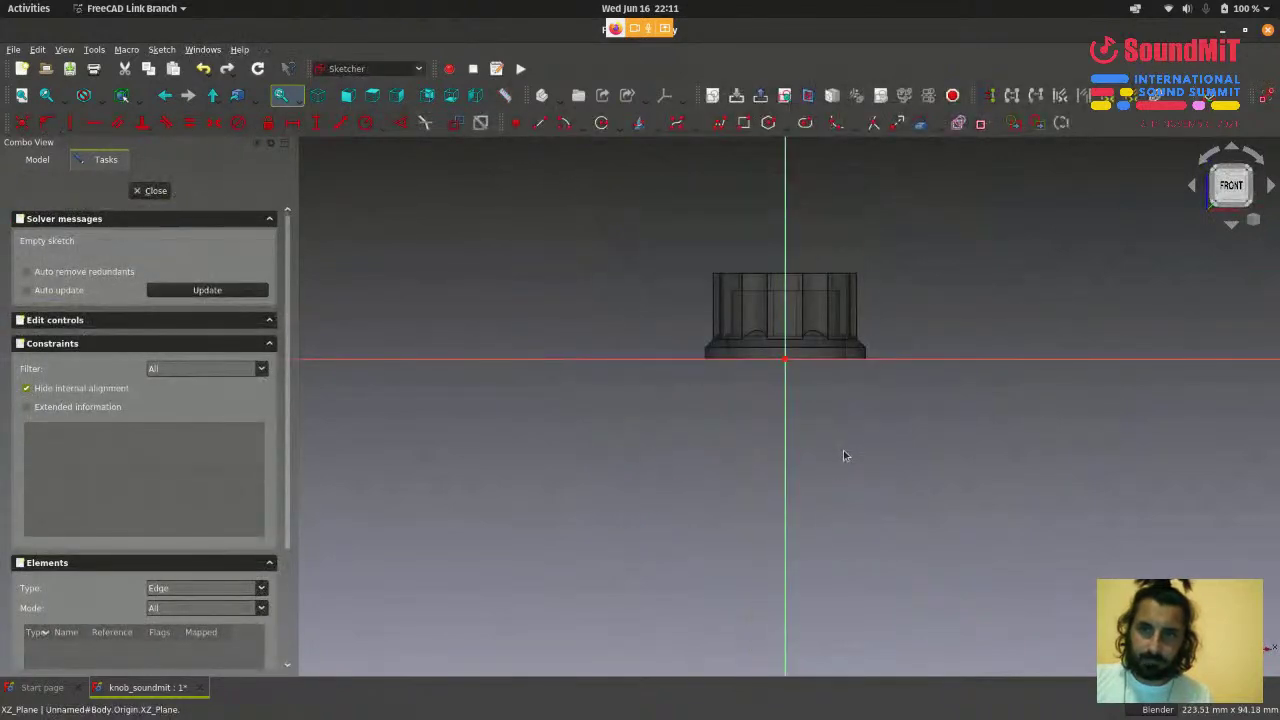
pyautogui.scroll(3, 801, 322)
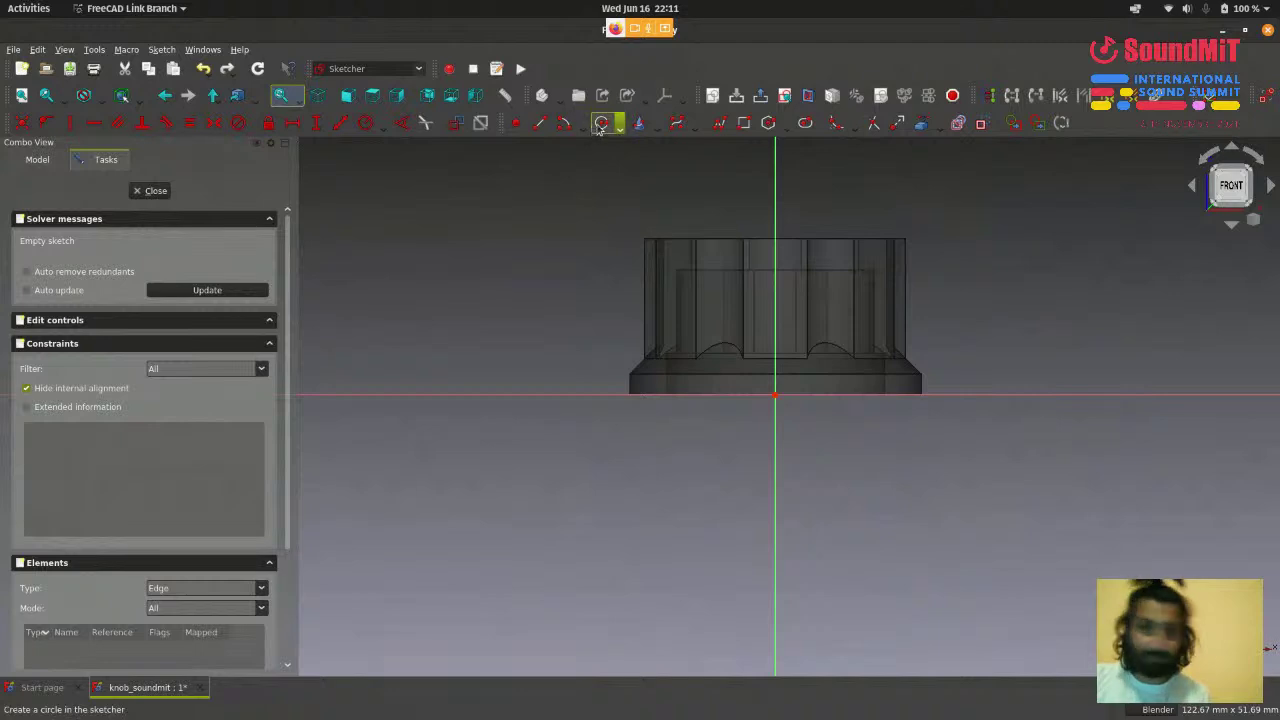
pyautogui.scroll(2, 634, 200)
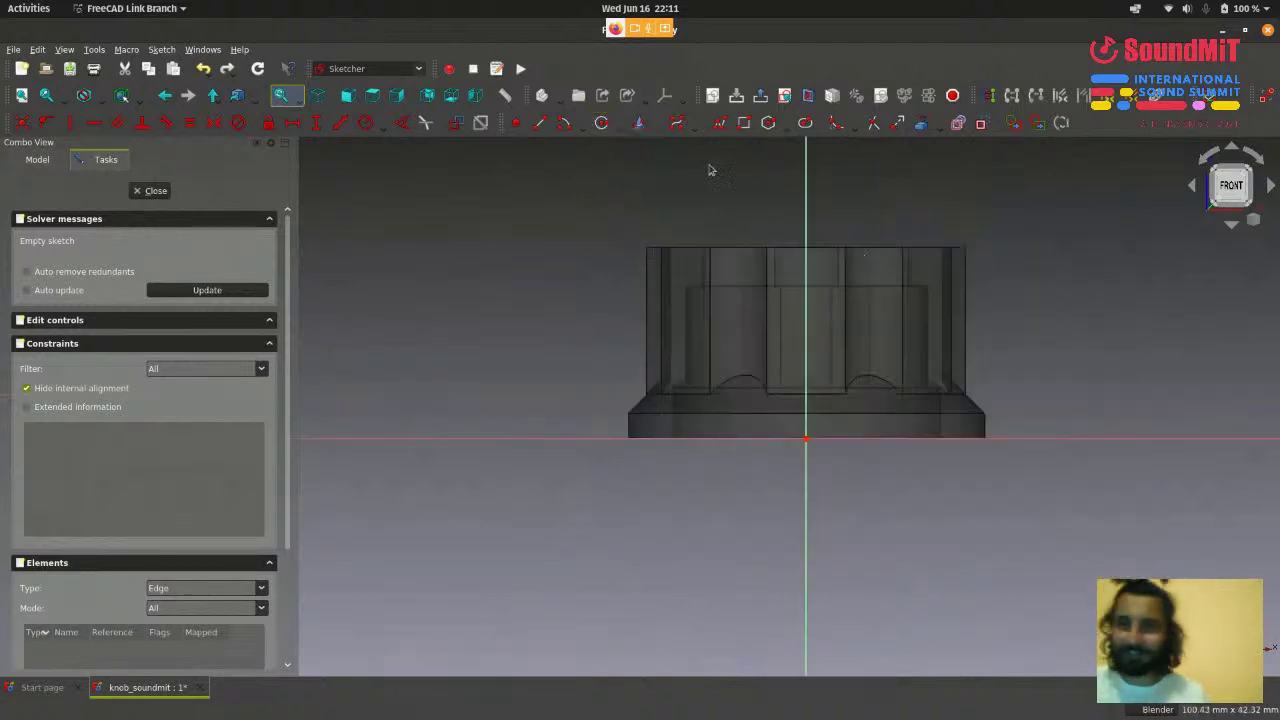
# - Draw a small circle with its centre on the vertical axis
pyautogui.click(602, 122)
pyautogui.scroll(-2, 545, 212)
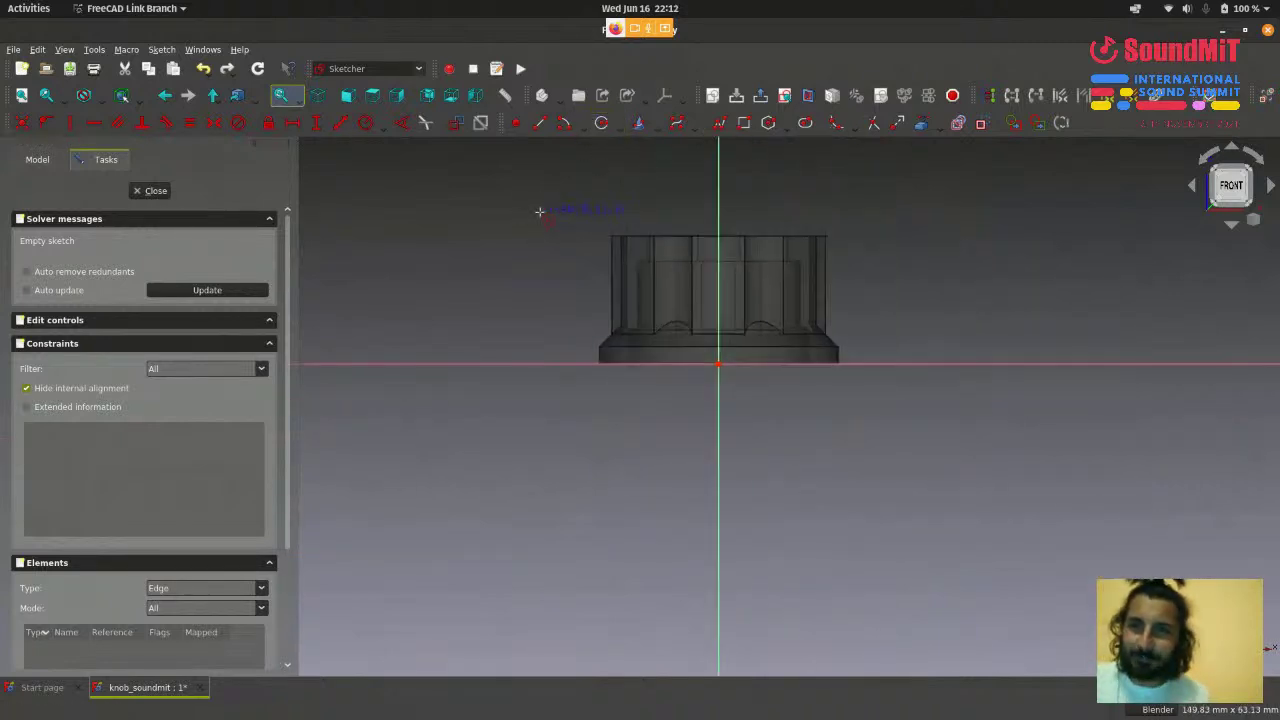
pyautogui.scroll(5, 730, 268)
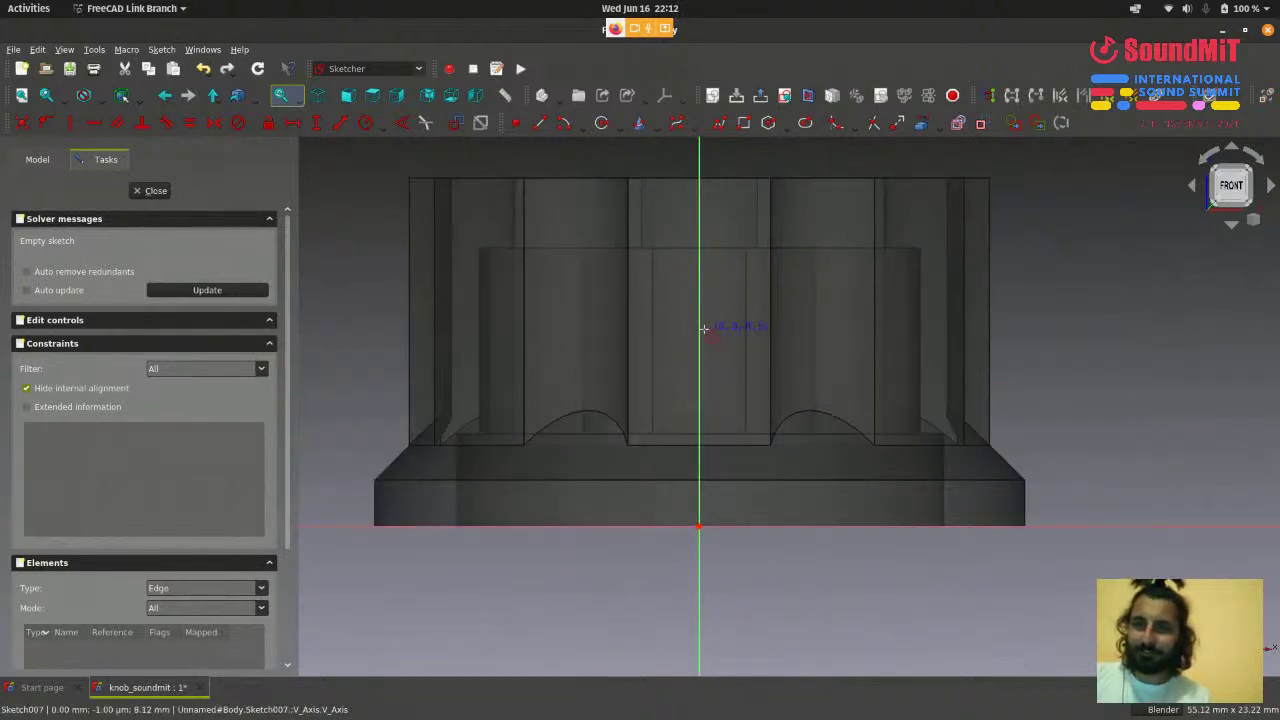
pyautogui.scroll(2, 710, 339)
pyautogui.scroll(-2, 709, 339)
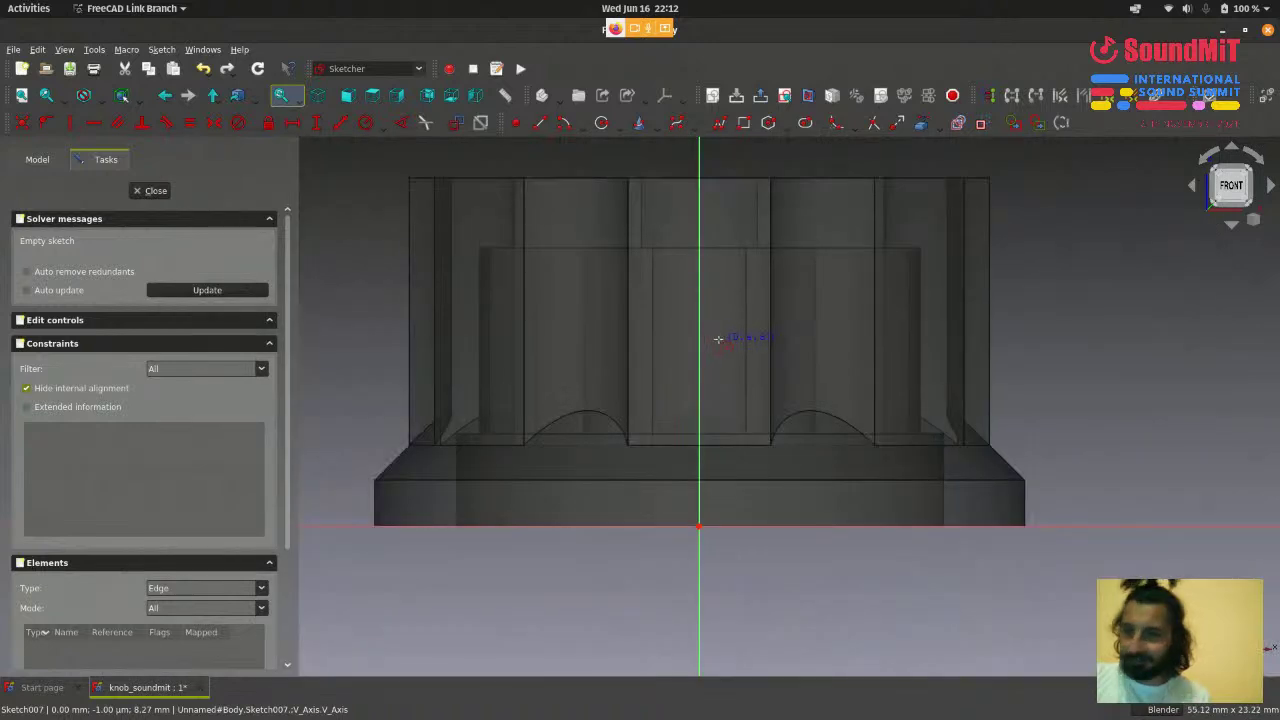
pyautogui.scroll(2, 718, 337)
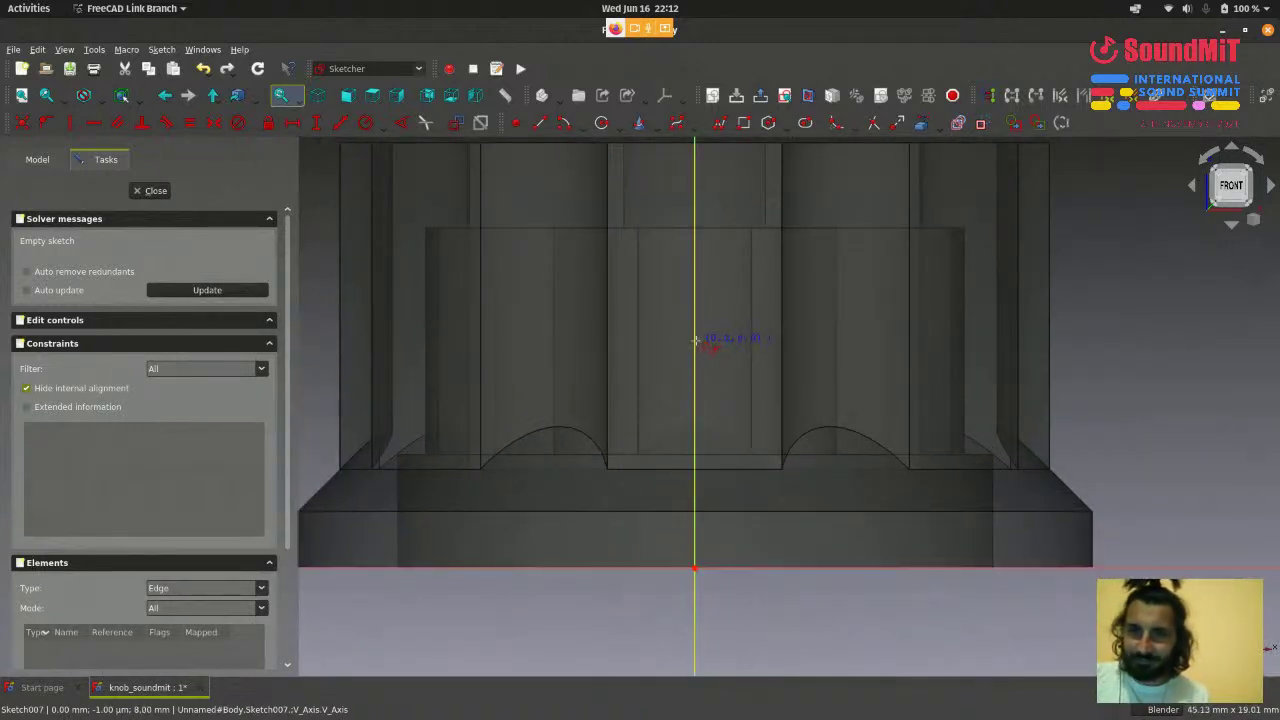
pyautogui.click(696, 343)
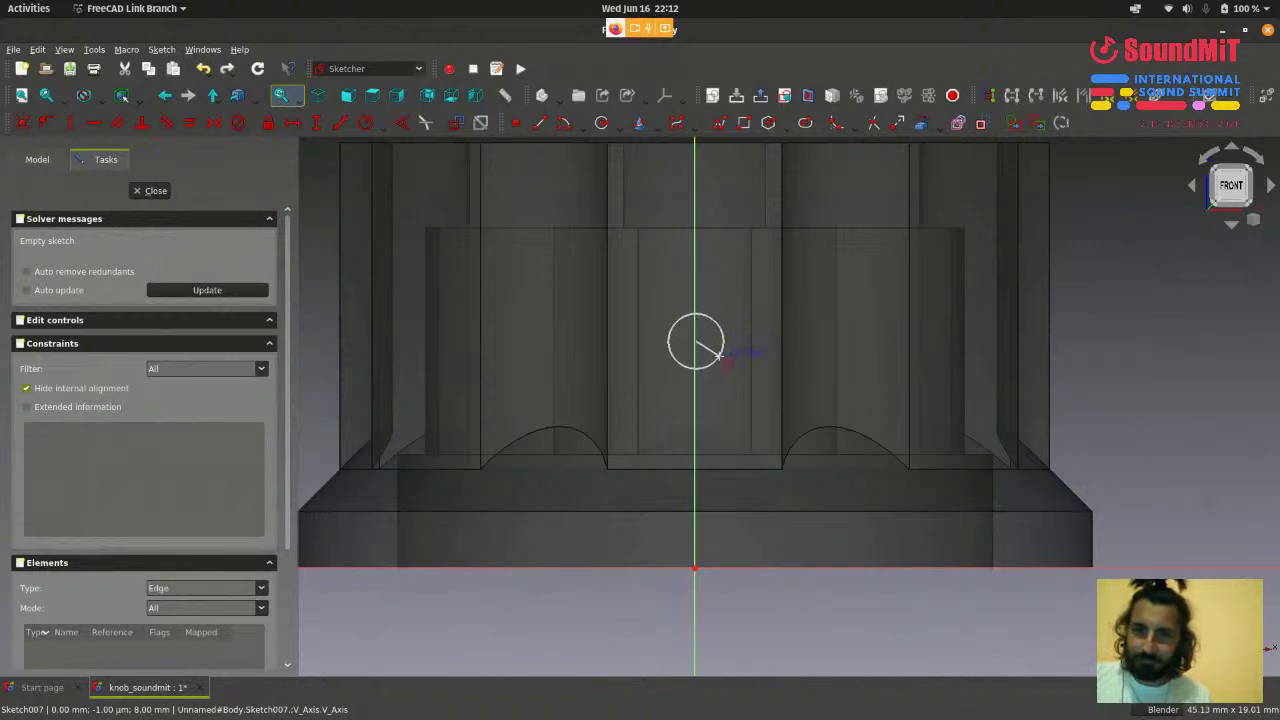
pyautogui.click(726, 360)
pyautogui.scroll(-2, 890, 395)
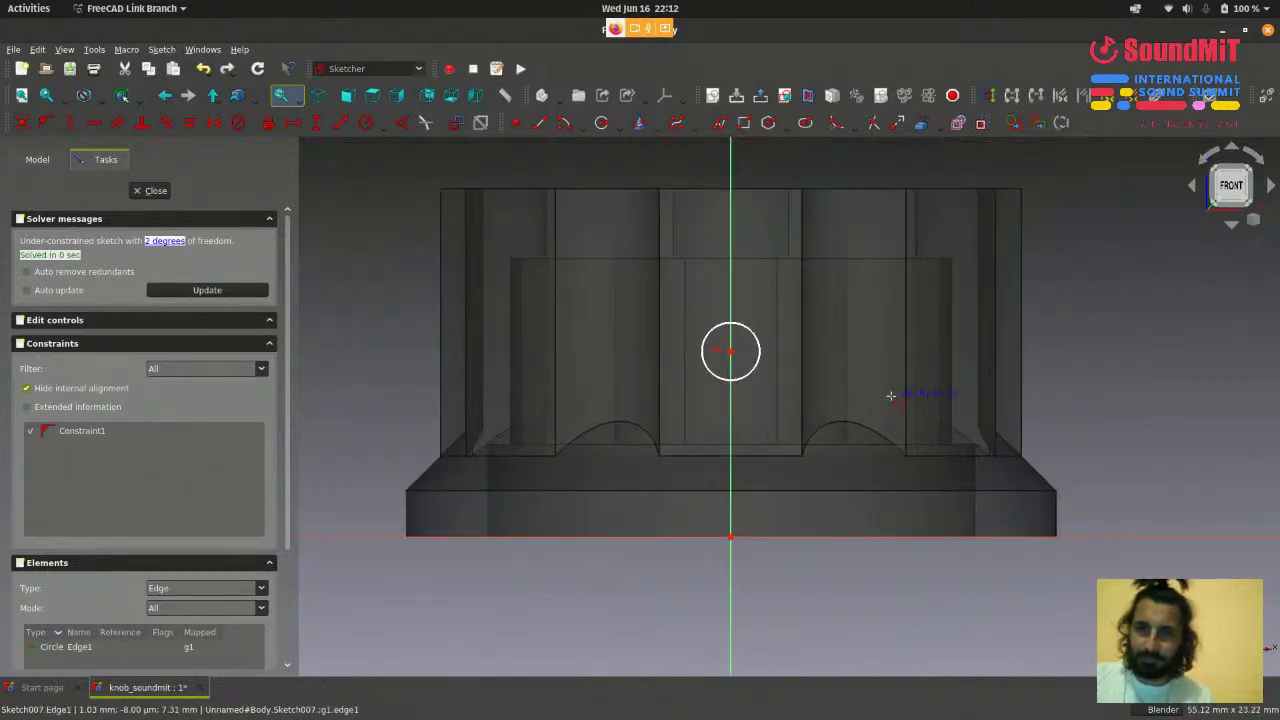
pyautogui.rightClick(891, 398)
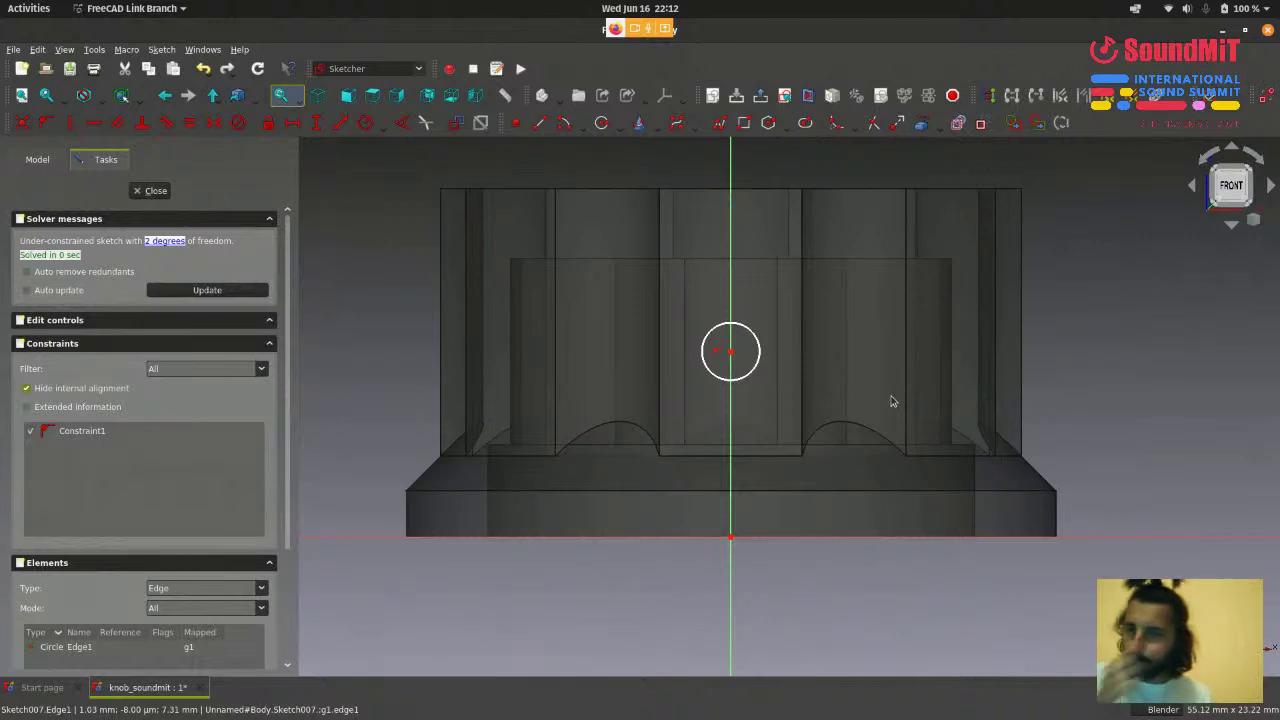
# - Drag the circle up along the vertical axis and select it
pyautogui.scroll(2, 692, 372)
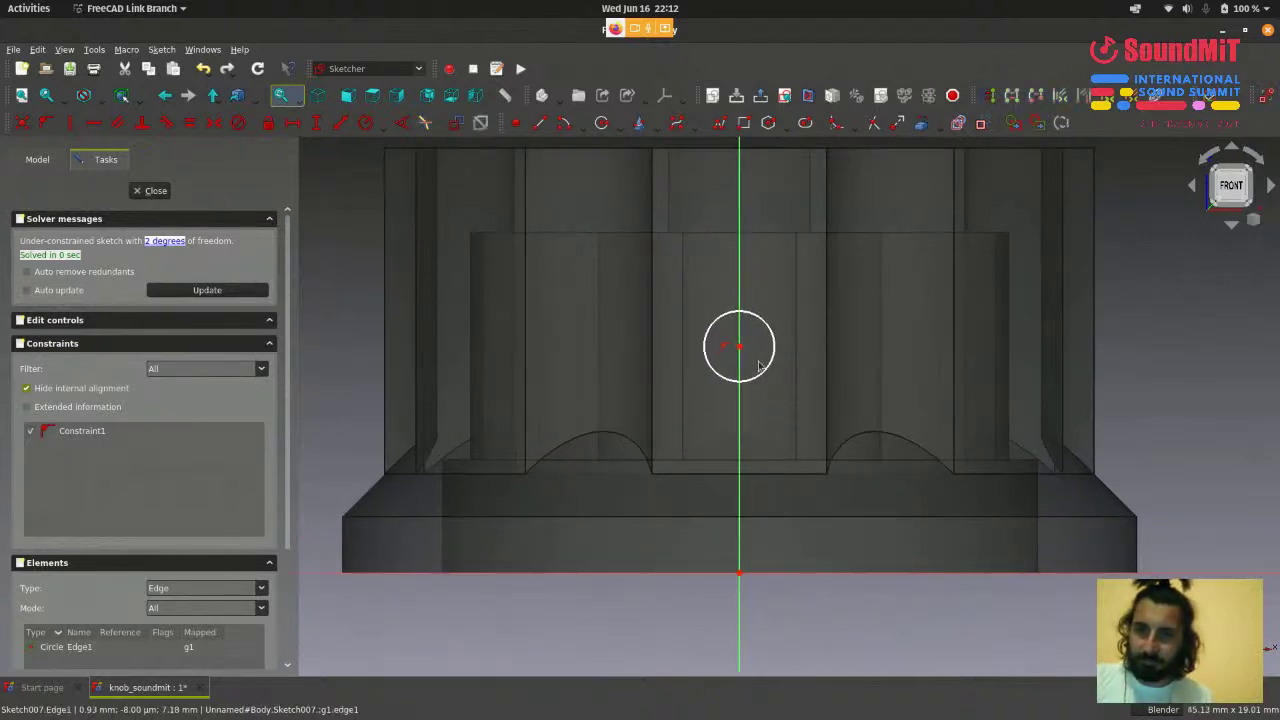
pyautogui.moveTo(739, 346)
pyautogui.mouseDown()
pyautogui.moveTo(740, 287)
pyautogui.moveTo(754, 297)
pyautogui.moveTo(753, 423)
pyautogui.moveTo(755, 327)
pyautogui.mouseUp()
pyautogui.scroll(2, 797, 463)
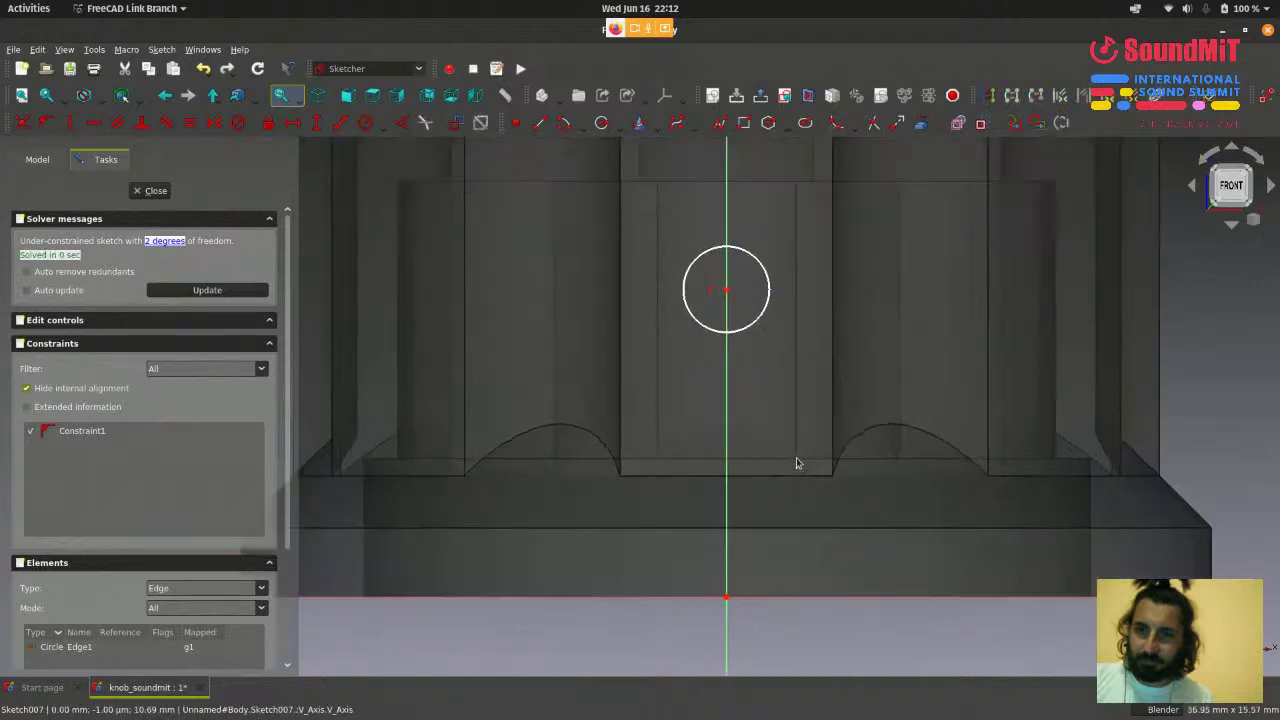
pyautogui.scroll(-2, 824, 486)
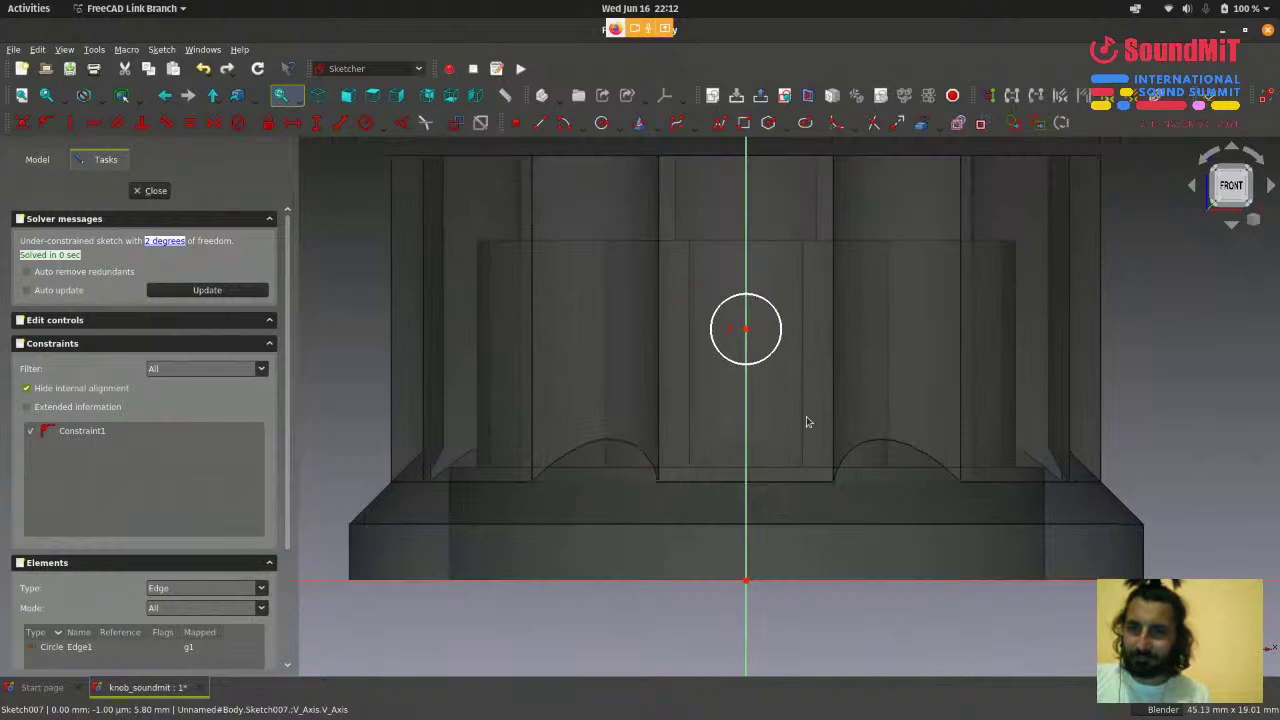
pyautogui.click(771, 346)
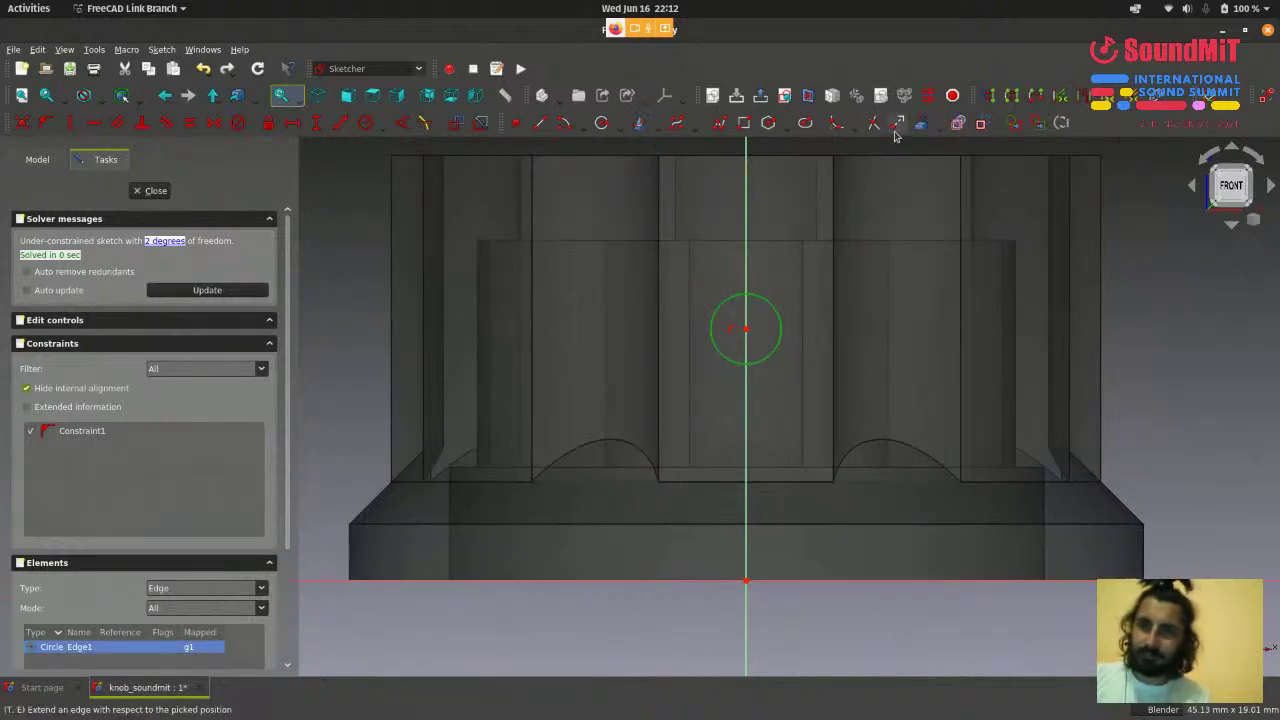
# - Constrain the circle's radius, correcting the value to 1.4 mm, and place the R1.4 label
pyautogui.click(366, 123)
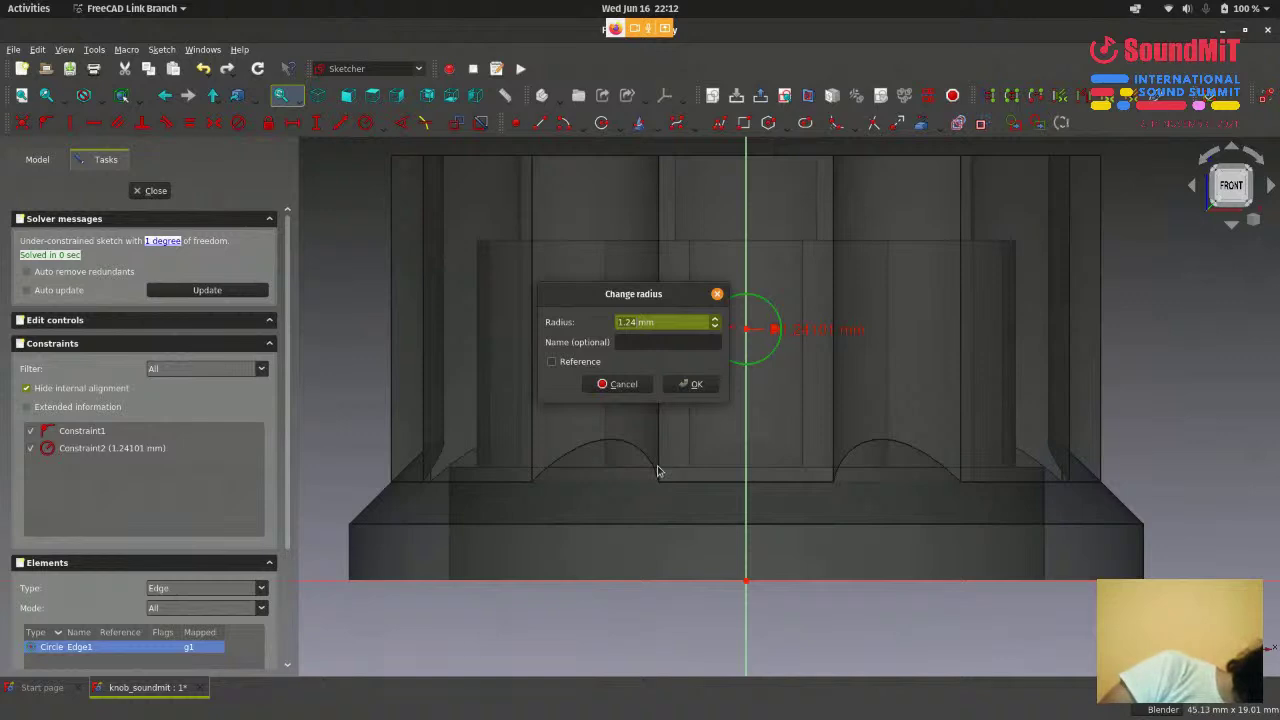
pyautogui.write('1')
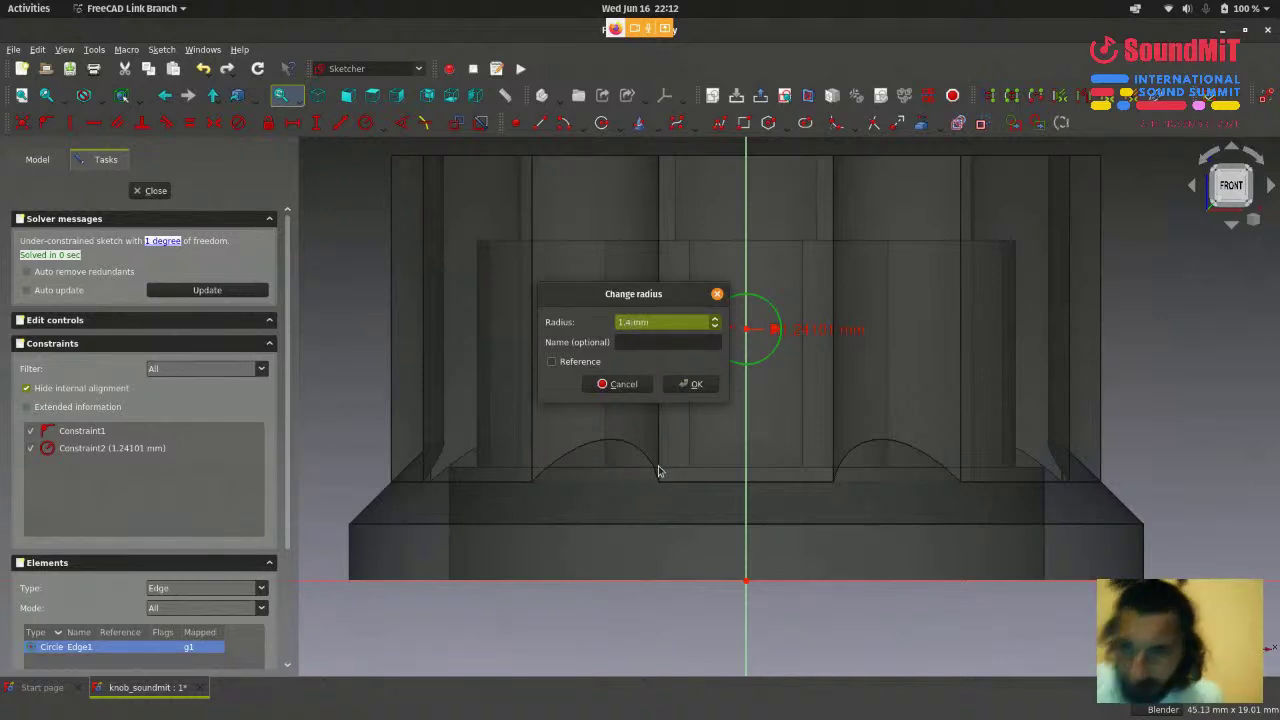
pyautogui.click(690, 386)
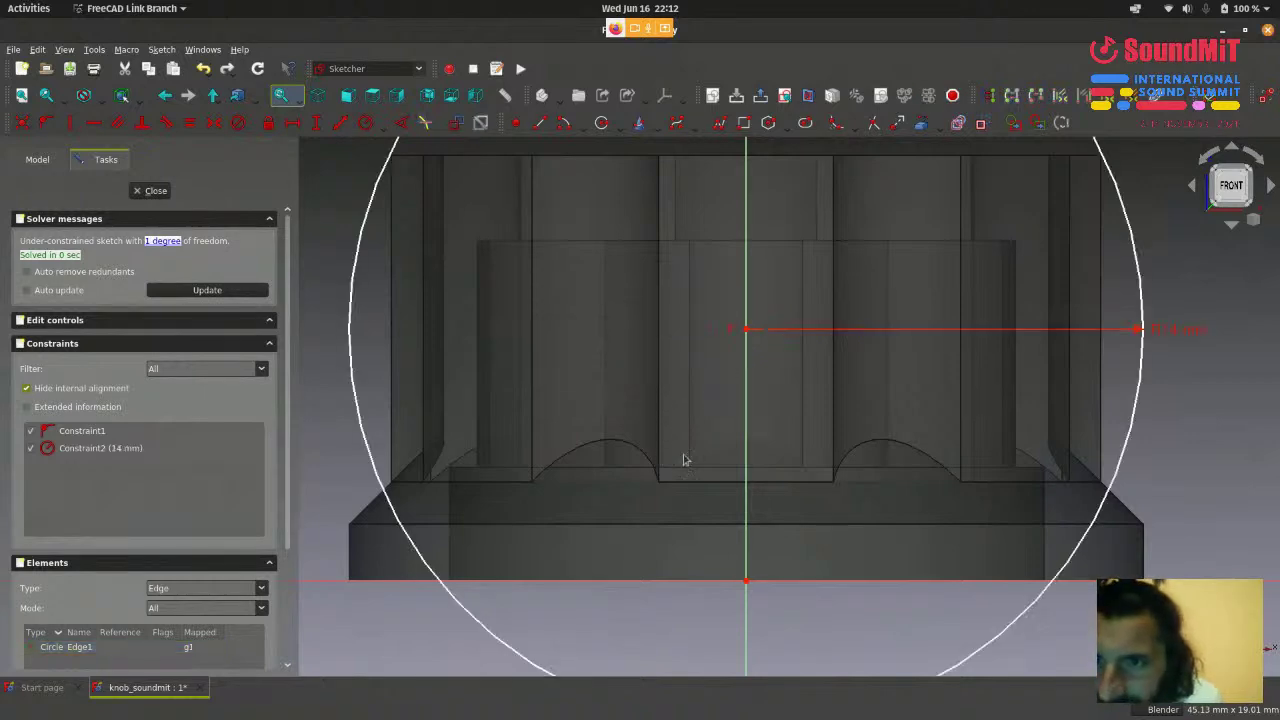
pyautogui.scroll(-3, 684, 490)
pyautogui.scroll(5, 944, 451)
pyautogui.moveTo(960, 369); pyautogui.dragTo(1013, 358)
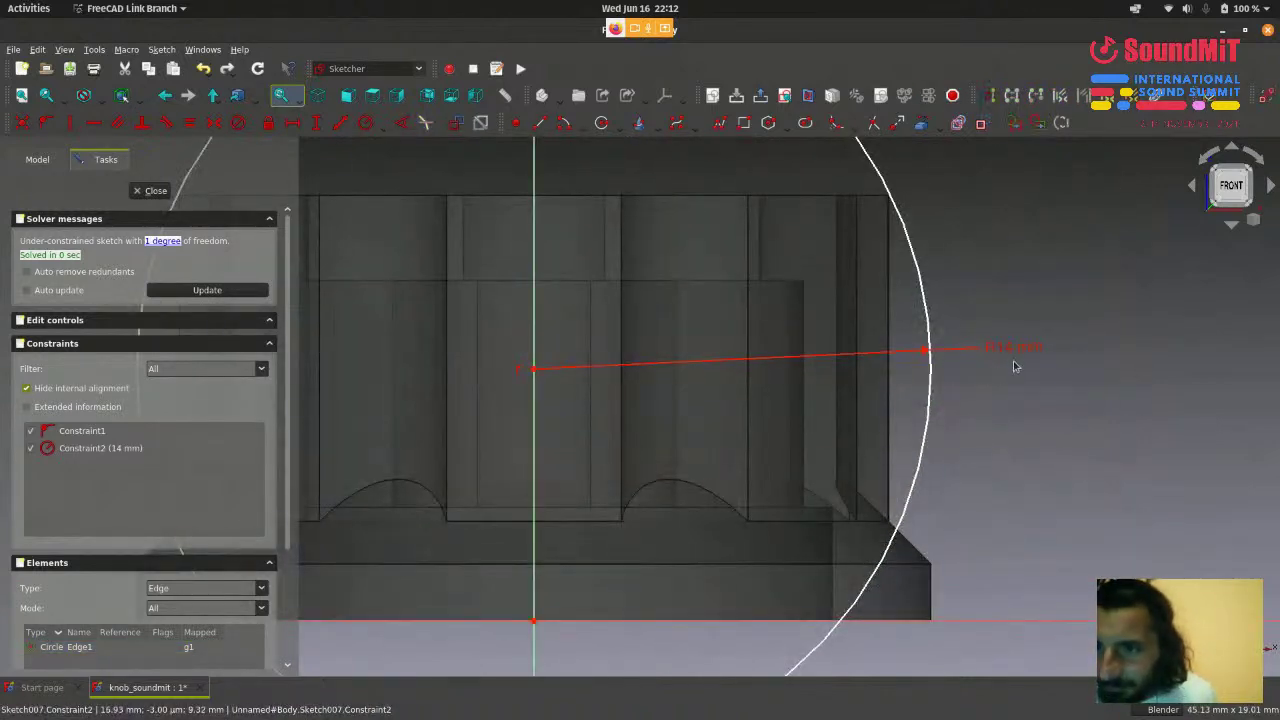
pyautogui.doubleClick(1008, 352)
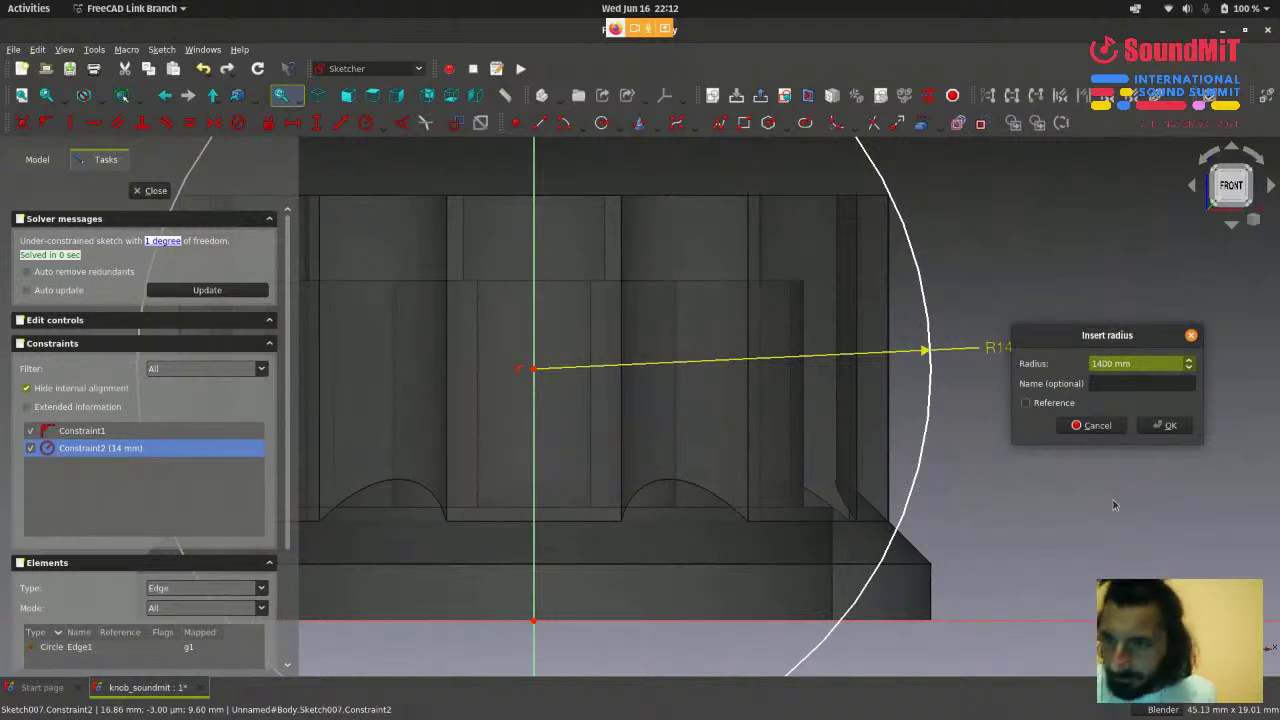
pyautogui.write('.')
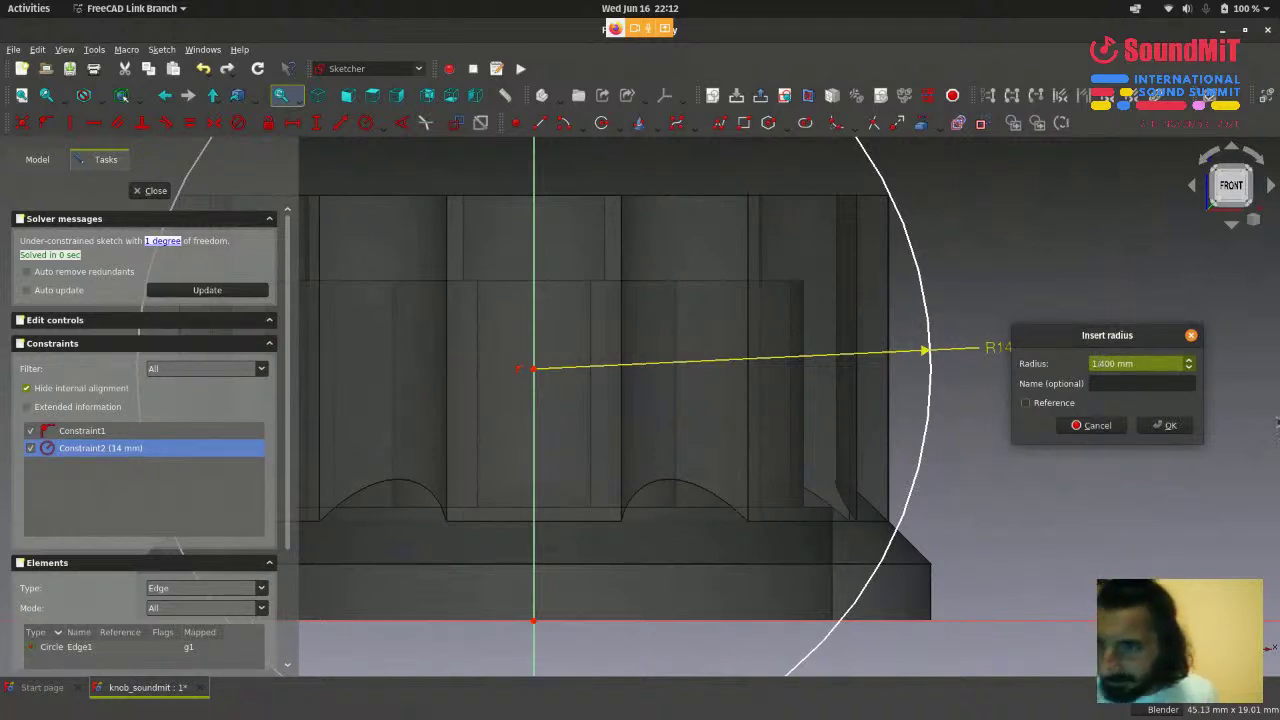
pyautogui.click(1166, 426)
pyautogui.scroll(-3, 1041, 337)
pyautogui.scroll(2, 752, 348)
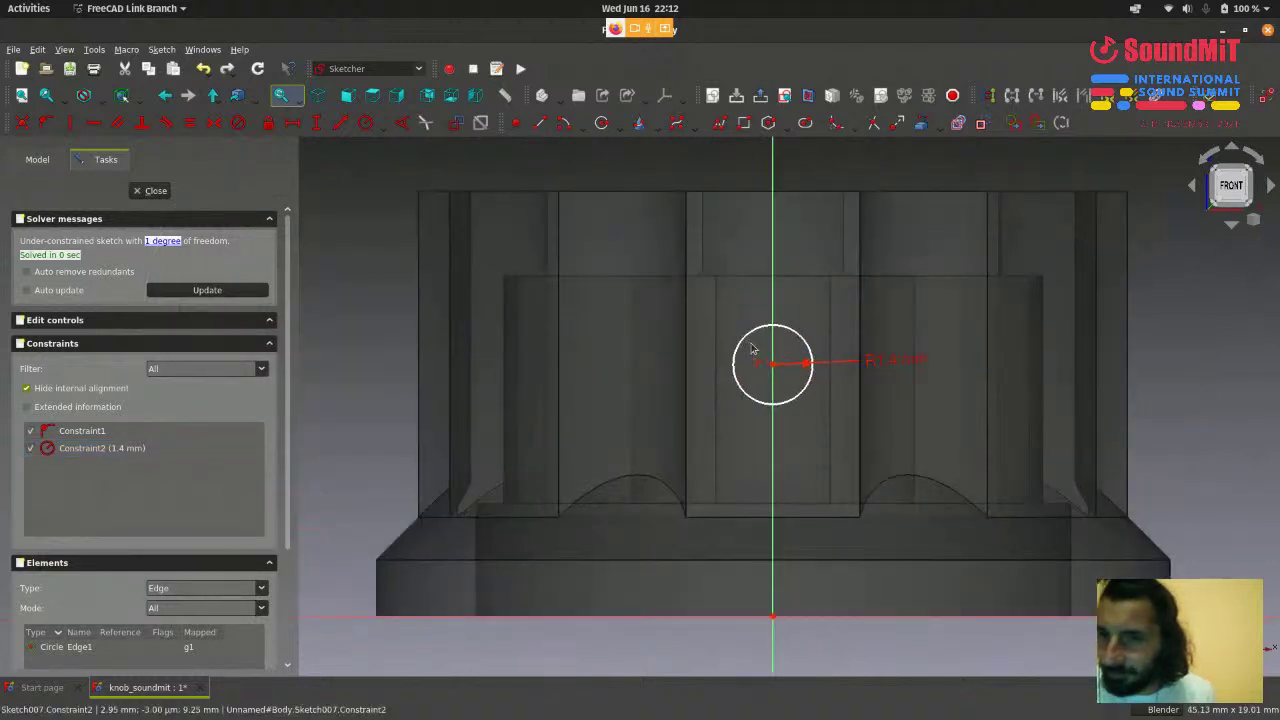
pyautogui.moveTo(878, 376)
pyautogui.mouseDown()
pyautogui.moveTo(838, 306)
pyautogui.moveTo(850, 296)
pyautogui.moveTo(886, 323)
pyautogui.moveTo(880, 336)
pyautogui.mouseUp()
# - Move the R1.4 mm radius label to the circle's lower right
pyautogui.scroll(3, 872, 294)
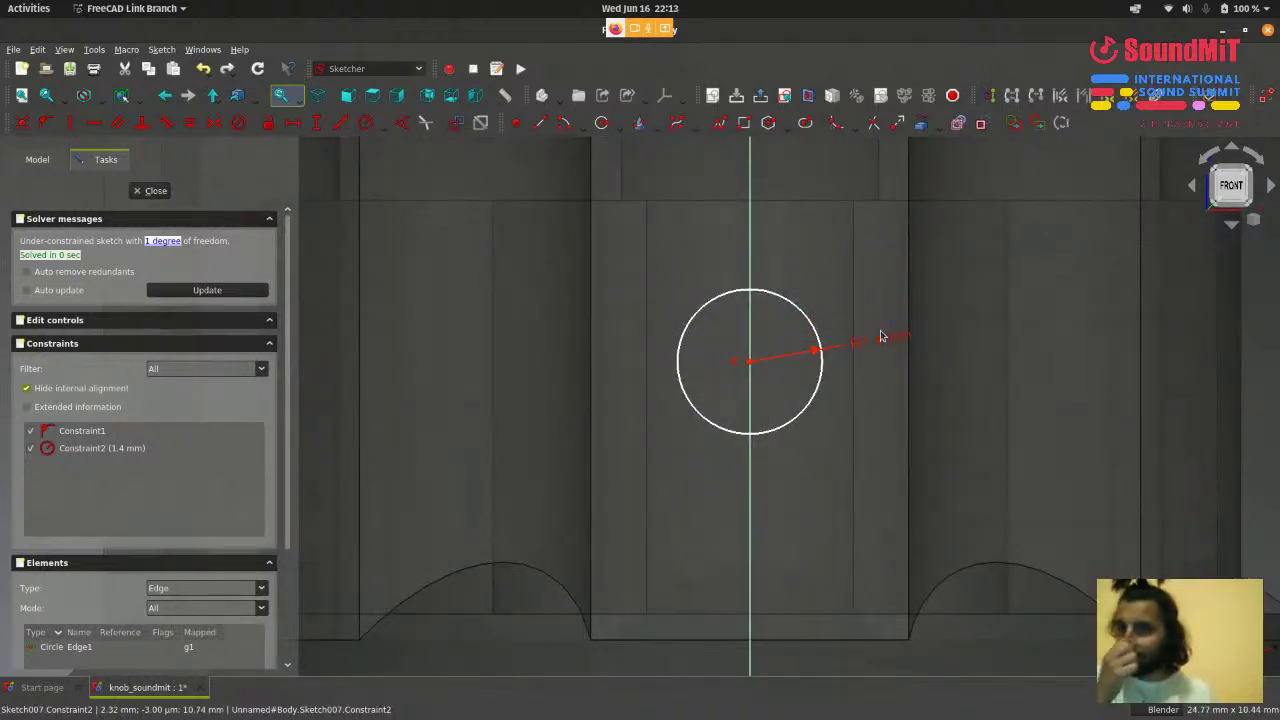
pyautogui.scroll(2, 878, 371)
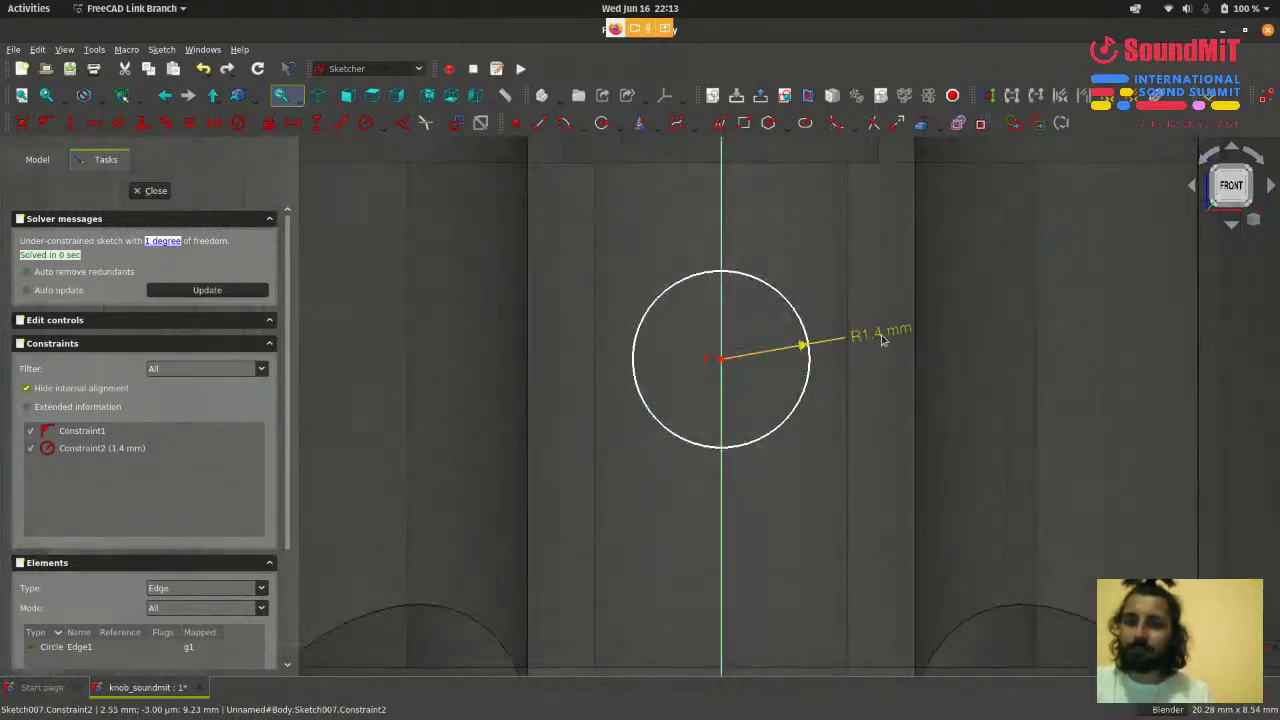
pyautogui.moveTo(880, 334)
pyautogui.mouseDown()
pyautogui.moveTo(915, 404)
pyautogui.moveTo(921, 294)
pyautogui.mouseUp()
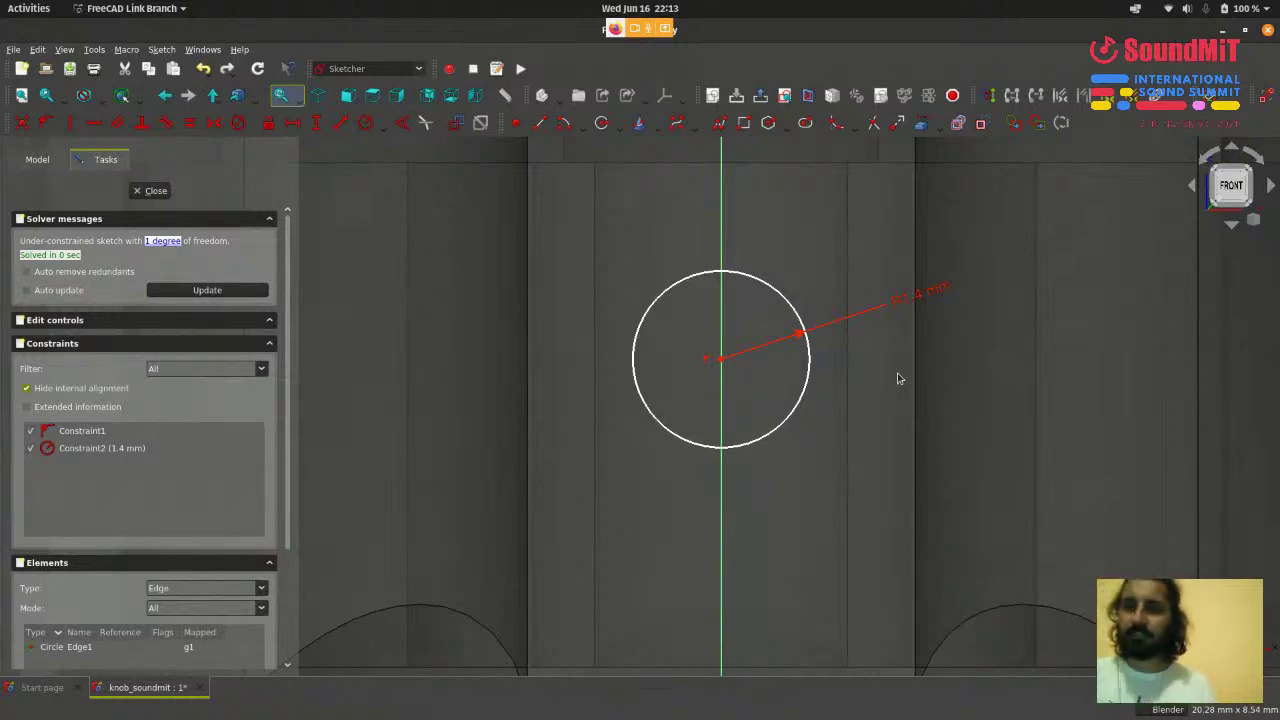
pyautogui.scroll(-8, 897, 378)
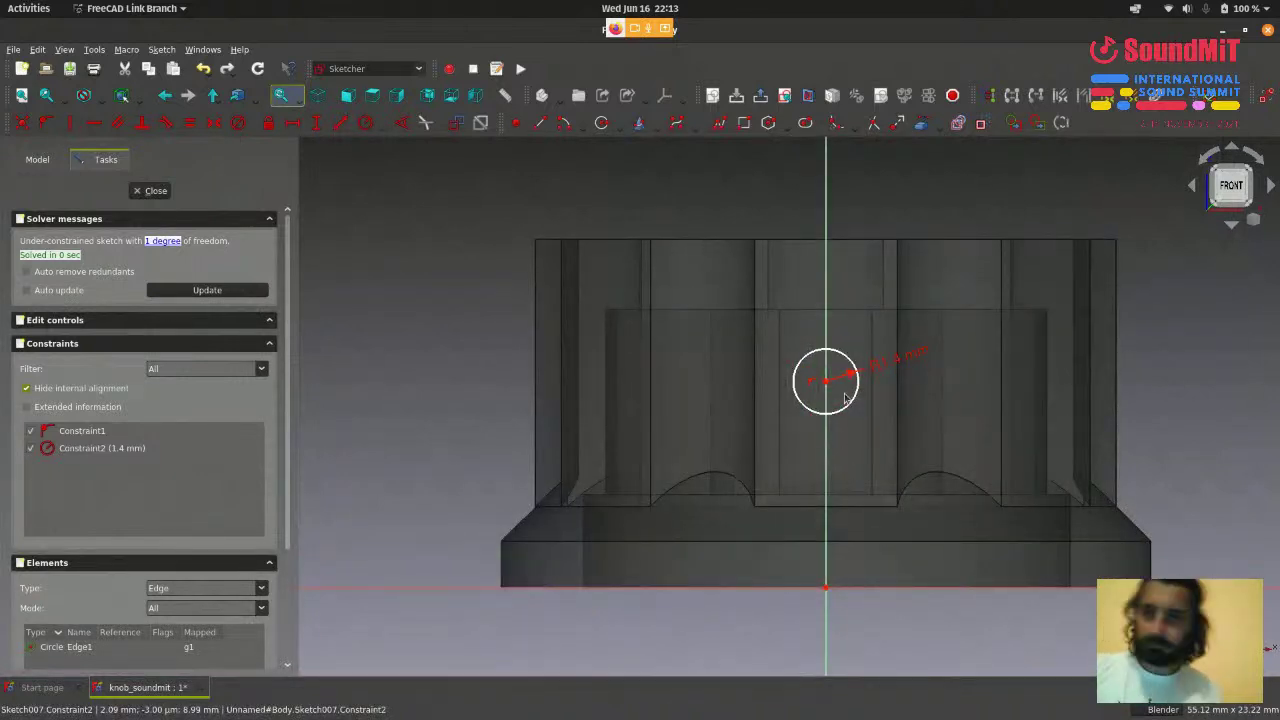
pyautogui.scroll(3, 846, 390)
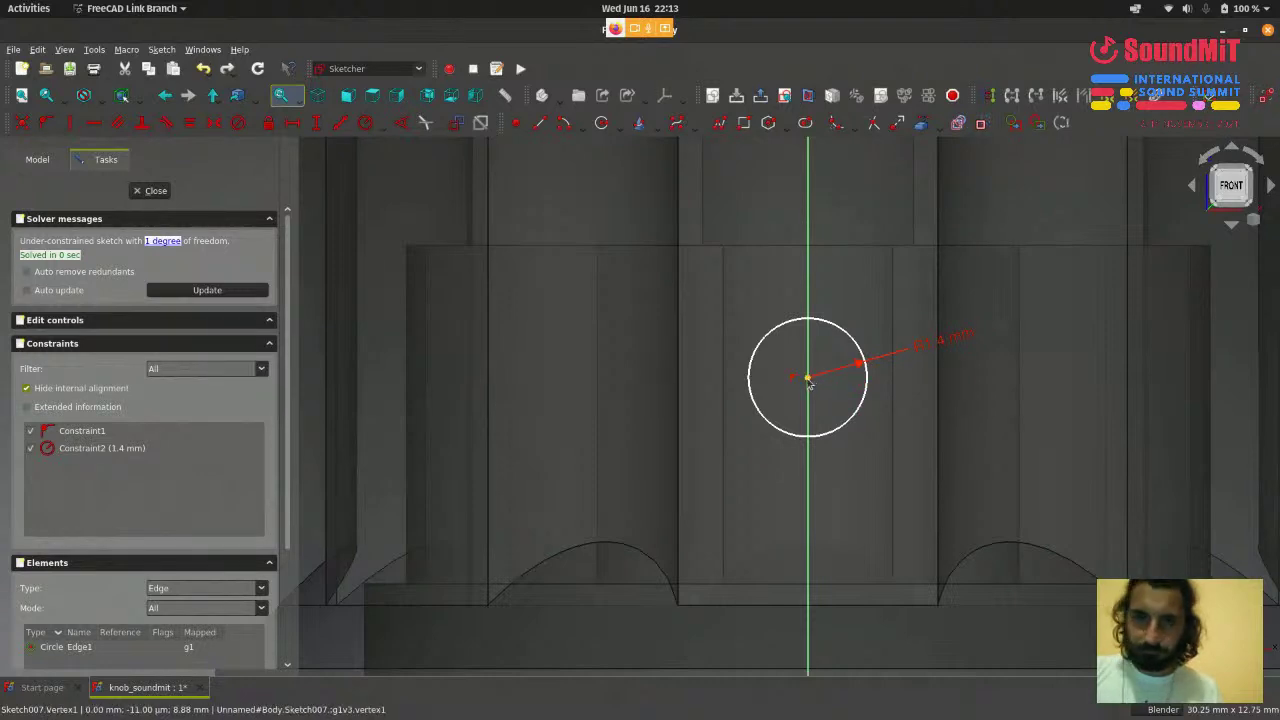
pyautogui.scroll(-2, 900, 320)
pyautogui.scroll(2, 858, 345)
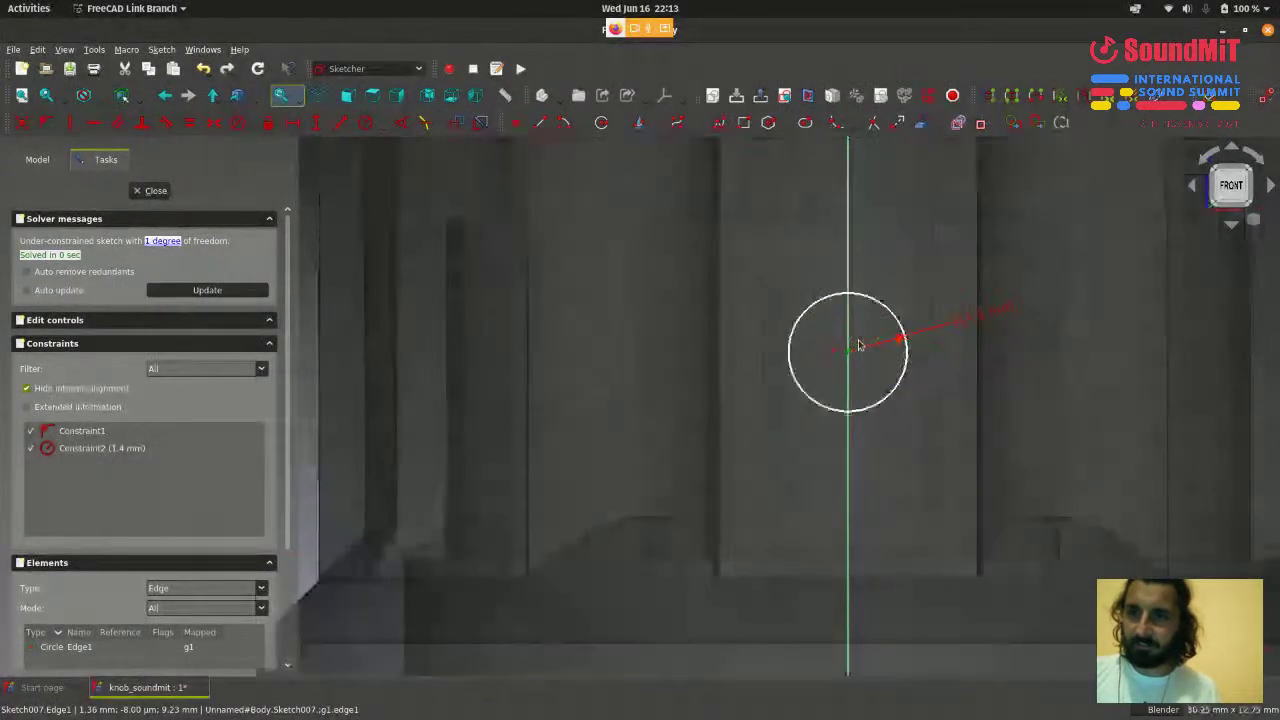
# - Drag the circle's centre slightly lower along the vertical axis
pyautogui.moveTo(848, 352)
pyautogui.mouseDown()
pyautogui.moveTo(848, 403)
pyautogui.moveTo(842, 352)
pyautogui.mouseUp()
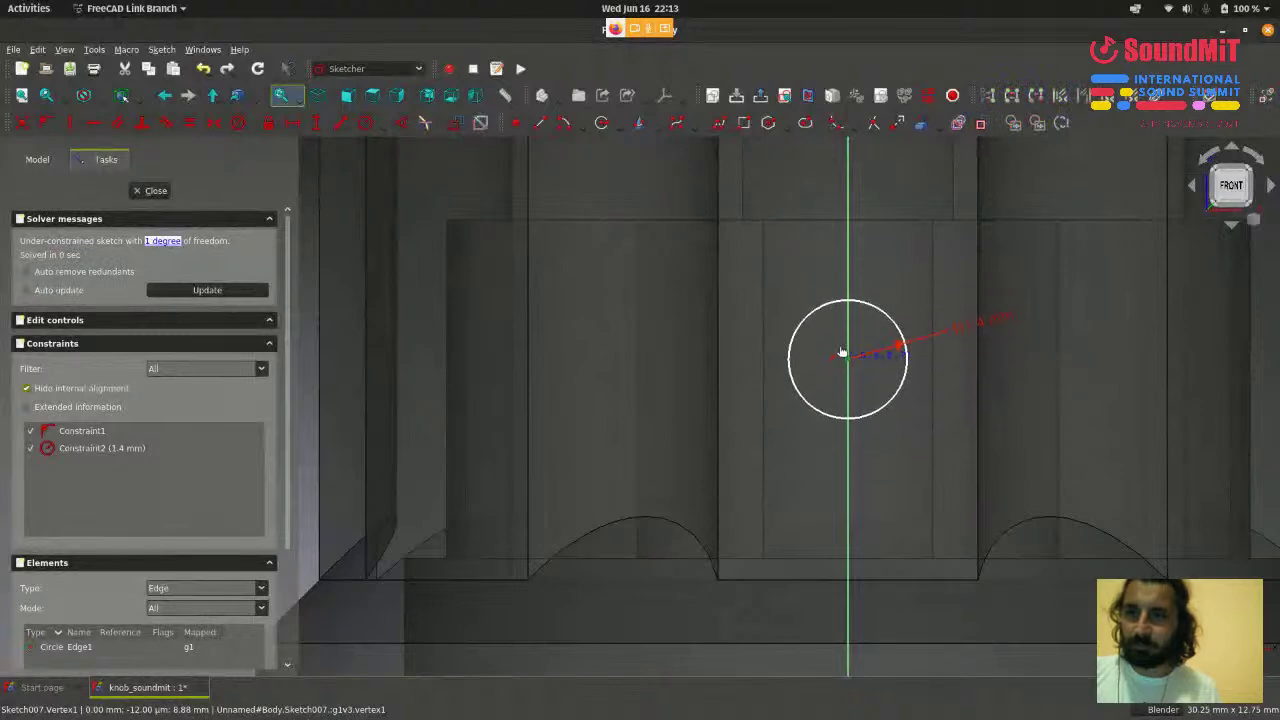
pyautogui.scroll(-2, 905, 394)
pyautogui.scroll(2, 890, 432)
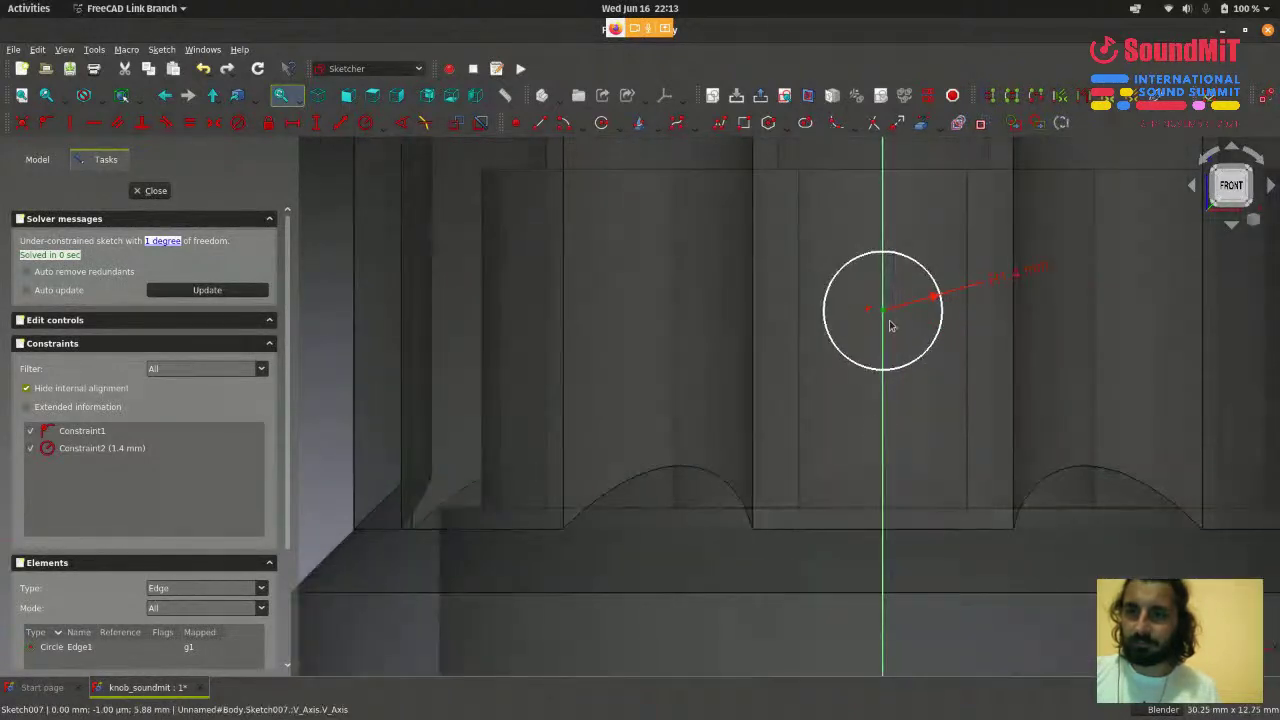
pyautogui.moveTo(886, 313); pyautogui.dragTo(884, 334)
pyautogui.scroll(-2, 1014, 426)
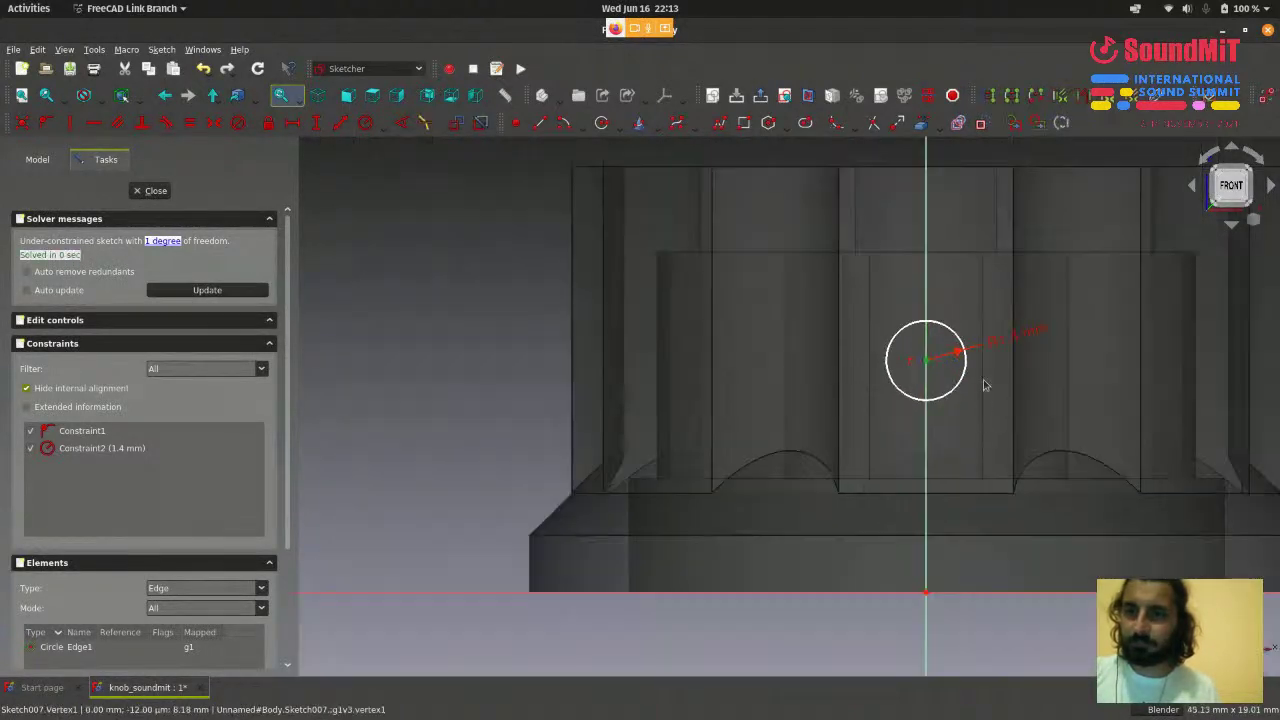
pyautogui.scroll(2, 983, 379)
pyautogui.scroll(-2, 900, 285)
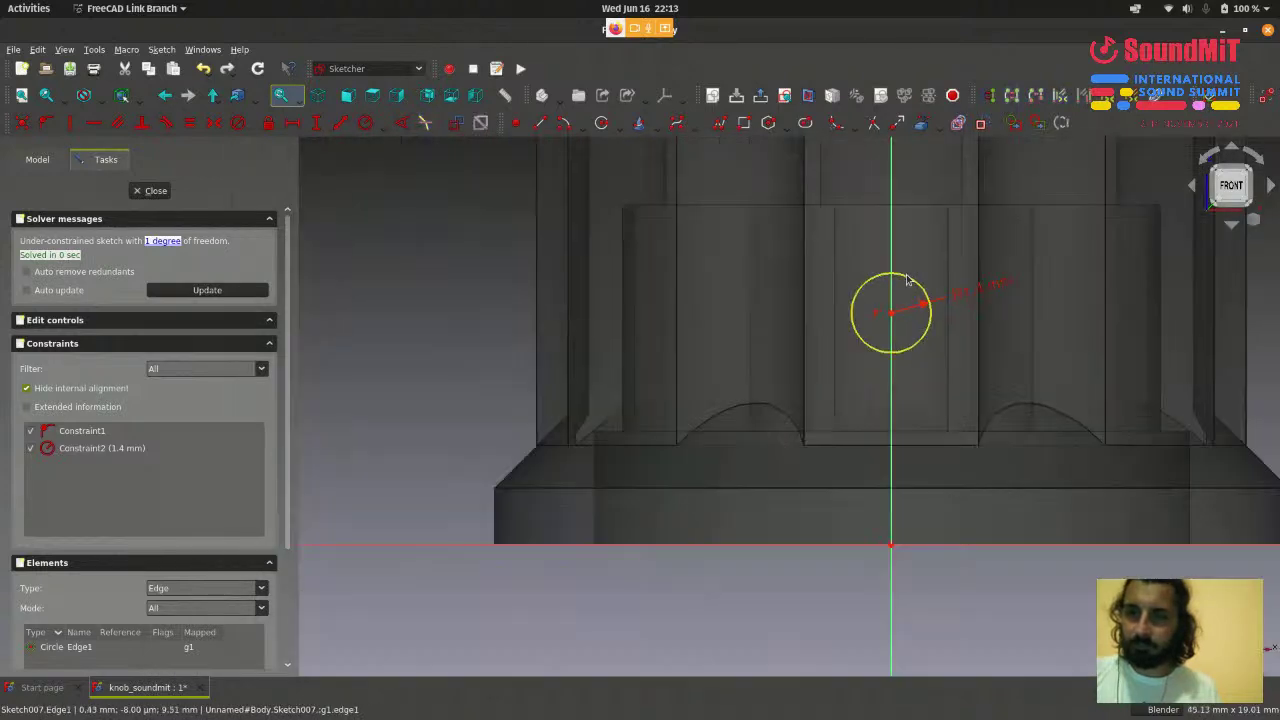
pyautogui.scroll(2, 893, 311)
pyautogui.scroll(-2, 893, 305)
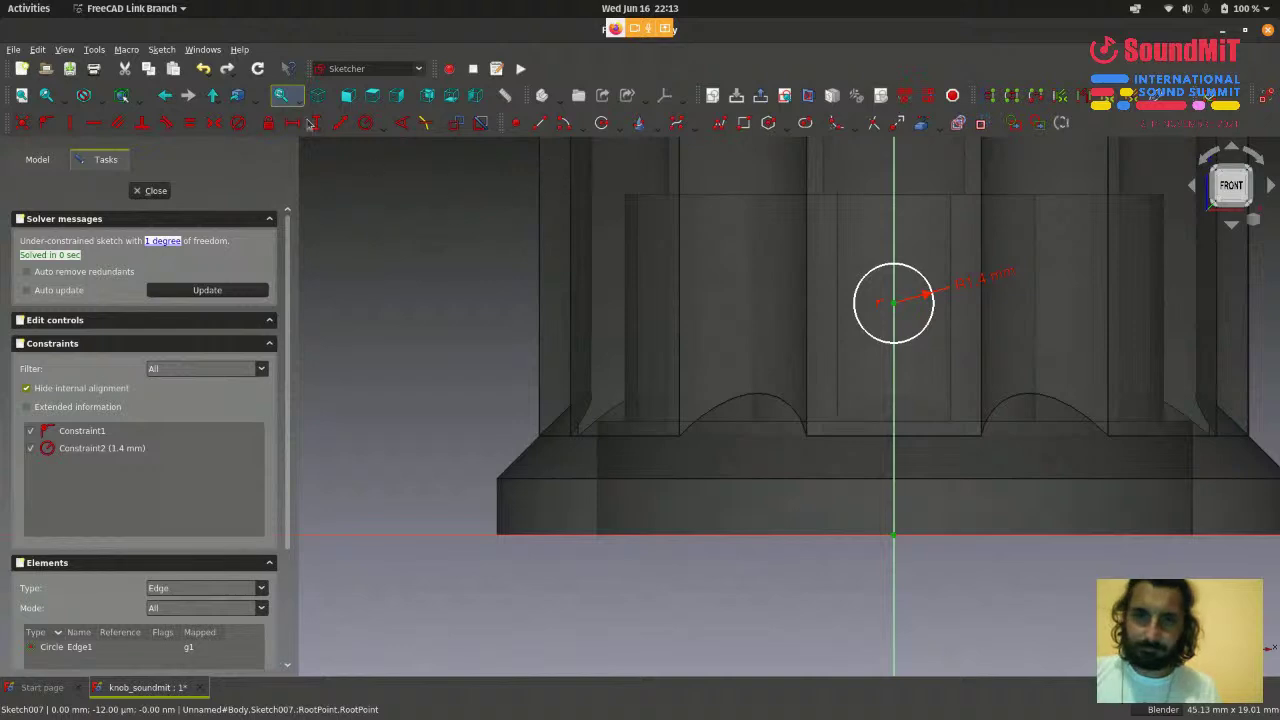
# - Add a 4 mm vertical distance constraint to the circle's centre from the Sketch menu
pyautogui.click(161, 49)
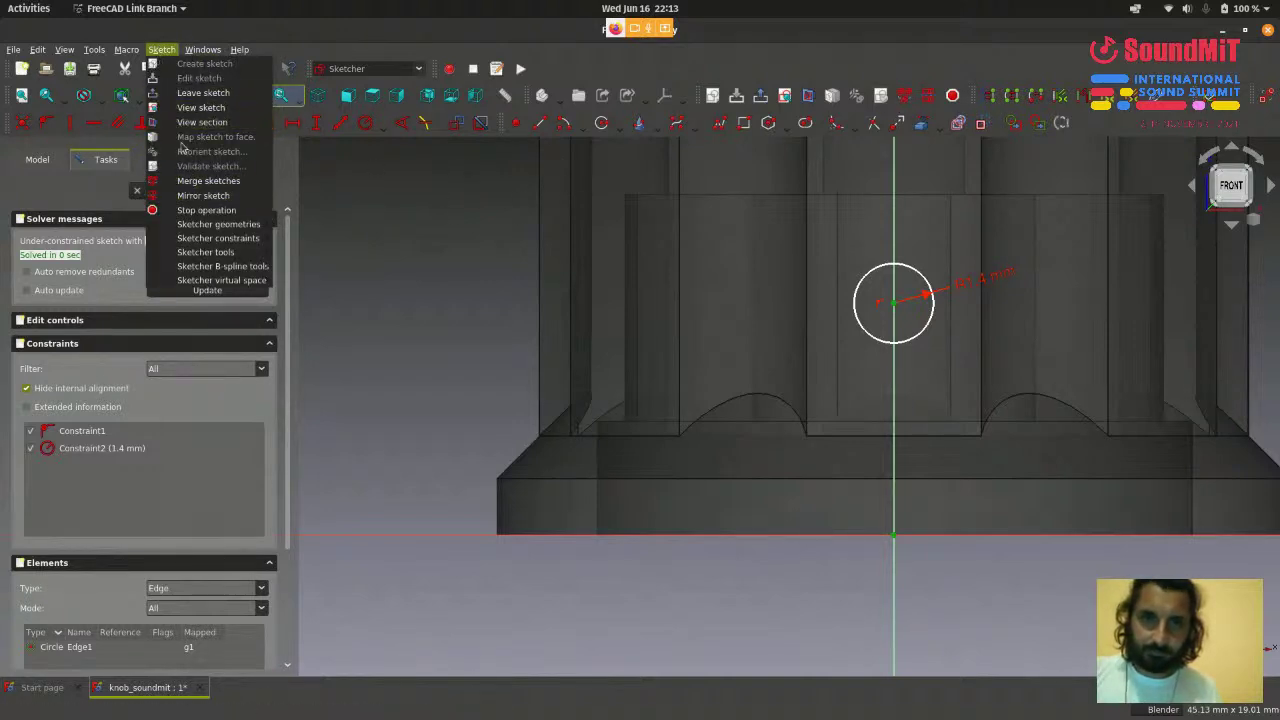
pyautogui.moveTo(220, 238)
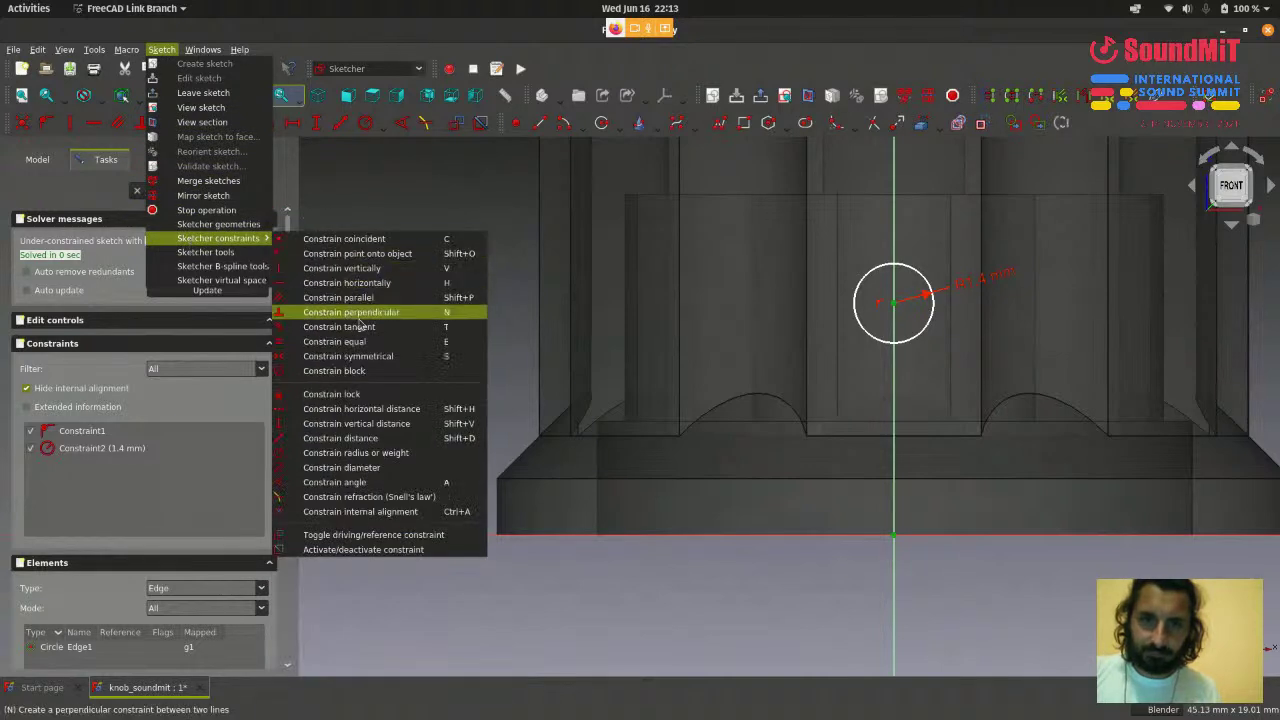
pyautogui.click(366, 422)
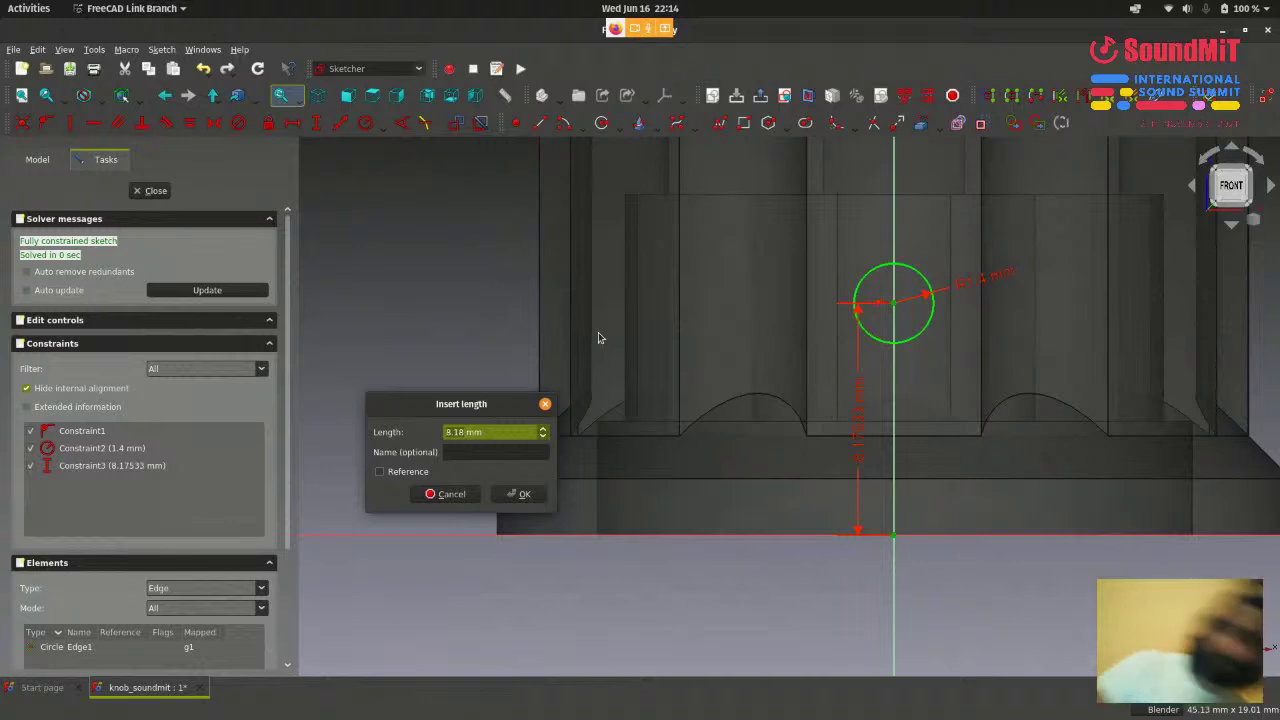
pyautogui.write('4')
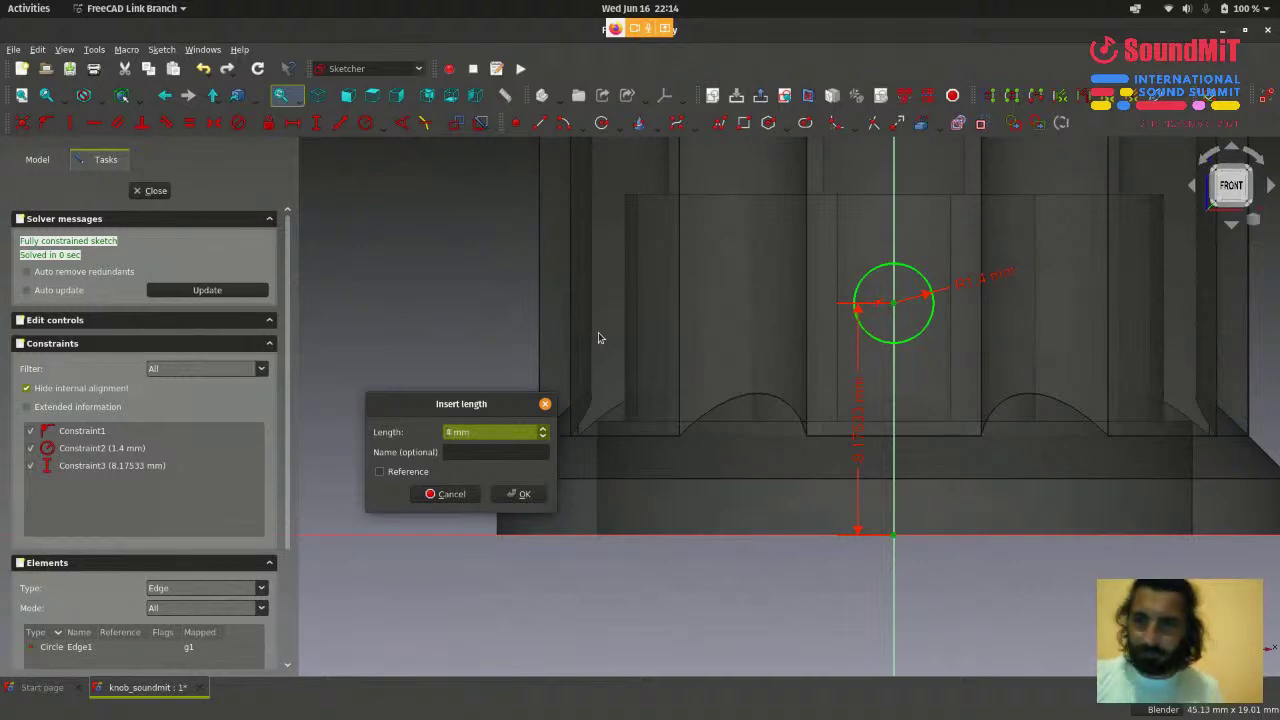
pyautogui.click(518, 494)
pyautogui.scroll(4, 958, 468)
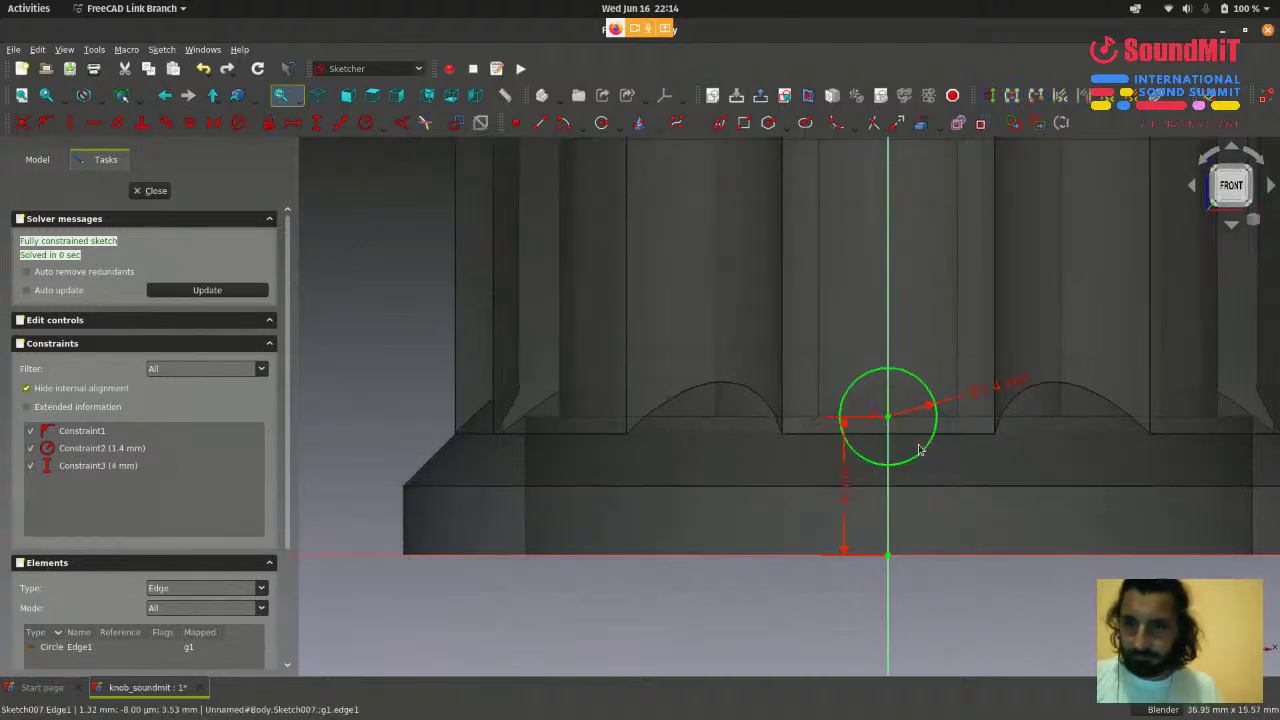
# - Change the centre height to 7 mm, then to 8 mm, fully constraining the sketch
pyautogui.doubleClick(816, 503)
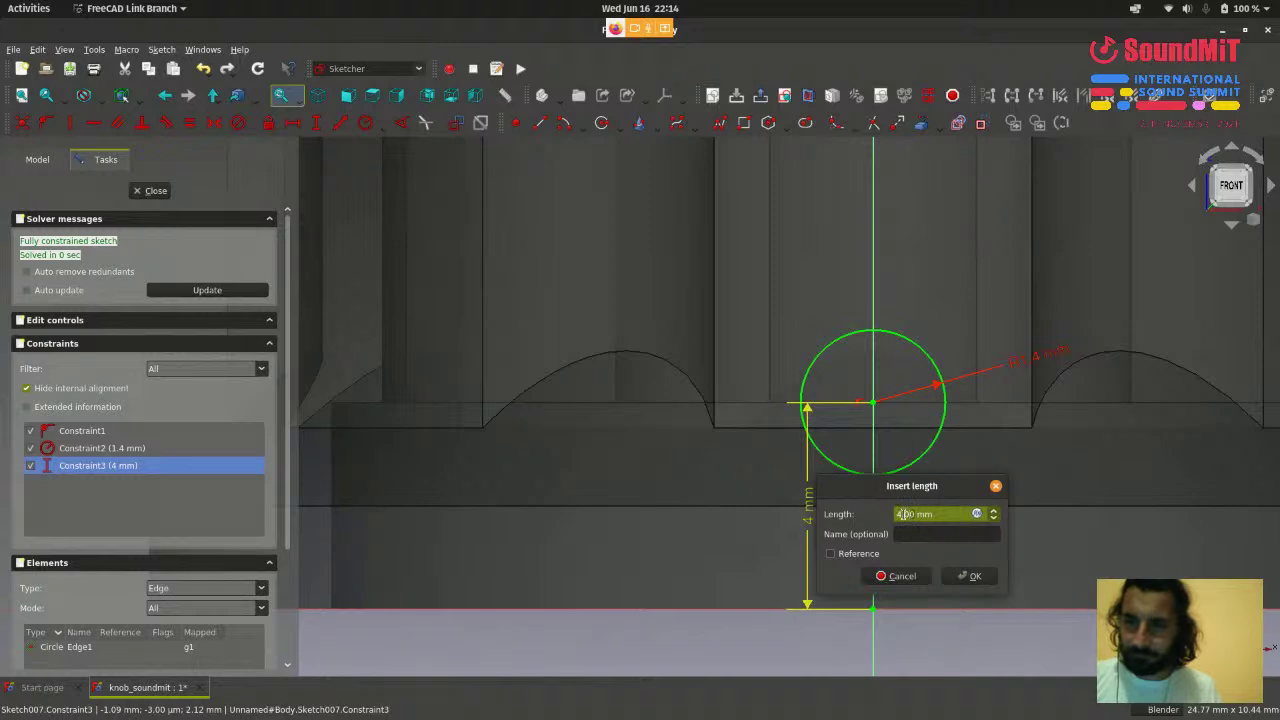
pyautogui.write('7')
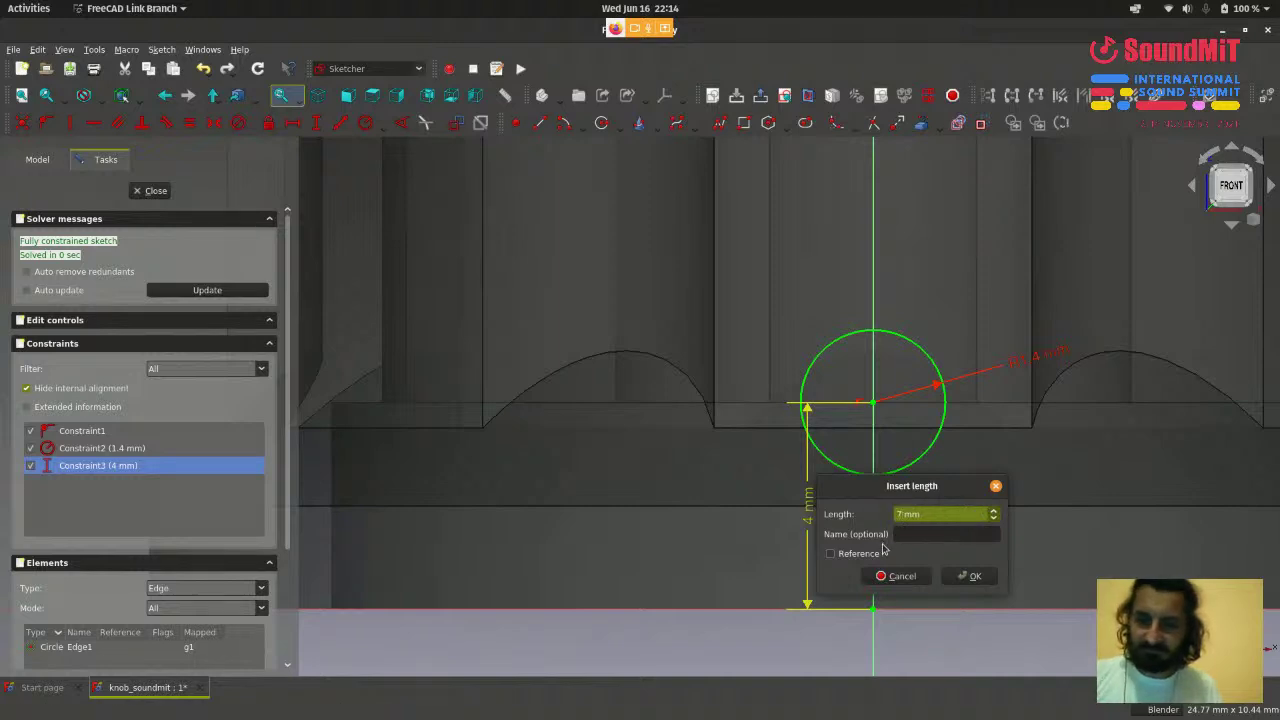
pyautogui.click(967, 576)
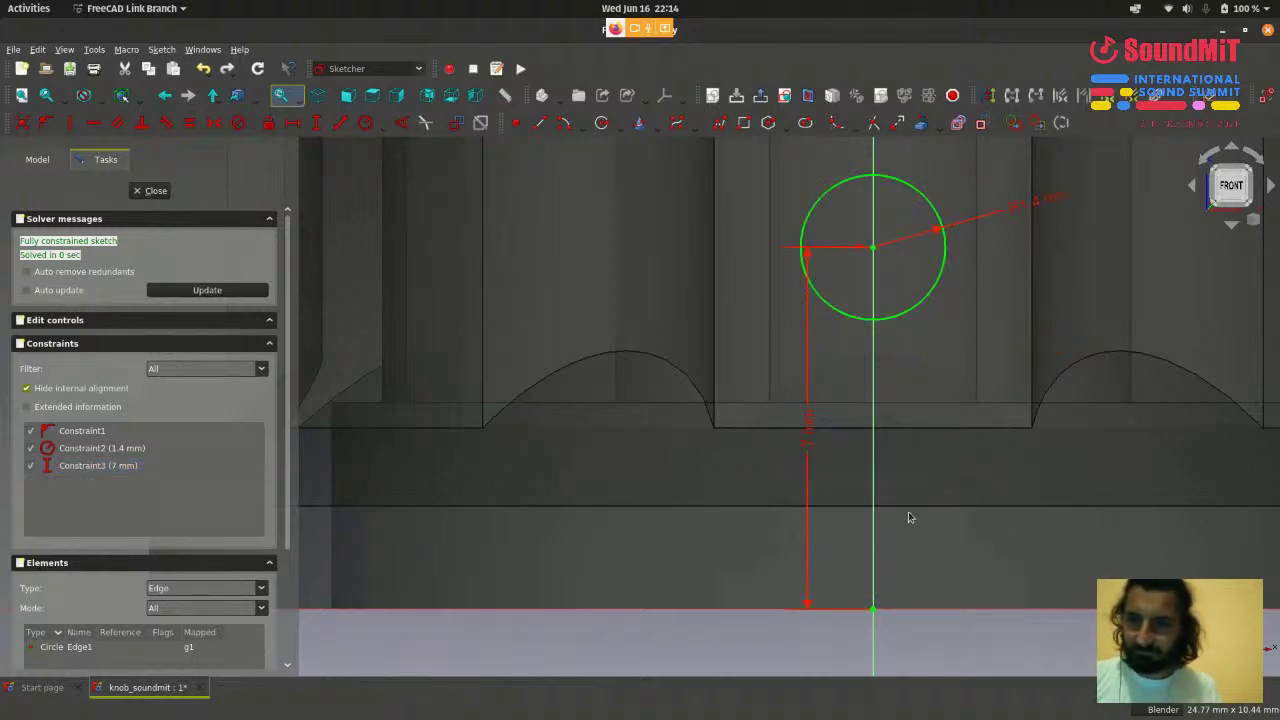
pyautogui.scroll(-3, 908, 518)
pyautogui.scroll(2, 908, 518)
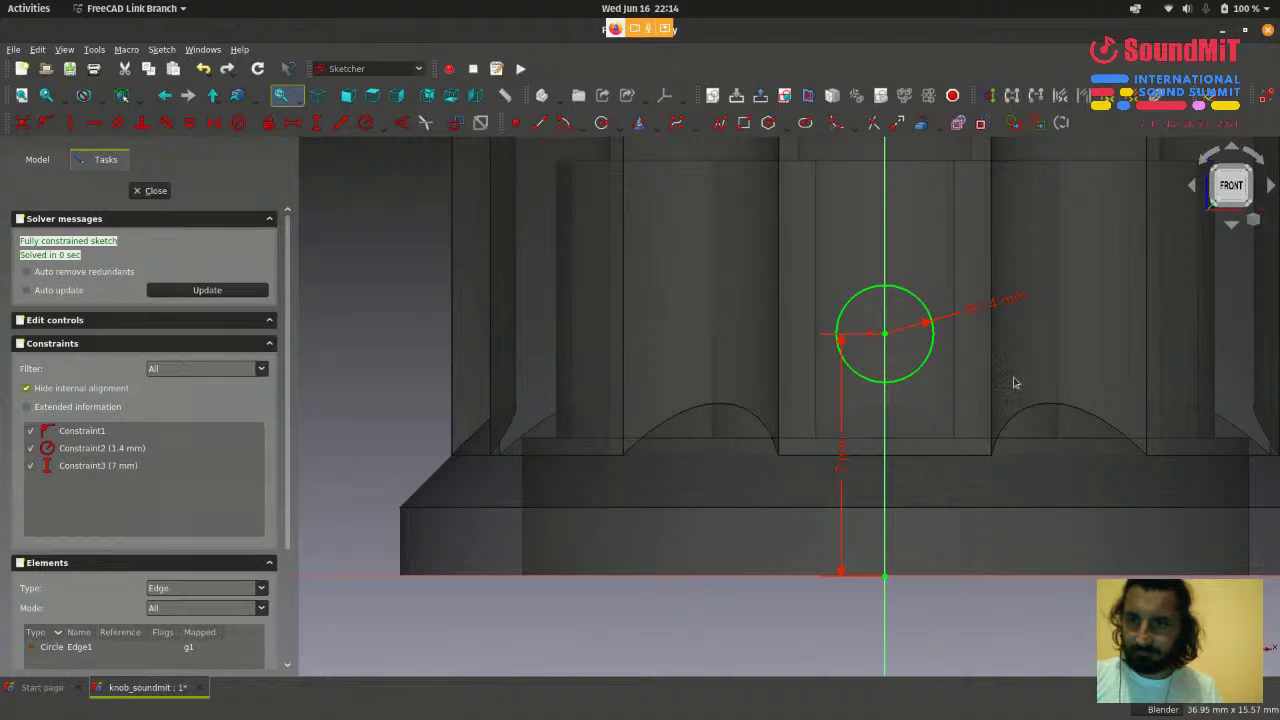
pyautogui.doubleClick(845, 459)
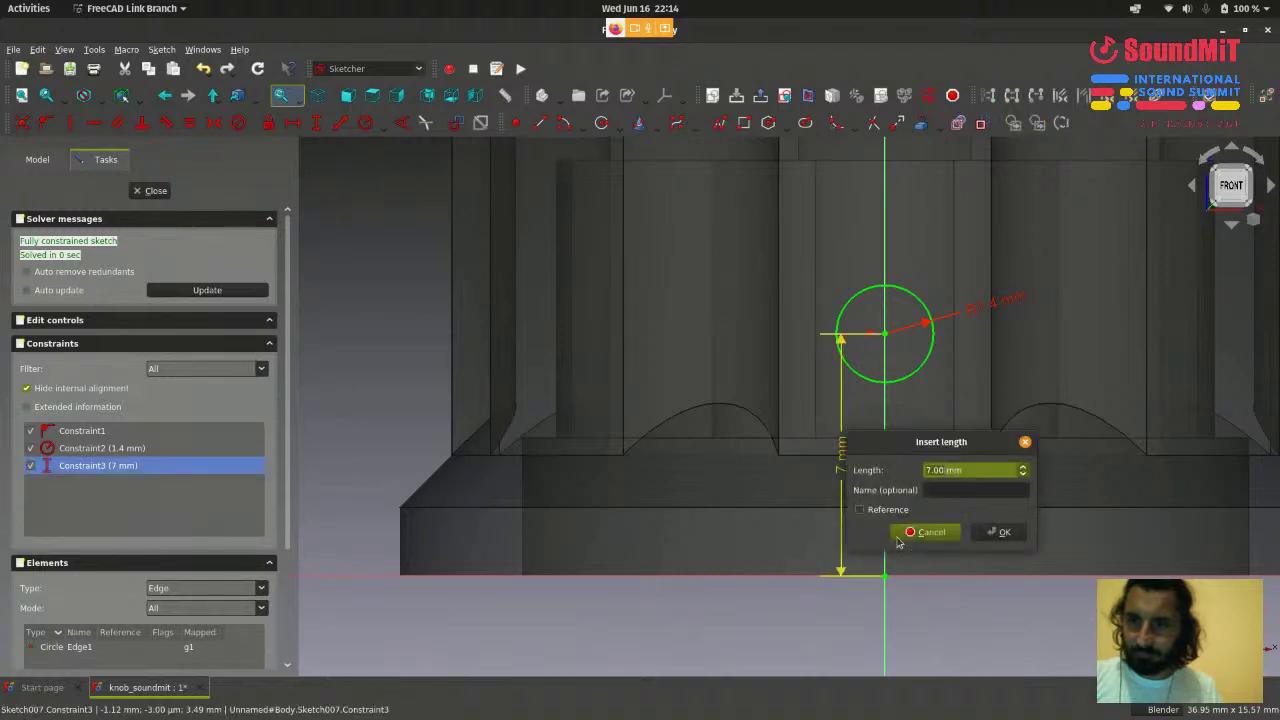
pyautogui.write('8')
pyautogui.click(1011, 538)
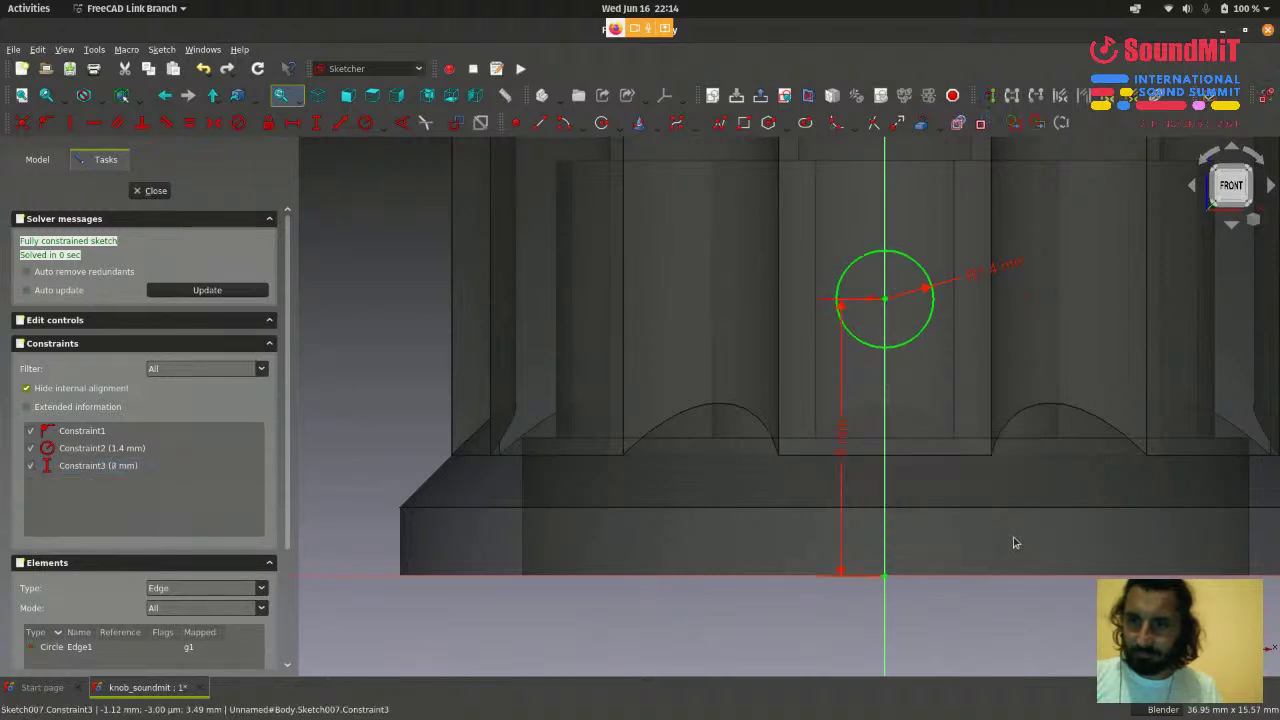
pyautogui.scroll(-2, 983, 507)
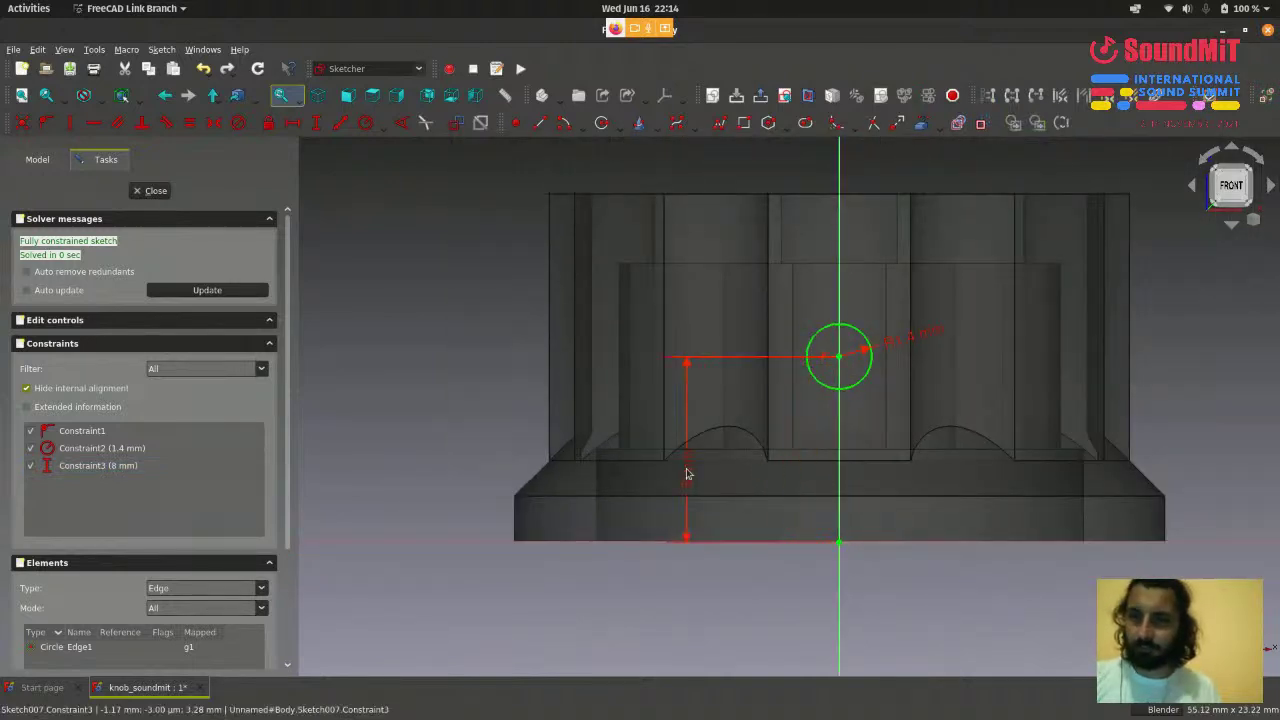
pyautogui.scroll(2, 871, 320)
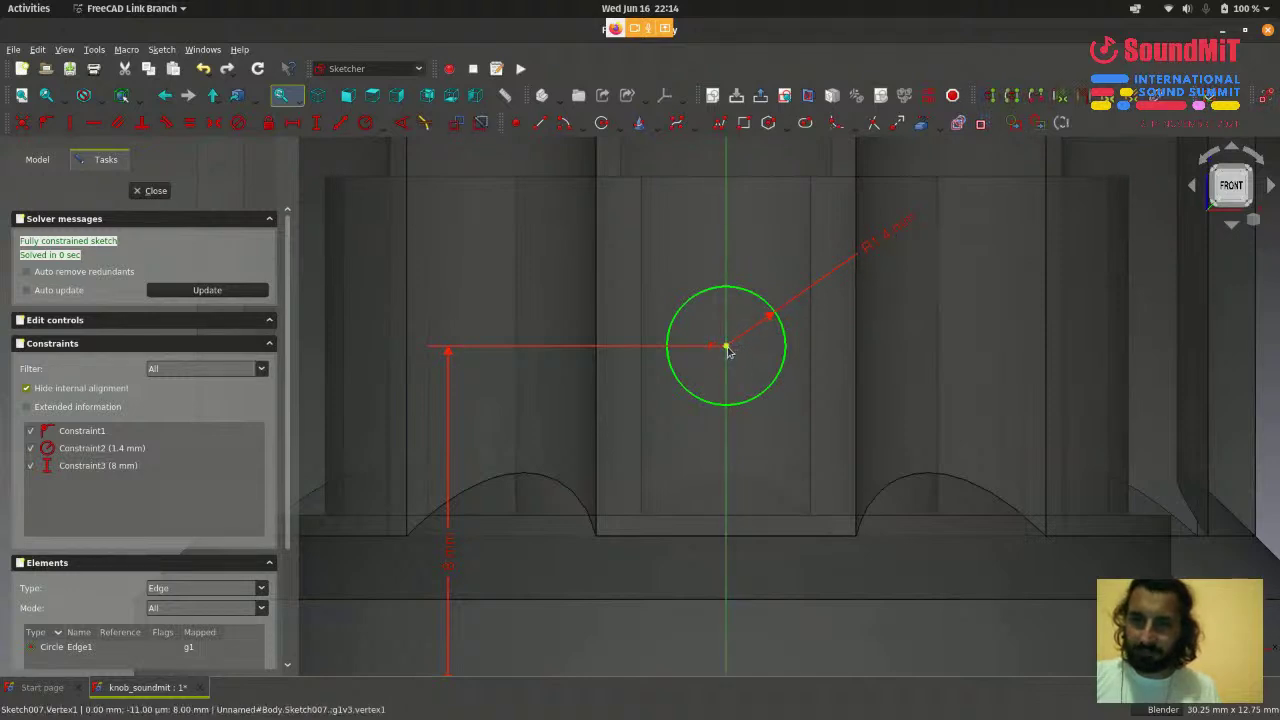
pyautogui.scroll(-2, 731, 350)
pyautogui.scroll(3, 771, 357)
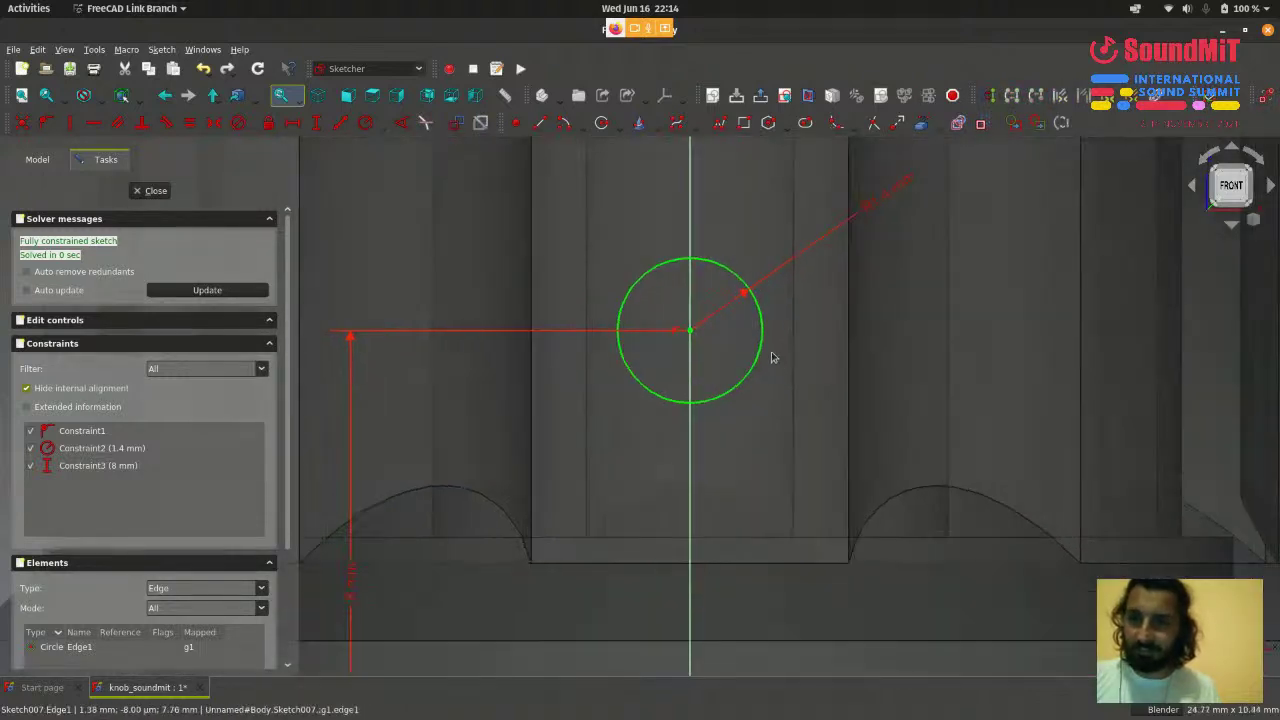
pyautogui.scroll(-2, 865, 438)
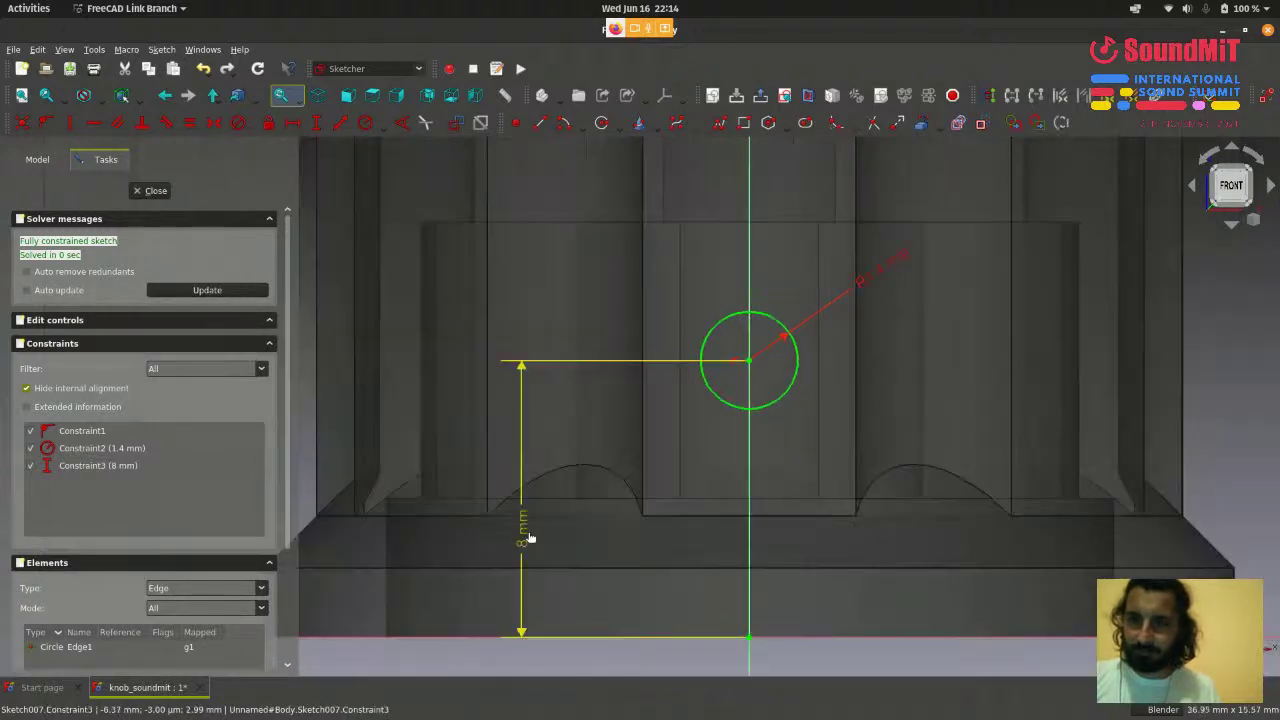
pyautogui.scroll(-1, 715, 550)
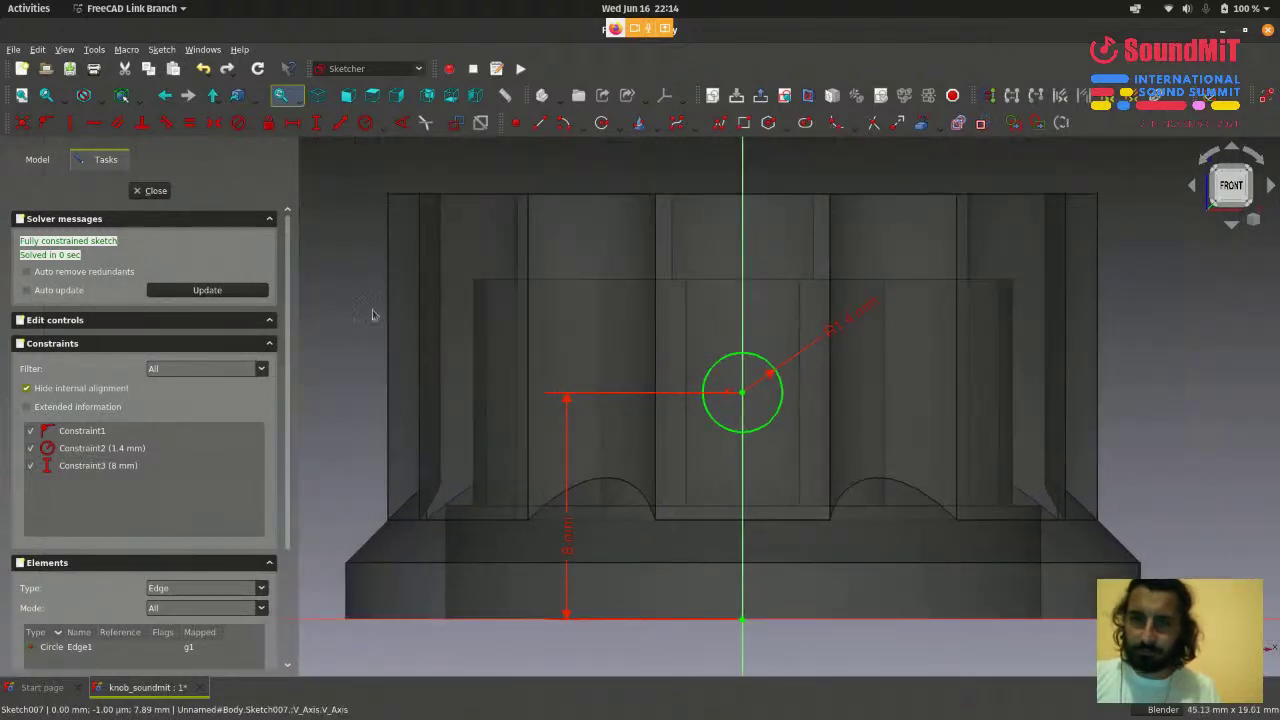
# - Close Sketch007, clear the selection and orbit the knob slightly
pyautogui.click(150, 190)
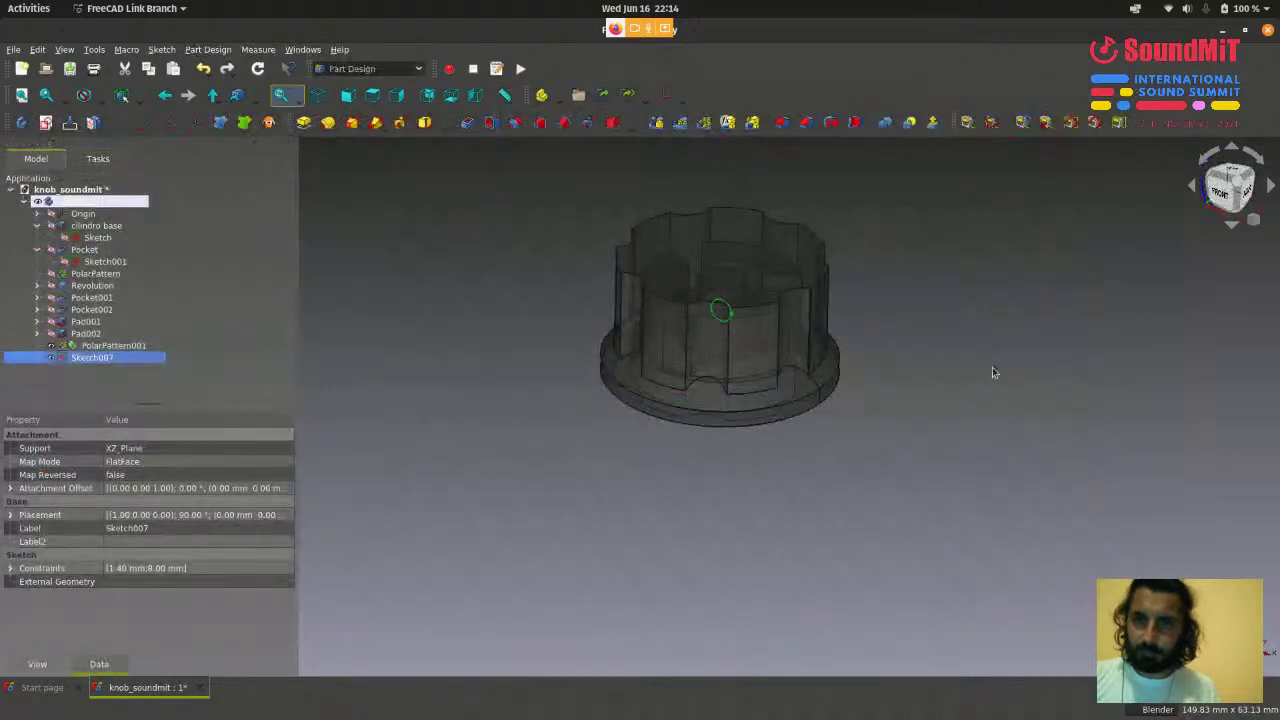
pyautogui.click(825, 506)
pyautogui.moveTo(1090, 315); pyautogui.dragTo(1073, 351, button='middle')
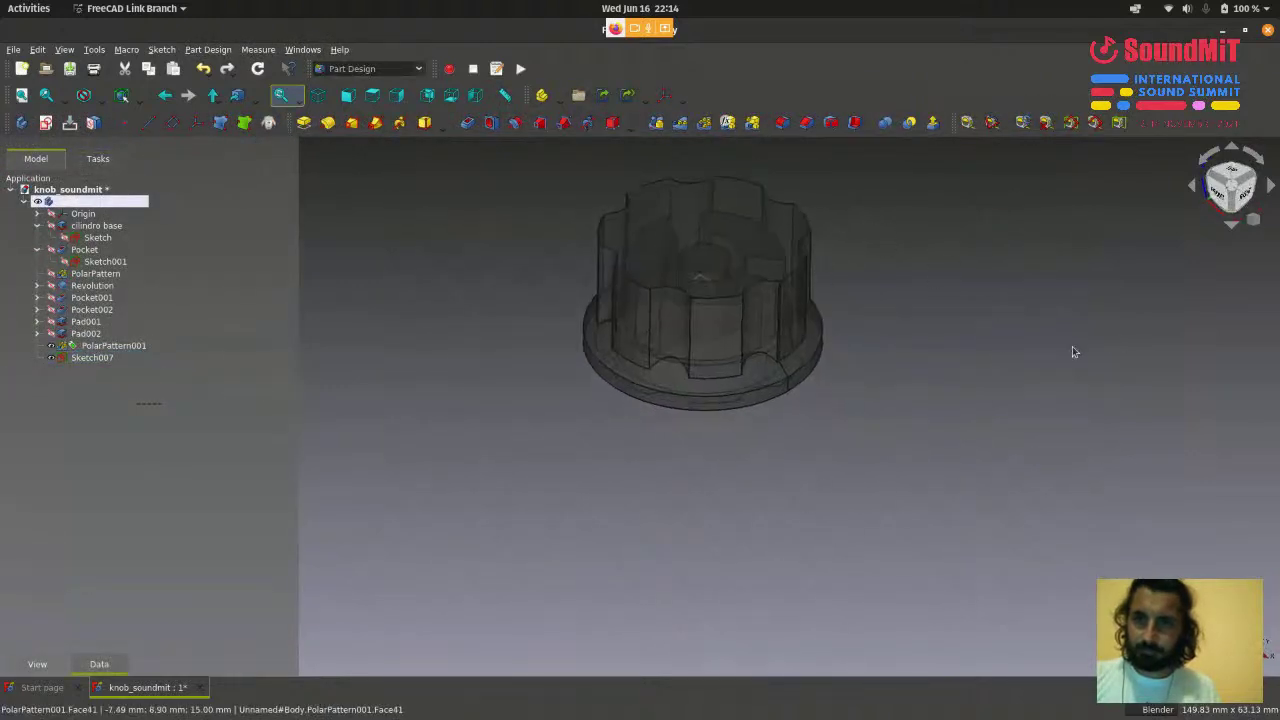
pyautogui.scroll(3, 716, 163)
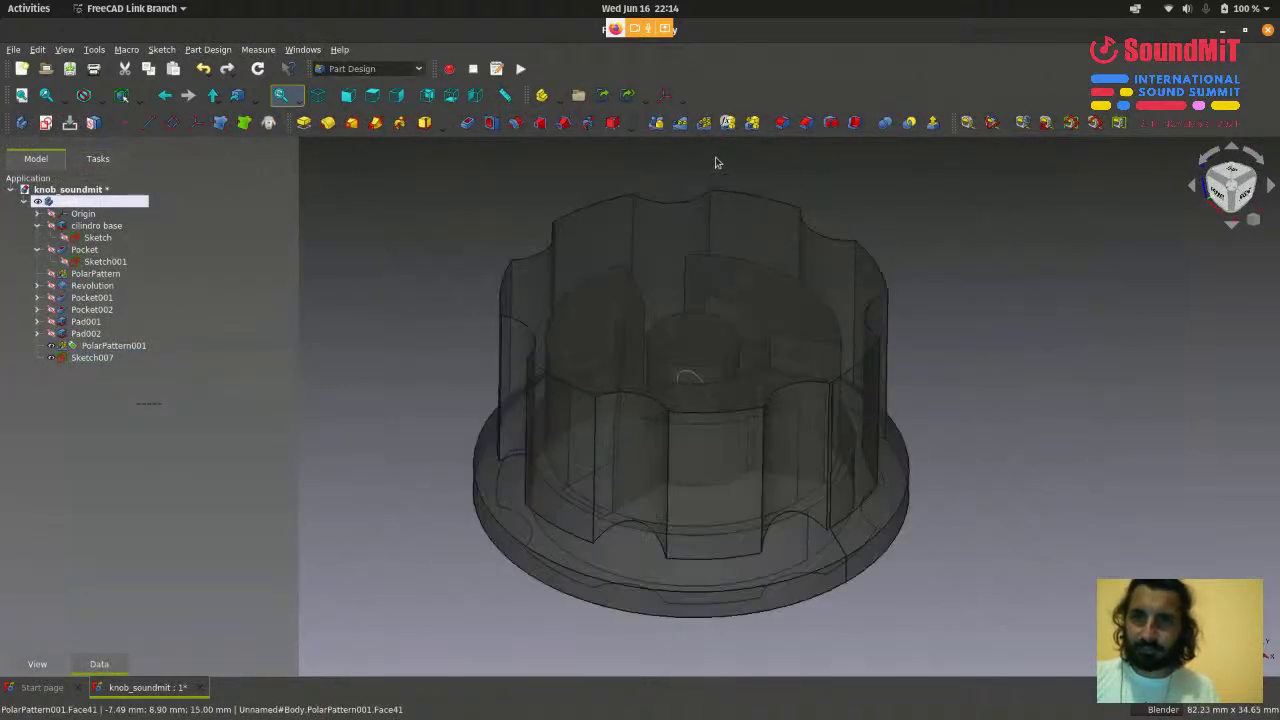
# - Start a pocket from Sketch007 and view the knob from the top
pyautogui.click(468, 128)
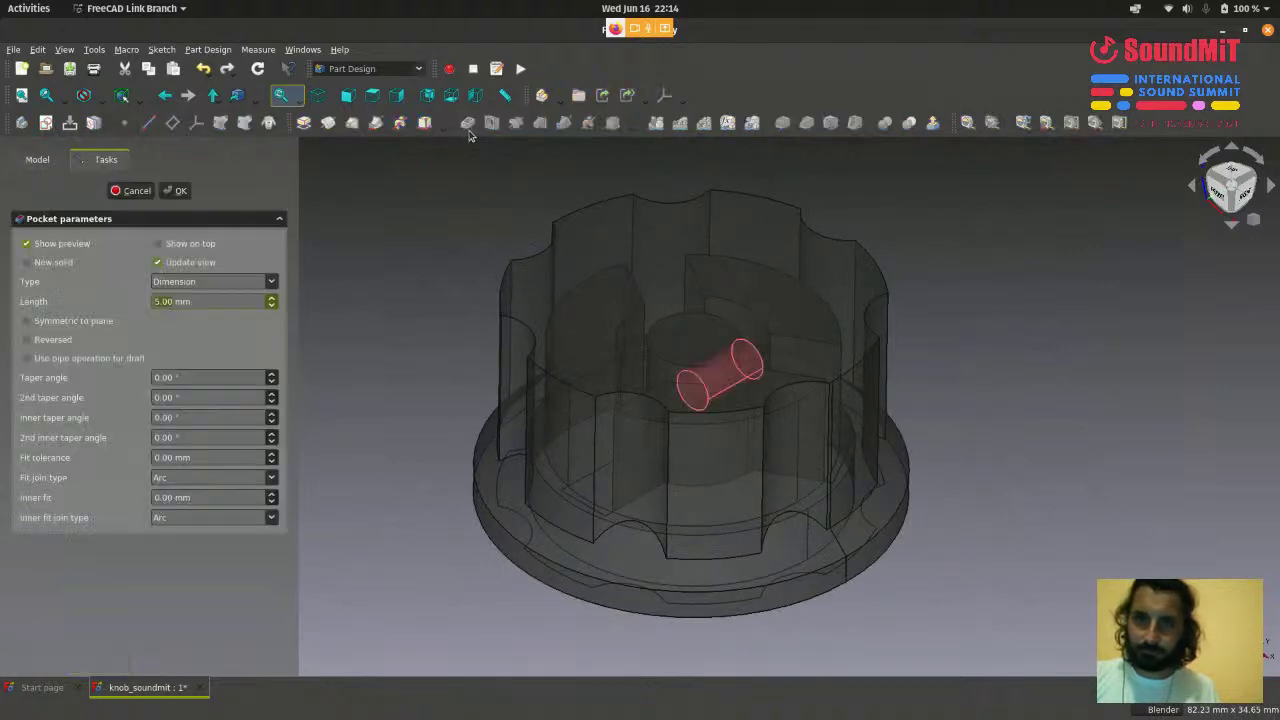
pyautogui.scroll(1, 749, 289)
pyautogui.moveTo(1125, 311); pyautogui.dragTo(1014, 466, button='middle')
pyautogui.scroll(-2, 1012, 470)
pyautogui.press('2')
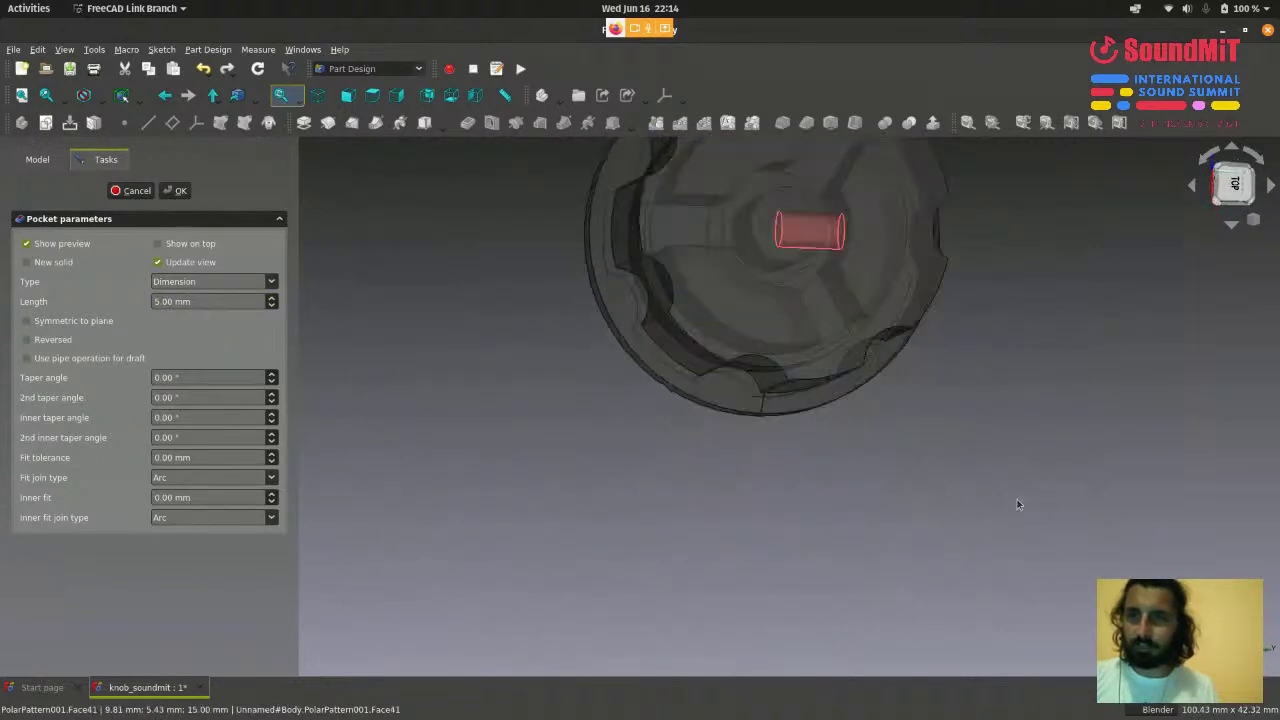
pyautogui.scroll(-3, 860, 352)
pyautogui.scroll(5, 719, 360)
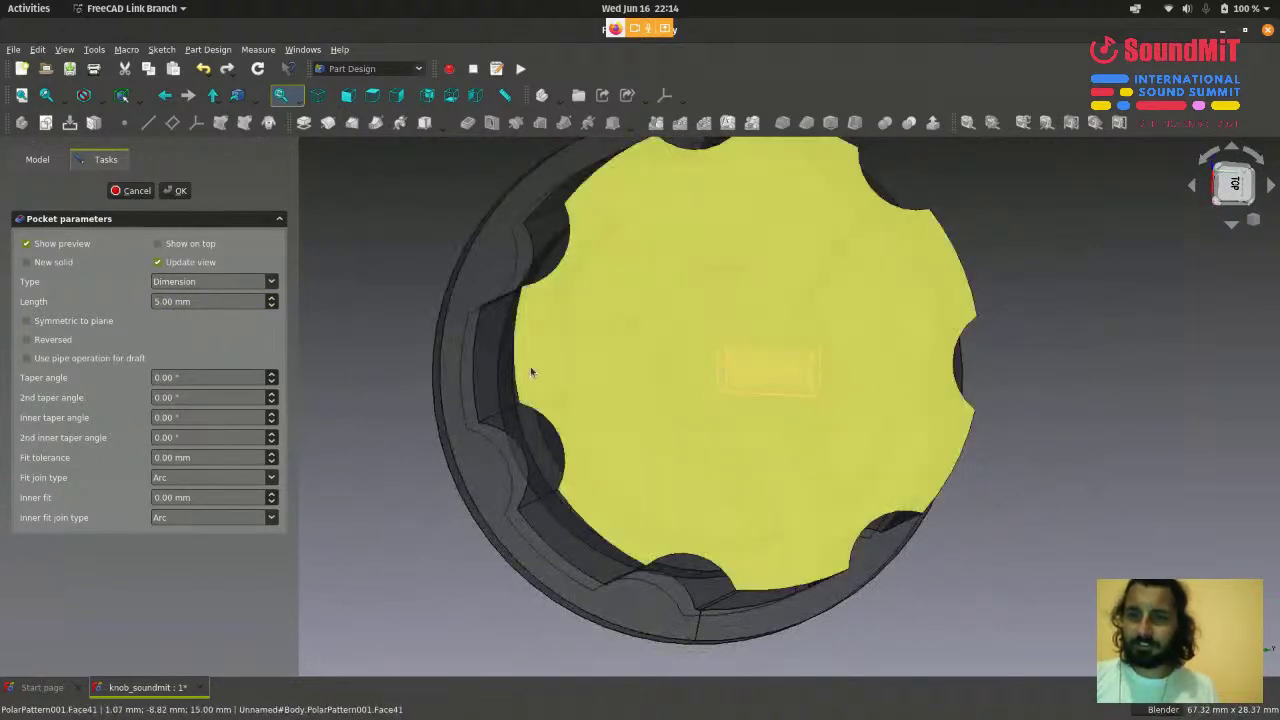
pyautogui.moveTo(1122, 375); pyautogui.dragTo(1038, 370, button='middle')
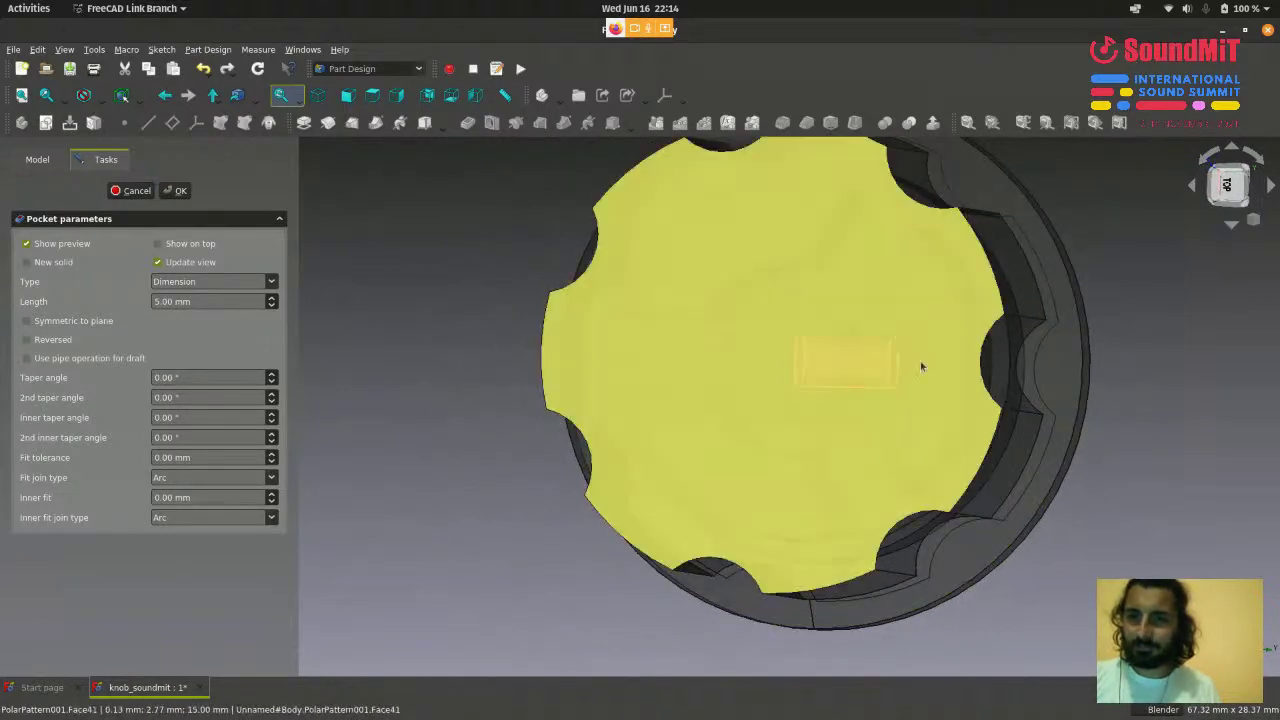
pyautogui.press('2')
pyautogui.moveTo(521, 361); pyautogui.dragTo(600, 363, button='middle')
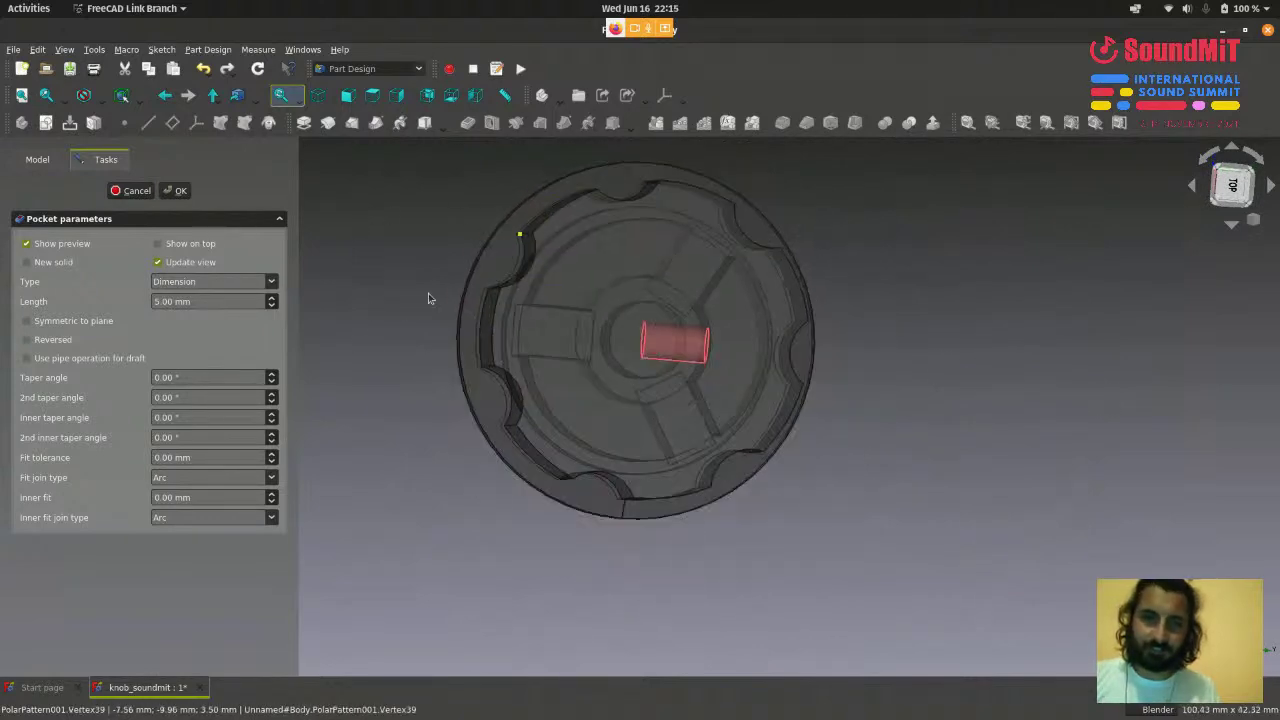
pyautogui.scroll(2, 428, 297)
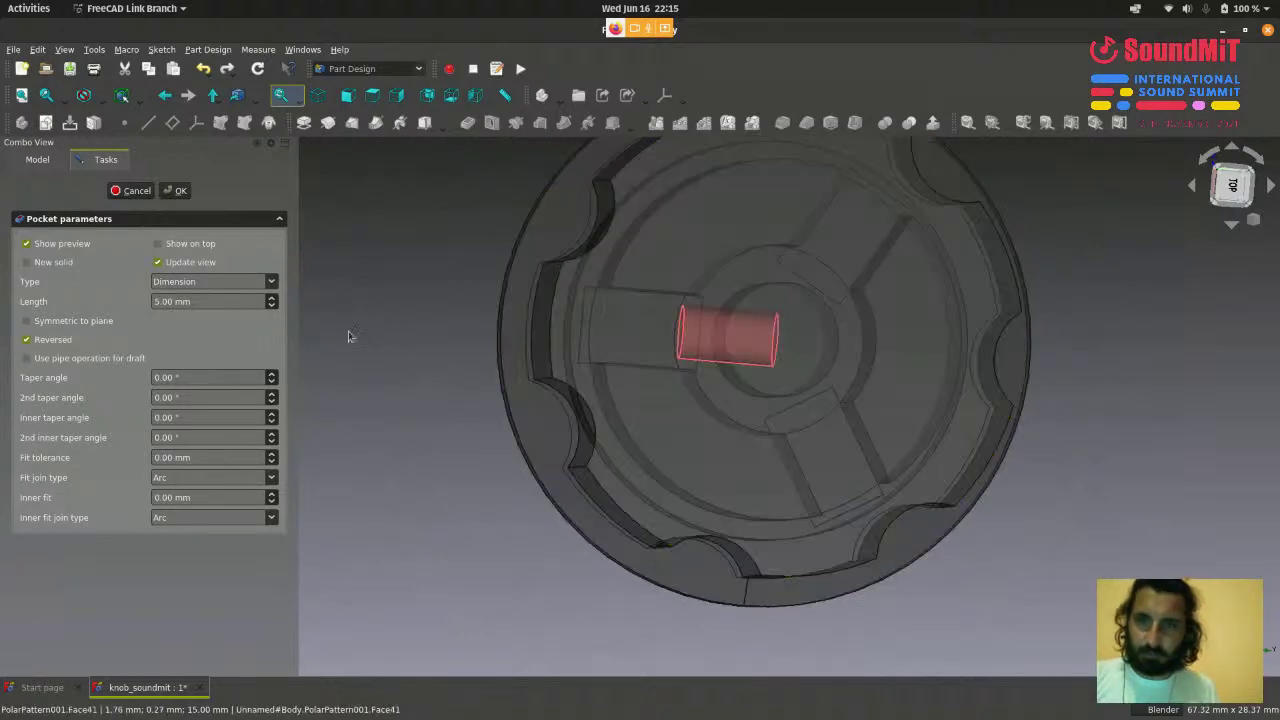
# - Enter a pocket length of 70 and view the knob edge-on from the front
pyautogui.doubleClick(213, 304)
pyautogui.write('70')
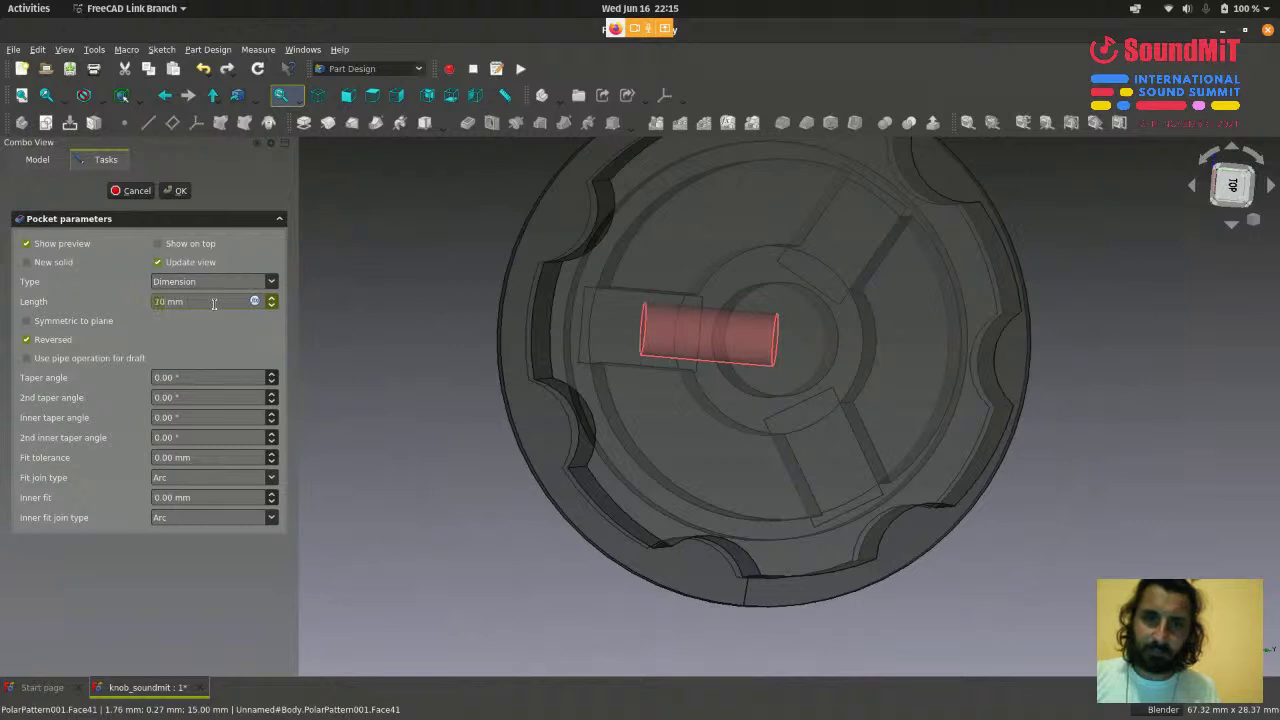
pyautogui.scroll(3, 215, 301)
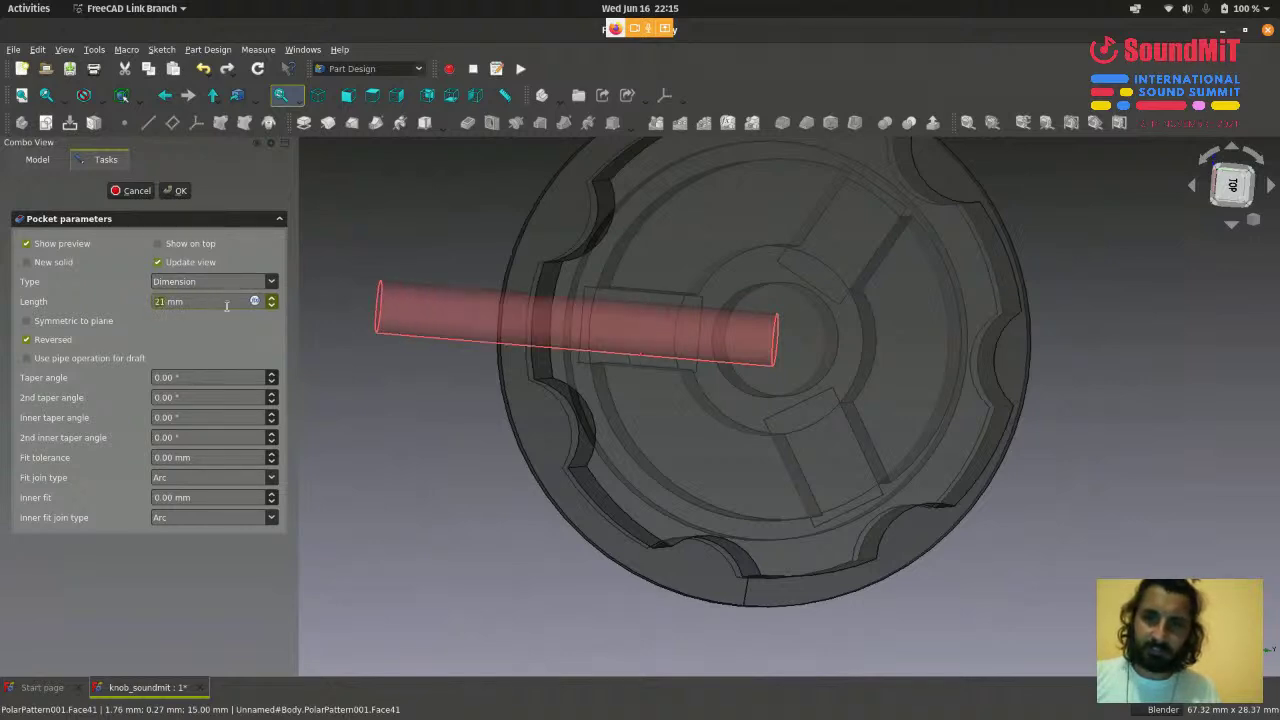
pyautogui.scroll(-2, 451, 431)
pyautogui.moveTo(431, 425)
pyautogui.mouseDown(button='middle')
pyautogui.moveTo(772, 421)
pyautogui.moveTo(603, 443)
pyautogui.moveTo(430, 425)
pyautogui.mouseUp(button='middle')
# - Switch the pocket type to Through all and check the preview
pyautogui.click(214, 281)
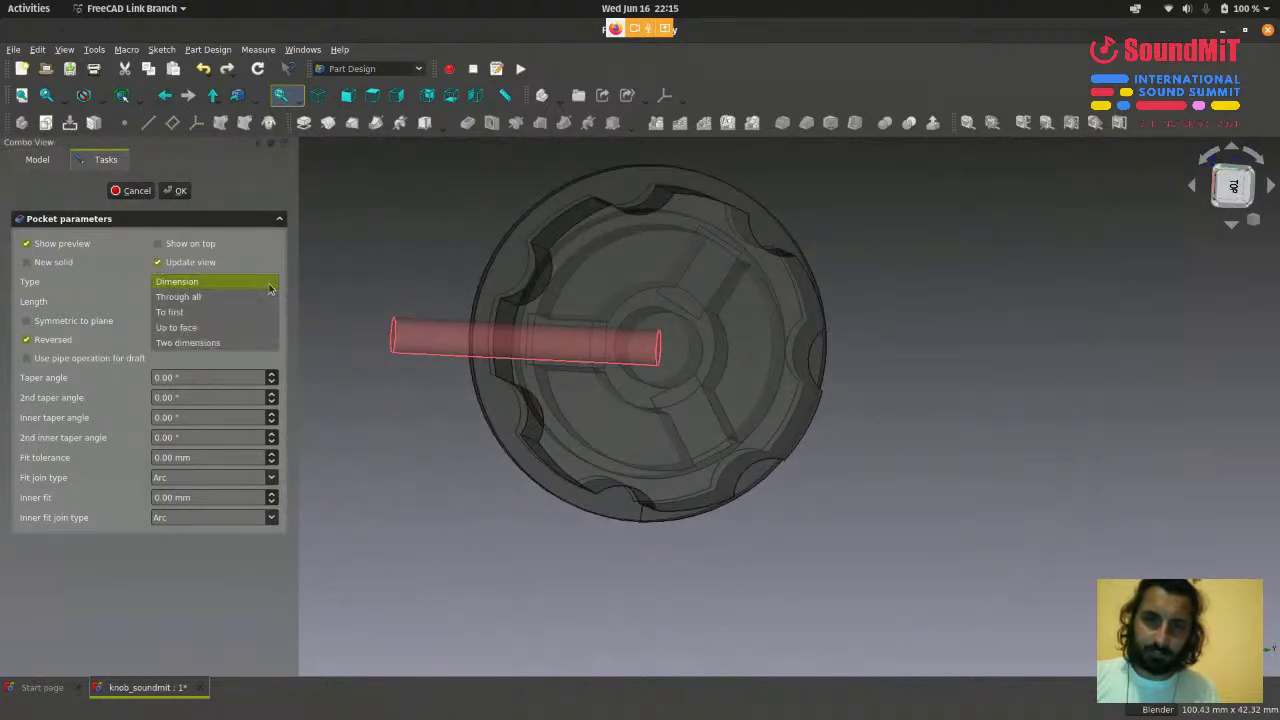
pyautogui.click(190, 297)
pyautogui.scroll(-2, 761, 486)
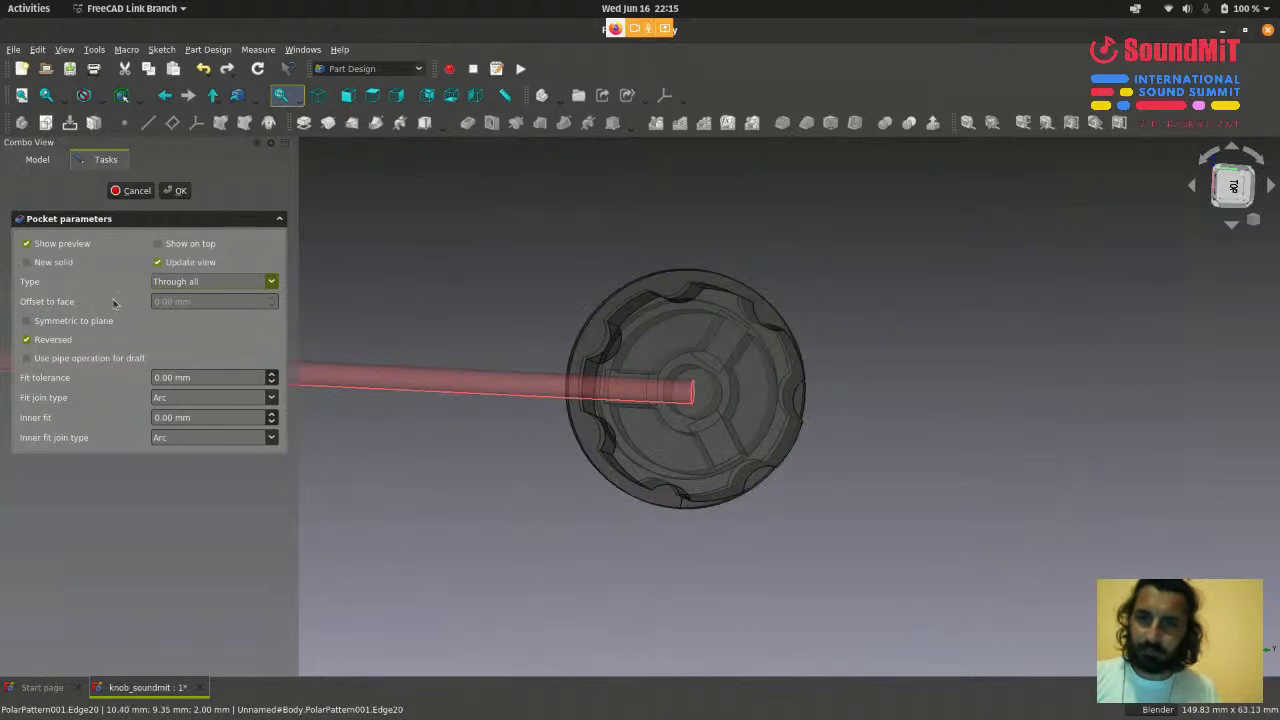
pyautogui.scroll(-1, 497, 323)
pyautogui.scroll(4, 497, 323)
pyautogui.moveTo(497, 323); pyautogui.dragTo(508, 343, button='middle')
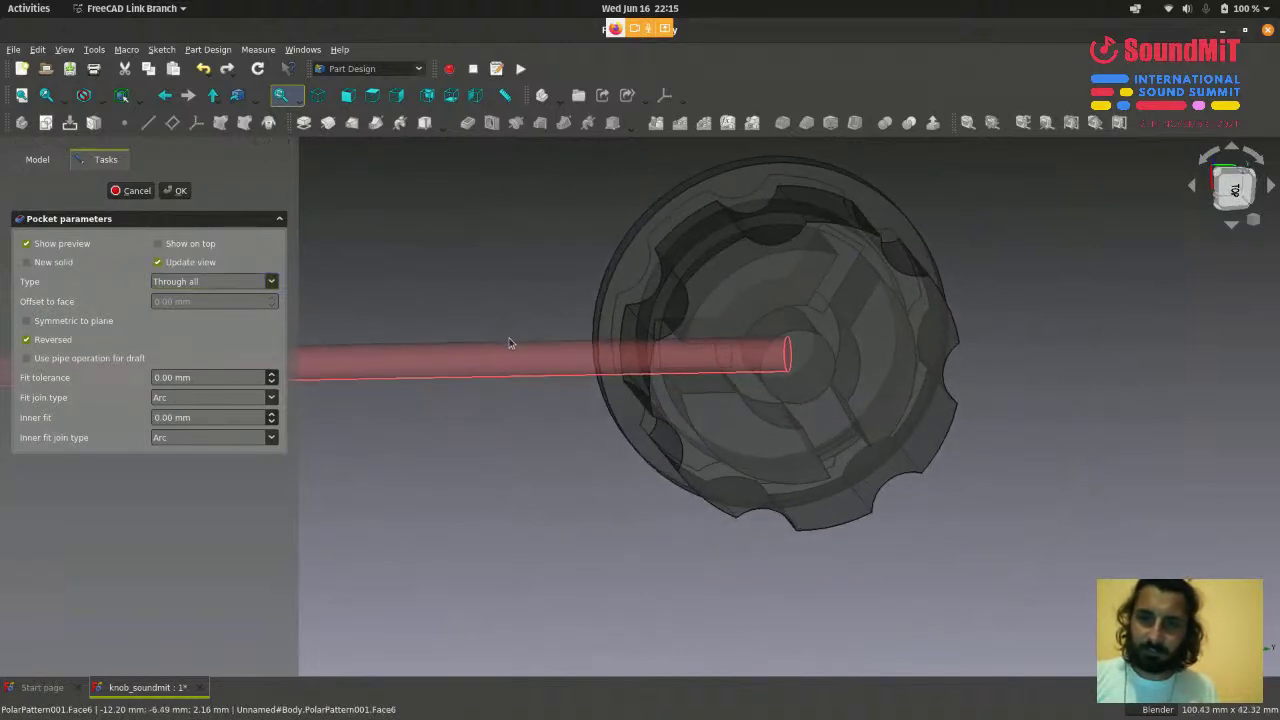
pyautogui.click(176, 191)
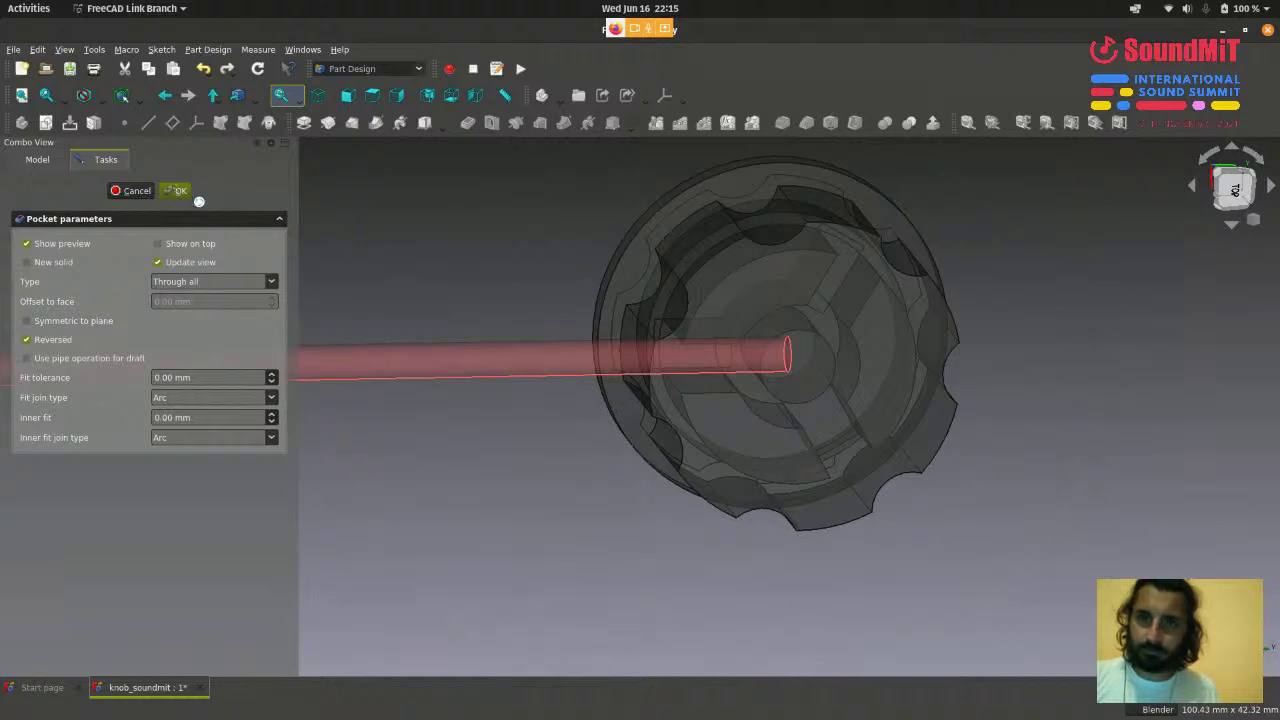
pyautogui.scroll(3, 414, 318)
pyautogui.moveTo(414, 321); pyautogui.dragTo(586, 277, button='middle')
pyautogui.moveTo(511, 438); pyautogui.dragTo(609, 386, button='middle')
pyautogui.scroll(2, 448, 294)
pyautogui.scroll(-4, 600, 371)
pyautogui.scroll(5, 520, 300)
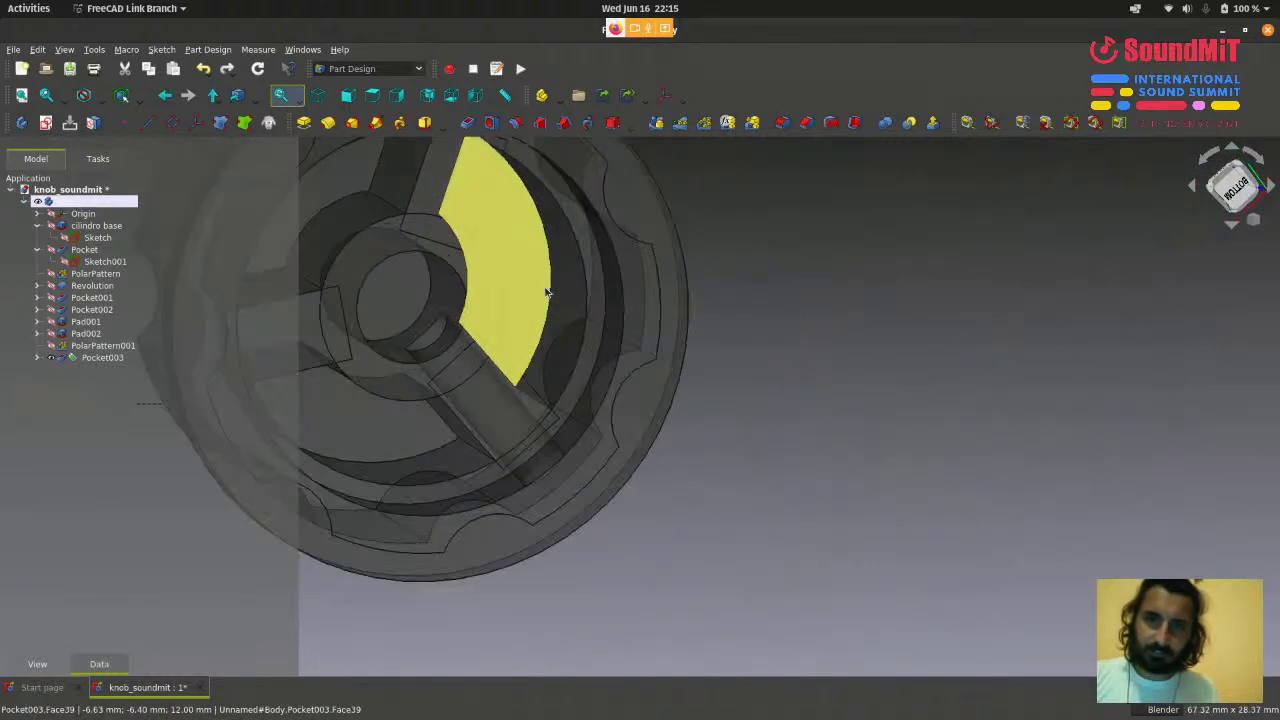
pyautogui.scroll(-2, 480, 410)
pyautogui.moveTo(792, 448); pyautogui.dragTo(700, 560, button='middle')
pyautogui.scroll(-2, 700, 560)
pyautogui.scroll(2, 703, 573)
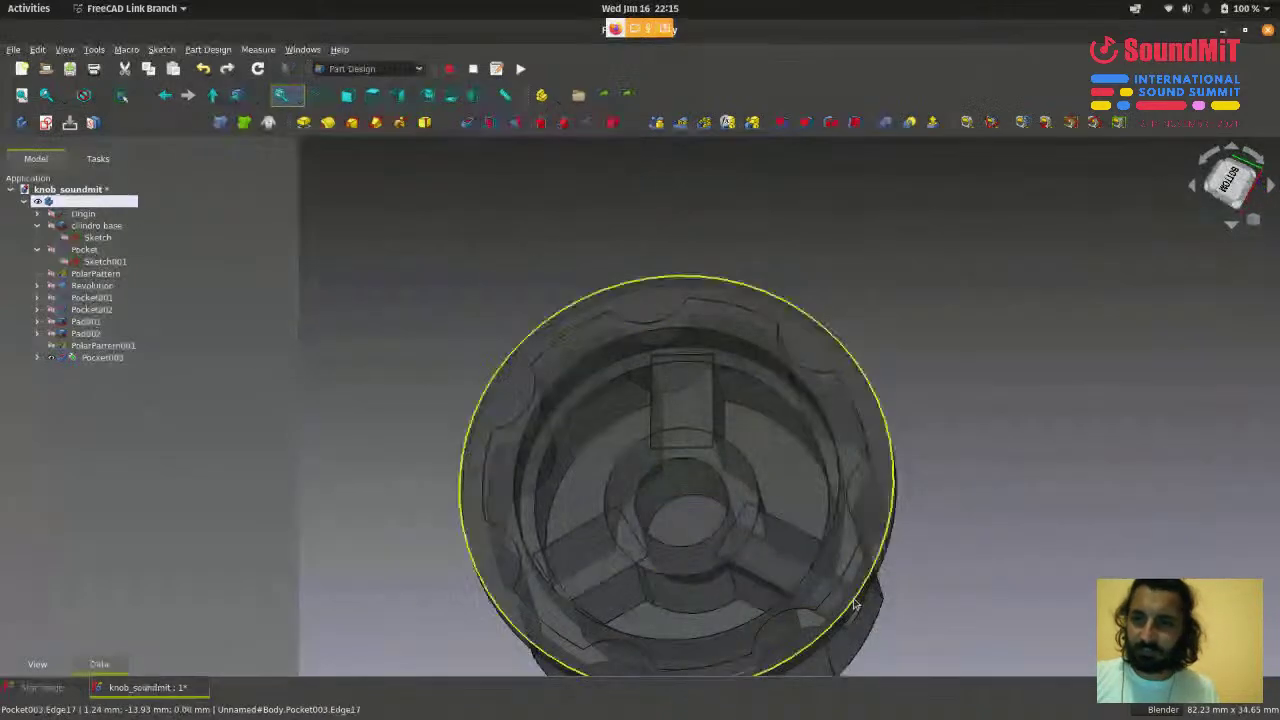
pyautogui.moveTo(693, 520); pyautogui.dragTo(560, 380, button='middle')
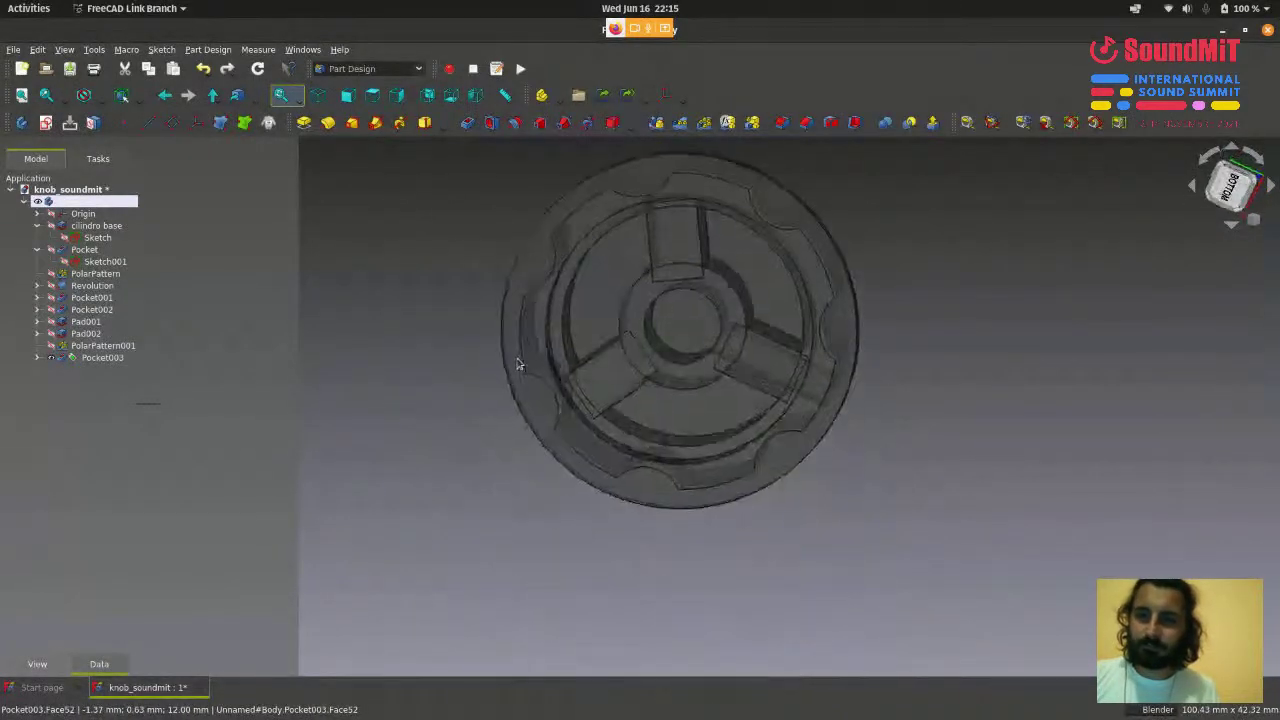
pyautogui.scroll(4, 640, 330)
pyautogui.scroll(-2, 890, 372)
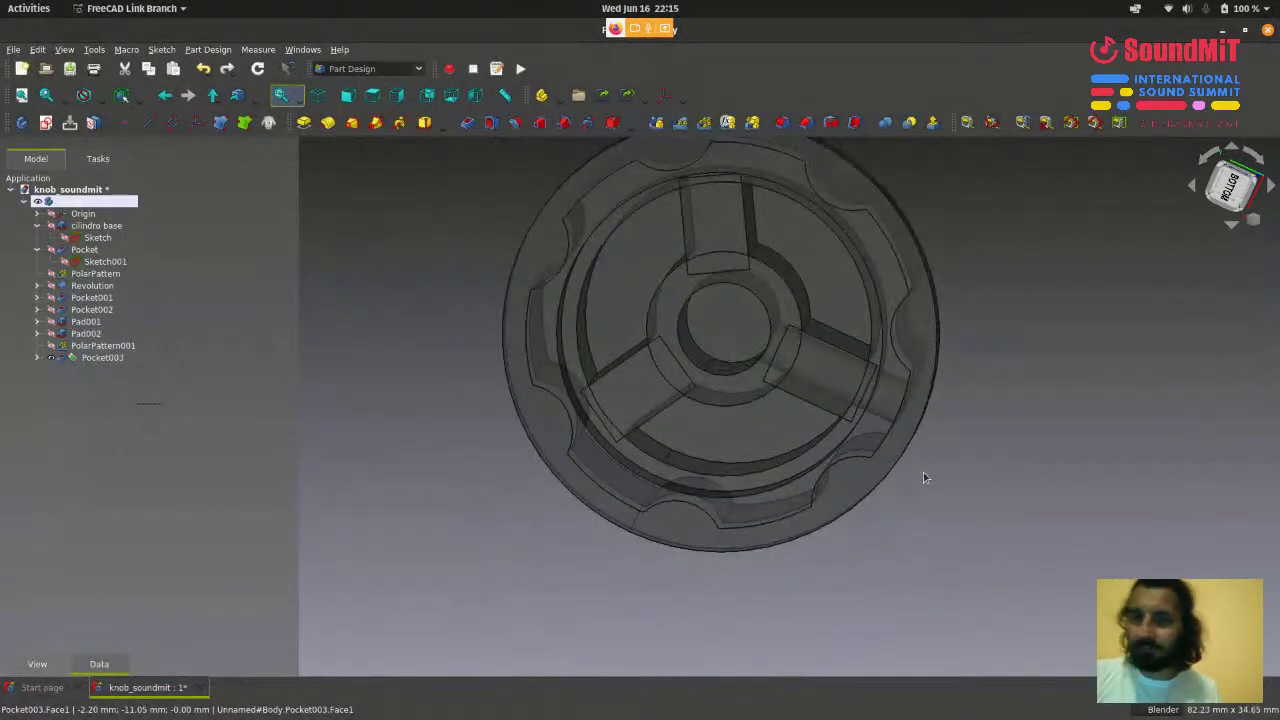
pyautogui.scroll(-2, 923, 477)
pyautogui.click(319, 99)
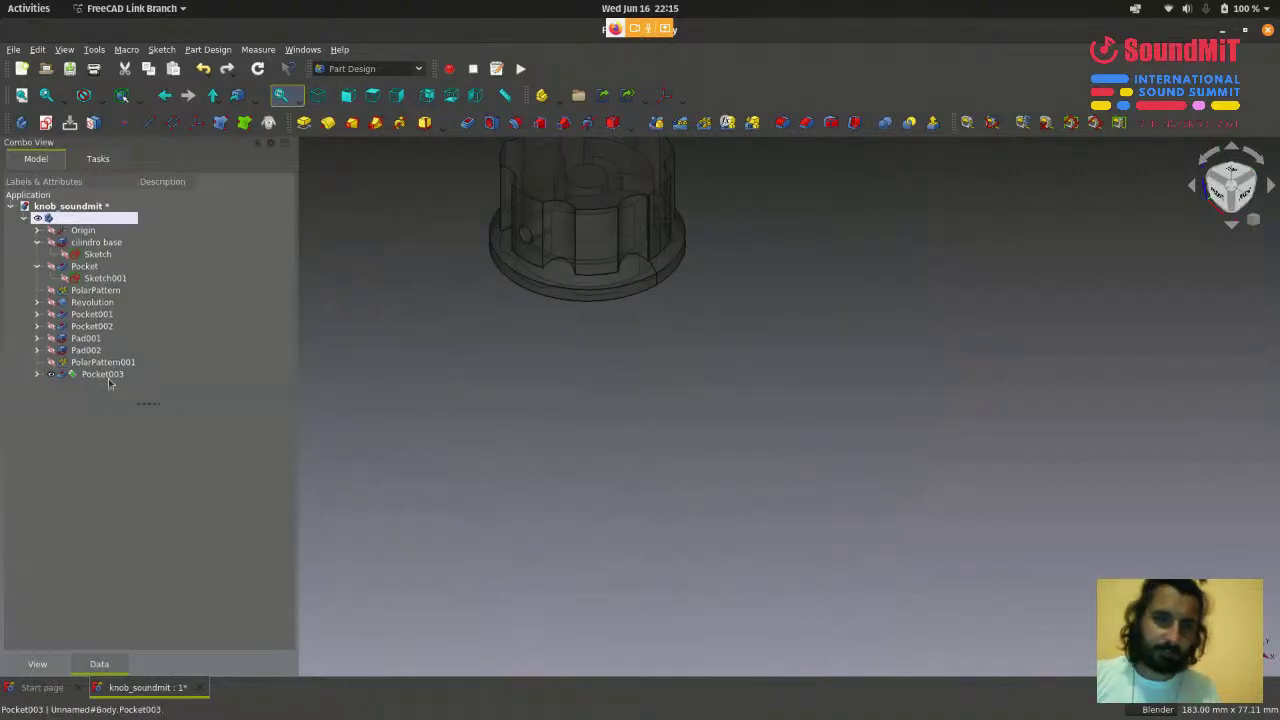
# - Delete Pocket003 and Sketch007 from the model tree
pyautogui.click(110, 375)
pyautogui.press('Delete')
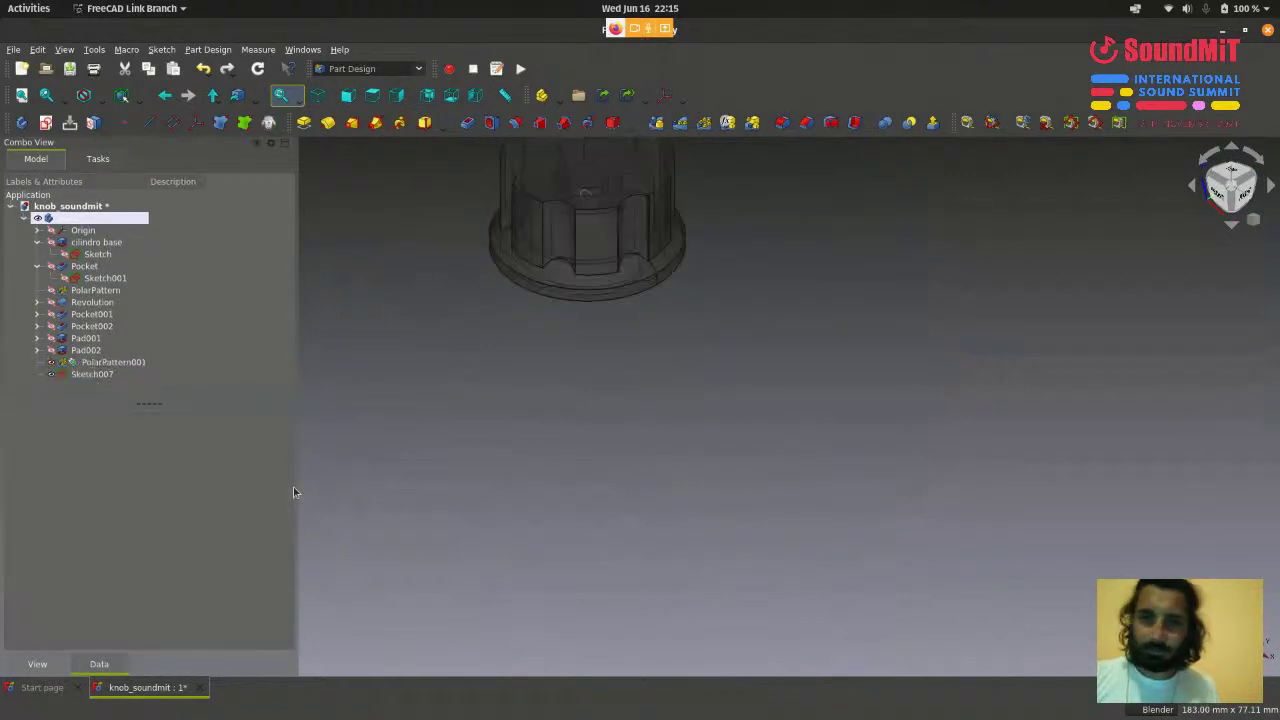
pyautogui.click(101, 375)
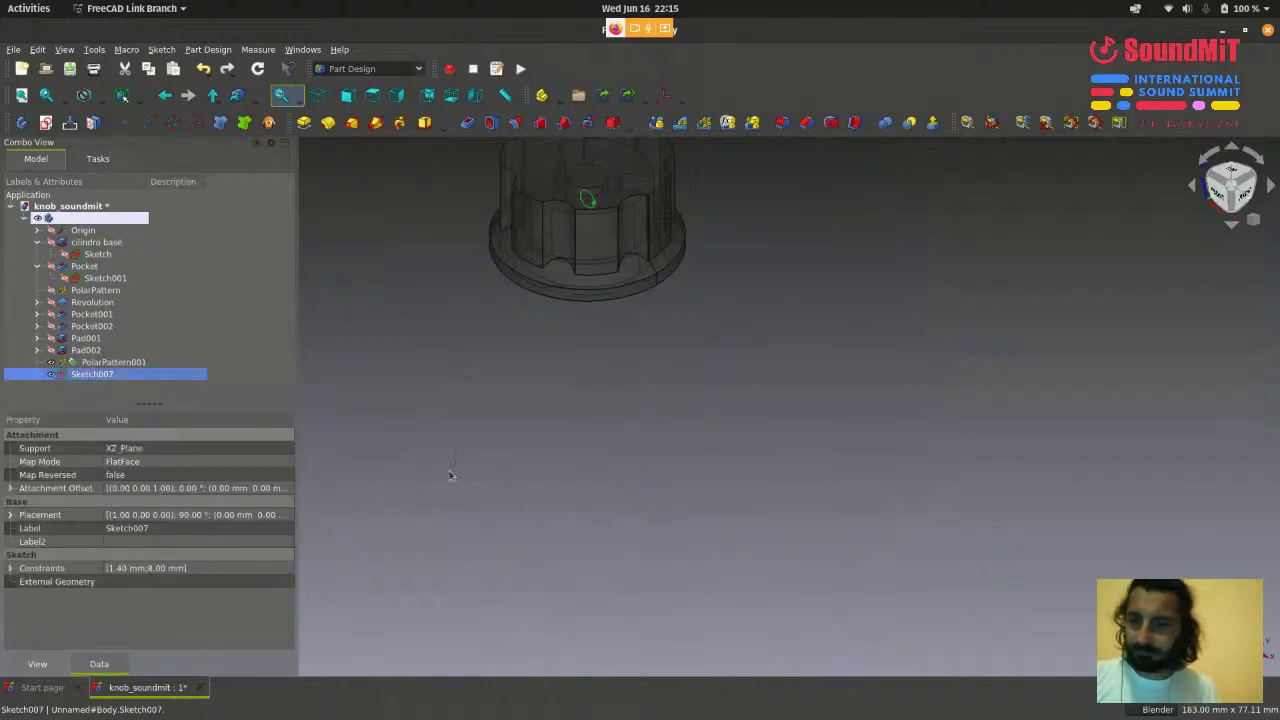
pyautogui.press('Delete')
# - Fit the whole knob in view (V, F) and orbit to inspect its underside
pyautogui.scroll(-2, 519, 428)
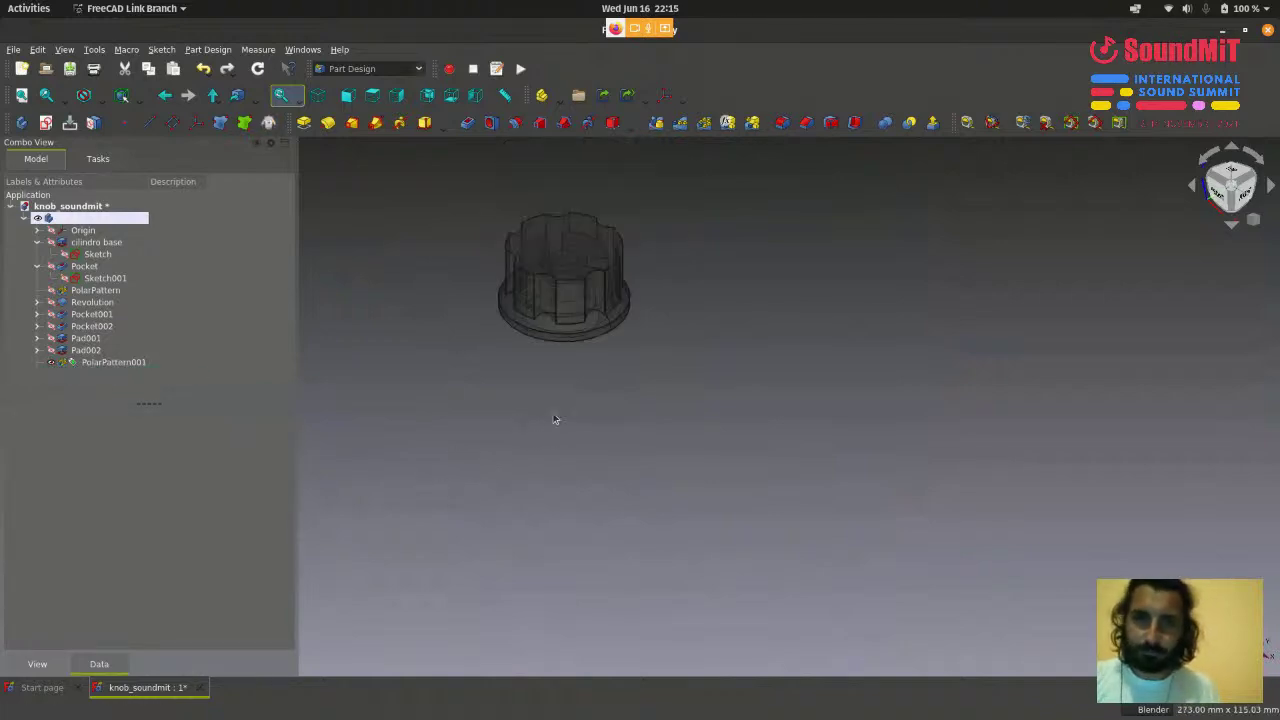
pyautogui.press('v')
pyautogui.press('f')
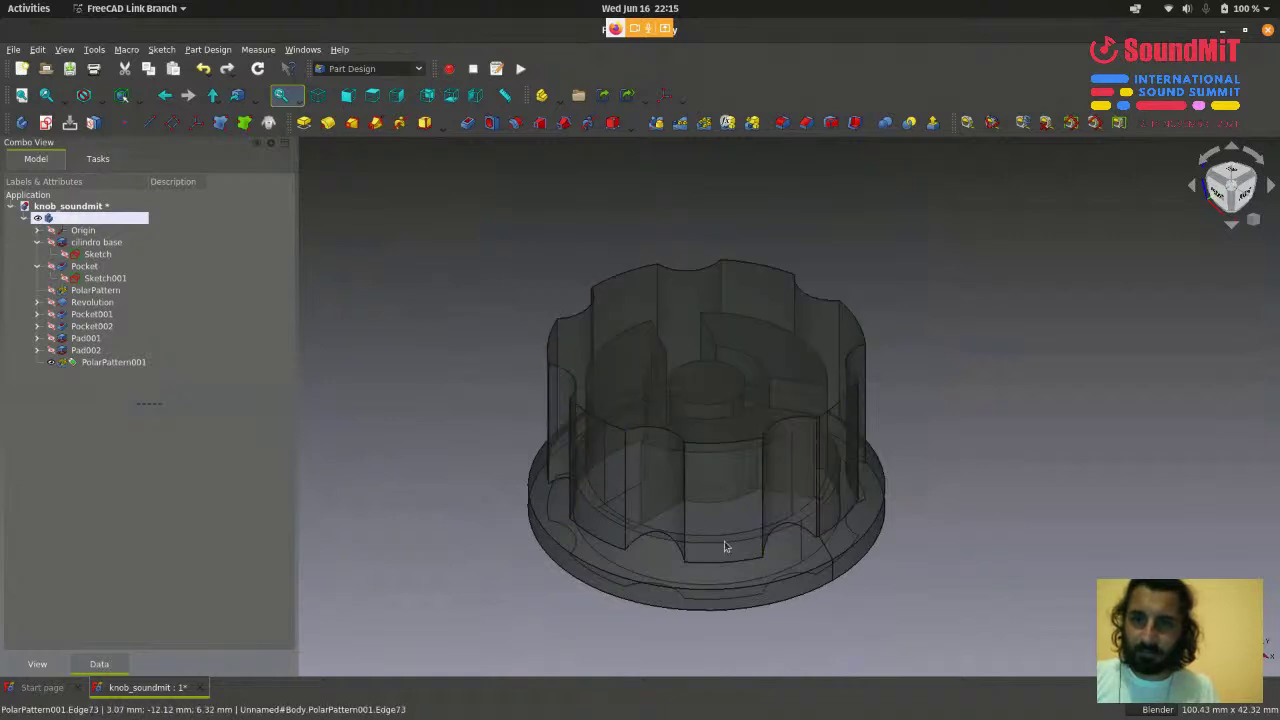
pyautogui.moveTo(703, 403); pyautogui.dragTo(768, 323, button='middle')
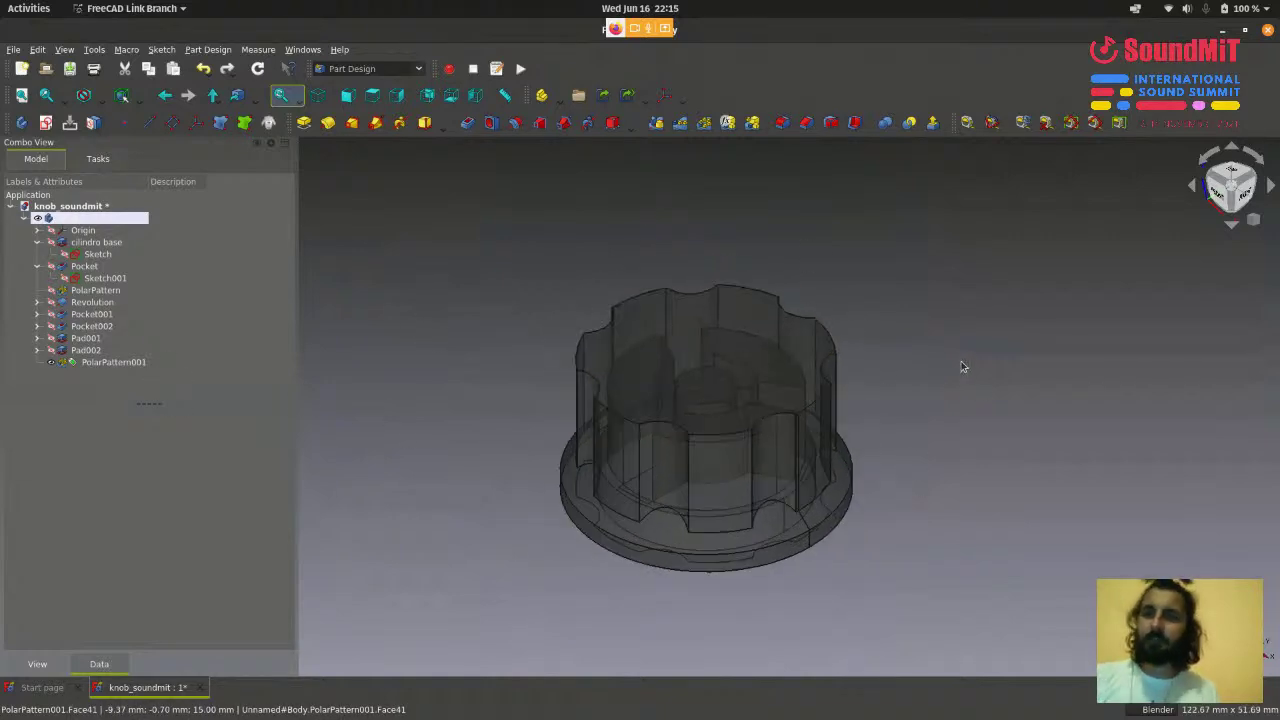
pyautogui.scroll(-3, 961, 364)
pyautogui.scroll(3, 860, 578)
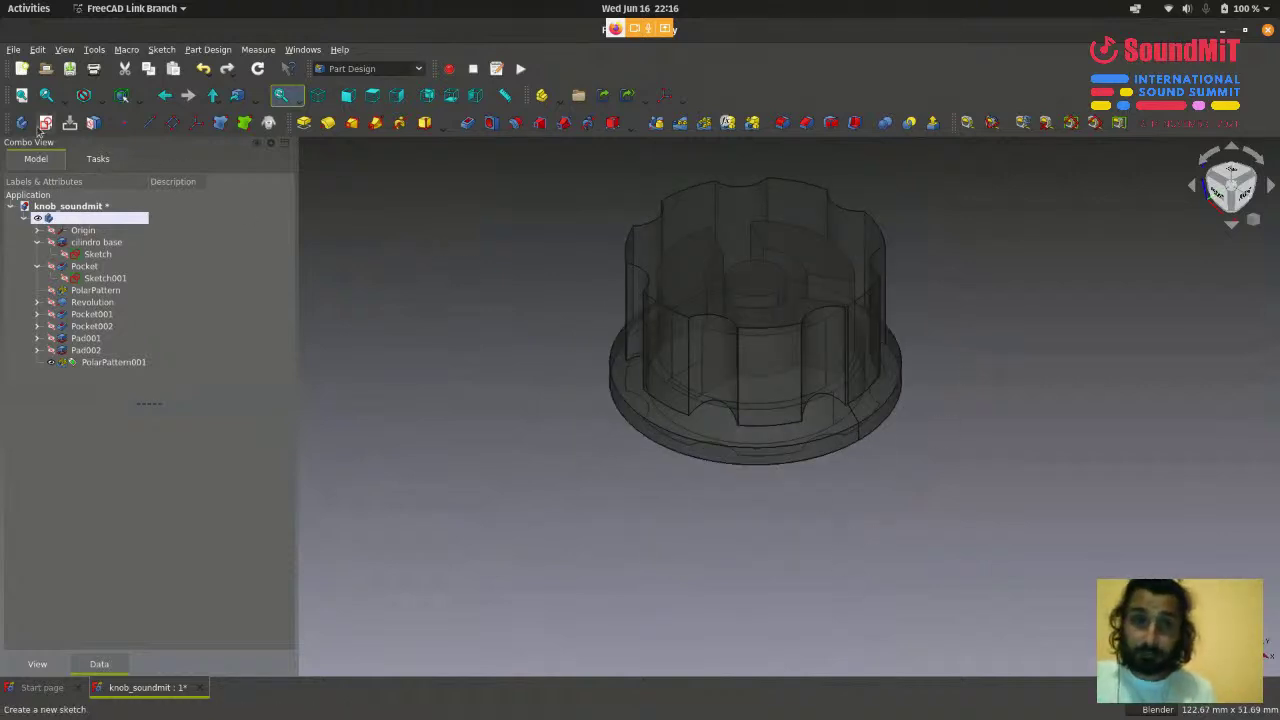
pyautogui.scroll(-2, 855, 558)
pyautogui.scroll(1, 957, 516)
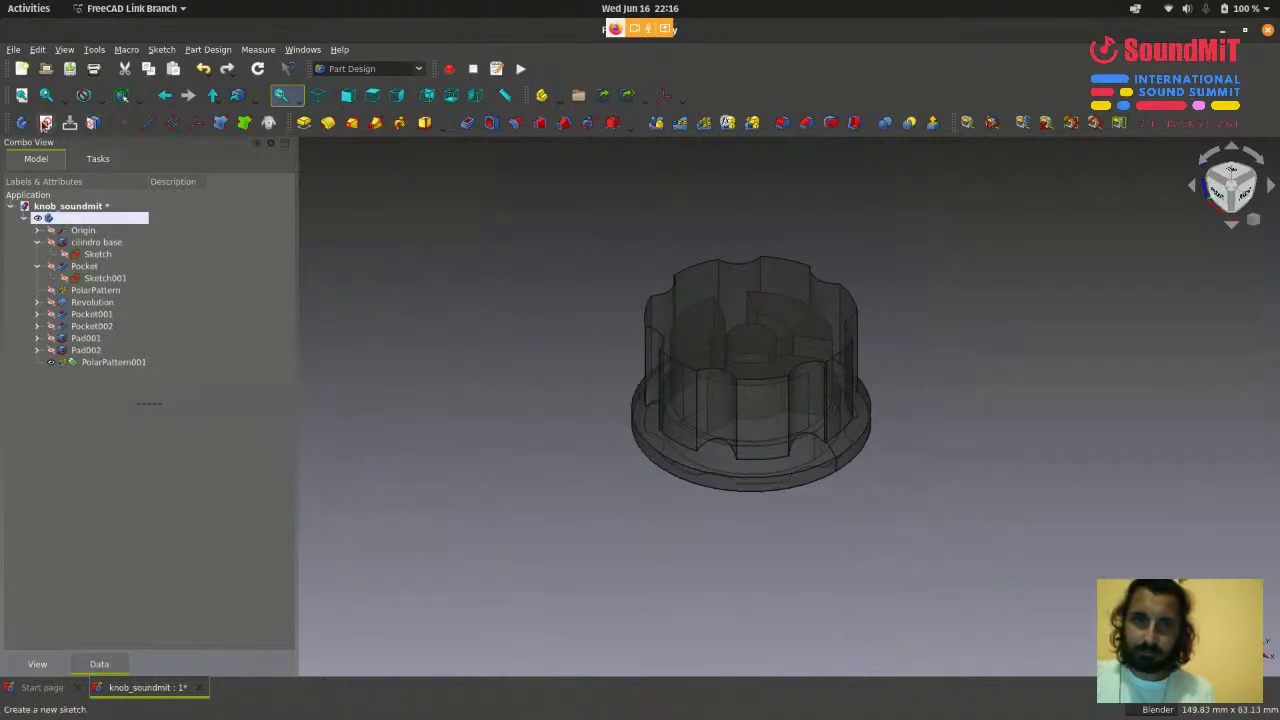
# - Create a new Sketch007 on the XZ_Plane and open it in the Sketcher
pyautogui.click(45, 123)
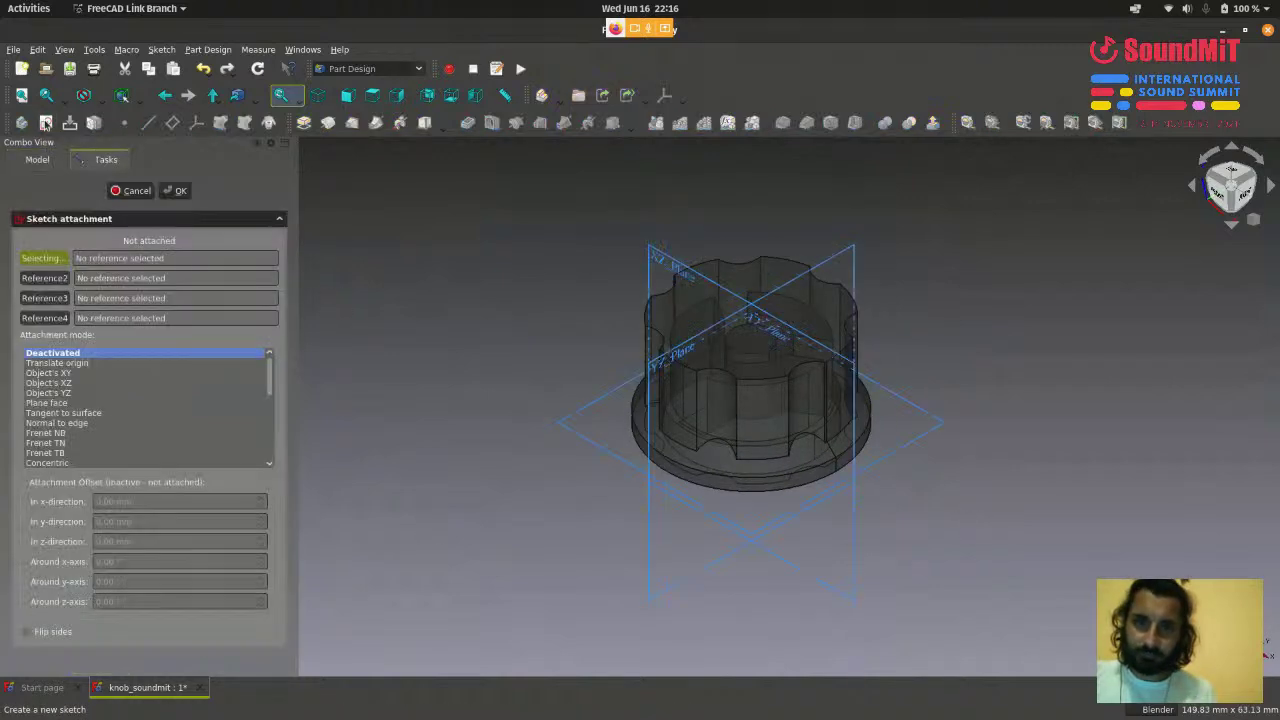
pyautogui.scroll(2, 590, 210)
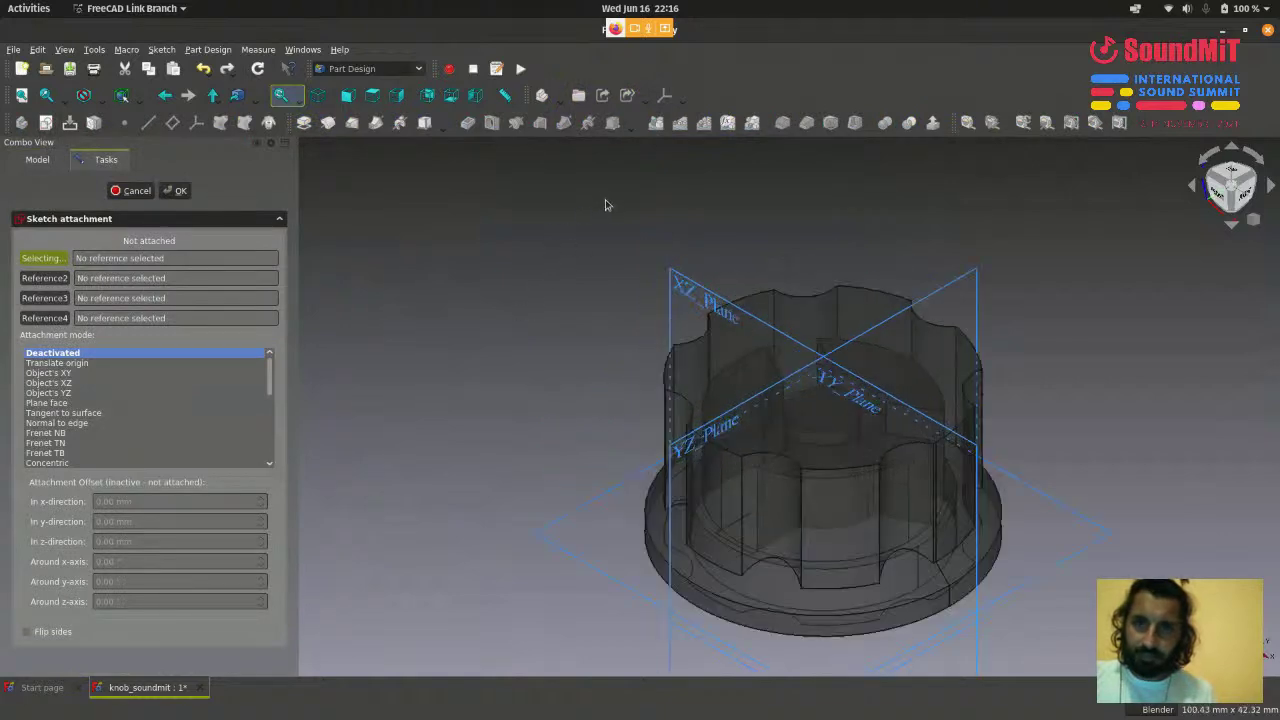
pyautogui.click(675, 268)
pyautogui.scroll(-1, 528, 230)
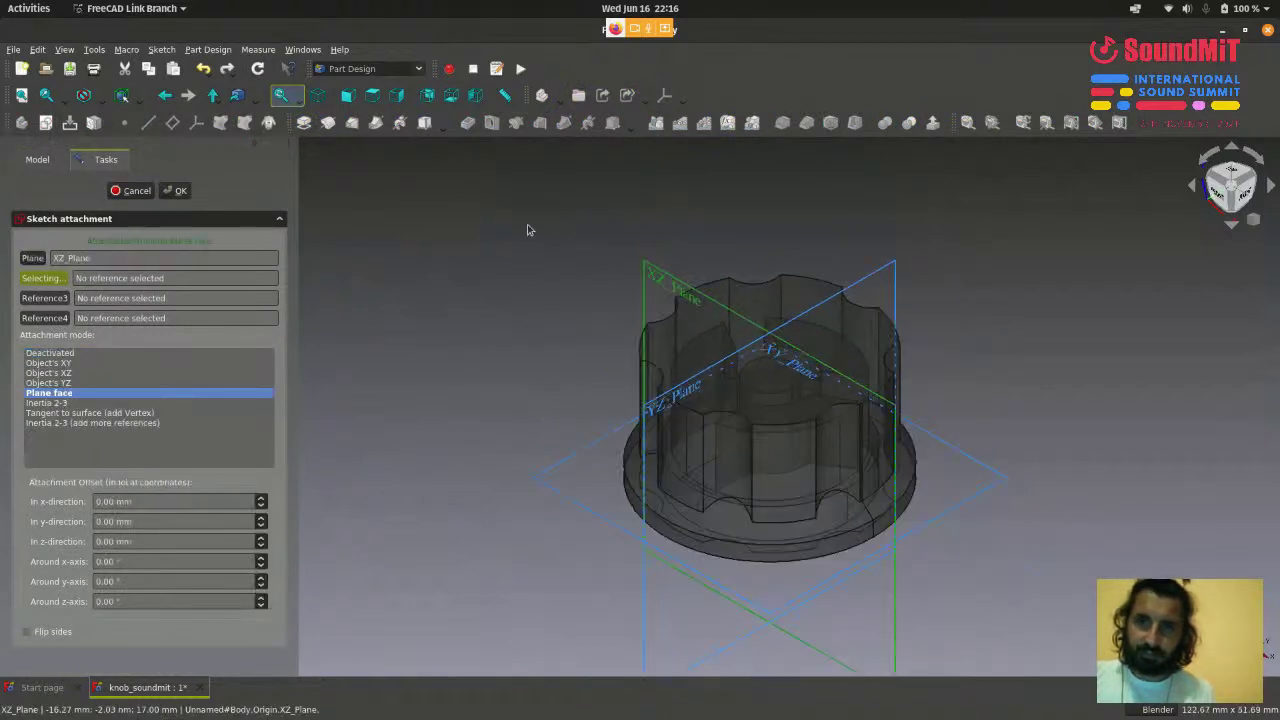
pyautogui.scroll(-1, 461, 279)
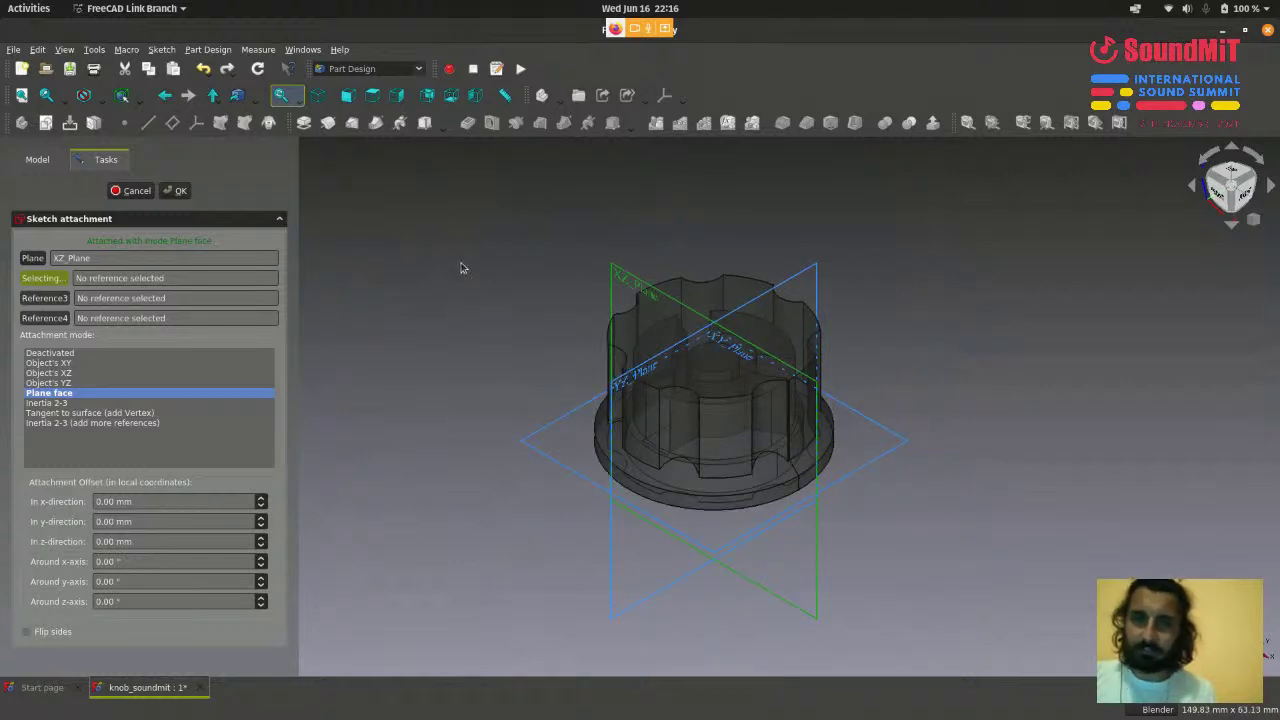
pyautogui.click(180, 191)
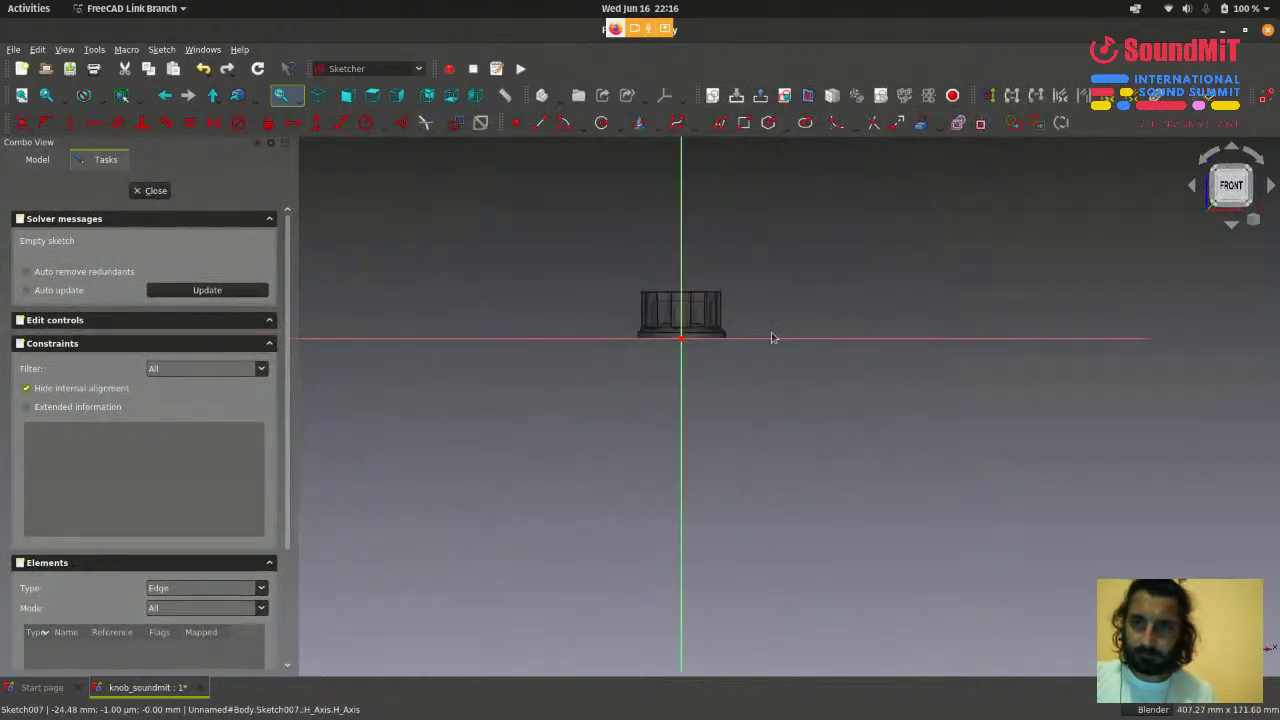
# - Draw a circle centred on the vertical axis and drag it upward
pyautogui.scroll(10, 701, 367)
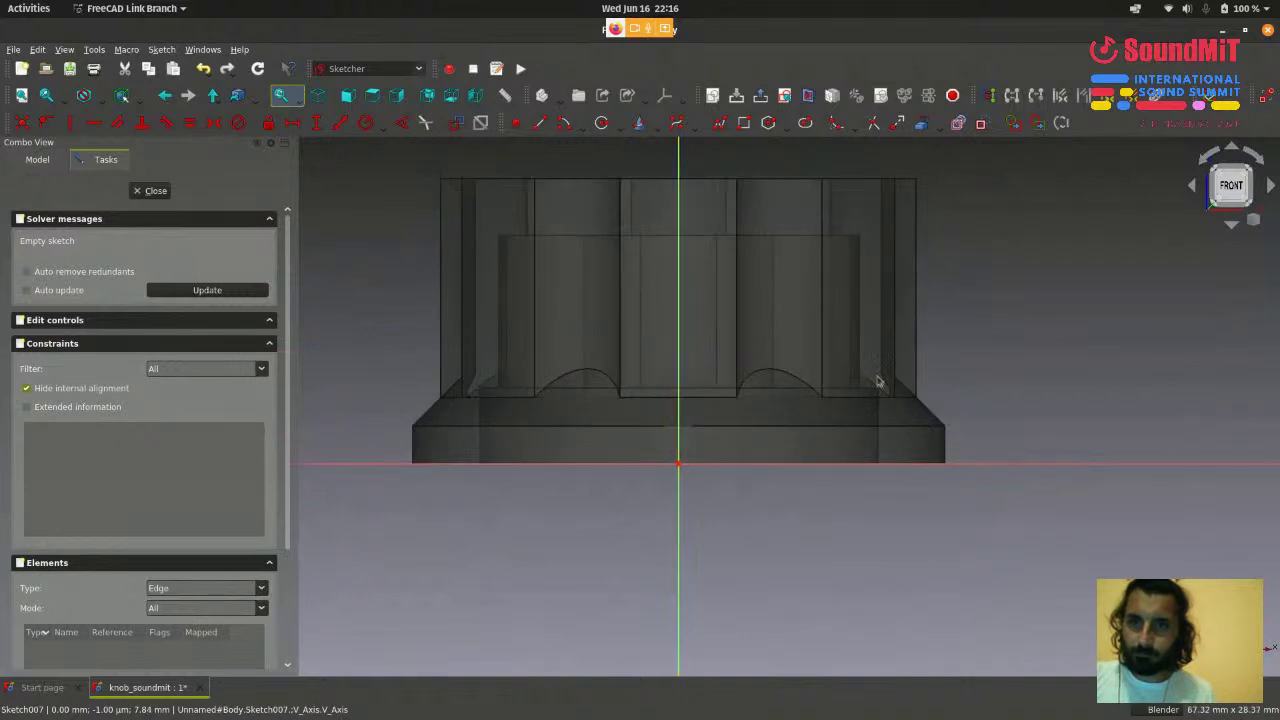
pyautogui.scroll(-1, 1055, 379)
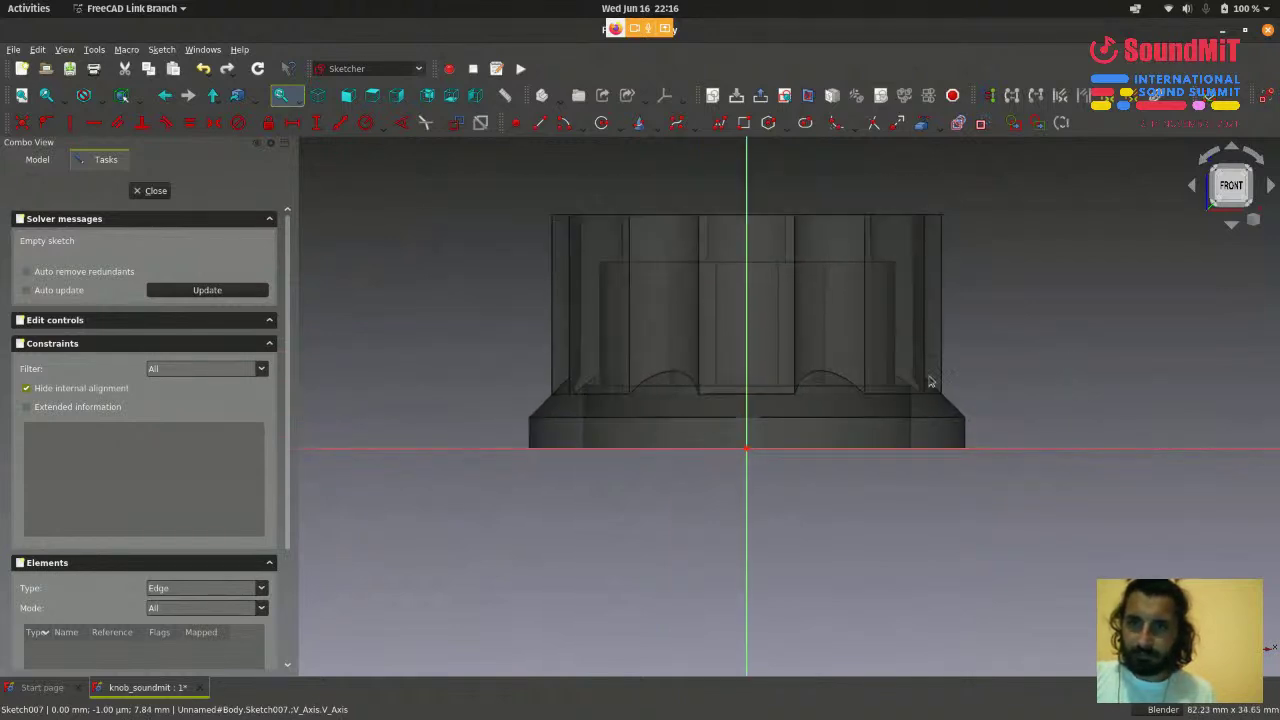
pyautogui.scroll(1, 930, 378)
pyautogui.click(603, 122)
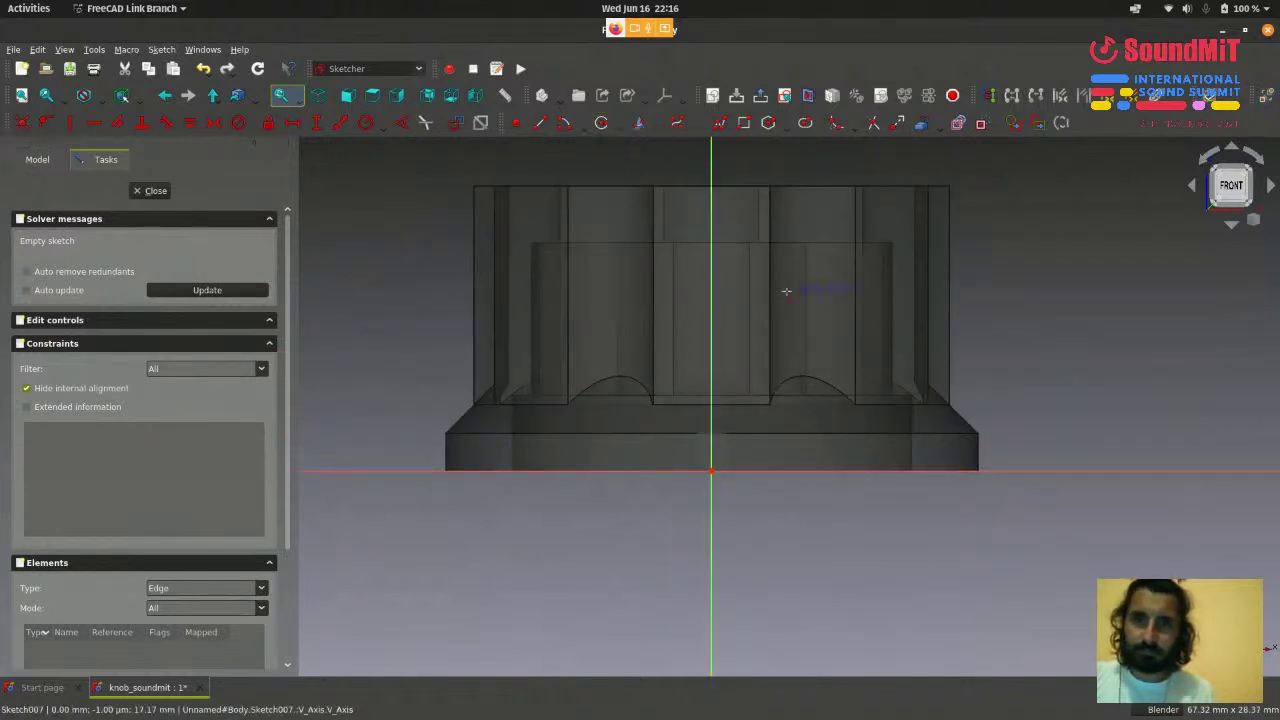
pyautogui.scroll(2, 775, 301)
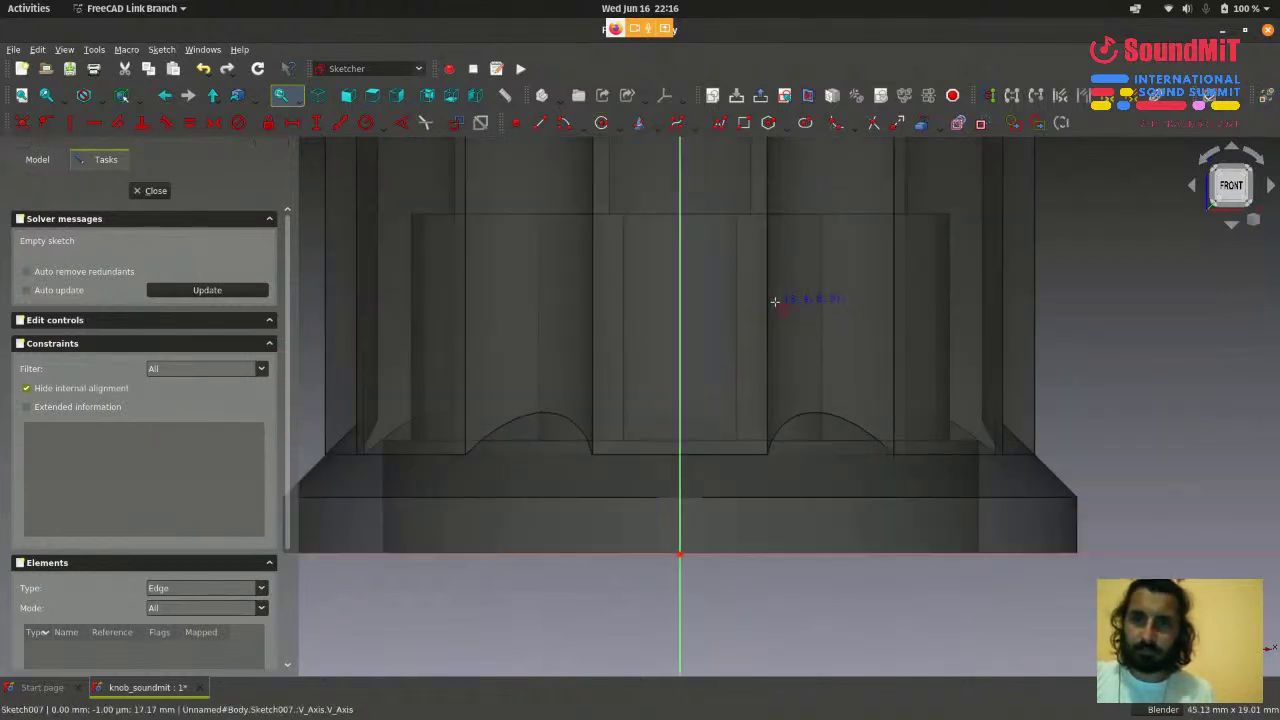
pyautogui.click(680, 302)
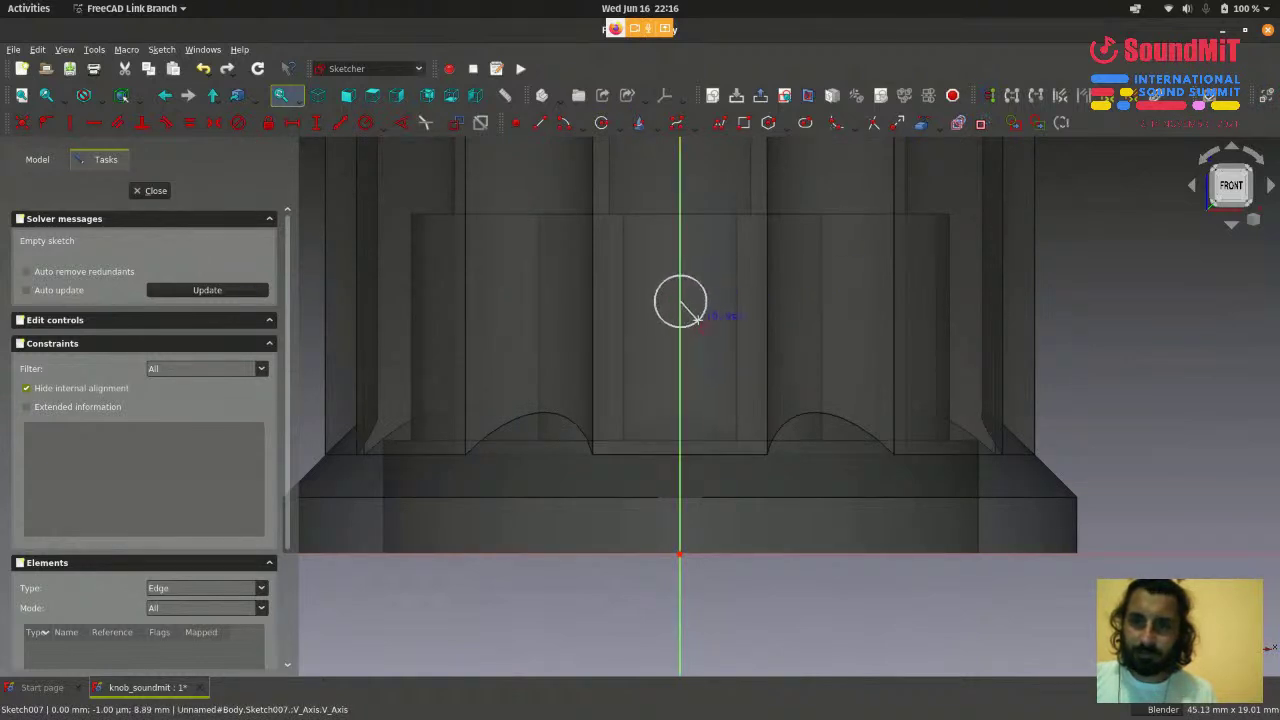
pyautogui.click(706, 326)
pyautogui.scroll(-3, 760, 355)
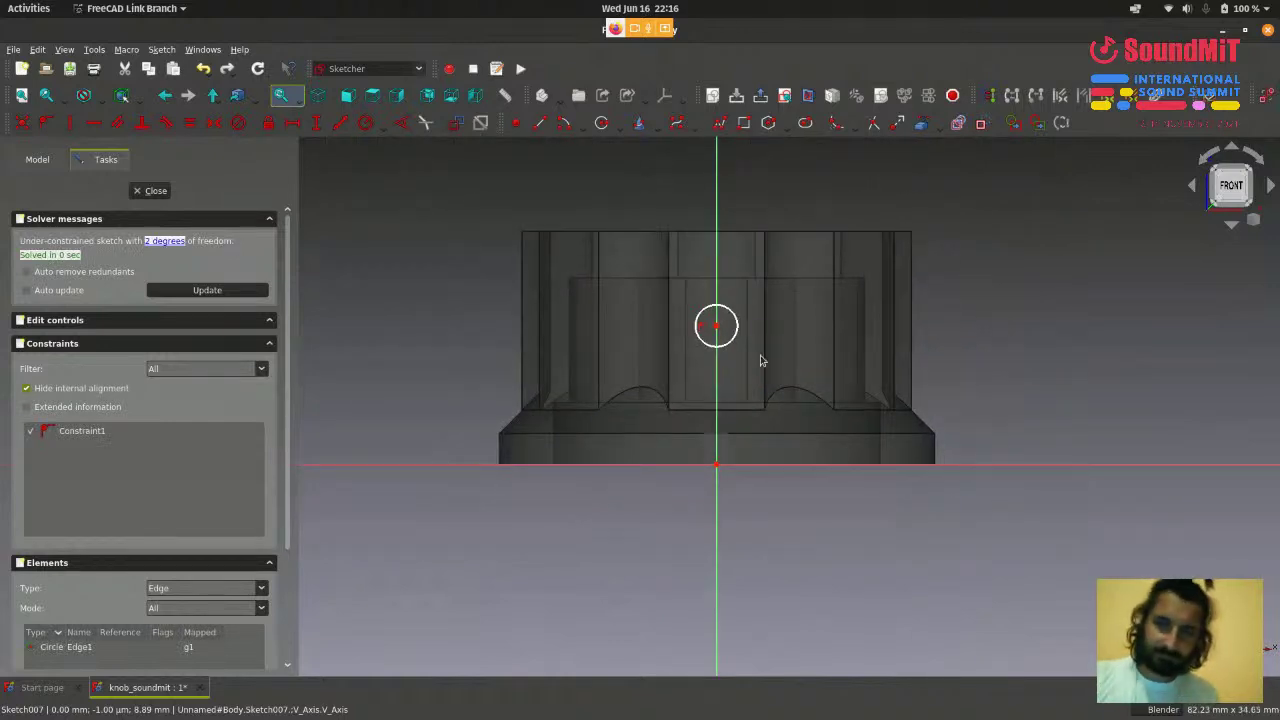
pyautogui.scroll(3, 736, 360)
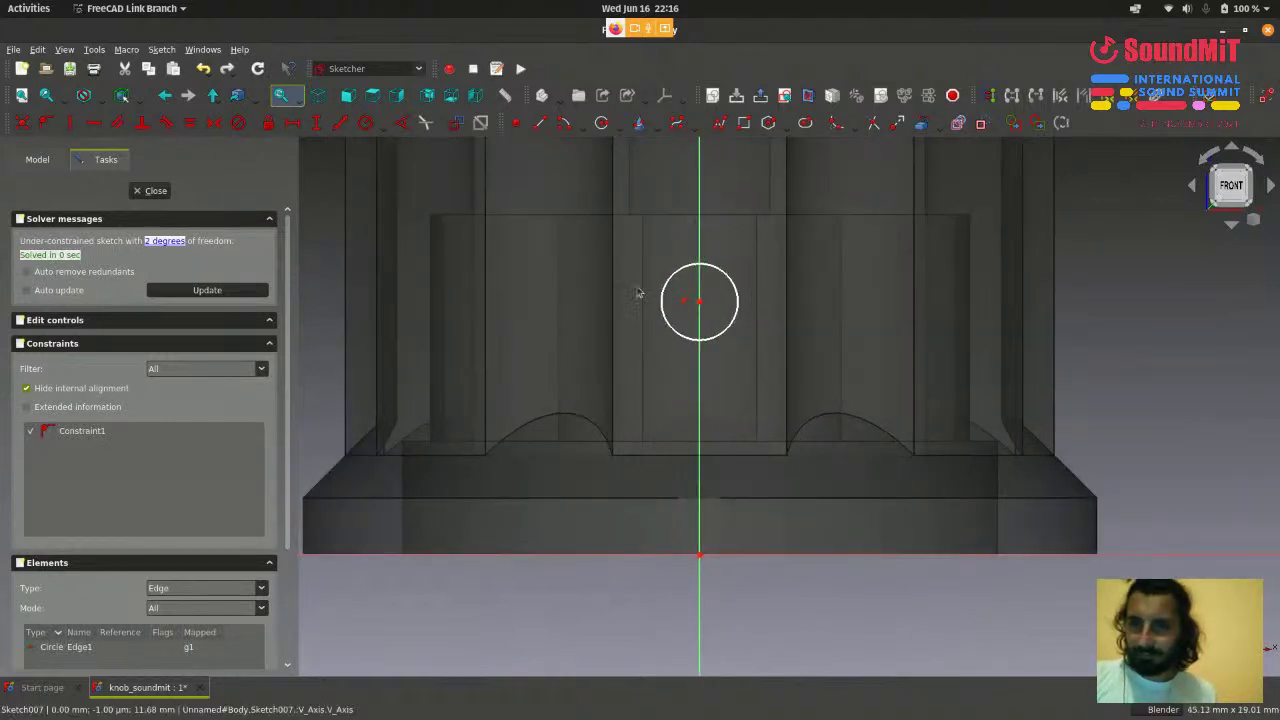
pyautogui.moveTo(700, 304); pyautogui.dragTo(700, 286)
pyautogui.scroll(-2, 698, 314)
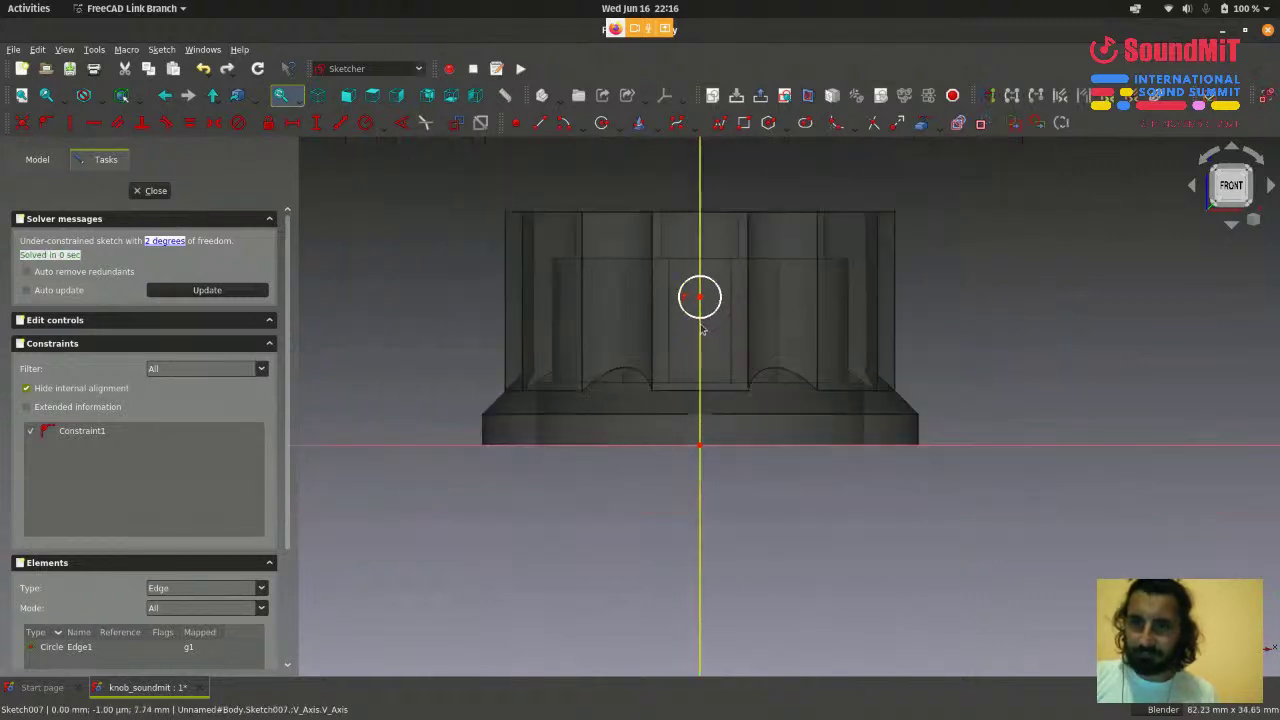
pyautogui.scroll(4, 700, 322)
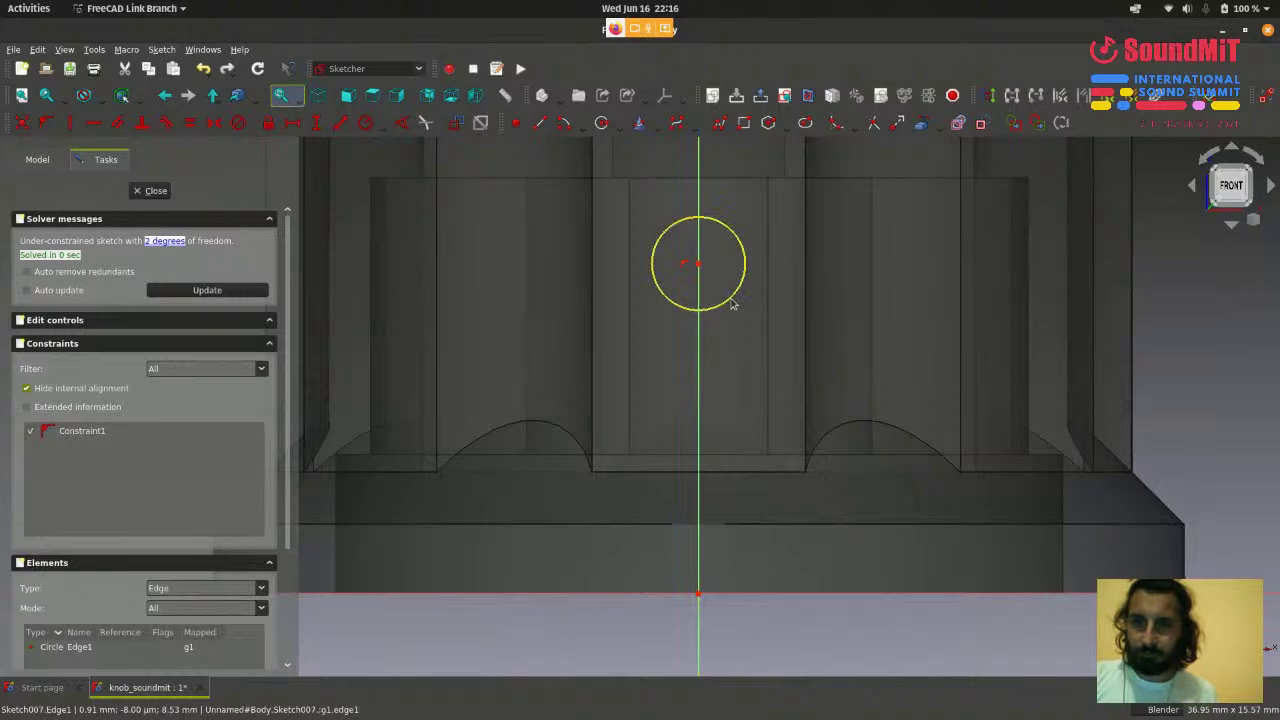
# - Constrain the circle's radius to 1.4 mm and move its label clear of the circle
pyautogui.click(733, 304)
pyautogui.scroll(-2, 940, 398)
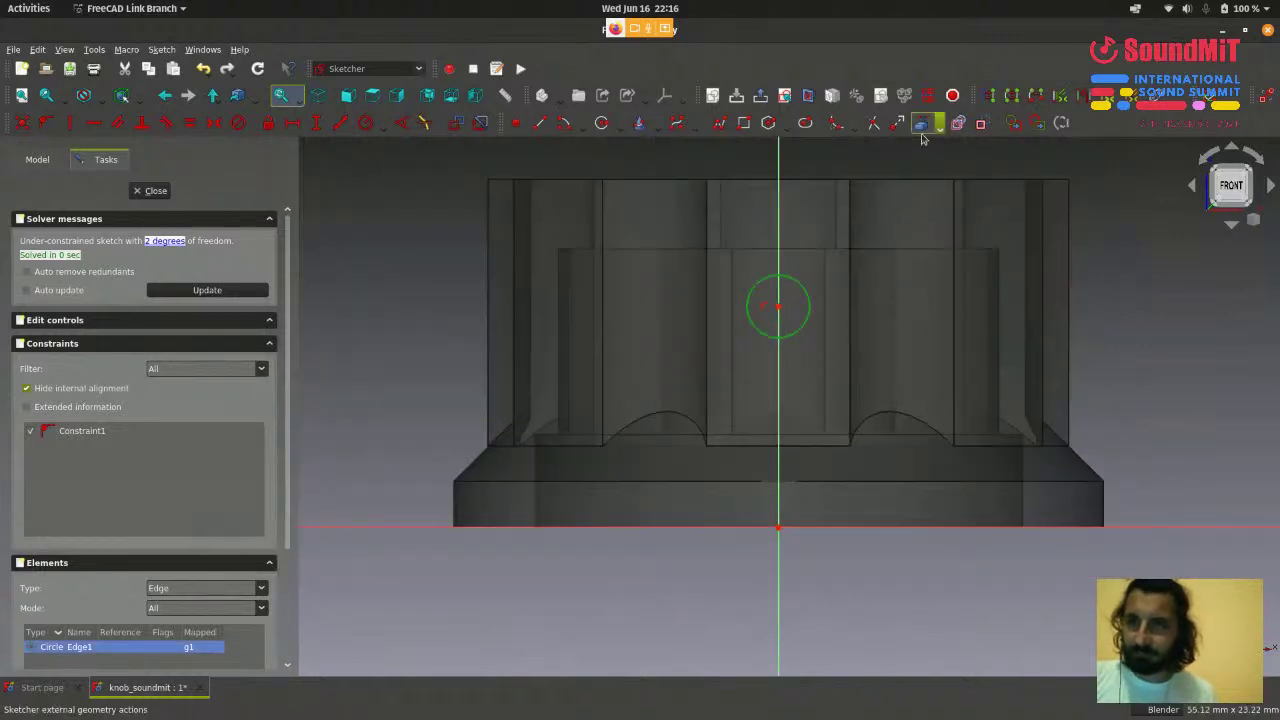
pyautogui.click(366, 123)
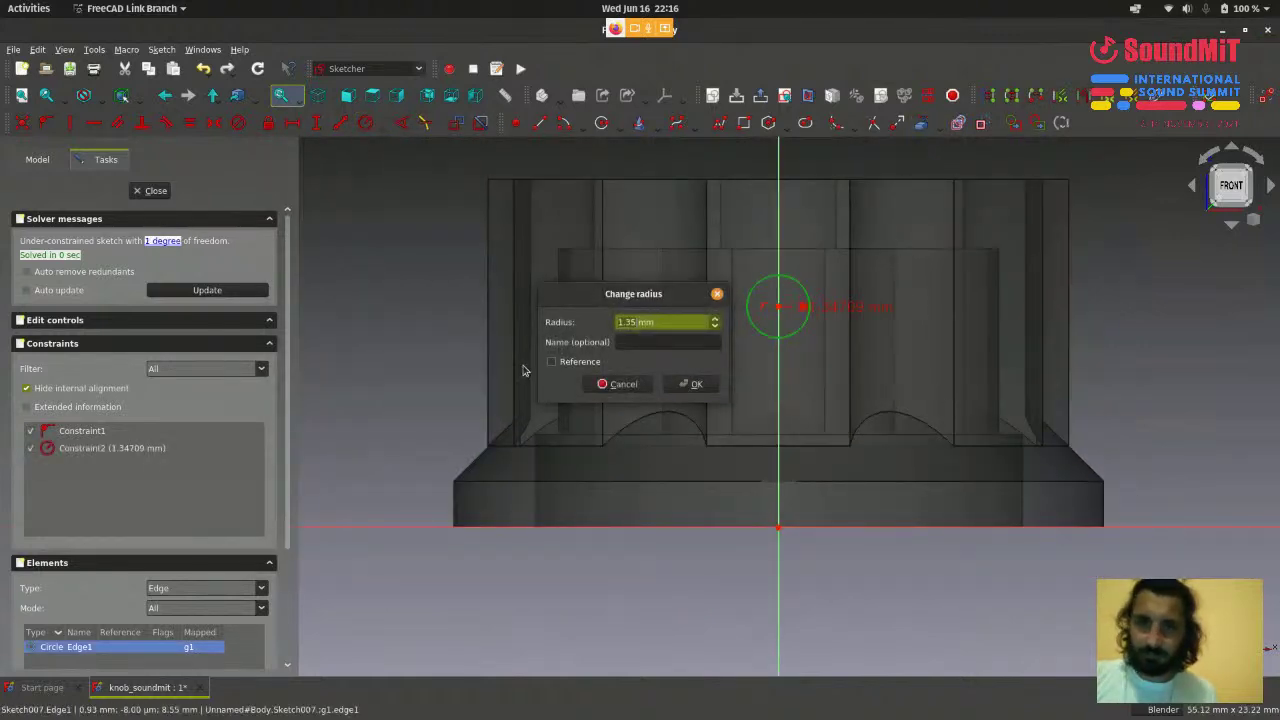
pyautogui.write('1')
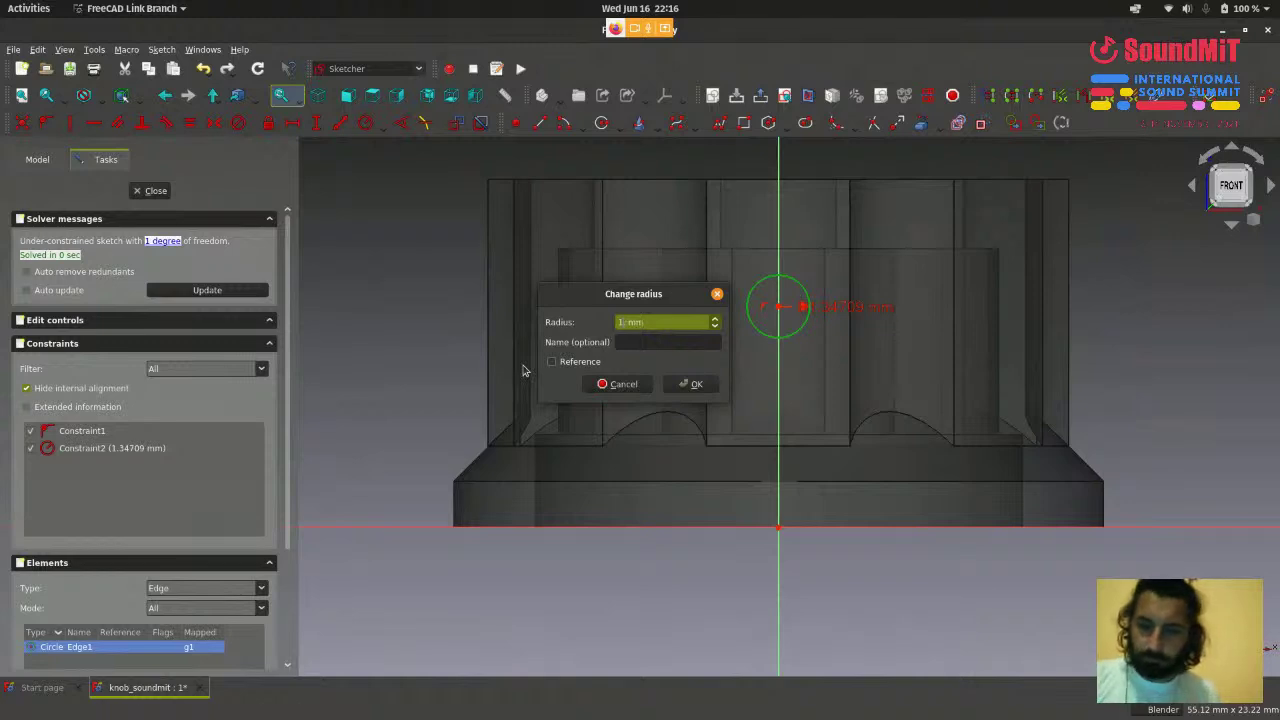
pyautogui.write('.4')
pyautogui.click(694, 384)
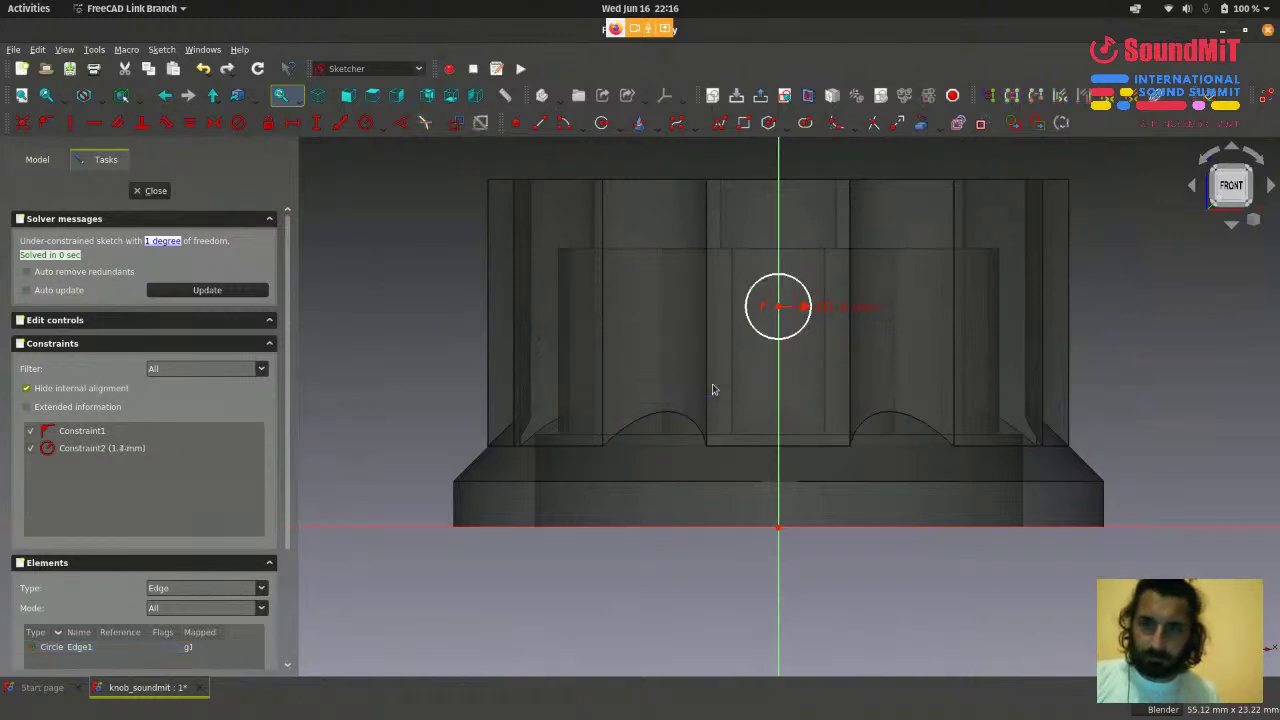
pyautogui.scroll(3, 825, 294)
pyautogui.moveTo(862, 326)
pyautogui.mouseDown()
pyautogui.moveTo(880, 275)
pyautogui.moveTo(863, 229)
pyautogui.mouseUp()
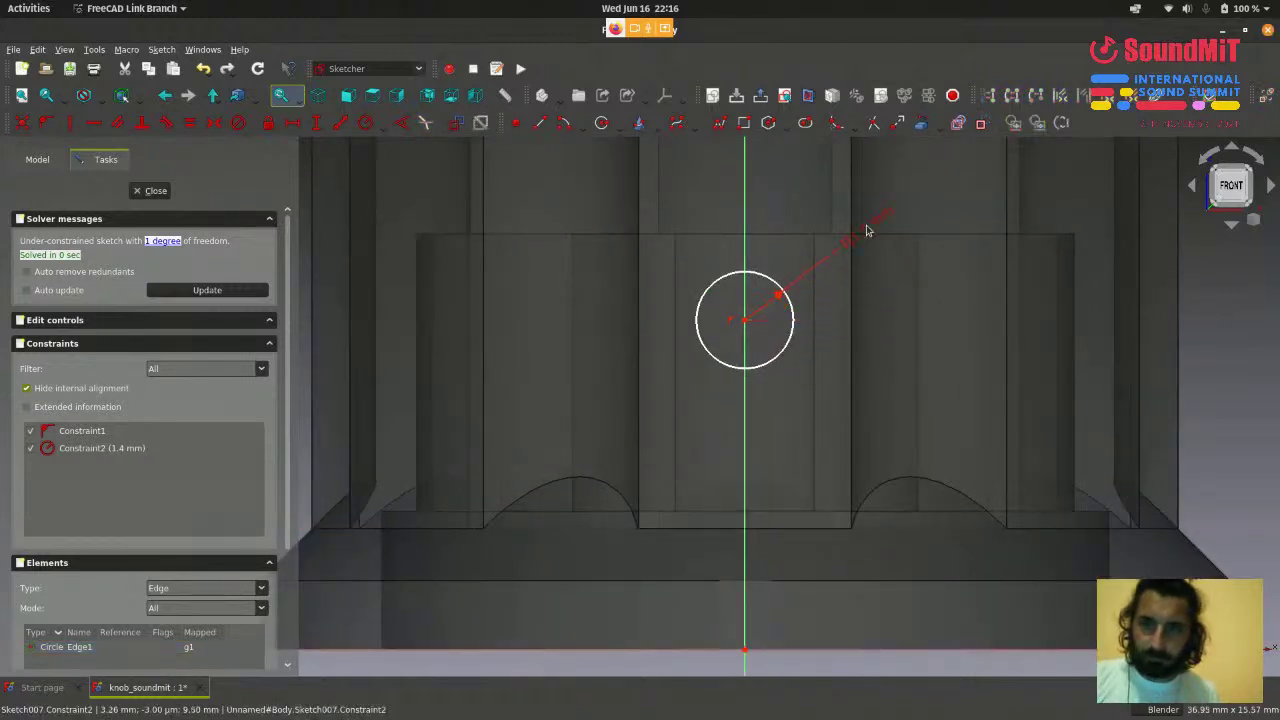
pyautogui.scroll(-2, 925, 335)
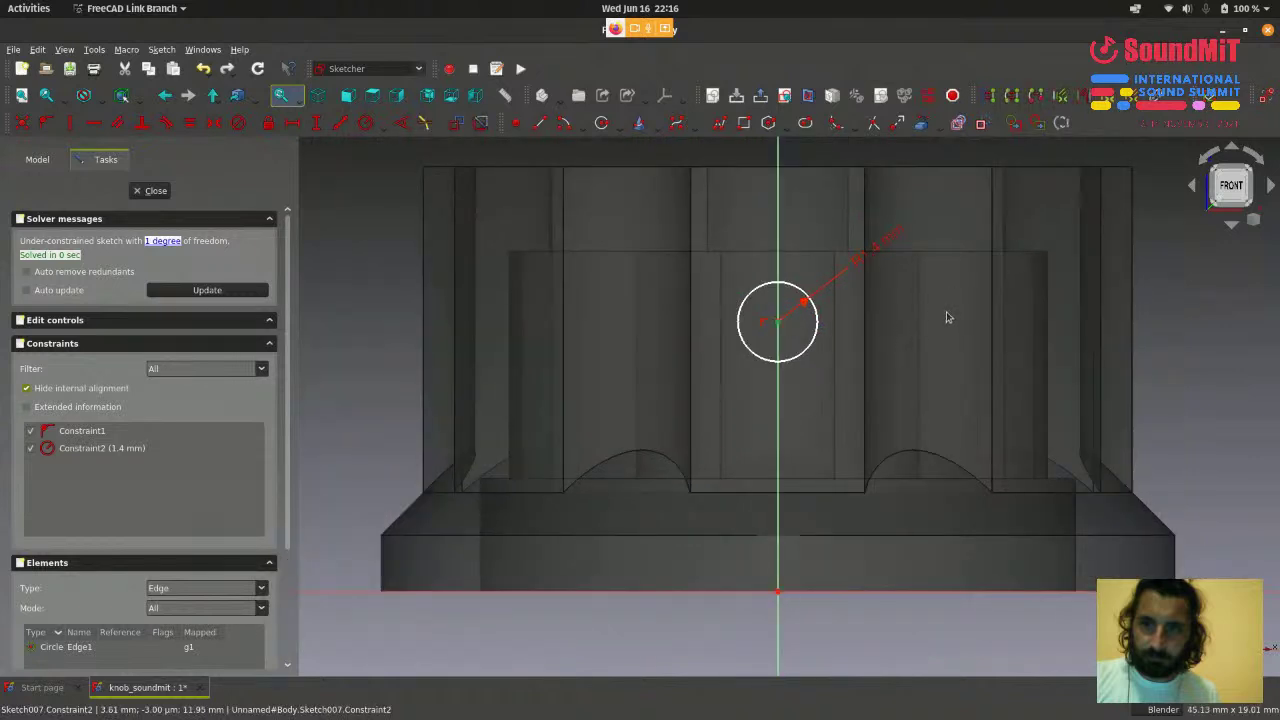
pyautogui.scroll(-2, 948, 317)
pyautogui.scroll(2, 807, 535)
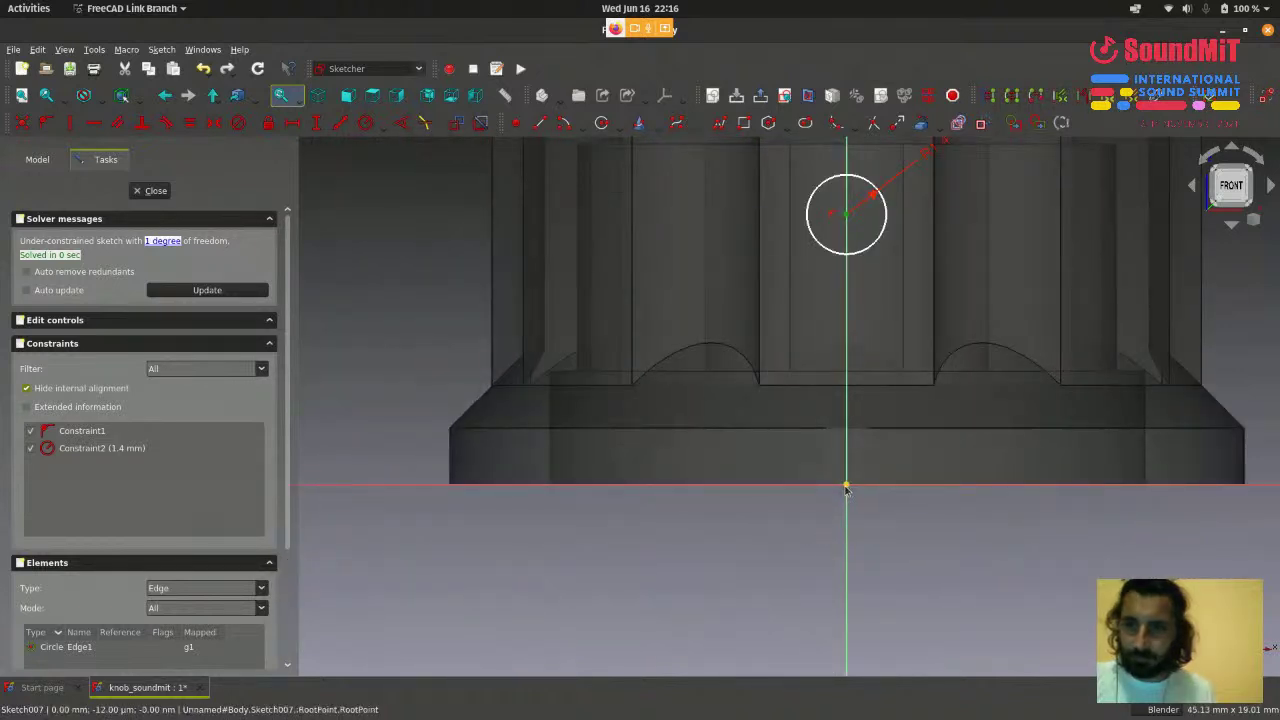
pyautogui.scroll(-1, 1003, 628)
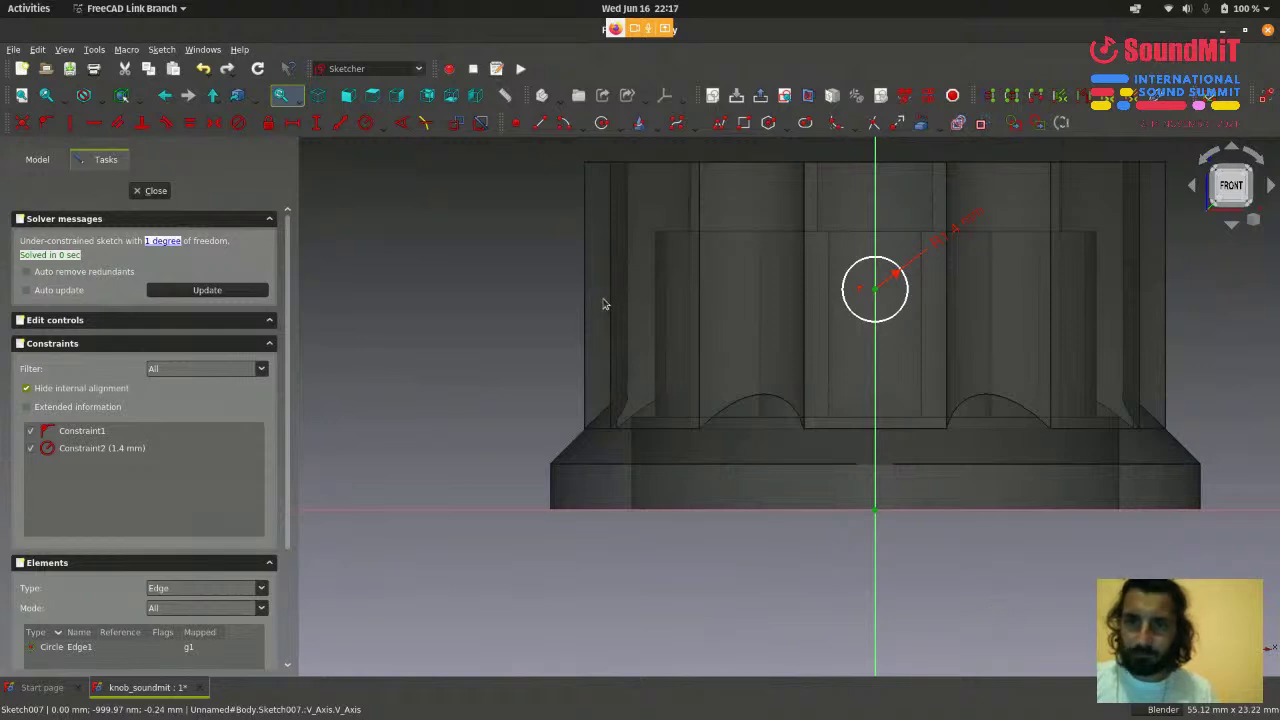
# - Set the circle centre 8 mm above the origin and move the dimension left of the circle
pyautogui.click(313, 124)
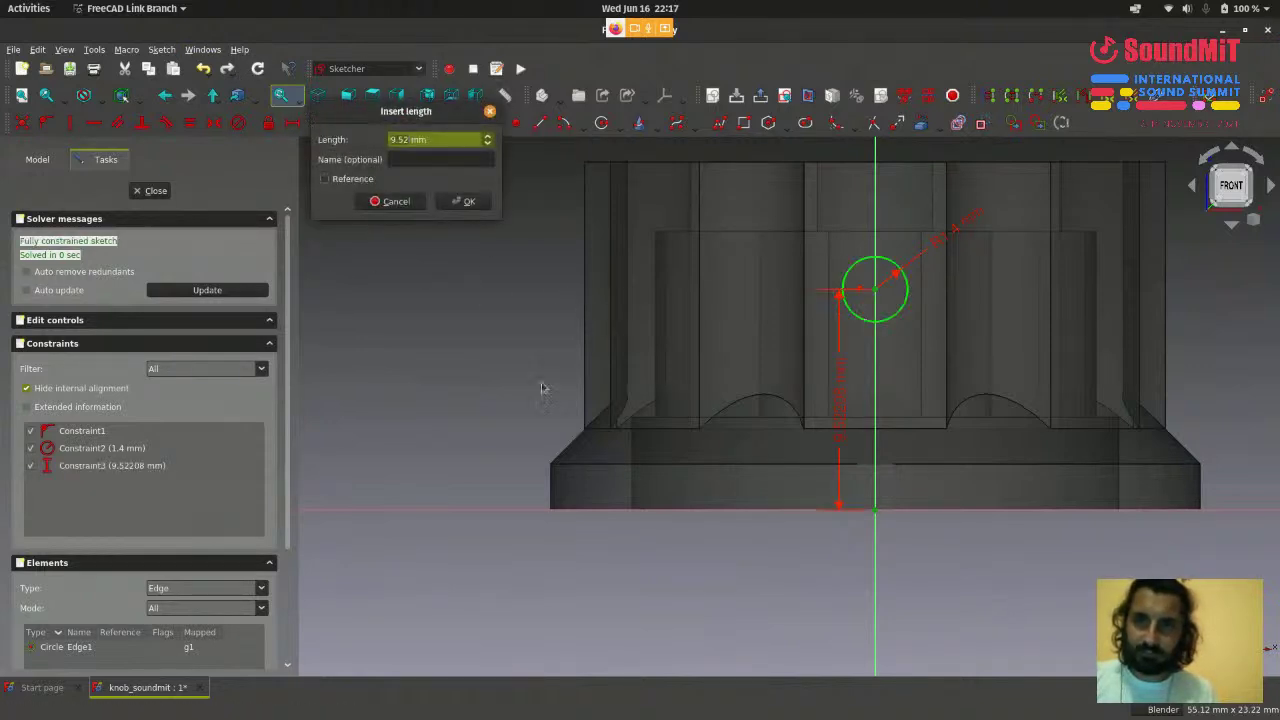
pyautogui.write('8')
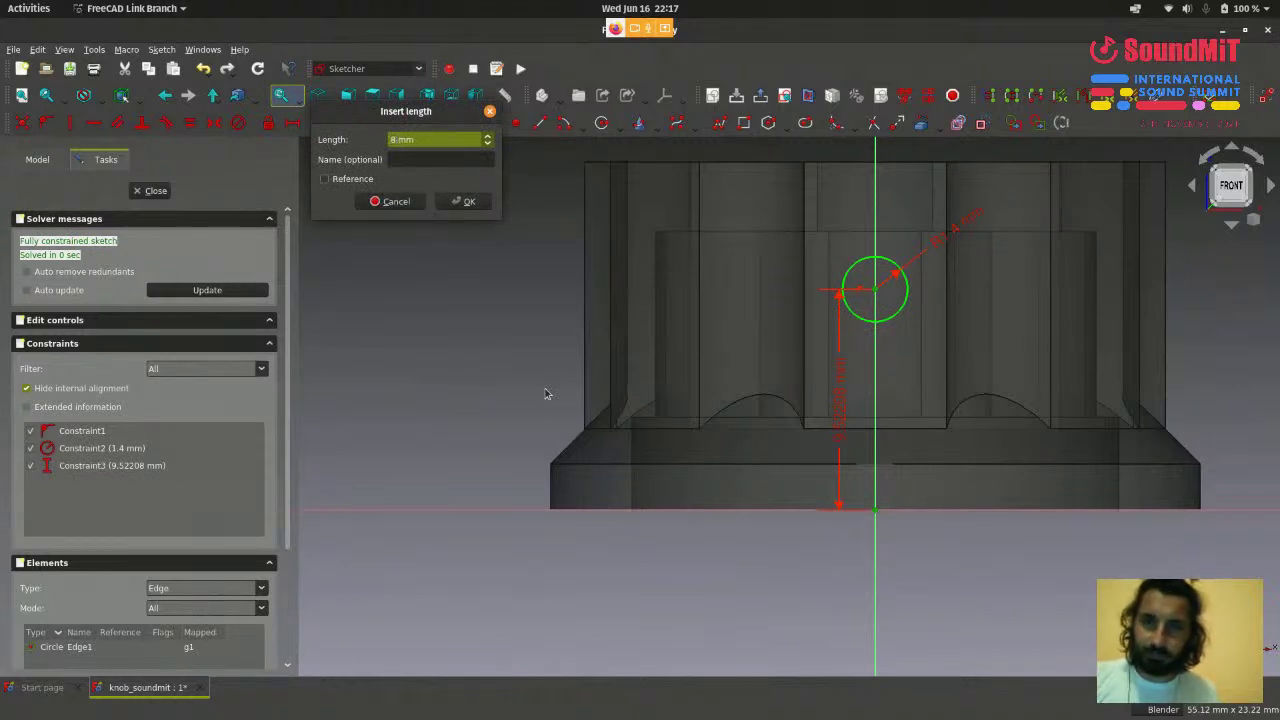
pyautogui.click(465, 202)
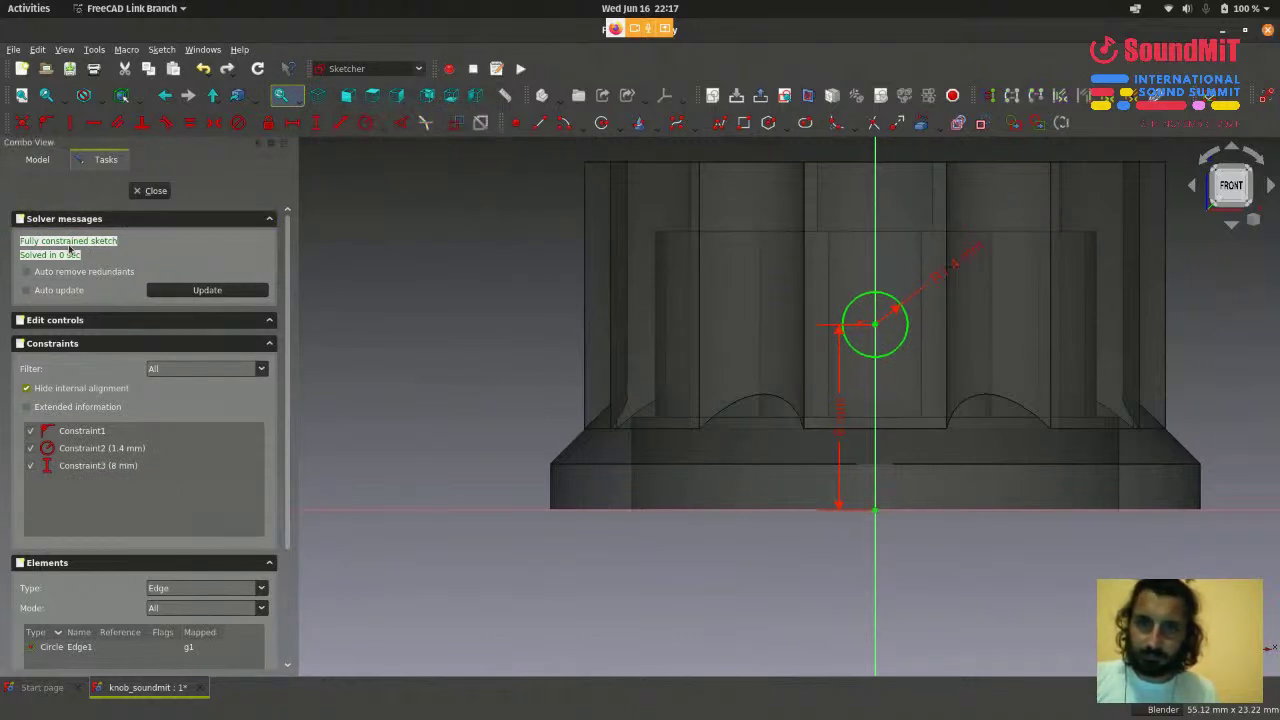
pyautogui.moveTo(842, 420); pyautogui.dragTo(748, 423)
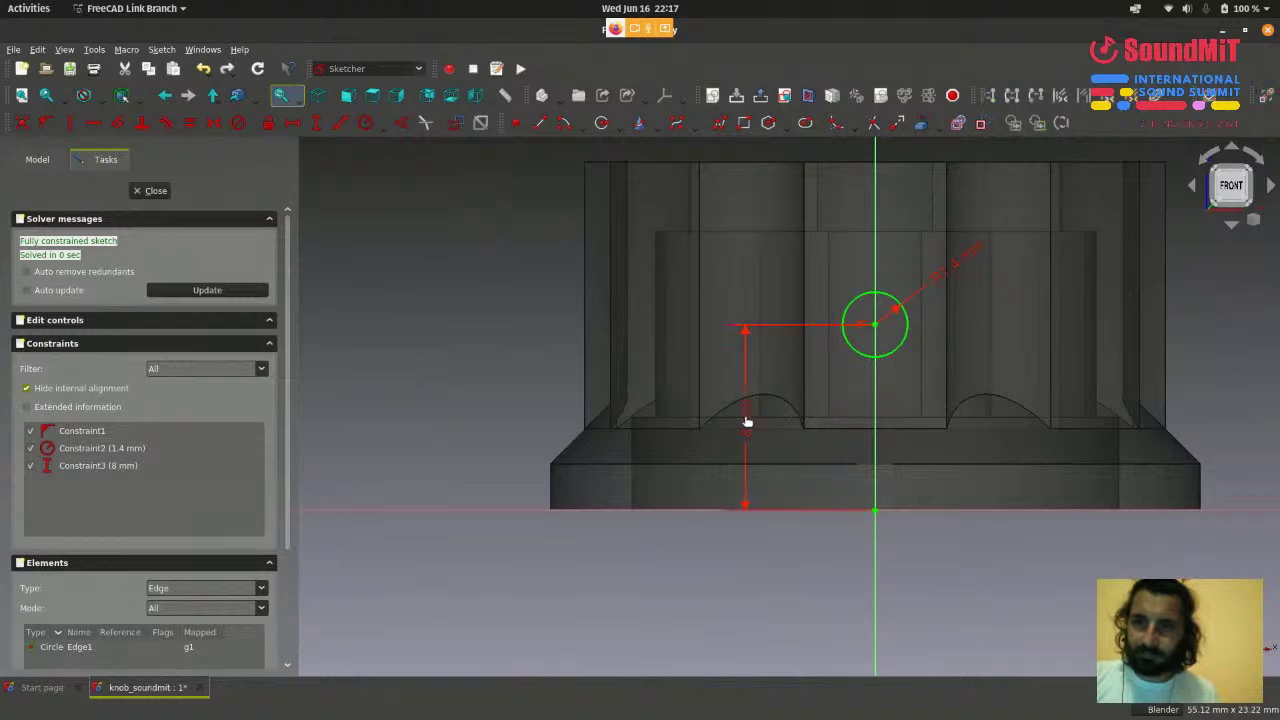
pyautogui.scroll(-3, 1018, 296)
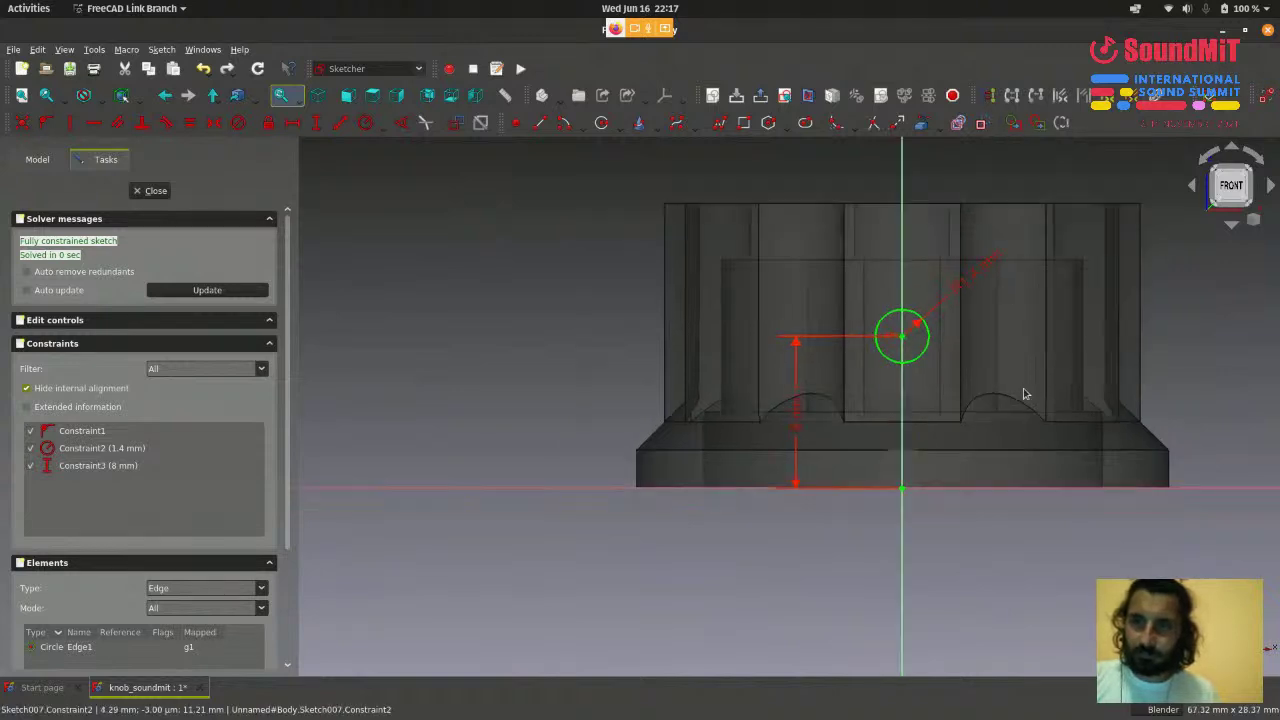
pyautogui.scroll(3, 1043, 525)
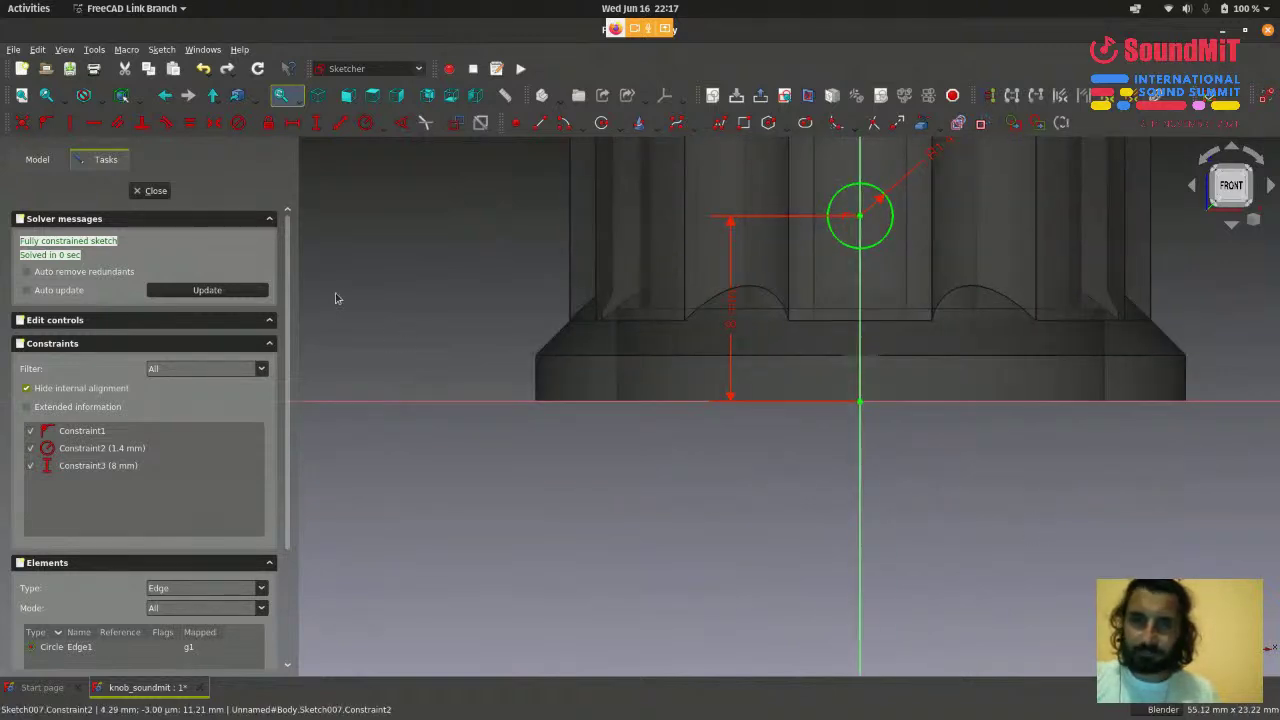
# - Close the sketch editor and return to the knob model
pyautogui.click(150, 191)
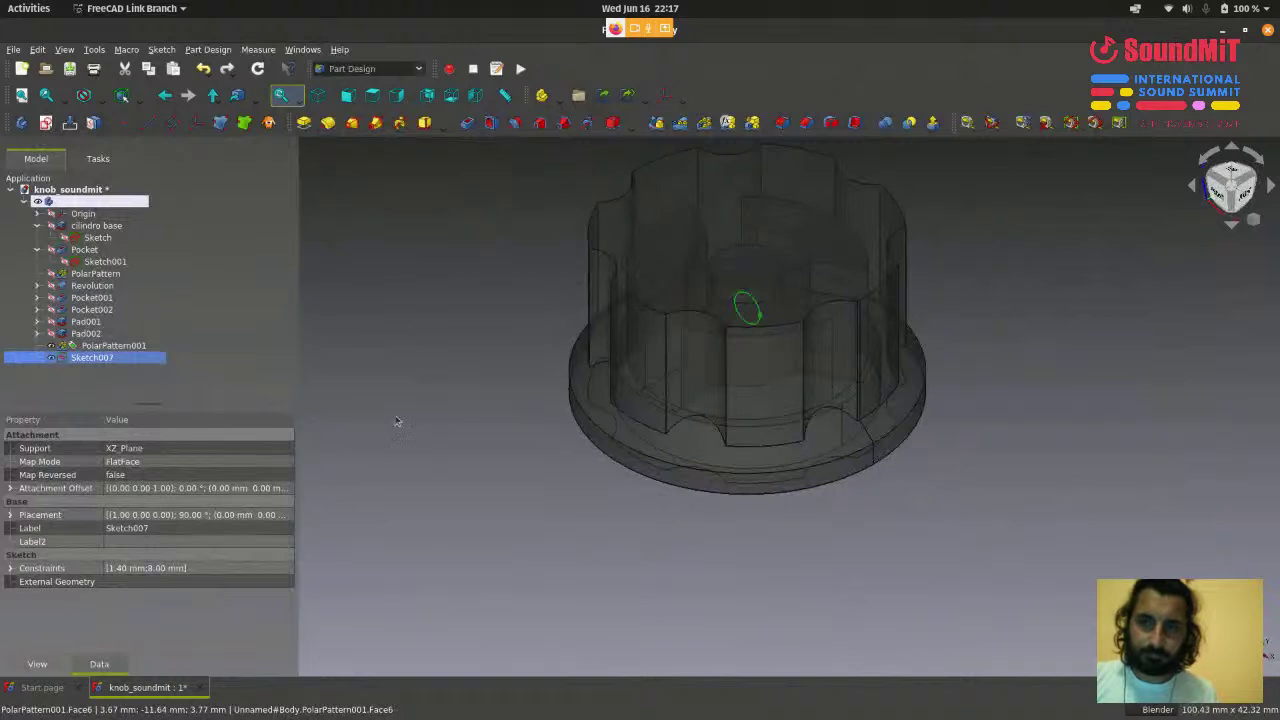
pyautogui.scroll(-1, 404, 325)
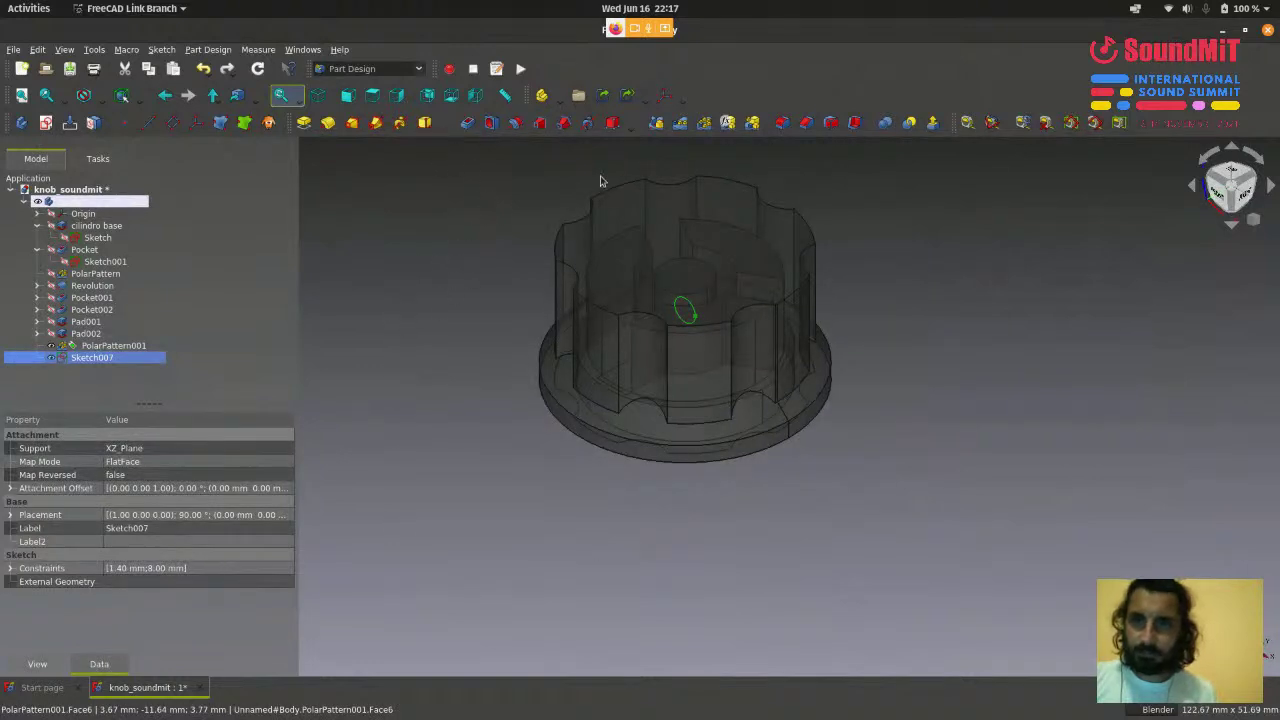
pyautogui.scroll(1, 600, 181)
pyautogui.scroll(-1, 433, 307)
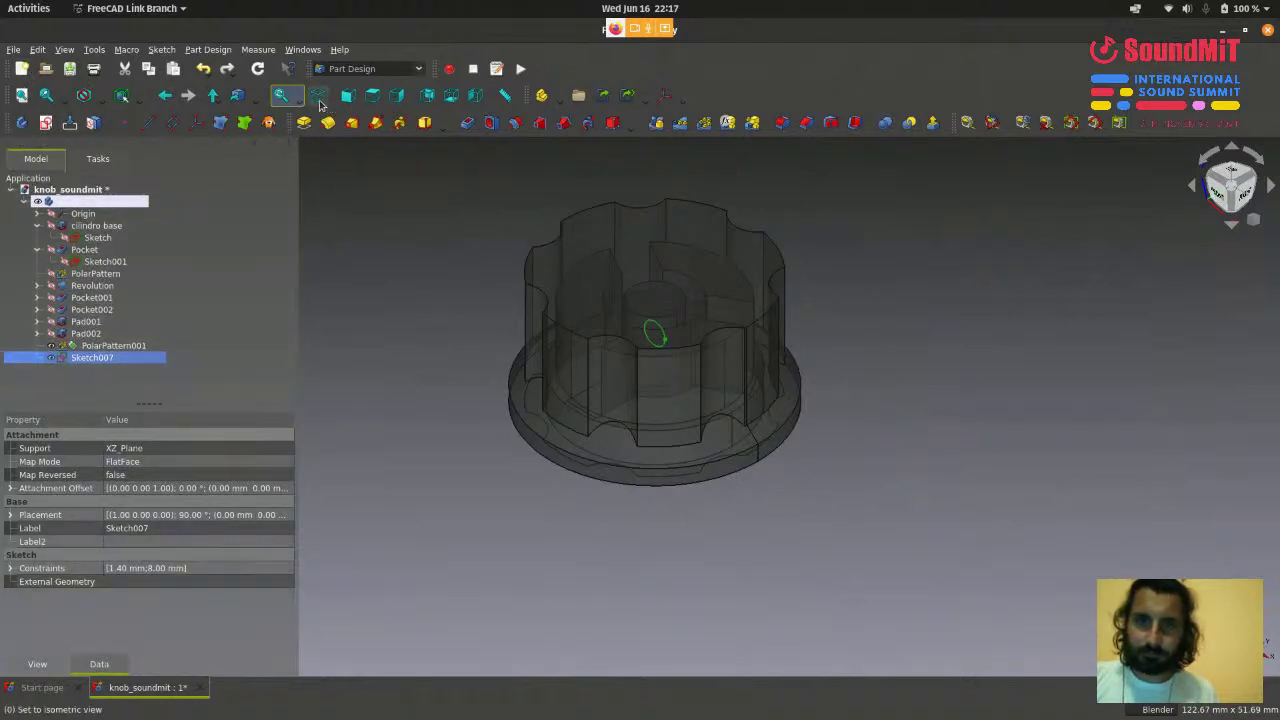
# - Fit the whole knob in view and select Sketch007 in the model tree
pyautogui.click(45, 94)
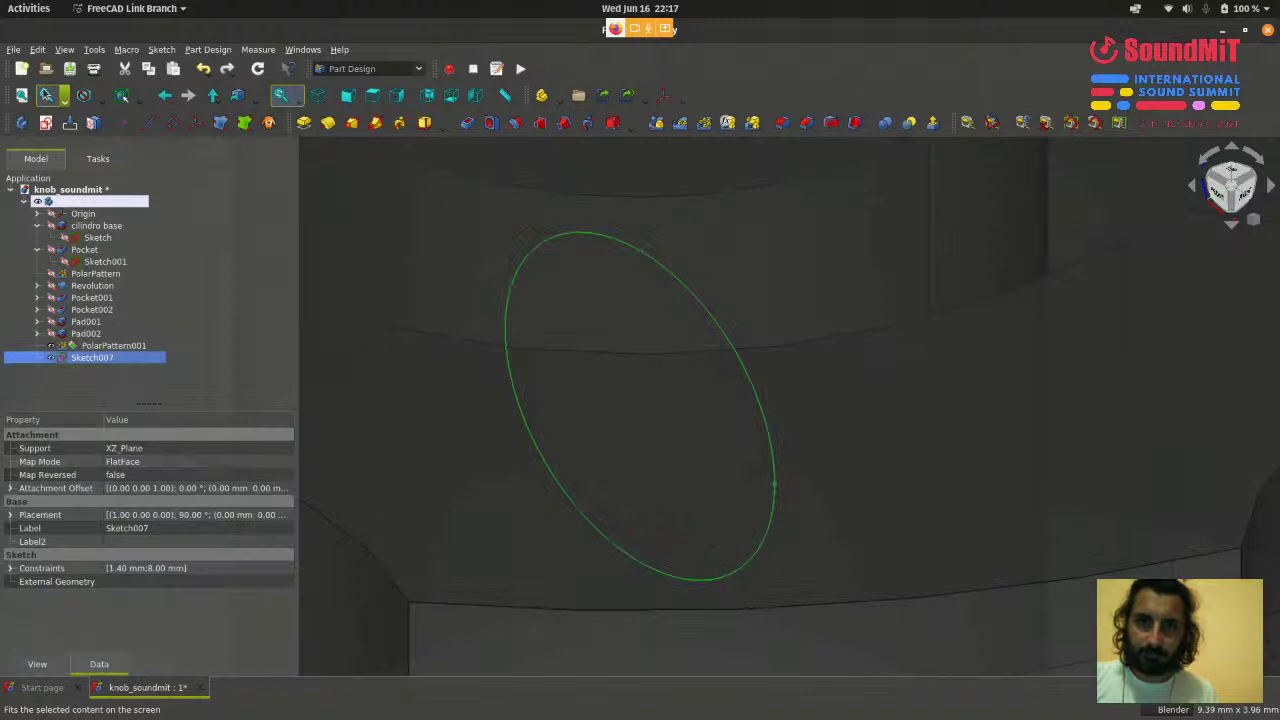
pyautogui.press('v')
pyautogui.press('f')
pyautogui.click(886, 455)
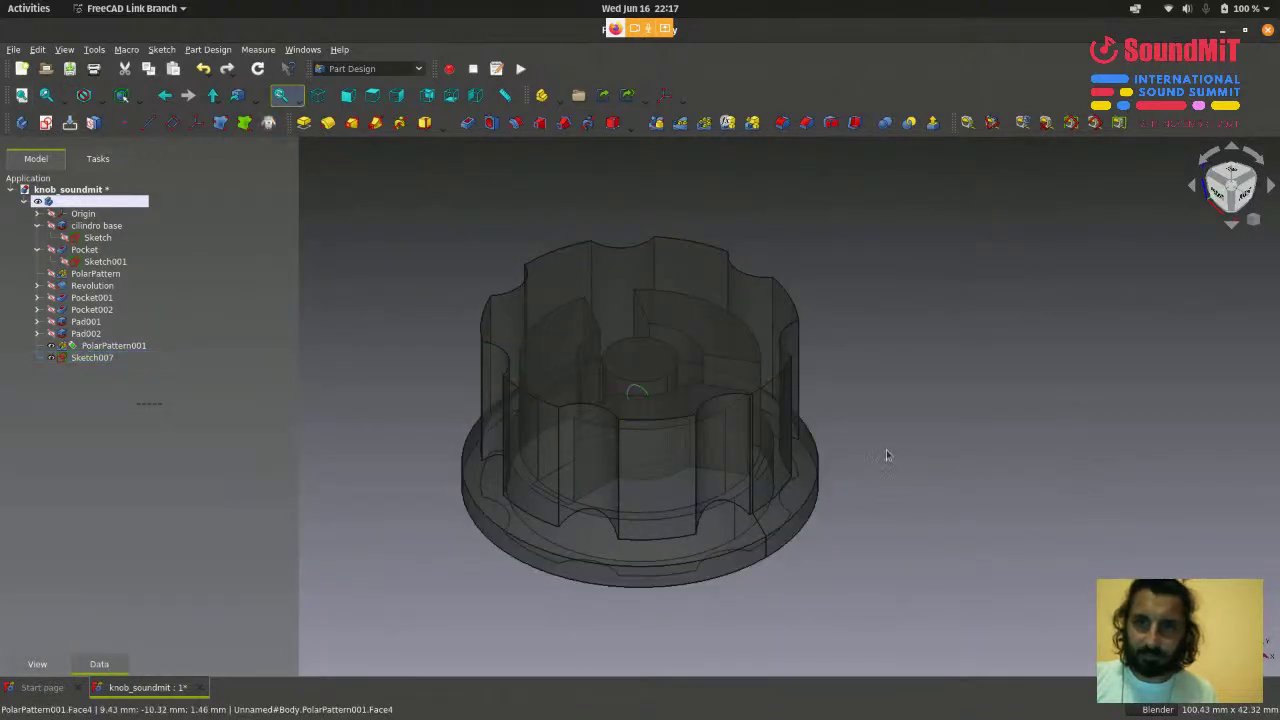
pyautogui.click(100, 375)
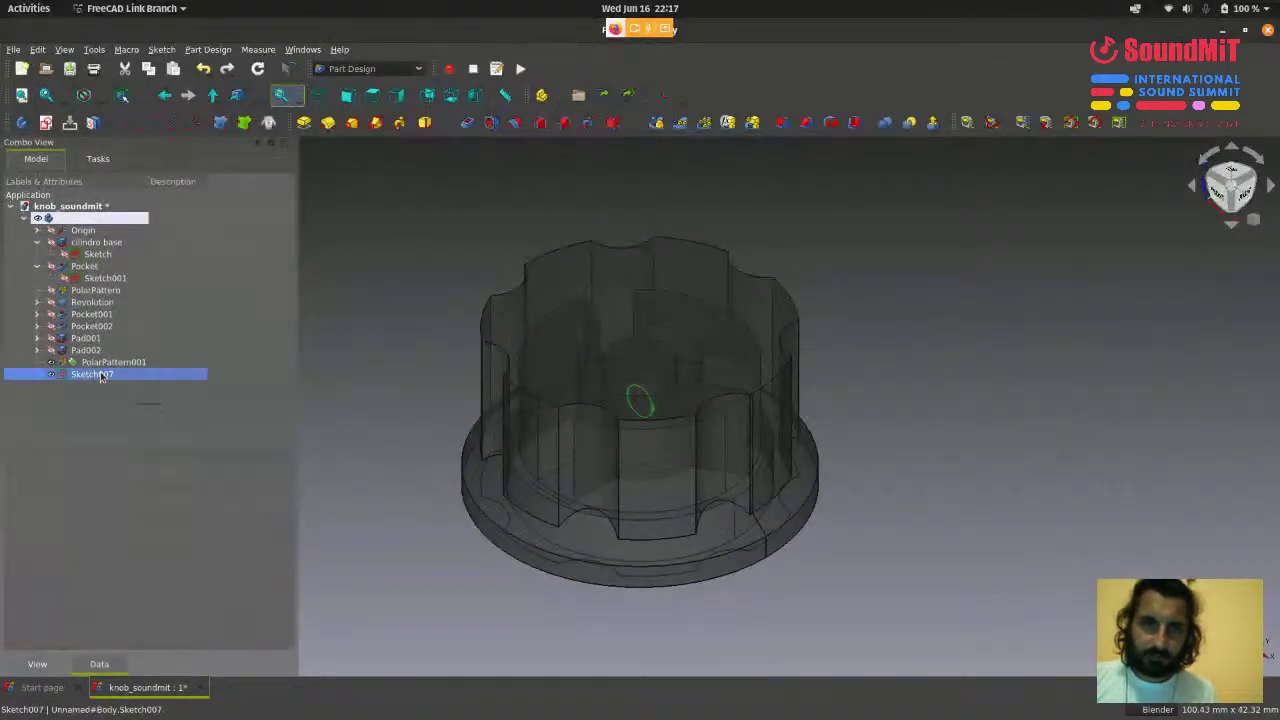
# - Pocket Sketch007 reversed with Through all depth, creating Pocket003
pyautogui.click(467, 128)
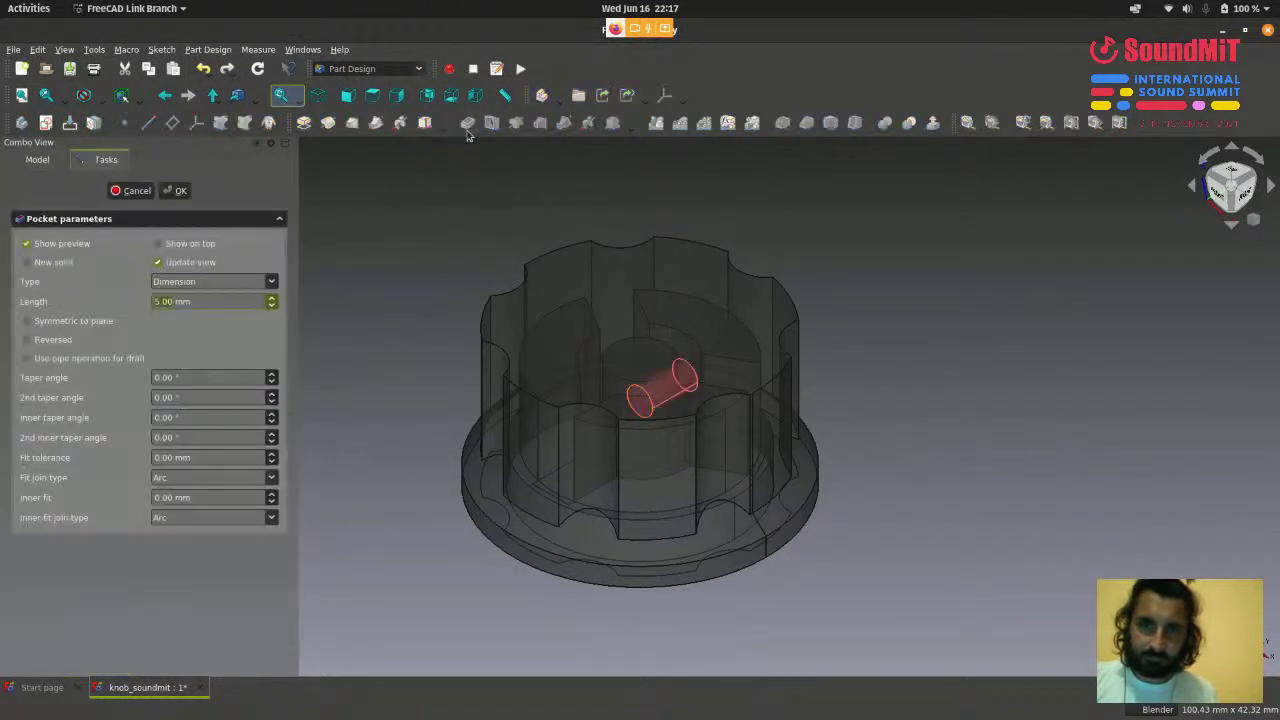
pyautogui.click(27, 340)
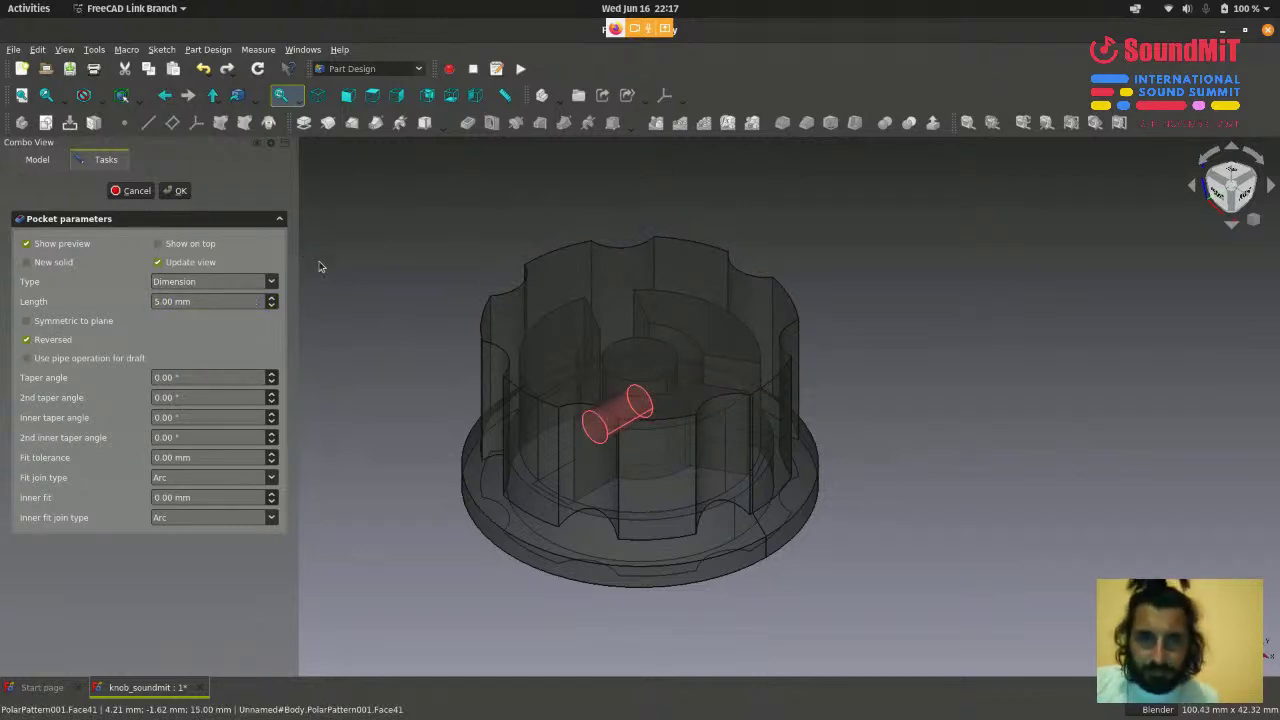
pyautogui.click(271, 283)
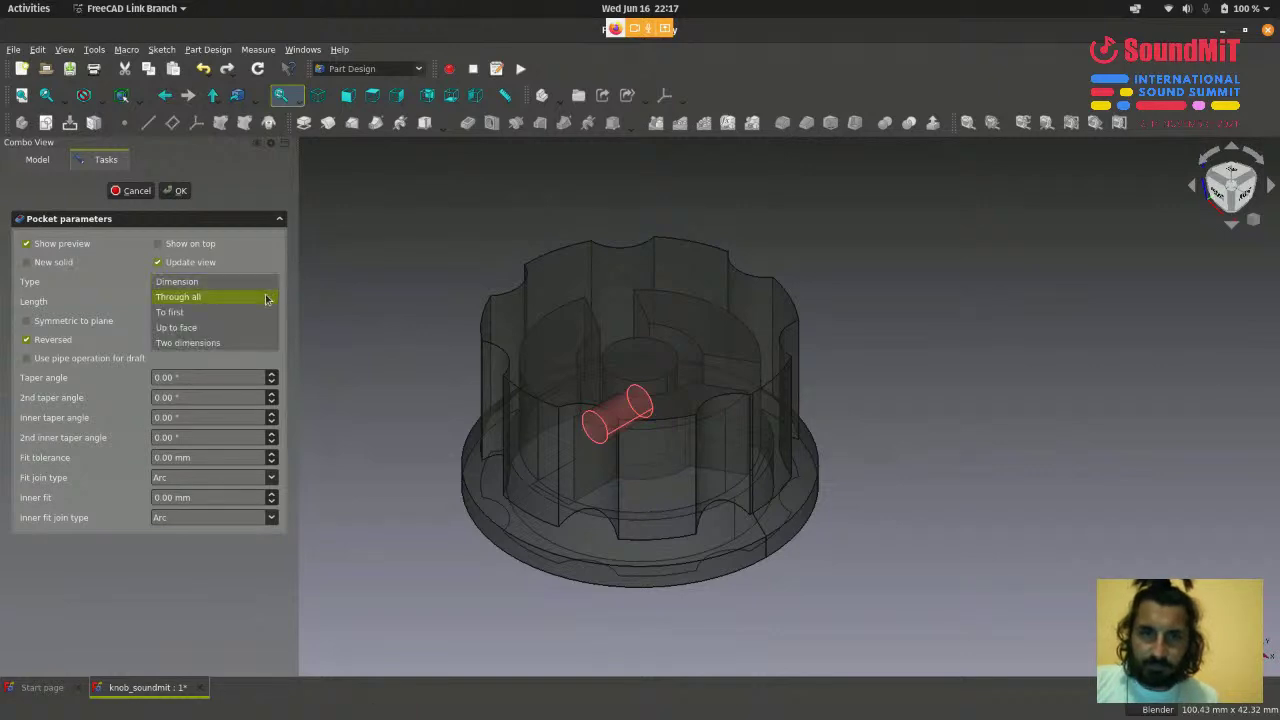
pyautogui.click(267, 297)
pyautogui.scroll(-2, 437, 252)
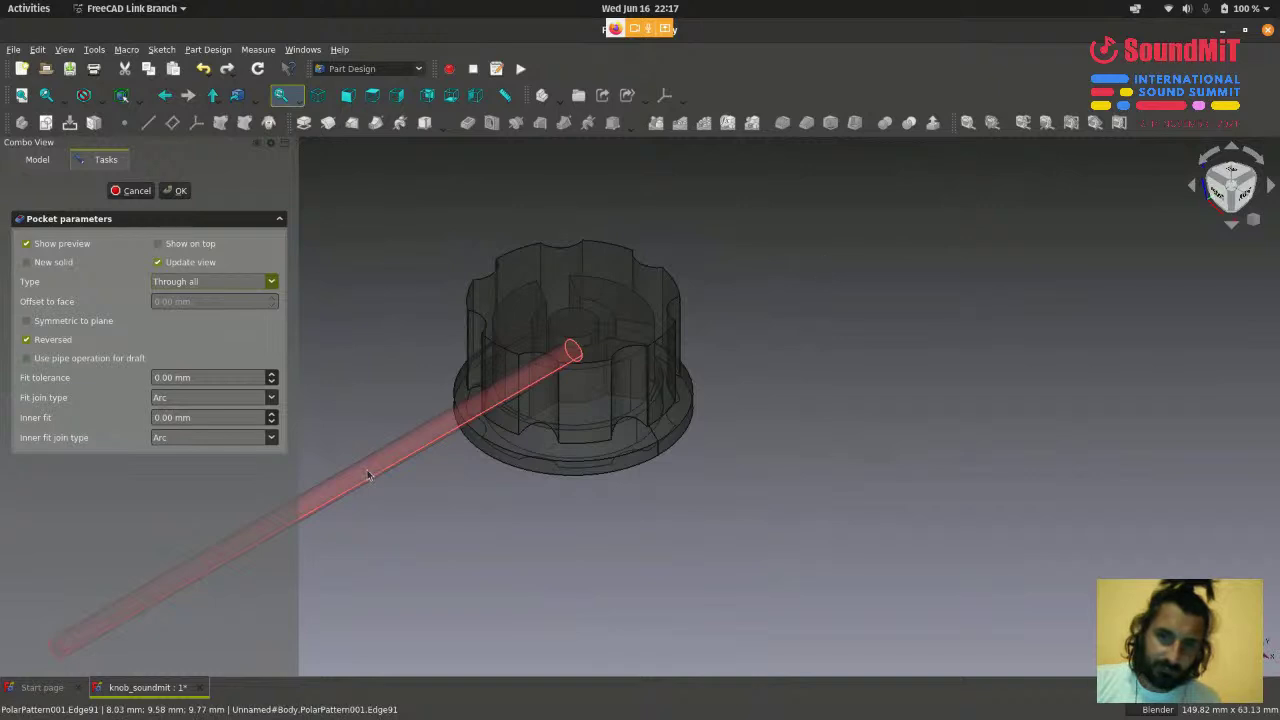
pyautogui.scroll(2, 398, 215)
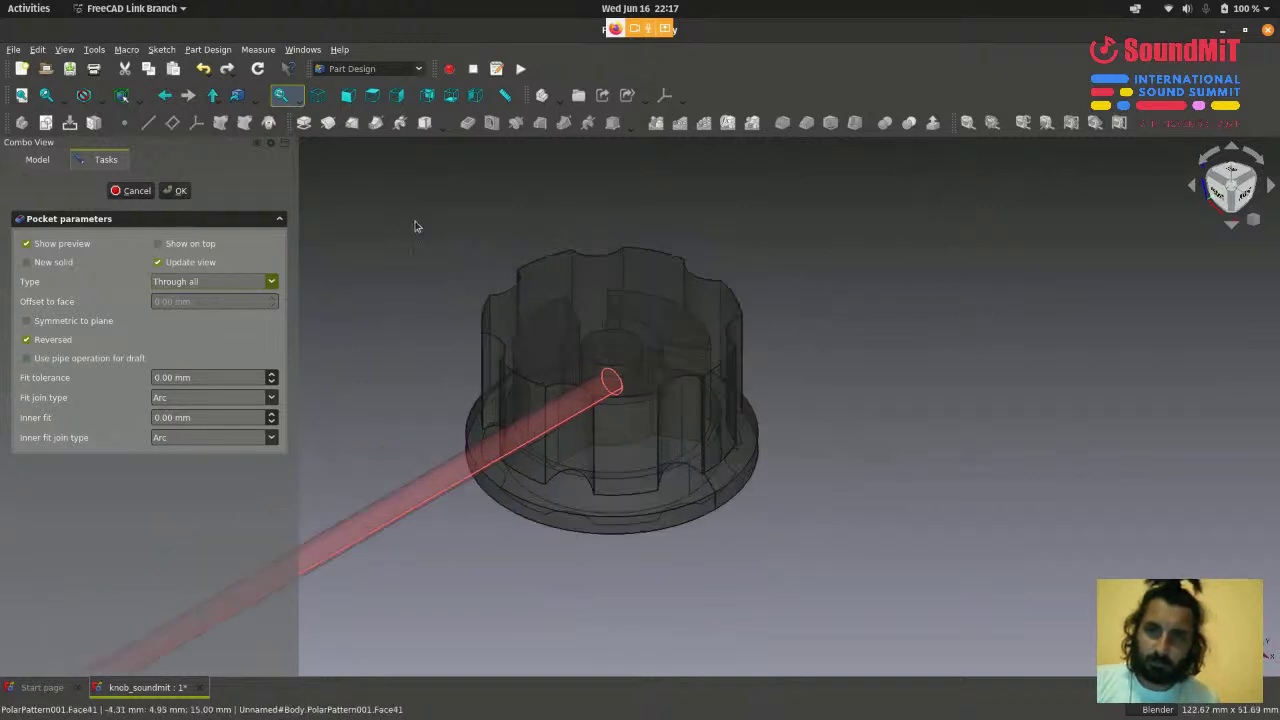
pyautogui.click(180, 195)
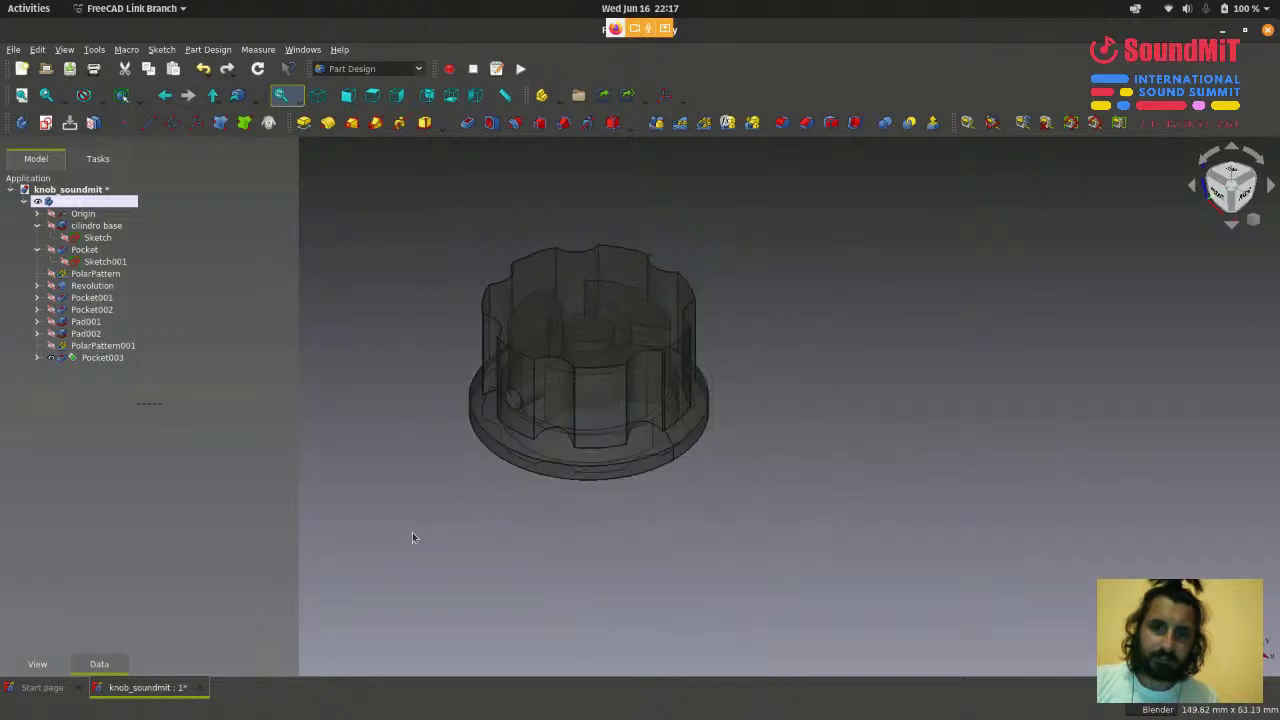
# - Orbit and zoom around the knob, switching to the isometric view
pyautogui.moveTo(412, 537); pyautogui.dragTo(654, 551, button='middle')
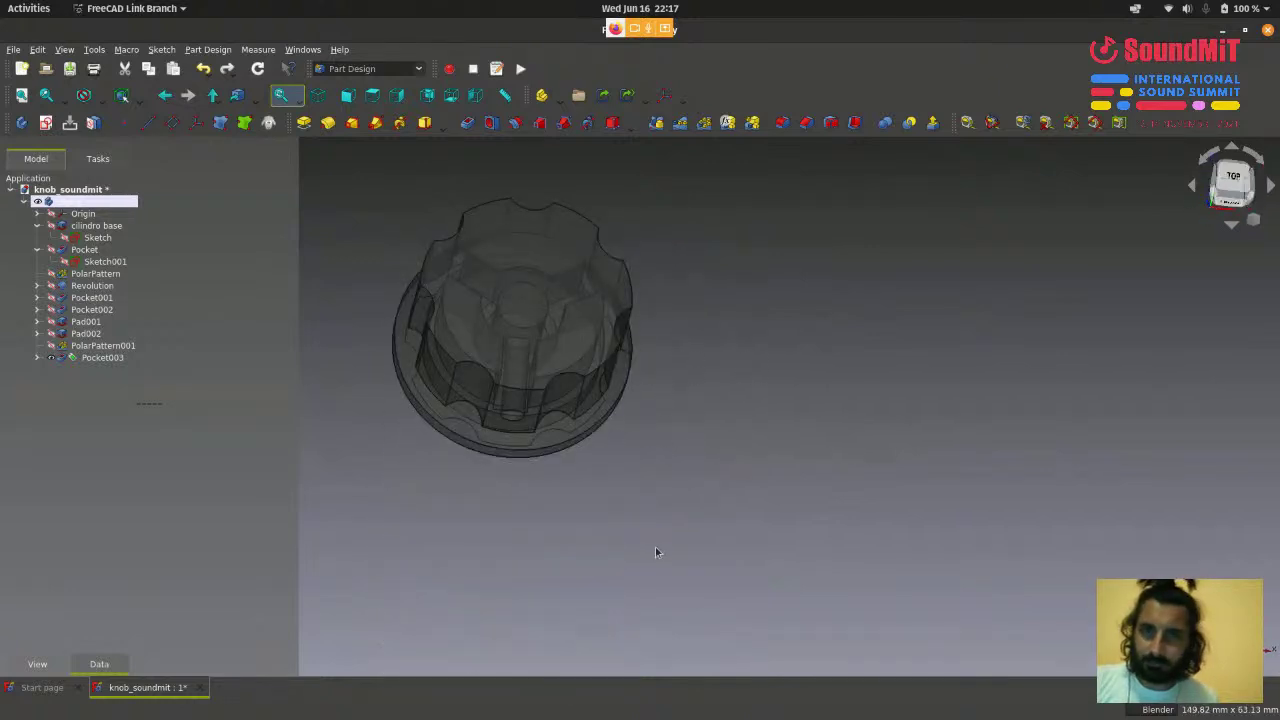
pyautogui.click(318, 94)
pyautogui.scroll(-2, 857, 407)
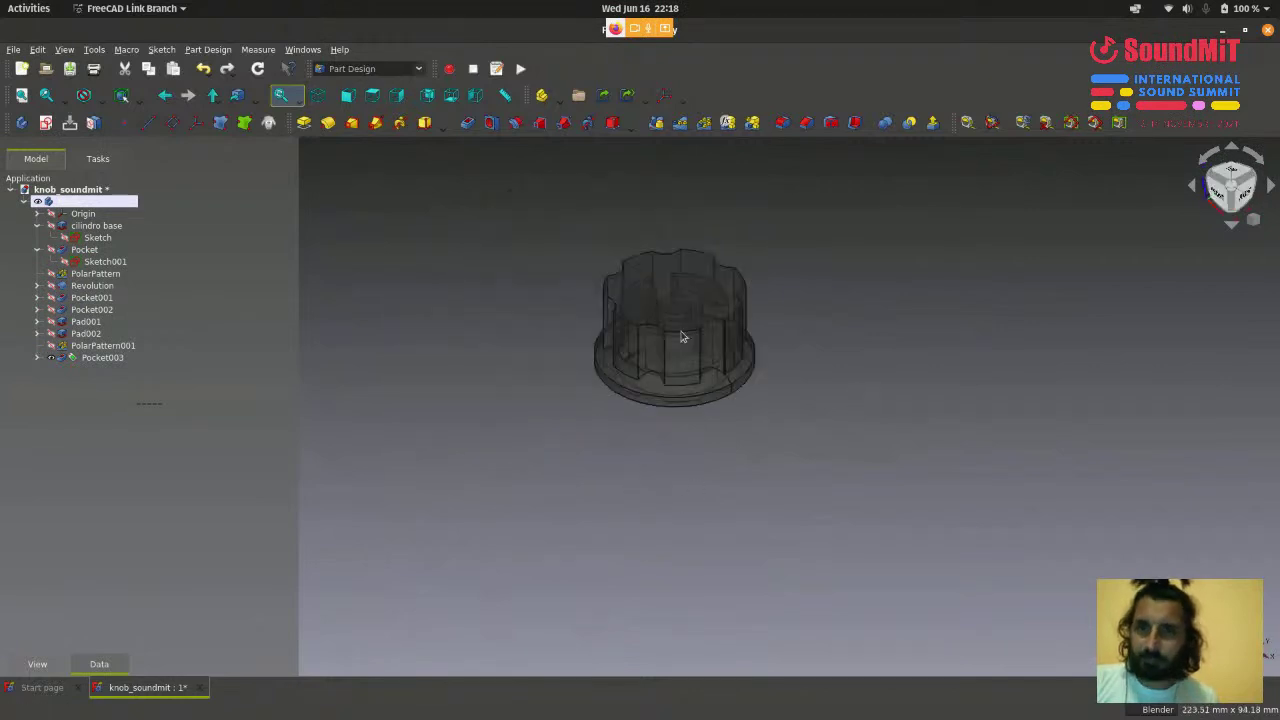
pyautogui.scroll(2, 681, 337)
pyautogui.scroll(-2, 670, 545)
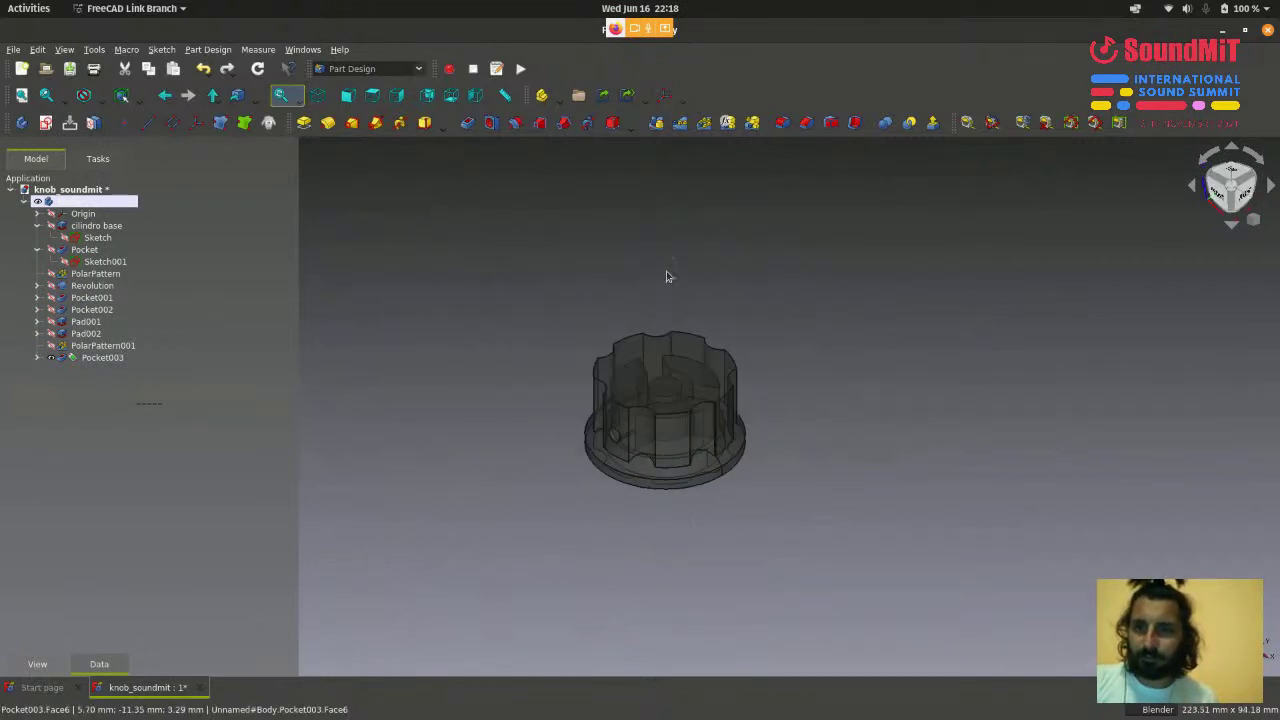
pyautogui.scroll(3, 697, 300)
pyautogui.scroll(-2, 740, 450)
pyautogui.scroll(1, 768, 585)
pyautogui.scroll(-2, 797, 577)
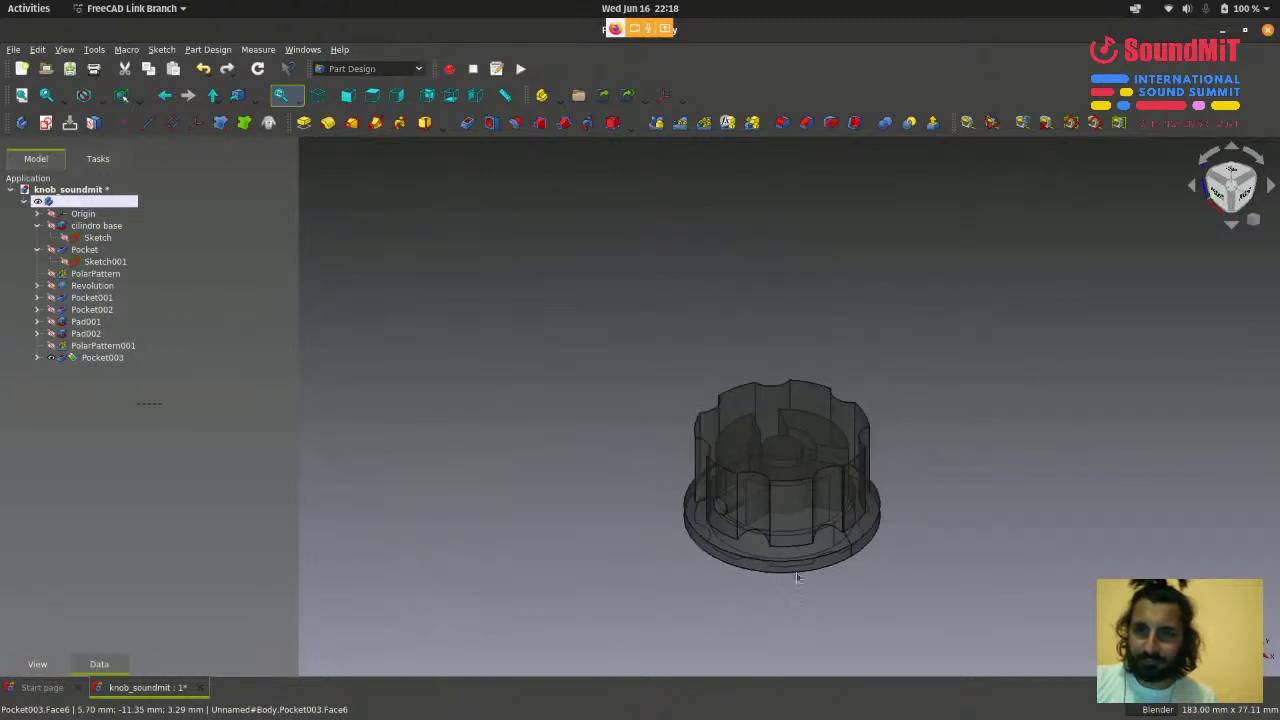
pyautogui.scroll(2, 854, 570)
pyautogui.scroll(-2, 854, 571)
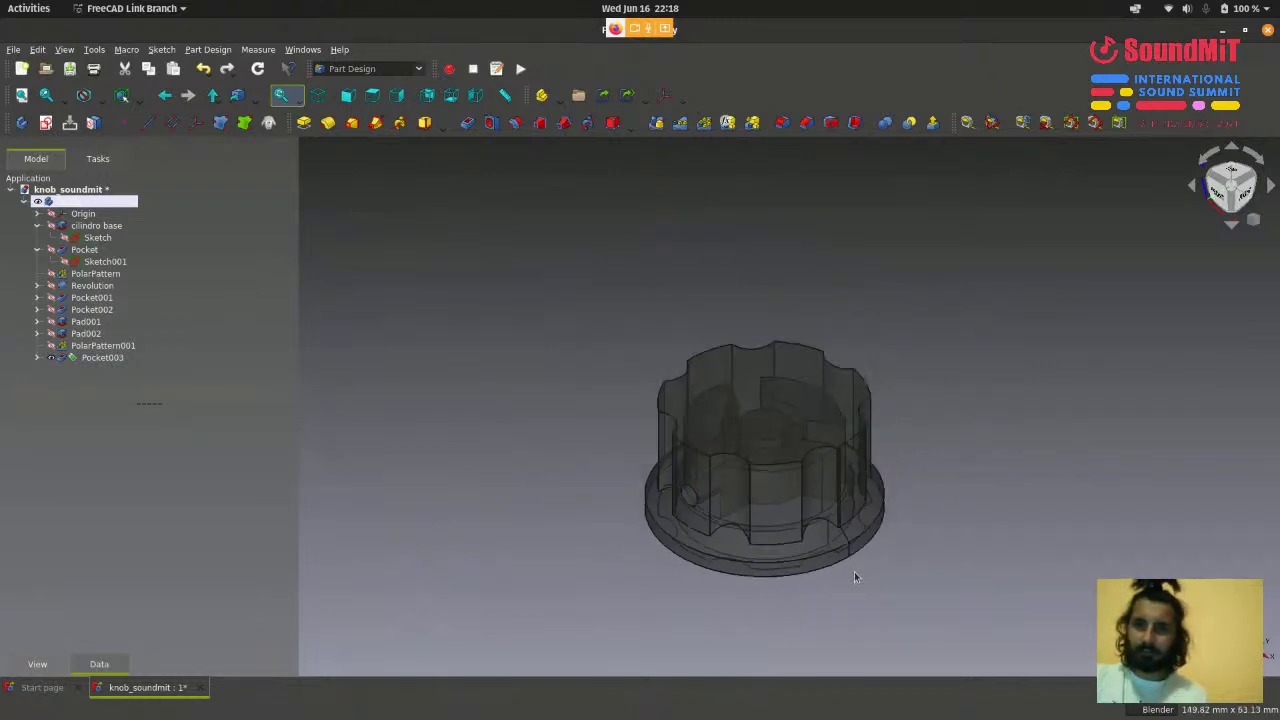
pyautogui.moveTo(854, 576); pyautogui.dragTo(860, 591, button='middle')
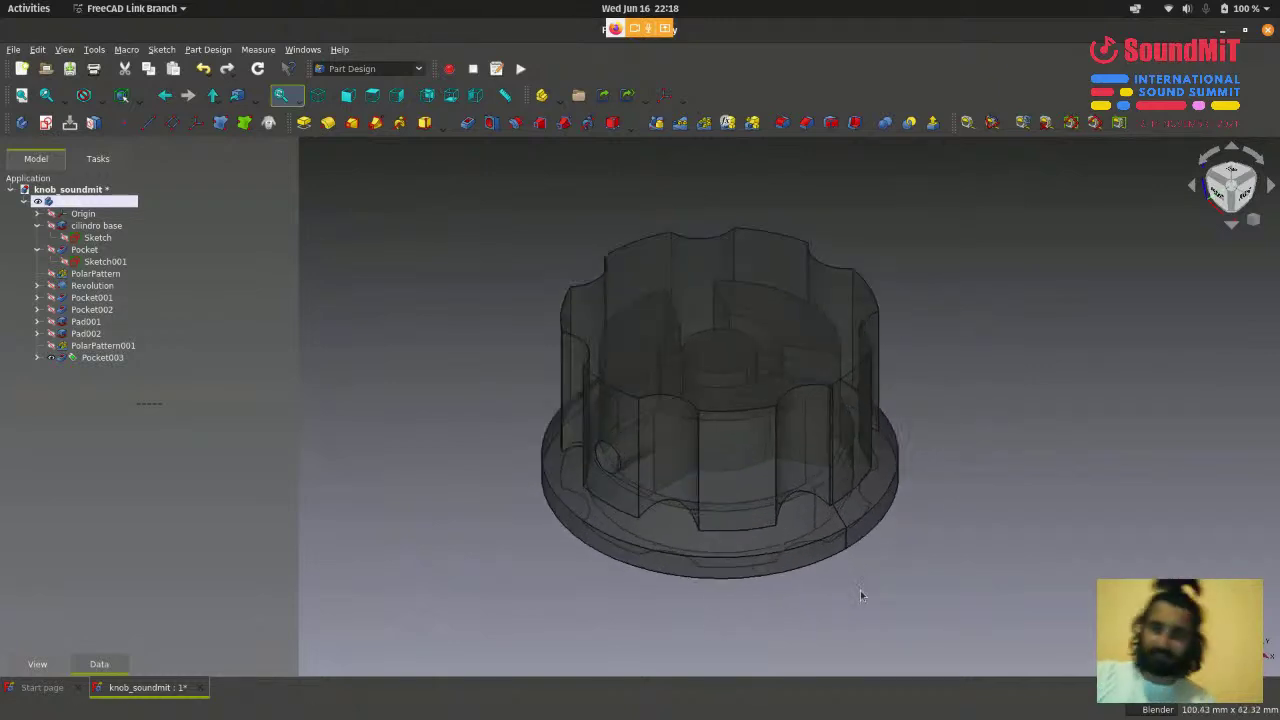
pyautogui.scroll(-2, 860, 595)
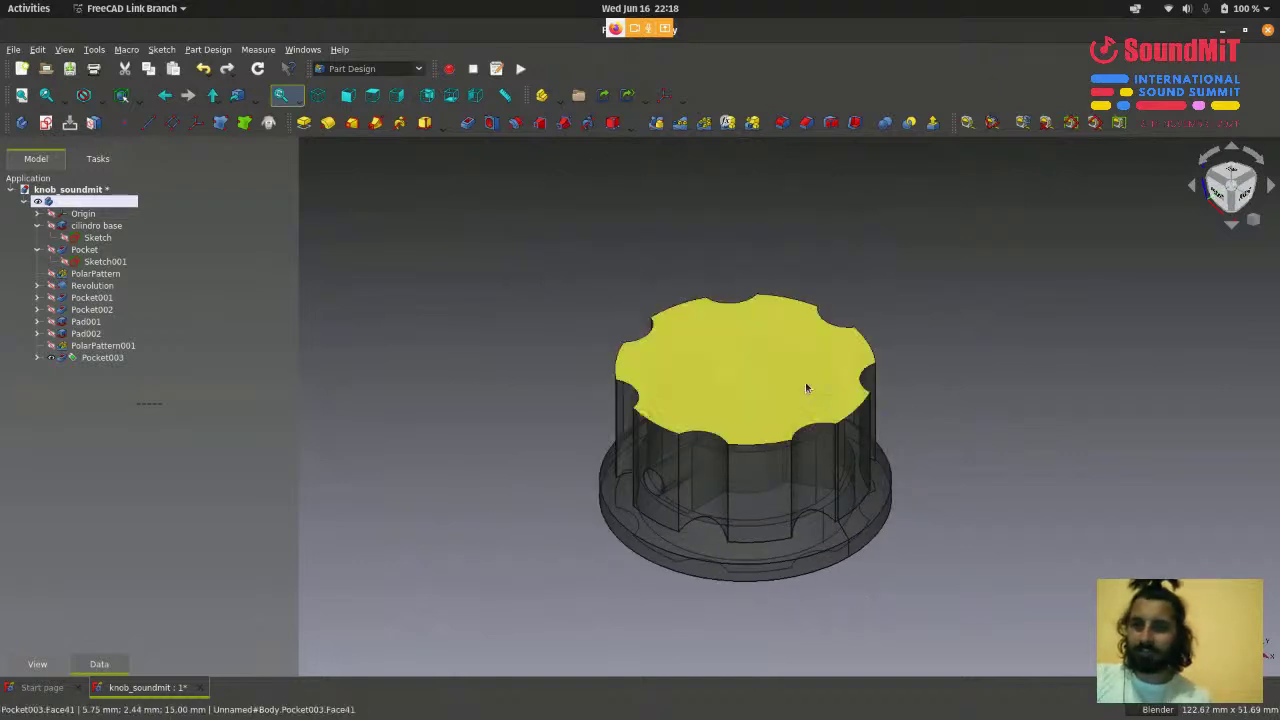
# - Pan the knob right and try selecting Pocket003 on its top
pyautogui.click(748, 384)
pyautogui.click(1083, 355)
pyautogui.keyDown('shift'); pyautogui.moveTo(775, 360); pyautogui.dragTo(878, 358, button='middle'); pyautogui.keyUp('shift')
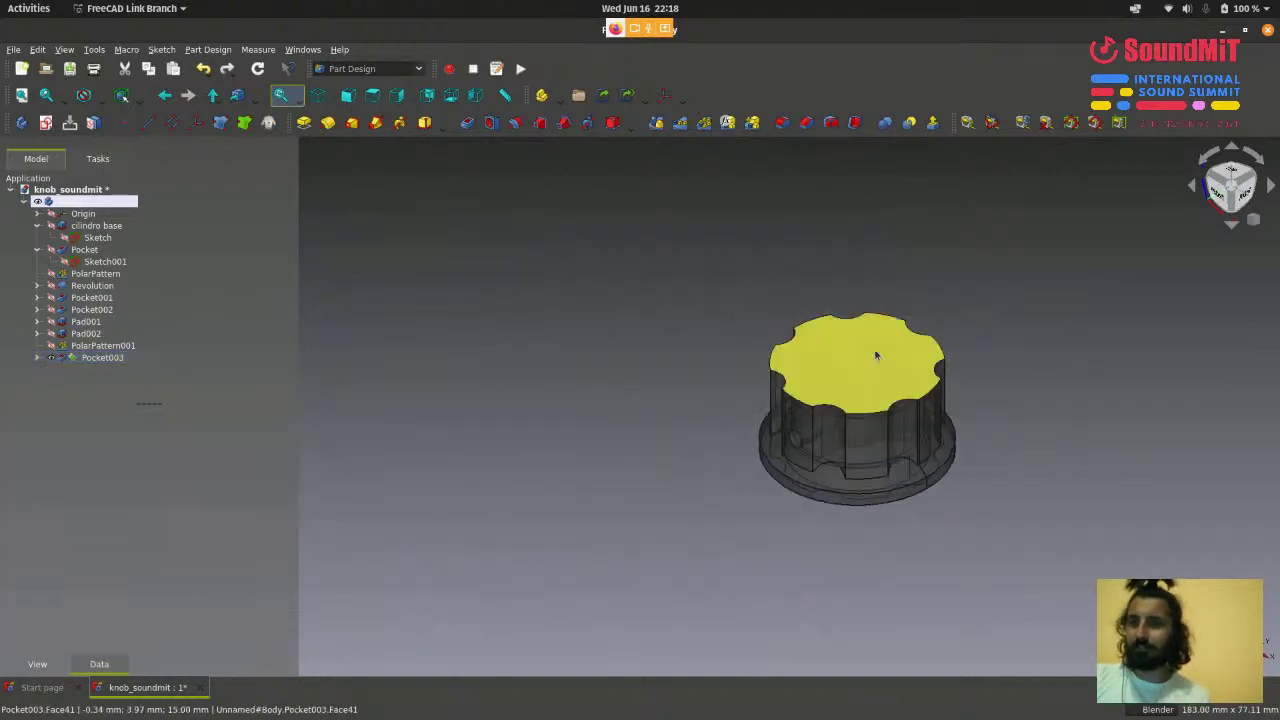
pyautogui.click(878, 358)
pyautogui.click(954, 275)
pyautogui.click(888, 351)
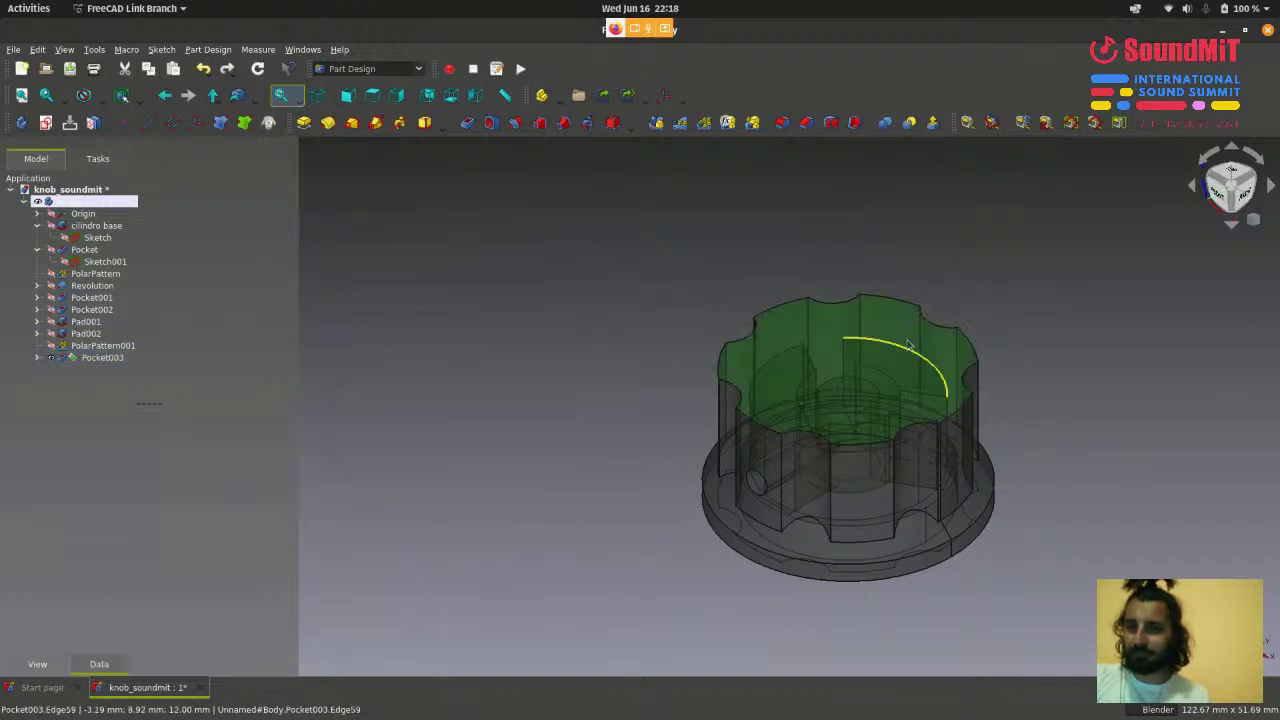
pyautogui.click(966, 263)
# - Orbit to a side view of the knob and zoom in and out to inspect it
pyautogui.scroll(2, 872, 401)
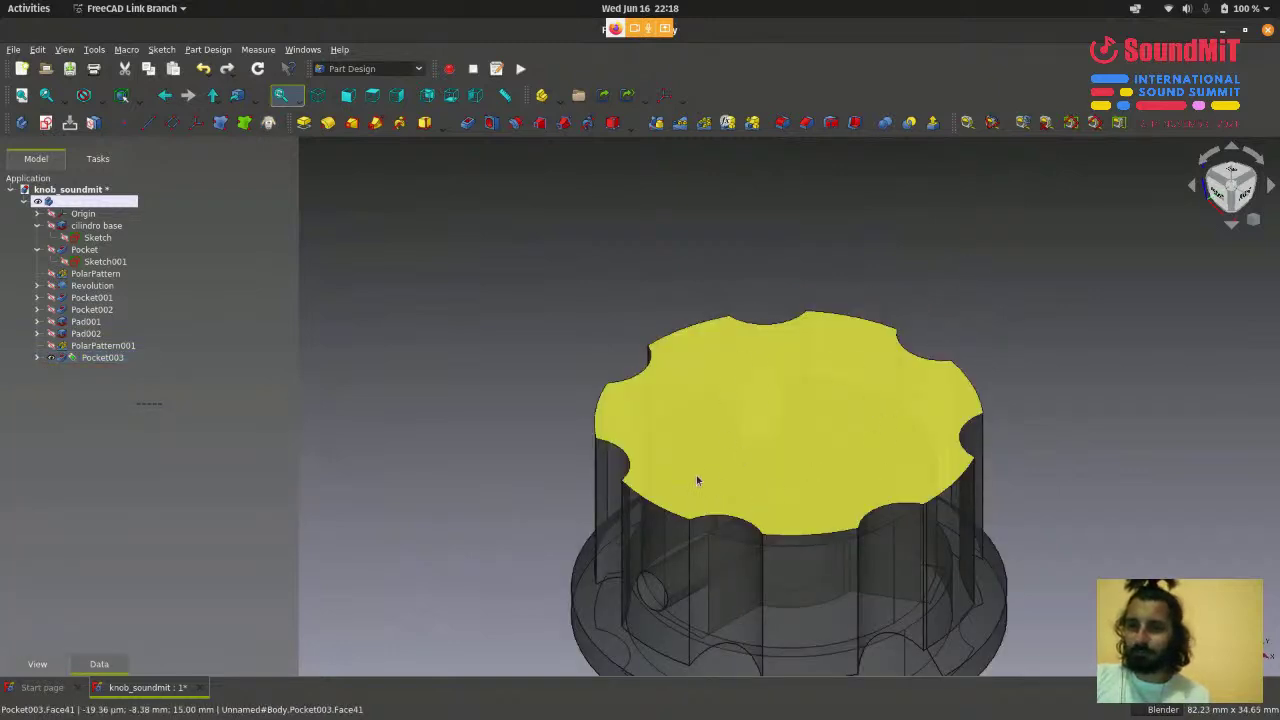
pyautogui.moveTo(696, 475); pyautogui.dragTo(766, 386, button='middle')
pyautogui.scroll(-3, 1121, 411)
pyautogui.scroll(3, 1119, 419)
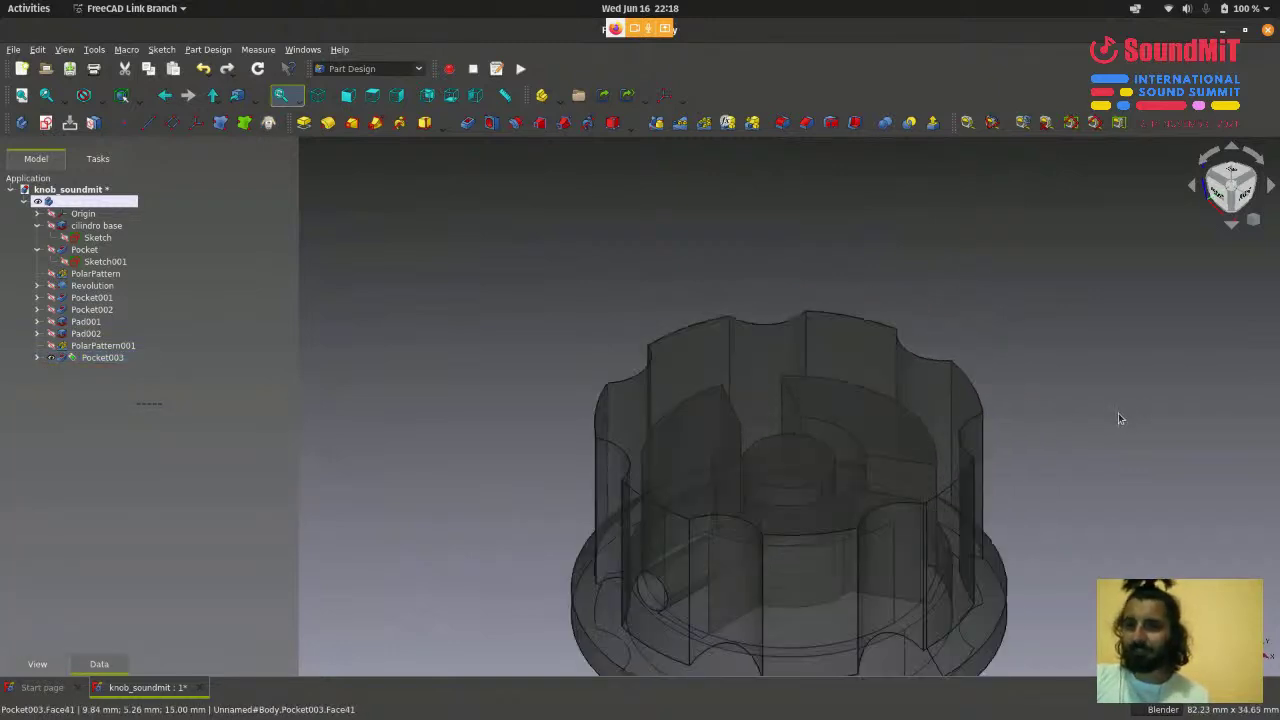
pyautogui.scroll(-2, 1119, 419)
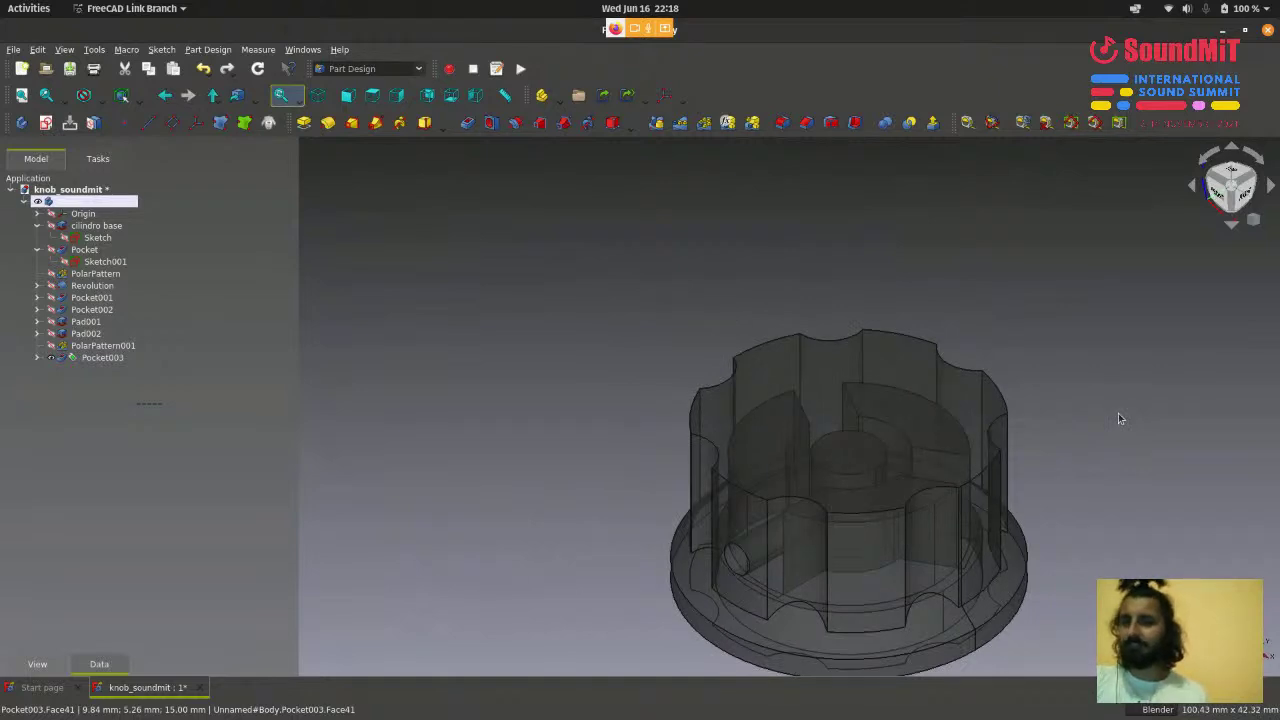
pyautogui.scroll(1, 1118, 418)
pyautogui.scroll(-2, 1063, 326)
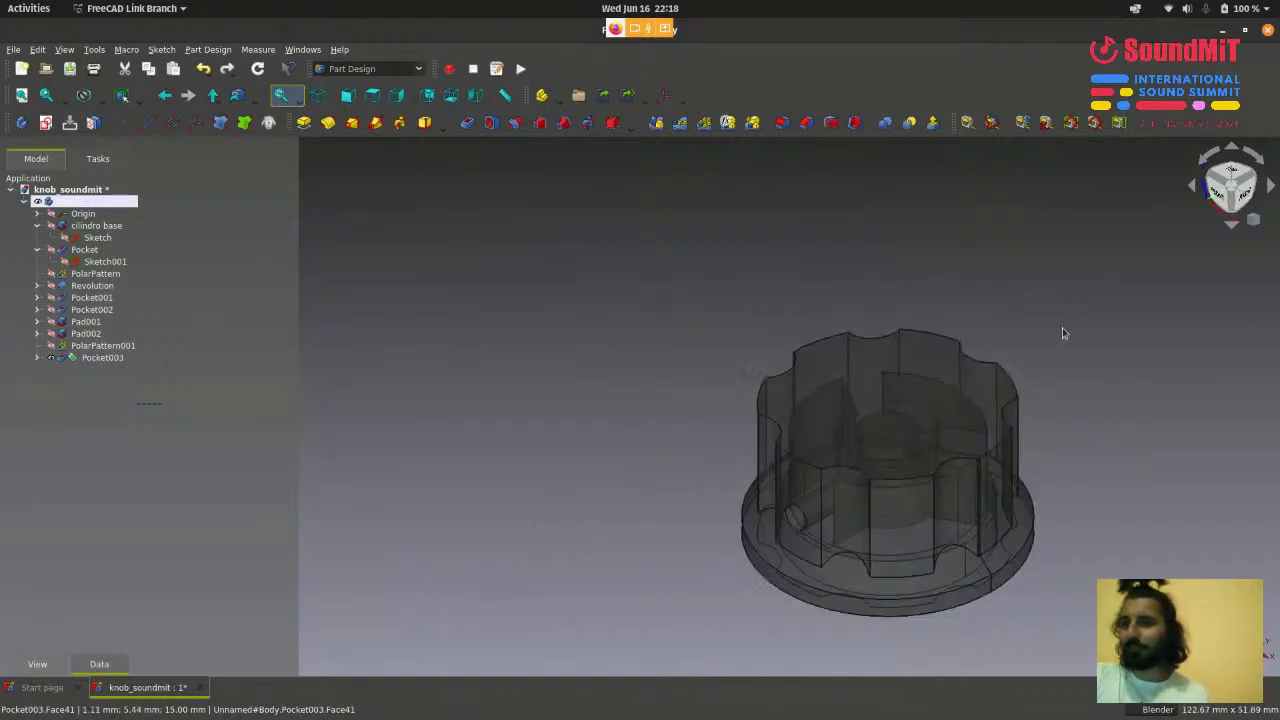
pyautogui.scroll(2, 1062, 327)
pyautogui.scroll(-3, 1069, 333)
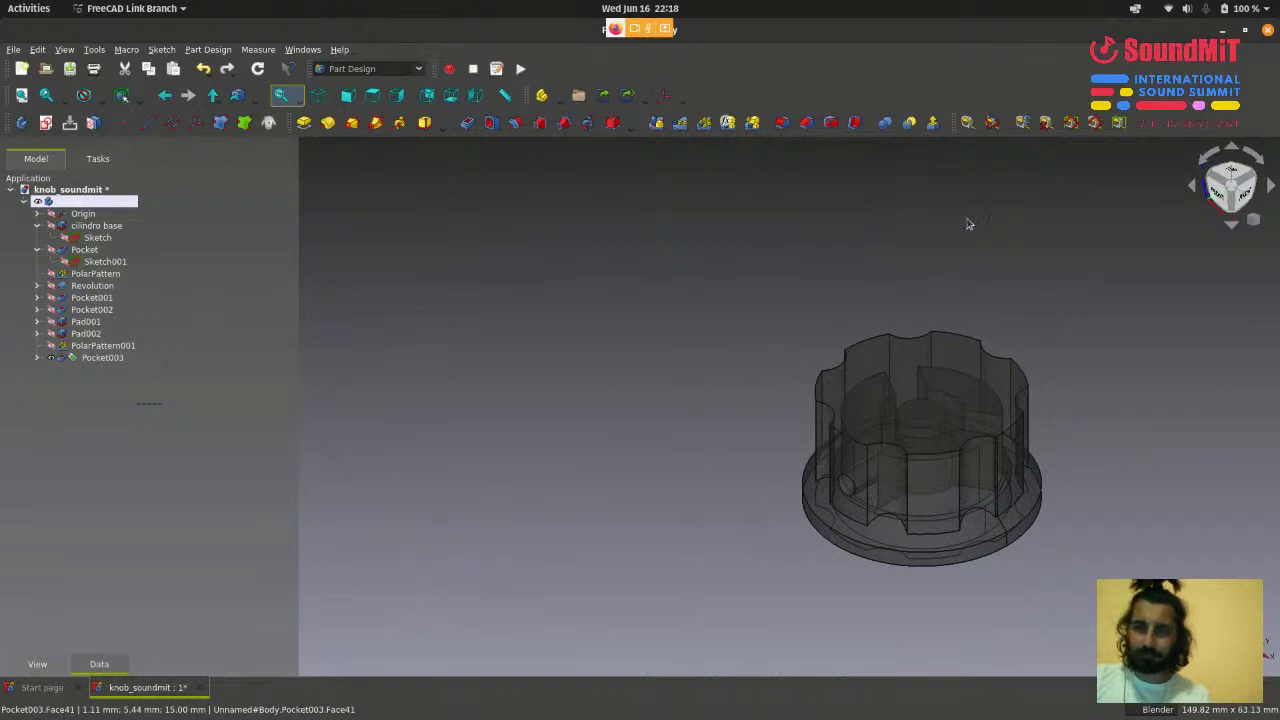
pyautogui.scroll(-1, 616, 377)
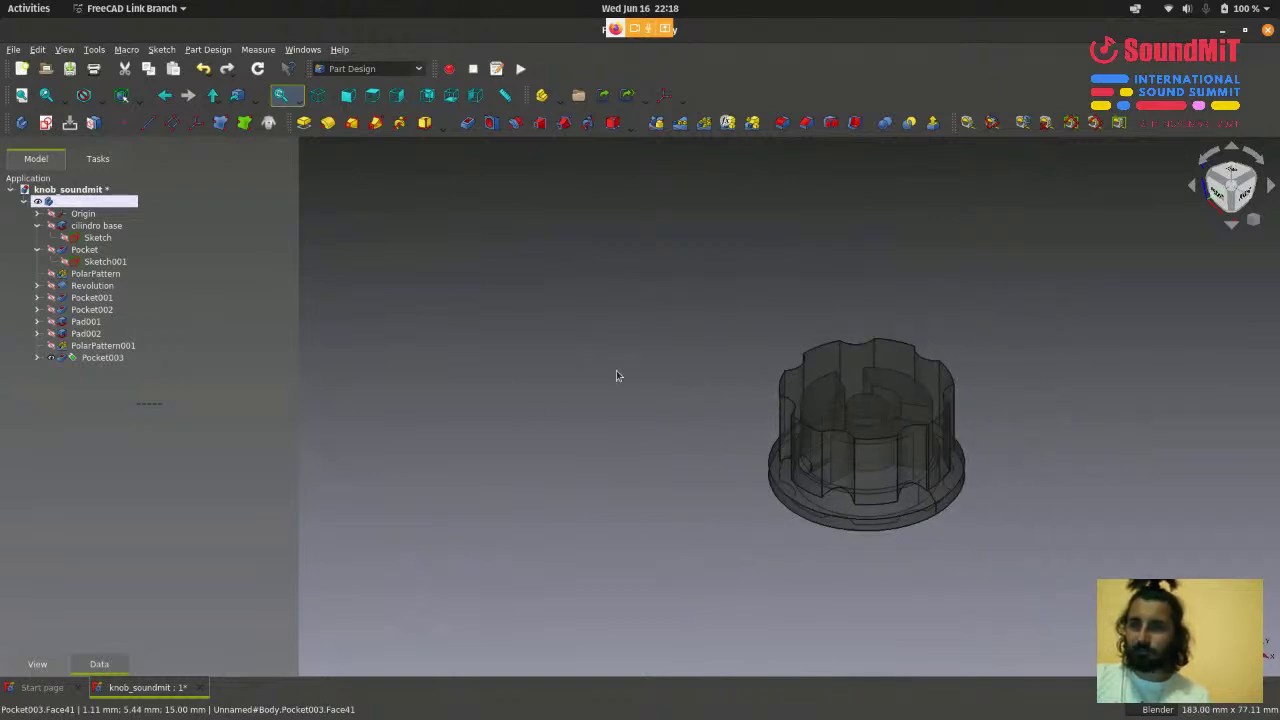
pyautogui.scroll(-1, 616, 375)
pyautogui.scroll(1, 834, 528)
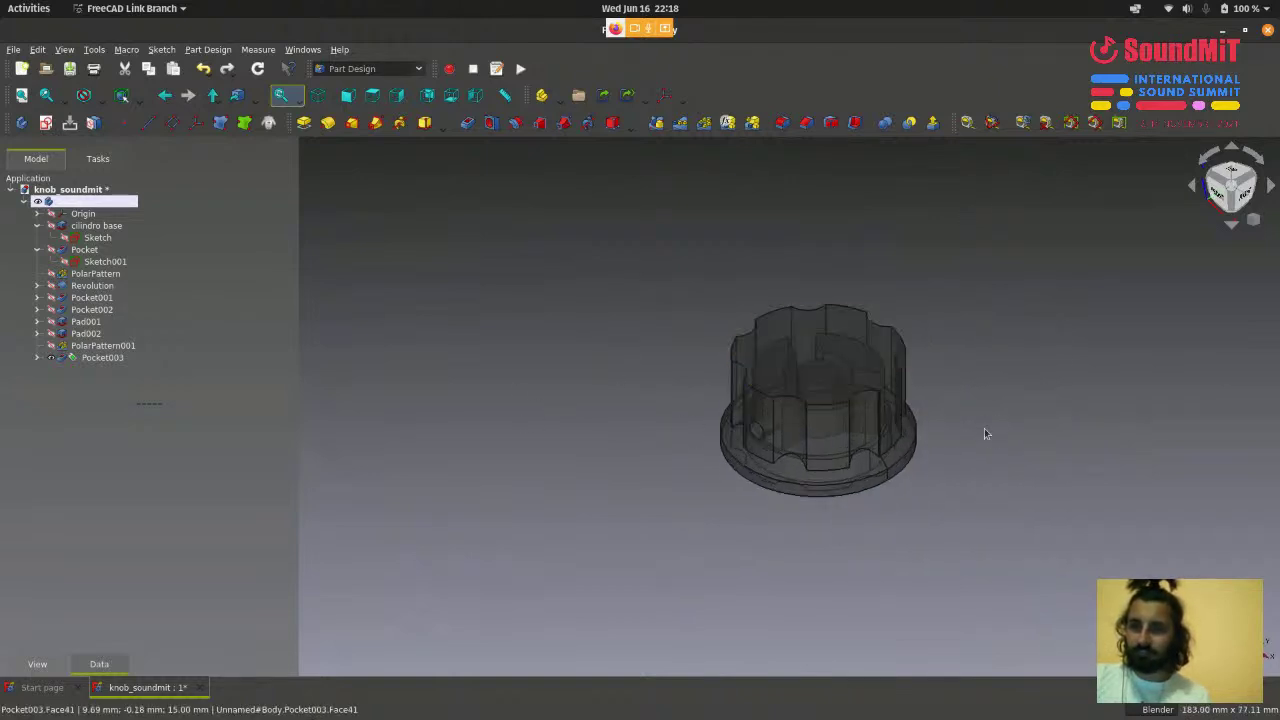
pyautogui.scroll(3, 900, 500)
pyautogui.scroll(-1, 838, 561)
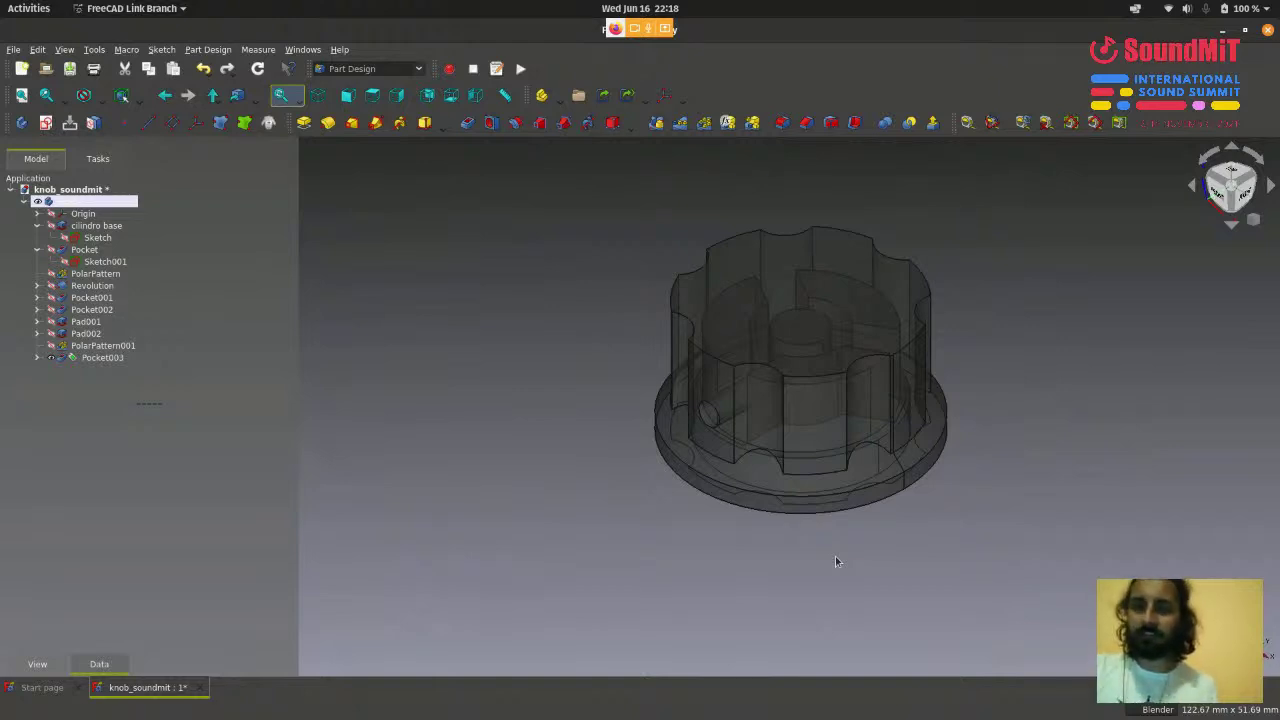
pyautogui.scroll(-1, 880, 550)
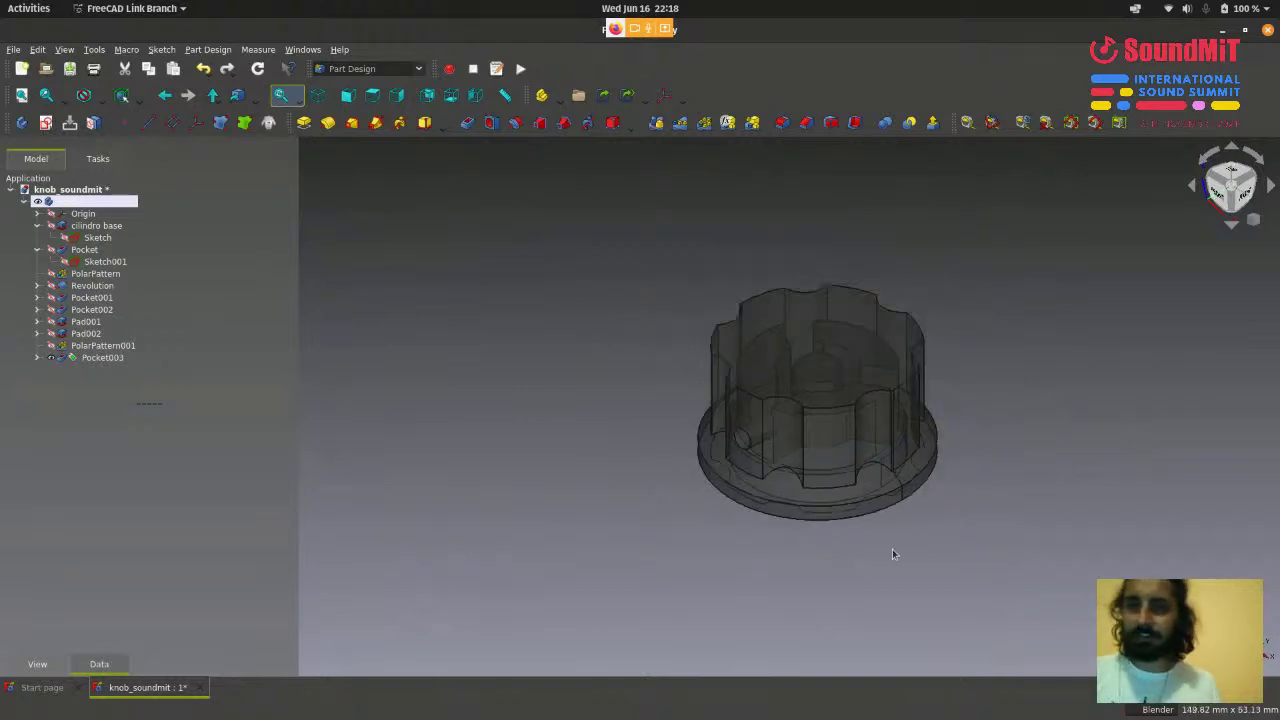
pyautogui.scroll(1, 892, 549)
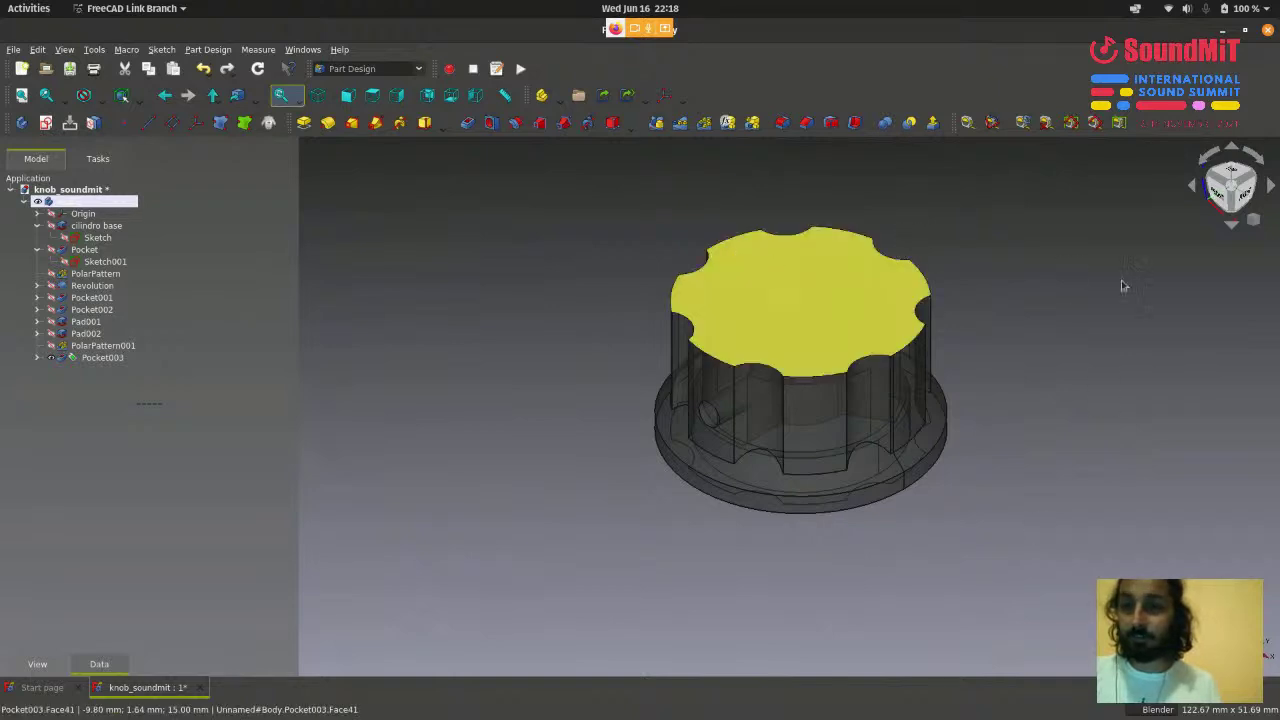
pyautogui.scroll(-1, 1033, 440)
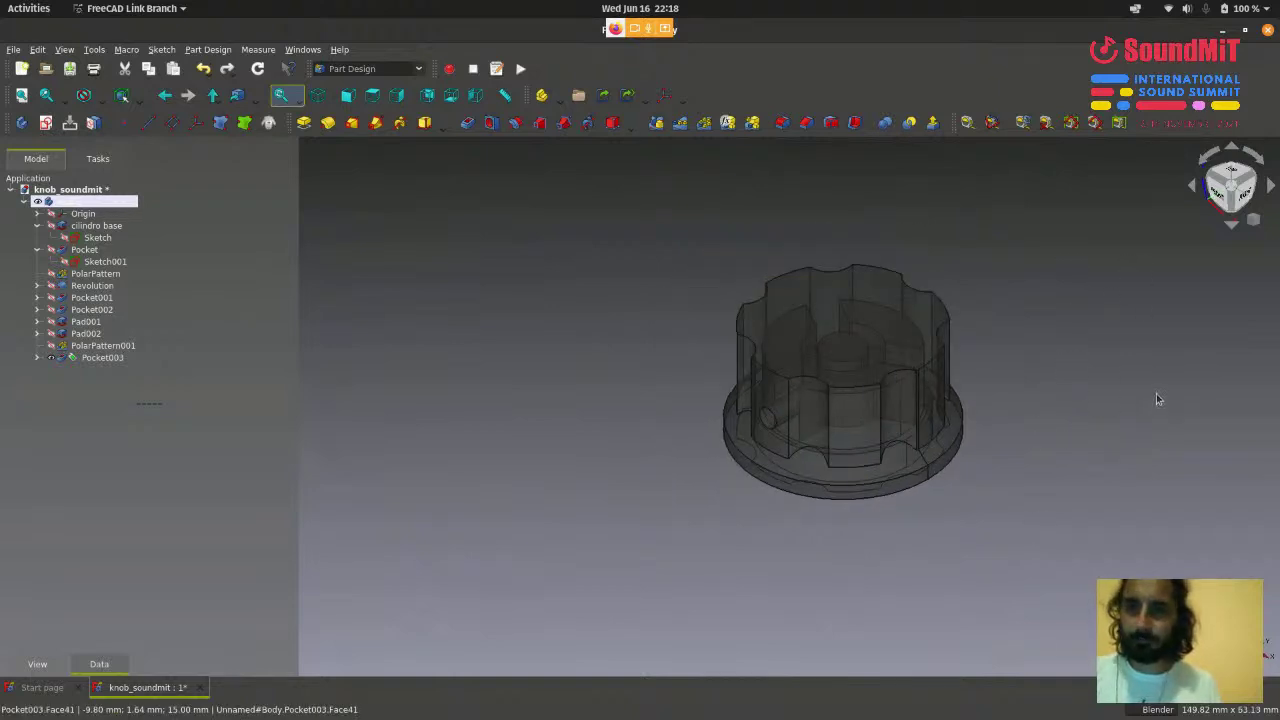
pyautogui.scroll(2, 860, 300)
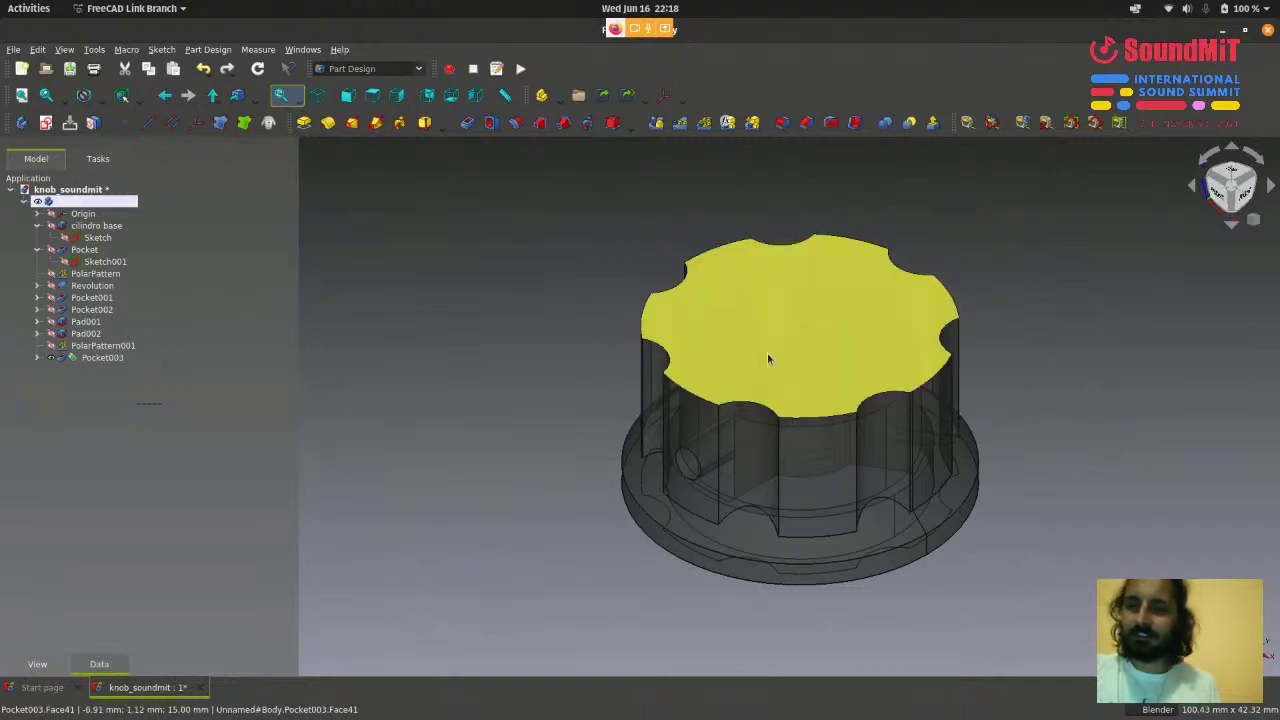
# - Select Pocket003 on the knob's top and start a new sketch on it
pyautogui.click(918, 341)
pyautogui.click(1136, 370)
pyautogui.scroll(-2, 1134, 365)
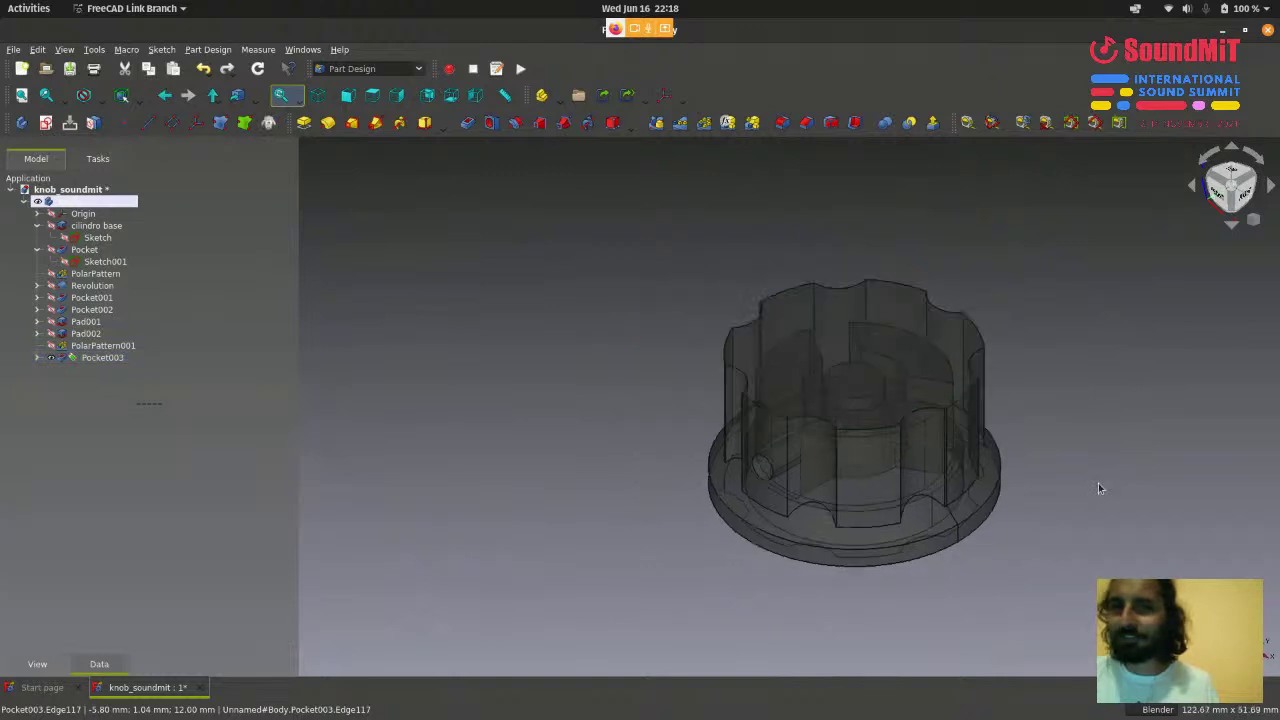
pyautogui.click(920, 348)
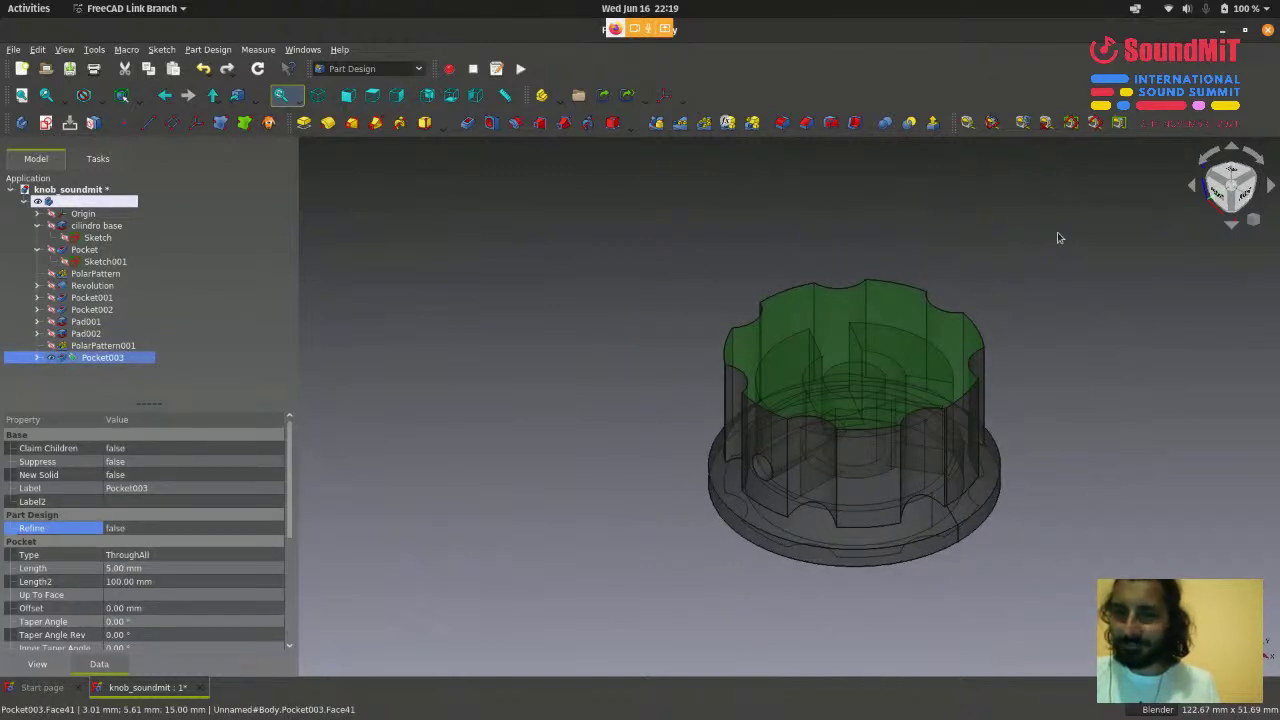
pyautogui.click(1060, 237)
pyautogui.click(930, 310)
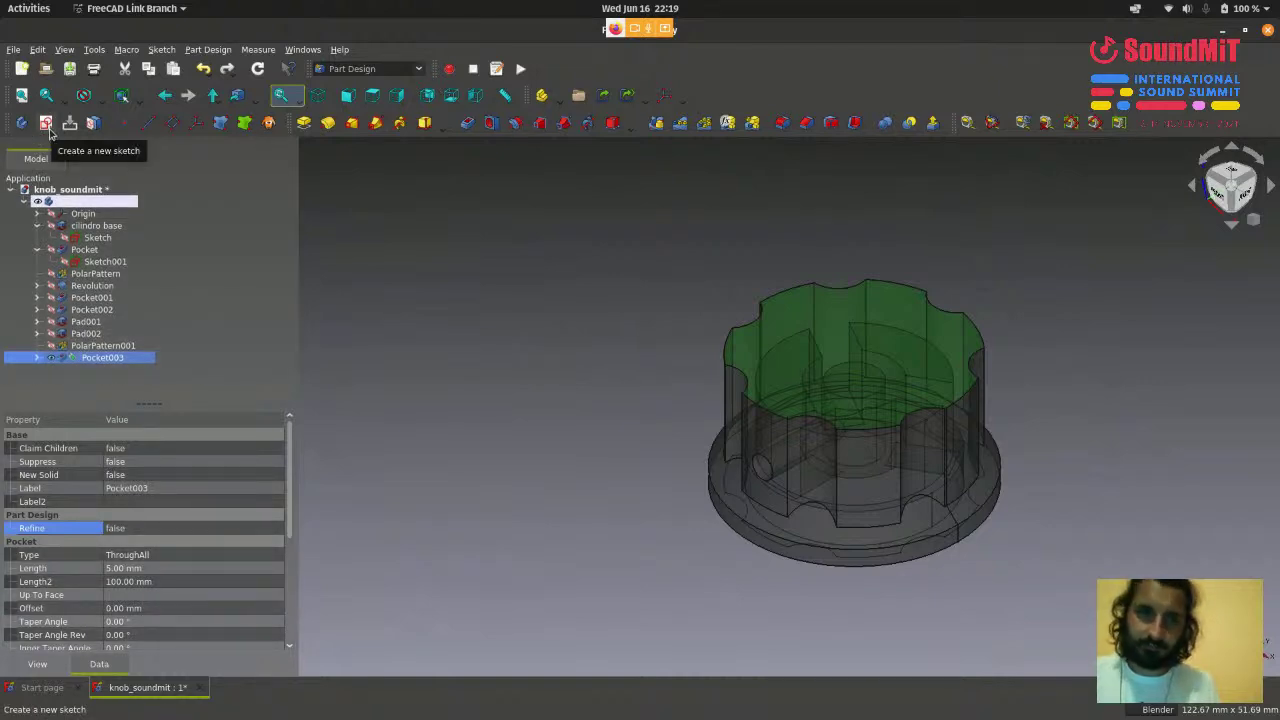
pyautogui.click(47, 127)
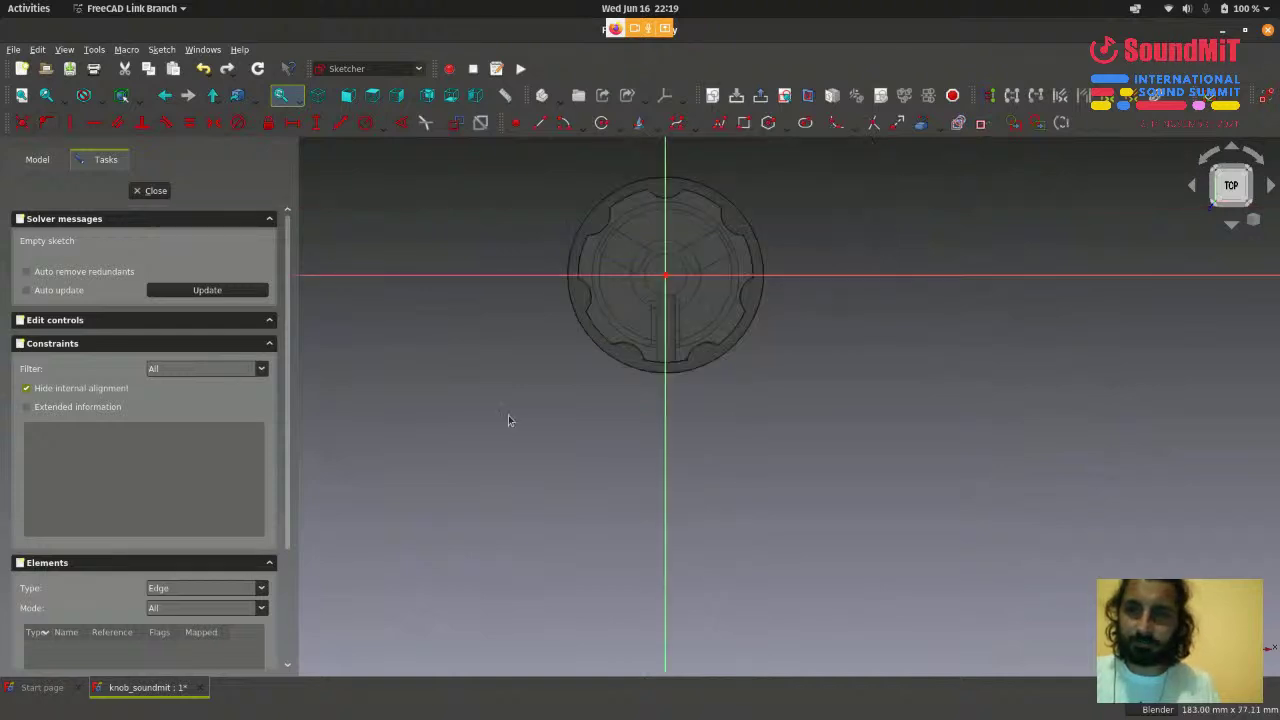
# - Draw two concentric ring circles centred on the sketch origin
pyautogui.scroll(2, 600, 266)
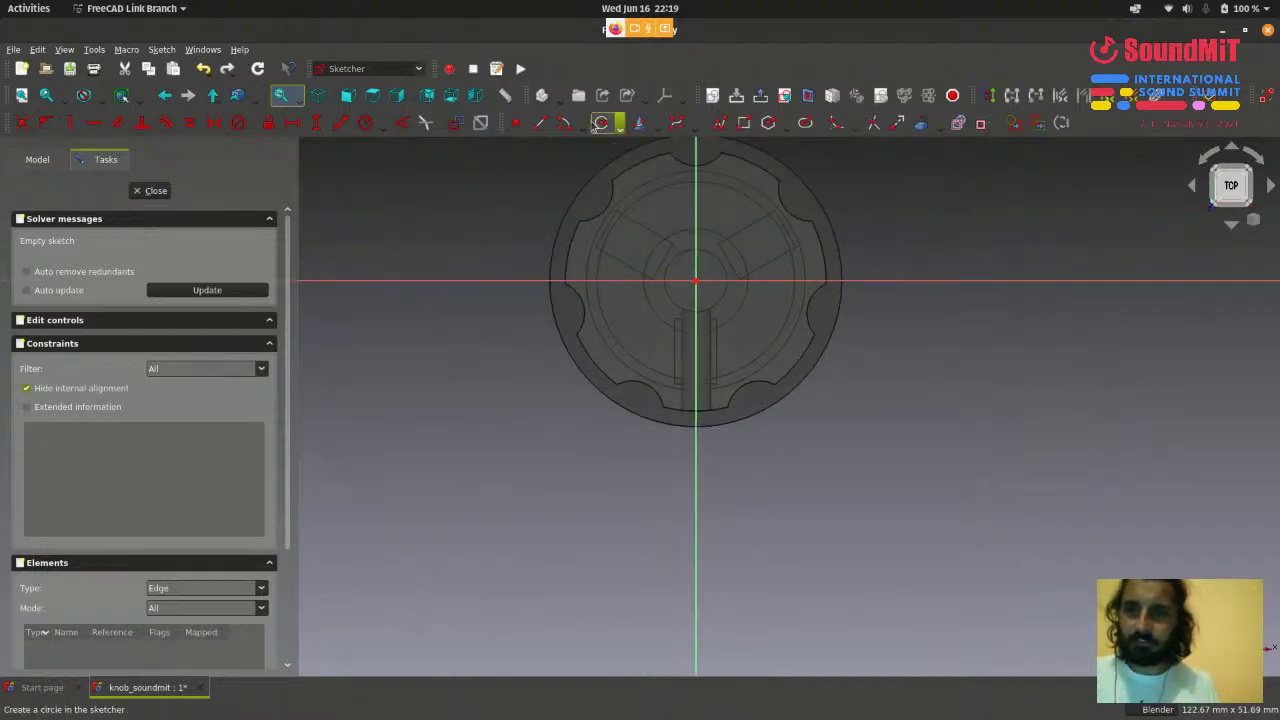
pyautogui.click(600, 123)
pyautogui.scroll(3, 760, 247)
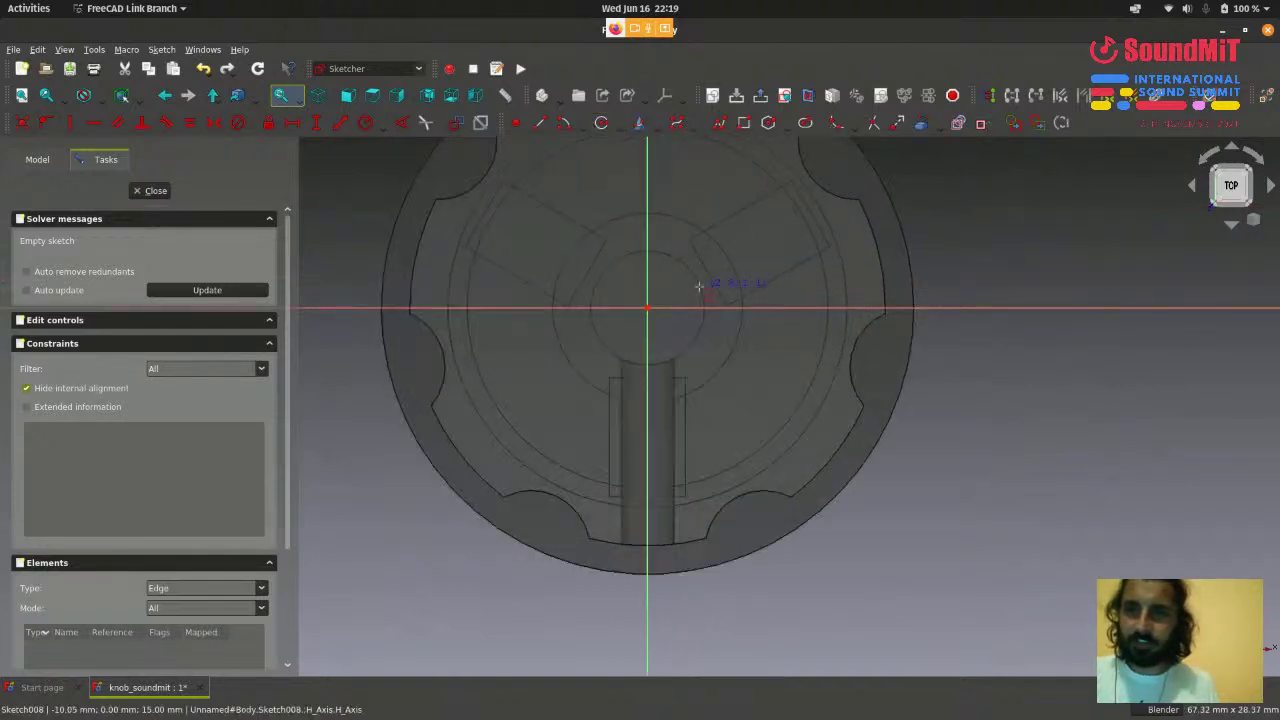
pyautogui.click(647, 307)
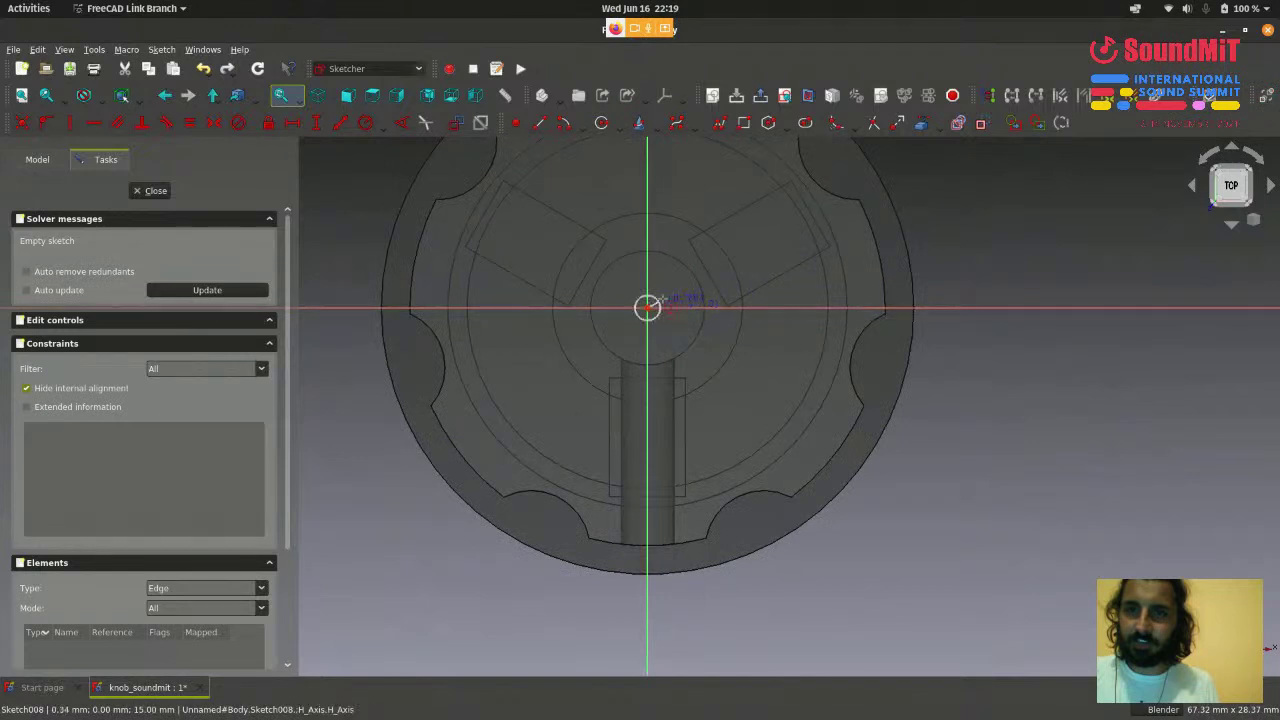
pyautogui.click(790, 193)
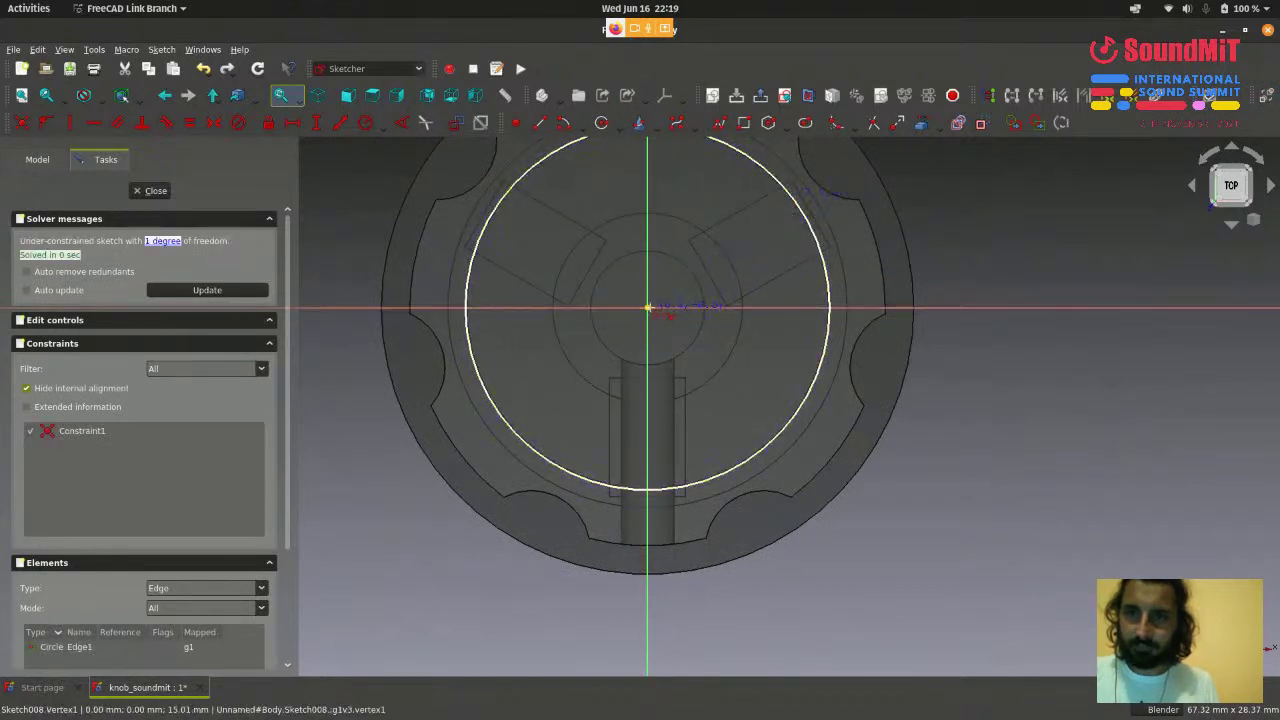
pyautogui.click(648, 307)
pyautogui.click(805, 248)
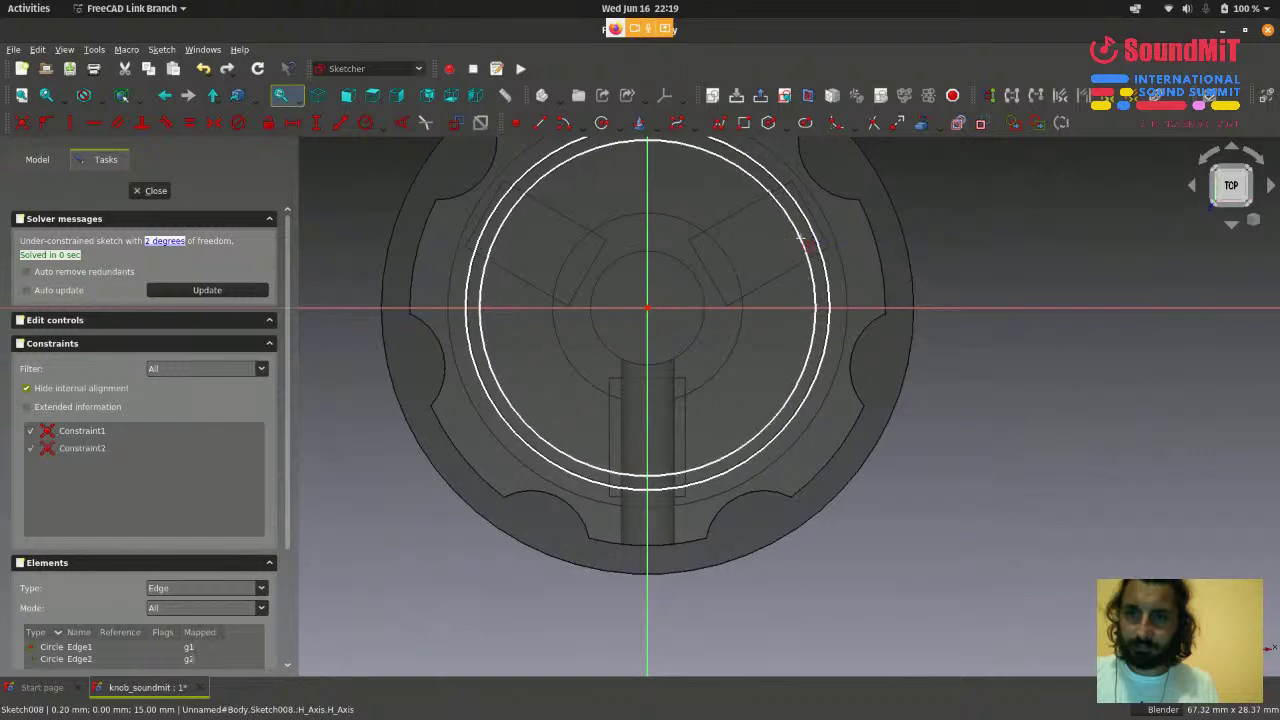
# - Add a small circle on the vertical axis below the rings and enlarge it slightly
pyautogui.scroll(2, 679, 574)
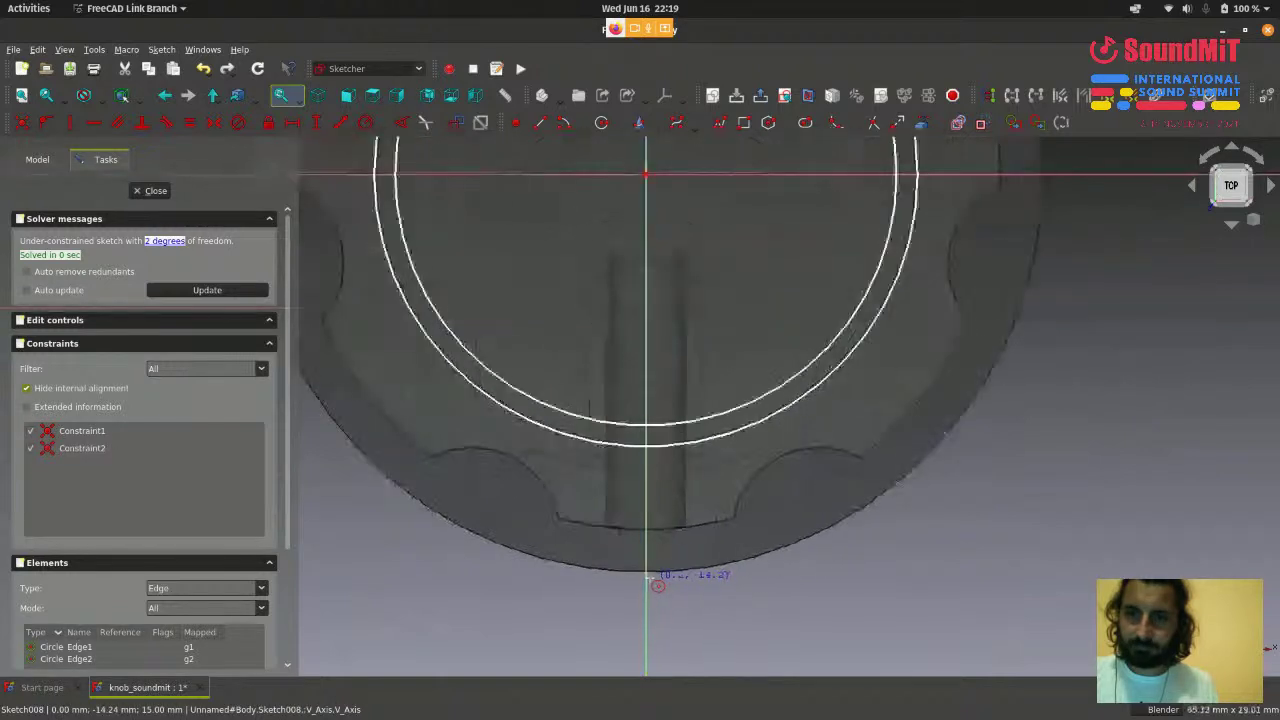
pyautogui.click(646, 491)
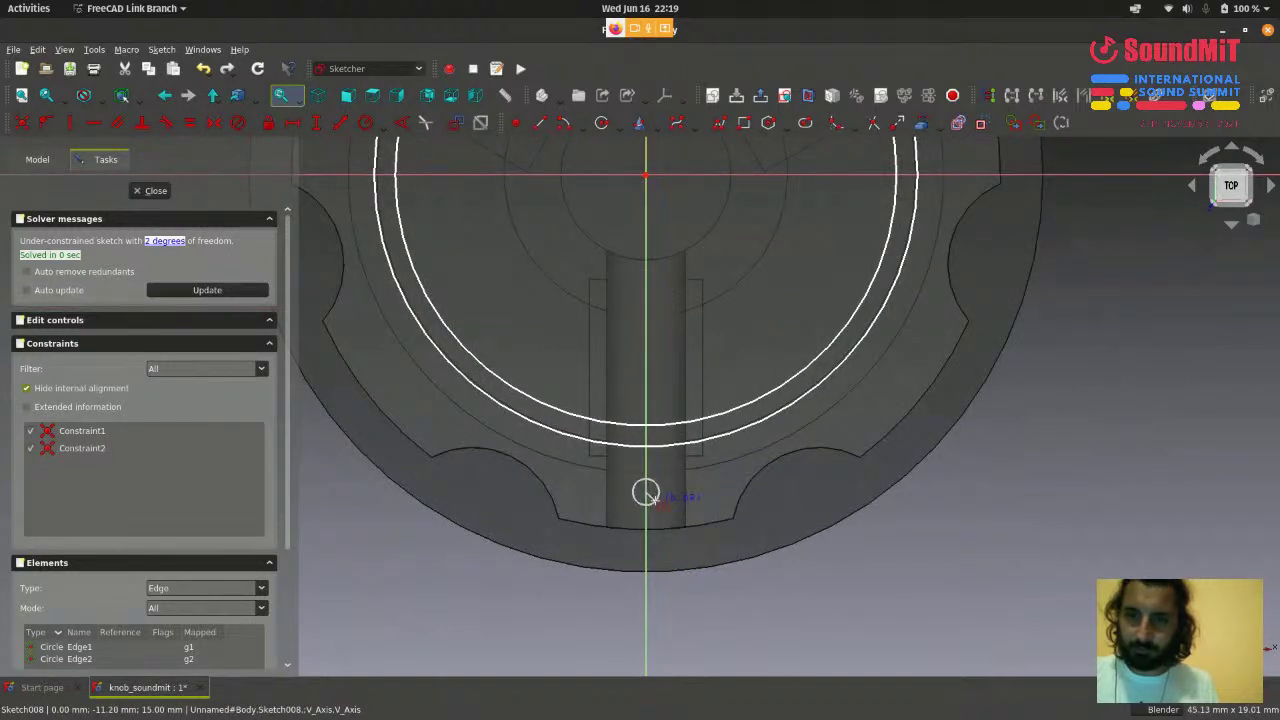
pyautogui.click(651, 504)
pyautogui.scroll(-3, 651, 513)
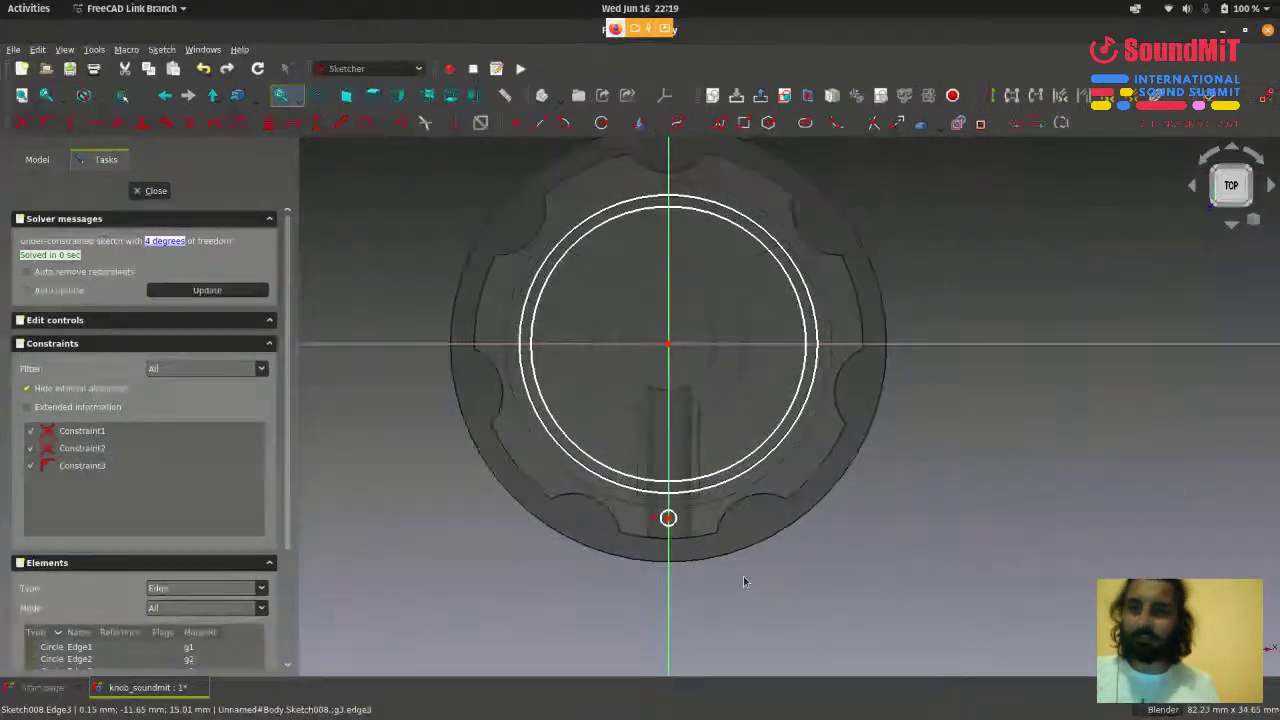
pyautogui.scroll(2, 637, 516)
pyautogui.scroll(2, 668, 494)
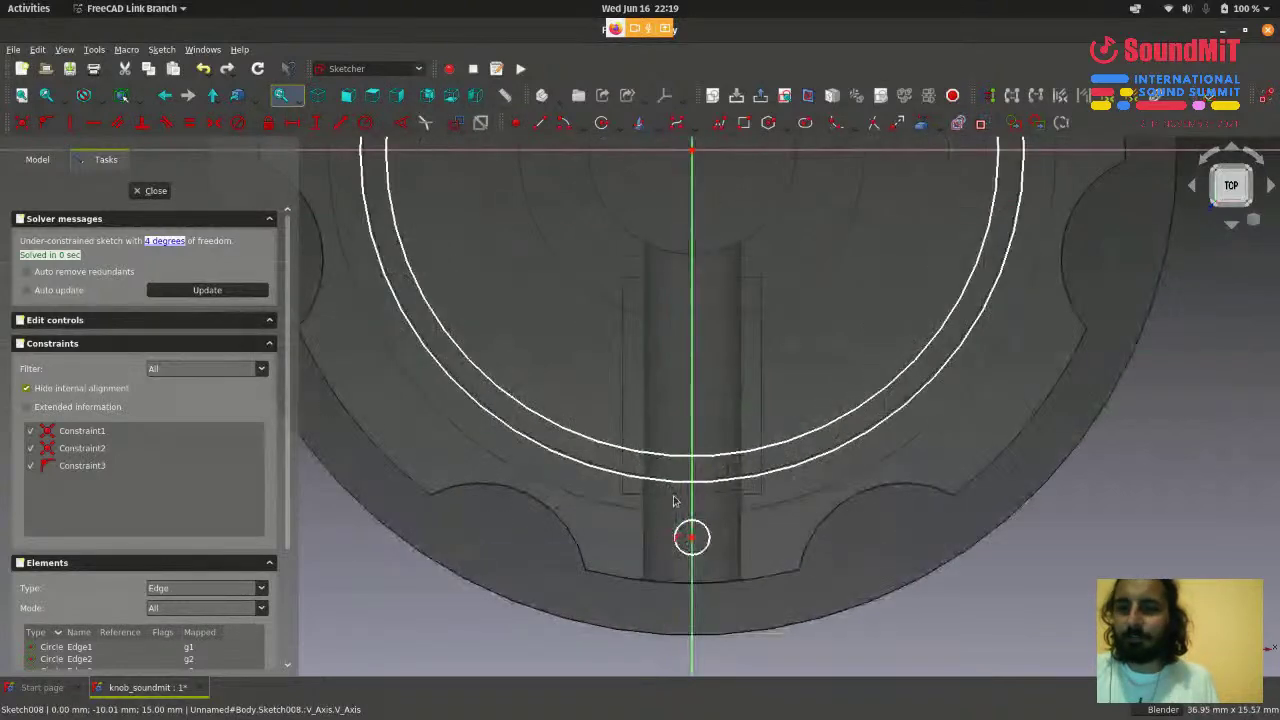
pyautogui.scroll(-2, 709, 512)
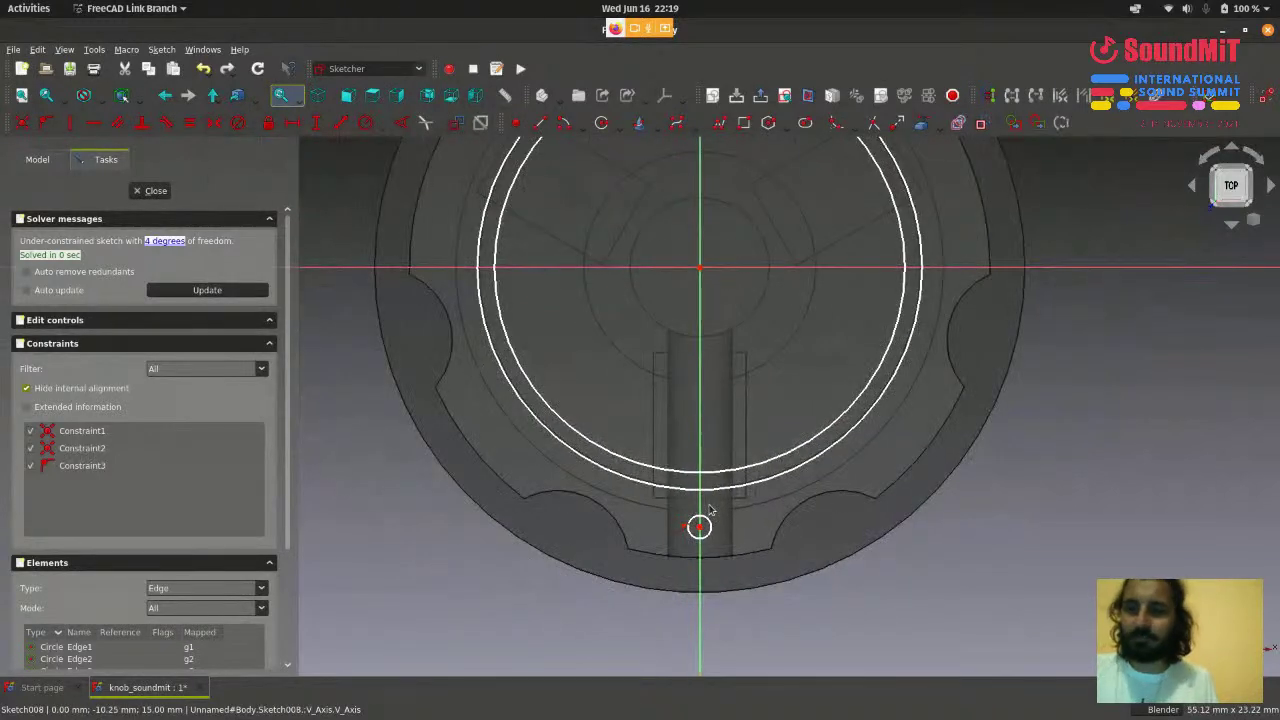
pyautogui.scroll(-2, 709, 511)
pyautogui.scroll(1, 740, 362)
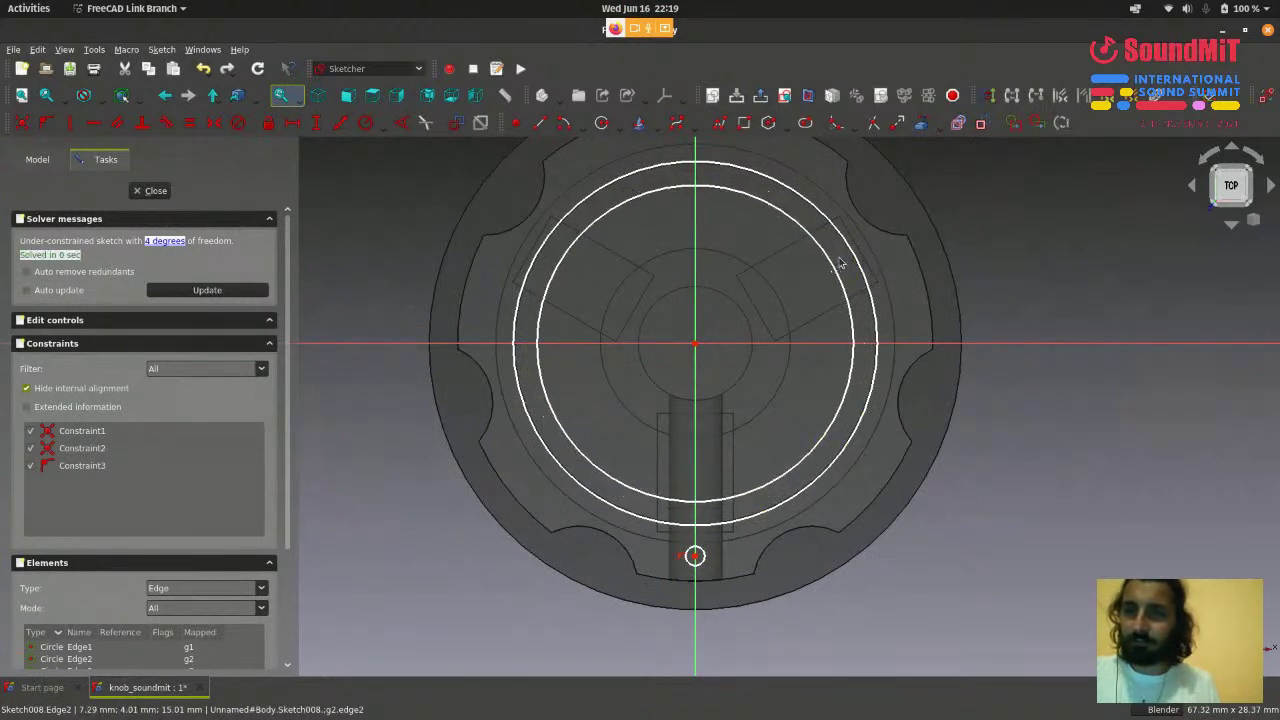
pyautogui.scroll(1, 847, 256)
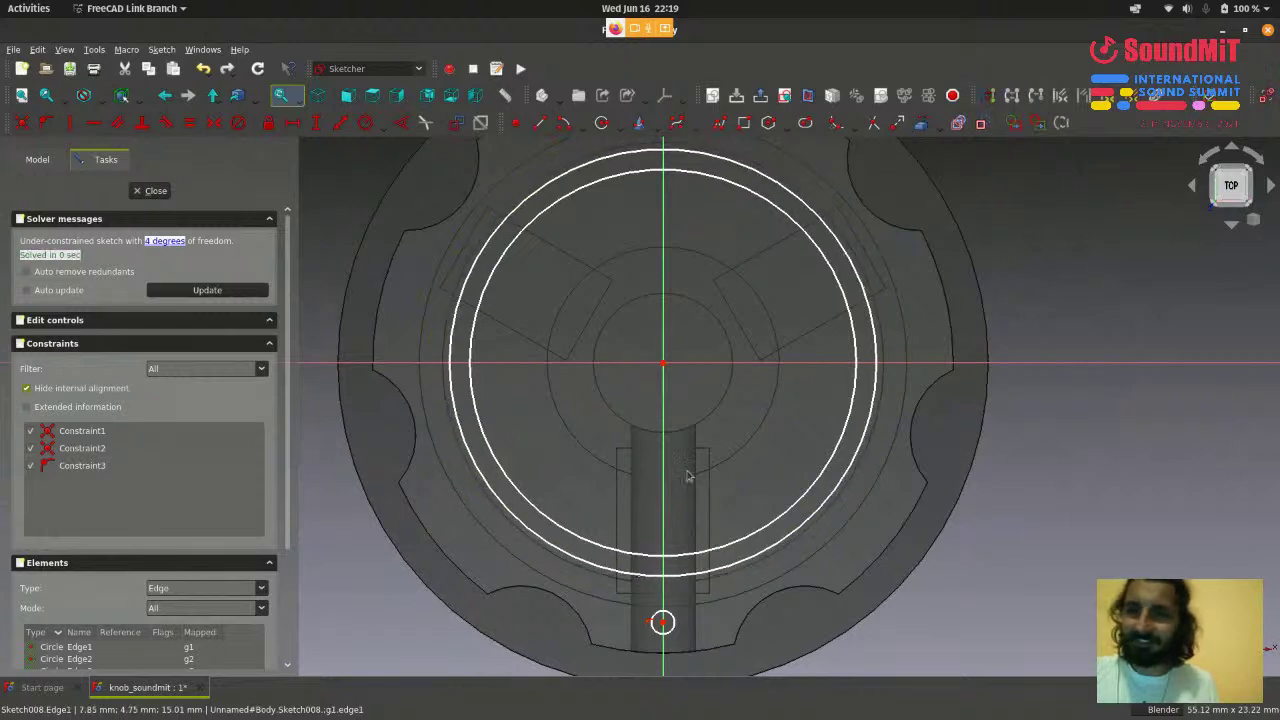
pyautogui.scroll(2, 658, 612)
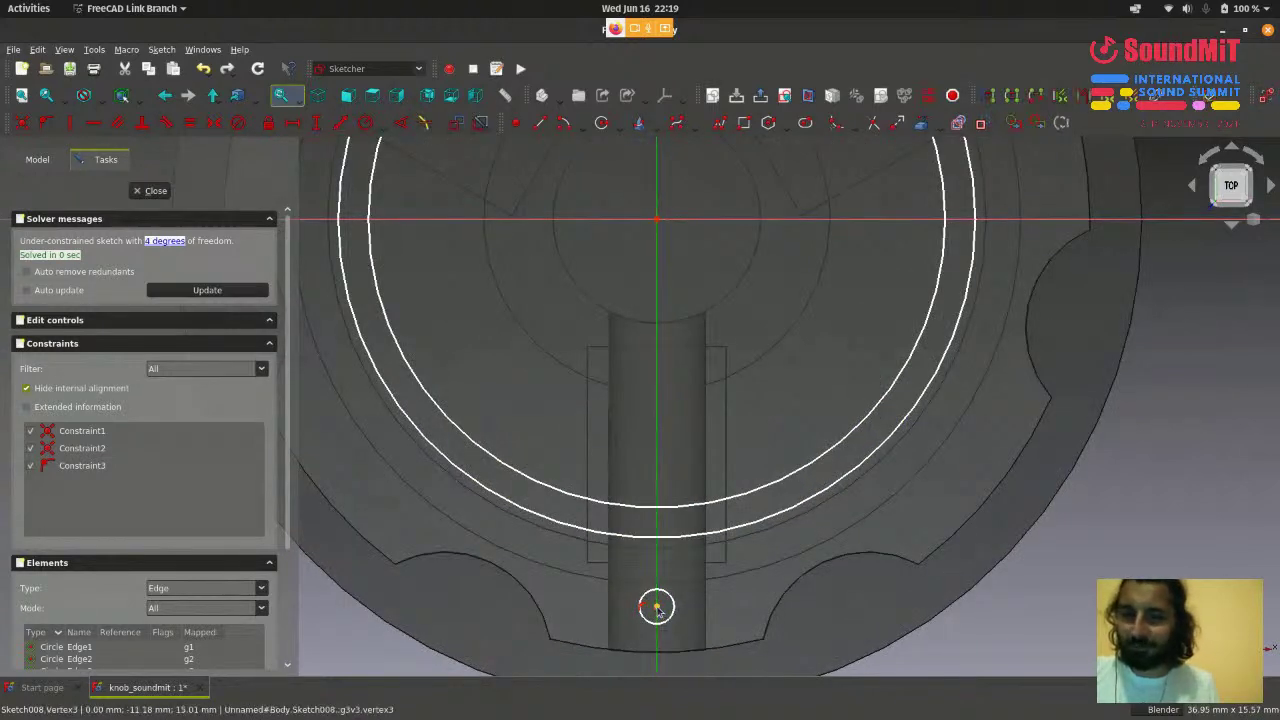
pyautogui.moveTo(656, 607); pyautogui.dragTo(701, 600)
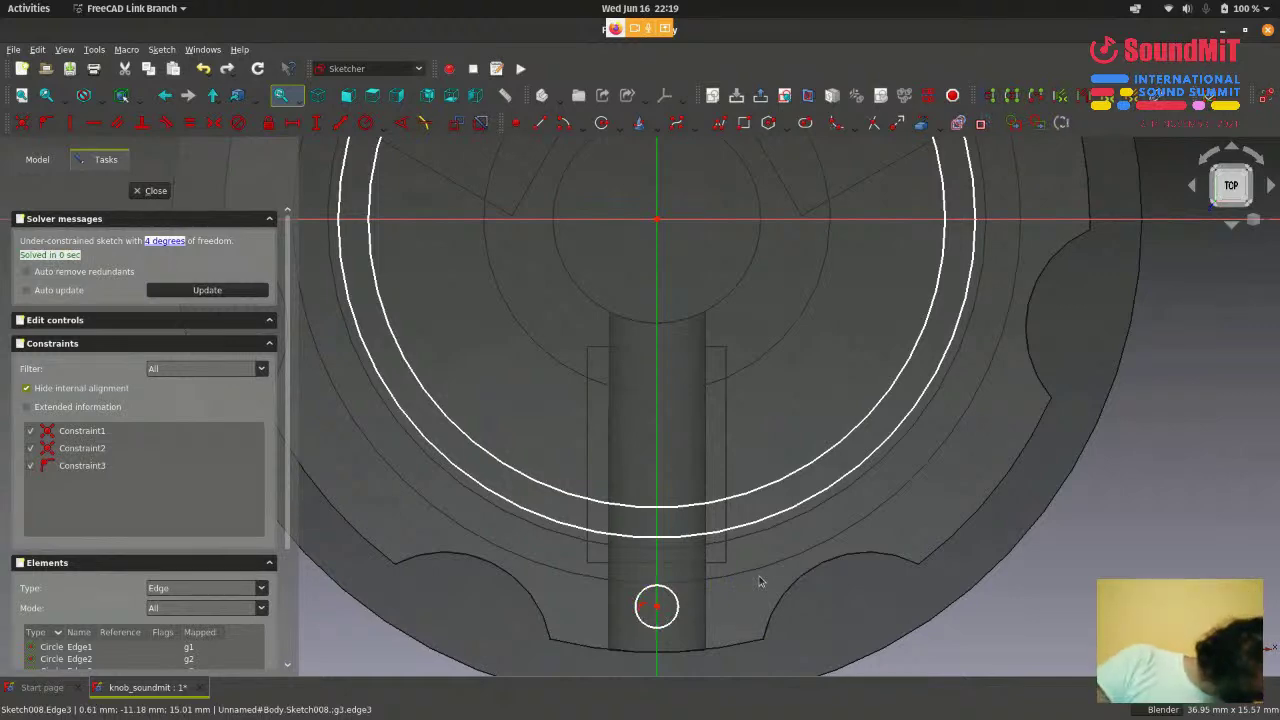
pyautogui.scroll(-4, 759, 581)
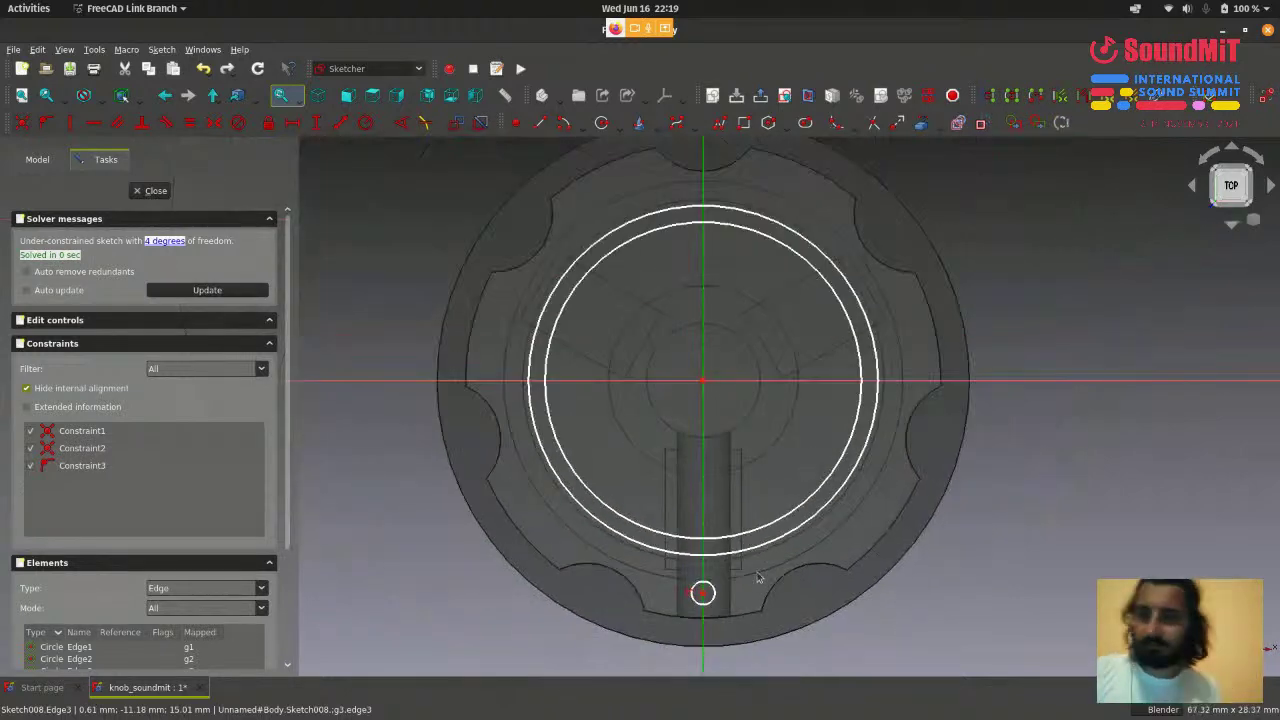
# - Constrain the inner ring circle to 8.5 mm radius and the outer to 9.5 mm
pyautogui.click(817, 273)
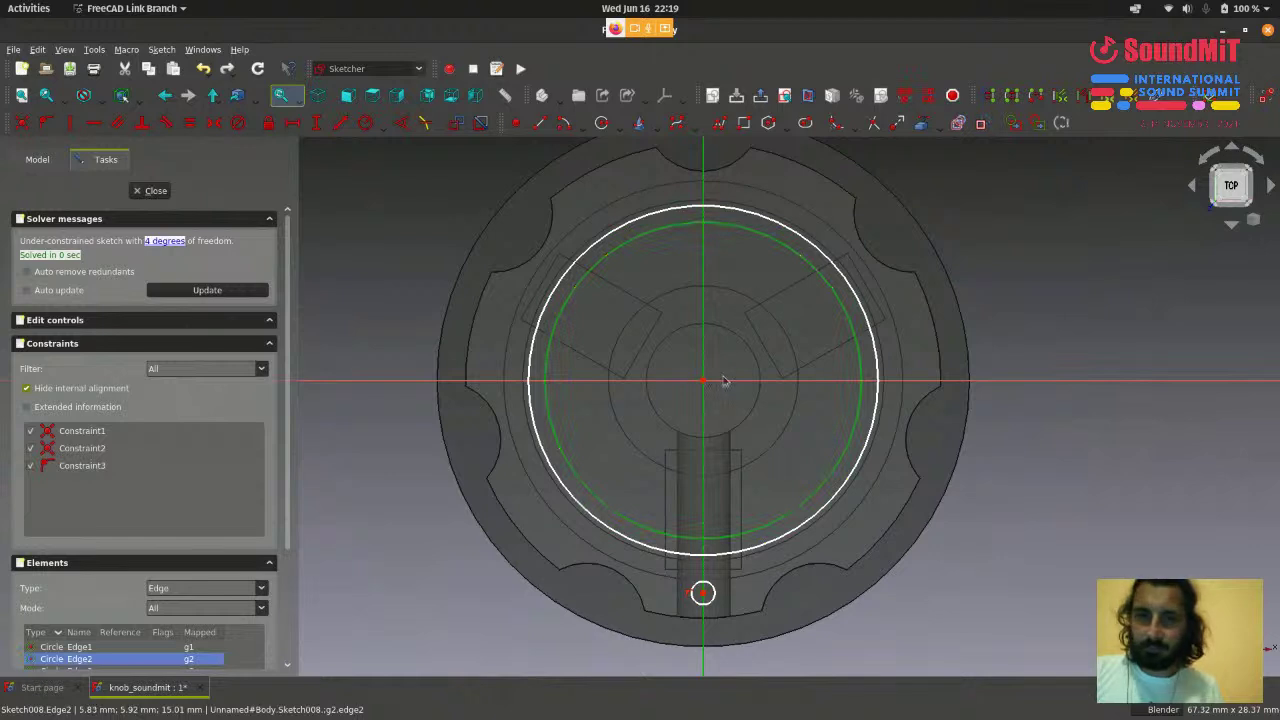
pyautogui.click(365, 122)
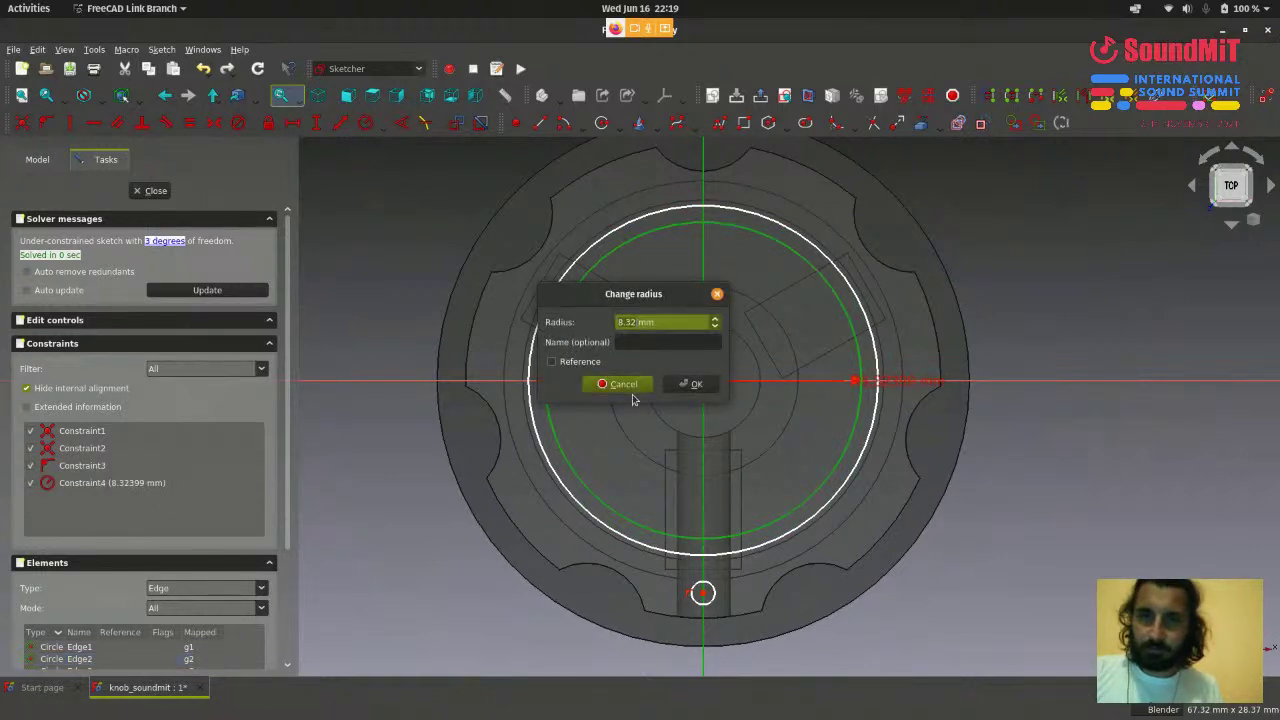
pyautogui.write('8.5')
pyautogui.click(692, 384)
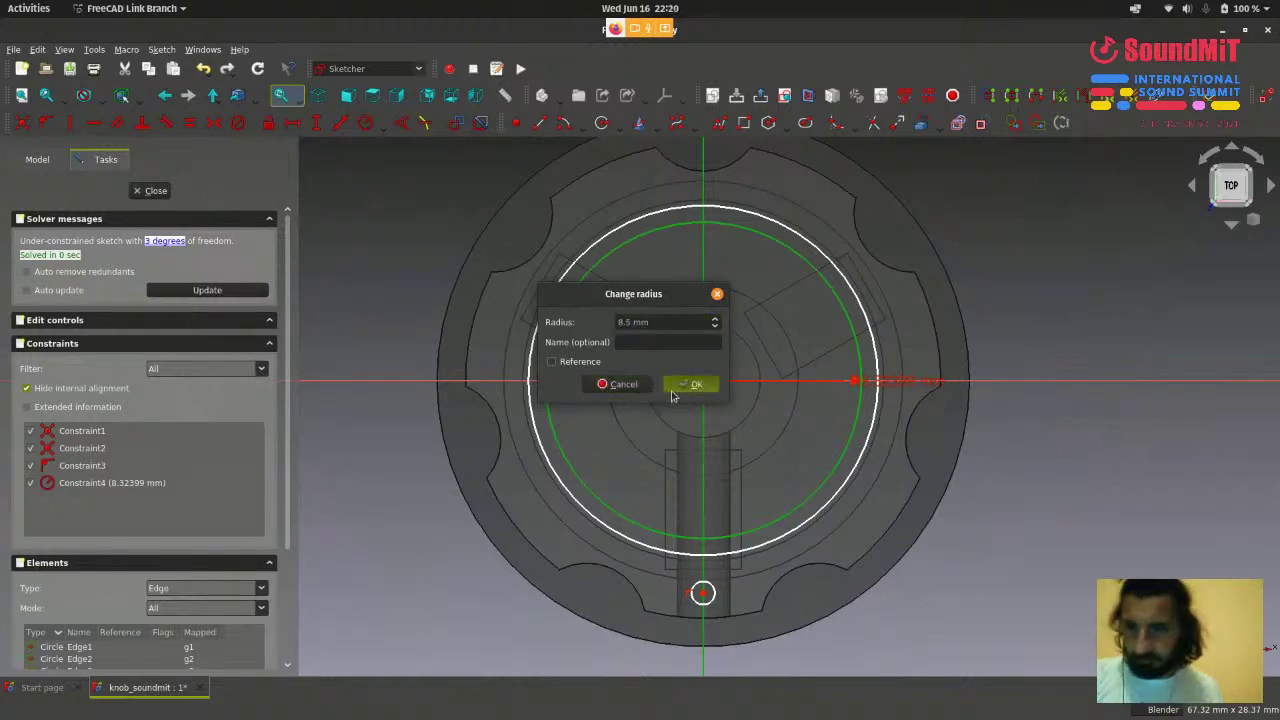
pyautogui.click(820, 246)
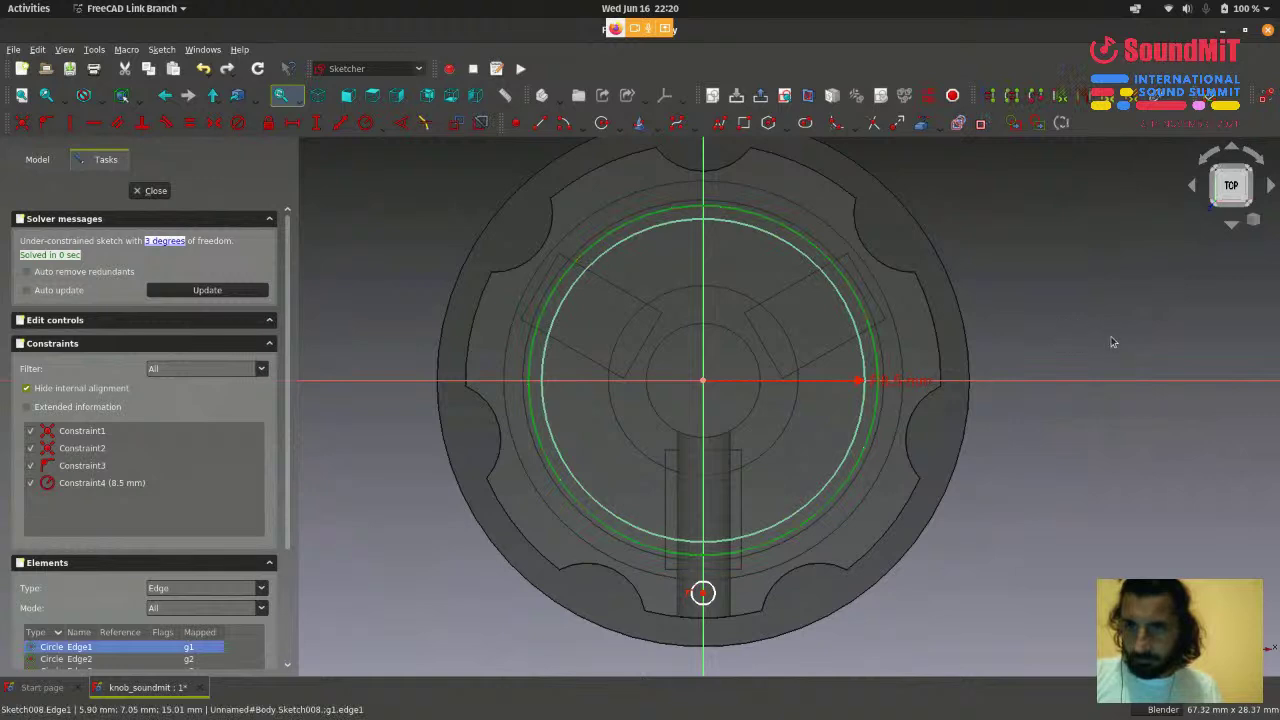
pyautogui.click(367, 125)
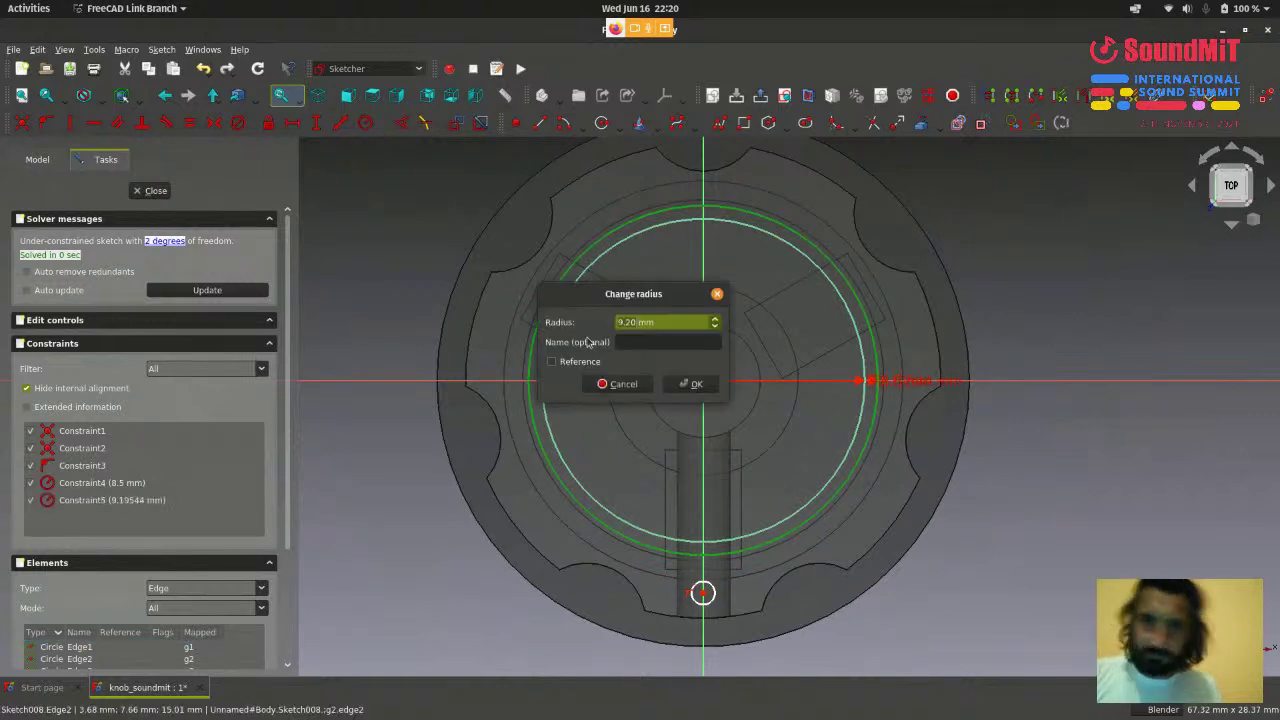
pyautogui.write('9')
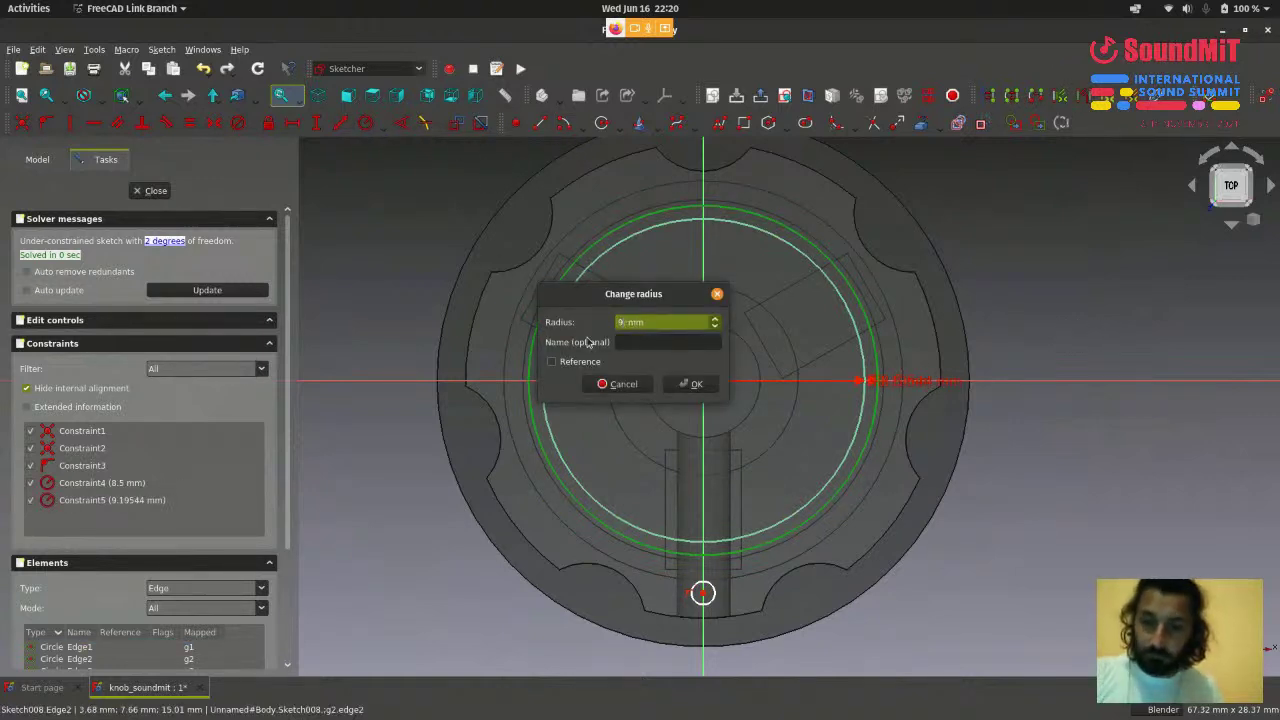
pyautogui.write('.5')
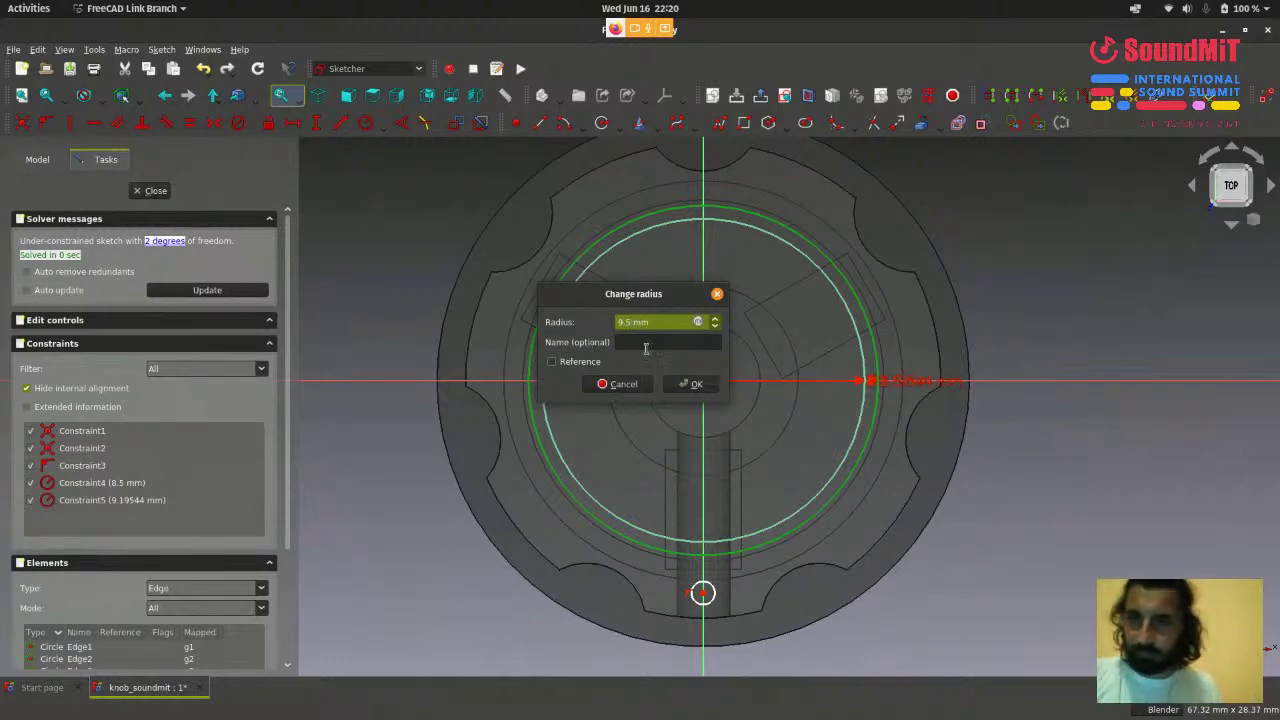
pyautogui.click(688, 385)
# - Give the small bottom circle a 0.75 mm radius and nudge it slightly upward
pyautogui.scroll(-2, 695, 238)
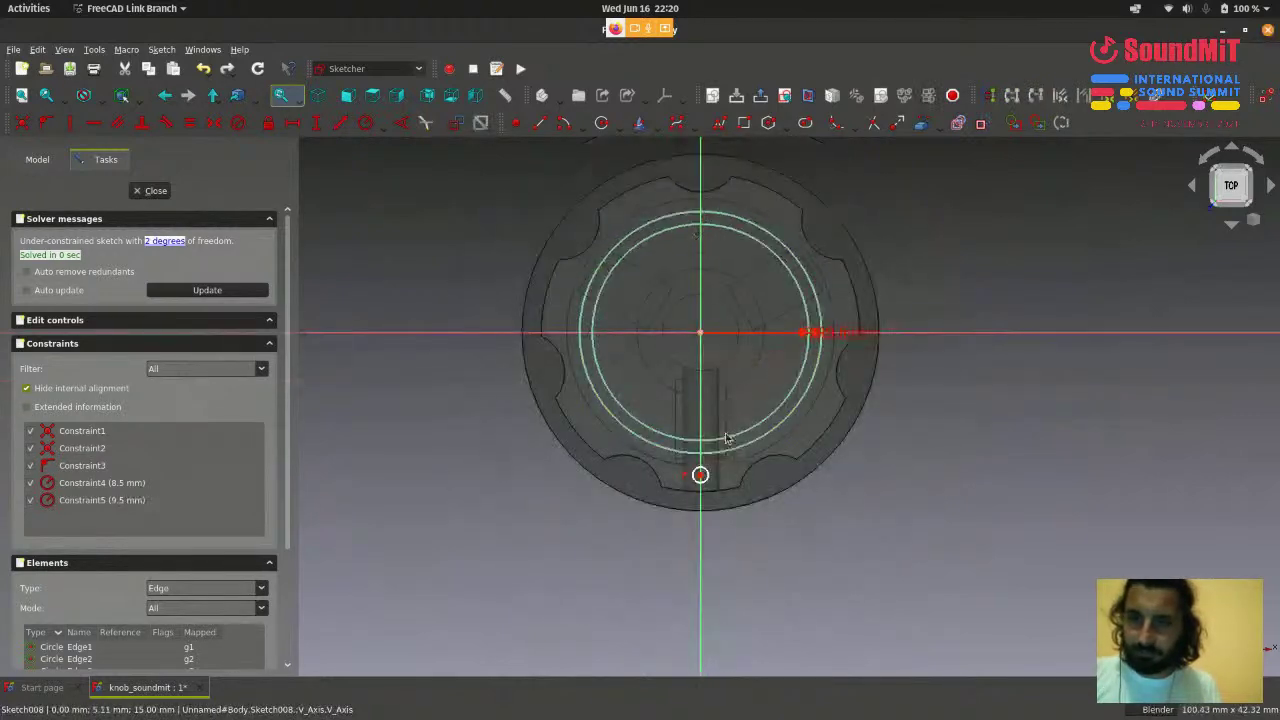
pyautogui.scroll(3, 712, 458)
pyautogui.click(694, 498)
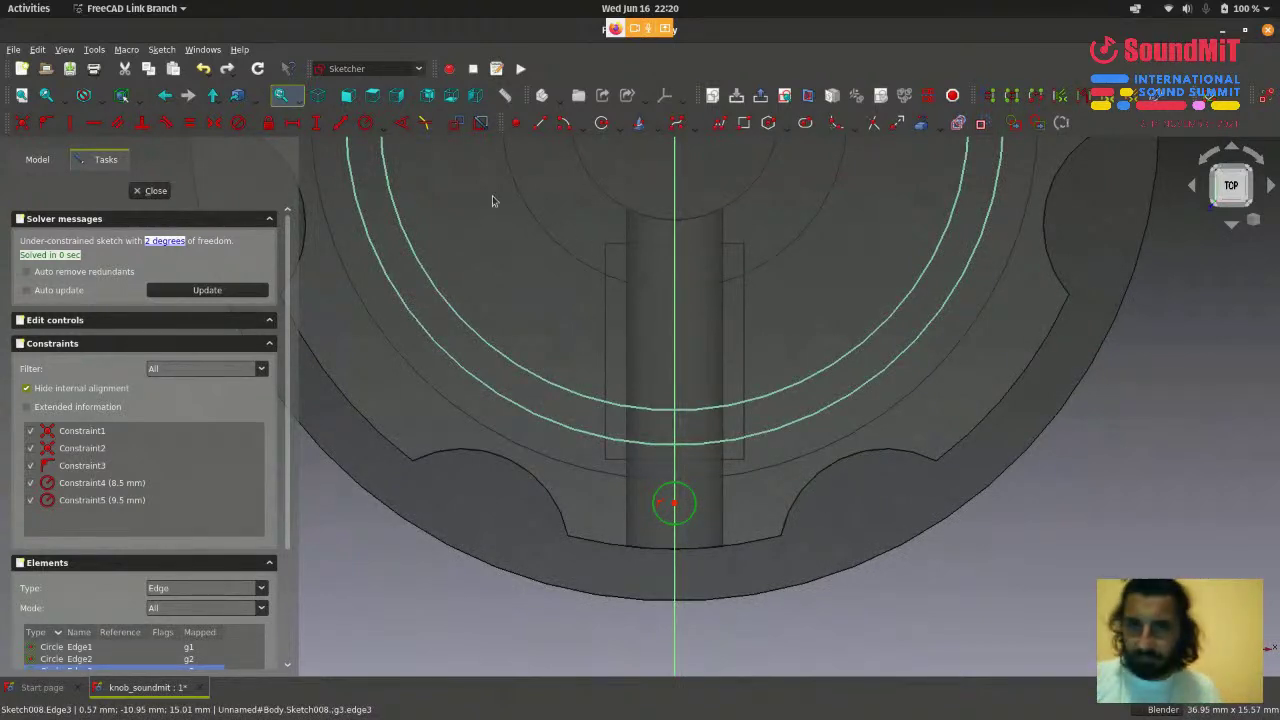
pyautogui.click(366, 124)
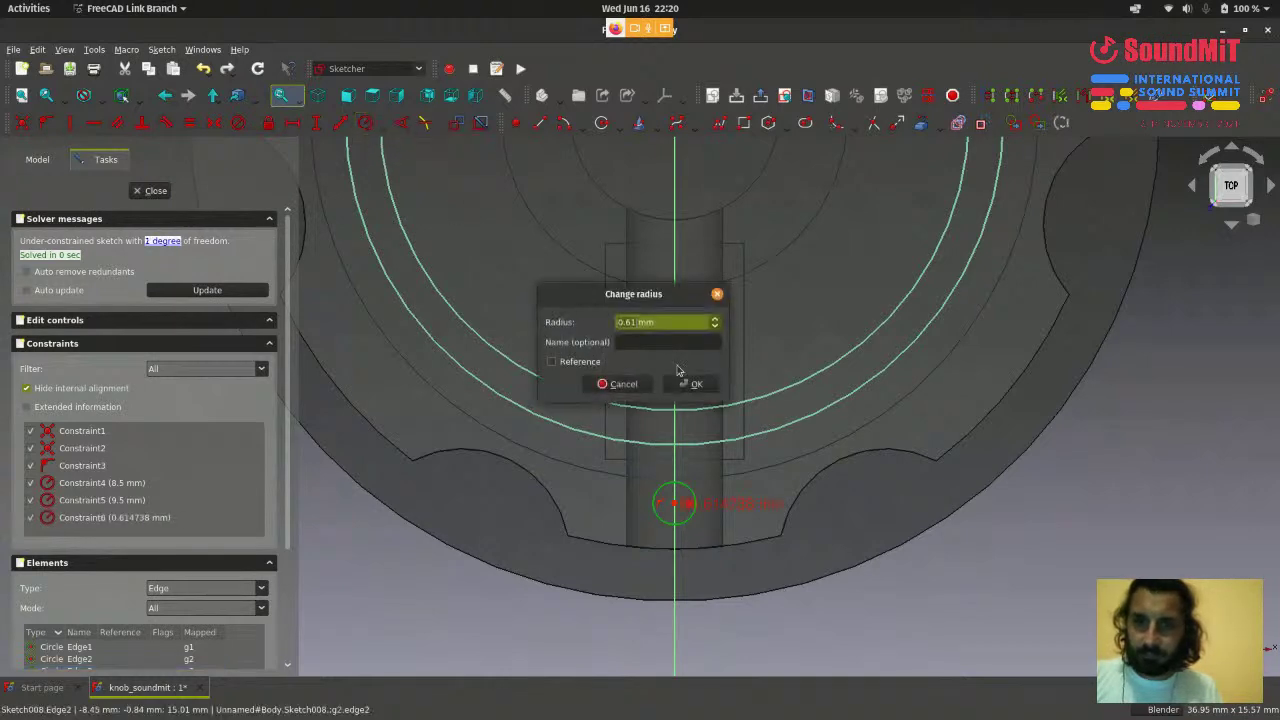
pyautogui.write('0')
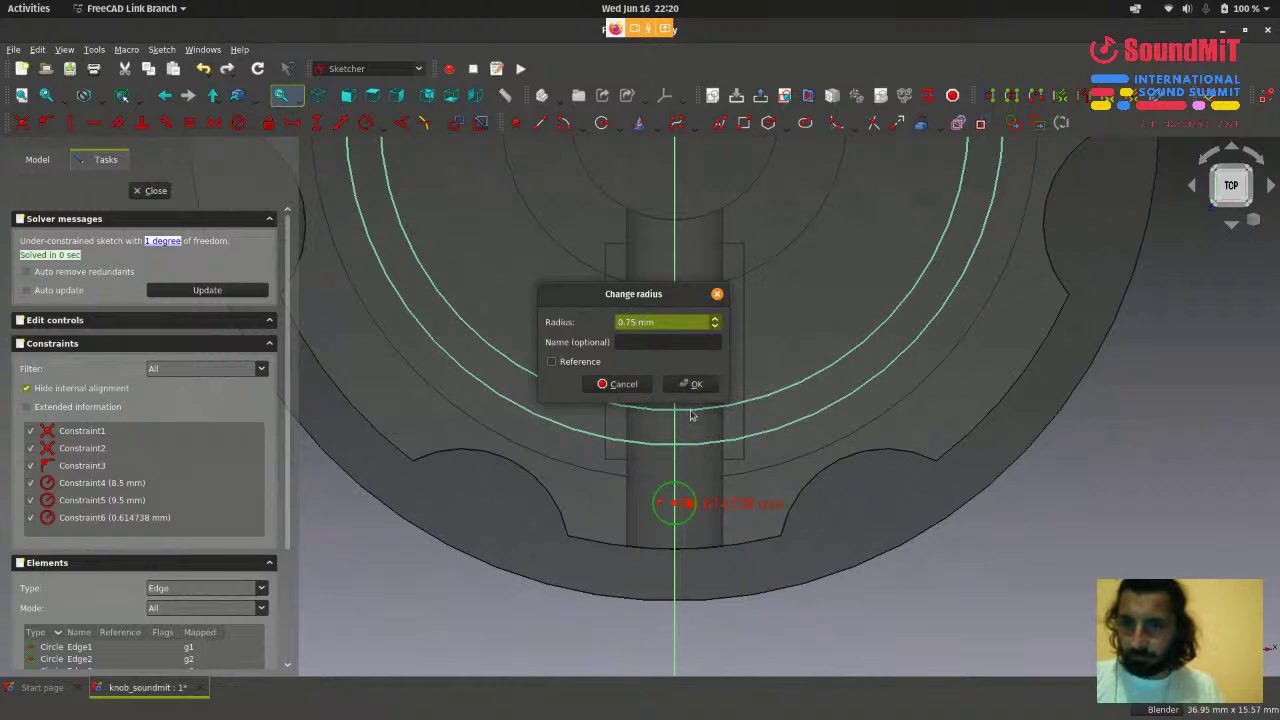
pyautogui.click(690, 384)
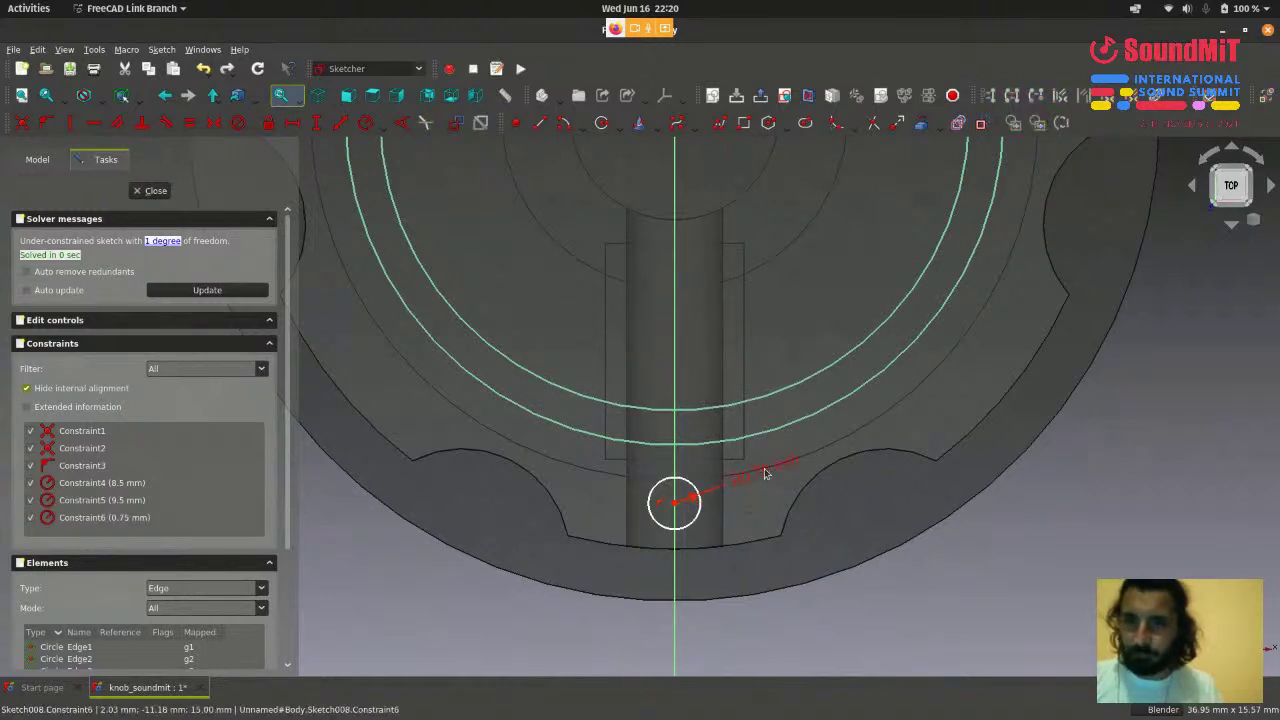
pyautogui.scroll(2, 684, 497)
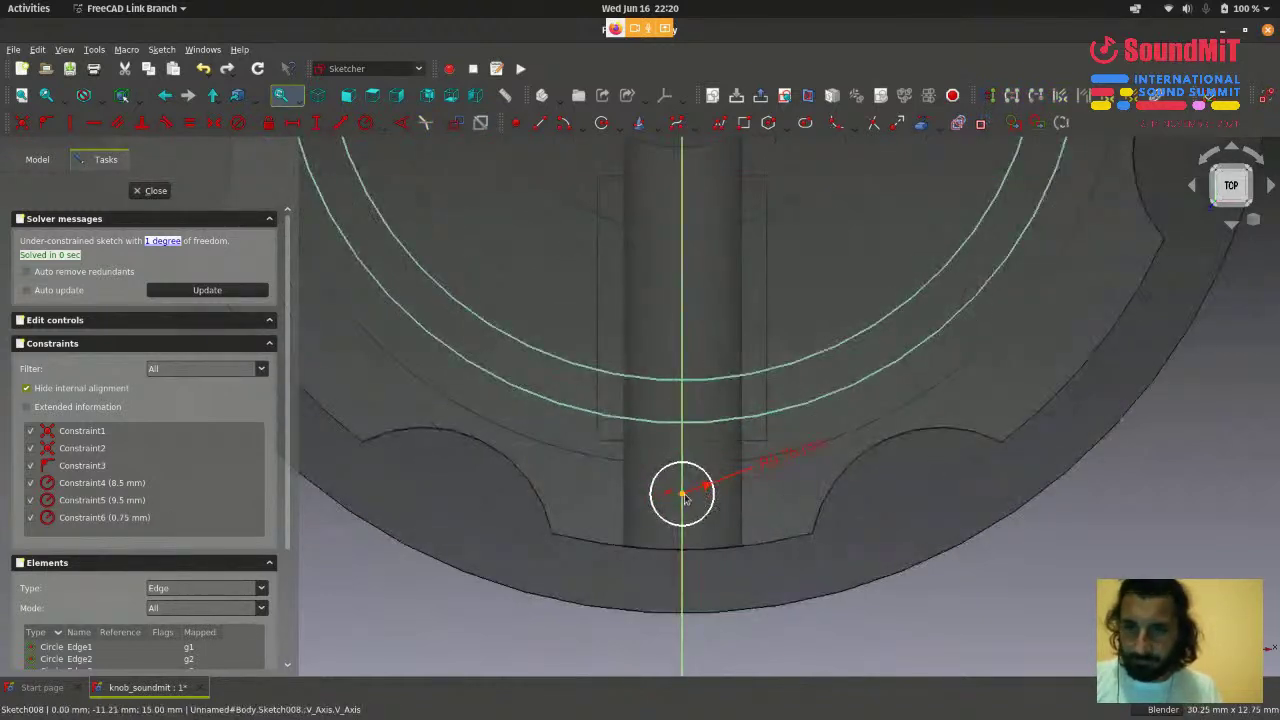
pyautogui.moveTo(684, 497); pyautogui.dragTo(696, 493)
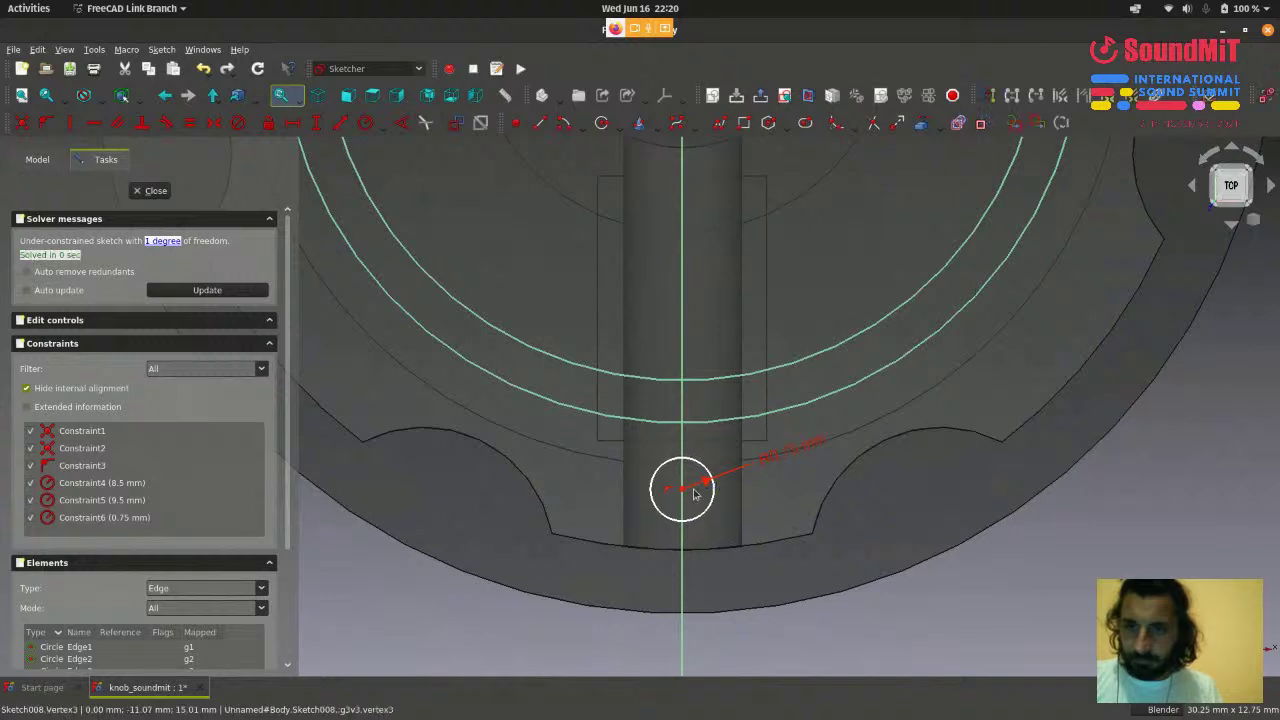
pyautogui.scroll(-5, 887, 602)
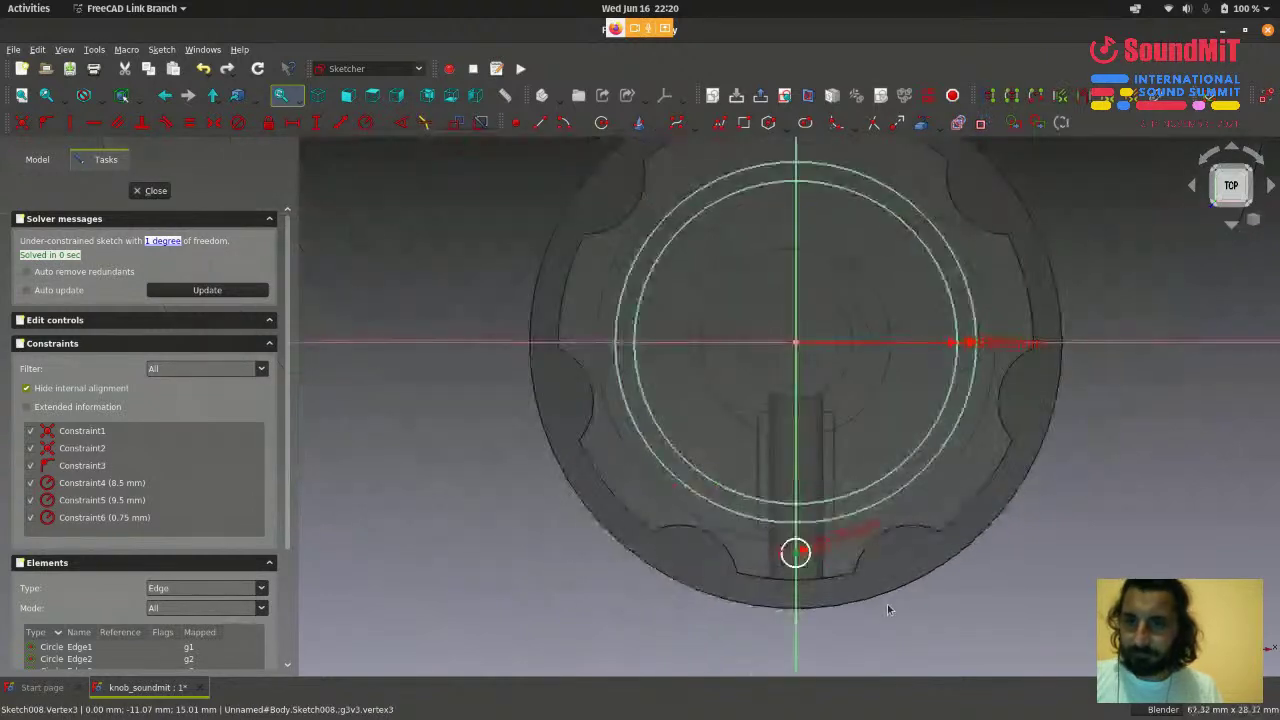
# - Fix the small circle's centre at -11.07 mm vertically and move the 11.07 and R0.75 labels clear
pyautogui.click(317, 123)
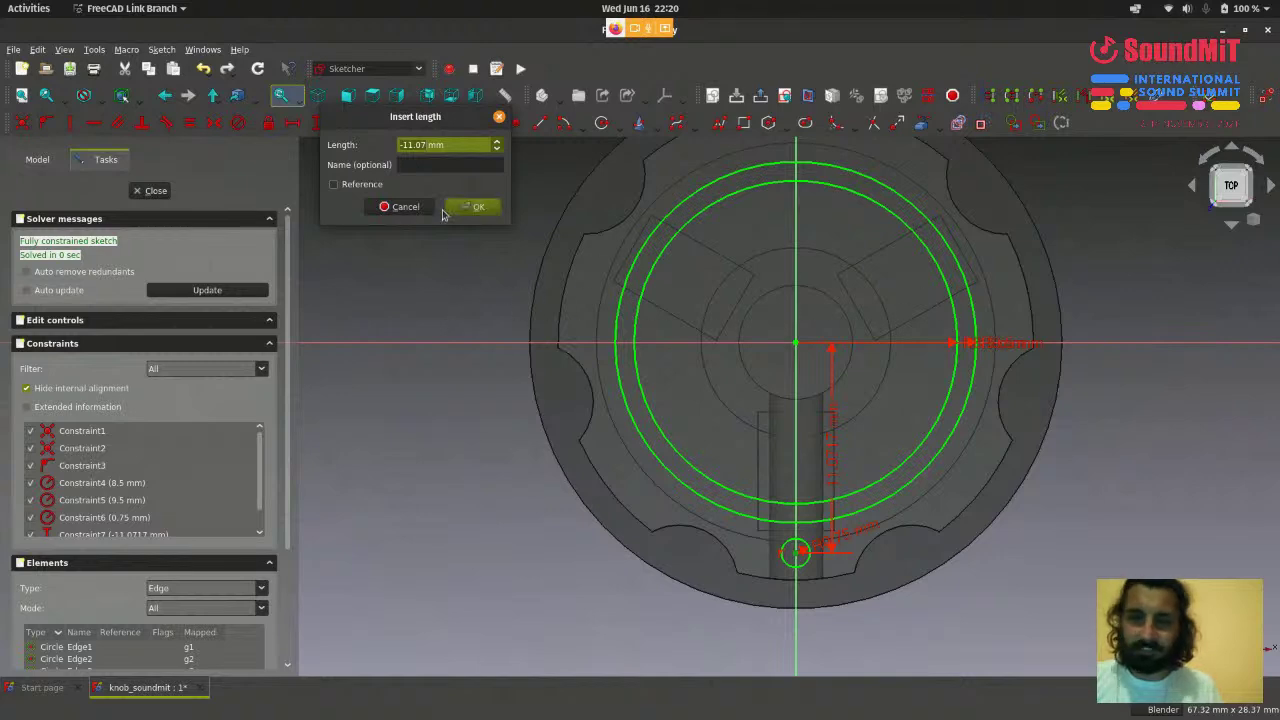
pyautogui.click(474, 208)
pyautogui.moveTo(812, 451); pyautogui.dragTo(814, 380, button='middle')
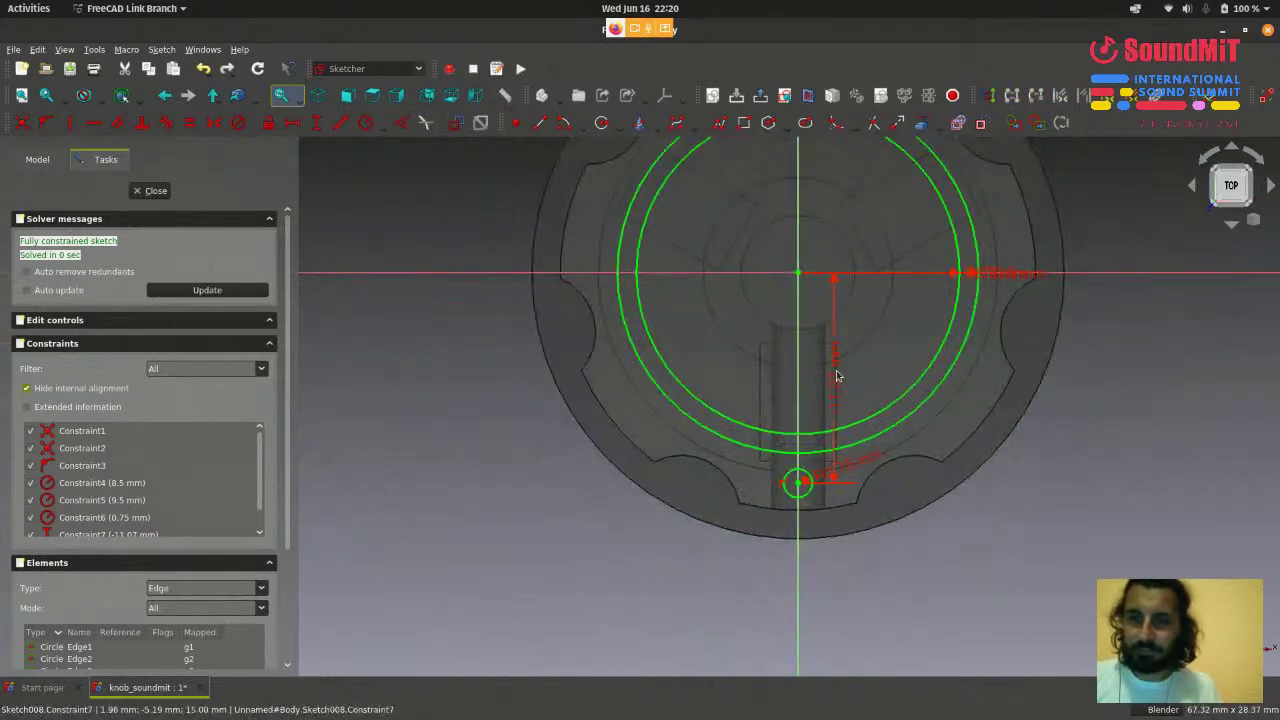
pyautogui.moveTo(832, 375); pyautogui.dragTo(1016, 388)
pyautogui.moveTo(880, 456)
pyautogui.mouseDown()
pyautogui.moveTo(670, 517)
pyautogui.moveTo(700, 565)
pyautogui.mouseUp()
pyautogui.scroll(-1, 607, 536)
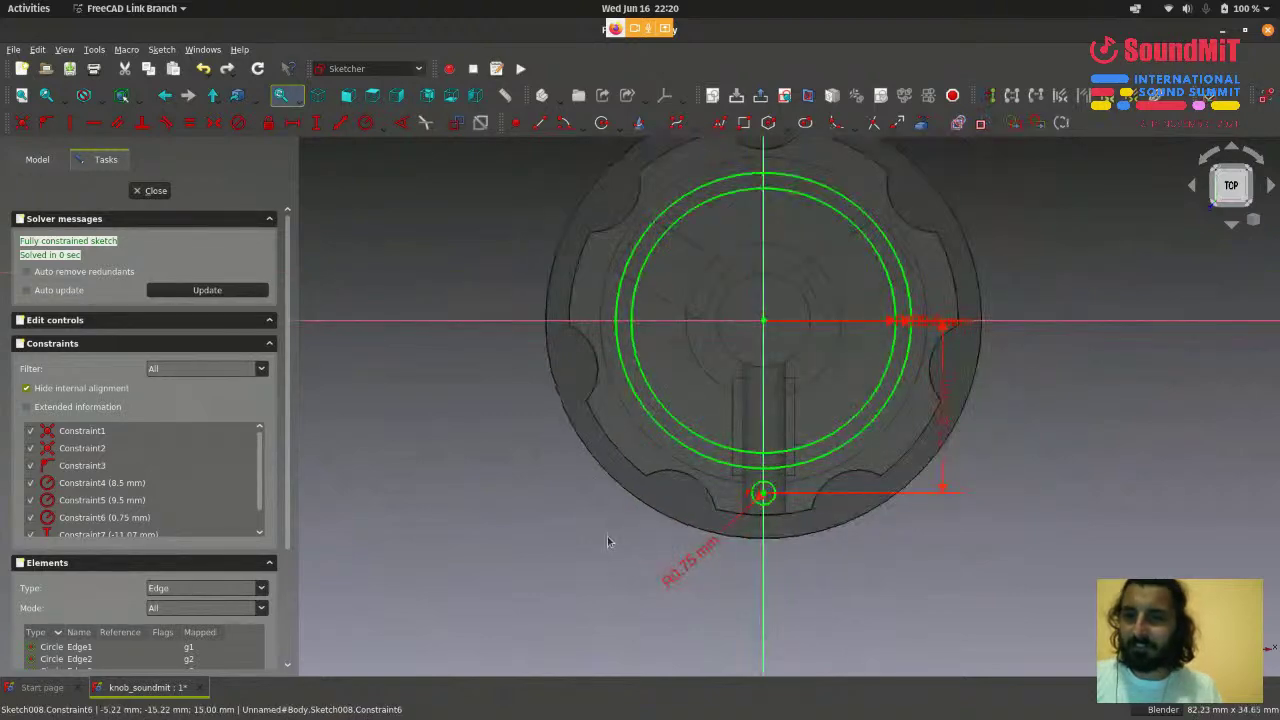
pyautogui.scroll(-1, 607, 536)
pyautogui.scroll(2, 634, 380)
pyautogui.scroll(-2, 634, 380)
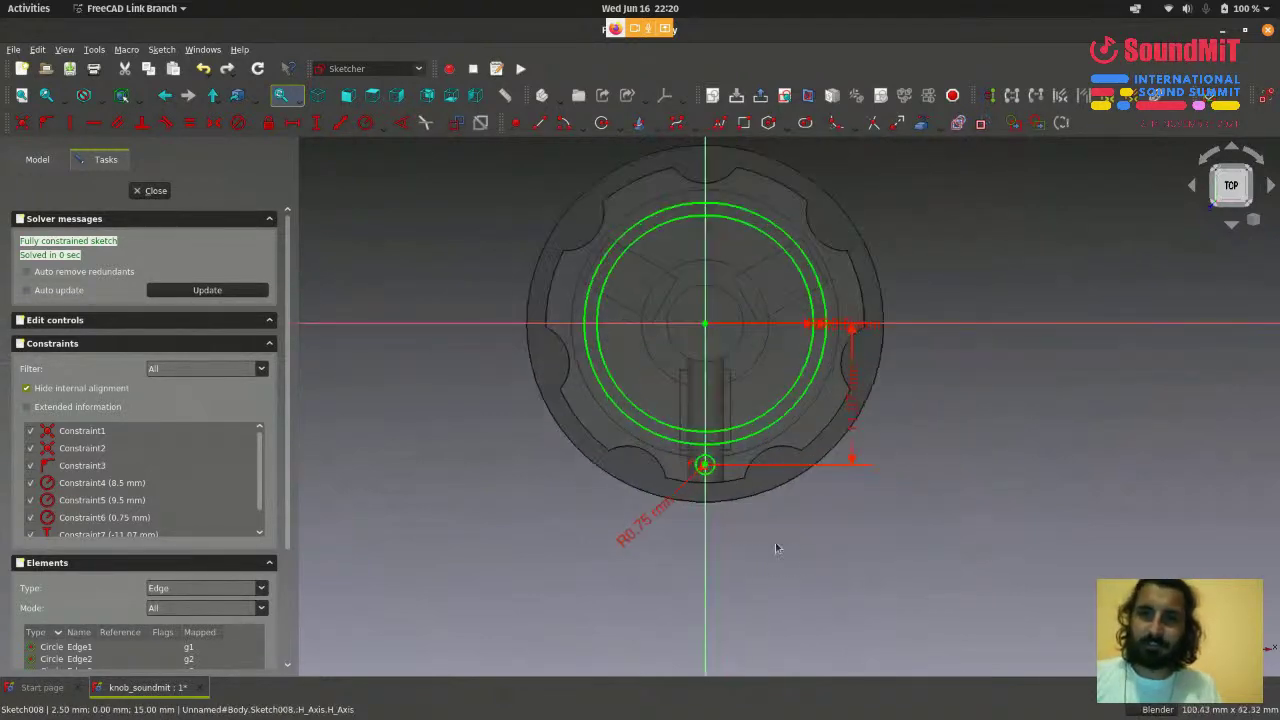
pyautogui.scroll(3, 775, 547)
pyautogui.scroll(-2, 775, 547)
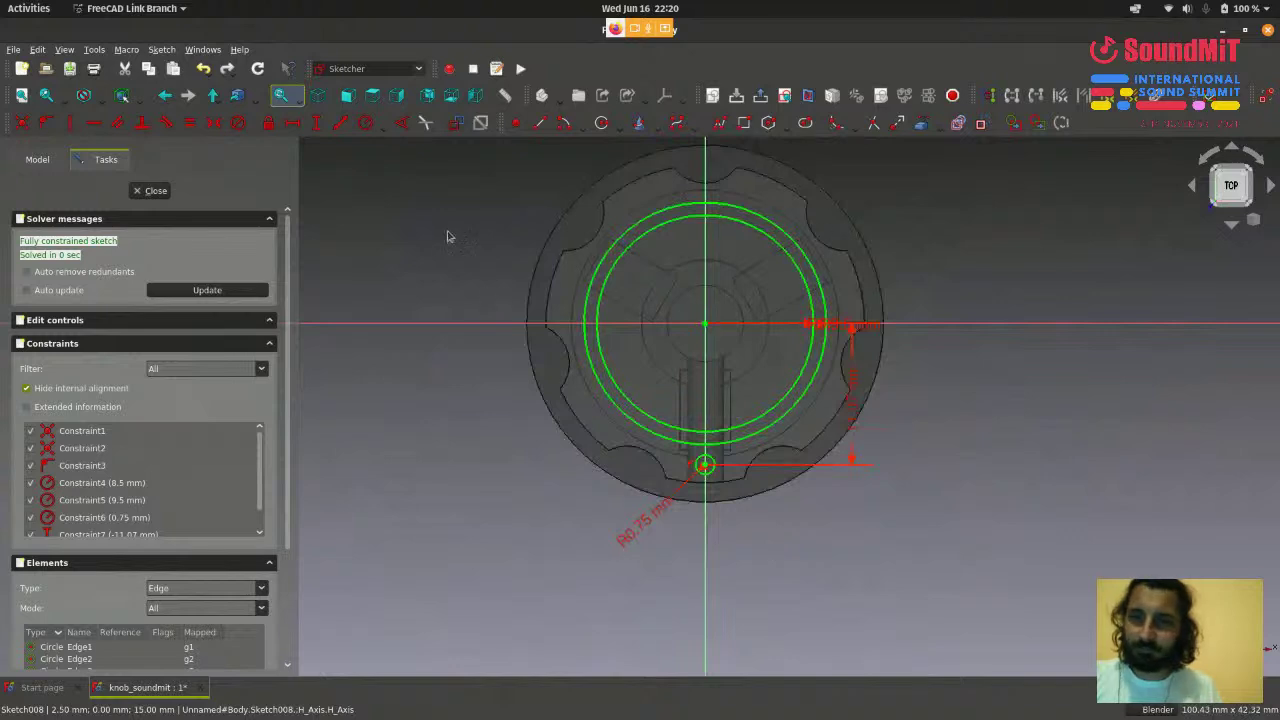
# - Close the sketch, clear the selection, and select Sketch008 in the model tree
pyautogui.click(155, 190)
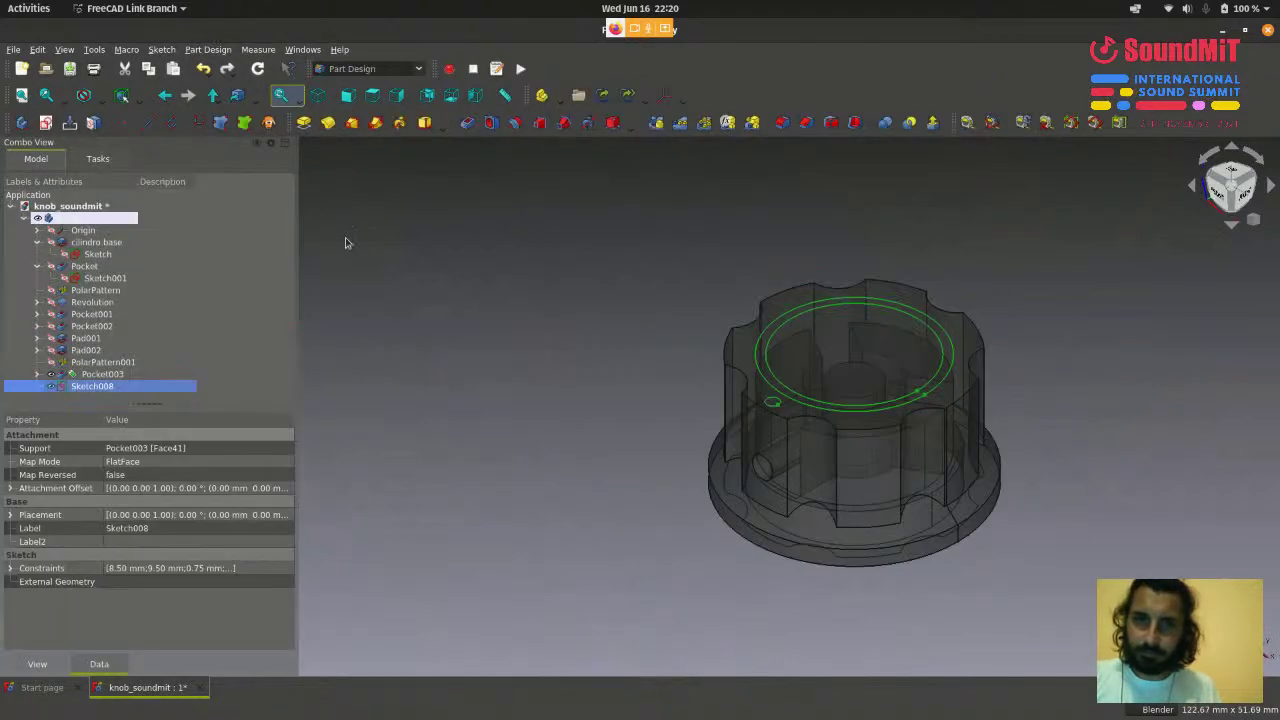
pyautogui.click(561, 313)
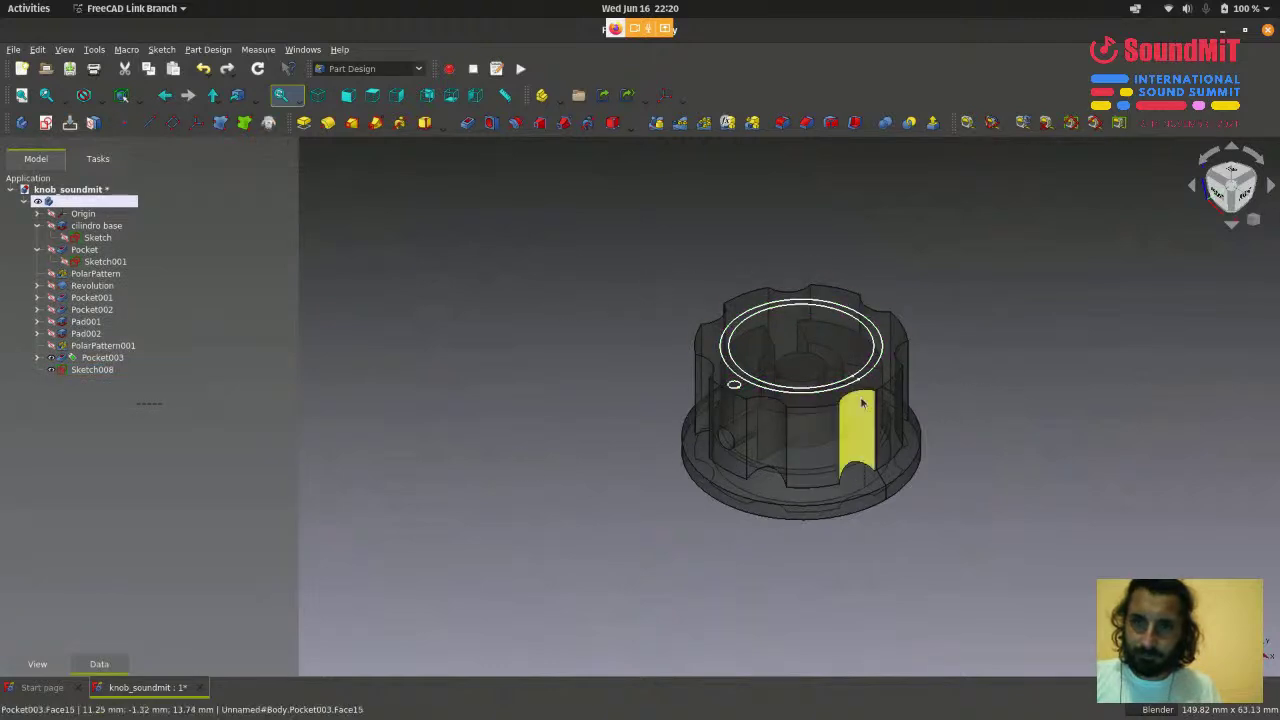
pyautogui.click(222, 384)
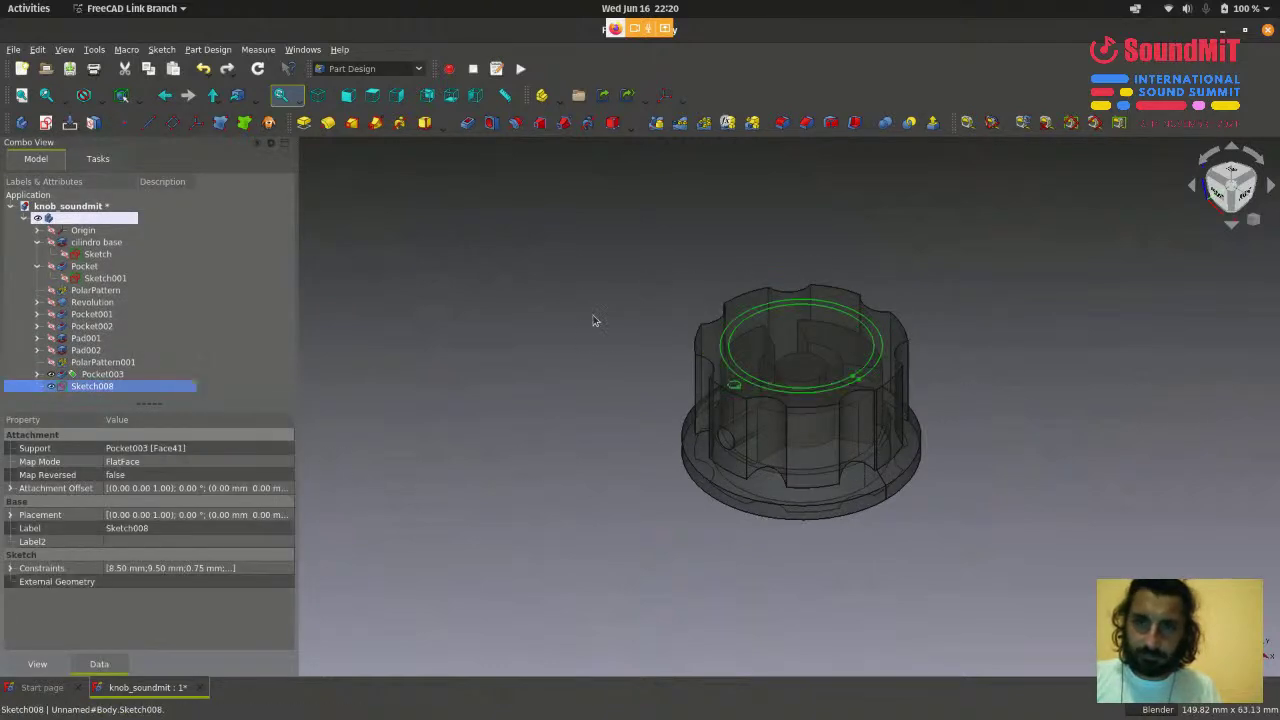
pyautogui.scroll(1, 619, 509)
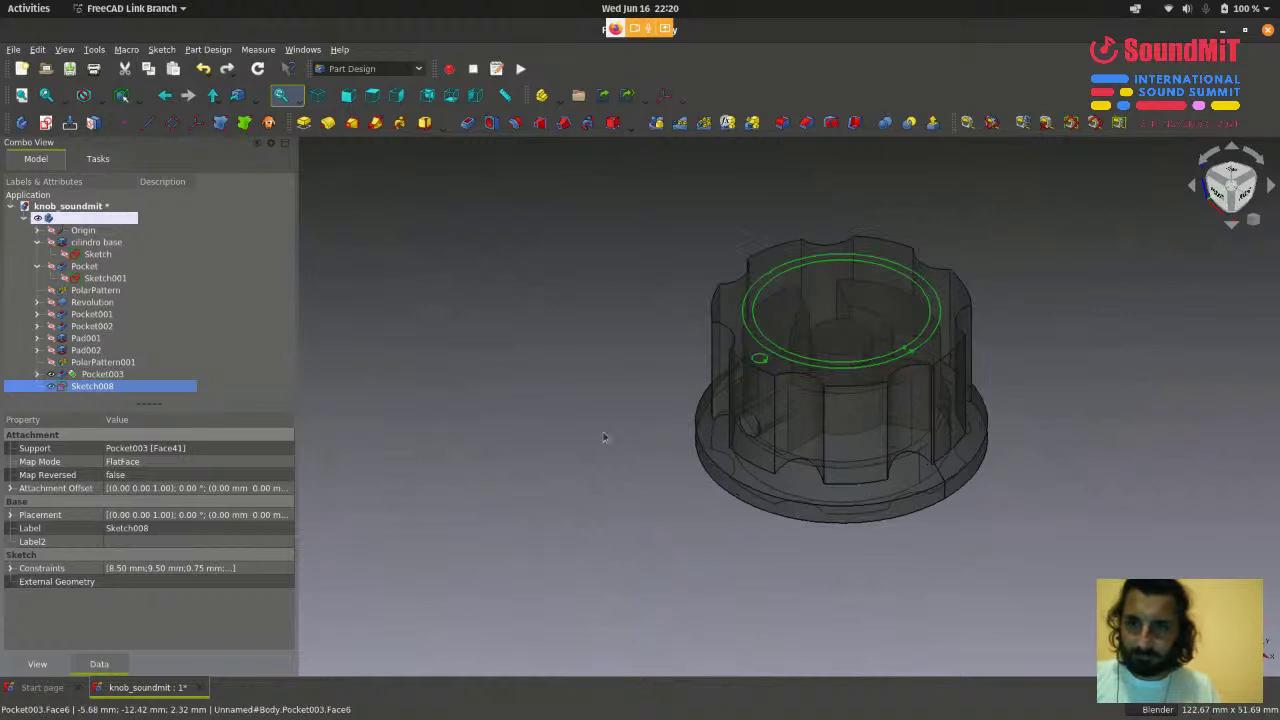
# - Pocket Sketch008 1 mm deep into the knob's top, creating Pocket004
pyautogui.click(467, 124)
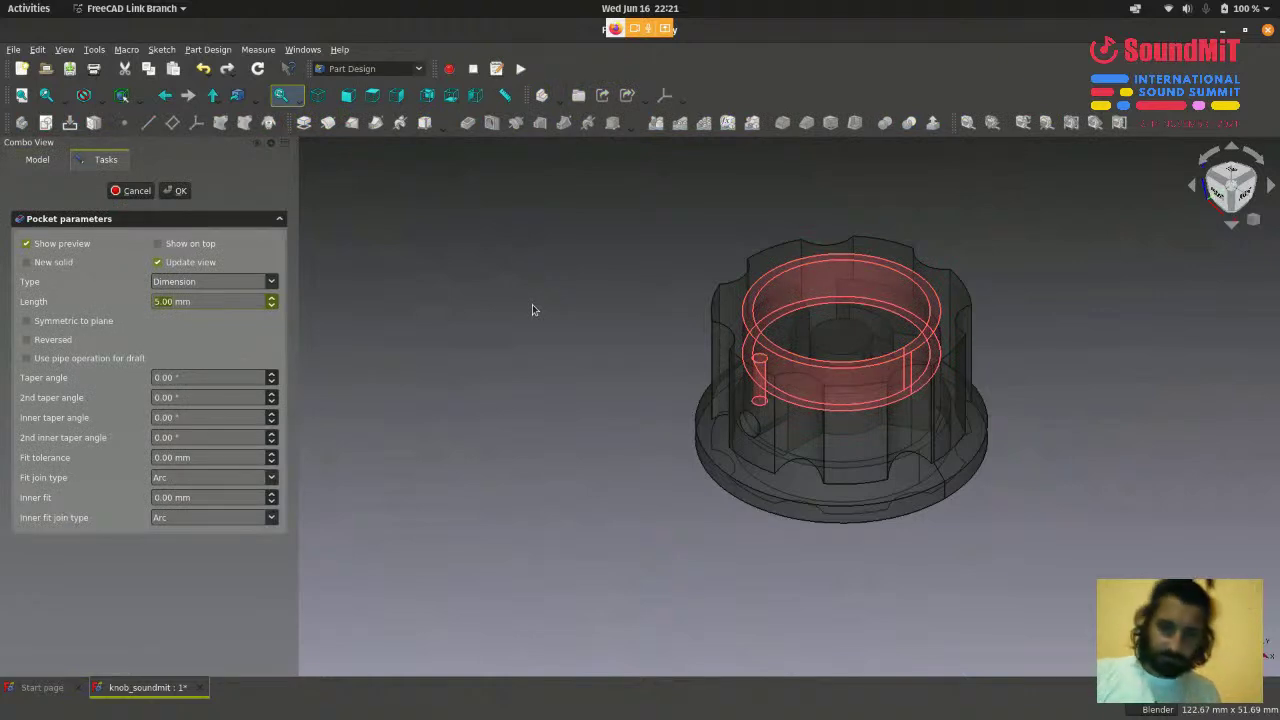
pyautogui.write('1')
pyautogui.press('Return')
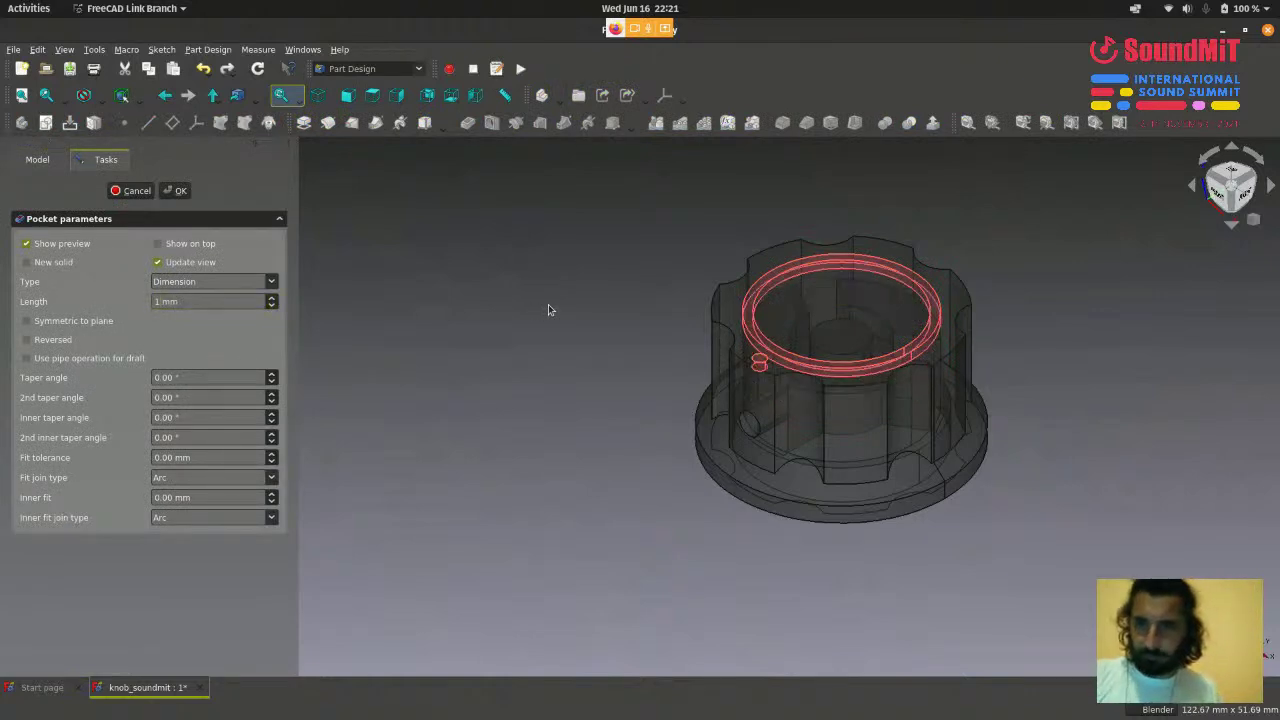
pyautogui.scroll(1, 607, 441)
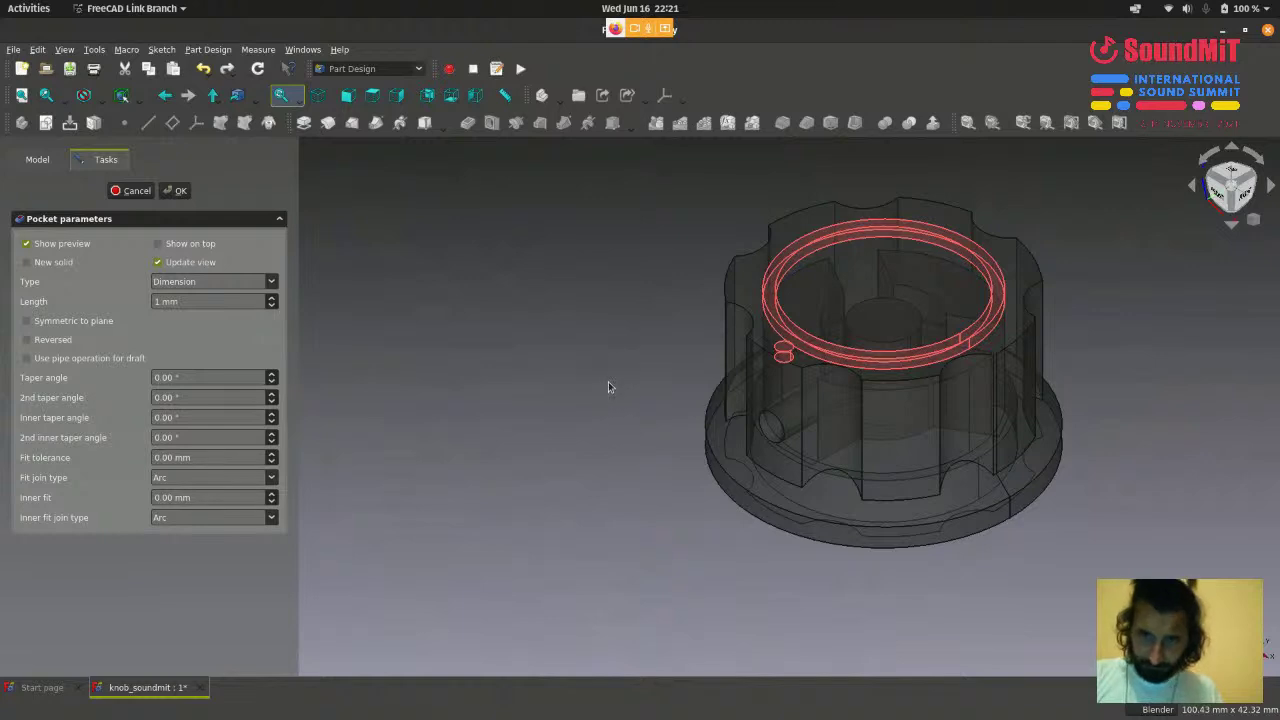
pyautogui.click(180, 190)
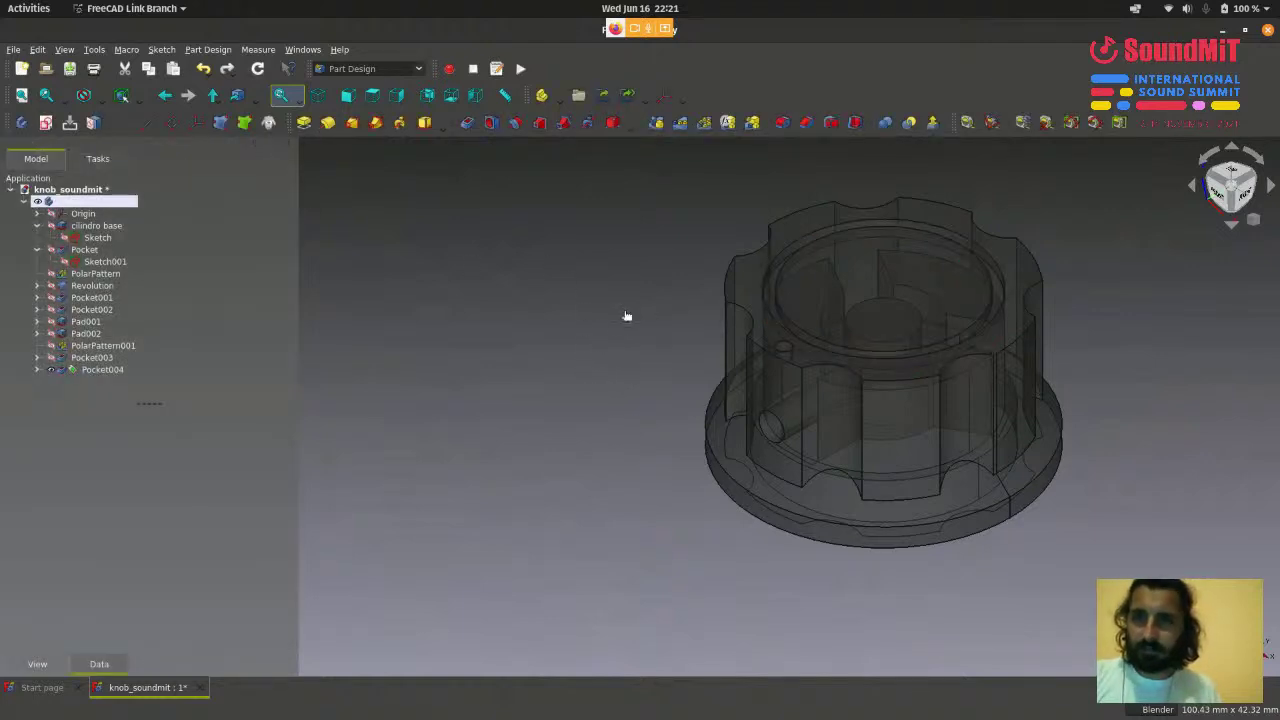
# - Inspect the 1 mm ring pocket from the top-down and isometric views
pyautogui.scroll(-3, 626, 316)
pyautogui.scroll(2, 760, 295)
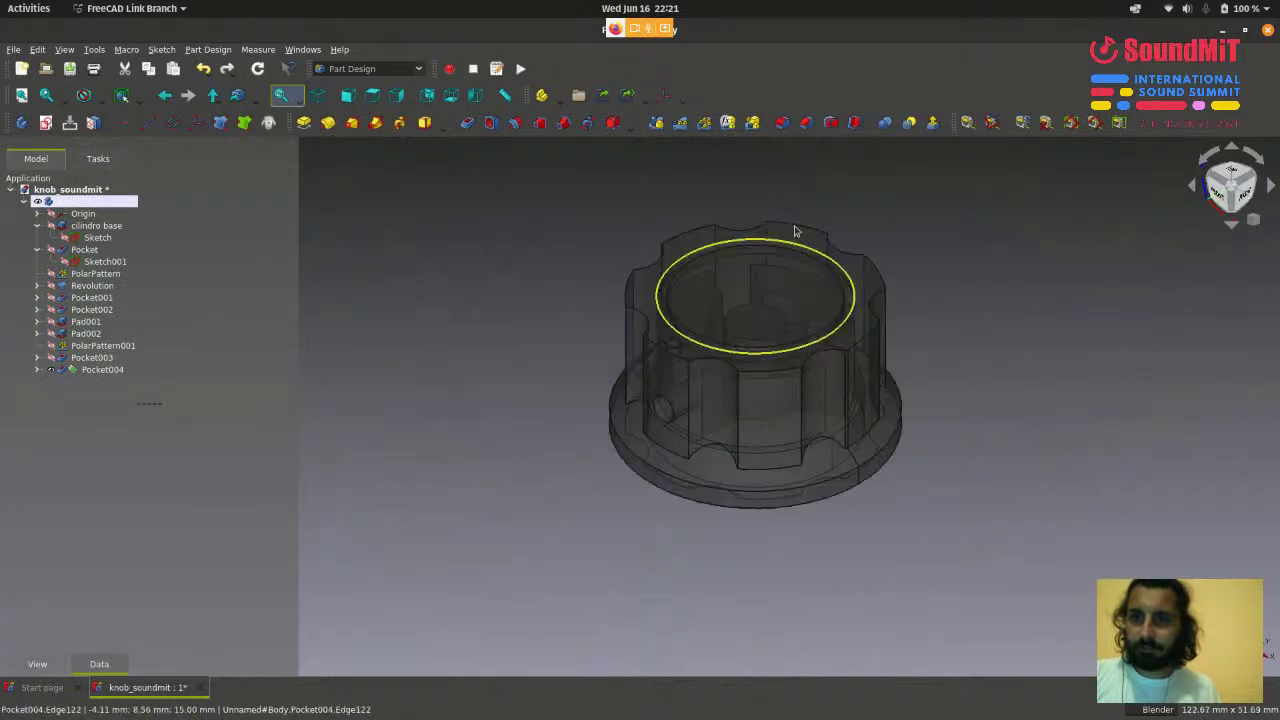
pyautogui.scroll(-2, 634, 251)
pyautogui.press('2')
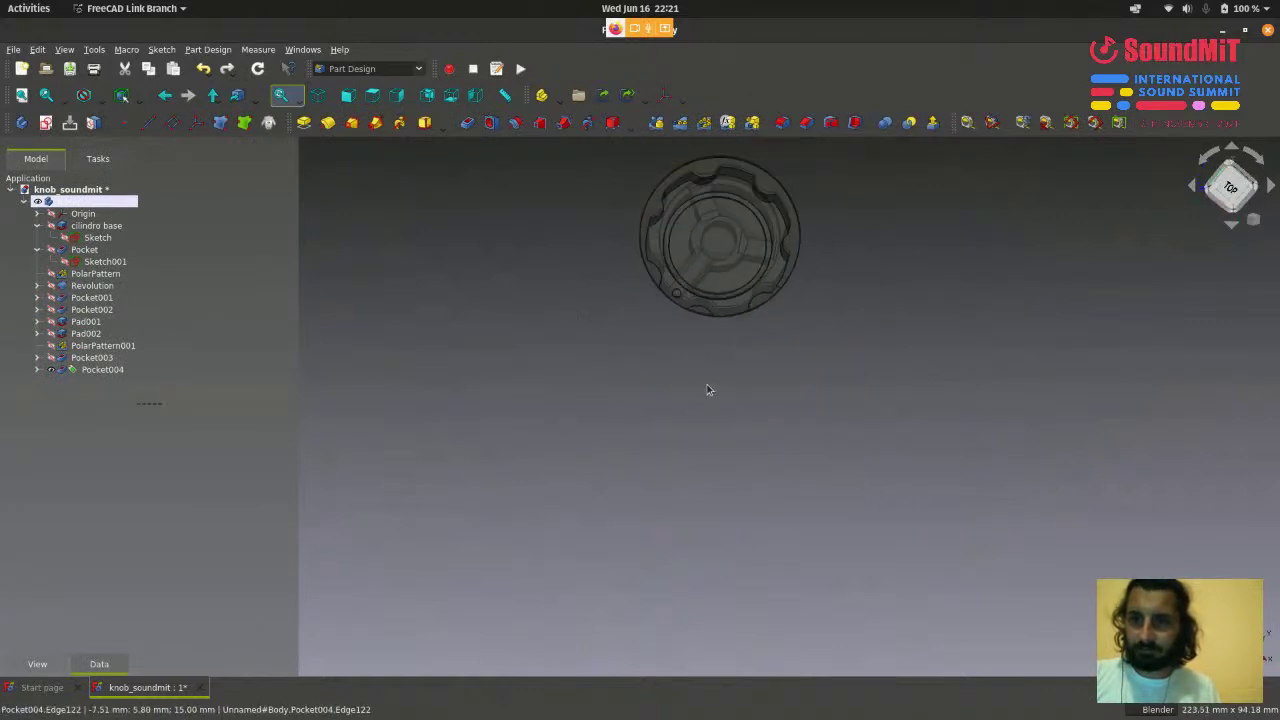
pyautogui.press('0')
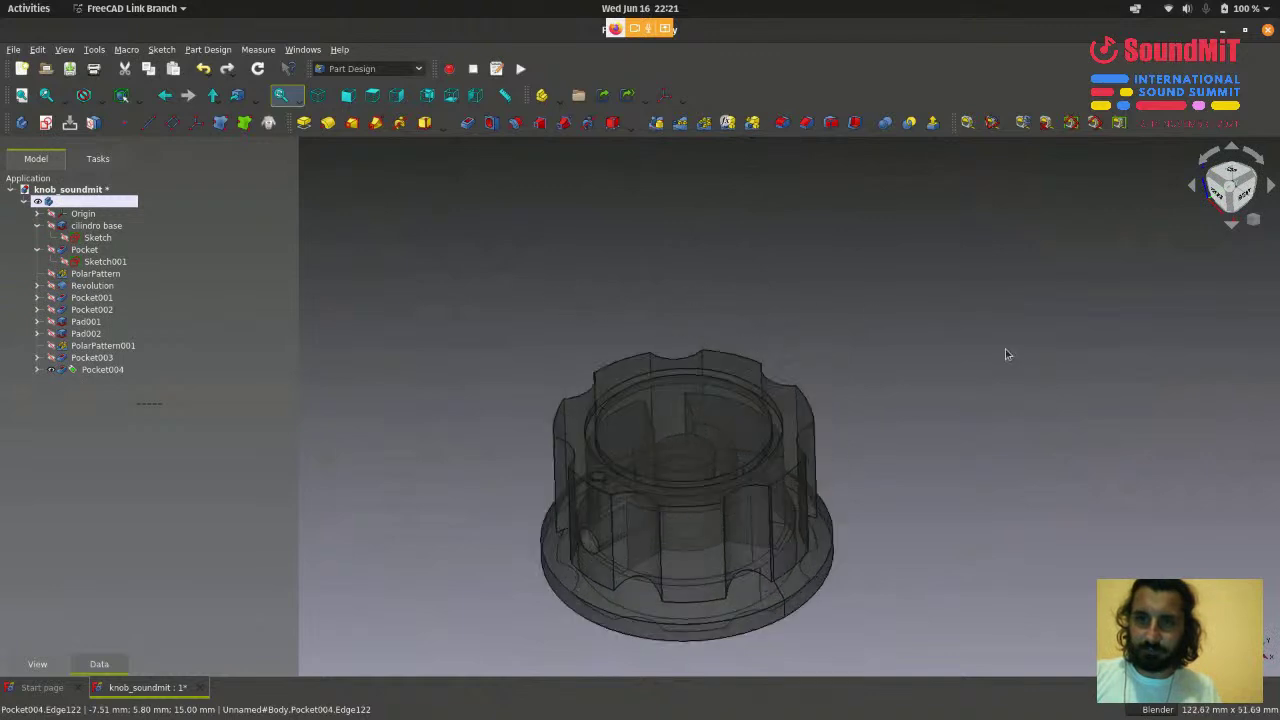
pyautogui.press('2')
pyautogui.scroll(-3, 960, 452)
pyautogui.scroll(5, 900, 215)
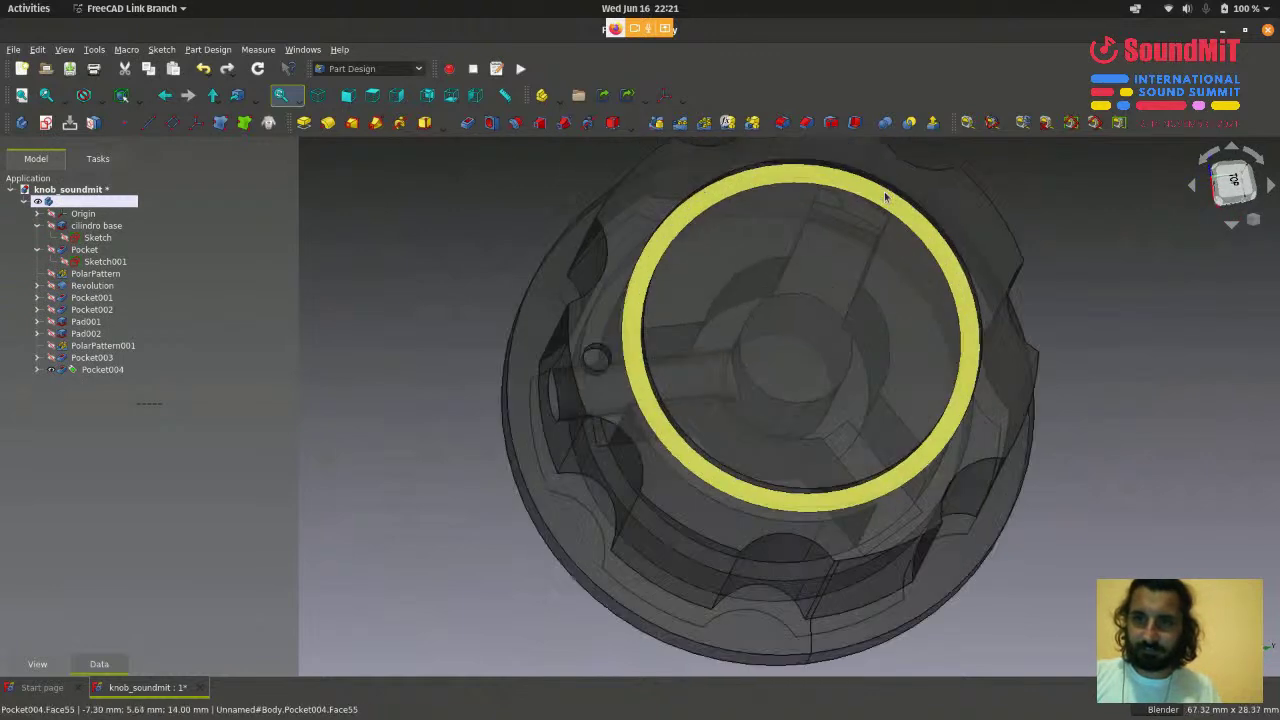
pyautogui.scroll(-3, 490, 383)
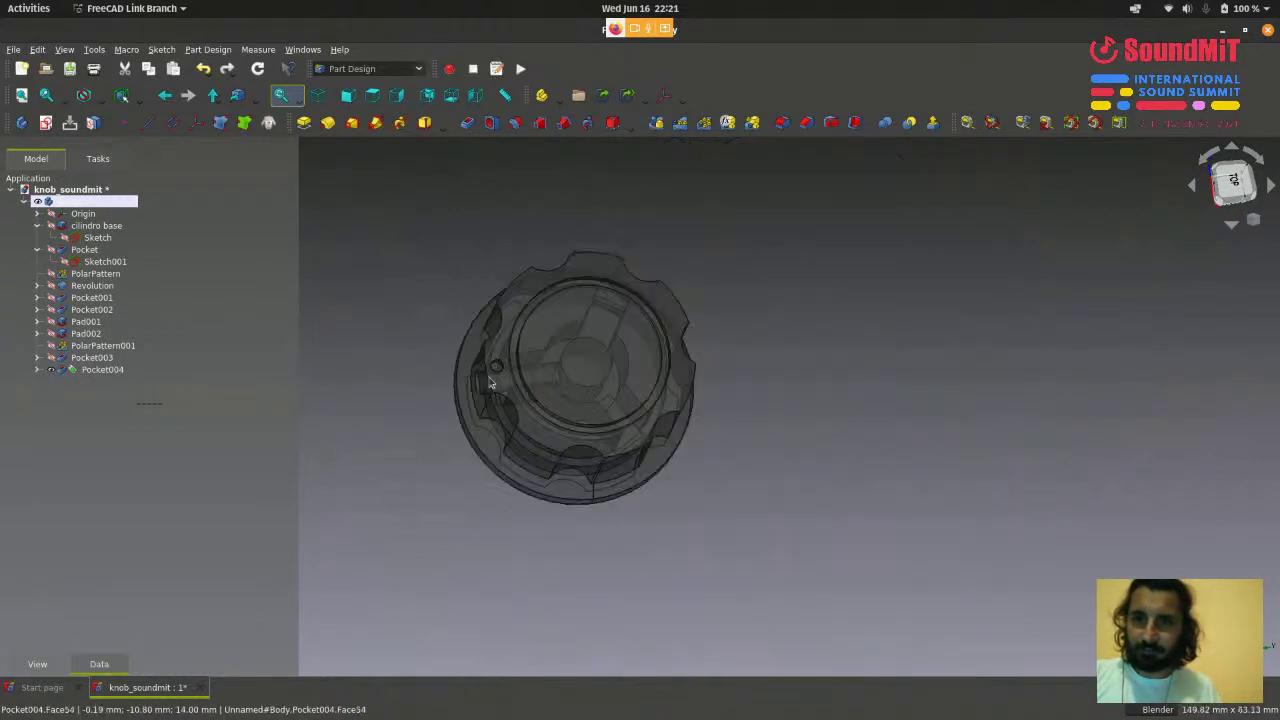
pyautogui.scroll(-2, 853, 443)
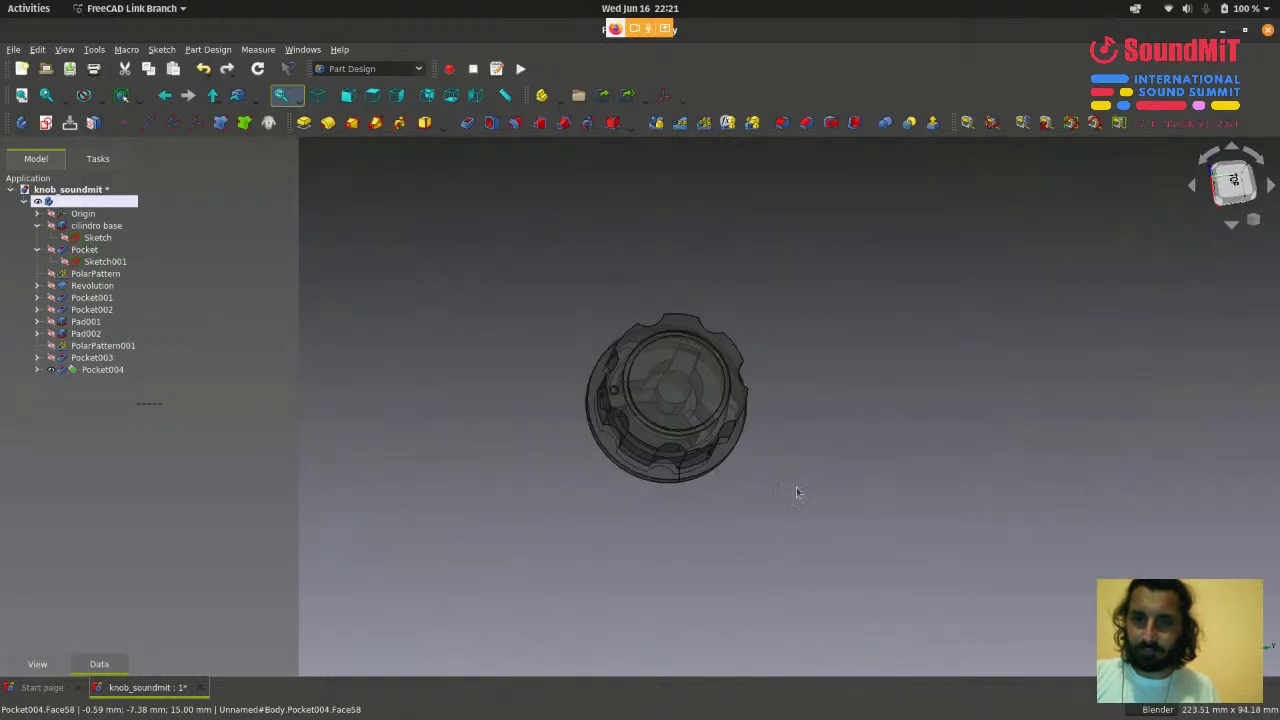
pyautogui.scroll(1, 797, 492)
# - Delete Pocket004 and Sketch008 from the tree, then return to the isometric view
pyautogui.moveTo(143, 403)
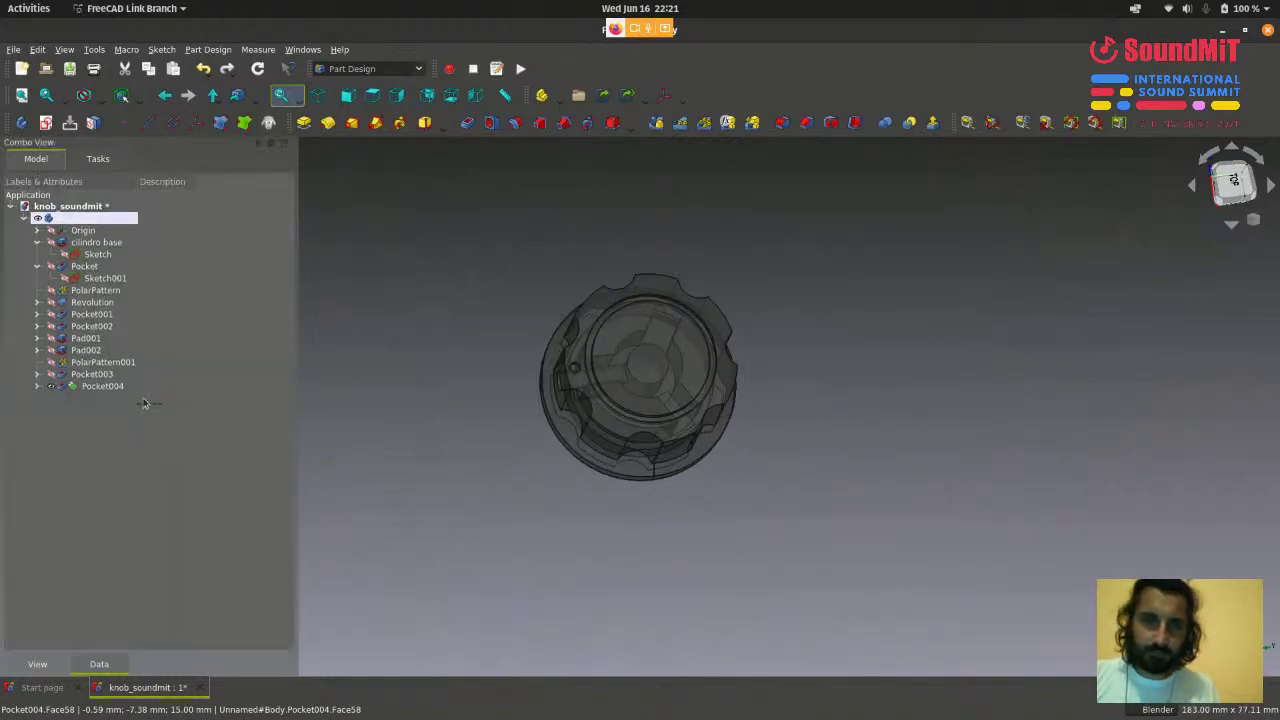
pyautogui.click(113, 389)
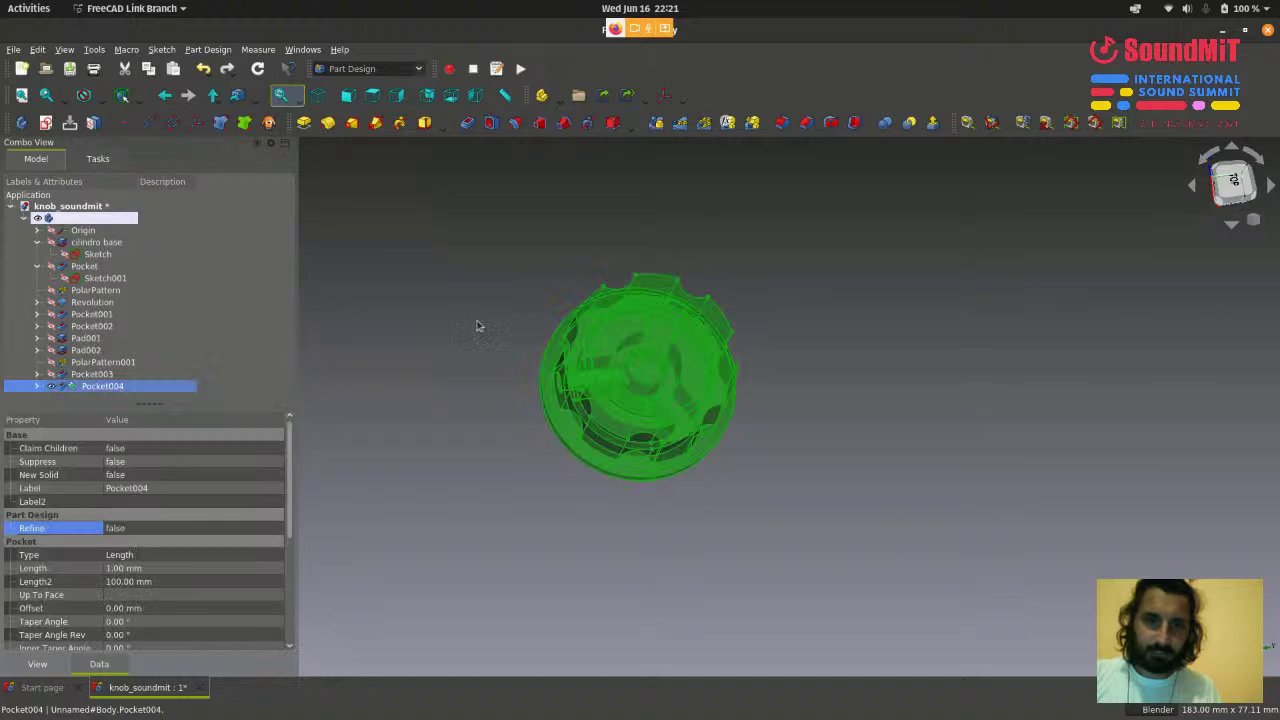
pyautogui.scroll(1, 476, 326)
pyautogui.press('Delete')
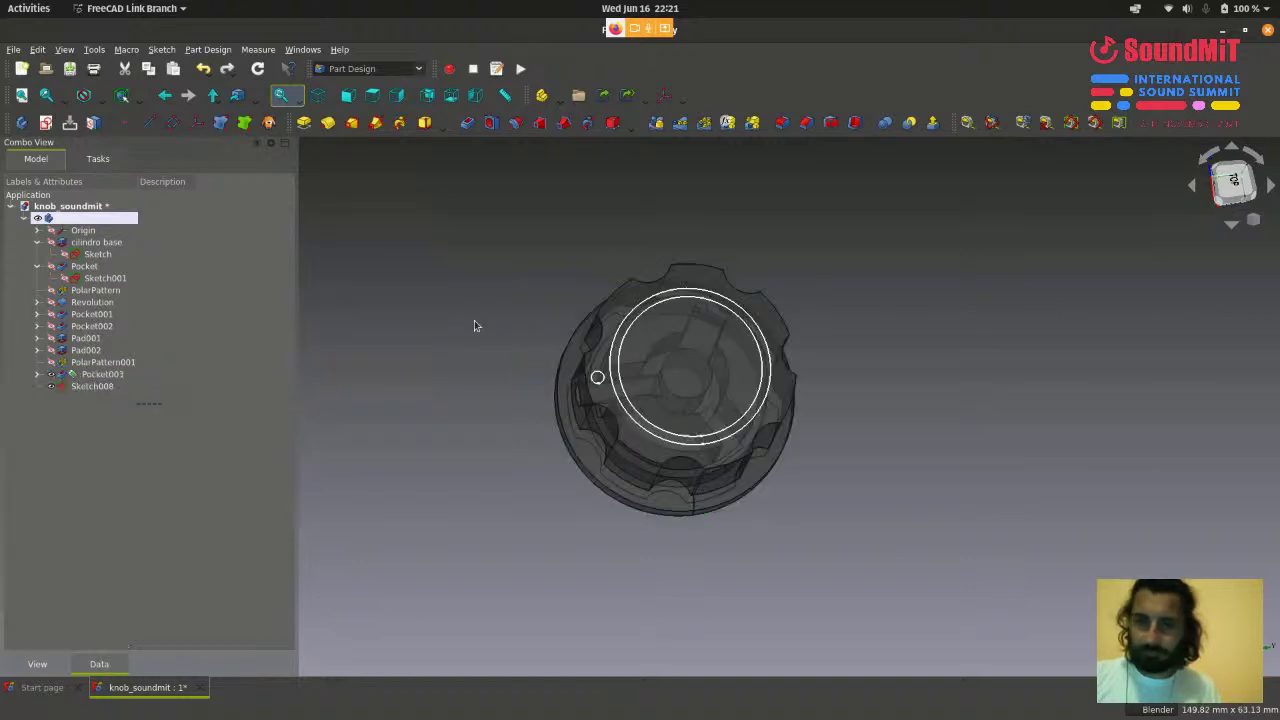
pyautogui.click(92, 386)
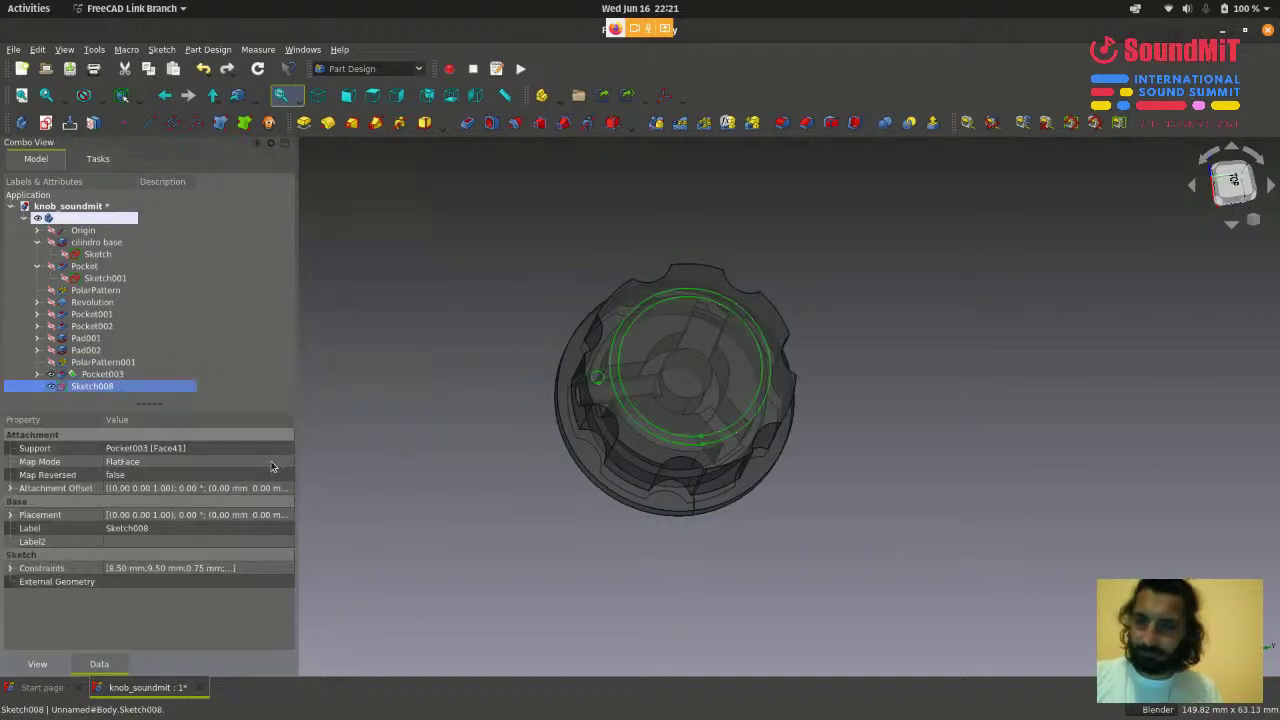
pyautogui.press('Delete')
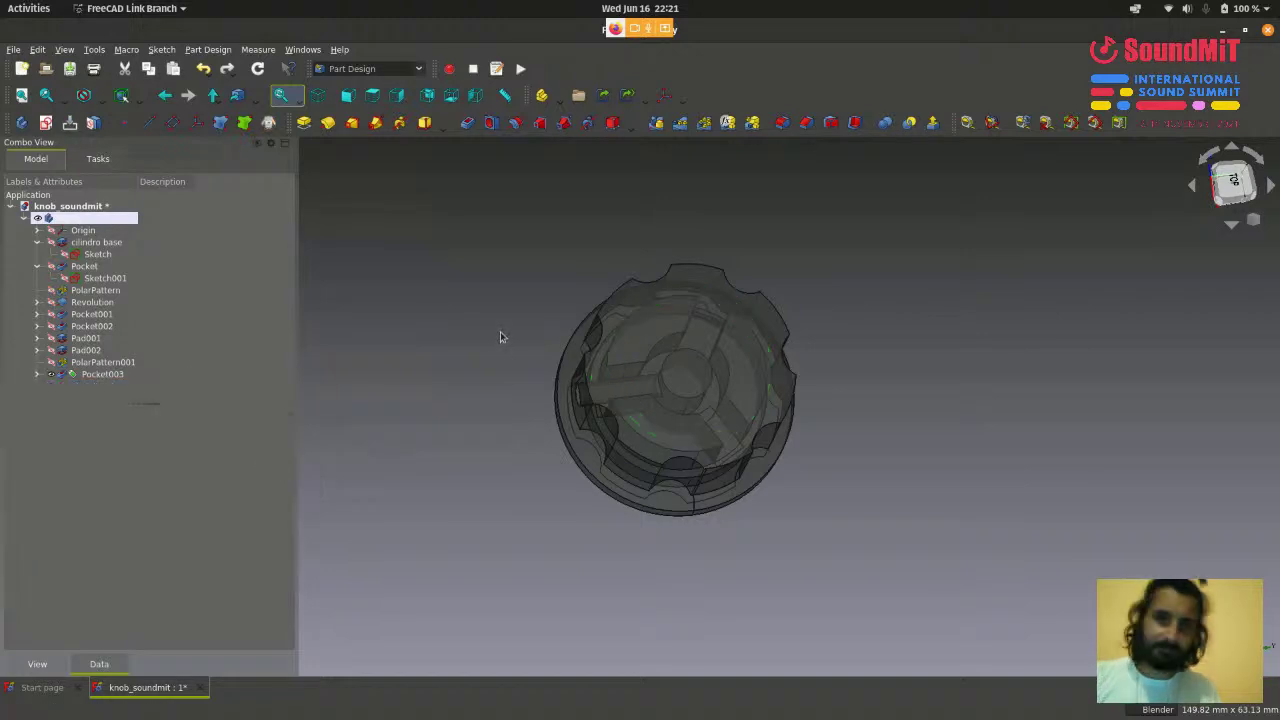
pyautogui.press('0')
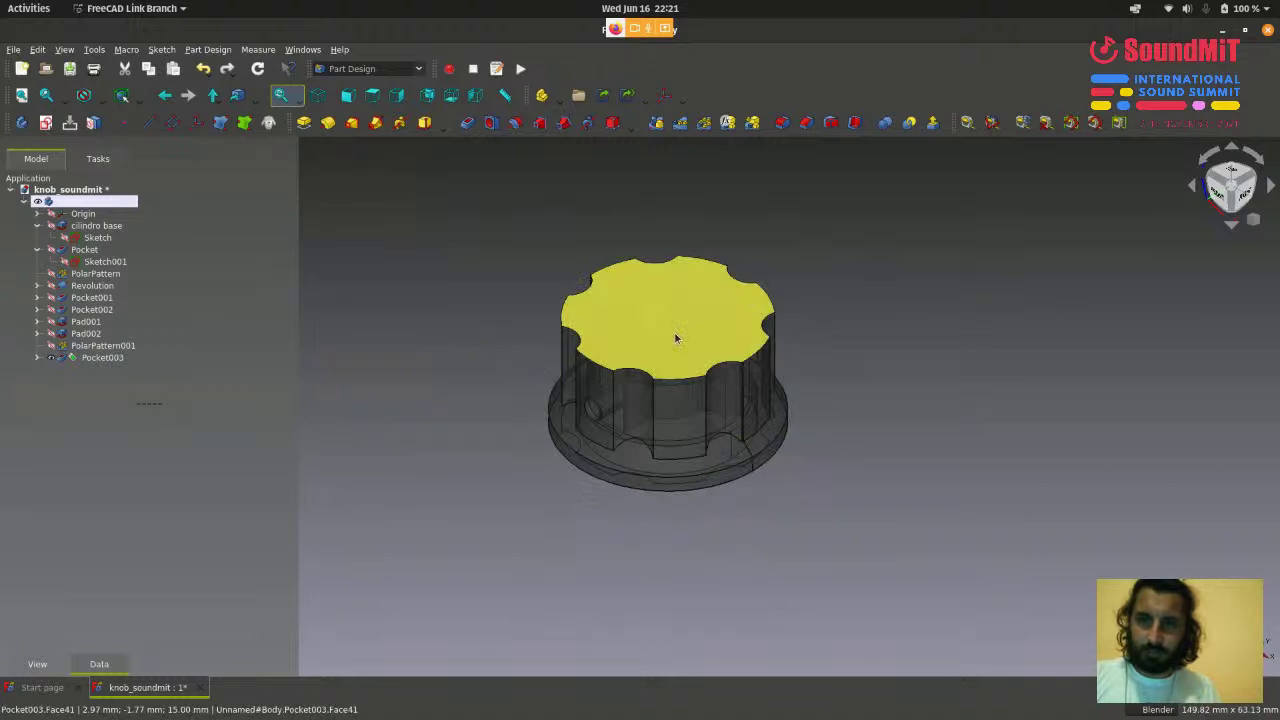
# - Start a new sketch on the knob's top face
pyautogui.click(675, 338)
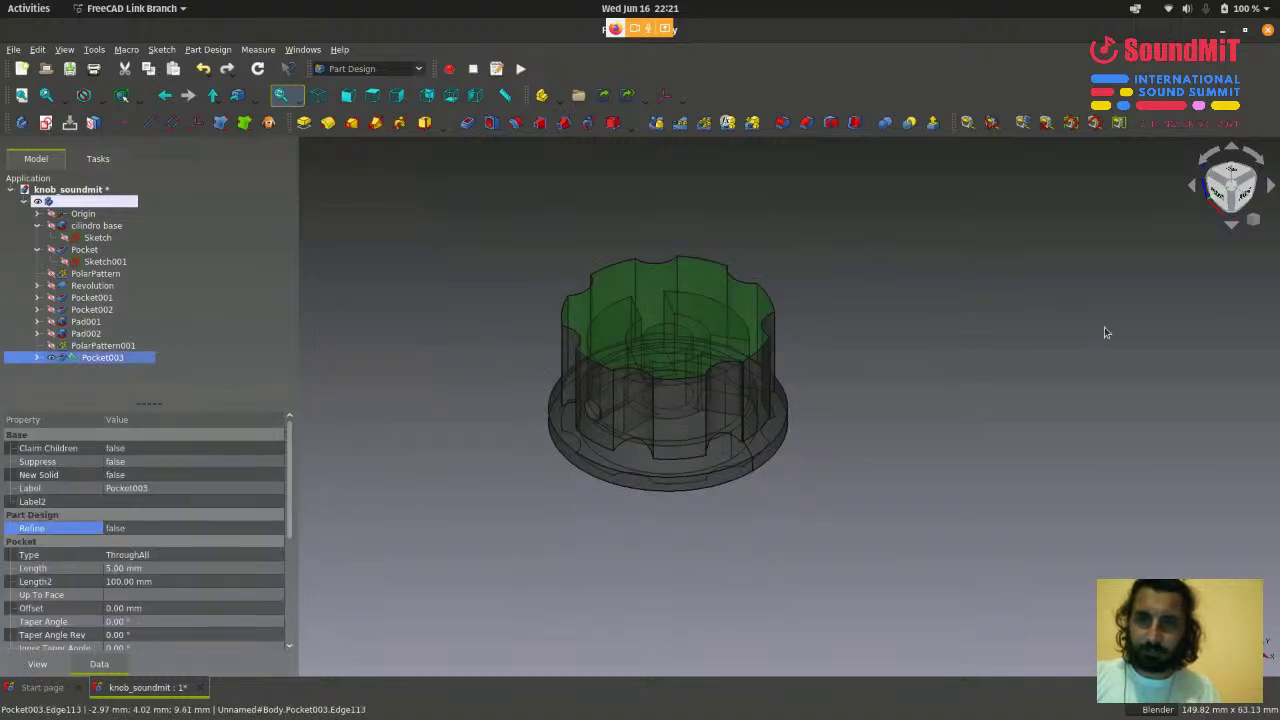
pyautogui.click(46, 124)
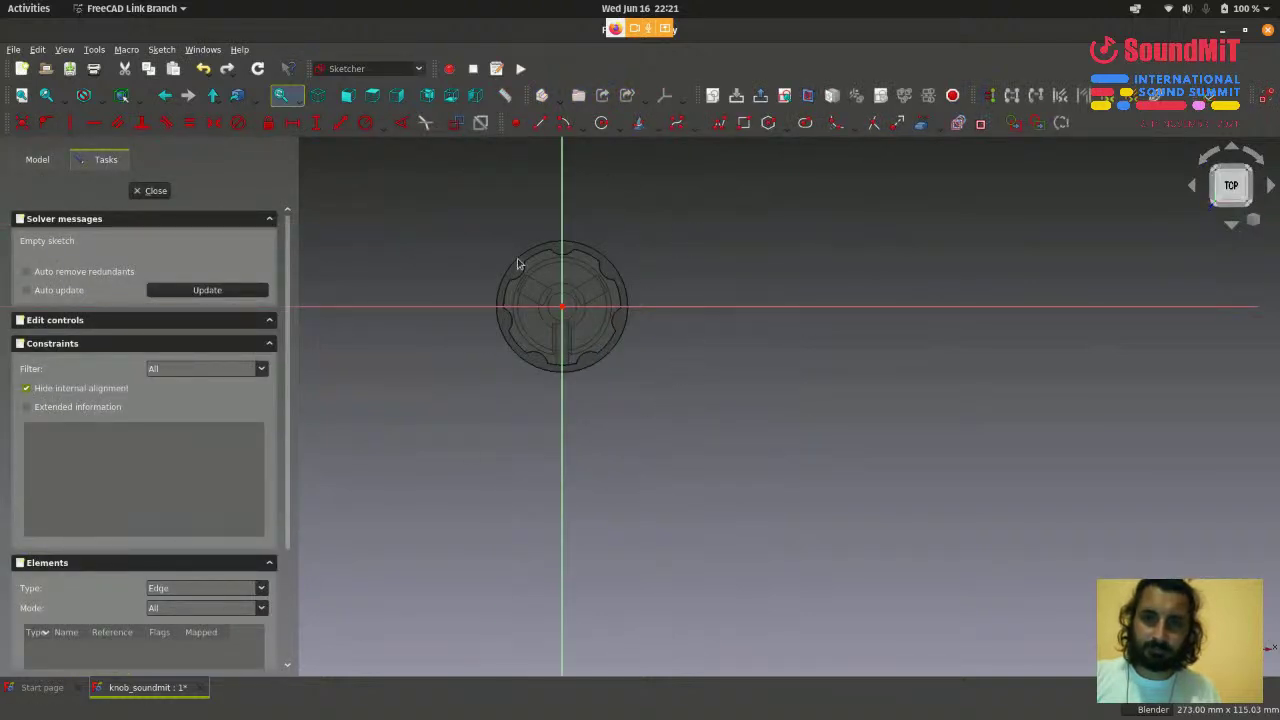
pyautogui.scroll(4, 520, 323)
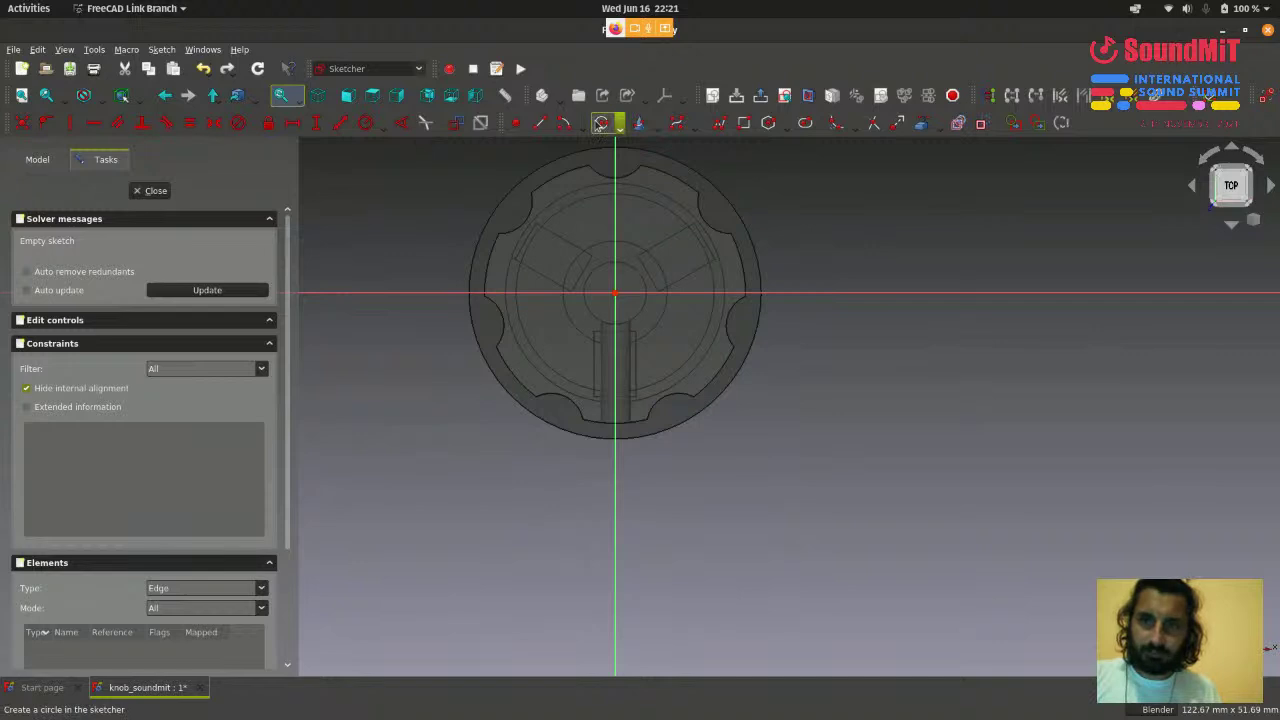
# - Draw two concentric circles centred on the sketch origin
pyautogui.click(600, 123)
pyautogui.scroll(3, 660, 260)
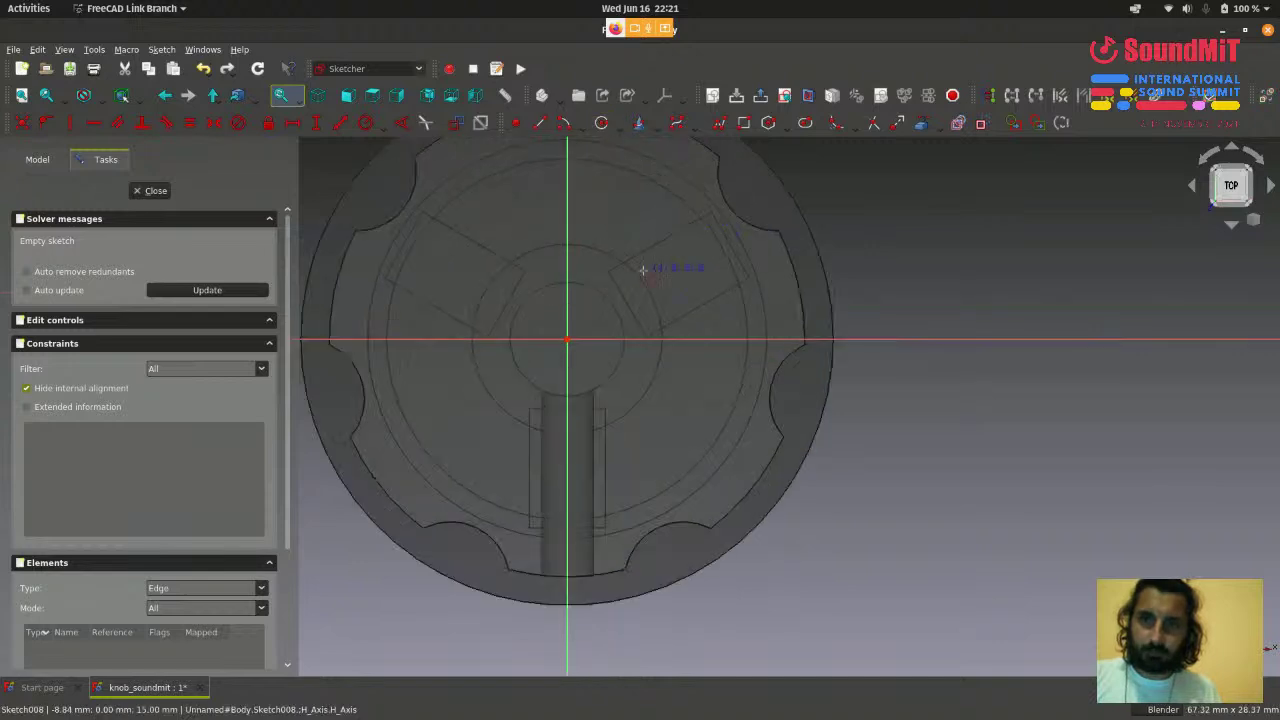
pyautogui.click(567, 341)
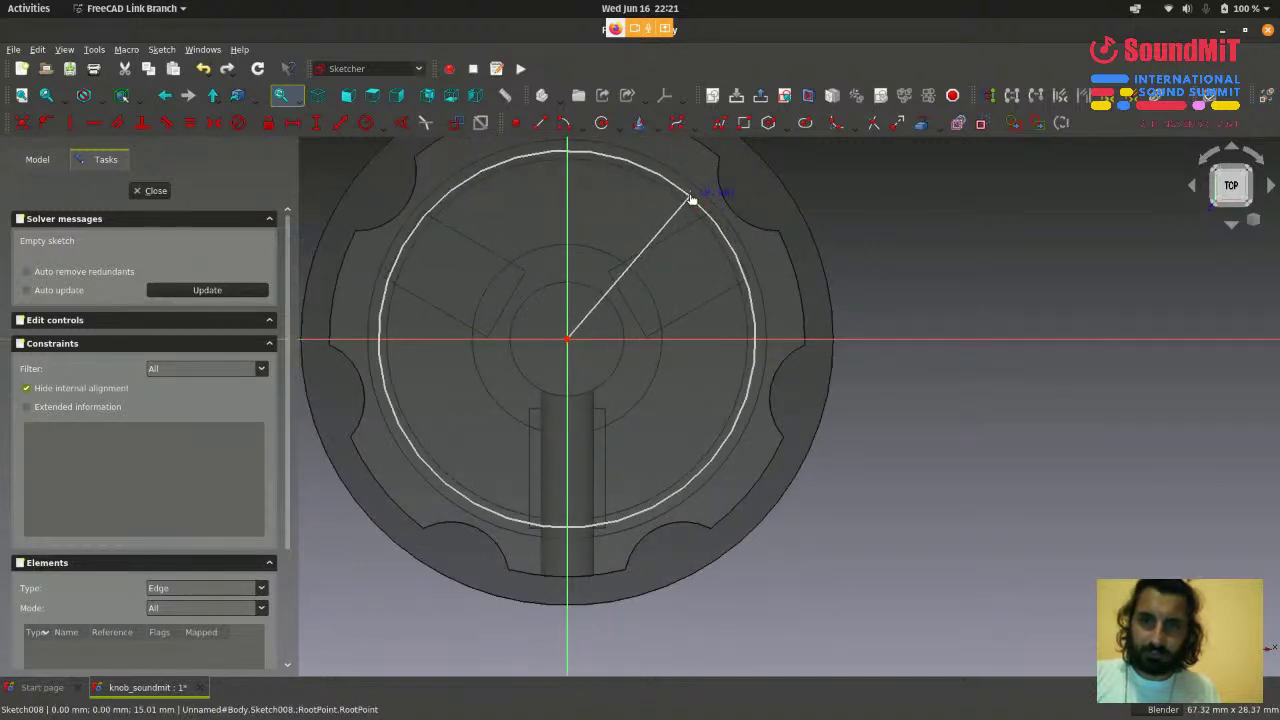
pyautogui.click(690, 197)
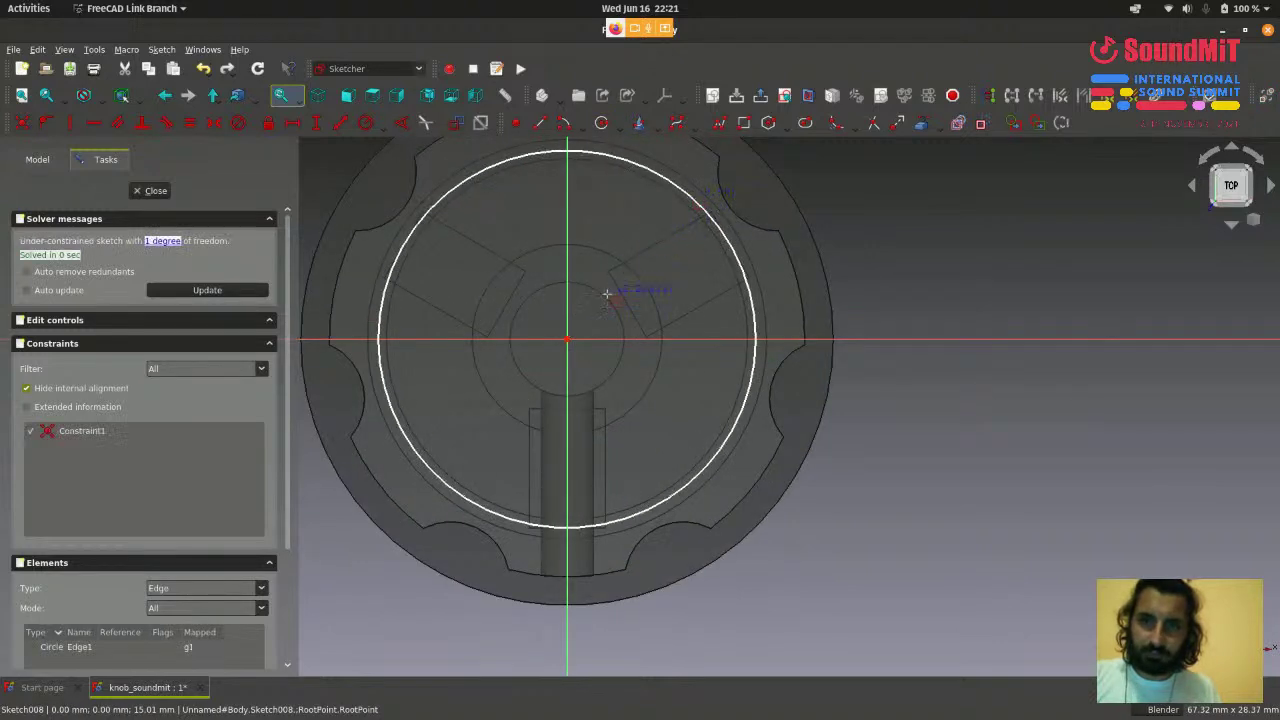
pyautogui.click(567, 341)
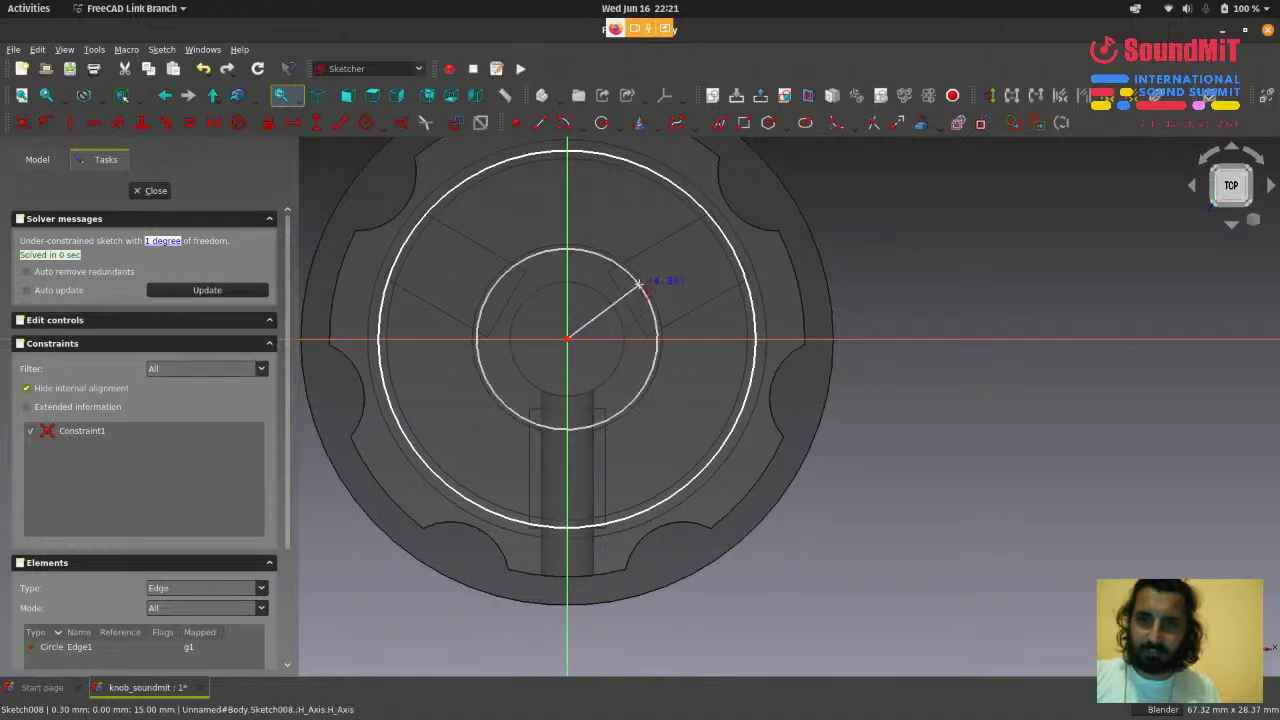
pyautogui.click(678, 212)
pyautogui.scroll(-3, 800, 266)
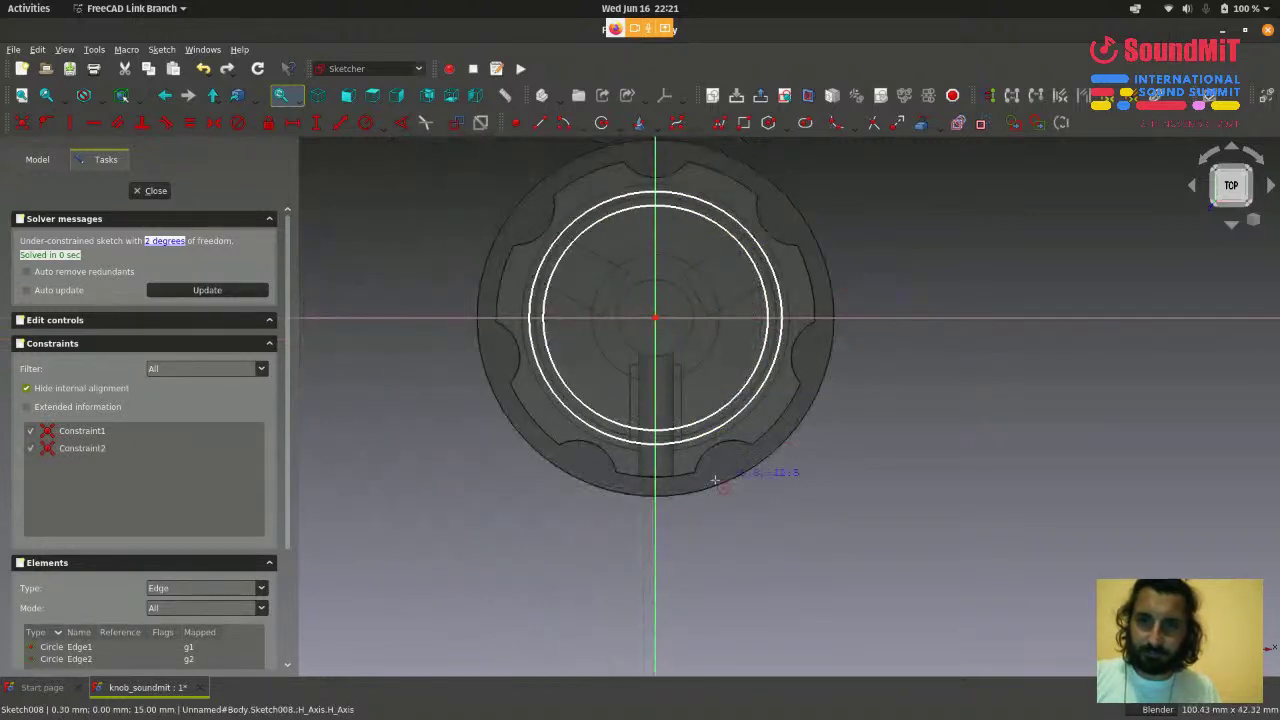
pyautogui.scroll(4, 683, 473)
pyautogui.scroll(3, 682, 473)
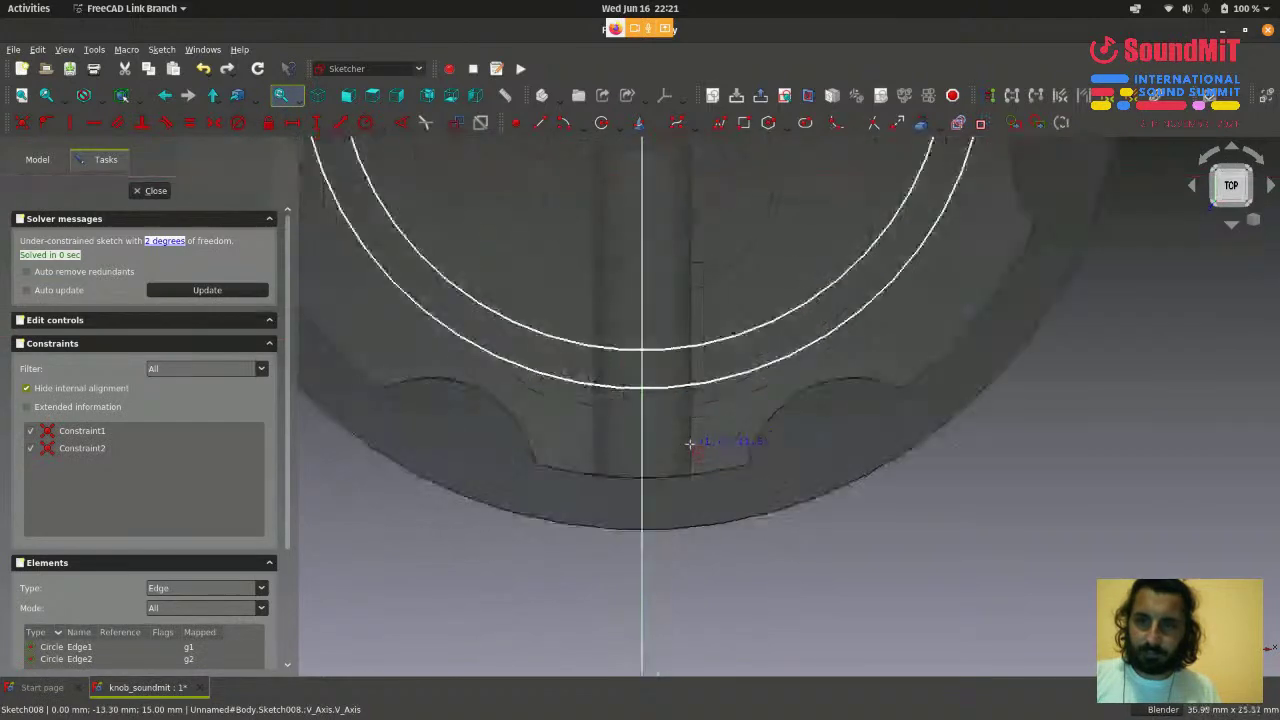
# - Add a small circle centred on the vertical axis below the origin
pyautogui.click(633, 443)
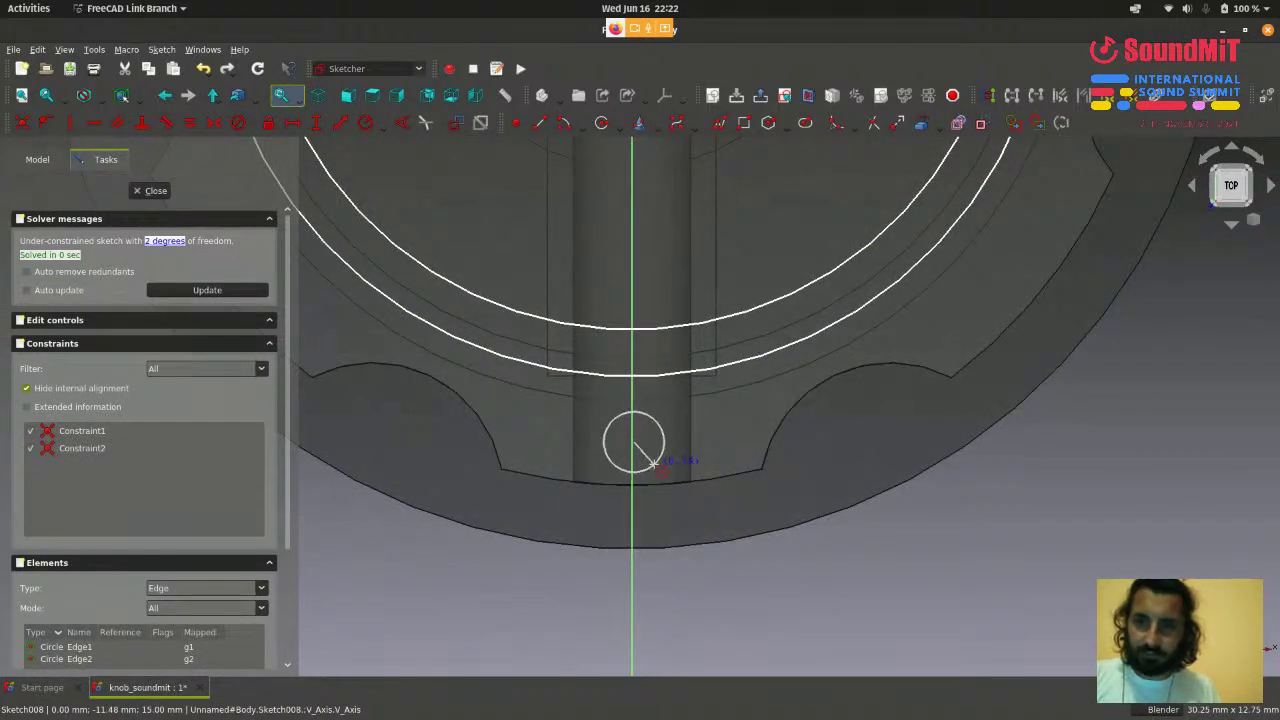
pyautogui.click(661, 442)
pyautogui.scroll(-4, 782, 565)
pyautogui.scroll(-1, 782, 565)
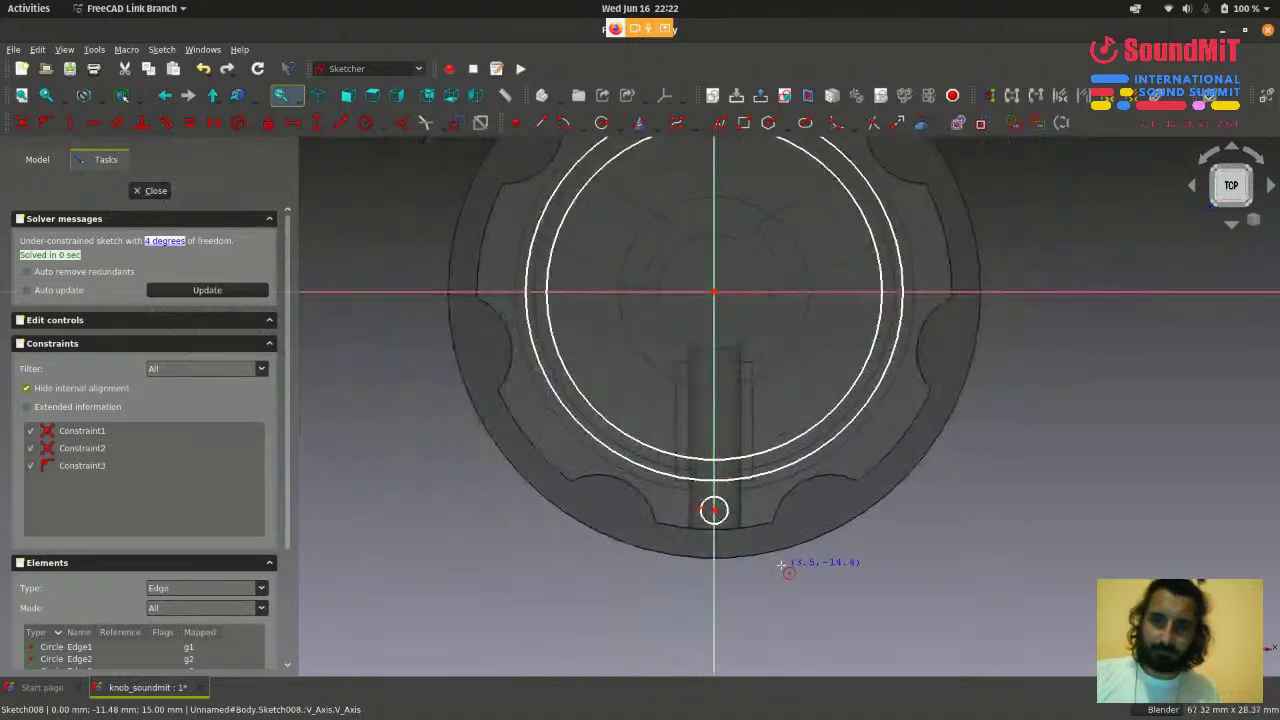
pyautogui.scroll(-2, 781, 565)
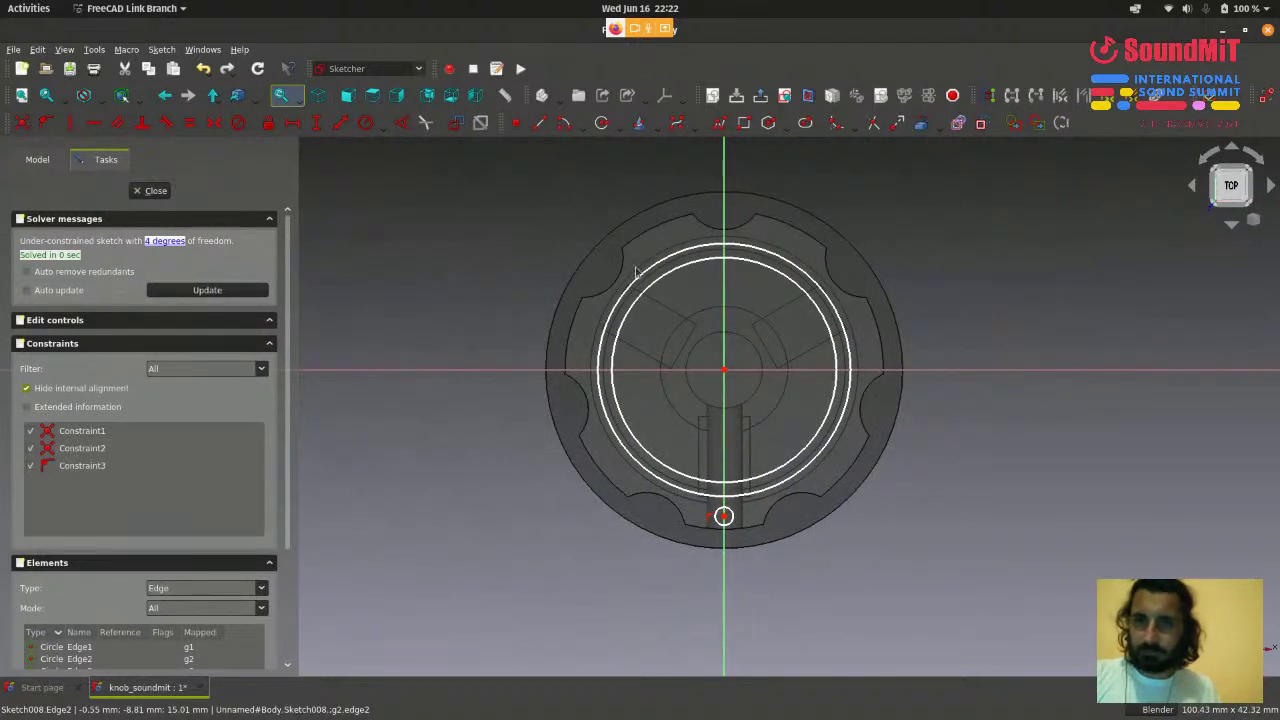
pyautogui.scroll(2, 800, 318)
# - Constrain the ring circles' radii to 8.5 mm inner and 9.5 mm outer
pyautogui.click(812, 288)
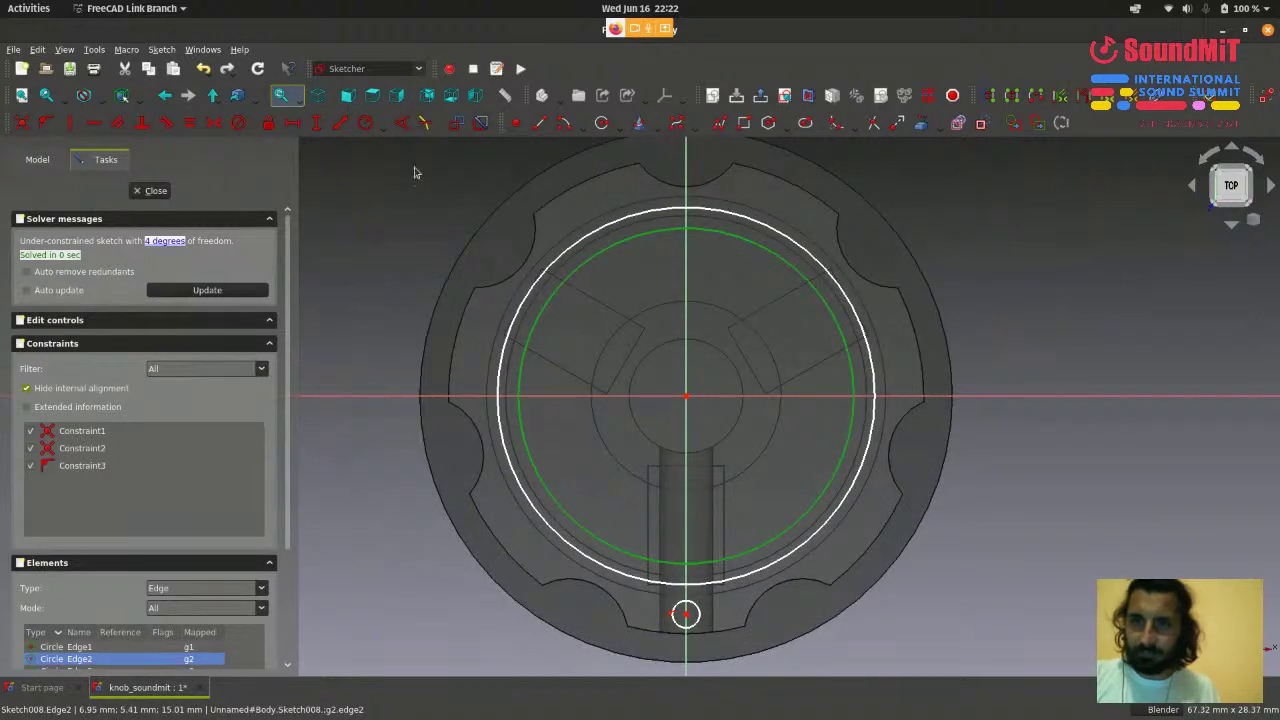
pyautogui.click(366, 123)
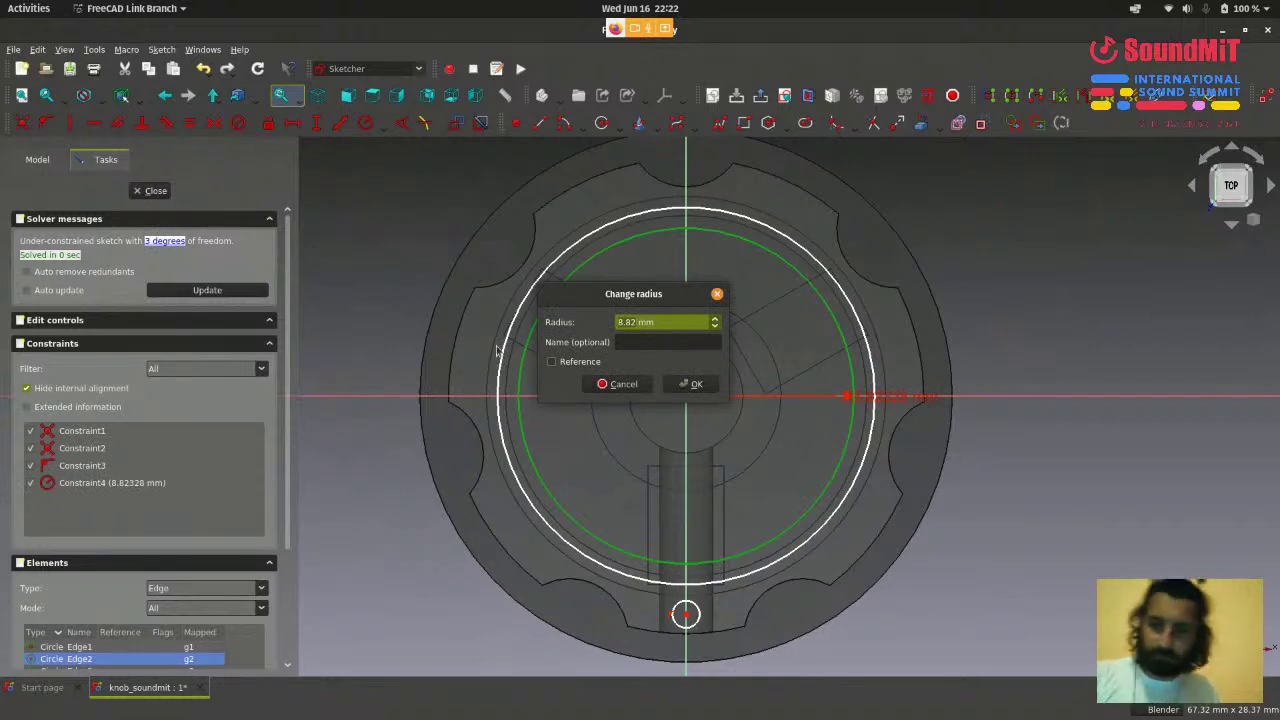
pyautogui.write('8')
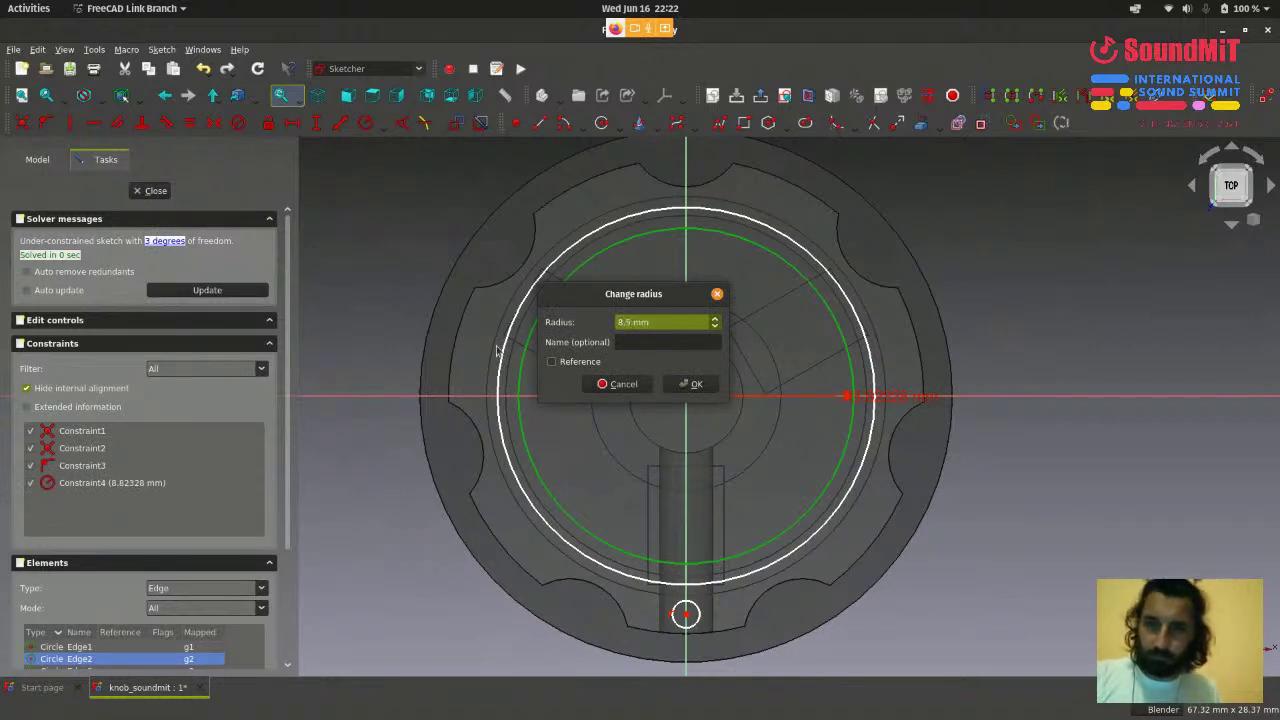
pyautogui.click(690, 384)
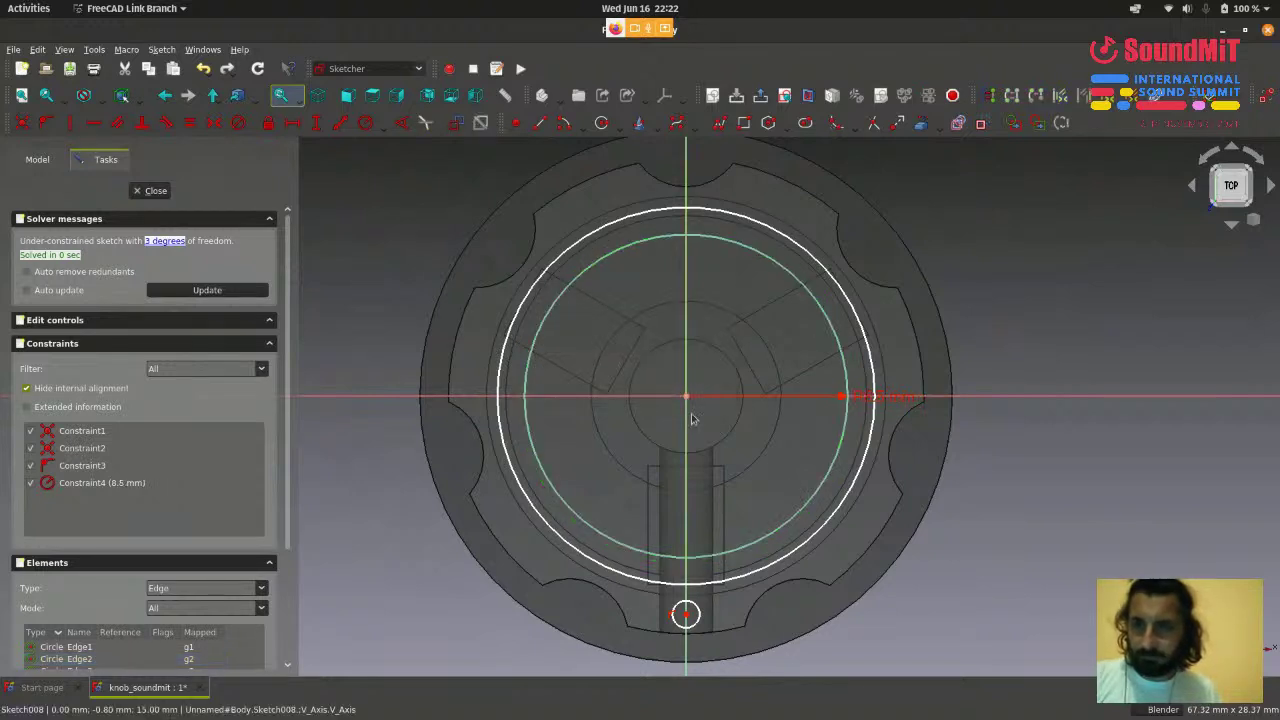
pyautogui.click(723, 213)
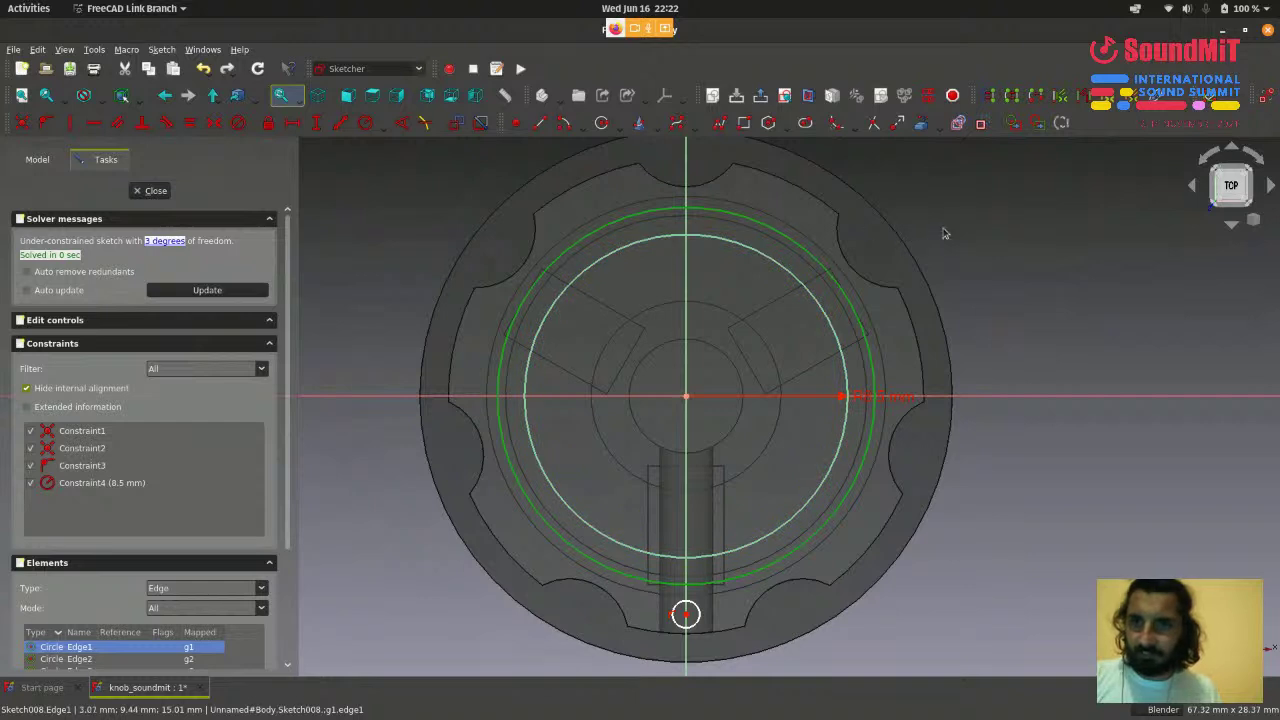
pyautogui.click(368, 124)
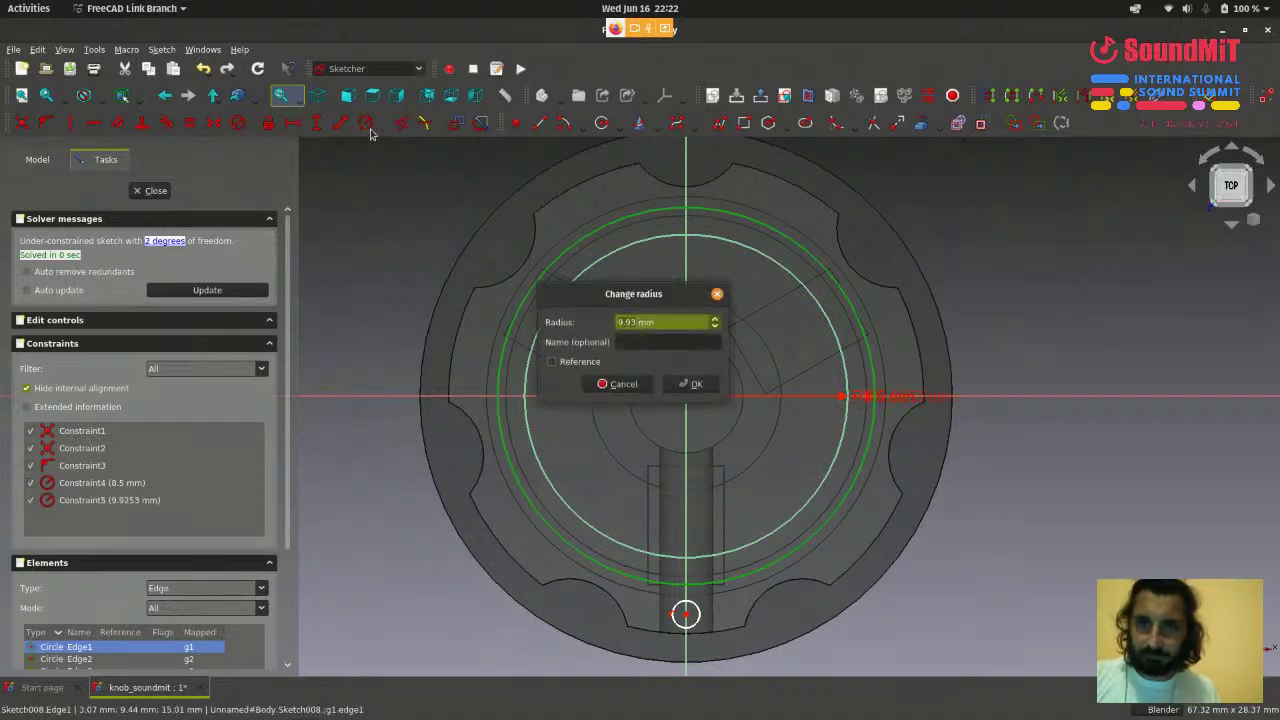
pyautogui.write('9')
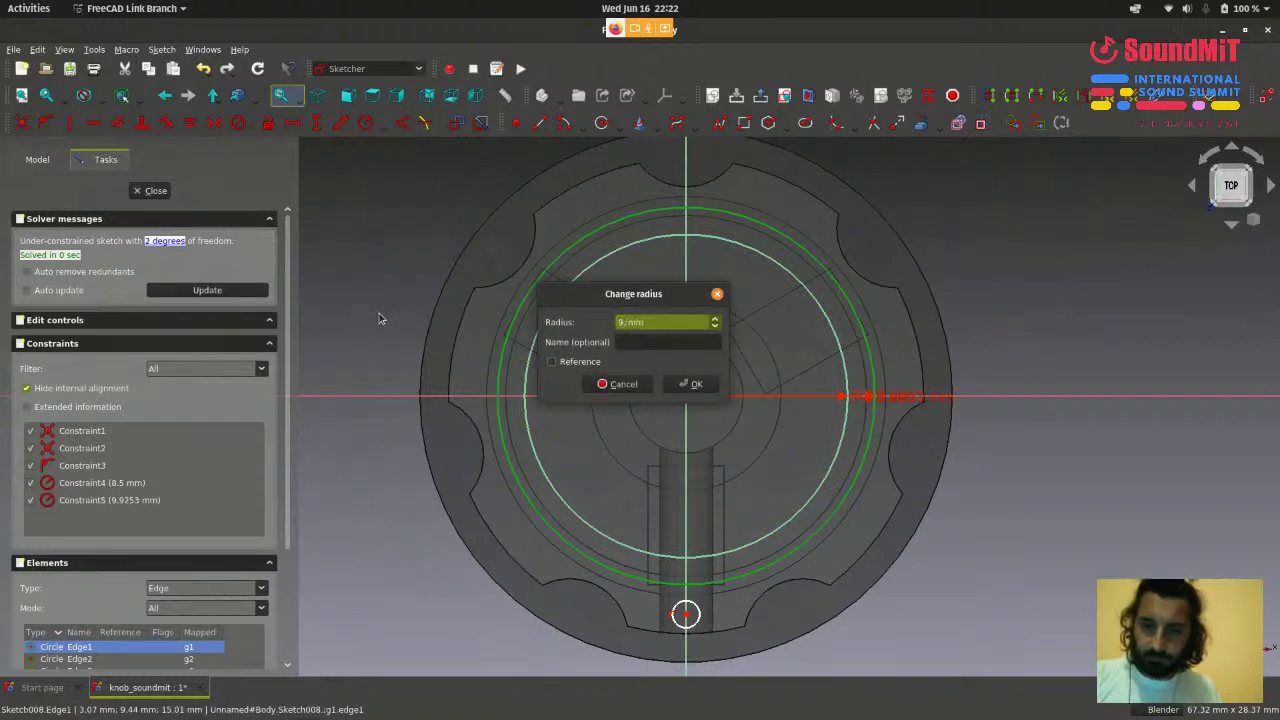
pyautogui.click(690, 384)
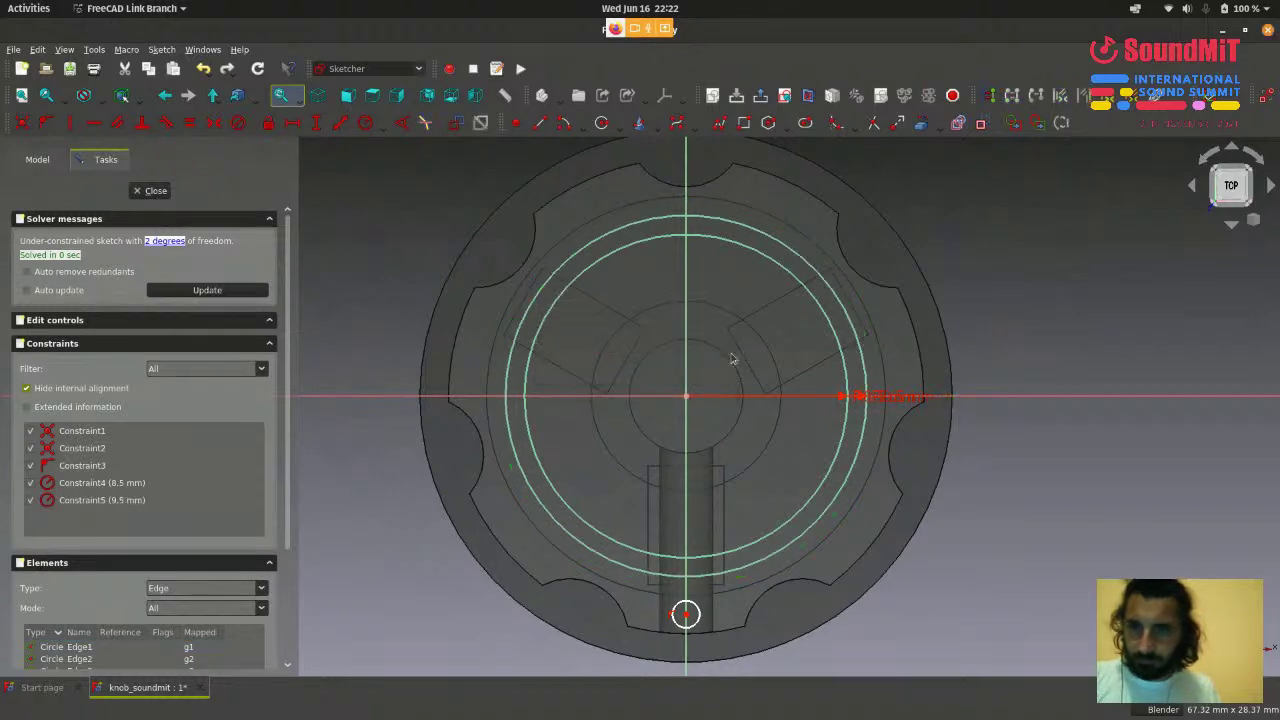
# - Constrain the small circle's radius to 0.75 mm
pyautogui.scroll(-1, 790, 265)
pyautogui.scroll(3, 714, 580)
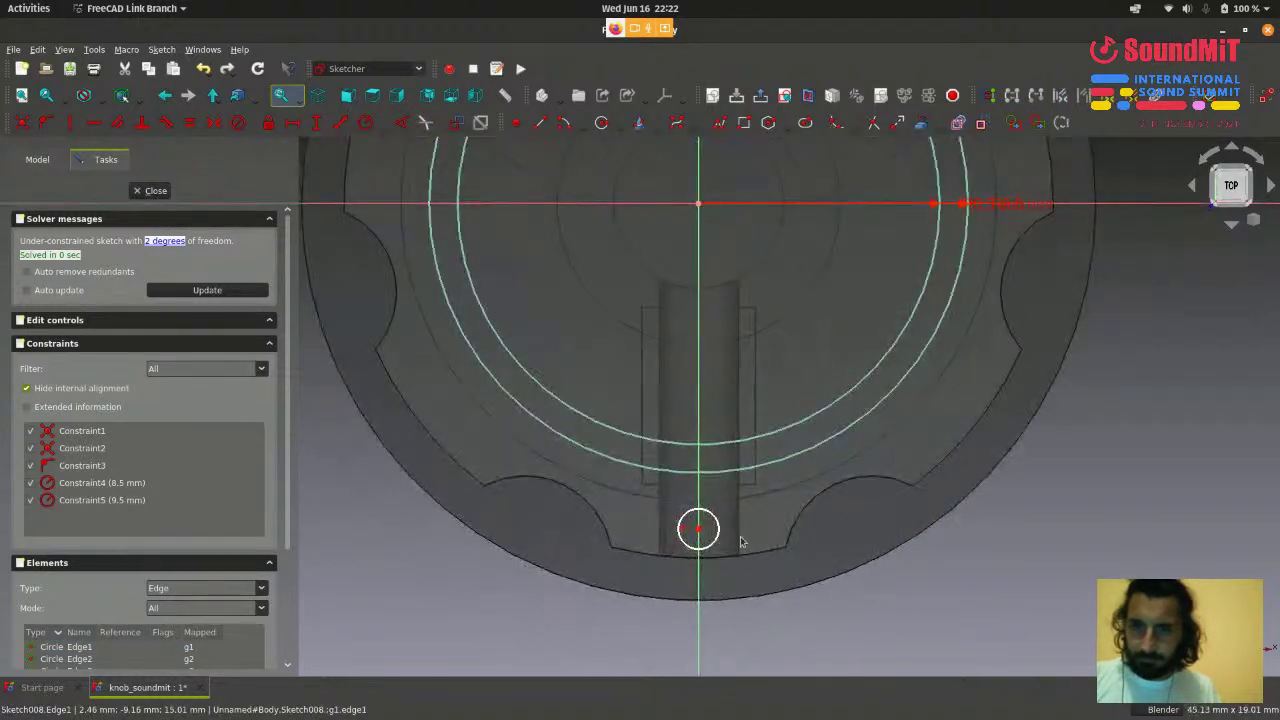
pyautogui.scroll(2, 660, 594)
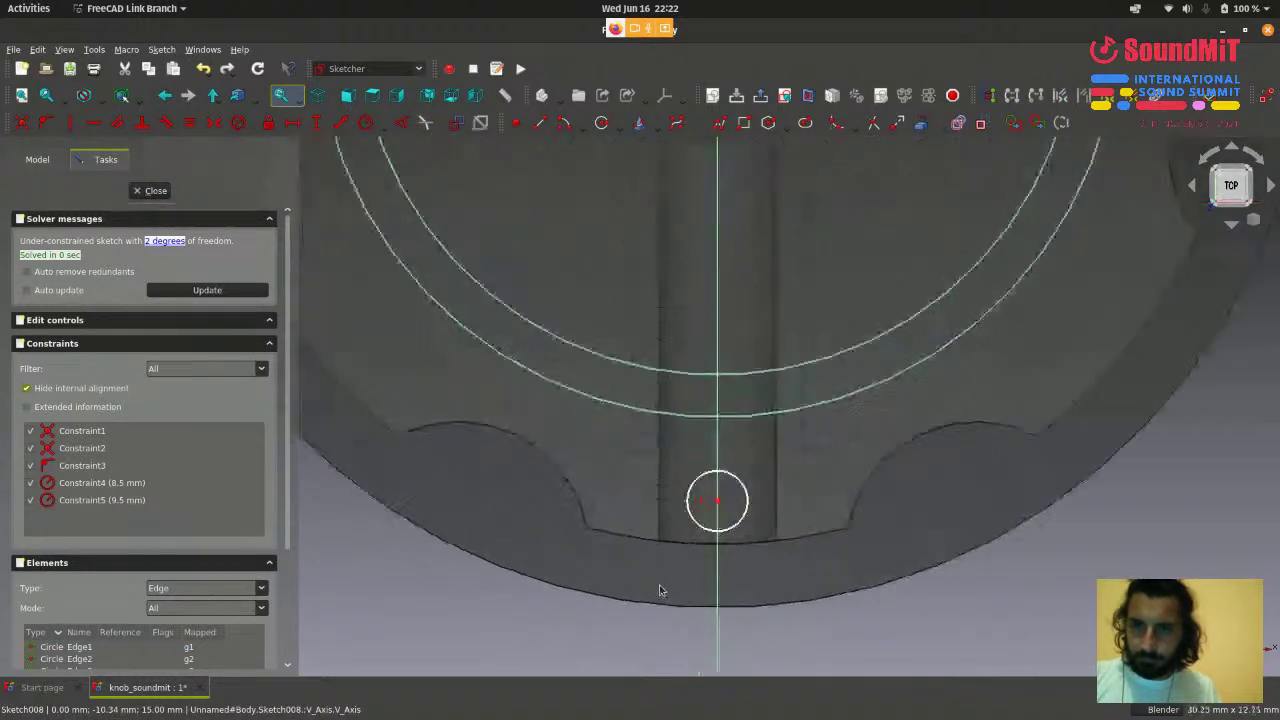
pyautogui.click(748, 517)
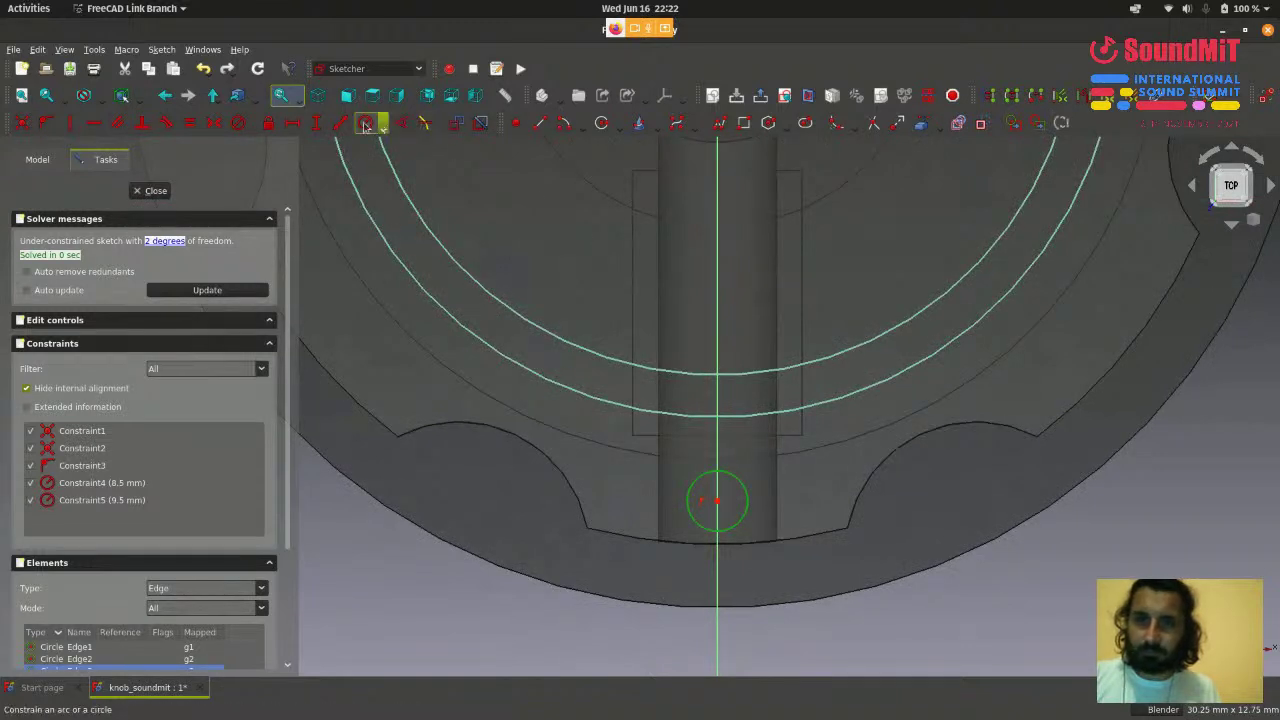
pyautogui.click(365, 124)
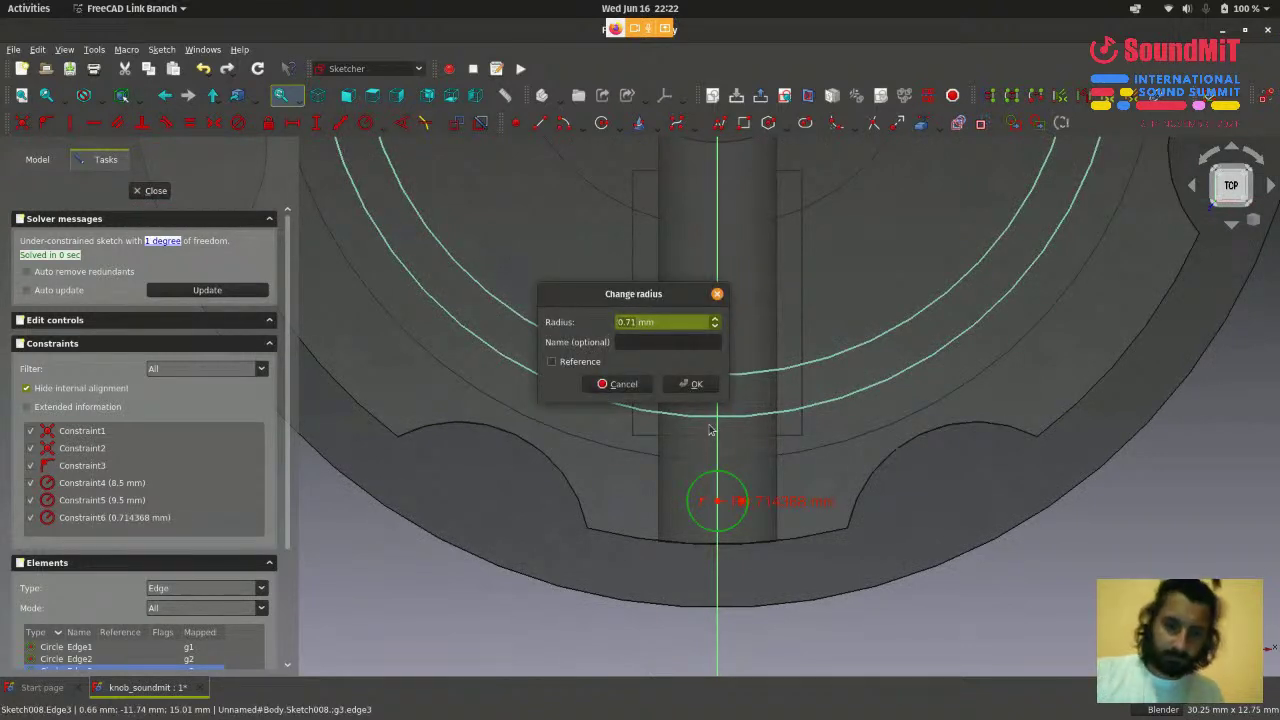
pyautogui.write('0')
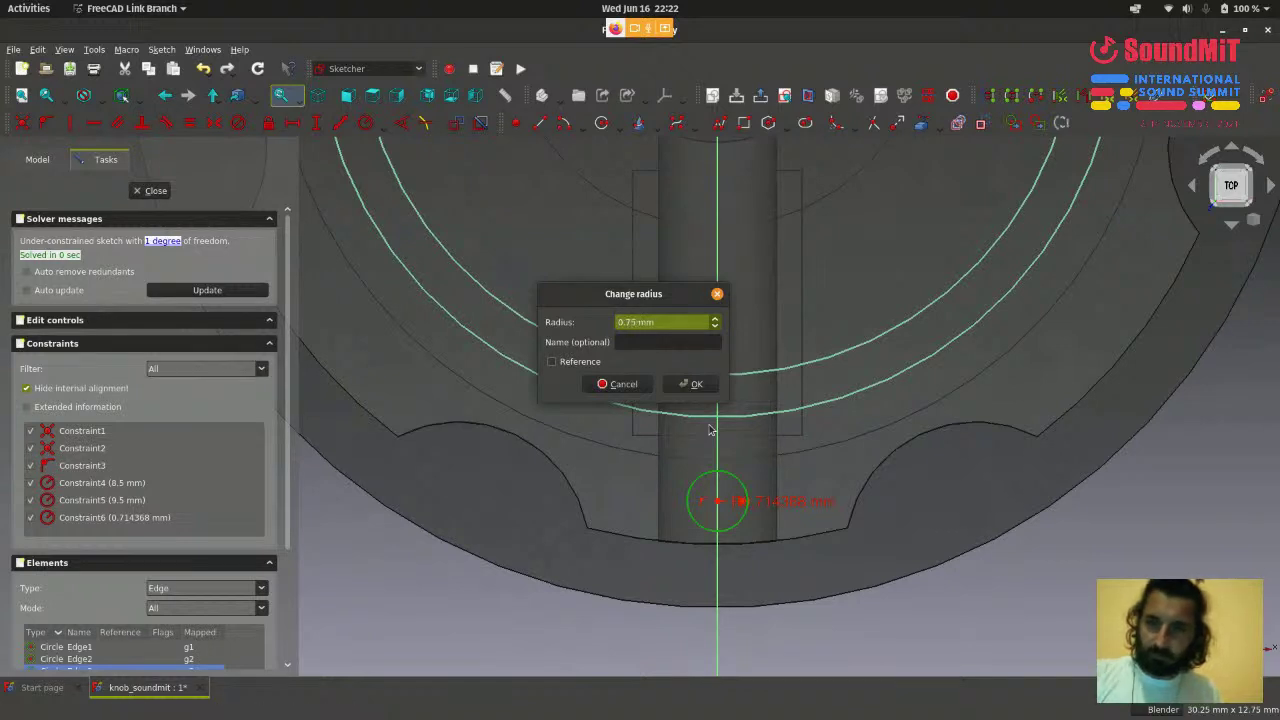
pyautogui.click(697, 384)
pyautogui.scroll(-2, 748, 497)
# - Place the small circle on the vertical axis, 11.02 mm below the horizontal axis
pyautogui.scroll(1, 745, 498)
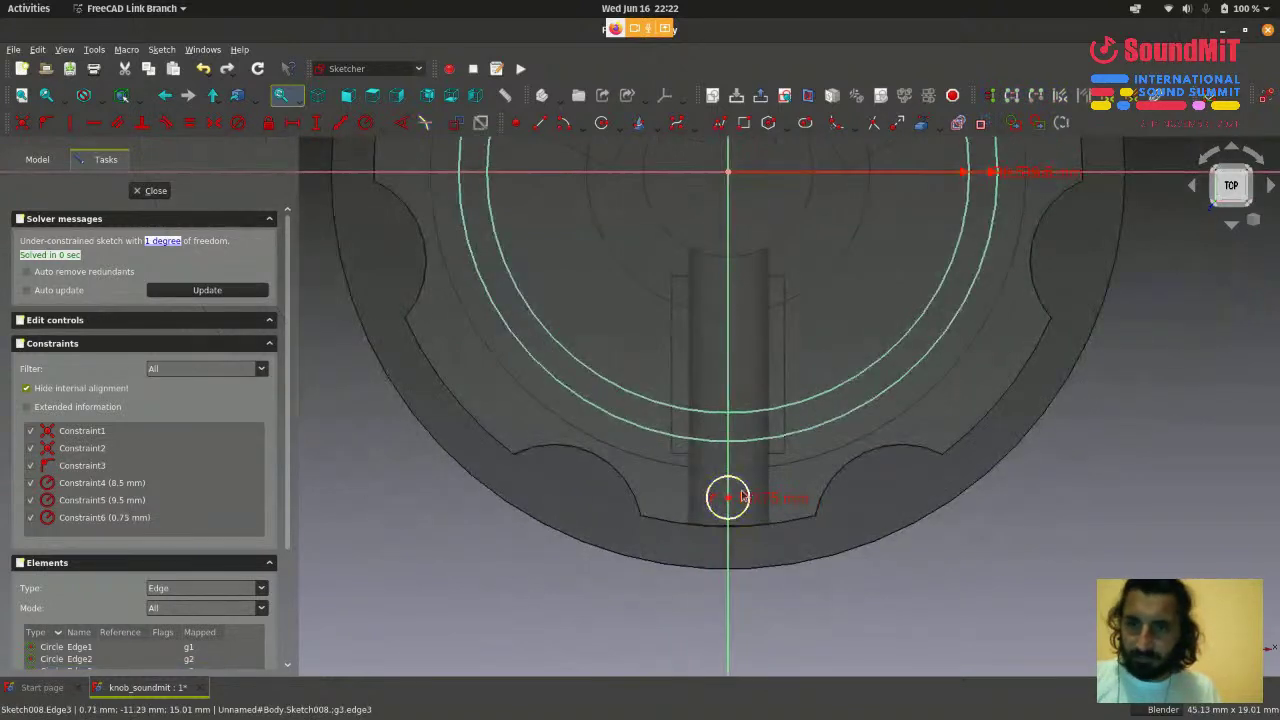
pyautogui.scroll(1, 728, 500)
pyautogui.moveTo(727, 500); pyautogui.dragTo(730, 475)
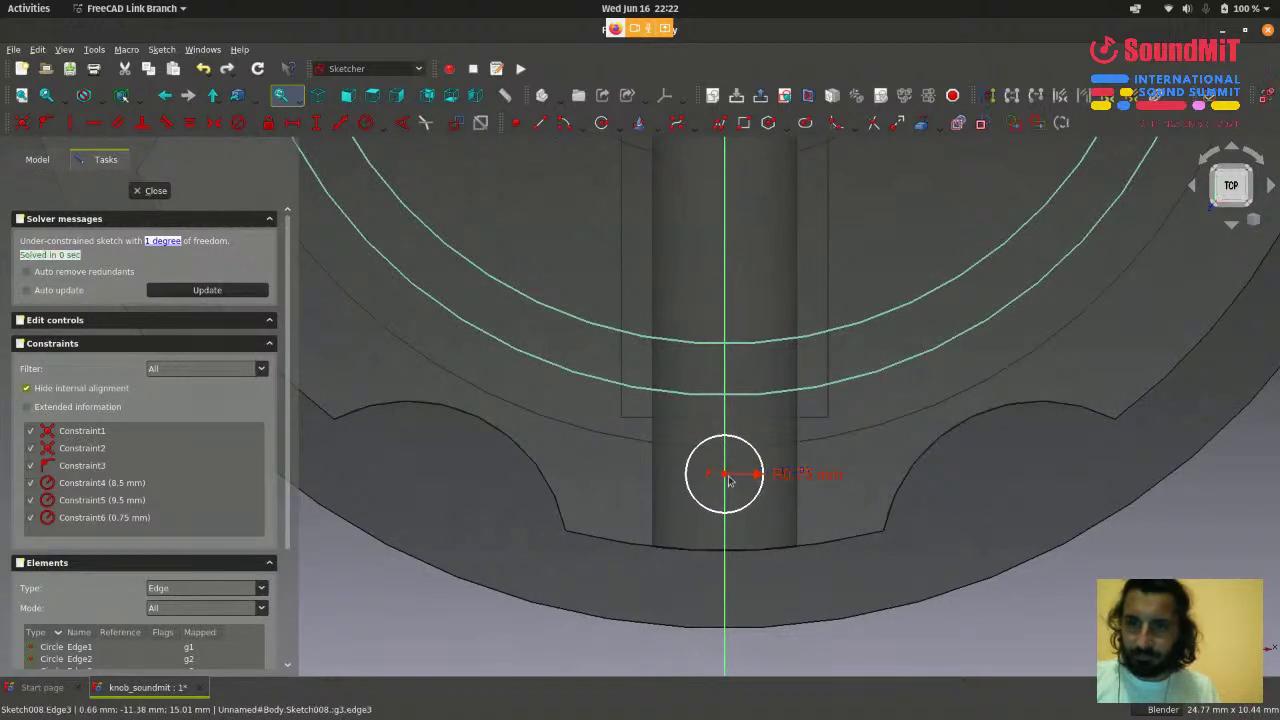
pyautogui.scroll(-3, 803, 570)
pyautogui.scroll(2, 797, 428)
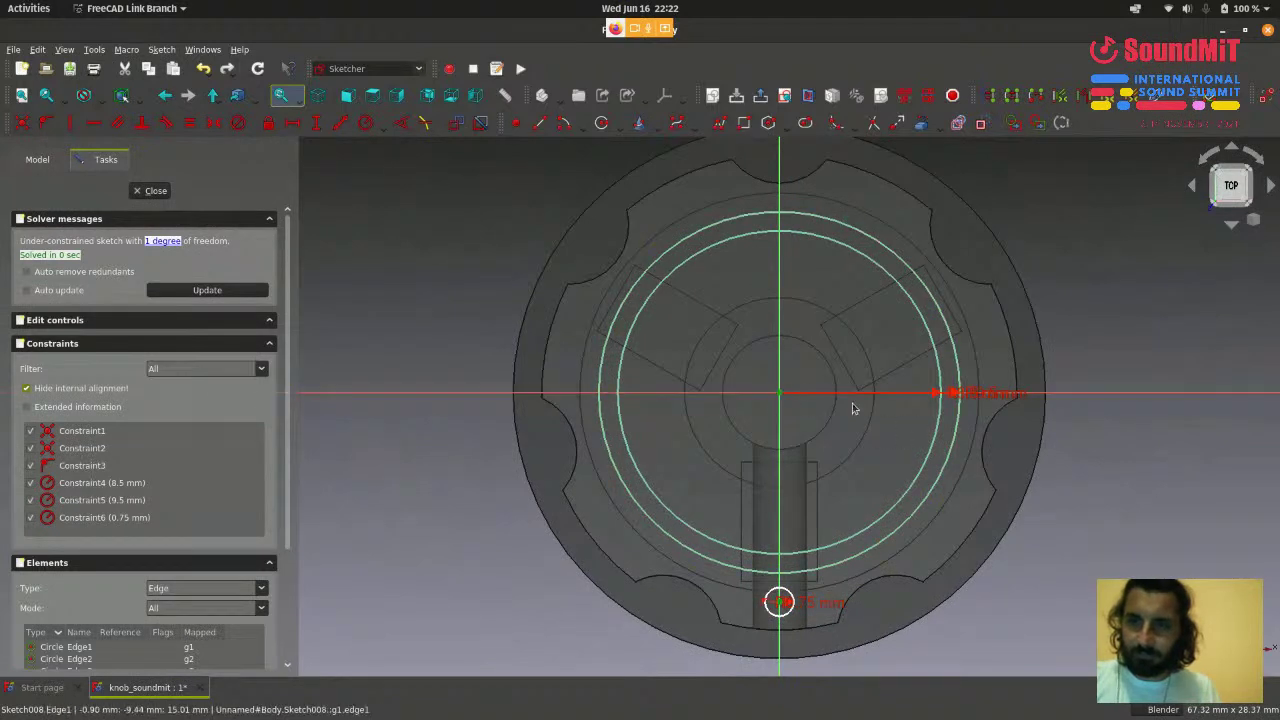
pyautogui.click(316, 122)
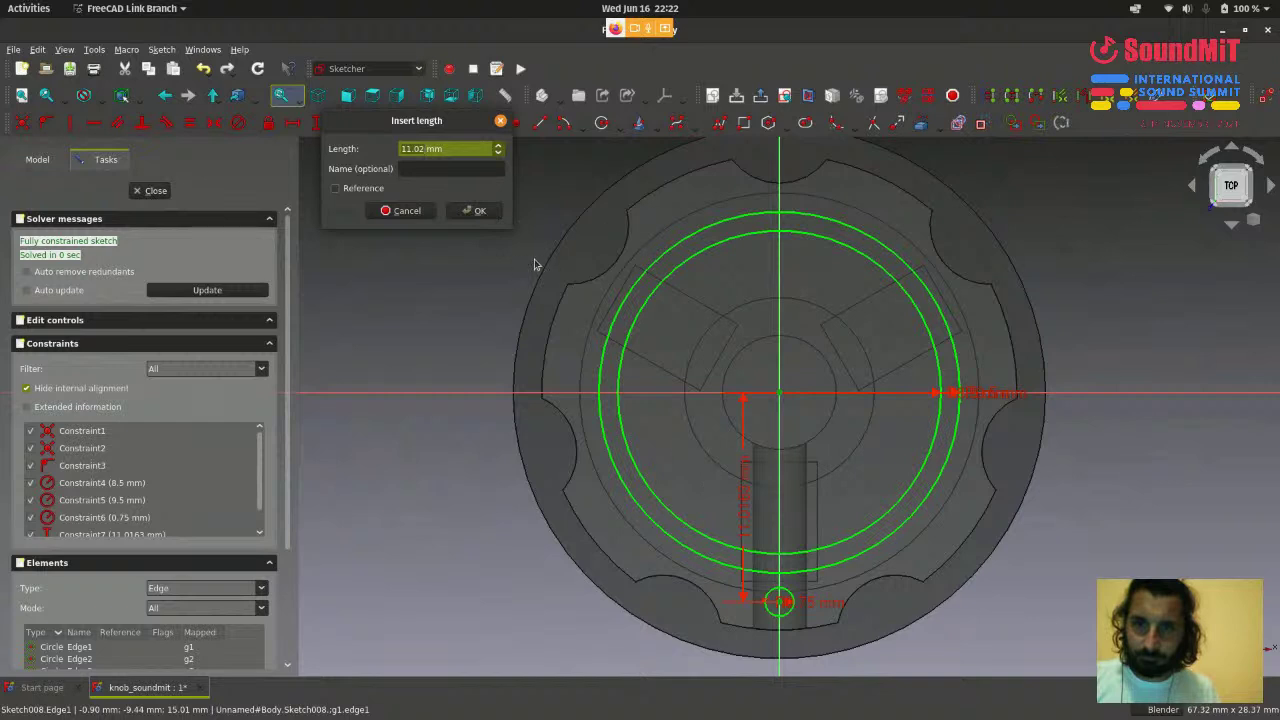
pyautogui.click(474, 210)
# - Move the 11.02 mm and 9.5 mm dimension labels aside for readability
pyautogui.moveTo(740, 486); pyautogui.dragTo(492, 466)
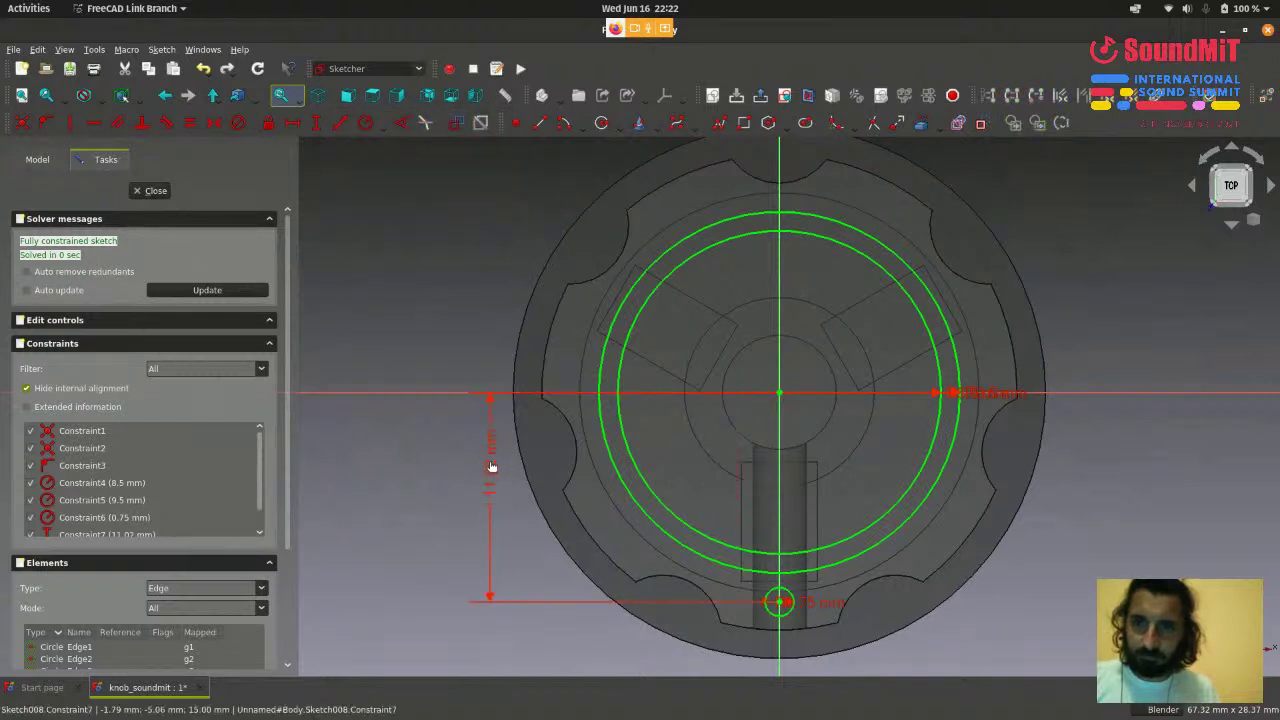
pyautogui.scroll(-1, 580, 400)
pyautogui.scroll(-2, 808, 445)
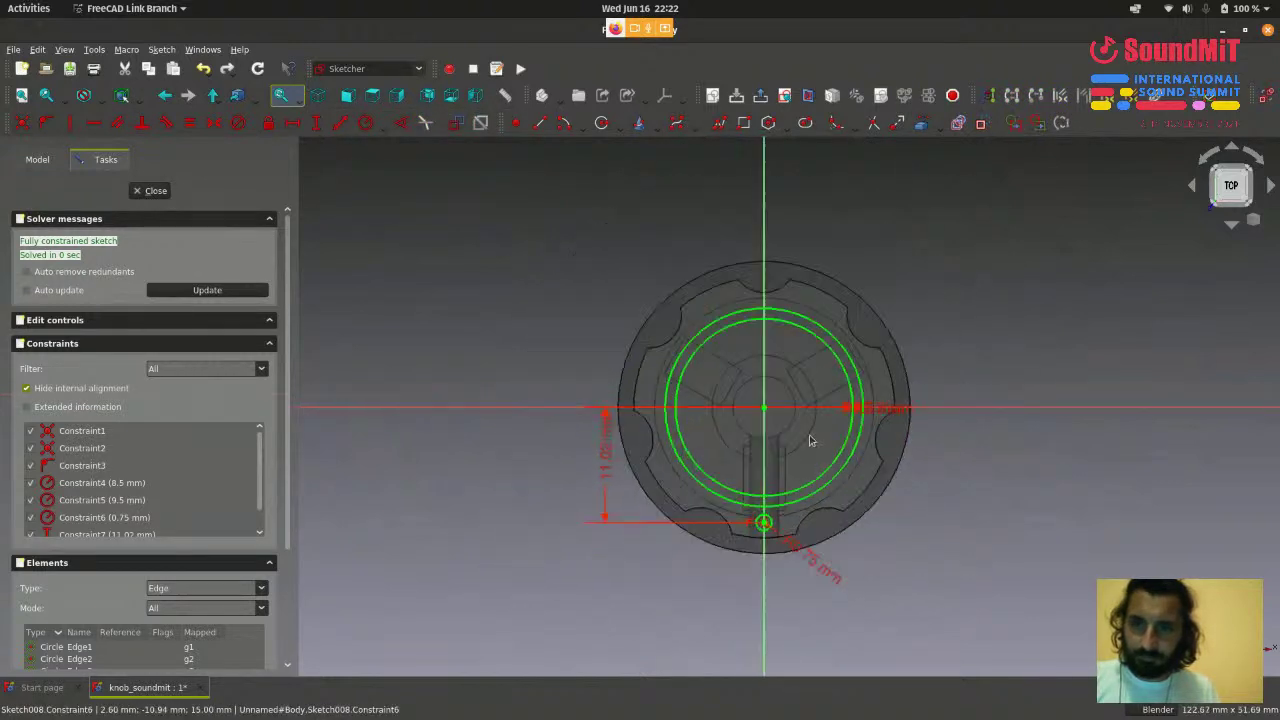
pyautogui.scroll(-1, 811, 441)
pyautogui.scroll(2, 817, 302)
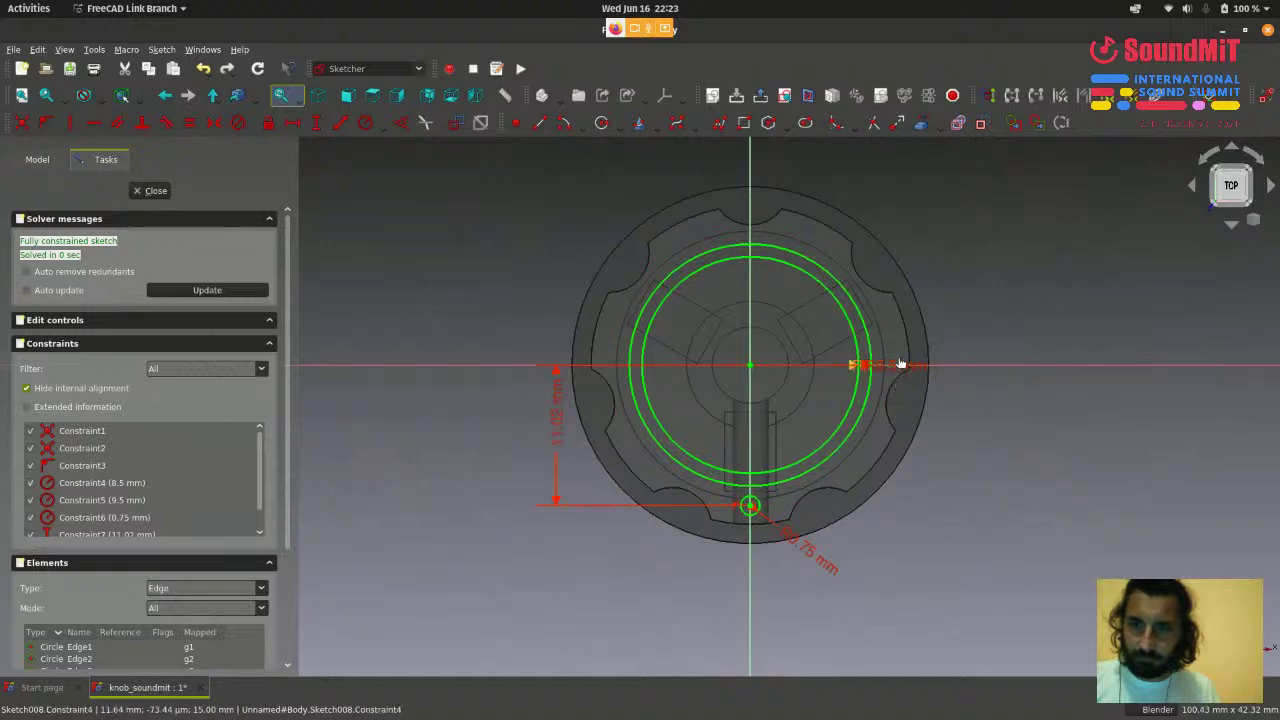
pyautogui.scroll(2, 895, 382)
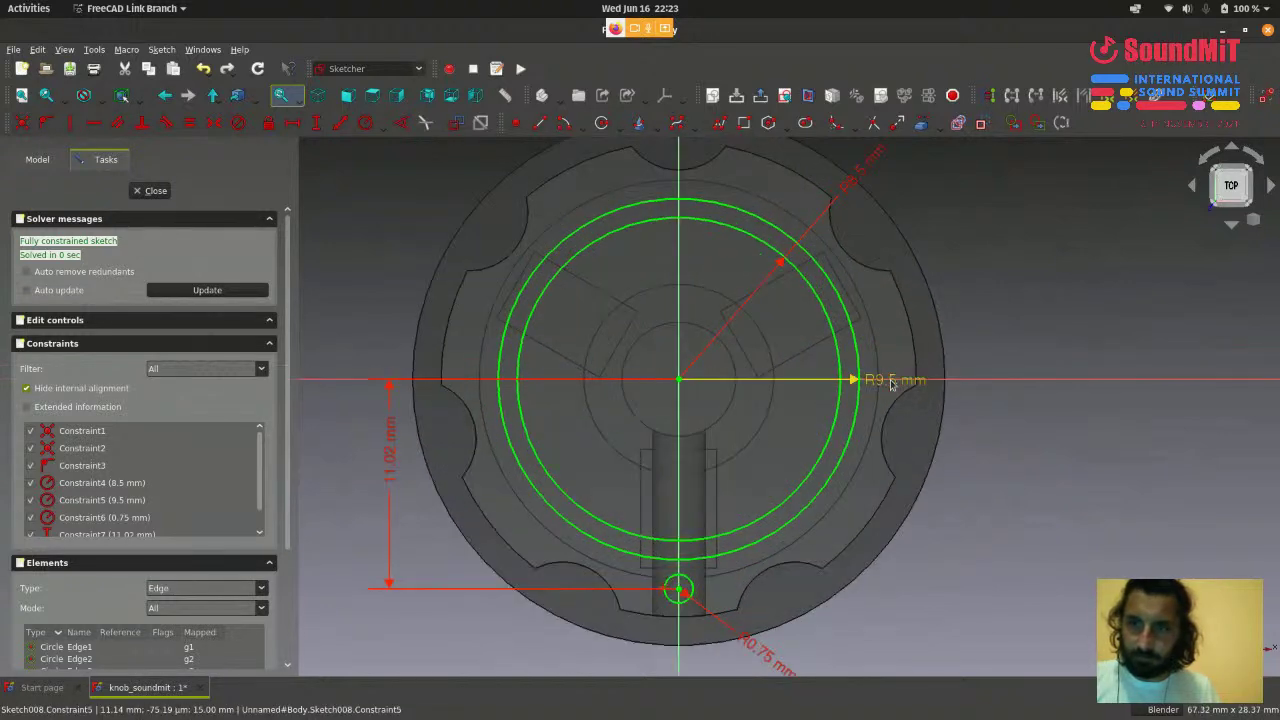
pyautogui.moveTo(895, 378); pyautogui.dragTo(906, 316)
pyautogui.scroll(-2, 1060, 460)
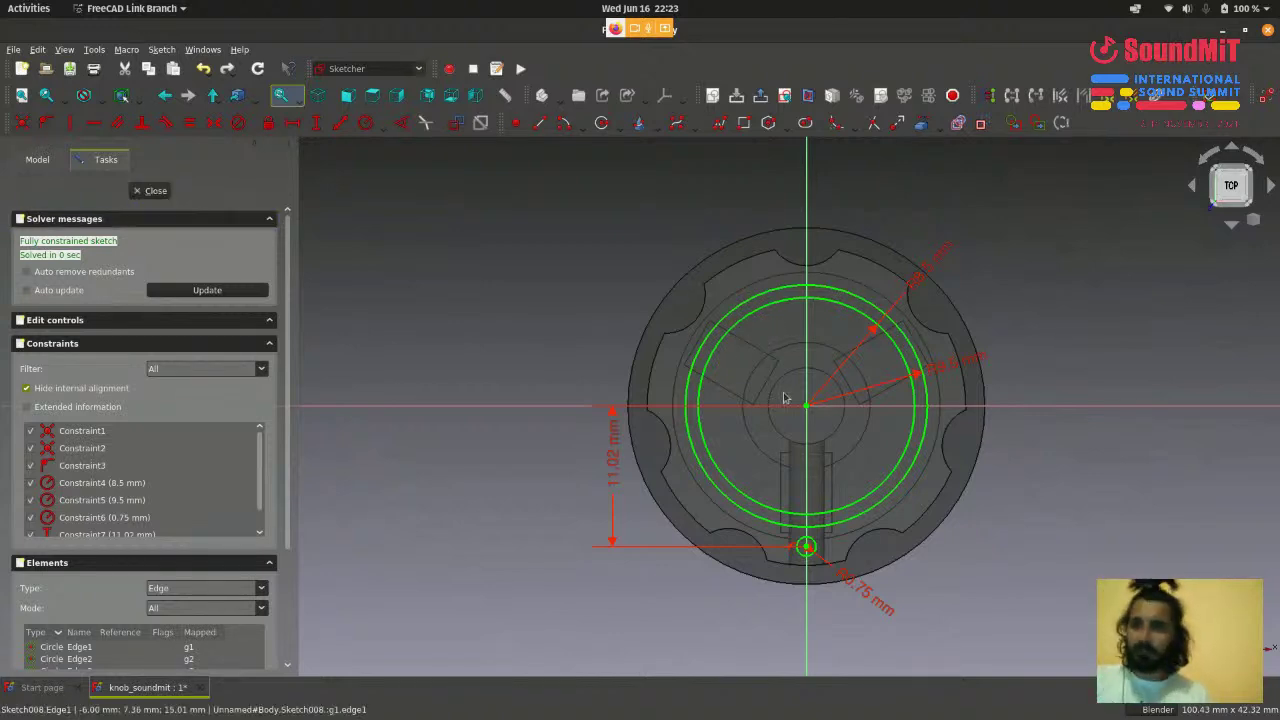
pyautogui.scroll(1, 894, 424)
pyautogui.scroll(-2, 850, 328)
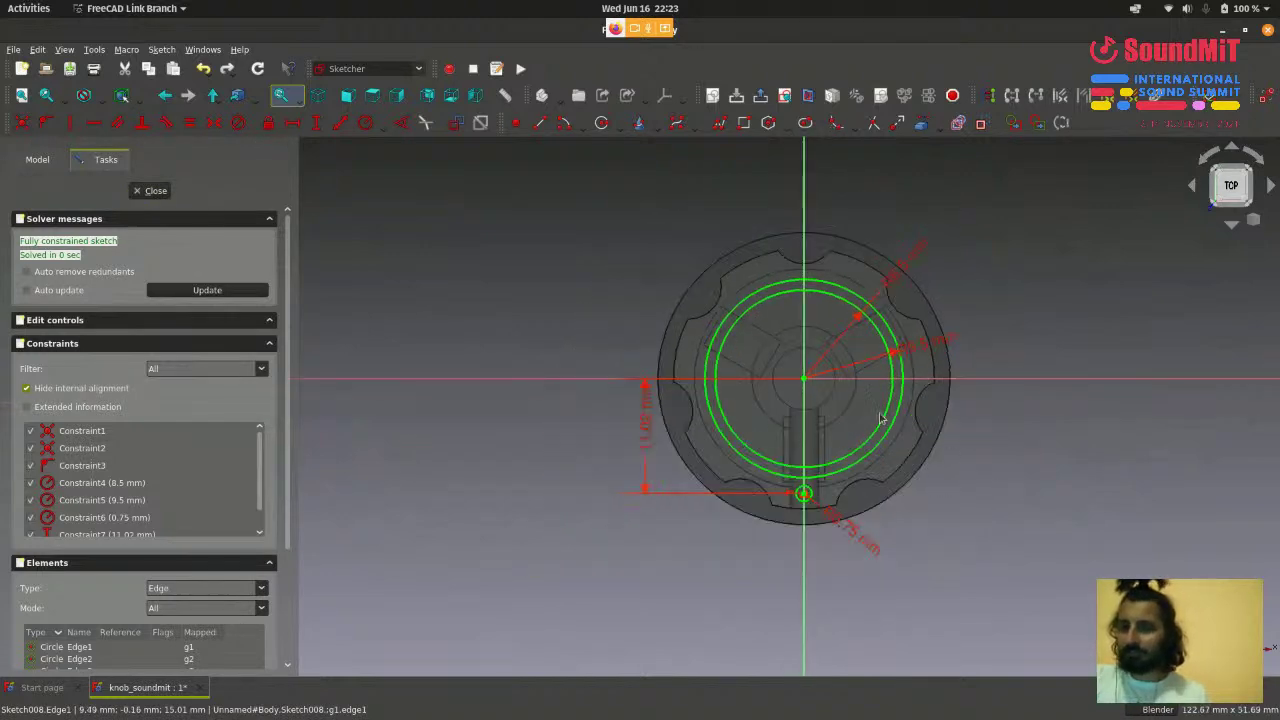
pyautogui.scroll(1, 850, 328)
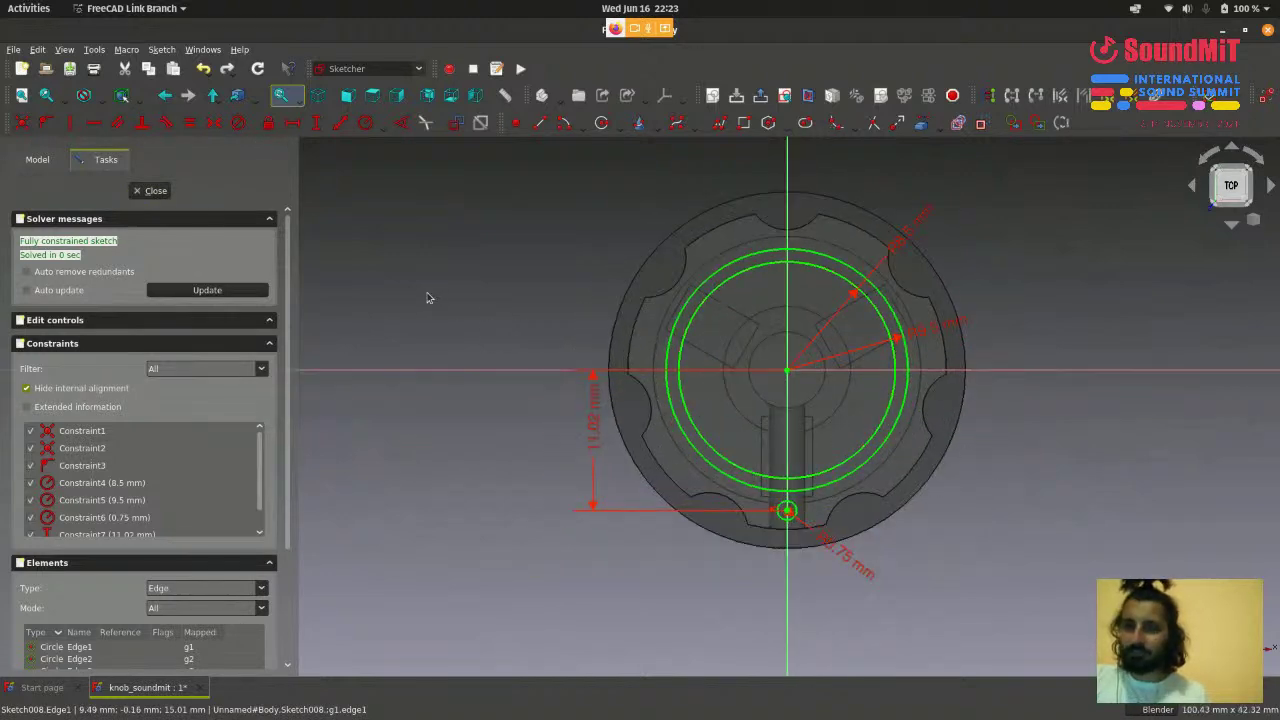
# - Close the sketch, select Sketch008, and start a new pocket from it
pyautogui.click(155, 191)
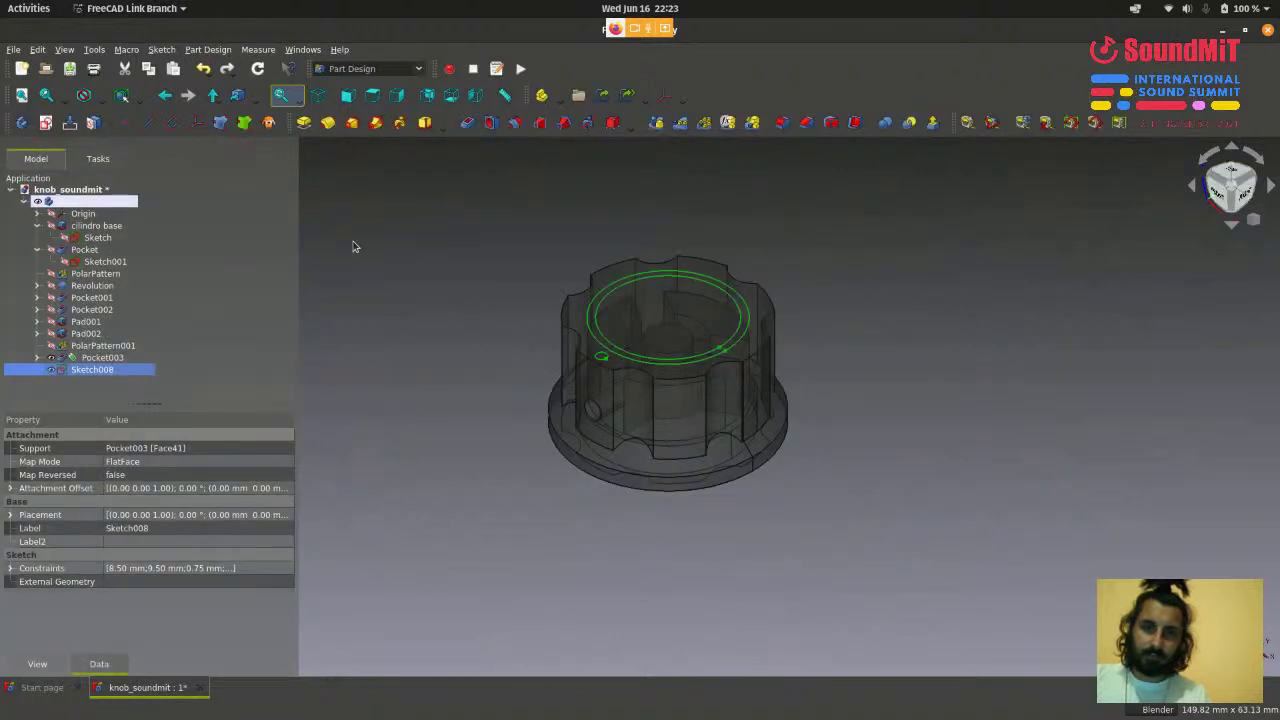
pyautogui.click(496, 355)
pyautogui.scroll(2, 496, 355)
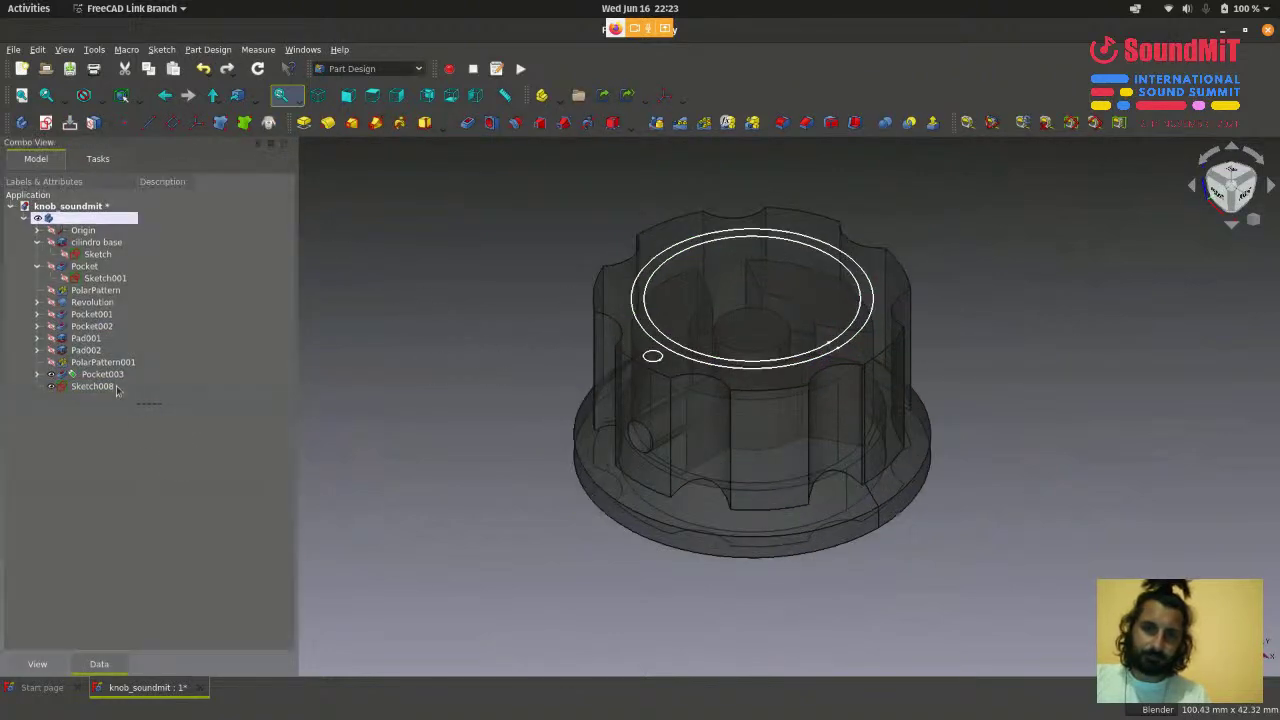
pyautogui.click(92, 386)
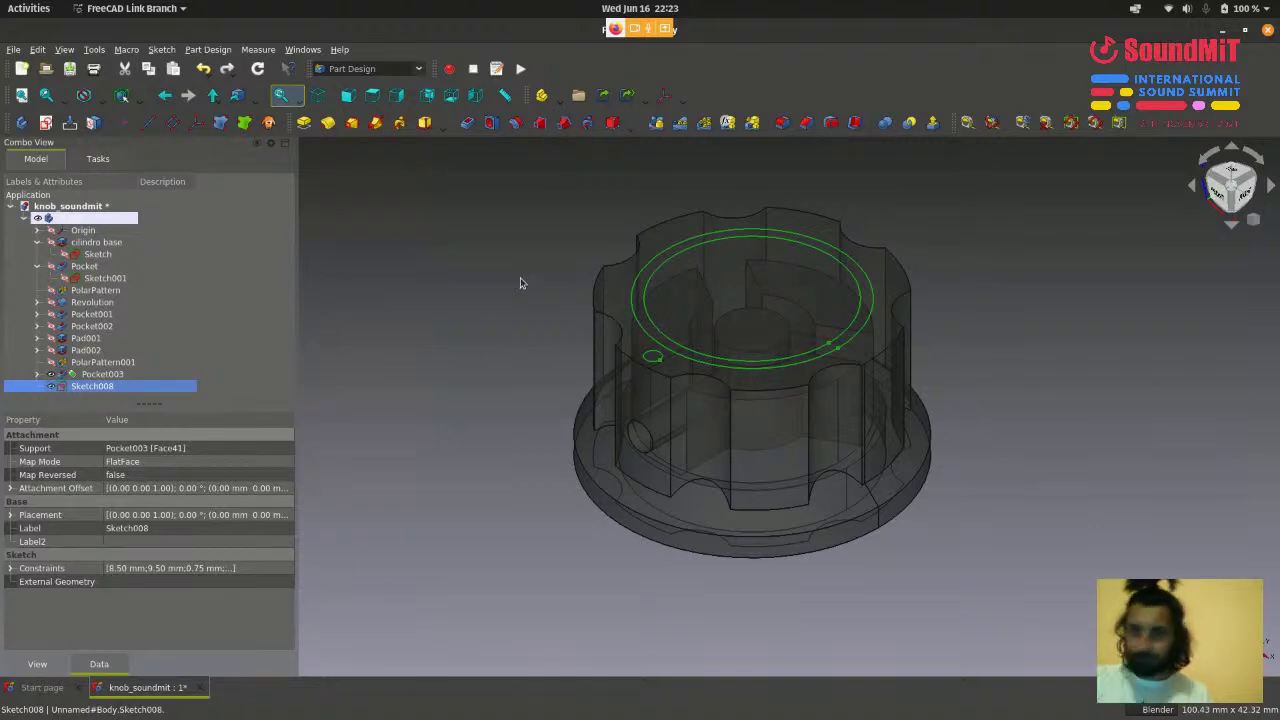
pyautogui.click(472, 128)
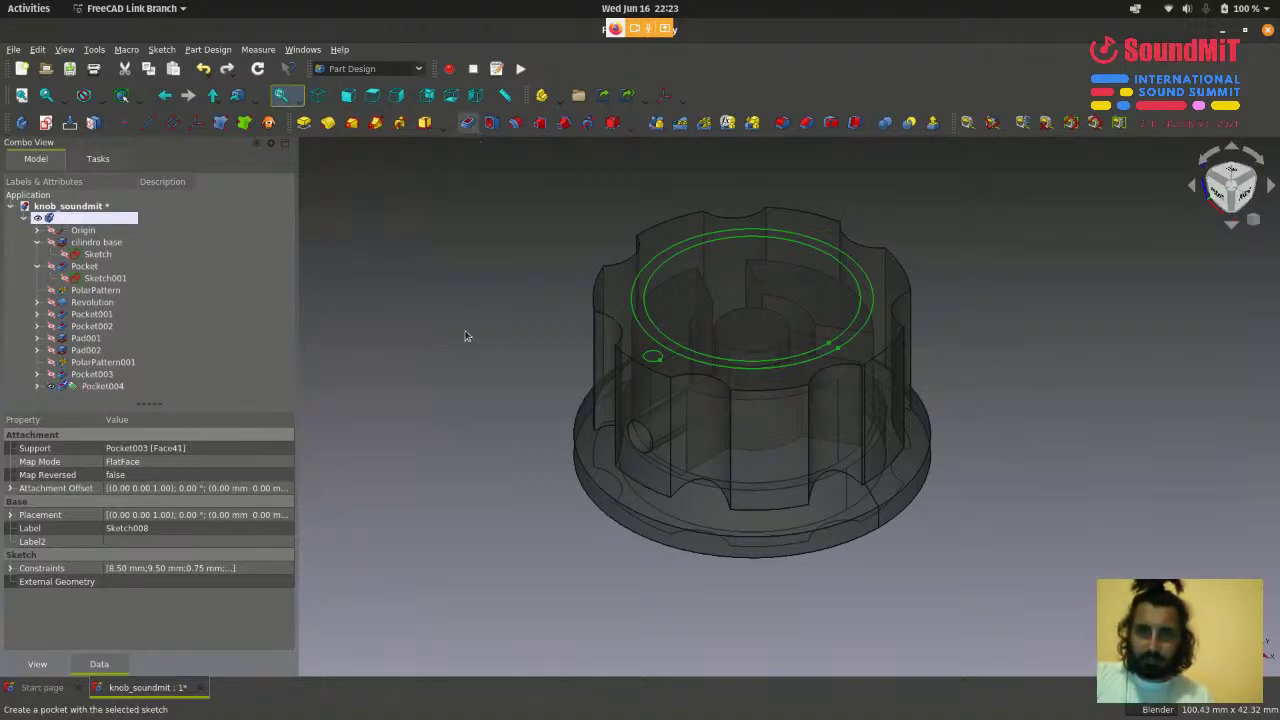
# - Adjust the pocket's Length value in the Pocket task panel
pyautogui.click(163, 301)
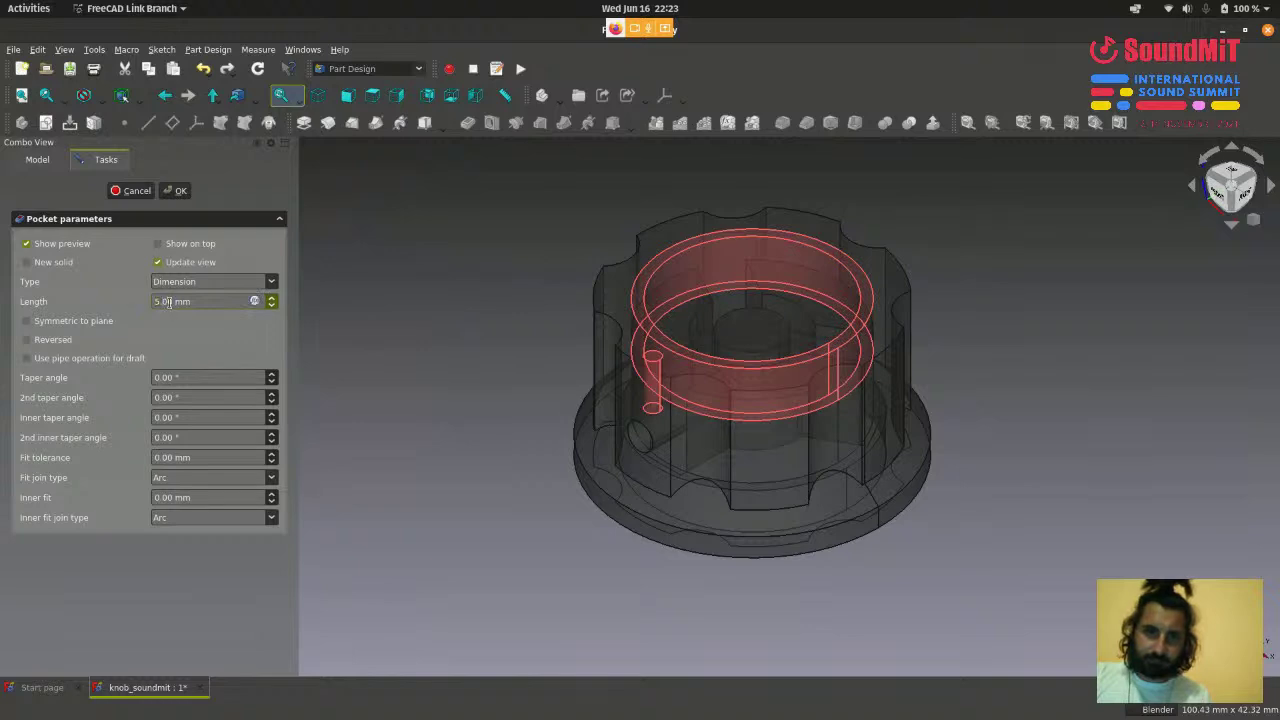
pyautogui.moveTo(169, 302); pyautogui.dragTo(159, 302)
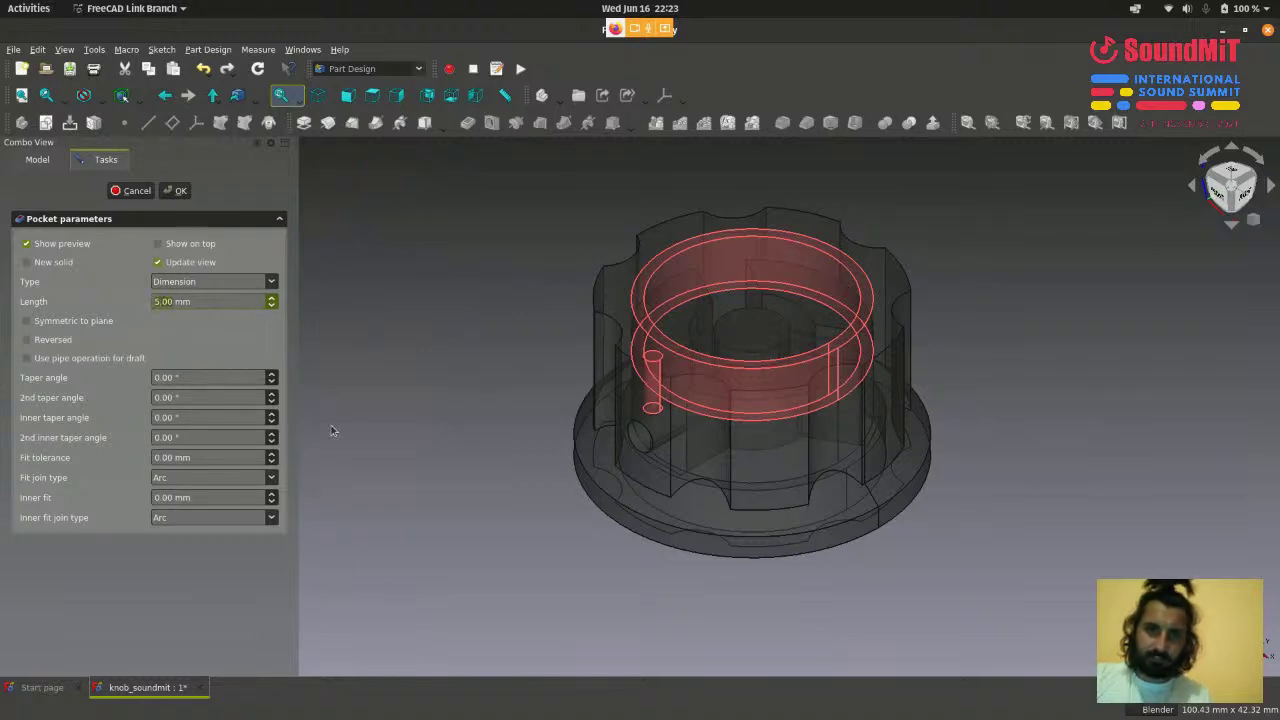
pyautogui.write('1')
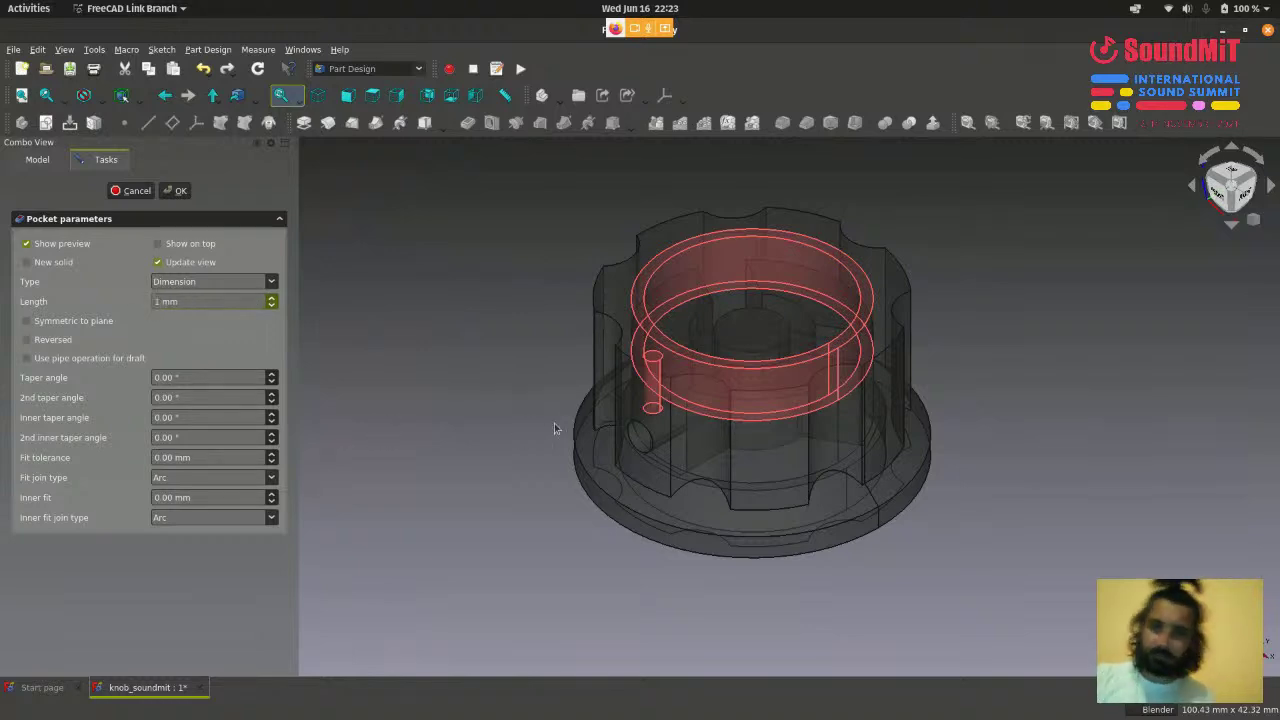
pyautogui.click(497, 404)
pyautogui.scroll(-2, 497, 404)
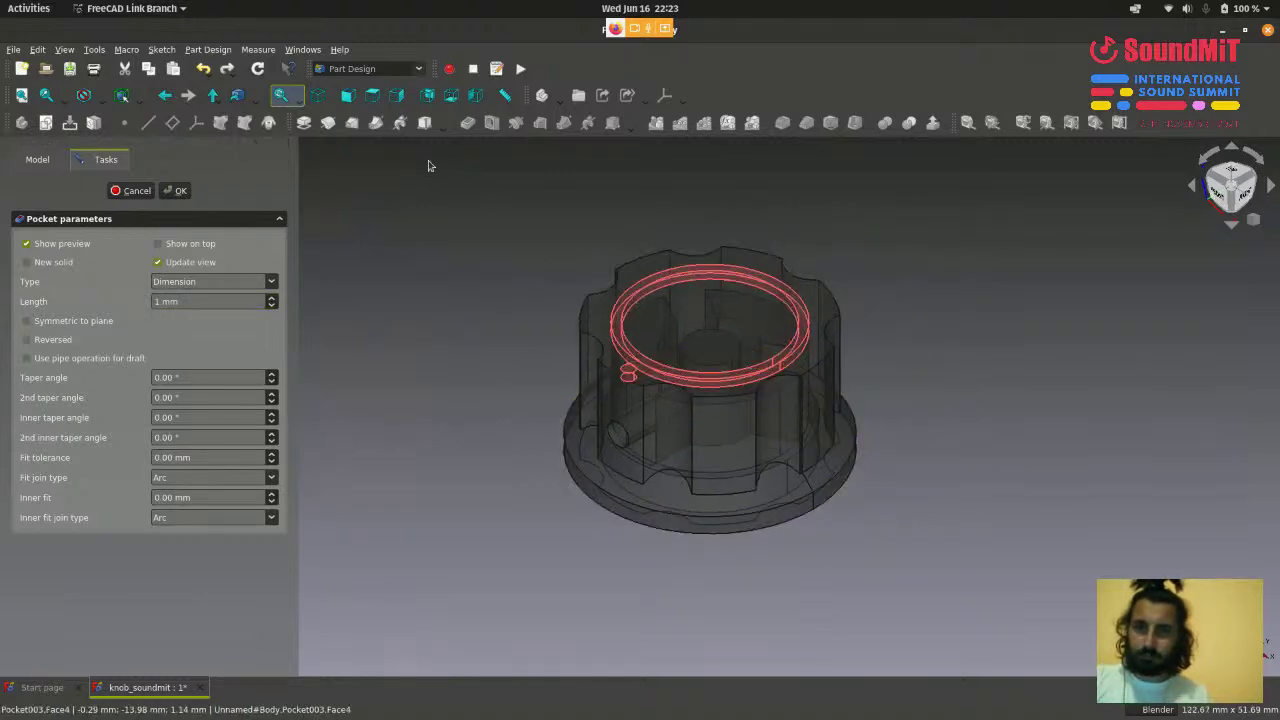
# - View the knob from the front and zoom in to check the groove preview
pyautogui.click(347, 95)
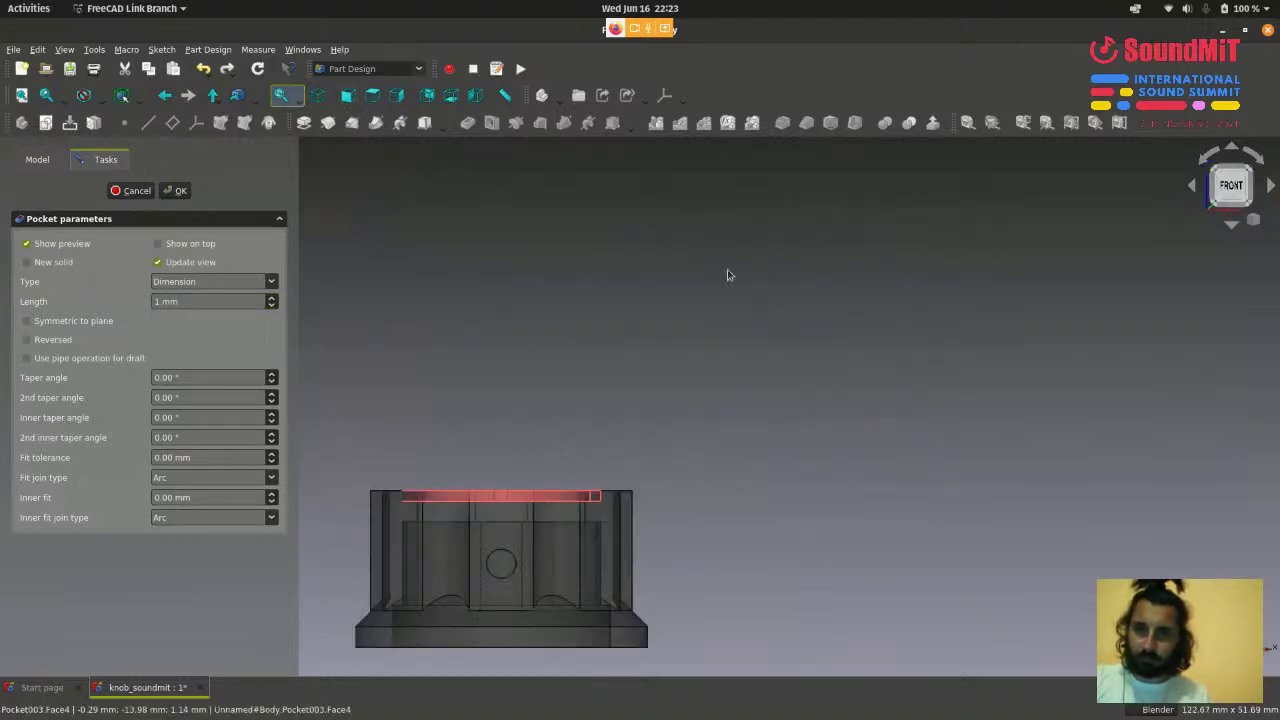
pyautogui.scroll(-2, 600, 363)
pyautogui.scroll(2, 513, 486)
pyautogui.scroll(2, 513, 486)
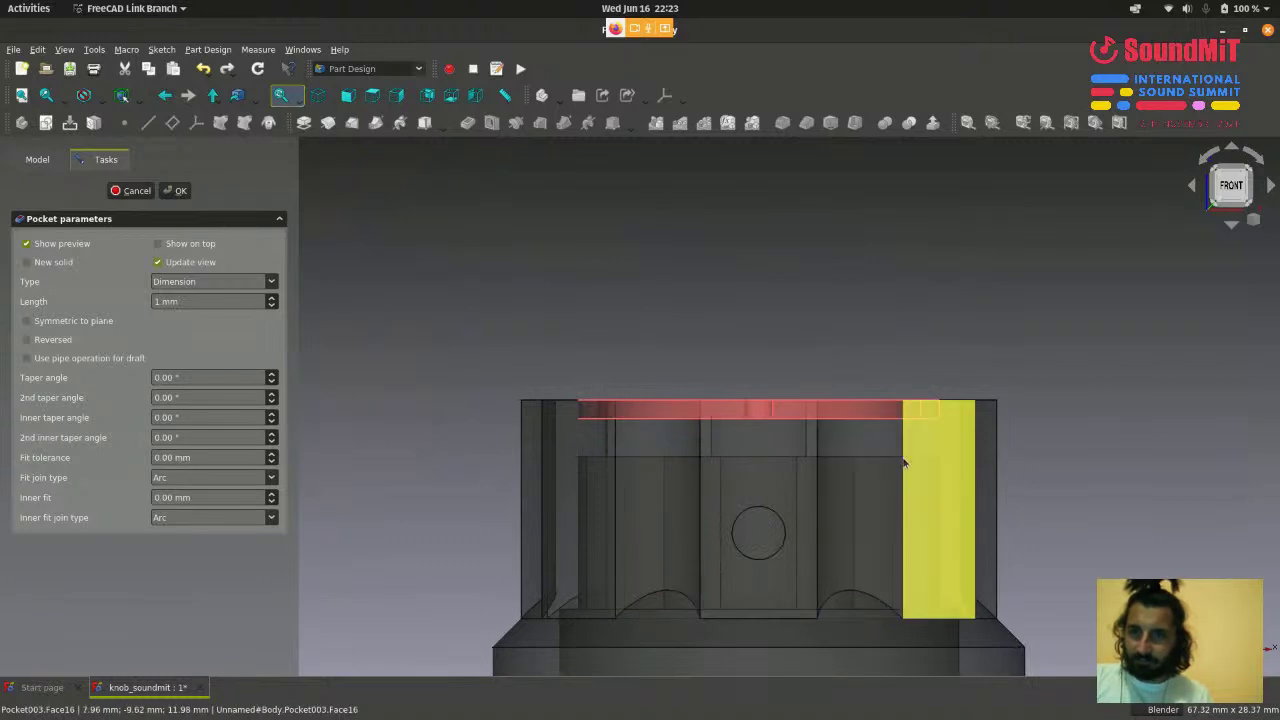
pyautogui.scroll(2, 920, 405)
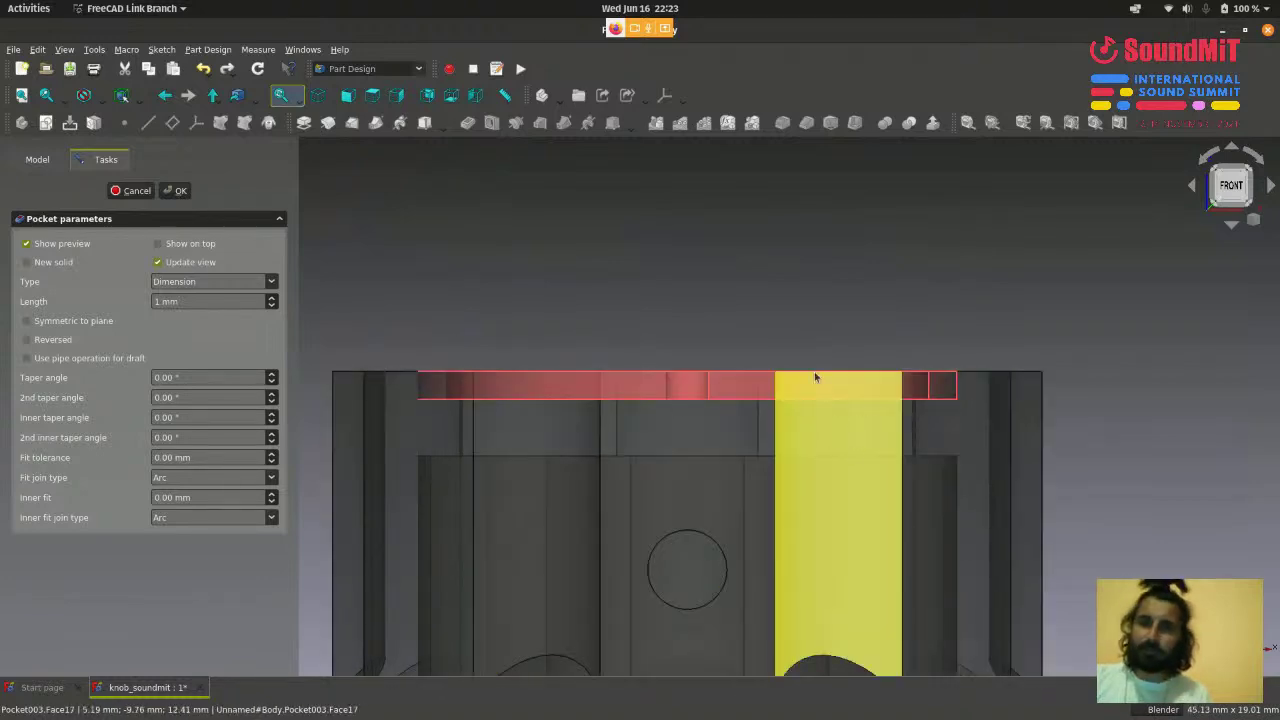
pyautogui.scroll(-1, 755, 348)
pyautogui.scroll(1, 934, 482)
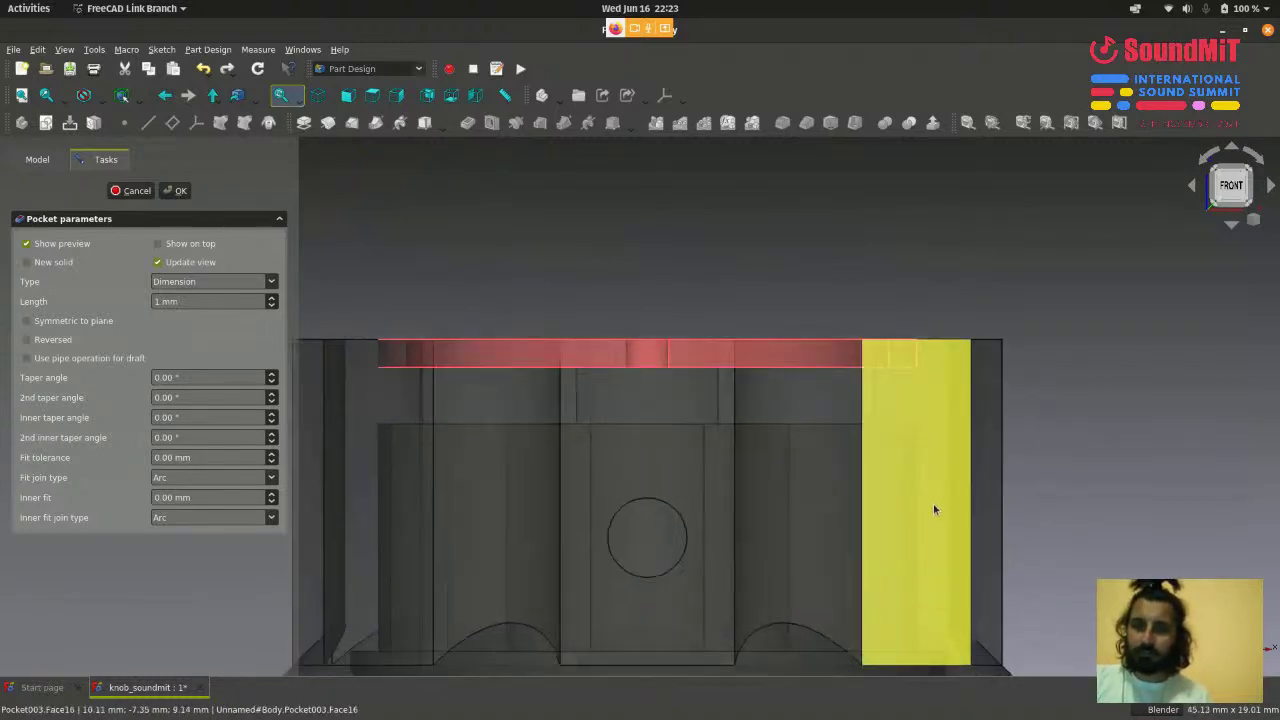
pyautogui.scroll(1, 198, 300)
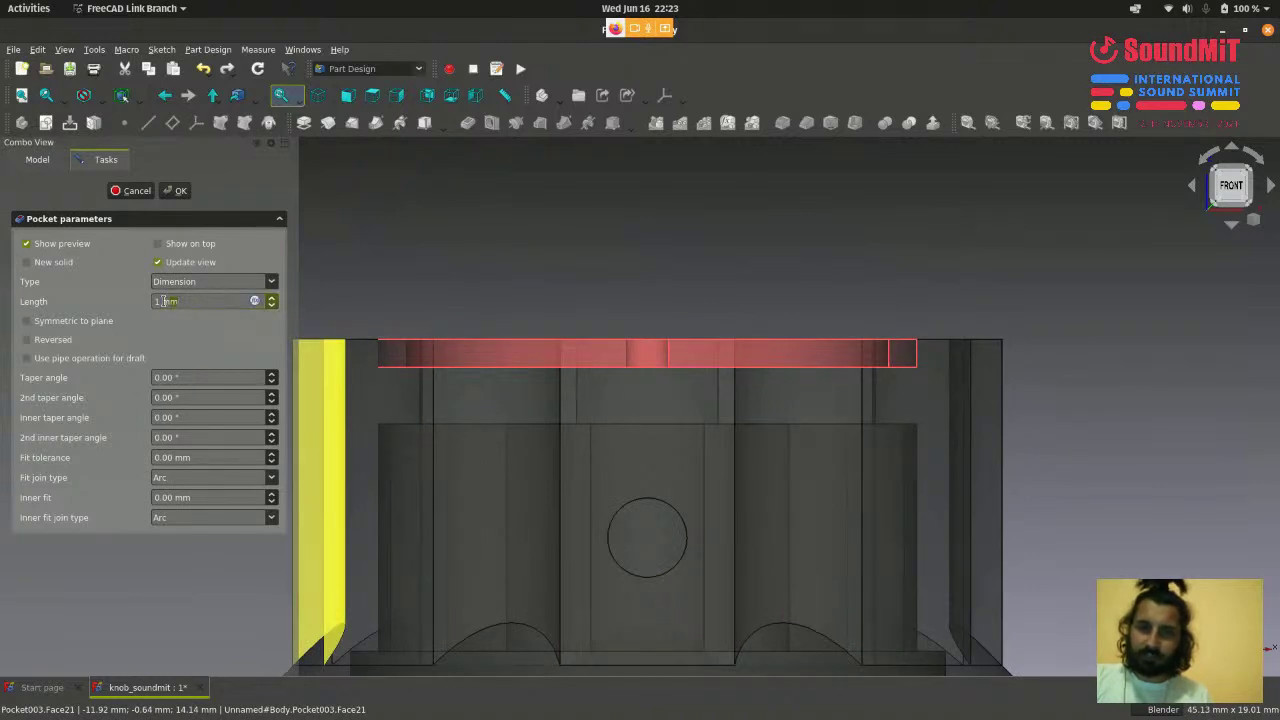
pyautogui.scroll(1, 193, 300)
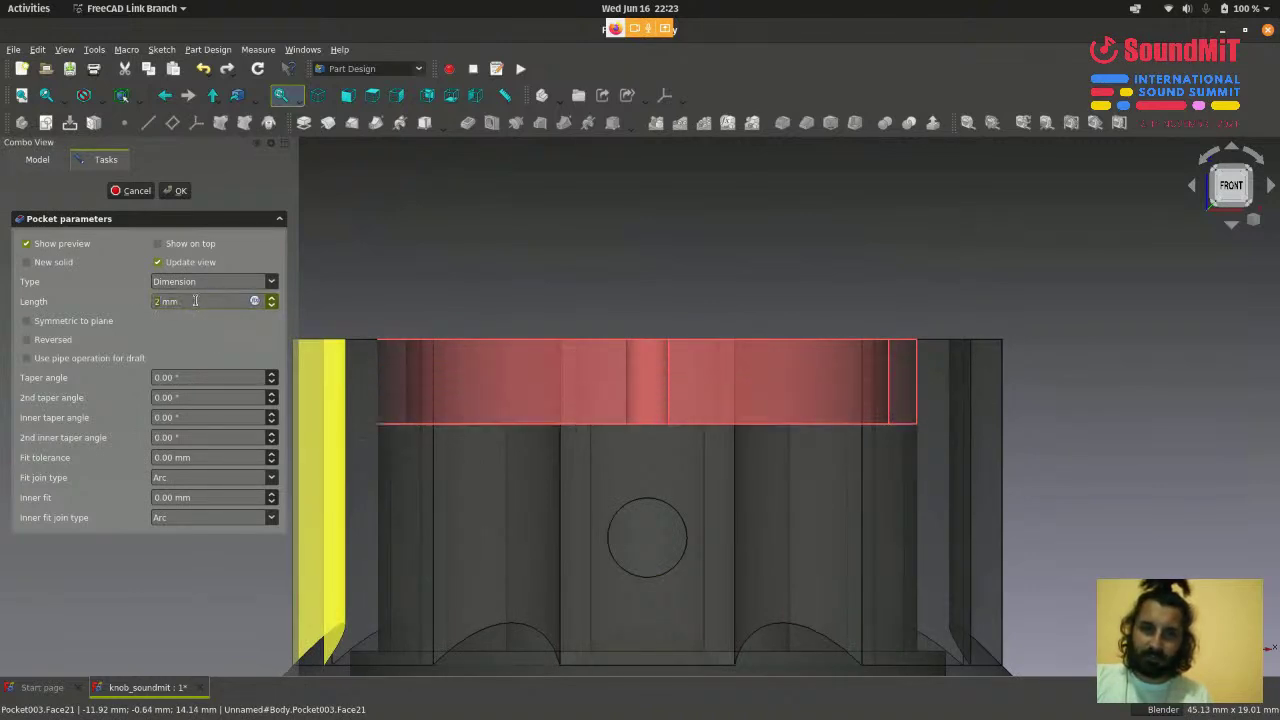
pyautogui.scroll(-2, 227, 301)
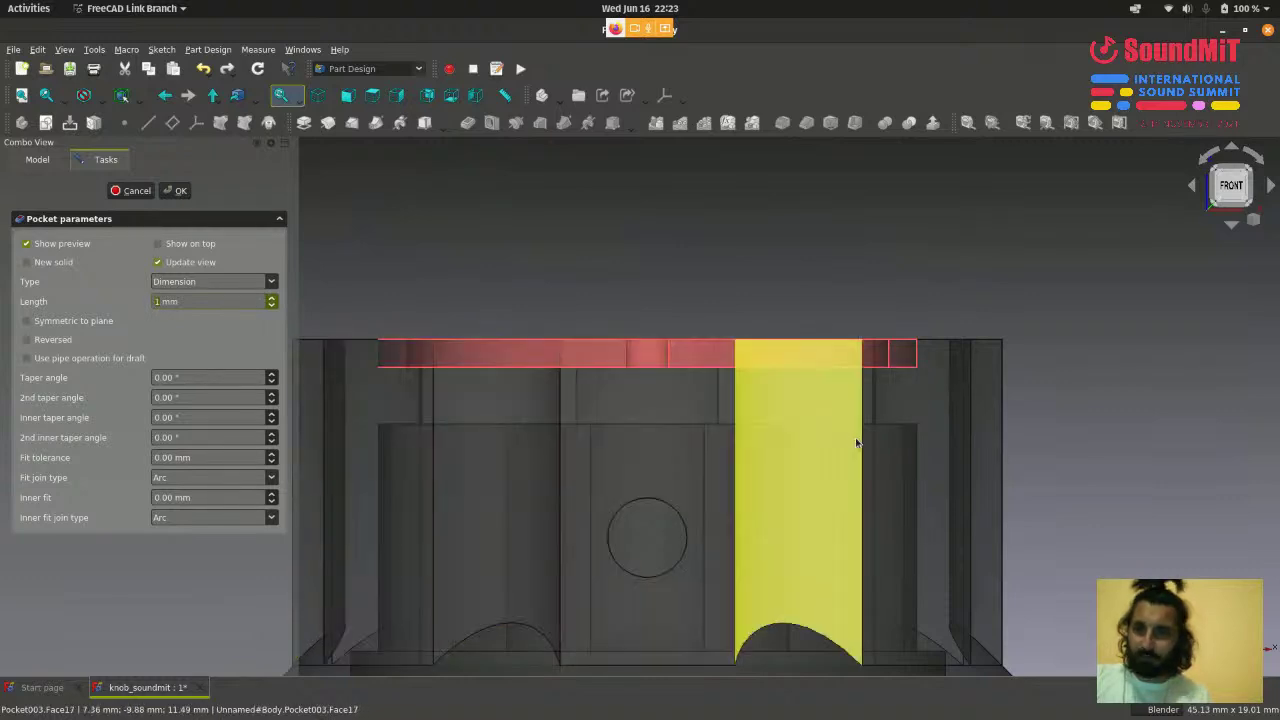
pyautogui.scroll(2, 238, 300)
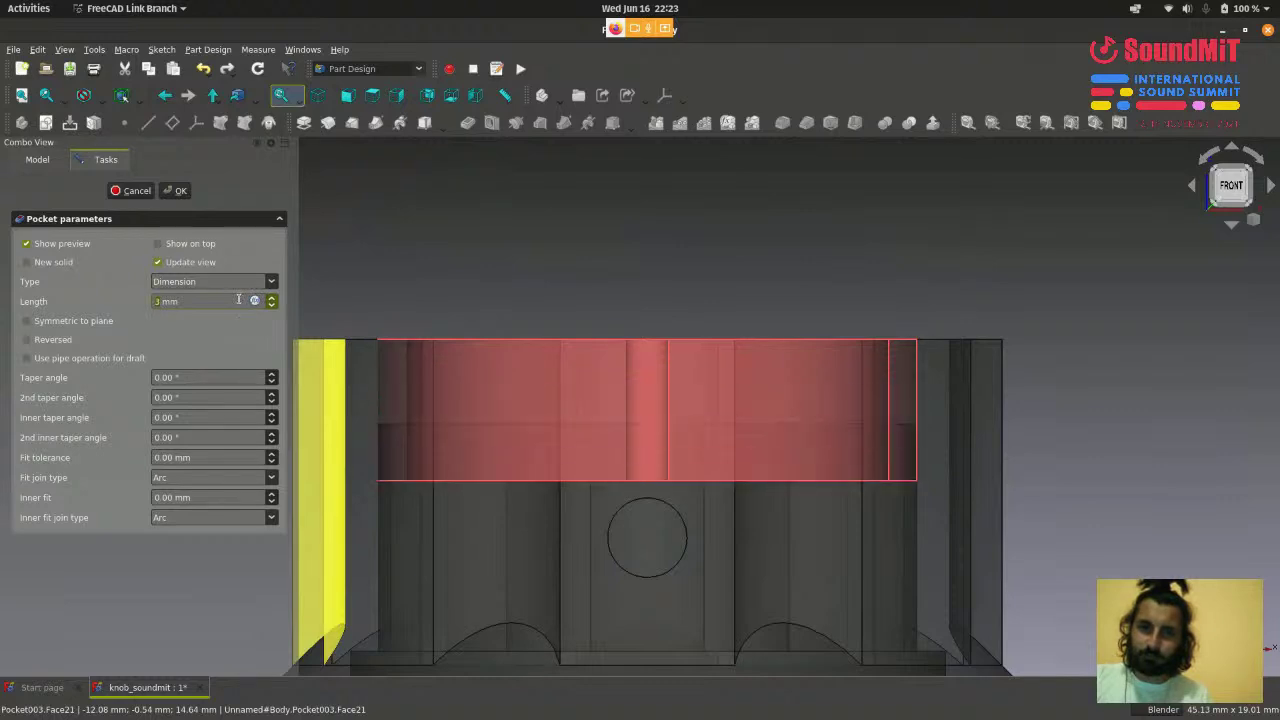
# - Apply the pocket and orbit to look down on the knob's top
pyautogui.click(176, 190)
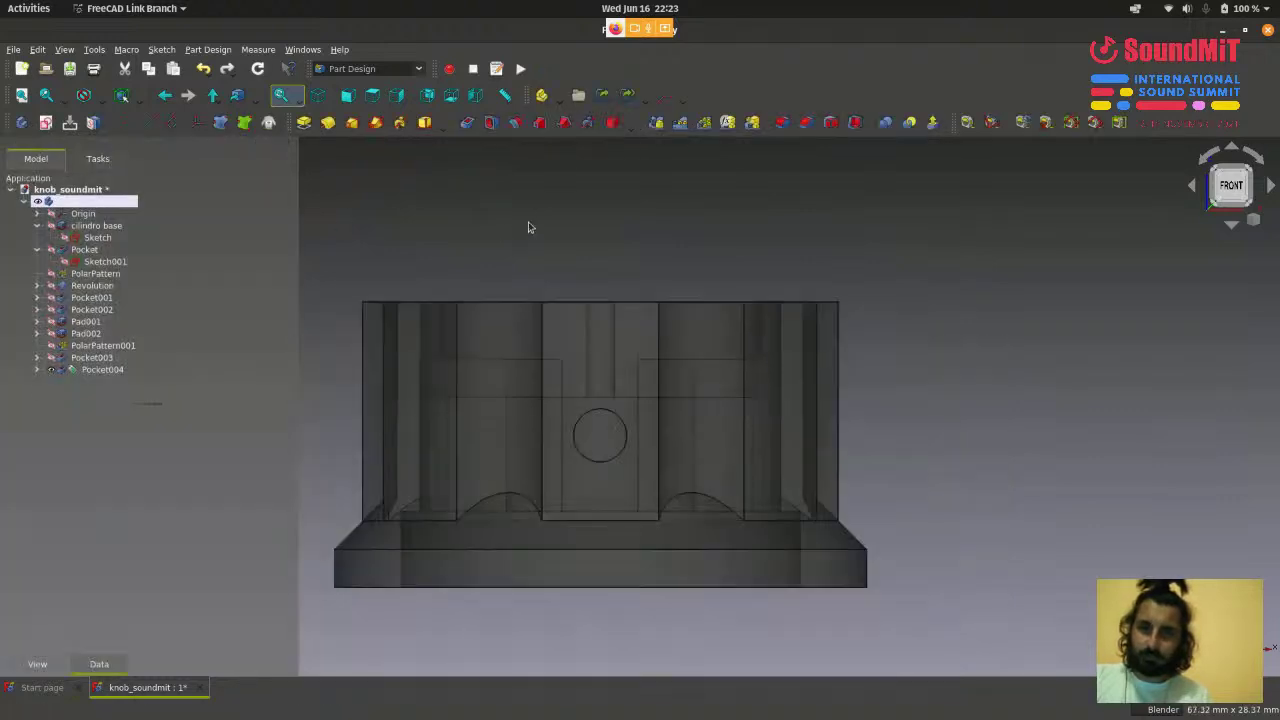
pyautogui.moveTo(526, 226); pyautogui.dragTo(583, 215, button='middle')
pyautogui.scroll(5, 583, 215)
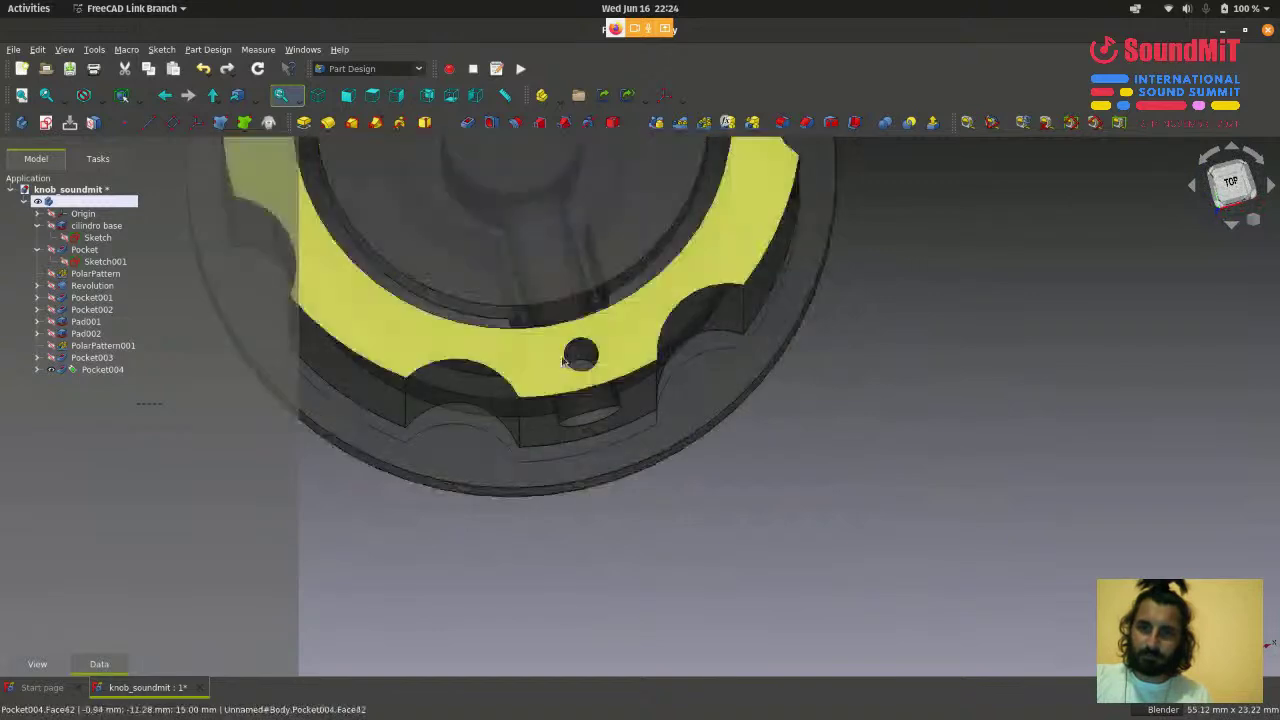
# - Reopen Pocket004, set its Length to 1 mm, and confirm it
pyautogui.doubleClick(100, 386)
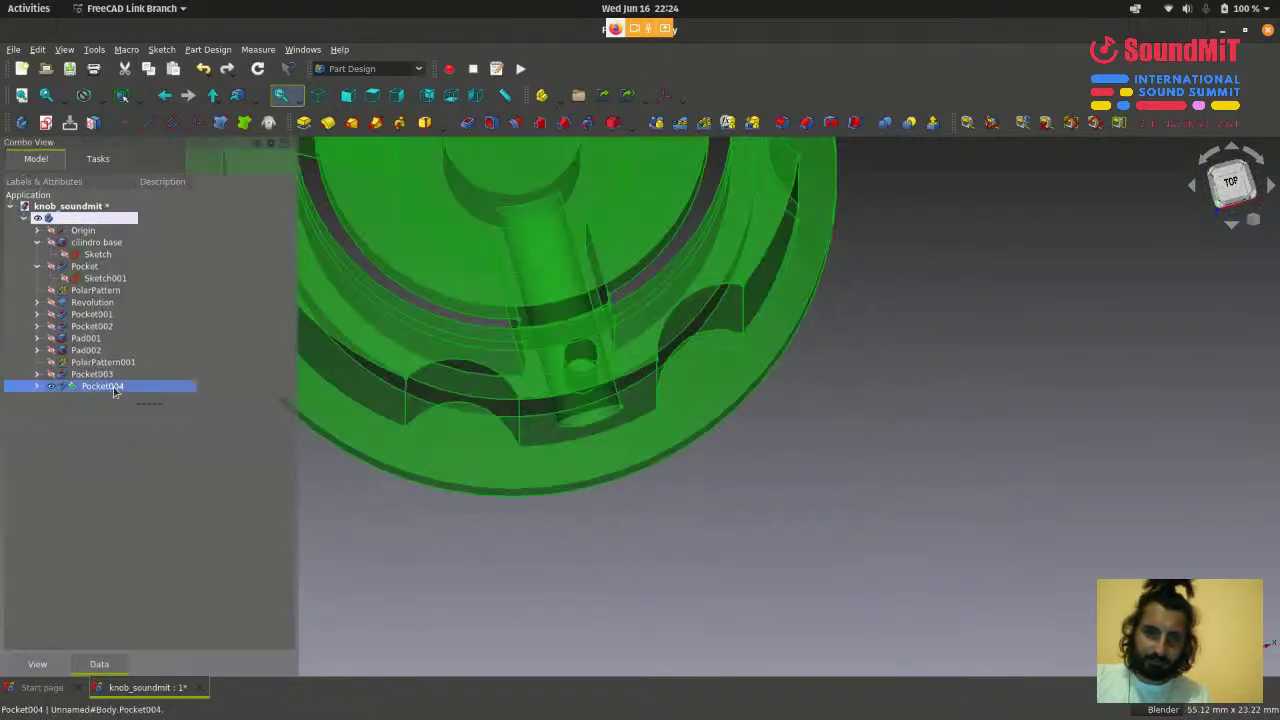
pyautogui.click(162, 301)
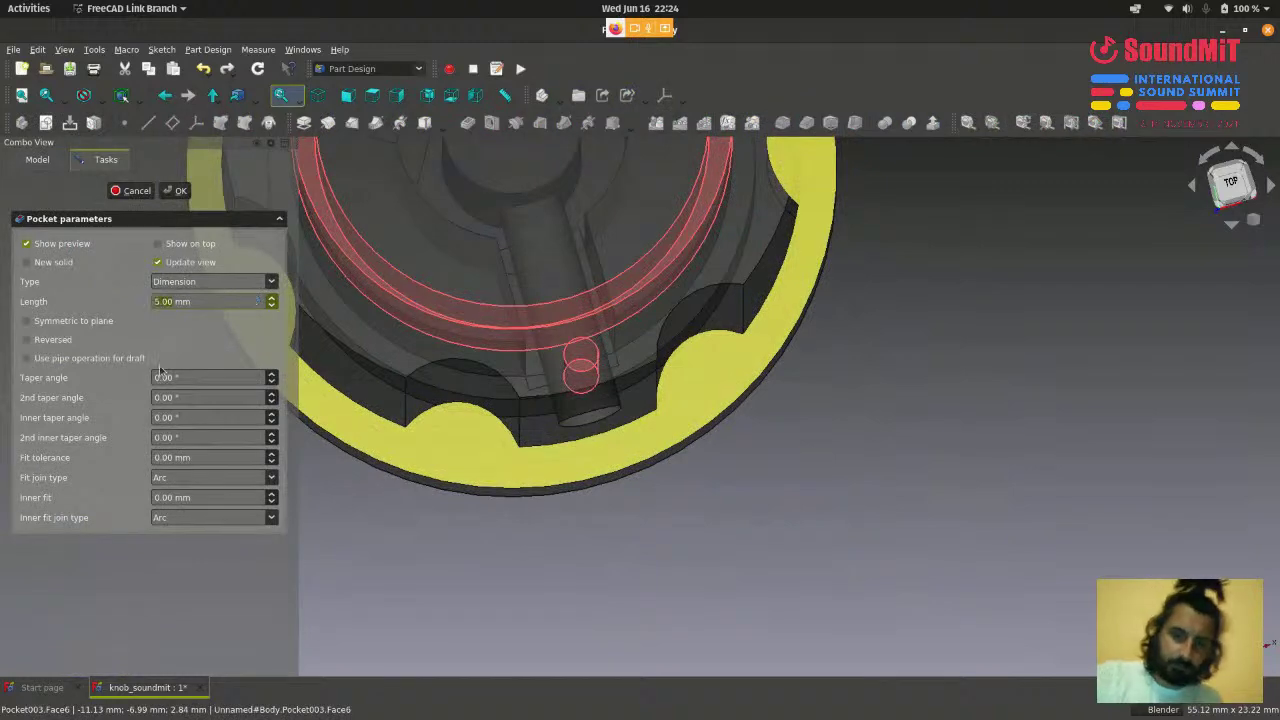
pyautogui.write('1')
pyautogui.scroll(-2, 950, 407)
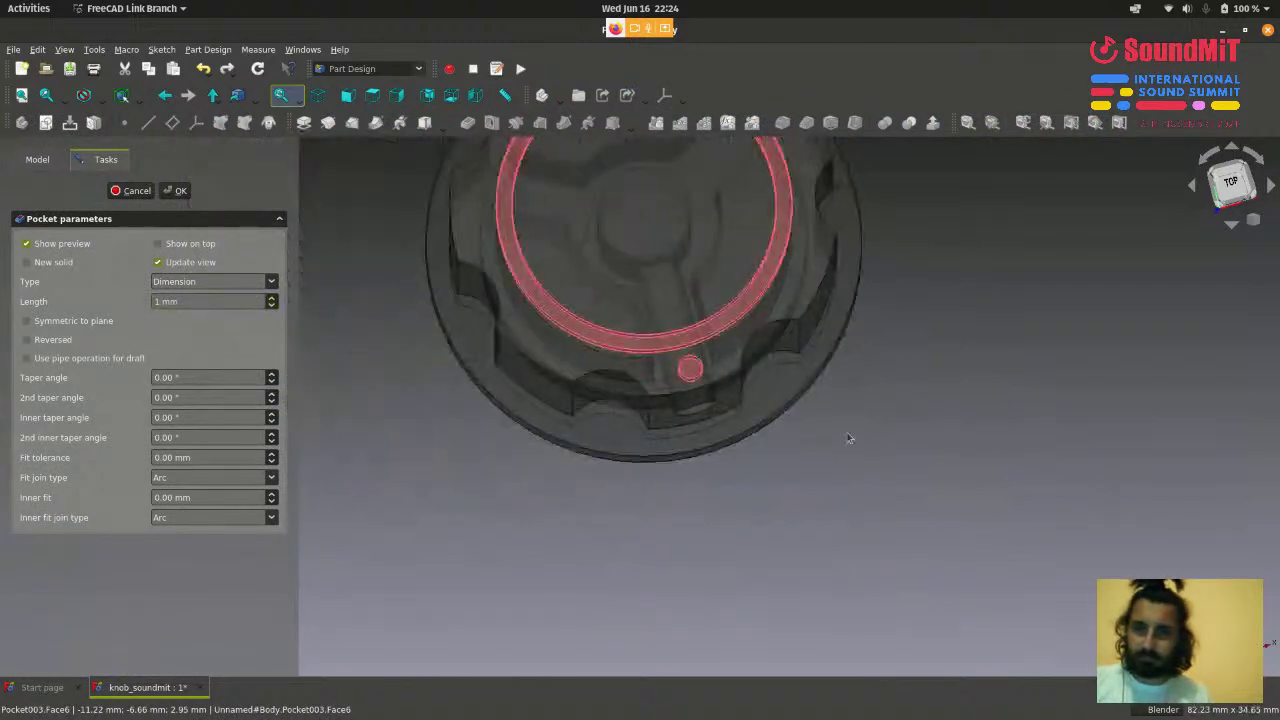
pyautogui.moveTo(848, 438); pyautogui.dragTo(800, 395, button='middle')
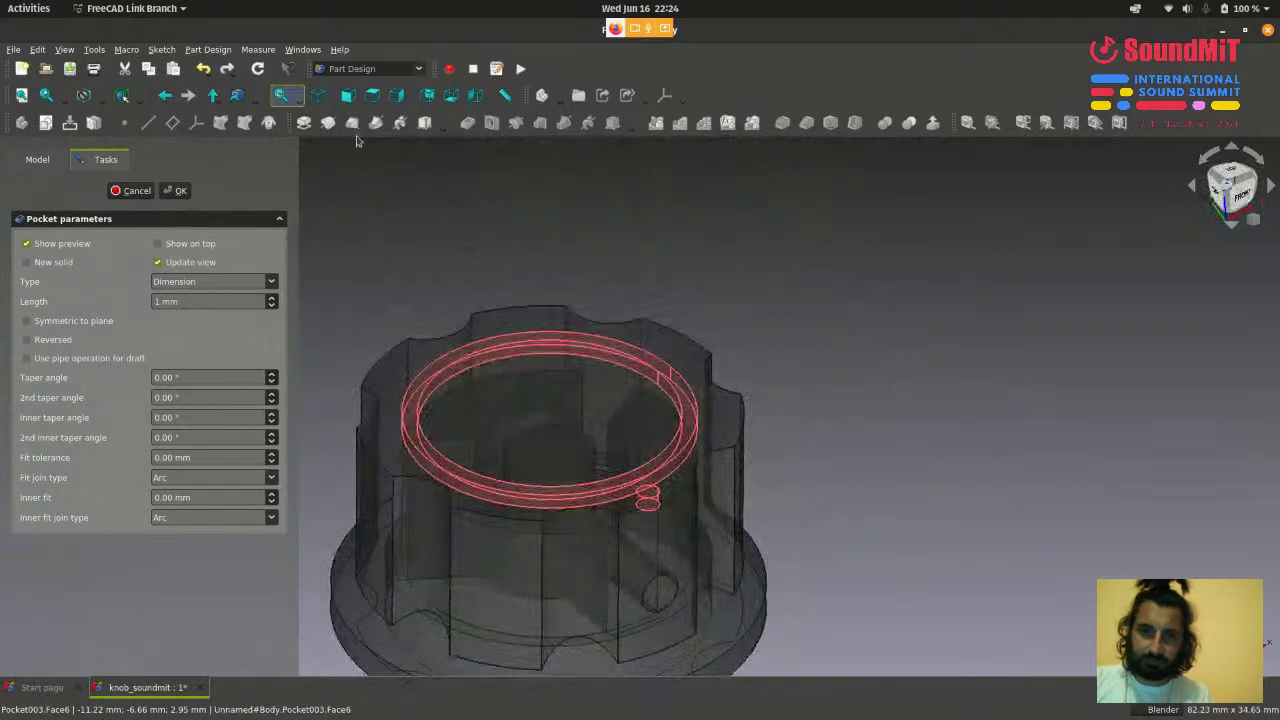
pyautogui.click(178, 190)
pyautogui.scroll(-2, 942, 293)
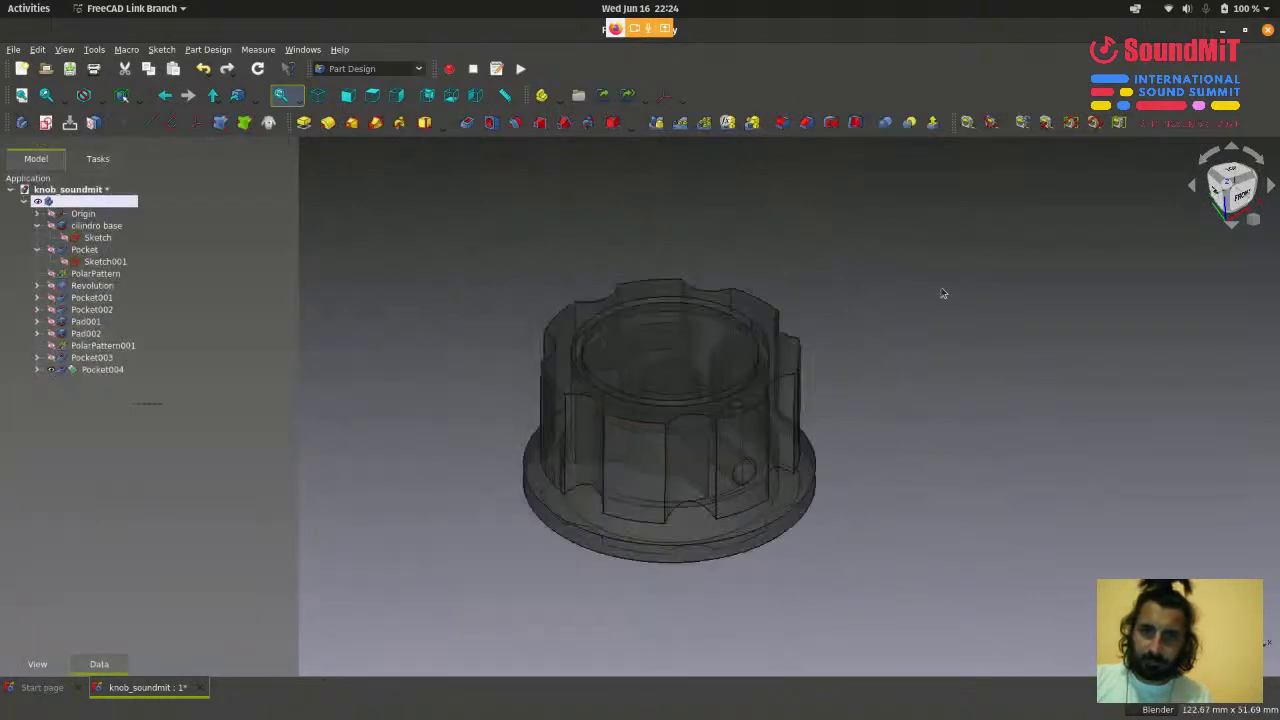
pyautogui.moveTo(942, 293); pyautogui.dragTo(486, 177, button='middle')
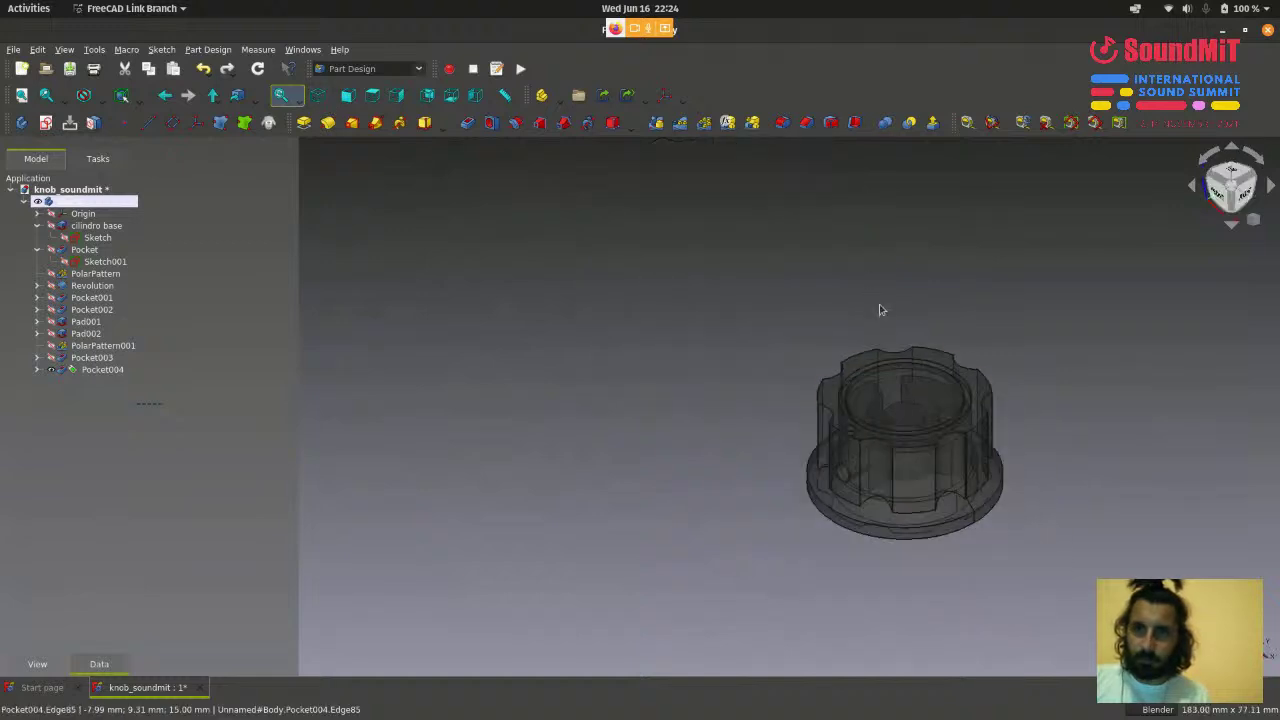
pyautogui.scroll(3, 903, 414)
pyautogui.scroll(-3, 597, 326)
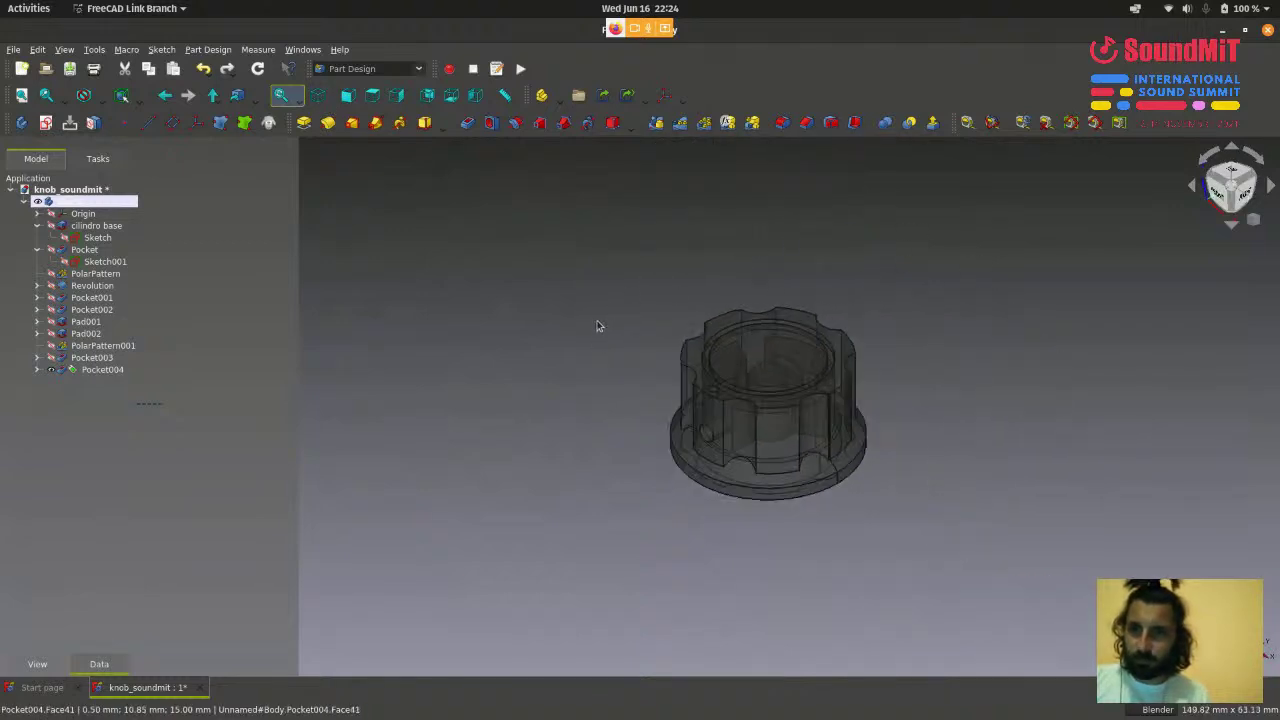
pyautogui.scroll(3, 815, 500)
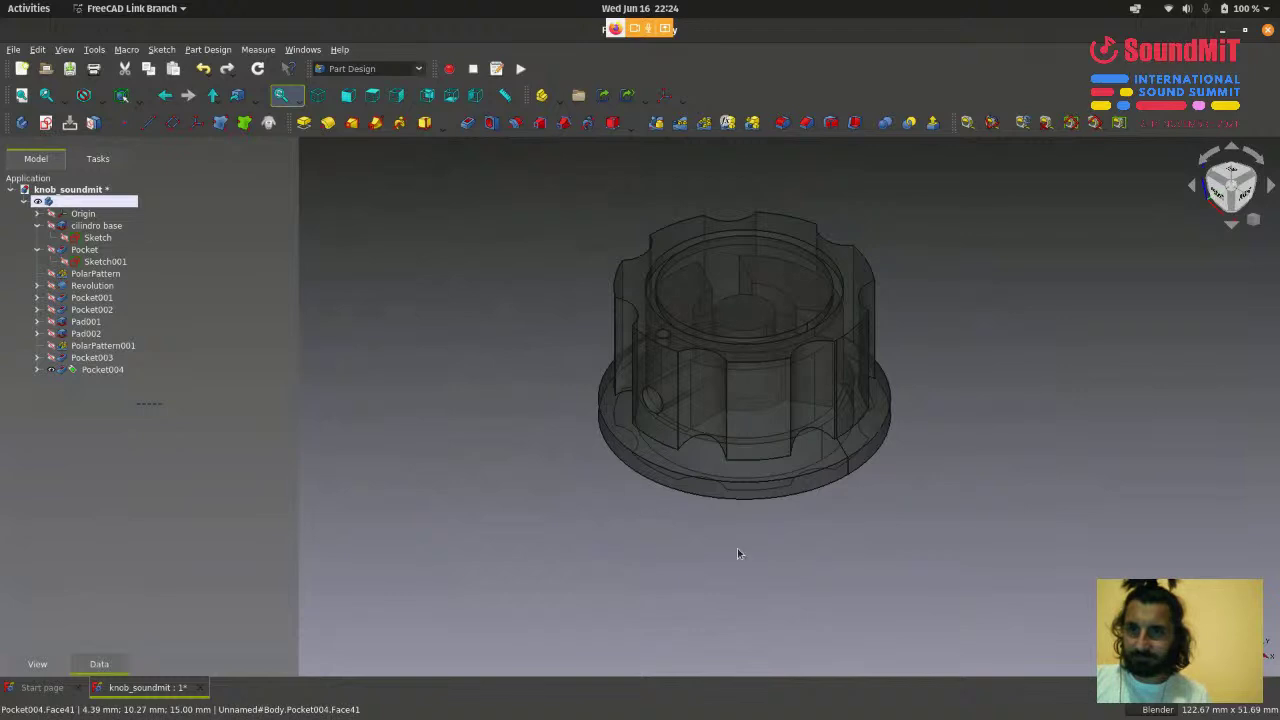
pyautogui.scroll(-1, 450, 275)
pyautogui.scroll(1, 620, 395)
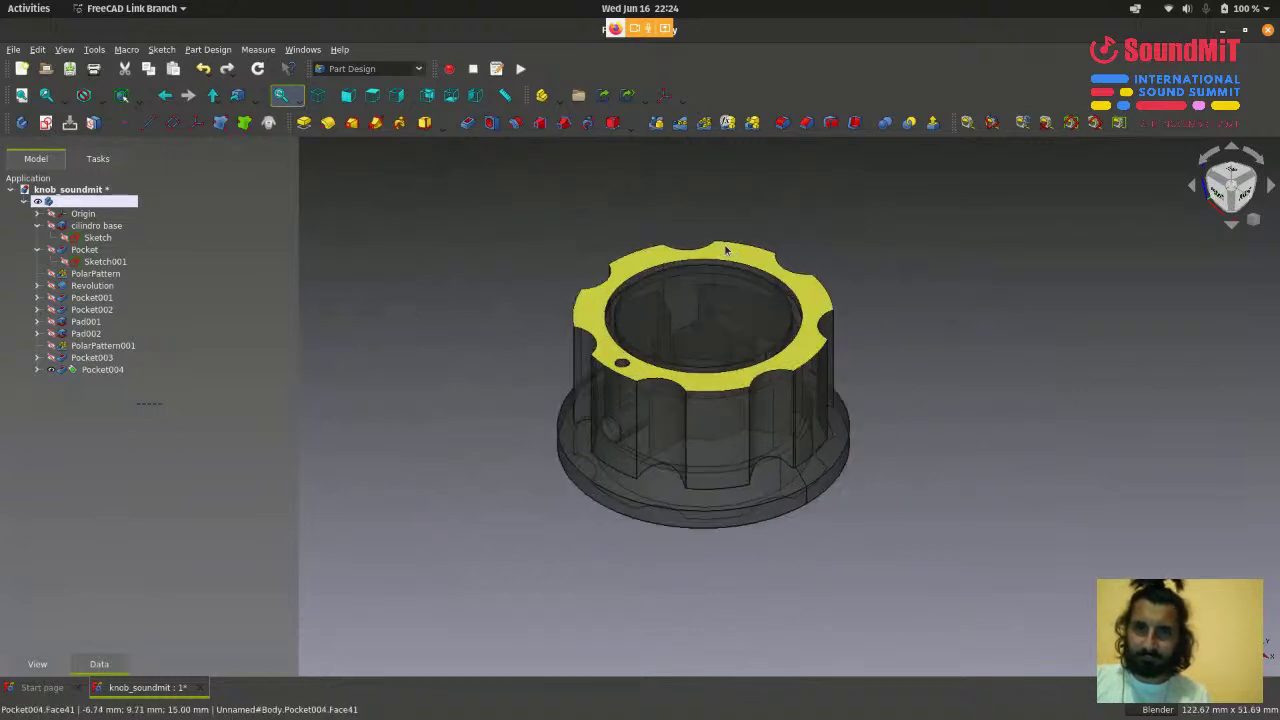
pyautogui.scroll(1, 643, 572)
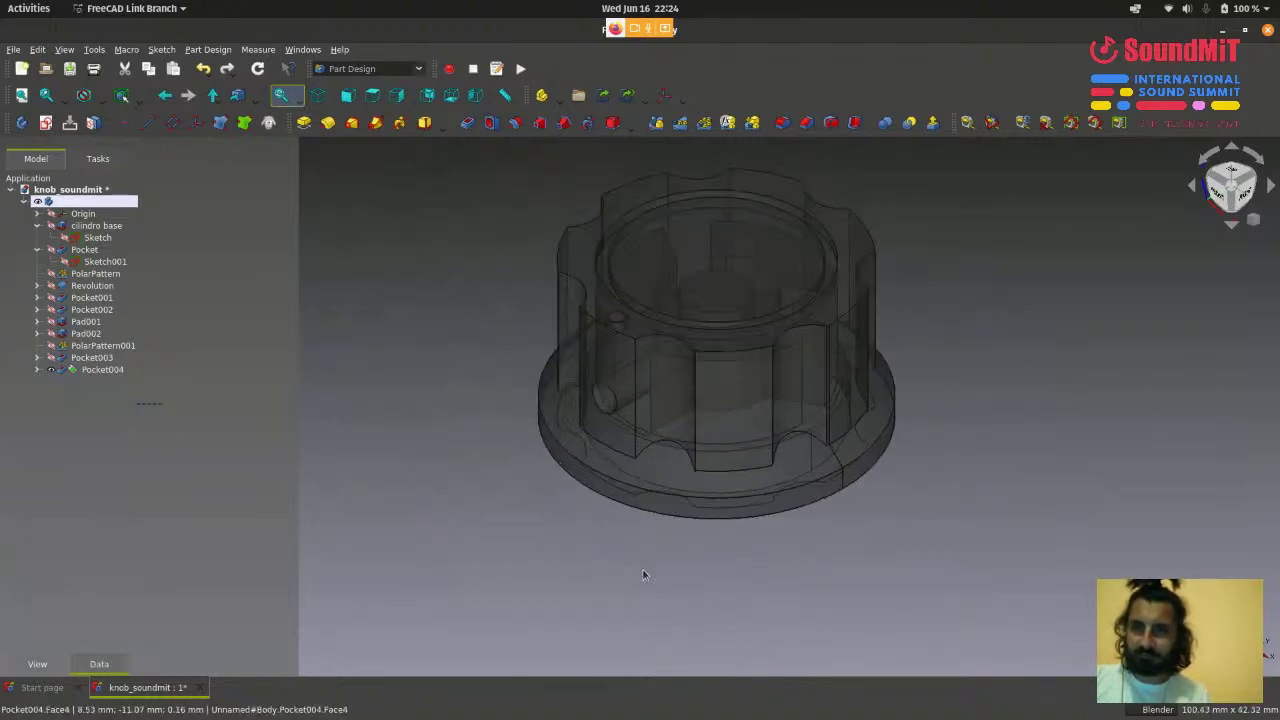
pyautogui.scroll(-1, 641, 572)
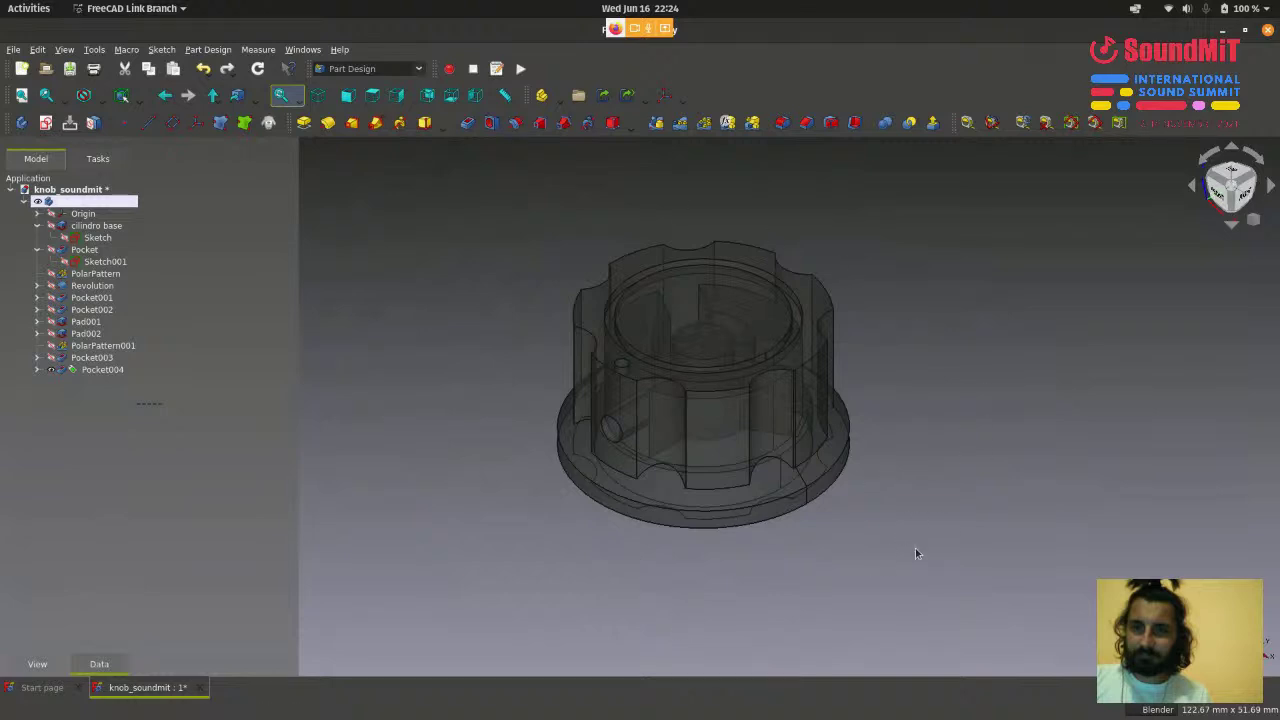
pyautogui.scroll(-1, 915, 553)
pyautogui.scroll(2, 908, 557)
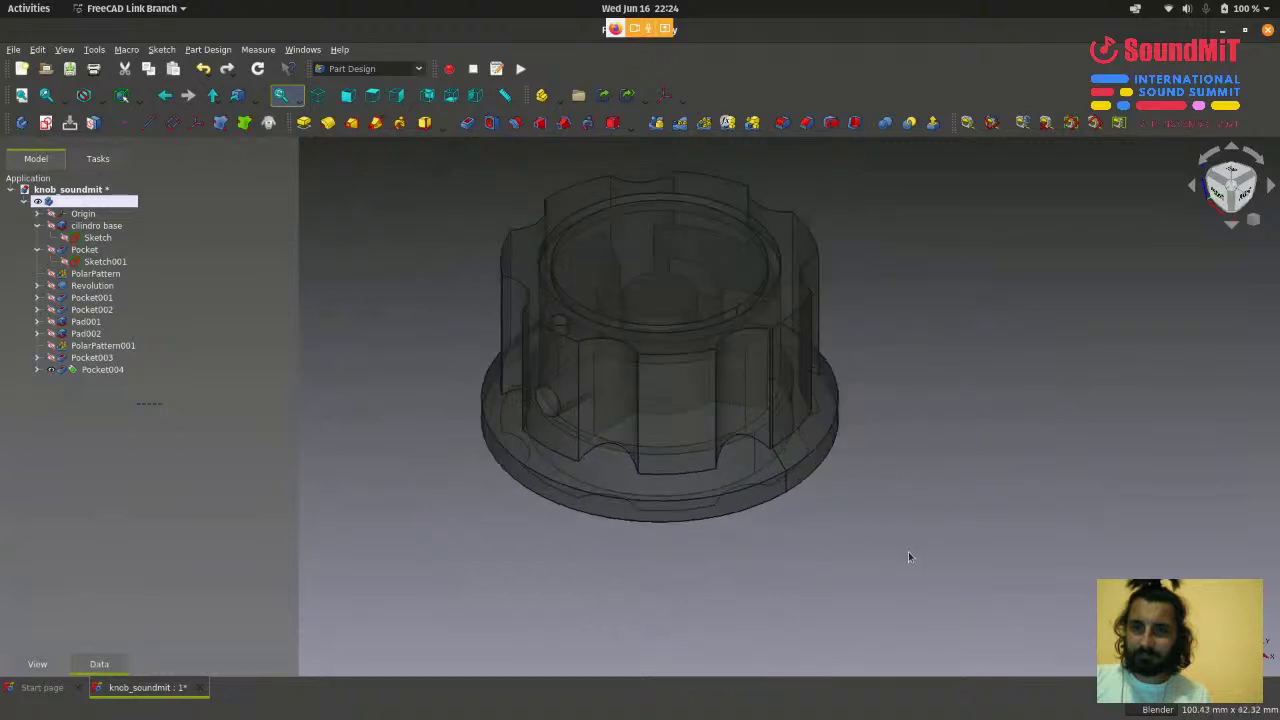
pyautogui.scroll(-1, 908, 553)
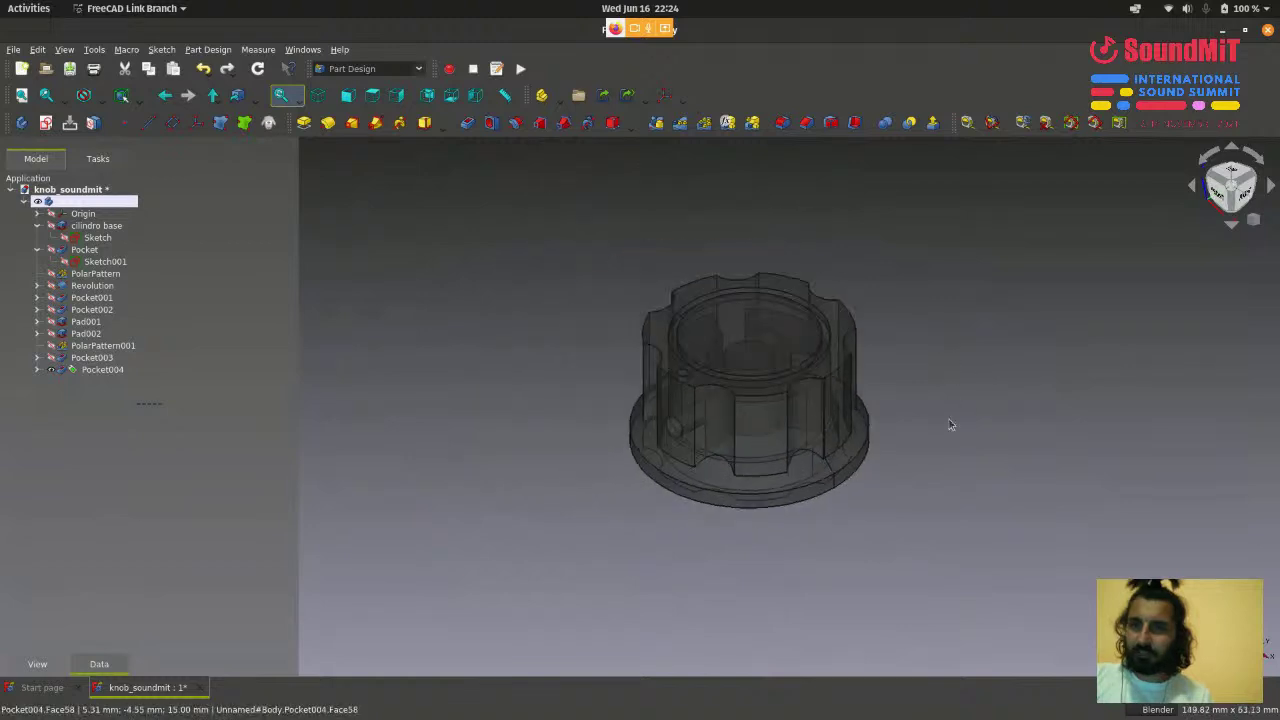
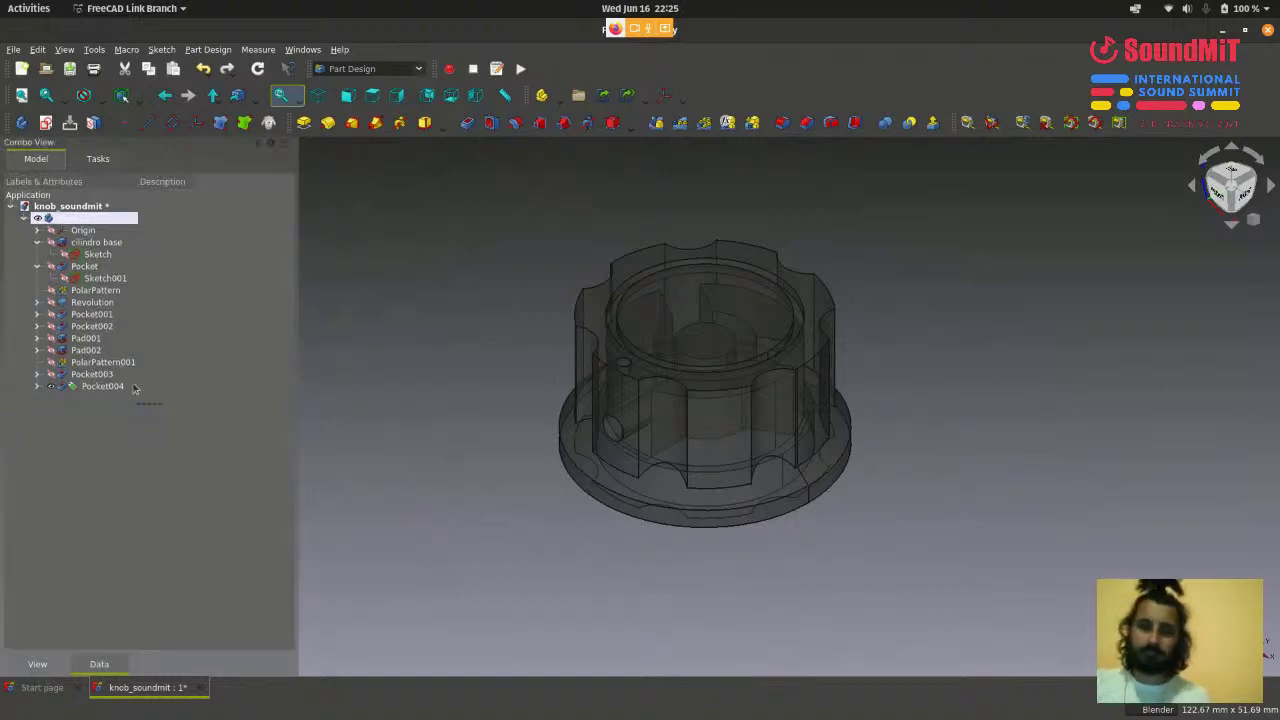
# - Use Rename on the Body to enter 'knob' as its description
pyautogui.click(119, 386)
pyautogui.click(937, 516)
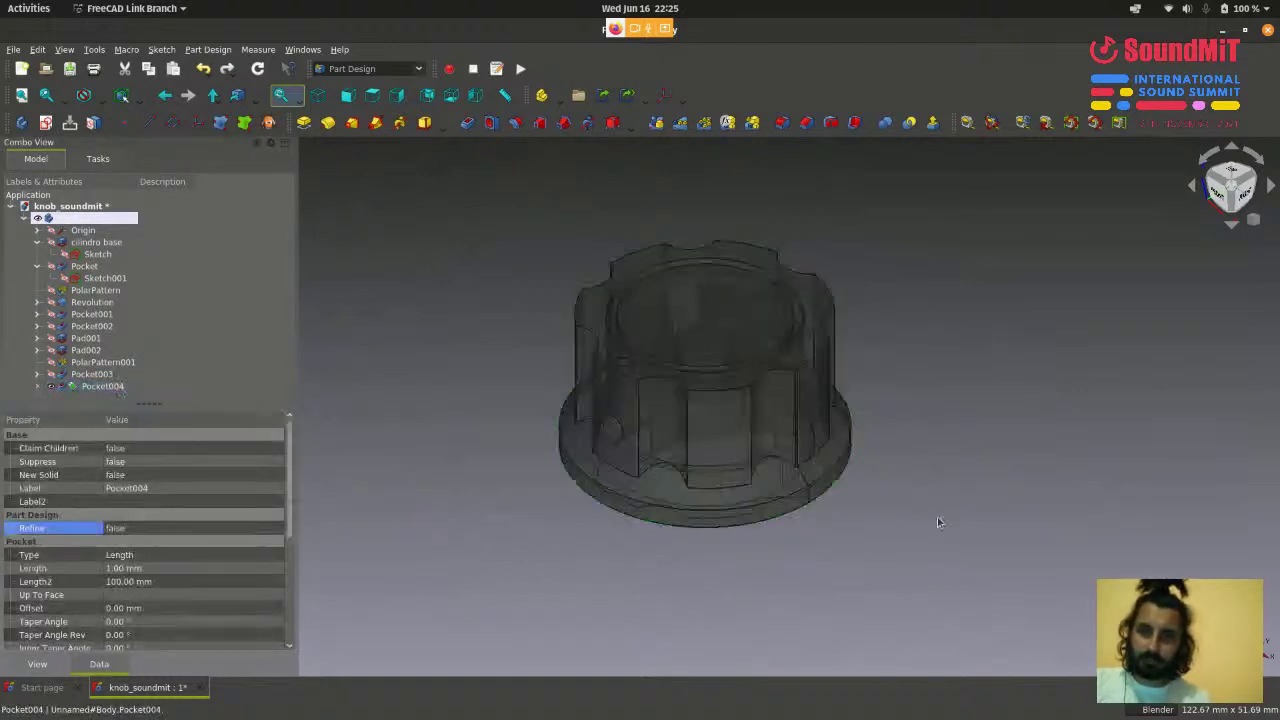
pyautogui.scroll(-3, 968, 473)
pyautogui.scroll(3, 768, 430)
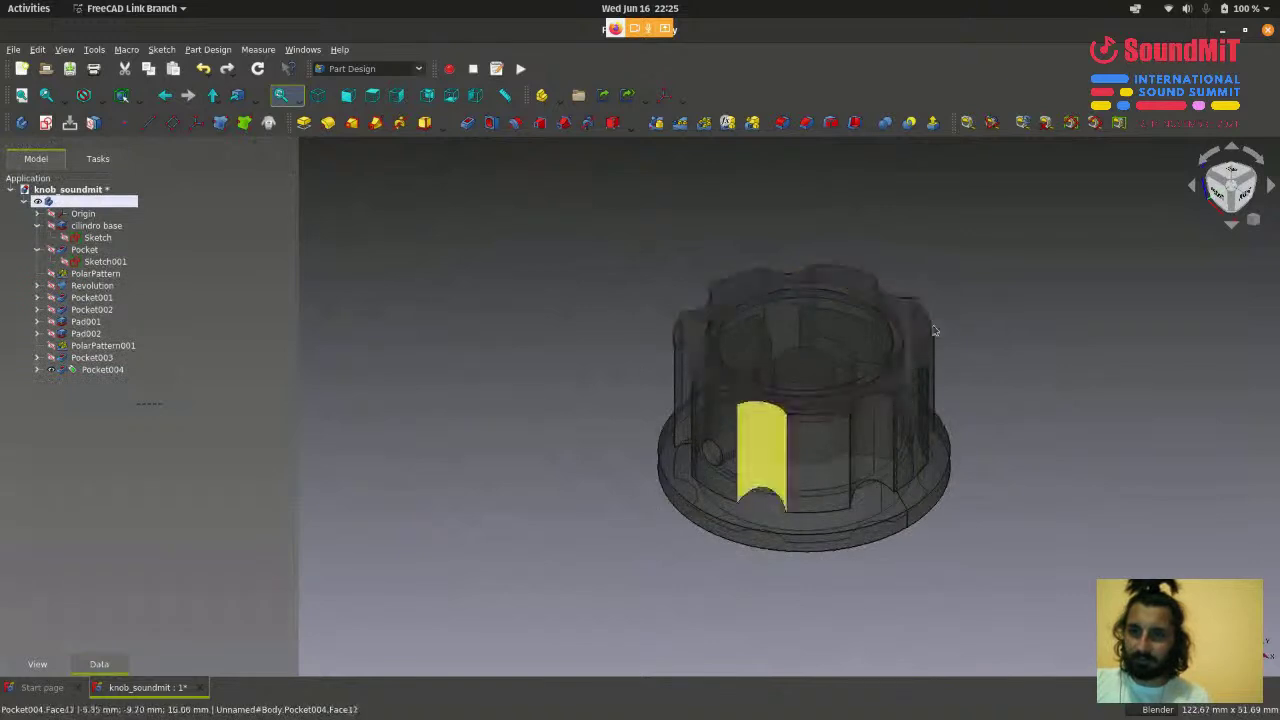
pyautogui.scroll(-3, 871, 577)
pyautogui.scroll(3, 880, 588)
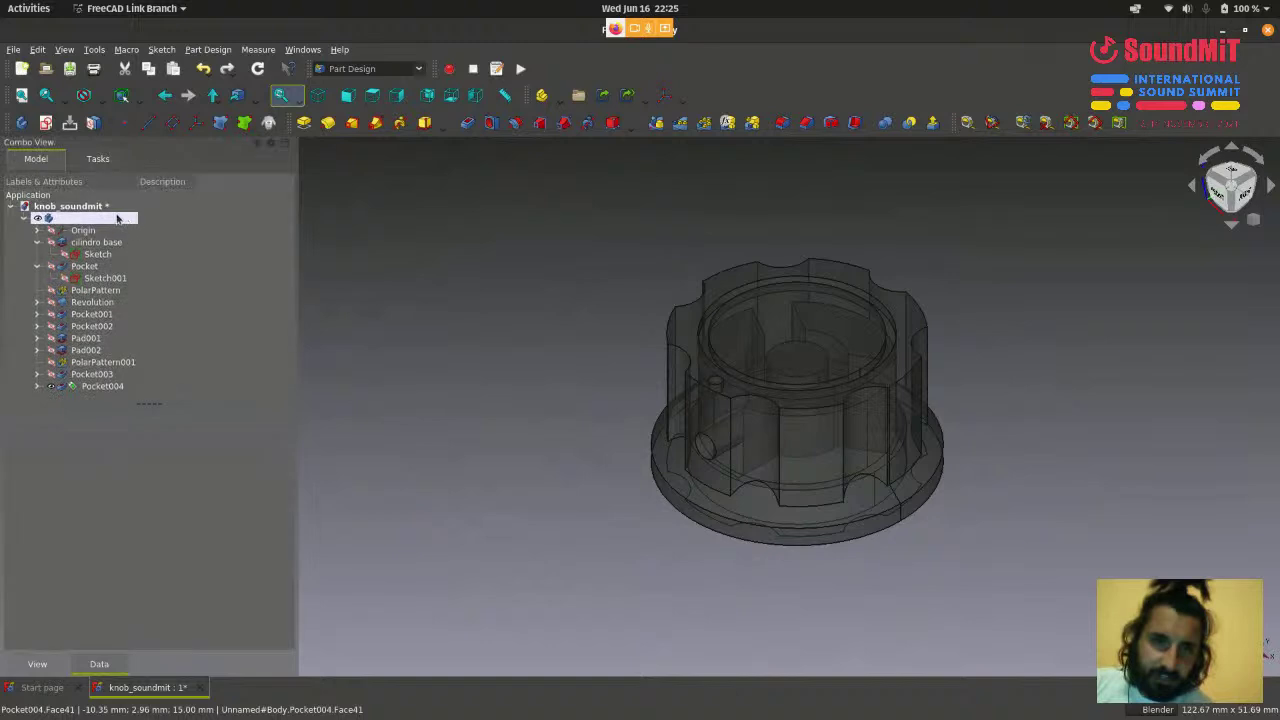
pyautogui.click(117, 218)
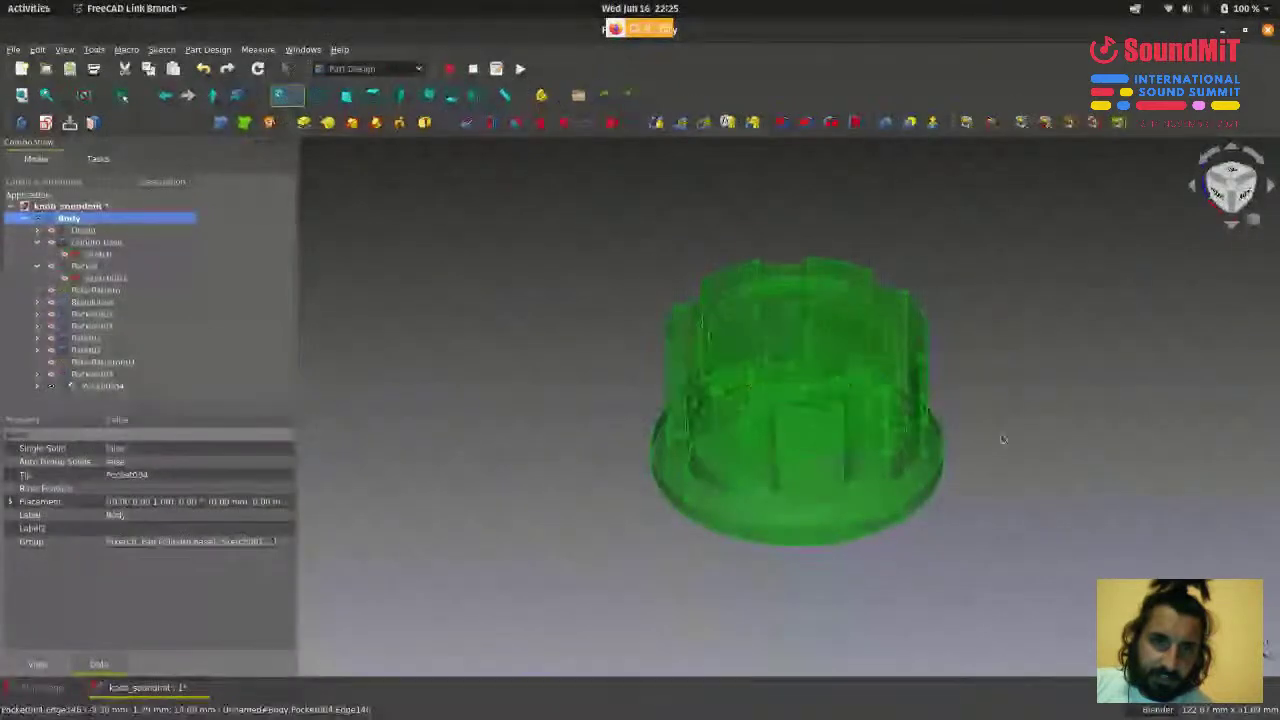
pyautogui.click(571, 332)
pyautogui.click(100, 218)
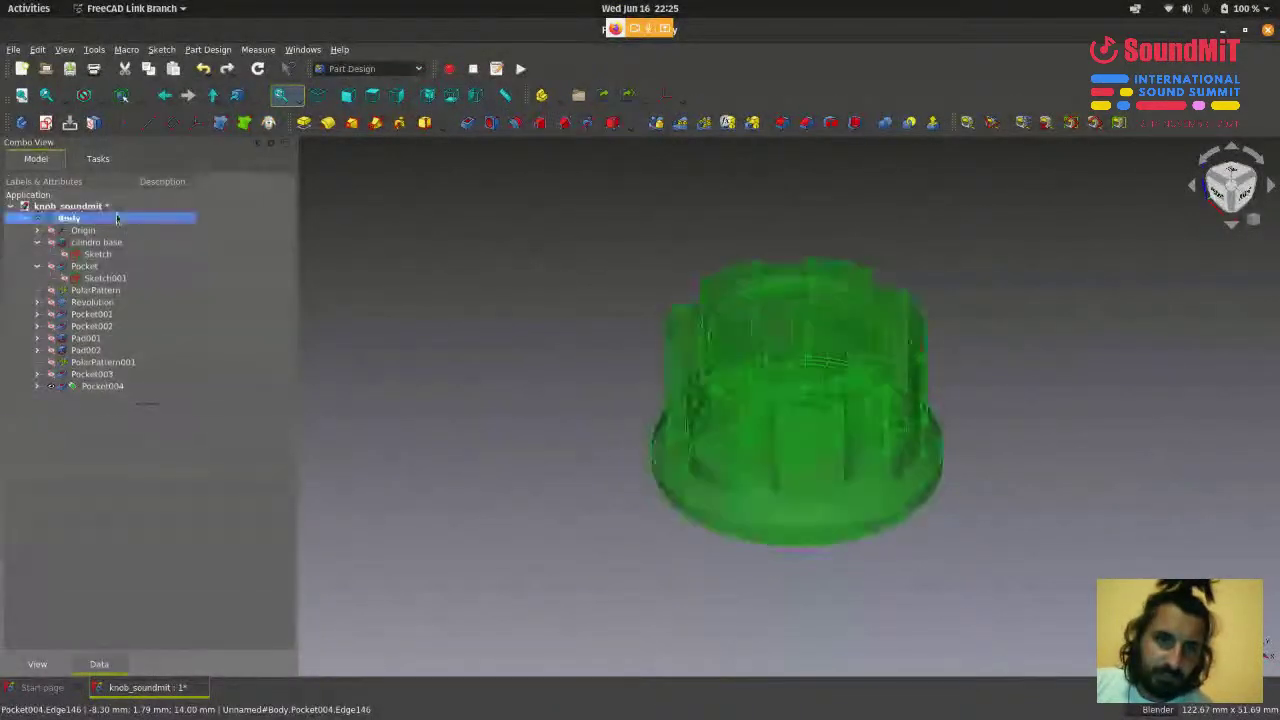
pyautogui.rightClick(156, 220)
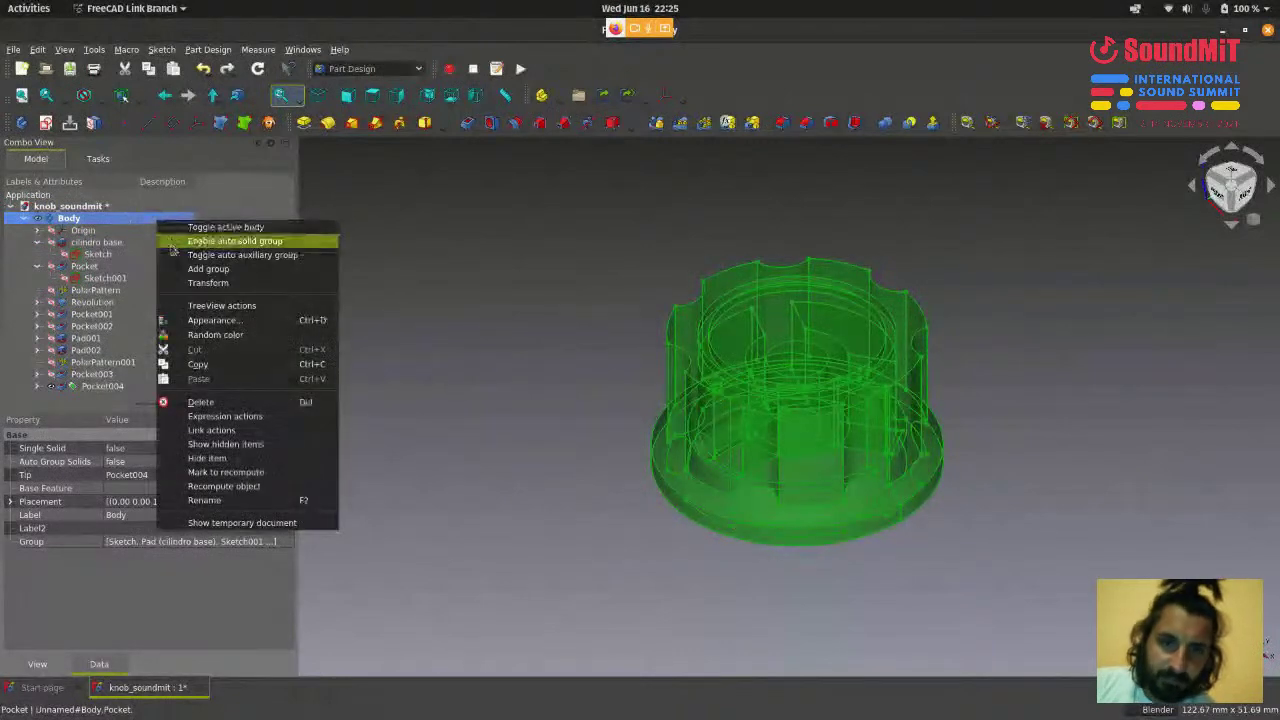
pyautogui.click(203, 500)
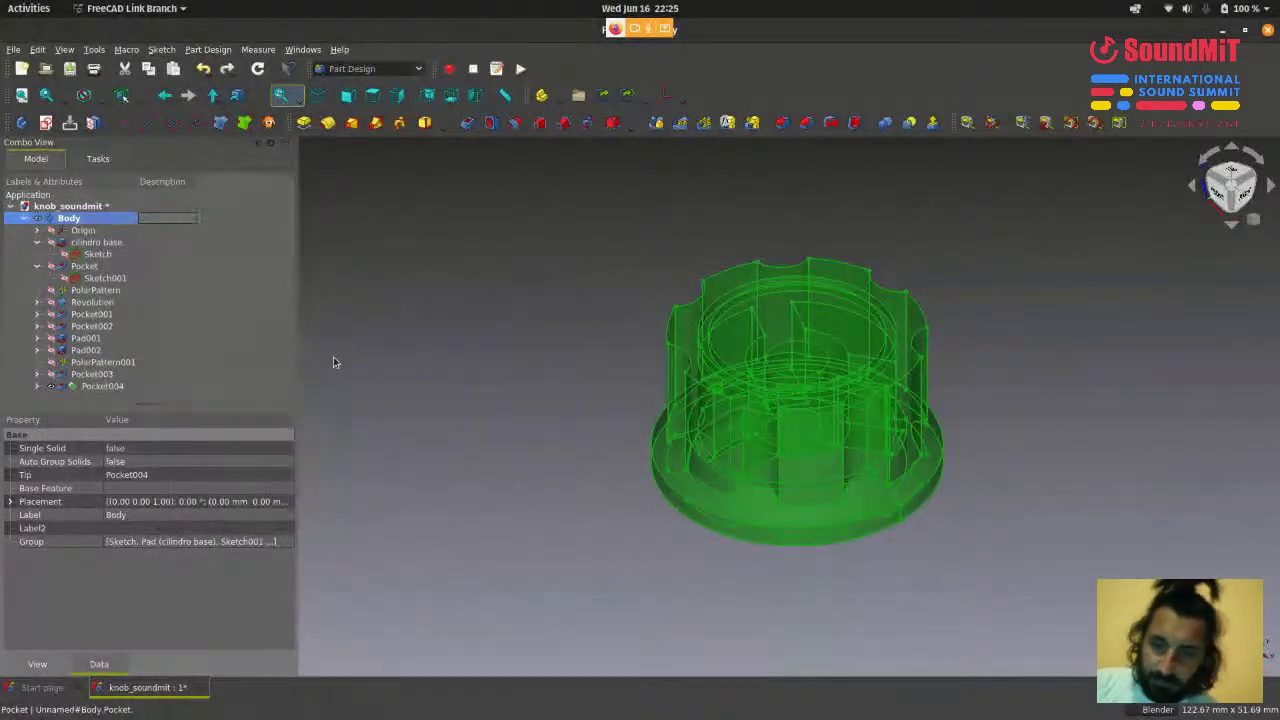
pyautogui.write('knob')
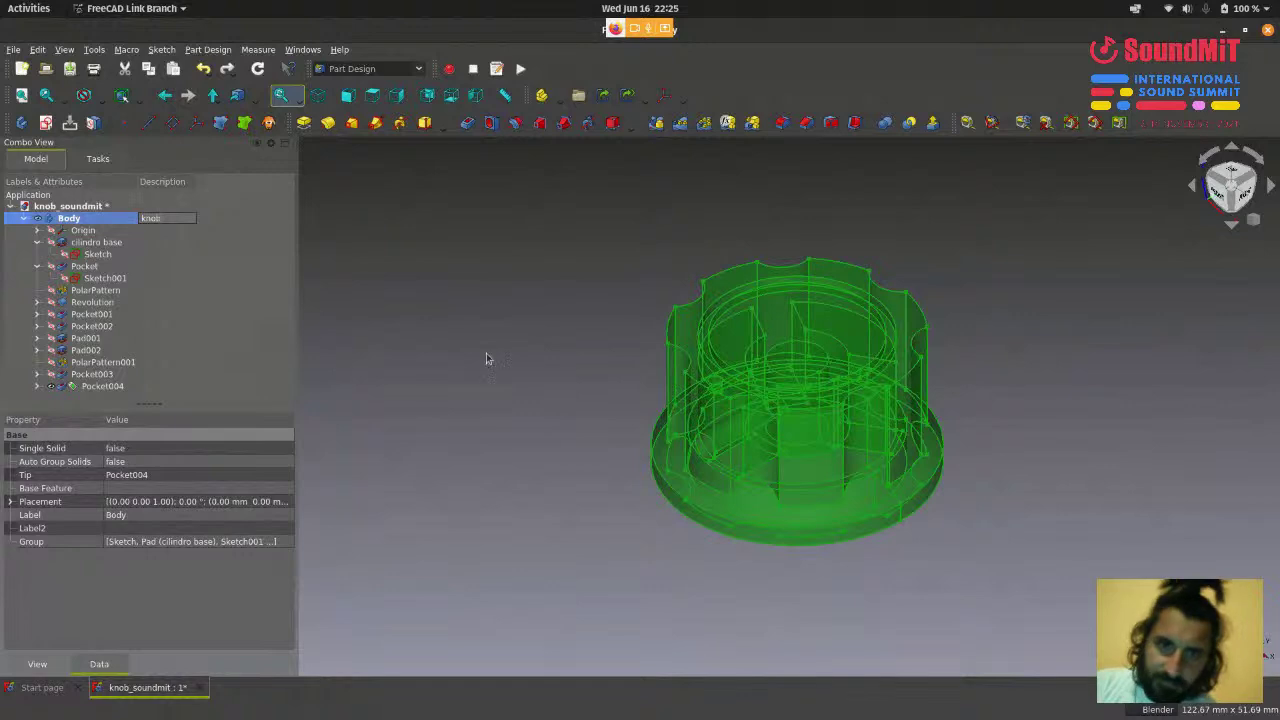
pyautogui.click(491, 356)
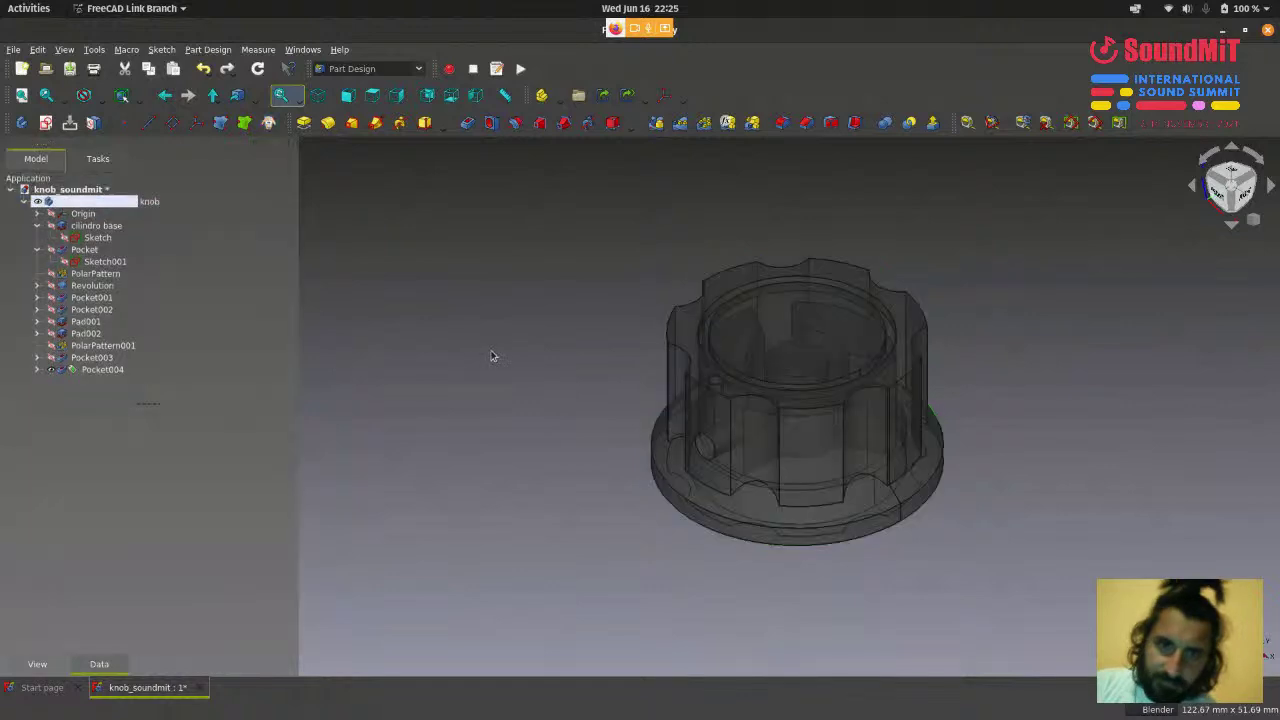
# - Start editing the Body's name twice, cancelling each time so it stays 'Body'
pyautogui.click(146, 218)
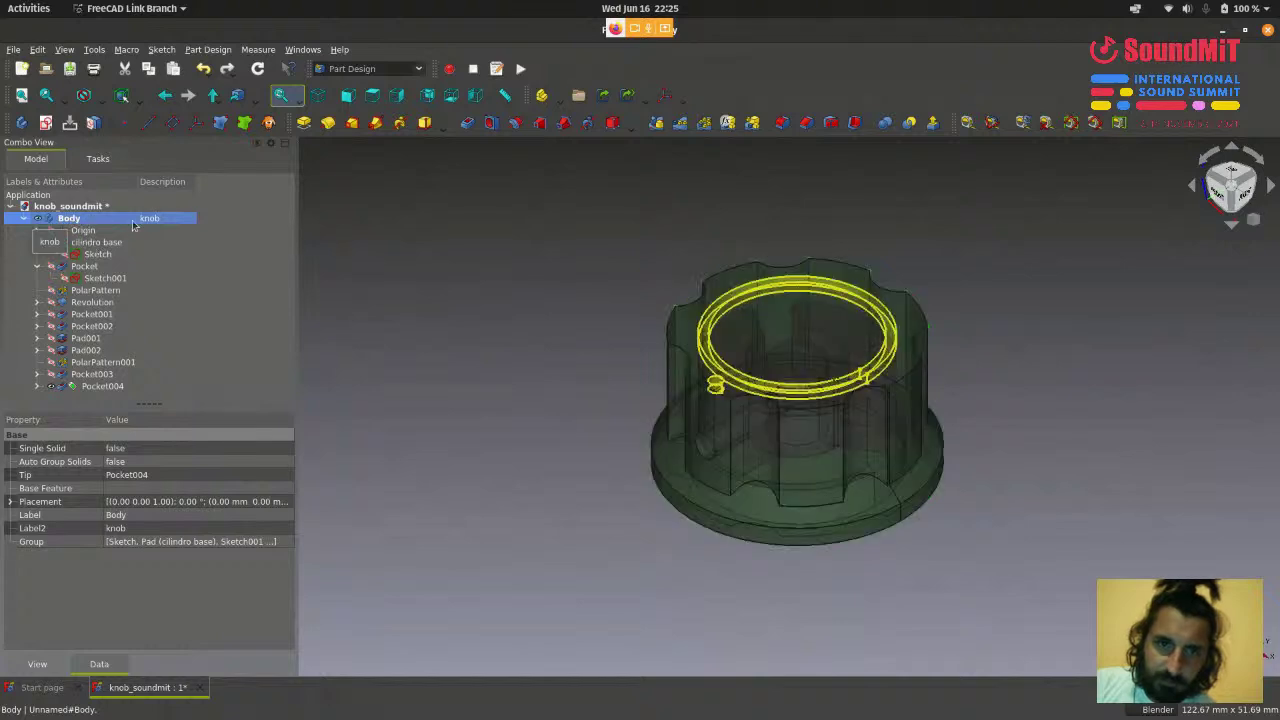
pyautogui.scroll(-1, 437, 223)
pyautogui.click(572, 326)
pyautogui.scroll(2, 700, 326)
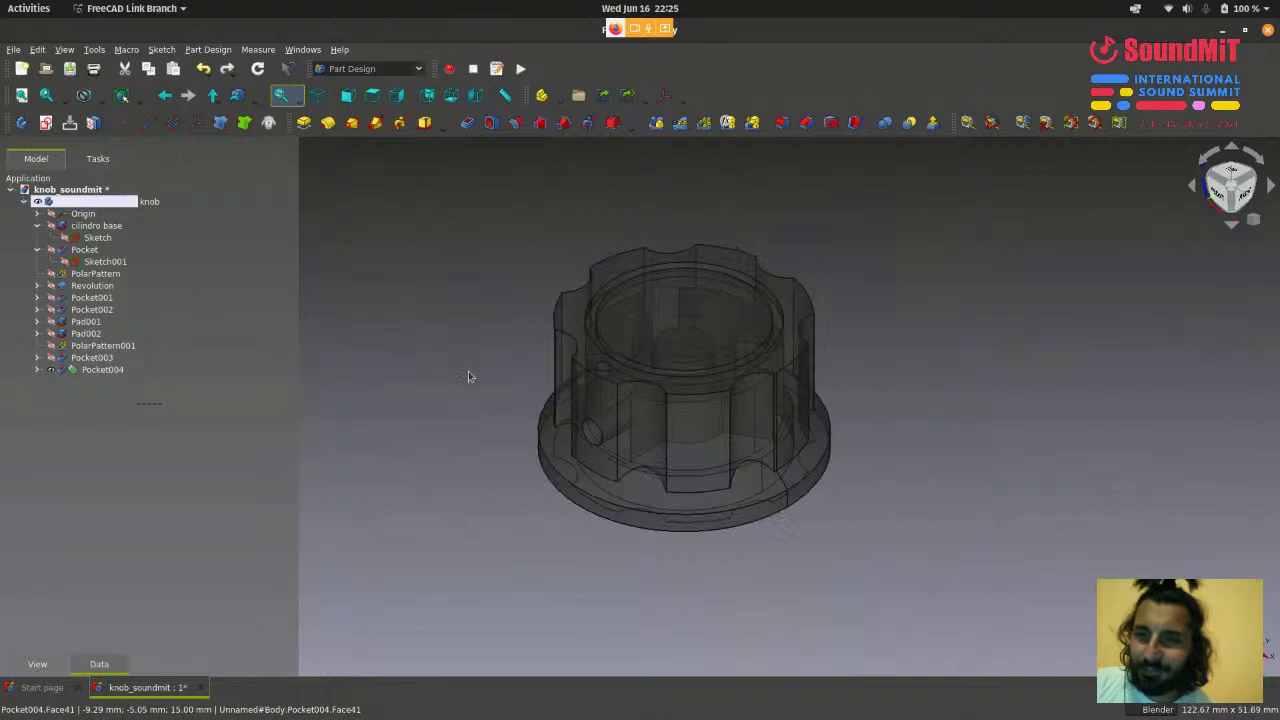
pyautogui.click(142, 219)
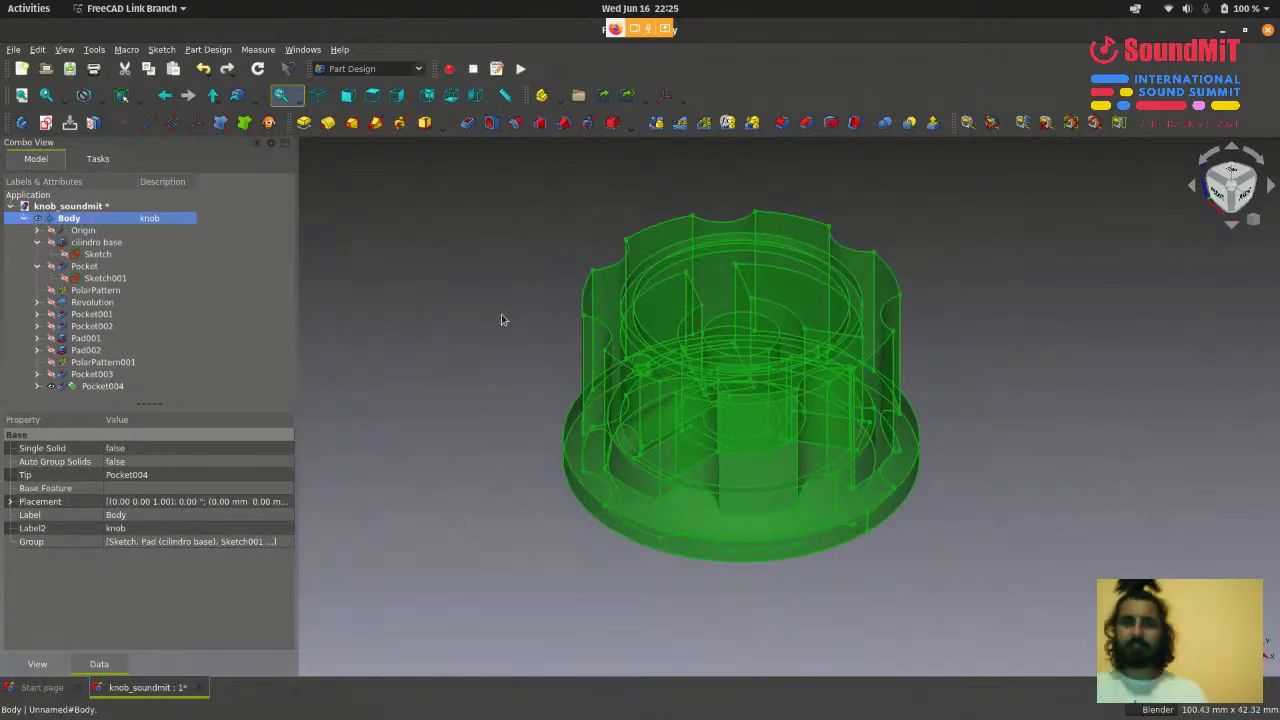
pyautogui.click(501, 314)
pyautogui.click(620, 260)
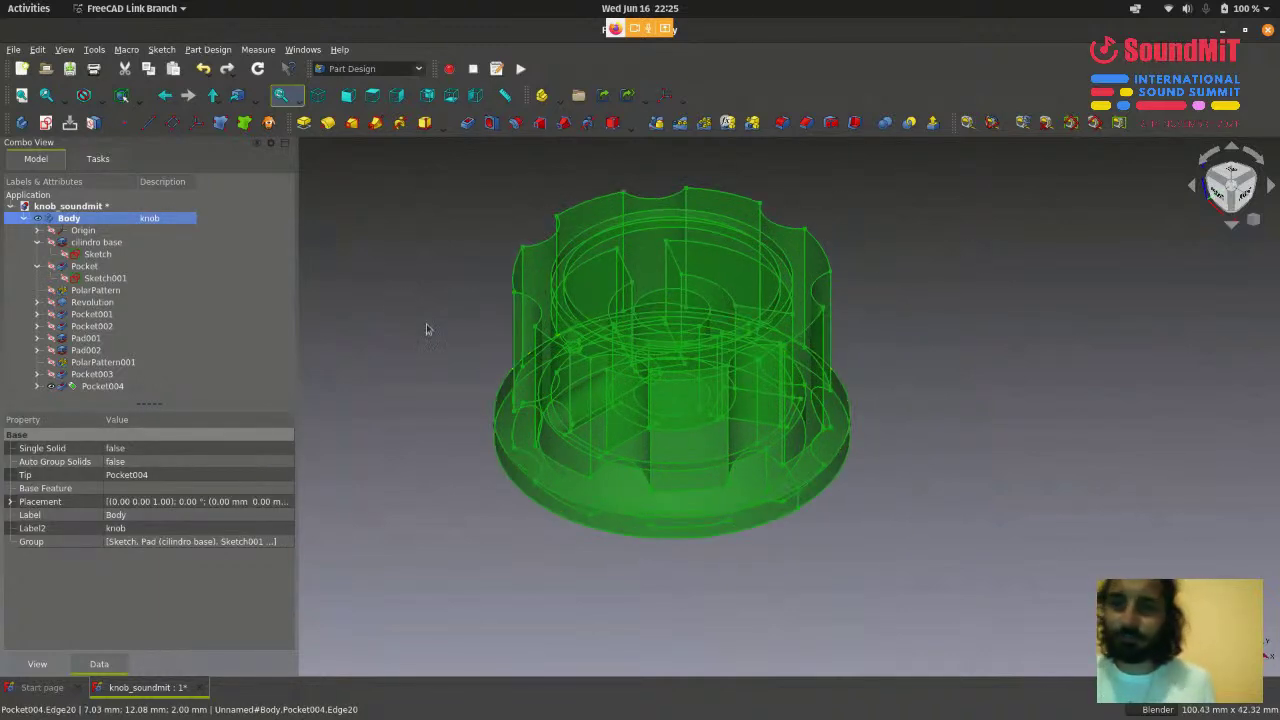
pyautogui.click(457, 285)
pyautogui.doubleClick(170, 211)
pyautogui.press('Escape')
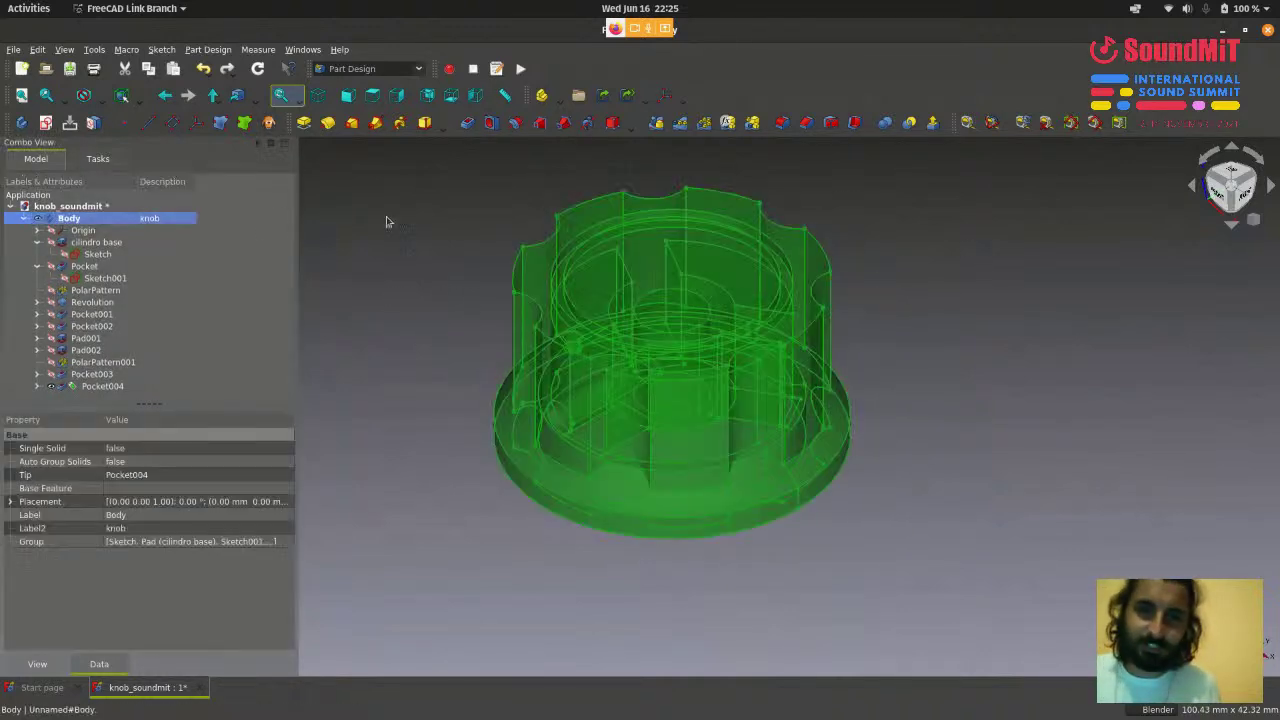
pyautogui.click(446, 234)
pyautogui.doubleClick(168, 218)
pyautogui.press('Escape')
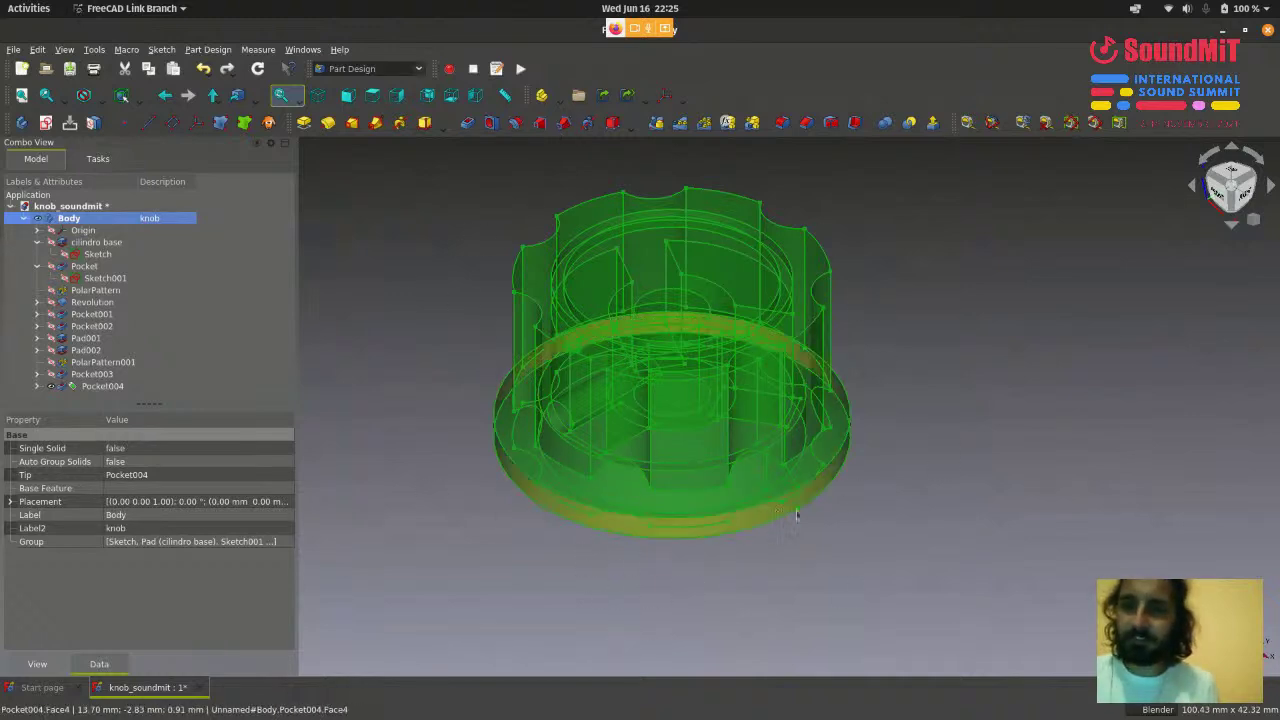
# - Export the Body to the Desktop as STL Mesh knob_soundmit-Body.stl, then minimize FreeCAD
pyautogui.click(12, 50)
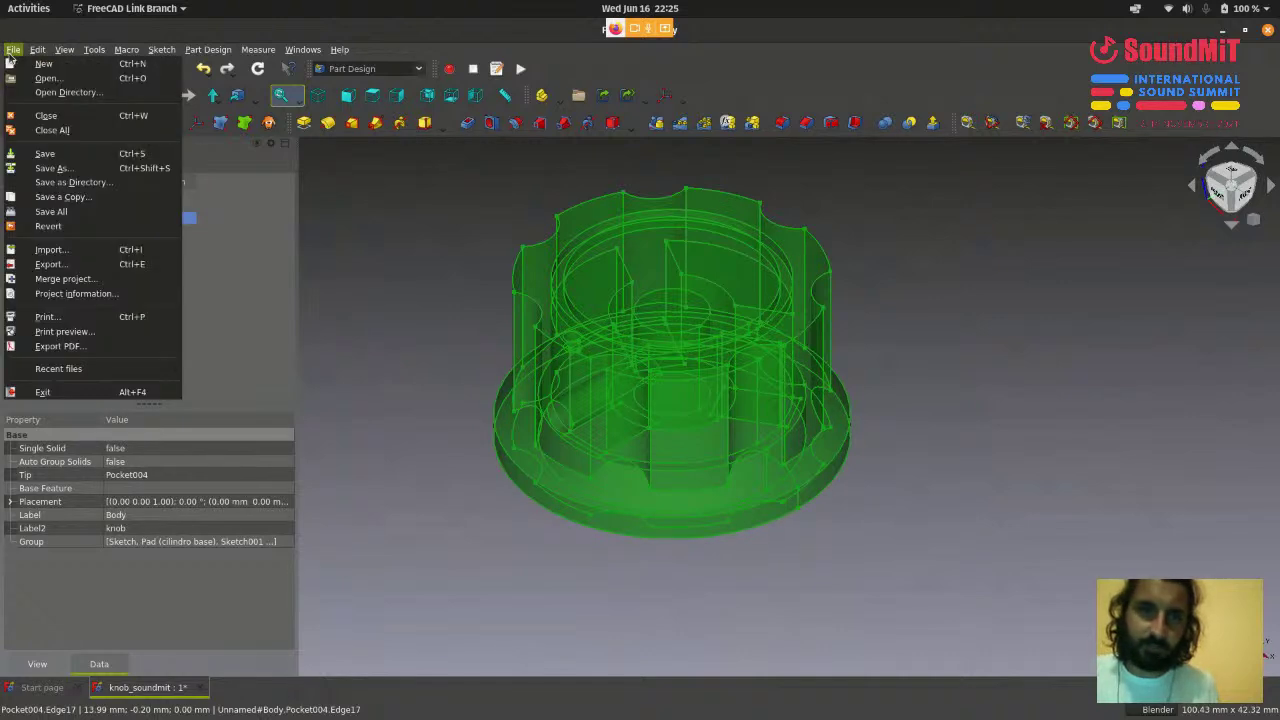
pyautogui.click(90, 264)
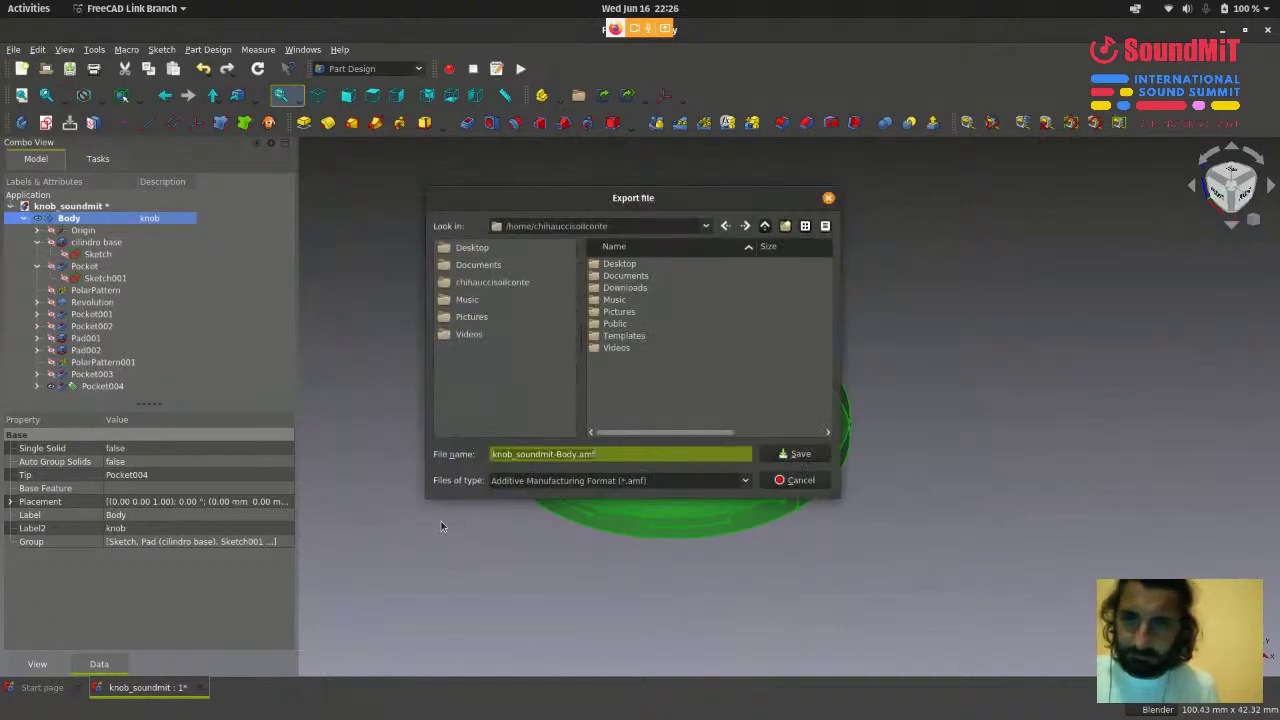
pyautogui.click(519, 255)
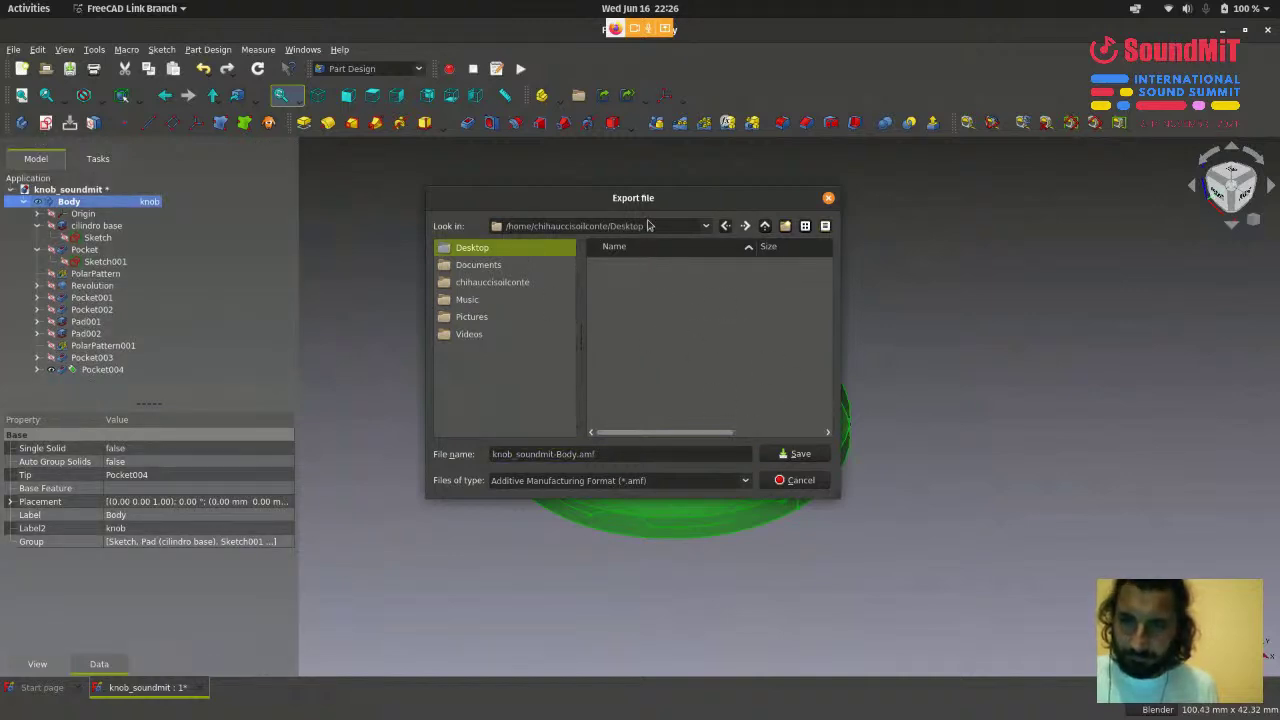
pyautogui.moveTo(655, 203); pyautogui.dragTo(586, 184)
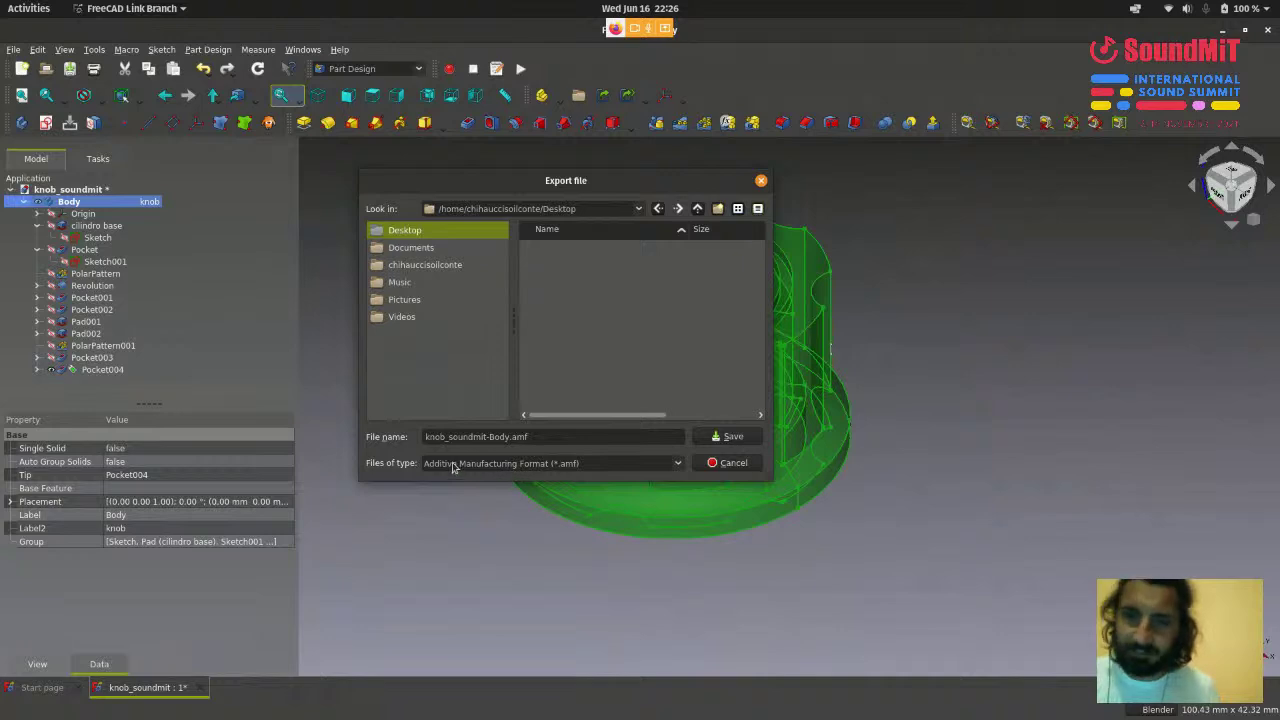
pyautogui.click(679, 465)
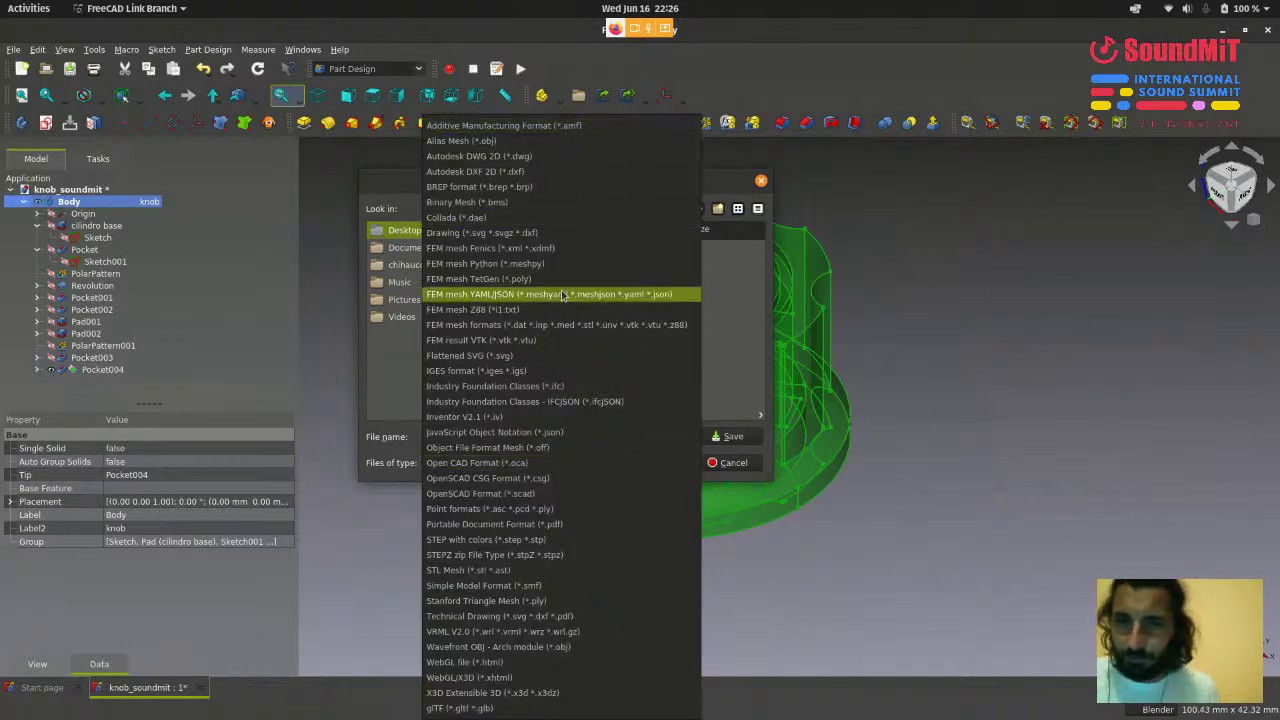
pyautogui.click(554, 570)
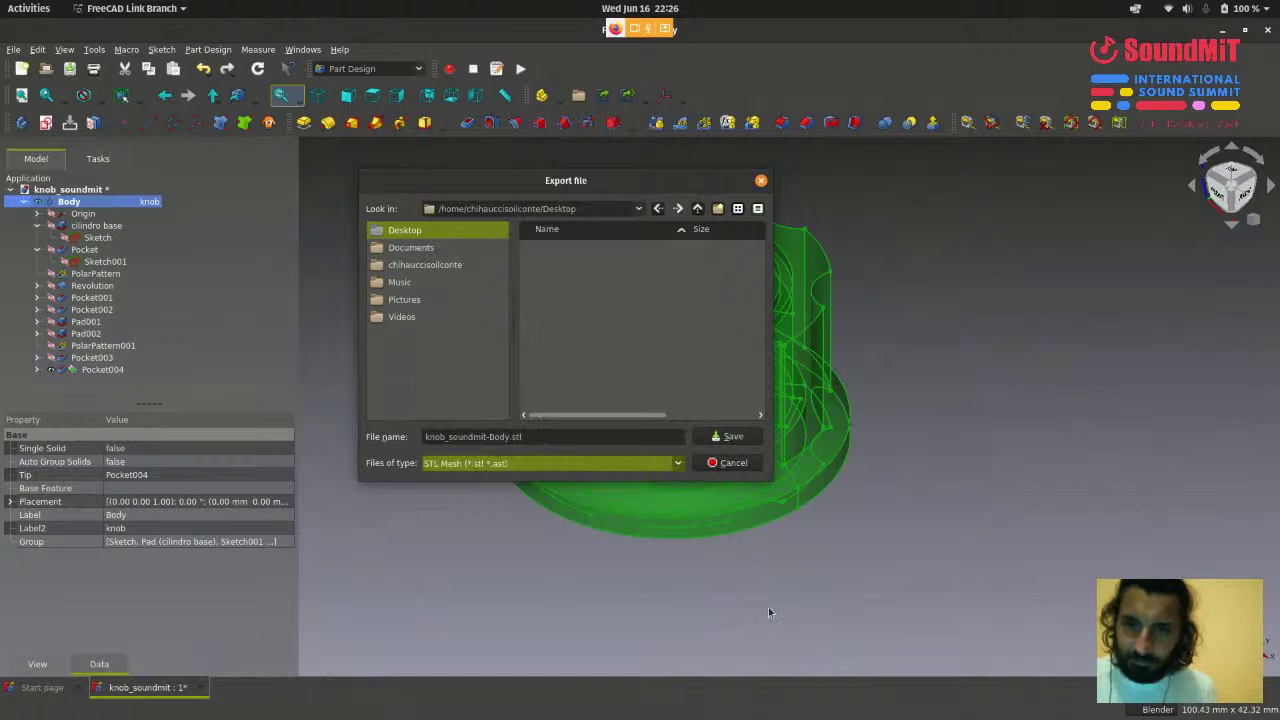
pyautogui.click(733, 438)
pyautogui.scroll(-2, 837, 540)
pyautogui.click(837, 543)
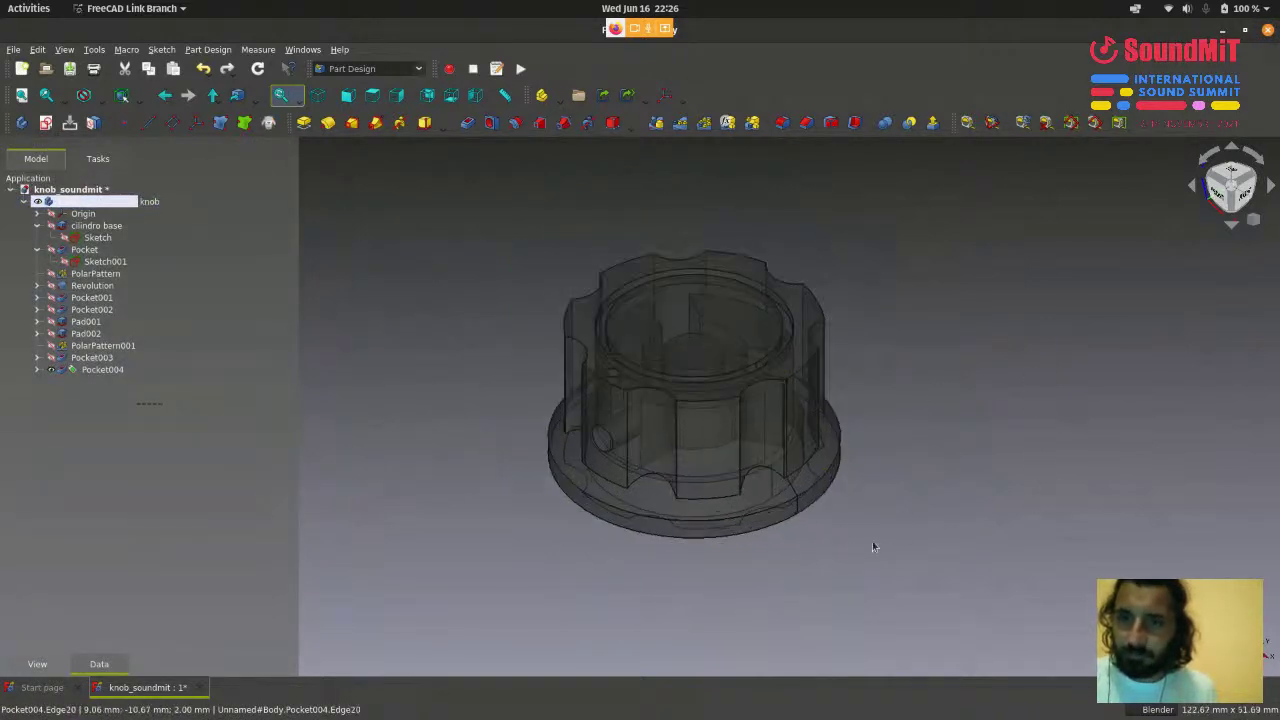
pyautogui.scroll(1, 872, 546)
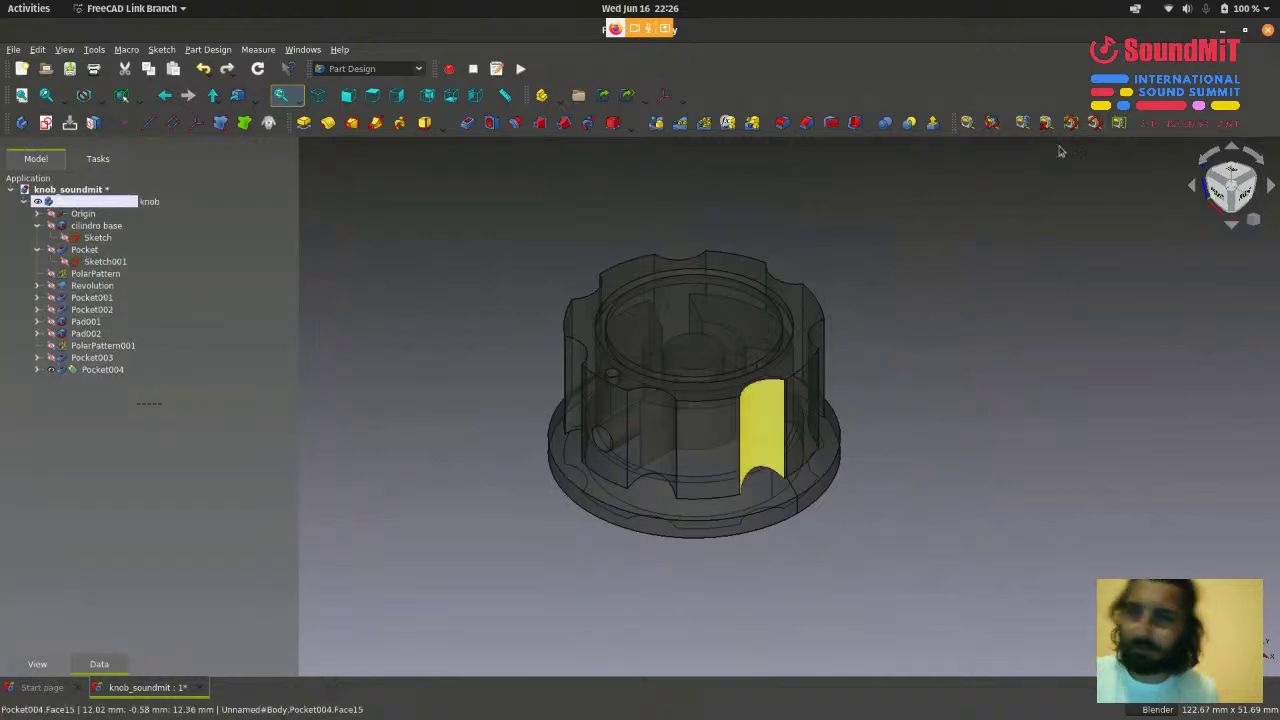
pyautogui.click(1224, 30)
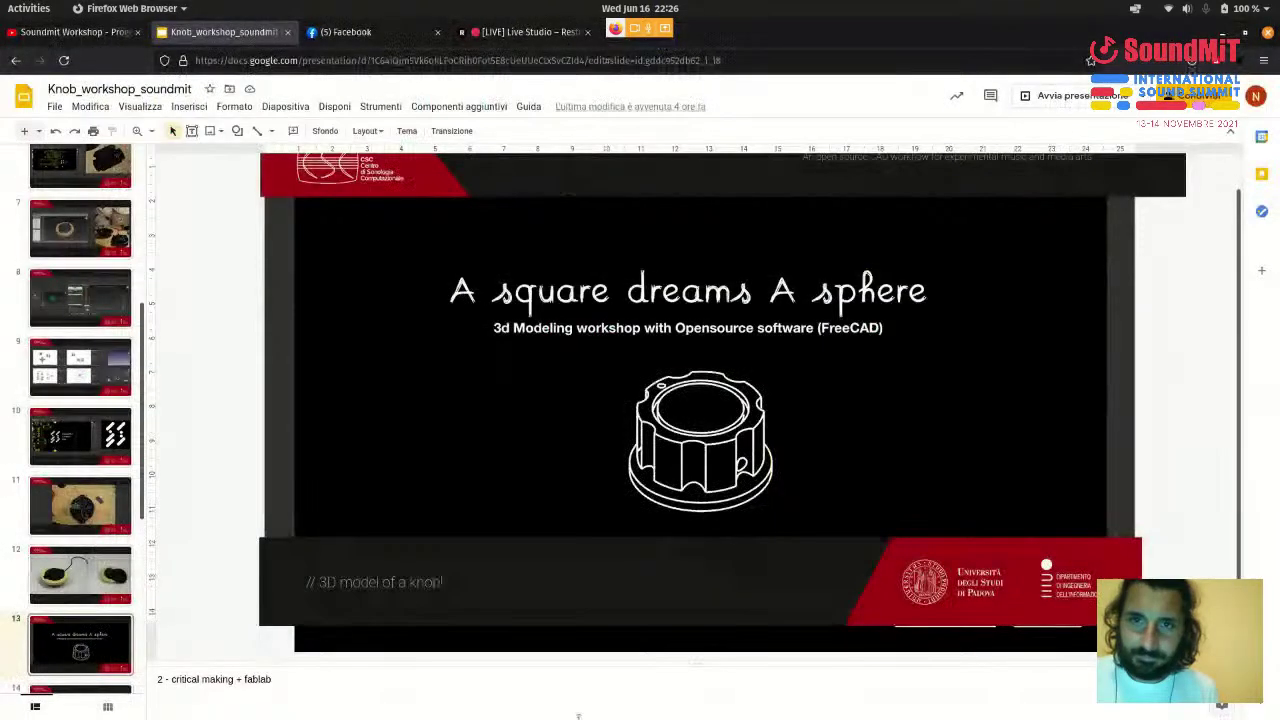
# - In Files, go to 00 - applications > 01 - slicer and launch the PrusaSlicer-2.3.1 AppImage
pyautogui.moveTo(305, 712)
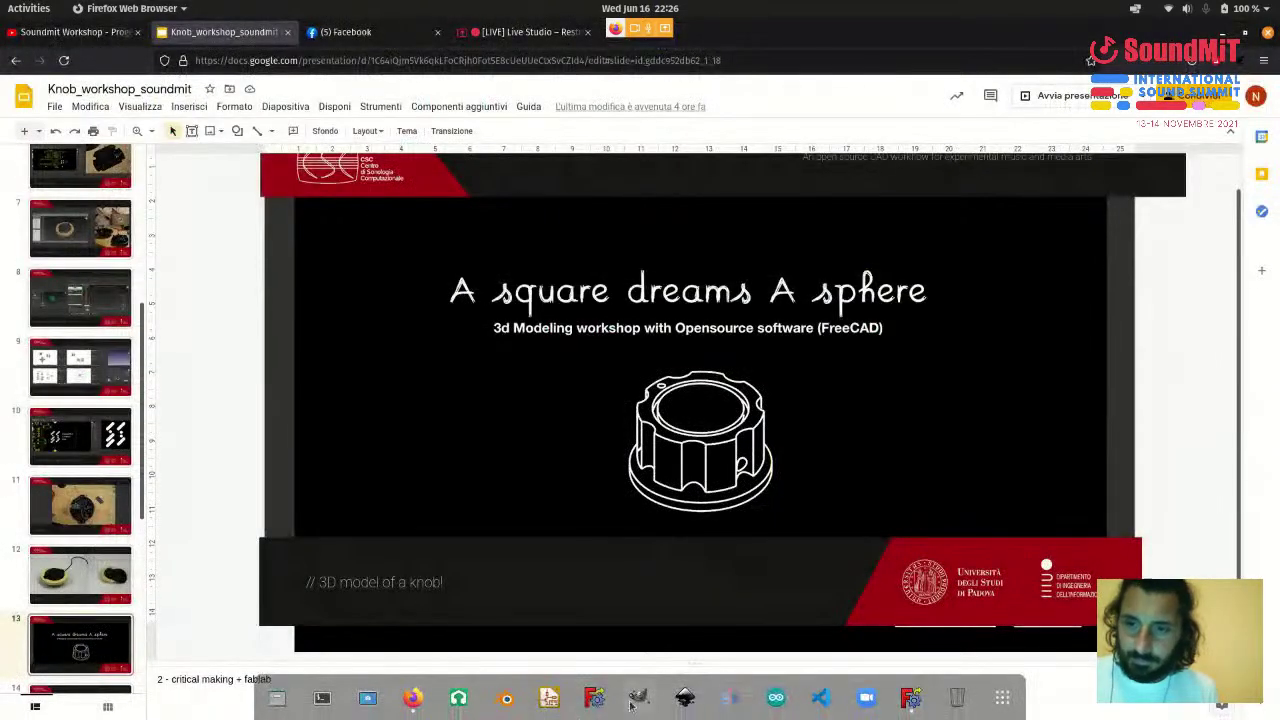
pyautogui.click(277, 698)
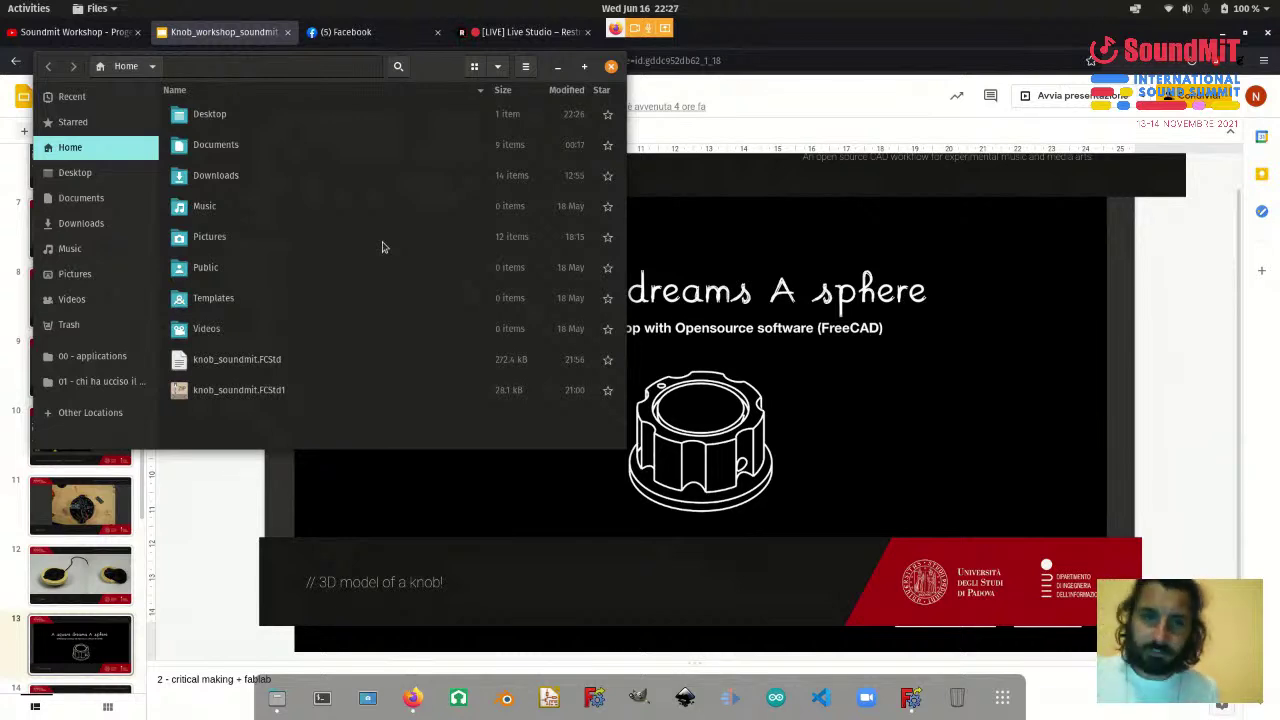
pyautogui.click(98, 358)
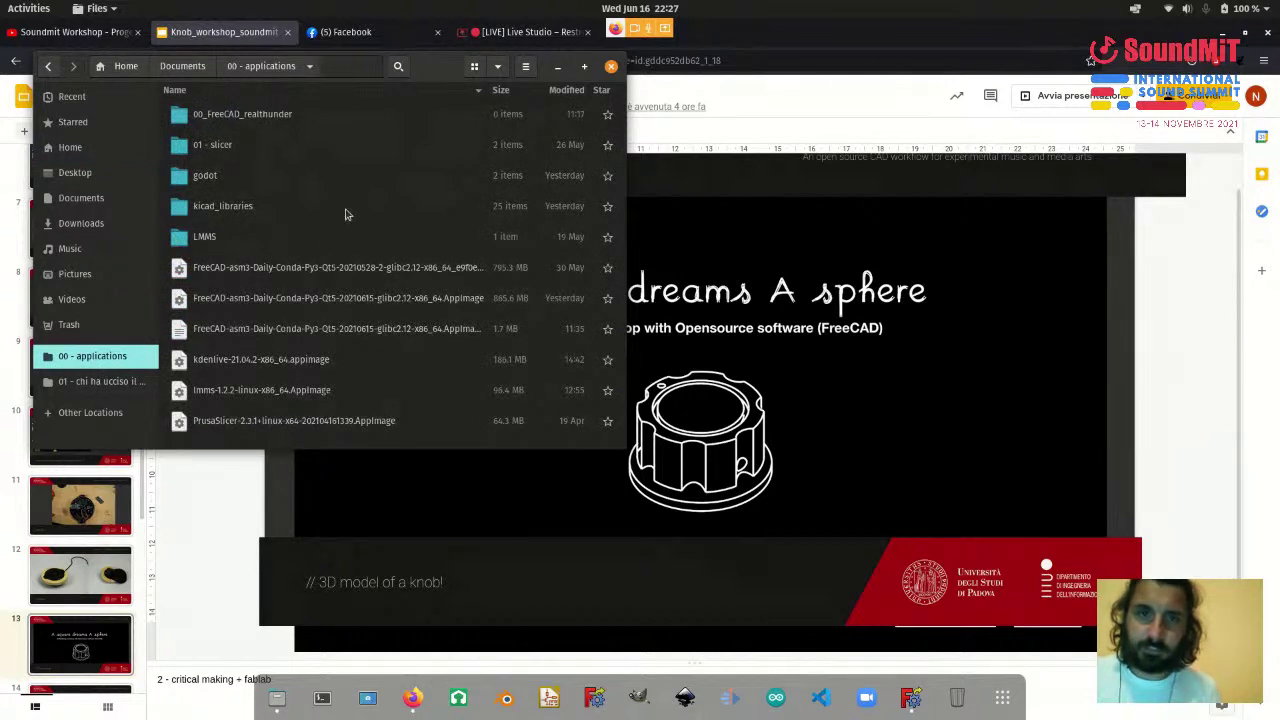
pyautogui.doubleClick(267, 150)
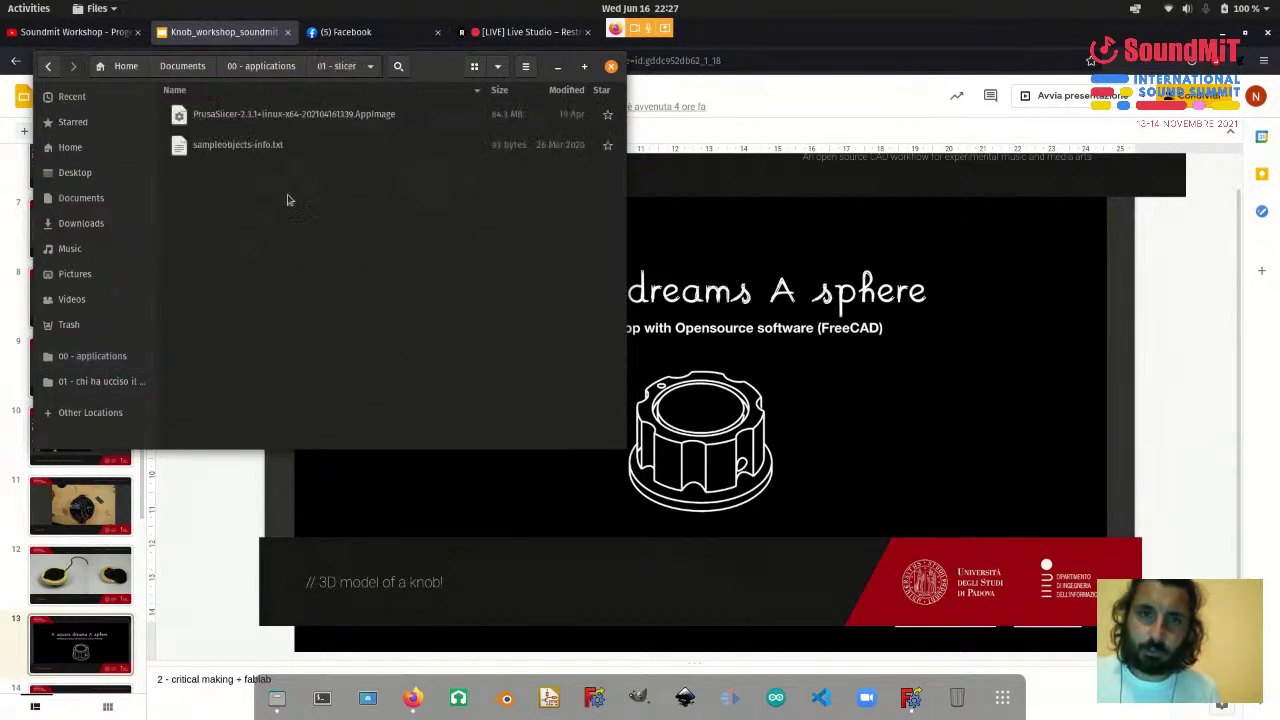
pyautogui.doubleClick(246, 123)
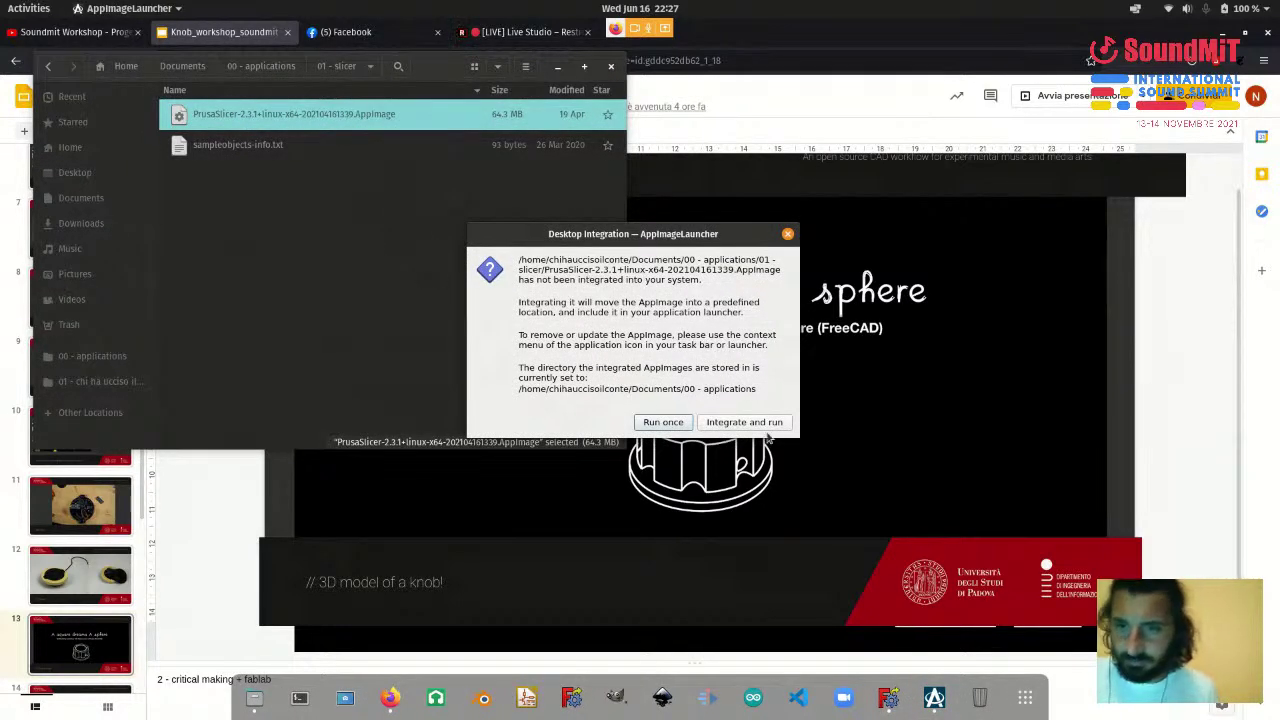
# - Integrate and run PrusaSlicer, then orbit around the default Ender bed
pyautogui.click(726, 422)
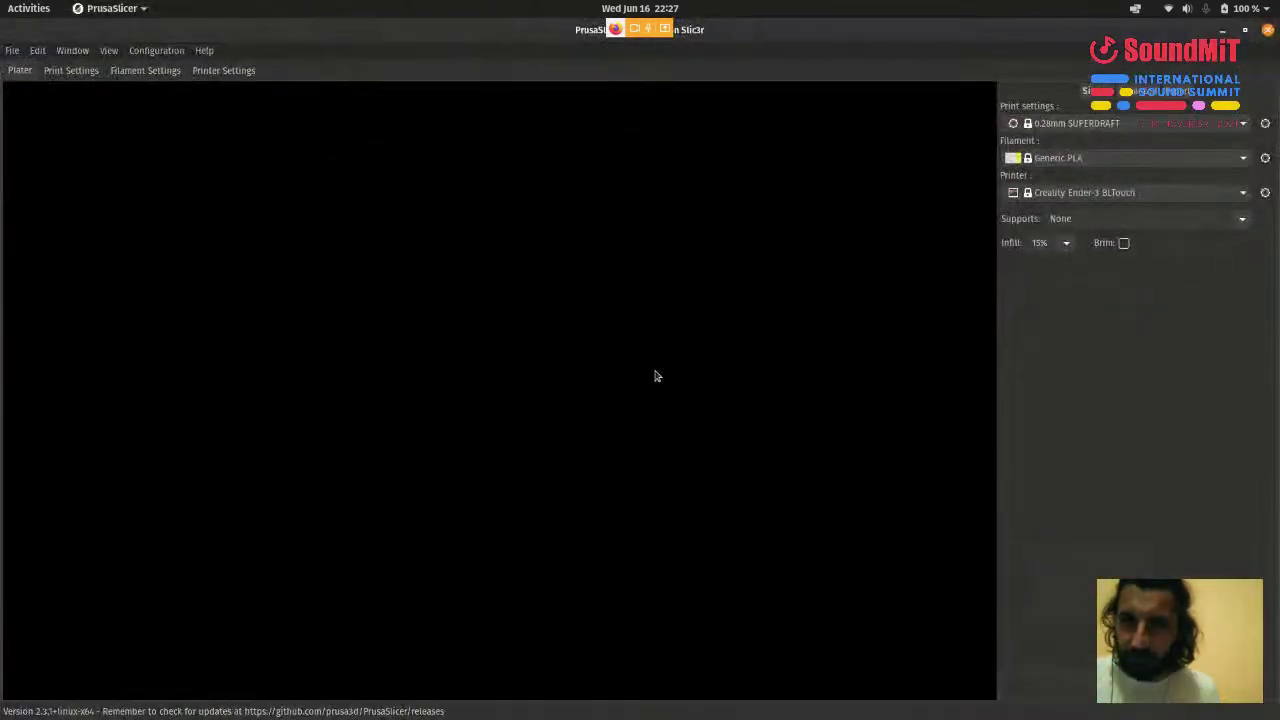
pyautogui.scroll(-2, 596, 376)
pyautogui.scroll(2, 596, 376)
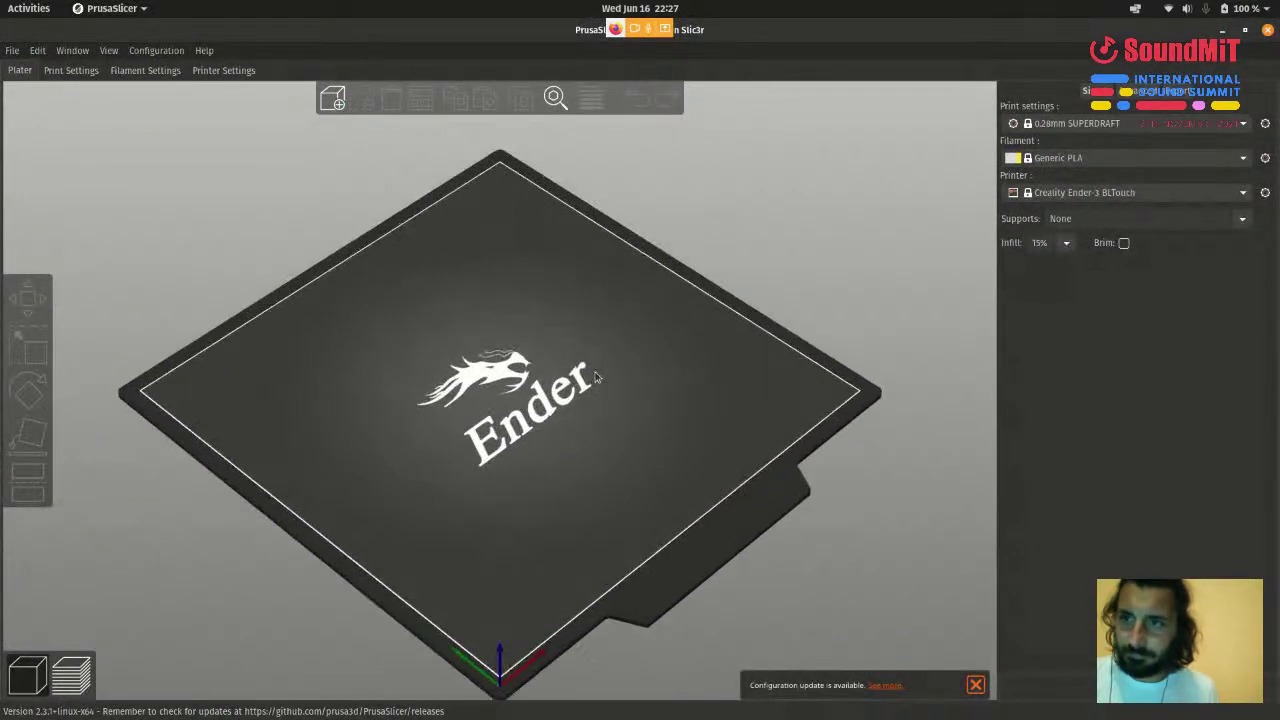
pyautogui.scroll(-2, 596, 376)
pyautogui.moveTo(746, 429); pyautogui.dragTo(771, 463)
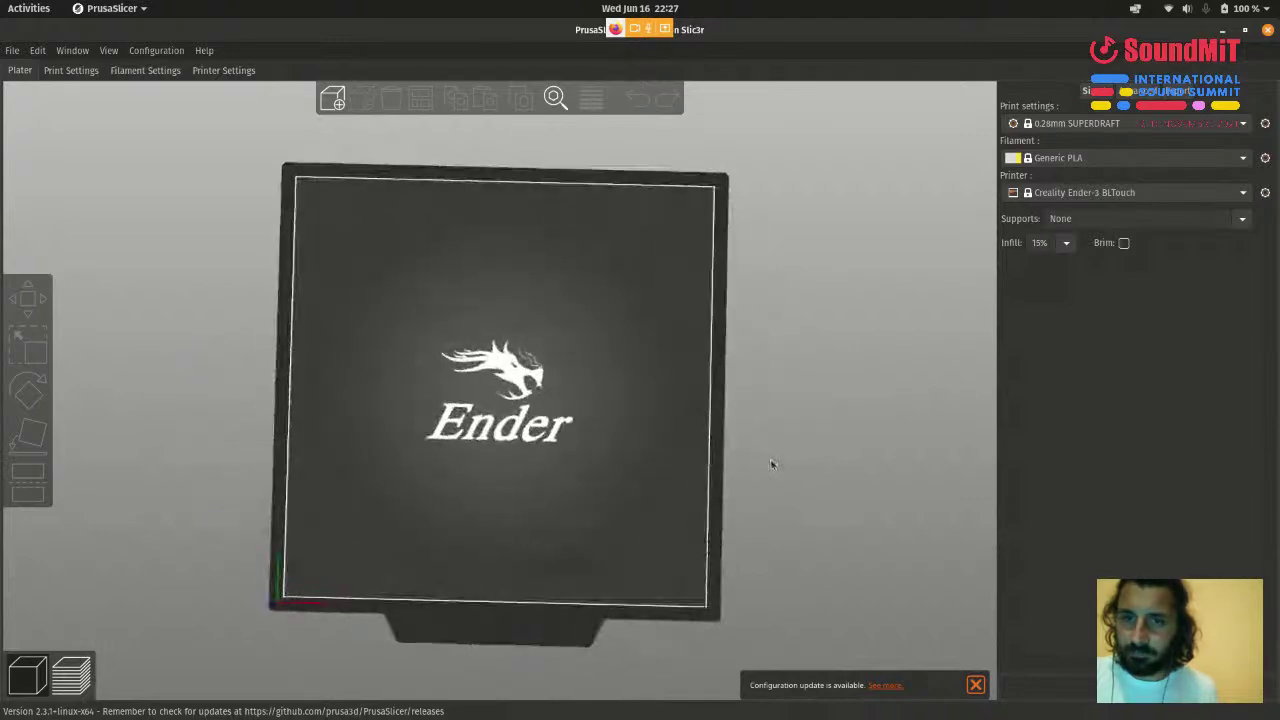
pyautogui.scroll(3, 484, 427)
pyautogui.scroll(-1, 484, 427)
pyautogui.moveTo(484, 427); pyautogui.dragTo(409, 334)
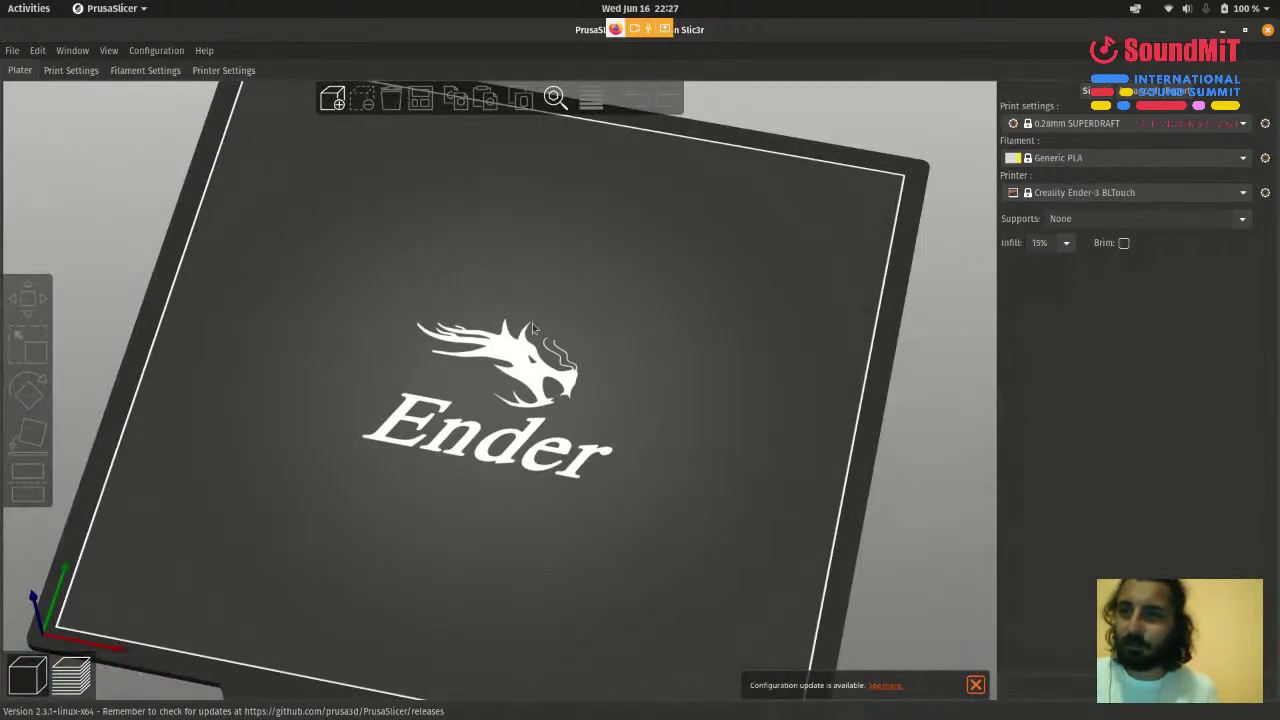
pyautogui.scroll(-2, 493, 369)
pyautogui.moveTo(493, 369); pyautogui.dragTo(548, 466)
pyautogui.scroll(-1, 548, 466)
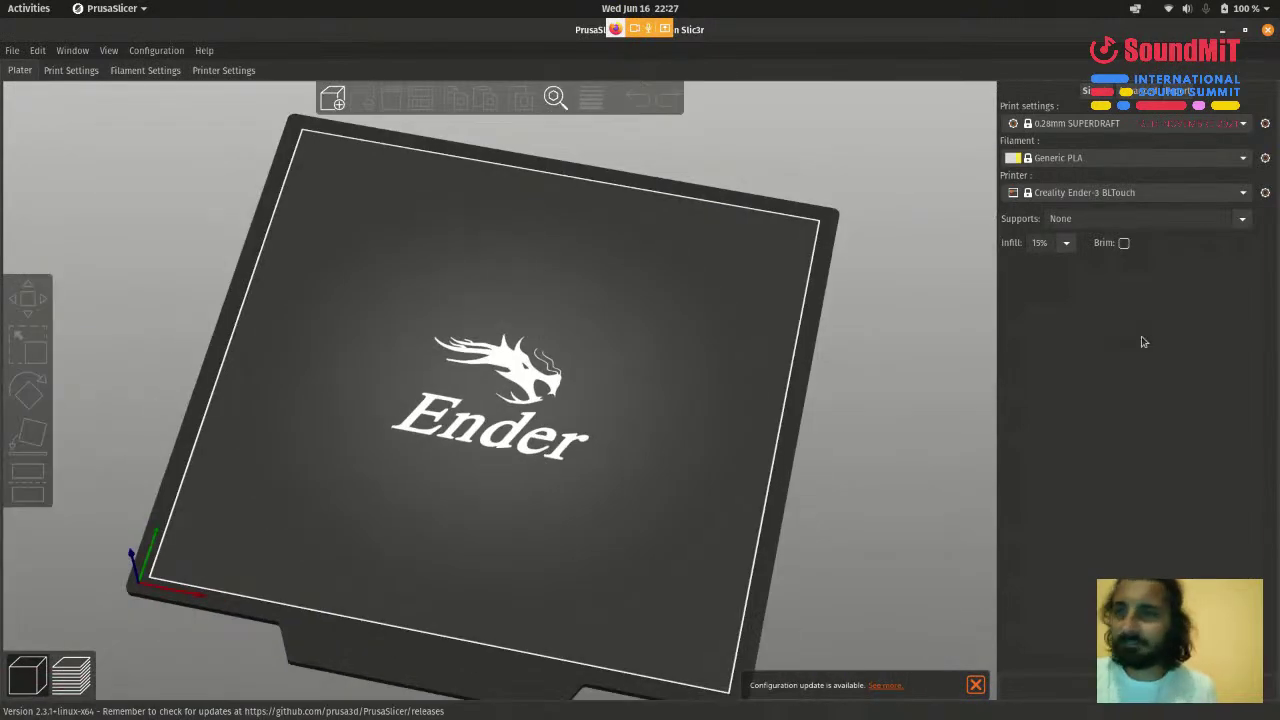
# - Switch the printer to Original Prusa i3 MK3, loading the 0.15mm QUALITY preset
pyautogui.click(1076, 196)
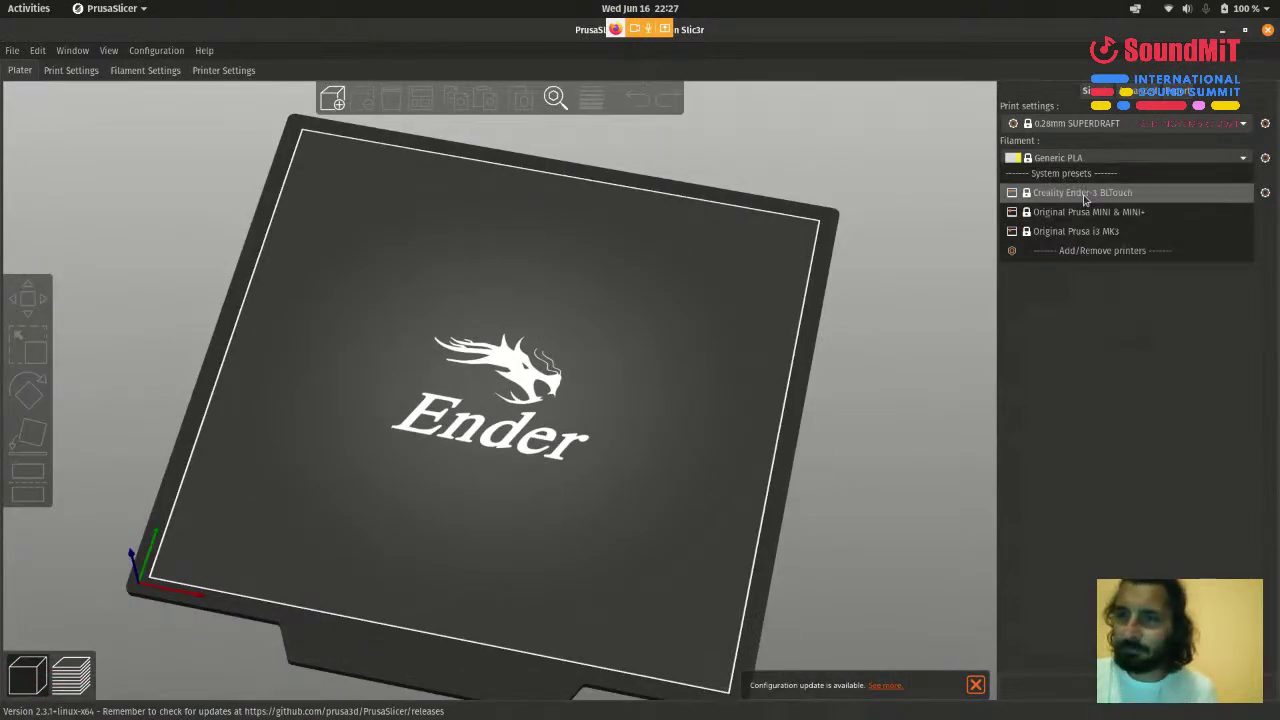
pyautogui.click(1125, 228)
pyautogui.moveTo(440, 500); pyautogui.dragTo(325, 482)
pyautogui.scroll(-2, 325, 482)
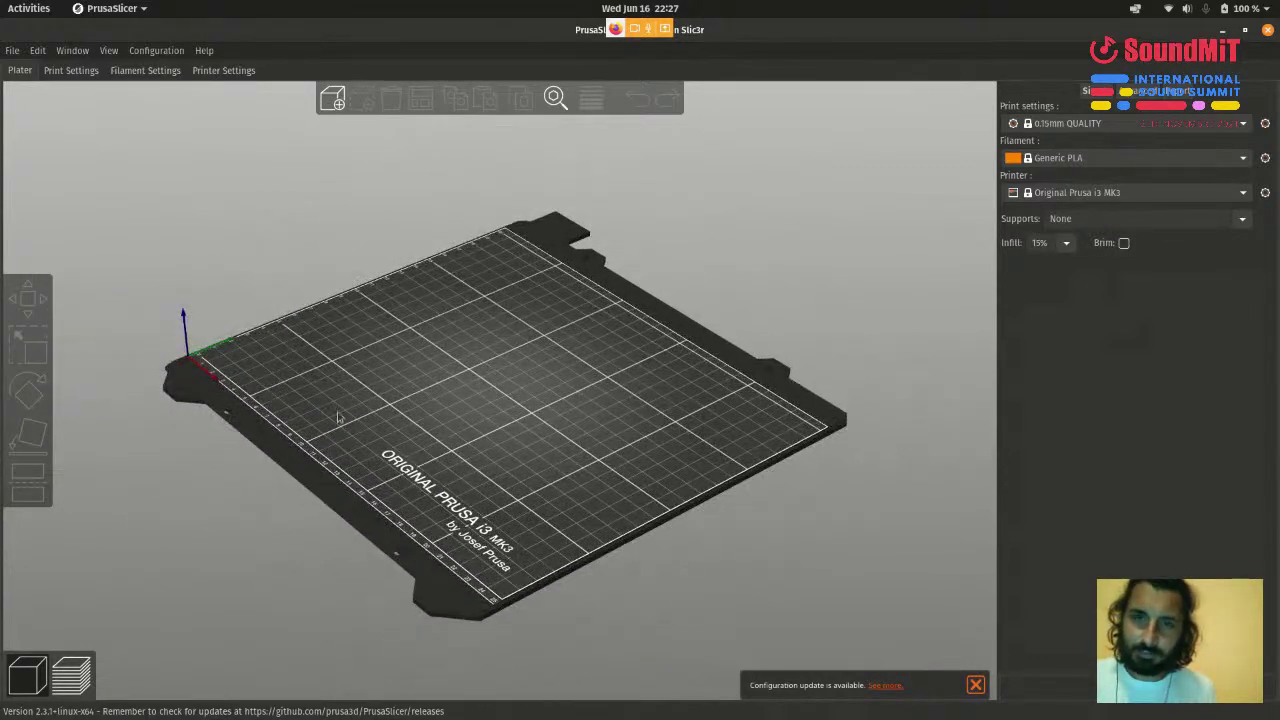
# - Add knob_soundmit-Body.stl from the Desktop onto the MK3 bed
pyautogui.click(332, 98)
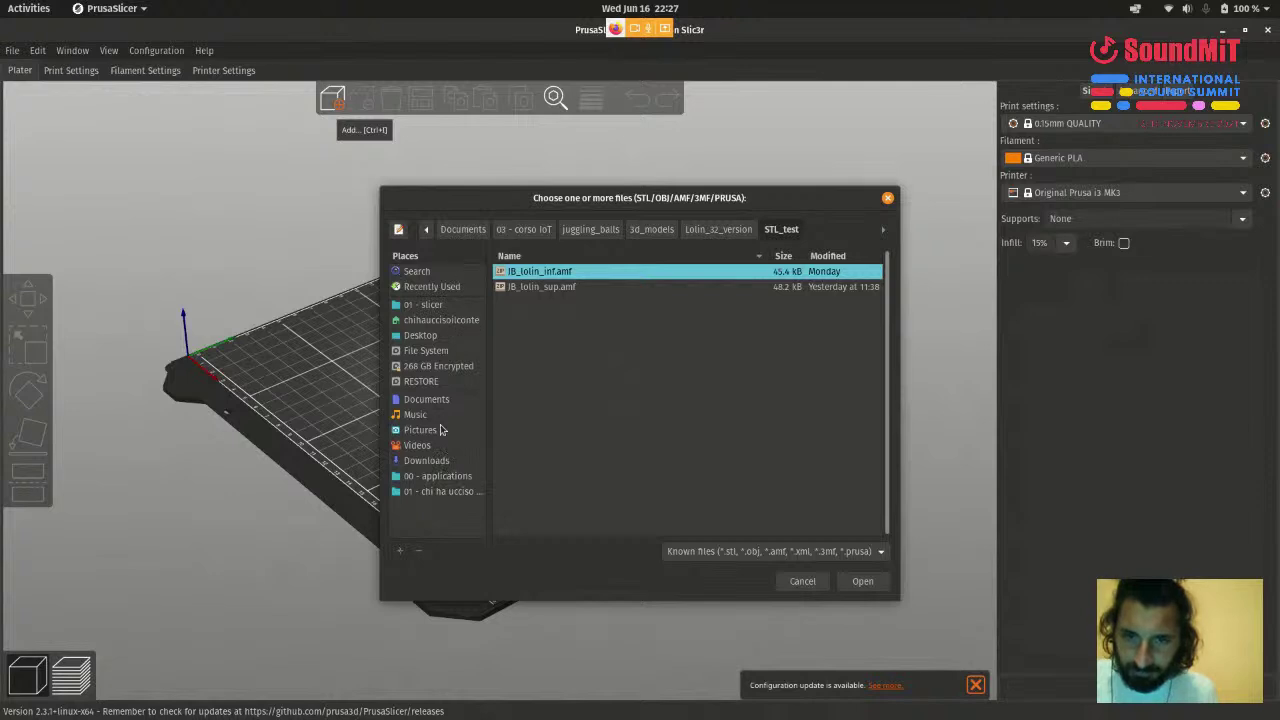
pyautogui.click(448, 336)
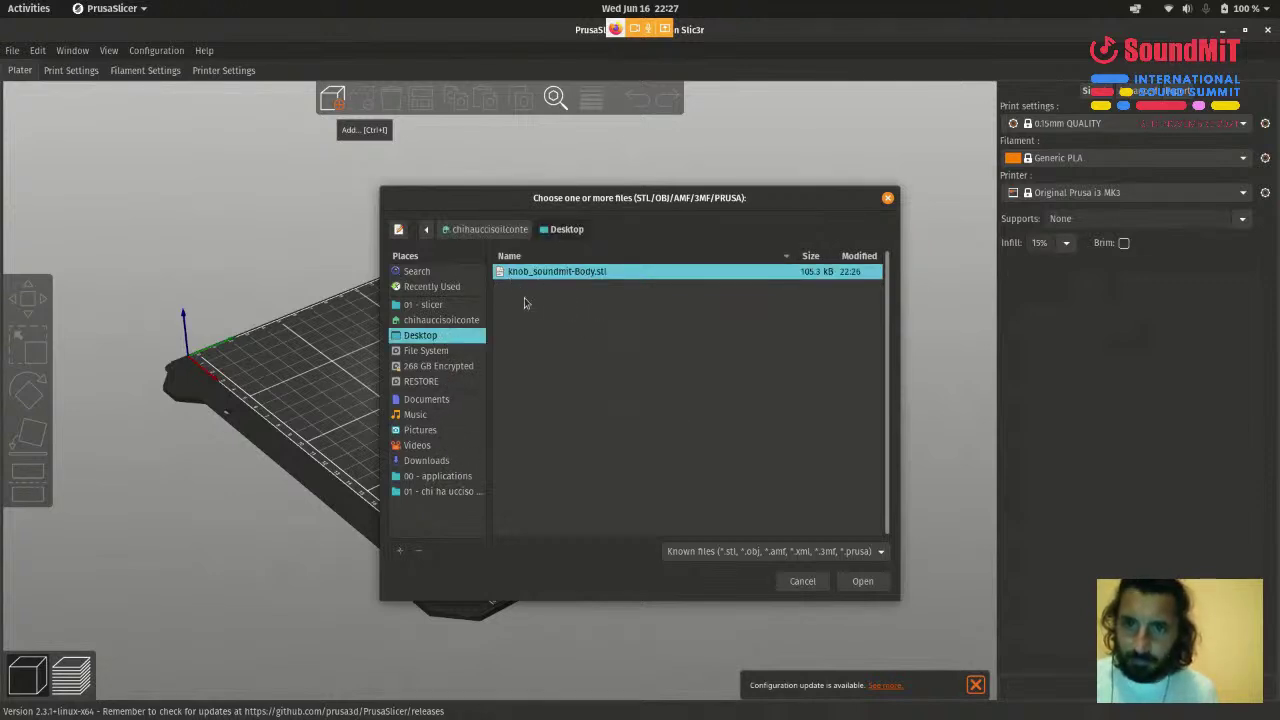
pyautogui.doubleClick(575, 272)
pyautogui.scroll(4, 508, 423)
pyautogui.scroll(2, 508, 423)
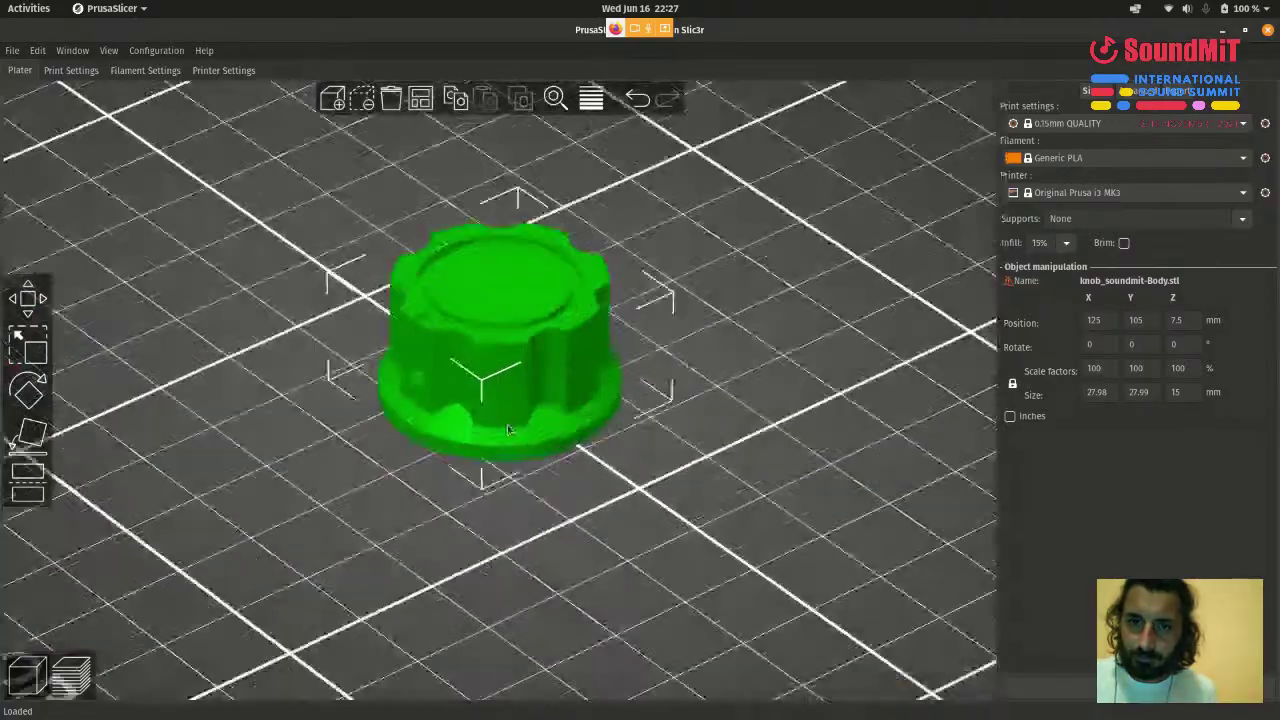
pyautogui.moveTo(530, 560); pyautogui.dragTo(437, 486)
pyautogui.scroll(-2, 437, 486)
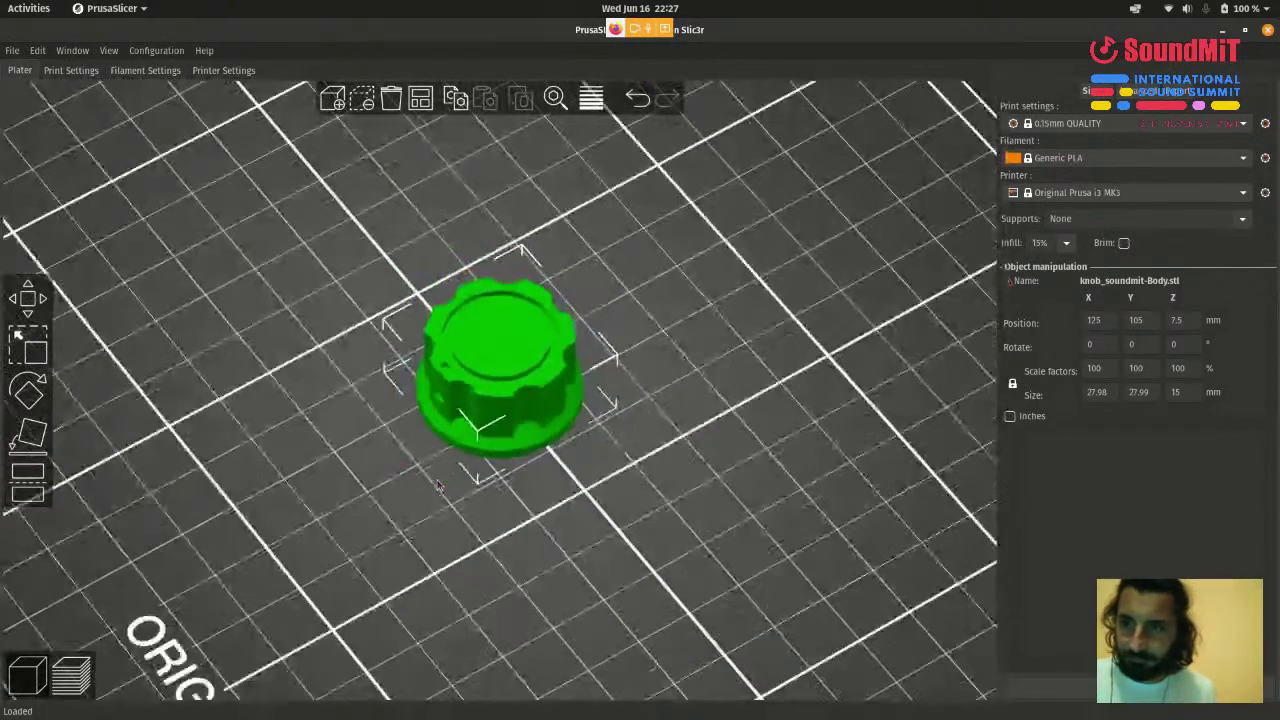
pyautogui.moveTo(600, 300); pyautogui.dragTo(560, 330)
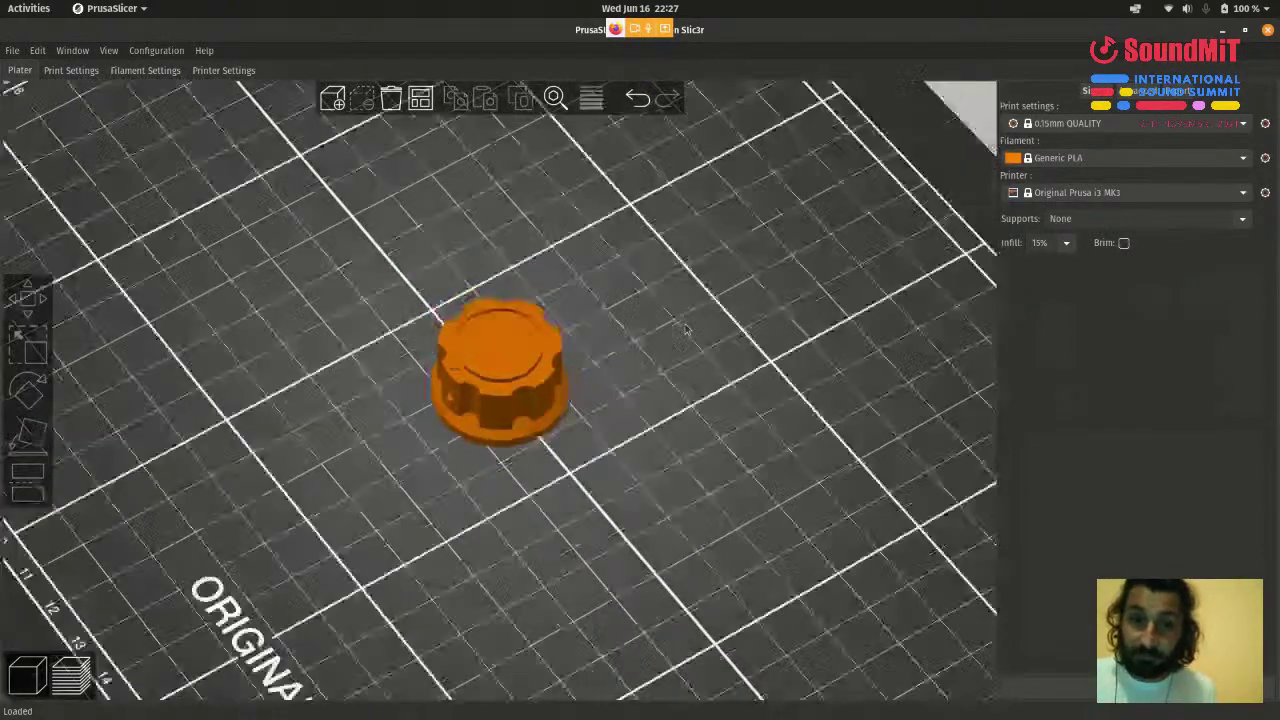
# - Lay the knob on its top face with Place on face, then check it from several views
pyautogui.click(499, 347)
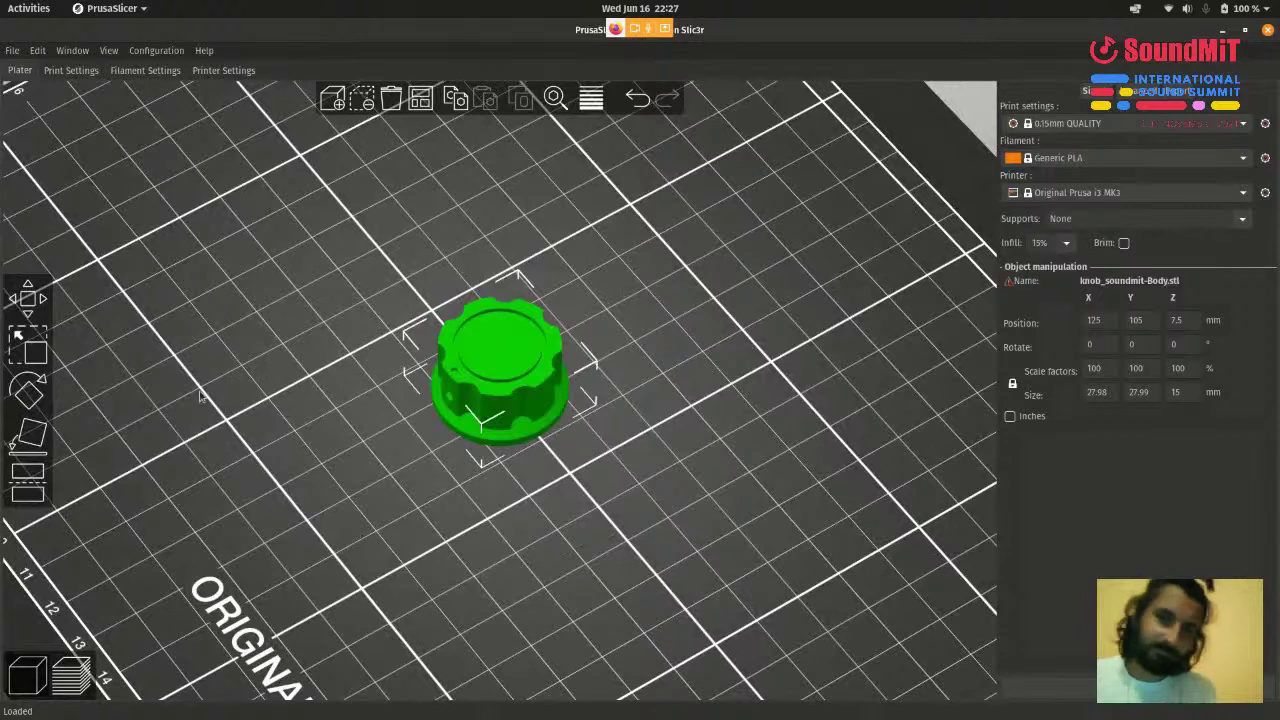
pyautogui.click(18, 444)
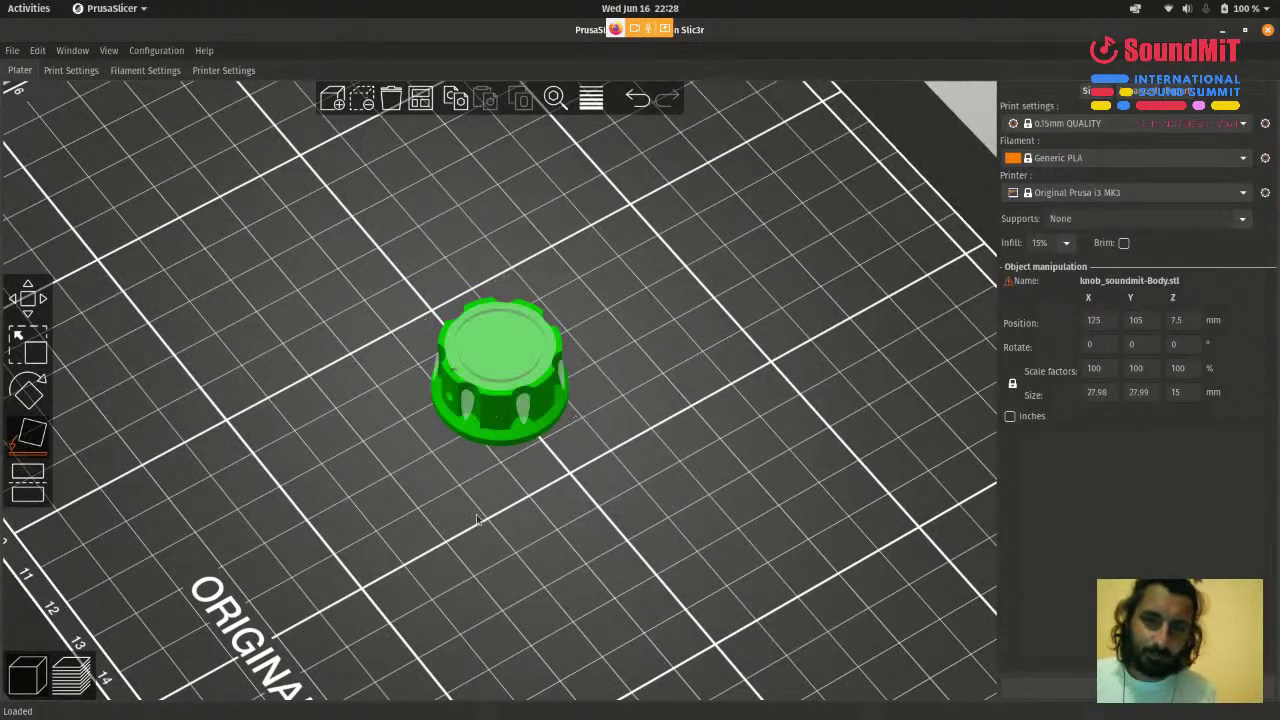
pyautogui.click(522, 333)
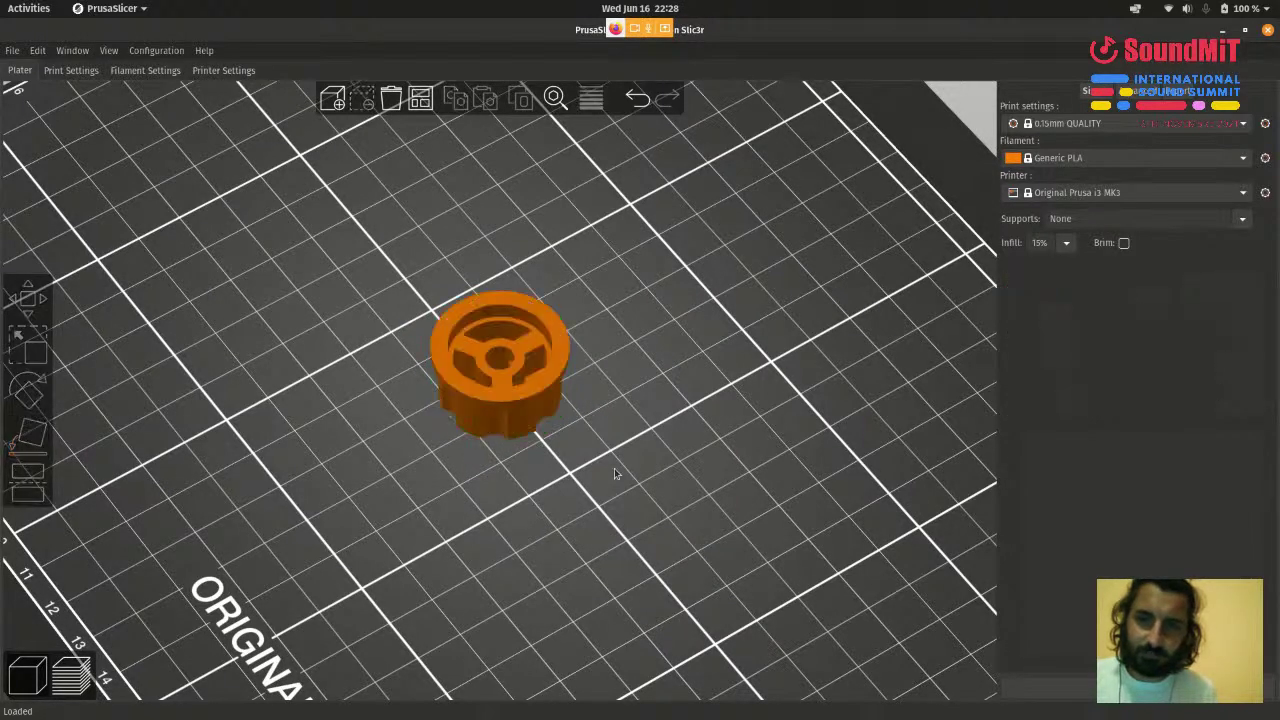
pyautogui.press('3')
pyautogui.press('1')
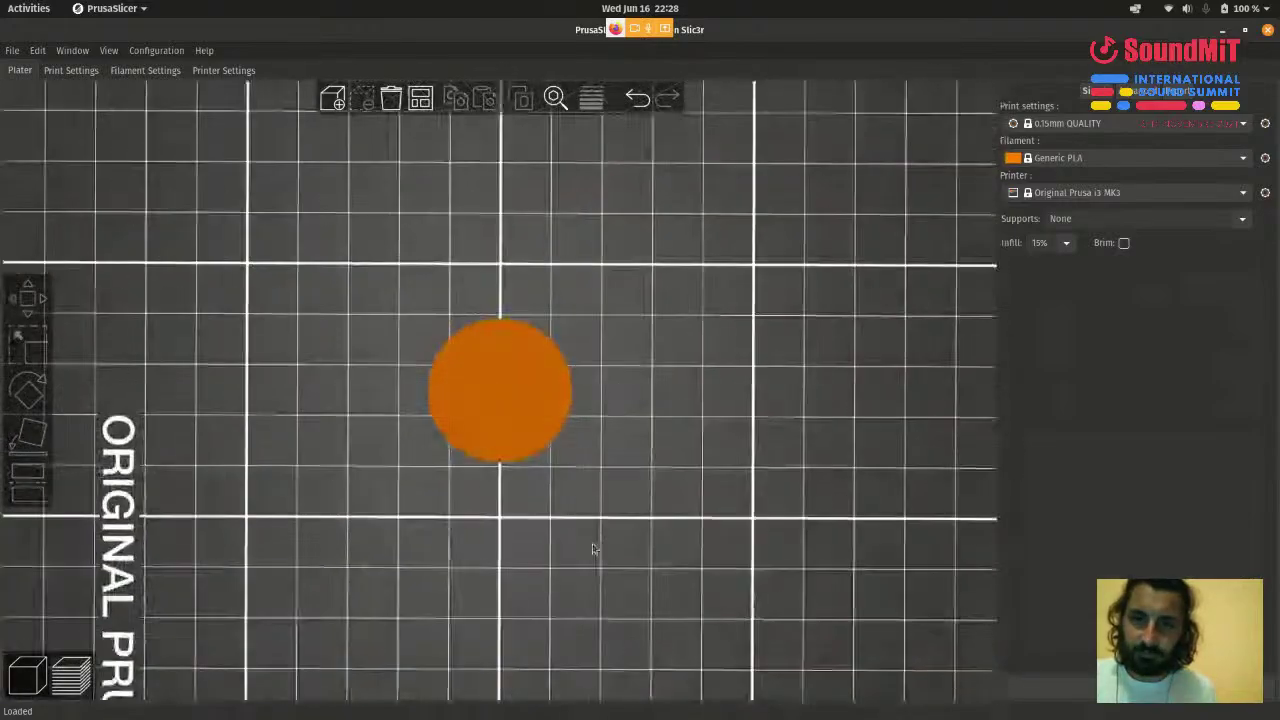
pyautogui.click(515, 404)
pyautogui.moveTo(457, 543); pyautogui.dragTo(533, 461)
pyautogui.press('0')
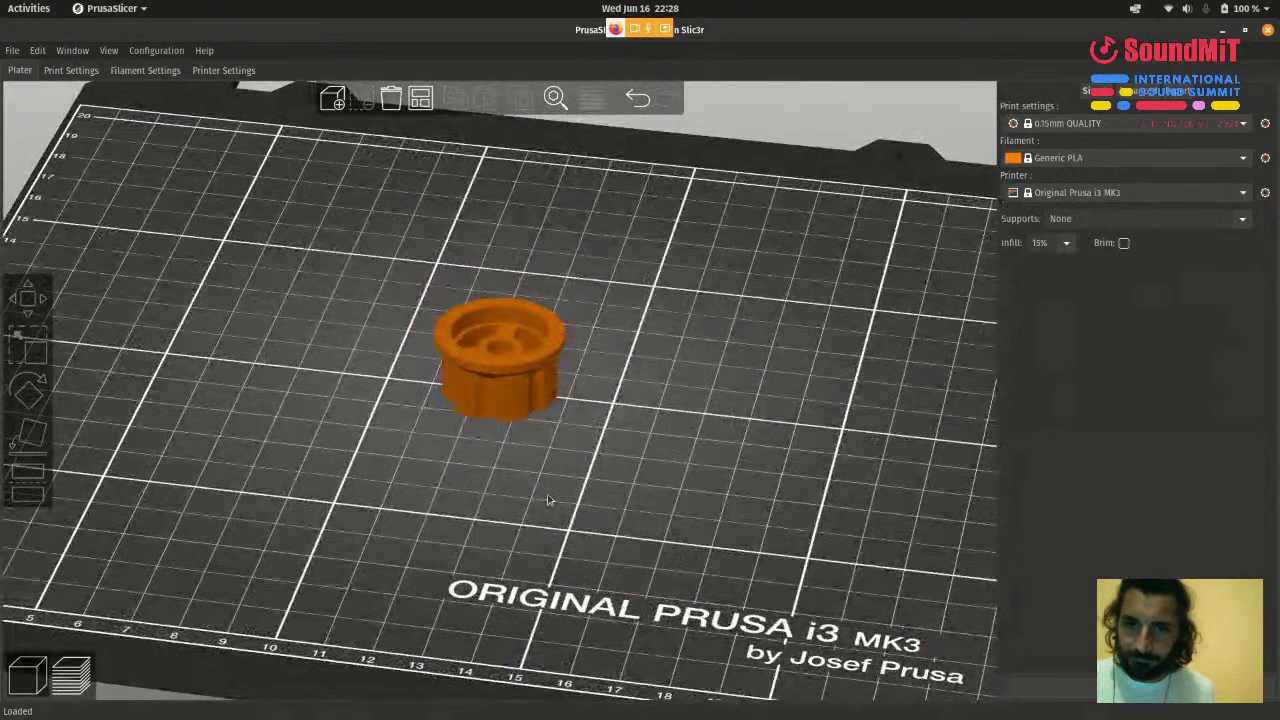
pyautogui.moveTo(520, 300); pyautogui.dragTo(530, 385)
pyautogui.scroll(5, 518, 368)
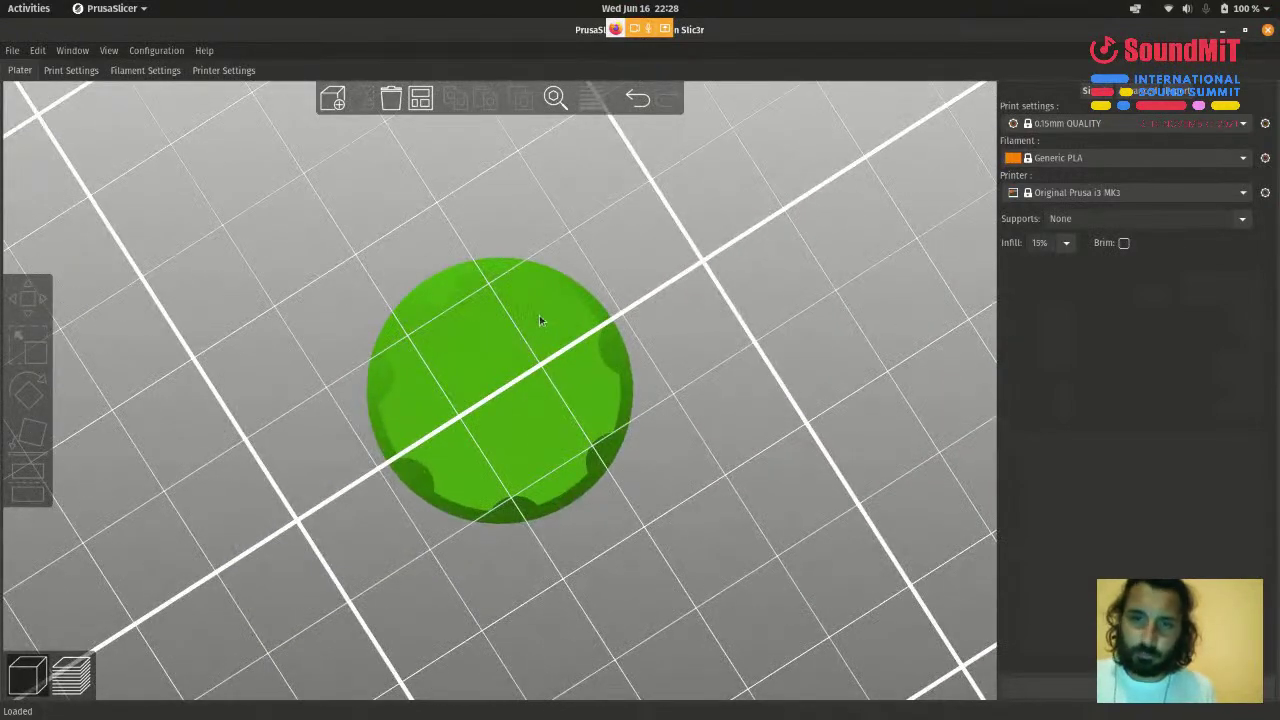
pyautogui.scroll(-3, 619, 500)
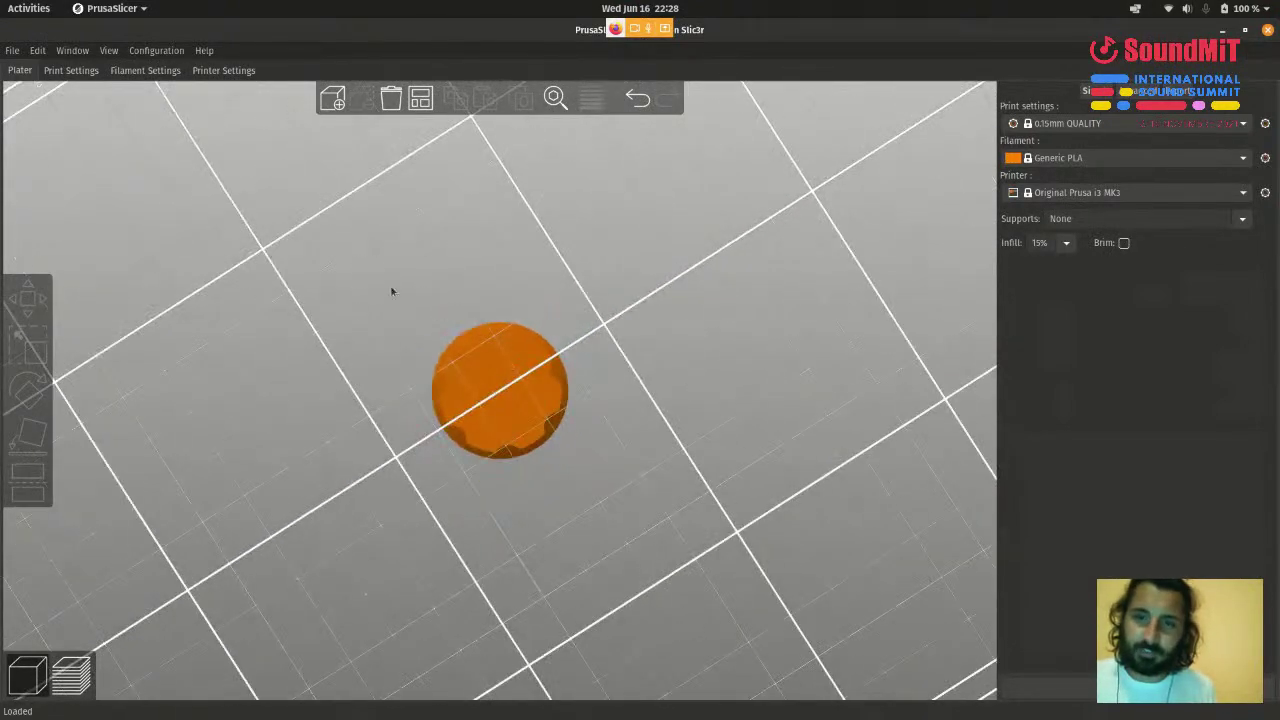
pyautogui.moveTo(376, 287); pyautogui.dragTo(605, 512)
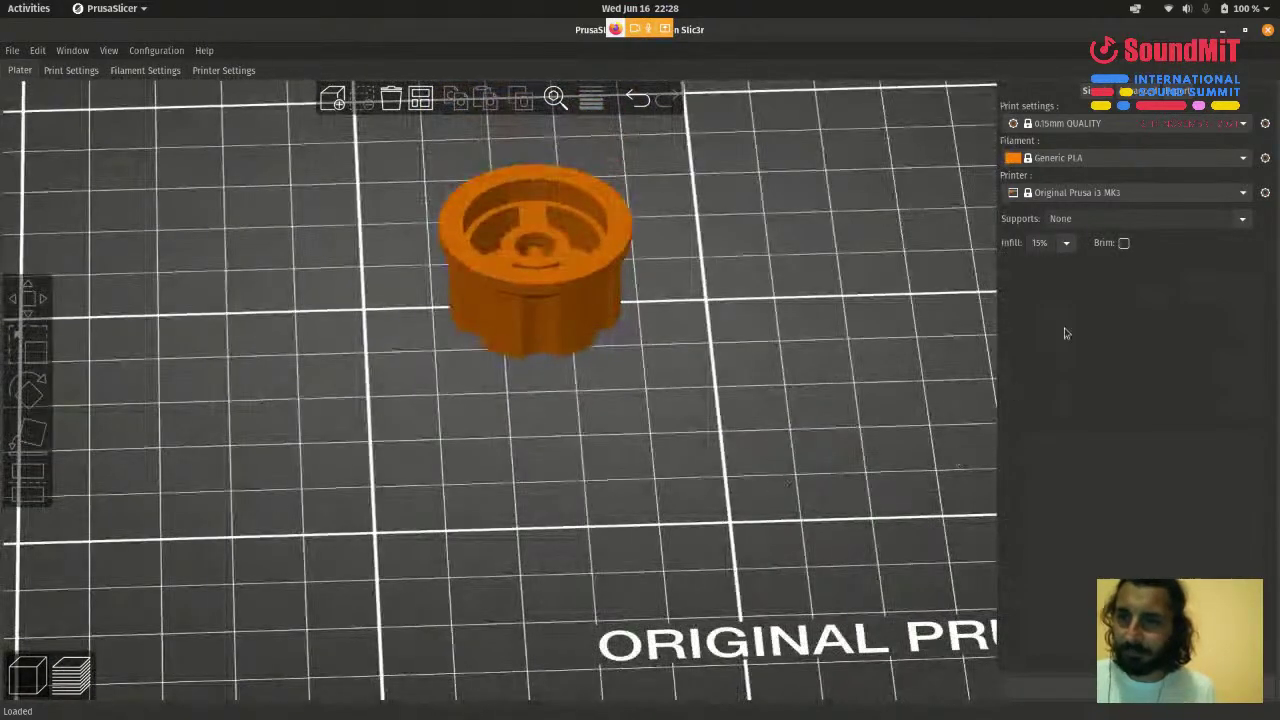
pyautogui.click(1067, 245)
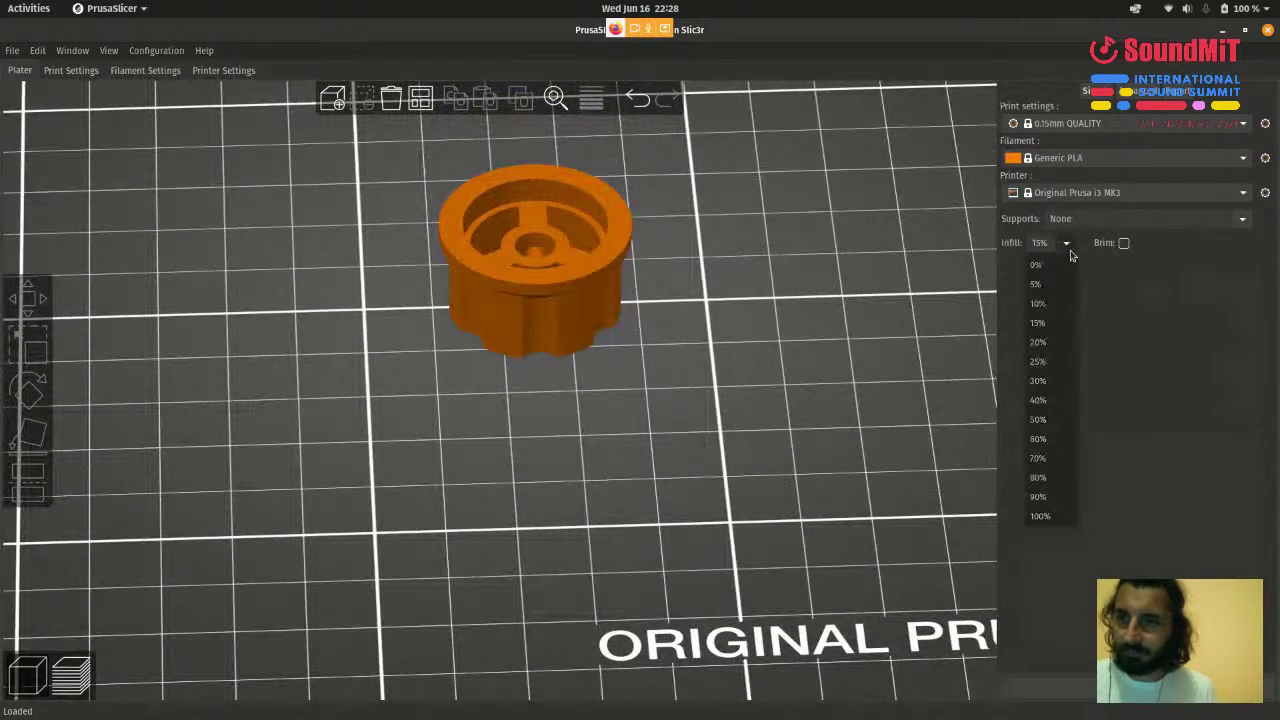
pyautogui.click(1060, 381)
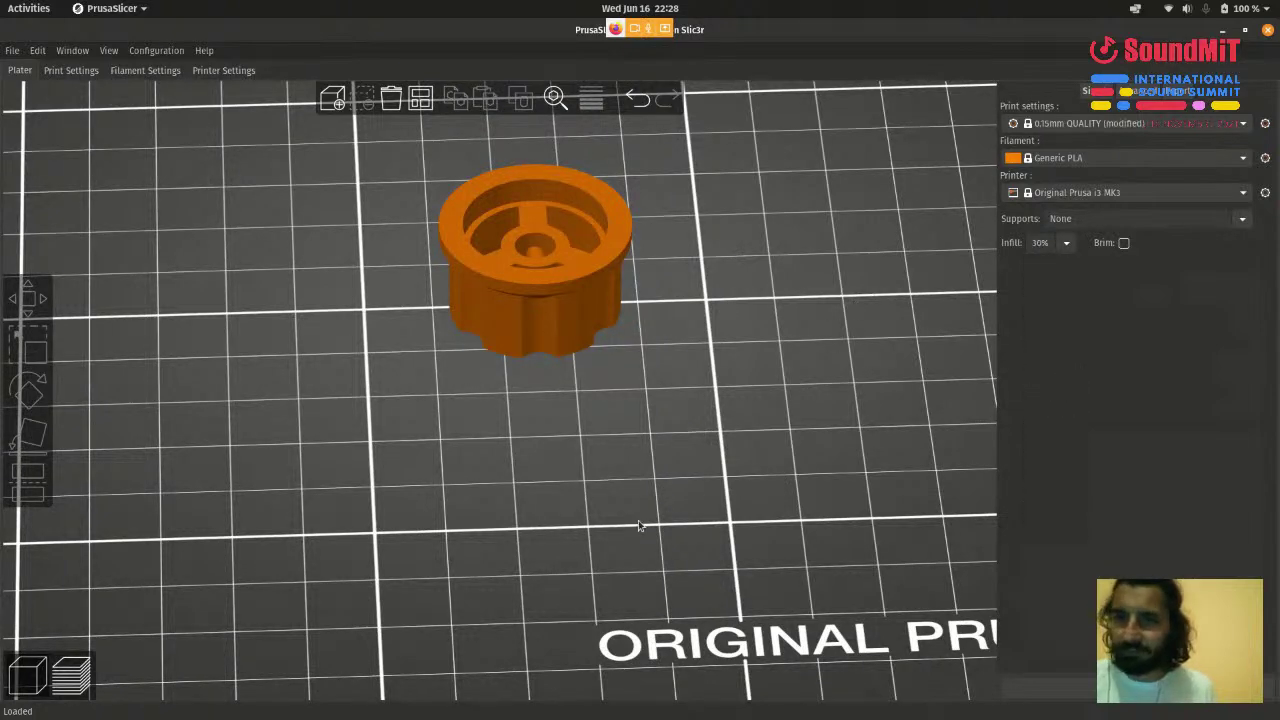
pyautogui.scroll(-4, 700, 510)
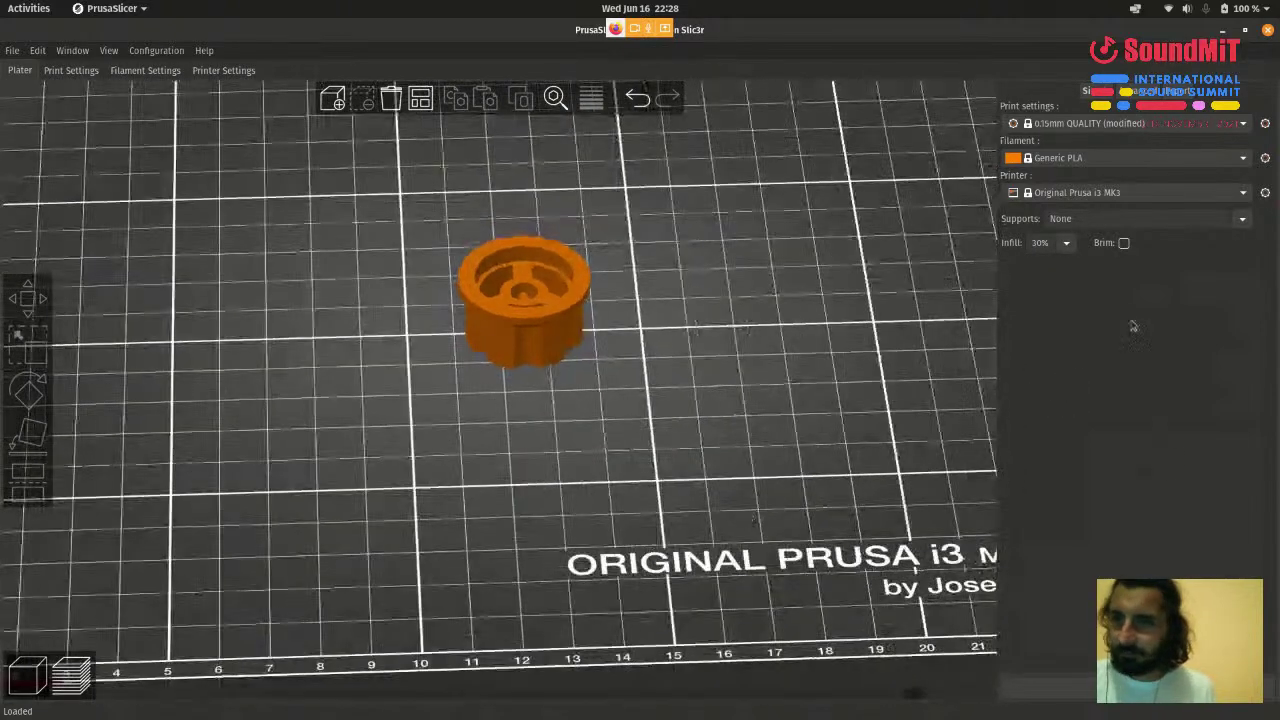
pyautogui.scroll(2, 525, 290)
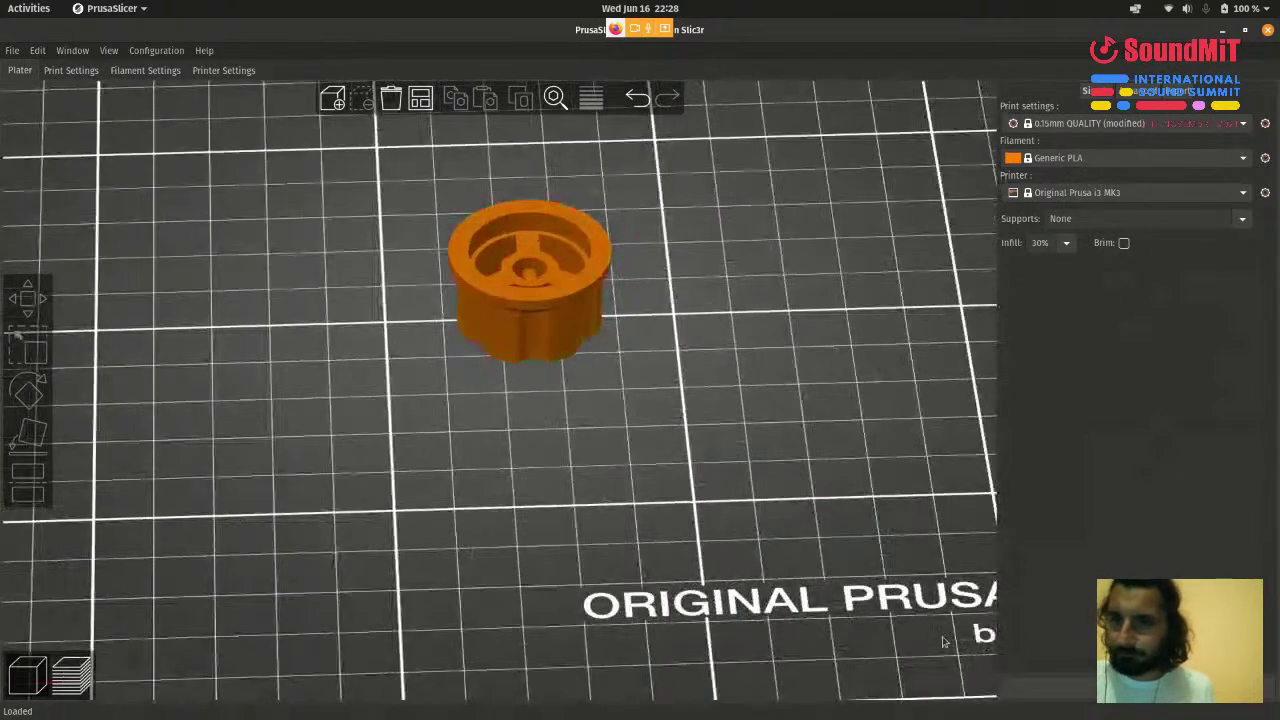
pyautogui.scroll(-1, 600, 250)
pyautogui.moveTo(575, 163); pyautogui.dragTo(550, 515)
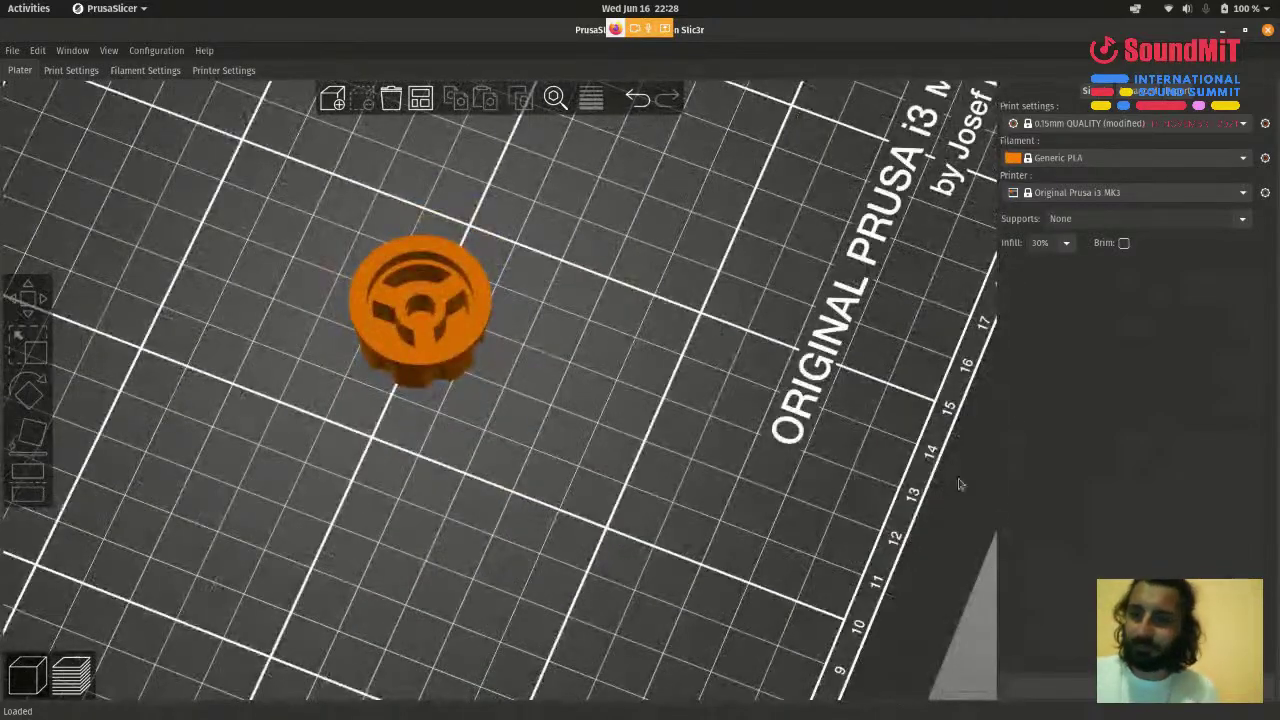
# - Slice the knob and scrub the layer slider down to 8.15 and back up to 15.05
pyautogui.press('Tab')
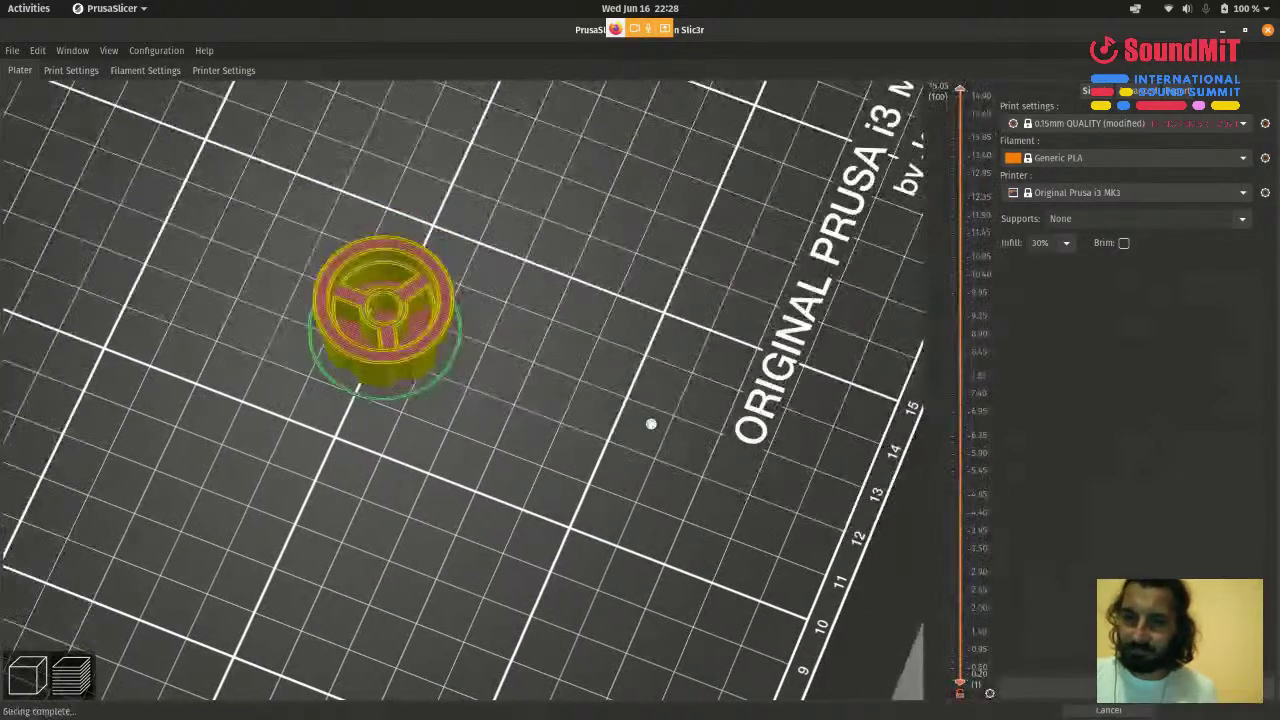
pyautogui.scroll(-3, 454, 477)
pyautogui.scroll(6, 420, 462)
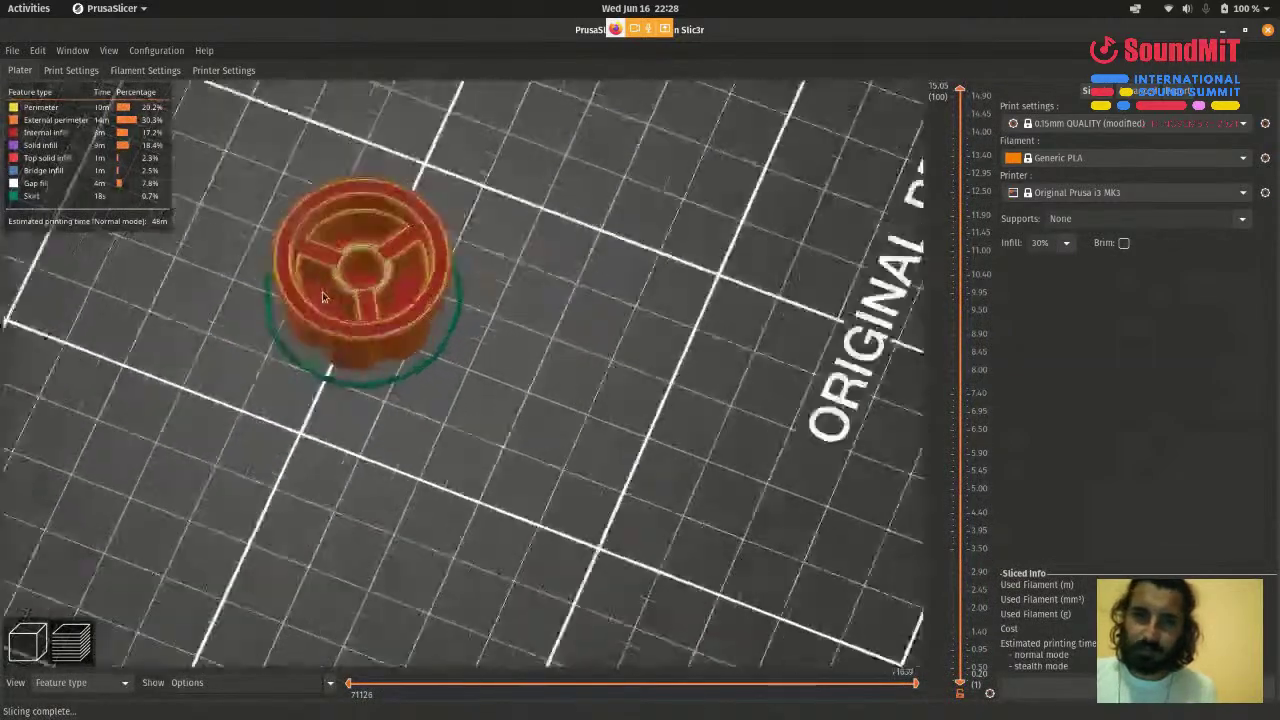
pyautogui.moveTo(408, 455); pyautogui.dragTo(521, 492)
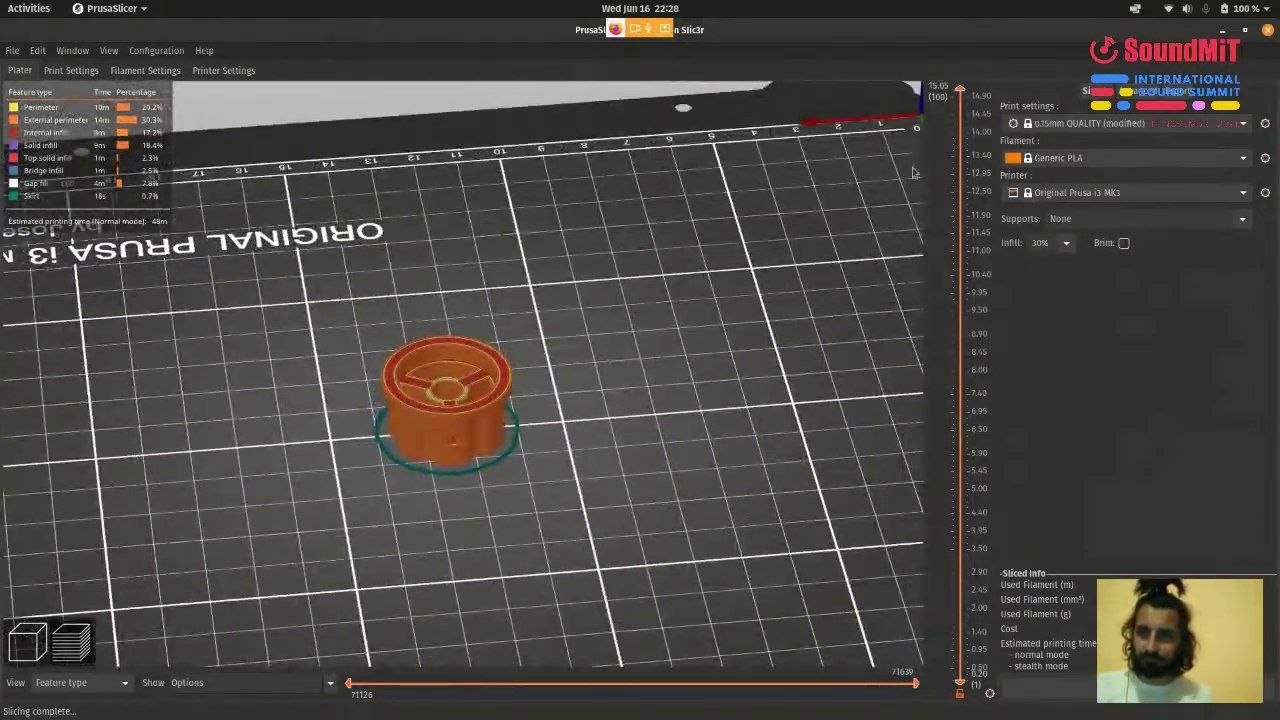
pyautogui.moveTo(963, 92); pyautogui.dragTo(913, 90)
pyautogui.moveTo(760, 250); pyautogui.dragTo(560, 430)
pyautogui.scroll(3, 560, 430)
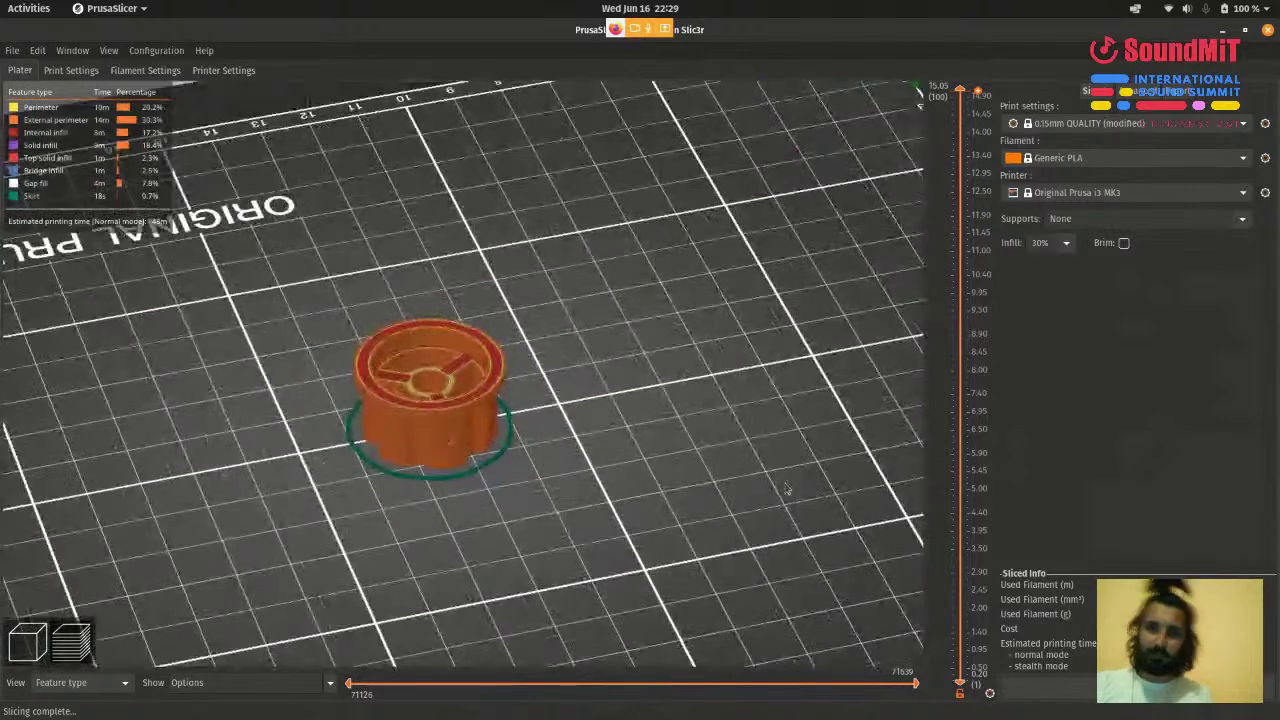
# - Save the G-code to the Desktop as knob_soundmit-Body_0.15mm_PLA_MK3_48m.gcode
pyautogui.click(1095, 684)
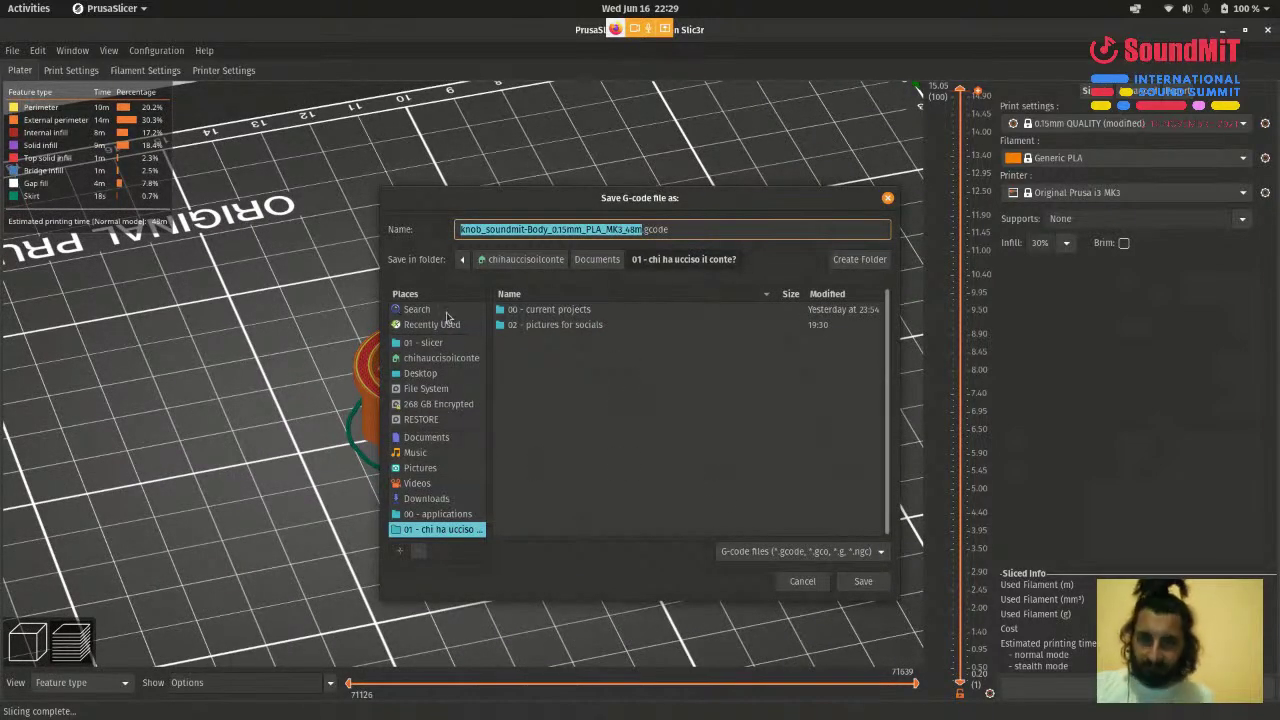
pyautogui.click(450, 376)
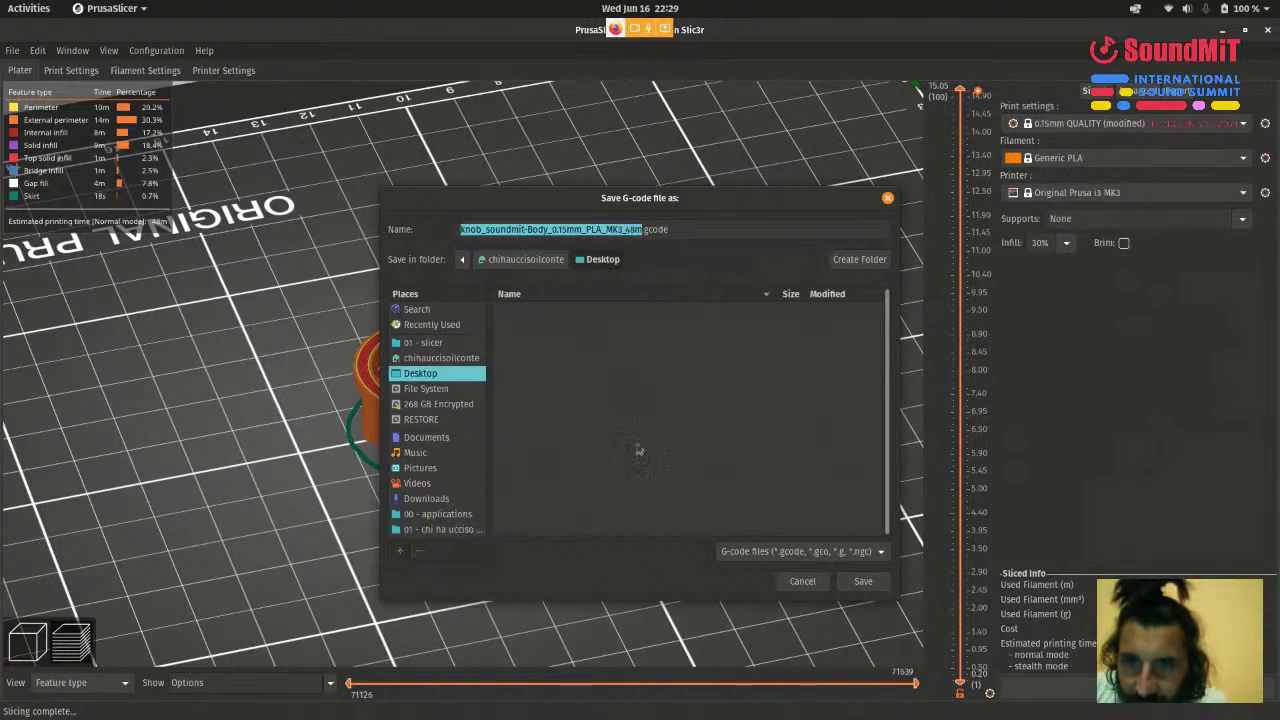
pyautogui.click(864, 582)
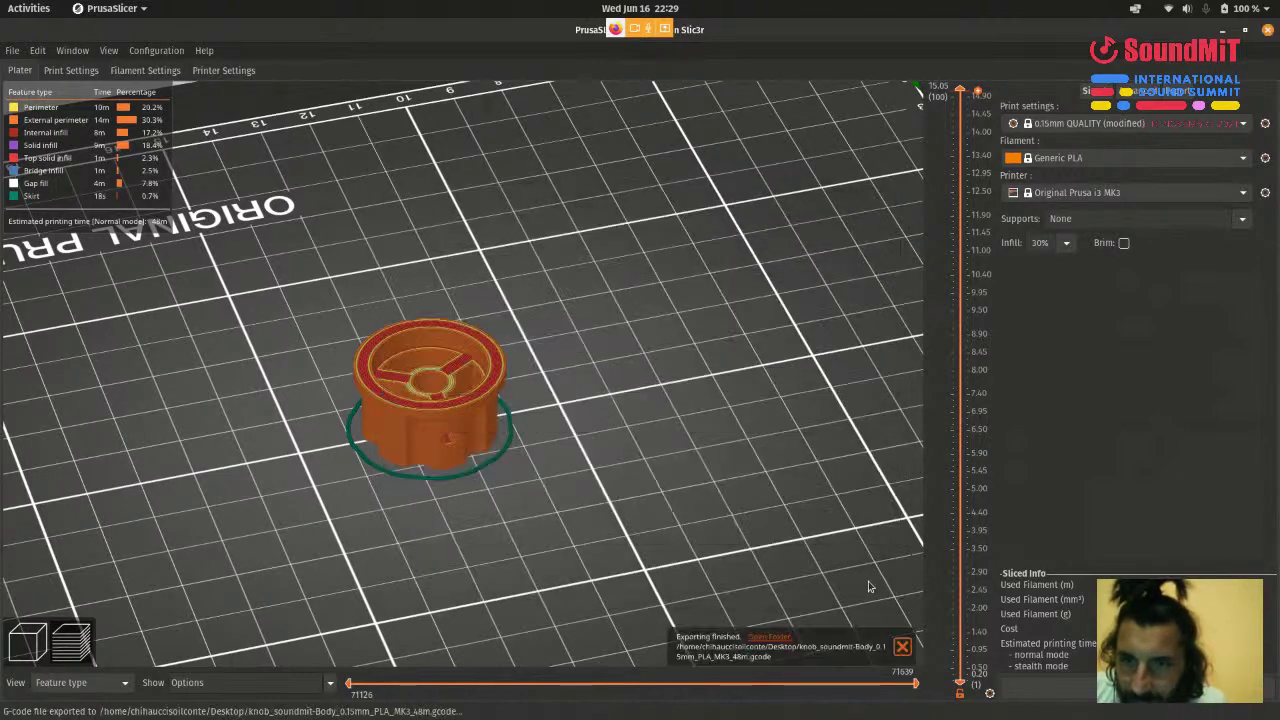
pyautogui.click(768, 637)
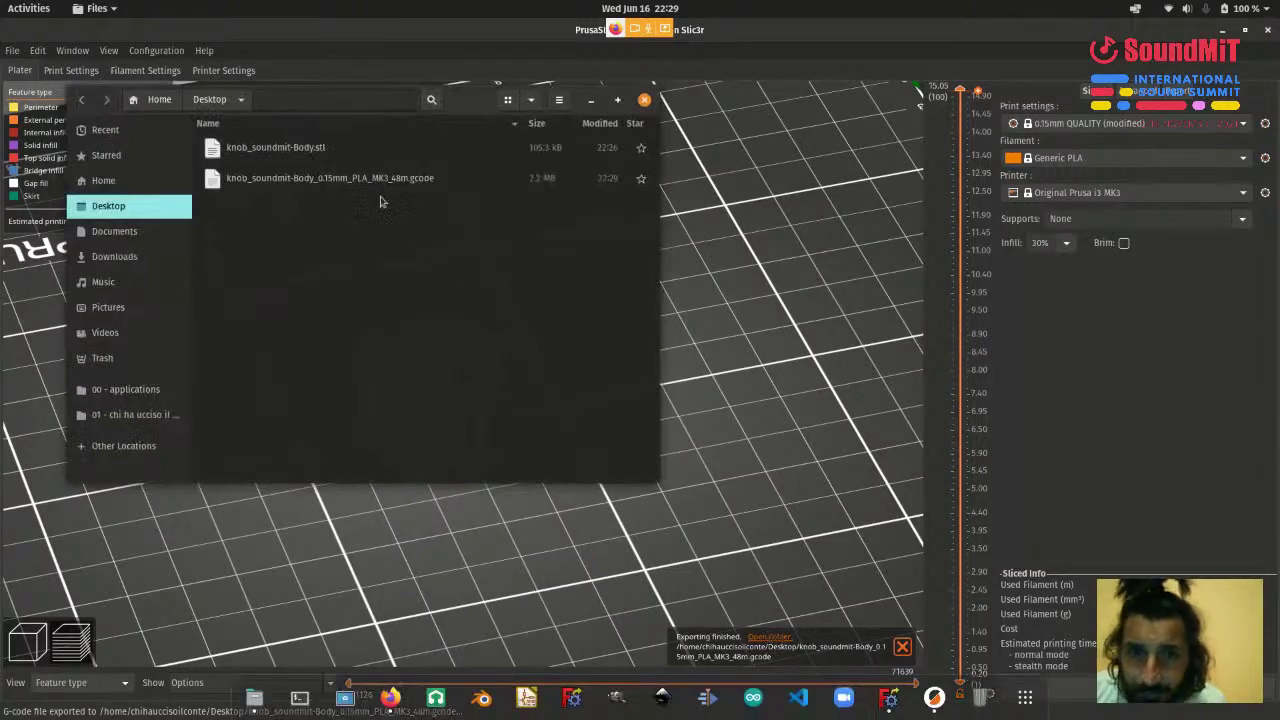
pyautogui.click(360, 152)
pyautogui.click(335, 190)
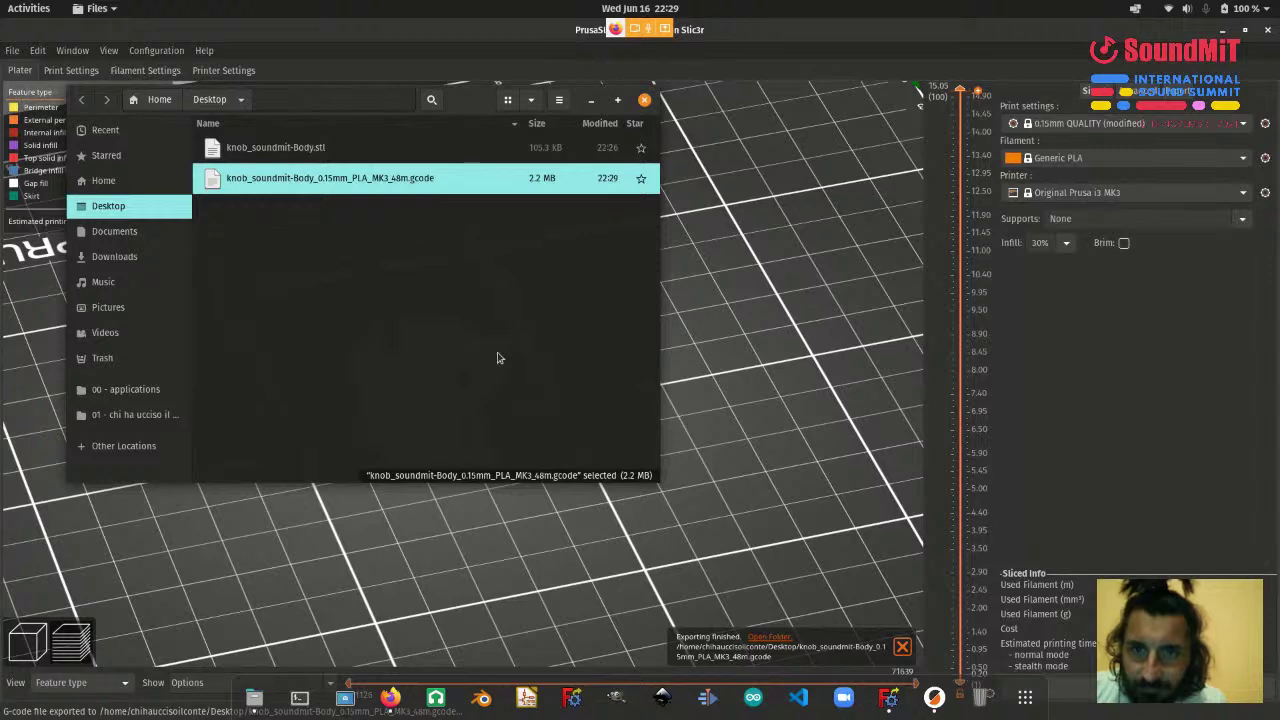
pyautogui.click(644, 99)
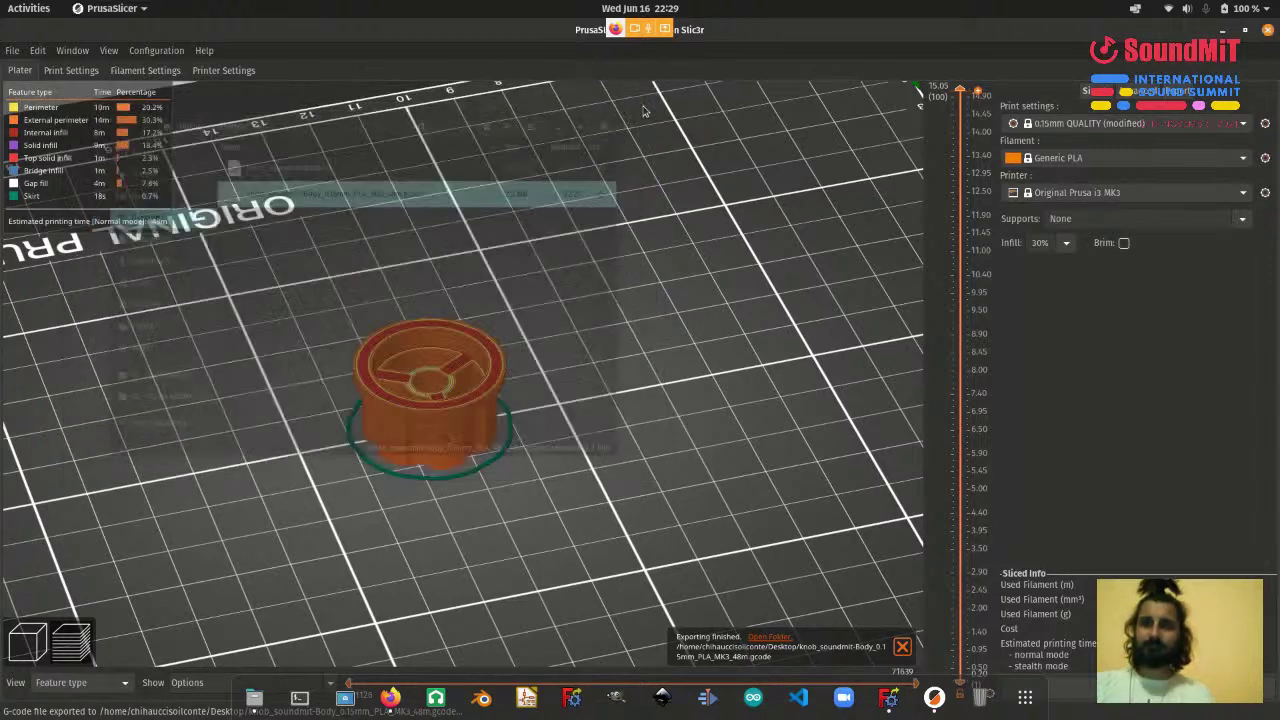
# - Orbit and zoom the sliced preview toward a top-down view, then minimize PrusaSlicer
pyautogui.scroll(2, 306, 360)
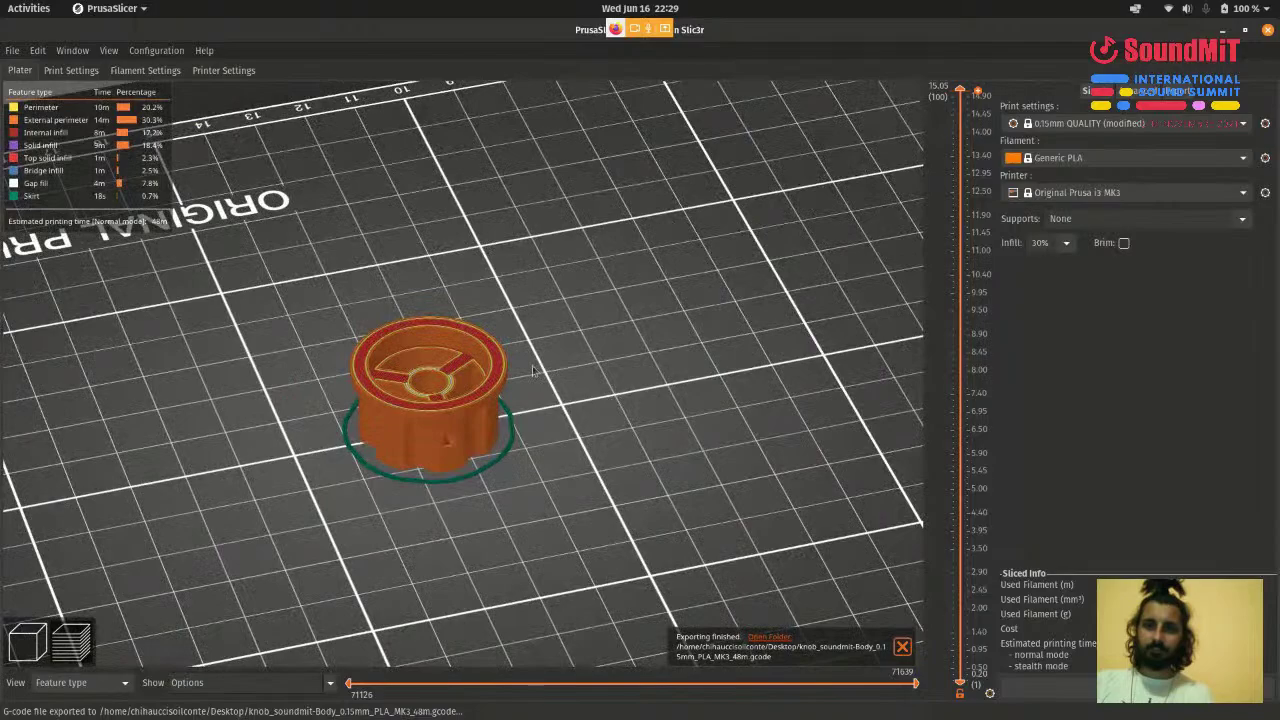
pyautogui.scroll(1, 349, 354)
pyautogui.moveTo(349, 354); pyautogui.dragTo(530, 455)
pyautogui.scroll(2, 480, 440)
pyautogui.scroll(-2, 530, 455)
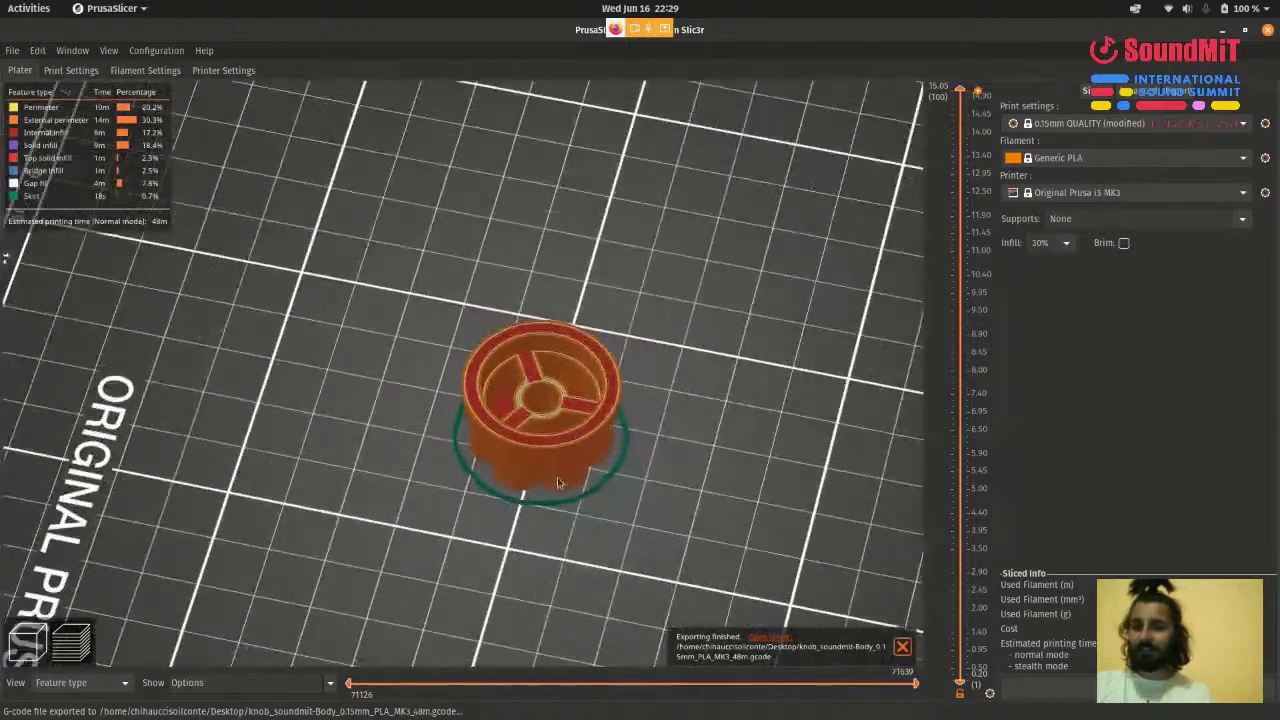
pyautogui.scroll(3, 540, 470)
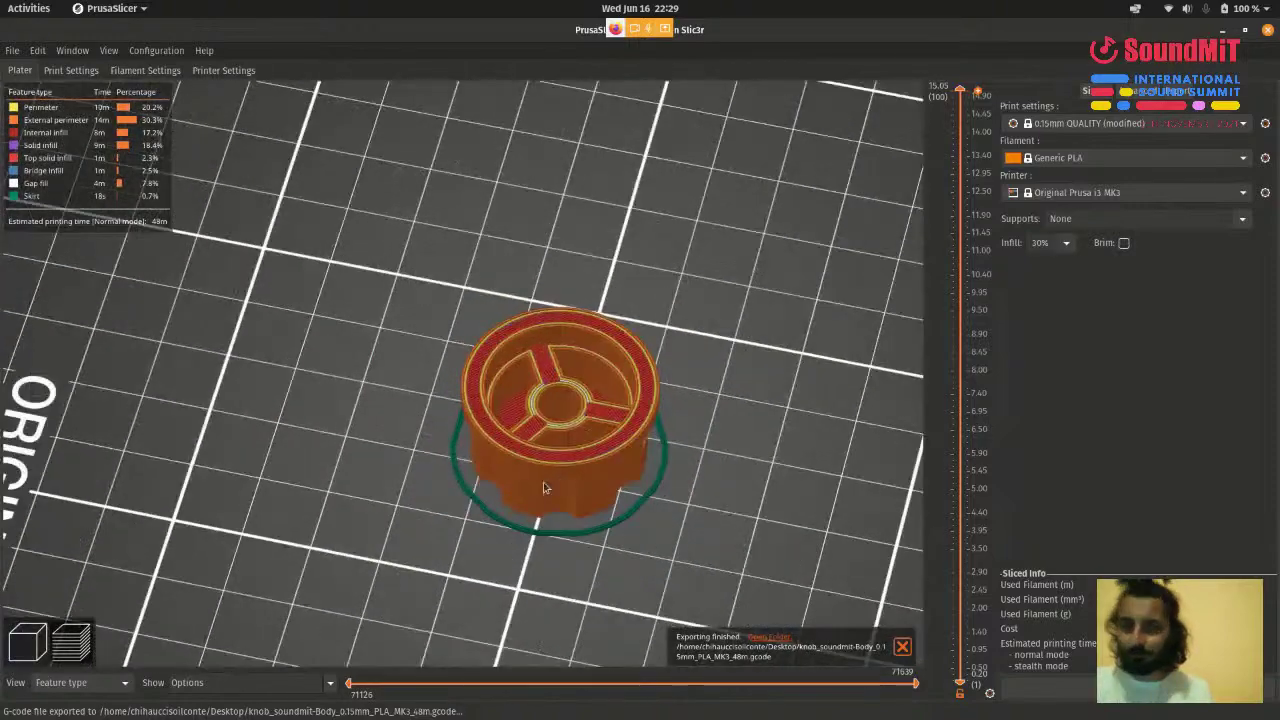
pyautogui.click(1222, 31)
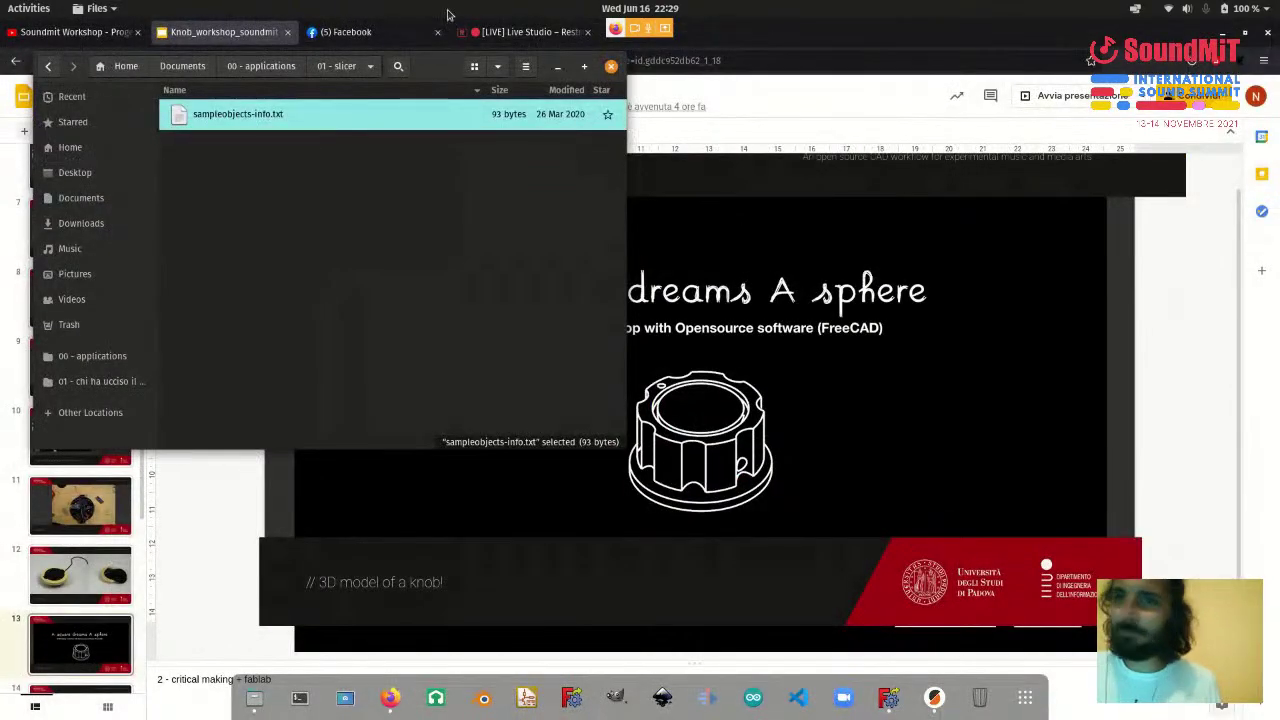
# - Switch Firefox to the [LIVE] Live Studio – Restream tab
pyautogui.click(479, 32)
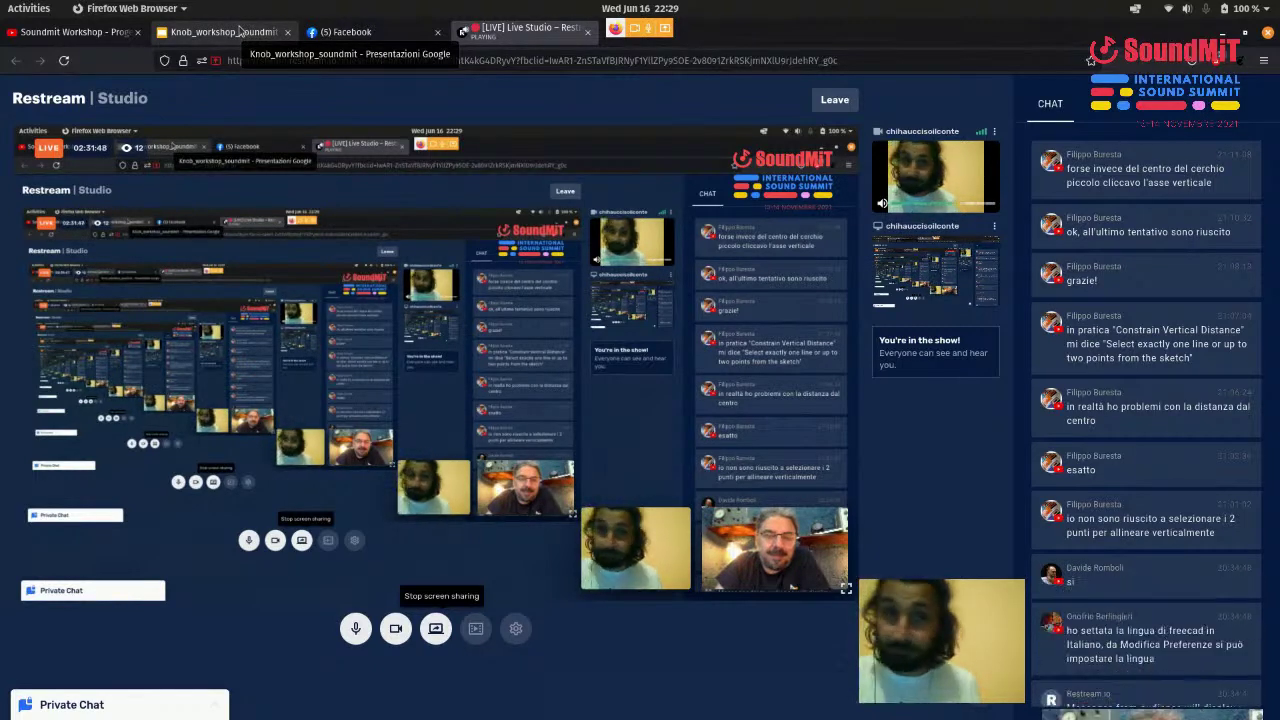
# - Return to the Knob_workshop_soundmit tab and advance to slide 14, 'Workshop!'
pyautogui.click(240, 30)
pyautogui.press('Down')
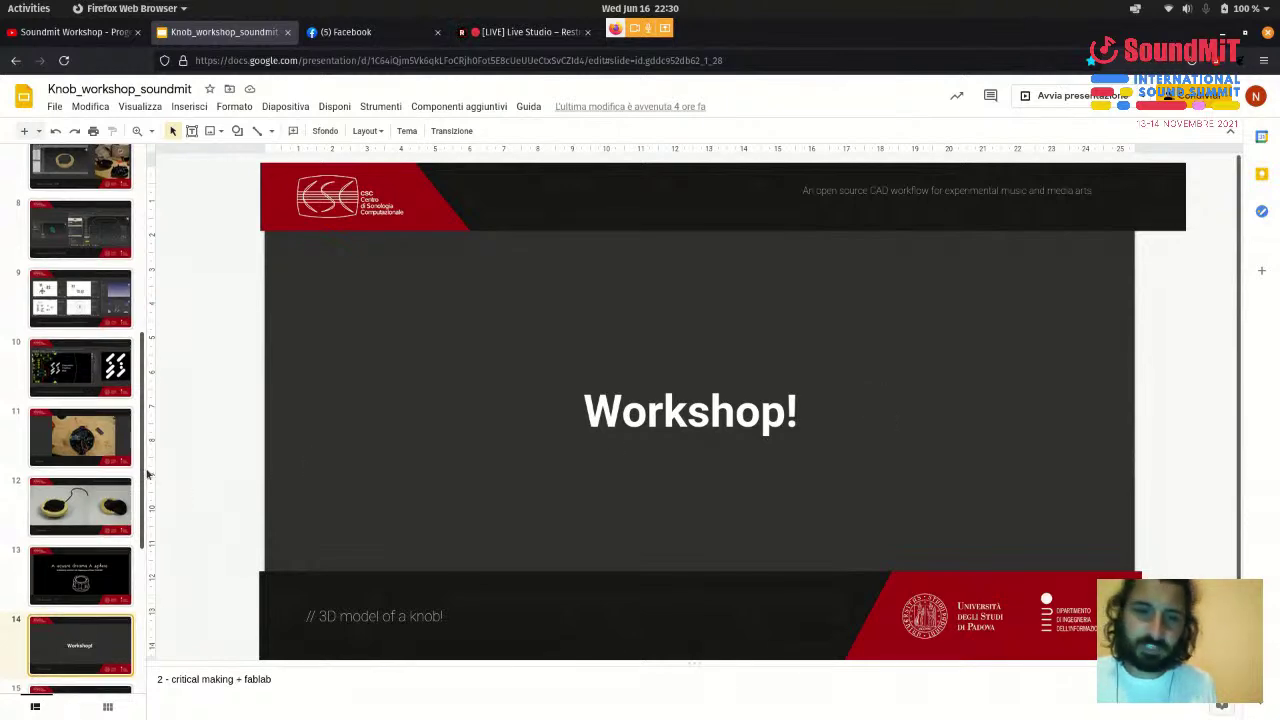
# - Present the deck full screen from slide 14, 'Workshop!', via Visualizza > Avvia presentazione
pyautogui.moveTo(147, 474); pyautogui.dragTo(147, 487)
pyautogui.scroll(-2, 112, 517)
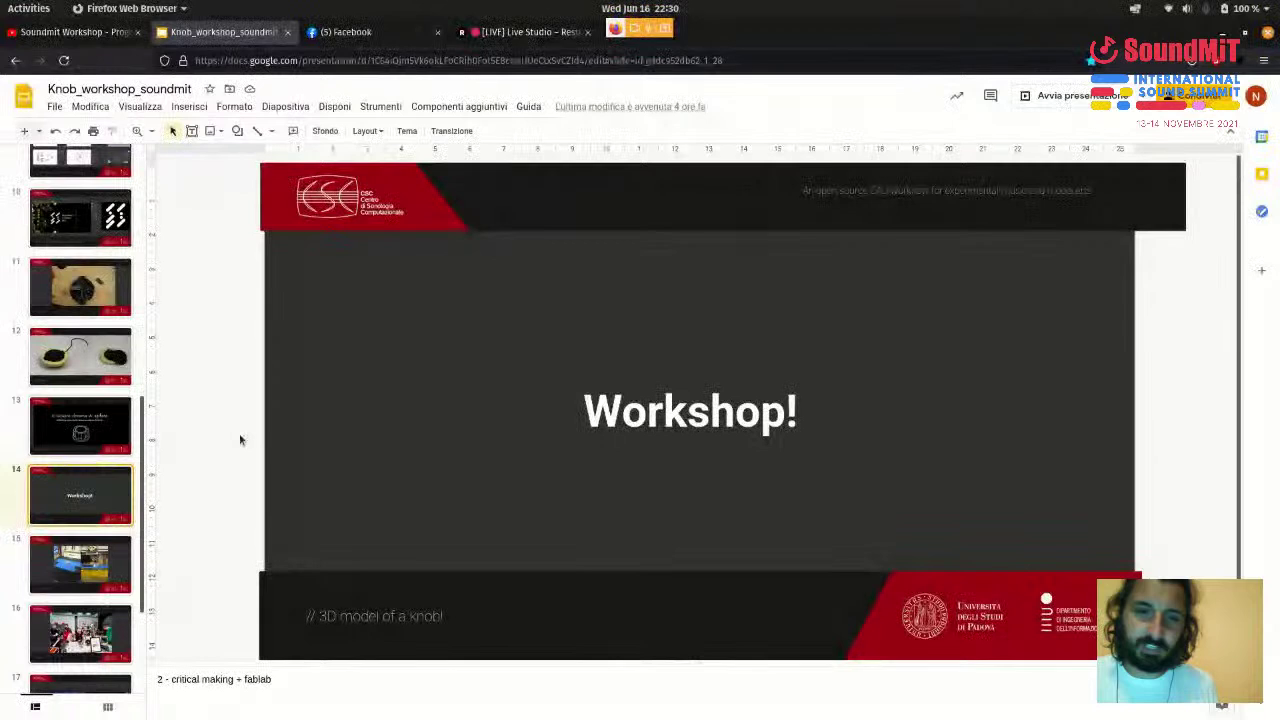
pyautogui.click(62, 105)
pyautogui.moveTo(138, 108)
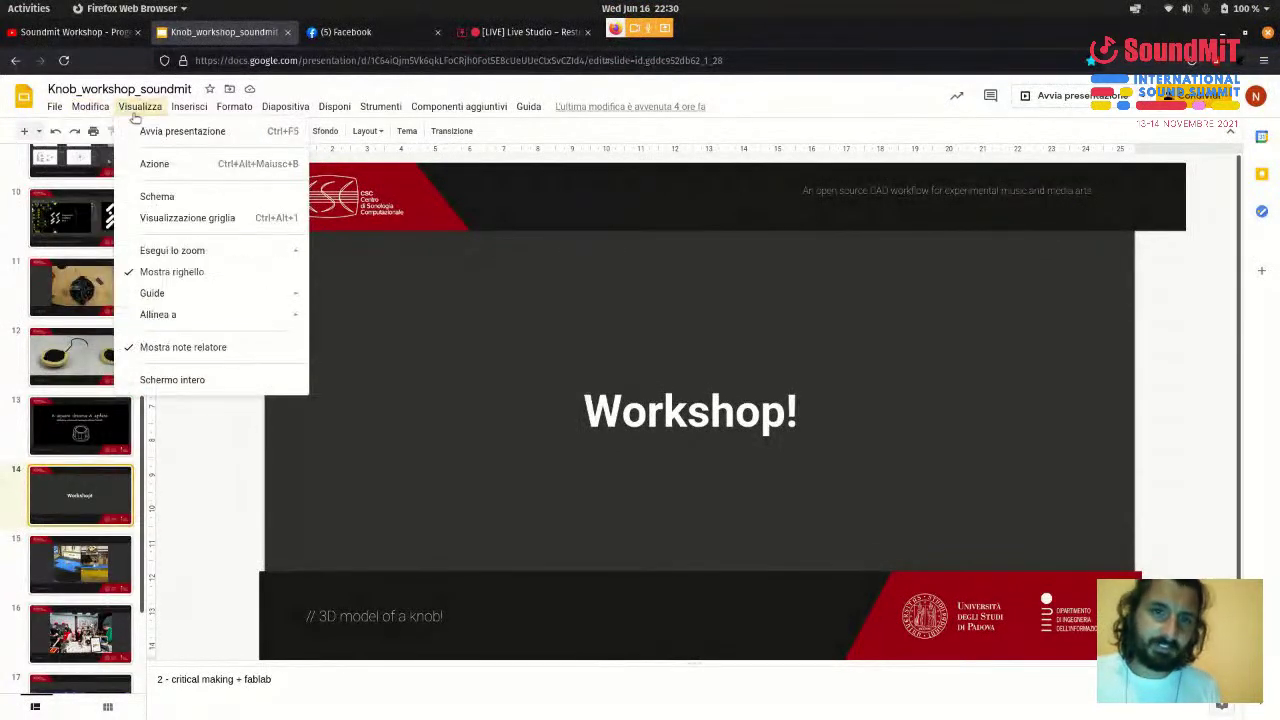
pyautogui.click(160, 130)
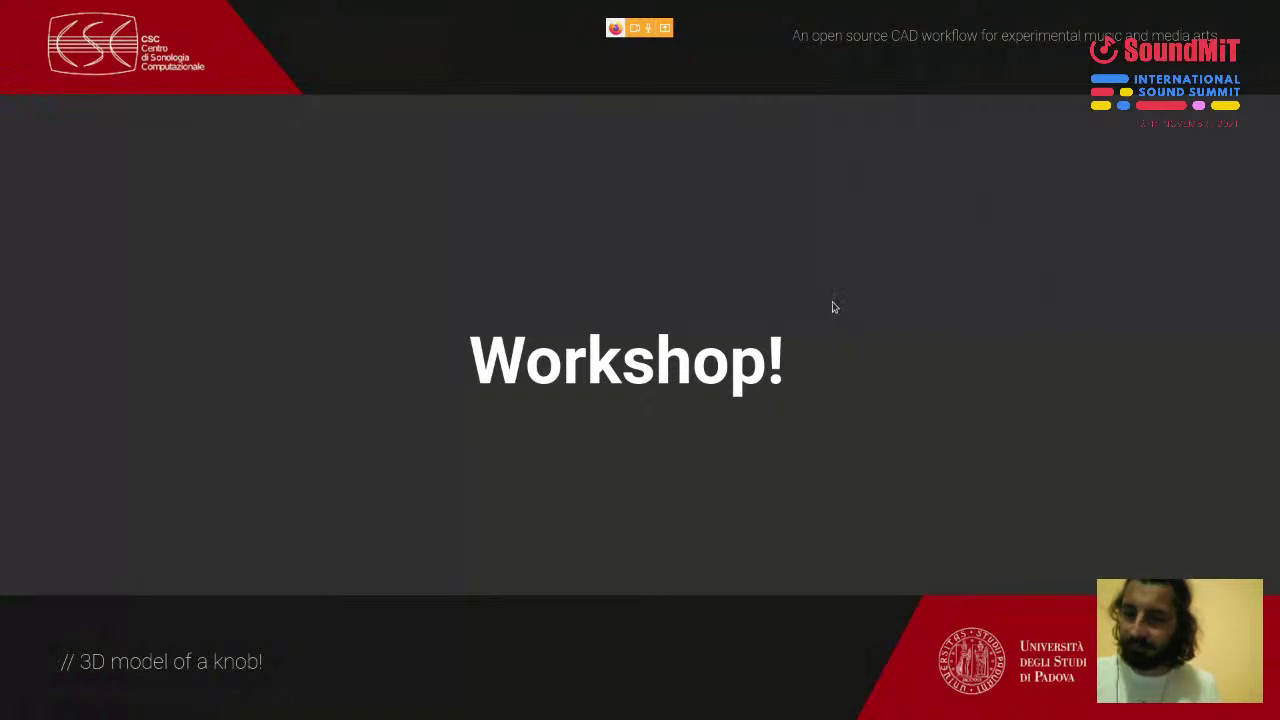
# - Advance to the '// Making the model FFF' slide with the two printer photos
pyautogui.press('Right')
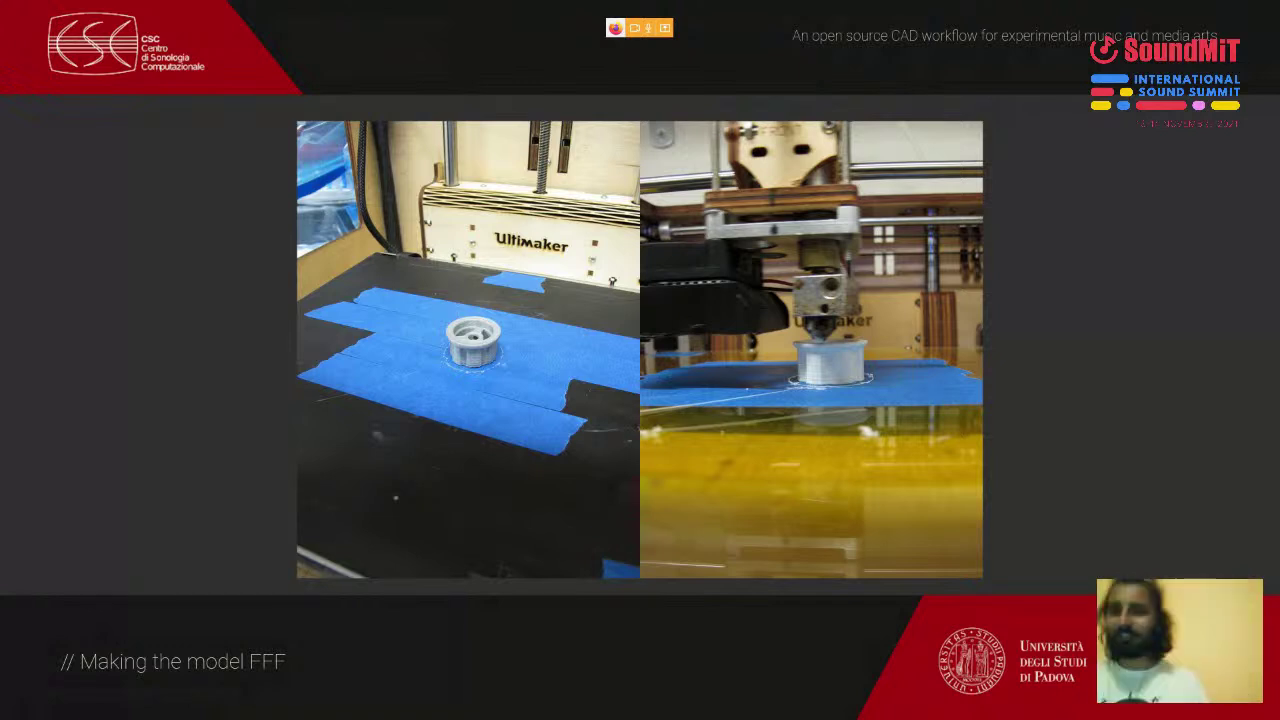
# - Advance to the '// Fablabs' slide showing the crowd around 3D printers
pyautogui.press('Right')
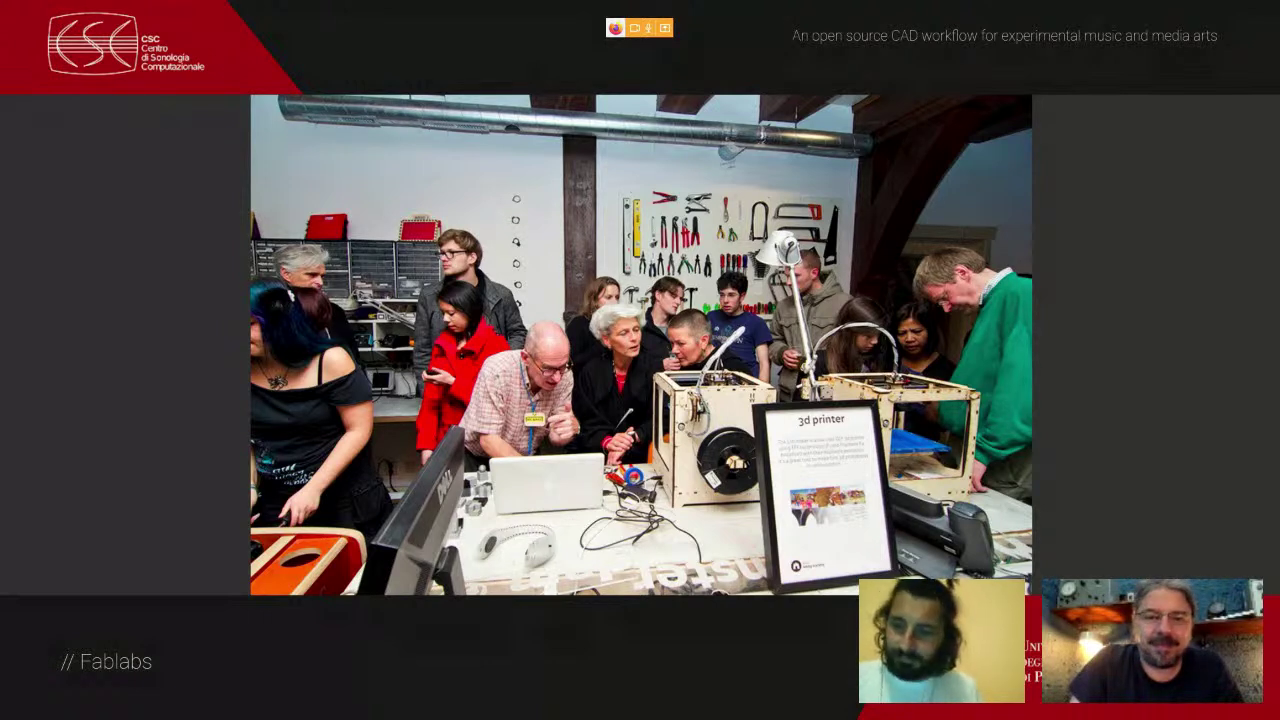
# - Advance to the '// Services' slide with the Shapeways and Hubs websites
pyautogui.press('Right')
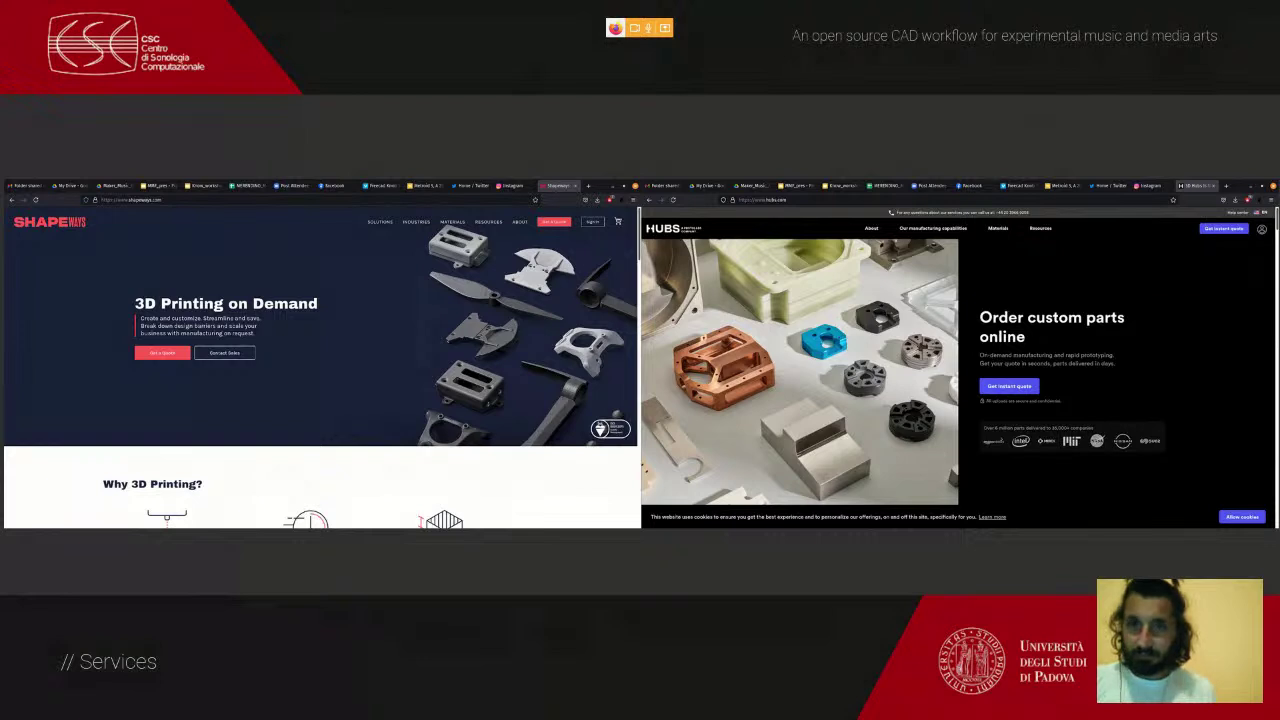
# - Advance to the 'Donate!' slide with the FreeCAD donation link
pyautogui.press('Right')
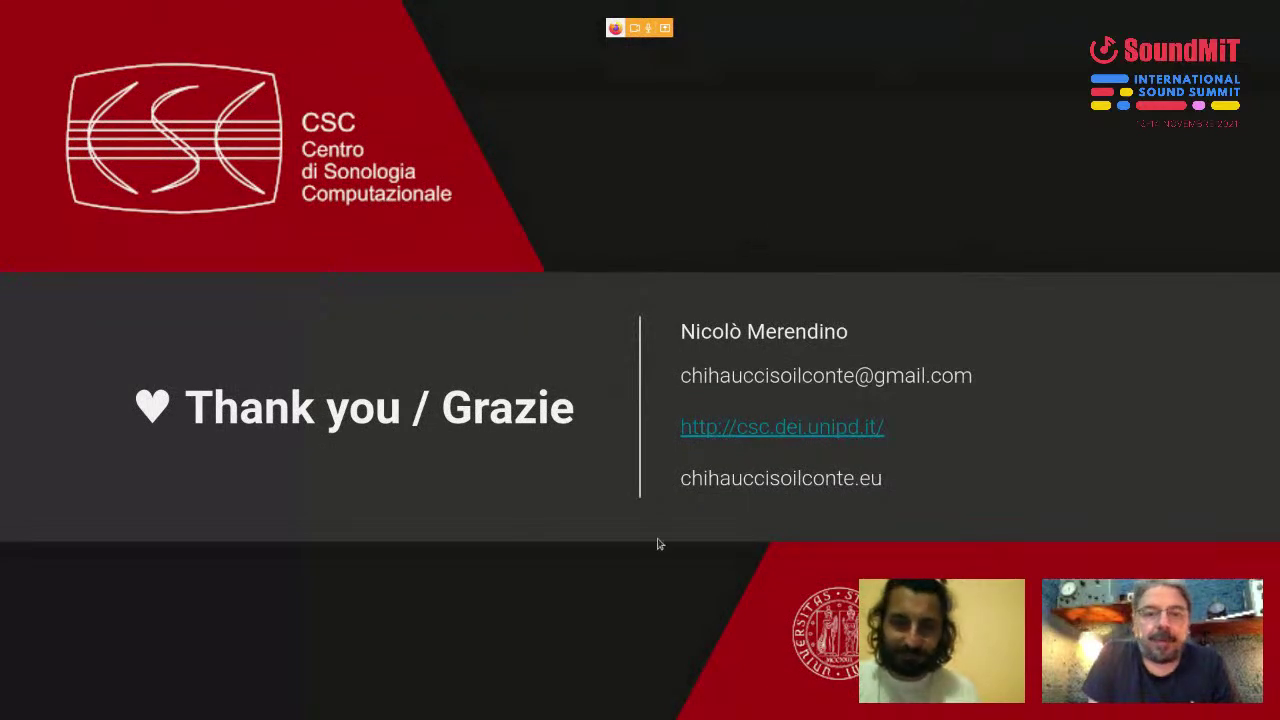
# - Exit the full-screen slideshow, returning to the editor on slide 19, 'Thank you / Grazie'
pyautogui.press('Escape')
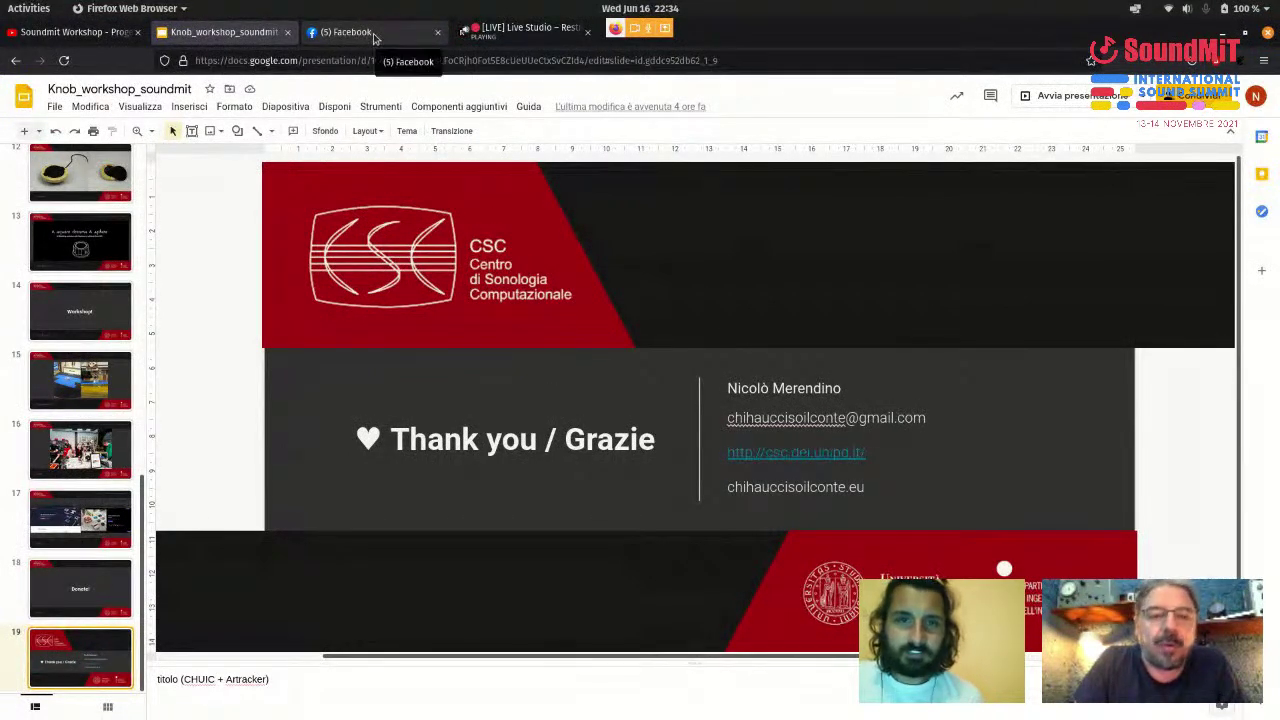
# - Switch to the '[LIVE] Live Studio – Restream' tab in Firefox
pyautogui.click(495, 45)
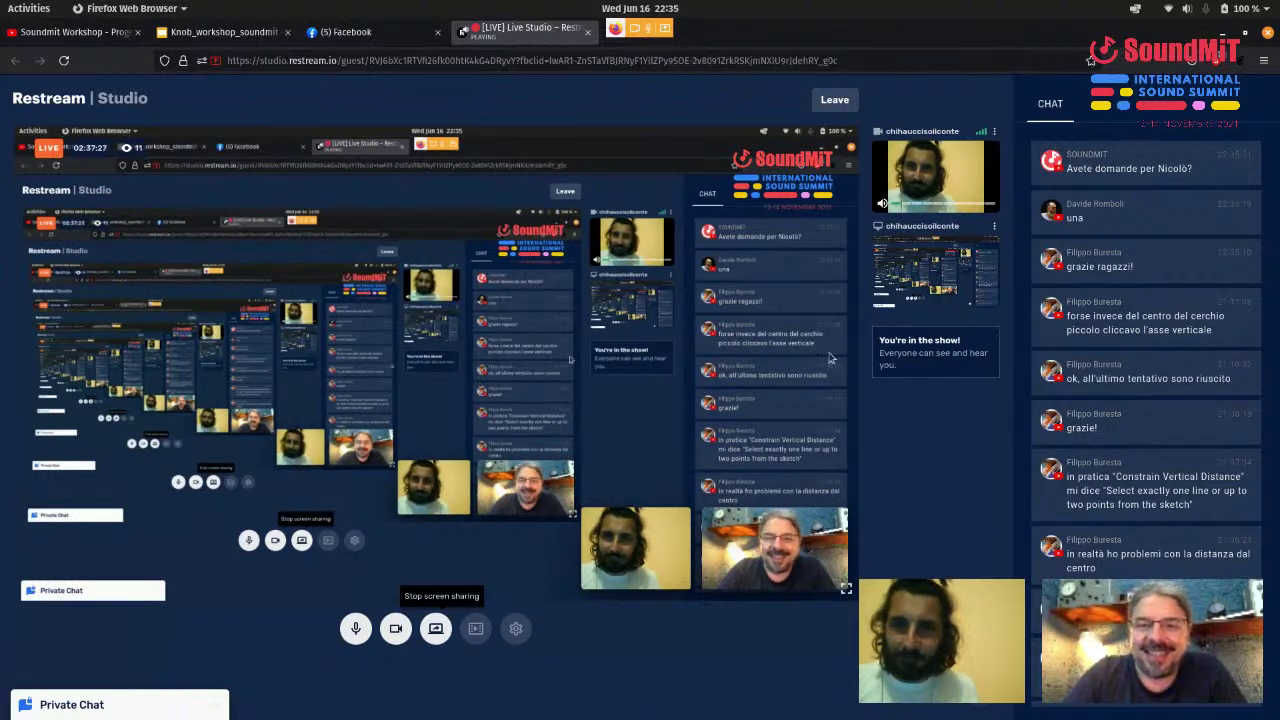
pyautogui.moveTo(527, 703)
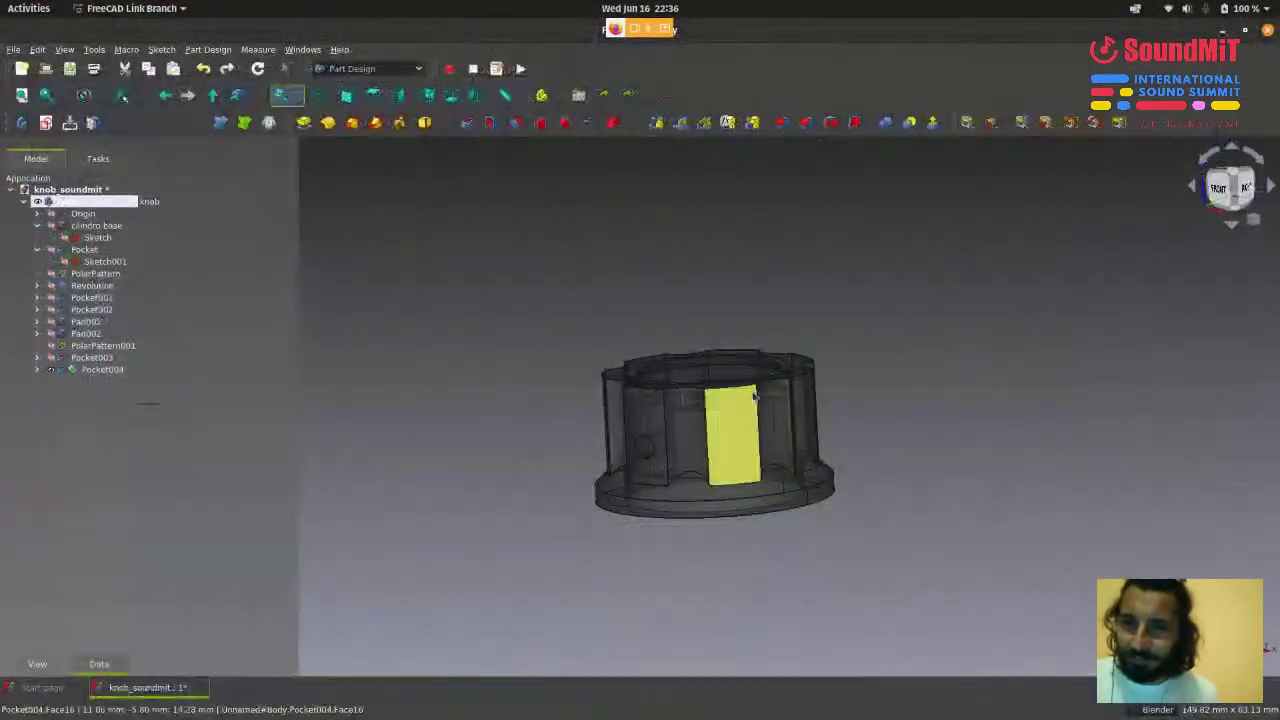
# - Change the cilindro base pad length from 15 mm to 17 mm
pyautogui.moveTo(755, 397); pyautogui.dragTo(620, 551, button='middle')
pyautogui.press('3')
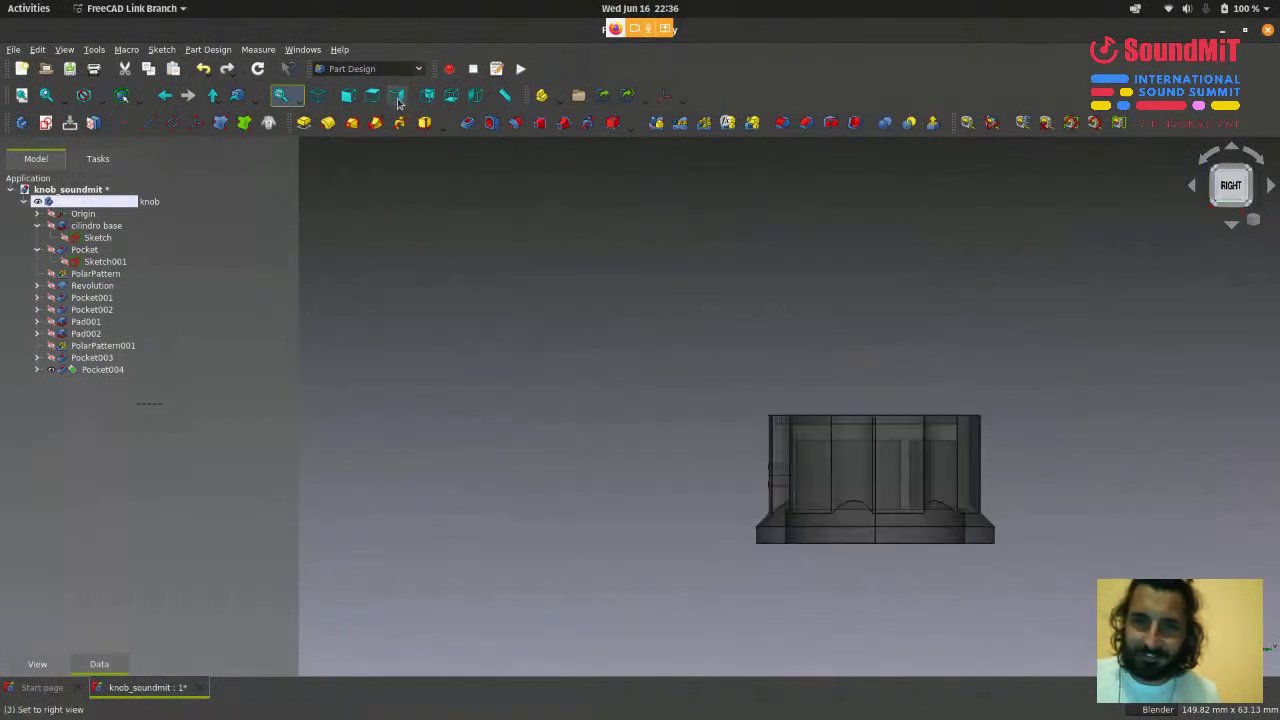
pyautogui.scroll(2, 937, 595)
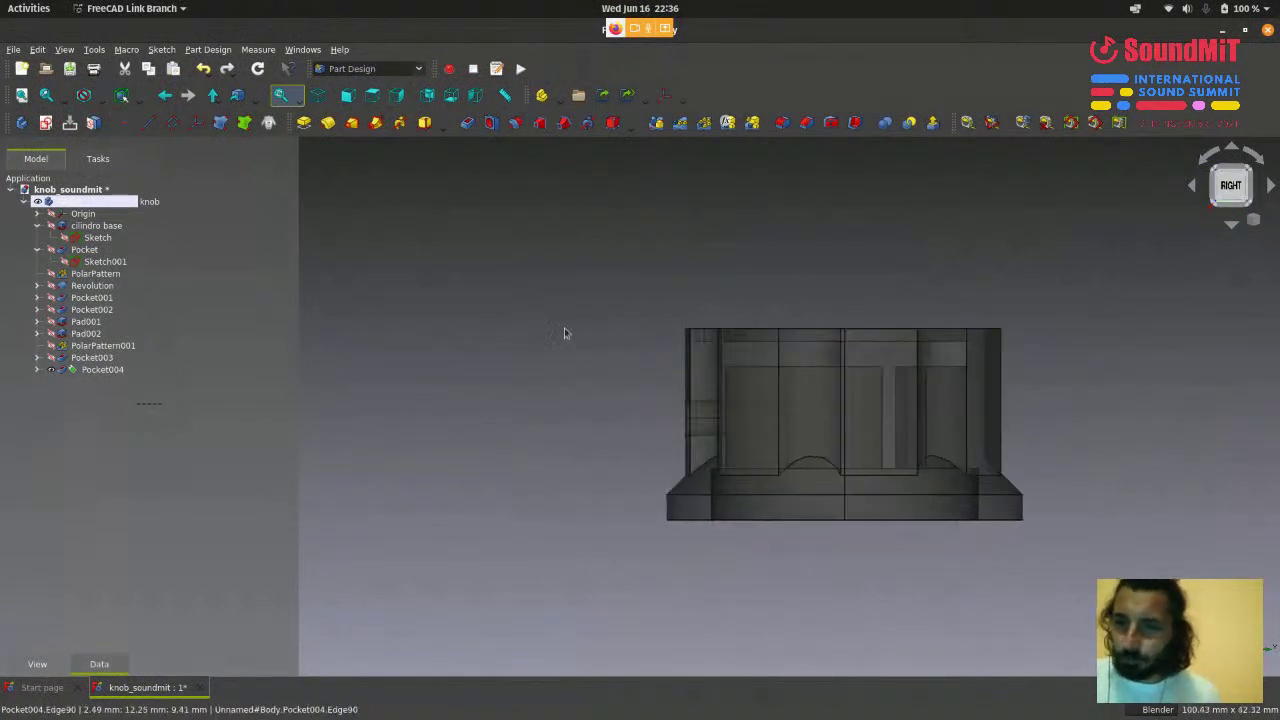
pyautogui.click(96, 242)
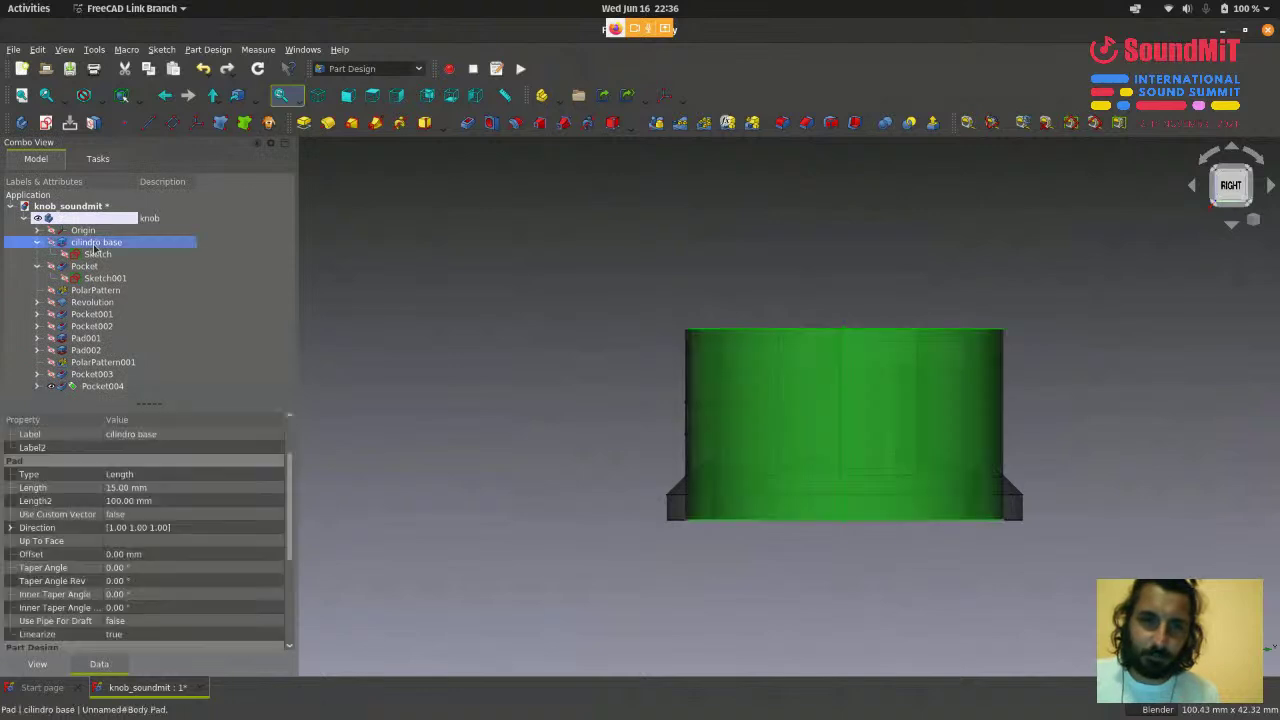
pyautogui.click(552, 389)
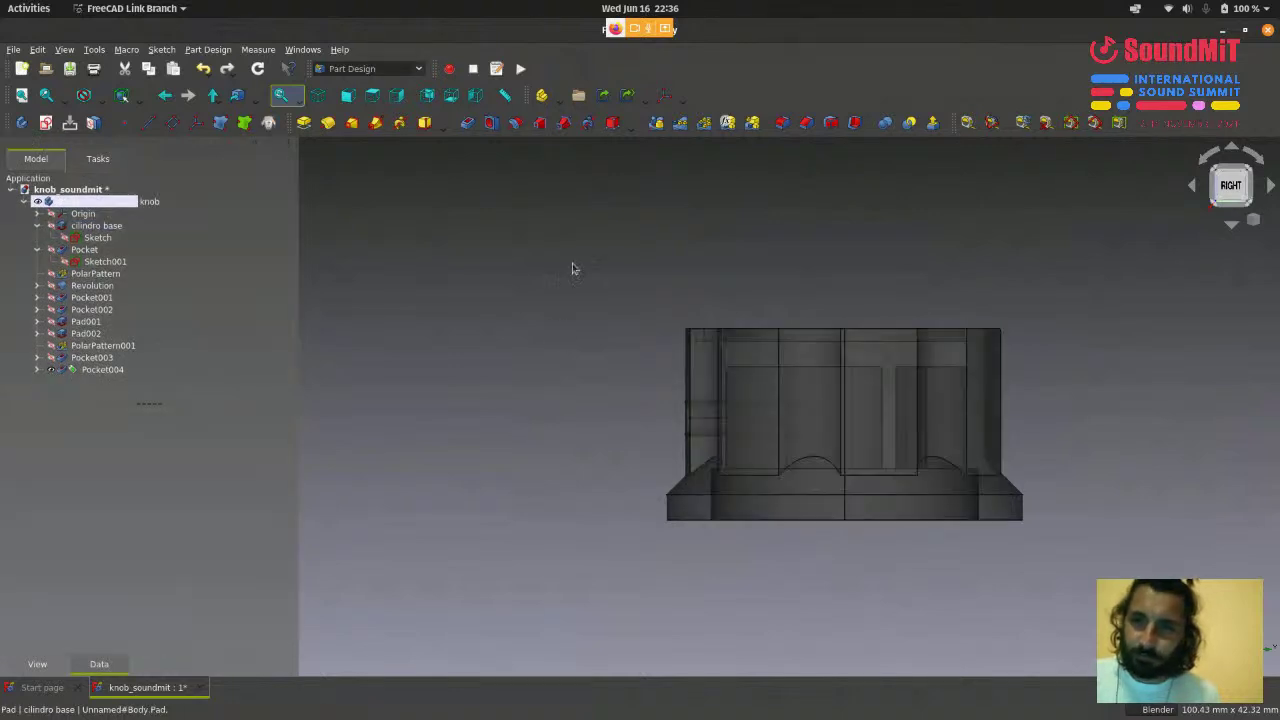
pyautogui.scroll(1, 826, 315)
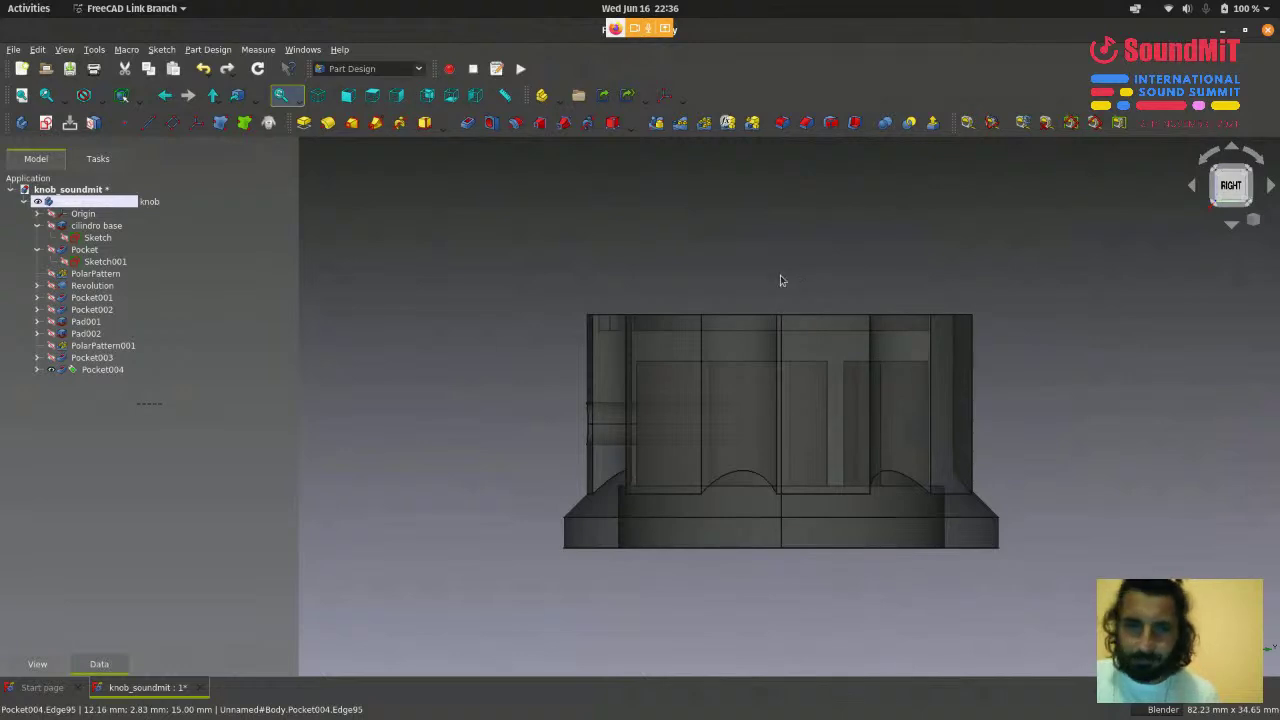
pyautogui.click(100, 242)
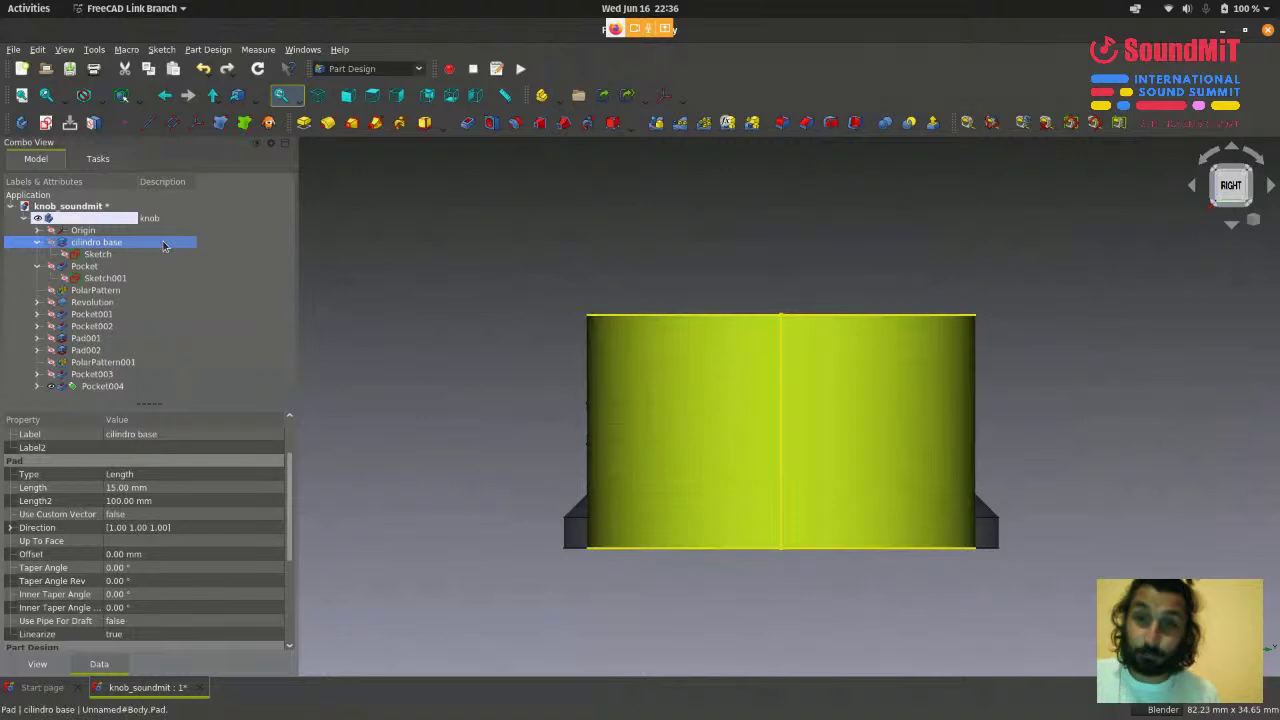
pyautogui.click(651, 258)
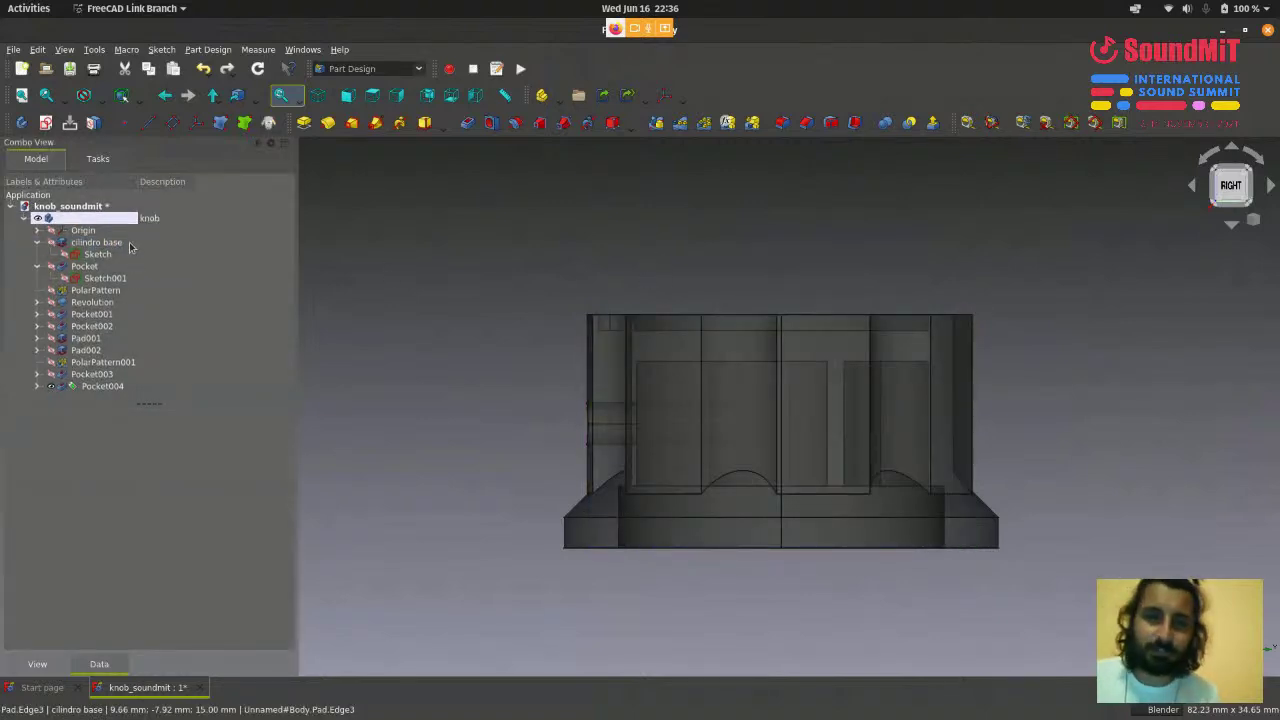
pyautogui.doubleClick(129, 245)
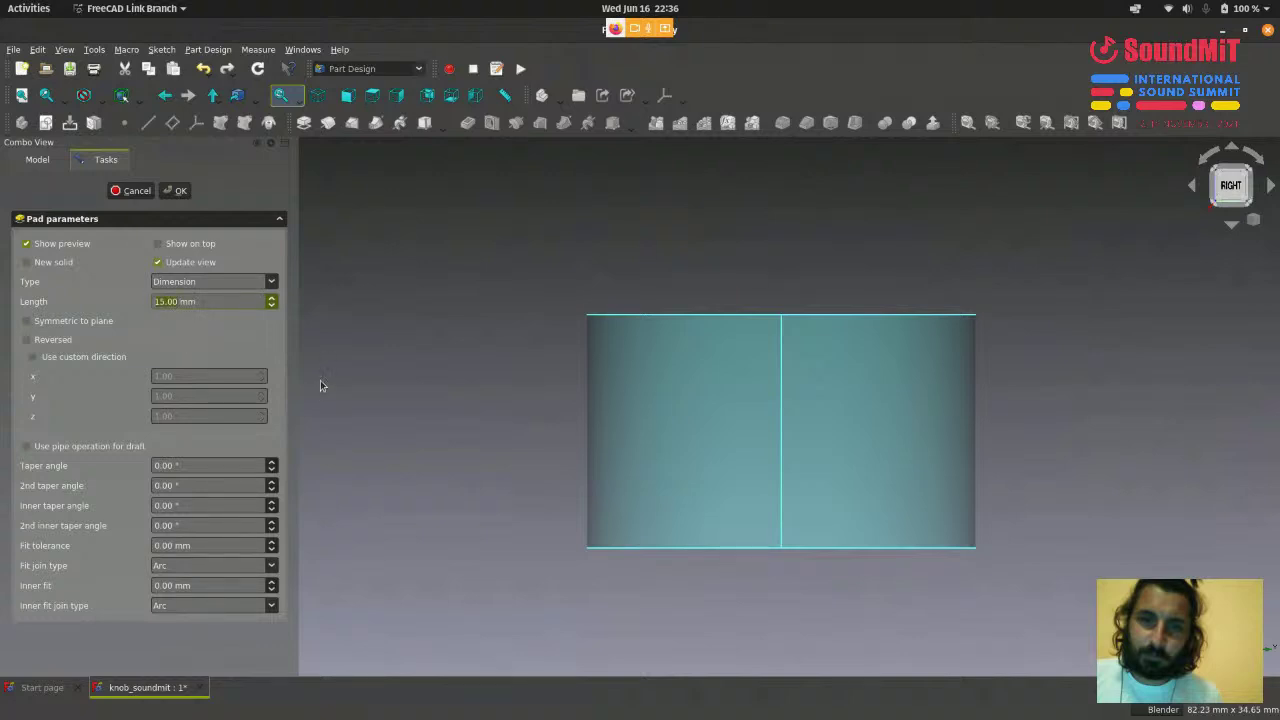
pyautogui.write('17')
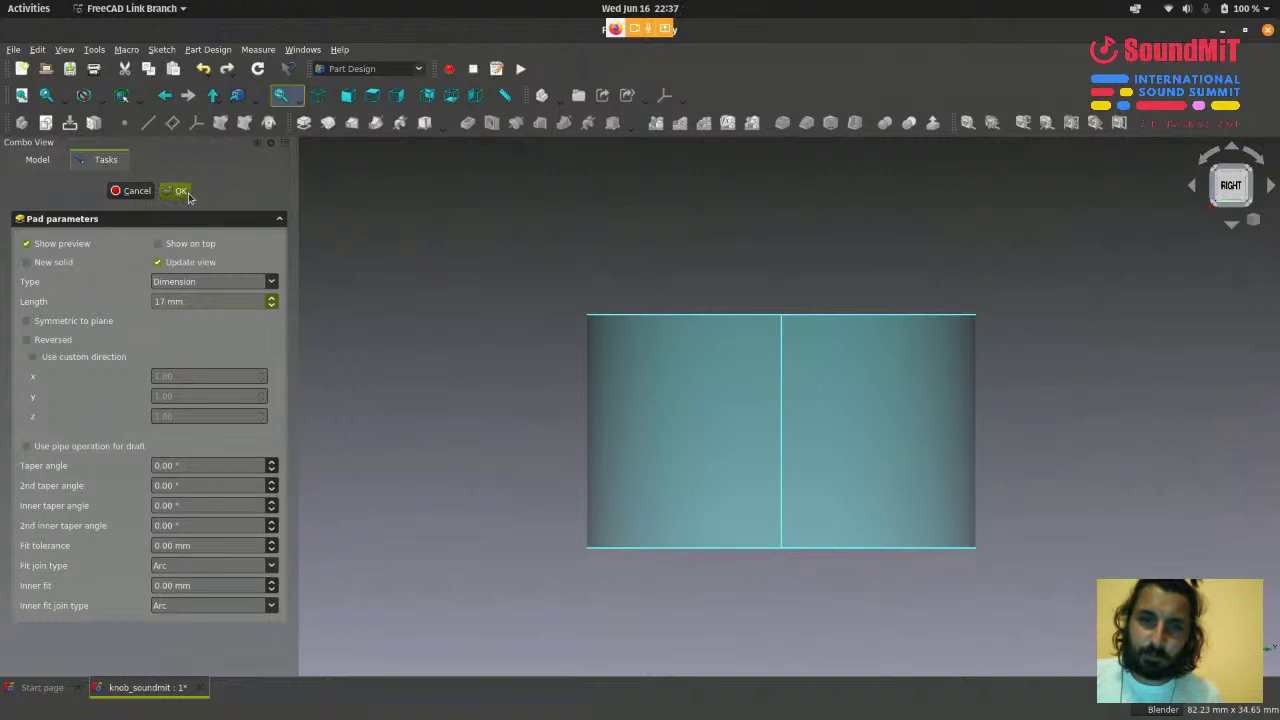
pyautogui.click(186, 192)
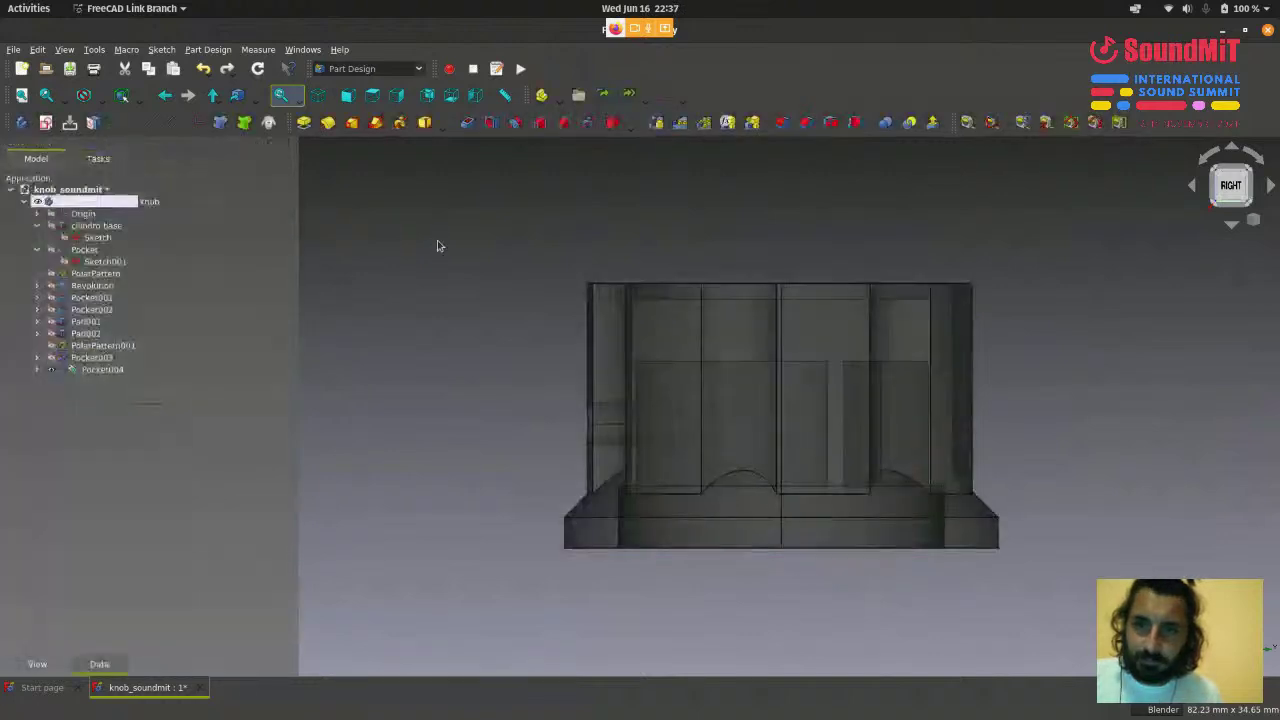
pyautogui.moveTo(437, 246); pyautogui.dragTo(437, 393, button='middle')
pyautogui.click(318, 95)
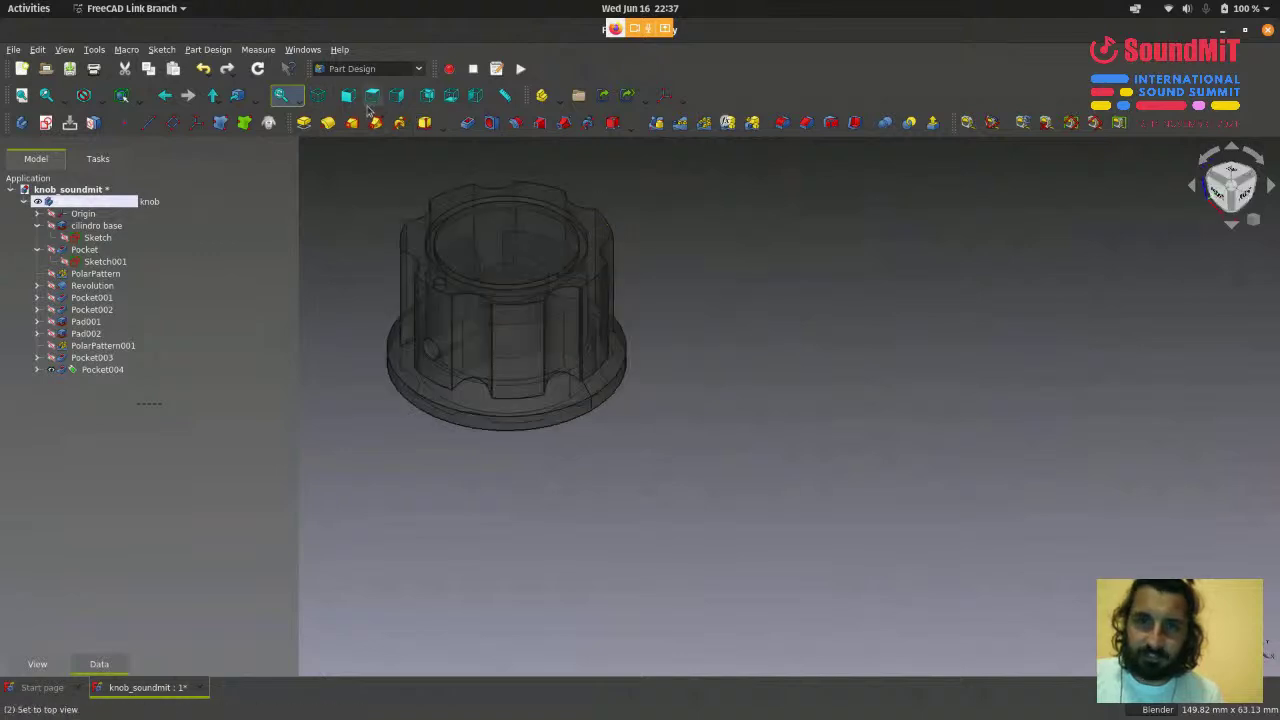
pyautogui.click(346, 95)
pyautogui.scroll(-2, 723, 263)
pyautogui.scroll(4, 570, 298)
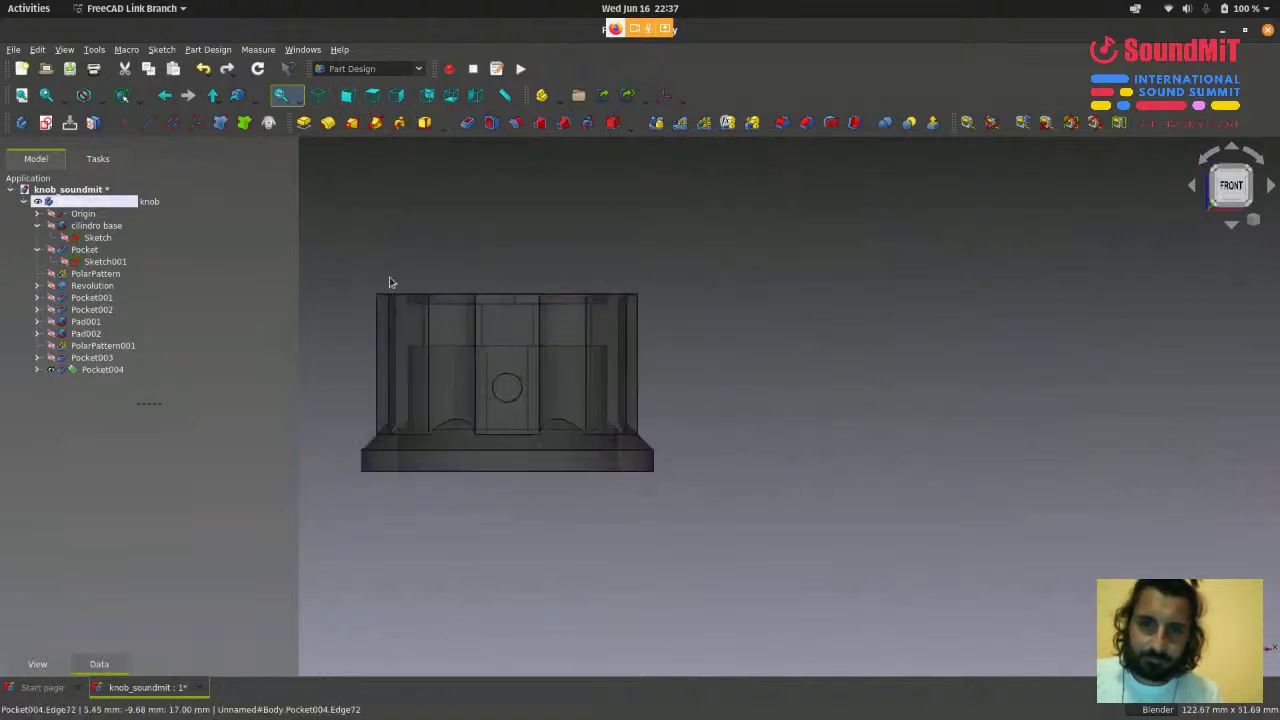
pyautogui.scroll(-2, 966, 364)
pyautogui.scroll(4, 664, 293)
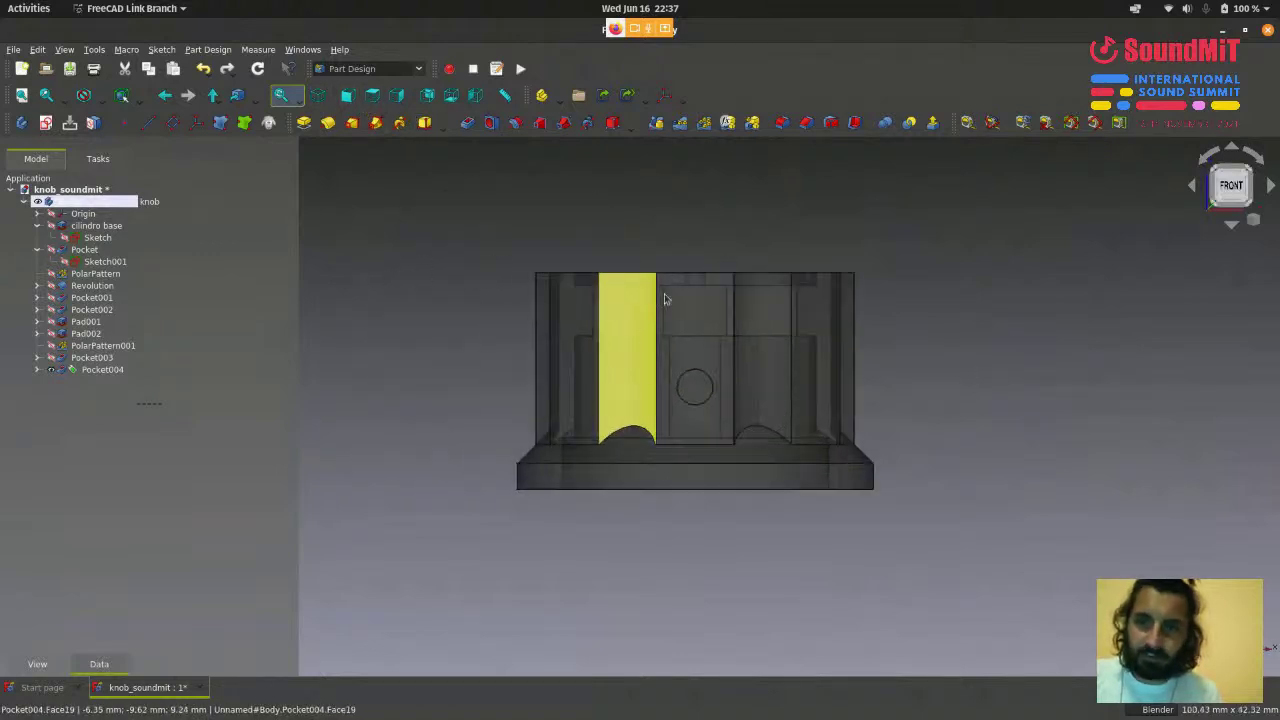
pyautogui.scroll(1, 590, 340)
pyautogui.scroll(-1, 850, 417)
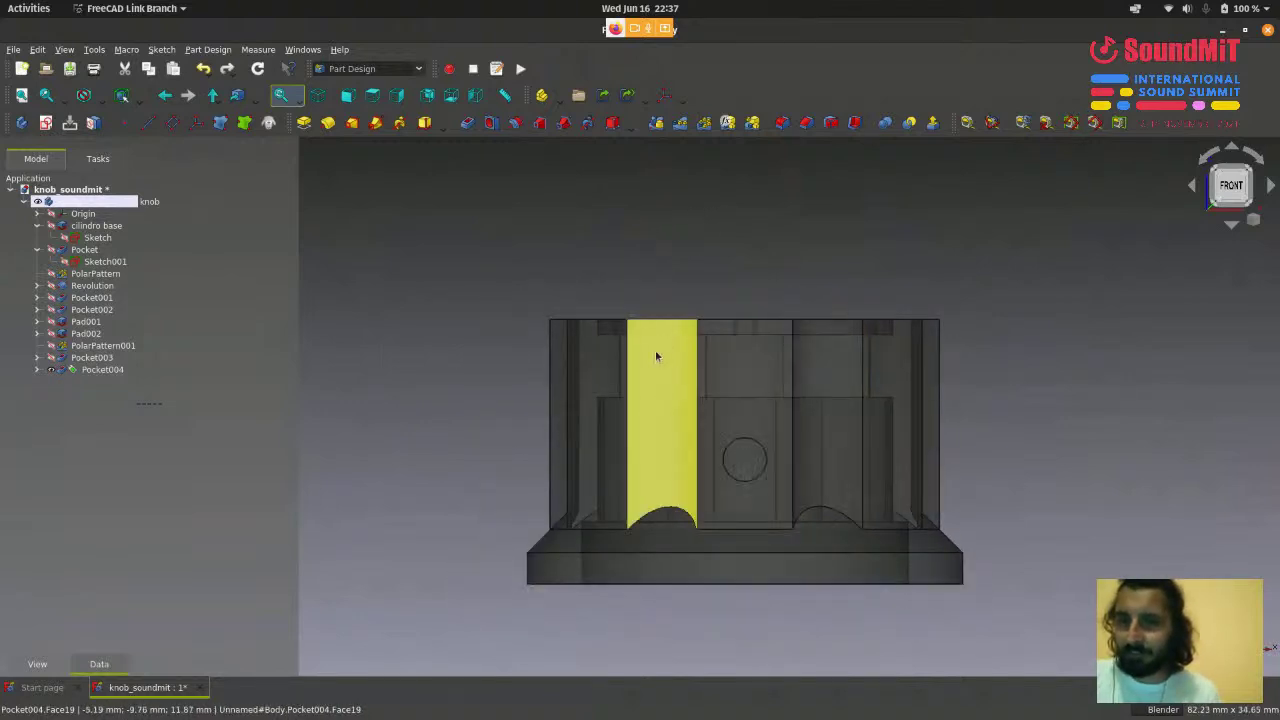
pyautogui.scroll(-1, 756, 603)
pyautogui.scroll(2, 755, 607)
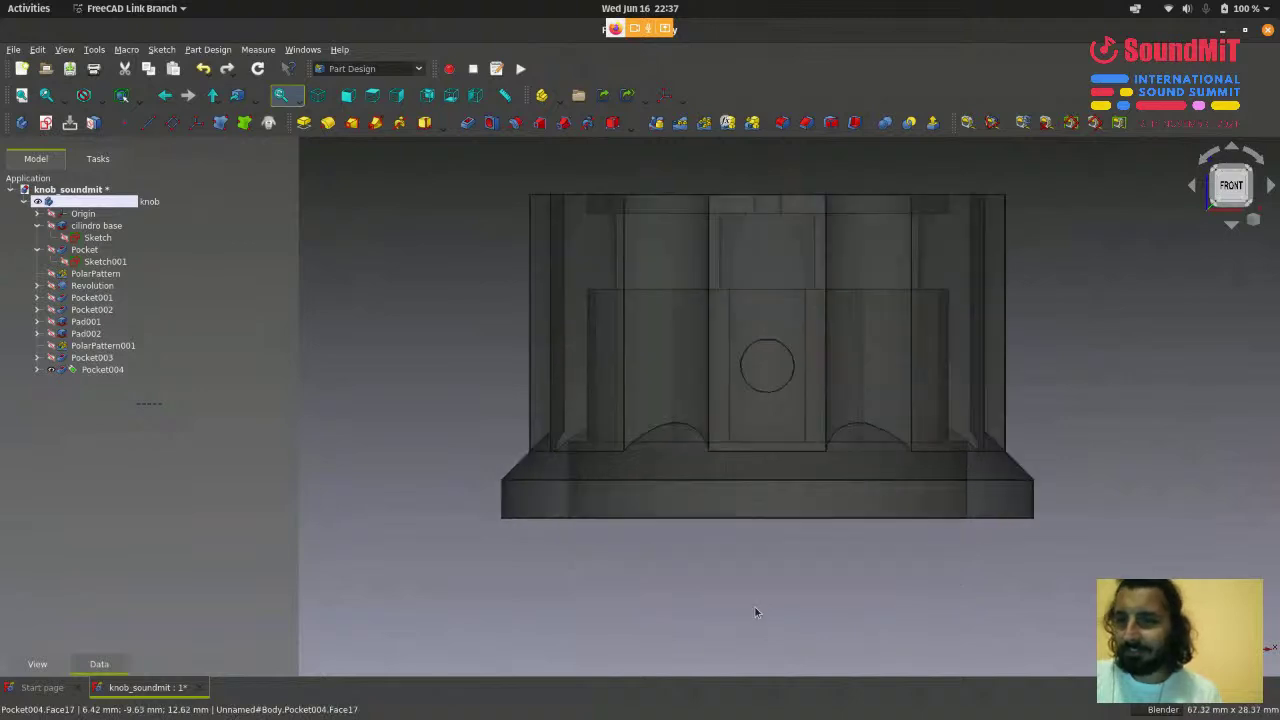
pyautogui.scroll(-1, 755, 607)
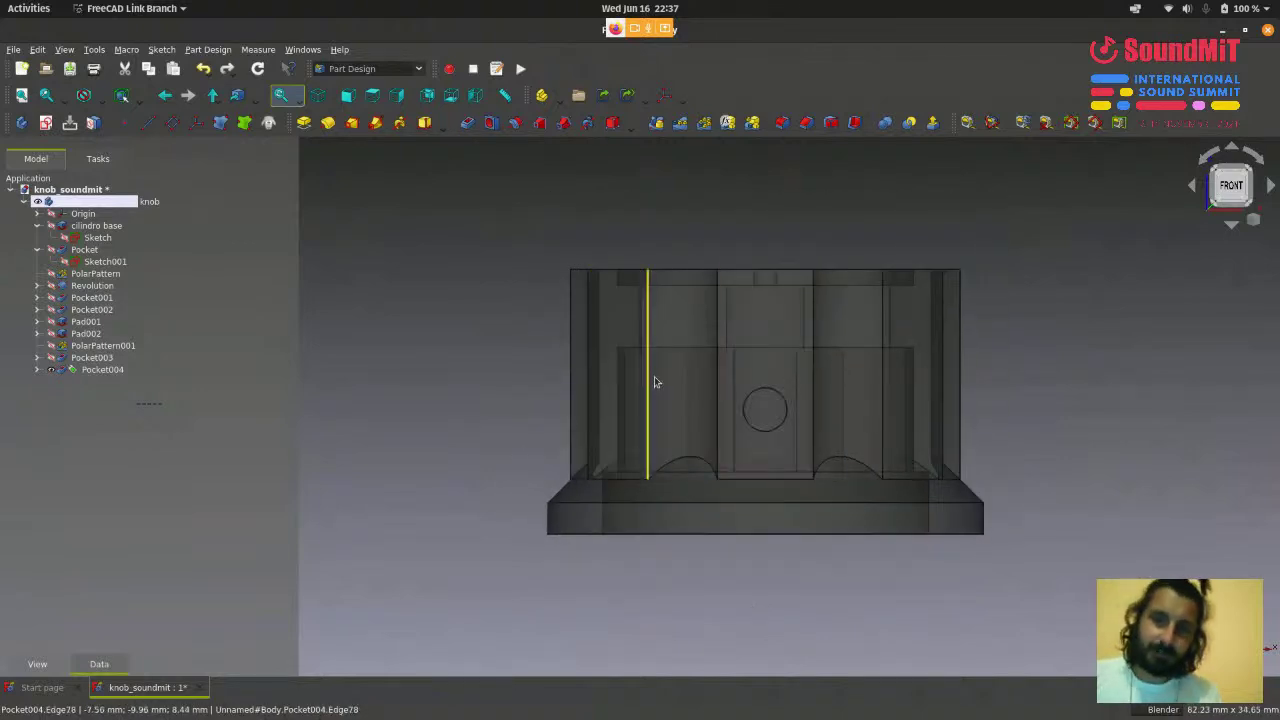
pyautogui.scroll(-2, 732, 422)
pyautogui.scroll(1, 780, 423)
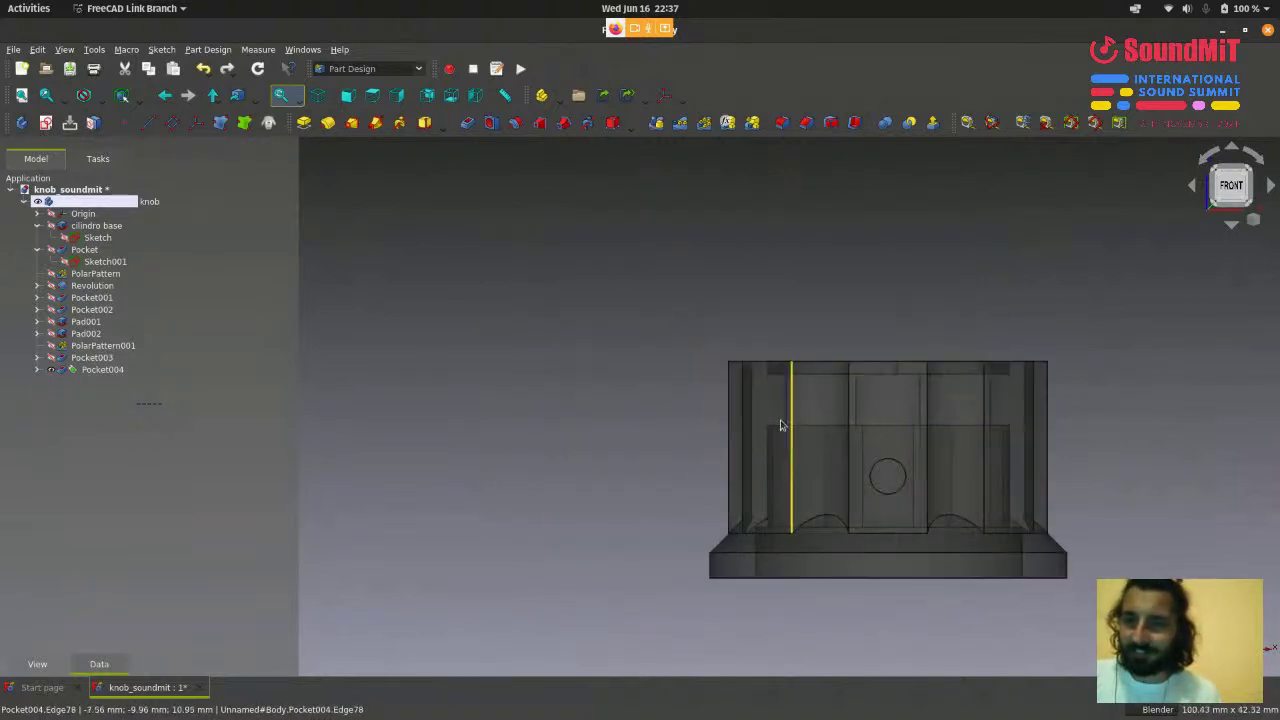
pyautogui.scroll(-1, 860, 520)
pyautogui.scroll(1, 900, 560)
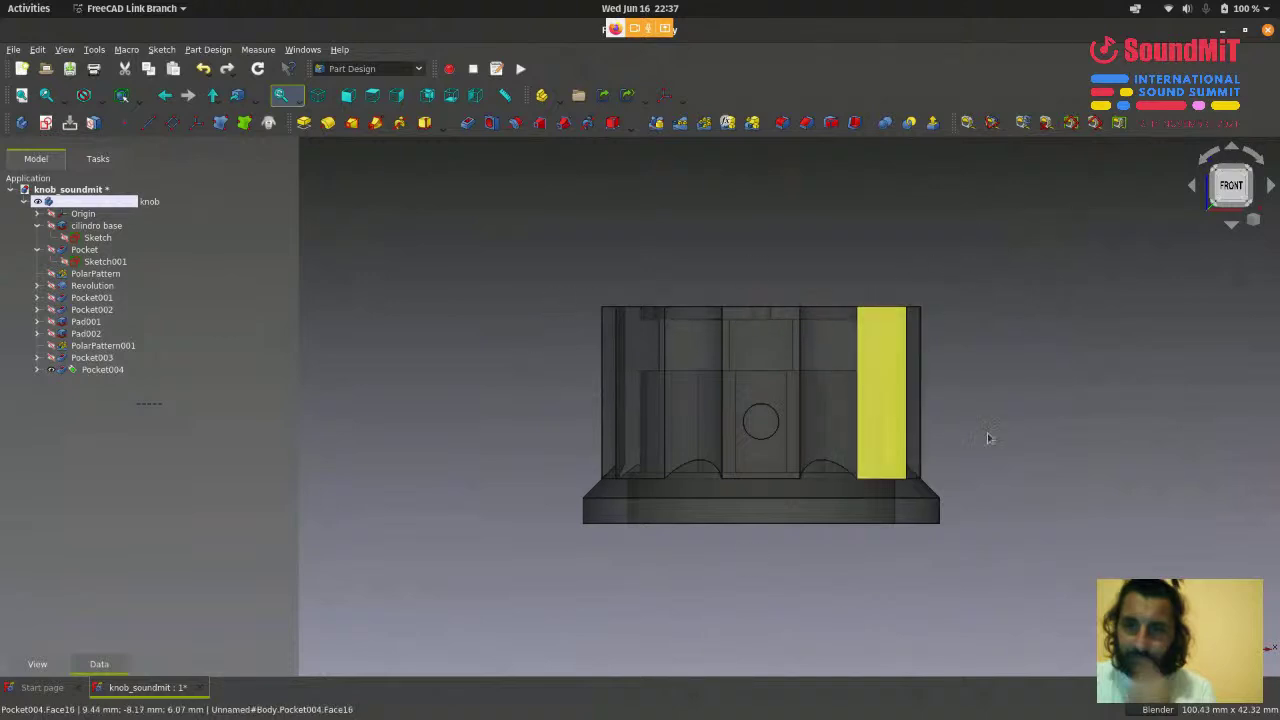
pyautogui.scroll(1, 1000, 430)
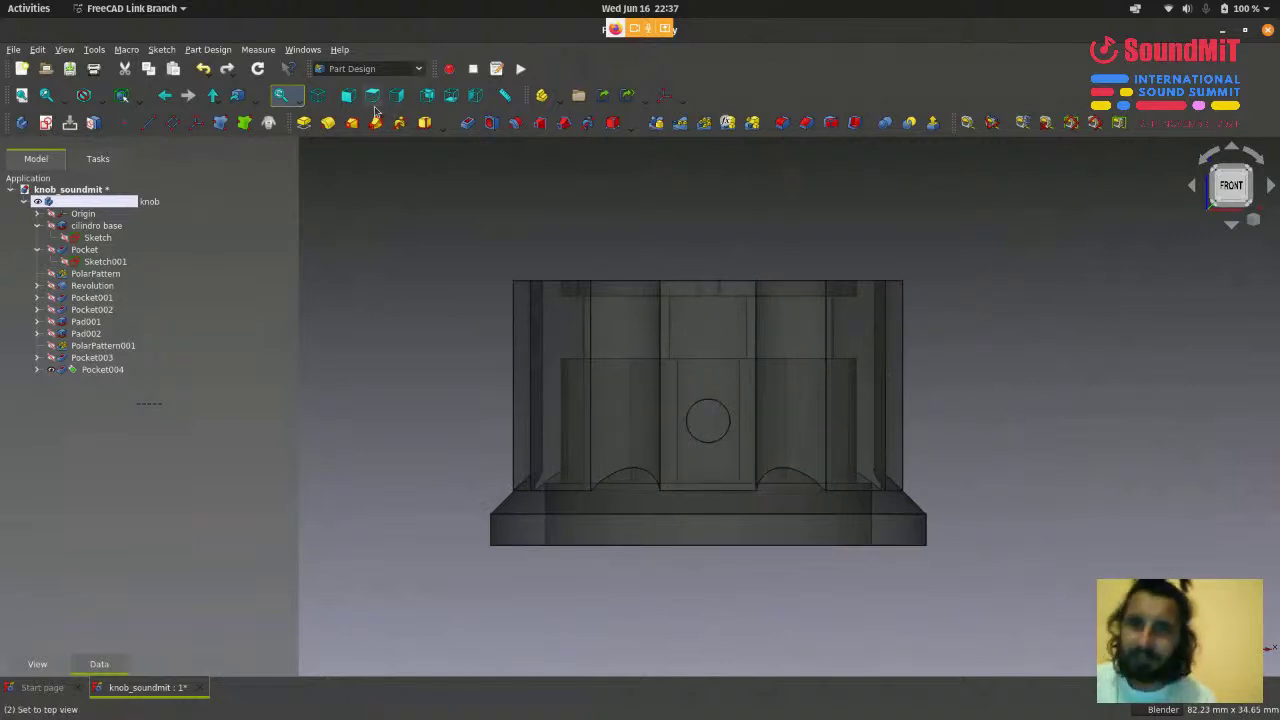
pyautogui.press('0')
pyautogui.scroll(-1, 1147, 379)
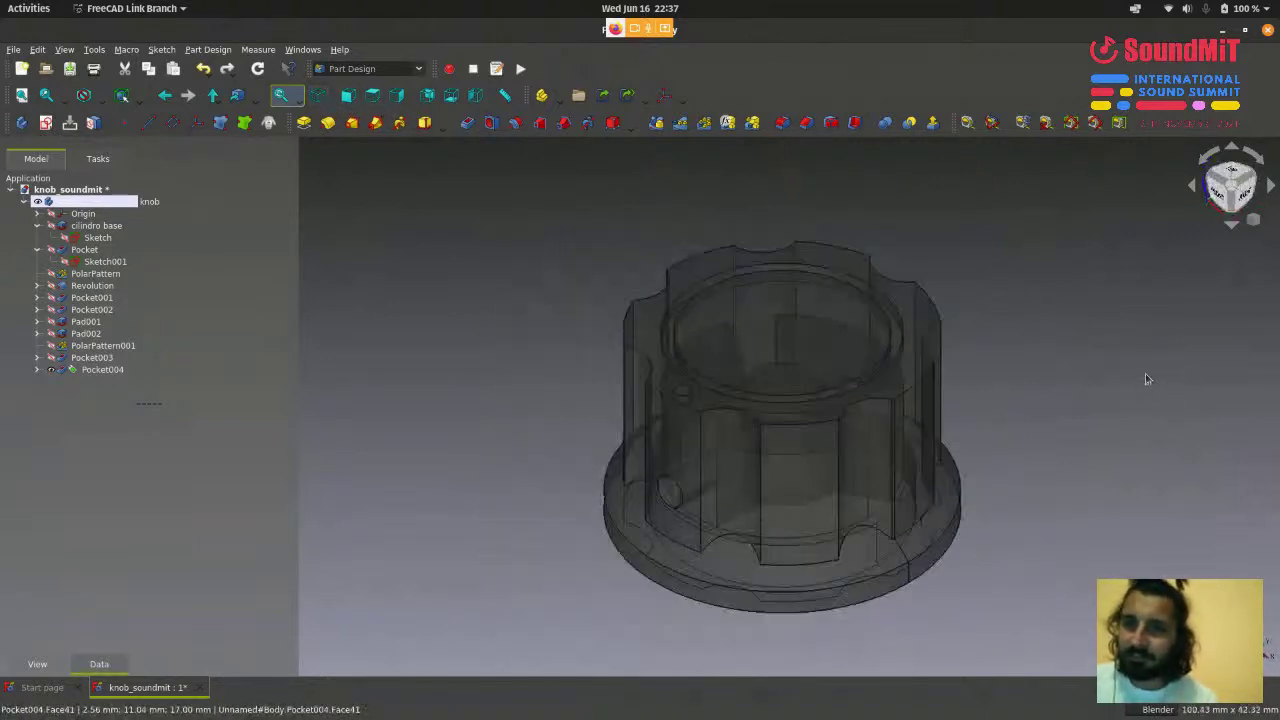
pyautogui.press('0')
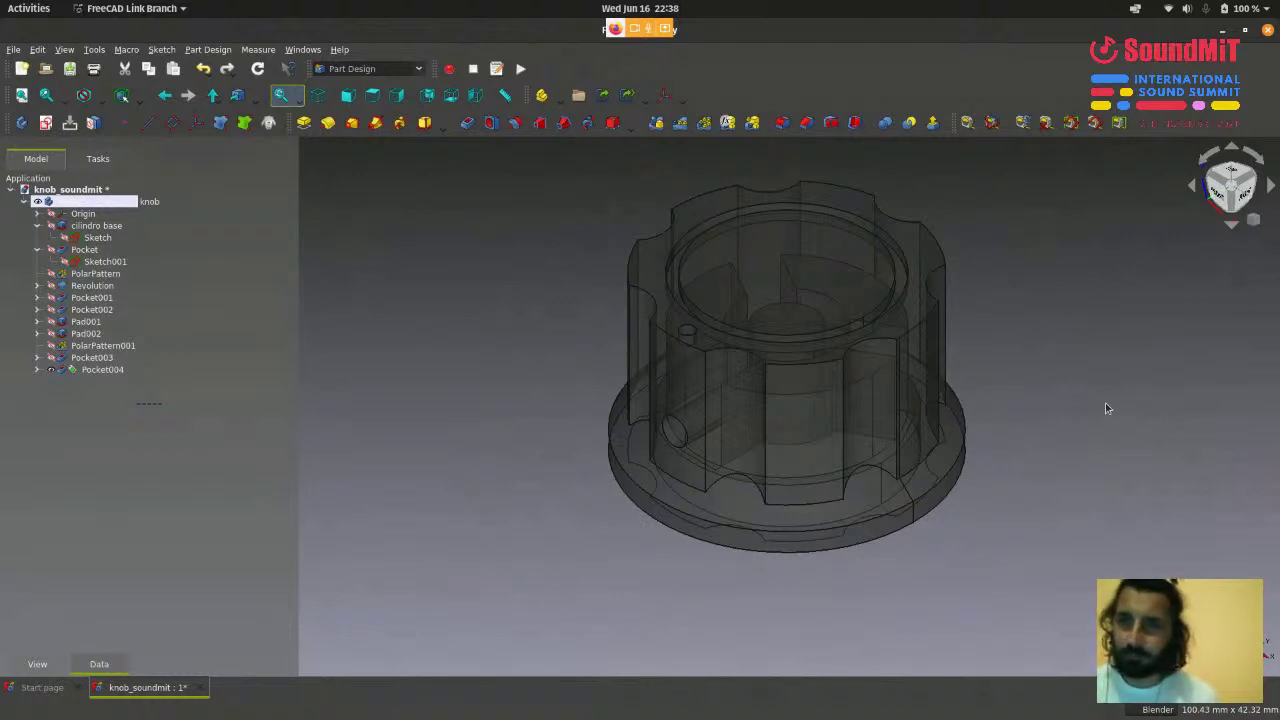
pyautogui.scroll(-2, 862, 367)
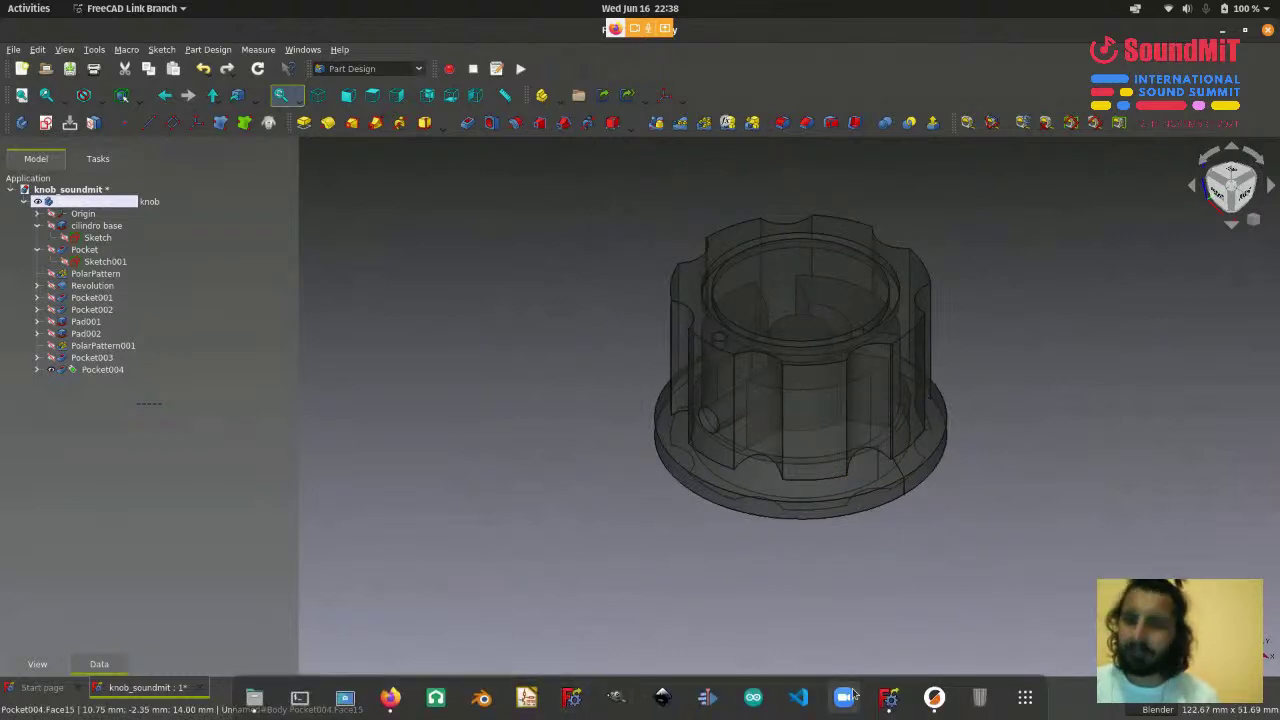
pyautogui.scroll(2, 771, 402)
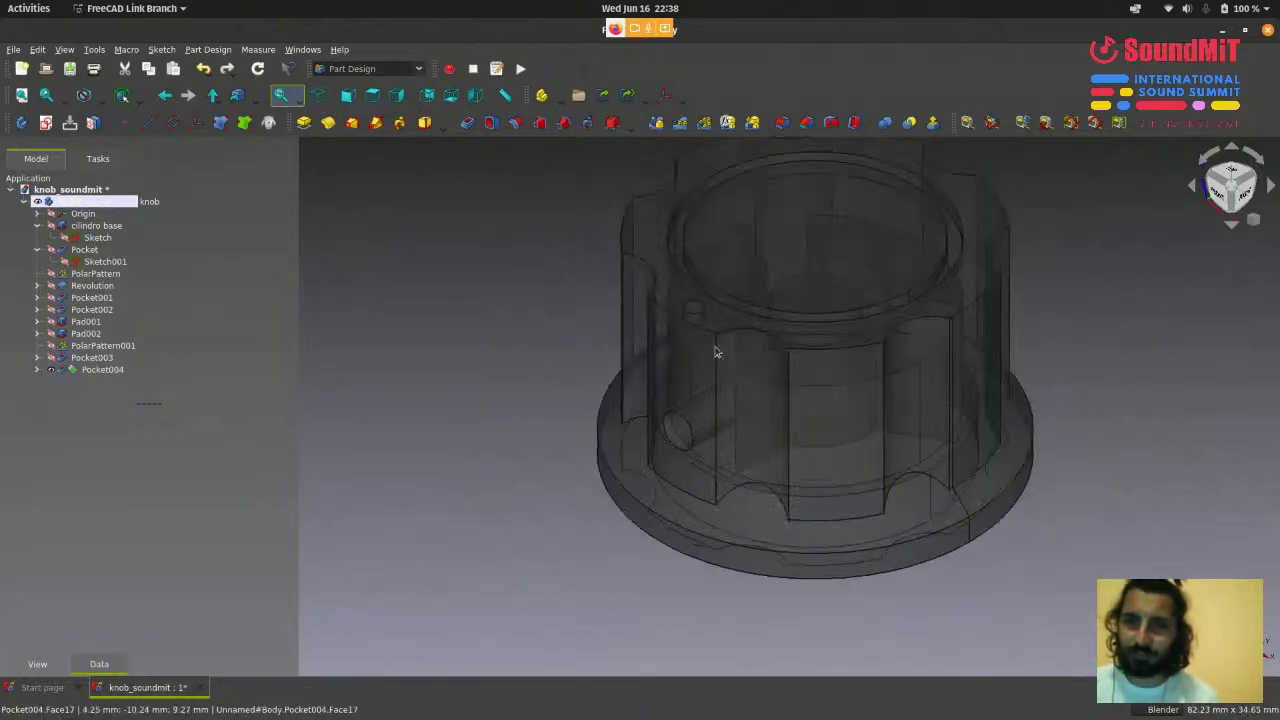
# - Orbit the knob, then bring the Restream Studio browser window to the front
pyautogui.moveTo(880, 450); pyautogui.dragTo(952, 507, button='middle')
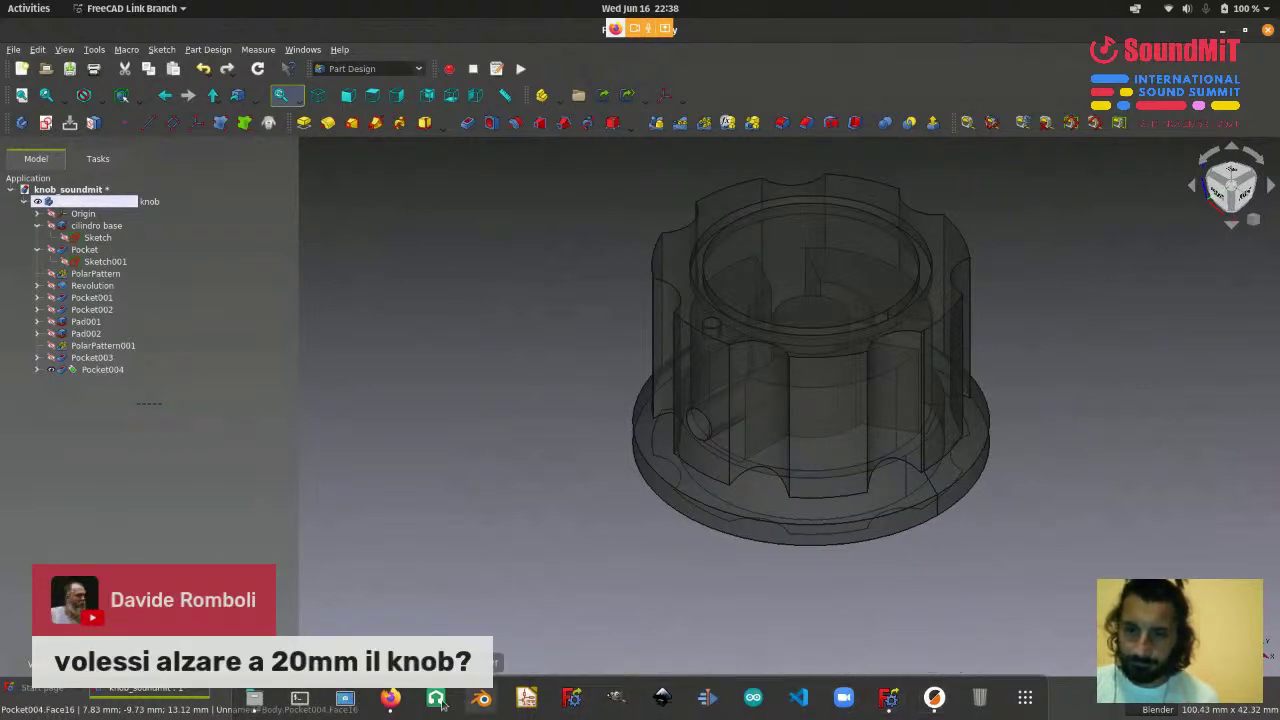
pyautogui.click(391, 699)
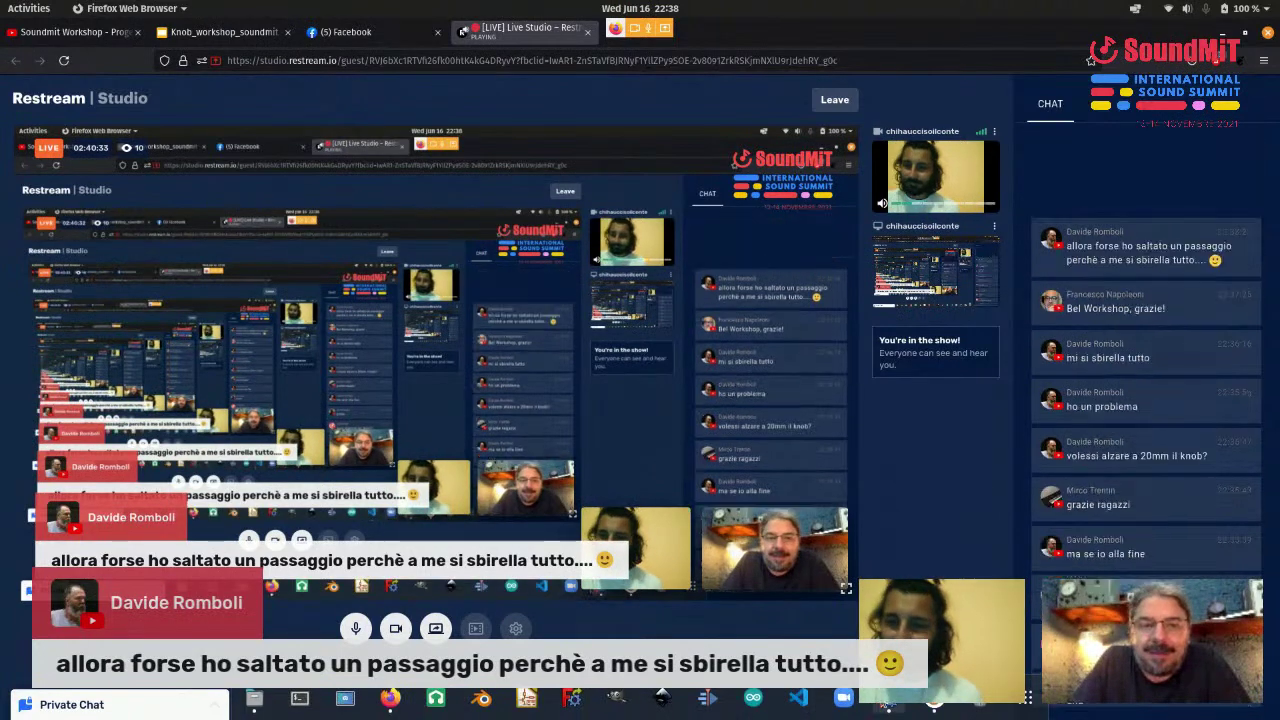
pyautogui.hotkey('alt', 'Tab')
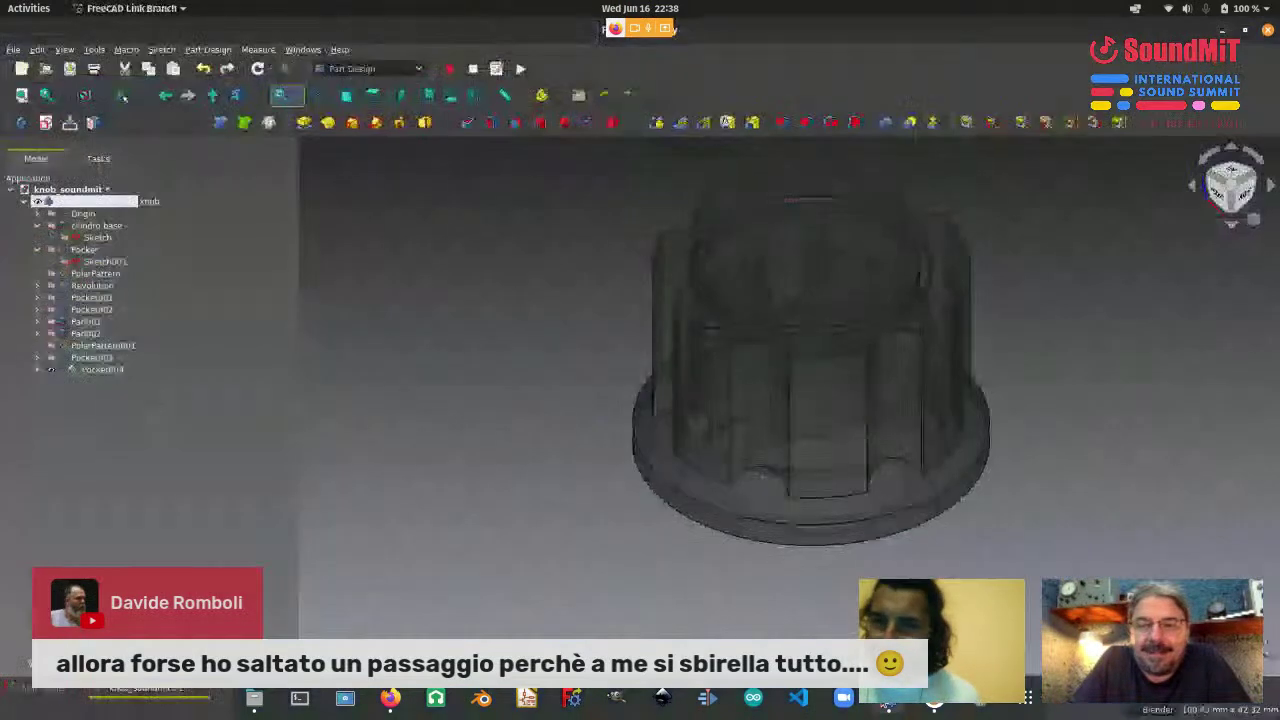
pyautogui.moveTo(769, 263); pyautogui.dragTo(764, 465, button='middle')
pyautogui.moveTo(588, 712)
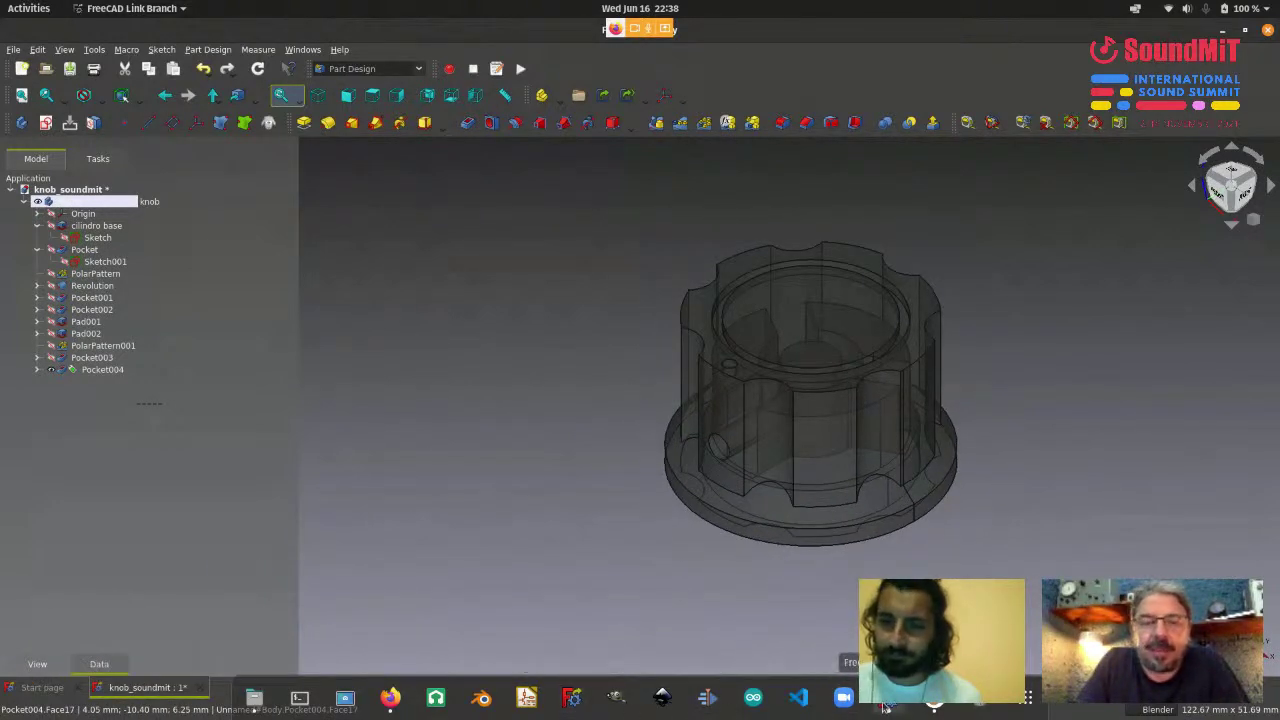
pyautogui.scroll(3, 797, 317)
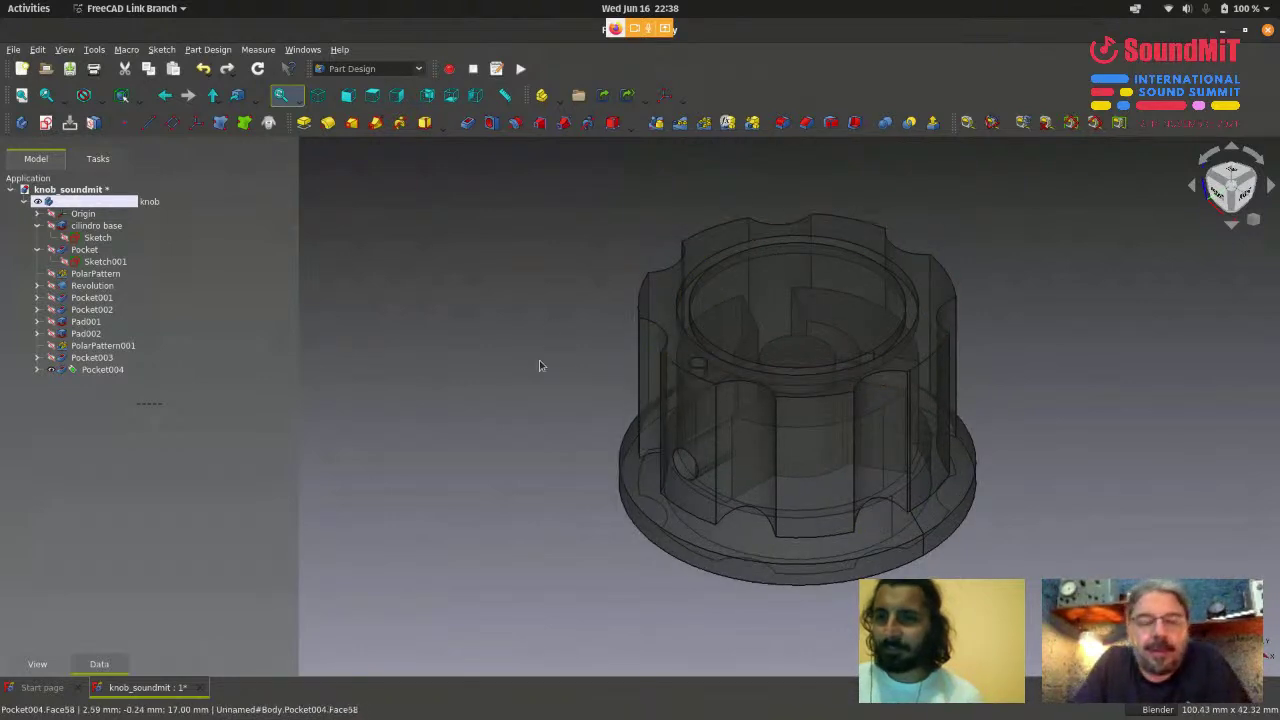
pyautogui.scroll(-3, 539, 366)
pyautogui.scroll(1, 900, 327)
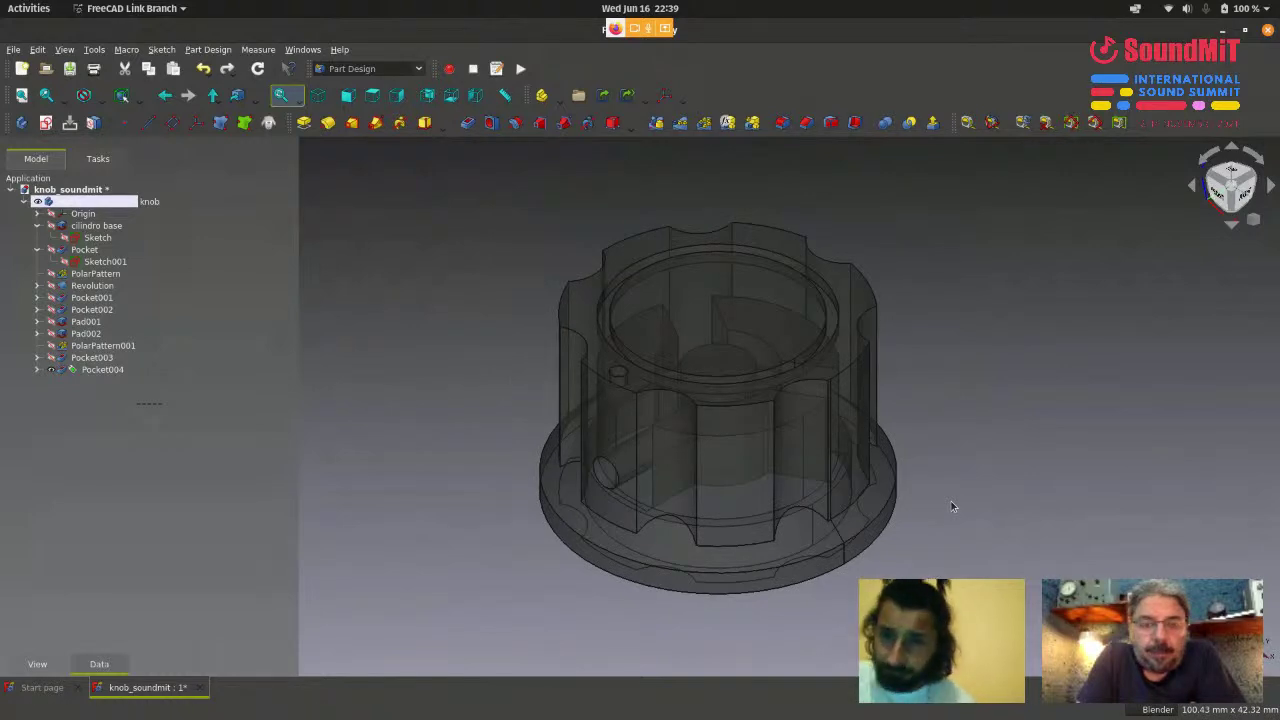
pyautogui.scroll(2, 951, 506)
pyautogui.scroll(-3, 949, 503)
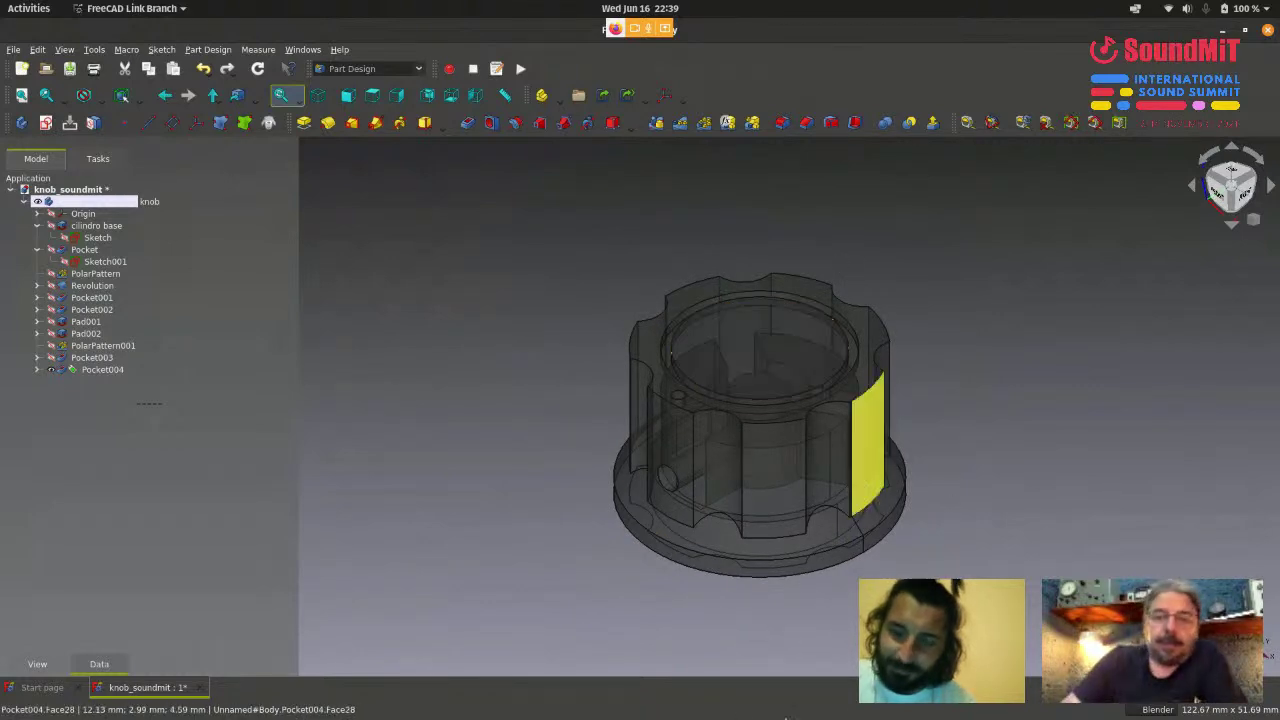
pyautogui.moveTo(791, 709)
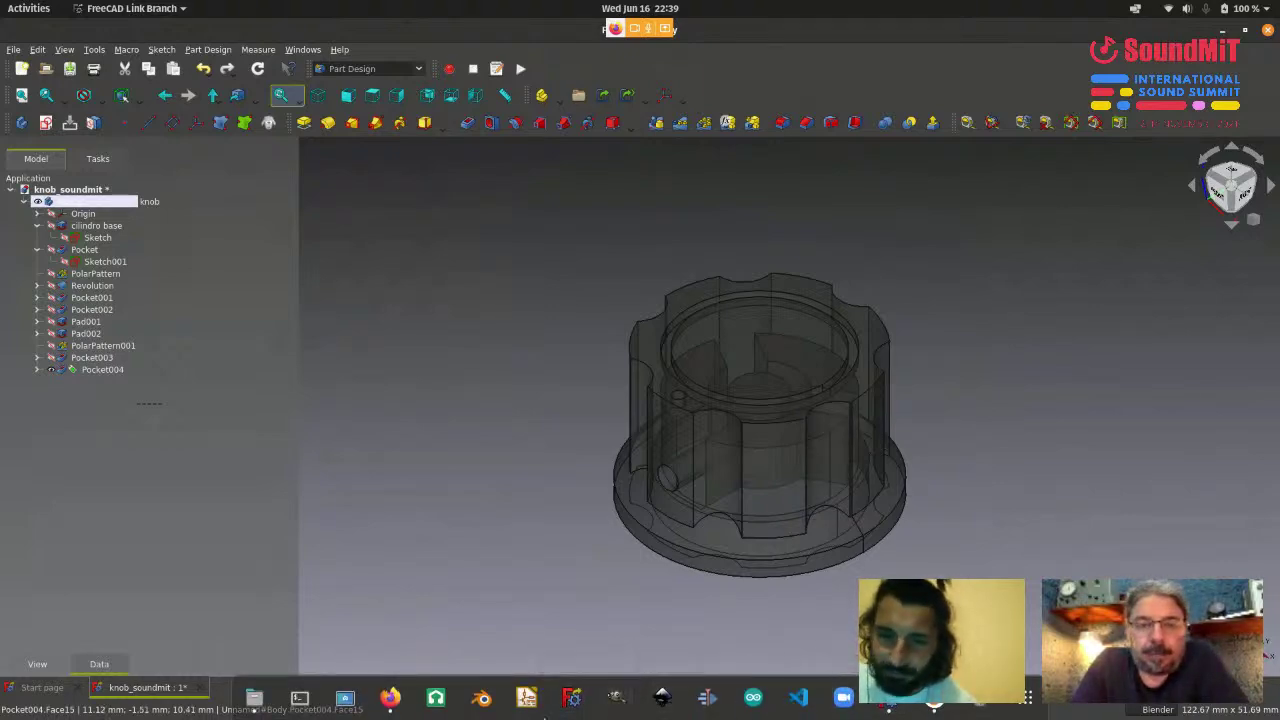
pyautogui.click(390, 697)
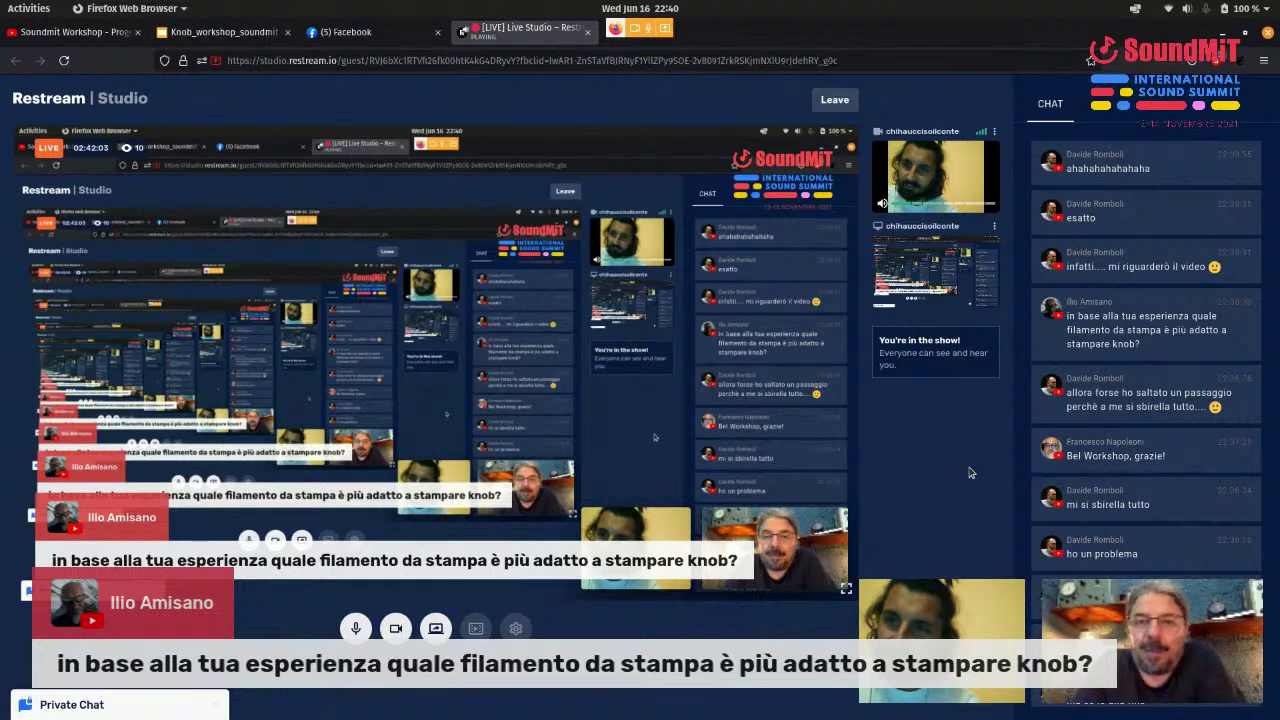
pyautogui.hotkey('alt', 'Tab')
# - Save the knob document from the File menu
pyautogui.click(373, 97)
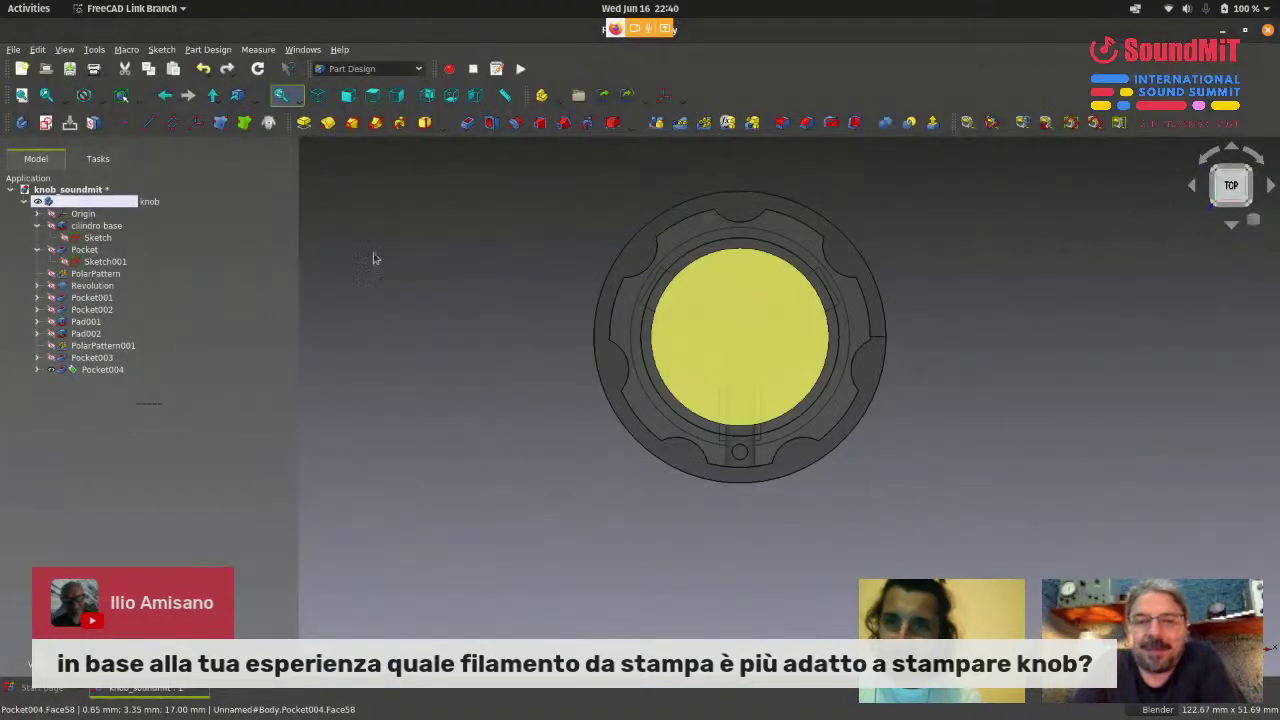
pyautogui.click(110, 290)
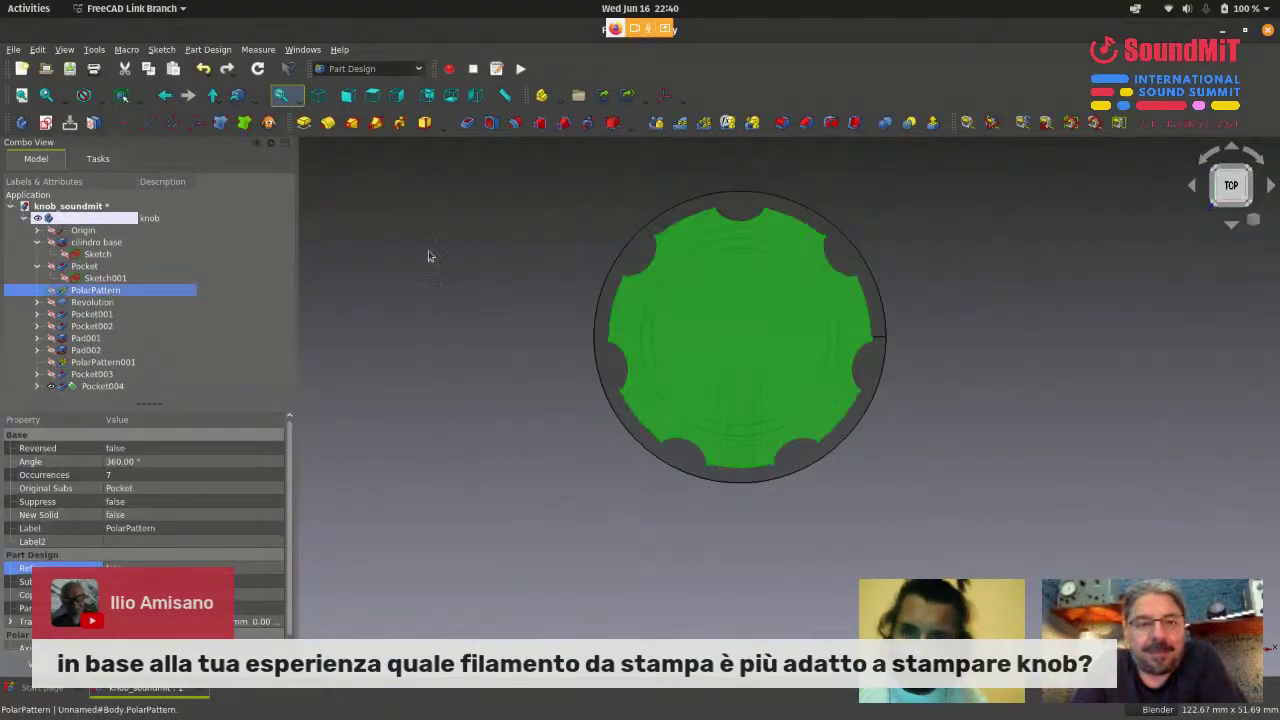
pyautogui.click(13, 49)
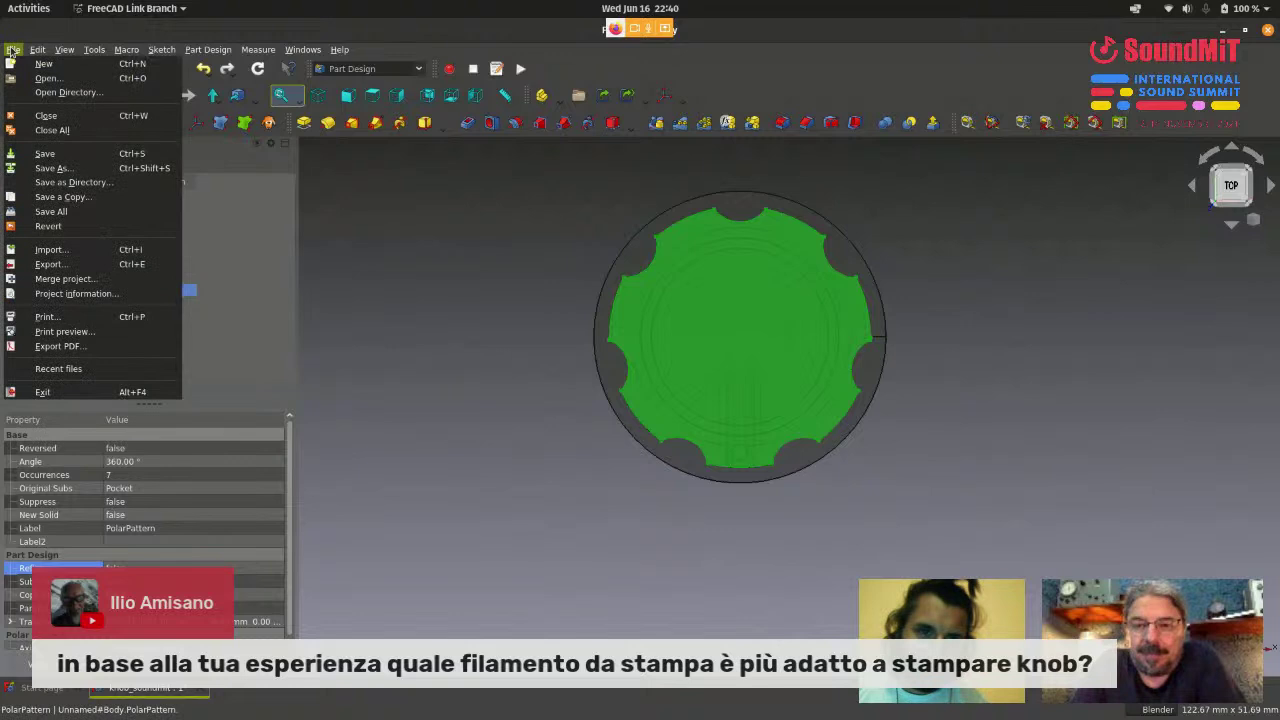
pyautogui.click(30, 152)
# - Raise the PolarPattern occurrences to 18 notches
pyautogui.scroll(3, 766, 346)
pyautogui.scroll(-3, 963, 397)
pyautogui.click(963, 397)
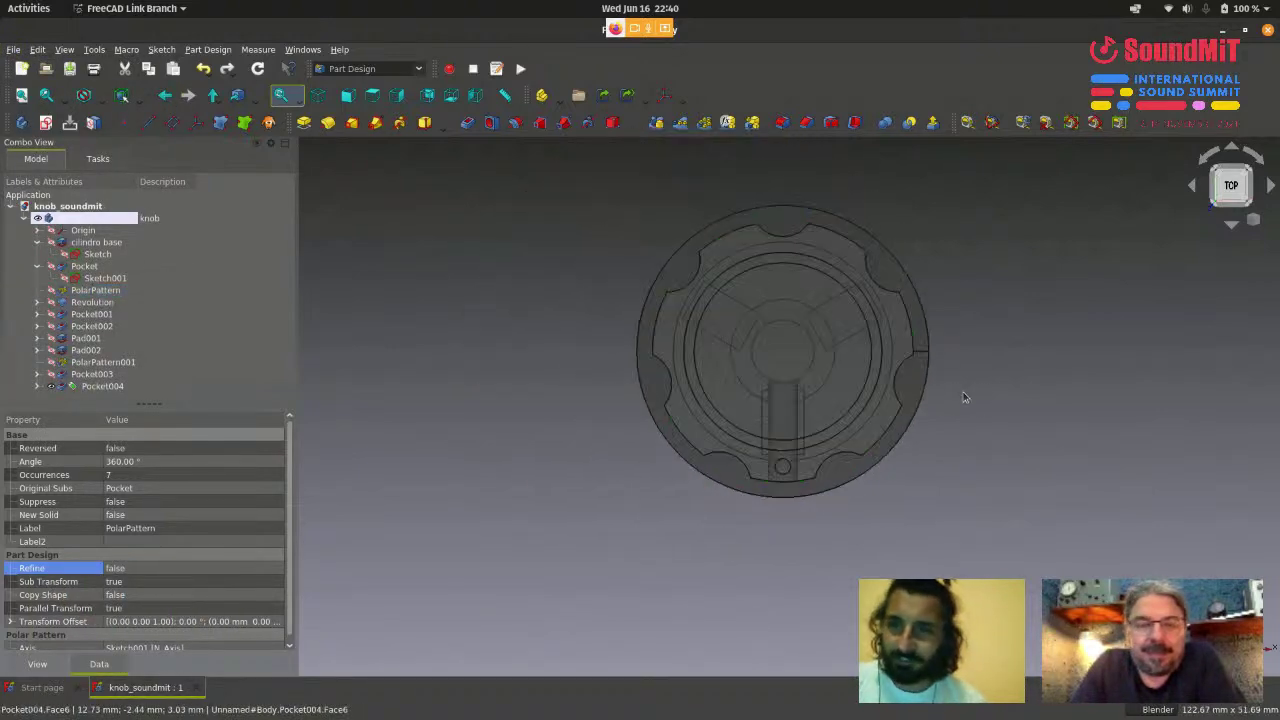
pyautogui.click(116, 291)
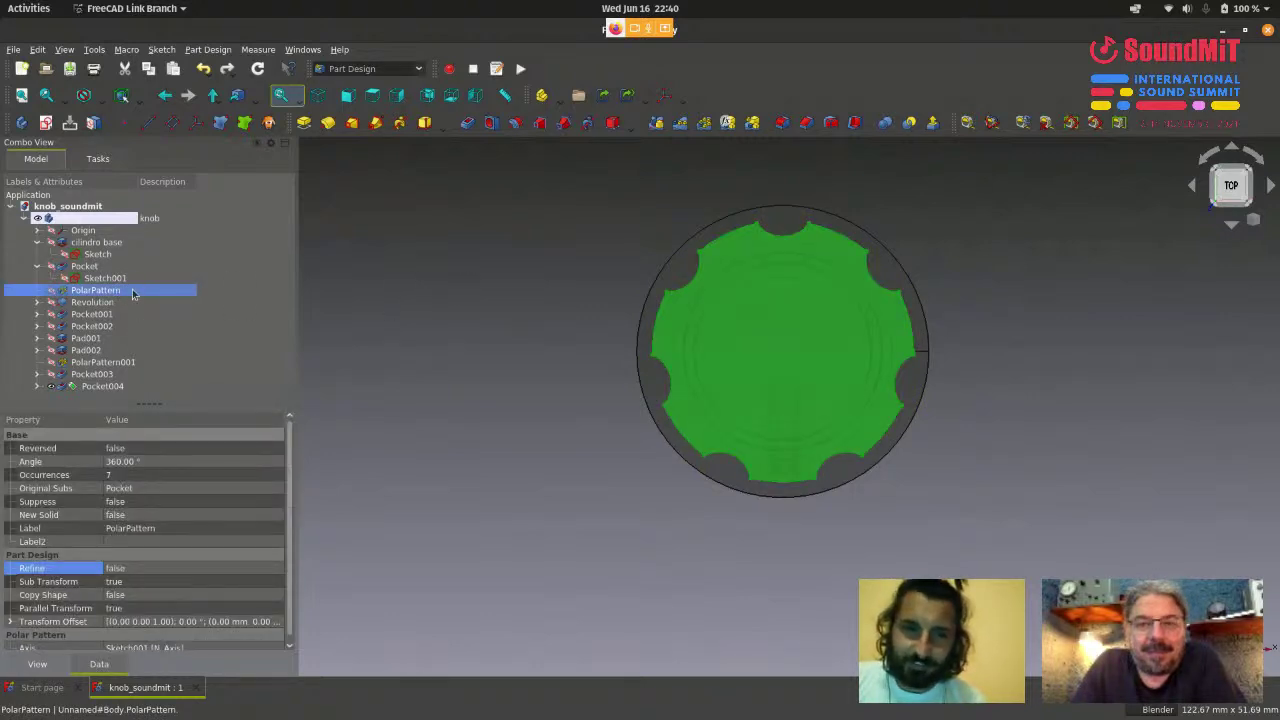
pyautogui.doubleClick(132, 291)
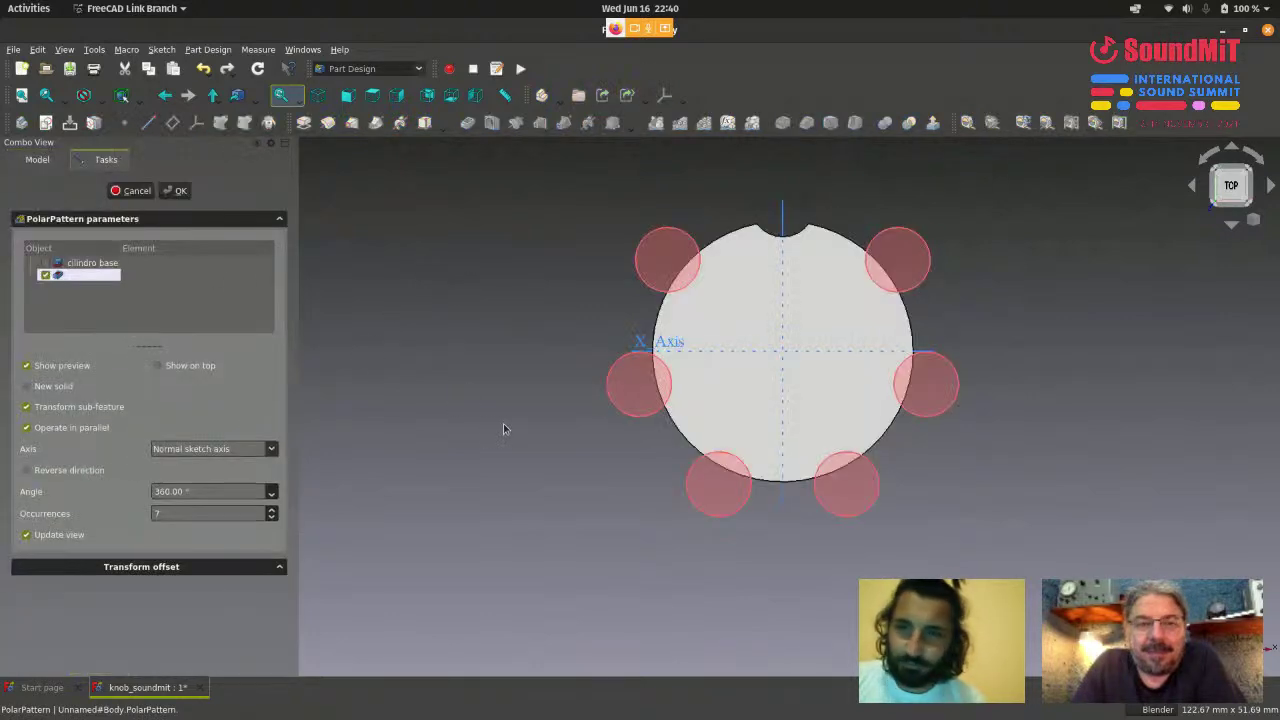
pyautogui.click(270, 512)
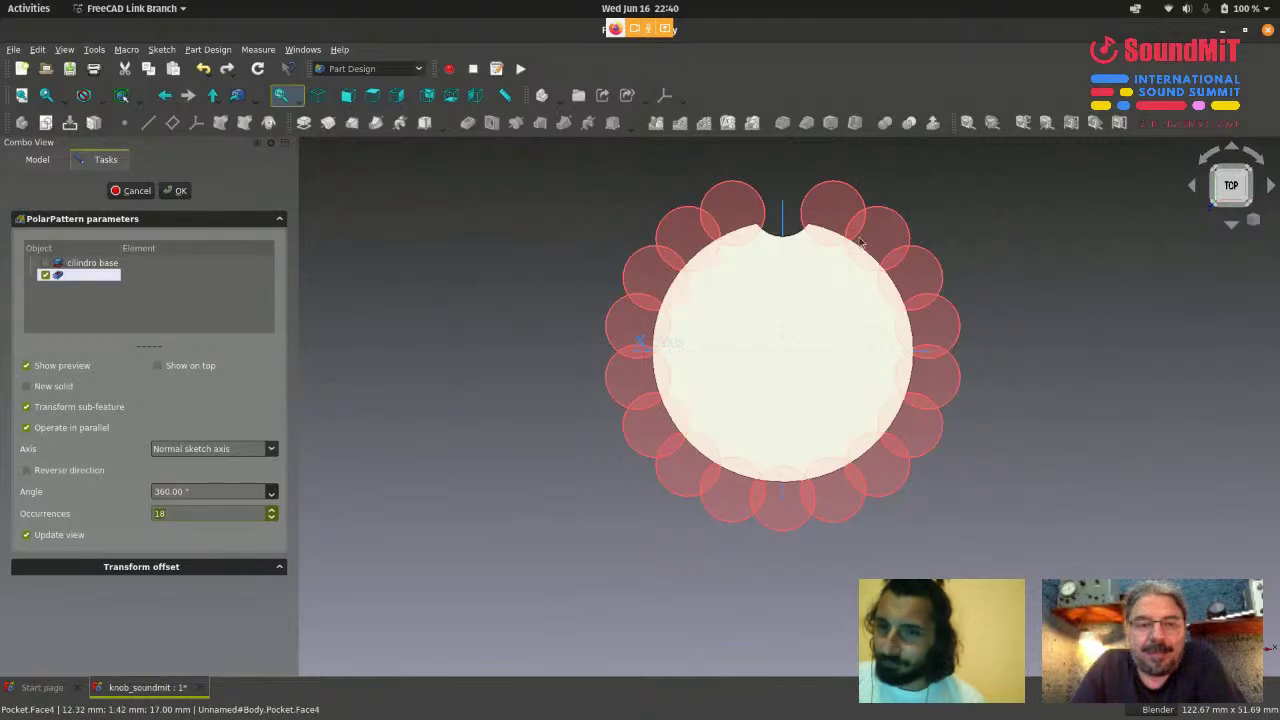
pyautogui.click(177, 190)
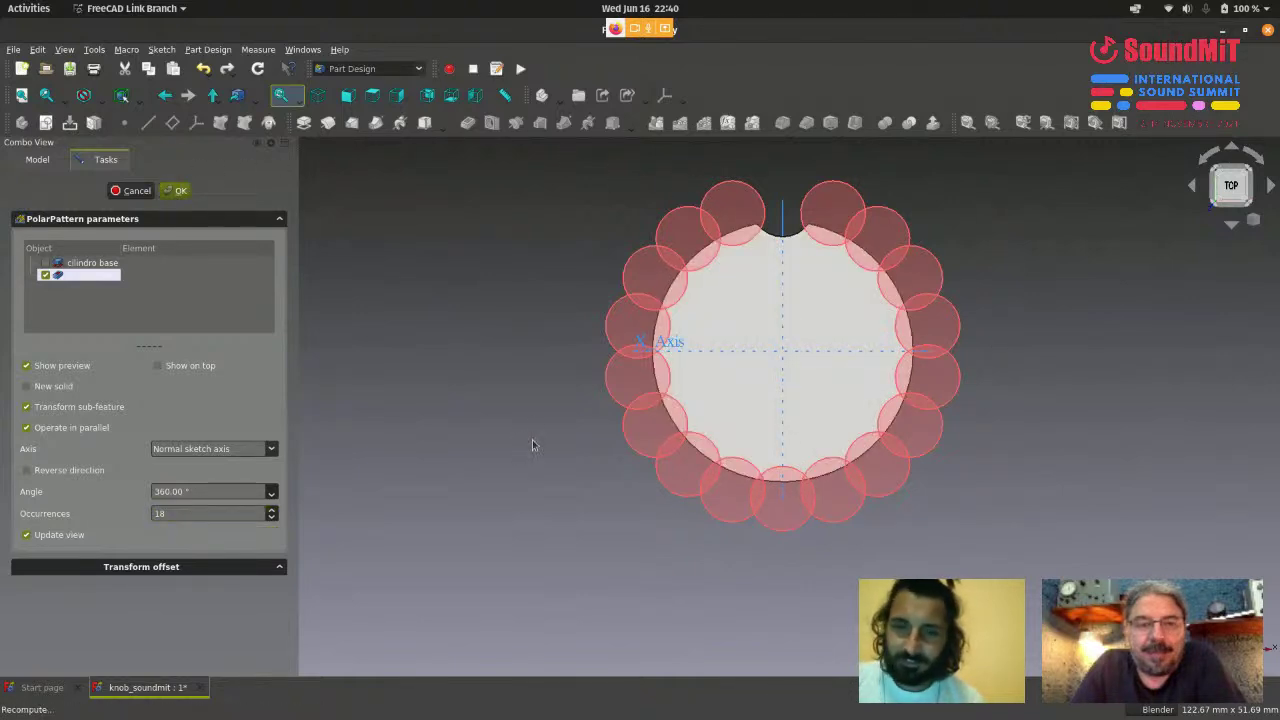
# - Orbit the knob to inspect the 18-notch rim and the hollow inside with spokes
pyautogui.scroll(5, 786, 271)
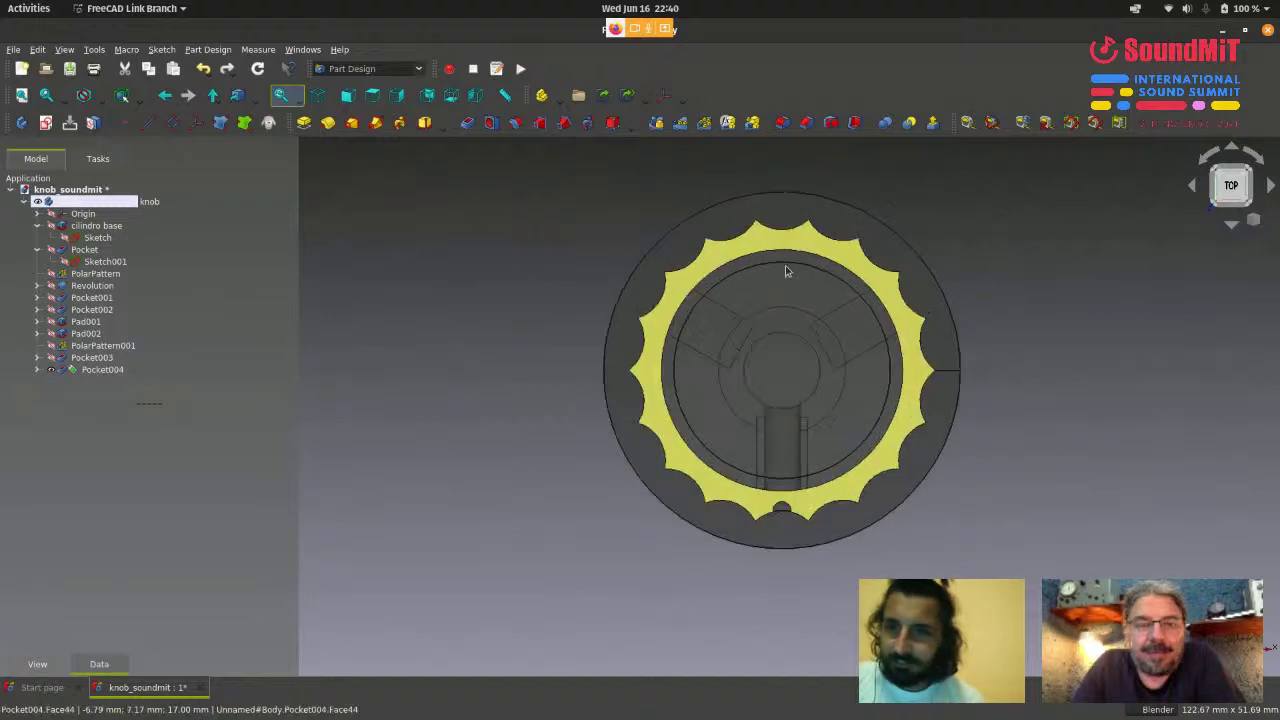
pyautogui.scroll(-3, 565, 490)
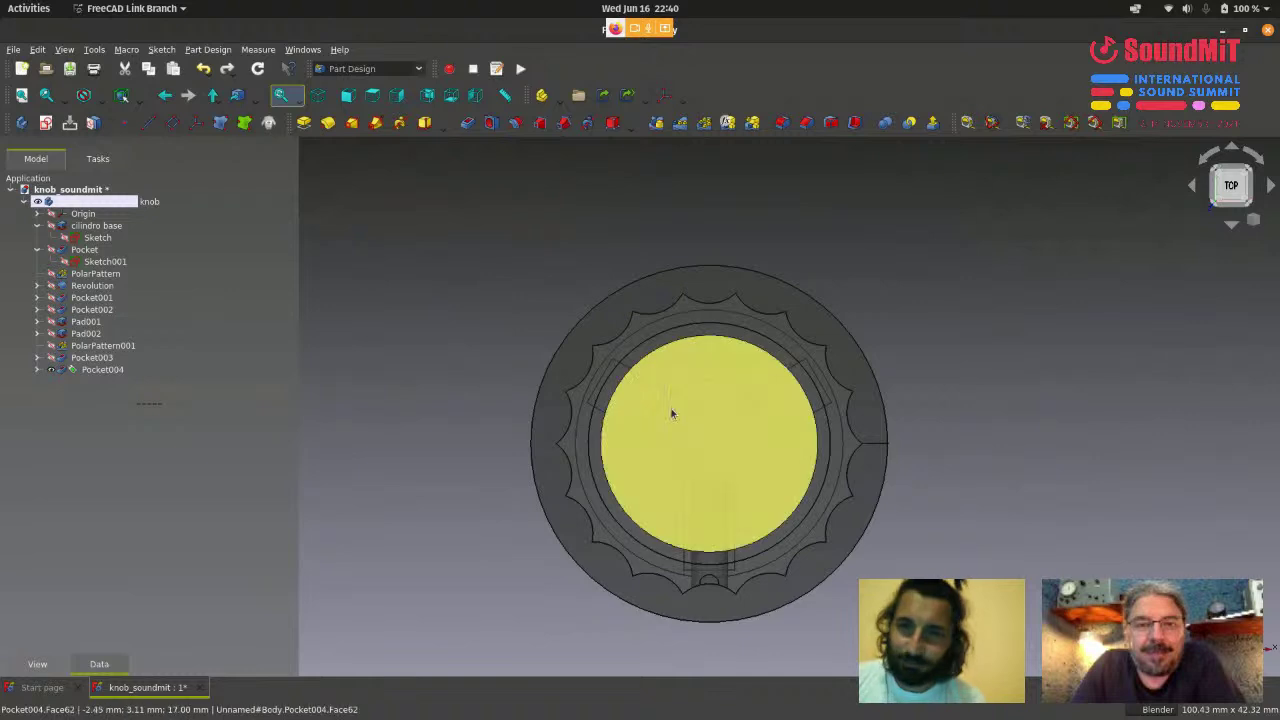
pyautogui.scroll(2, 716, 310)
pyautogui.scroll(-2, 1016, 494)
pyautogui.moveTo(1016, 494)
pyautogui.mouseDown(button='middle')
pyautogui.moveTo(991, 497)
pyautogui.moveTo(946, 449)
pyautogui.moveTo(1005, 484)
pyautogui.mouseUp(button='middle')
pyautogui.press('2')
pyautogui.scroll(2, 771, 347)
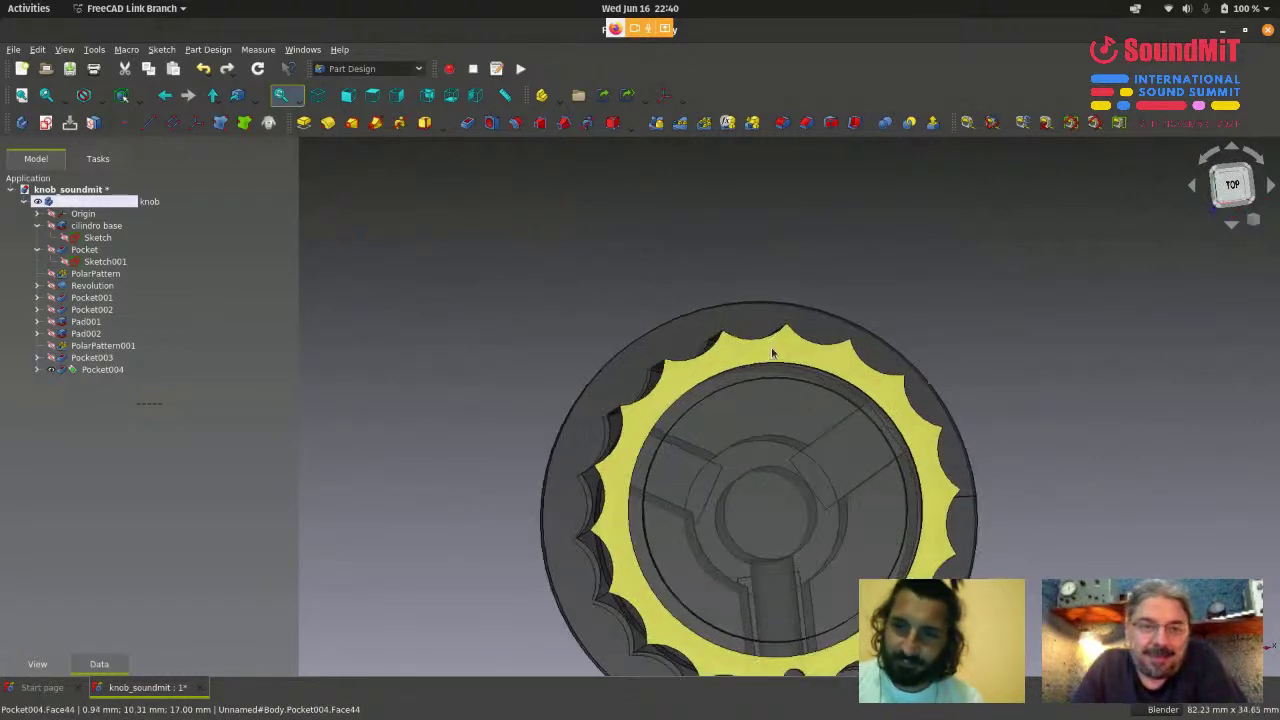
pyautogui.scroll(1, 434, 289)
pyautogui.scroll(-2, 434, 289)
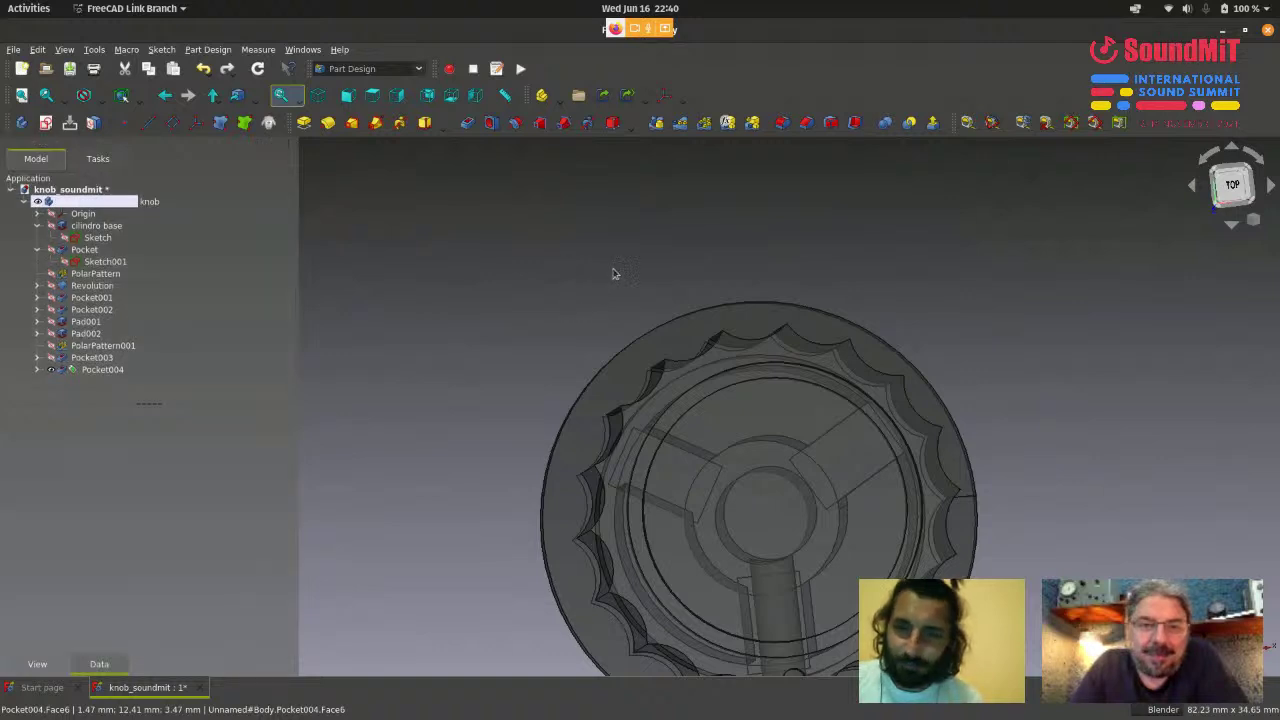
pyautogui.moveTo(771, 447); pyautogui.dragTo(885, 322, button='middle')
pyautogui.scroll(-1, 885, 322)
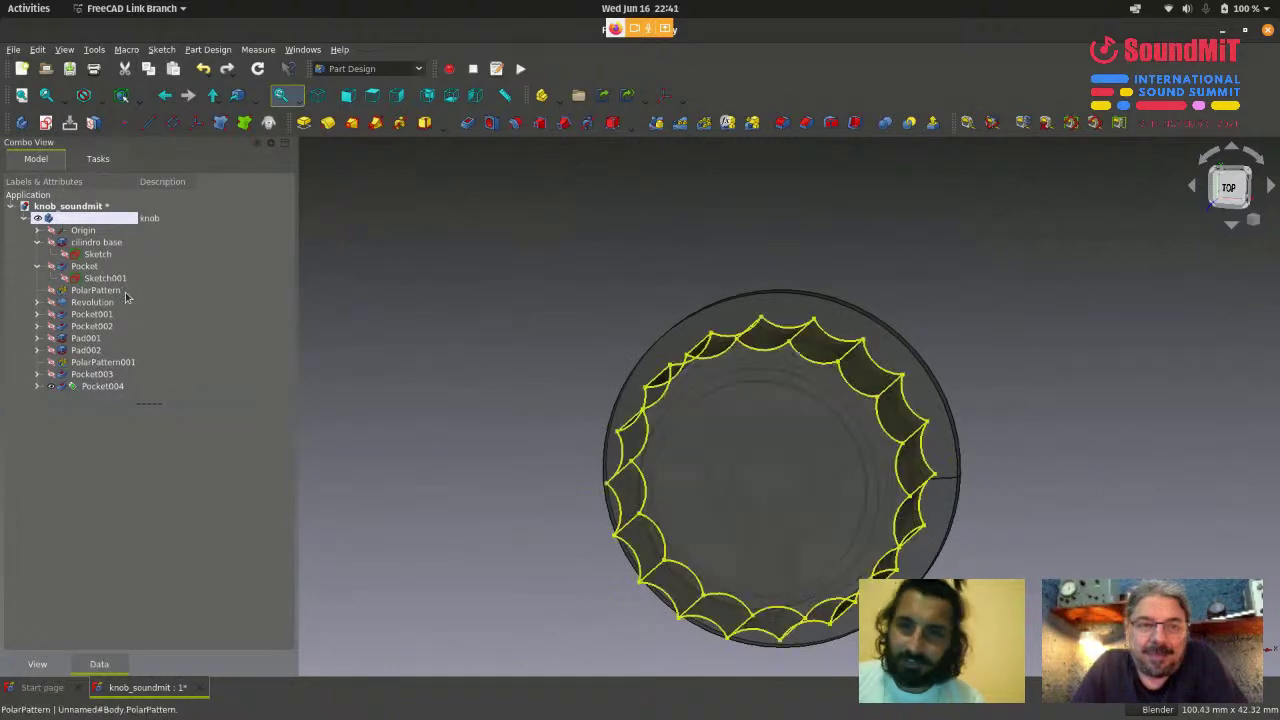
# - Set the PolarPattern to 8 occurrences, then return to the Restream Studio browser
pyautogui.doubleClick(110, 291)
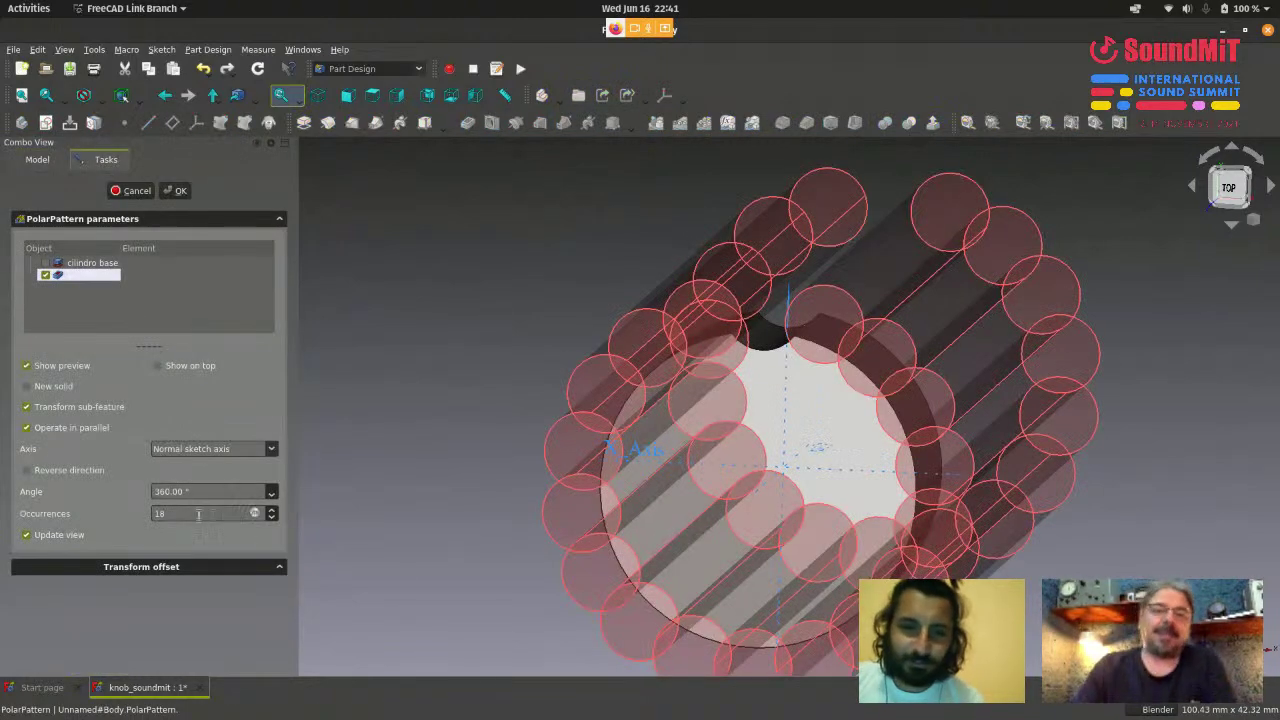
pyautogui.scroll(-5, 270, 515)
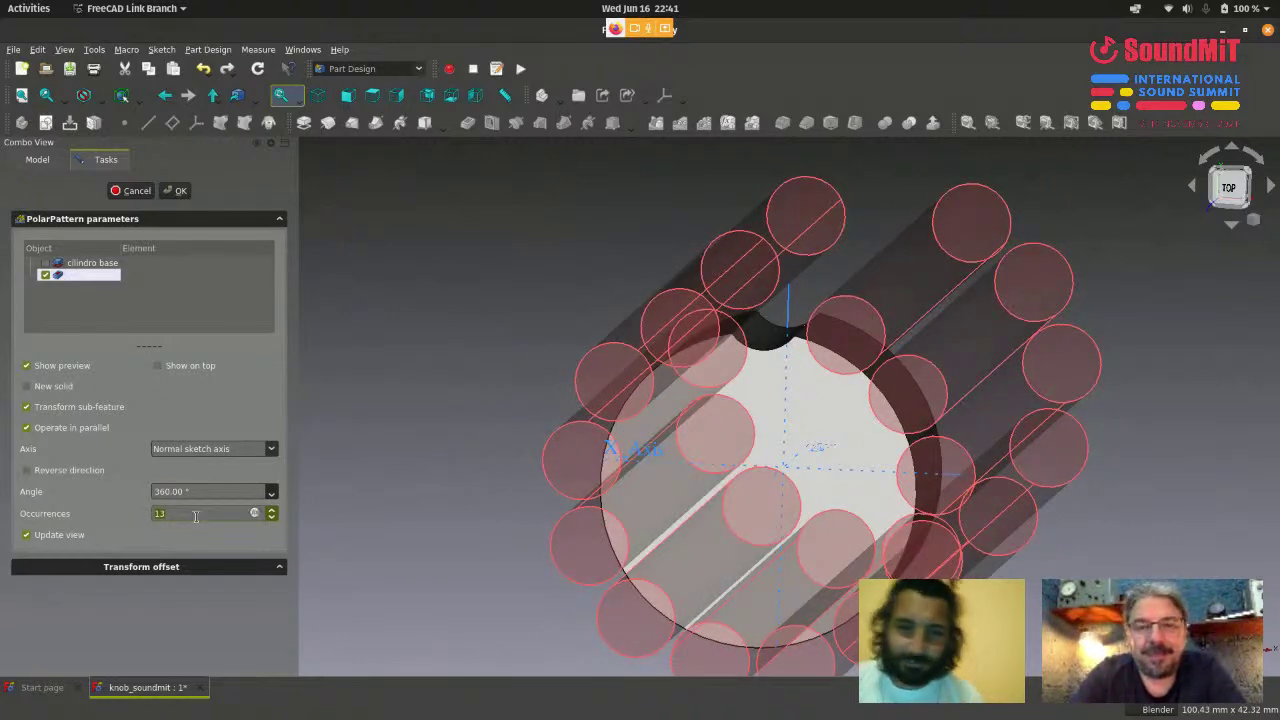
pyautogui.scroll(-1, 476, 340)
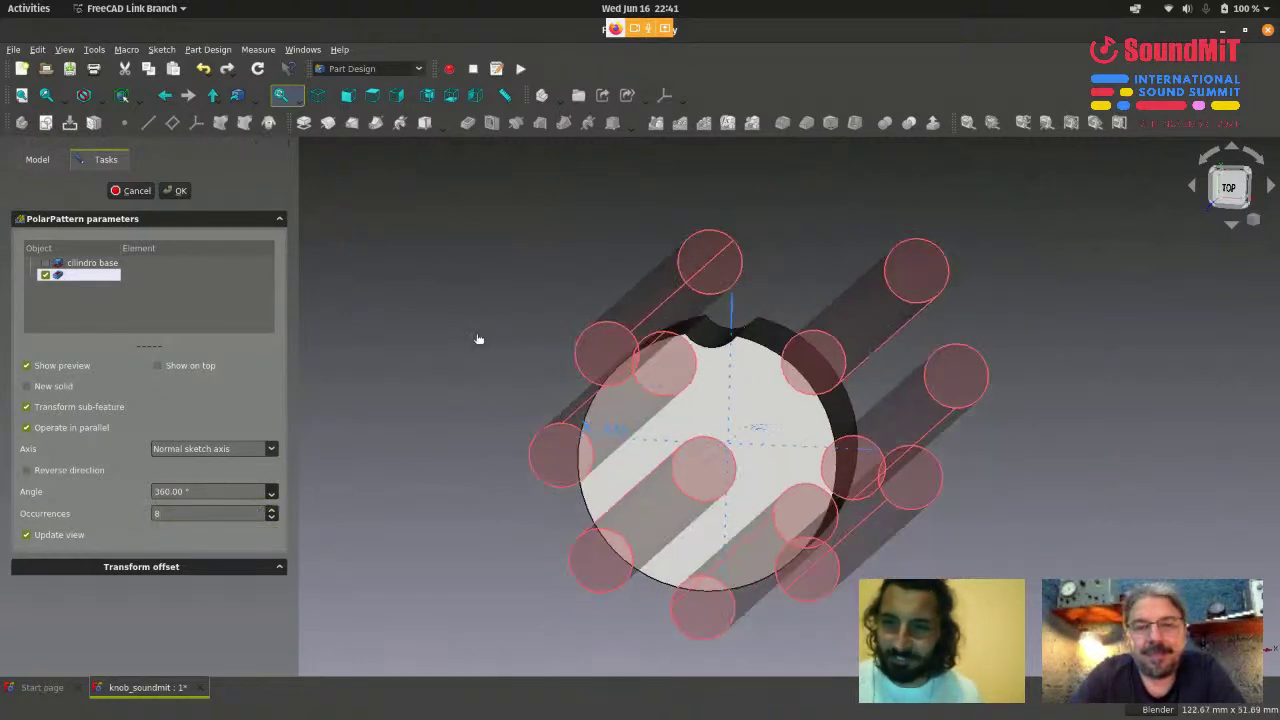
pyautogui.click(184, 190)
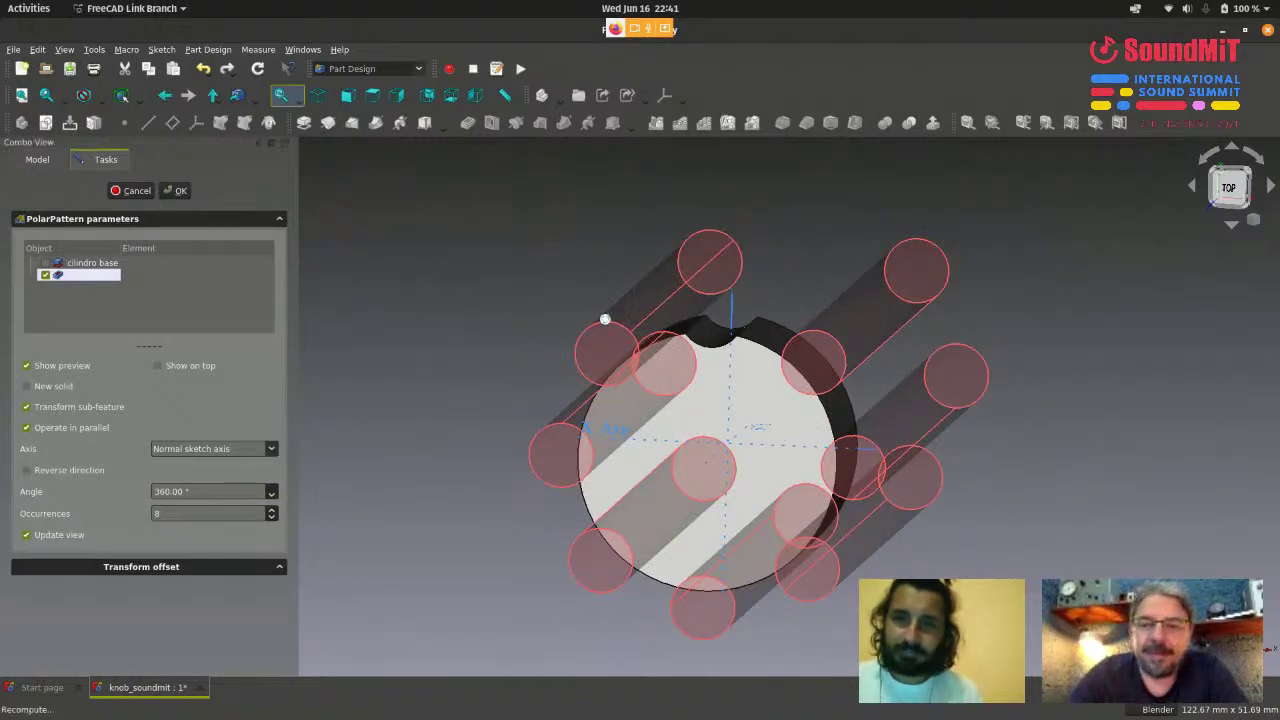
pyautogui.scroll(1, 614, 430)
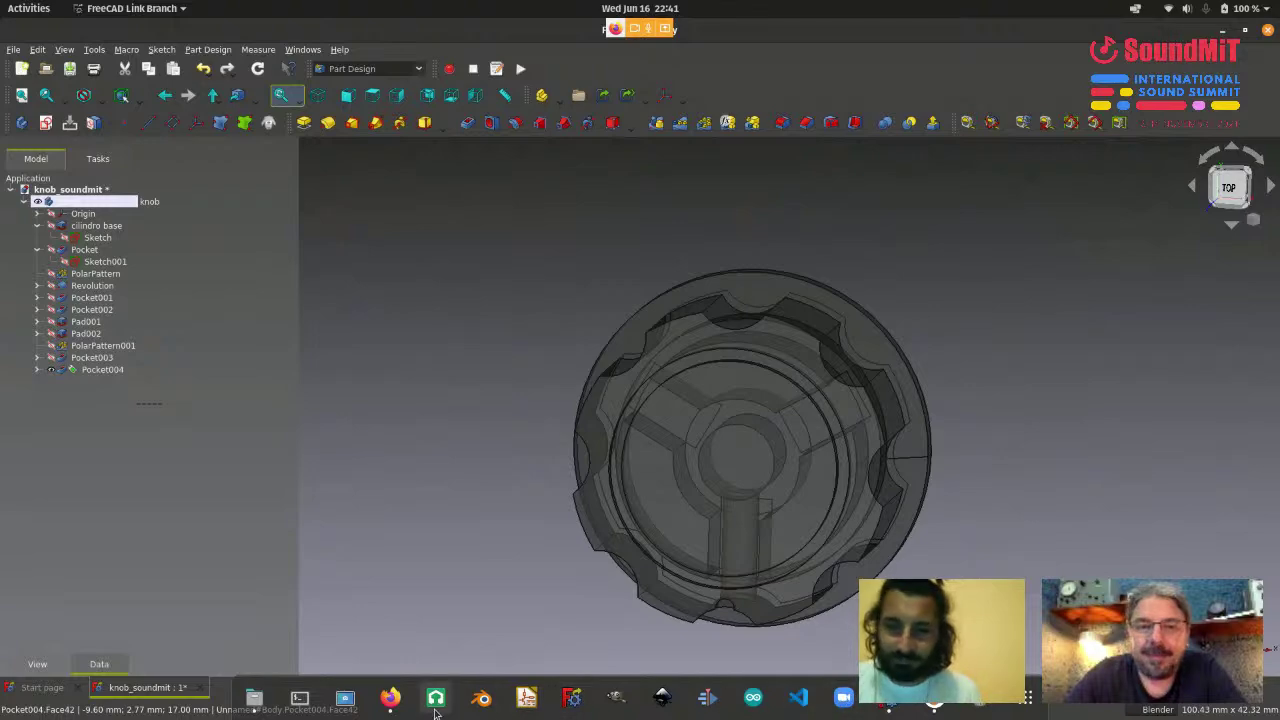
pyautogui.click(392, 700)
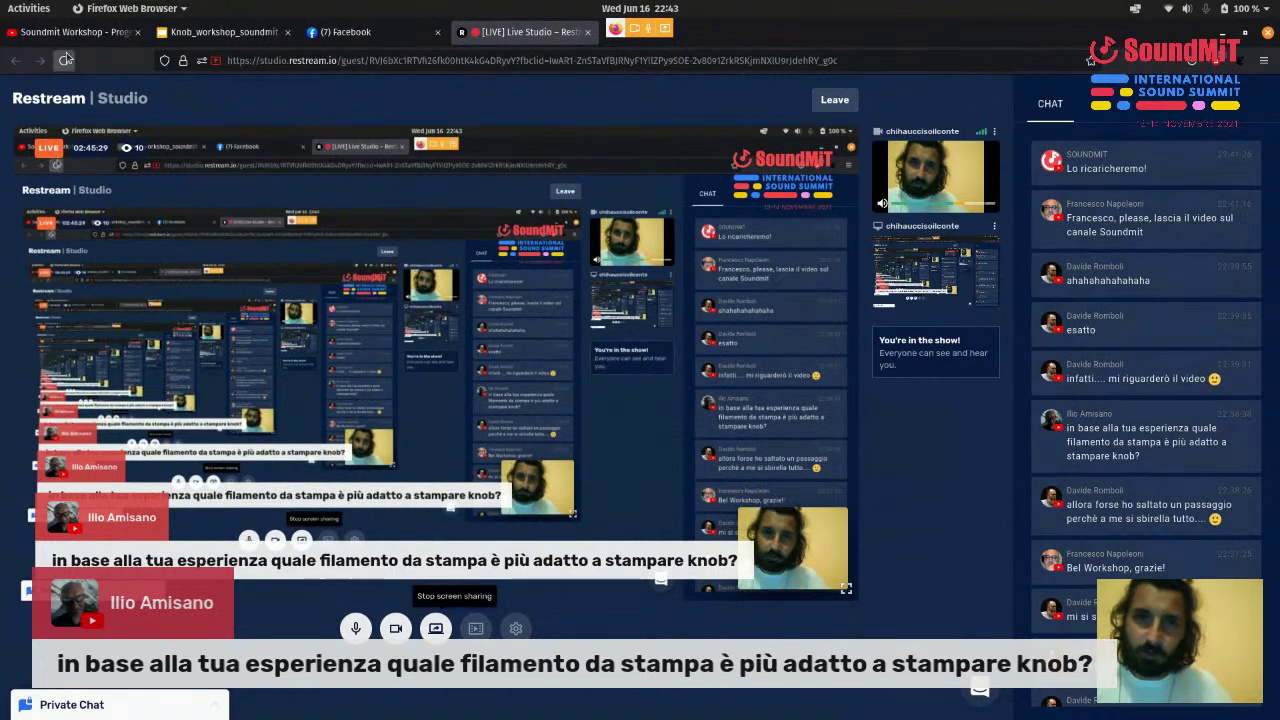
# - Run a Google search for 'sla 3d printer' in the tab that held the Knob_workshop slides
pyautogui.click(236, 33)
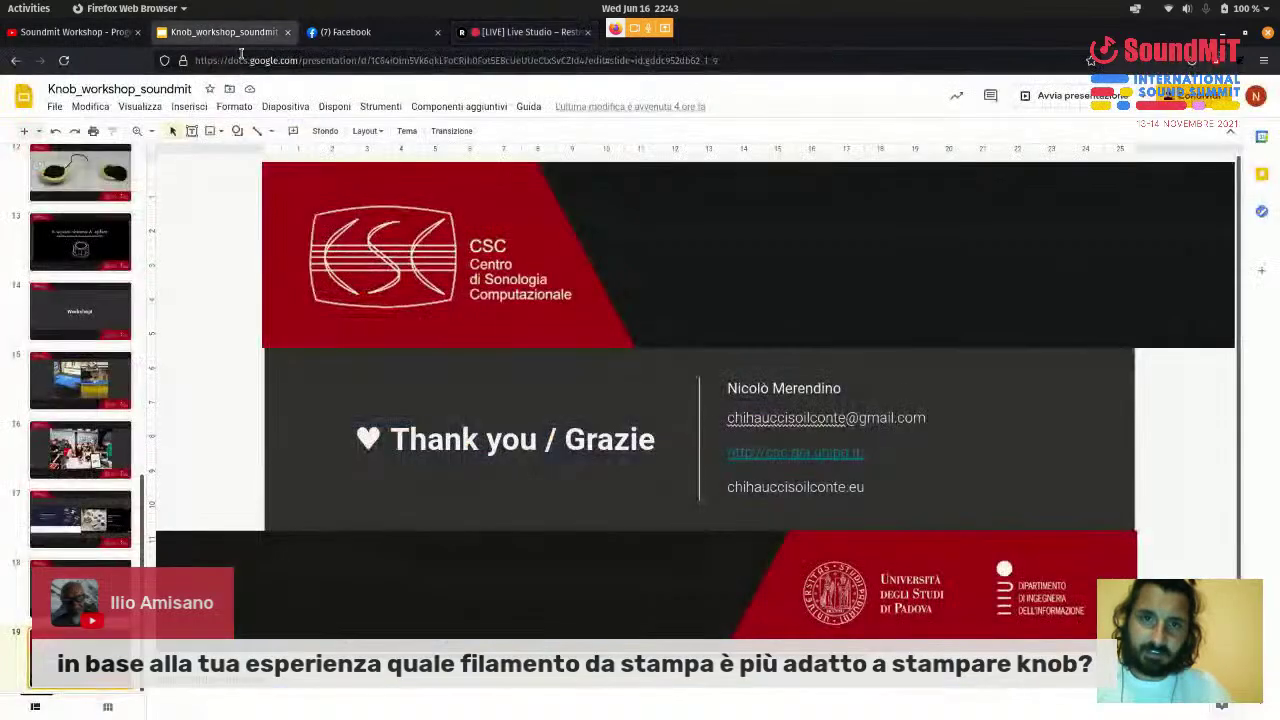
pyautogui.click(240, 58)
pyautogui.tripleClick(422, 62)
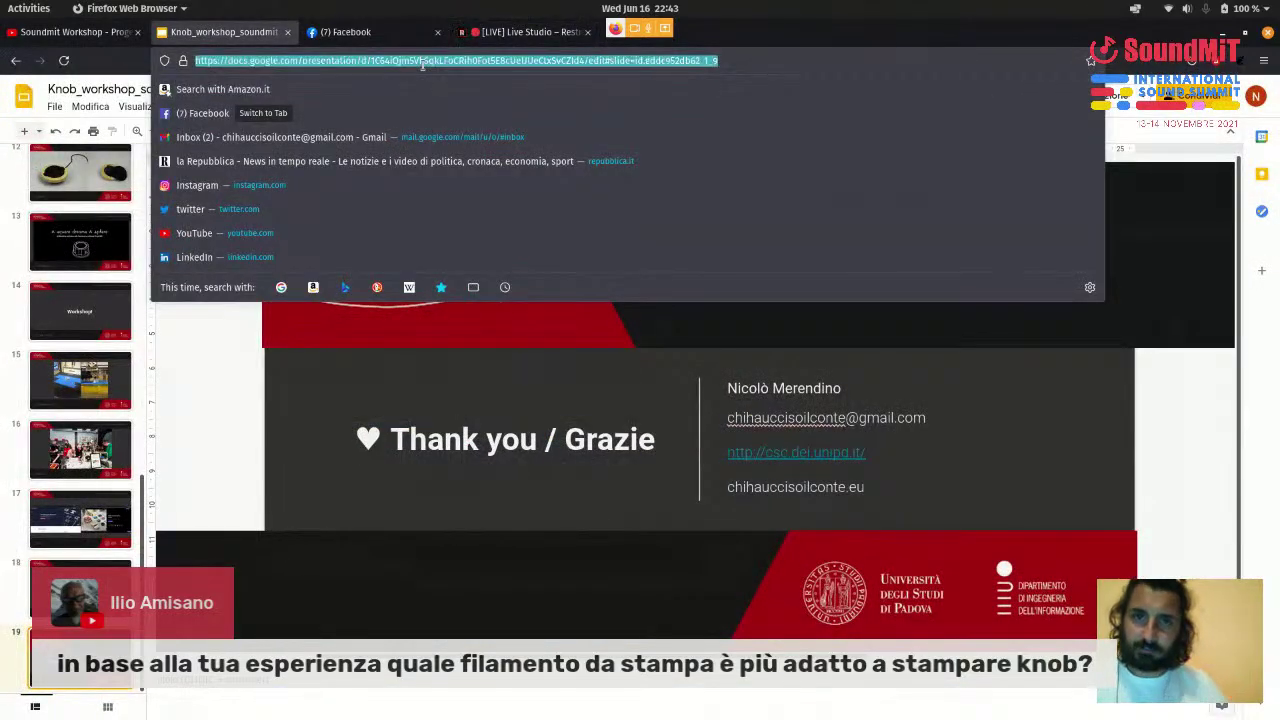
pyautogui.write('sla')
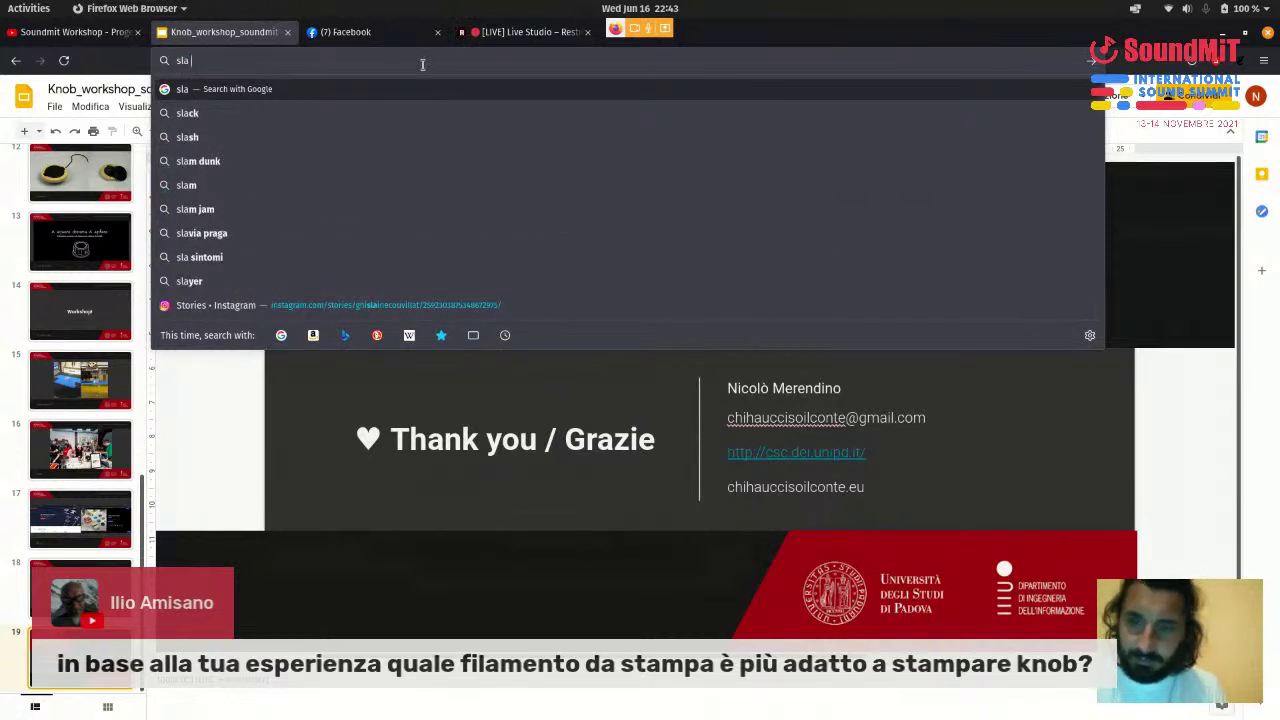
pyautogui.write(' 3d')
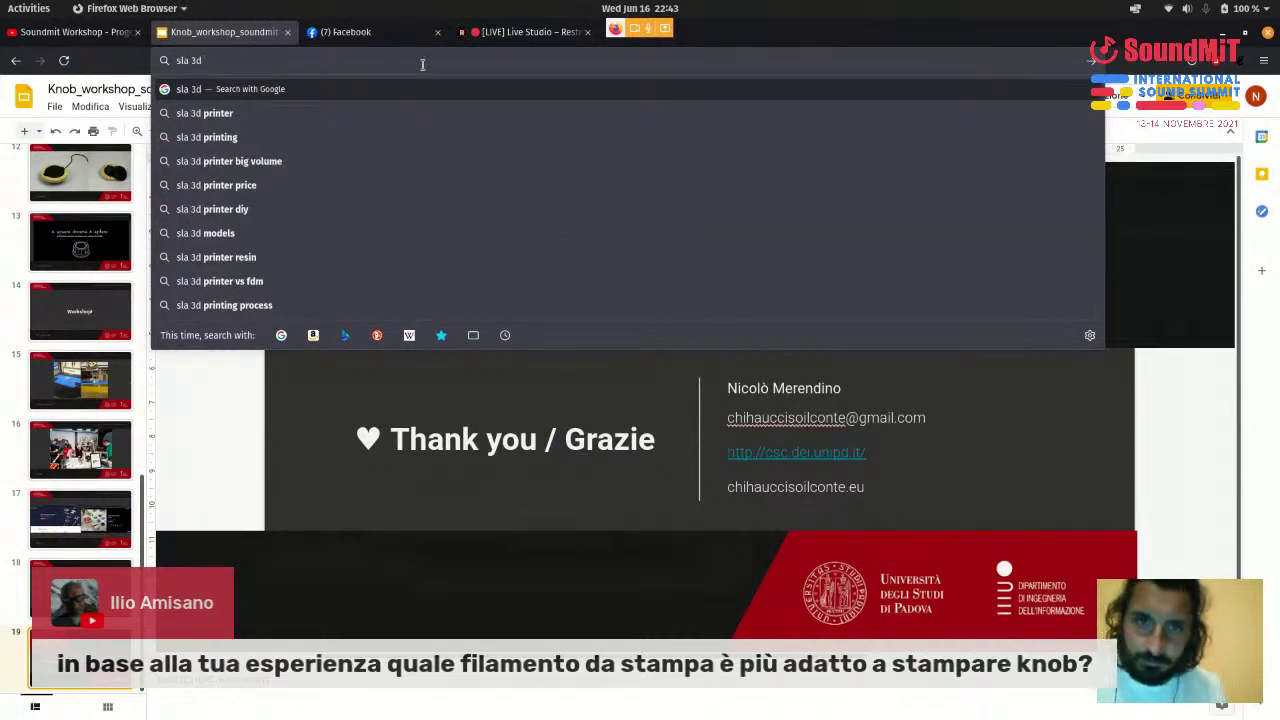
pyautogui.click(401, 115)
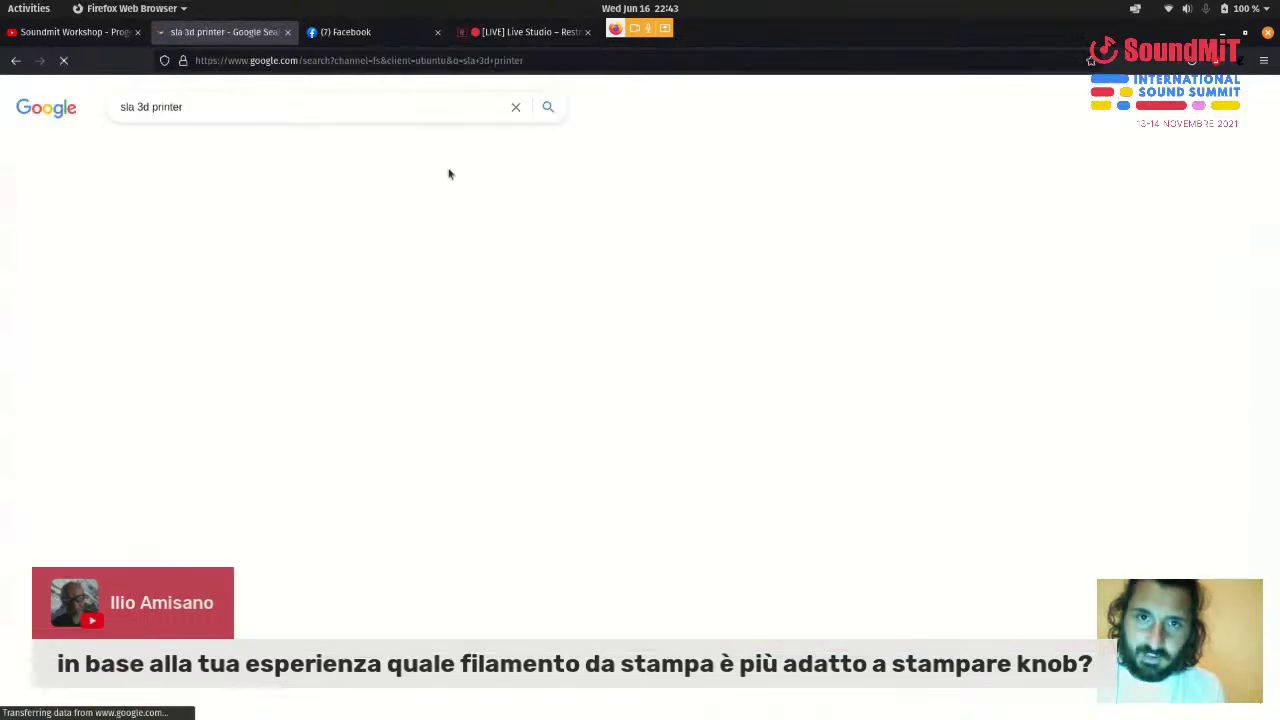
# - Open Formlabs' Ultimate Guide to Stereolithography SLA 3D Printing and scroll to its Introduction section
pyautogui.click(270, 225)
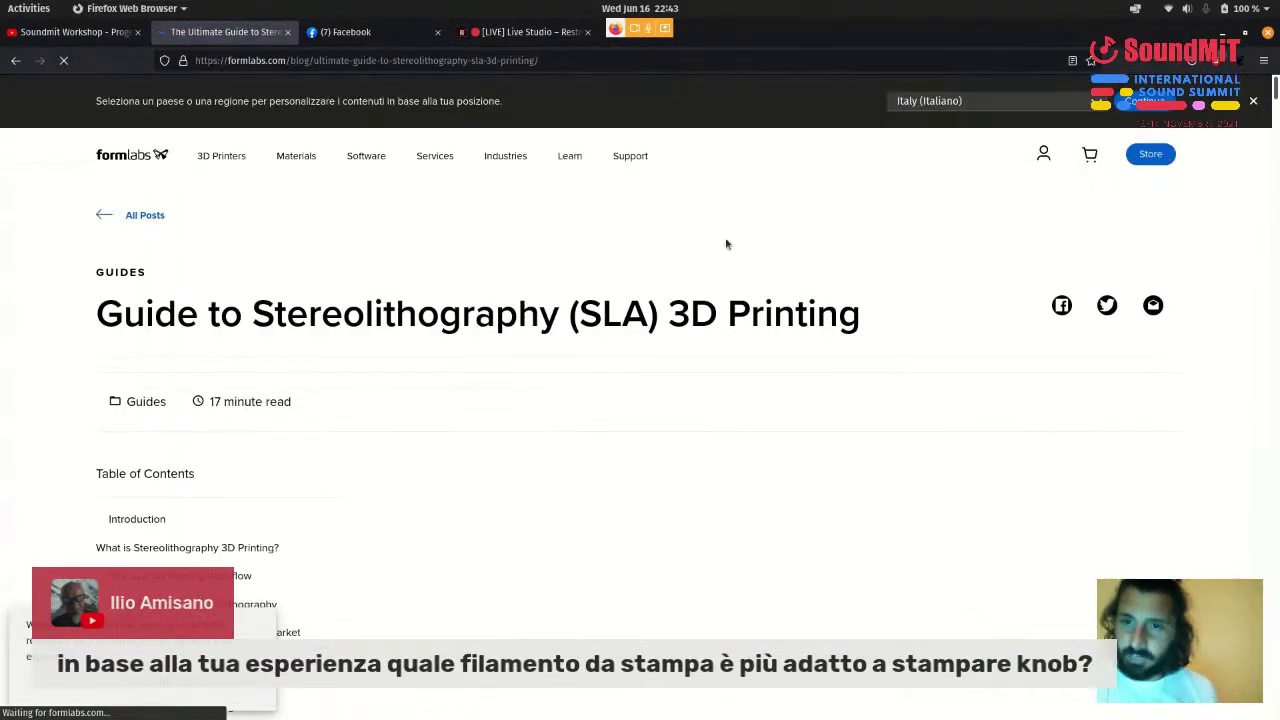
pyautogui.scroll(-5, 559, 390)
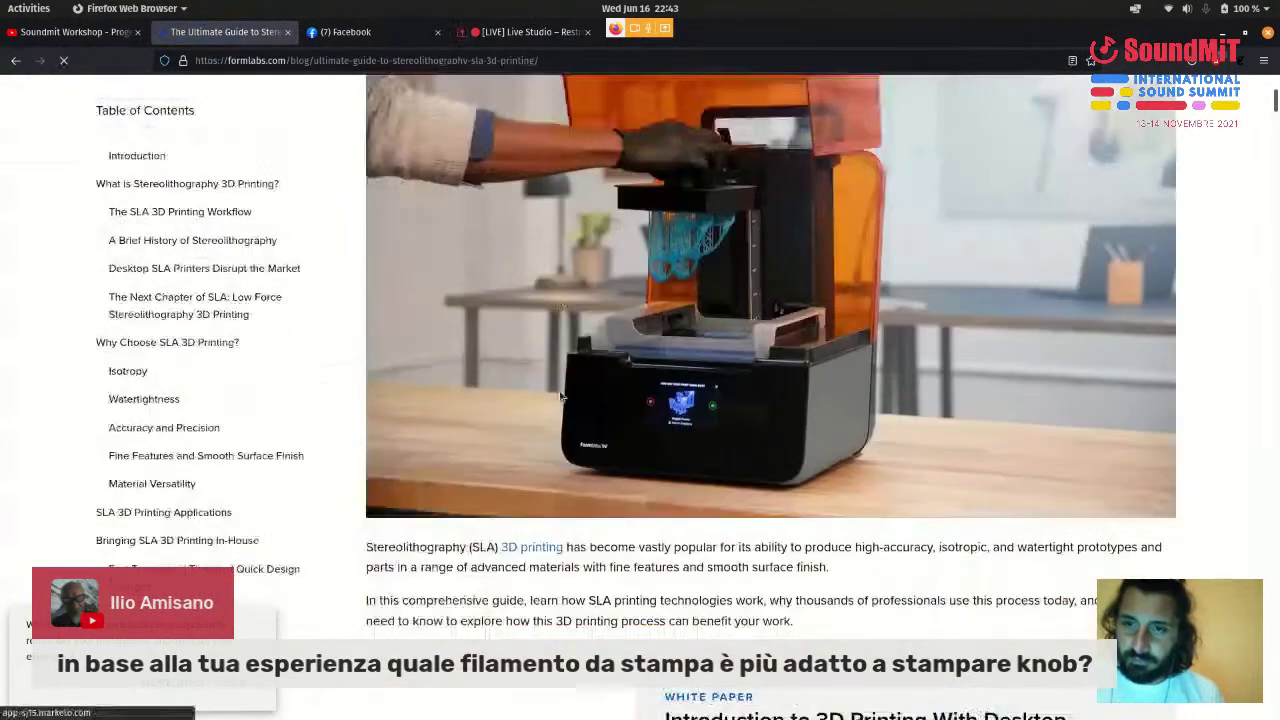
pyautogui.scroll(-4, 720, 325)
pyautogui.scroll(3, 690, 290)
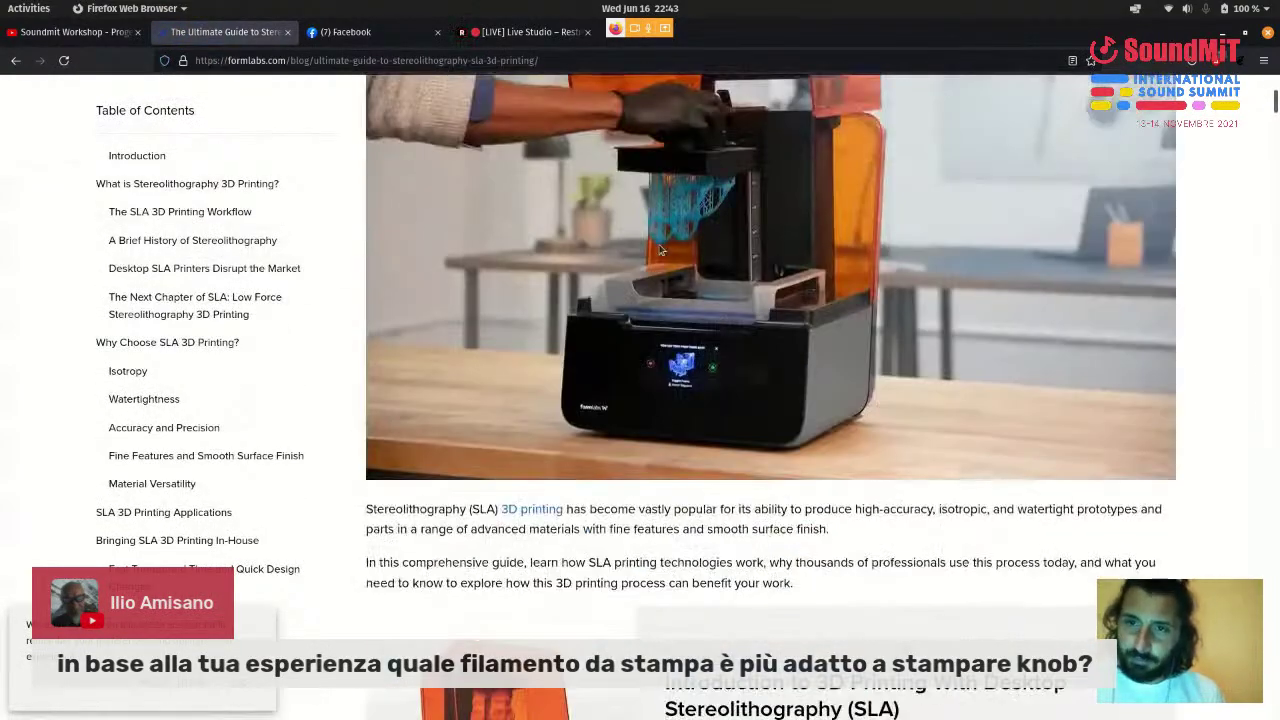
pyautogui.scroll(2, 659, 248)
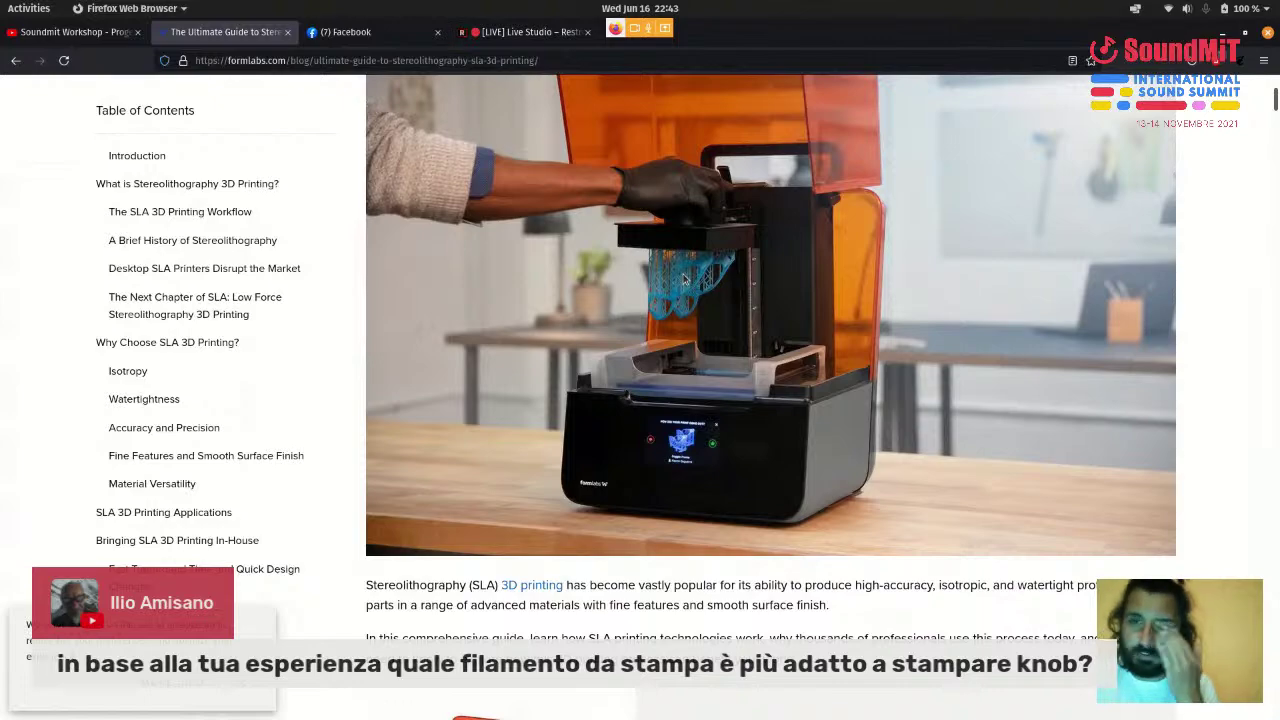
pyautogui.scroll(-6, 684, 280)
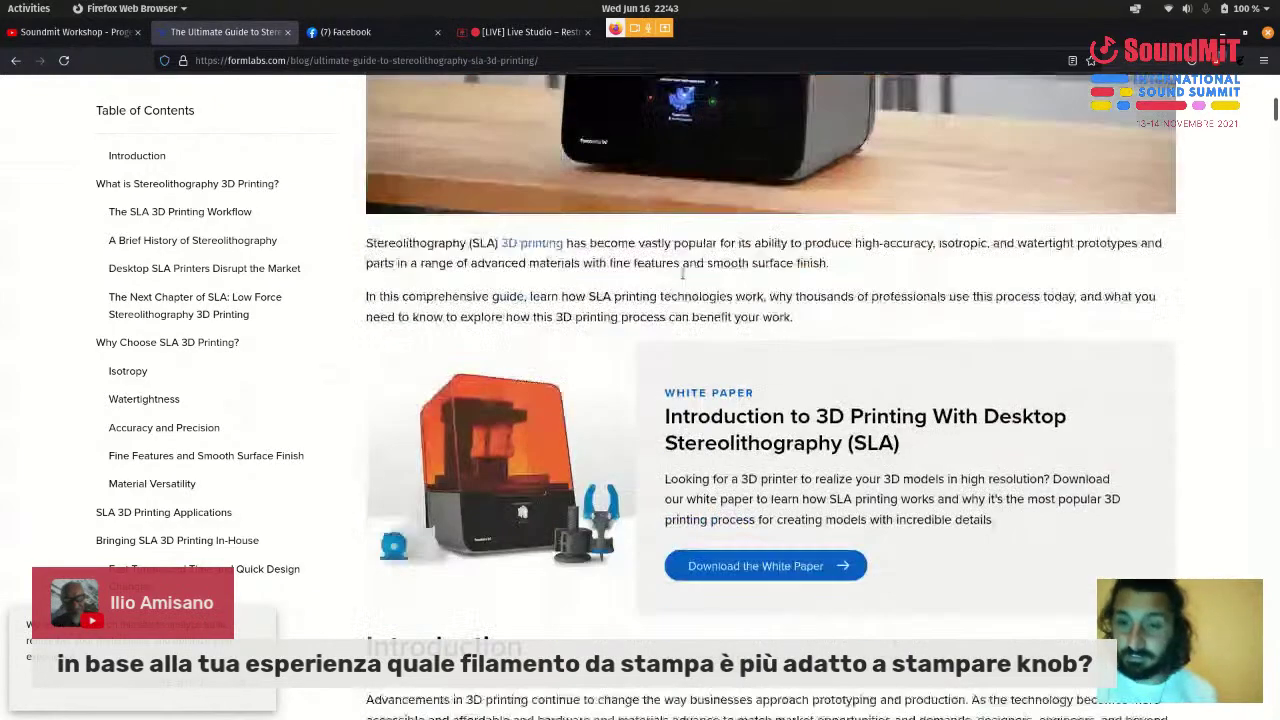
pyautogui.scroll(-9, 563, 484)
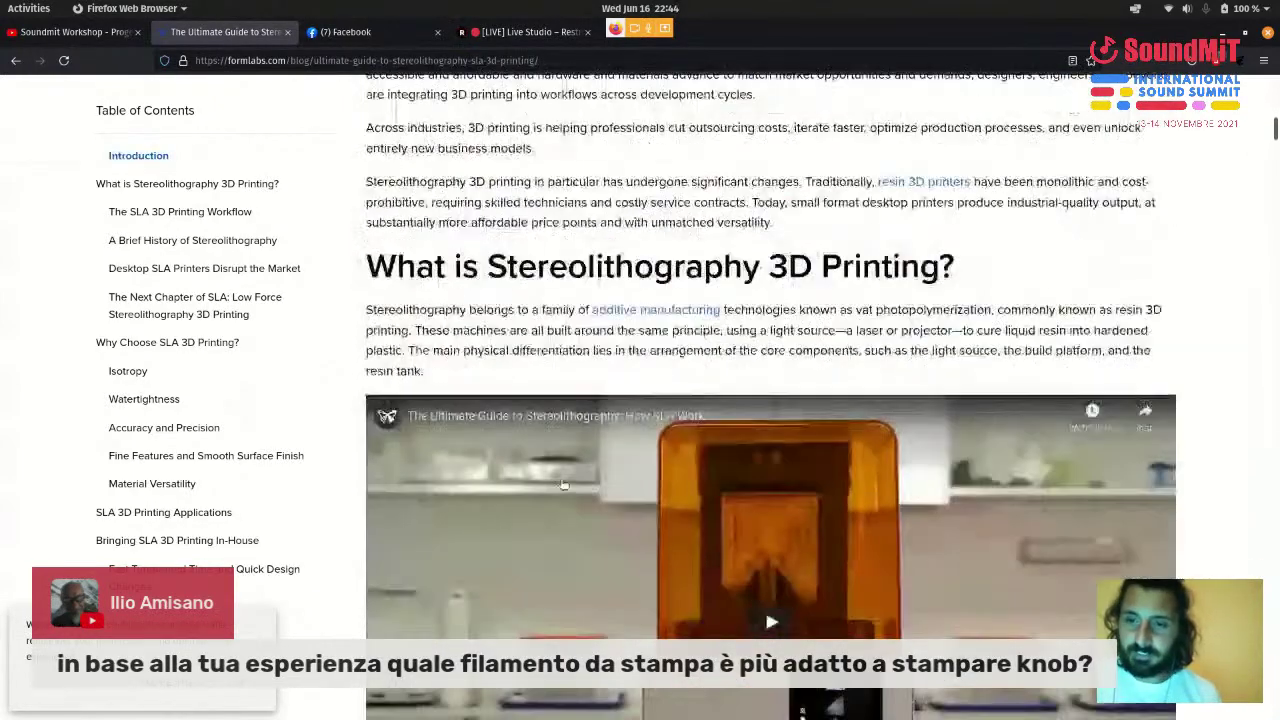
pyautogui.scroll(-1, 563, 484)
pyautogui.scroll(-4, 563, 478)
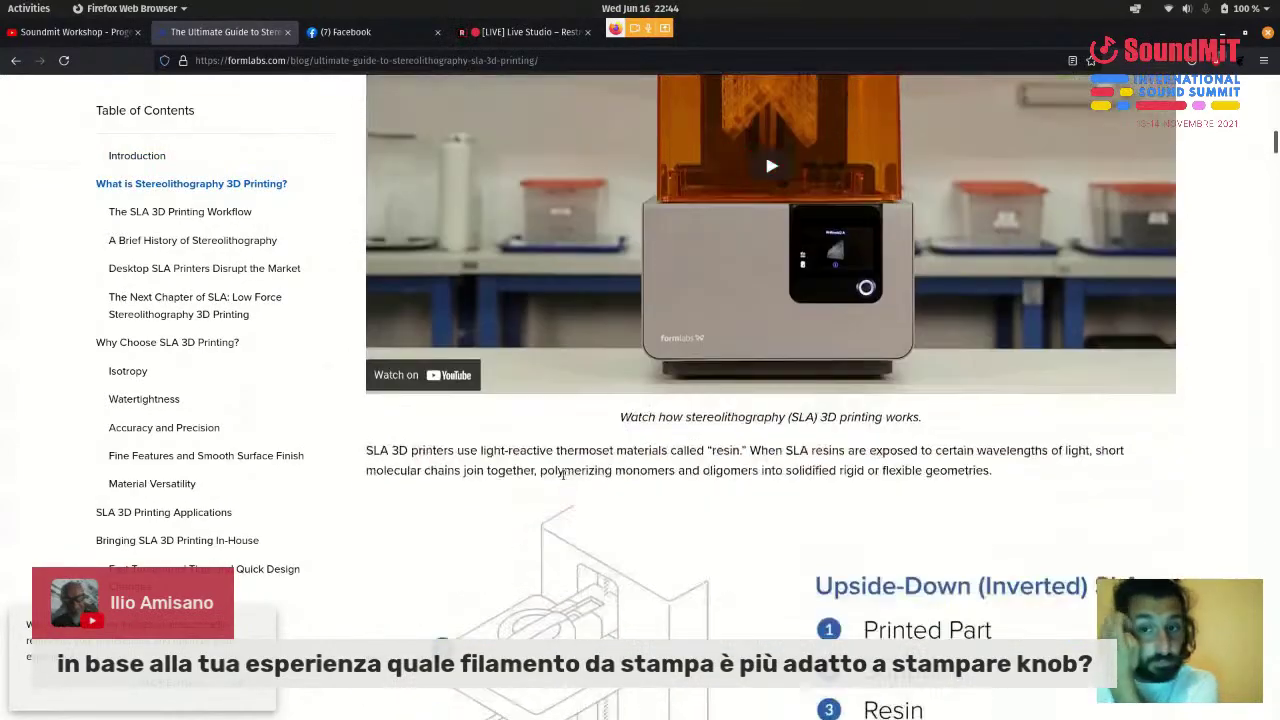
pyautogui.scroll(13, 563, 476)
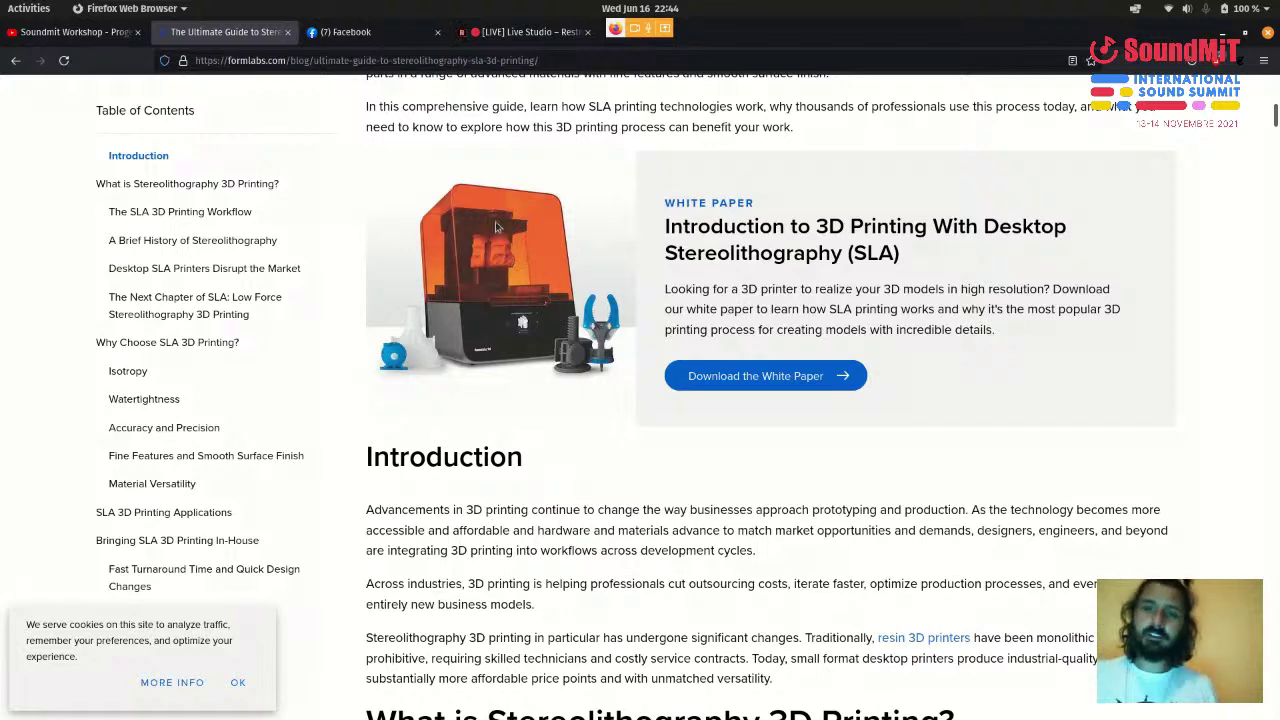
# - Go to youtube.com and search for 'sla 3d printer' videos
pyautogui.click(533, 63)
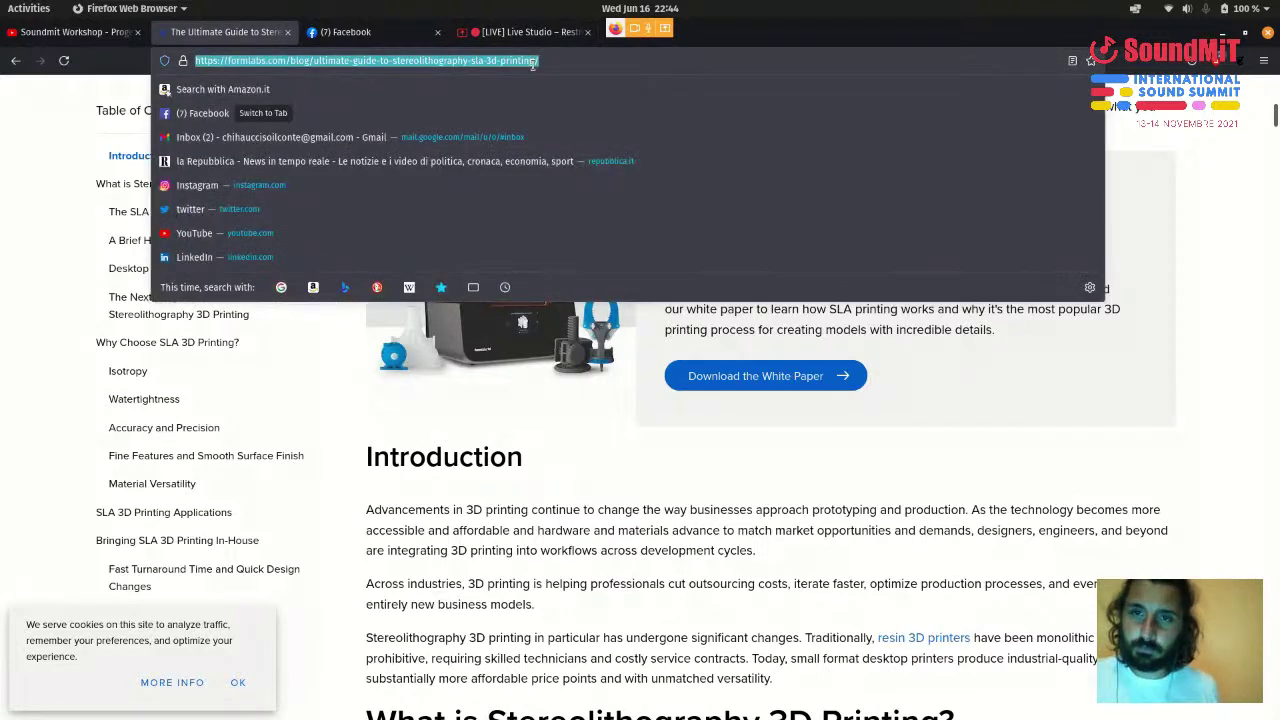
pyautogui.write('youtube.com')
pyautogui.press('Return')
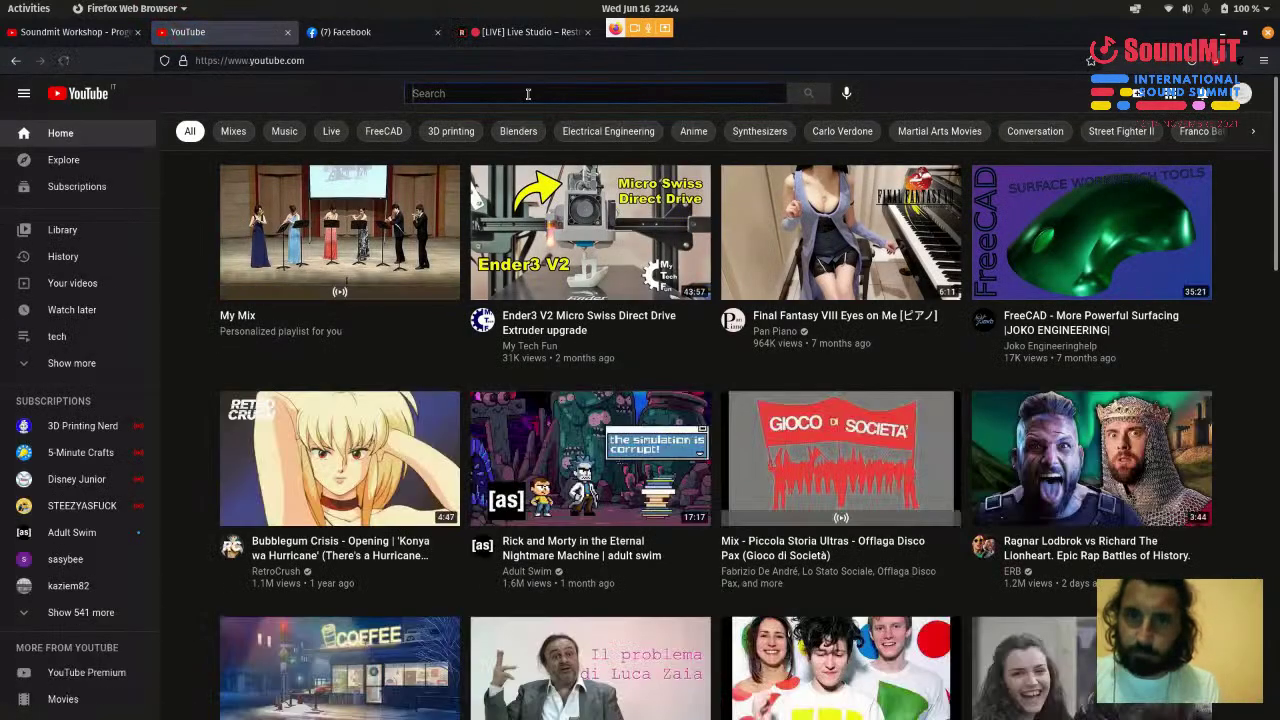
pyautogui.write('sla ')
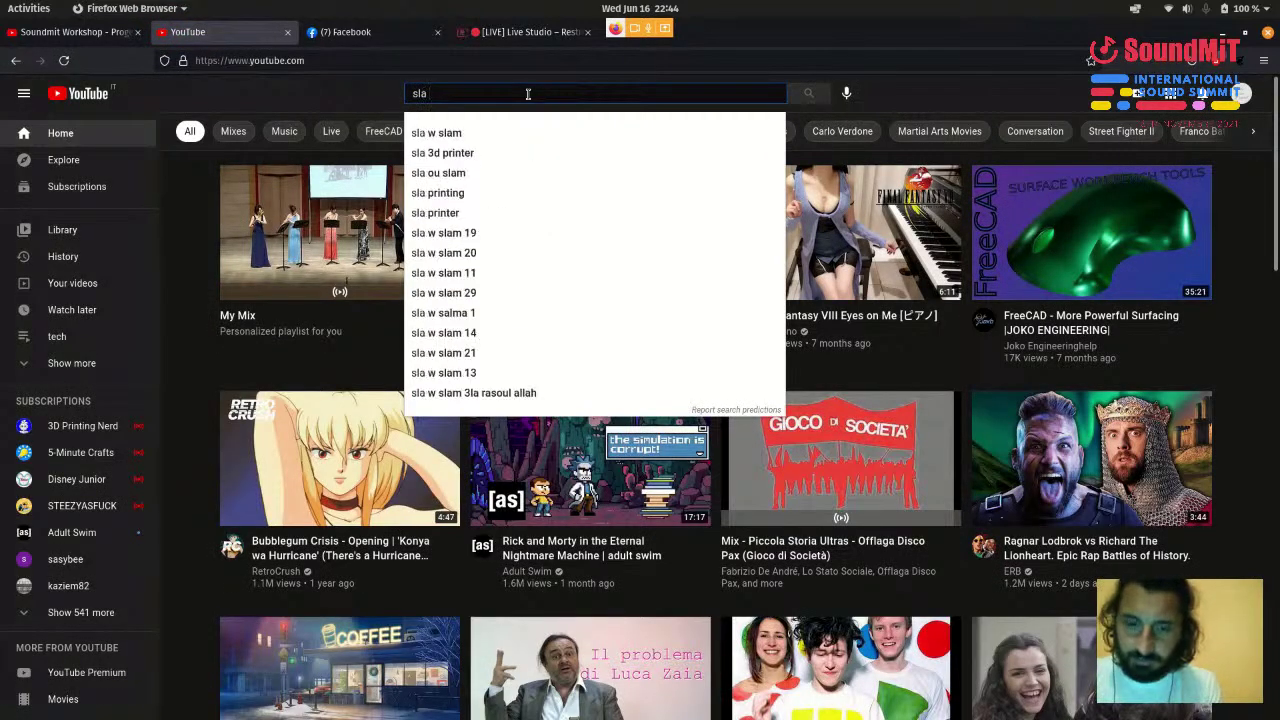
pyautogui.write('3d')
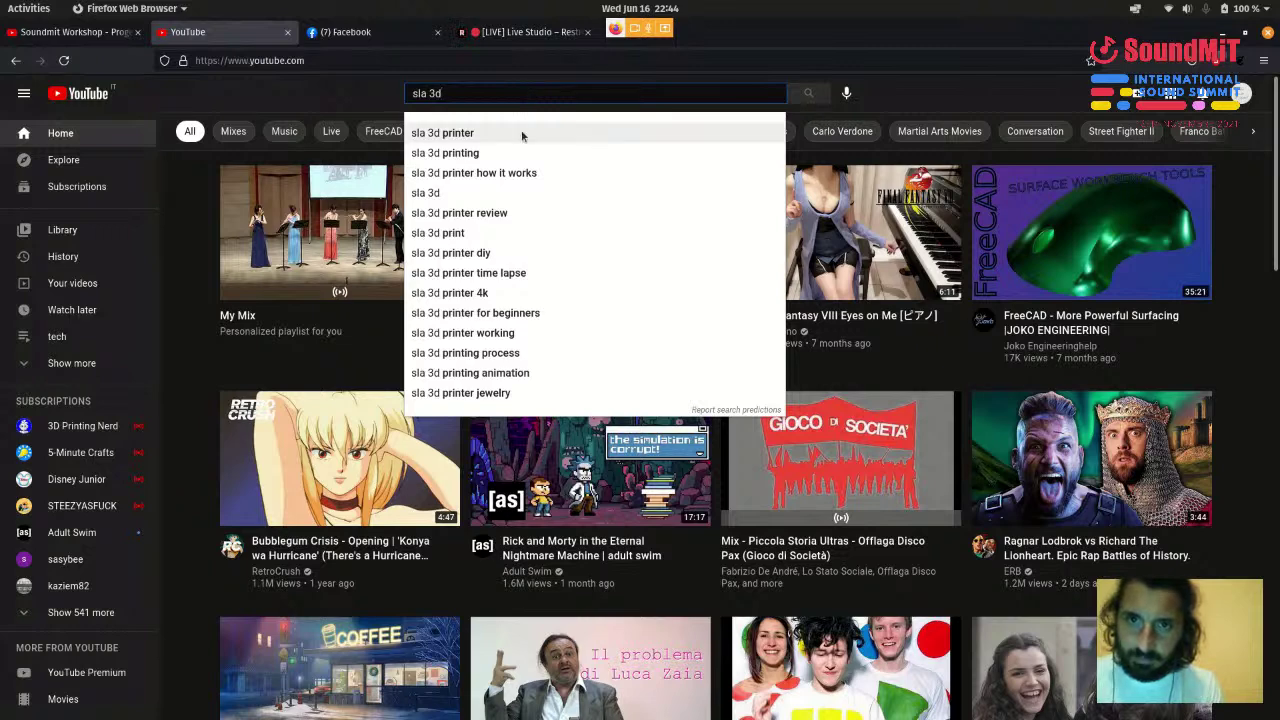
pyautogui.click(523, 132)
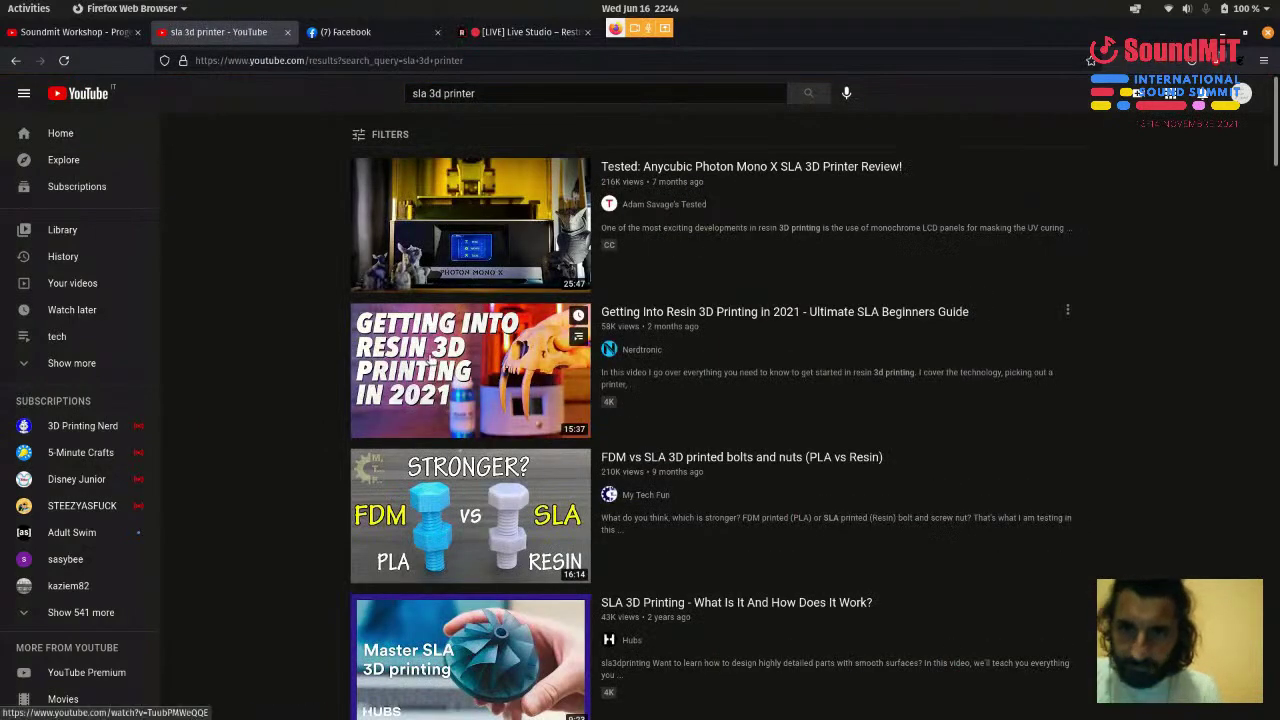
# - Skim the results, then refine the search to 'sla 3d printer demonstration'
pyautogui.scroll(-2, 519, 500)
pyautogui.scroll(-4, 519, 496)
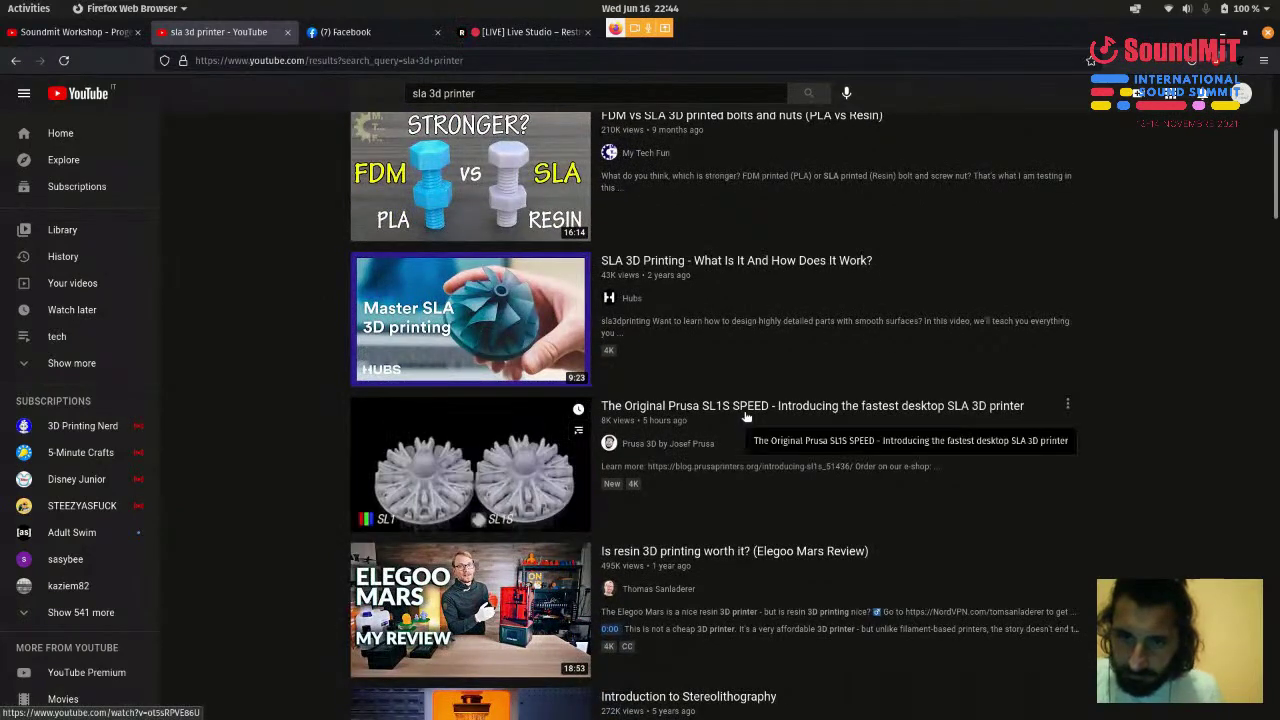
pyautogui.scroll(-4, 746, 416)
pyautogui.scroll(-2, 746, 417)
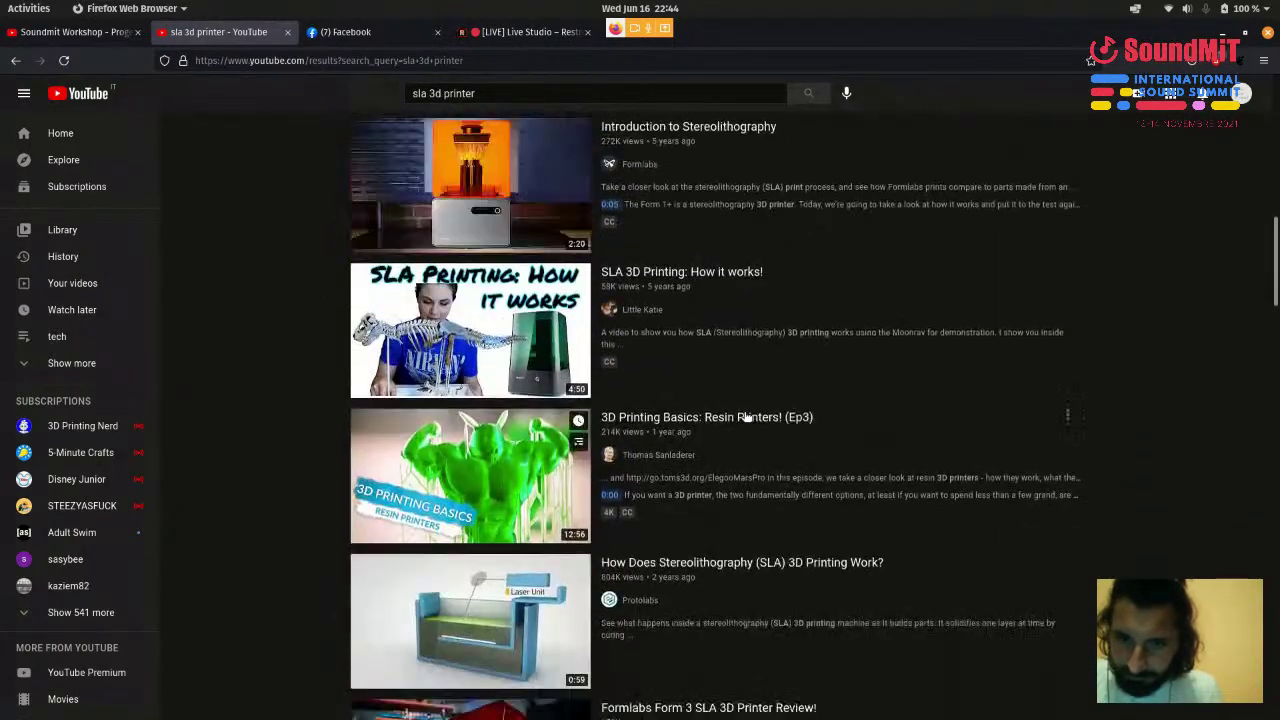
pyautogui.scroll(1, 748, 430)
pyautogui.scroll(3, 748, 430)
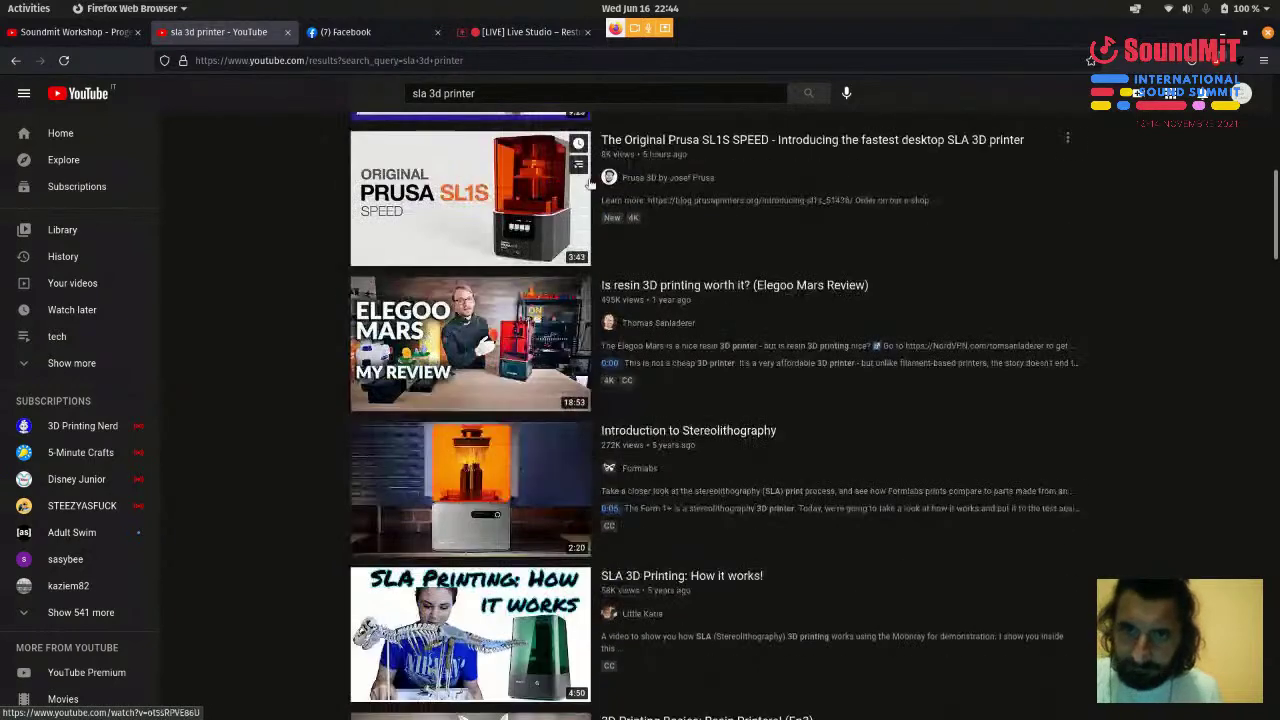
pyautogui.click(577, 92)
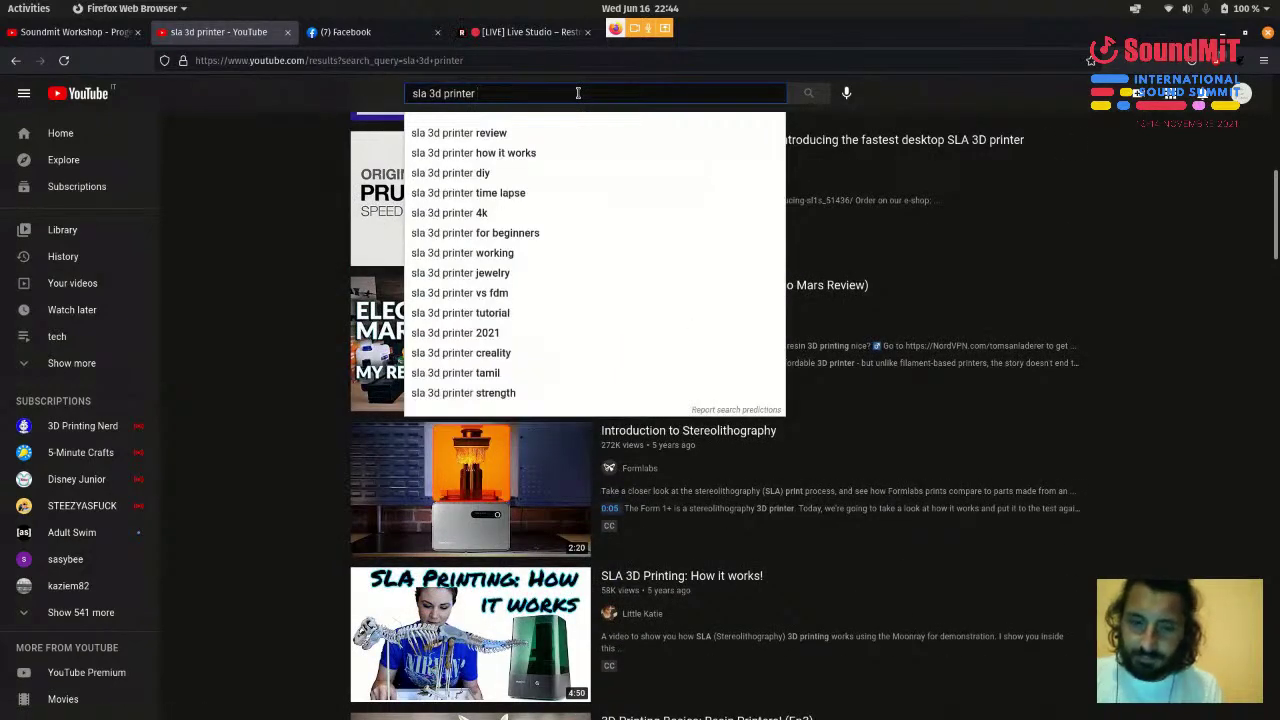
pyautogui.write('demonst')
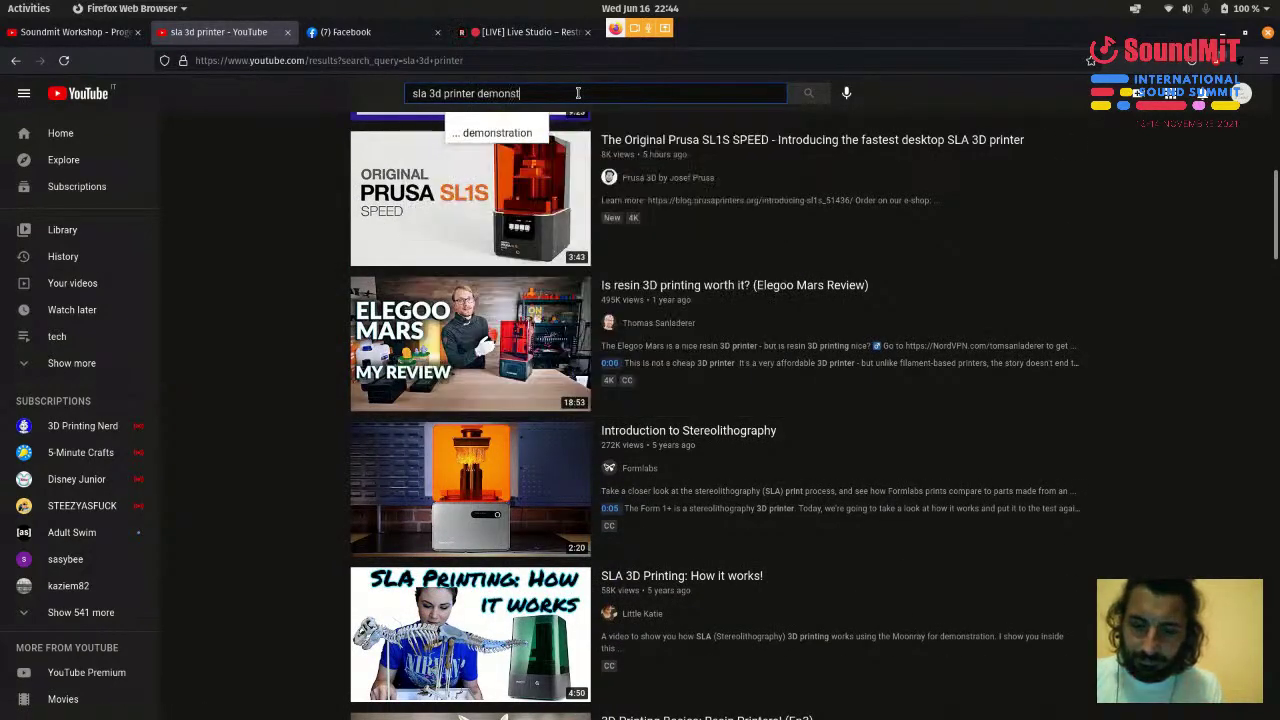
pyautogui.write('ration')
pyautogui.press('Return')
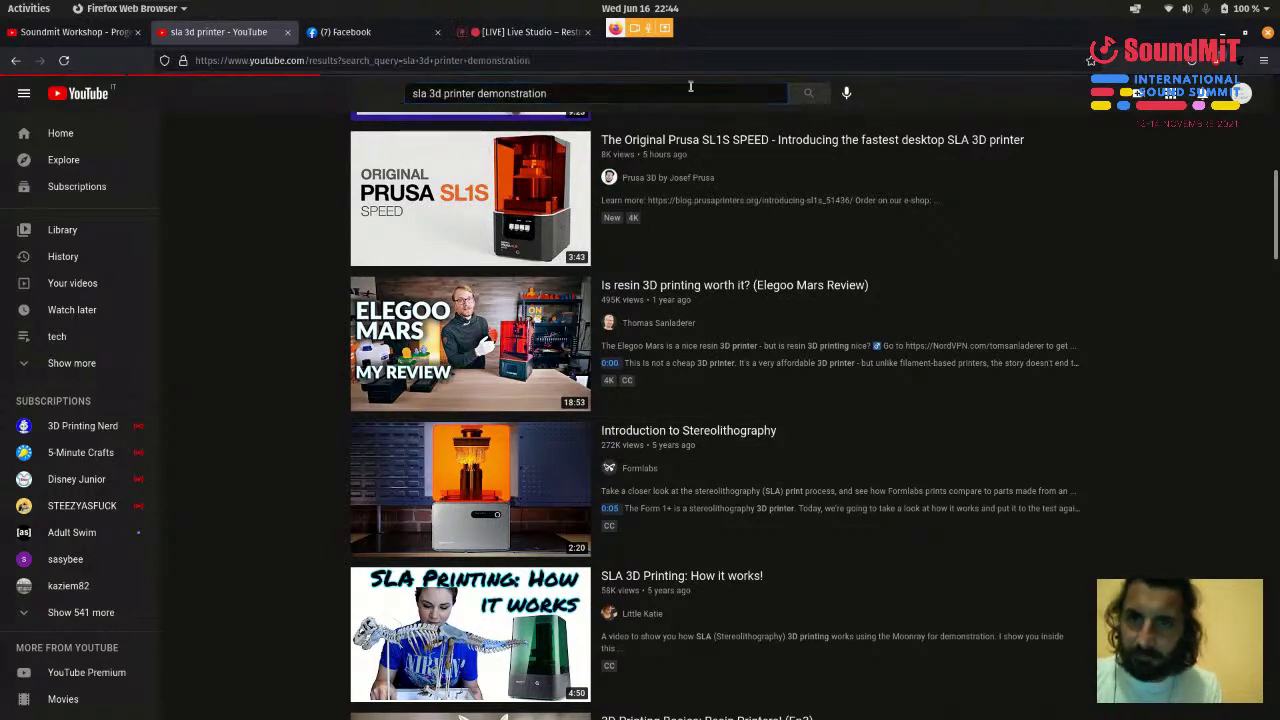
# - Watch the CNET Formlabs video skipped ahead to the resin vat, then disable the Restream camera
pyautogui.click(699, 312)
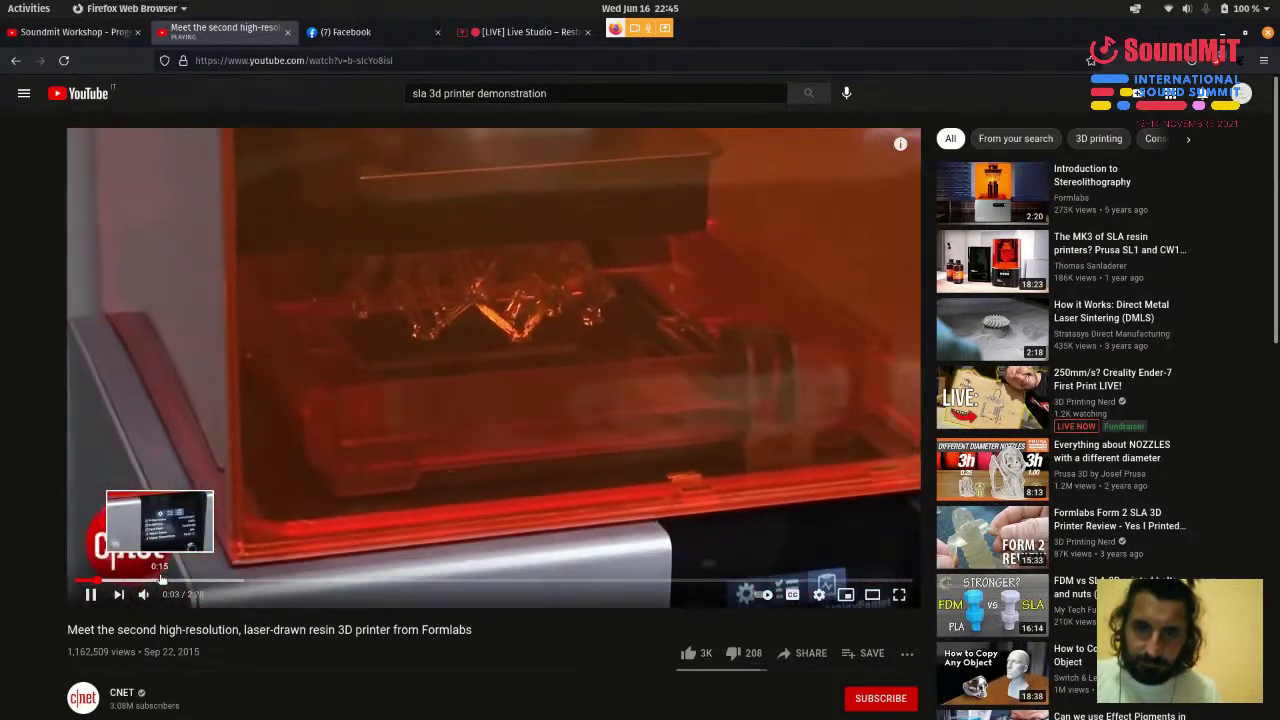
pyautogui.click(160, 578)
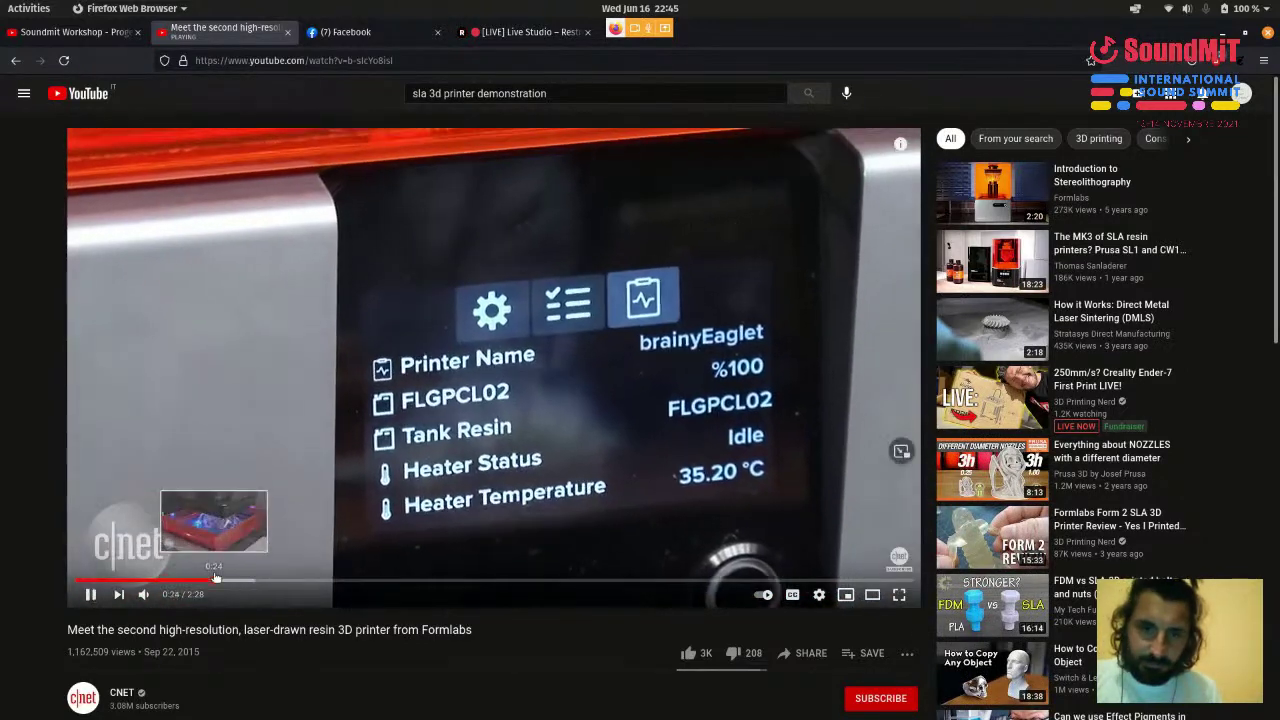
pyautogui.click(210, 578)
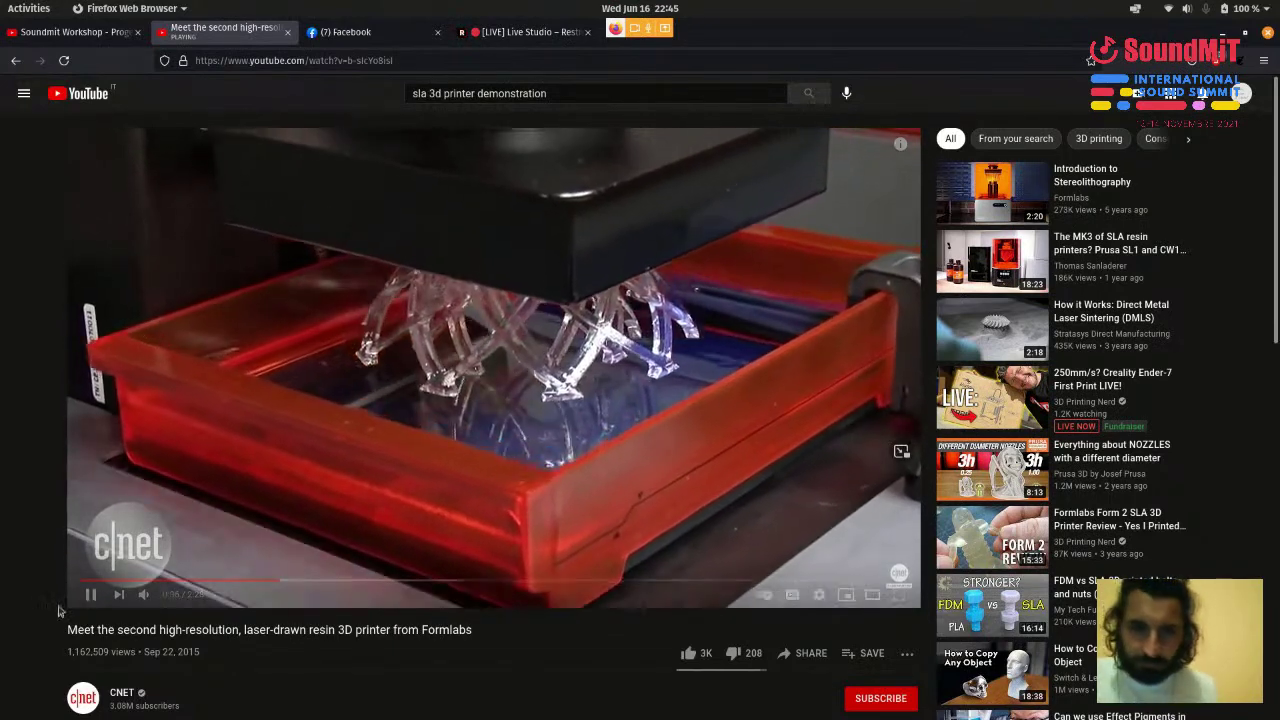
pyautogui.click(310, 133)
pyautogui.click(525, 32)
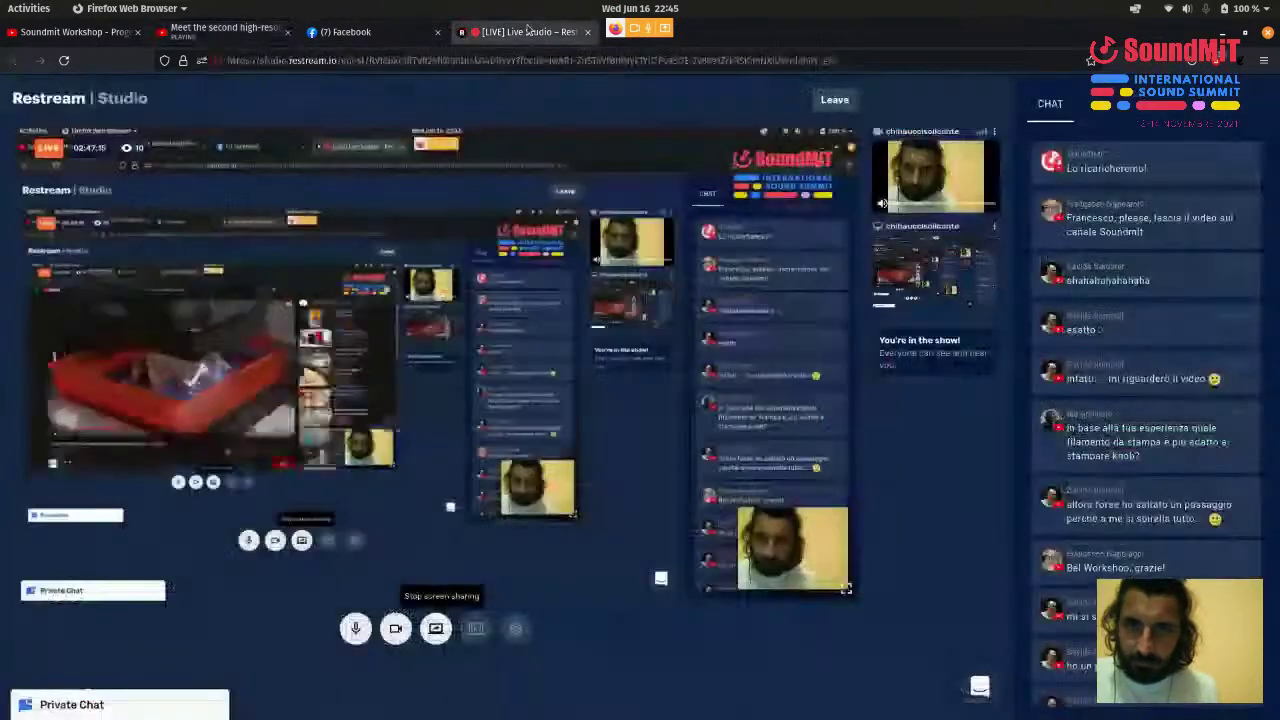
pyautogui.click(395, 628)
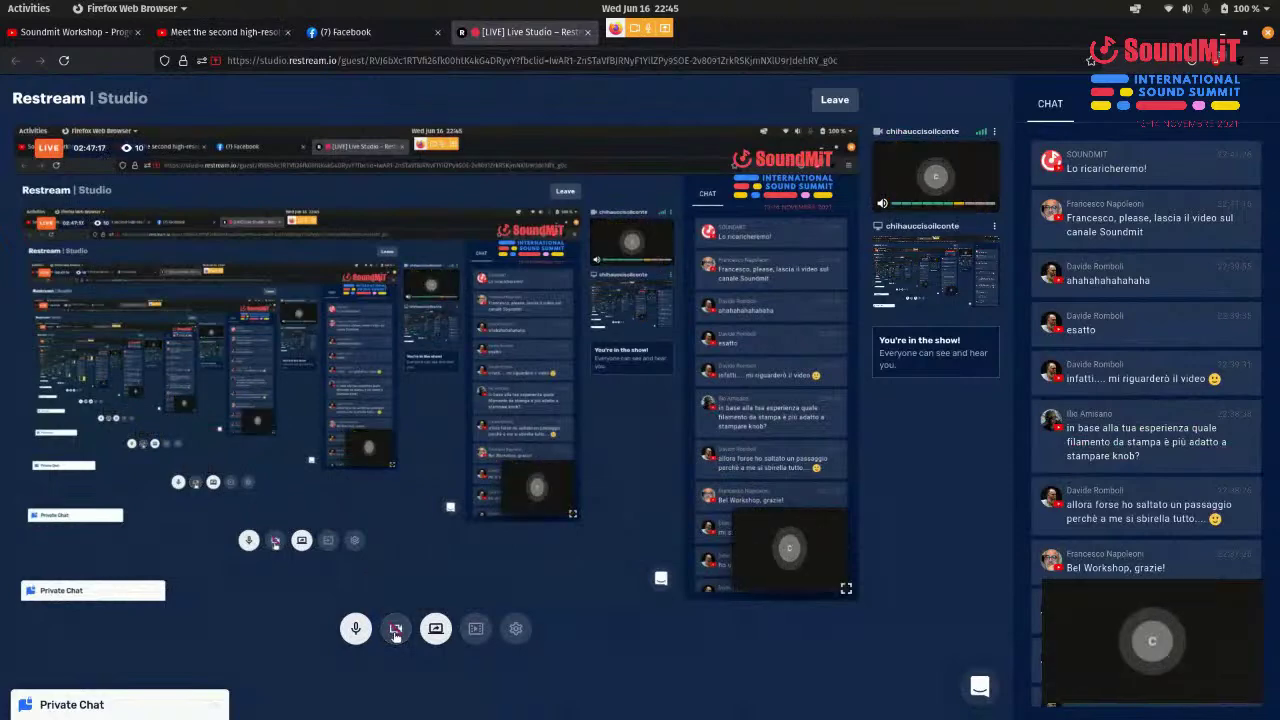